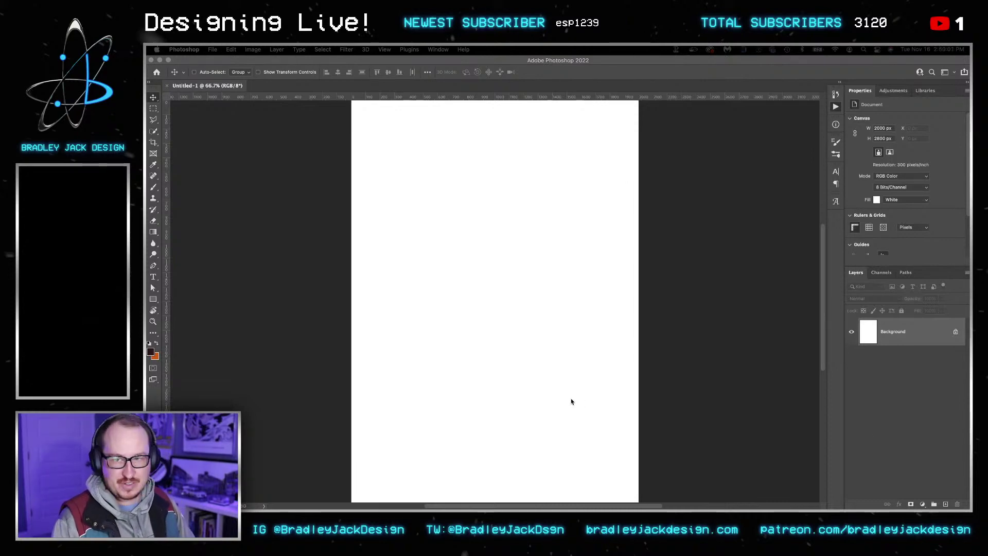
# Step: Switch to Safari and open the bookmarked Google Advanced Image Search page
pyautogui.hotkey('alt', 'F9')
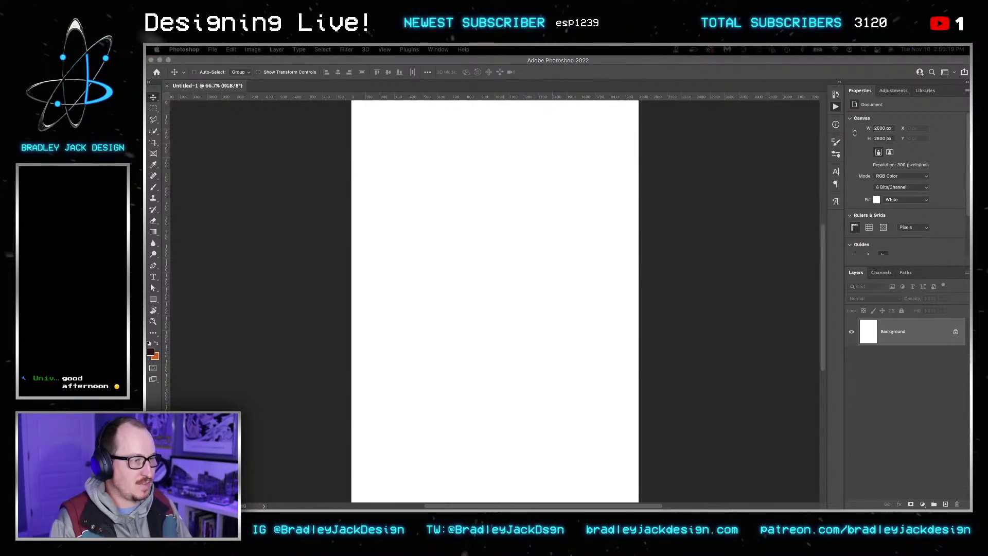
pyautogui.press('super+Tab')
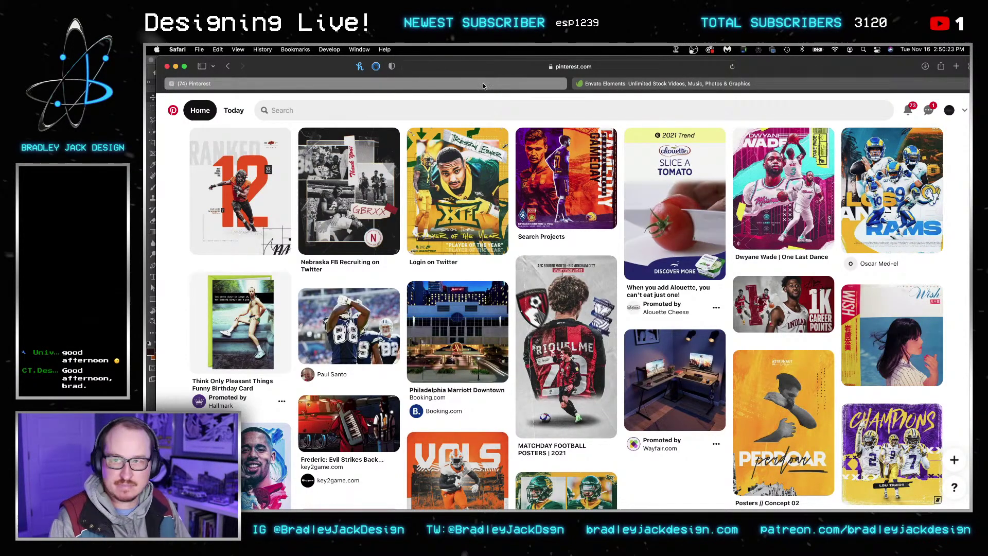
pyautogui.click(295, 49)
pyautogui.click(332, 204)
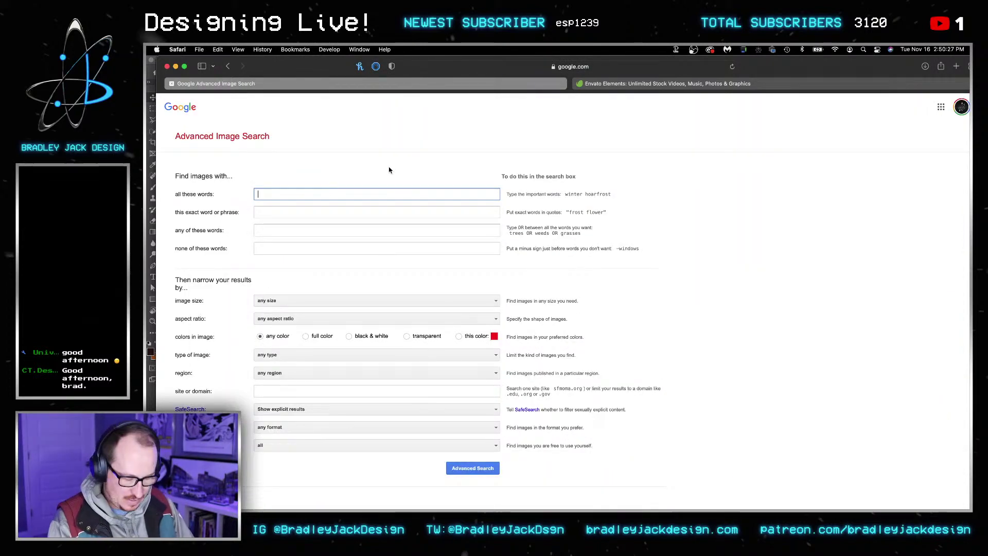
# Step: Search for images of Jonathan India with the image size limited to larger than 6 MP
pyautogui.write('jo')
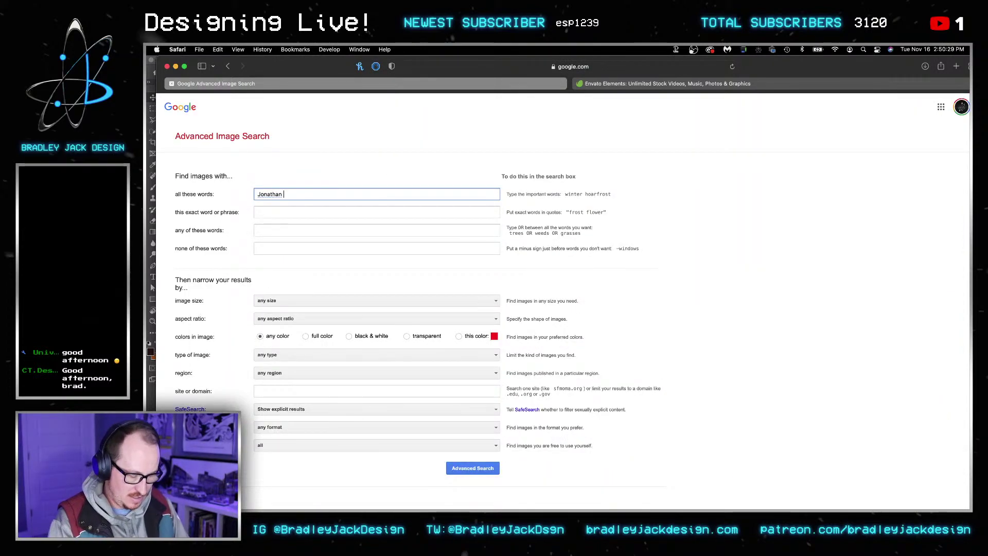
pyautogui.write('nathan india')
pyautogui.click(452, 301)
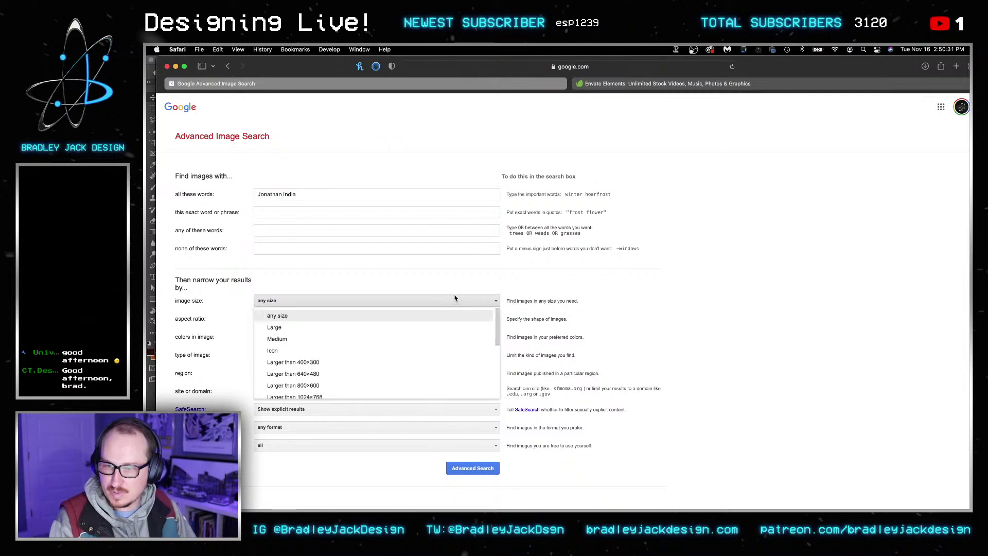
pyautogui.scroll(-2, 451, 316)
pyautogui.click(427, 349)
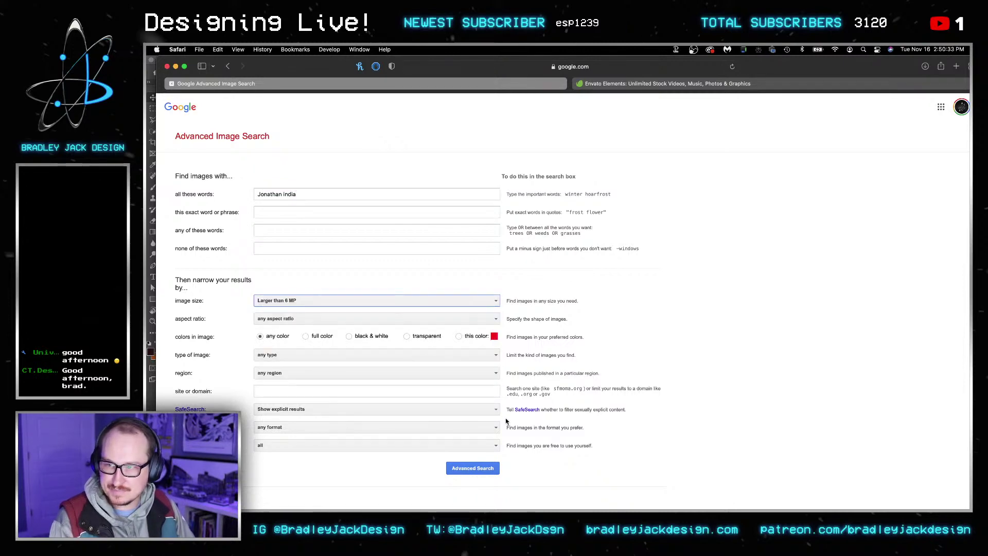
pyautogui.click(472, 468)
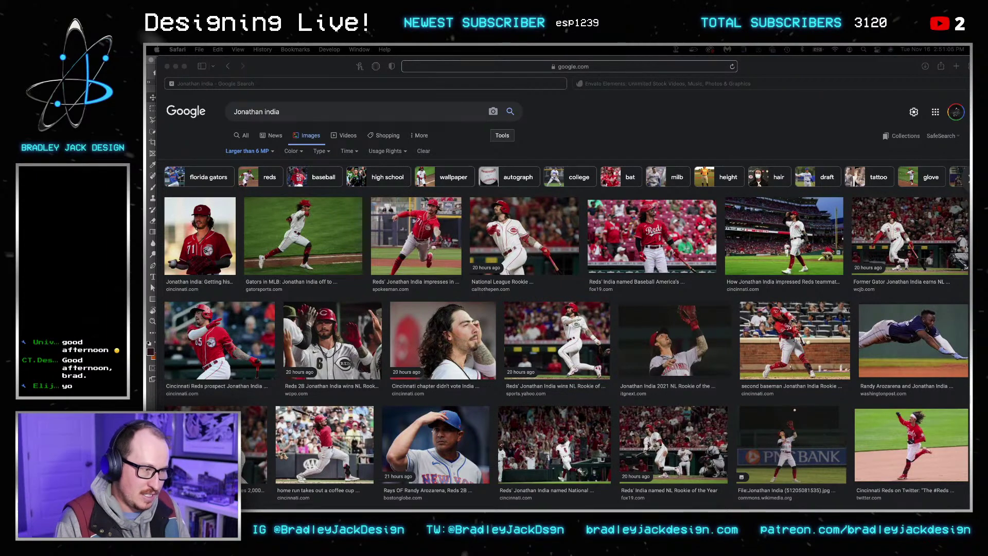
# Step: Open Pinterest in a new browser tab beside the image search results
pyautogui.click(778, 170)
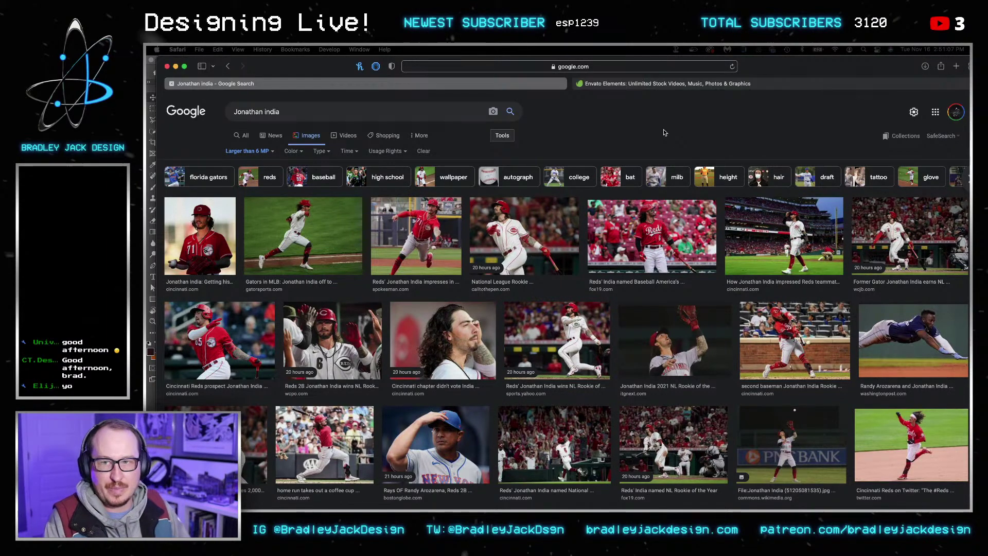
pyautogui.press('super+t')
pyautogui.write('pinter')
pyautogui.press('Return')
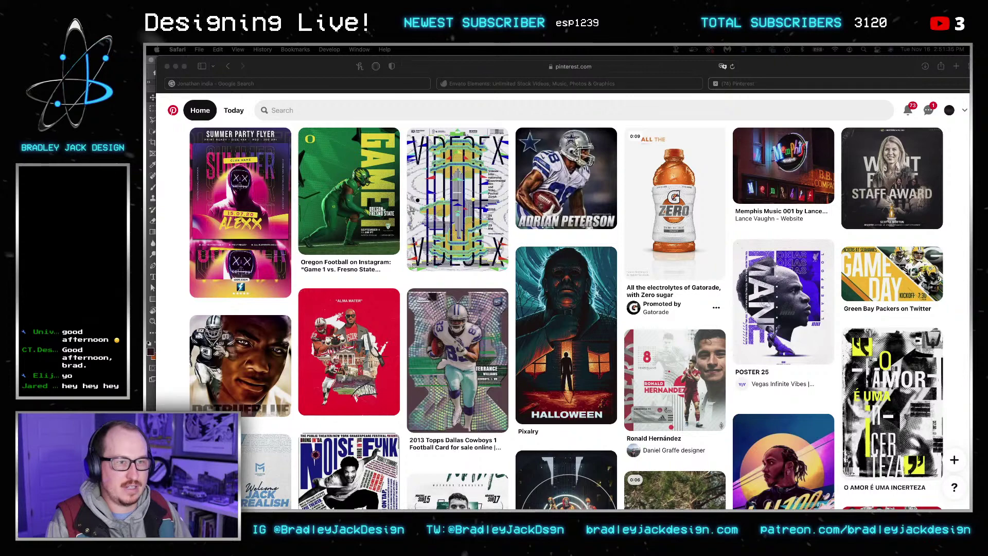
pyautogui.click(786, 67)
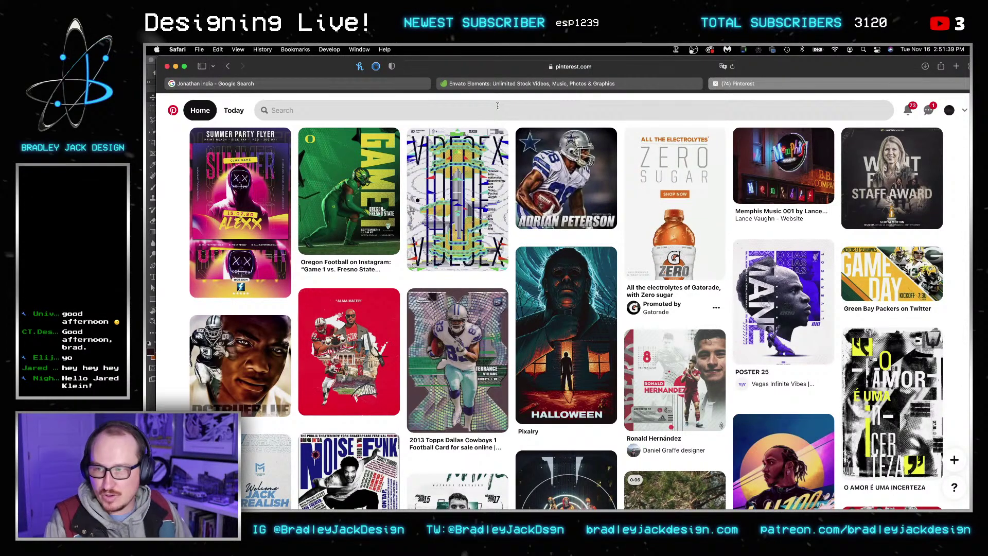
# Step: Browse the Jonathan India image results and preview the Journal-News fielding photo and the Twitter autograph giveaway photo
pyautogui.click(394, 85)
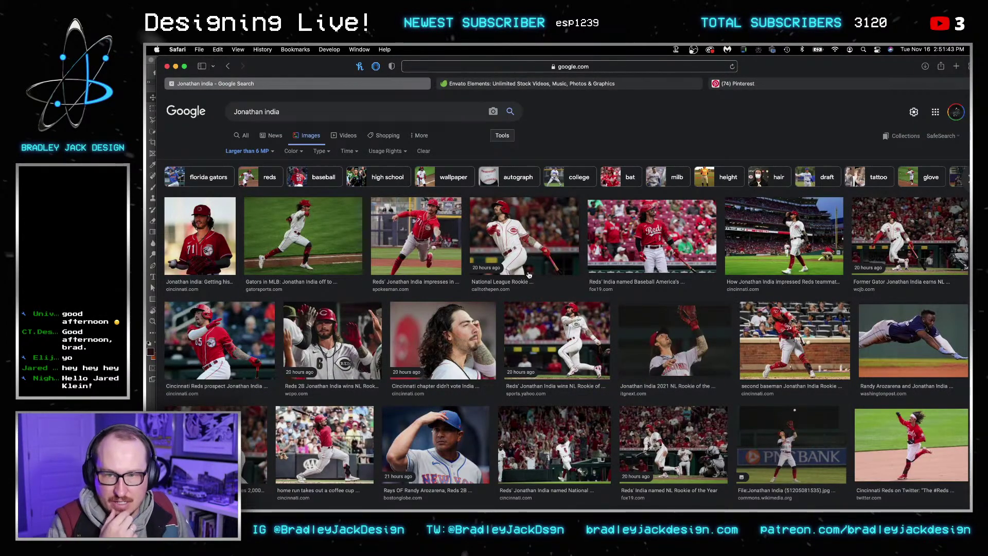
pyautogui.scroll(-1, 528, 275)
pyautogui.scroll(-3, 528, 275)
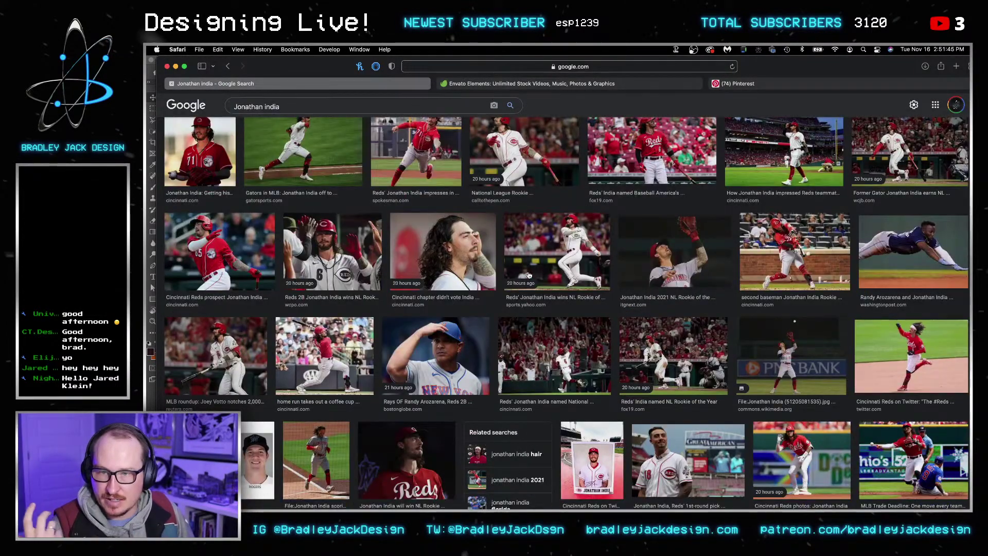
pyautogui.scroll(-2, 528, 275)
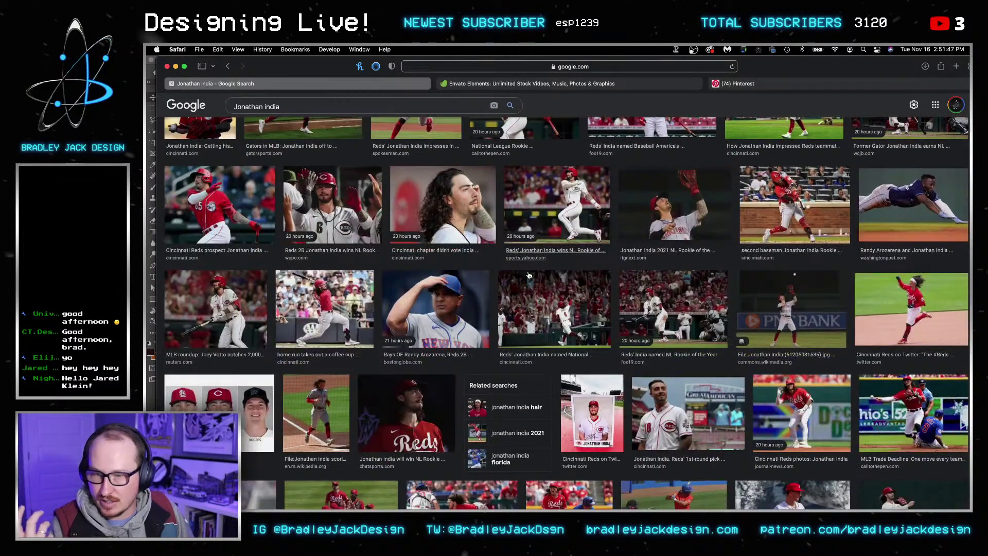
pyautogui.scroll(-1, 529, 275)
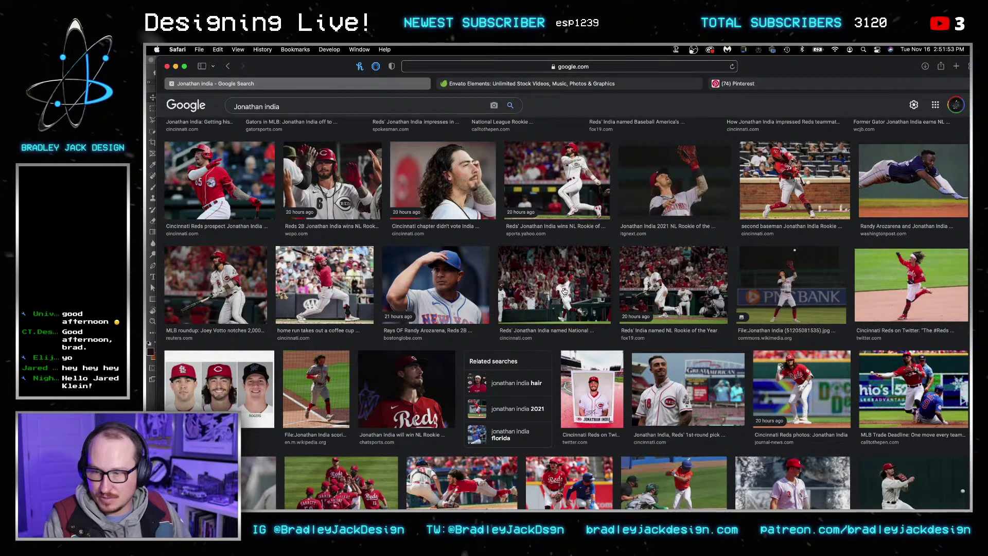
pyautogui.scroll(-5, 567, 286)
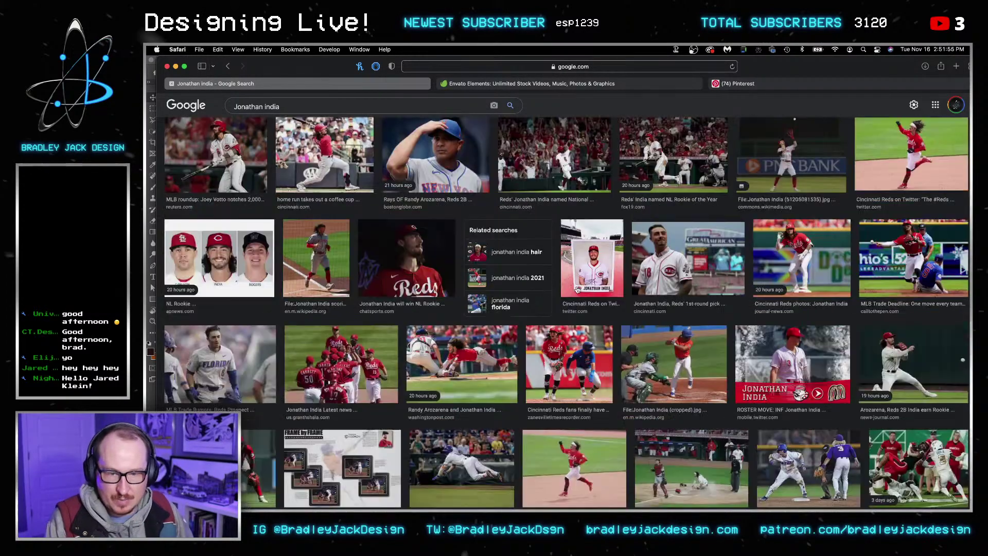
pyautogui.click(798, 255)
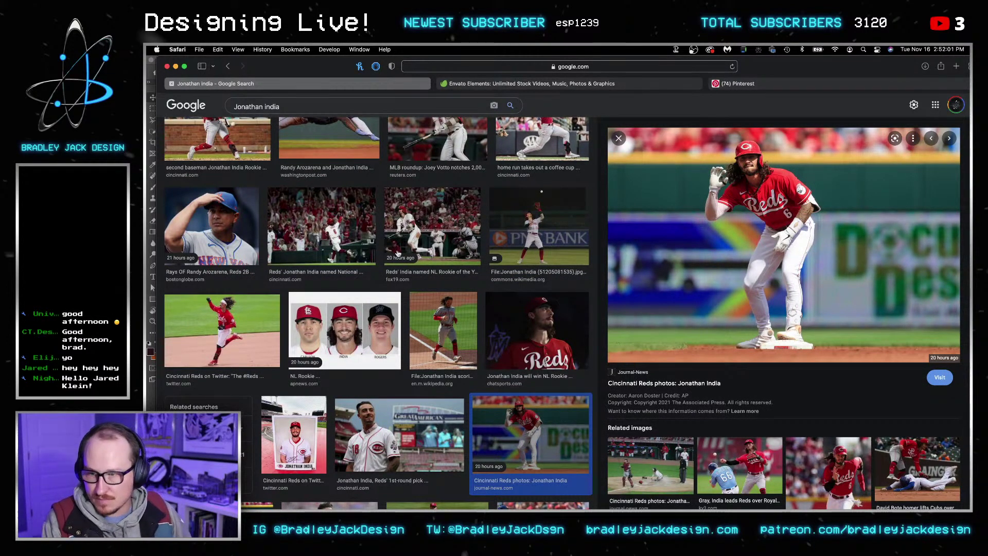
pyautogui.scroll(-6, 398, 253)
pyautogui.click(294, 273)
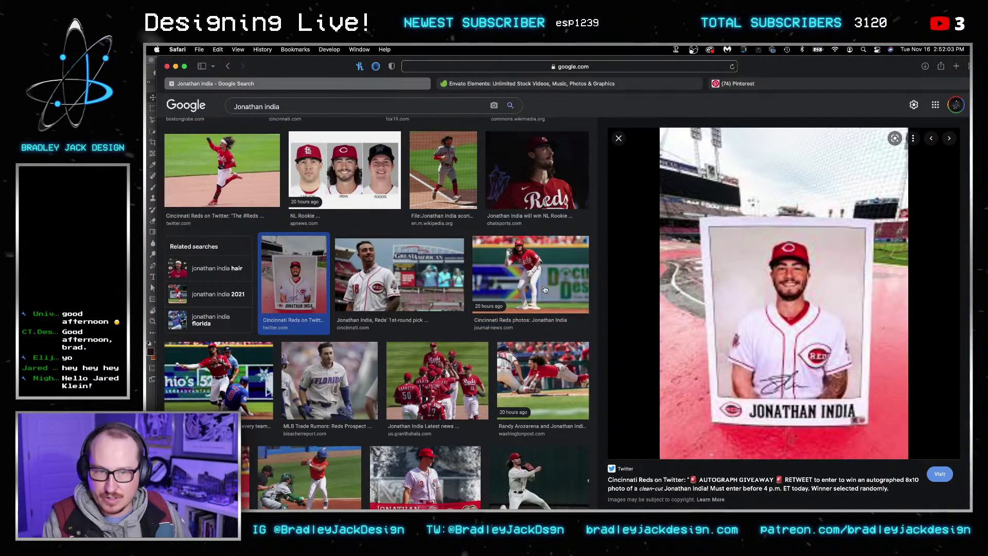
pyautogui.scroll(-5, 429, 216)
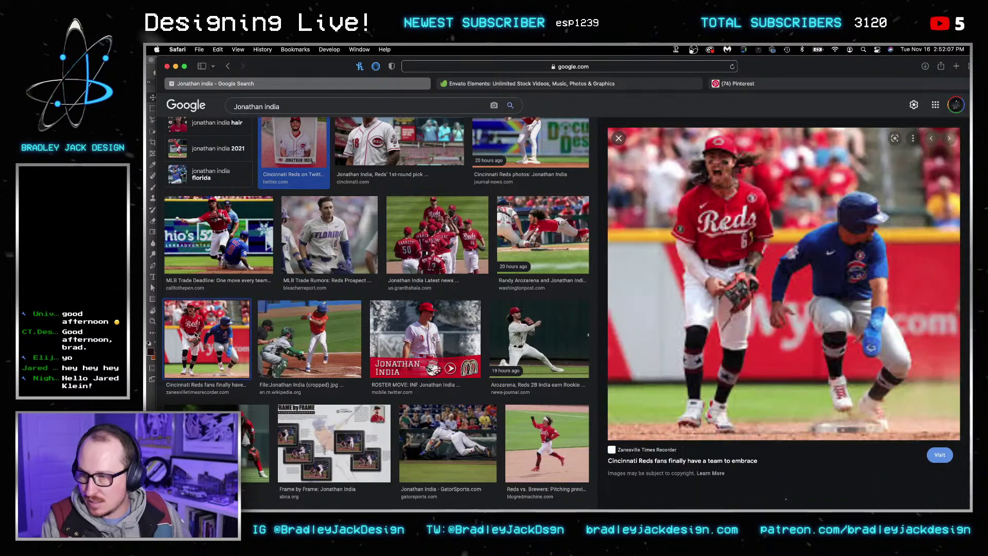
# Step: Open the Zanesville Times Recorder photo of the shouting Reds player in its own tab and reload it with part of its address removed
pyautogui.click(206, 340)
pyautogui.rightClick(761, 292)
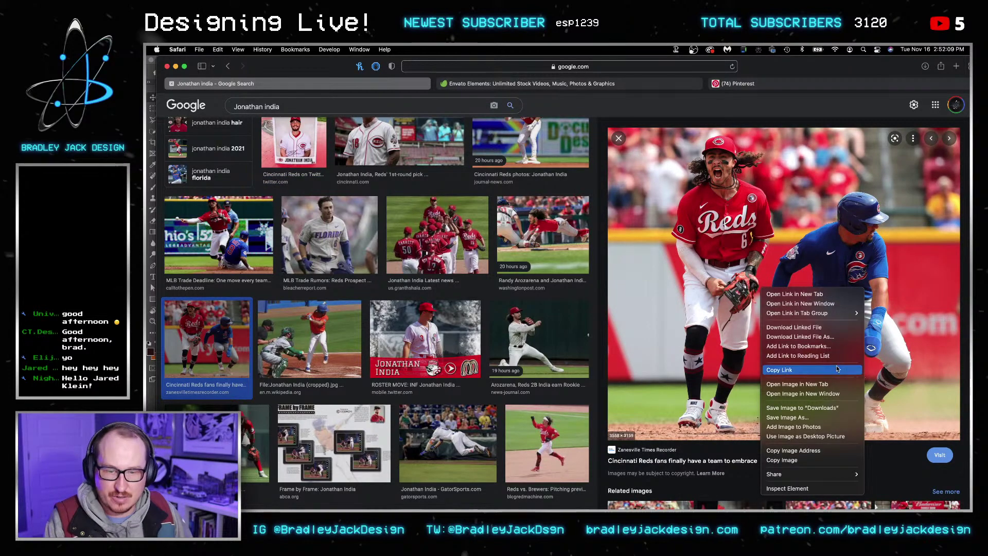
pyautogui.click(792, 371)
pyautogui.click(556, 85)
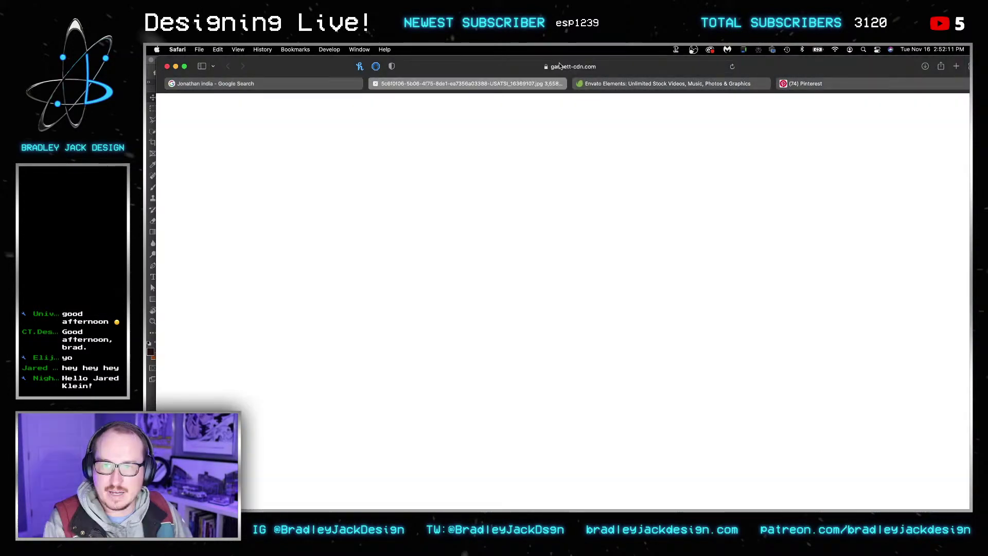
pyautogui.click(720, 67)
pyautogui.moveTo(755, 67); pyautogui.dragTo(808, 73)
pyautogui.press('BackSpace')
pyautogui.press('Return')
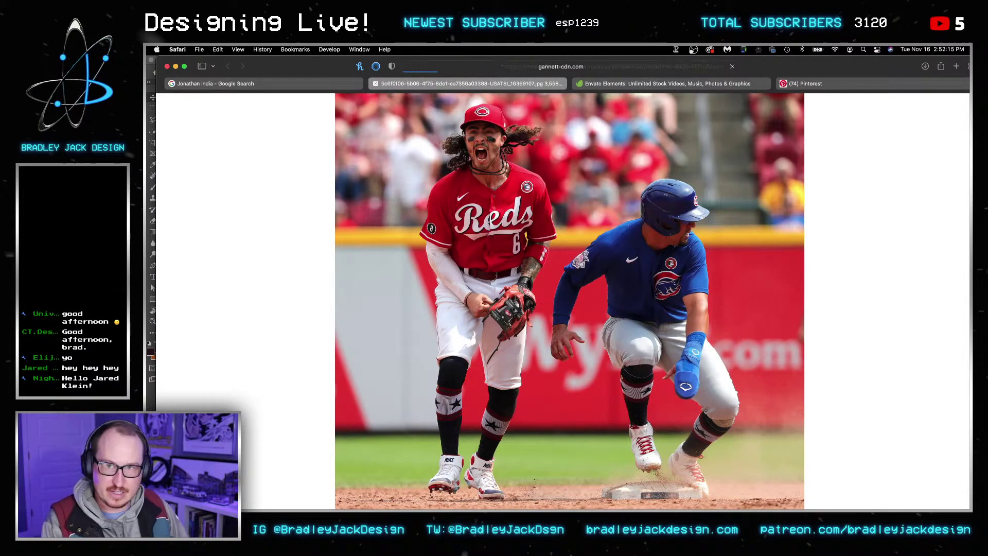
# Step: Inspect the detail of the Reds player's photo at full size and close its tab
pyautogui.click(534, 227)
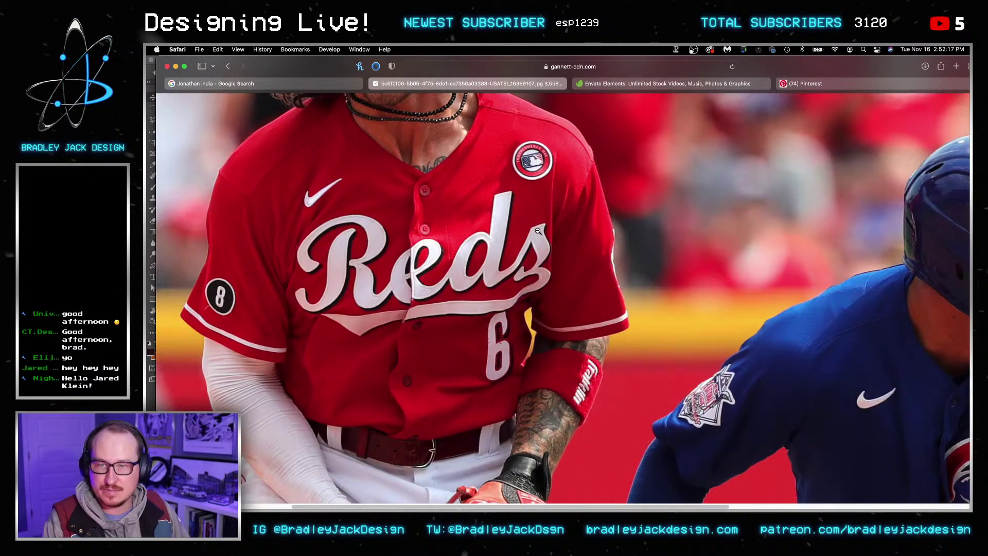
pyautogui.rightClick(535, 228)
pyautogui.click(576, 286)
pyautogui.click(579, 231)
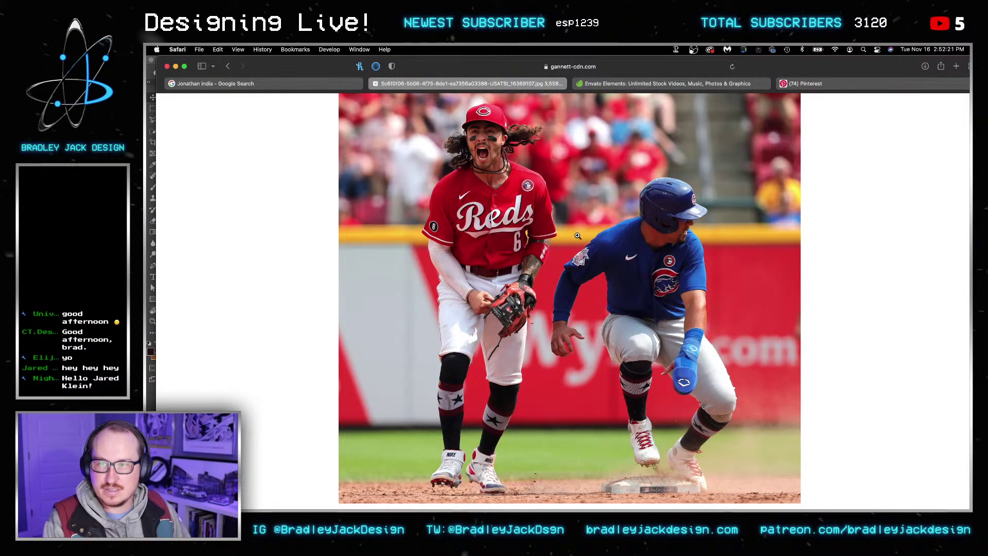
pyautogui.press('super+w')
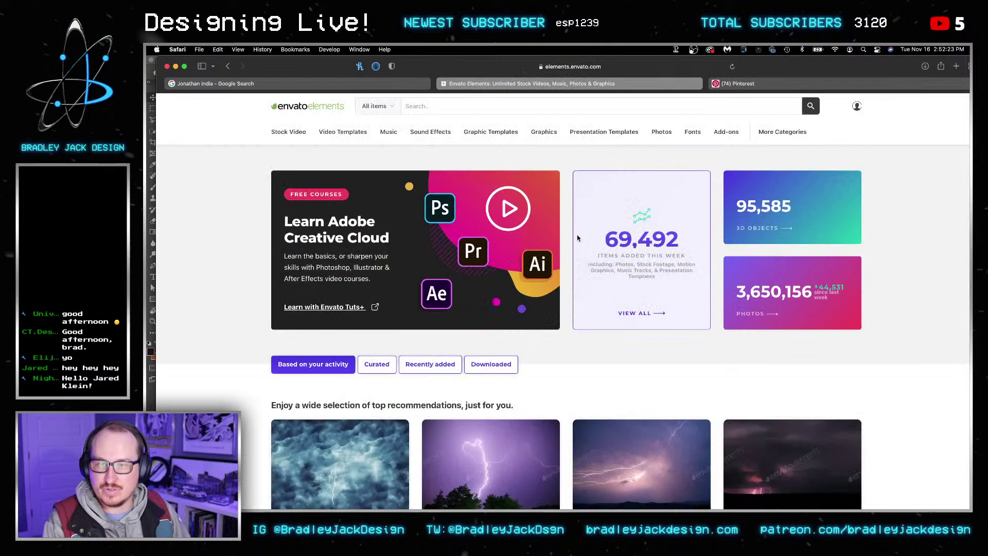
# Step: Look further through the Jonathan India image results for usable player photos and preview the GunnersVille trading card image
pyautogui.click(342, 85)
pyautogui.scroll(-4, 459, 231)
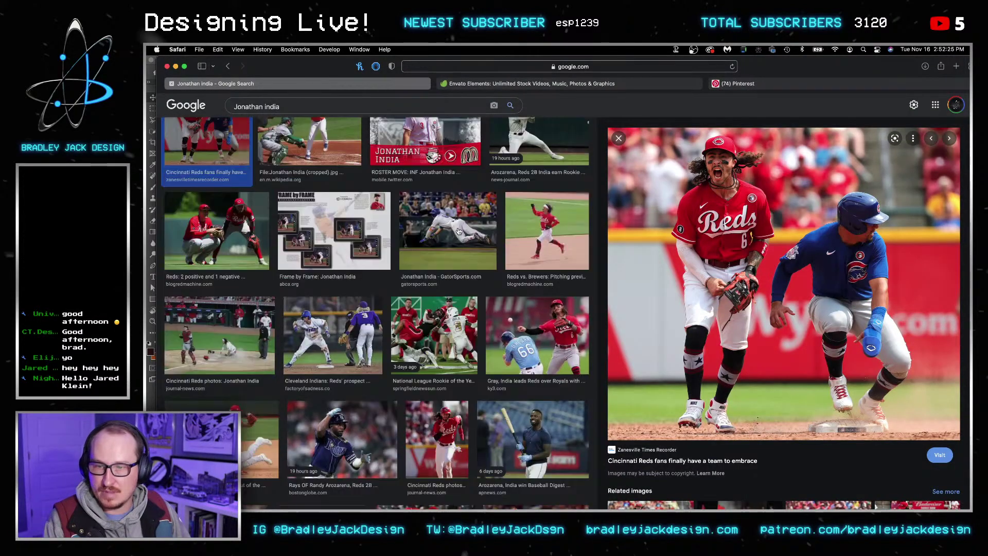
pyautogui.scroll(-2, 460, 231)
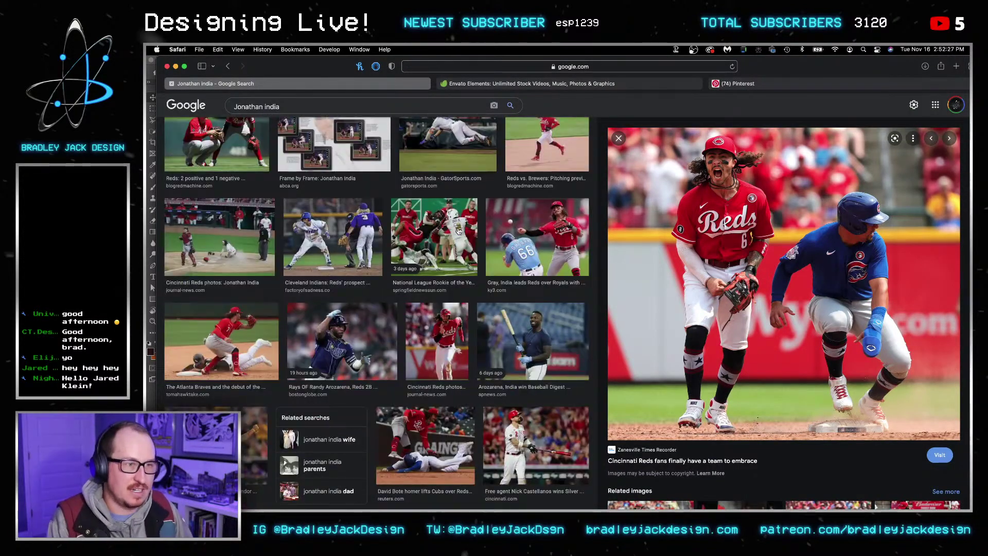
pyautogui.scroll(-1, 460, 231)
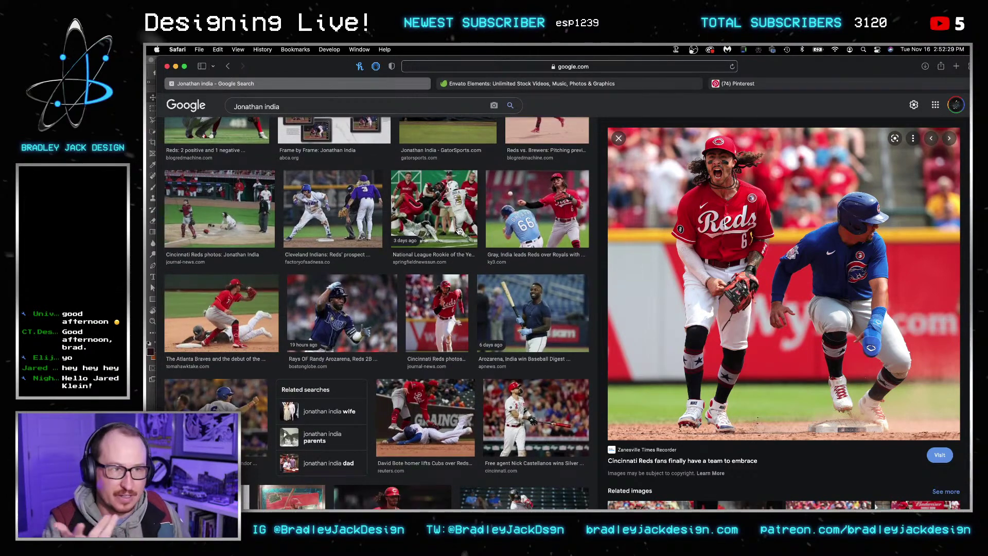
pyautogui.scroll(-4, 460, 231)
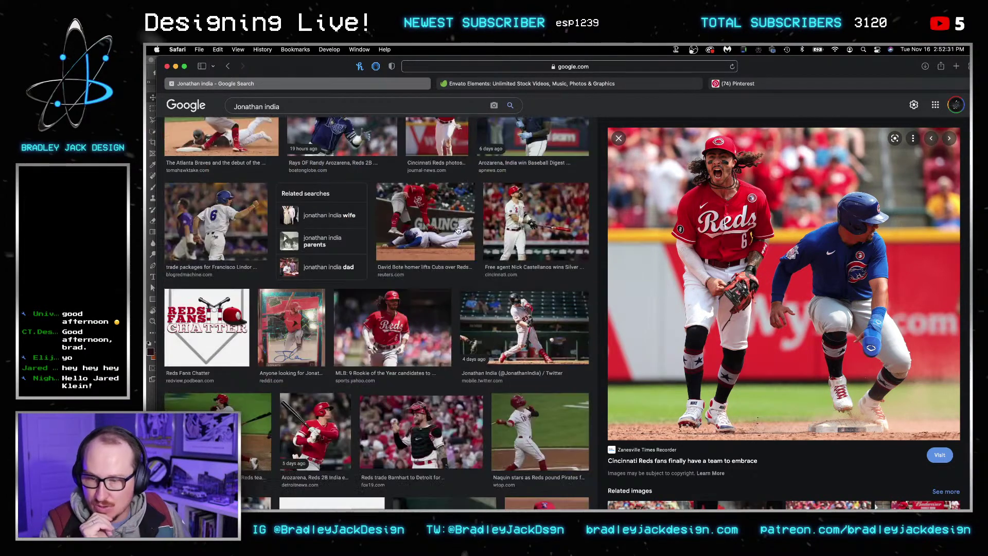
pyautogui.scroll(-3, 458, 230)
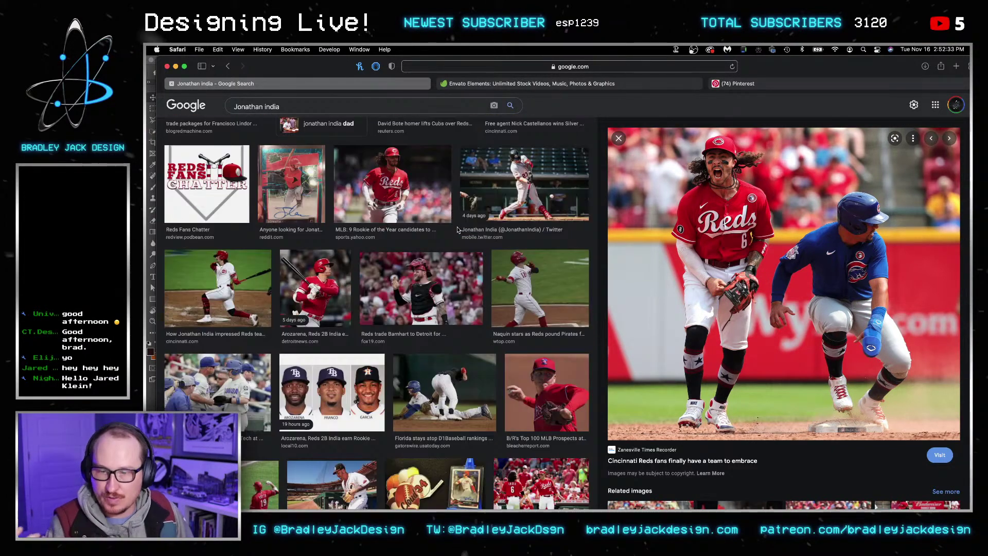
pyautogui.scroll(-3, 457, 230)
pyautogui.scroll(-3, 458, 229)
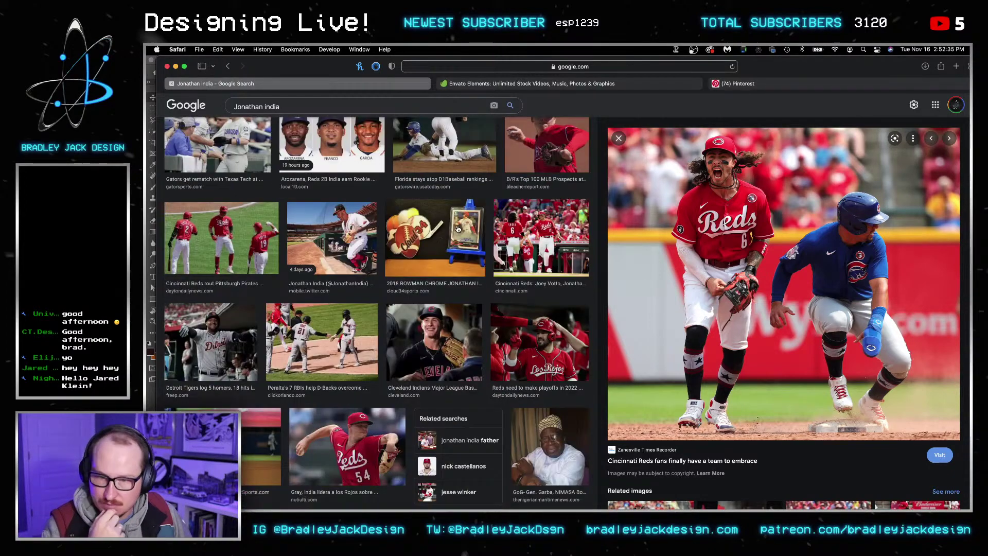
pyautogui.scroll(-3, 458, 229)
pyautogui.scroll(-3, 458, 229)
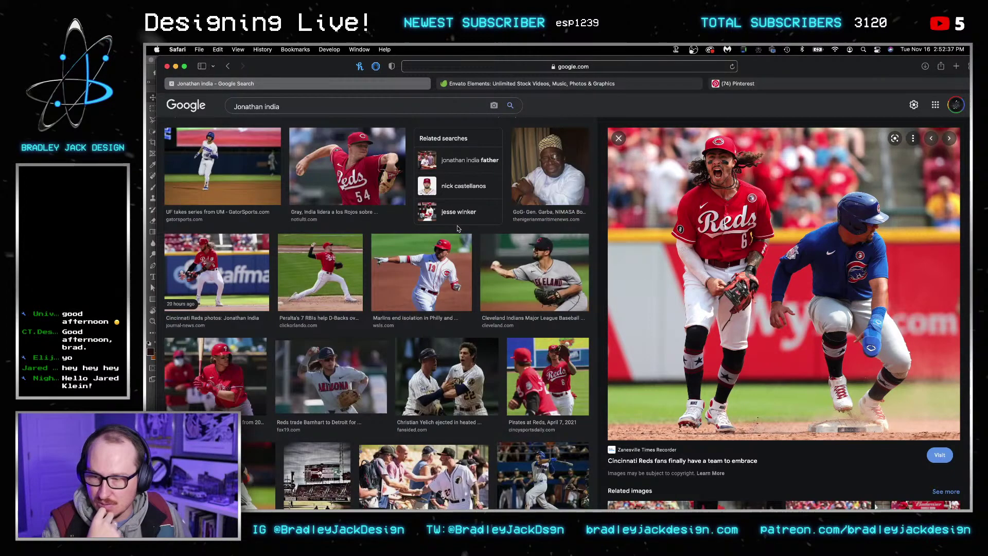
pyautogui.scroll(-3, 458, 229)
pyautogui.scroll(-4, 458, 229)
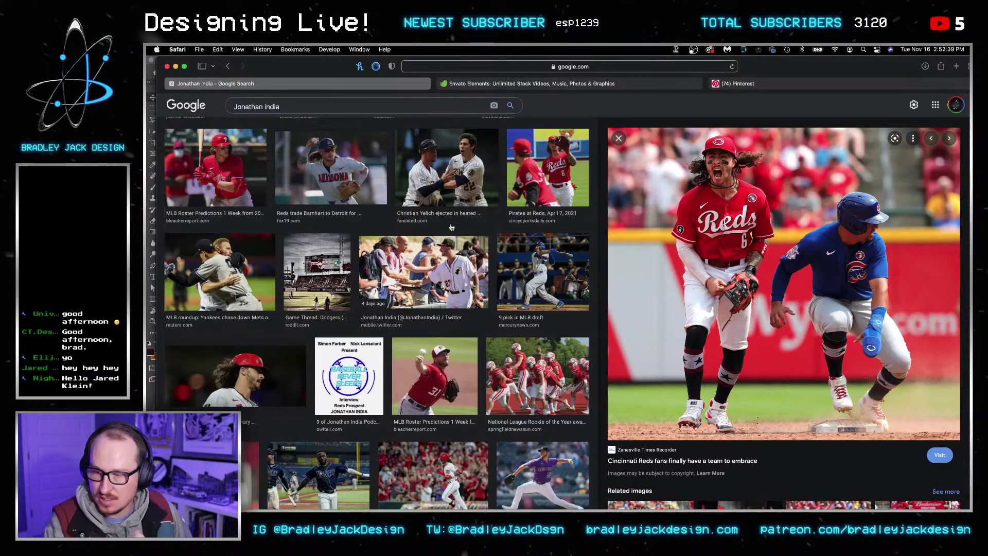
pyautogui.scroll(-2, 426, 228)
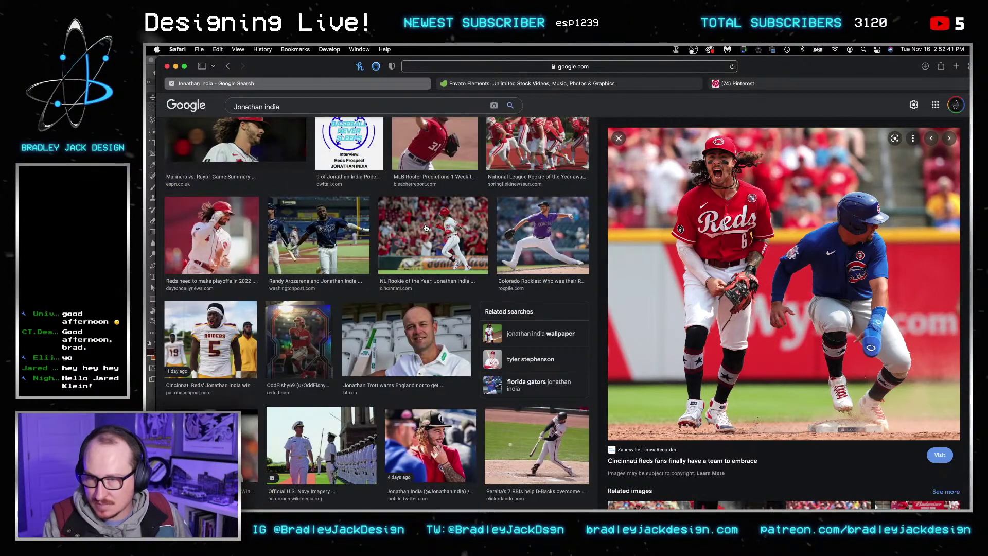
pyautogui.scroll(-3, 426, 228)
pyautogui.scroll(-3, 427, 223)
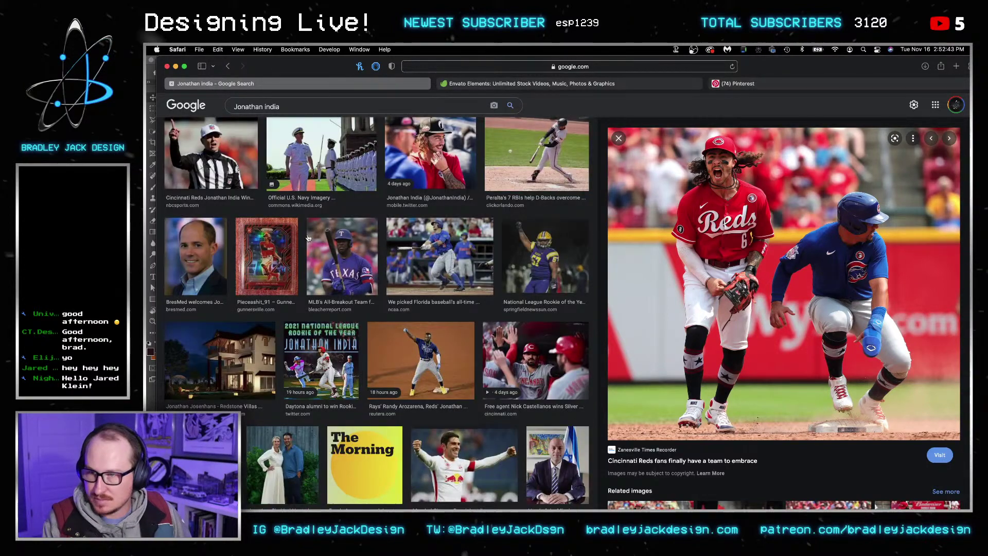
pyautogui.click(277, 257)
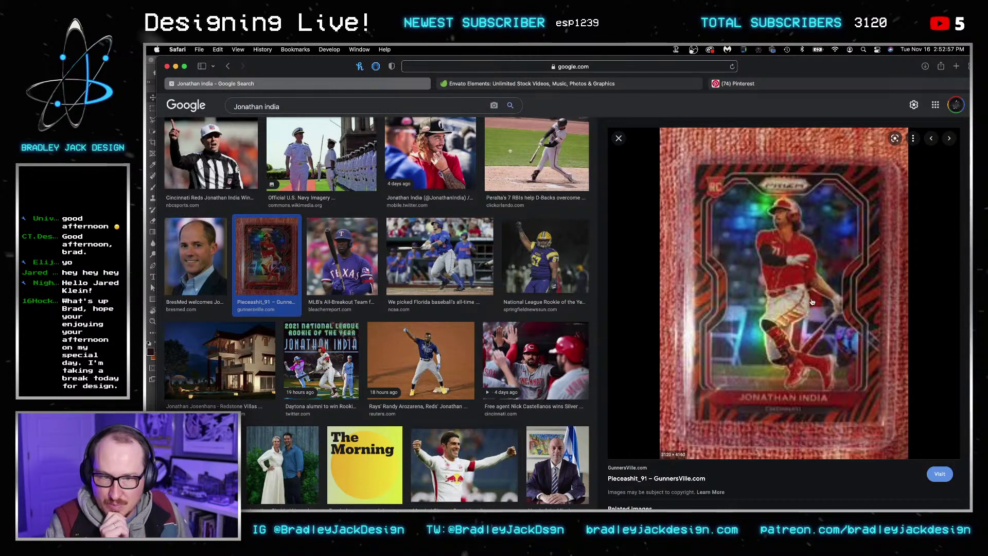
pyautogui.scroll(-10, 486, 338)
pyautogui.scroll(-5, 385, 257)
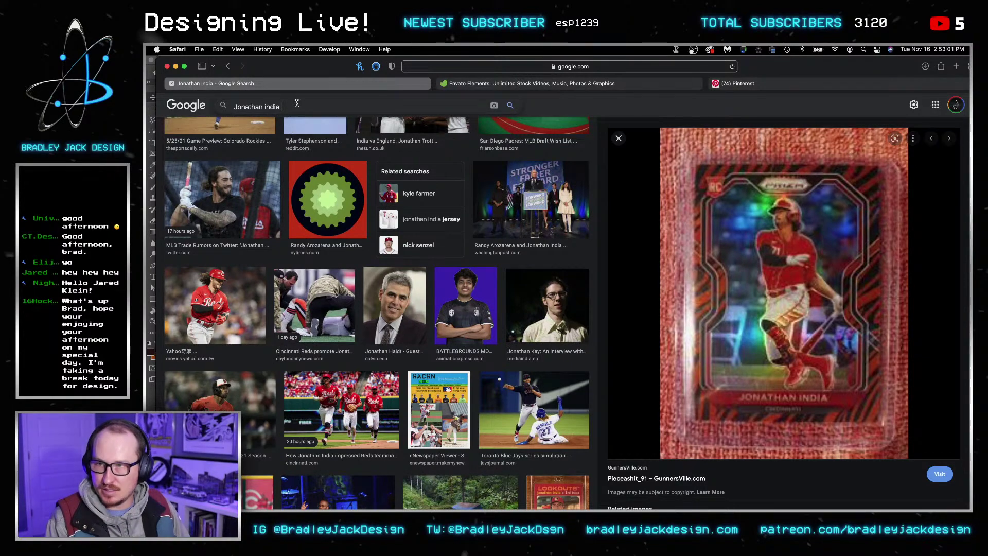
pyautogui.click(297, 104)
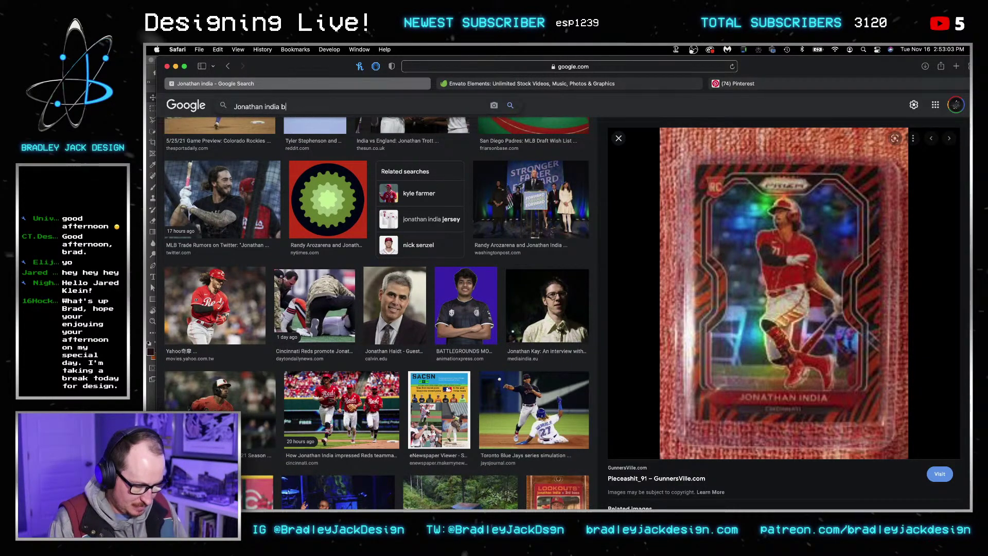
pyautogui.write('bowman first')
pyautogui.press('Return')
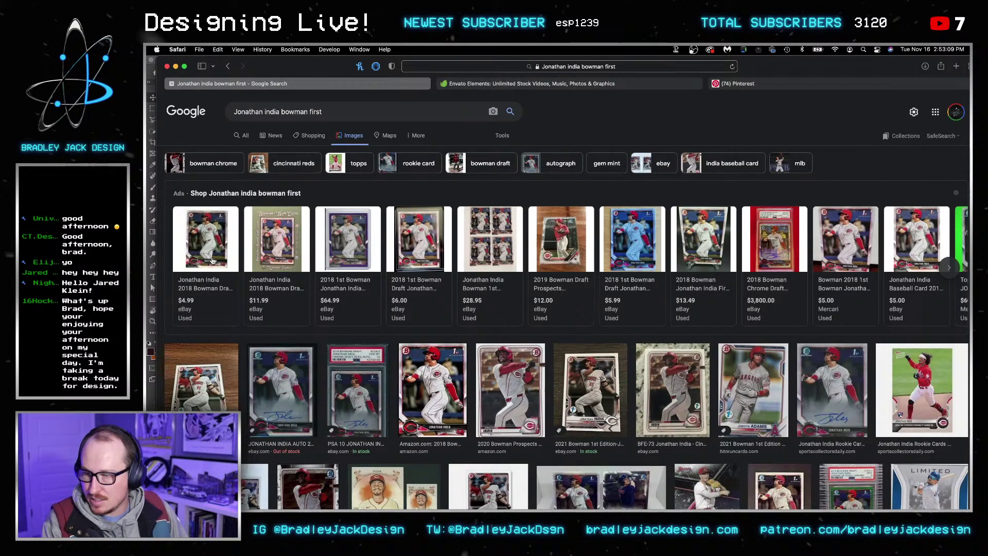
# Step: View the eBay listing of the 2018 Bowman Draft card, close it and return to the large Jonathan India image results
pyautogui.click(212, 261)
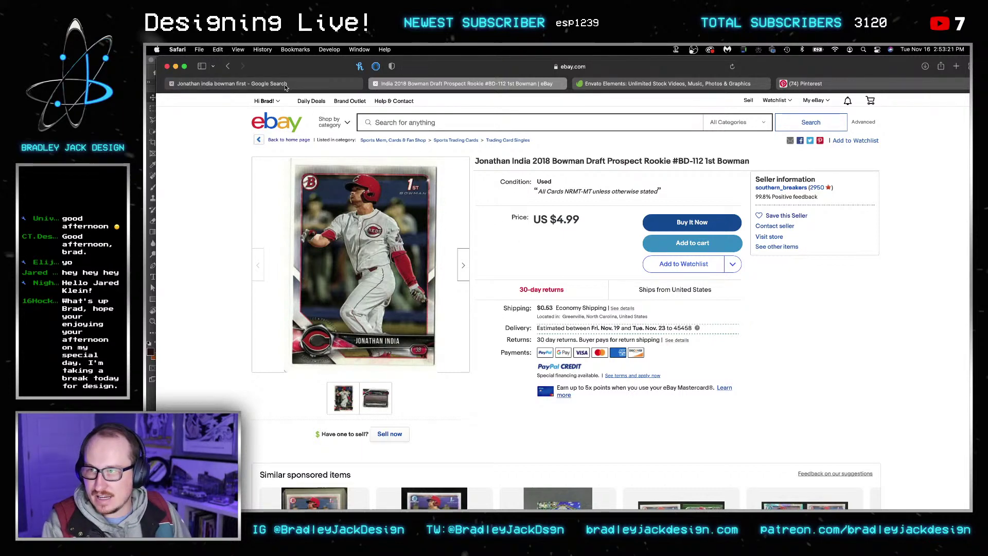
pyautogui.press('super+w')
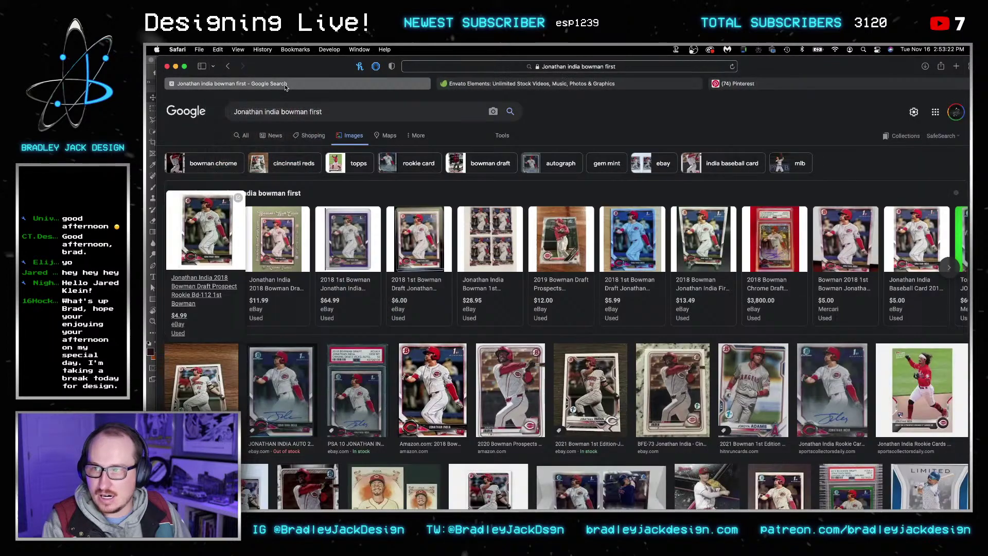
pyautogui.click(233, 70)
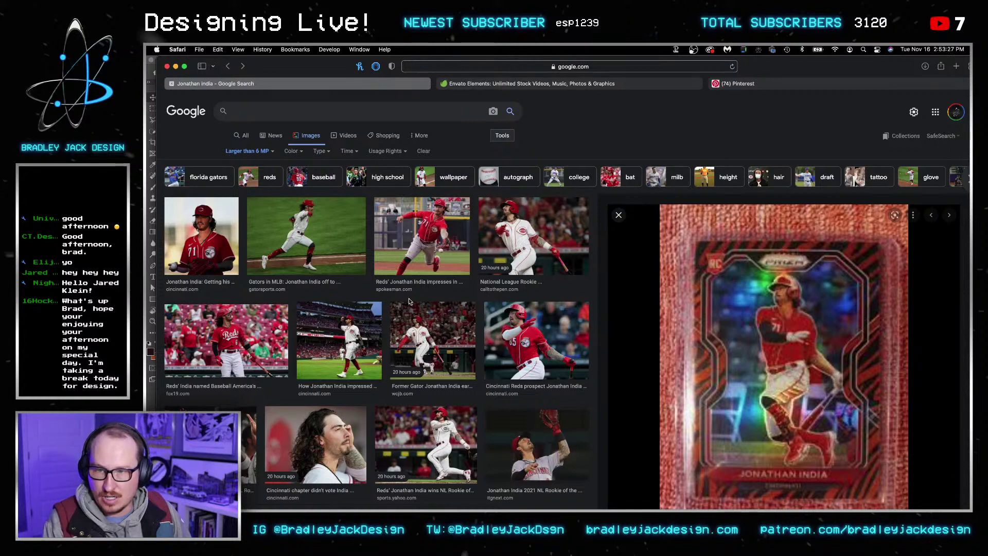
# Step: Open the Call to the Pen photo of Jonathan India in the white Reds jersey in its own tab and show it
pyautogui.click(573, 237)
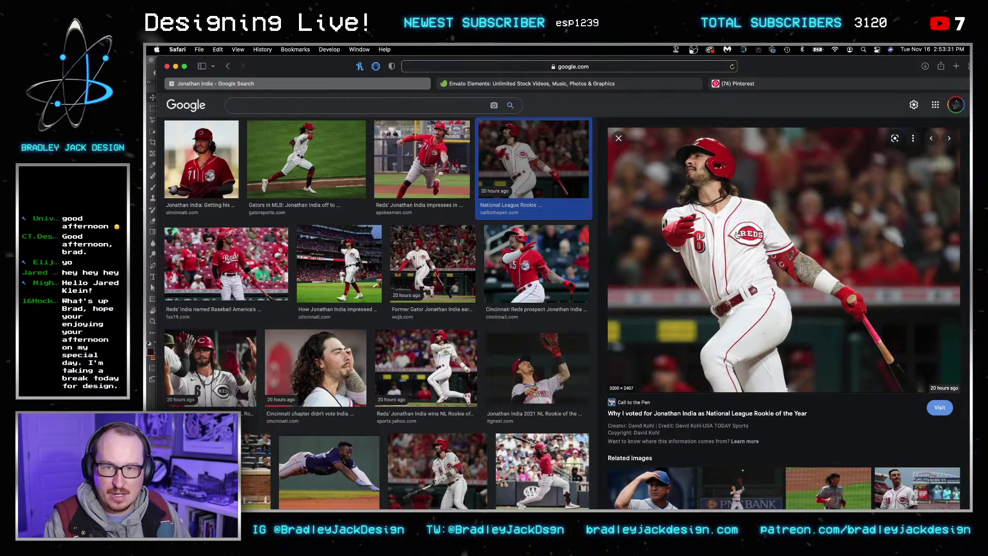
pyautogui.rightClick(784, 269)
pyautogui.click(839, 363)
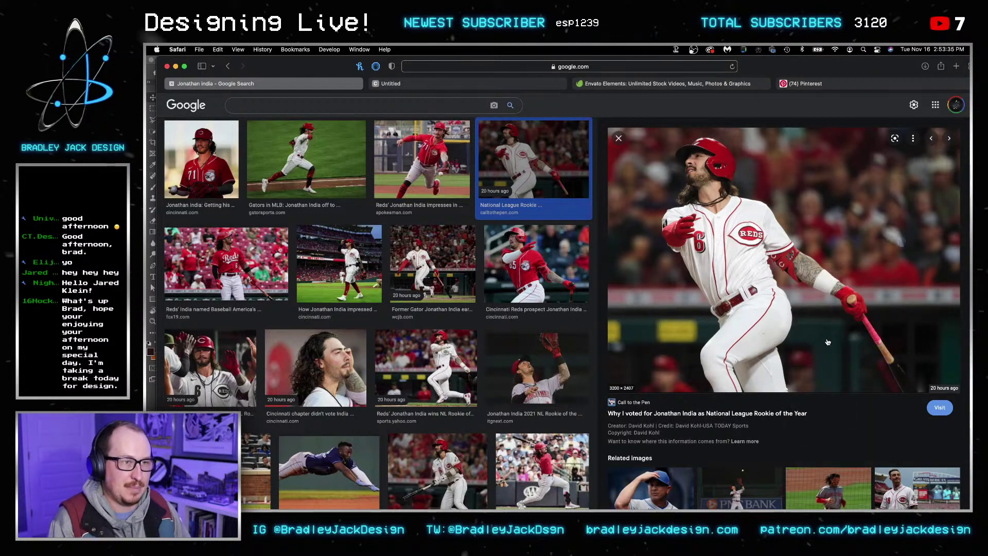
pyautogui.click(490, 82)
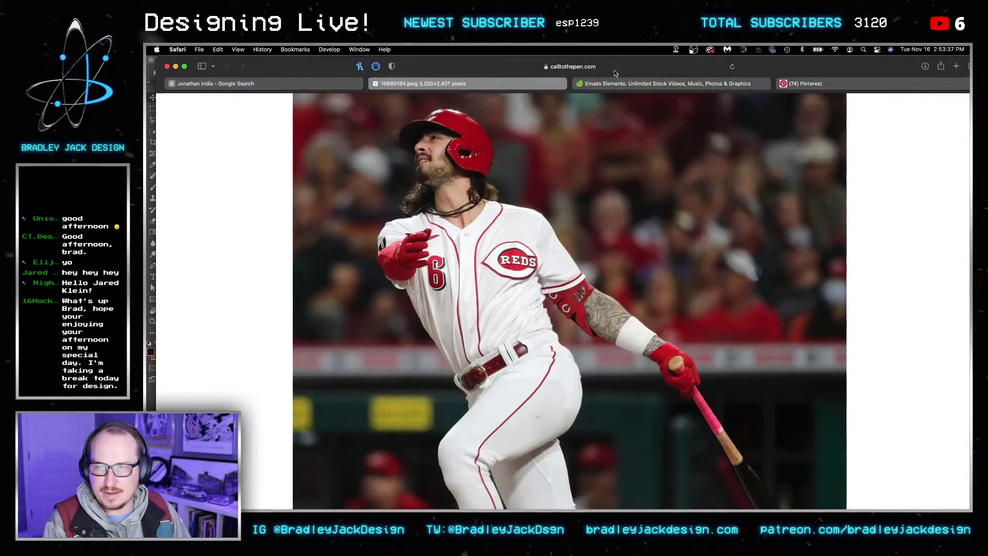
# Step: Inspect the detail of the white-jersey photo at full size and return to the image results
pyautogui.click(615, 71)
pyautogui.press('Escape')
pyautogui.click(556, 273)
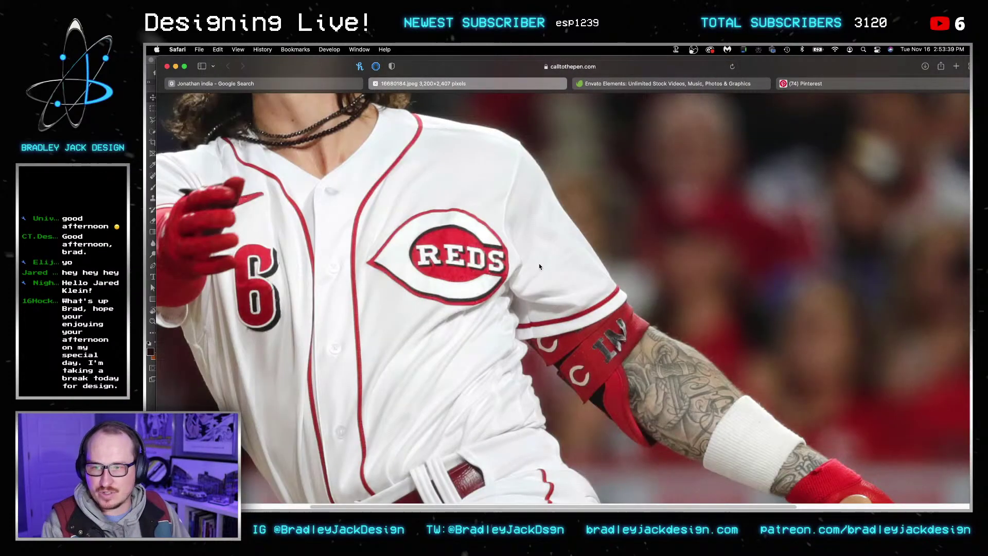
pyautogui.rightClick(538, 263)
pyautogui.click(301, 85)
pyautogui.click(301, 85)
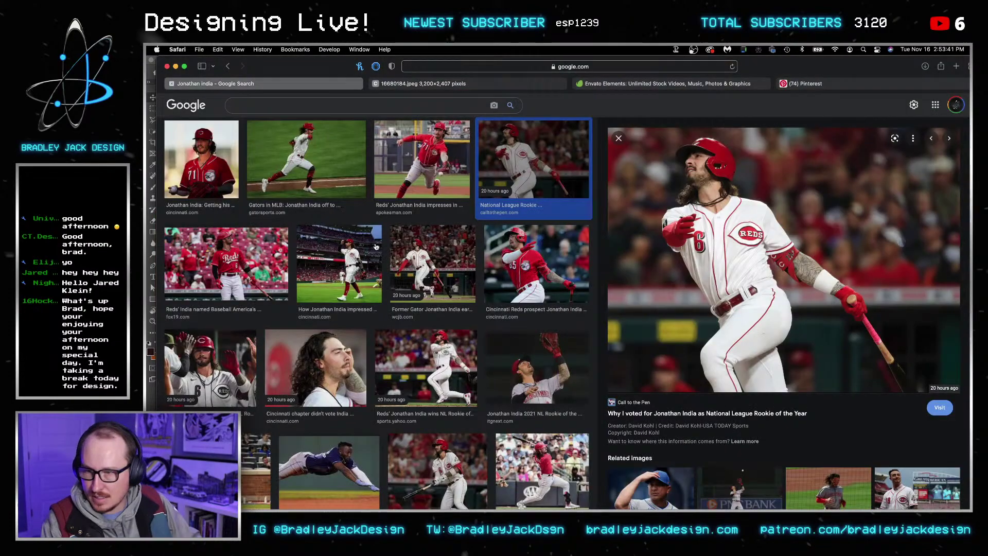
# Step: Preview the Cincinnati Enquirer home run photo and the Yahoo Sports batting photo
pyautogui.scroll(-3, 378, 252)
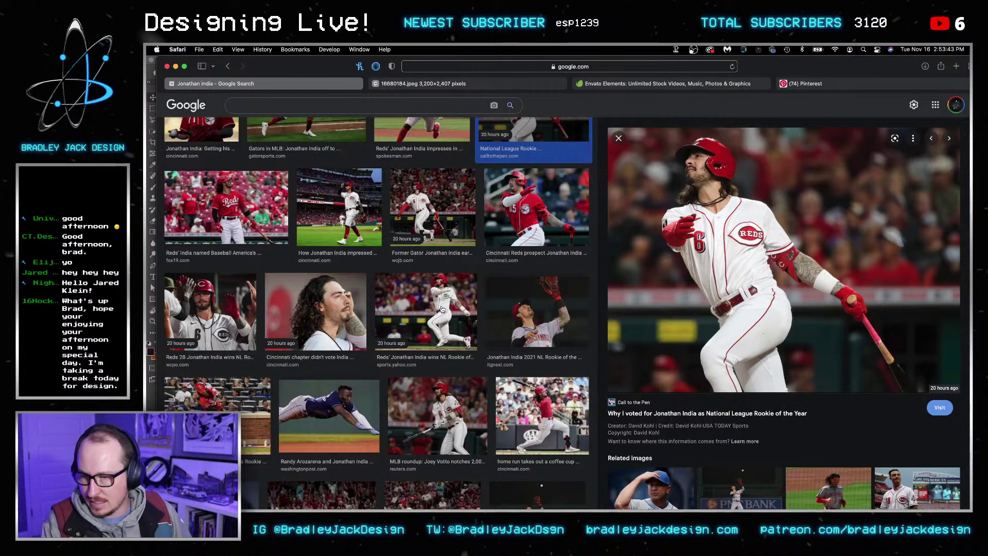
pyautogui.click(539, 416)
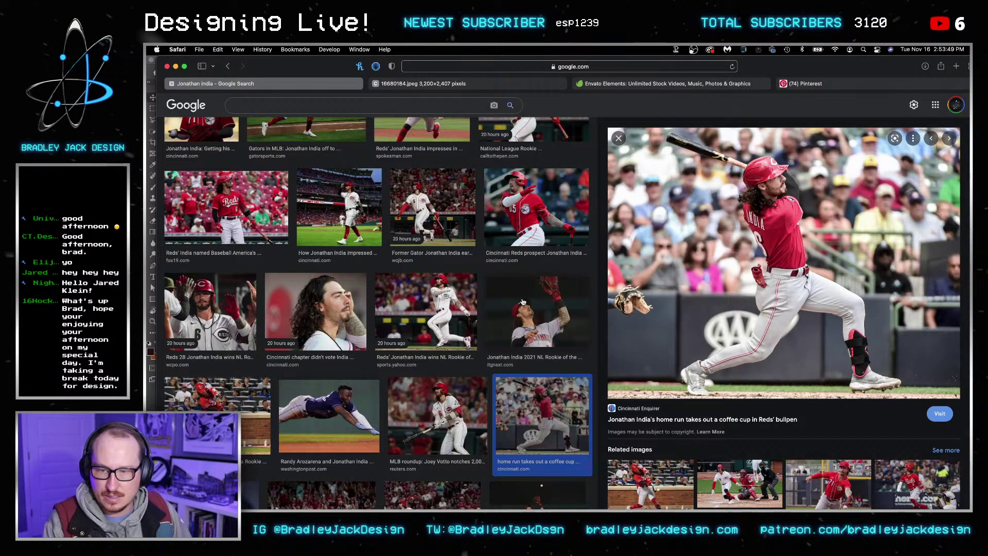
pyautogui.click(426, 333)
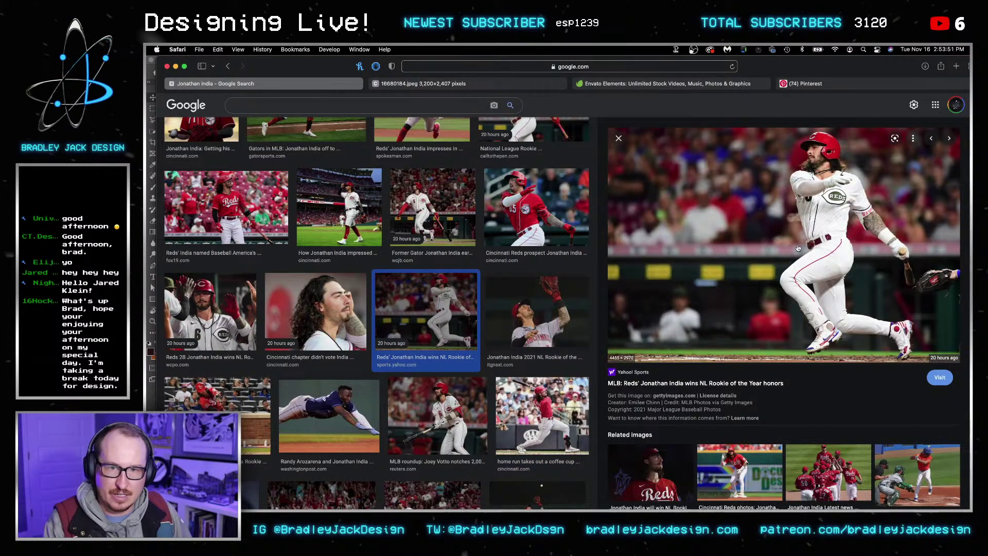
# Step: Browse further down the results and preview the Zanesville Times Recorder photo of the shouting Reds player
pyautogui.scroll(-4, 428, 296)
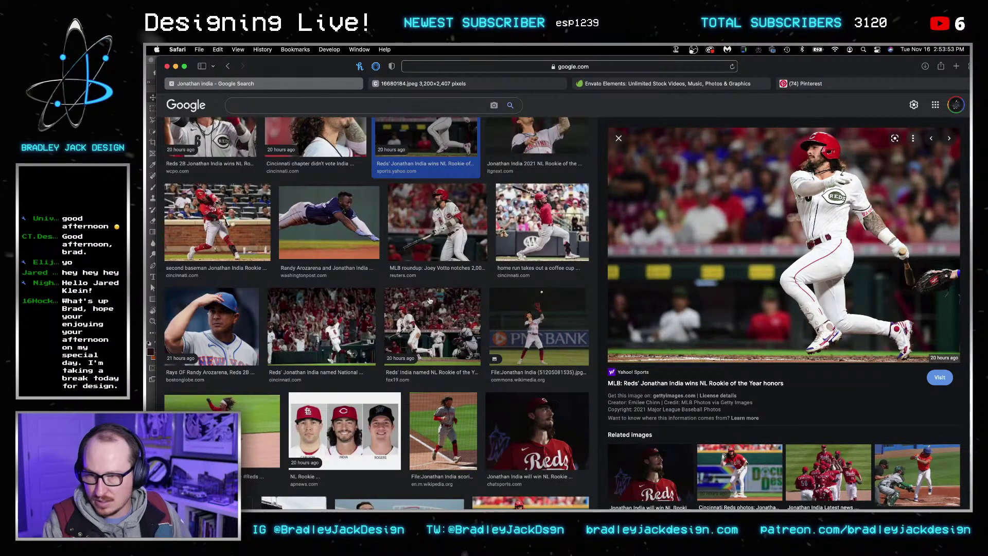
pyautogui.scroll(-6, 428, 297)
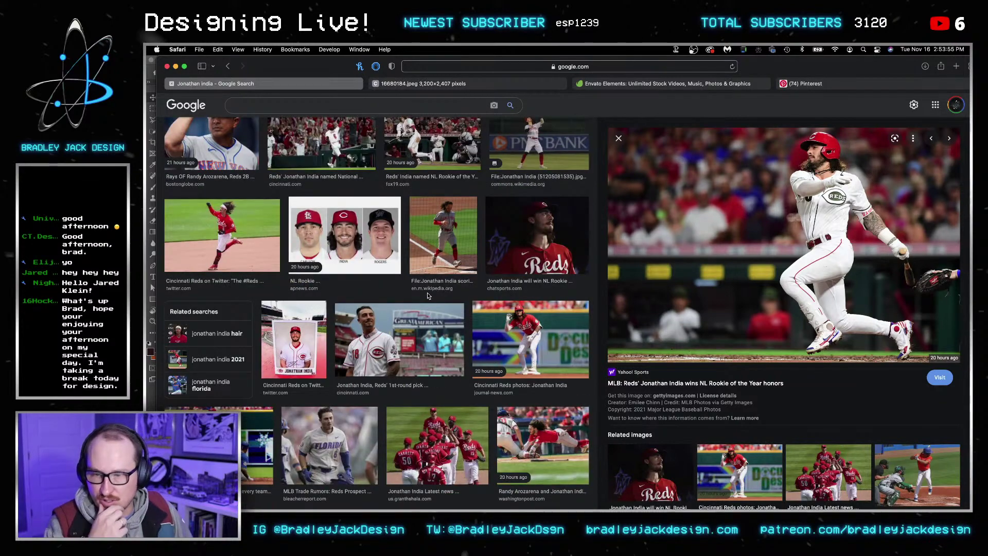
pyautogui.scroll(-4, 377, 289)
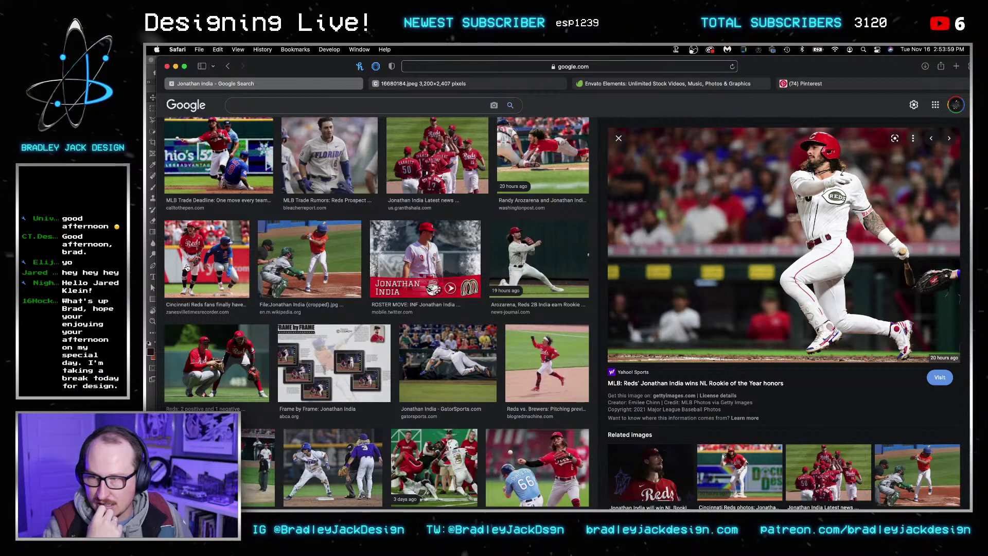
pyautogui.click(204, 265)
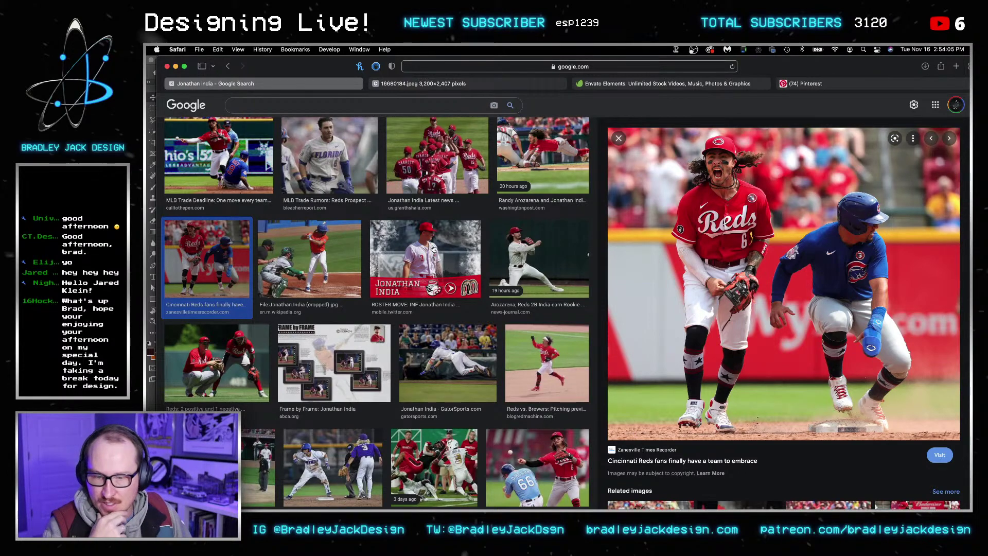
# Step: Examine the rest of the Jonathan India image results for usable action photos
pyautogui.scroll(-10, 348, 232)
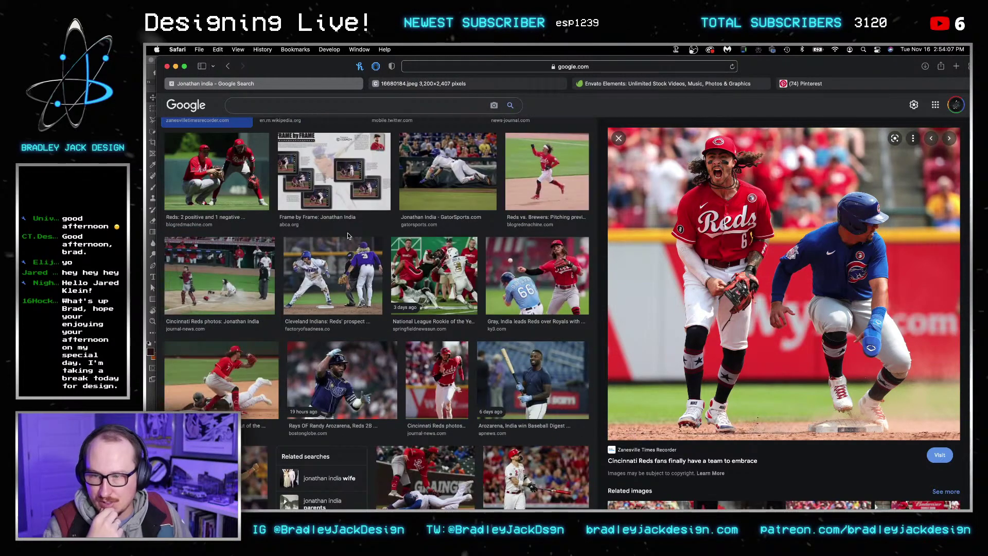
pyautogui.scroll(-5, 348, 236)
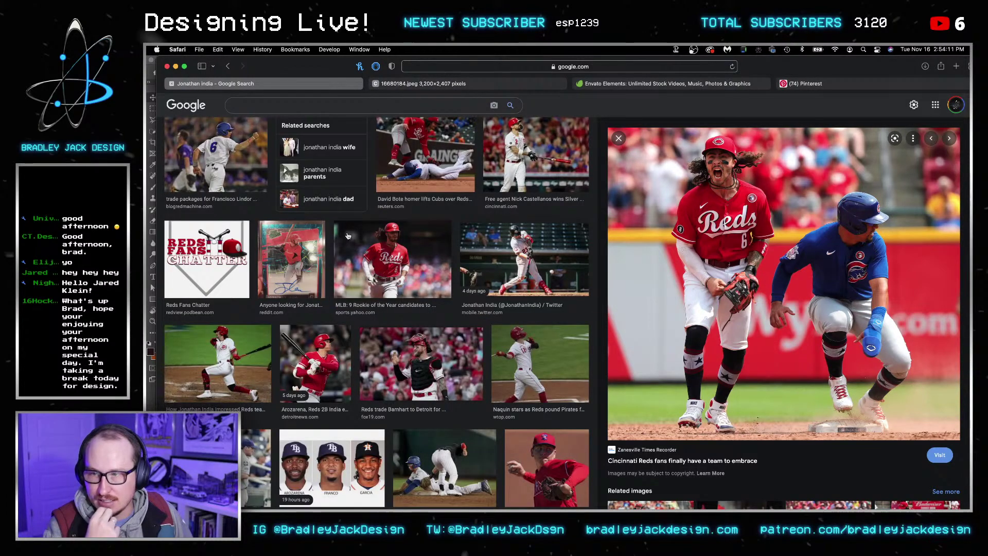
pyautogui.scroll(-1, 347, 236)
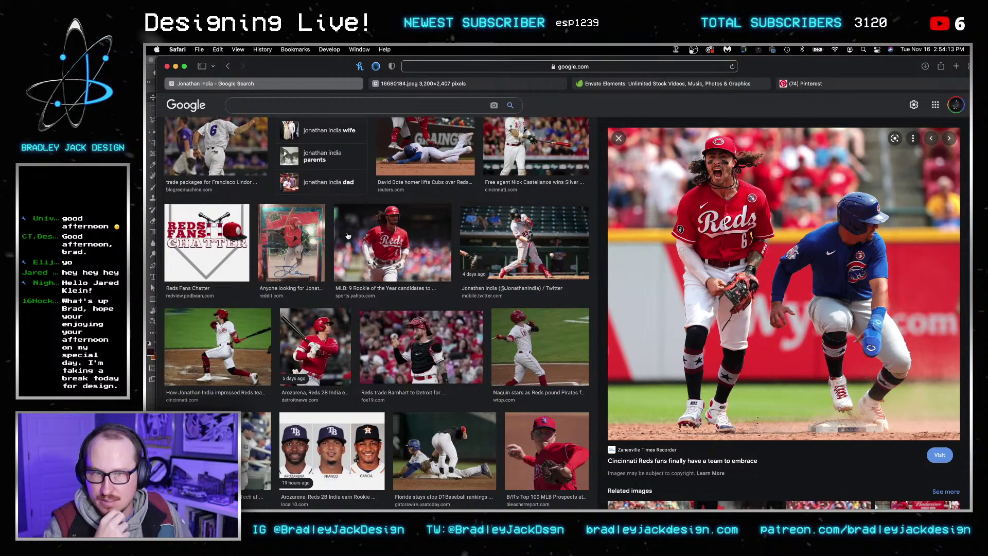
pyautogui.scroll(-3, 347, 236)
pyautogui.scroll(-6, 348, 236)
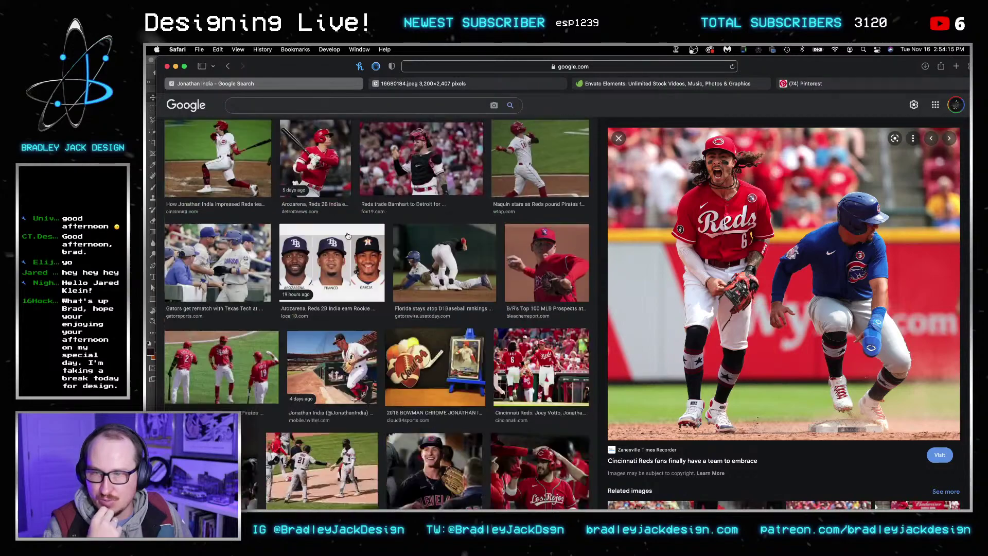
pyautogui.scroll(-10, 348, 236)
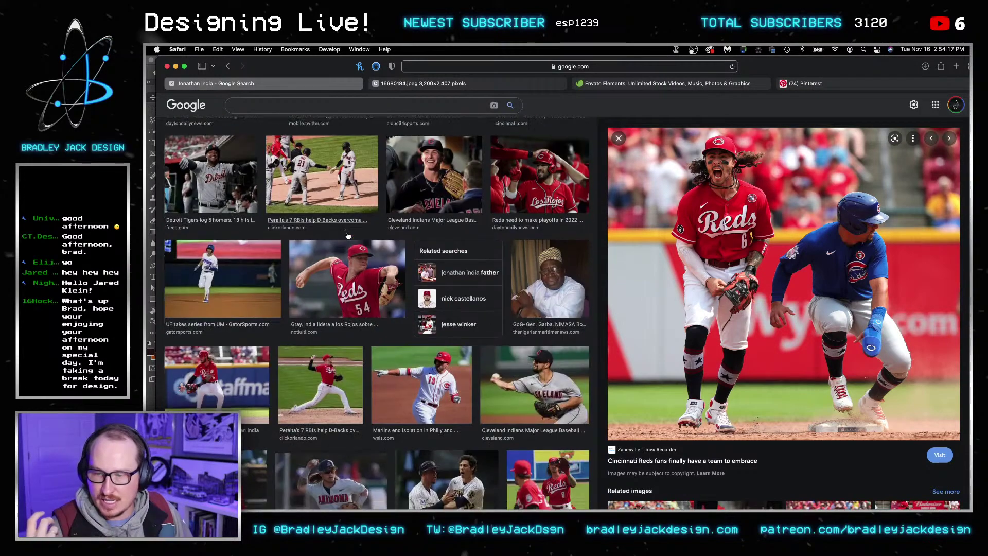
pyautogui.scroll(-9, 353, 247)
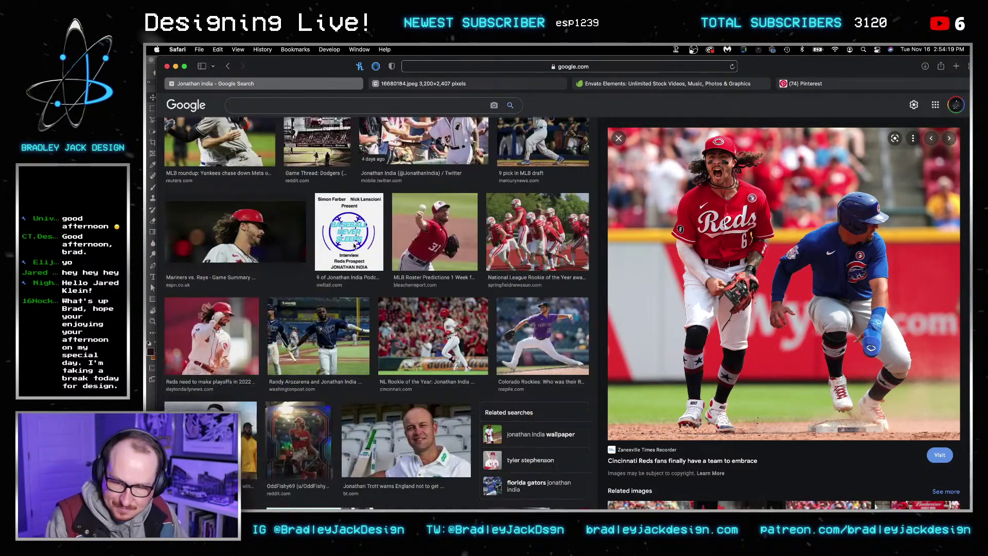
pyautogui.scroll(-8, 354, 247)
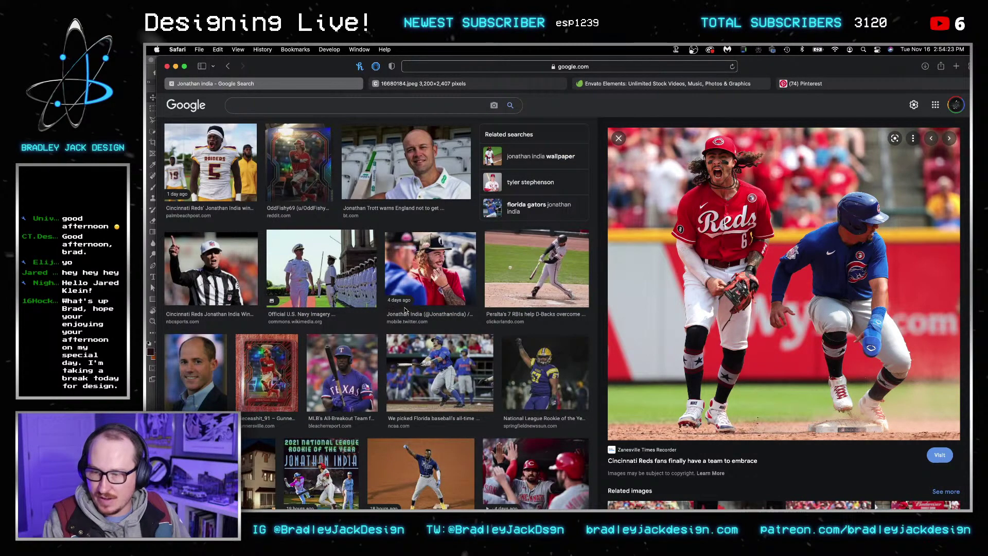
pyautogui.scroll(-9, 399, 315)
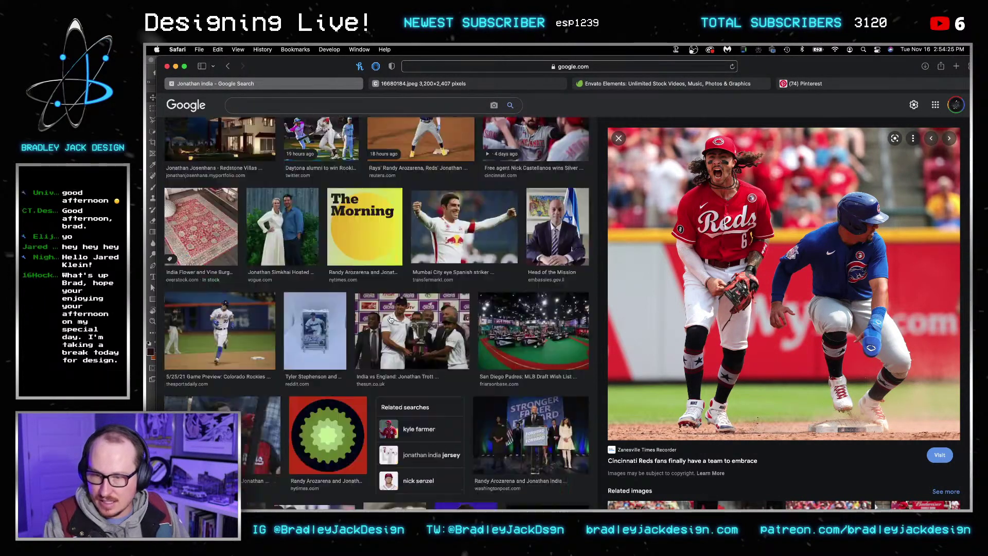
# Step: Preview the Twitter photo of the batter wearing number 23 and close the preview
pyautogui.scroll(9, 384, 332)
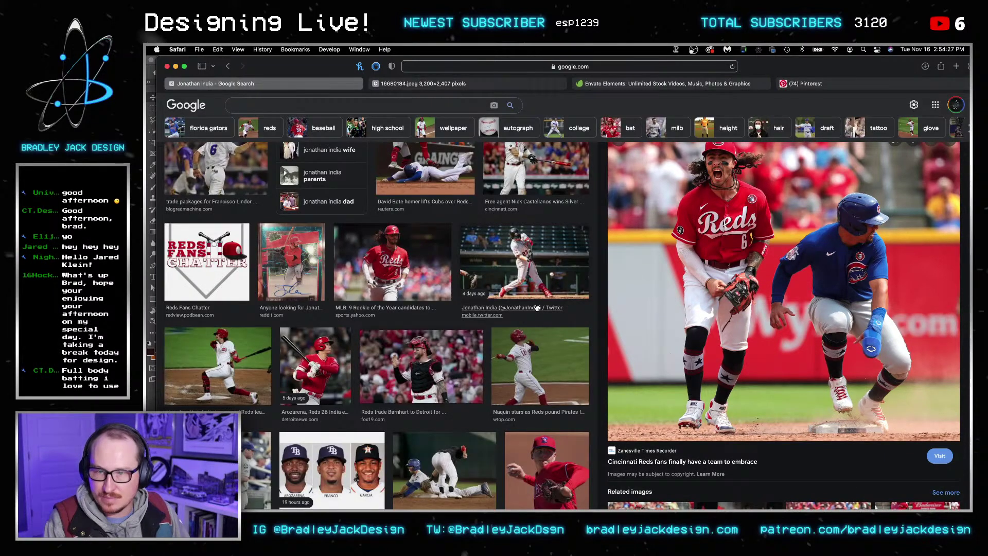
pyautogui.click(521, 275)
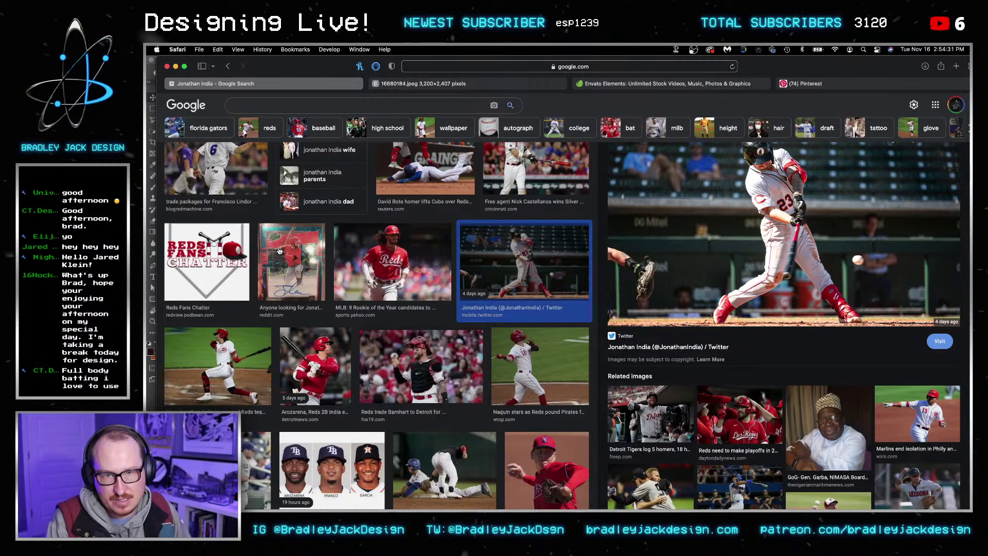
pyautogui.scroll(3, 746, 259)
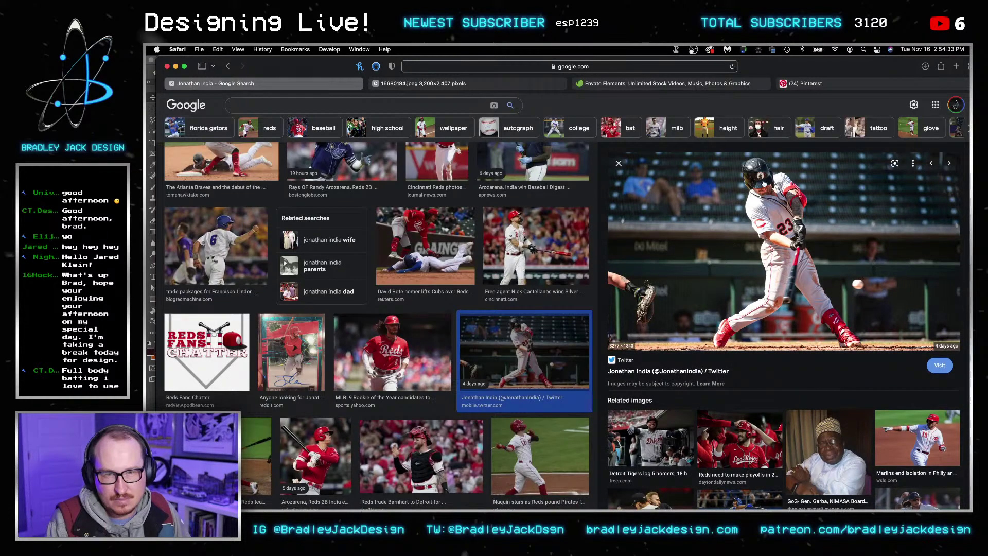
pyautogui.press('Escape')
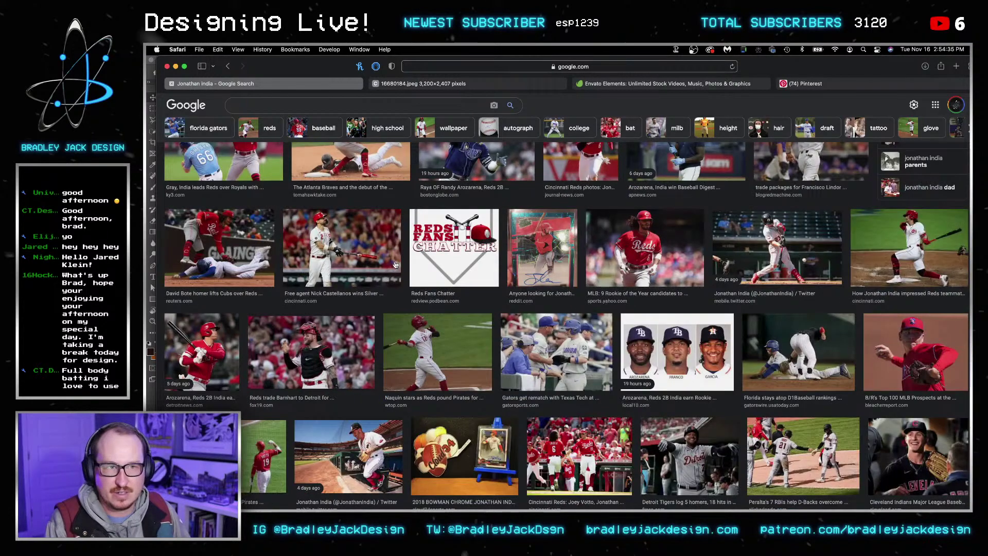
# Step: Find the Blog Red Machine photo of Jonathan India running with a raised fist and open it in its own tab
pyautogui.scroll(3, 397, 264)
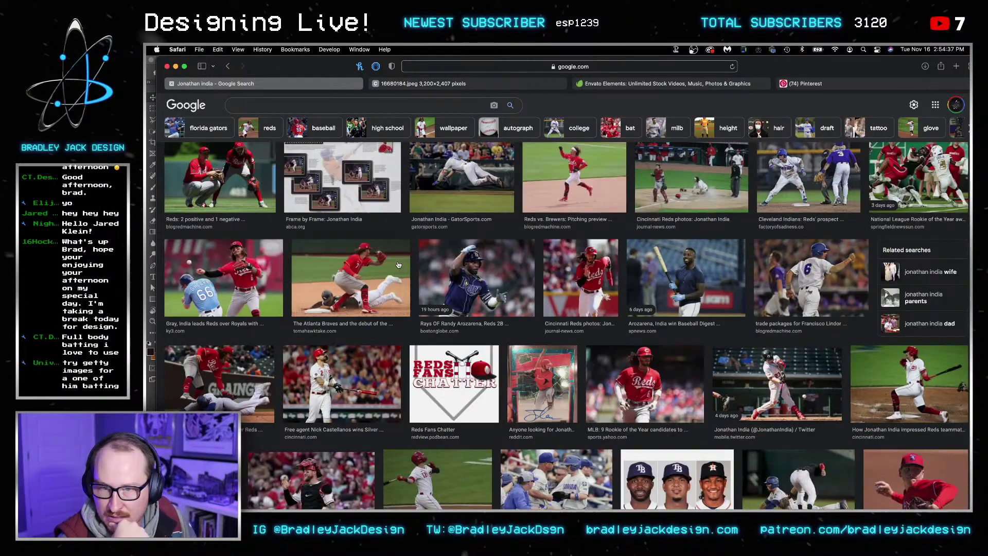
pyautogui.scroll(3, 402, 273)
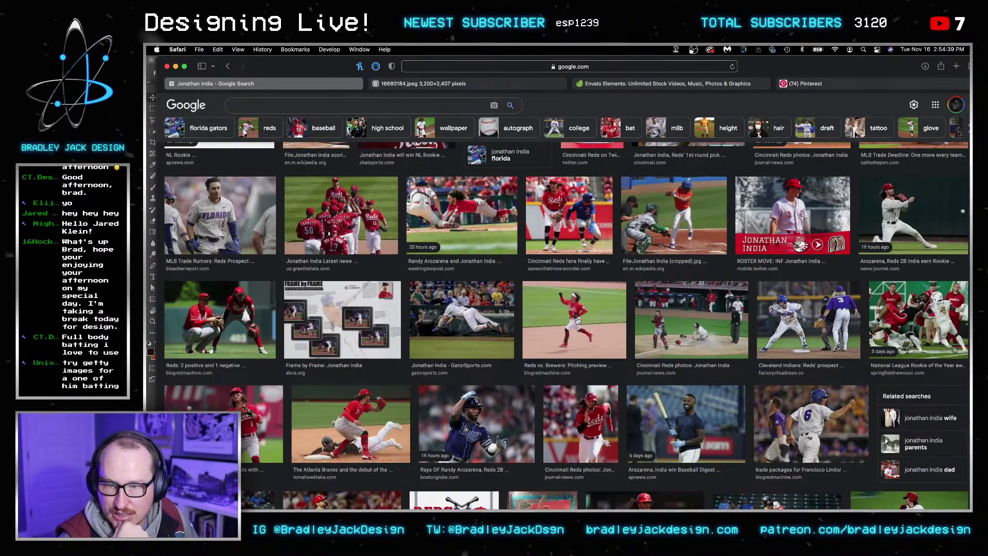
pyautogui.click(577, 320)
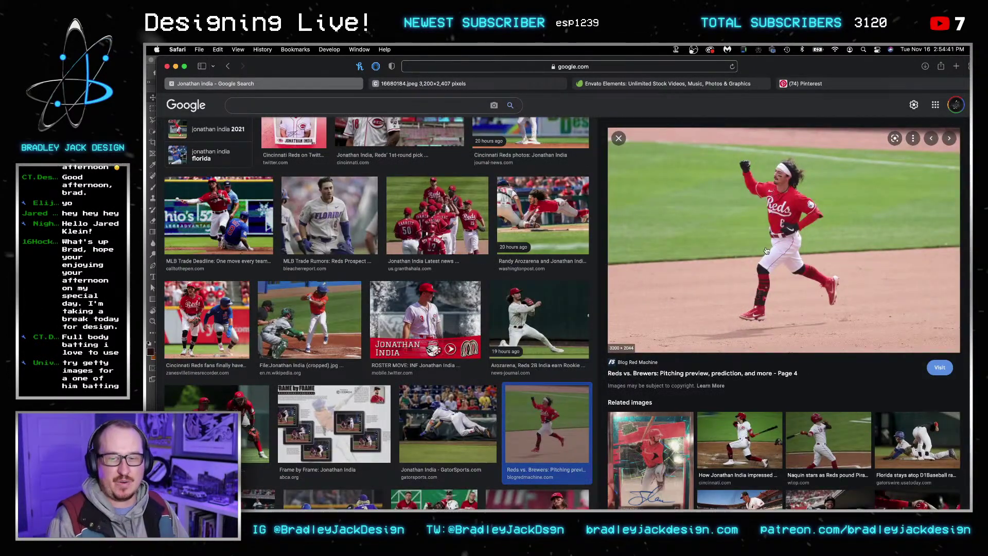
pyautogui.rightClick(782, 233)
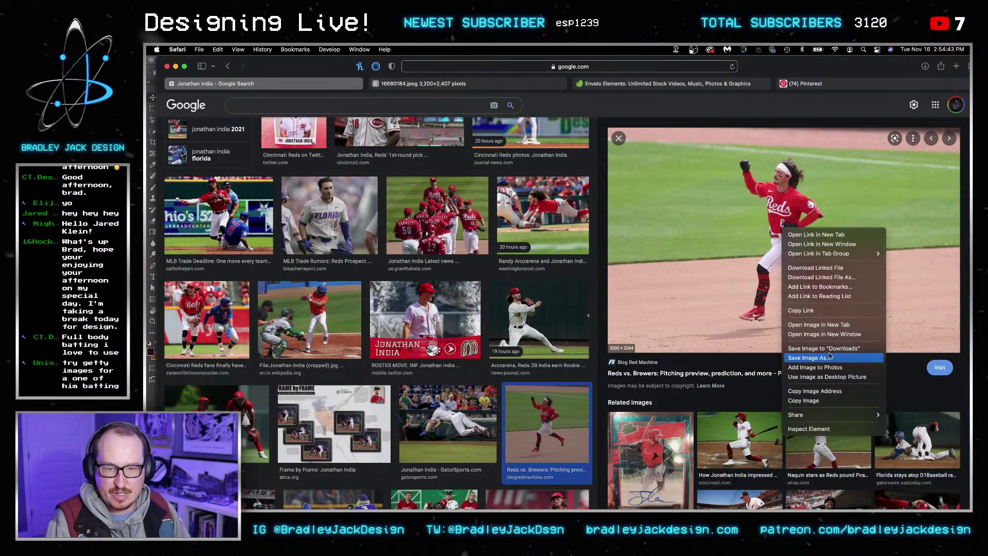
pyautogui.click(808, 325)
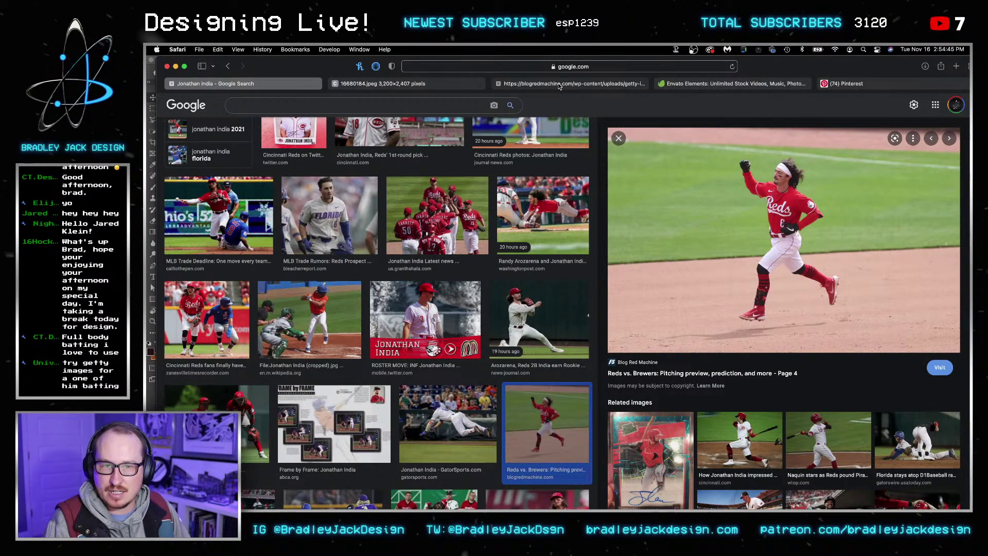
# Step: Remove the crop and size parameters (c_fill, g_auto, f_auto, h_2044, w_3200) from the running photo's address and reload the image
pyautogui.click(597, 84)
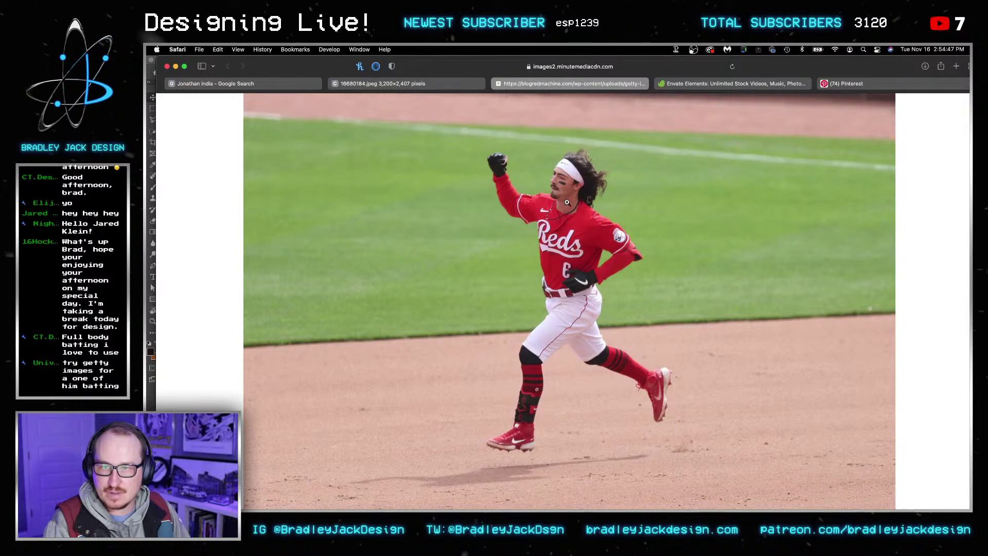
pyautogui.click(567, 202)
pyautogui.click(570, 66)
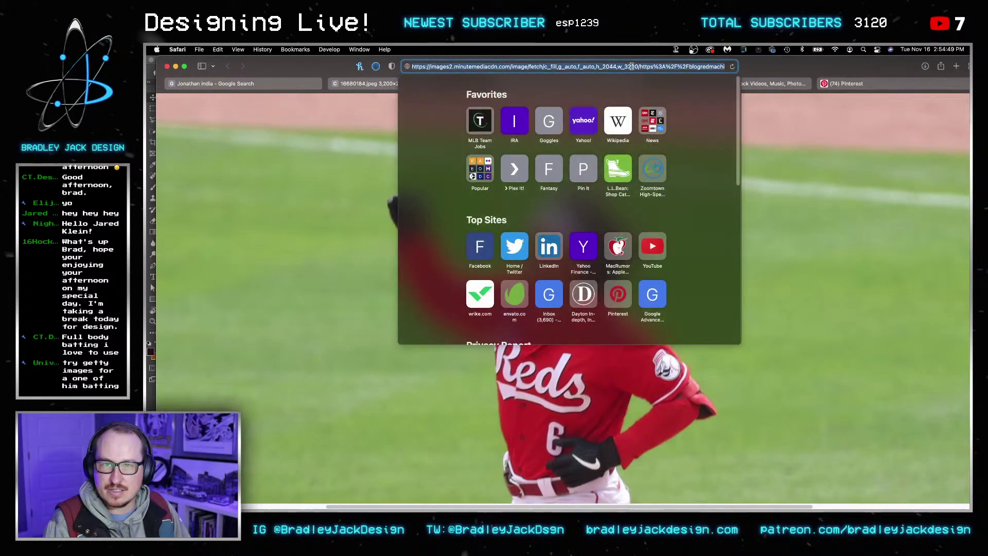
pyautogui.click(631, 65)
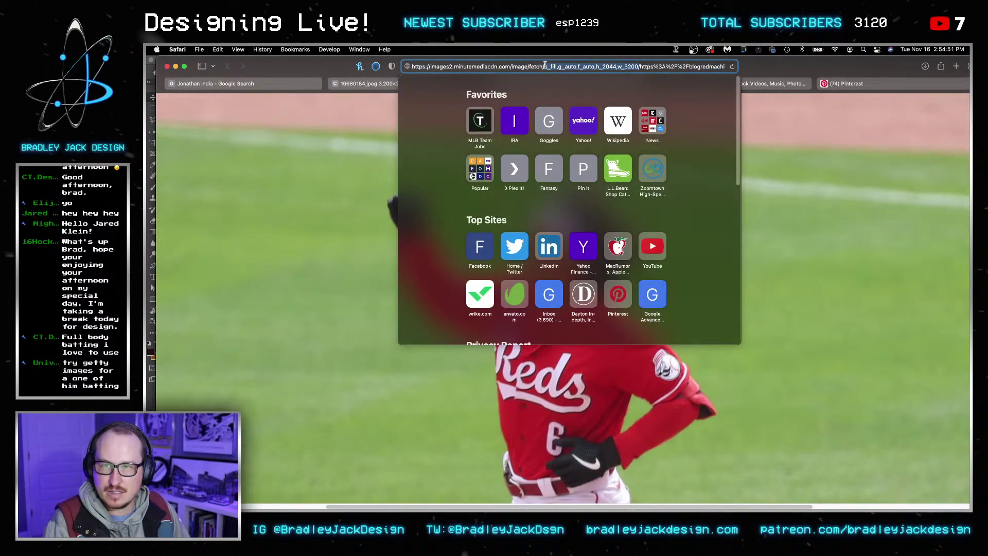
pyautogui.press('Return')
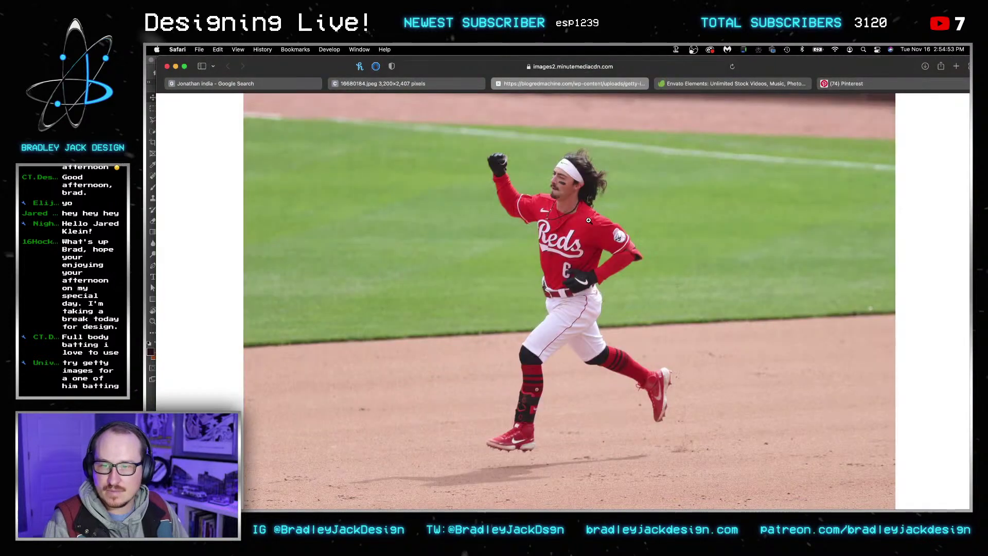
pyautogui.click(588, 220)
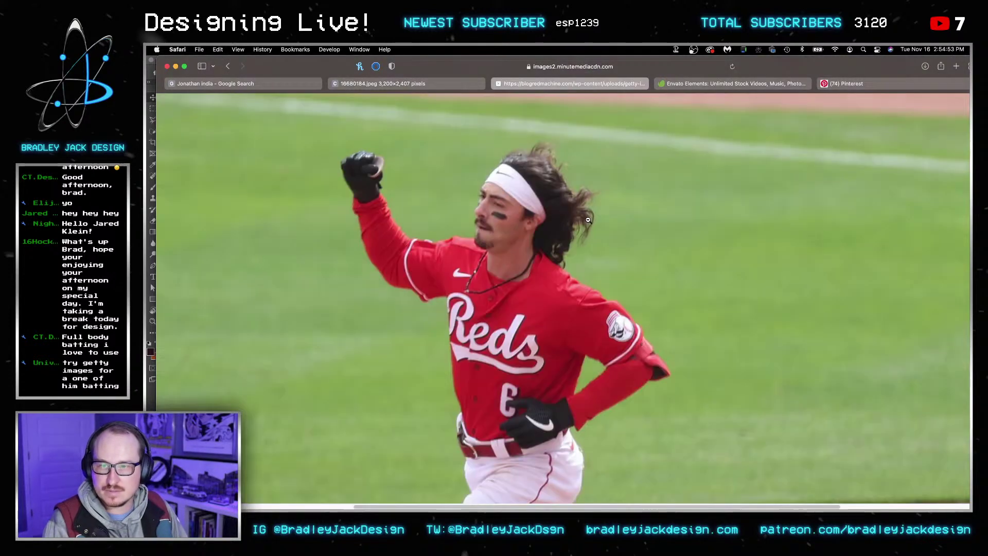
pyautogui.click(598, 72)
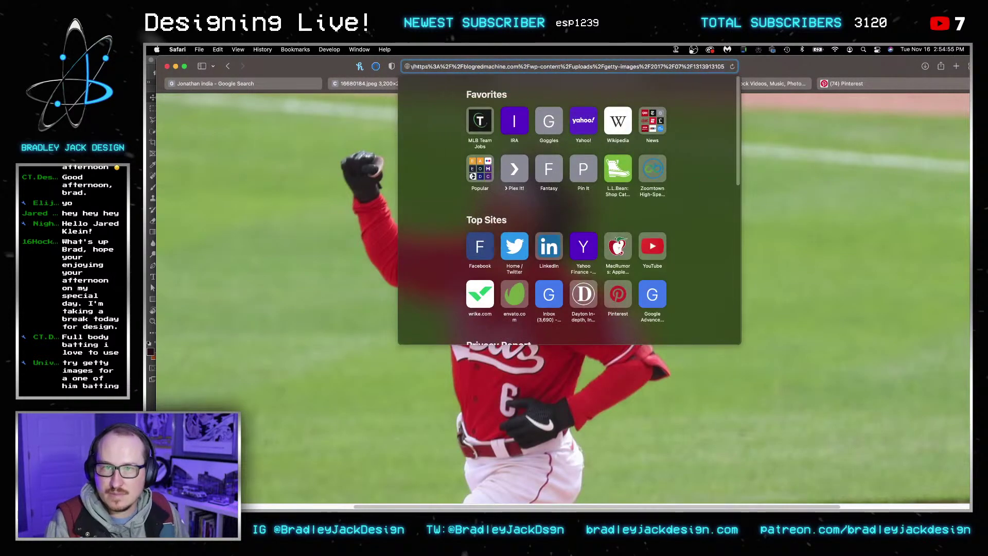
pyautogui.press('Return')
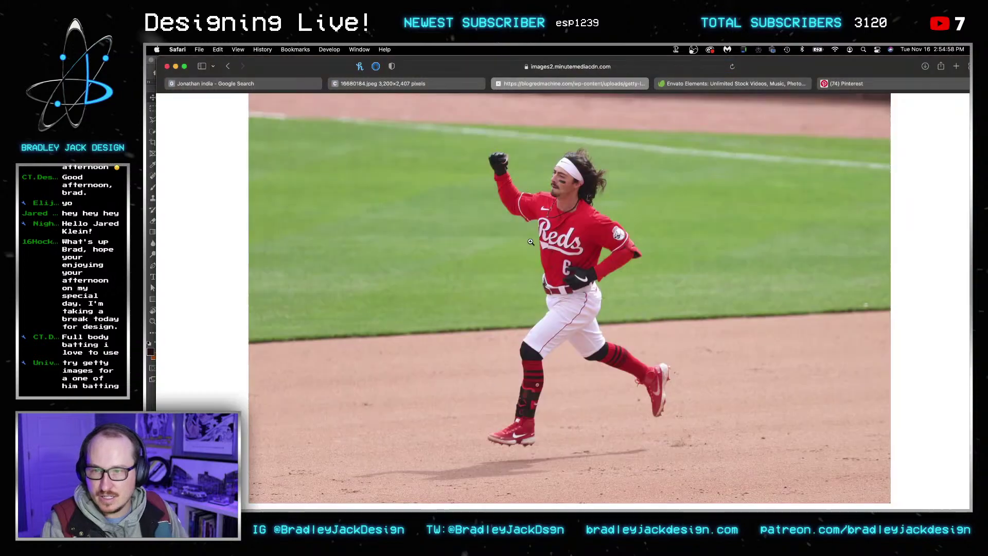
# Step: Enlarge the running photo, save it to Downloads and close its tab
pyautogui.click(559, 235)
pyautogui.rightClick(526, 249)
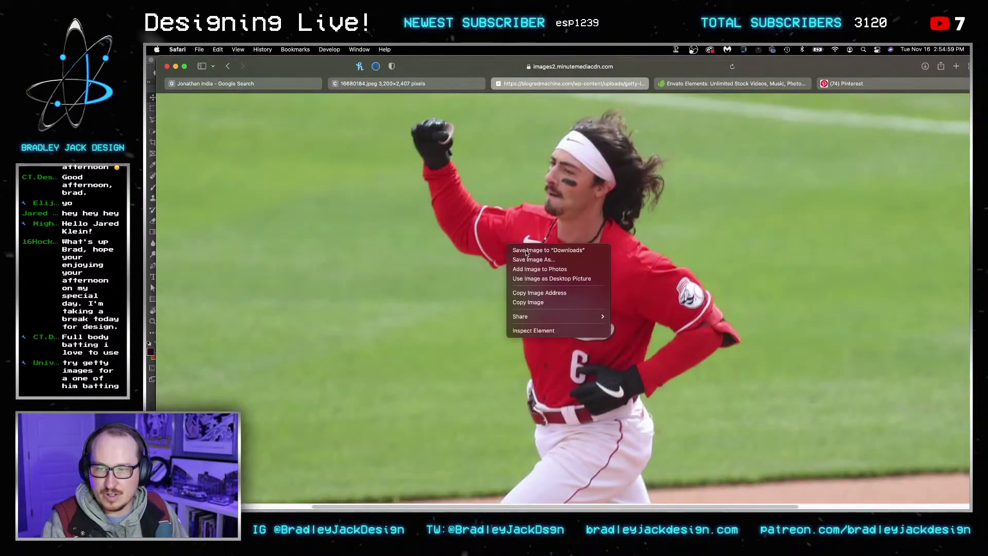
pyautogui.click(540, 315)
pyautogui.press('super+w')
# Step: Return to the Jonathan India image results and preview the Zanesville Times Recorder photo of the shouting Reds player
pyautogui.click(389, 84)
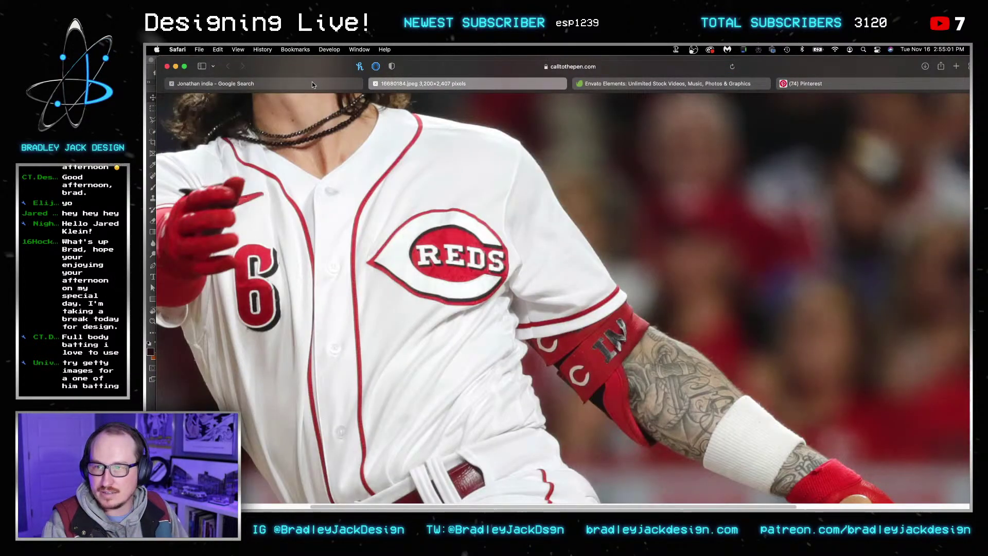
pyautogui.click(312, 82)
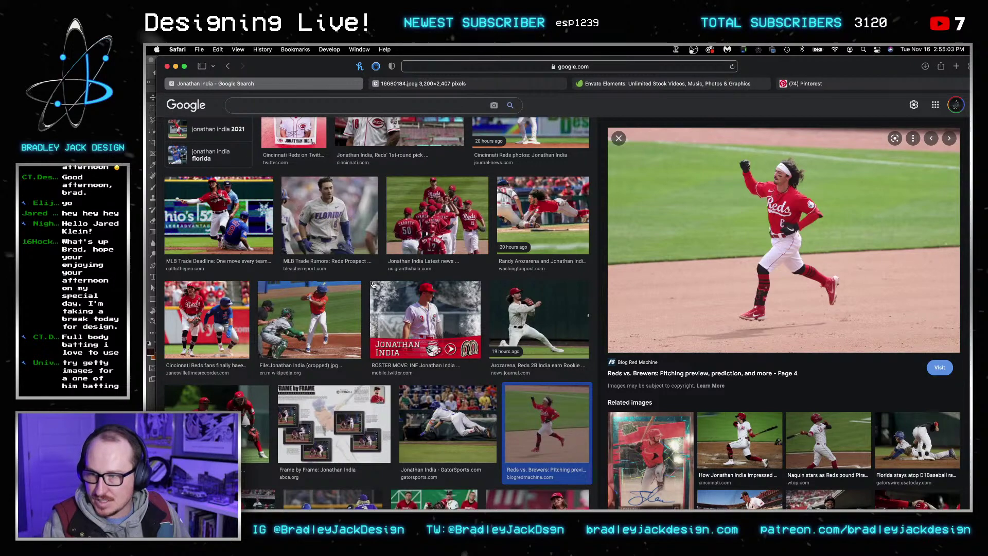
pyautogui.scroll(5, 373, 284)
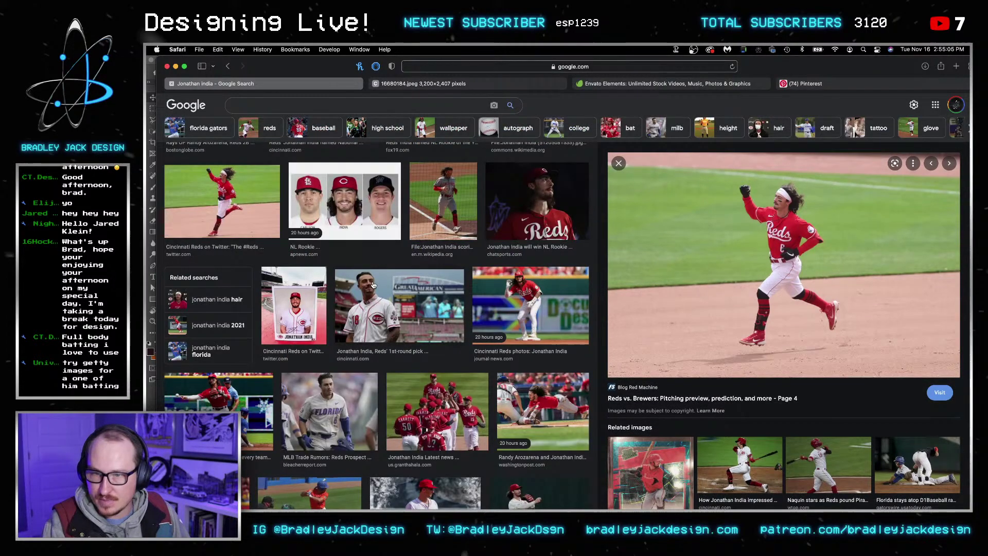
pyautogui.scroll(-4, 373, 285)
pyautogui.click(194, 352)
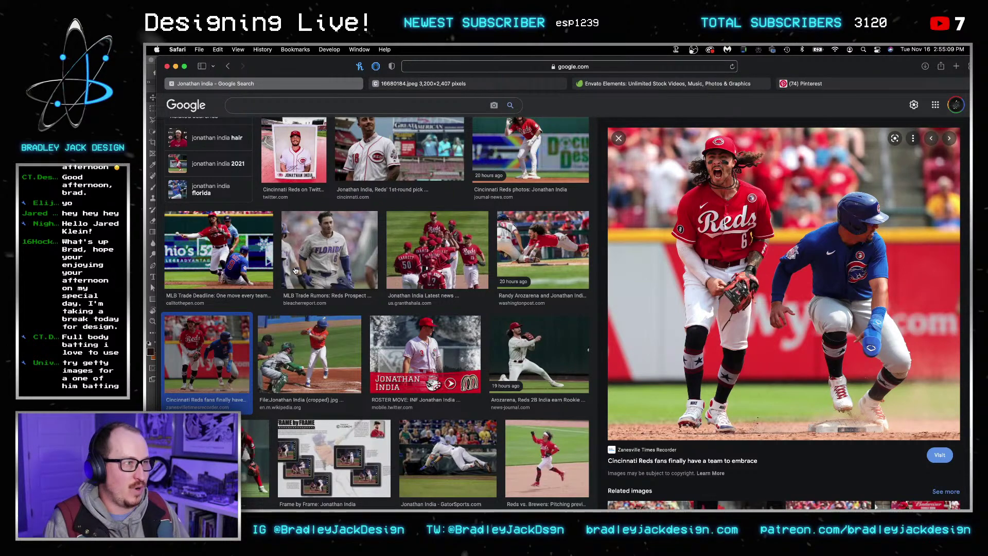
# Step: Preview the Cincinnati Enquirer photo of Jonathan India's coffee cup home run swing near the start of the results
pyautogui.scroll(4, 292, 339)
pyautogui.scroll(6, 292, 339)
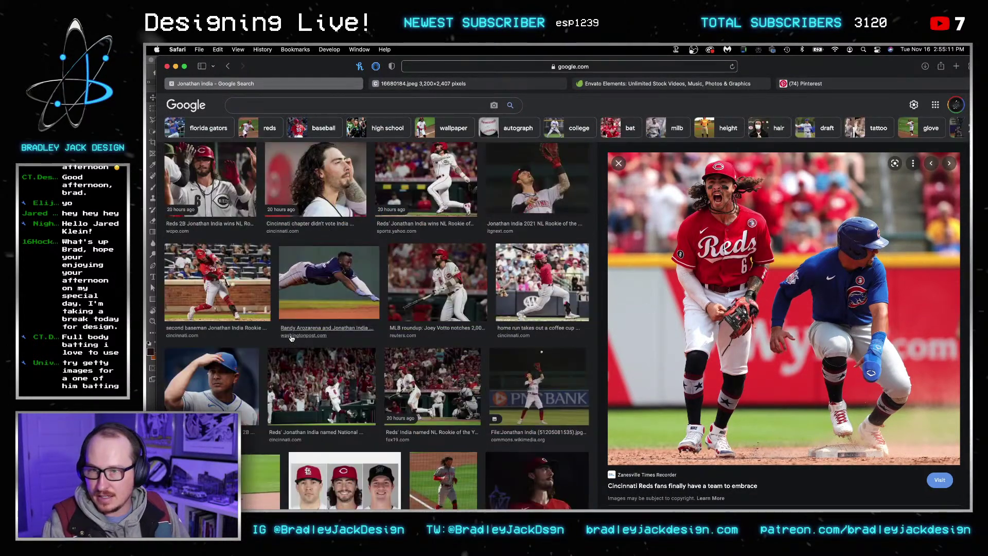
pyautogui.scroll(3, 291, 337)
pyautogui.click(525, 423)
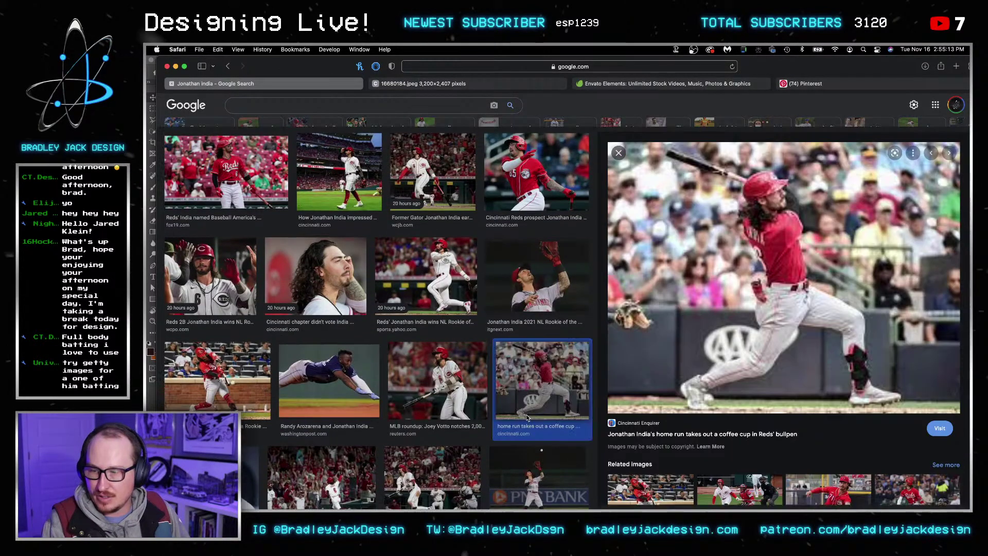
# Step: Open the Cincinnati Enquirer "Rookie of Year candidate" batting photo in its own tab and check its image address
pyautogui.click(252, 384)
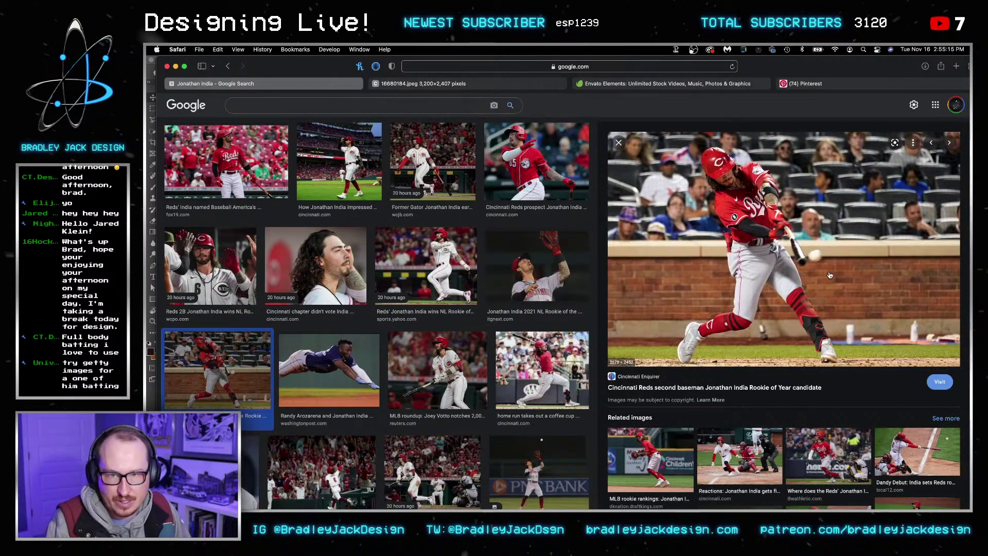
pyautogui.rightClick(765, 287)
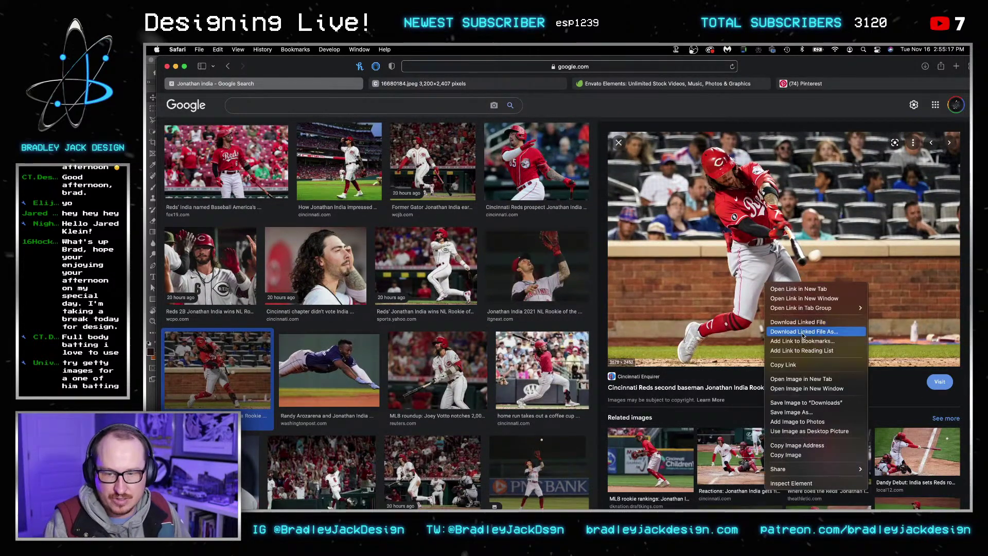
pyautogui.click(782, 379)
pyautogui.click(575, 81)
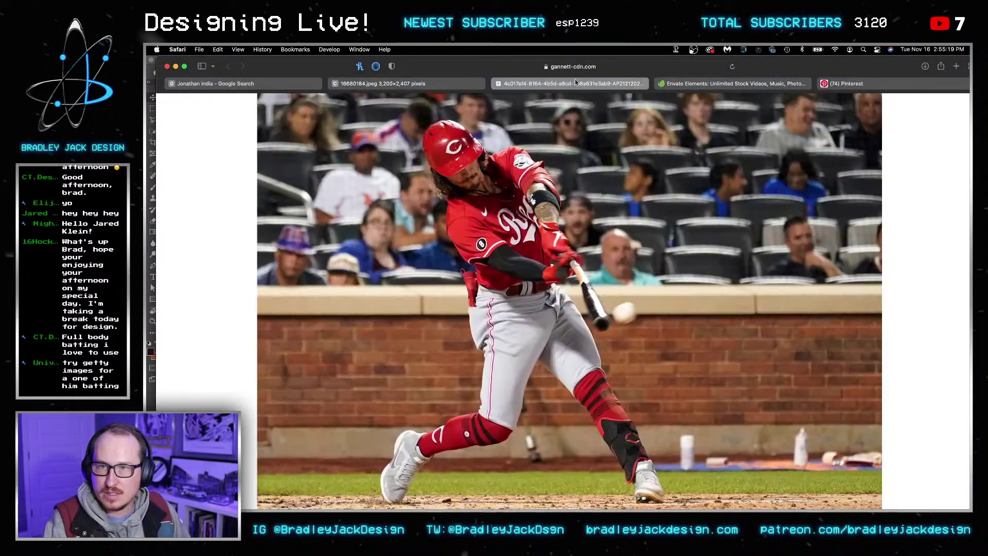
pyautogui.moveTo(660, 66); pyautogui.dragTo(344, 74)
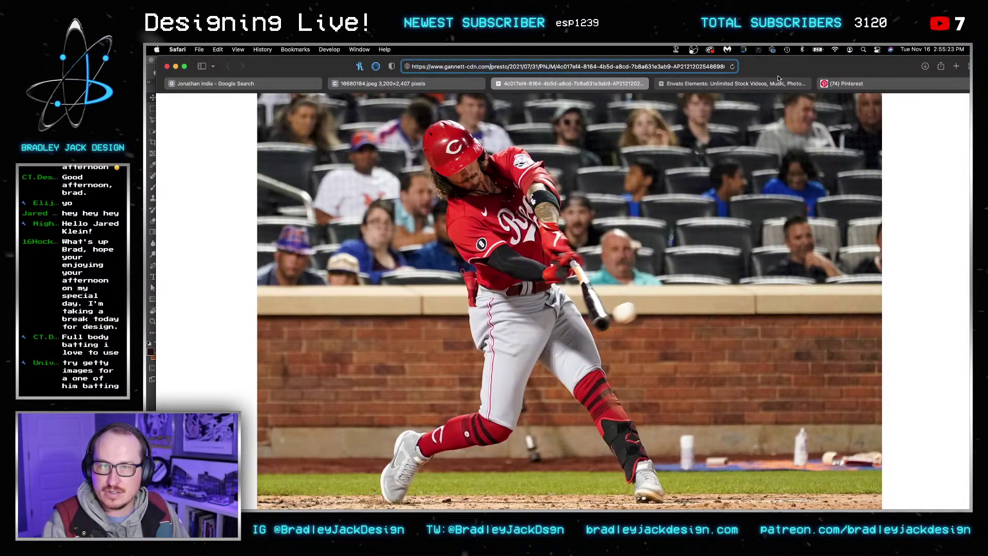
# Step: Save the full-size batting photo to Downloads and close both opened photo tabs
pyautogui.click(501, 246)
pyautogui.rightClick(501, 246)
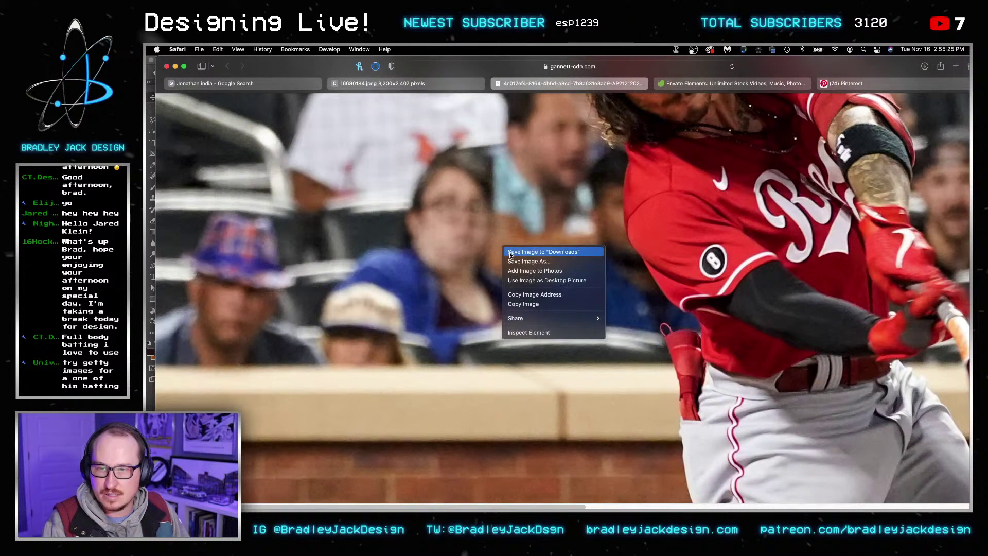
pyautogui.click(530, 252)
pyautogui.press('super+w')
pyautogui.press('super+w')
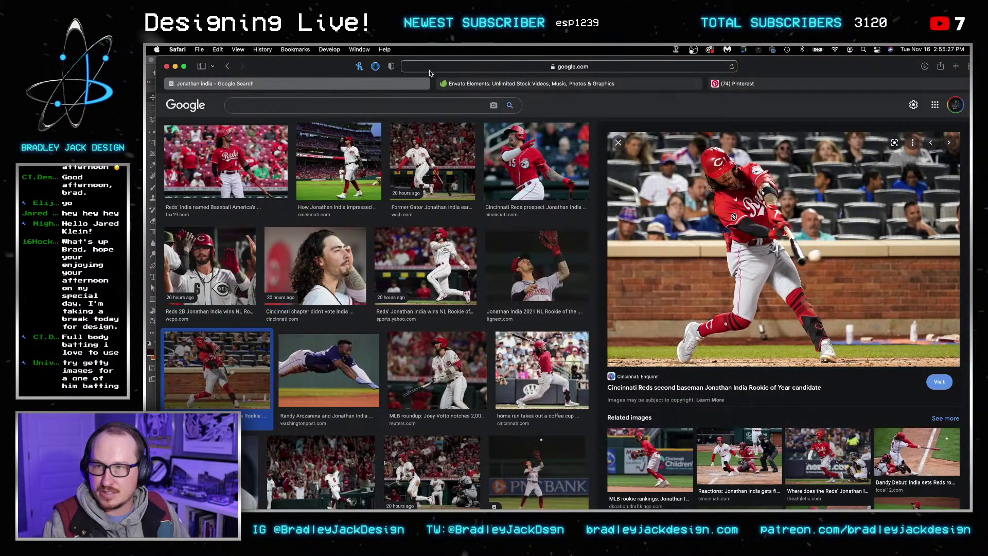
# Step: Browse the Pinterest home feed for sports poster design inspiration
pyautogui.click(453, 83)
pyautogui.click(767, 85)
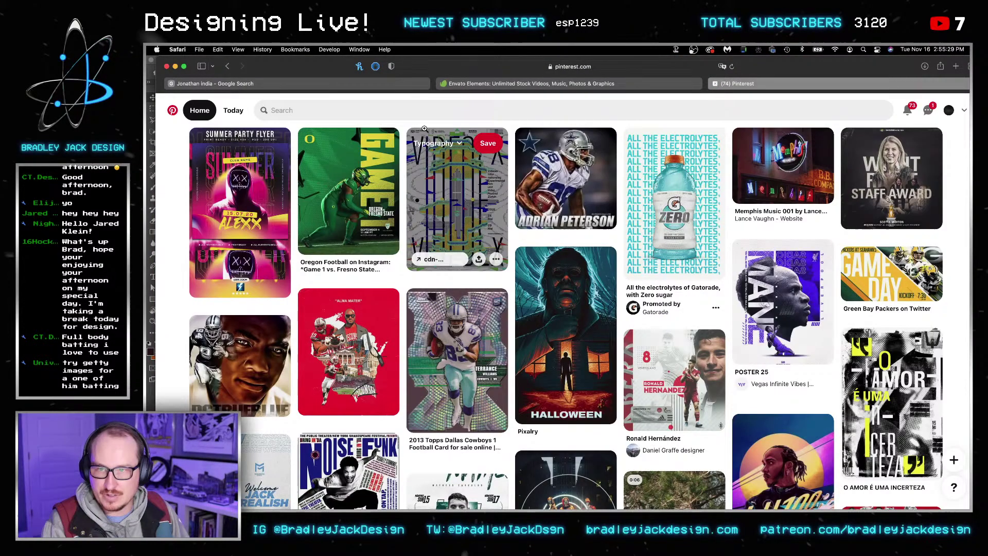
pyautogui.scroll(-10, 522, 234)
pyautogui.scroll(-5, 613, 304)
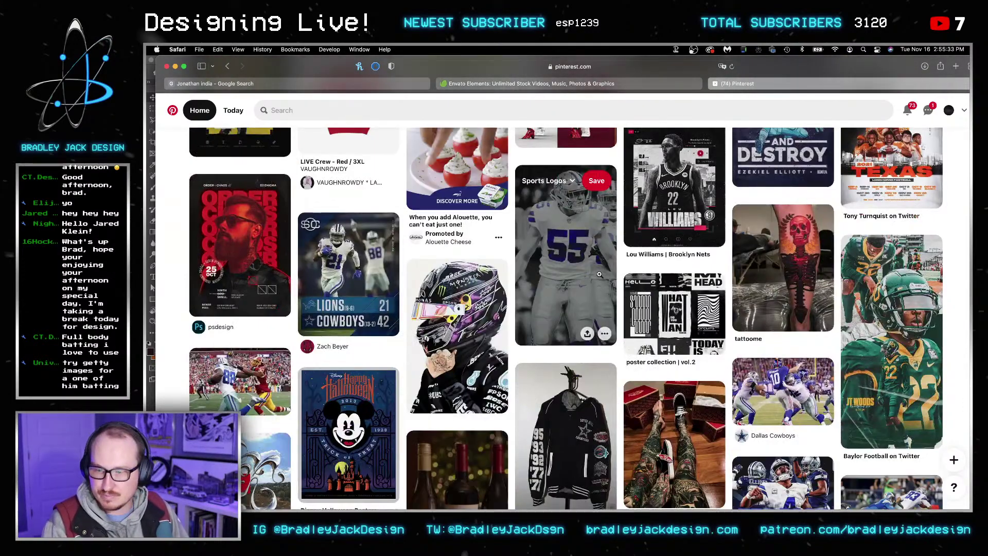
# Step: Switch to Photoshop and check the shouting player photo's dimensions in Image Size without changing them
pyautogui.press('super+Tab')
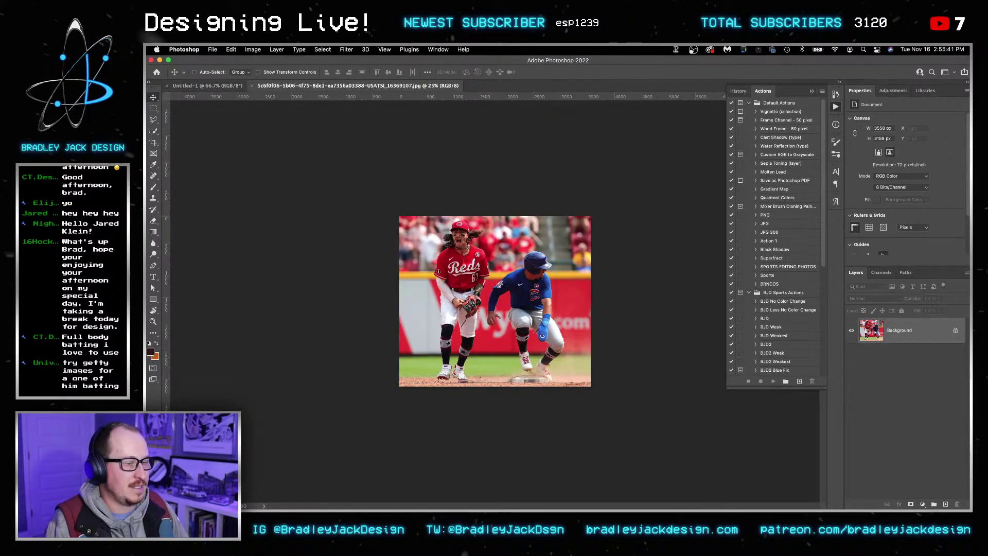
pyautogui.hotkey('ctrl', 'shift', 'Tab')
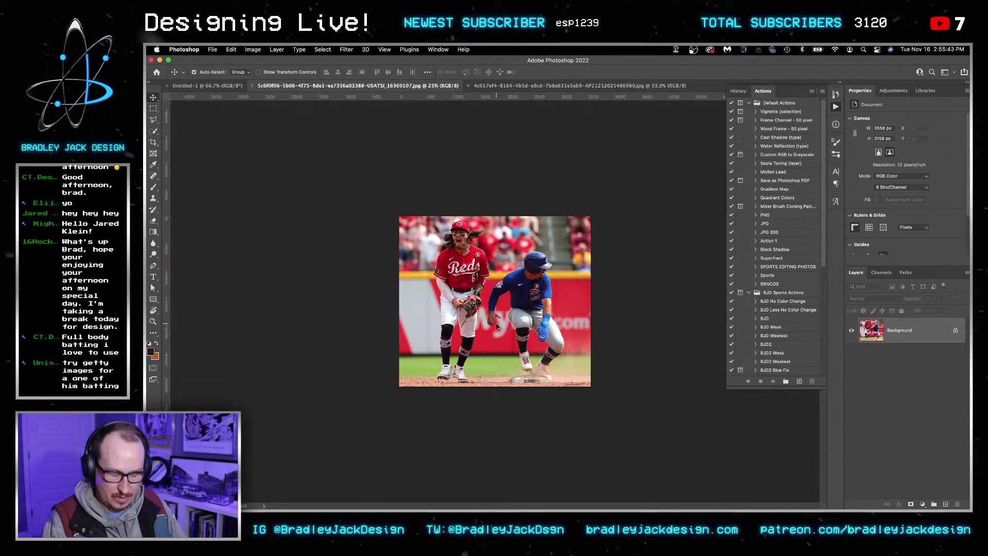
pyautogui.press('space')
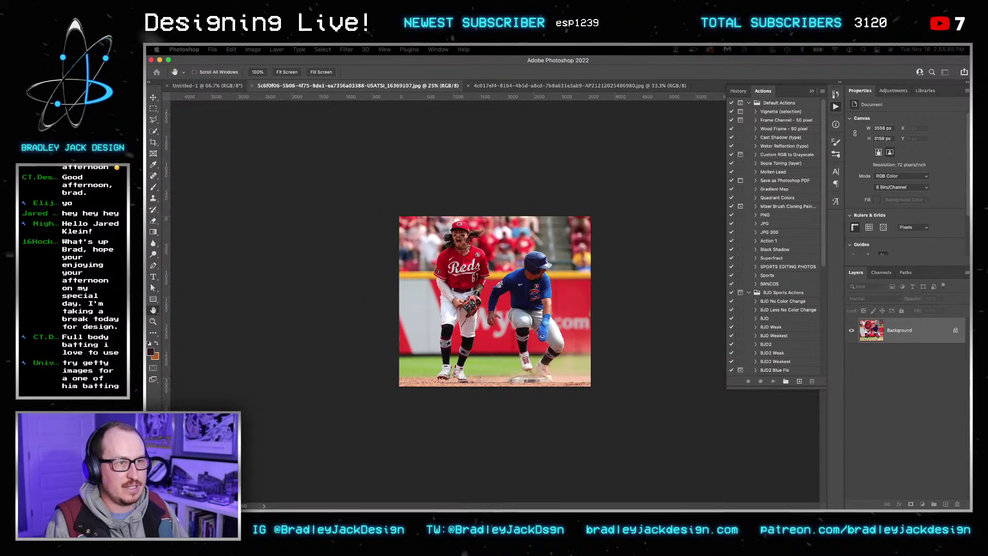
pyautogui.hotkey('ctrl', 'alt', 'i')
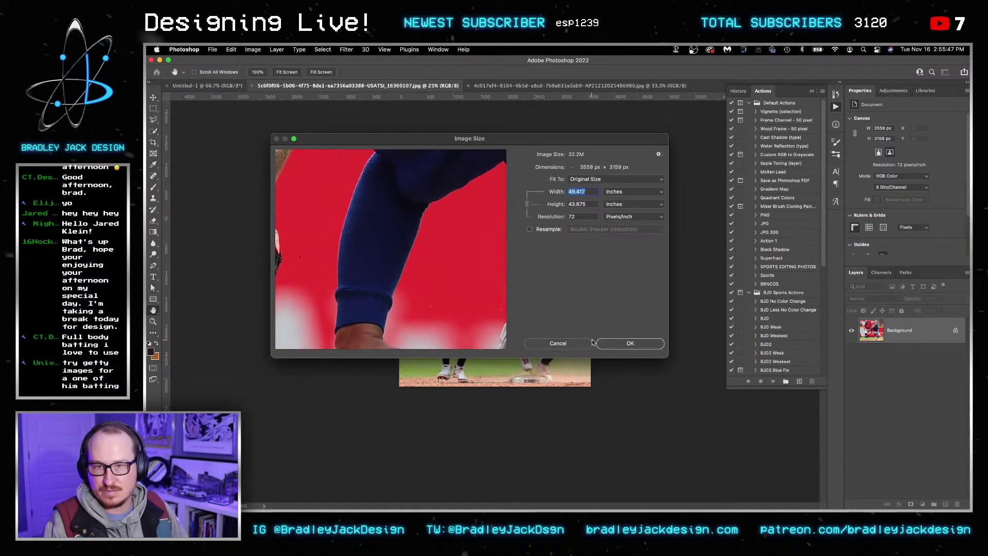
pyautogui.click(558, 343)
# Step: Check the batting photo's dimensions in Image Size, with the units shown in pixels, and cancel the dialog
pyautogui.hotkey('ctrl', 'Tab')
pyautogui.hotkey('ctrl', 'alt', 'i')
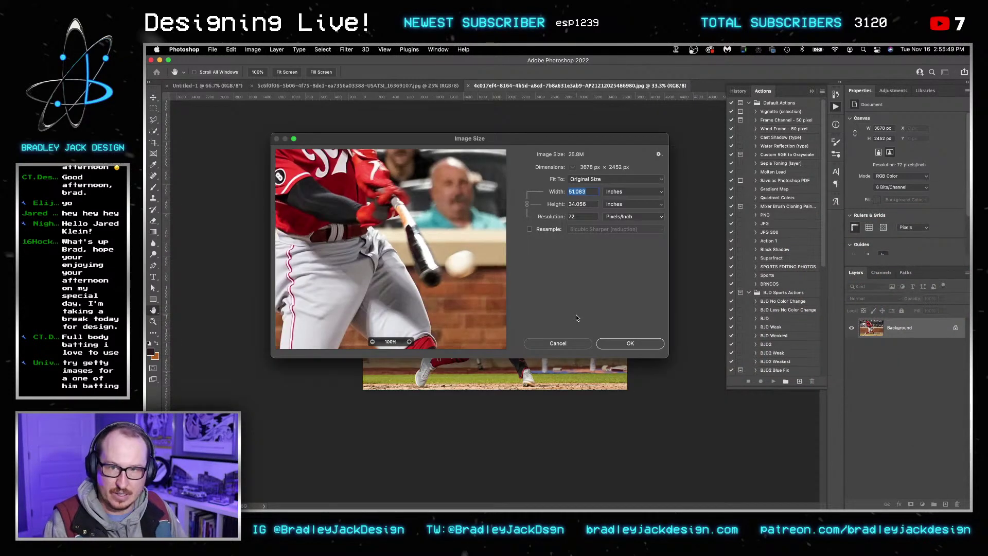
pyautogui.click(620, 191)
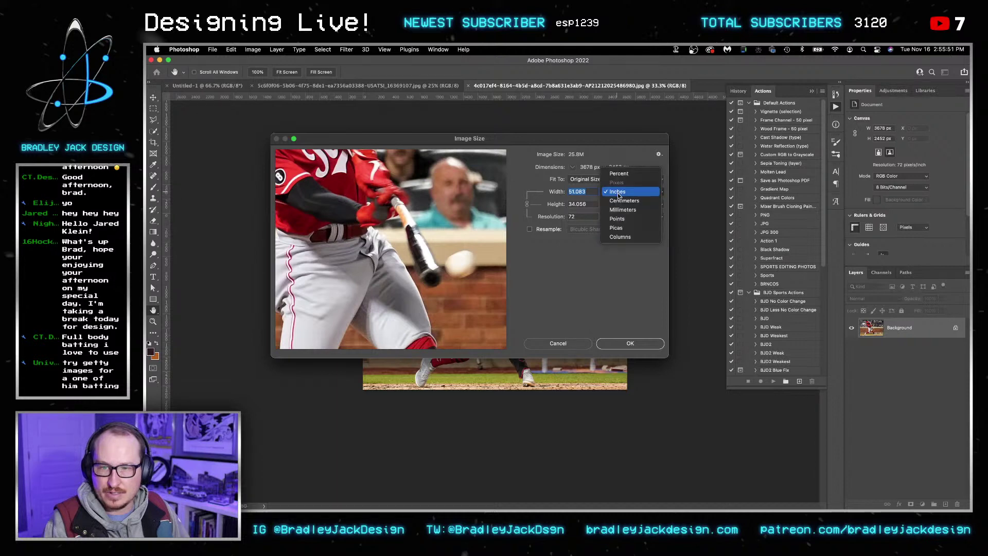
pyautogui.click(617, 219)
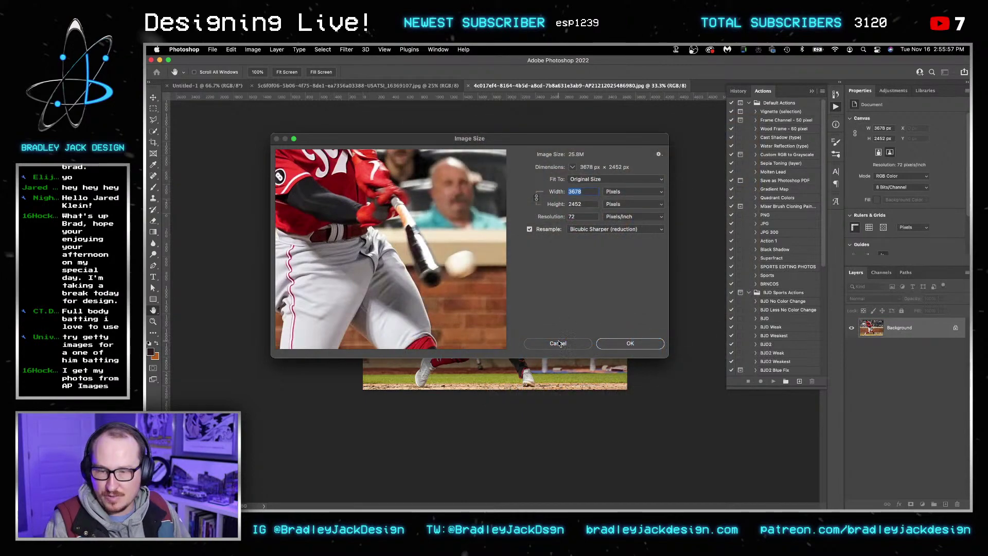
pyautogui.click(561, 342)
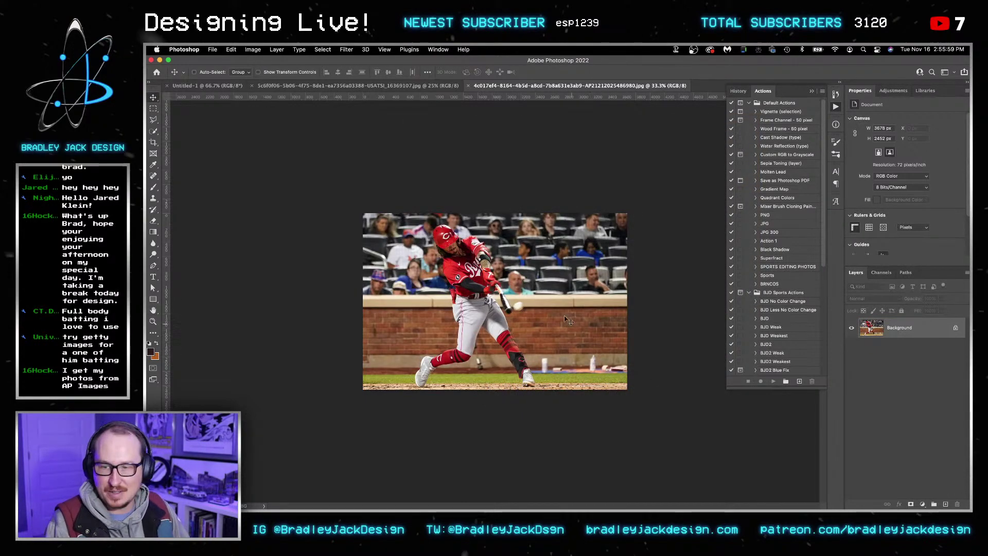
# Step: In the shouting player photo, select the Reds player with the Object Selection tool in Rectangle mode by framing his whole body
pyautogui.hotkey('ctrl', 'shift', 'Tab')
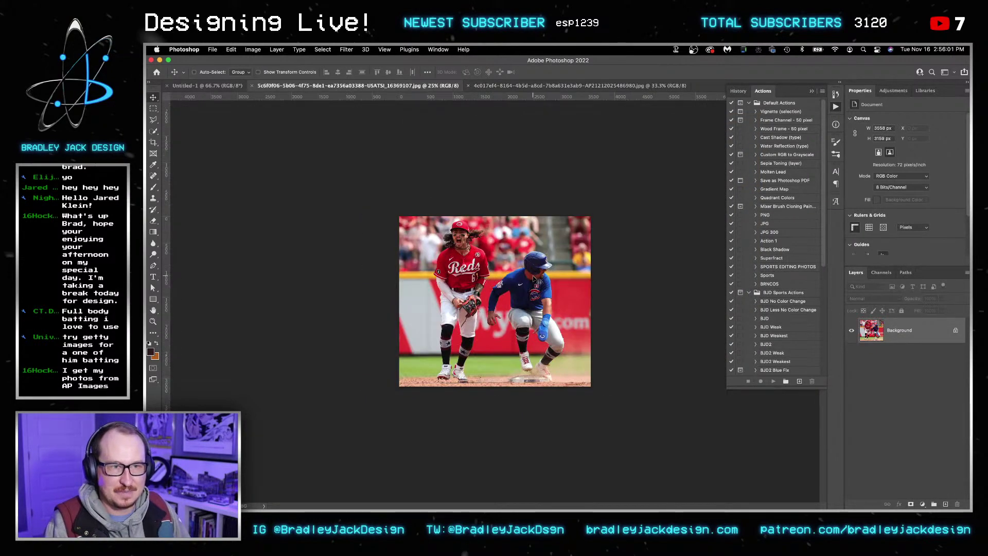
pyautogui.press('super+equal')
pyautogui.press('super+equal')
pyautogui.press('super+equal')
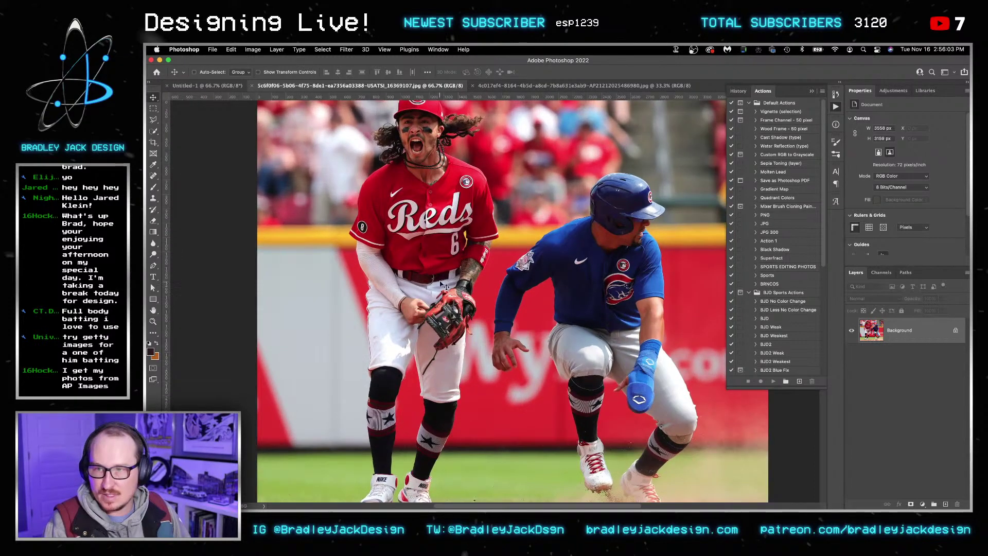
pyautogui.press('w')
pyautogui.scroll(-5, 515, 278)
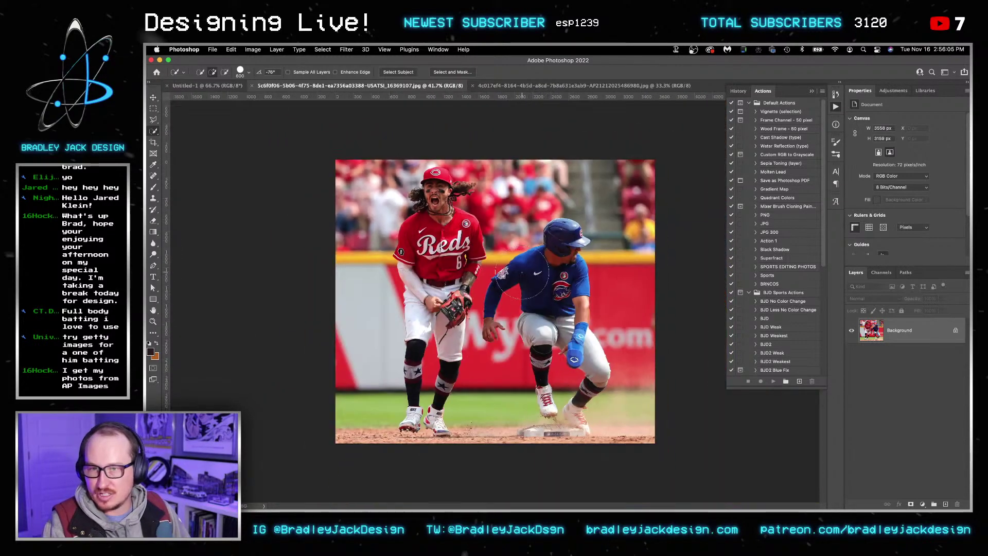
pyautogui.rightClick(154, 133)
pyautogui.click(195, 129)
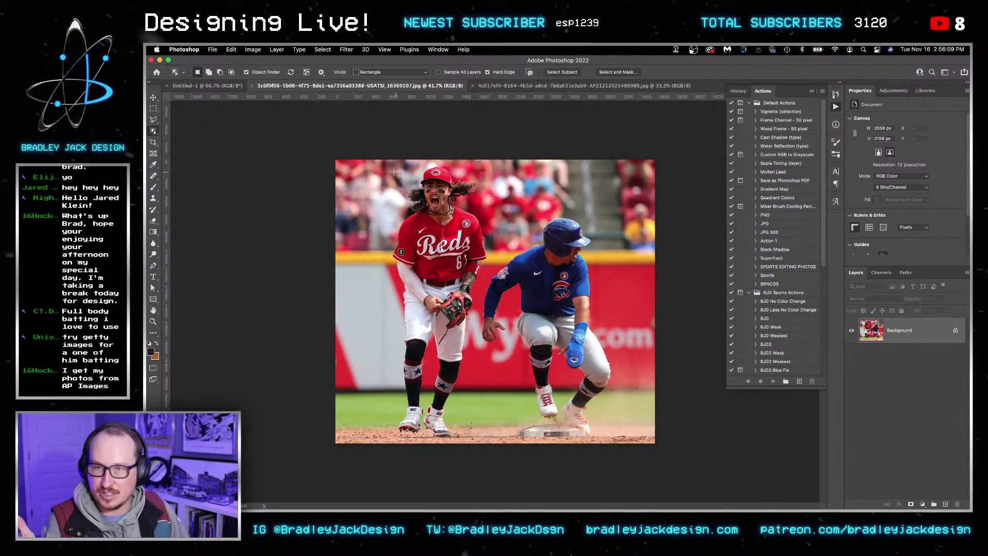
pyautogui.moveTo(379, 163); pyautogui.dragTo(489, 439)
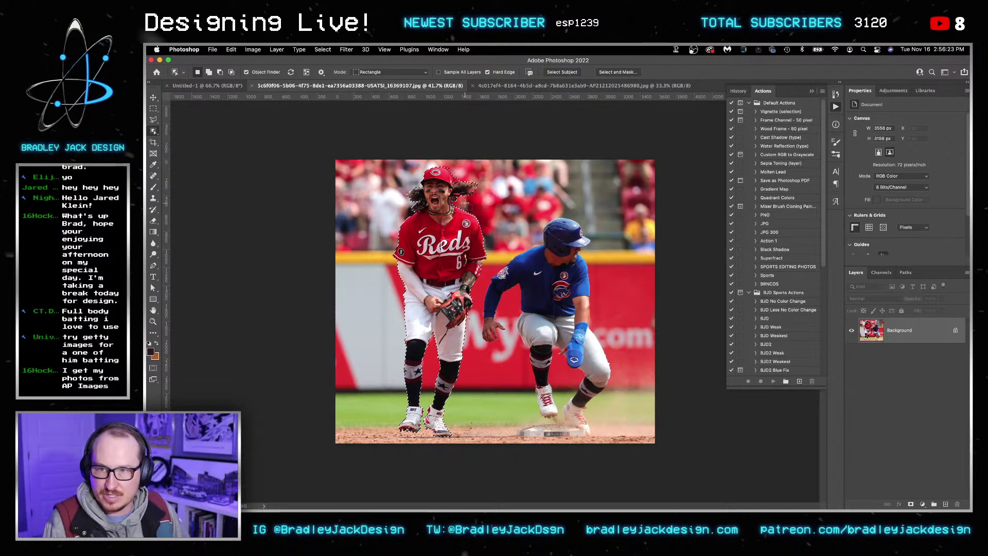
# Step: Clear the current selection and reselect both players with Select Subject
pyautogui.press('super+d')
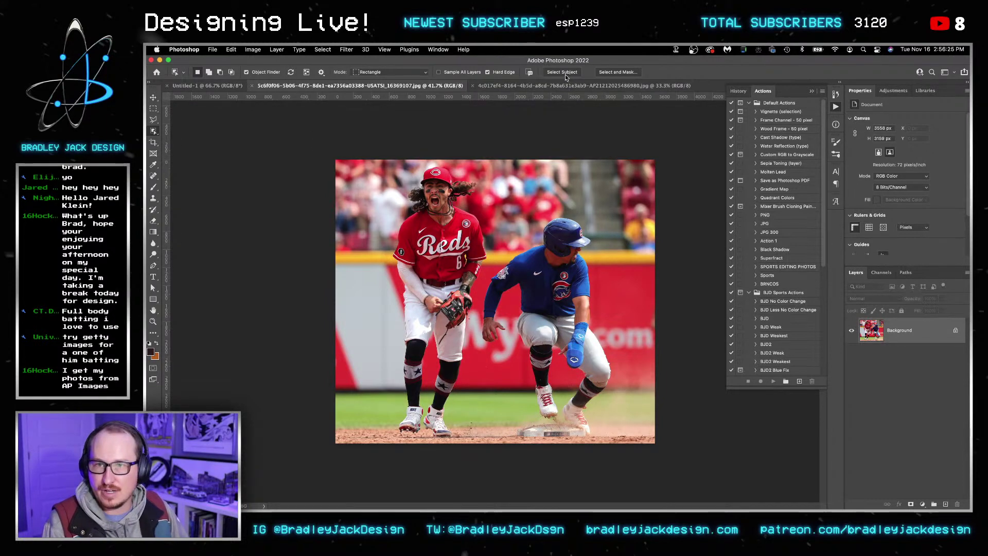
pyautogui.click(566, 72)
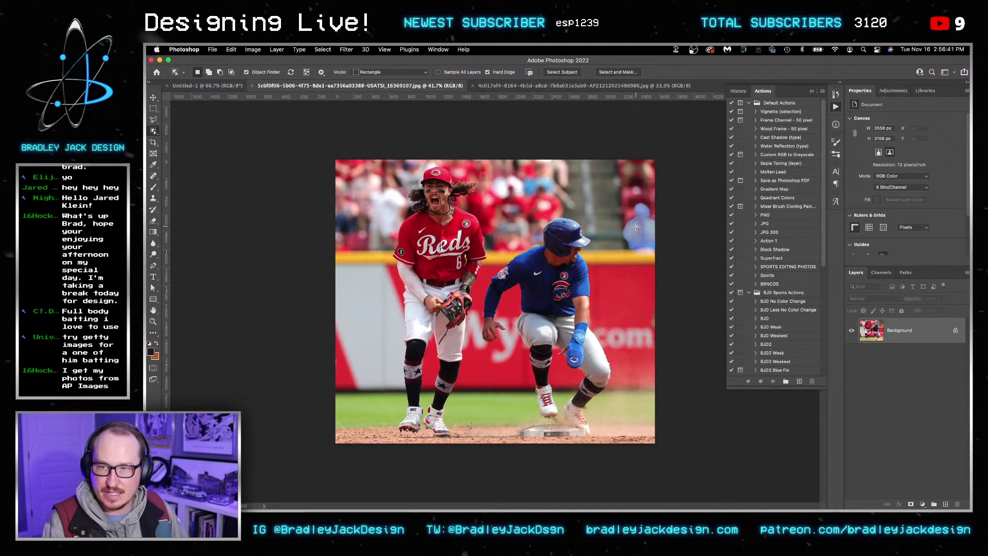
pyautogui.keyDown('shift'); pyautogui.click(507, 242); pyautogui.keyUp('shift')
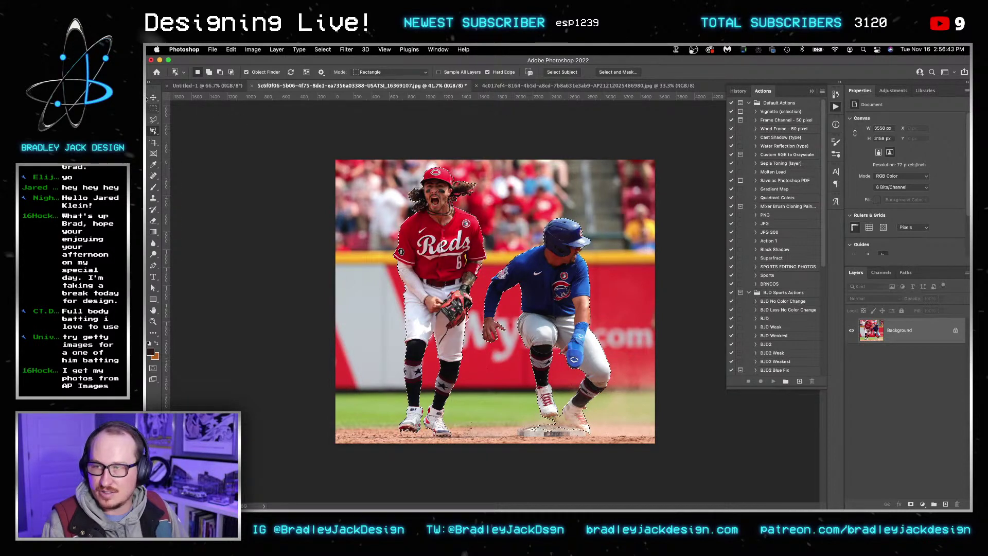
# Step: Subtract the Cubs player from the selection with the Rectangular Marquee, keeping only the Reds player selected
pyautogui.press('m')
pyautogui.moveTo(522, 202); pyautogui.dragTo(733, 486)
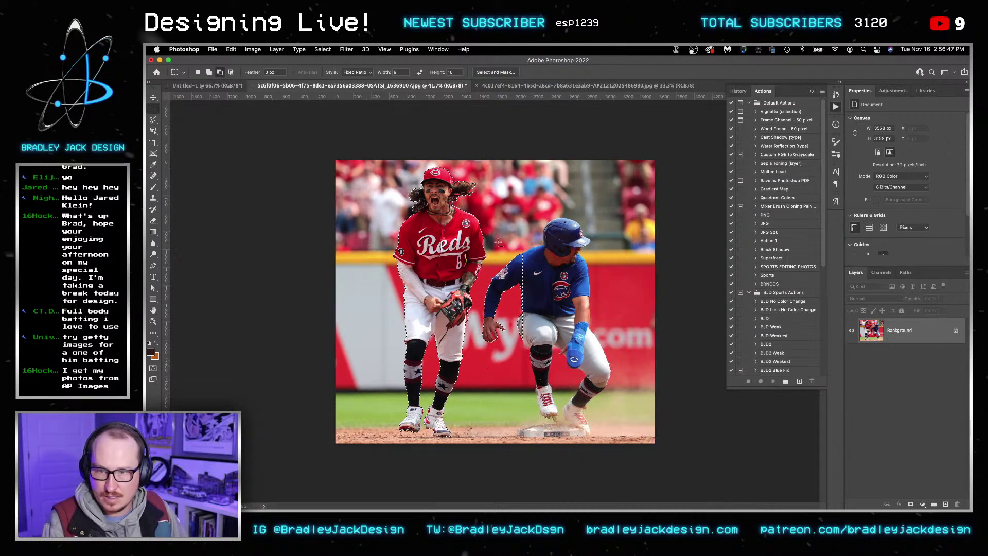
pyautogui.moveTo(498, 242); pyautogui.dragTo(586, 393)
pyautogui.moveTo(507, 346); pyautogui.dragTo(482, 302)
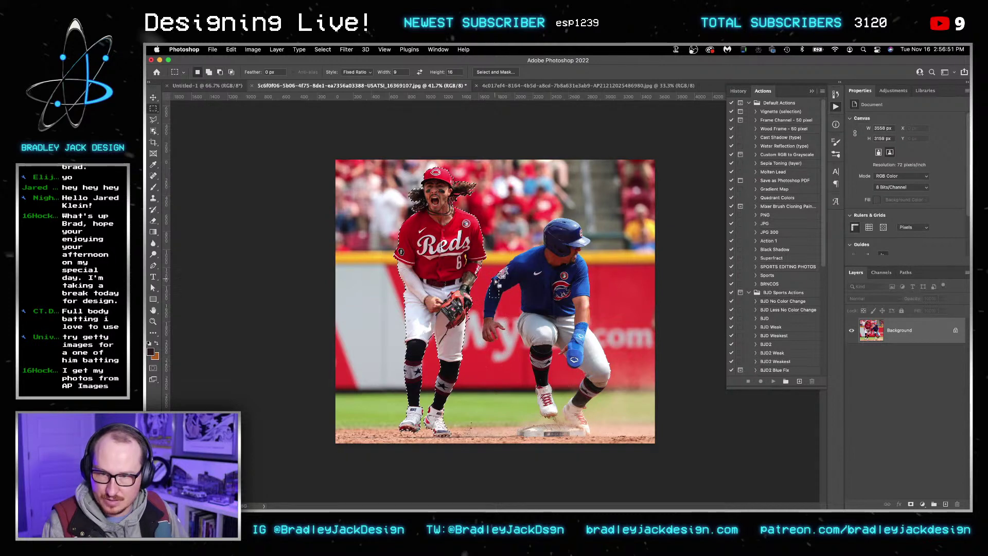
# Step: Switch to the Quick Selection tool and open Select and Mask for the Reds player's selection
pyautogui.press('w')
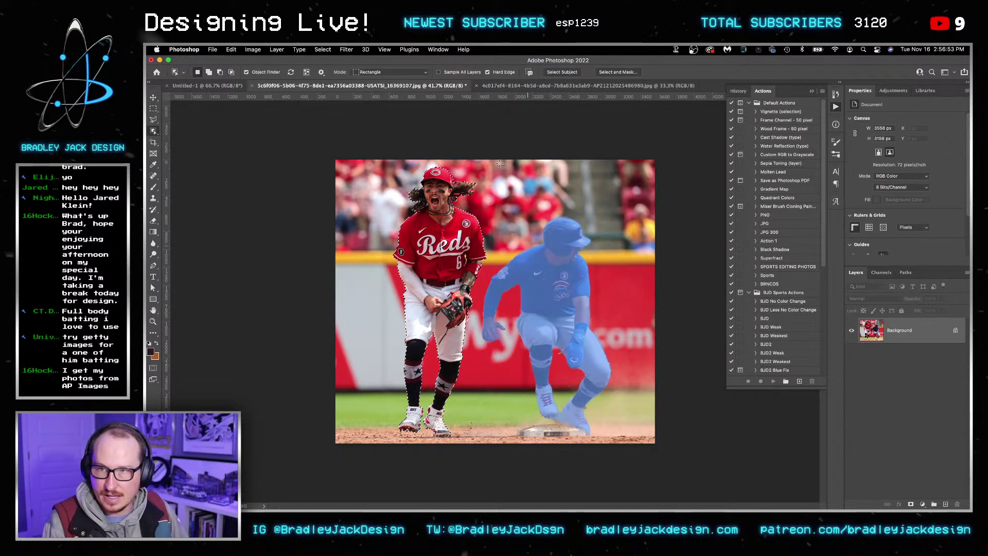
pyautogui.moveTo(153, 132); pyautogui.dragTo(176, 144)
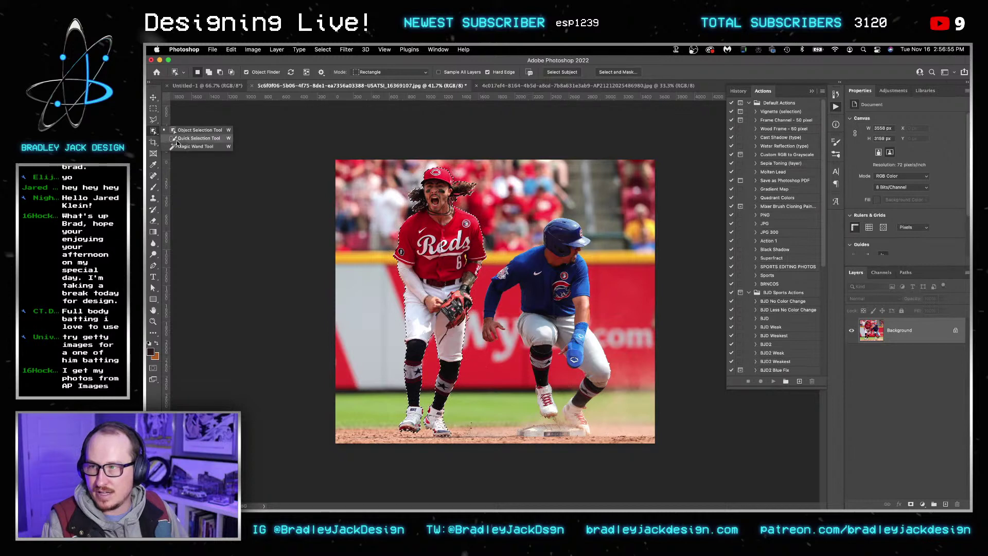
pyautogui.click(180, 137)
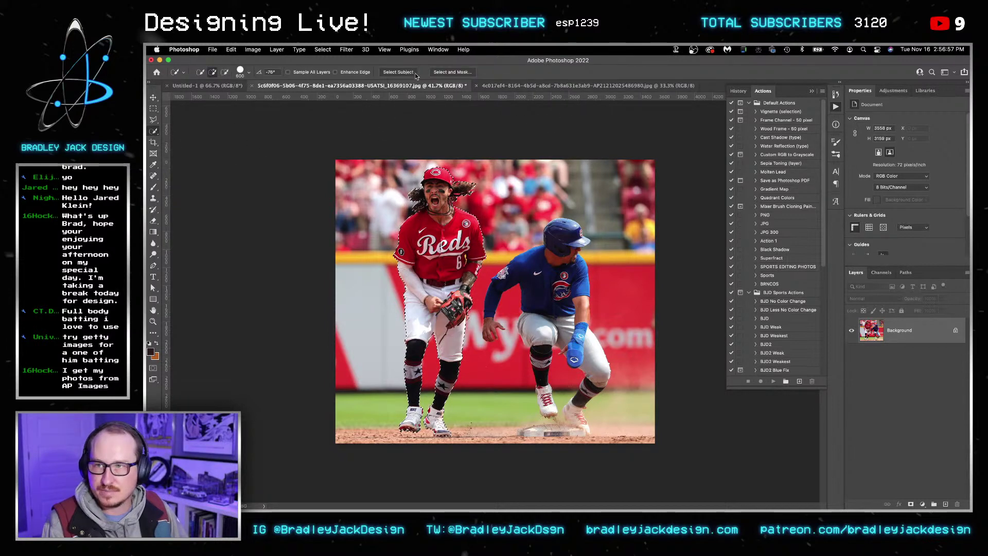
pyautogui.click(457, 72)
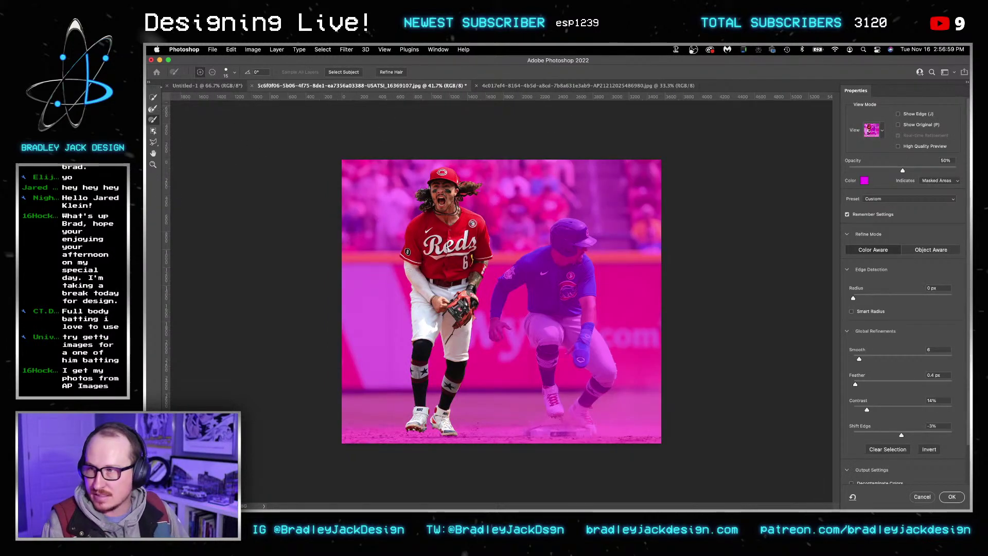
# Step: Brush over the curls on both sides of the face with the Refine Edge Brush and set Smooth to 0
pyautogui.click(153, 108)
pyautogui.scroll(6, 389, 210)
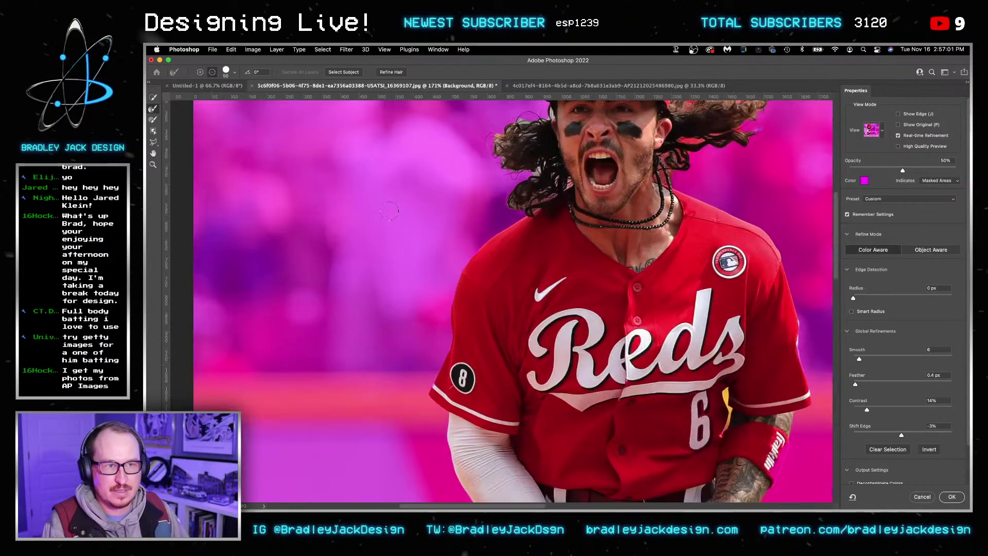
pyautogui.scroll(-3, 514, 216)
pyautogui.scroll(6, 514, 216)
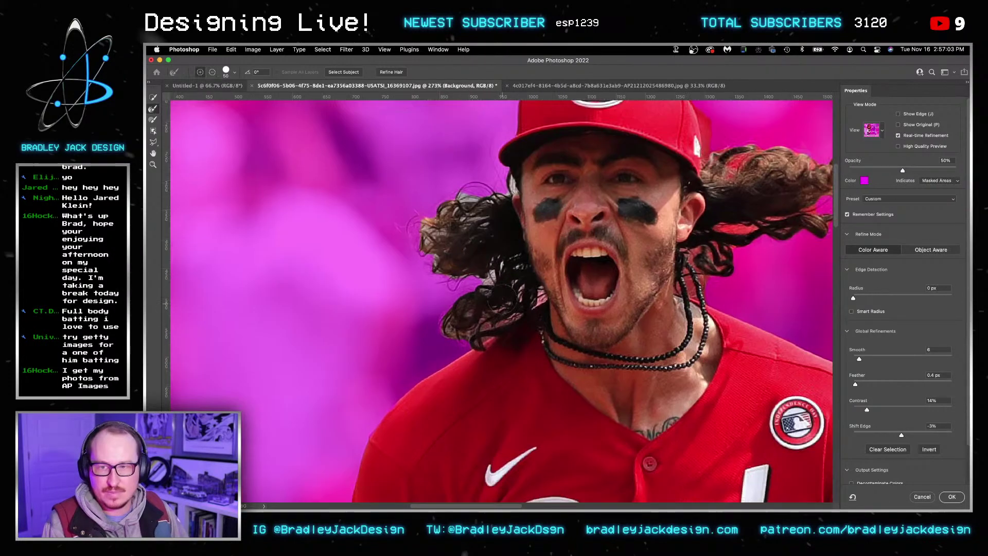
pyautogui.press('[')
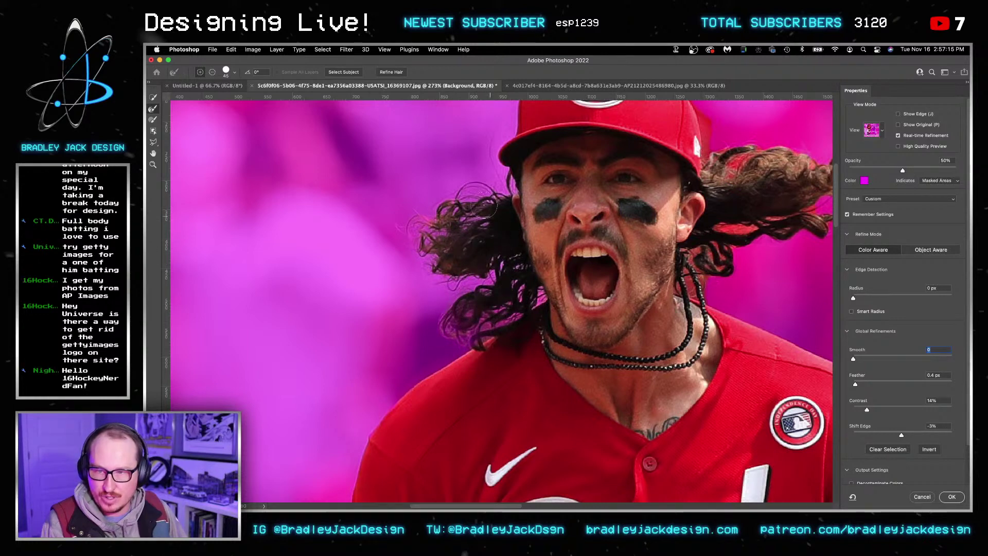
pyautogui.hscroll(5, 563, 293)
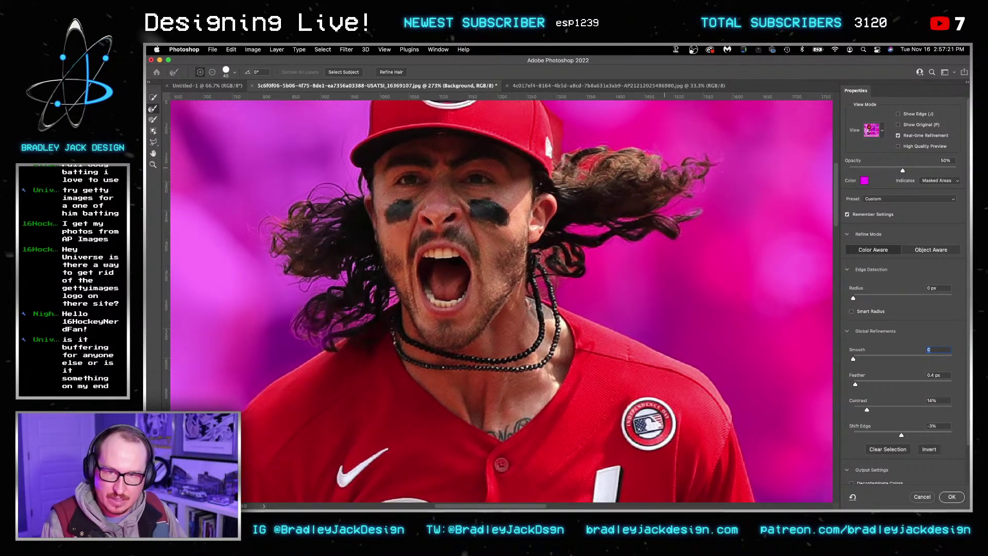
pyautogui.moveTo(645, 165); pyautogui.dragTo(568, 178)
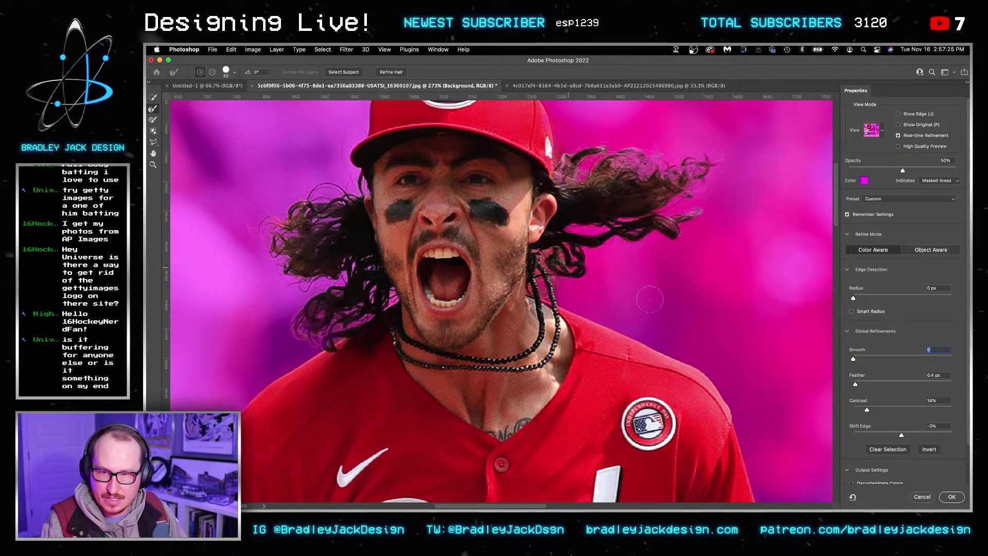
# Step: Set Contrast to 23% and apply the refined selection as a layer mask
pyautogui.press('[')
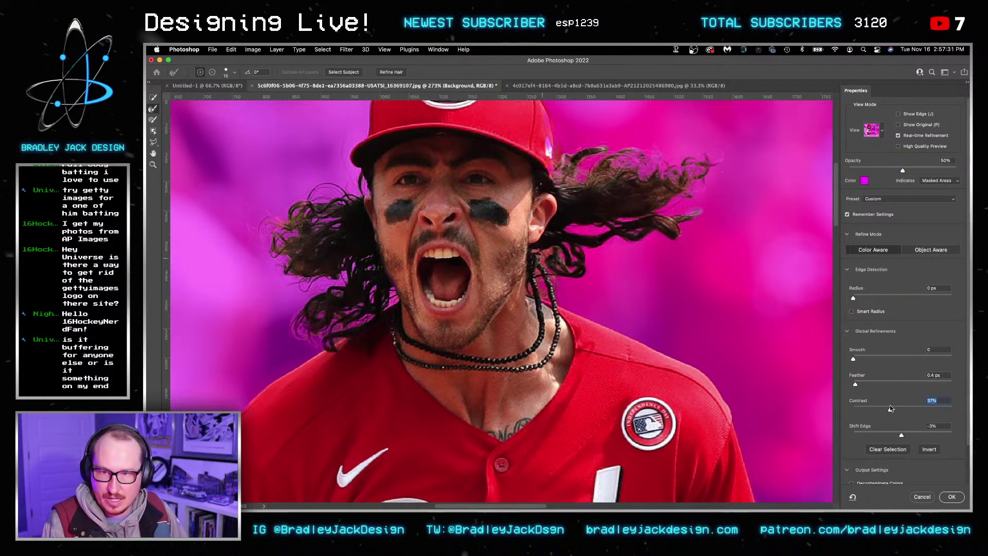
pyautogui.moveTo(890, 407); pyautogui.dragTo(863, 409)
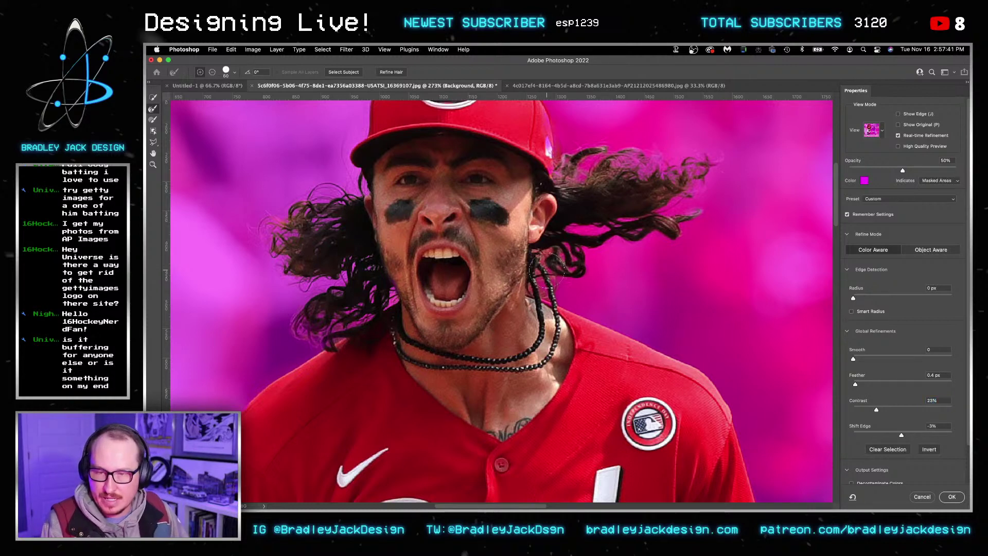
pyautogui.click(952, 497)
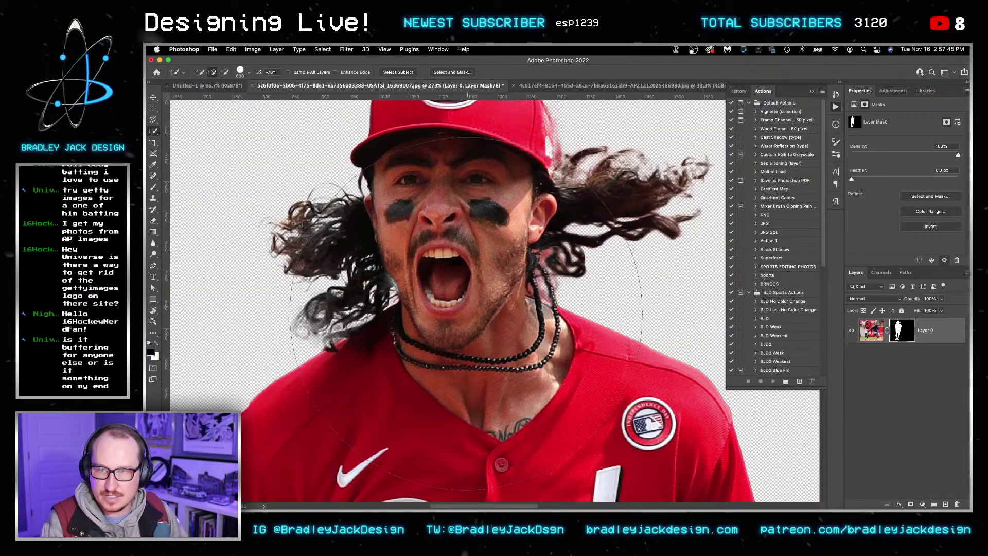
pyautogui.press('[')
pyautogui.press('[')
pyautogui.press('[')
pyautogui.press('[')
pyautogui.press('[')
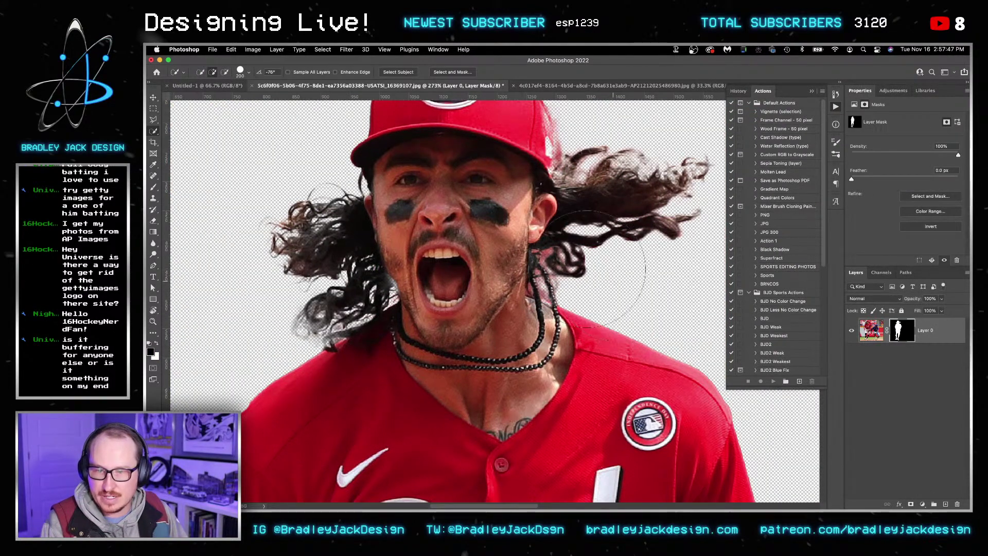
pyautogui.scroll(3, 555, 263)
pyautogui.scroll(-3, 554, 265)
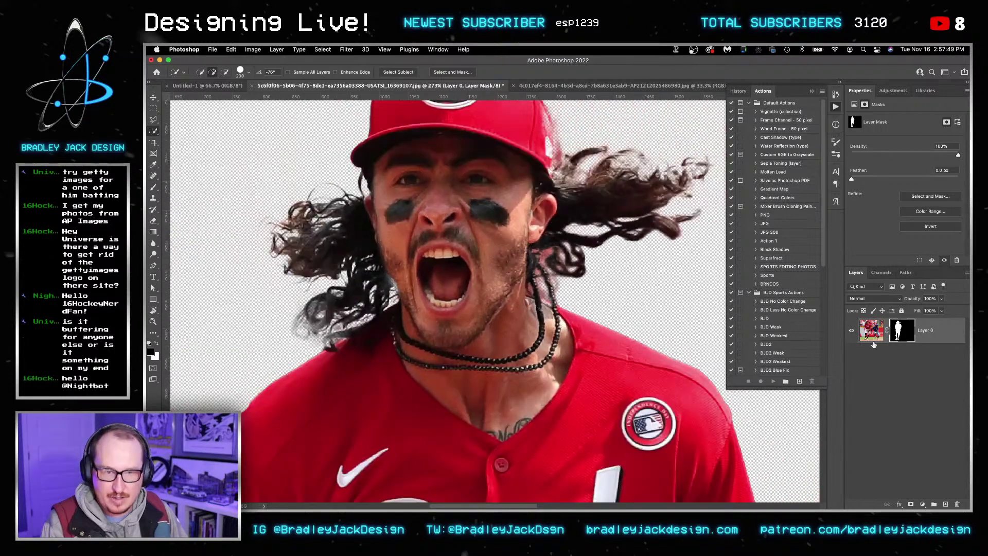
# Step: Disable Layer 0's mask and compare the Blue, Green and Red channels for contrast around the hair
pyautogui.rightClick(914, 332)
pyautogui.click(878, 341)
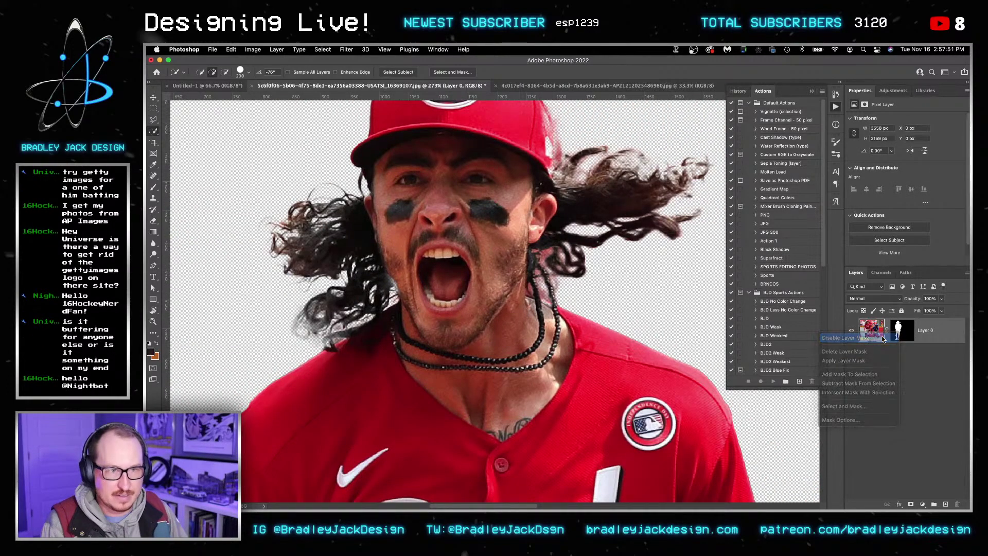
pyautogui.click(881, 273)
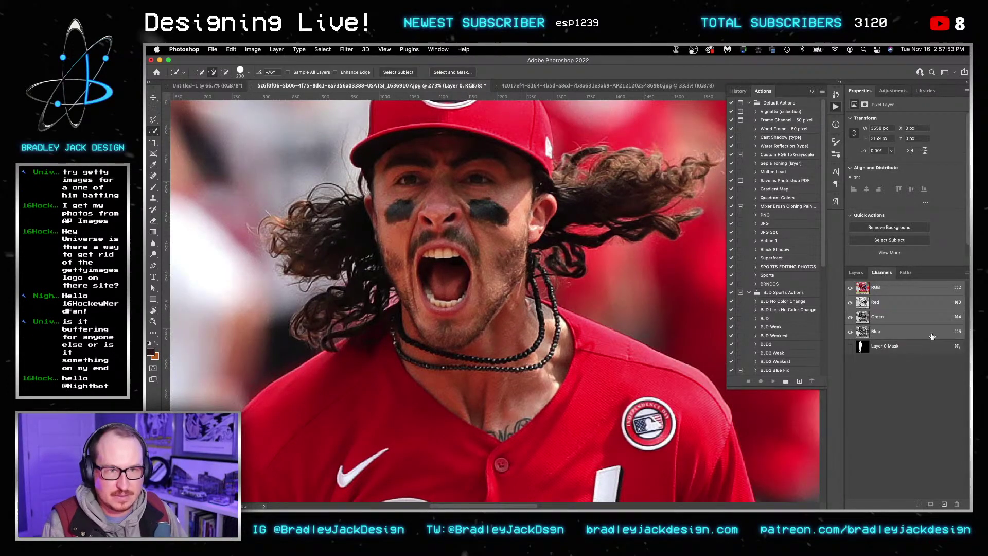
pyautogui.click(882, 332)
pyautogui.click(878, 322)
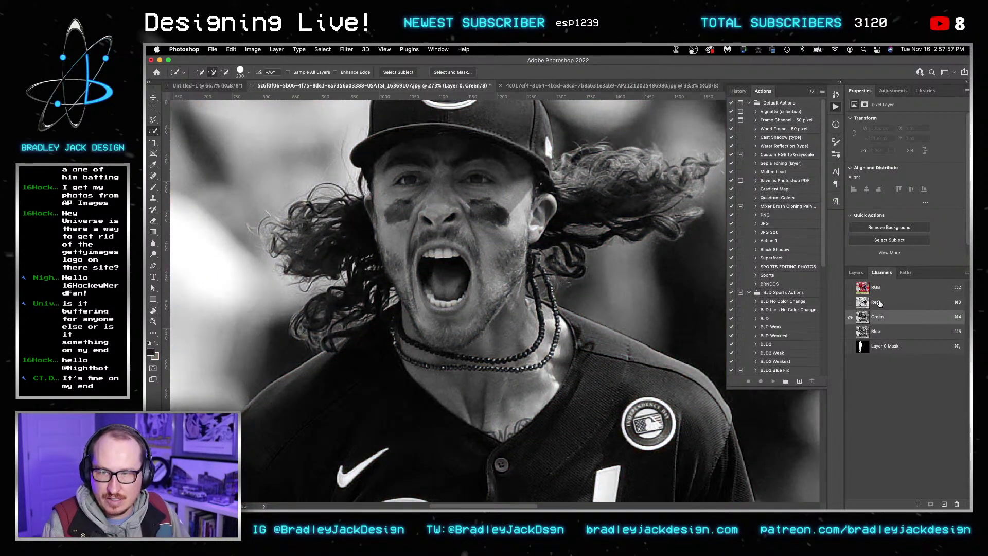
pyautogui.click(879, 304)
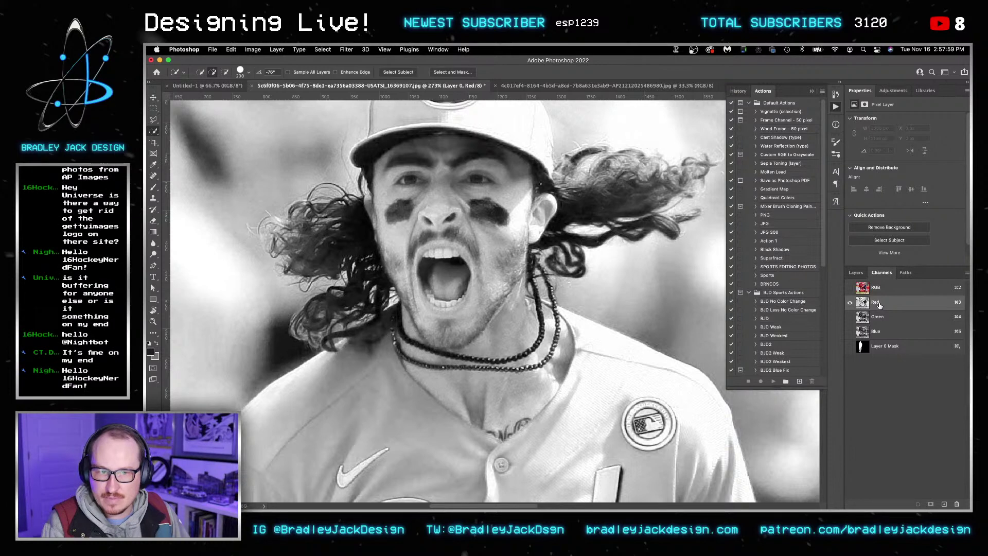
# Step: Duplicate the Red channel and display only the copy
pyautogui.moveTo(879, 304); pyautogui.dragTo(944, 504)
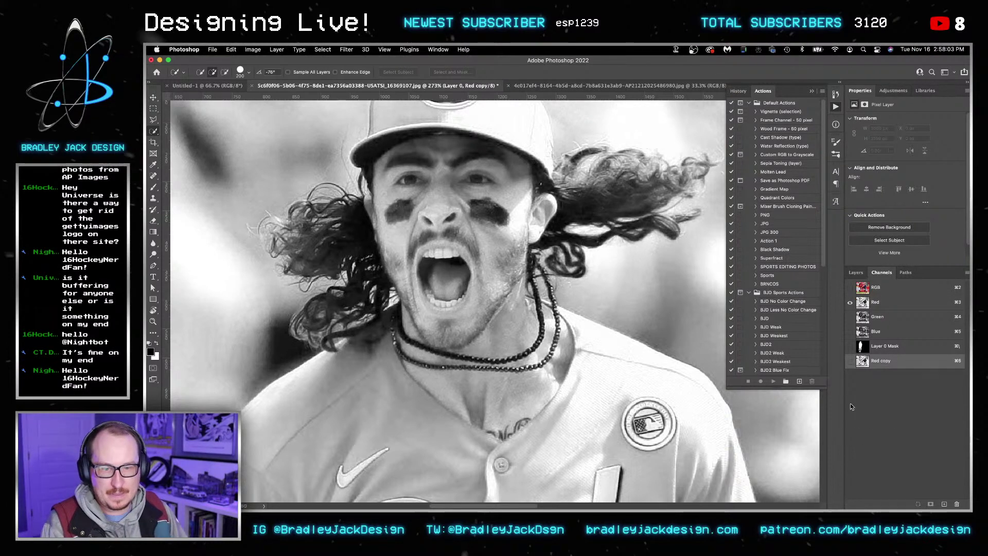
pyautogui.click(850, 361)
pyautogui.click(884, 361)
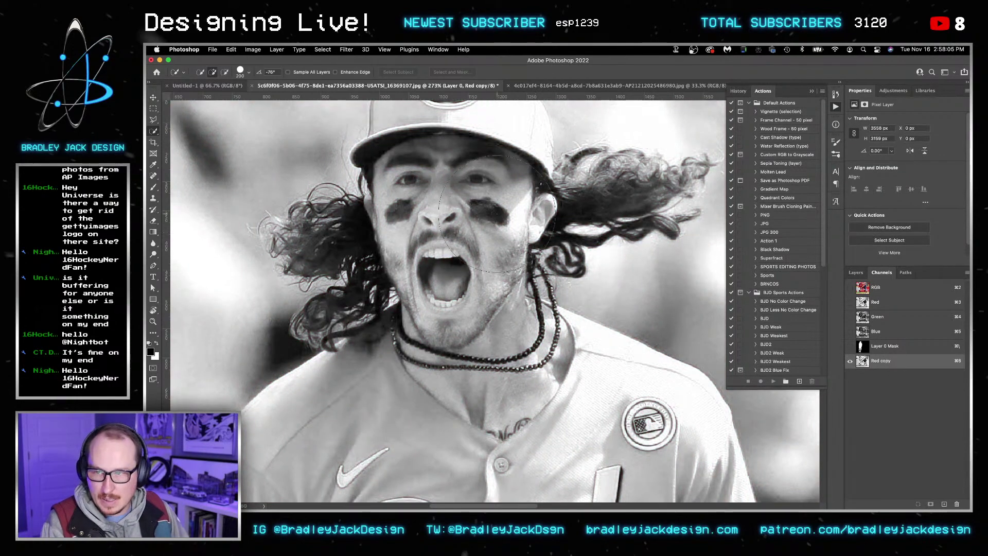
# Step: Open Calculations for the Red copy channel with Multiply blending and try Blue as the Source 2 channel
pyautogui.click(320, 49)
pyautogui.moveTo(253, 50)
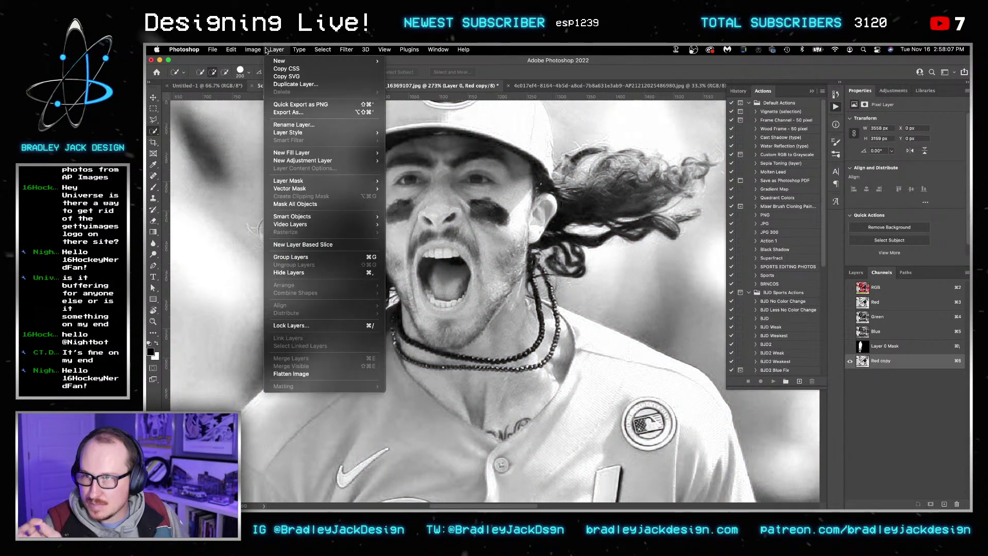
pyautogui.click(286, 180)
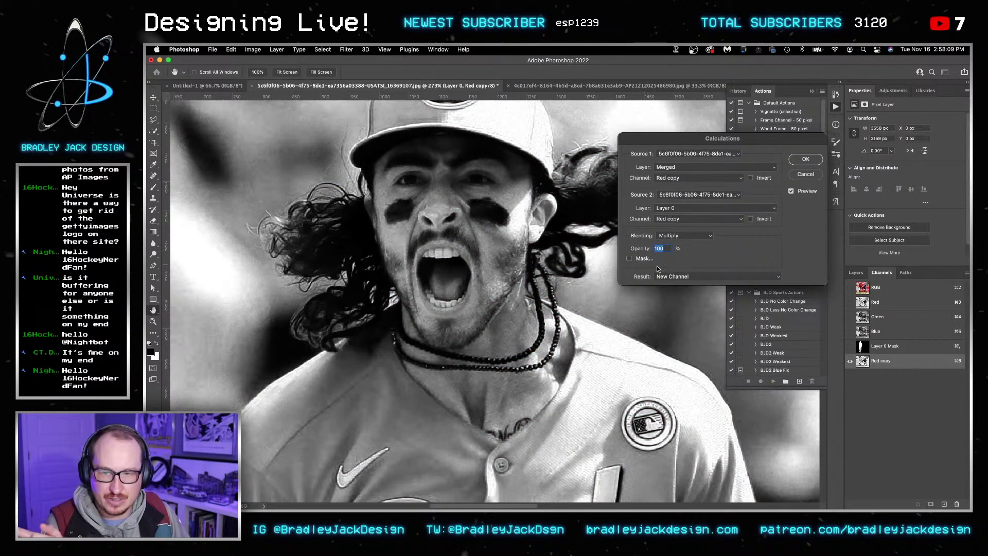
pyautogui.click(684, 222)
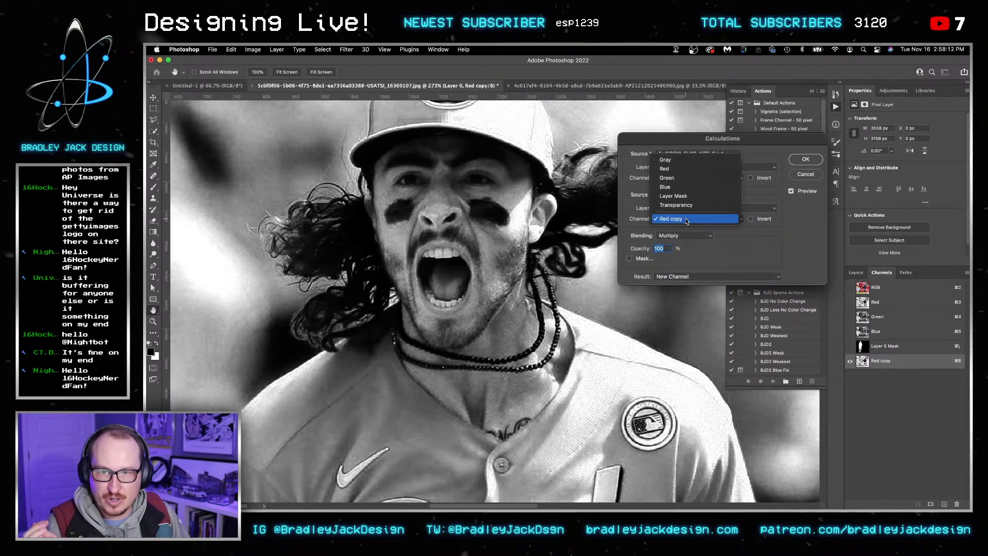
pyautogui.click(681, 187)
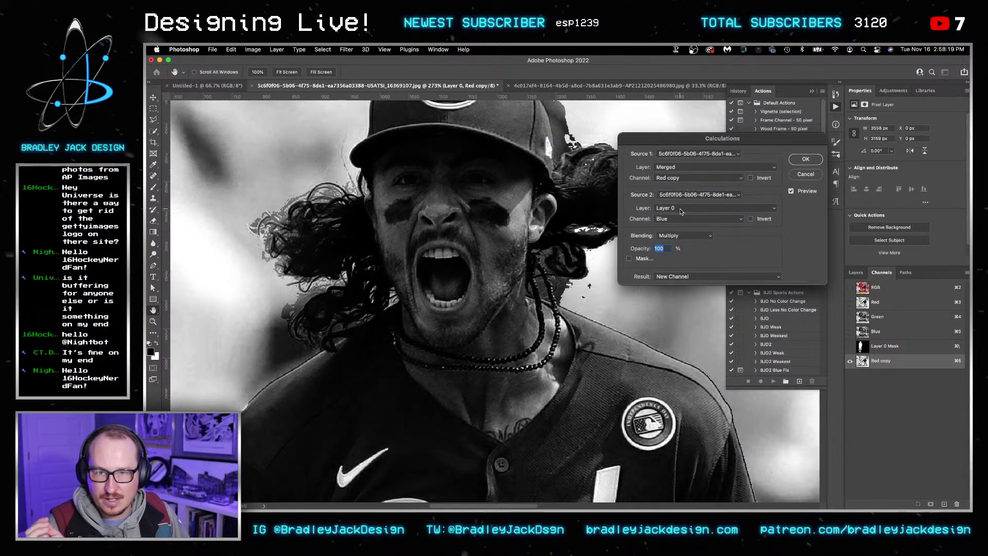
# Step: Compare Merged and Layer 0 as the Source 2 layer with the Blue channel in the Calculations preview
pyautogui.click(680, 208)
pyautogui.click(680, 198)
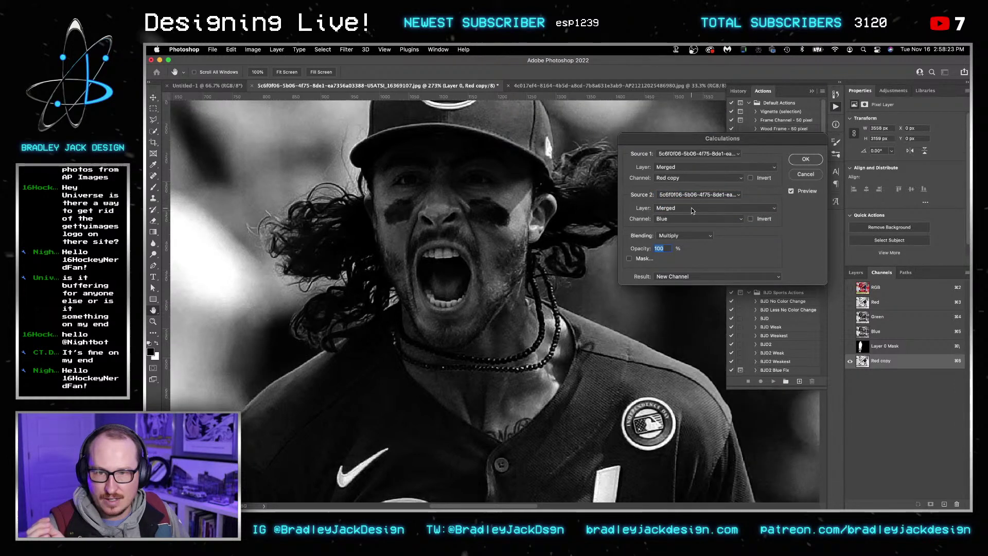
pyautogui.click(692, 209)
pyautogui.click(692, 220)
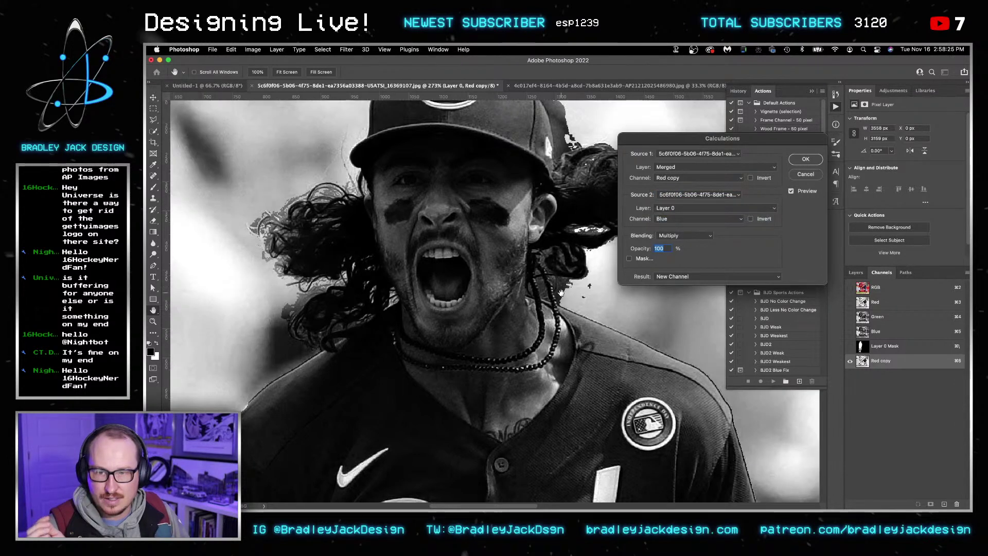
pyautogui.click(690, 219)
pyautogui.click(684, 218)
# Step: Set Source 2 to the Merged layer, preview its Green channel, choose Red, and move the Calculations dialog off the hair
pyautogui.click(694, 208)
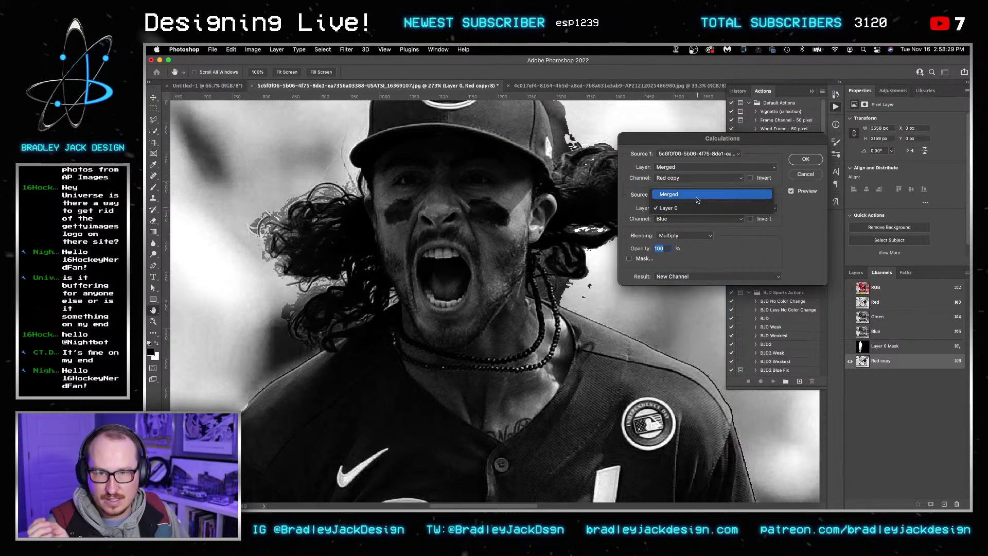
pyautogui.click(698, 200)
pyautogui.click(690, 218)
pyautogui.click(677, 210)
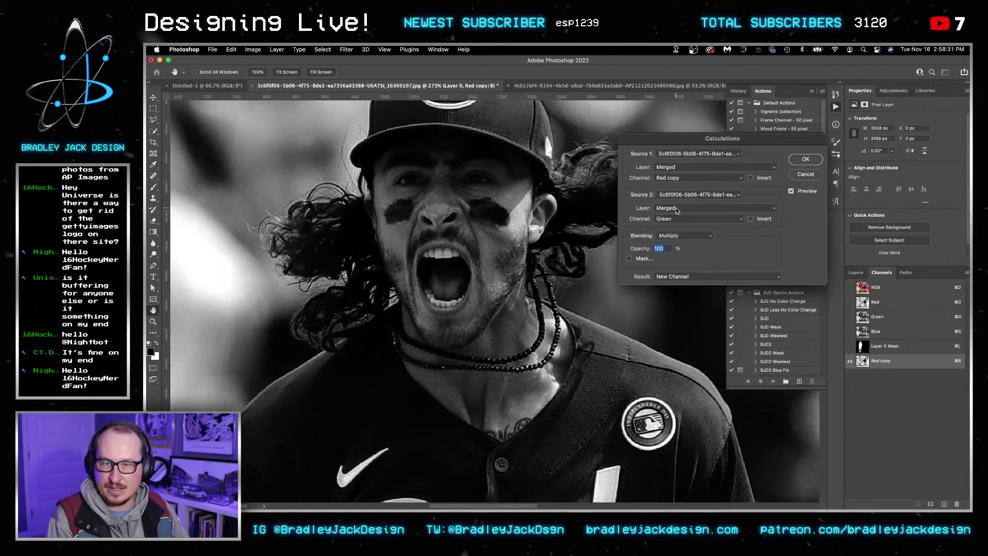
pyautogui.click(678, 219)
pyautogui.click(680, 210)
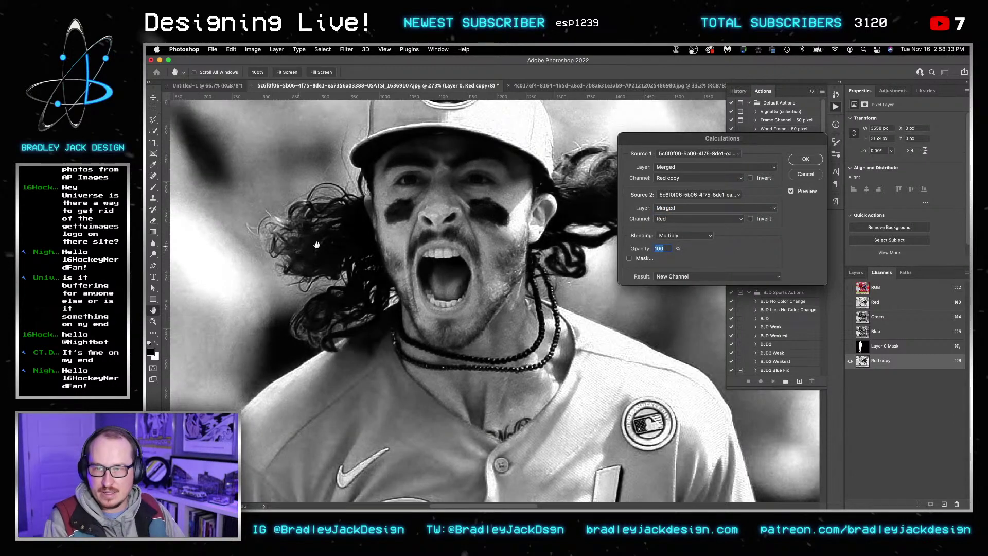
pyautogui.moveTo(645, 144); pyautogui.dragTo(747, 112)
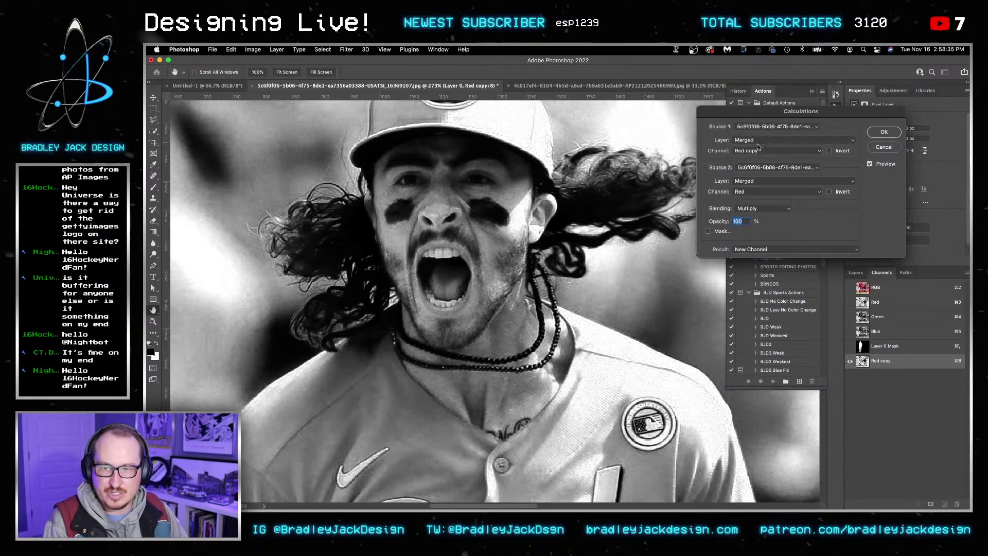
# Step: Create a new alpha channel by multiplying the merged Red copy and Red channels in Calculations
pyautogui.click(884, 132)
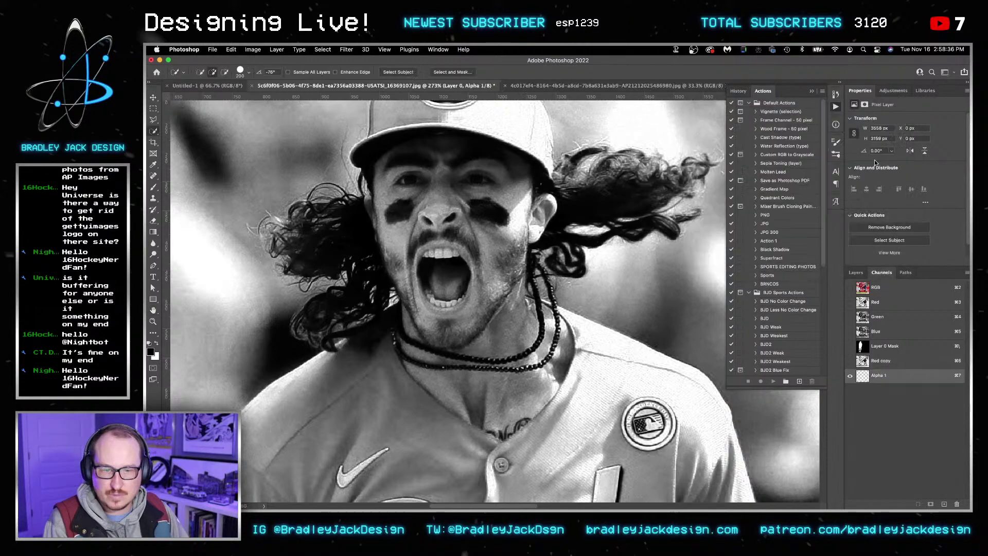
pyautogui.click(345, 49)
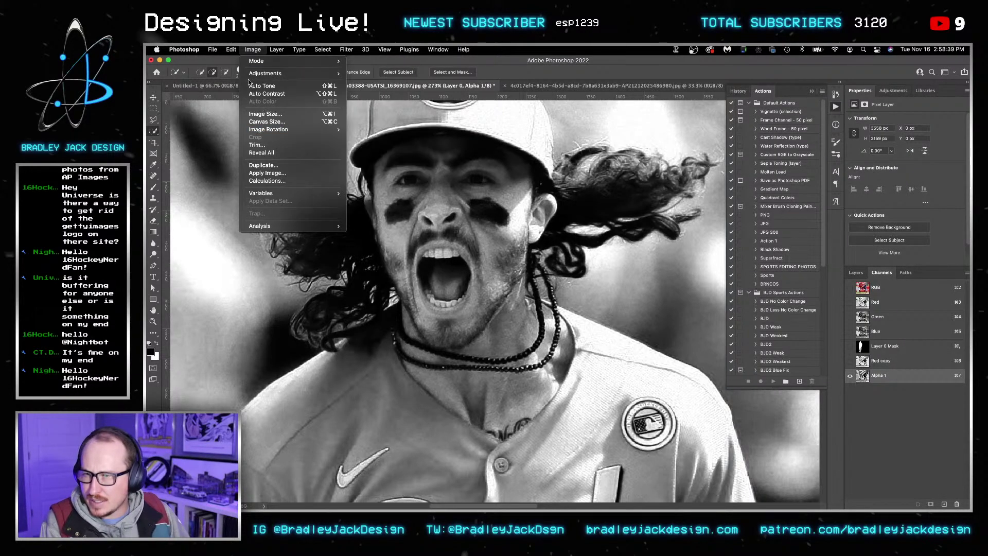
pyautogui.click(582, 237)
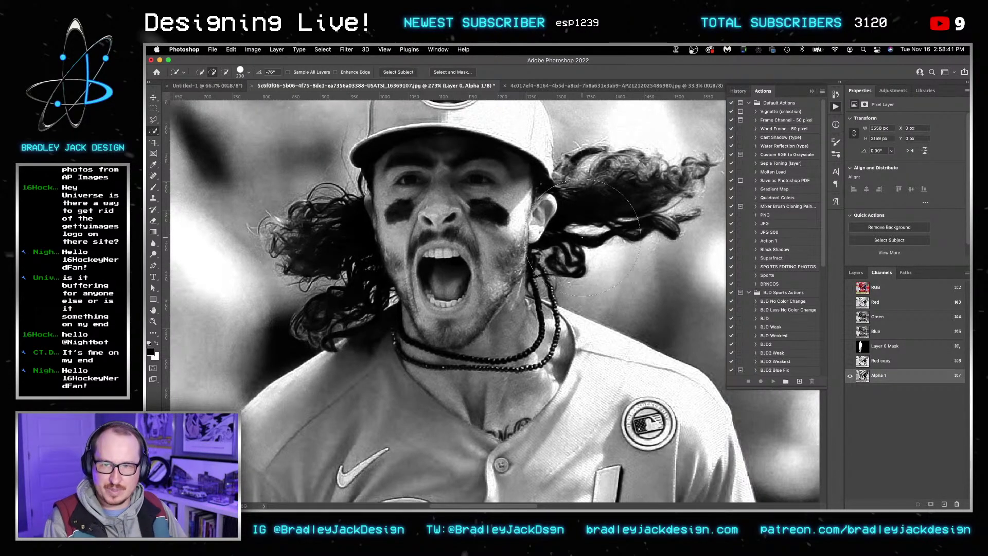
# Step: Set up the Brush tool with a reduced size, Overlay mode at 20% opacity and white as the foreground colour
pyautogui.press('b')
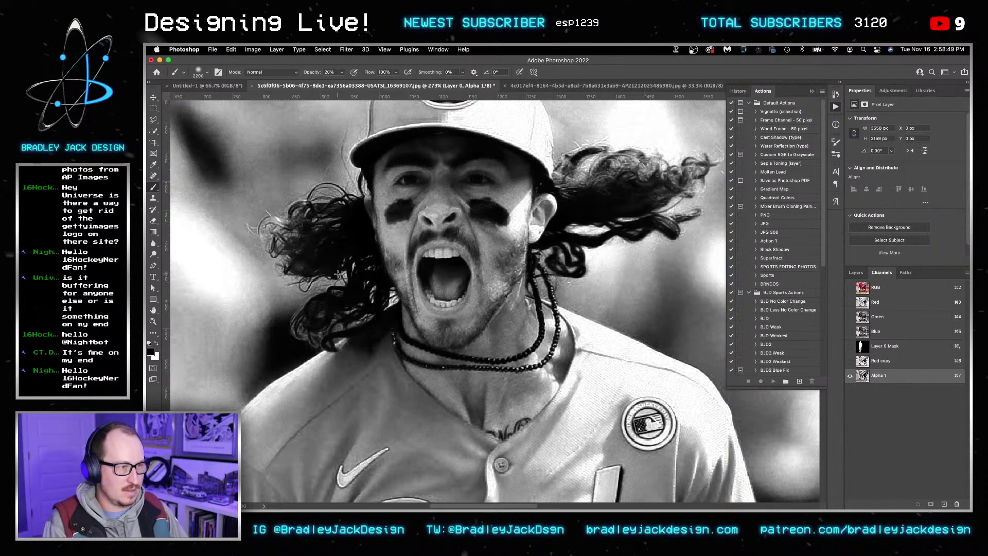
pyautogui.press(']')
pyautogui.press(']')
pyautogui.press(']')
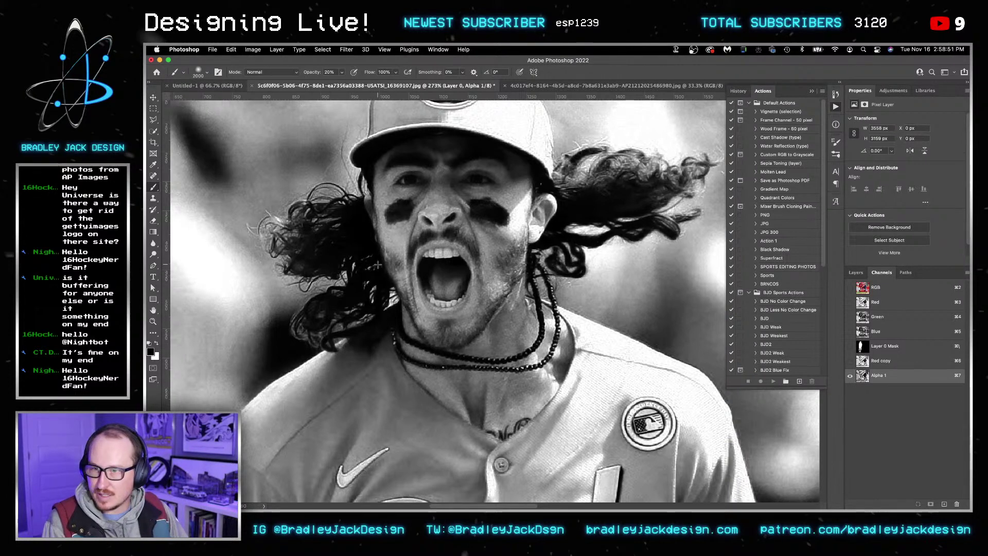
pyautogui.press('[')
pyautogui.press('[')
pyautogui.press('[')
pyautogui.press('[')
pyautogui.press('[')
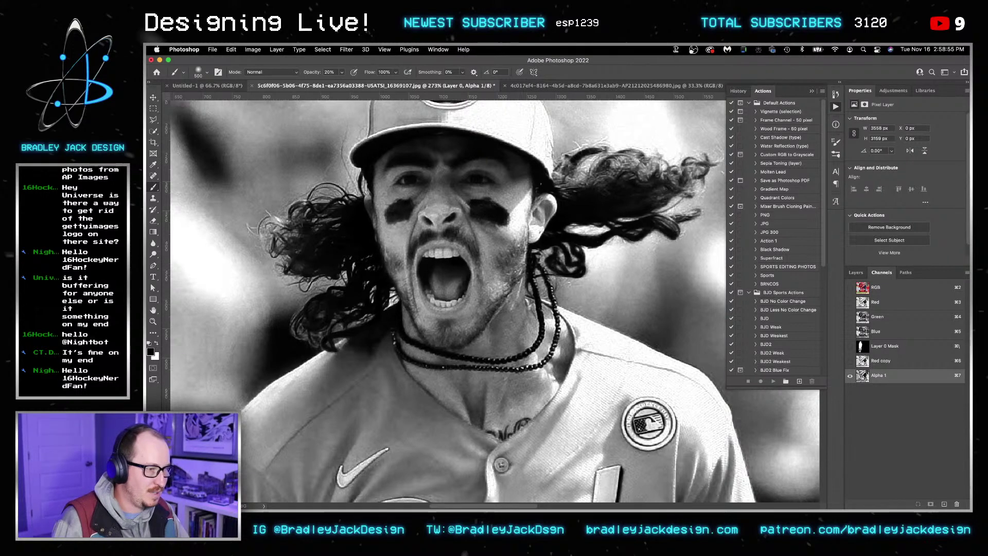
pyautogui.press('[')
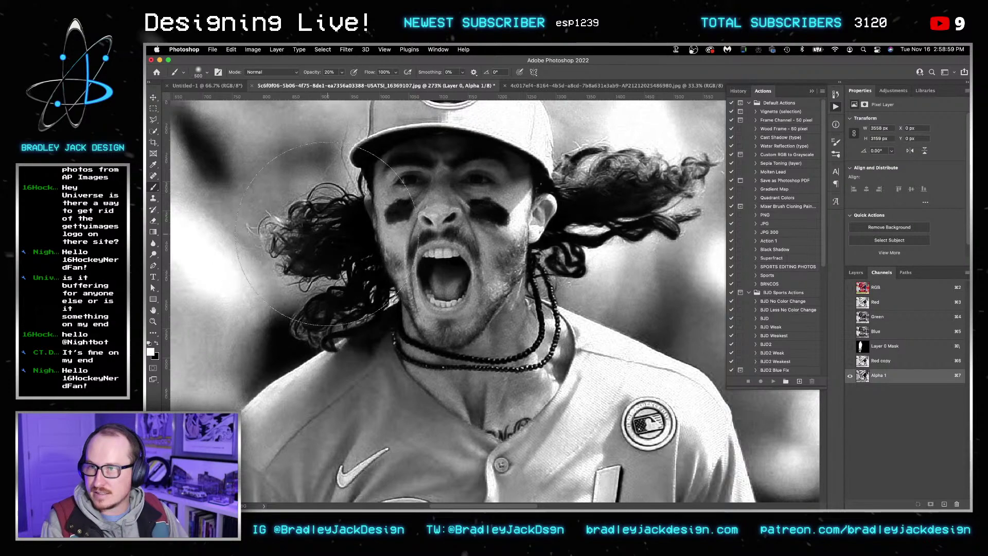
pyautogui.press('[')
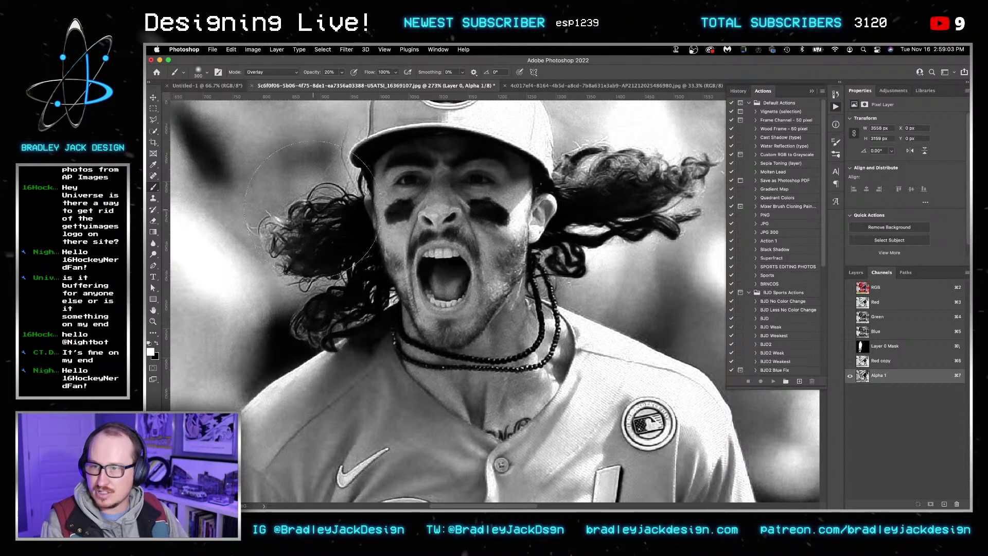
# Step: Brush white over the background around the hair on both sides of the head in the Alpha 1 channel
pyautogui.moveTo(311, 206)
pyautogui.mouseDown()
pyautogui.moveTo(242, 222)
pyautogui.moveTo(270, 305)
pyautogui.moveTo(273, 339)
pyautogui.moveTo(254, 352)
pyautogui.mouseUp()
pyautogui.press('[')
pyautogui.moveTo(618, 319)
pyautogui.mouseDown()
pyautogui.moveTo(615, 301)
pyautogui.moveTo(558, 278)
pyautogui.moveTo(566, 268)
pyautogui.mouseUp()
pyautogui.press('[')
pyautogui.moveTo(591, 226)
pyautogui.mouseDown()
pyautogui.moveTo(675, 239)
pyautogui.moveTo(678, 263)
pyautogui.moveTo(714, 197)
pyautogui.moveTo(712, 136)
pyautogui.moveTo(592, 145)
pyautogui.moveTo(577, 137)
pyautogui.moveTo(569, 145)
pyautogui.moveTo(577, 158)
pyautogui.moveTo(678, 161)
pyautogui.moveTo(679, 218)
pyautogui.mouseUp()
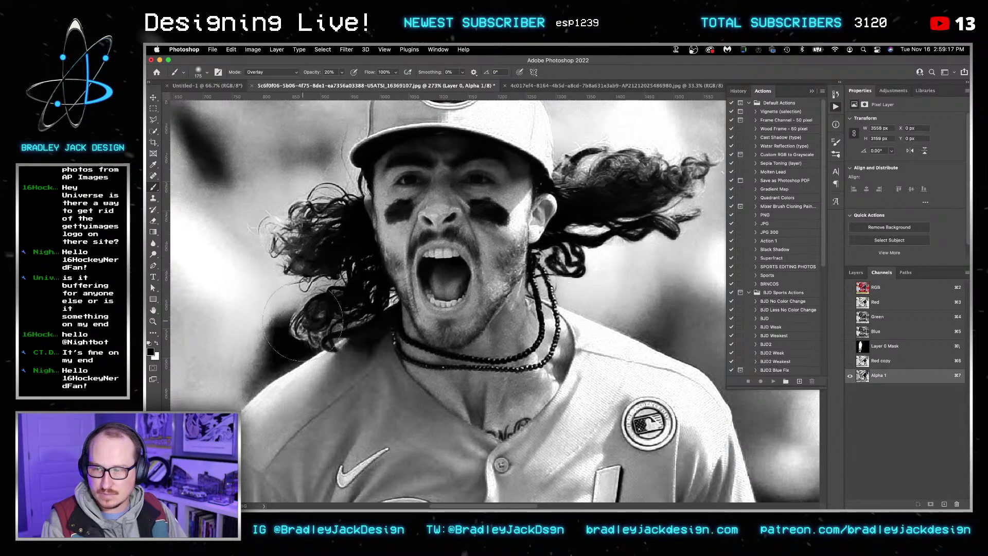
pyautogui.press('x')
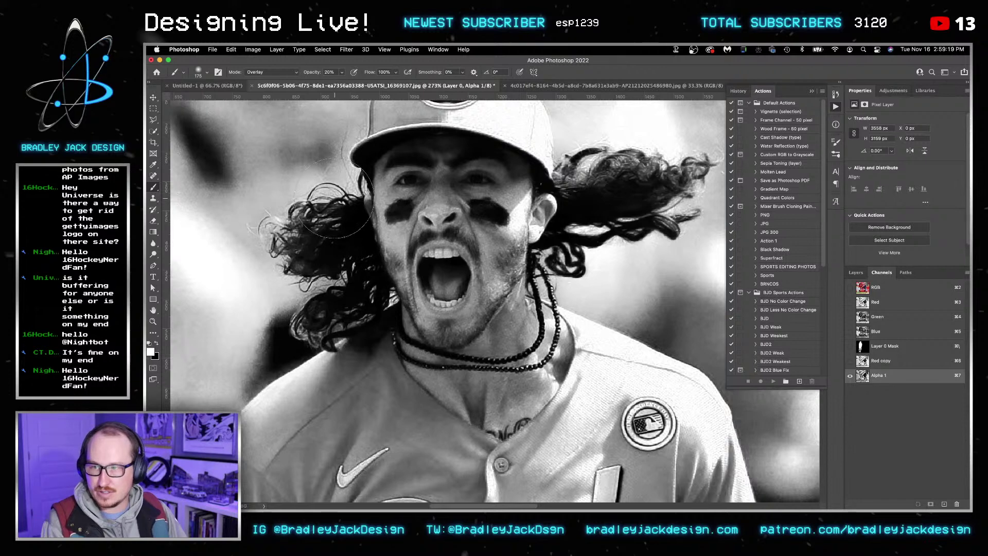
pyautogui.moveTo(334, 199)
pyautogui.mouseDown()
pyautogui.moveTo(263, 213)
pyautogui.moveTo(259, 243)
pyautogui.moveTo(285, 303)
pyautogui.moveTo(265, 318)
pyautogui.moveTo(265, 343)
pyautogui.moveTo(330, 353)
pyautogui.moveTo(338, 289)
pyautogui.moveTo(369, 294)
pyautogui.moveTo(332, 309)
pyautogui.moveTo(365, 286)
pyautogui.moveTo(328, 301)
pyautogui.moveTo(326, 205)
pyautogui.moveTo(318, 203)
pyautogui.moveTo(333, 174)
pyautogui.mouseUp()
# Step: Darken the hair flying out beyond the ear in the Alpha 1 channel by brushing it with black
pyautogui.press('x')
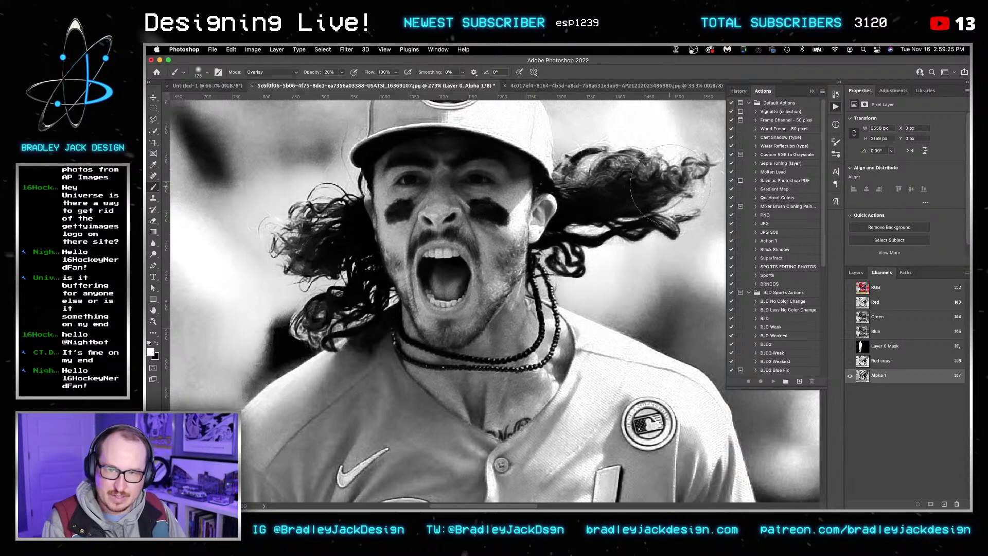
pyautogui.moveTo(644, 200)
pyautogui.mouseDown()
pyautogui.moveTo(628, 174)
pyautogui.moveTo(676, 175)
pyautogui.moveTo(596, 187)
pyautogui.moveTo(576, 183)
pyautogui.moveTo(578, 164)
pyautogui.moveTo(580, 176)
pyautogui.moveTo(631, 151)
pyautogui.moveTo(706, 175)
pyautogui.moveTo(685, 214)
pyautogui.moveTo(698, 161)
pyautogui.moveTo(693, 138)
pyautogui.moveTo(705, 173)
pyautogui.moveTo(696, 154)
pyautogui.mouseUp()
pyautogui.press('x')
pyautogui.press('x')
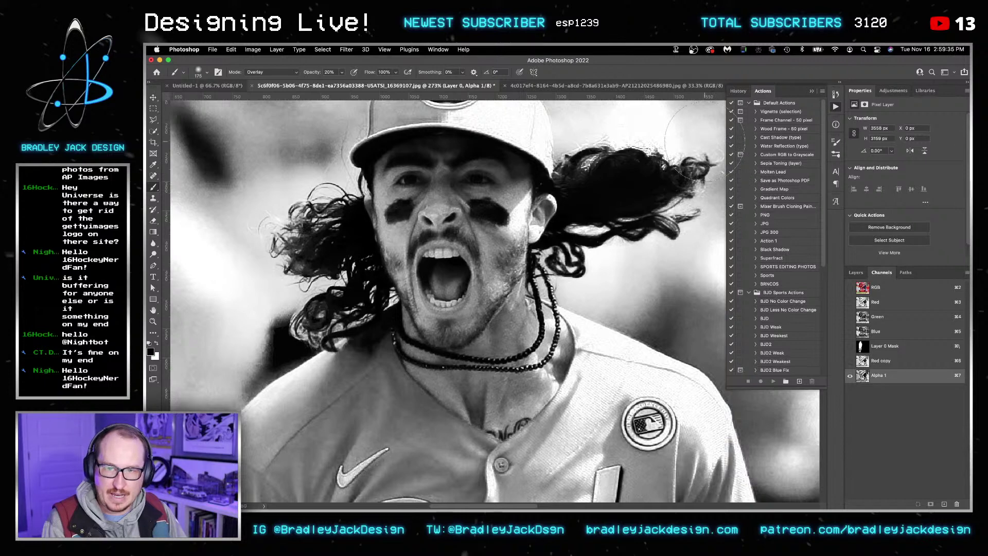
# Step: Reduce the brush to 90 px and paint white around the lower curls on both sides of the face
pyautogui.press('[')
pyautogui.press('[')
pyautogui.press('[')
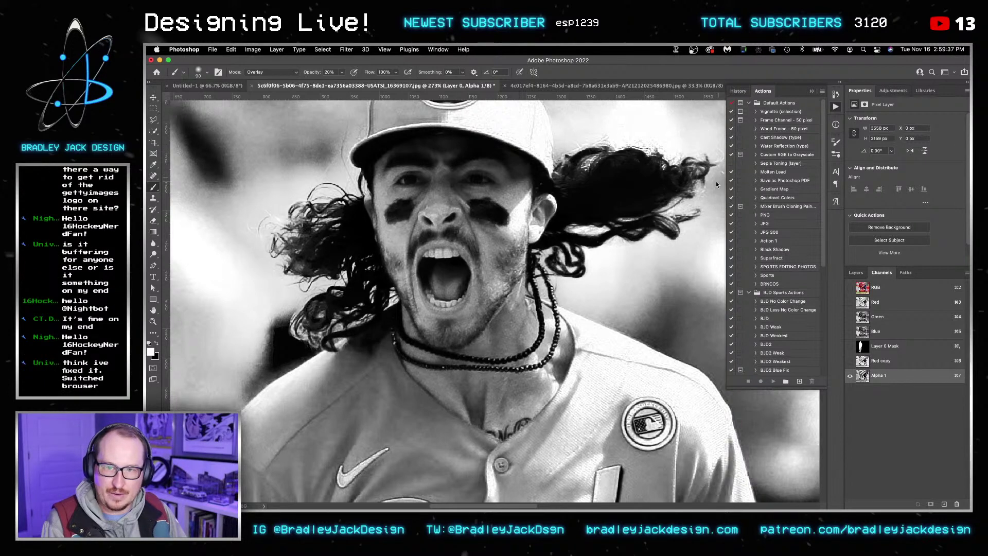
pyautogui.hscroll(3, 690, 196)
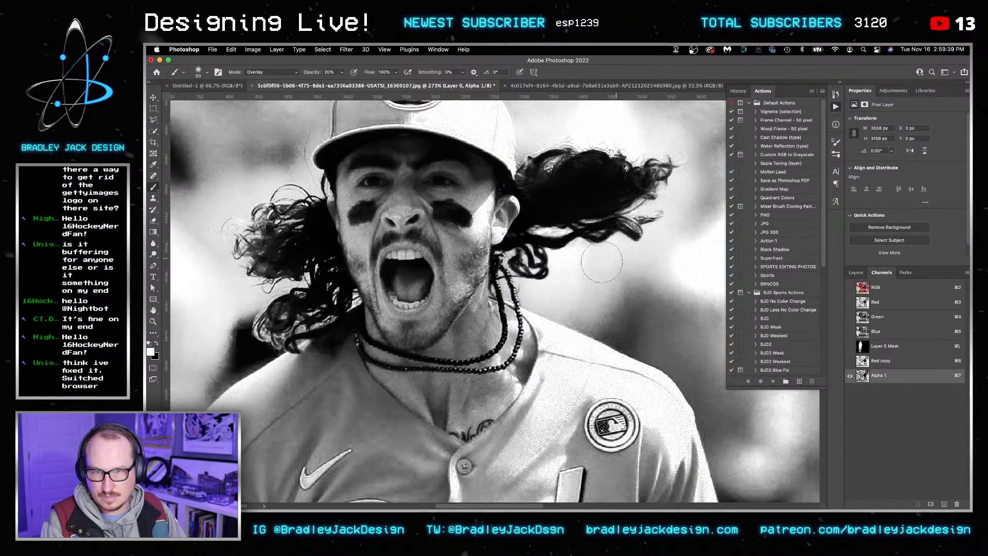
pyautogui.moveTo(602, 262)
pyautogui.mouseDown()
pyautogui.moveTo(543, 236)
pyautogui.moveTo(510, 281)
pyautogui.moveTo(517, 260)
pyautogui.moveTo(561, 319)
pyautogui.mouseUp()
pyautogui.moveTo(321, 314)
pyautogui.mouseDown()
pyautogui.moveTo(300, 332)
pyautogui.moveTo(333, 304)
pyautogui.moveTo(271, 275)
pyautogui.moveTo(242, 247)
pyautogui.moveTo(261, 205)
pyautogui.moveTo(252, 244)
pyautogui.moveTo(231, 252)
pyautogui.moveTo(270, 273)
pyautogui.moveTo(237, 247)
pyautogui.moveTo(234, 229)
pyautogui.moveTo(244, 239)
pyautogui.moveTo(262, 222)
pyautogui.mouseUp()
# Step: Darken the curls on the image's left with black and lighten the background around their outer edges with white
pyautogui.press('x')
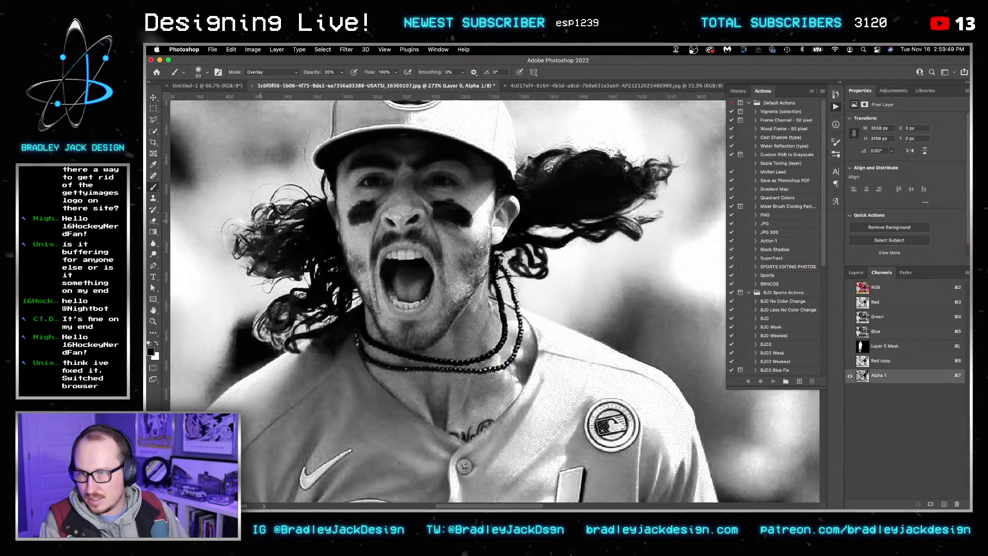
pyautogui.moveTo(263, 260)
pyautogui.mouseDown()
pyautogui.moveTo(292, 209)
pyautogui.moveTo(247, 242)
pyautogui.mouseUp()
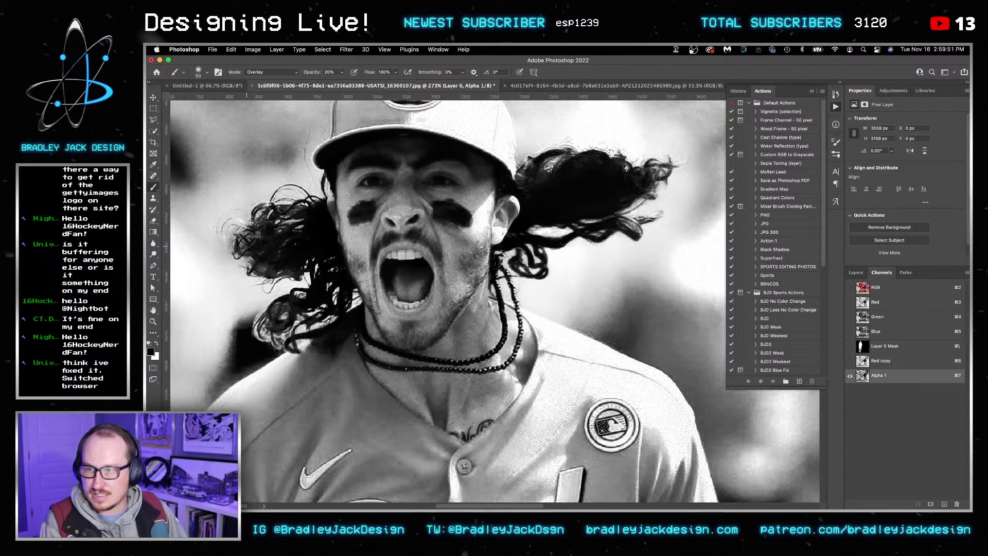
pyautogui.press('x')
pyautogui.moveTo(287, 173)
pyautogui.mouseDown()
pyautogui.moveTo(278, 164)
pyautogui.moveTo(209, 208)
pyautogui.mouseUp()
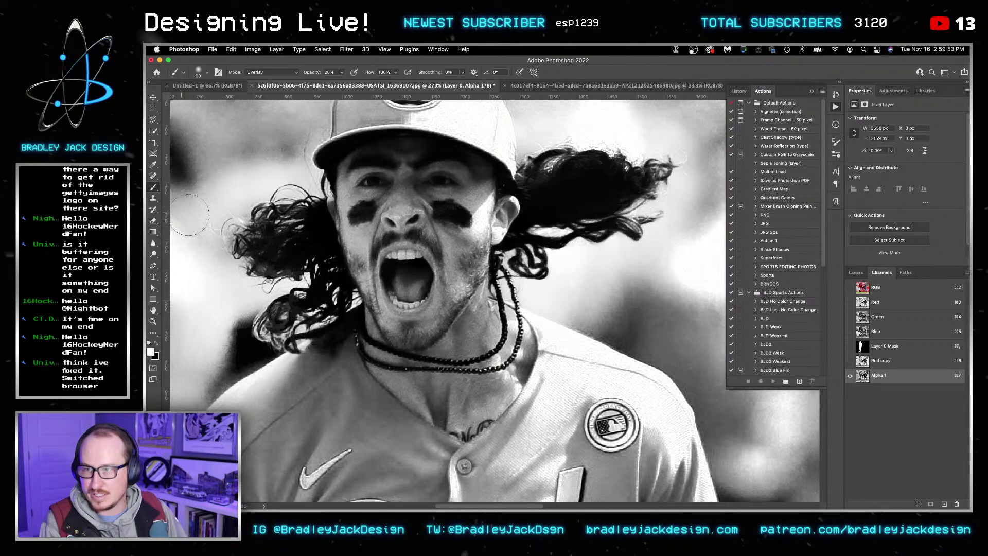
pyautogui.moveTo(201, 266)
pyautogui.mouseDown()
pyautogui.moveTo(198, 227)
pyautogui.moveTo(293, 151)
pyautogui.moveTo(295, 132)
pyautogui.moveTo(203, 190)
pyautogui.mouseUp()
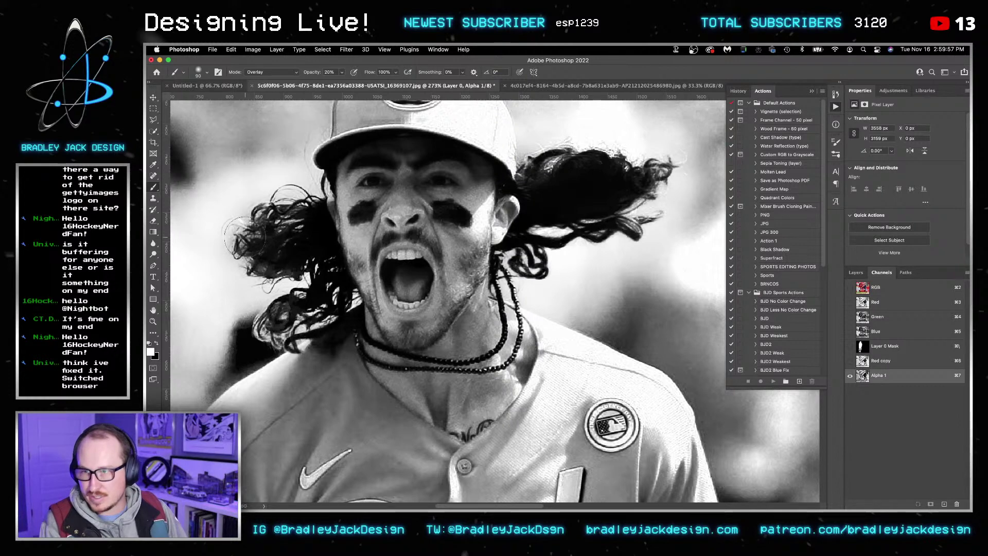
pyautogui.moveTo(242, 237)
pyautogui.mouseDown()
pyautogui.moveTo(273, 257)
pyautogui.moveTo(278, 278)
pyautogui.mouseUp()
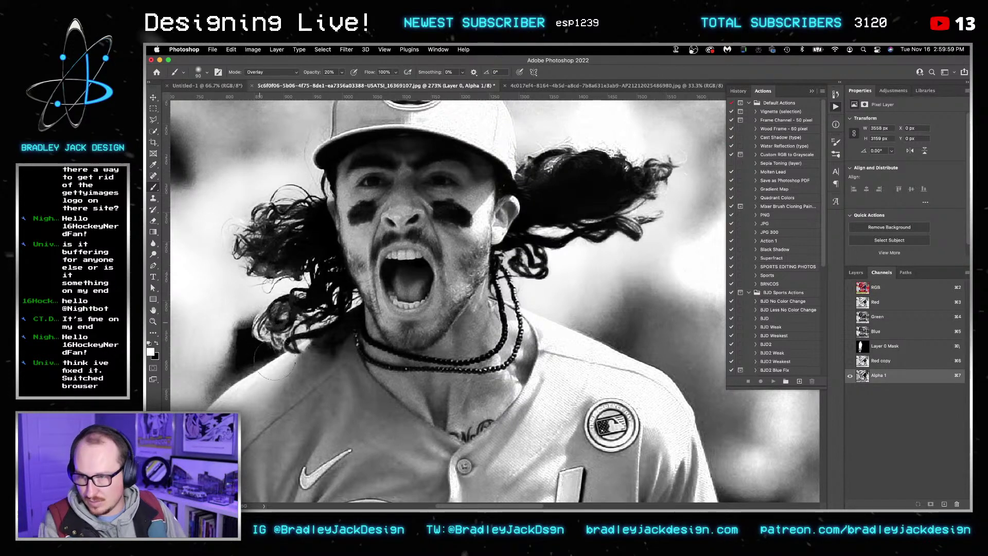
pyautogui.moveTo(275, 363)
pyautogui.mouseDown()
pyautogui.moveTo(252, 316)
pyautogui.moveTo(293, 327)
pyautogui.mouseUp()
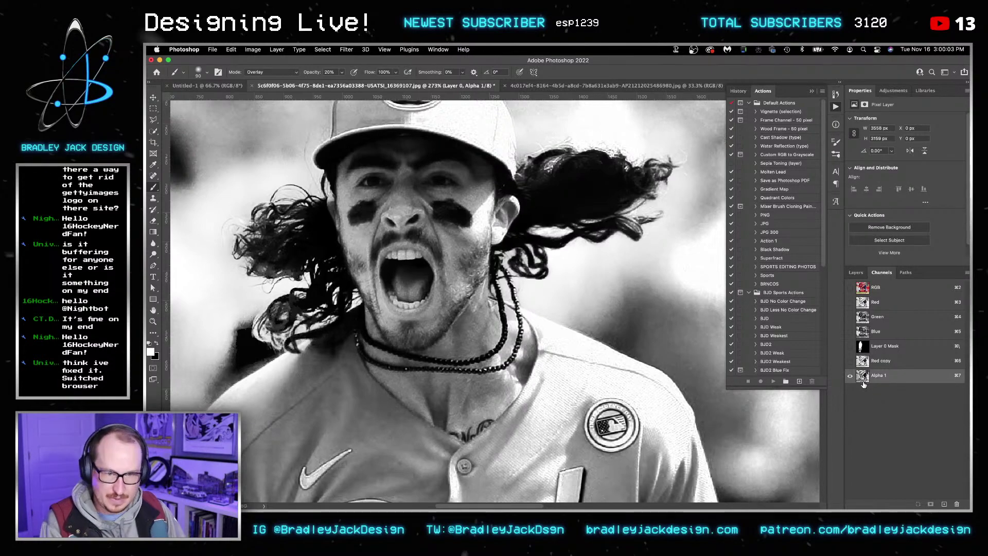
# Step: Invert the Alpha 1 channel, load it as a selection and return to the layers
pyautogui.press('super+i')
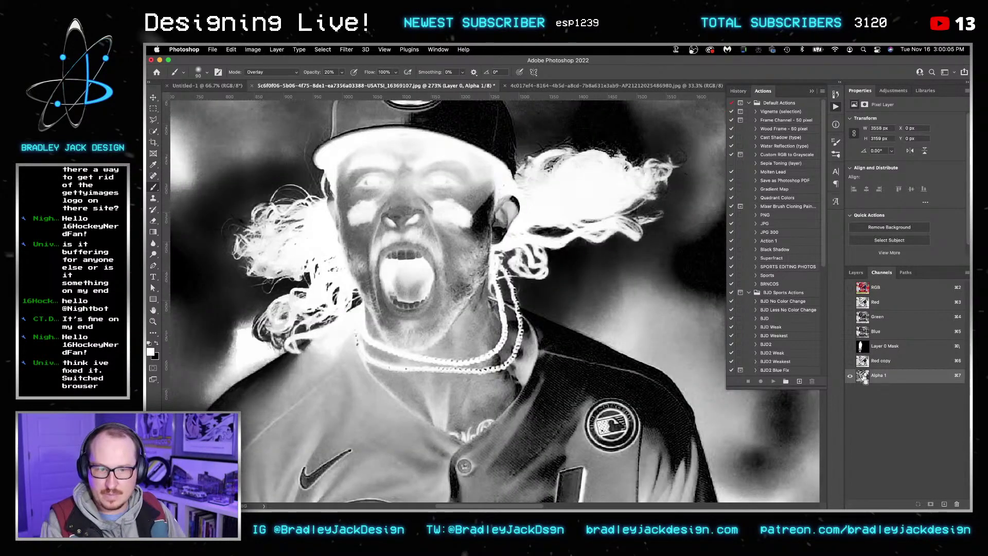
pyautogui.keyDown('super'); pyautogui.click(863, 378); pyautogui.keyUp('super')
pyautogui.click(855, 272)
# Step: Delete Layer 0's existing mask and add a new layer mask from the loaded channel selection
pyautogui.click(902, 330)
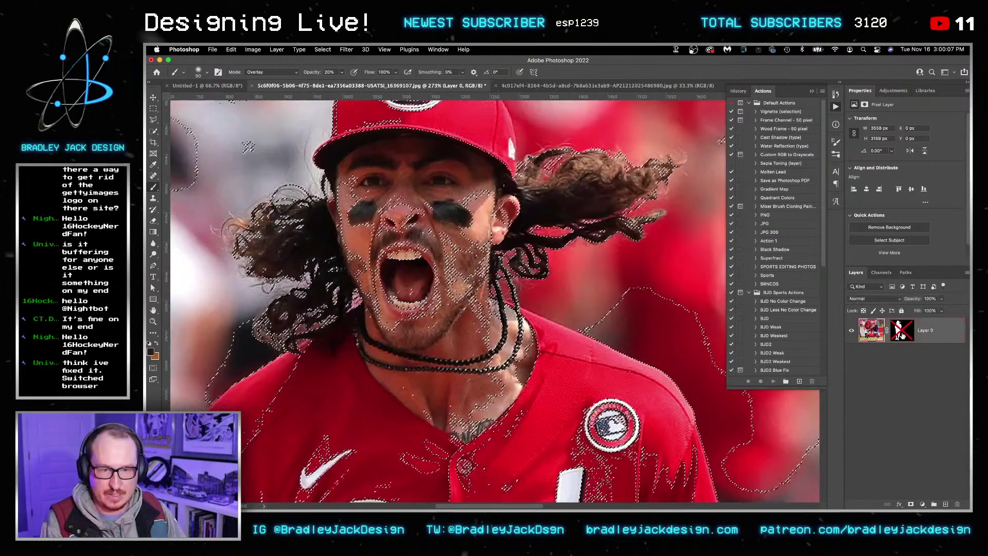
pyautogui.keyDown('shift'); pyautogui.click(902, 330); pyautogui.keyUp('shift')
pyautogui.rightClick(898, 334)
pyautogui.click(891, 344)
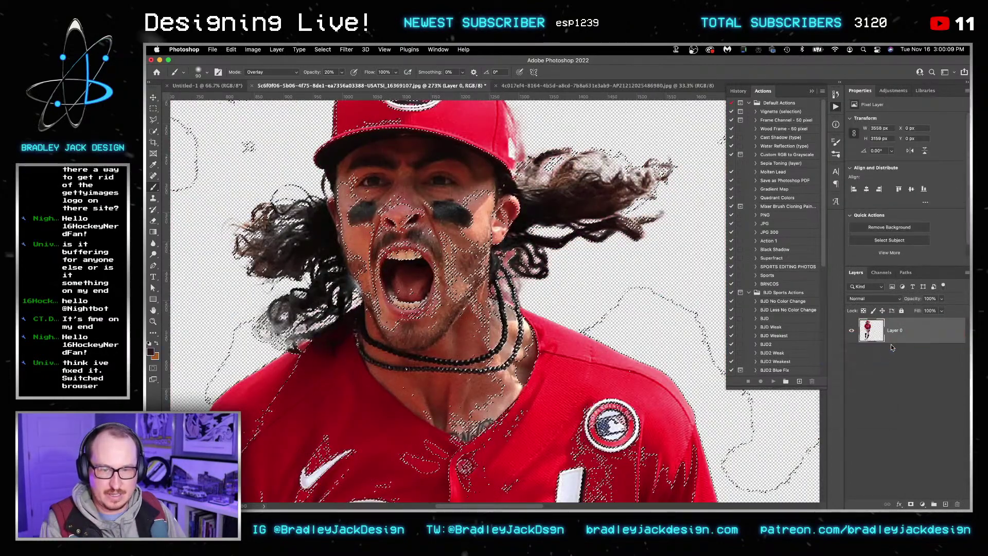
pyautogui.rightClick(900, 344)
pyautogui.click(845, 350)
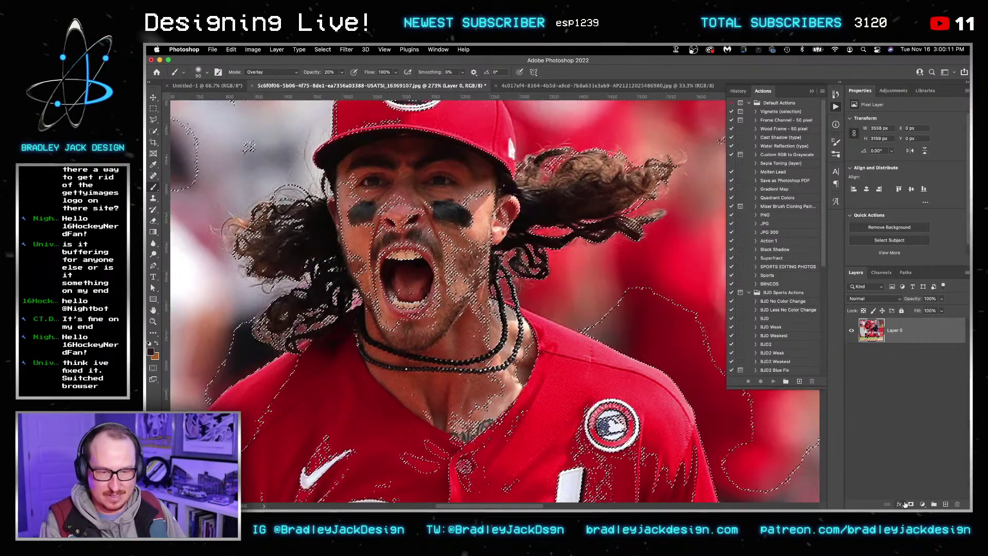
pyautogui.click(910, 504)
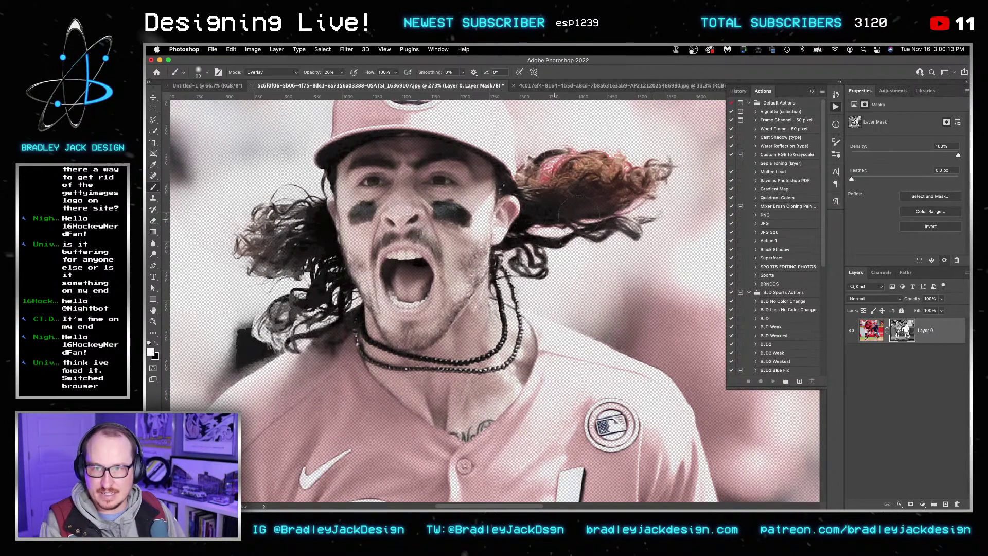
pyautogui.scroll(-3, 496, 265)
pyautogui.scroll(3, 497, 264)
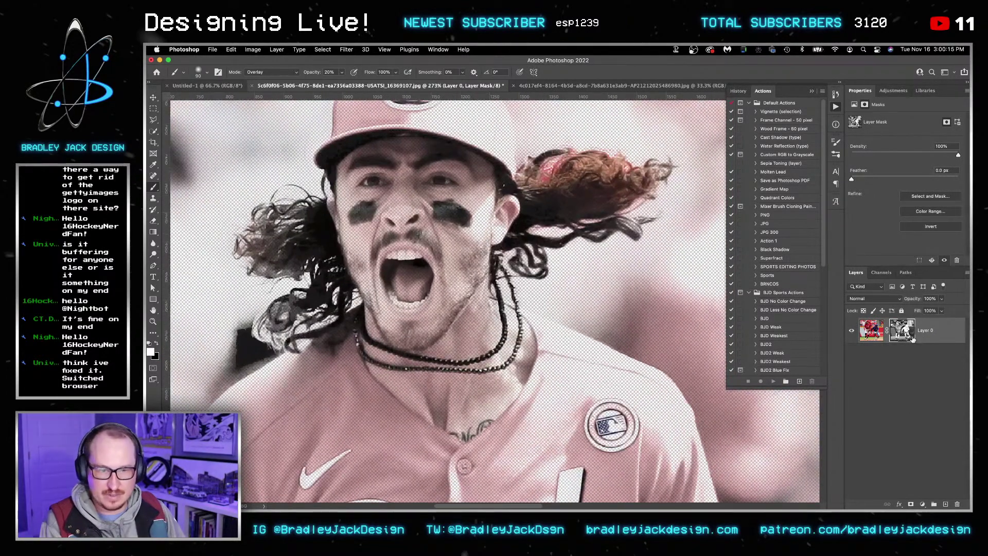
# Step: Duplicate the masked Layer 0, hide the original and make the copy an unmasked smart object
pyautogui.press('super+j')
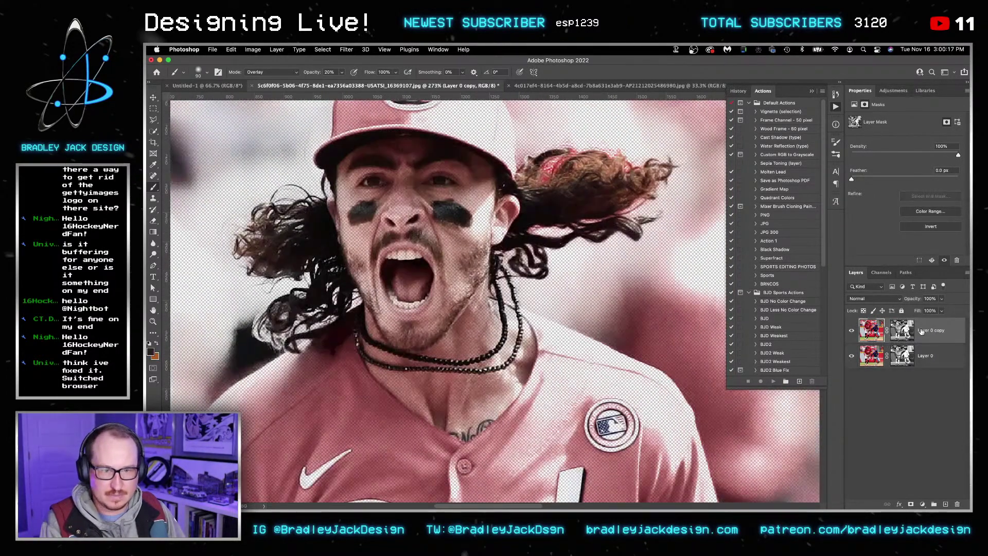
pyautogui.click(851, 358)
pyautogui.click(906, 331)
pyautogui.rightClick(909, 333)
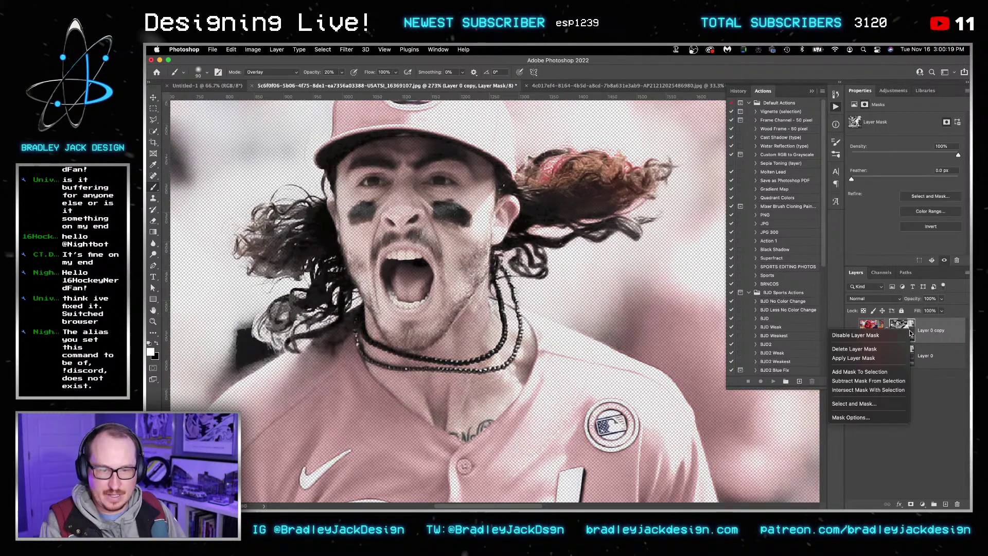
pyautogui.click(855, 349)
# Step: Open Select and Mask for Layer 0 copy and refine the hair edges on both sides with a 70 px Refine Edge Brush
pyautogui.press('w')
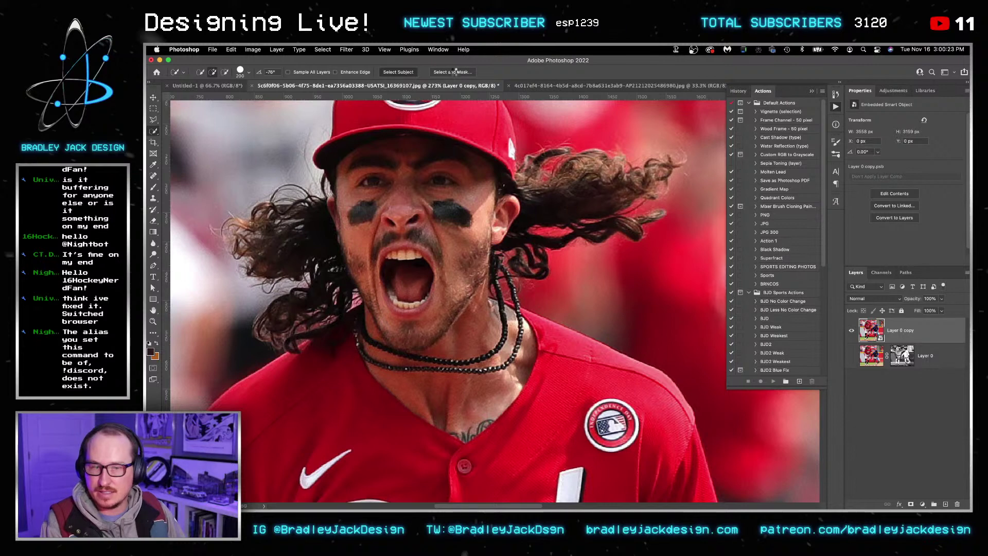
pyautogui.click(452, 72)
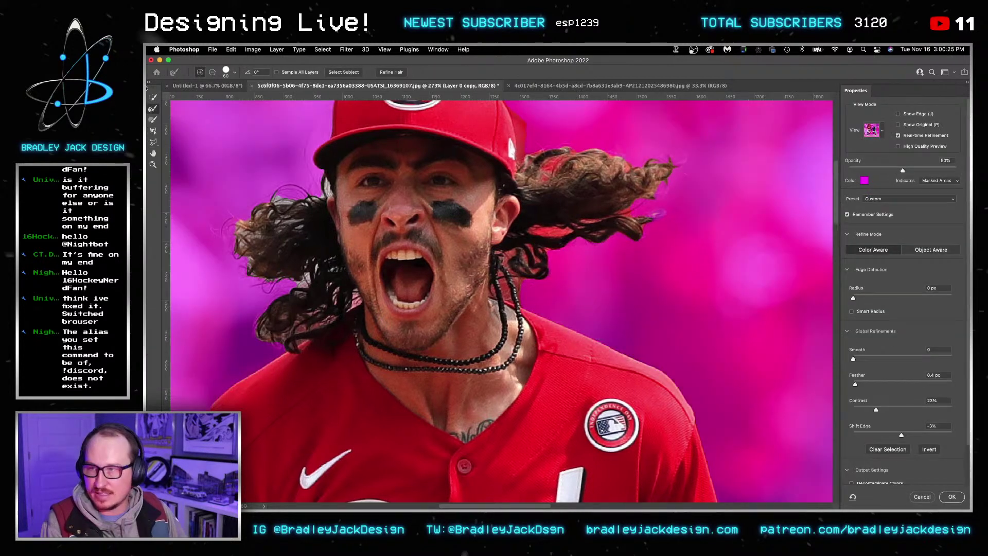
pyautogui.press(']')
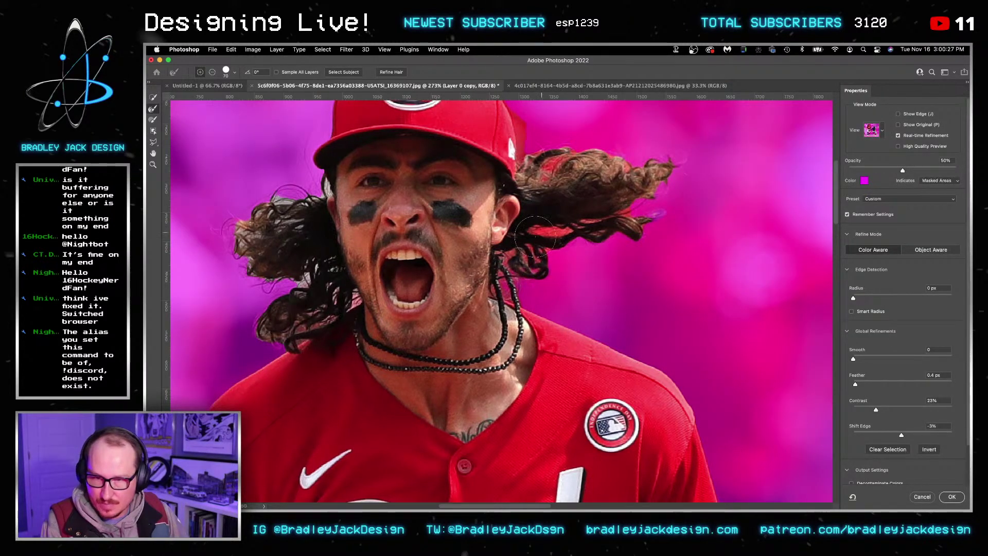
pyautogui.moveTo(628, 216)
pyautogui.mouseDown()
pyautogui.moveTo(653, 169)
pyautogui.moveTo(581, 170)
pyautogui.moveTo(550, 156)
pyautogui.moveTo(532, 185)
pyautogui.moveTo(528, 174)
pyautogui.moveTo(602, 172)
pyautogui.moveTo(656, 191)
pyautogui.mouseUp()
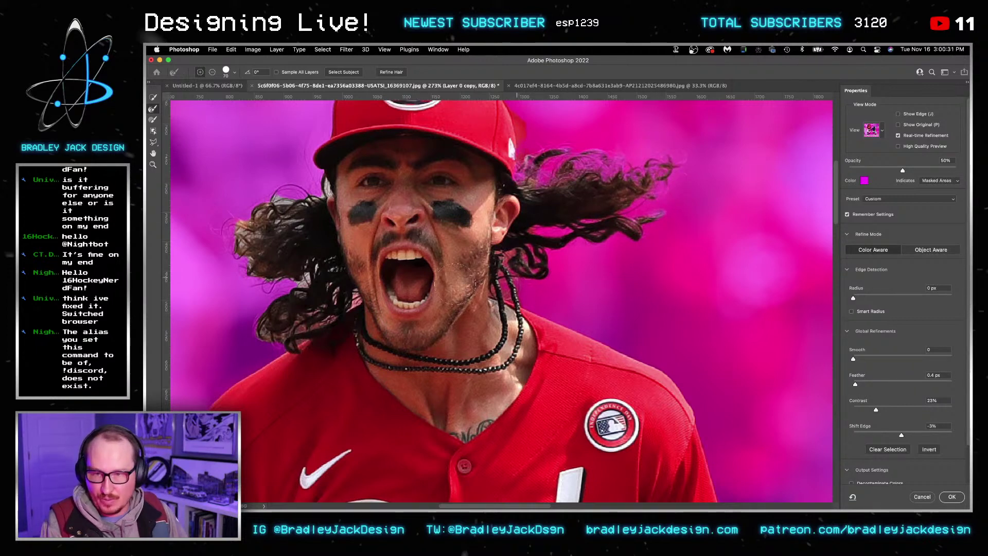
pyautogui.moveTo(454, 285)
pyautogui.mouseDown()
pyautogui.moveTo(291, 293)
pyautogui.moveTo(287, 331)
pyautogui.moveTo(342, 305)
pyautogui.moveTo(316, 296)
pyautogui.moveTo(242, 218)
pyautogui.moveTo(330, 186)
pyautogui.mouseUp()
# Step: Switch to the Brush tool at 15 px and touch up the mask along the jersey sleeve beside the number 8 patch
pyautogui.scroll(-10, 297, 272)
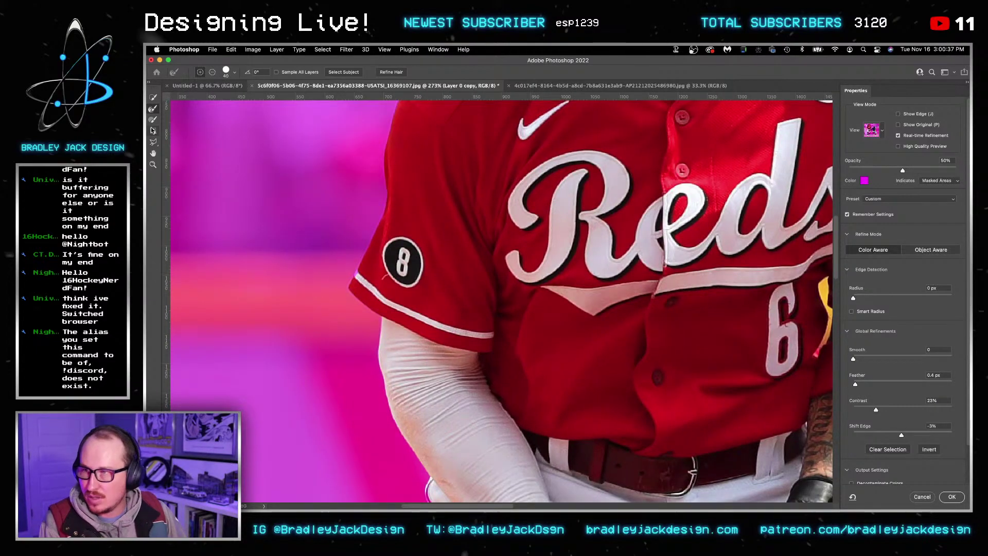
pyautogui.press('b')
pyautogui.scroll(3, 357, 280)
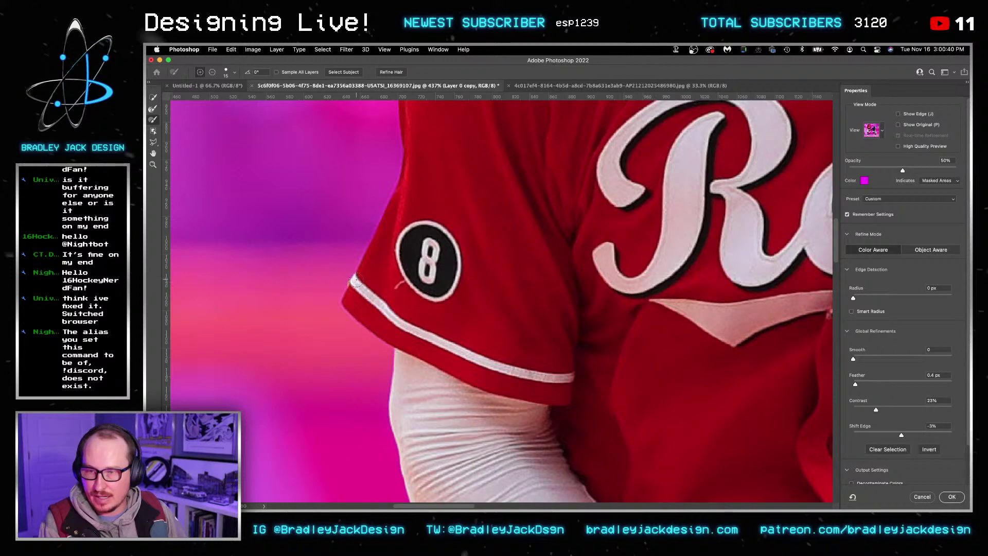
pyautogui.press('alt')
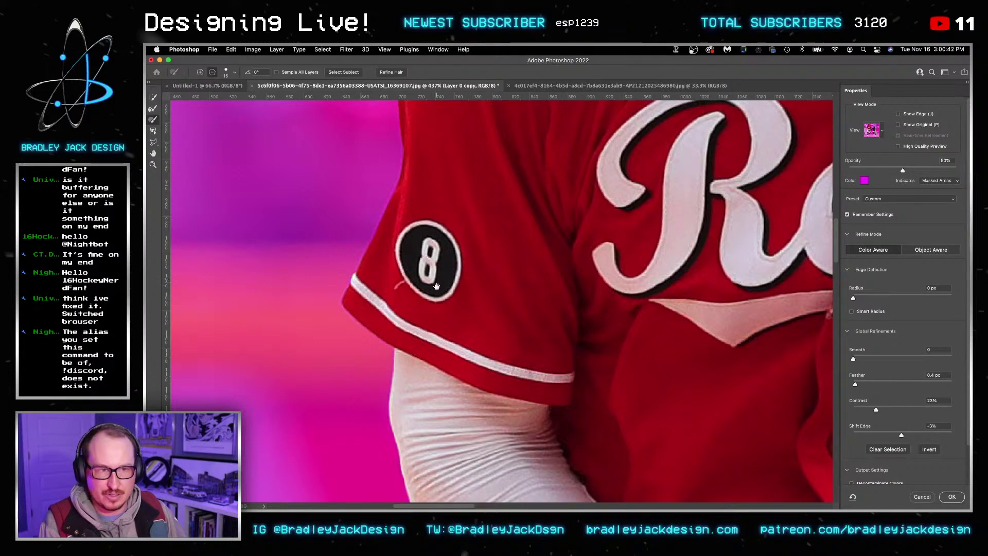
pyautogui.scroll(-5, 436, 286)
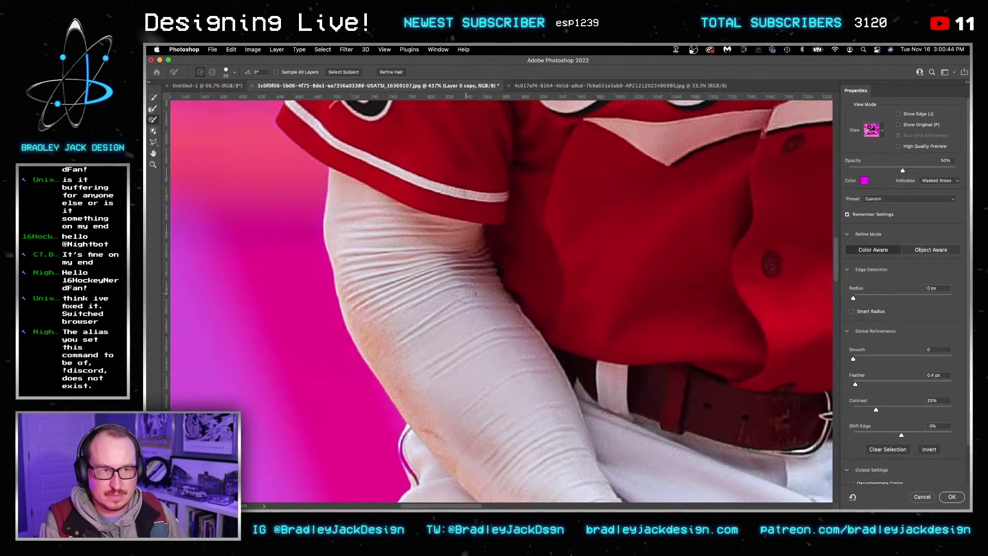
# Step: Paint the outer hip and thigh edge of the white pants back into the selection with a 25 to 40 px brush
pyautogui.press(']')
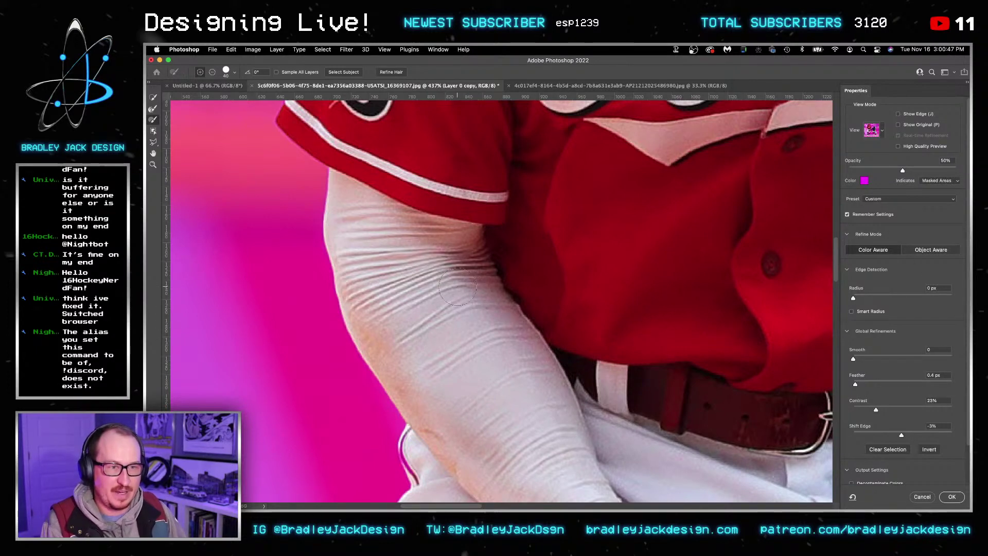
pyautogui.scroll(-5, 420, 322)
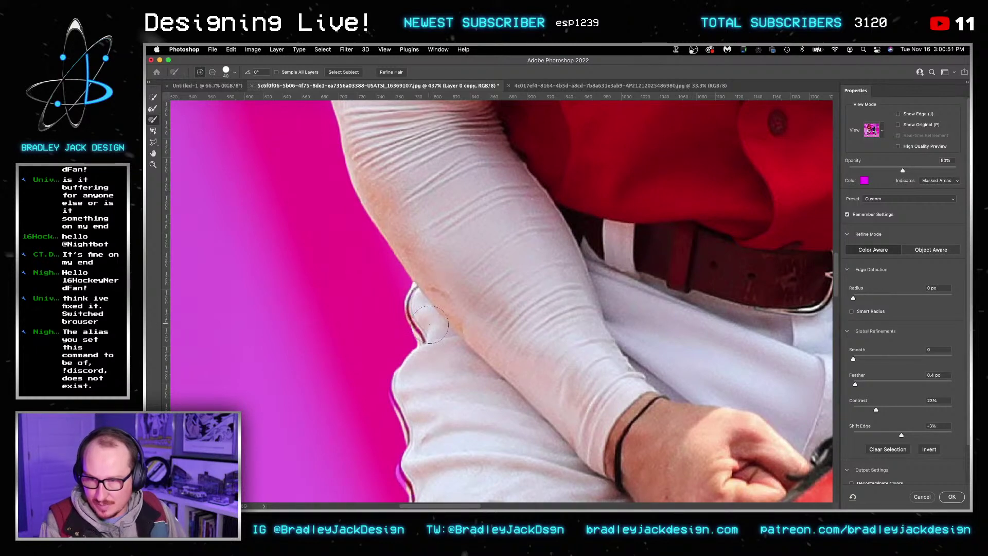
pyautogui.scroll(-3, 429, 324)
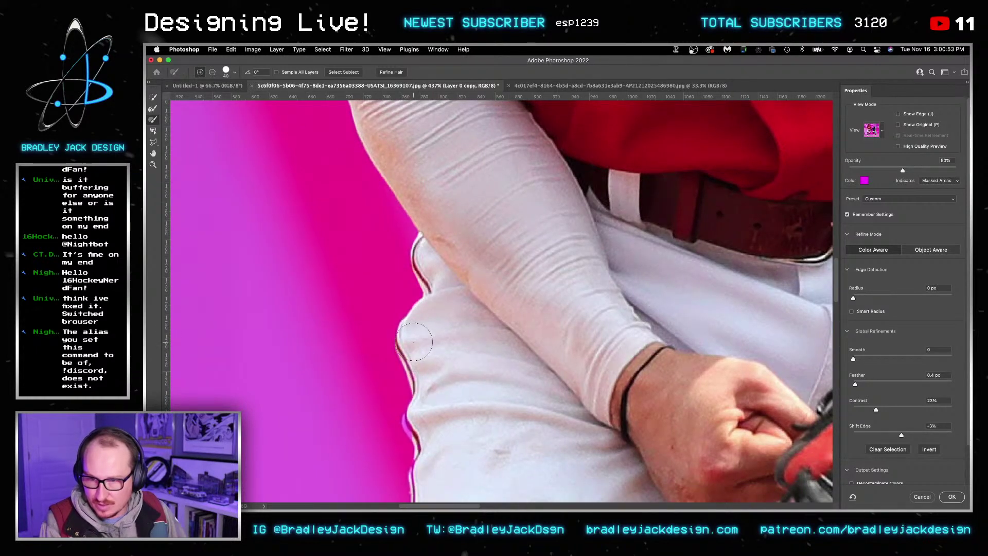
pyautogui.scroll(-5, 427, 369)
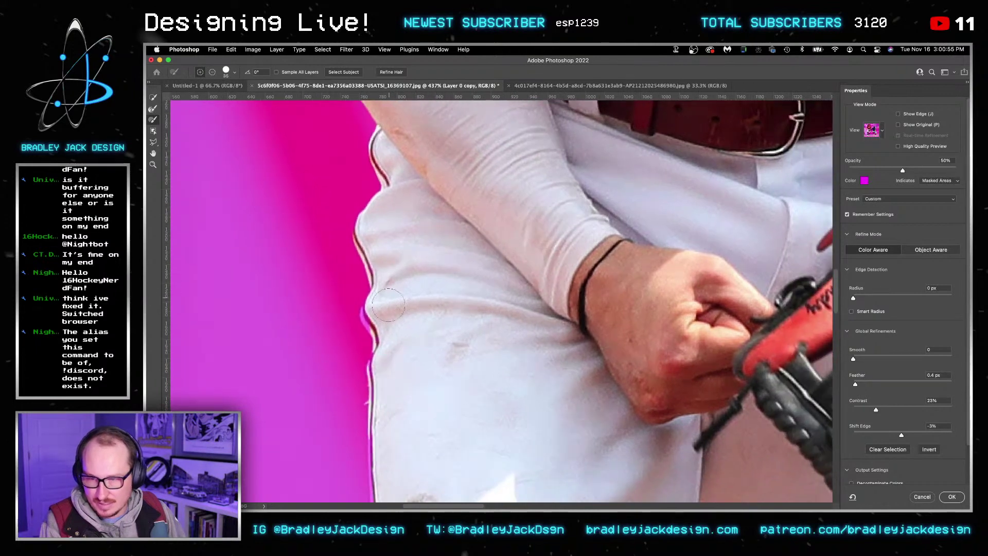
pyautogui.press('[')
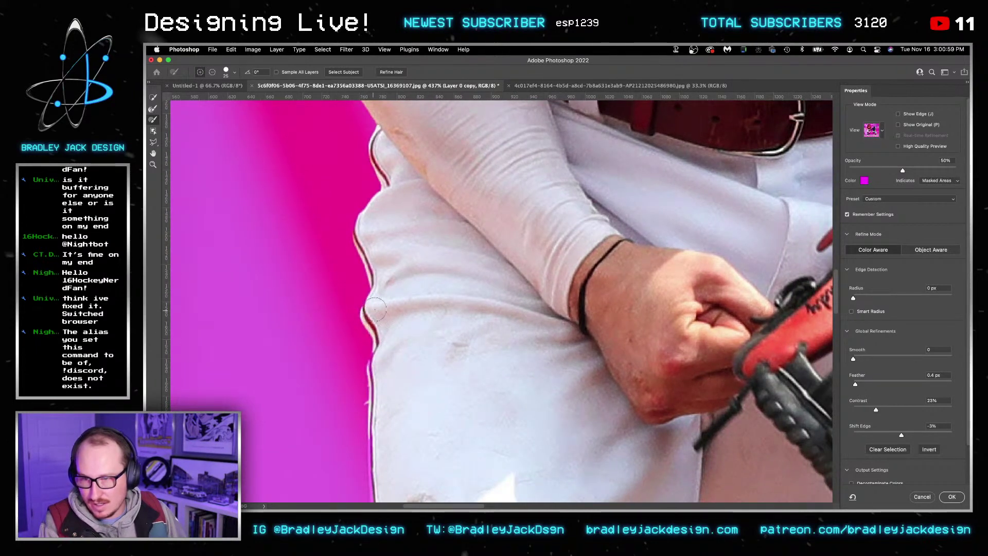
pyautogui.scroll(-3, 375, 308)
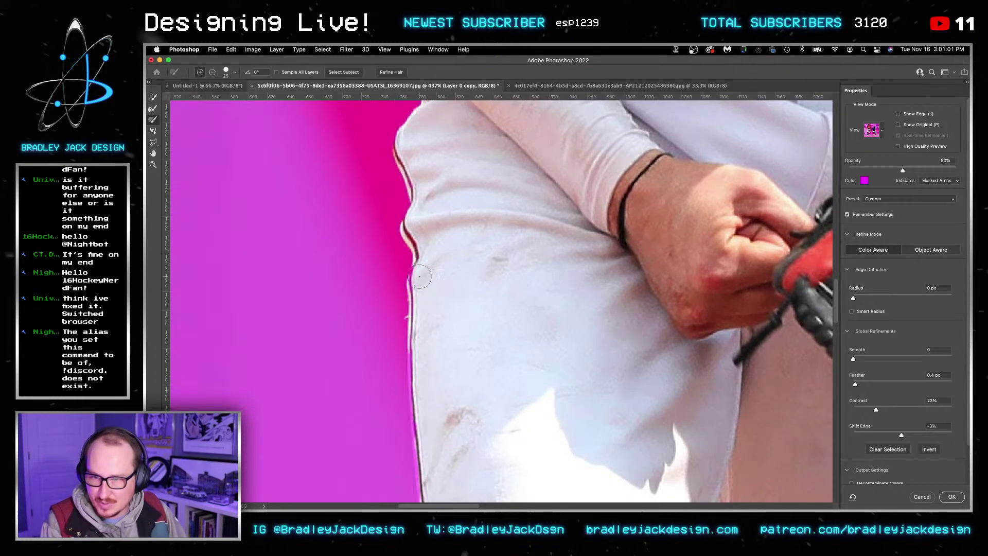
pyautogui.scroll(-4, 443, 241)
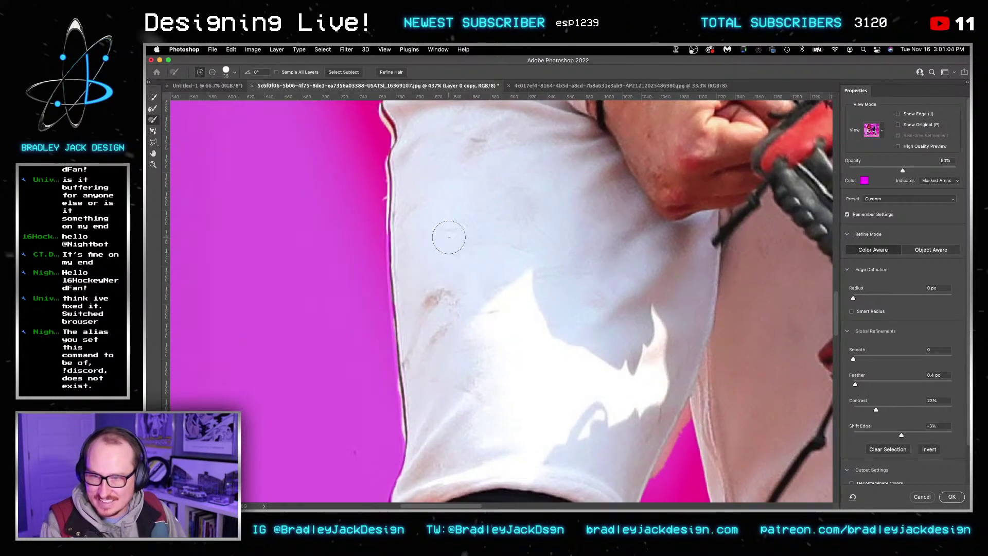
# Step: Clean up the selection along the lower pant leg and around the knee cuff, adding the leg edge and subtracting beside the cuff
pyautogui.press(']')
pyautogui.press(']')
pyautogui.press(']')
pyautogui.press(']')
pyautogui.press(']')
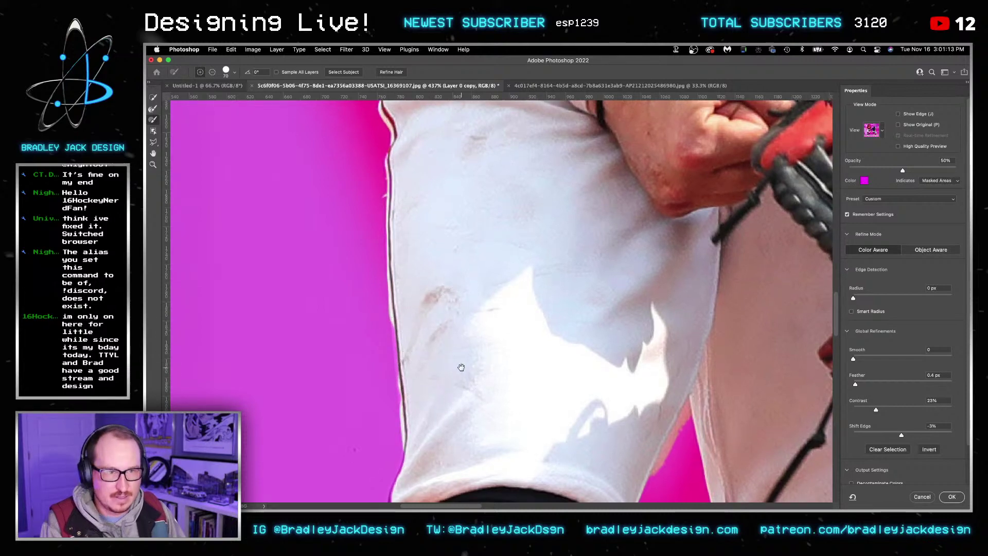
pyautogui.moveTo(461, 366)
pyautogui.mouseDown()
pyautogui.moveTo(514, 227)
pyautogui.moveTo(507, 276)
pyautogui.moveTo(420, 439)
pyautogui.mouseUp()
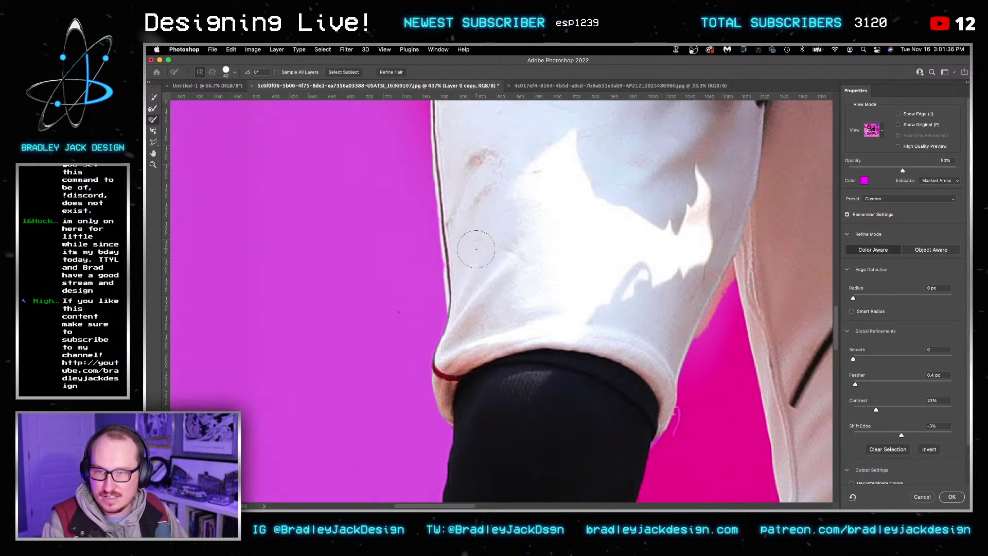
pyautogui.scroll(-5, 518, 293)
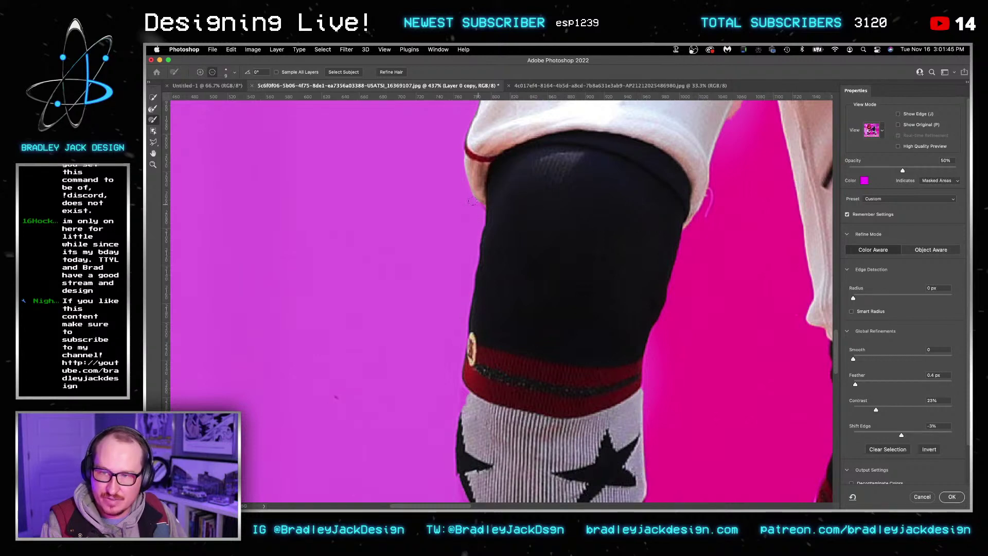
# Step: Paint the outer edge of the striped sock with the stars back into the selection with a 70 px brush
pyautogui.scroll(-5, 525, 264)
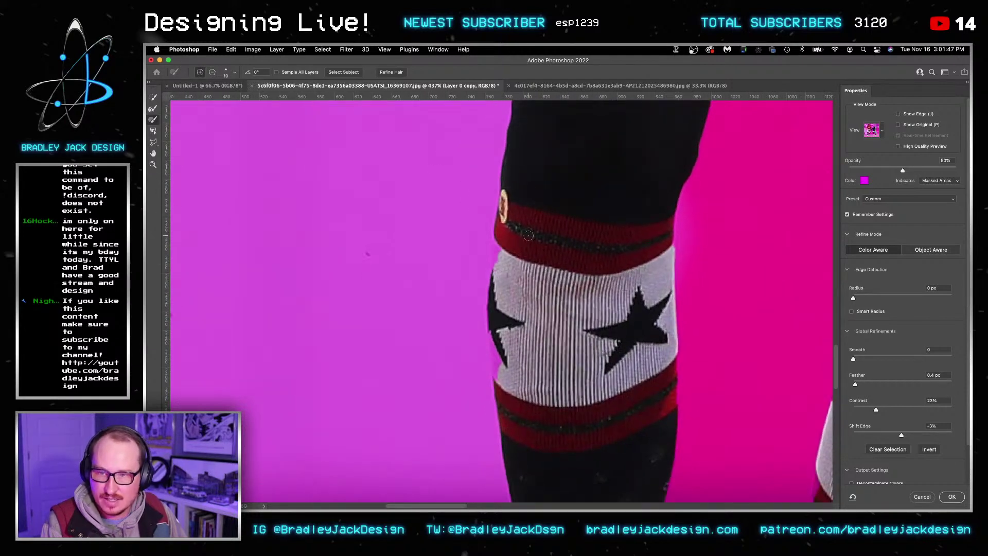
pyautogui.press(']')
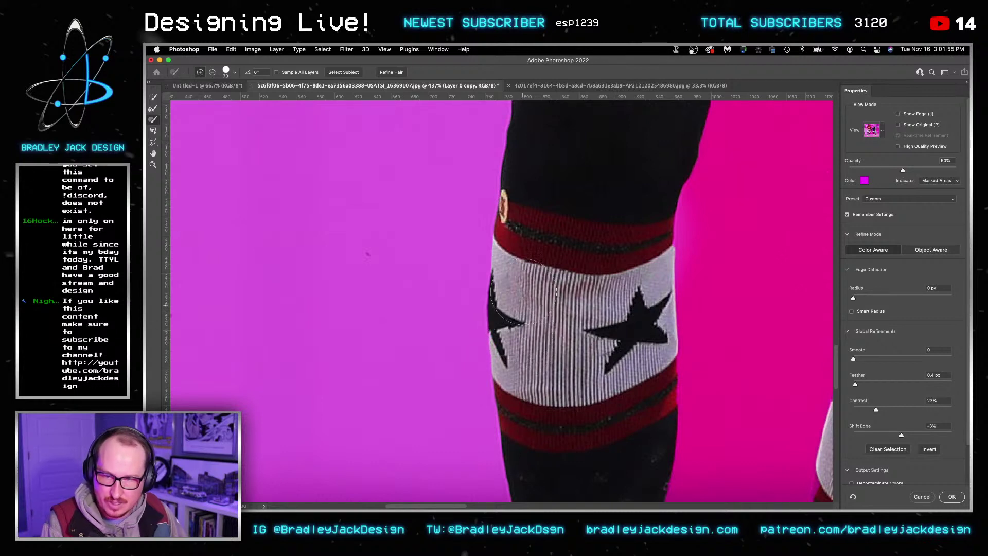
pyautogui.scroll(-5, 564, 295)
pyautogui.scroll(4, 573, 335)
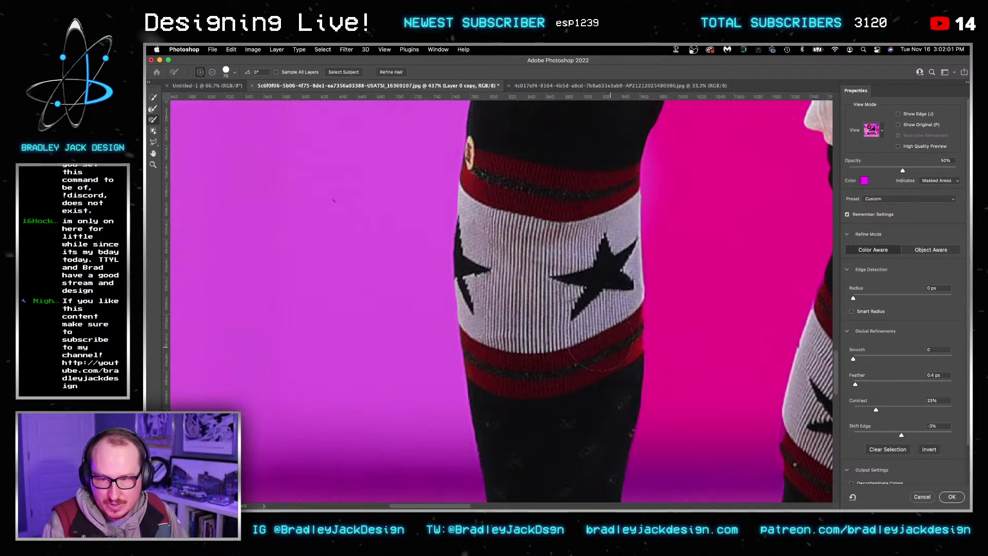
pyautogui.scroll(-5, 602, 337)
# Step: Shrink the brush and paint the masked outer edge of the red Franklin wristband back into the selection
pyautogui.scroll(6, 580, 314)
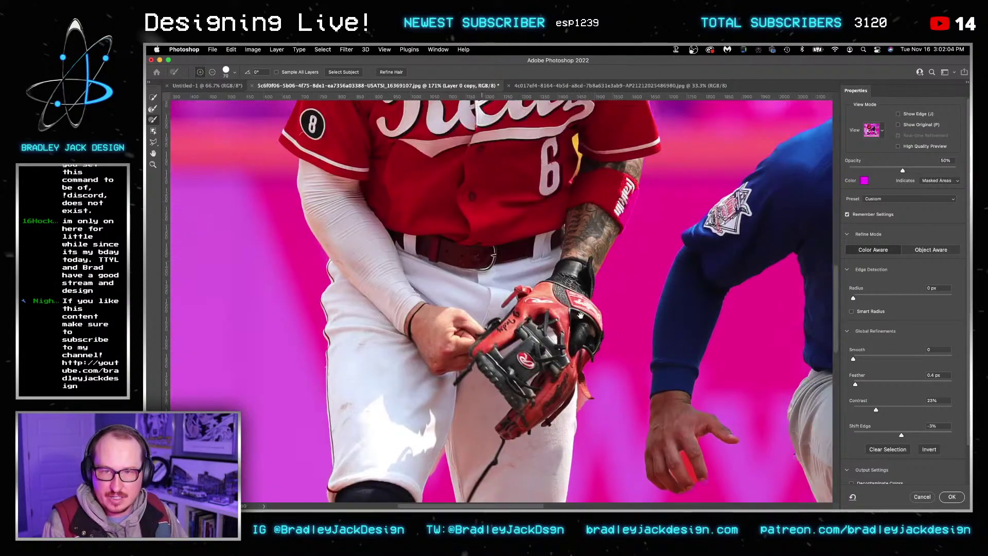
pyautogui.scroll(5, 580, 315)
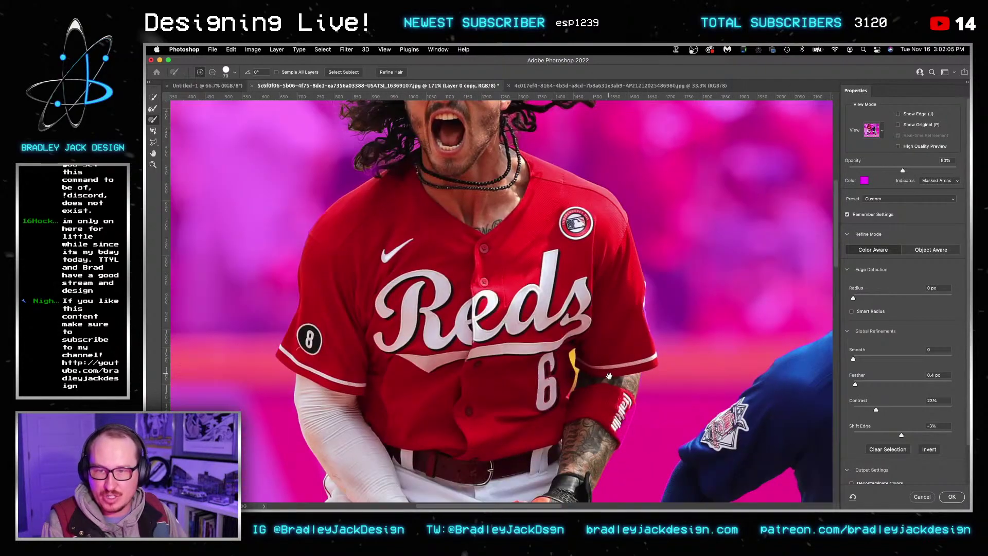
pyautogui.scroll(6, 609, 376)
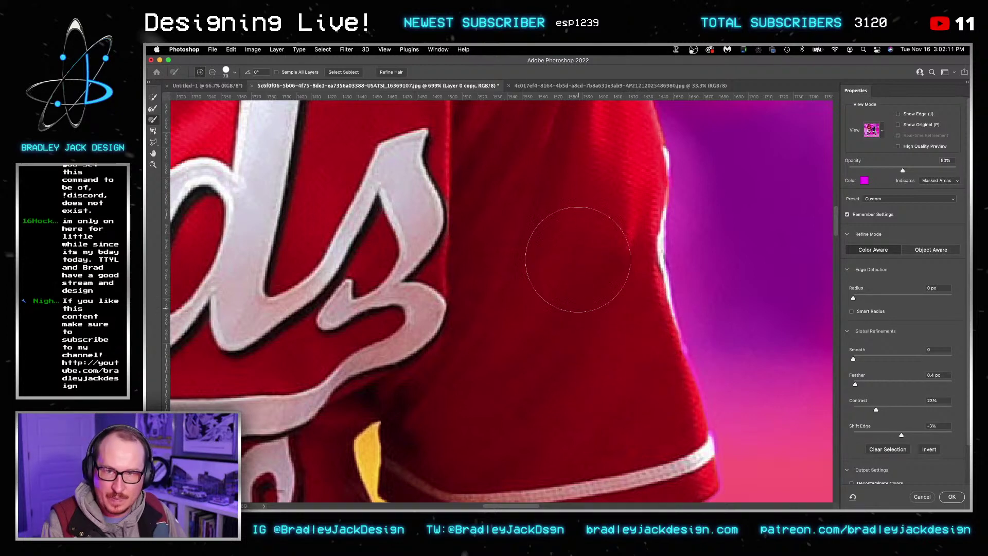
pyautogui.scroll(-3, 576, 259)
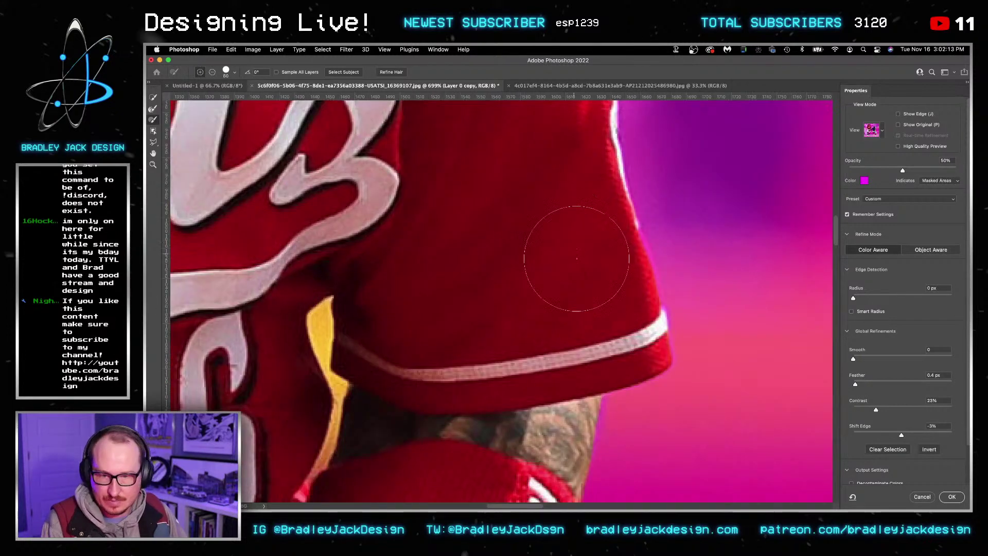
pyautogui.press('[')
pyautogui.press('[')
pyautogui.press('[')
pyautogui.press('[')
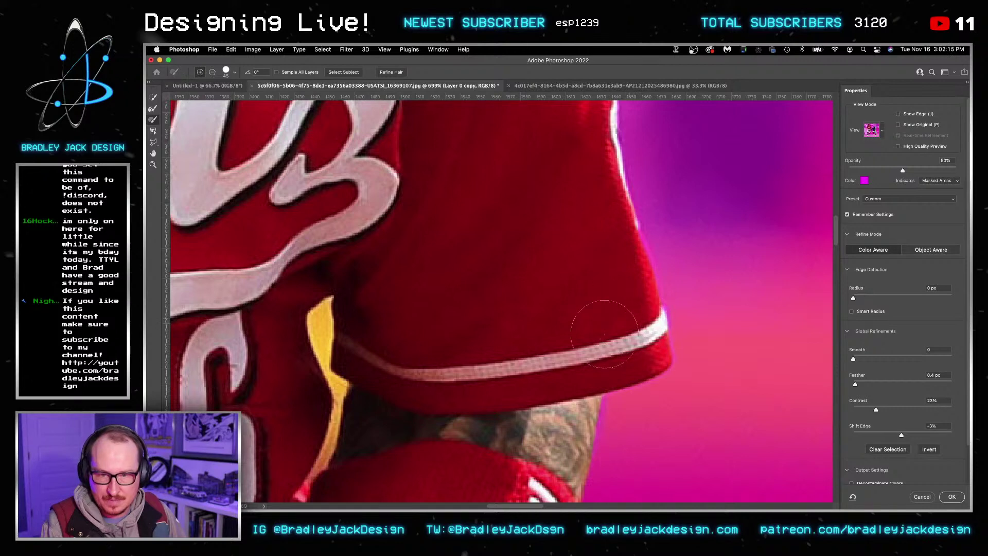
pyautogui.scroll(-8, 605, 334)
pyautogui.press('[')
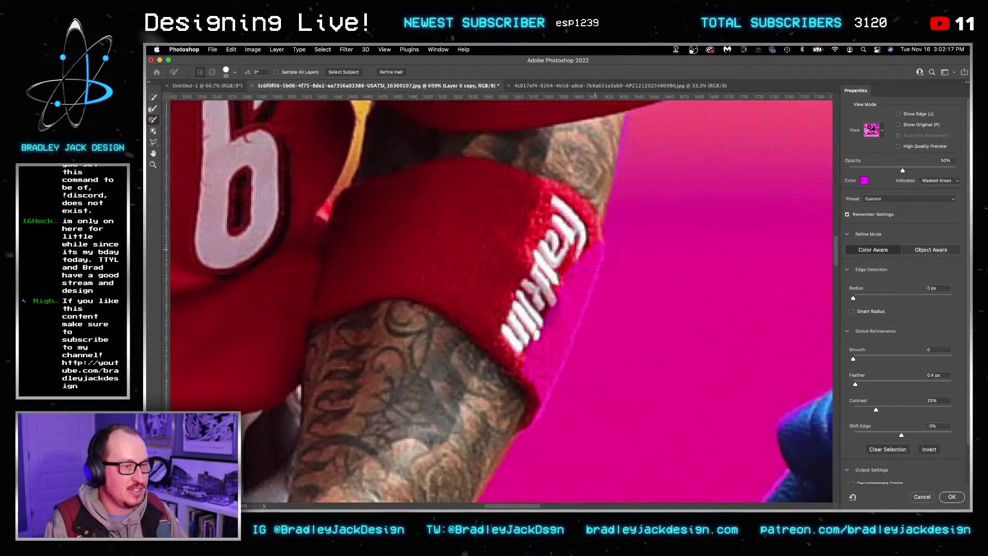
pyautogui.moveTo(523, 392); pyautogui.dragTo(573, 278)
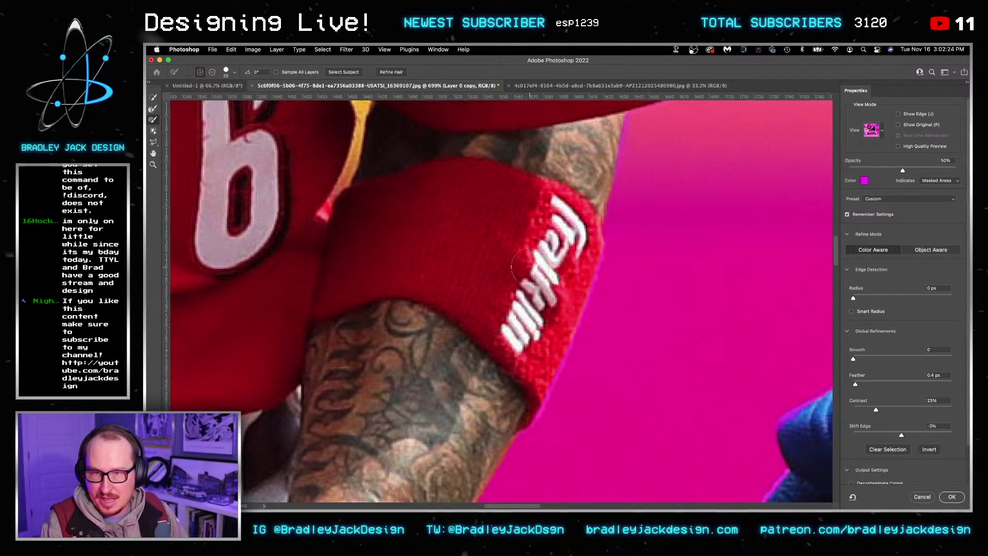
# Step: Subtract the yellow background gap between the jersey and the tattooed arm with a 10 px brush
pyautogui.scroll(4, 519, 267)
pyautogui.hscroll(-3, 520, 267)
pyautogui.press('[')
pyautogui.press('[')
pyautogui.press('[')
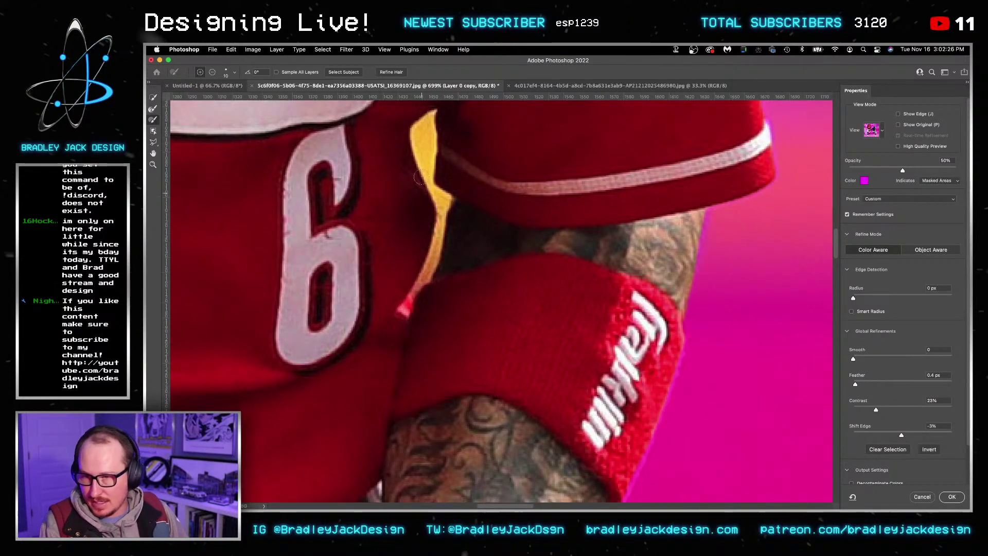
pyautogui.moveTo(417, 131)
pyautogui.mouseDown()
pyautogui.moveTo(434, 113)
pyautogui.moveTo(420, 145)
pyautogui.moveTo(457, 206)
pyautogui.mouseUp()
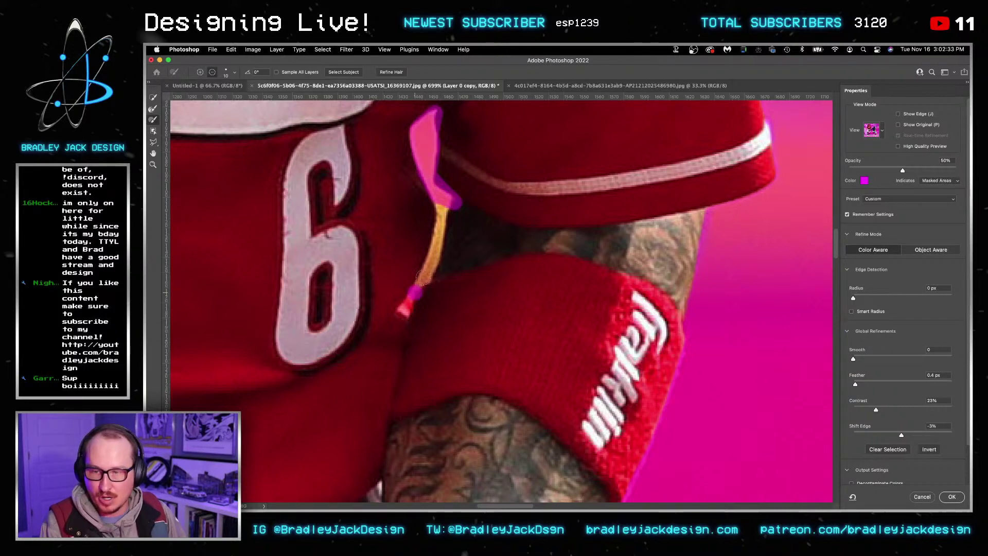
pyautogui.moveTo(423, 278)
pyautogui.mouseDown()
pyautogui.moveTo(445, 236)
pyautogui.moveTo(441, 204)
pyautogui.mouseUp()
# Step: Tidy the edges of the gap beside the number 6, adding back the jersey and sleeve areas covered by the mask
pyautogui.press(']')
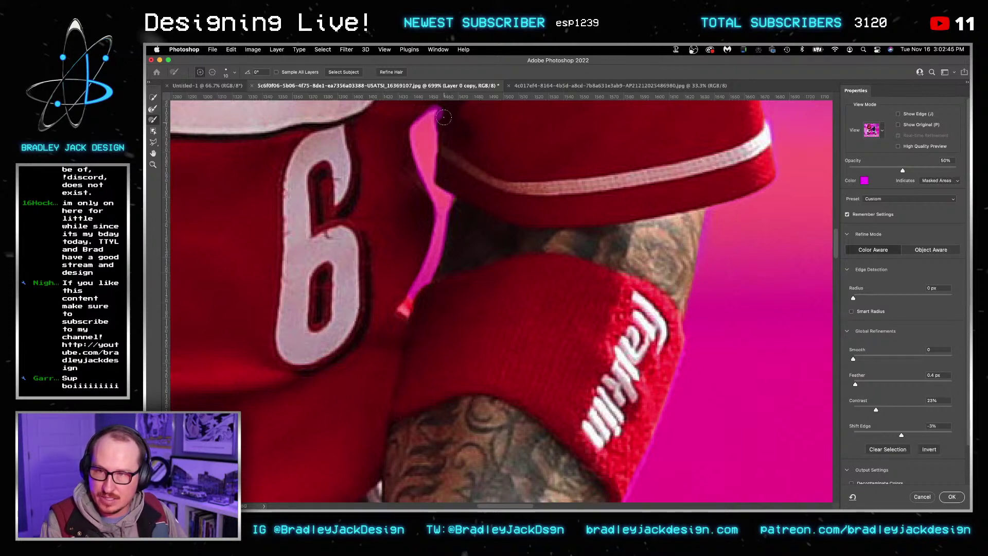
pyautogui.scroll(2, 474, 126)
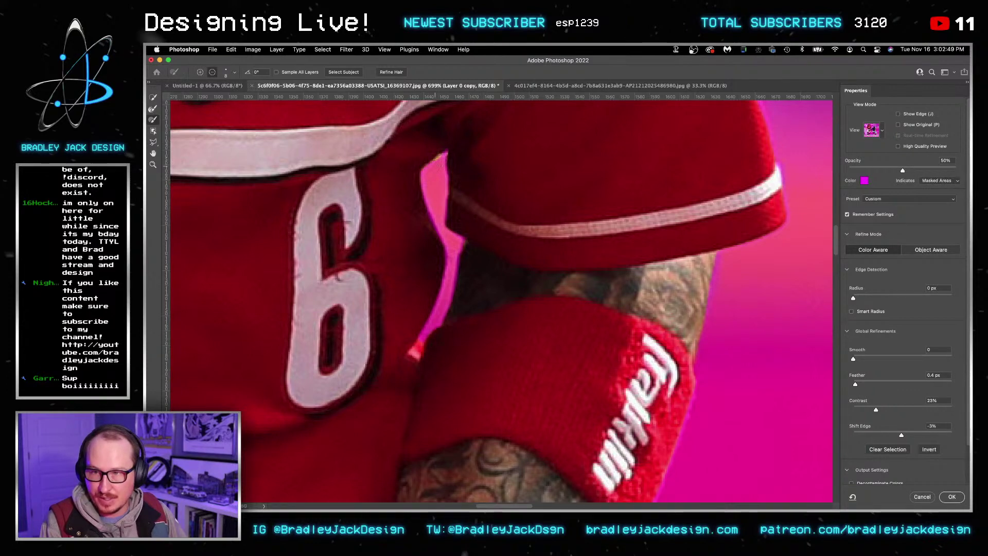
pyautogui.press('[')
pyautogui.press('[')
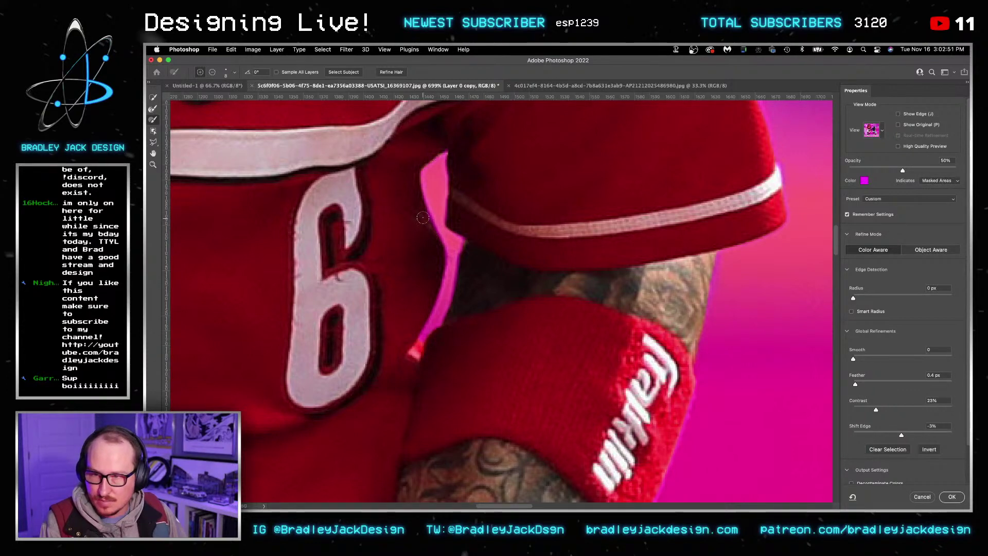
# Step: Subtract the leftover background around the orange lace hanging from the glove, shrinking the brush for the tight edges
pyautogui.scroll(-10, 518, 287)
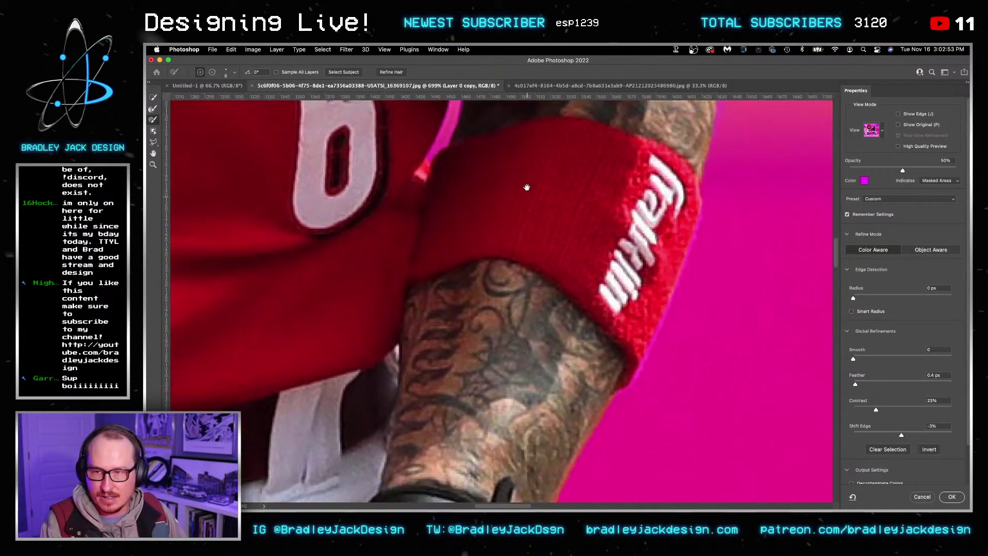
pyautogui.scroll(-2, 541, 169)
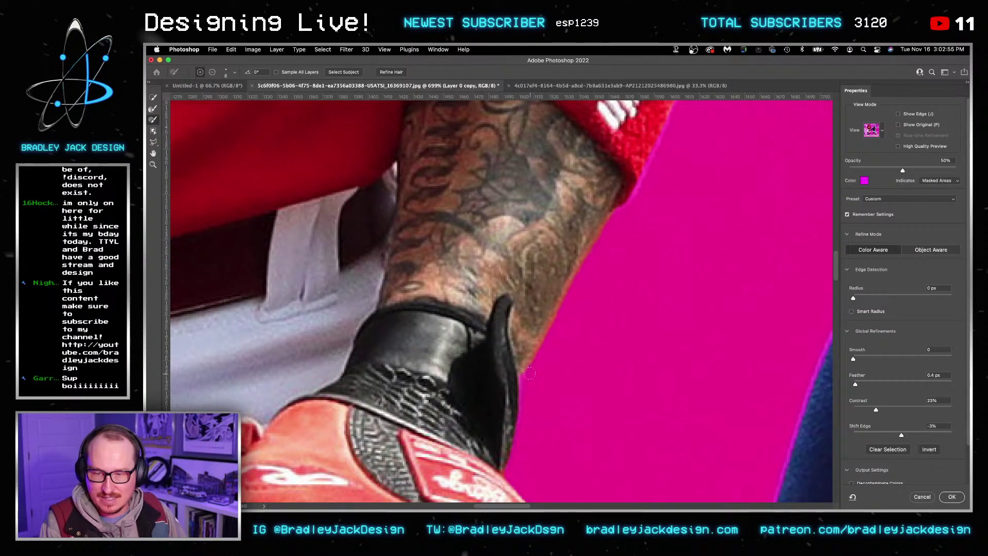
pyautogui.scroll(-8, 540, 247)
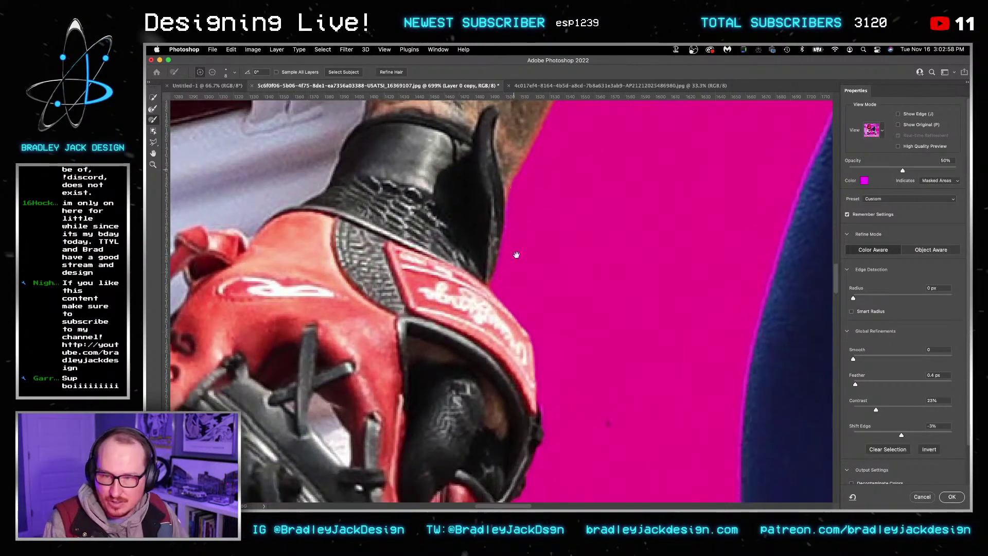
pyautogui.scroll(-1, 571, 240)
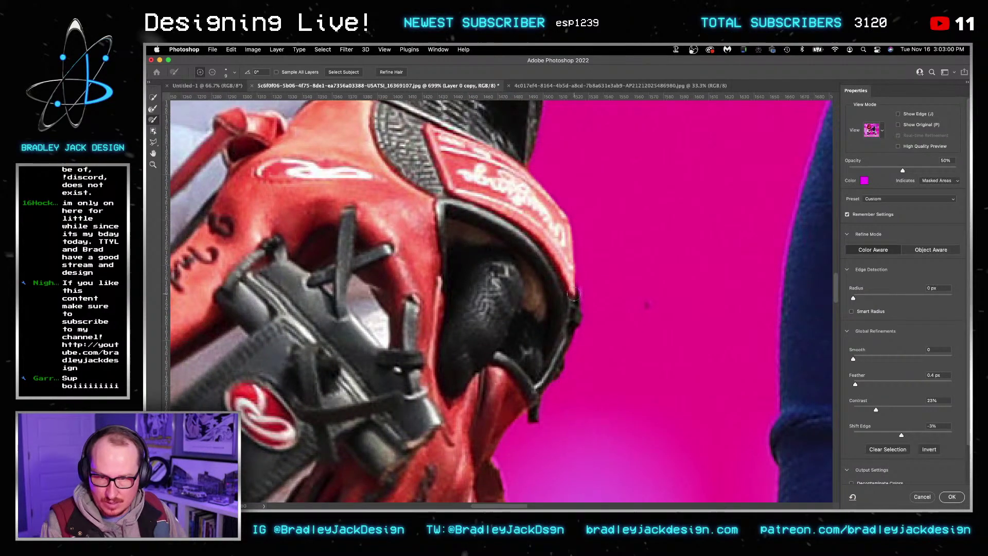
pyautogui.scroll(-7, 504, 324)
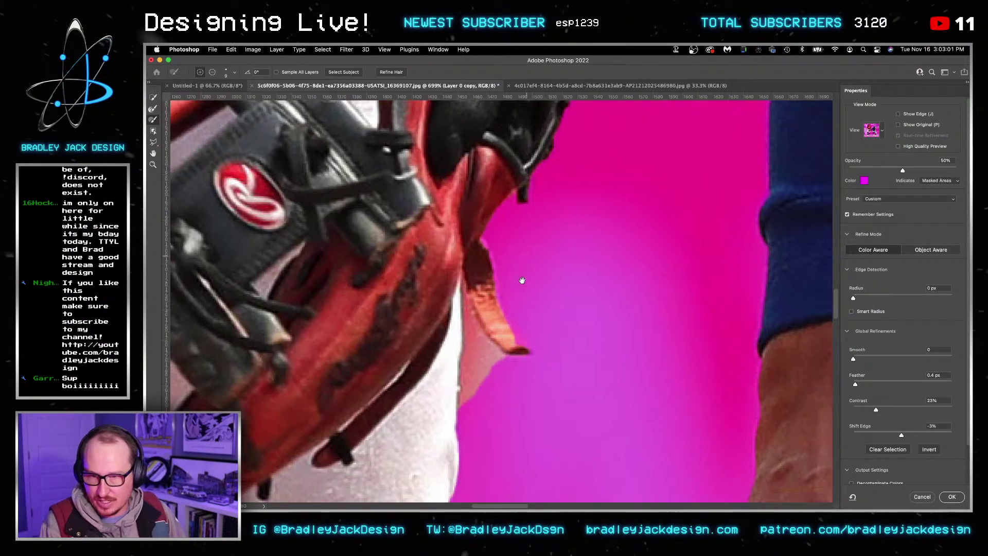
pyautogui.moveTo(464, 281)
pyautogui.mouseDown()
pyautogui.moveTo(466, 410)
pyautogui.moveTo(478, 327)
pyautogui.moveTo(498, 361)
pyautogui.mouseUp()
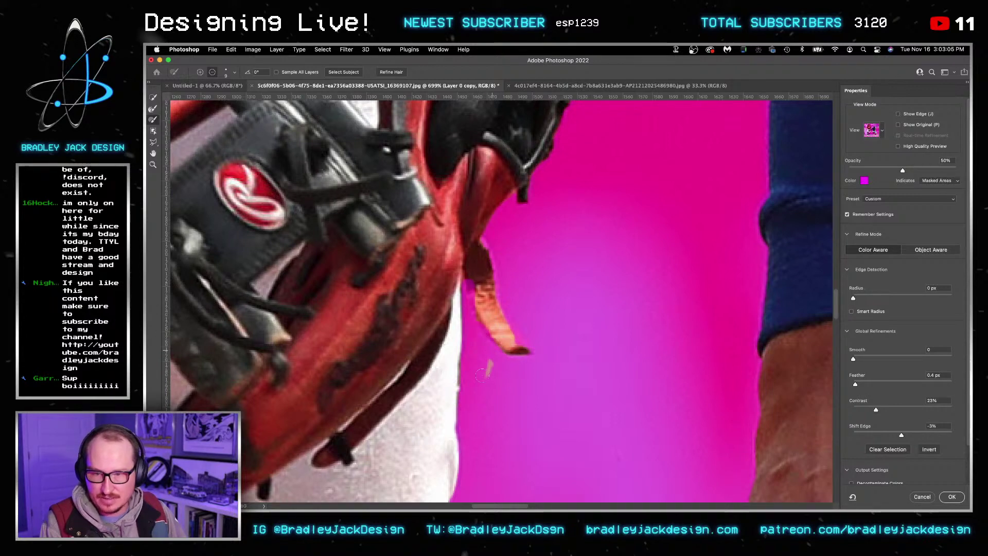
pyautogui.press('[')
pyautogui.press('[')
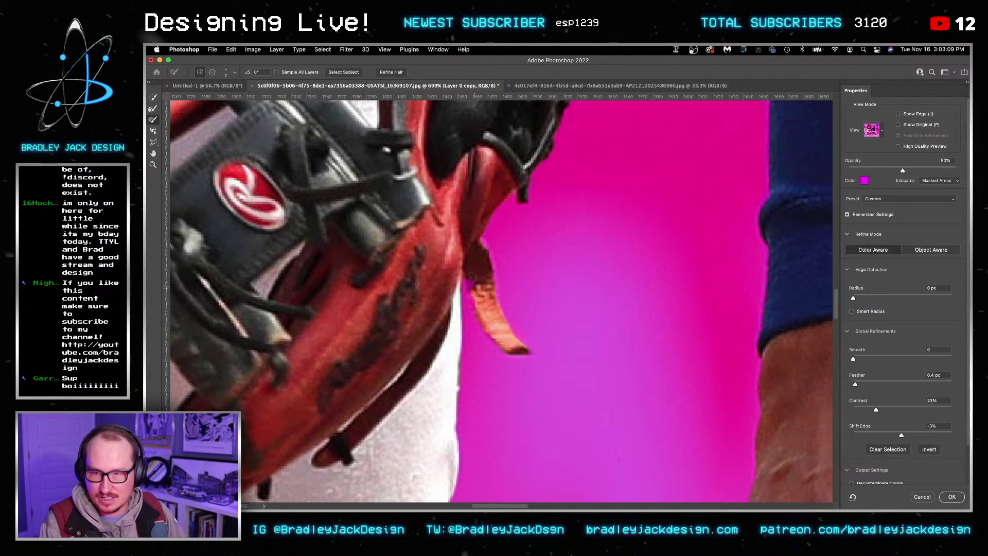
# Step: Subtract the leftover background in the gap between the two white pant legs with a 10 px brush
pyautogui.scroll(-5, 491, 309)
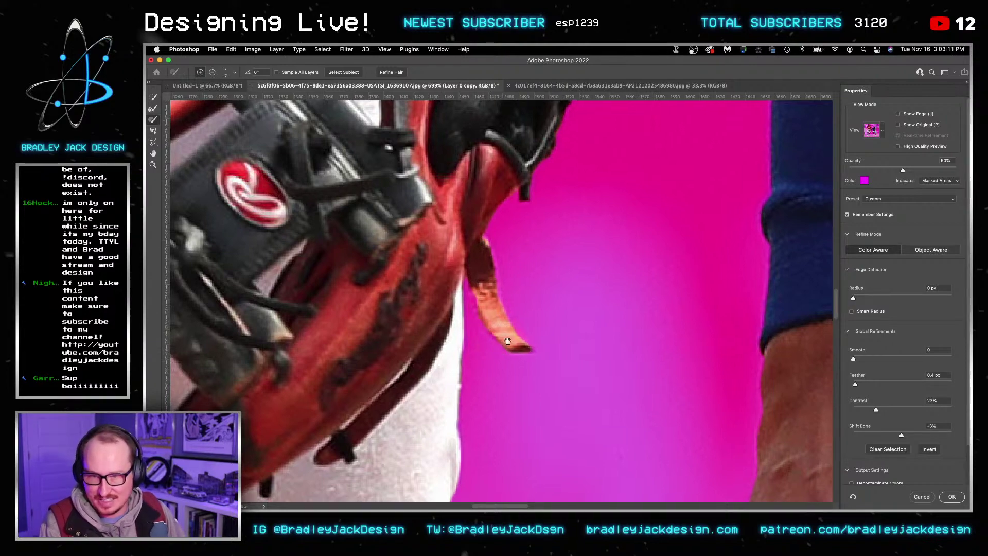
pyautogui.scroll(-10, 545, 232)
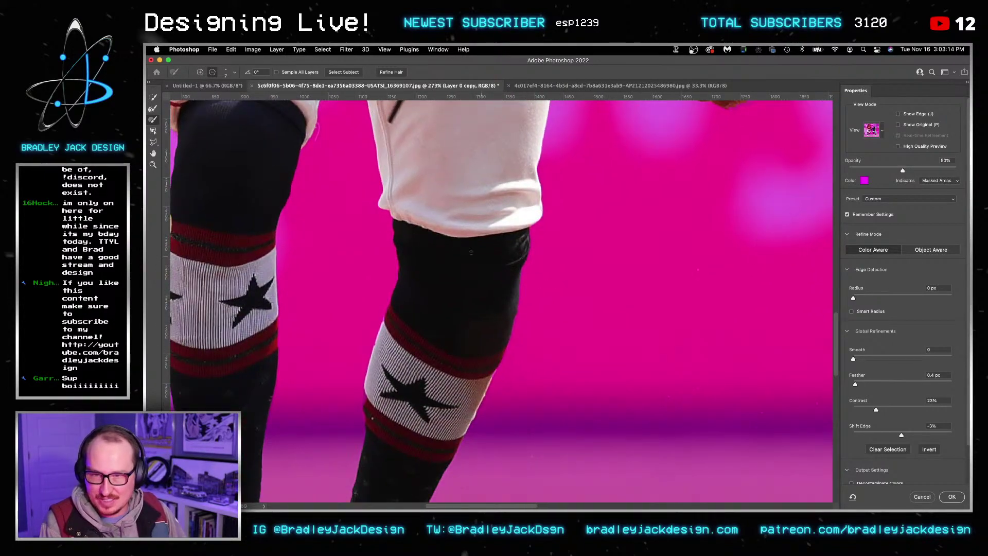
pyautogui.scroll(6, 472, 242)
pyautogui.press(']')
pyautogui.press(']')
pyautogui.press(']')
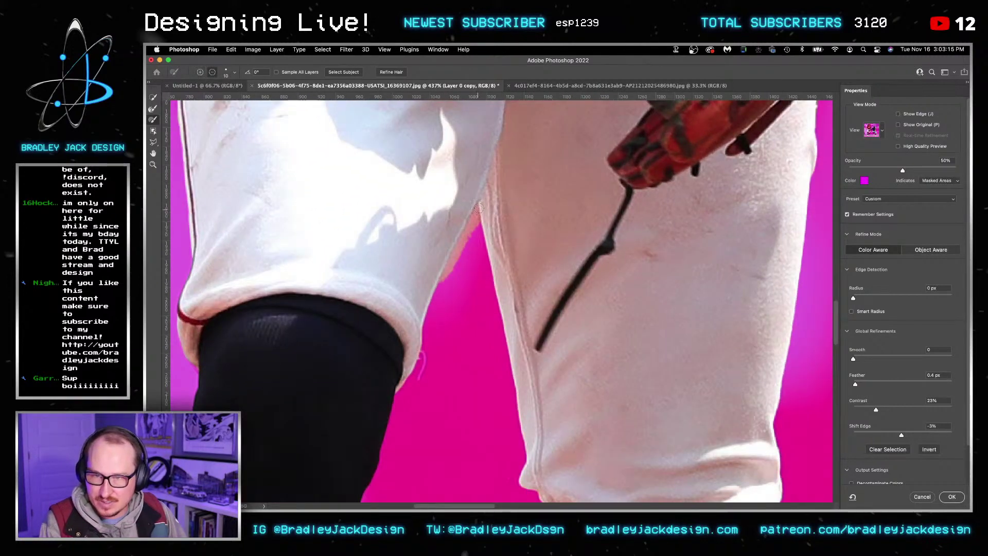
pyautogui.moveTo(478, 208); pyautogui.dragTo(480, 205)
pyautogui.moveTo(442, 295); pyautogui.dragTo(445, 282)
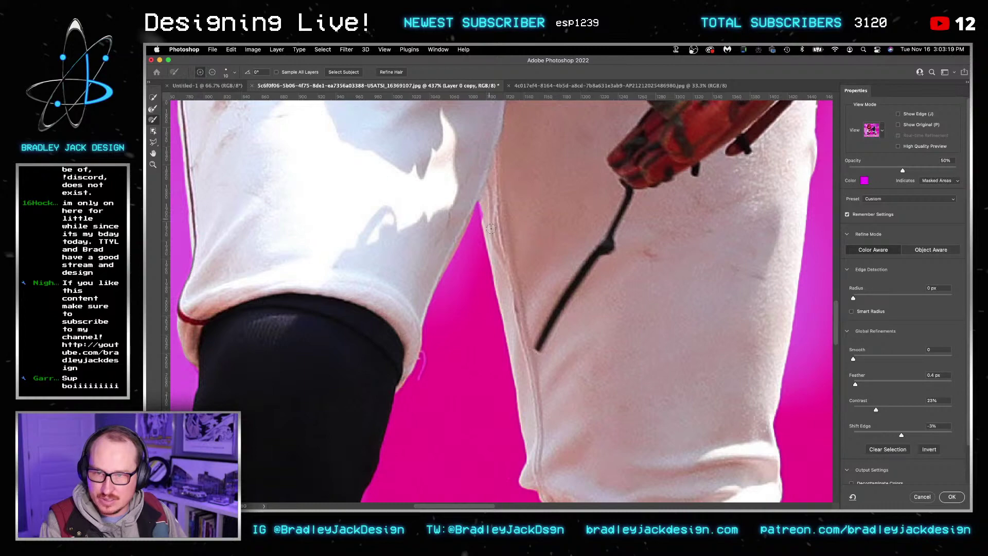
# Step: Subtract the red background bulge beside the back of the cap and restore the masked part of its small white logo
pyautogui.scroll(-3, 523, 258)
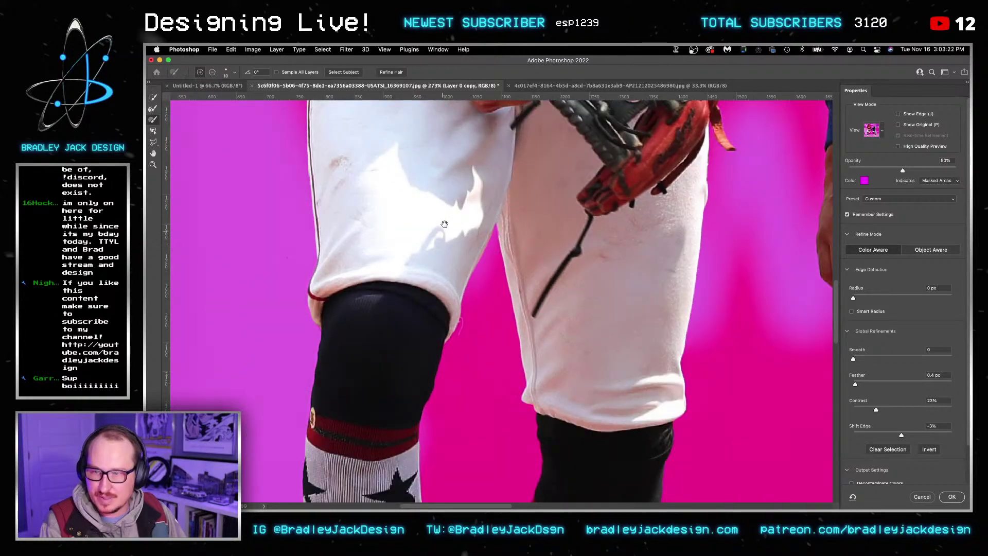
pyautogui.moveTo(523, 257); pyautogui.dragTo(478, 339)
pyautogui.scroll(2, 479, 260)
pyautogui.scroll(10, 479, 260)
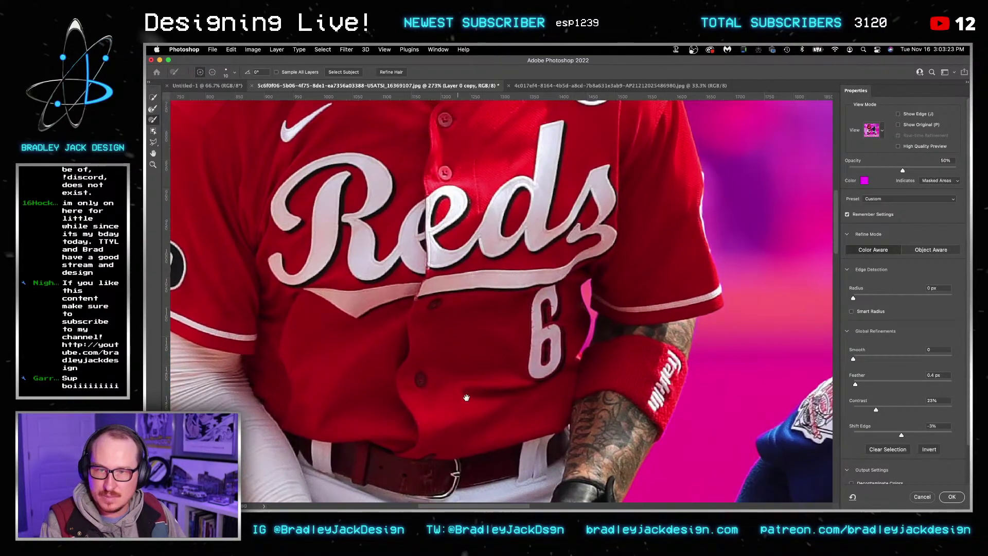
pyautogui.scroll(5, 507, 201)
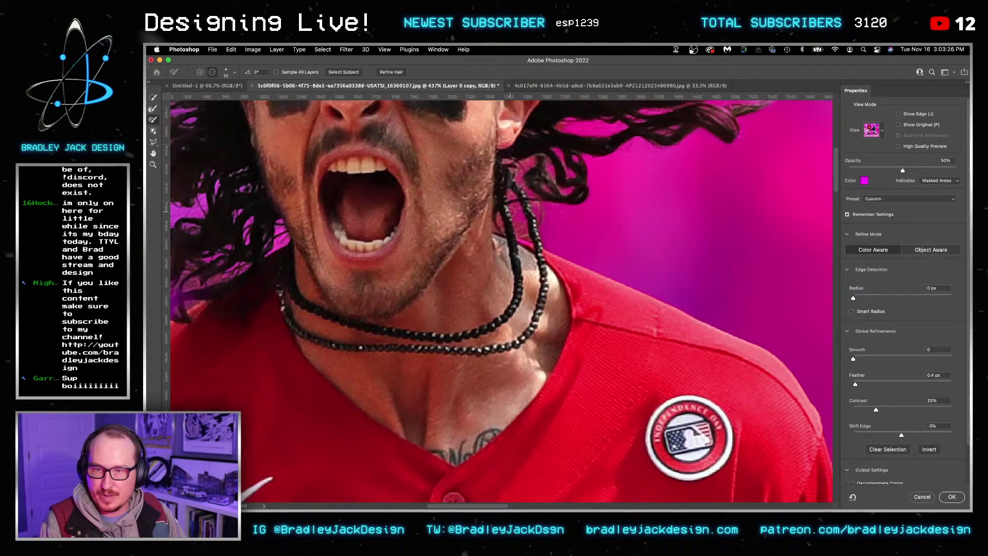
pyautogui.scroll(-4, 502, 205)
pyautogui.scroll(8, 540, 227)
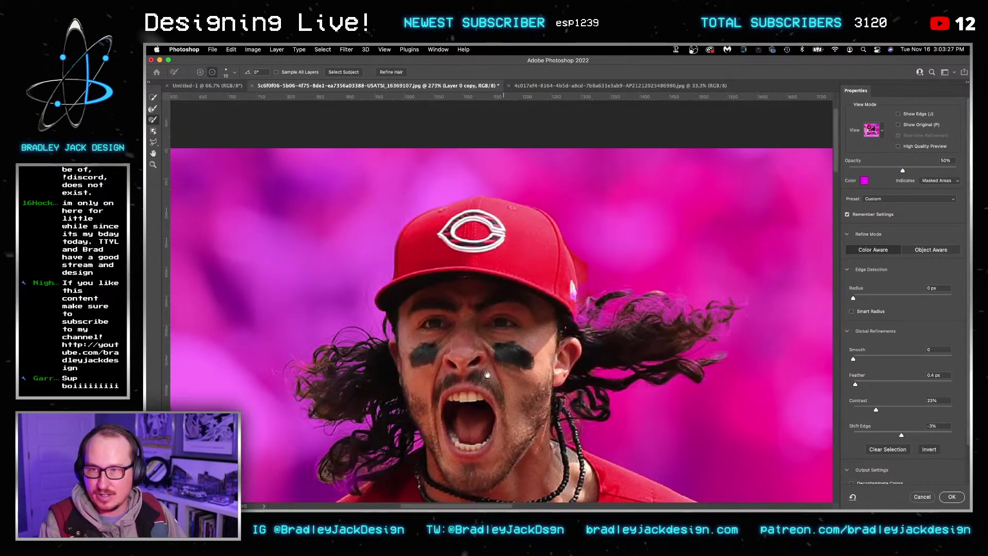
pyautogui.scroll(2, 604, 253)
pyautogui.press(']')
pyautogui.press(']')
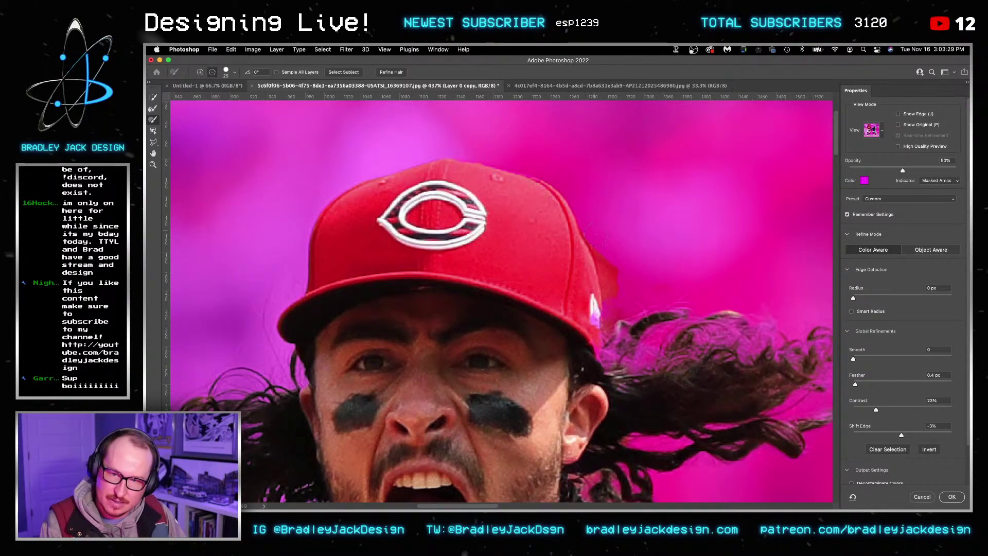
pyautogui.moveTo(595, 235); pyautogui.dragTo(609, 291)
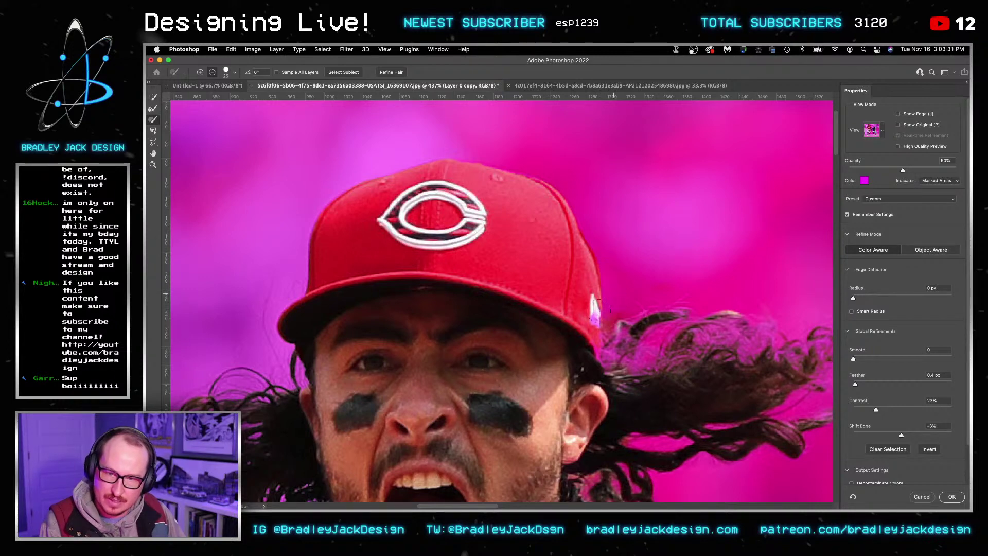
pyautogui.press('alt')
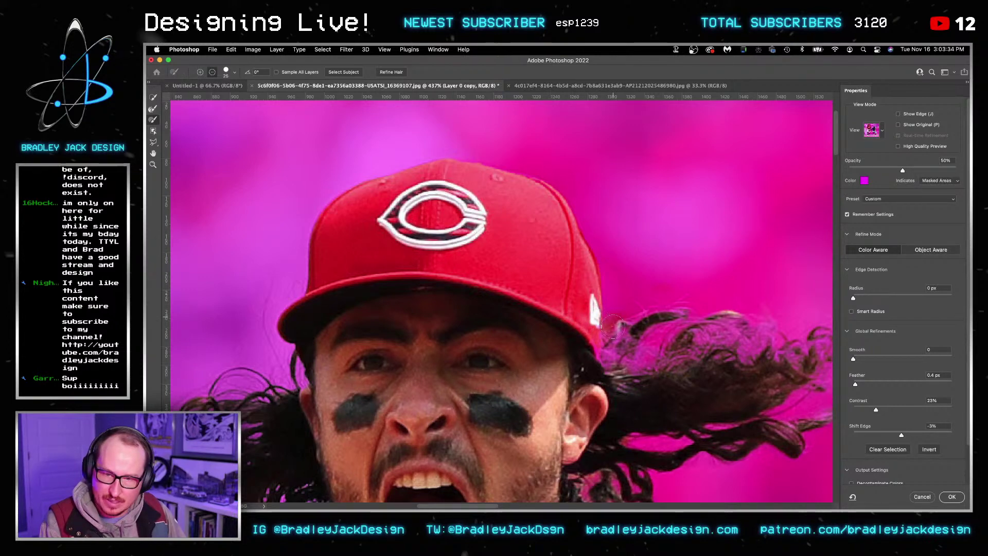
# Step: Subtract the hair flying out behind the visible ear from the selection, enlarging the brush up to 50 px
pyautogui.moveTo(613, 327)
pyautogui.mouseDown()
pyautogui.moveTo(612, 367)
pyautogui.moveTo(633, 395)
pyautogui.moveTo(647, 330)
pyautogui.moveTo(658, 336)
pyautogui.moveTo(644, 393)
pyautogui.moveTo(652, 422)
pyautogui.moveTo(647, 304)
pyautogui.moveTo(728, 439)
pyautogui.moveTo(747, 441)
pyautogui.moveTo(782, 411)
pyautogui.moveTo(818, 422)
pyautogui.moveTo(834, 358)
pyautogui.mouseUp()
pyautogui.press(']')
pyautogui.press(']')
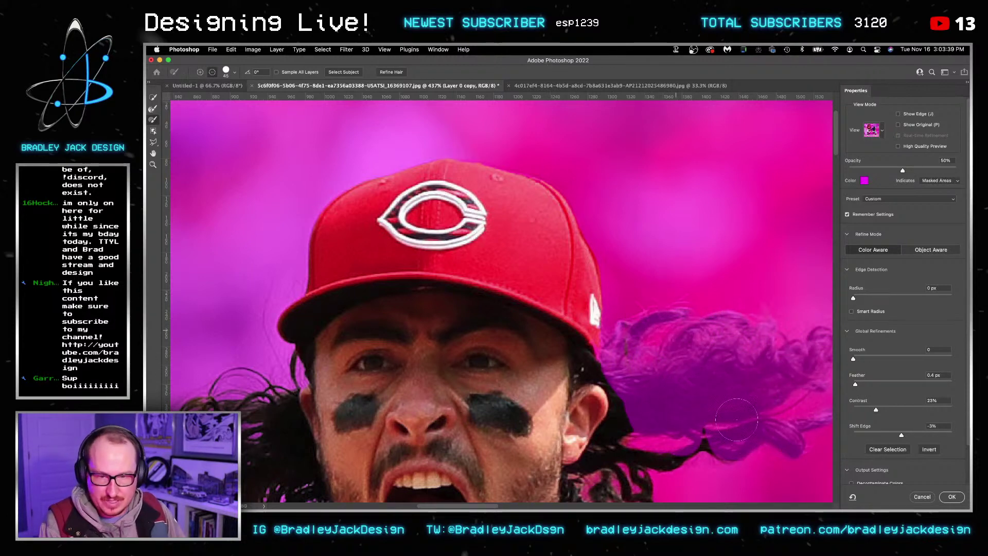
pyautogui.scroll(-3, 737, 420)
pyautogui.press(']')
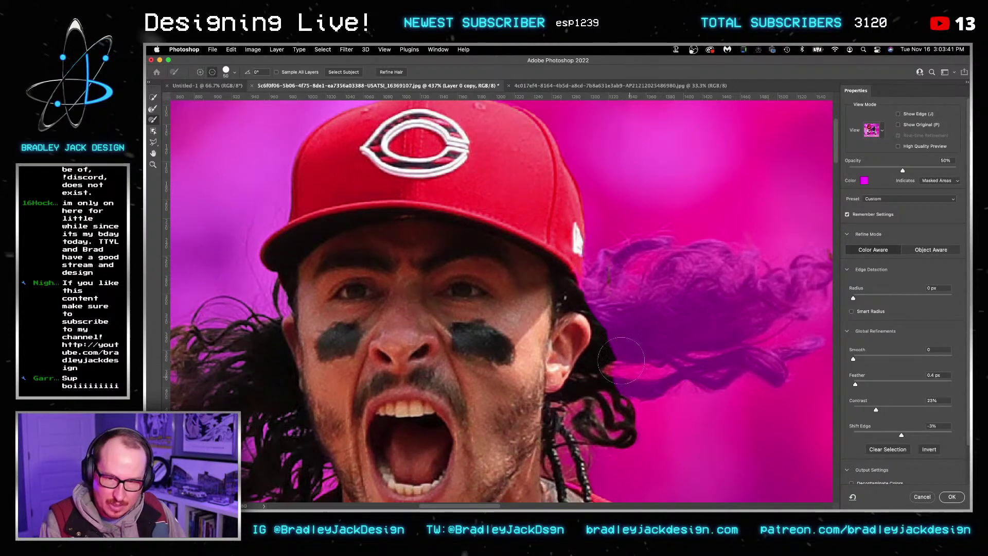
pyautogui.moveTo(621, 361)
pyautogui.mouseDown()
pyautogui.moveTo(625, 397)
pyautogui.moveTo(605, 420)
pyautogui.moveTo(593, 416)
pyautogui.moveTo(630, 442)
pyautogui.moveTo(618, 427)
pyautogui.mouseUp()
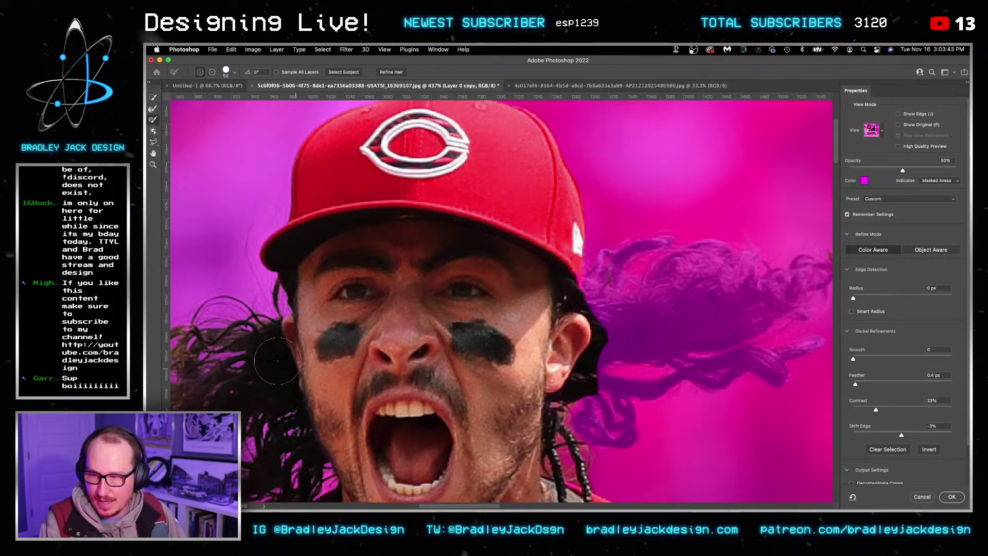
# Step: Subtract the curly hair flying out on the opposite side of the face from the selection with a smaller brush
pyautogui.hscroll(-5, 278, 360)
pyautogui.press('[')
pyautogui.press('[')
pyautogui.scroll(-5, 510, 291)
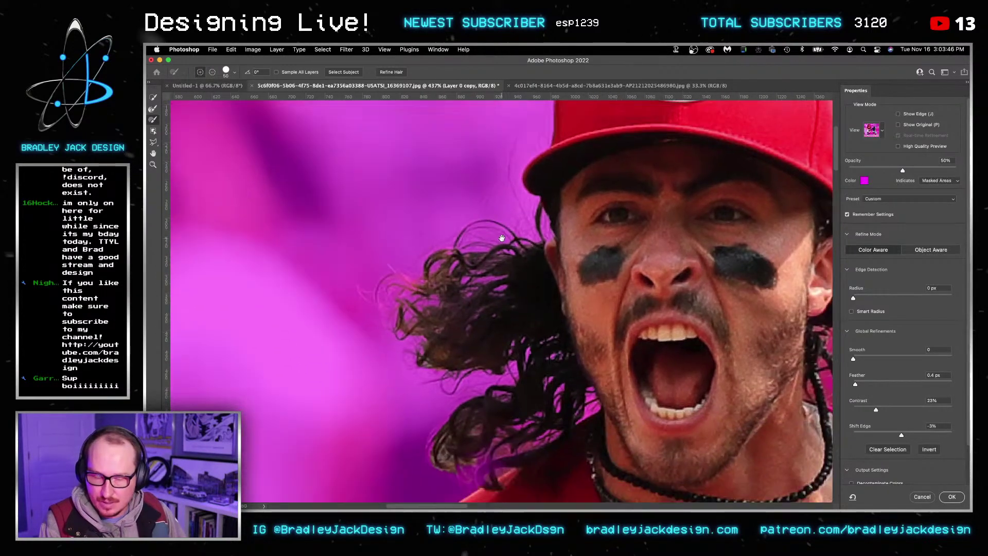
pyautogui.press('[')
pyautogui.click(512, 242)
pyautogui.moveTo(514, 247)
pyautogui.mouseDown()
pyautogui.moveTo(537, 383)
pyautogui.moveTo(481, 430)
pyautogui.moveTo(468, 404)
pyautogui.moveTo(512, 386)
pyautogui.mouseUp()
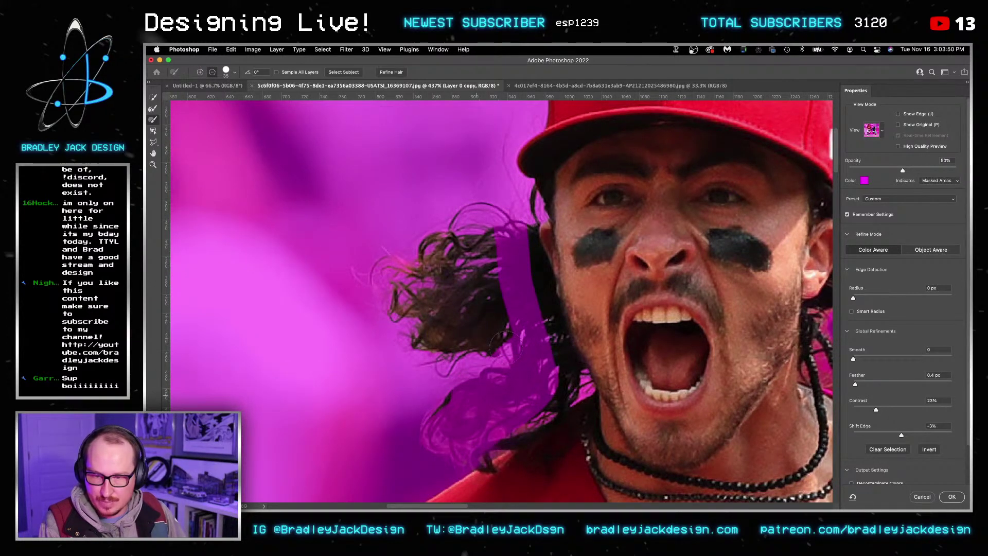
pyautogui.moveTo(479, 343)
pyautogui.mouseDown()
pyautogui.moveTo(501, 316)
pyautogui.moveTo(479, 210)
pyautogui.moveTo(476, 319)
pyautogui.moveTo(455, 247)
pyautogui.moveTo(437, 350)
pyautogui.moveTo(377, 271)
pyautogui.moveTo(411, 320)
pyautogui.mouseUp()
# Step: Subtract the remaining hair strands between the jaw and the jersey shoulder with a 20 px brush
pyautogui.scroll(-5, 470, 318)
pyautogui.hscroll(2, 470, 318)
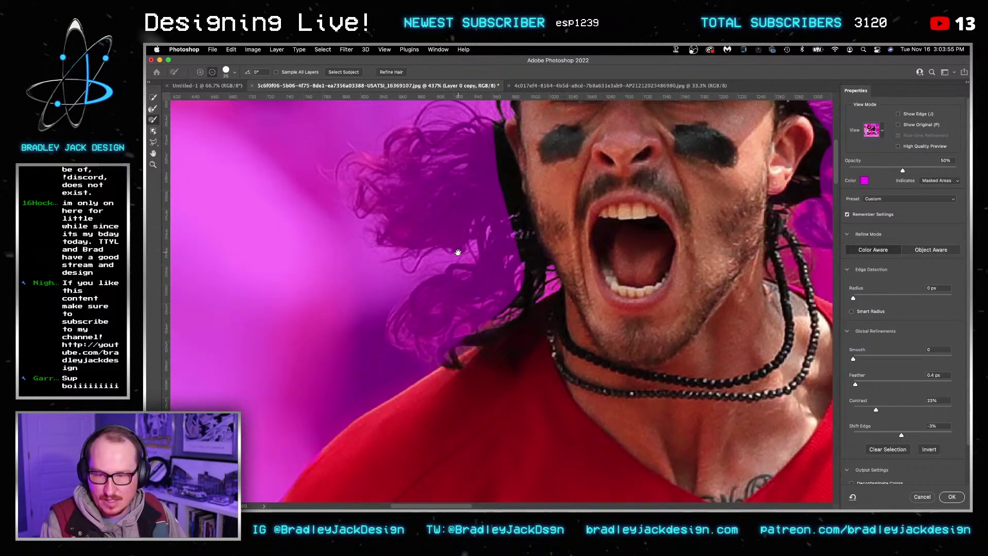
pyautogui.press('[')
pyautogui.press('[')
pyautogui.press('[')
pyautogui.moveTo(509, 247)
pyautogui.mouseDown()
pyautogui.moveTo(542, 283)
pyautogui.moveTo(487, 321)
pyautogui.mouseUp()
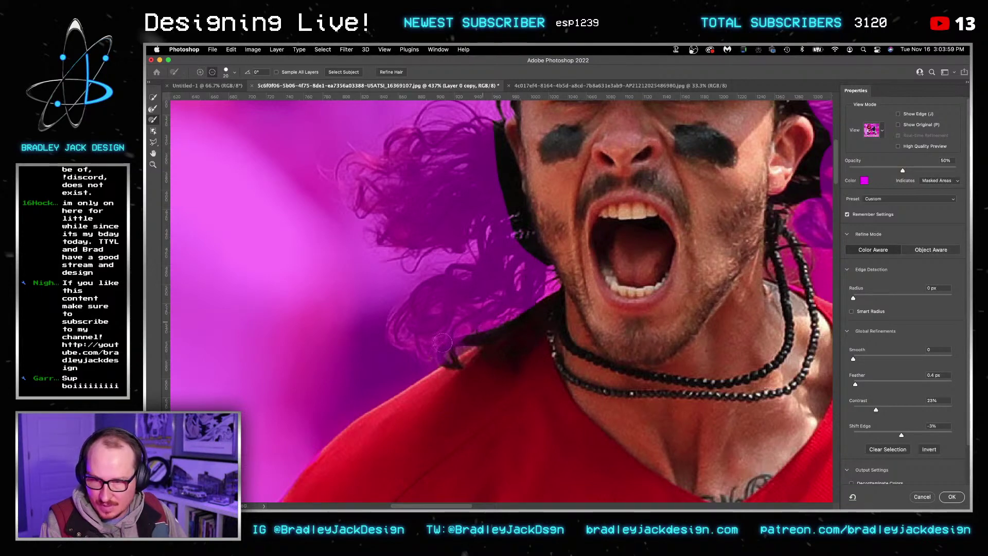
pyautogui.moveTo(450, 352); pyautogui.dragTo(493, 323)
# Step: Subtract the loose hair strands below the ear and around the bead necklaces with a small brush
pyautogui.hscroll(10, 509, 273)
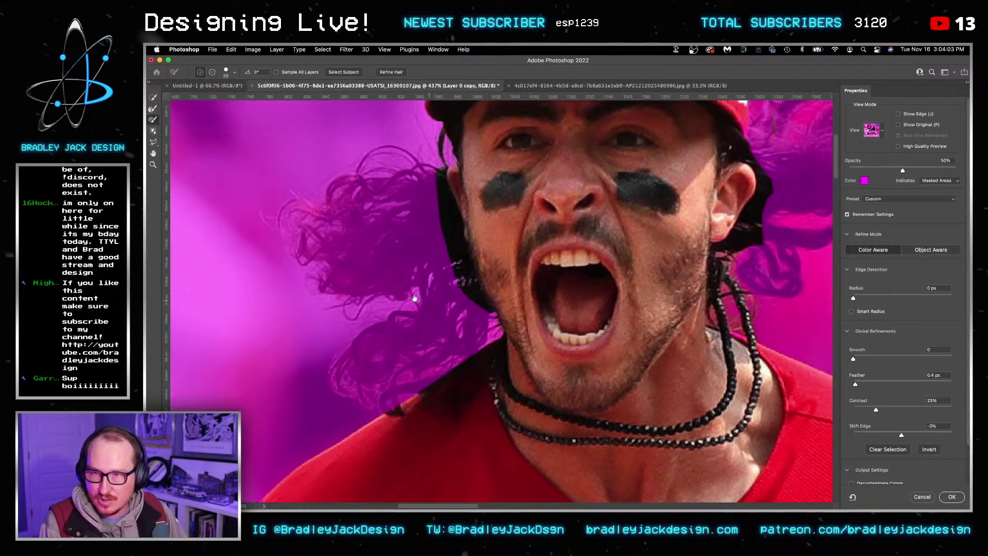
pyautogui.scroll(3, 600, 231)
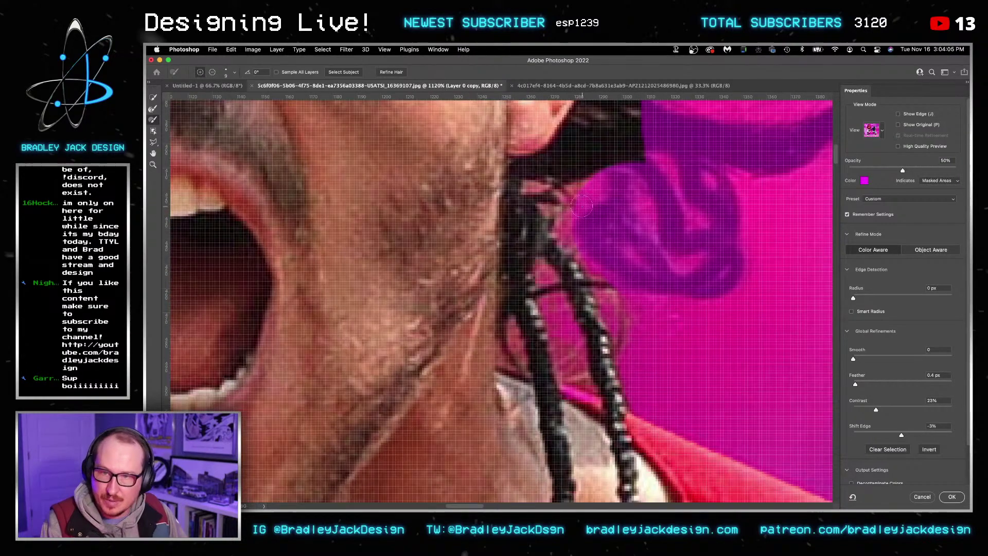
pyautogui.scroll(-1, 565, 197)
pyautogui.press(']')
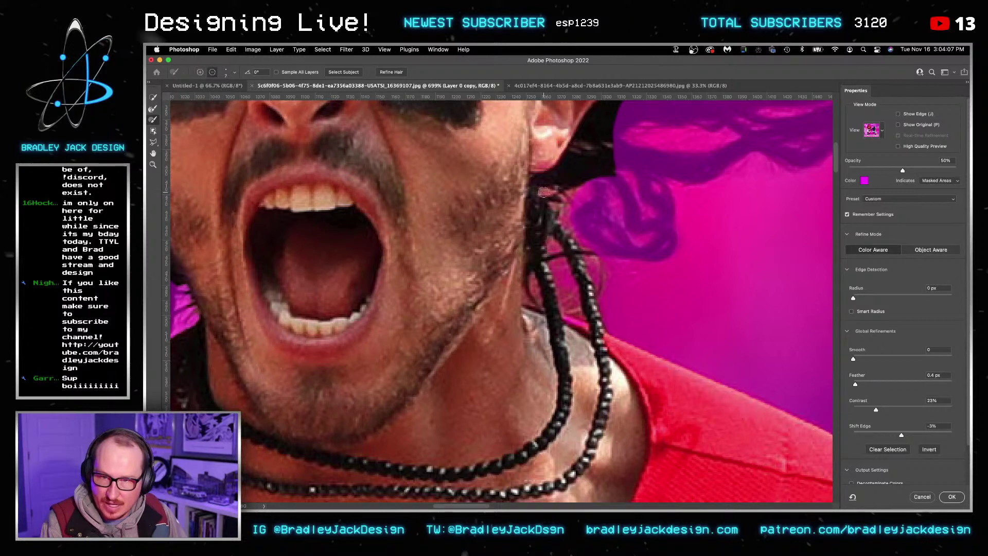
pyautogui.moveTo(545, 193)
pyautogui.mouseDown()
pyautogui.moveTo(587, 192)
pyautogui.moveTo(549, 196)
pyautogui.moveTo(565, 211)
pyautogui.mouseUp()
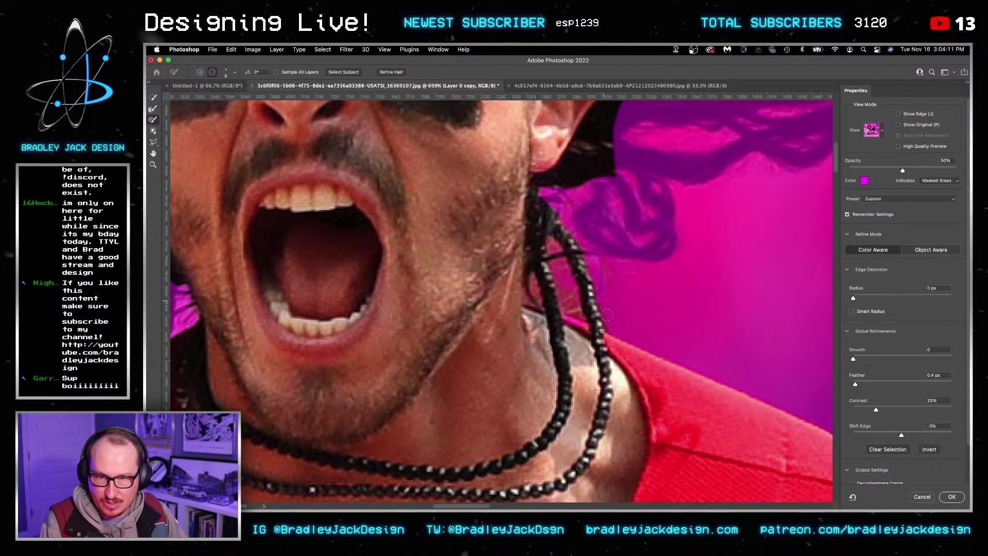
pyautogui.press('alt')
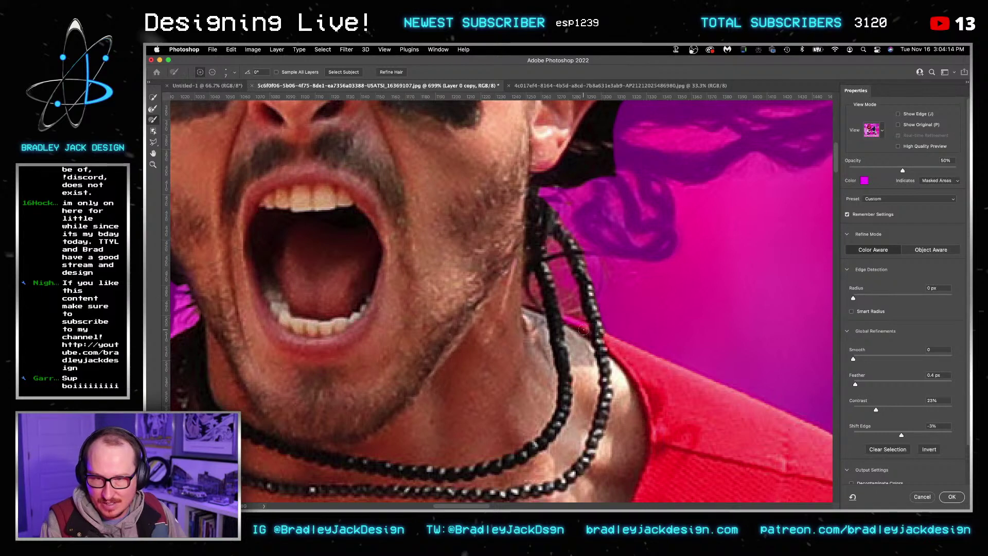
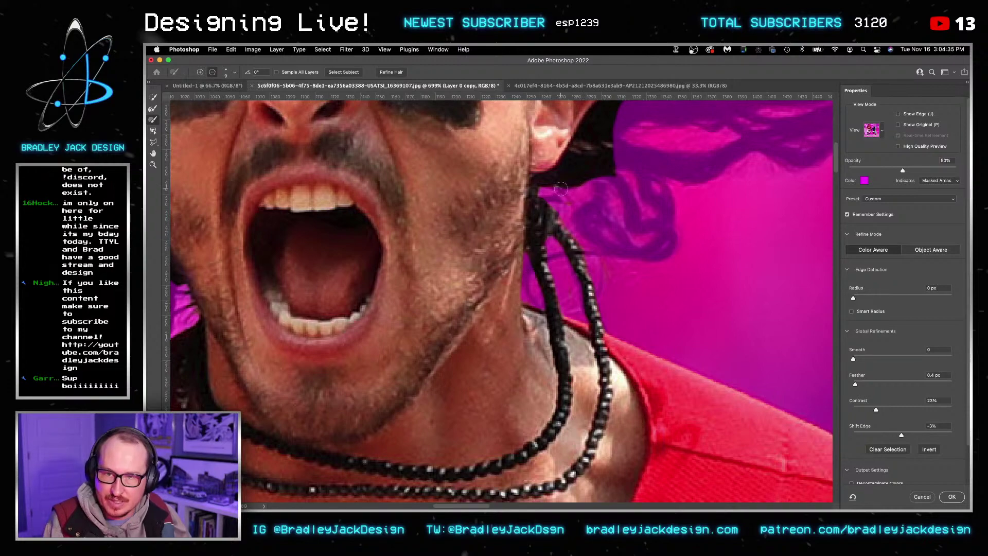
# Step: Tidy the hair edge beneath and behind the ear with a 20 px brush
pyautogui.scroll(3, 566, 206)
pyautogui.press(']')
pyautogui.press(']')
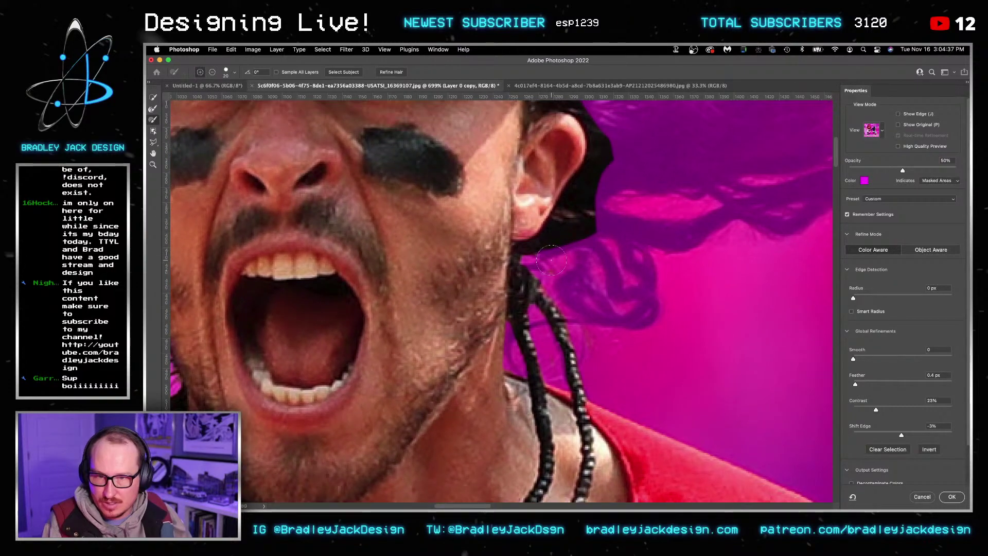
pyautogui.scroll(-3, 551, 259)
pyautogui.moveTo(551, 260); pyautogui.dragTo(636, 348)
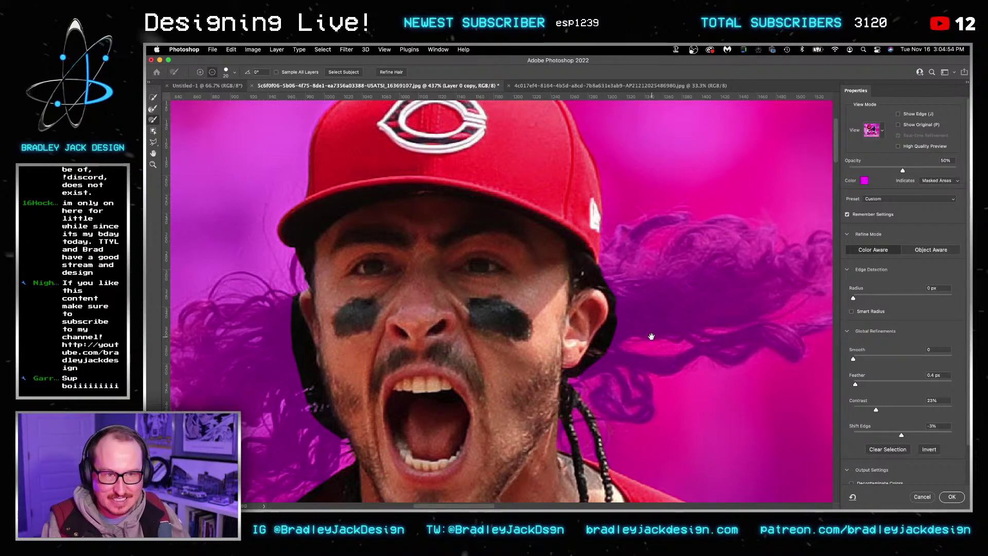
# Step: Brush over the outer tip of the hair flying out behind the ear with a 70 px refine brush
pyautogui.scroll(-6, 651, 335)
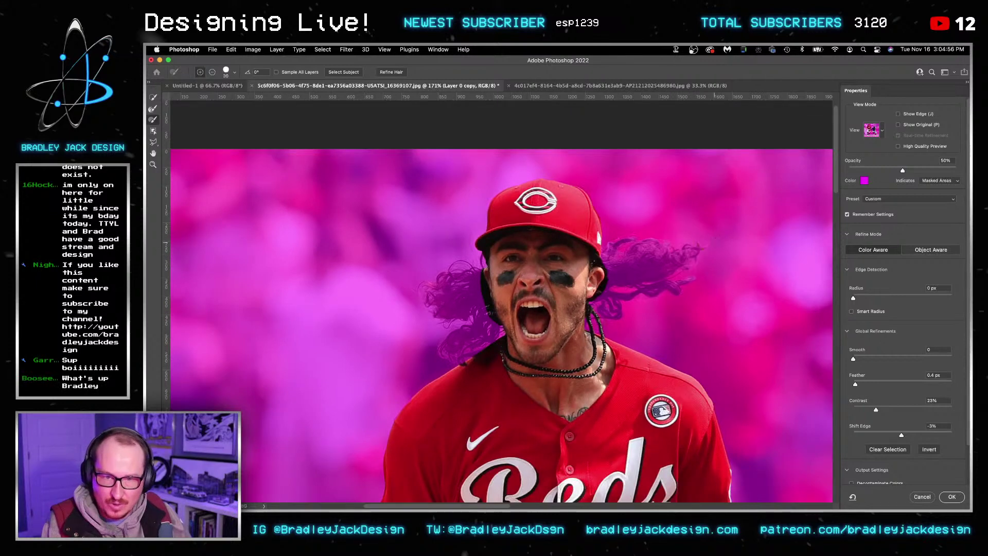
pyautogui.press(']')
pyautogui.press(']')
pyautogui.press(']')
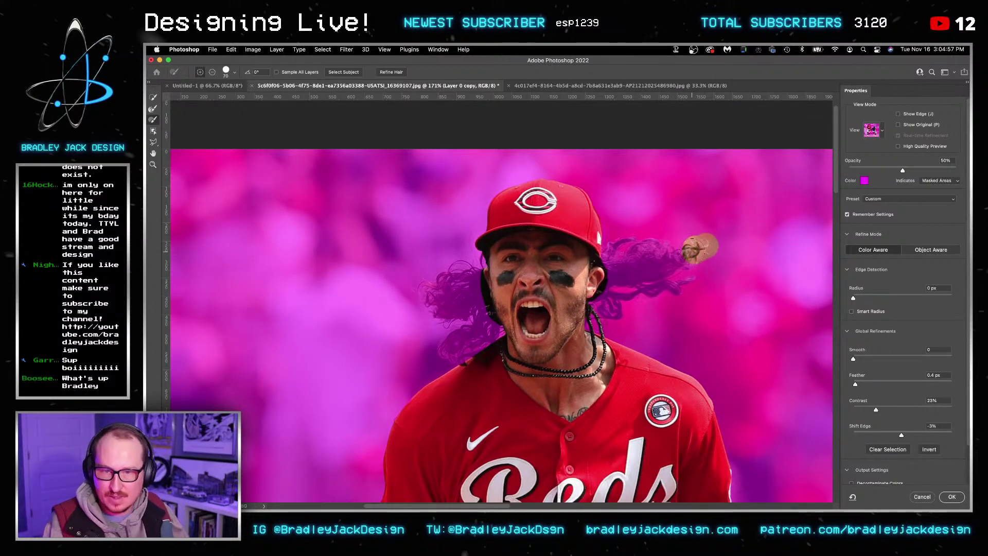
pyautogui.moveTo(700, 248)
pyautogui.mouseDown()
pyautogui.moveTo(716, 232)
pyautogui.moveTo(707, 257)
pyautogui.mouseUp()
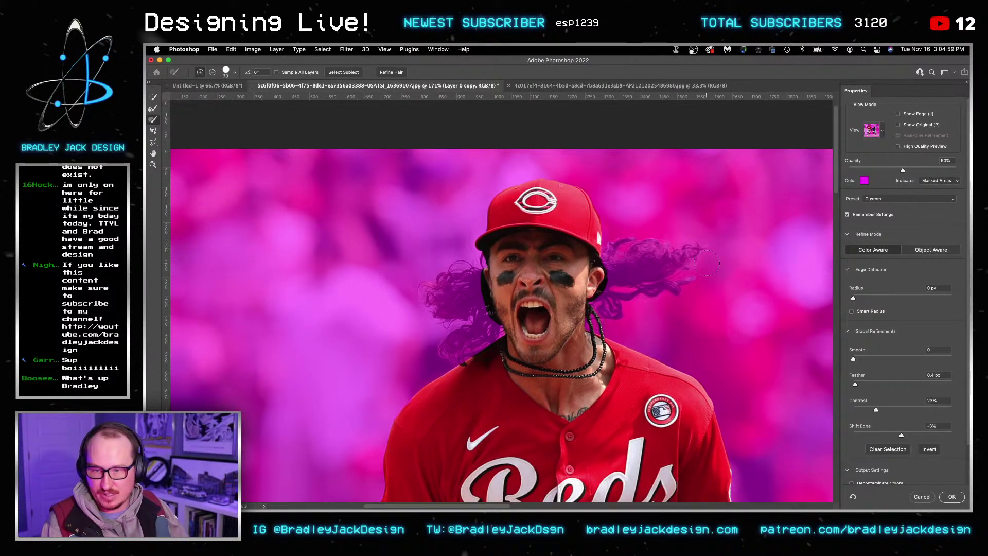
# Step: Accept the refined selection and add it as a layer mask on Layer 0 copy
pyautogui.press('Return')
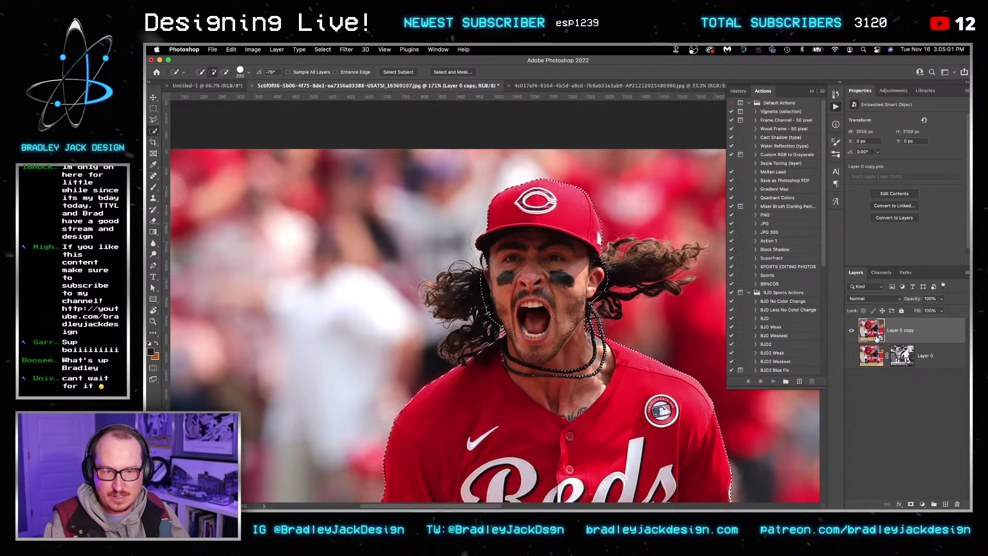
pyautogui.click(910, 504)
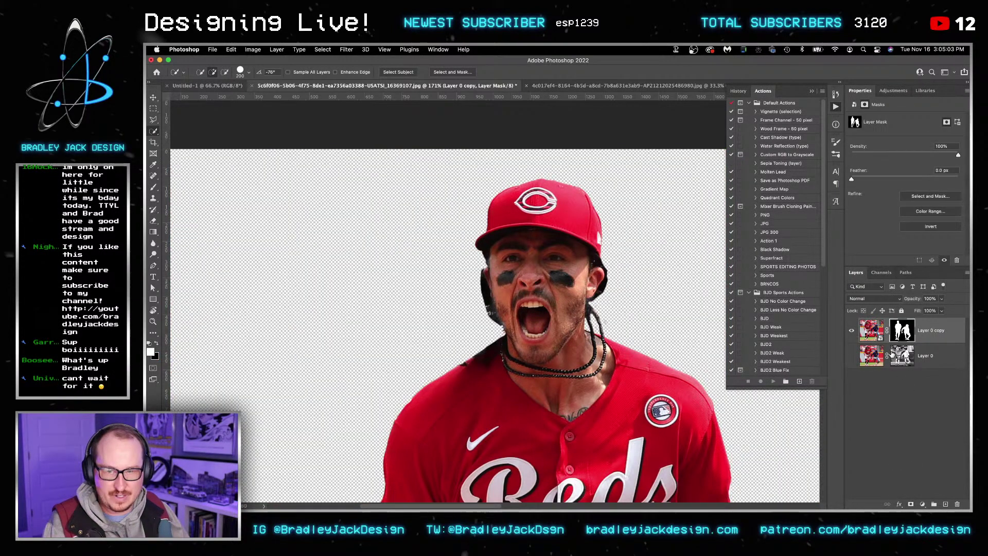
pyautogui.scroll(-3, 832, 353)
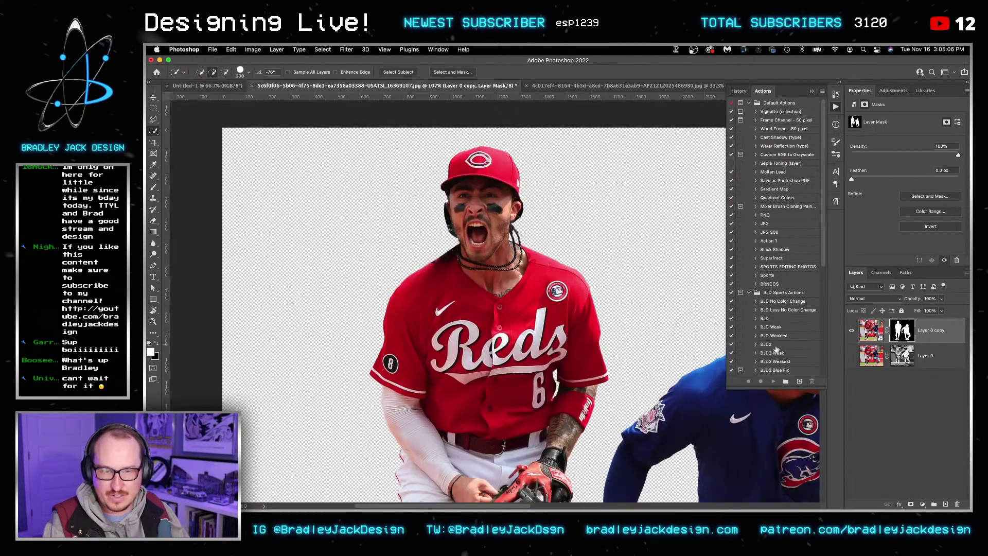
# Step: Show Layer 0, place it in its own group and give the group a black mask that hides everything
pyautogui.click(851, 356)
pyautogui.click(903, 357)
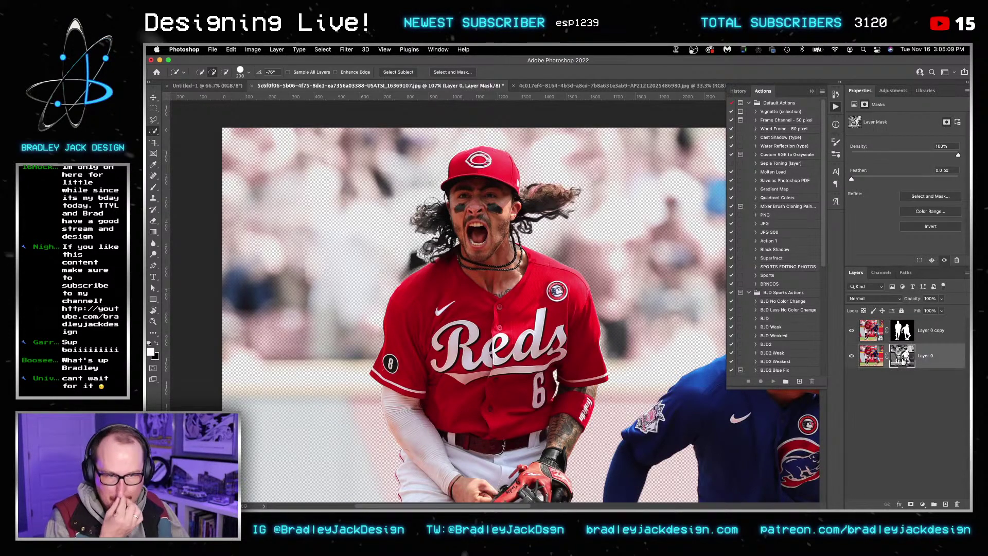
pyautogui.press('super+g')
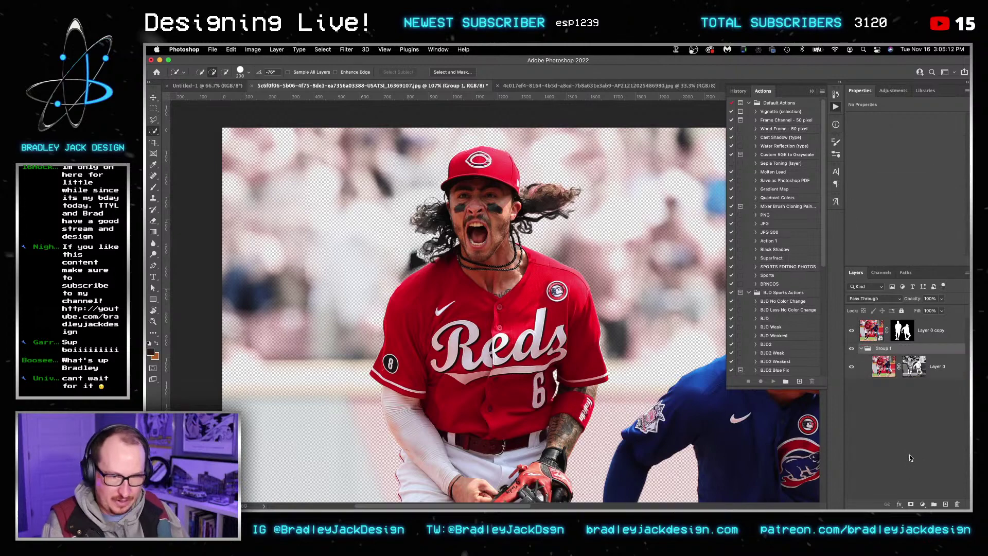
pyautogui.keyDown('alt'); pyautogui.click(911, 504); pyautogui.keyUp('alt')
# Step: Paint white on the group mask with a Normal-mode, 100% opacity brush to reveal the curls between the cheek and the jersey shoulder
pyautogui.scroll(3, 549, 209)
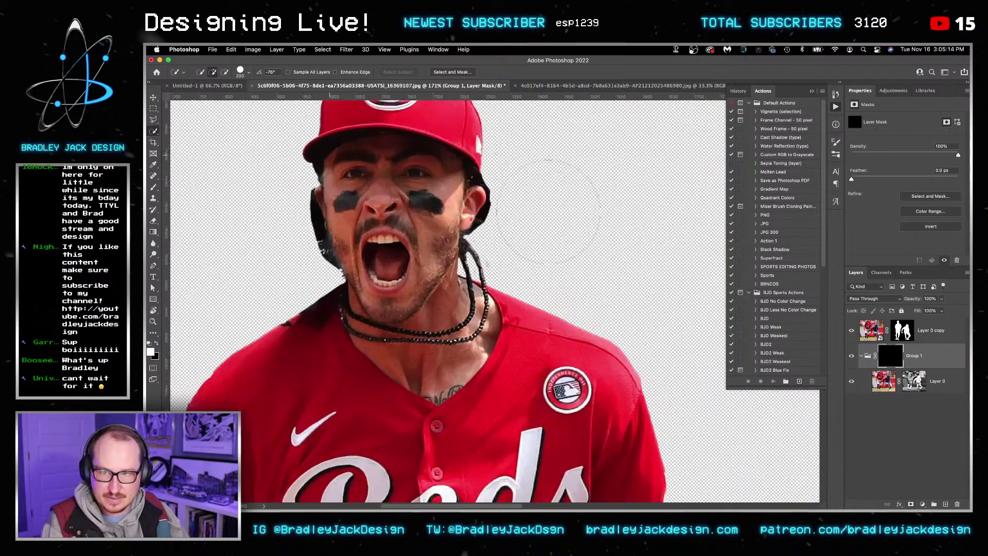
pyautogui.scroll(2, 548, 209)
pyautogui.press('b')
pyautogui.press('x')
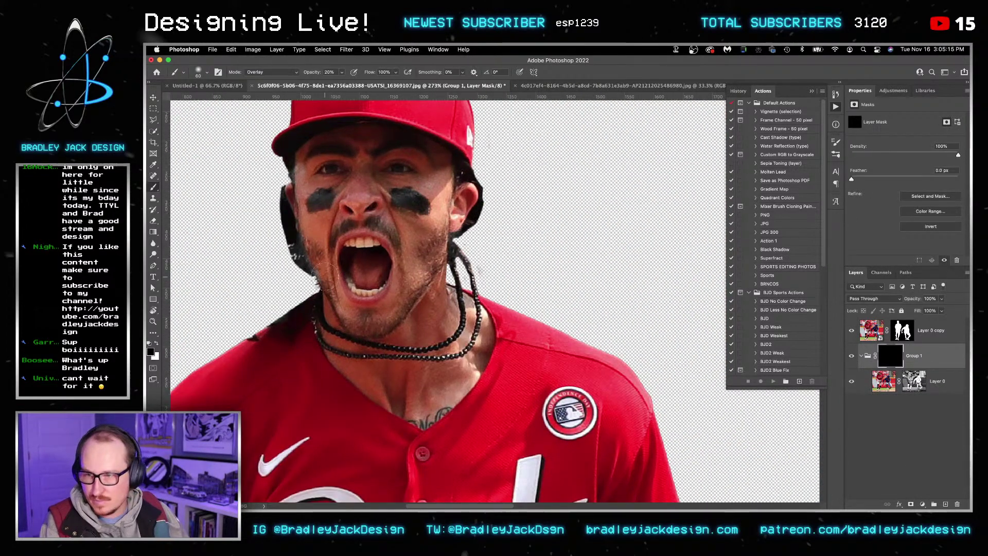
pyautogui.press('x')
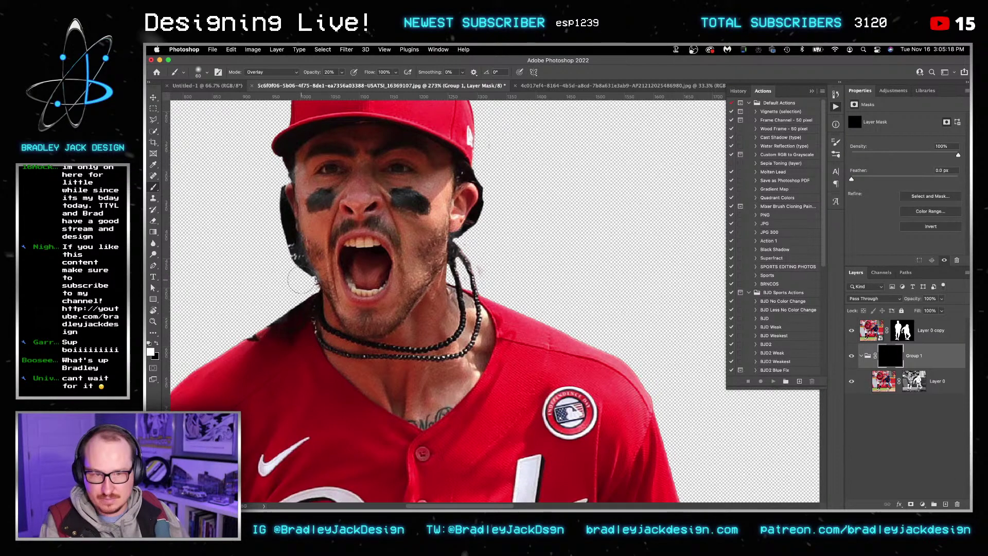
pyautogui.hotkey('shift', 'alt', 'n')
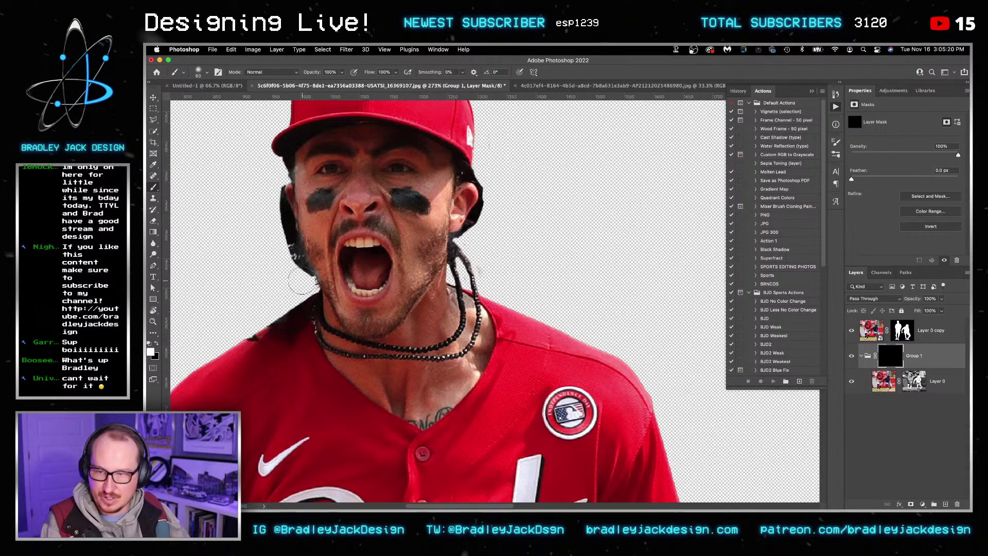
pyautogui.moveTo(301, 280)
pyautogui.mouseDown()
pyautogui.moveTo(263, 305)
pyautogui.moveTo(284, 317)
pyautogui.moveTo(232, 339)
pyautogui.mouseUp()
pyautogui.moveTo(267, 309); pyautogui.dragTo(399, 279)
pyautogui.press(']')
pyautogui.moveTo(360, 303)
pyautogui.mouseDown()
pyautogui.moveTo(391, 241)
pyautogui.moveTo(417, 221)
pyautogui.moveTo(427, 234)
pyautogui.moveTo(370, 205)
pyautogui.moveTo(340, 165)
pyautogui.moveTo(309, 221)
pyautogui.moveTo(415, 140)
pyautogui.mouseUp()
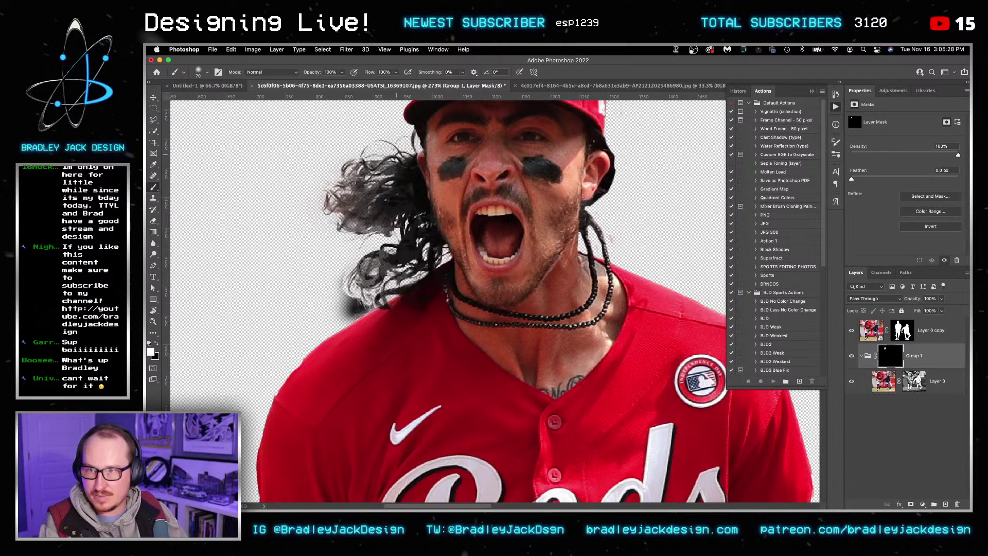
pyautogui.moveTo(347, 295); pyautogui.dragTo(343, 306)
# Step: Paint white on the group mask to reveal the hair flying out behind the ear with the earring-side braids
pyautogui.moveTo(581, 250)
pyautogui.mouseDown()
pyautogui.moveTo(617, 216)
pyautogui.moveTo(639, 221)
pyautogui.moveTo(645, 190)
pyautogui.moveTo(664, 198)
pyautogui.moveTo(455, 243)
pyautogui.mouseUp()
pyautogui.moveTo(448, 229)
pyautogui.mouseDown()
pyautogui.moveTo(455, 207)
pyautogui.moveTo(411, 158)
pyautogui.moveTo(467, 152)
pyautogui.moveTo(459, 205)
pyautogui.moveTo(582, 192)
pyautogui.moveTo(436, 245)
pyautogui.moveTo(575, 206)
pyautogui.moveTo(436, 264)
pyautogui.moveTo(545, 244)
pyautogui.moveTo(595, 185)
pyautogui.moveTo(587, 206)
pyautogui.mouseUp()
pyautogui.press('x')
# Step: Duplicate the masked hair group twice and convert all three groups into one smart object
pyautogui.press('super+j')
pyautogui.press('super+j')
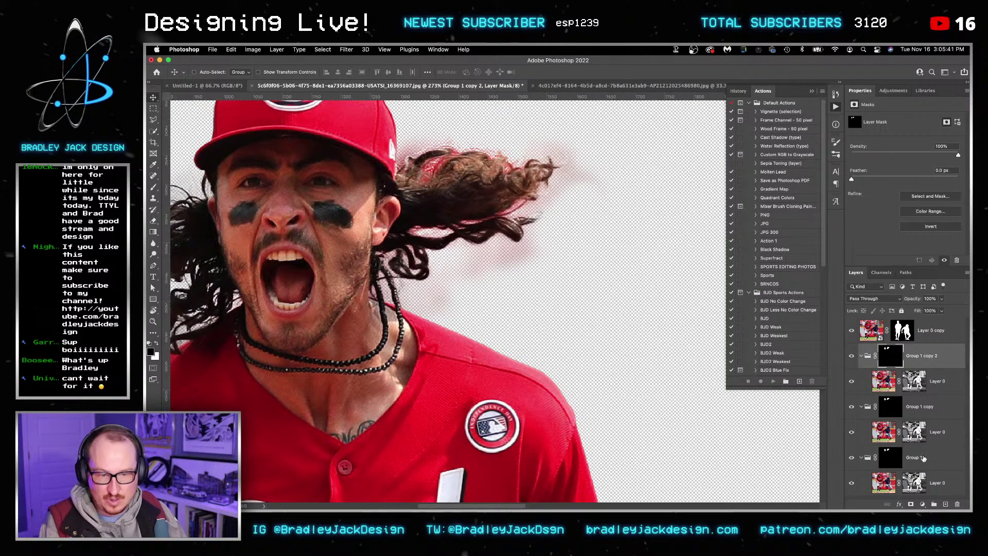
pyautogui.keyDown('shift'); pyautogui.click(923, 458); pyautogui.keyUp('shift')
pyautogui.press('super+alt+shift+s')
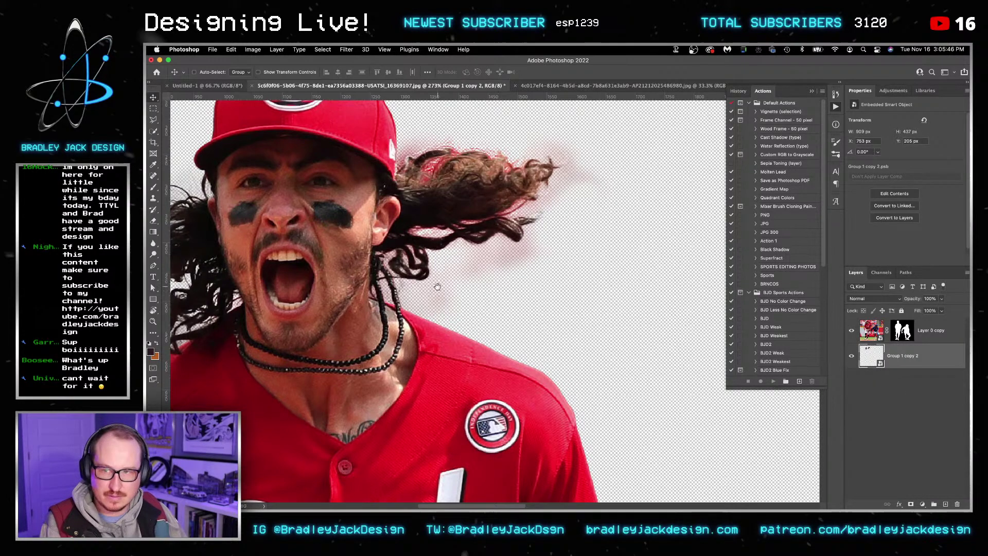
pyautogui.moveTo(438, 287); pyautogui.dragTo(563, 293)
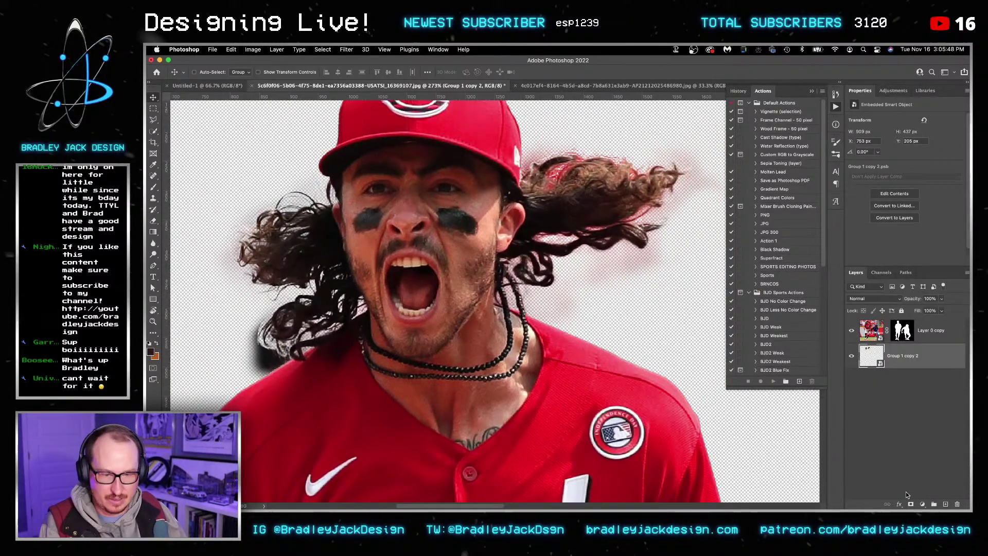
# Step: Add a white layer mask to the merged hair layer and try to paint out the dark smudge above the shoulder
pyautogui.click(910, 504)
pyautogui.scroll(5, 387, 318)
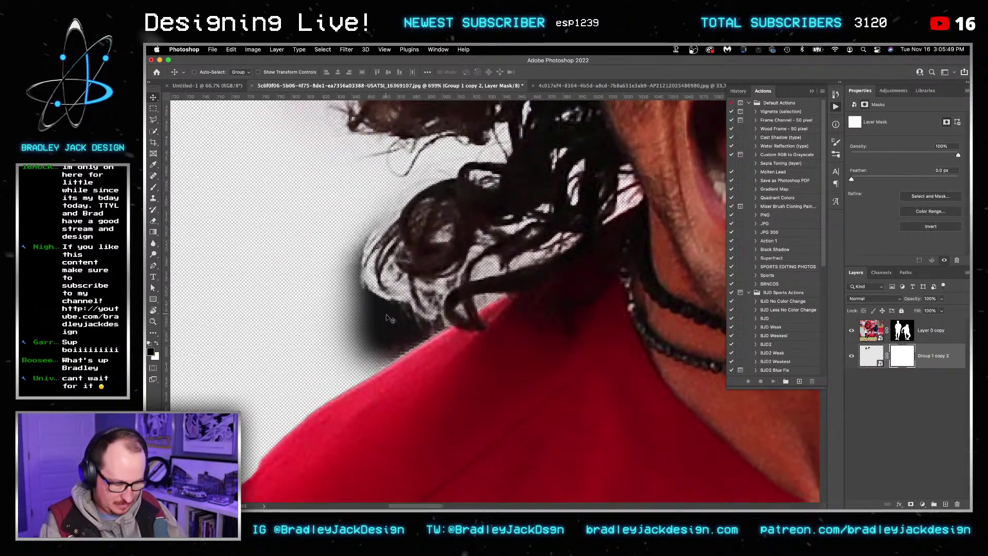
pyautogui.press('b')
pyautogui.moveTo(330, 320); pyautogui.dragTo(364, 420)
pyautogui.hotkey('alt', ']')
pyautogui.moveTo(276, 265)
pyautogui.mouseDown()
pyautogui.moveTo(309, 288)
pyautogui.moveTo(344, 352)
pyautogui.moveTo(304, 245)
pyautogui.mouseUp()
pyautogui.moveTo(386, 309); pyautogui.dragTo(404, 288)
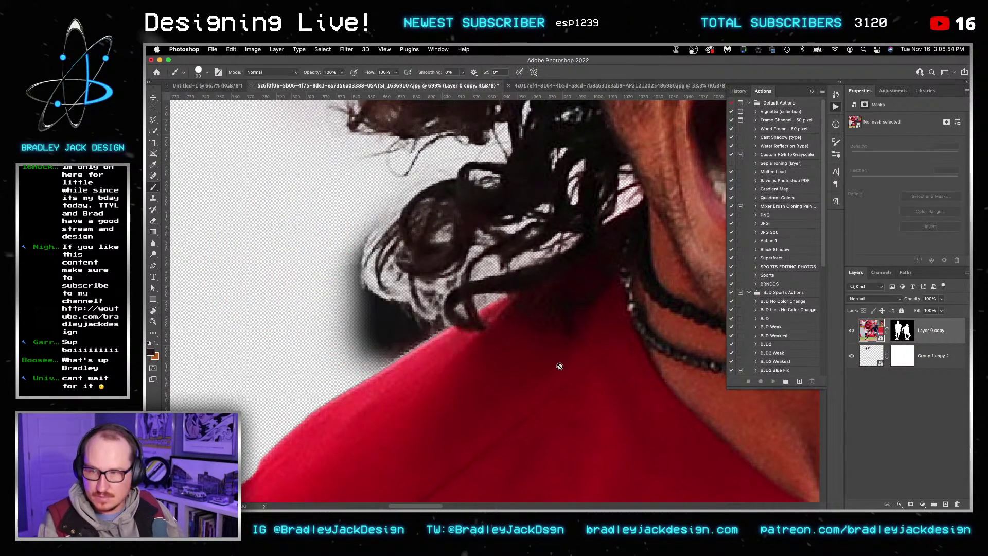
# Step: Paint black on the merged hair layer's mask with a small brush to remove the dark smudge around the lower curls
pyautogui.click(901, 355)
pyautogui.click(370, 338)
pyautogui.press('[')
pyautogui.press('[')
pyautogui.press('[')
pyautogui.click(416, 328)
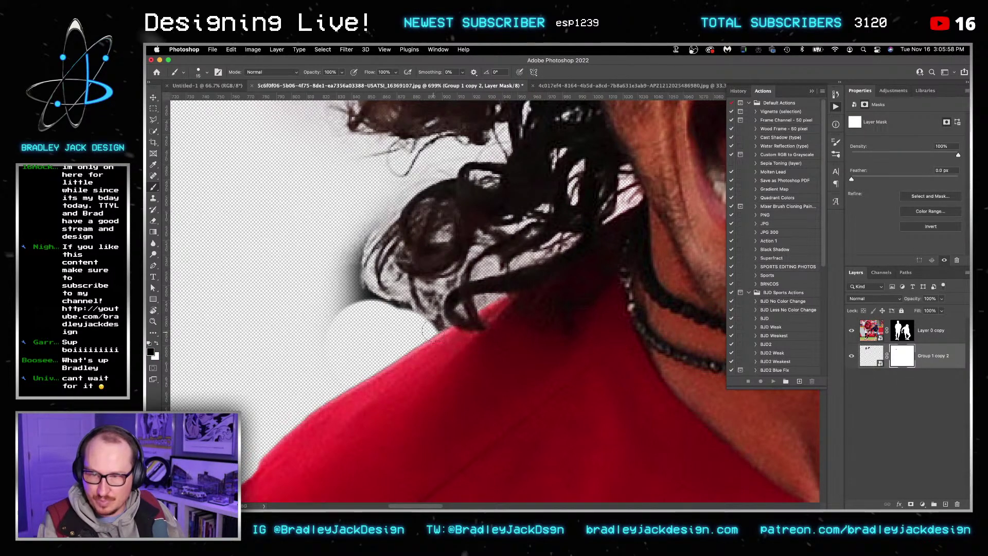
pyautogui.moveTo(431, 329)
pyautogui.mouseDown()
pyautogui.moveTo(398, 299)
pyautogui.moveTo(397, 309)
pyautogui.moveTo(371, 302)
pyautogui.moveTo(347, 273)
pyautogui.mouseUp()
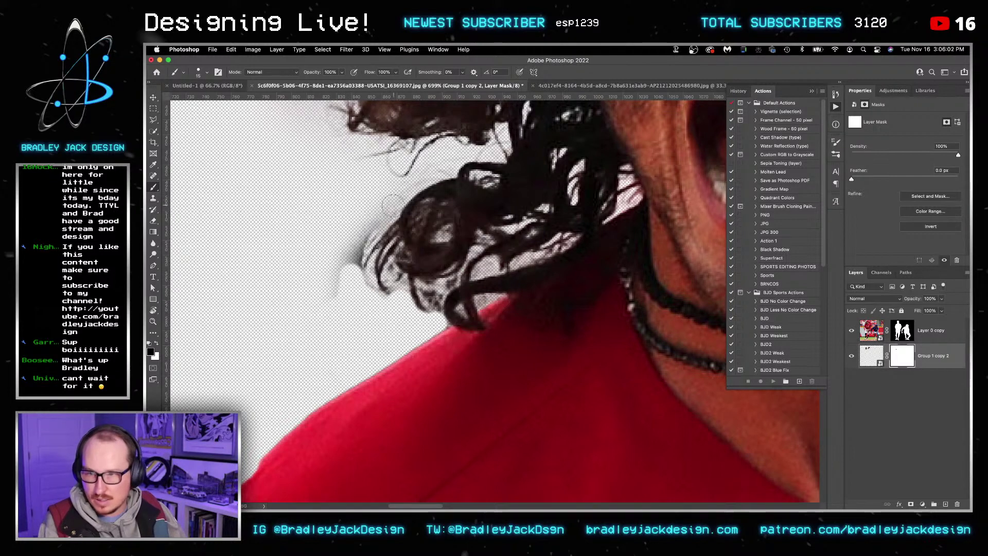
pyautogui.moveTo(392, 205)
pyautogui.mouseDown()
pyautogui.moveTo(357, 238)
pyautogui.moveTo(351, 269)
pyautogui.moveTo(351, 253)
pyautogui.moveTo(345, 306)
pyautogui.moveTo(339, 294)
pyautogui.moveTo(366, 296)
pyautogui.moveTo(362, 259)
pyautogui.moveTo(388, 205)
pyautogui.moveTo(402, 327)
pyautogui.mouseUp()
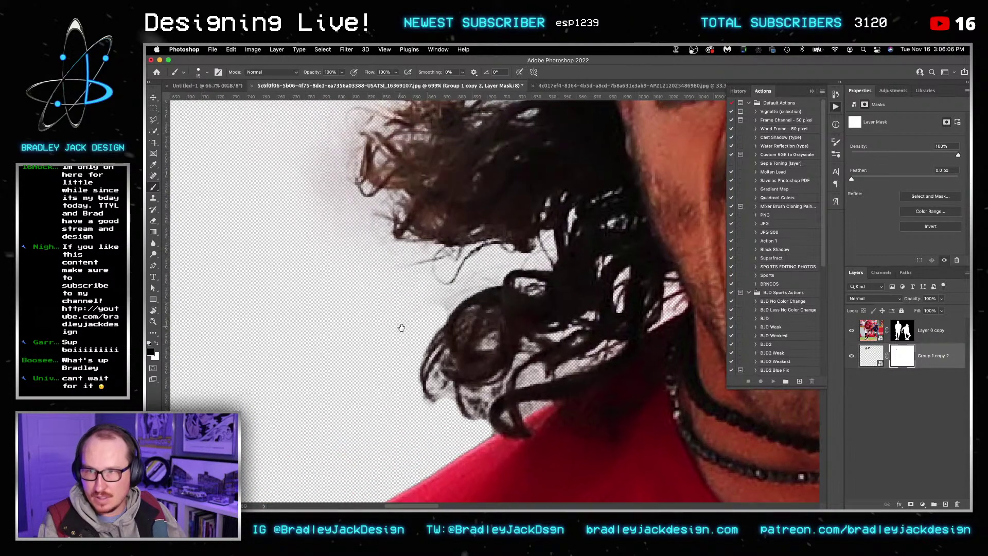
# Step: Create a new layer beneath all the others and fill it with white
pyautogui.scroll(-3, 386, 275)
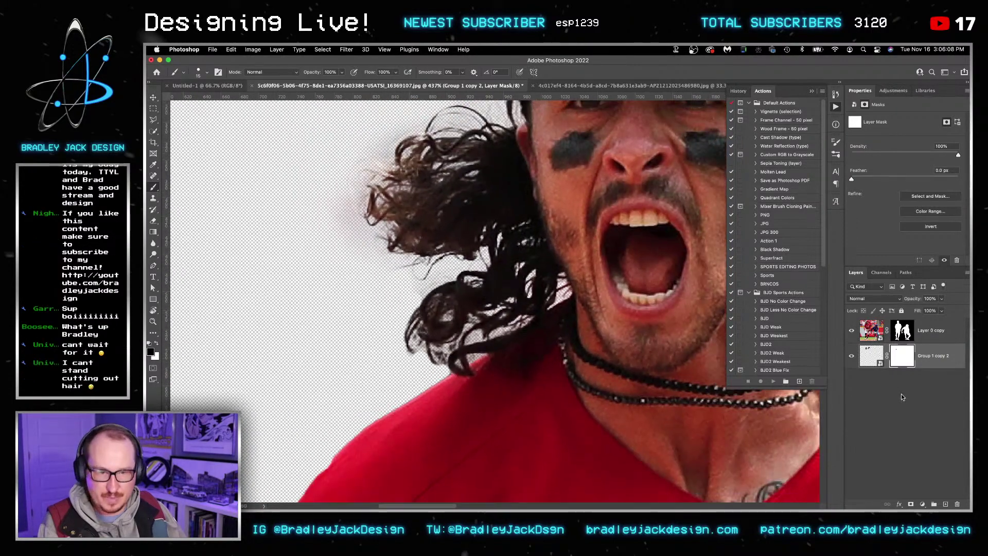
pyautogui.click(901, 395)
pyautogui.press('super+shift+n')
pyautogui.press('Return')
pyautogui.press('super+shift+bracketleft')
pyautogui.press('g')
pyautogui.scroll(-1, 772, 339)
pyautogui.scroll(-3, 721, 318)
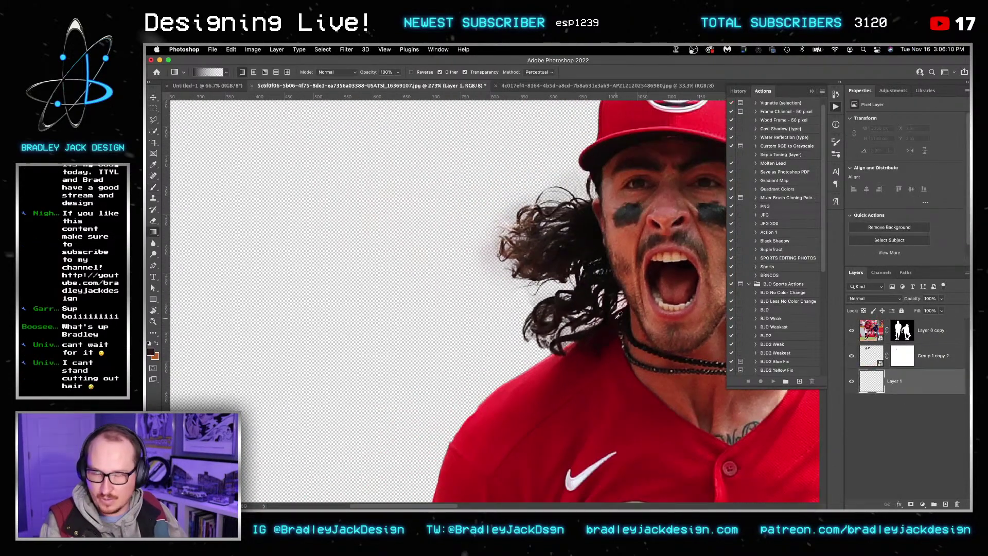
pyautogui.scroll(-5, 618, 315)
pyautogui.press('x')
pyautogui.press('x')
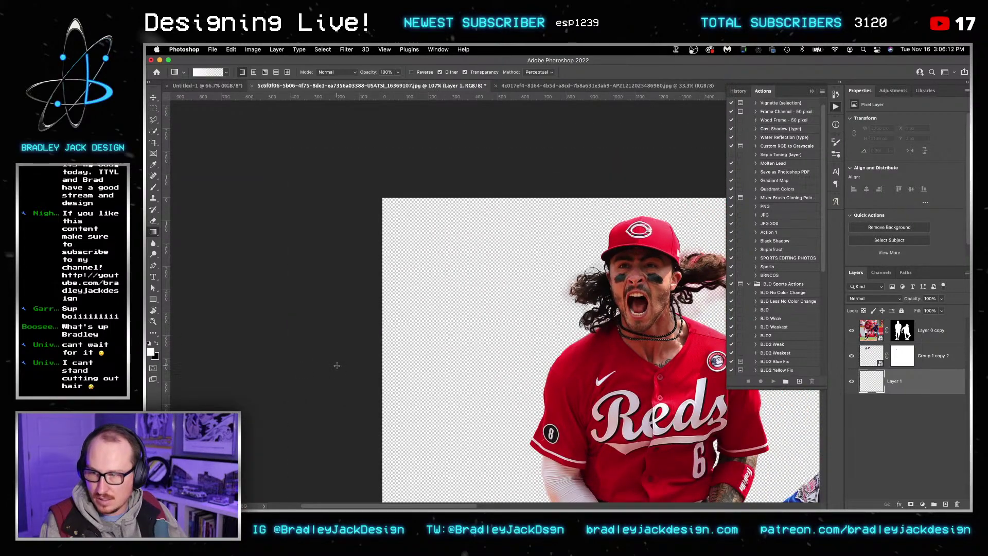
pyautogui.hotkey('alt', 'BackSpace')
pyautogui.scroll(5, 439, 287)
pyautogui.scroll(5, 439, 288)
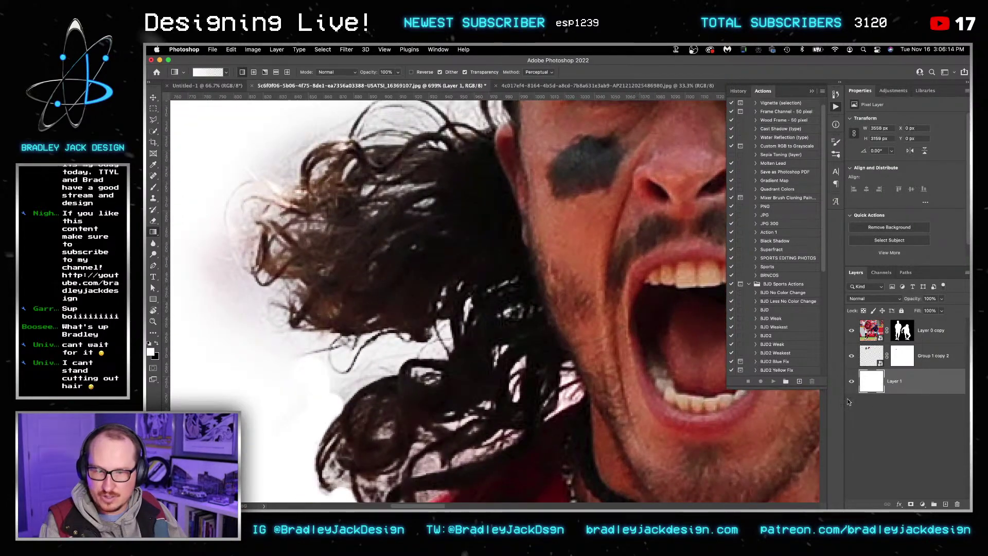
# Step: Load the merged hair layer's transparency as a selection and place the layer in a group masked by that selection
pyautogui.click(901, 356)
pyautogui.press('b')
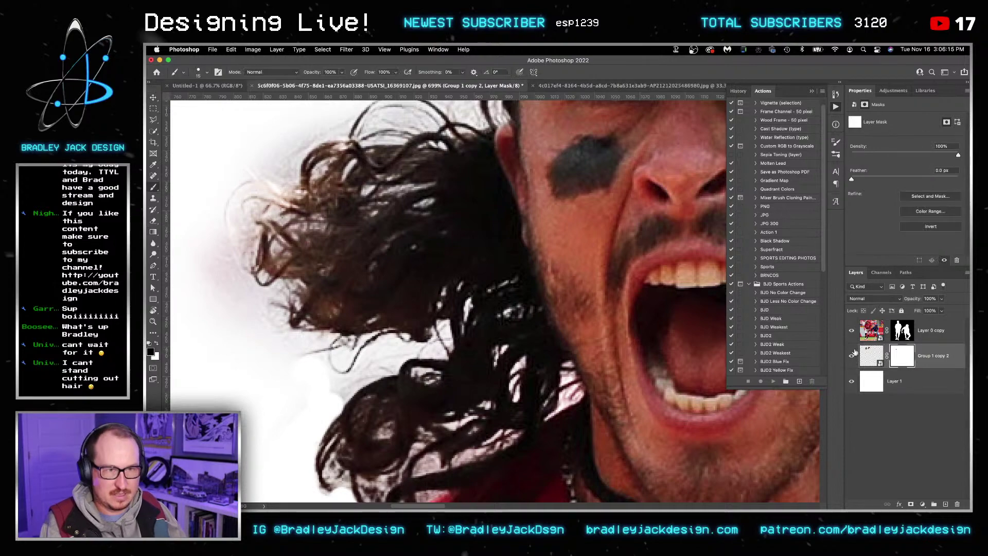
pyautogui.scroll(-3, 474, 298)
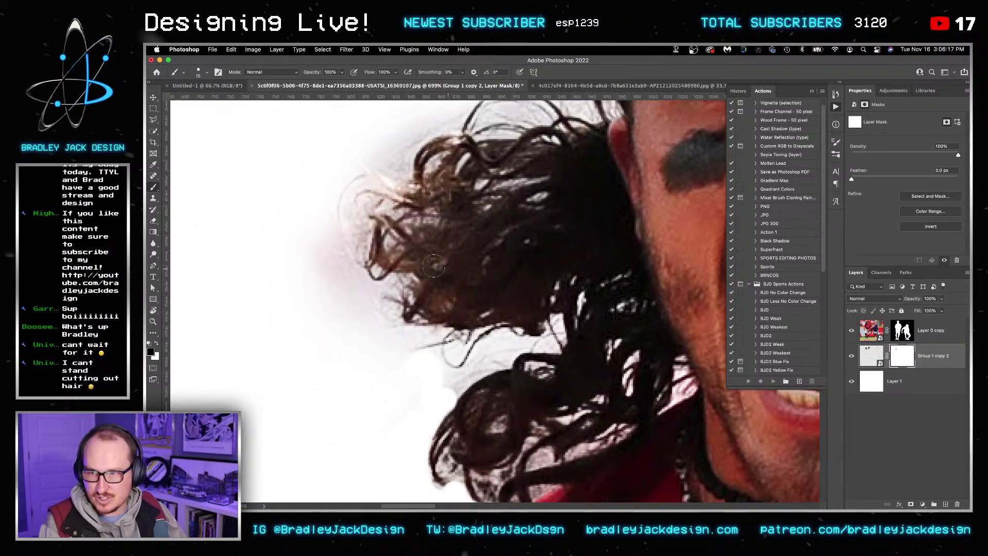
pyautogui.press(']')
pyautogui.press(']')
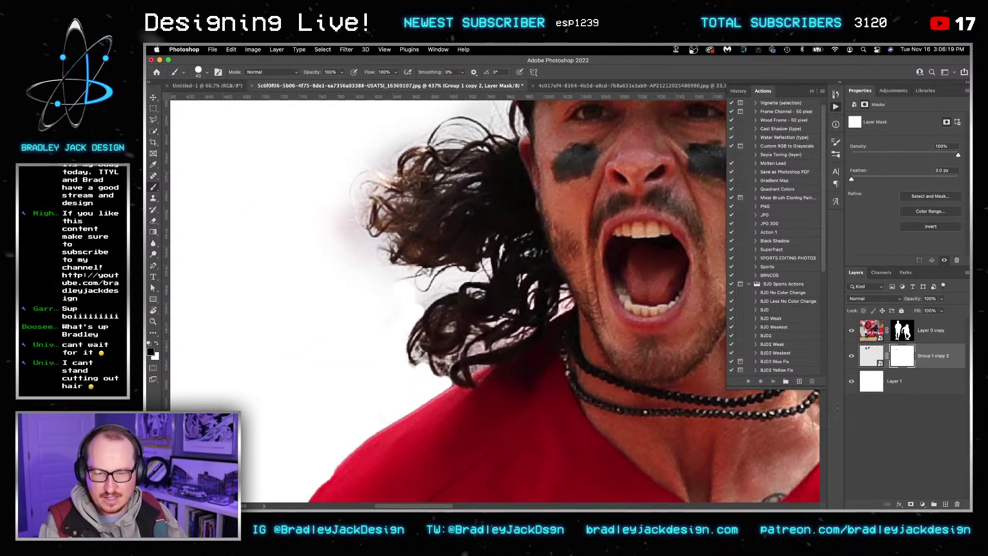
pyautogui.press('x')
pyautogui.keyDown('super'); pyautogui.click(864, 352); pyautogui.keyUp('super')
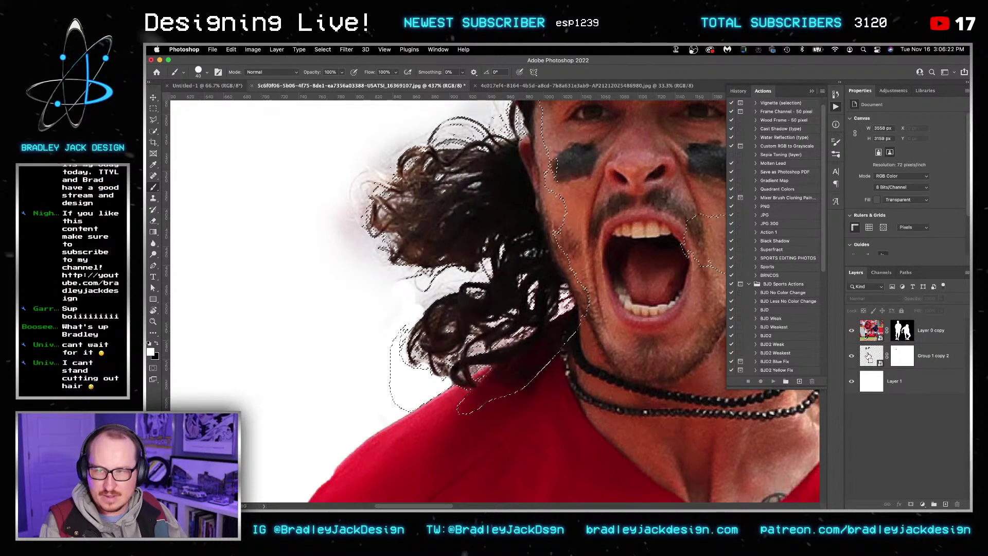
pyautogui.click(900, 360)
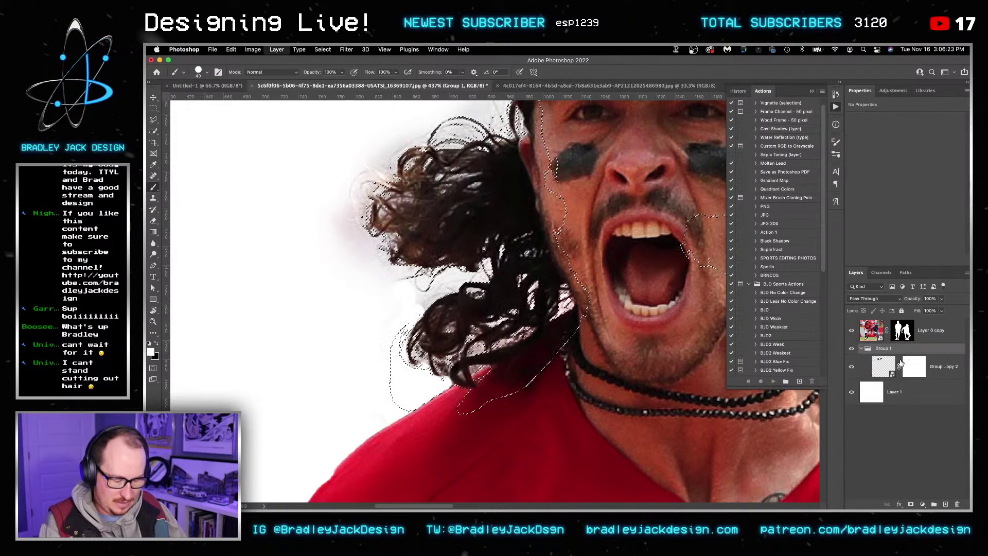
pyautogui.press('super+g')
pyautogui.click(909, 504)
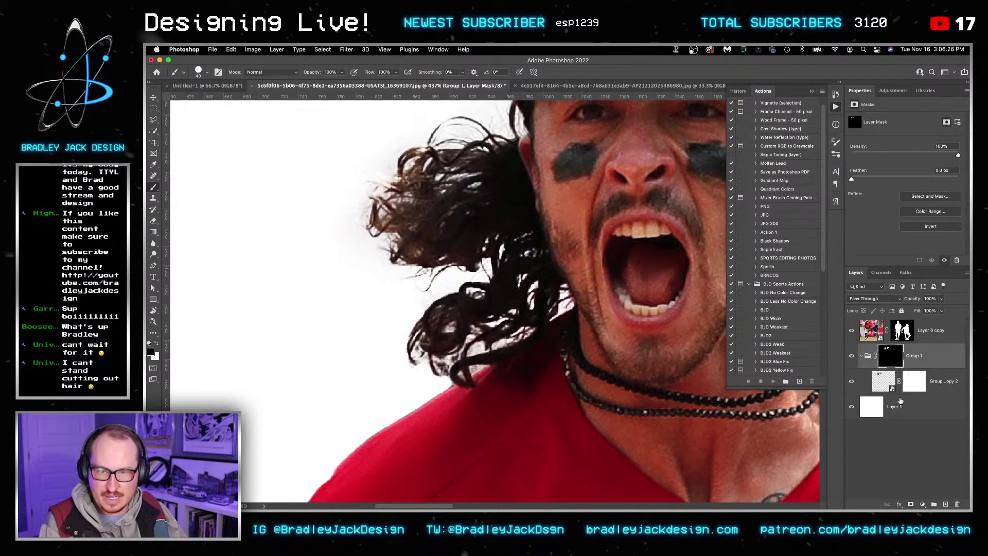
# Step: Try to select the red fringe in the wind-blown hair behind the ear with Color Range on the merged hair layer
pyautogui.scroll(-5, 471, 363)
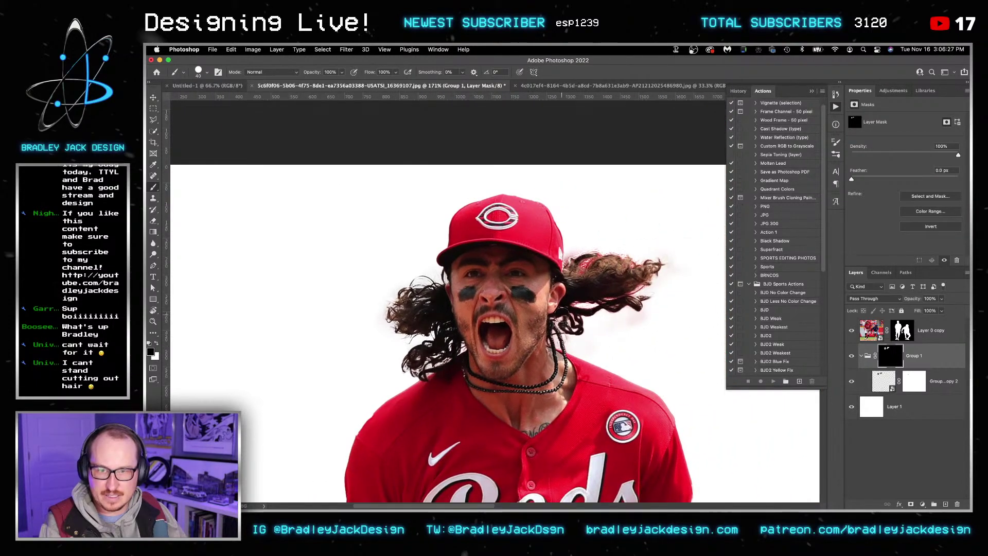
pyautogui.scroll(5, 592, 287)
pyautogui.moveTo(577, 266); pyautogui.dragTo(526, 236)
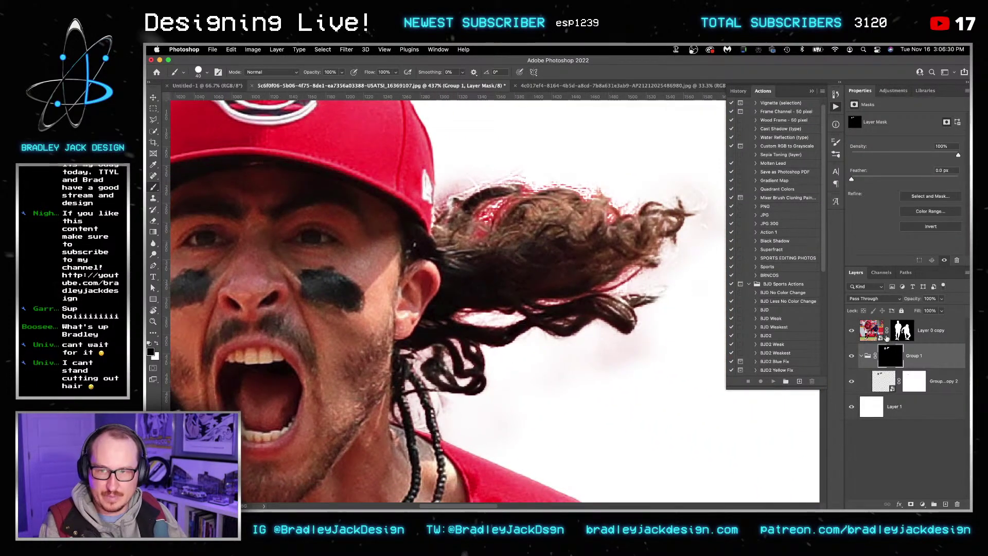
pyautogui.click(884, 381)
pyautogui.press('w')
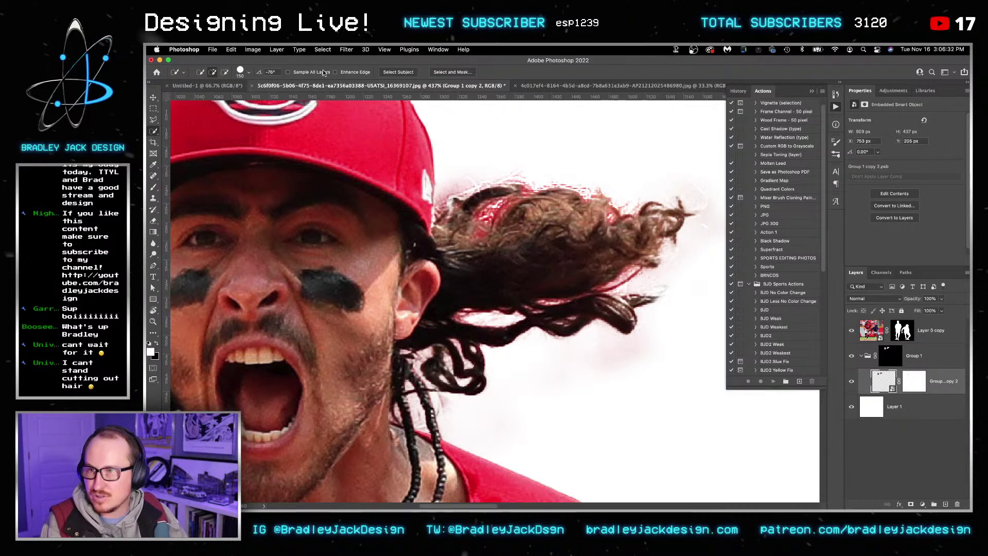
pyautogui.click(322, 49)
pyautogui.click(340, 135)
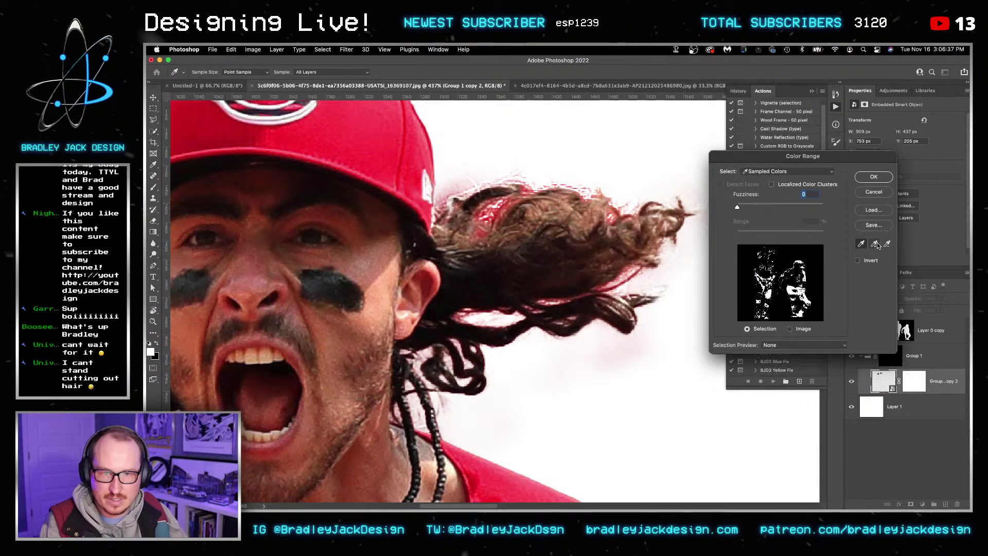
pyautogui.click(874, 243)
pyautogui.click(490, 215)
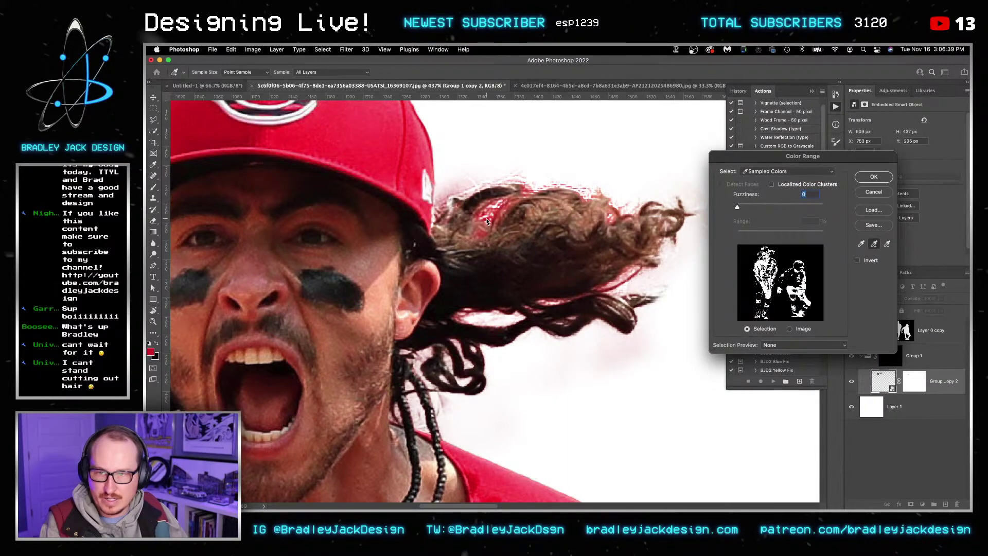
pyautogui.click(874, 177)
pyautogui.press('w')
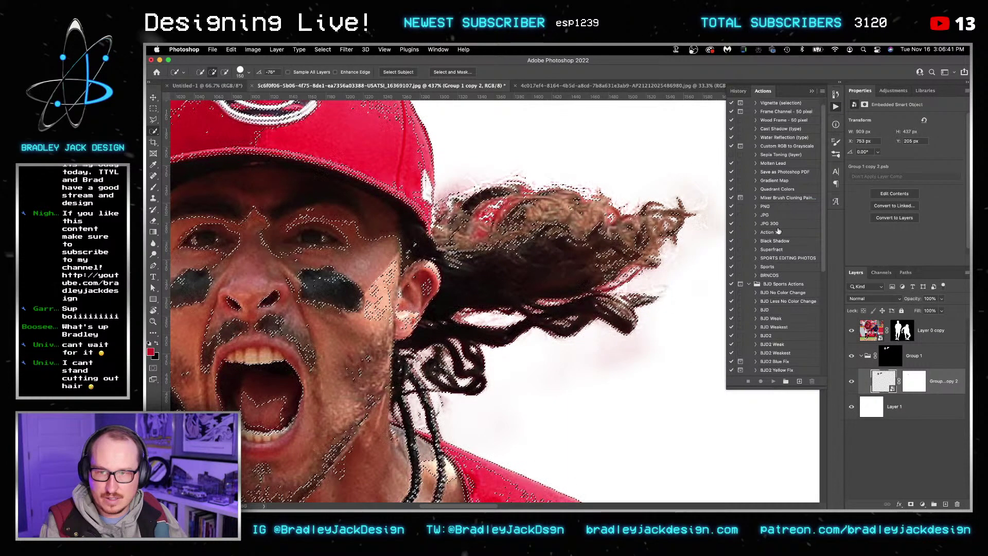
pyautogui.press('v')
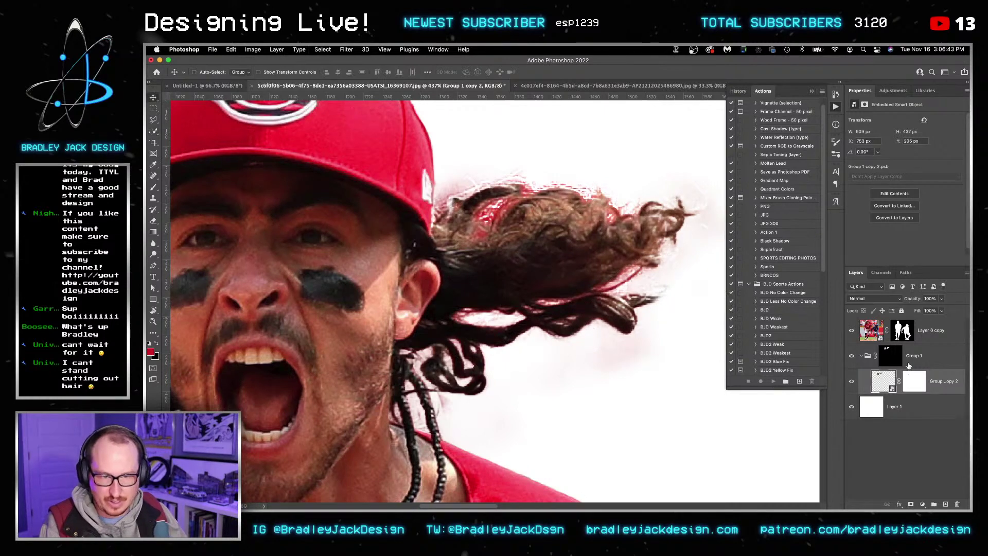
# Step: Rasterize the merged hair smart object inside the group
pyautogui.rightClick(885, 381)
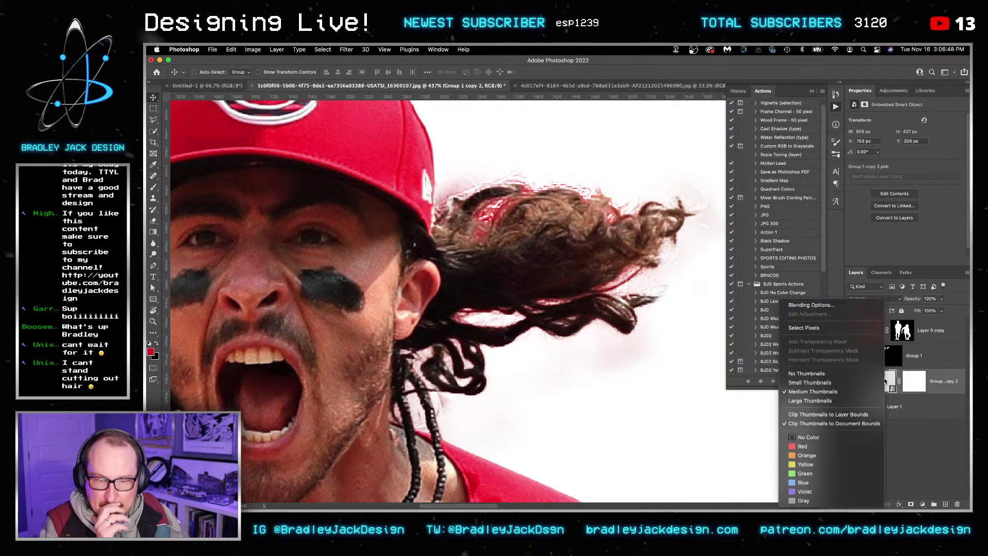
pyautogui.press('Escape')
pyautogui.rightClick(944, 381)
pyautogui.scroll(-3, 914, 419)
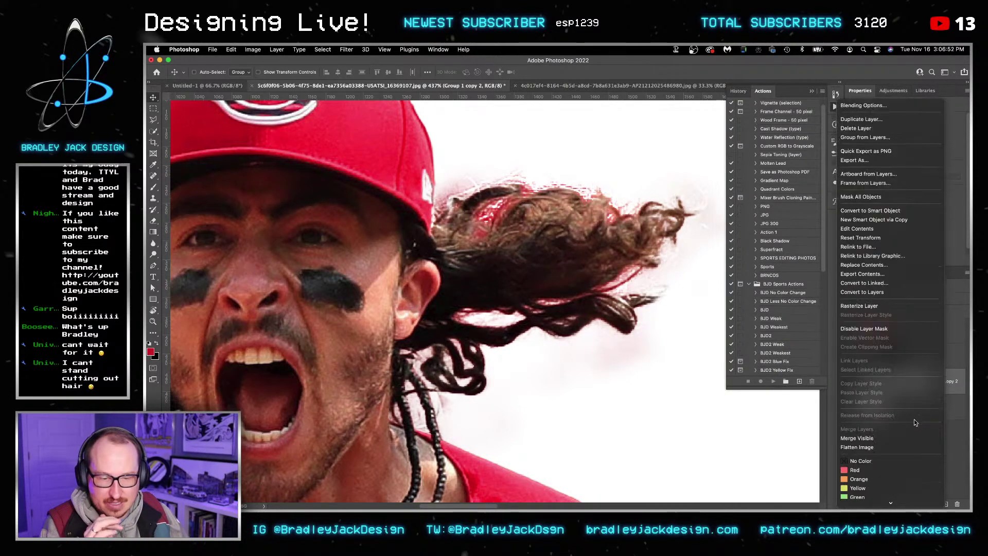
pyautogui.click(900, 307)
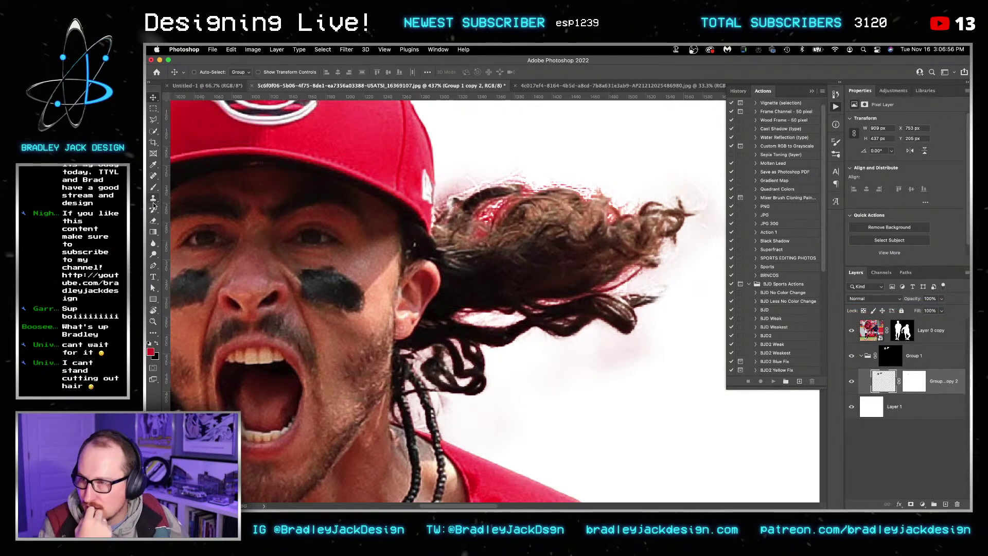
# Step: Erase the red fringe in the flying curls behind the ear on the hair layer, using a 45 px Background Eraser
pyautogui.click(154, 220)
pyautogui.click(191, 229)
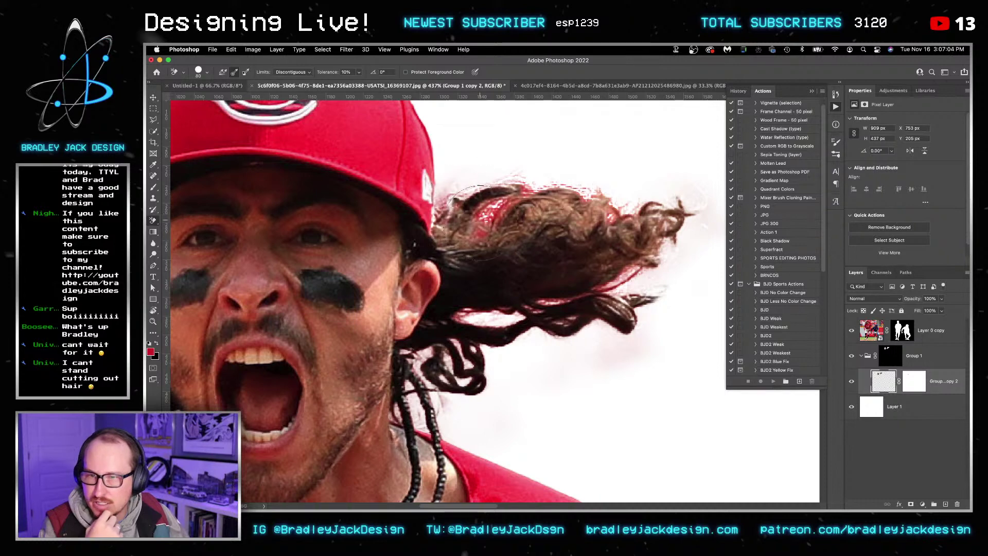
pyautogui.press('[')
pyautogui.press('[')
pyautogui.press('[')
pyautogui.press('[')
pyautogui.scroll(3, 481, 232)
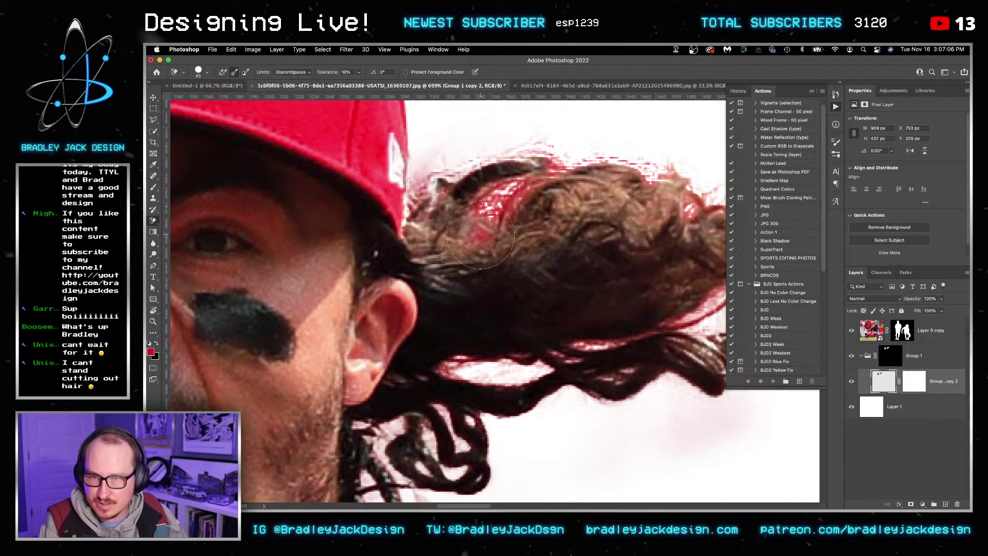
pyautogui.moveTo(481, 235)
pyautogui.mouseDown()
pyautogui.moveTo(475, 215)
pyautogui.moveTo(501, 192)
pyautogui.moveTo(448, 200)
pyautogui.mouseUp()
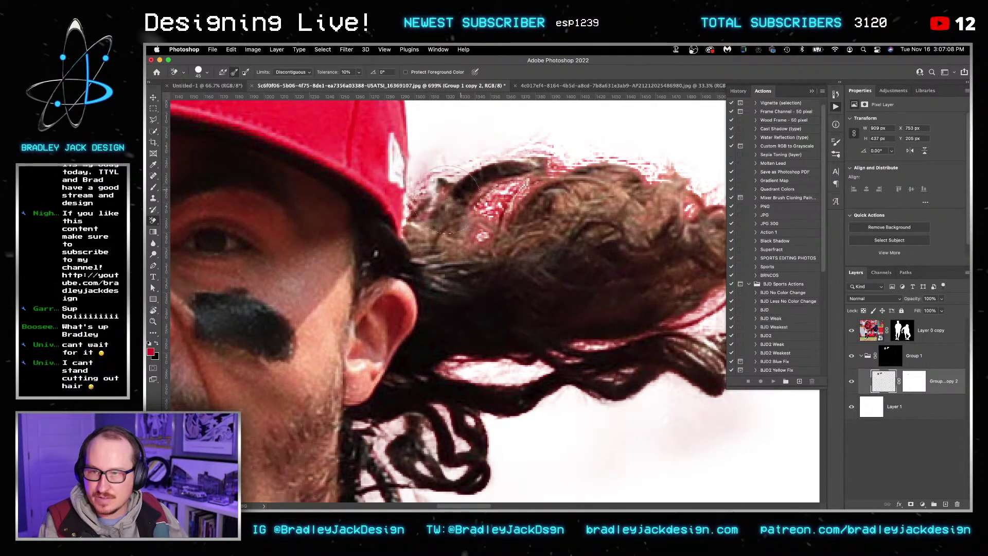
pyautogui.moveTo(669, 335)
pyautogui.mouseDown()
pyautogui.moveTo(679, 304)
pyautogui.moveTo(707, 303)
pyautogui.mouseUp()
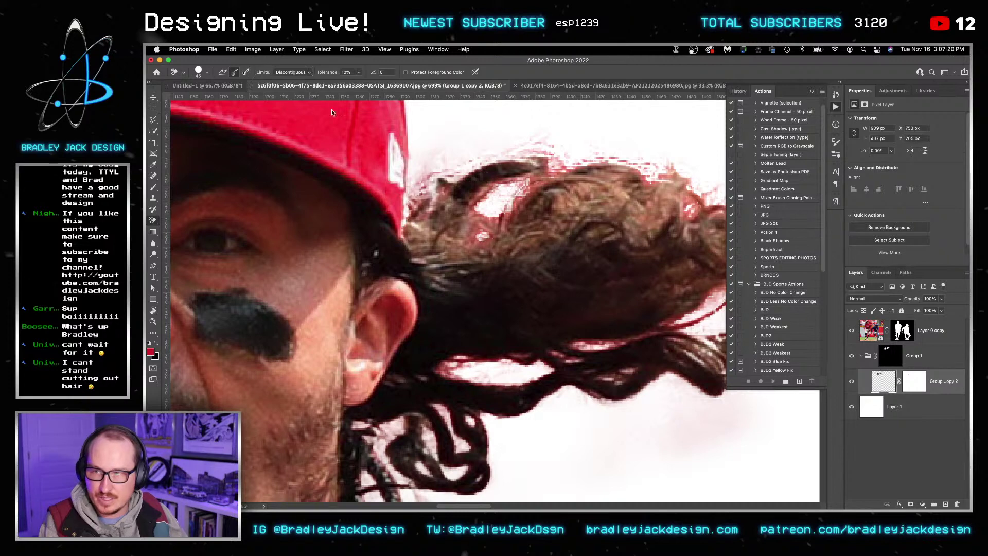
# Step: Enlarge the Background Eraser to 250 px and clean the pink haze from the gaps between the lower hair strands
pyautogui.scroll(-3, 411, 231)
pyautogui.hscroll(2, 411, 232)
pyautogui.press(']')
pyautogui.press(']')
pyautogui.press(']')
pyautogui.press(']')
pyautogui.press(']')
pyautogui.press(']')
pyautogui.press(']')
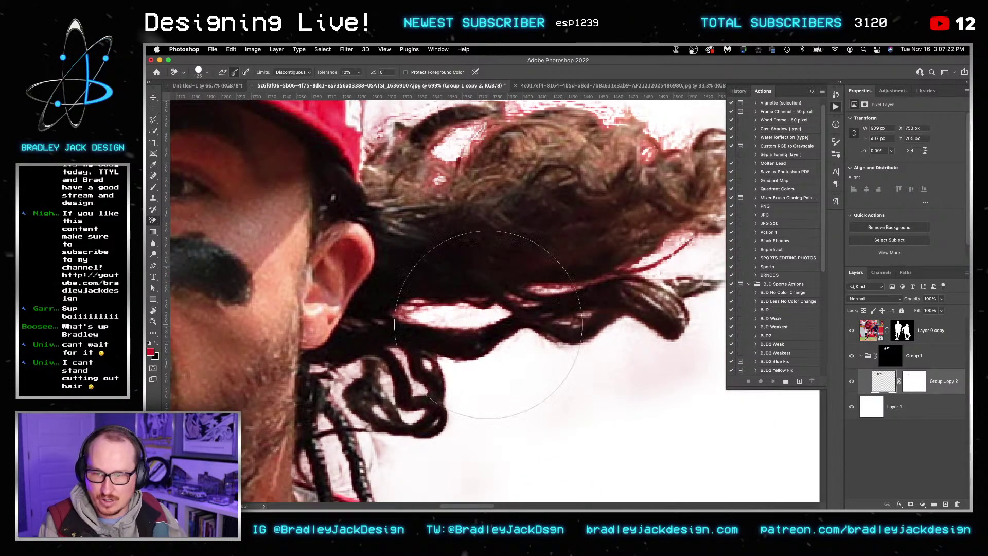
pyautogui.press(']')
pyautogui.press(']')
pyautogui.press(']')
pyautogui.press(']')
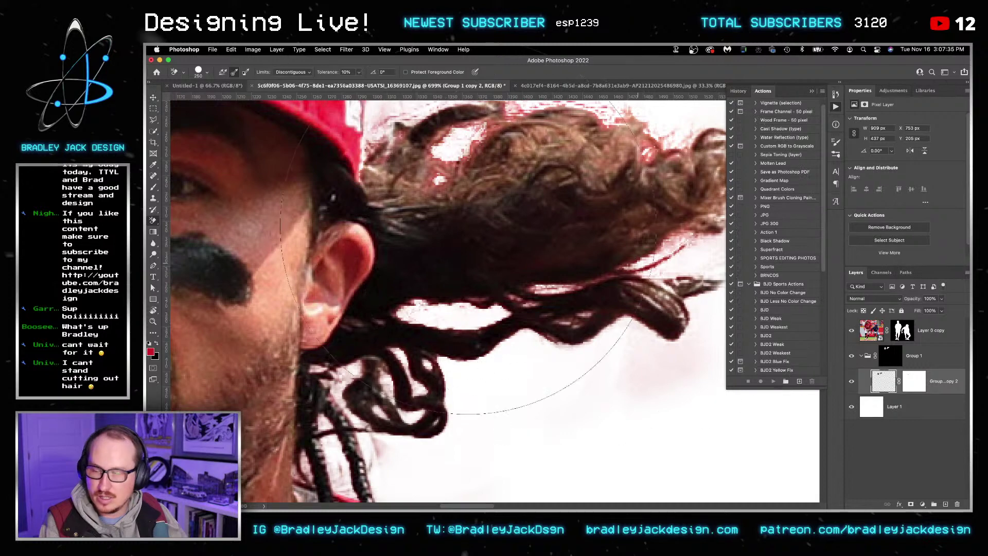
# Step: Turn on Protect Foreground Color for the Background Eraser, sample the dark hair as the protected colour, and erase around the strands
pyautogui.click(245, 73)
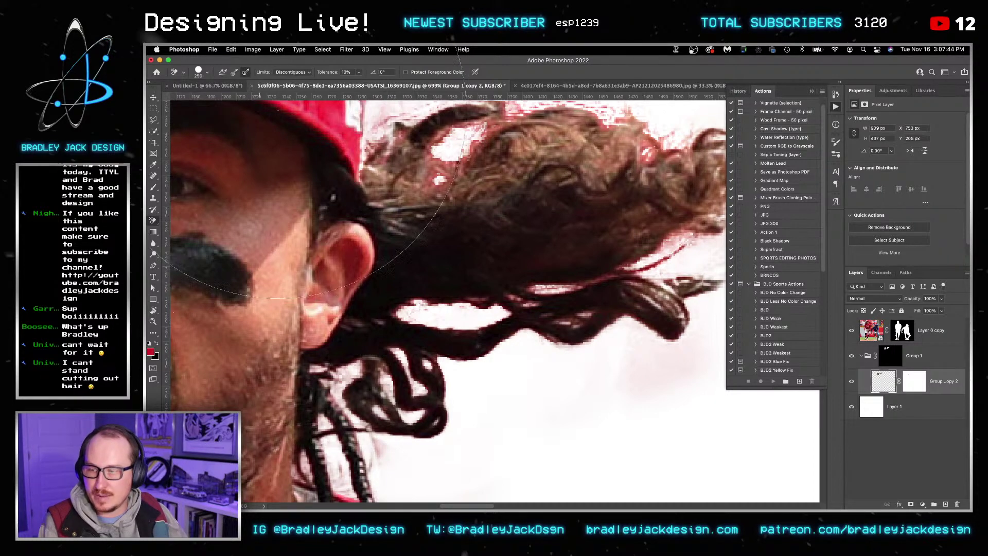
pyautogui.click(406, 72)
pyautogui.keyDown('alt'); pyautogui.click(435, 129); pyautogui.keyUp('alt')
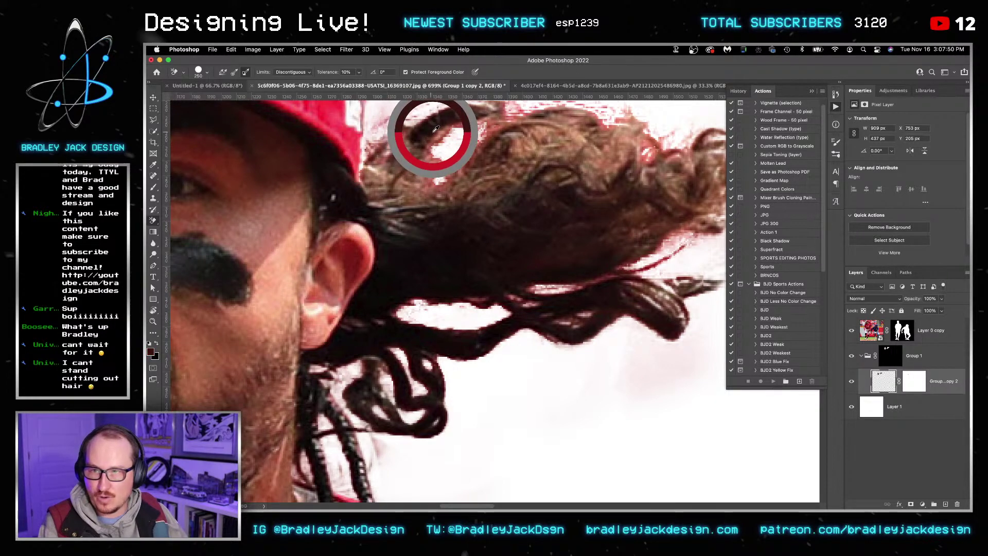
pyautogui.click(442, 135)
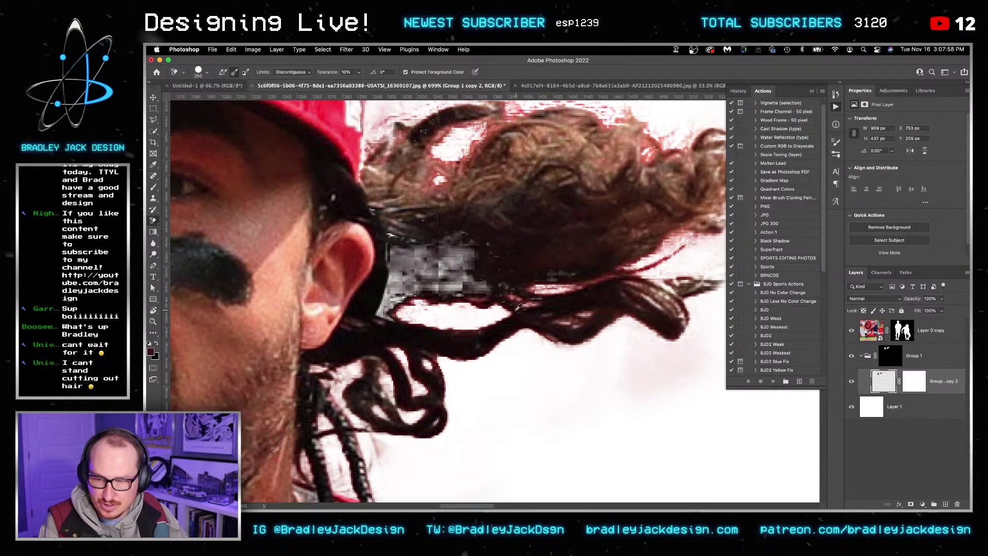
# Step: Hide the hair group and paint black on Layer 0 copy's mask with a small brush to remove the smudge beside the necklace
pyautogui.scroll(-5, 517, 307)
pyautogui.hscroll(-3, 517, 307)
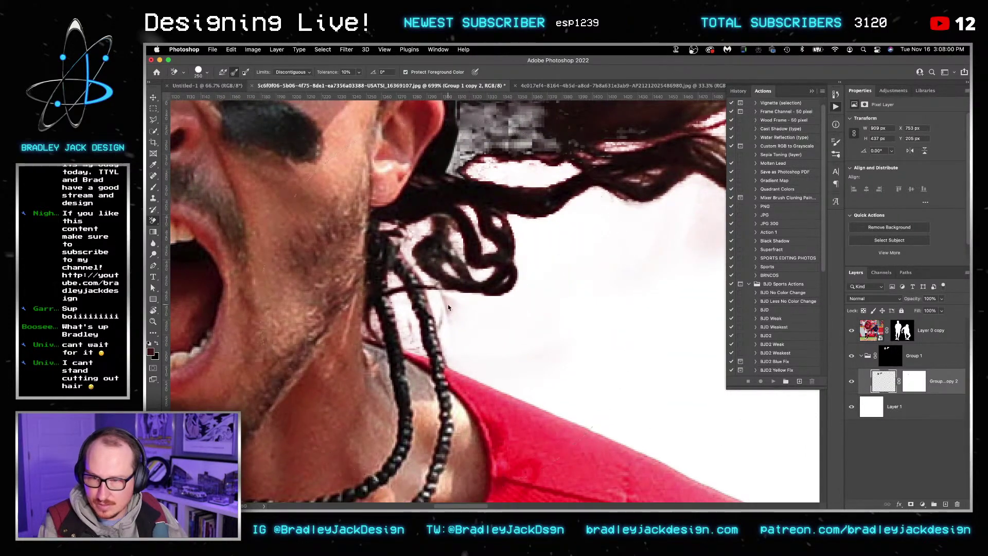
pyautogui.click(890, 355)
pyautogui.press('d')
pyautogui.press('b')
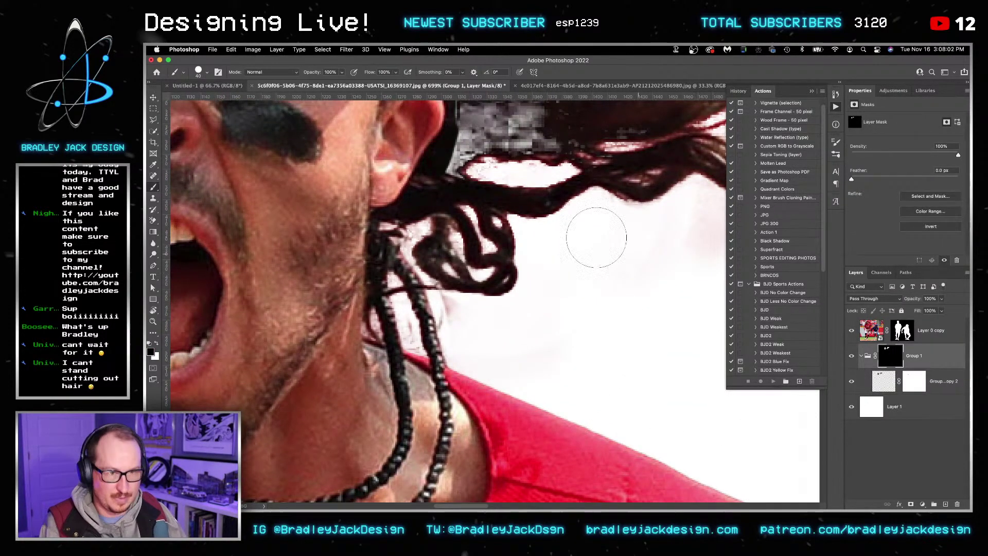
pyautogui.press('[')
pyautogui.press('[')
pyautogui.press('[')
pyautogui.press('[')
pyautogui.press('[')
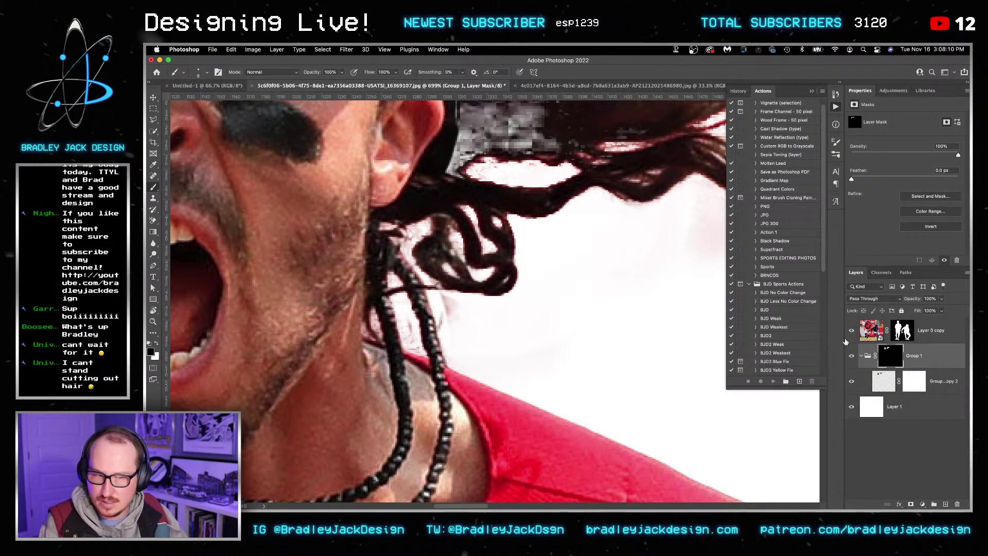
pyautogui.click(851, 356)
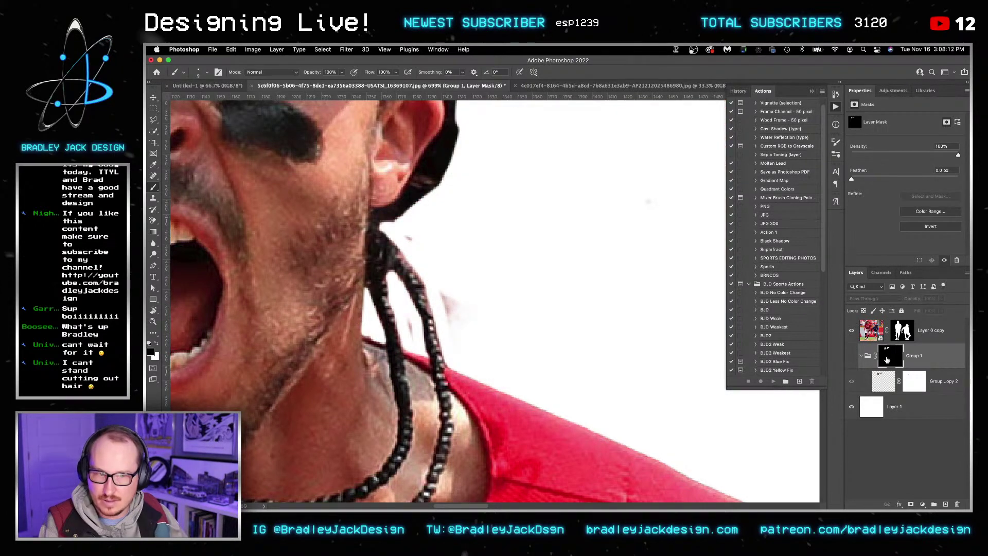
pyautogui.click(901, 329)
pyautogui.moveTo(444, 284); pyautogui.dragTo(470, 337)
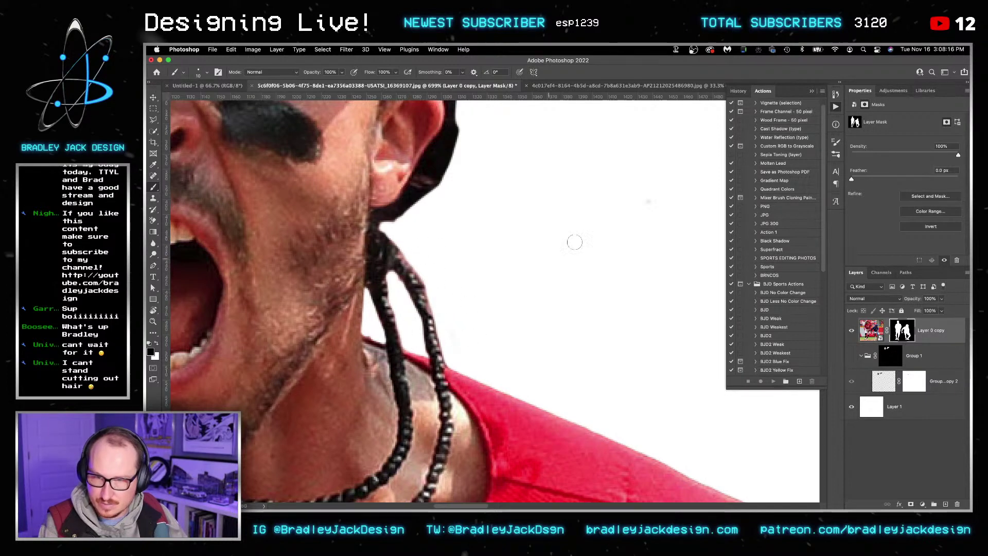
pyautogui.scroll(-5, 665, 190)
pyautogui.scroll(4, 560, 322)
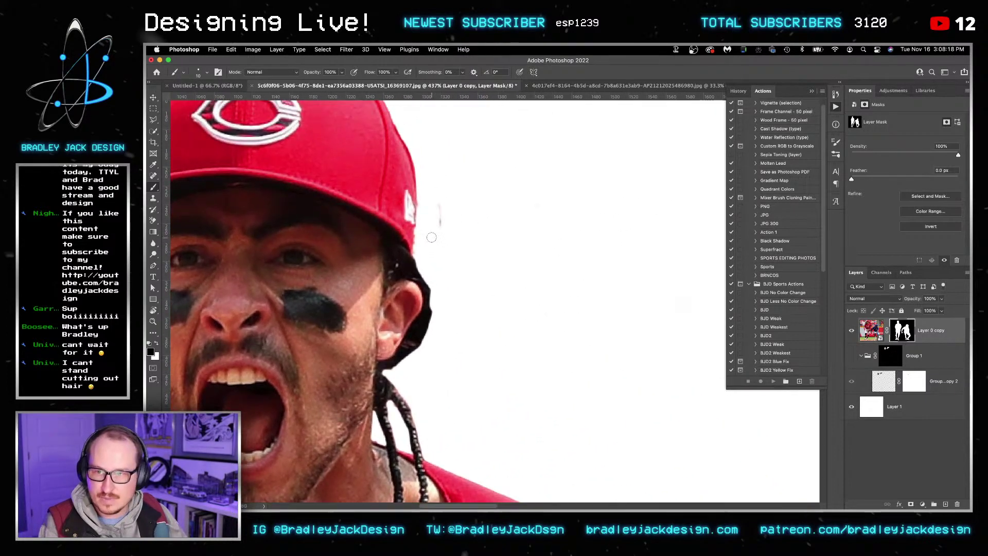
# Step: Show the hair group again and paint black on its mask with a tiny brush to clear the haze between the necklace strands
pyautogui.click(850, 356)
pyautogui.scroll(3, 557, 311)
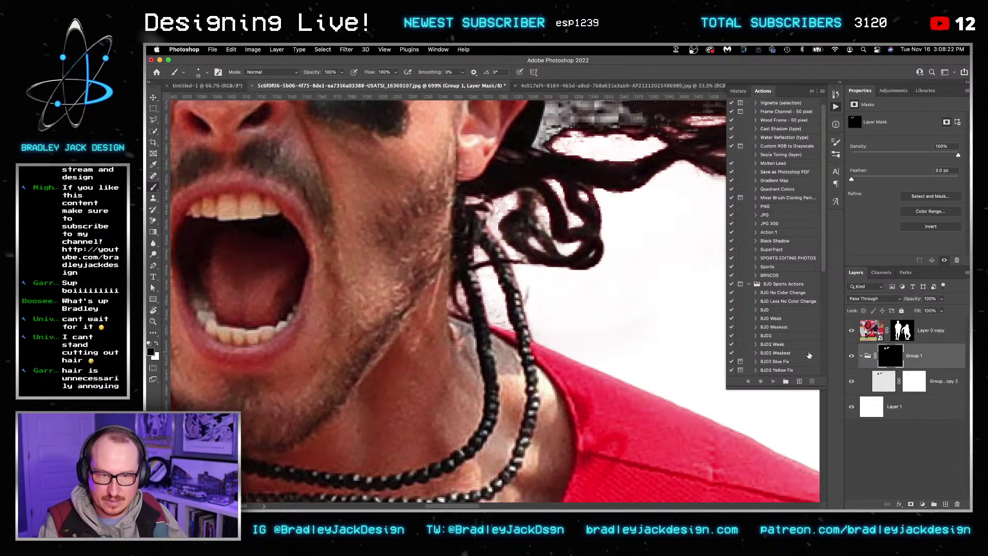
pyautogui.scroll(3, 515, 288)
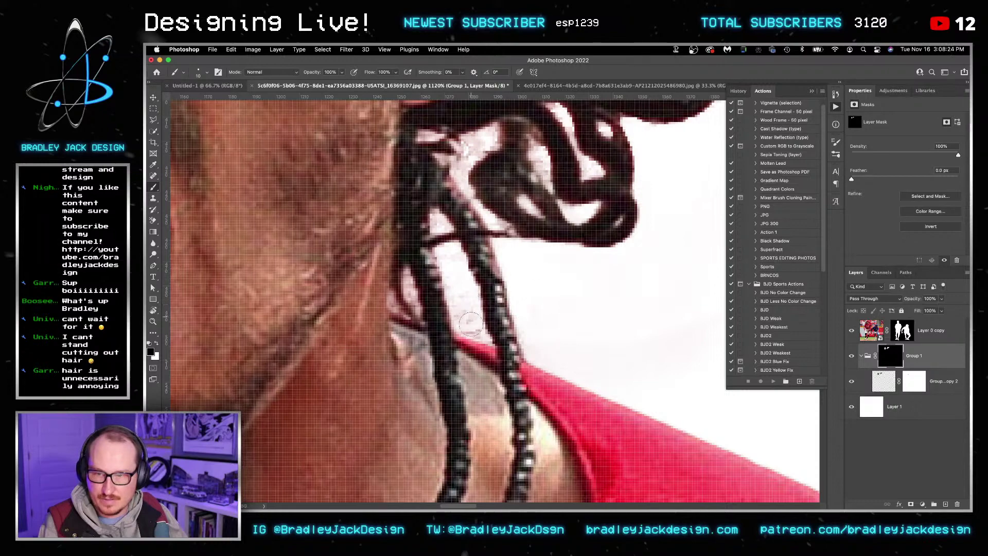
pyautogui.press('[')
pyautogui.press('[')
pyautogui.press('[')
pyautogui.press('[')
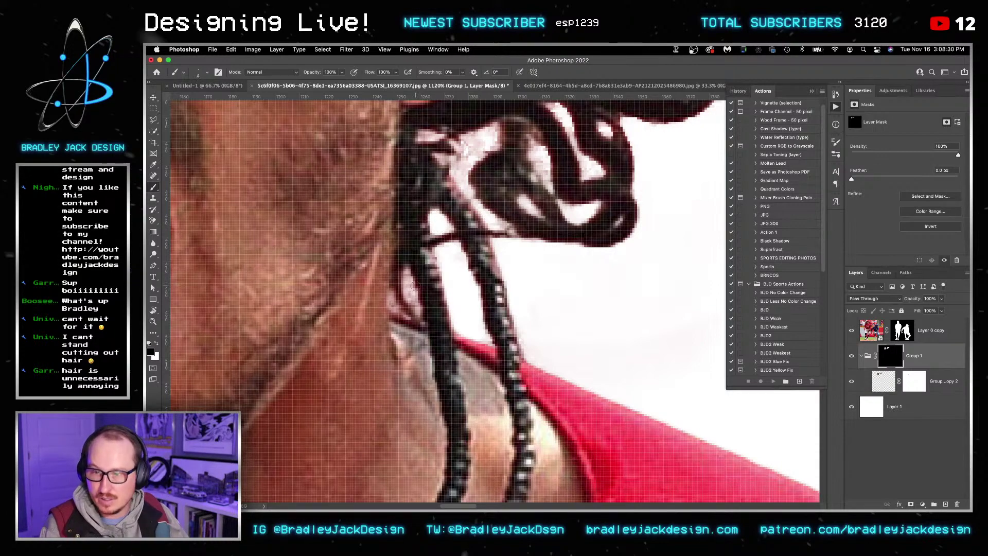
pyautogui.press('[')
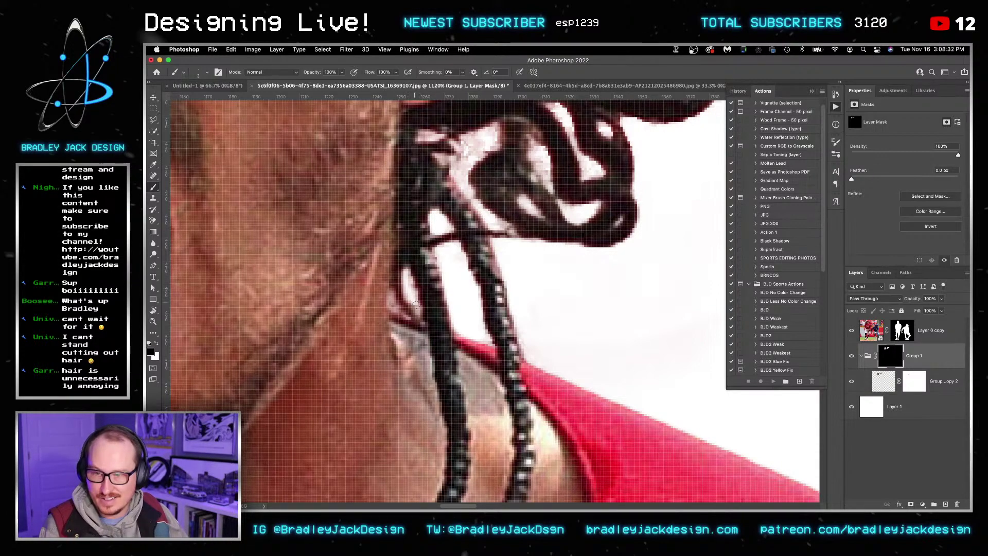
pyautogui.moveTo(414, 305); pyautogui.dragTo(425, 315)
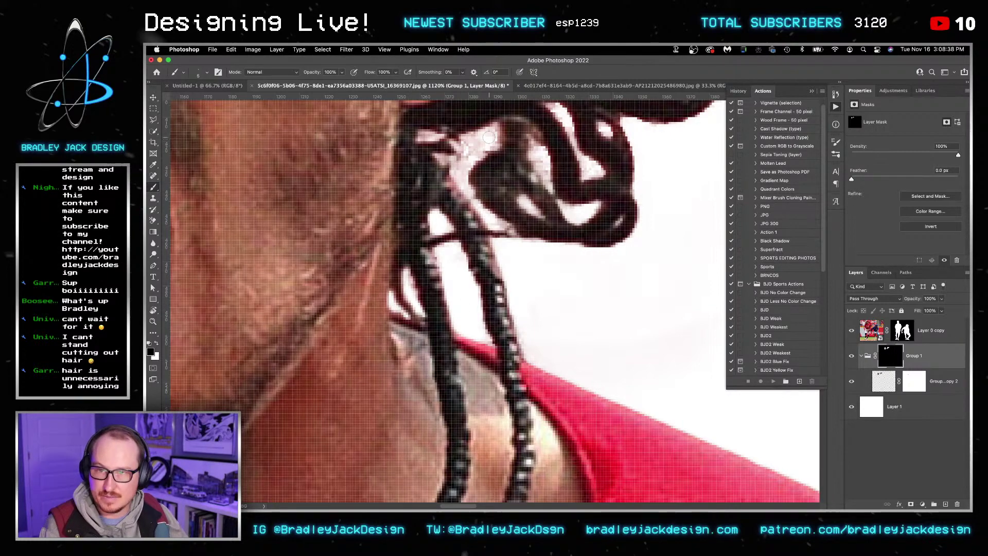
# Step: Paint black on the hair group's mask to clear the pink haze in and around the looped curls below the ear
pyautogui.press('[')
pyautogui.press('[')
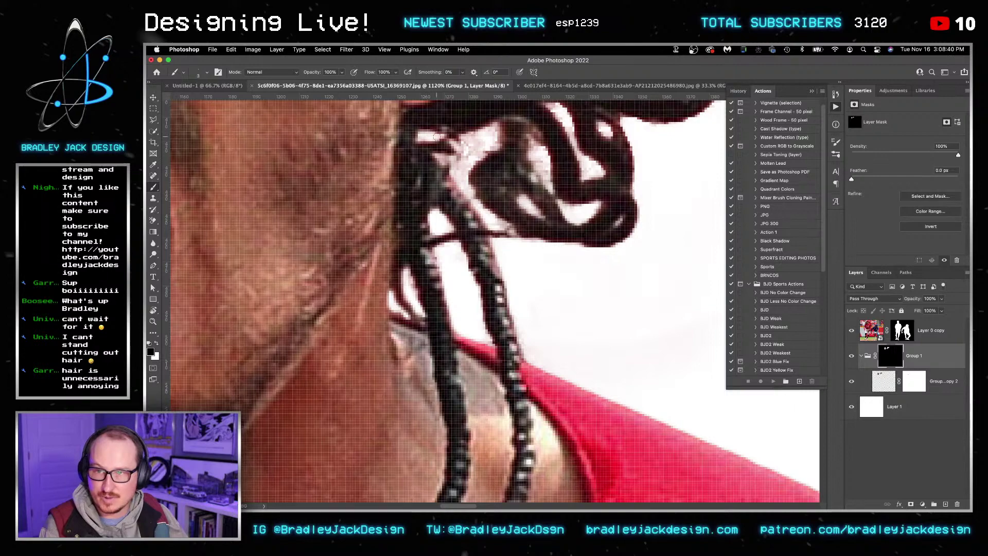
pyautogui.press(']')
pyautogui.press(']')
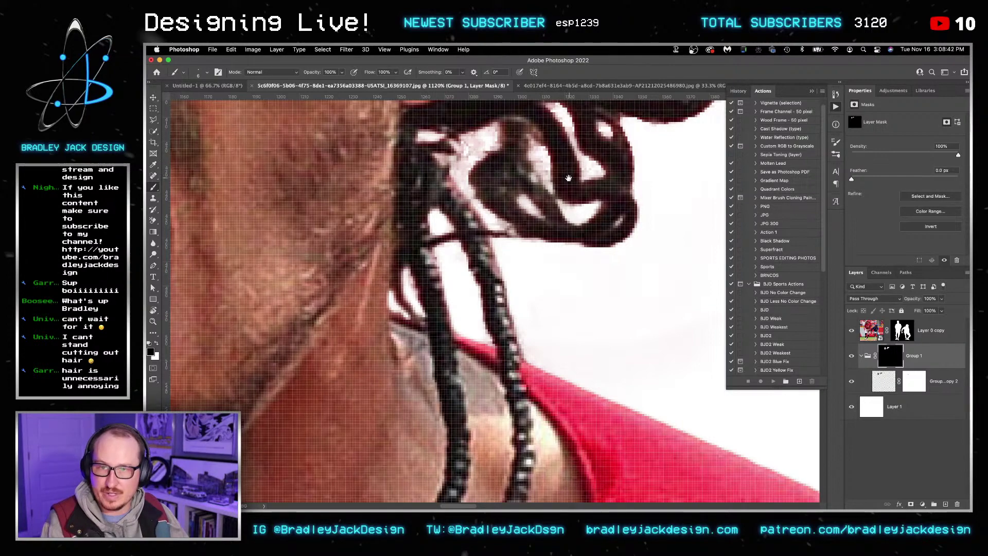
pyautogui.moveTo(568, 178); pyautogui.dragTo(537, 216)
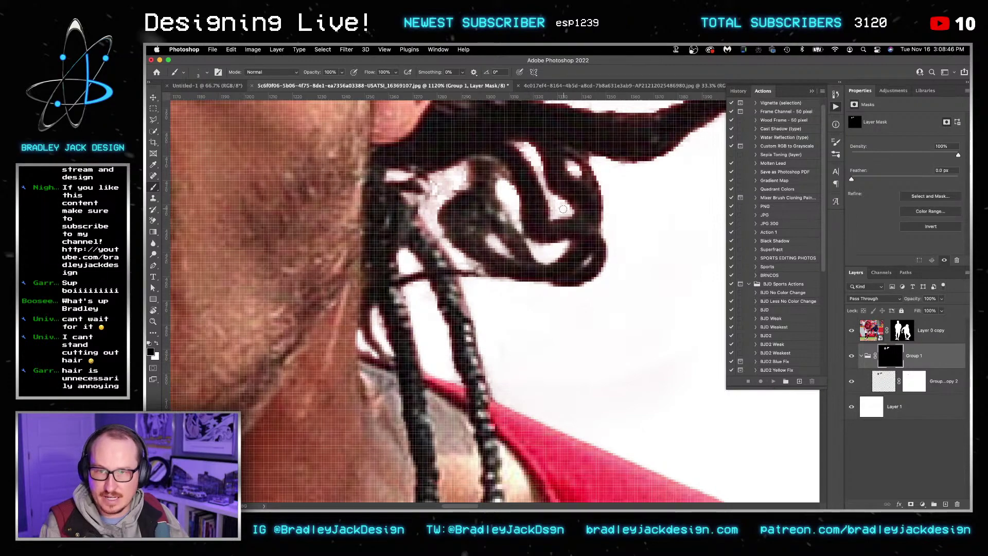
pyautogui.moveTo(563, 209); pyautogui.dragTo(550, 196)
pyautogui.press('[')
pyautogui.press(']')
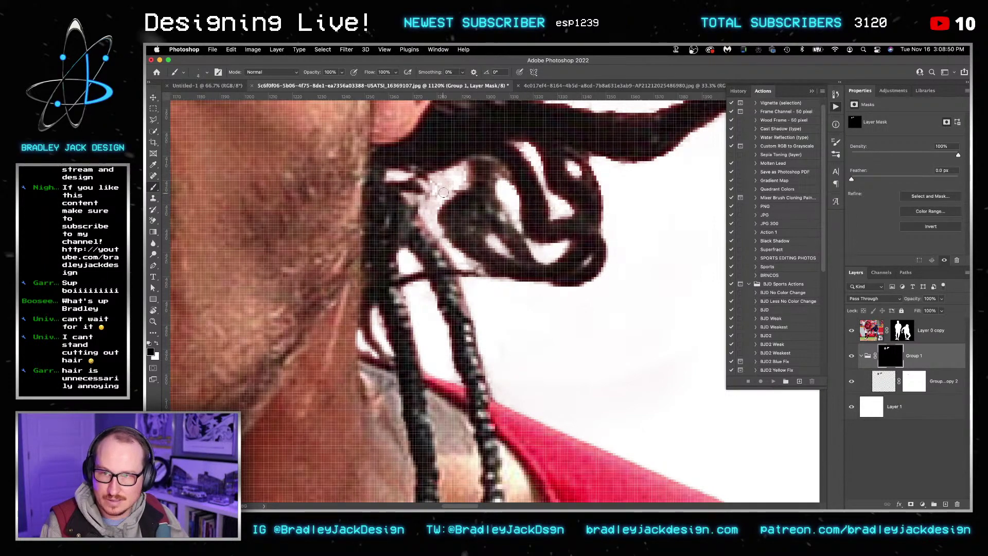
pyautogui.scroll(-2, 453, 196)
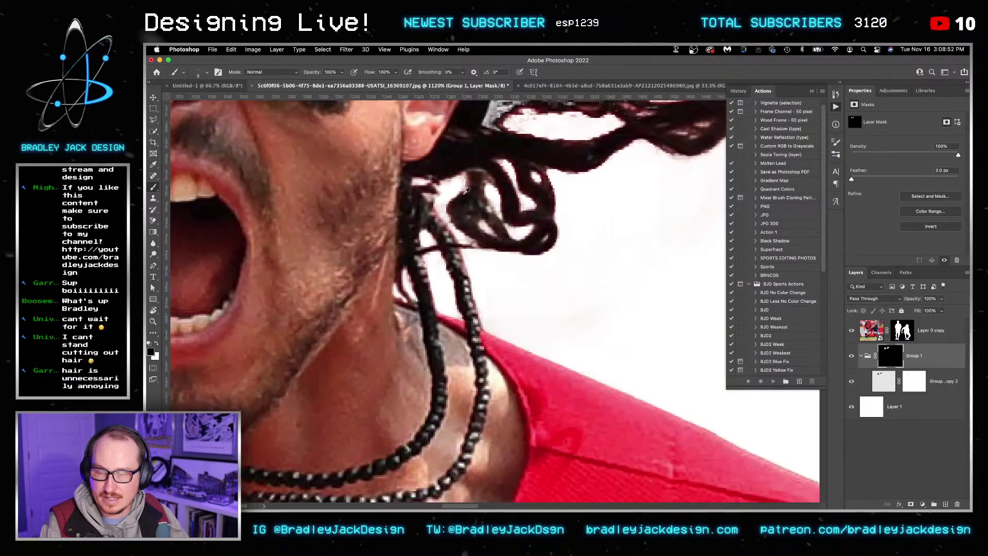
# Step: Try to restore the washed-out hair patch behind the ear by painting white on the hair group's mask with a larger brush
pyautogui.scroll(-5, 466, 191)
pyautogui.scroll(4, 466, 191)
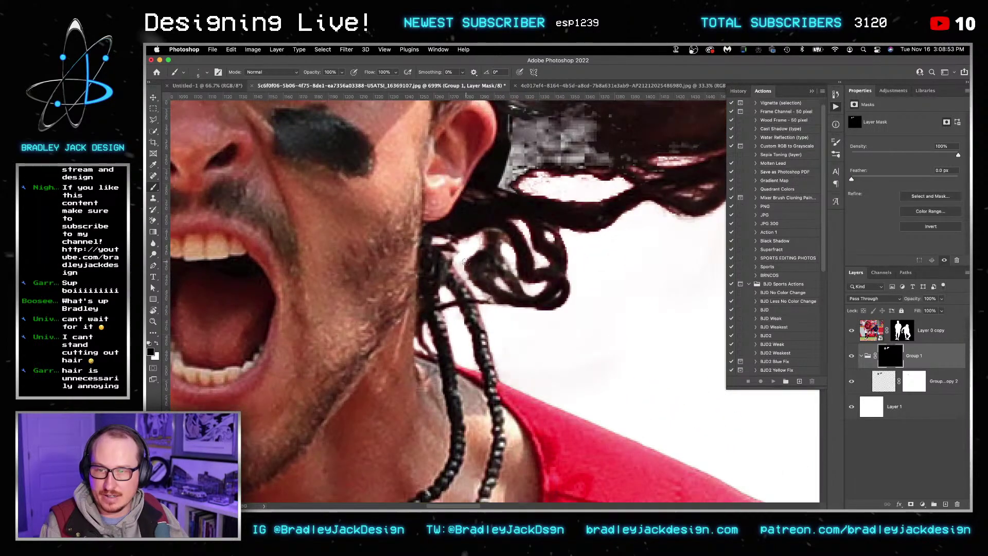
pyautogui.press(']')
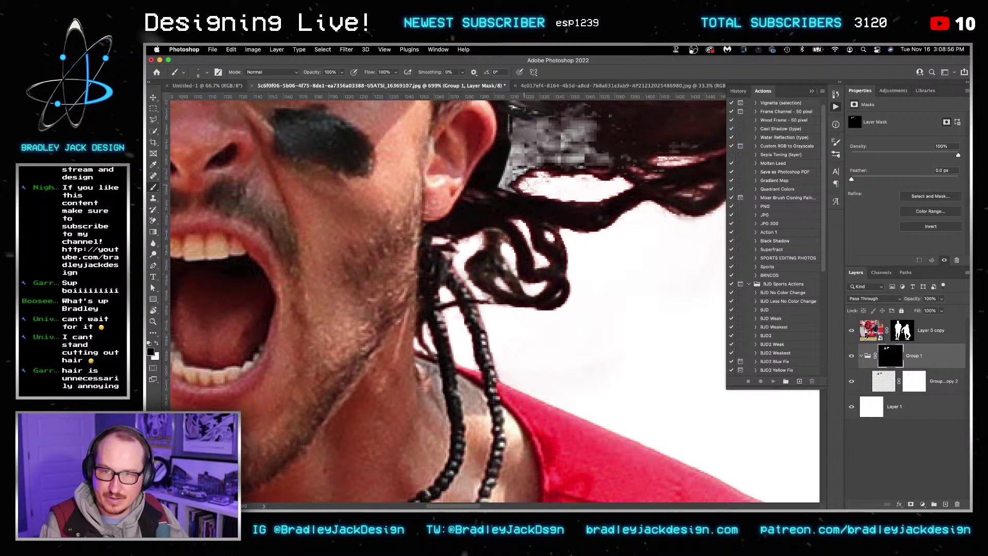
pyautogui.moveTo(525, 184); pyautogui.dragTo(564, 190)
pyautogui.scroll(-3, 575, 153)
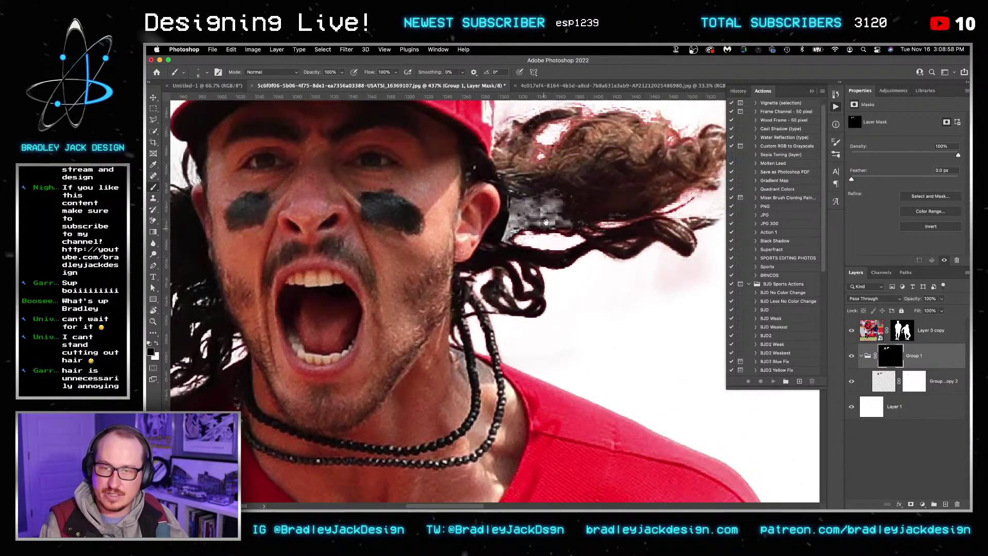
pyautogui.press(']')
pyautogui.press(']')
pyautogui.press(']')
pyautogui.press(']')
pyautogui.press(']')
pyautogui.press('x')
pyautogui.press(']')
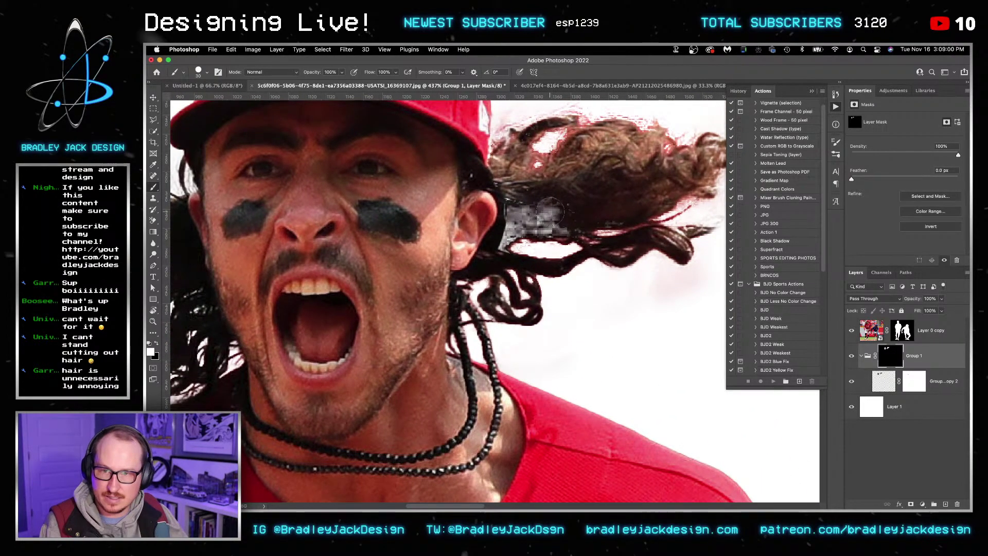
pyautogui.click(885, 384)
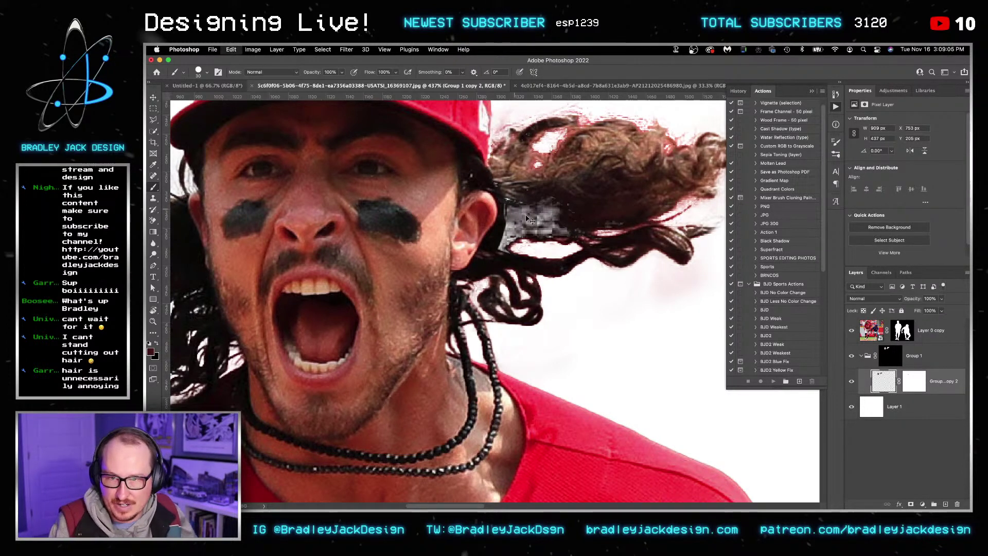
pyautogui.press('super+z')
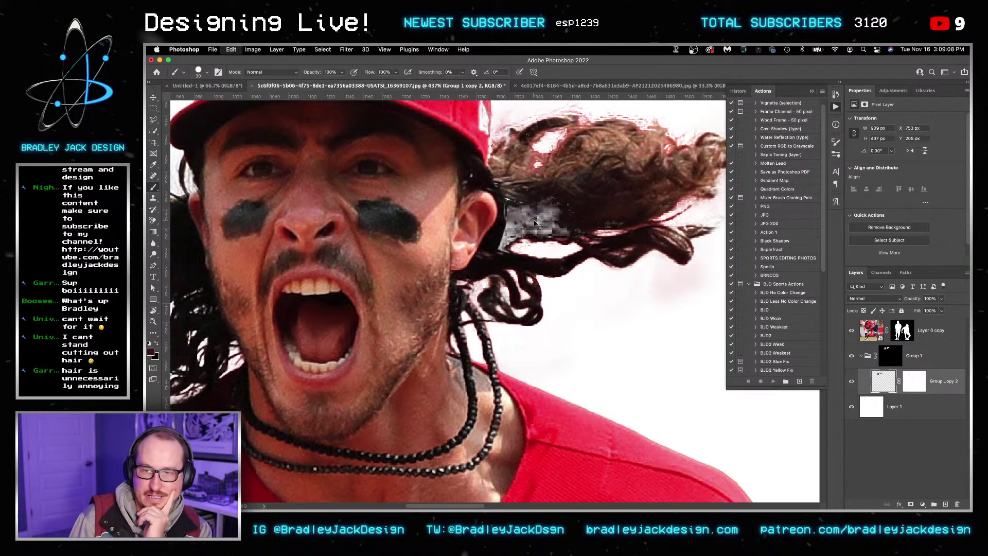
pyautogui.press('super+z')
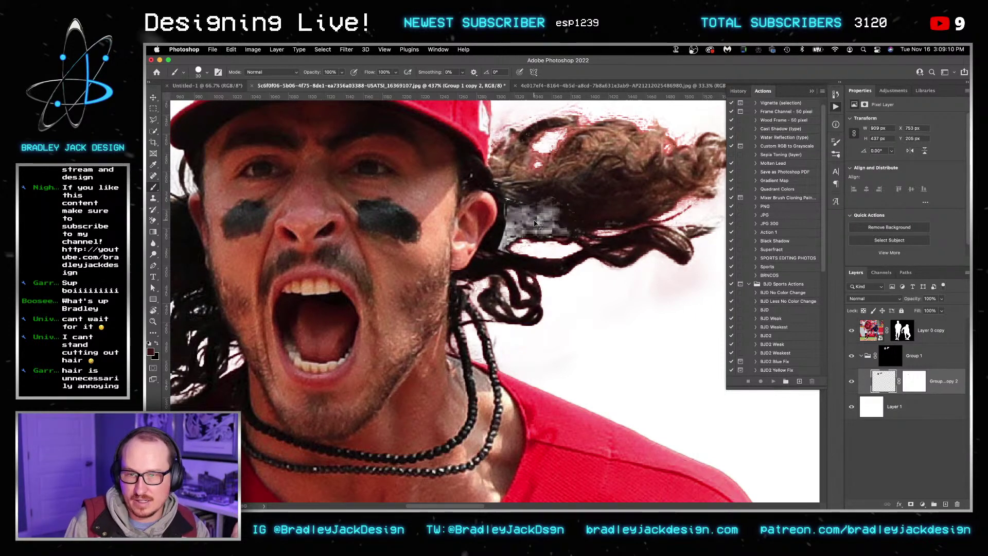
pyautogui.press('shift+super+z')
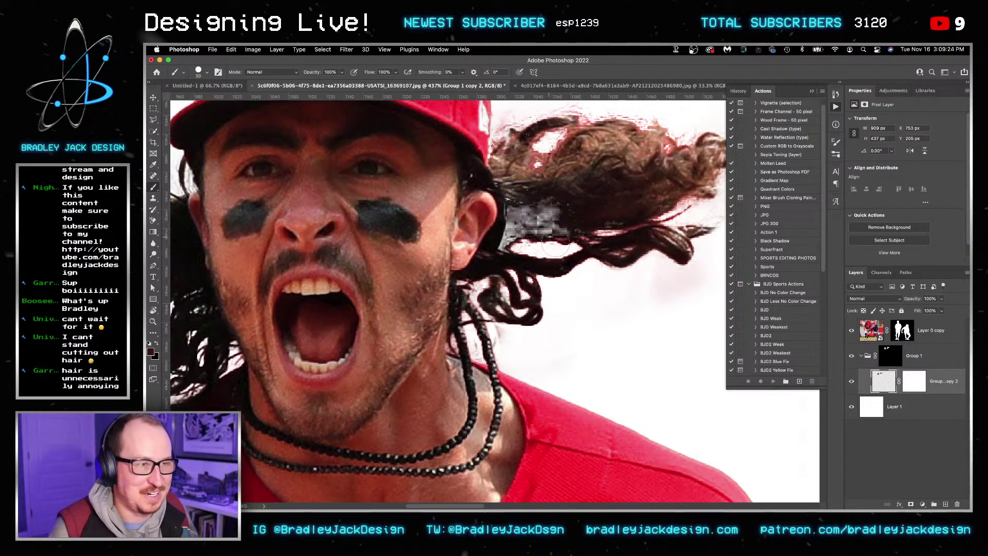
# Step: Remove the hair group's mask and delete the group together with its erased hair layer
pyautogui.click(921, 357)
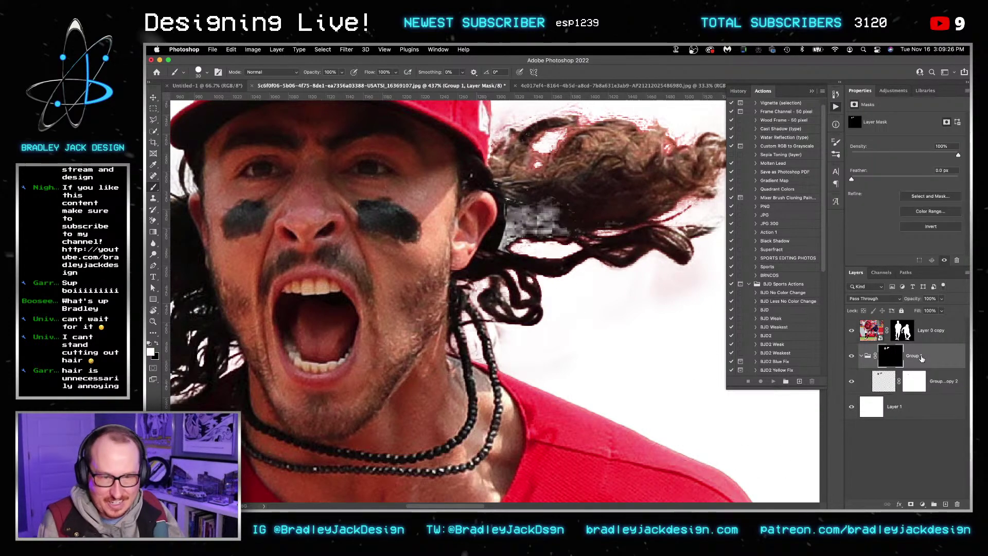
pyautogui.moveTo(893, 379); pyautogui.dragTo(914, 359)
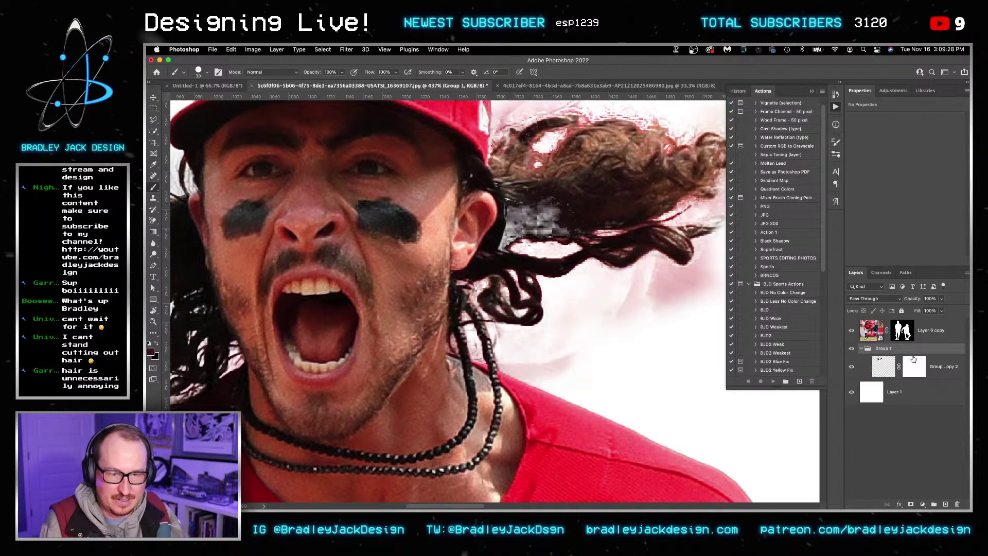
pyautogui.press('BackSpace')
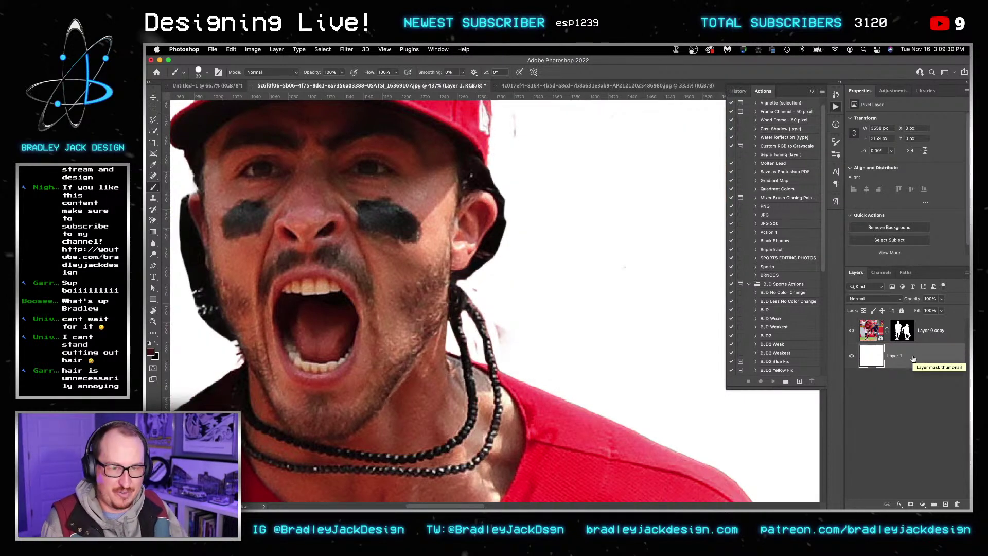
# Step: Duplicate Layer 0 copy and delete the layer mask from the lower of the two copies
pyautogui.click(919, 339)
pyautogui.hotkey('ctrl', 'j')
pyautogui.rightClick(904, 359)
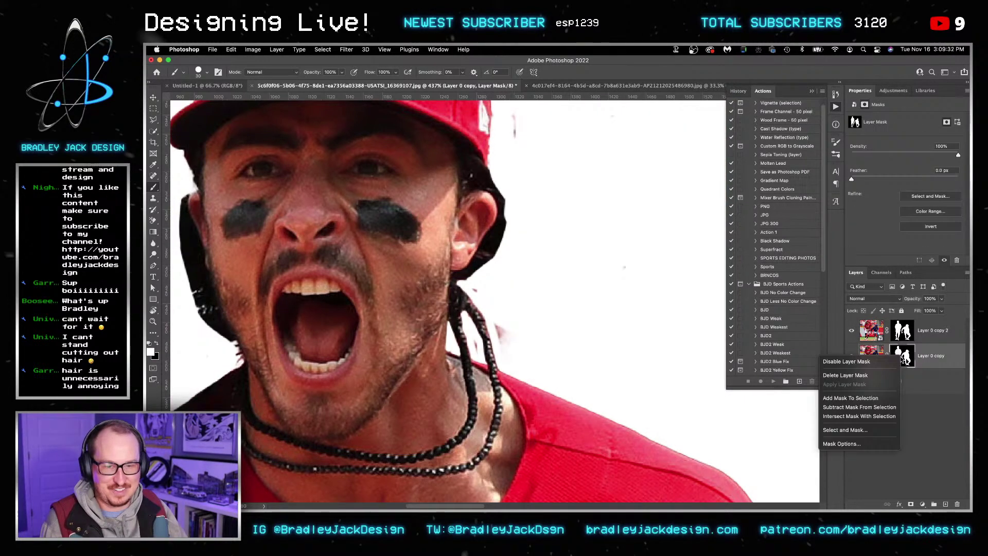
pyautogui.click(854, 375)
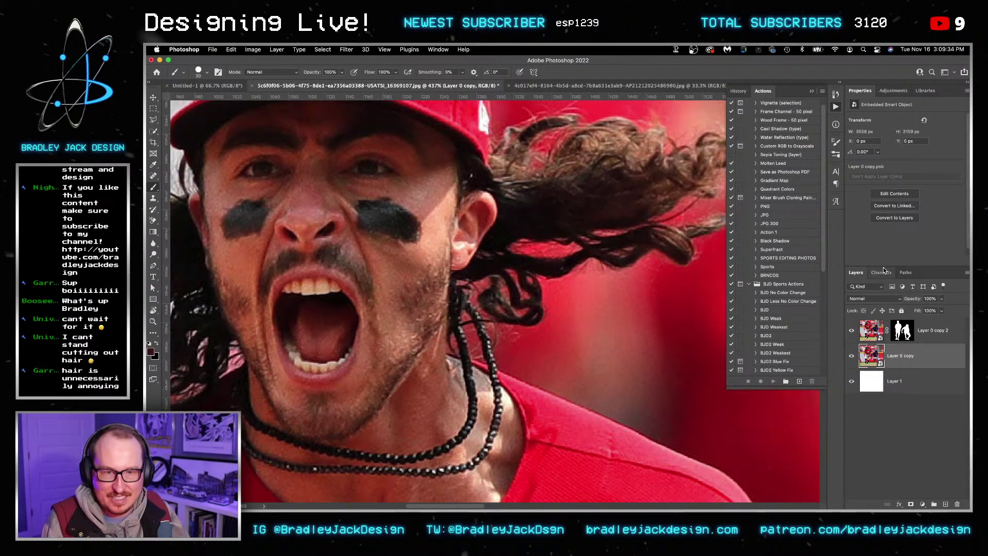
# Step: Load the Alpha 1 channel as a selection and add it as a layer mask to the lower Layer 0 copy
pyautogui.click(881, 273)
pyautogui.keyDown('ctrl'); pyautogui.click(863, 361); pyautogui.keyUp('ctrl')
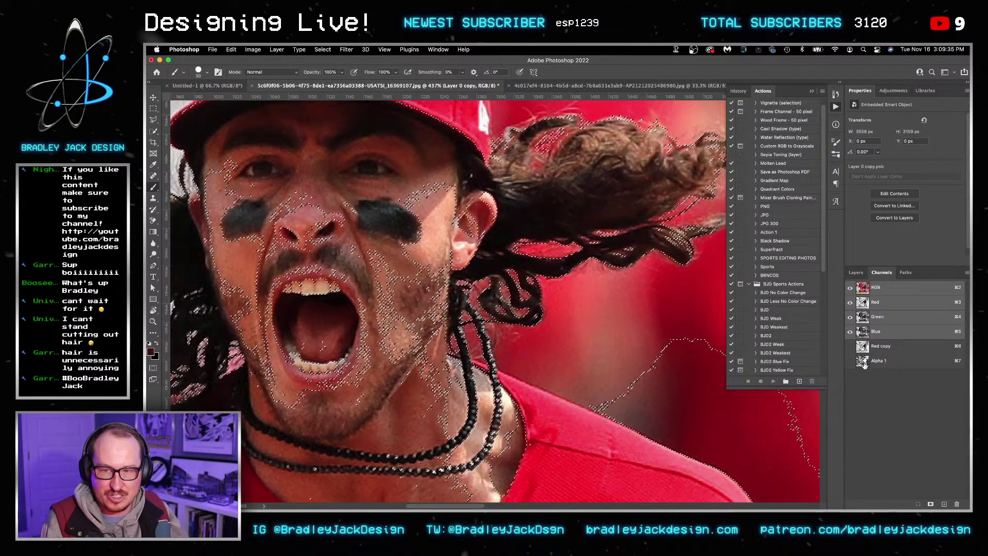
pyautogui.click(855, 272)
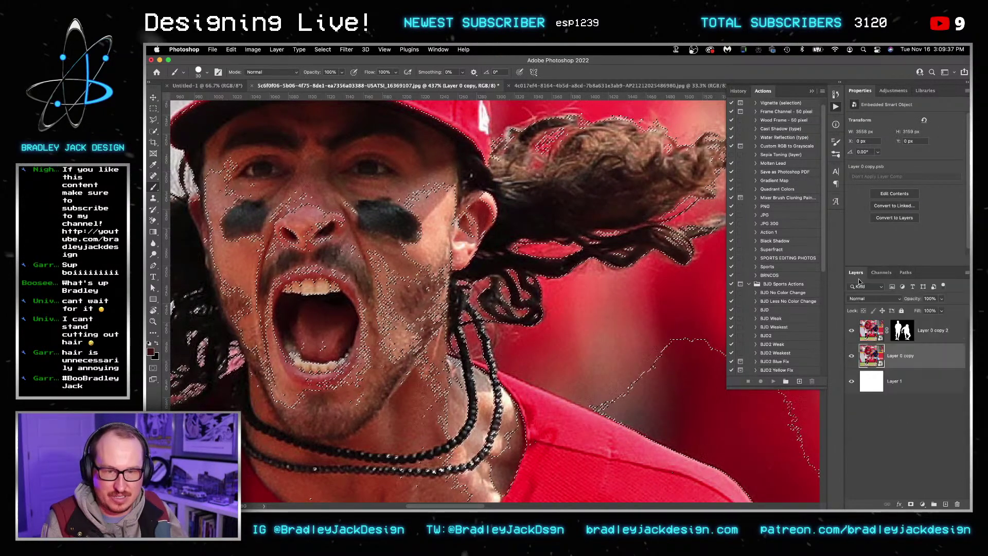
pyautogui.click(910, 503)
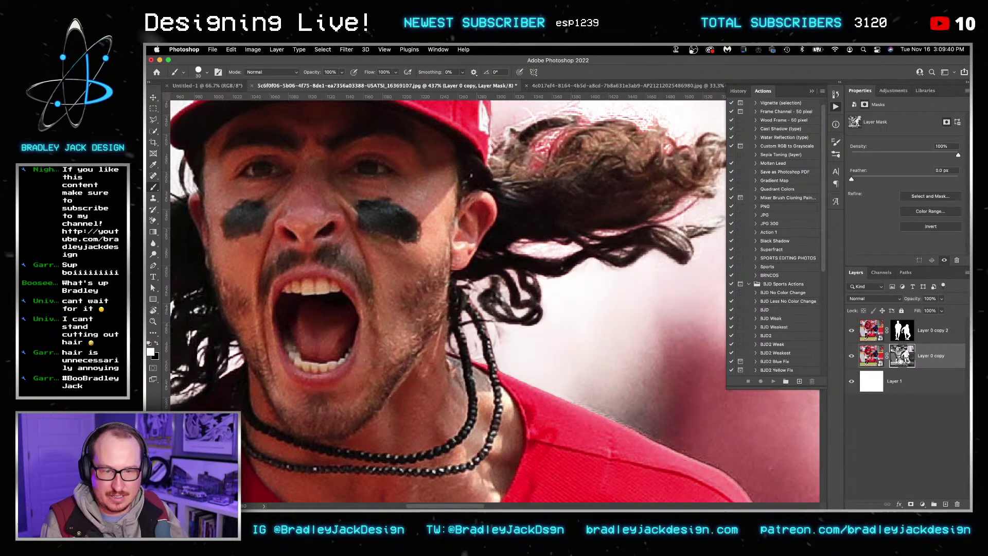
# Step: Enlarge the brush and set its blending mode to Overlay for painting on Layer 0 copy's mask
pyautogui.press(']')
pyautogui.press(']')
pyautogui.press(']')
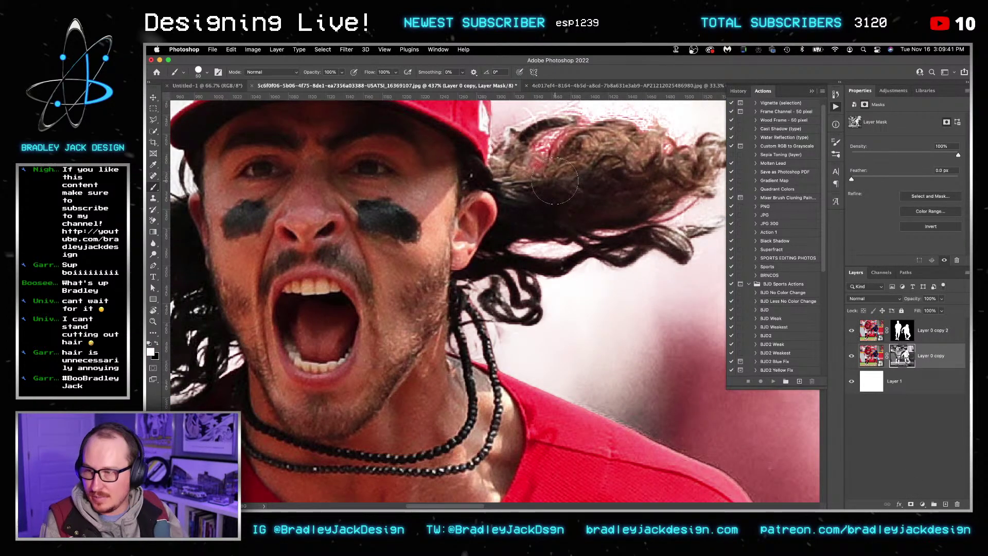
pyautogui.press('x')
pyautogui.press('x')
pyautogui.hotkey('alt', 'shift', 'o')
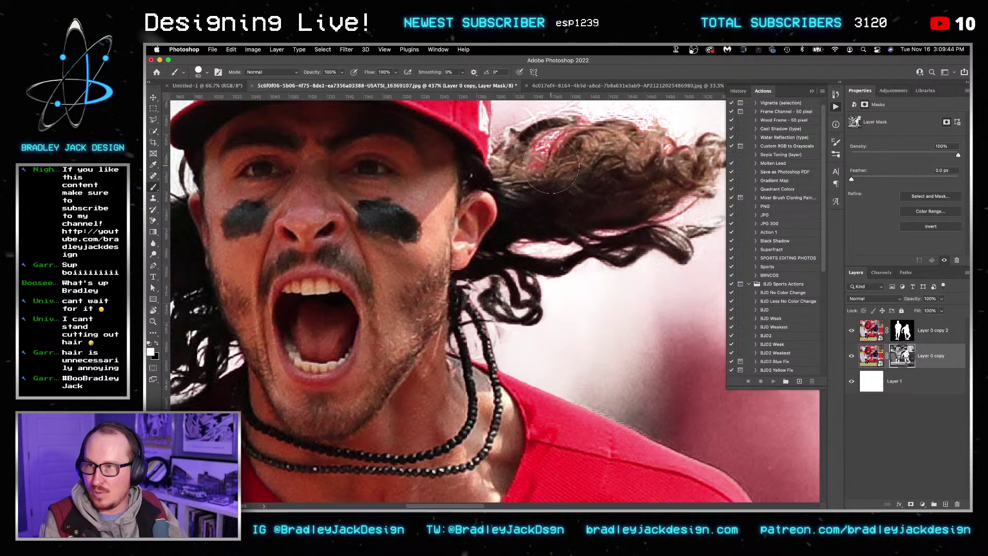
pyautogui.press('v')
pyautogui.press('5')
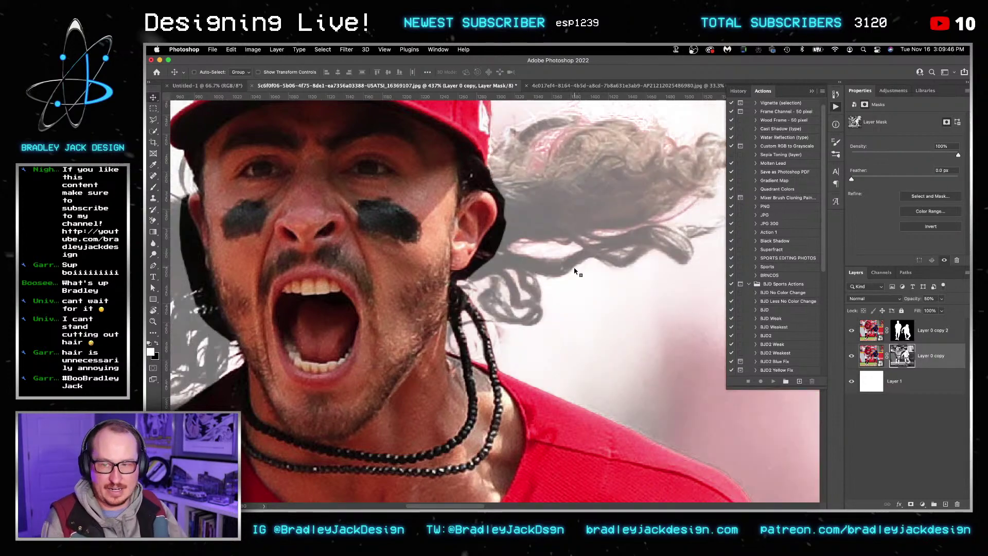
pyautogui.press('0')
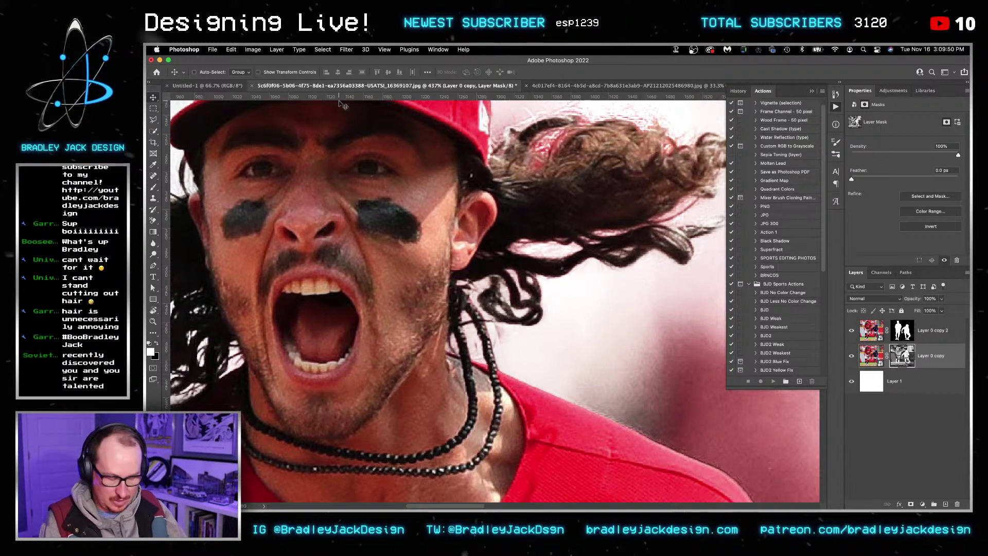
# Step: Paint Layer 0 copy's mask at 50% brush opacity to strengthen the flying hair and clear the pink background around it
pyautogui.press('b')
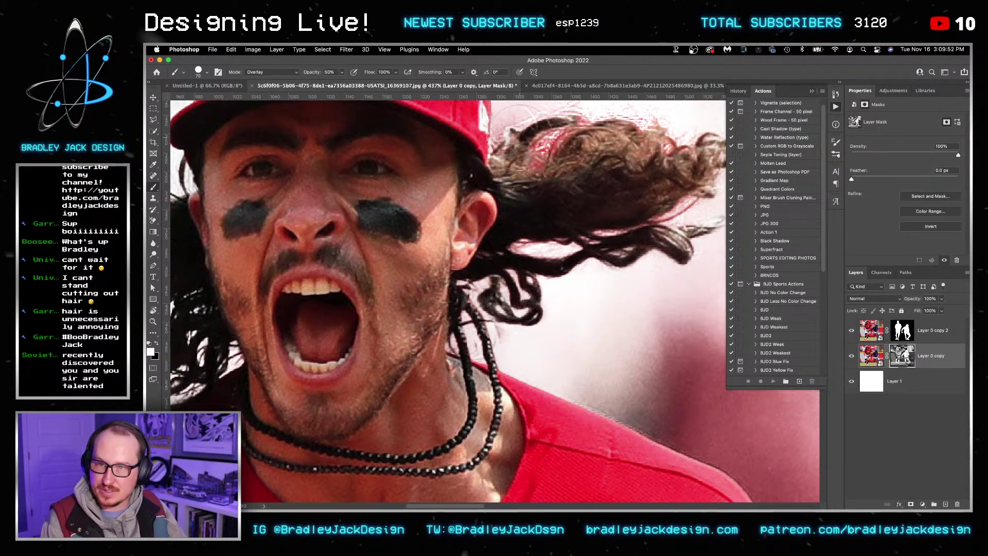
pyautogui.moveTo(545, 132)
pyautogui.mouseDown()
pyautogui.moveTo(499, 128)
pyautogui.moveTo(664, 96)
pyautogui.moveTo(645, 102)
pyautogui.moveTo(693, 115)
pyautogui.moveTo(661, 211)
pyautogui.moveTo(700, 238)
pyautogui.moveTo(610, 261)
pyautogui.moveTo(511, 255)
pyautogui.moveTo(489, 347)
pyautogui.moveTo(525, 341)
pyautogui.moveTo(596, 359)
pyautogui.moveTo(609, 308)
pyautogui.mouseUp()
pyautogui.press('x')
pyautogui.press(']')
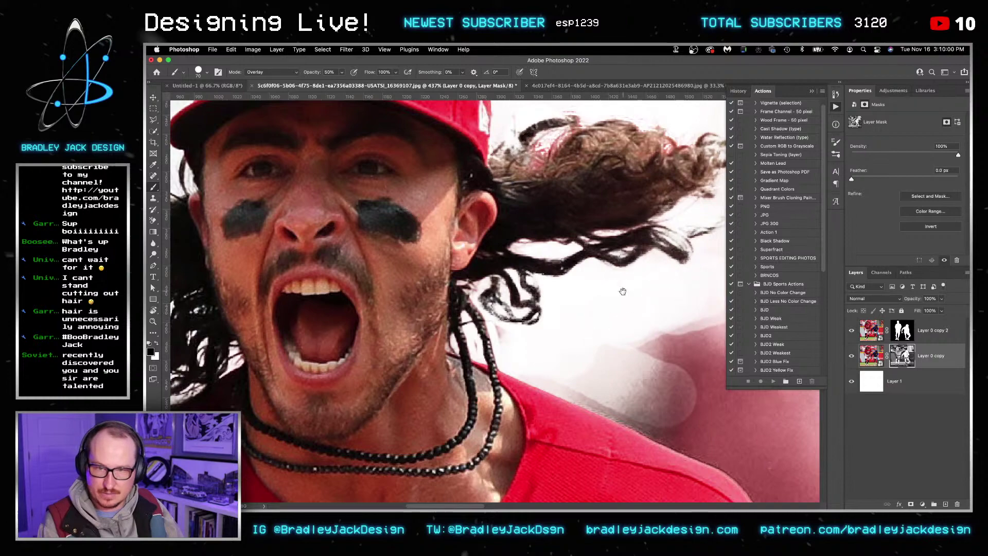
pyautogui.scroll(3, 618, 257)
pyautogui.moveTo(494, 216)
pyautogui.mouseDown()
pyautogui.moveTo(545, 185)
pyautogui.moveTo(538, 197)
pyautogui.moveTo(546, 178)
pyautogui.moveTo(581, 167)
pyautogui.moveTo(510, 226)
pyautogui.mouseUp()
# Step: Paint white into the curls on the other side of the face and black around them on Layer 0 copy's mask
pyautogui.press('x')
pyautogui.hscroll(-10, 509, 227)
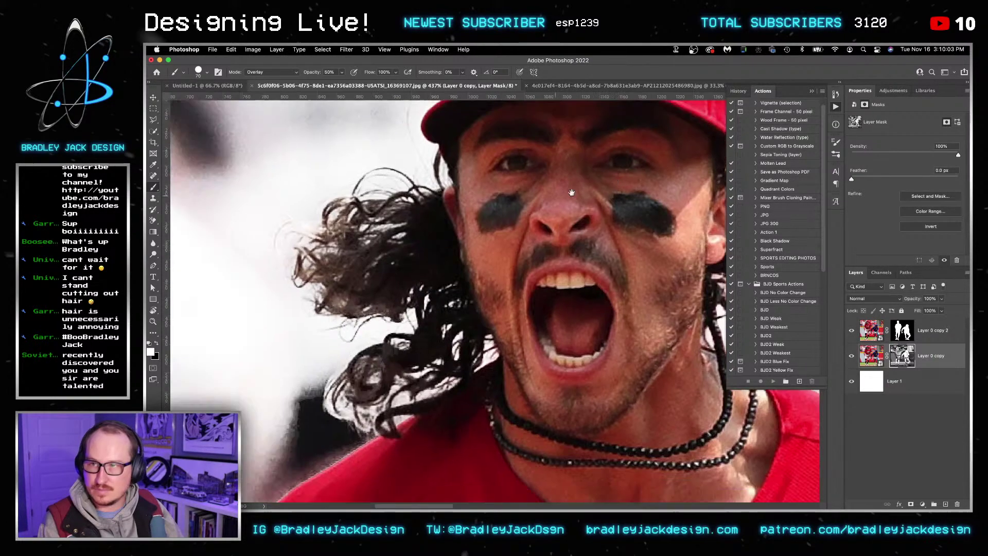
pyautogui.moveTo(430, 339)
pyautogui.mouseDown()
pyautogui.moveTo(385, 370)
pyautogui.moveTo(389, 401)
pyautogui.moveTo(375, 406)
pyautogui.moveTo(355, 391)
pyautogui.mouseUp()
pyautogui.moveTo(387, 305)
pyautogui.mouseDown()
pyautogui.moveTo(335, 234)
pyautogui.moveTo(427, 185)
pyautogui.mouseUp()
pyautogui.press('x')
pyautogui.moveTo(384, 153)
pyautogui.mouseDown()
pyautogui.moveTo(303, 258)
pyautogui.moveTo(380, 169)
pyautogui.moveTo(442, 149)
pyautogui.mouseUp()
pyautogui.moveTo(468, 309)
pyautogui.mouseDown()
pyautogui.moveTo(452, 381)
pyautogui.moveTo(391, 412)
pyautogui.moveTo(324, 391)
pyautogui.mouseUp()
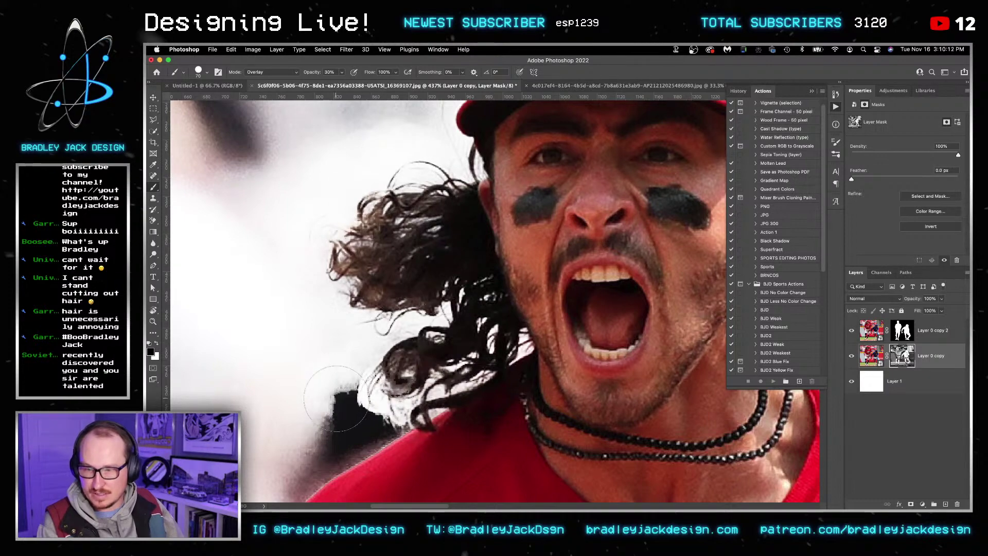
# Step: Paint white over the looped curls below the ear and black around the flying hair on Layer 0 copy's mask
pyautogui.scroll(-3, 356, 335)
pyautogui.hscroll(10, 356, 335)
pyautogui.hscroll(6, 356, 335)
pyautogui.scroll(1, 457, 365)
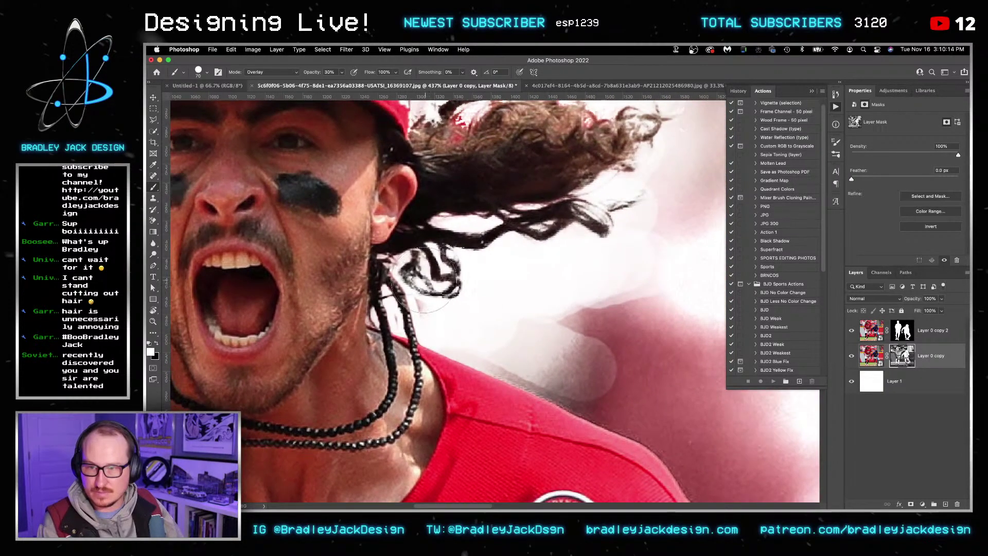
pyautogui.moveTo(422, 281)
pyautogui.mouseDown()
pyautogui.moveTo(435, 265)
pyautogui.moveTo(412, 257)
pyautogui.moveTo(427, 286)
pyautogui.moveTo(453, 288)
pyautogui.mouseUp()
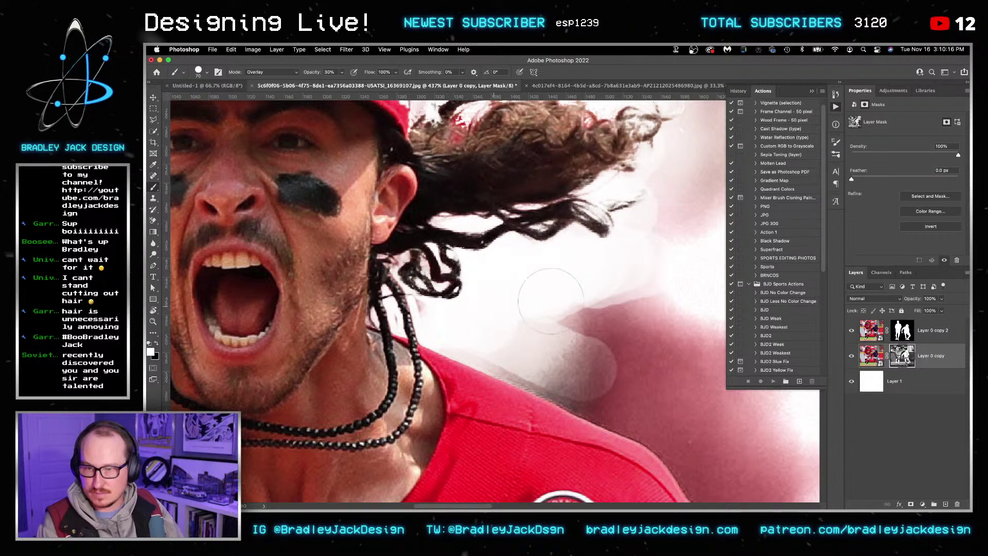
pyautogui.press('x')
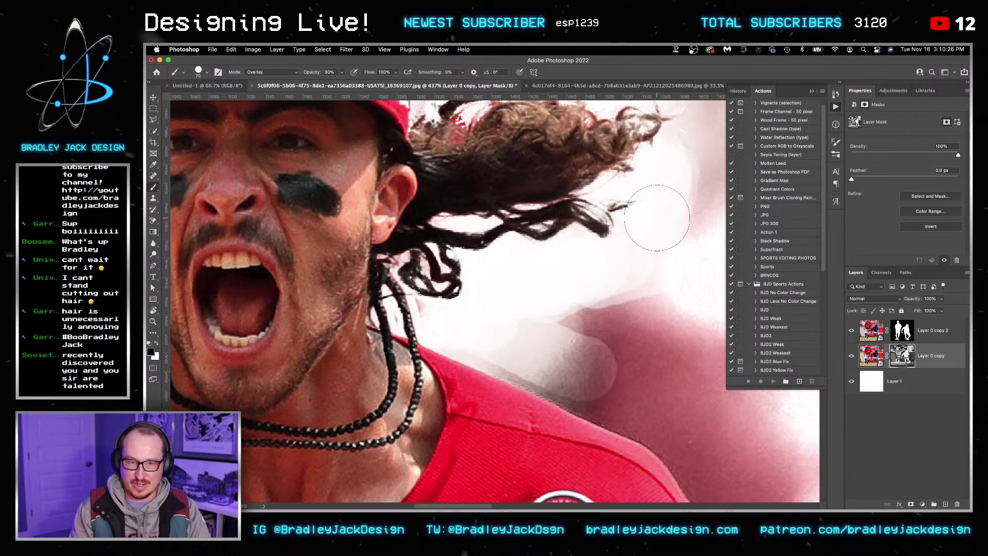
pyautogui.scroll(5, 657, 218)
pyautogui.scroll(-3, 643, 206)
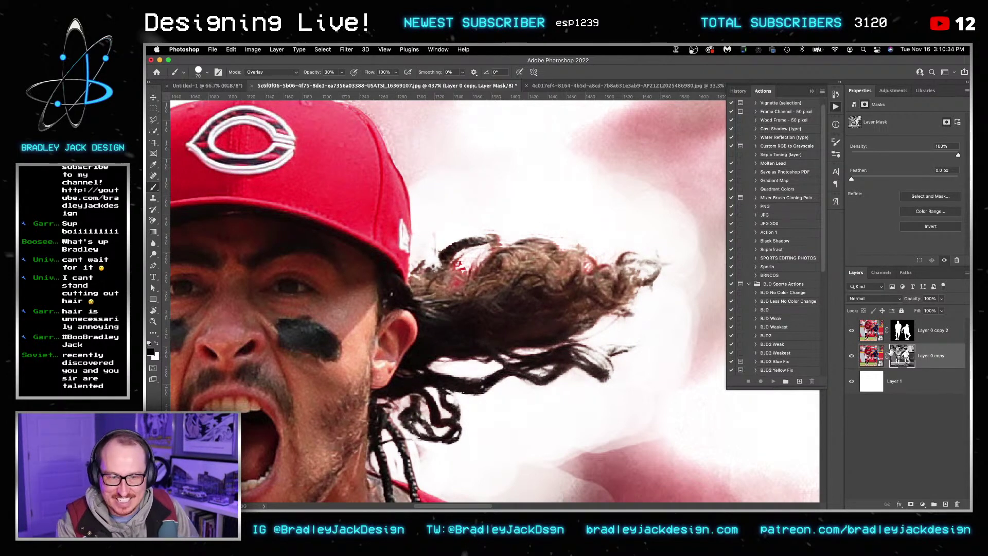
# Step: Put Layer 0 copy into its own group and add a black mask that hides the group
pyautogui.click(945, 354)
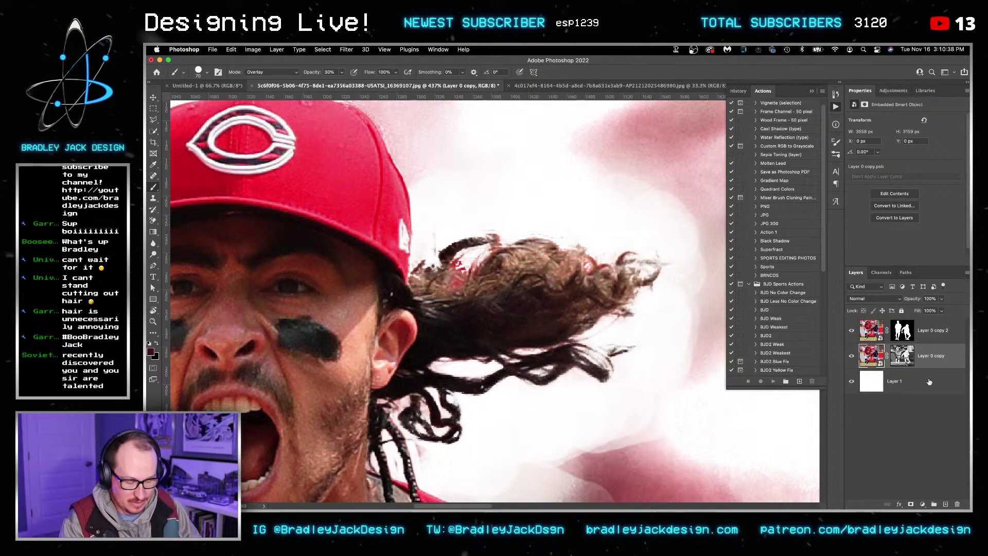
pyautogui.press('super+g')
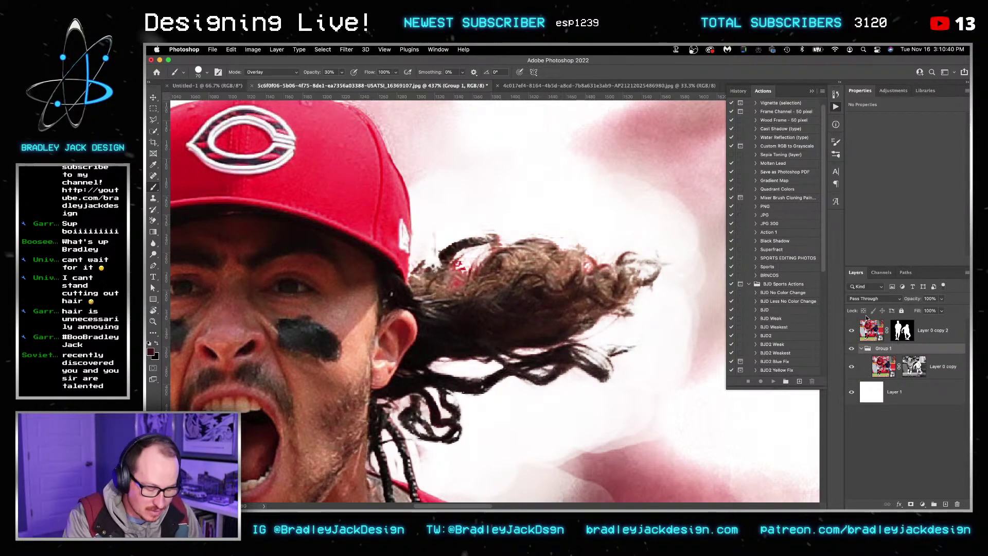
pyautogui.keyDown('alt'); pyautogui.click(910, 504); pyautogui.keyUp('alt')
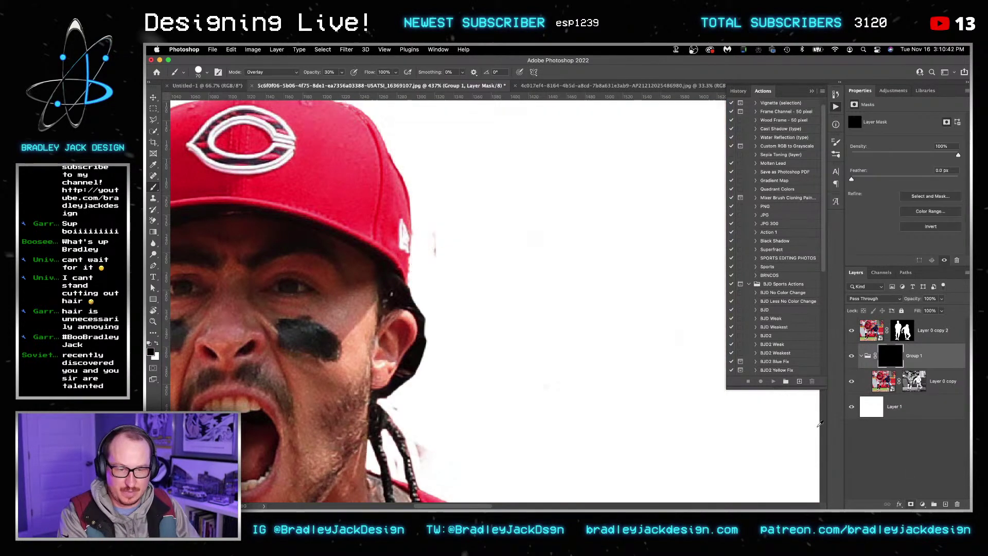
# Step: Paint black on Layer 0 copy 2's mask to clear the leftover specks beside the cap and ear
pyautogui.press(']')
pyautogui.press(']')
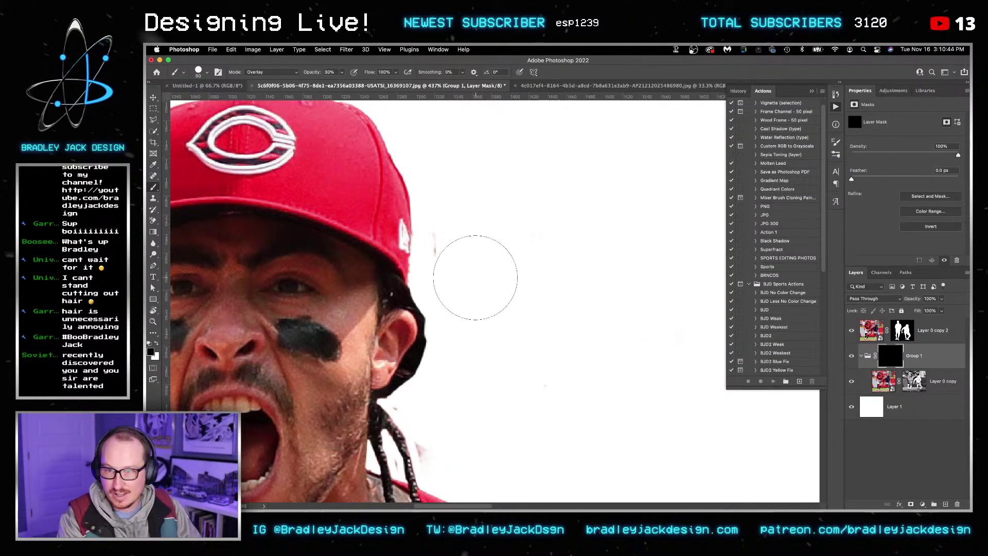
pyautogui.click(901, 330)
pyautogui.moveTo(566, 216); pyautogui.dragTo(561, 216)
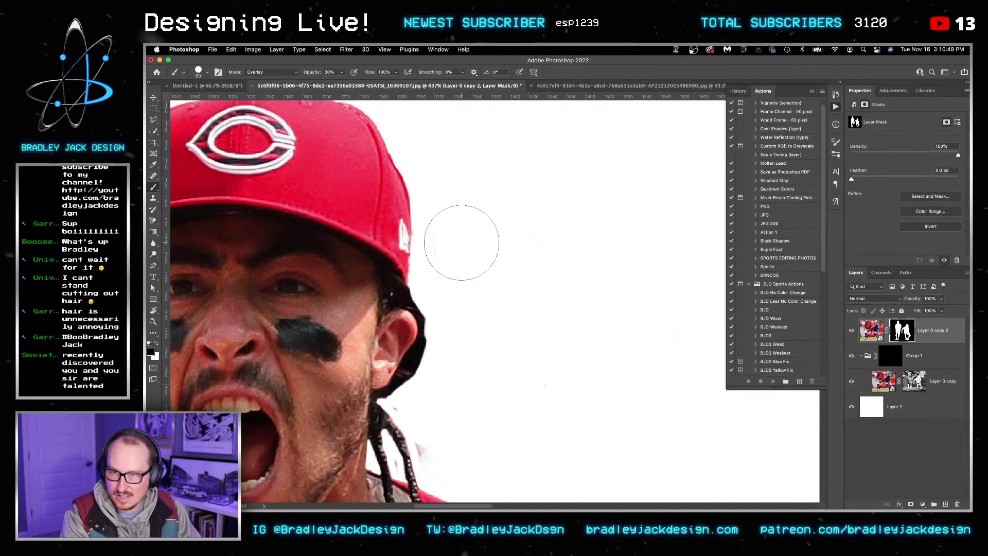
pyautogui.moveTo(458, 247); pyautogui.dragTo(447, 246)
pyautogui.scroll(-5, 492, 392)
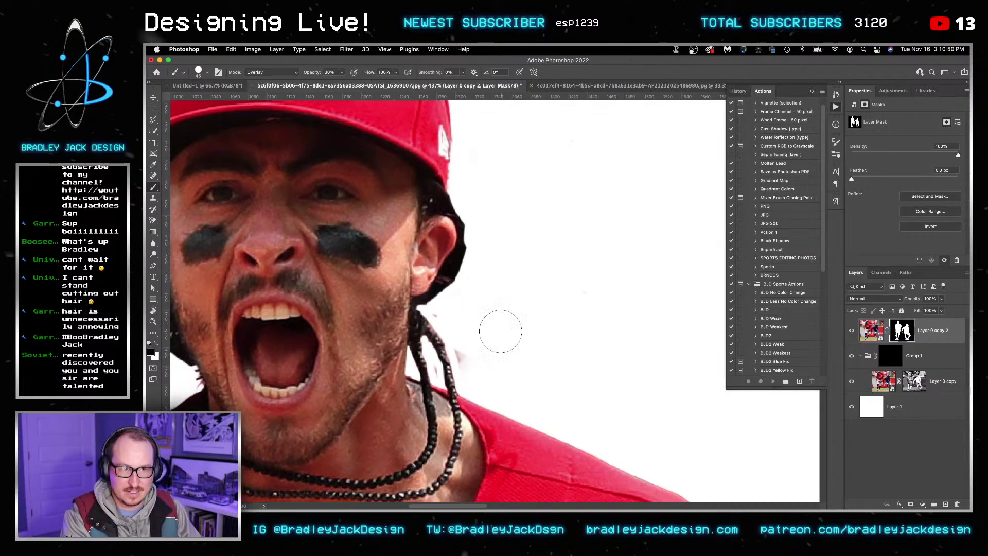
# Step: Paint black on Layer 0 copy 2's mask to remove the smudges around and between the necklace strands beside the neck
pyautogui.moveTo(496, 329); pyautogui.dragTo(491, 315)
pyautogui.scroll(5, 471, 377)
pyautogui.moveTo(471, 377); pyautogui.dragTo(571, 329)
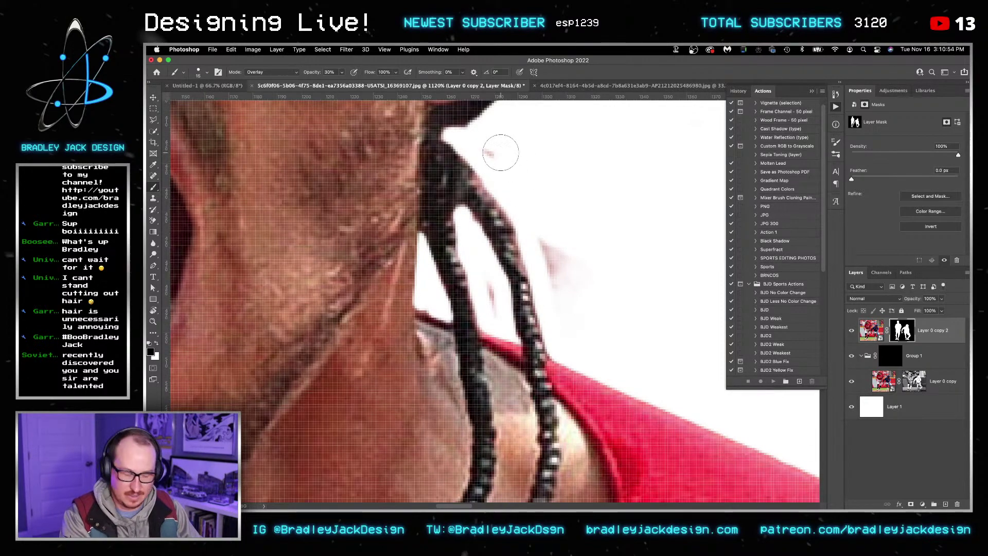
pyautogui.moveTo(500, 152)
pyautogui.mouseDown()
pyautogui.moveTo(550, 235)
pyautogui.moveTo(580, 299)
pyautogui.mouseUp()
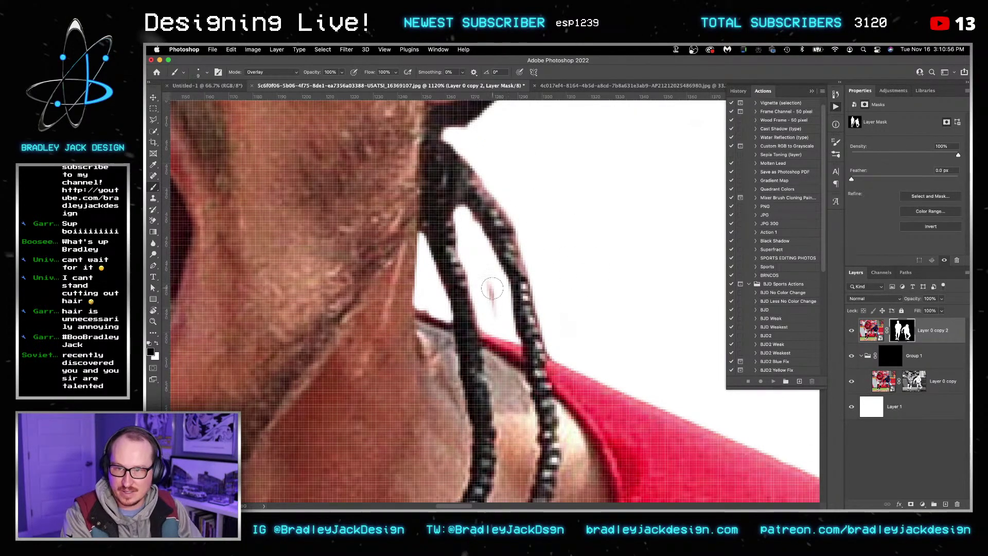
pyautogui.moveTo(492, 289); pyautogui.dragTo(493, 305)
pyautogui.scroll(-5, 549, 309)
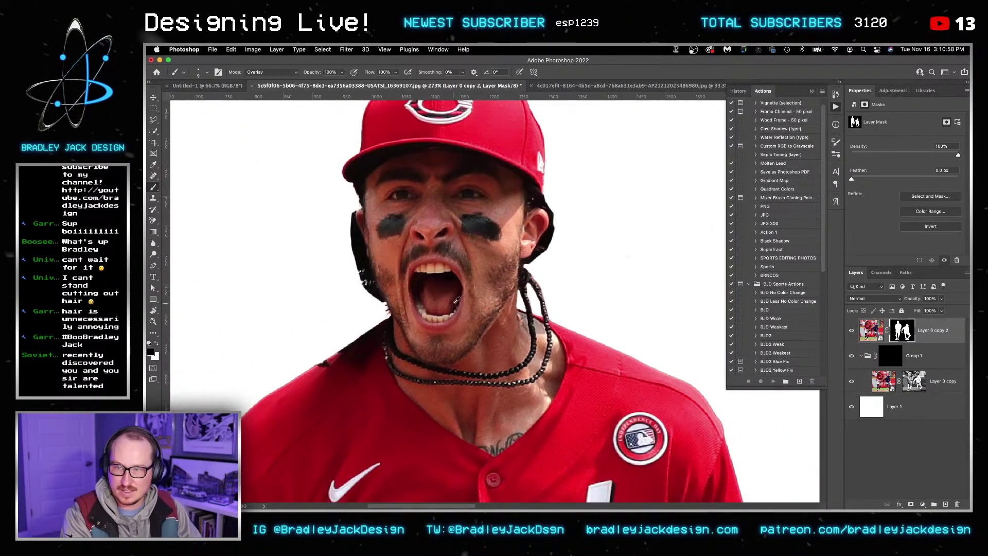
# Step: Set the brush mode to Normal and paint out the jagged hair stubs along the jaw edge on Layer 0 copy 2's mask
pyautogui.scroll(5, 382, 318)
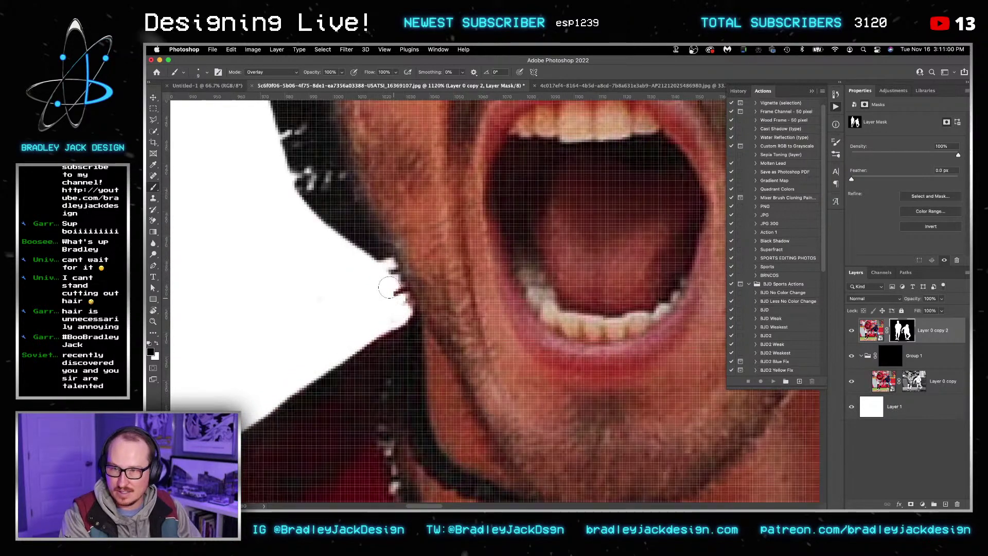
pyautogui.moveTo(390, 279)
pyautogui.mouseDown()
pyautogui.moveTo(400, 297)
pyautogui.moveTo(389, 280)
pyautogui.mouseUp()
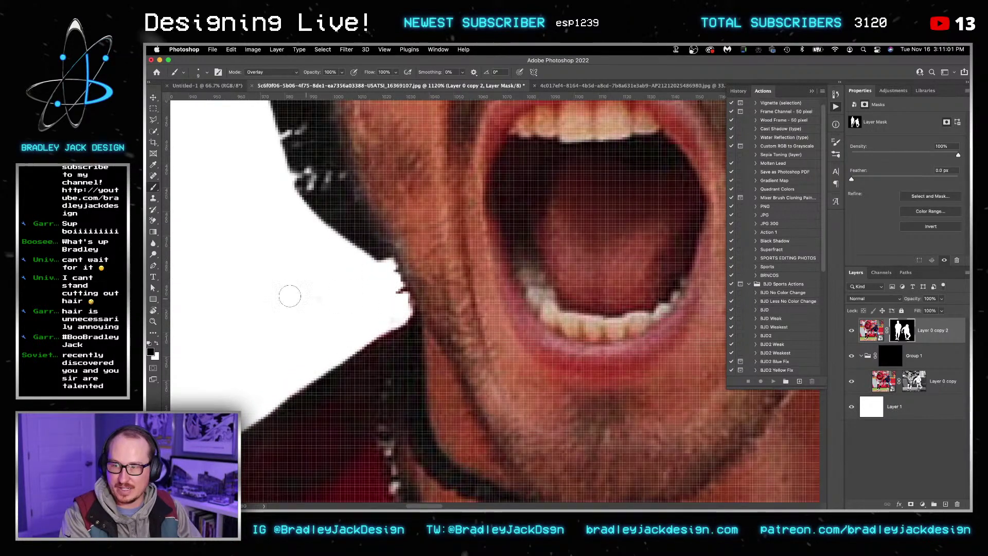
pyautogui.hotkey('shift', 'alt', 'n')
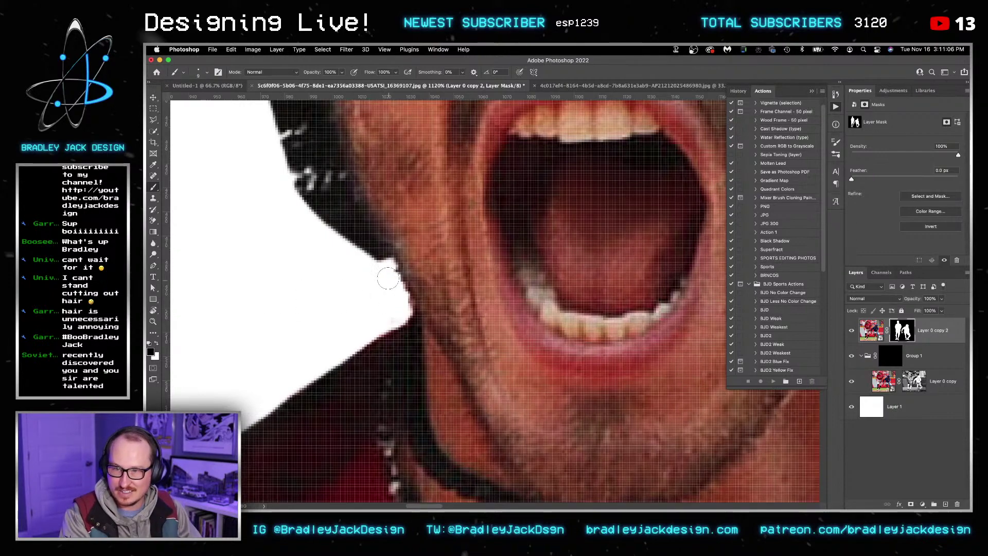
pyautogui.scroll(-10, 611, 287)
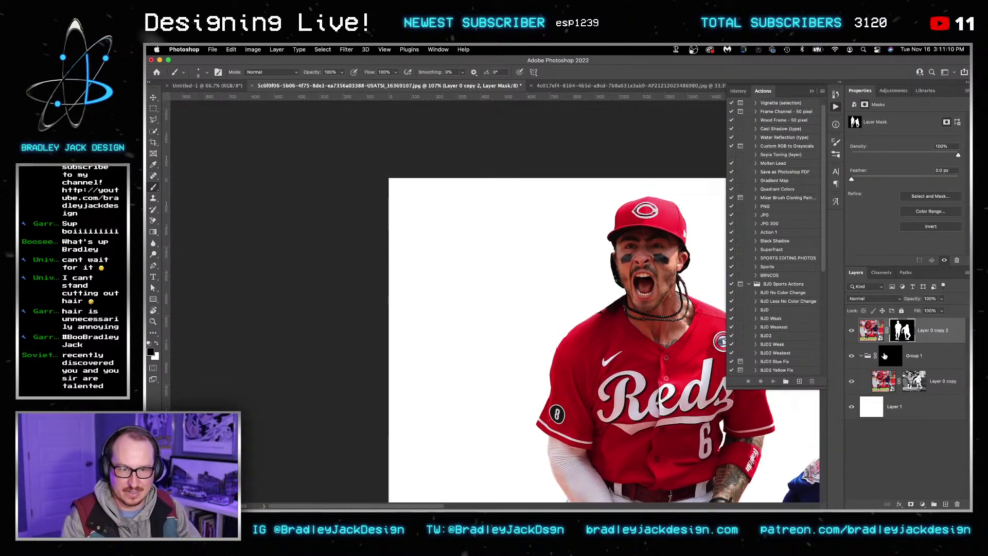
# Step: Paint white on Group 1's mask over both sides of the head to reveal the flying hair
pyautogui.hotkey('alt', '[')
pyautogui.scroll(3, 448, 299)
pyautogui.scroll(5, 516, 249)
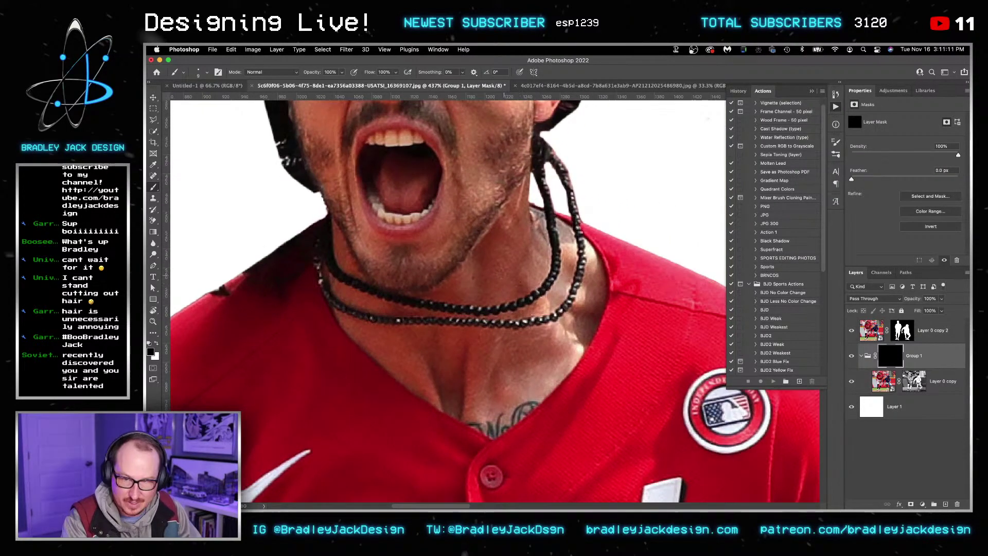
pyautogui.scroll(-2, 516, 249)
pyautogui.scroll(1, 516, 249)
pyautogui.moveTo(517, 249); pyautogui.dragTo(527, 261)
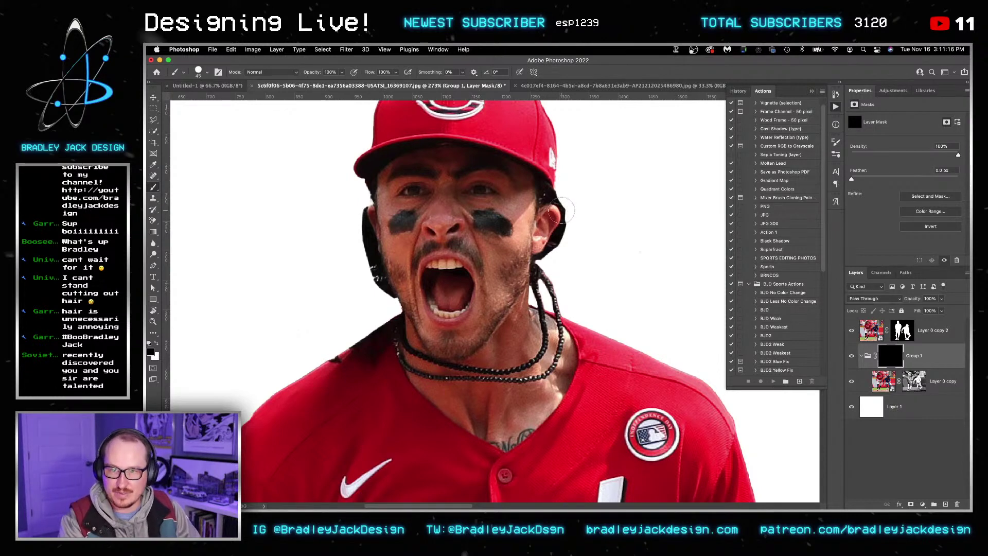
pyautogui.press('x')
pyautogui.moveTo(566, 207)
pyautogui.mouseDown()
pyautogui.moveTo(552, 190)
pyautogui.moveTo(609, 189)
pyautogui.moveTo(541, 244)
pyautogui.moveTo(563, 301)
pyautogui.moveTo(577, 257)
pyautogui.moveTo(564, 244)
pyautogui.moveTo(611, 244)
pyautogui.moveTo(651, 217)
pyautogui.moveTo(644, 195)
pyautogui.moveTo(590, 176)
pyautogui.moveTo(649, 163)
pyautogui.moveTo(660, 219)
pyautogui.moveTo(693, 242)
pyautogui.mouseUp()
pyautogui.moveTo(302, 228)
pyautogui.mouseDown()
pyautogui.moveTo(360, 206)
pyautogui.moveTo(355, 190)
pyautogui.moveTo(308, 252)
pyautogui.moveTo(275, 265)
pyautogui.moveTo(360, 257)
pyautogui.moveTo(309, 319)
pyautogui.moveTo(360, 334)
pyautogui.moveTo(391, 319)
pyautogui.moveTo(288, 371)
pyautogui.moveTo(257, 370)
pyautogui.moveTo(275, 297)
pyautogui.mouseUp()
# Step: Paint black on Group 1's mask around the lower curls and shoulder to clean up the edges of the revealed hair
pyautogui.scroll(5, 274, 298)
pyautogui.press('x')
pyautogui.moveTo(277, 360)
pyautogui.mouseDown()
pyautogui.moveTo(201, 329)
pyautogui.moveTo(246, 328)
pyautogui.moveTo(252, 268)
pyautogui.moveTo(288, 350)
pyautogui.moveTo(335, 345)
pyautogui.moveTo(328, 385)
pyautogui.mouseUp()
pyautogui.scroll(4, 328, 384)
pyautogui.hscroll(-6, 328, 384)
pyautogui.moveTo(387, 279)
pyautogui.mouseDown()
pyautogui.moveTo(378, 160)
pyautogui.moveTo(430, 220)
pyautogui.mouseUp()
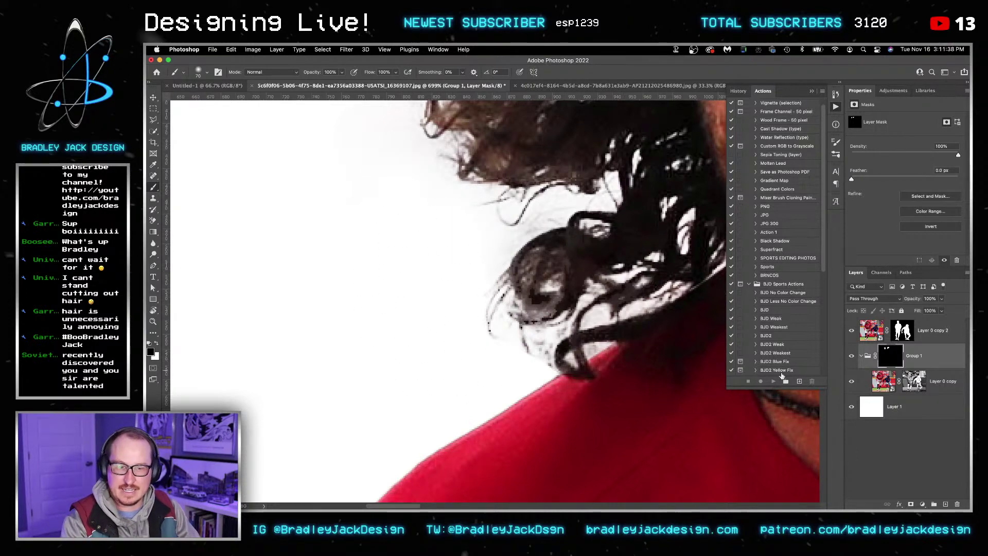
pyautogui.scroll(3, 494, 299)
pyautogui.hscroll(3, 494, 298)
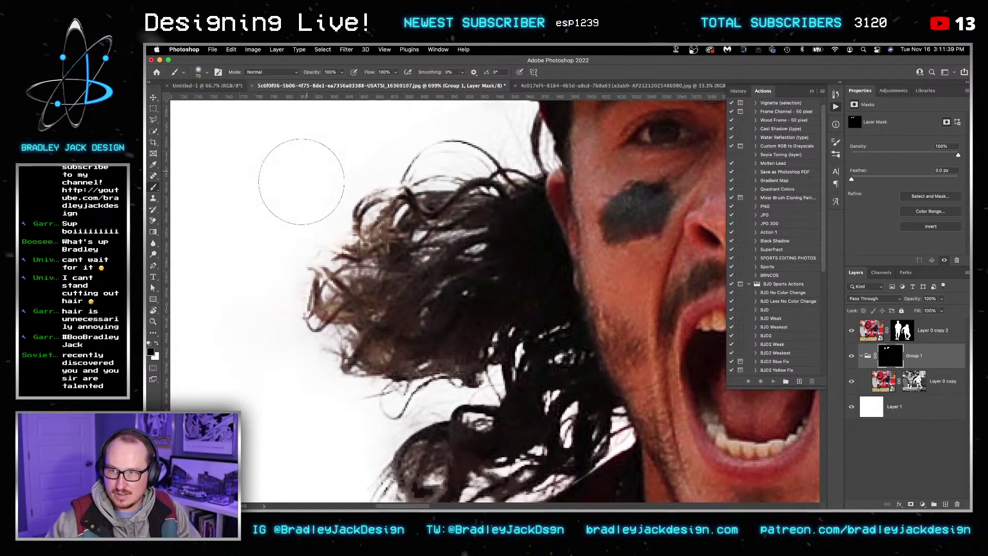
pyautogui.scroll(-5, 508, 159)
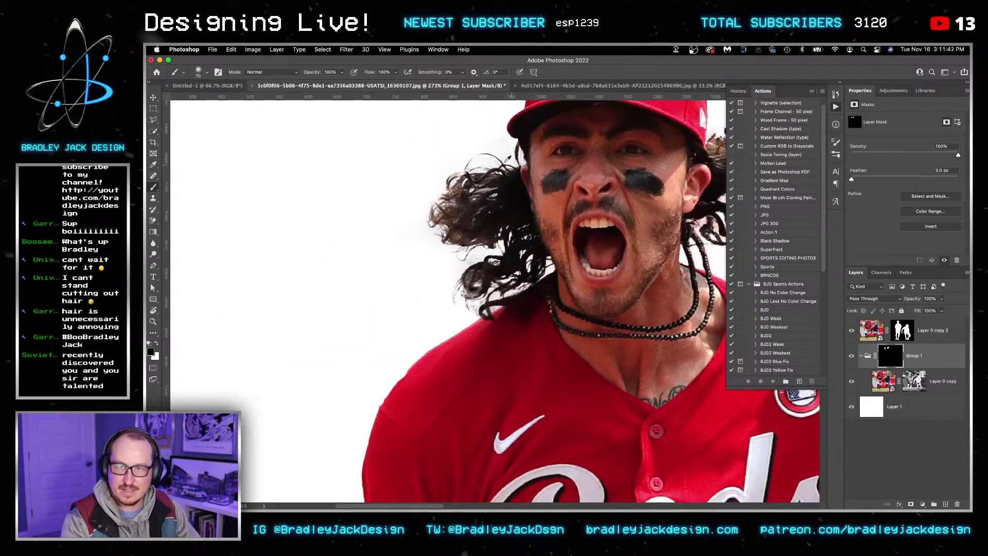
pyautogui.scroll(-3, 507, 159)
pyautogui.hscroll(2, 566, 191)
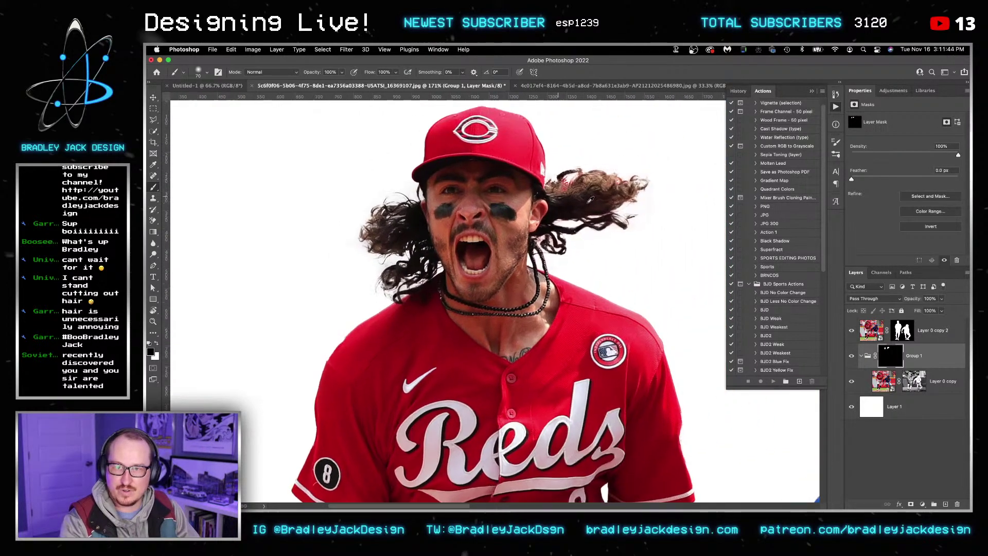
# Step: Add a new layer above Group 1, clip it to the group and switch to the Clone Stamp tool
pyautogui.scroll(2, 590, 199)
pyautogui.hotkey('ctrl', 'alt', 'shift', 'n')
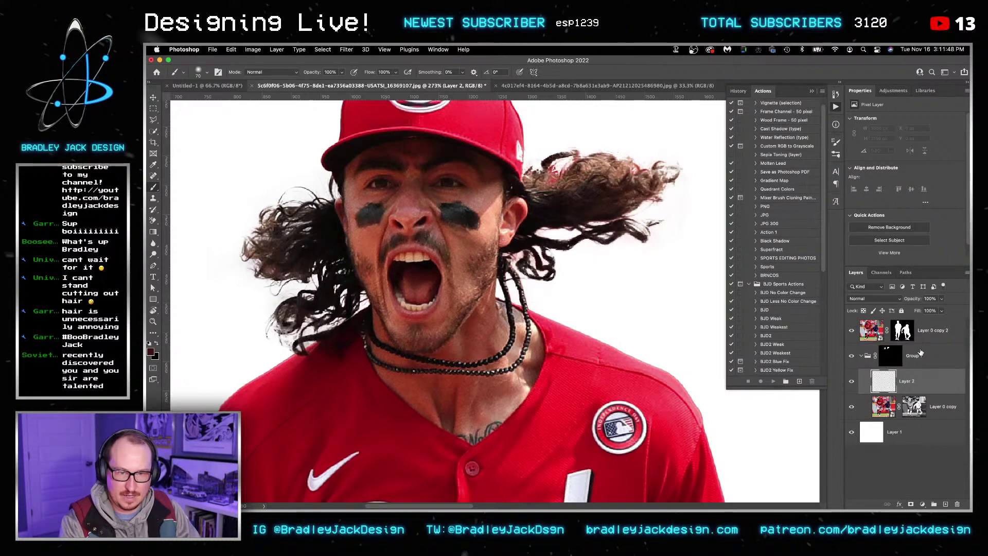
pyautogui.hotkey('ctrl', ']')
pyautogui.keyDown('alt'); pyautogui.click(905, 366); pyautogui.keyUp('alt')
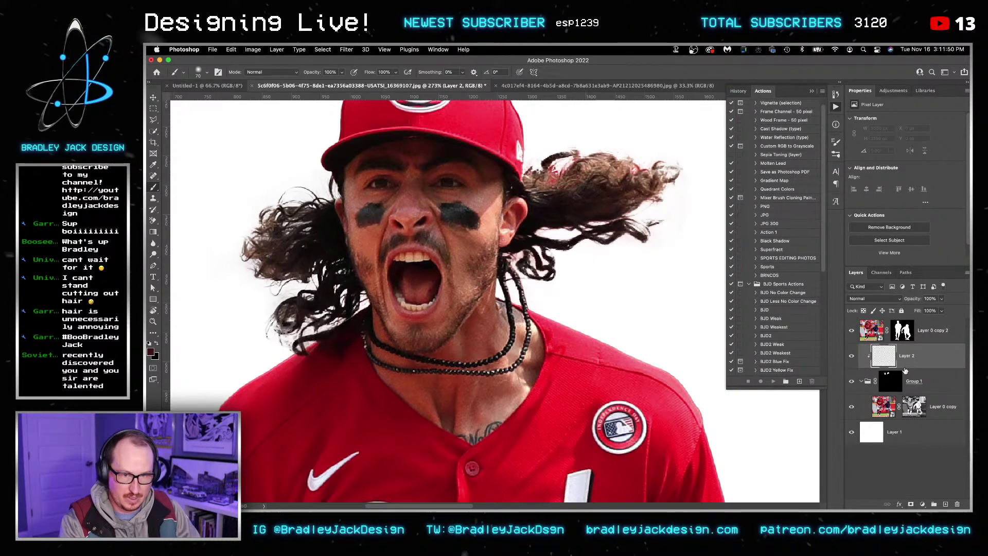
pyautogui.press('s')
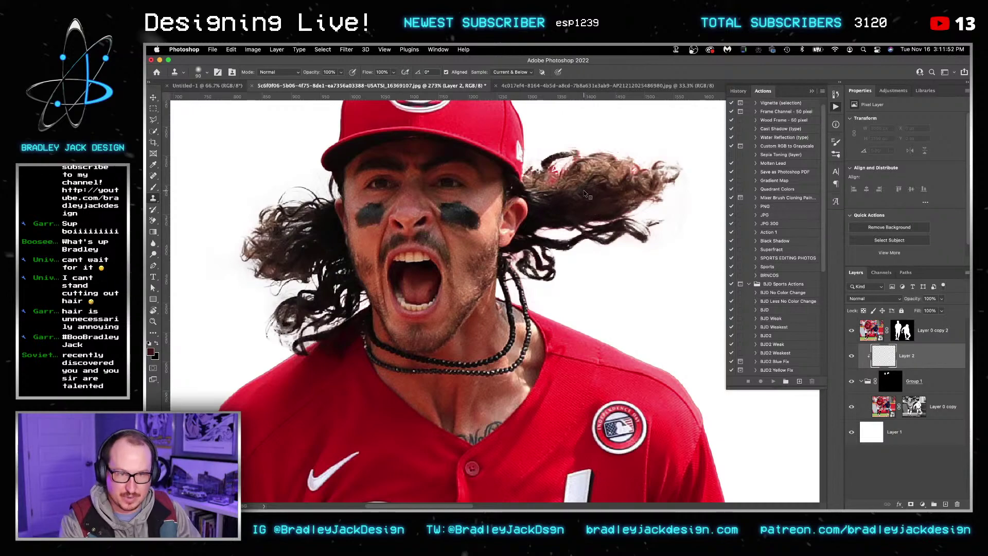
# Step: Try to clone over the red patch in the flying hair beside the cap, undo the strokes and reselect Layer 2
pyautogui.scroll(5, 582, 189)
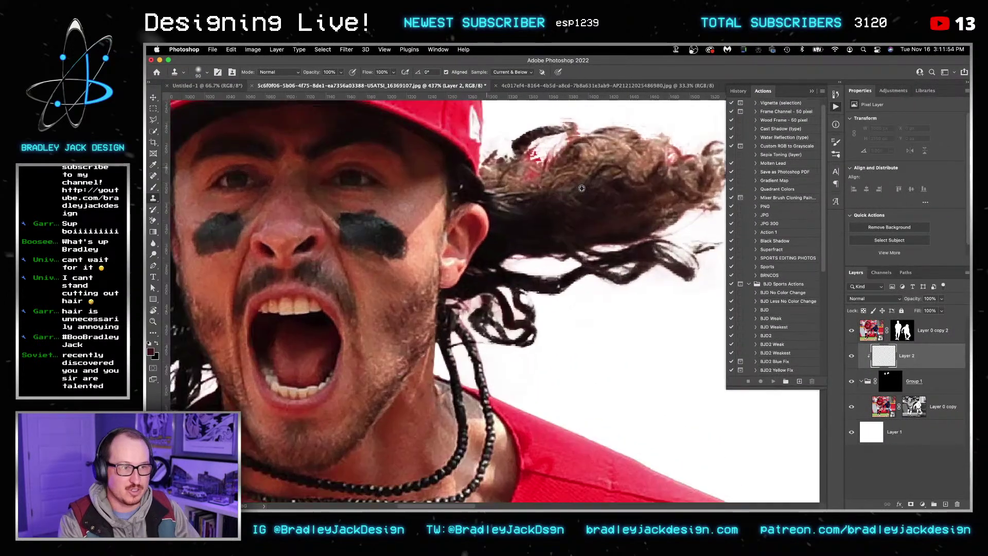
pyautogui.scroll(5, 581, 188)
pyautogui.hotkey('alt', '[')
pyautogui.moveTo(543, 225); pyautogui.dragTo(497, 327)
pyautogui.hotkey('alt', ']')
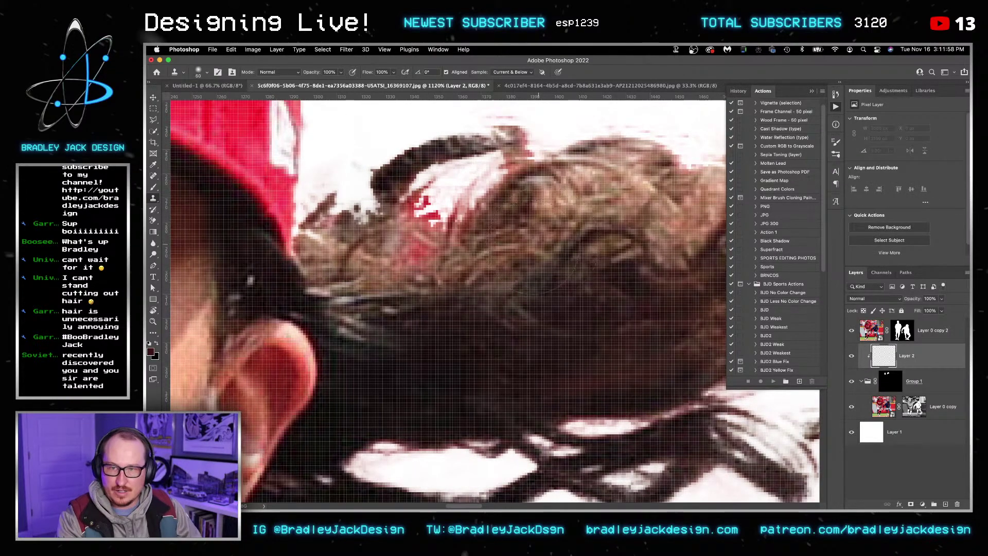
pyautogui.hotkey('alt', '[')
pyautogui.moveTo(427, 232)
pyautogui.mouseDown()
pyautogui.moveTo(431, 210)
pyautogui.moveTo(463, 232)
pyautogui.mouseUp()
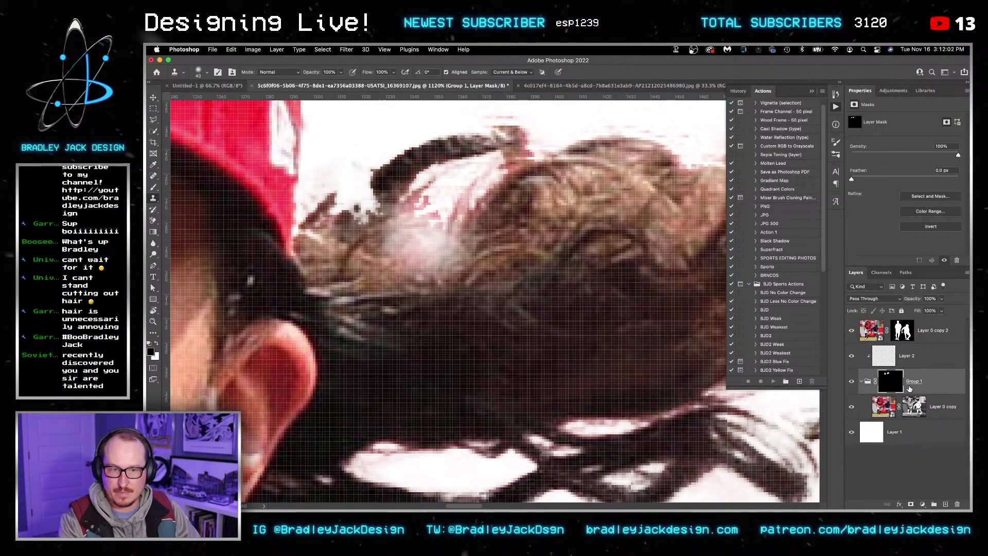
pyautogui.hotkey('ctrl', 'z')
pyautogui.hotkey('ctrl', 'z')
pyautogui.click(888, 363)
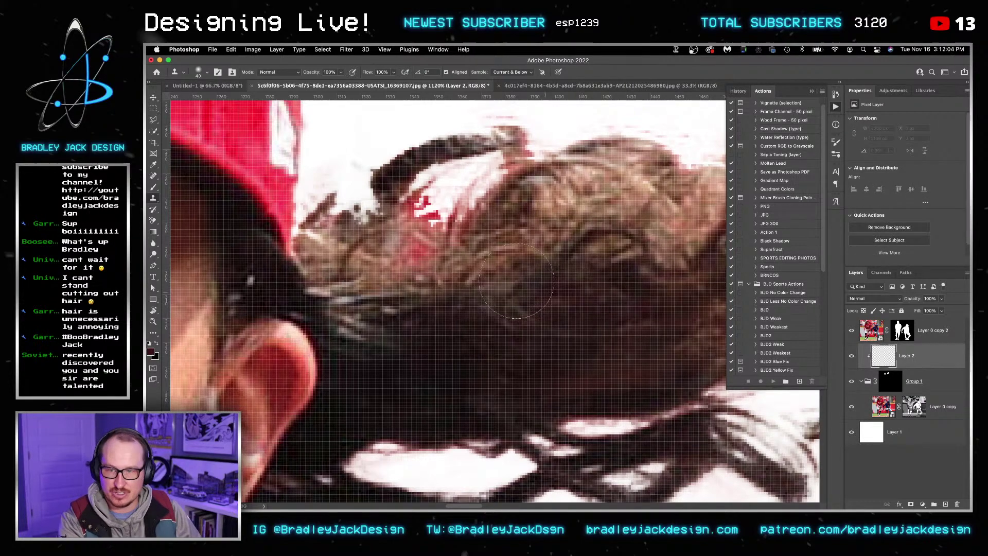
# Step: Clone clean hair texture over the red and pink patches along the top of the flying hair on Layer 2
pyautogui.moveTo(426, 247)
pyautogui.mouseDown()
pyautogui.moveTo(428, 216)
pyautogui.moveTo(520, 149)
pyautogui.moveTo(390, 216)
pyautogui.moveTo(537, 260)
pyautogui.moveTo(330, 229)
pyautogui.moveTo(495, 215)
pyautogui.mouseUp()
pyautogui.hscroll(5, 495, 216)
pyautogui.moveTo(427, 258)
pyautogui.mouseDown()
pyautogui.moveTo(453, 202)
pyautogui.moveTo(488, 201)
pyautogui.moveTo(477, 243)
pyautogui.mouseUp()
pyautogui.moveTo(612, 251); pyautogui.dragTo(575, 312)
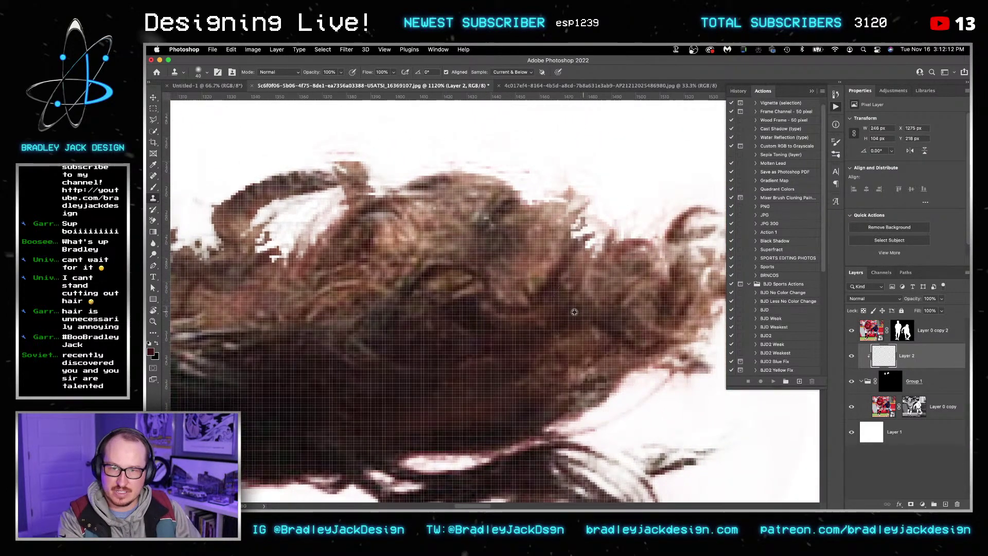
# Step: Add a Hue/Saturation adjustment above Layer 2 and set its Reds to Hue +11, Saturation -27 and Lightness -20
pyautogui.scroll(-5, 574, 312)
pyautogui.click(893, 90)
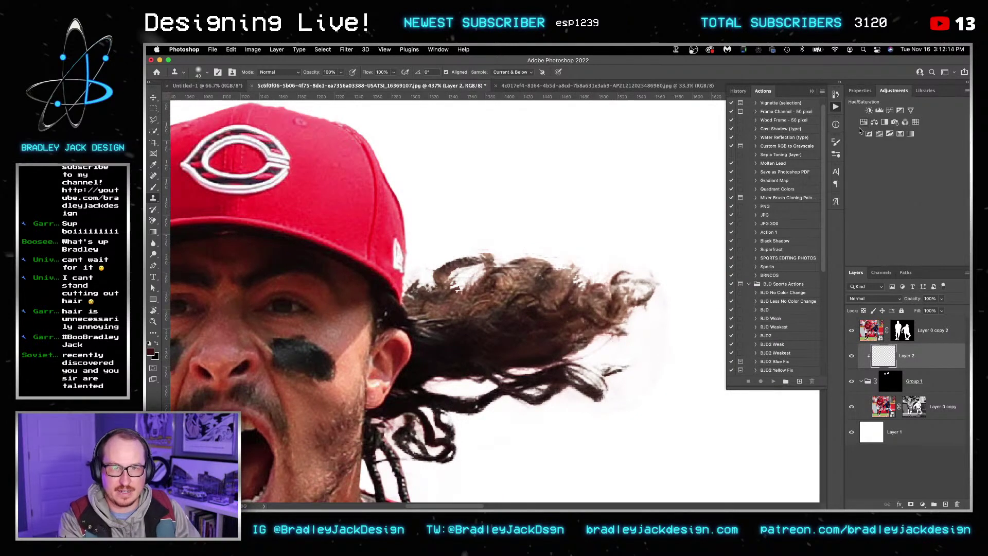
pyautogui.click(866, 125)
pyautogui.click(881, 130)
pyautogui.click(883, 138)
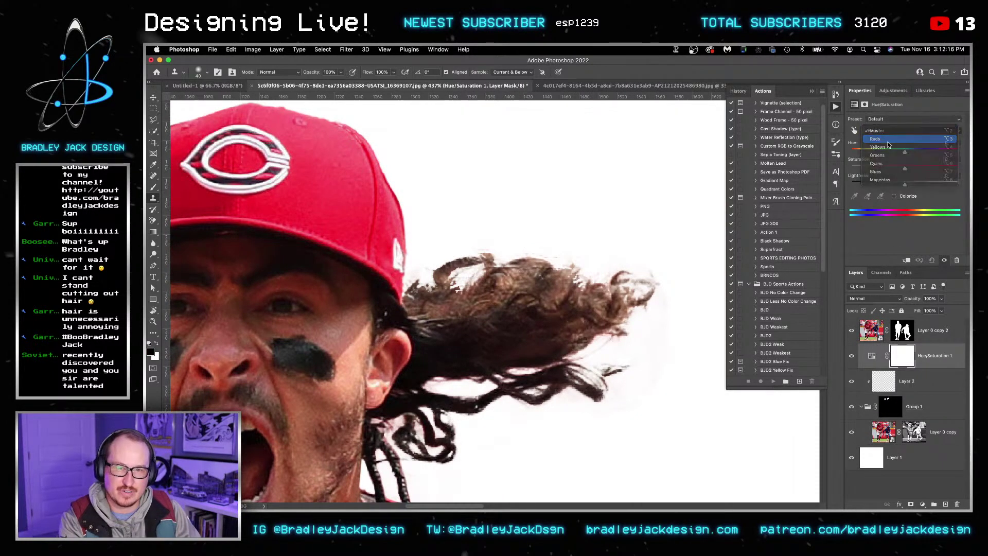
pyautogui.moveTo(905, 153); pyautogui.dragTo(925, 150)
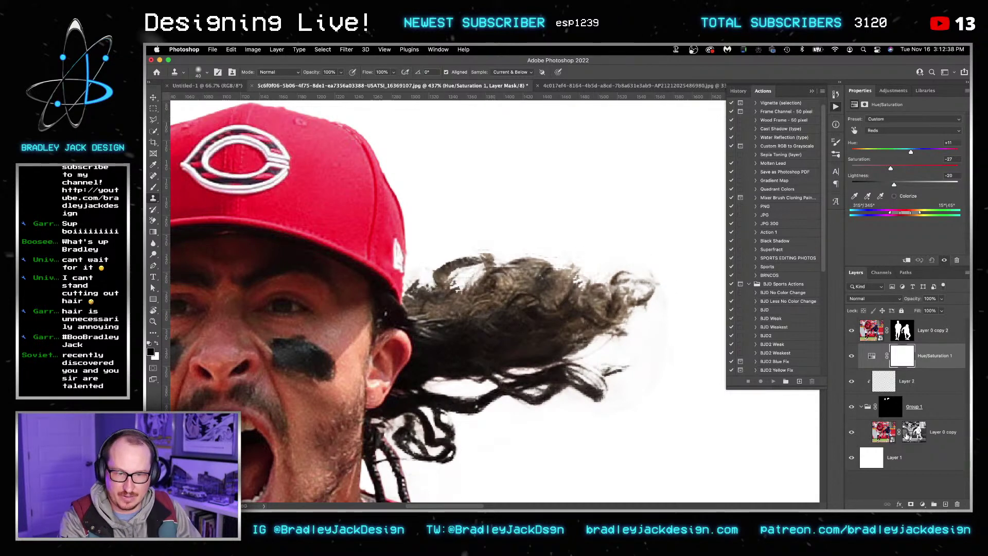
# Step: Paint black with a smaller brush on Group 1's mask to remove the stray wisp at the end of the lower flying strands
pyautogui.click(907, 435)
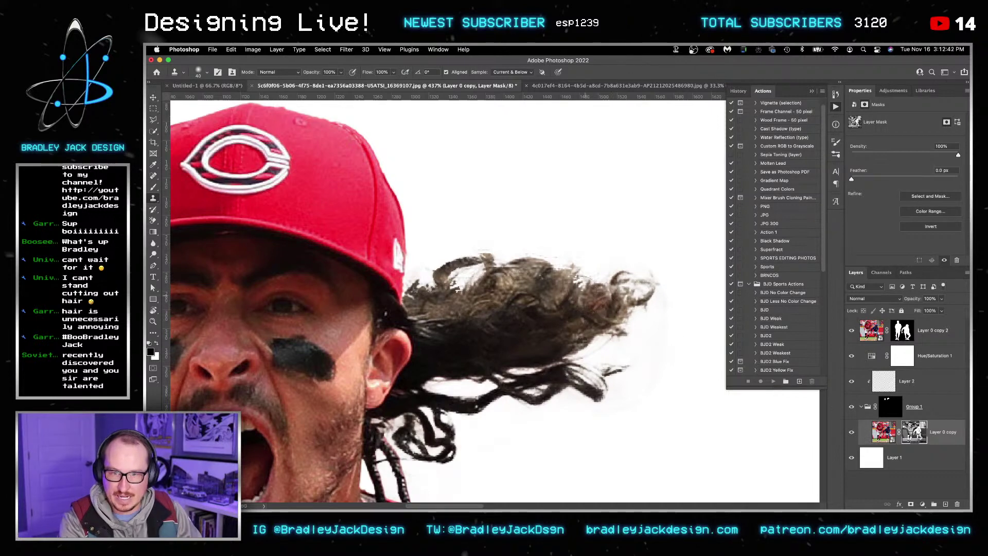
pyautogui.moveTo(544, 262); pyautogui.dragTo(607, 285)
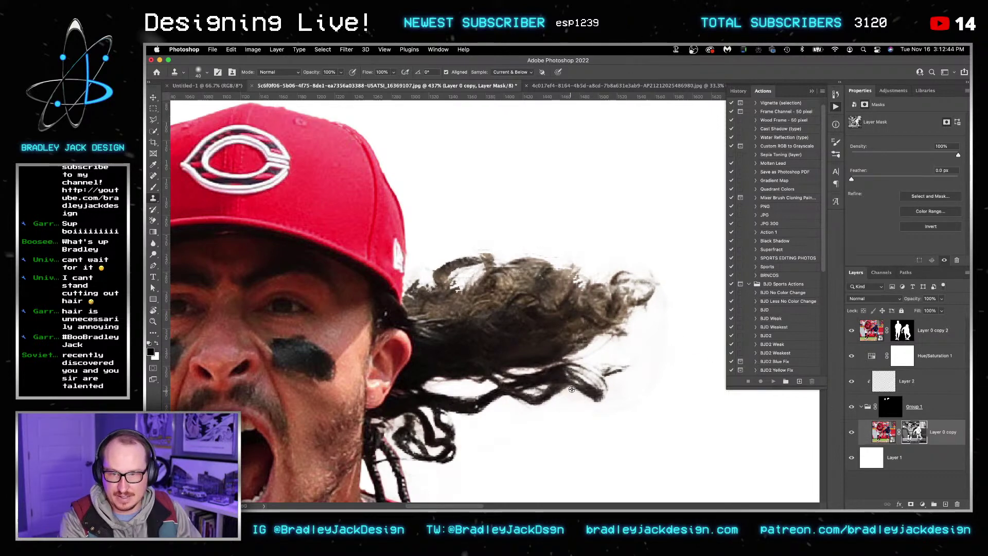
pyautogui.click(892, 407)
pyautogui.press('b')
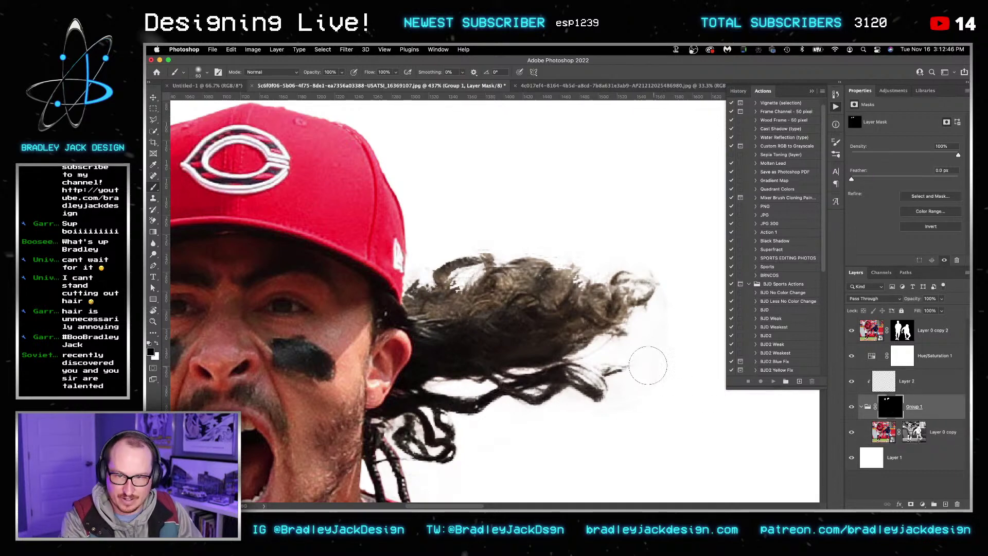
pyautogui.press('x')
pyautogui.press('[')
pyautogui.press('[')
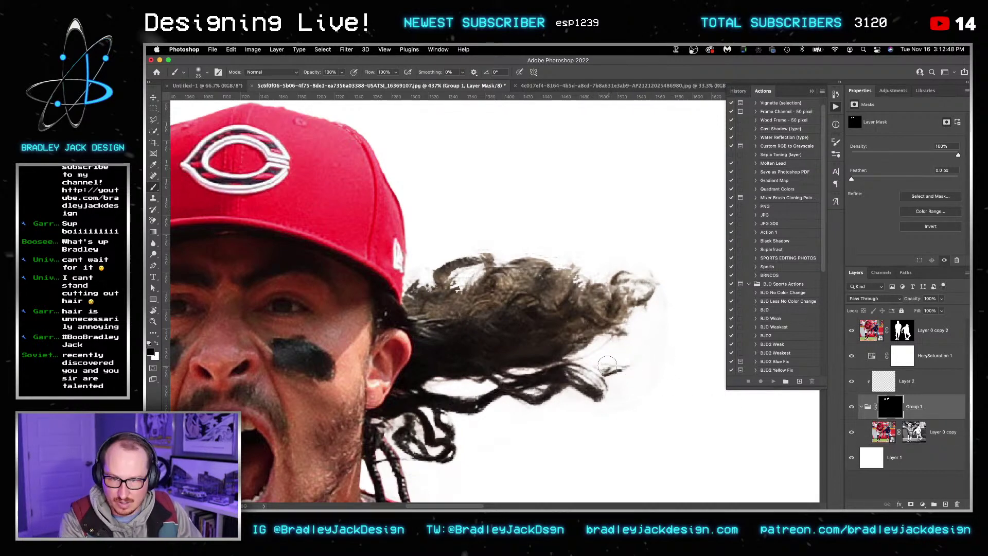
pyautogui.moveTo(607, 365)
pyautogui.mouseDown()
pyautogui.moveTo(624, 377)
pyautogui.moveTo(648, 365)
pyautogui.mouseUp()
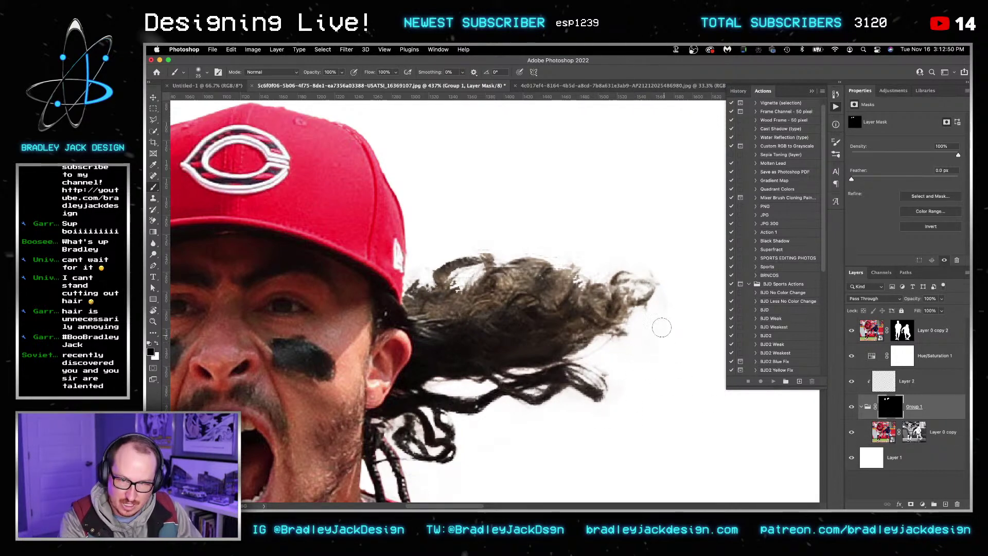
# Step: Paint white over the flying hair beside the cap on Layer 0 copy's mask with a larger Overlay-mode brush at 20% opacity
pyautogui.scroll(-3, 601, 278)
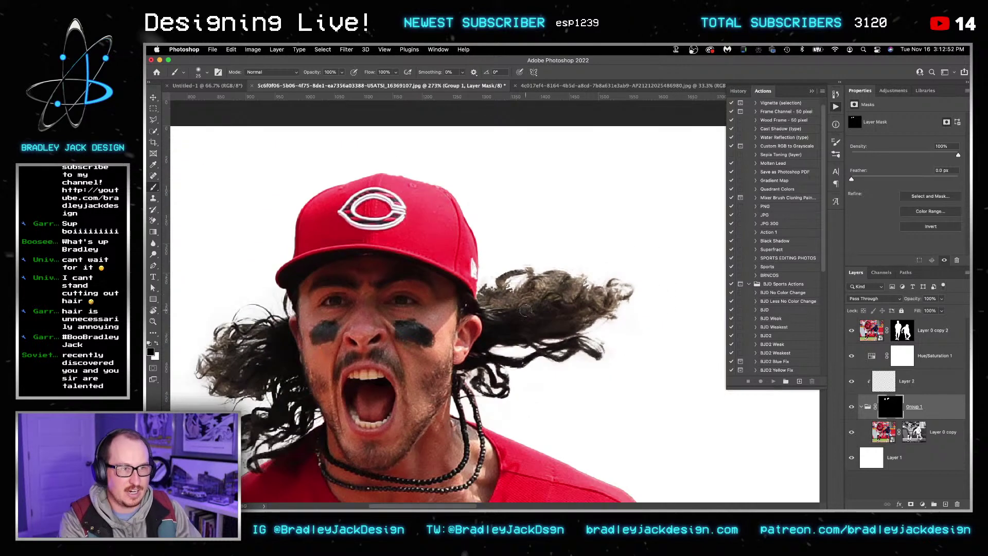
pyautogui.moveTo(587, 298); pyautogui.dragTo(619, 281)
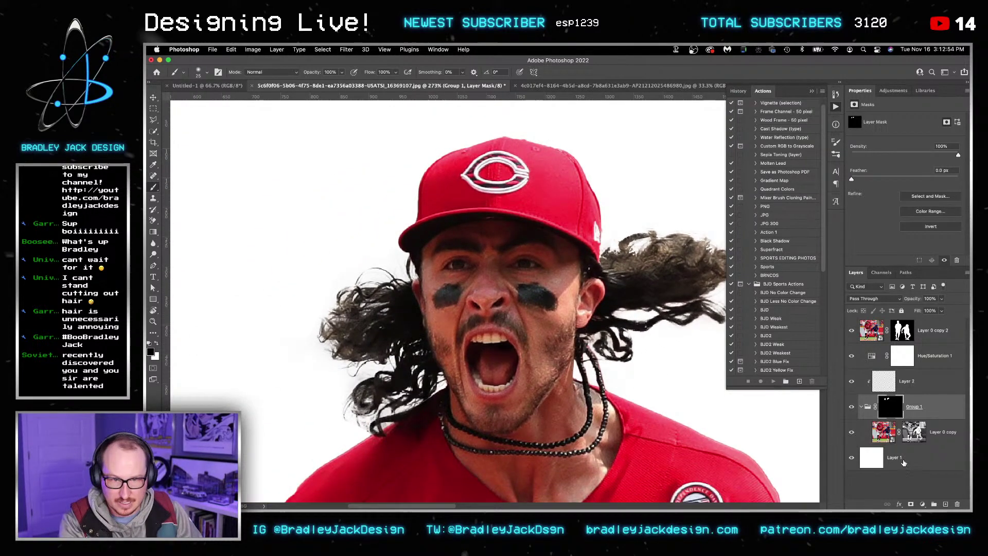
pyautogui.click(911, 438)
pyautogui.press(']')
pyautogui.press(']')
pyautogui.press(']')
pyautogui.press('x')
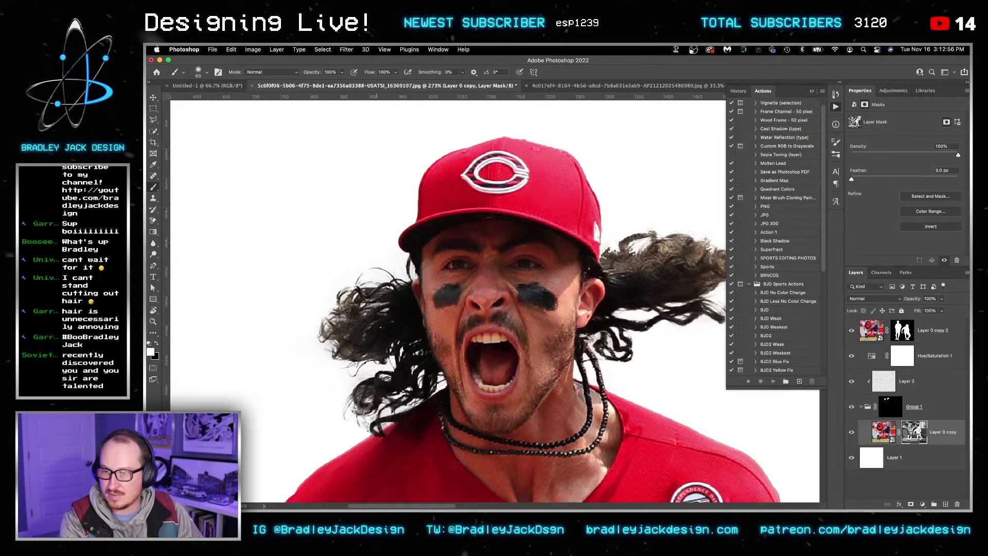
pyautogui.press(']')
pyautogui.press(']')
pyautogui.press(']')
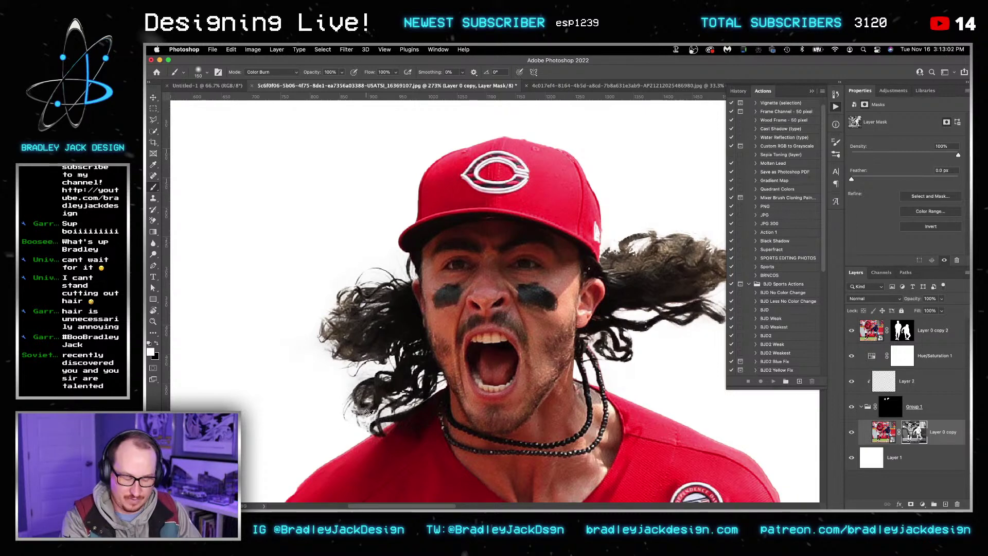
pyautogui.hotkey('alt', 'shift', 'o')
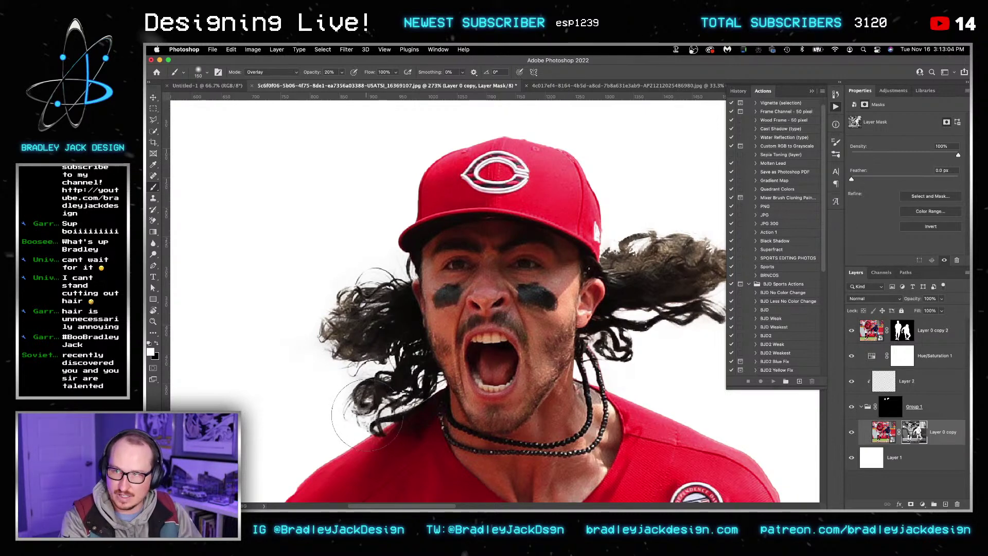
pyautogui.press('x')
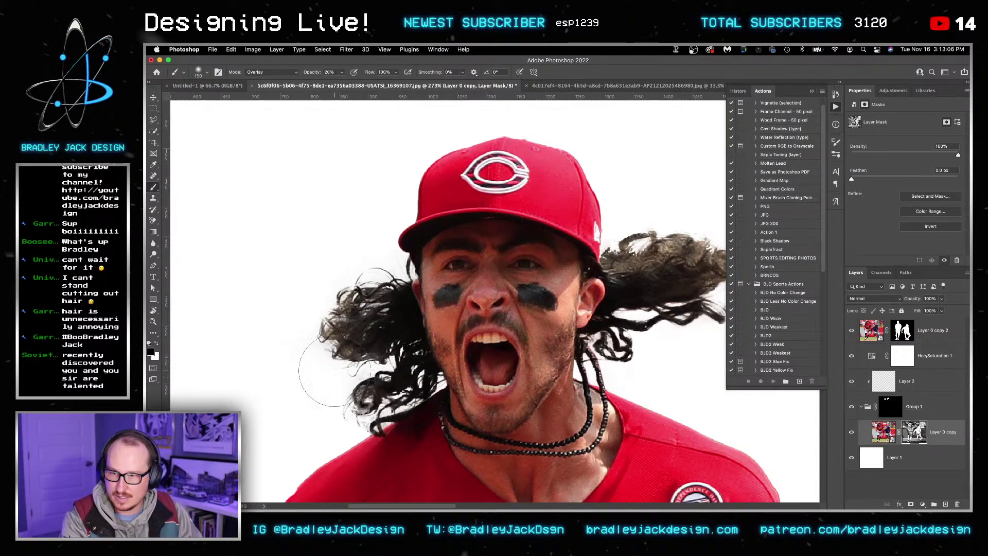
pyautogui.press('x')
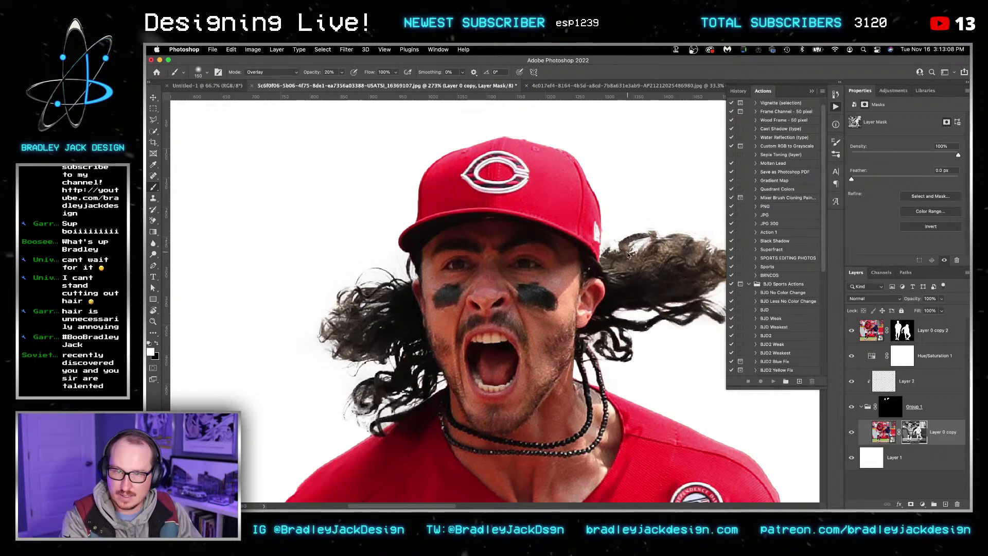
pyautogui.moveTo(628, 254)
pyautogui.mouseDown()
pyautogui.moveTo(664, 253)
pyautogui.moveTo(557, 243)
pyautogui.mouseUp()
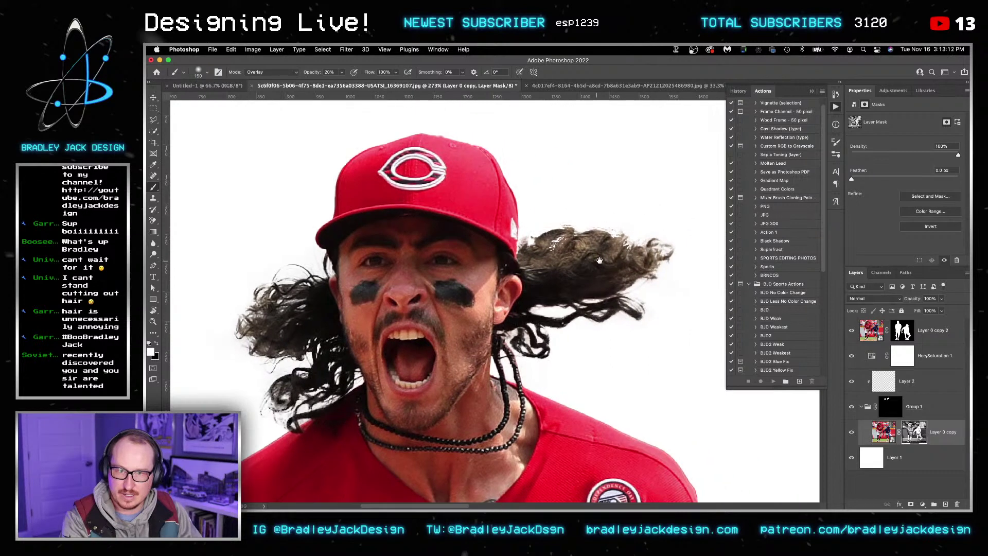
# Step: Paint black on Group 1's mask with a small Normal-mode brush to clean the fringe along the top of the flying hair
pyautogui.press('v')
pyautogui.click(897, 407)
pyautogui.scroll(3, 576, 237)
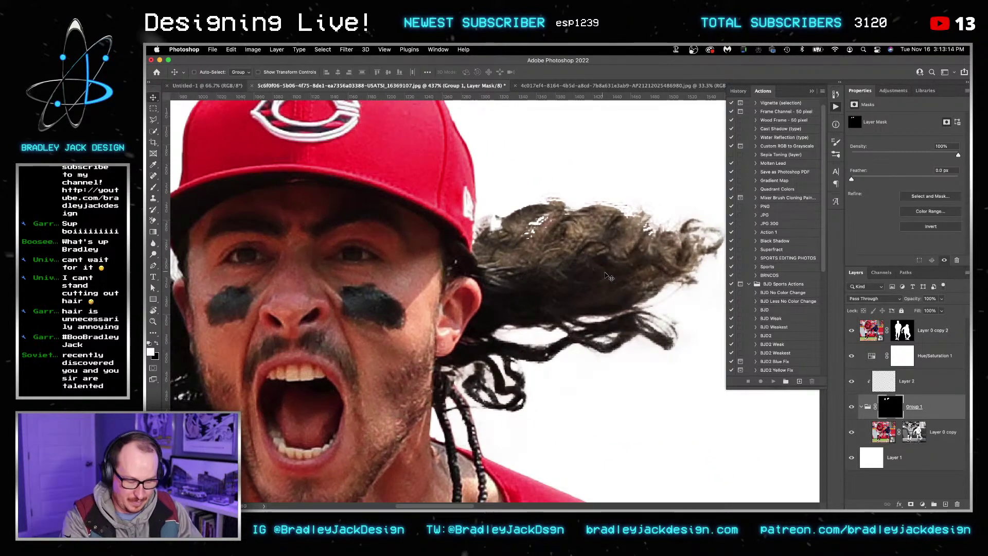
pyautogui.press('b')
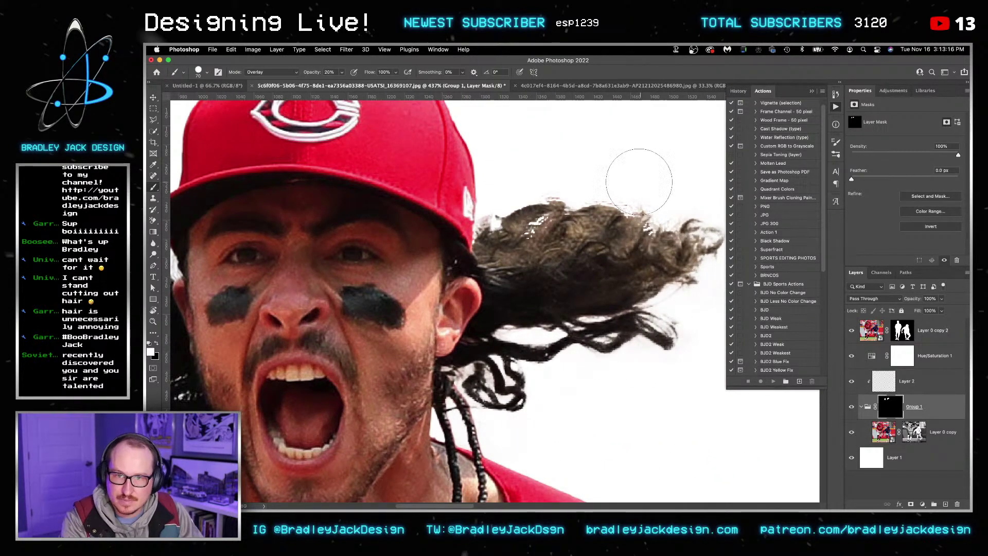
pyautogui.moveTo(634, 167); pyautogui.dragTo(620, 157)
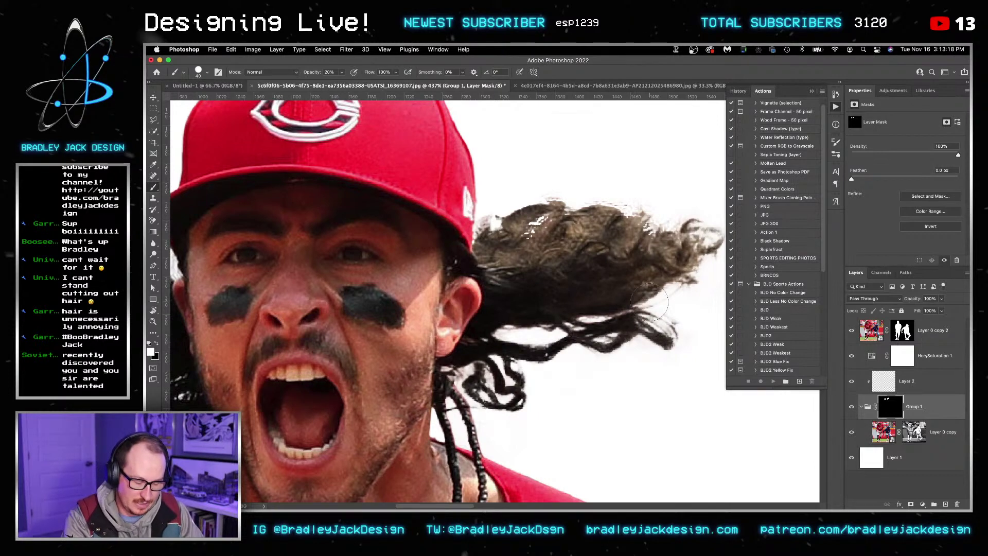
pyautogui.press('[')
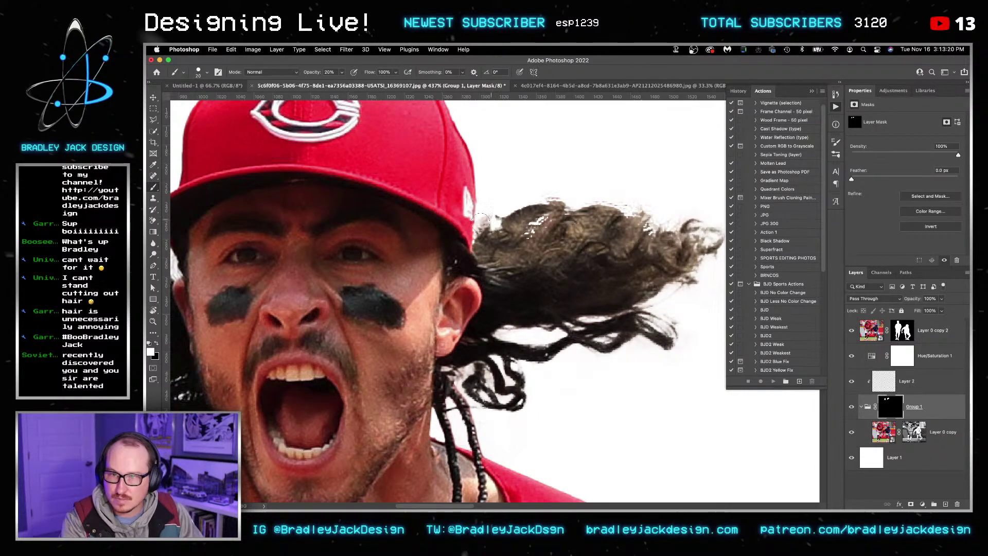
pyautogui.click(473, 224)
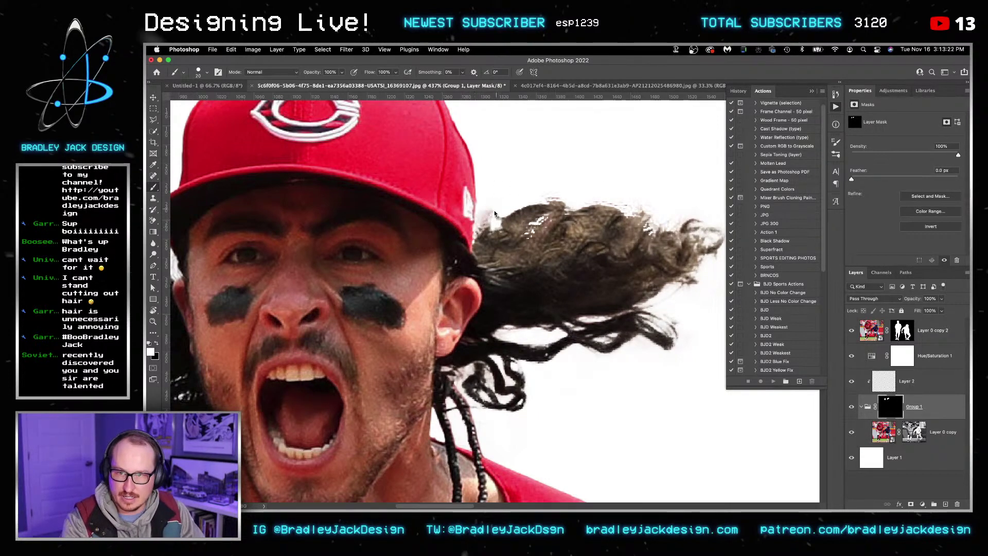
pyautogui.press('x')
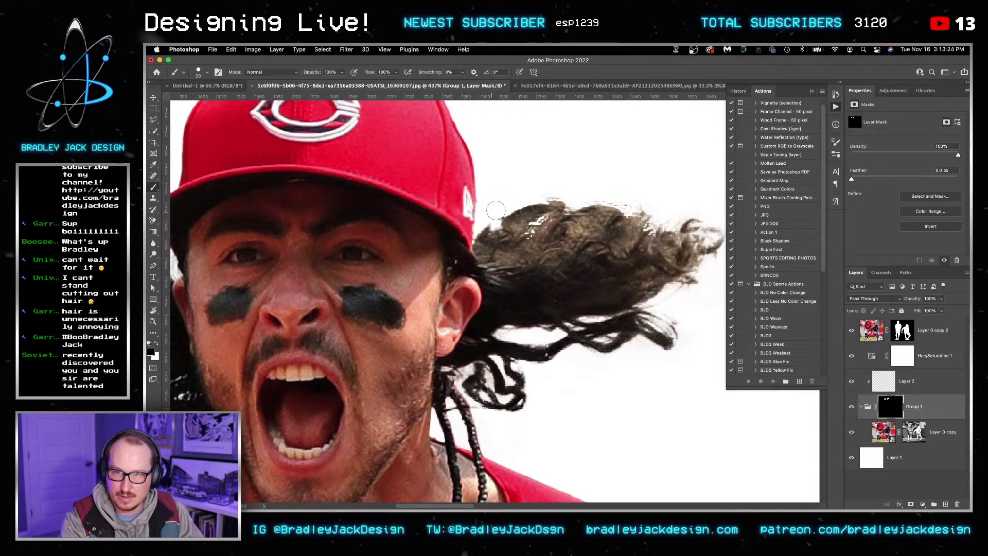
pyautogui.moveTo(574, 199)
pyautogui.mouseDown()
pyautogui.moveTo(607, 194)
pyautogui.moveTo(589, 197)
pyautogui.moveTo(698, 211)
pyautogui.mouseUp()
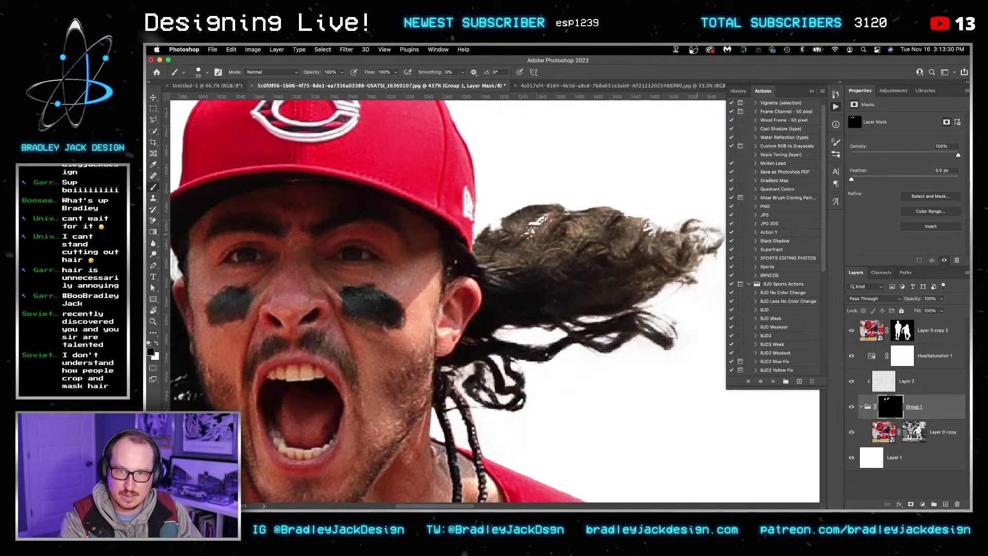
# Step: Hide the white Layer 1 and save the cutout document in Large Document Format
pyautogui.scroll(-8, 645, 341)
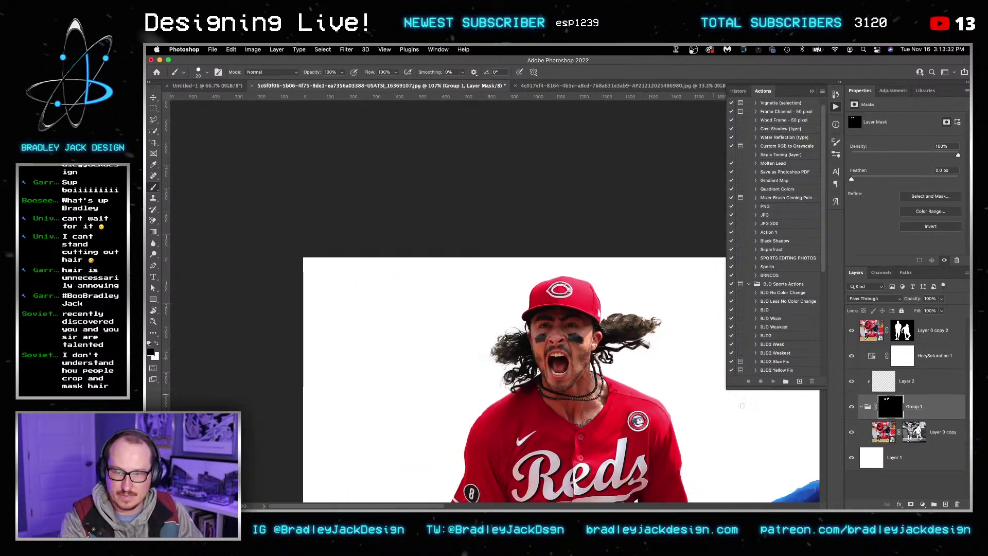
pyautogui.click(851, 457)
pyautogui.press('v')
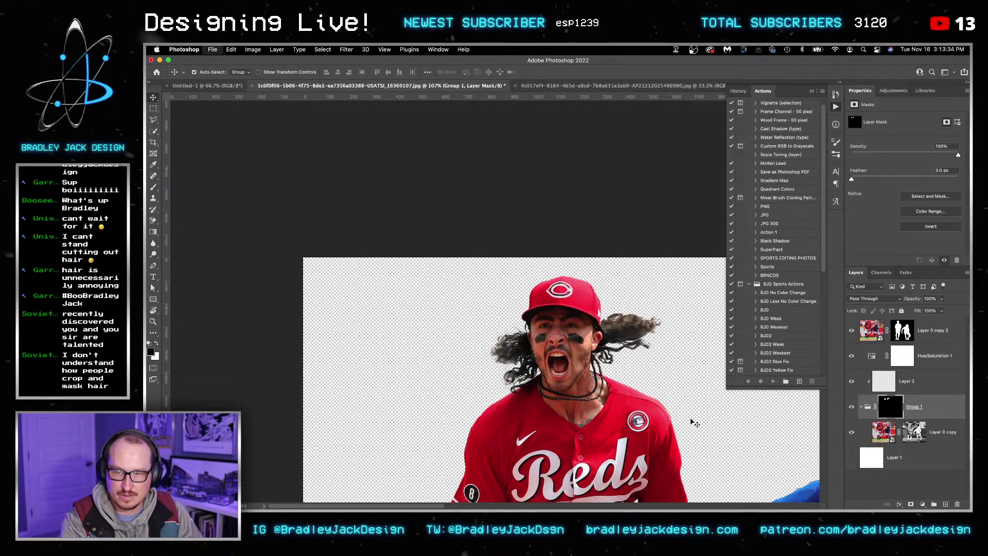
pyautogui.press('super+shift+s')
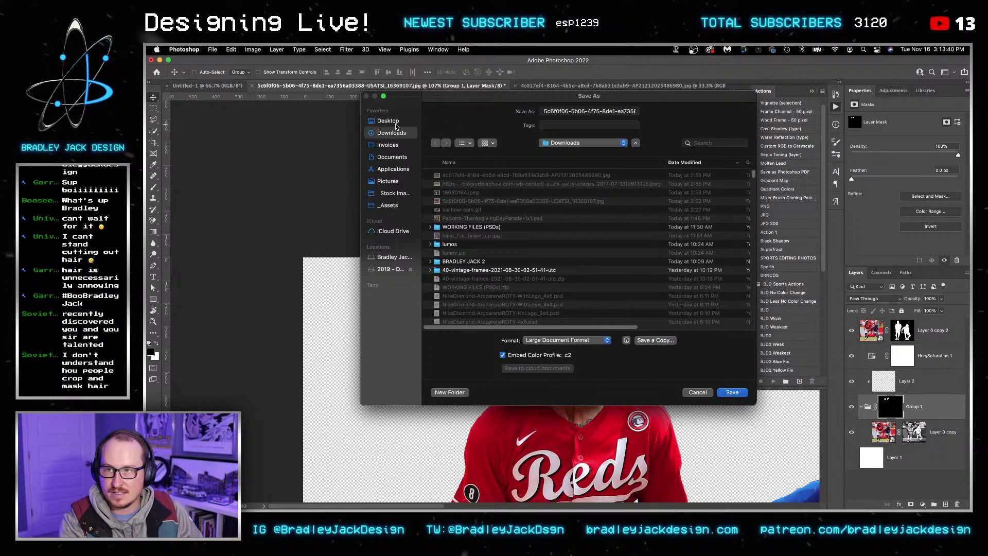
pyautogui.press('Return')
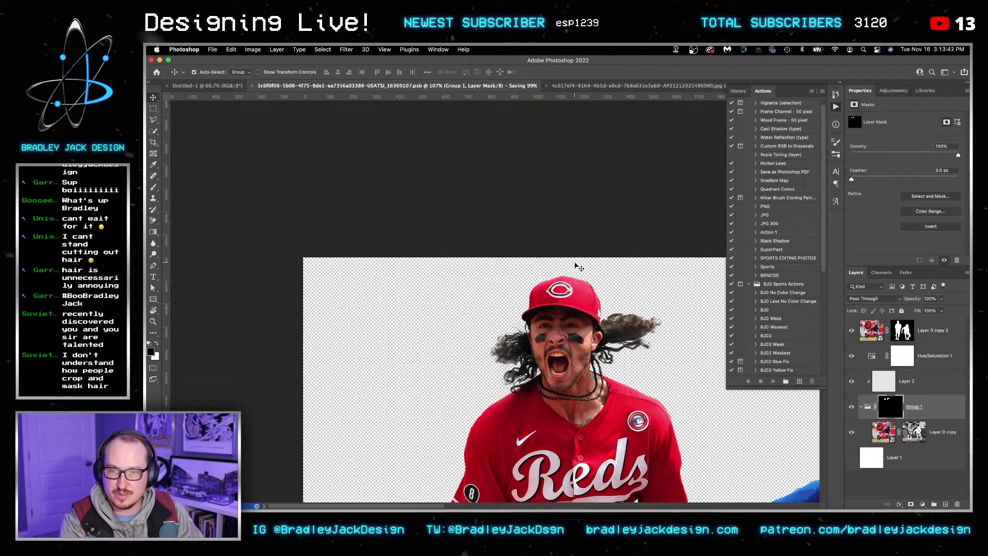
# Step: Place the saved PSB cutout file from Finder into the Untitled-1 document as an embedded smart object
pyautogui.hotkey('ctrl', 'shift', 'Tab')
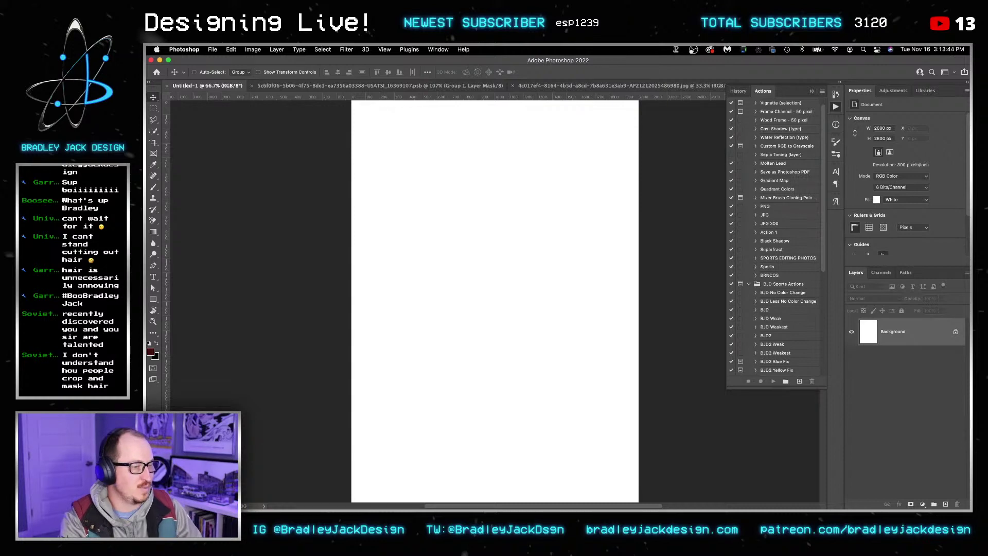
pyautogui.press('super+Tab')
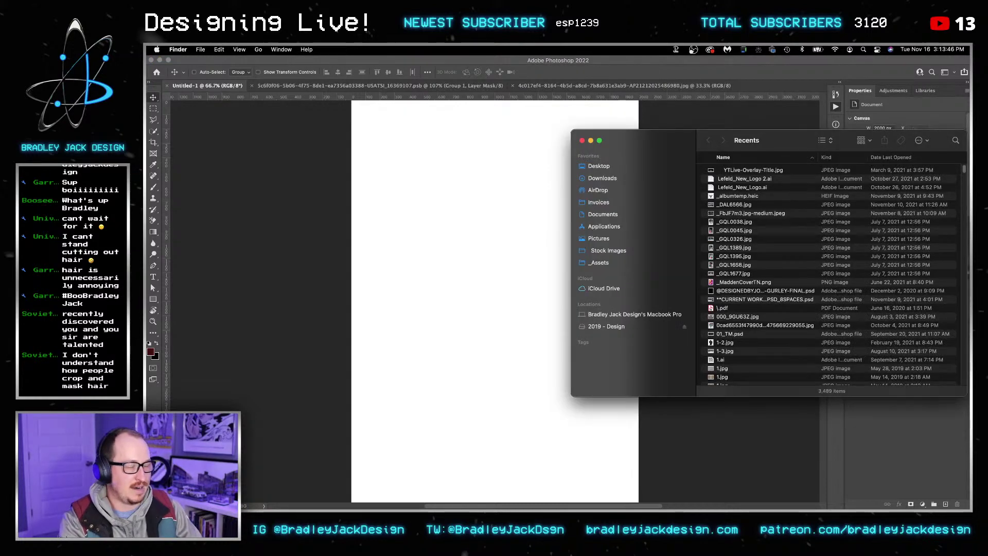
pyautogui.press('super+Tab')
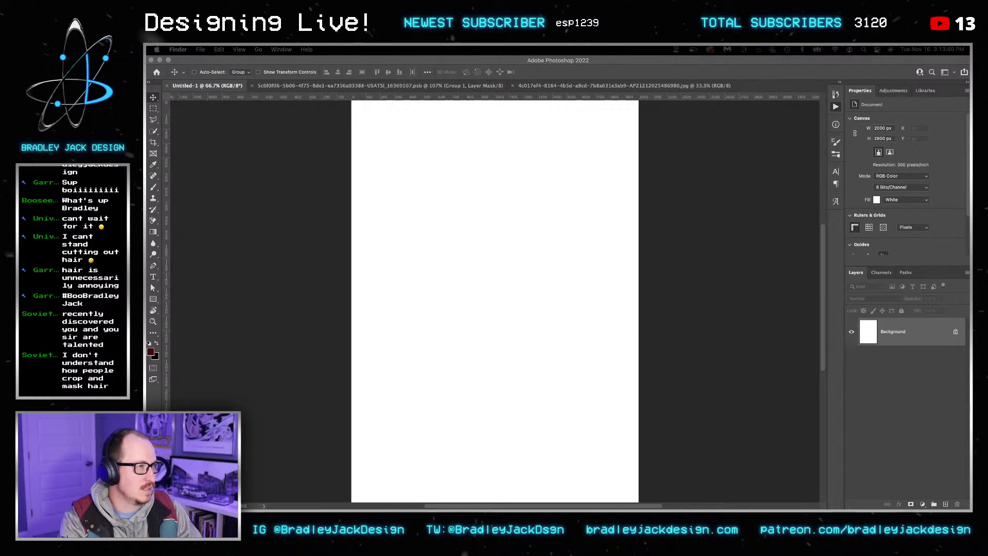
pyautogui.moveTo(906, 335); pyautogui.dragTo(573, 289)
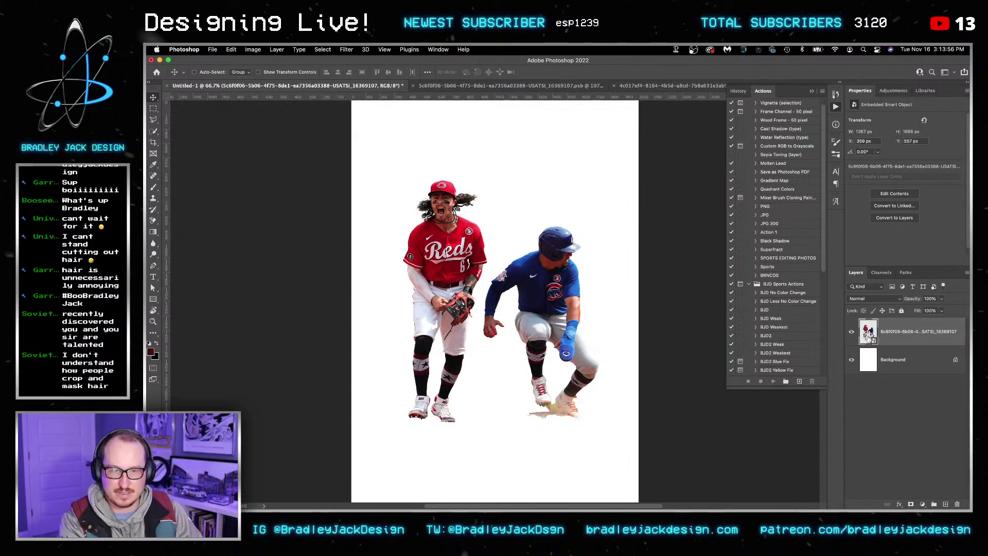
# Step: Open the placed smart object's contents, group all layers above Layer 1 and add a layer mask to the group
pyautogui.doubleClick(868, 331)
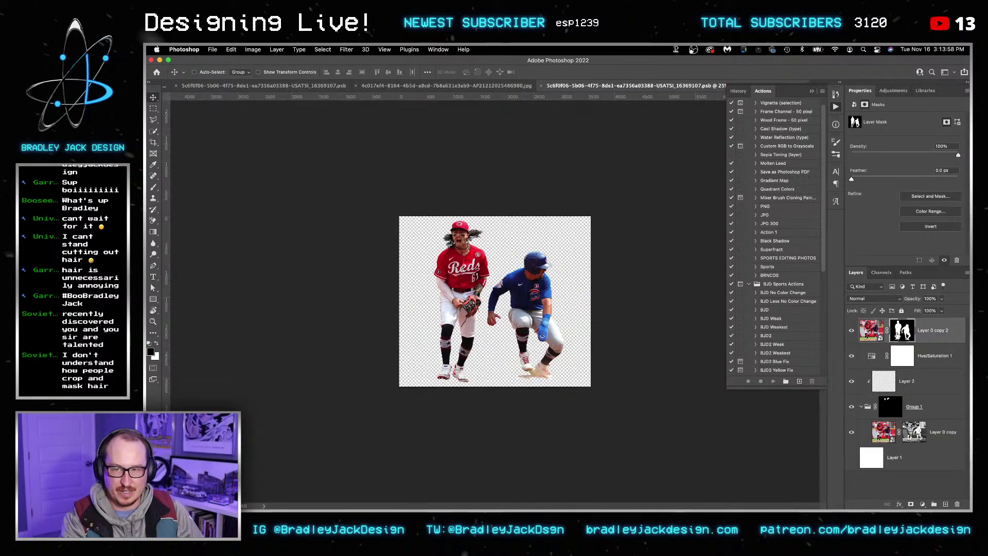
pyautogui.doubleClick(915, 432)
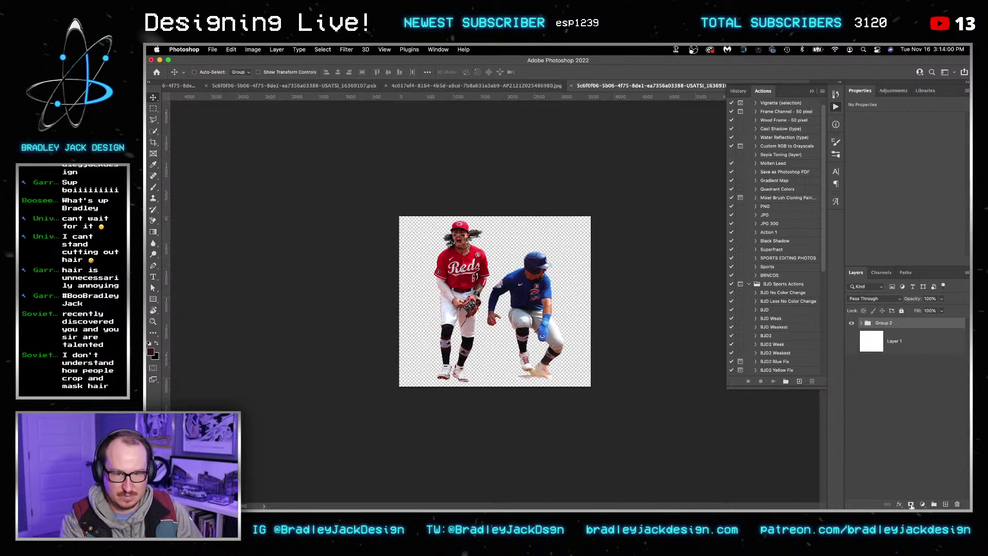
pyautogui.press('super+plus')
pyautogui.scroll(2, 550, 324)
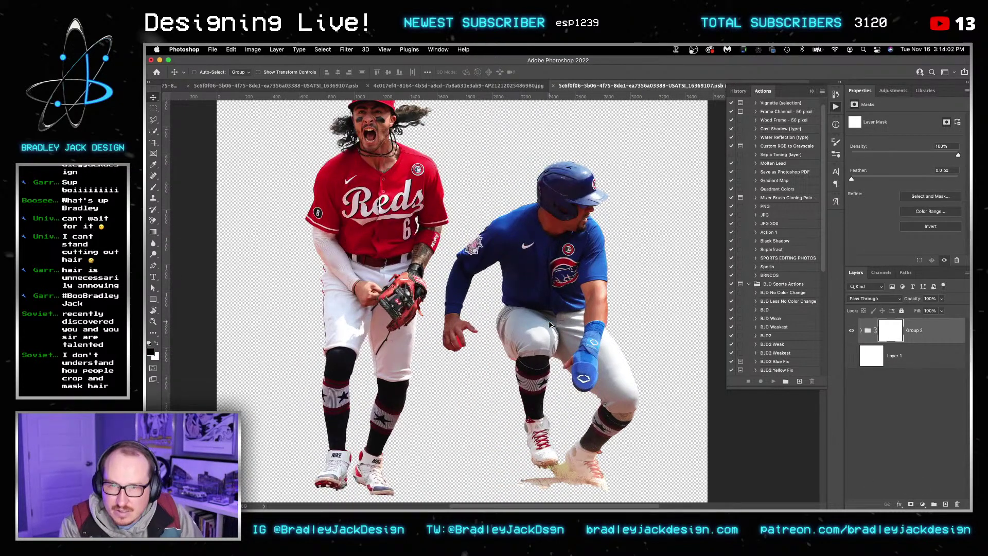
# Step: Paint black on the new group's mask with an 800 px brush to hide the blue-shirted Cubs player
pyautogui.press('b')
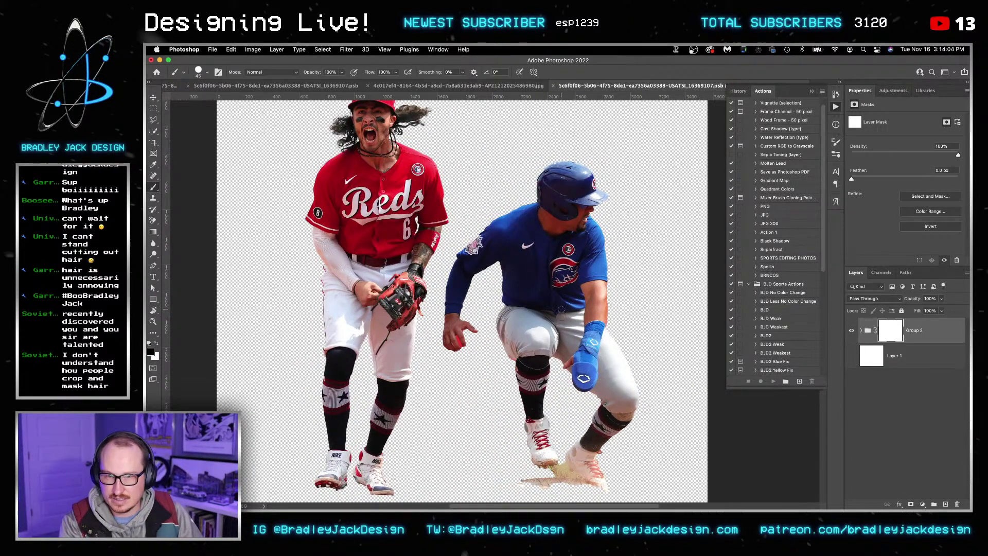
pyautogui.moveTo(549, 270); pyautogui.dragTo(557, 270)
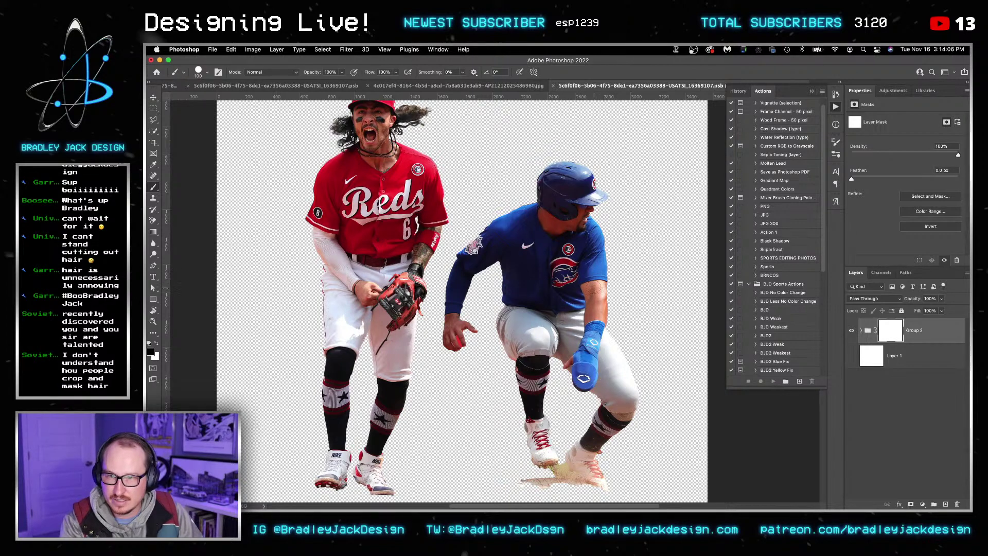
pyautogui.press(']')
pyautogui.press(']')
pyautogui.press(']')
pyautogui.press(']')
pyautogui.press(']')
pyautogui.press(']')
pyautogui.press(']')
pyautogui.press(']')
pyautogui.press(']')
pyautogui.press(']')
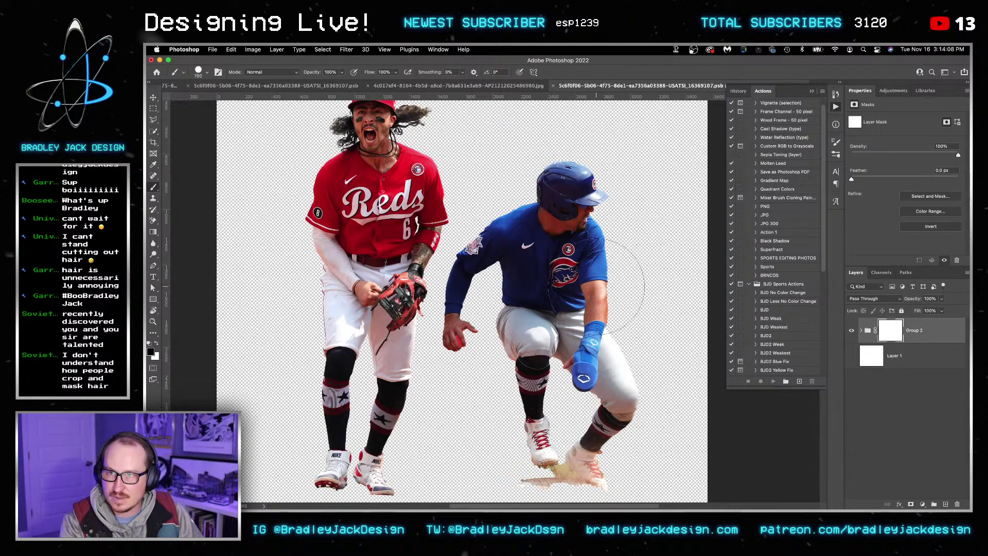
pyautogui.press(']')
pyautogui.moveTo(627, 247)
pyautogui.mouseDown()
pyautogui.moveTo(595, 396)
pyautogui.moveTo(540, 441)
pyautogui.moveTo(537, 217)
pyautogui.moveTo(489, 229)
pyautogui.moveTo(480, 292)
pyautogui.moveTo(489, 338)
pyautogui.mouseUp()
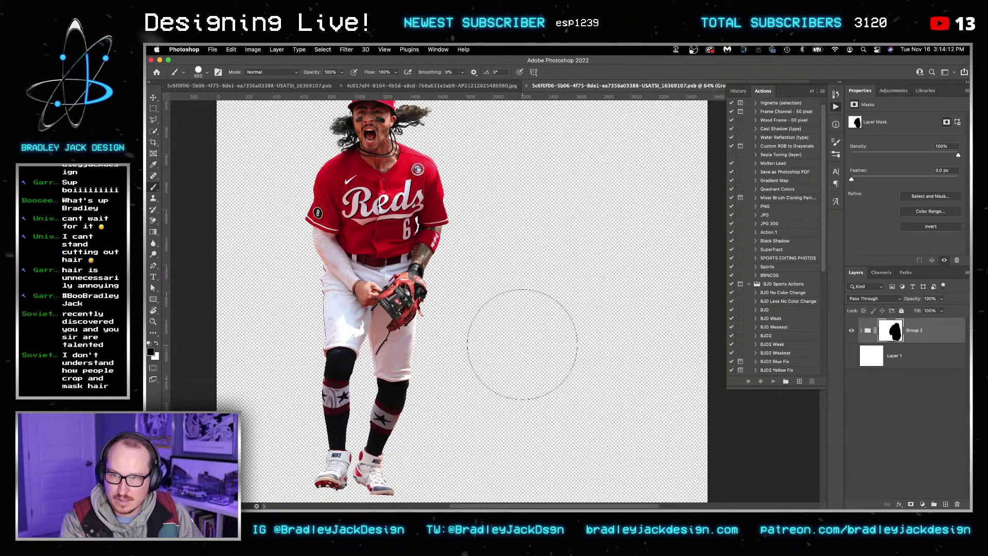
# Step: Save and close the smart object's contents to update the placed cutout in Untitled-1
pyautogui.press('v')
pyautogui.press('super+s')
pyautogui.press('super+w')
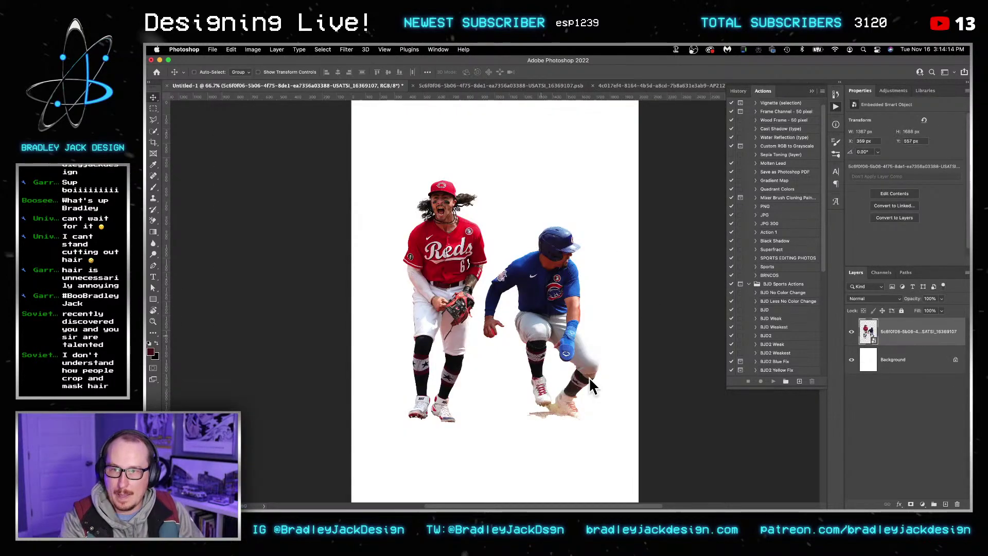
# Step: Start a free transform on the placed Reds player cutout
pyautogui.press('super+minus')
pyautogui.press('super+t')
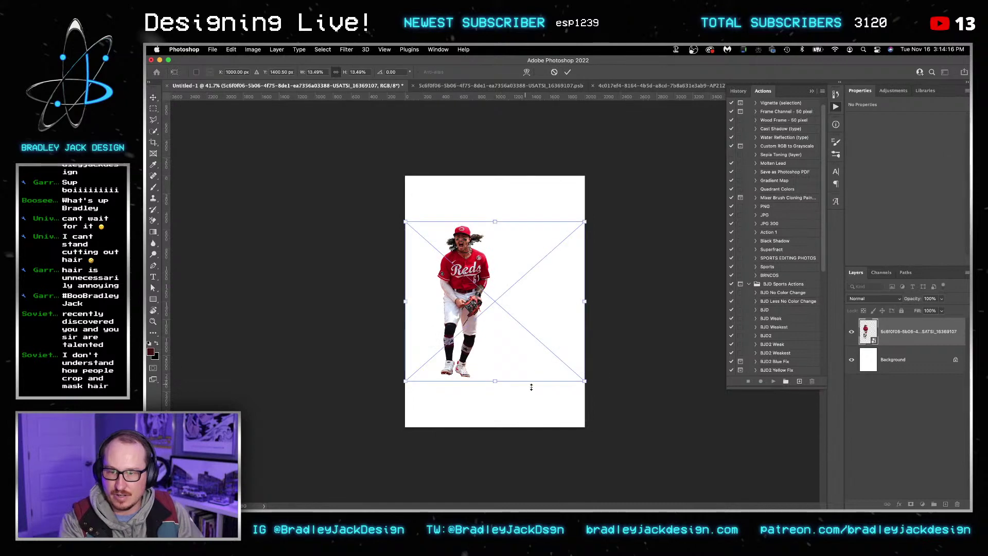
# Step: Enlarge the placed baseball player so the upper body fills the poster canvas, and commit the transform
pyautogui.moveTo(585, 381); pyautogui.dragTo(629, 437)
pyautogui.press('Return')
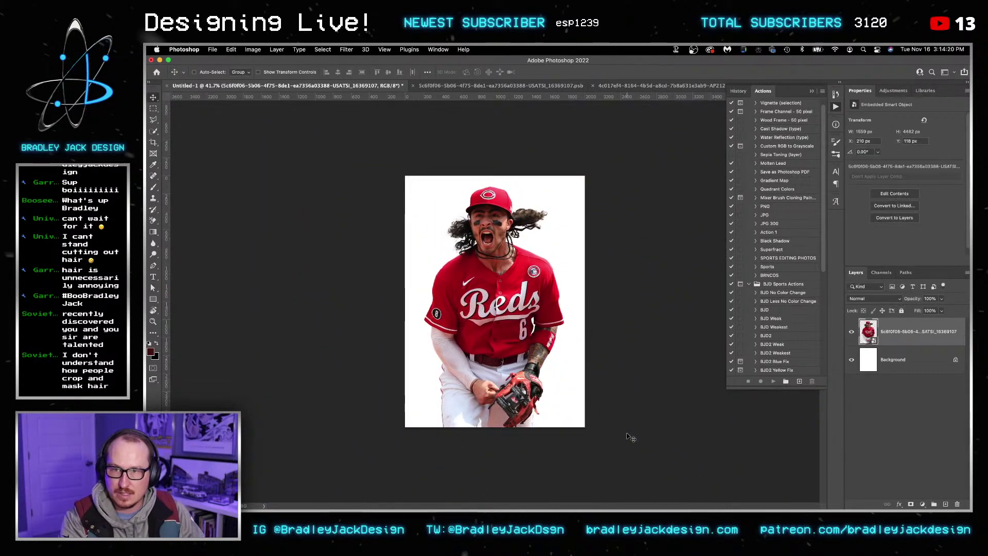
# Step: Add a guide layout with 2 columns, 2 rows and 75 px margins on all four sides
pyautogui.click(346, 49)
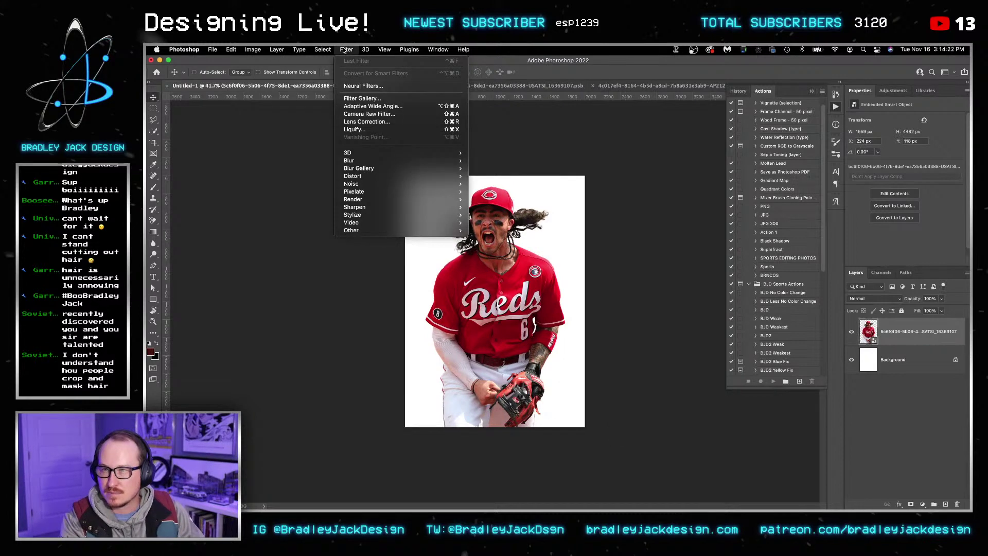
pyautogui.moveTo(382, 50)
pyautogui.click(422, 314)
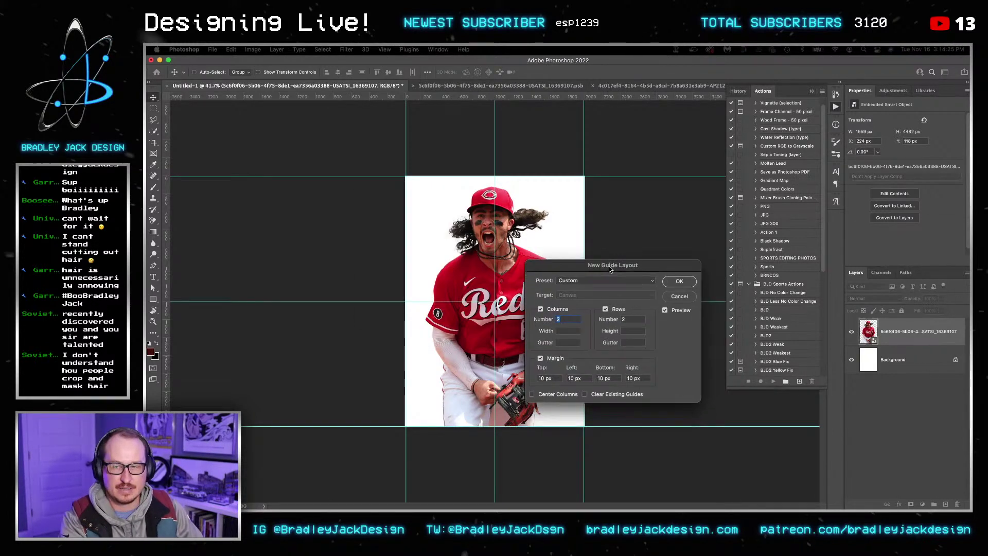
pyautogui.doubleClick(590, 338)
pyautogui.write('75')
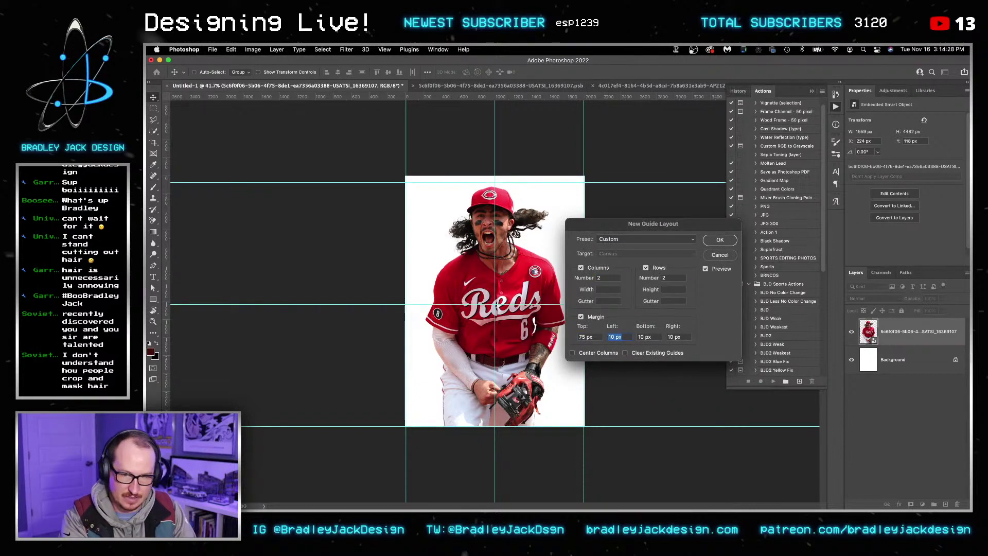
pyautogui.press('Tab')
pyautogui.write('75')
pyautogui.press('Tab')
pyautogui.write('75')
pyautogui.press('Tab')
pyautogui.write('75')
pyautogui.press('Return')
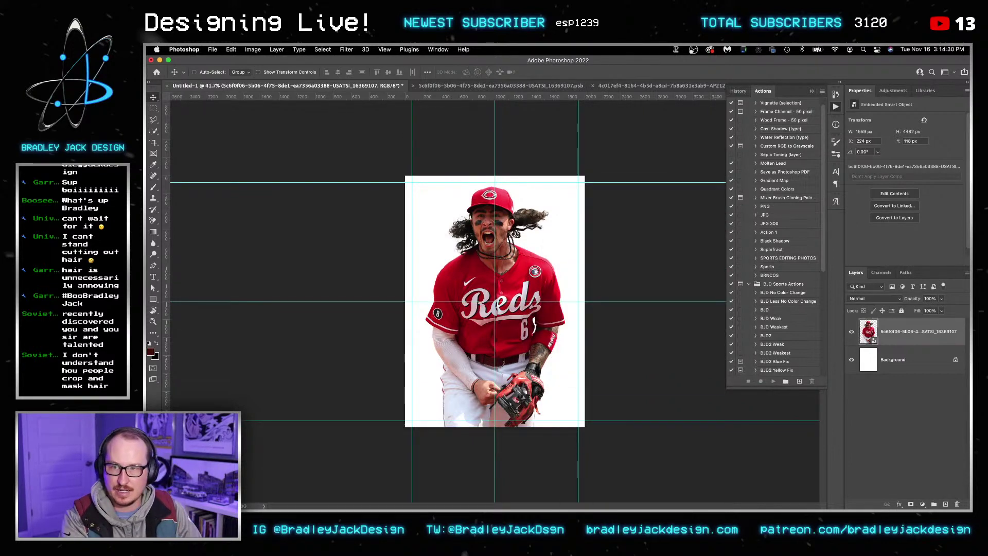
# Step: Create a new layer directly above the Background and fill it with black
pyautogui.click(903, 363)
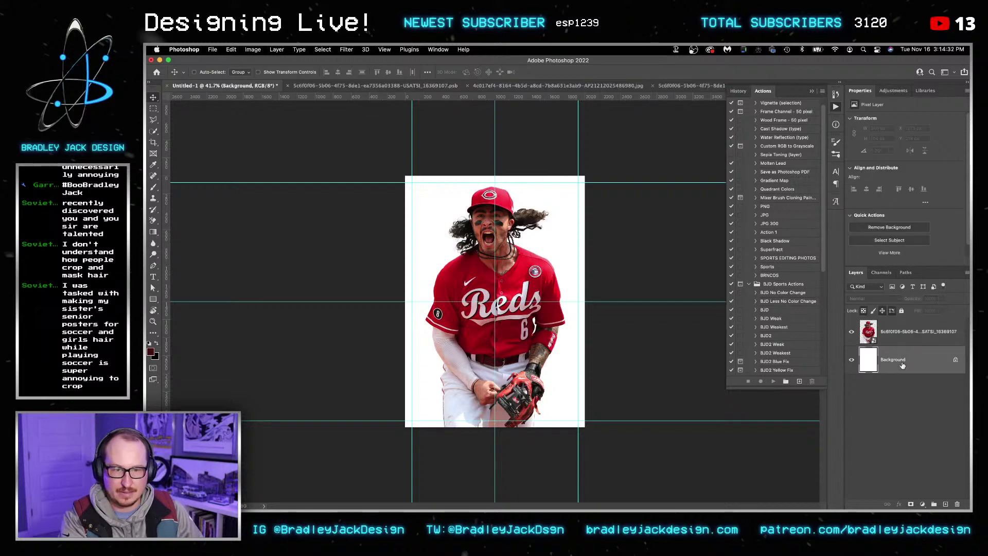
pyautogui.click(910, 334)
pyautogui.click(908, 360)
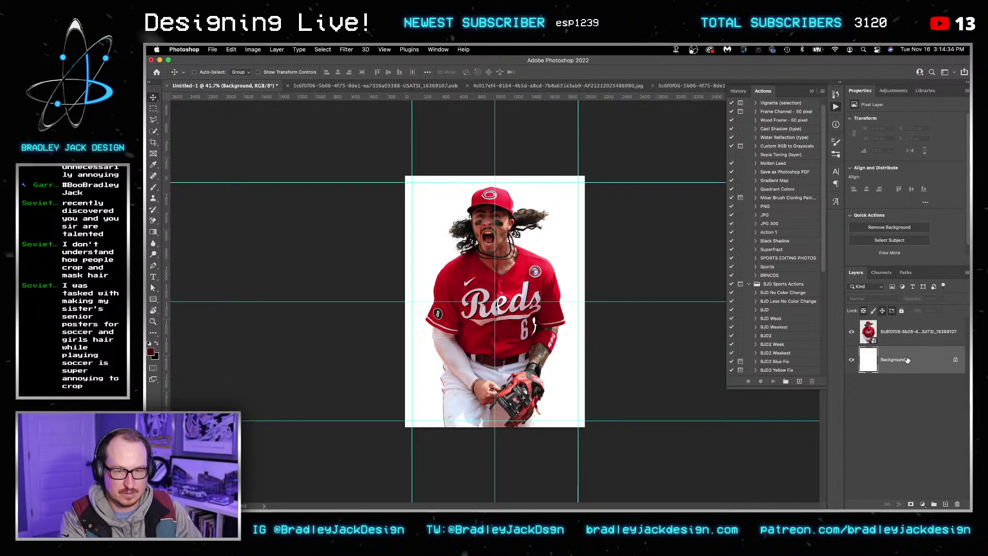
pyautogui.press('alt+shift+super+n')
pyautogui.press('g')
pyautogui.press('d')
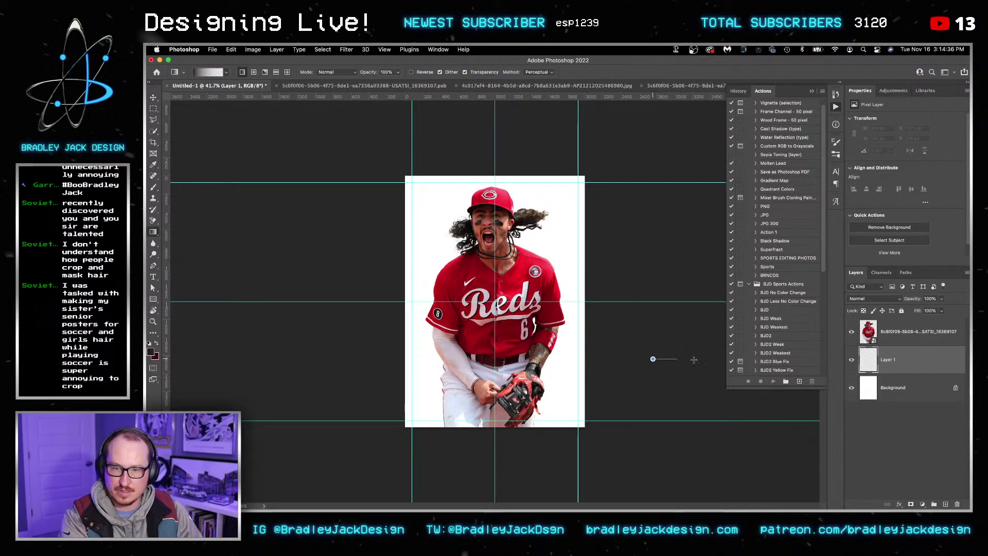
pyautogui.hotkey('alt', 'BackSpace')
# Step: Duplicate the black layer and set the copy's blend mode to Multiply
pyautogui.press('v')
pyautogui.press('super+j')
pyautogui.hotkey('alt', 'shift', 'm')
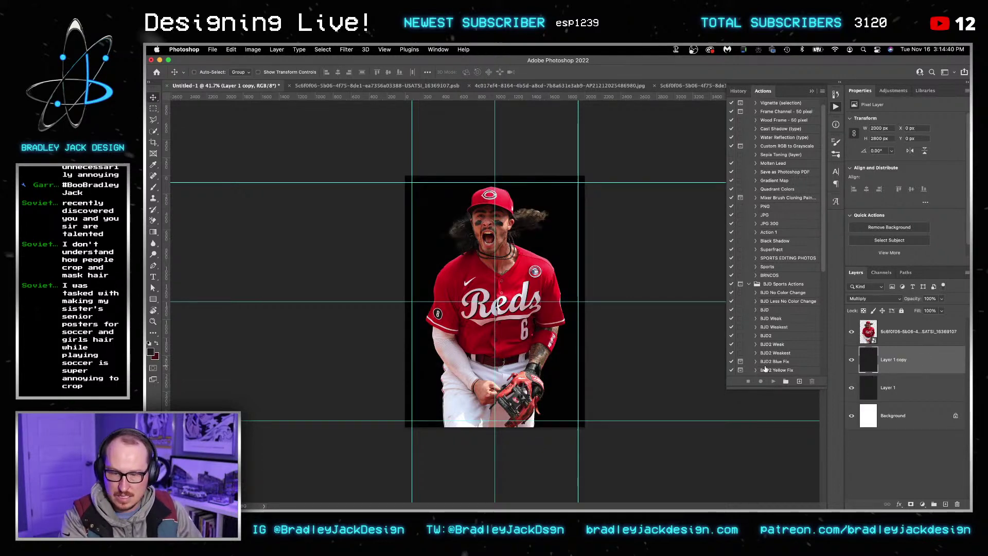
# Step: Inspect the player's hair cutout against black and its smart object source, and hide the player layer in the poster
pyautogui.moveTo(490, 242); pyautogui.dragTo(496, 269)
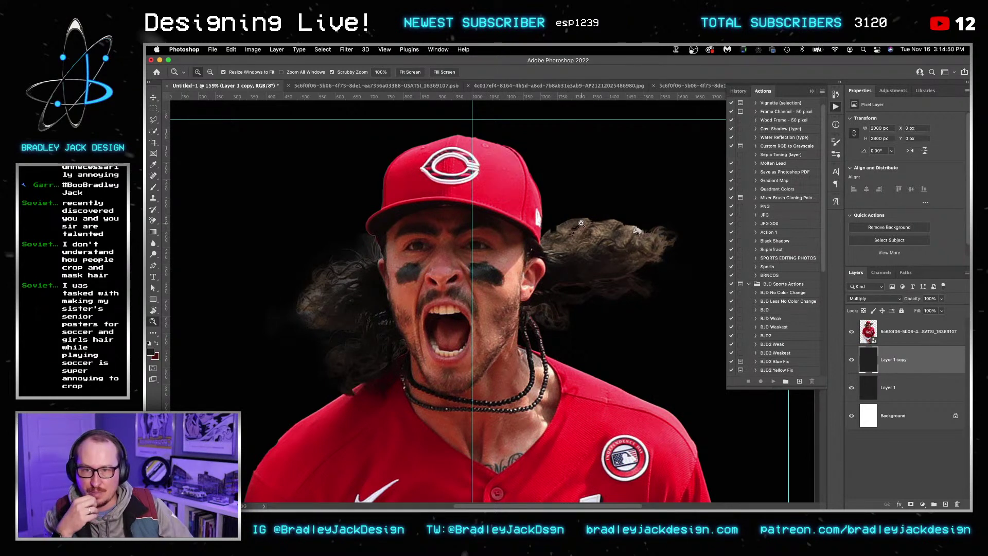
pyautogui.click(898, 334)
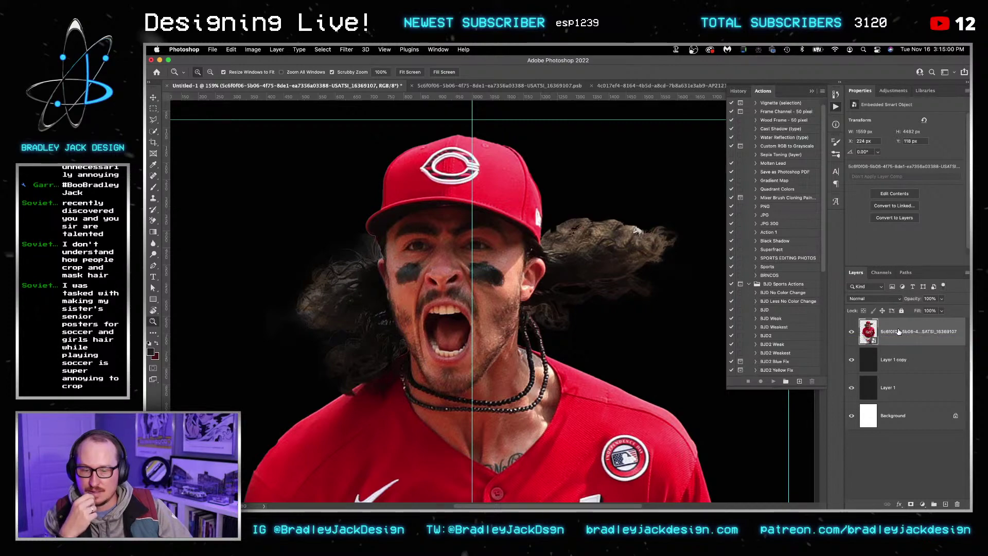
pyautogui.doubleClick(868, 332)
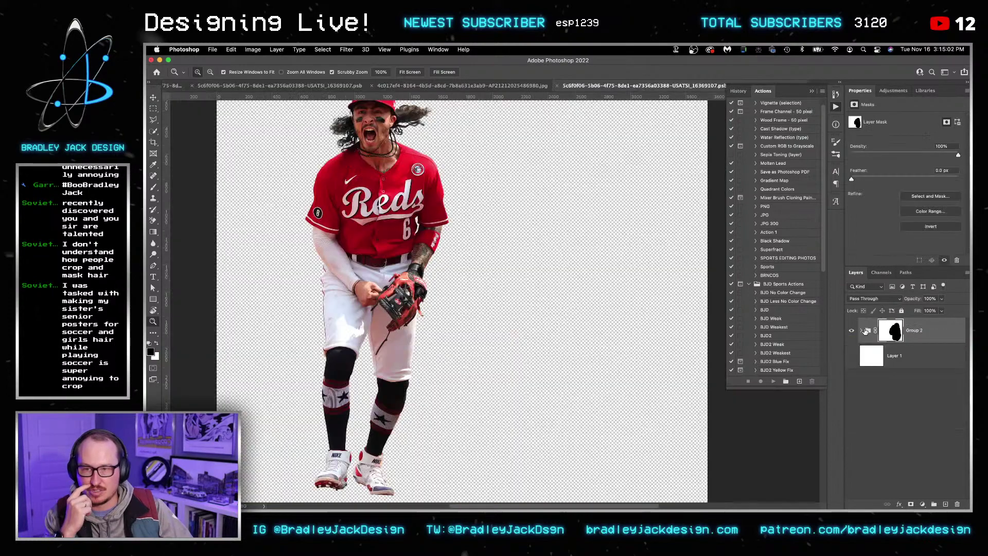
pyautogui.click(173, 85)
pyautogui.click(851, 331)
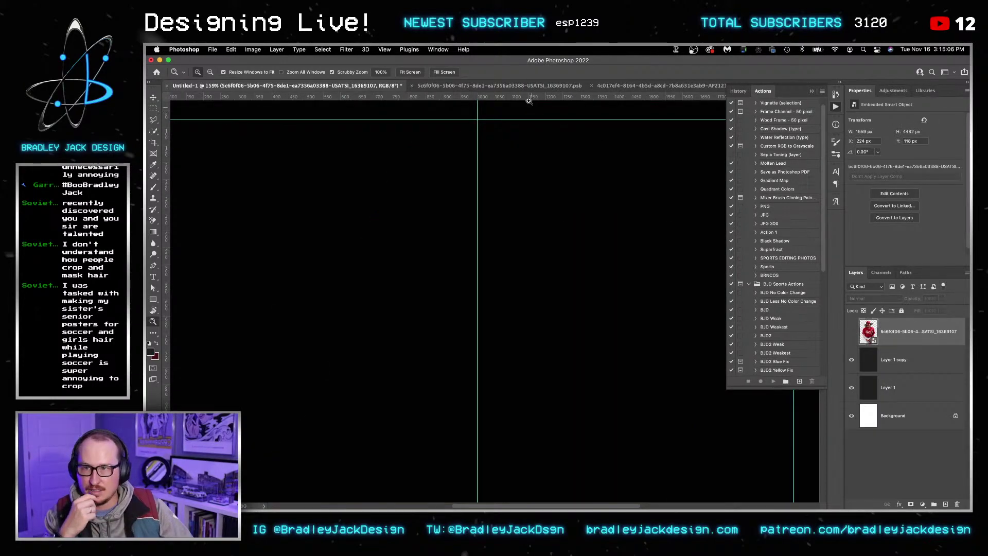
# Step: Switch to the batting photo and select the batter automatically with Select Subject
pyautogui.click(561, 86)
pyautogui.click(655, 87)
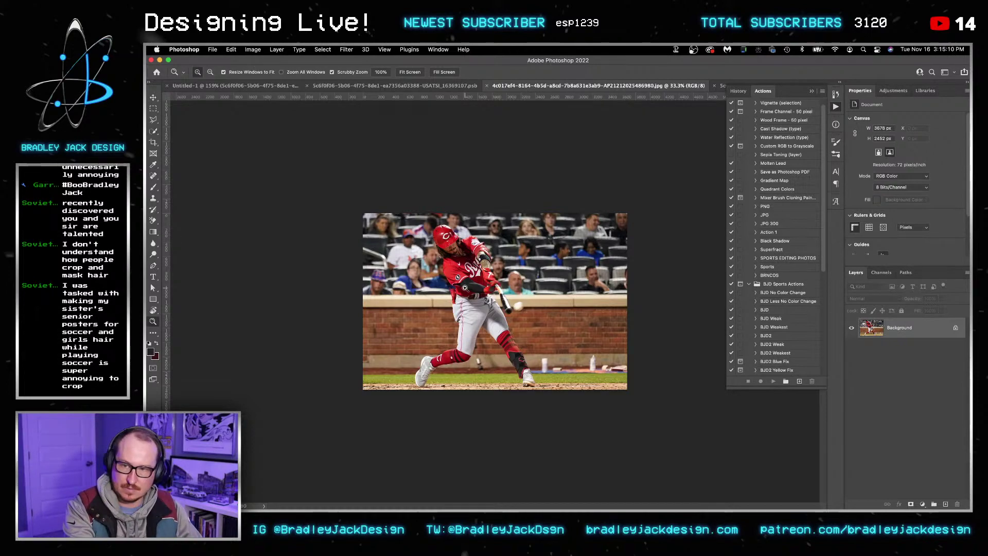
pyautogui.click(464, 288)
pyautogui.keyDown('alt'); pyautogui.click(465, 287); pyautogui.keyUp('alt')
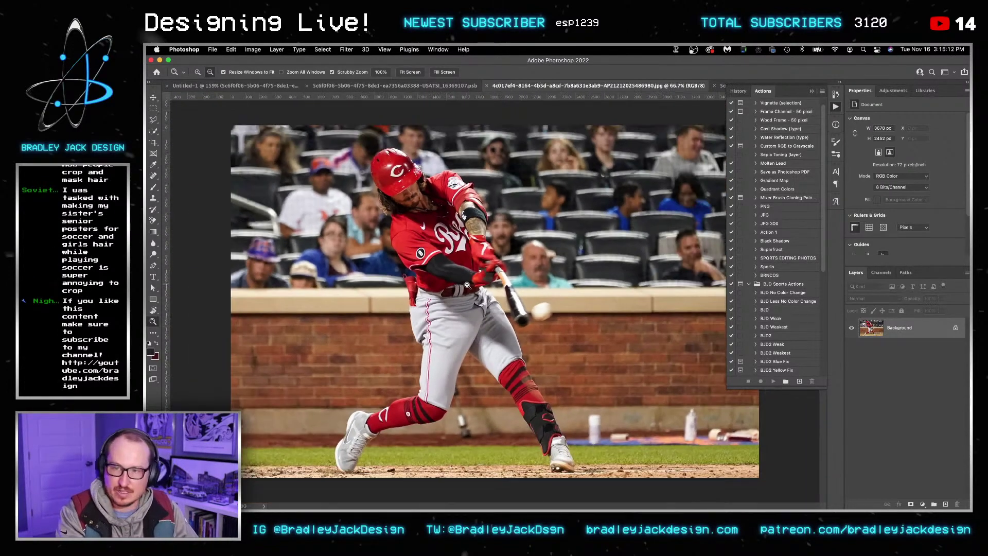
pyautogui.keyDown('alt'); pyautogui.click(467, 285); pyautogui.keyUp('alt')
pyautogui.press('w')
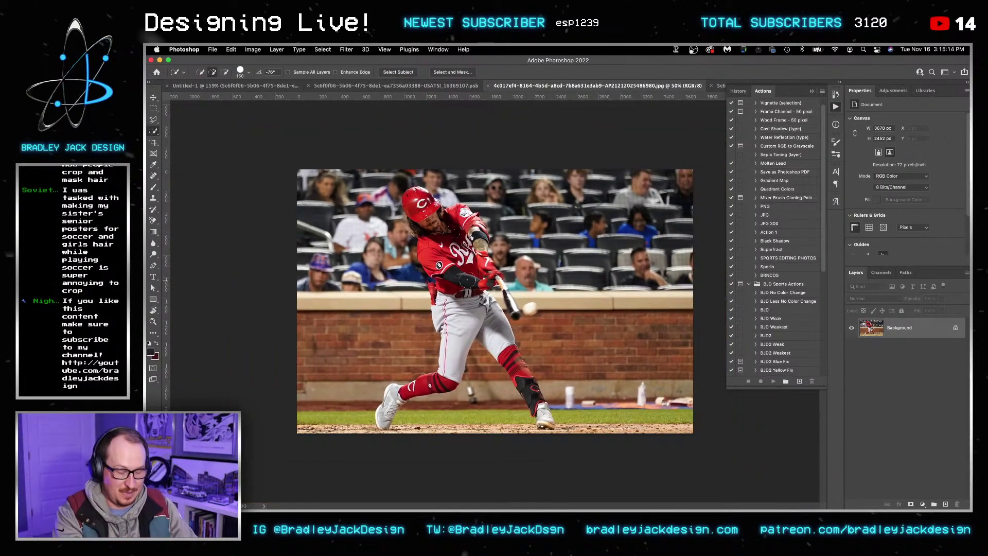
pyautogui.click(398, 72)
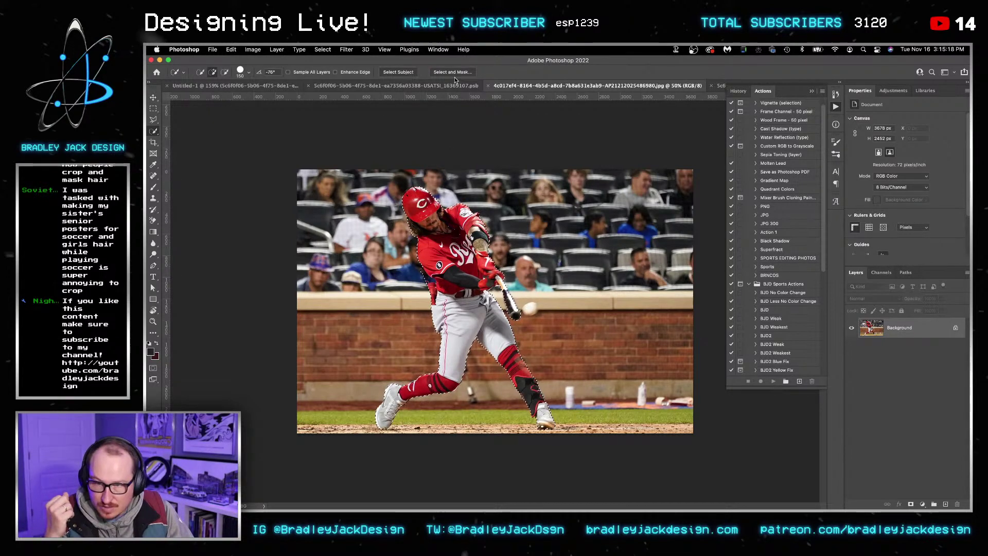
# Step: Enter Select and Mask, refine the batter's hair edge and mask out the dark background patch behind his lower back
pyautogui.click(453, 72)
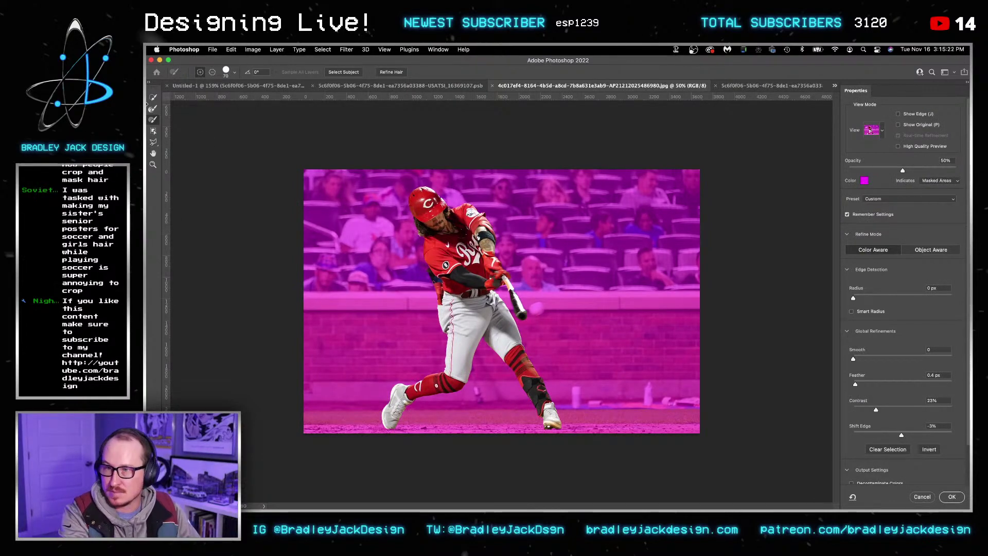
pyautogui.press('r')
pyautogui.scroll(5, 436, 253)
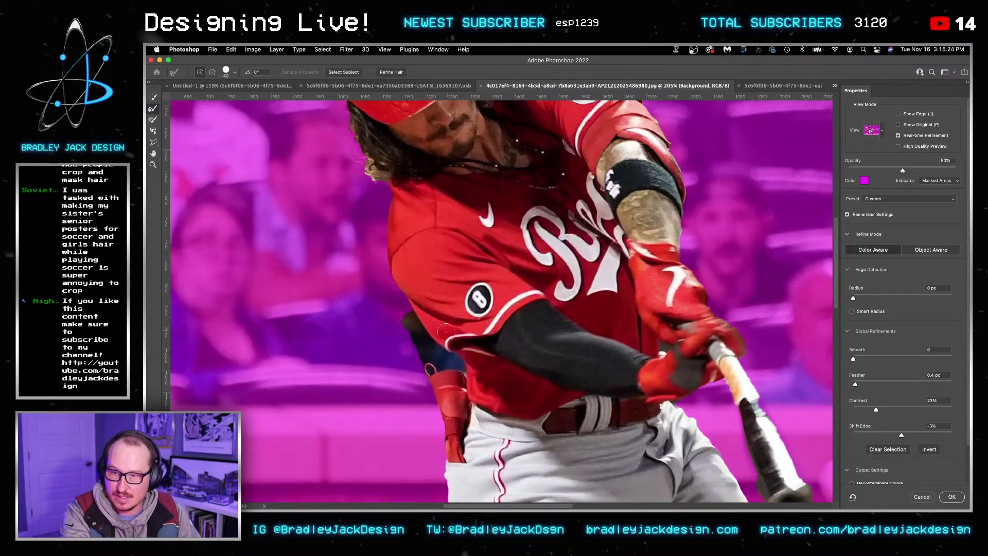
pyautogui.press(']')
pyautogui.press(']')
pyautogui.press(']')
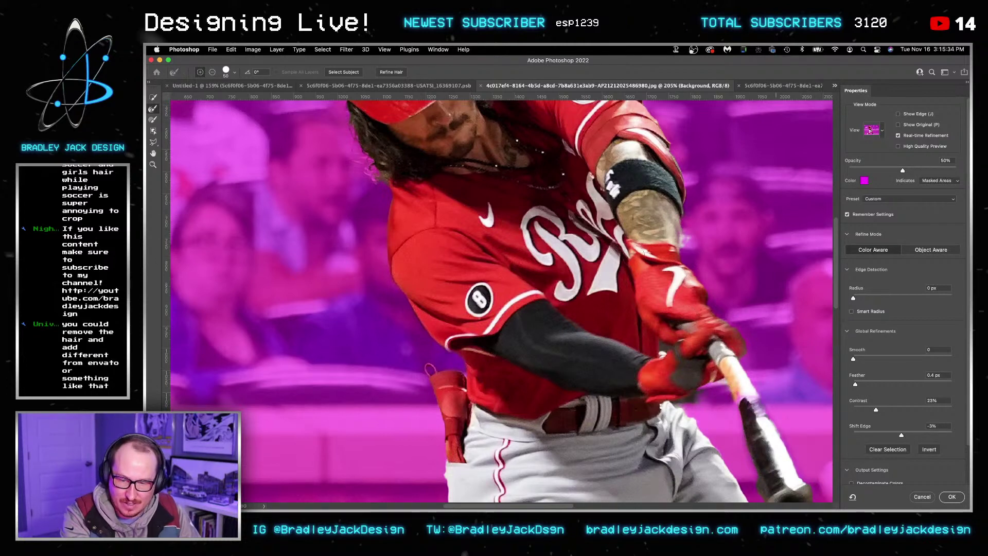
# Step: Clean up the mask along the top of the batter's helmet and remove the leftover background above his shoulder
pyautogui.scroll(10, 752, 394)
pyautogui.hscroll(-3, 752, 393)
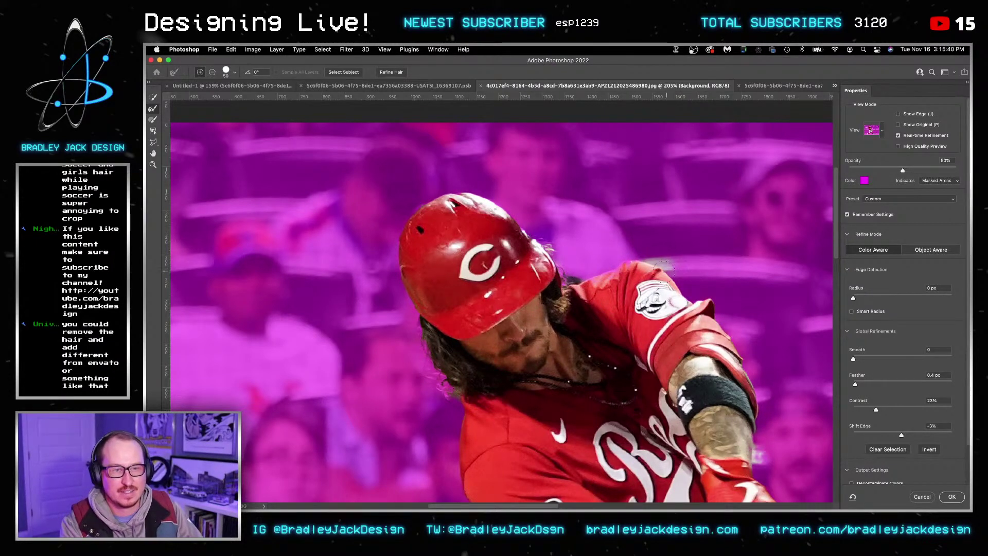
pyautogui.scroll(5, 442, 203)
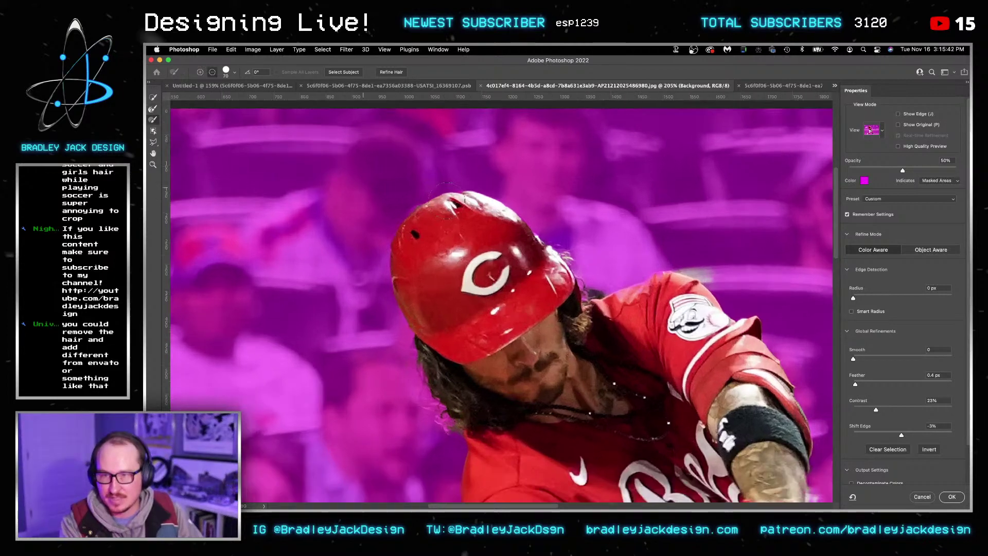
pyautogui.press(']')
pyautogui.press(']')
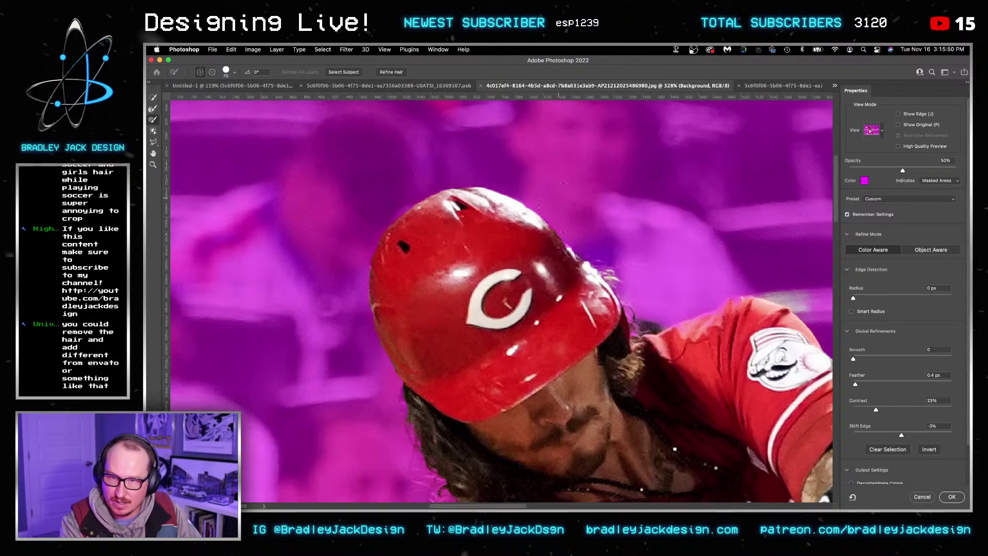
# Step: Paint the red jersey's shoulder edge beside the helmet back into the selection using a smaller brush
pyautogui.press('[')
pyautogui.press('[')
pyautogui.press('[')
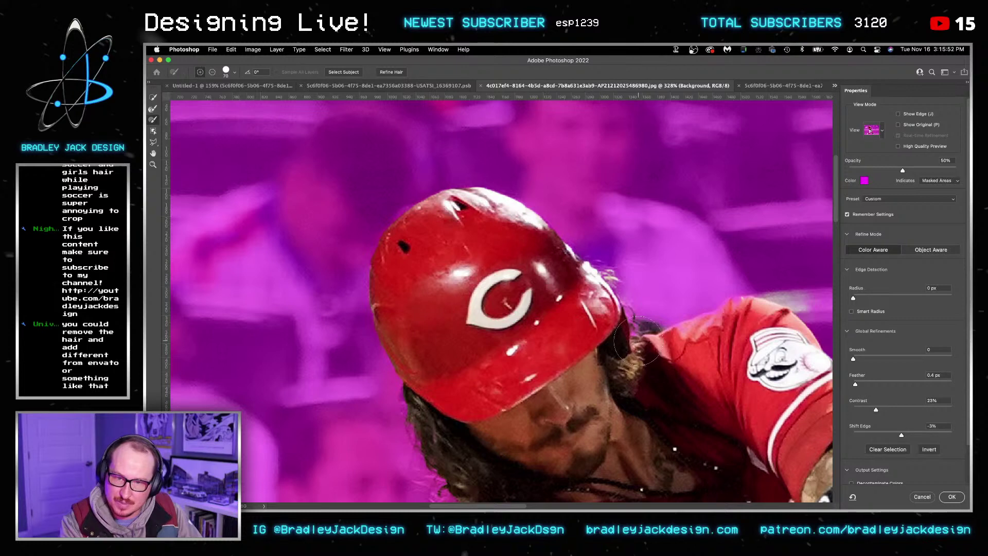
pyautogui.press('[')
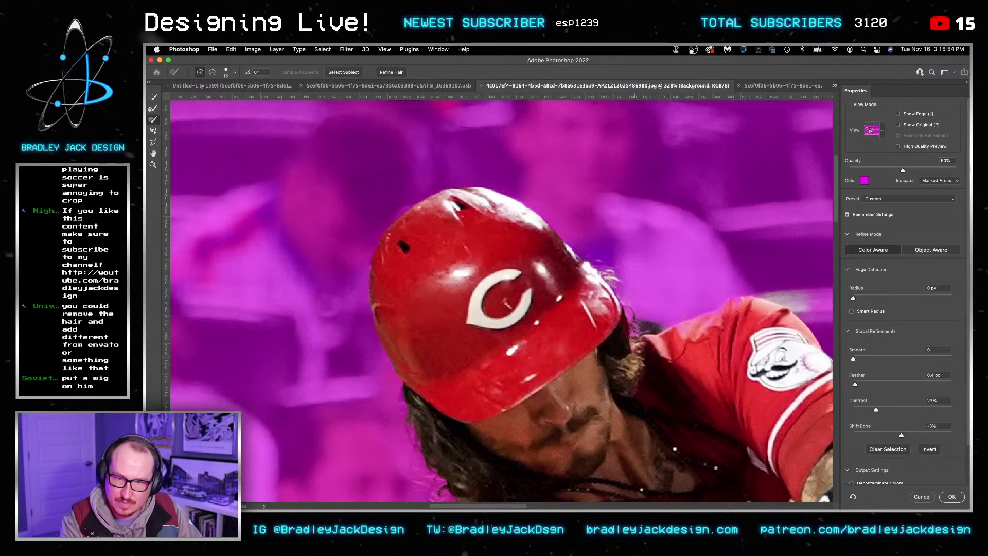
pyautogui.press('alt')
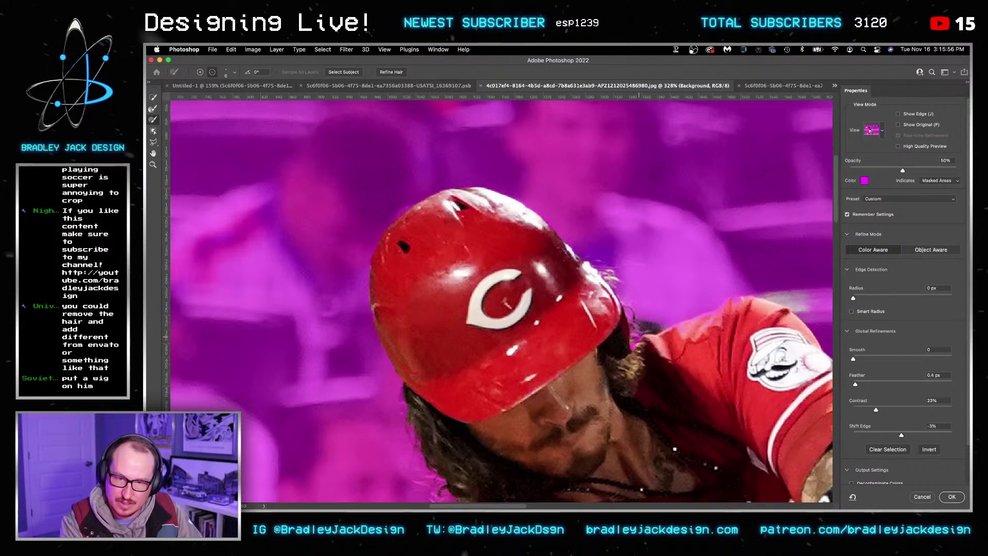
pyautogui.scroll(5, 645, 334)
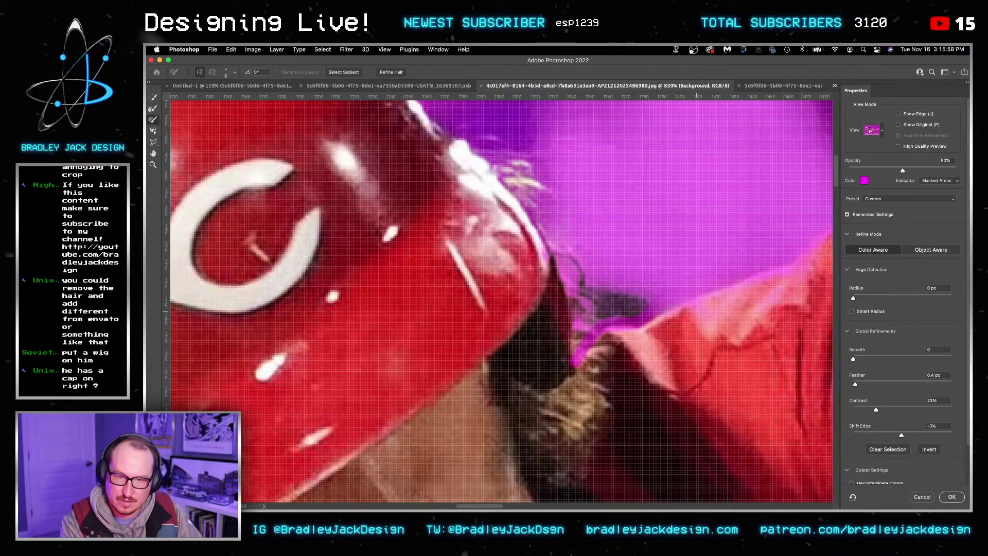
pyautogui.press(']')
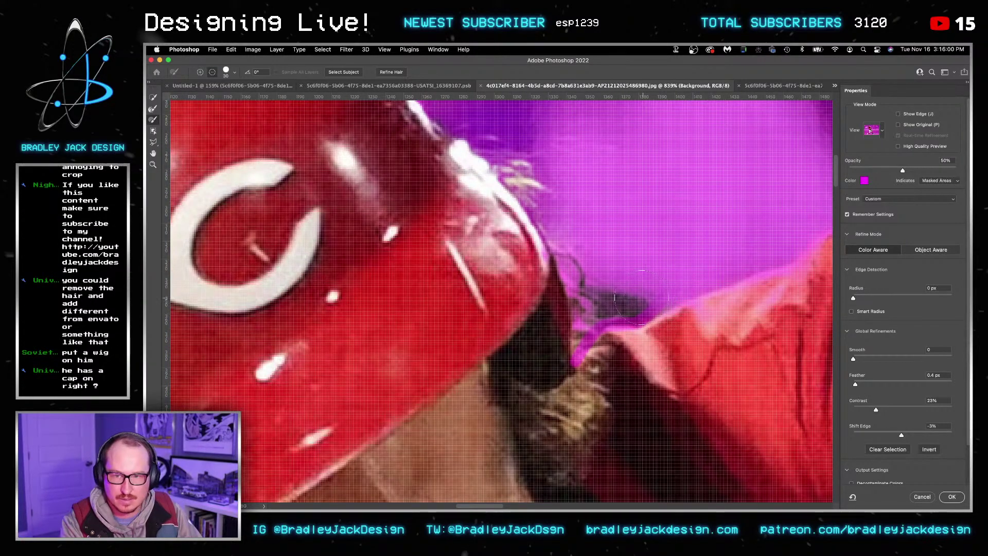
pyautogui.hscroll(3, 638, 309)
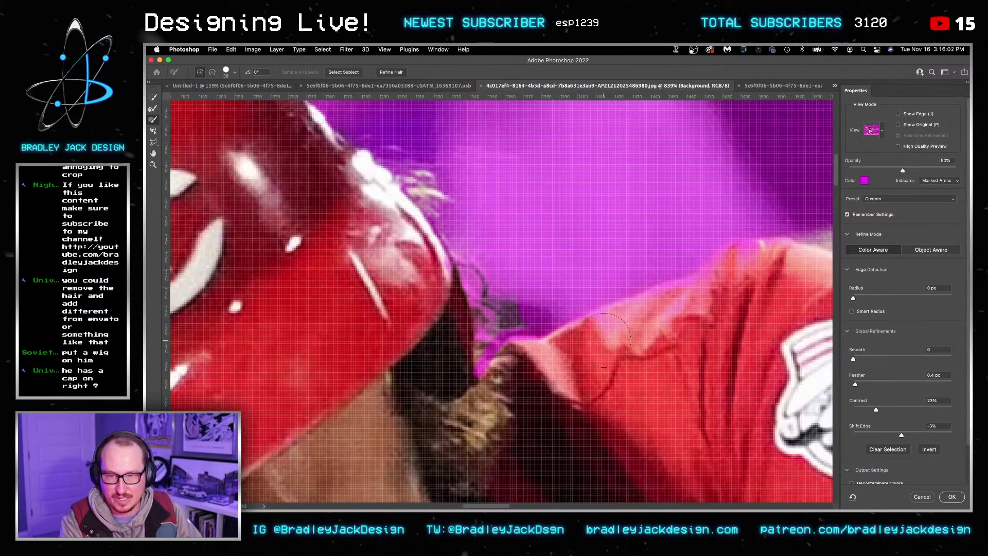
pyautogui.moveTo(604, 340)
pyautogui.mouseDown()
pyautogui.moveTo(740, 273)
pyautogui.moveTo(787, 269)
pyautogui.mouseUp()
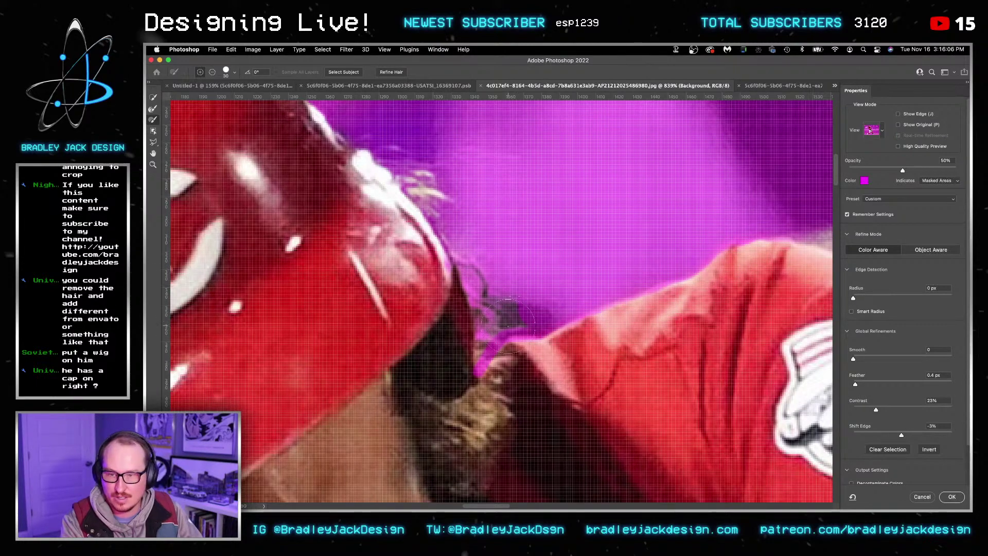
# Step: Mask out the gap between the batter's hair and collar and the stray wisps along the helmet's edge
pyautogui.press('[')
pyautogui.press('[')
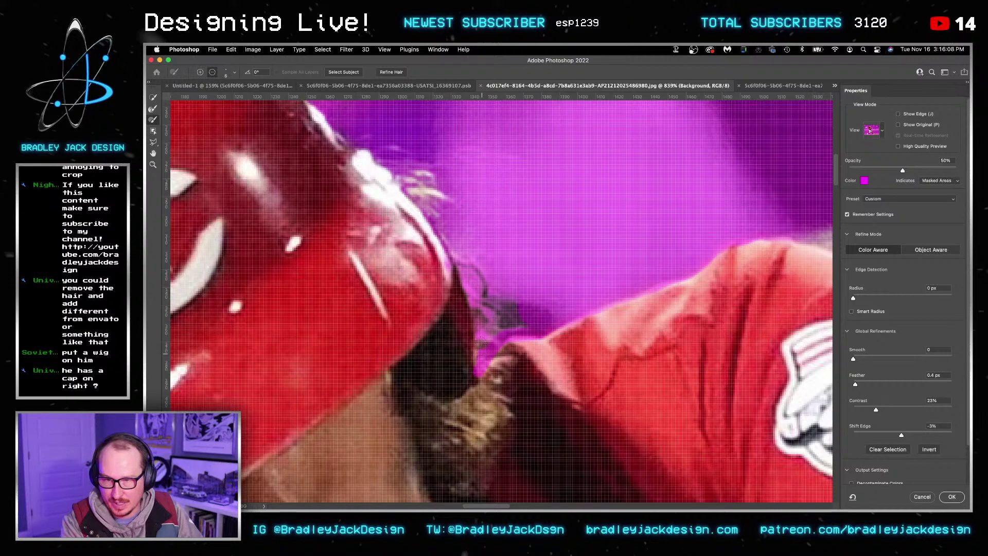
pyautogui.press(']')
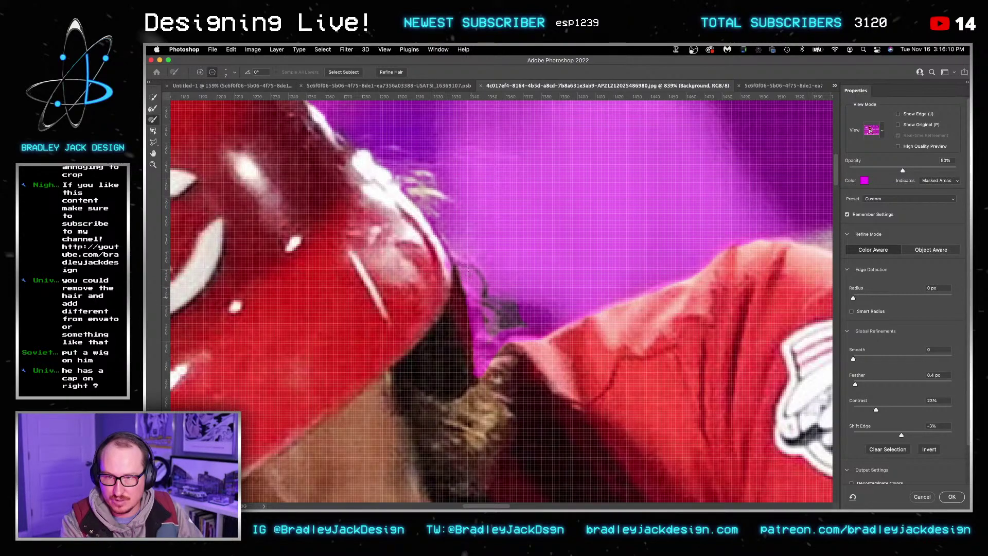
pyautogui.press(']')
pyautogui.press(']')
pyautogui.press(']')
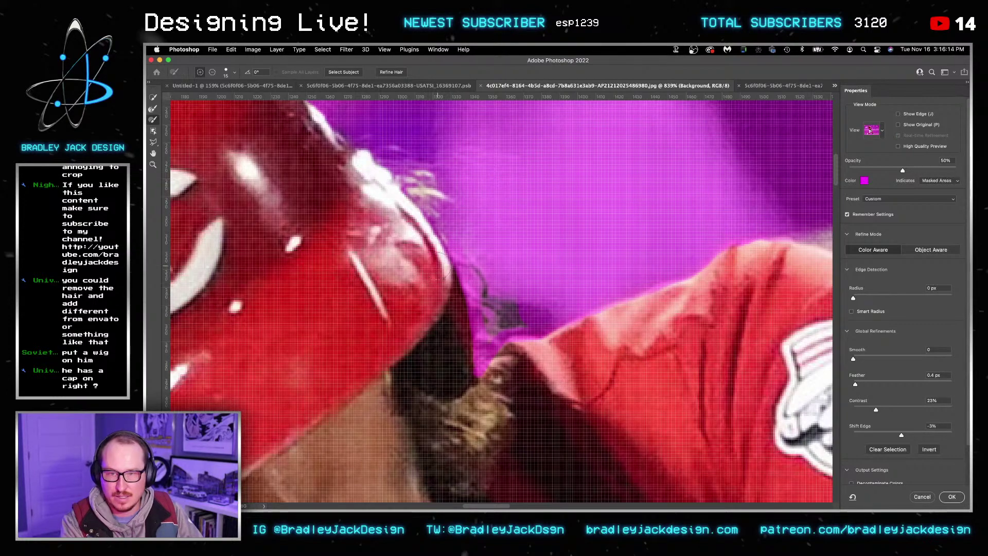
pyautogui.moveTo(488, 266)
pyautogui.mouseDown()
pyautogui.moveTo(489, 325)
pyautogui.moveTo(479, 258)
pyautogui.moveTo(497, 281)
pyautogui.mouseUp()
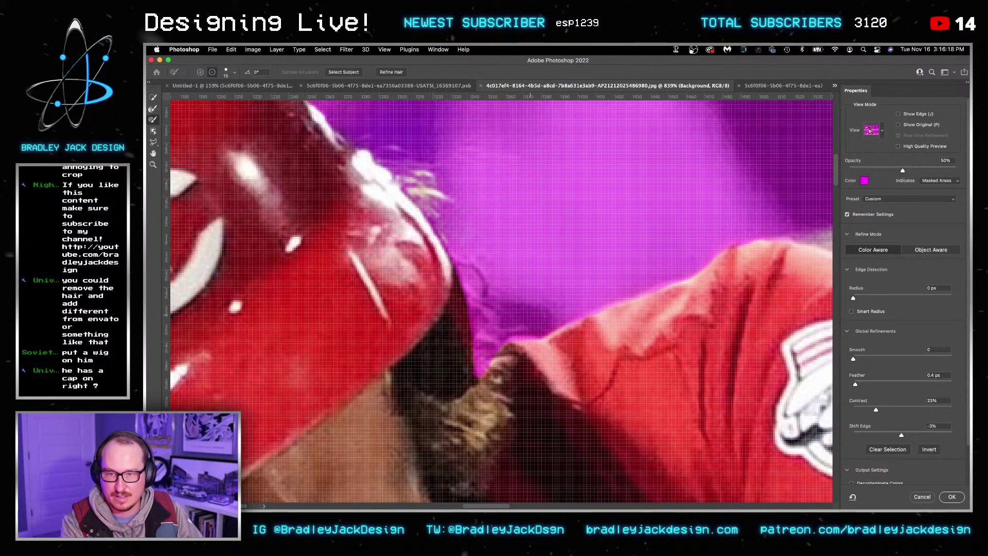
pyautogui.moveTo(366, 154)
pyautogui.mouseDown()
pyautogui.moveTo(412, 178)
pyautogui.moveTo(429, 200)
pyautogui.moveTo(410, 193)
pyautogui.moveTo(433, 183)
pyautogui.mouseUp()
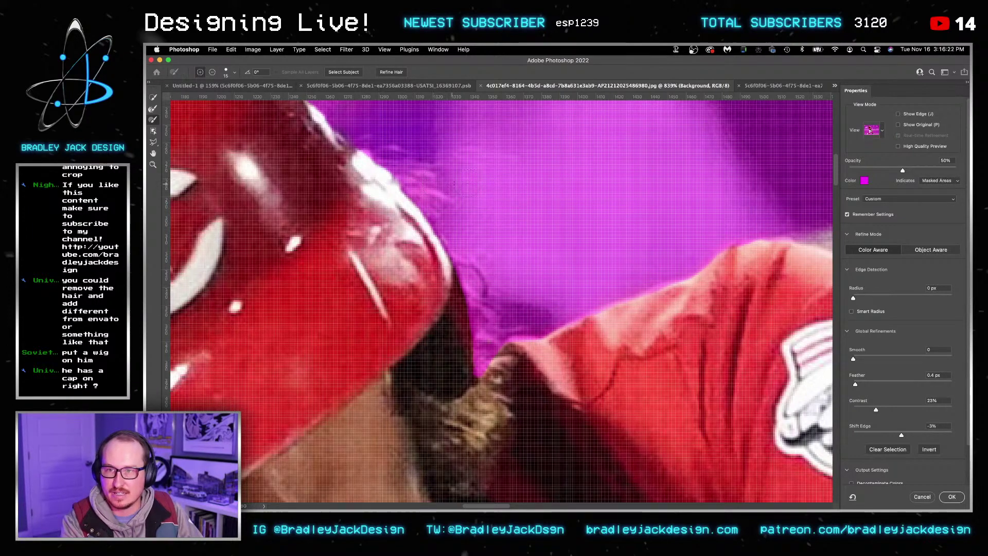
# Step: Apply the refined selection, glance at the finished player cutout in the other document, and reopen the batter's selection in Select and Mask
pyautogui.press('Return')
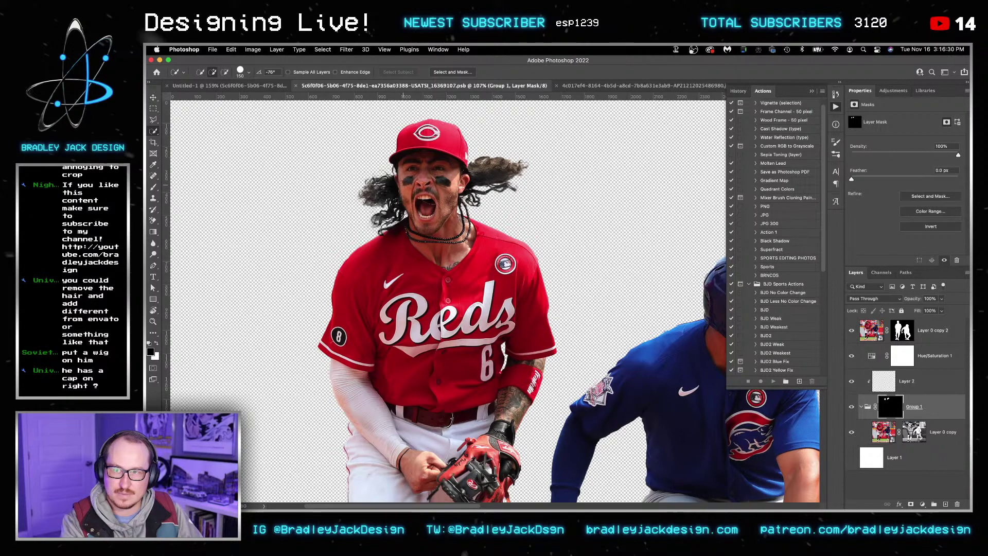
pyautogui.hotkey('ctrl', 'Tab')
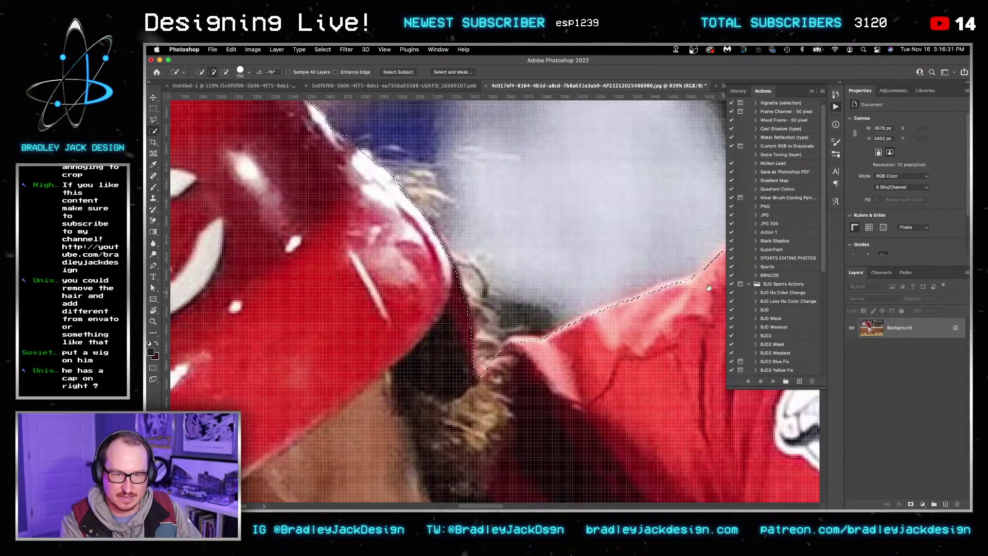
pyautogui.click(432, 72)
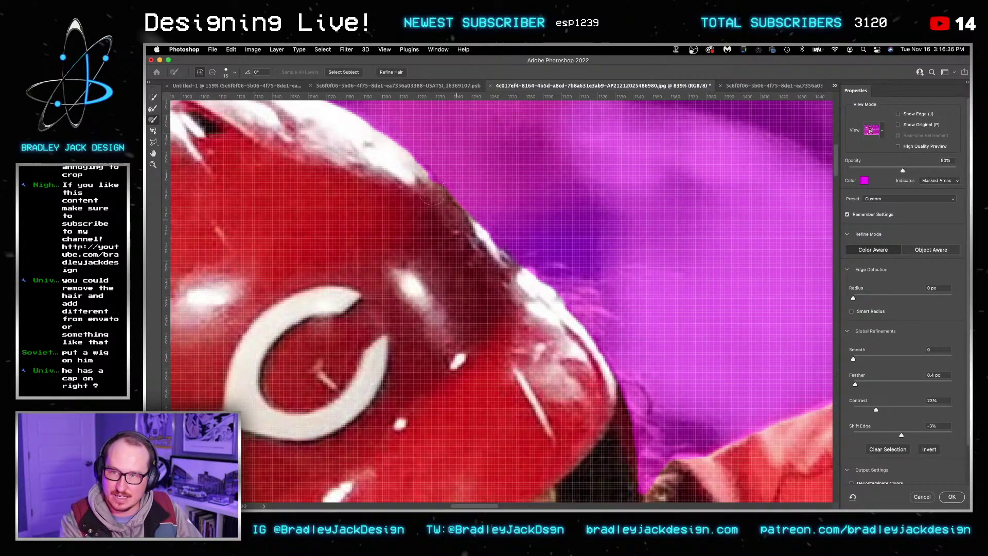
# Step: Clean up the mask along the helmet's crown and outer edge down to the hair, using a large brush reduced to size 80
pyautogui.moveTo(385, 186); pyautogui.dragTo(654, 280)
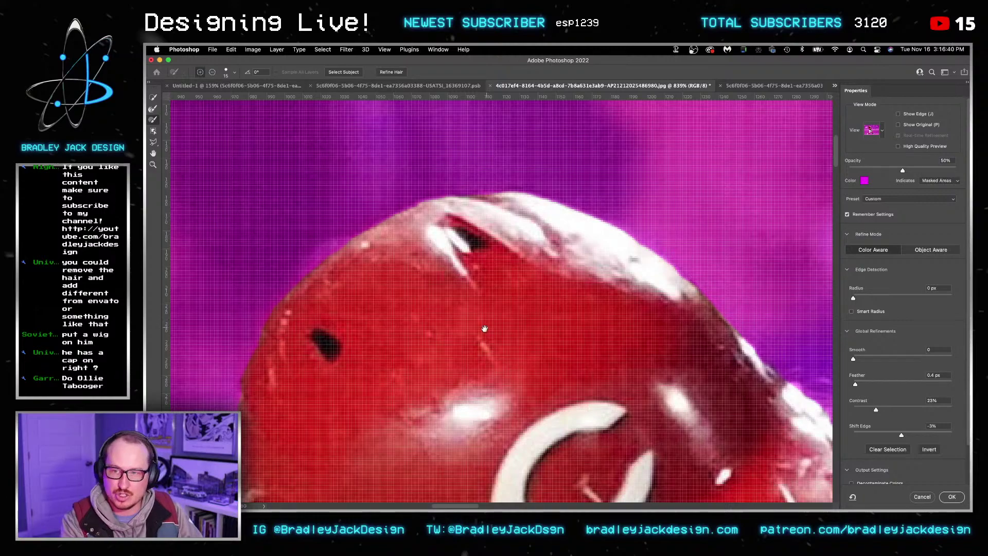
pyautogui.moveTo(247, 341); pyautogui.dragTo(406, 254)
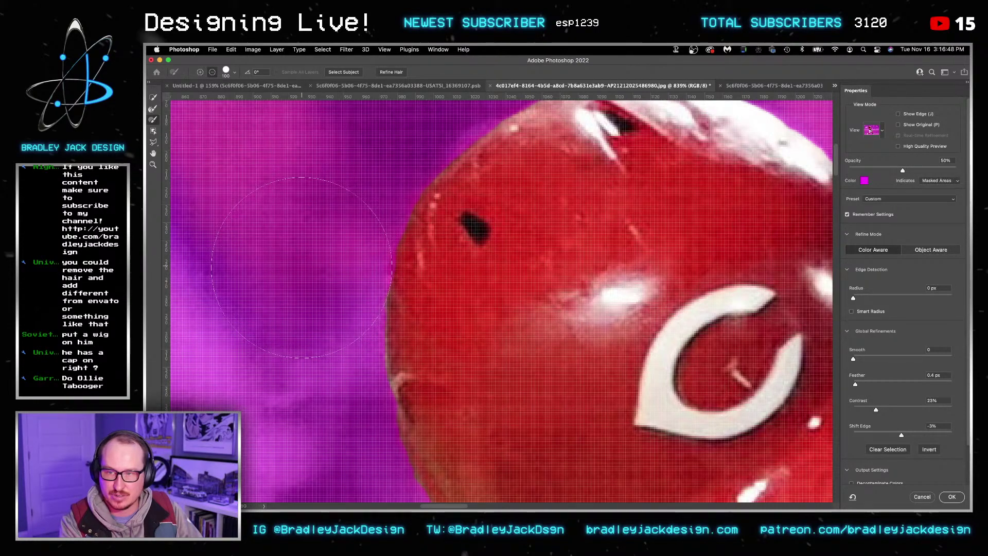
pyautogui.click(301, 271)
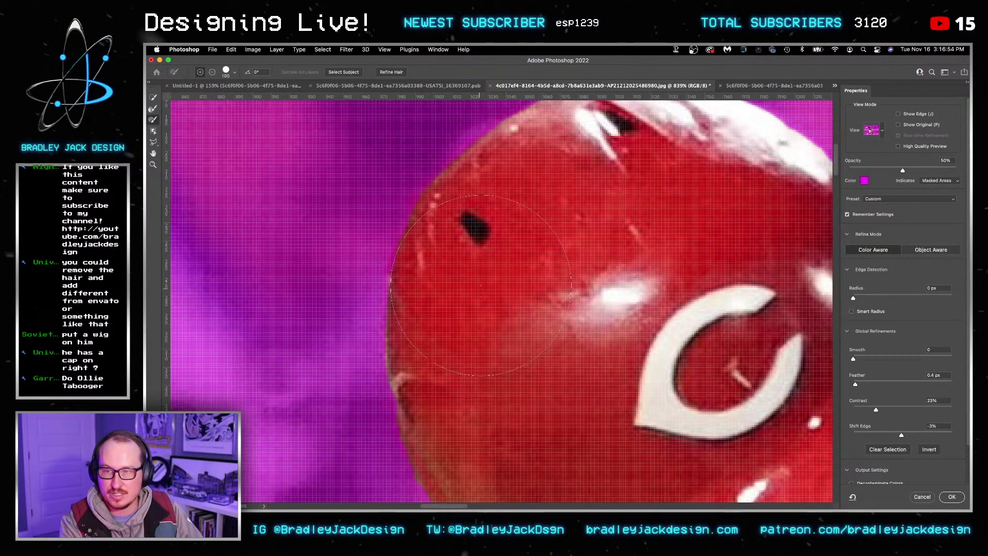
pyautogui.moveTo(527, 338); pyautogui.dragTo(535, 238)
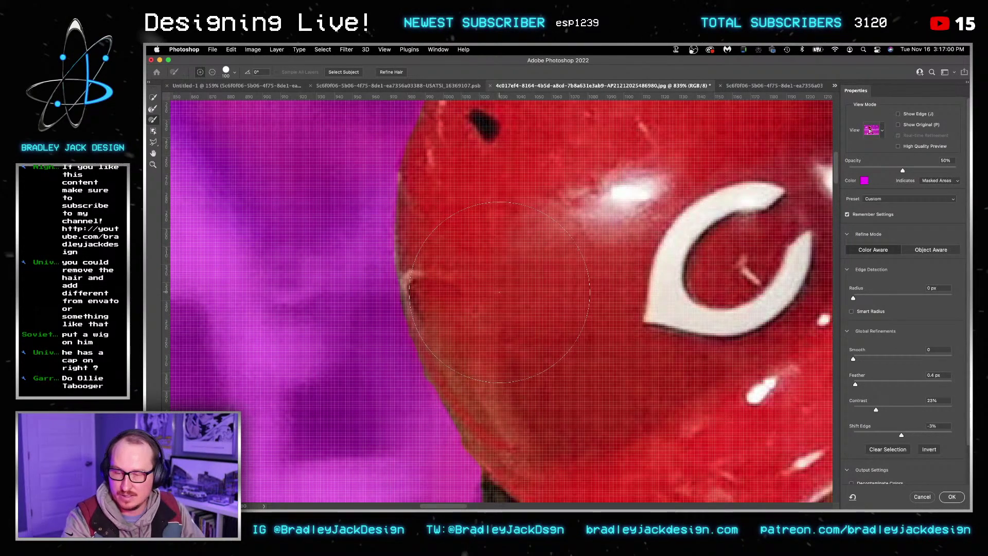
pyautogui.scroll(-3, 499, 292)
pyautogui.hscroll(-1, 499, 291)
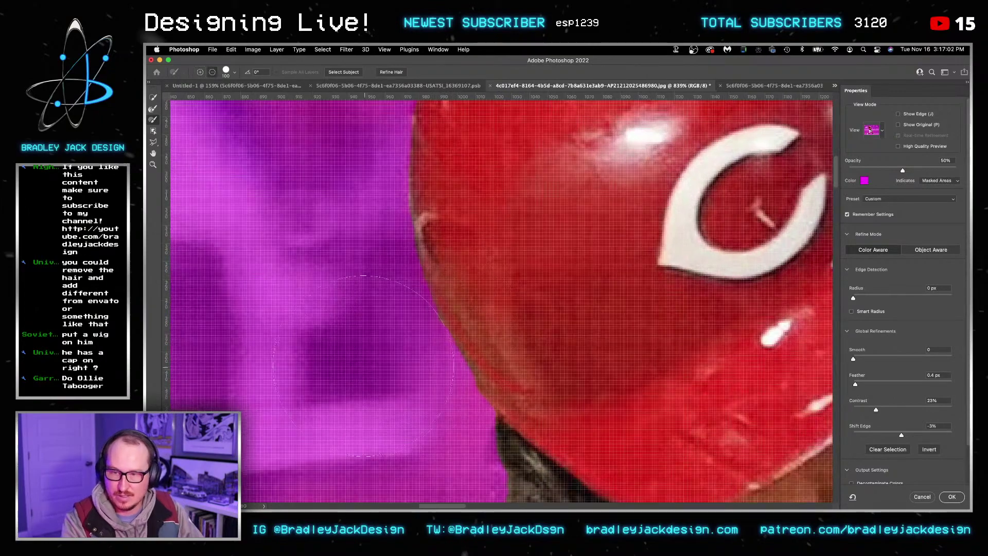
pyautogui.scroll(-5, 502, 319)
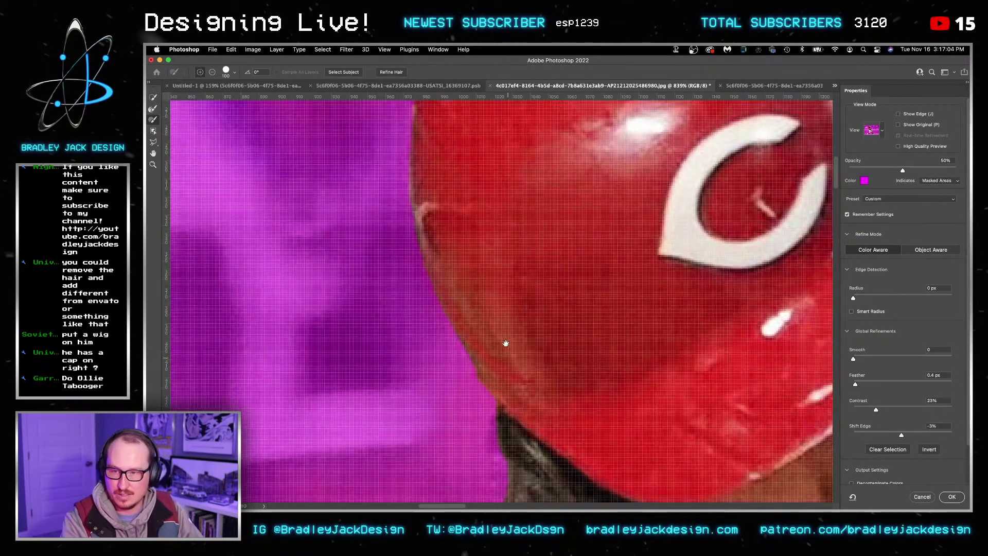
pyautogui.press('[')
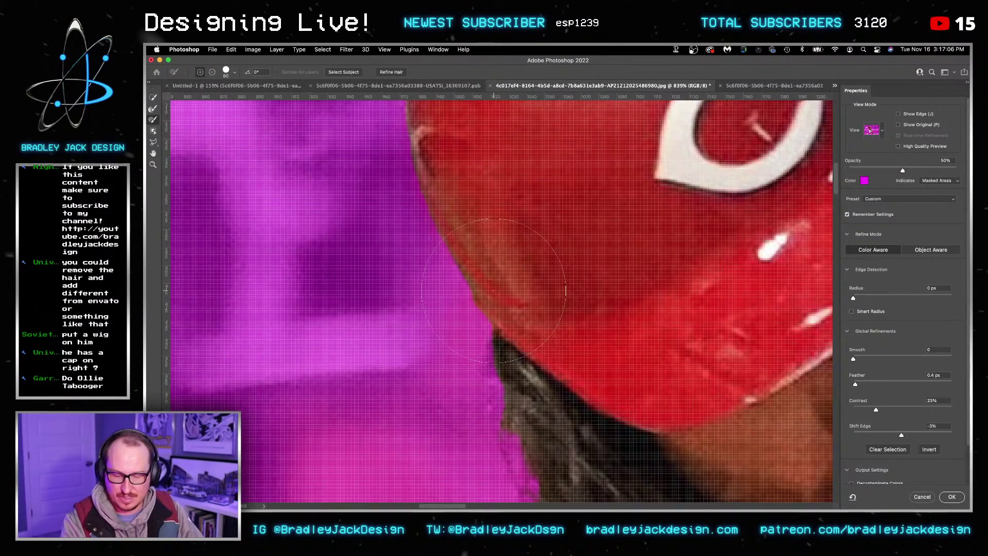
pyautogui.press('[')
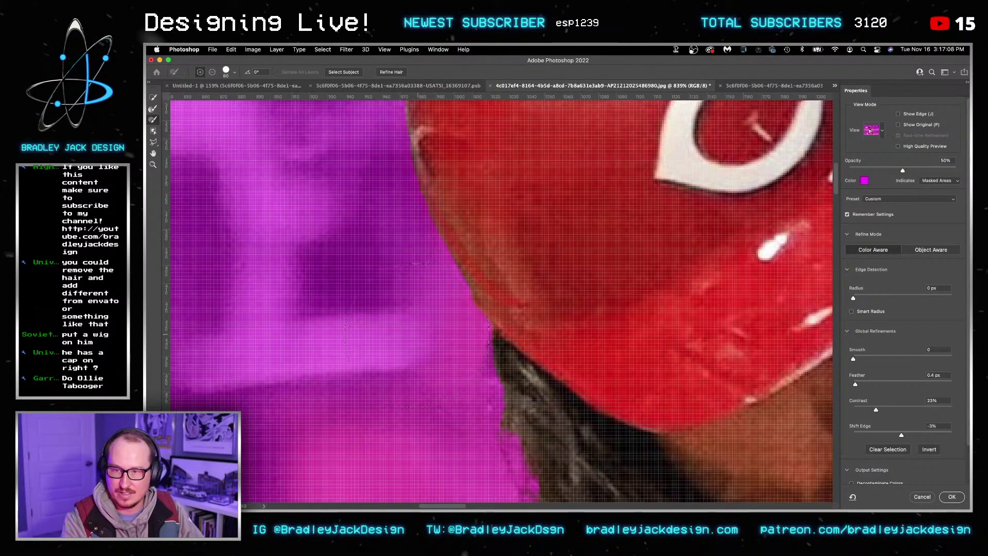
# Step: Refine the edge of the batter's dark hair below the helmet with the Refine Edge Brush and switch back to the regular Brush
pyautogui.scroll(-5, 417, 333)
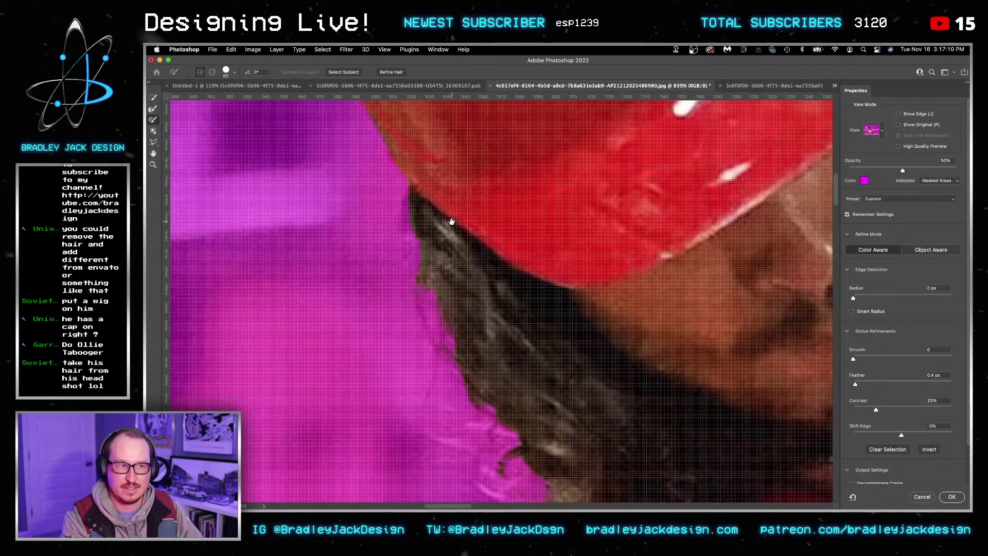
pyautogui.scroll(-3, 452, 221)
pyautogui.scroll(-2, 452, 221)
pyautogui.click(153, 108)
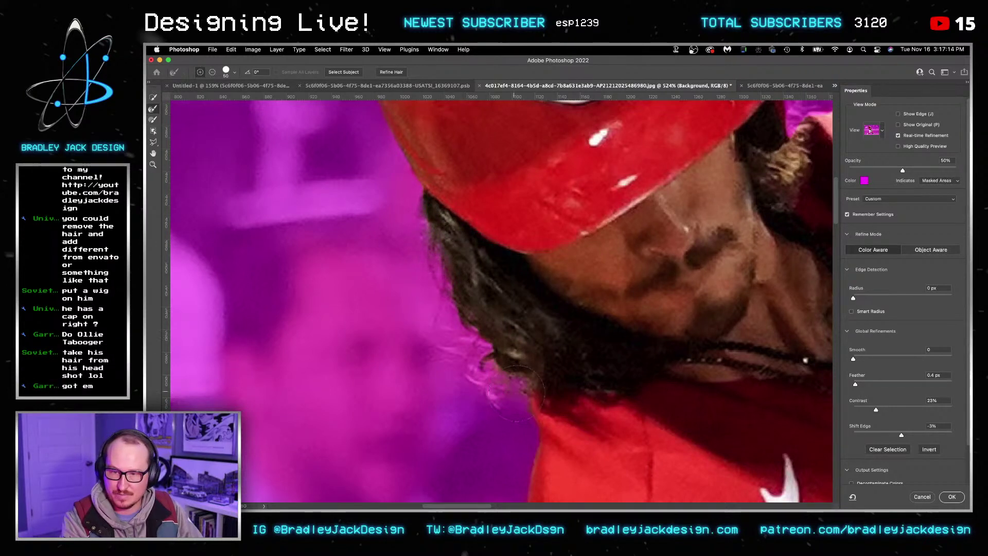
pyautogui.click(153, 119)
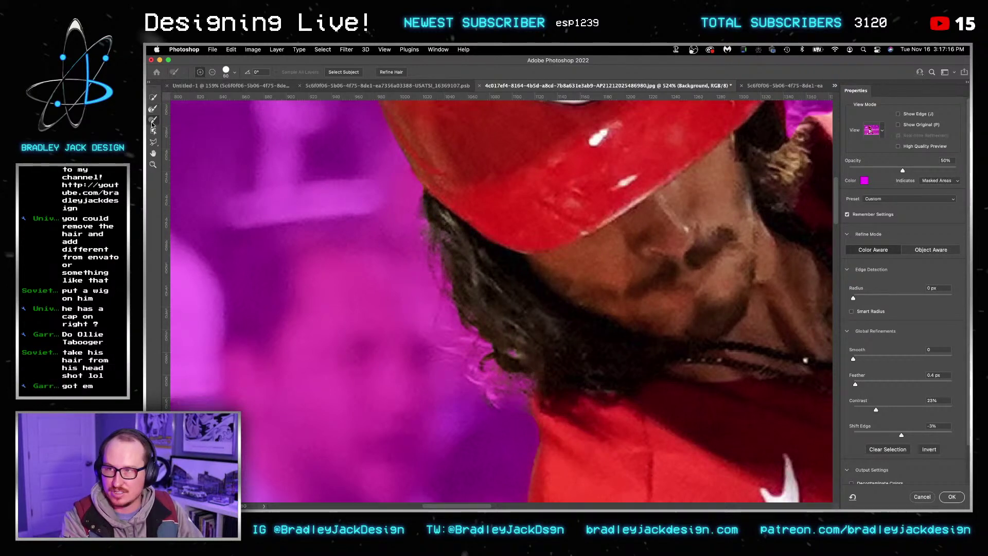
# Step: Clean up the mask around the hair ends and the adjoining red jersey shoulder, reducing the brush to size 20
pyautogui.moveTo(508, 222)
pyautogui.mouseDown()
pyautogui.moveTo(549, 278)
pyautogui.moveTo(500, 346)
pyautogui.moveTo(499, 369)
pyautogui.mouseUp()
pyautogui.press('[')
pyautogui.press('[')
pyautogui.press('[')
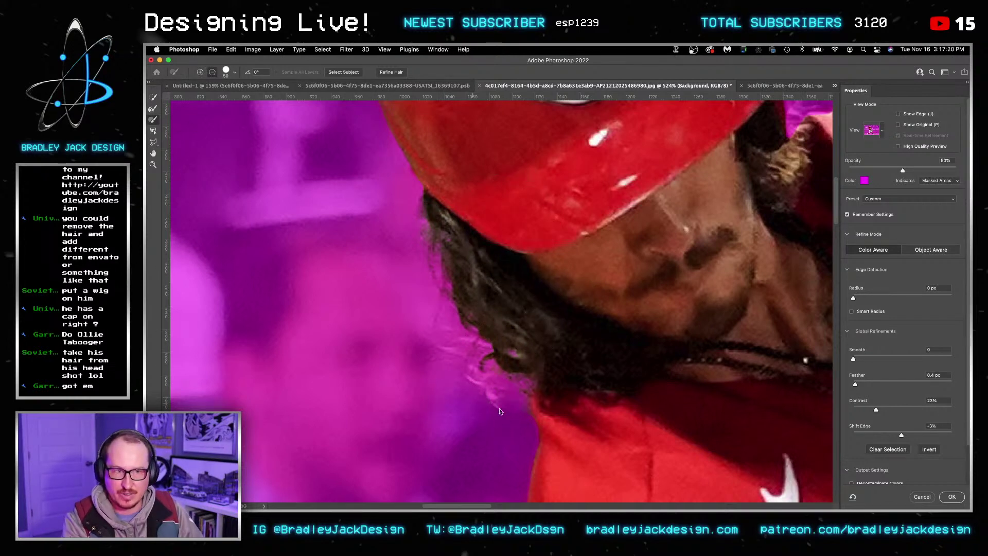
pyautogui.scroll(-5, 499, 408)
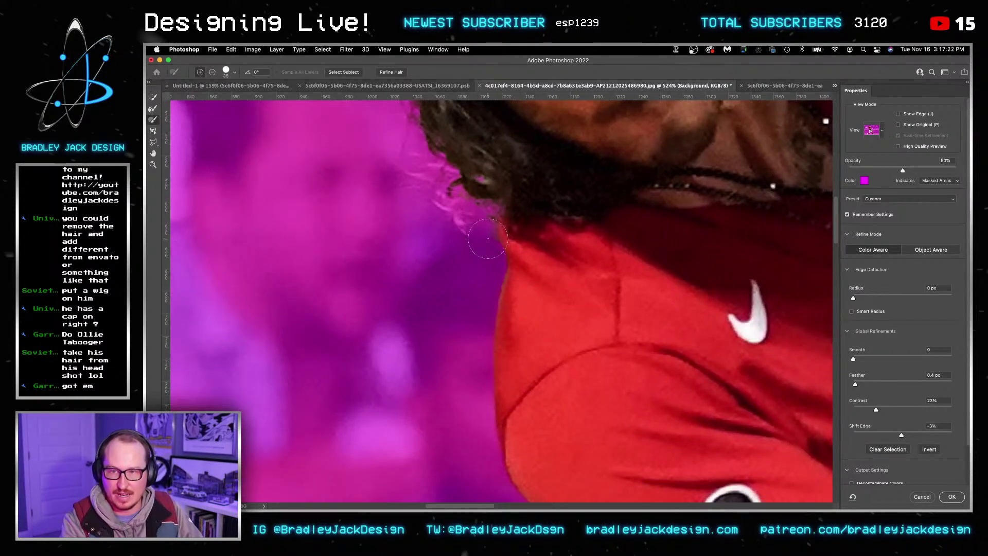
pyautogui.press('[')
pyautogui.press('[')
pyautogui.press('[')
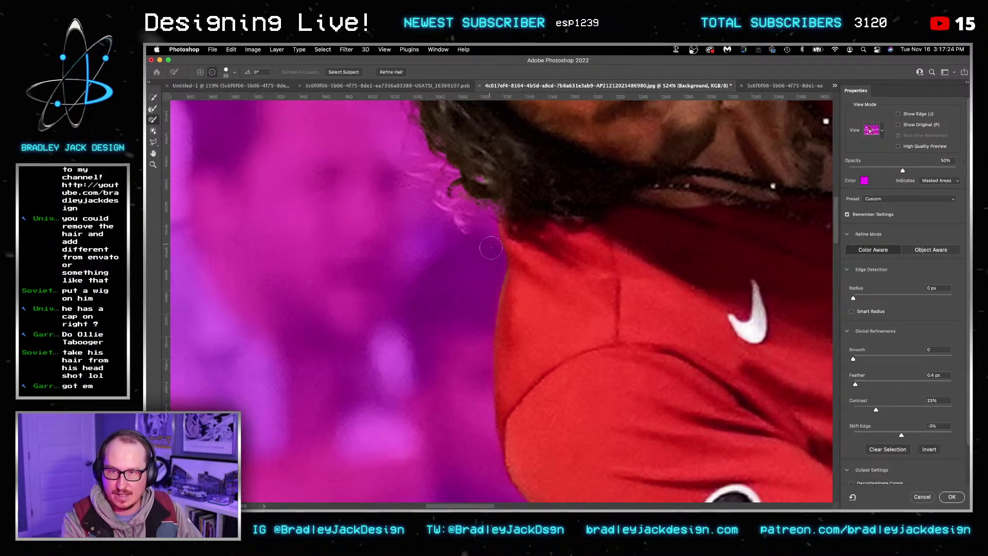
pyautogui.press('space')
# Step: Mask out the gap beside the jersey hem and paint the red glove's thin loop into the selection, leaving its inside masked
pyautogui.scroll(-10, 601, 326)
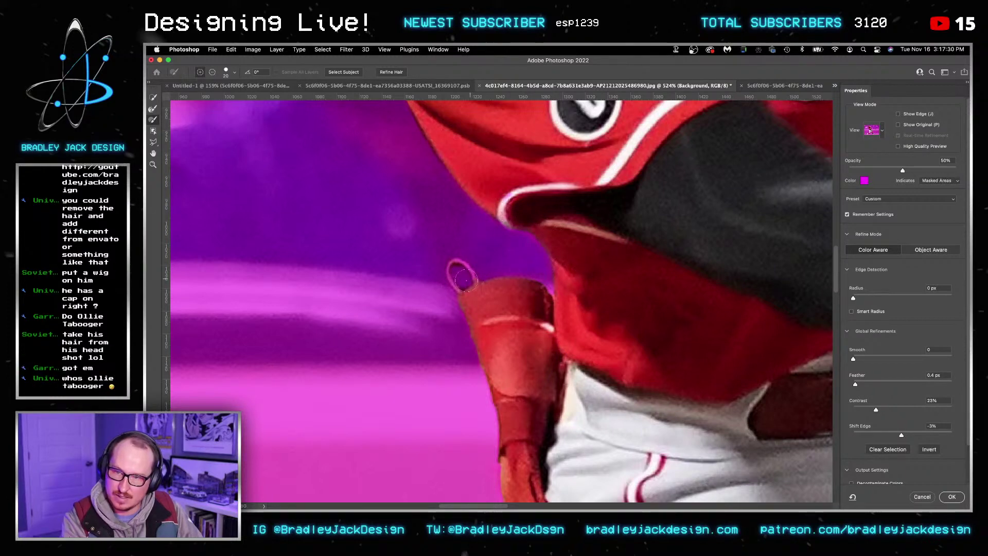
pyautogui.moveTo(526, 257); pyautogui.dragTo(534, 267)
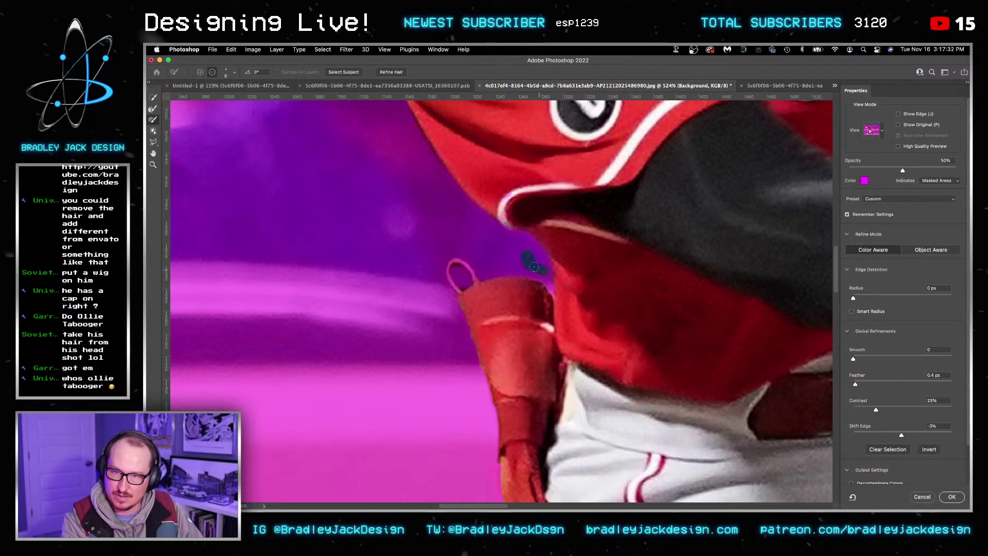
pyautogui.scroll(5, 496, 284)
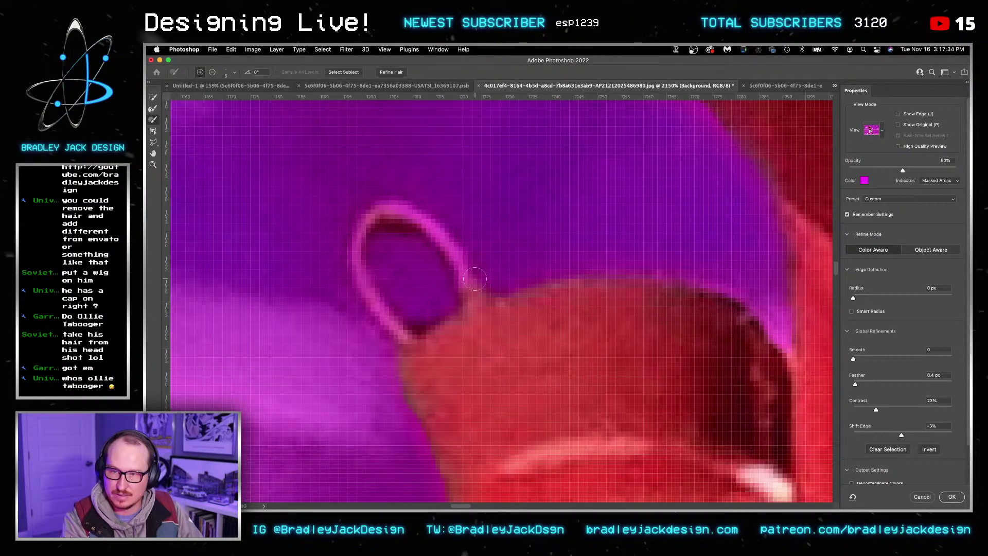
pyautogui.press(']')
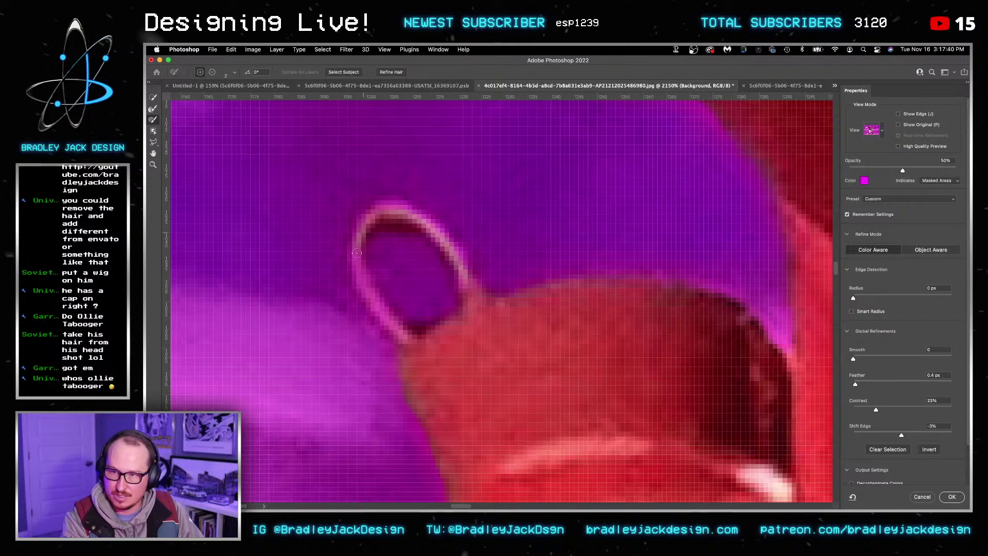
pyautogui.press('alt')
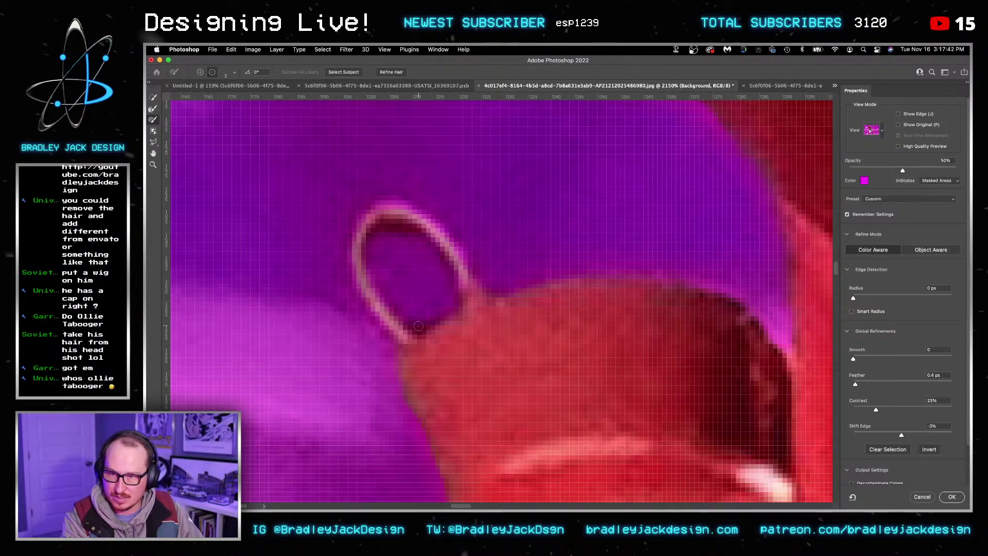
# Step: Clean up the mask along the outer edge of the red glove and the white pants pocket with a size 15 brush
pyautogui.scroll(-6, 563, 328)
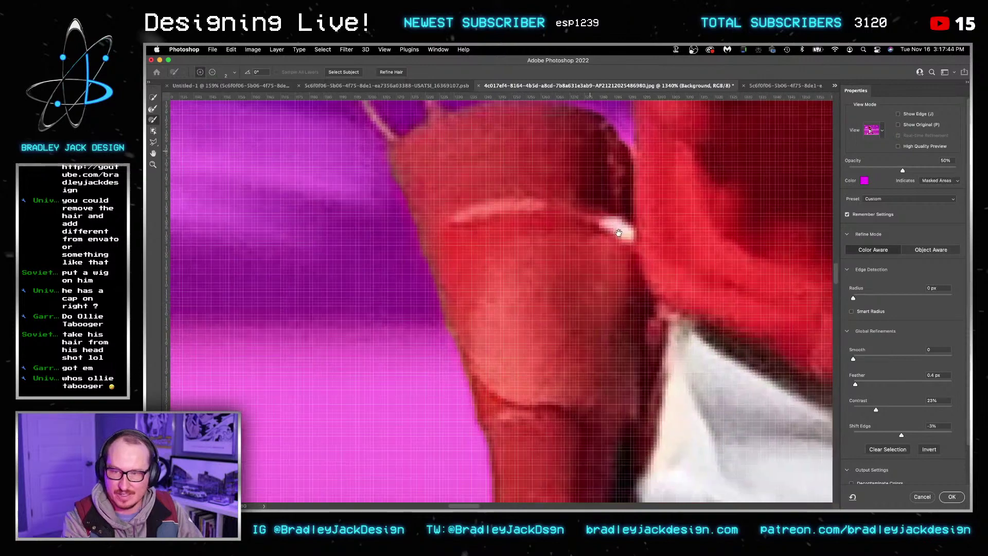
pyautogui.press(']')
pyautogui.press(']')
pyautogui.press(']')
pyautogui.press(']')
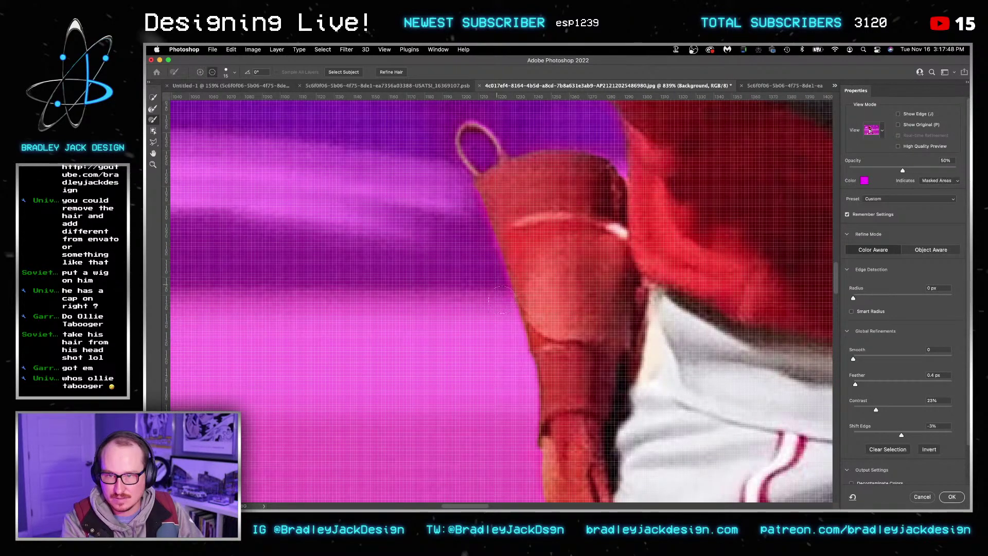
pyautogui.scroll(-5, 583, 363)
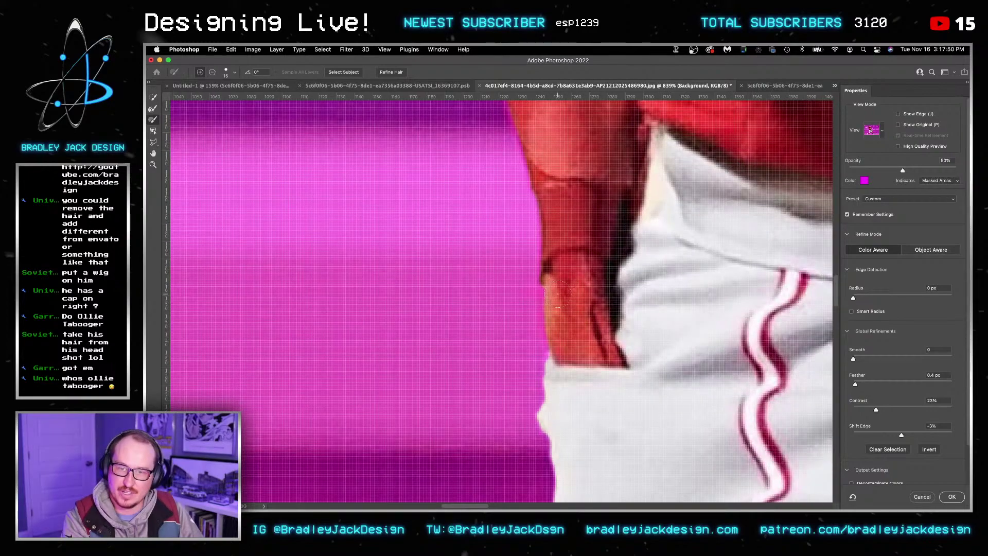
pyautogui.scroll(-3, 541, 256)
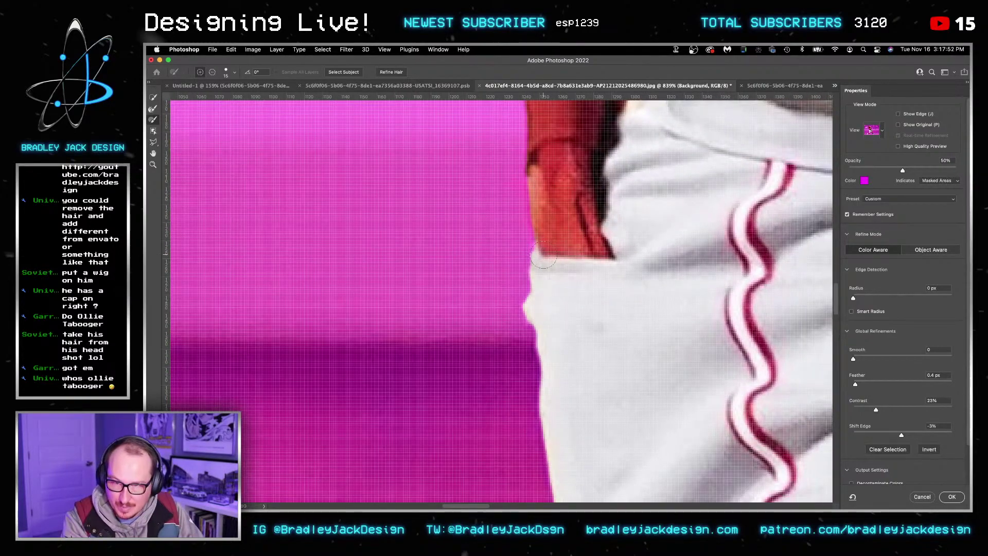
pyautogui.scroll(-5, 598, 266)
pyautogui.scroll(-3, 618, 232)
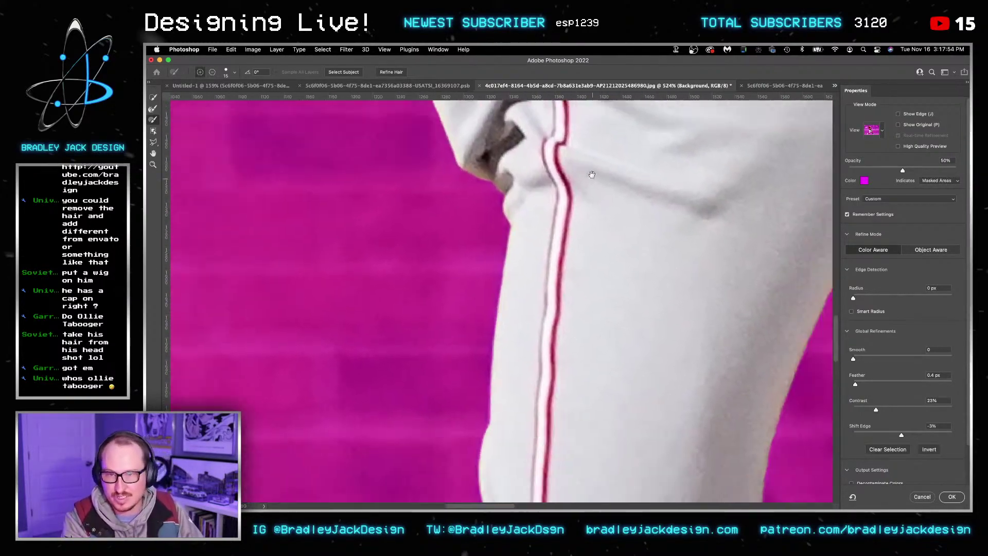
# Step: Clean up the mask along the laces and tongue of the batter's gray Nike shoe with a size 40 brush
pyautogui.scroll(-10, 635, 212)
pyautogui.hscroll(-5, 634, 213)
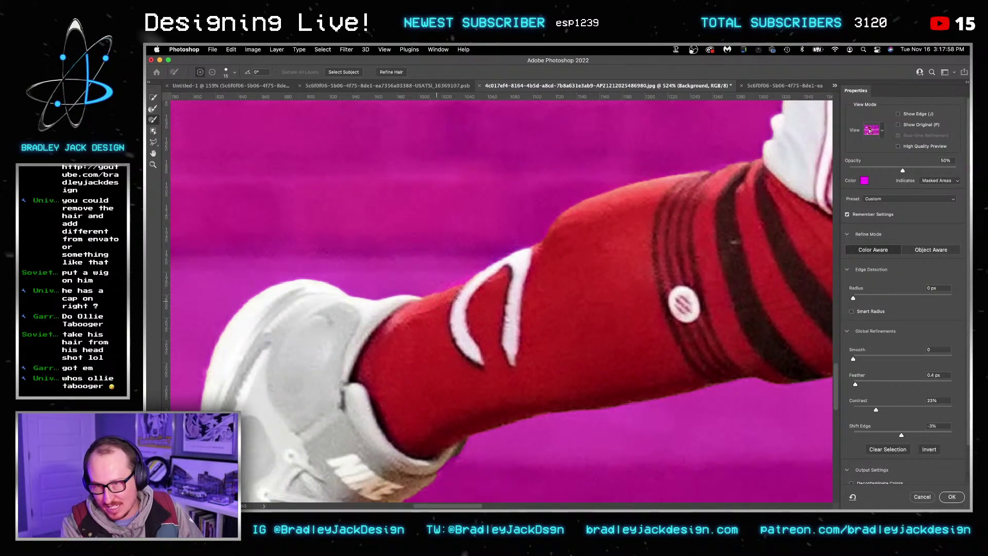
pyautogui.scroll(-6, 473, 278)
pyautogui.hscroll(-6, 473, 278)
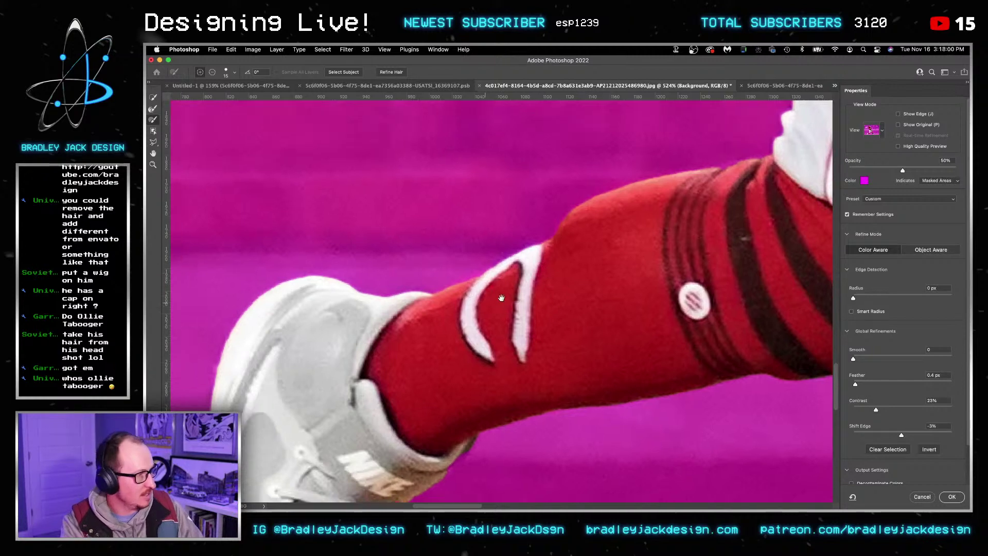
pyautogui.scroll(-3, 499, 246)
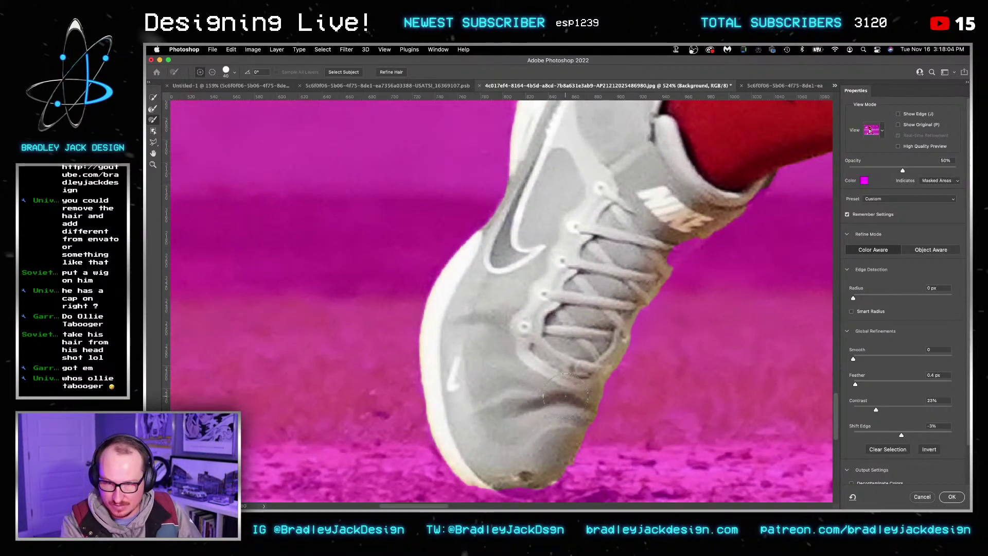
pyautogui.press(']')
pyautogui.press(']')
pyautogui.press(']')
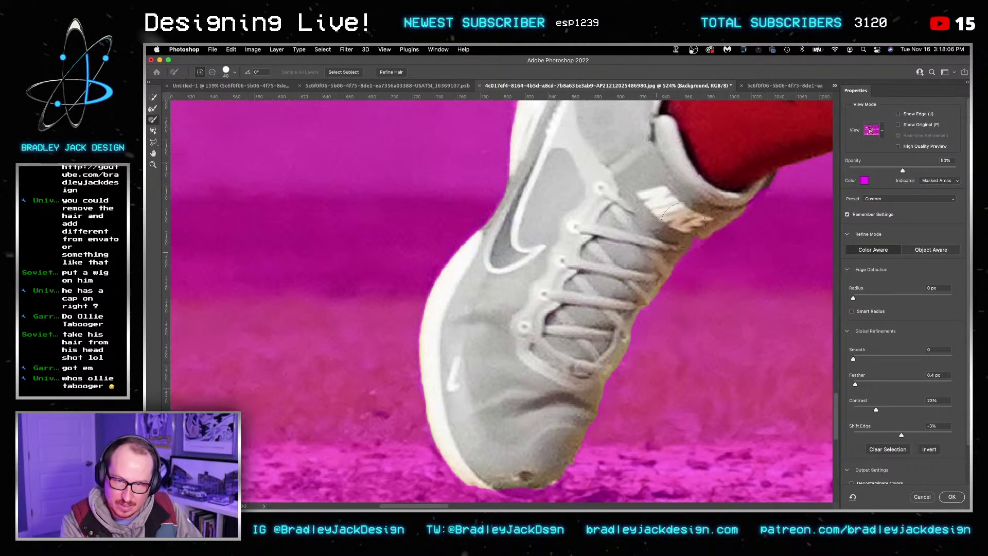
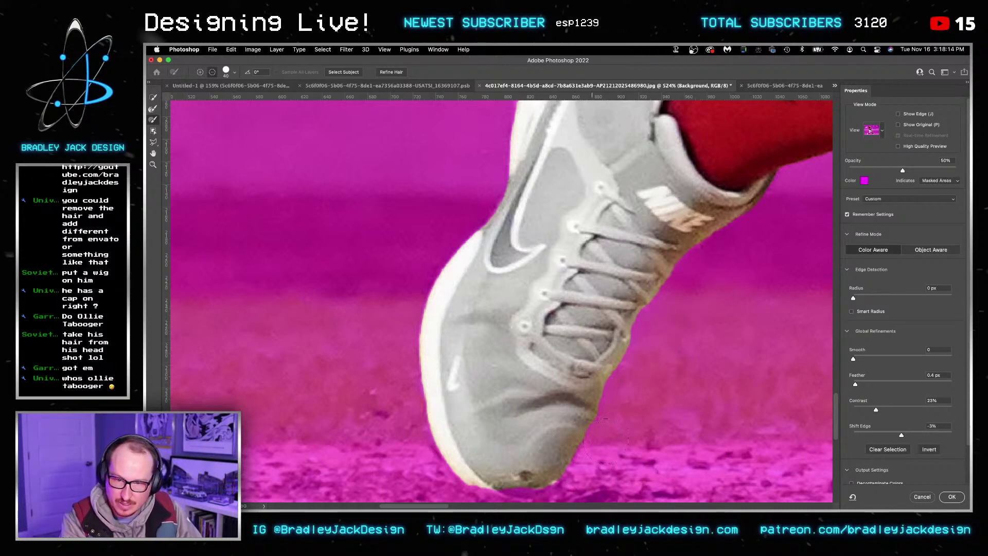
# Step: Paint the shaded pants at the top of the gap between the batter's legs back into the selection
pyautogui.moveTo(690, 299); pyautogui.dragTo(552, 340)
pyautogui.hscroll(15, 552, 340)
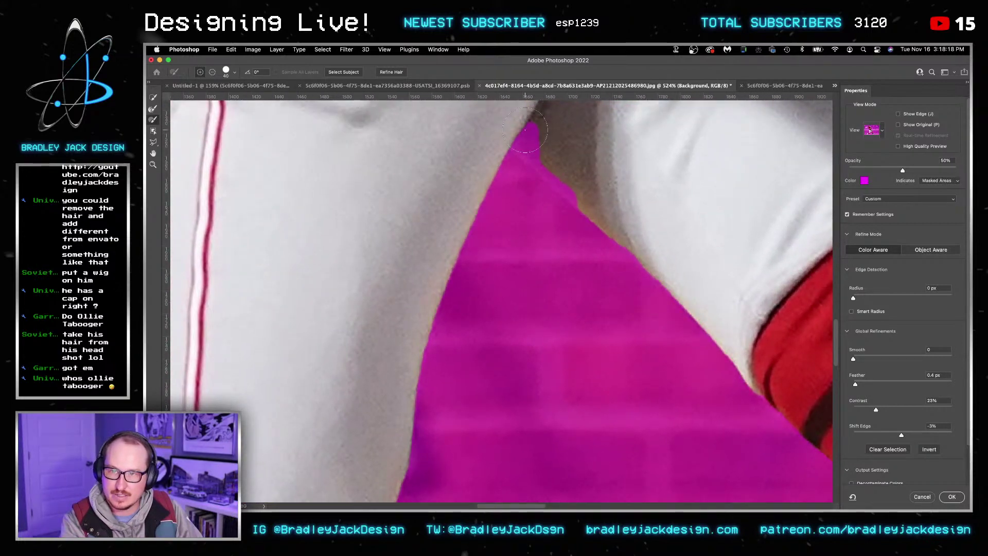
pyautogui.moveTo(515, 137)
pyautogui.mouseDown()
pyautogui.moveTo(525, 154)
pyautogui.moveTo(558, 159)
pyautogui.mouseUp()
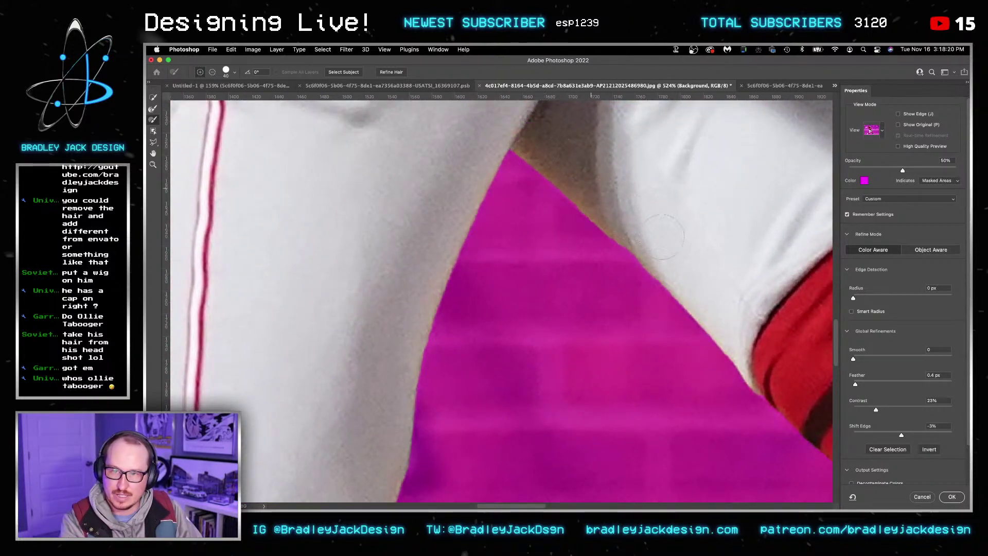
pyautogui.hscroll(5, 550, 170)
pyautogui.scroll(-3, 551, 170)
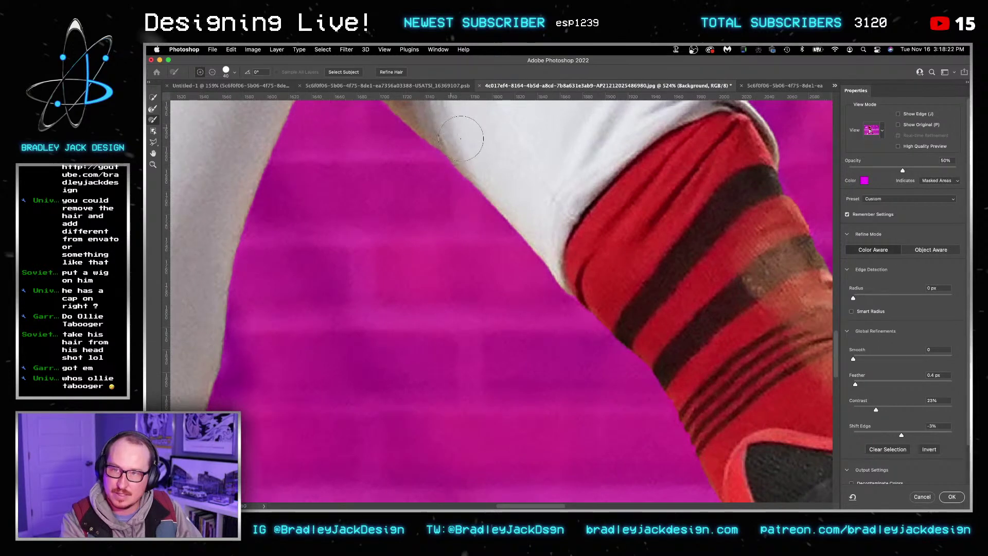
# Step: Paint the shin guard's lower orange rim back into the selection and mask out the background between its tip and the shoe, using a size 15 brush
pyautogui.hscroll(3, 558, 212)
pyautogui.scroll(-3, 558, 212)
pyautogui.scroll(-1, 558, 212)
pyautogui.hscroll(1, 558, 212)
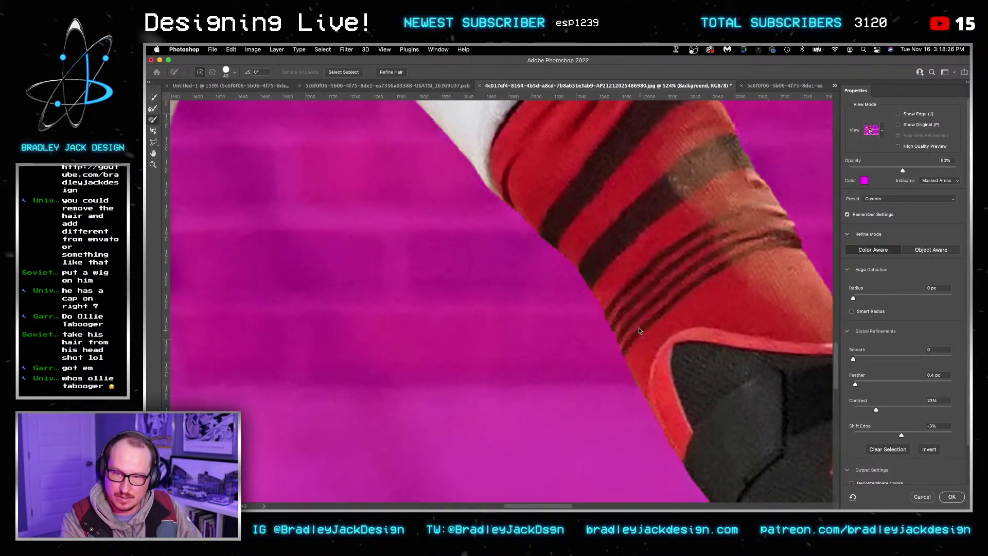
pyautogui.scroll(-5, 622, 294)
pyautogui.hscroll(5, 623, 294)
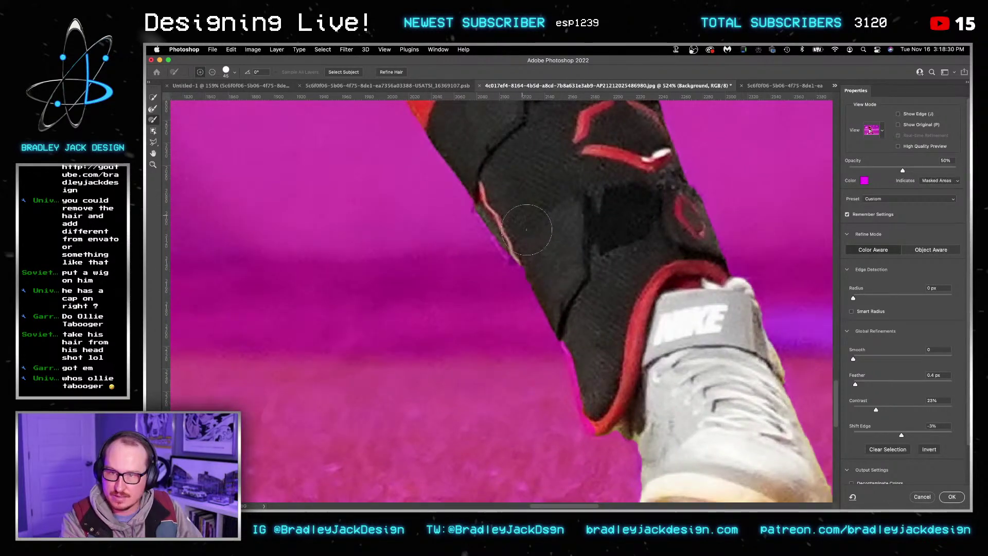
pyautogui.press('[')
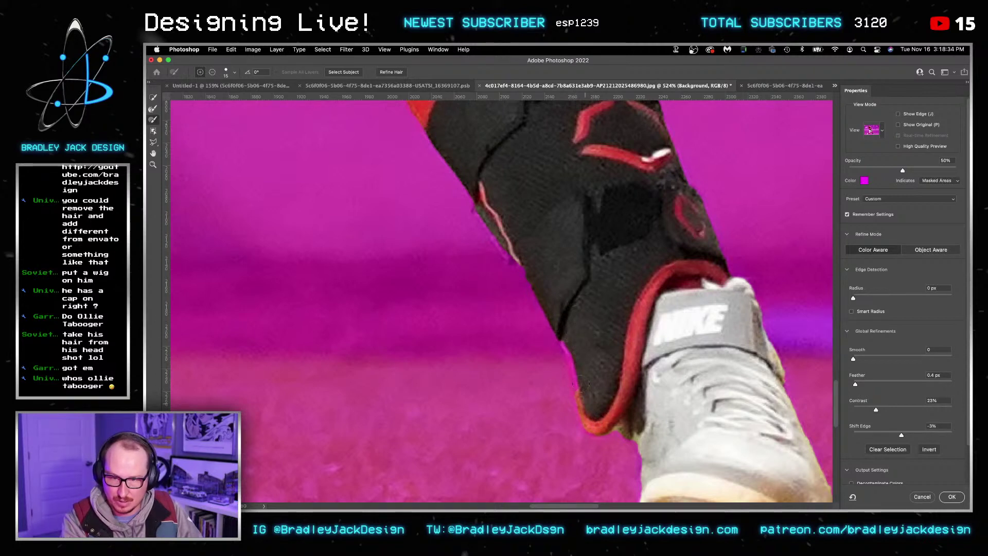
pyautogui.press('alt')
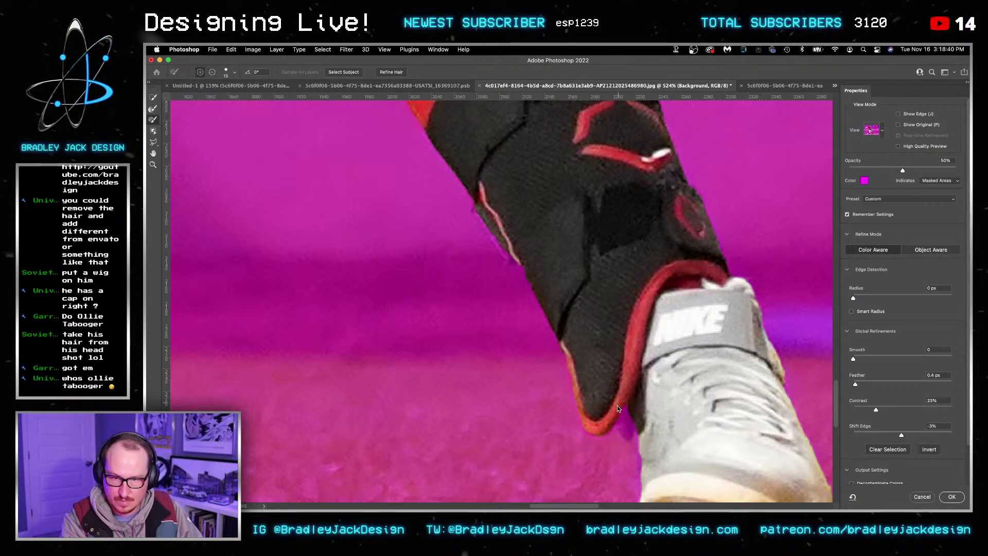
pyautogui.moveTo(692, 418); pyautogui.dragTo(636, 290)
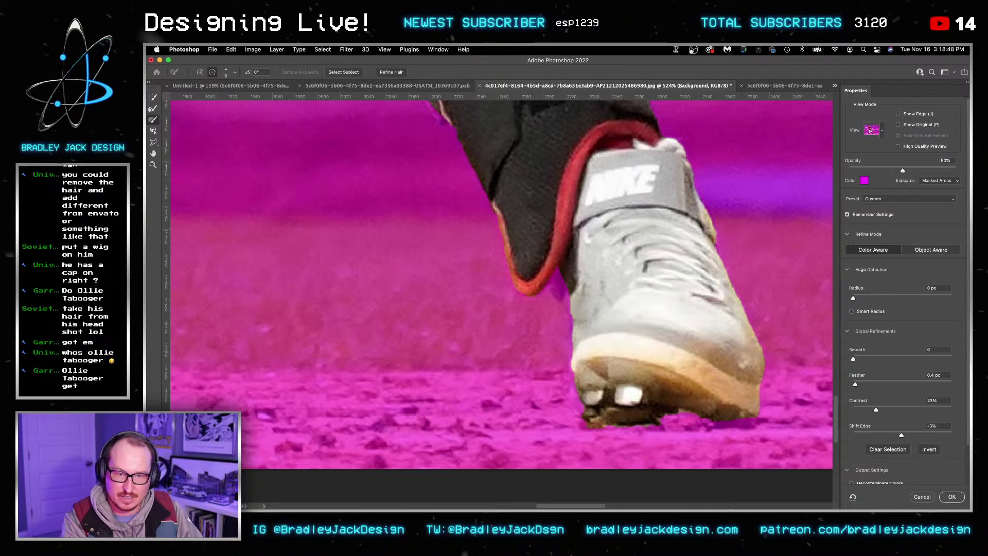
pyautogui.press('alt')
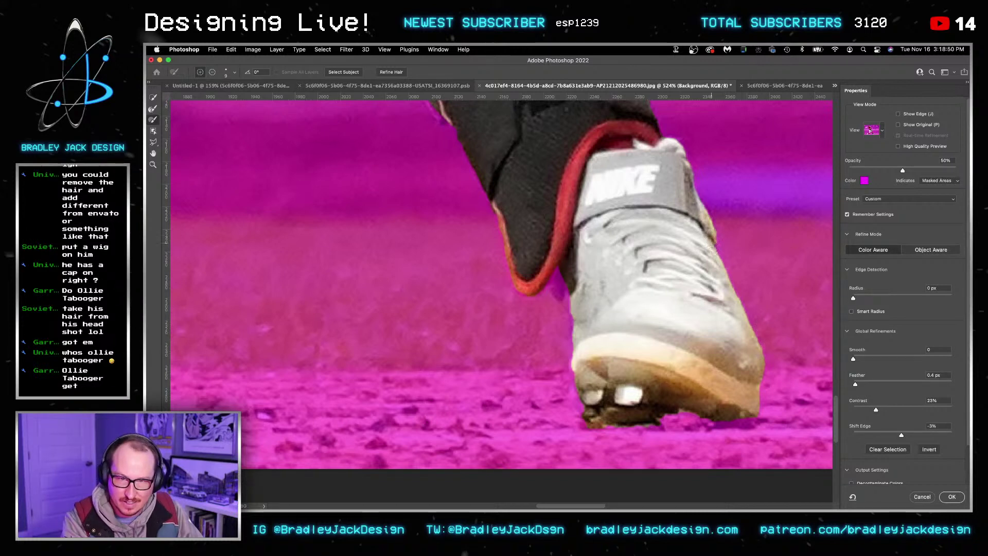
# Step: Clean up the mask along the outer edge of the red striped sock with a size 30 brush
pyautogui.scroll(5, 610, 228)
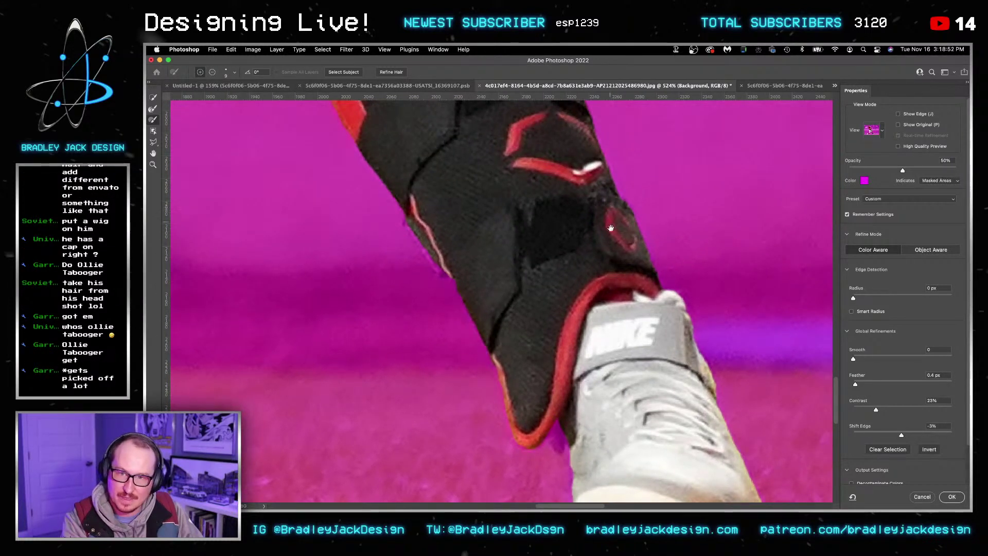
pyautogui.scroll(9, 611, 228)
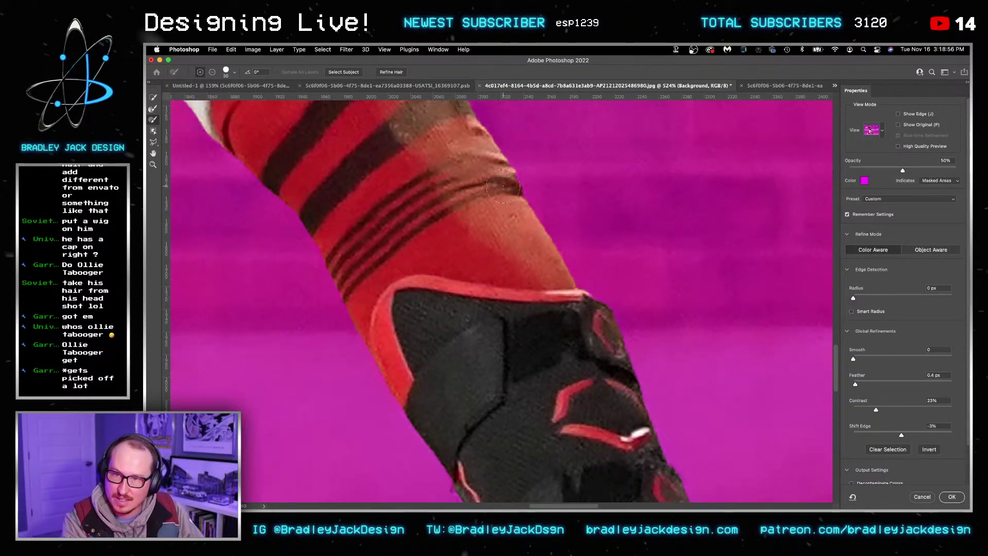
pyautogui.press('alt')
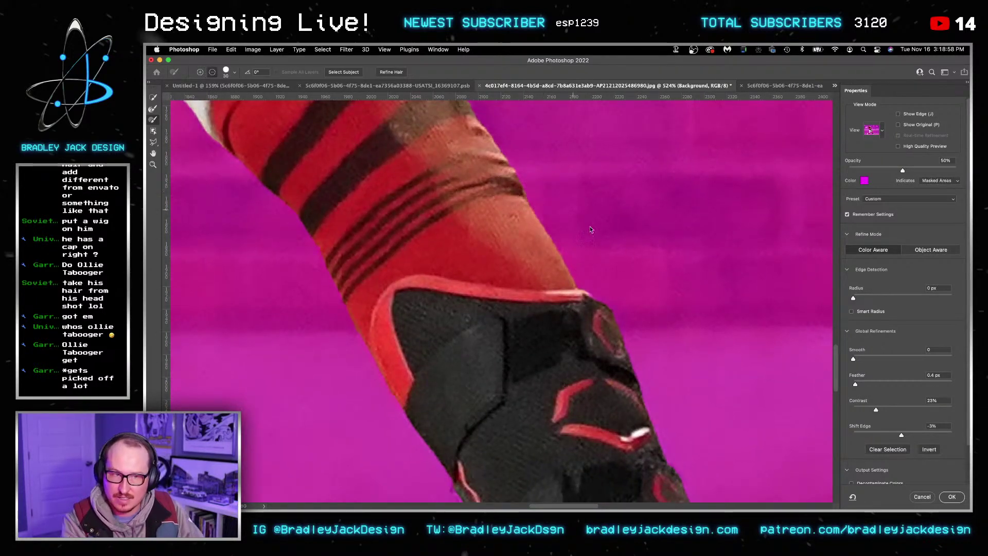
pyautogui.scroll(7, 590, 229)
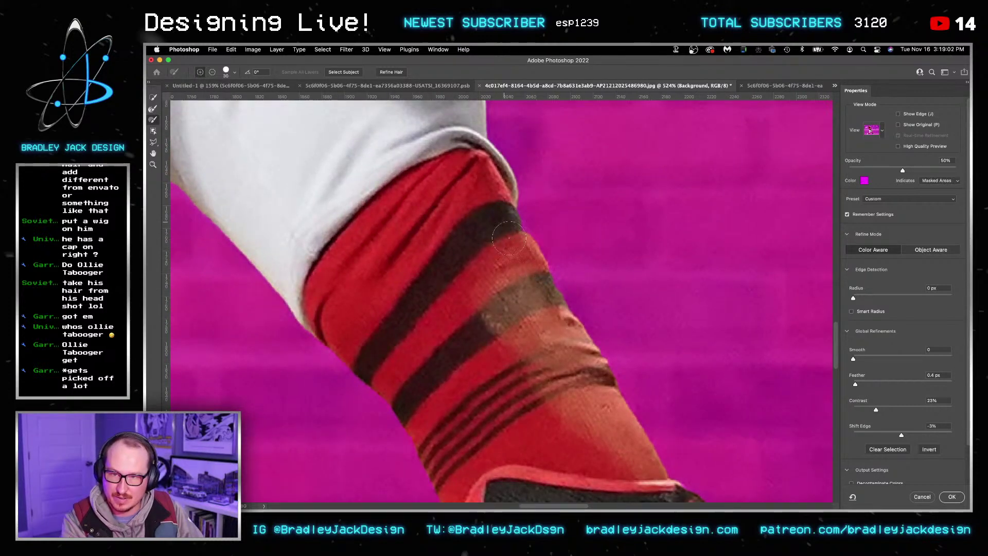
# Step: Mask out the background gap between the lower red glove, pants and bat with a size 20 brush, painting the pants' top fold back in
pyautogui.scroll(10, 526, 187)
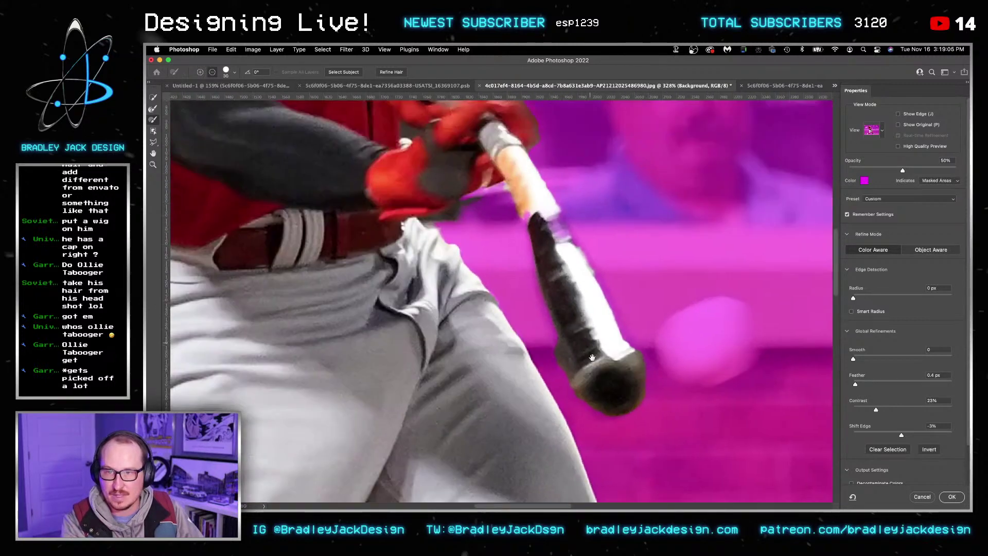
pyautogui.moveTo(584, 269); pyautogui.dragTo(468, 250)
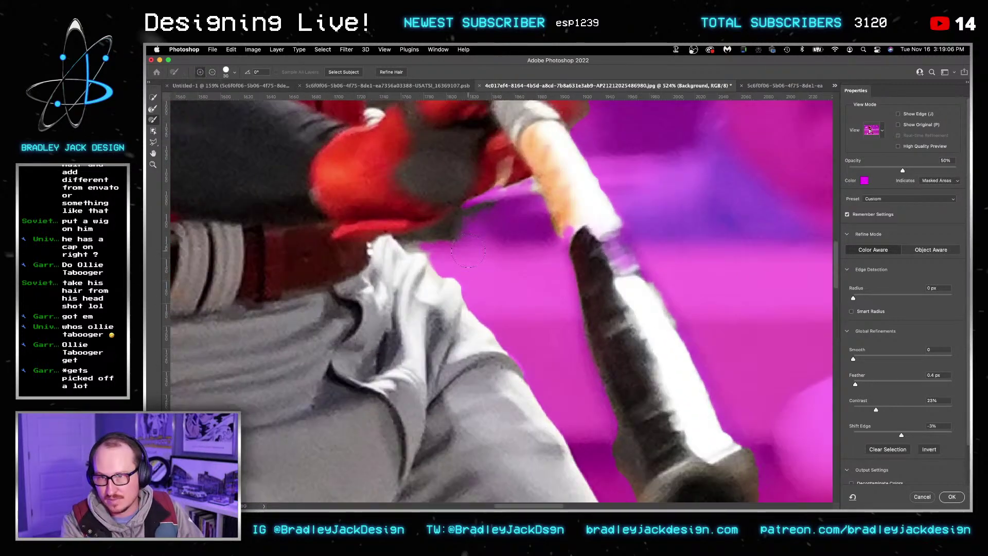
pyautogui.moveTo(391, 247); pyautogui.dragTo(546, 181)
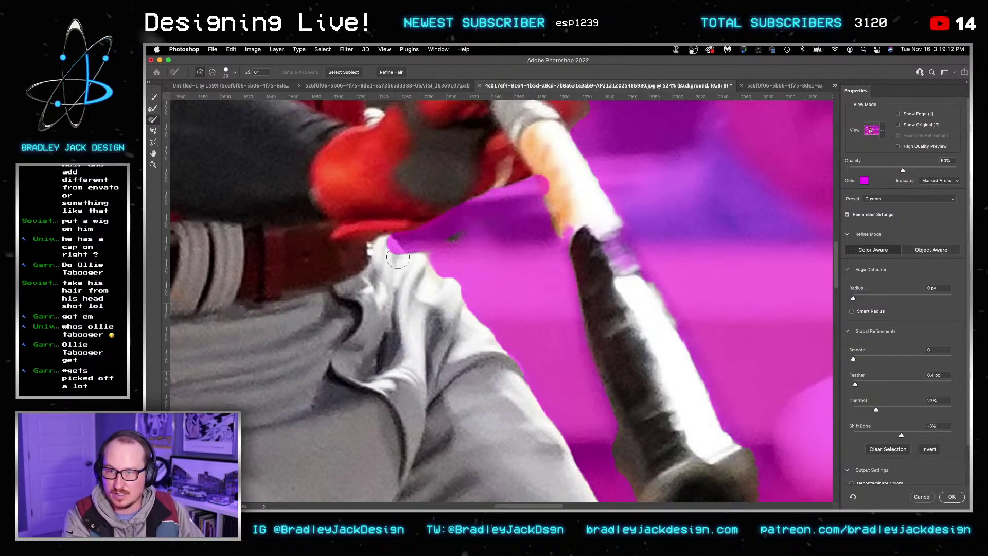
pyautogui.moveTo(398, 257)
pyautogui.mouseDown()
pyautogui.moveTo(379, 244)
pyautogui.moveTo(396, 261)
pyautogui.moveTo(418, 252)
pyautogui.mouseUp()
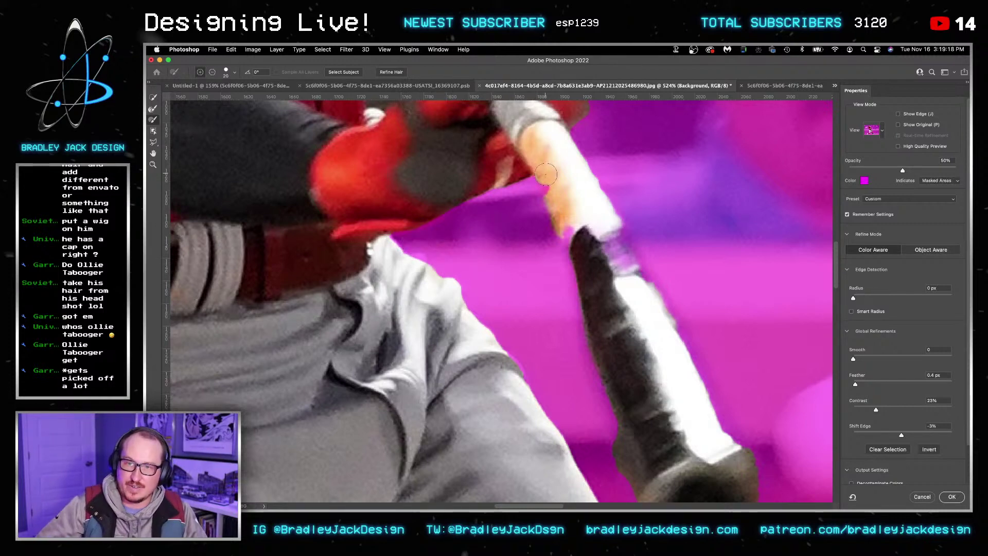
pyautogui.press('alt')
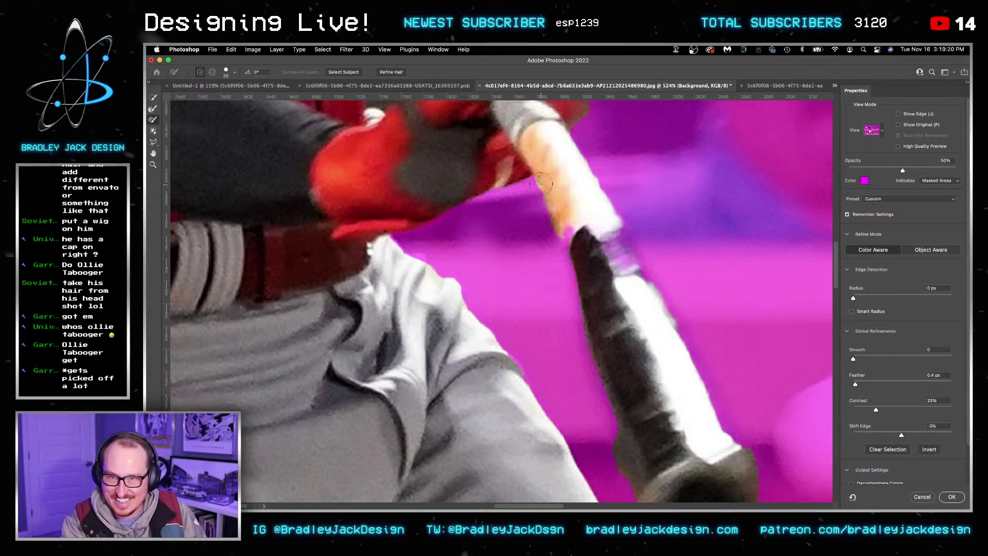
# Step: Paint the bat's masked gray band and the adjoining edge of its barrel back into the selection with a size 45 brush
pyautogui.scroll(-3, 561, 216)
pyautogui.hscroll(4, 561, 215)
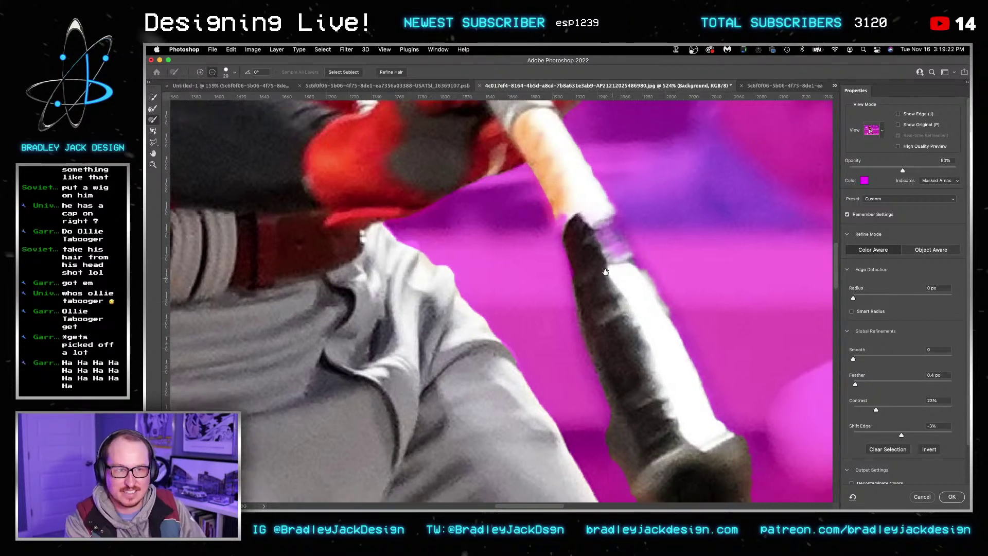
pyautogui.press(']')
pyautogui.moveTo(553, 180); pyautogui.dragTo(558, 174)
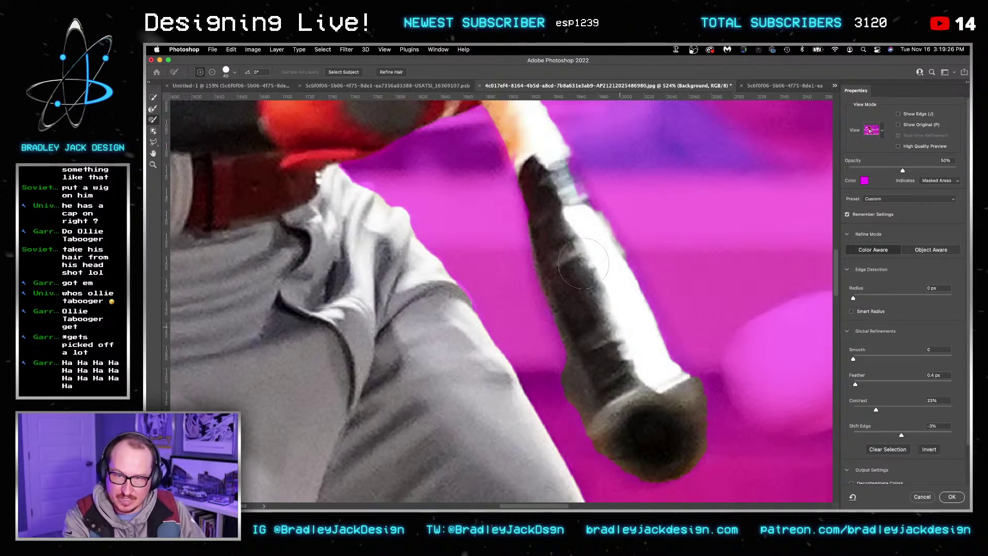
pyautogui.scroll(3, 548, 174)
pyautogui.hscroll(-1, 548, 174)
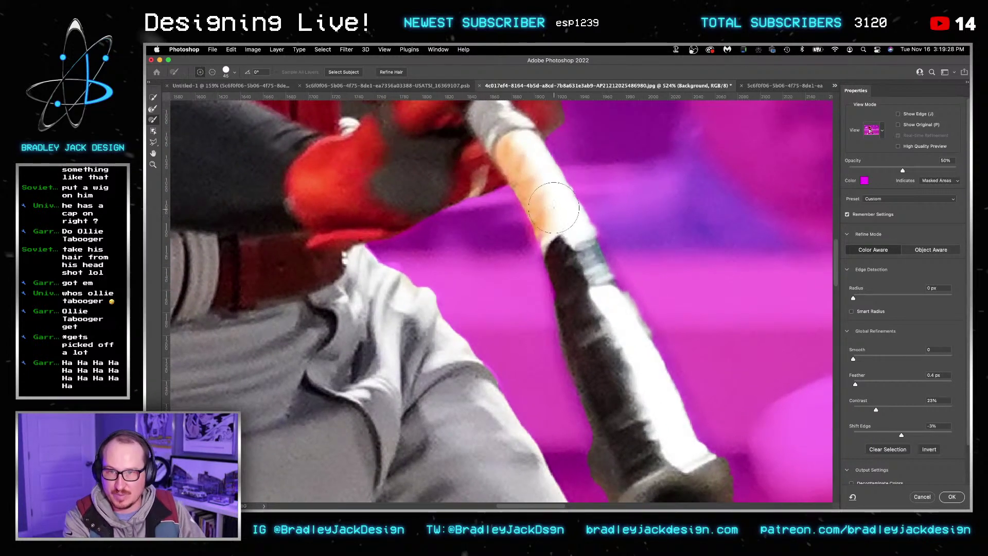
# Step: Refine the blurred edges of the bat from its tan section to the rounded black end with the Refine Edge brush
pyautogui.click(153, 108)
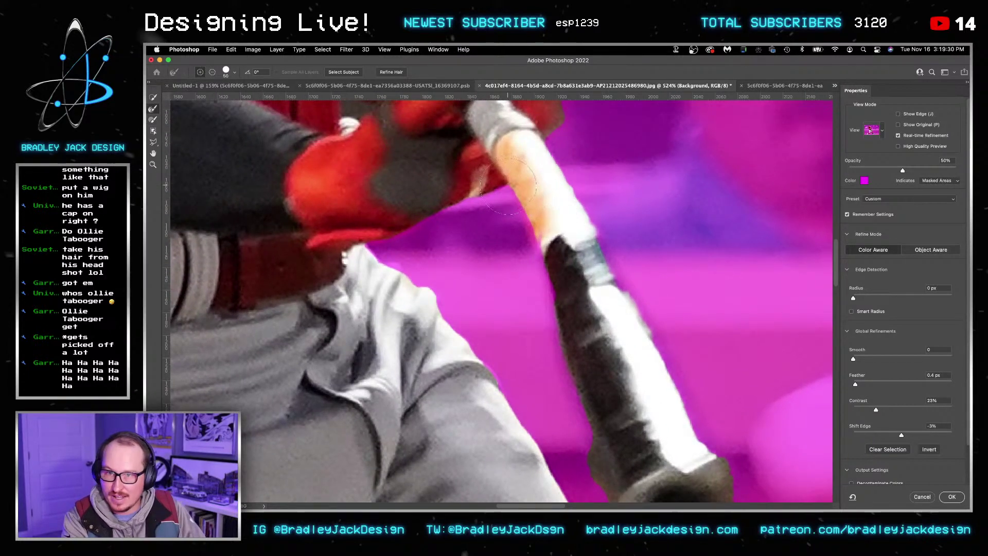
pyautogui.moveTo(537, 224)
pyautogui.mouseDown()
pyautogui.moveTo(530, 198)
pyautogui.moveTo(522, 206)
pyautogui.mouseUp()
pyautogui.press('[')
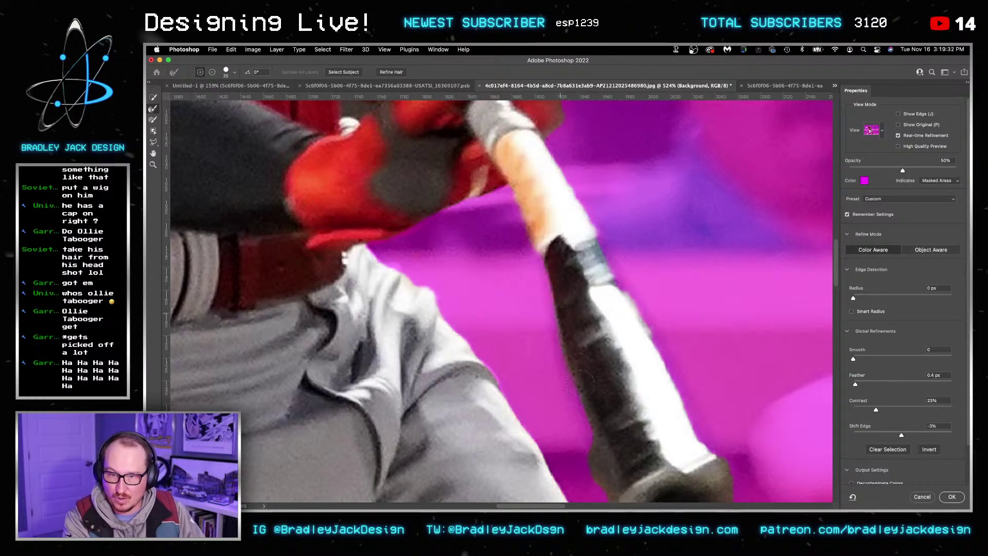
pyautogui.scroll(-3, 566, 326)
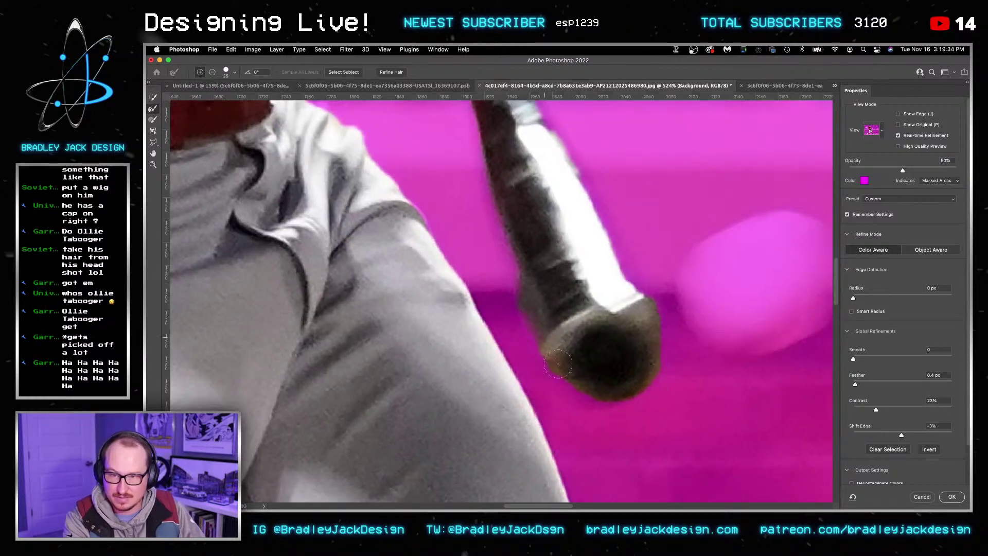
pyautogui.moveTo(558, 363)
pyautogui.mouseDown()
pyautogui.moveTo(624, 391)
pyautogui.moveTo(649, 378)
pyautogui.moveTo(656, 324)
pyautogui.moveTo(586, 217)
pyautogui.moveTo(552, 141)
pyautogui.mouseUp()
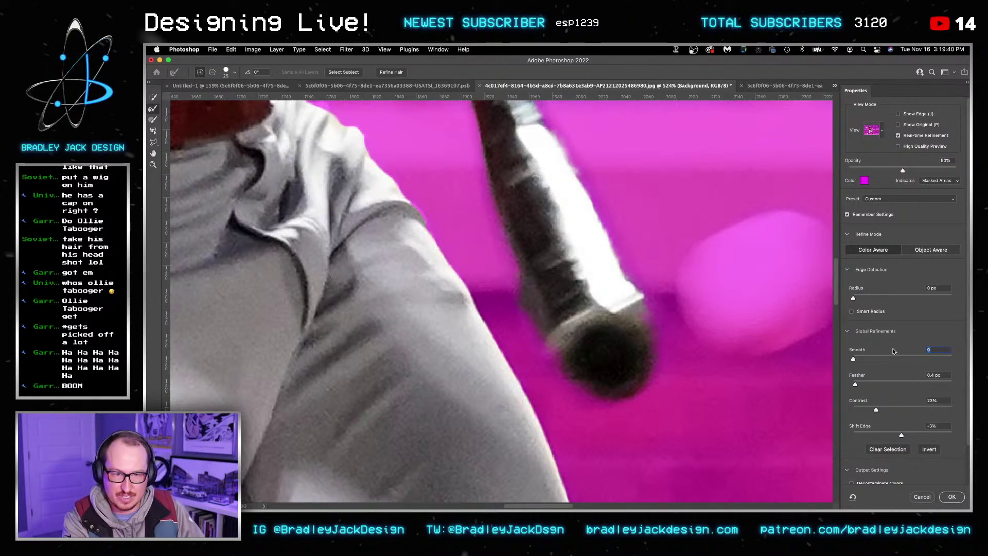
# Step: Set the Smooth global refinement to 6
pyautogui.write('6')
pyautogui.scroll(6, 550, 218)
pyautogui.hscroll(-2, 550, 218)
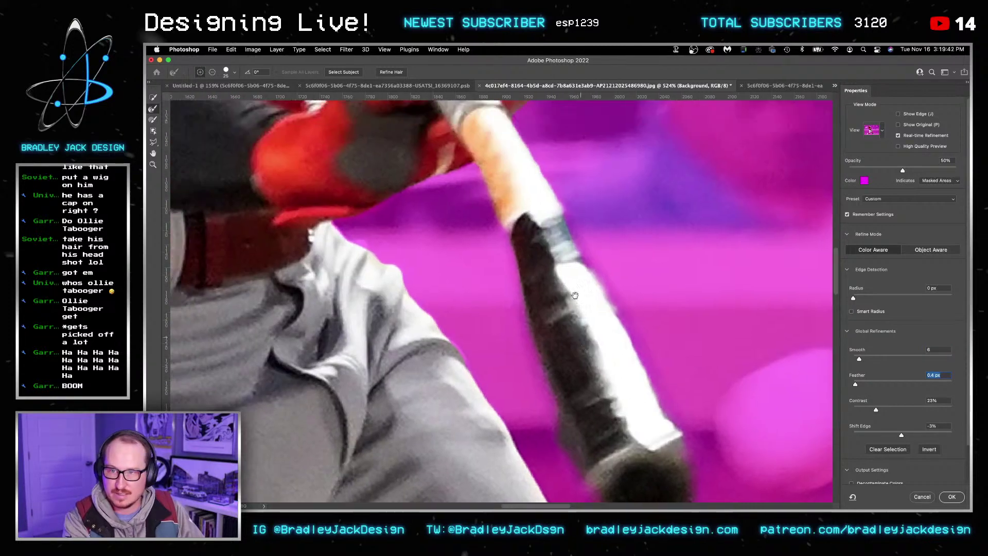
# Step: Clean up the mask along the upper edge of the folded pants beside the bat
pyautogui.press(']')
pyautogui.press(']')
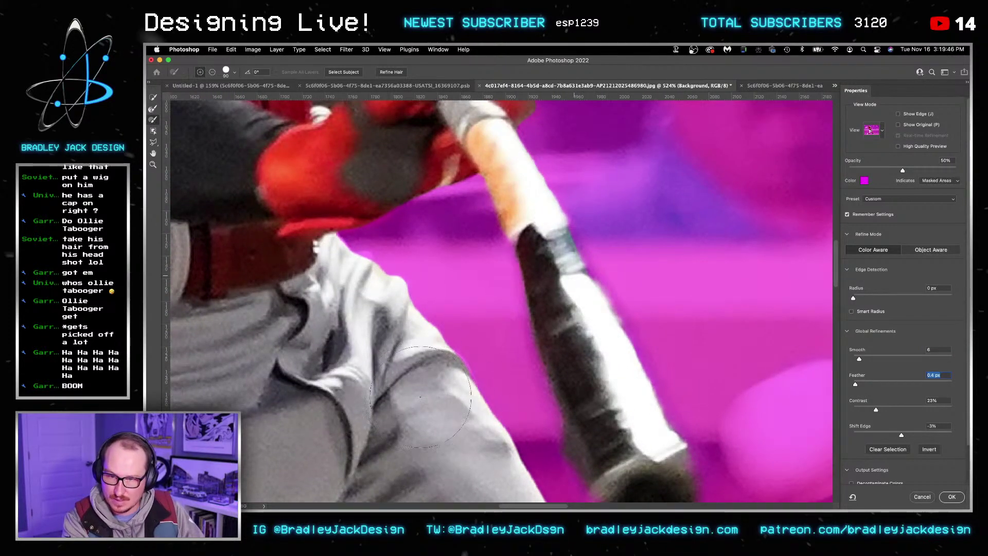
pyautogui.press('[')
pyautogui.press('[')
pyautogui.press('[')
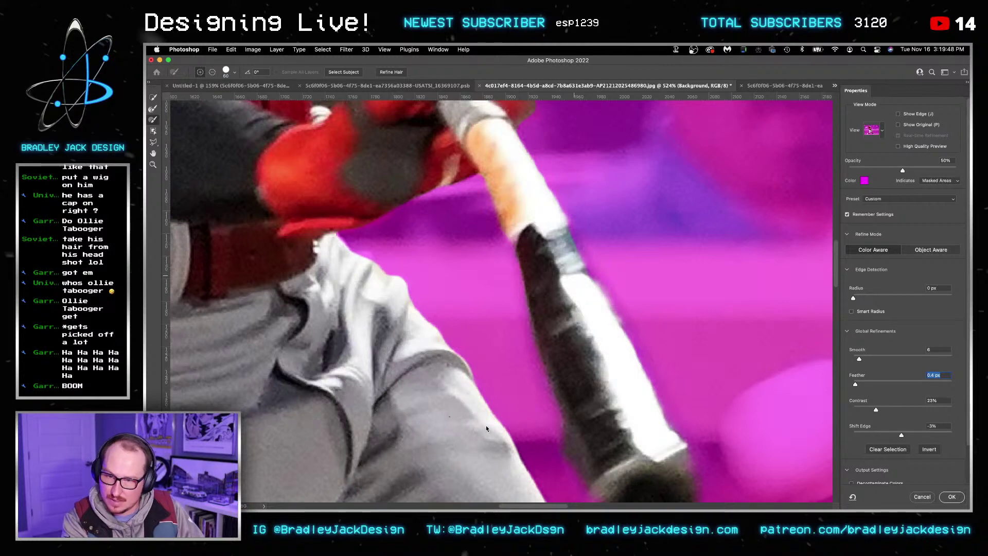
# Step: Refine the blurred outer edge of the red glove gripping the bat with the Refine Edge brush
pyautogui.scroll(5, 493, 315)
pyautogui.scroll(2, 529, 276)
pyautogui.hscroll(-2, 528, 276)
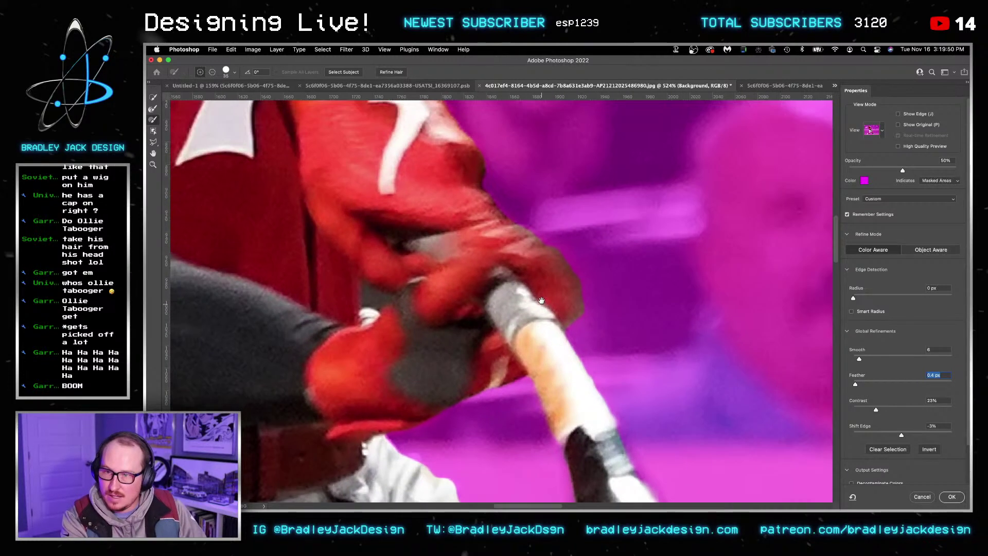
pyautogui.press('[')
pyautogui.press('[')
pyautogui.press('[')
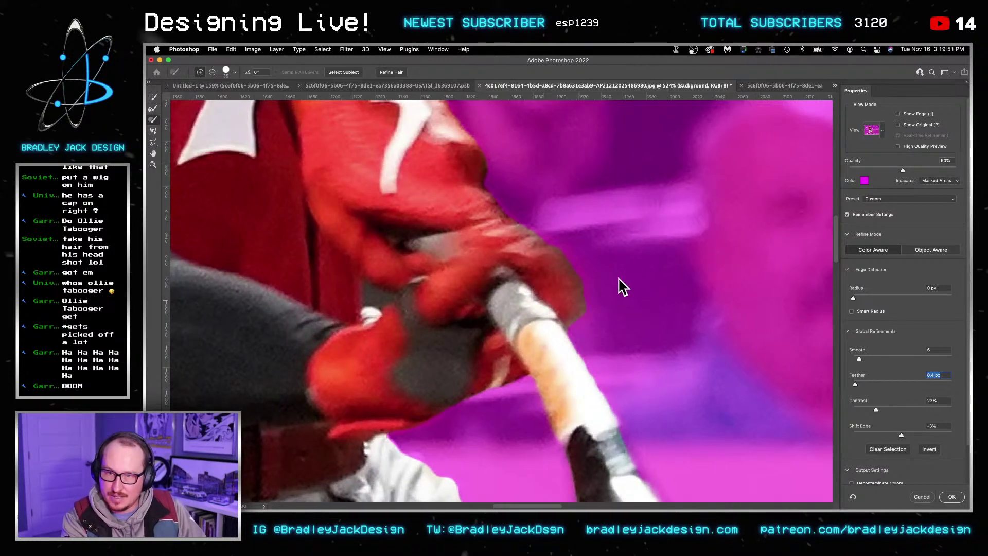
pyautogui.click(153, 109)
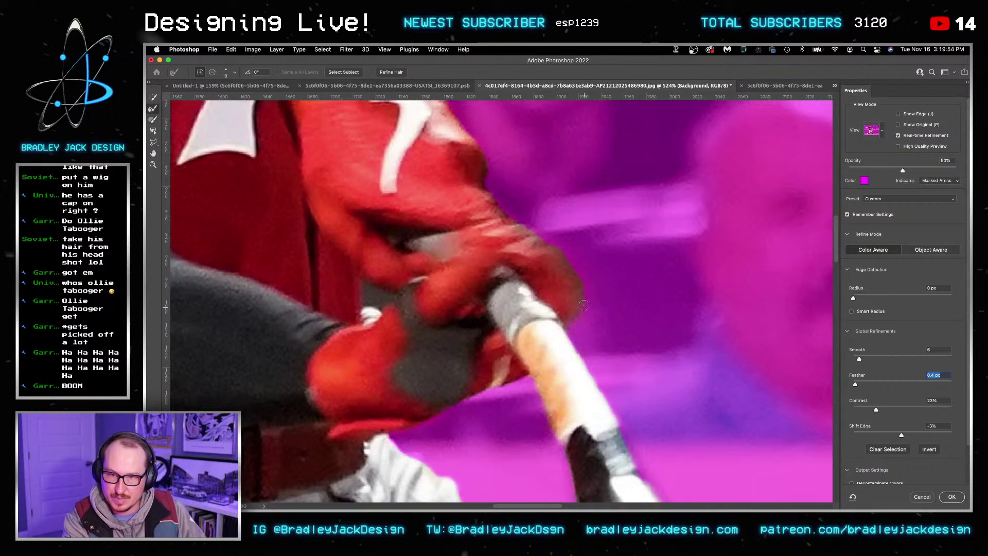
pyautogui.press(']')
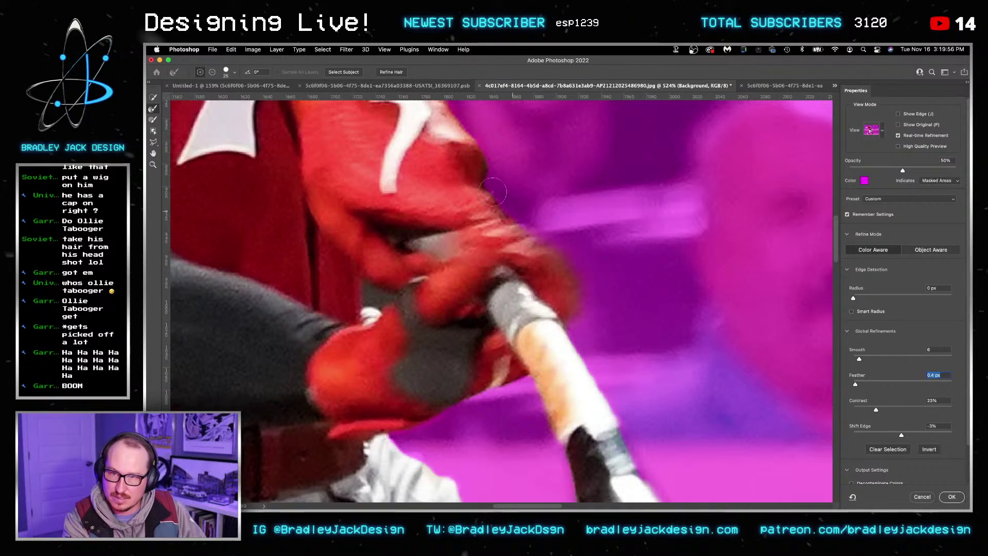
# Step: Subtract the small background gap between the jersey and the red gloves with a size 8 Quick Selection brush
pyautogui.scroll(3, 440, 389)
pyautogui.hscroll(-1, 440, 388)
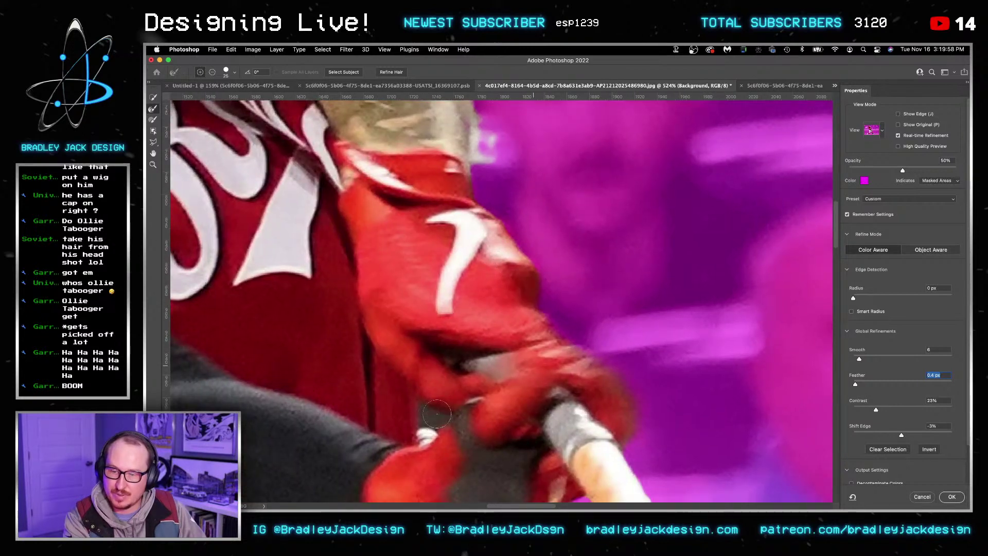
pyautogui.click(152, 106)
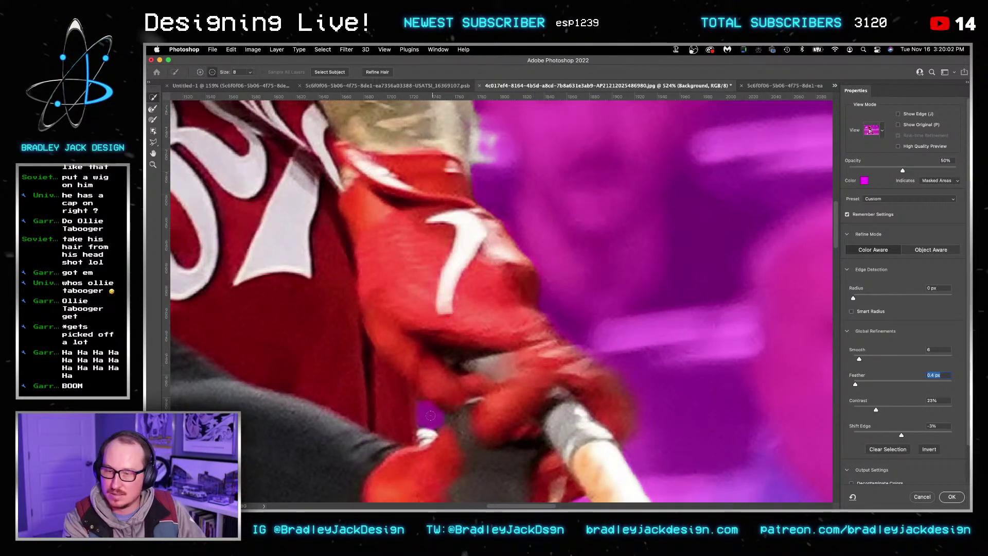
pyautogui.press('alt')
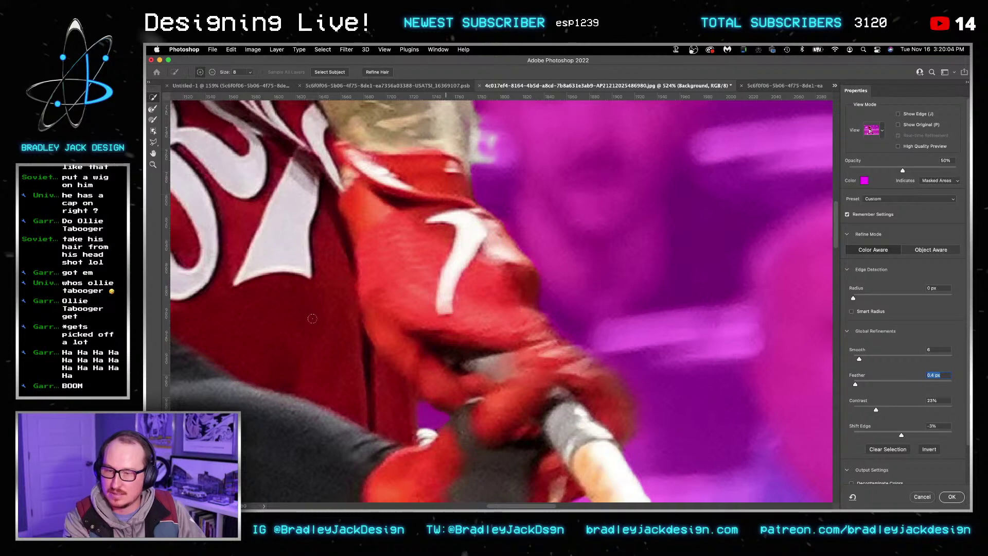
# Step: Mask out the stray white background patch along the outer edge of the batter's forearm, between the glove cuff and the black band
pyautogui.click(152, 120)
pyautogui.scroll(5, 489, 288)
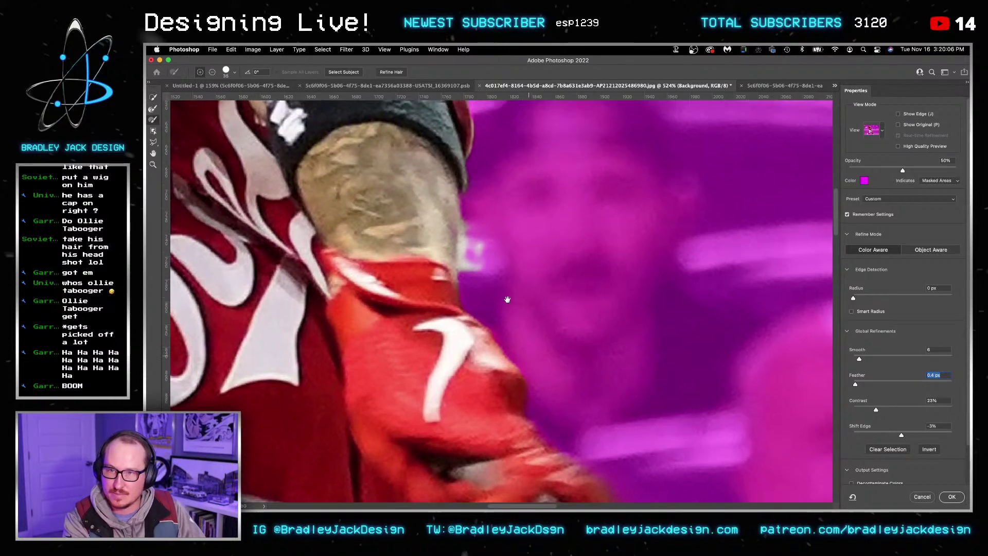
pyautogui.moveTo(478, 282); pyautogui.dragTo(479, 242)
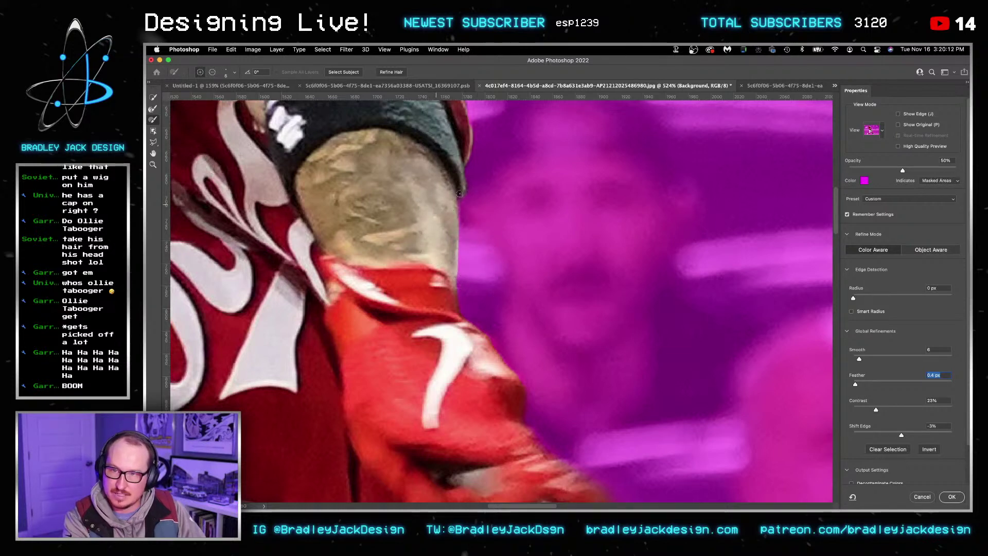
pyautogui.scroll(4, 528, 275)
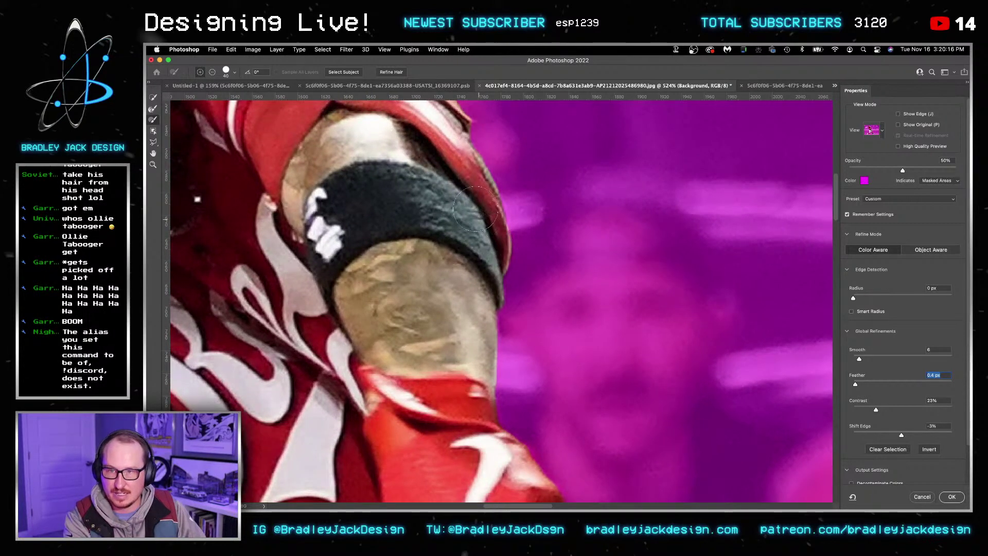
# Step: Subtract the stray background patch beside the top of the batter's shoulder, above the sleeve logo, from the selection
pyautogui.scroll(5, 475, 210)
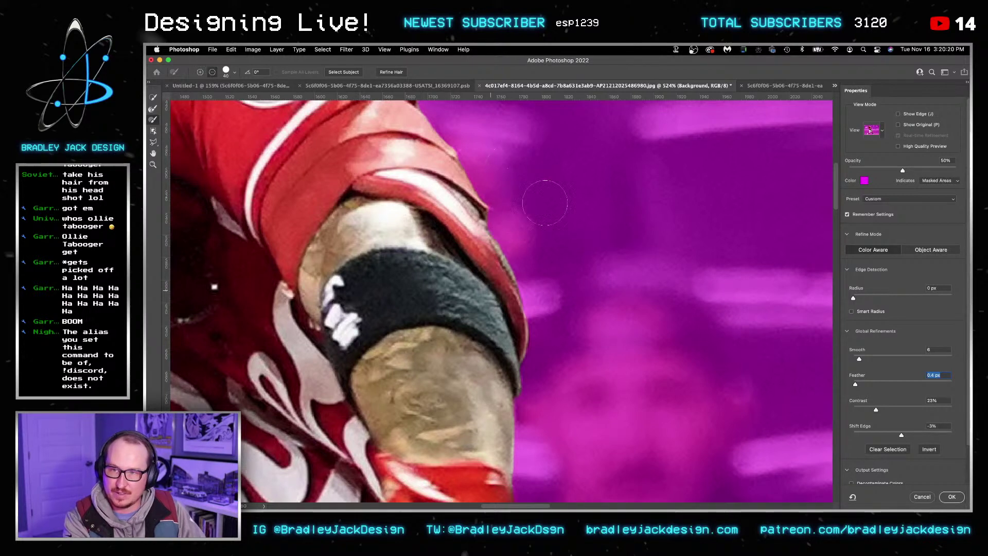
pyautogui.scroll(10, 545, 202)
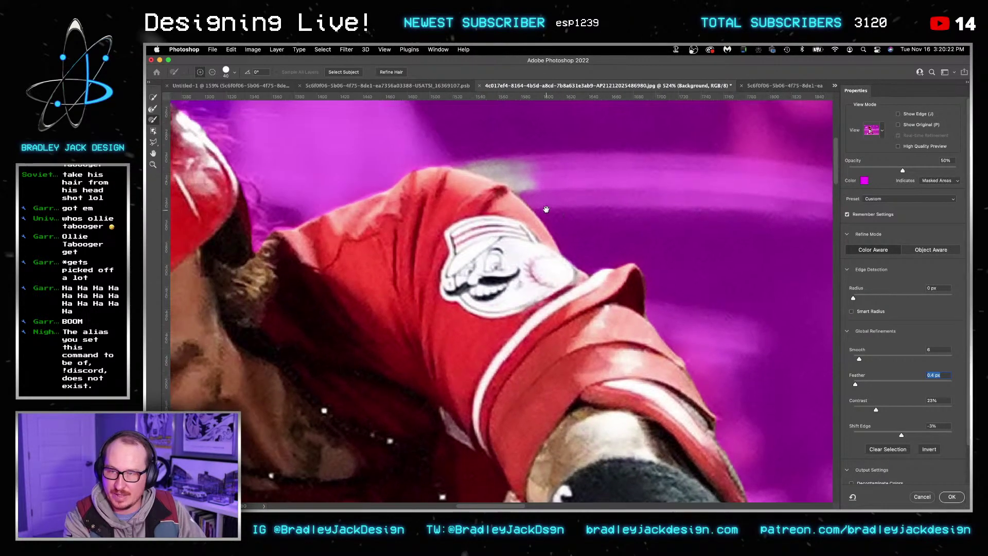
pyautogui.moveTo(546, 209); pyautogui.dragTo(527, 189)
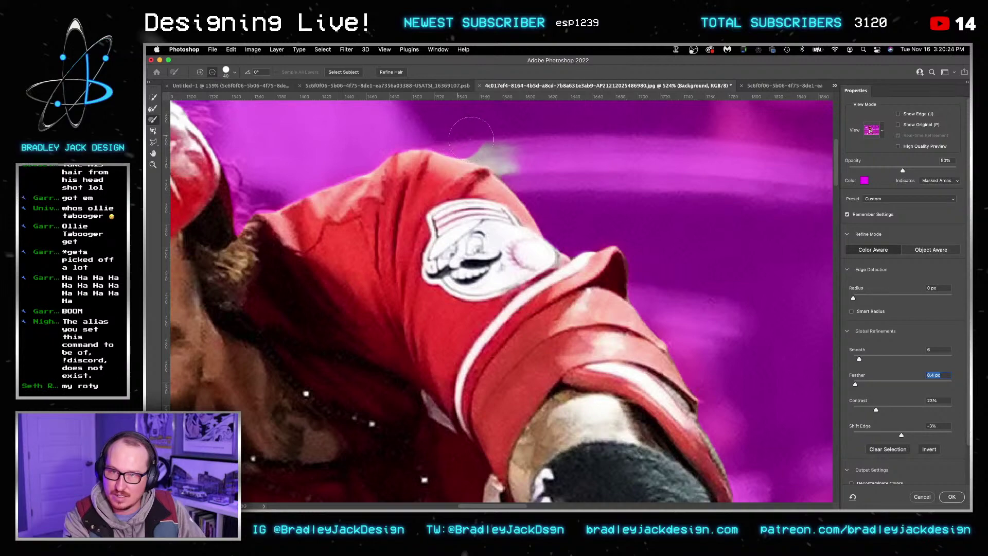
pyautogui.moveTo(471, 139); pyautogui.dragTo(506, 154)
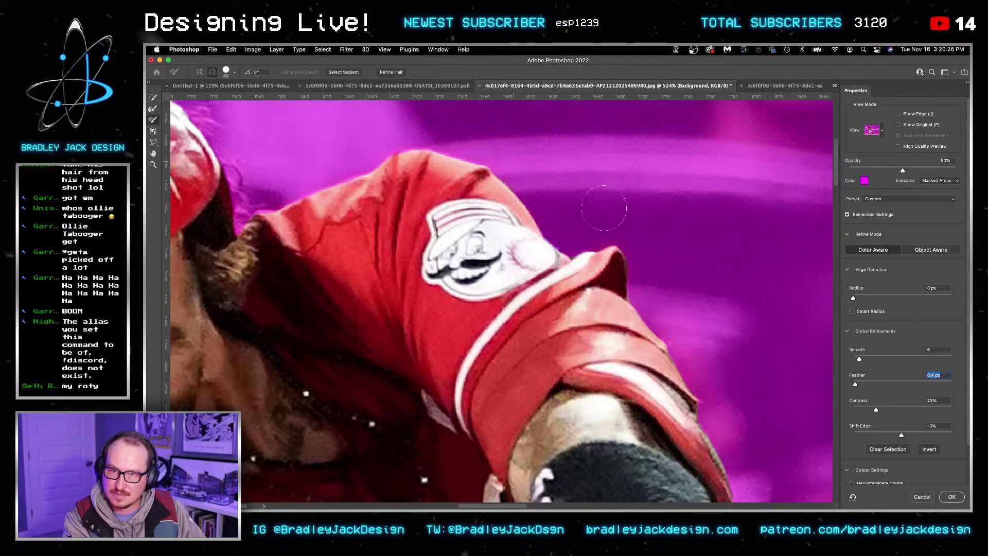
# Step: Accept the refined batter selection and apply it to the photo as a layer mask
pyautogui.hscroll(-10, 604, 208)
pyautogui.scroll(4, 604, 208)
pyautogui.scroll(-10, 586, 304)
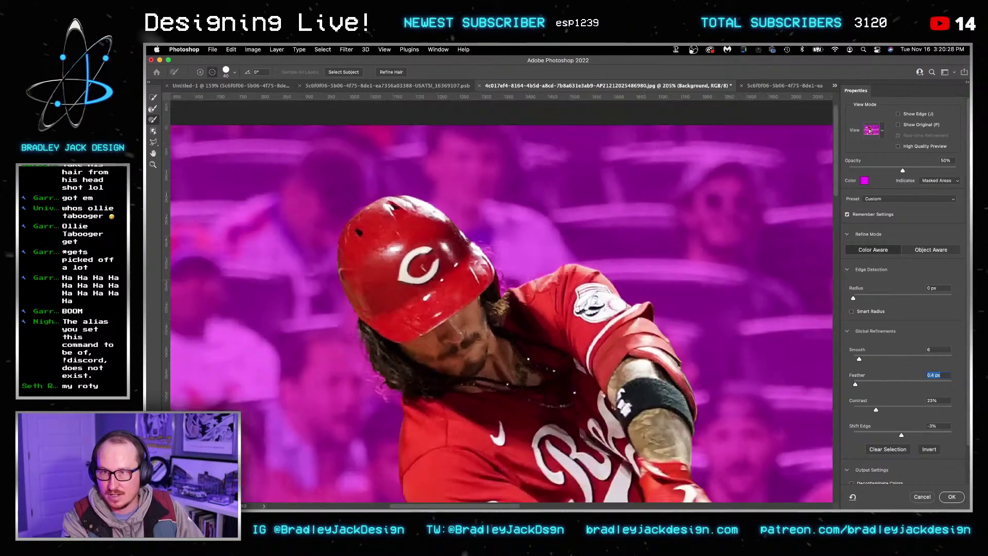
pyautogui.scroll(-3, 501, 179)
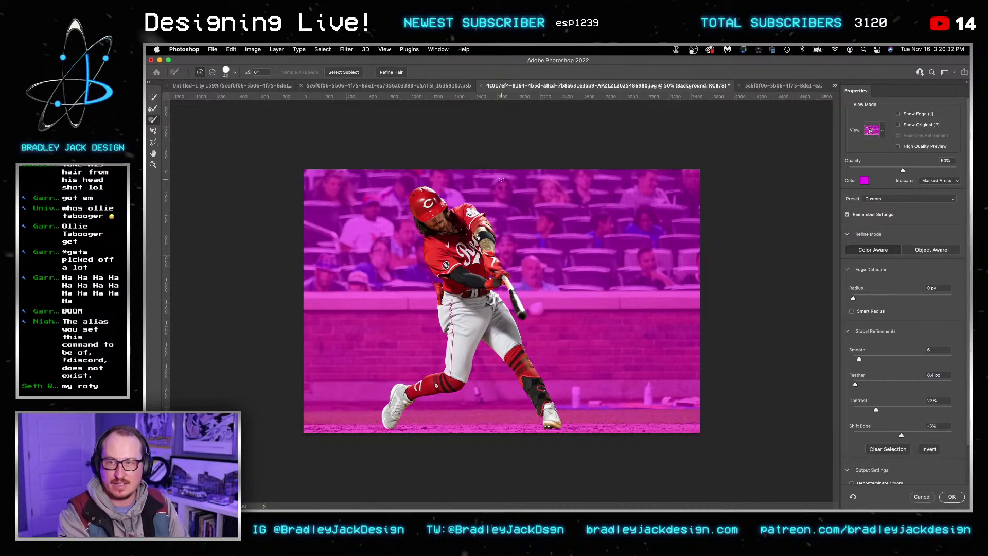
pyautogui.press('Return')
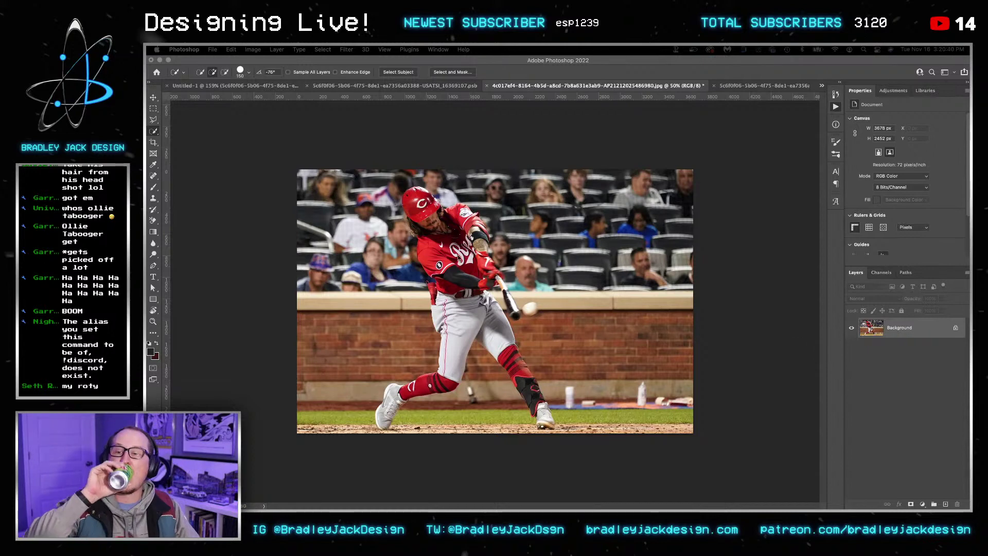
pyautogui.click(693, 289)
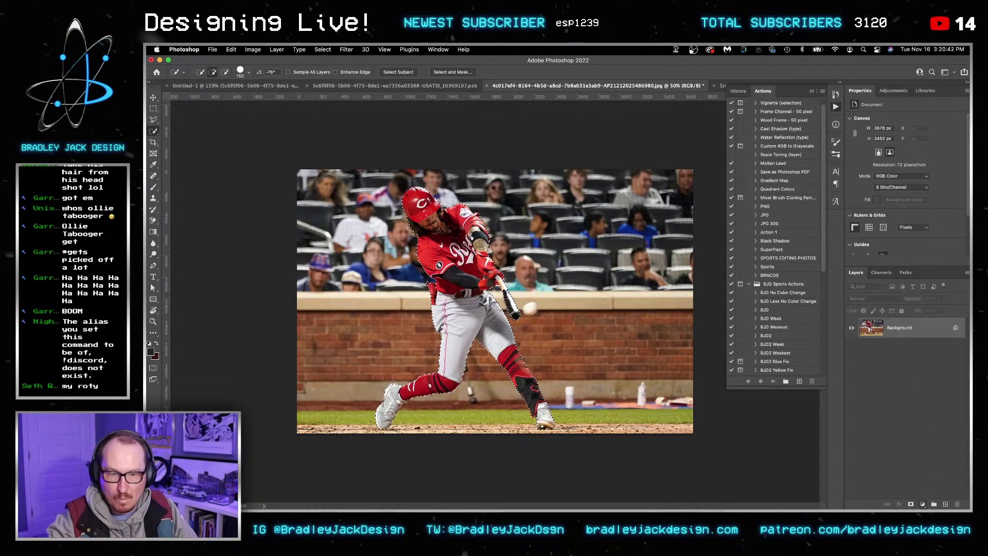
pyautogui.click(911, 504)
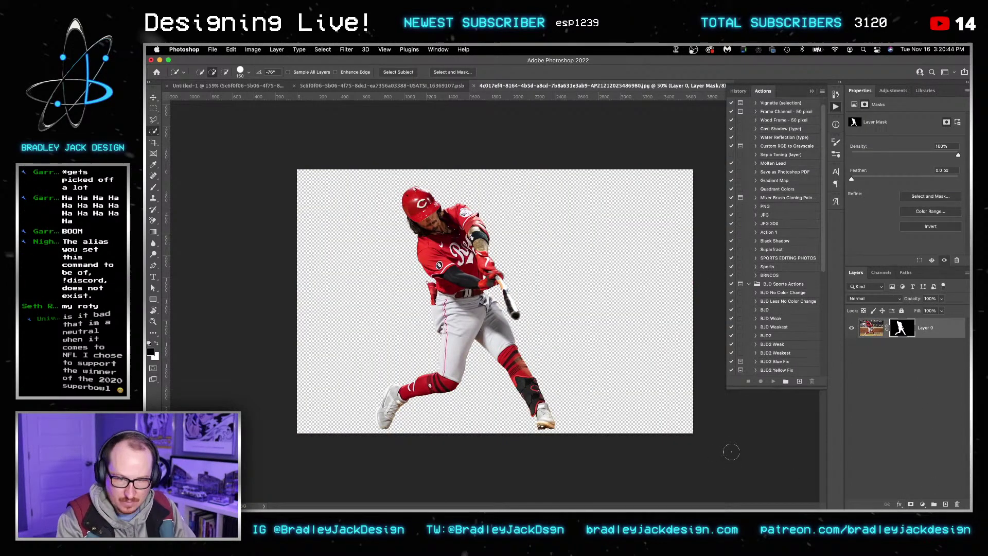
# Step: Save the batter cutout to the Desktop in Large Document Format and close the document
pyautogui.press('v')
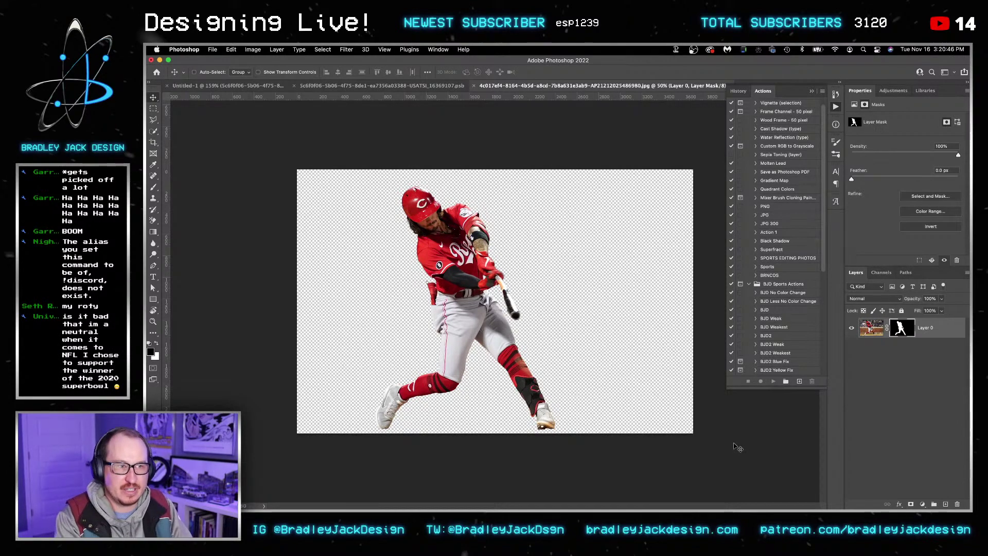
pyautogui.press('super+shift+s')
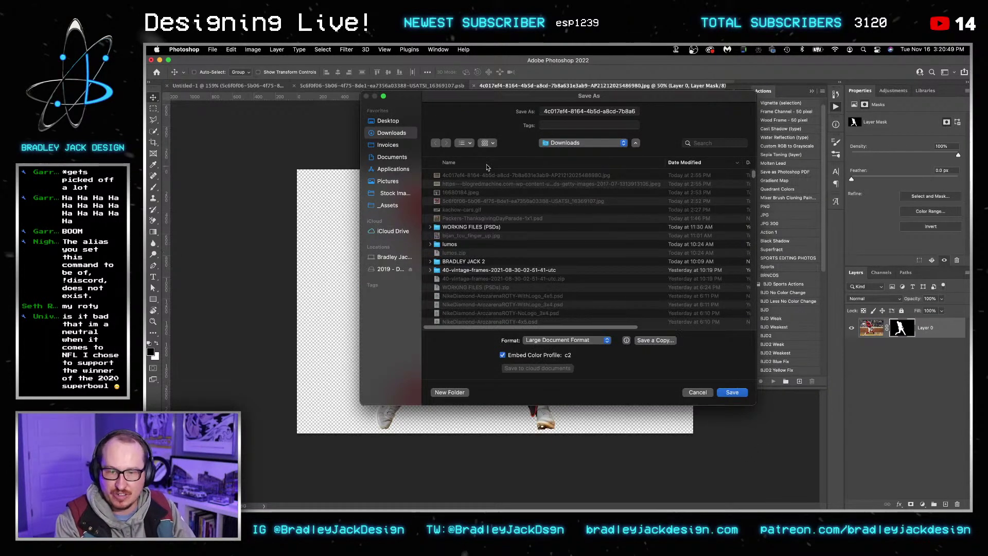
pyautogui.click(390, 121)
pyautogui.press('Return')
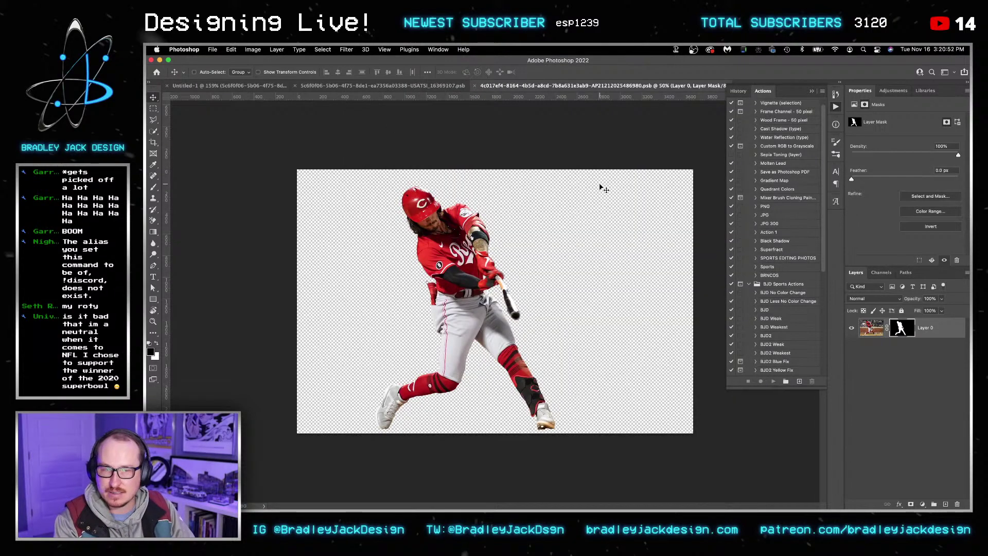
pyautogui.press('super+w')
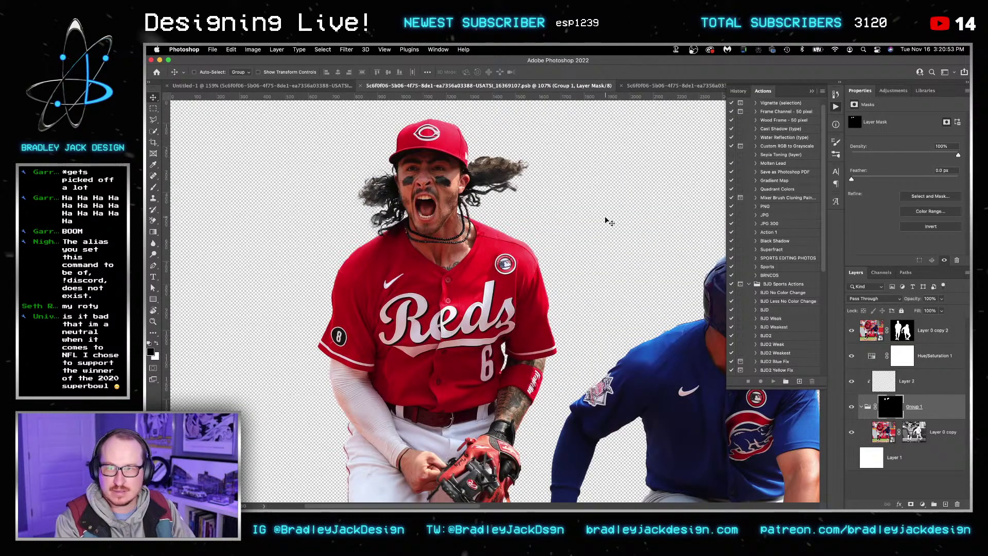
# Step: In the Untitled-1 poster, load the screaming player's outline as a selection and turn it into a layer mask on his layer
pyautogui.hotkey('ctrl', 'Tab')
pyautogui.hotkey('ctrl', 'Tab')
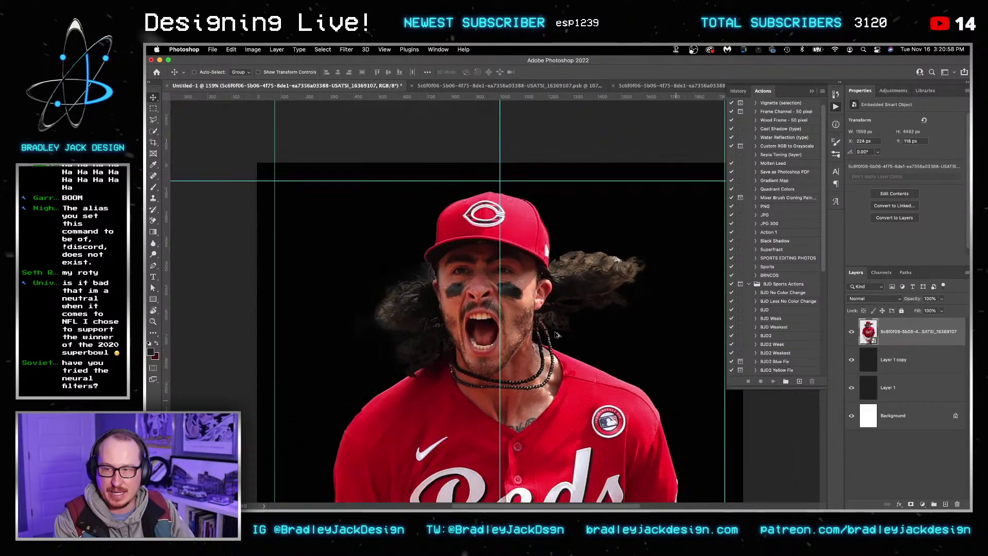
pyautogui.hotkey('ctrl', '0')
pyautogui.press('z')
pyautogui.moveTo(447, 196); pyautogui.dragTo(506, 259)
pyautogui.press('v')
pyautogui.keyDown('ctrl'); pyautogui.click(868, 331); pyautogui.keyUp('ctrl')
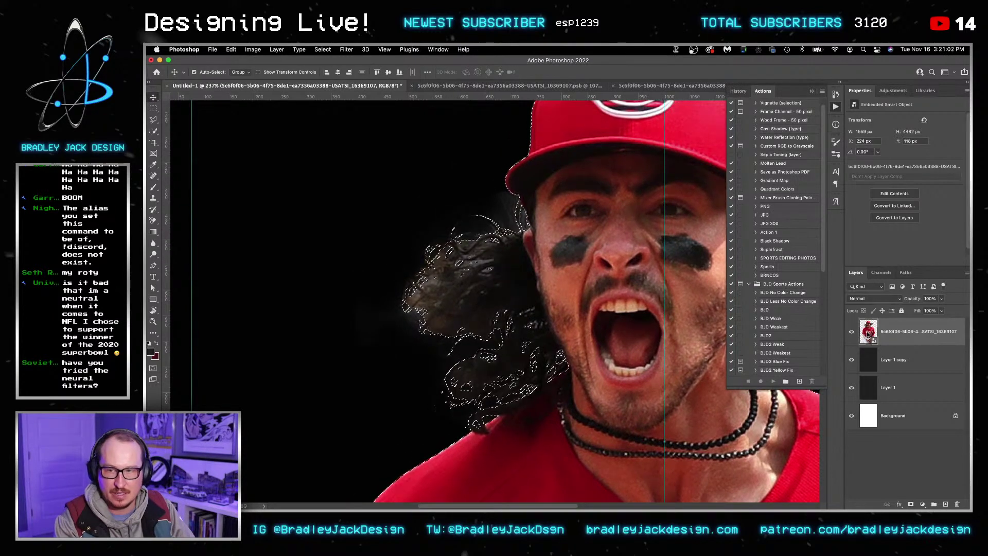
pyautogui.click(912, 504)
# Step: Group the masked player layer and add a separate layer mask to the group
pyautogui.moveTo(818, 270); pyautogui.dragTo(574, 317)
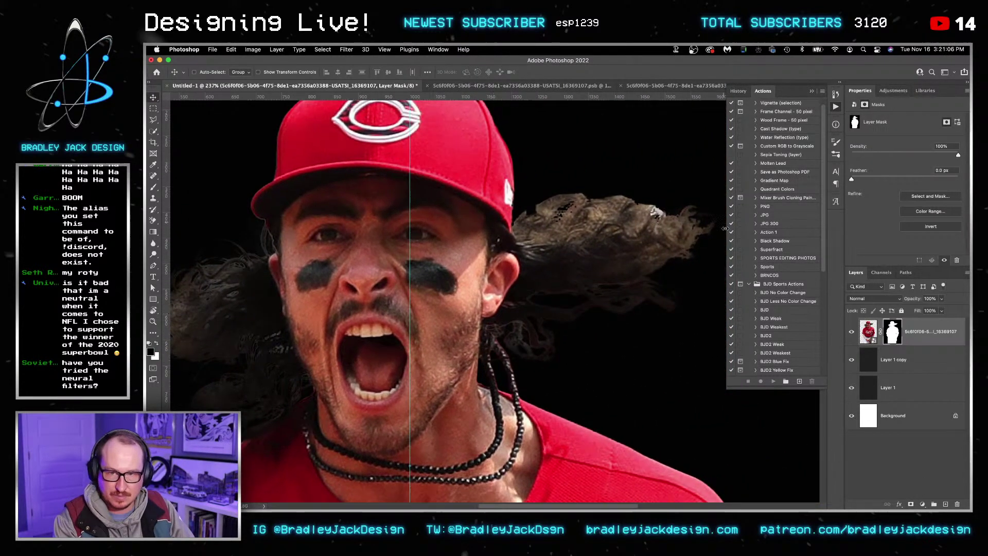
pyautogui.click(894, 340)
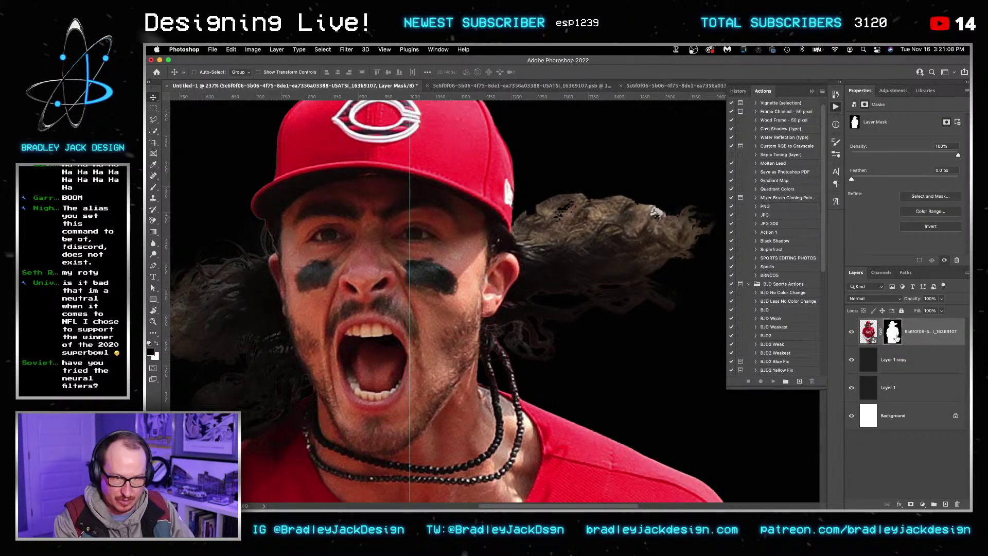
pyautogui.press('super+g')
pyautogui.click(910, 503)
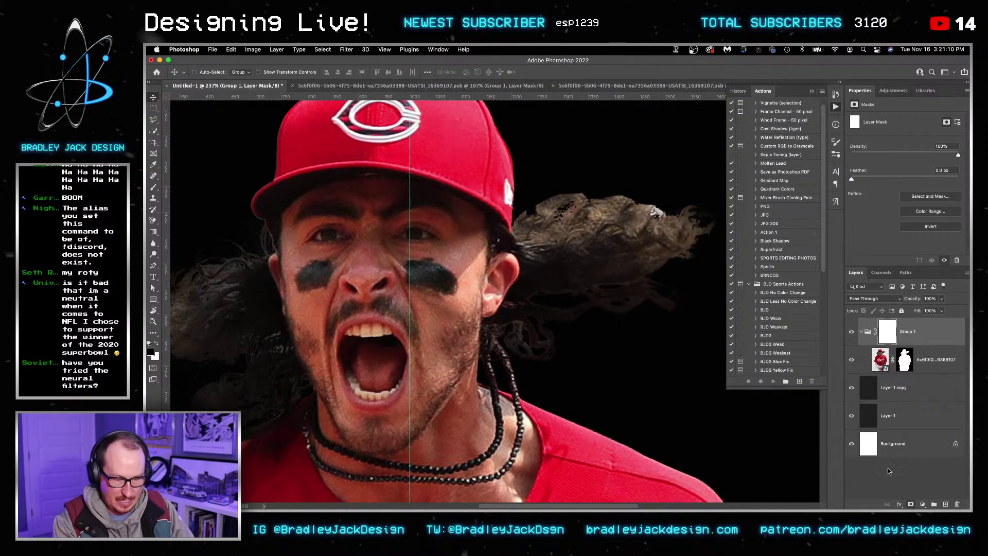
# Step: Choose a rough-edged brush and mask out the upper fringe of the hair flying beside the player's visible ear
pyautogui.press('b')
pyautogui.rightClick(663, 238)
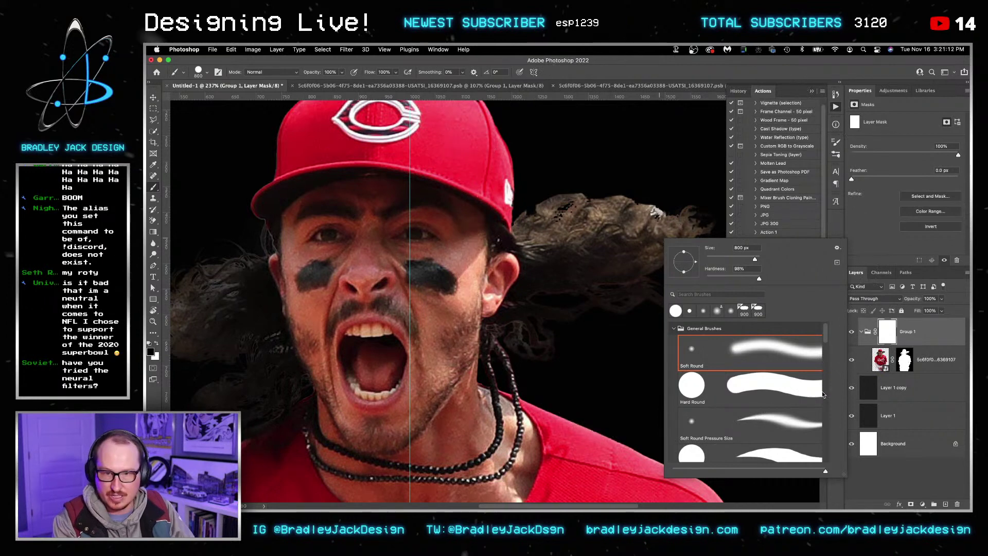
pyautogui.scroll(-10, 746, 391)
pyautogui.click(746, 443)
pyautogui.press('Return')
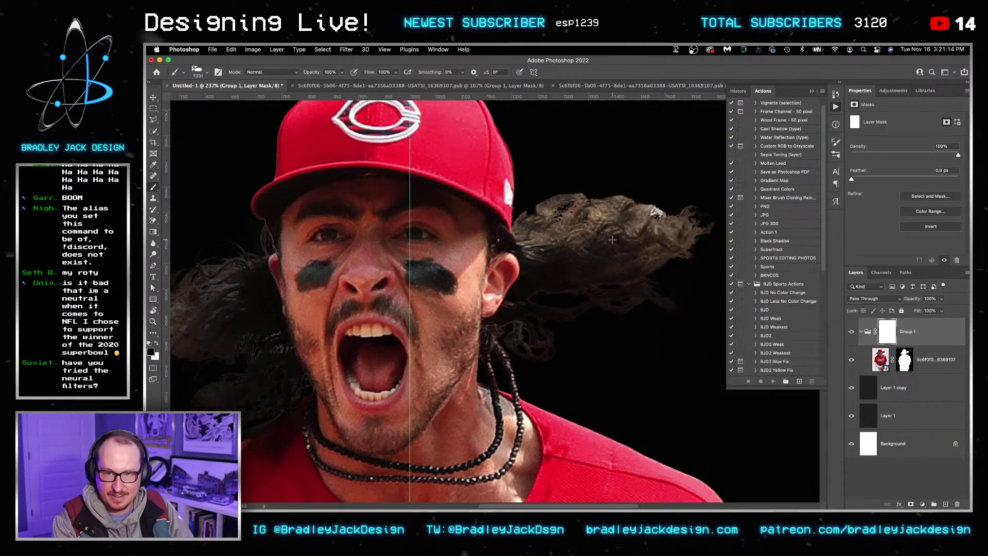
pyautogui.moveTo(606, 245)
pyautogui.mouseDown()
pyautogui.moveTo(625, 229)
pyautogui.moveTo(600, 255)
pyautogui.moveTo(557, 210)
pyautogui.moveTo(535, 209)
pyautogui.moveTo(578, 194)
pyautogui.moveTo(632, 203)
pyautogui.mouseUp()
# Step: Paint the over-masked hair back into the group mask with a size 175 brush, and reshape its upper edge at size 300
pyautogui.press('[')
pyautogui.press('x')
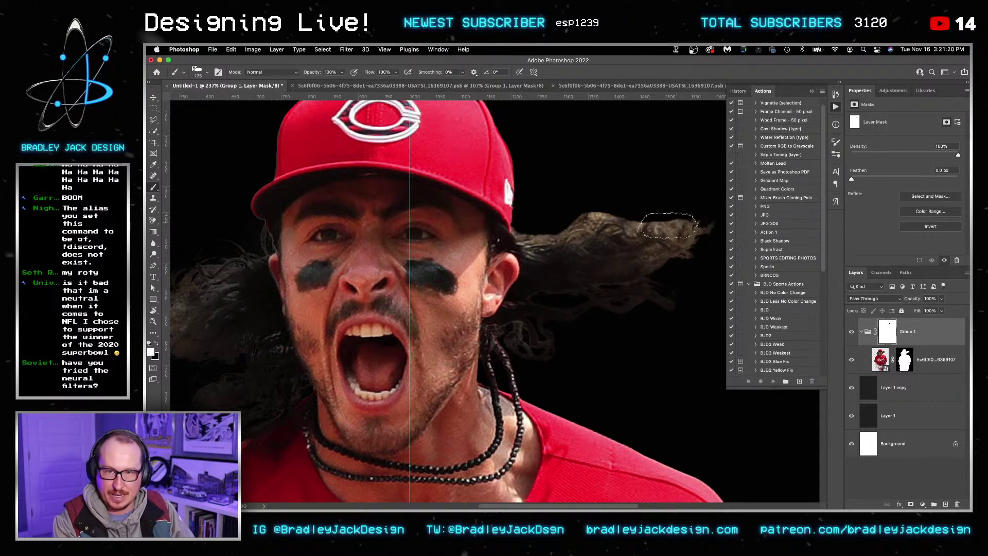
pyautogui.moveTo(685, 222); pyautogui.dragTo(635, 225)
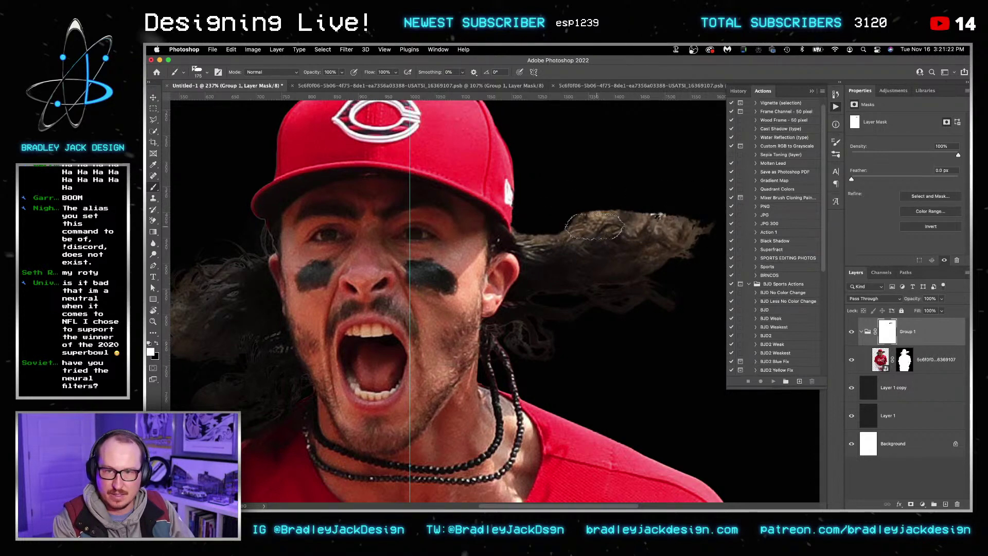
pyautogui.press(']')
pyautogui.press(']')
pyautogui.press(']')
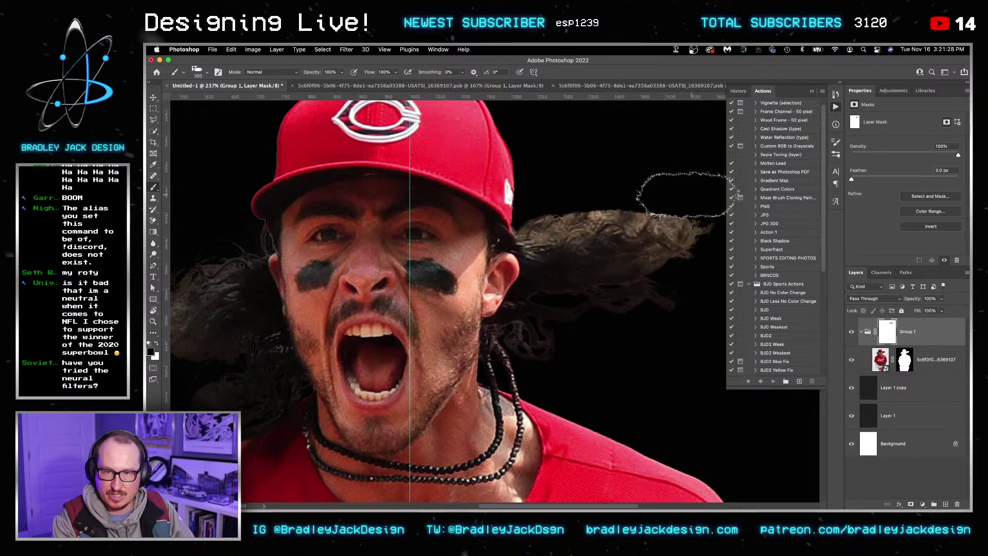
# Step: Add a new empty layer above the player group and clip it to the group
pyautogui.press('v')
pyautogui.hscroll(-3, 612, 206)
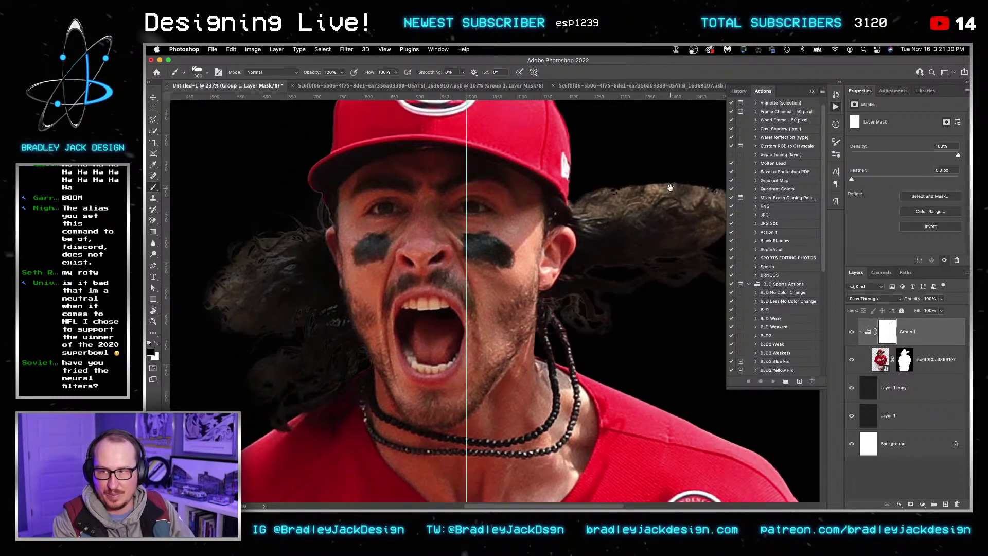
pyautogui.press('super+shift+alt+n')
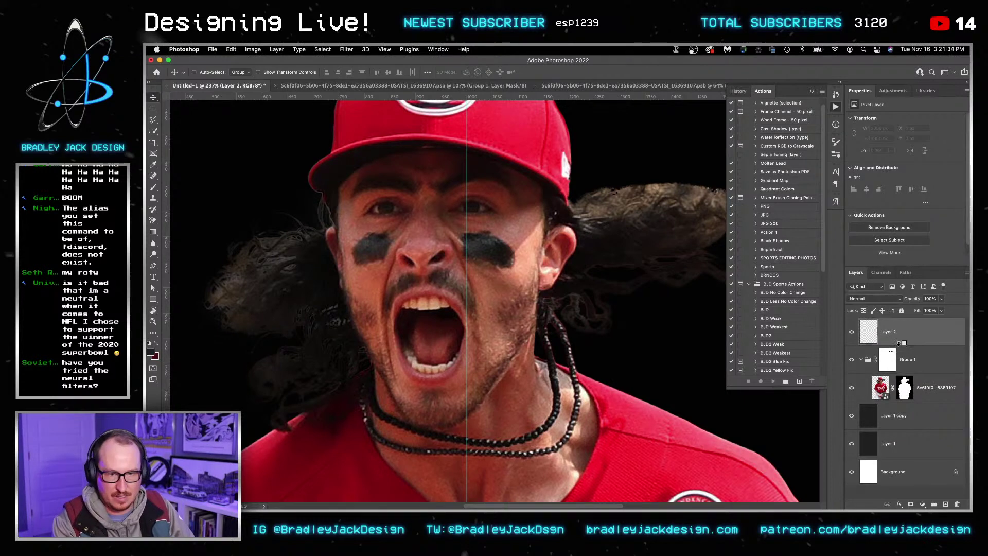
pyautogui.keyDown('alt'); pyautogui.click(898, 344); pyautogui.keyUp('alt')
# Step: Darken the hair beside the eye-black on the shaded cheek using a size 100 Clone Stamp in Multiply mode
pyautogui.press('s')
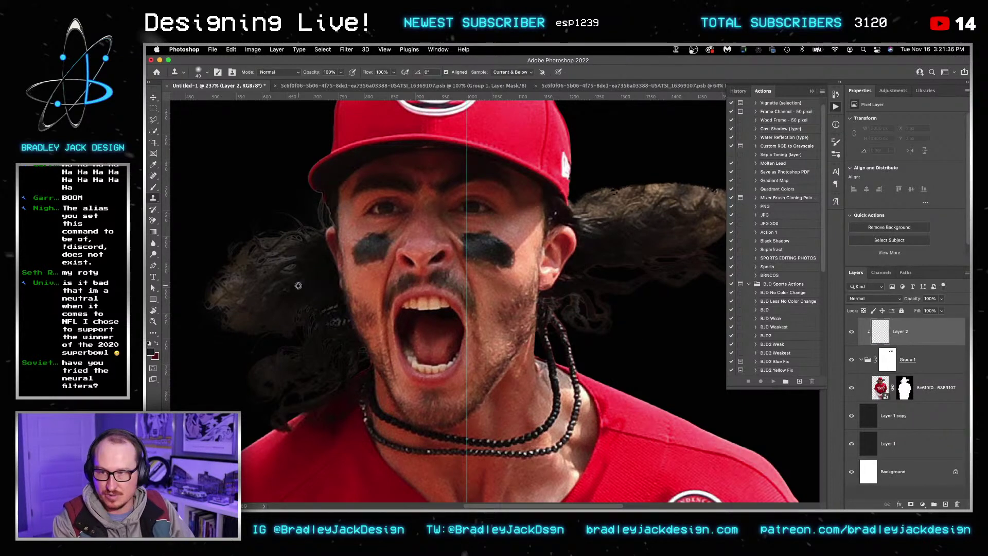
pyautogui.press(']')
pyautogui.press(']')
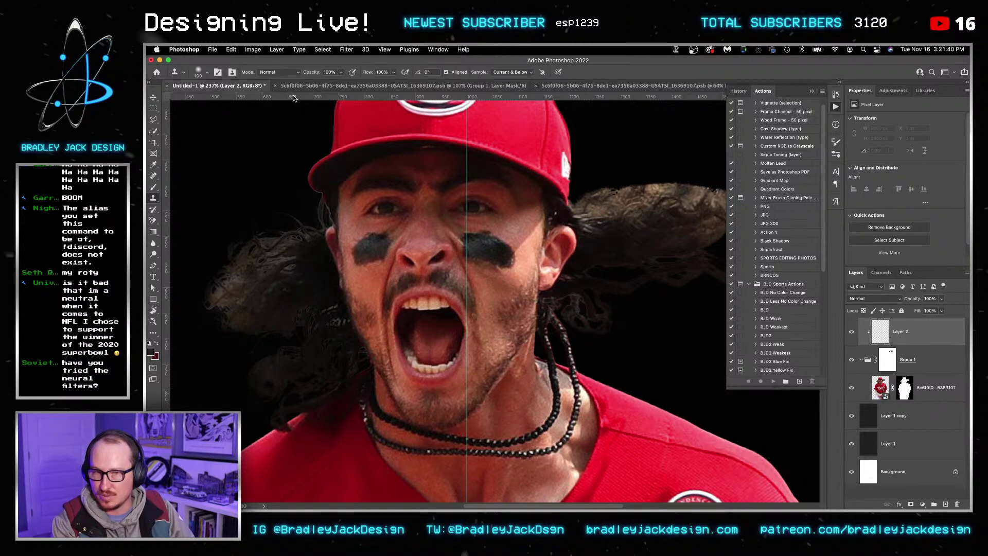
pyautogui.click(278, 72)
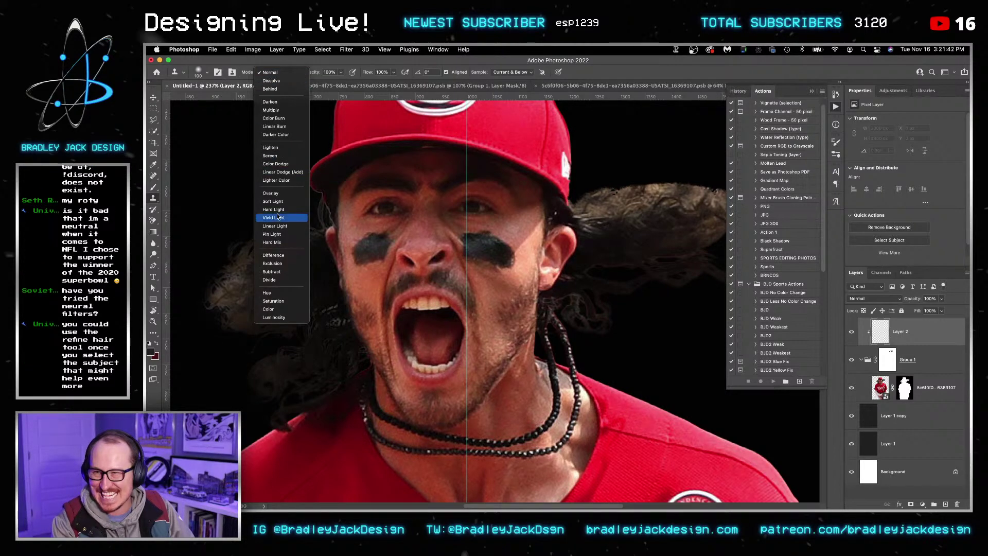
pyautogui.click(278, 110)
pyautogui.keyDown('alt'); pyautogui.click(297, 274); pyautogui.keyUp('alt')
pyautogui.moveTo(288, 240)
pyautogui.mouseDown()
pyautogui.moveTo(240, 249)
pyautogui.moveTo(222, 298)
pyautogui.moveTo(280, 256)
pyautogui.moveTo(258, 248)
pyautogui.moveTo(254, 257)
pyautogui.moveTo(293, 251)
pyautogui.moveTo(235, 265)
pyautogui.mouseUp()
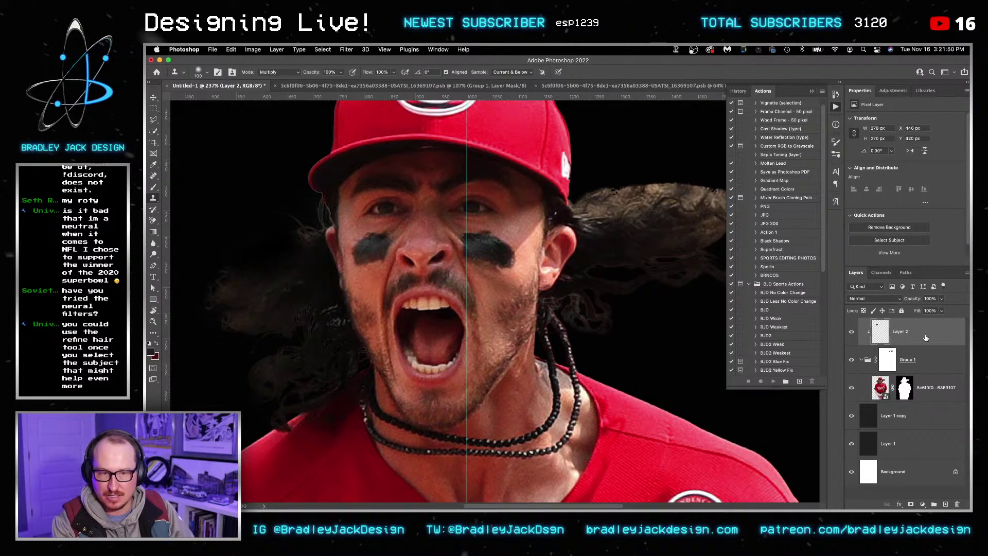
# Step: Split the clone layer's Blend If black slider for the underlying layer to 0 / 94
pyautogui.press('space')
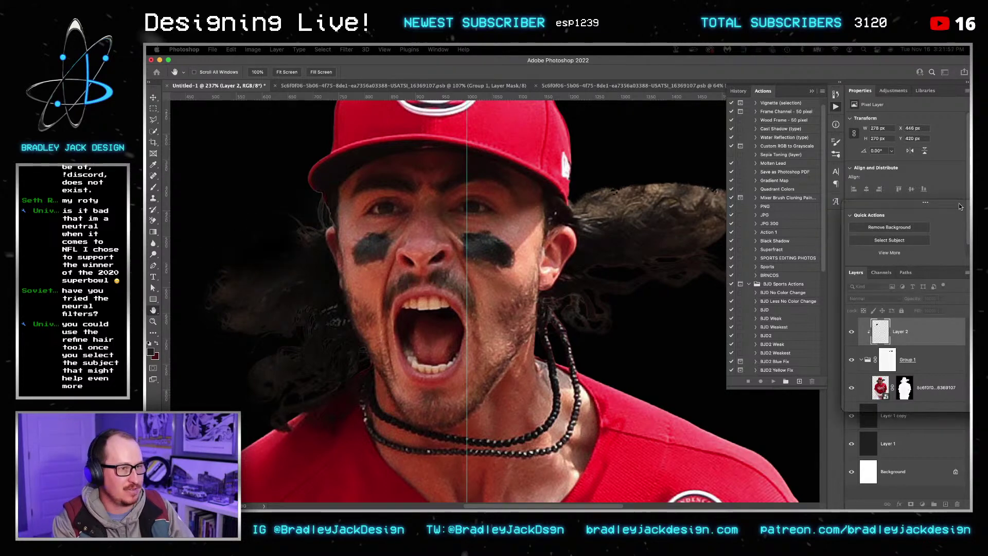
pyautogui.doubleClick(937, 331)
pyautogui.moveTo(481, 87); pyautogui.dragTo(522, 71)
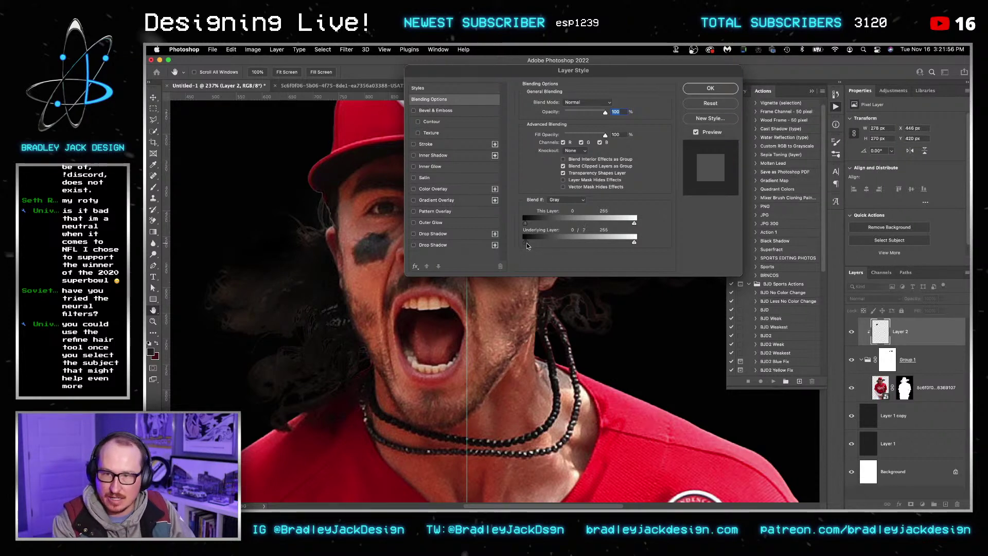
pyautogui.moveTo(526, 243); pyautogui.dragTo(580, 242)
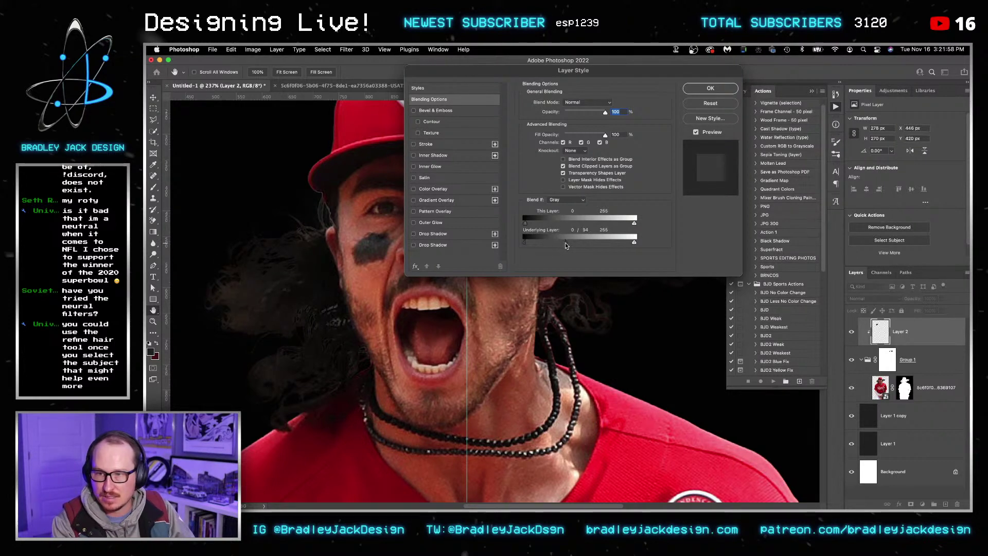
pyautogui.press('Return')
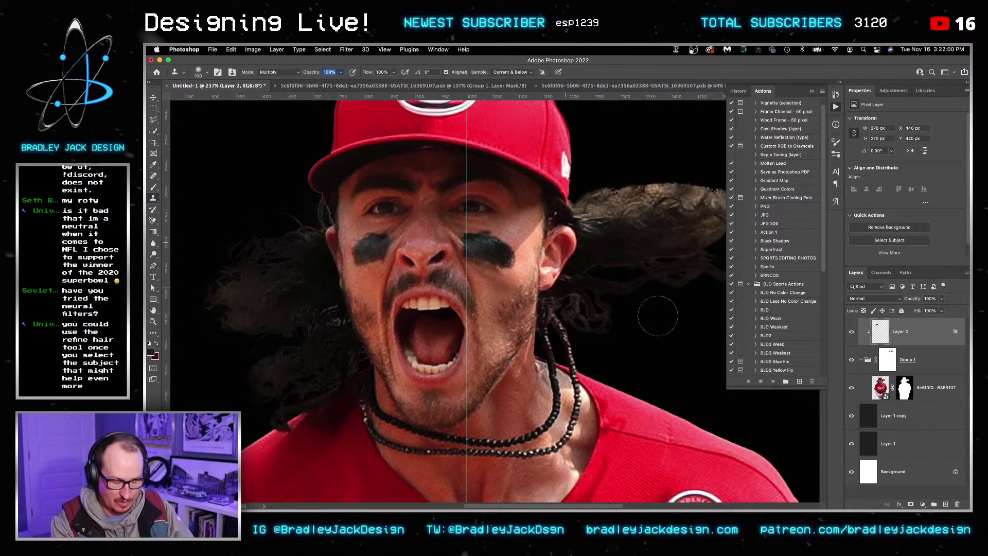
# Step: Clone dark hair over the remaining light curls beside the shaded cheek, reducing the Clone Stamp to size 70
pyautogui.moveTo(328, 289)
pyautogui.mouseDown()
pyautogui.moveTo(299, 286)
pyautogui.moveTo(327, 275)
pyautogui.moveTo(270, 289)
pyautogui.moveTo(311, 275)
pyautogui.moveTo(328, 308)
pyautogui.moveTo(311, 331)
pyautogui.mouseUp()
pyautogui.press('[')
pyautogui.press('[')
pyautogui.press('[')
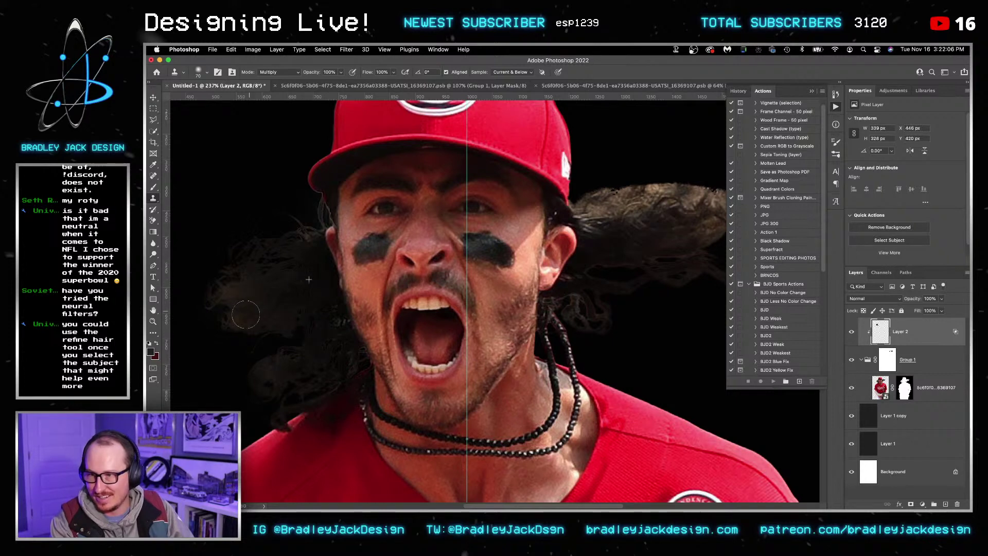
pyautogui.moveTo(245, 315)
pyautogui.mouseDown()
pyautogui.moveTo(292, 310)
pyautogui.moveTo(306, 259)
pyautogui.moveTo(278, 317)
pyautogui.moveTo(317, 252)
pyautogui.mouseUp()
pyautogui.scroll(-3, 288, 278)
pyautogui.moveTo(325, 178); pyautogui.dragTo(320, 206)
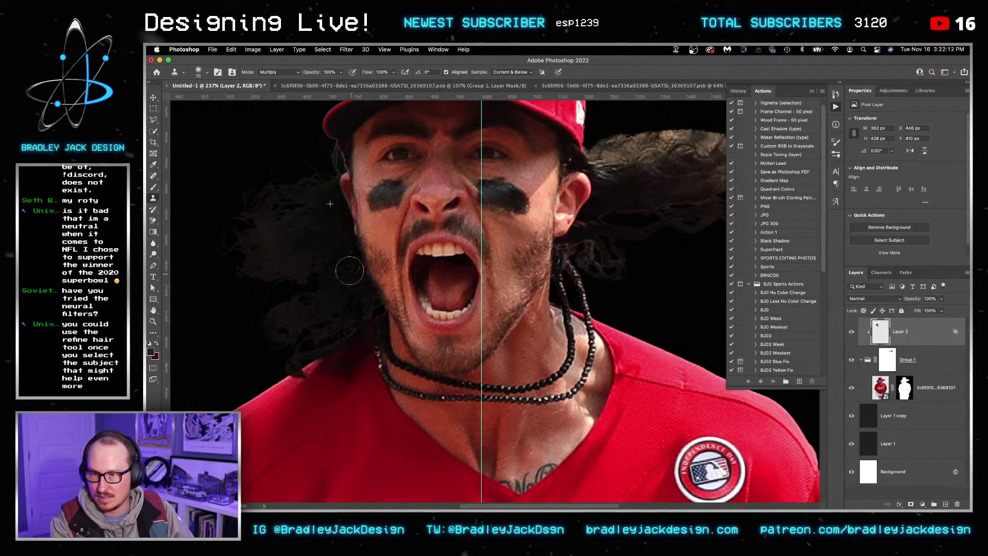
pyautogui.click(512, 270)
pyautogui.moveTo(514, 268); pyautogui.dragTo(356, 314)
pyautogui.press('super+z')
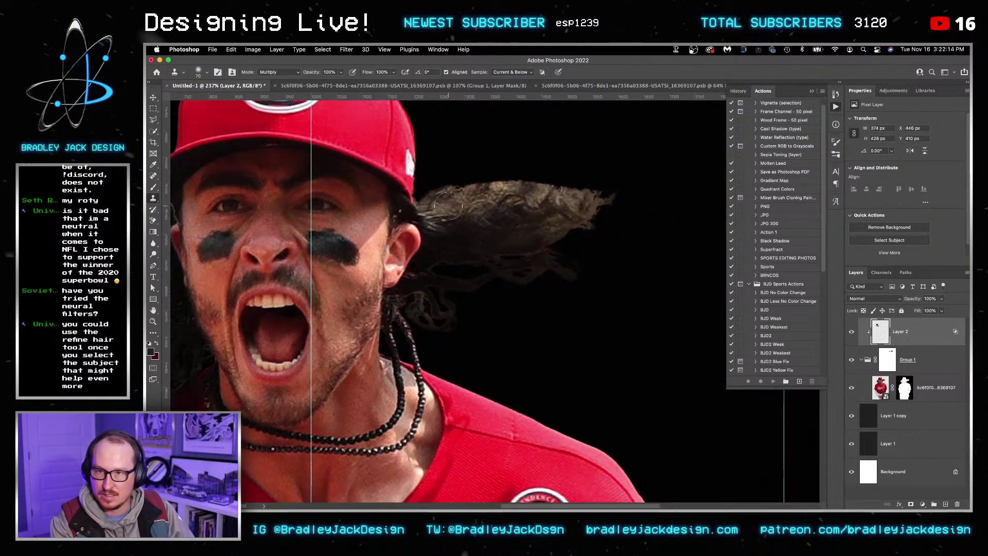
pyautogui.moveTo(449, 206)
pyautogui.mouseDown()
pyautogui.moveTo(532, 197)
pyautogui.moveTo(470, 200)
pyautogui.moveTo(469, 229)
pyautogui.moveTo(616, 191)
pyautogui.moveTo(495, 201)
pyautogui.moveTo(590, 216)
pyautogui.mouseUp()
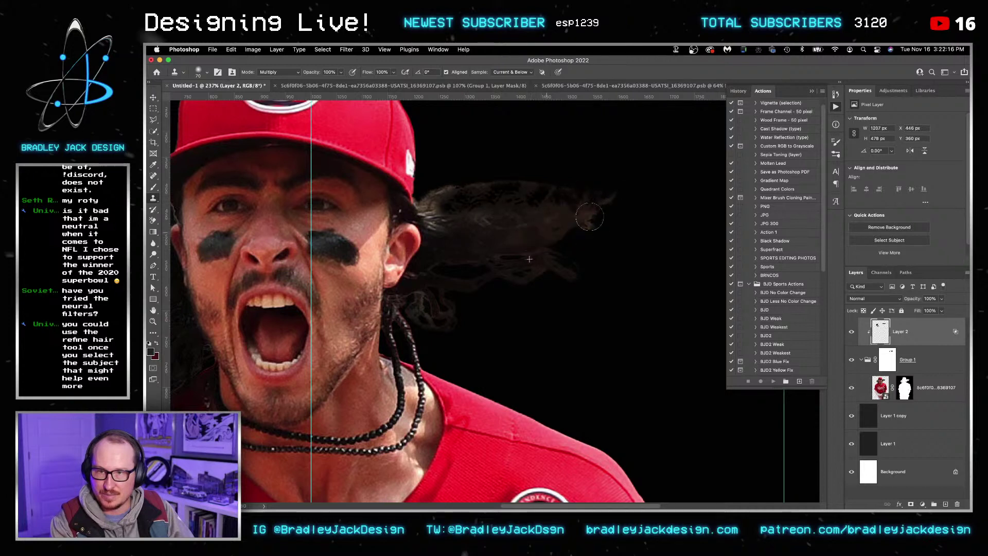
pyautogui.press('super+z')
pyautogui.press('super+z')
pyautogui.press('super+z')
pyautogui.press('super+z')
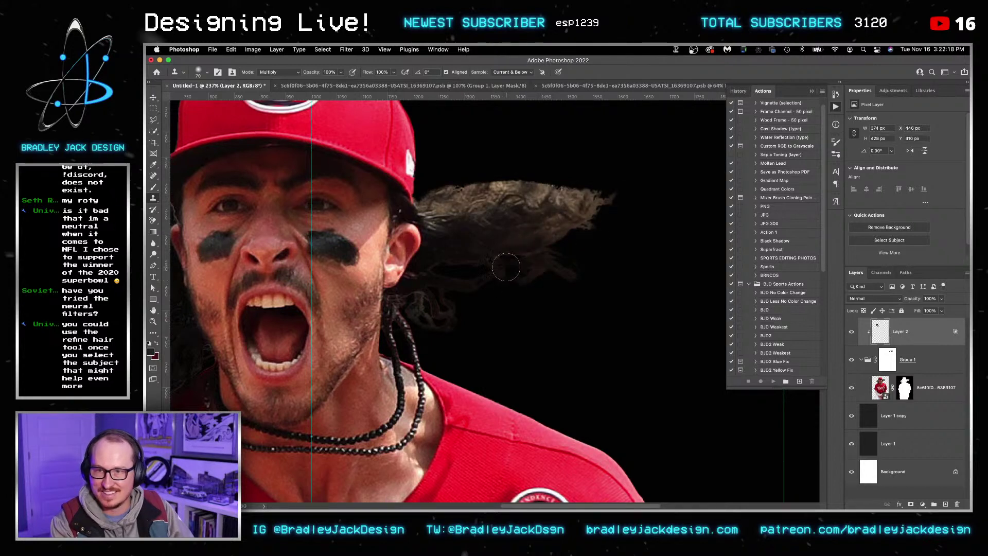
# Step: Darken the loose lower strands and curls below the ear on the lit side with a size 45 Clone Stamp
pyautogui.moveTo(478, 251)
pyautogui.mouseDown()
pyautogui.moveTo(438, 311)
pyautogui.moveTo(444, 272)
pyautogui.moveTo(418, 295)
pyautogui.moveTo(427, 318)
pyautogui.moveTo(444, 314)
pyautogui.moveTo(450, 253)
pyautogui.moveTo(441, 263)
pyautogui.moveTo(482, 260)
pyautogui.moveTo(453, 257)
pyautogui.mouseUp()
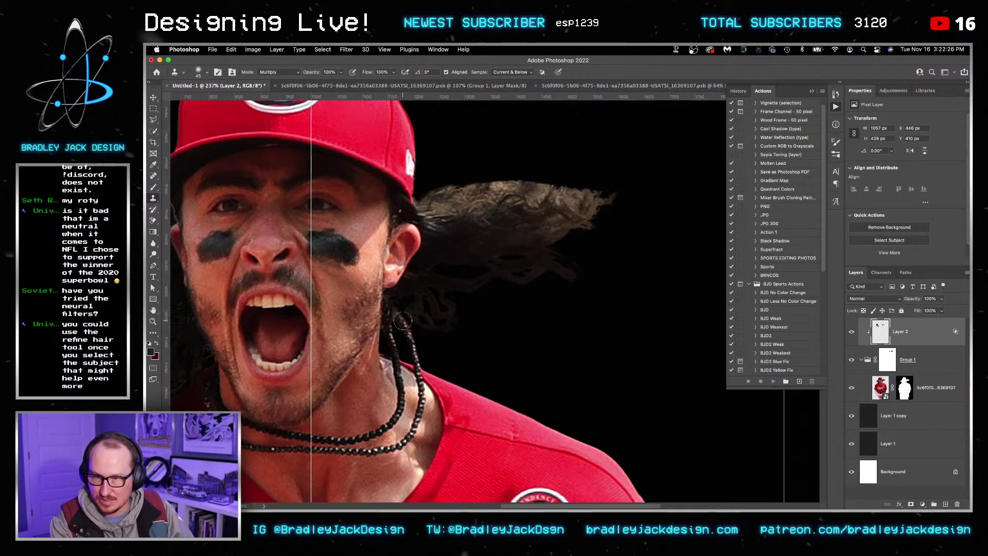
pyautogui.moveTo(403, 321)
pyautogui.mouseDown()
pyautogui.moveTo(414, 343)
pyautogui.moveTo(397, 314)
pyautogui.moveTo(397, 328)
pyautogui.mouseUp()
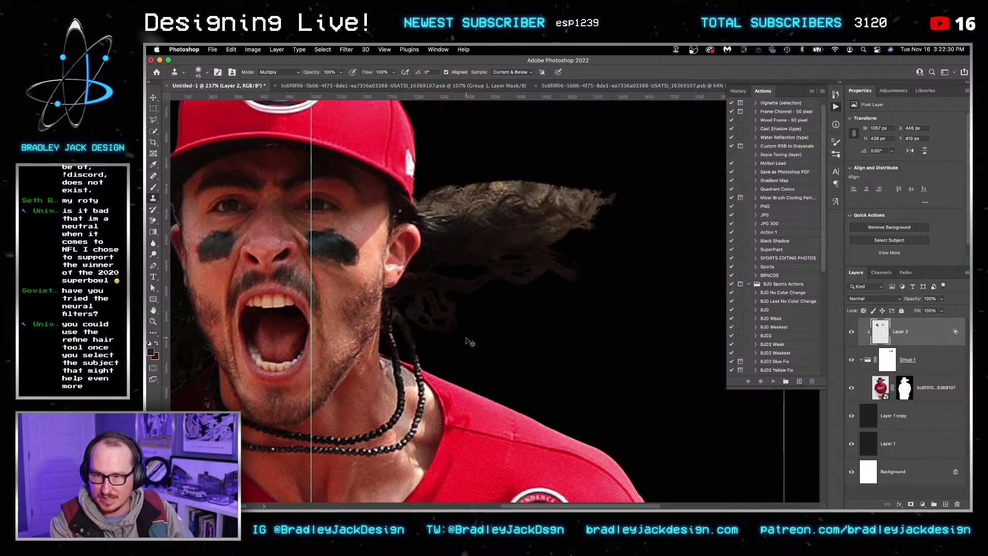
# Step: Convert the clone layer and the player group together into a single smart object
pyautogui.scroll(-5, 470, 342)
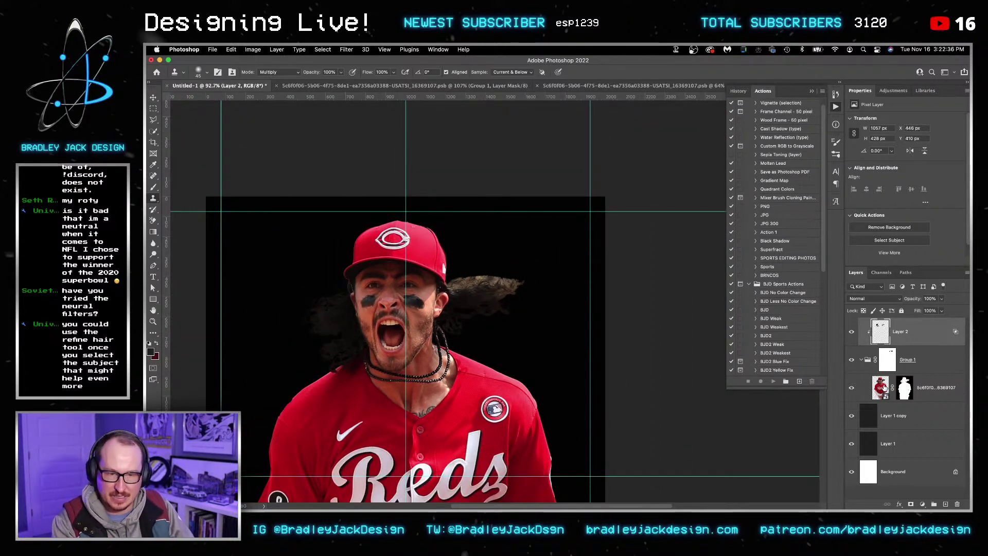
pyautogui.keyDown('shift'); pyautogui.click(911, 359); pyautogui.keyUp('shift')
pyautogui.press('super+shift+alt+s')
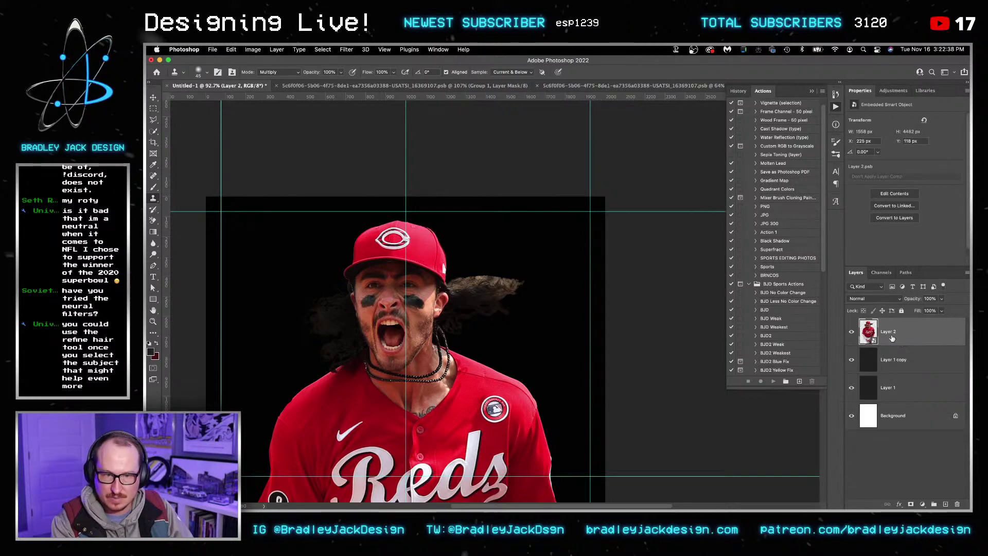
# Step: Load the player smart object's outline as a selection and contract it
pyautogui.keyDown('super'); pyautogui.click(868, 331); pyautogui.keyUp('super')
pyautogui.click(322, 49)
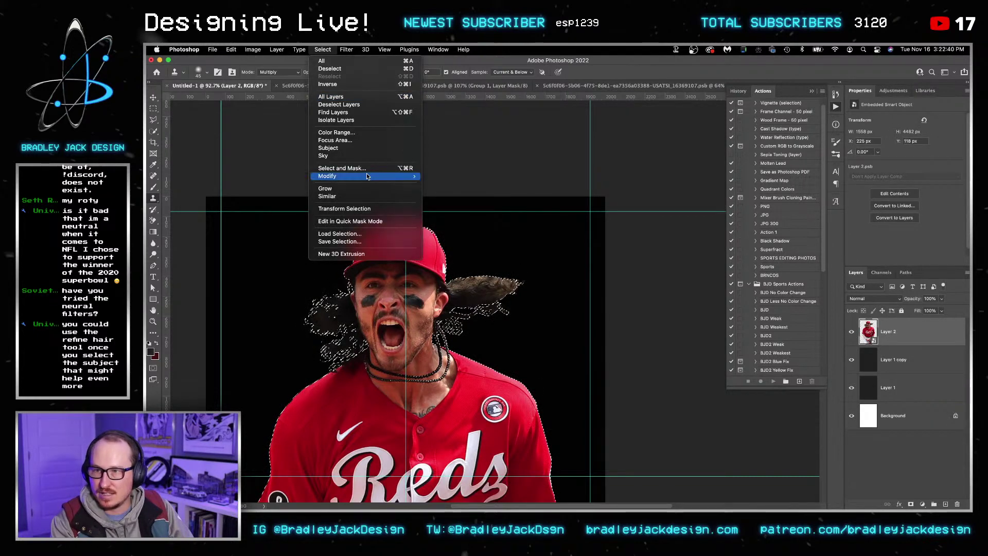
pyautogui.moveTo(367, 176)
pyautogui.click(456, 200)
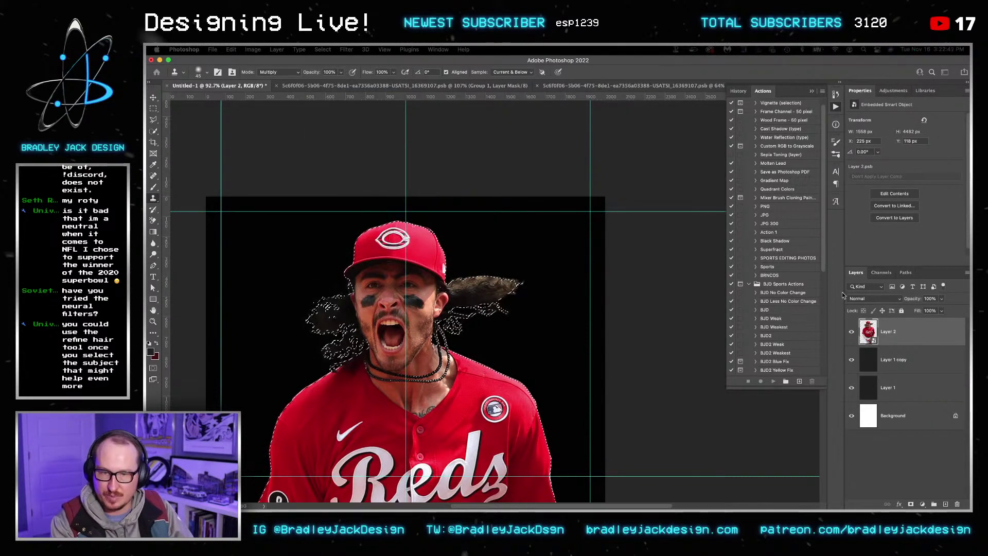
pyautogui.press('Return')
# Step: Add a Curves adjustment masked by the selection and raise its black point to output 53
pyautogui.click(893, 90)
pyautogui.click(881, 113)
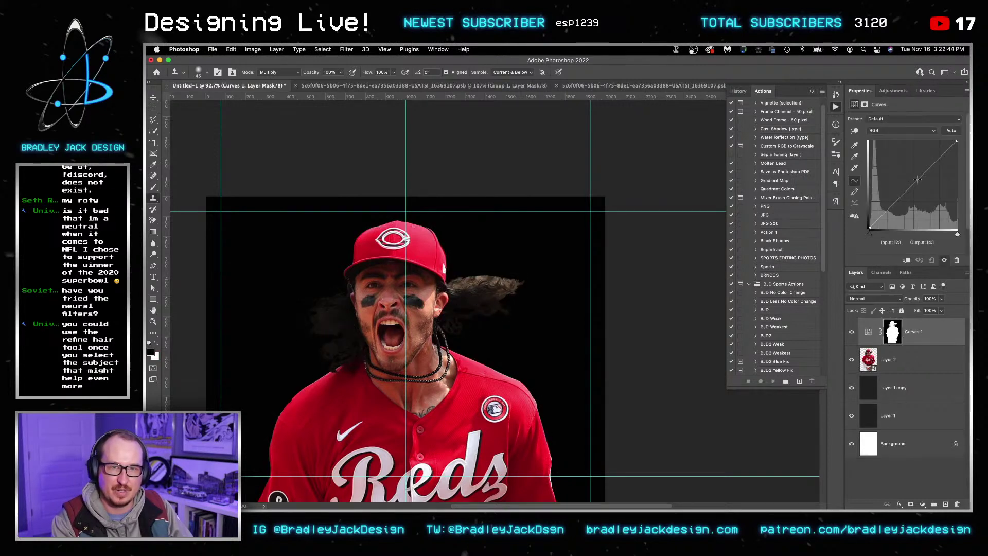
pyautogui.moveTo(870, 226); pyautogui.dragTo(861, 207)
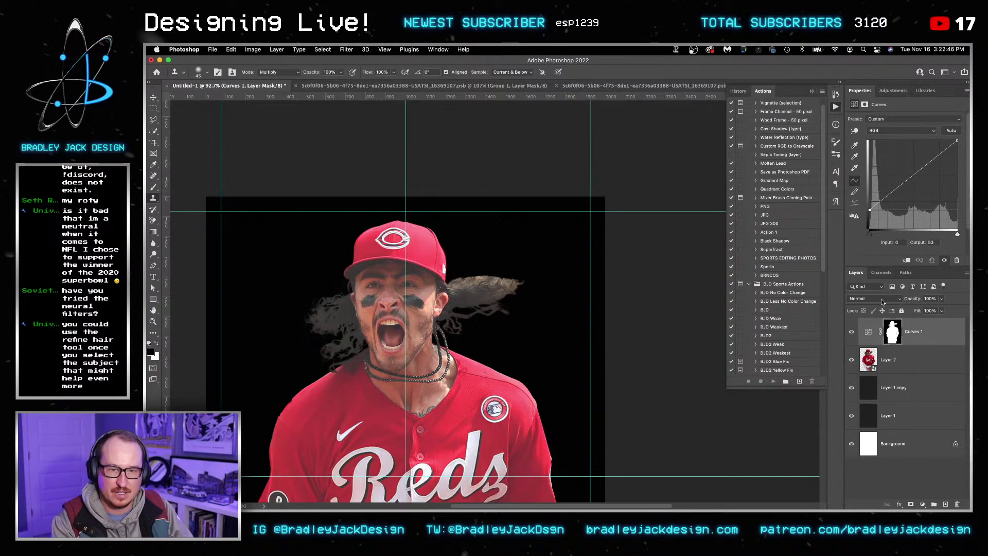
# Step: Invert the Curves mask, clip the adjustment to the player layer and set the mask feather to 3.5 px
pyautogui.click(892, 332)
pyautogui.hotkey('ctrl', 'i')
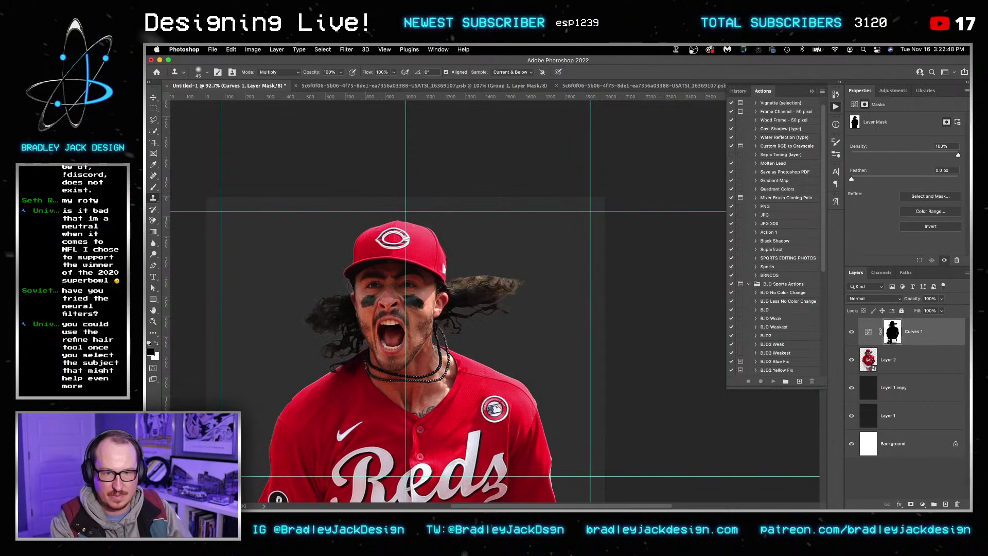
pyautogui.keyDown('alt'); pyautogui.click(891, 342); pyautogui.keyUp('alt')
pyautogui.click(868, 331)
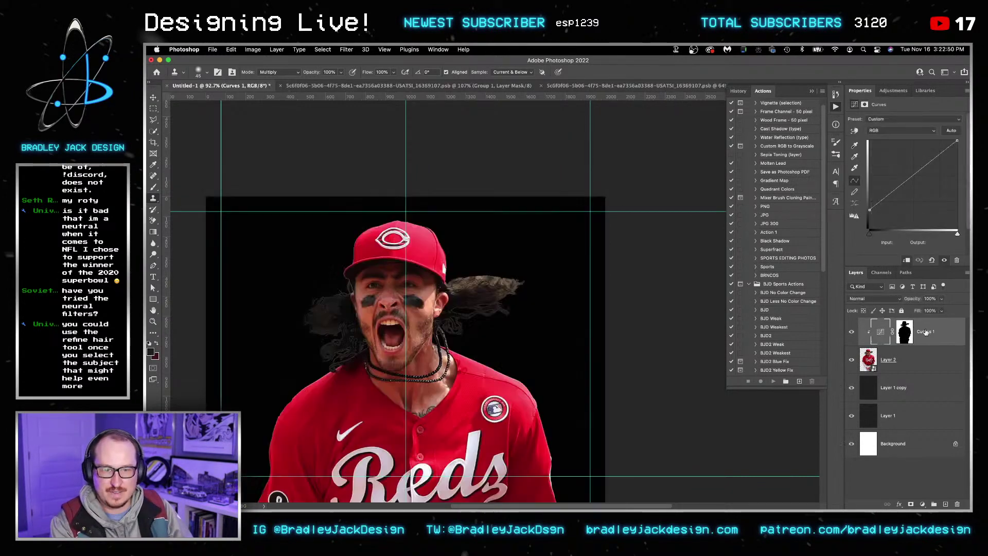
pyautogui.click(904, 332)
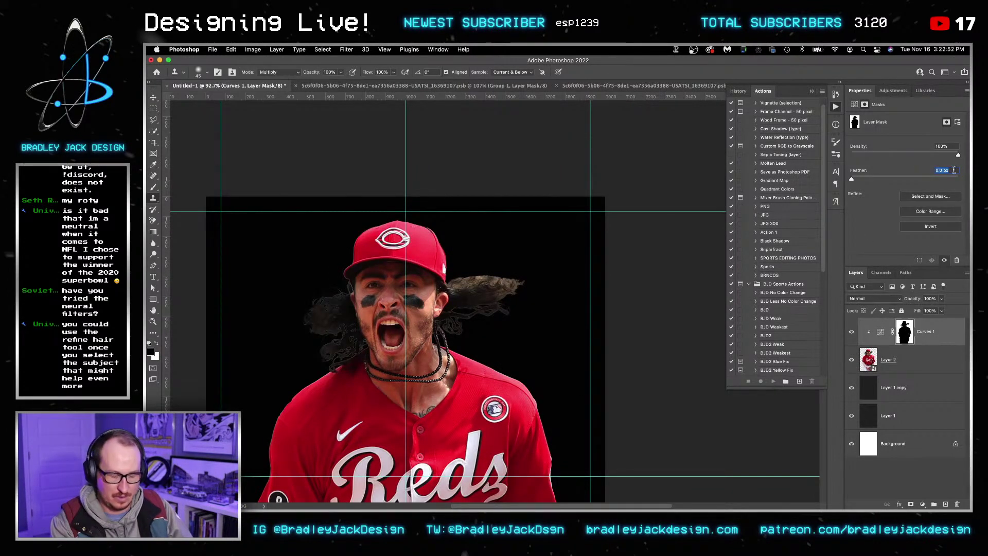
pyautogui.press('v')
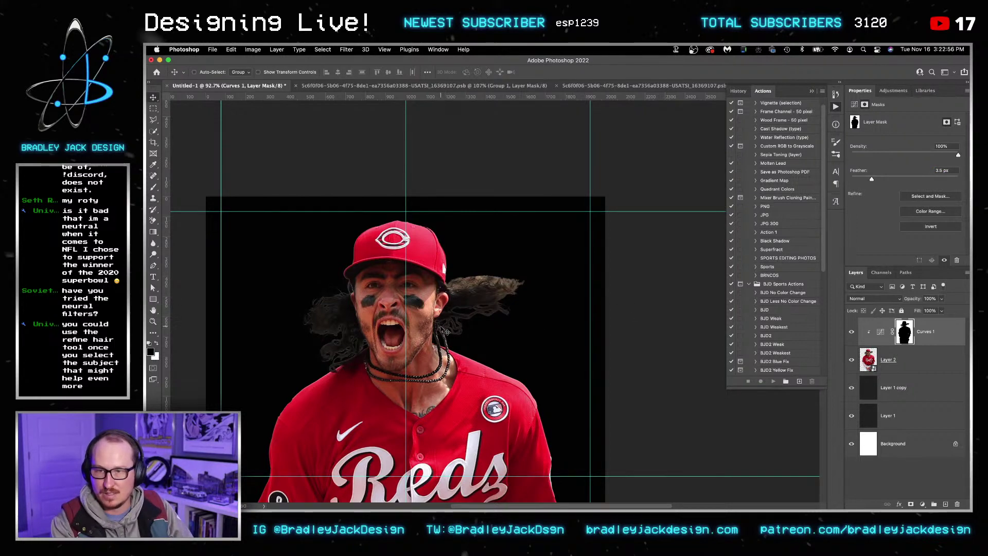
# Step: Hide the Layer 1 copy and Layer 1 backdrops so the player sits on the white background
pyautogui.click(911, 364)
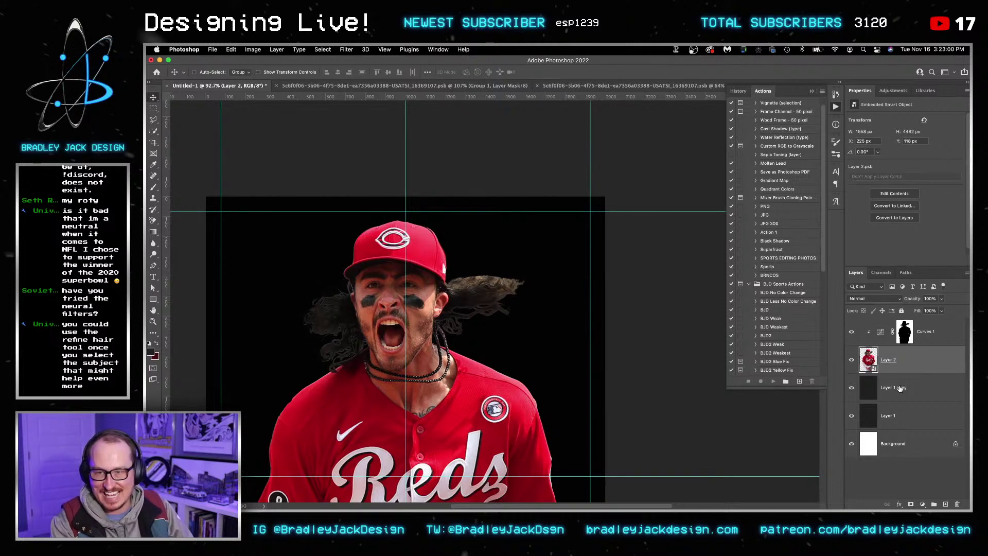
pyautogui.click(883, 393)
pyautogui.click(852, 415)
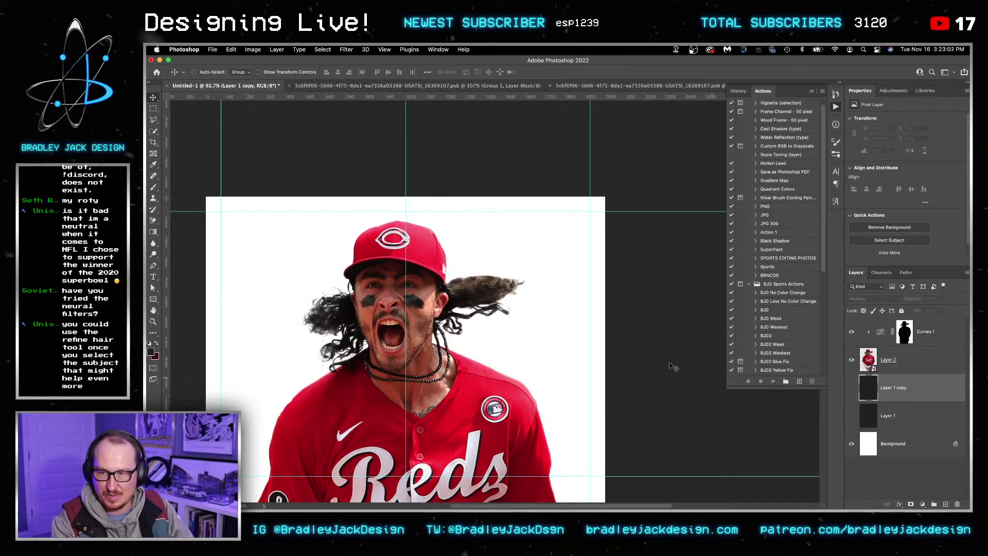
# Step: Delete the Curves adjustment layer clipped to the player
pyautogui.scroll(-5, 405, 311)
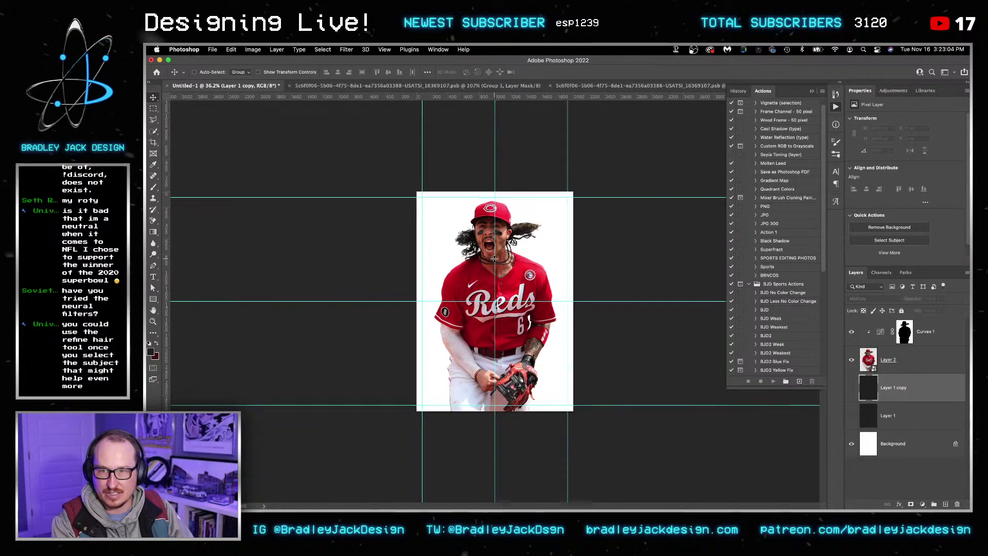
pyautogui.scroll(3, 562, 197)
pyautogui.scroll(5, 563, 197)
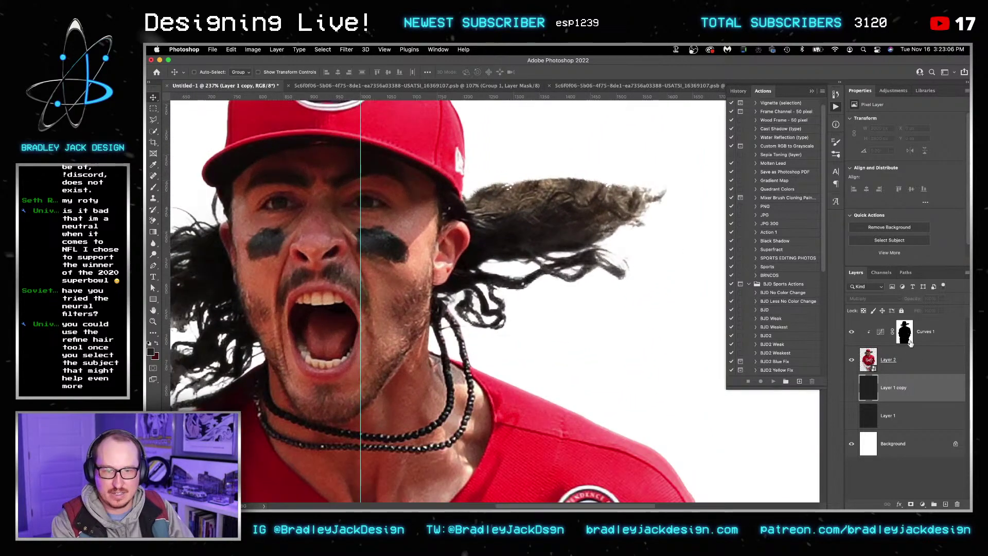
pyautogui.click(904, 340)
pyautogui.click(908, 335)
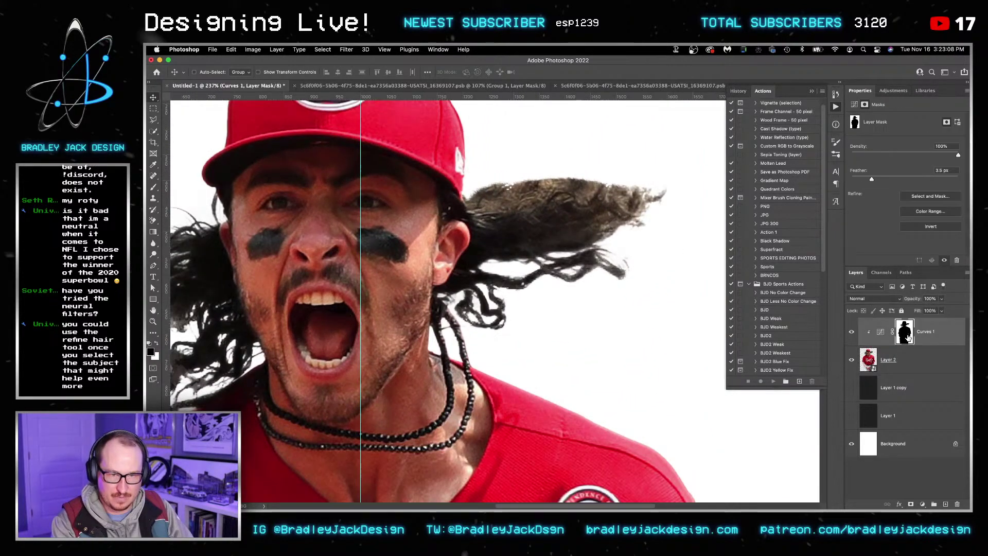
pyautogui.press('Delete')
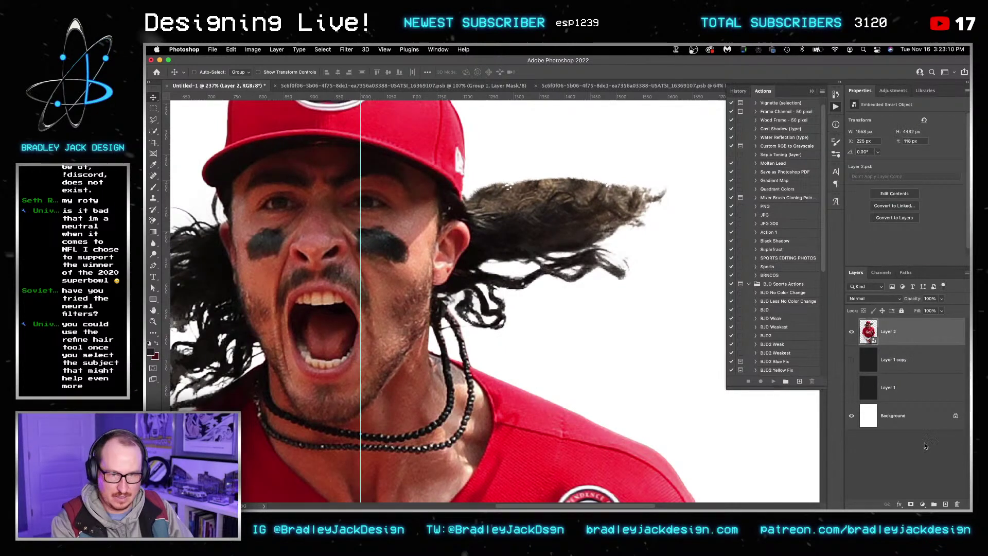
# Step: Add a layer mask to the player and mask out the light upper edge of the lit-side hair, reducing the textured brush to 200
pyautogui.click(911, 505)
pyautogui.press('b')
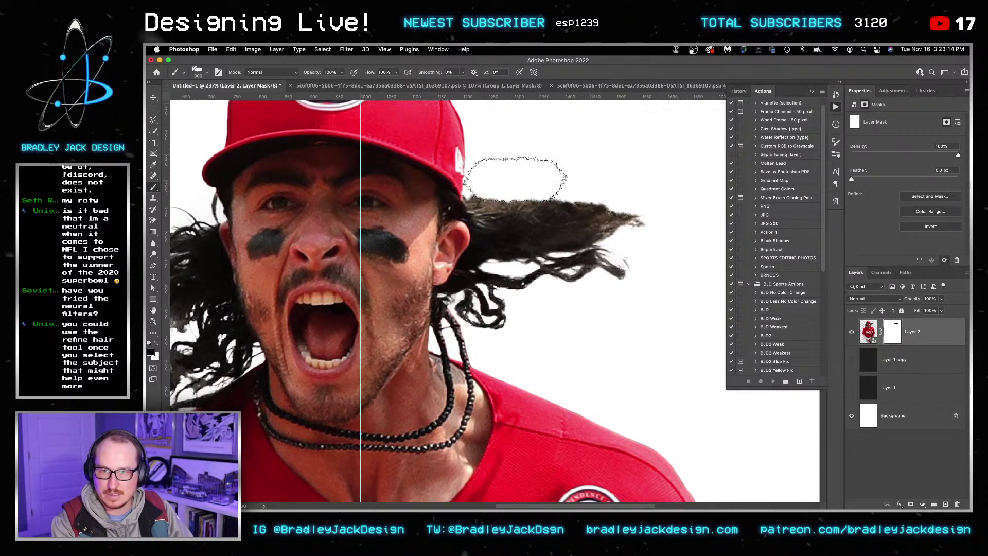
pyautogui.press('[')
pyautogui.press('[')
pyautogui.moveTo(513, 187)
pyautogui.mouseDown()
pyautogui.moveTo(535, 181)
pyautogui.moveTo(508, 212)
pyautogui.moveTo(495, 193)
pyautogui.moveTo(495, 211)
pyautogui.moveTo(529, 199)
pyautogui.moveTo(510, 230)
pyautogui.moveTo(464, 230)
pyautogui.moveTo(527, 229)
pyautogui.mouseUp()
pyautogui.press('x')
pyautogui.press('x')
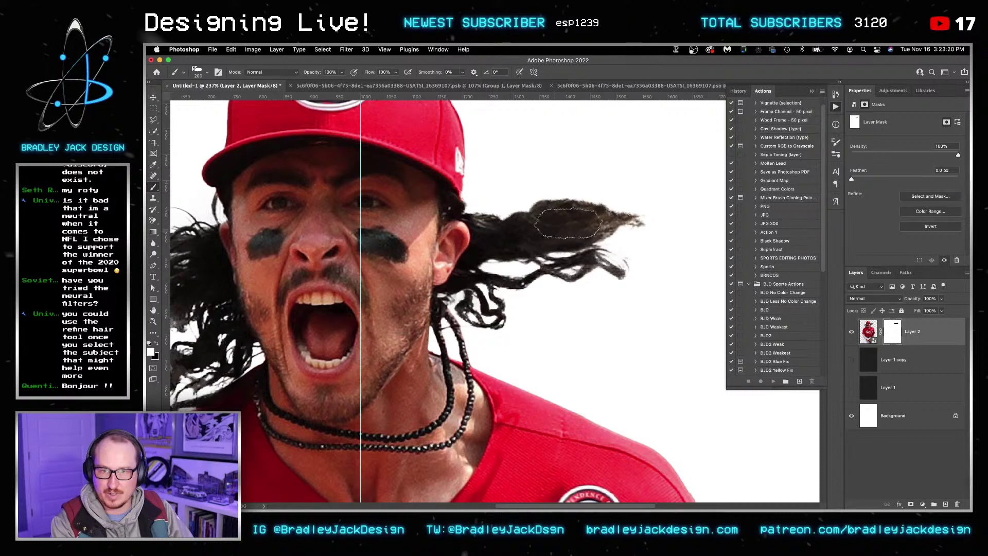
# Step: Refine the mask around the tip and lower strands of the lit-side hair, reducing the brush to 150 and 125
pyautogui.press('[')
pyautogui.press('[')
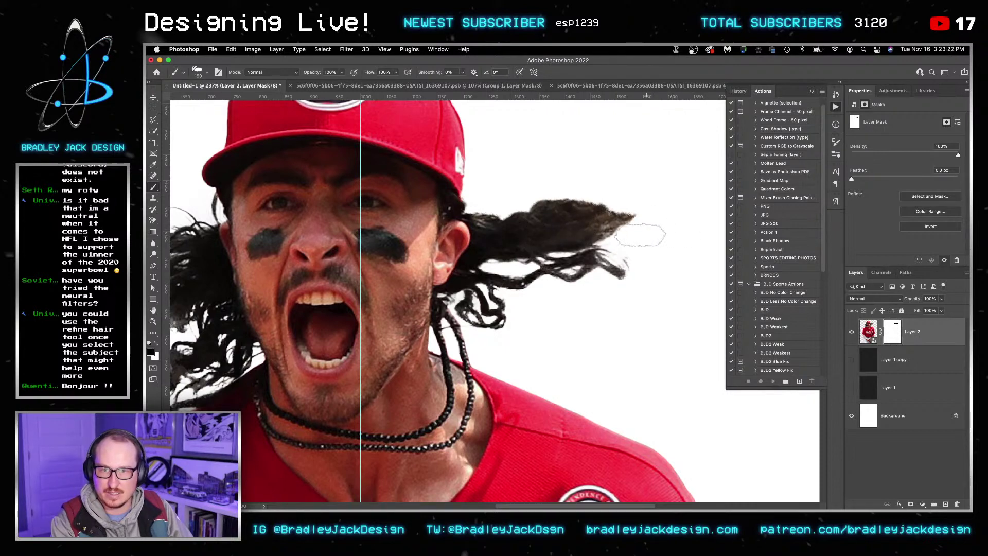
pyautogui.press('x')
pyautogui.press('[')
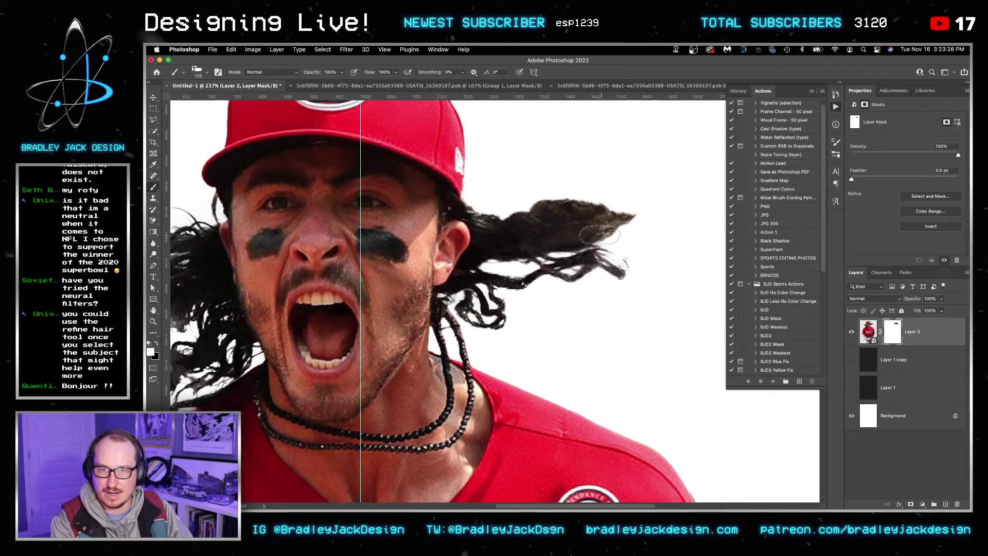
pyautogui.press('x')
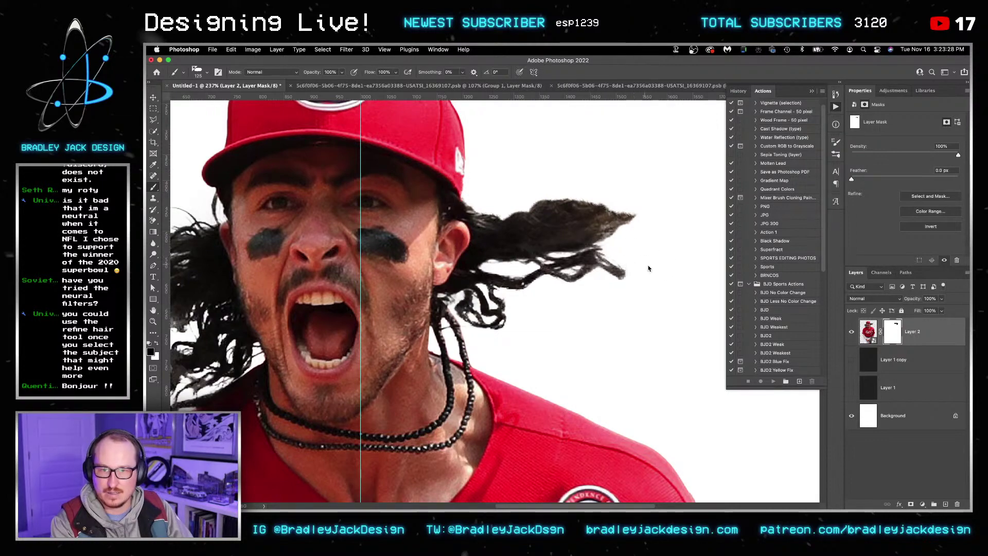
# Step: Mask out the faint wisps and halo around the shaded-side curls with the size 125 brush
pyautogui.scroll(-5, 607, 257)
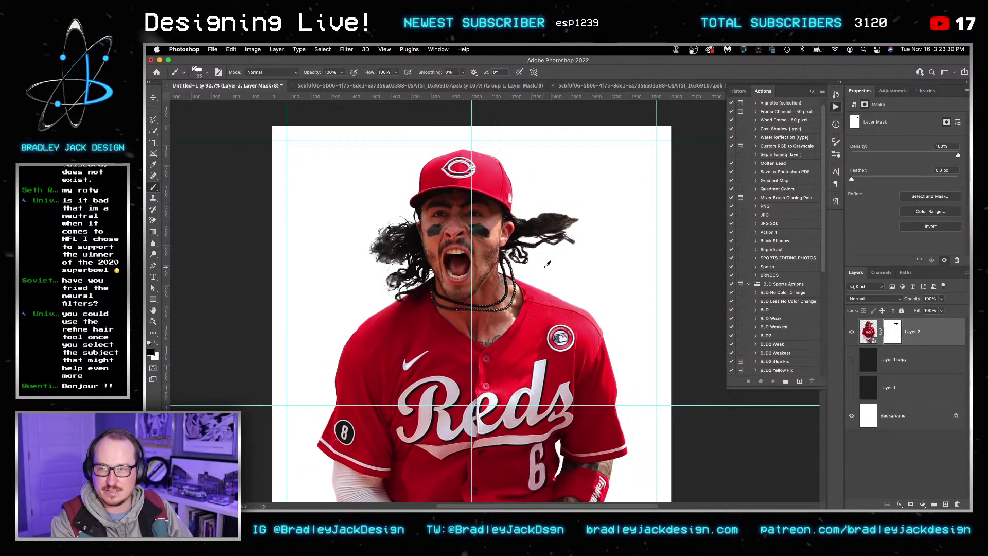
pyautogui.press('v')
pyautogui.scroll(5, 373, 276)
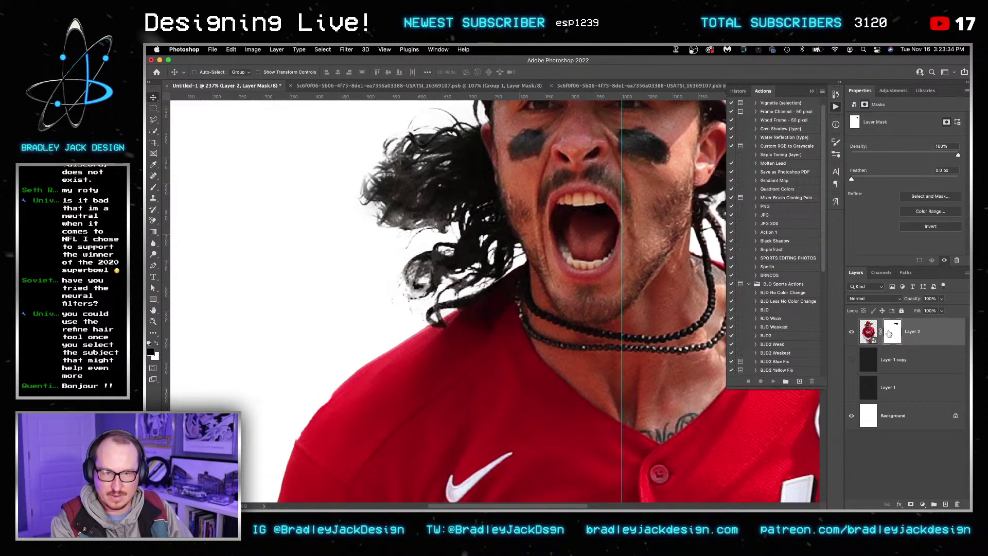
pyautogui.press('b')
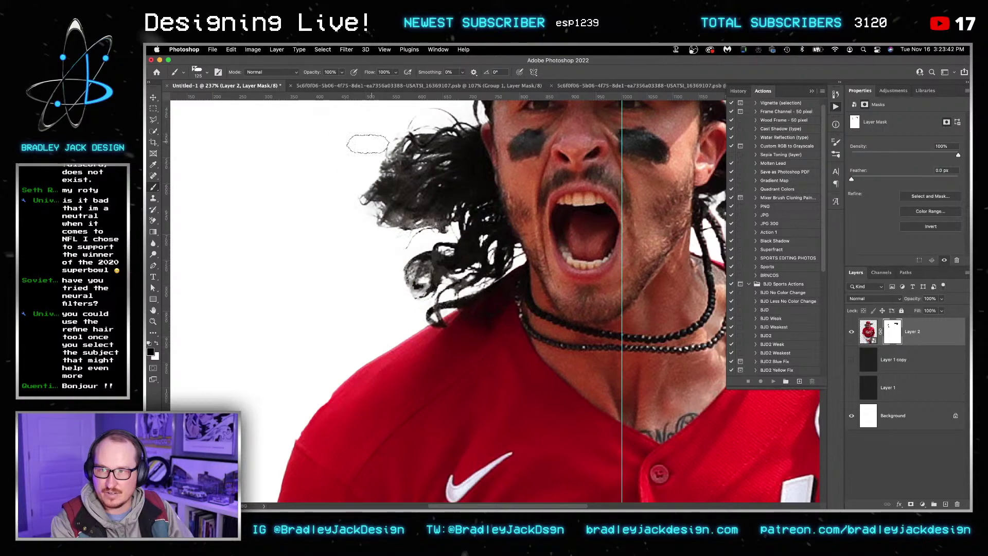
# Step: Save the poster to the Desktop as IndiaGraphic.psd in Photoshop format
pyautogui.press('super+0')
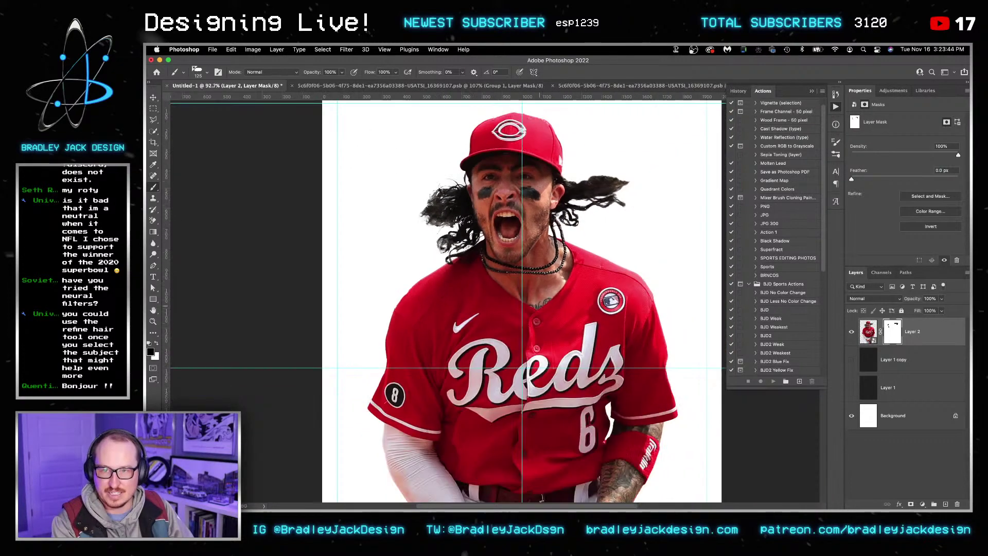
pyautogui.press('super+s')
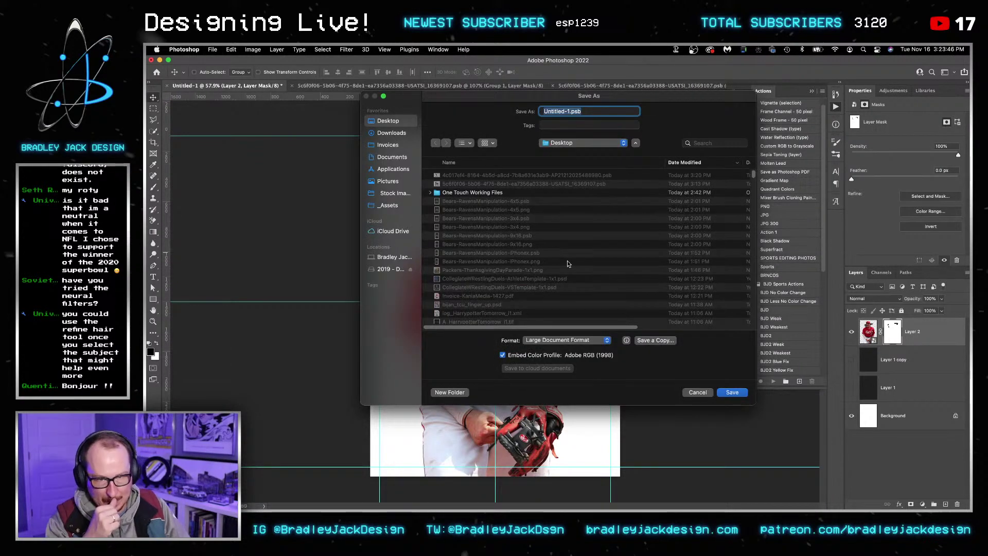
pyautogui.write('Ind')
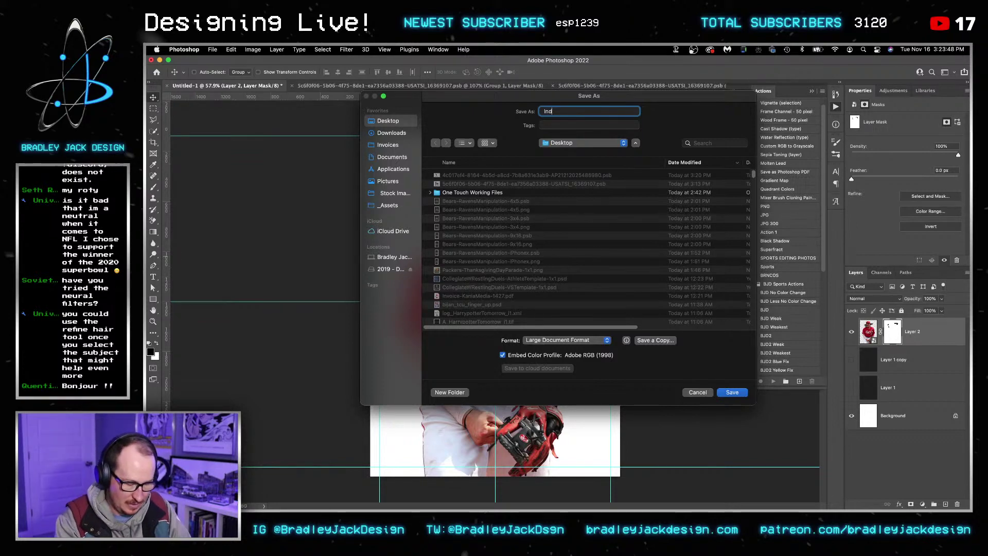
pyautogui.write('iaGraphic')
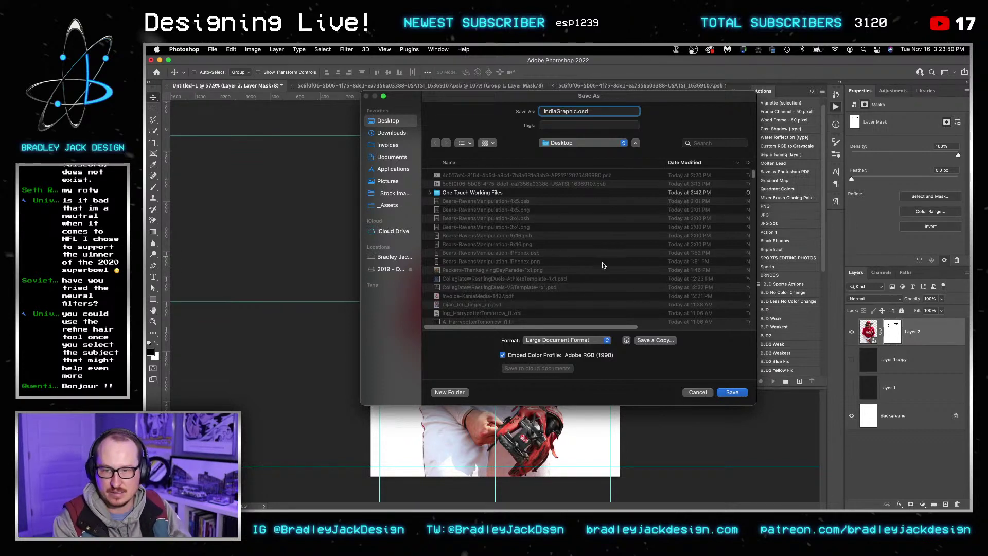
pyautogui.write('.psd')
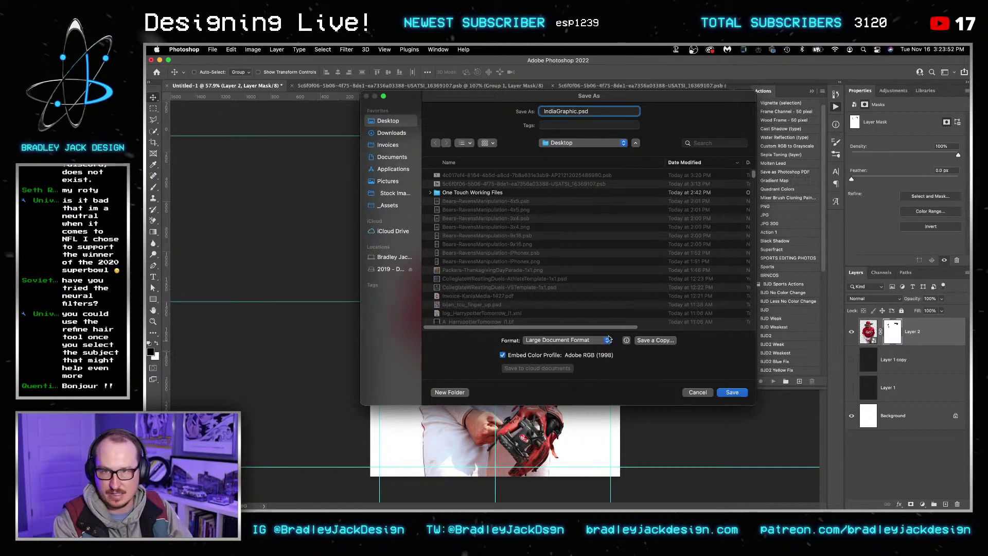
pyautogui.click(608, 340)
pyautogui.click(592, 329)
pyautogui.press('Return')
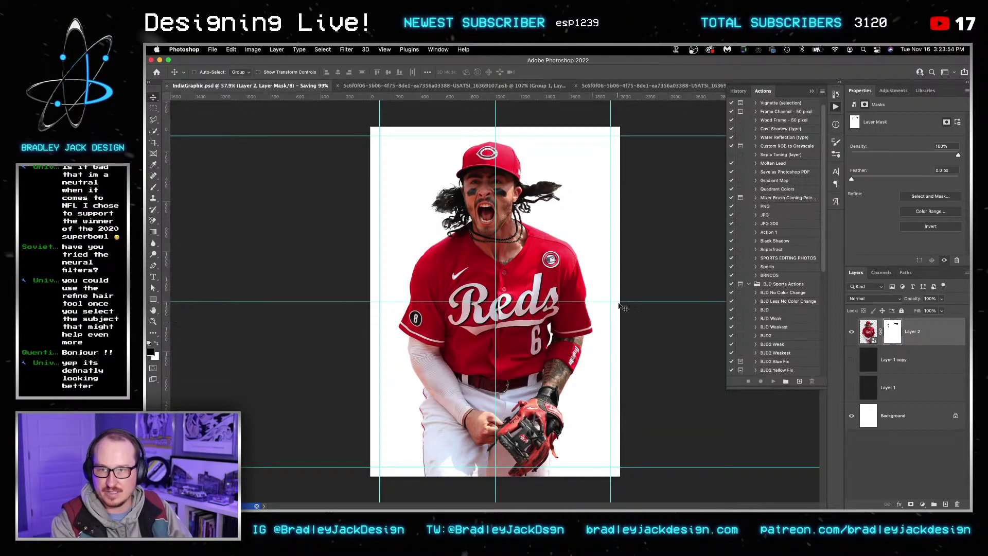
# Step: Place the cutout photo of the swinging batter over the lower part of the screaming player
pyautogui.hotkey('ctrl', 'Tab')
pyautogui.hotkey('ctrl', 'shift', 'Tab')
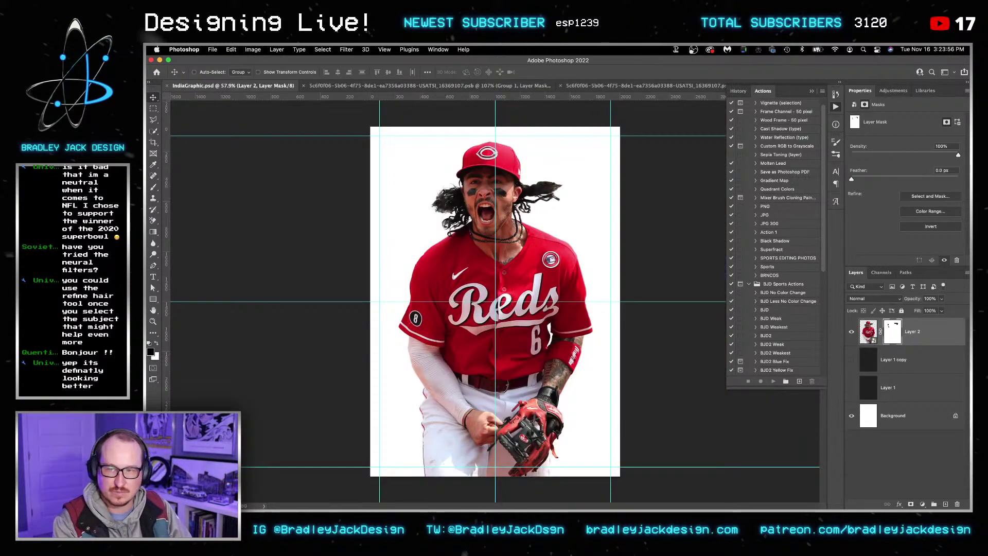
pyautogui.press('super+Tab')
pyautogui.moveTo(818, 326); pyautogui.dragTo(562, 369)
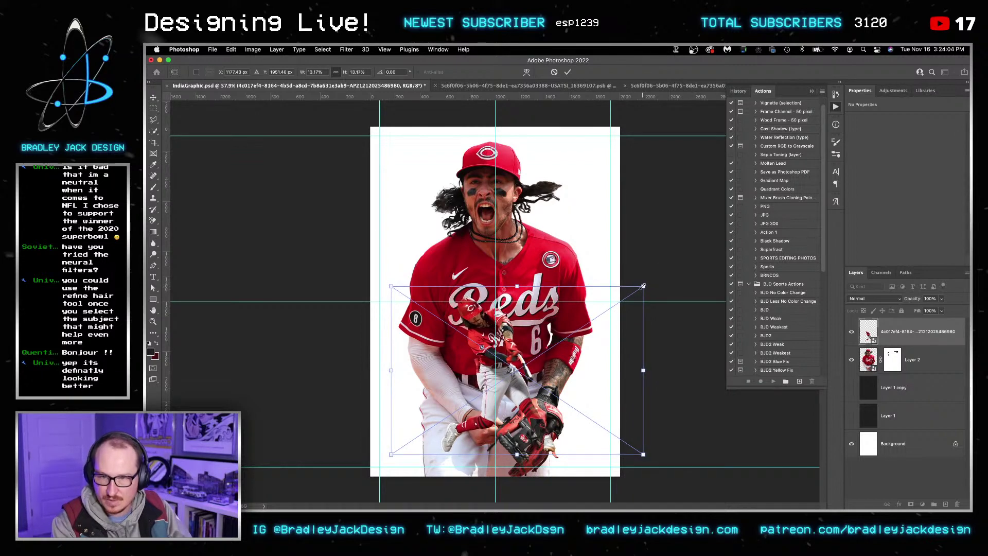
pyautogui.press('Return')
# Step: Group the masked Layer 2 and convert the group to a smart object
pyautogui.click(957, 359)
pyautogui.hotkey('ctrl', 'g')
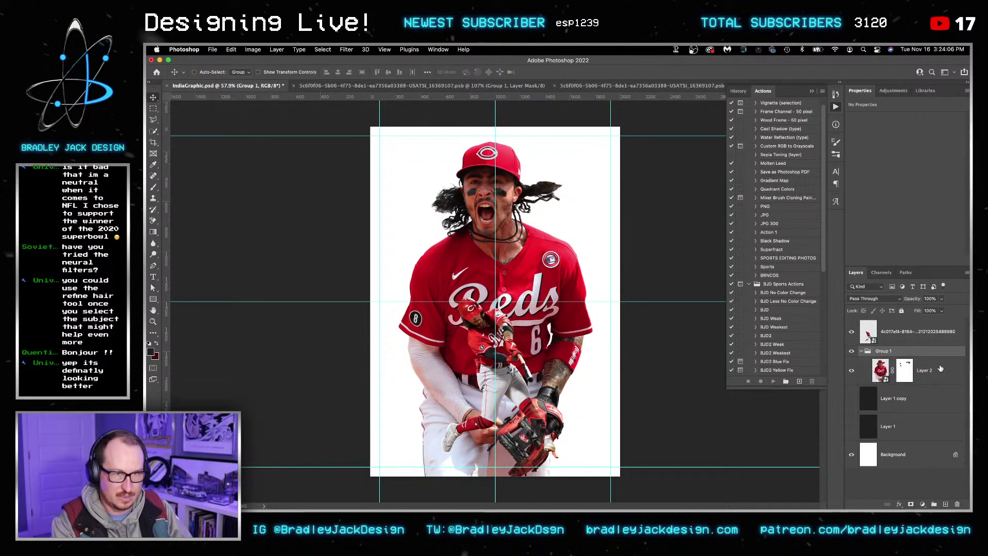
pyautogui.click(862, 350)
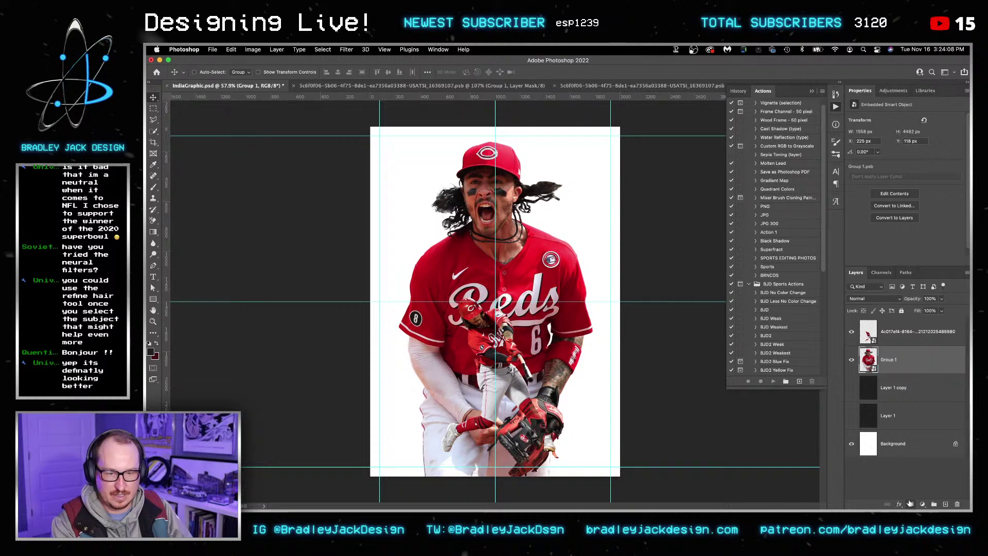
# Step: Add a layer mask to the large player and fade out his lower body with a black-to-white gradient
pyautogui.click(910, 503)
pyautogui.press('g')
pyautogui.moveTo(515, 417); pyautogui.dragTo(513, 341)
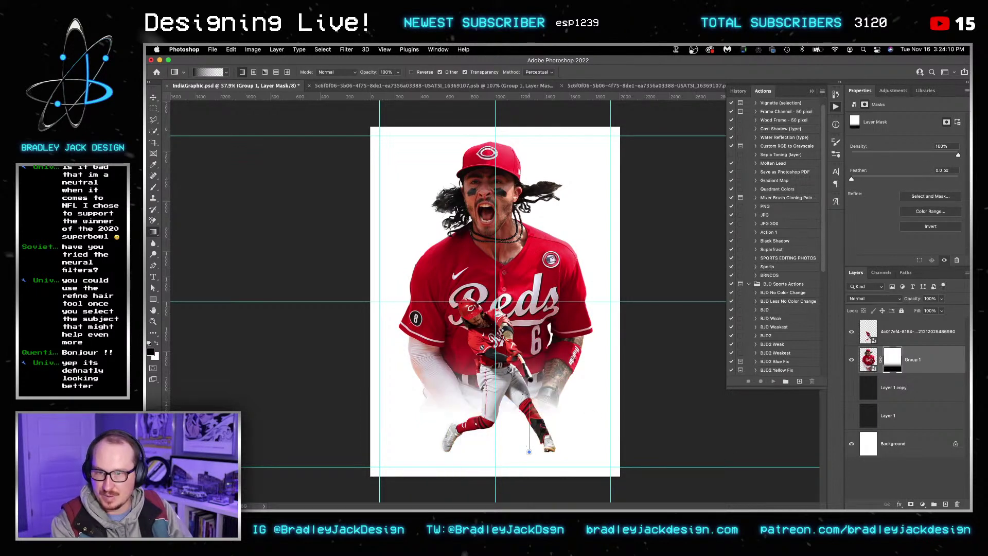
pyautogui.press('v')
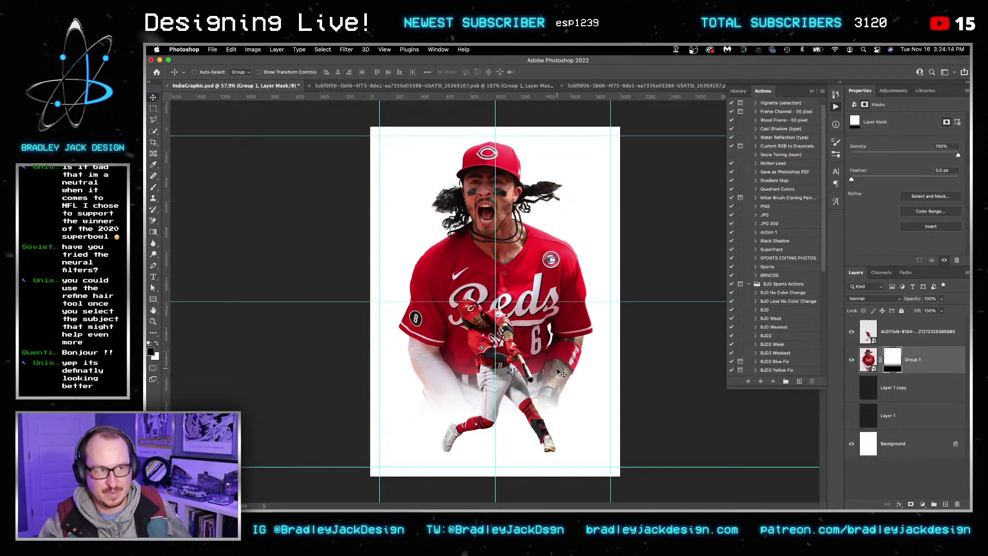
# Step: Preview the poster against the two black background layers, and hide both again
pyautogui.click(852, 417)
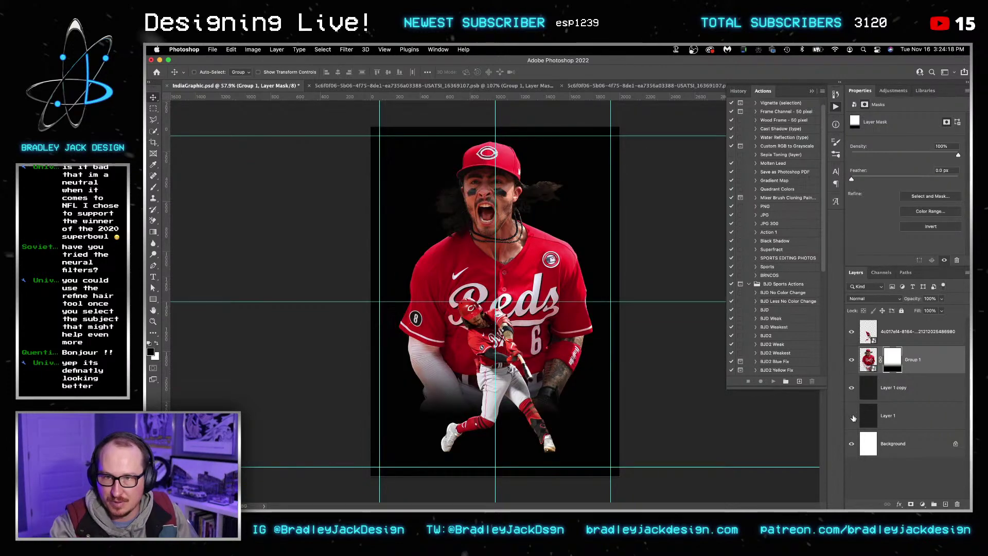
pyautogui.click(853, 418)
pyautogui.click(853, 389)
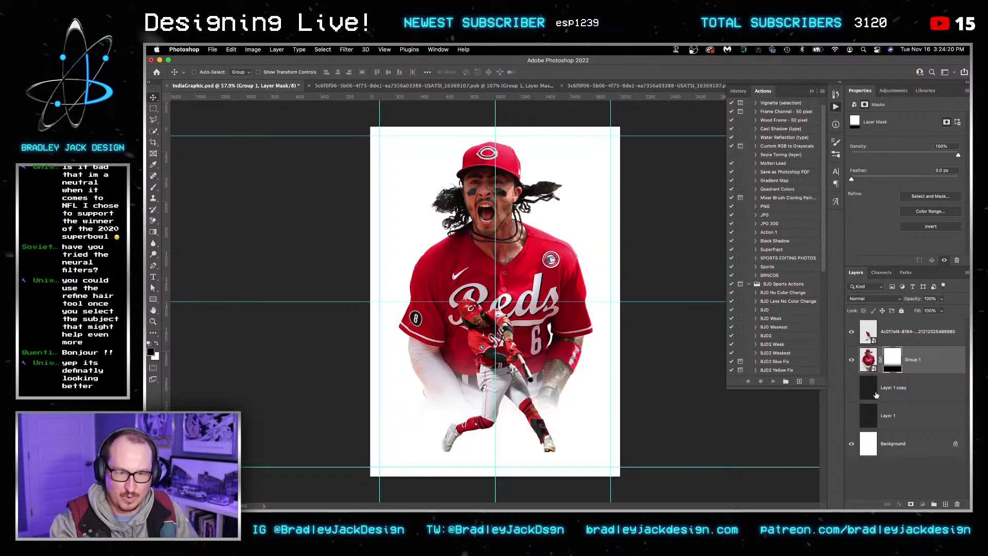
# Step: Show the Layer 1 copy and fill it with the red sampled from the player's cap
pyautogui.click(876, 395)
pyautogui.click(851, 389)
pyautogui.press('i')
pyautogui.moveTo(491, 139); pyautogui.dragTo(483, 154)
pyautogui.press('g')
pyautogui.hotkey('alt', 'BackSpace')
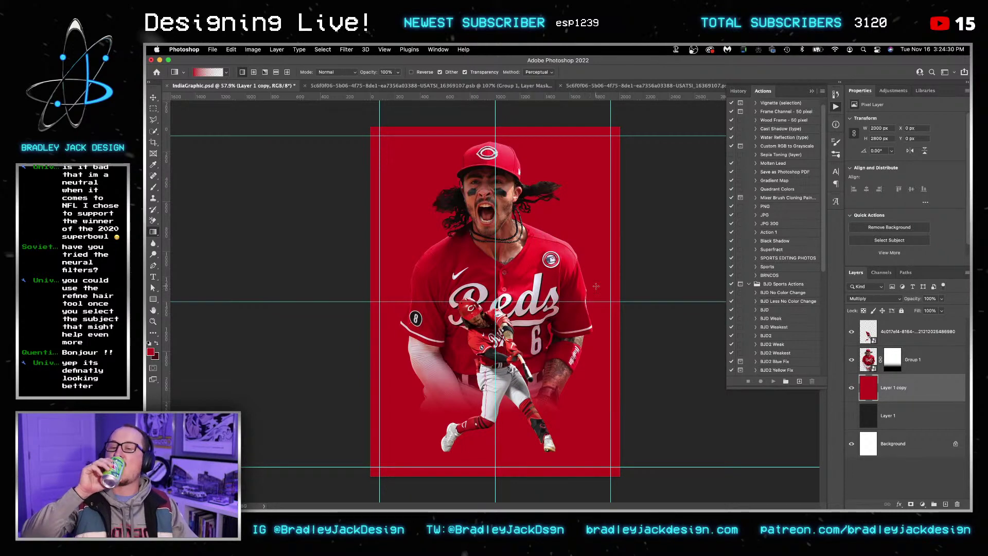
# Step: Open the large player's nested smart objects to examine their layers, and close them all to return to the poster
pyautogui.click(927, 361)
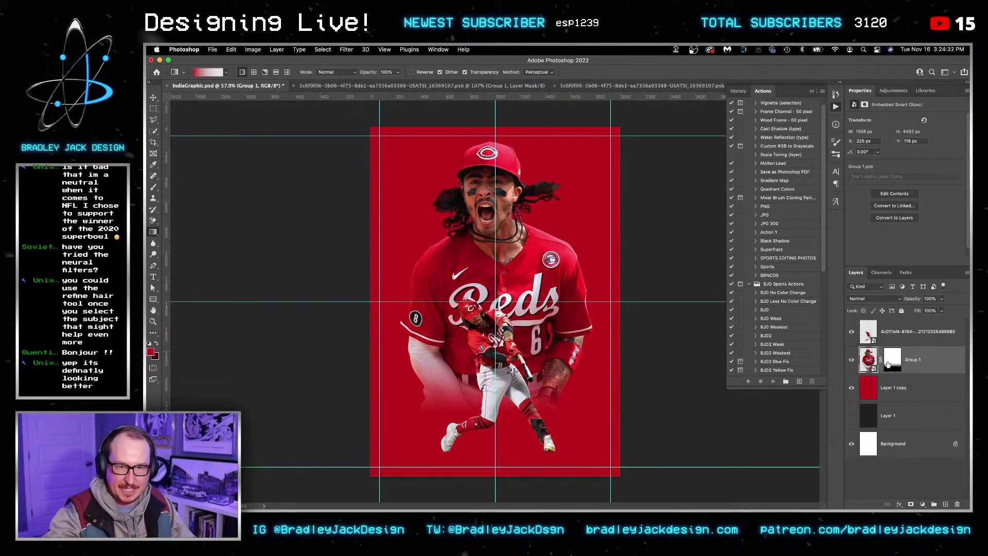
pyautogui.doubleClick(867, 361)
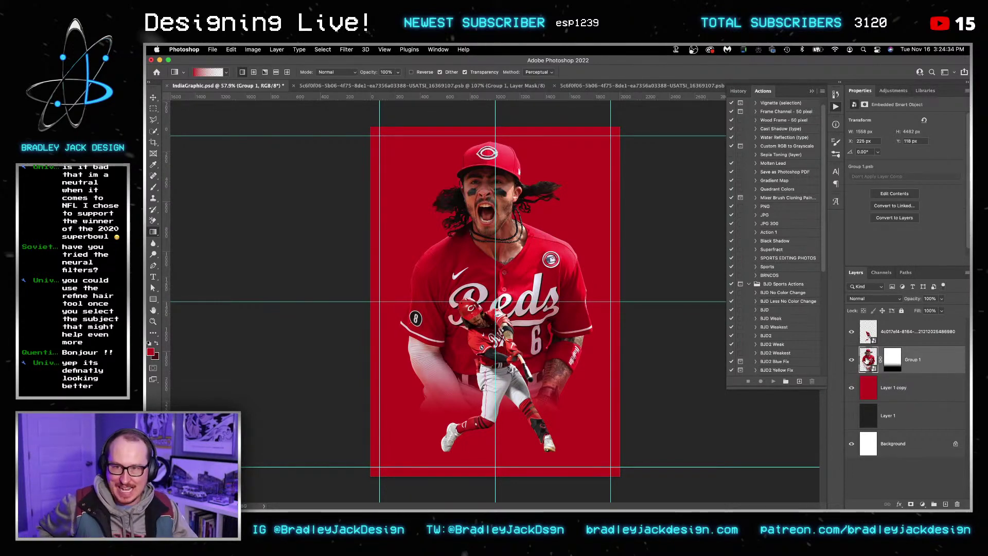
pyautogui.doubleClick(876, 342)
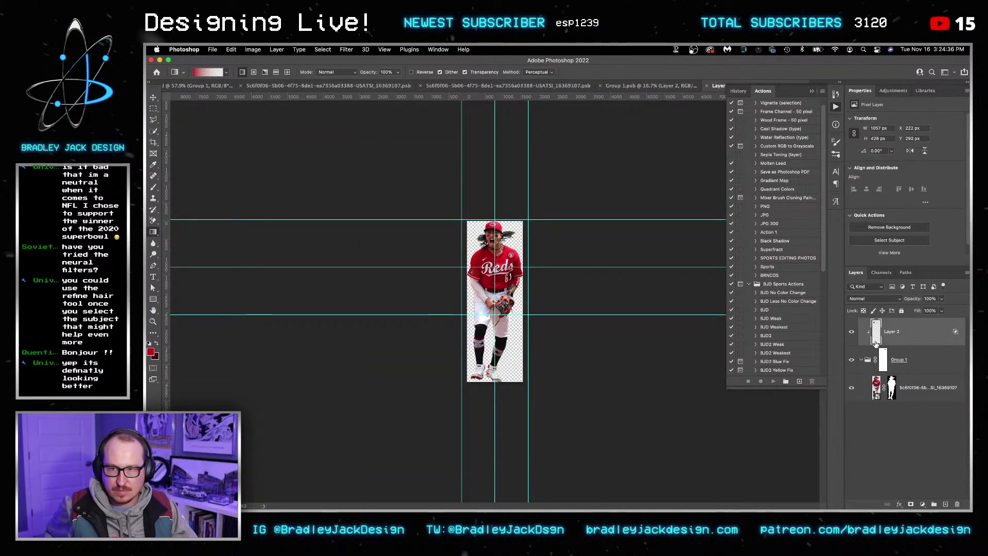
pyautogui.doubleClick(876, 387)
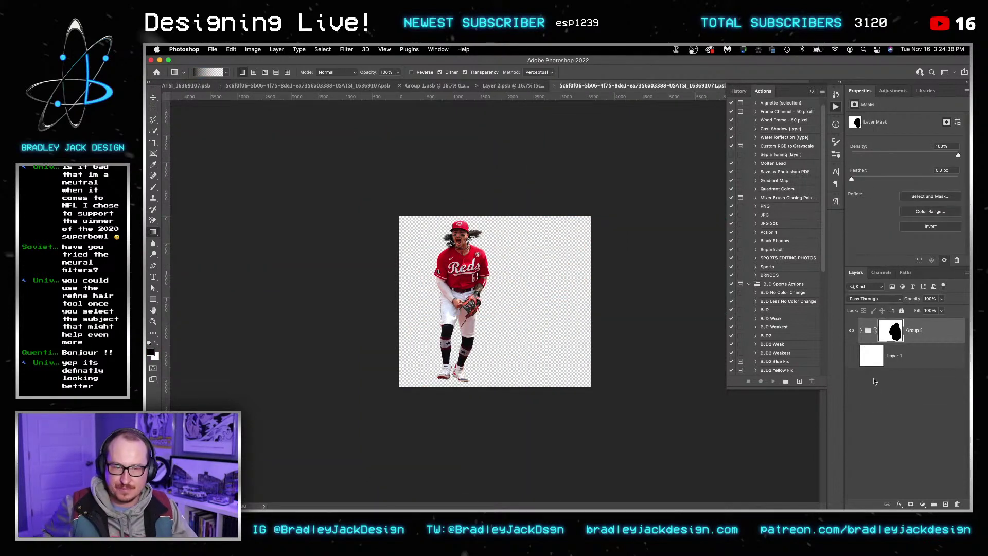
pyautogui.press('super+w')
pyautogui.press('super+w')
pyautogui.press('super+w')
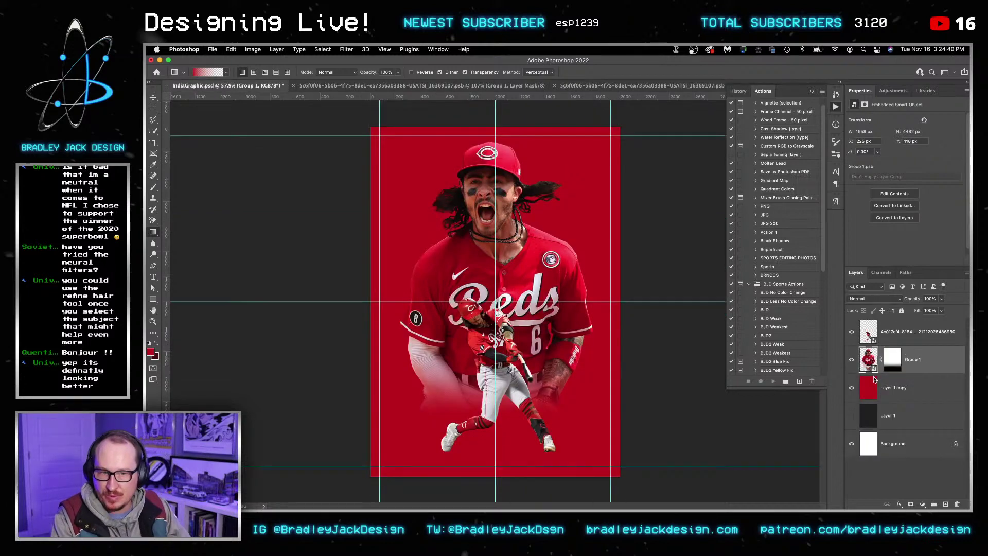
# Step: Delete the gradient layer mask from the large player's Group 1 layer
pyautogui.rightClick(896, 360)
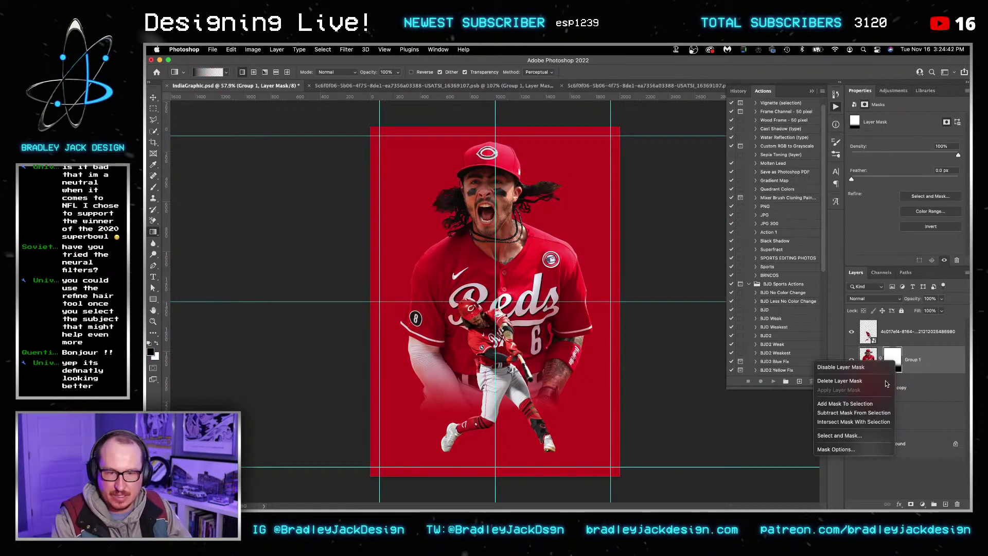
pyautogui.click(886, 375)
# Step: Open the contents of the large player's smart object and convert the group inside to a smart object
pyautogui.doubleClick(870, 363)
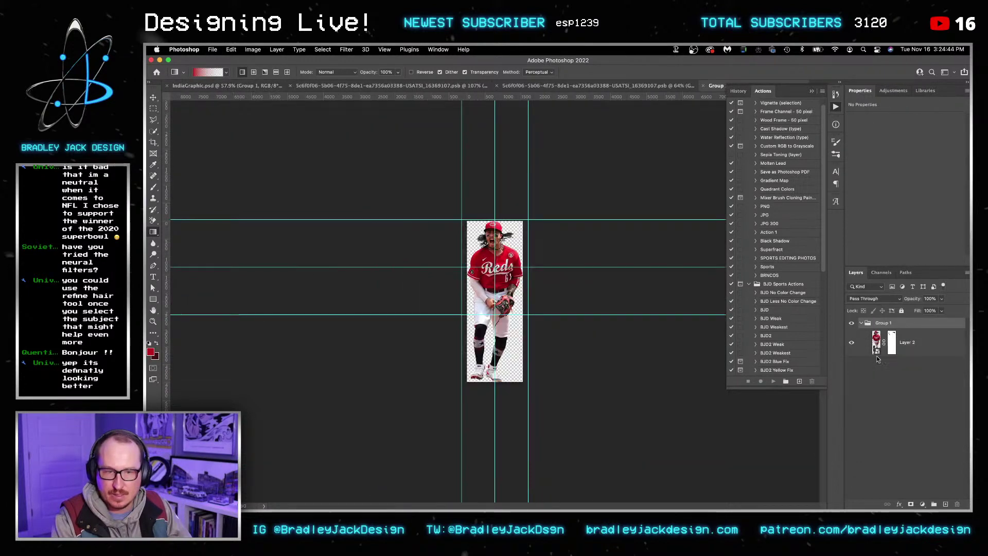
pyautogui.click(914, 345)
pyautogui.click(900, 324)
pyautogui.press('super+shift+o')
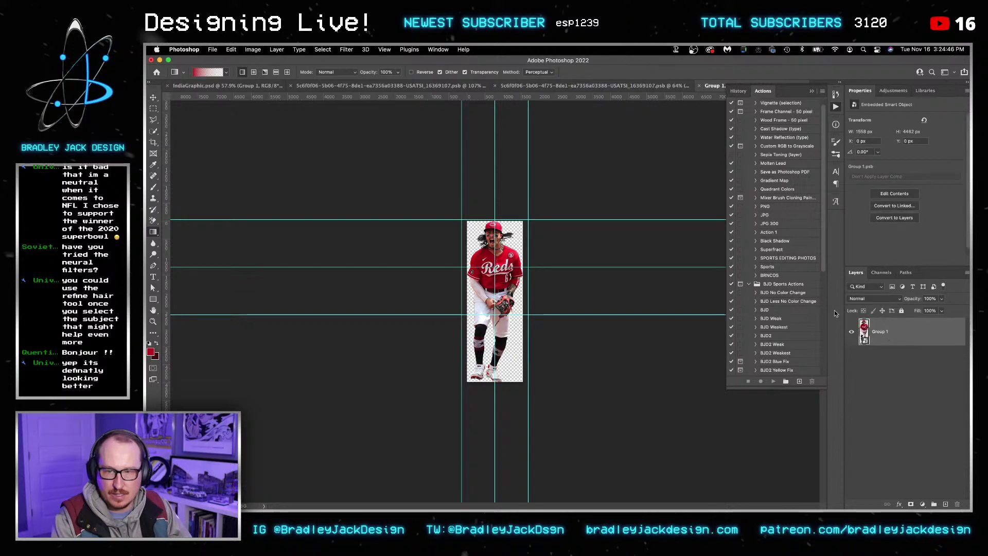
# Step: Run the BJD2 action from BJD Sports Actions on the player's Group 1 smart object
pyautogui.press('z')
pyautogui.press('super+0')
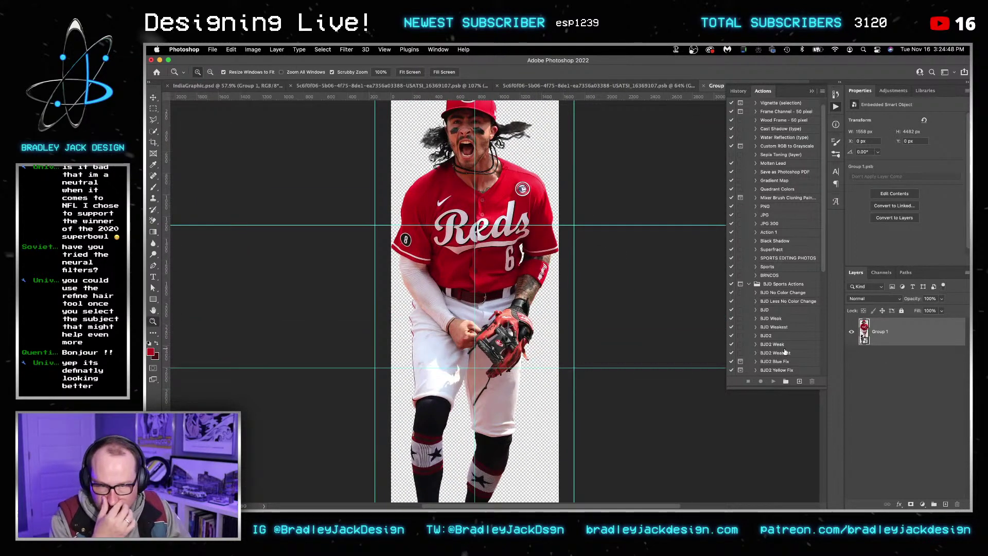
pyautogui.scroll(-1, 775, 334)
pyautogui.click(770, 326)
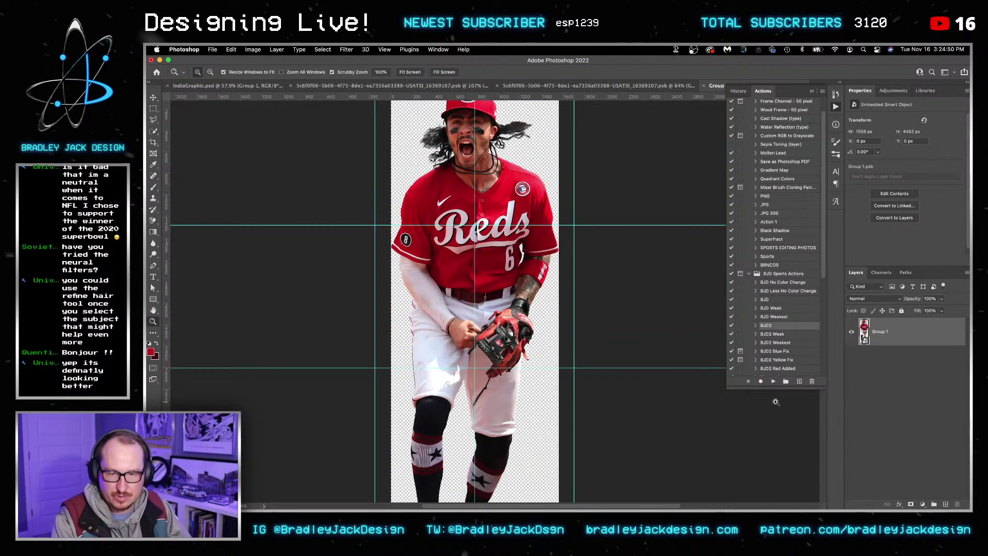
pyautogui.click(773, 381)
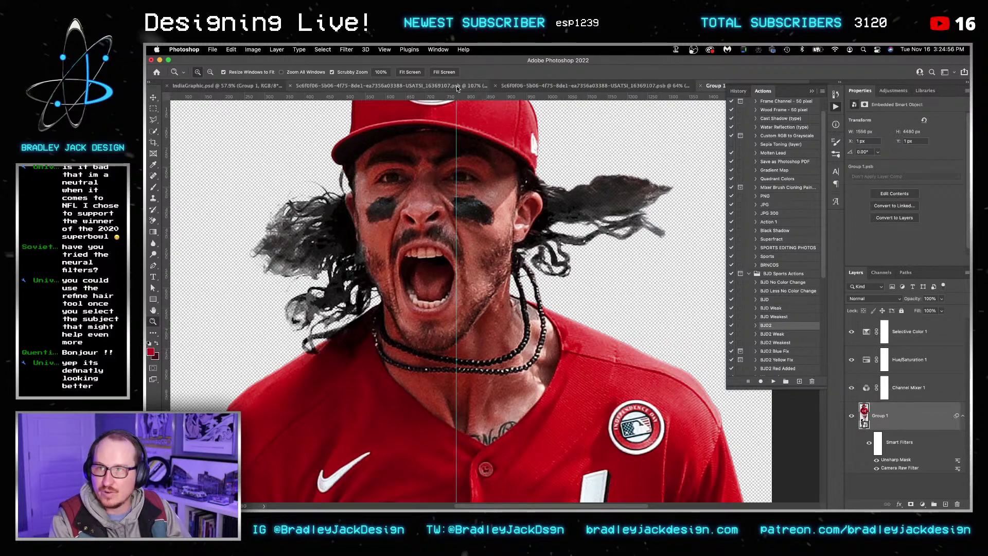
# Step: Apply the JPEG Artifacts Removal neural filter at High strength to Group 1 as a smart filter
pyautogui.click(347, 50)
pyautogui.click(363, 86)
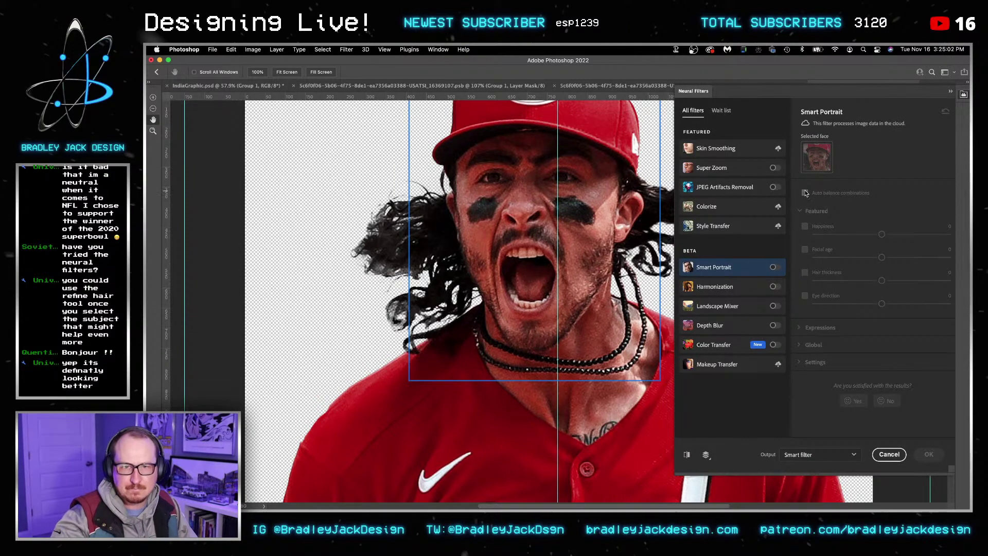
pyautogui.click(723, 188)
pyautogui.click(776, 188)
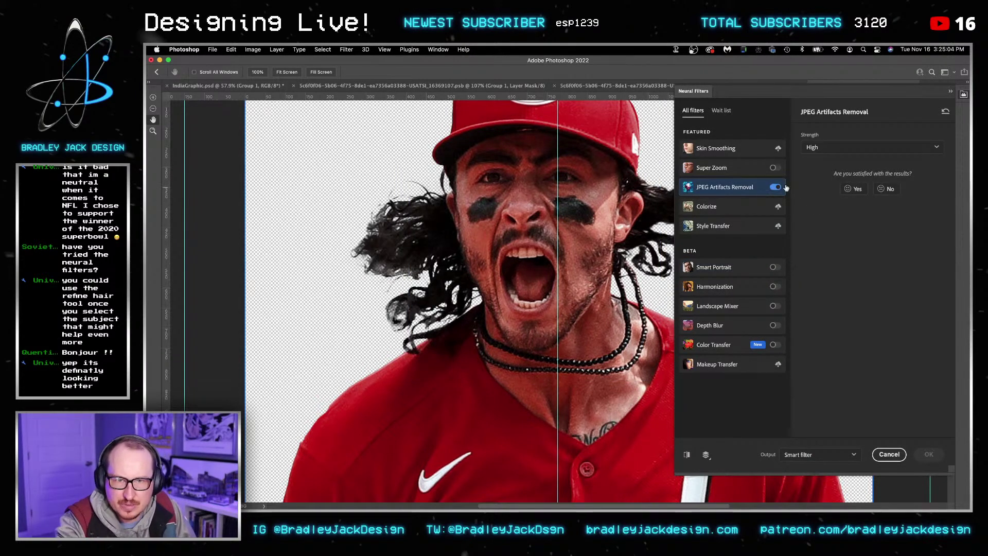
pyautogui.click(828, 148)
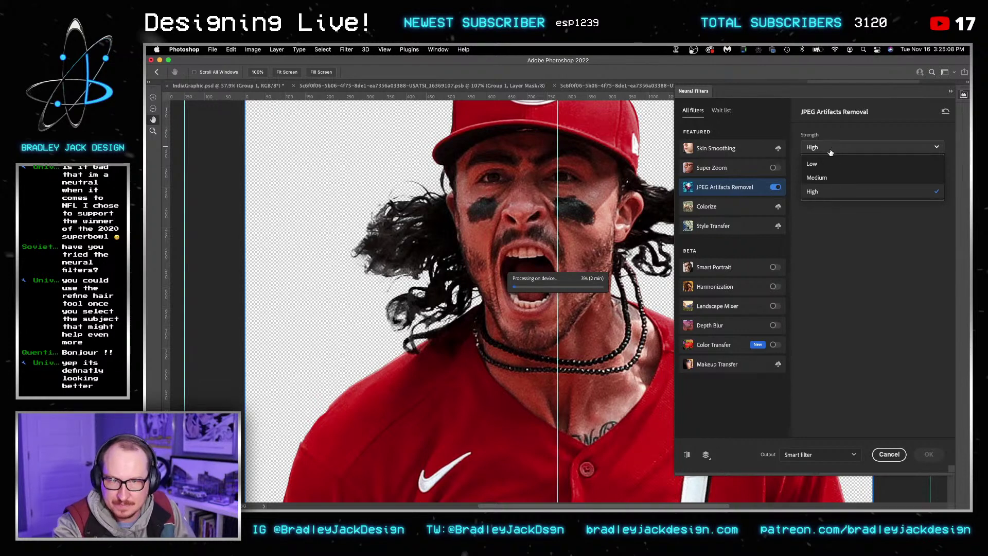
pyautogui.click(848, 243)
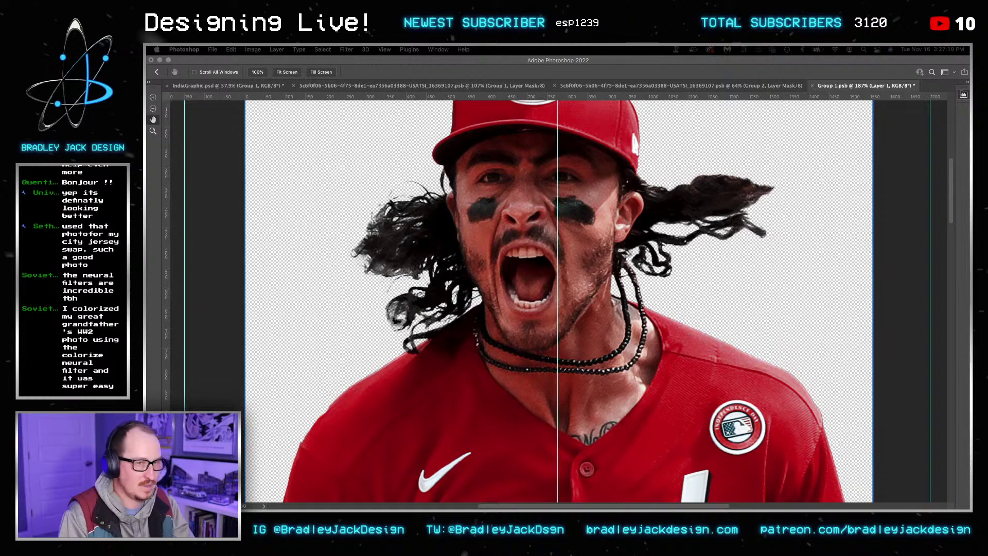
pyautogui.press('super+ctrl+f')
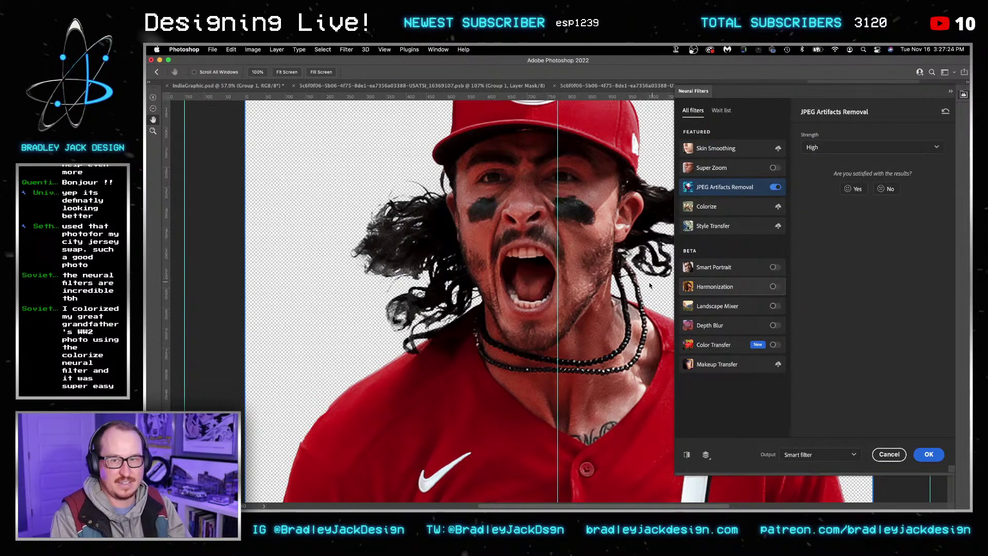
pyautogui.click(921, 452)
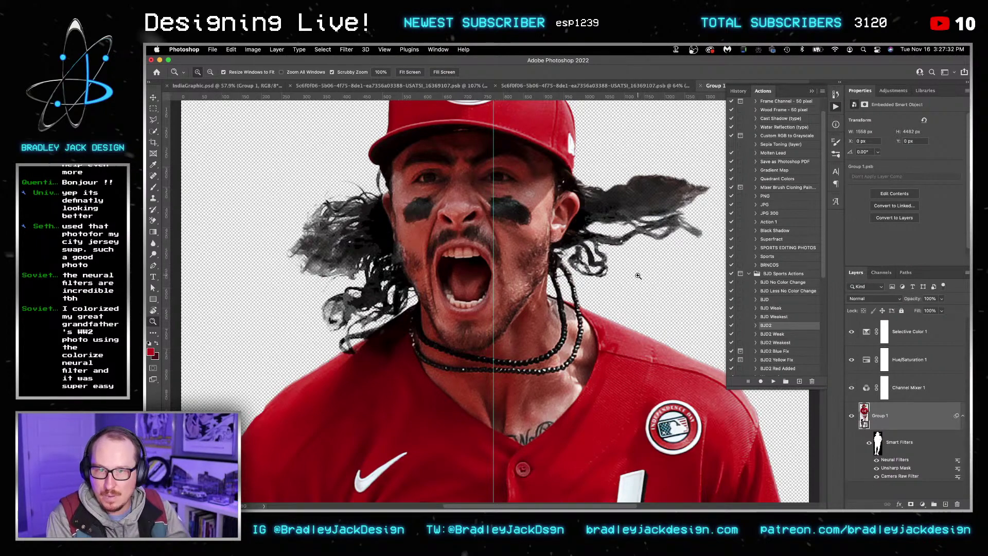
# Step: Clip the Channel Mixer, Hue/Saturation and Selective Color adjustments to Group 1
pyautogui.keyDown('alt'); pyautogui.click(885, 401); pyautogui.keyUp('alt')
pyautogui.keyDown('alt'); pyautogui.click(879, 373); pyautogui.keyUp('alt')
# Step: Duplicate the filtered Group 1 and move the copy to the top of the layer stack
pyautogui.press('v')
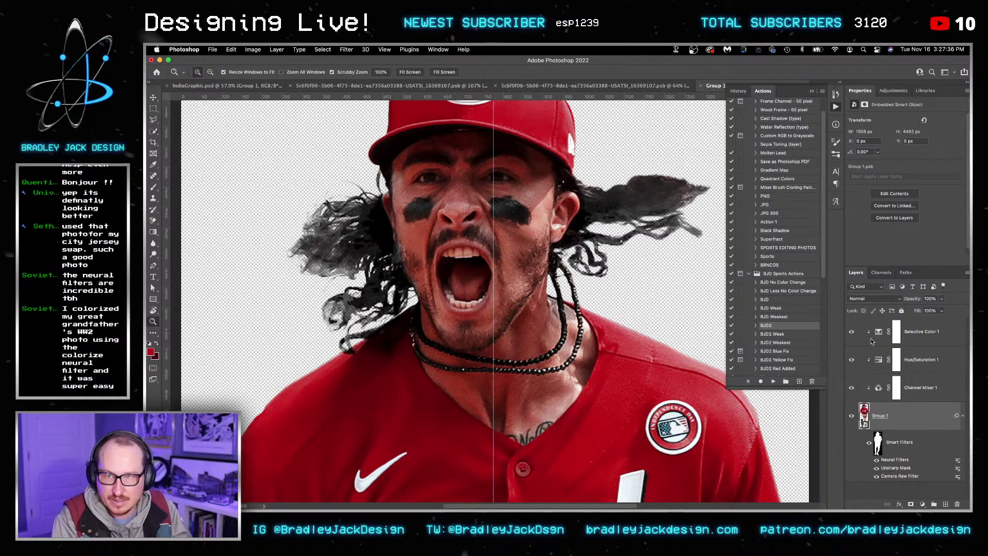
pyautogui.press('super+j')
pyautogui.press('super+shift+bracketright')
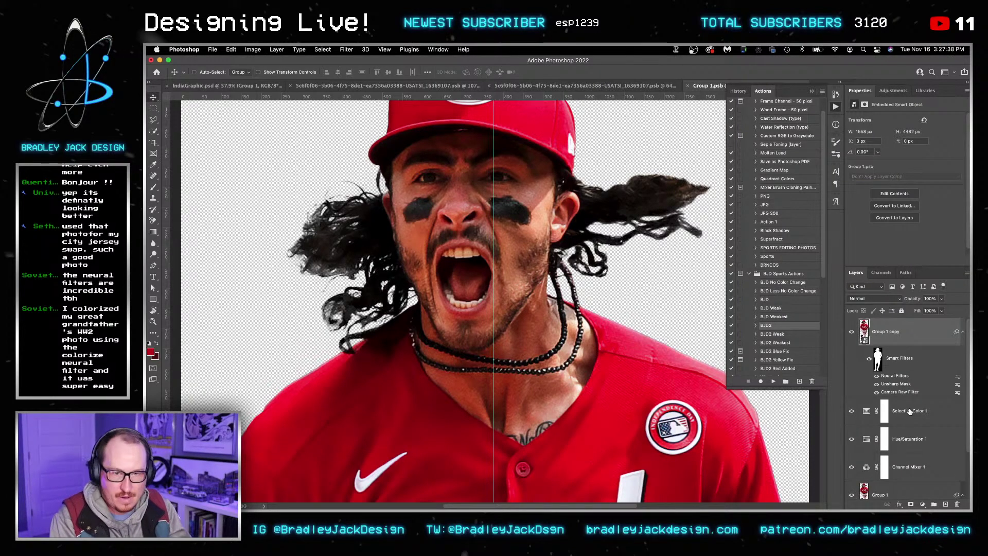
pyautogui.click(906, 409)
pyautogui.press('super+0')
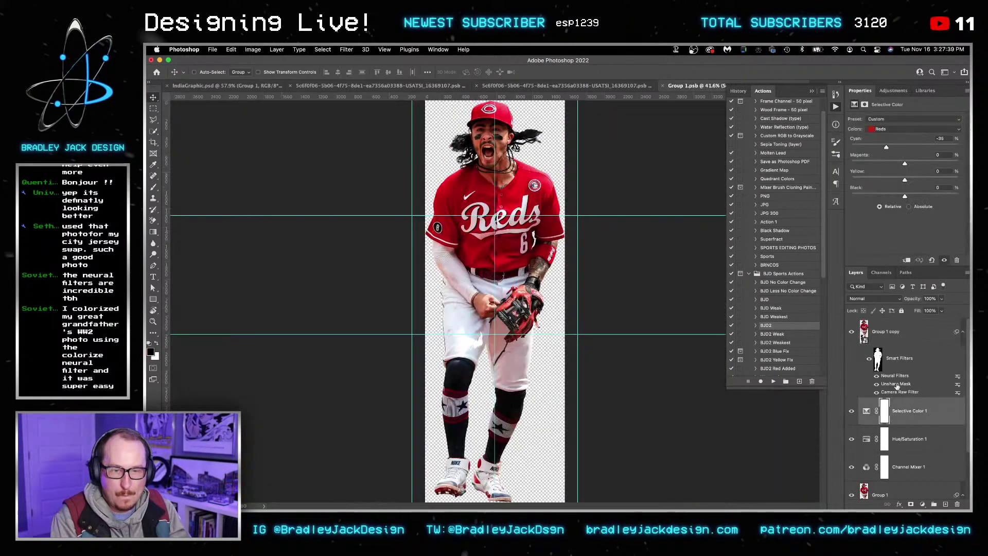
# Step: Delete the smart filter masks from both the Group 1 copy and the original Group 1
pyautogui.click(878, 361)
pyautogui.rightClick(877, 360)
pyautogui.click(873, 377)
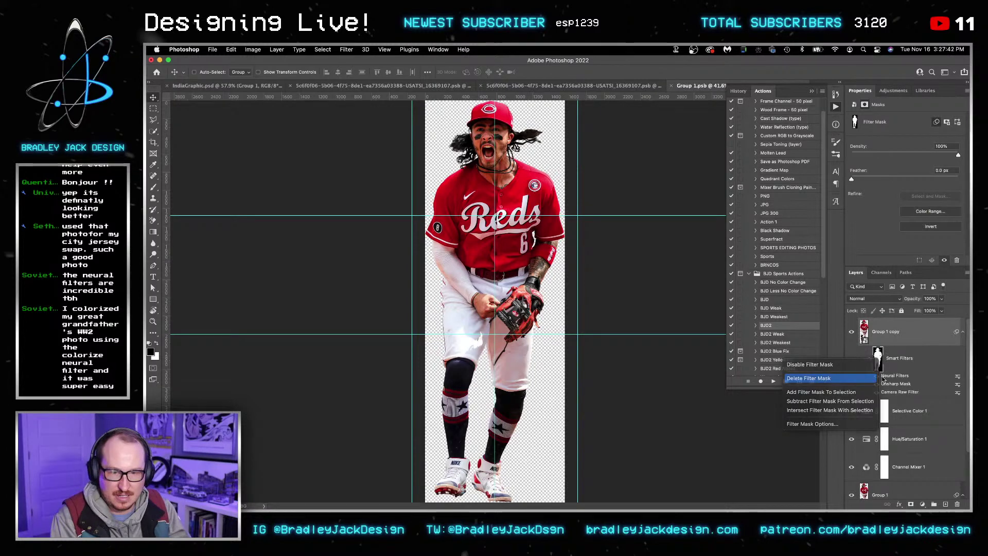
pyautogui.scroll(-3, 895, 422)
pyautogui.click(878, 459)
pyautogui.rightClick(878, 463)
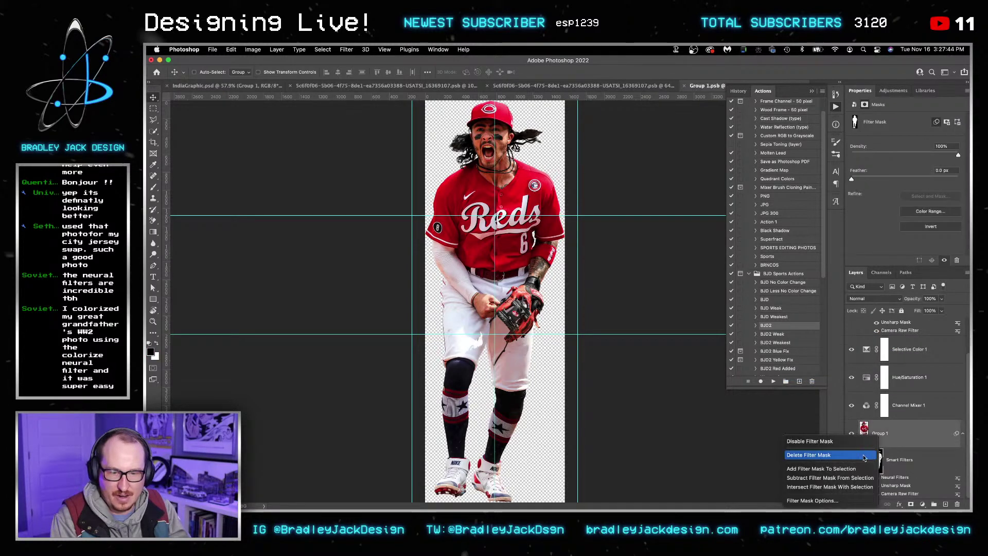
pyautogui.click(874, 456)
pyautogui.scroll(2, 892, 452)
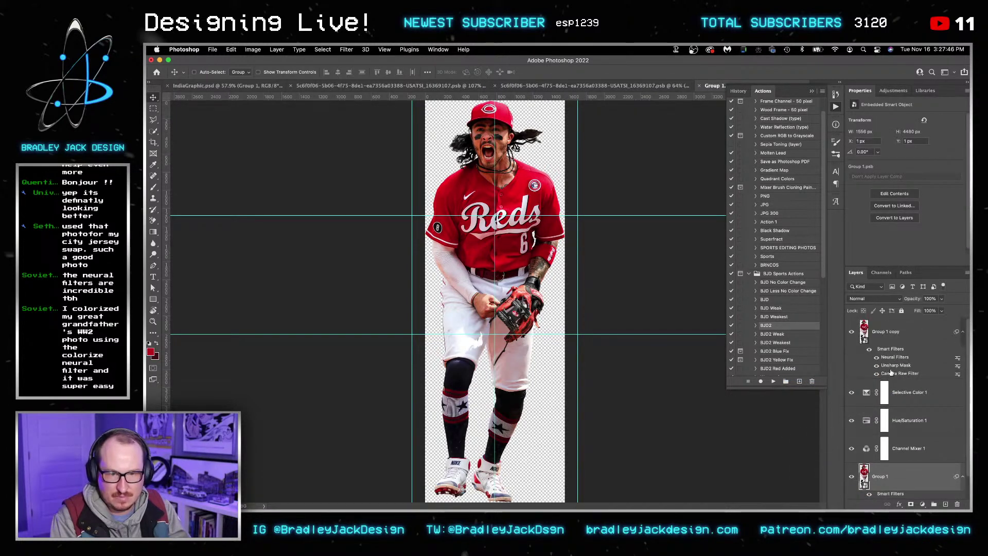
# Step: Set the Group 1 copy to Color blending and clip it and the three adjustment layers to Group 1
pyautogui.click(888, 337)
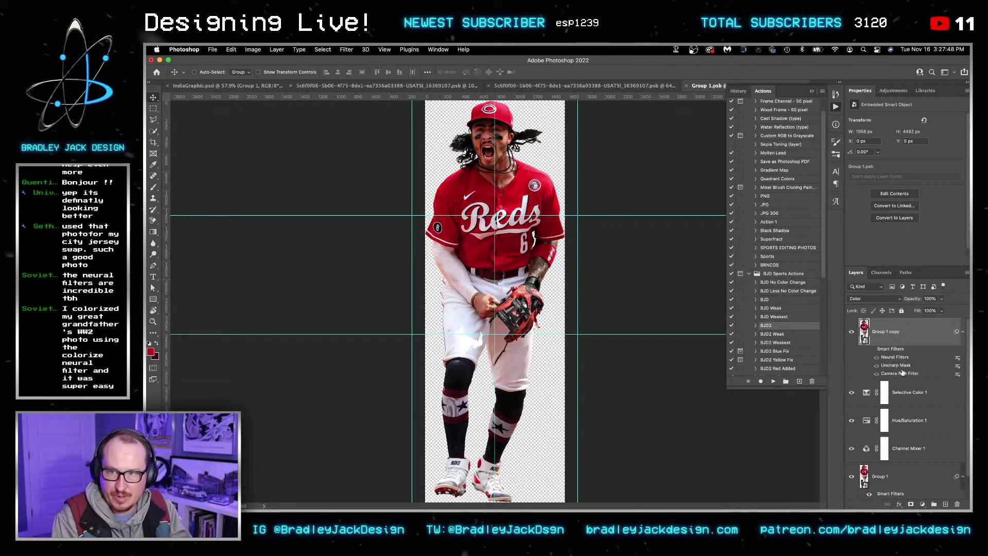
pyautogui.rightClick(897, 450)
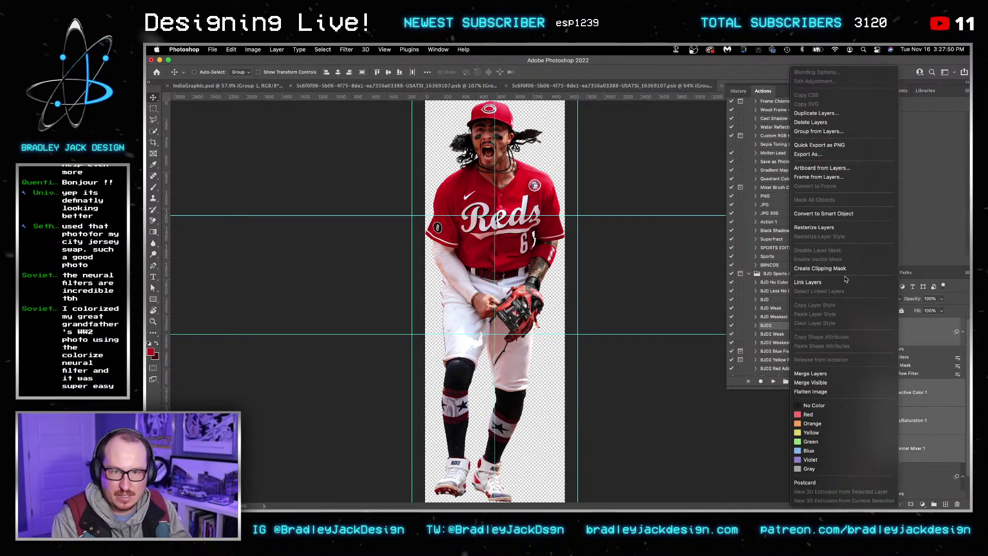
pyautogui.click(858, 268)
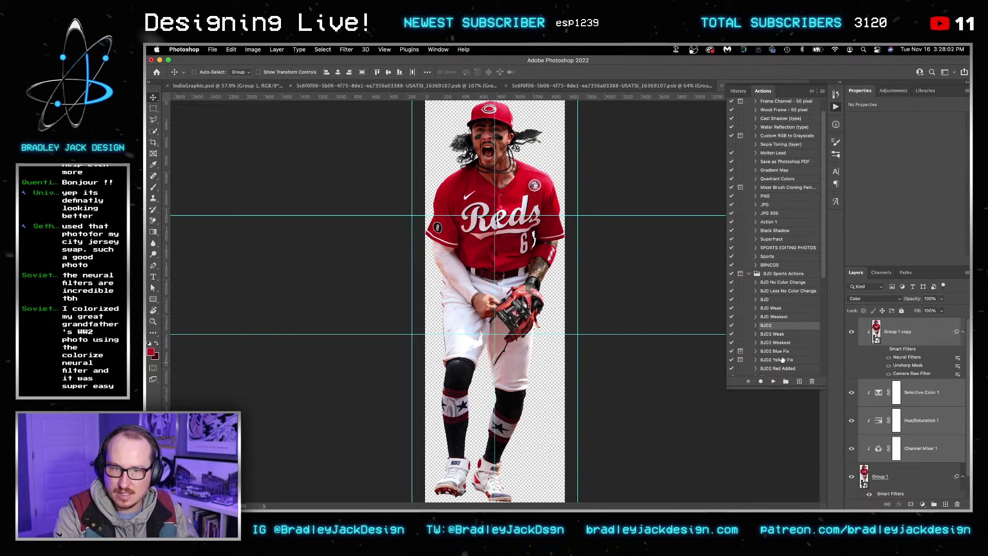
# Step: Add a Hue/Saturation adjustment layer above the Group 1 copy and clip it to the layers below
pyautogui.click(891, 91)
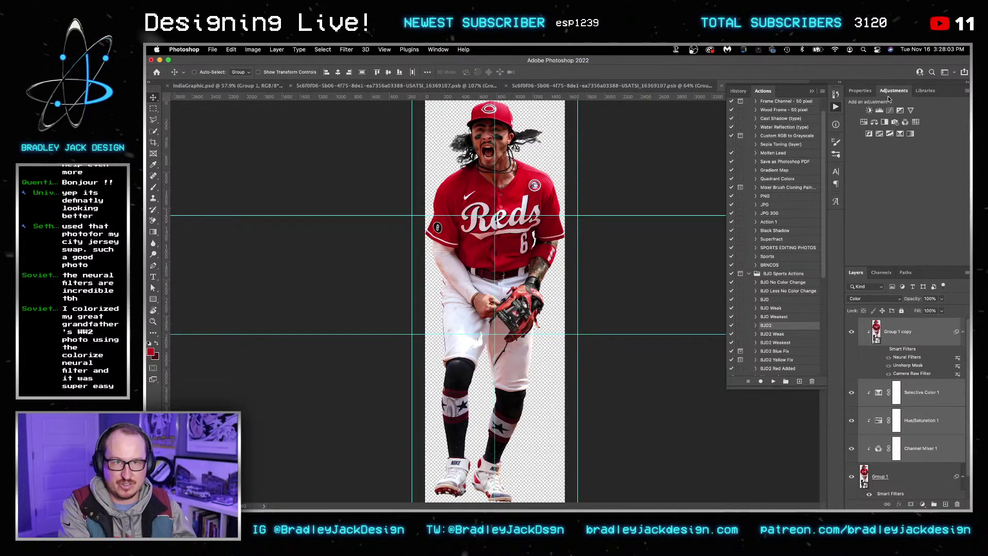
pyautogui.click(864, 123)
pyautogui.click(916, 130)
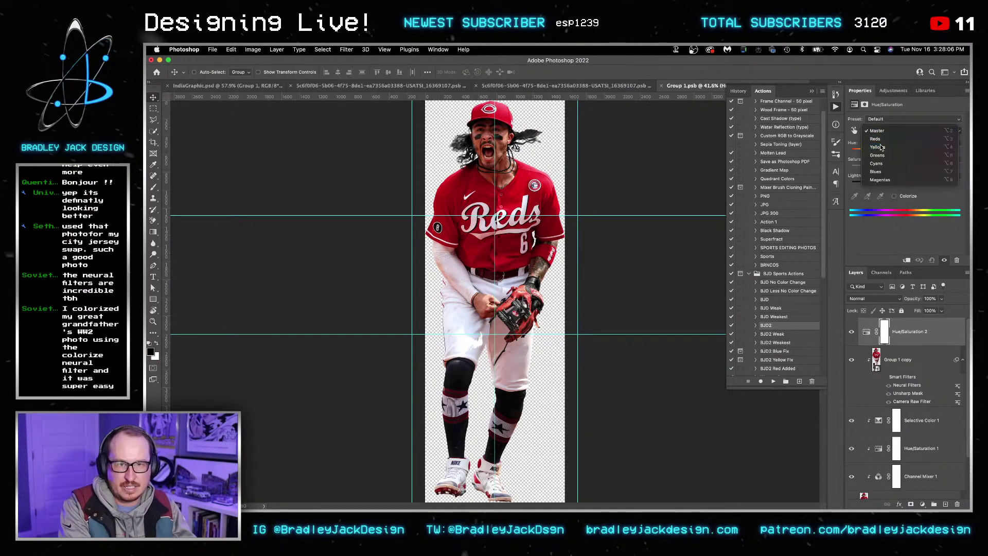
pyautogui.click(882, 149)
pyautogui.scroll(8, 498, 147)
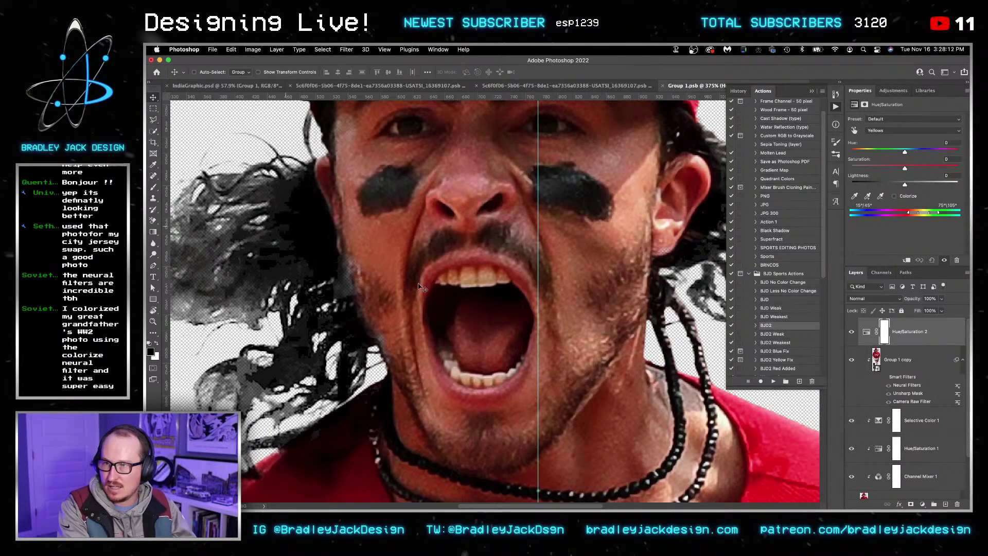
pyautogui.moveTo(832, 362); pyautogui.dragTo(899, 335)
pyautogui.click(878, 331)
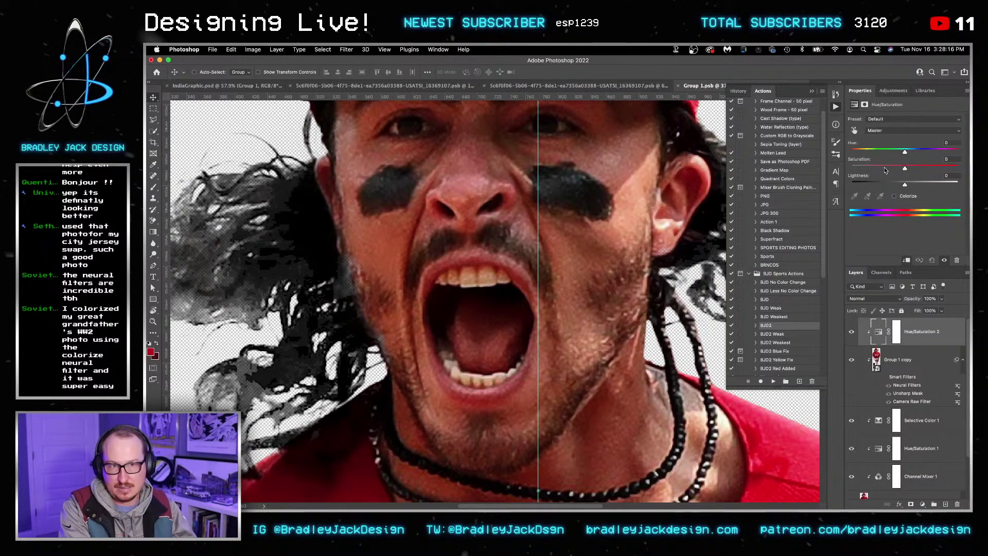
# Step: Extend the Yellows range by sampling the upper teeth, and set its saturation to -73 and lightness to +49
pyautogui.click(885, 131)
pyautogui.click(887, 147)
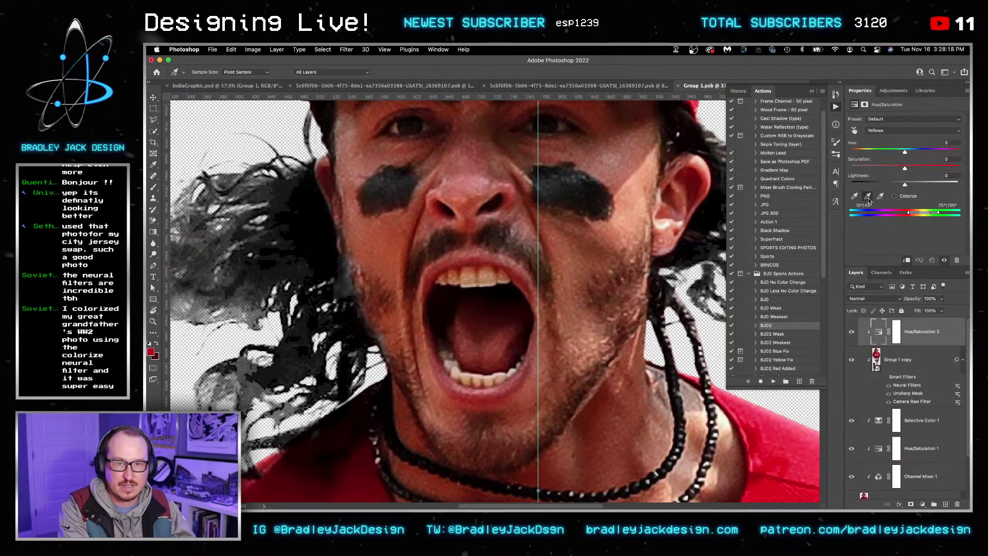
pyautogui.click(489, 271)
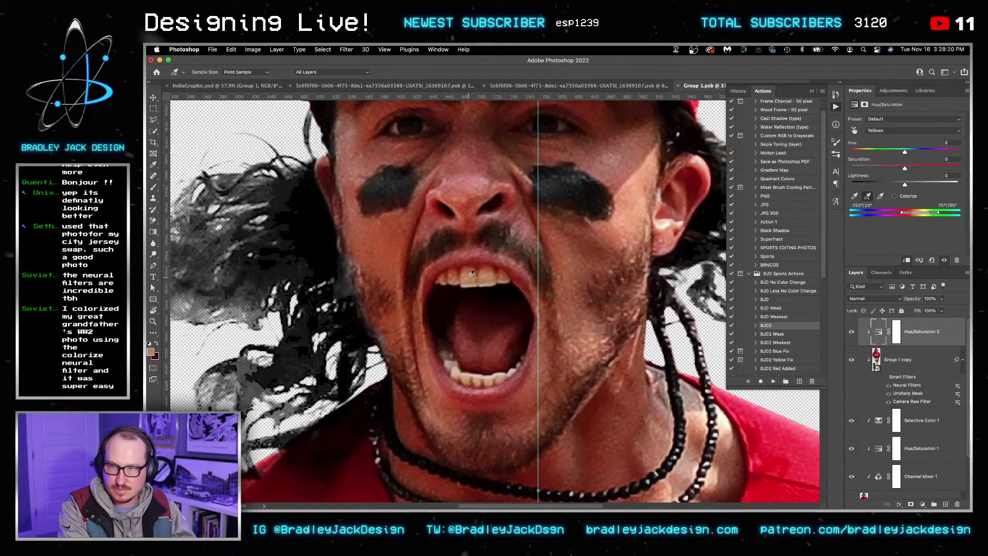
pyautogui.click(932, 186)
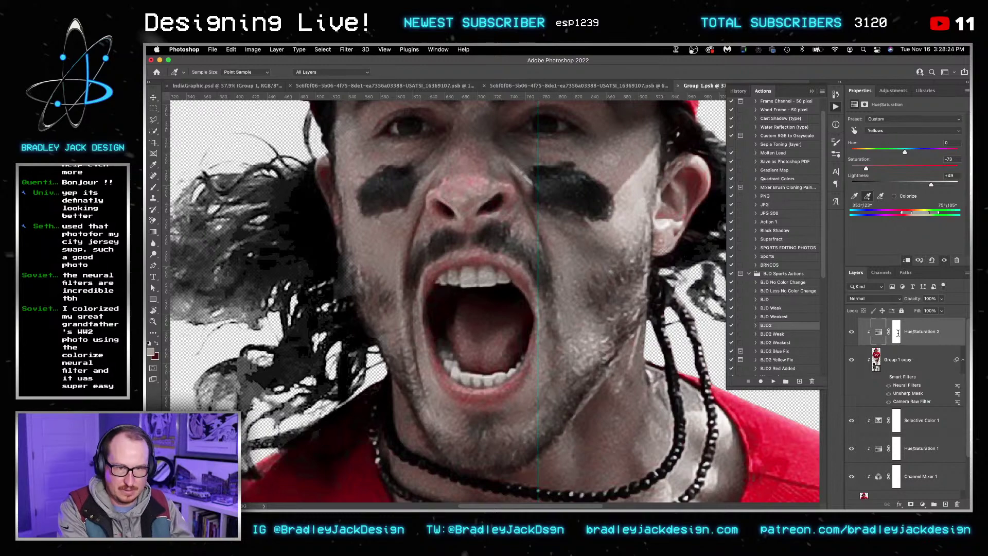
# Step: Invert the Hue/Saturation 2 mask to black and switch to a smaller soft round brush
pyautogui.click(897, 331)
pyautogui.hotkey('ctrl', 'i')
pyautogui.press('b')
pyautogui.rightClick(476, 288)
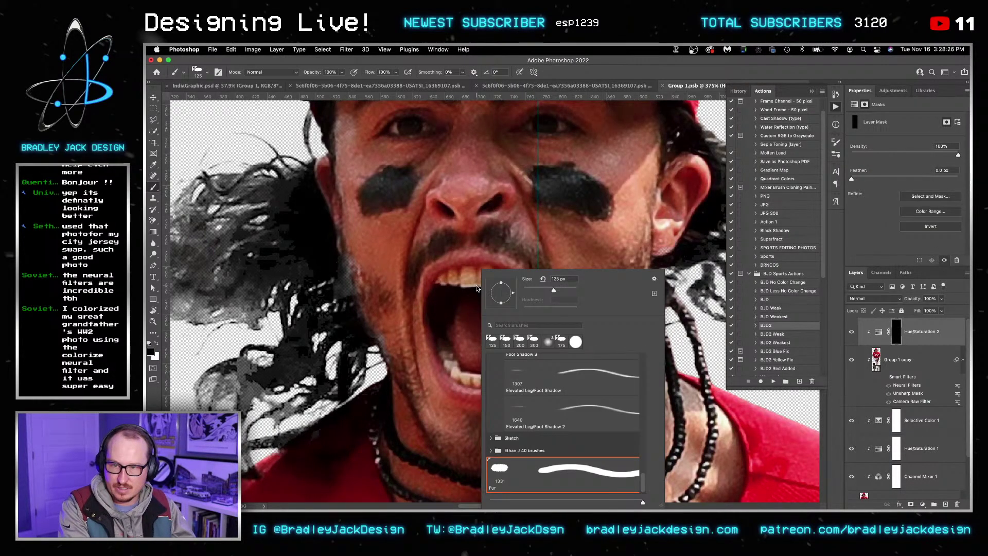
pyautogui.press('Escape')
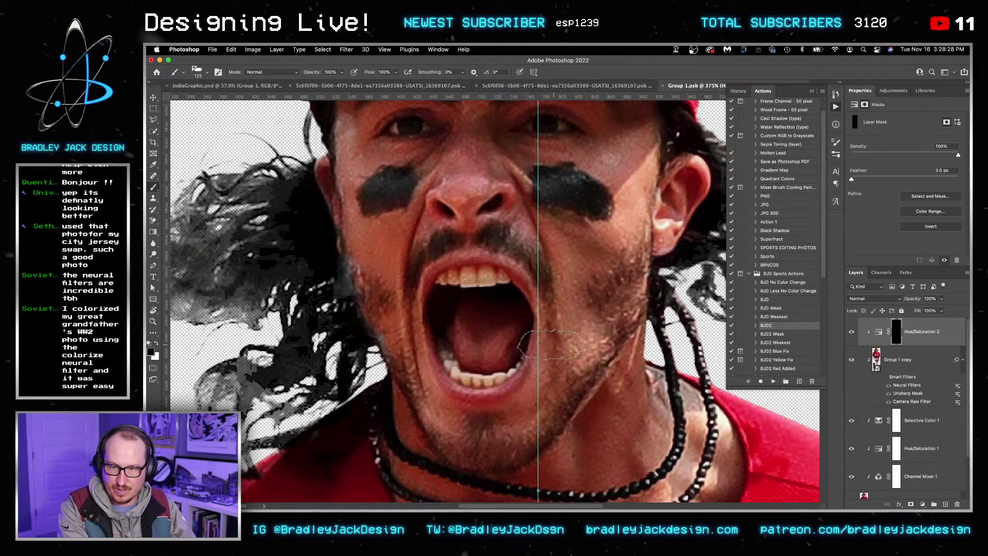
pyautogui.press('[')
pyautogui.press('[')
pyautogui.press('[')
pyautogui.press('[')
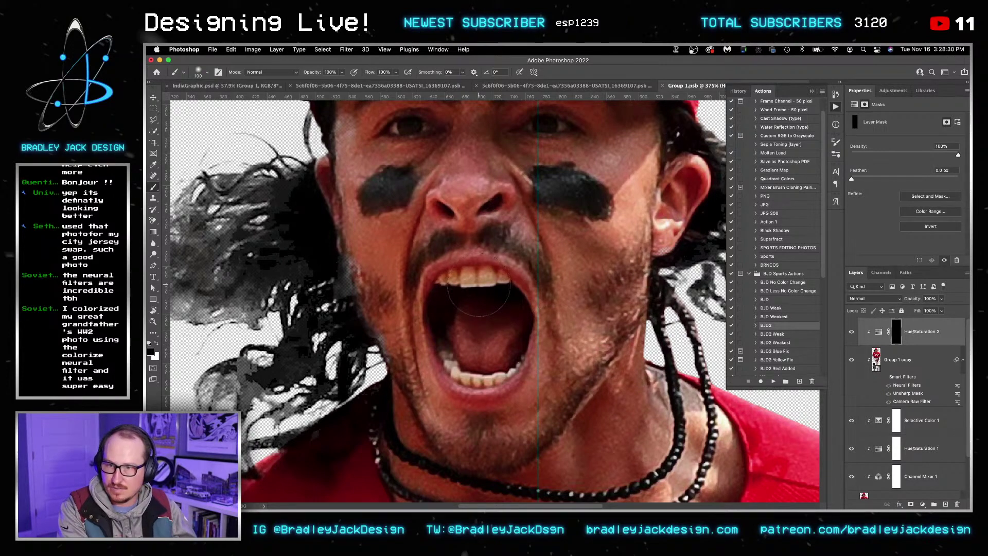
# Step: Paint the upper teeth white on the Hue/Saturation 2 mask with a 20 px brush
pyautogui.press('x')
pyautogui.moveTo(478, 286)
pyautogui.mouseDown()
pyautogui.moveTo(493, 379)
pyautogui.moveTo(475, 345)
pyautogui.mouseUp()
pyautogui.click(450, 279)
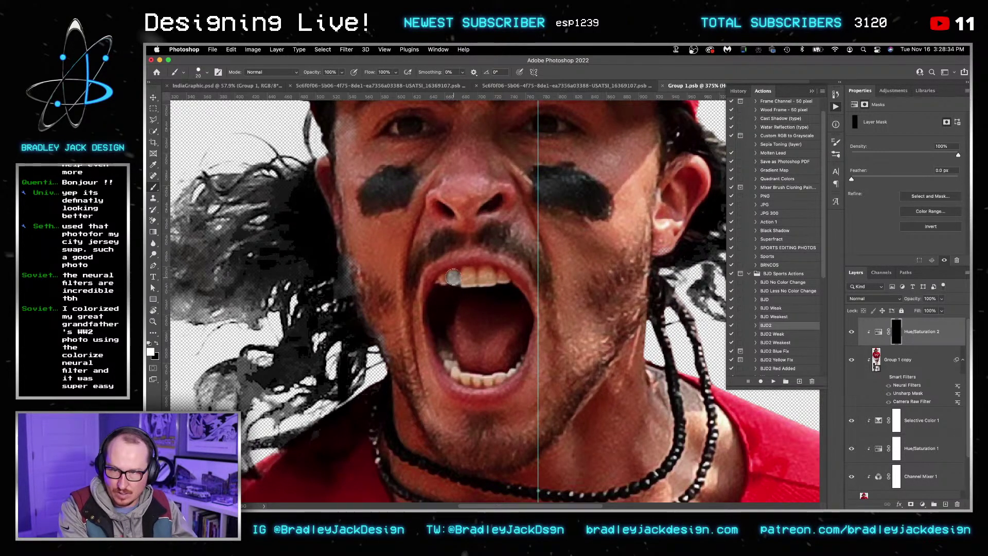
pyautogui.moveTo(448, 283)
pyautogui.mouseDown()
pyautogui.moveTo(471, 283)
pyautogui.moveTo(491, 282)
pyautogui.mouseUp()
pyautogui.scroll(-3, 491, 280)
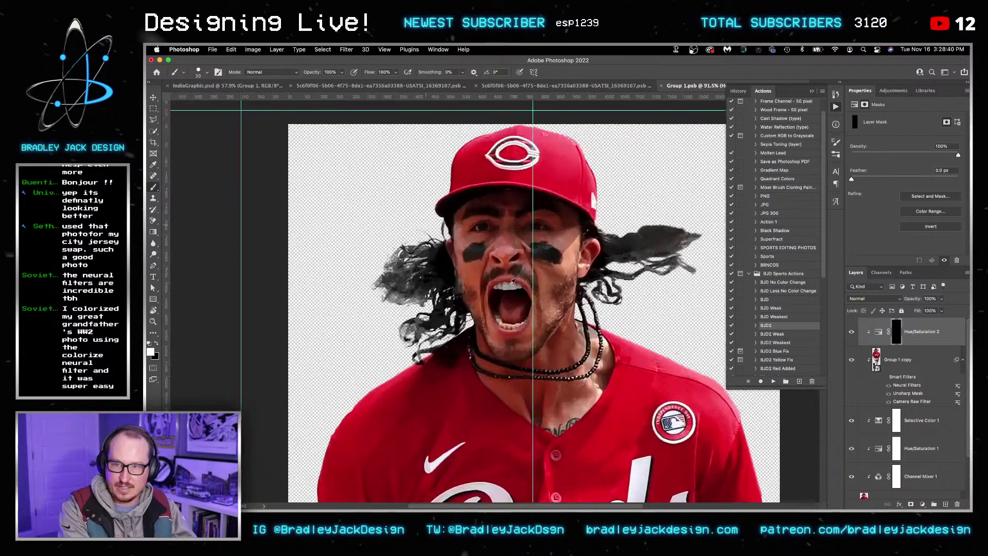
# Step: Soften the teeth whitening by setting the Yellows saturation of Hue/Saturation 2 to -41
pyautogui.scroll(4, 522, 285)
pyautogui.click(878, 332)
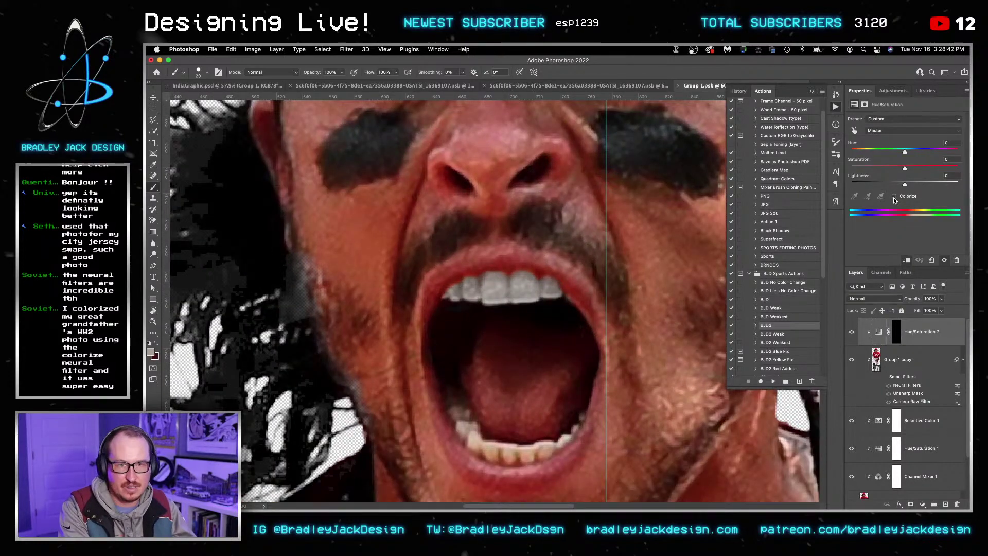
pyautogui.click(888, 131)
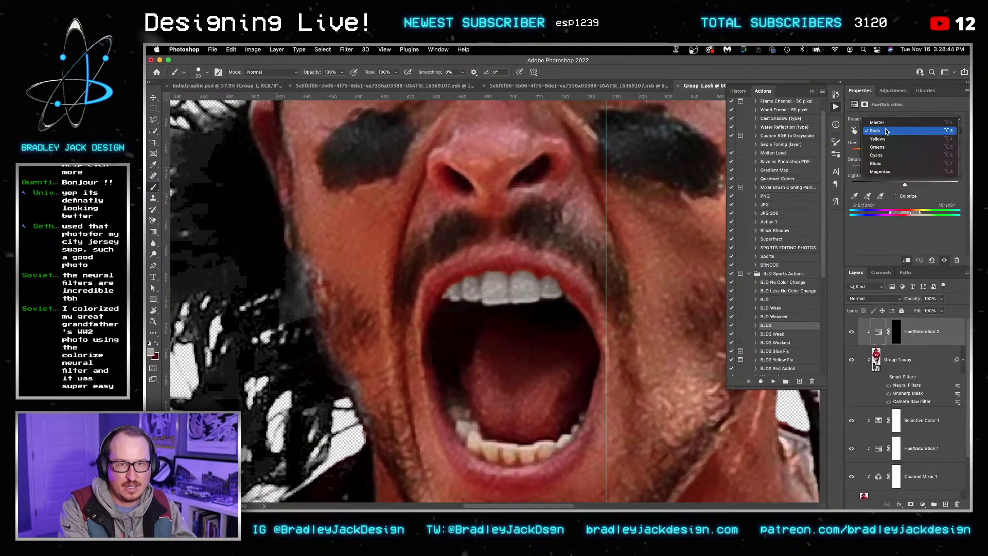
pyautogui.click(887, 164)
pyautogui.moveTo(931, 184); pyautogui.dragTo(921, 184)
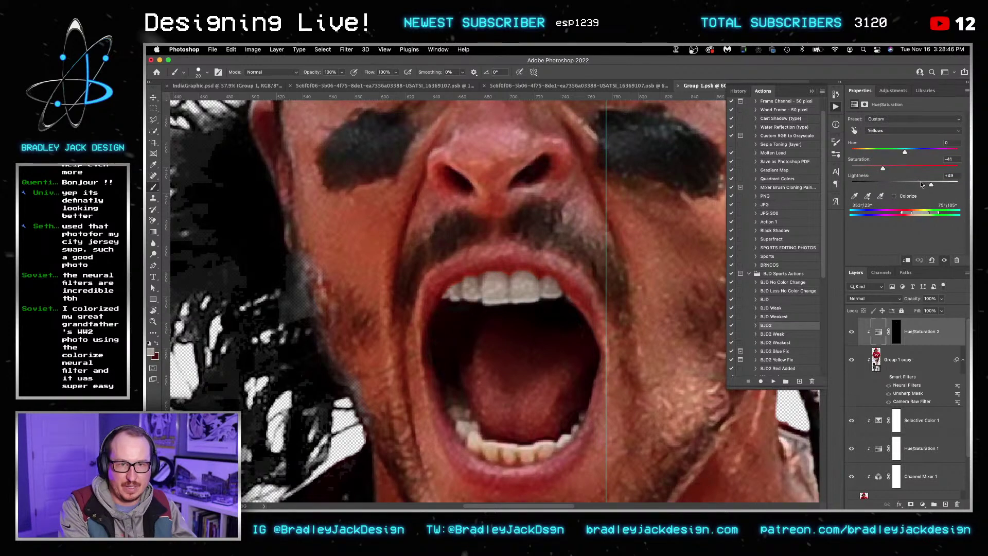
# Step: Paint the lower teeth into the Hue/Saturation 2 mask to whiten them
pyautogui.click(897, 333)
pyautogui.moveTo(461, 420)
pyautogui.mouseDown()
pyautogui.moveTo(440, 292)
pyautogui.moveTo(480, 445)
pyautogui.moveTo(541, 446)
pyautogui.mouseUp()
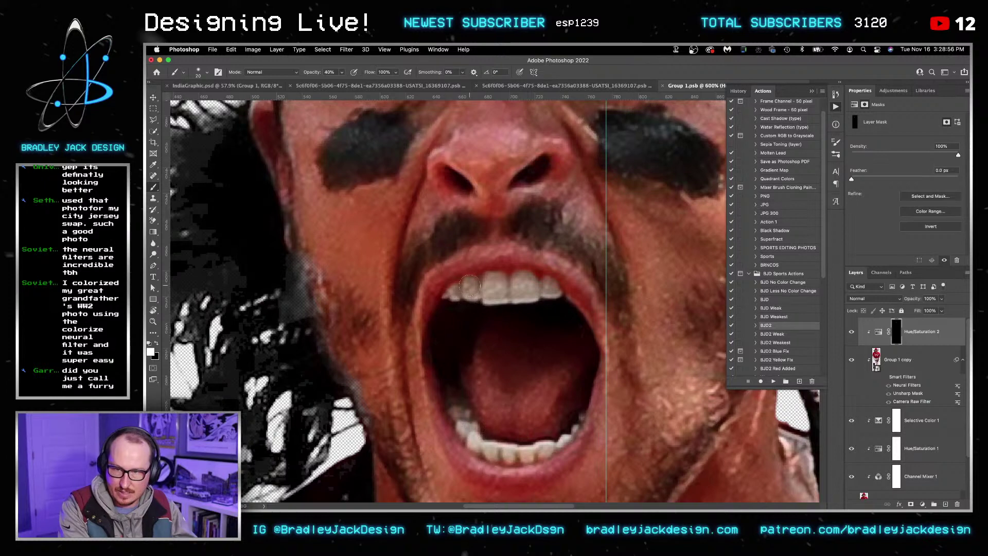
pyautogui.press('x')
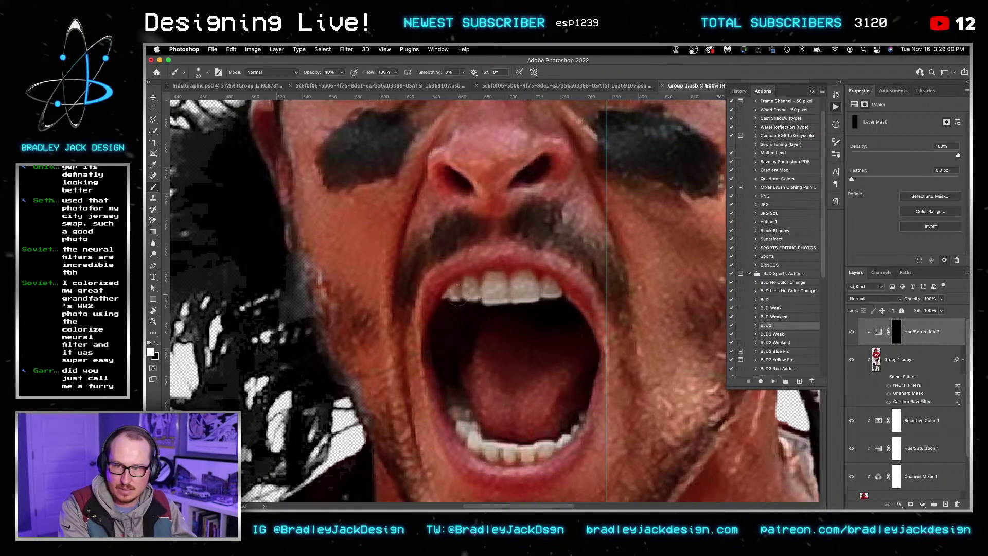
# Step: Add a clipped Curves adjustment that lifts the midtones to about output 138, and invert its mask to black
pyautogui.moveTo(518, 261); pyautogui.dragTo(564, 421)
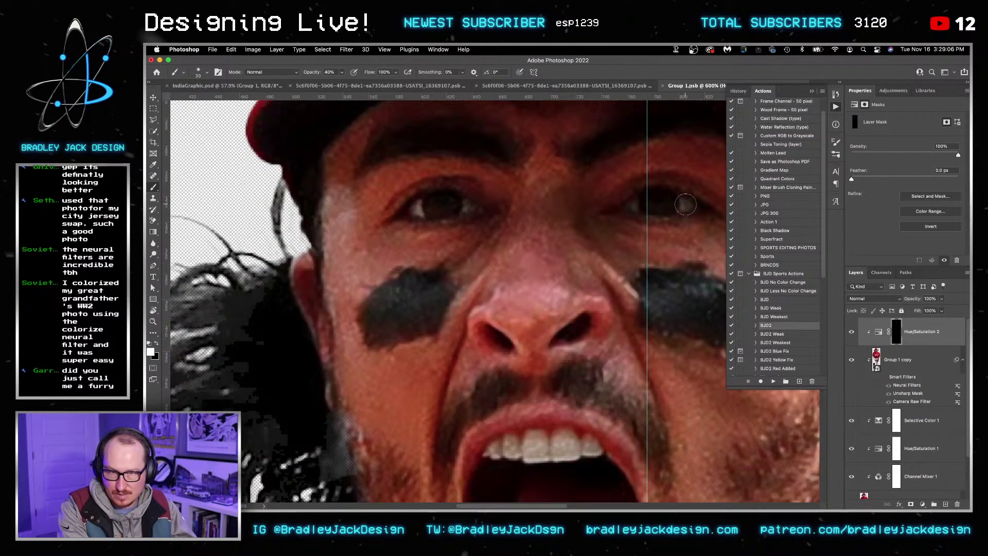
pyautogui.click(893, 91)
pyautogui.click(889, 113)
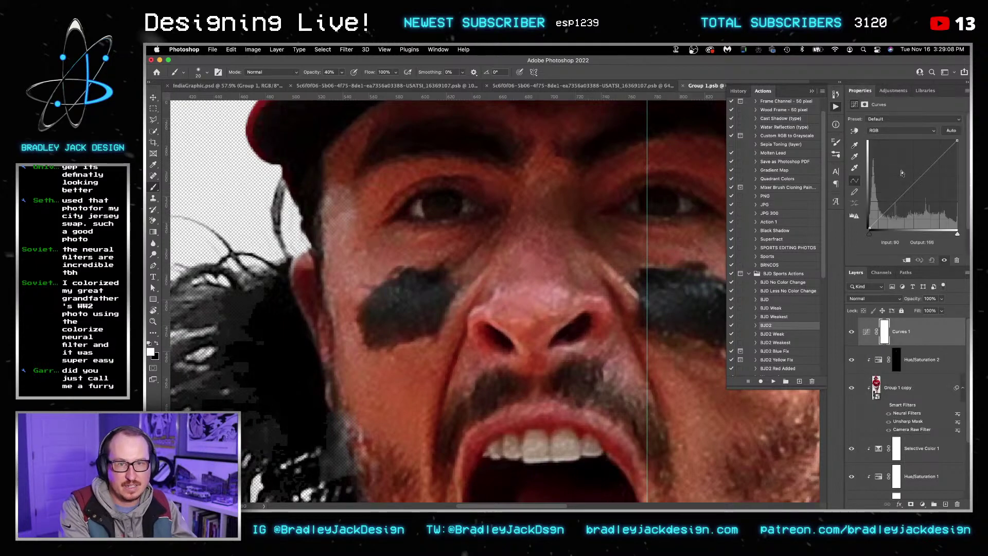
pyautogui.moveTo(903, 177); pyautogui.dragTo(903, 180)
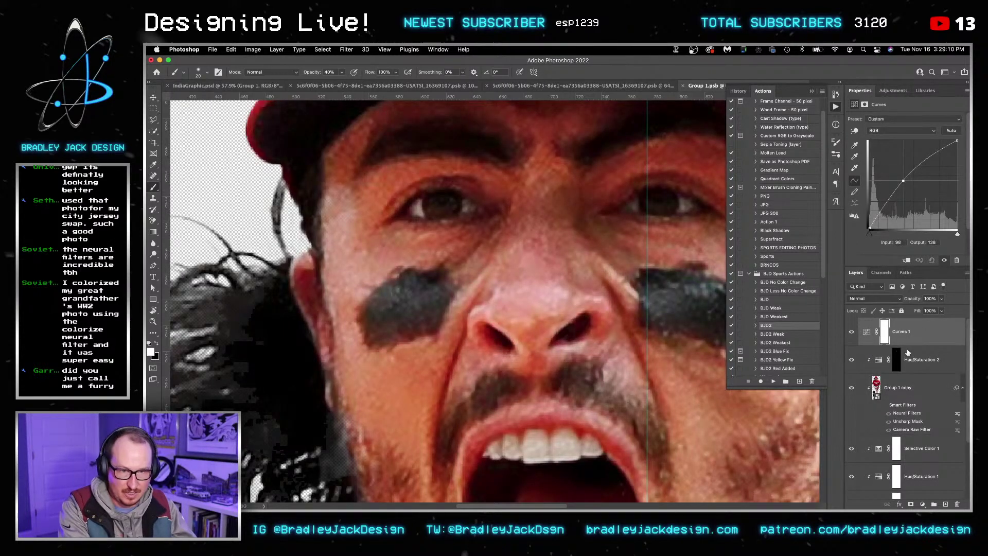
pyautogui.click(884, 331)
pyautogui.press('super+i')
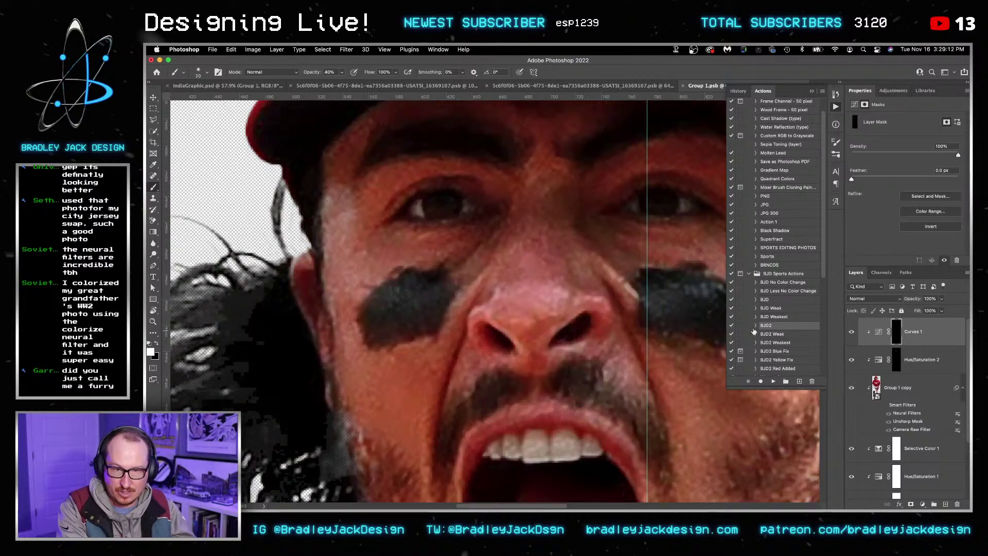
# Step: Brighten the eyes and both rows of teeth by painting the Curves 1 mask with a 25 px brush at 40% opacity
pyautogui.press(']')
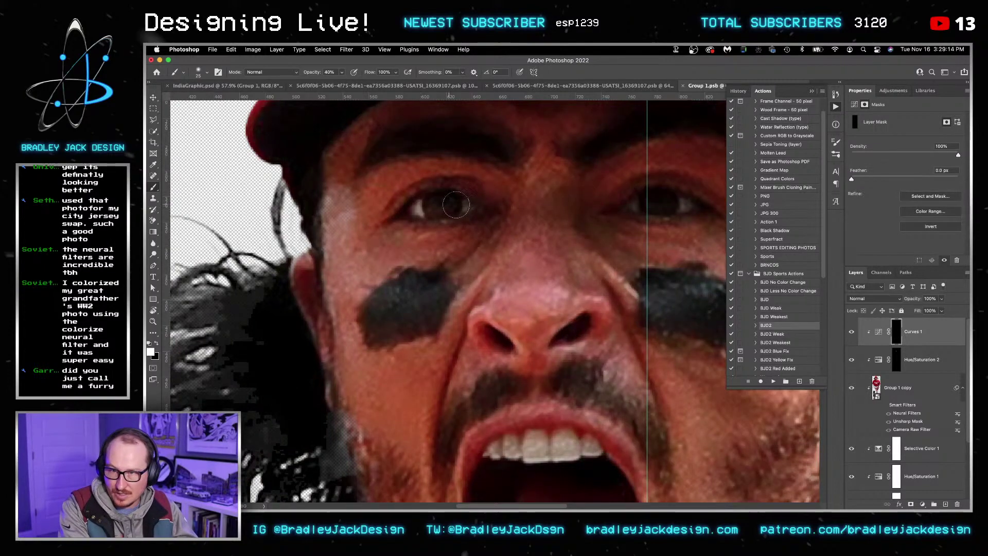
pyautogui.moveTo(583, 369); pyautogui.dragTo(557, 240)
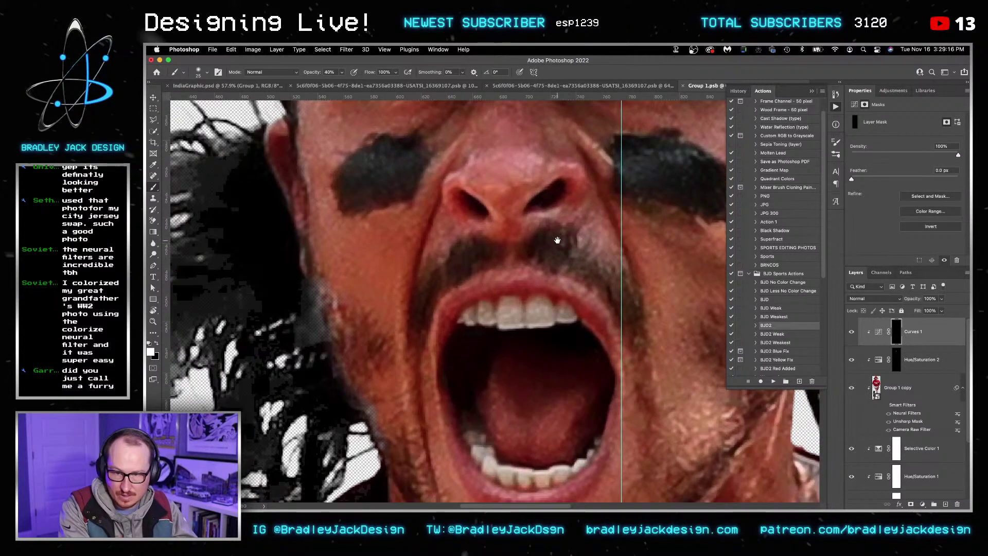
pyautogui.moveTo(558, 317); pyautogui.dragTo(466, 314)
pyautogui.moveTo(605, 448); pyautogui.dragTo(501, 474)
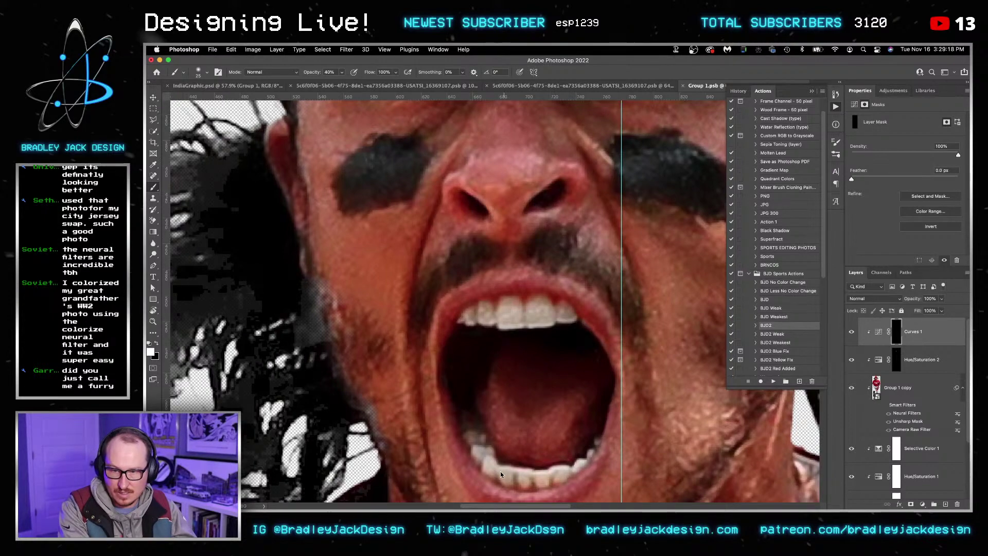
pyautogui.scroll(6, 634, 233)
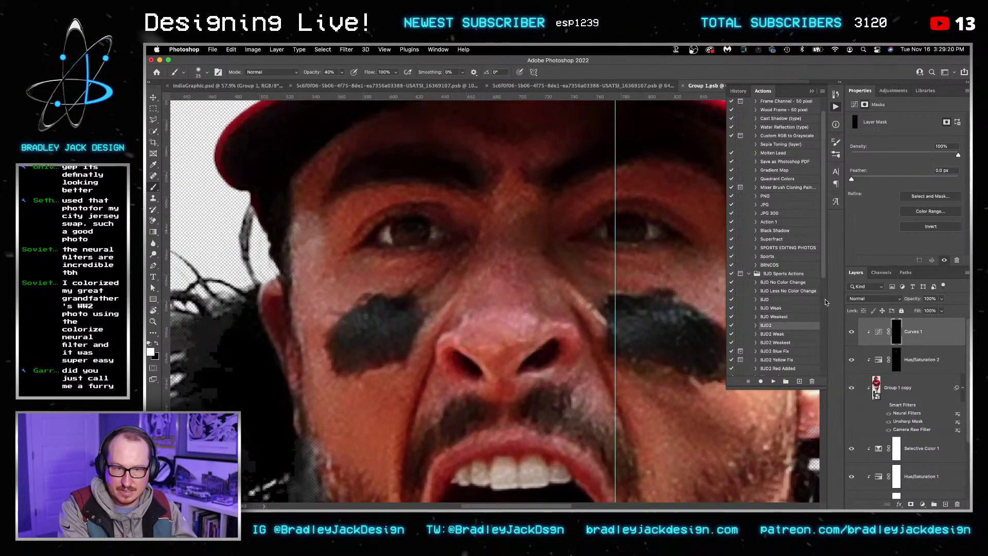
# Step: Add a new layer above Curves 1, sample the dark eye colour and reduce the brush to iris size
pyautogui.press('super+shift+alt+n')
pyautogui.press('super+equal')
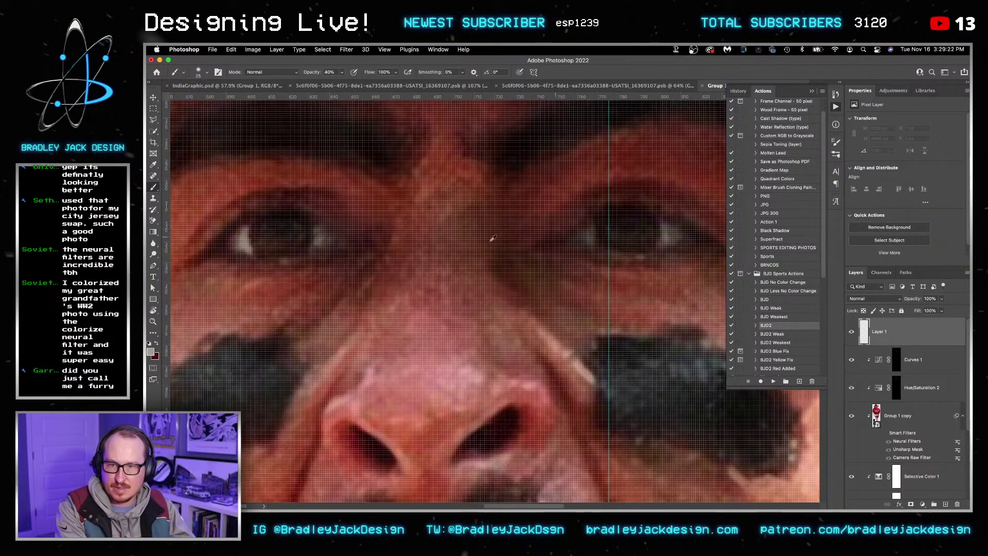
pyautogui.press('super+minus')
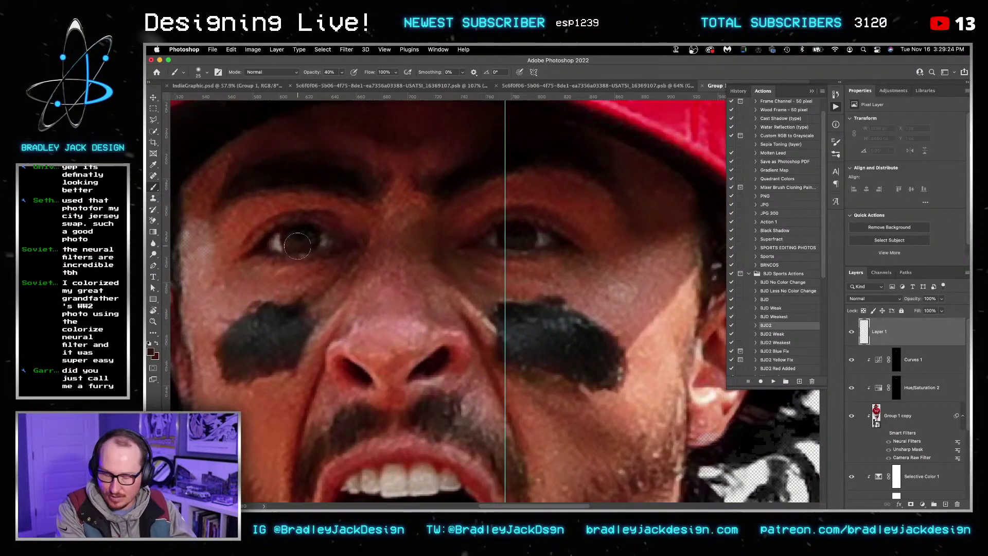
pyautogui.press('[')
pyautogui.press('[')
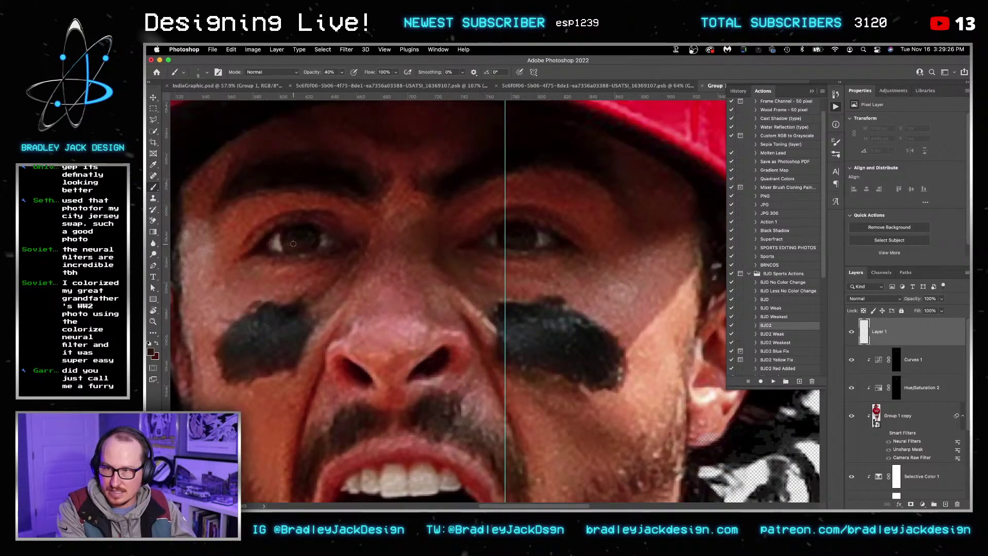
pyautogui.press('[')
pyautogui.press('[')
pyautogui.press('super+equal')
pyautogui.press('super+minus')
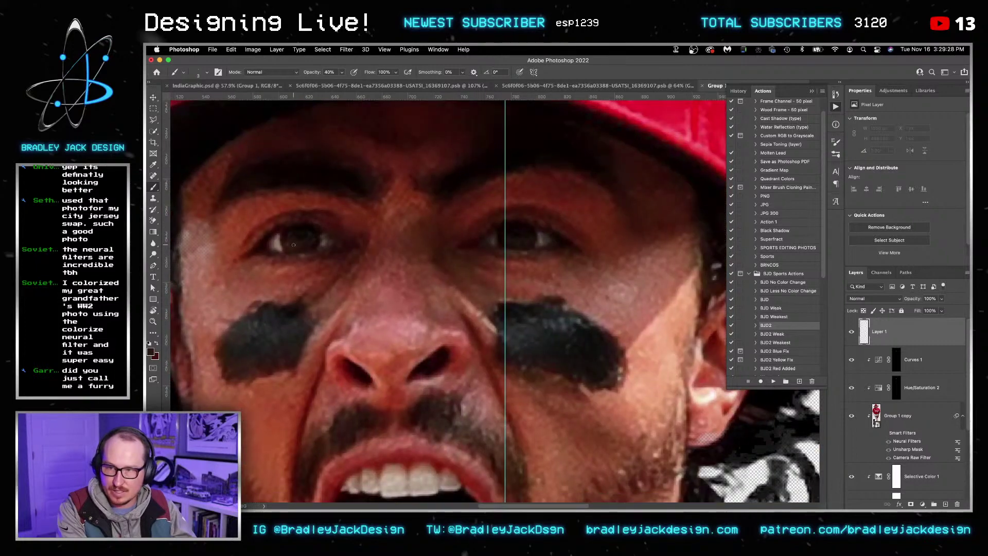
pyautogui.press(']')
pyautogui.press(']')
pyautogui.press(']')
pyautogui.press(']')
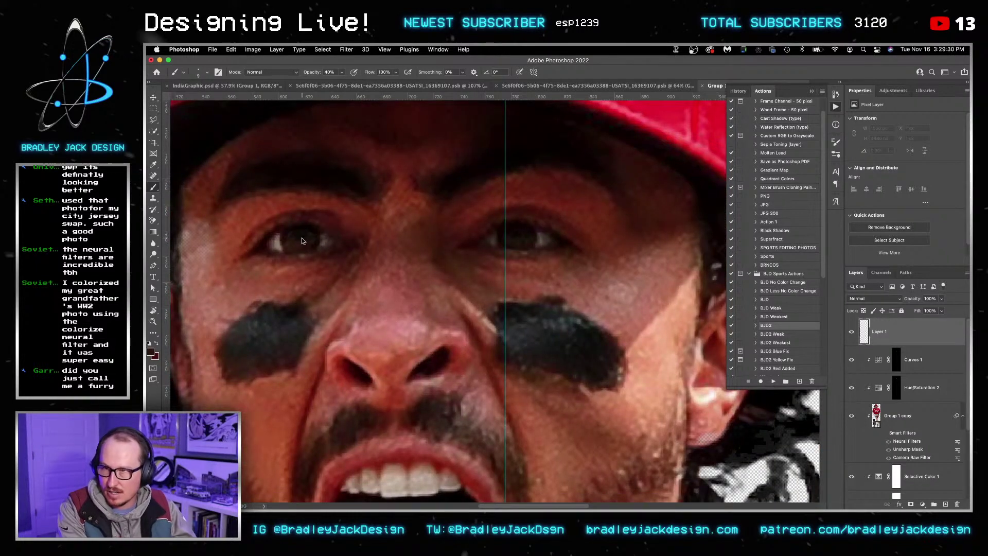
# Step: Set the foreground colour to reddish brown #603117 and paint the iris beside the vertical guide at 20% opacity
pyautogui.press('i')
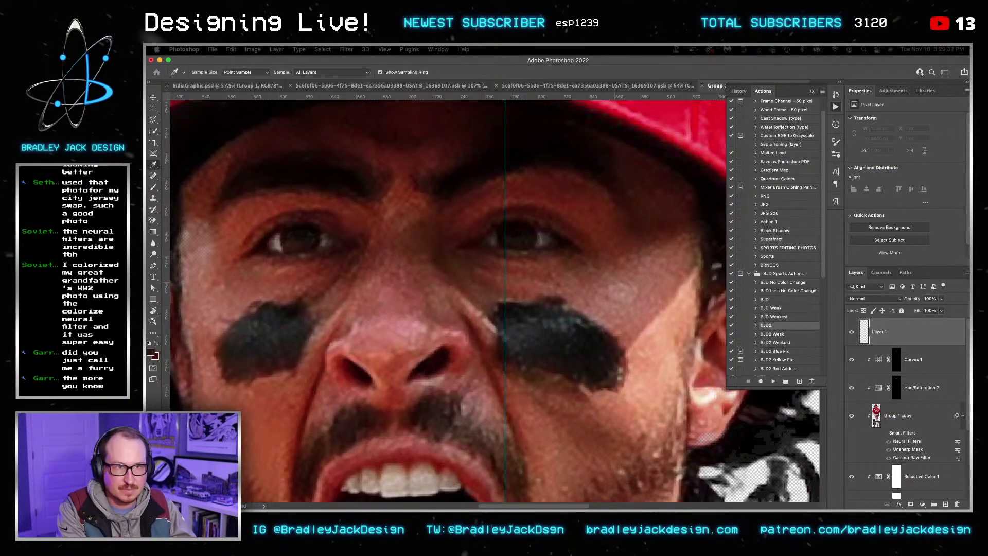
pyautogui.click(151, 351)
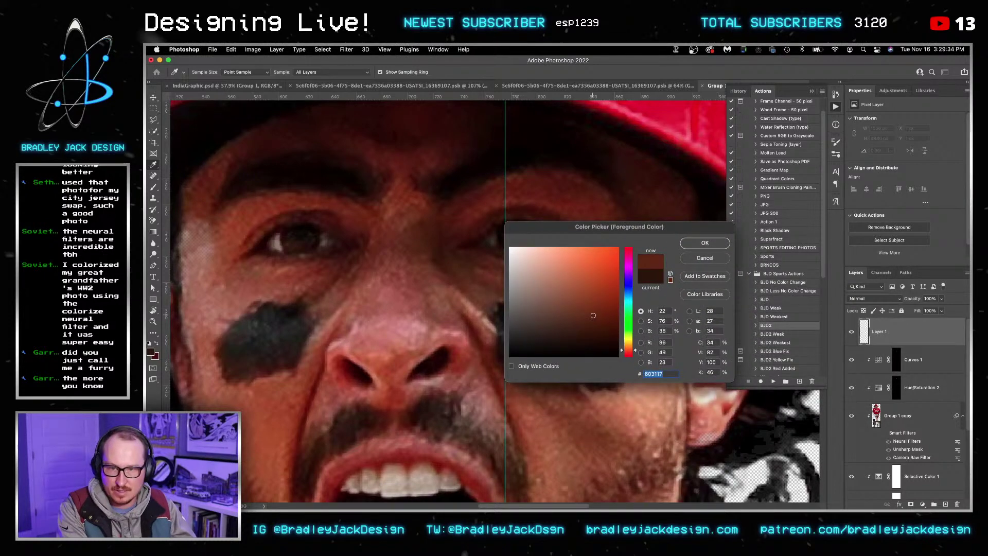
pyautogui.press('Return')
pyautogui.press('b')
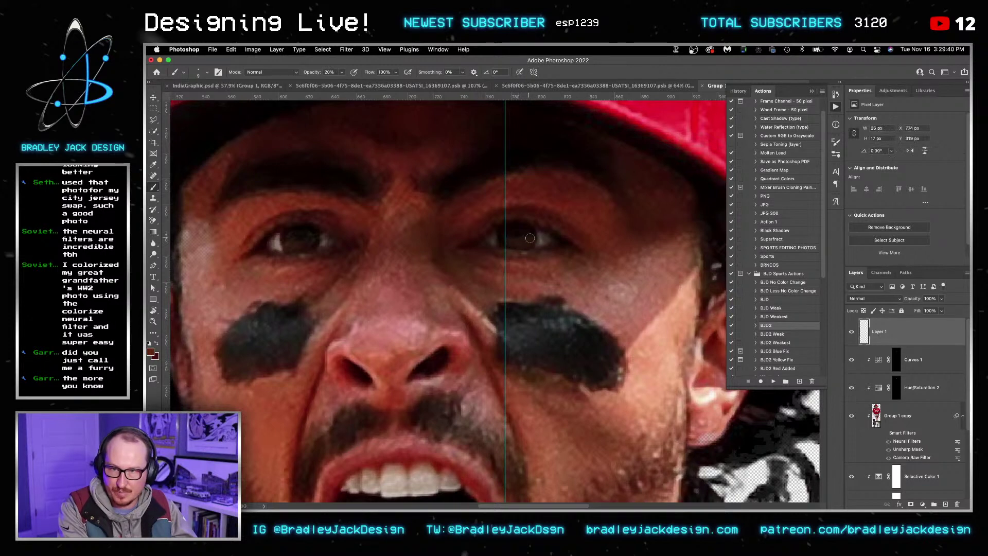
# Step: Set Layer 1 to Screen blending and paint the other iris with the same brown
pyautogui.press('v')
pyautogui.press('b')
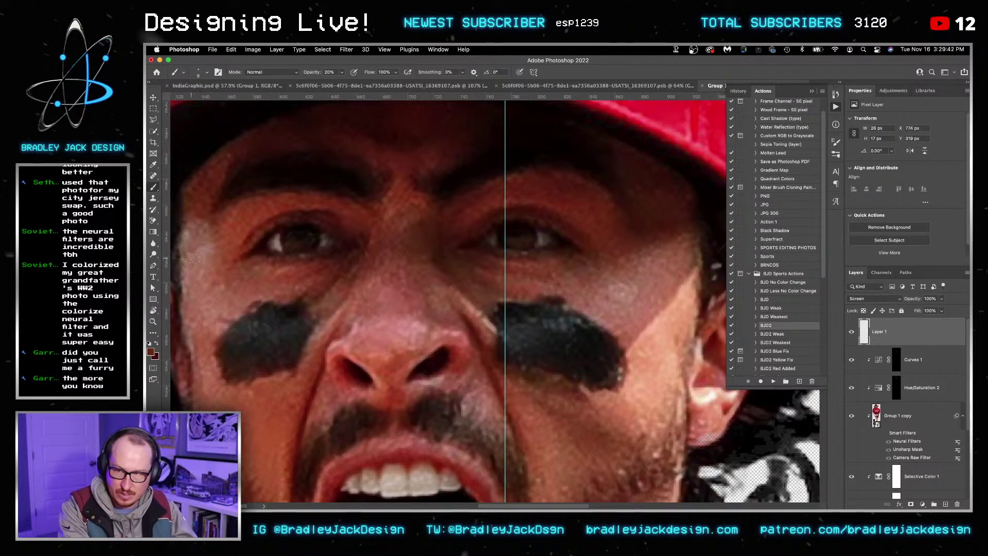
pyautogui.moveTo(292, 245)
pyautogui.mouseDown()
pyautogui.moveTo(310, 246)
pyautogui.moveTo(289, 240)
pyautogui.mouseUp()
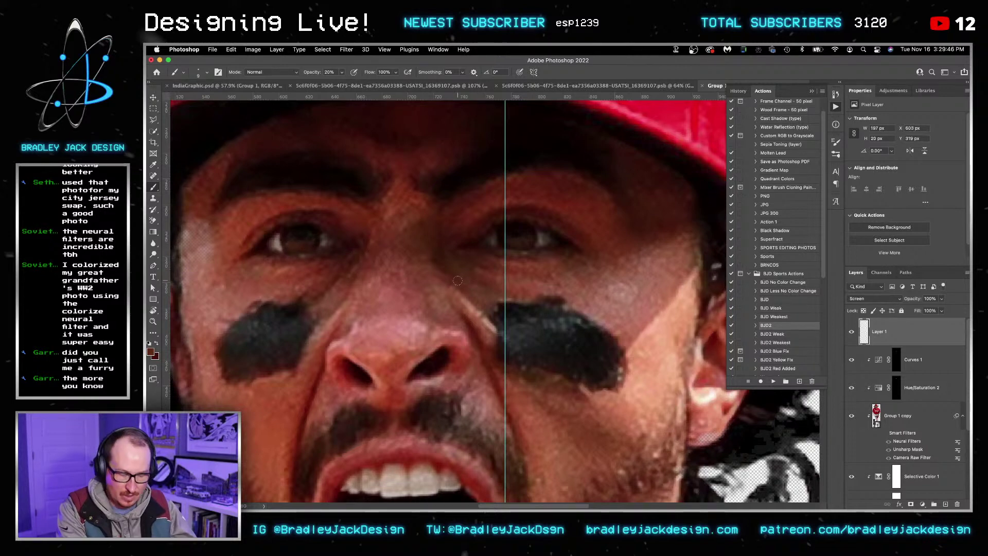
# Step: Add a new layer above Layer 1 and paint a small white catchlight in each eye at 100% brush opacity
pyautogui.press('alt+shift+super+n')
pyautogui.press('d')
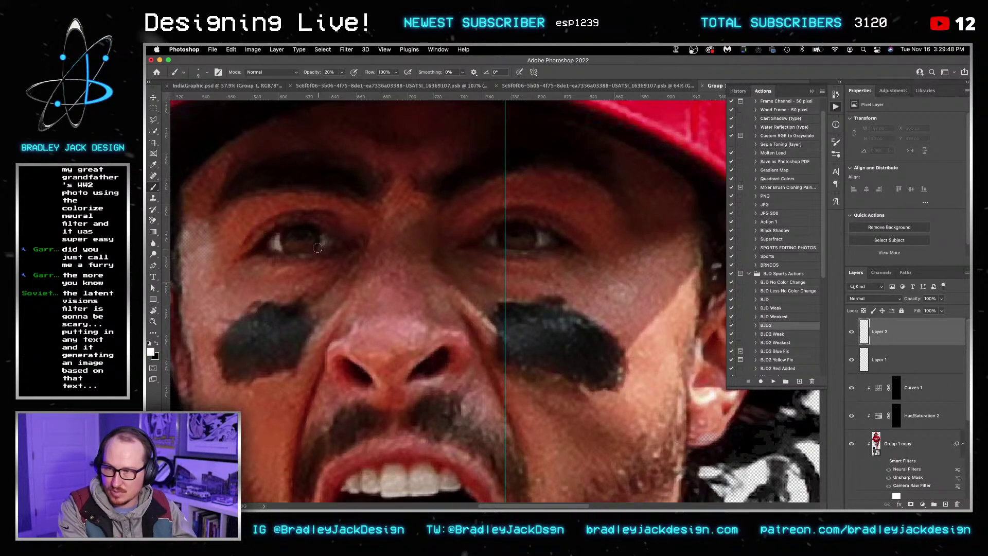
pyautogui.moveTo(303, 236); pyautogui.dragTo(302, 236)
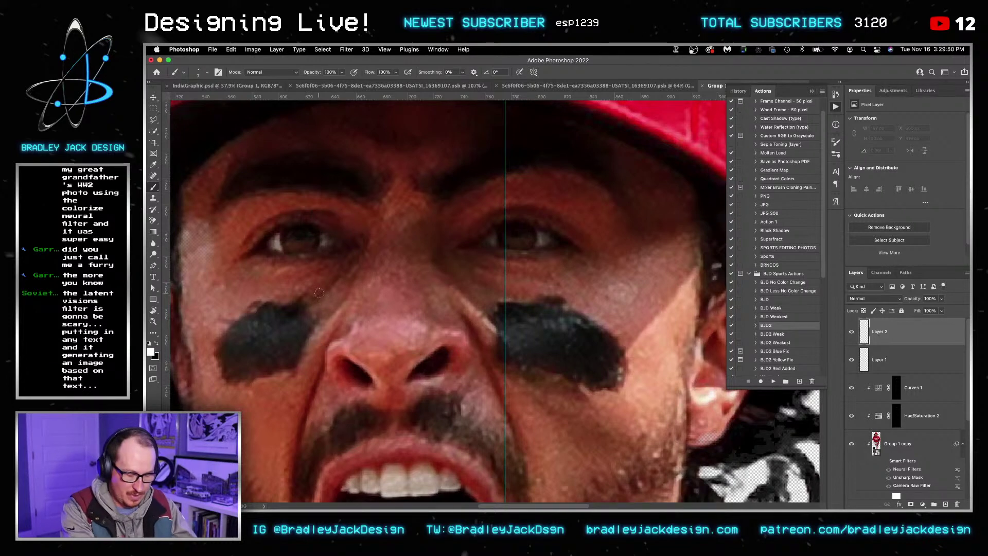
pyautogui.moveTo(318, 286); pyautogui.dragTo(316, 285)
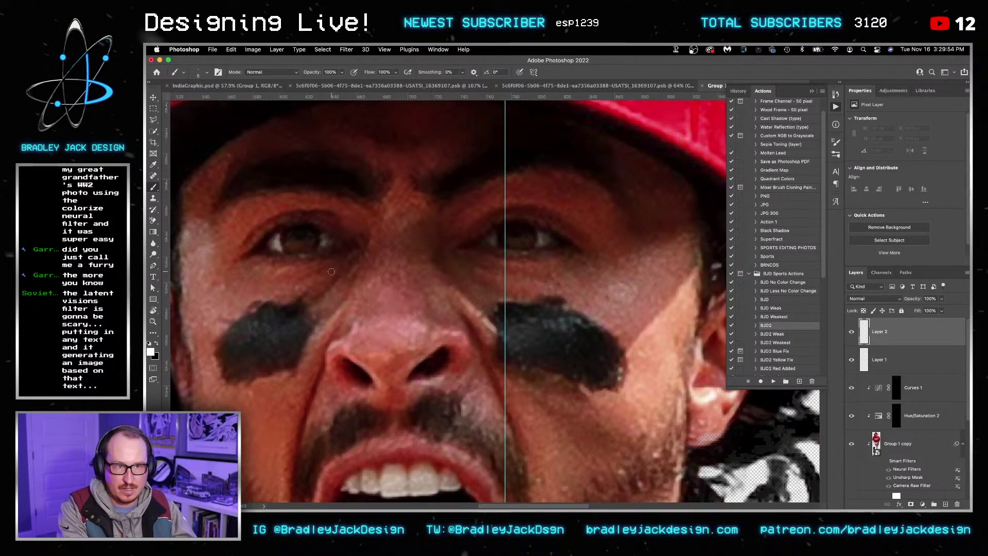
pyautogui.click(306, 233)
pyautogui.press('super+z')
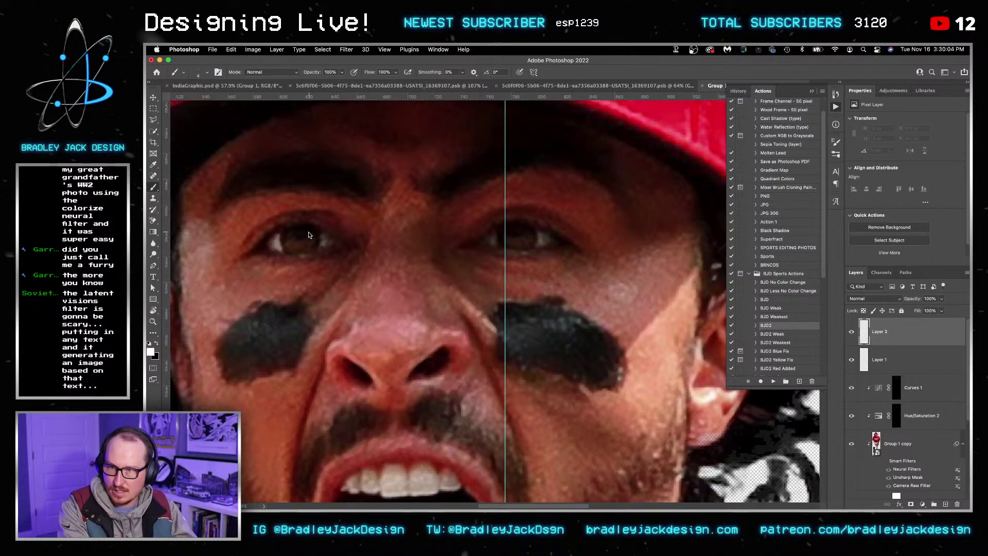
pyautogui.click(306, 233)
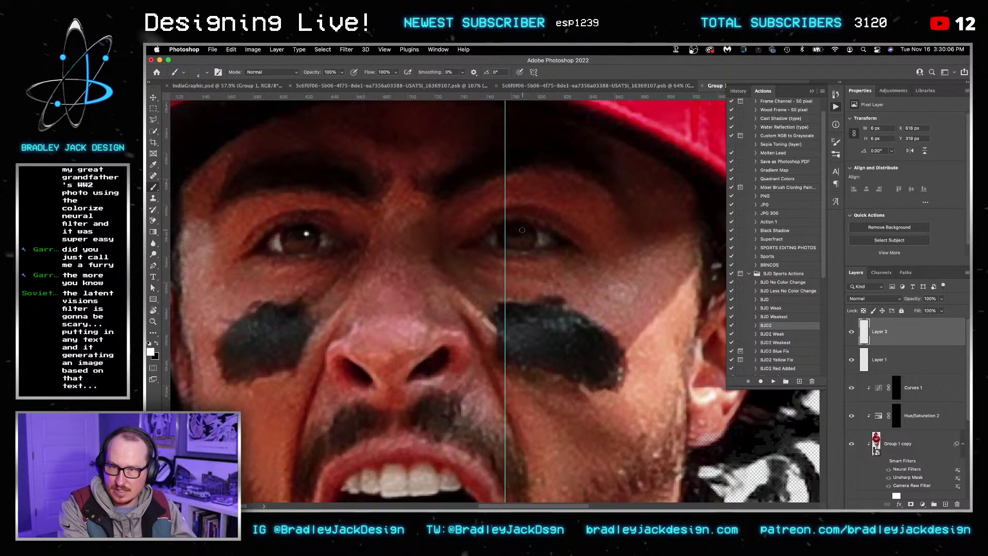
pyautogui.click(522, 231)
pyautogui.press('v')
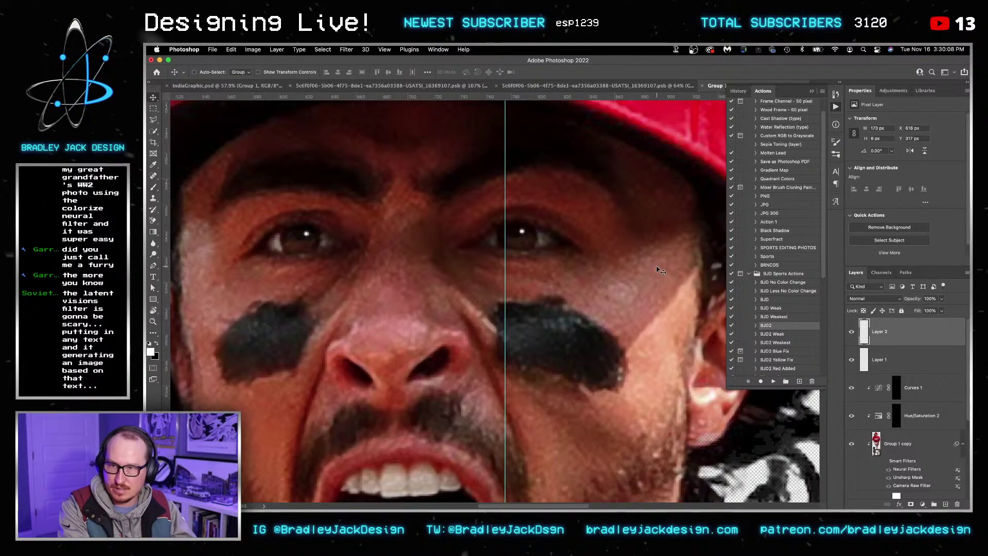
# Step: Duplicate the Curves 1 adjustment layer and target the copy's layer mask for painting
pyautogui.press('super+0')
pyautogui.press('z')
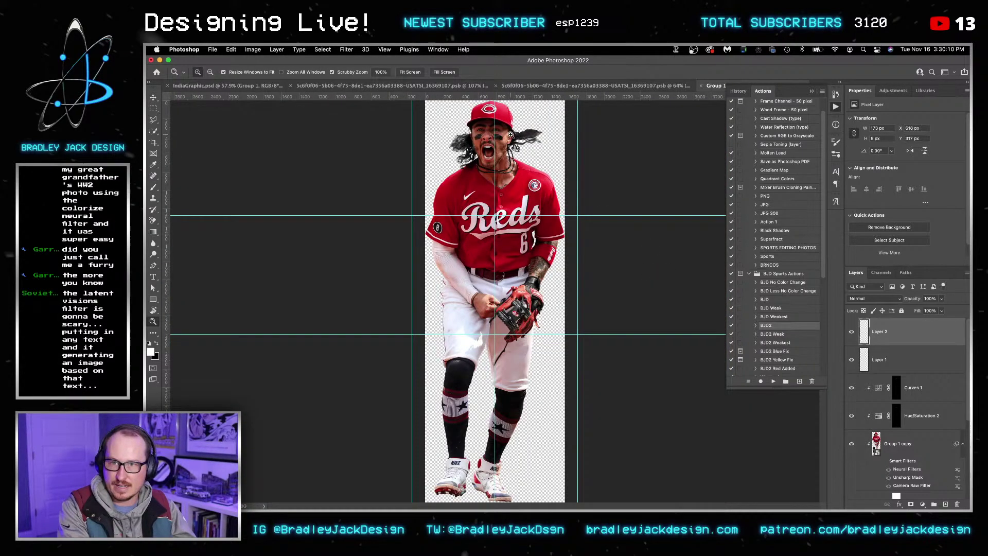
pyautogui.click(613, 218)
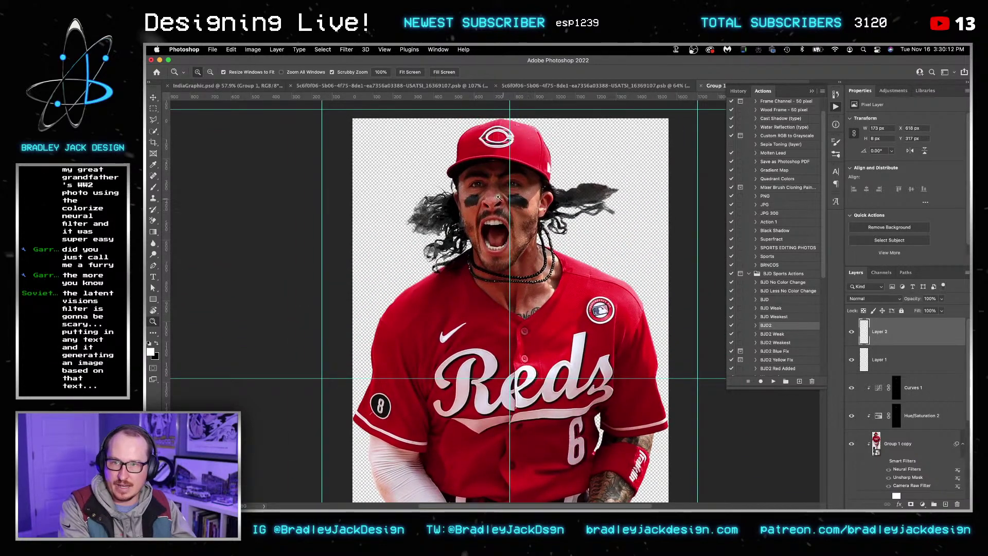
pyautogui.moveTo(489, 183); pyautogui.dragTo(571, 236)
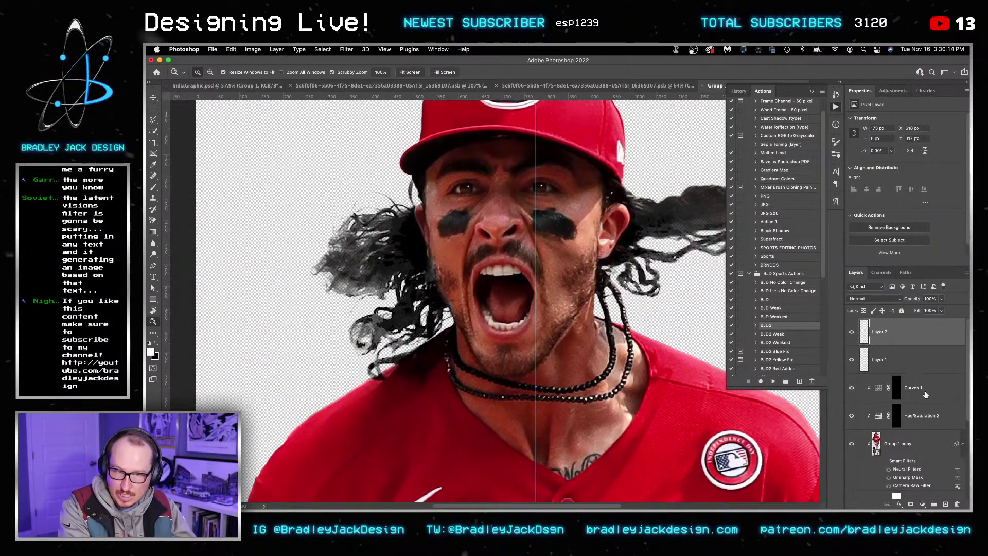
pyautogui.click(897, 387)
pyautogui.press('b')
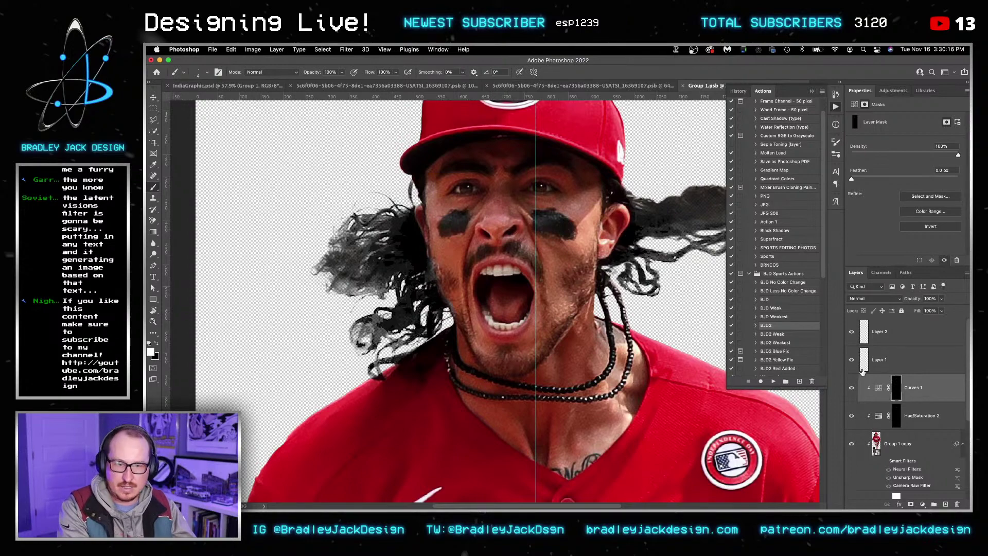
pyautogui.press('super+j')
pyautogui.click(908, 400)
pyautogui.press('v')
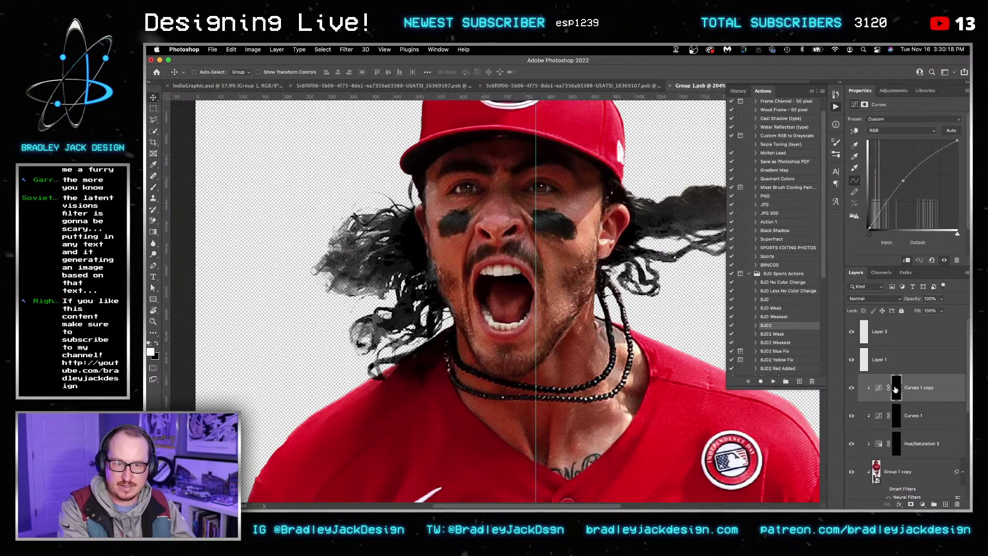
pyautogui.click(896, 389)
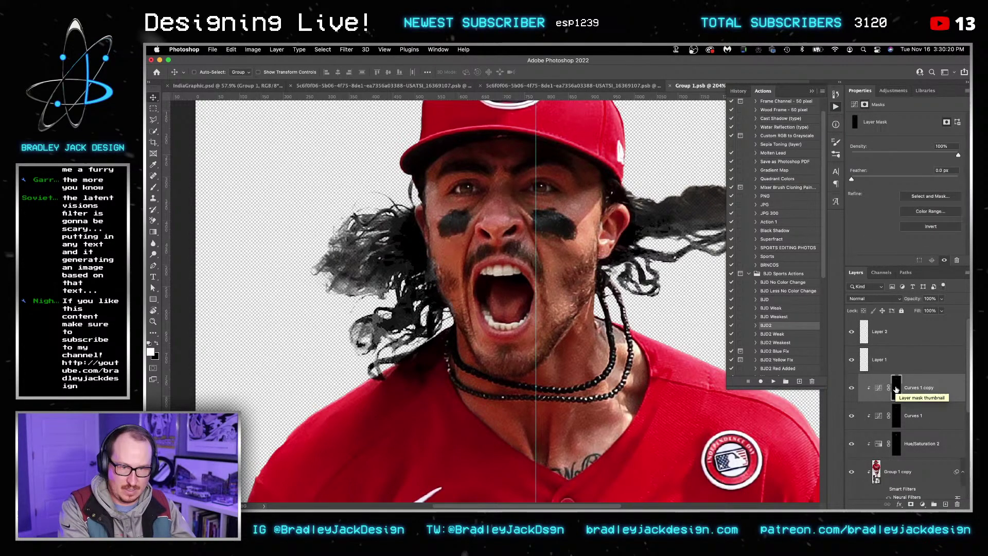
pyautogui.press('b')
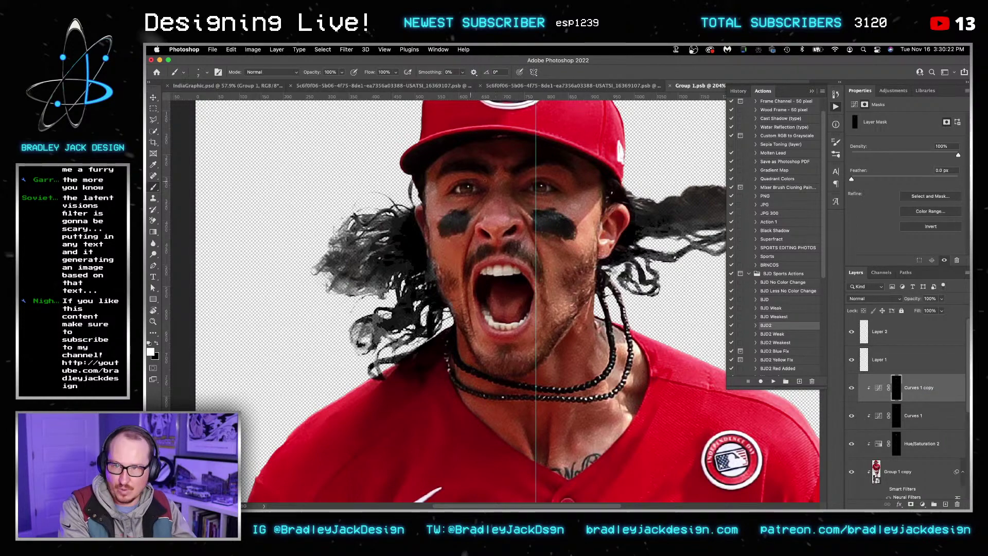
# Step: Brighten both eyes further by painting white on the Curves 1 copy mask with a small brush
pyautogui.press(']')
pyautogui.press(']')
pyautogui.press(']')
pyautogui.moveTo(473, 188)
pyautogui.mouseDown()
pyautogui.moveTo(456, 189)
pyautogui.moveTo(479, 193)
pyautogui.moveTo(480, 180)
pyautogui.mouseUp()
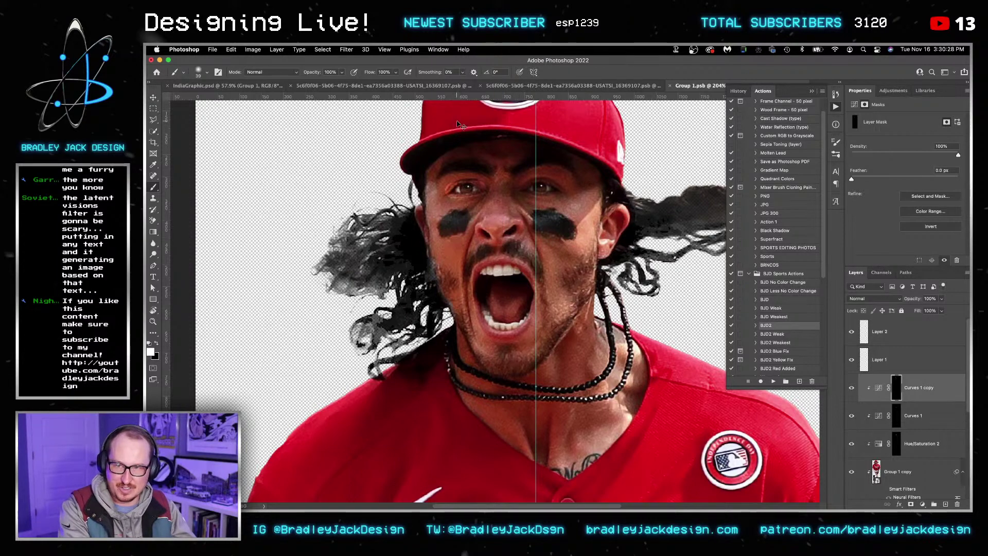
pyautogui.press('v')
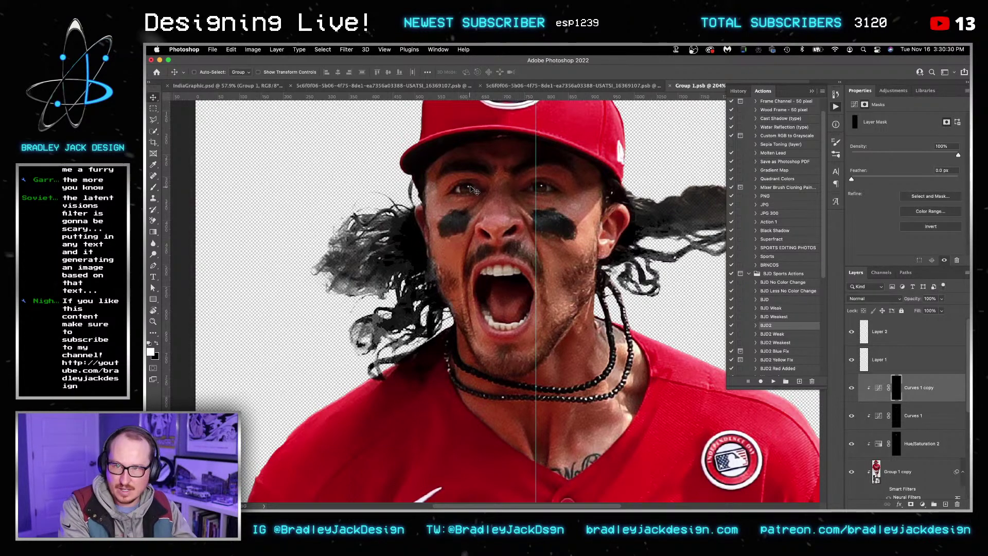
pyautogui.press('b')
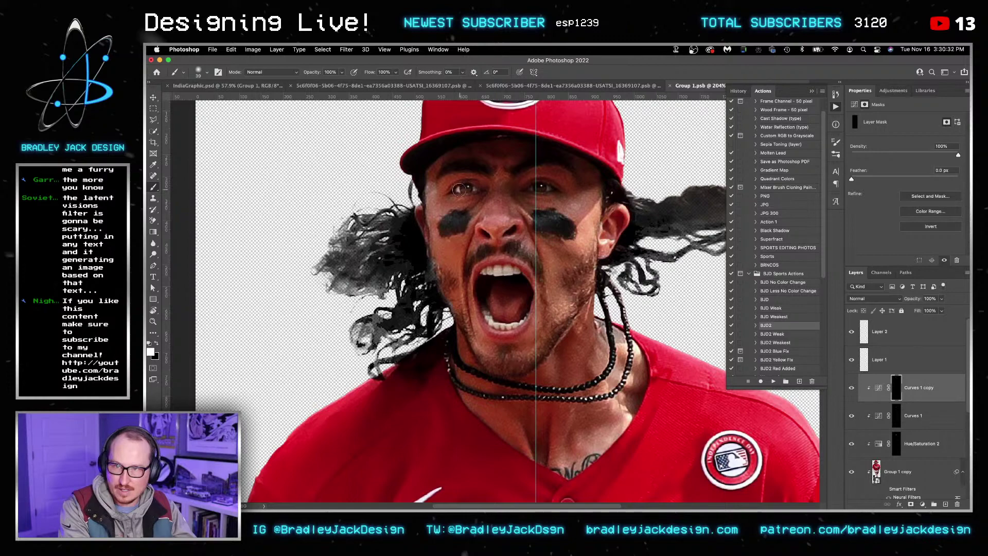
pyautogui.moveTo(546, 186); pyautogui.dragTo(537, 191)
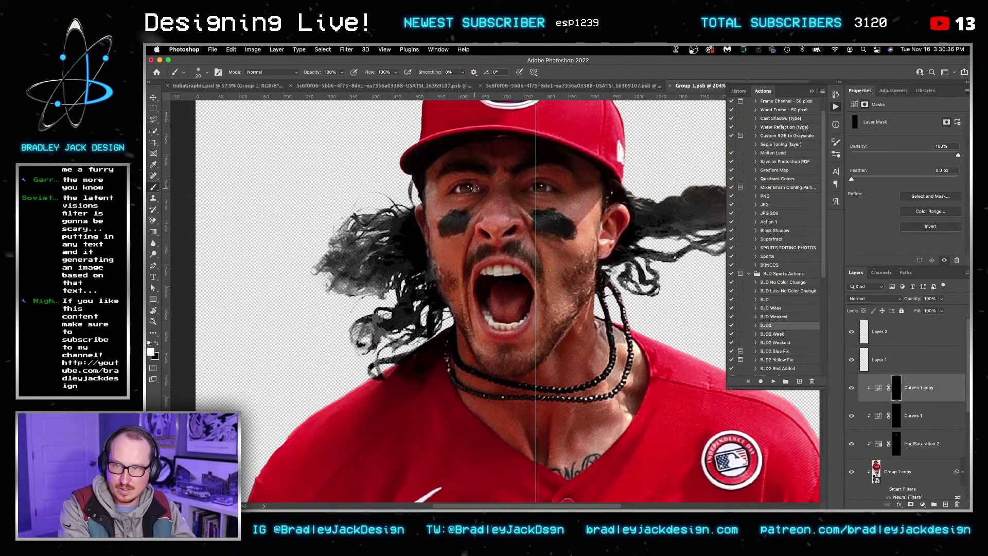
# Step: Save the retouched Group 1.psb so the poster's smart object updates
pyautogui.scroll(-3, 530, 280)
pyautogui.scroll(-2, 530, 280)
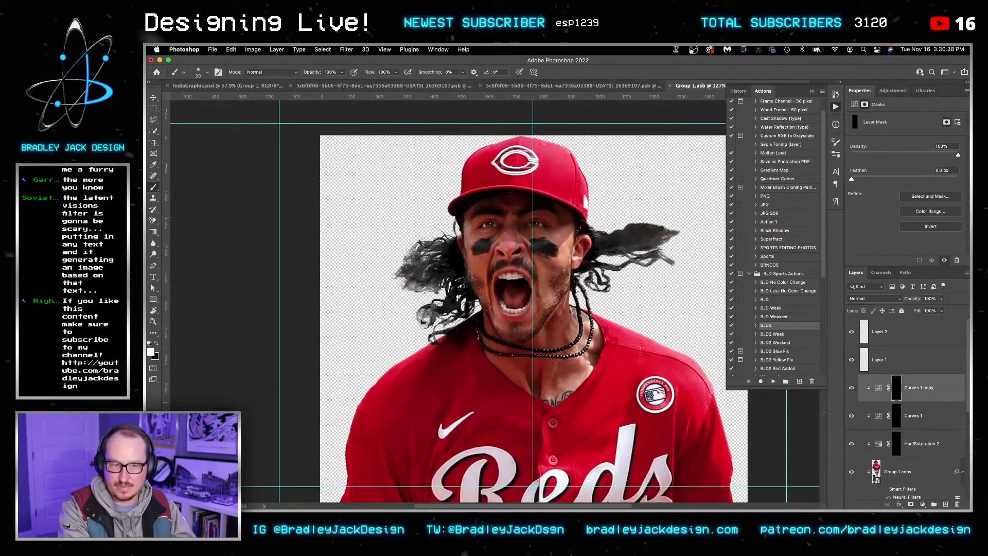
pyautogui.doubleClick(875, 472)
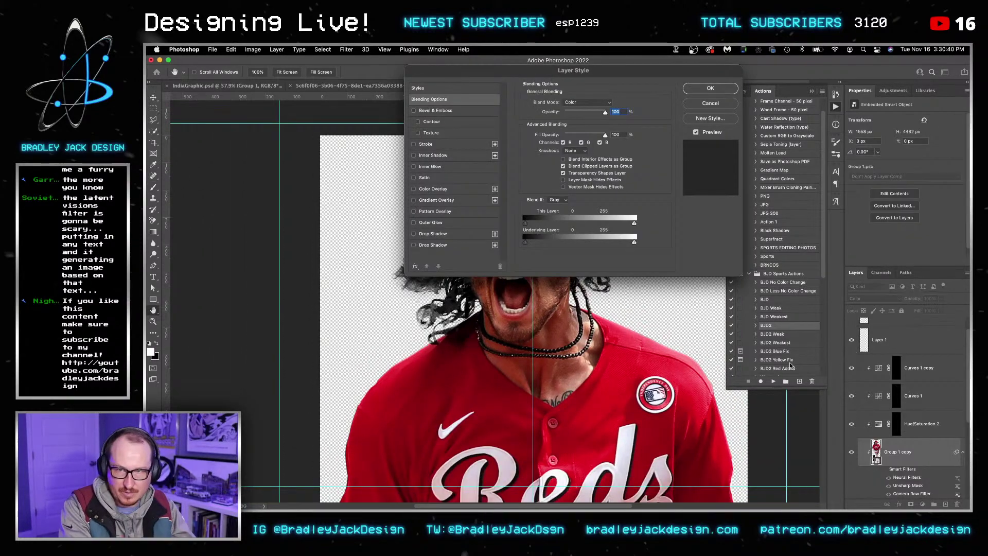
pyautogui.press('Escape')
pyautogui.press('super+s')
pyautogui.press('v')
# Step: Close the two player photo documents and Group 1.psb, leaving only IndiaGraphic.psd open
pyautogui.hotkey('ctrl', 'Tab')
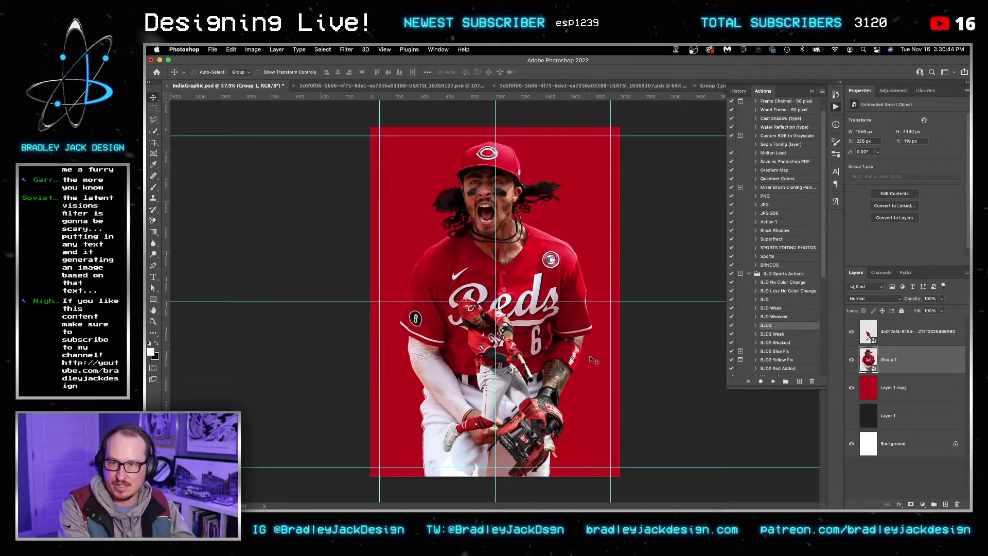
pyautogui.hotkey('ctrl', 'Tab')
pyautogui.press('super+w')
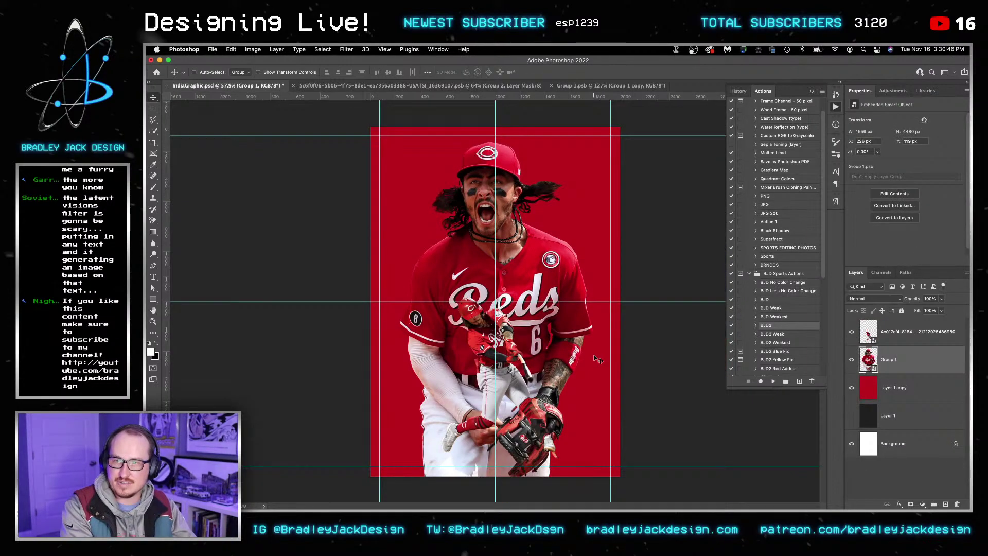
pyautogui.hotkey('ctrl', 'Tab')
pyautogui.press('super+w')
pyautogui.hotkey('ctrl', 'Tab')
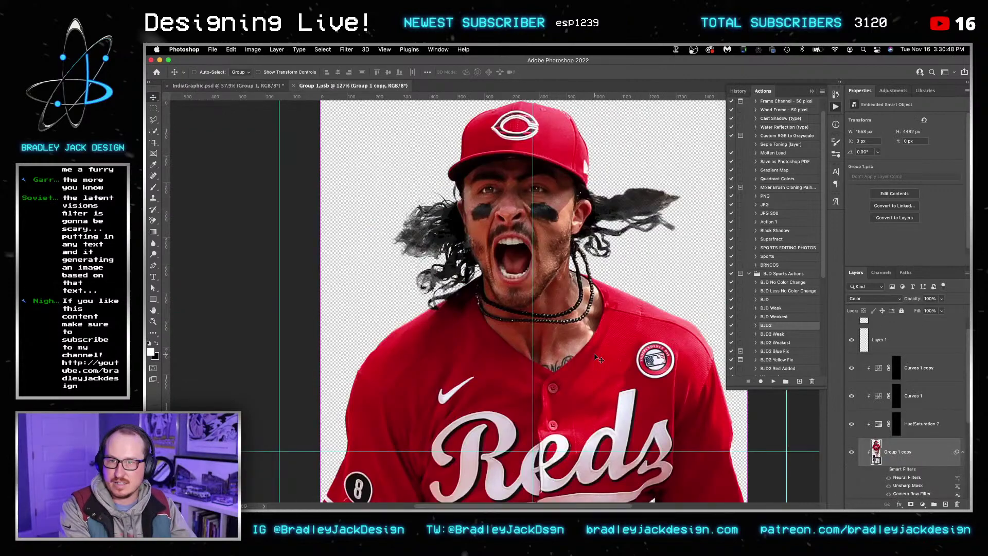
pyautogui.press('super+w')
# Step: Apply a Camera Raw Filter to Group 1 with Noise Reduction 31 and Color Noise Reduction 33
pyautogui.press('z')
pyautogui.moveTo(476, 190); pyautogui.dragTo(501, 191)
pyautogui.click(346, 49)
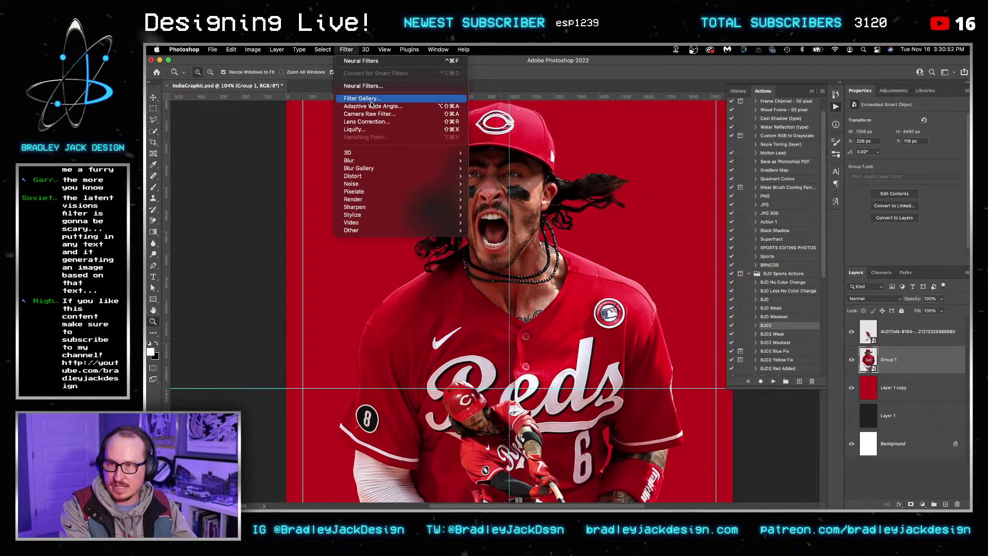
pyautogui.click(377, 114)
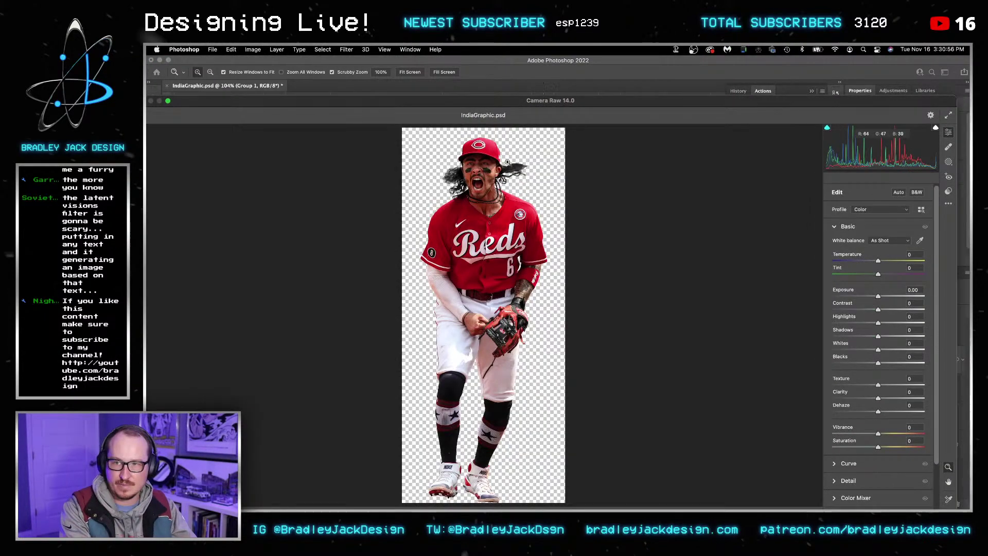
pyautogui.click(503, 163)
pyautogui.scroll(-3, 850, 360)
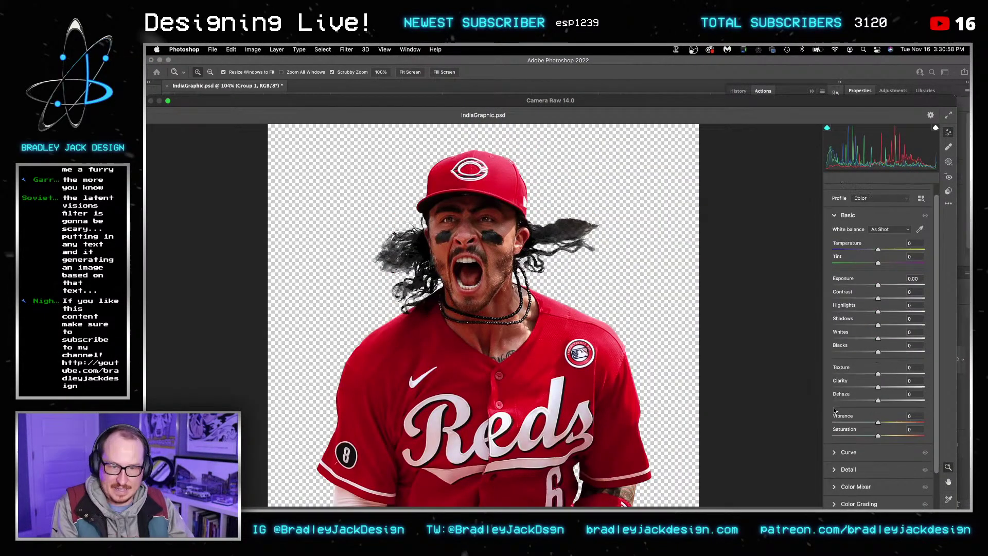
pyautogui.click(848, 410)
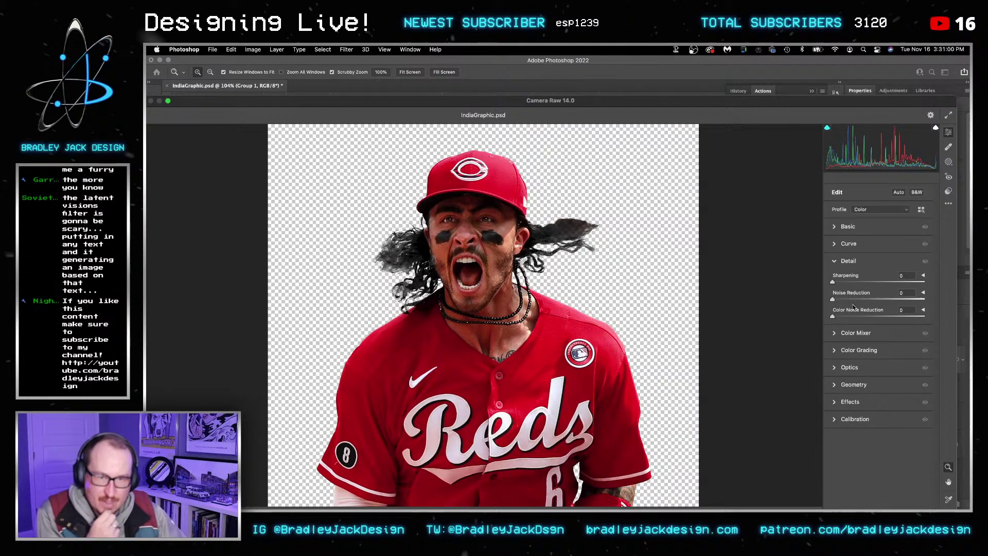
pyautogui.click(862, 301)
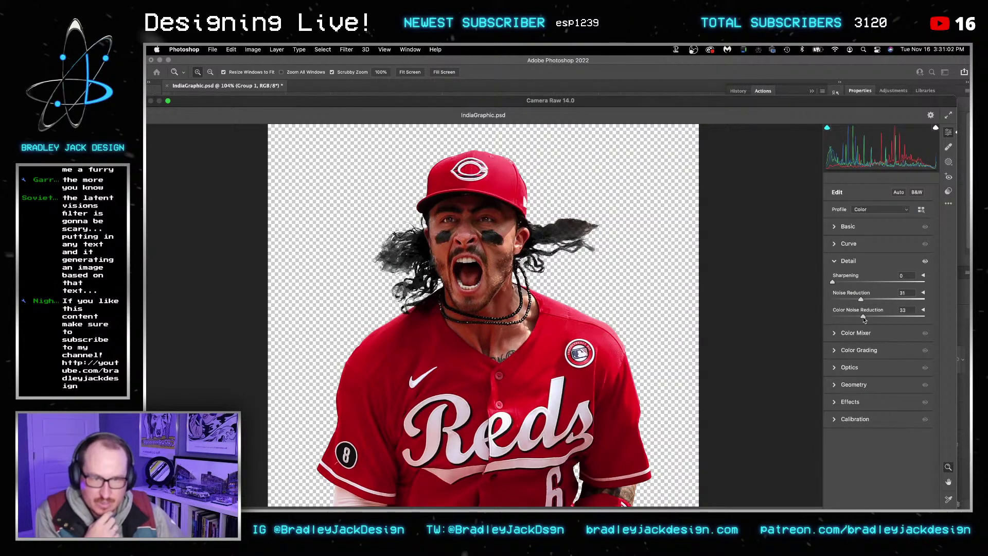
pyautogui.press('Return')
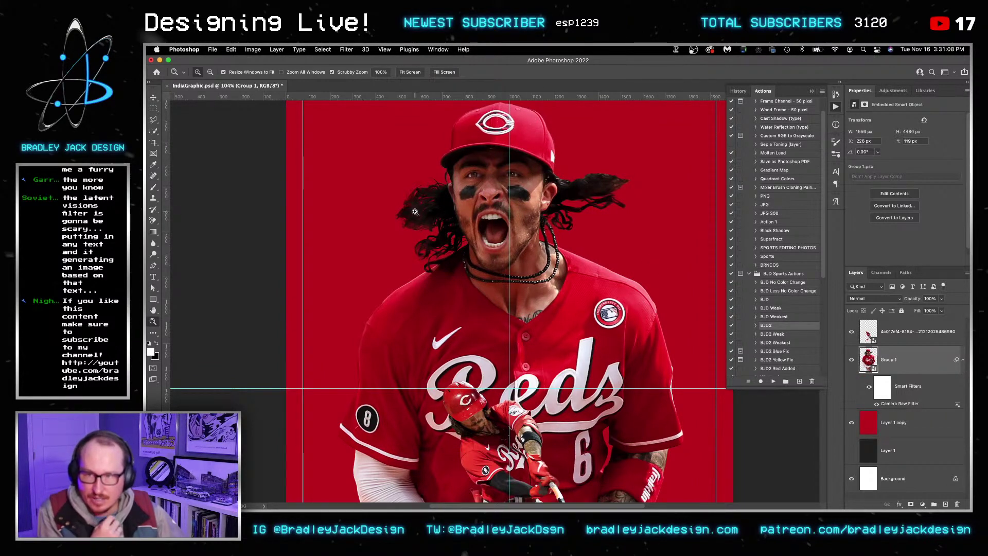
# Step: Draw a rectangle about 3830 px wide across the poster above Layer 1 copy and skew it vertically by about -17°
pyautogui.moveTo(415, 212); pyautogui.dragTo(478, 238)
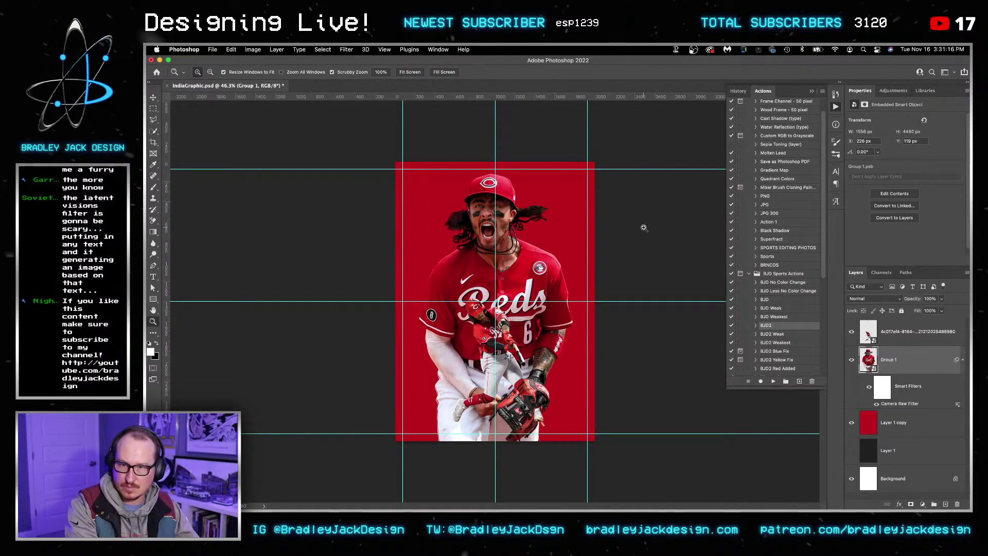
pyautogui.press('v')
pyautogui.click(900, 431)
pyautogui.press('super+alt+shift+n')
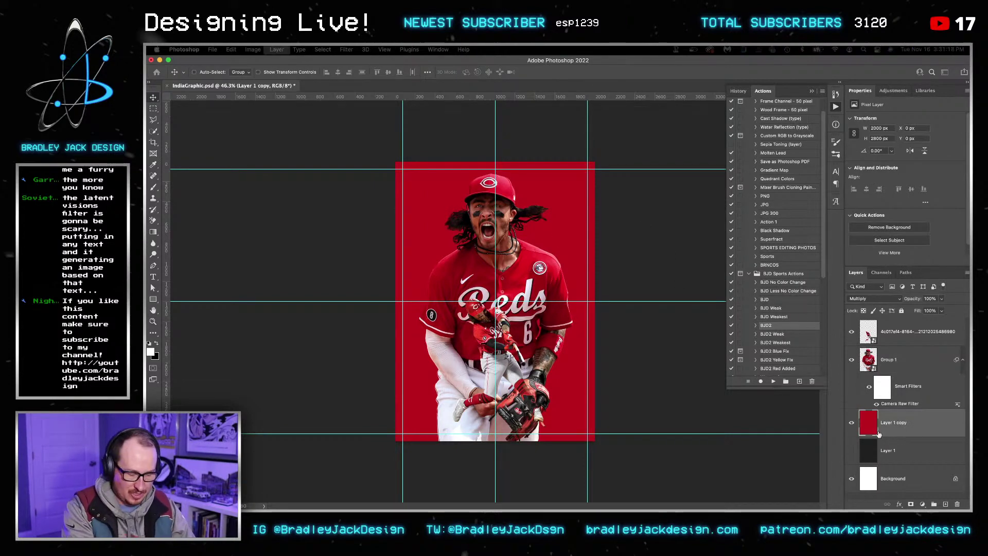
pyautogui.click(153, 299)
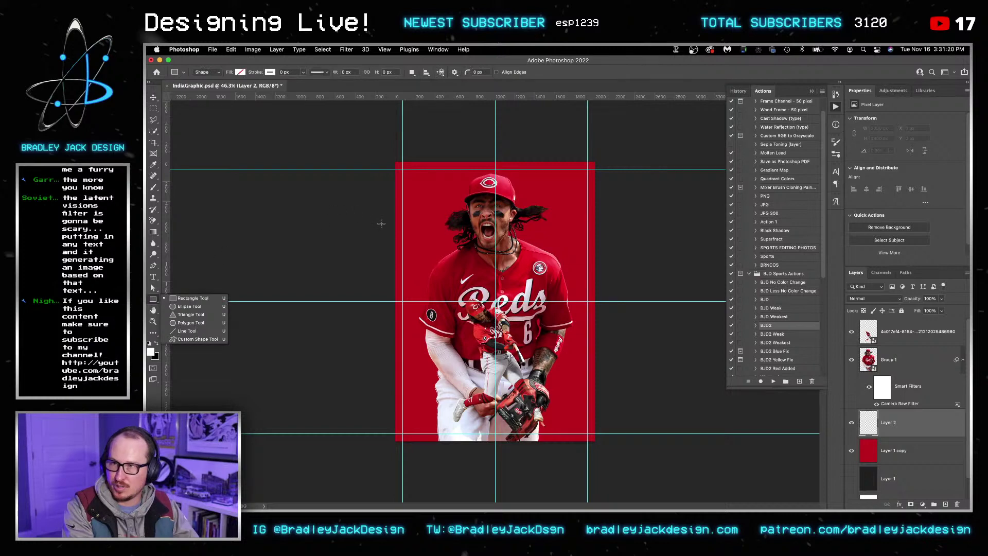
pyautogui.moveTo(285, 190); pyautogui.dragTo(667, 375)
pyautogui.press('super+t')
pyautogui.moveTo(668, 283); pyautogui.dragTo(643, 259)
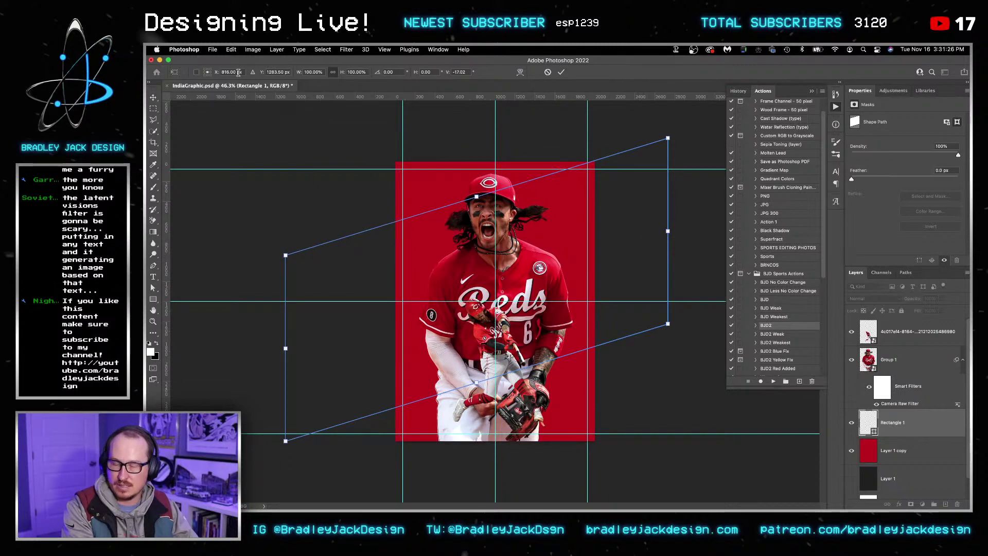
pyautogui.press('Return')
# Step: Fill the skewed rectangle with white and move it slightly down behind the player
pyautogui.click(245, 75)
pyautogui.click(192, 114)
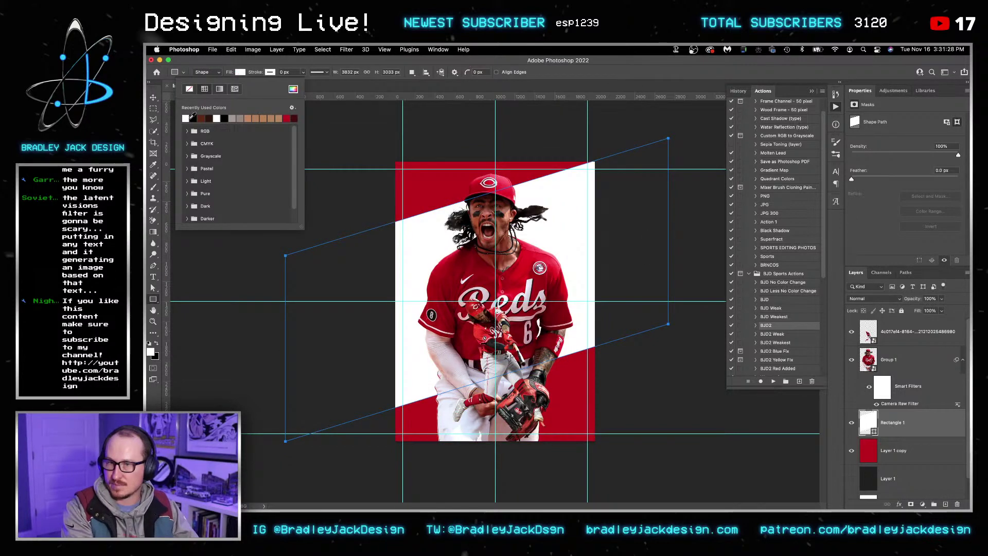
pyautogui.press('v')
pyautogui.moveTo(573, 238); pyautogui.dragTo(575, 243)
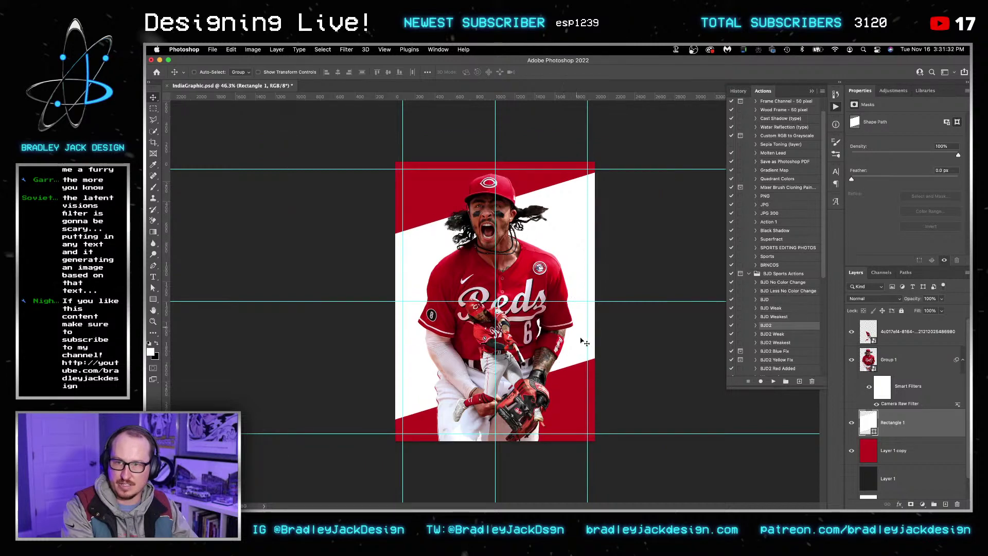
pyautogui.press('a')
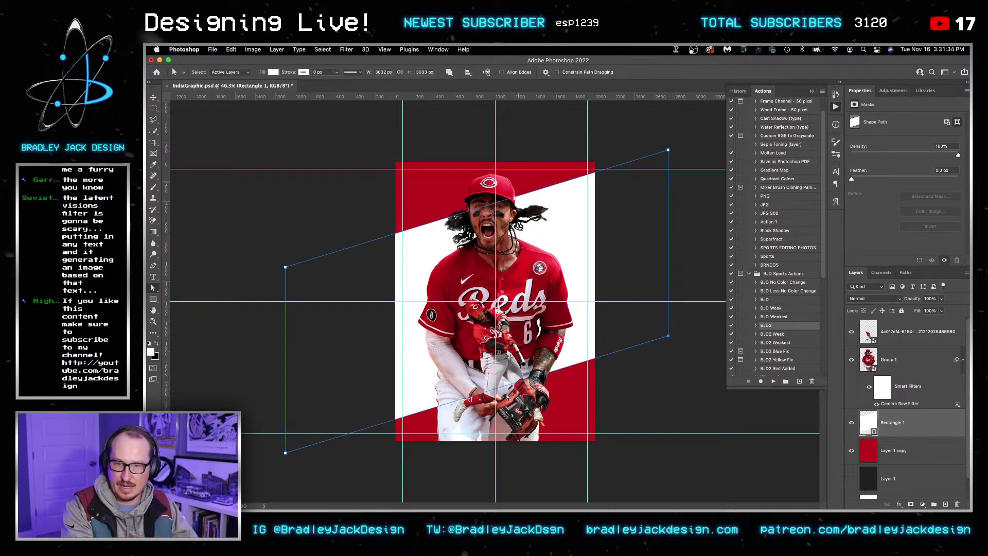
# Step: Narrow the white band by raising the lower edge of Rectangle 1 by about 450 px, keeping its slant
pyautogui.click(670, 340)
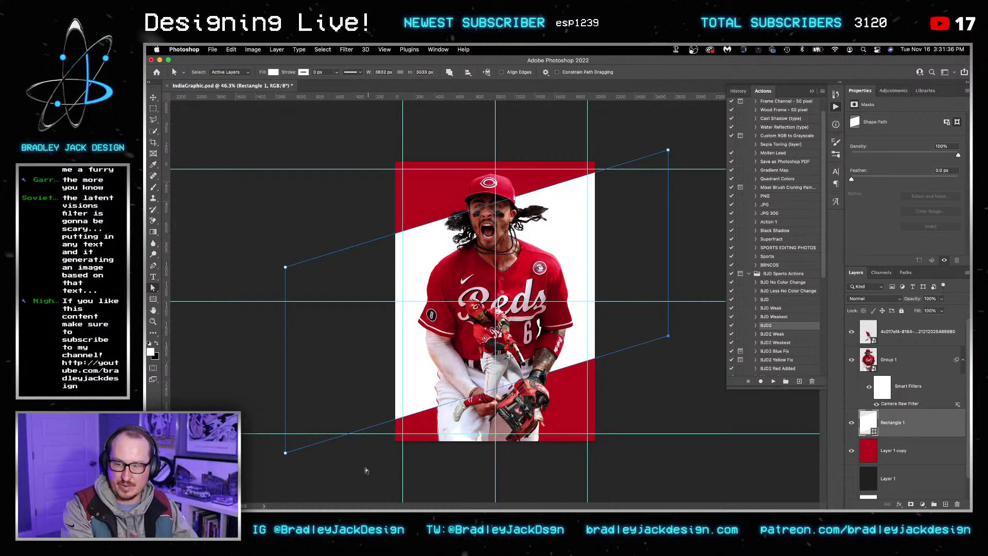
pyautogui.moveTo(286, 455); pyautogui.dragTo(283, 408)
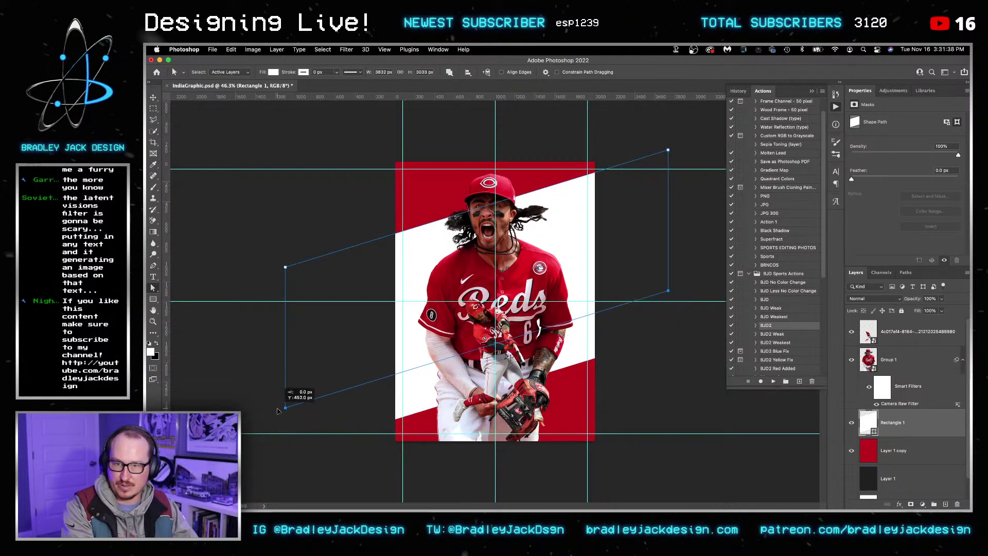
pyautogui.press('v')
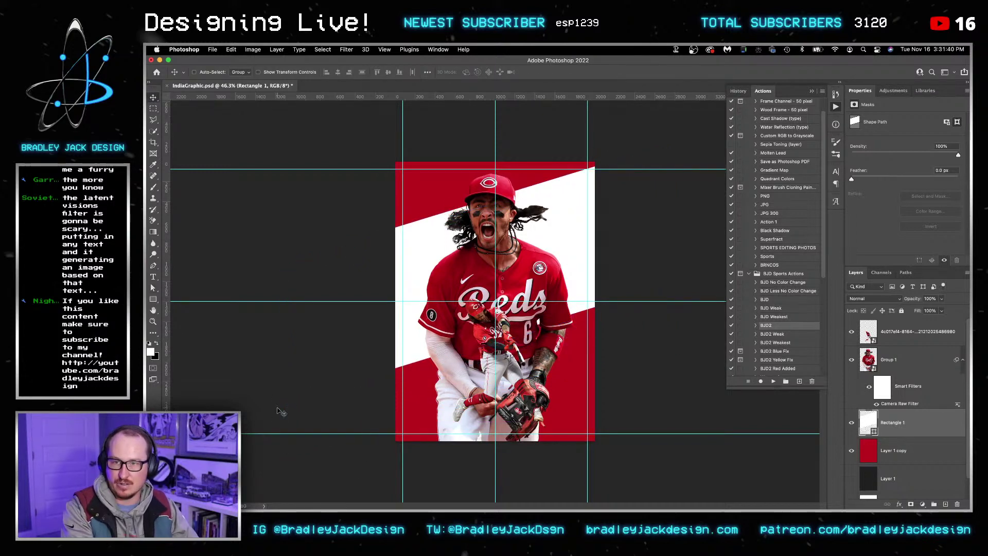
pyautogui.press('z')
pyautogui.moveTo(541, 232); pyautogui.dragTo(541, 233)
pyautogui.press('super+0')
pyautogui.press('v')
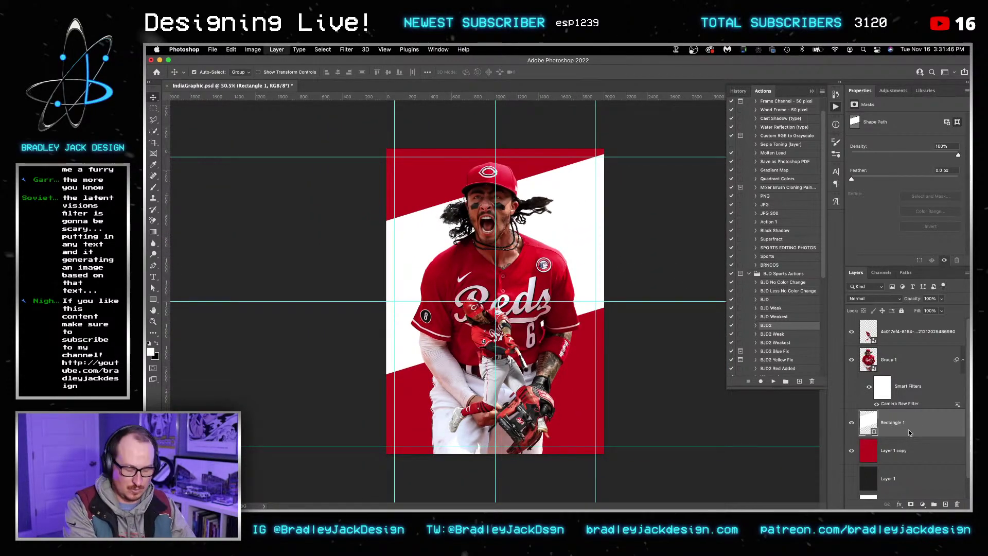
# Step: Add a new layer above Rectangle 1 and choose the Light Line brush from the Ethan / 40 brushes group
pyautogui.press('super+alt+shift+n')
pyautogui.press('b')
pyautogui.rightClick(512, 294)
pyautogui.scroll(-10, 564, 381)
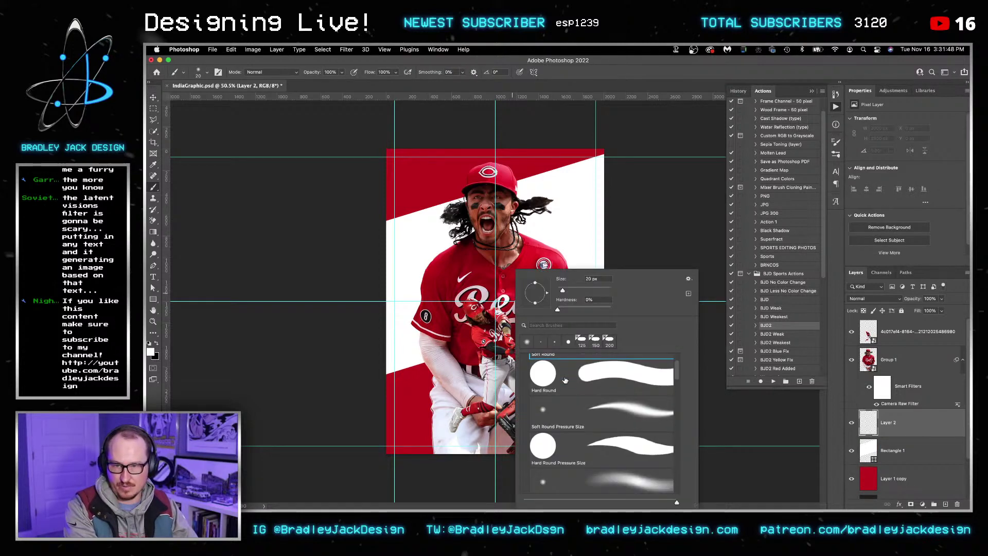
pyautogui.scroll(-10, 562, 380)
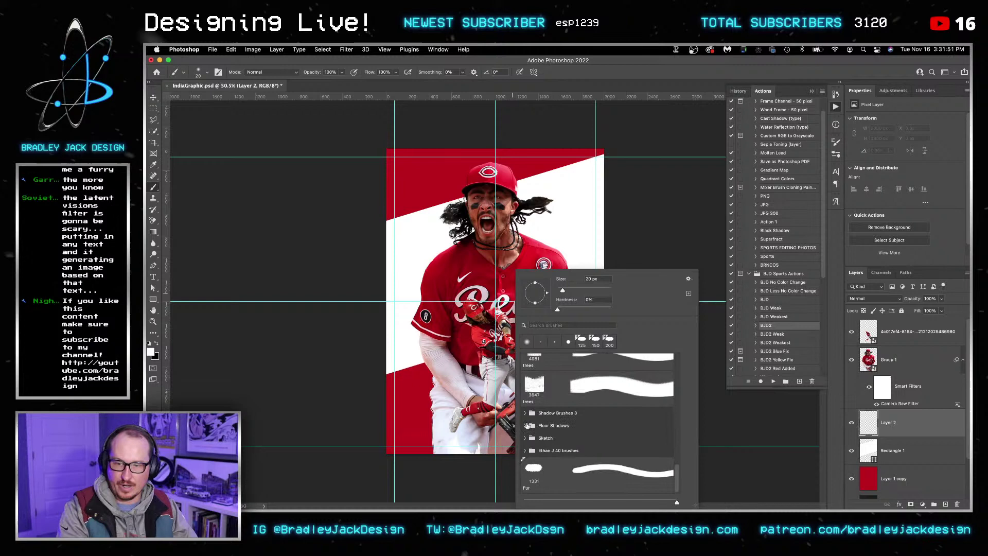
pyautogui.click(555, 450)
pyautogui.scroll(-5, 556, 450)
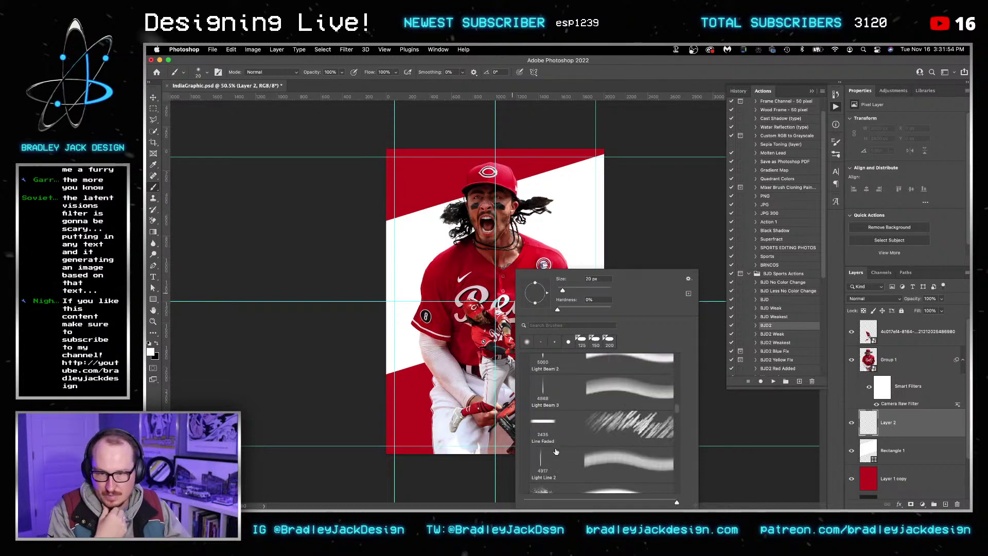
pyautogui.scroll(1, 553, 408)
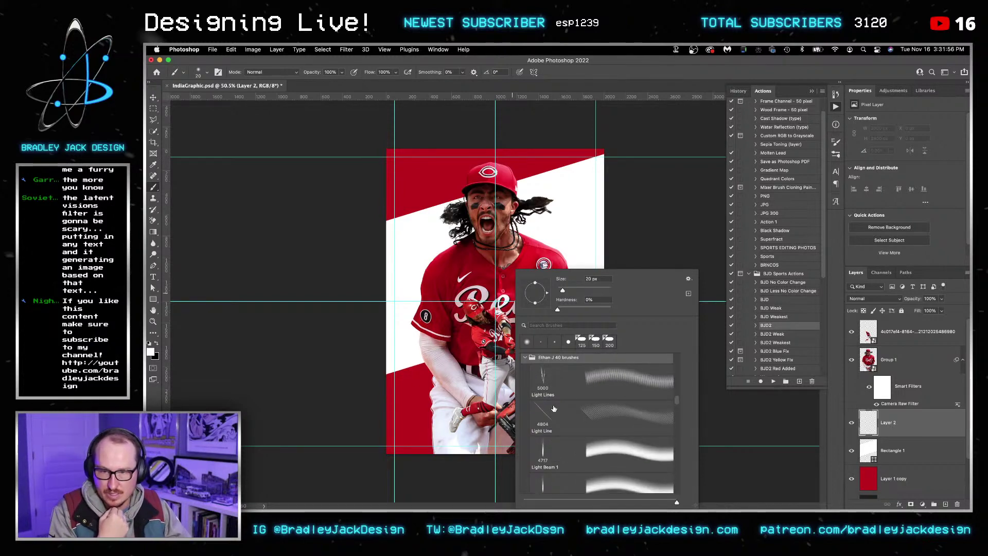
pyautogui.click(560, 414)
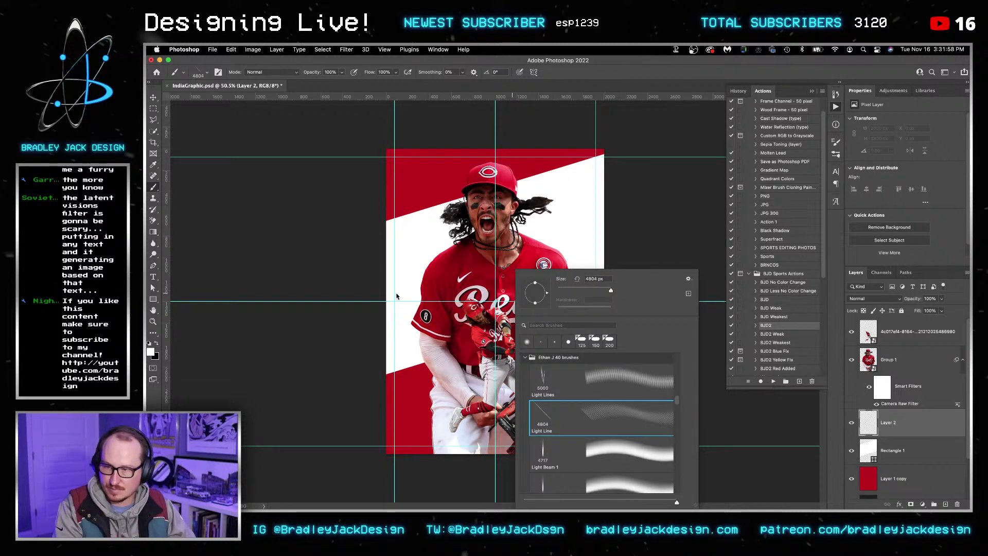
pyautogui.click(425, 279)
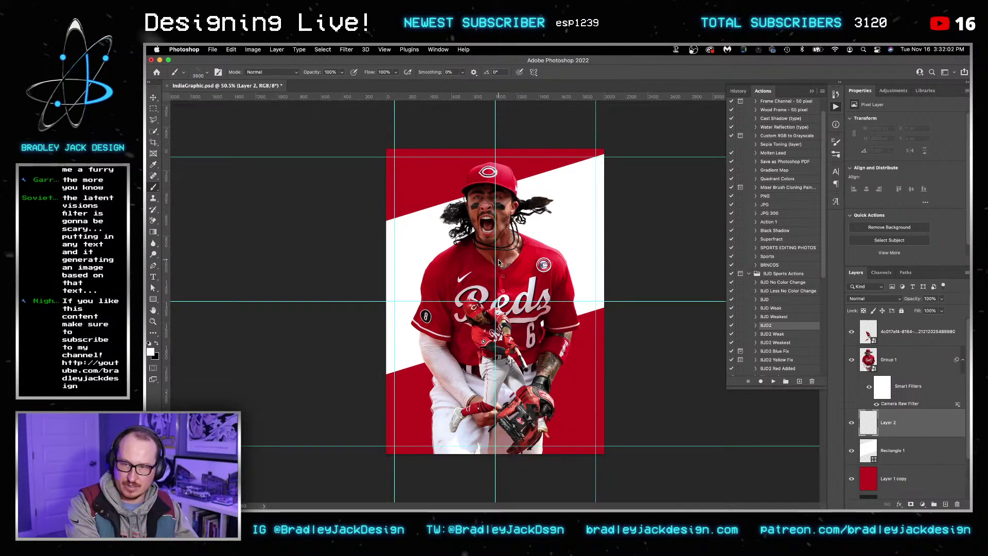
# Step: Reduce the Light Line brush and rotate its tip to -118° to match the slant of the white band's upper edge
pyautogui.press('[')
pyautogui.press('[')
pyautogui.press('[')
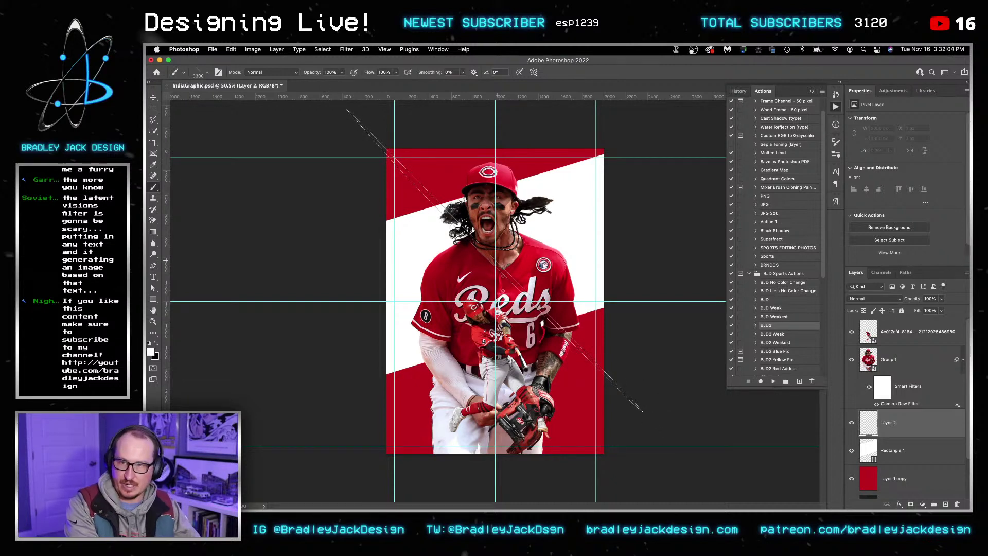
pyautogui.hotkey('shift', 'Right')
pyautogui.hotkey('shift', 'Right')
pyautogui.hotkey('shift', 'Right')
pyautogui.hotkey('shift', 'Right')
pyautogui.hotkey('shift', 'Right')
pyautogui.hotkey('shift', 'Right')
pyautogui.hotkey('shift', 'Right')
pyautogui.press('[')
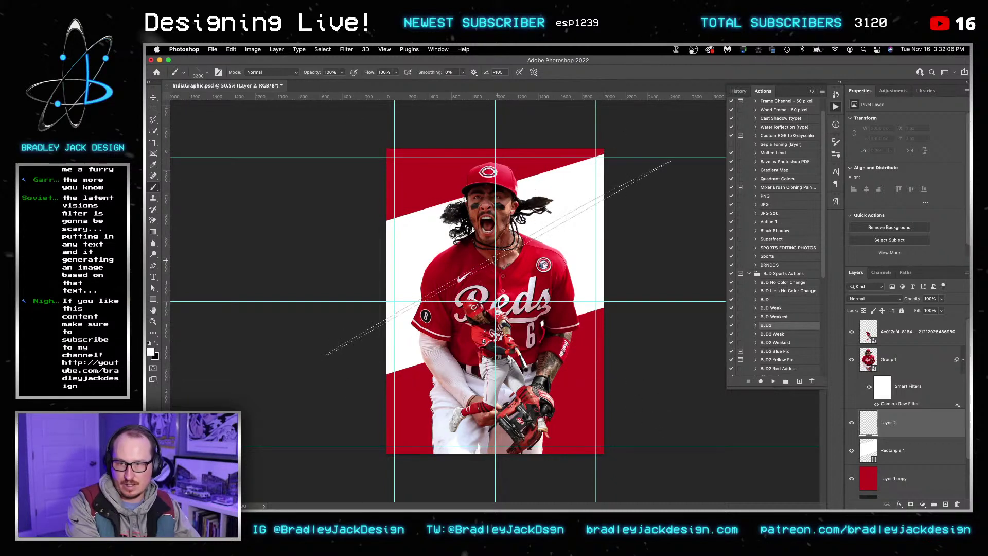
pyautogui.hotkey('shift', 'Right')
pyautogui.press('Left')
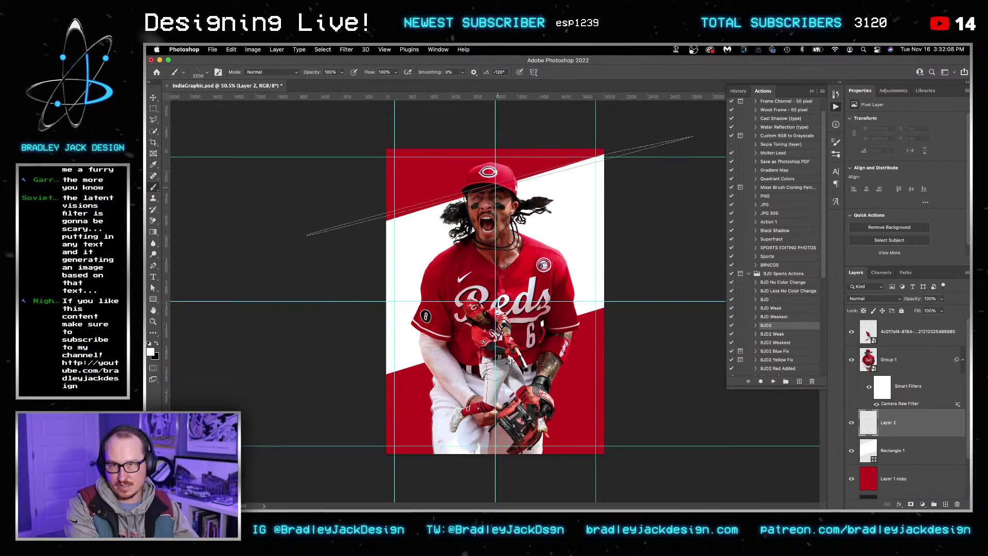
pyautogui.press('Left')
pyautogui.press('Left')
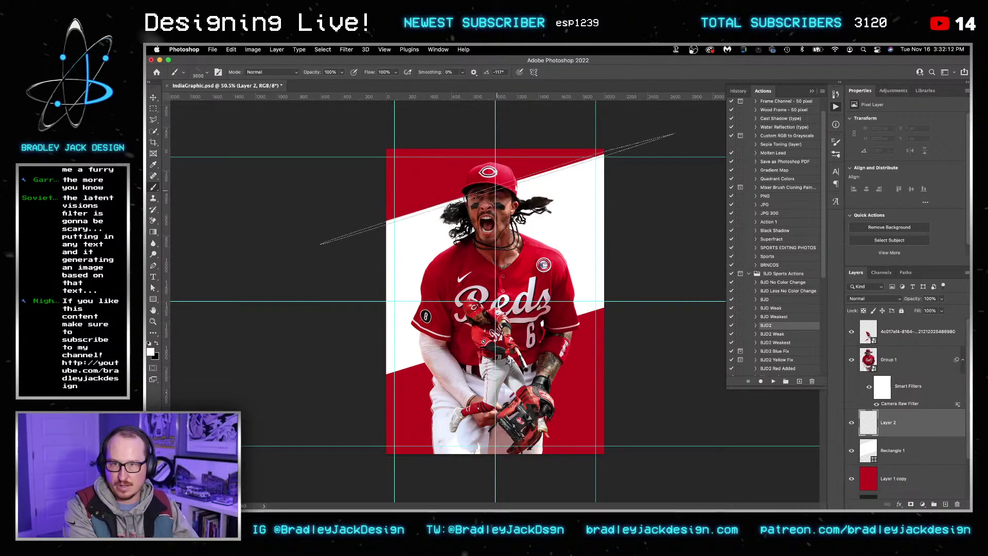
pyautogui.press('Right')
# Step: Reduce the brush size to 2500 px and sample the red background as the foreground colour
pyautogui.press('[')
pyautogui.press('[')
pyautogui.press('[')
pyautogui.press('[')
pyautogui.press('[')
pyautogui.press('[')
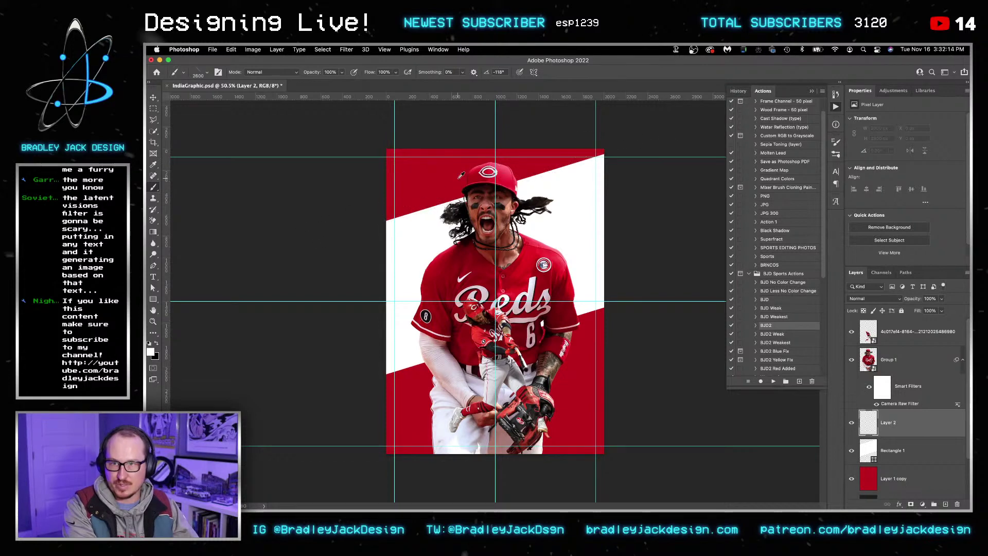
pyautogui.keyDown('alt'); pyautogui.click(461, 180); pyautogui.keyUp('alt')
pyautogui.press('[')
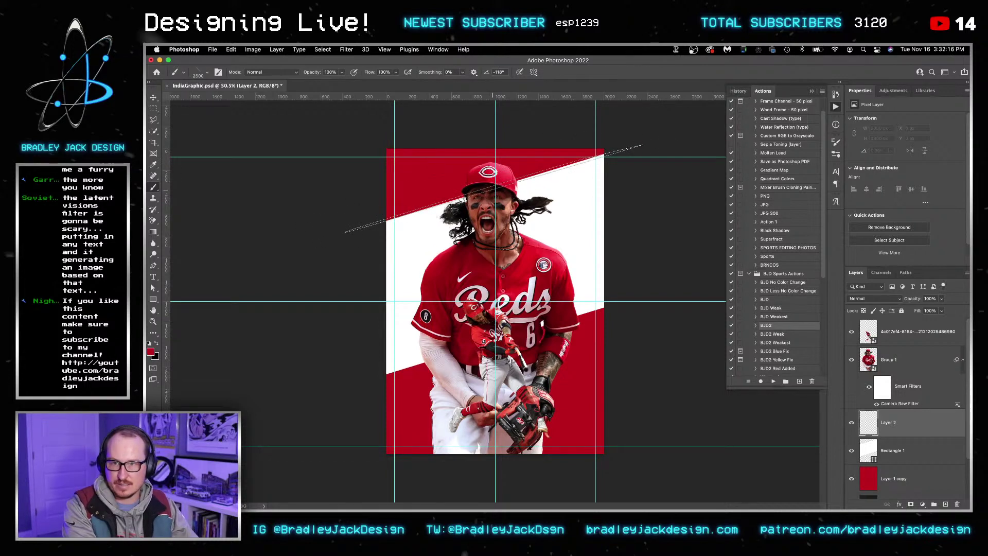
# Step: Paint red light lines along the white band's upper edge on Layer 2, with the layer and brush modes set to Screen
pyautogui.click(493, 188)
pyautogui.press('v')
pyautogui.hotkey('shift', 'alt', 's')
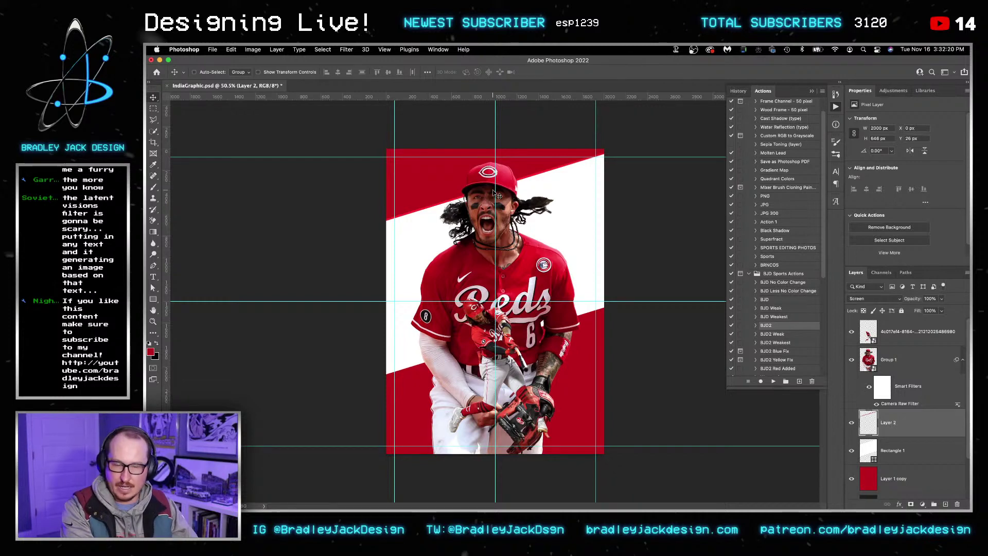
pyautogui.press('b')
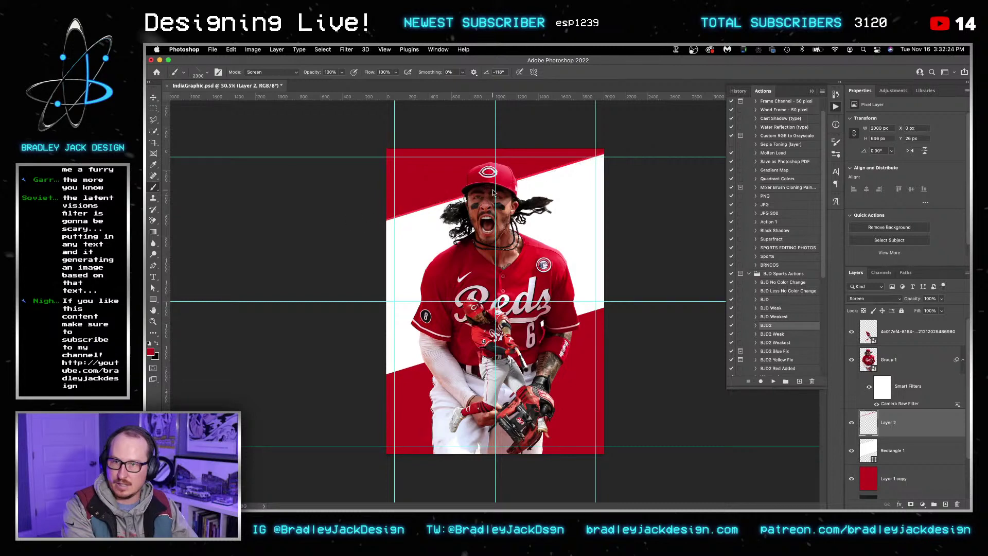
pyautogui.press('[')
pyautogui.press('[')
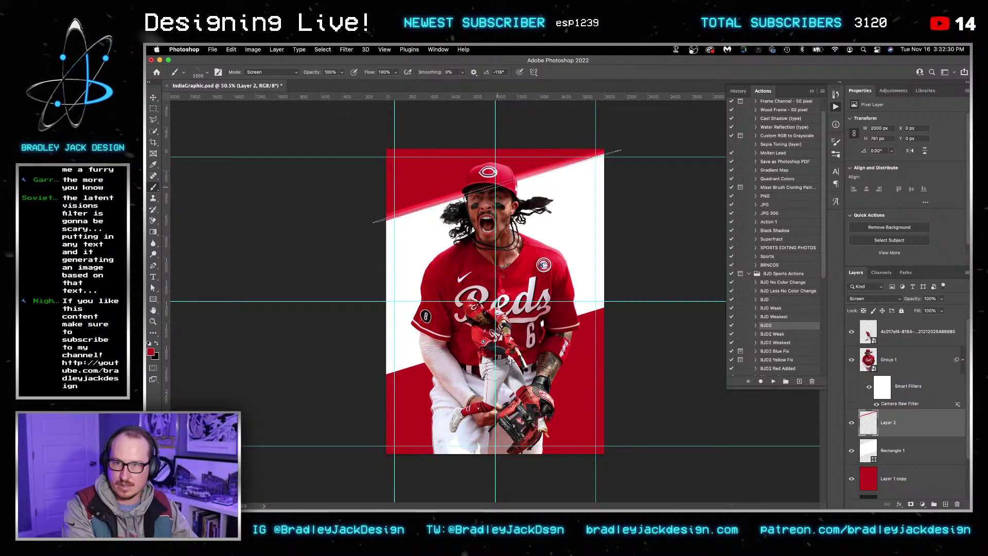
# Step: Set the brush opacity to 50% and paint more red light lines along the white band's upper and lower edges
pyautogui.press('5')
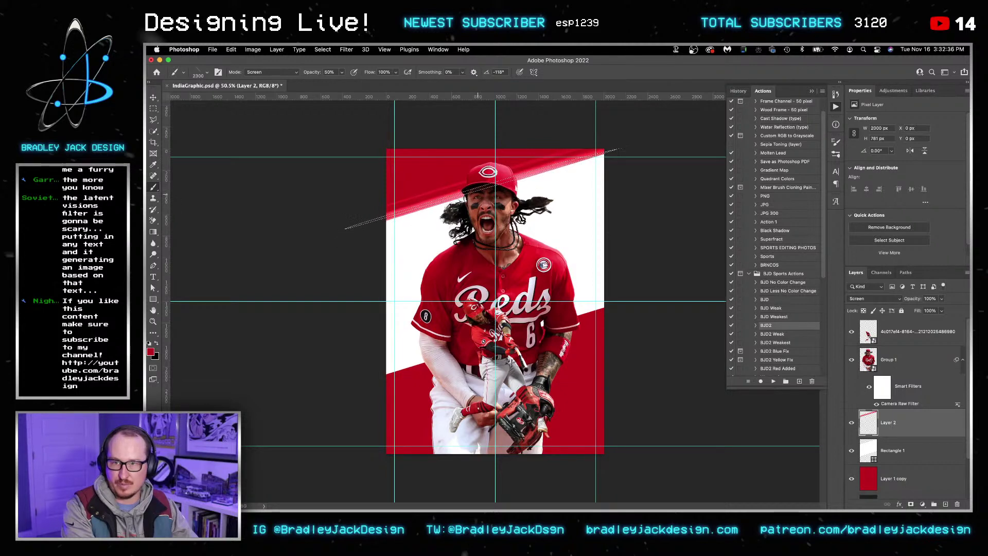
pyautogui.click(510, 335)
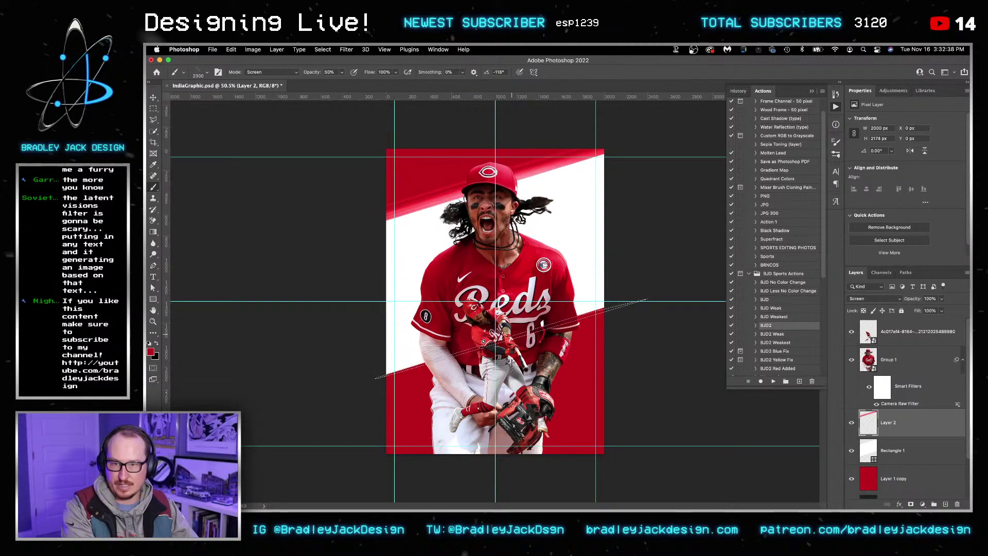
pyautogui.rightClick(510, 266)
pyautogui.press('Escape')
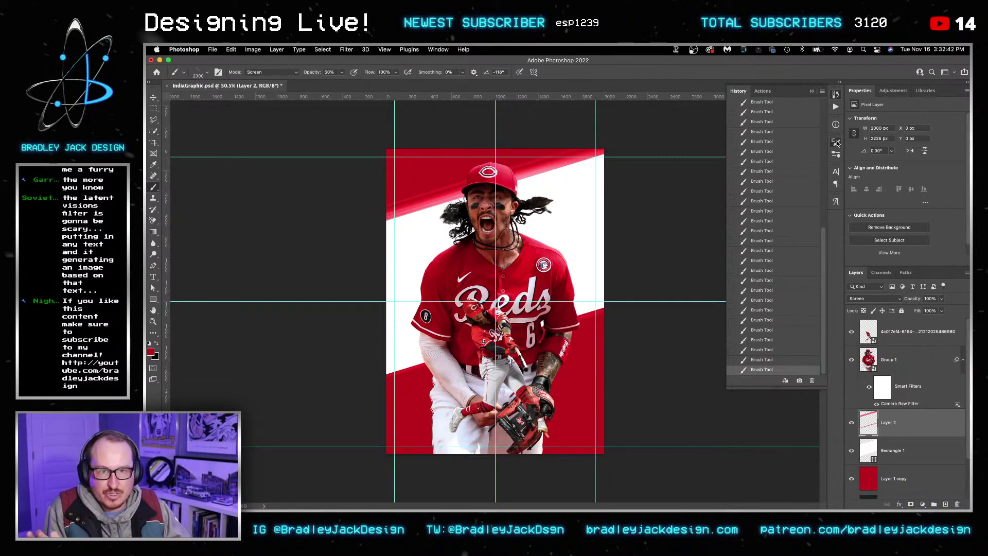
# Step: Enable Shape Dynamics for the light line brush with a Size Jitter of 49%
pyautogui.click(836, 155)
pyautogui.click(836, 155)
pyautogui.click(836, 147)
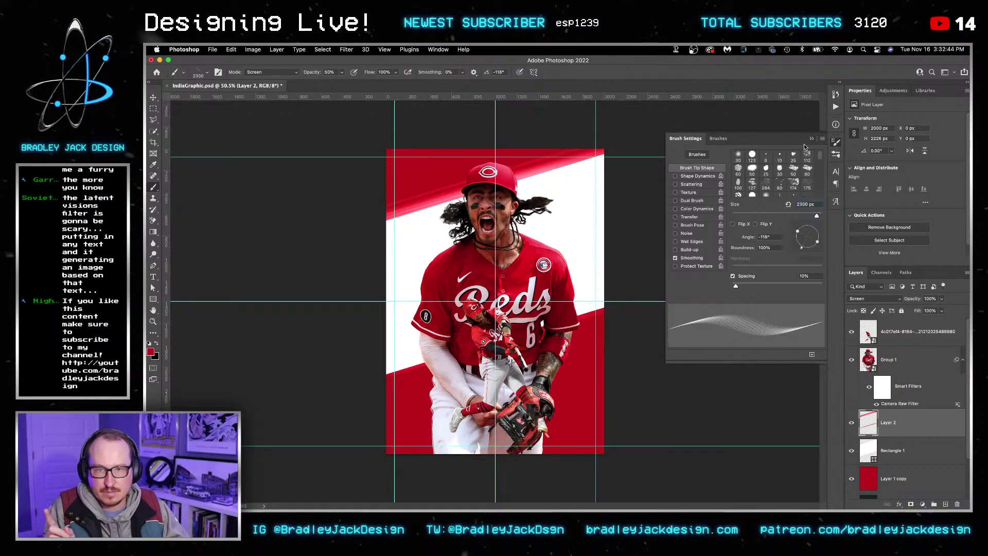
pyautogui.click(696, 177)
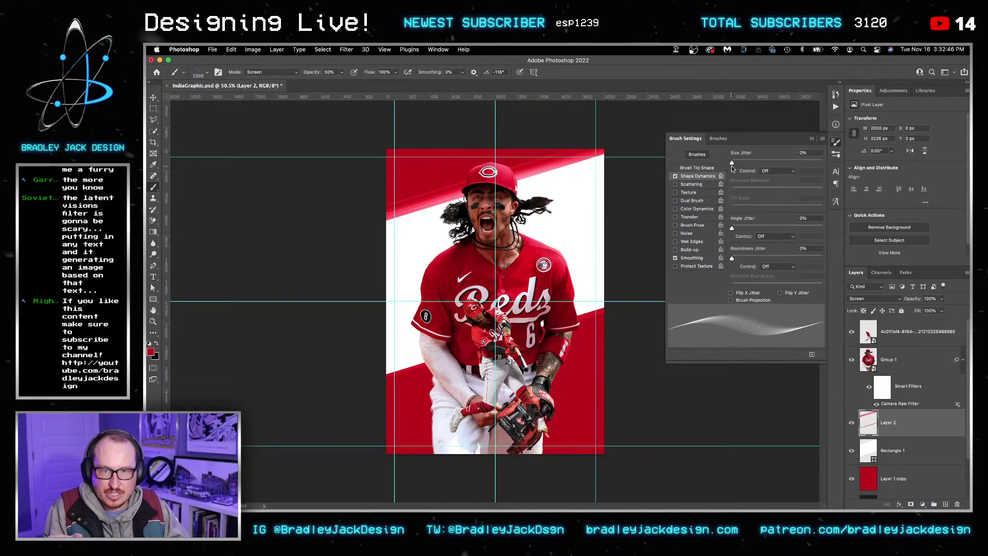
pyautogui.moveTo(731, 163); pyautogui.dragTo(756, 163)
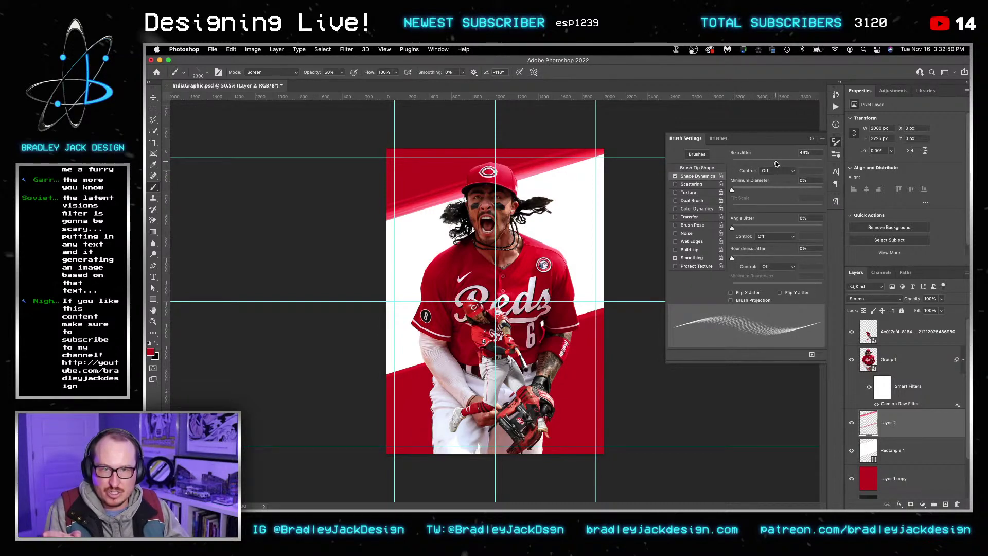
pyautogui.press('Return')
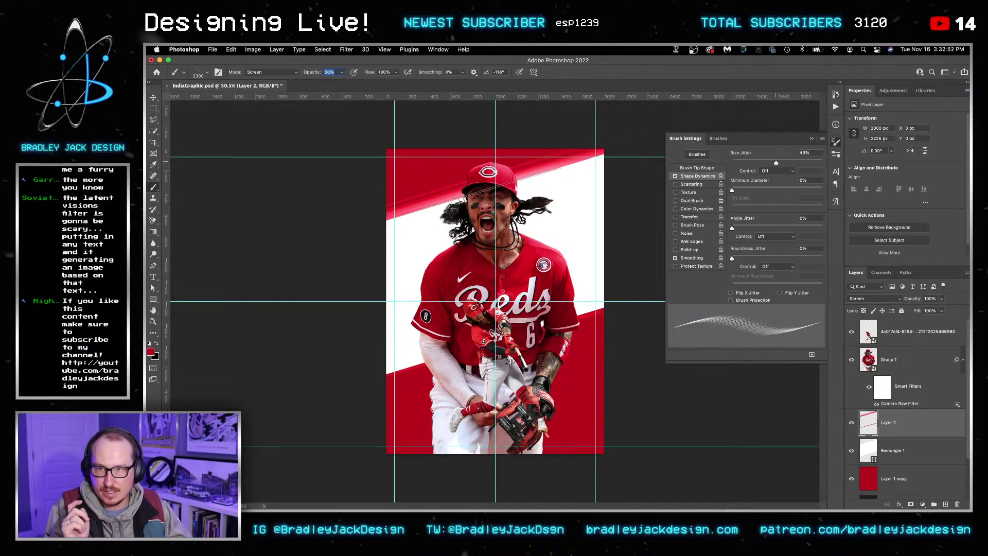
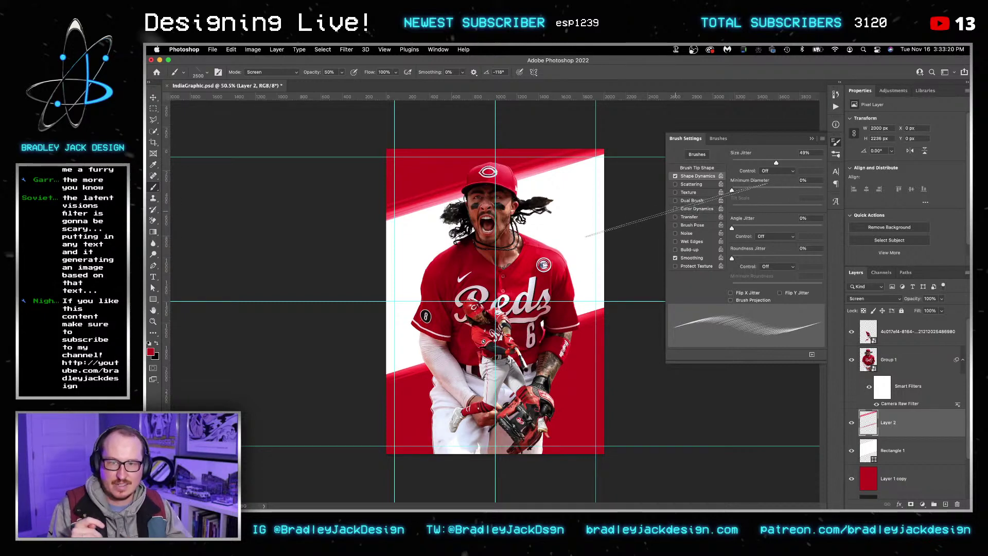
# Step: Enable Color Dynamics for the brush and set the background colour to light pink ffbcbc
pyautogui.click(675, 209)
pyautogui.click(688, 209)
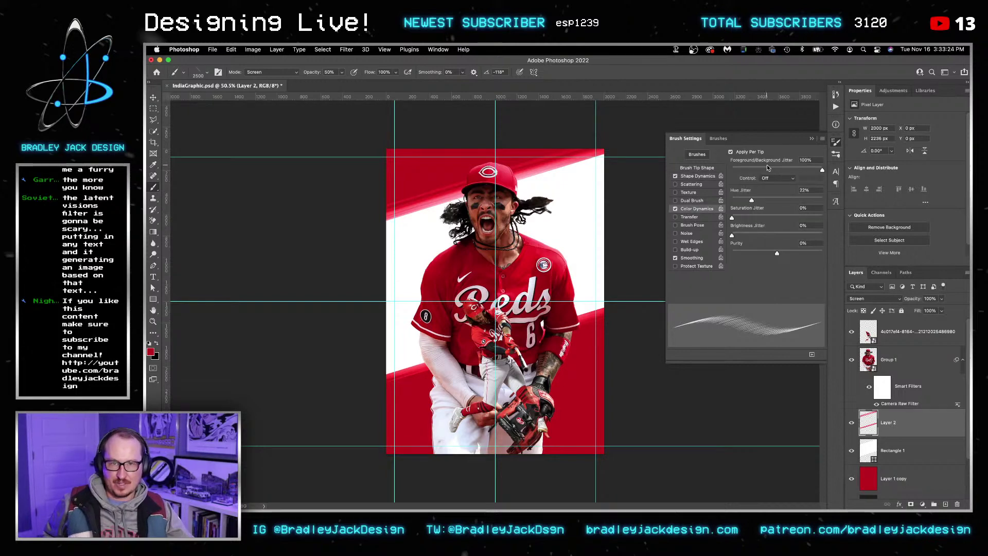
pyautogui.click(155, 356)
pyautogui.click(555, 255)
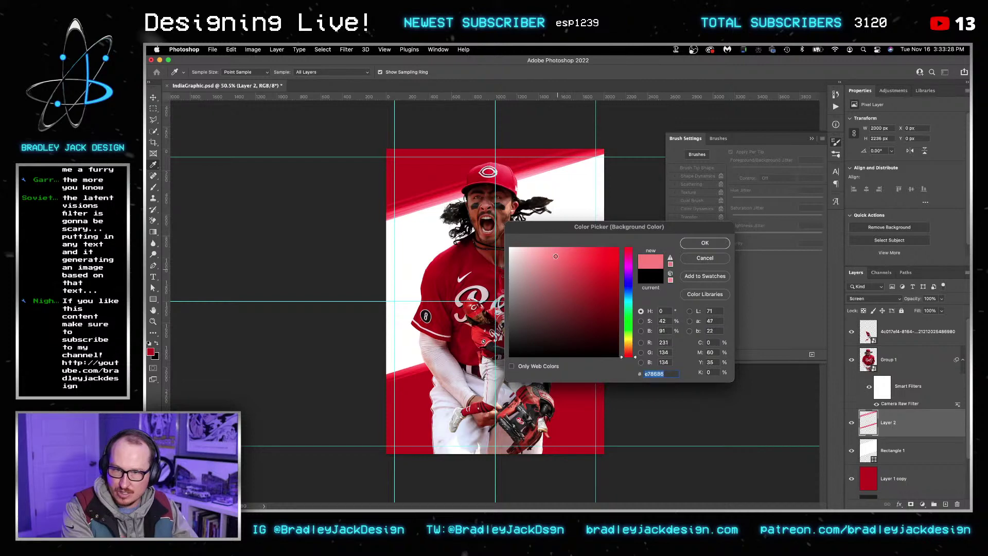
pyautogui.moveTo(561, 249); pyautogui.dragTo(537, 240)
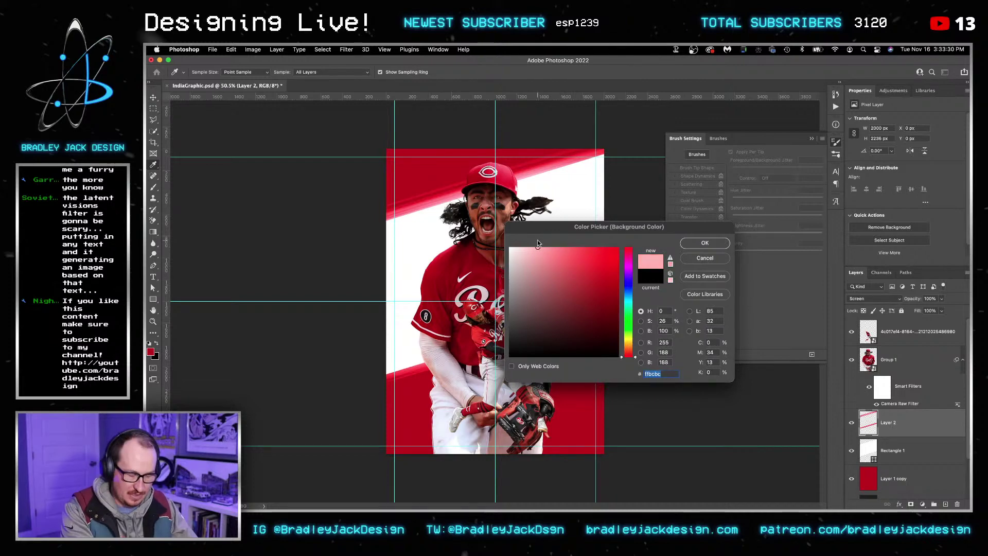
pyautogui.press('Return')
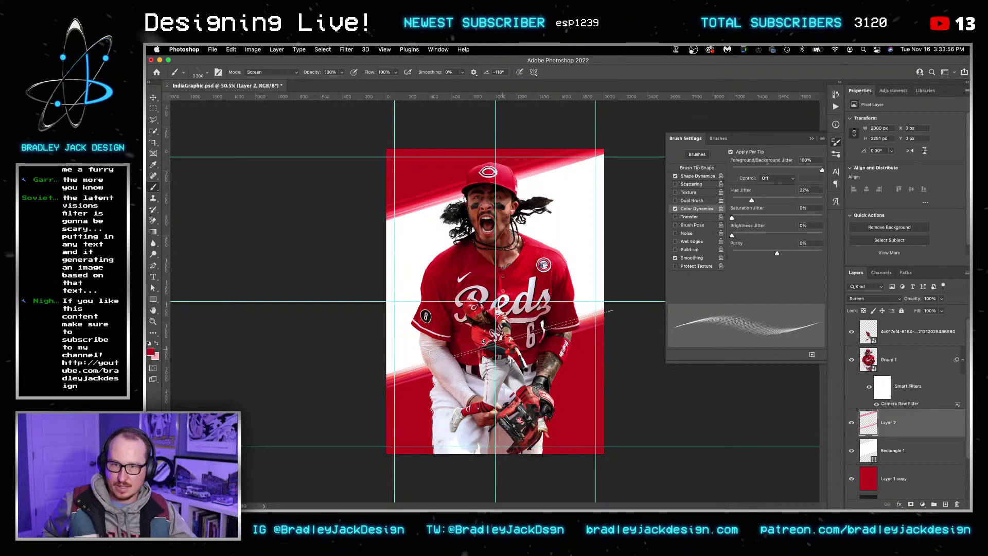
# Step: Paint pink and red light lines along both edges of the white band at 100% brush opacity and save the poster
pyautogui.press('0')
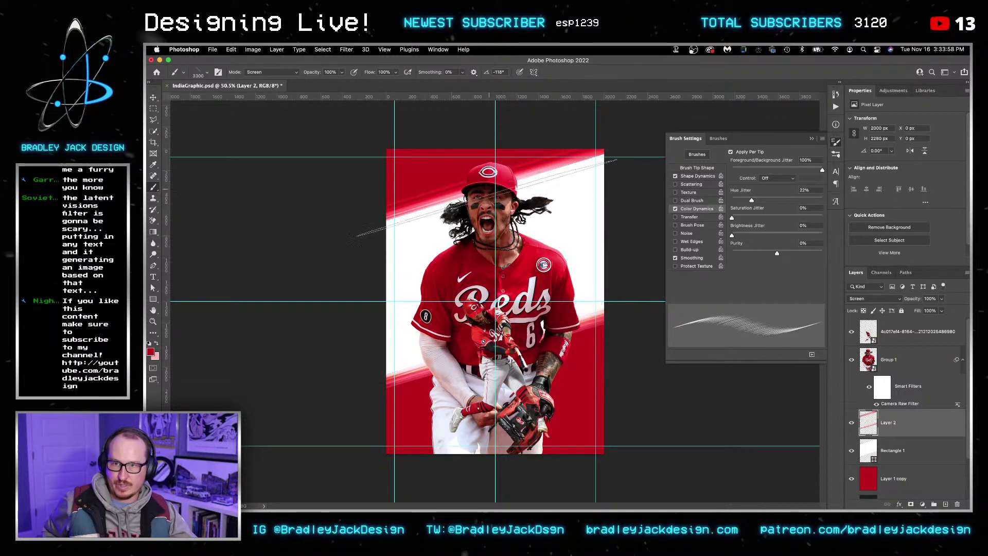
pyautogui.click(536, 177)
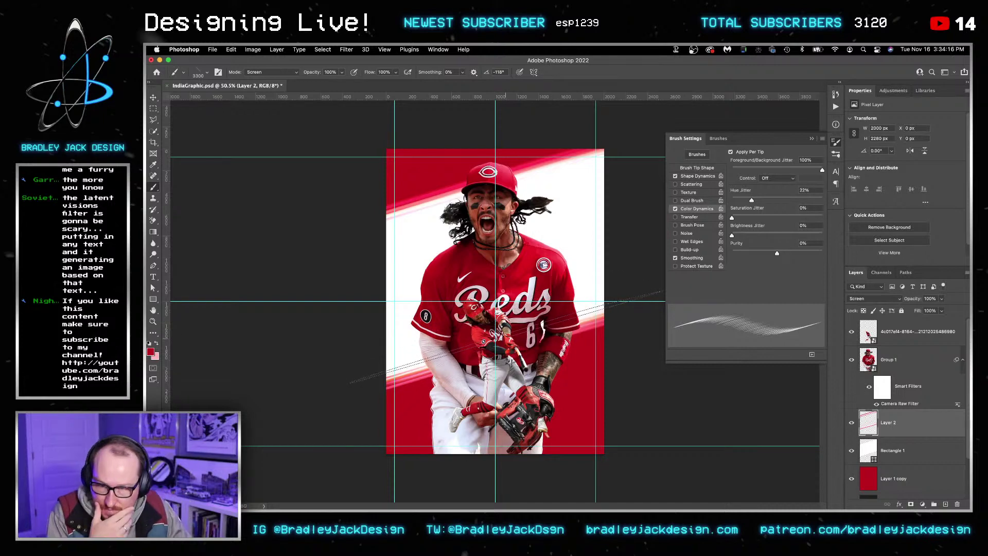
pyautogui.press('super+s')
pyautogui.press('v')
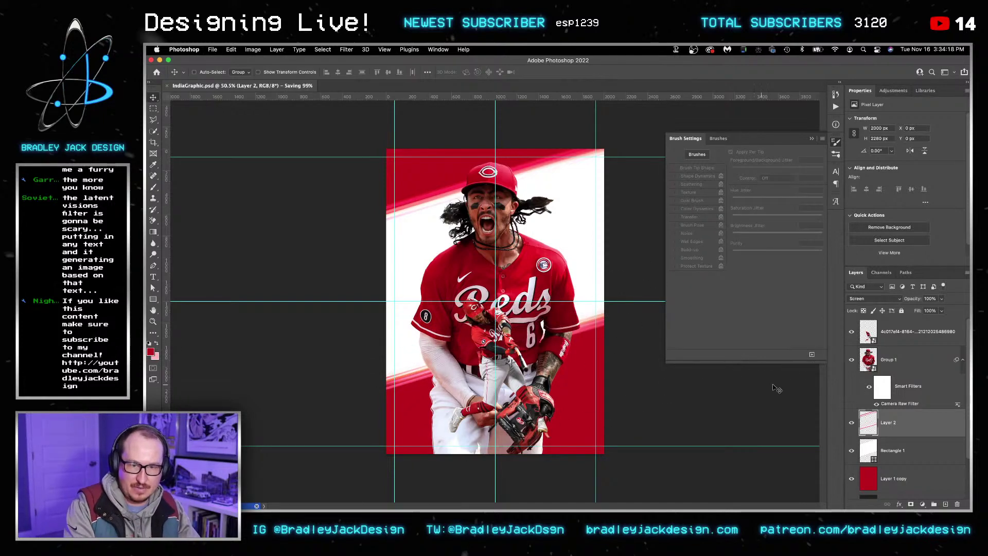
# Step: Load the outline of the screaming player's layer as a selection and contract it
pyautogui.click(892, 366)
pyautogui.keyDown('super'); pyautogui.click(870, 360); pyautogui.keyUp('super')
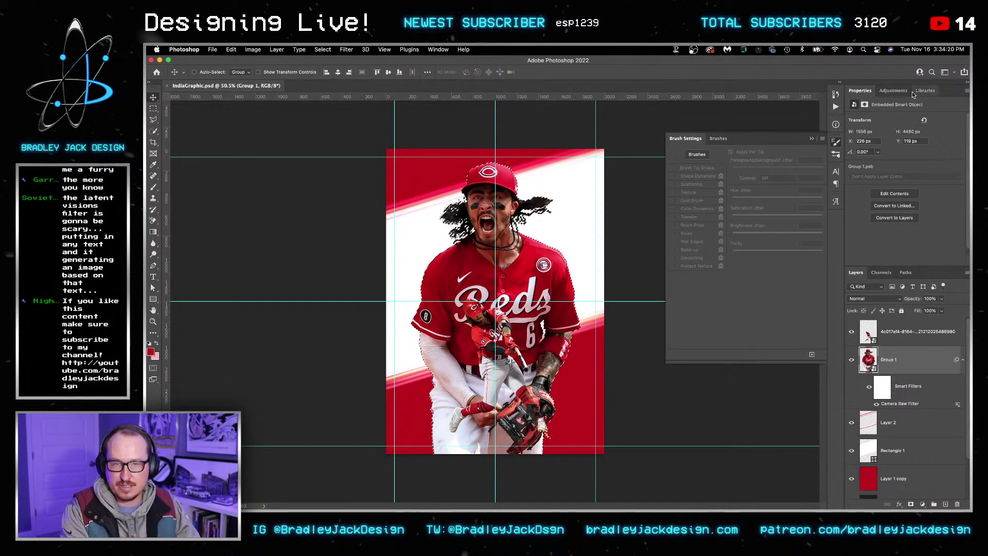
pyautogui.click(893, 90)
pyautogui.click(322, 49)
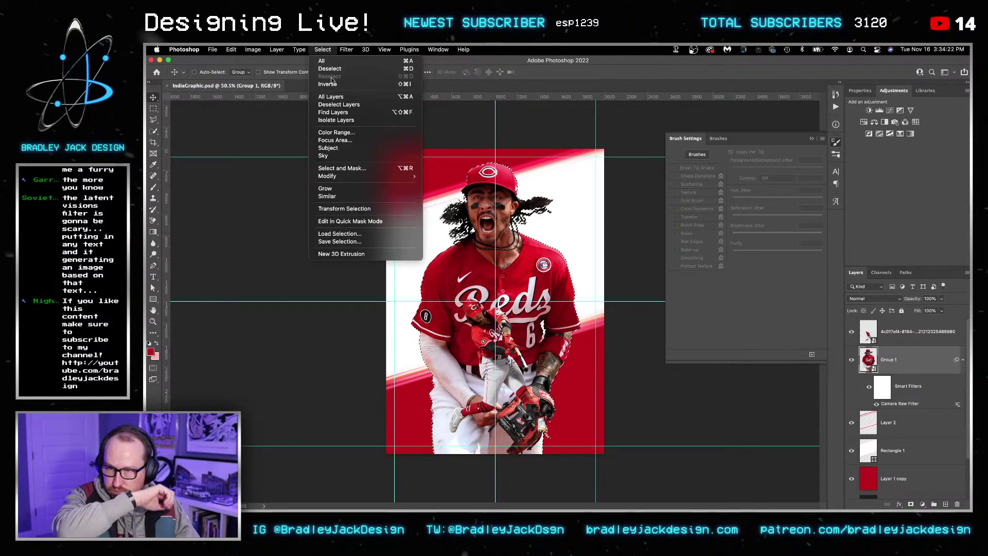
pyautogui.moveTo(361, 177)
pyautogui.click(464, 200)
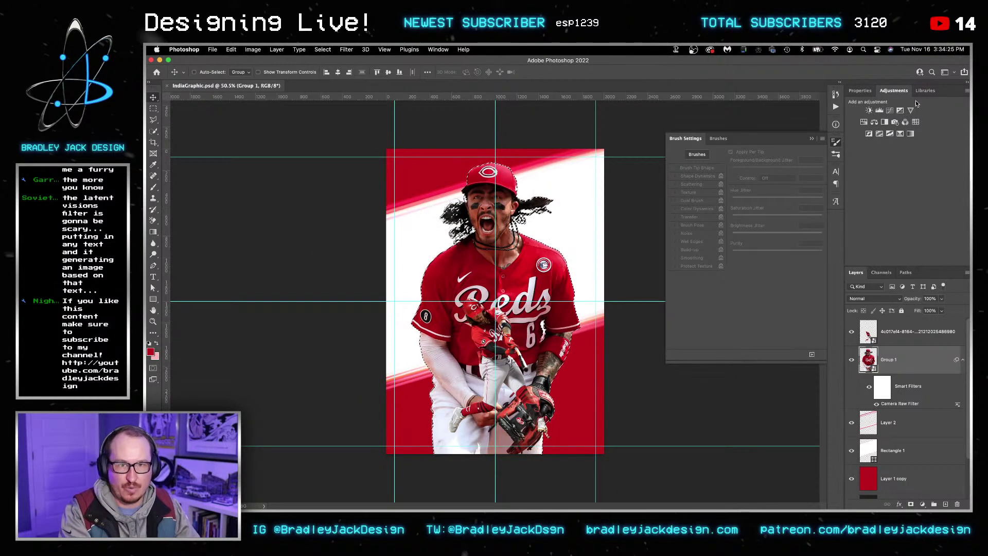
# Step: Add a Curves adjustment with a raised black point, clip it to the screaming player and invert its mask
pyautogui.click(889, 110)
pyautogui.moveTo(868, 222); pyautogui.dragTo(869, 210)
pyautogui.keyDown('alt'); pyautogui.click(885, 367); pyautogui.keyUp('alt')
pyautogui.click(904, 363)
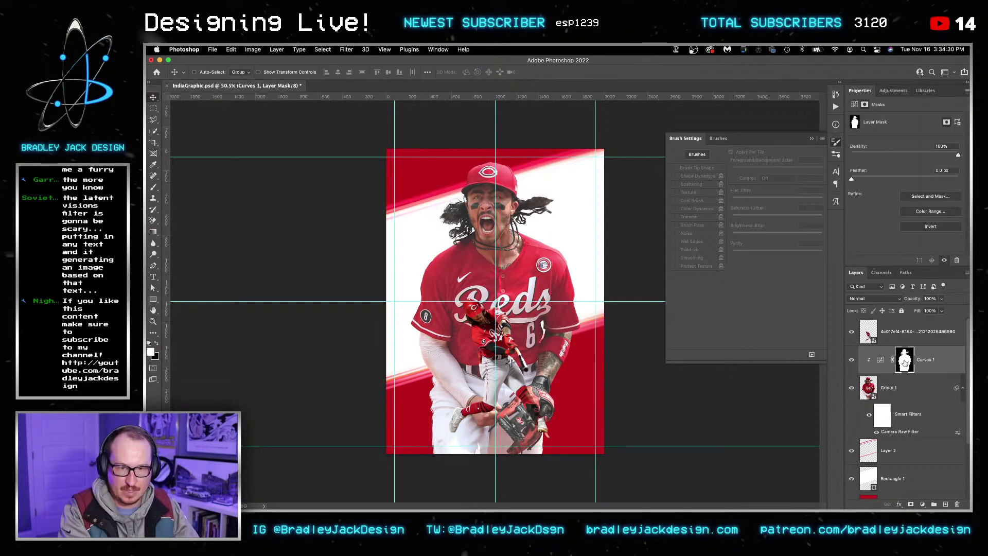
pyautogui.press('super+i')
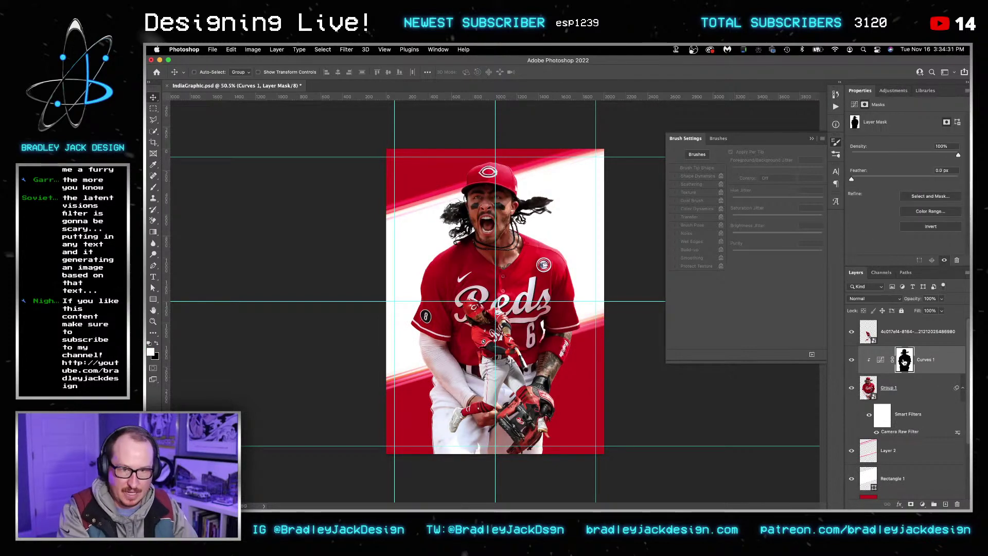
# Step: Feather the Curves adjustment's mask by 4.5 px
pyautogui.click(945, 174)
pyautogui.write('4.5')
pyautogui.press('Return')
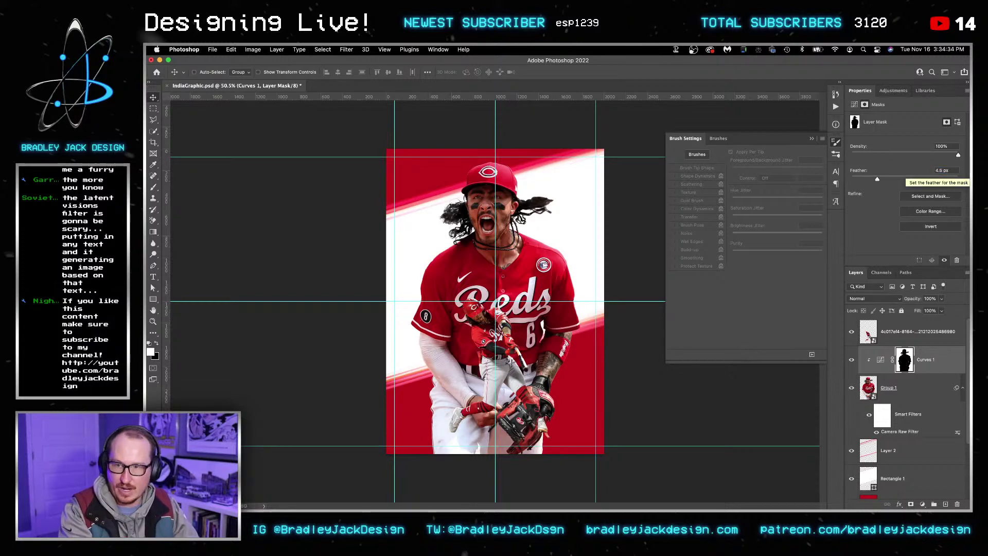
pyautogui.click(935, 358)
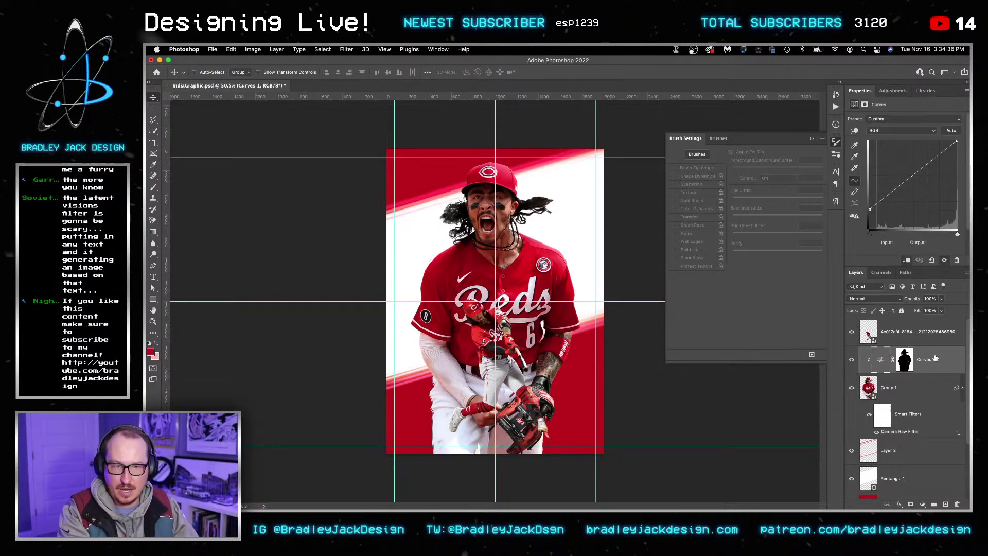
# Step: Add a white-filled layer above the Curves adjustment, clip it to the player and give it a copy of the Curves mask
pyautogui.press('super+shift+alt+n')
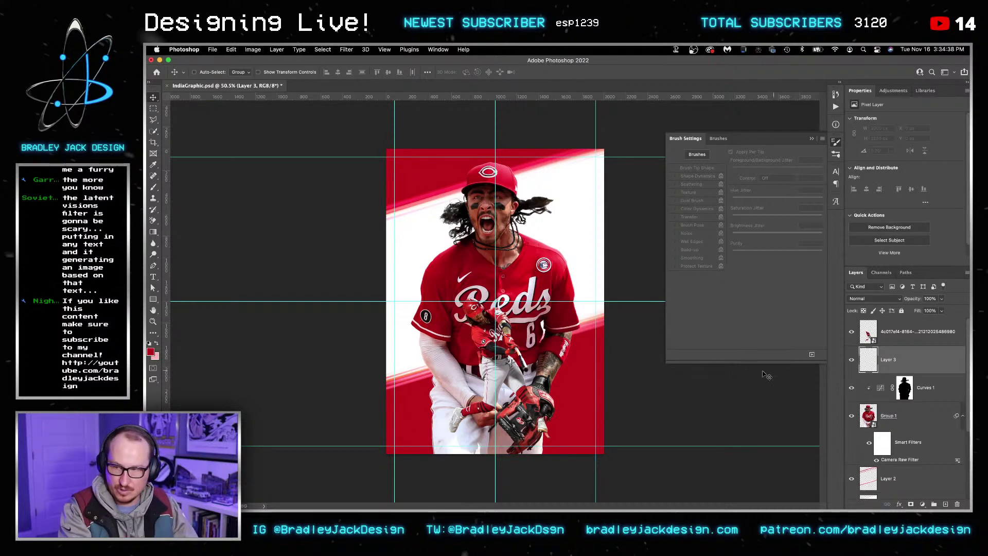
pyautogui.press('g')
pyautogui.press('d')
pyautogui.press('x')
pyautogui.hotkey('alt', 'BackSpace')
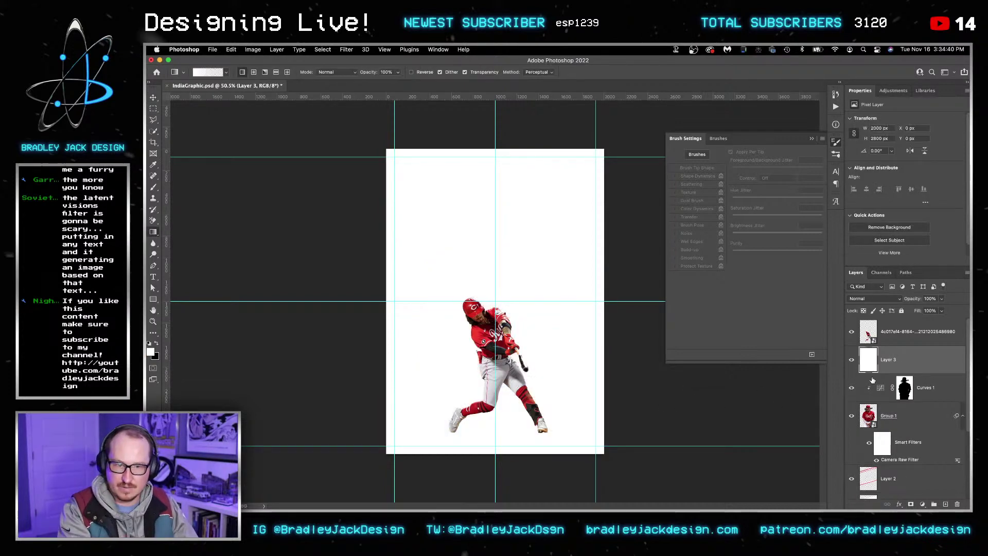
pyautogui.moveTo(874, 373); pyautogui.dragTo(900, 363)
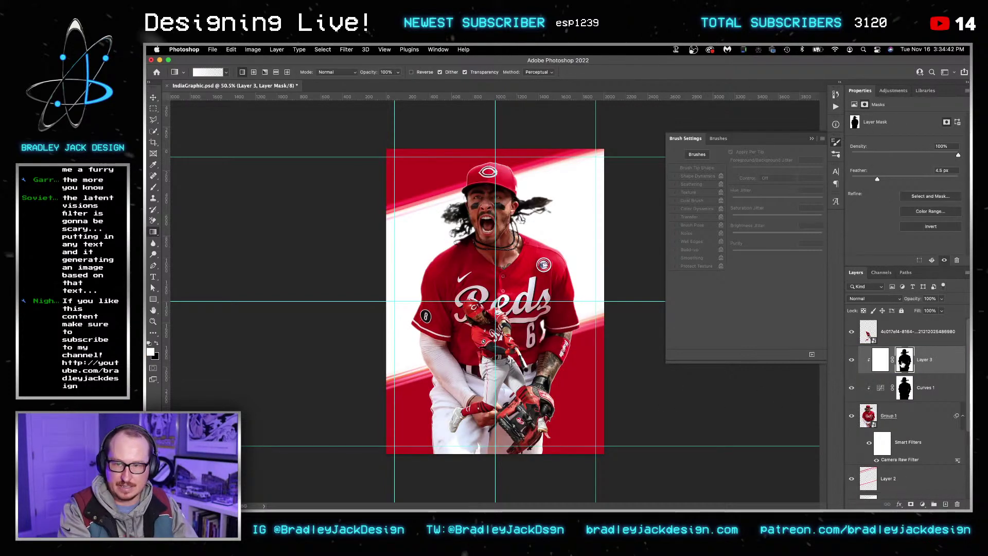
# Step: Feather the white layer's mask by 8 px and split its Underlying Layer black blend slider to about 91
pyautogui.click(951, 170)
pyautogui.write('8')
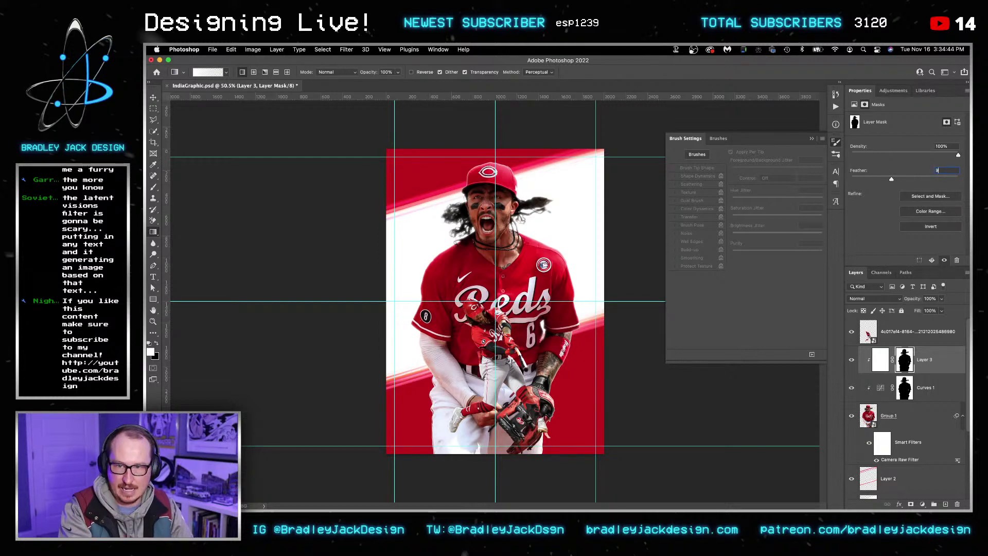
pyautogui.press('Return')
pyautogui.press('v')
pyautogui.doubleClick(942, 360)
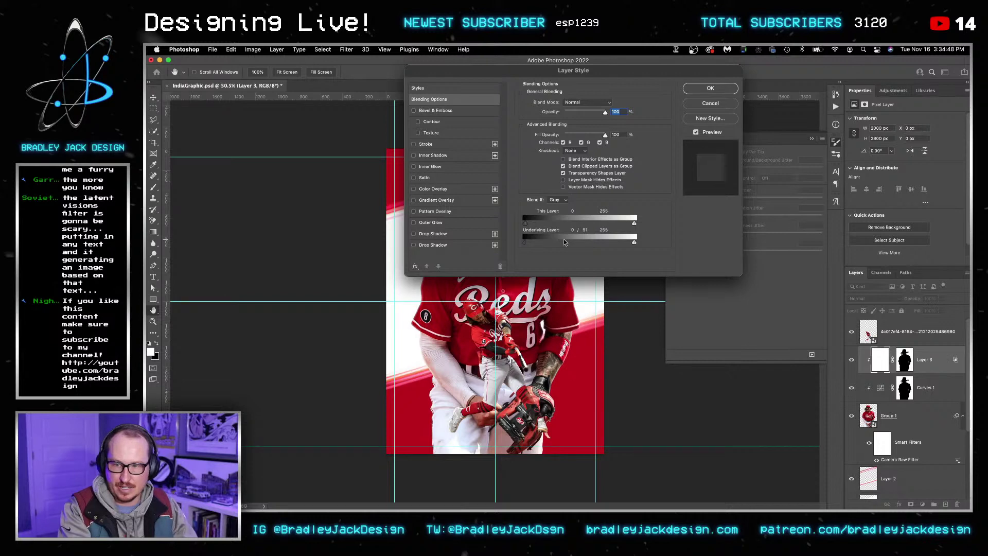
pyautogui.press('Return')
# Step: Save the poster and check the brightened edges of the player up close
pyautogui.click(926, 388)
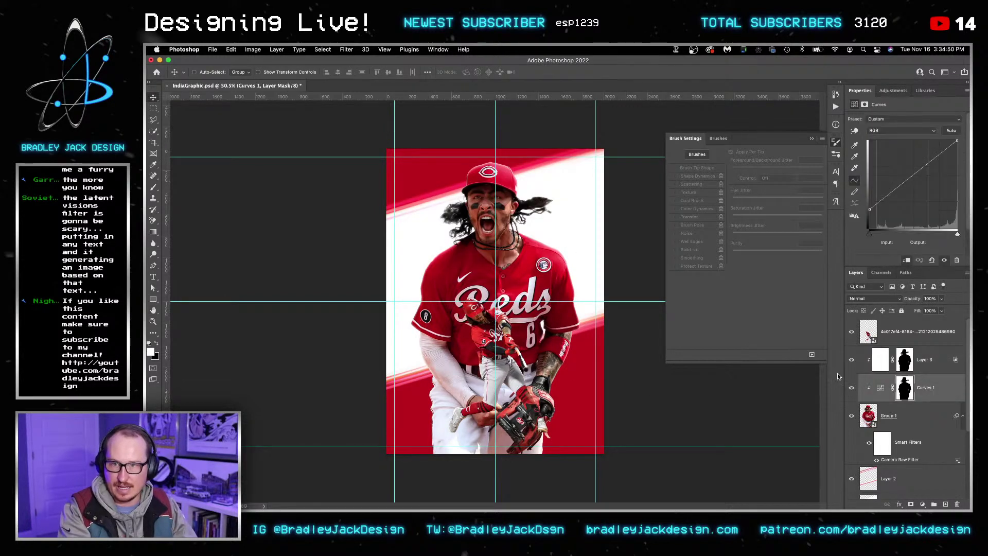
pyautogui.press('super+s')
pyautogui.press('z')
pyautogui.moveTo(515, 226); pyautogui.dragTo(525, 230)
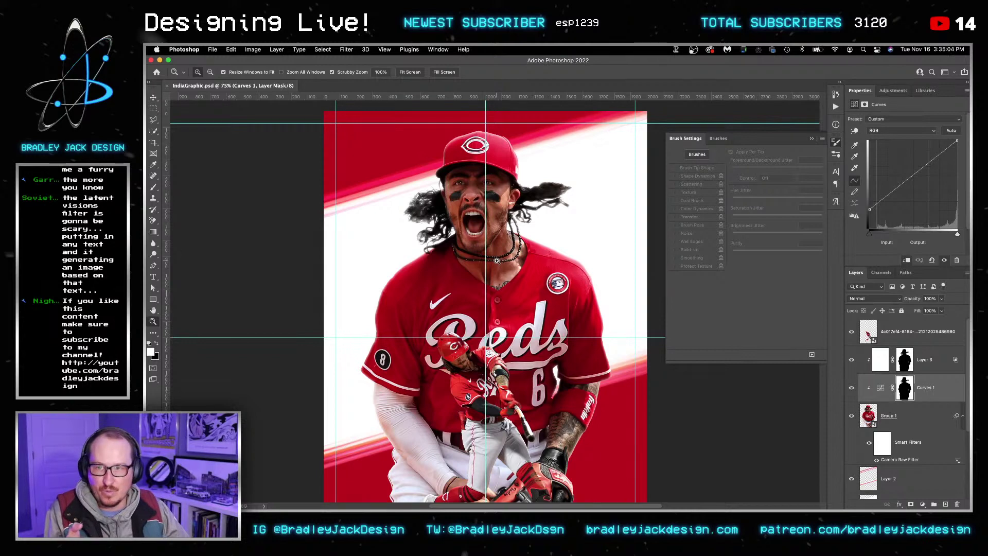
pyautogui.press('v')
pyautogui.scroll(-3, 497, 278)
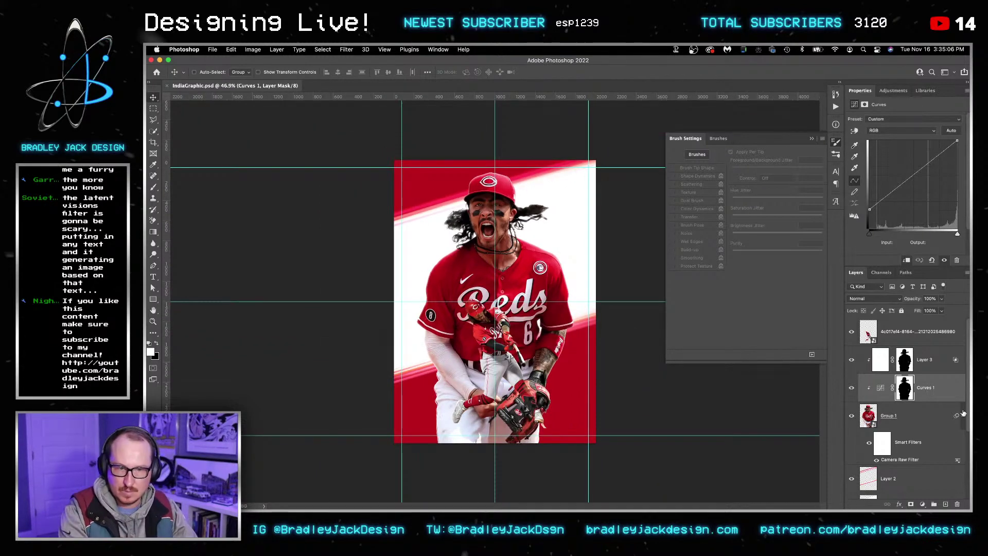
# Step: Add a black Solid Color fill layer (000000) on top of the poster and set its Fill to 0%
pyautogui.press('super+shift+alt+n')
pyautogui.press('g')
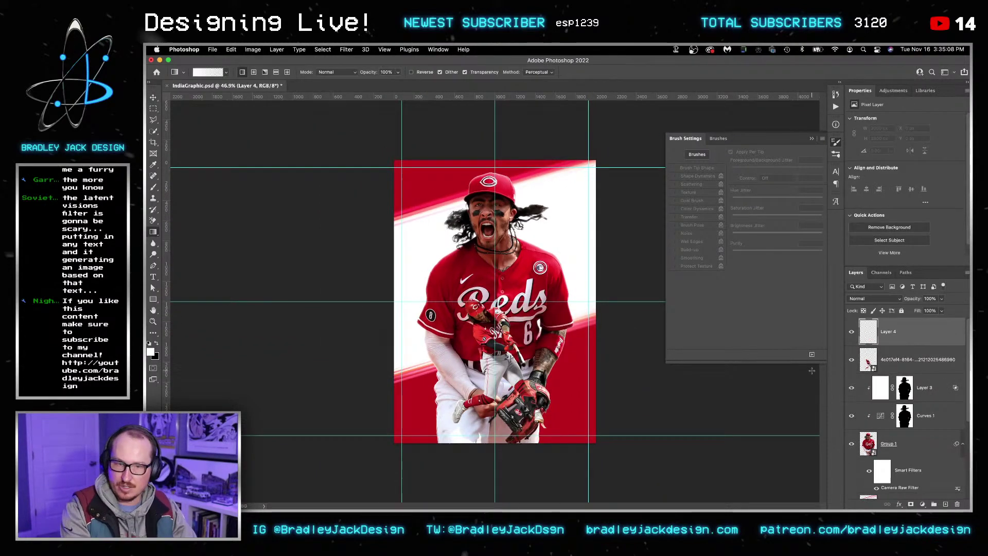
pyautogui.click(922, 505)
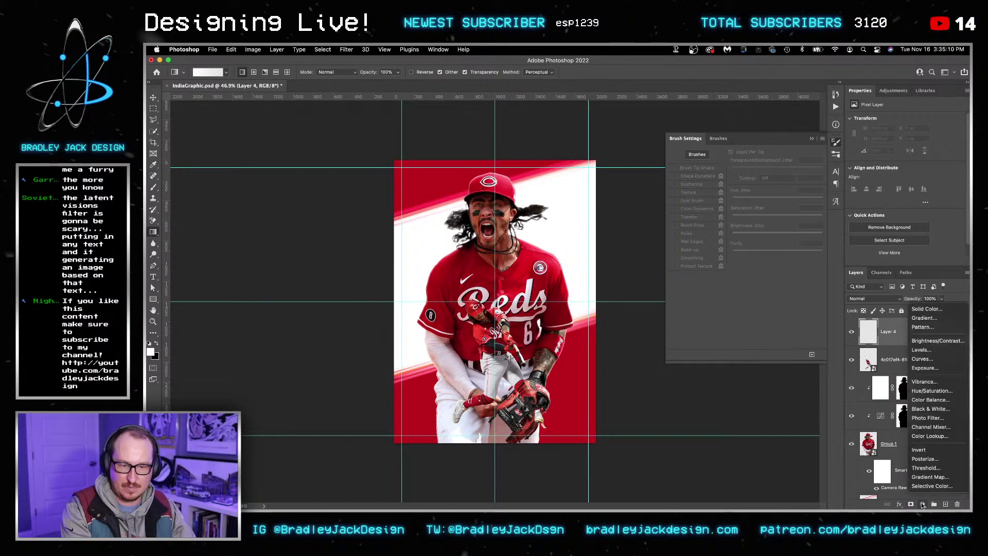
pyautogui.click(926, 309)
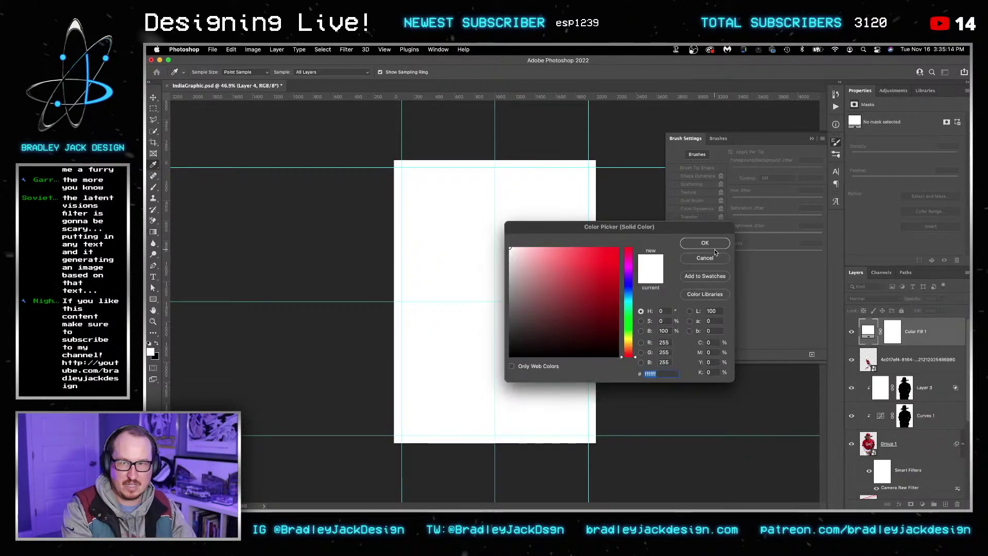
pyautogui.moveTo(588, 350); pyautogui.dragTo(644, 388)
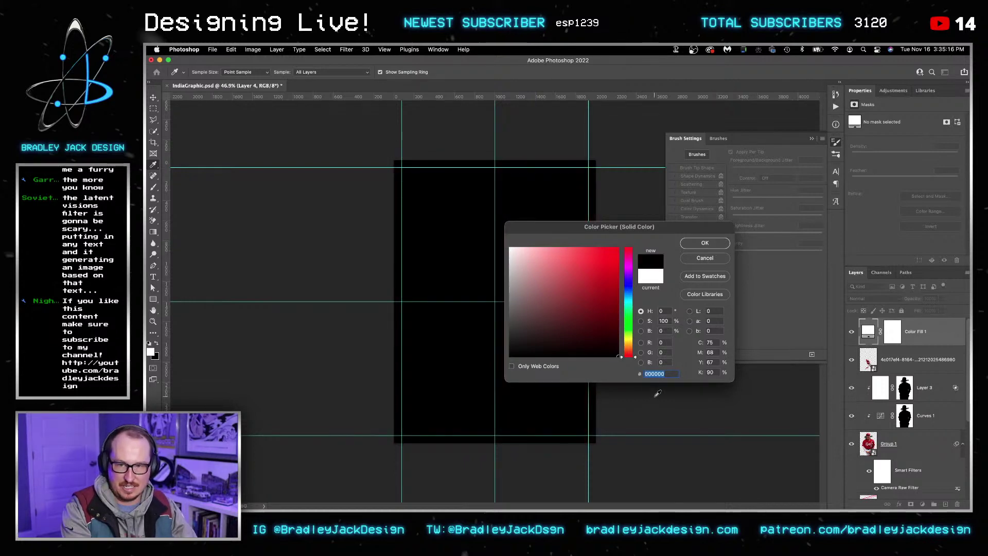
pyautogui.press('Return')
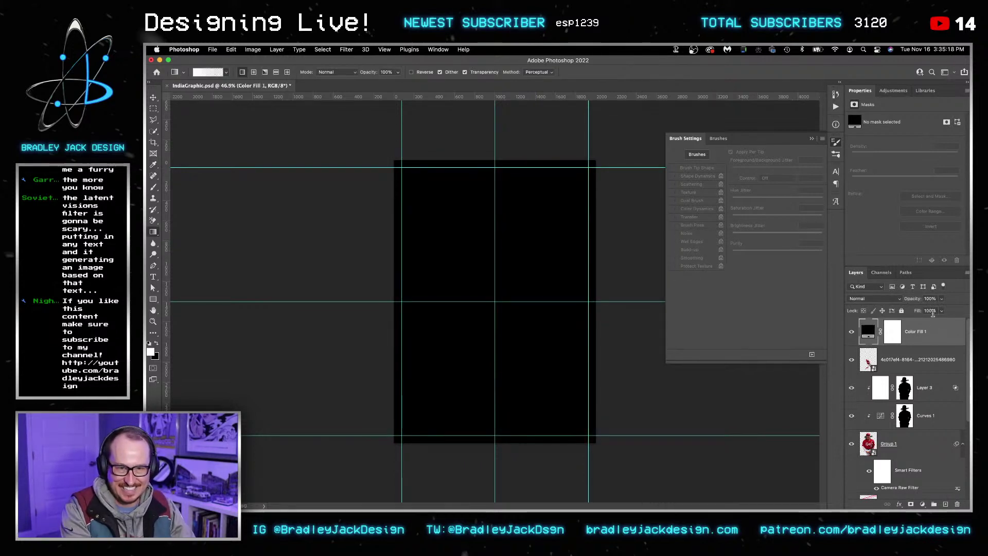
pyautogui.doubleClick(930, 311)
pyautogui.write('0')
pyautogui.press('Return')
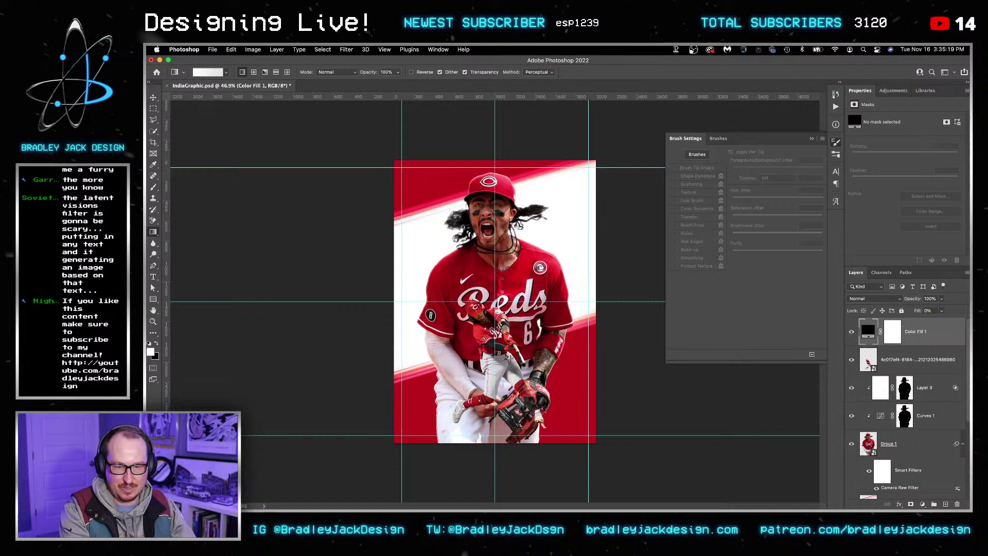
# Step: Add a 75 px white stroke positioned inside to the black fill layer
pyautogui.click(900, 505)
pyautogui.click(926, 415)
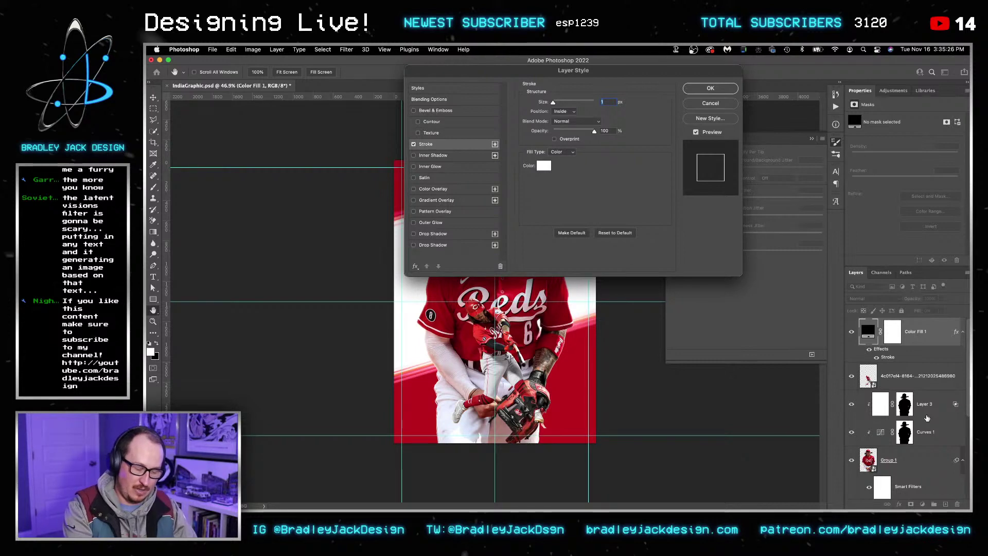
pyautogui.press('Tab')
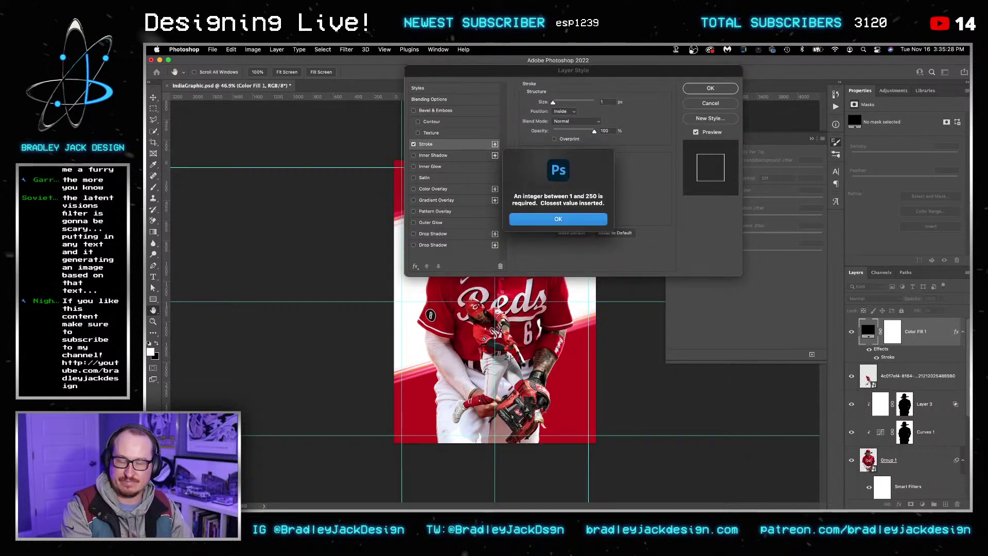
pyautogui.press('Return')
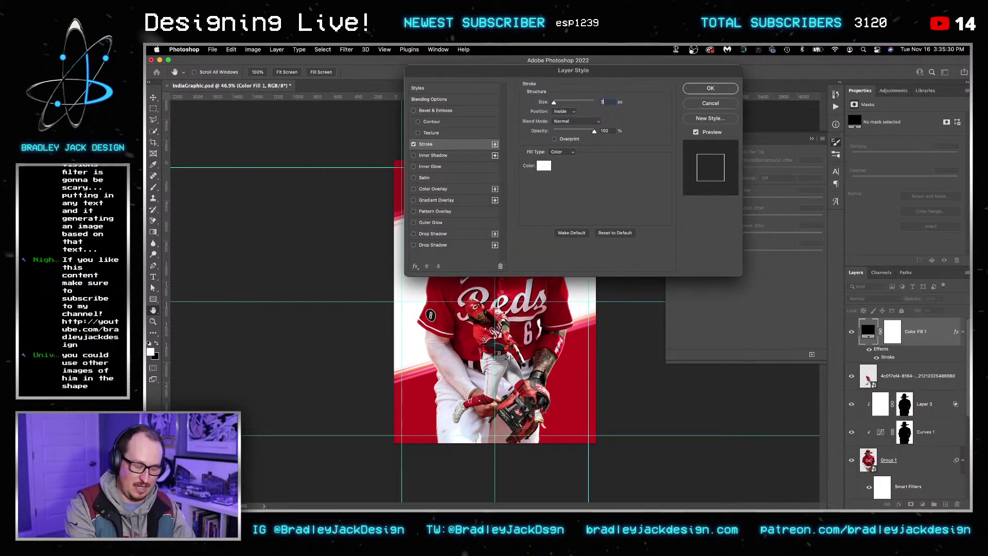
pyautogui.write('300/4')
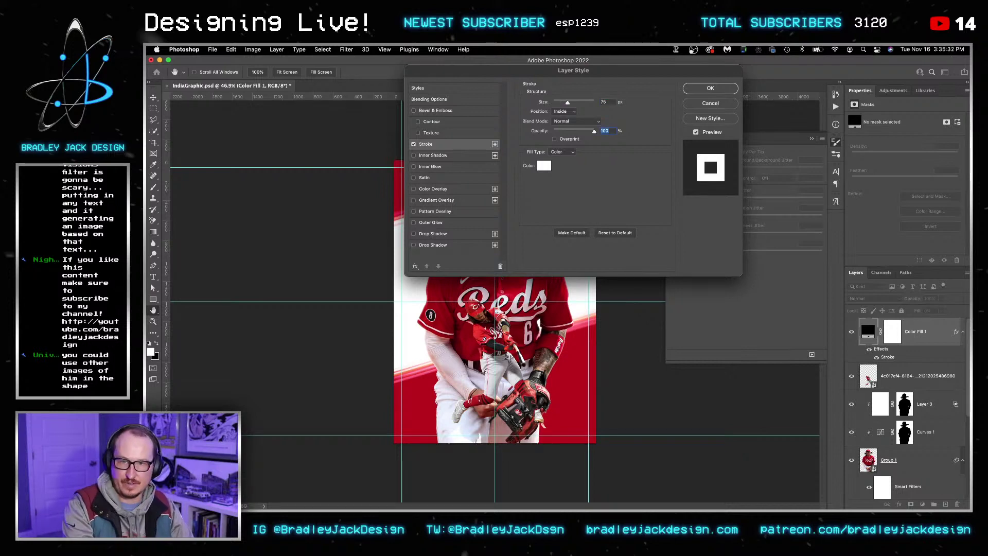
pyautogui.press('Return')
# Step: Try to give the black fill layer a mask covering the whole canvas so the stroke has an edge
pyautogui.press('v')
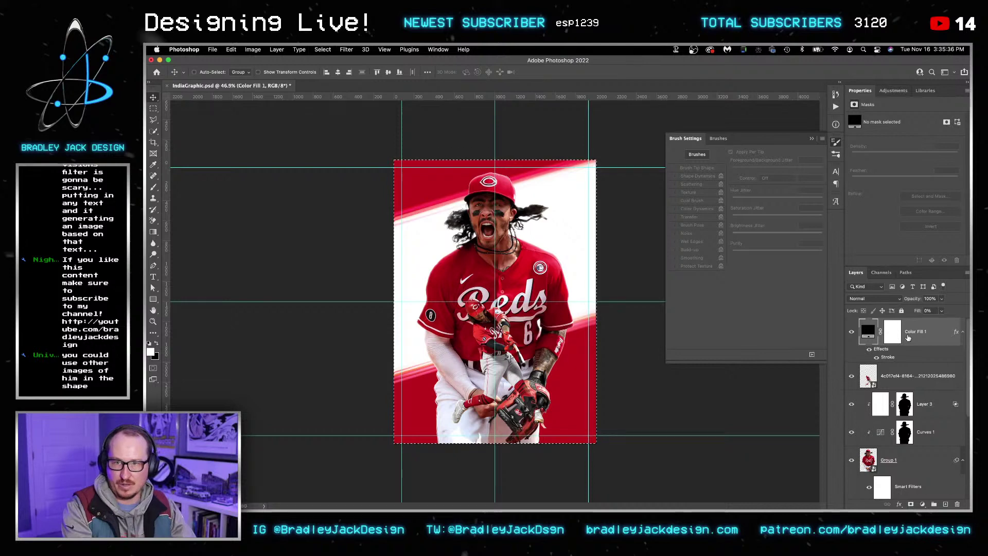
pyautogui.hotkey('ctrl', 'a')
pyautogui.keyDown('ctrl'); pyautogui.click(911, 504); pyautogui.keyUp('ctrl')
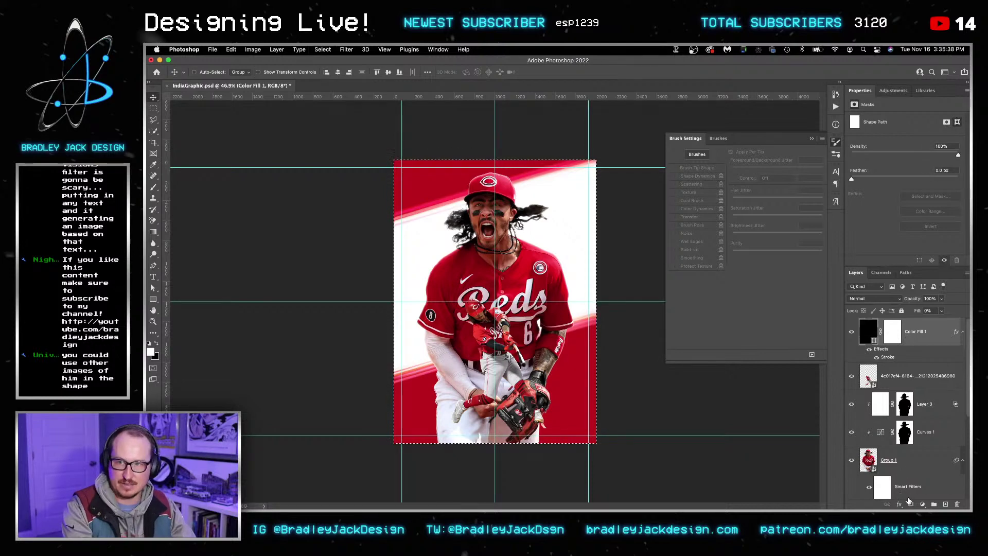
# Step: Create a new top layer, fill the whole canvas with black and set the layer's Fill to 0%
pyautogui.hotkey('ctrl', 'shift', 'alt', 'n')
pyautogui.press('g')
pyautogui.press('d')
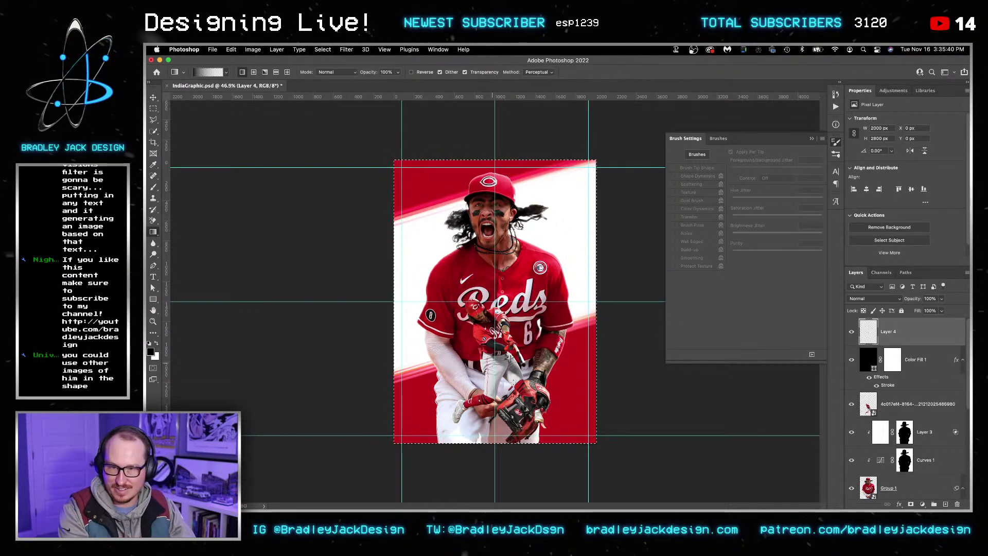
pyautogui.hotkey('alt', 'BackSpace')
pyautogui.click(929, 310)
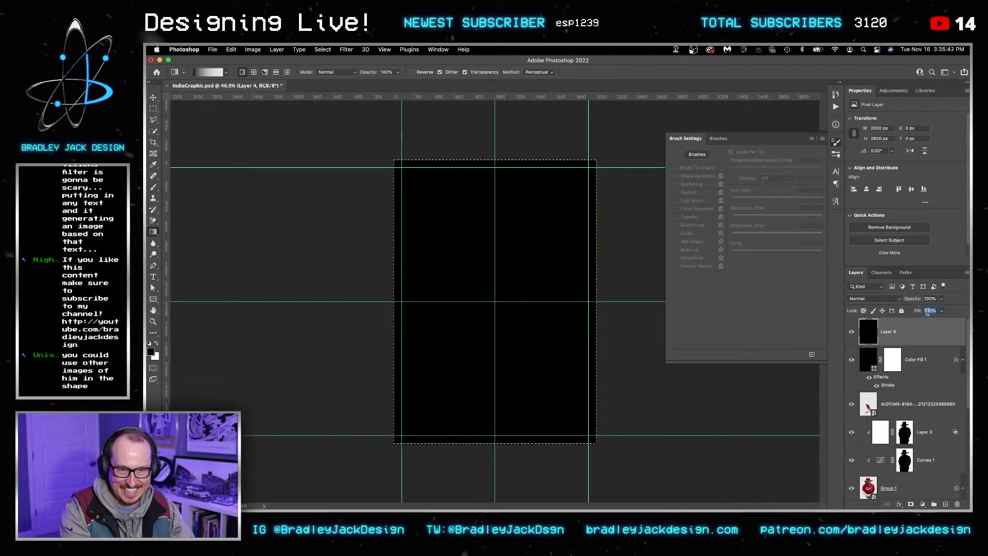
pyautogui.write('0')
pyautogui.press('Return')
# Step: Move the stroke effect from the Color Fill 1 layer to Layer 4 and delete the Color Fill 1 layer
pyautogui.press('v')
pyautogui.moveTo(880, 377); pyautogui.dragTo(903, 337)
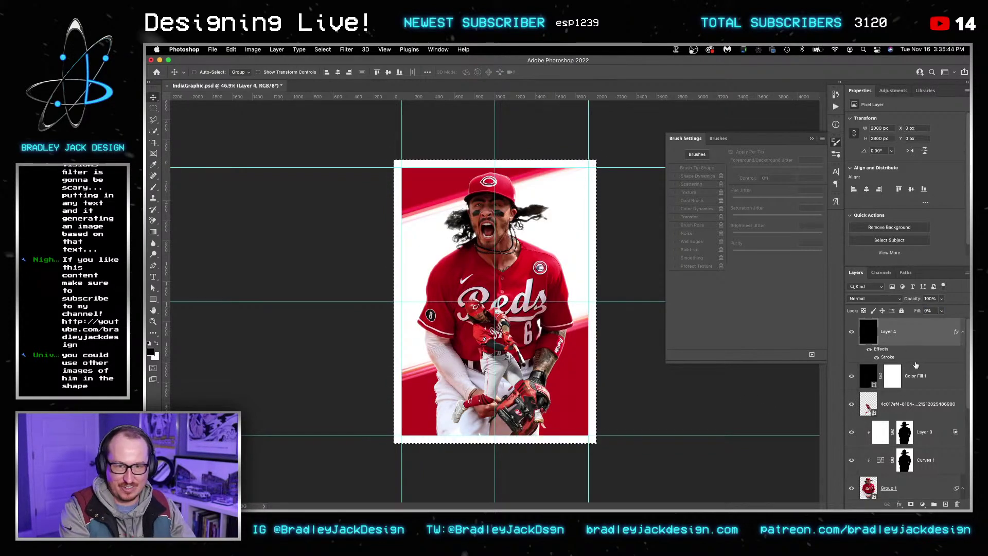
pyautogui.click(918, 366)
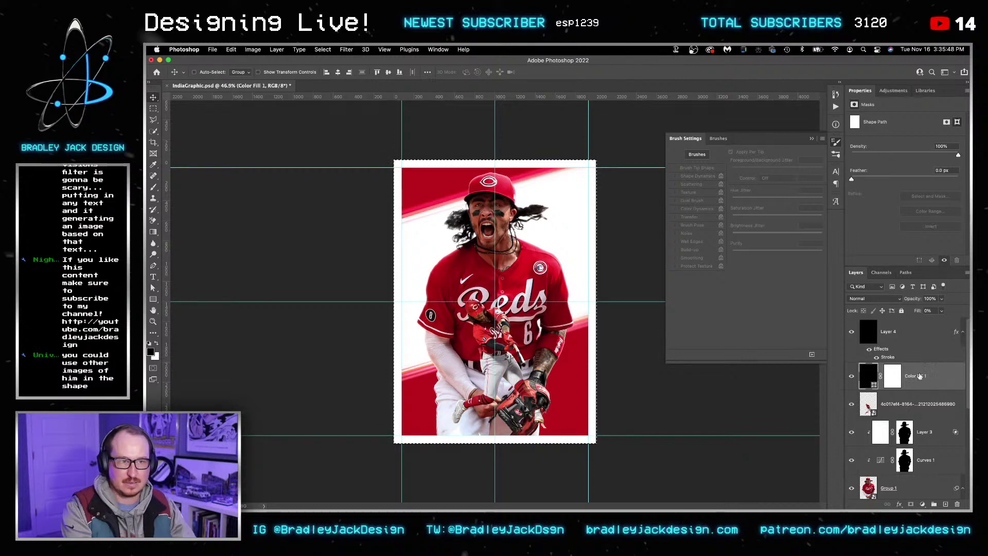
pyautogui.press('Delete')
pyautogui.press('Return')
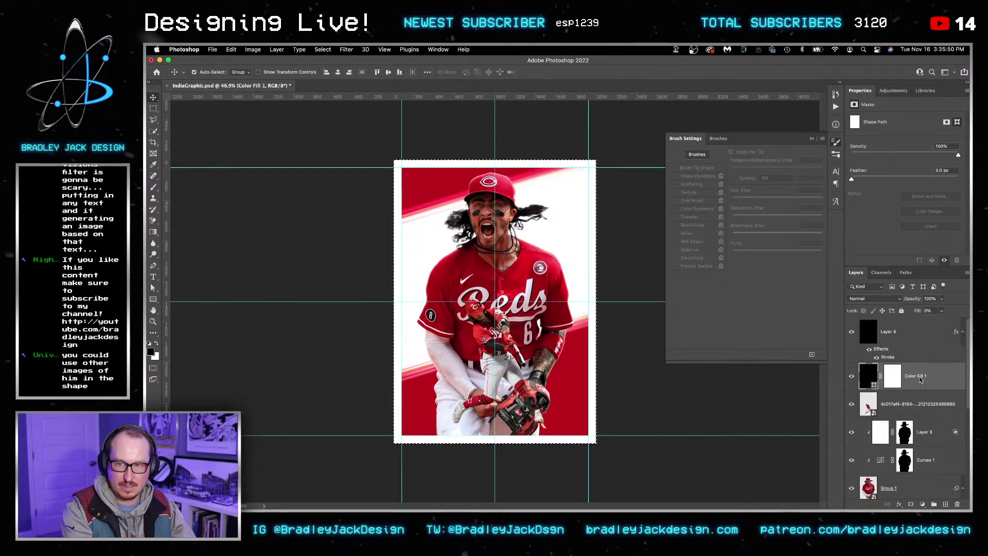
pyautogui.press('Delete')
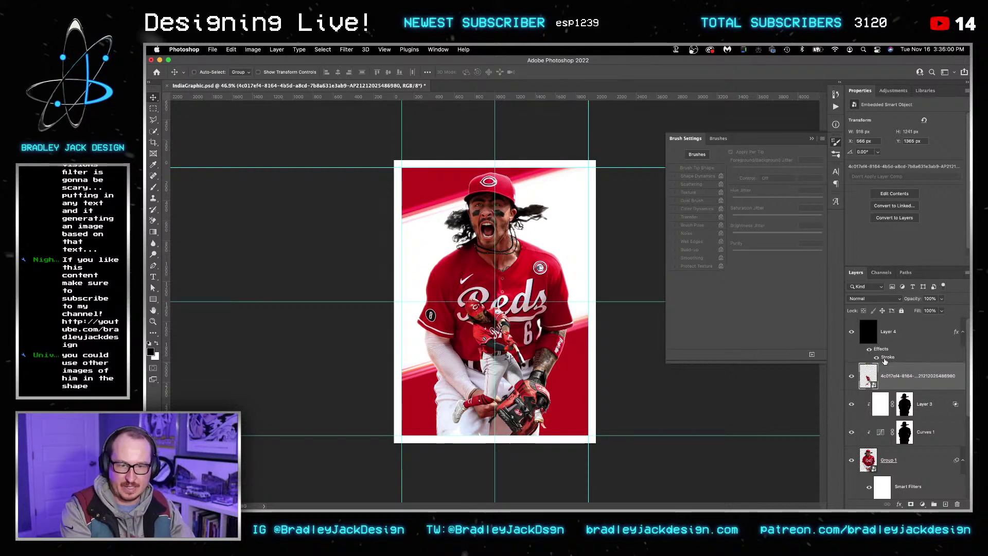
# Step: Set the size of Layer 4's white border stroke to 50 px
pyautogui.doubleClick(886, 357)
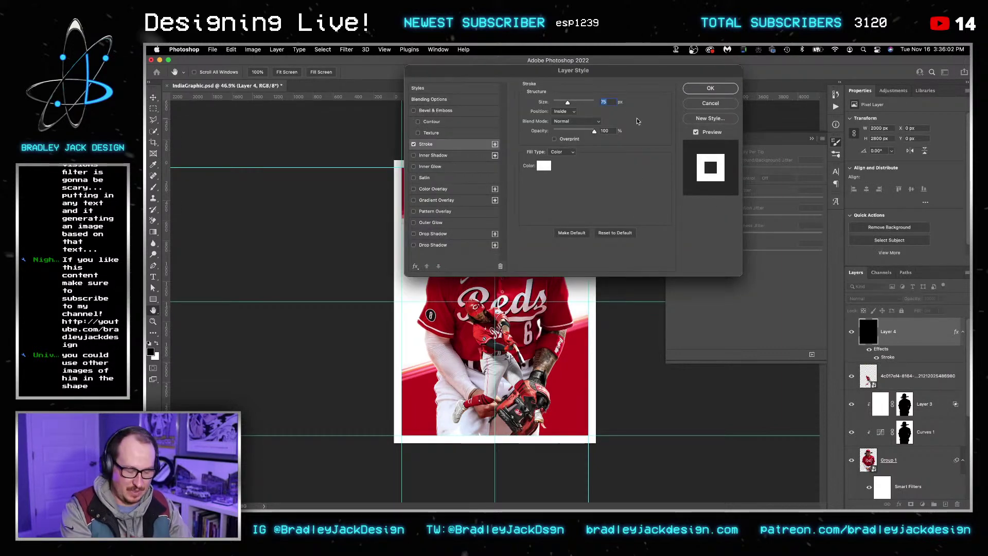
pyautogui.write('50')
pyautogui.press('Return')
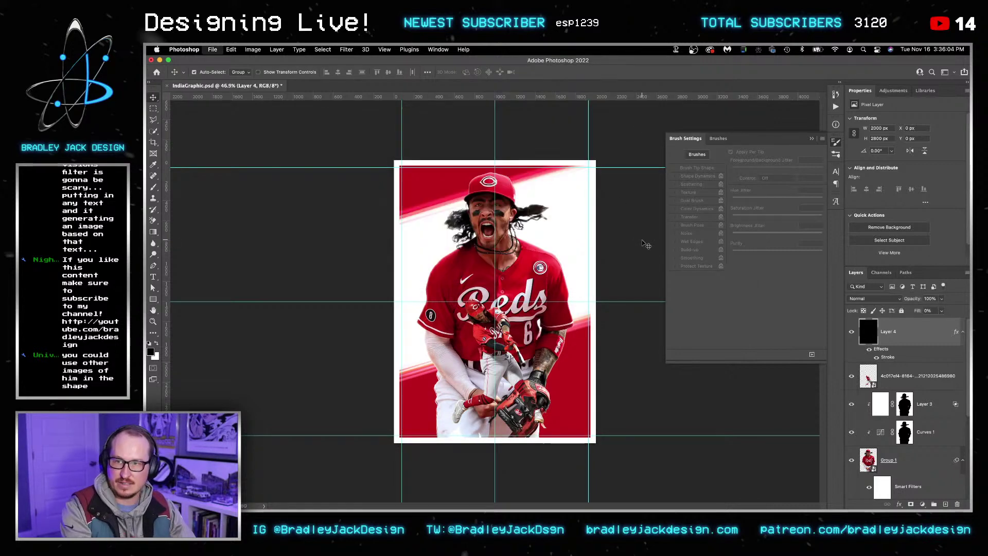
# Step: Save the poster, switch to Adobe Bridge and open the Paper folder inside Stock Images
pyautogui.press('super+s')
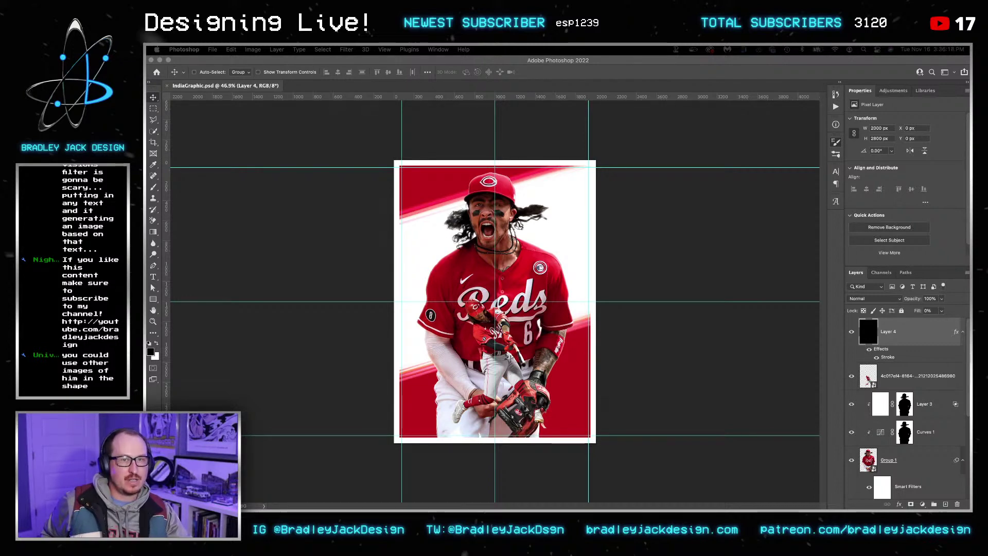
pyautogui.moveTo(894, 509); pyautogui.dragTo(987, 92)
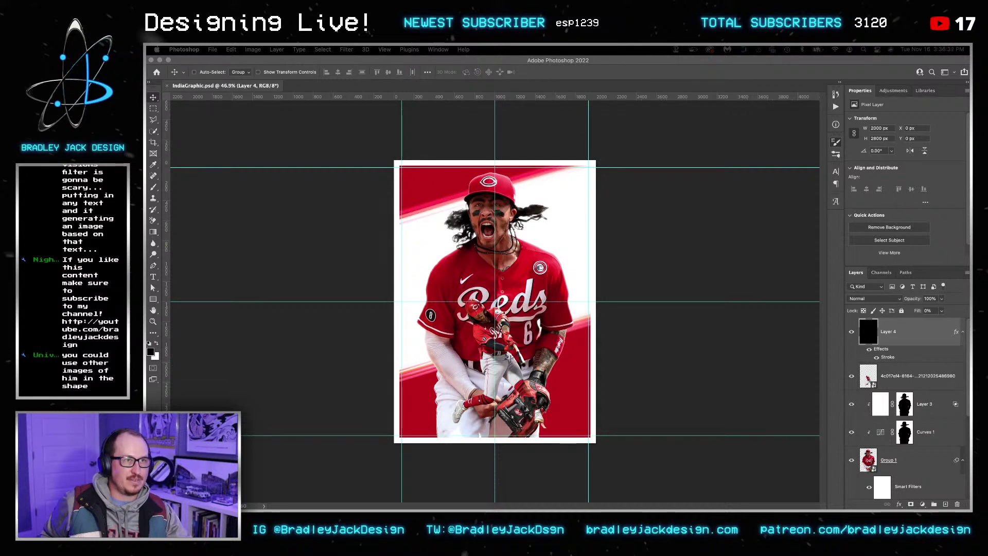
pyautogui.moveTo(969, 58); pyautogui.dragTo(385, 60)
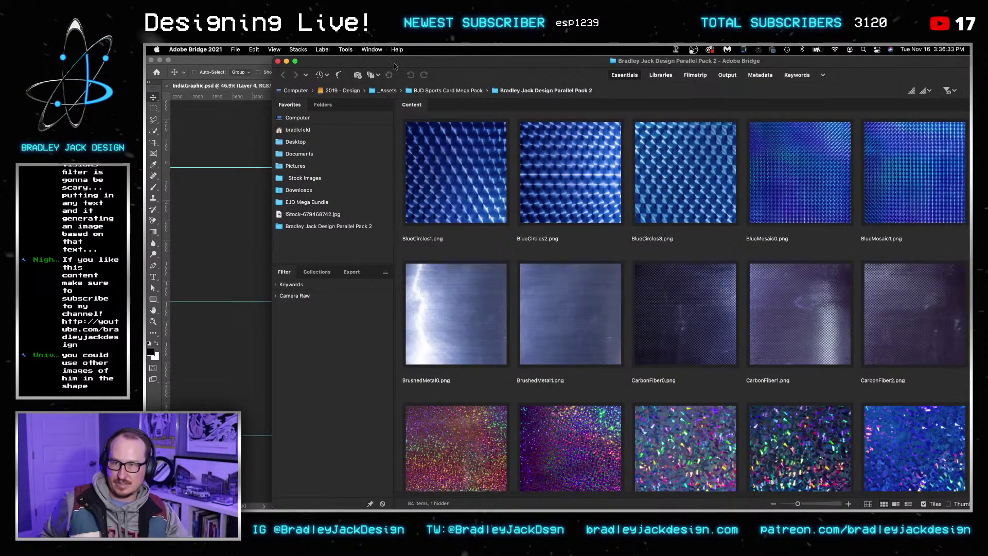
pyautogui.click(305, 178)
pyautogui.click(615, 332)
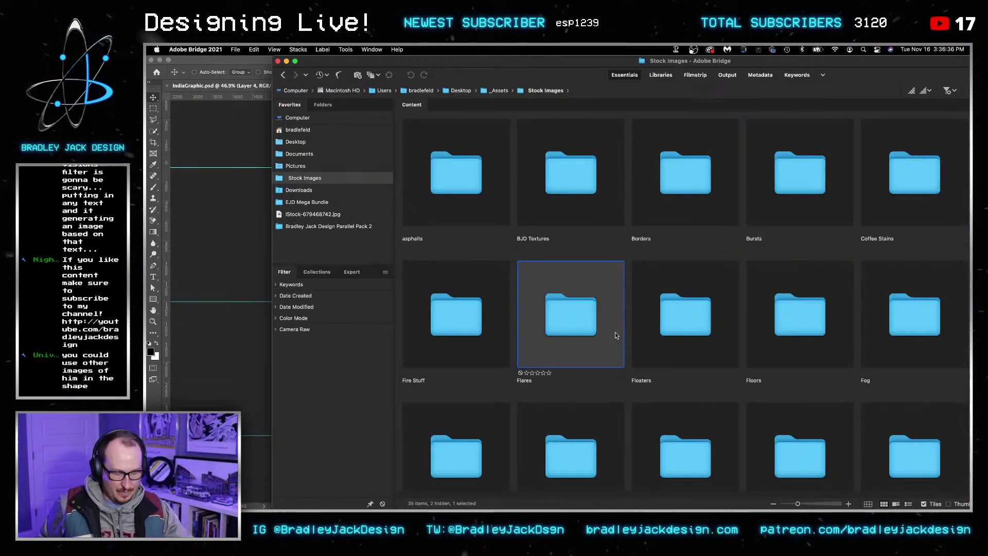
pyautogui.press('p')
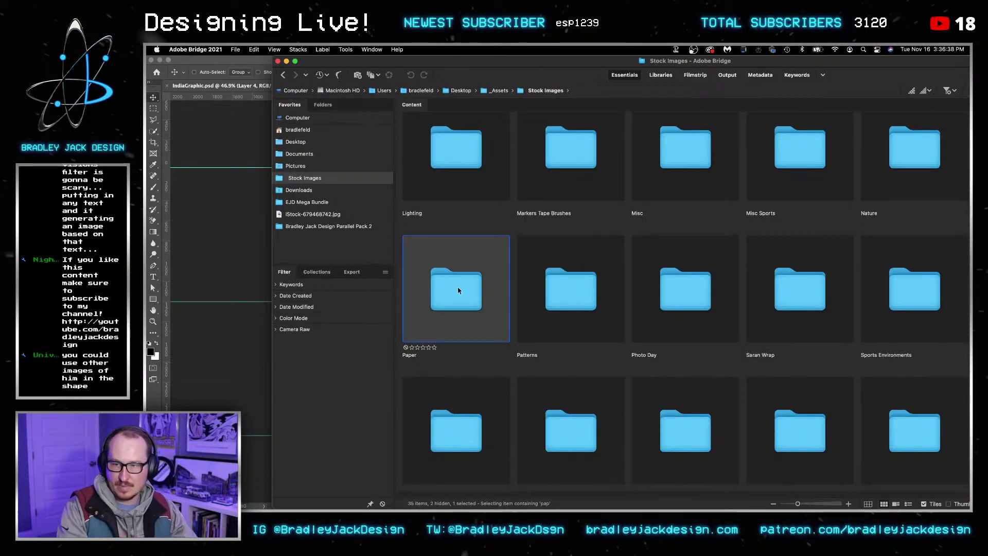
pyautogui.doubleClick(457, 286)
pyautogui.click(763, 307)
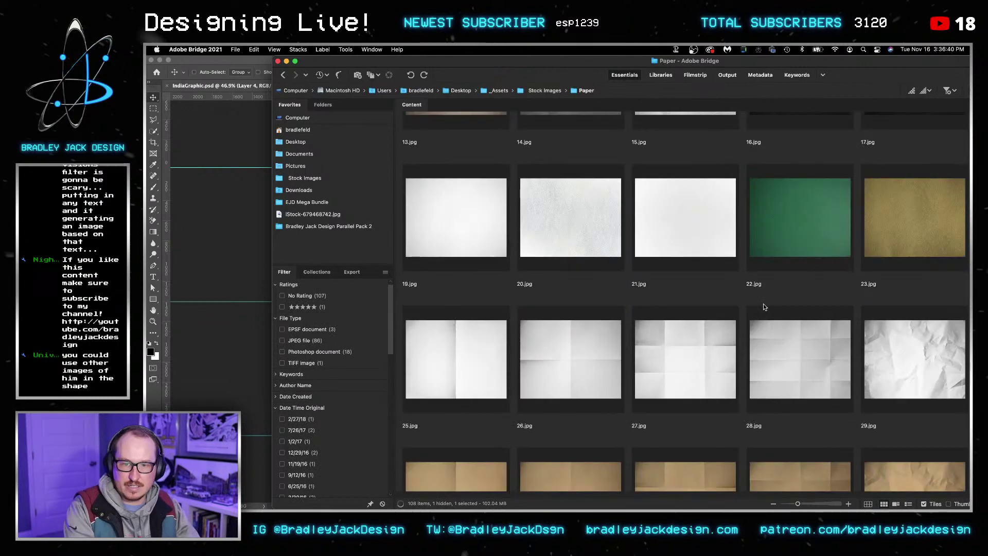
# Step: Place 107148.jpg from the Paper folder onto the poster as the top layer and set its blend mode to Screen
pyautogui.scroll(-10, 763, 304)
pyautogui.click(713, 304)
pyautogui.moveTo(713, 304); pyautogui.dragTo(200, 256)
pyautogui.hotkey('alt', 'shift', 's')
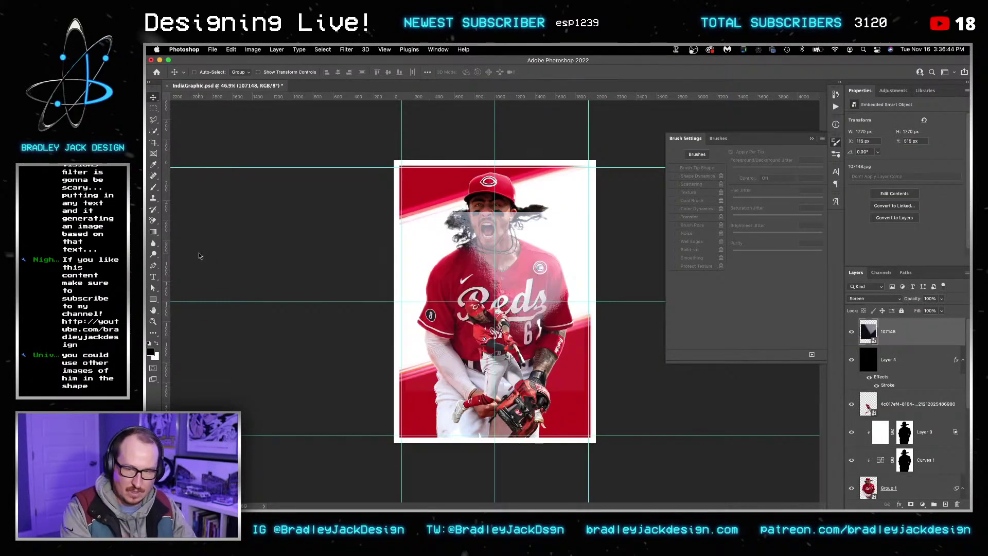
# Step: Rotate the 107148 texture to -90° and move it over the poster's upper-left corner
pyautogui.press('super+t')
pyautogui.moveTo(597, 203); pyautogui.dragTo(373, 127)
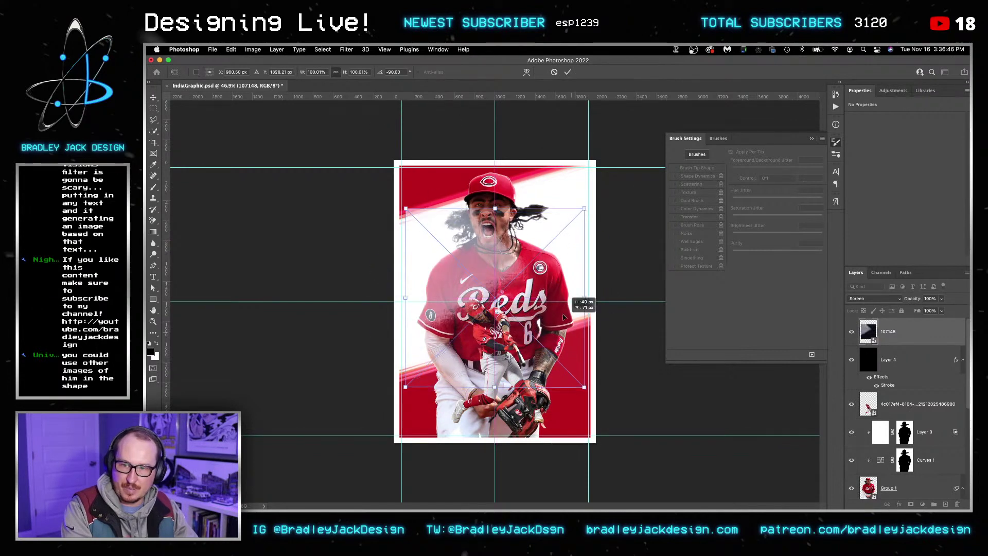
pyautogui.press('Return')
# Step: Scale the 107148 texture down to about 1116 px wide and adjust its position over the upper-left corner of the poster
pyautogui.press('super+t')
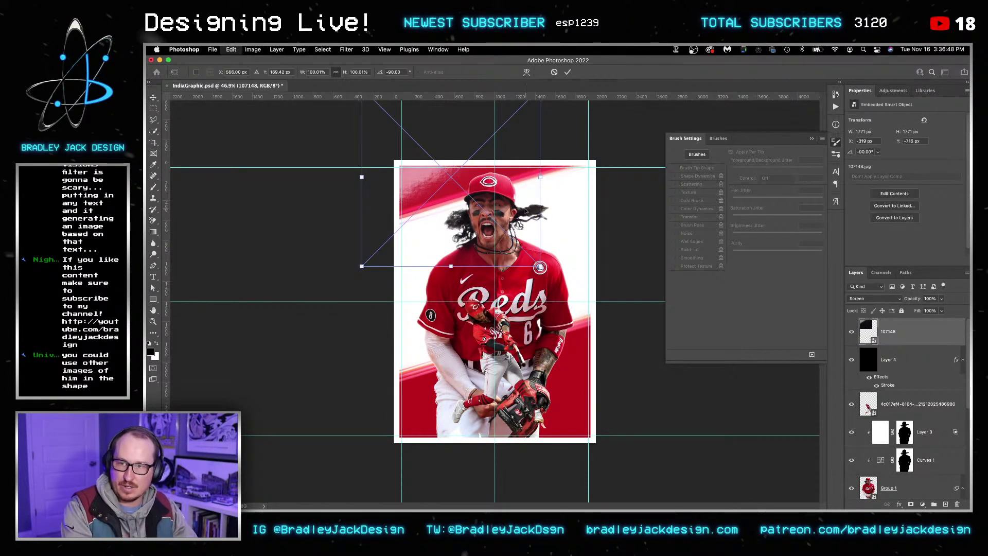
pyautogui.moveTo(542, 270); pyautogui.dragTo(499, 227)
pyautogui.press('Return')
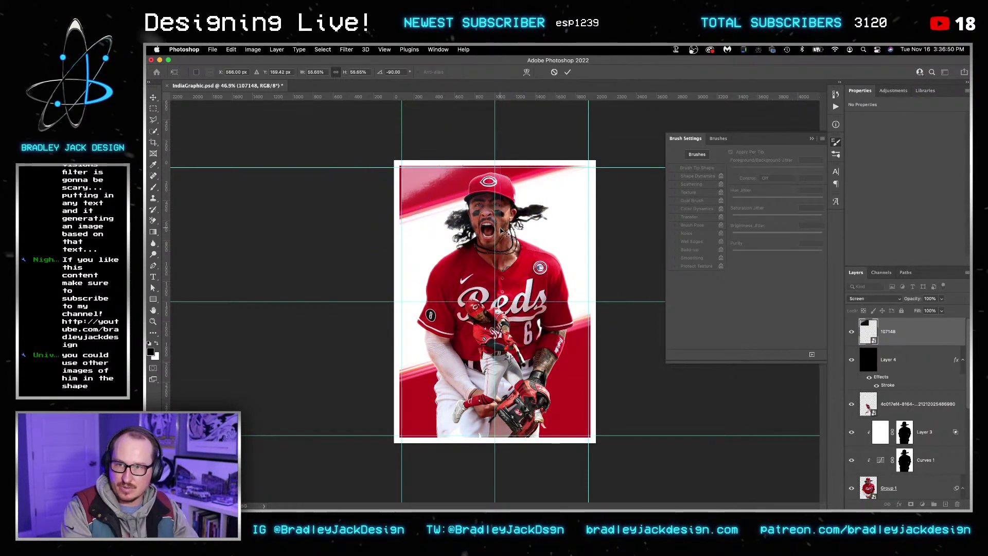
pyautogui.moveTo(397, 183)
pyautogui.mouseDown()
pyautogui.moveTo(406, 195)
pyautogui.moveTo(398, 187)
pyautogui.mouseUp()
pyautogui.press('super+t')
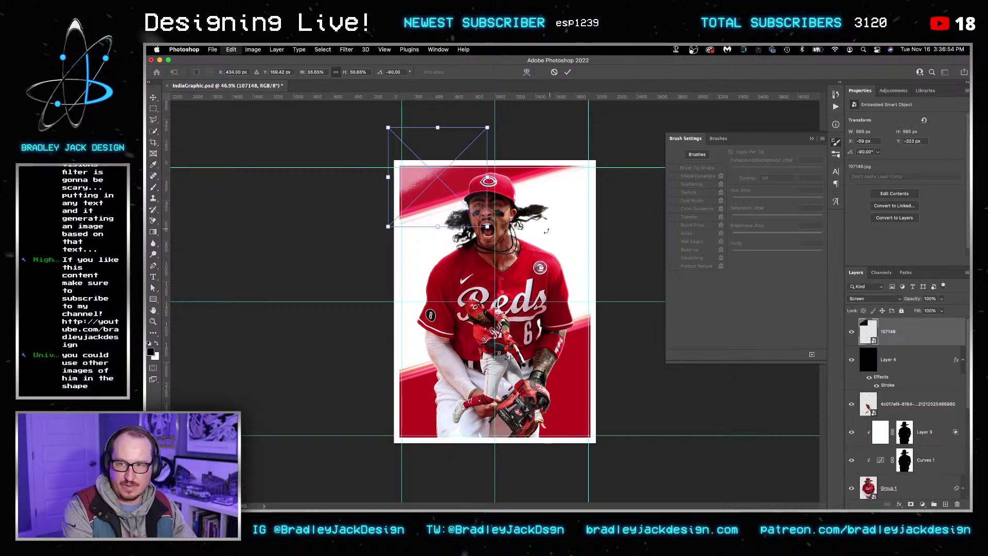
pyautogui.press('Return')
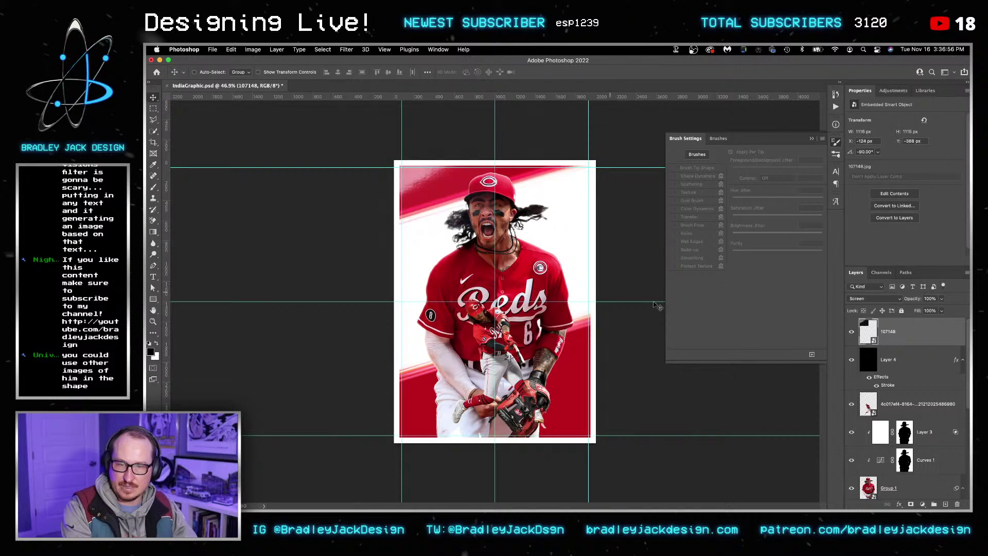
# Step: Add a Levels adjustment clipped to the 107148 layer and raise its black input level to about 35
pyautogui.click(894, 90)
pyautogui.click(882, 109)
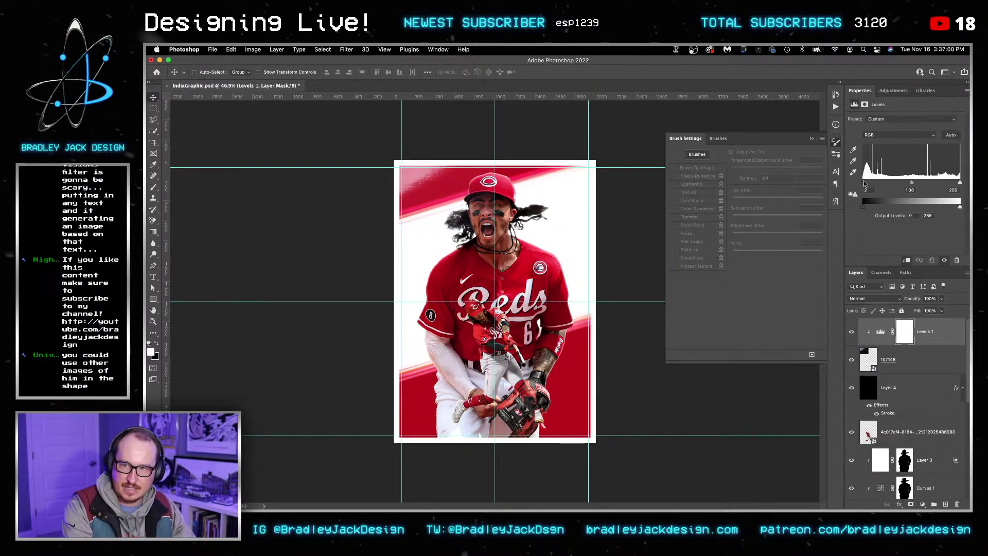
pyautogui.moveTo(864, 182); pyautogui.dragTo(872, 182)
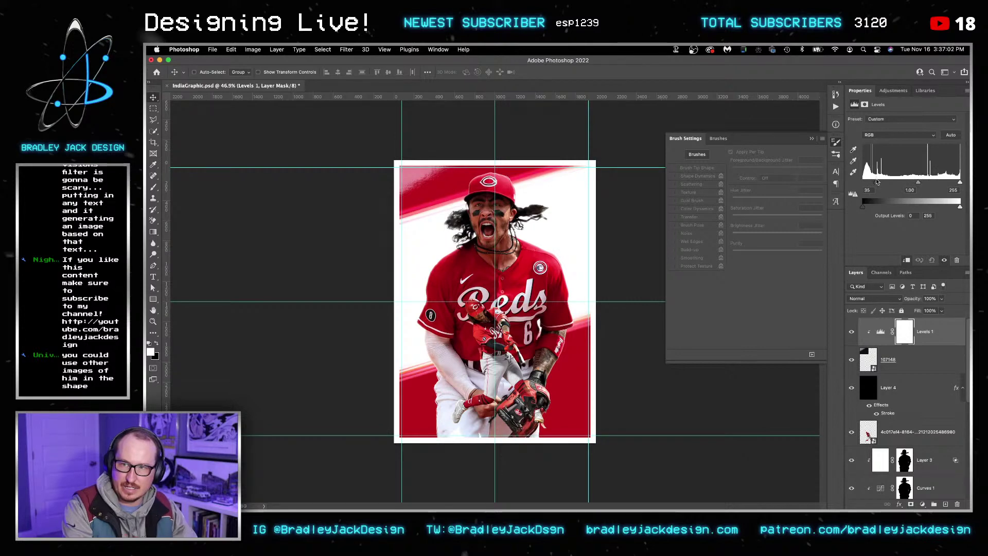
# Step: Duplicate the 107148 texture with its Levels adjustment, rotate the copy 165° and move it to the poster's lower-right corner
pyautogui.keyDown('shift'); pyautogui.click(920, 370); pyautogui.keyUp('shift')
pyautogui.hotkey('ctrl', 'j')
pyautogui.hotkey('ctrl', 't')
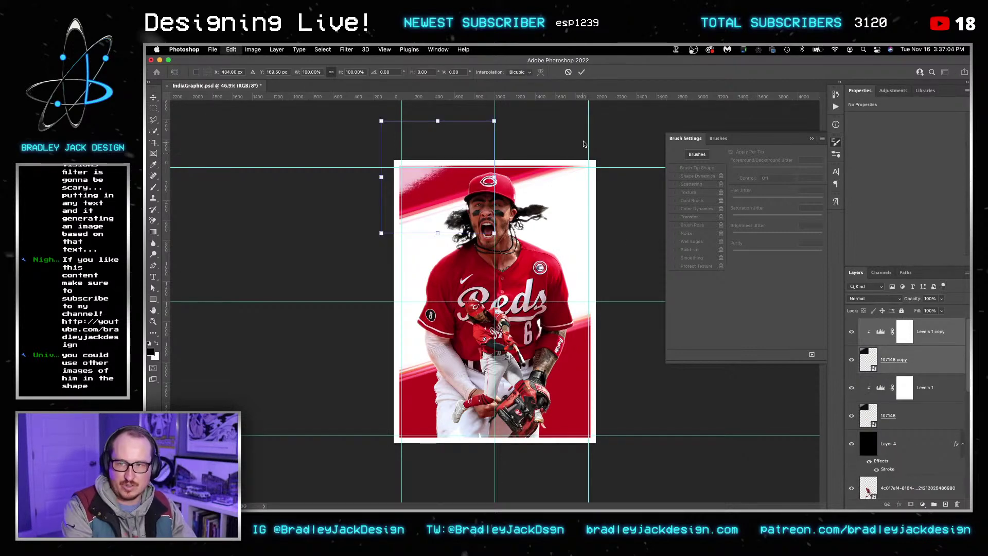
pyautogui.moveTo(569, 117); pyautogui.dragTo(524, 116)
pyautogui.moveTo(545, 272); pyautogui.dragTo(321, 320)
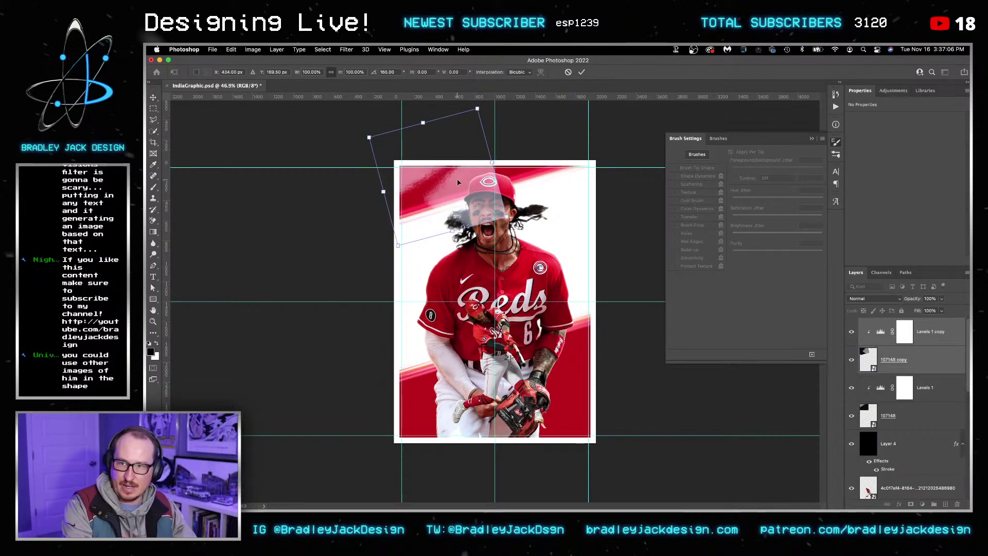
pyautogui.moveTo(458, 180); pyautogui.dragTo(579, 432)
pyautogui.press('Return')
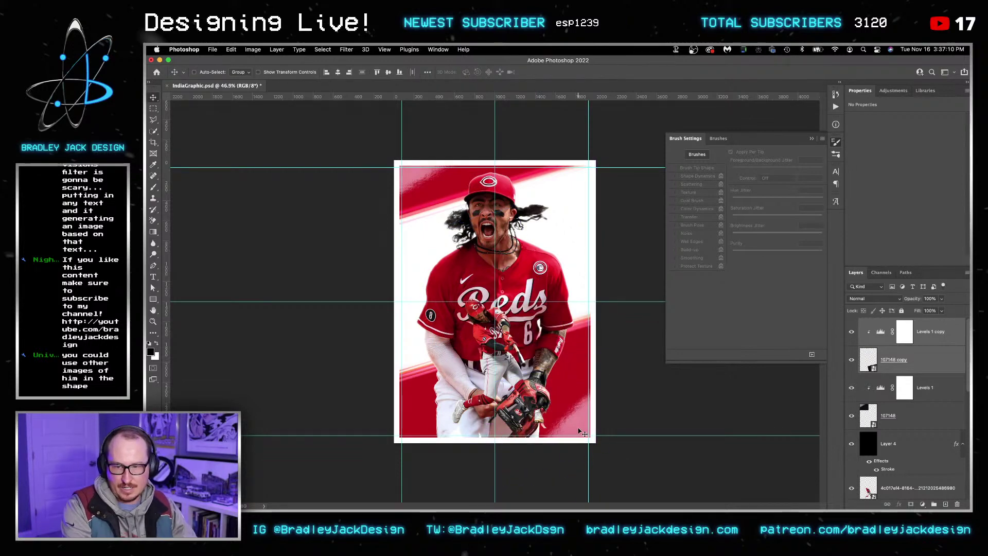
# Step: Add a layer mask to 107148 copy and fade out its lower-right corner with a black gradient
pyautogui.click(913, 362)
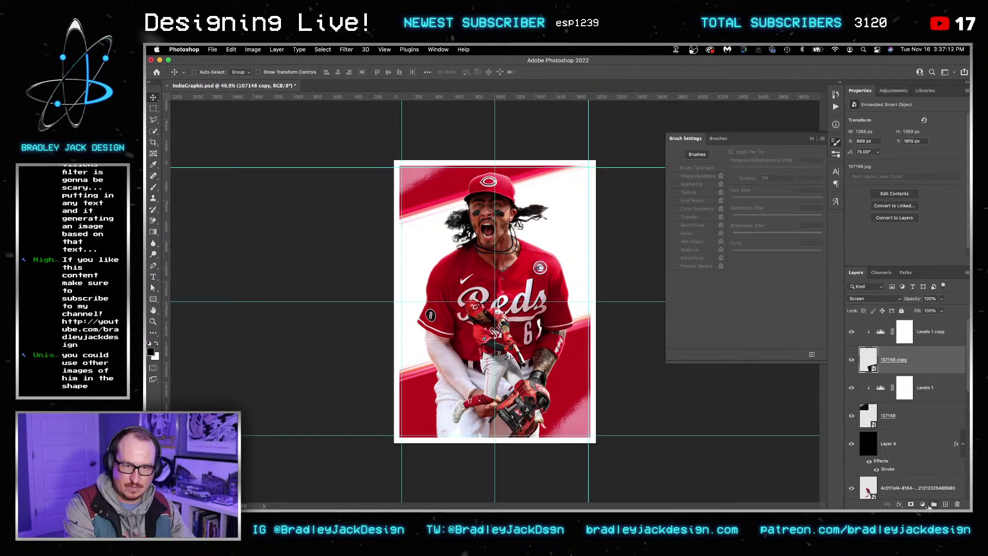
pyautogui.click(911, 504)
pyautogui.press('g')
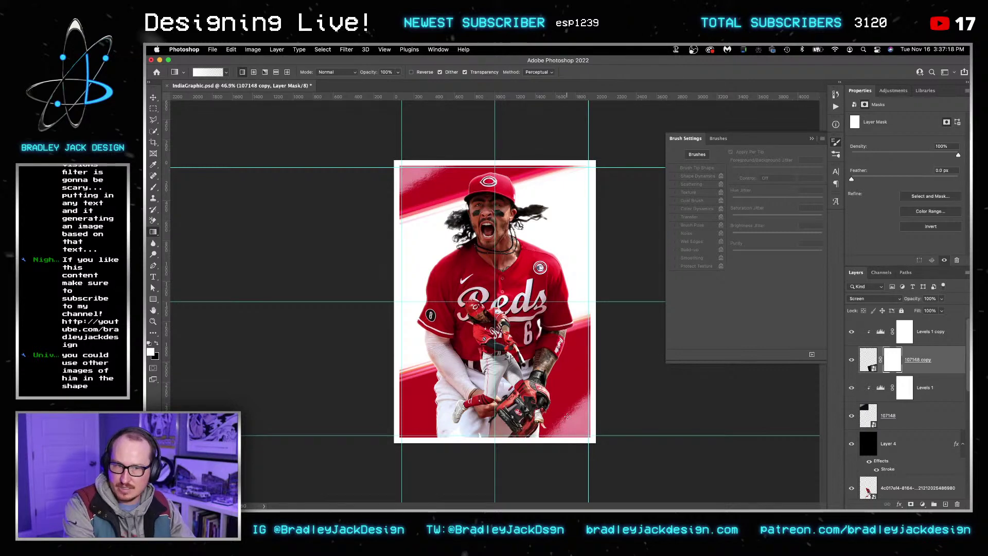
pyautogui.press('x')
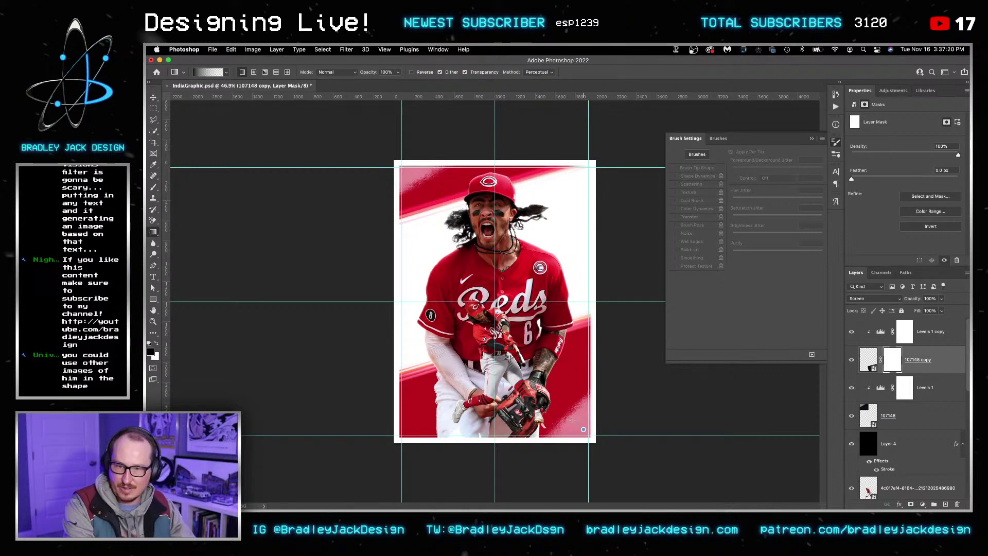
pyautogui.press('v')
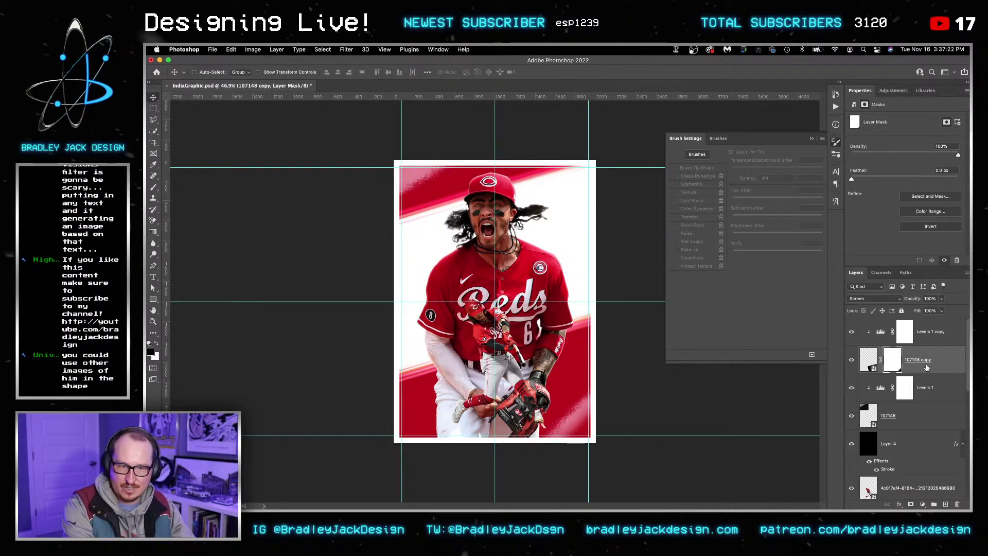
# Step: Duplicate the masked 107148 copy with its Levels adjustment, then rotate and shift the duplicate at the poster's lower-right corner
pyautogui.keyDown('shift'); pyautogui.click(926, 331); pyautogui.keyUp('shift')
pyautogui.hotkey('ctrl', 'j')
pyautogui.hotkey('ctrl', 't')
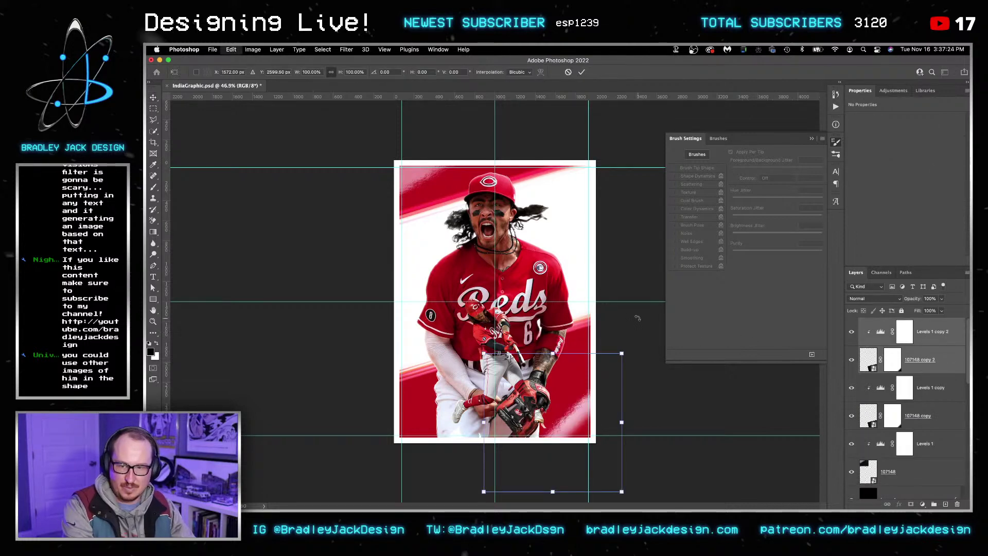
pyautogui.moveTo(627, 499); pyautogui.dragTo(507, 479)
pyautogui.moveTo(542, 452); pyautogui.dragTo(587, 458)
pyautogui.press('Return')
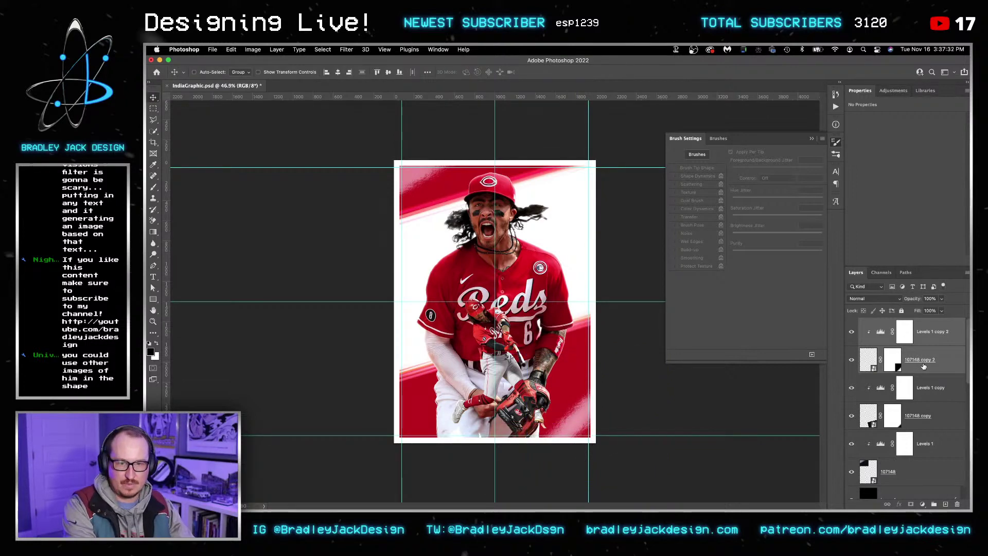
# Step: Select both lower-right texture copies and enlarge them together so their shine covers more of the corner
pyautogui.keyDown('shift'); pyautogui.click(934, 428); pyautogui.keyUp('shift')
pyautogui.press('super+t')
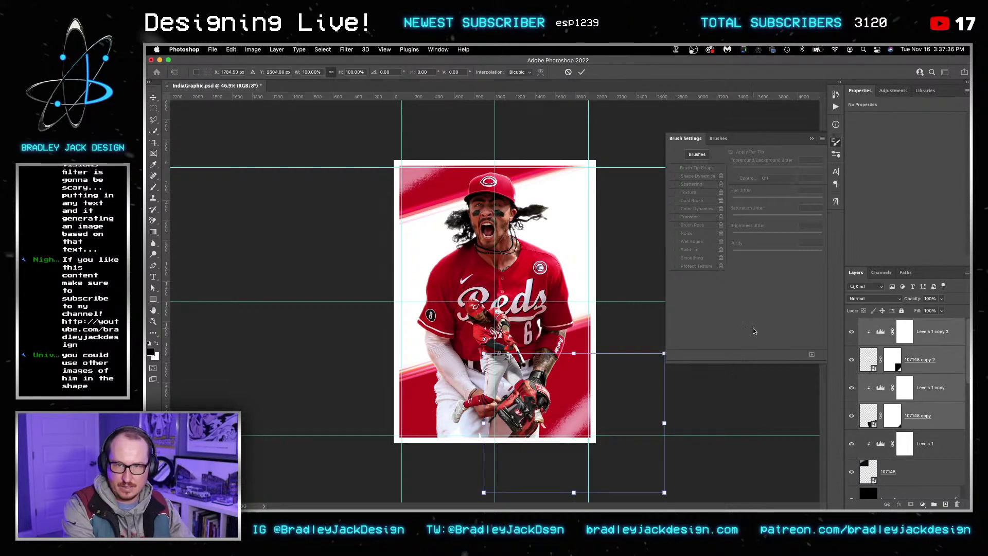
pyautogui.click(811, 139)
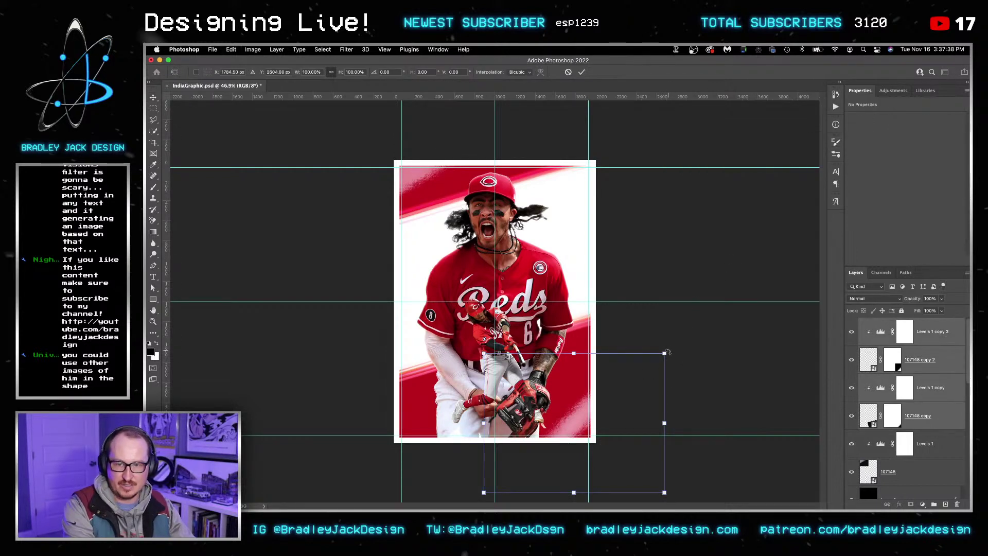
pyautogui.moveTo(665, 352); pyautogui.dragTo(698, 327)
pyautogui.press('Escape')
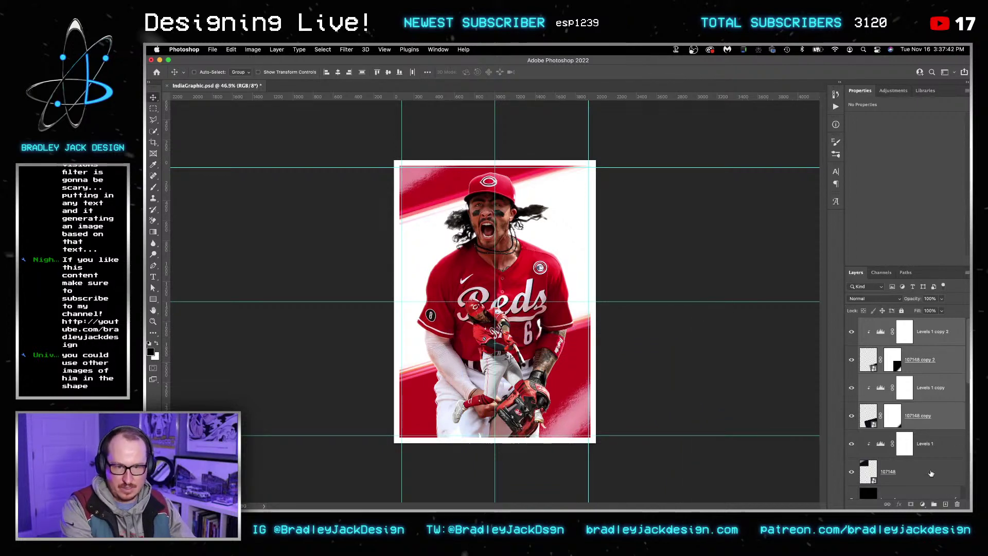
# Step: Group all the 107148 textures and their Levels layers as "shines" at 60% opacity and save the document
pyautogui.hotkey('ctrl', 'g')
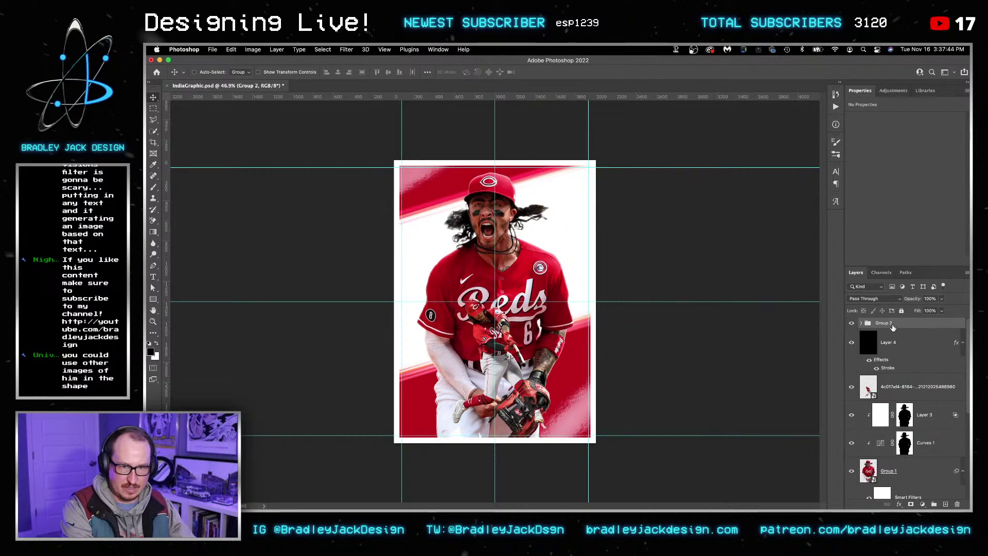
pyautogui.write('shines')
pyautogui.press('Return')
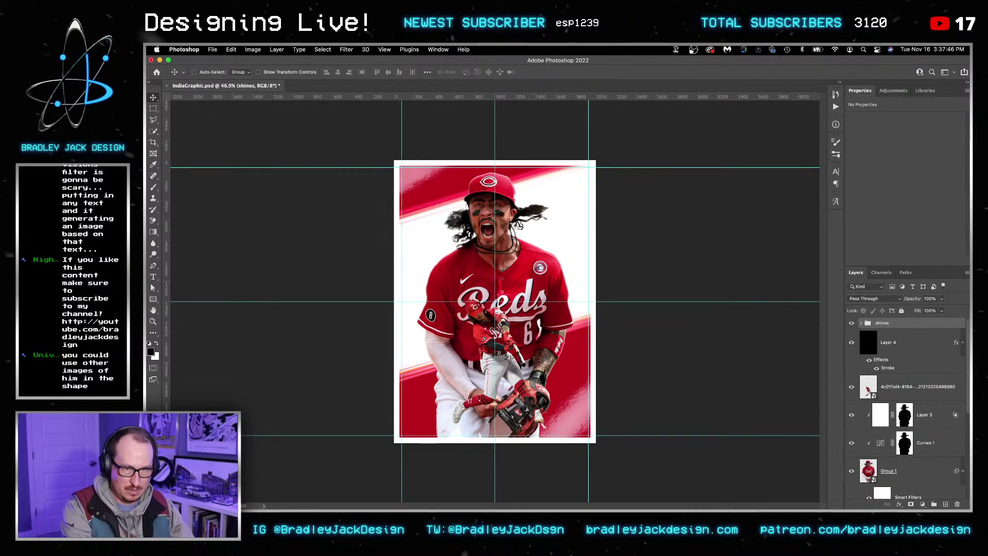
pyautogui.press('6')
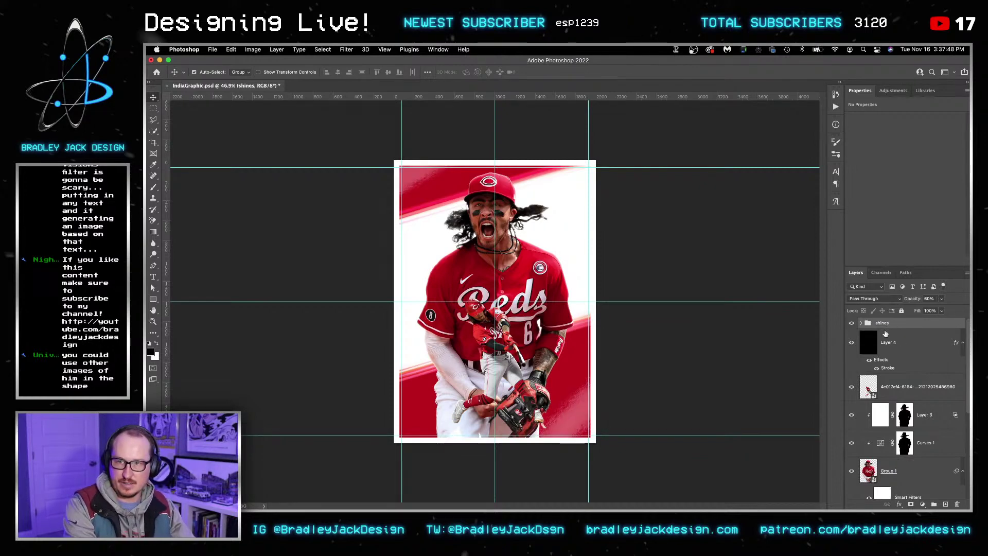
pyautogui.hotkey('ctrl', 's')
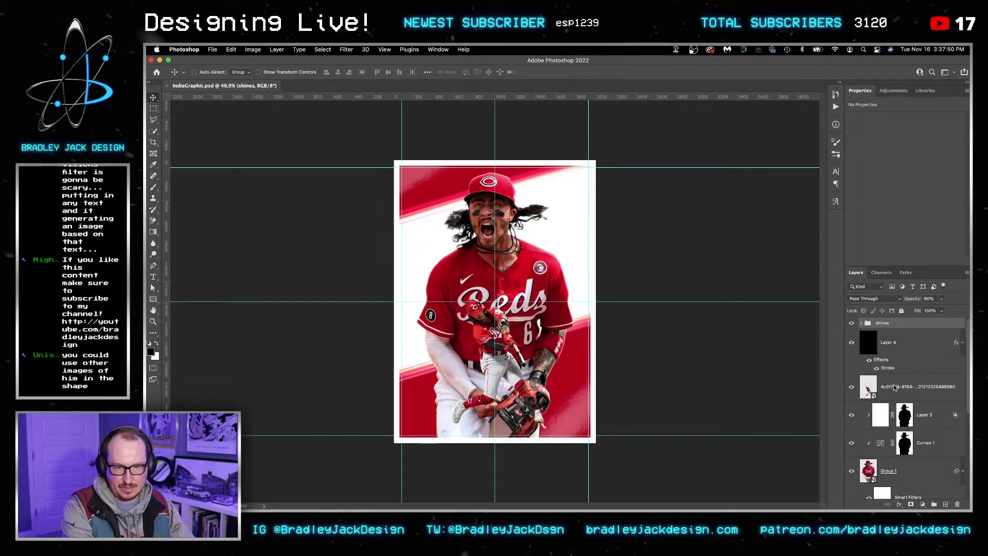
# Step: Group Layer 3, Curves 1 and Group 1 of the large screaming player and name the group "Big India"
pyautogui.click(902, 479)
pyautogui.scroll(-1, 902, 478)
pyautogui.keyDown('shift'); pyautogui.click(883, 387); pyautogui.keyUp('shift')
pyautogui.hotkey('ctrl', 'g')
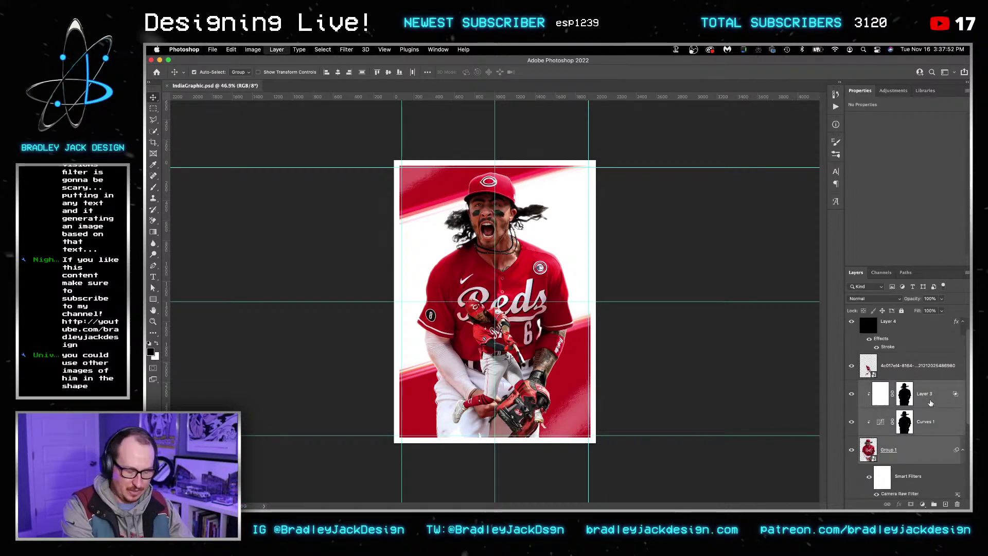
pyautogui.write('Bi')
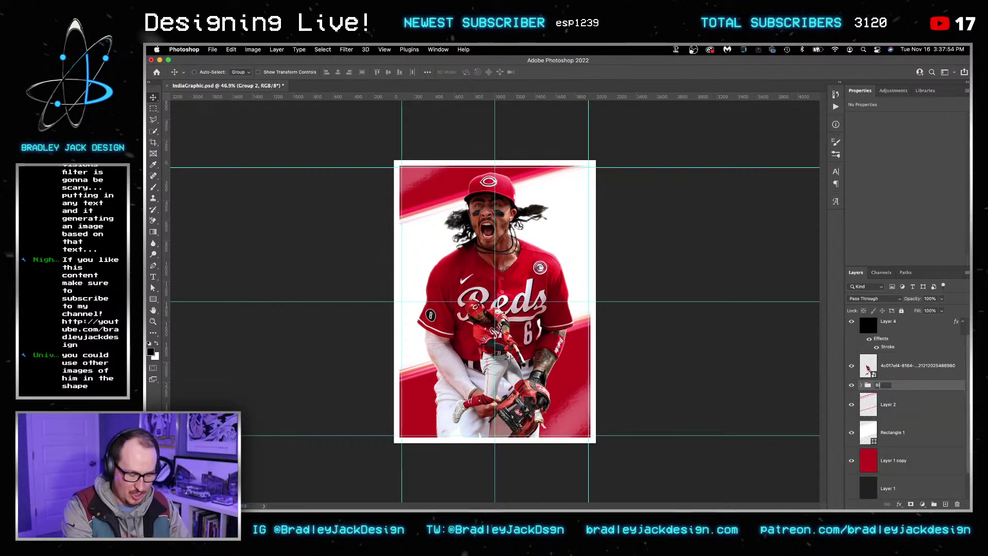
pyautogui.write('g India')
pyautogui.press('Return')
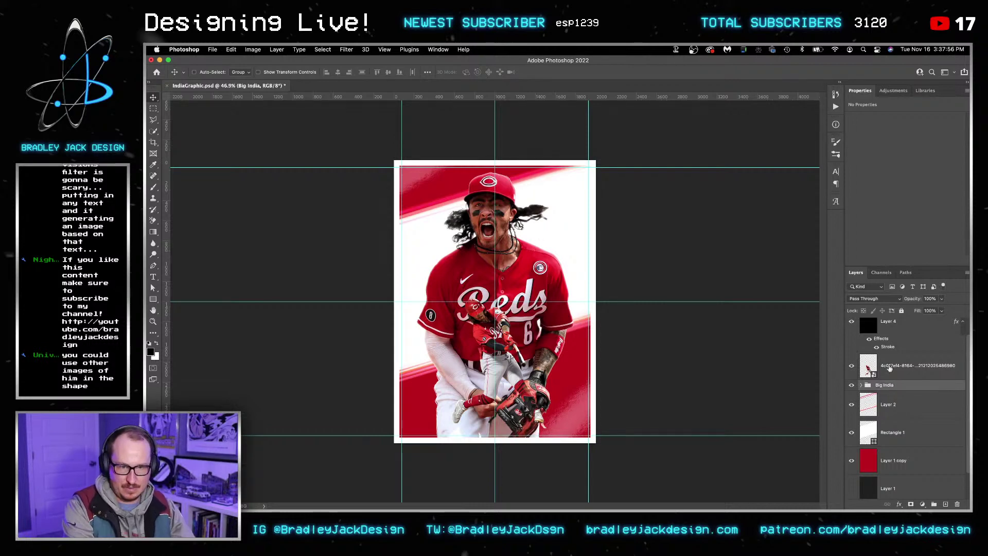
# Step: Group the small batter cutout layer above "Big India" and name the group "lilindia"
pyautogui.click(889, 368)
pyautogui.hotkey('ctrl', 'g')
pyautogui.write('I')
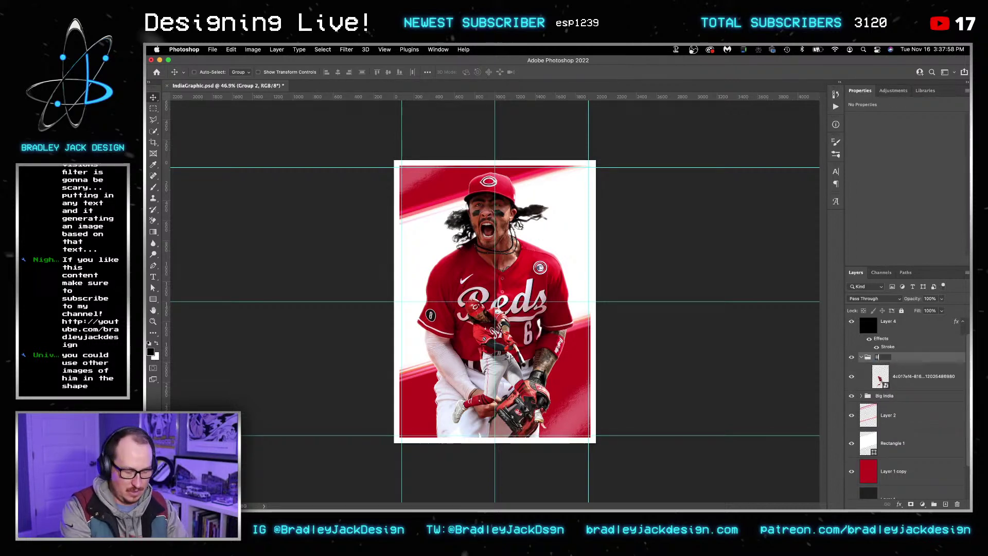
pyautogui.write('il Indi')
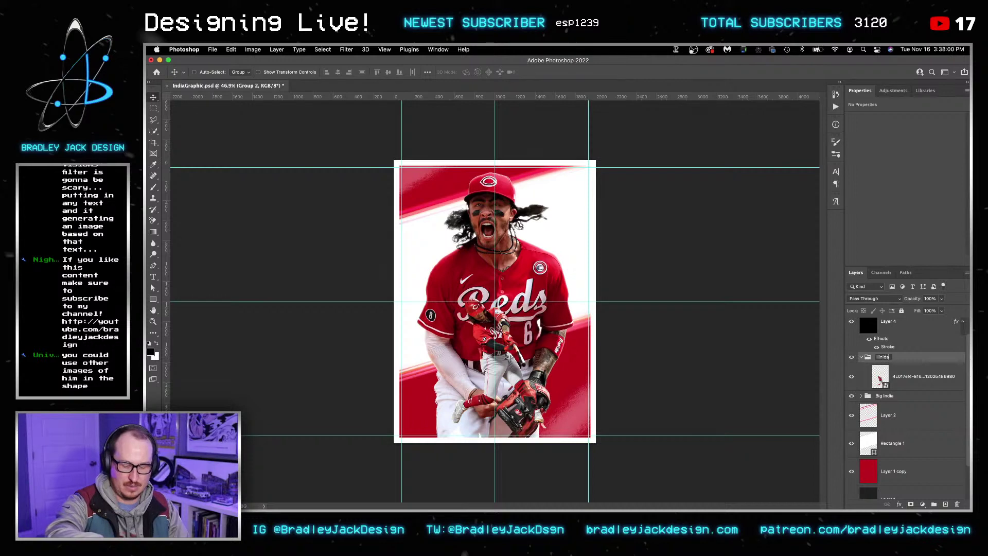
pyautogui.write('a')
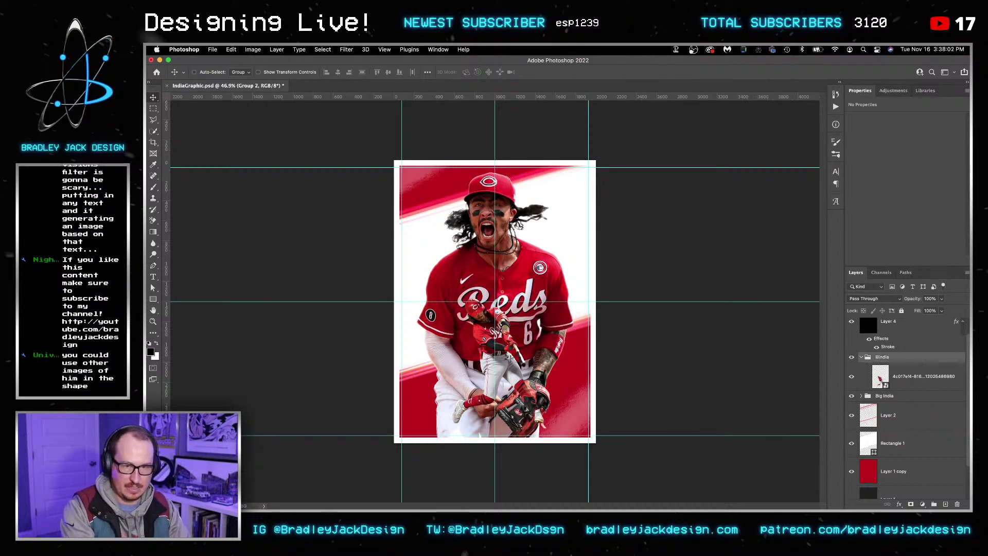
pyautogui.press('Return')
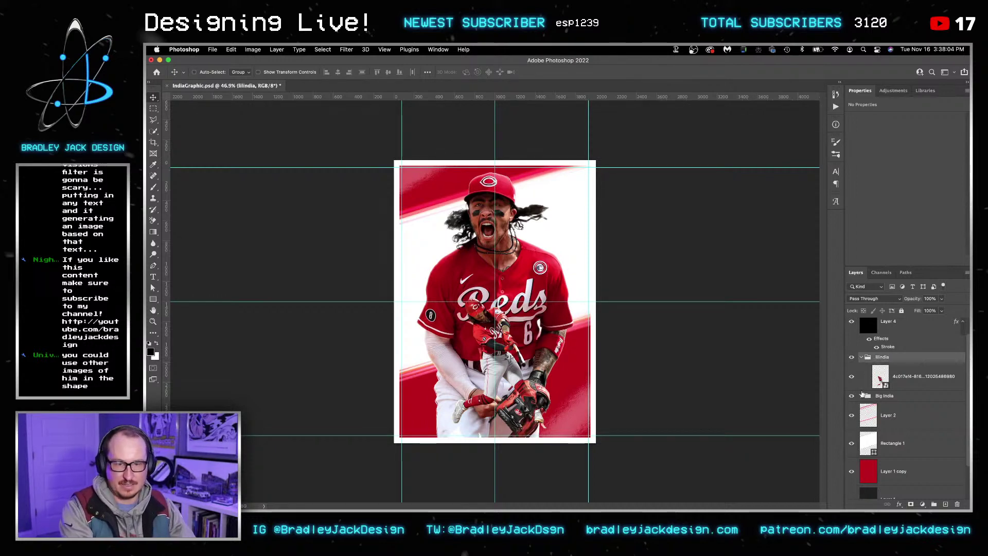
# Step: Delete the dark Layer 1, and group Layer 2, Rectangle 1 and Layer 1 copy as "Background"
pyautogui.click(890, 415)
pyautogui.scroll(-2, 895, 453)
pyautogui.click(898, 465)
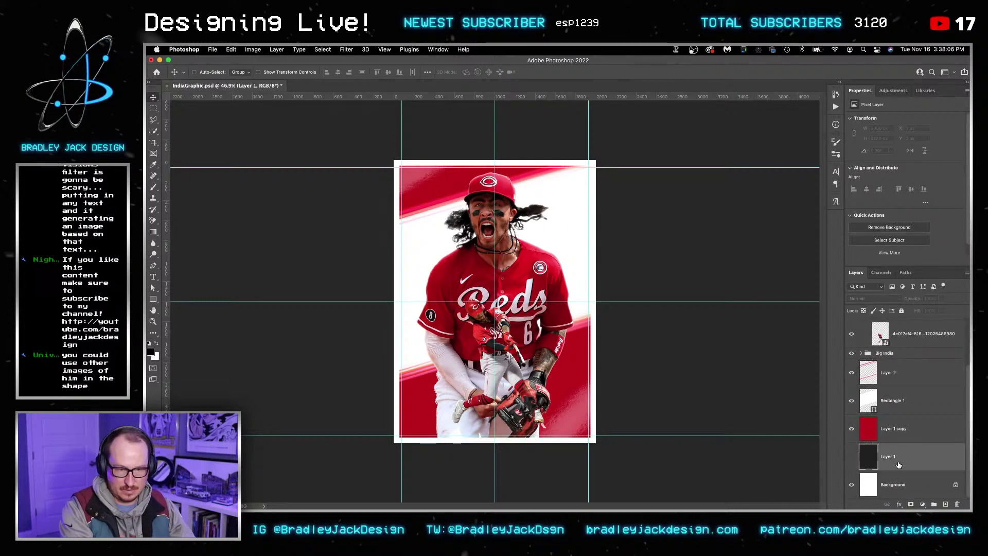
pyautogui.click(896, 458)
pyautogui.keyDown('shift'); pyautogui.click(894, 406); pyautogui.keyUp('shift')
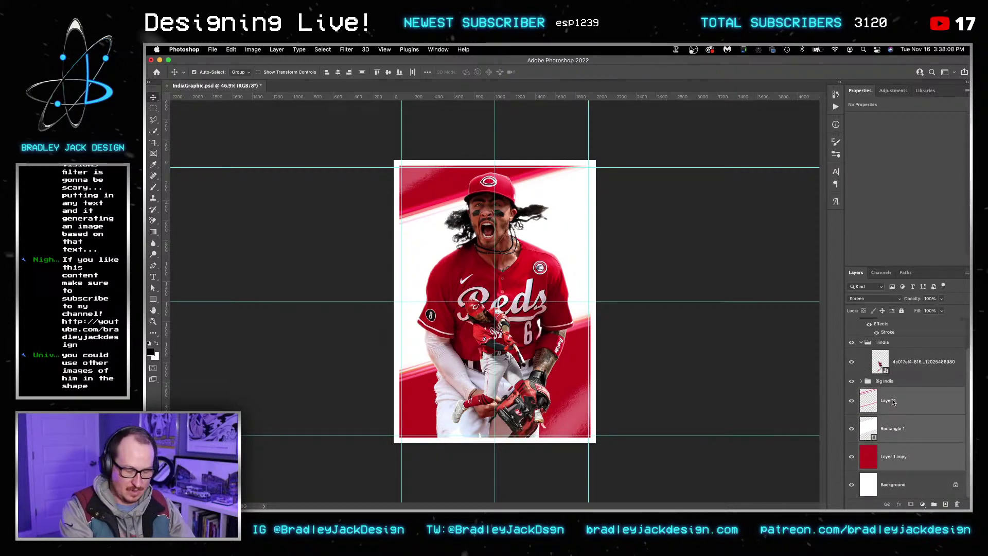
pyautogui.press('super+g')
pyautogui.doubleClick(887, 428)
pyautogui.write('BAckgrou')
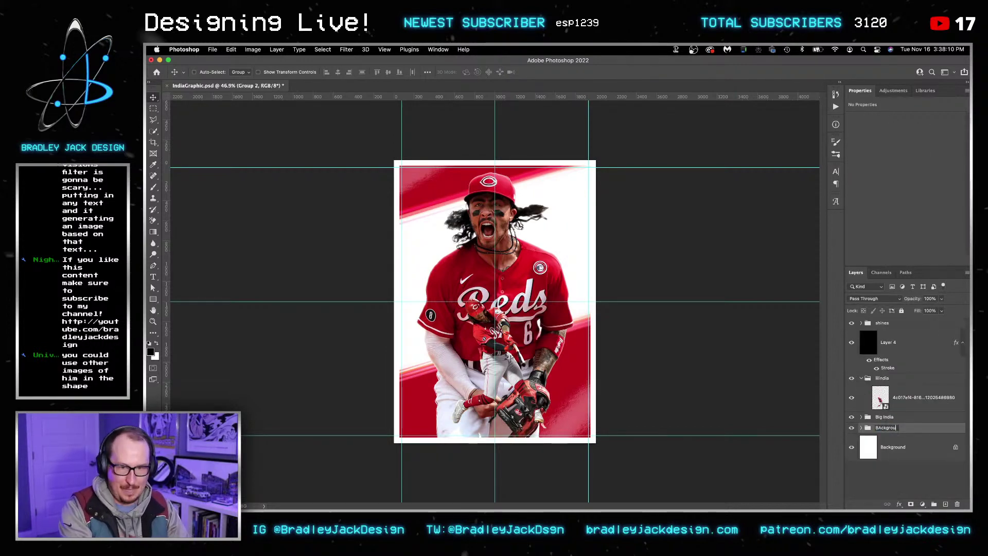
pyautogui.write('nd')
pyautogui.press('Return')
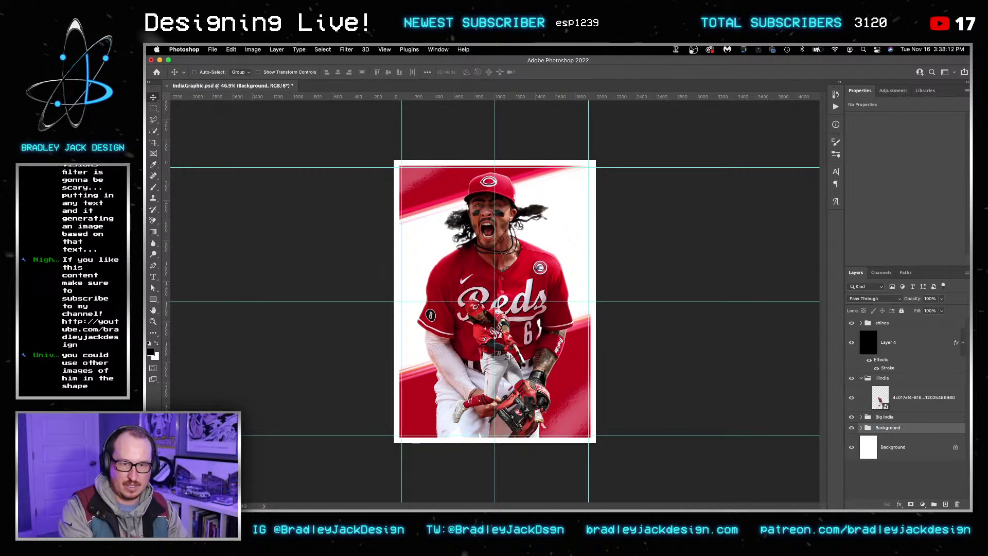
# Step: Add a layer mask to Group 1 inside "Big India" and fade out the large player's lower body with a vertical black-to-white gradient
pyautogui.click(916, 397)
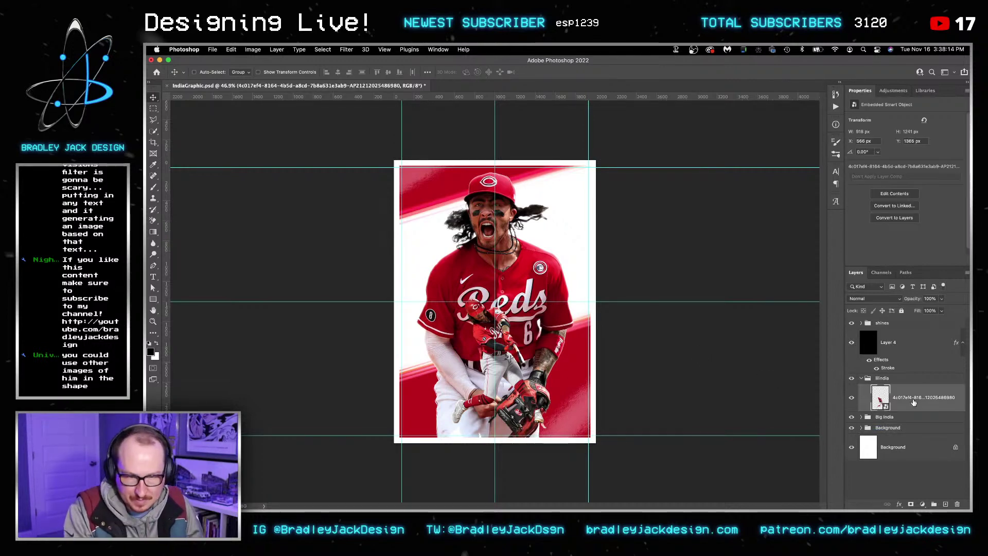
pyautogui.click(861, 416)
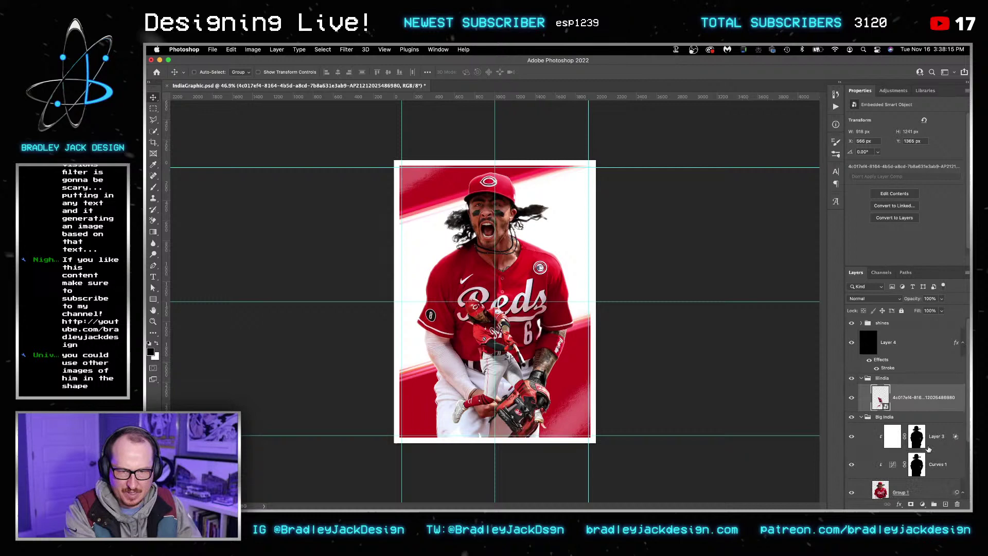
pyautogui.click(915, 489)
pyautogui.click(911, 504)
pyautogui.press('g')
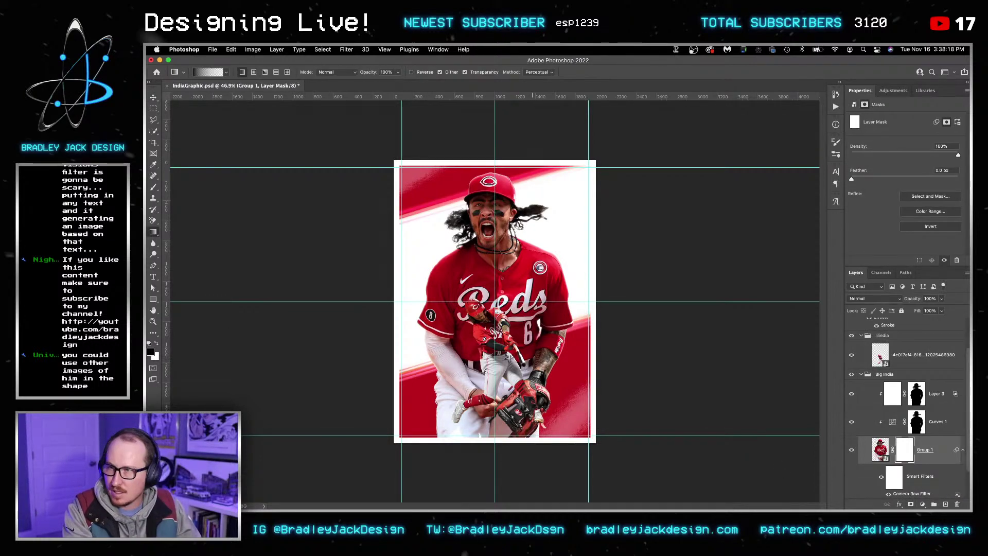
pyautogui.moveTo(533, 425); pyautogui.dragTo(533, 318)
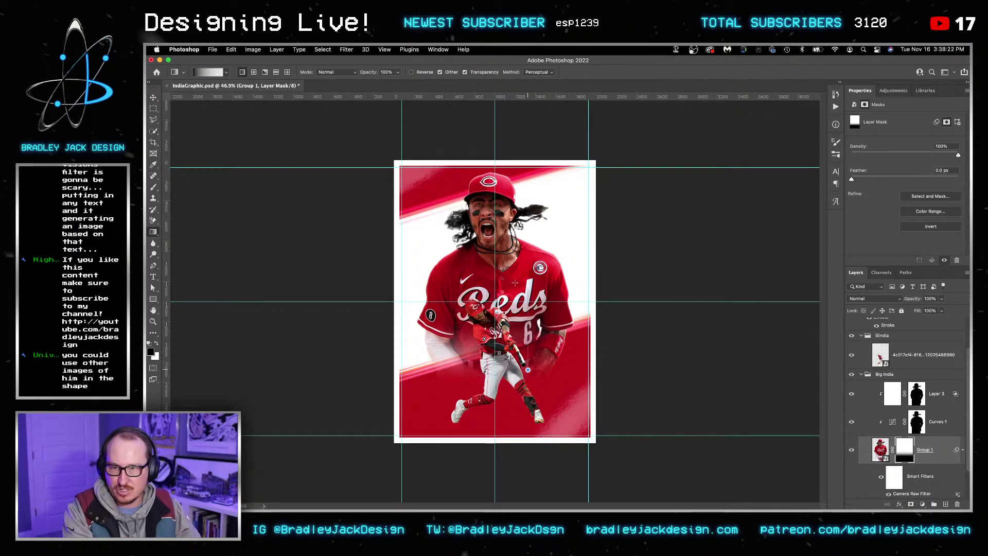
# Step: Redraw the fade gradient on the Group 1 layer mask, and delete that mask from the large player layer
pyautogui.moveTo(527, 370); pyautogui.dragTo(527, 313)
pyautogui.press('v')
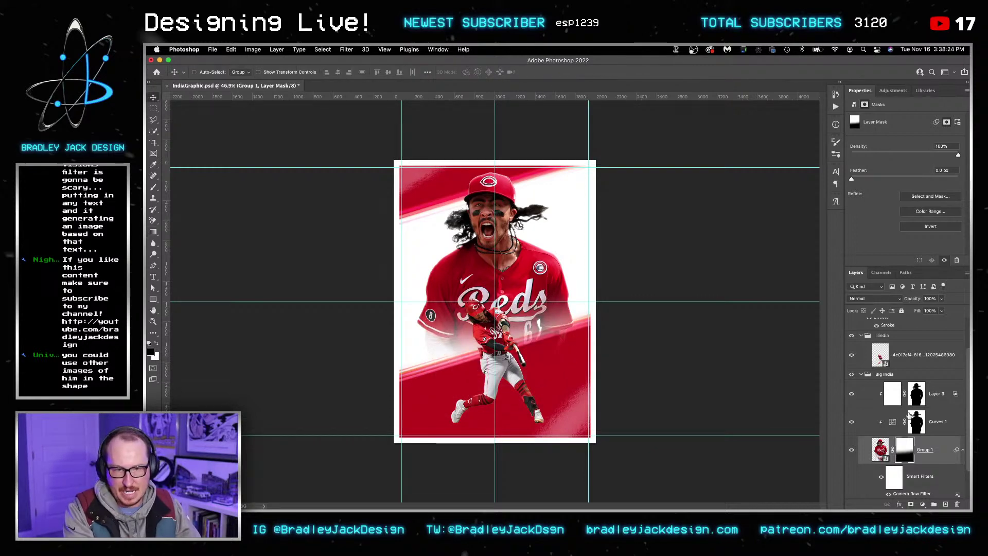
pyautogui.scroll(-1, 907, 446)
pyautogui.rightClick(904, 451)
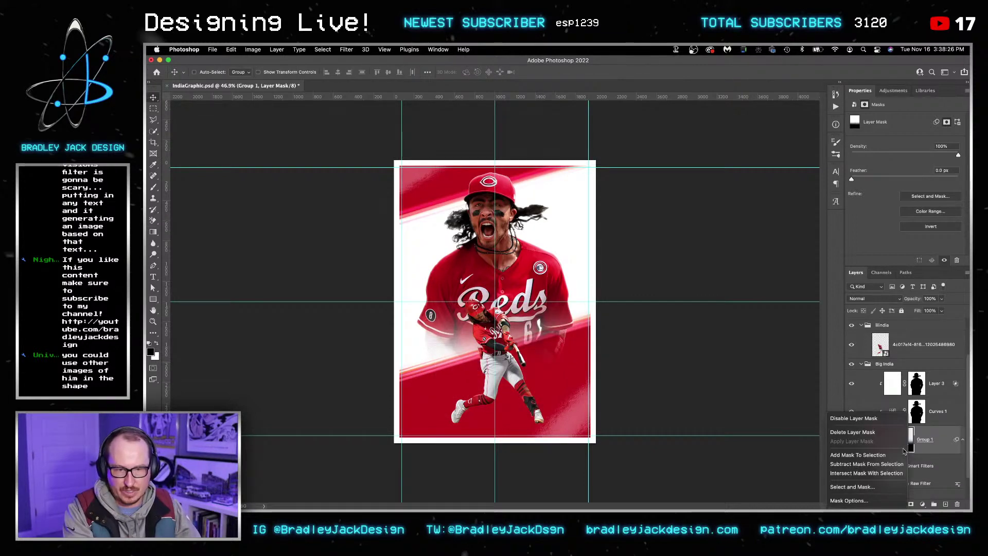
pyautogui.click(852, 432)
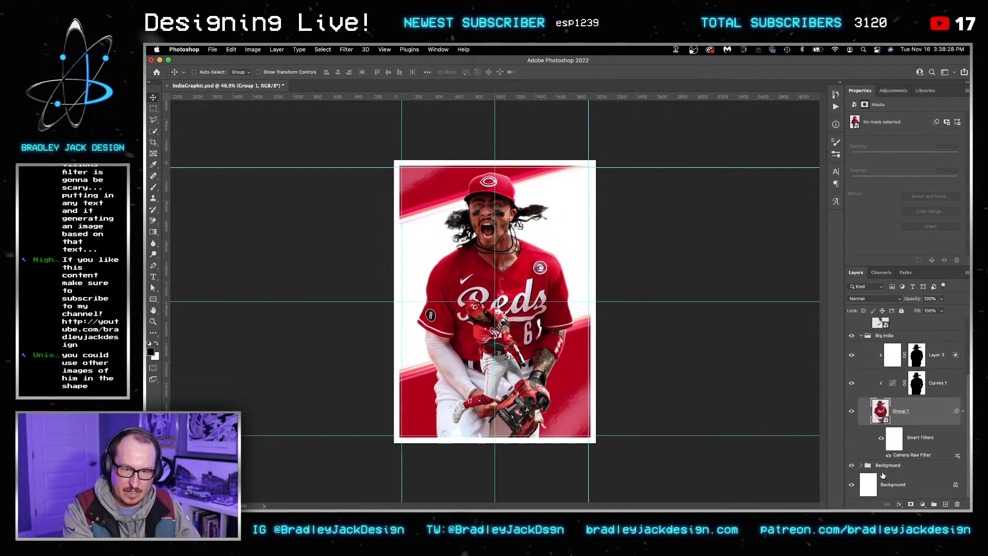
# Step: Scale up Layer 2 and Rectangle 1 together and reposition them so the white diagonal band reaches lower on the poster
pyautogui.click(861, 465)
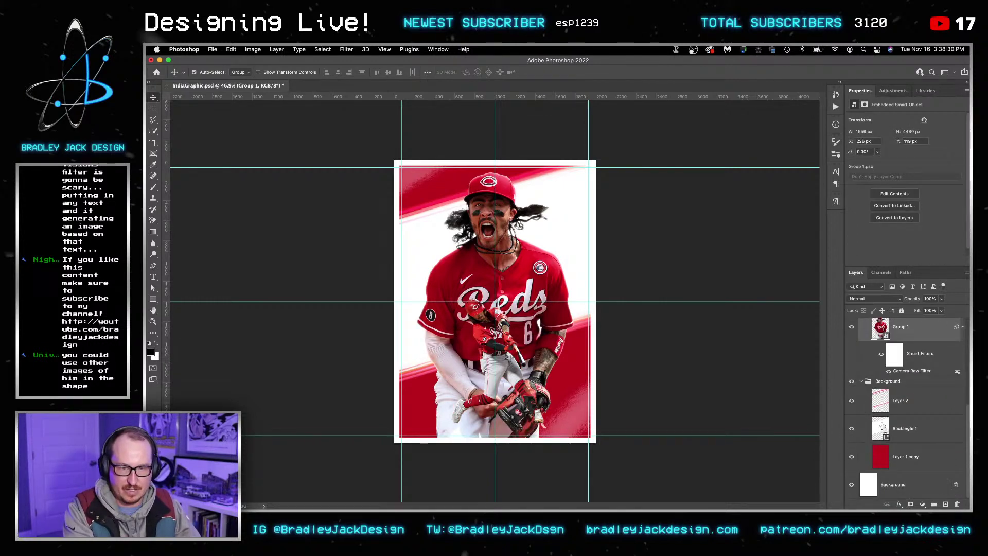
pyautogui.keyDown('super'); pyautogui.click(882, 427); pyautogui.keyUp('super')
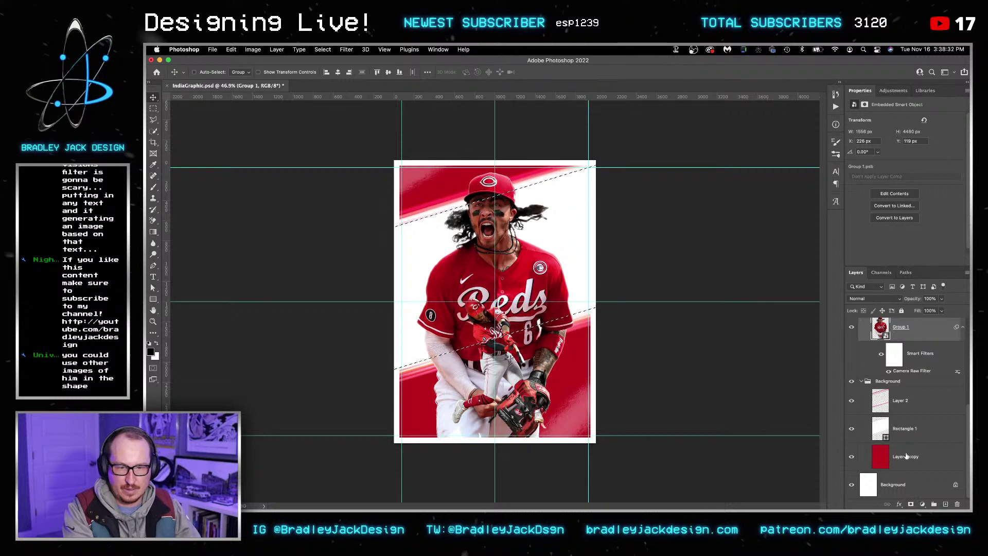
pyautogui.click(898, 429)
pyautogui.click(900, 402)
pyautogui.keyDown('shift'); pyautogui.click(889, 432); pyautogui.keyUp('shift')
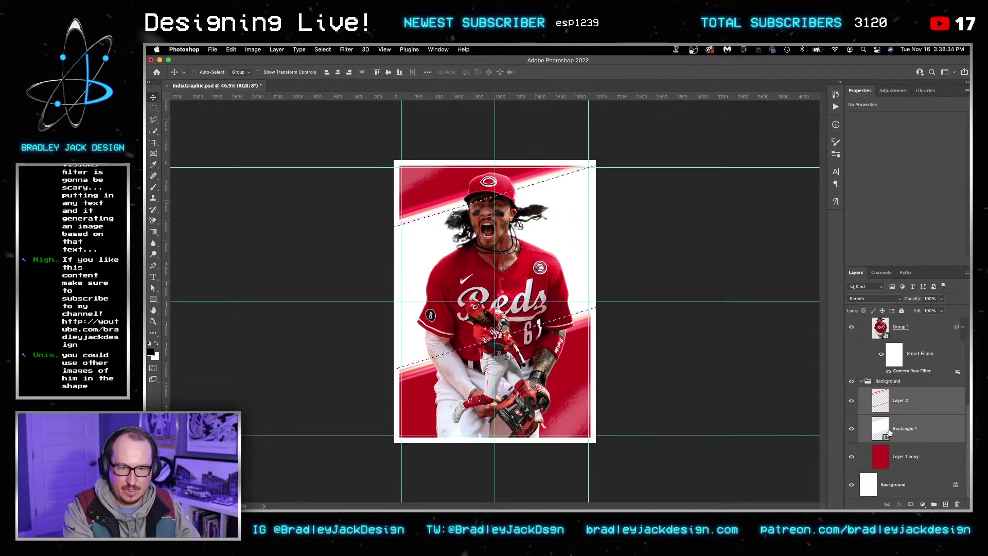
pyautogui.press('super+t')
pyautogui.moveTo(672, 403); pyautogui.dragTo(741, 400)
pyautogui.moveTo(706, 370); pyautogui.dragTo(691, 396)
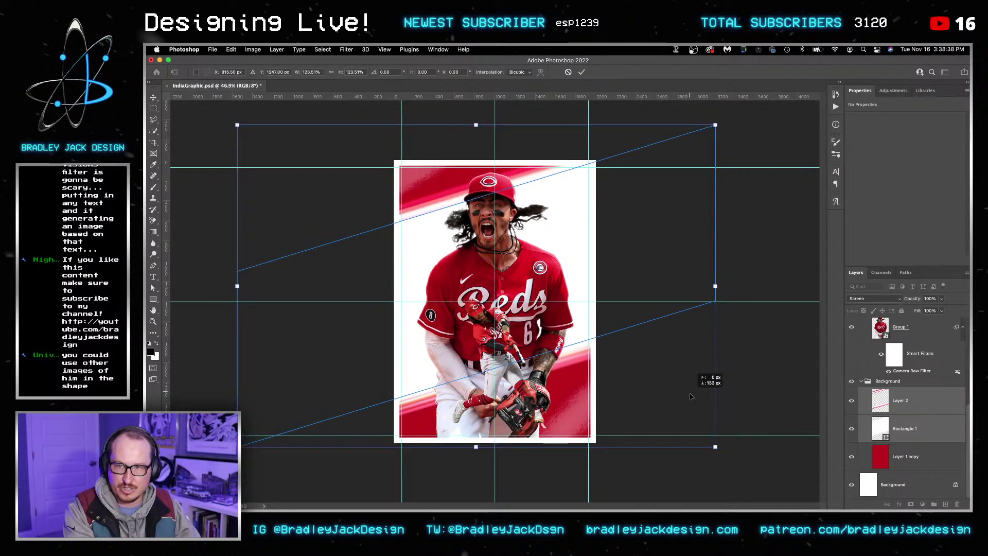
pyautogui.moveTo(715, 446); pyautogui.dragTo(693, 432)
pyautogui.press('Return')
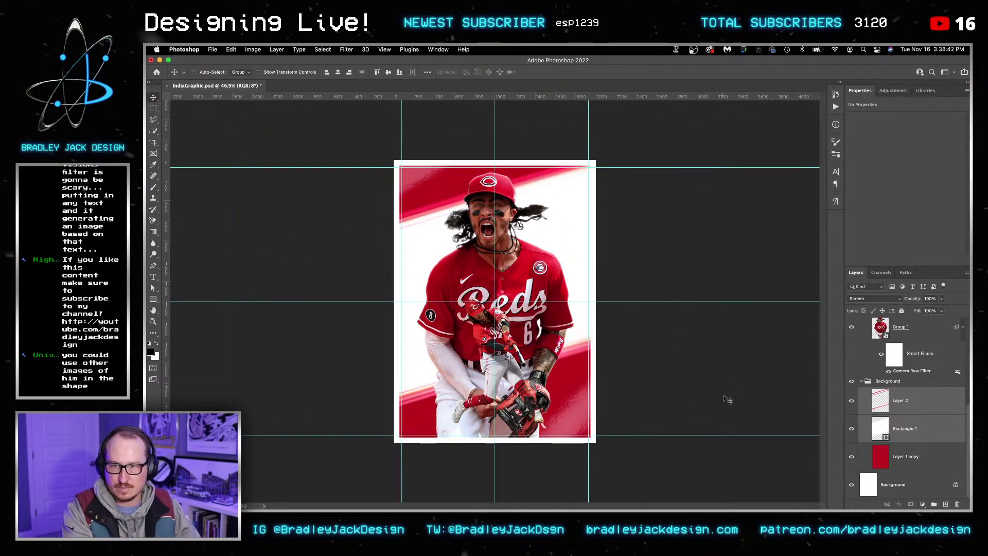
# Step: Try to mask the Group 1 player layer with the outline of the Rectangle 1 shape
pyautogui.keyDown('ctrl'); pyautogui.click(880, 430); pyautogui.keyUp('ctrl')
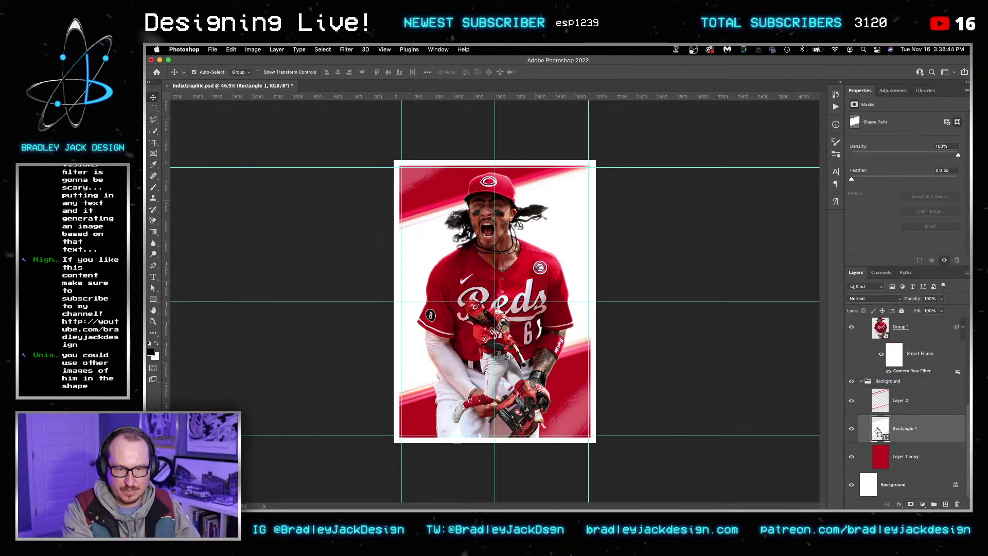
pyautogui.click(904, 333)
pyautogui.click(910, 504)
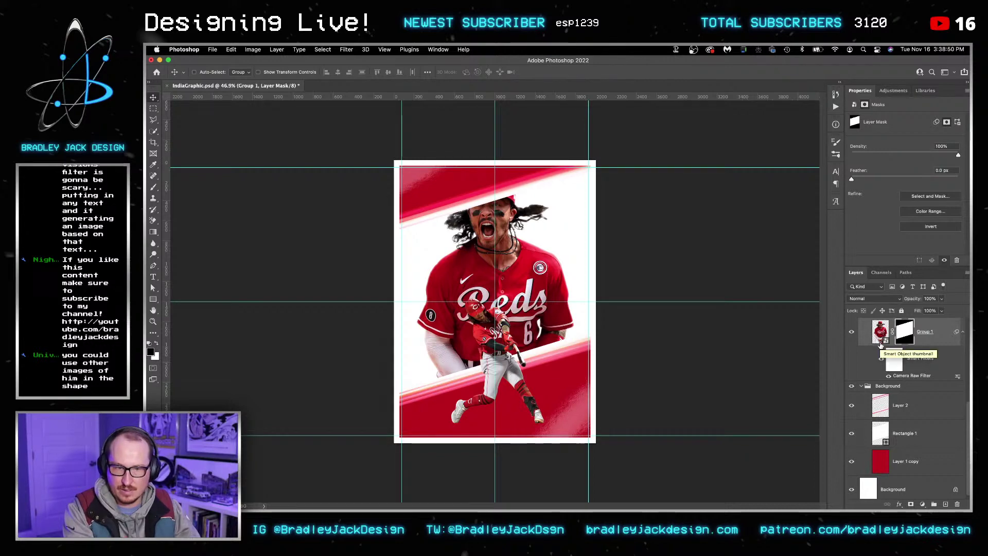
pyautogui.press('super+z')
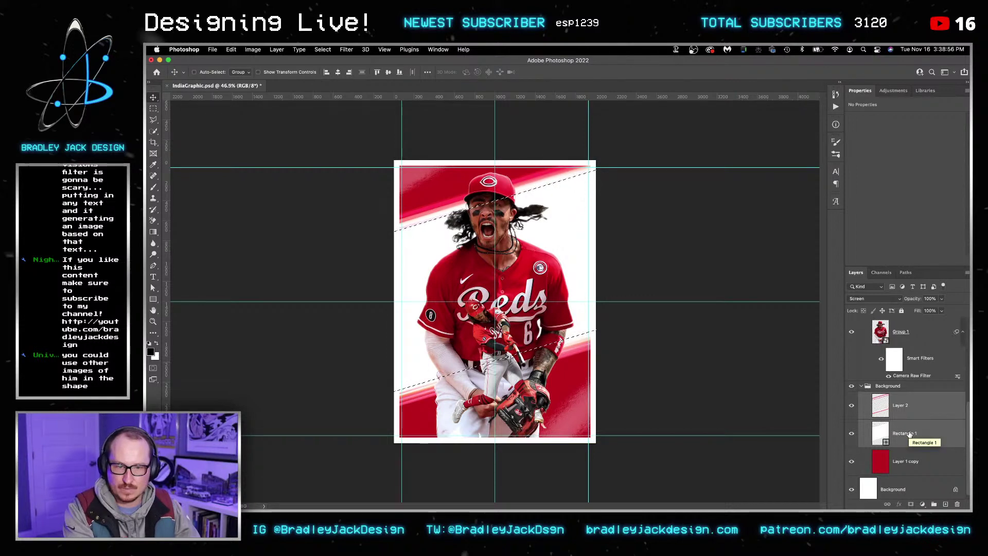
# Step: Mask Group 1 with the outline of the Rectangle 1 shape, and move that mask onto the Big India group
pyautogui.scroll(3, 909, 434)
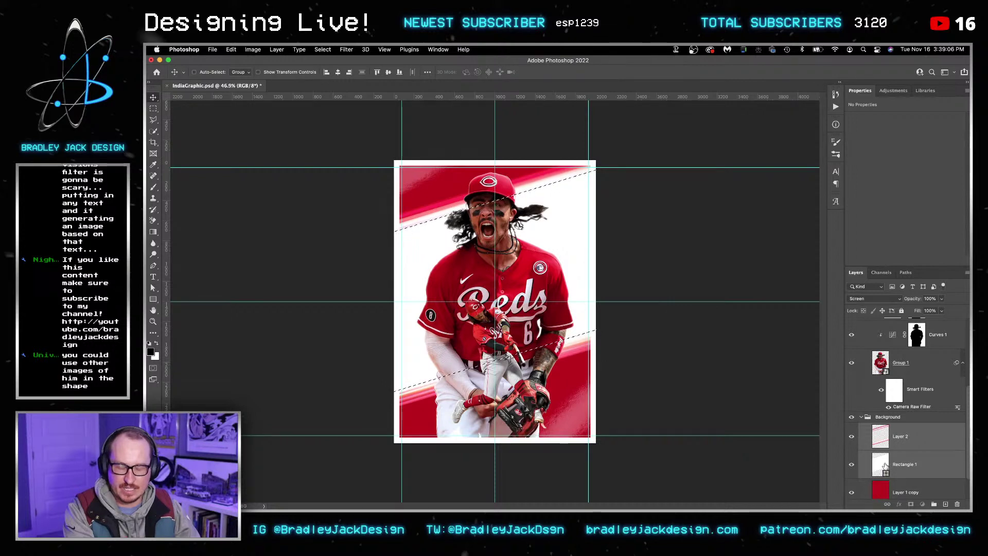
pyautogui.click(898, 463)
pyautogui.click(922, 366)
pyautogui.click(911, 504)
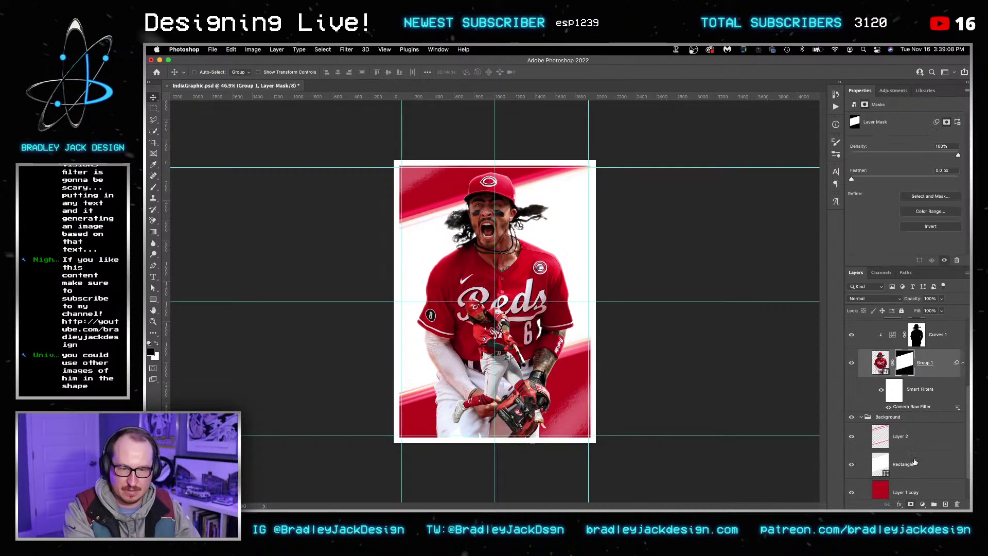
pyautogui.scroll(1, 921, 443)
pyautogui.scroll(1, 931, 343)
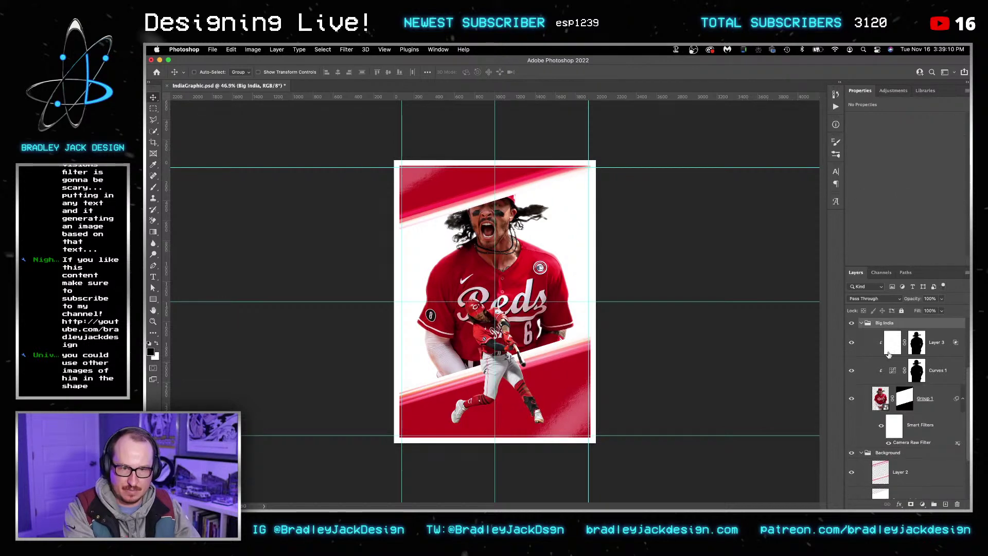
pyautogui.moveTo(901, 419); pyautogui.dragTo(894, 337)
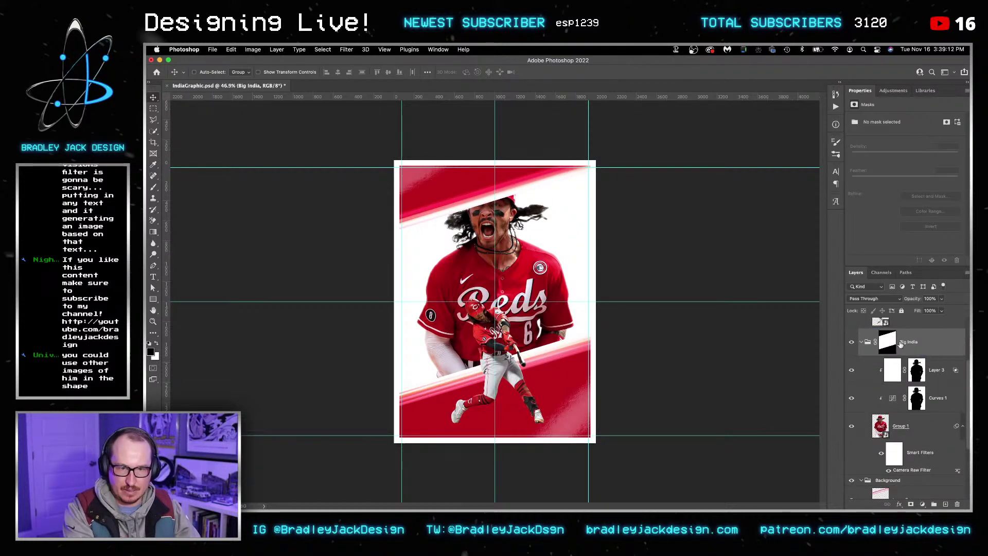
# Step: Rename the masked Big India group as Big India 1
pyautogui.write('Big ')
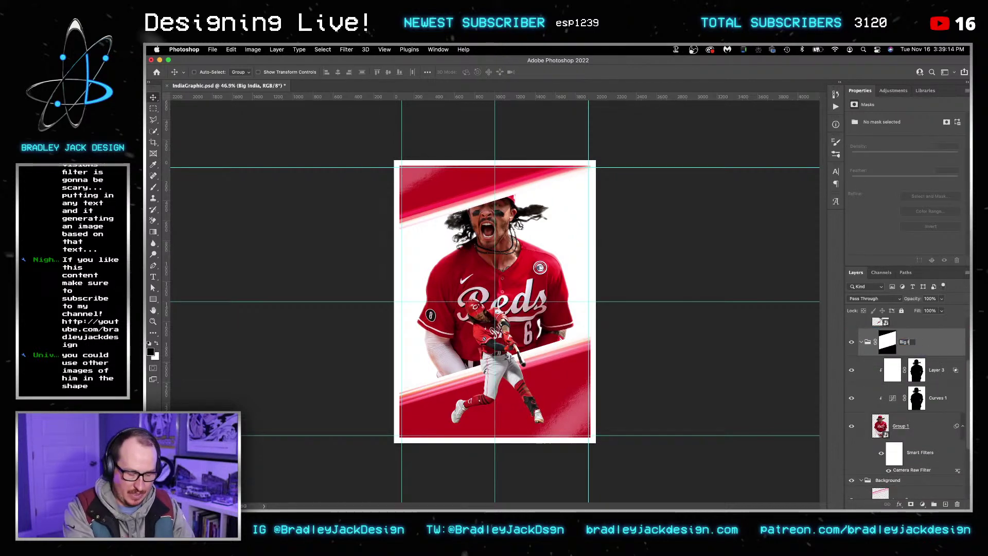
pyautogui.write('India 1')
pyautogui.press('Return')
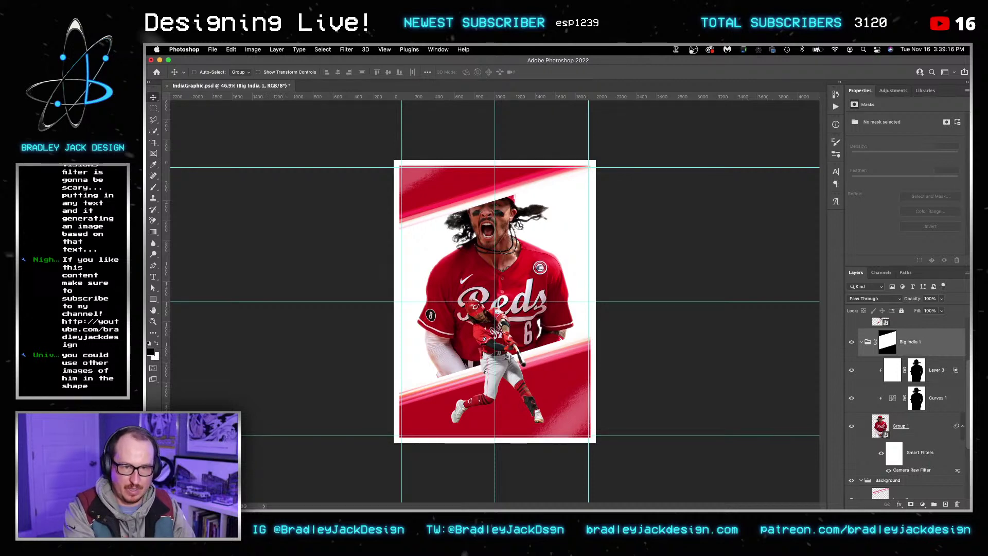
# Step: Move Layer 2 above the Big India 1 group, and compare the poster with that layer hidden and shown
pyautogui.moveTo(885, 494); pyautogui.dragTo(888, 345)
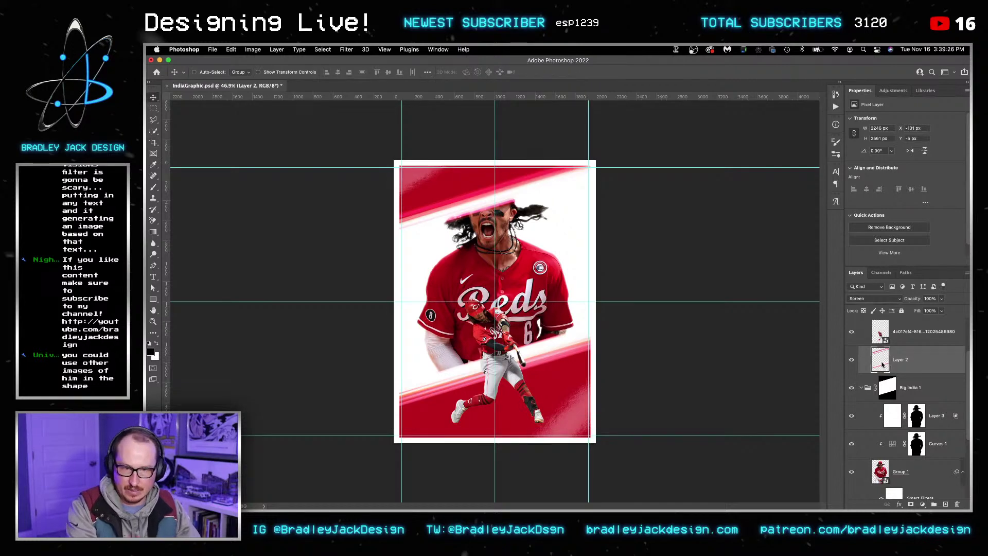
pyautogui.click(852, 360)
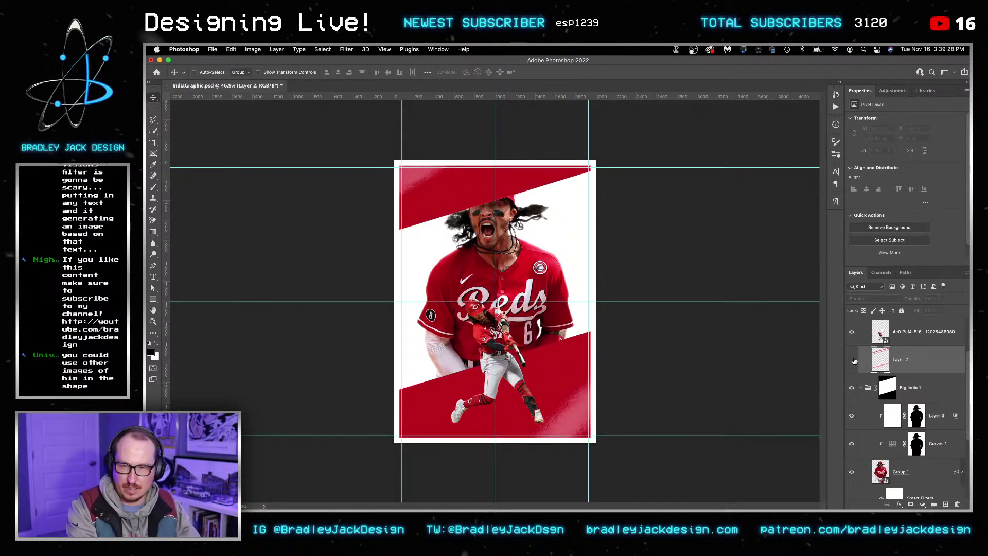
pyautogui.click(852, 360)
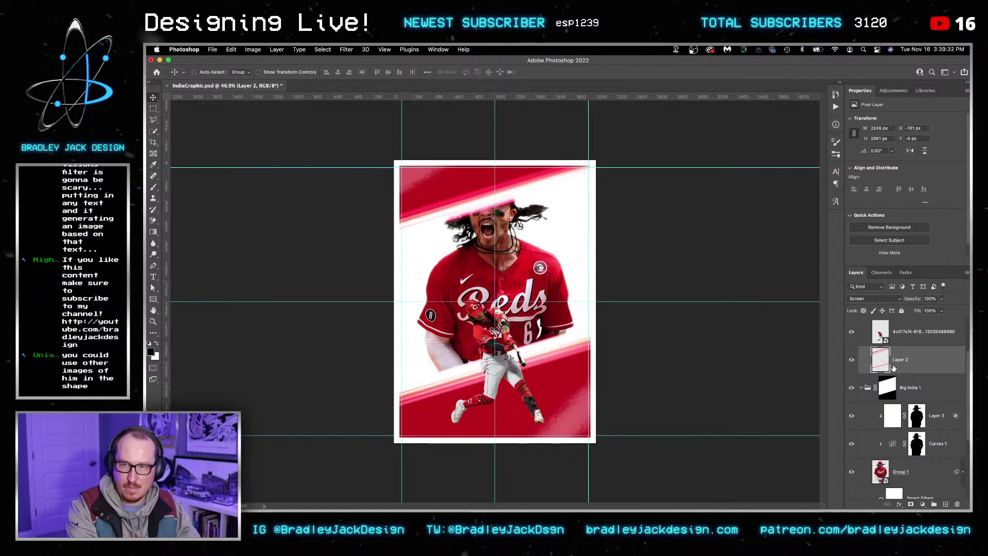
# Step: Duplicate the Big India 1 group and place the copy above Layer 2
pyautogui.click(905, 468)
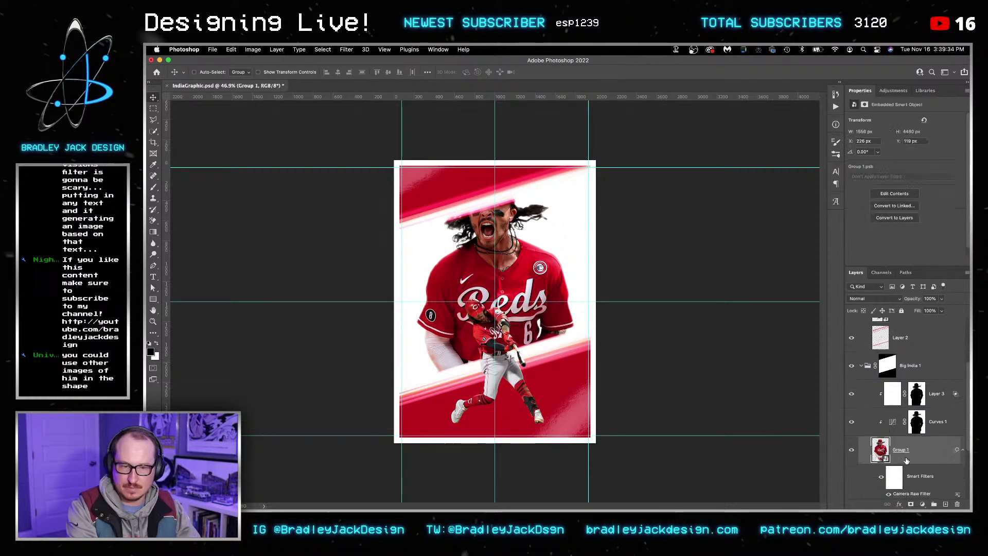
pyautogui.click(912, 371)
pyautogui.scroll(1, 913, 392)
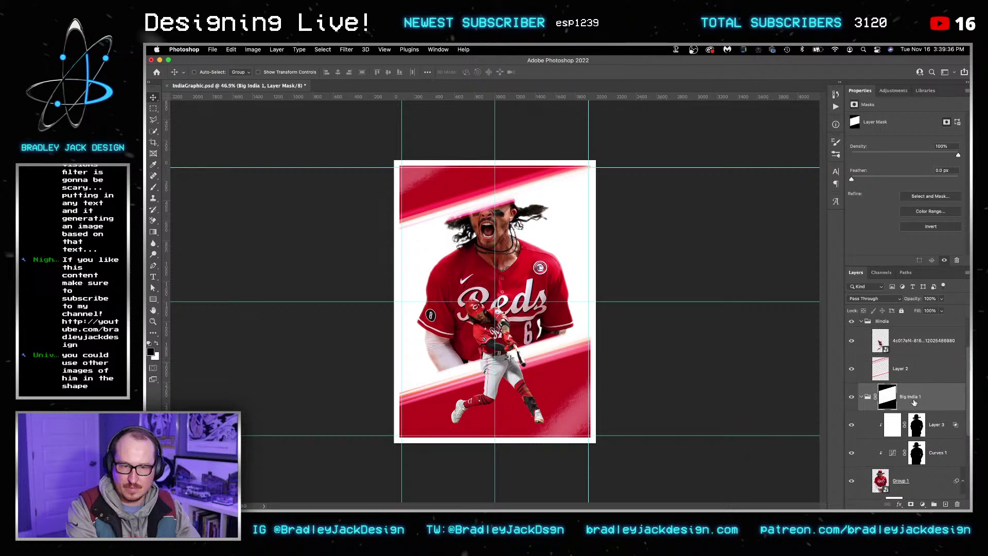
pyautogui.press('super+j')
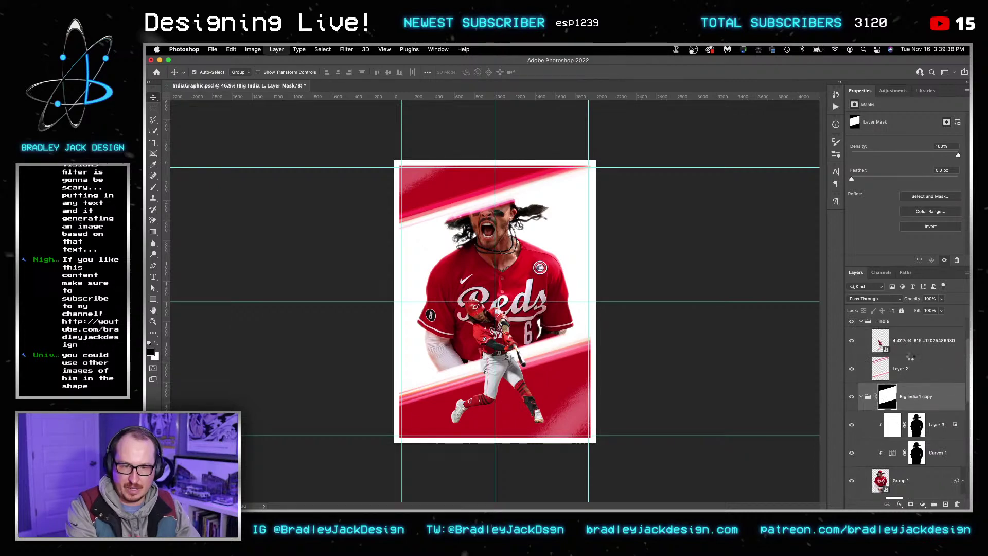
pyautogui.moveTo(909, 357); pyautogui.dragTo(910, 364)
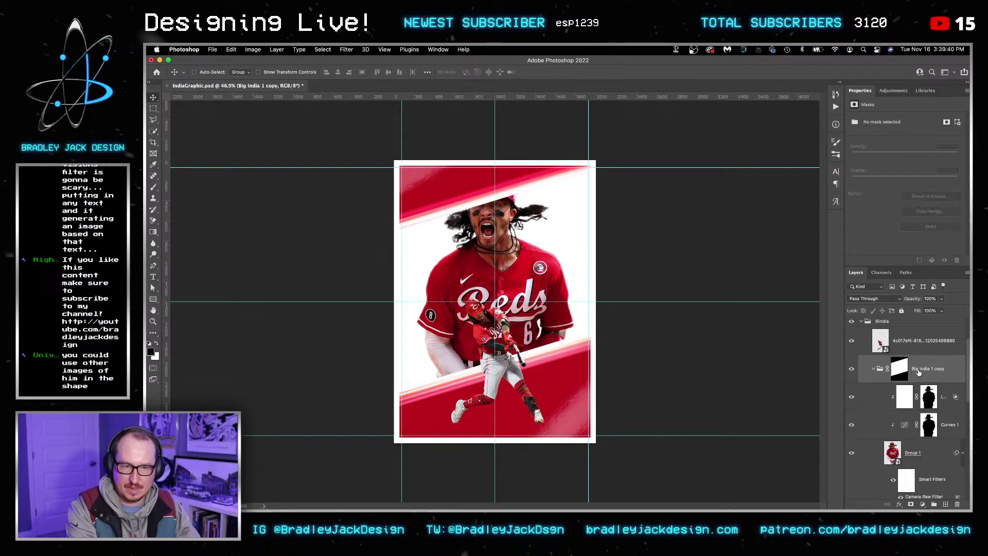
# Step: Delete the band-shaped mask from the Big India 1 copy group and add a blank white layer mask
pyautogui.rightClick(900, 369)
pyautogui.click(849, 387)
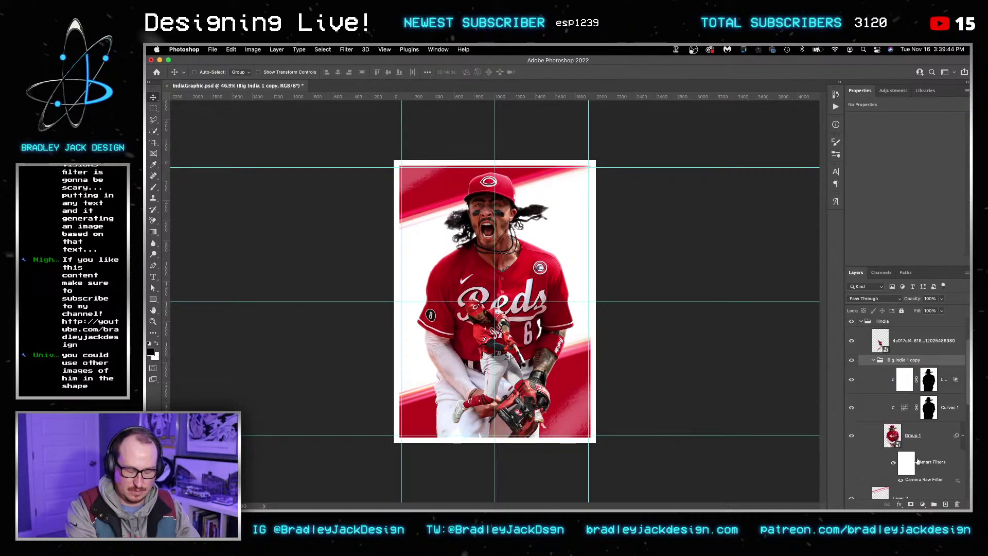
pyautogui.click(910, 505)
# Step: Paint black on the Big India 1 copy mask over the large player's lower body, using a soft round Normal-mode brush of about 2500 px
pyautogui.press('b')
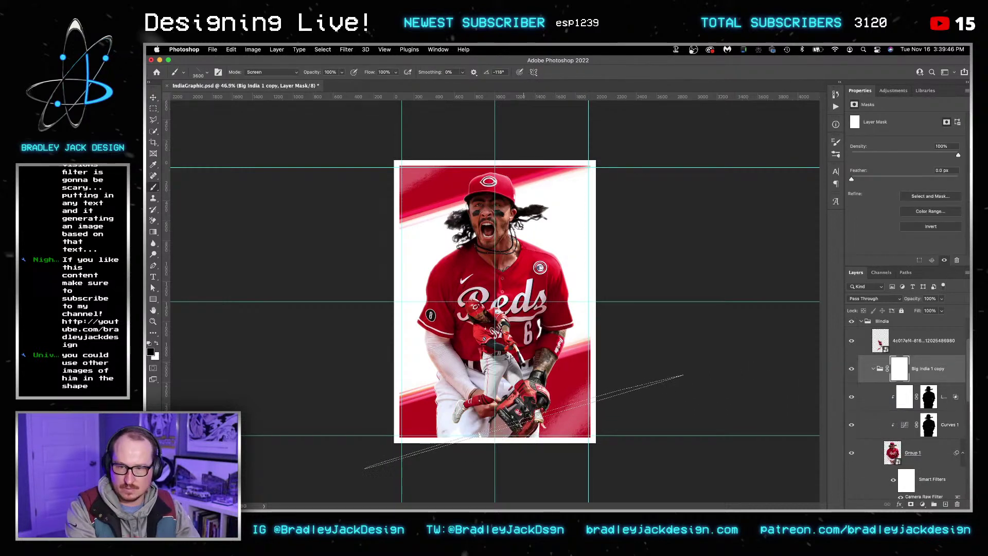
pyautogui.hotkey('shift', ',')
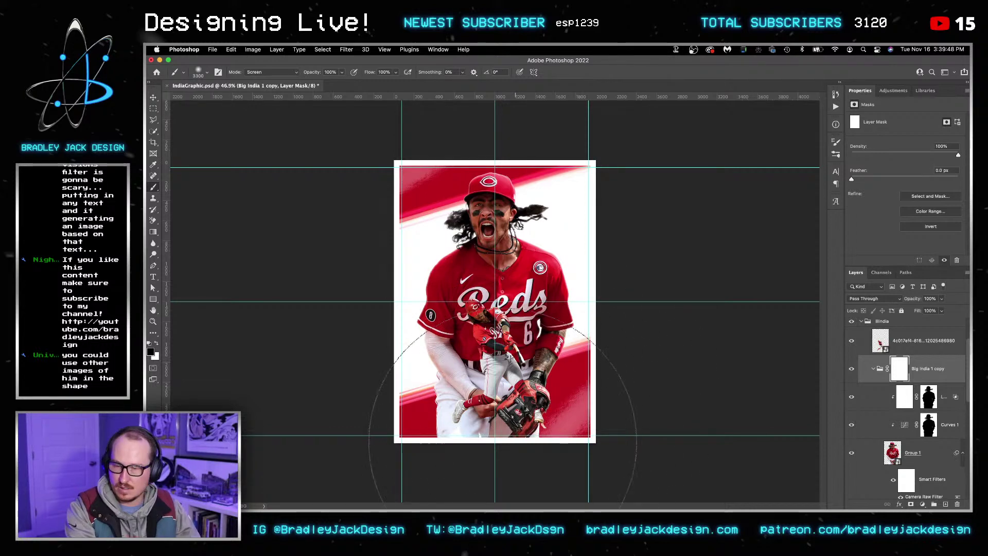
pyautogui.press('[')
pyautogui.press('[')
pyautogui.press('[')
pyautogui.press('[')
pyautogui.press('[')
pyautogui.press('[')
pyautogui.press('[')
pyautogui.press('x')
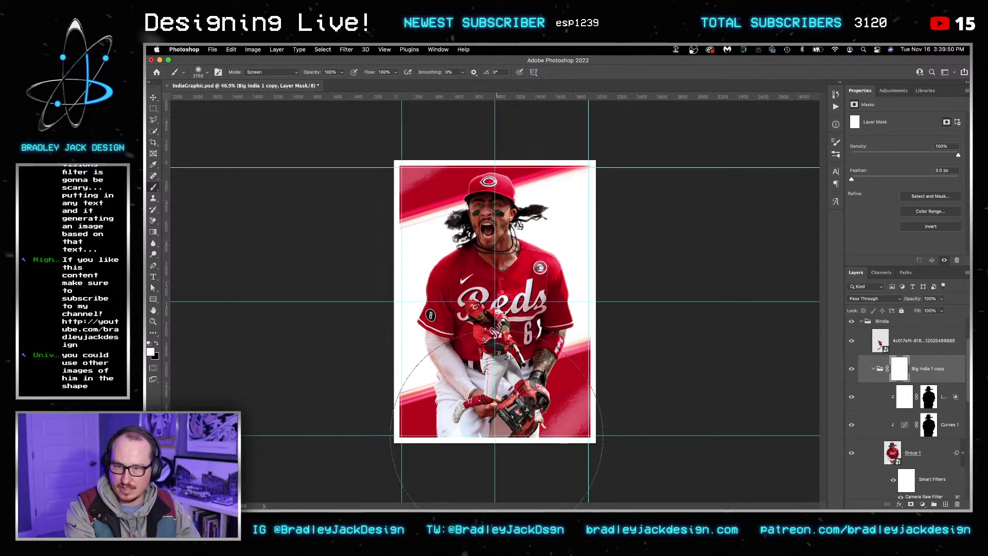
pyautogui.press('[')
pyautogui.press('[')
pyautogui.hotkey('alt', 'shift', 'n')
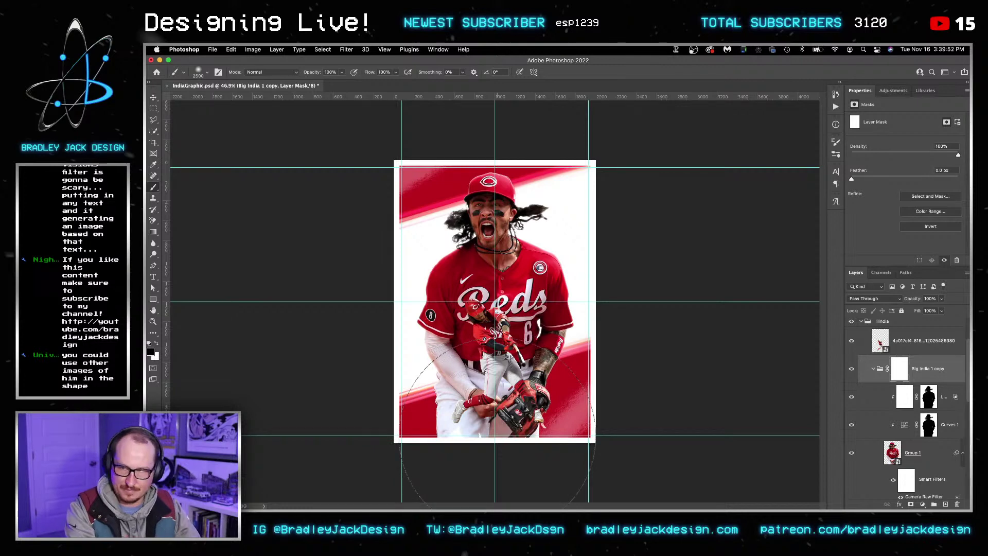
pyautogui.click(497, 436)
pyautogui.moveTo(495, 435)
pyautogui.mouseDown()
pyautogui.moveTo(421, 462)
pyautogui.moveTo(453, 452)
pyautogui.mouseUp()
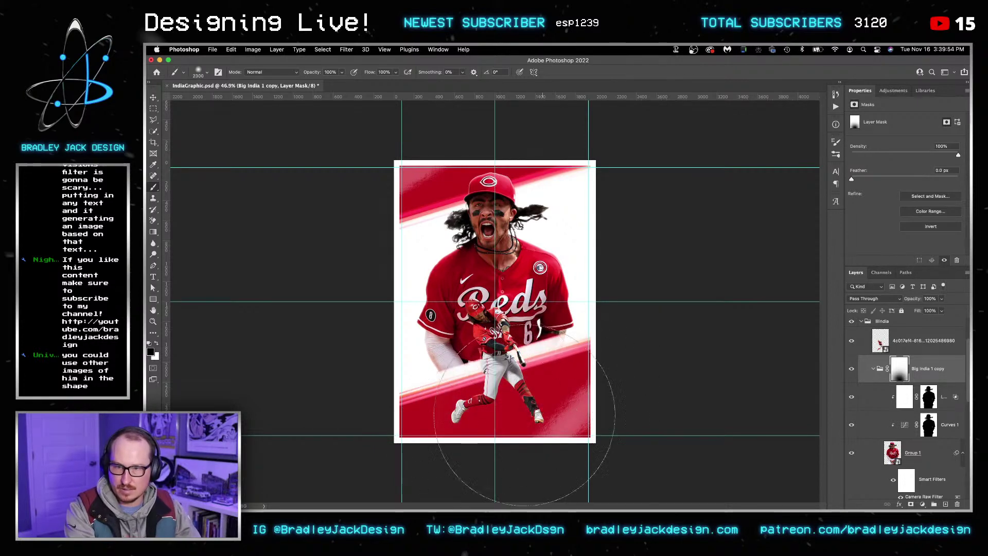
pyautogui.press('[')
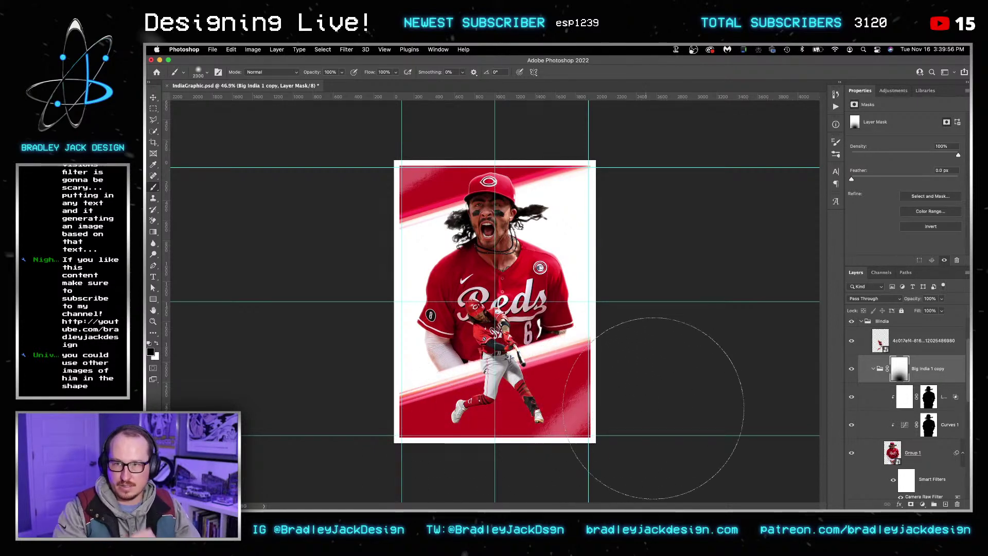
pyautogui.press('v')
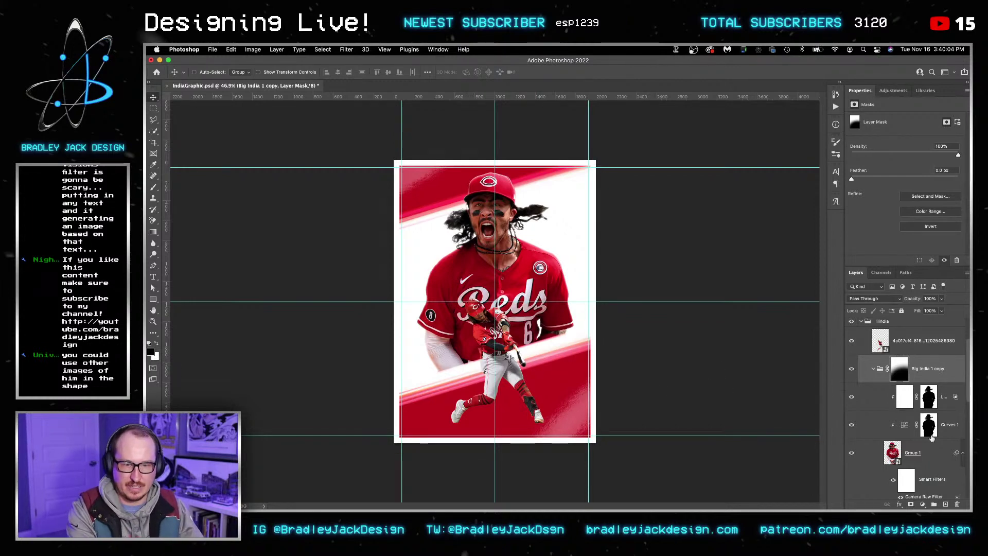
# Step: Paint white on the Big India 1 copy mask along the white band's lower edge, using a flattened 2300 px brush, to restore the player's waist
pyautogui.click(921, 452)
pyautogui.click(918, 371)
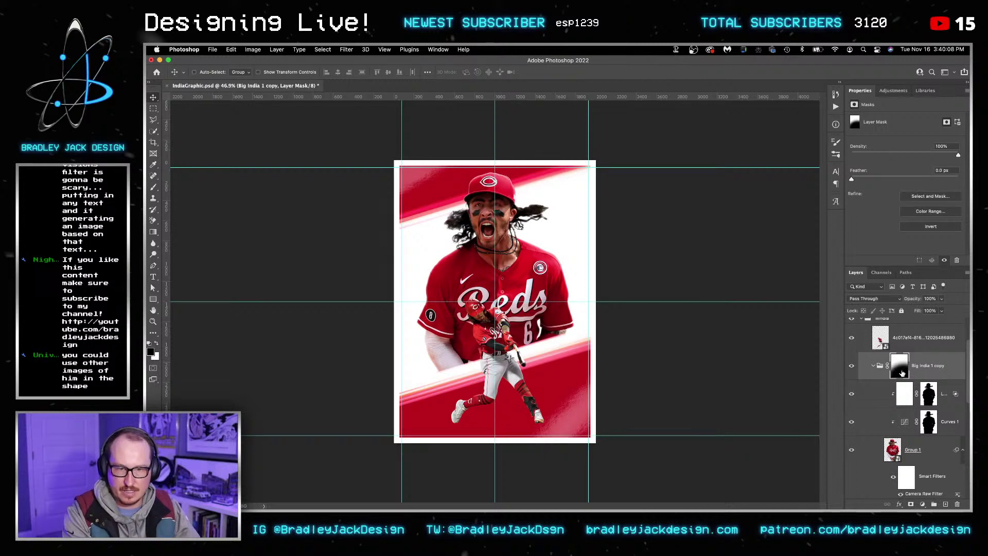
pyautogui.press('z')
pyautogui.moveTo(458, 360); pyautogui.dragTo(518, 364)
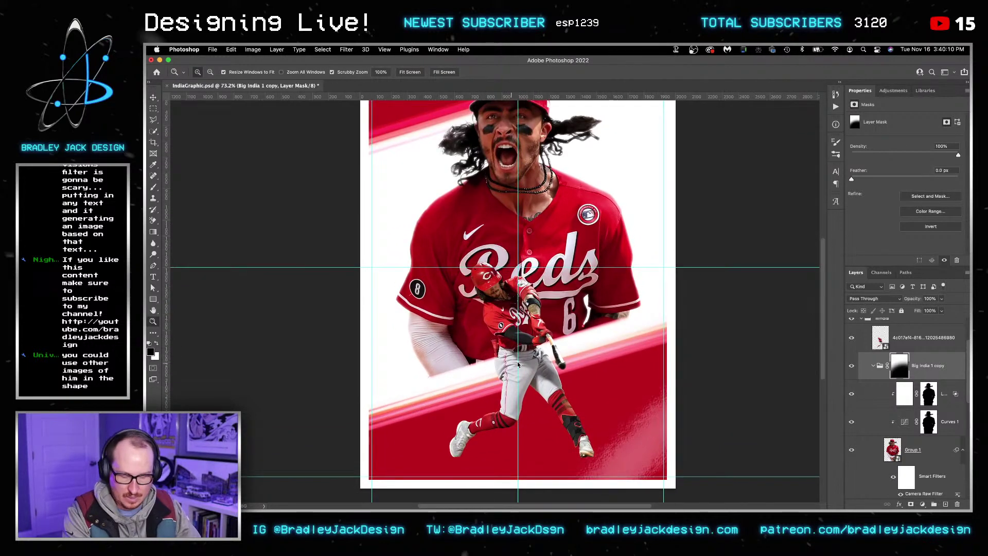
pyautogui.press('b')
pyautogui.rightClick(518, 365)
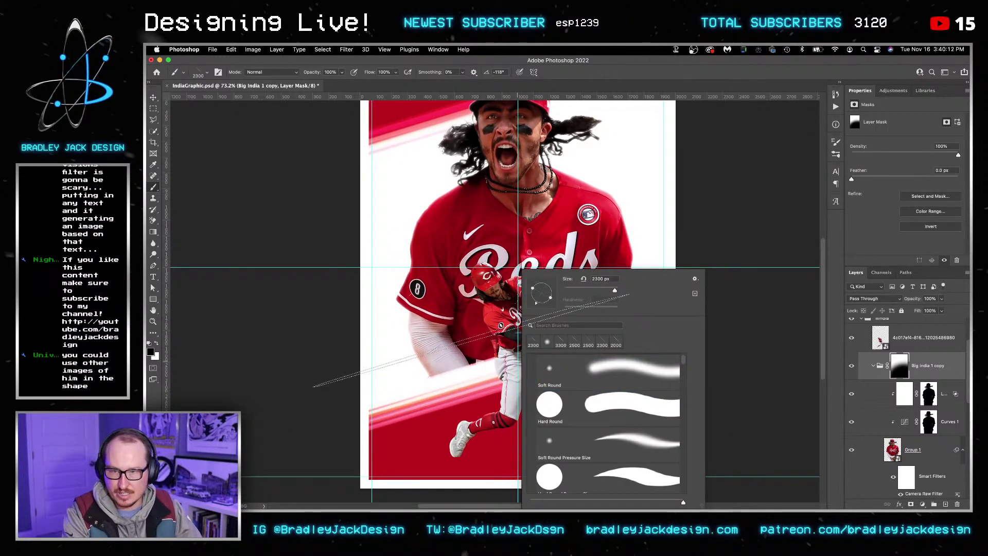
pyautogui.press('Escape')
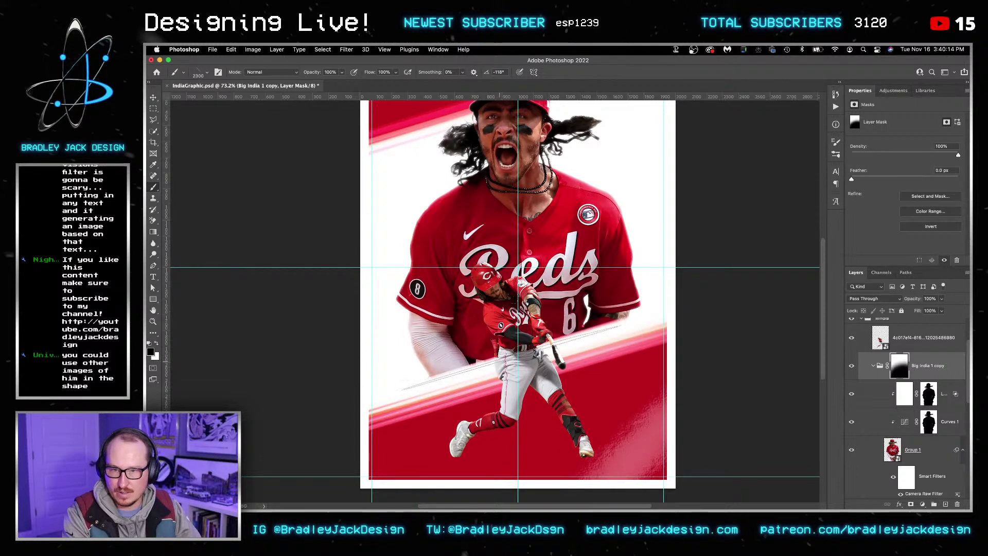
pyautogui.press(']')
pyautogui.press(']')
pyautogui.press(']')
pyautogui.press(']')
pyautogui.press(']')
pyautogui.press(']')
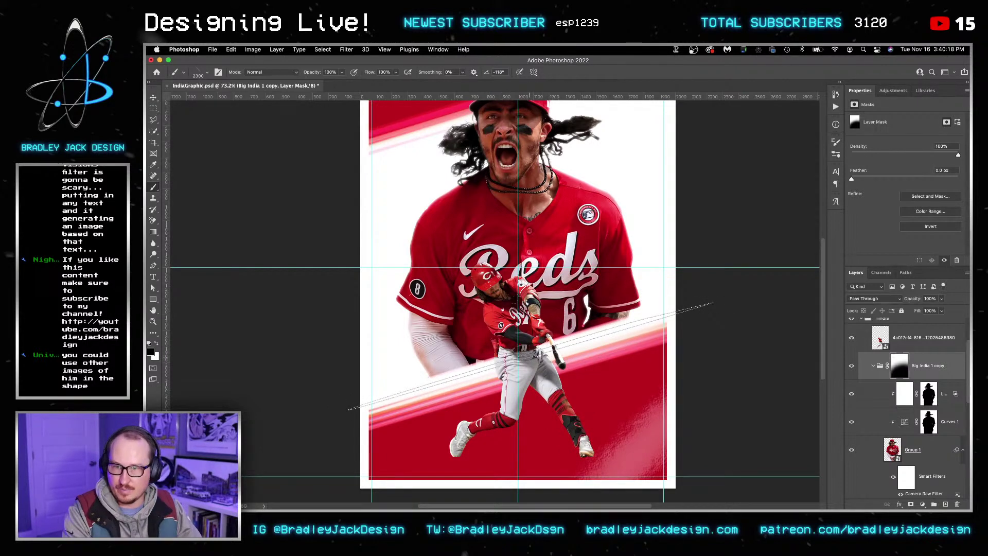
pyautogui.press('x')
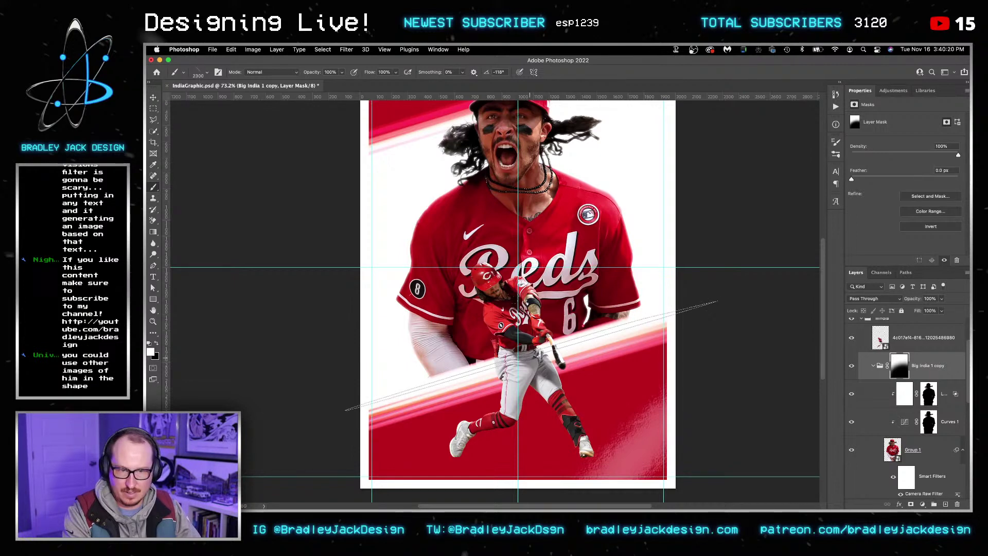
pyautogui.click(526, 360)
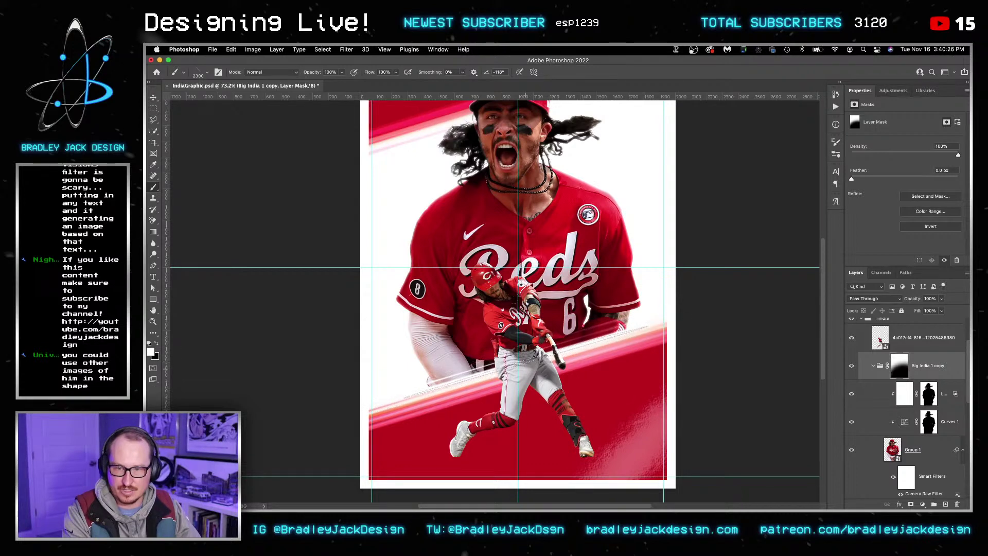
pyautogui.click(527, 357)
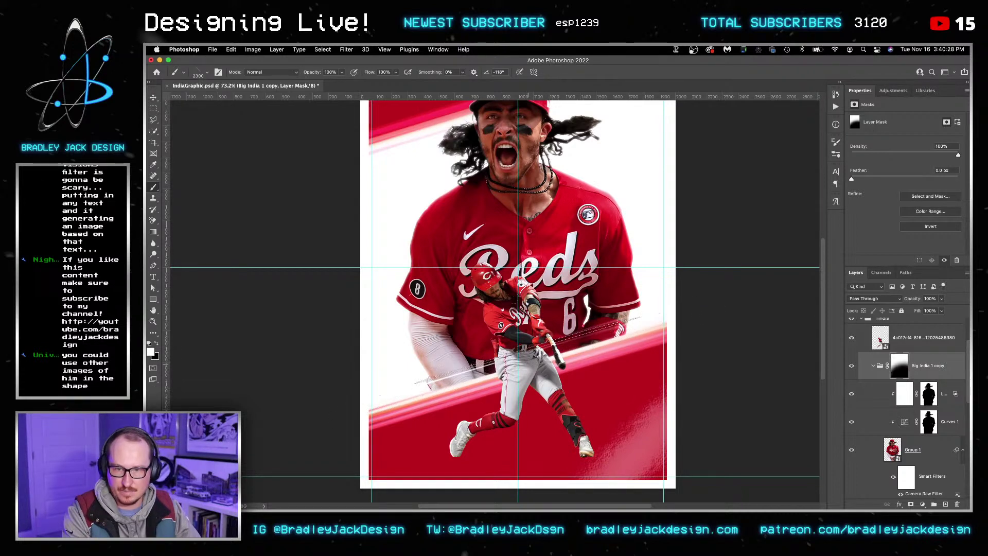
# Step: Extend the white painting on the Big India 1 copy mask to reveal the large player's belt and gloved hand down to the red band
pyautogui.press(']')
pyautogui.press(']')
pyautogui.press(']')
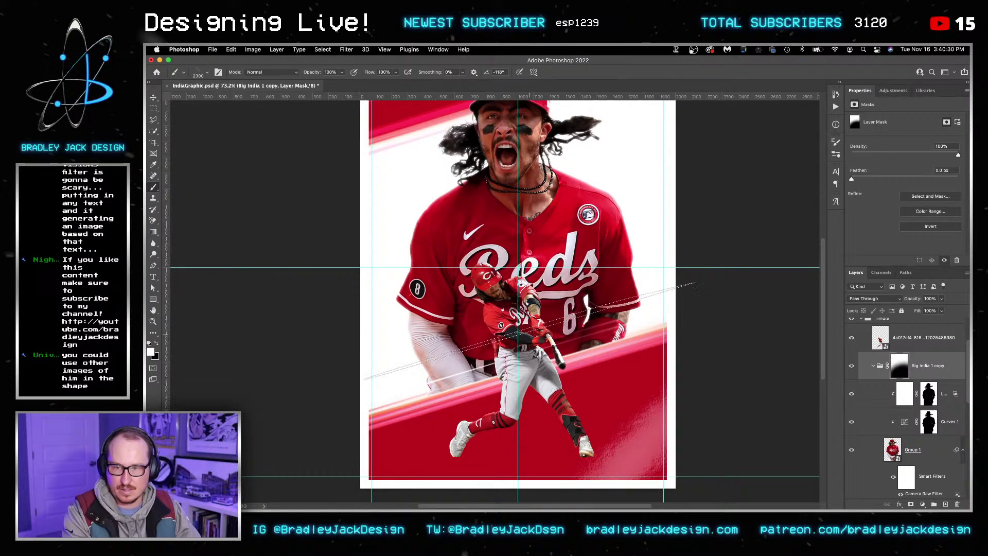
pyautogui.press('[')
pyautogui.press('[')
pyautogui.press('[')
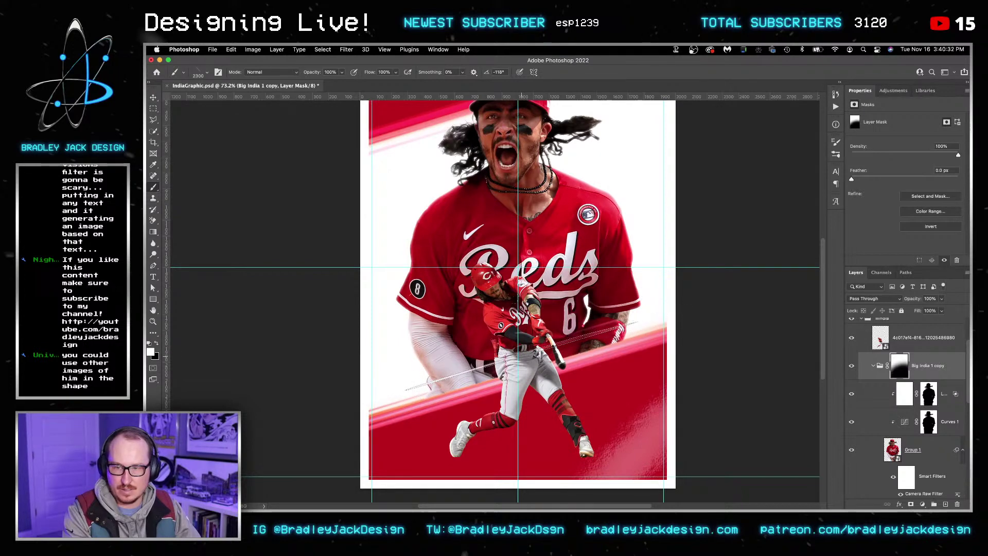
pyautogui.press(']')
pyautogui.press(']')
pyautogui.press(']')
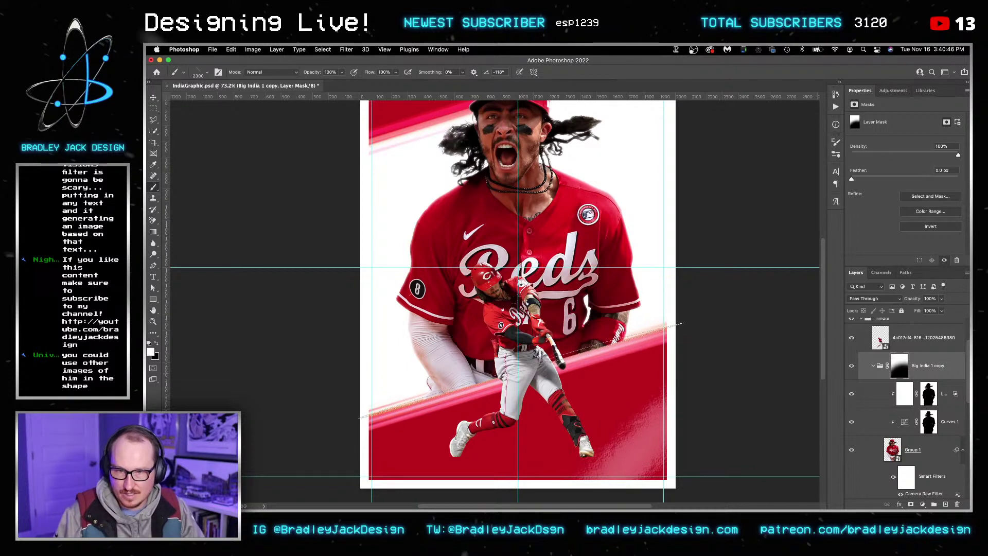
# Step: Paint black at 20% brush opacity on the Big India 1 copy mask along the lower red band's upper edge, and save the poster
pyautogui.press('x')
pyautogui.press('2')
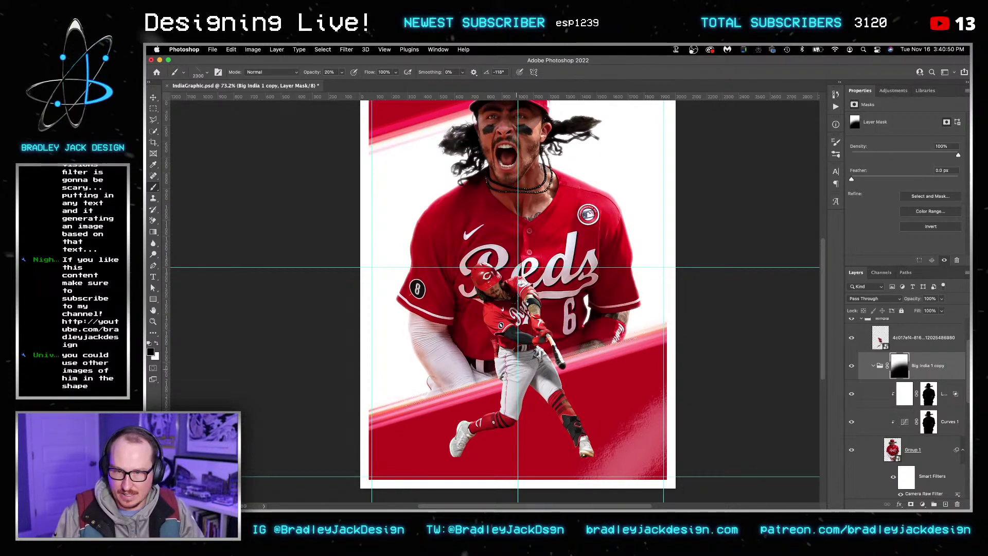
pyautogui.keyDown('shift'); pyautogui.click(669, 325); pyautogui.keyUp('shift')
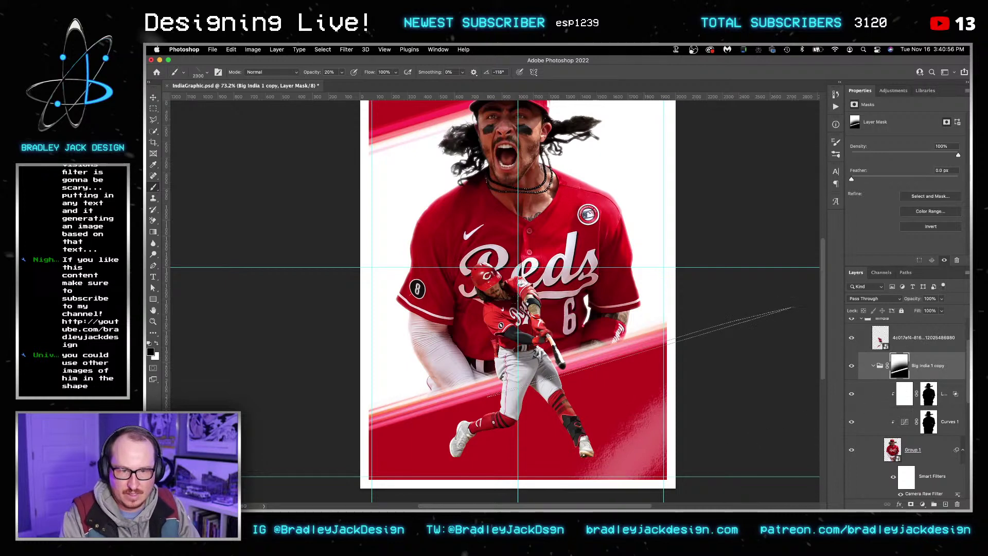
pyautogui.press('super+s')
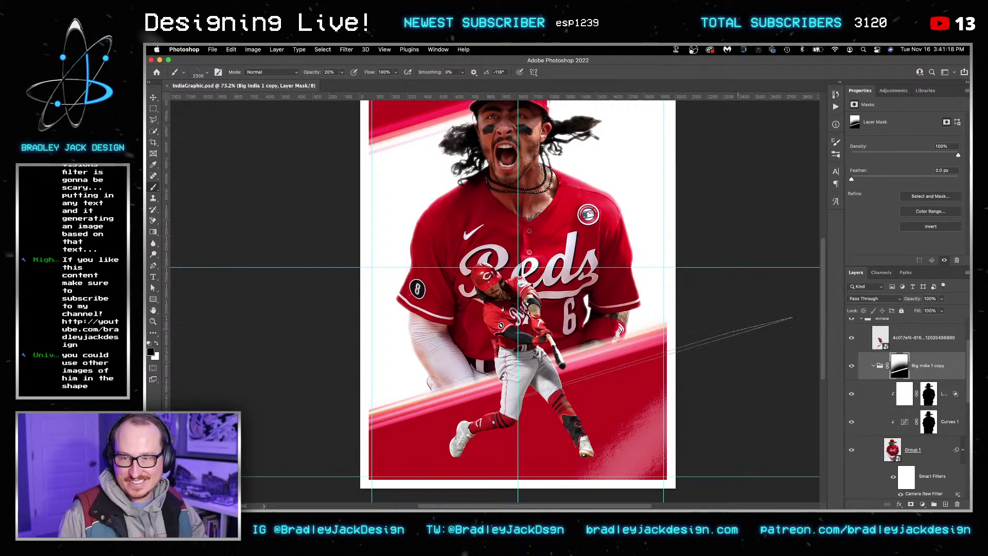
pyautogui.click(513, 371)
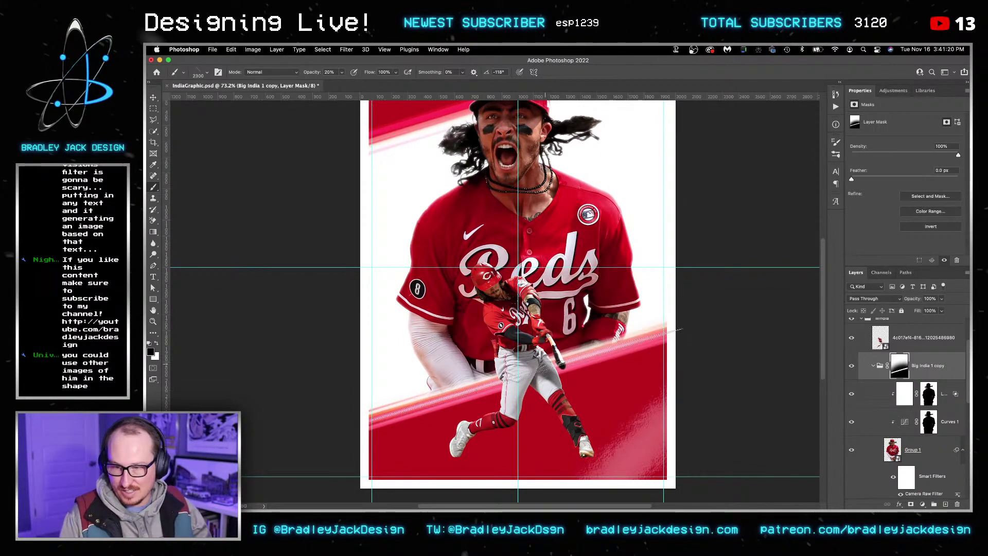
pyautogui.press('v')
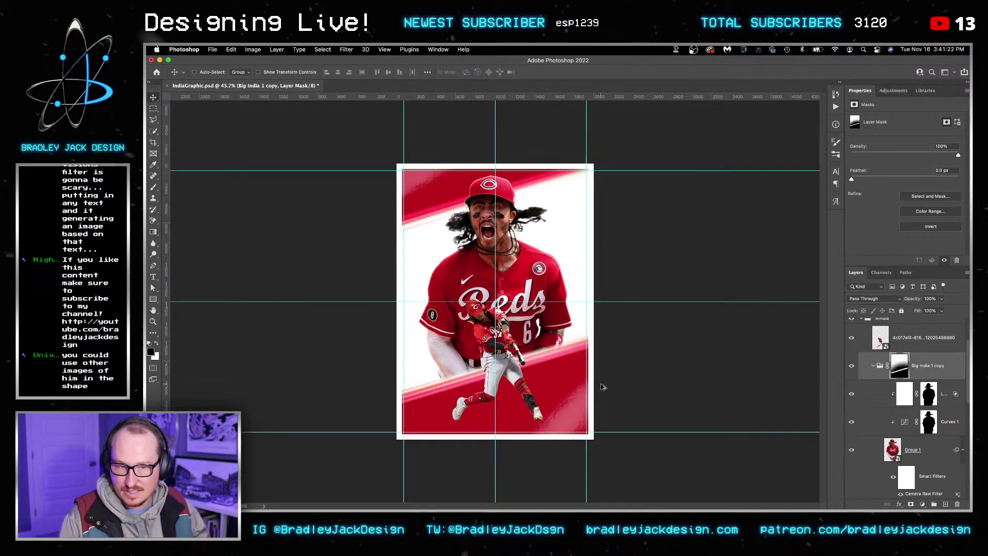
pyautogui.scroll(-3, 606, 387)
pyautogui.press('super+s')
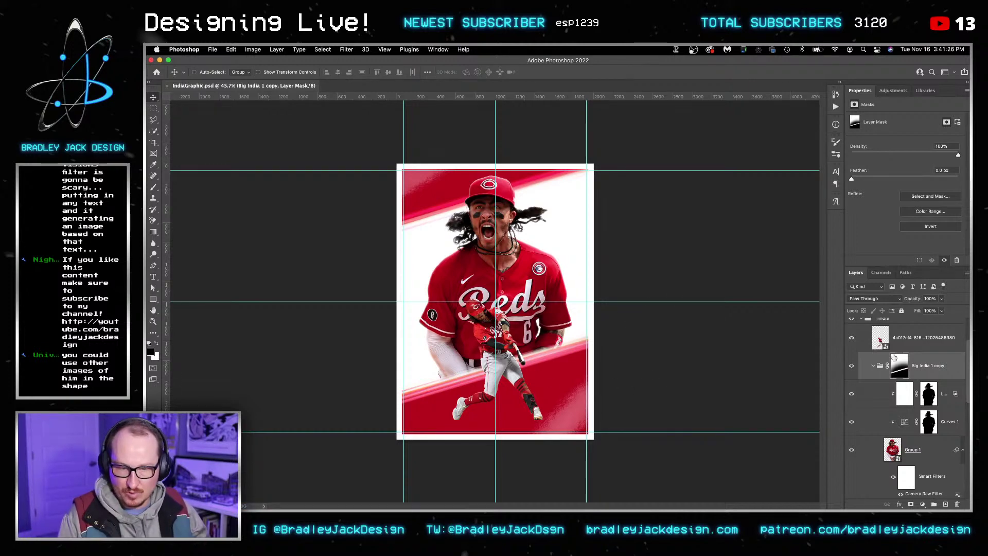
# Step: Scale the small batter layer down to about 12.6% and move it over the large player's white sleeve, at about X 291 px, Y 1411 px
pyautogui.click(906, 348)
pyautogui.press('super+t')
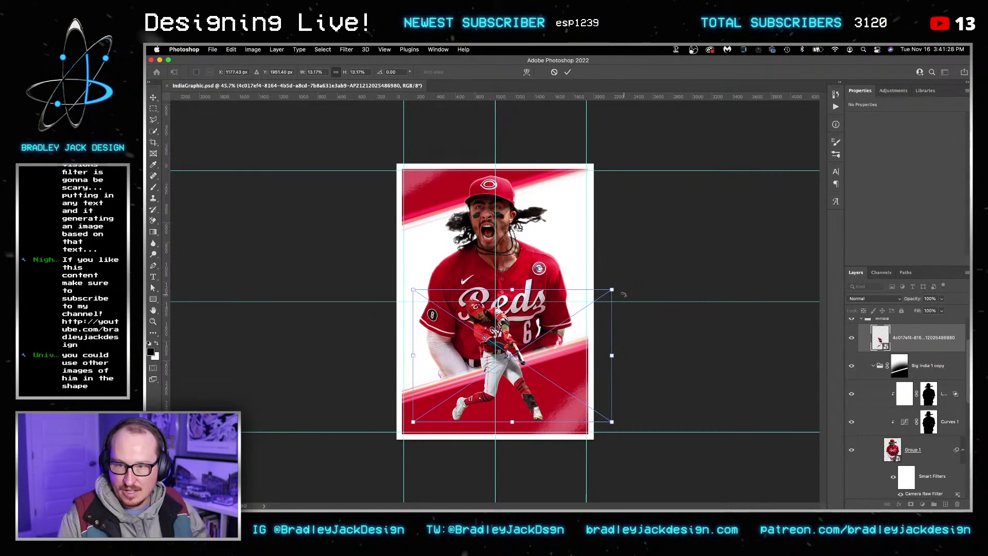
pyautogui.moveTo(611, 290); pyautogui.dragTo(609, 291)
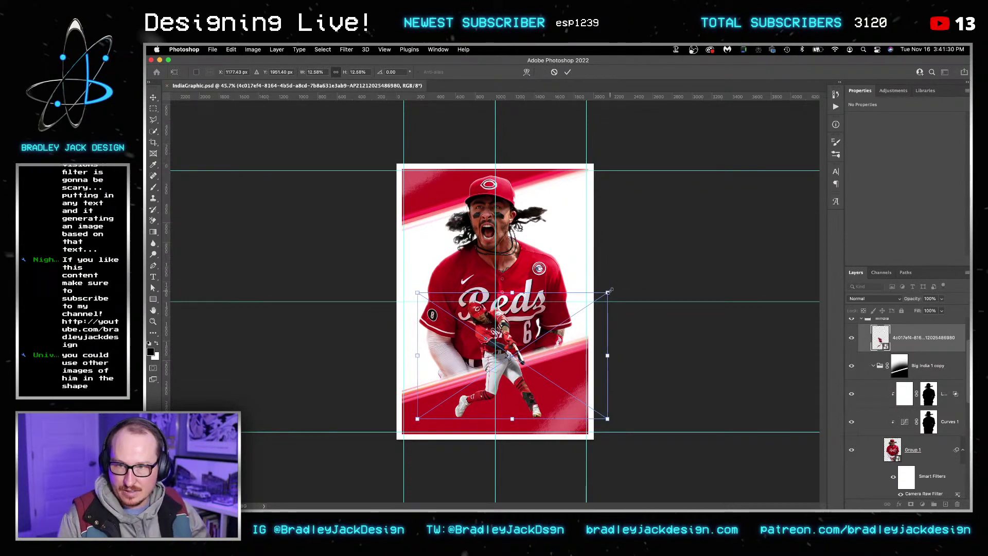
pyautogui.press('Return')
pyautogui.moveTo(545, 343); pyautogui.dragTo(499, 369)
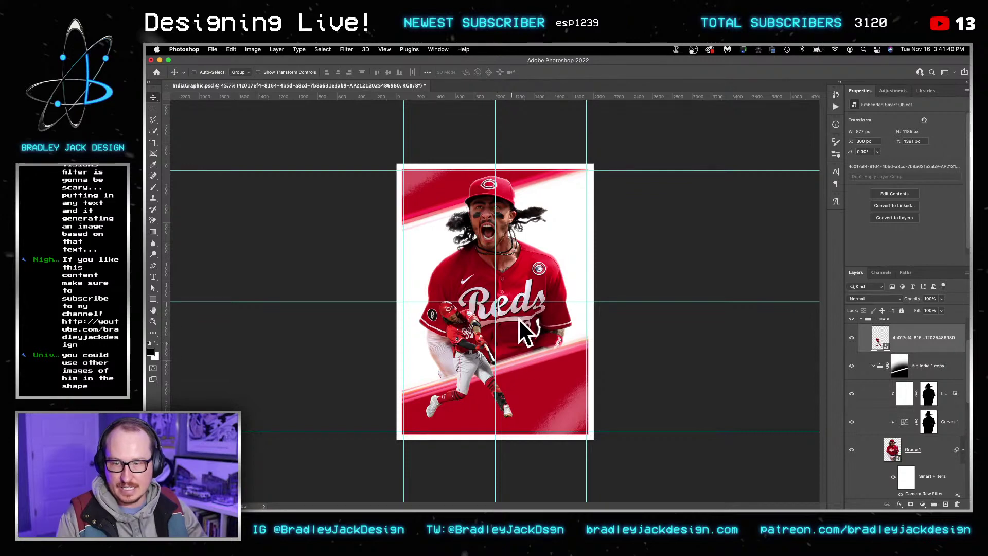
pyautogui.moveTo(525, 344); pyautogui.dragTo(526, 351)
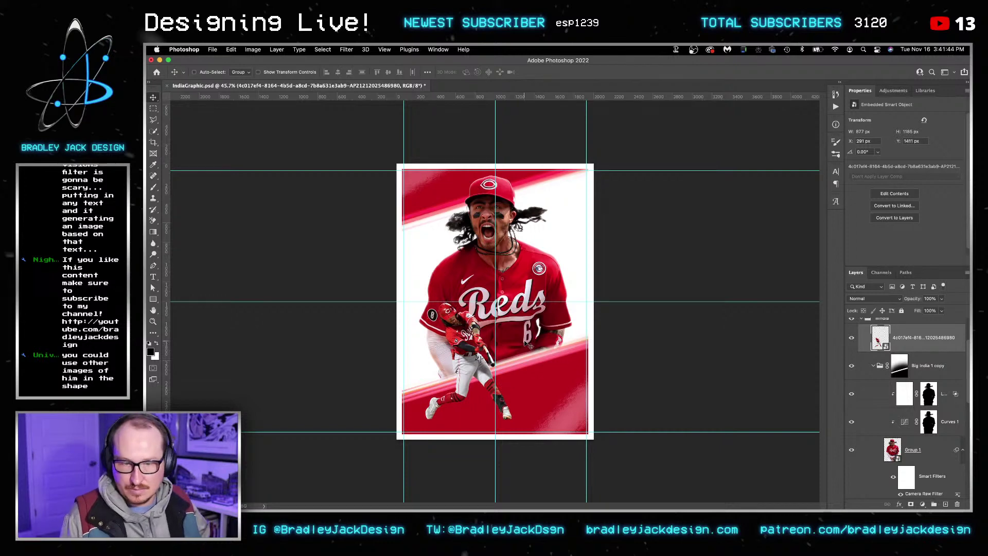
# Step: Open the small batter's smart object contents and run the BJD2 sports action on Layer 0
pyautogui.press('z')
pyautogui.click(470, 328)
pyautogui.click(469, 328)
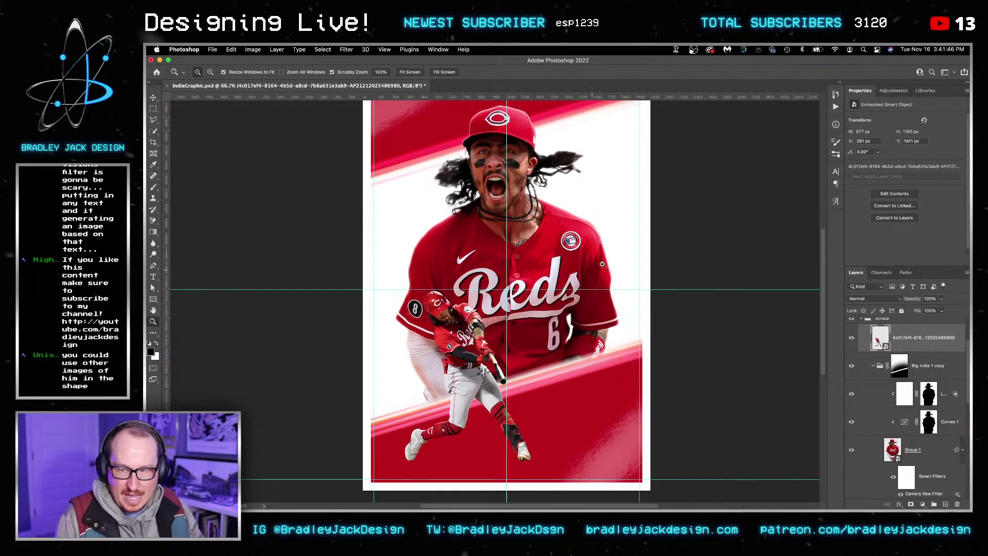
pyautogui.doubleClick(878, 344)
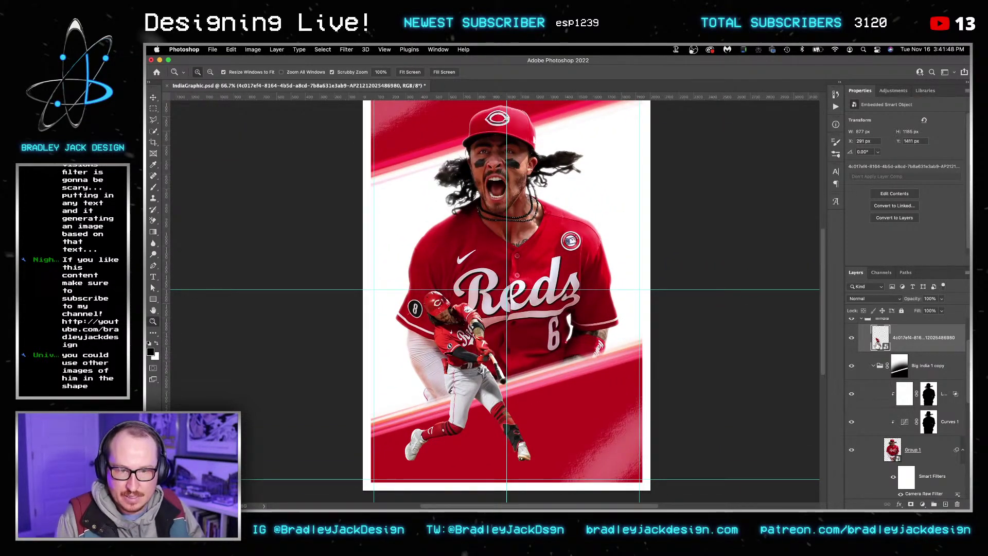
pyautogui.click(893, 91)
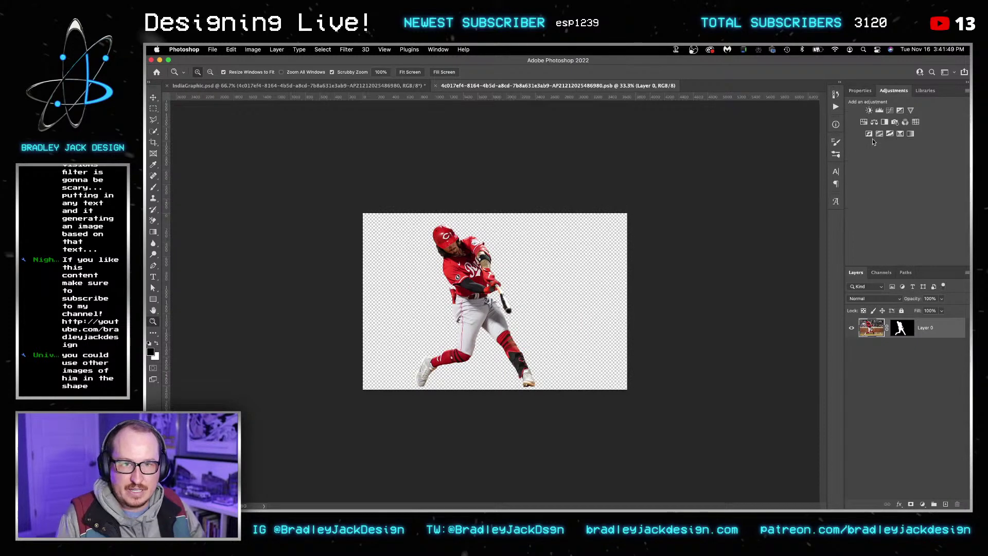
pyautogui.click(836, 142)
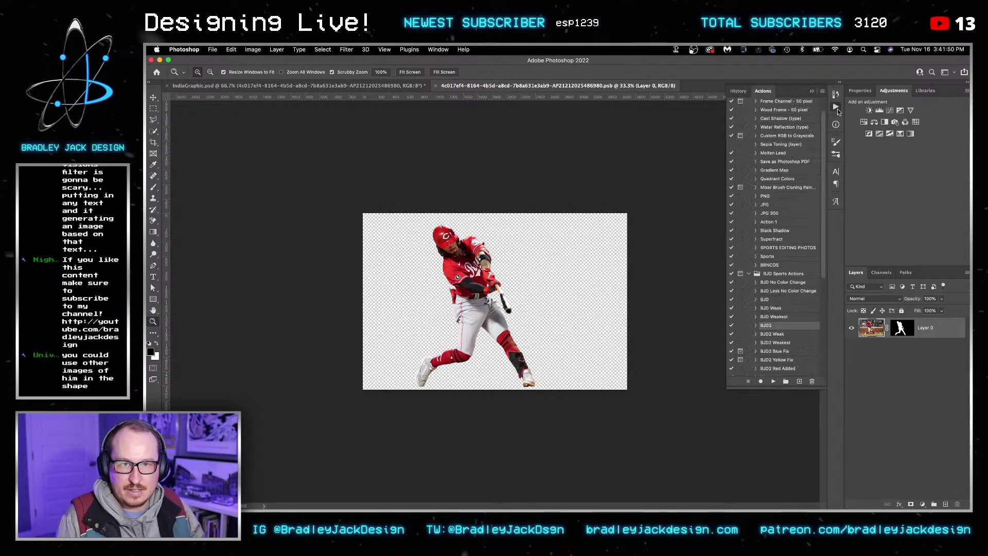
pyautogui.click(773, 381)
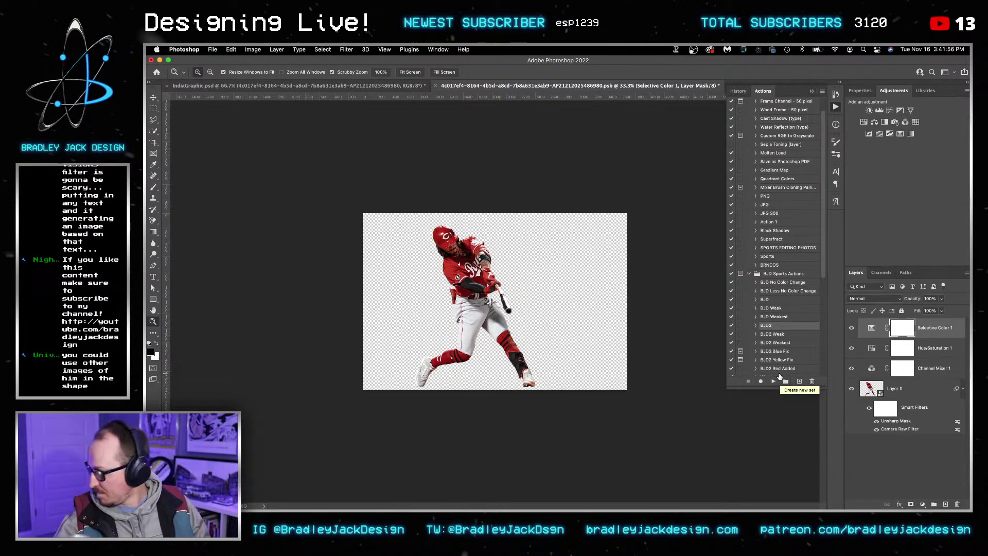
# Step: Duplicate Layer 0, place the copy above the adjustment layers, and set its blend mode to Color
pyautogui.click(910, 393)
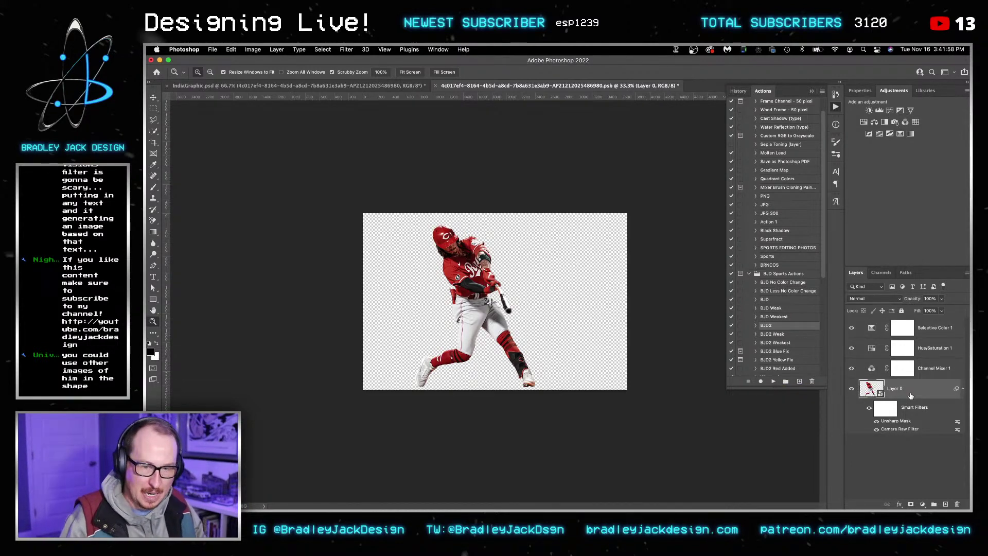
pyautogui.hotkey('ctrl', 'j')
pyautogui.hotkey('ctrl', 'shift', ']')
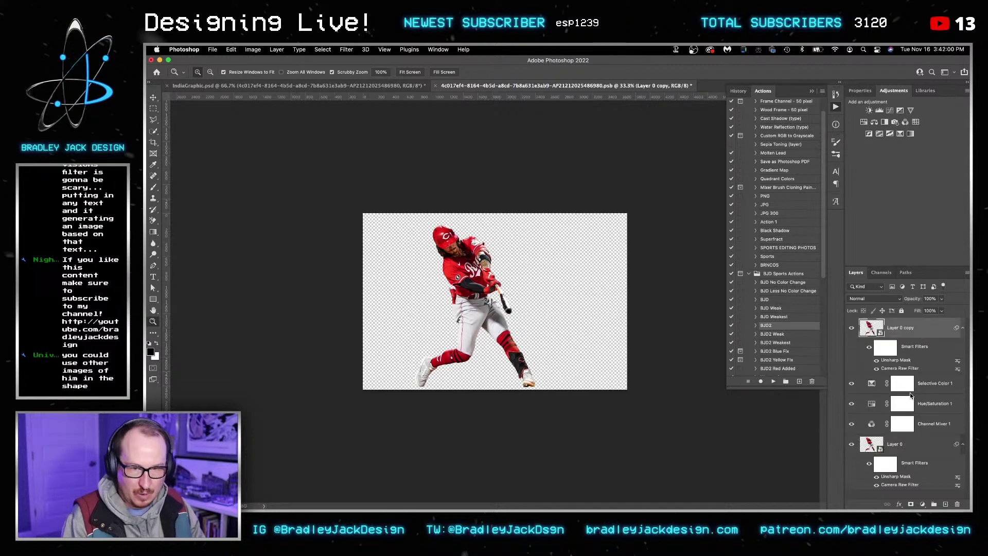
pyautogui.press('v')
pyautogui.hotkey('shift', 'alt', 'c')
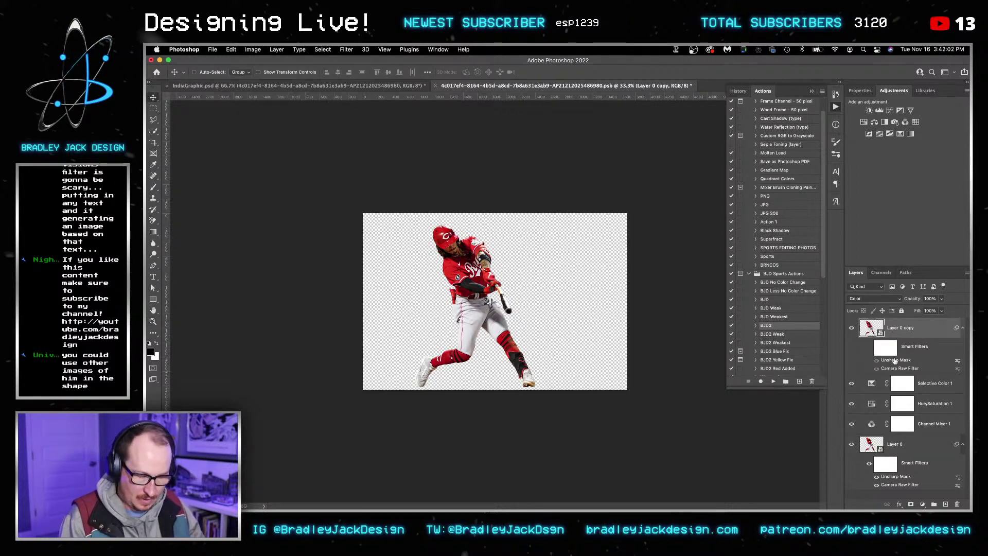
# Step: Clip the Layer 0 copy and the Selective Color, Hue/Saturation and Channel Mixer adjustments to Layer 0, and save the smart object
pyautogui.keyDown('shift'); pyautogui.click(934, 424); pyautogui.keyUp('shift')
pyautogui.rightClick(934, 423)
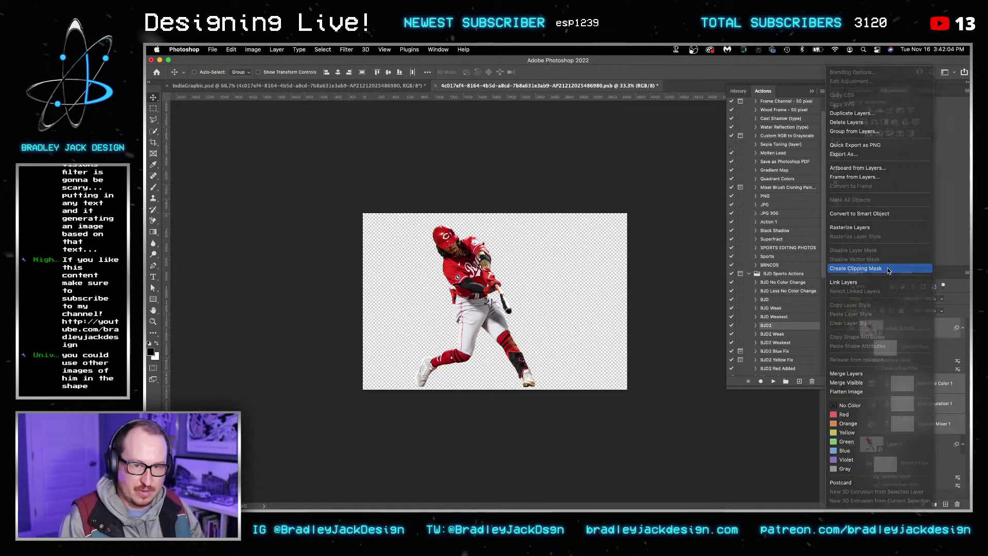
pyautogui.click(888, 268)
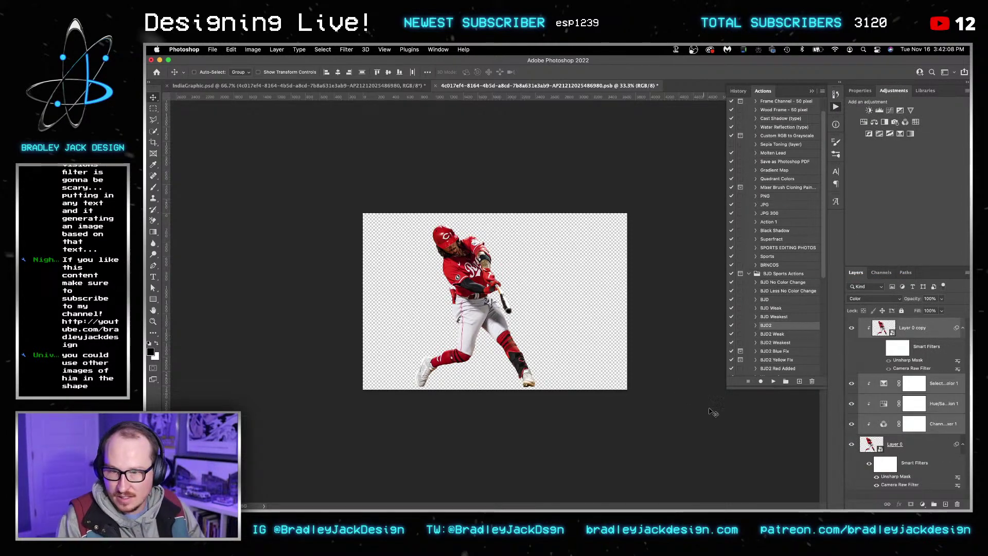
pyautogui.press('super+s')
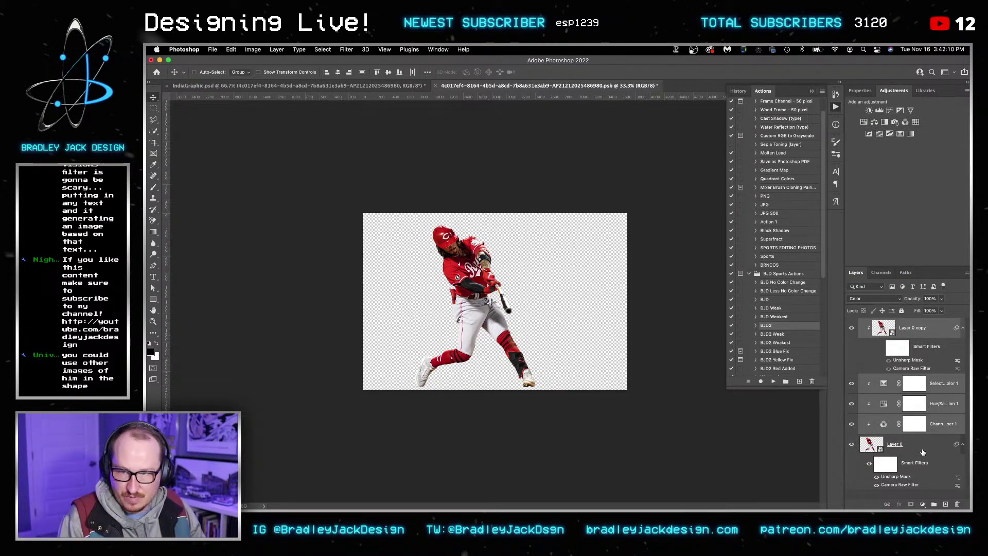
# Step: Return to the IndiaGraphic.psd poster and rename the group holding the small batter as Little India
pyautogui.hotkey('ctrl', 'Tab')
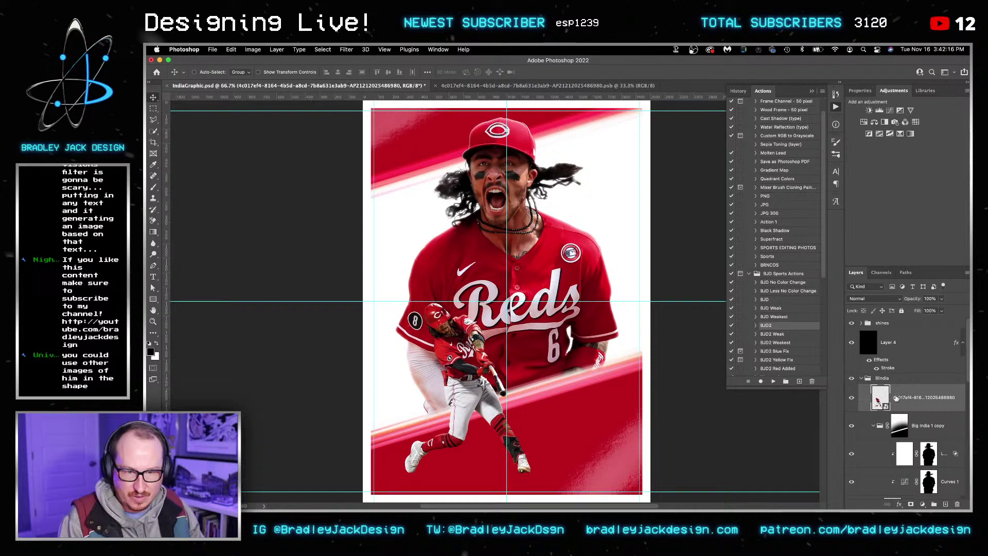
pyautogui.doubleClick(882, 378)
pyautogui.write('Li')
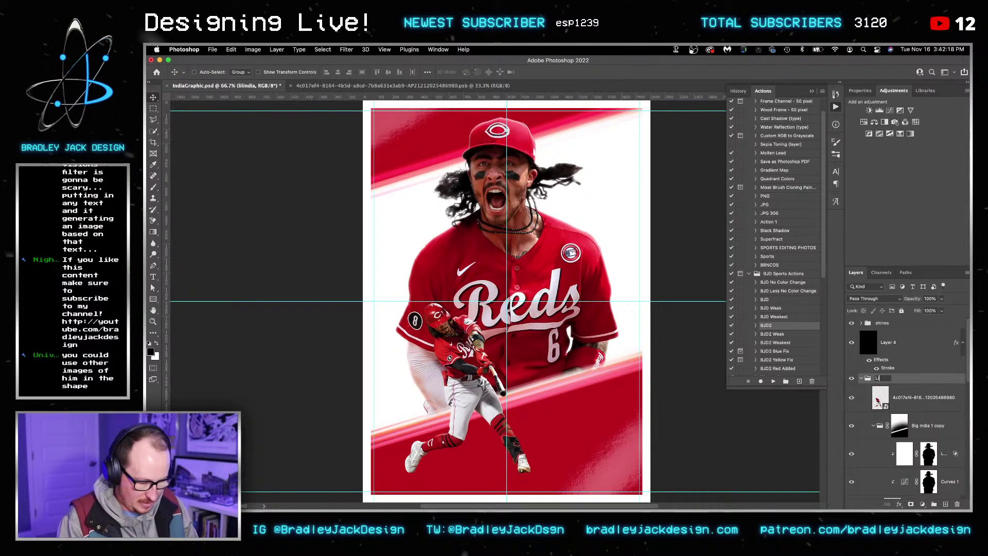
pyautogui.write('ttle India')
pyautogui.press('Return')
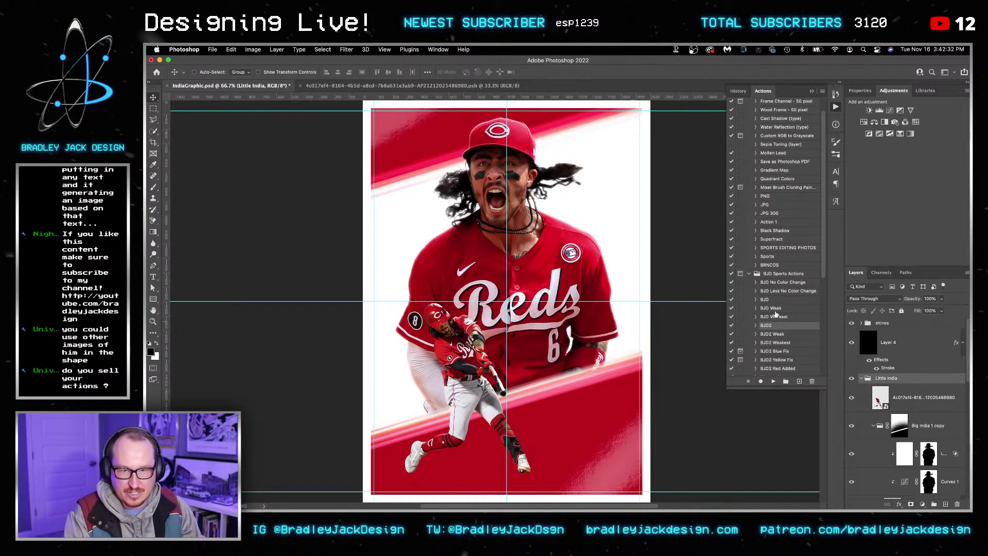
pyautogui.scroll(-2, 769, 303)
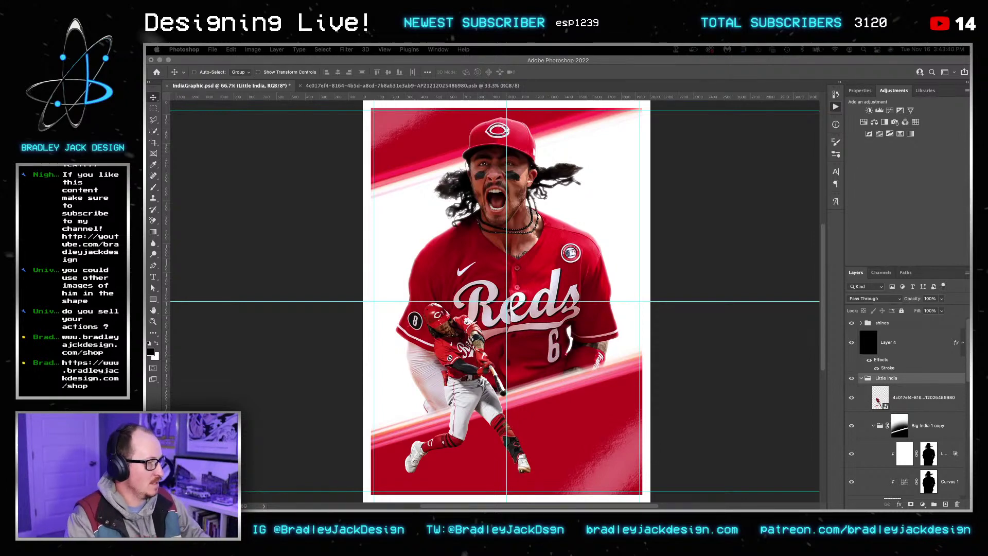
pyautogui.hotkey('alt', 'F9')
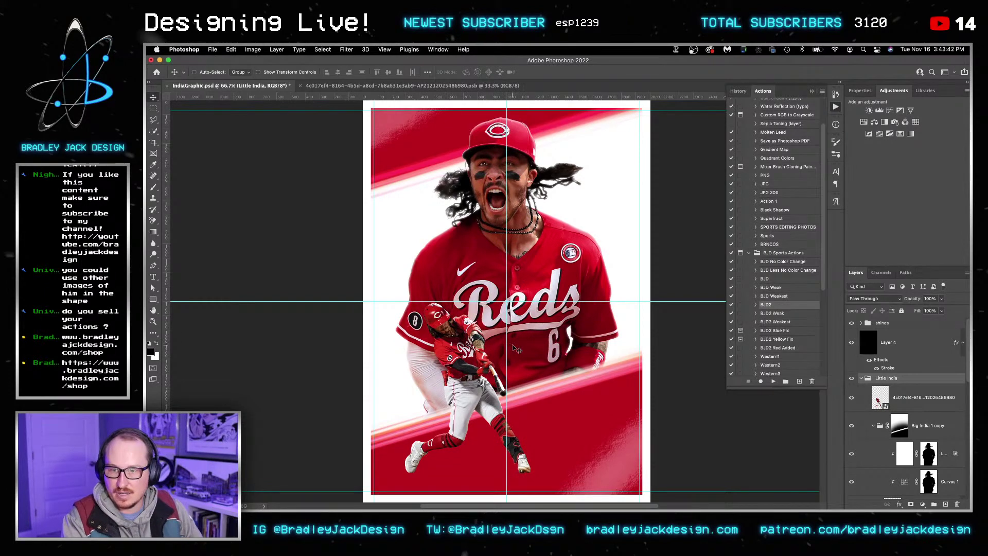
# Step: Add a Selective Color adjustment clipped to the small batter layer and set its Reds to Magenta +21, Yellow -6 and Black +16
pyautogui.click(924, 400)
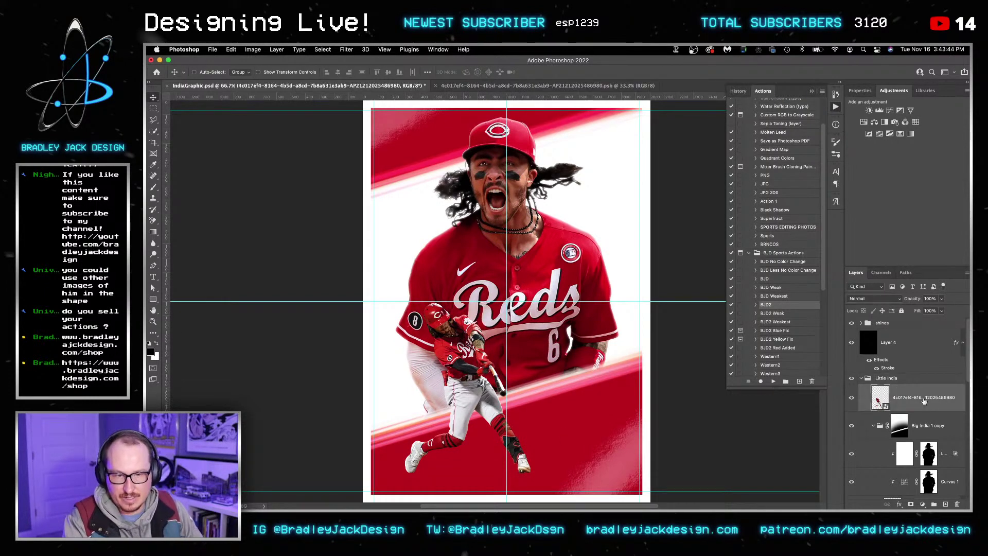
pyautogui.scroll(-1, 911, 402)
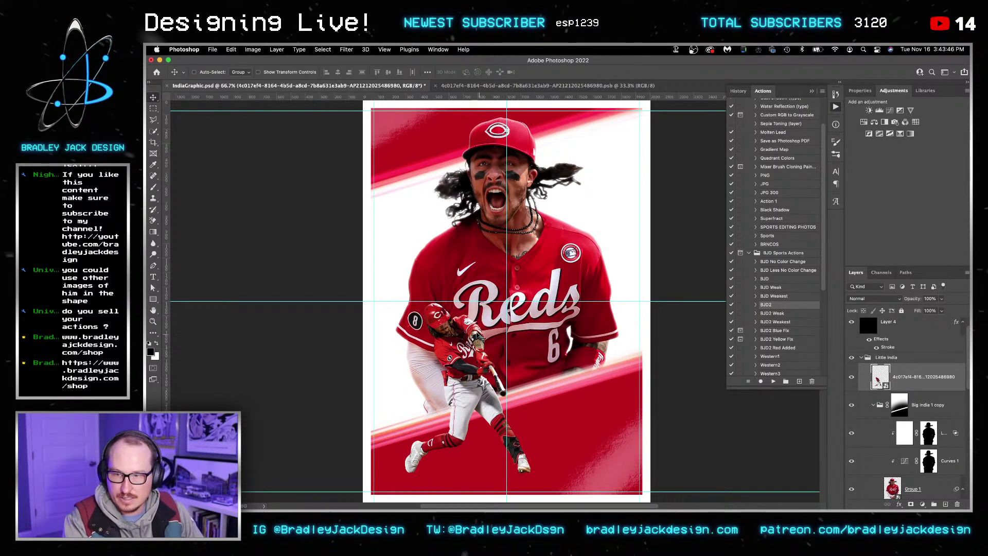
pyautogui.press('z')
pyautogui.moveTo(480, 337); pyautogui.dragTo(544, 320)
pyautogui.press('v')
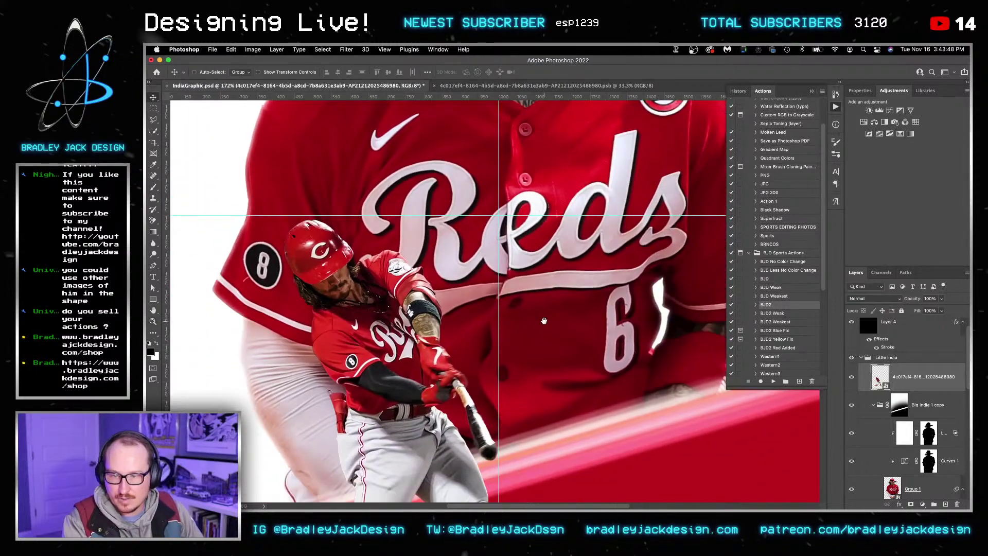
pyautogui.click(900, 134)
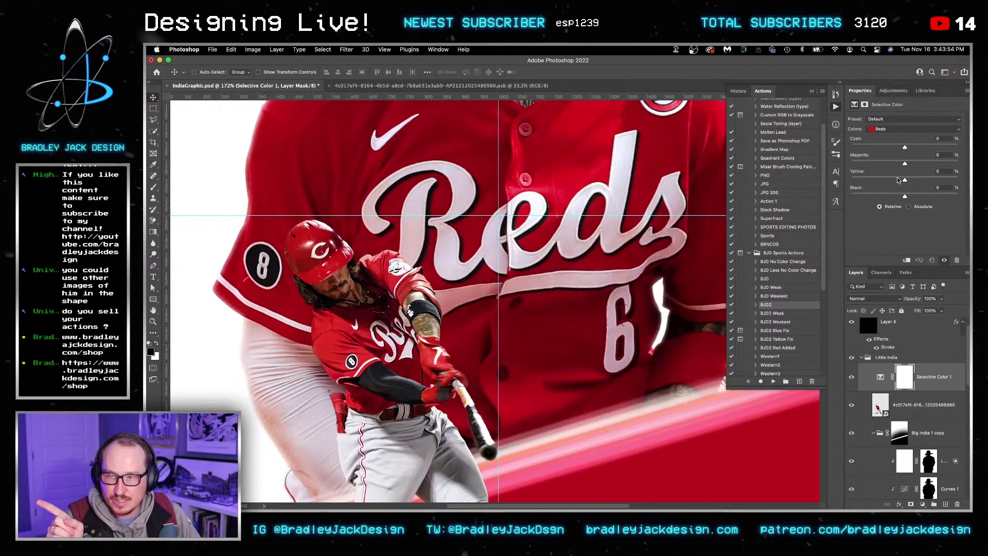
pyautogui.moveTo(898, 179); pyautogui.dragTo(895, 179)
pyautogui.keyDown('alt'); pyautogui.click(877, 392); pyautogui.keyUp('alt')
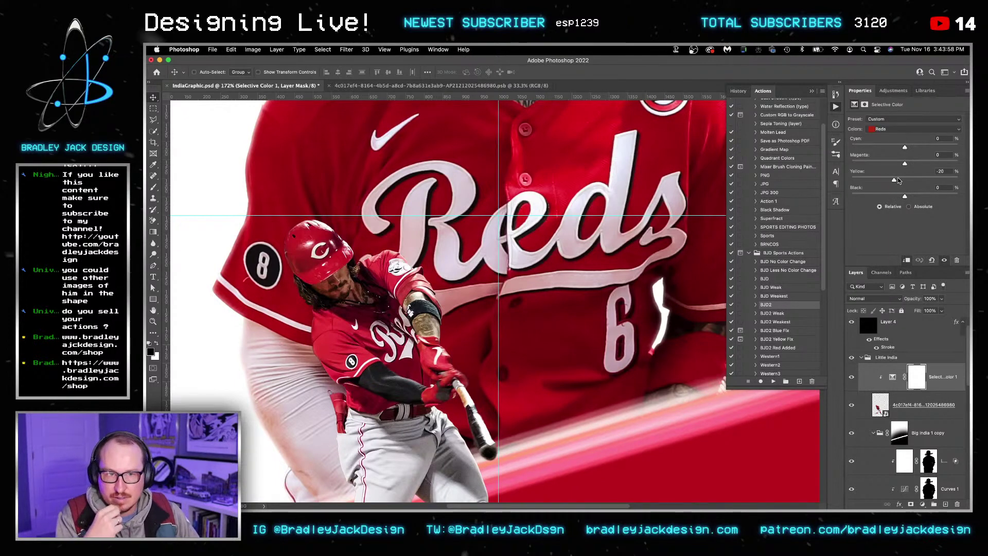
pyautogui.moveTo(898, 180); pyautogui.dragTo(914, 195)
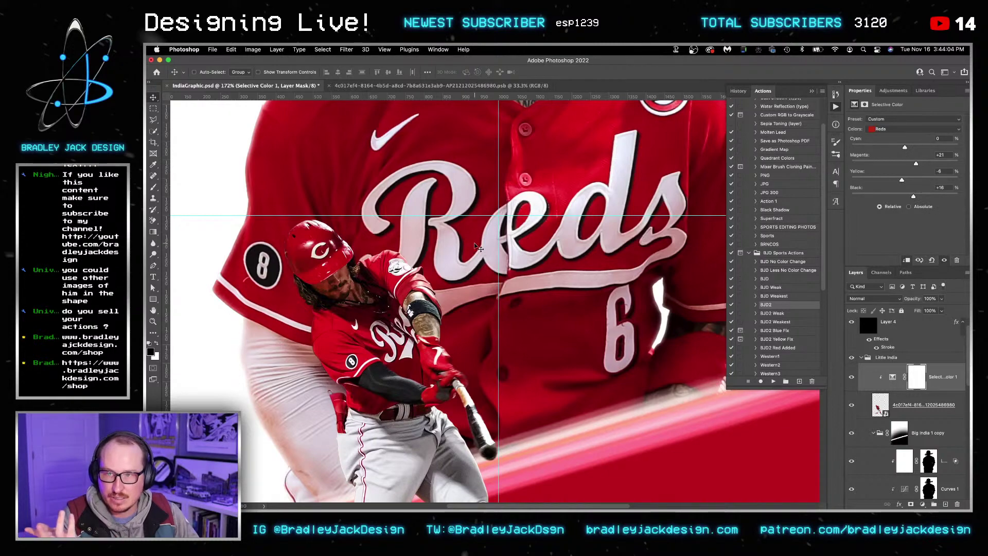
# Step: Copy the large player's Layer 3 and Curves 1 above the batter's Selective Color adjustment and clip both copies to the batter
pyautogui.press('z')
pyautogui.hotkey('ctrl', '1')
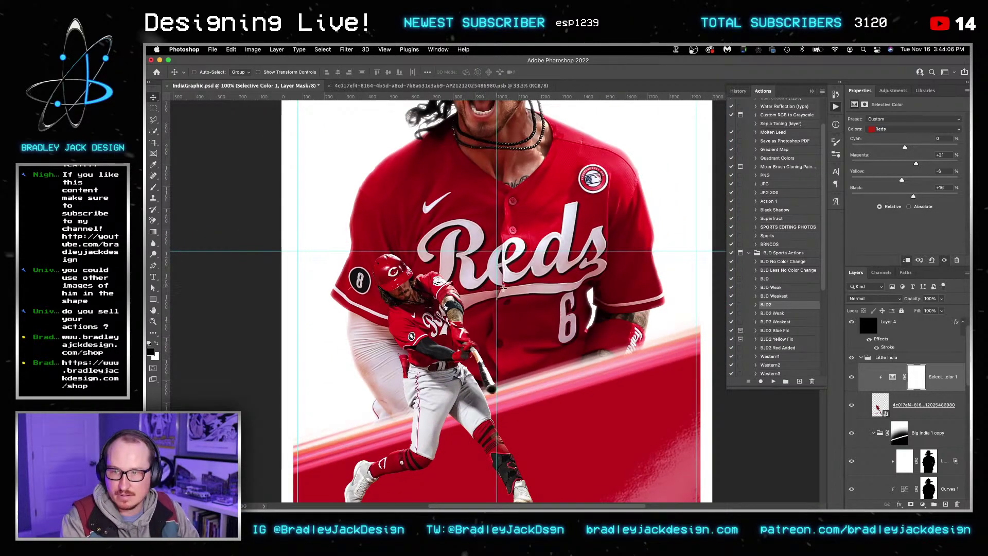
pyautogui.hotkey('ctrl', '0')
pyautogui.press('v')
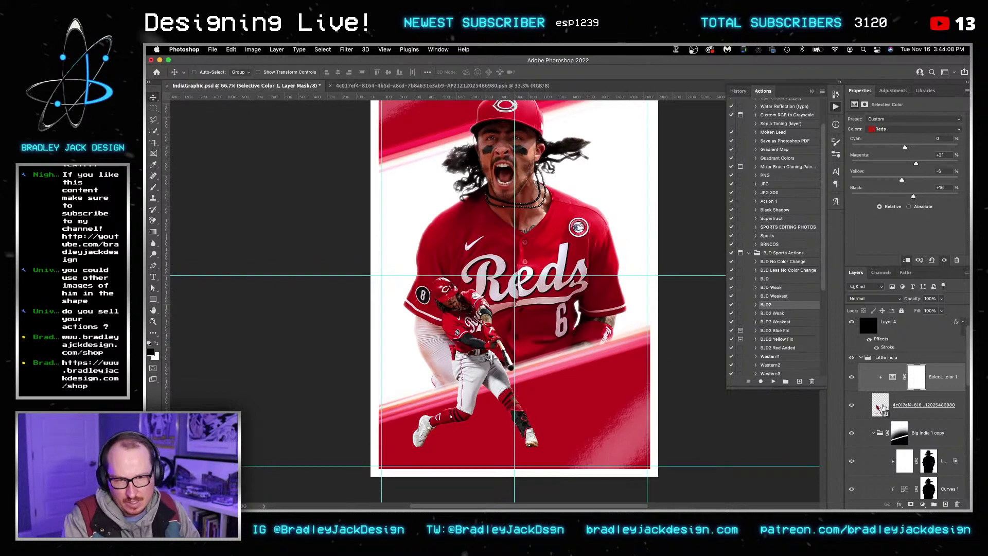
pyautogui.click(945, 463)
pyautogui.keyDown('shift'); pyautogui.click(946, 487); pyautogui.keyUp('shift')
pyautogui.moveTo(945, 487); pyautogui.dragTo(931, 364)
pyautogui.keyDown('alt'); pyautogui.click(918, 418); pyautogui.keyUp('alt')
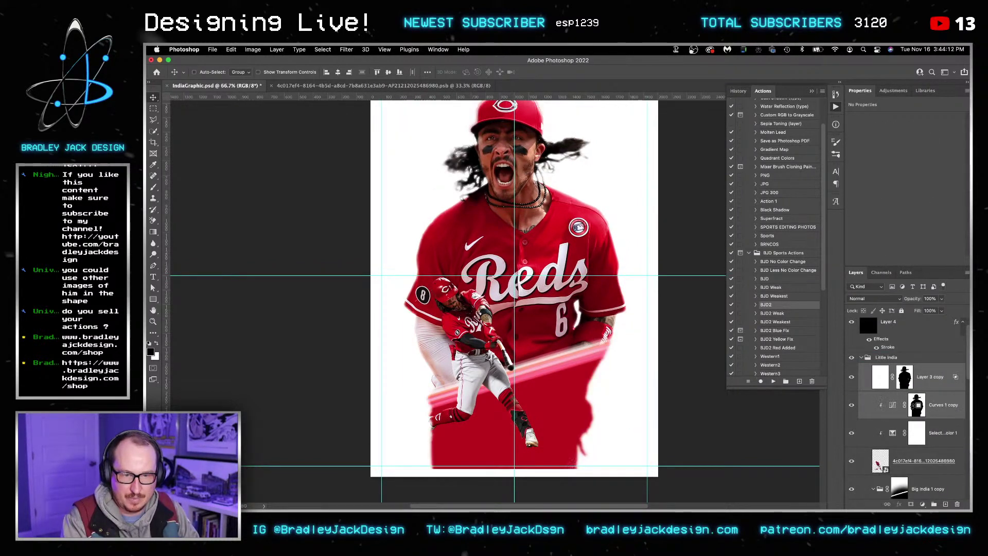
pyautogui.keyDown('alt'); pyautogui.click(909, 391); pyautogui.keyUp('alt')
# Step: Load the batter's outline as a selection and replace the Curves 1 copy mask with a mask made from it
pyautogui.keyDown('super'); pyautogui.click(879, 459); pyautogui.keyUp('super')
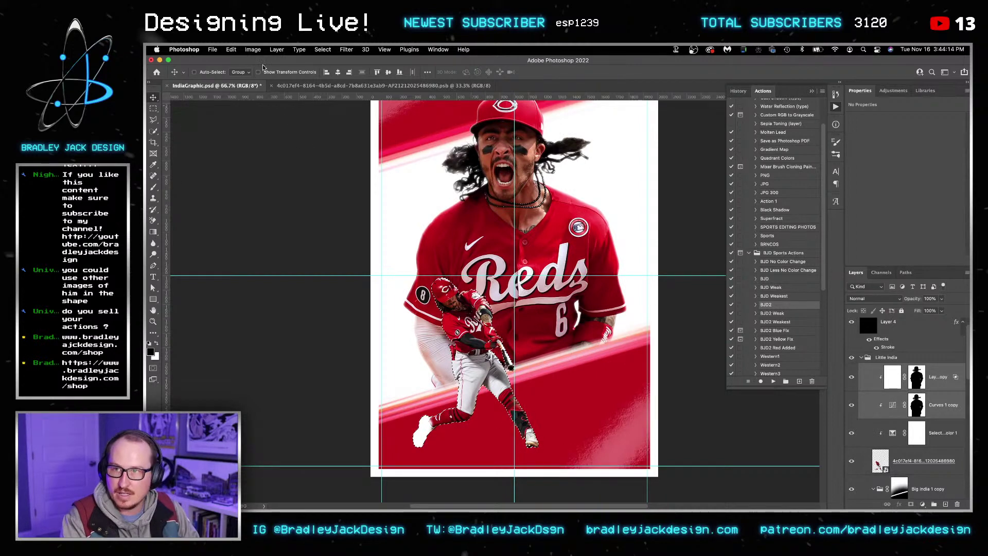
pyautogui.click(323, 50)
pyautogui.moveTo(349, 179)
pyautogui.click(424, 237)
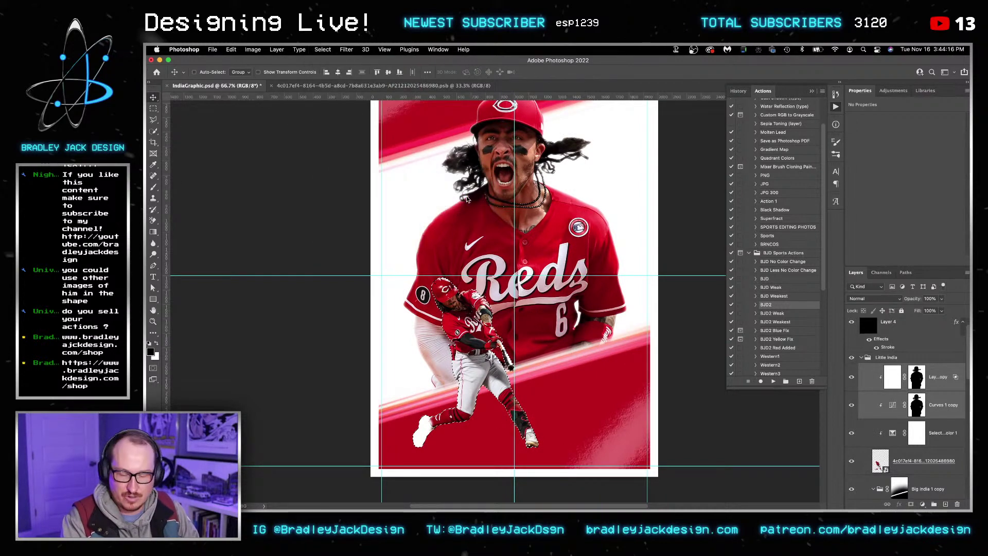
pyautogui.click(917, 405)
pyautogui.rightClick(918, 404)
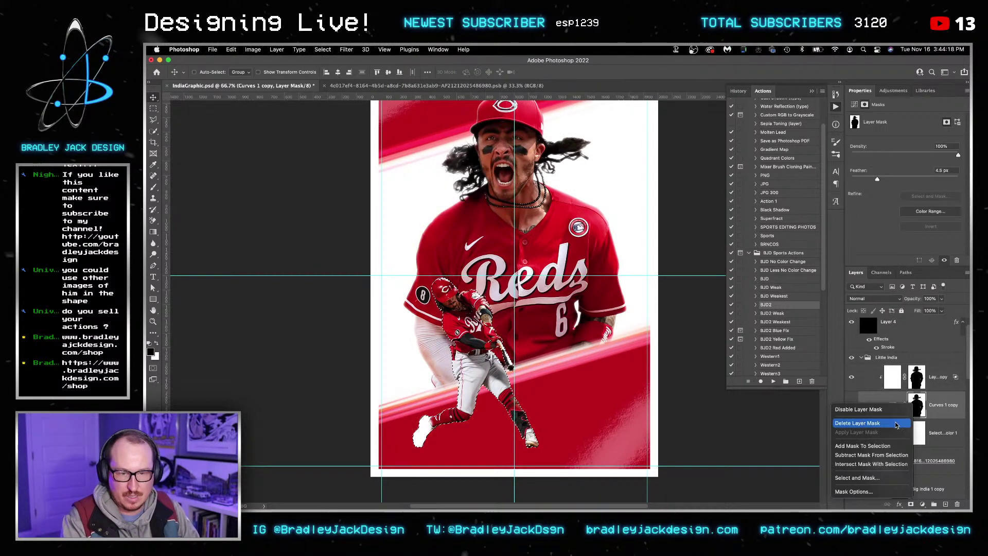
pyautogui.click(875, 424)
pyautogui.click(911, 505)
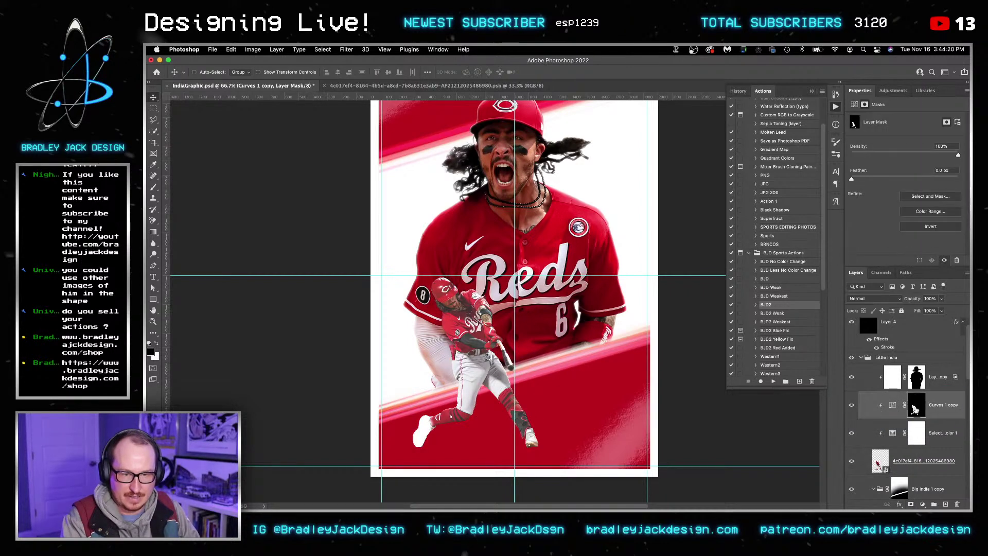
# Step: Replace the Layer 3 copy mask with the batter's silhouette and invert the masks of both copied layers
pyautogui.click(915, 380)
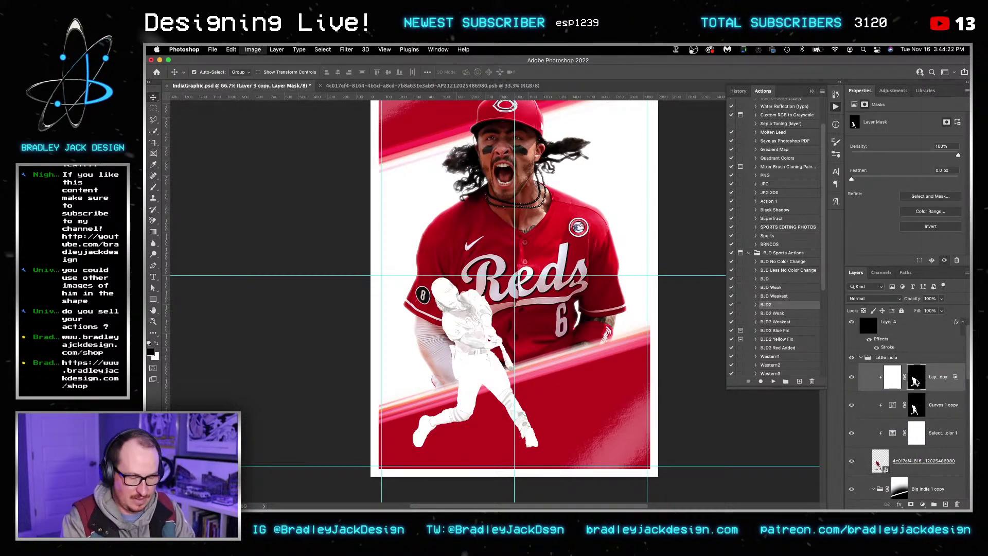
pyautogui.hotkey('ctrl', 'i')
pyautogui.click(915, 408)
pyautogui.hotkey('ctrl', 'i')
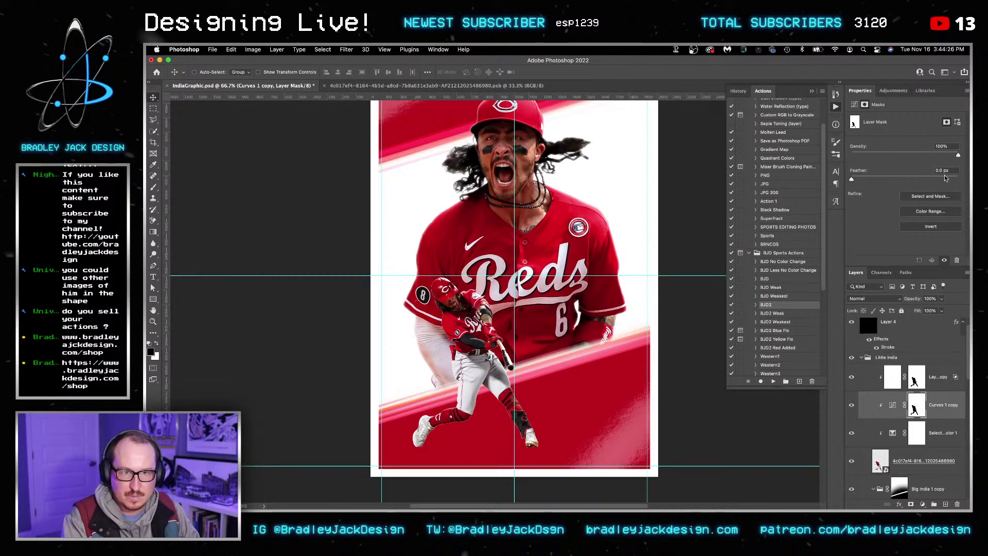
# Step: Feather the Curves 1 copy mask by 2.5 px and the Layer 3 copy mask by 3.5 px
pyautogui.click(945, 171)
pyautogui.write('2.5')
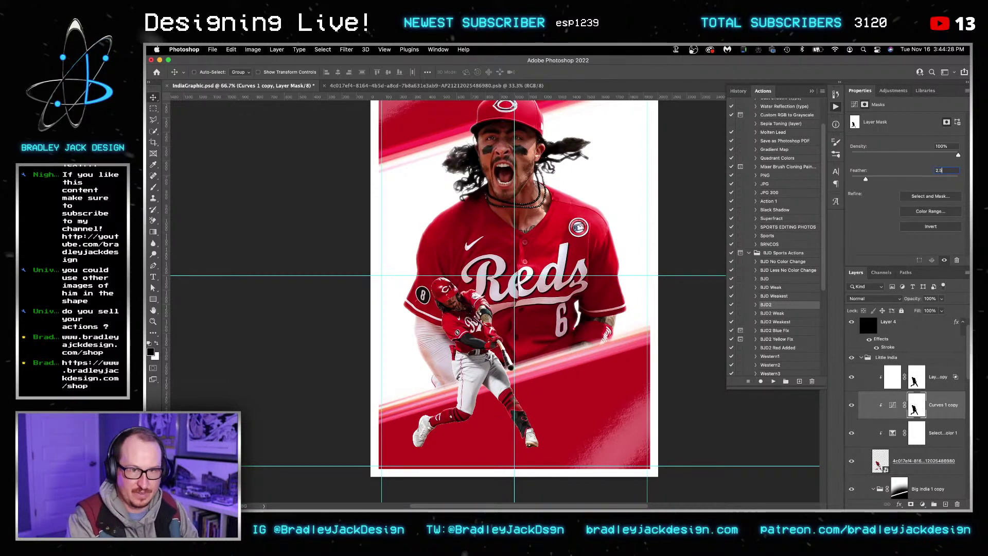
pyautogui.press('Return')
pyautogui.click(915, 380)
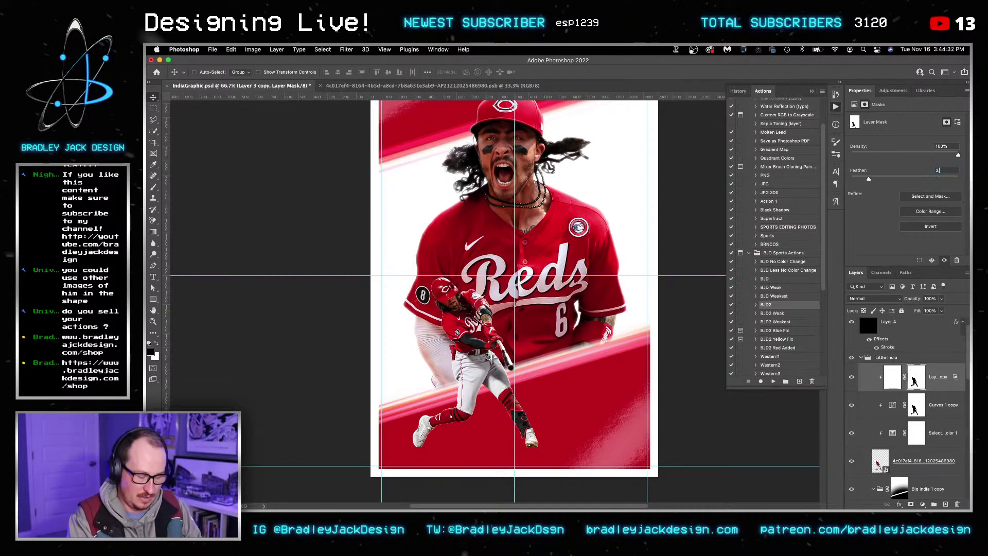
# Step: Target the Curves 1 copy mask and set up a Soft Round brush at 700 px
pyautogui.click(916, 405)
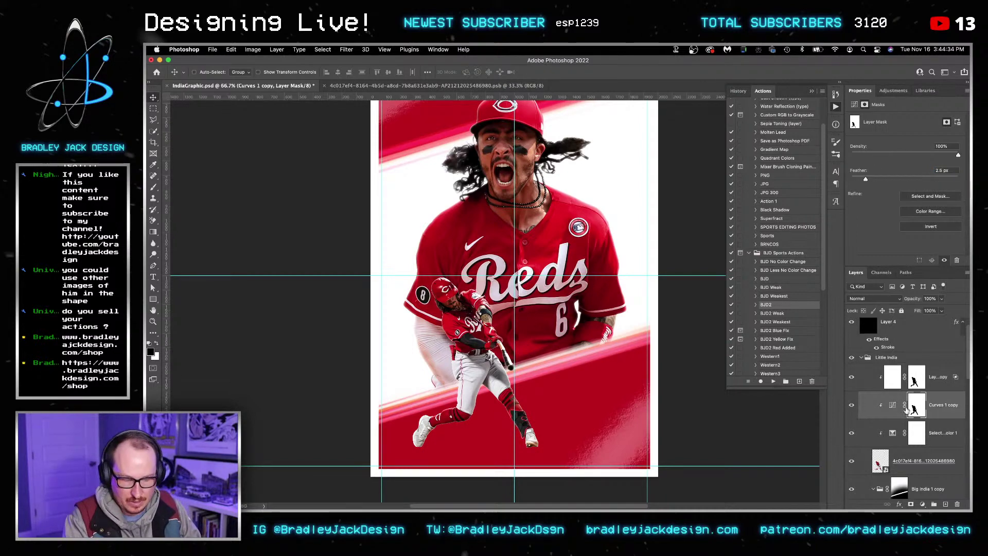
pyautogui.press('b')
pyautogui.rightClick(521, 430)
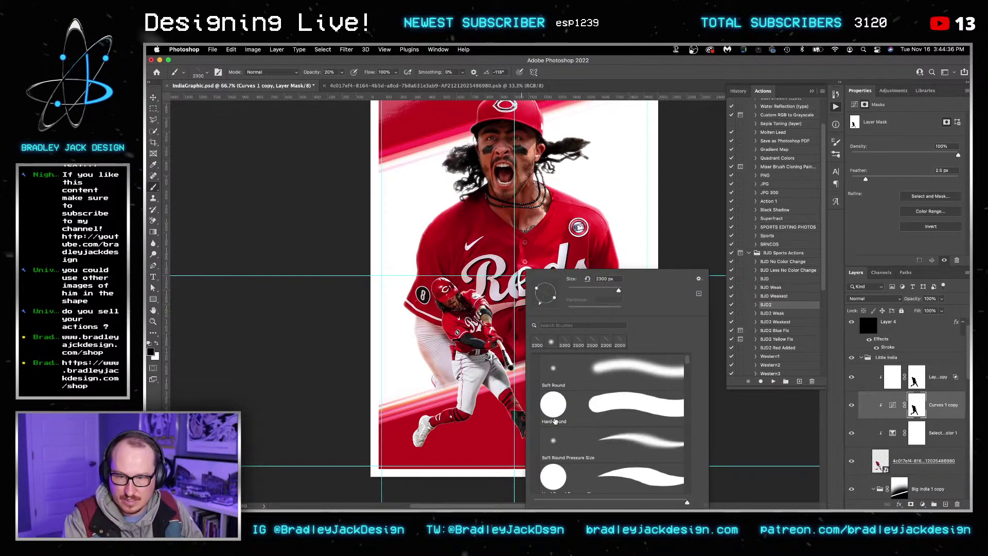
pyautogui.click(554, 416)
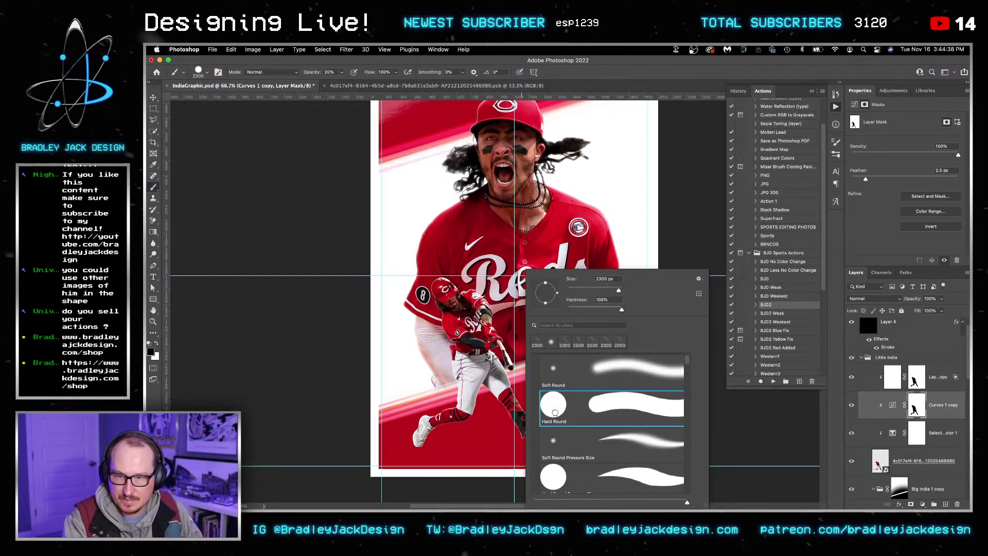
pyautogui.click(554, 368)
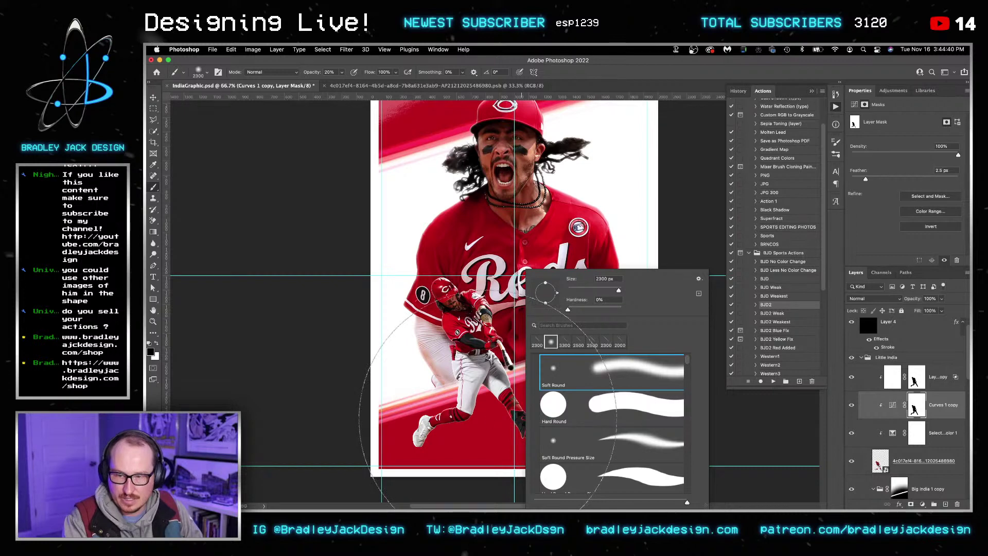
pyautogui.press('Return')
pyautogui.press('[')
pyautogui.press('[')
pyautogui.press('[')
pyautogui.press('[')
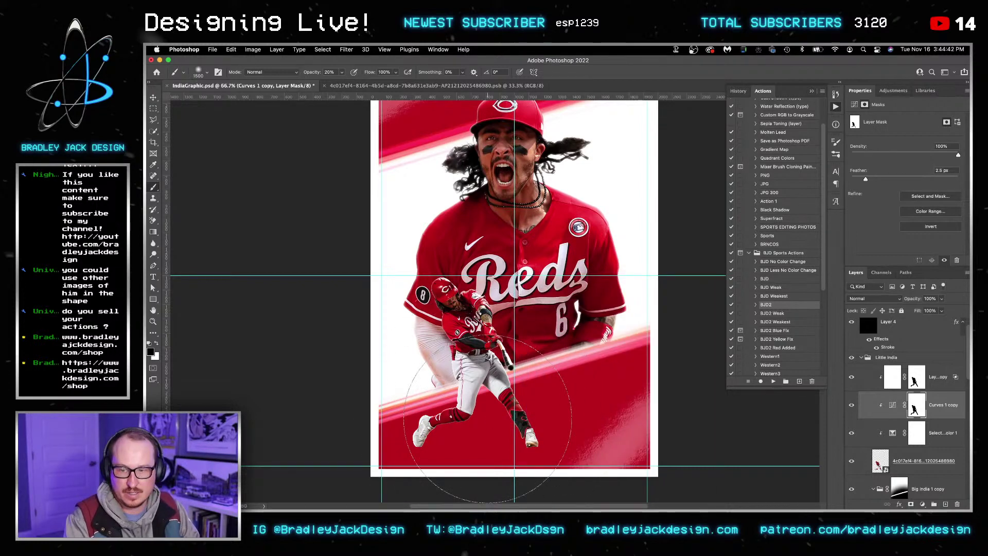
pyautogui.scroll(3, 514, 424)
pyautogui.press('[')
pyautogui.press('[')
pyautogui.press('[')
pyautogui.press('[')
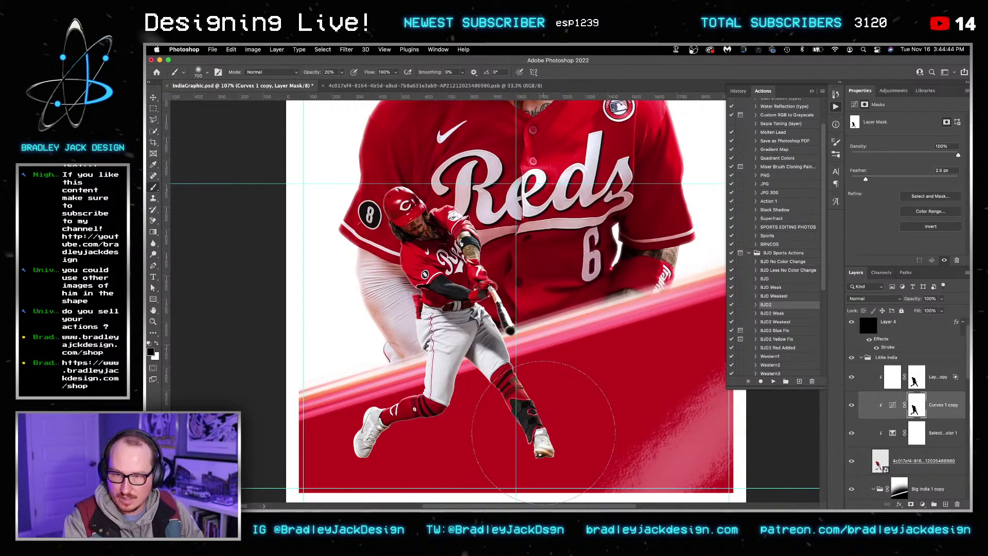
# Step: Brush at 40% opacity on the Curves 1 copy and Layer 3 copy masks around the batter's legs and feet
pyautogui.press('4')
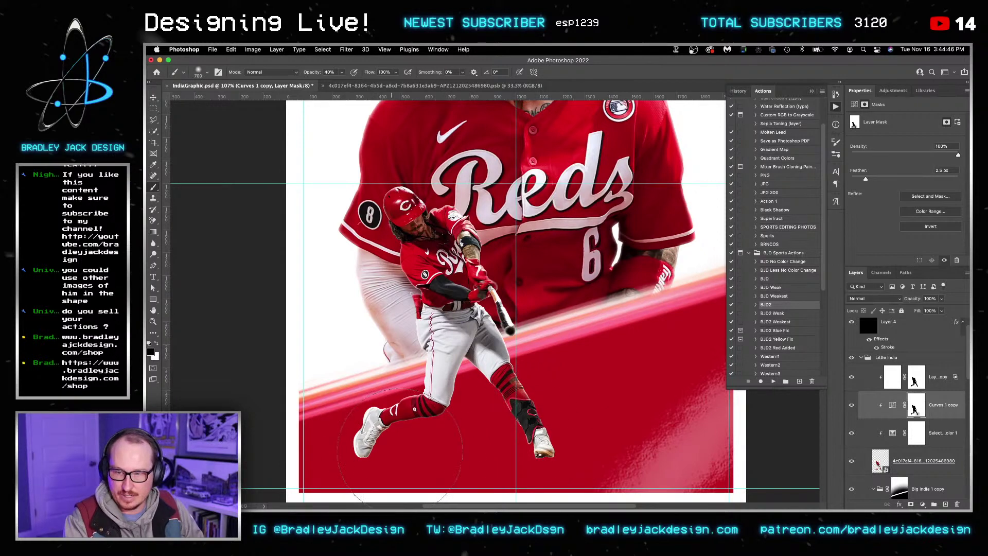
pyautogui.click(916, 380)
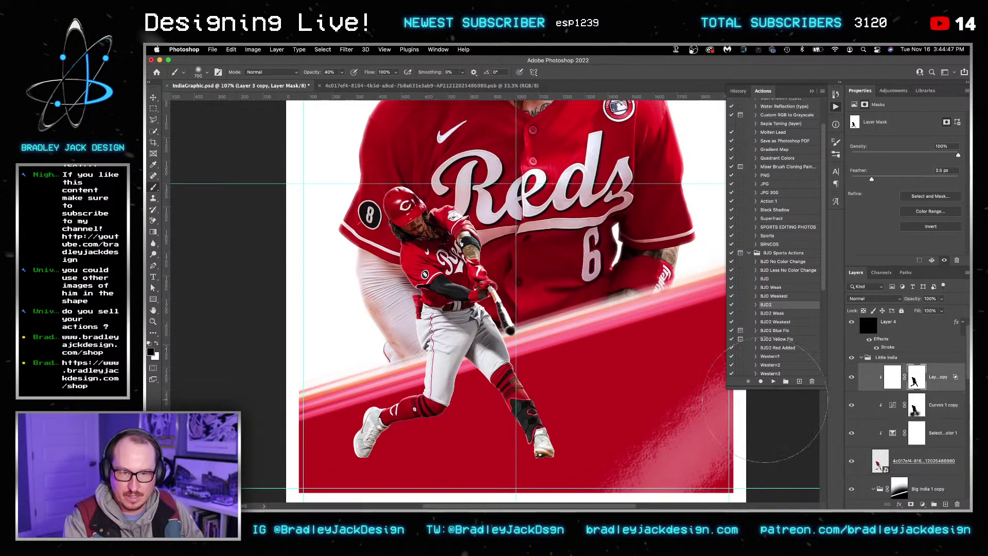
pyautogui.click(923, 408)
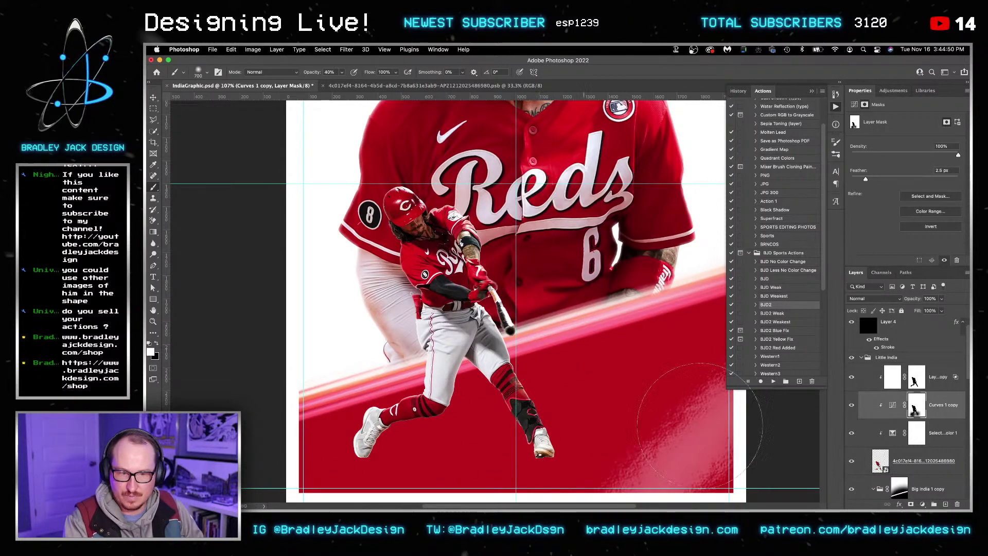
pyautogui.click(915, 380)
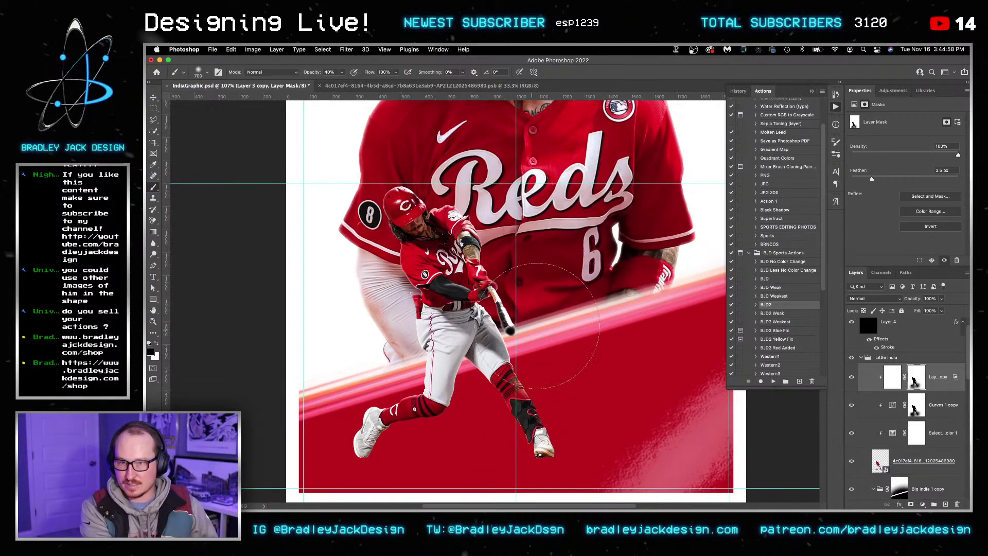
# Step: Select the batter's smart object layer and start a Path Blur on it
pyautogui.press('z')
pyautogui.moveTo(541, 319); pyautogui.dragTo(541, 319)
pyautogui.press('v')
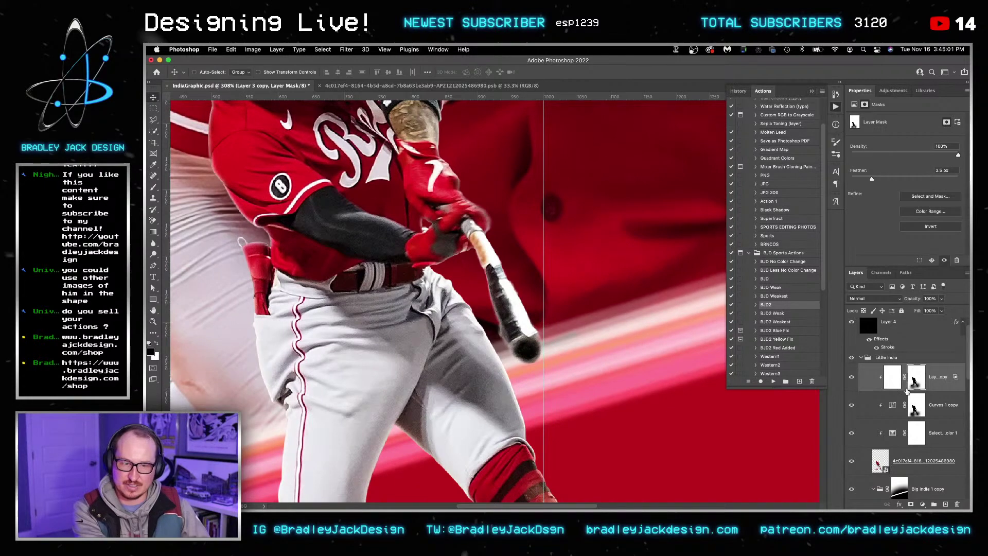
pyautogui.click(895, 459)
pyautogui.click(346, 49)
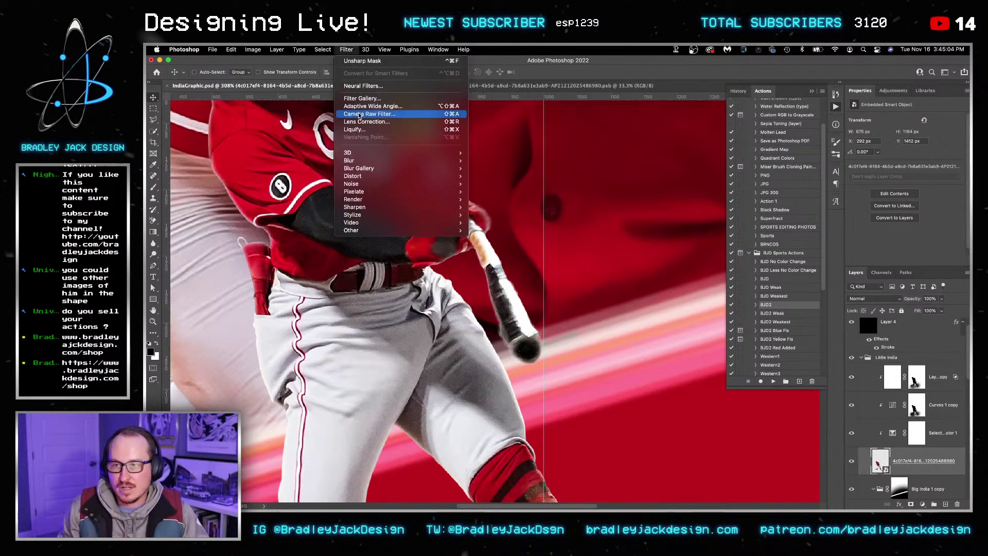
pyautogui.moveTo(383, 171)
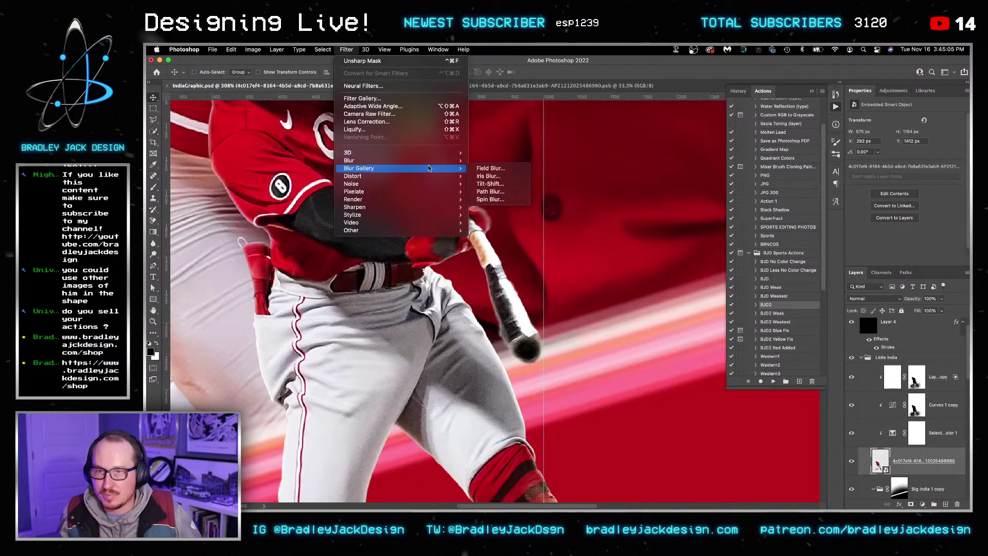
pyautogui.click(507, 191)
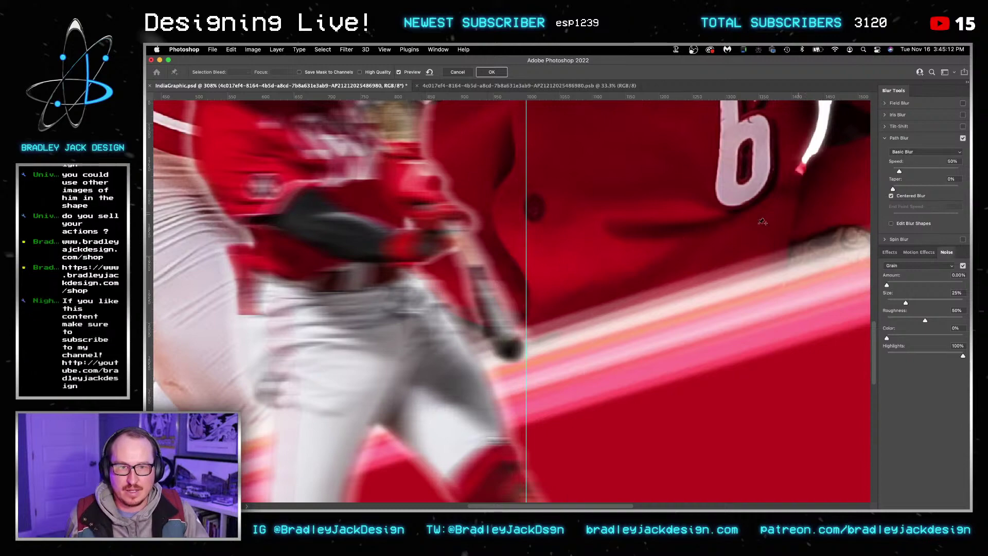
# Step: Draw a three-point curved blur path sweeping under the batter's waist, from behind his hip up past the bat
pyautogui.scroll(-3, 576, 289)
pyautogui.scroll(-4, 579, 291)
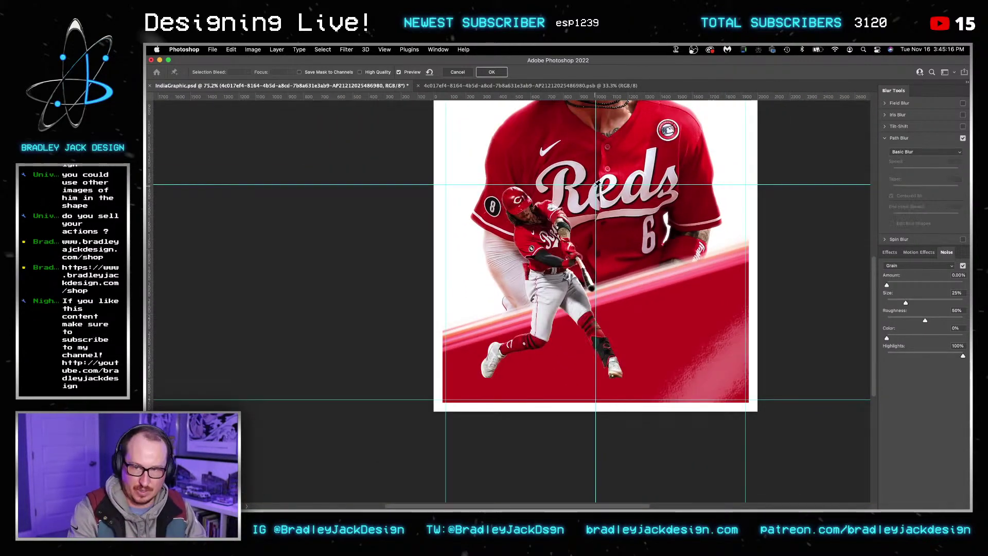
pyautogui.scroll(2, 607, 272)
pyautogui.scroll(2, 607, 273)
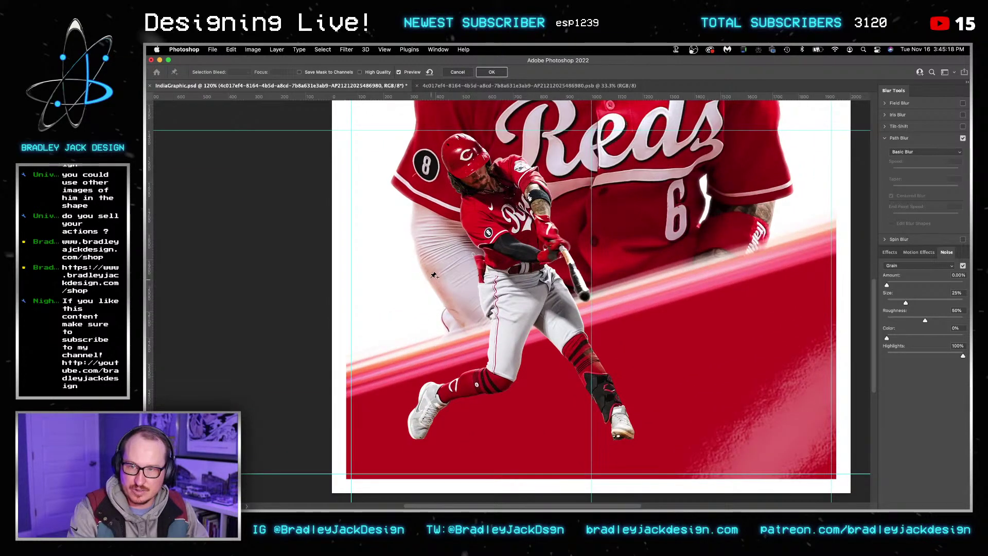
pyautogui.click(395, 260)
pyautogui.click(528, 301)
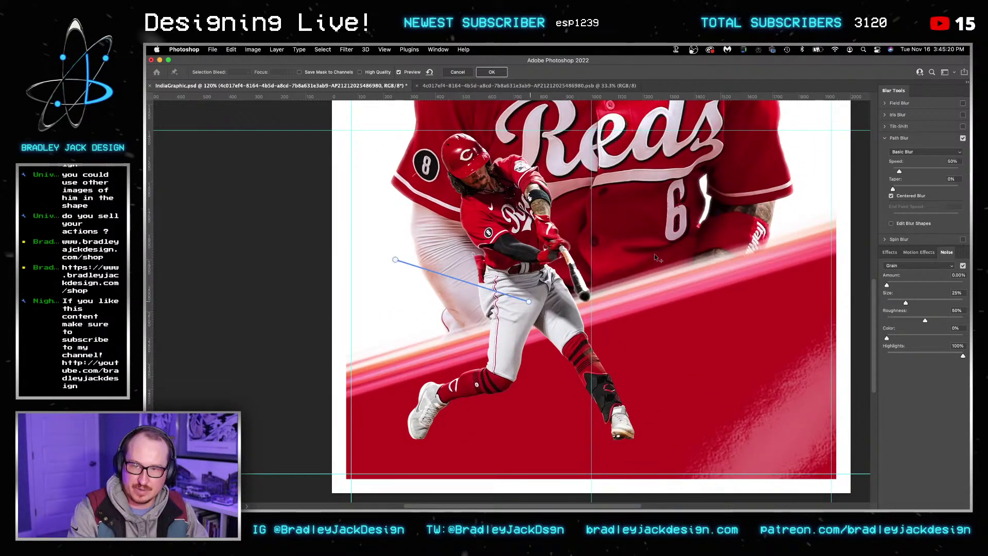
pyautogui.click(659, 255)
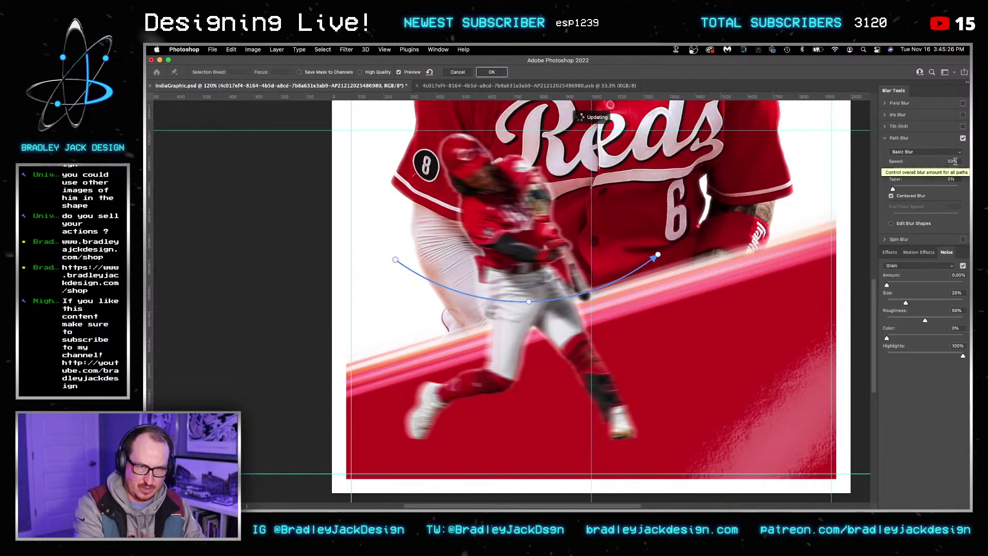
# Step: Set the Path Blur speed to 25% and apply the filter to the batter
pyautogui.click(955, 163)
pyautogui.write('25')
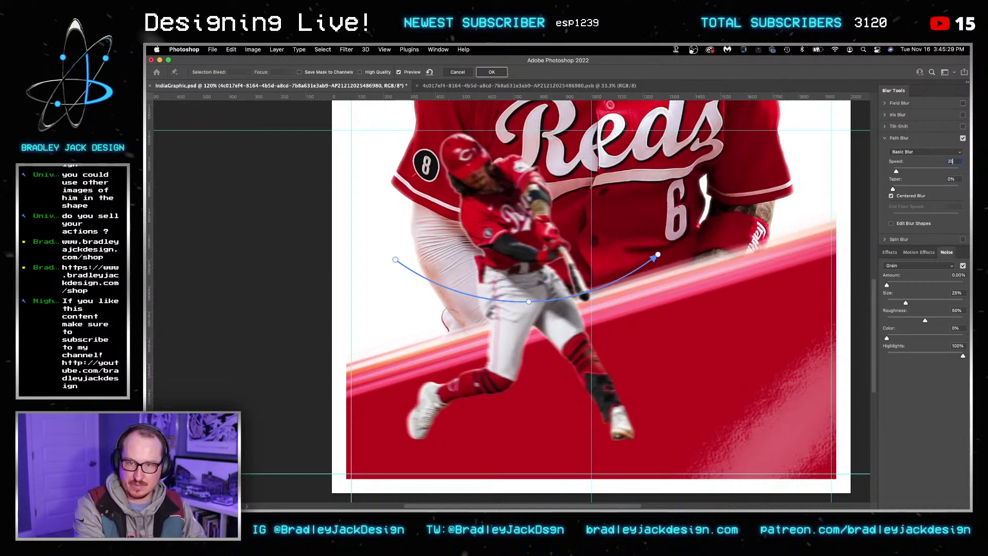
pyautogui.press('Return')
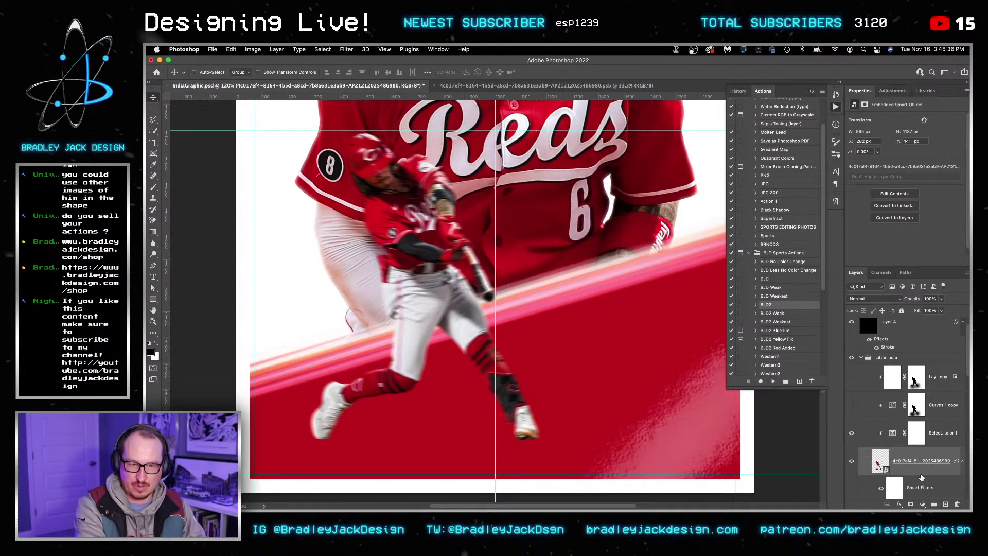
# Step: Invert the batter's smart filter mask to black to hide the Path Blur
pyautogui.scroll(-3, 913, 479)
pyautogui.click(896, 425)
pyautogui.press('super+i')
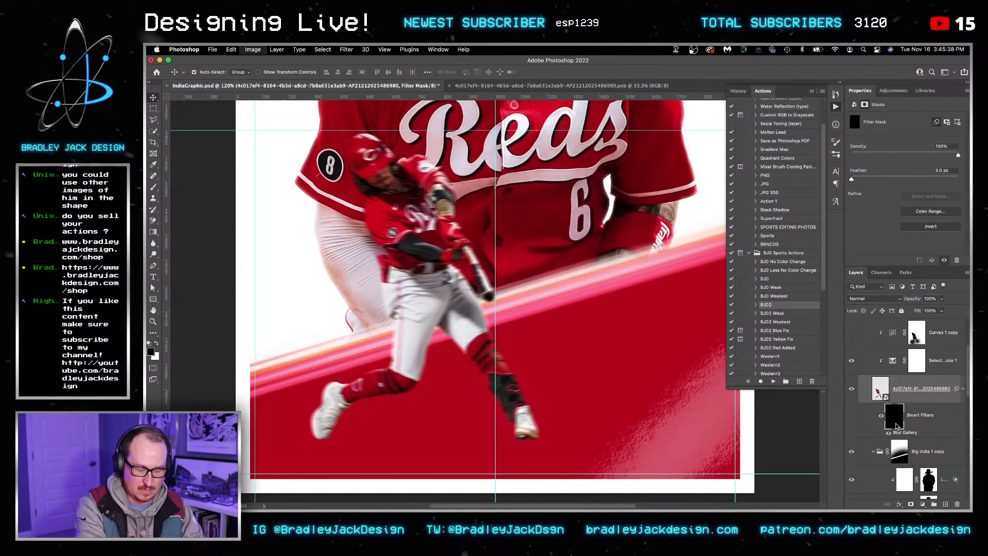
# Step: Reveal the blur on the bat by painting white on the filter mask with a 100 px brush at 40% opacity
pyautogui.press('b')
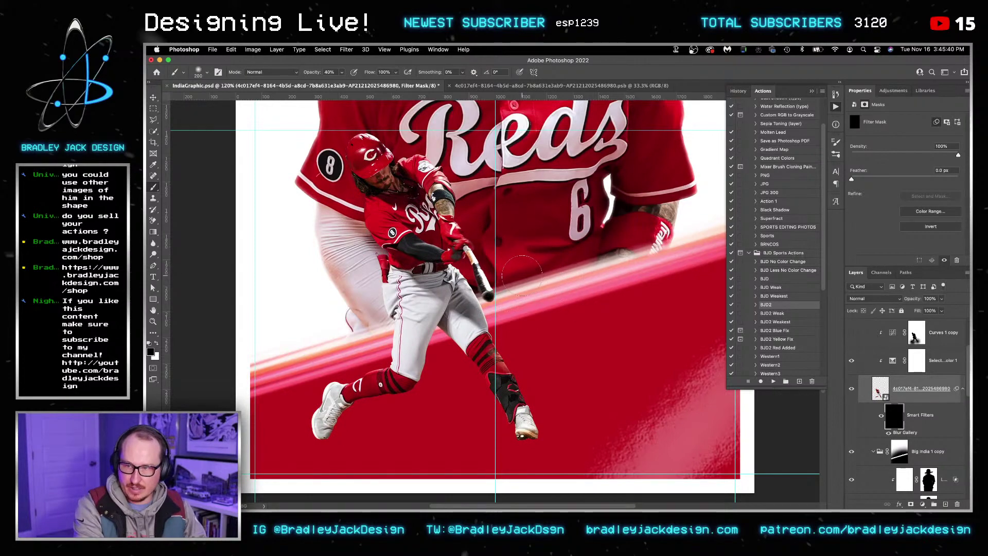
pyautogui.press('[')
pyautogui.press('[')
pyautogui.press('[')
pyautogui.press('[')
pyautogui.scroll(3, 486, 265)
pyautogui.scroll(3, 486, 265)
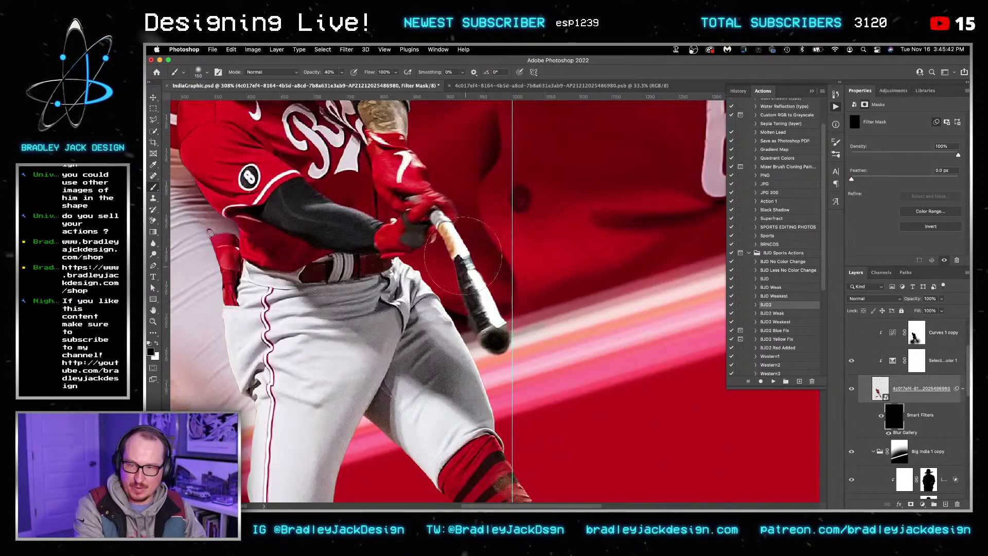
pyautogui.moveTo(549, 252); pyautogui.dragTo(544, 253)
pyautogui.press('[')
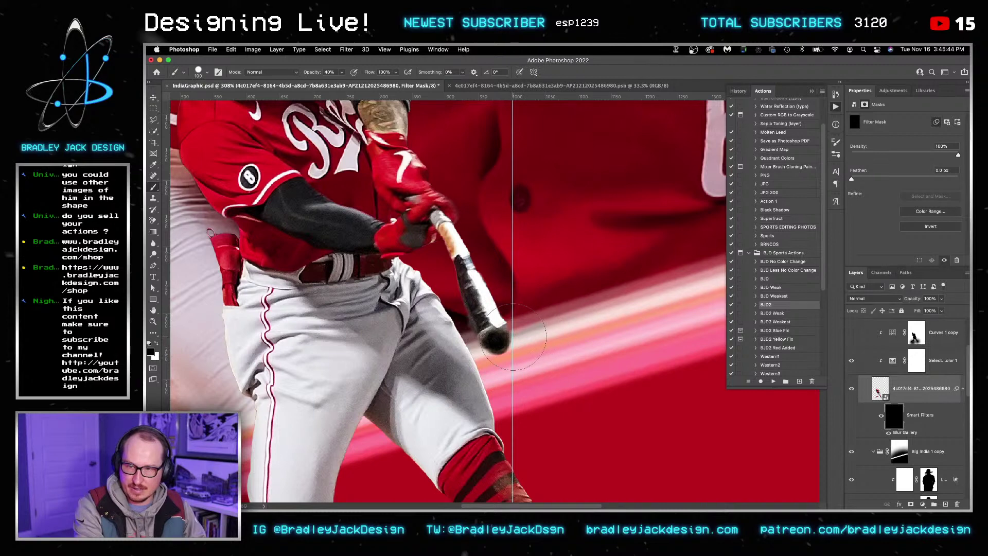
pyautogui.press('x')
pyautogui.moveTo(502, 340)
pyautogui.mouseDown()
pyautogui.moveTo(492, 321)
pyautogui.moveTo(500, 322)
pyautogui.moveTo(481, 304)
pyautogui.moveTo(471, 316)
pyautogui.moveTo(478, 263)
pyautogui.moveTo(468, 242)
pyautogui.moveTo(514, 242)
pyautogui.moveTo(494, 272)
pyautogui.moveTo(511, 319)
pyautogui.mouseUp()
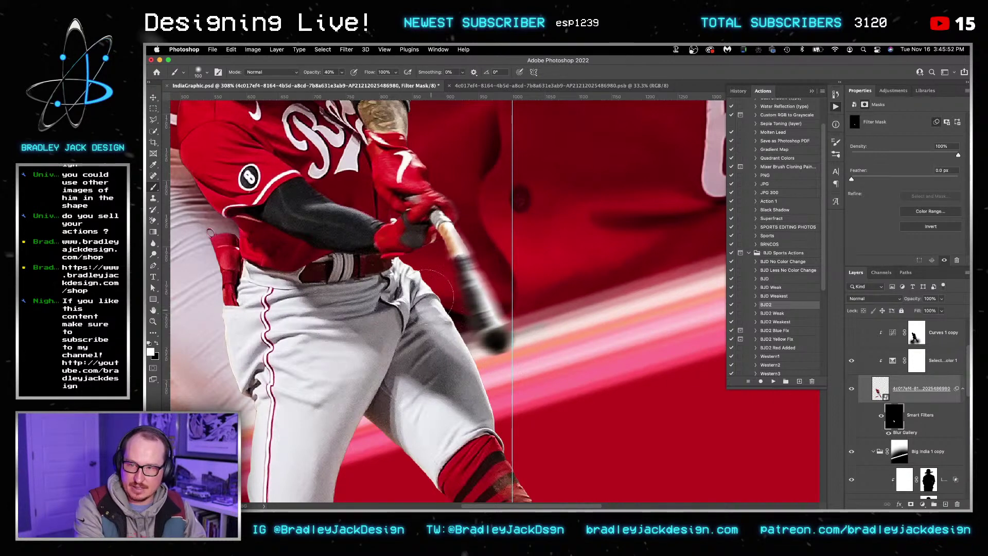
# Step: Paint the blur in lightly over the batter's gloves and forearm with a 150 px brush at 20% opacity
pyautogui.press(']')
pyautogui.press(']')
pyautogui.press('2')
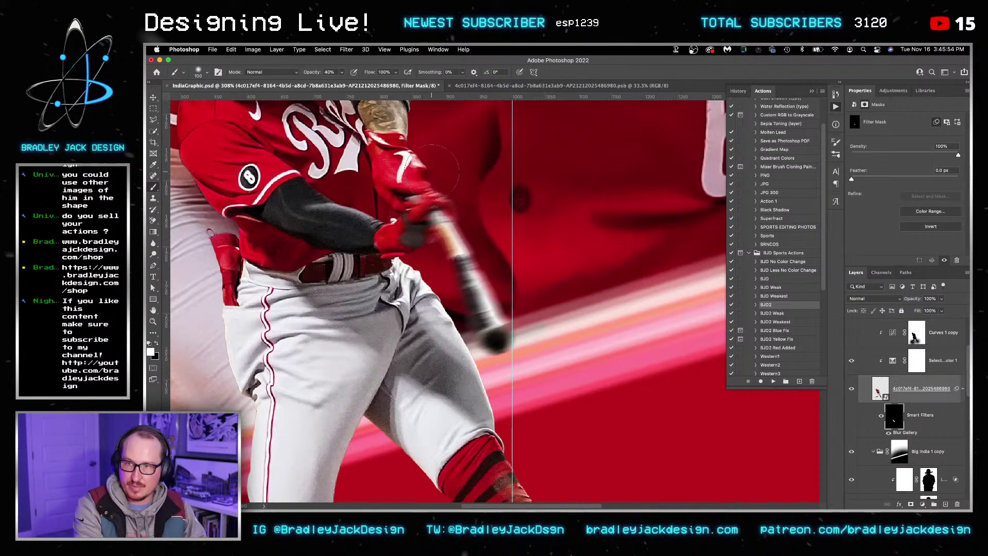
pyautogui.moveTo(432, 216)
pyautogui.mouseDown()
pyautogui.moveTo(411, 154)
pyautogui.moveTo(453, 185)
pyautogui.moveTo(432, 195)
pyautogui.moveTo(449, 186)
pyautogui.moveTo(438, 196)
pyautogui.moveTo(417, 135)
pyautogui.mouseUp()
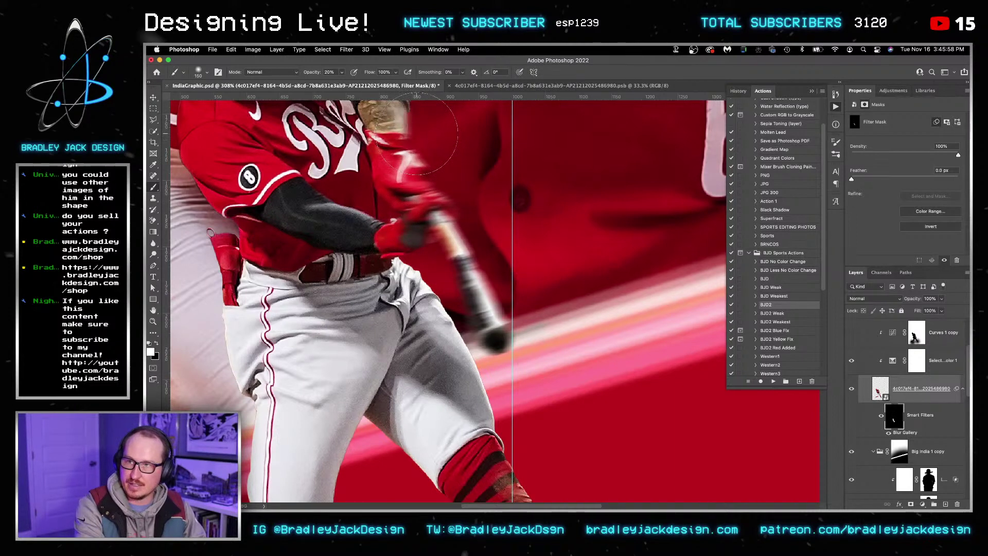
# Step: Restore sharpness on the batter's forearm by painting black on the filter mask at 30% opacity
pyautogui.press('[')
pyautogui.press('3')
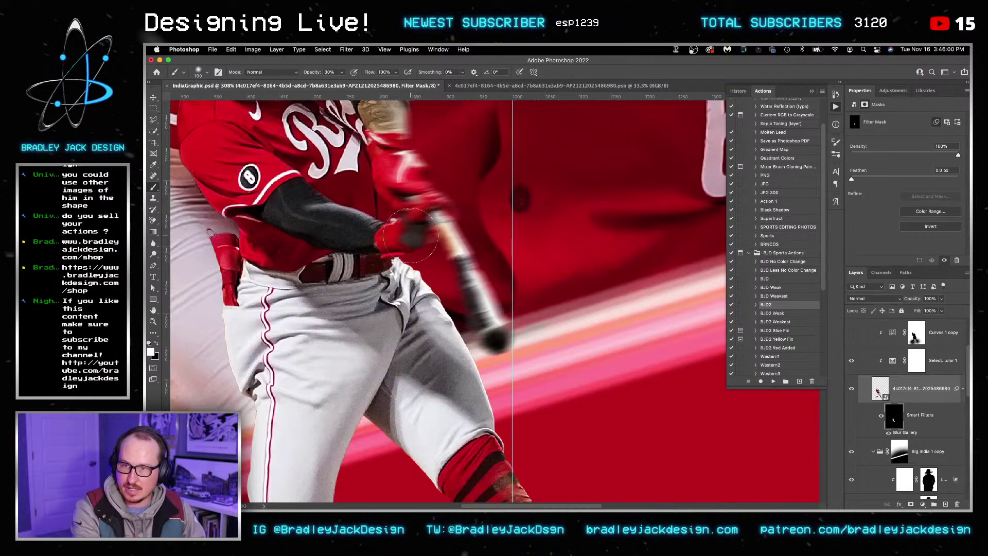
pyautogui.scroll(3, 422, 206)
pyautogui.press('z')
pyautogui.click(432, 175)
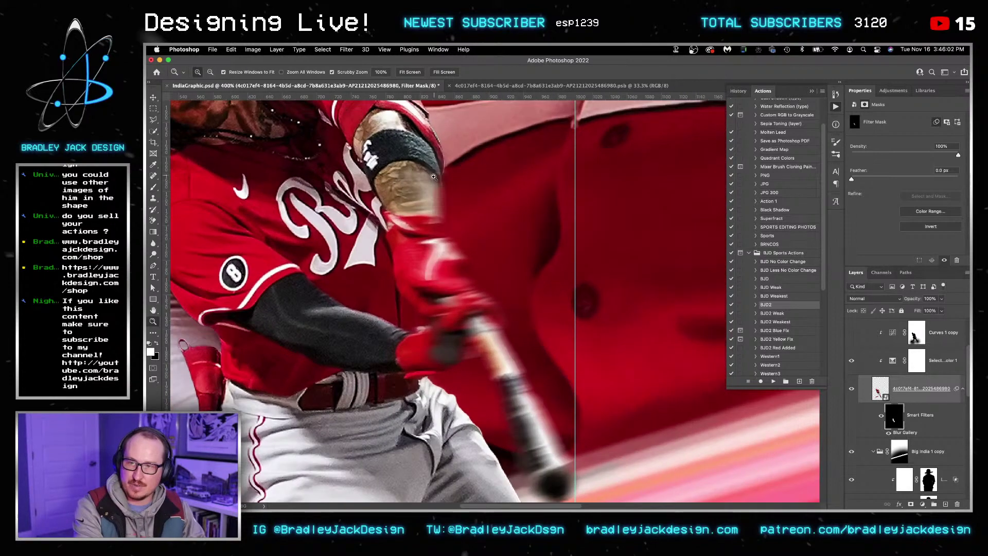
pyautogui.press('b')
pyautogui.press('x')
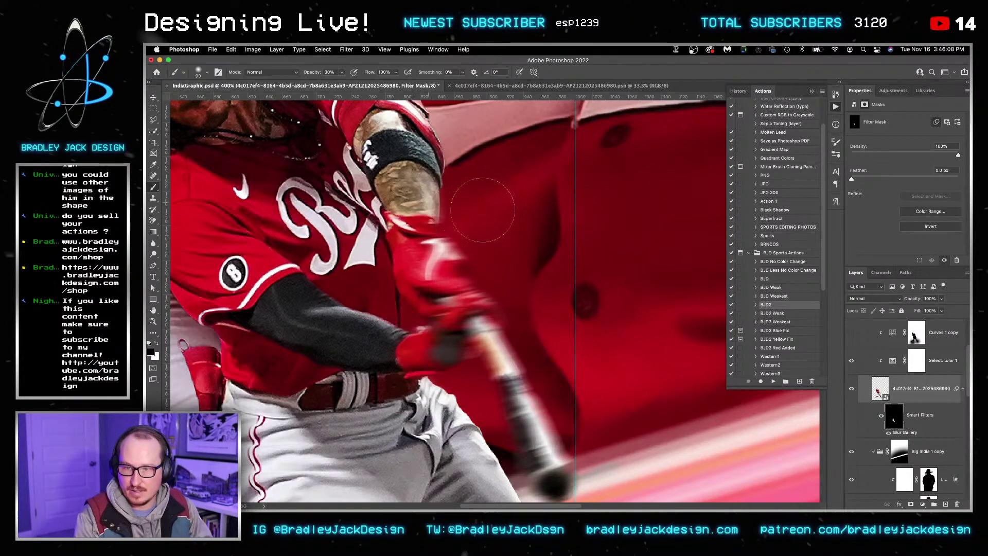
pyautogui.scroll(-3, 539, 320)
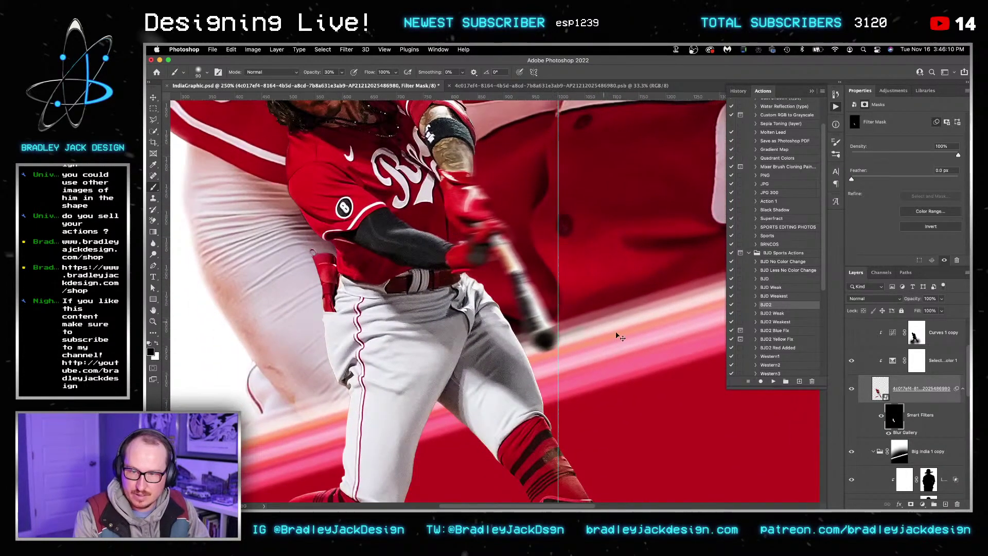
pyautogui.keyDown('super'); pyautogui.click(880, 396); pyautogui.keyUp('super')
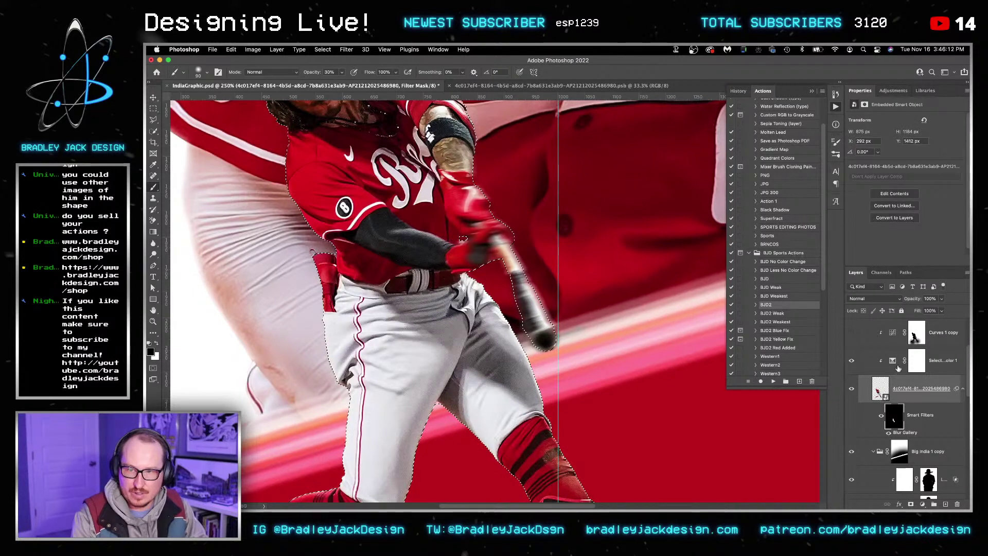
pyautogui.scroll(3, 854, 338)
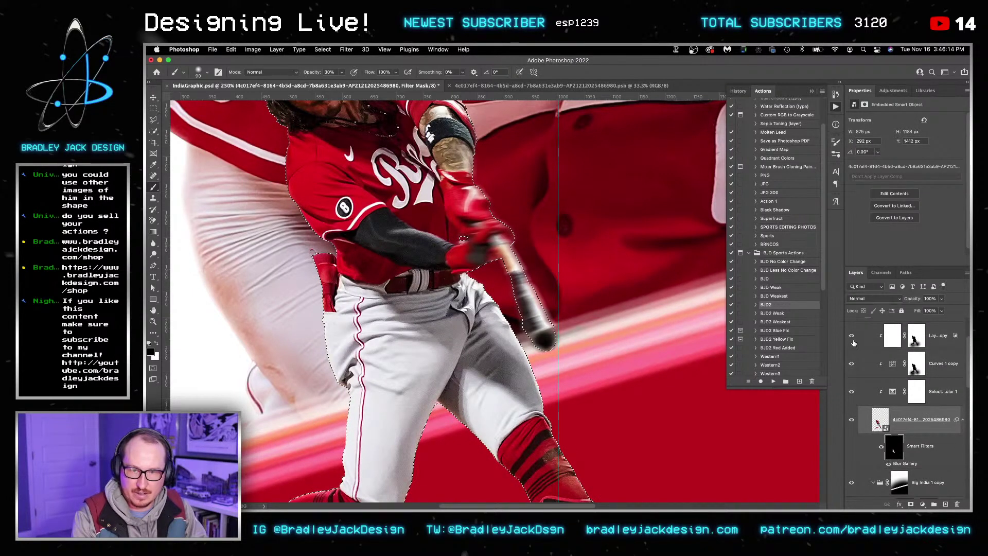
pyautogui.press('super+d')
pyautogui.press('v')
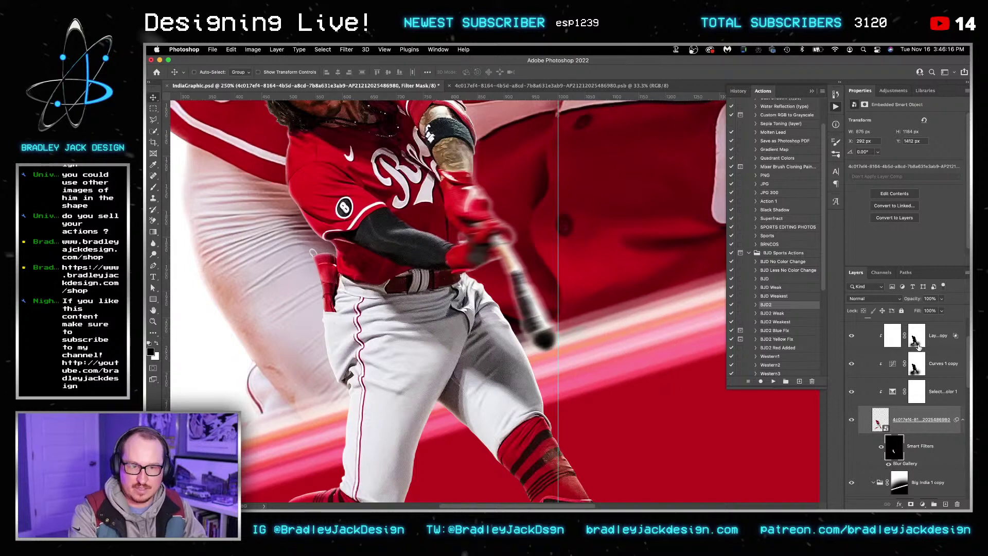
# Step: Paint black along the bat on the Layer 3 copy mask with a 70 px brush at 100% opacity, and save the poster
pyautogui.click(916, 368)
pyautogui.press('b')
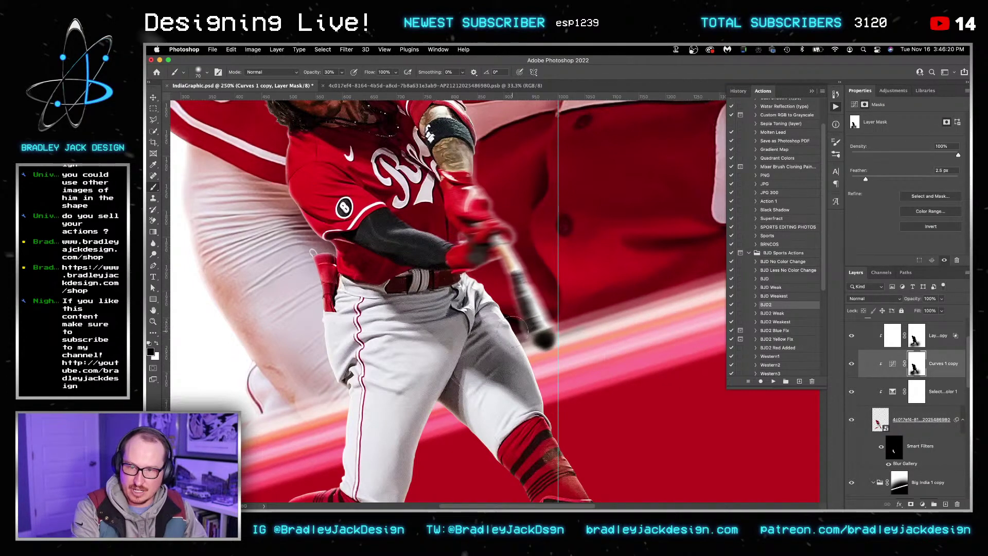
pyautogui.press('0')
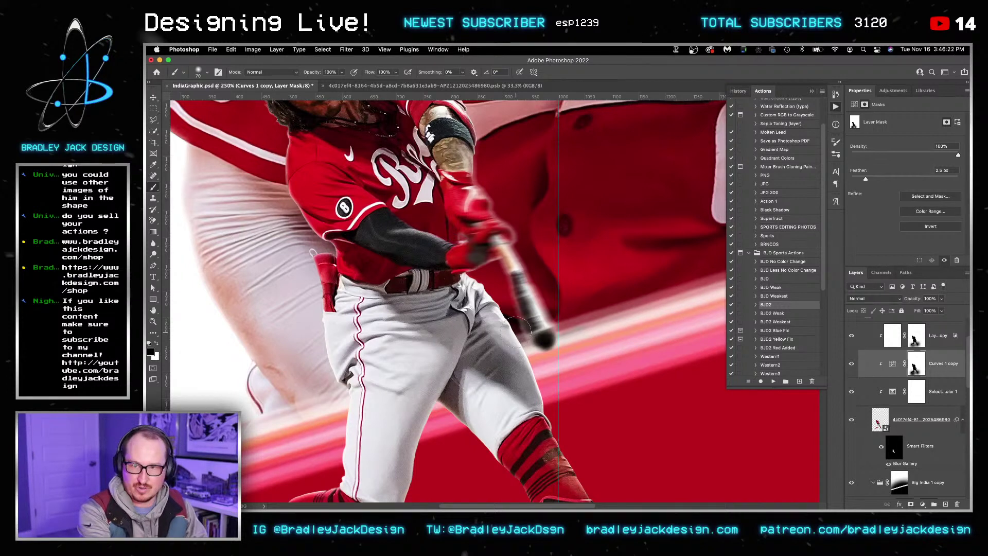
pyautogui.click(893, 363)
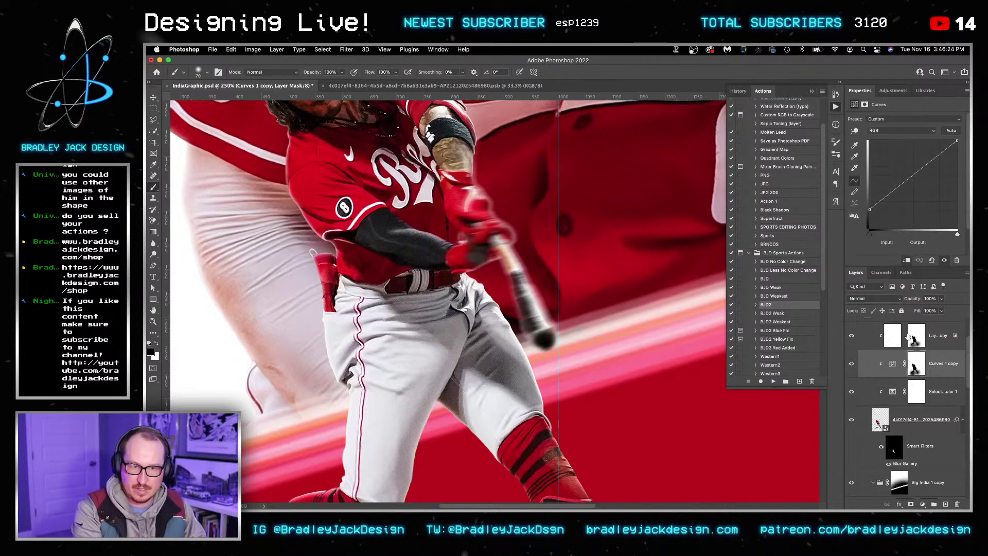
pyautogui.click(915, 335)
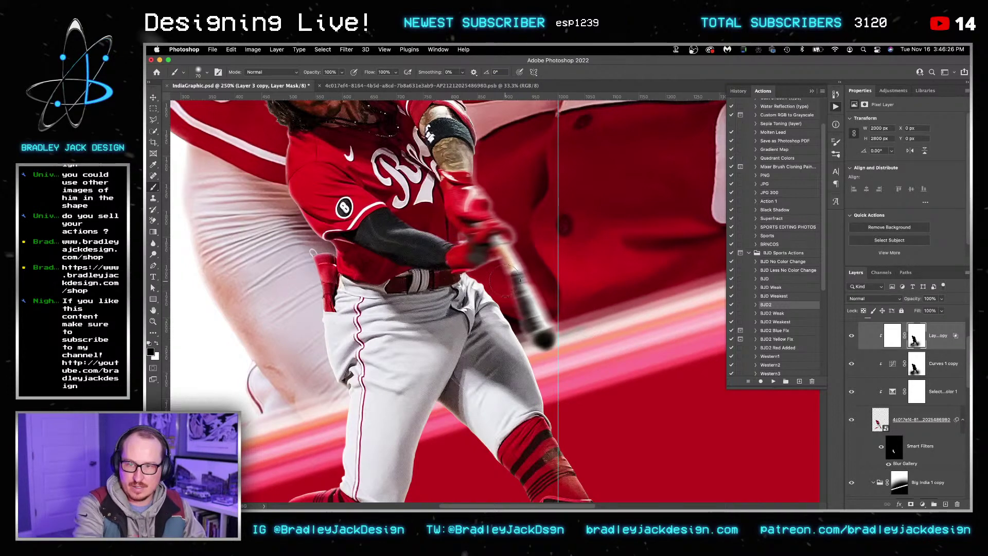
pyautogui.moveTo(501, 273); pyautogui.dragTo(532, 349)
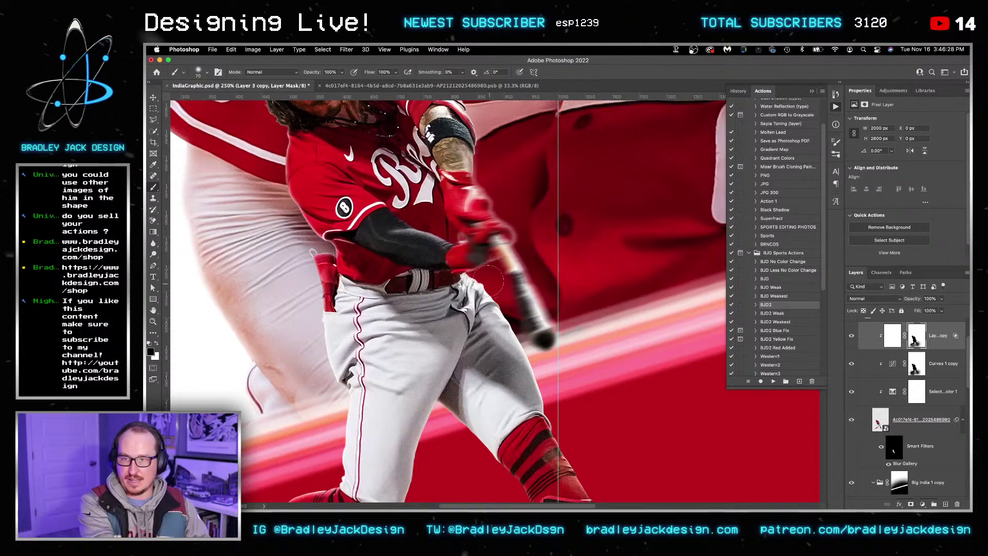
pyautogui.hotkey('ctrl', '0')
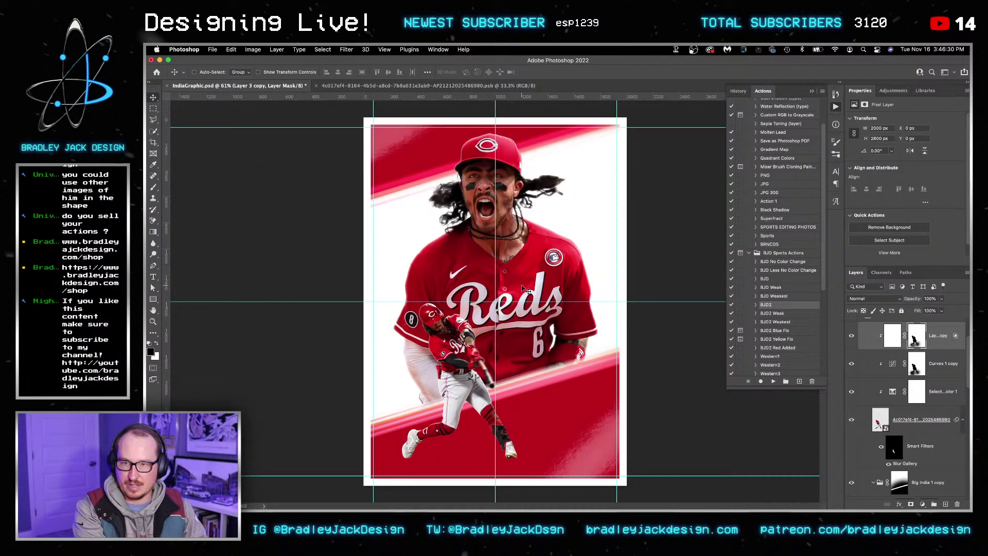
pyautogui.hotkey('ctrl', 's')
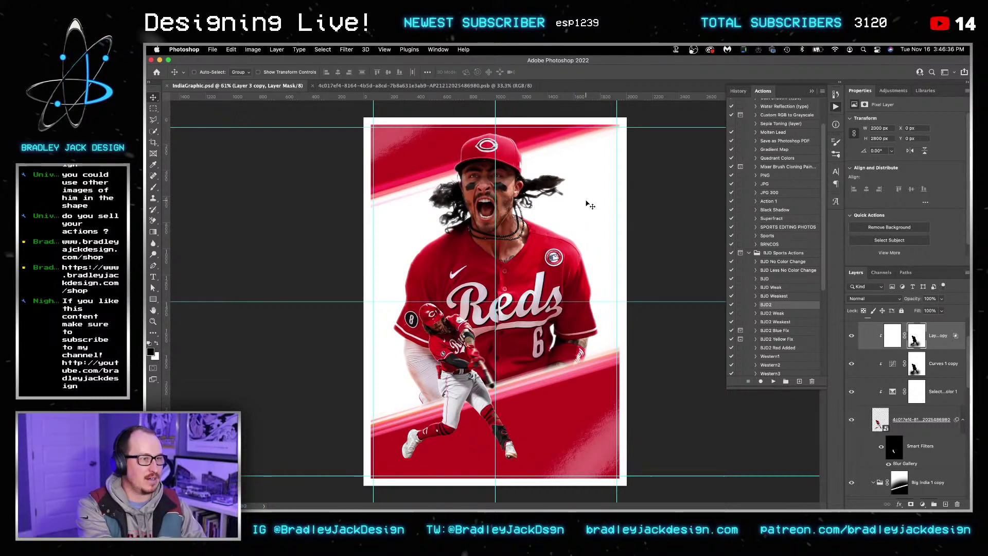
# Step: Switch to Bridge, place CrackedIce0.png from the Parallel Pack 2 folder above Rectangle 1 in the Background group, and set its blend mode to Overlay
pyautogui.press('alt+super+o')
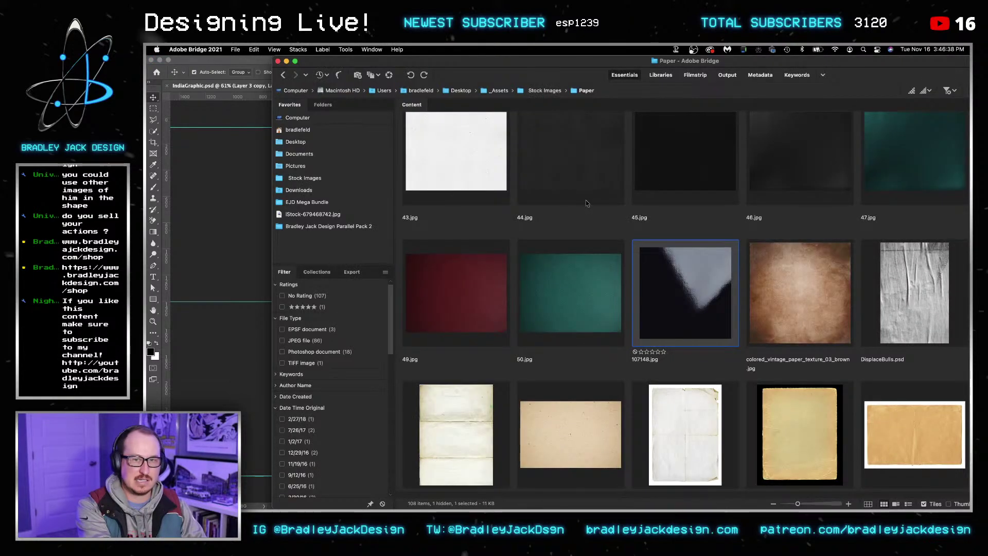
pyautogui.click(327, 227)
pyautogui.scroll(-5, 574, 186)
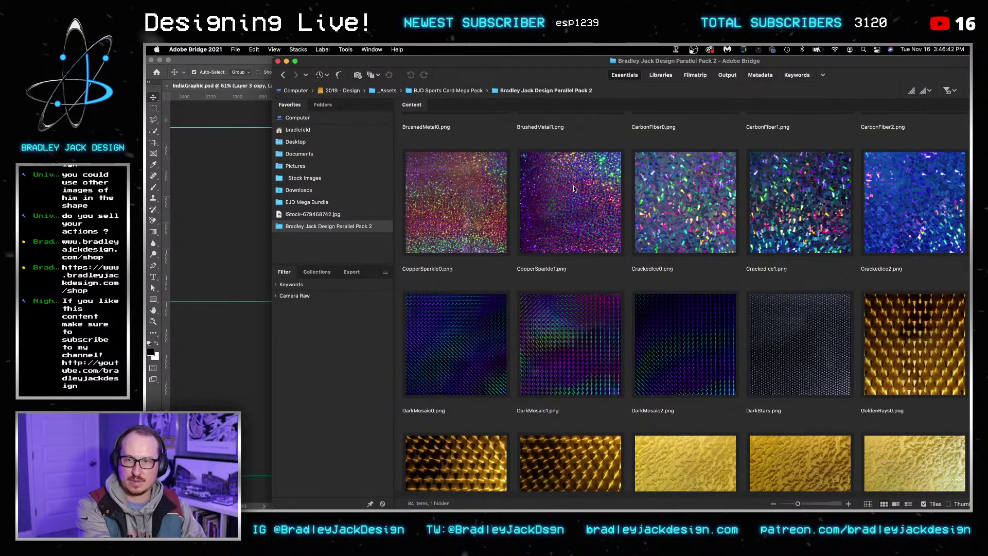
pyautogui.moveTo(684, 201); pyautogui.dragTo(246, 257)
pyautogui.press('super+bracketright')
pyautogui.press('super+bracketright')
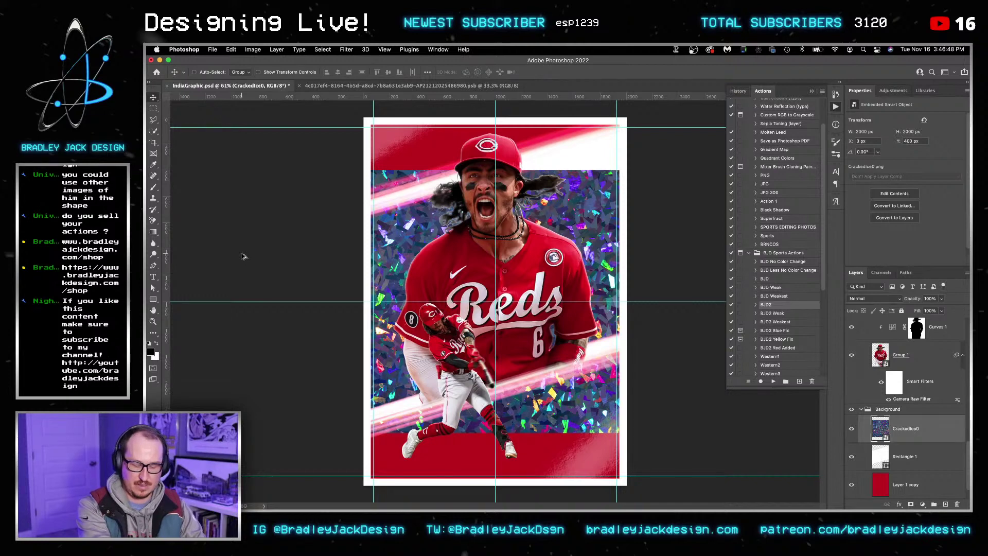
pyautogui.hotkey('alt', 'shift', 'o')
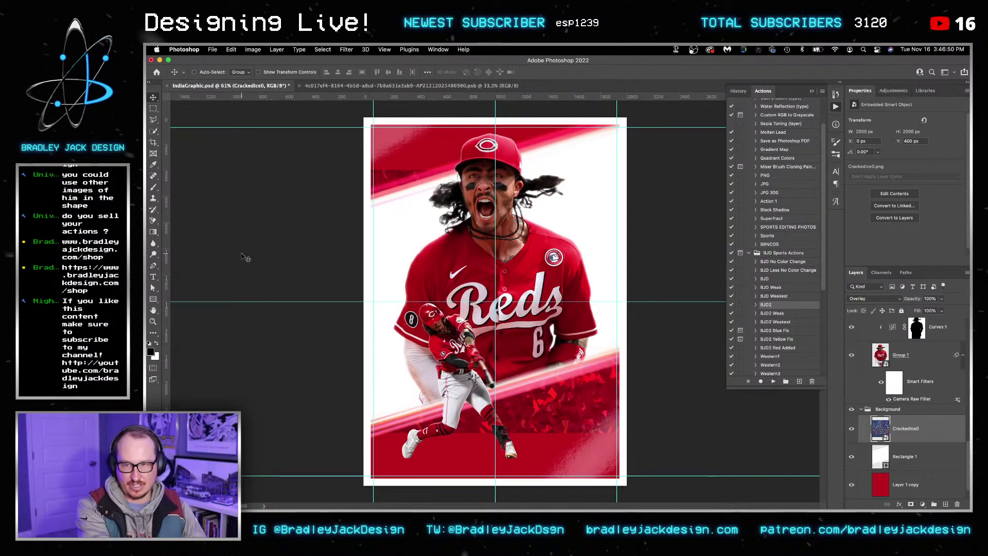
# Step: Scale the CrackedIce0 texture up proportionally around its centre to about 22.29% to cover the full poster height
pyautogui.press('super')
pyautogui.press('super+t')
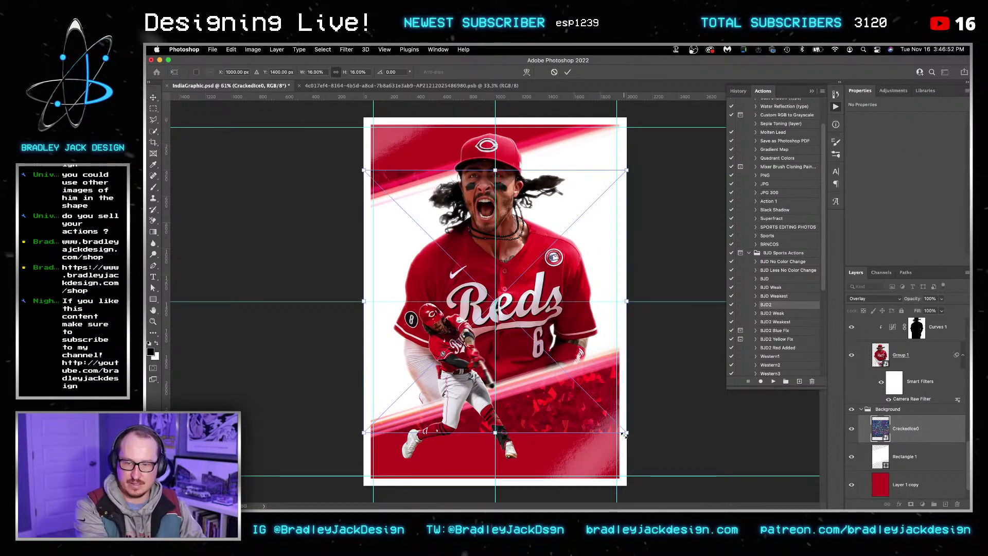
pyautogui.moveTo(627, 434); pyautogui.dragTo(695, 466)
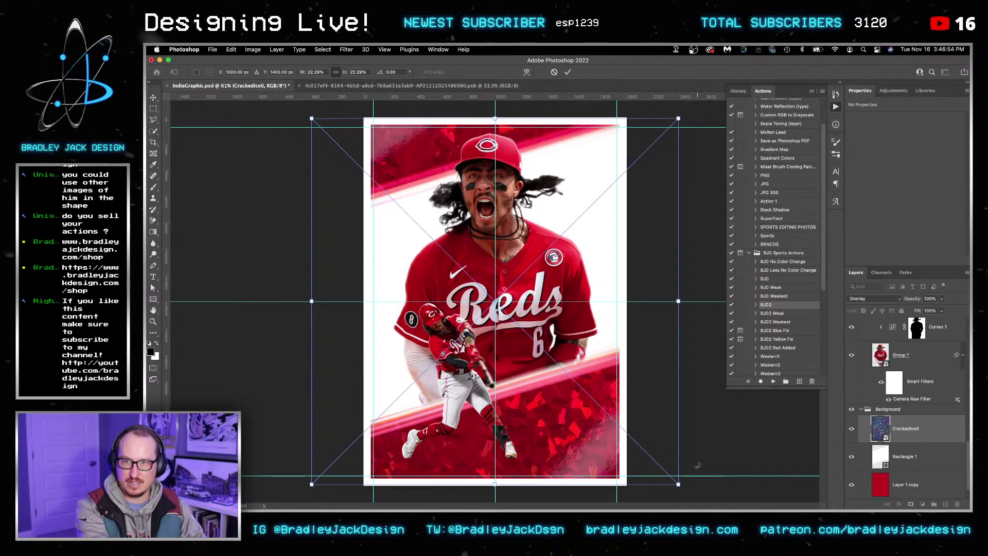
pyautogui.press('Return')
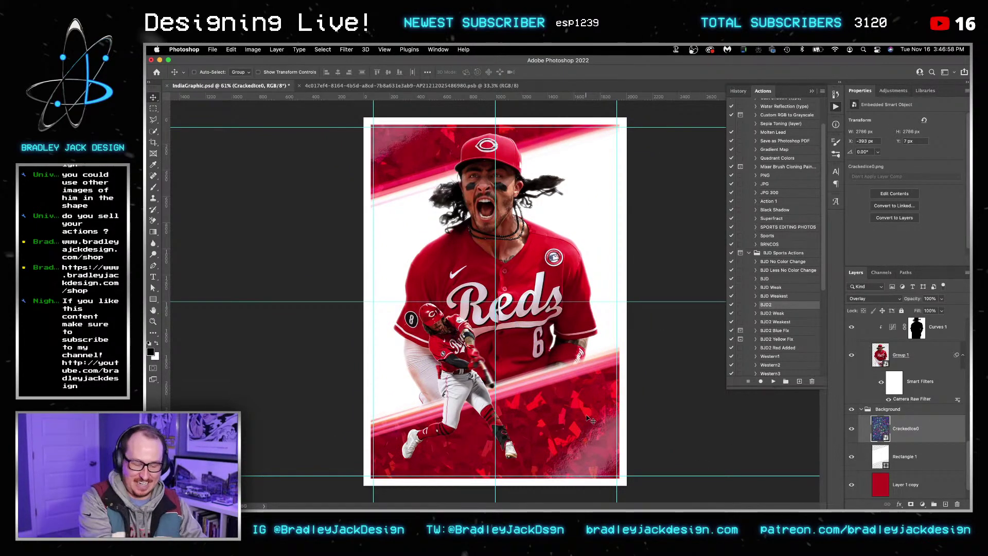
# Step: Switch to Bridge, place BJD-Superfractor8.jpg from the Superfractor Pack folder in the Background group, and delete the CrackedIce0 layer
pyautogui.press('super+Tab')
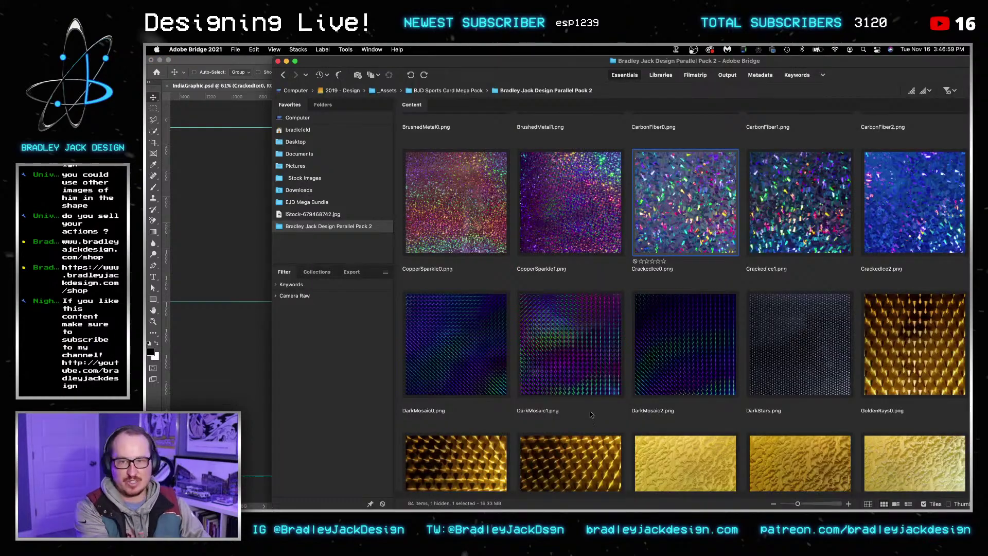
pyautogui.doubleClick(704, 66)
pyautogui.scroll(-10, 646, 300)
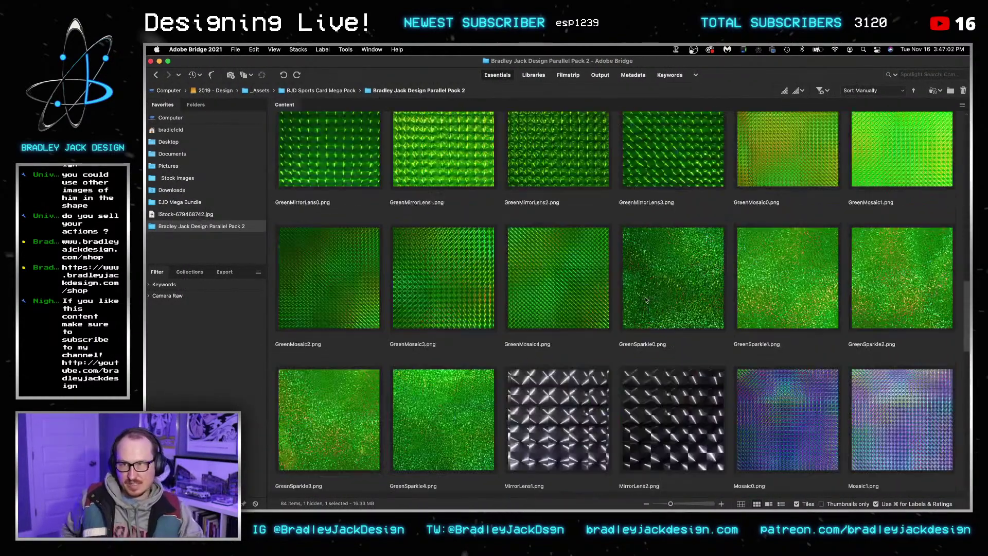
pyautogui.scroll(-5, 646, 299)
pyautogui.click(310, 91)
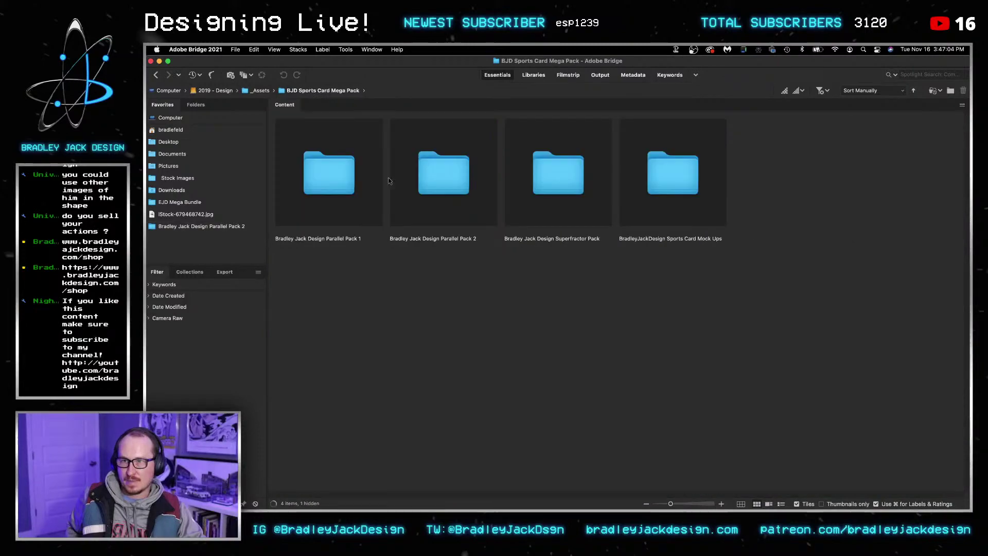
pyautogui.doubleClick(564, 192)
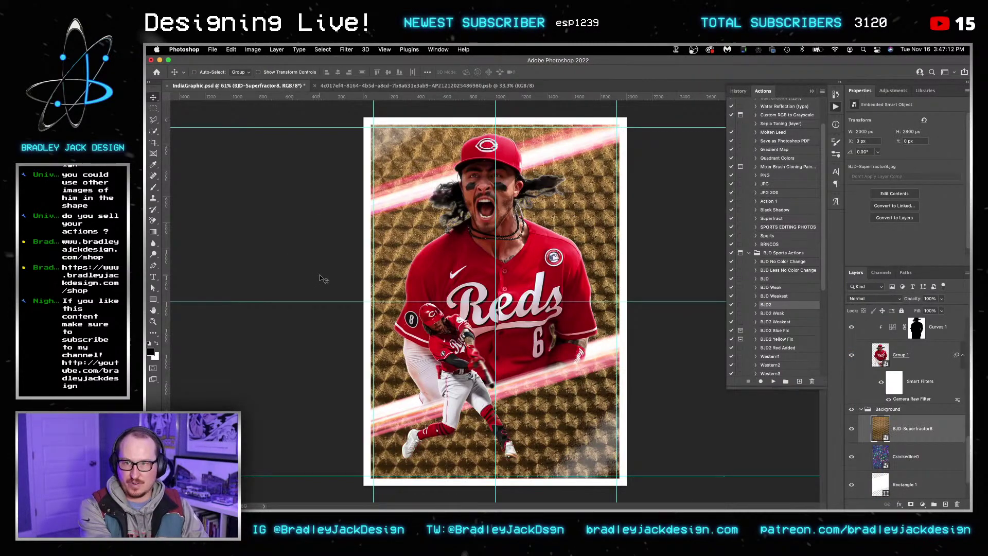
pyautogui.click(905, 450)
pyautogui.press('Delete')
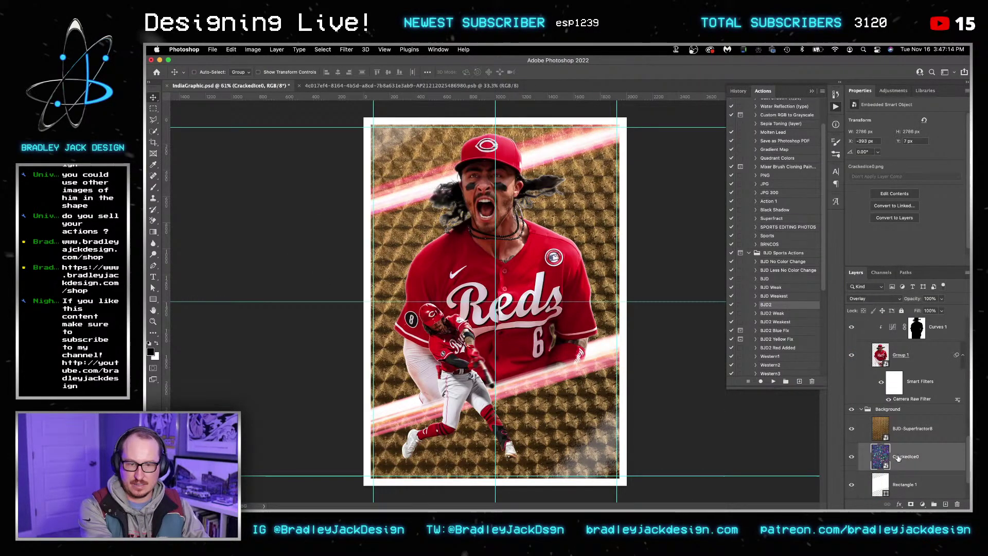
# Step: Try the Multiply, Overlay, Screen and Normal blend modes on the BJD-Superfractor8 layer, and delete the layer
pyautogui.click(904, 430)
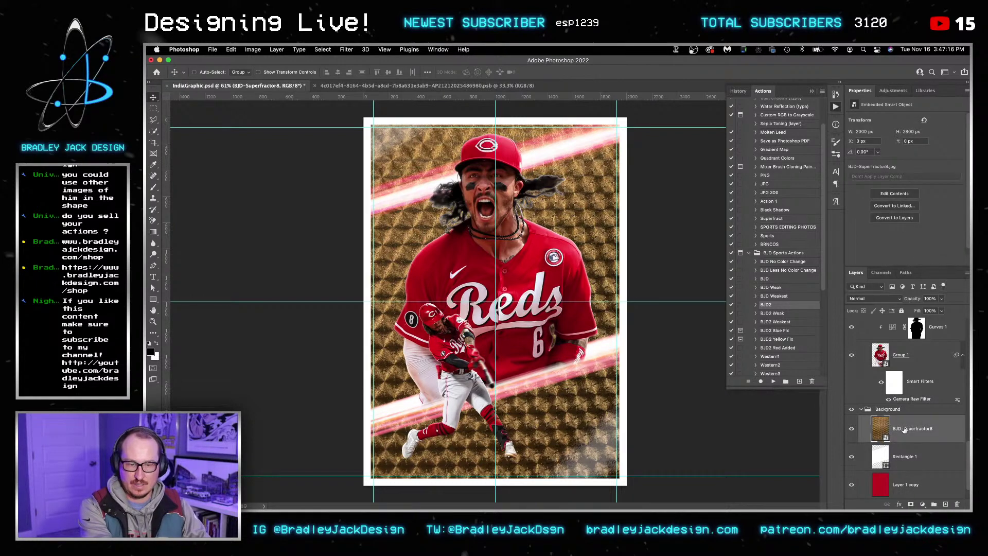
pyautogui.hotkey('shift', 'alt', 'm')
pyautogui.hotkey('shift', 'alt', 'o')
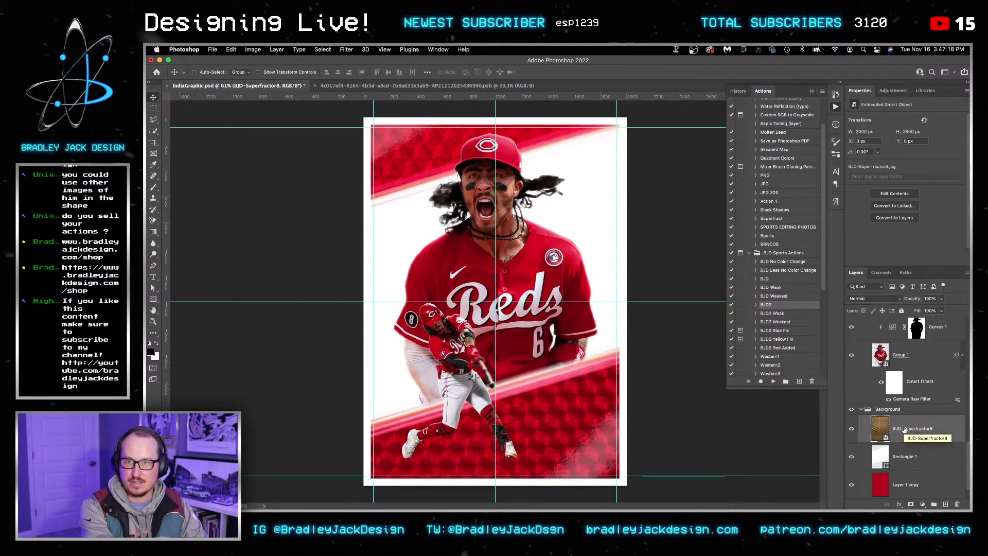
pyautogui.hotkey('shift', 'alt', 's')
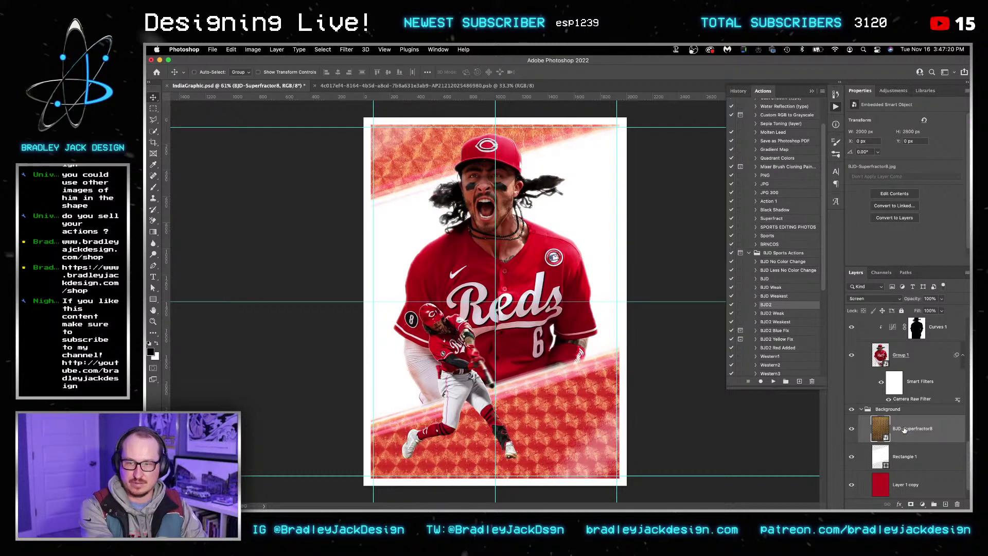
pyautogui.hotkey('shift', 'alt', 'o')
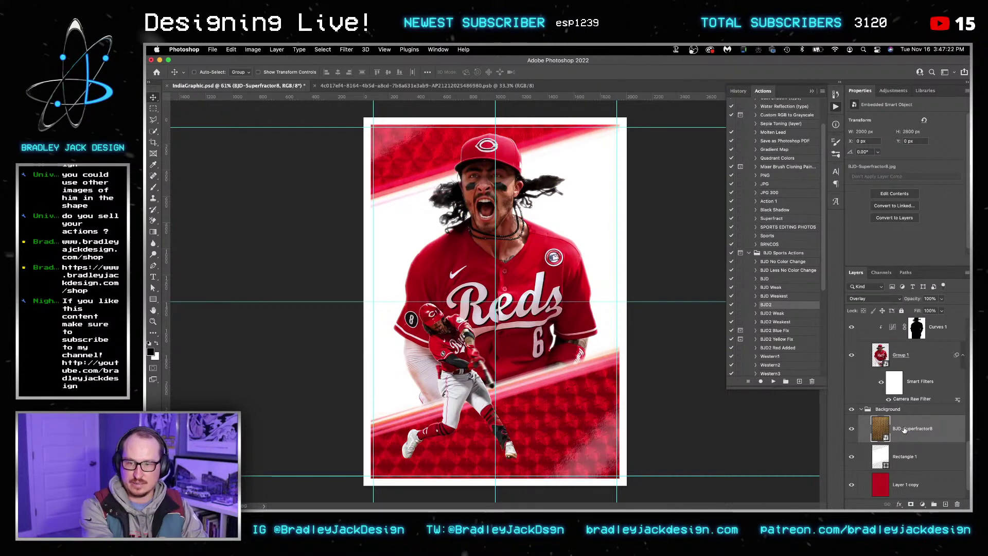
pyautogui.hotkey('shift', 'alt', 'n')
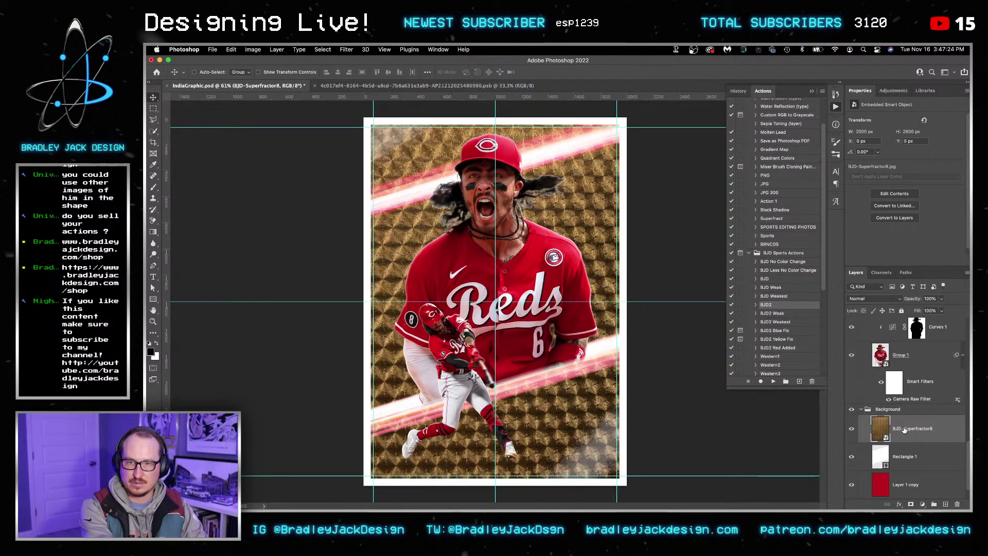
pyautogui.hotkey('shift', 'alt', 'm')
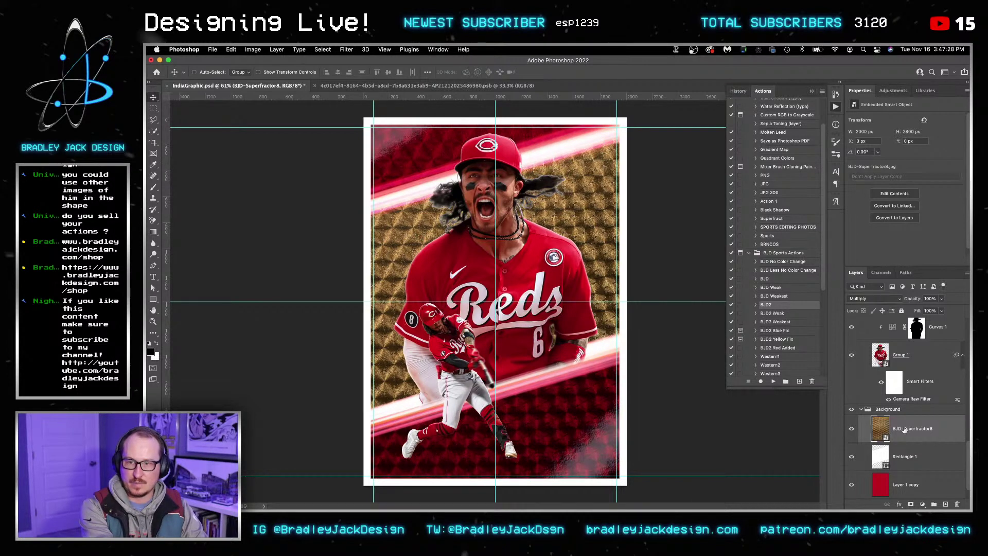
pyautogui.press('BackSpace')
# Step: Switch to Bridge and look through the Parallel Pack 2 folder for another background texture, previewing DarkMosaic2.png
pyautogui.press('super+alt+o')
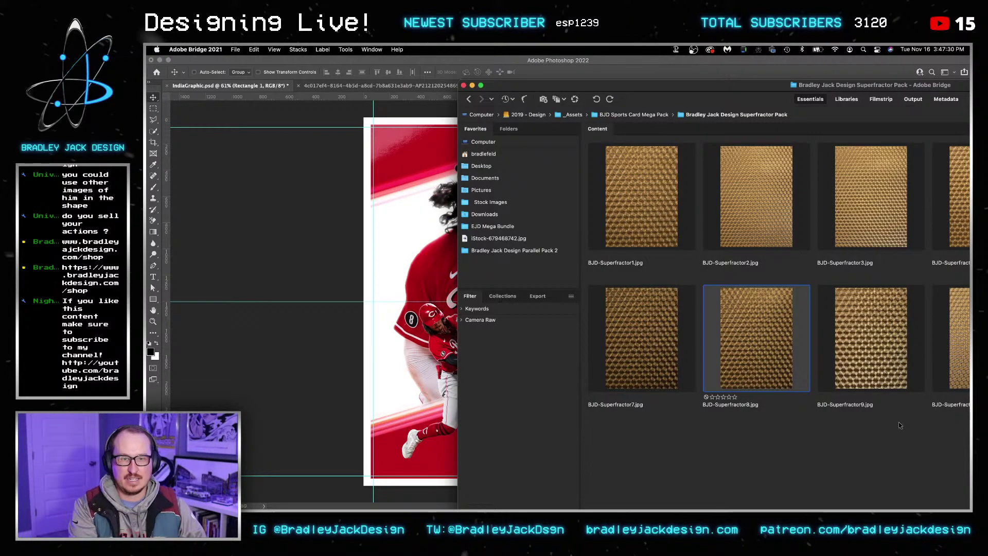
pyautogui.click(632, 114)
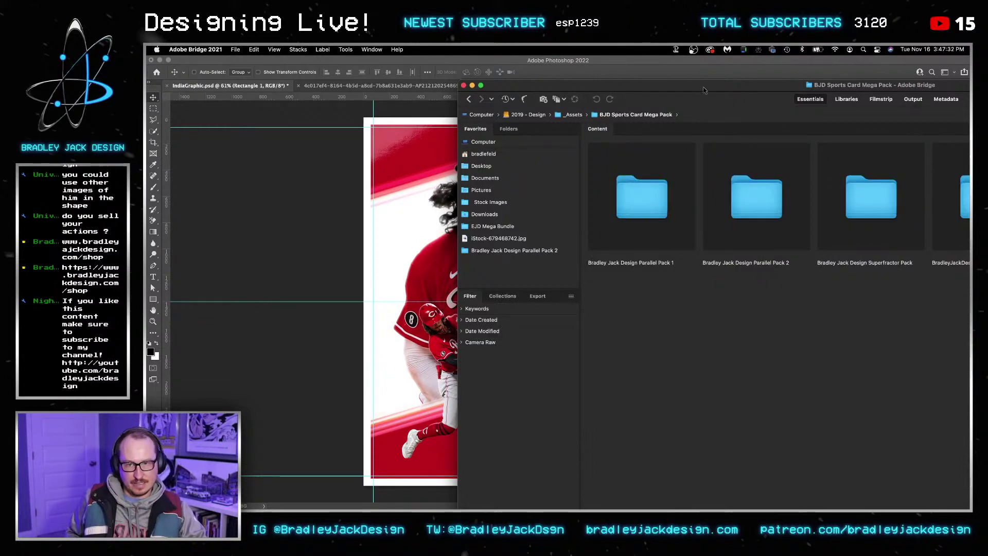
pyautogui.moveTo(706, 86); pyautogui.dragTo(508, 63)
pyautogui.doubleClick(602, 221)
pyautogui.scroll(-10, 657, 260)
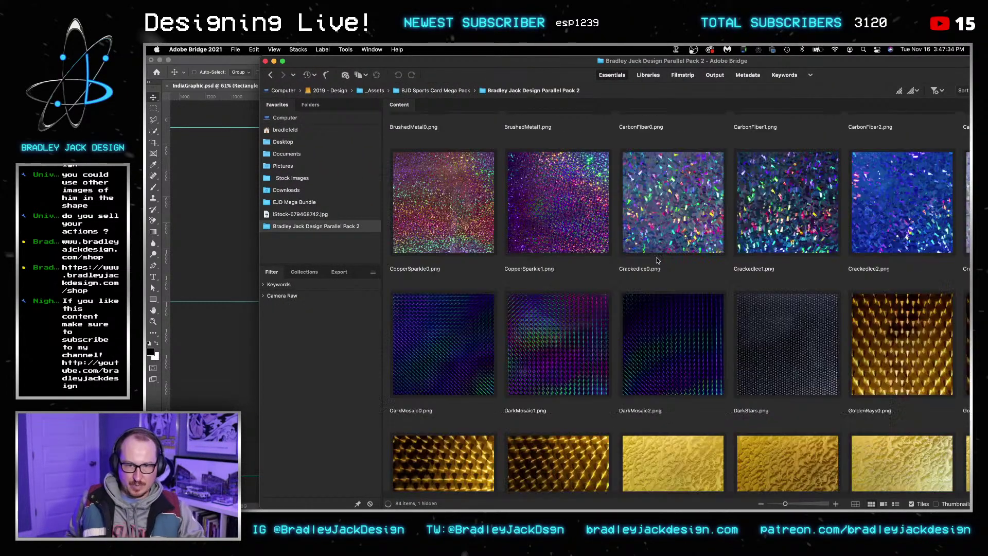
pyautogui.scroll(3, 661, 246)
pyautogui.click(669, 230)
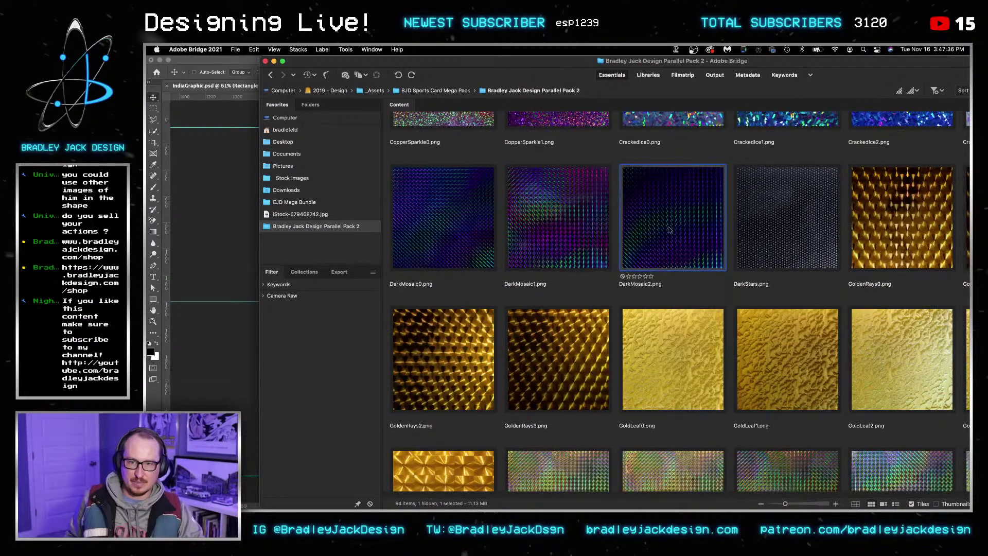
pyautogui.press('space')
pyautogui.press('space')
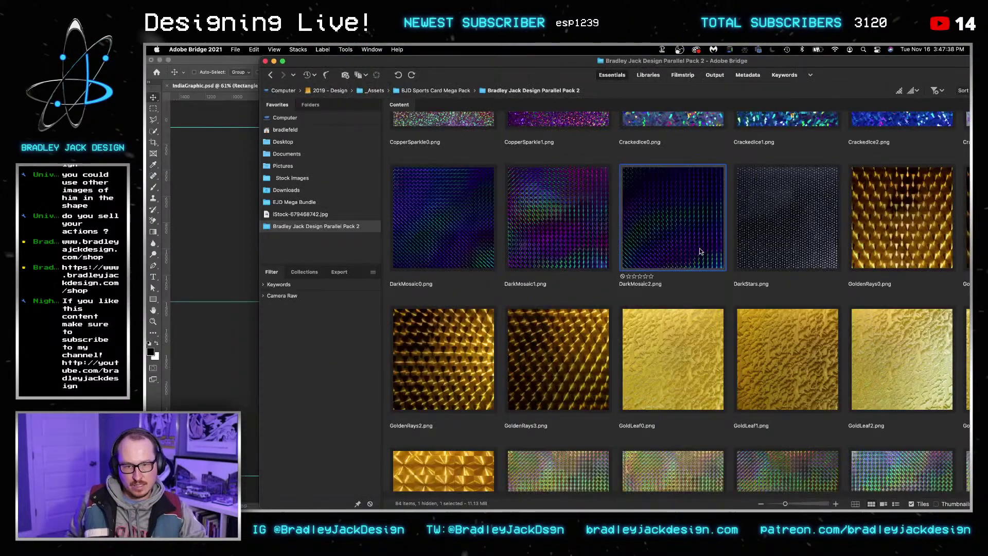
pyautogui.scroll(-15, 700, 251)
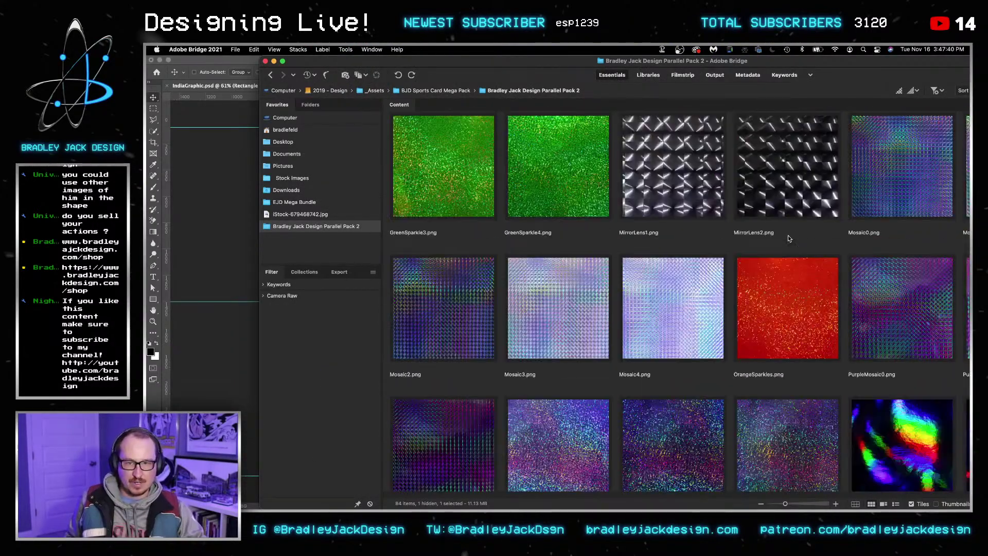
pyautogui.scroll(-10, 788, 236)
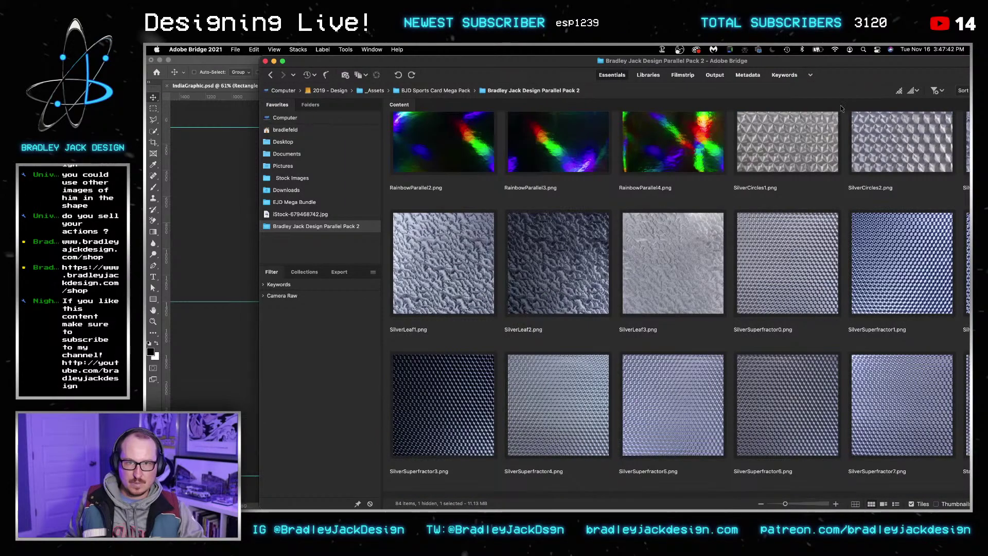
pyautogui.doubleClick(778, 62)
pyautogui.scroll(6, 741, 281)
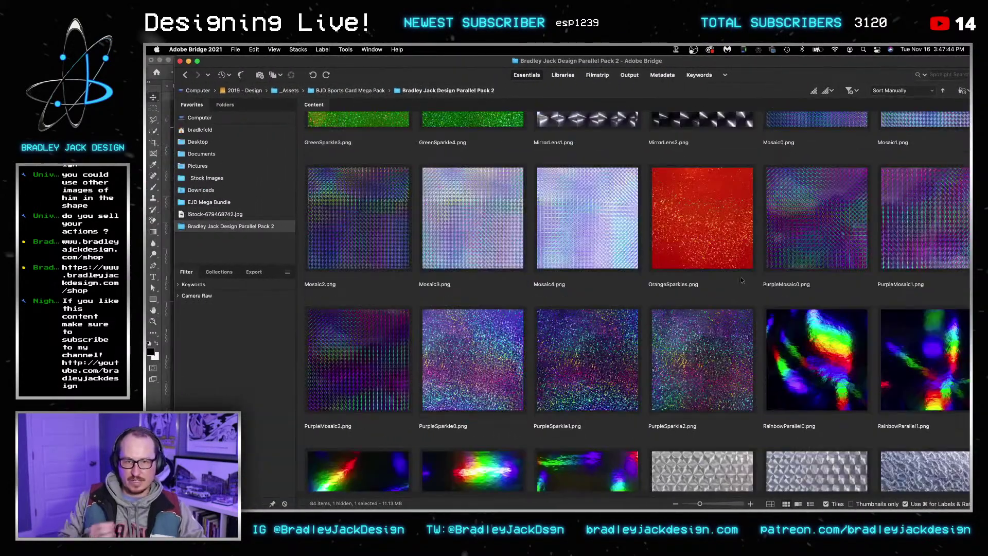
pyautogui.scroll(10, 713, 281)
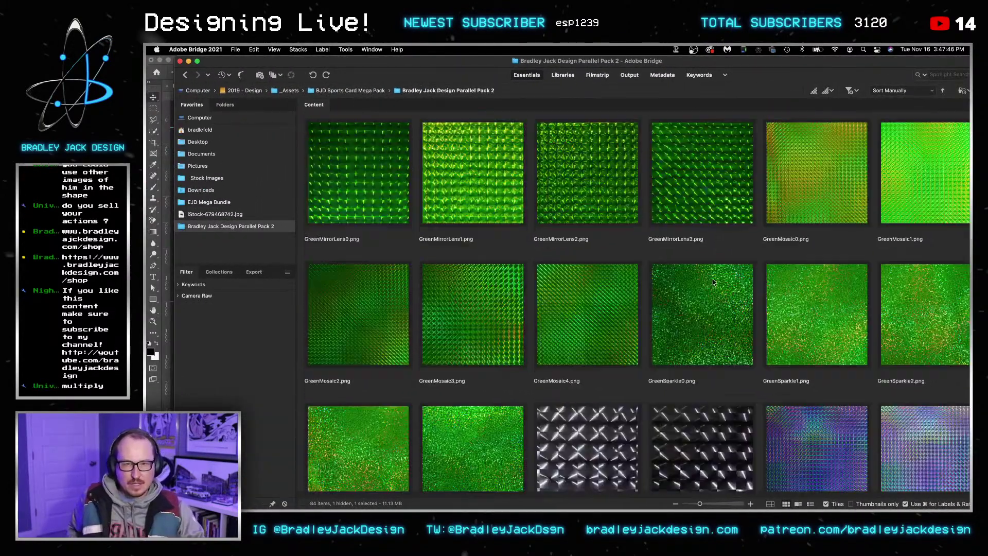
pyautogui.scroll(6, 713, 282)
pyautogui.scroll(5, 713, 282)
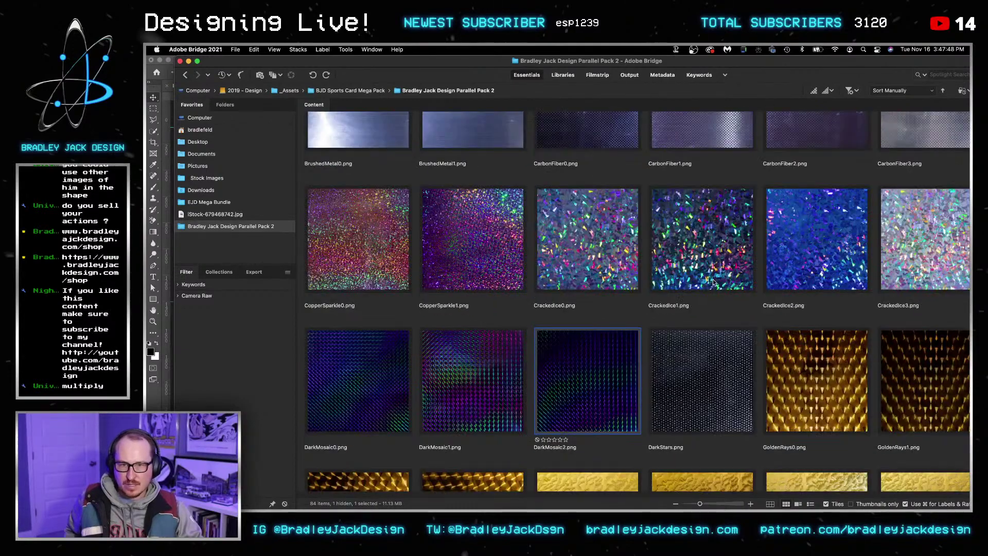
pyautogui.scroll(5, 712, 281)
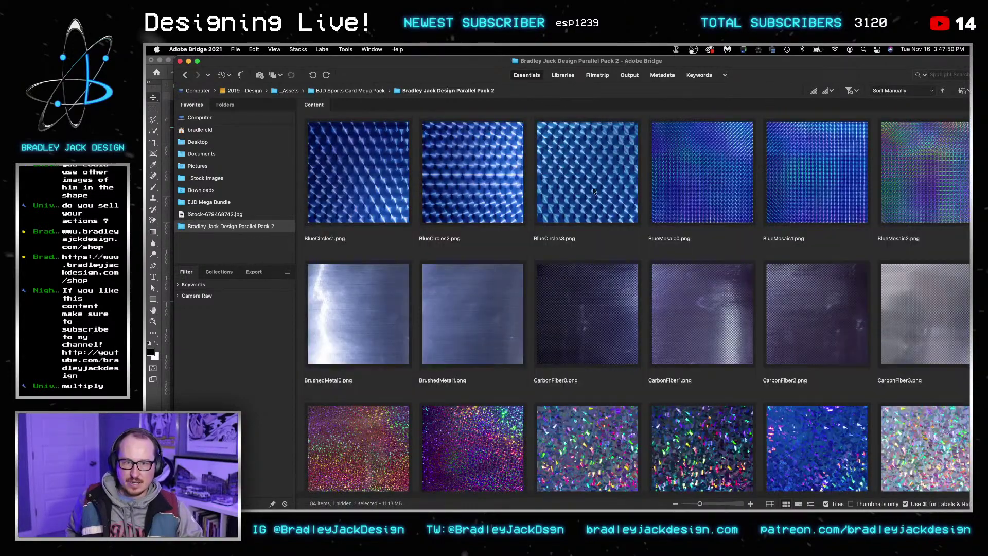
# Step: Browse the Parallel Pack 1 folder and place Fireworks6.png in the poster above Rectangle 1 in the Background group
pyautogui.click(374, 94)
pyautogui.doubleClick(351, 160)
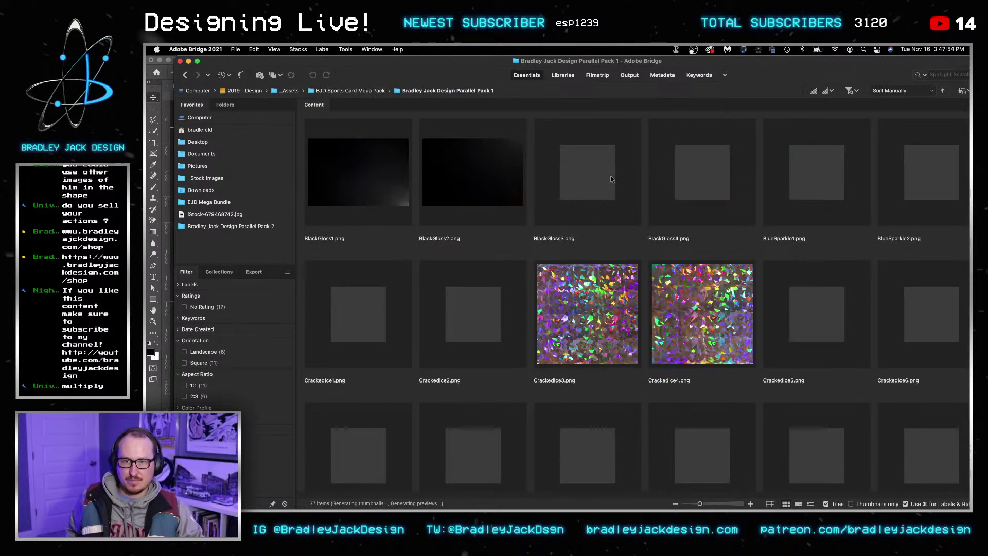
pyautogui.scroll(-3, 709, 195)
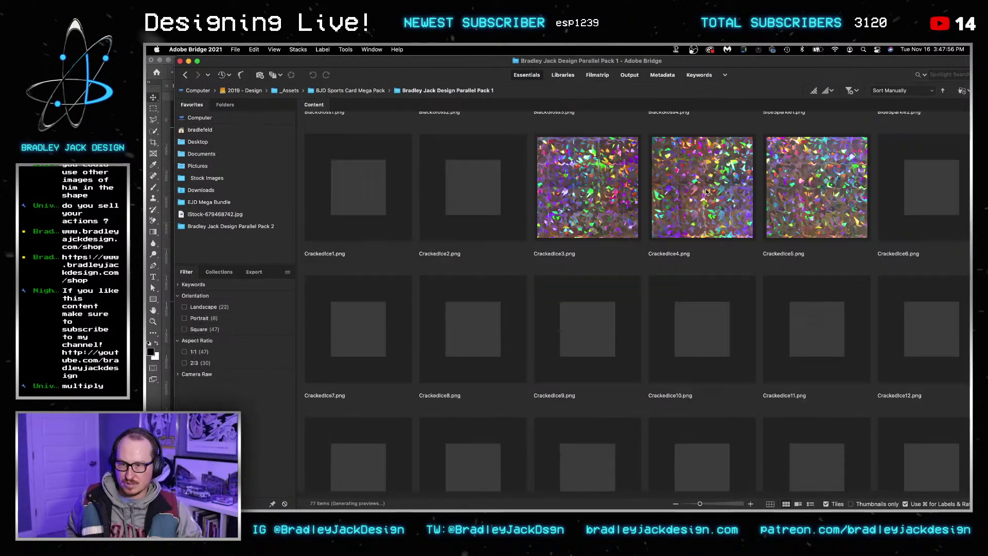
pyautogui.scroll(-10, 706, 192)
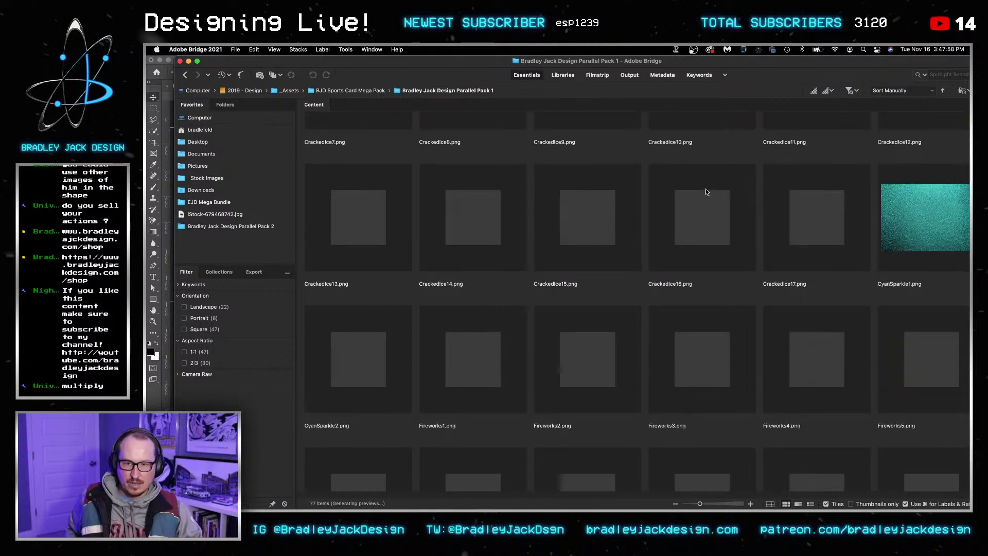
pyautogui.scroll(3, 706, 191)
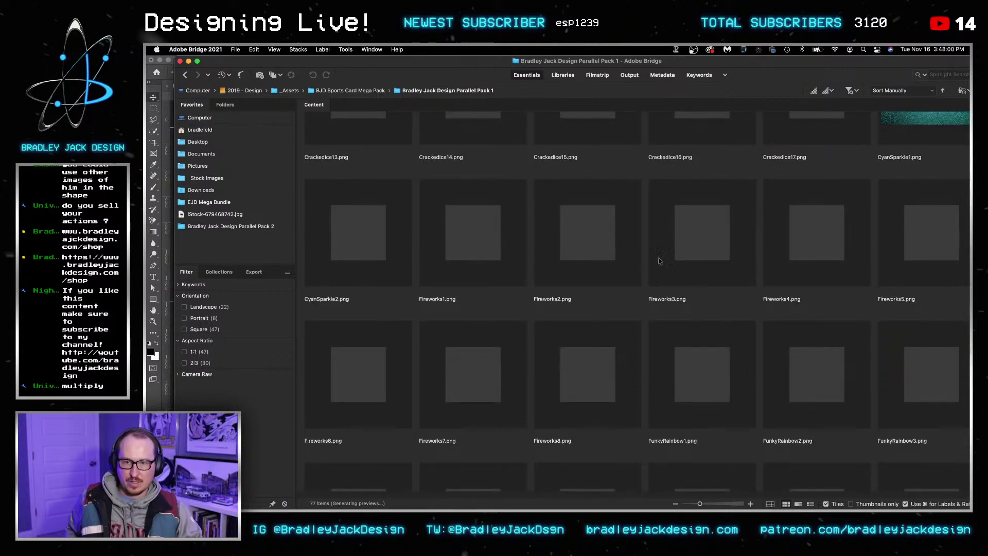
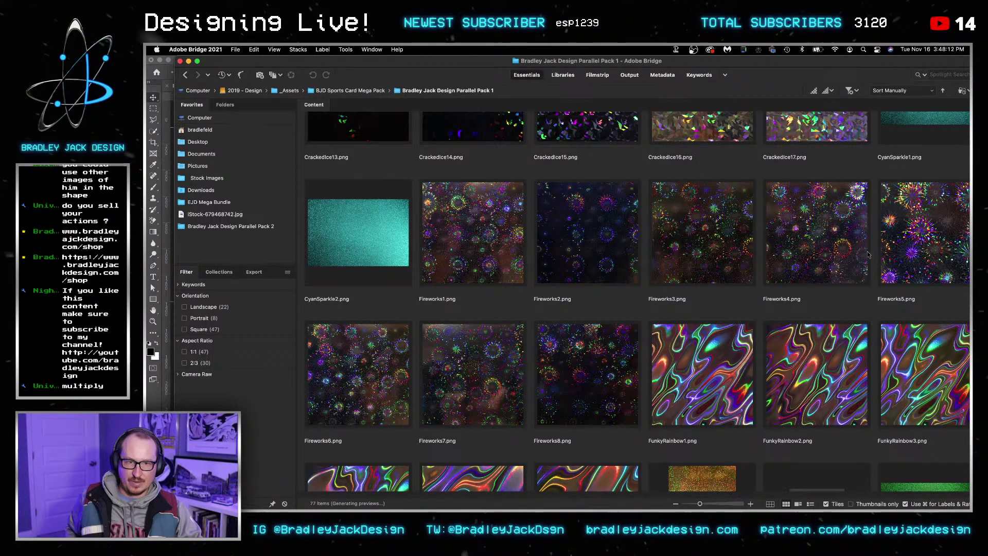
pyautogui.click(385, 380)
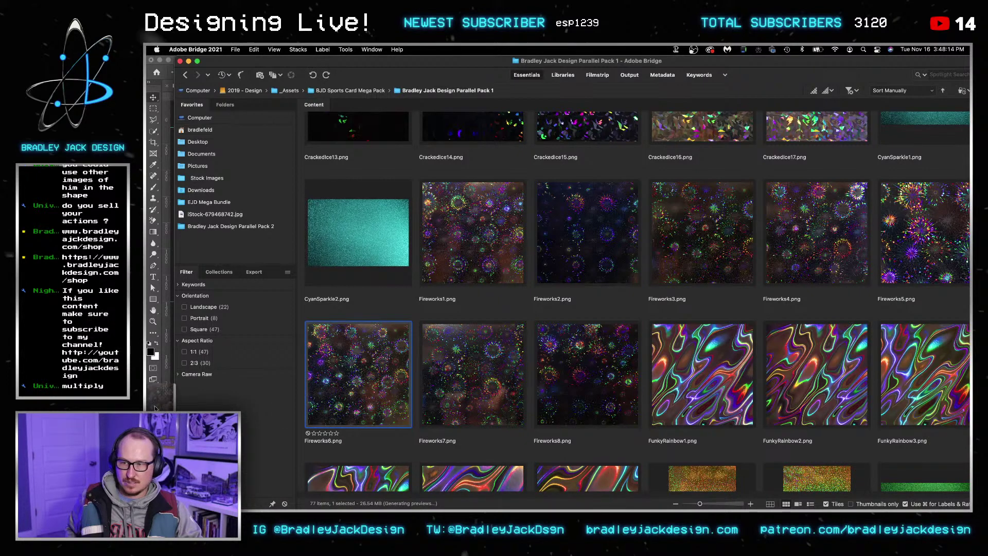
pyautogui.click(158, 407)
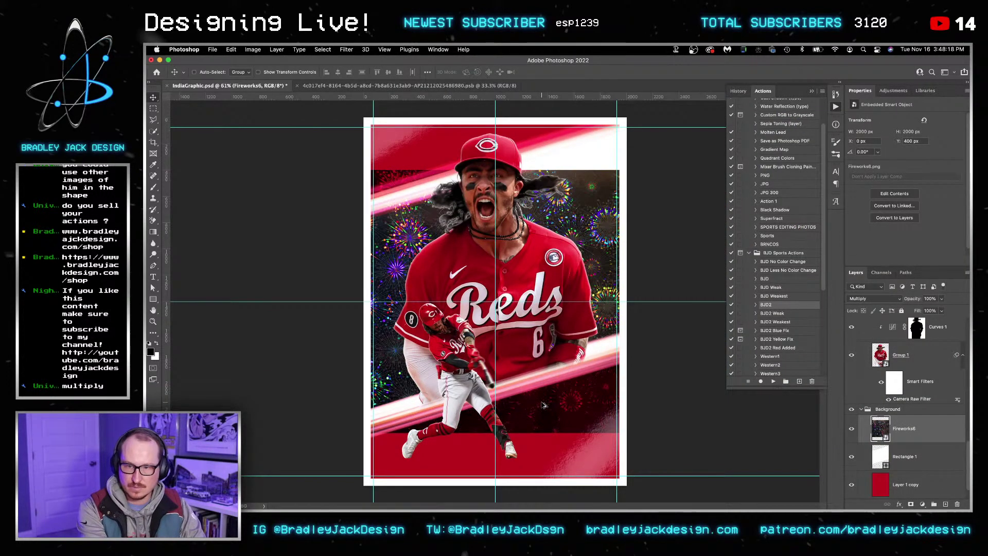
# Step: Set the Fireworks6 layer to Overlay and scale it up around its centre to about 16.32% to cover the red areas
pyautogui.hotkey('shift', 'alt', 'o')
pyautogui.press('super+t')
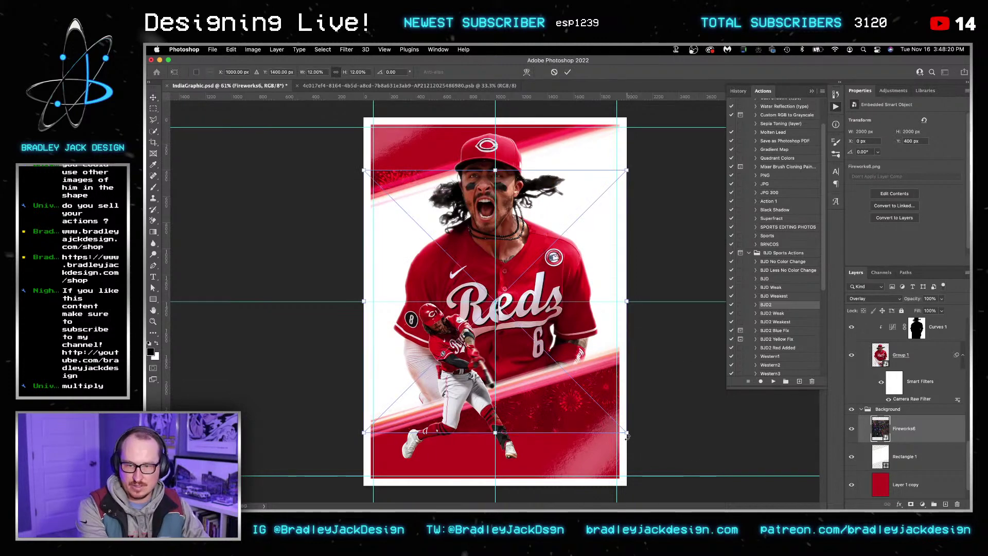
pyautogui.moveTo(631, 438); pyautogui.dragTo(686, 477)
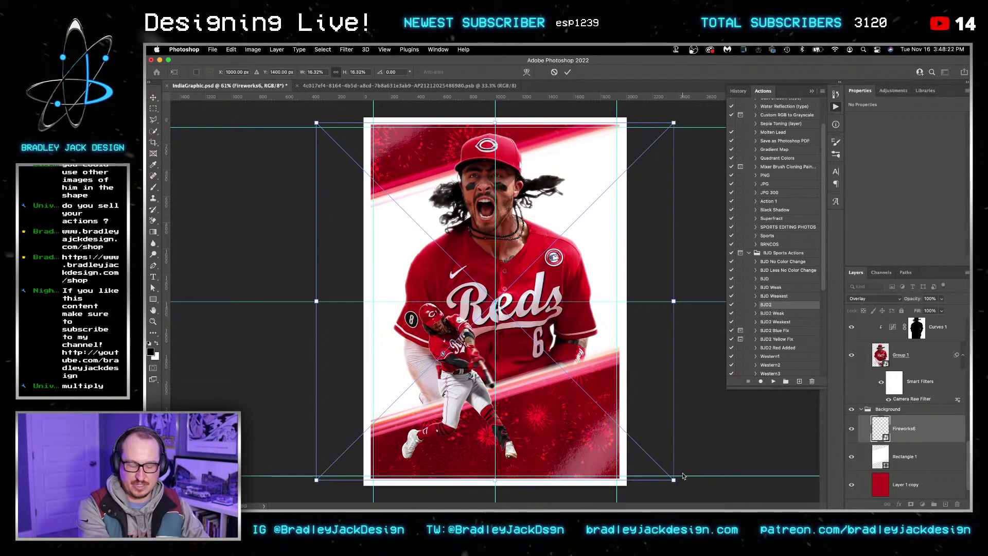
pyautogui.press('Return')
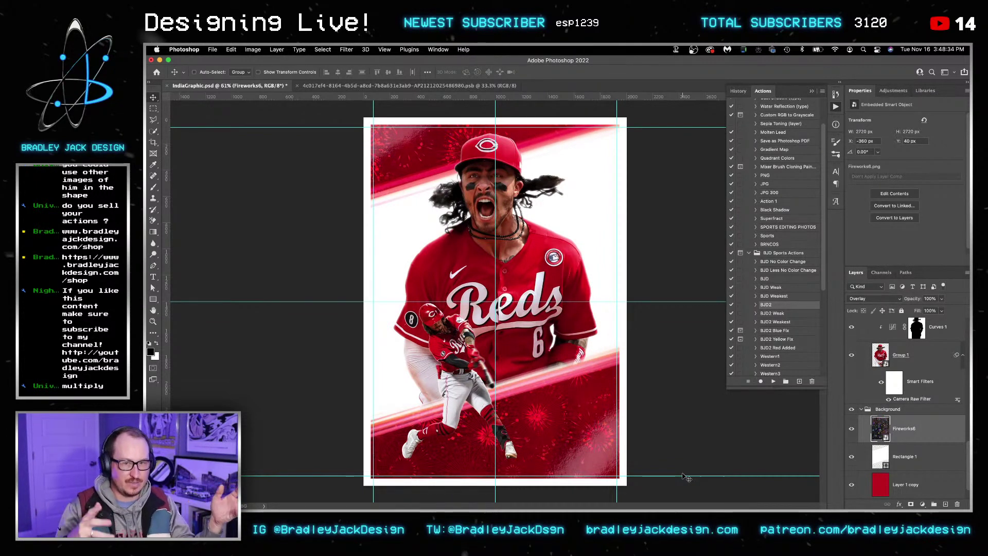
# Step: Compare Multiply with Overlay on the Fireworks6 layer, keep Overlay, and duplicate the layer with the copy set to Screen
pyautogui.hotkey('shift', 'alt', 'm')
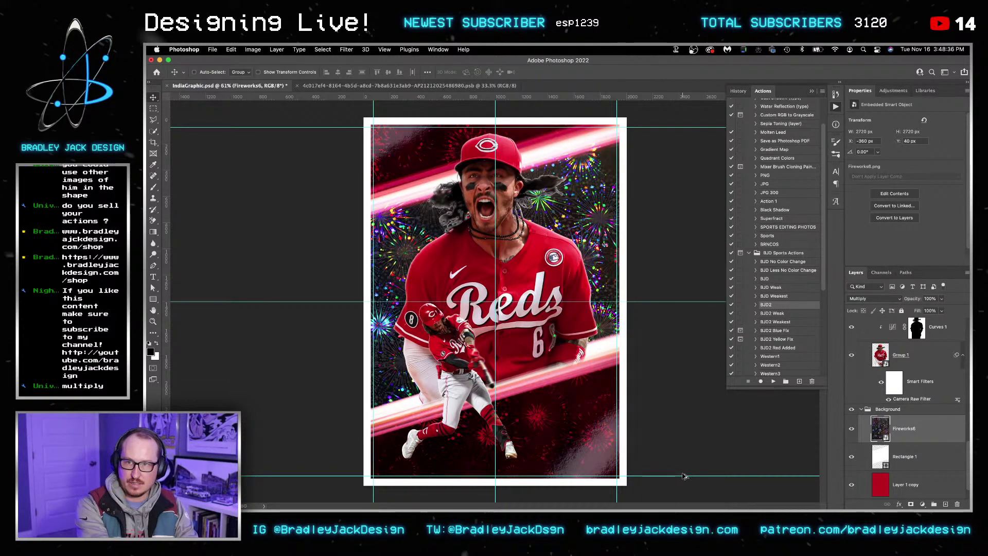
pyautogui.hotkey('shift', 'alt', 'o')
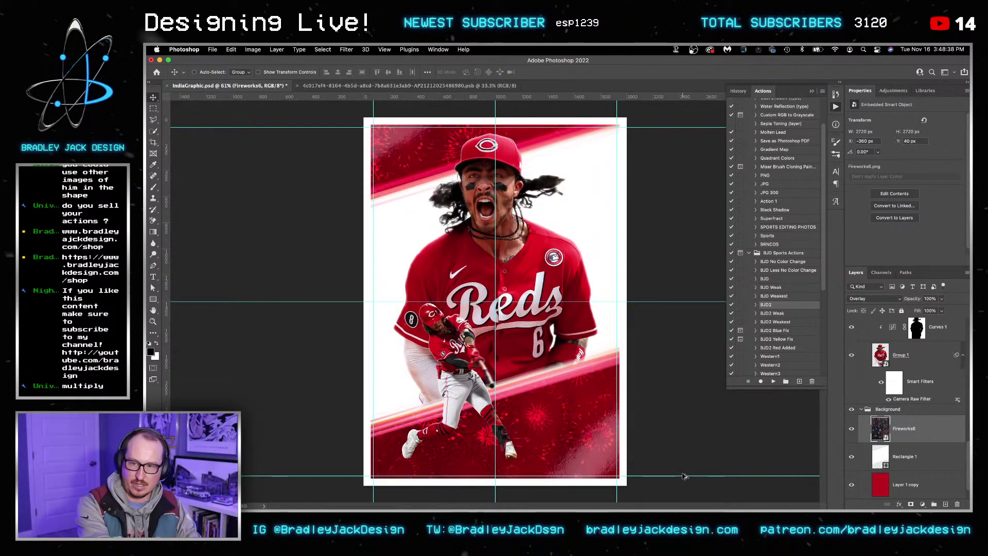
pyautogui.hotkey('ctrl', 'j')
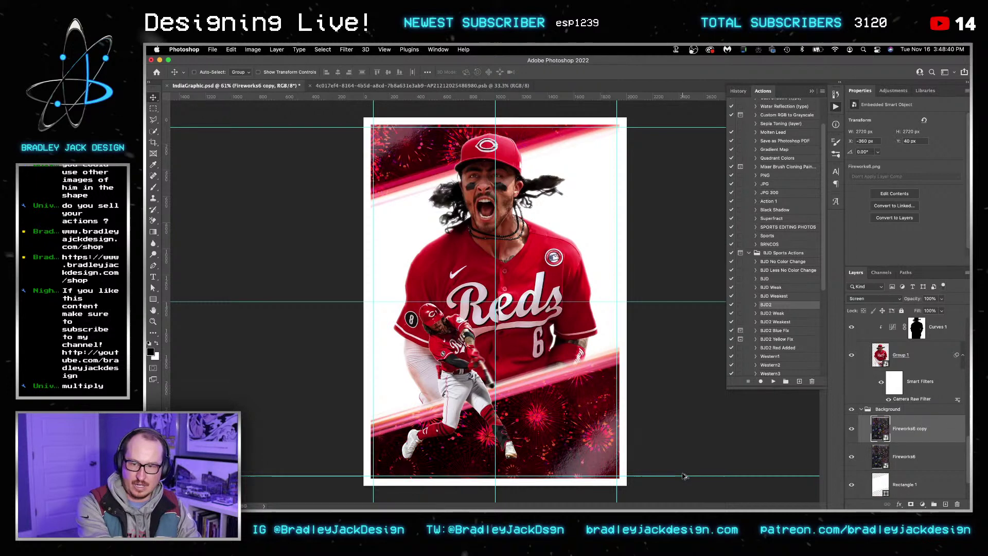
pyautogui.hotkey('shift', 'alt', 's')
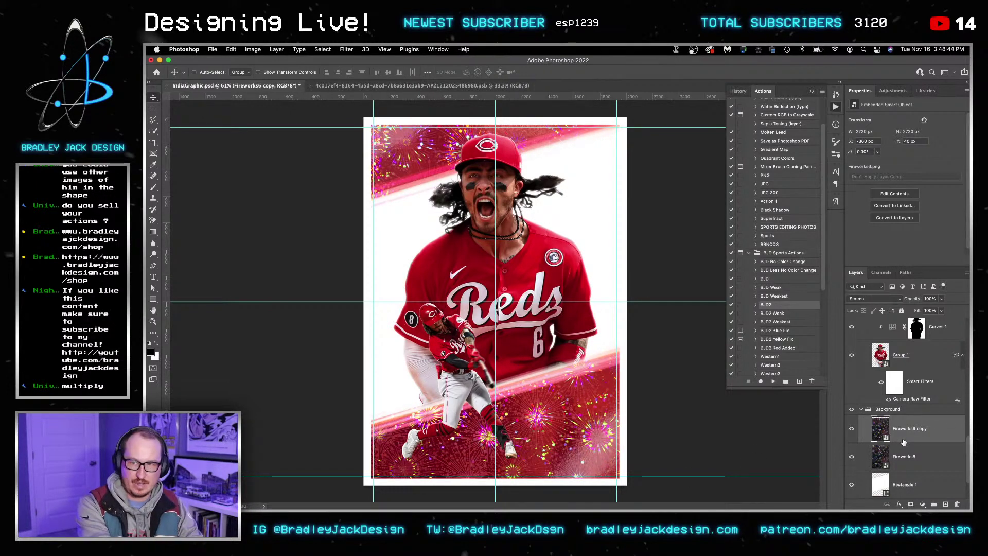
# Step: Try 40% opacity on the Fireworks6 copy layer, restore it to 100%, and toggle the original Fireworks6 layer's visibility off and on
pyautogui.press('3')
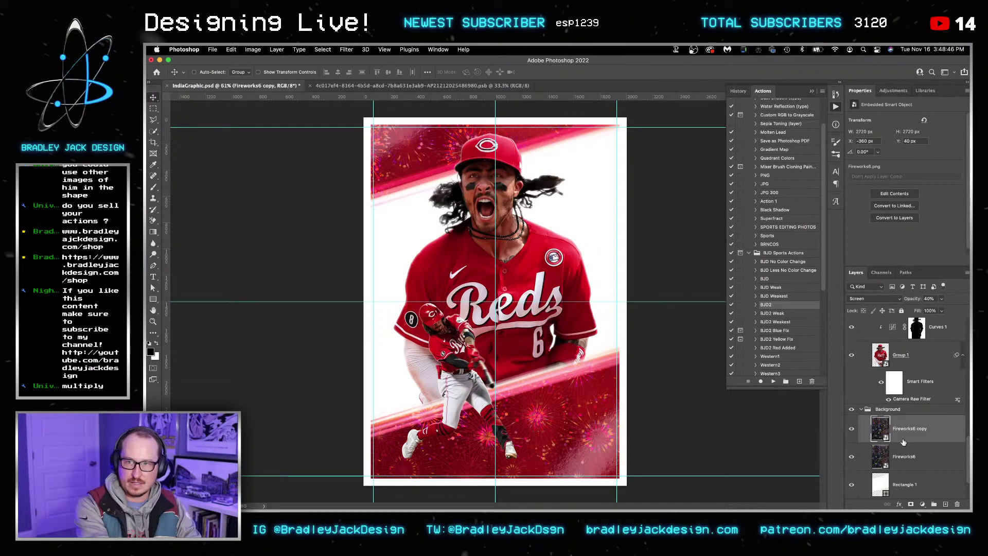
pyautogui.press('0')
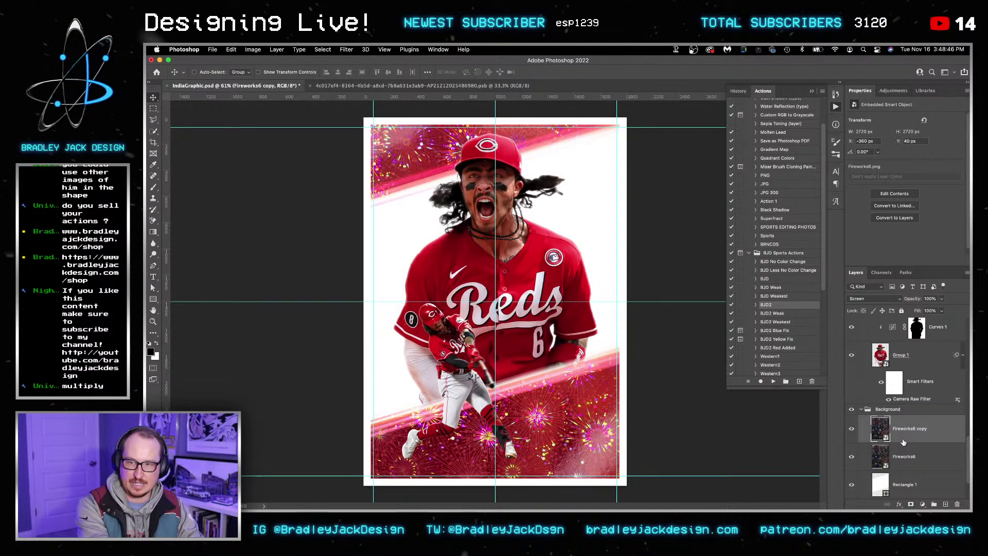
pyautogui.click(852, 457)
pyautogui.click(852, 457)
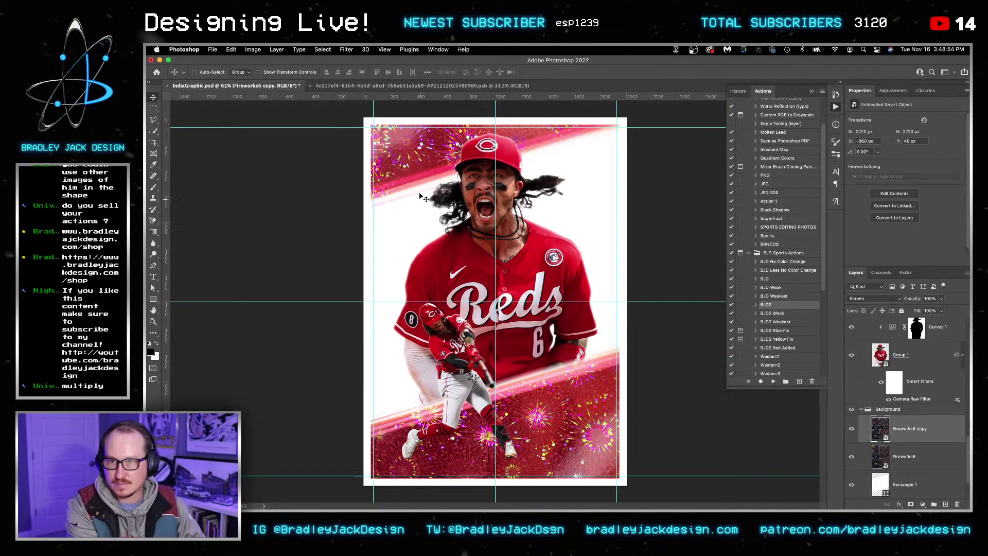
# Step: Lower the shines group's opacity to 60% and save the document
pyautogui.scroll(5, 914, 443)
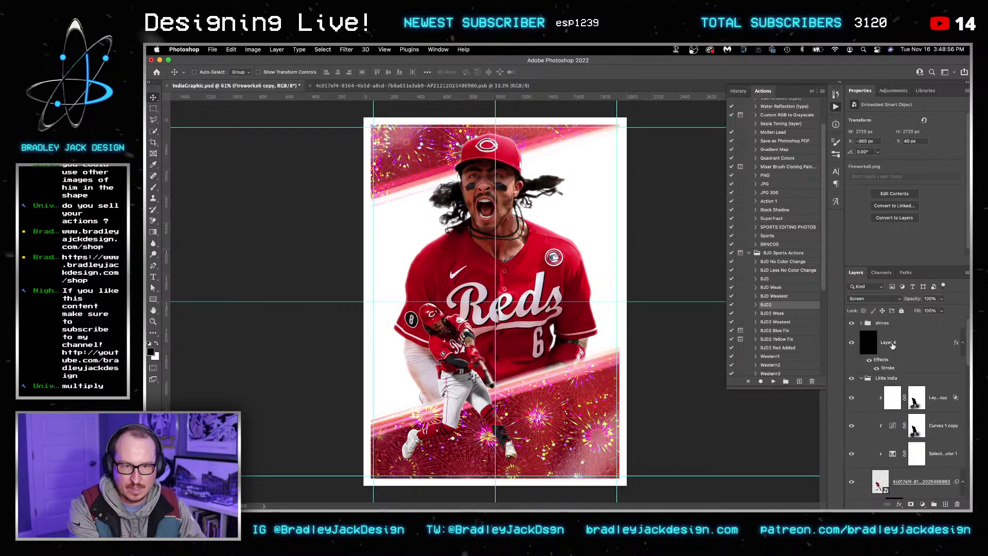
pyautogui.click(885, 323)
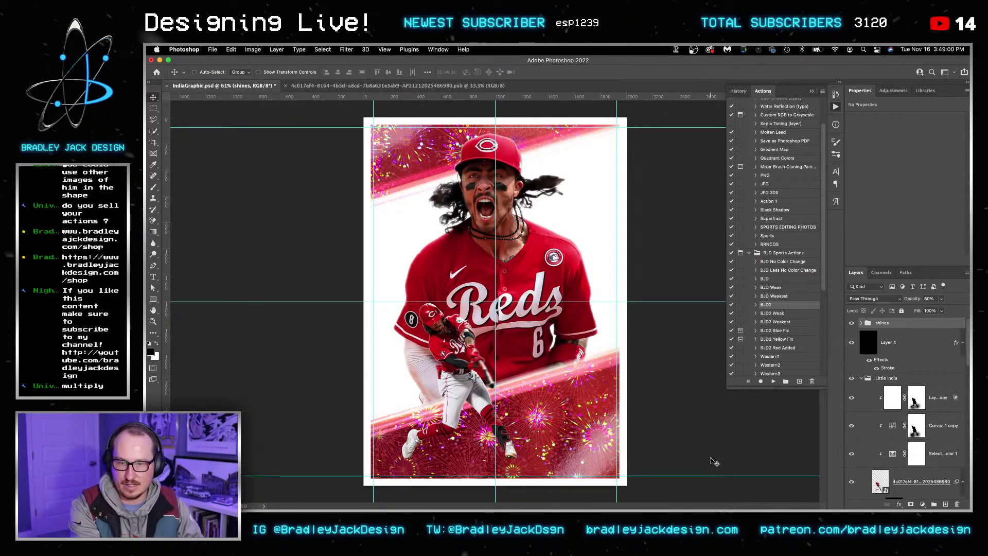
pyautogui.press('6')
pyautogui.press('cmd+s')
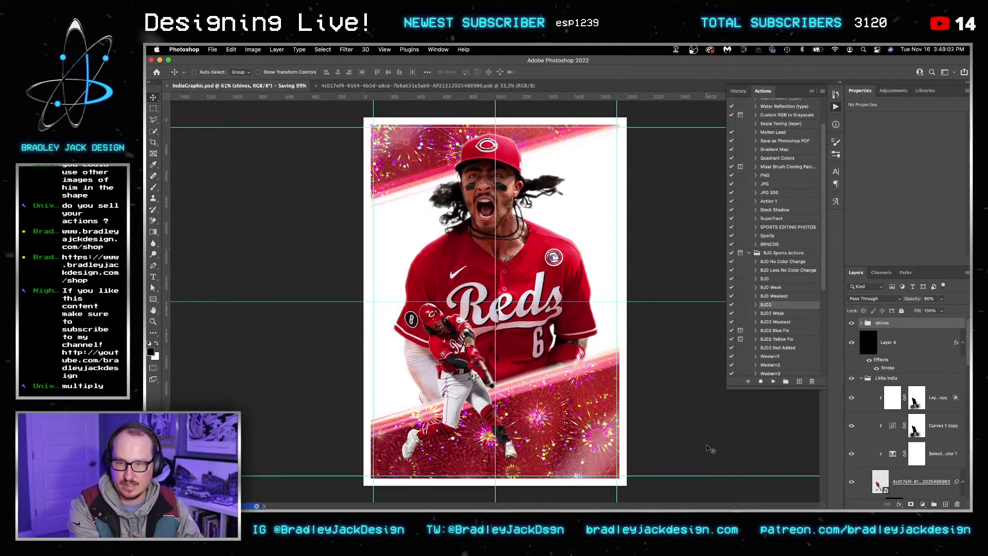
# Step: Duplicate the red Layer 1 copy, move the duplicate above Fireworks6 copy, and set it to Color blending at 50% opacity
pyautogui.scroll(-5, 908, 442)
pyautogui.click(910, 461)
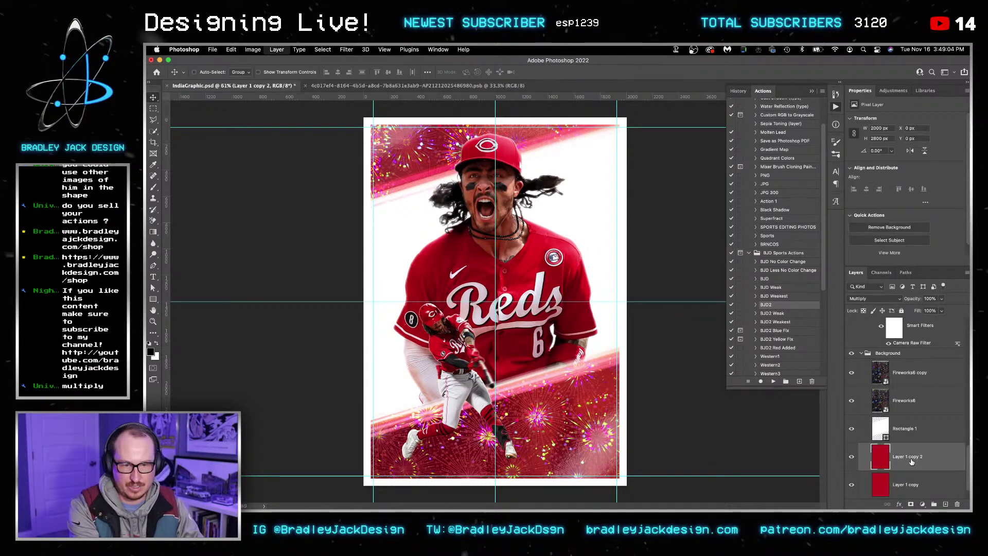
pyautogui.moveTo(911, 461); pyautogui.dragTo(898, 363)
pyautogui.hotkey('alt', 'shift', 'c')
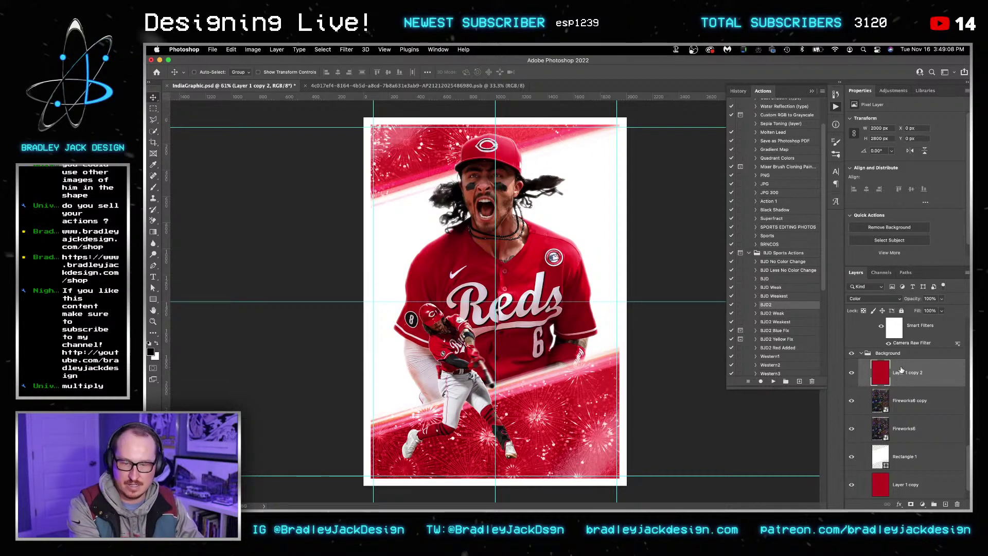
pyautogui.press('5')
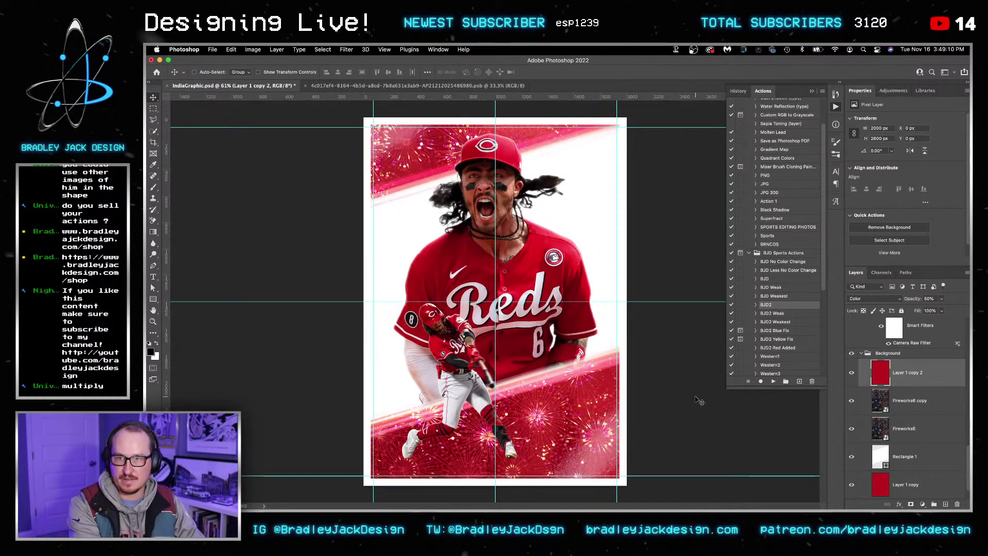
# Step: Try the Linear Burn, Hard Light, Difference and Hue blend modes on Layer 1 copy 2, and return it to Color
pyautogui.hotkey('alt', 'shift', 'a')
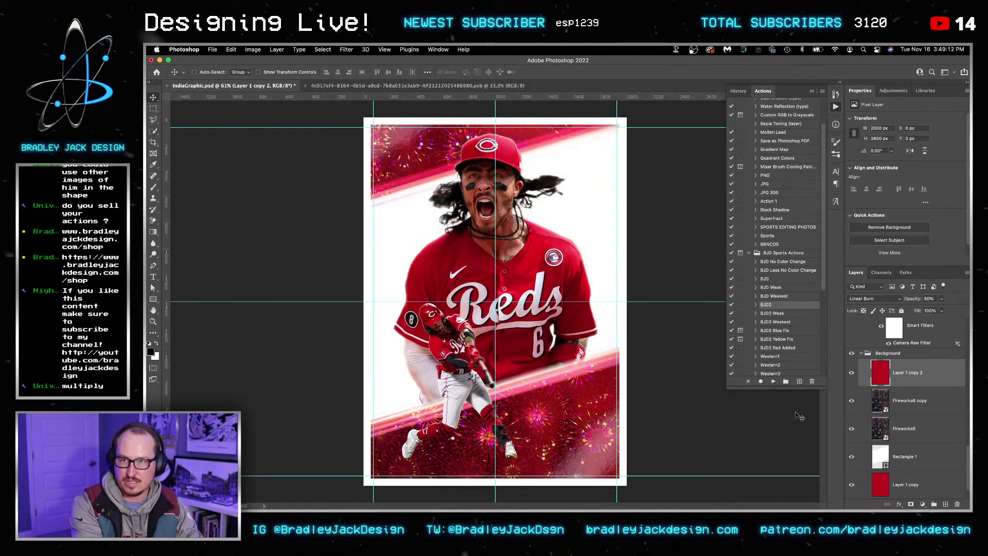
pyautogui.hotkey('alt', 'shift', 'h')
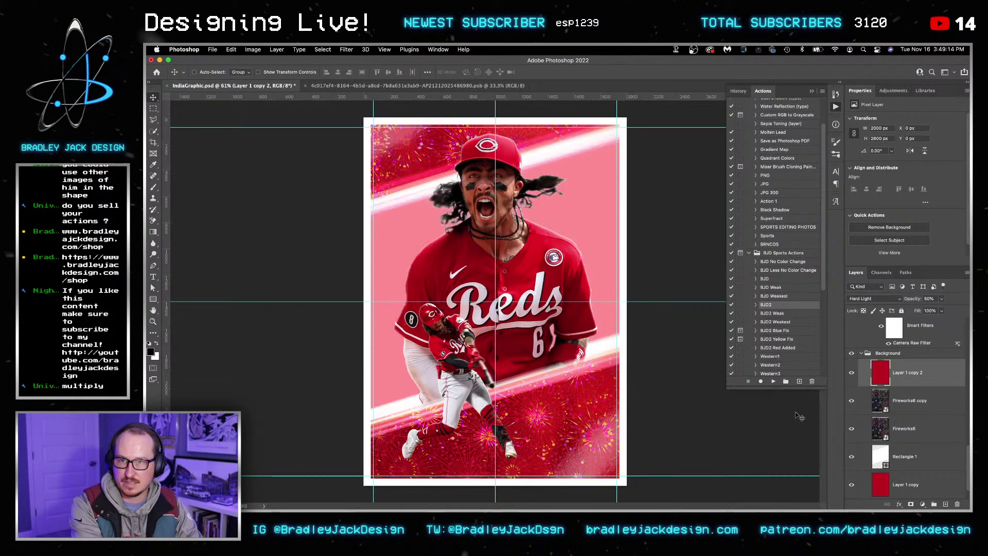
pyautogui.hotkey('shift', '+')
pyautogui.hotkey('shift', '+')
pyautogui.hotkey('shift', '+')
pyautogui.hotkey('shift', '+')
pyautogui.hotkey('shift', '+')
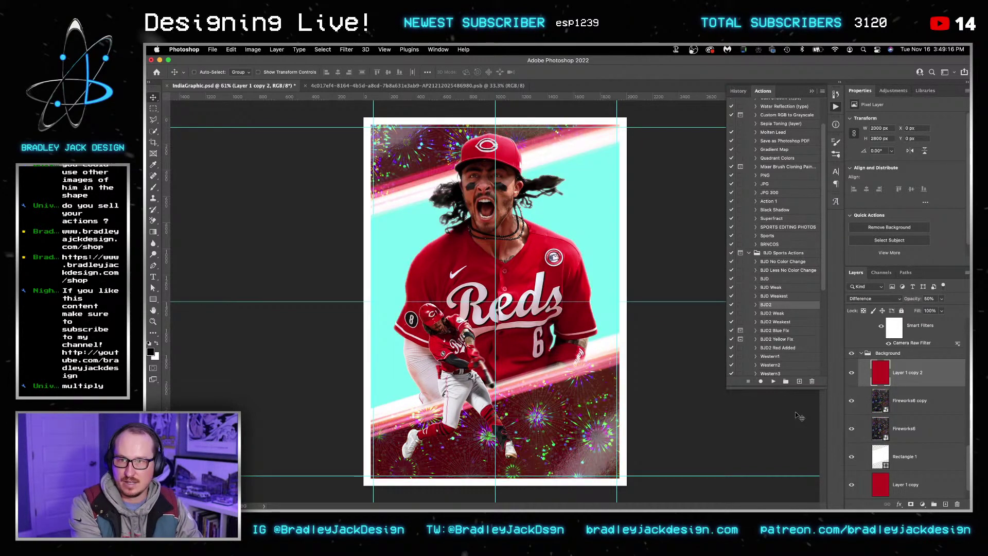
pyautogui.hotkey('shift', '+')
pyautogui.hotkey('shift', '+')
pyautogui.hotkey('shift', '+')
pyautogui.hotkey('shift', '+')
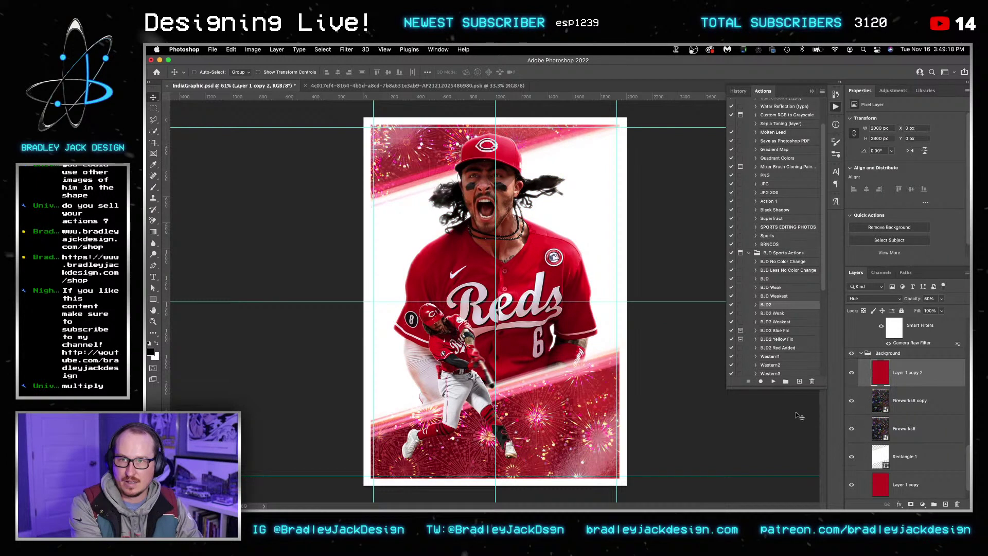
pyautogui.hotkey('shift', '+')
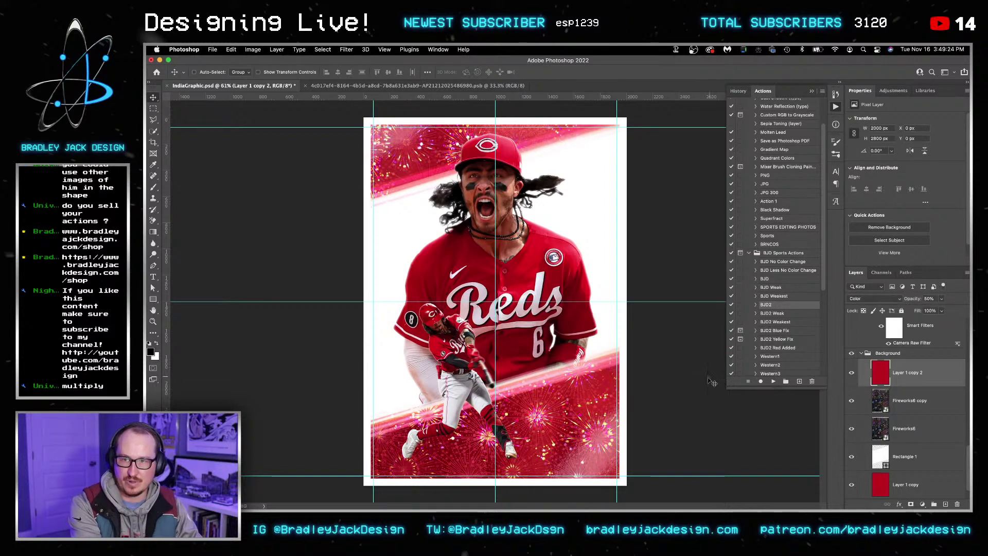
# Step: Save the document and add an empty layer directly above the Big India 1 copy group
pyautogui.press('super+s')
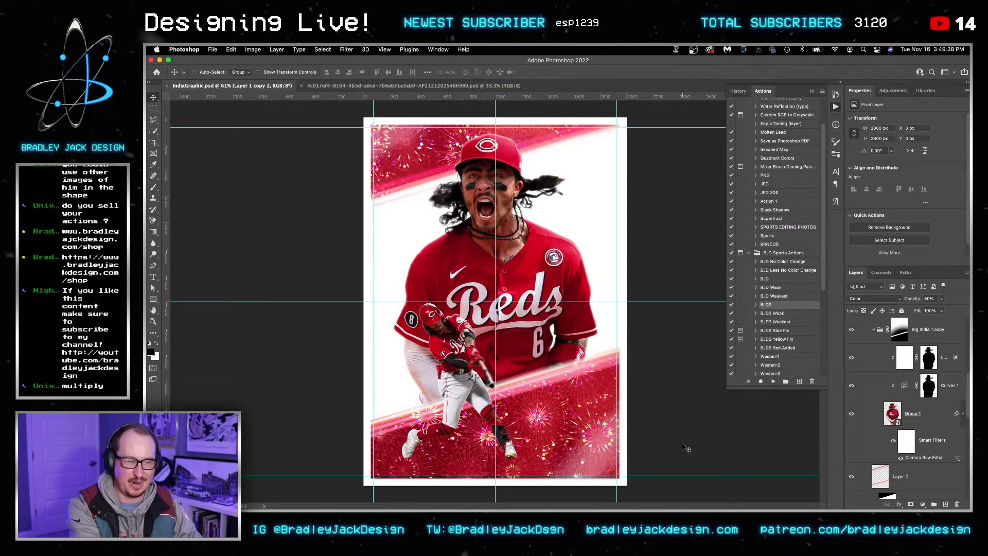
pyautogui.scroll(5, 922, 424)
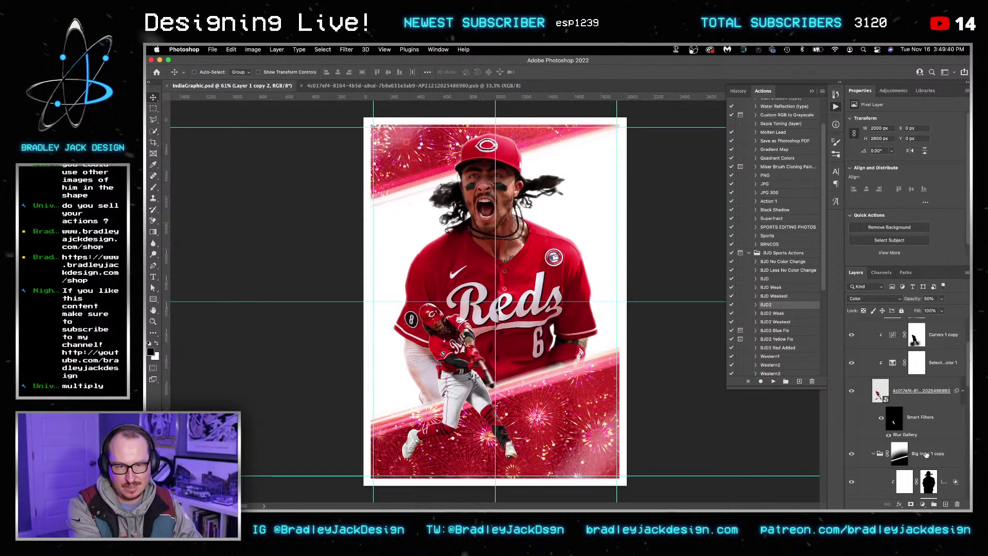
pyautogui.press('super+shift+alt+n')
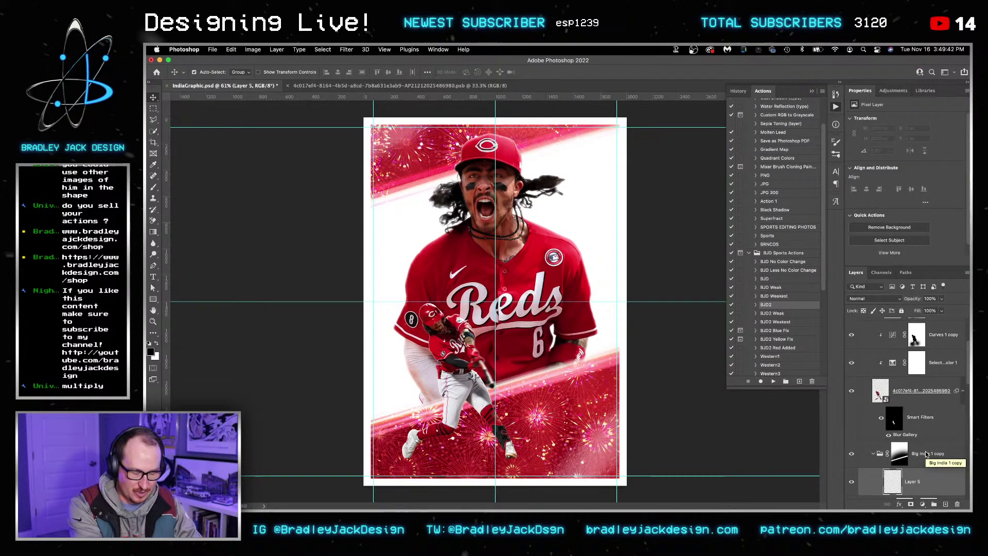
pyautogui.press('super+bracketright')
# Step: Search the Brush tool's presets for "shadow" and choose the Foot Shadow 2 brush
pyautogui.press('b')
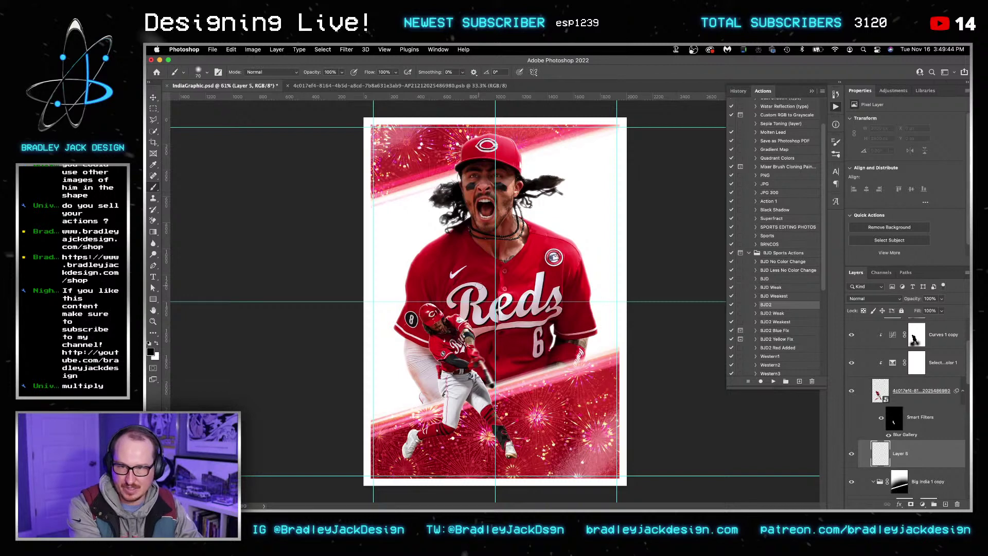
pyautogui.rightClick(484, 269)
pyautogui.scroll(3, 539, 439)
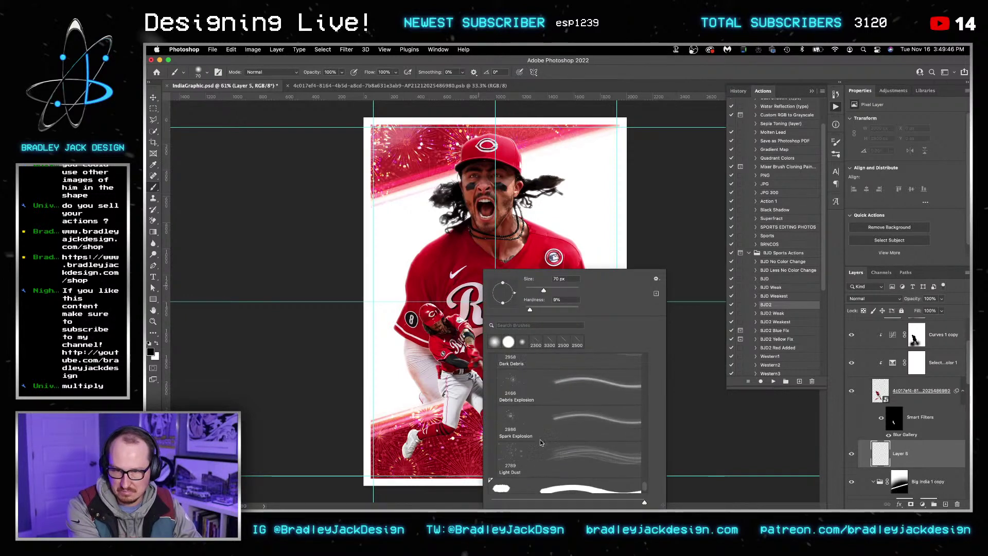
pyautogui.scroll(3, 539, 439)
pyautogui.click(538, 324)
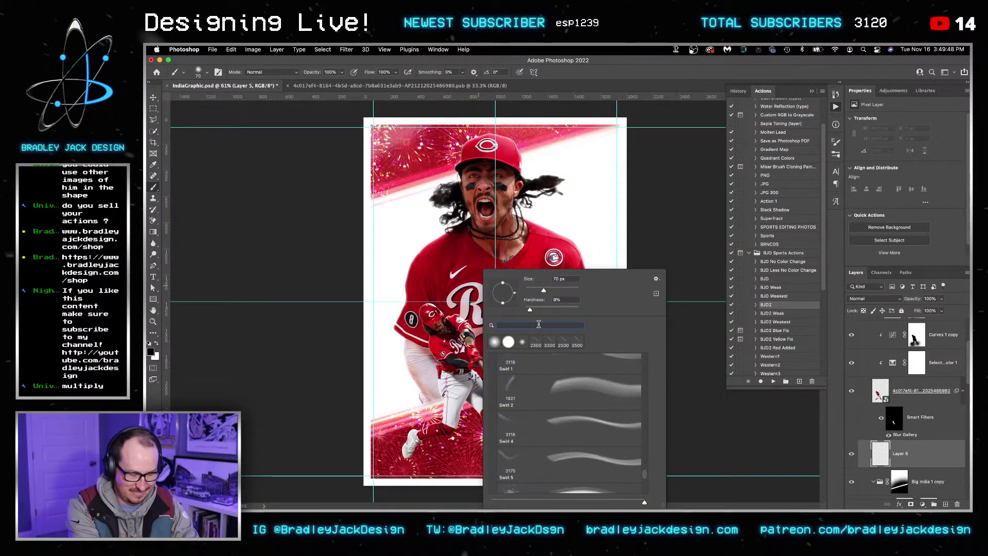
pyautogui.press('Return')
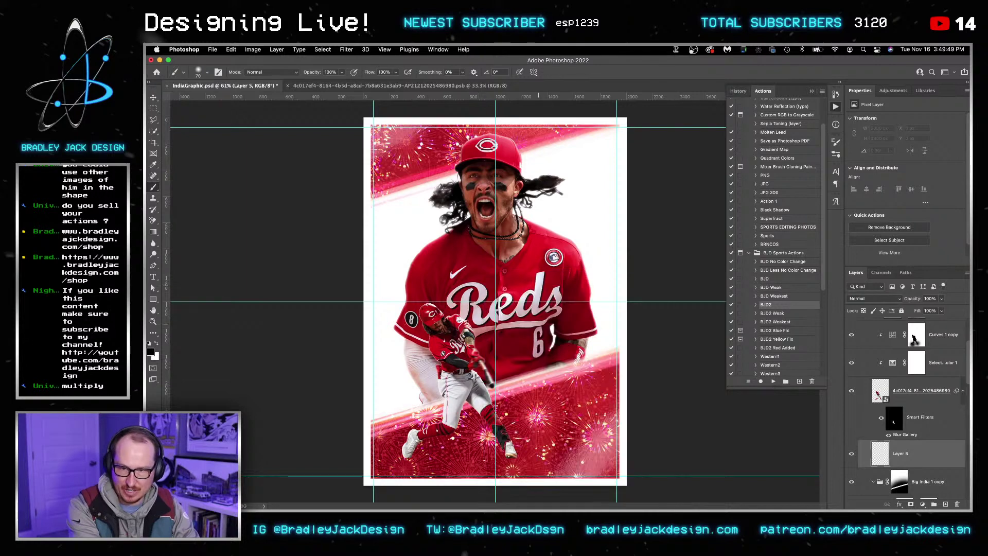
pyautogui.rightClick(588, 345)
pyautogui.write('s')
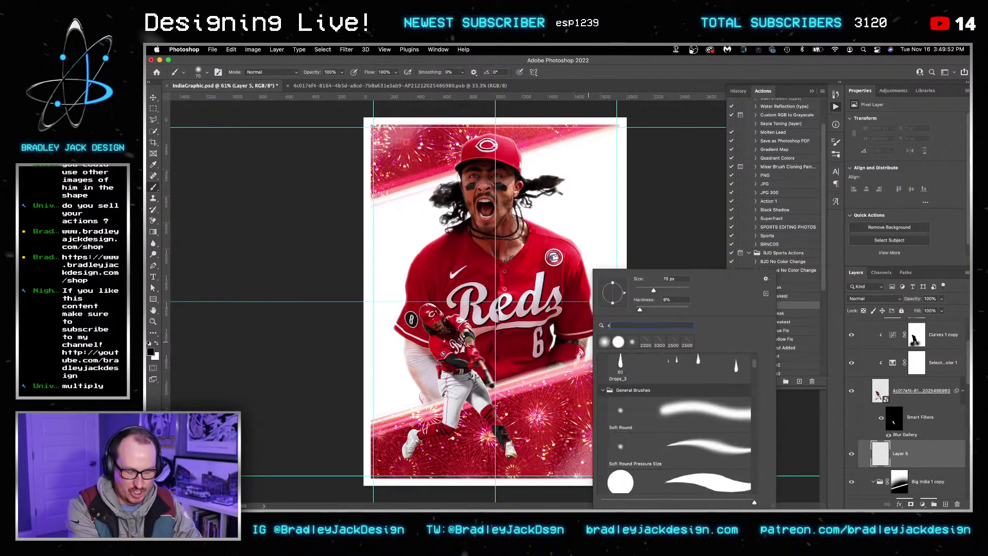
pyautogui.write('hadow')
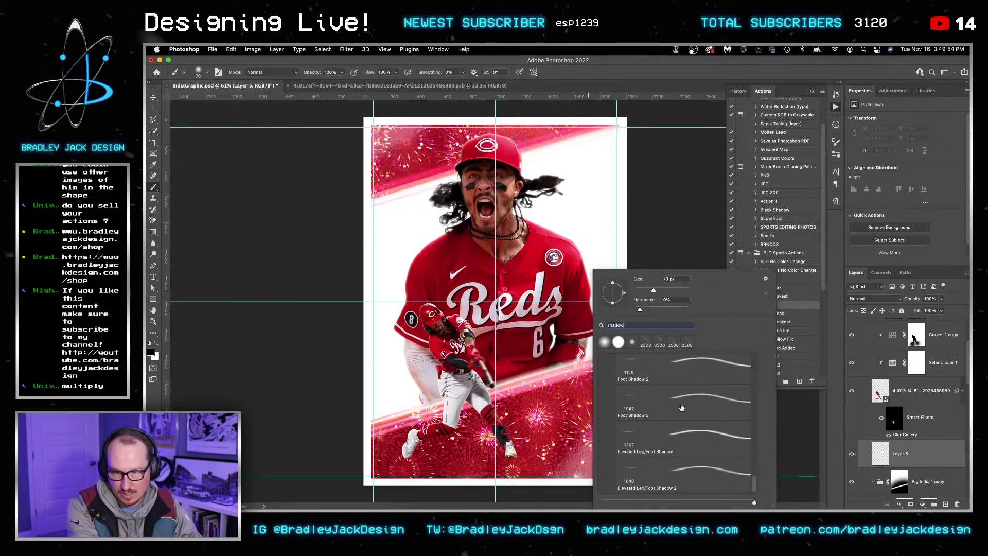
pyautogui.click(672, 441)
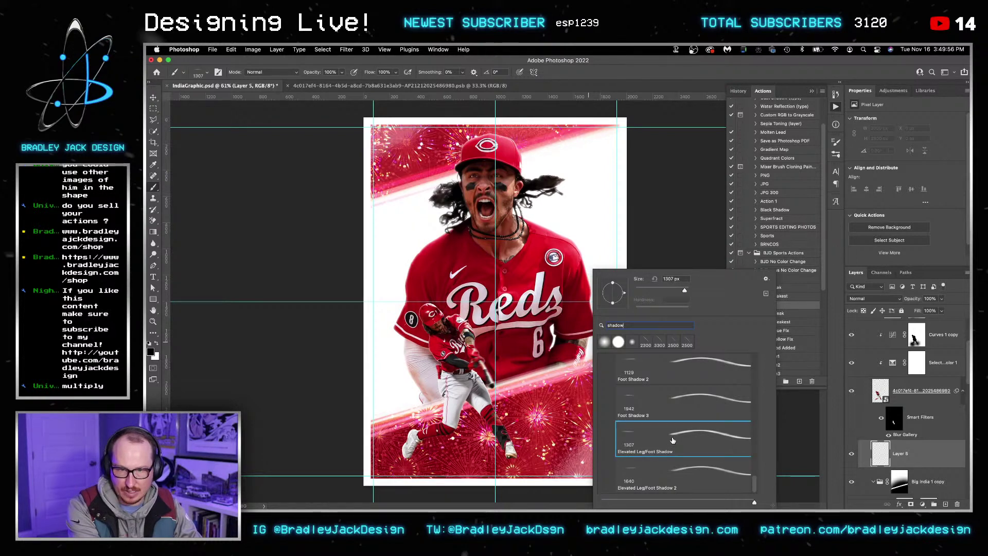
pyautogui.click(677, 376)
pyautogui.press('Return')
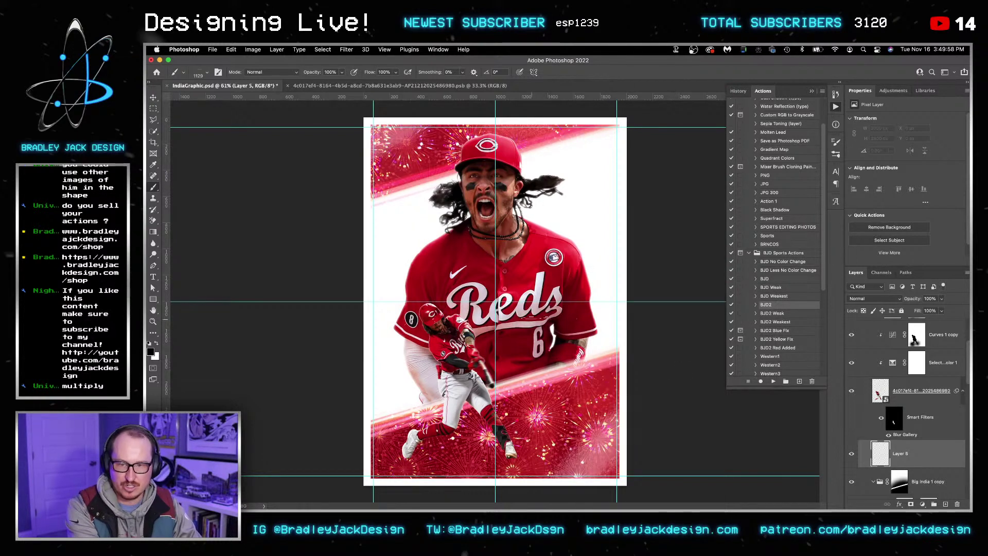
# Step: Enlarge the brush to 2100 px, stamp a black foot shadow on the new layer, and move it down beneath the small batter's feet
pyautogui.press(']')
pyautogui.press(']')
pyautogui.press(']')
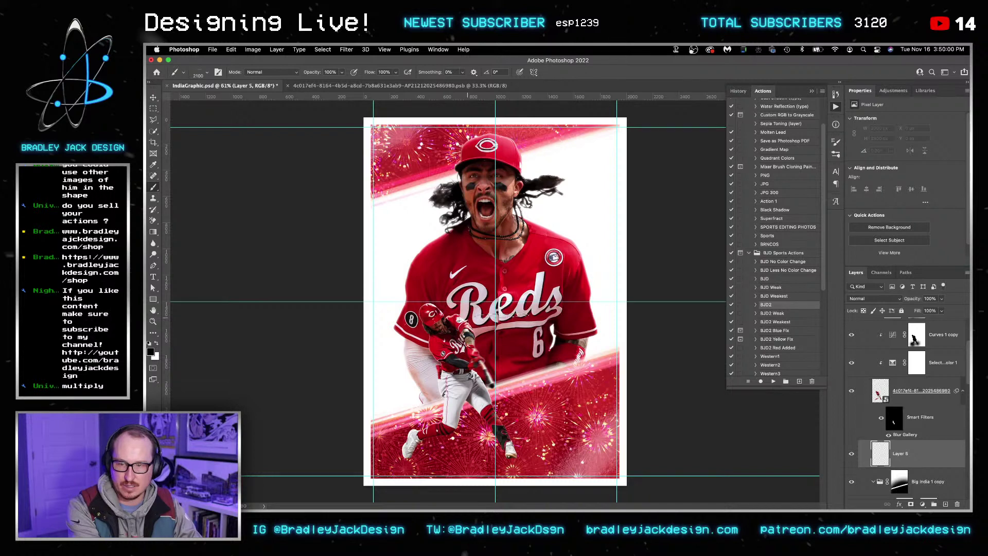
pyautogui.press('v')
pyautogui.moveTo(485, 324); pyautogui.dragTo(486, 469)
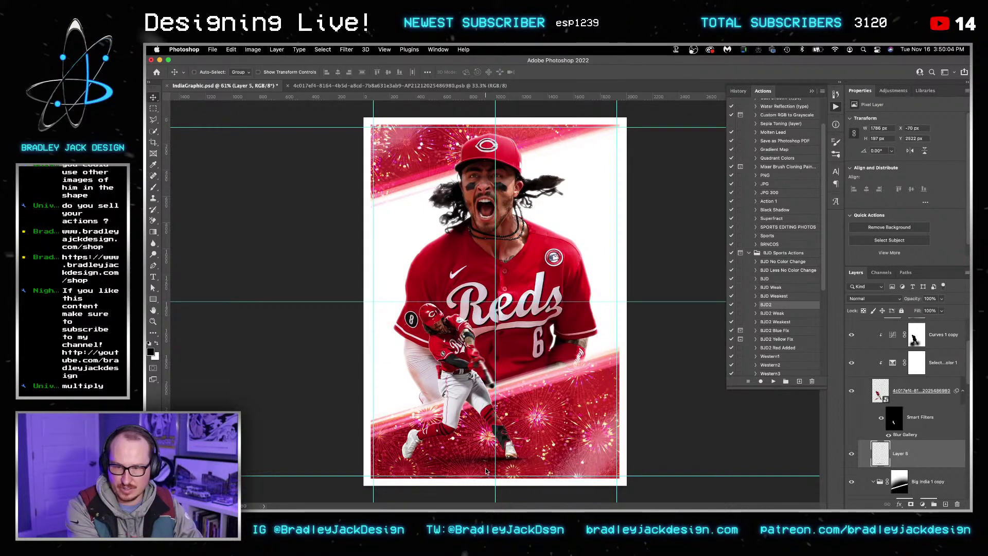
# Step: Fine-tune the shadow's position under the batter's planted foot and set its layer to Multiply at 75% opacity
pyautogui.press('z')
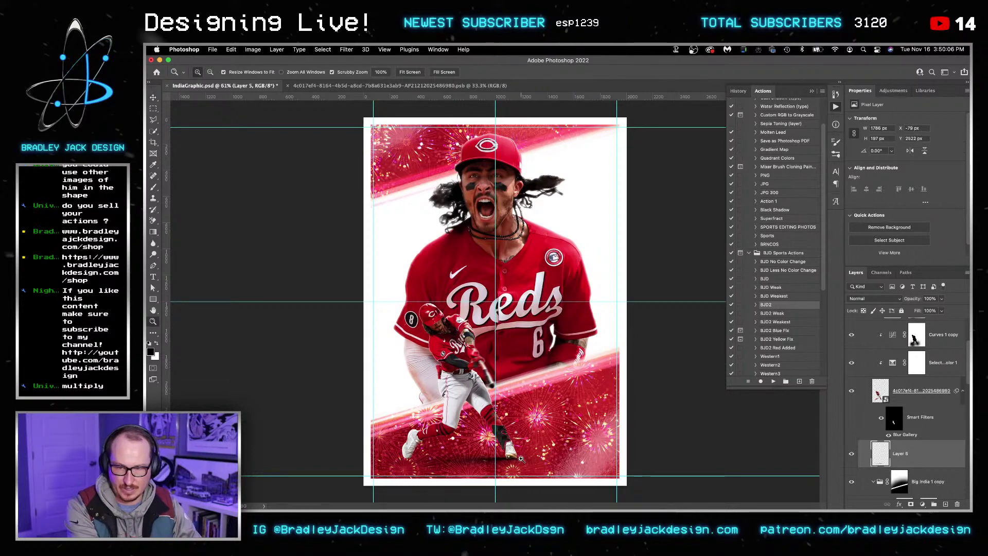
pyautogui.moveTo(521, 458); pyautogui.dragTo(576, 456)
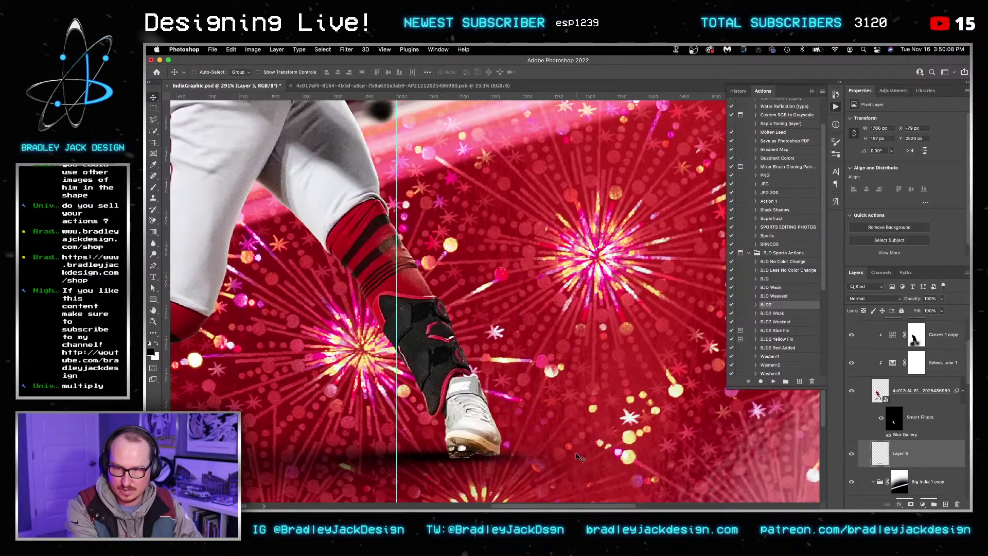
pyautogui.scroll(-5, 461, 463)
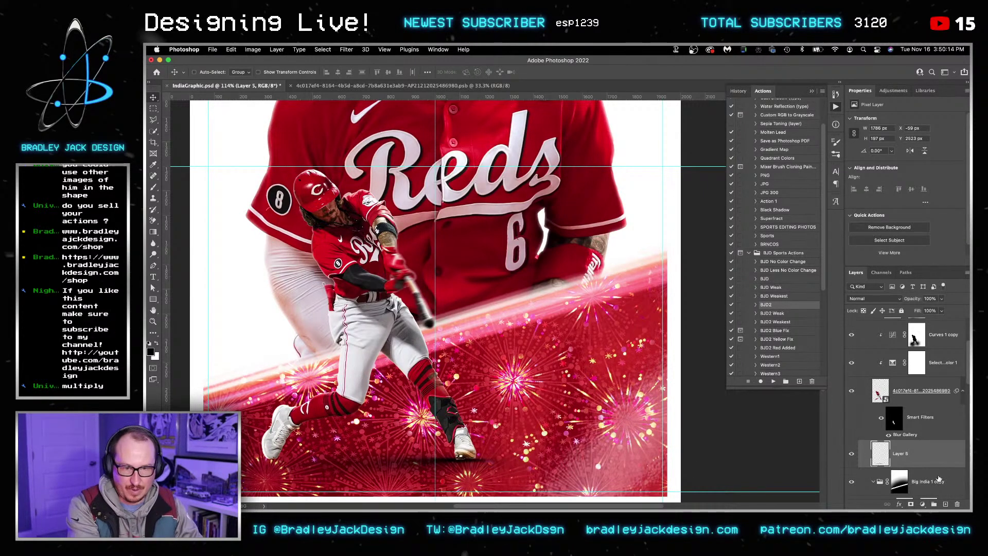
pyautogui.press('7')
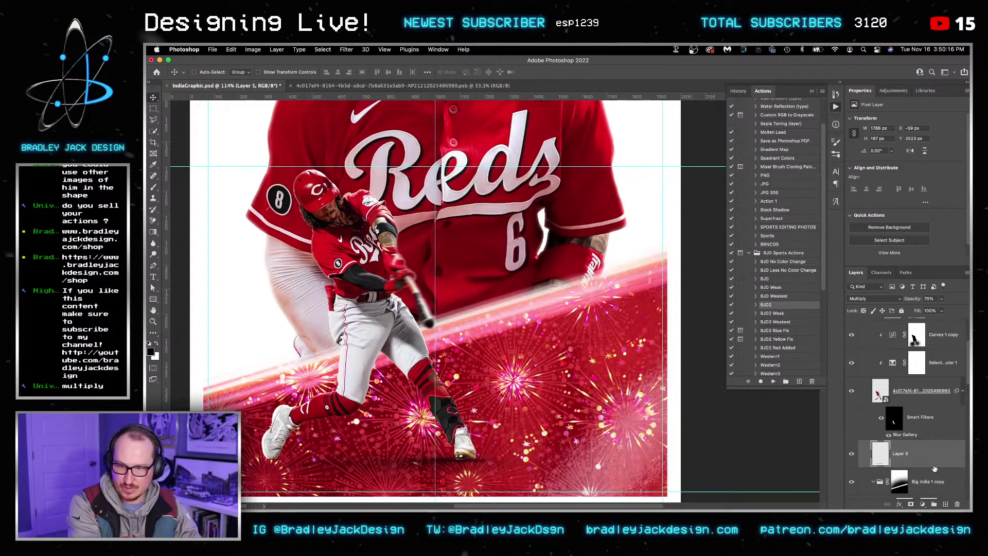
# Step: Open the small batter's smart object to inspect the cutout's feet, and close it again
pyautogui.doubleClick(881, 392)
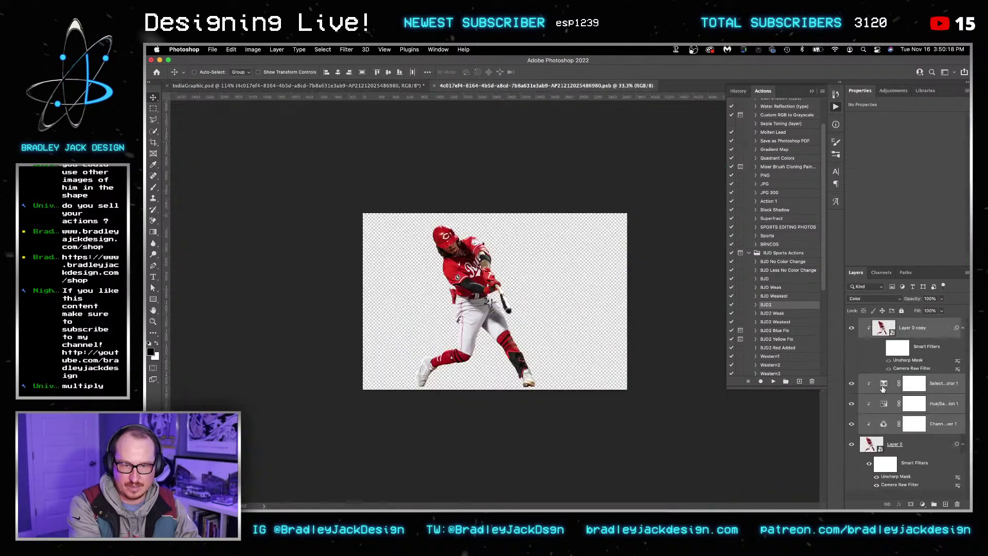
pyautogui.press('z')
pyautogui.moveTo(592, 393); pyautogui.dragTo(624, 386)
pyautogui.press('super+w')
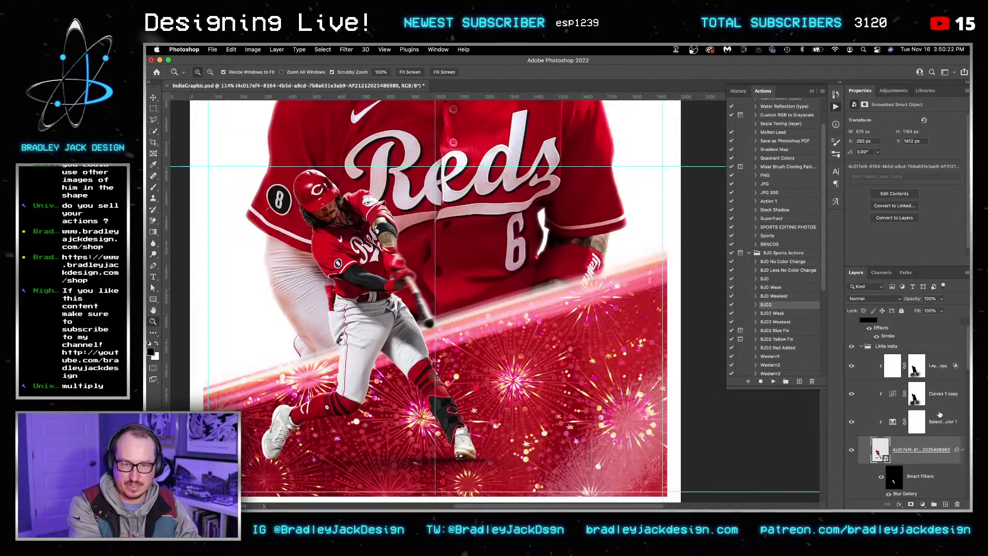
# Step: Add a Curves adjustment above the small batter's Selective Color layer, lower its white point output to 103, and invert its mask
pyautogui.click(937, 431)
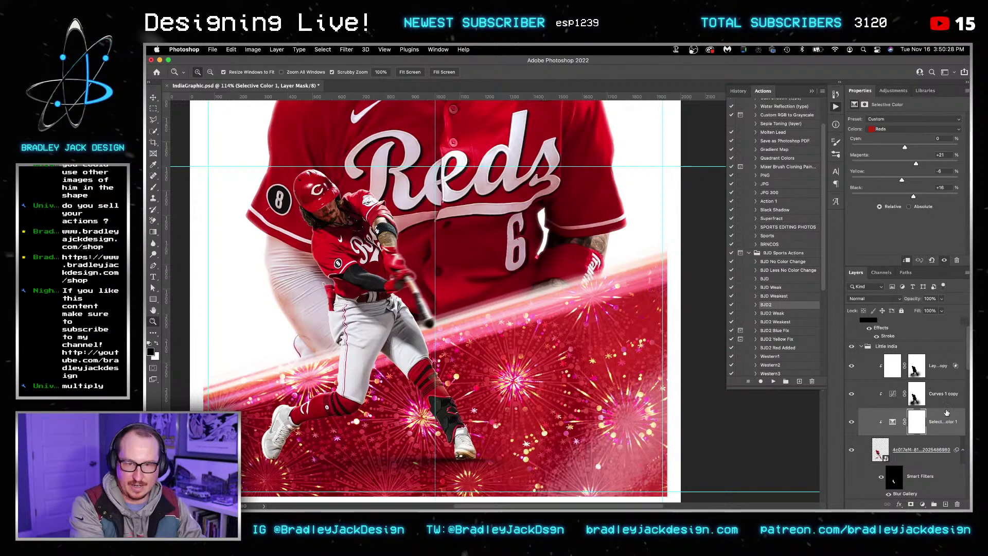
pyautogui.click(895, 93)
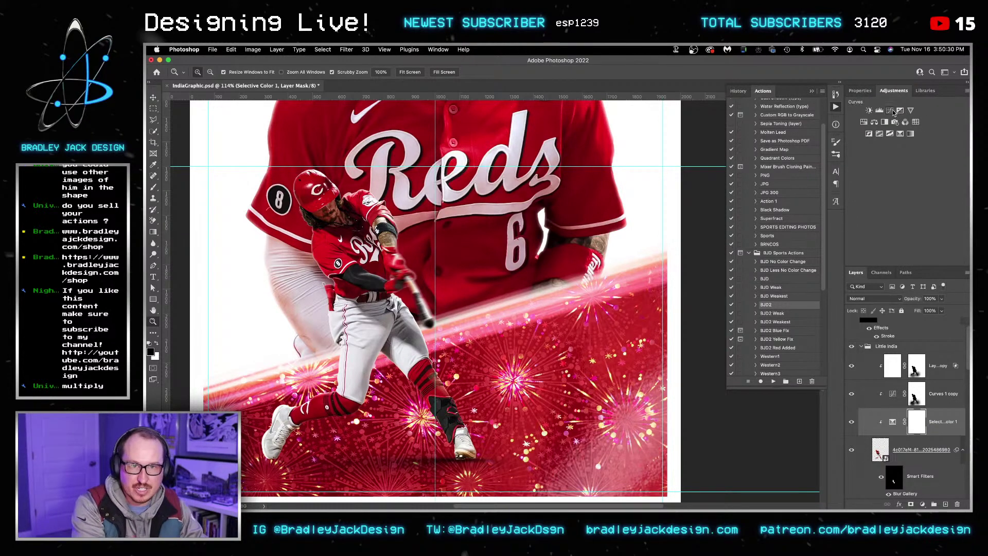
pyautogui.click(893, 111)
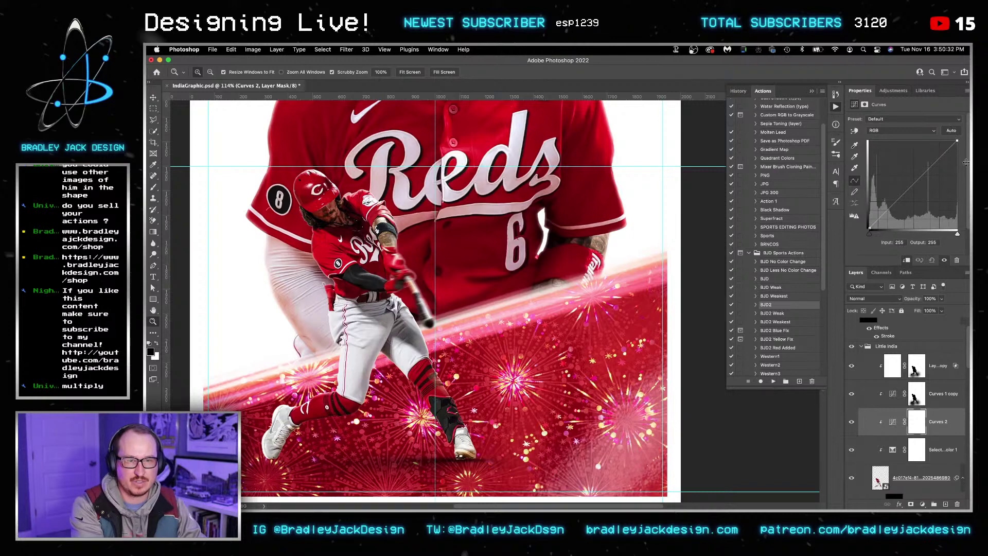
pyautogui.moveTo(966, 162); pyautogui.dragTo(960, 189)
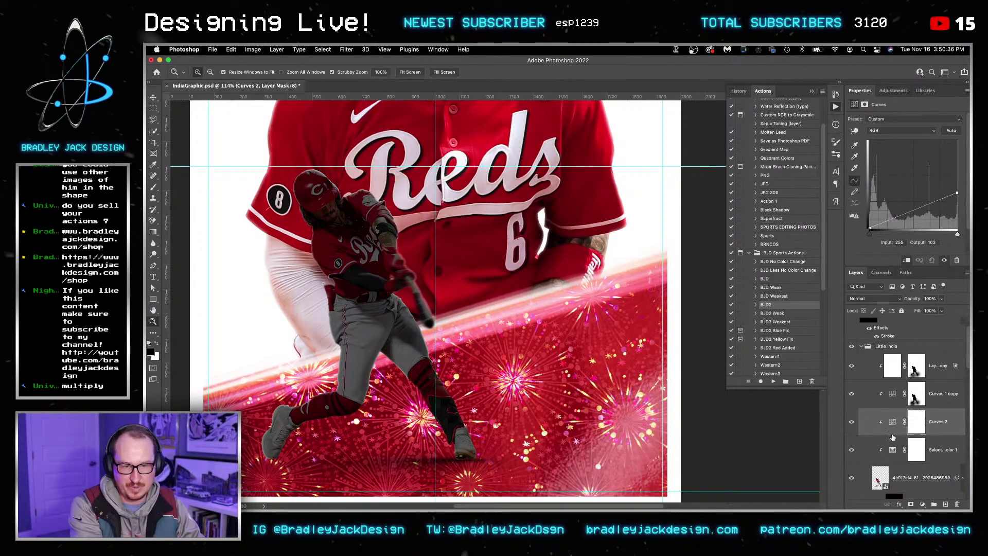
pyautogui.click(916, 425)
pyautogui.press('super+i')
# Step: Switch the Brush tool from the foot shadow preset to a round brush for painting the Curves 2 mask near the planted shoe
pyautogui.moveTo(458, 466); pyautogui.dragTo(532, 461)
pyautogui.press('b')
pyautogui.rightClick(499, 411)
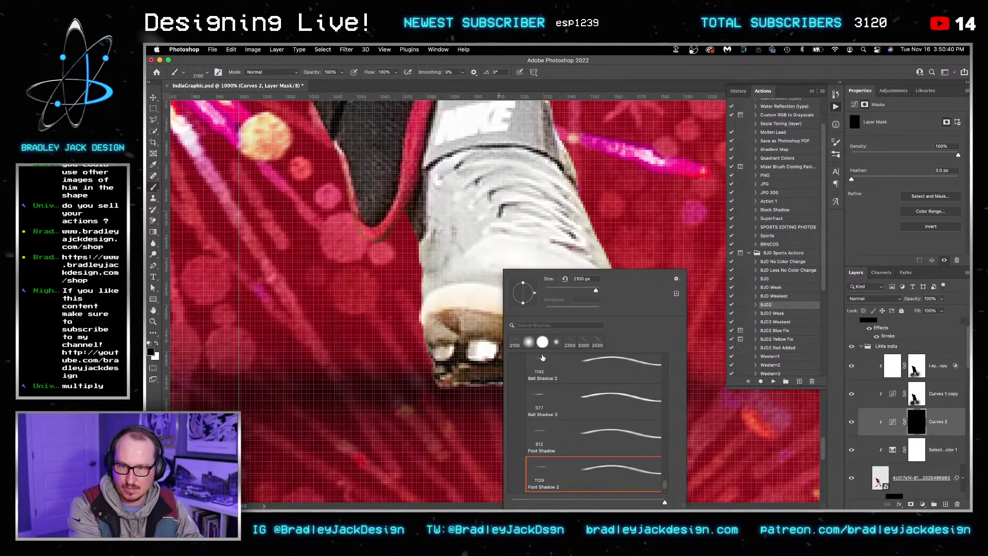
pyautogui.click(542, 342)
pyautogui.press('Return')
# Step: Shrink the brush and paint the Curves 2 mask along the planted shoe's sole to darken its cleats
pyautogui.press('[')
pyautogui.press('[')
pyautogui.press('[')
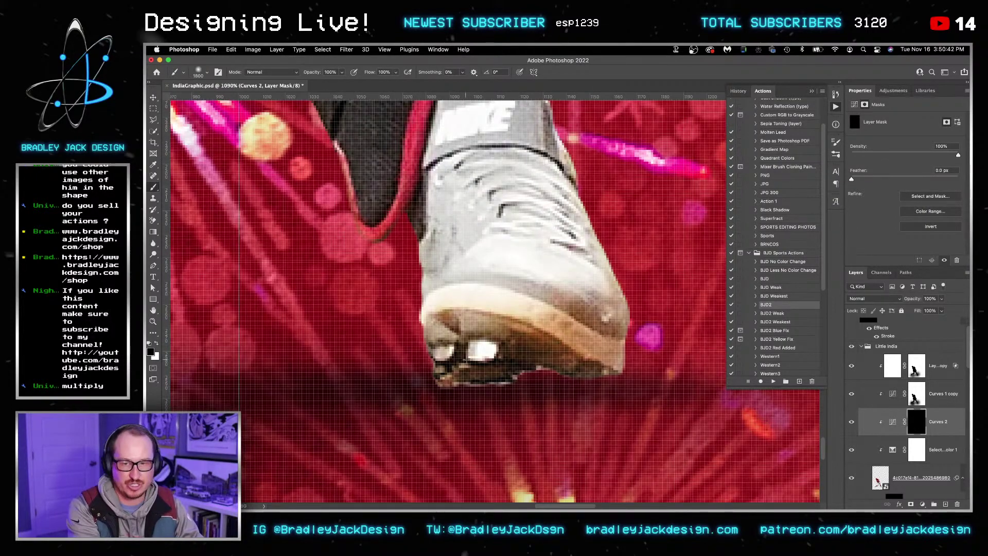
pyautogui.moveTo(489, 367)
pyautogui.mouseDown()
pyautogui.moveTo(584, 329)
pyautogui.moveTo(629, 275)
pyautogui.mouseUp()
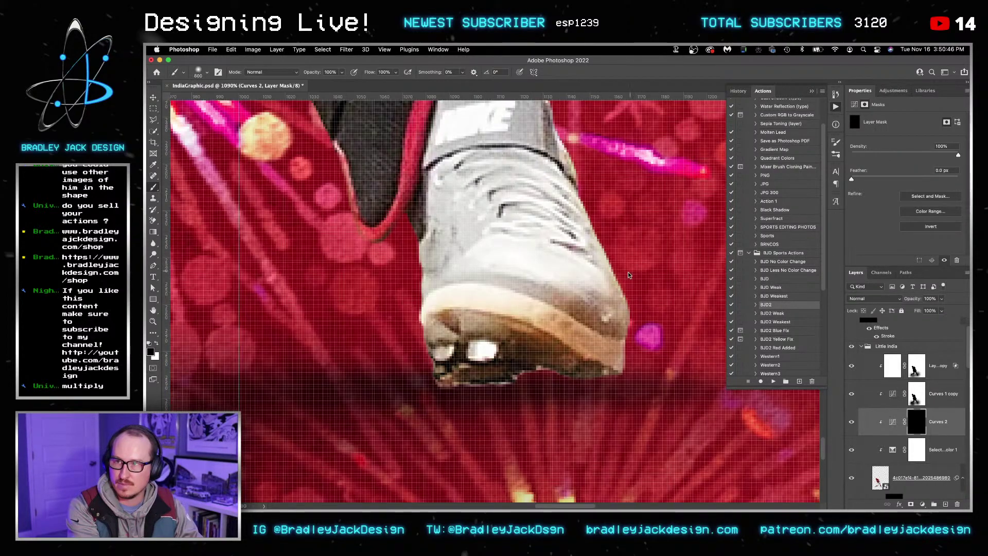
pyautogui.press('[')
pyautogui.press('[')
pyautogui.press('[')
pyautogui.press('[')
pyautogui.press('[')
pyautogui.press('[')
pyautogui.press('[')
pyautogui.press('[')
pyautogui.press('[')
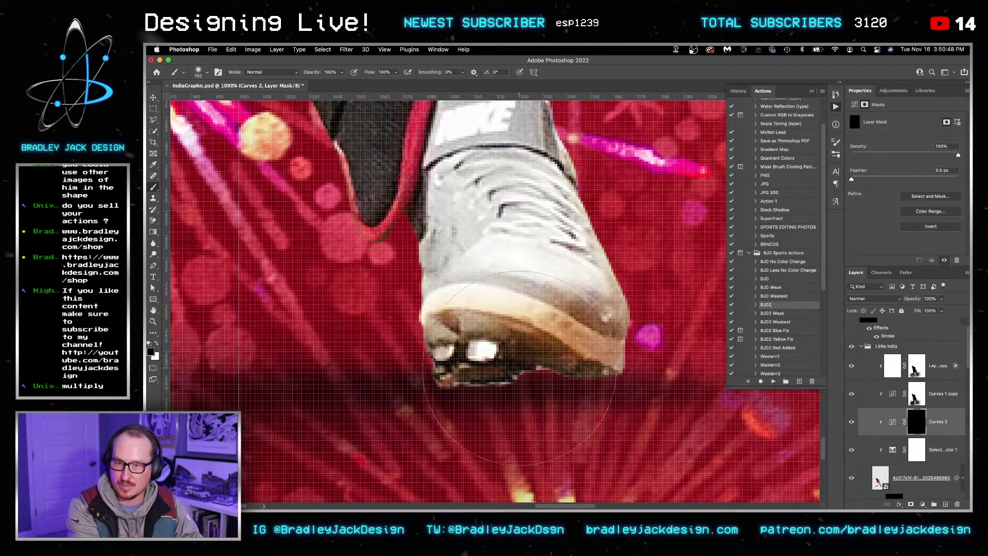
pyautogui.moveTo(501, 379)
pyautogui.mouseDown()
pyautogui.moveTo(486, 393)
pyautogui.moveTo(530, 370)
pyautogui.moveTo(463, 352)
pyautogui.moveTo(602, 376)
pyautogui.moveTo(576, 370)
pyautogui.mouseUp()
pyautogui.press('x')
# Step: Add a layer mask to the small batter's smart object and paint away the light fringe beneath the planted shoe with a small brush
pyautogui.click(879, 477)
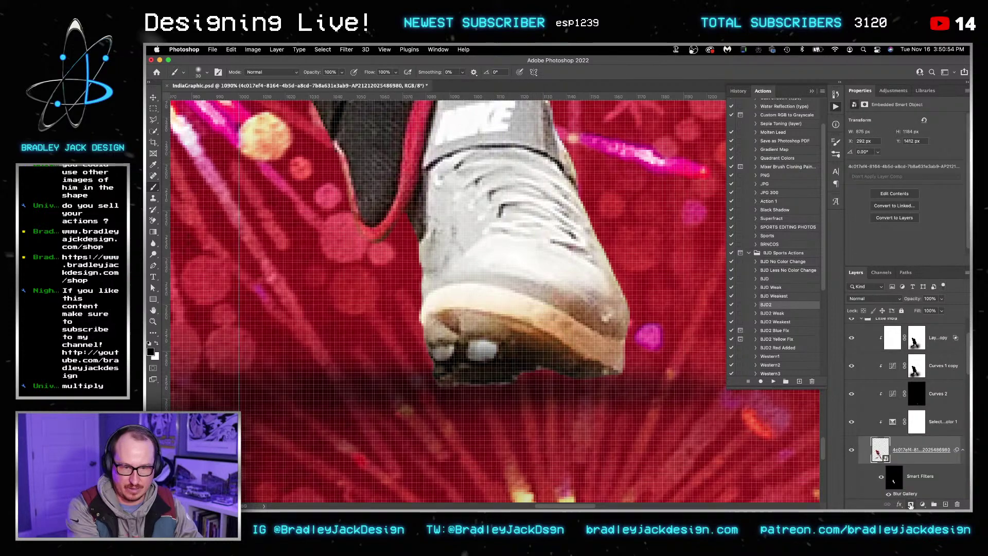
pyautogui.click(911, 504)
pyautogui.press('[')
pyautogui.press('[')
pyautogui.press('[')
pyautogui.press('[')
pyautogui.press('[')
pyautogui.press('x')
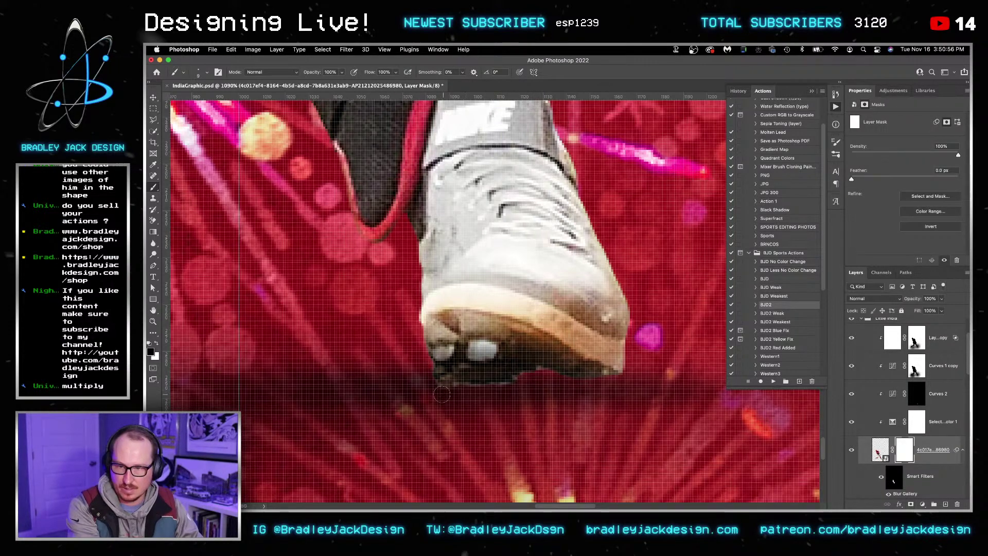
pyautogui.moveTo(470, 392)
pyautogui.mouseDown()
pyautogui.moveTo(516, 388)
pyautogui.moveTo(539, 372)
pyautogui.moveTo(604, 383)
pyautogui.mouseUp()
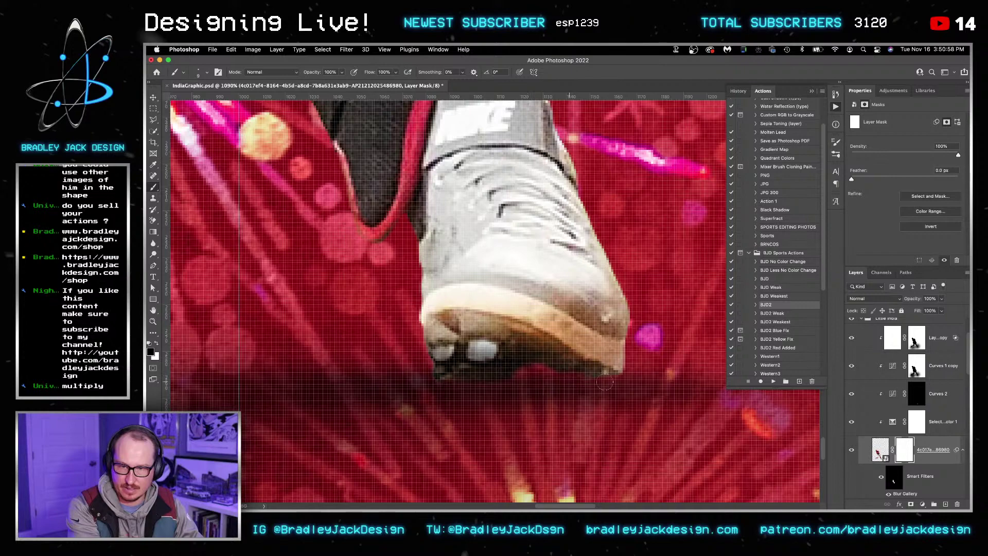
# Step: Refine the Curves 2 mask on the planted shoe, darkening the sole's underside and bringing back the bright cleat stud
pyautogui.click(916, 393)
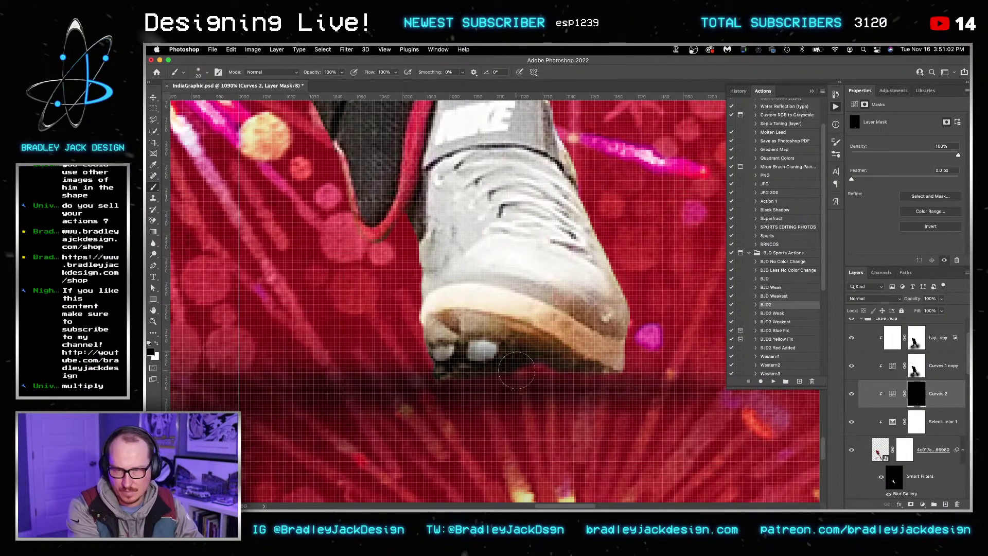
pyautogui.press('x')
pyautogui.moveTo(491, 360); pyautogui.dragTo(463, 379)
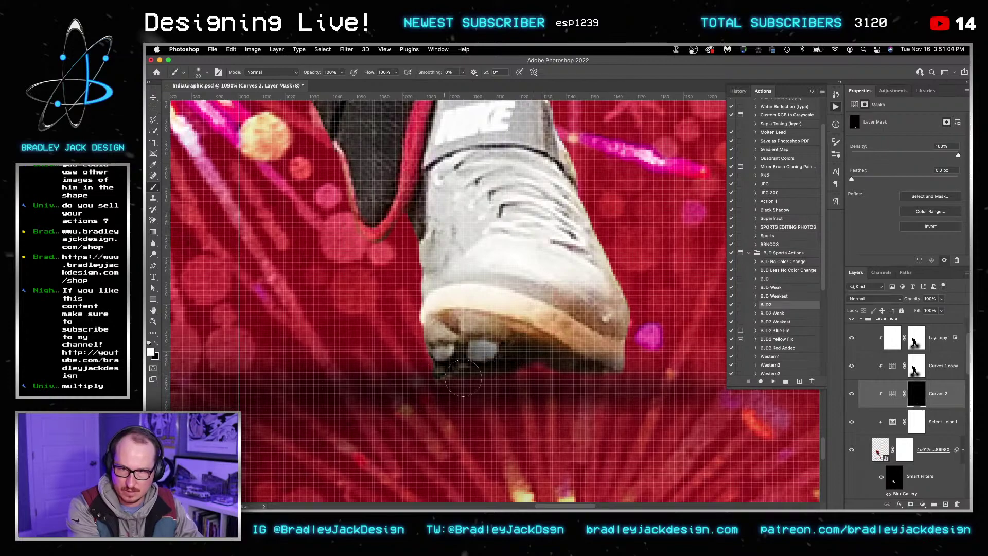
pyautogui.moveTo(630, 355); pyautogui.dragTo(571, 335)
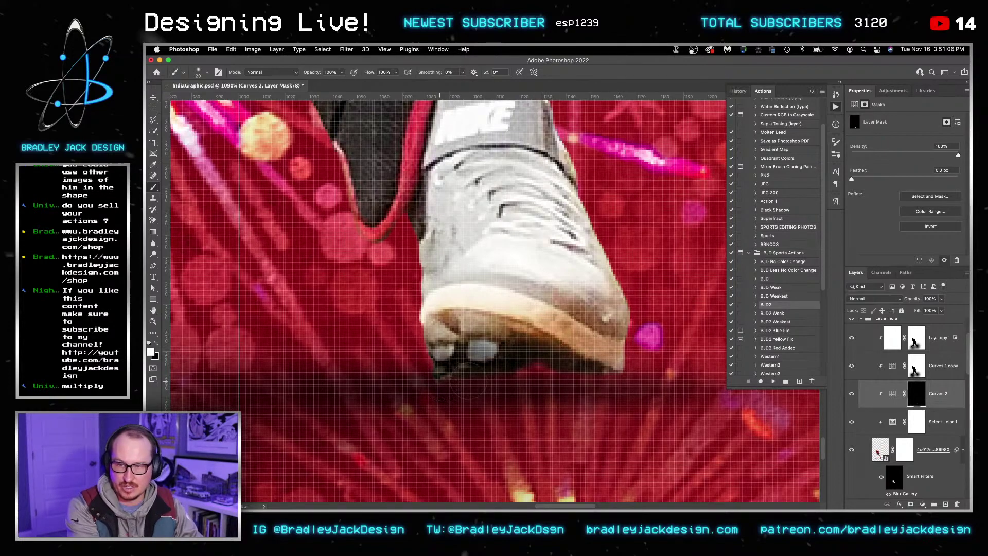
pyautogui.moveTo(445, 382)
pyautogui.mouseDown()
pyautogui.moveTo(478, 344)
pyautogui.moveTo(443, 354)
pyautogui.mouseUp()
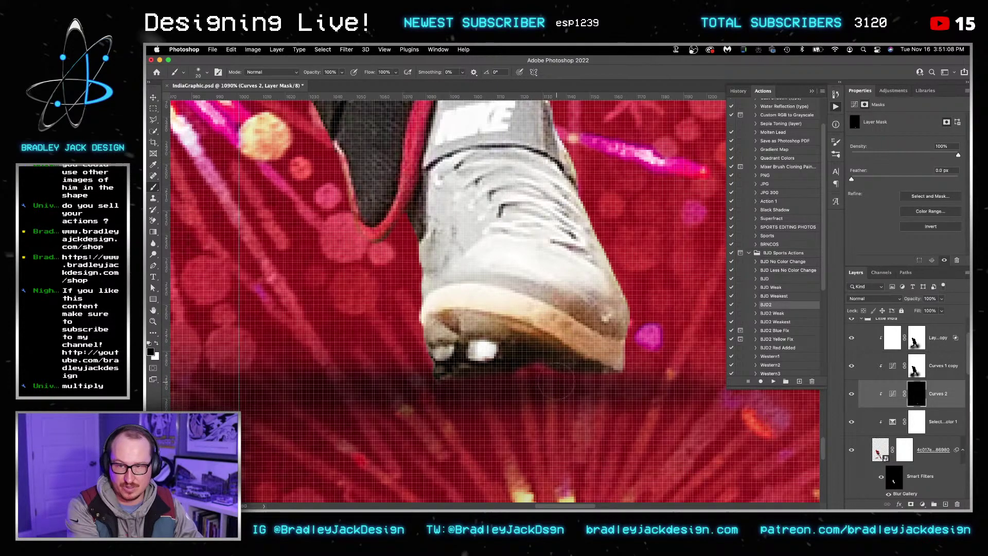
# Step: Darken the raised shoe's toe on the Curves 2 mask and soften the shading with the brush at 30% opacity
pyautogui.hscroll(-10, 375, 364)
pyautogui.hscroll(-15, 376, 364)
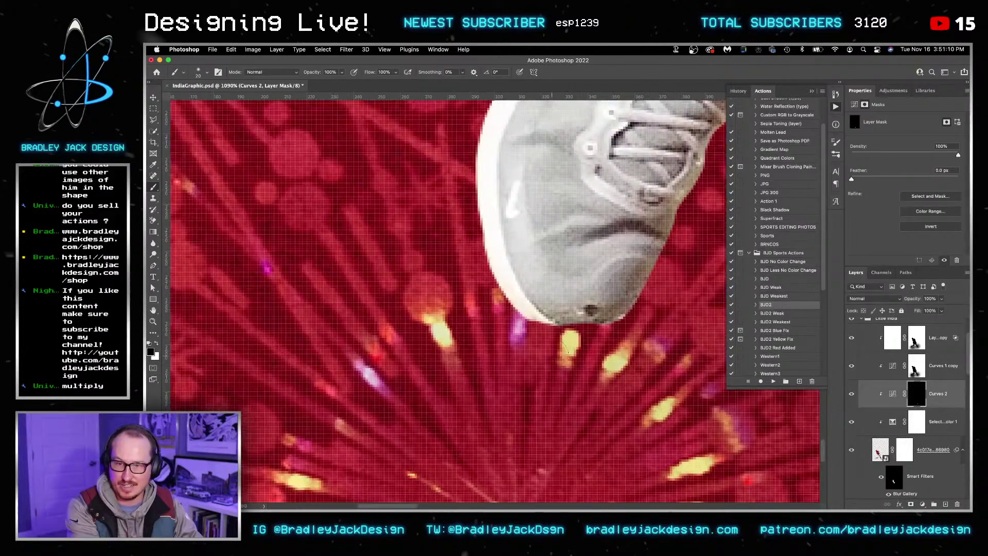
pyautogui.press('x')
pyautogui.moveTo(592, 335)
pyautogui.mouseDown()
pyautogui.moveTo(515, 317)
pyautogui.moveTo(579, 329)
pyautogui.mouseUp()
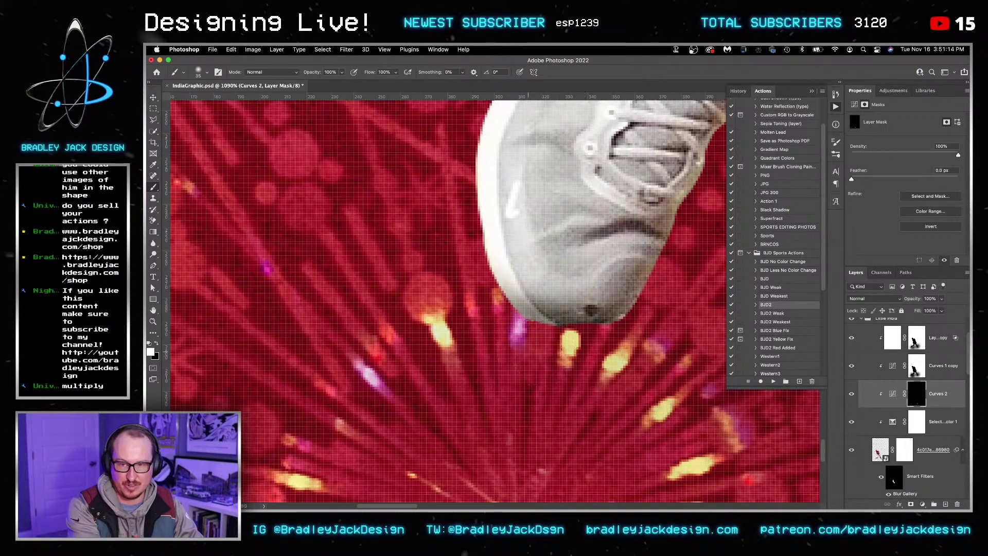
pyautogui.press('x')
pyautogui.press('3')
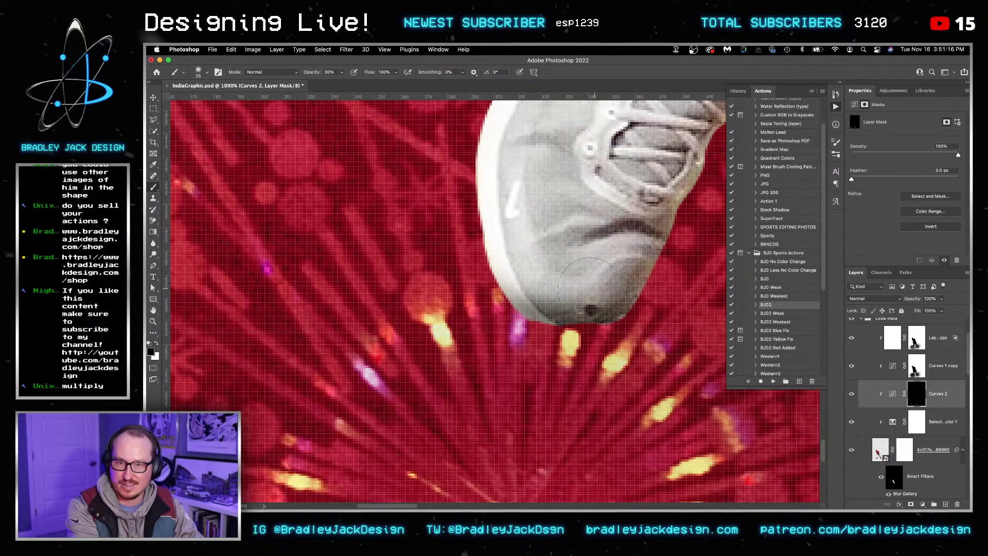
pyautogui.moveTo(592, 283); pyautogui.dragTo(546, 287)
pyautogui.scroll(-15, 647, 319)
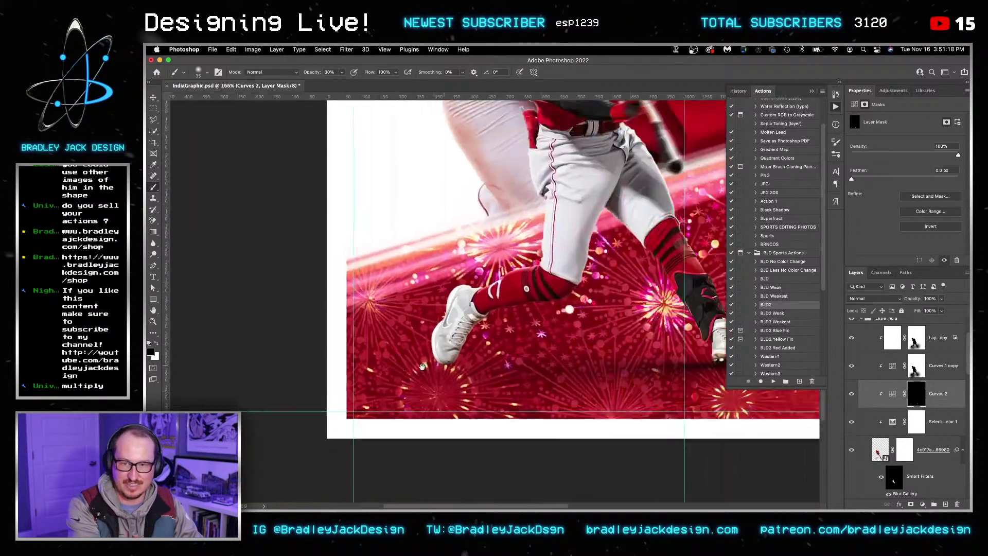
# Step: Activate the Move tool and select the planted foot's shadow layer, Layer 5
pyautogui.scroll(8, 632, 360)
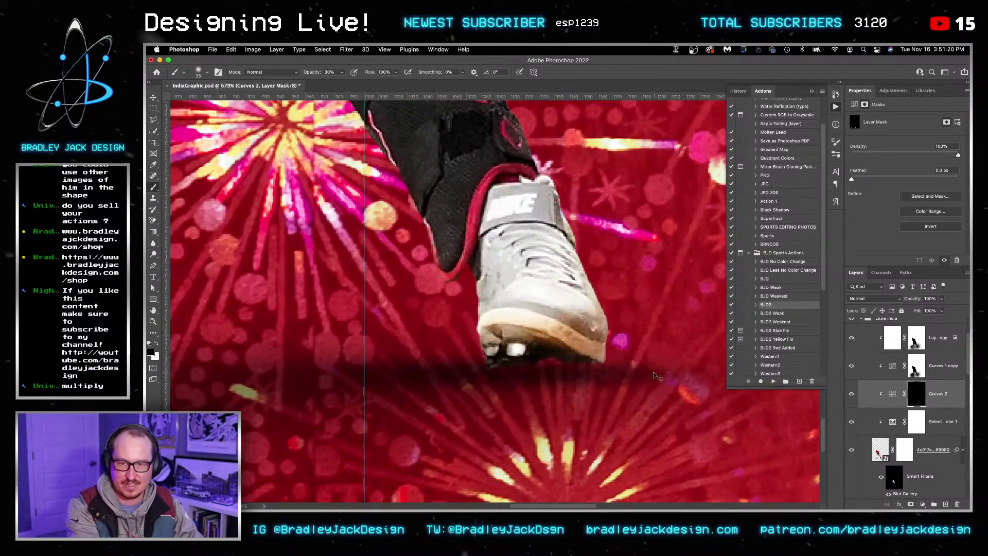
pyautogui.press('v')
pyautogui.scroll(-2, 925, 483)
pyautogui.click(905, 470)
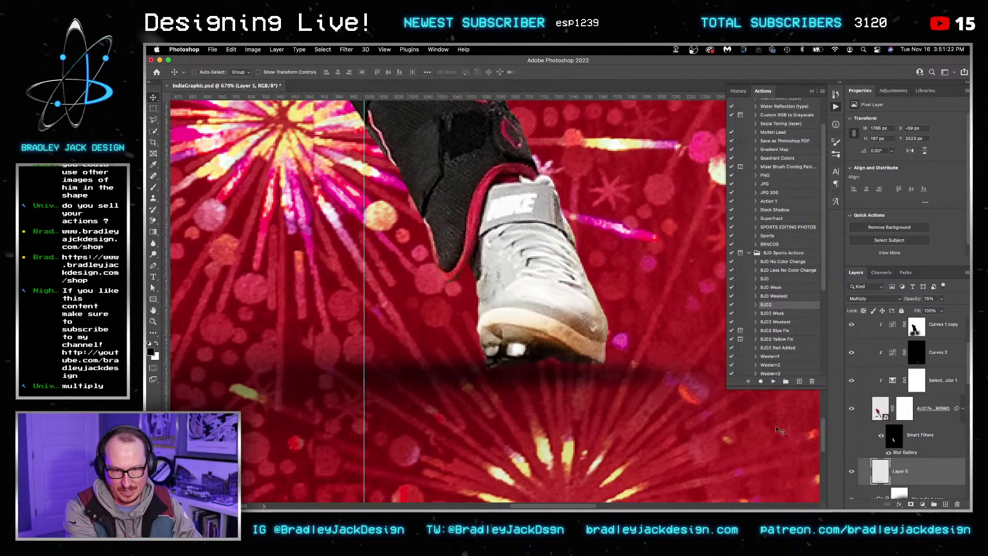
# Step: Try to squash the planted foot's shadow to 50% height
pyautogui.hotkey('ctrl', 't')
pyautogui.click(349, 74)
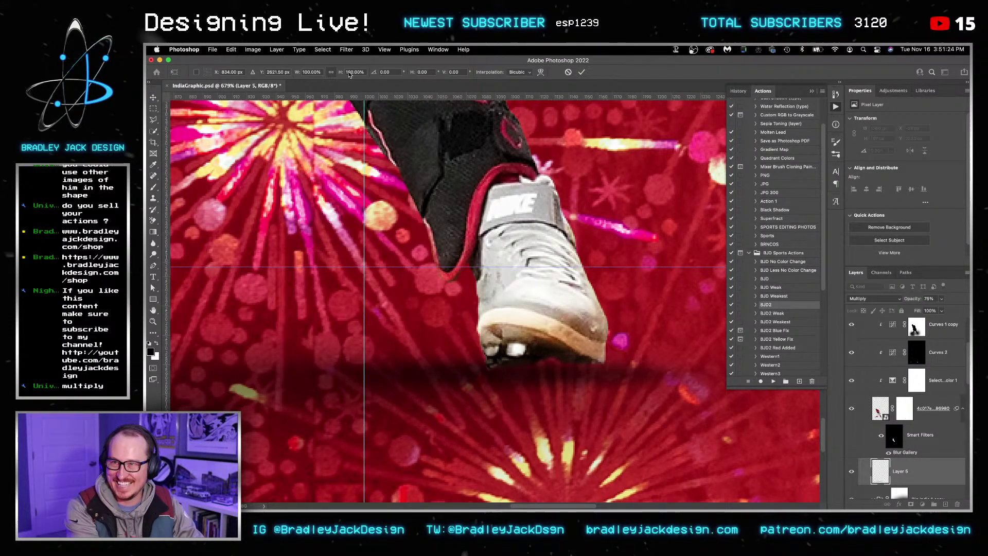
pyautogui.write('50')
pyautogui.press('Return')
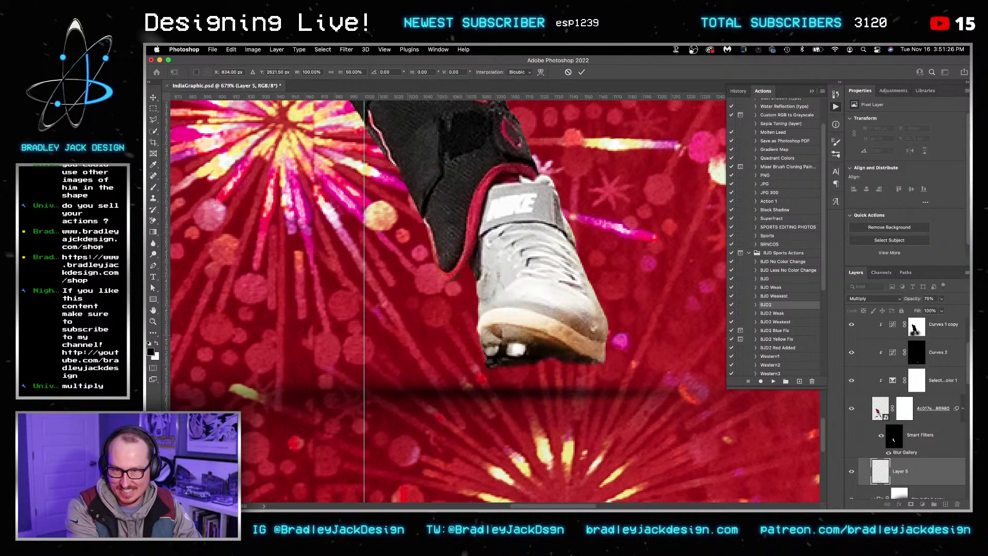
pyautogui.press('Return')
pyautogui.hotkey('ctrl', 'z')
# Step: Scale the foot shadow to 50% width and move it directly beneath the planted shoe
pyautogui.hotkey('ctrl', 't')
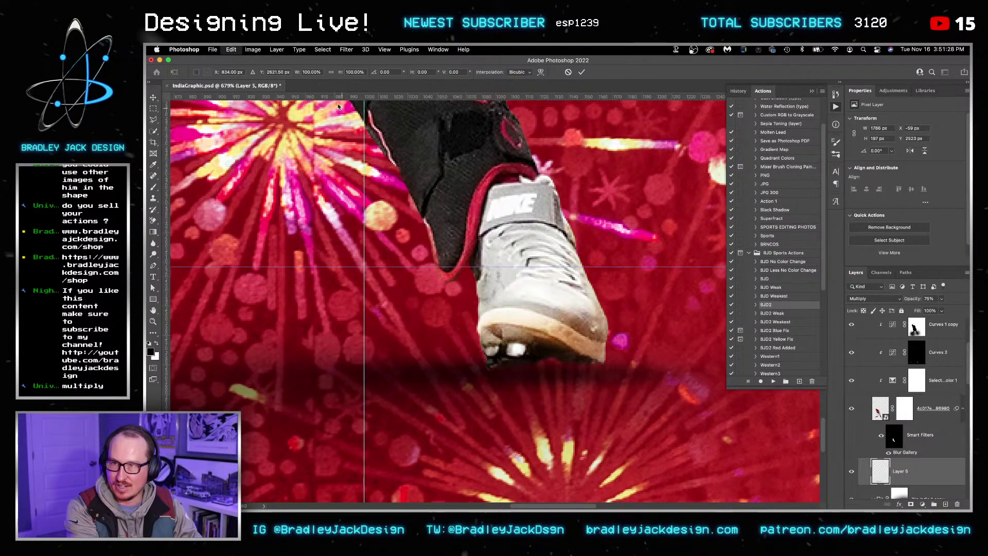
pyautogui.click(354, 73)
pyautogui.click(308, 73)
pyautogui.write('50')
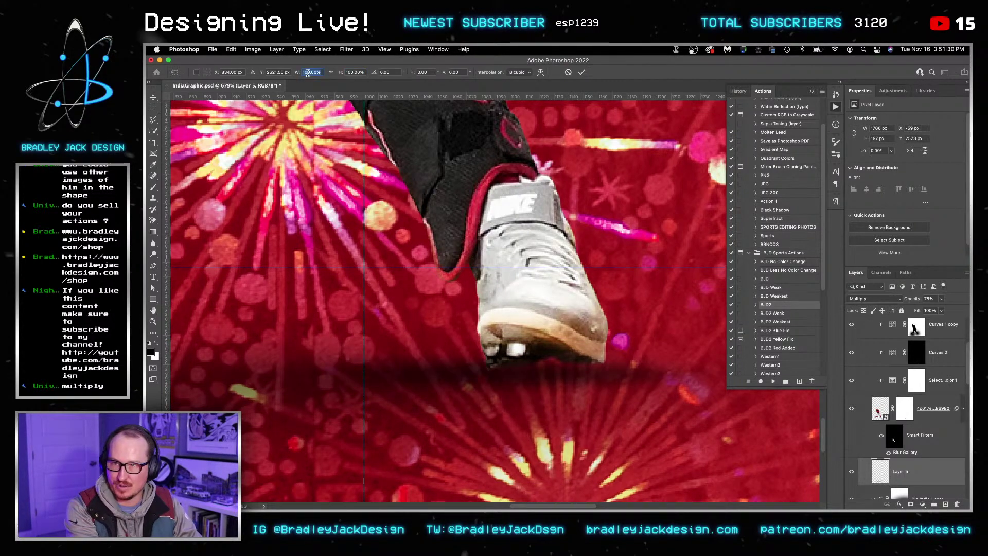
pyautogui.press('Tab')
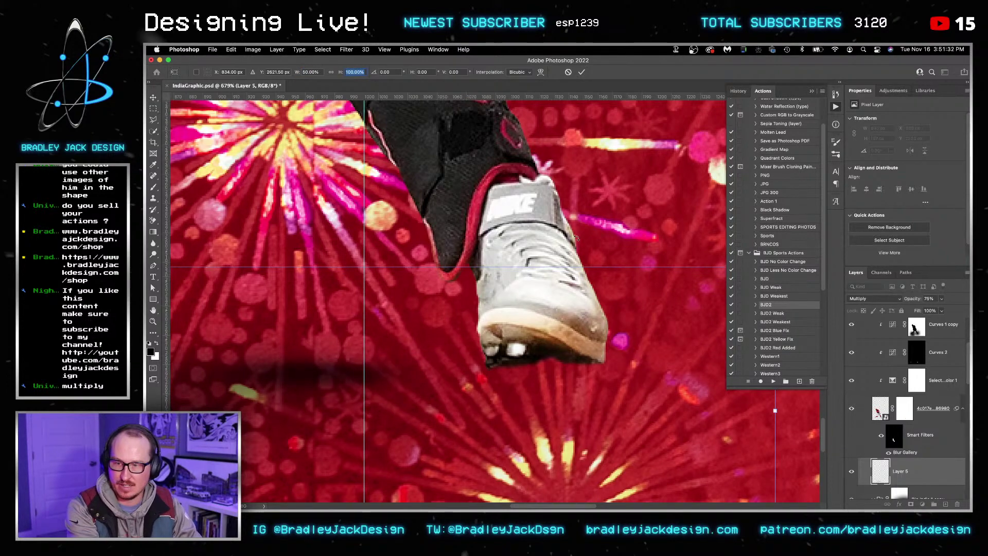
pyautogui.press('Return')
pyautogui.moveTo(397, 390); pyautogui.dragTo(613, 353)
pyautogui.press('Right')
pyautogui.press('Right')
pyautogui.press('Up')
pyautogui.press('Up')
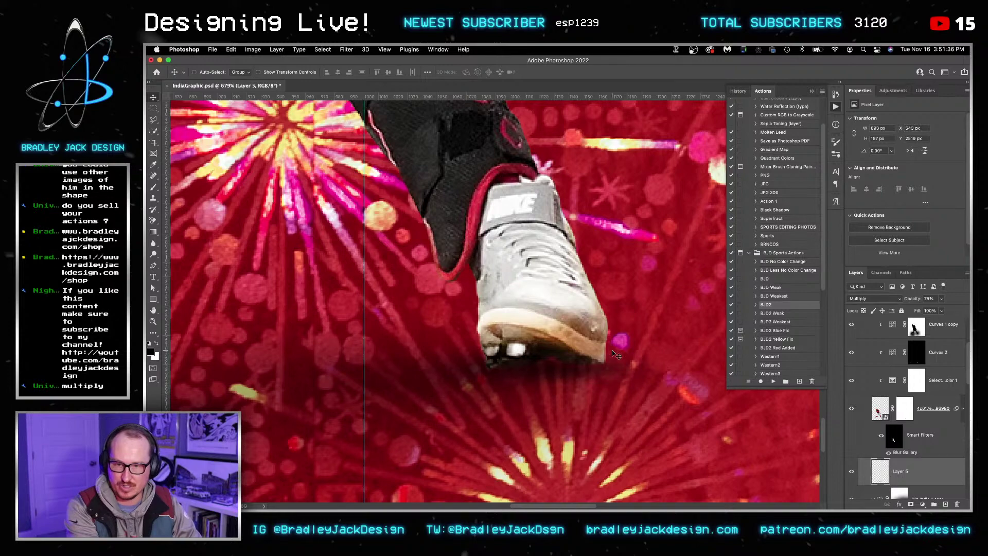
# Step: Add an empty layer above Layer 5 for the shadow of the batter's raised foot
pyautogui.press('super+0')
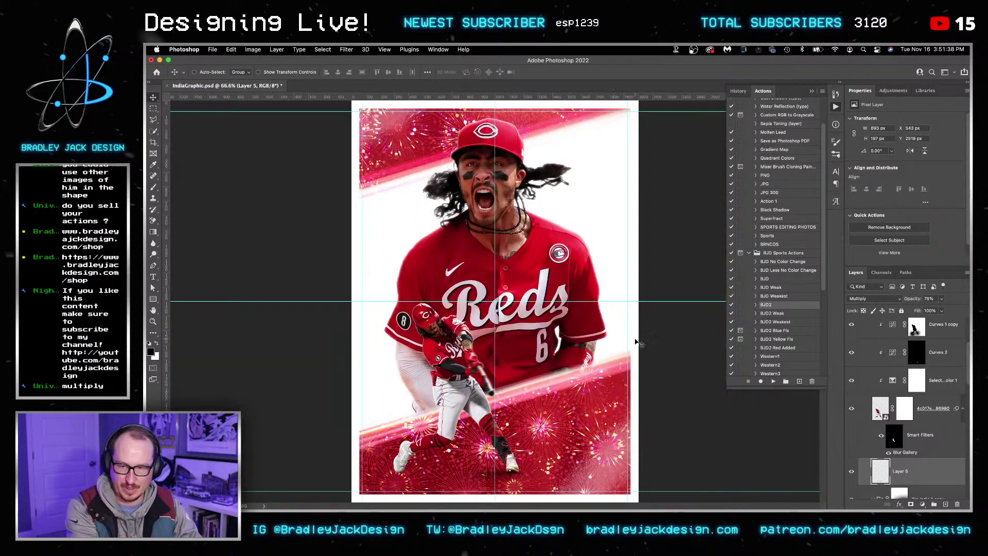
pyautogui.press('z')
pyautogui.moveTo(406, 470); pyautogui.dragTo(515, 418)
pyautogui.press('space')
pyautogui.press('v')
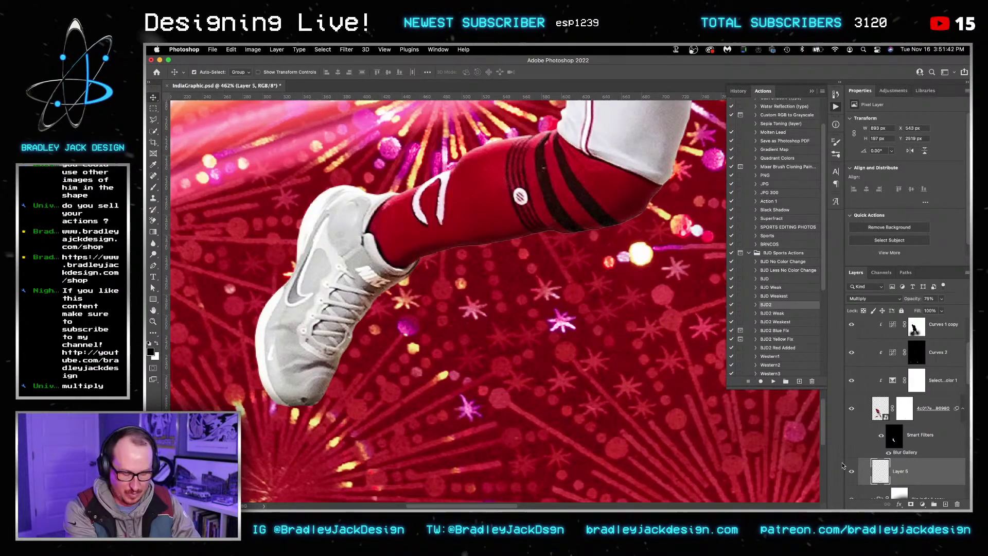
pyautogui.press('super+shift+alt+n')
# Step: Choose the Elevated Leg/Foot Shadow brush, enlarge it to 1800 px, and stamp a shadow under the raised leg on Layer 6
pyautogui.press('b')
pyautogui.rightClick(513, 343)
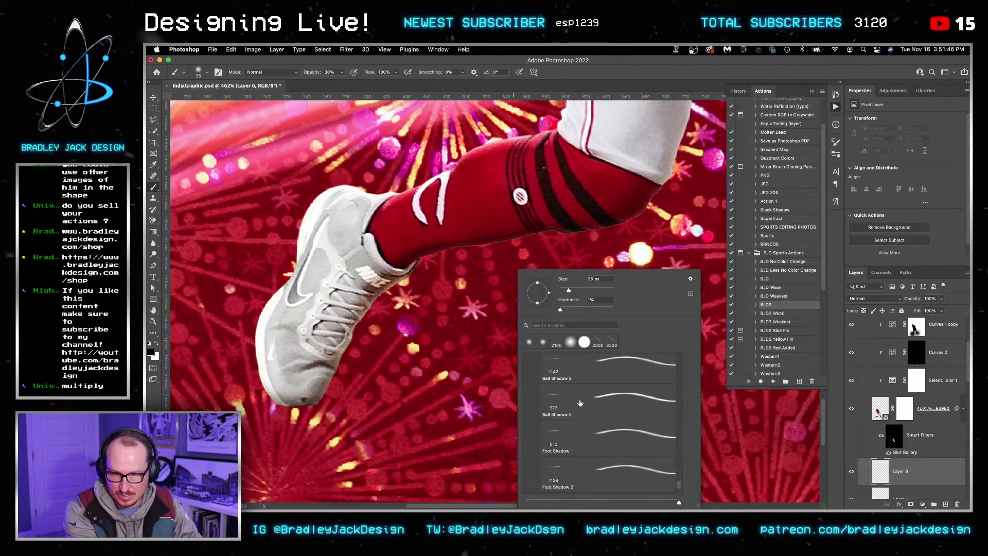
pyautogui.scroll(-3, 580, 402)
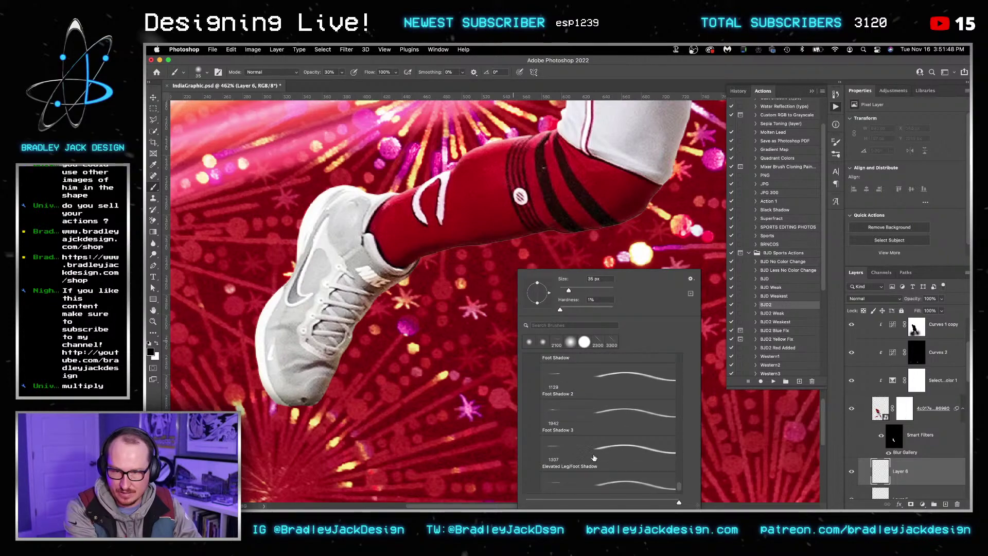
pyautogui.doubleClick(592, 453)
pyautogui.hotkey('ctrl', '0')
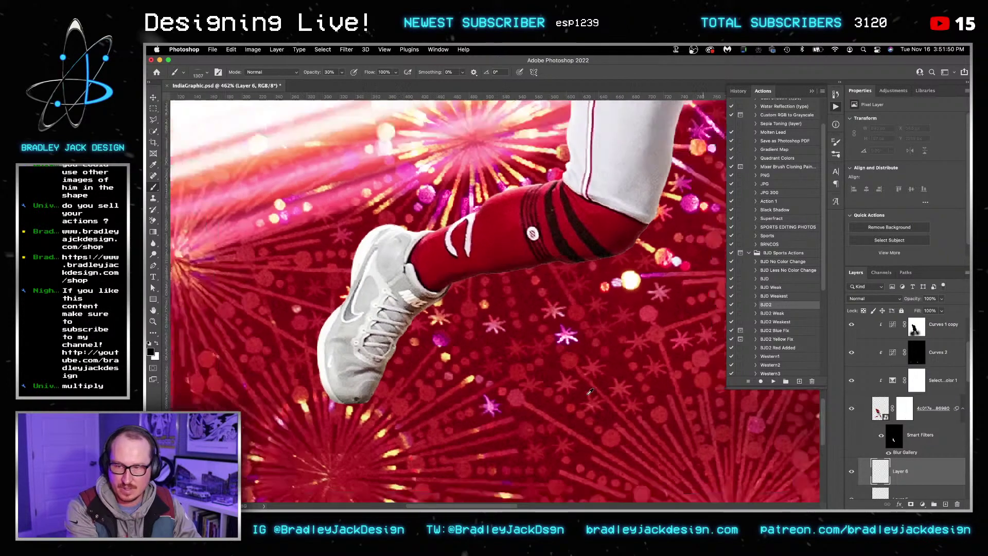
pyautogui.press(']')
pyautogui.press(']')
pyautogui.press(']')
pyautogui.press(']')
pyautogui.press(']')
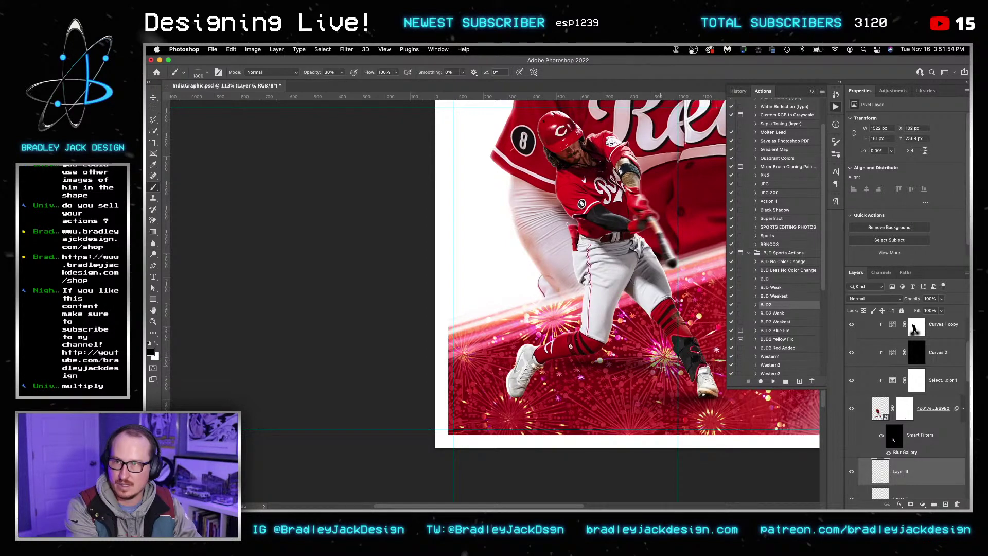
# Step: Move the raised-leg shadow down and left to sit beneath the batter's left-hand shoe, and duplicate its layer
pyautogui.press('v')
pyautogui.moveTo(576, 367)
pyautogui.mouseDown()
pyautogui.moveTo(610, 405)
pyautogui.moveTo(484, 395)
pyautogui.mouseUp()
pyautogui.press('super+j')
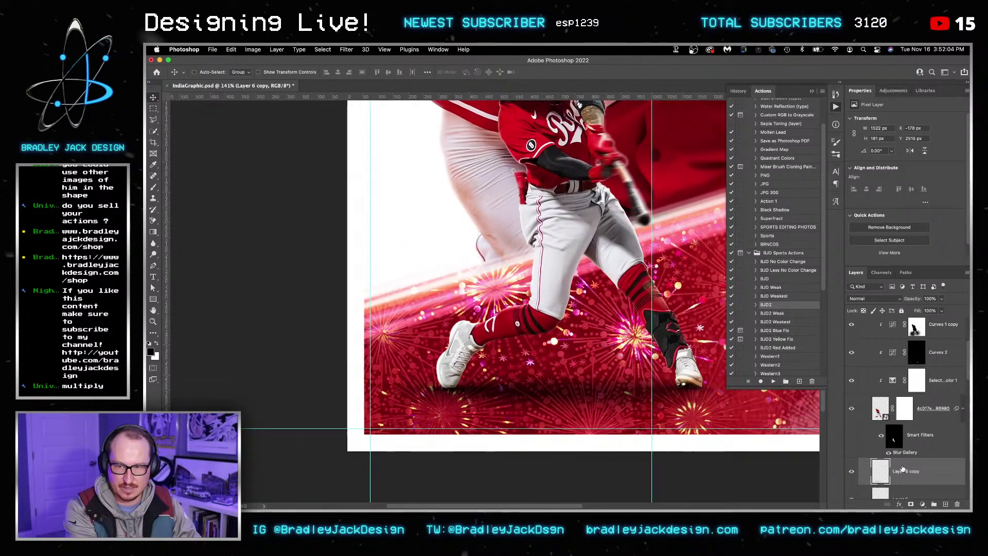
# Step: Add layer masks to Layer 6 copy and Layer 6 and fade each shadow's right part with a horizontal gradient
pyautogui.click(909, 503)
pyautogui.press('g')
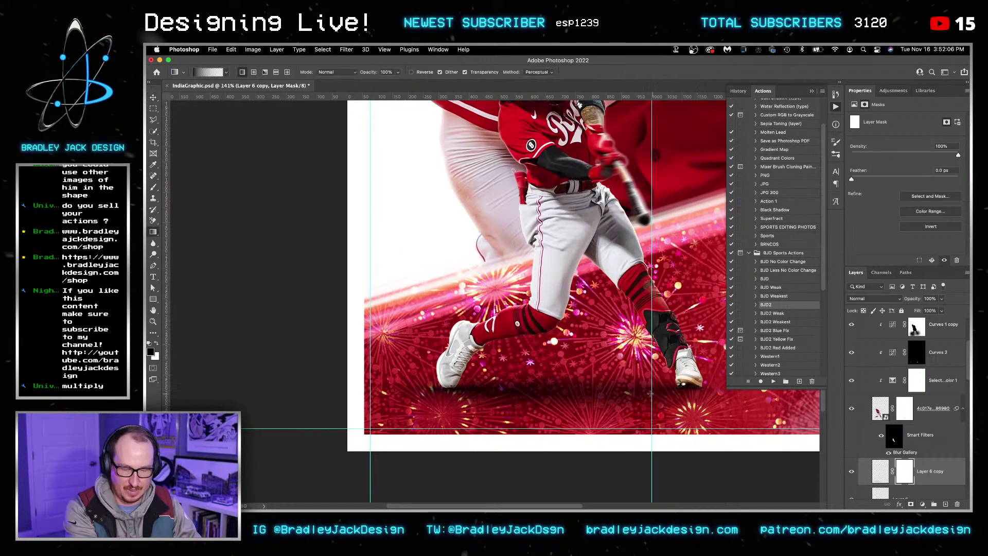
pyautogui.moveTo(590, 386)
pyautogui.mouseDown()
pyautogui.moveTo(464, 383)
pyautogui.moveTo(505, 376)
pyautogui.mouseUp()
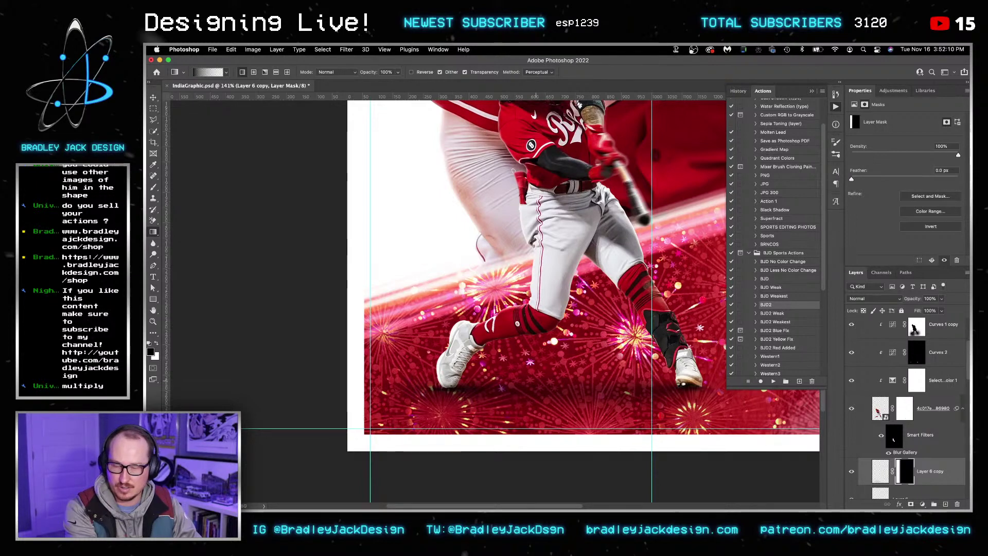
pyautogui.scroll(-2, 924, 465)
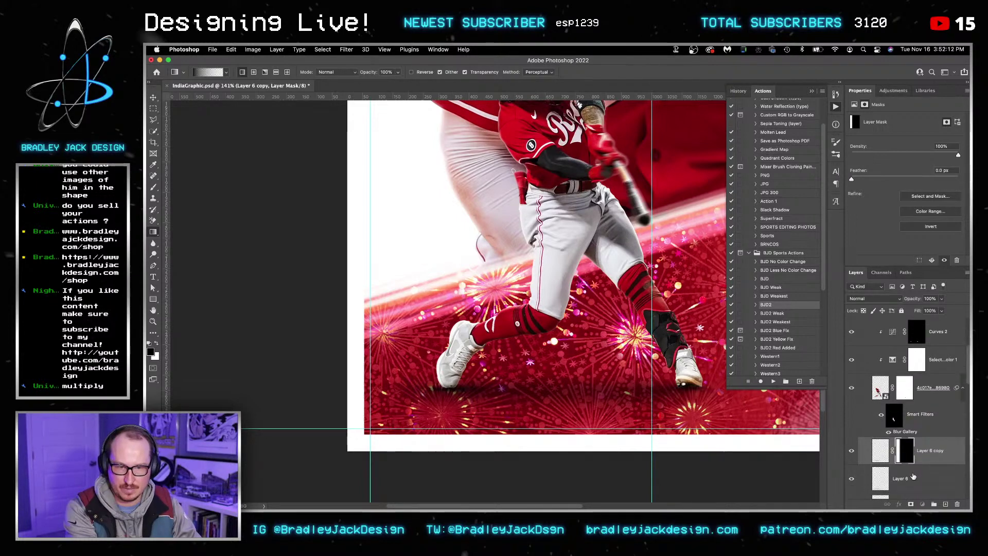
pyautogui.click(909, 478)
pyautogui.moveTo(706, 364); pyautogui.dragTo(518, 355)
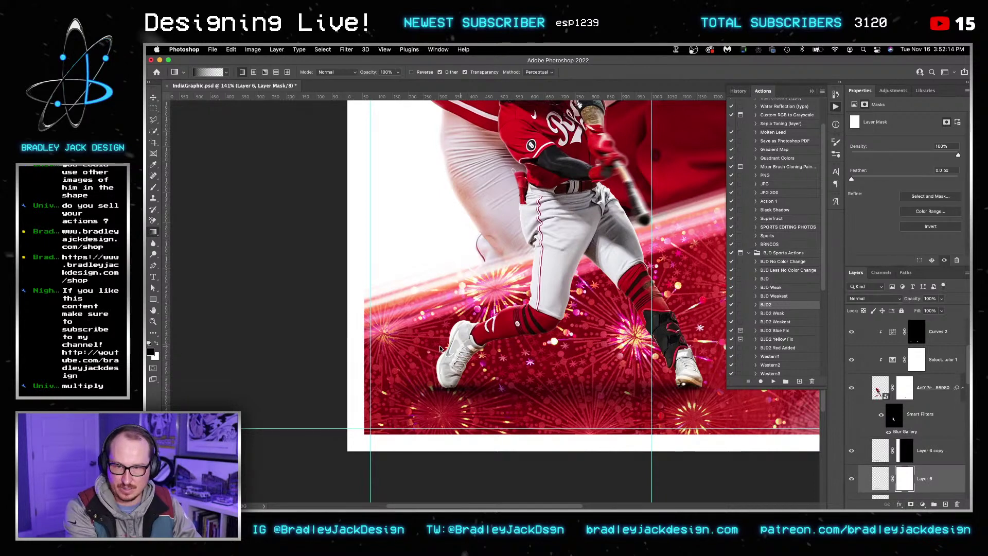
# Step: Lower the opacity of the Layer 6 copy shadow to 64%
pyautogui.click(931, 455)
pyautogui.press('v')
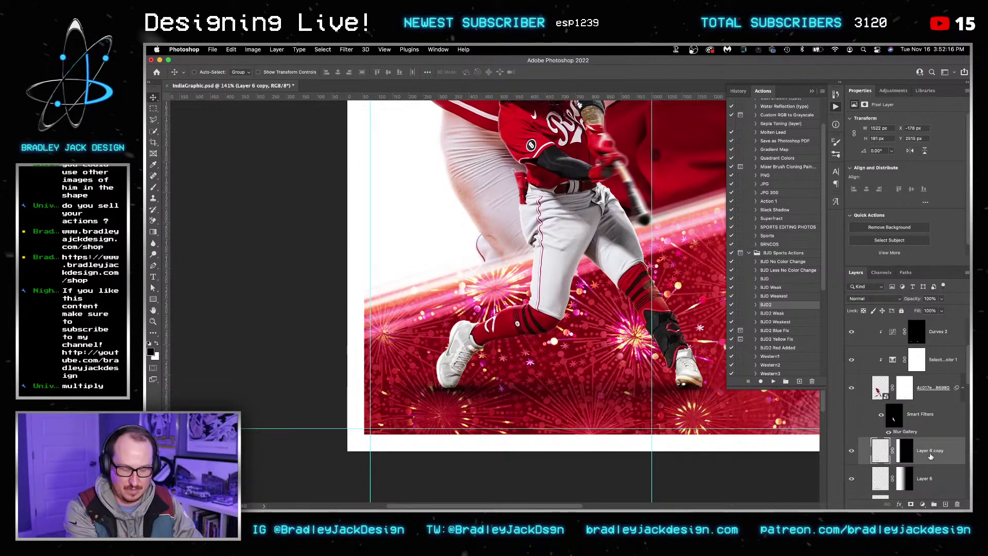
pyautogui.press('6')
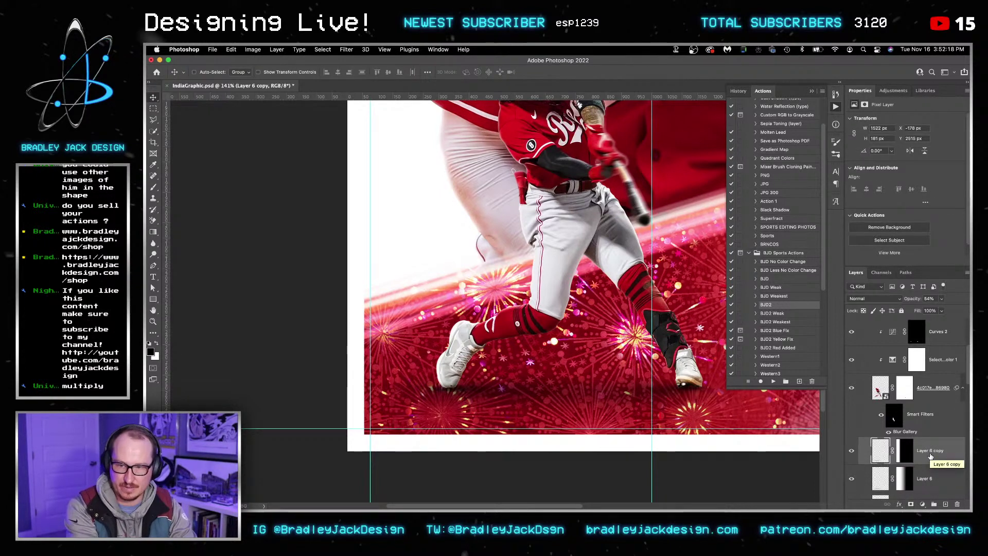
# Step: Group Layer 6 copy, Layer 6 and Layer 5 and name the group Shadows
pyautogui.scroll(-3, 926, 452)
pyautogui.keyDown('shift'); pyautogui.click(920, 395); pyautogui.keyUp('shift')
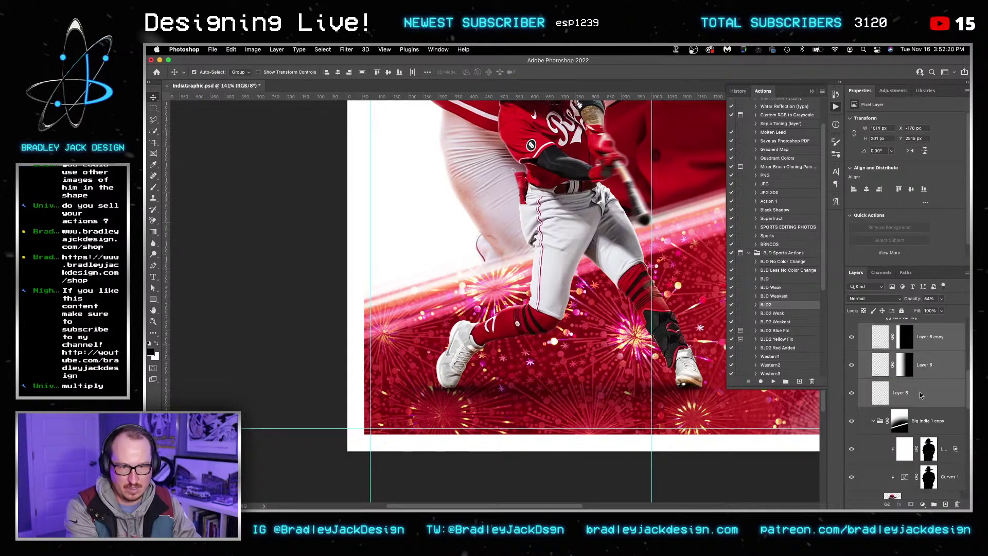
pyautogui.press('super+g')
pyautogui.doubleClick(896, 328)
pyautogui.write('S')
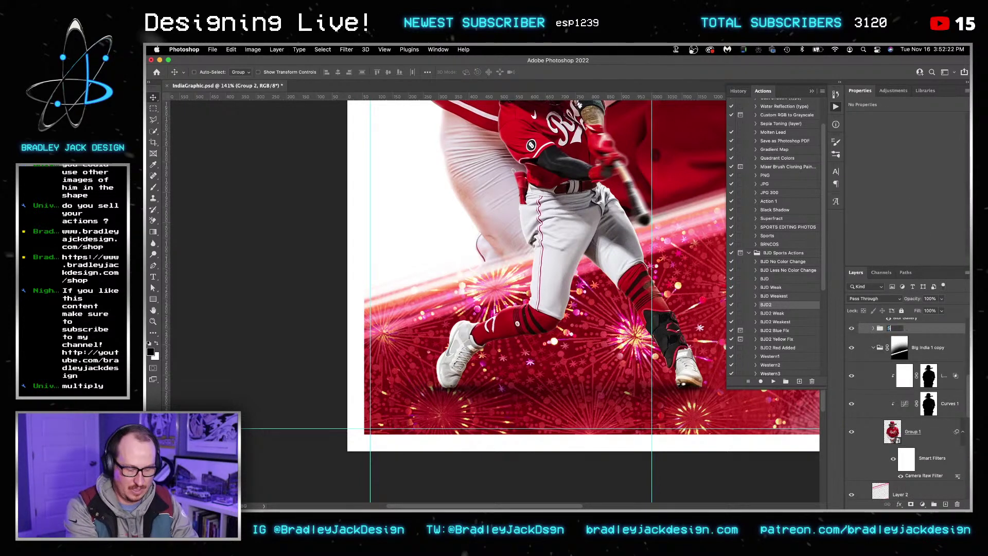
pyautogui.write('hadows')
pyautogui.press('Return')
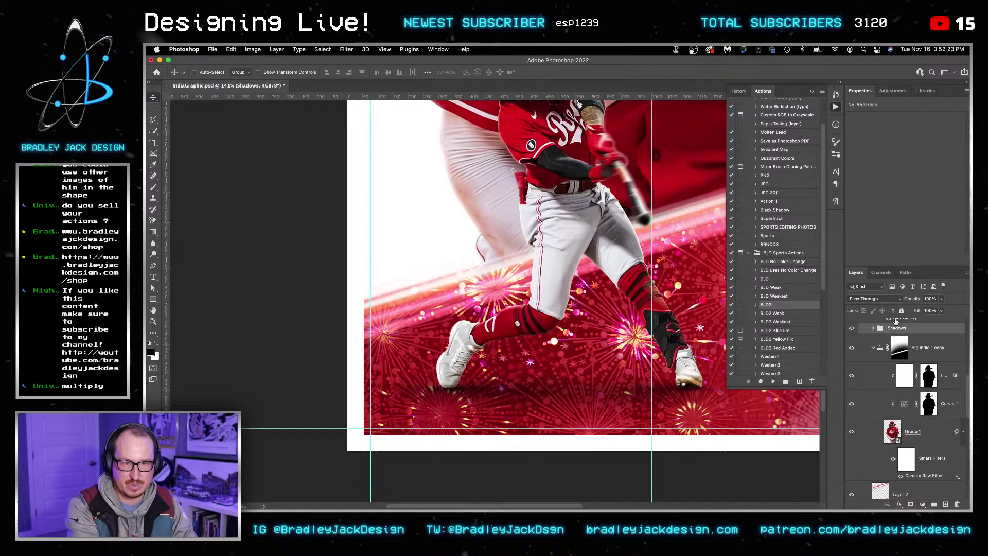
# Step: Collapse the Big India 1 copy group and rename it Big India 1 Top
pyautogui.click(873, 348)
pyautogui.doubleClick(928, 349)
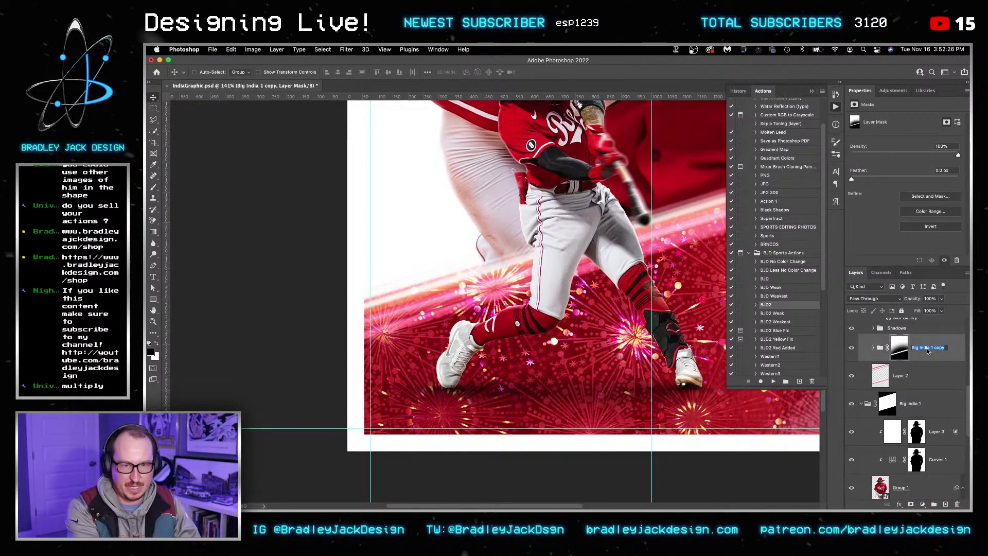
pyautogui.press('Right')
pyautogui.press('BackSpace')
pyautogui.press('BackSpace')
pyautogui.press('BackSpace')
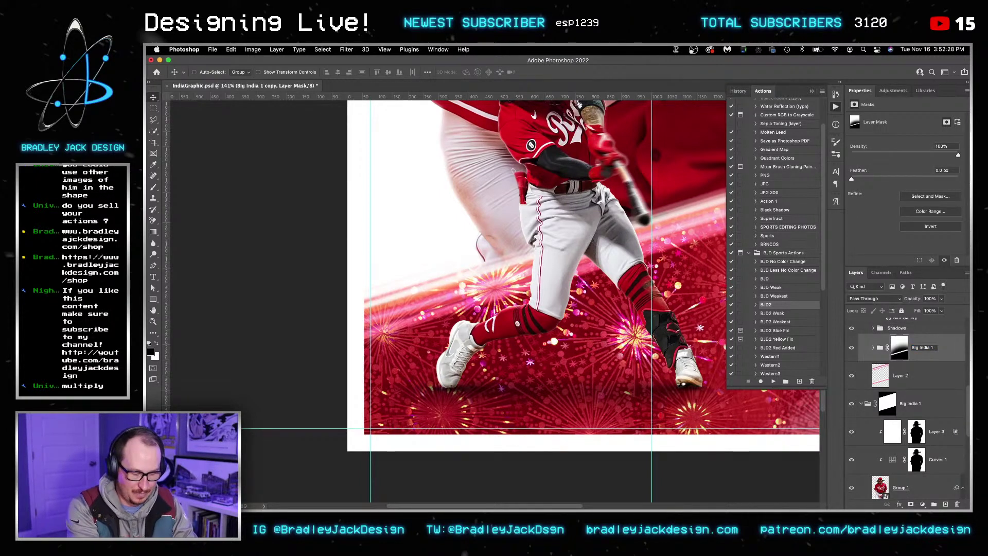
pyautogui.write('Top')
pyautogui.press('Return')
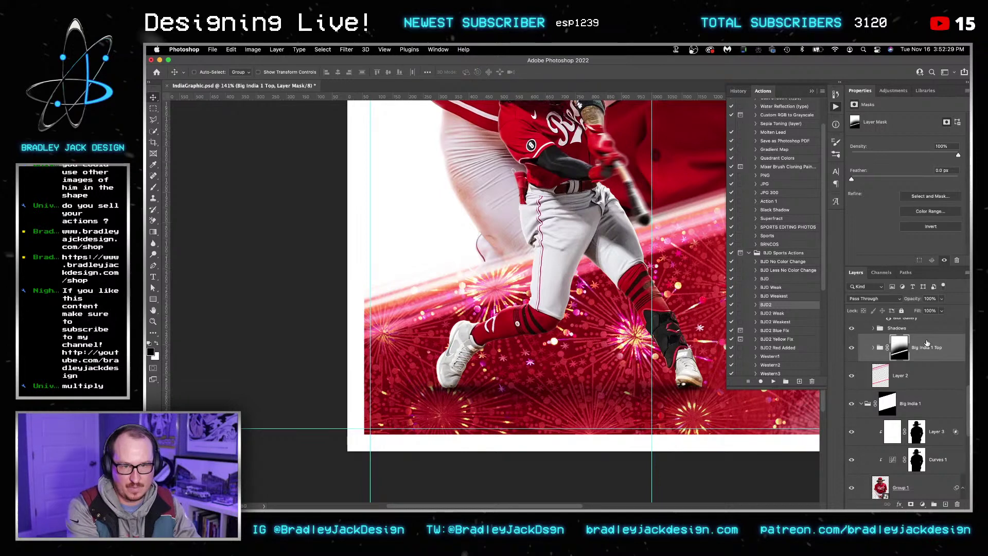
# Step: Group Big India 1 Top, Layer 2 and Big India 1 as India and move it out of the batter's group
pyautogui.click(861, 404)
pyautogui.click(874, 403)
pyautogui.scroll(1, 916, 394)
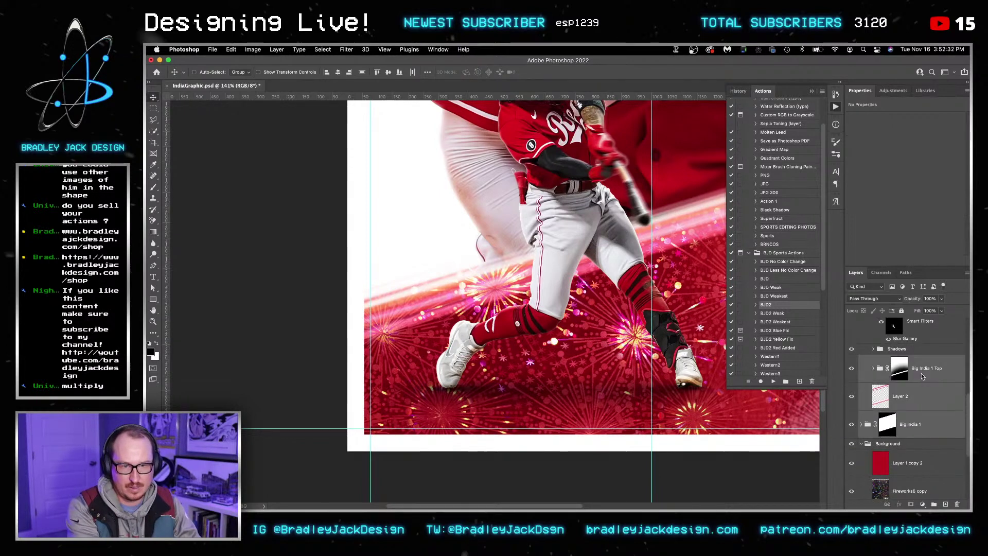
pyautogui.keyDown('shift'); pyautogui.click(921, 374); pyautogui.keyUp('shift')
pyautogui.press('super+g')
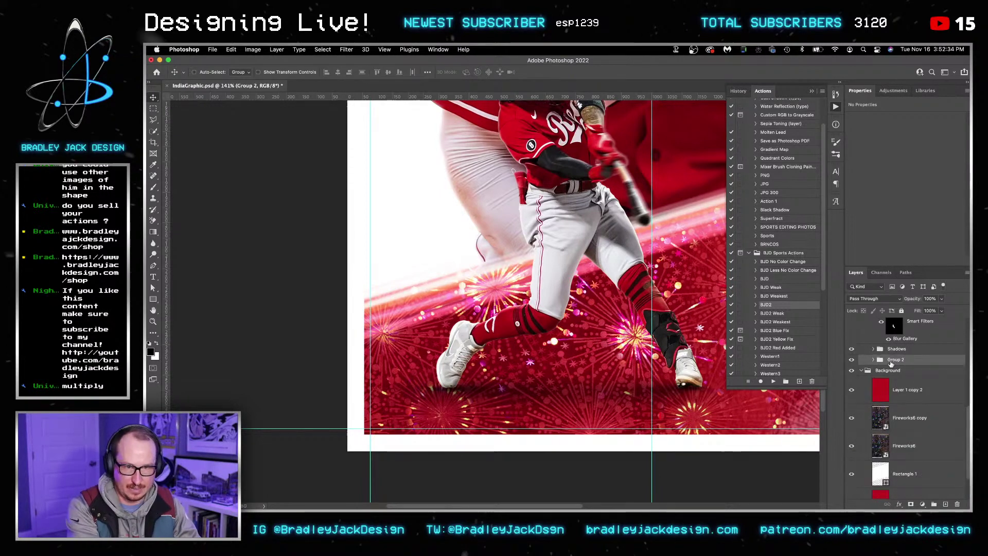
pyautogui.doubleClick(891, 359)
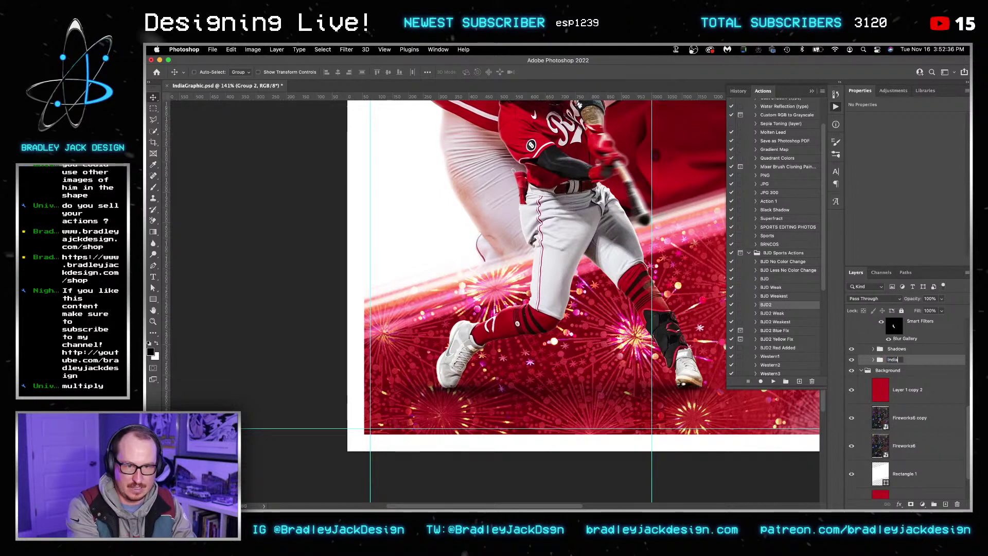
pyautogui.press('Return')
pyautogui.press('super+[')
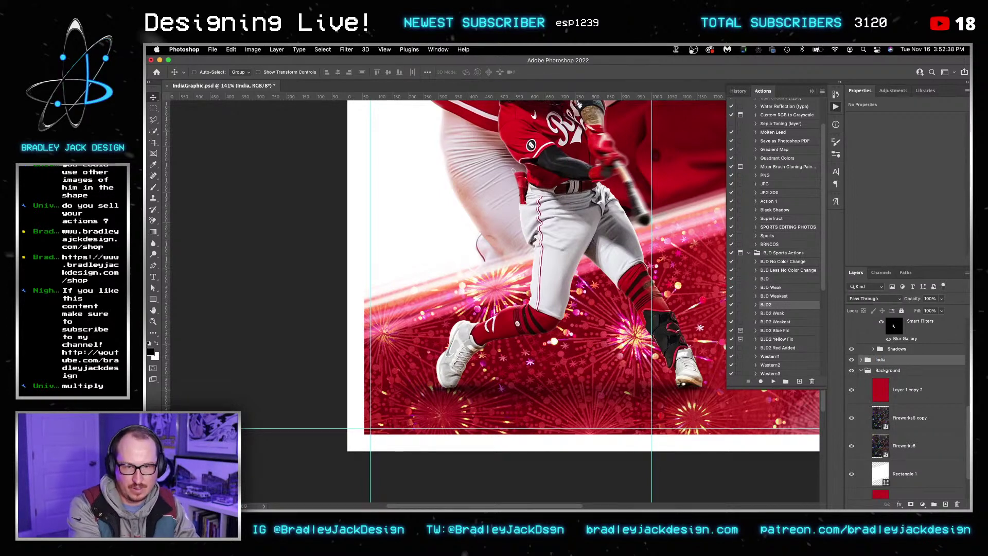
# Step: Collapse the Background and Little India groups and save the document
pyautogui.click(862, 371)
pyautogui.scroll(-3, 893, 438)
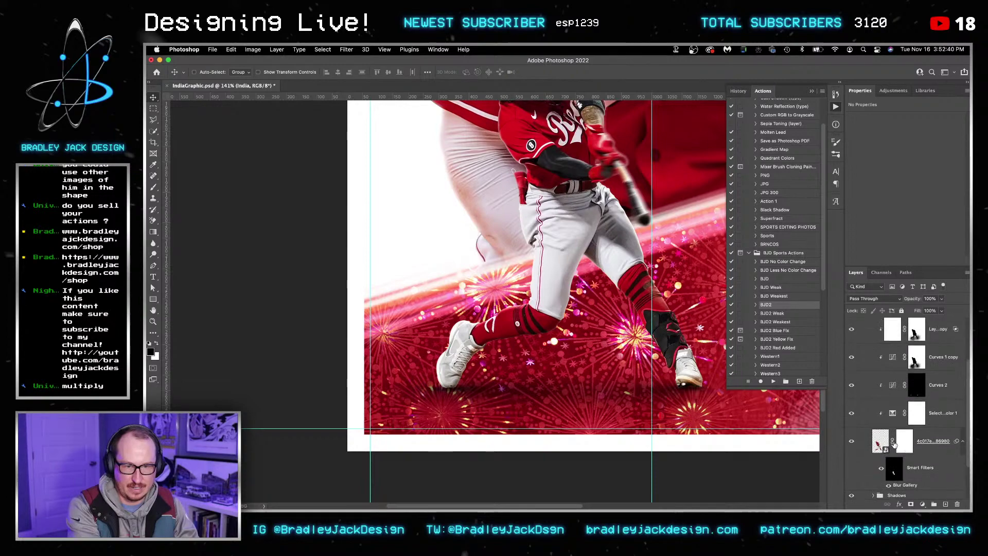
pyautogui.click(879, 366)
pyautogui.click(861, 361)
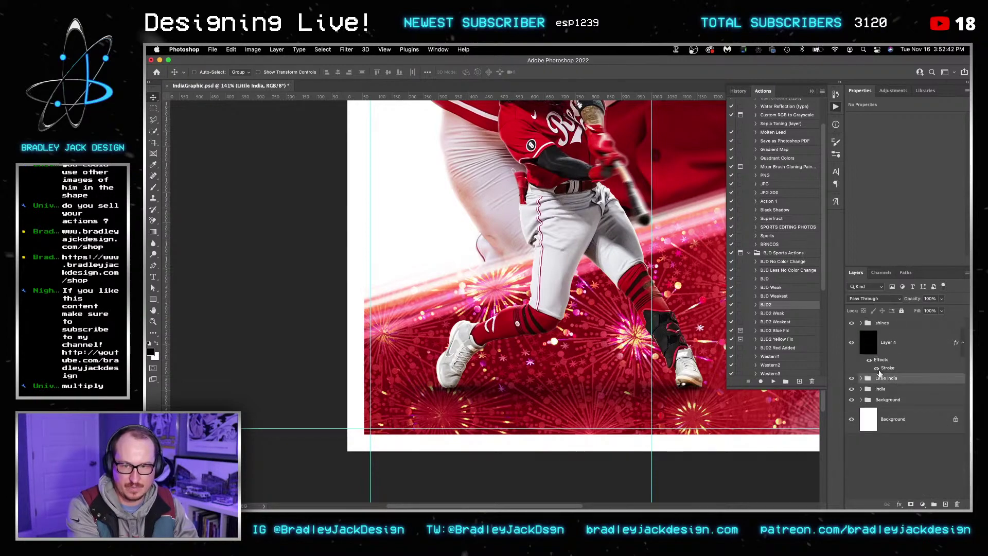
pyautogui.press('super+s')
pyautogui.press('super+0')
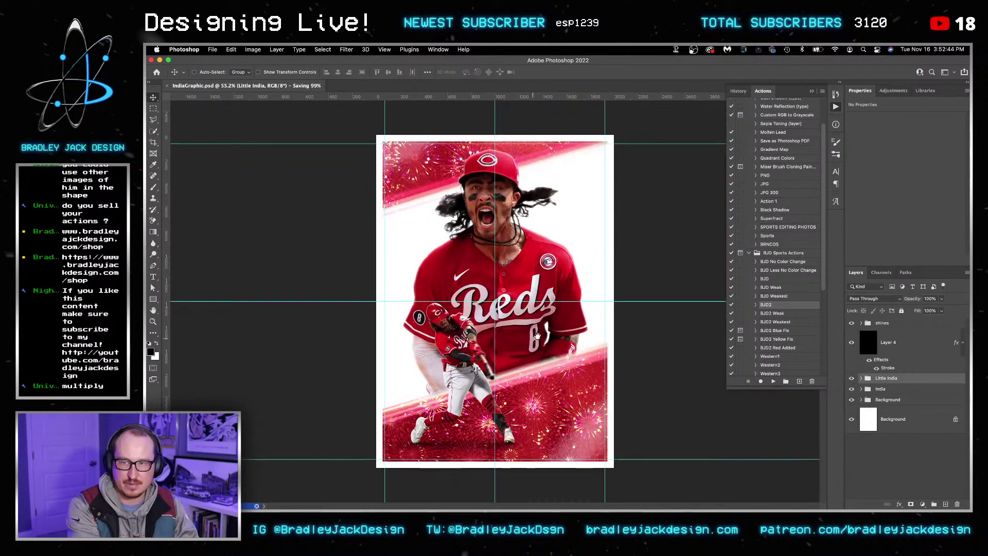
# Step: Try to shift the whole India group to the right on the poster
pyautogui.click(893, 392)
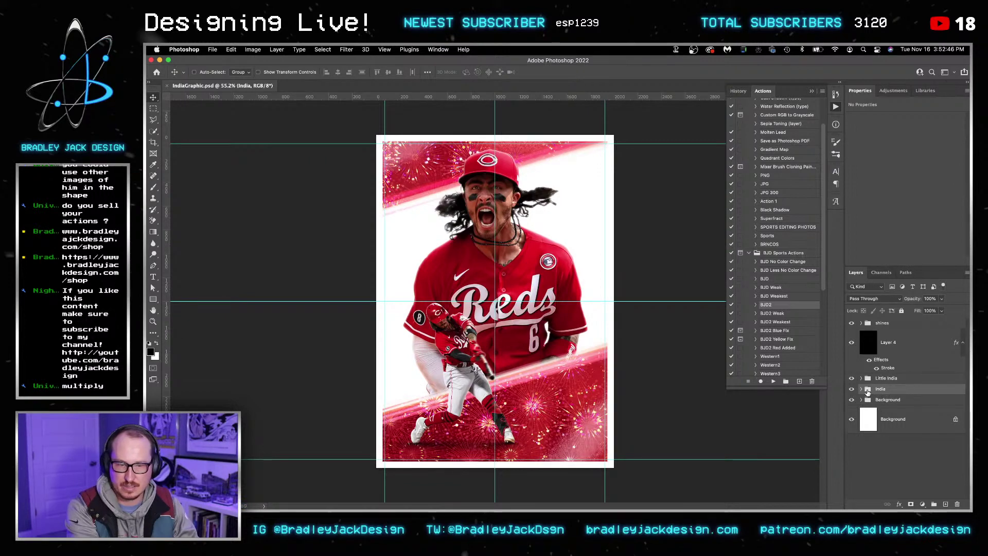
pyautogui.moveTo(546, 341); pyautogui.dragTo(569, 340)
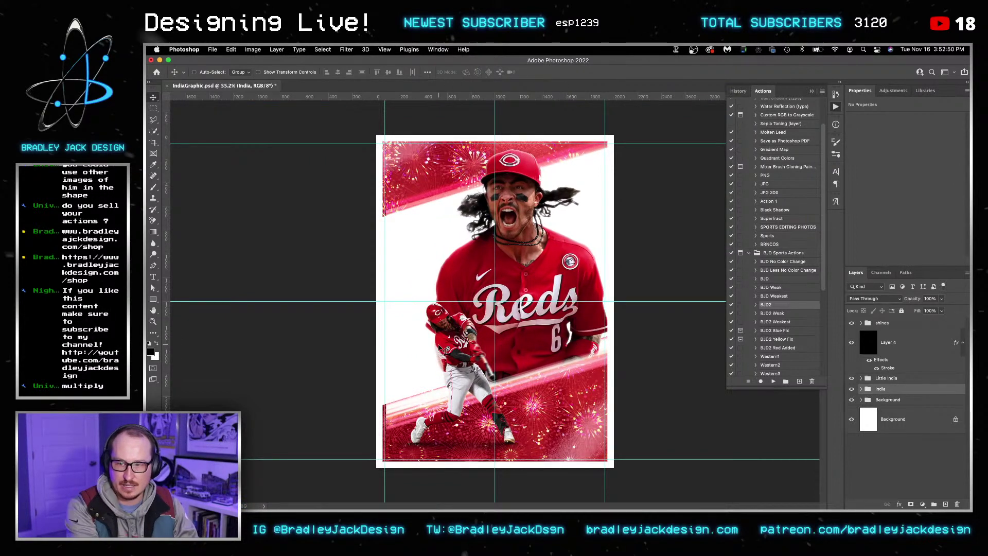
pyautogui.press('super+z')
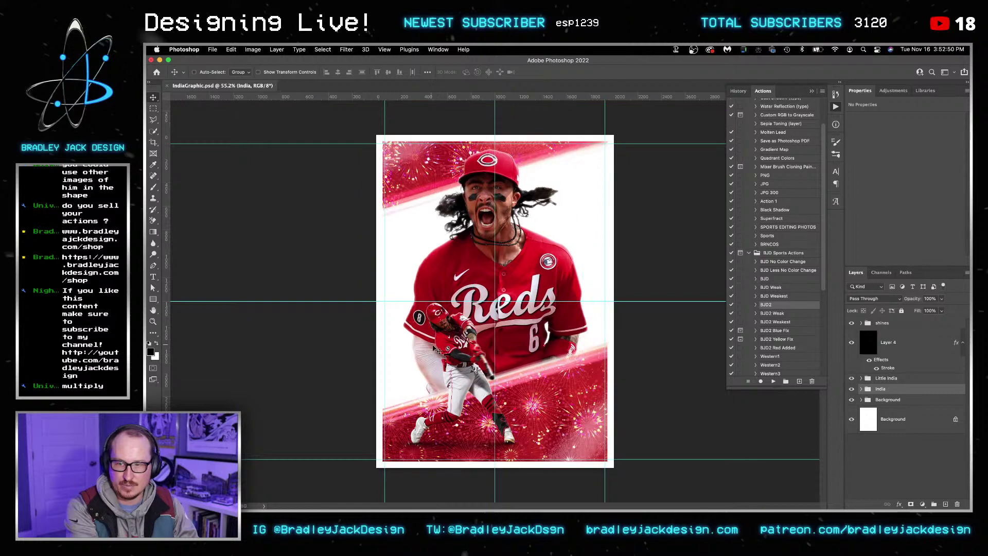
# Step: Link Layer 3, Curves 1 and Group 1 across the Big India 1 Top and Big India 1 groups
pyautogui.click(862, 390)
pyautogui.click(924, 447)
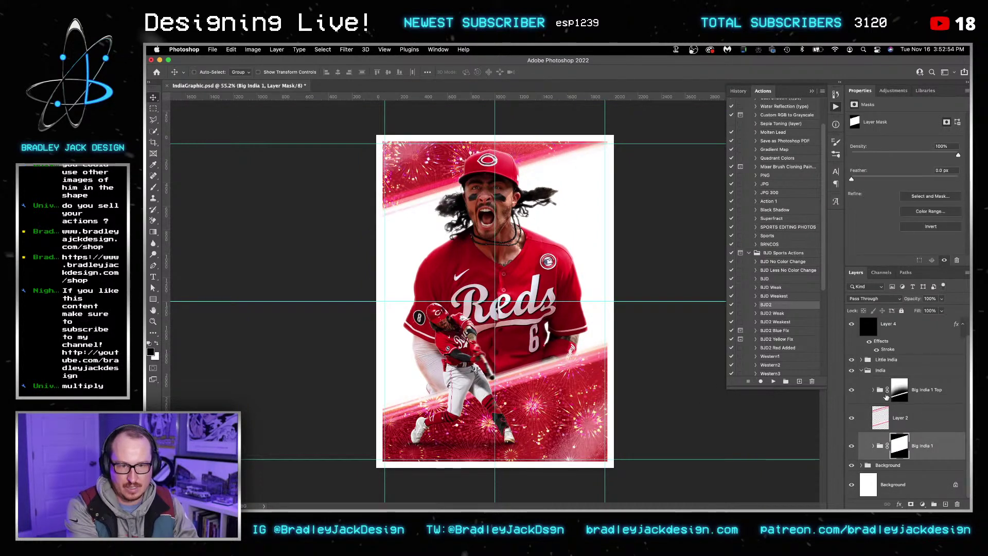
pyautogui.click(873, 390)
pyautogui.click(935, 418)
pyautogui.scroll(-2, 936, 423)
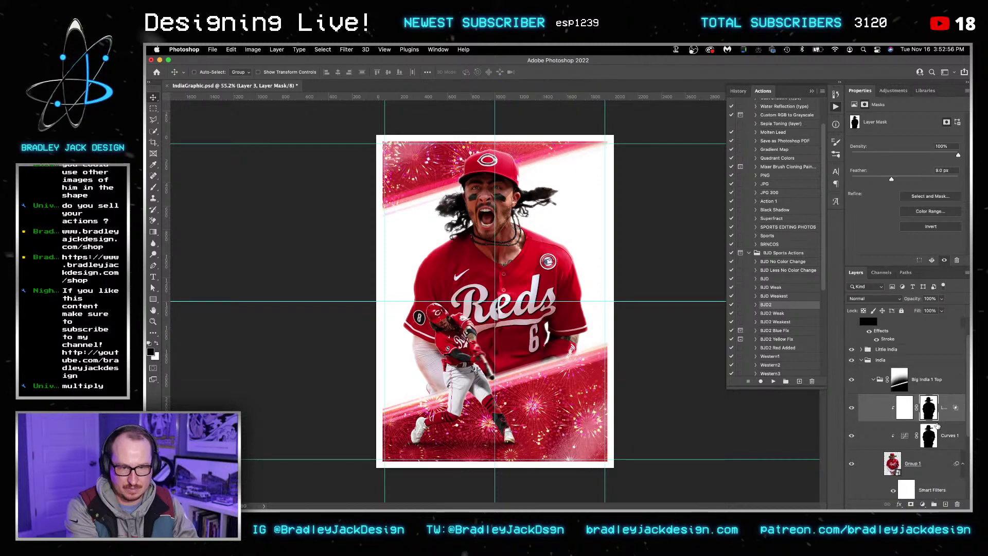
pyautogui.keyDown('shift'); pyautogui.click(935, 445); pyautogui.keyUp('shift')
pyautogui.scroll(-5, 931, 443)
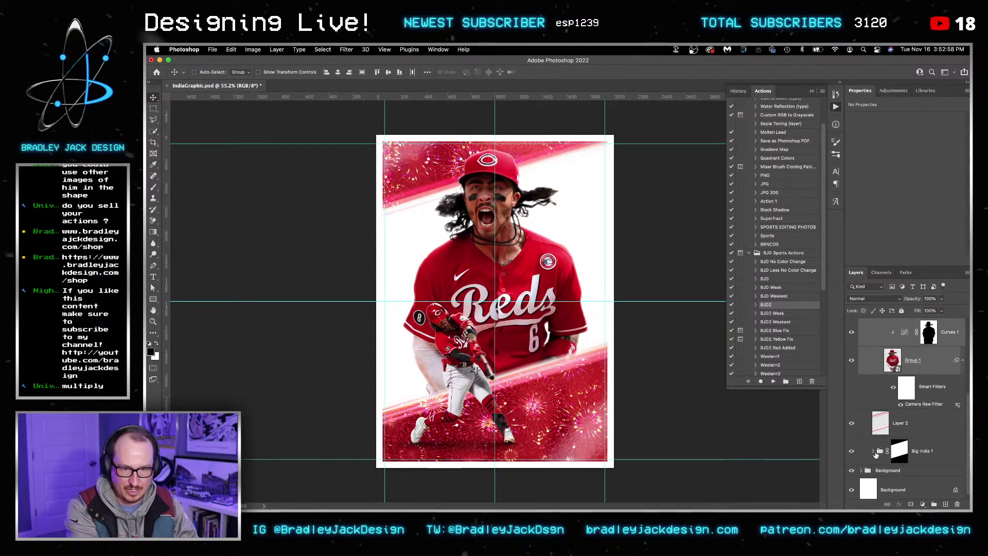
pyautogui.click(873, 450)
pyautogui.scroll(-6, 947, 473)
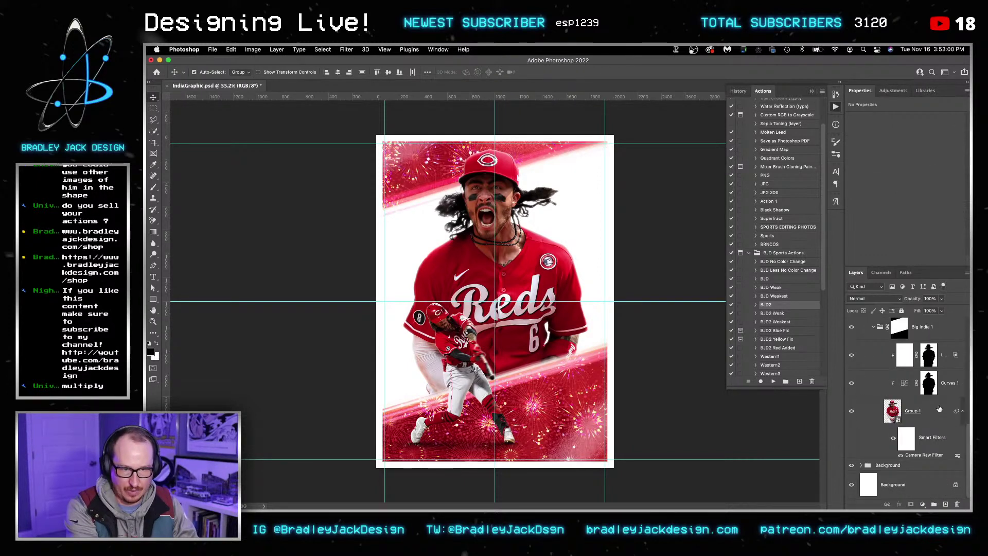
pyautogui.rightClick(942, 355)
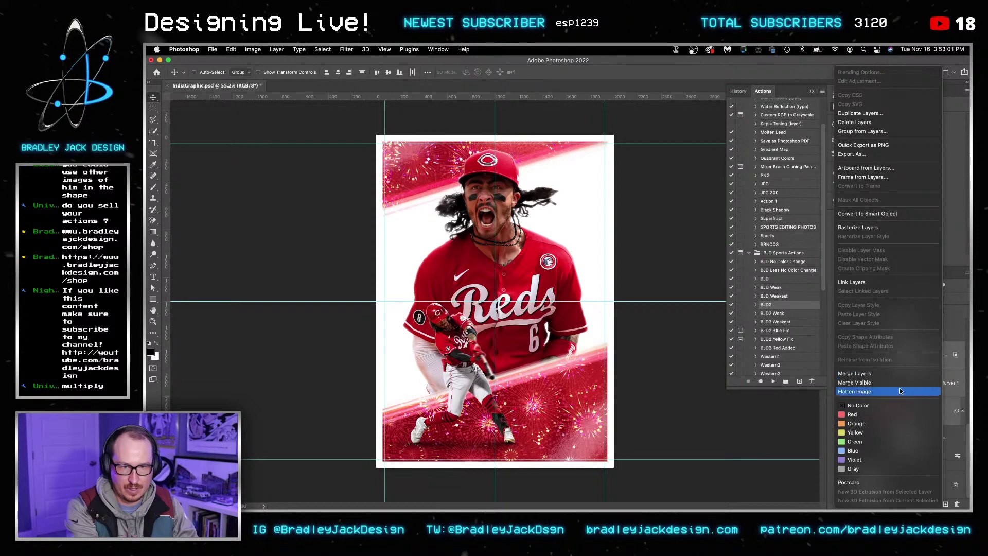
pyautogui.click(881, 282)
# Step: Nudge the linked large-player layers to the right in large increments and collapse the India group
pyautogui.hotkey('shift', 'Right')
pyautogui.hotkey('shift', 'Right')
pyautogui.hotkey('shift', 'Right')
pyautogui.hotkey('shift', 'Right')
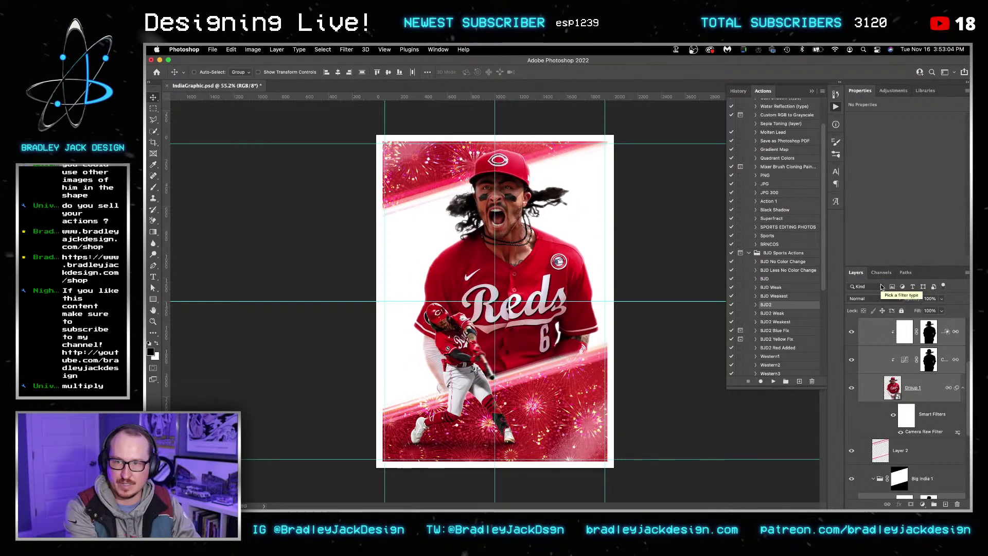
pyautogui.hotkey('shift', 'Right')
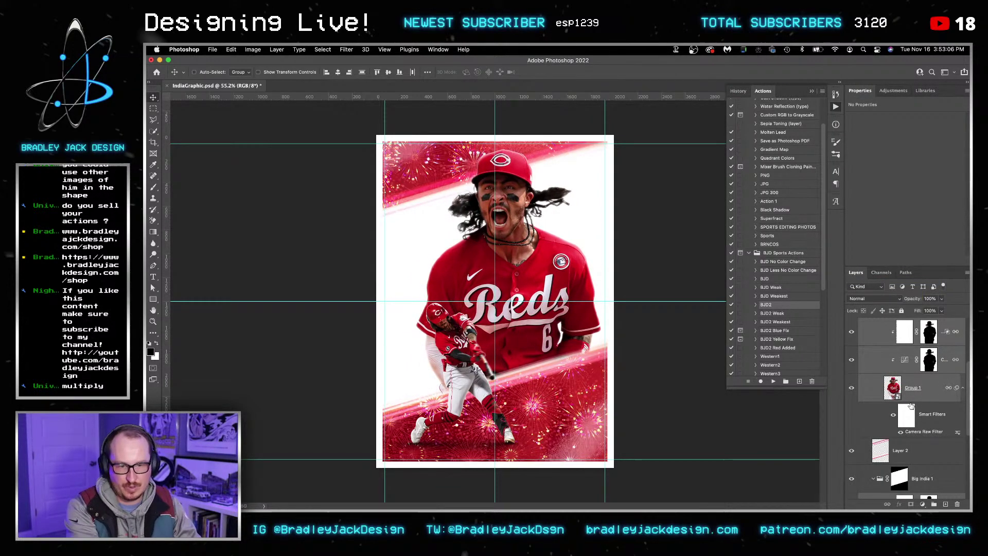
pyautogui.scroll(4, 873, 375)
pyautogui.click(861, 370)
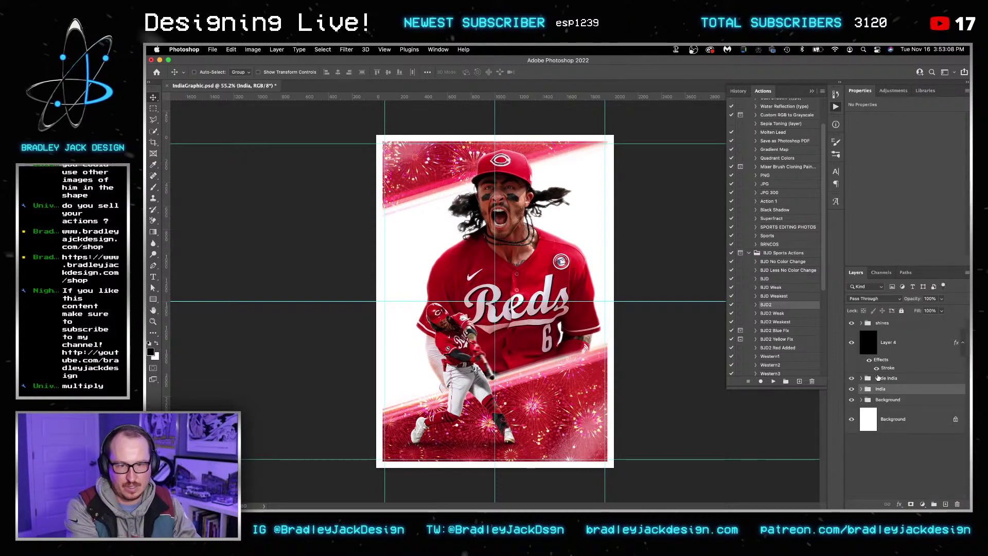
# Step: Scale the Little India group to 113.57%, raise it on the poster, and nudge it slightly up and left
pyautogui.click(905, 378)
pyautogui.press('super+t')
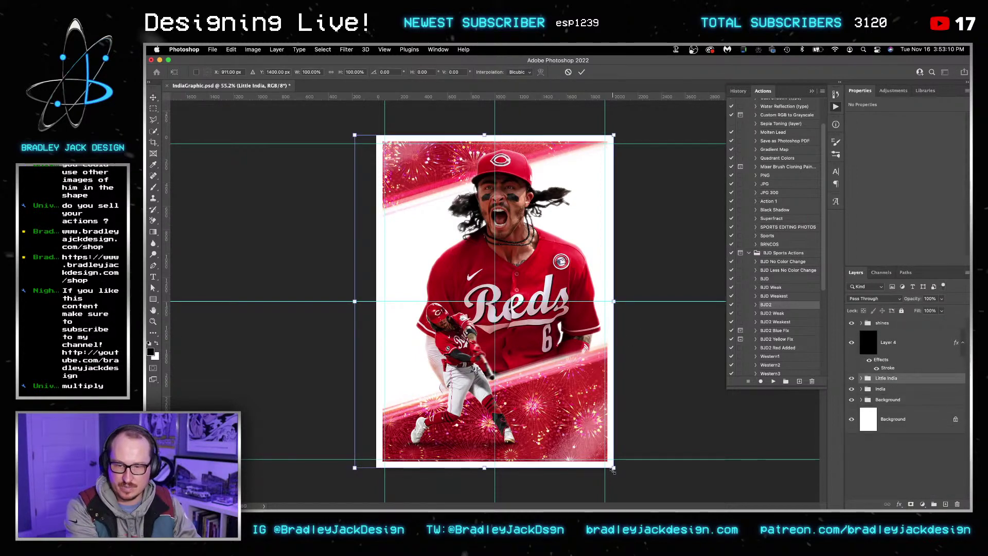
pyautogui.moveTo(613, 468); pyautogui.dragTo(639, 485)
pyautogui.moveTo(592, 437); pyautogui.dragTo(591, 422)
pyautogui.press('Return')
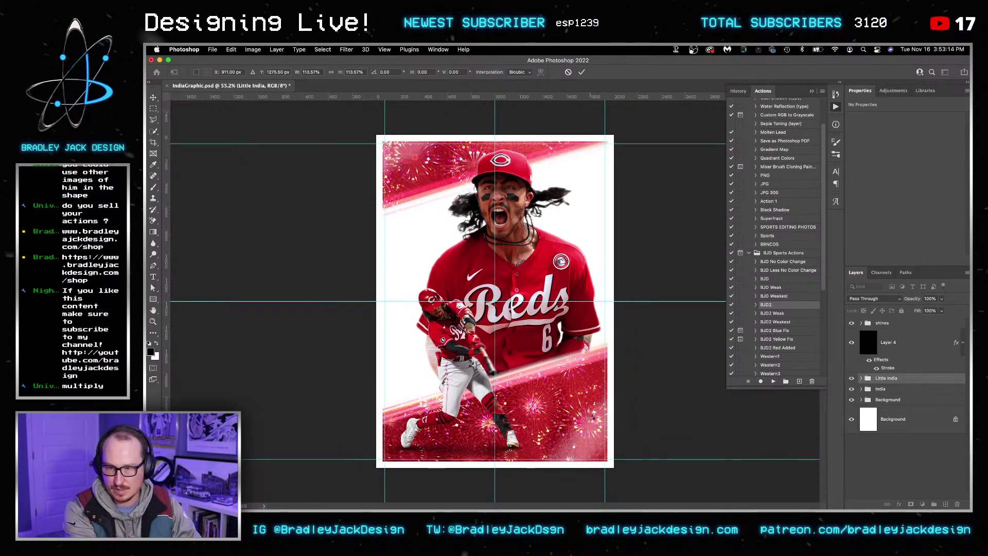
pyautogui.hotkey('shift', 'Up')
pyautogui.hotkey('shift', 'Left')
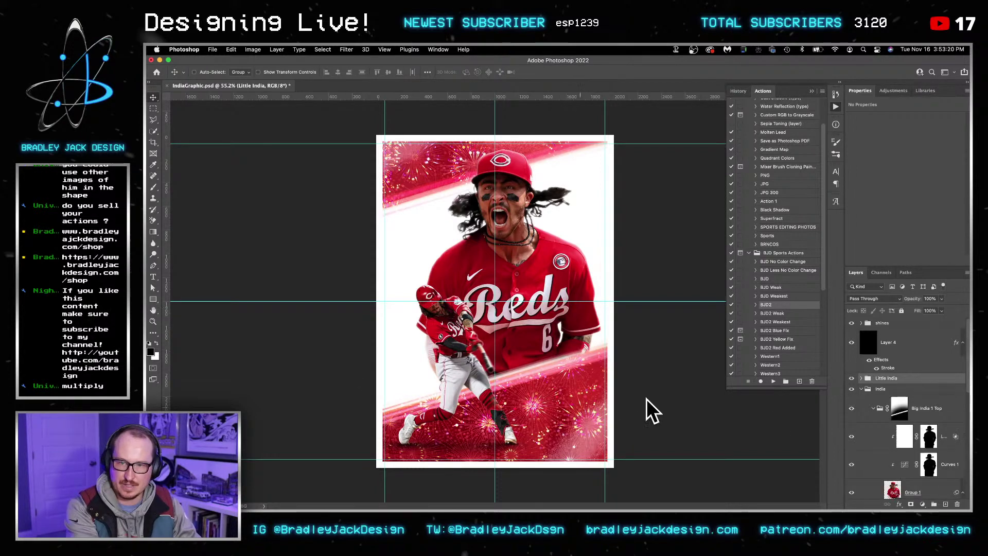
# Step: Shift the linked large-player layers slightly to the right and scale the Little India group down a little
pyautogui.click(945, 437)
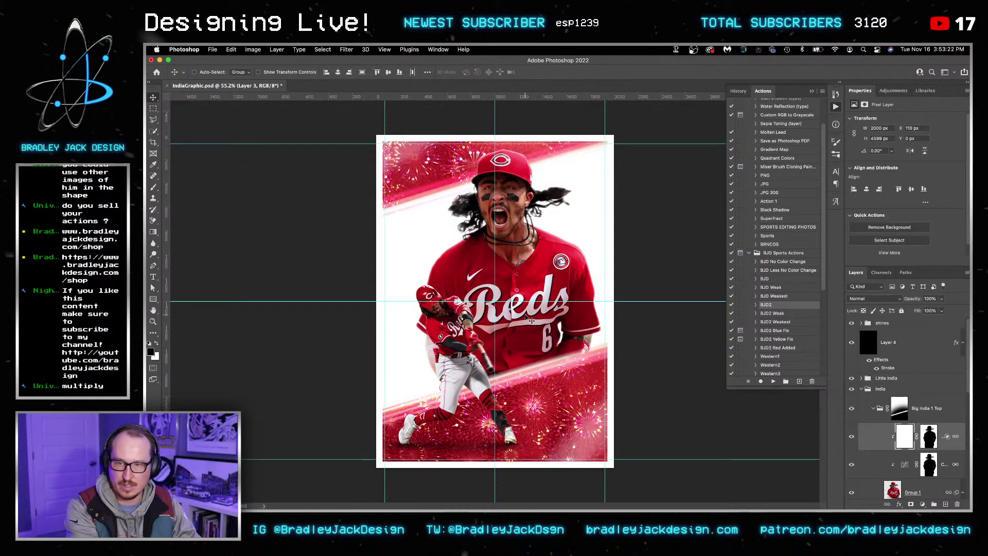
pyautogui.moveTo(526, 317); pyautogui.dragTo(536, 317)
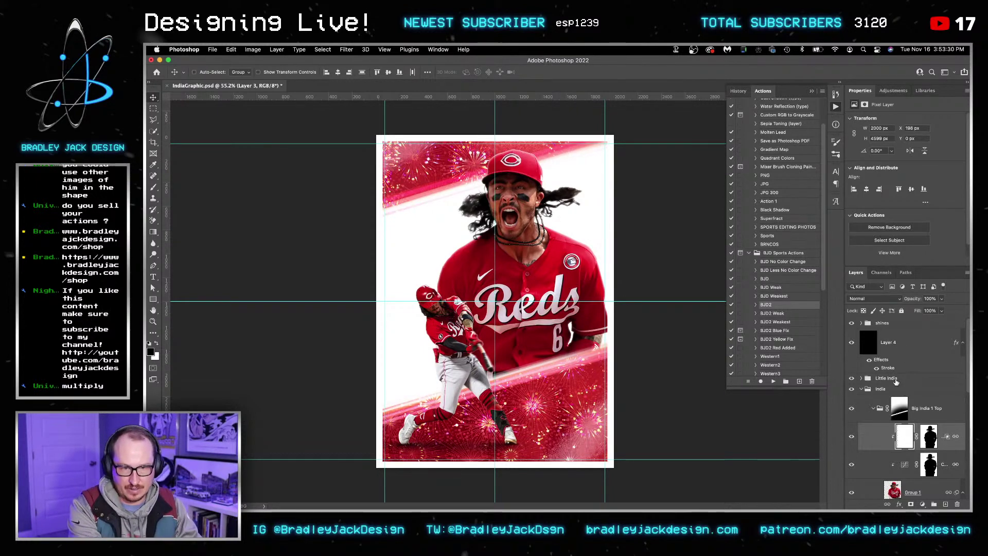
pyautogui.click(896, 381)
pyautogui.hotkey('ctrl', 't')
pyautogui.moveTo(635, 479); pyautogui.dragTo(618, 457)
pyautogui.press('Return')
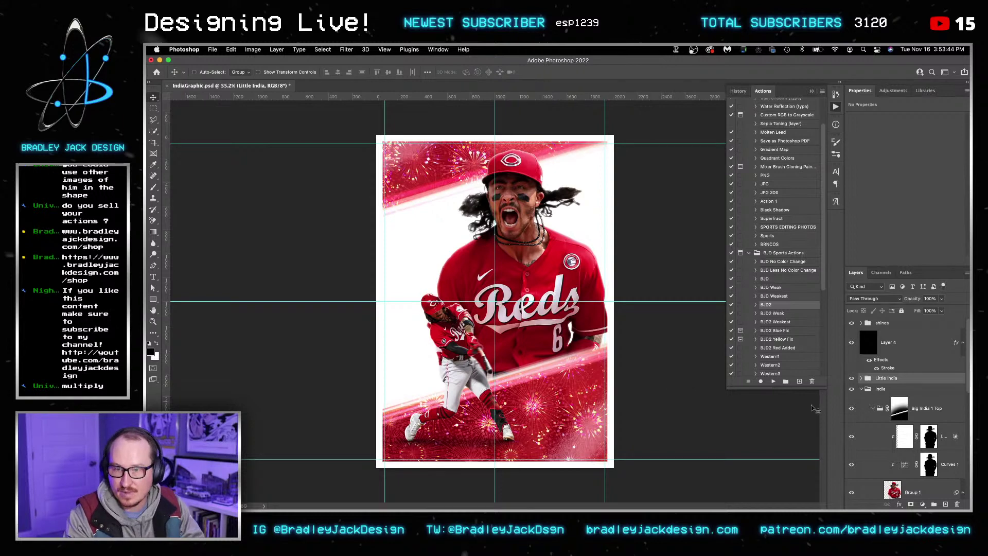
# Step: Add a Selective Color adjustment above the shines group with Reds at cyan -29, magenta -12, yellow +6 and black +17
pyautogui.click(890, 323)
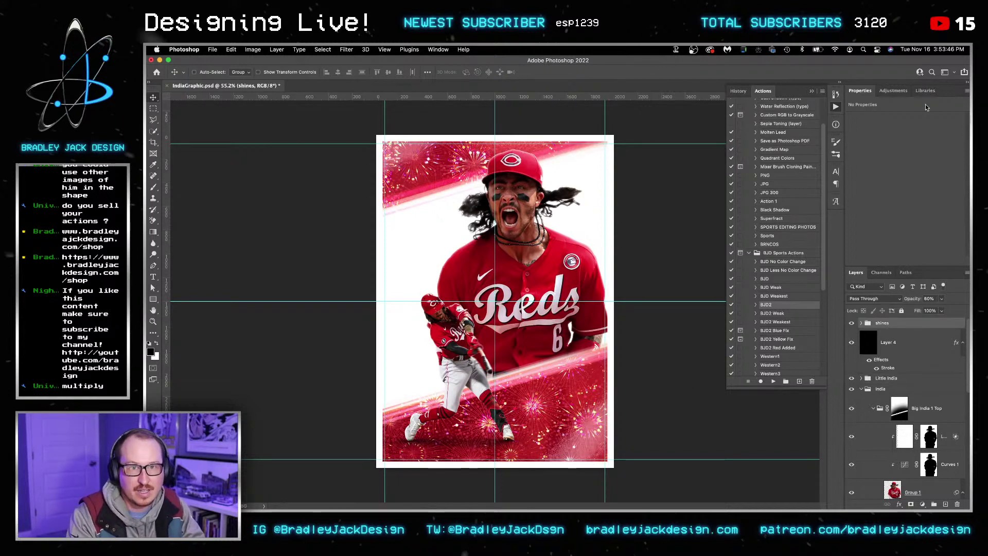
pyautogui.click(893, 91)
pyautogui.click(900, 134)
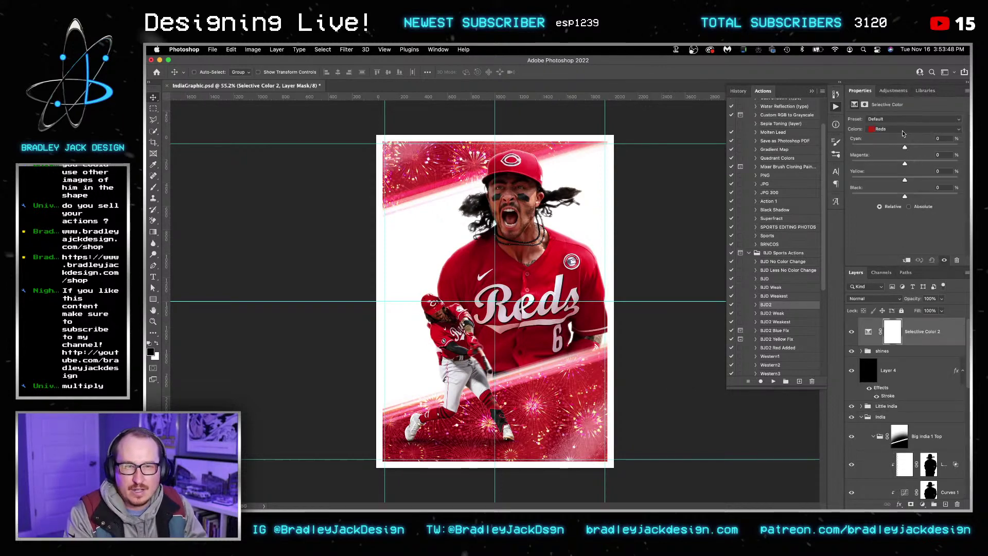
pyautogui.moveTo(904, 147); pyautogui.dragTo(890, 148)
pyautogui.click(914, 196)
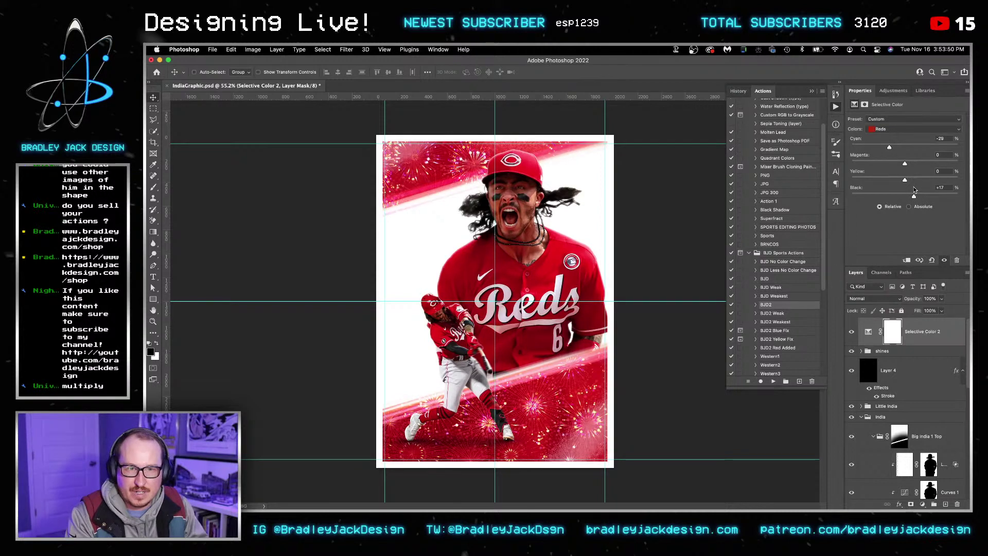
pyautogui.moveTo(898, 180)
pyautogui.mouseDown()
pyautogui.moveTo(908, 180)
pyautogui.moveTo(899, 164)
pyautogui.mouseUp()
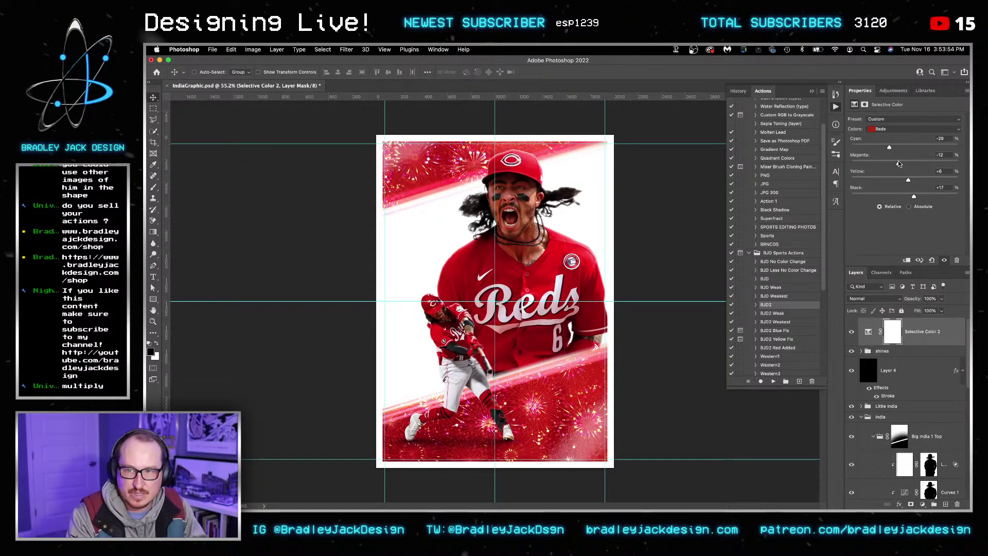
# Step: Add a Color Lookup adjustment at the top of the stack and try the EJD Teal and Orange 8, 9 and 10 LUTs
pyautogui.click(893, 91)
pyautogui.click(912, 124)
pyautogui.click(910, 119)
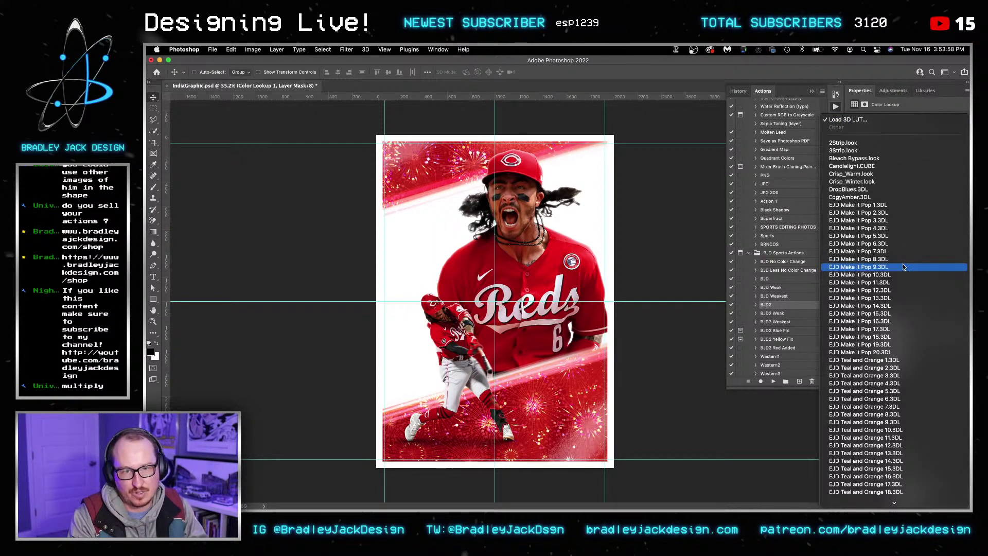
pyautogui.scroll(-2, 904, 391)
pyautogui.click(905, 399)
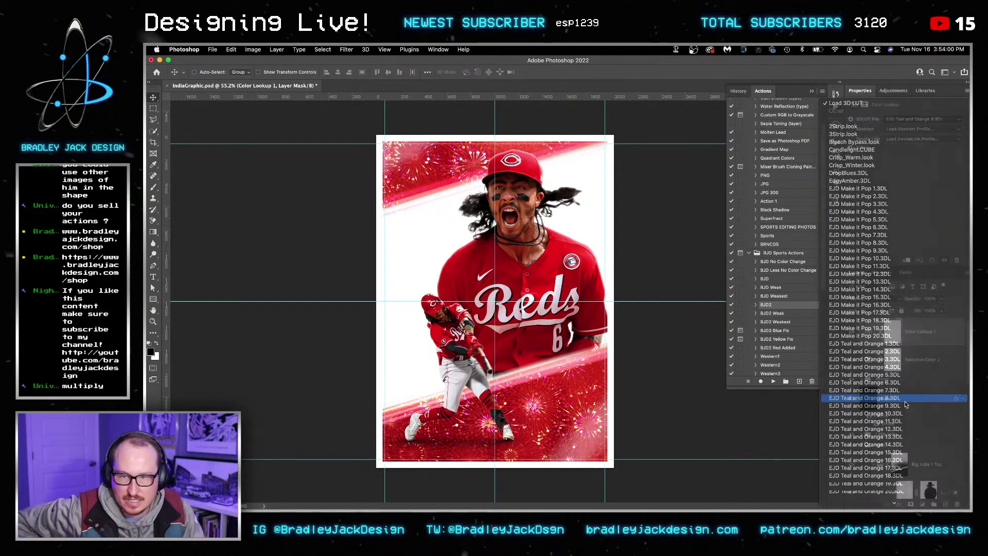
pyautogui.click(908, 119)
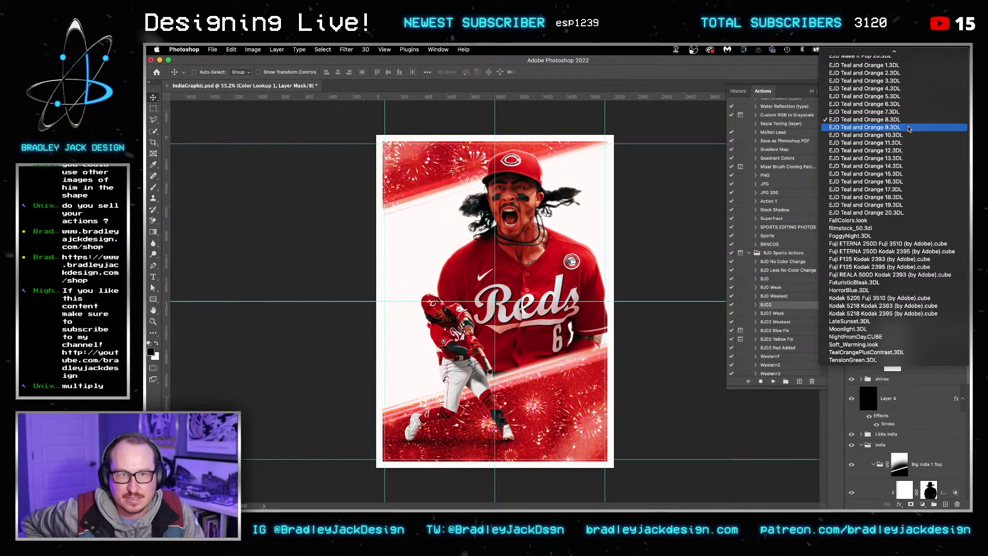
pyautogui.click(908, 126)
pyautogui.click(909, 120)
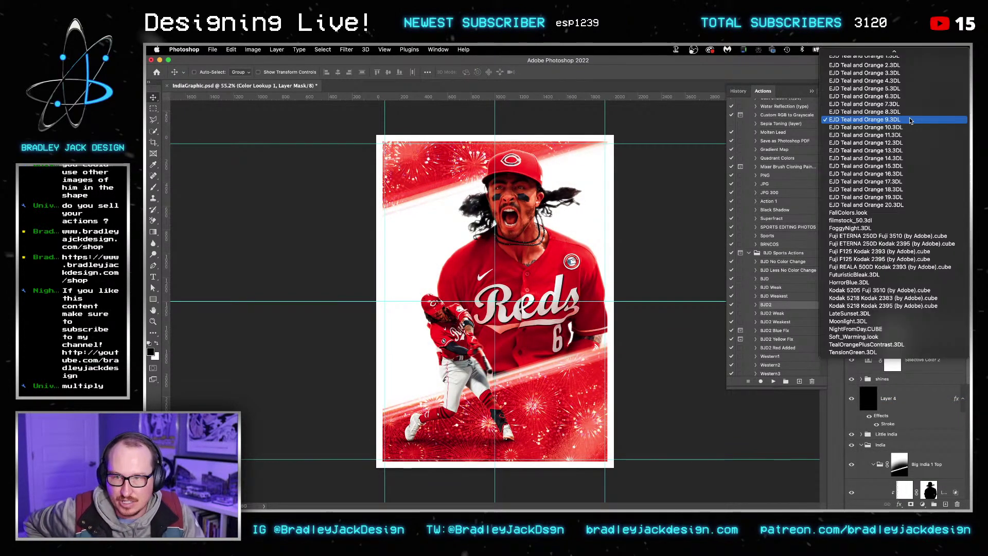
pyautogui.click(912, 128)
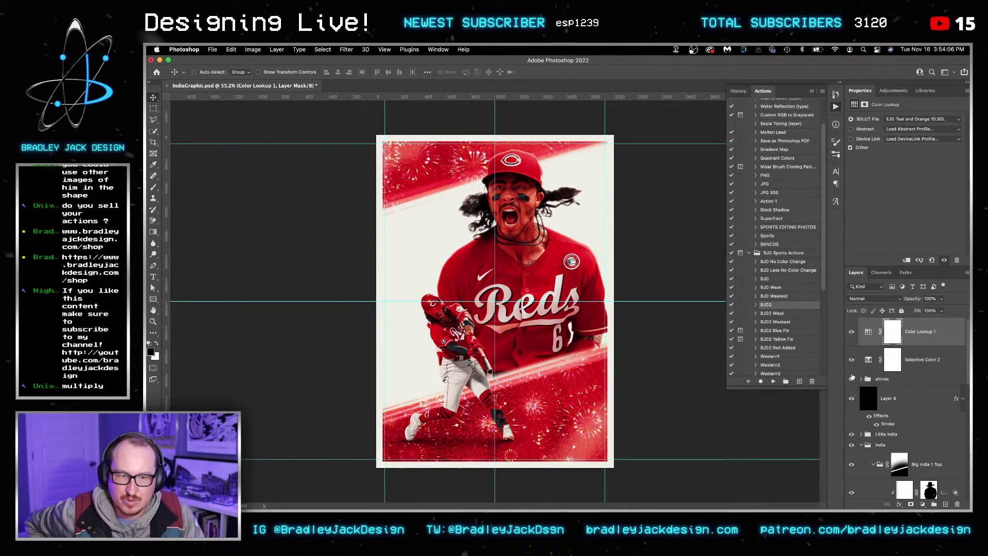
# Step: Try several consecutive EJD Make it Pop LUTs on the Color Lookup layer, up to EJD Make it Pop 9
pyautogui.click(904, 120)
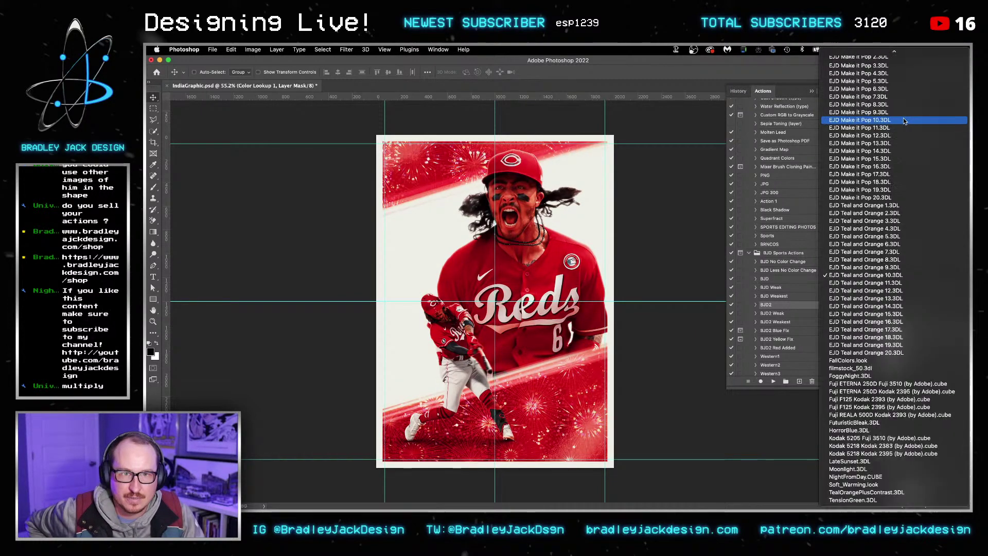
pyautogui.click(901, 181)
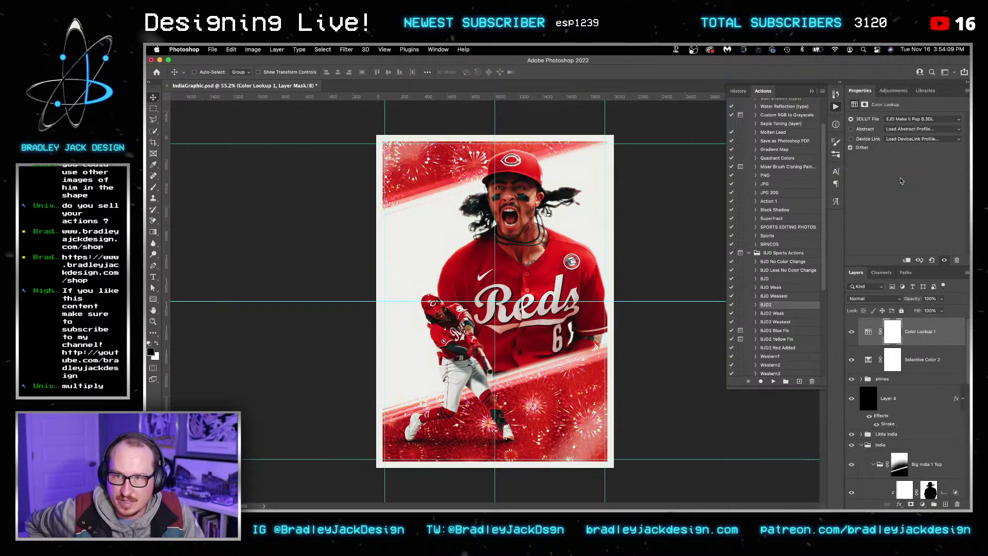
pyautogui.click(901, 120)
pyautogui.click(899, 130)
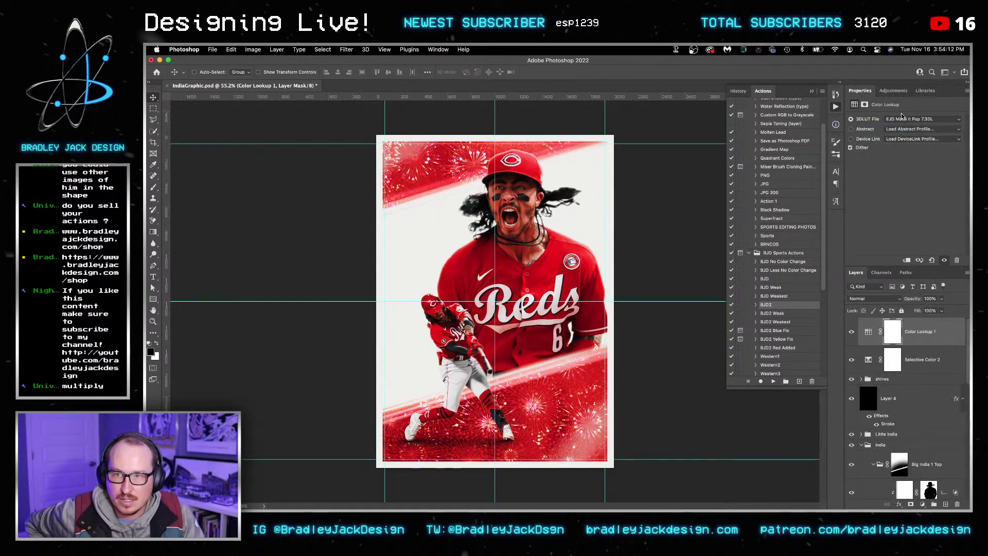
pyautogui.click(901, 118)
pyautogui.click(907, 130)
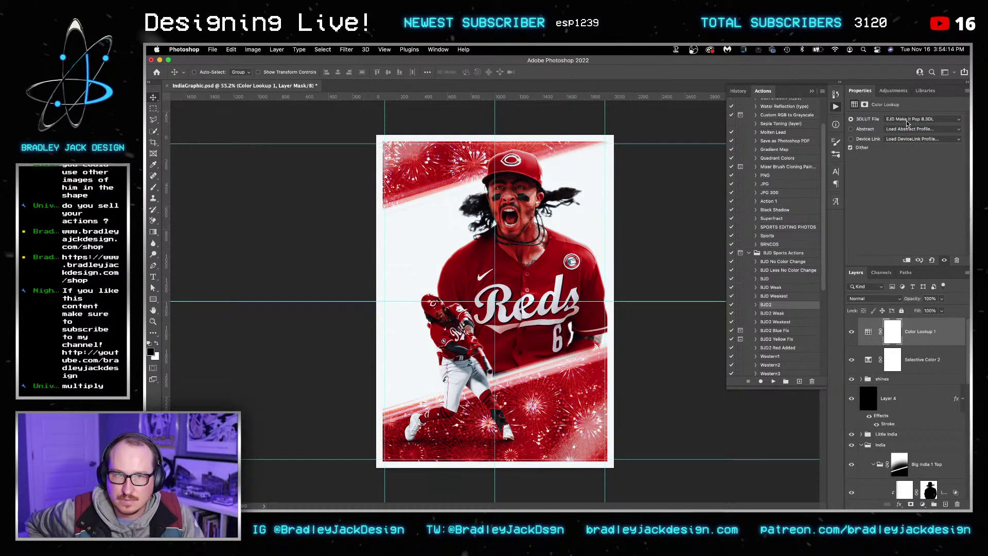
pyautogui.click(907, 122)
pyautogui.click(904, 126)
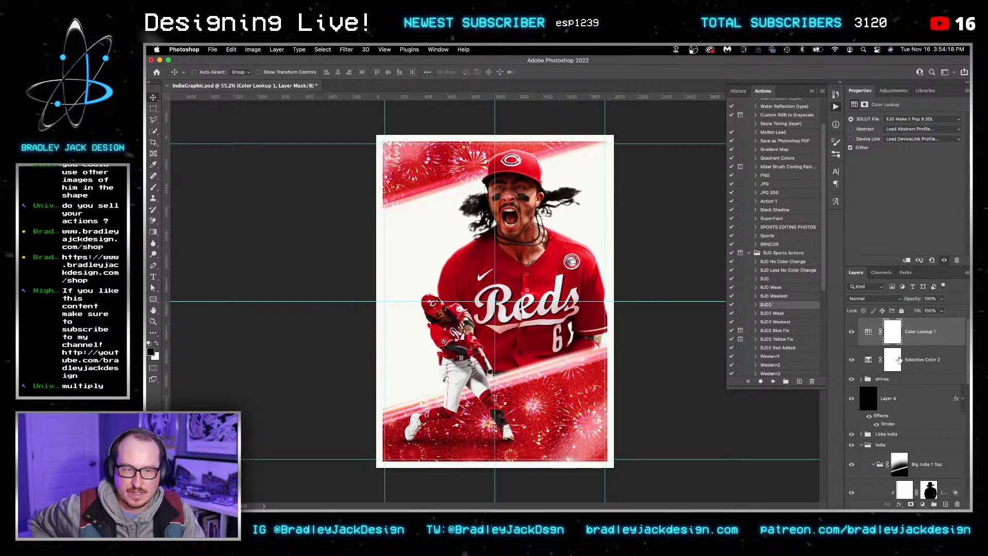
# Step: With Color Lookup 1 temporarily hidden, set the Selective Color 2 Yellows to about cyan -16, yellow +16 and black +15
pyautogui.click(908, 365)
pyautogui.click(883, 129)
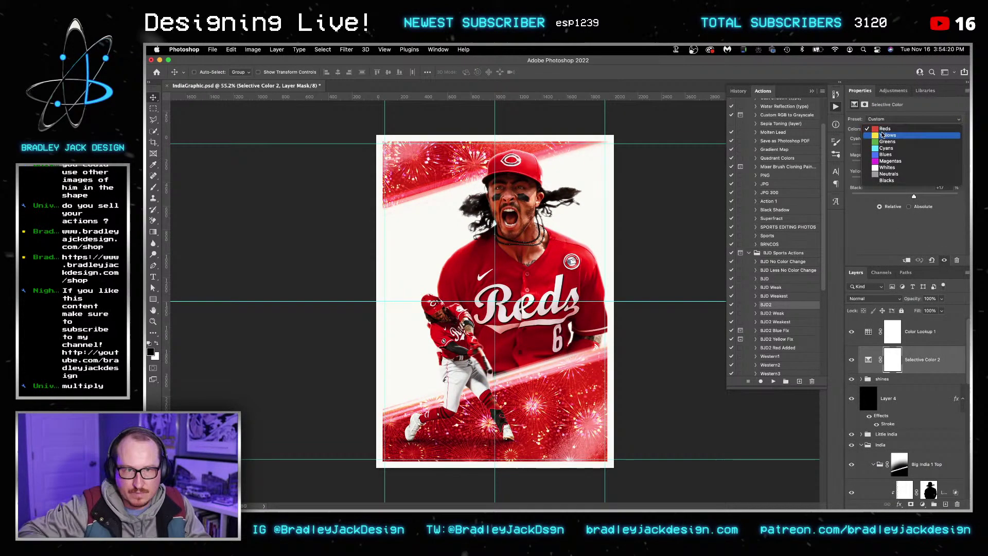
pyautogui.click(883, 142)
pyautogui.click(883, 129)
pyautogui.click(887, 135)
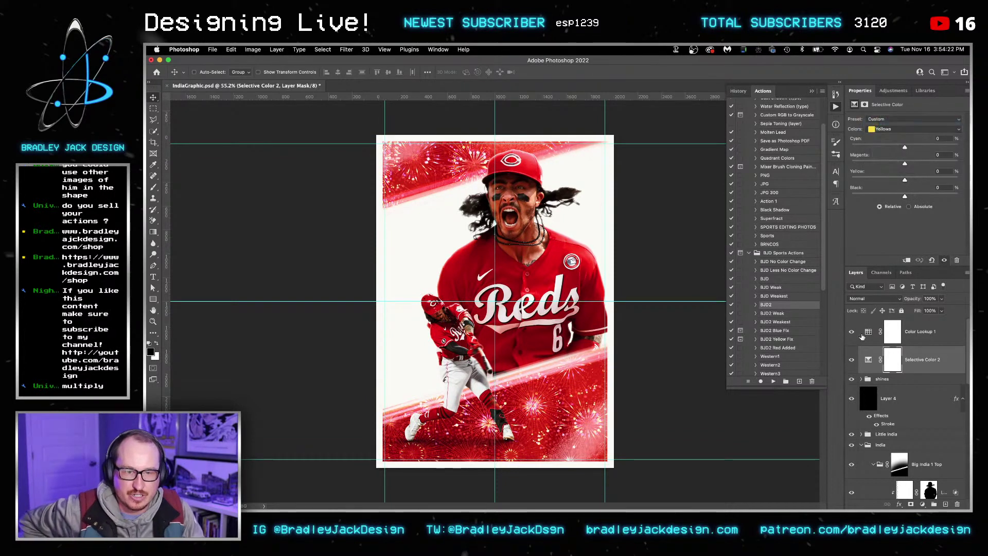
pyautogui.click(852, 331)
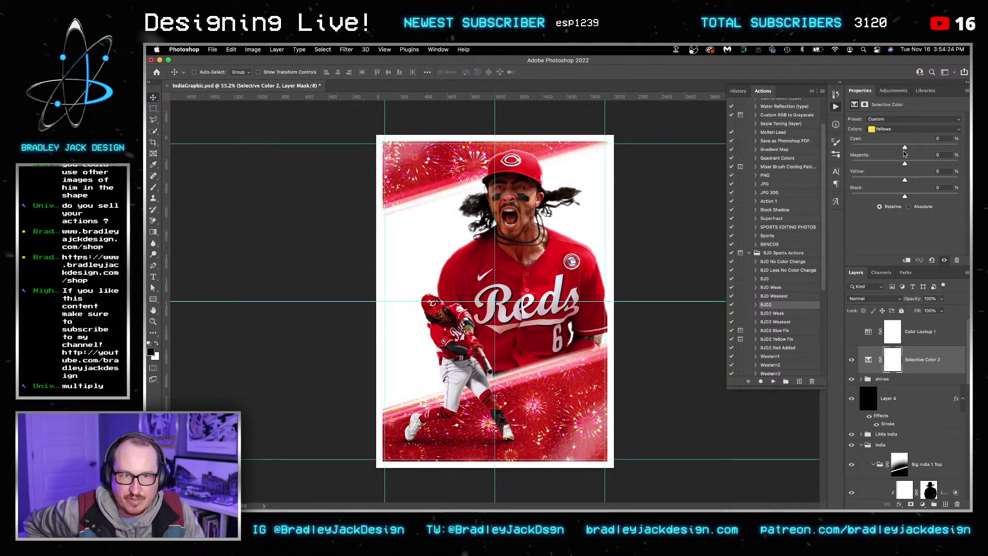
pyautogui.moveTo(882, 147)
pyautogui.mouseDown()
pyautogui.moveTo(944, 148)
pyautogui.moveTo(865, 148)
pyautogui.moveTo(881, 148)
pyautogui.mouseUp()
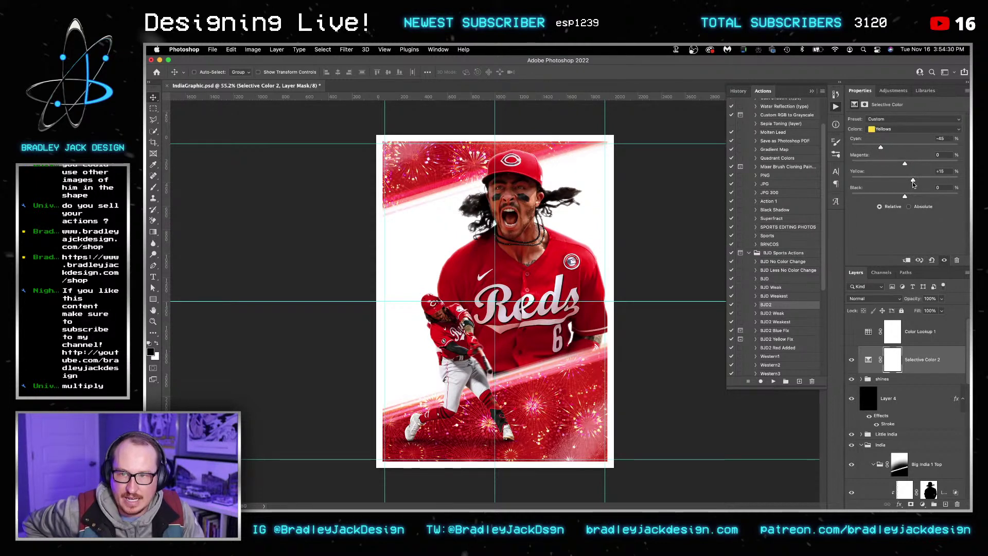
pyautogui.click(912, 194)
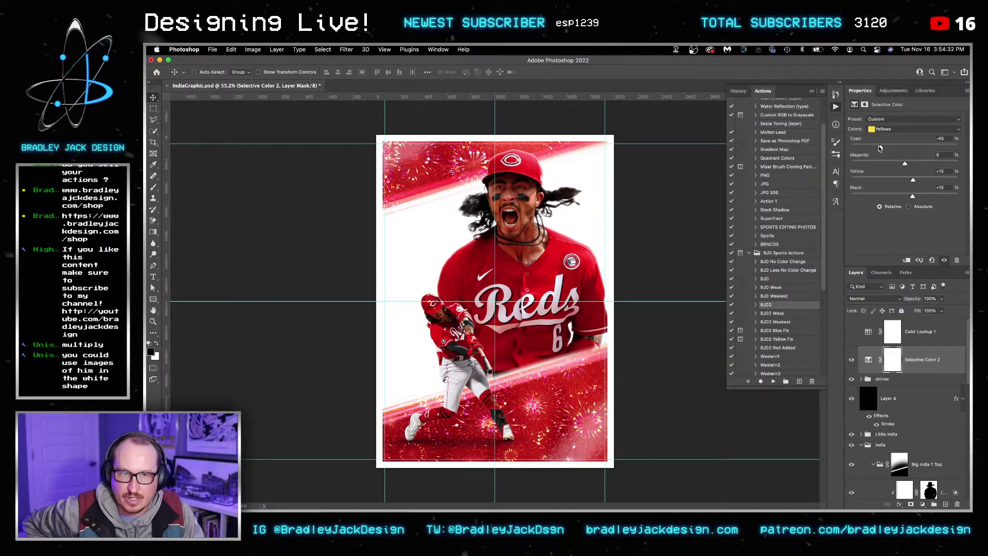
pyautogui.moveTo(879, 148); pyautogui.dragTo(925, 148)
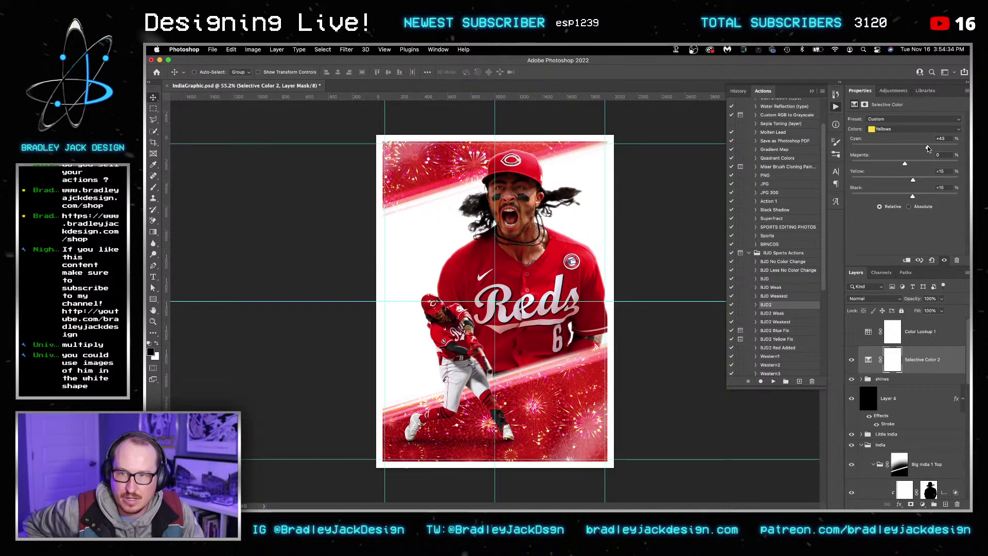
pyautogui.moveTo(928, 149); pyautogui.dragTo(896, 148)
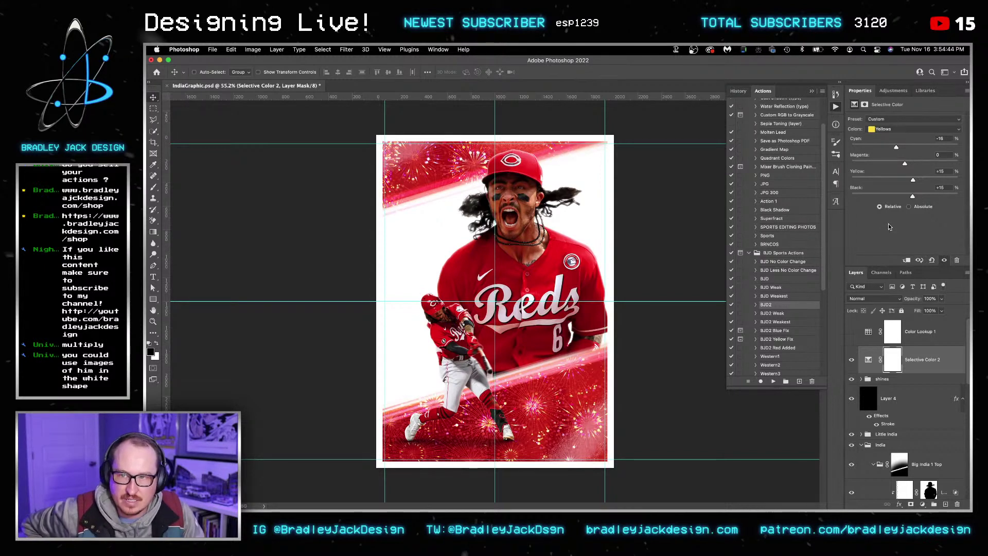
pyautogui.click(851, 331)
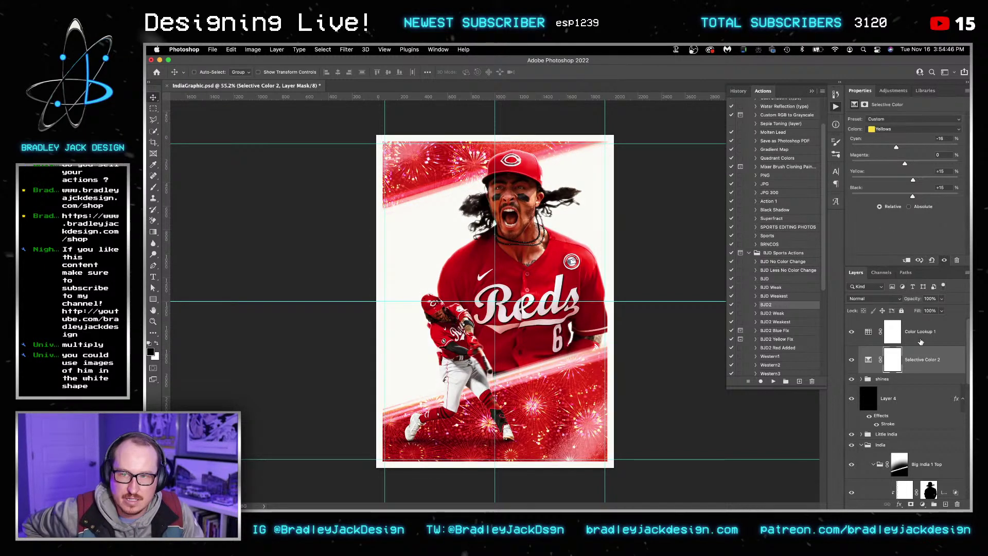
# Step: Try EJD Make it Pop LUTs 10, 11, 13, 14 and 20 on the Color Lookup 1 layer
pyautogui.click(893, 331)
pyautogui.click(911, 115)
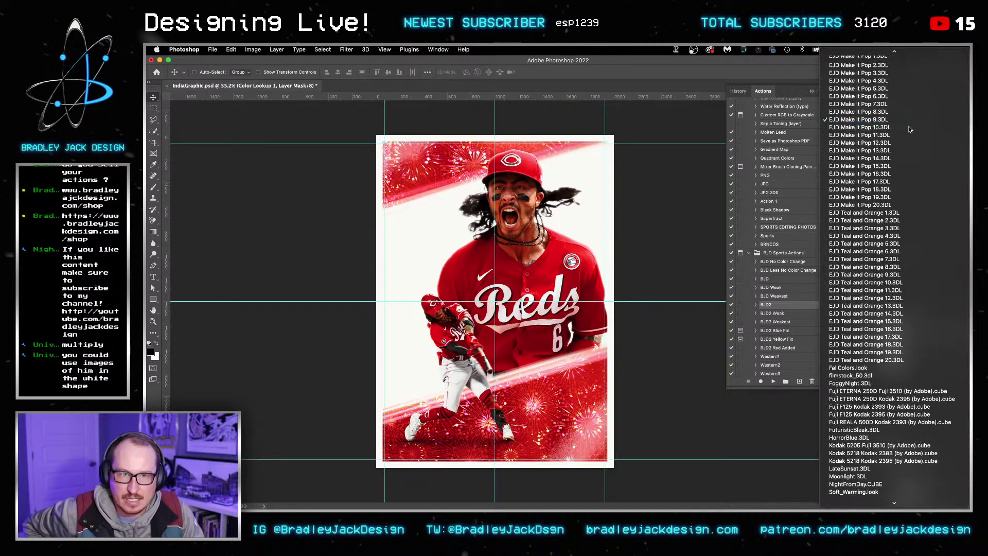
pyautogui.click(911, 124)
pyautogui.click(910, 123)
pyautogui.click(911, 127)
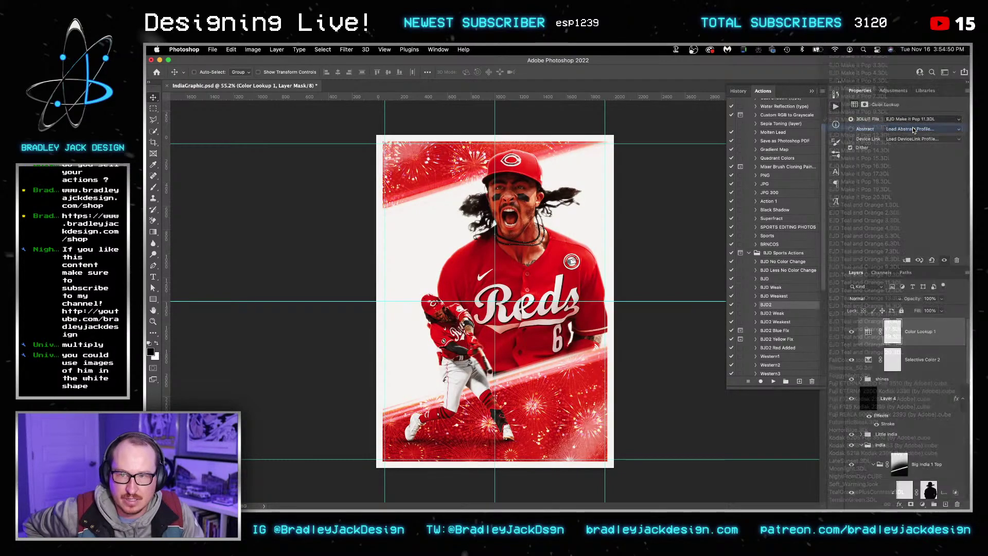
pyautogui.click(912, 123)
pyautogui.click(911, 135)
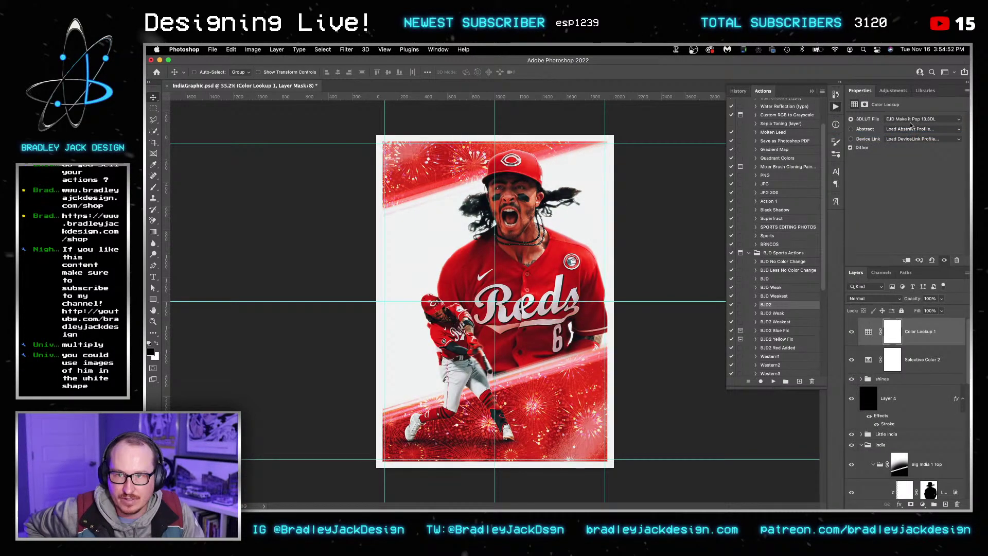
pyautogui.click(910, 120)
pyautogui.click(909, 127)
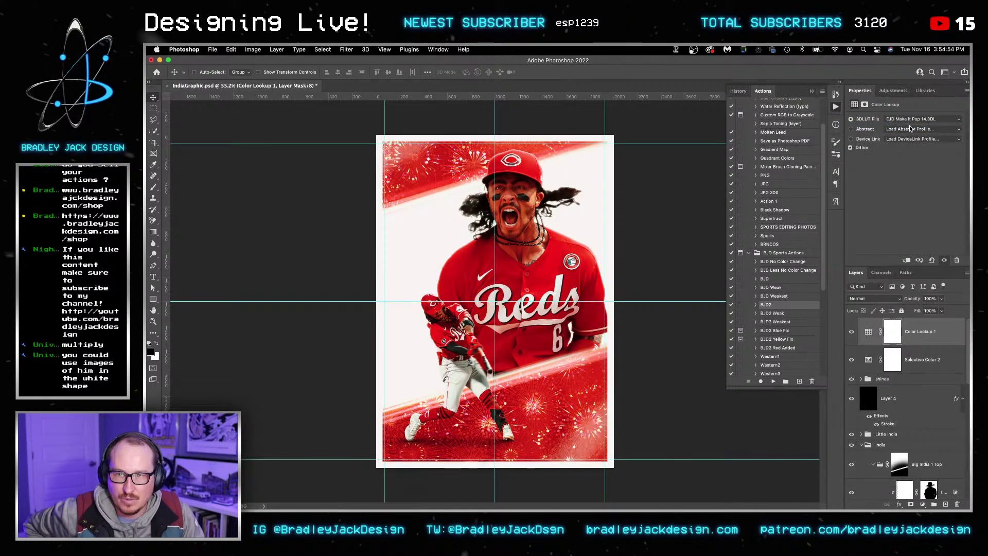
pyautogui.click(909, 119)
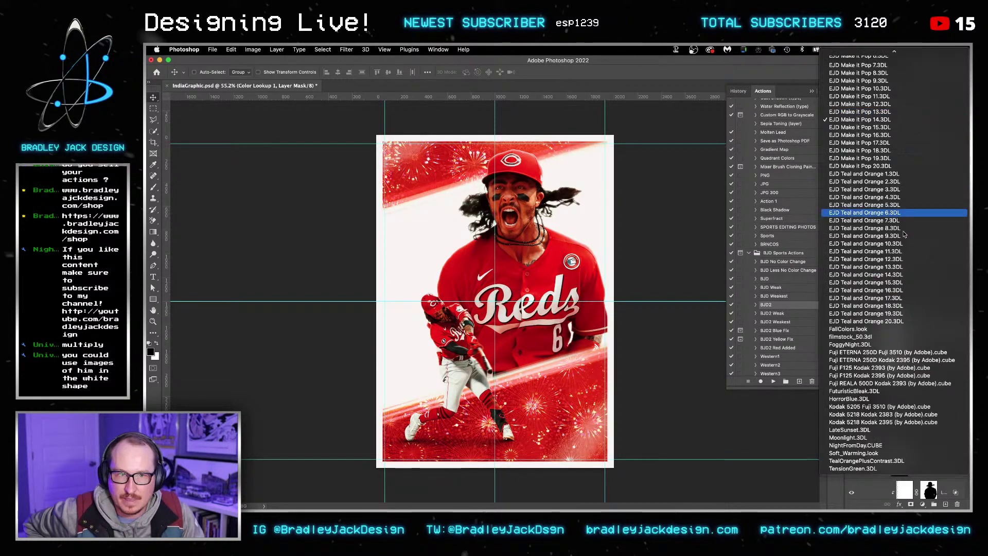
pyautogui.click(895, 166)
# Step: Set Color Lookup 1 to the EJD Make it Pop 18.3DL LUT and lower its layer opacity to 25%
pyautogui.click(895, 118)
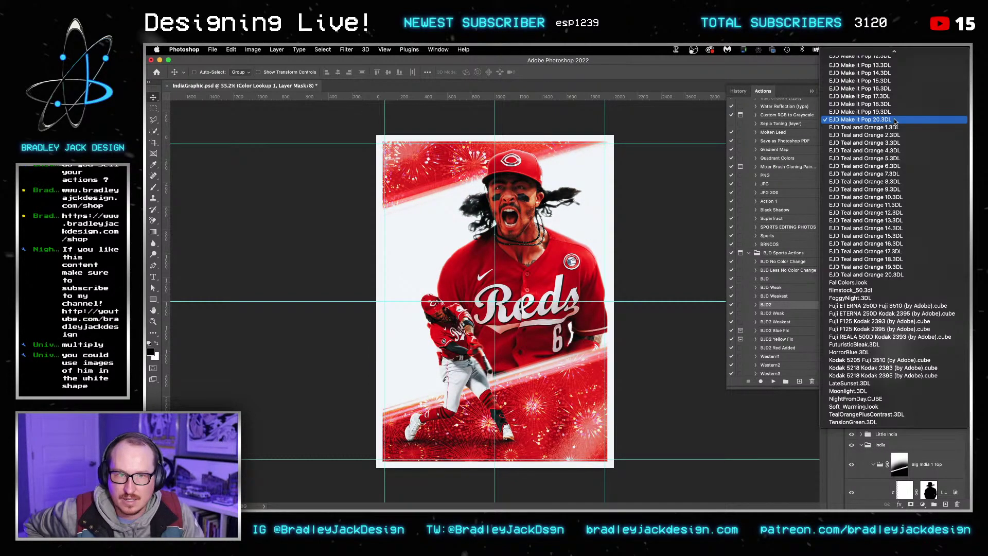
pyautogui.click(893, 105)
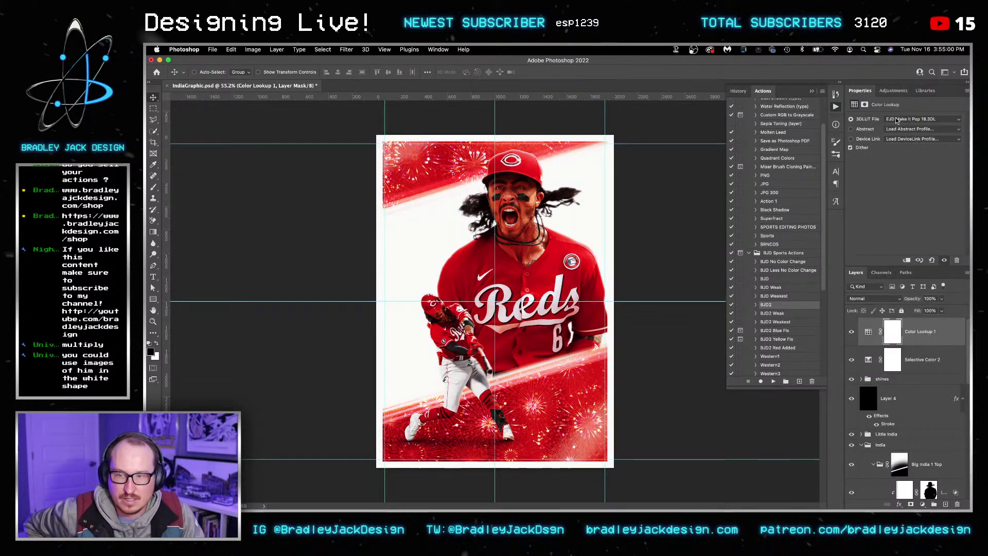
pyautogui.press('2')
pyautogui.press('5')
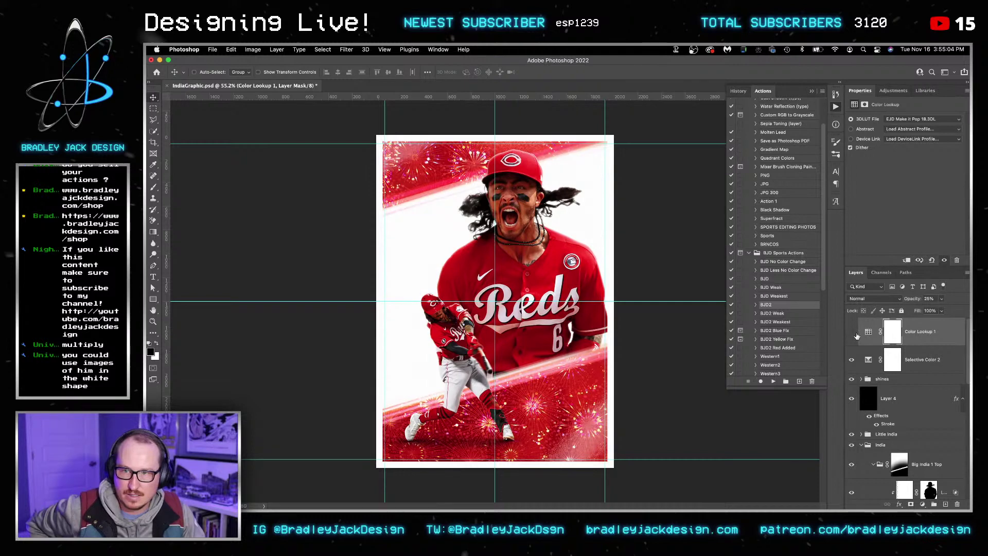
# Step: Save the IndiaGraphic.psd poster file and switch to another application
pyautogui.press('super+s')
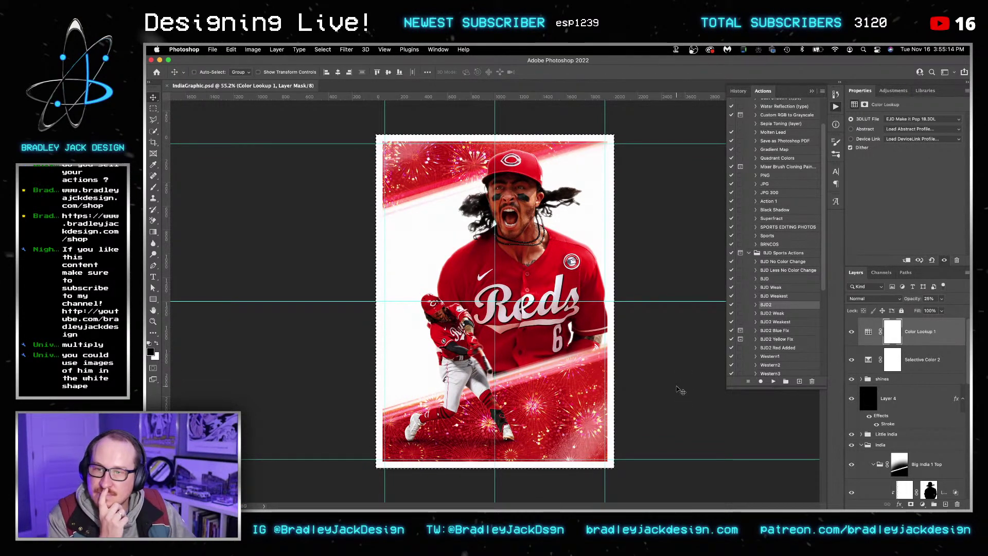
pyautogui.press('super+Tab')
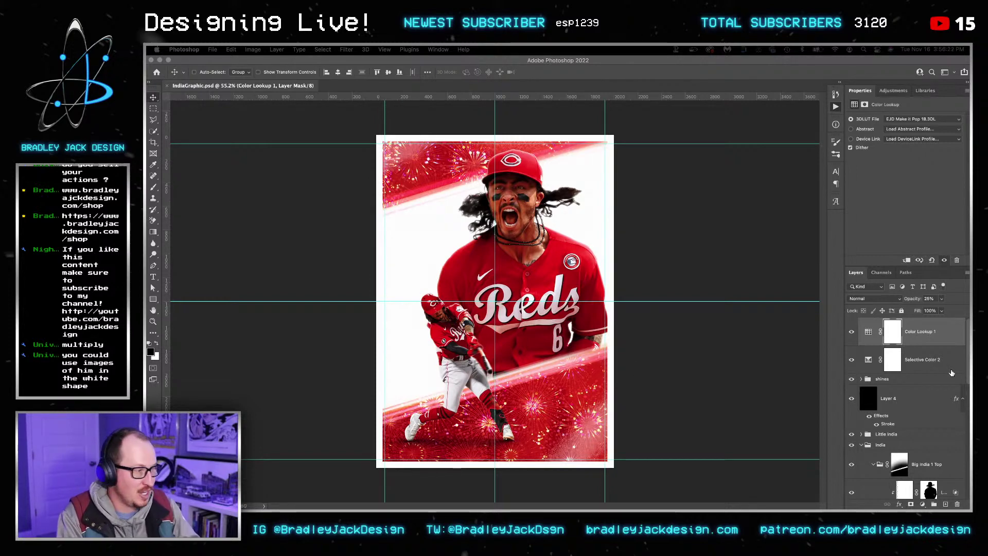
pyautogui.keyDown('super'); pyautogui.click(895, 369); pyautogui.keyUp('super')
pyautogui.hotkey('alt', 'F9')
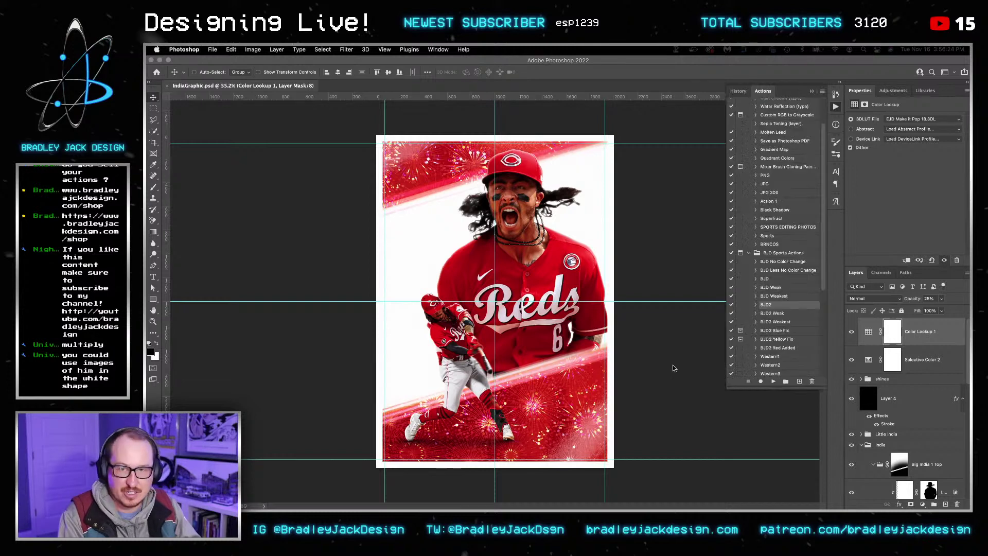
pyautogui.press('super+d')
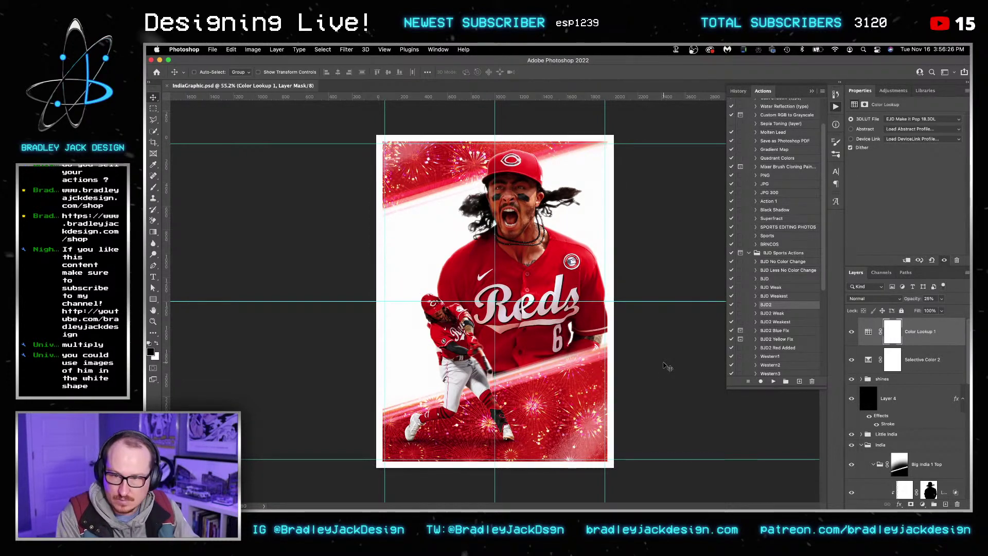
pyautogui.moveTo(442, 216); pyautogui.dragTo(493, 244)
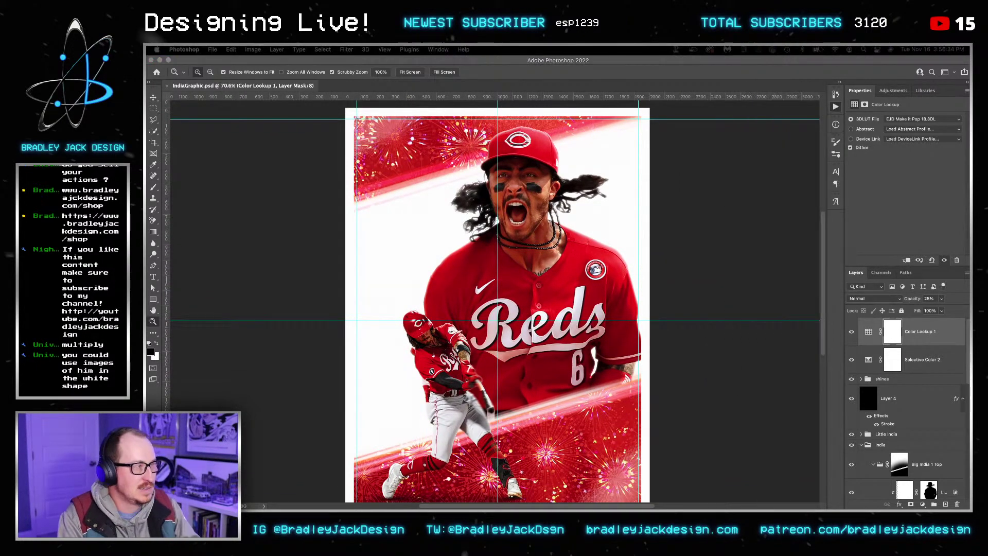
# Step: Switch to Safari, open ebay.com in a new tab and search it for "jonathan india"
pyautogui.press('super+Tab')
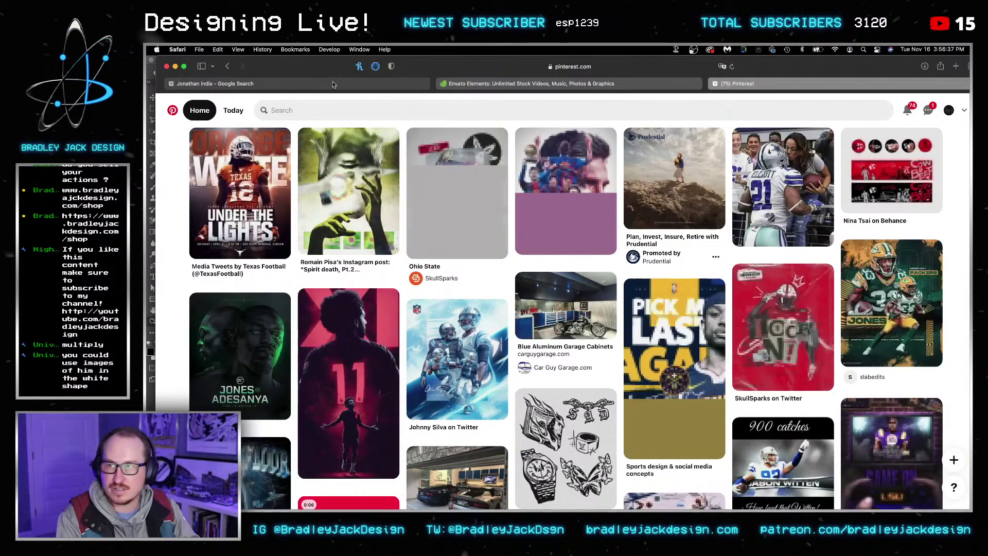
pyautogui.click(332, 82)
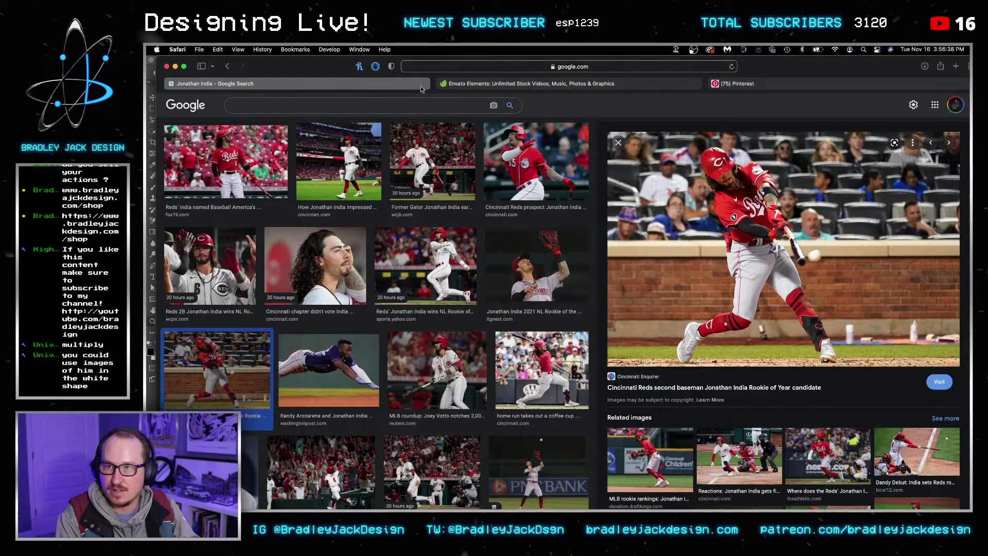
pyautogui.click(800, 82)
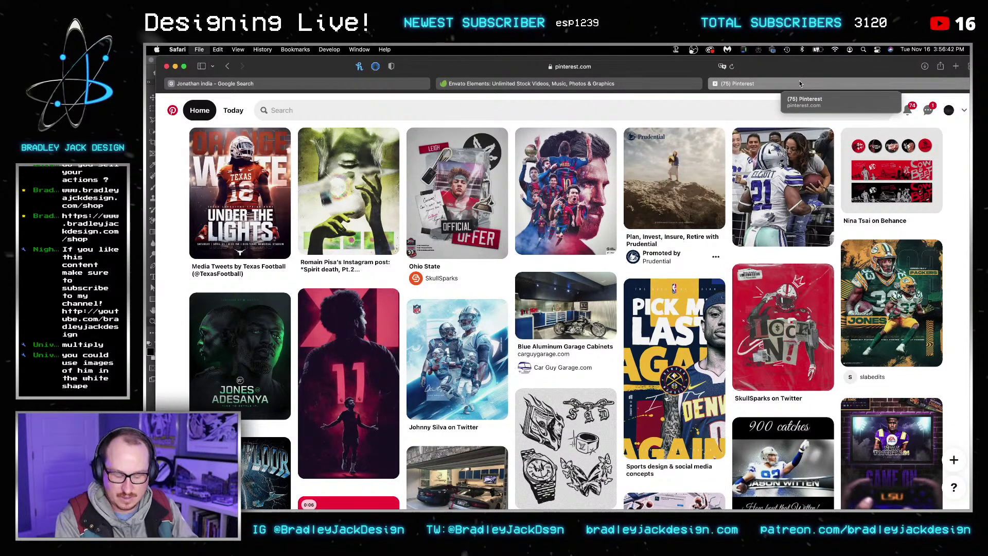
pyautogui.press('super+t')
pyautogui.write('ebay.com')
pyautogui.press('Return')
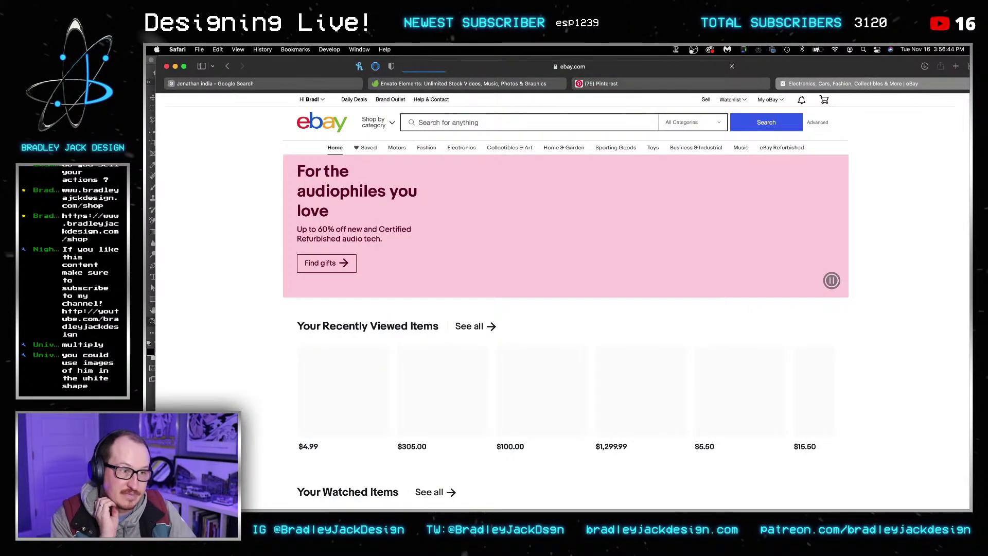
pyautogui.click(489, 122)
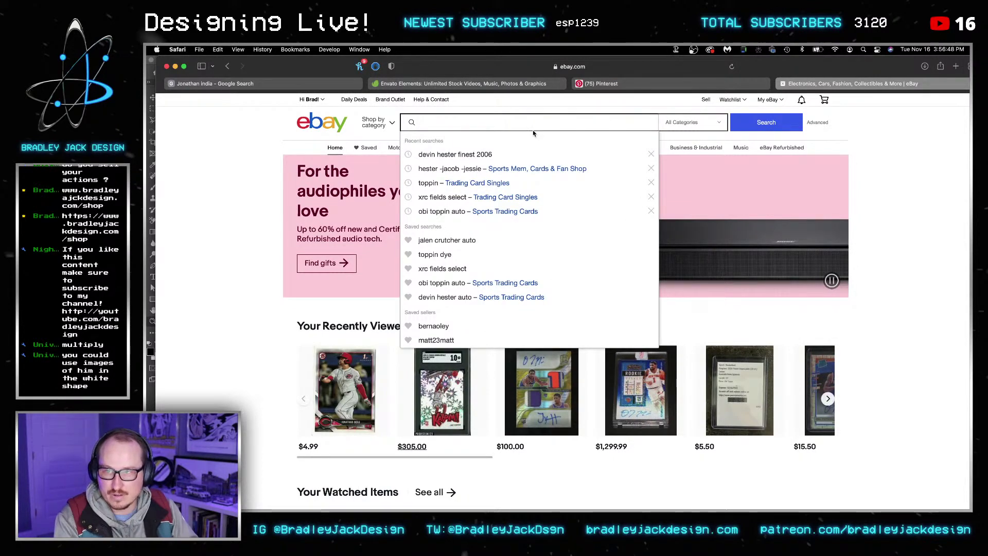
pyautogui.write('jonathan india')
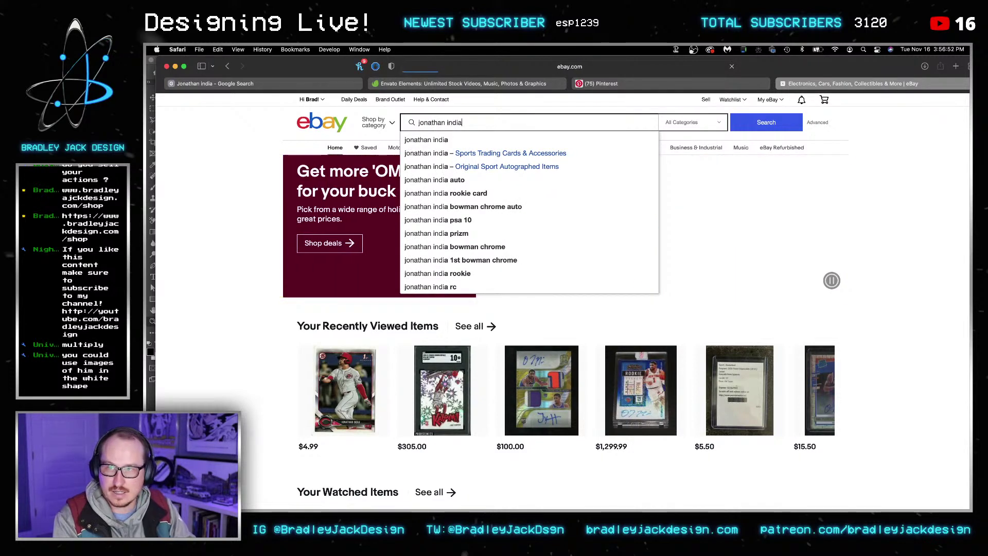
pyautogui.press('Return')
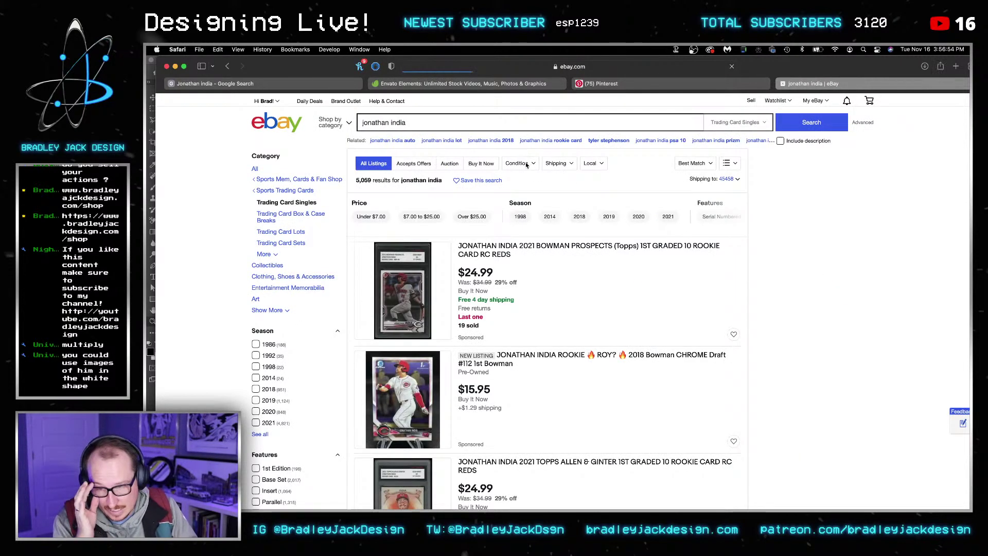
# Step: Open the Jonathan India 2021 Bowman Prospects graded rookie card listing and enlarge its card photo
pyautogui.scroll(-2, 437, 265)
pyautogui.click(412, 272)
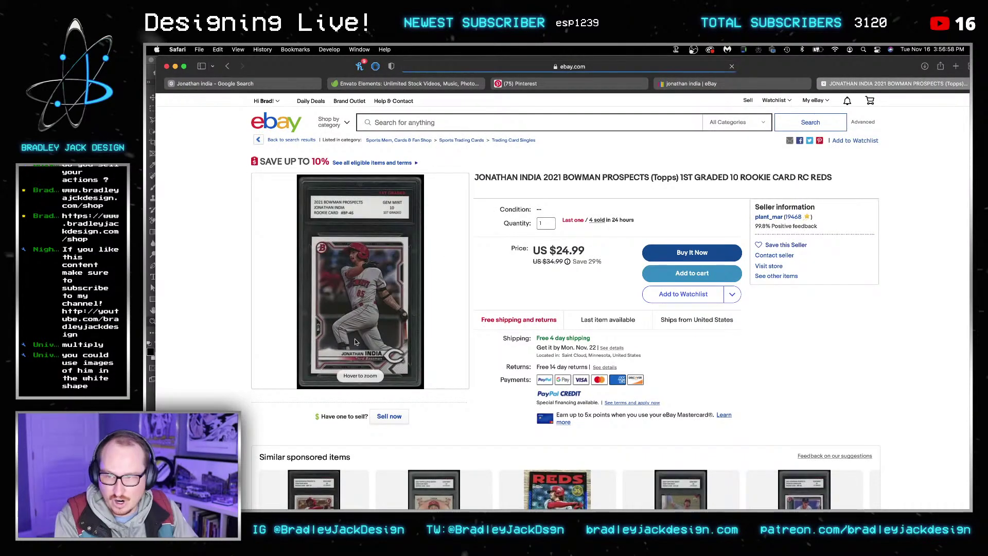
pyautogui.click(376, 337)
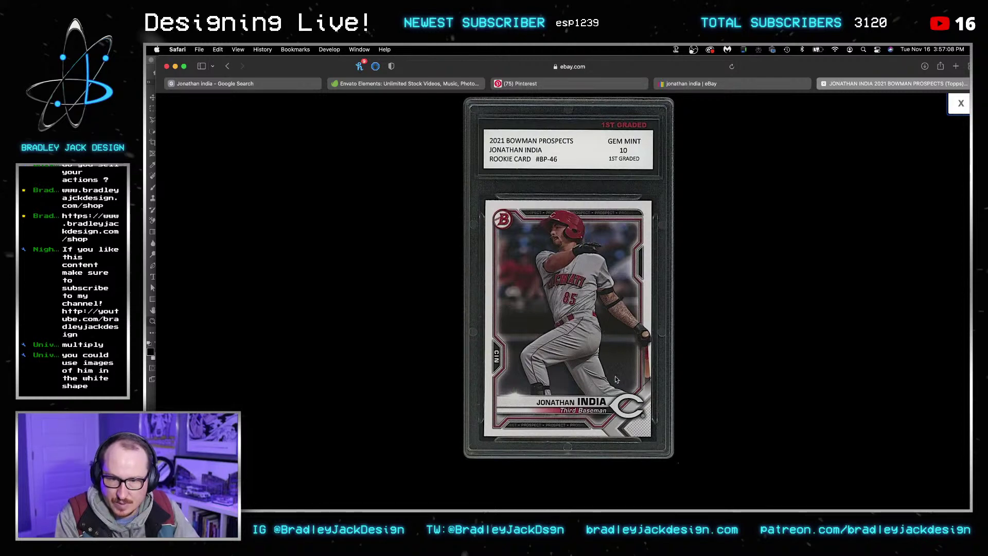
# Step: Return to Photoshop, place the 113.svg Reds C logo in the poster and move it to about X 1022 px, Y 2462 px
pyautogui.press('super+Tab')
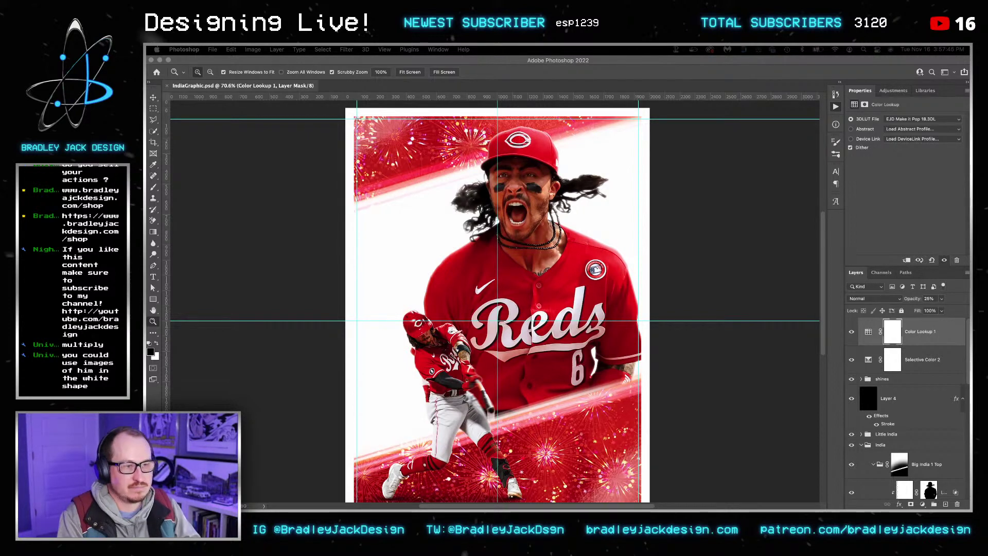
pyautogui.moveTo(789, 302); pyautogui.dragTo(437, 245)
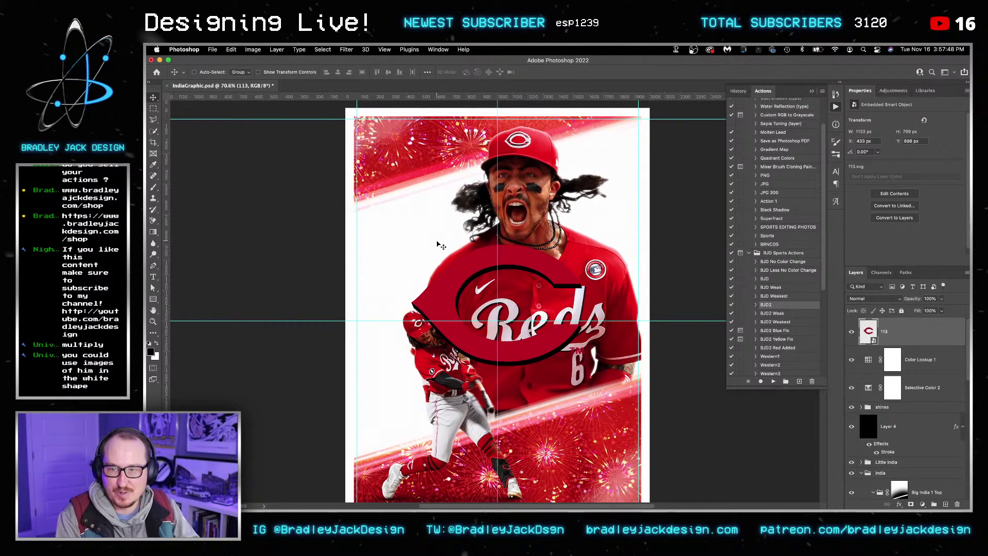
pyautogui.moveTo(544, 333); pyautogui.dragTo(530, 414)
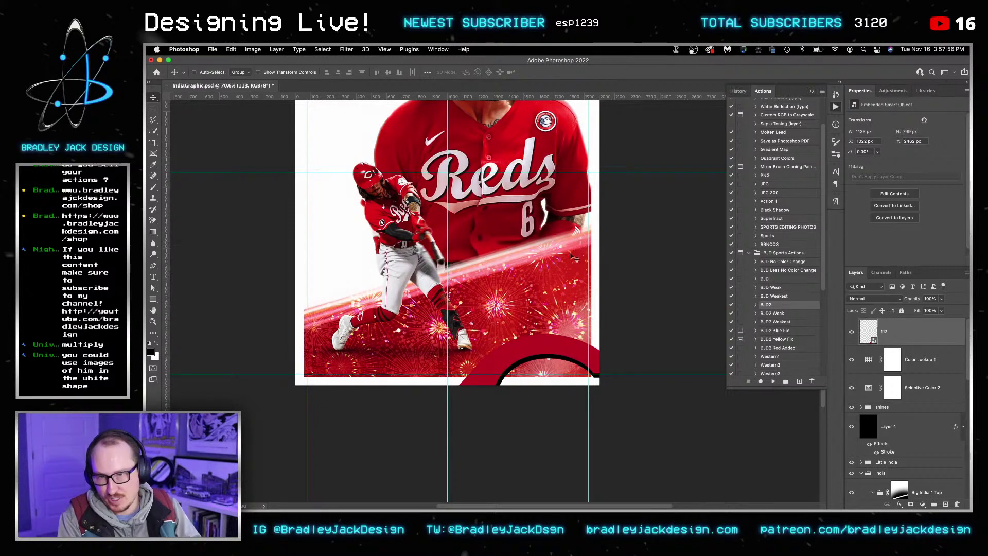
# Step: Hide the 113 logo layer and review the whole poster without it
pyautogui.click(850, 332)
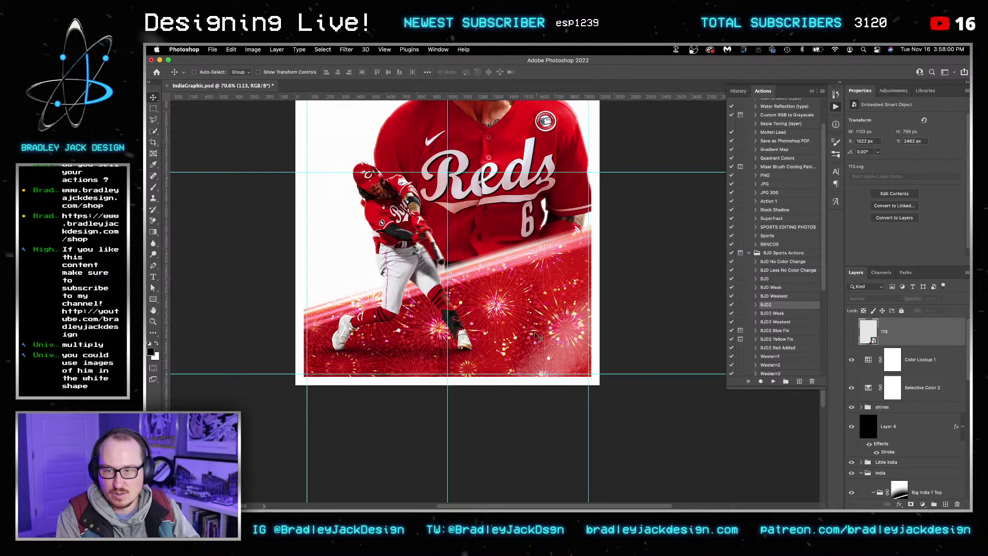
pyautogui.moveTo(536, 271); pyautogui.dragTo(628, 426)
pyautogui.scroll(-2, 629, 427)
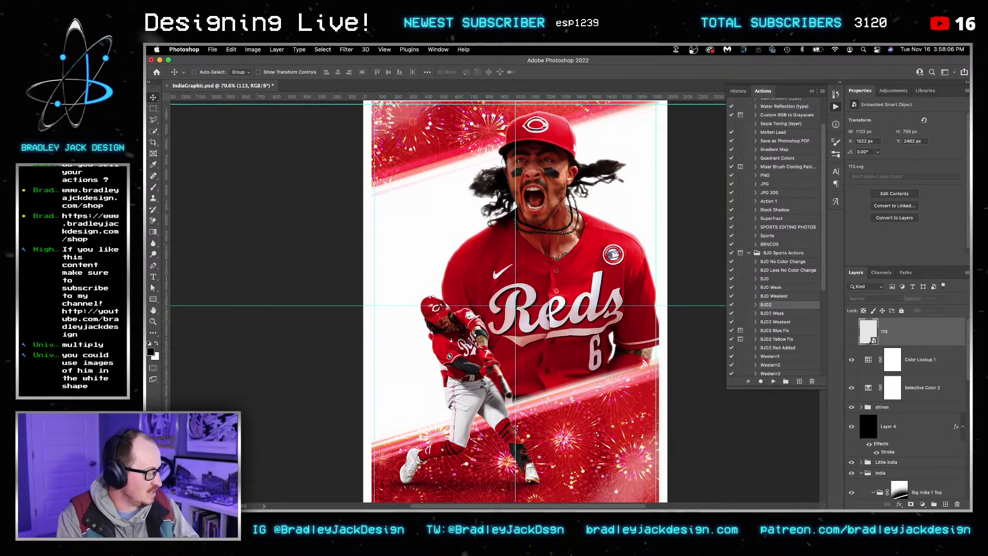
pyautogui.press('super+Tab')
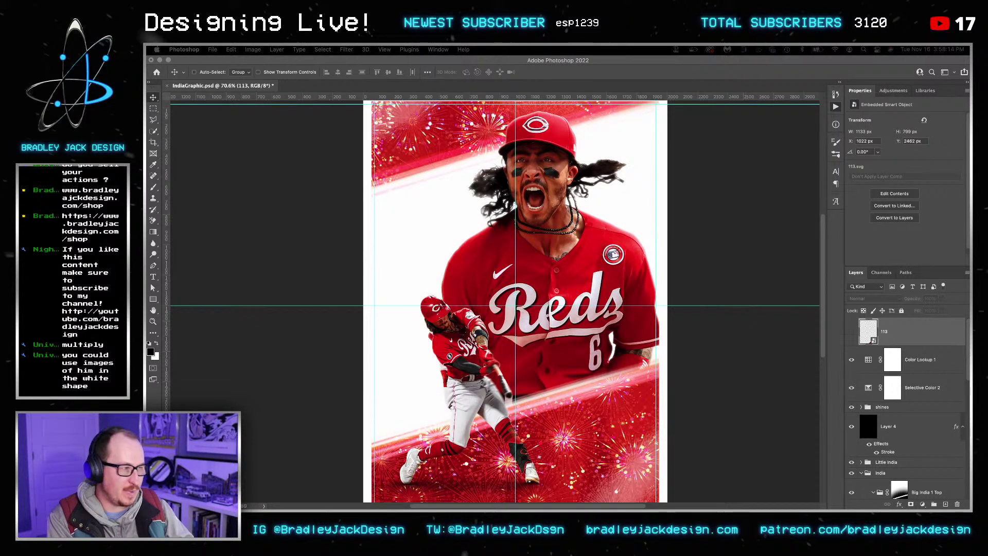
pyautogui.click(387, 353)
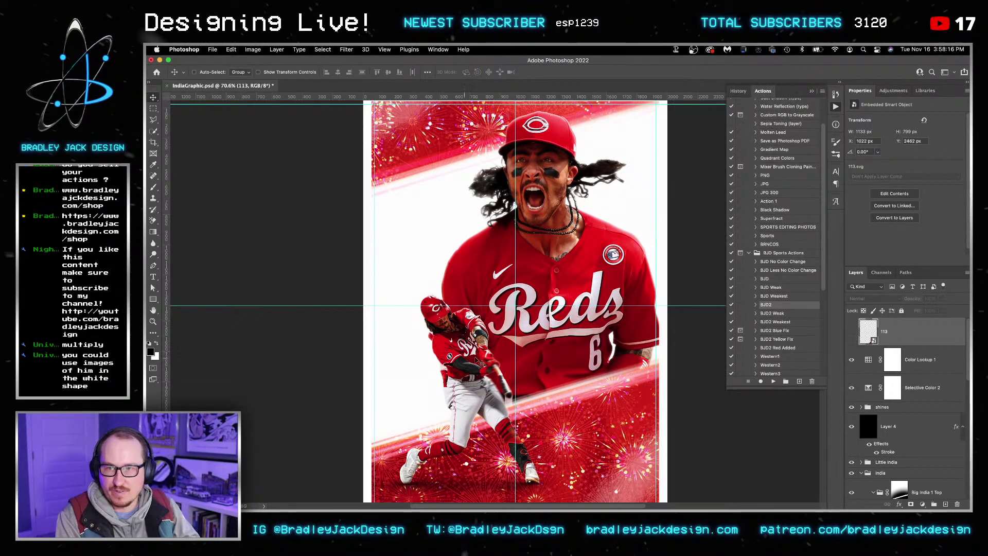
pyautogui.moveTo(544, 337); pyautogui.dragTo(514, 348)
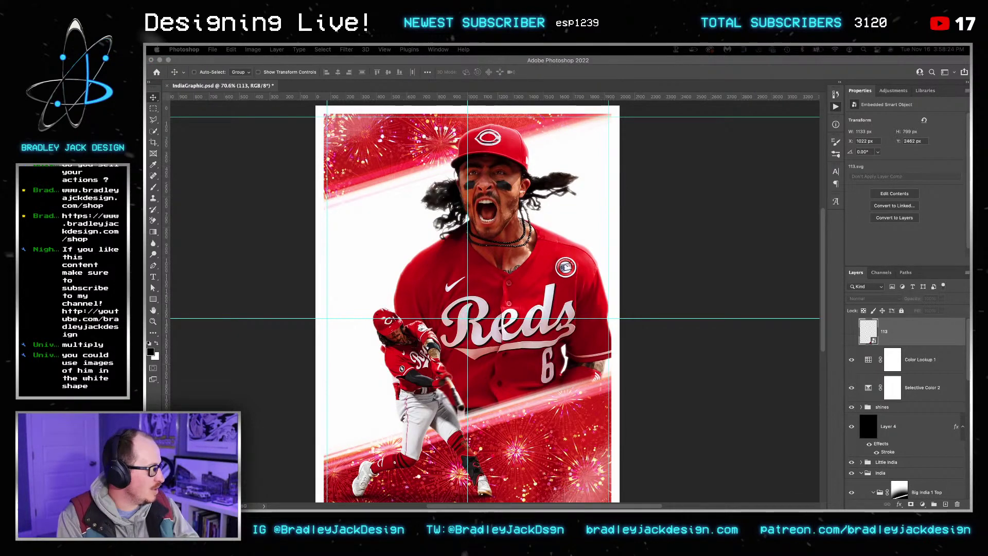
# Step: Switch to Safari and search Pinterest for "kaboom card", refining the query to "kaboom card sports"
pyautogui.press('super+Tab')
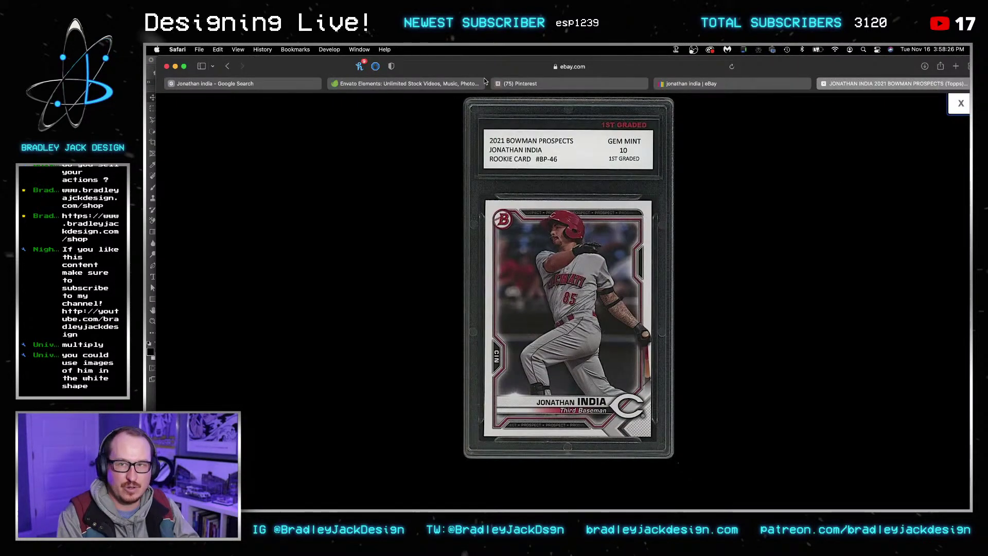
pyautogui.click(507, 84)
pyautogui.click(466, 109)
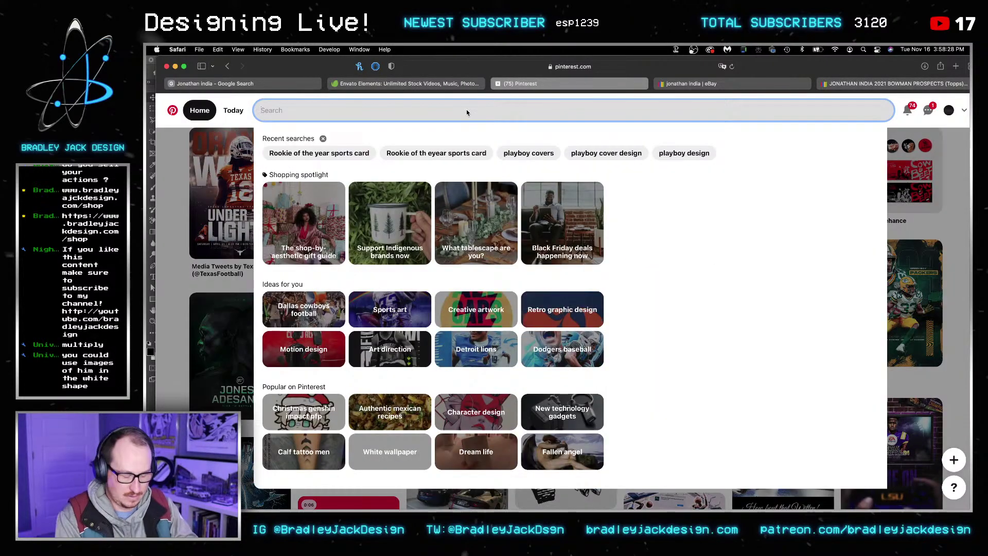
pyautogui.write('kaboom card')
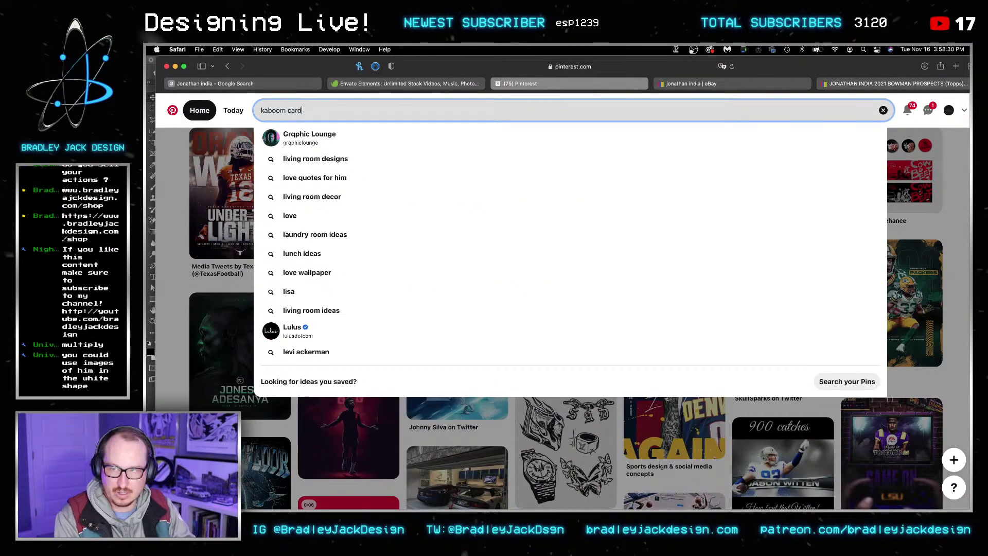
pyautogui.press('Return')
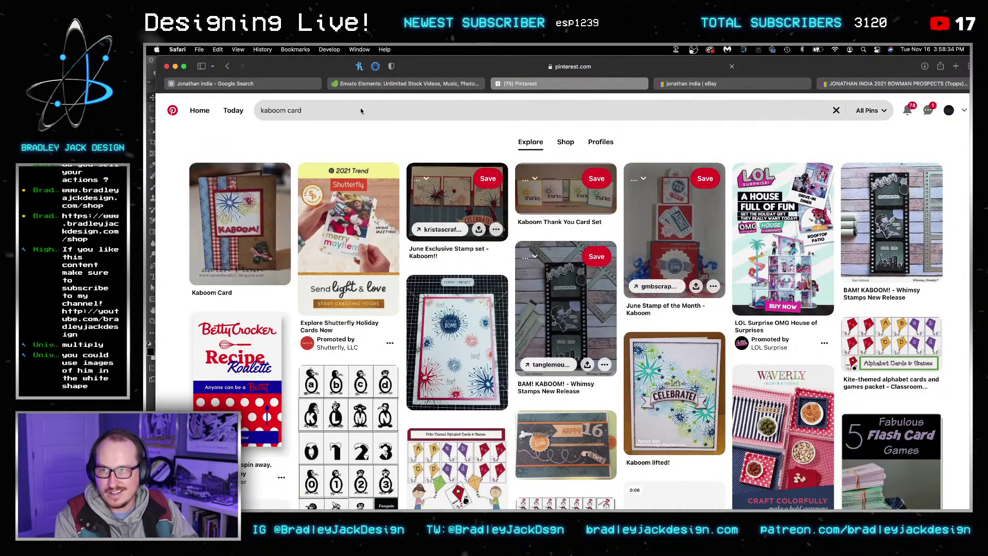
pyautogui.click(360, 111)
pyautogui.write('spo')
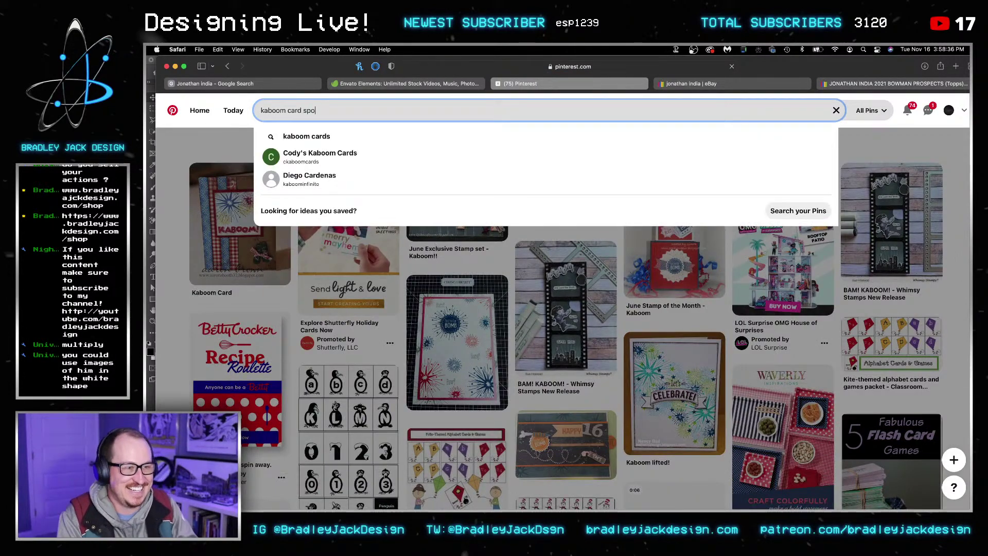
pyautogui.write('rts')
pyautogui.press('Return')
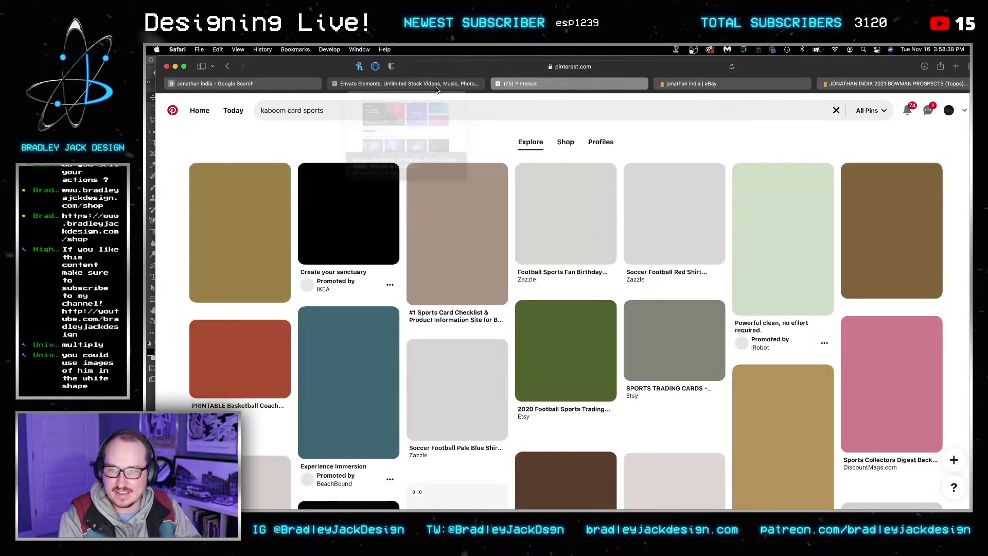
# Step: Go back to the eBay results page and search for Kaboom sports cards
pyautogui.click(710, 87)
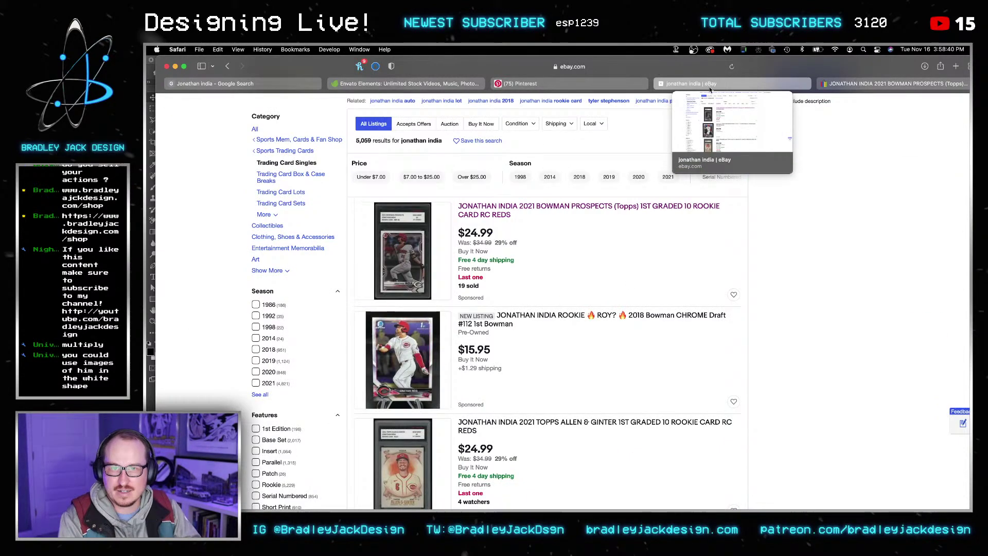
pyautogui.scroll(2, 430, 122)
pyautogui.click(430, 123)
pyautogui.write('kab')
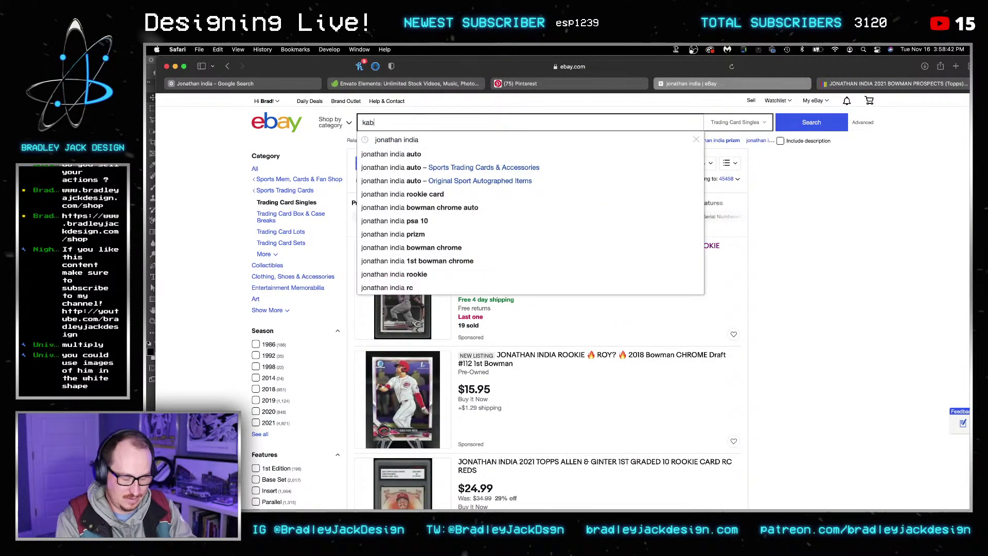
pyautogui.write('oom sport scard')
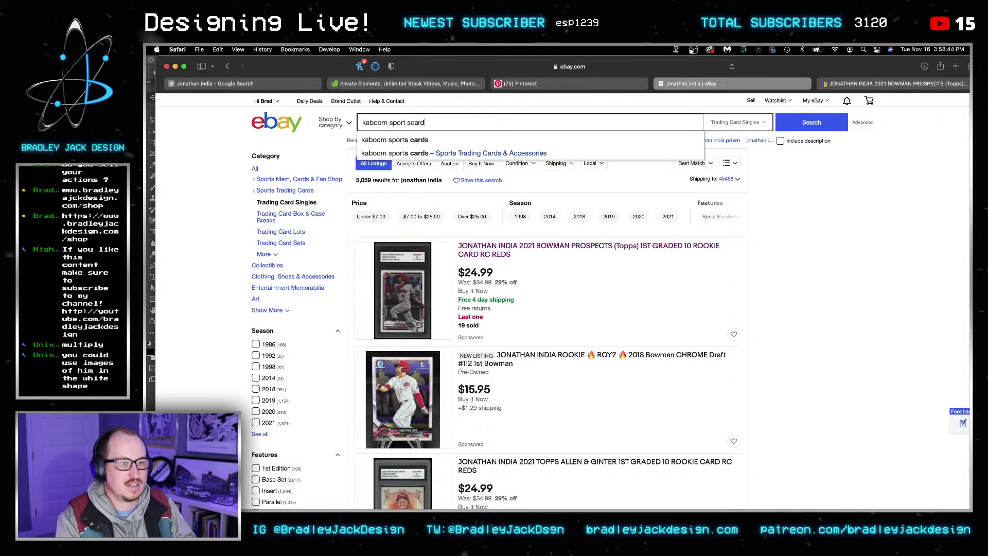
pyautogui.press('Return')
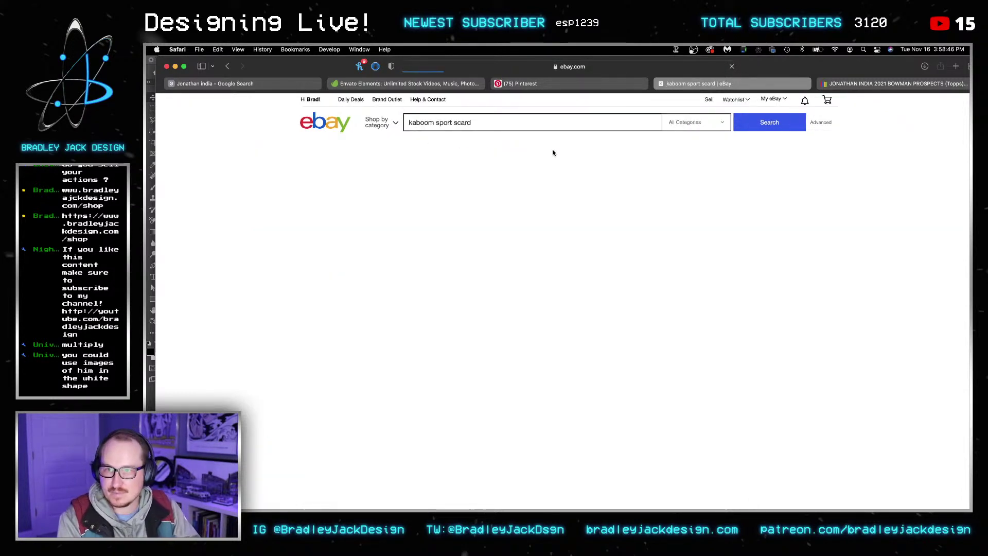
# Step: Open the 2018 Panini Sam Darnold Kaboom Silver listing and enlarge its card photo
pyautogui.scroll(-5, 515, 194)
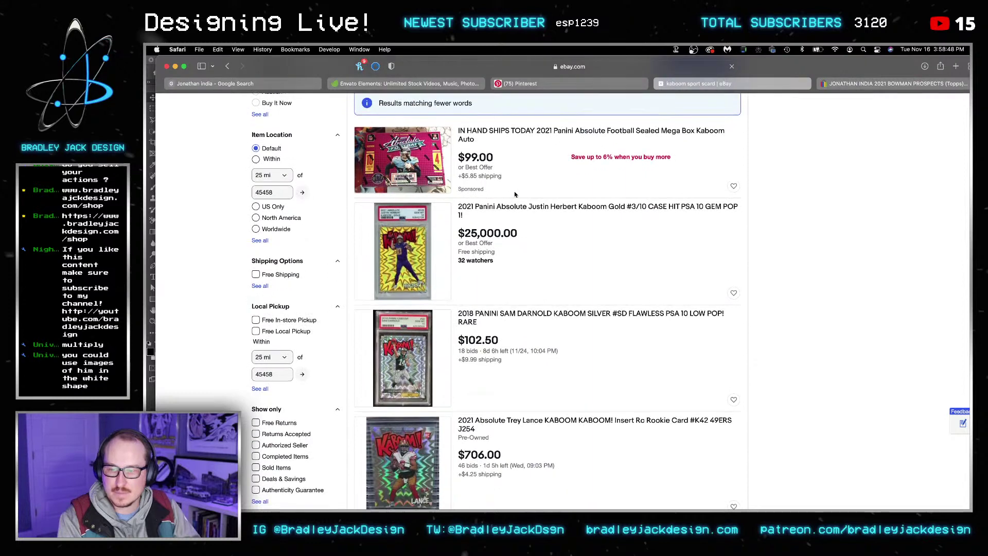
pyautogui.click(413, 358)
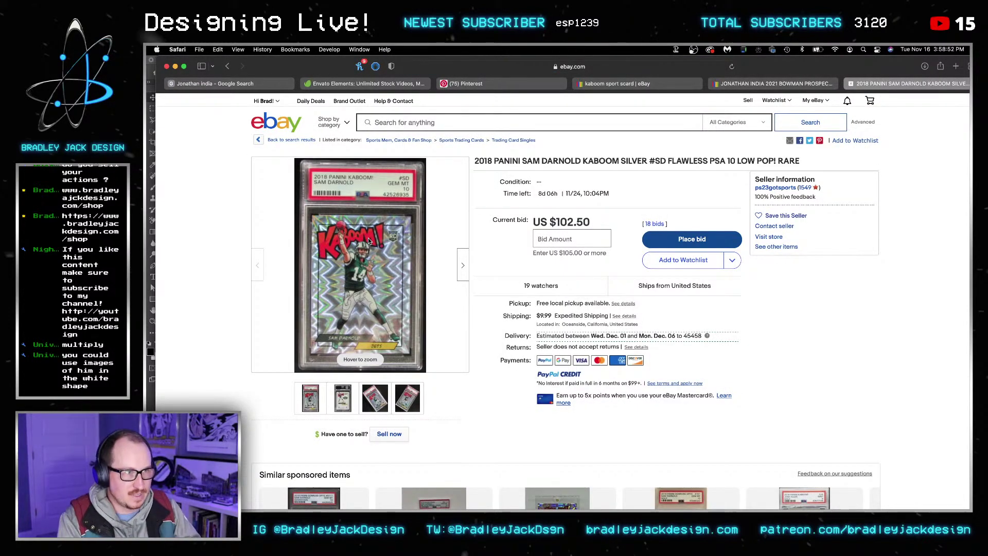
pyautogui.click(367, 263)
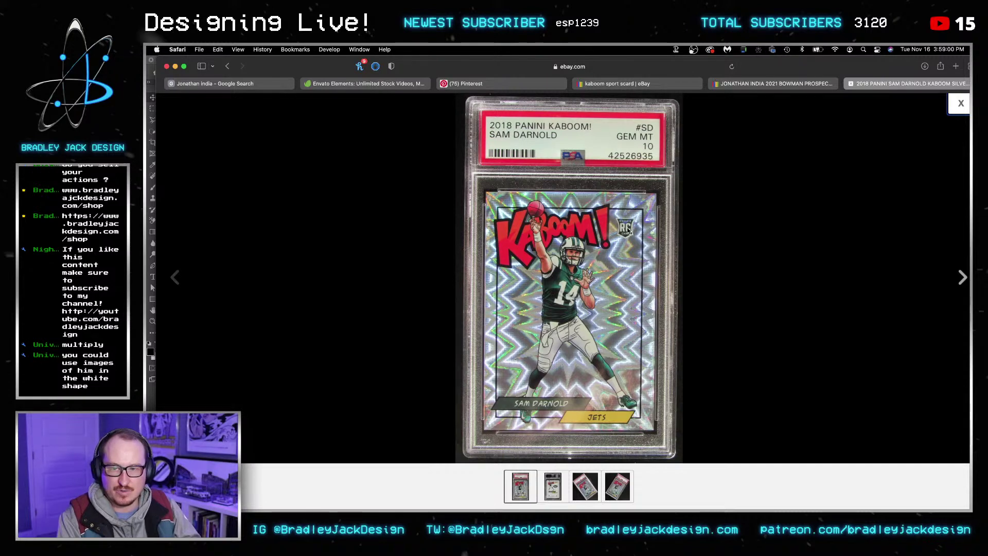
# Step: Return to Photoshop and open the ObiCard.psb trading card document alongside the poster
pyautogui.press('super+Tab')
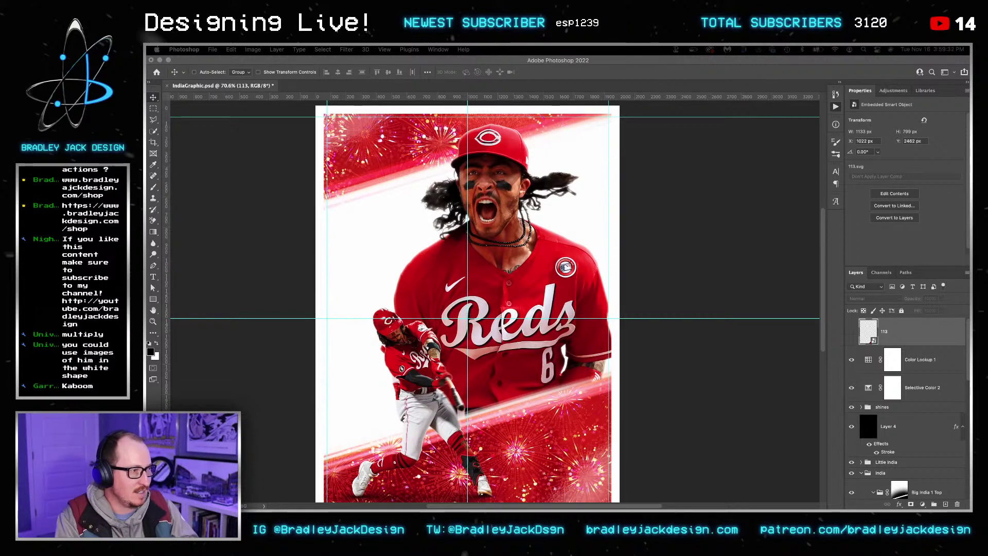
pyautogui.hotkey('alt', 'F9')
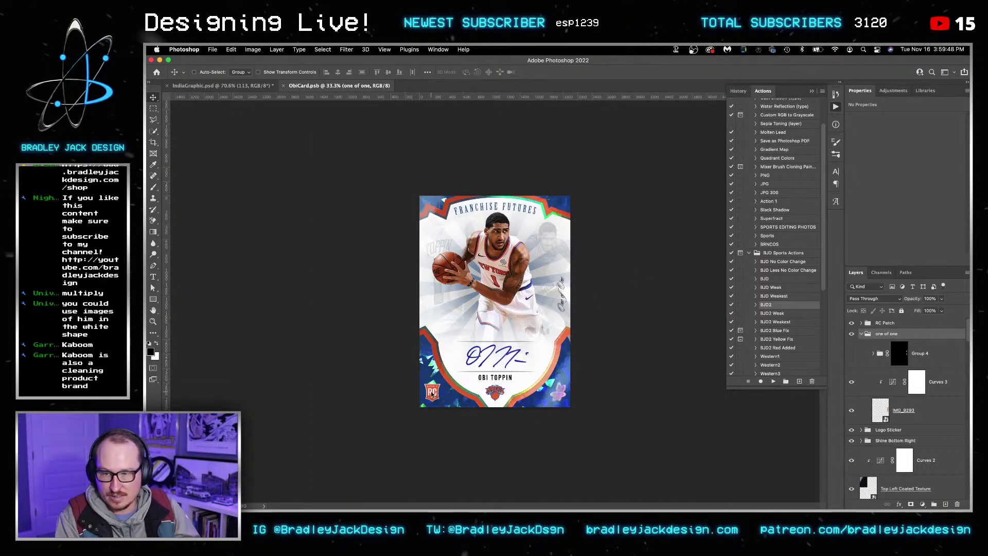
# Step: Copy the RC Logo group from the ObiCard.psb card into the IndiaGraphic.psd poster
pyautogui.rightClick(435, 379)
pyautogui.click(442, 387)
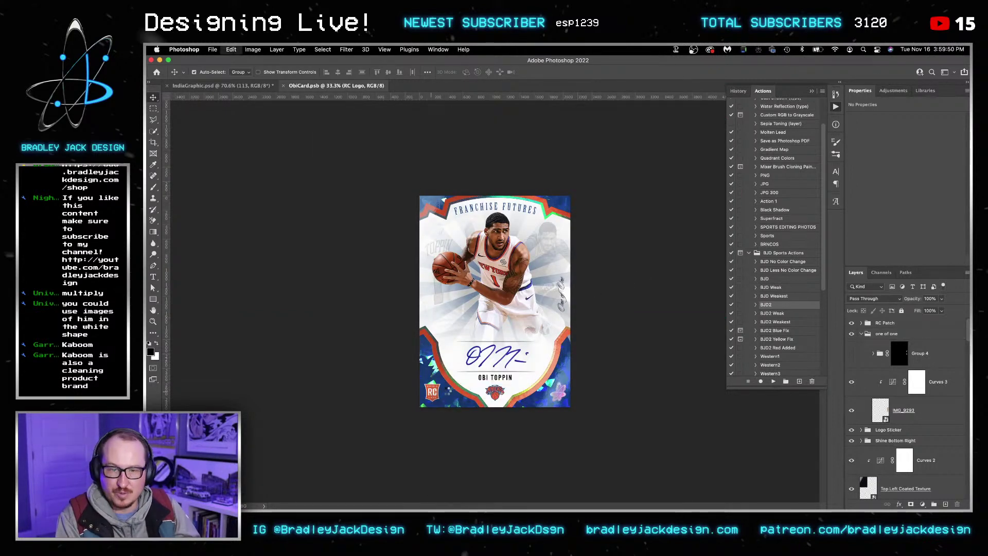
pyautogui.hotkey('ctrl', 'Tab')
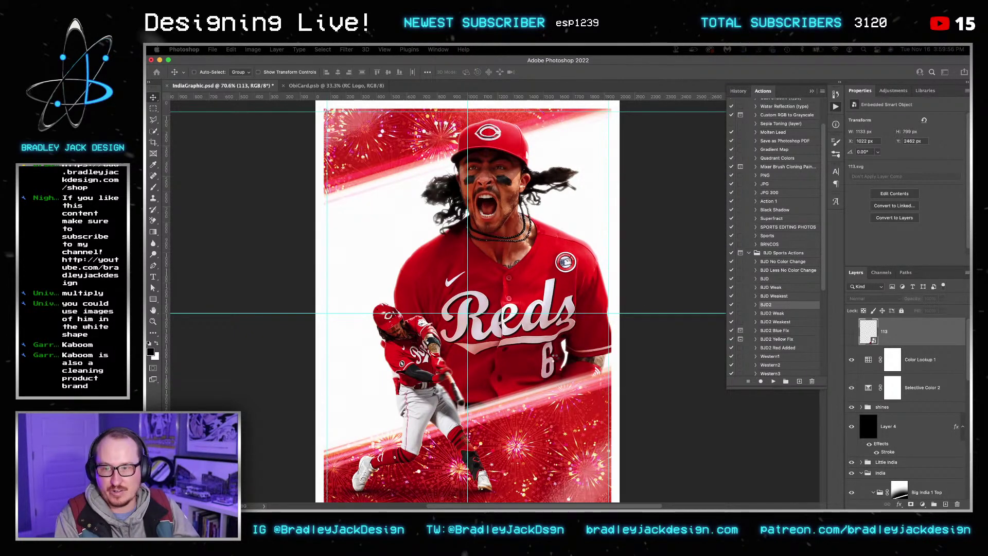
pyautogui.hotkey('ctrl', 'v')
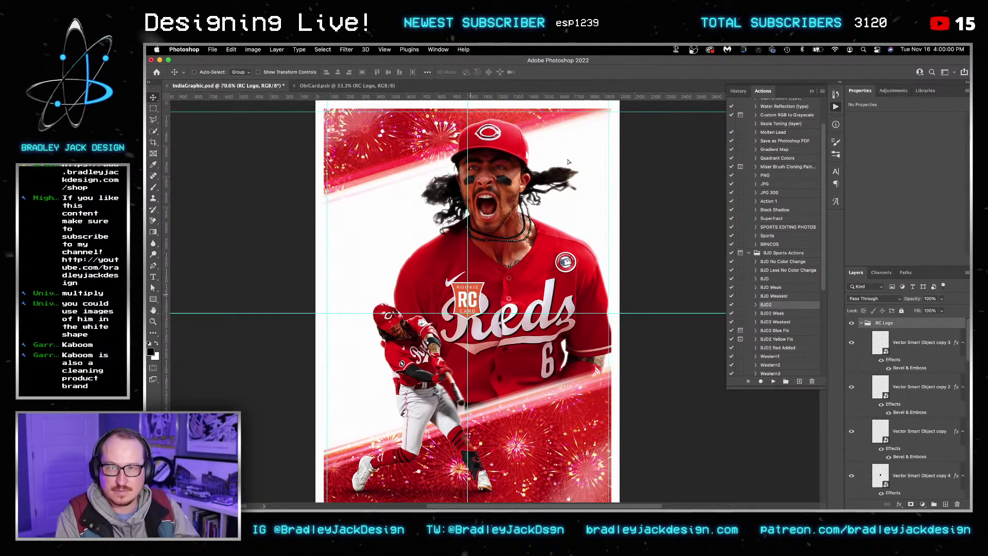
# Step: Move the rookie card logo to the poster's upper-right corner, scale it down and nudge it up and right into place
pyautogui.moveTo(472, 299); pyautogui.dragTo(600, 154)
pyautogui.hotkey('ctrl', 't')
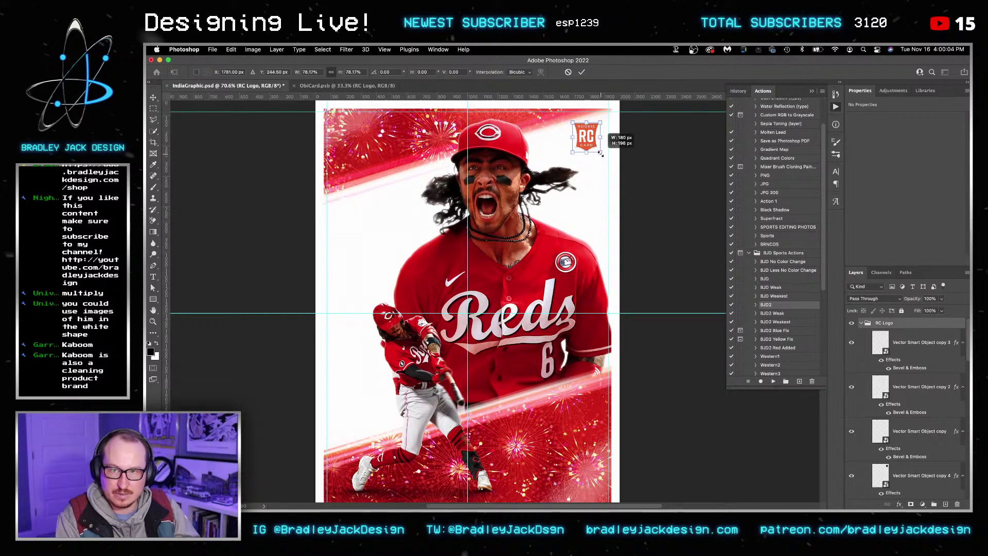
pyautogui.press('Return')
pyautogui.press('Up')
pyautogui.press('Up')
pyautogui.press('Up')
pyautogui.press('Up')
pyautogui.press('Up')
pyautogui.press('Up')
pyautogui.press('Up')
pyautogui.press('Up')
pyautogui.press('Up')
pyautogui.press('Up')
pyautogui.press('Up')
pyautogui.press('Up')
pyautogui.press('Up')
pyautogui.press('Up')
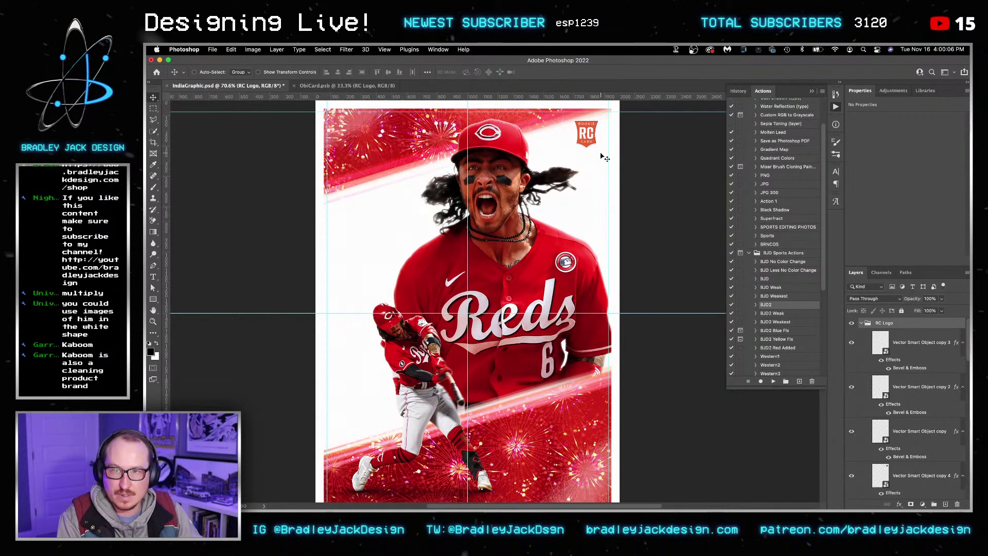
pyautogui.press('Right')
pyautogui.press('Right')
pyautogui.press('Right')
pyautogui.press('Right')
pyautogui.press('Right')
pyautogui.press('Right')
pyautogui.press('Right')
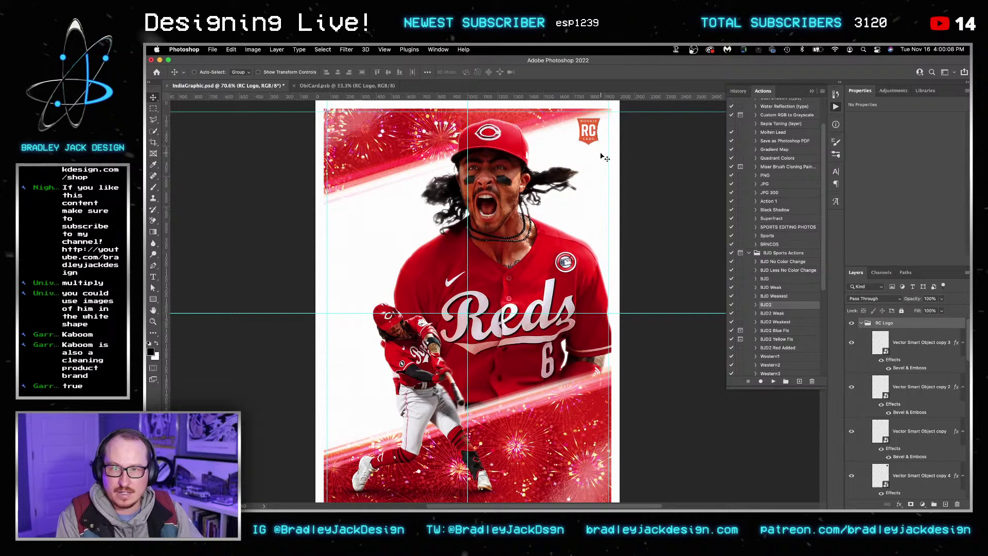
# Step: Hide the Color Overlay effect on the rookie logo's Vector Smart Object copy 4 layer, and save the poster
pyautogui.hotkey('alt', '[')
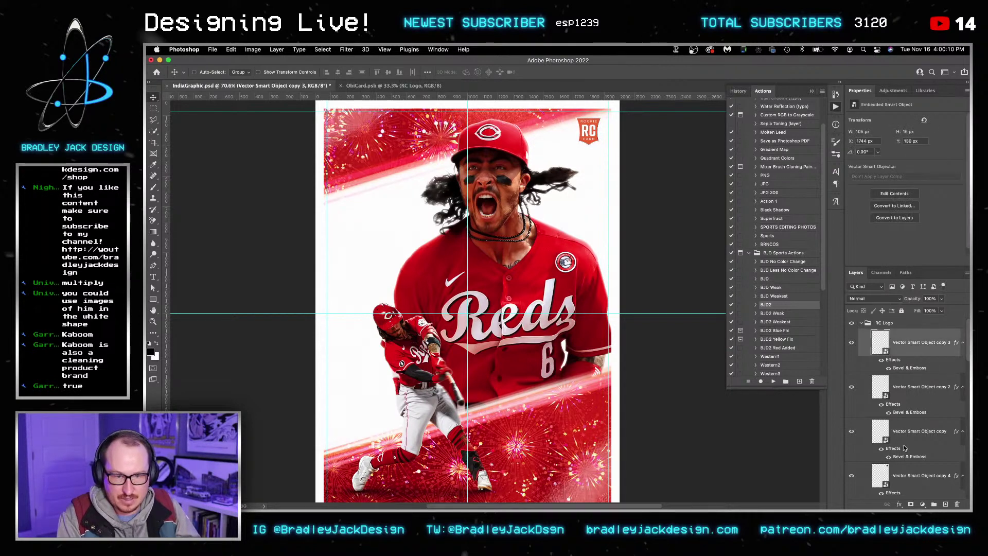
pyautogui.hotkey('alt', '[')
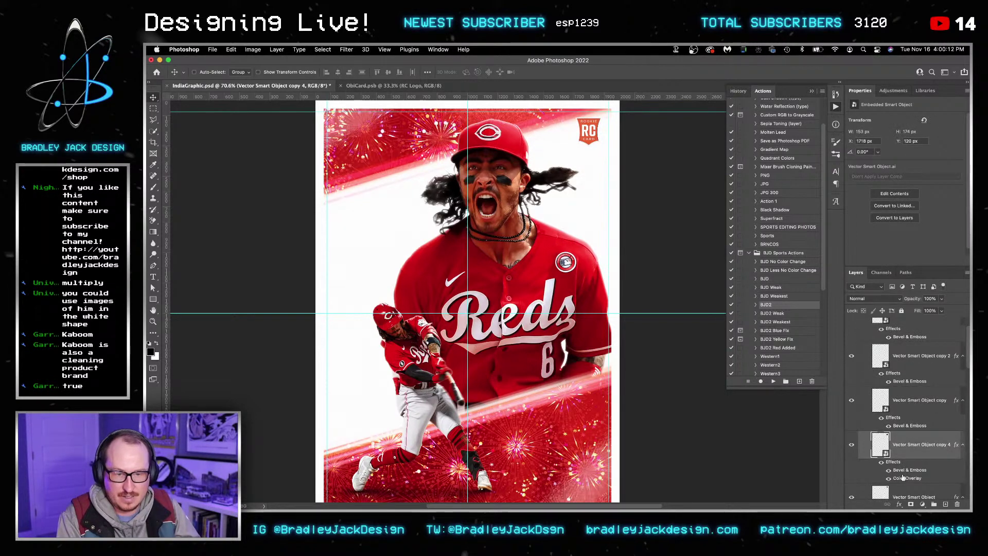
pyautogui.click(888, 479)
pyautogui.click(888, 478)
pyautogui.click(888, 479)
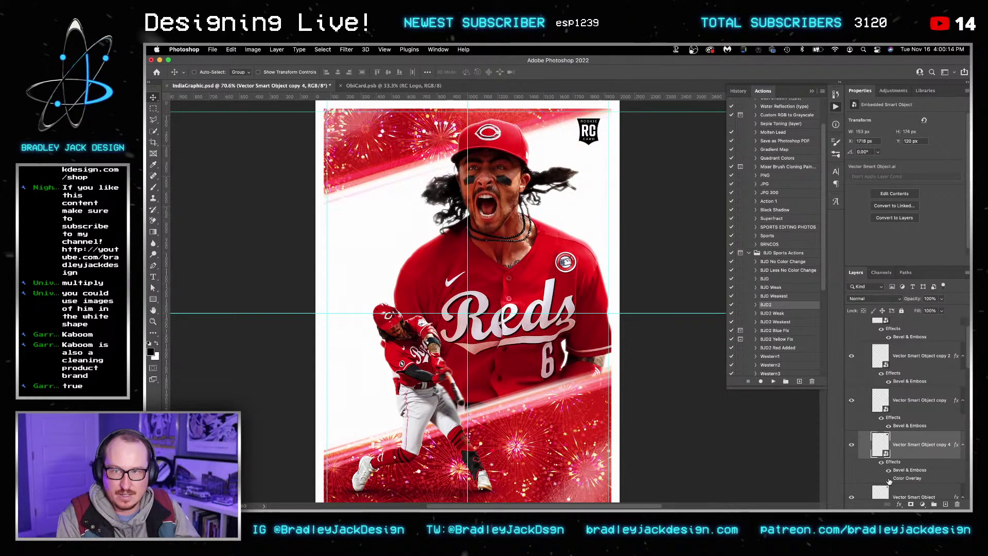
pyautogui.press('super+s')
# Step: Copy the Logo Sticker group from ObiCard.psb into the poster, directly above the 113 layer
pyautogui.hotkey('ctrl', 'Tab')
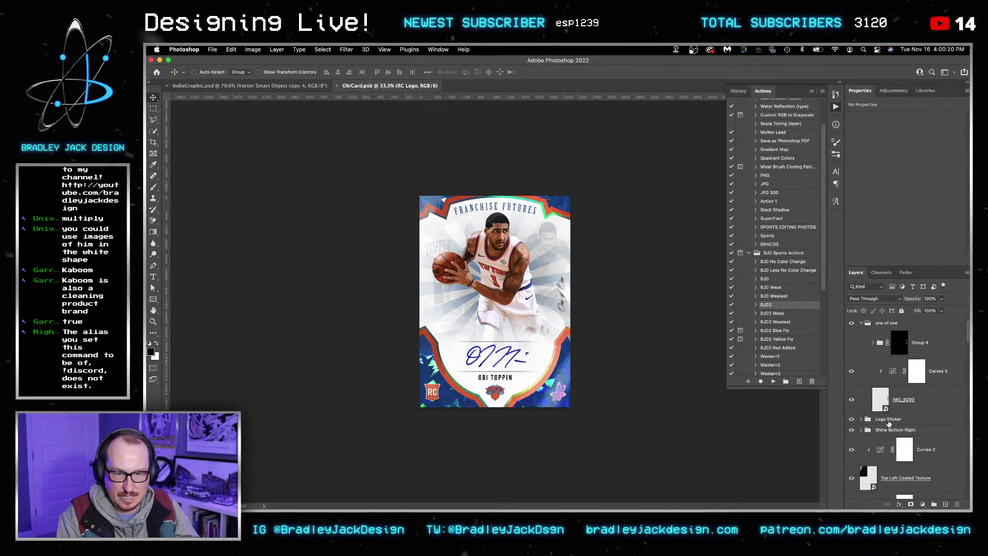
pyautogui.click(917, 408)
pyautogui.scroll(1, 905, 412)
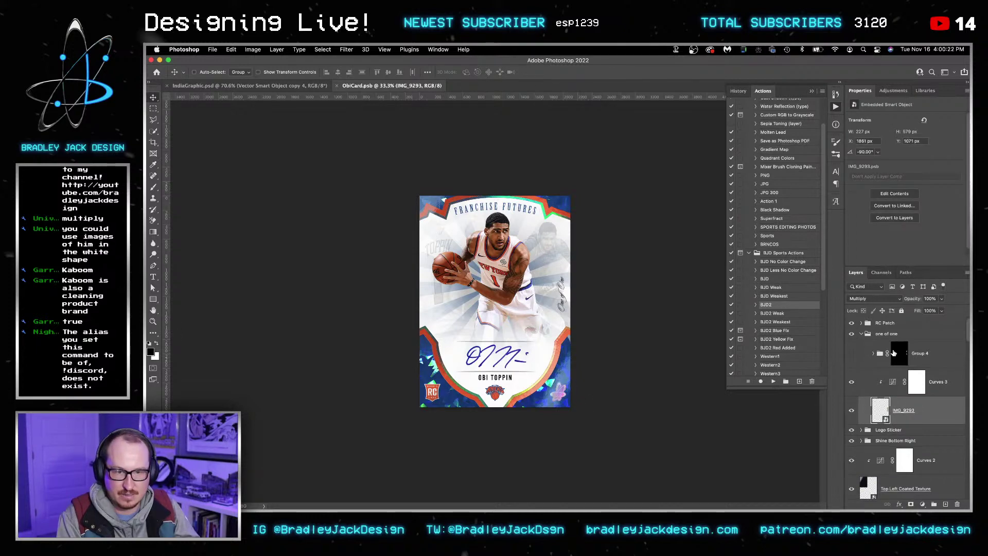
pyautogui.click(856, 431)
pyautogui.click(851, 430)
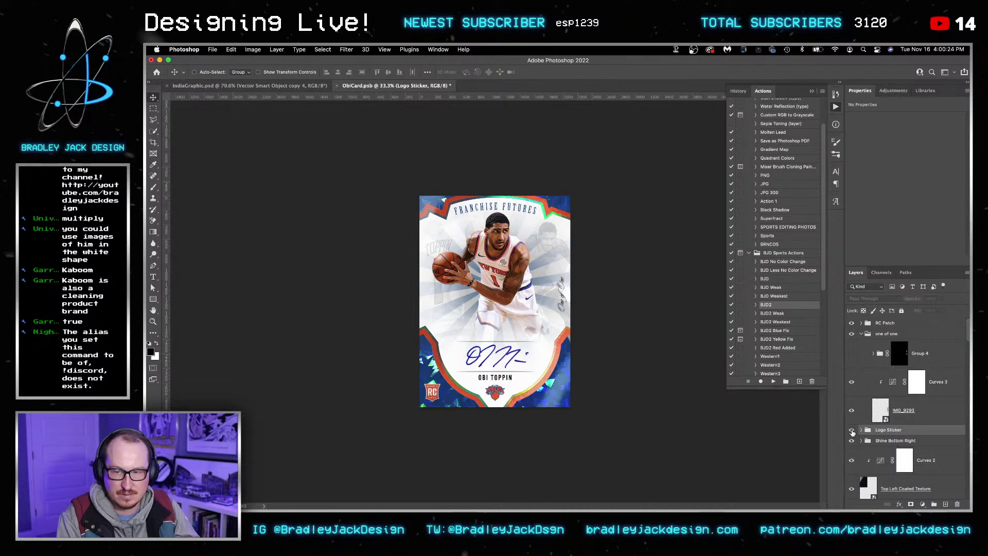
pyautogui.press('super+z')
pyautogui.hotkey('ctrl', 'Tab')
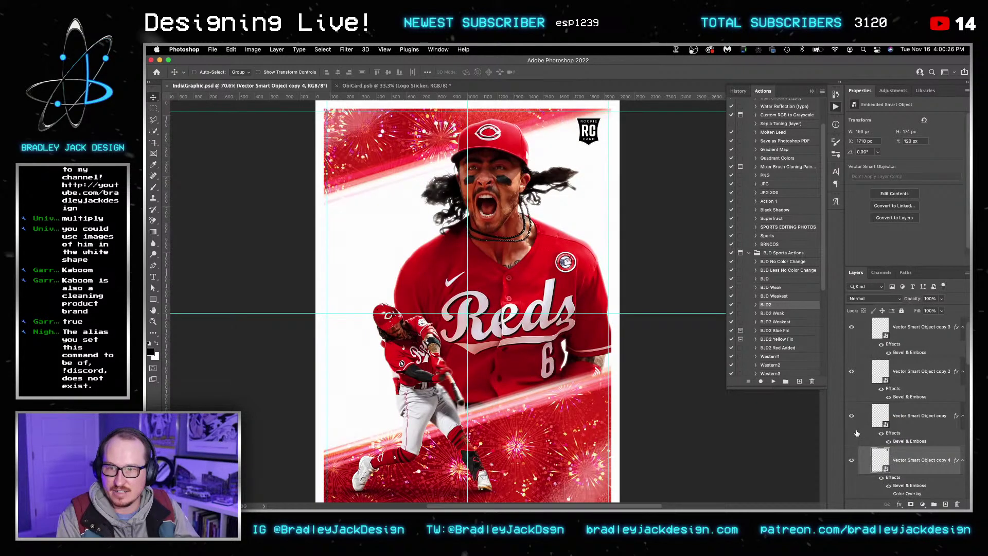
pyautogui.click(862, 323)
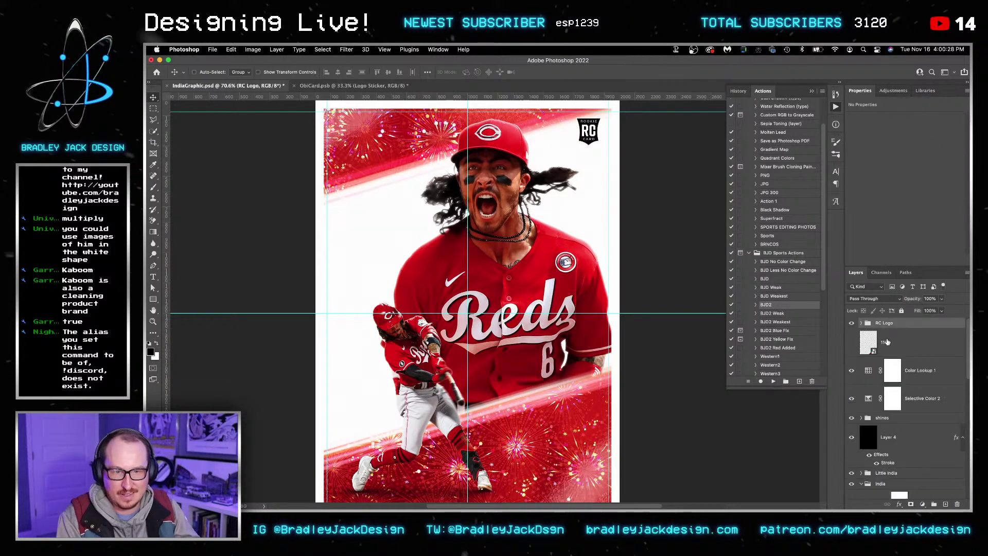
pyautogui.click(895, 342)
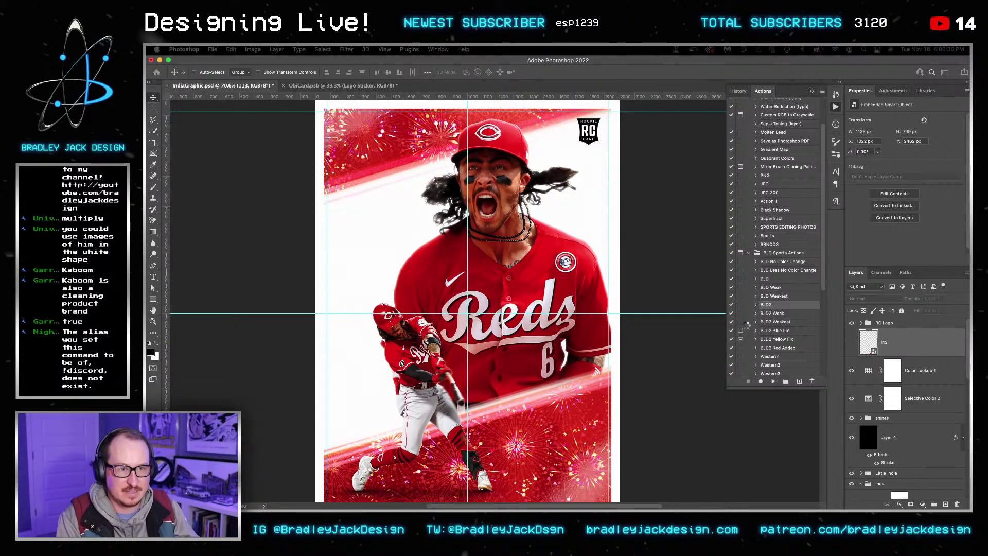
pyautogui.press('super+v')
pyautogui.scroll(-2, 615, 418)
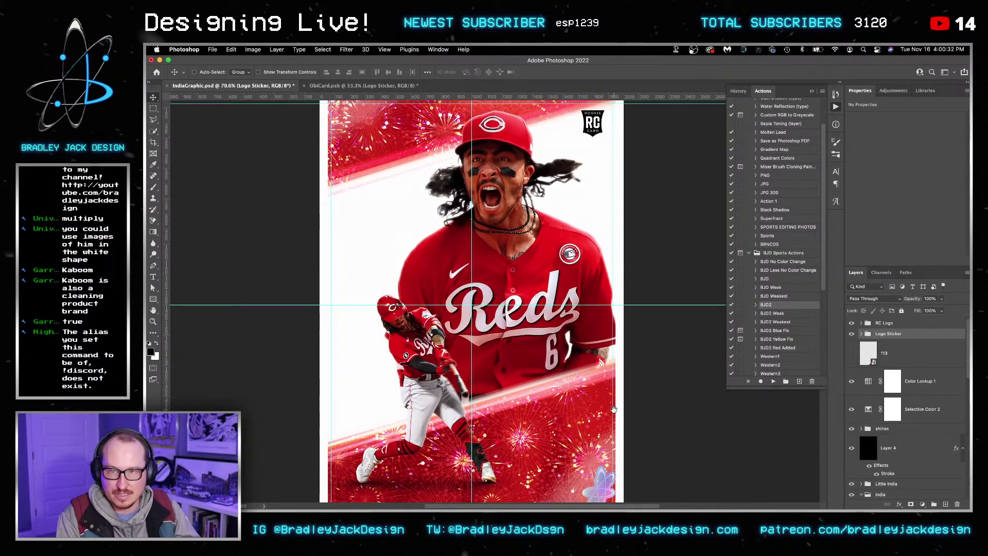
# Step: Adjust the logo sticker's placement inside the poster's lower-right corner and save the document
pyautogui.press('super+t')
pyautogui.moveTo(599, 483); pyautogui.dragTo(320, 381)
pyautogui.press('Return')
pyautogui.press('super+z')
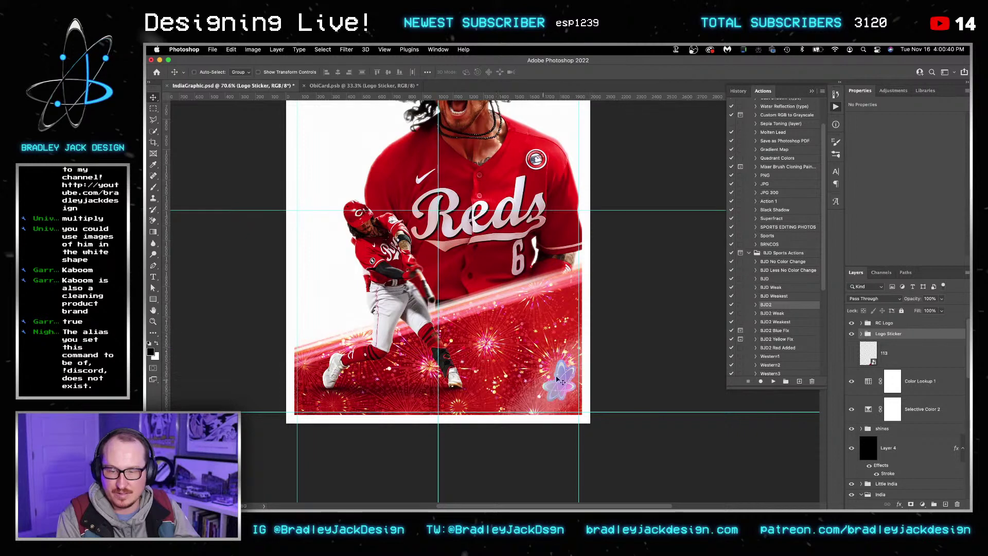
pyautogui.press('super+z')
pyautogui.press('super+z')
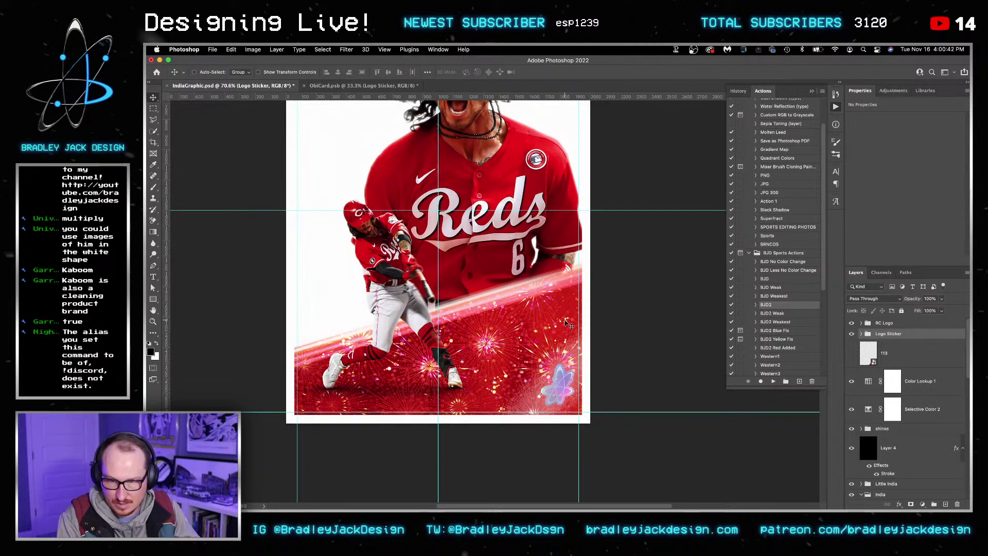
pyautogui.press('super+s')
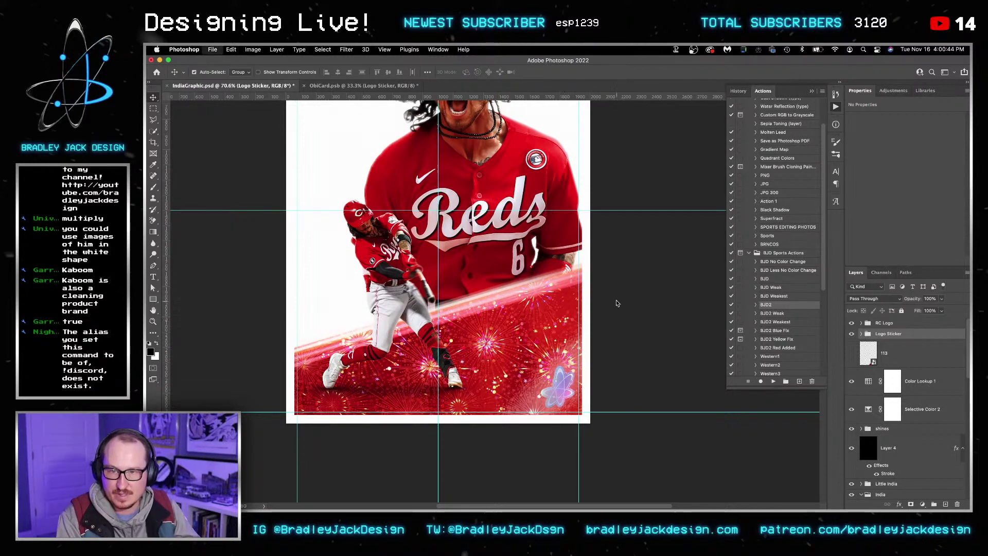
pyautogui.scroll(-5, 566, 323)
pyautogui.scroll(5, 525, 320)
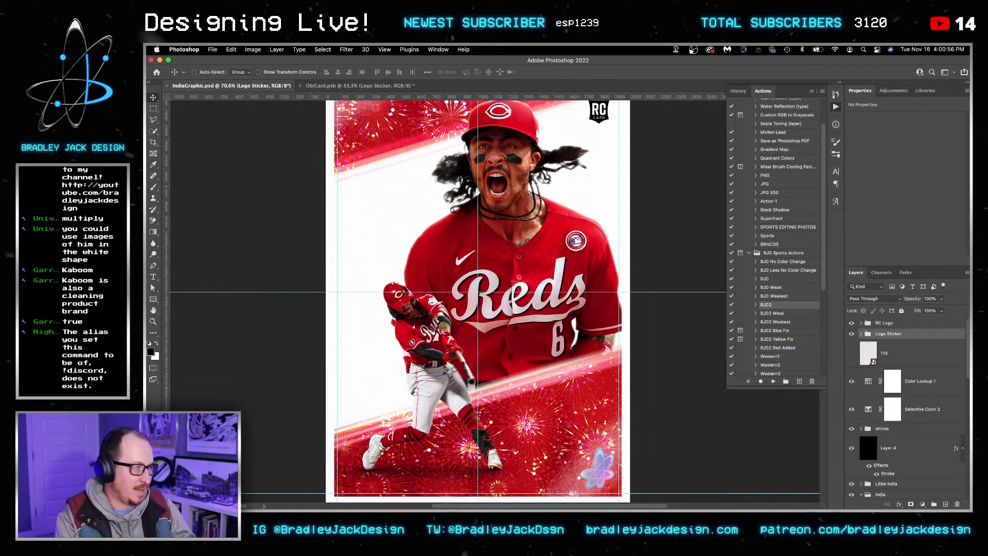
# Step: Switch to Safari and search Envato Elements for "great american ball park"
pyautogui.press('super+Tab')
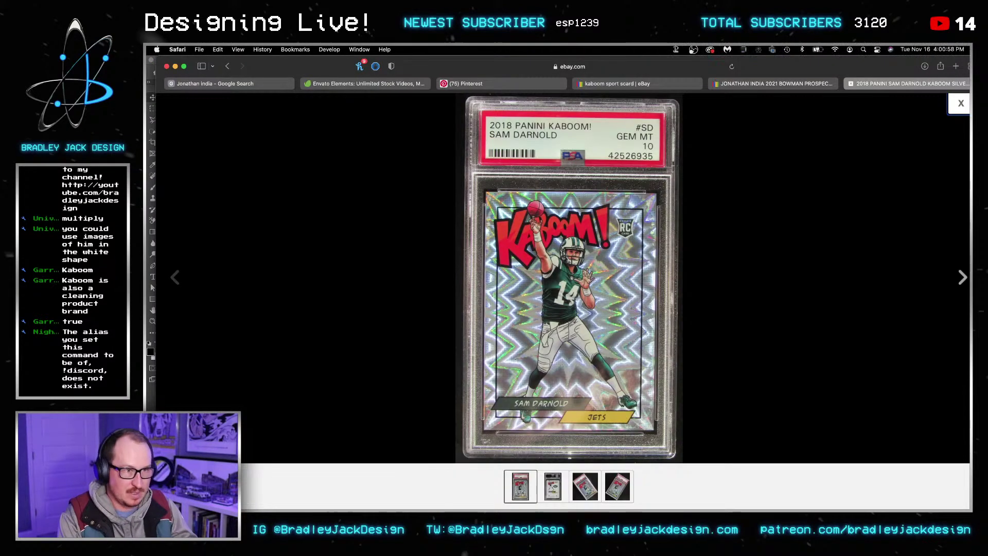
pyautogui.click(366, 84)
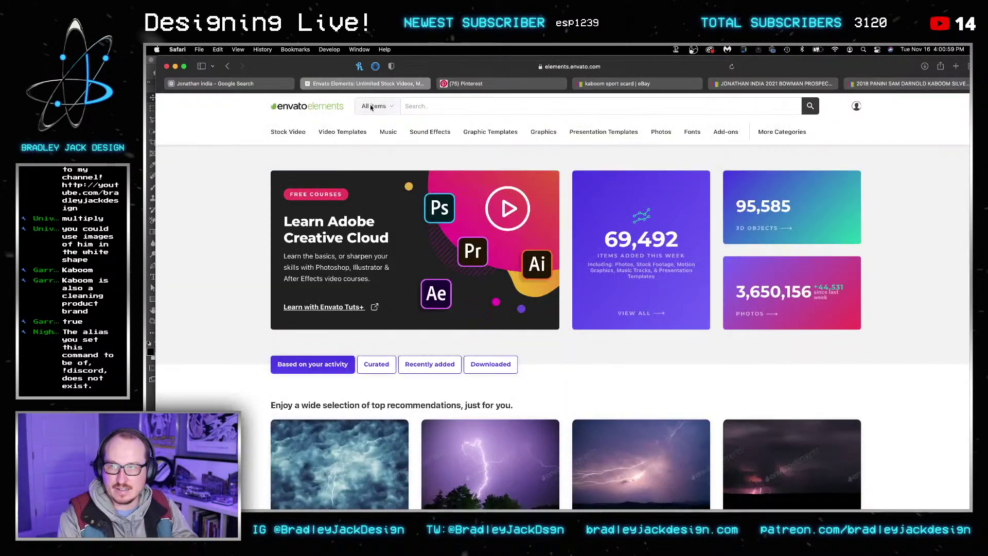
pyautogui.click(439, 110)
pyautogui.write('great american ball park')
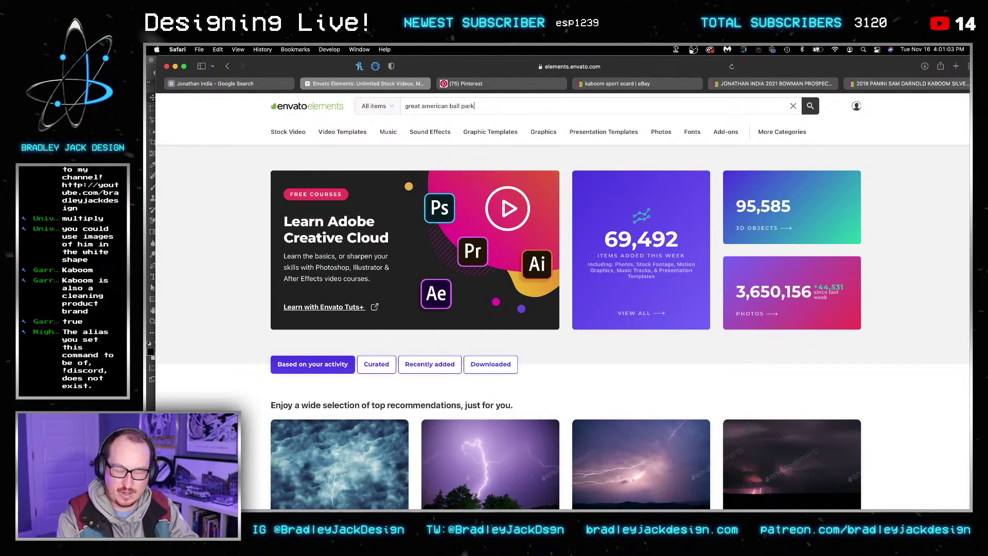
pyautogui.press('Return')
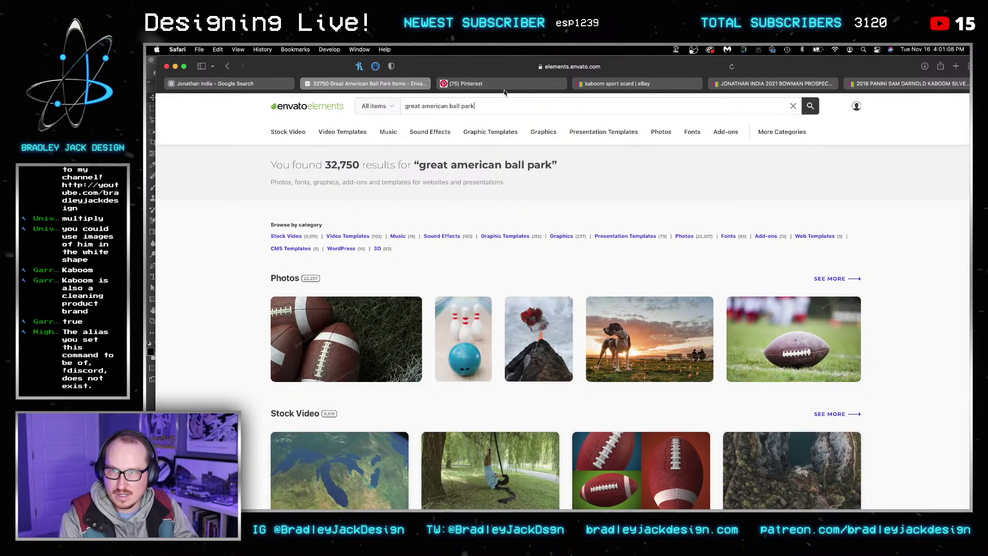
# Step: Open Google Advanced Image Search and search for "gabp" images larger than 4 MP
pyautogui.click(308, 49)
pyautogui.click(359, 204)
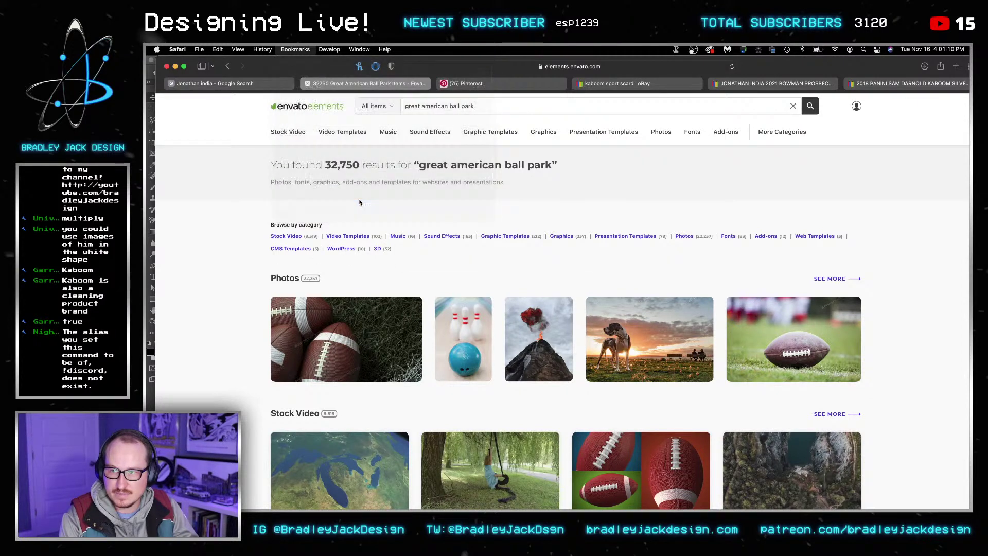
pyautogui.write('ga')
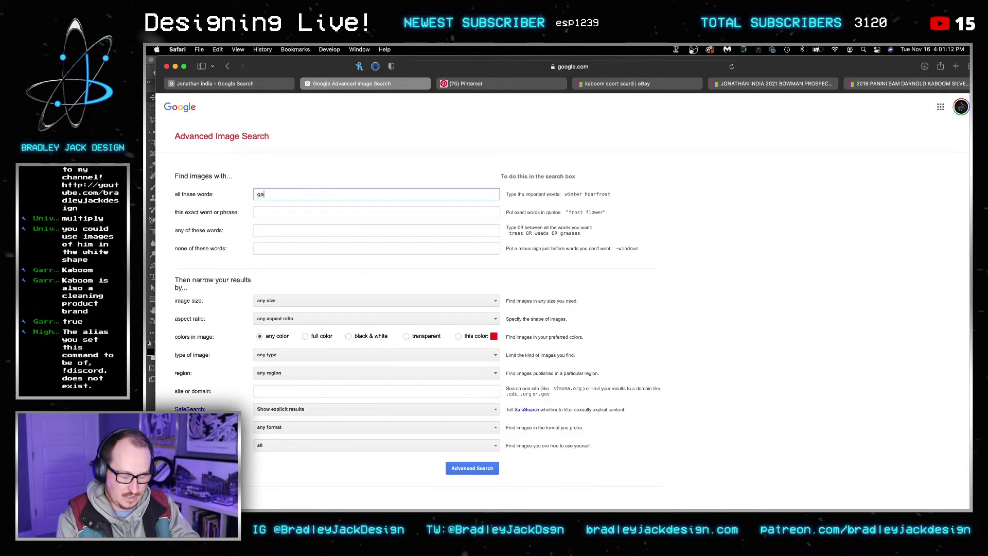
pyautogui.write('bp')
pyautogui.press('BackSpace')
pyautogui.press('BackSpace')
pyautogui.write('p')
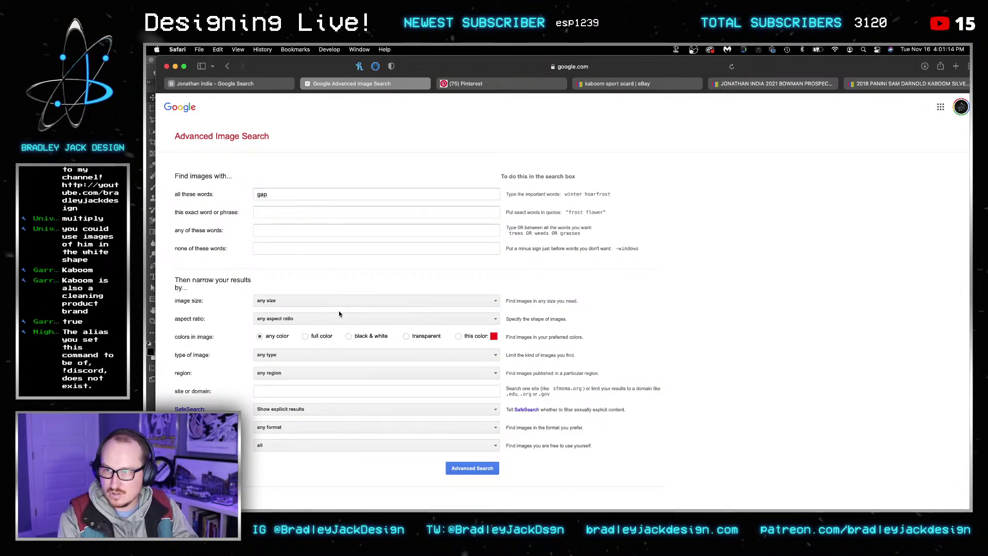
pyautogui.click(338, 304)
pyautogui.scroll(-5, 333, 340)
pyautogui.scroll(3, 332, 340)
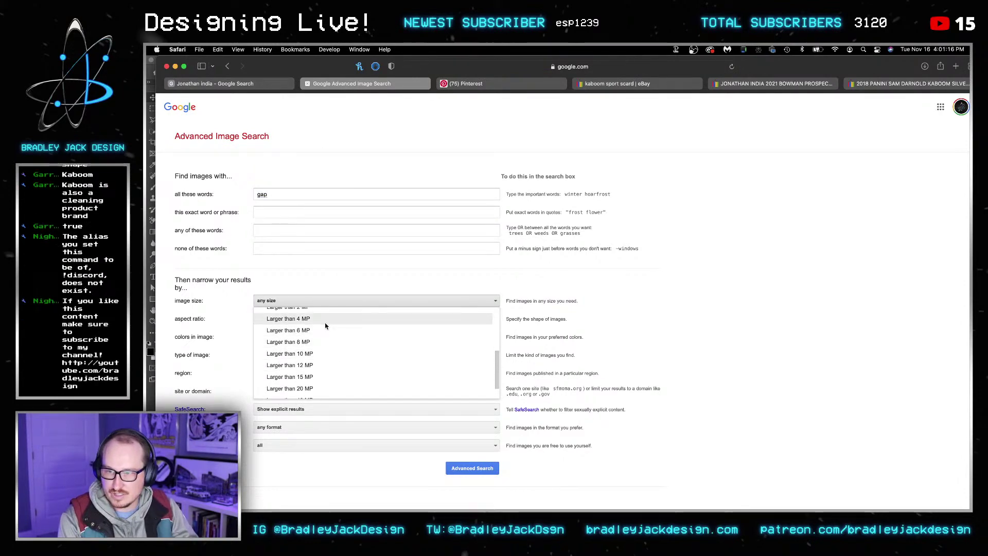
pyautogui.click(324, 324)
pyautogui.click(264, 197)
pyautogui.write('b')
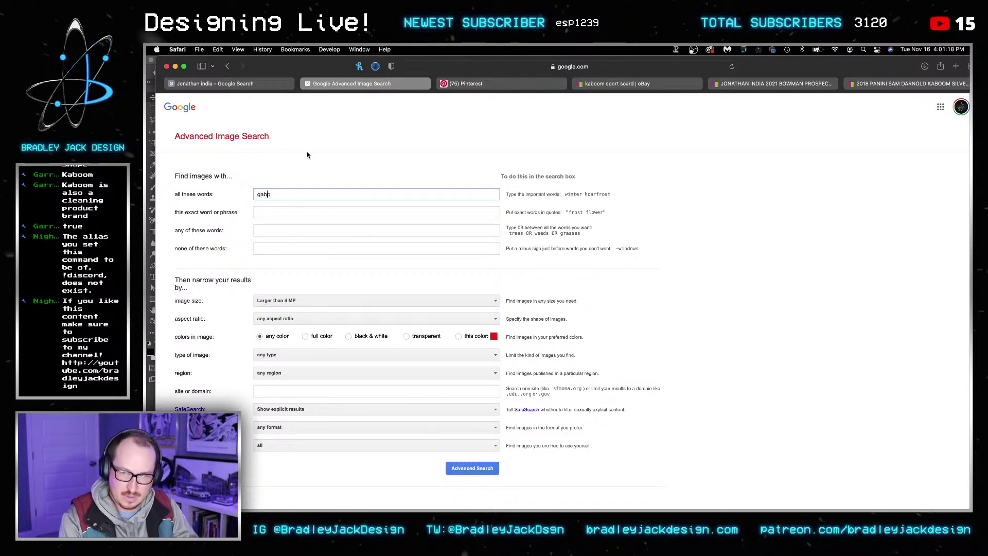
pyautogui.click(309, 155)
pyautogui.scroll(-2, 363, 301)
pyautogui.click(473, 436)
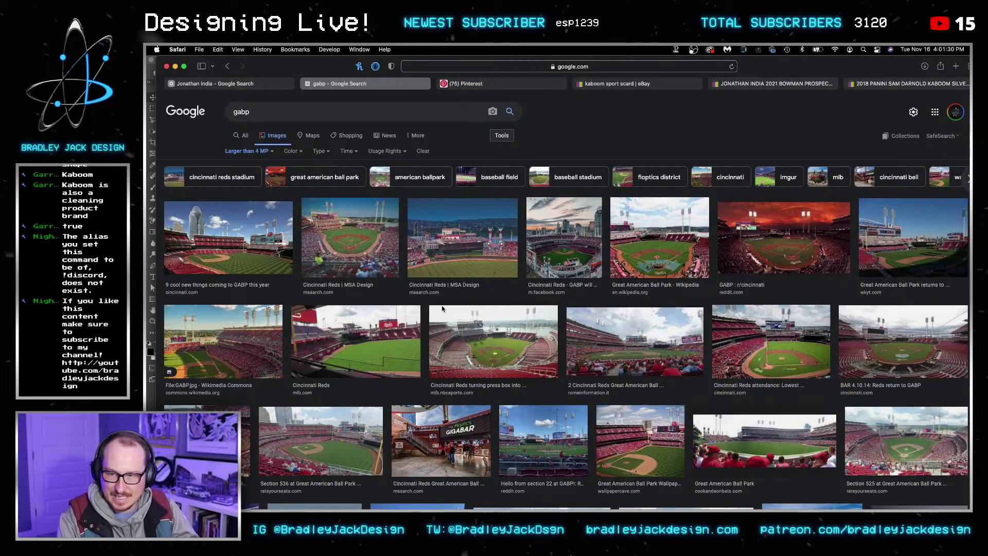
# Step: Browse the gabp image results and save the tall-stacks-gabp-63004 ballpark photo to Downloads
pyautogui.press('super+Tab')
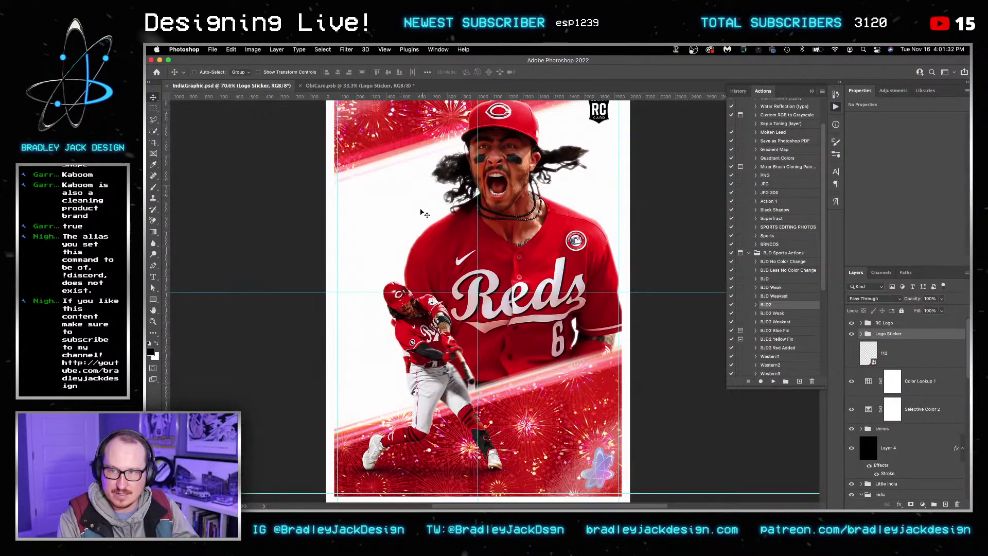
pyautogui.press('super+Tab')
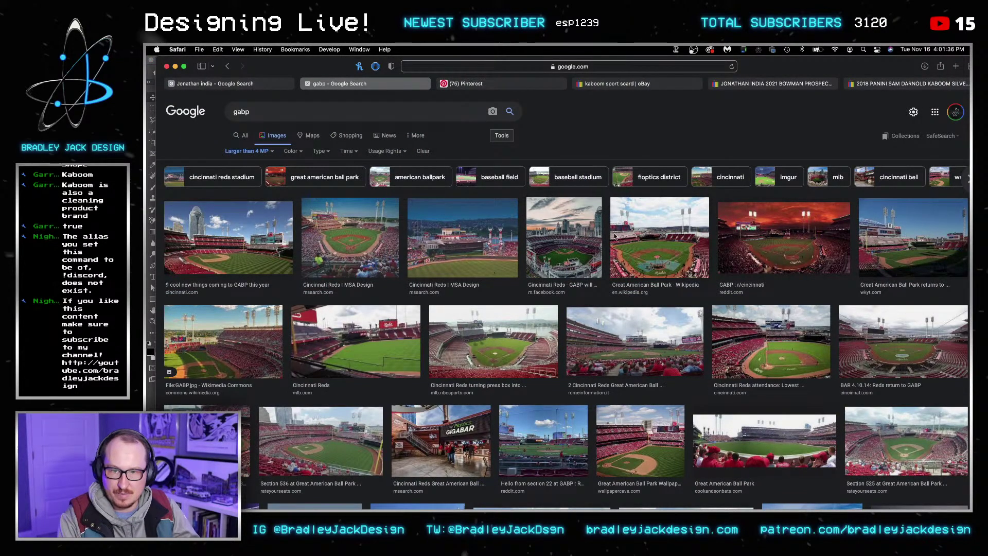
pyautogui.click(569, 251)
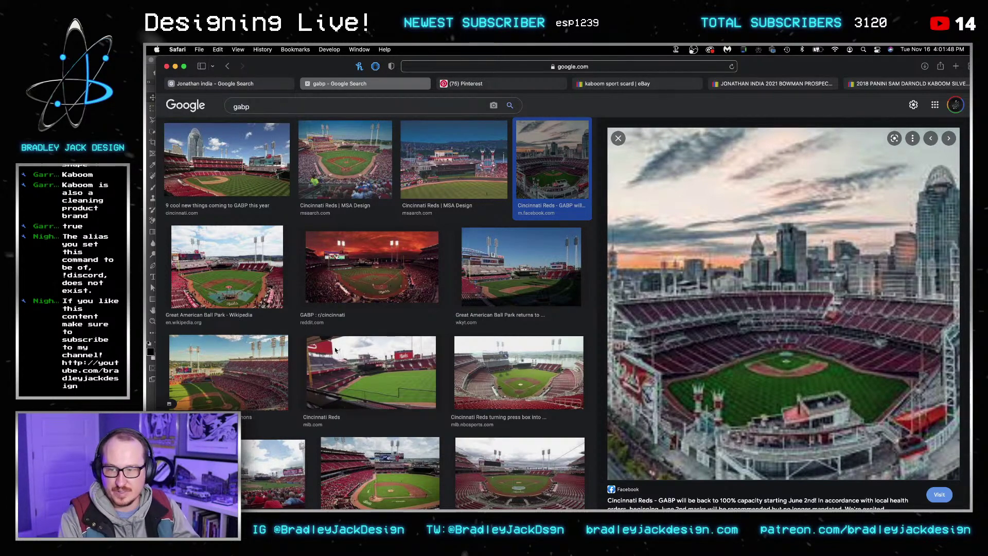
pyautogui.scroll(-5, 385, 261)
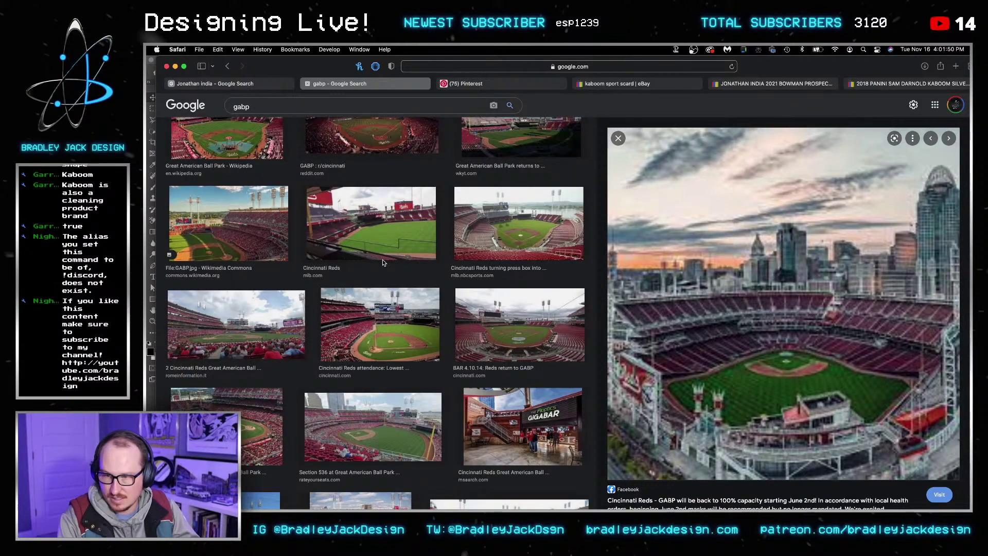
pyautogui.scroll(-4, 382, 259)
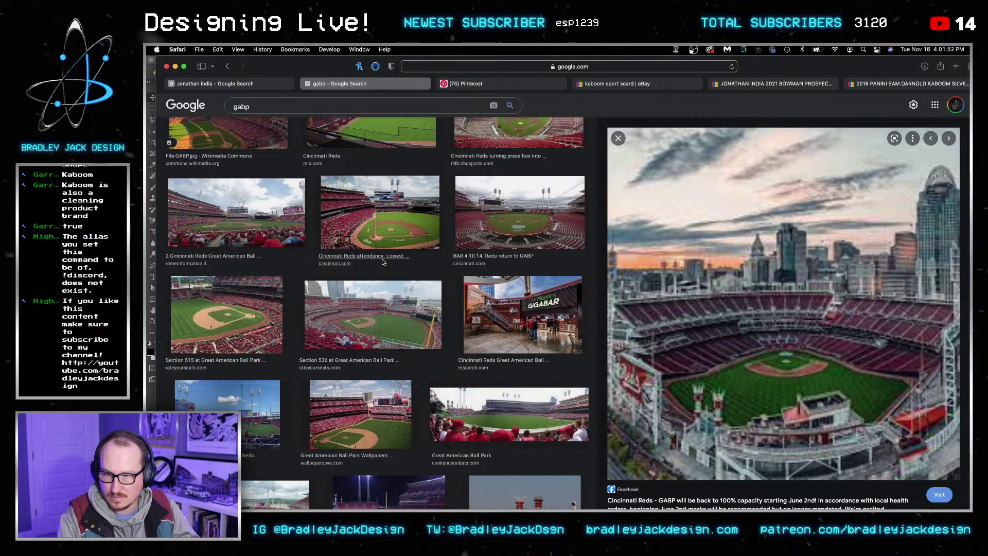
pyautogui.scroll(-7, 382, 263)
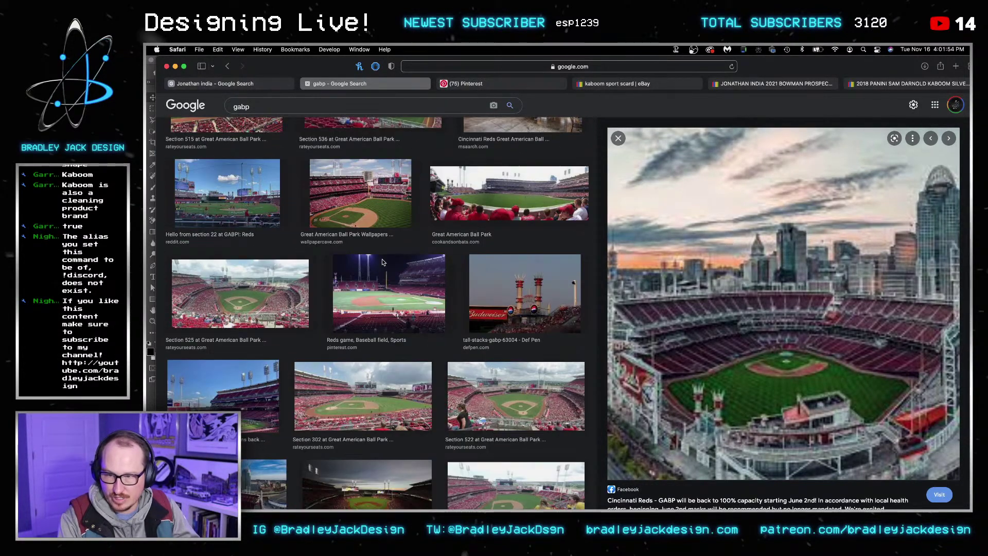
pyautogui.click(525, 308)
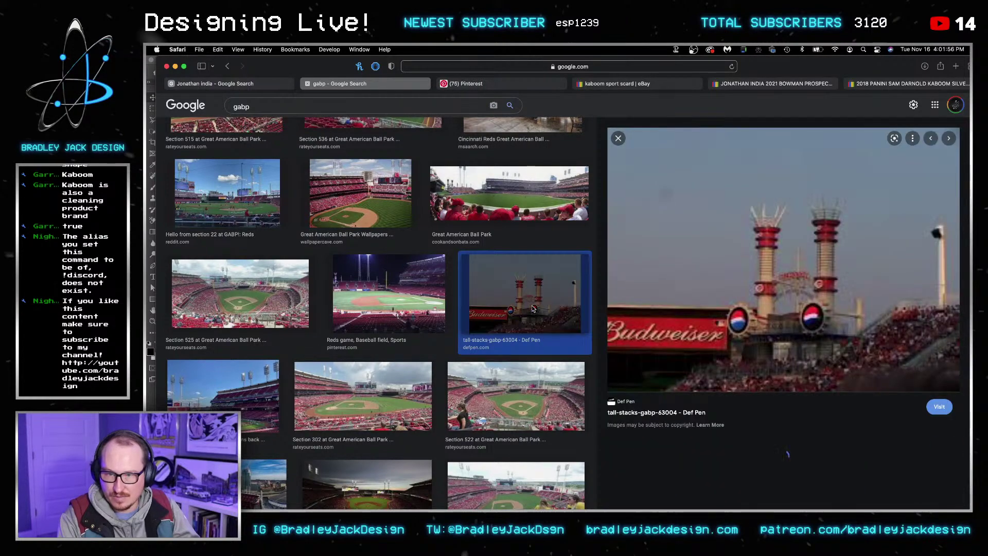
pyautogui.rightClick(802, 301)
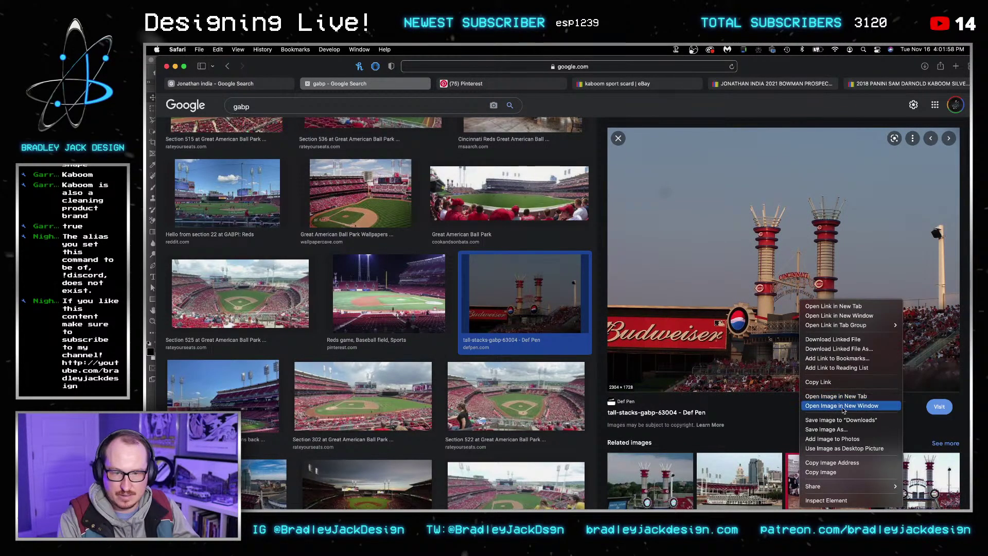
pyautogui.click(835, 420)
# Step: Switch to Photoshop and expand the Background group in IndiaGraphic.psd to reach its Rectangle 1 and Fireworks6 layers
pyautogui.press('super+Tab')
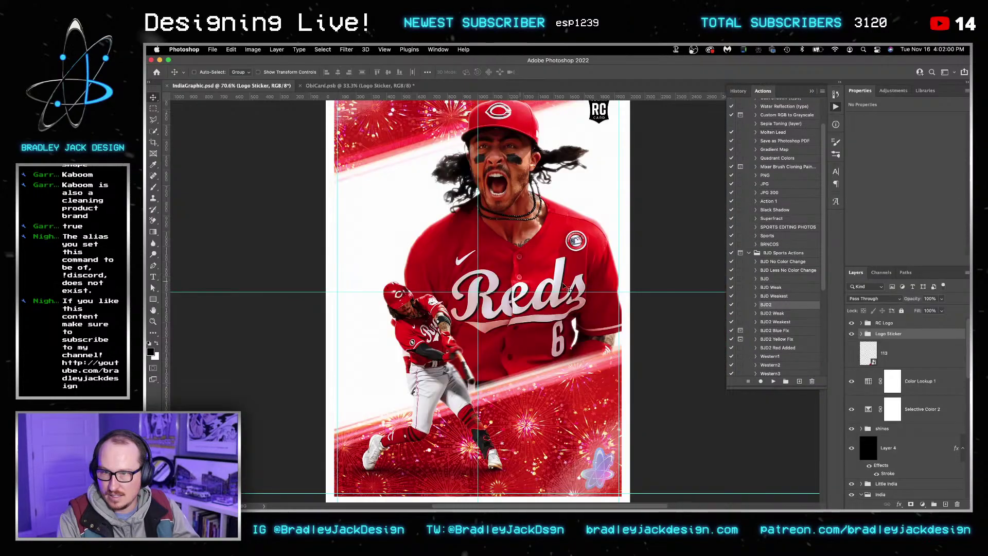
pyautogui.scroll(-3, 909, 445)
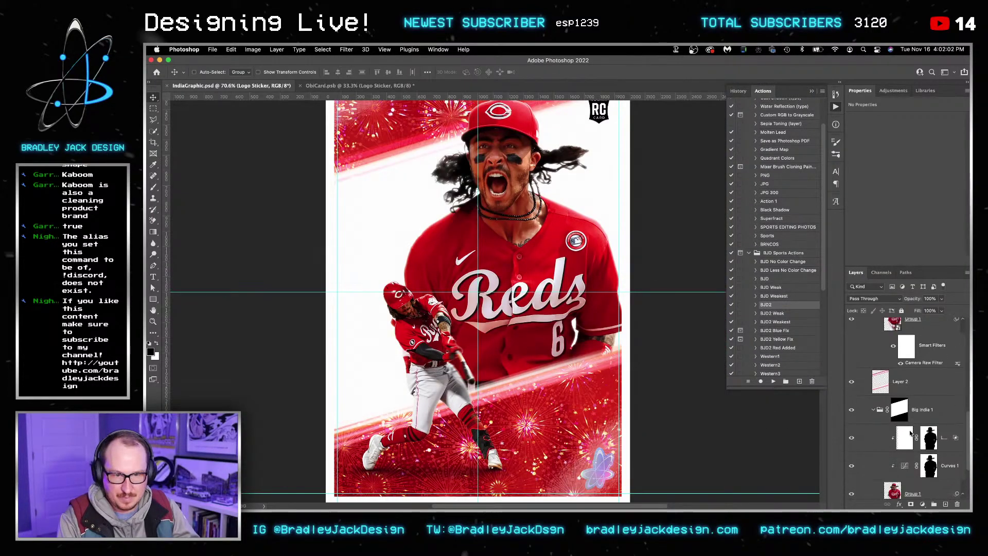
pyautogui.click(900, 344)
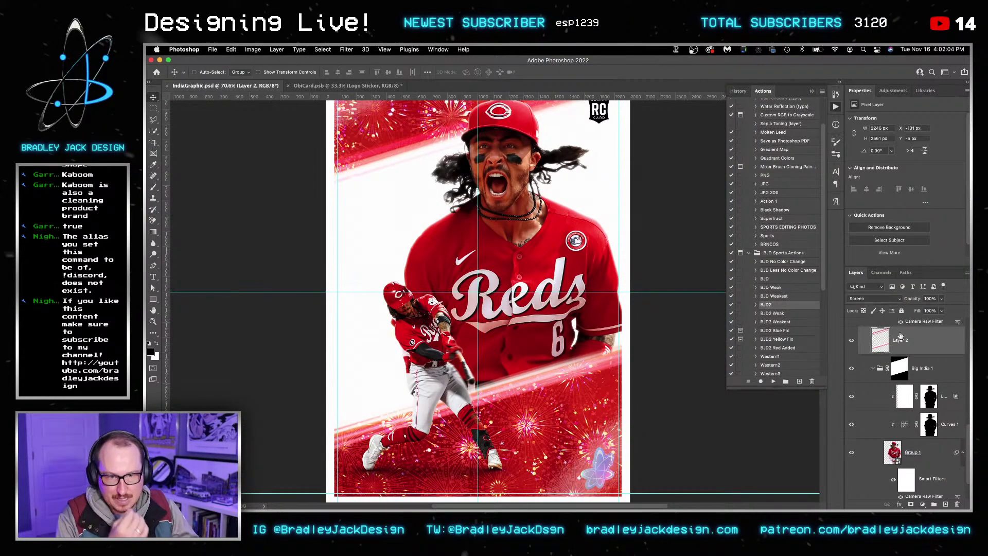
pyautogui.scroll(-2, 897, 360)
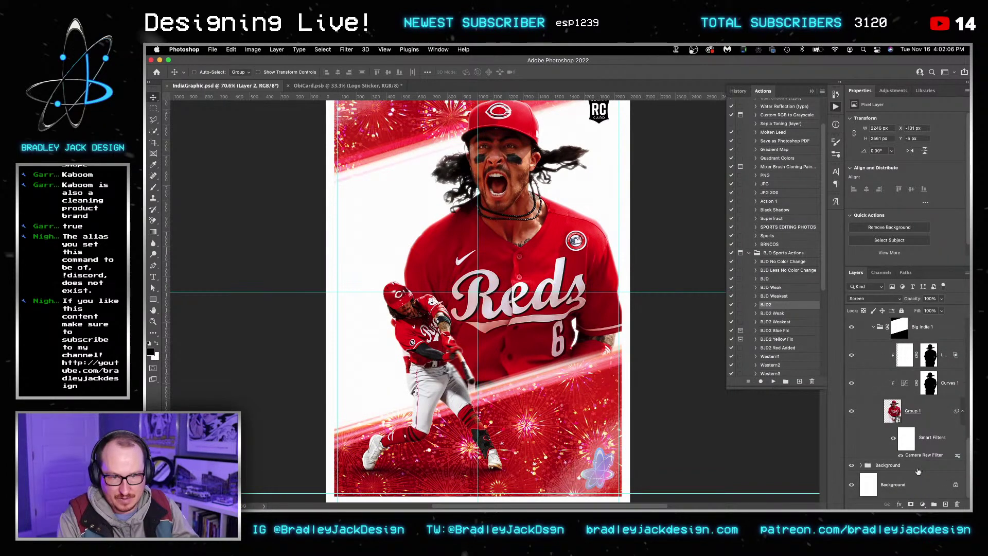
pyautogui.click(916, 466)
pyautogui.click(861, 464)
pyautogui.scroll(-4, 903, 472)
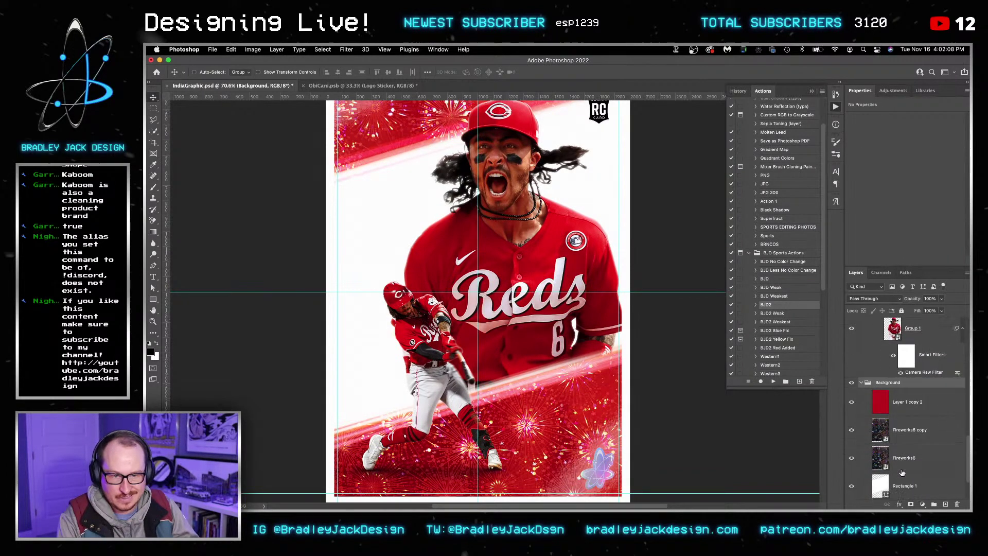
pyautogui.scroll(-1, 901, 472)
pyautogui.click(903, 467)
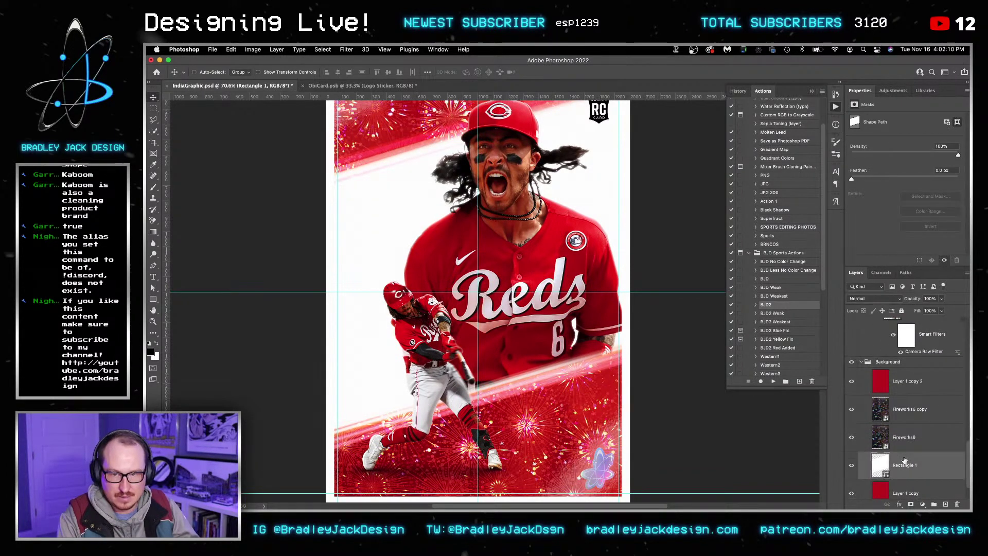
pyautogui.scroll(5, 910, 453)
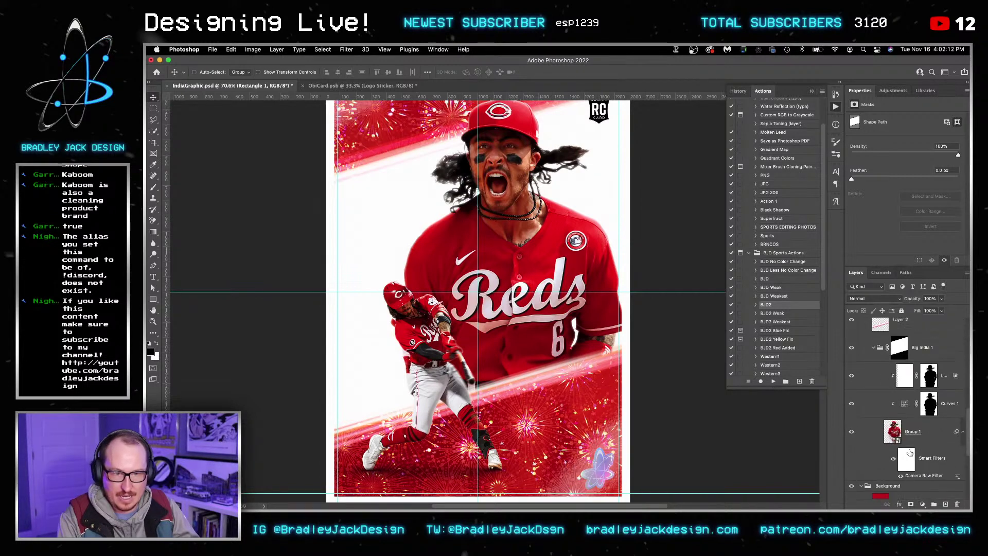
# Step: Copy the Layer 2 stripe artwork in place into the Background group, directly above Layer 1 copy 2
pyautogui.click(911, 367)
pyautogui.scroll(-4, 911, 367)
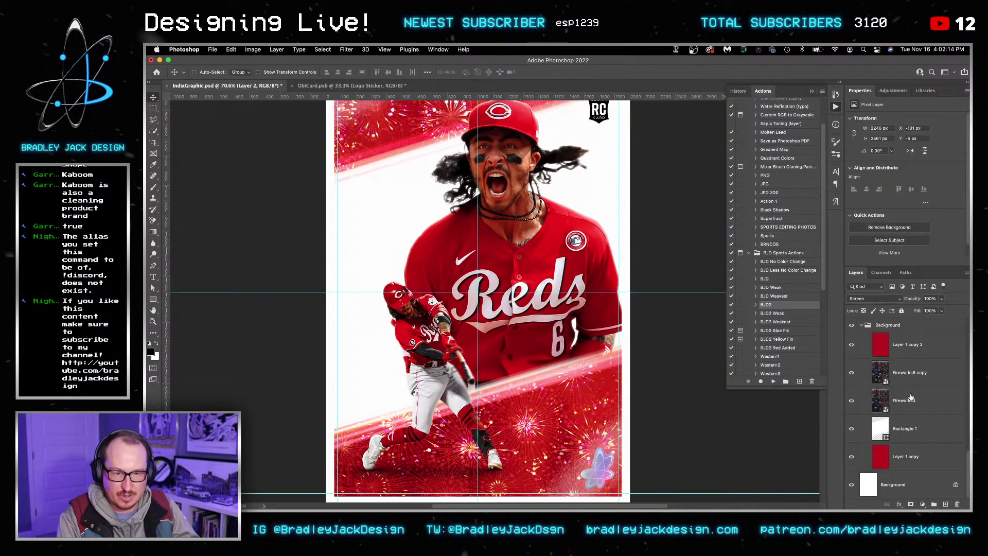
pyautogui.click(906, 377)
pyautogui.hotkey('ctrl', 'v')
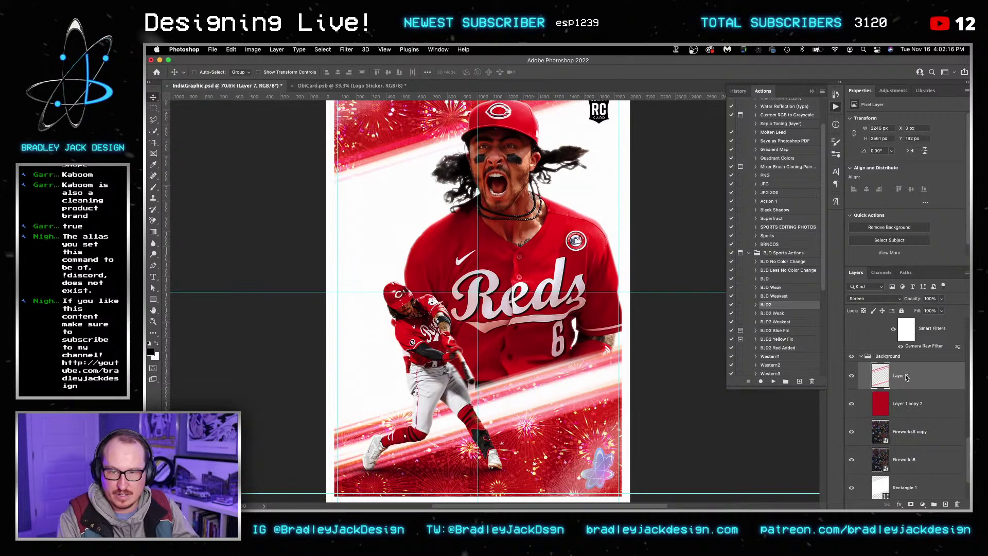
pyautogui.hotkey('ctrl', 'z')
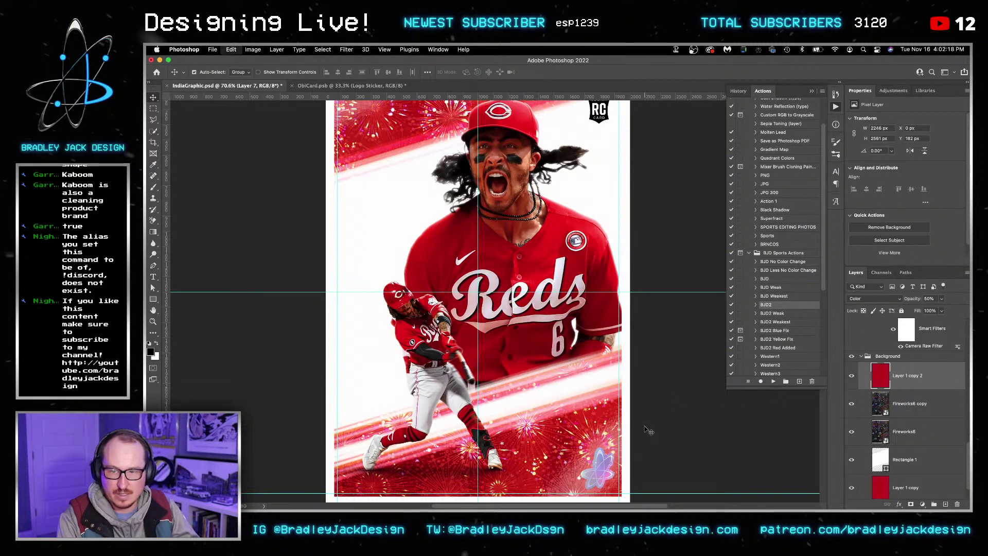
pyautogui.hotkey('ctrl', 'shift', 'v')
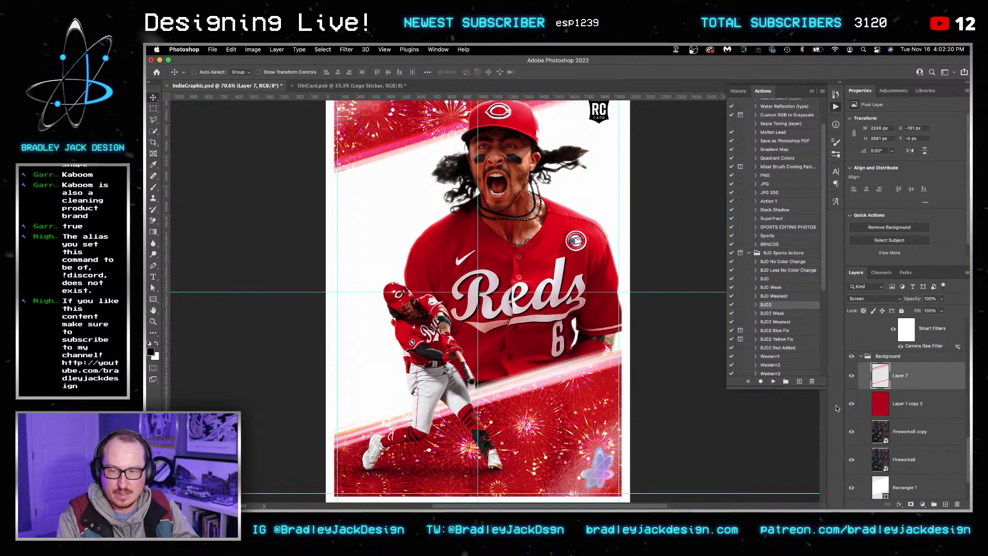
# Step: Move the Fireworks6 and Fireworks6 copy layers below Rectangle 1 in the Background group
pyautogui.click(911, 403)
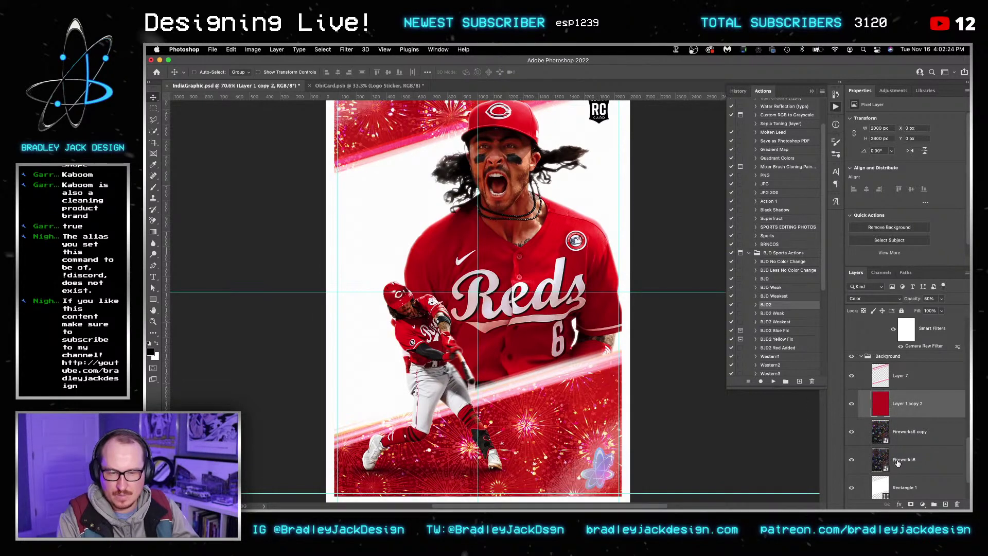
pyautogui.click(901, 488)
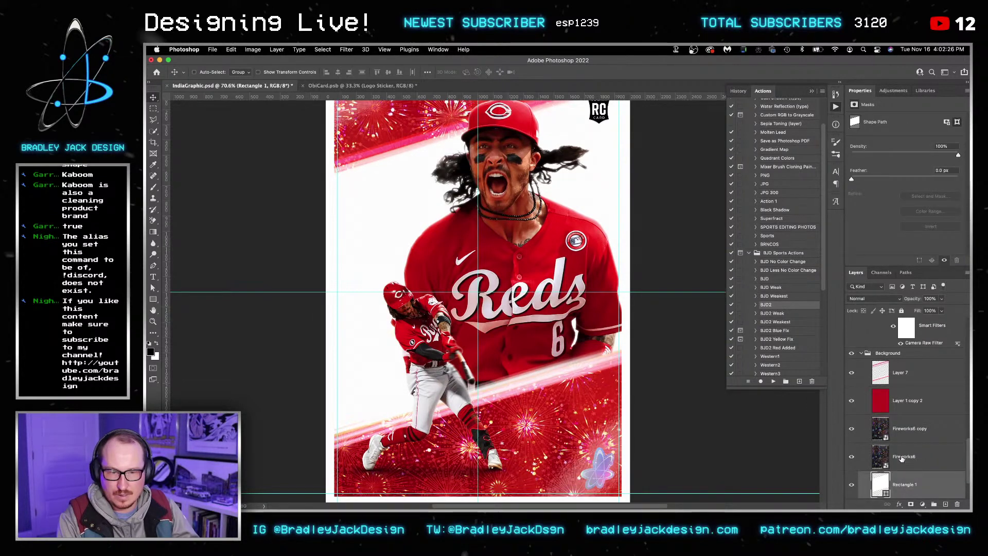
pyautogui.click(903, 436)
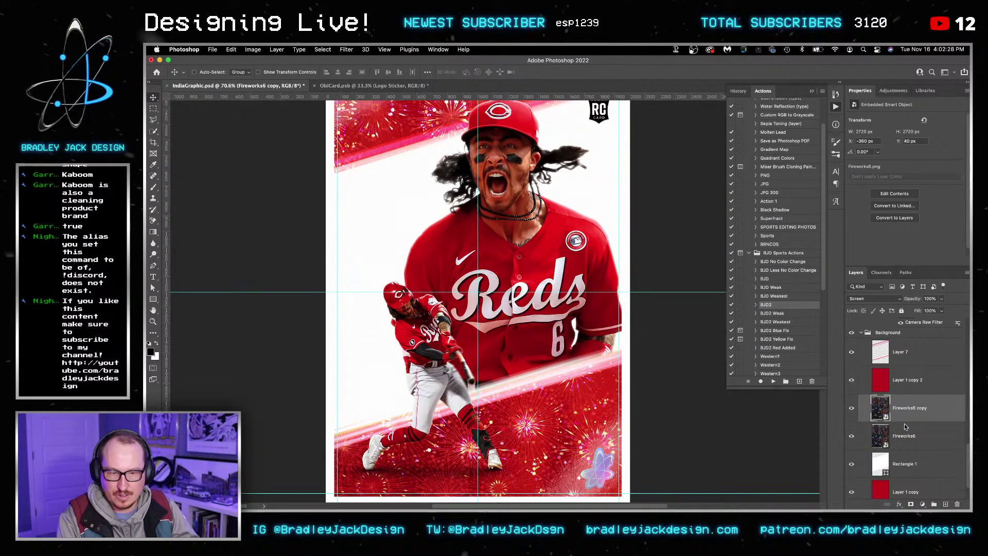
pyautogui.keyDown('shift'); pyautogui.click(903, 424); pyautogui.keyUp('shift')
pyautogui.press('super+bracketleft')
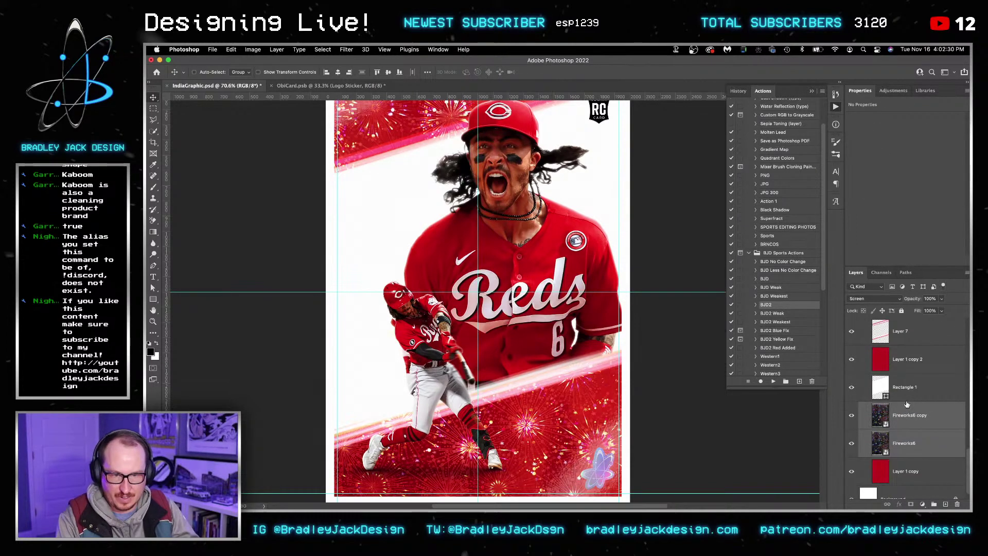
# Step: Place the tall-stacks-gabp-63004 photo from Downloads into the poster directly above the Rectangle 1 layer
pyautogui.click(904, 394)
pyautogui.click(728, 483)
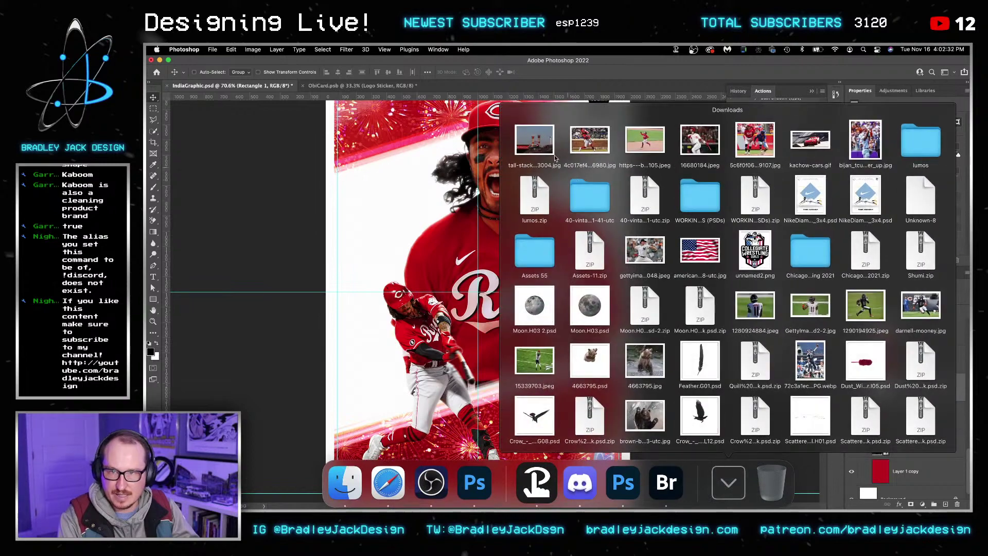
pyautogui.moveTo(554, 157); pyautogui.dragTo(533, 203)
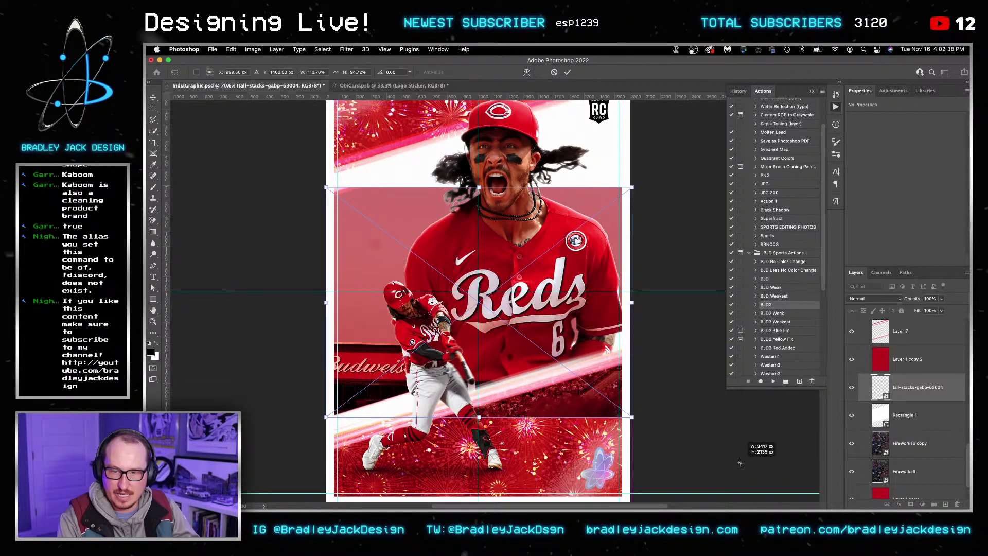
# Step: Move the stadium photo up behind the players, enlarge it to about 4710 px wide and apply the transform
pyautogui.moveTo(740, 463); pyautogui.dragTo(739, 463)
pyautogui.moveTo(682, 430); pyautogui.dragTo(692, 320)
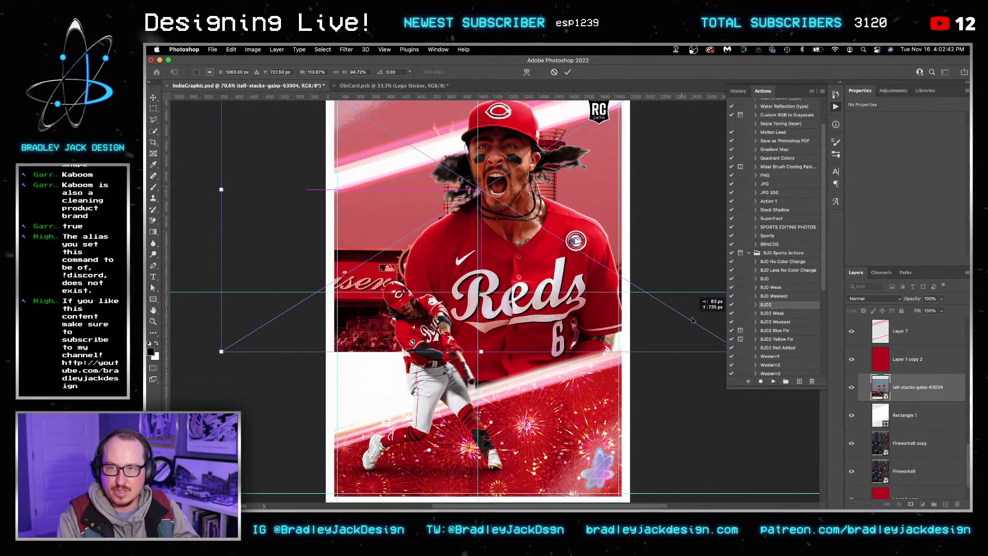
pyautogui.scroll(-5, 692, 320)
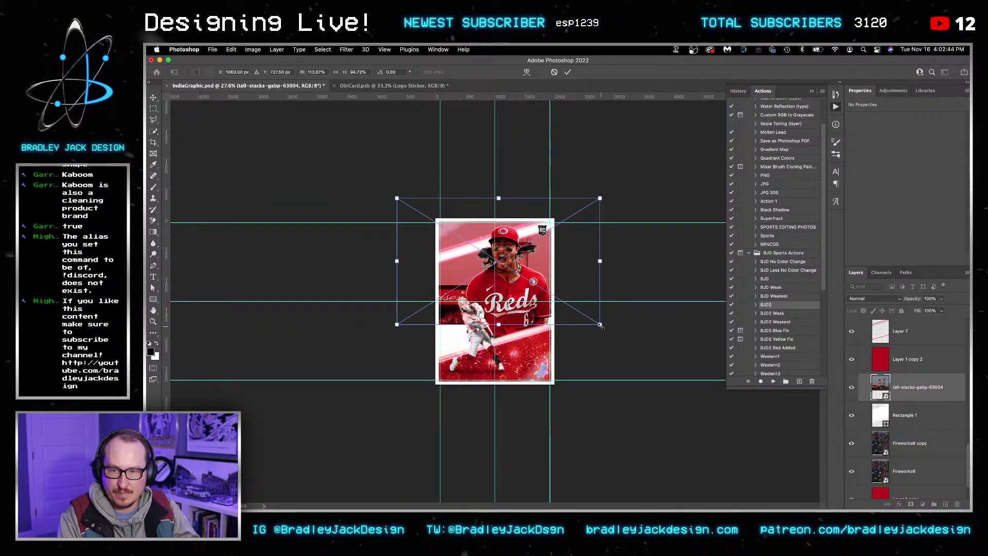
pyautogui.moveTo(600, 324); pyautogui.dragTo(639, 350)
pyautogui.press('Return')
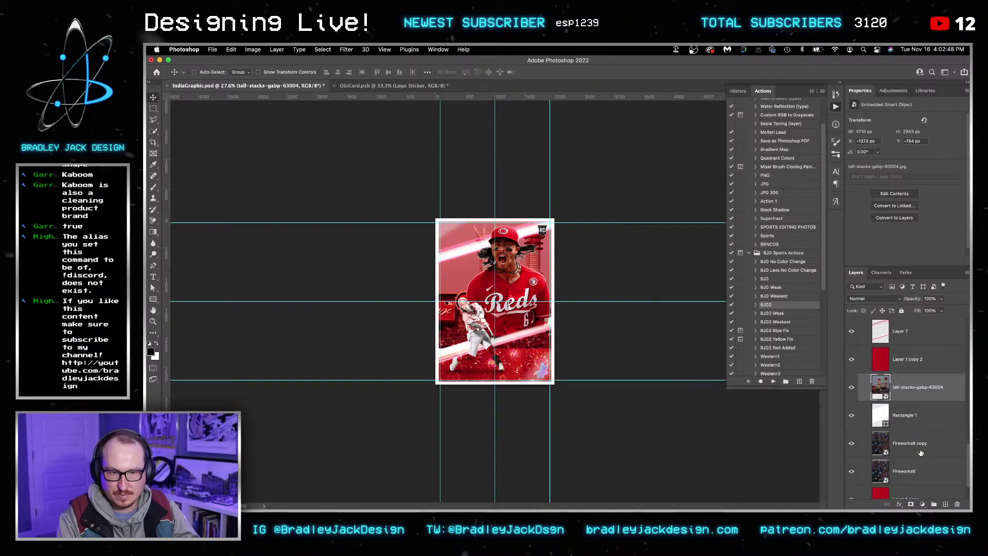
# Step: Move the tall-stacks-gabp-63004 layer up the stack to sit above Layer 2, outside the Big India 1 group
pyautogui.scroll(4, 919, 453)
pyautogui.moveTo(911, 480); pyautogui.dragTo(905, 410)
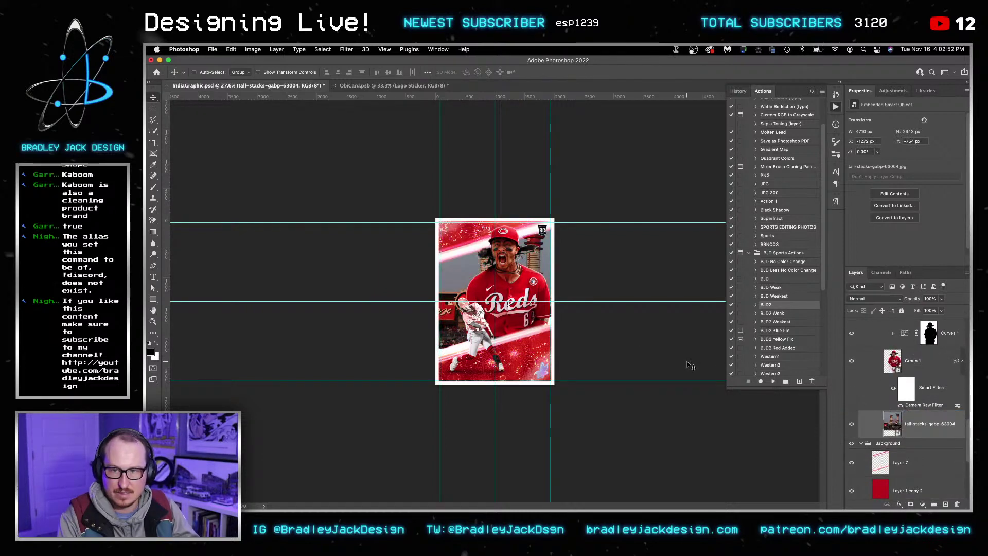
pyautogui.scroll(4, 920, 459)
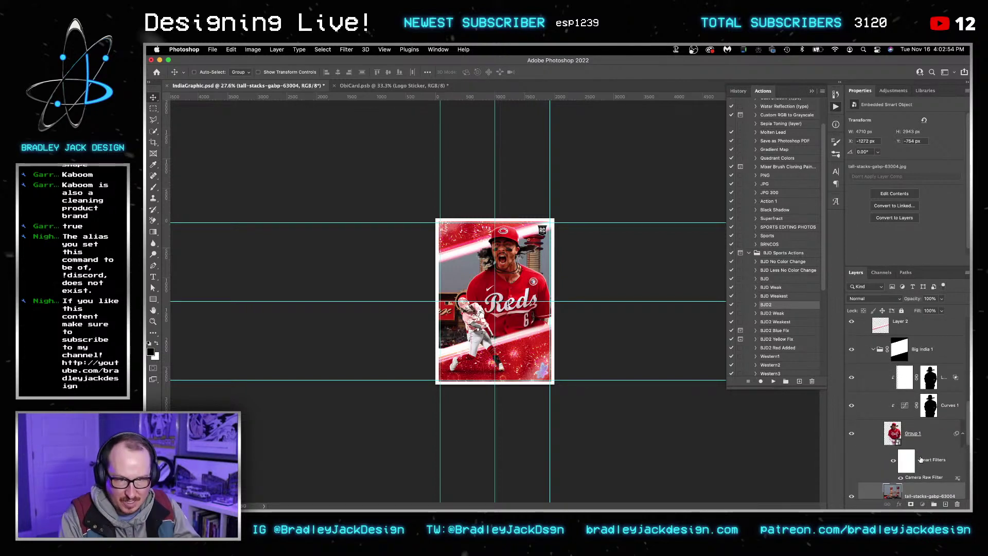
pyautogui.hotkey('ctrl', ']')
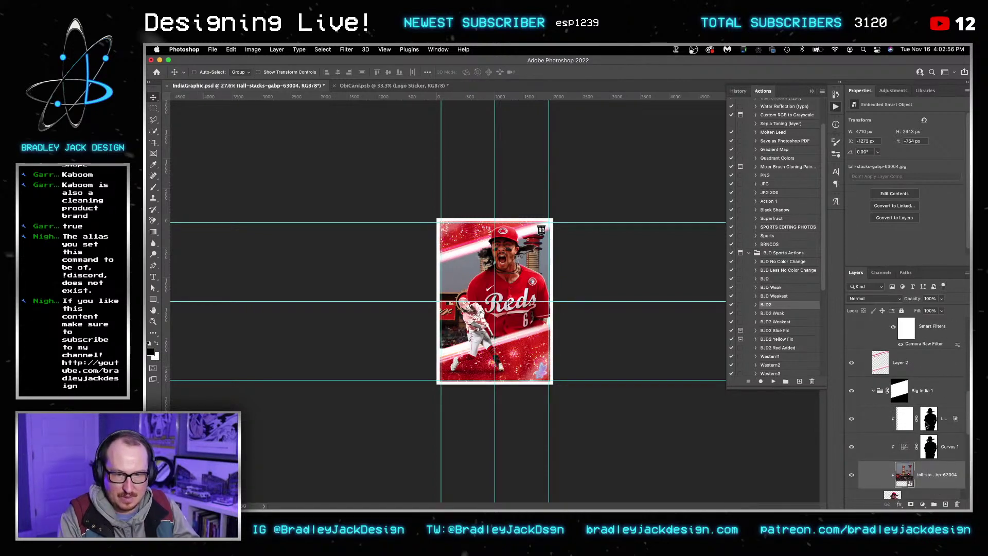
pyautogui.click(928, 447)
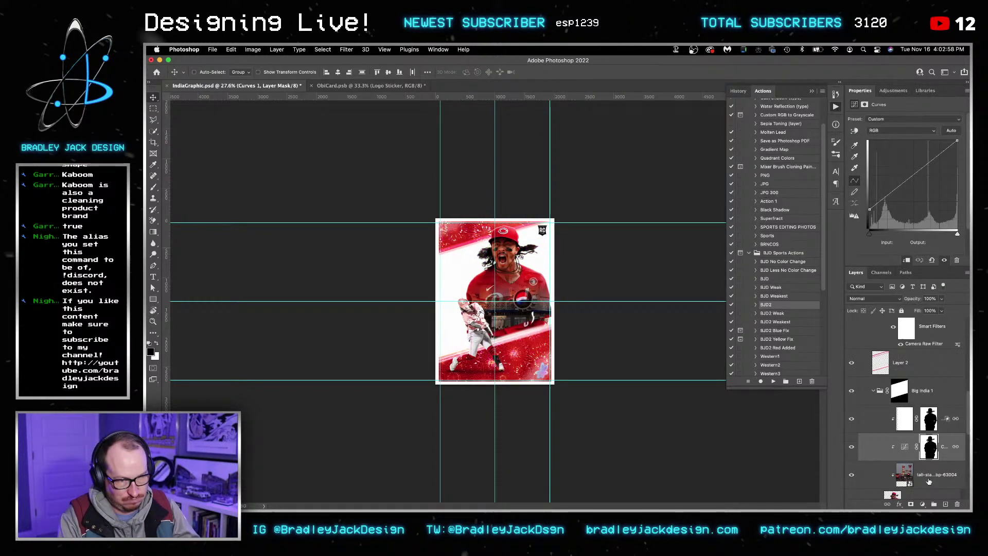
pyautogui.moveTo(929, 481); pyautogui.dragTo(911, 356)
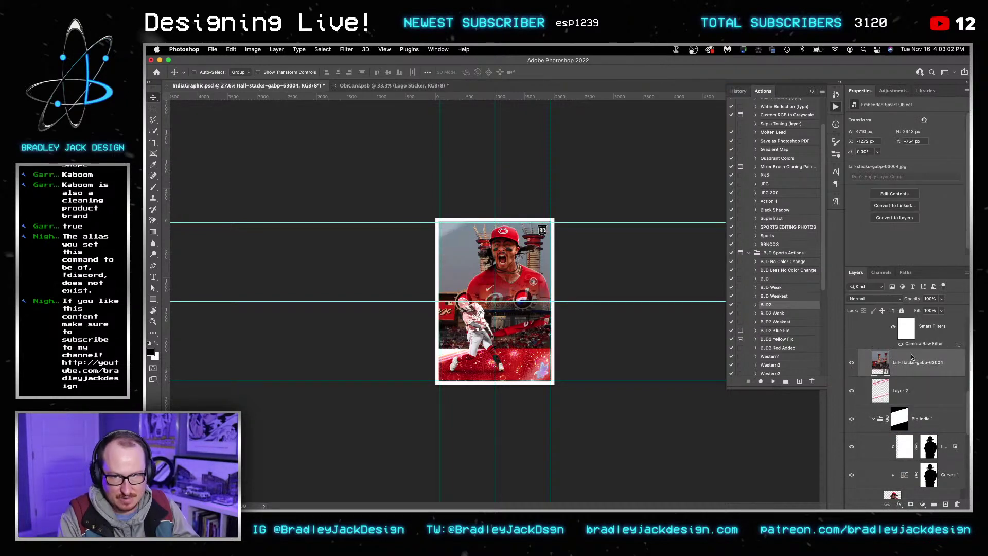
# Step: Open the contents of the tall-stacks-gabp-63004 smart object for editing, focusing on the two smokestacks
pyautogui.doubleClick(881, 362)
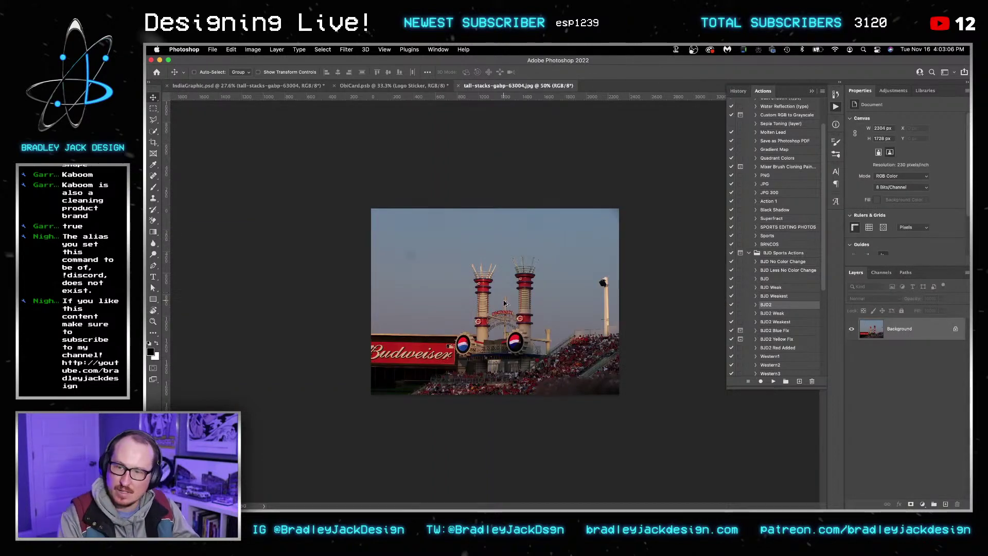
pyautogui.scroll(8, 504, 303)
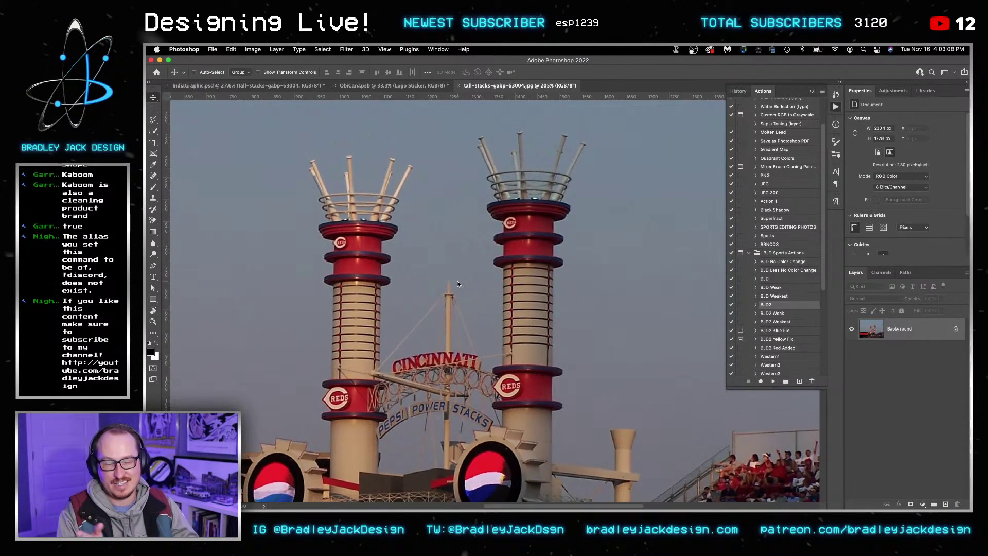
# Step: Compare the stadium photo's red, green and blue channels to judge the contrast between smokestacks and sky, and return to the RGB composite
pyautogui.click(881, 272)
pyautogui.click(866, 301)
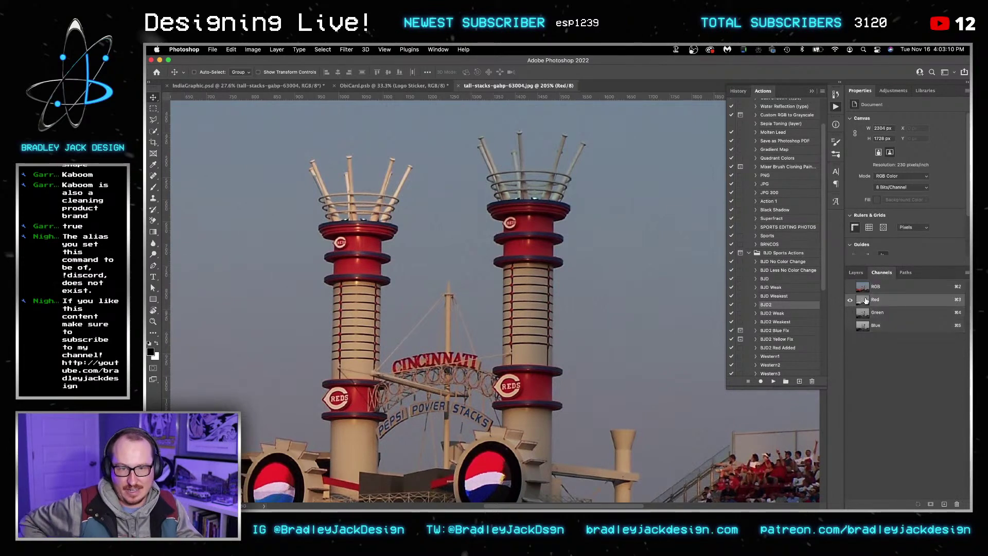
pyautogui.click(864, 315)
pyautogui.click(863, 327)
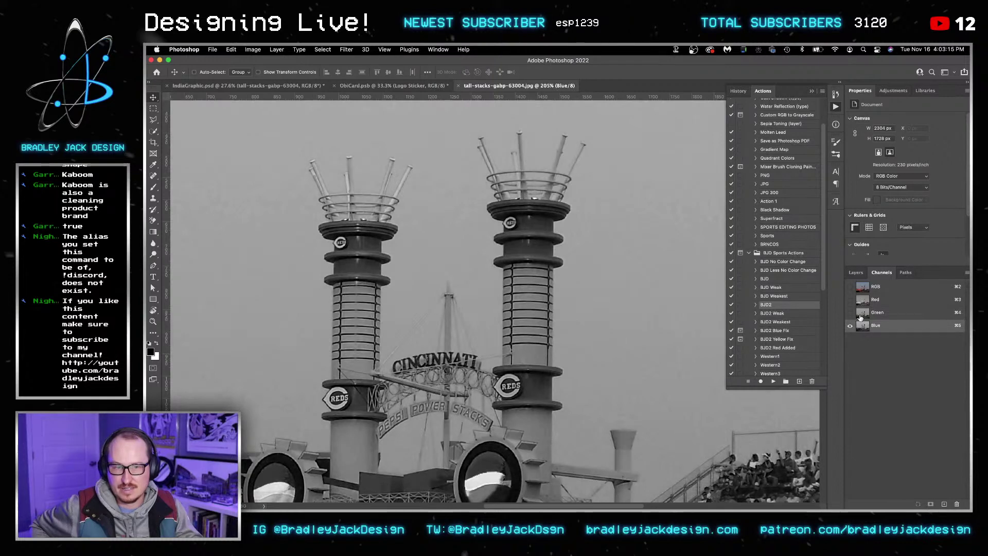
pyautogui.click(862, 313)
pyautogui.click(857, 277)
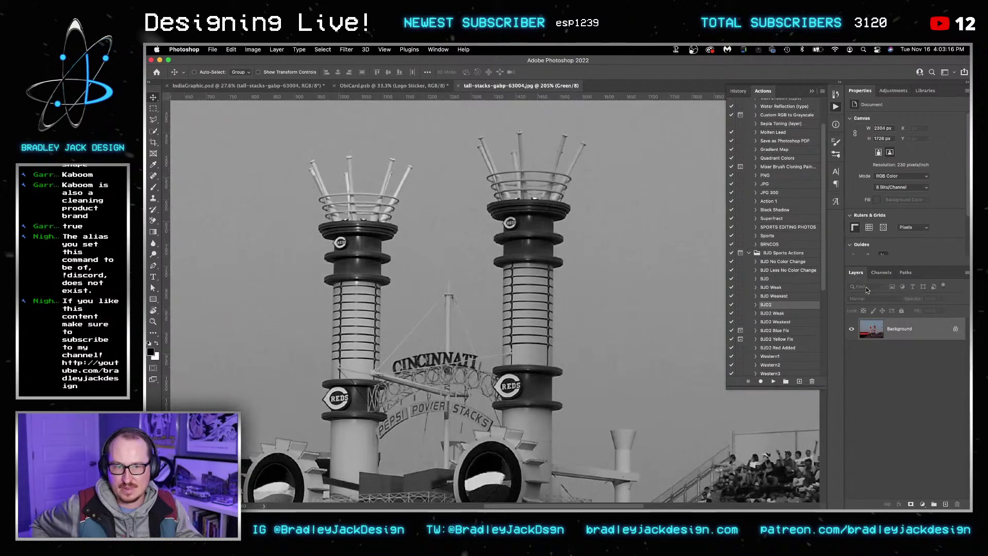
pyautogui.click(881, 272)
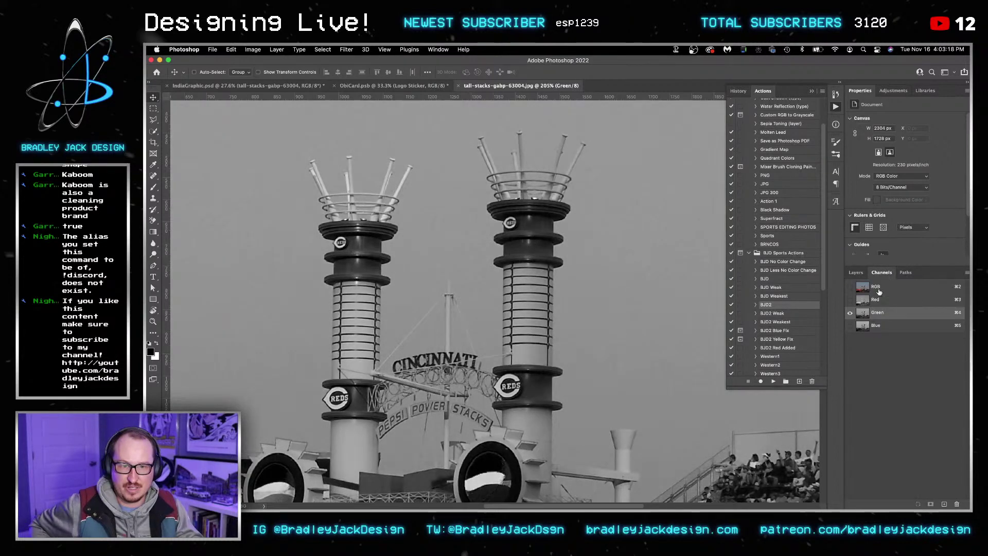
pyautogui.click(870, 287)
pyautogui.click(859, 277)
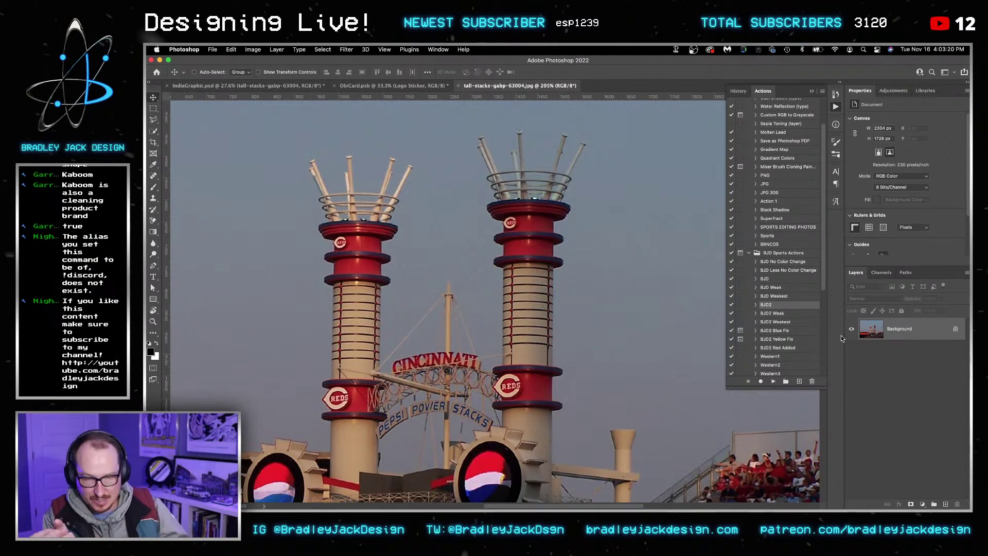
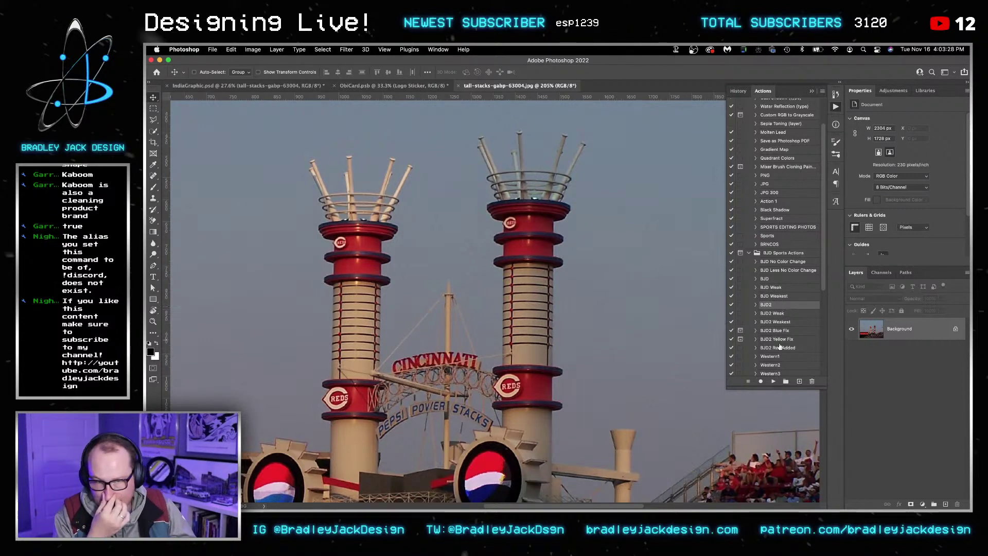
# Step: Run the BJD2 action on the stadium photo and place a duplicate of Layer 0 above all the adjustment layers
pyautogui.click(773, 382)
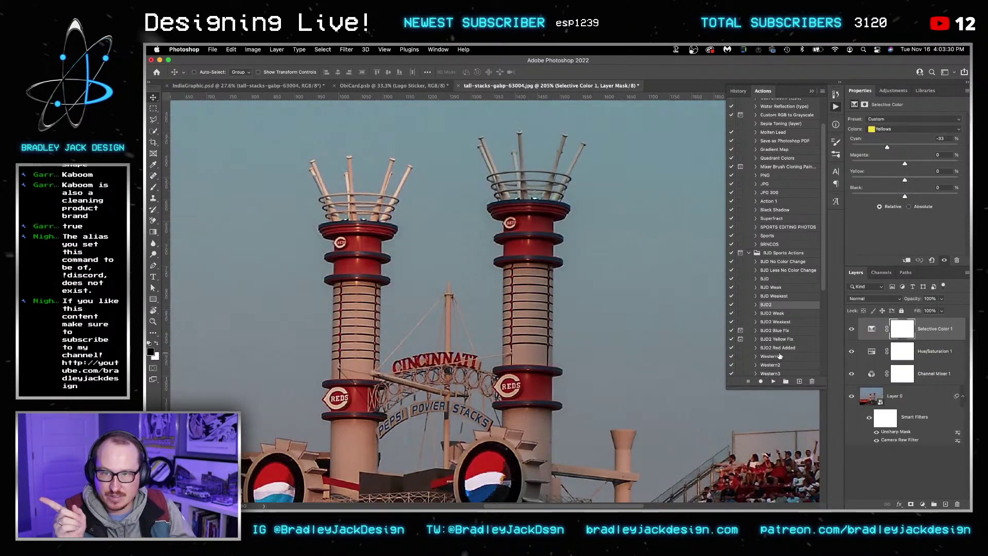
pyautogui.click(908, 404)
pyautogui.hotkey('ctrl', 'j')
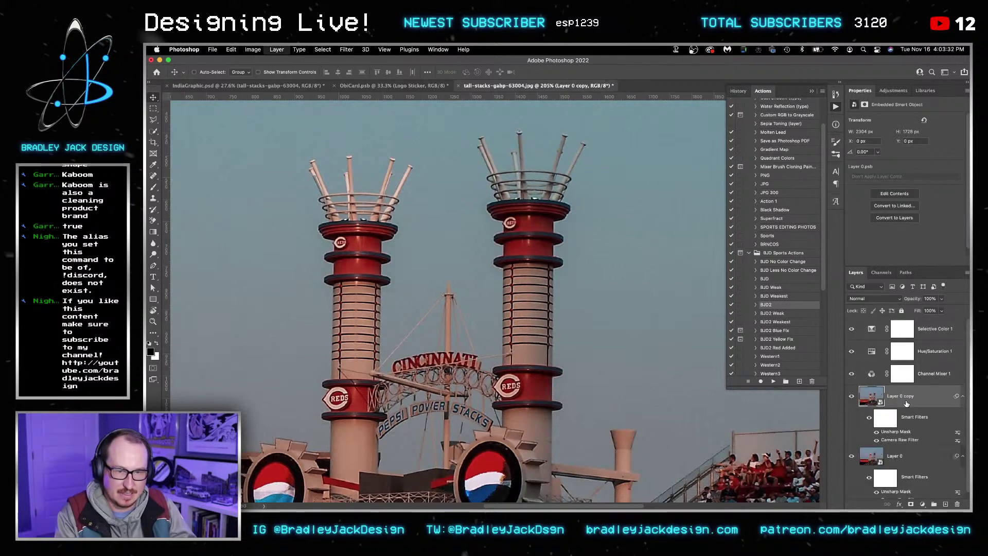
pyautogui.hotkey('ctrl', 'shift', ']')
# Step: Clip Layer 0 copy and the Selective Color, Hue/Saturation and Channel Mixer adjustments to the original Layer 0
pyautogui.keyDown('alt'); pyautogui.click(901, 380); pyautogui.keyUp('alt')
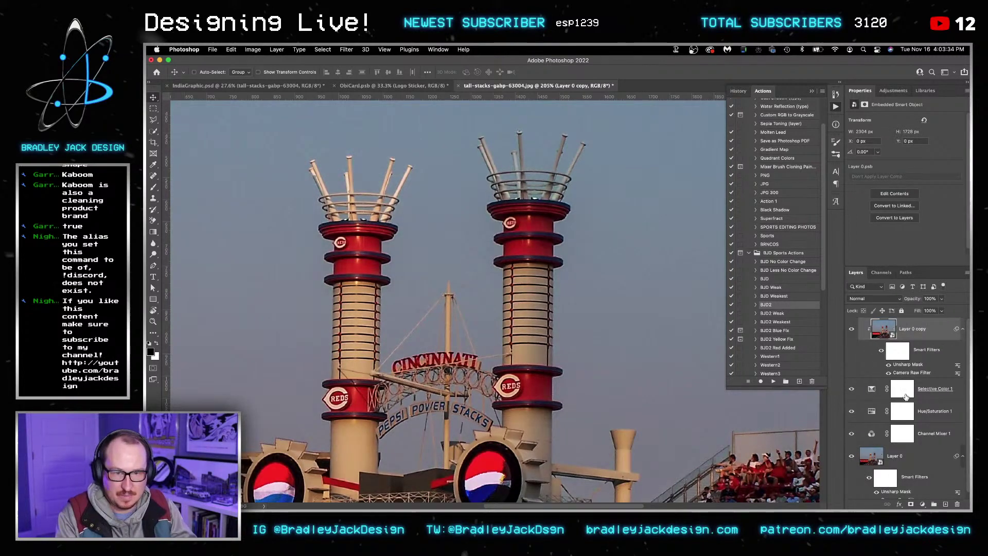
pyautogui.keyDown('alt'); pyautogui.click(906, 399); pyautogui.keyUp('alt')
pyautogui.click(925, 419)
pyautogui.hotkey('ctrl', '0')
pyautogui.keyDown('alt'); pyautogui.click(923, 422); pyautogui.keyUp('alt')
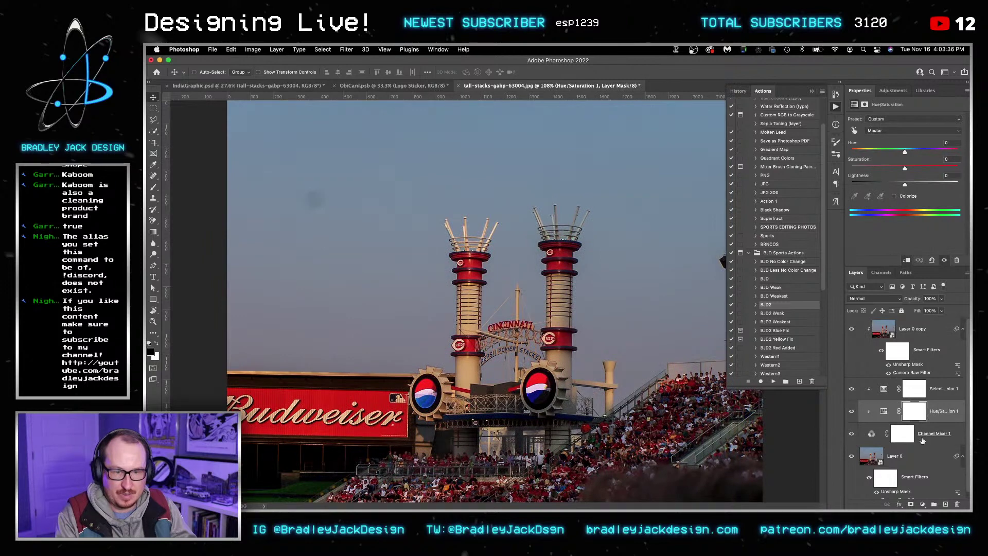
pyautogui.keyDown('alt'); pyautogui.click(922, 445); pyautogui.keyUp('alt')
# Step: Add a Color Lookup adjustment above Layer 0 copy using the DropBlues.3DL LUT and clip it to the layers below
pyautogui.click(905, 323)
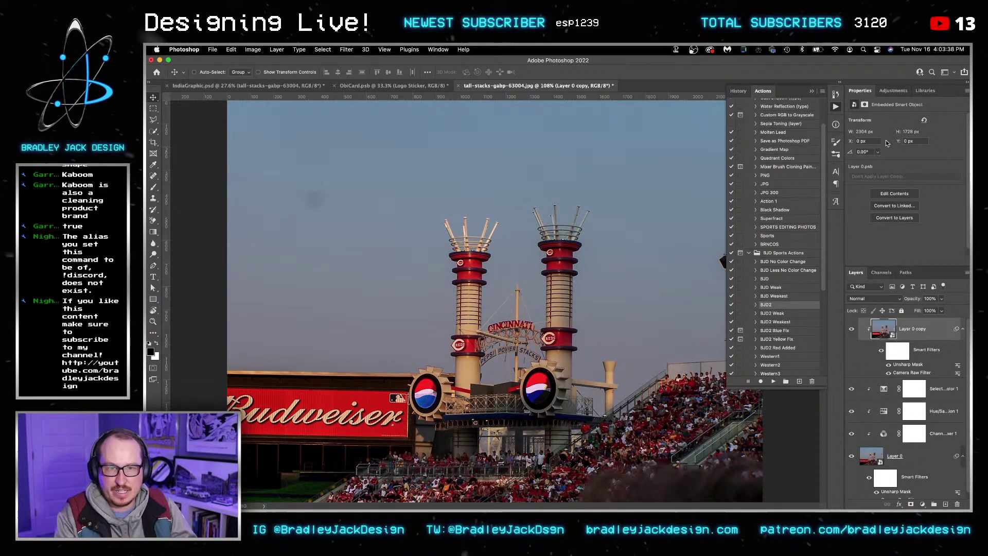
pyautogui.click(893, 91)
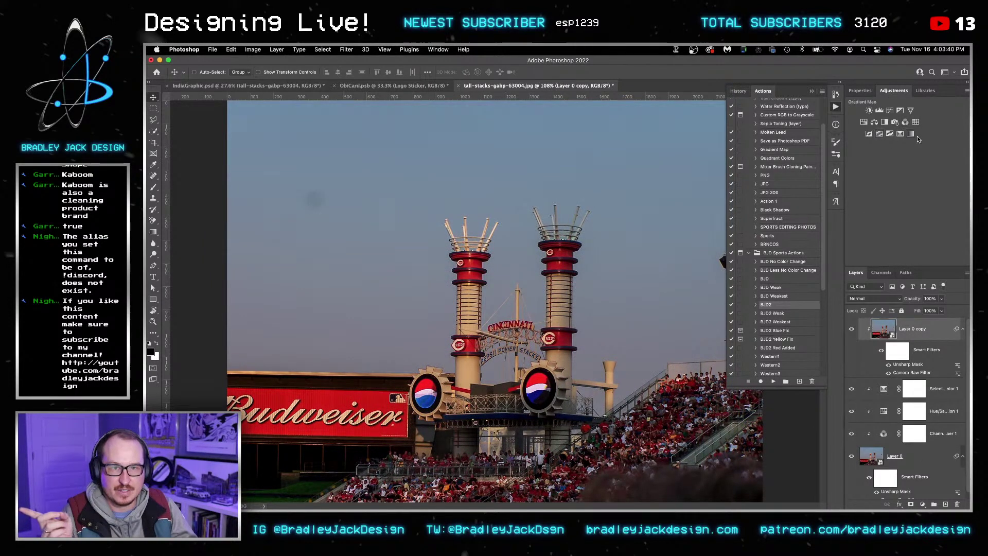
pyautogui.click(910, 134)
pyautogui.click(921, 125)
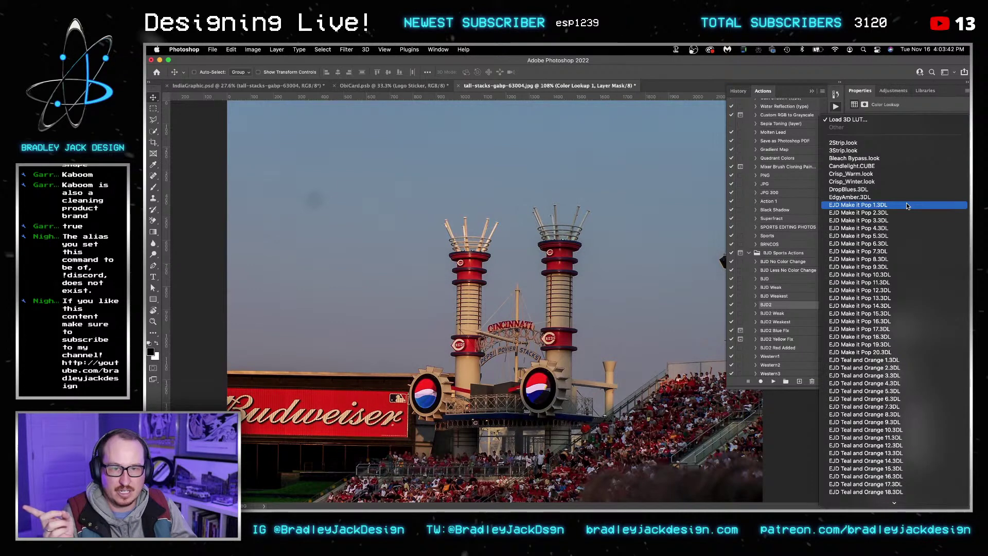
pyautogui.click(906, 190)
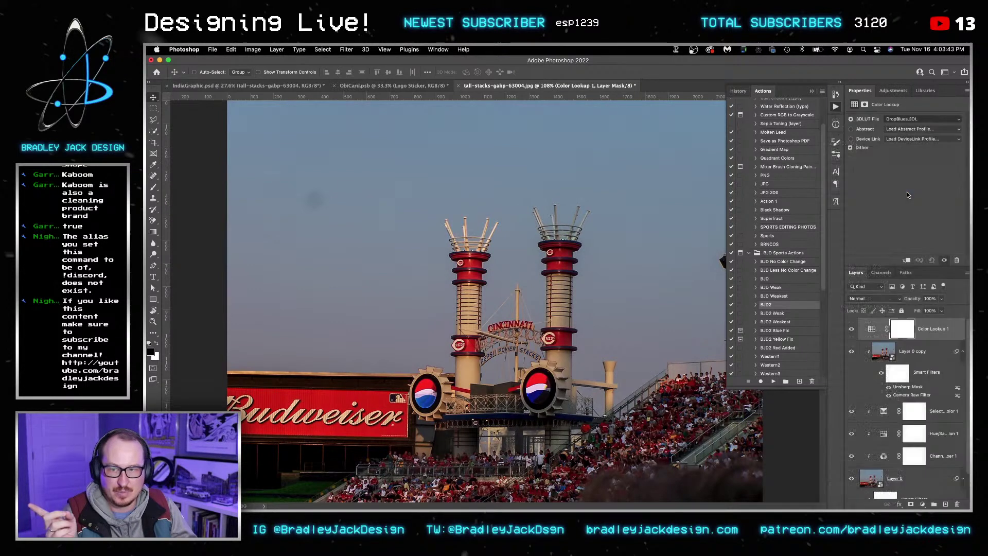
pyautogui.keyDown('alt'); pyautogui.click(885, 340); pyautogui.keyUp('alt')
# Step: Add a Curves adjustment above the Color Lookup and sample its black point from a dark area of the right-hand smokestack
pyautogui.click(893, 90)
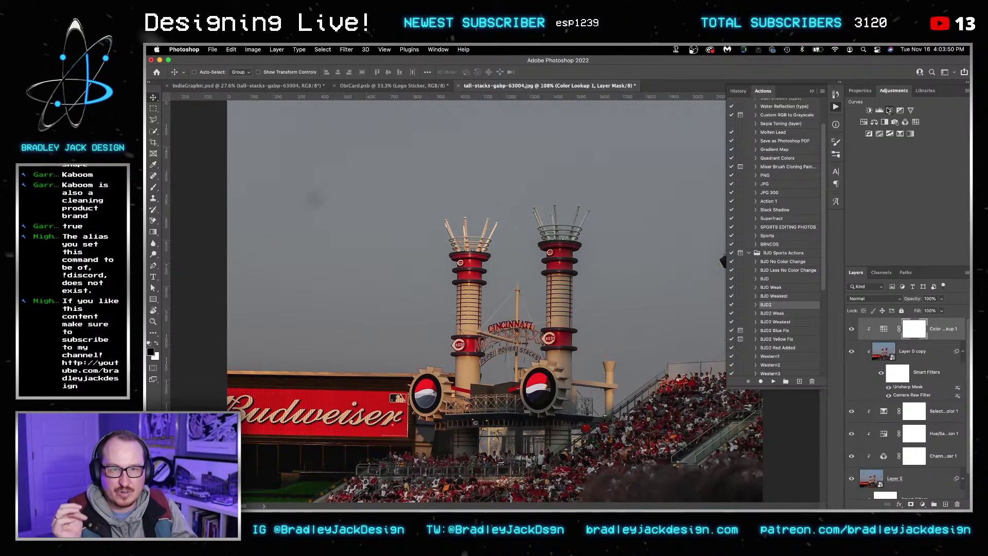
pyautogui.click(877, 116)
pyautogui.click(854, 145)
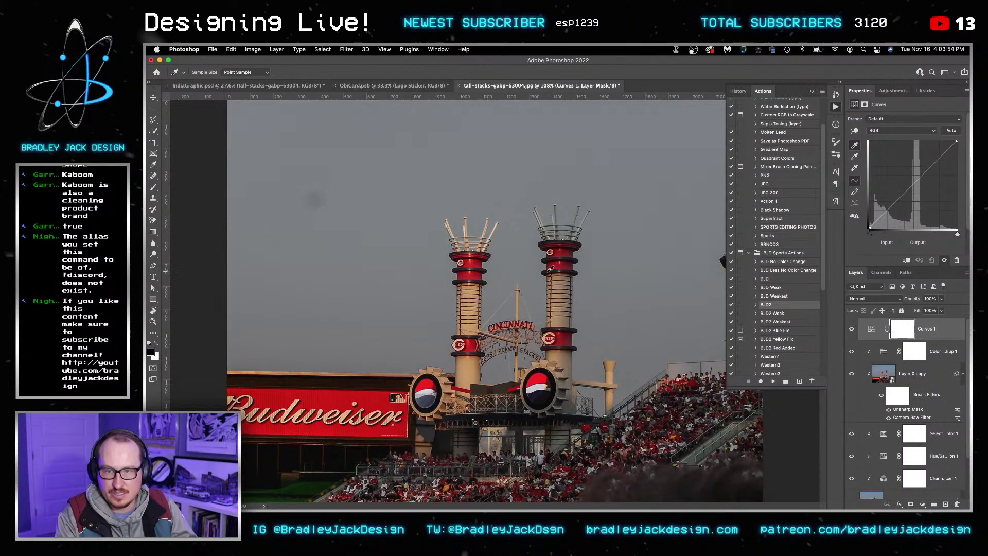
pyautogui.click(548, 270)
pyautogui.moveTo(548, 271); pyautogui.dragTo(554, 241)
pyautogui.keyDown('alt'); pyautogui.click(551, 247); pyautogui.keyUp('alt')
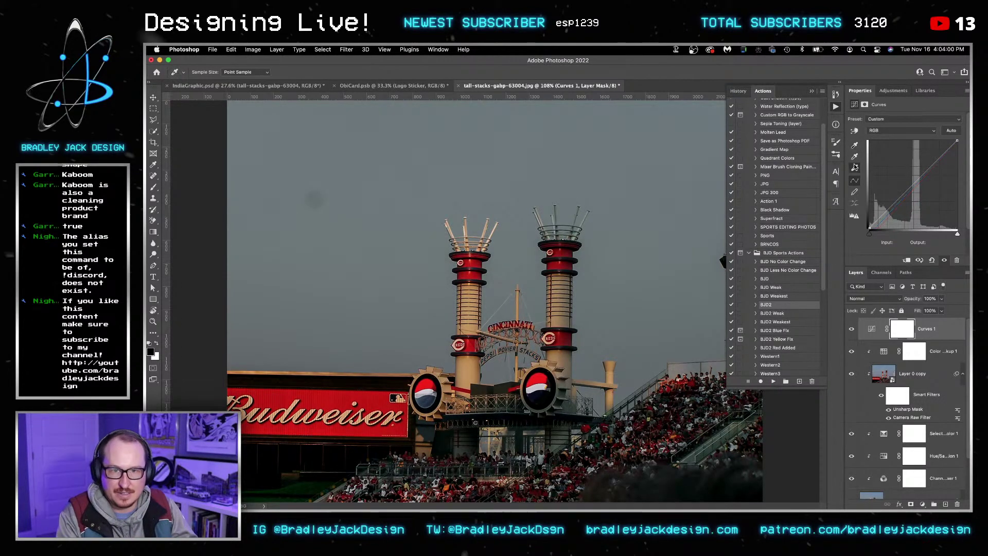
# Step: Sample the Curves white point from the brightest spots on the left smokestack's crown and Reds logo
pyautogui.scroll(5, 470, 230)
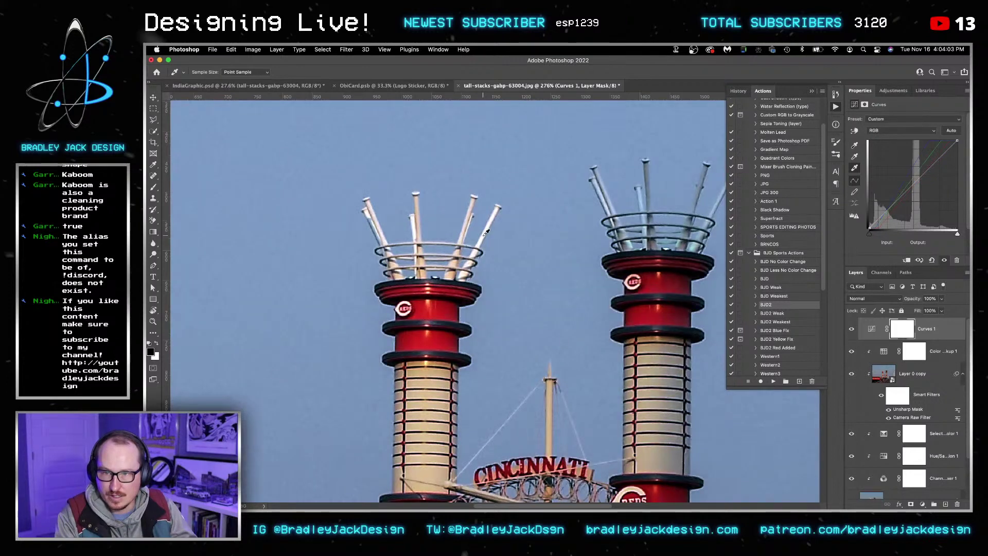
pyautogui.keyDown('alt'); pyautogui.click(486, 232); pyautogui.keyUp('alt')
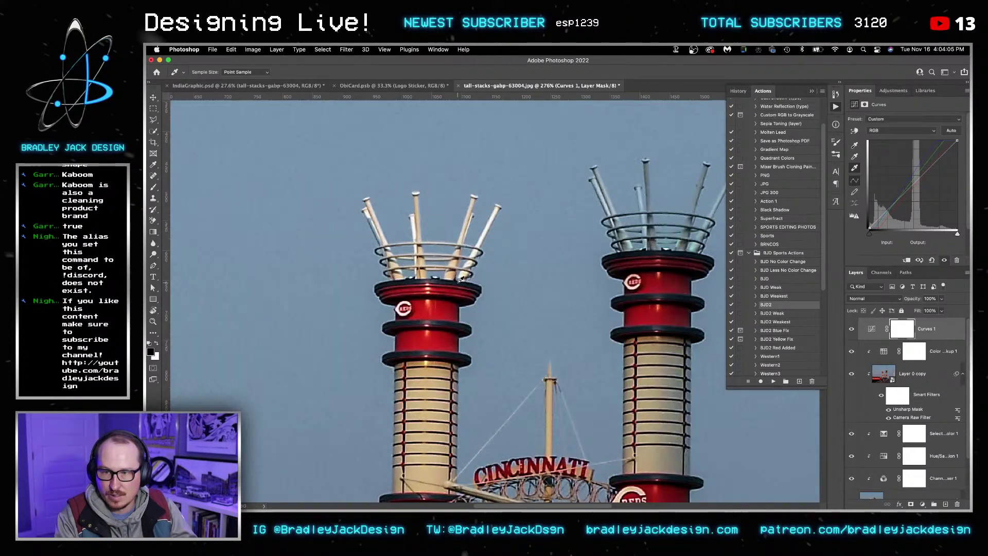
pyautogui.keyDown('alt'); pyautogui.click(404, 309); pyautogui.keyUp('alt')
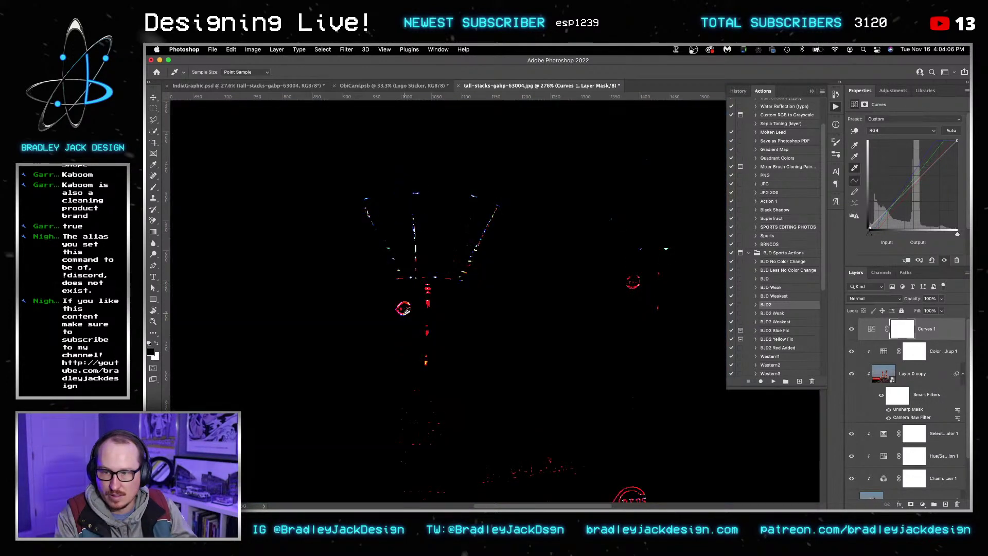
pyautogui.scroll(-5, 407, 306)
pyautogui.keyDown('alt'); pyautogui.click(488, 311); pyautogui.keyUp('alt')
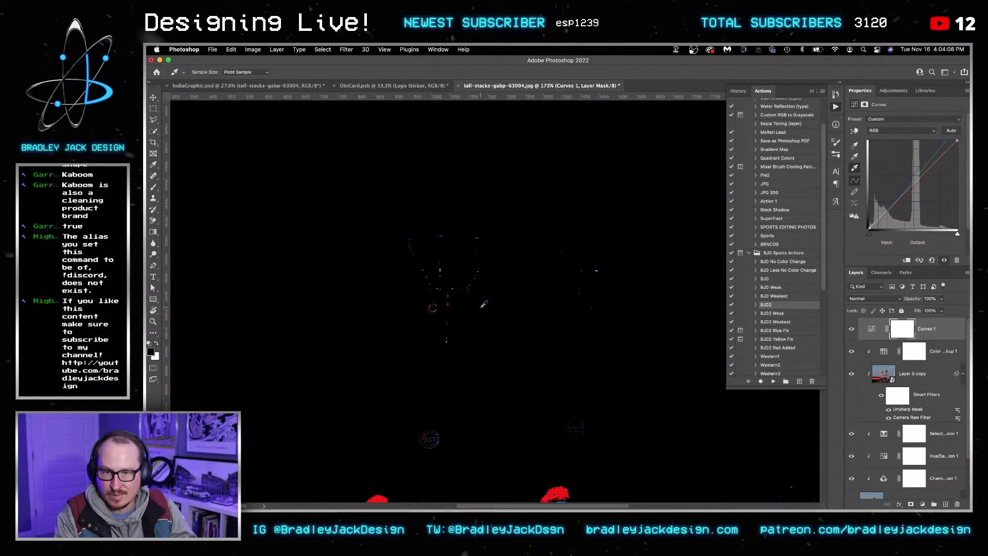
pyautogui.press('v')
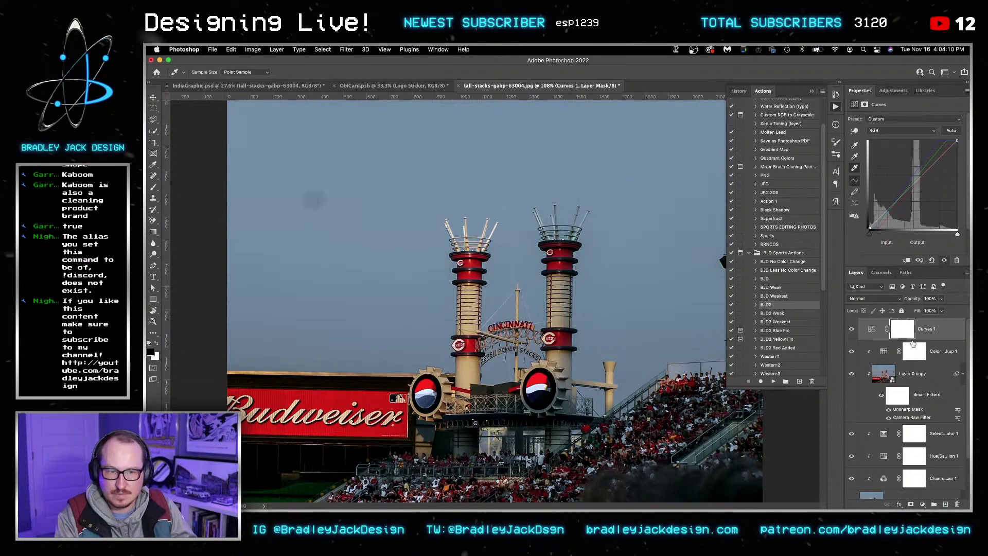
# Step: Clip the Curves adjustment to the layers below and move the Color Lookup adjustment above it
pyautogui.keyDown('alt'); pyautogui.click(910, 339); pyautogui.keyUp('alt')
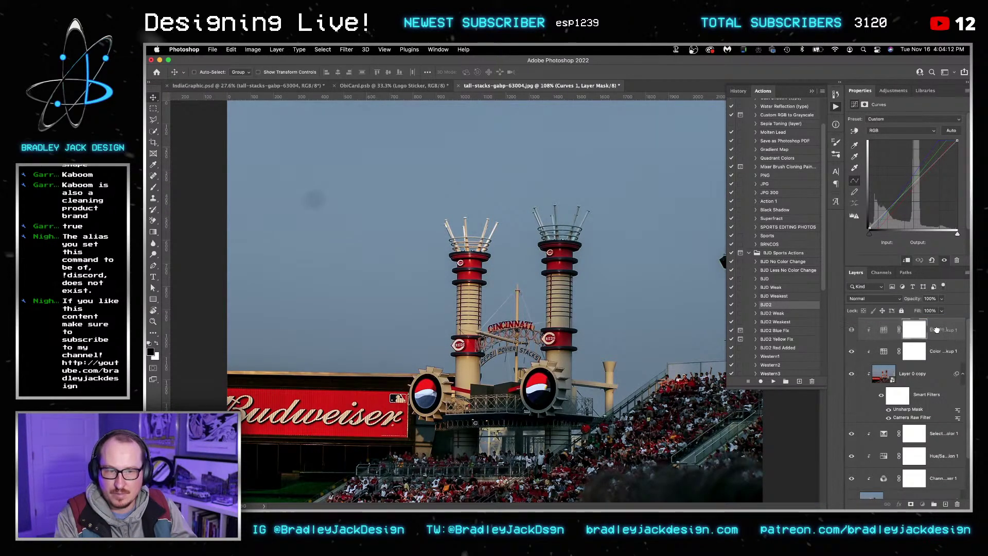
pyautogui.moveTo(874, 355); pyautogui.dragTo(937, 326)
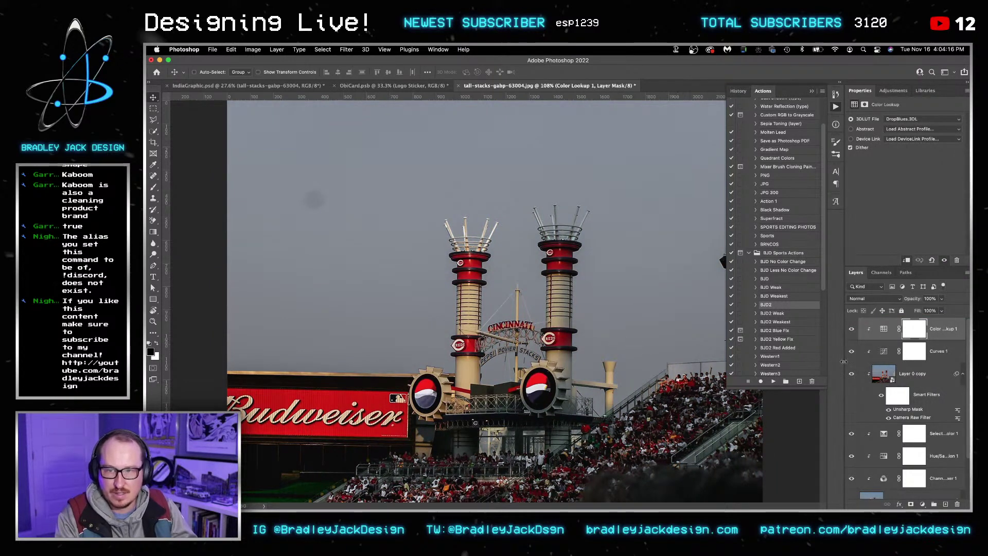
# Step: Combine all layers of the smokestack photo, including its adjustments, into a single smart object
pyautogui.click(913, 380)
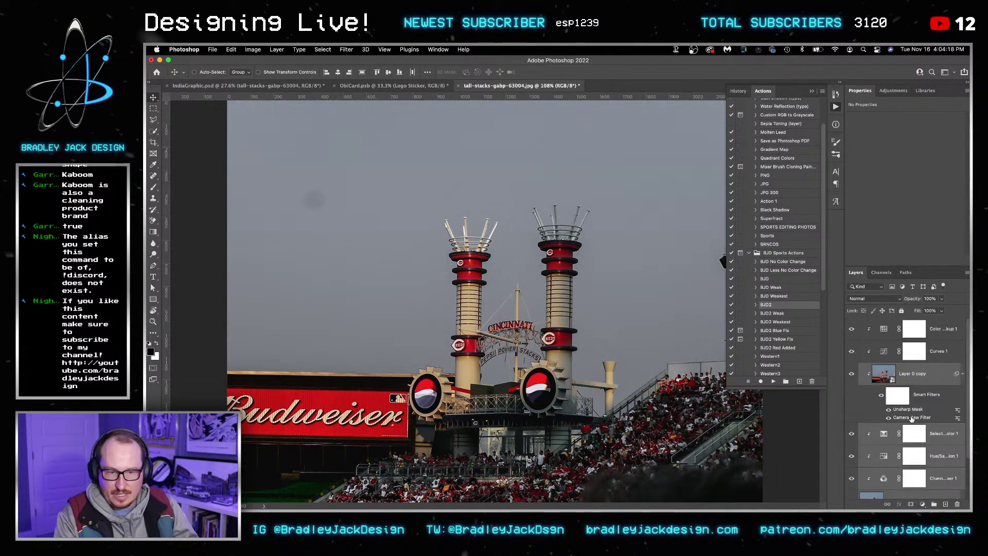
pyautogui.scroll(-4, 938, 338)
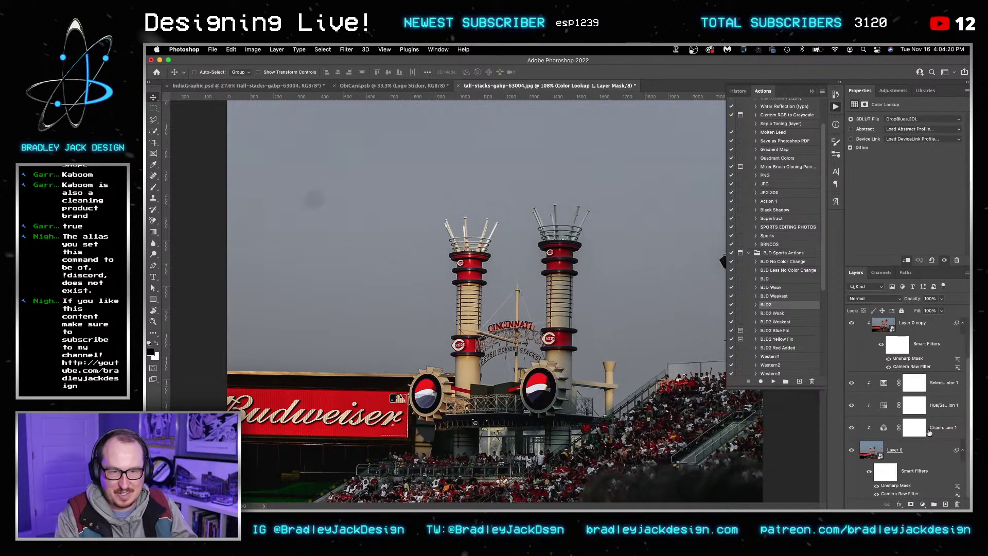
pyautogui.hotkey('ctrl', 'alt', 'shift', 's')
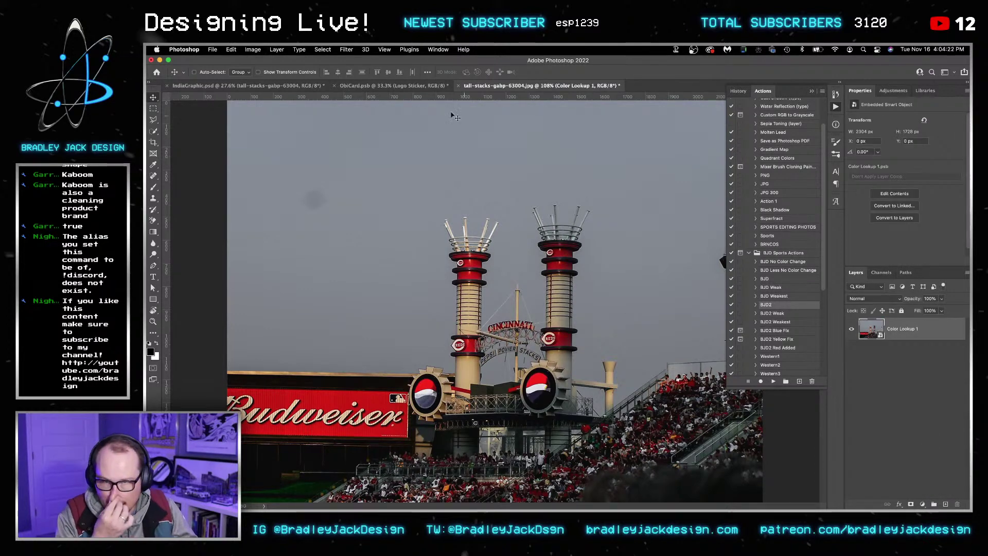
# Step: Select the photo's subject automatically and take the selection into Select and Mask
pyautogui.press('w')
pyautogui.click(398, 72)
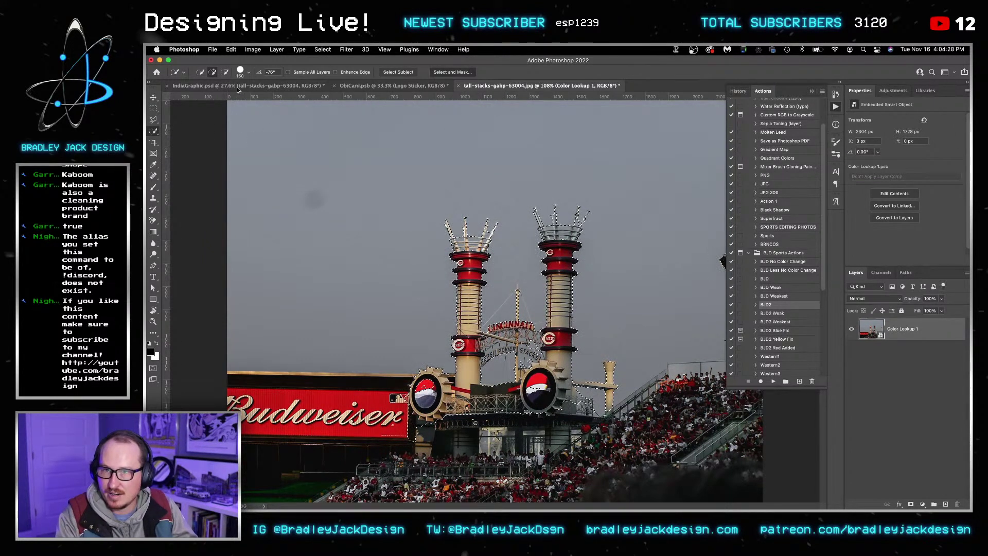
pyautogui.click(452, 72)
# Step: Brush Refine Edge over the left smokestack's crown to remove the sky between its posts and rings
pyautogui.scroll(5, 500, 230)
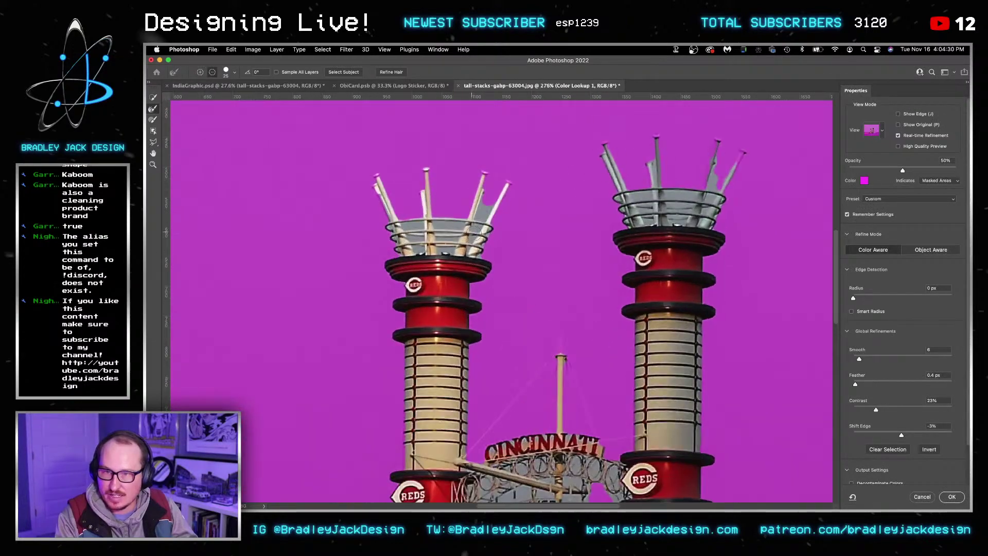
pyautogui.press(']')
pyautogui.moveTo(486, 200)
pyautogui.mouseDown()
pyautogui.moveTo(476, 262)
pyautogui.moveTo(436, 206)
pyautogui.moveTo(404, 250)
pyautogui.moveTo(365, 216)
pyautogui.moveTo(362, 226)
pyautogui.moveTo(364, 191)
pyautogui.moveTo(378, 204)
pyautogui.moveTo(352, 185)
pyautogui.mouseUp()
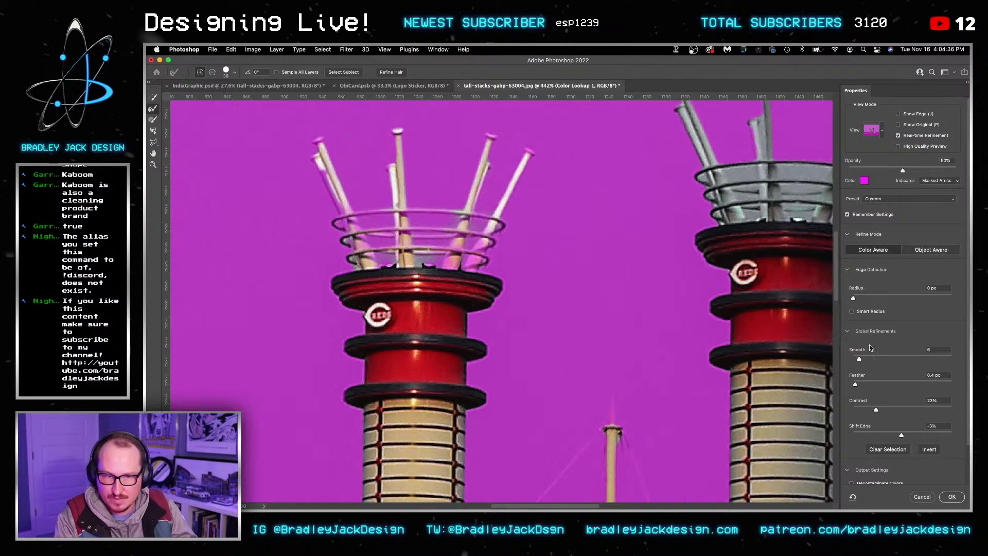
# Step: Set the edge detection radius to 1 px with Smart Radius, and refine the edges of the right smokestack's crown
pyautogui.moveTo(853, 297); pyautogui.dragTo(857, 297)
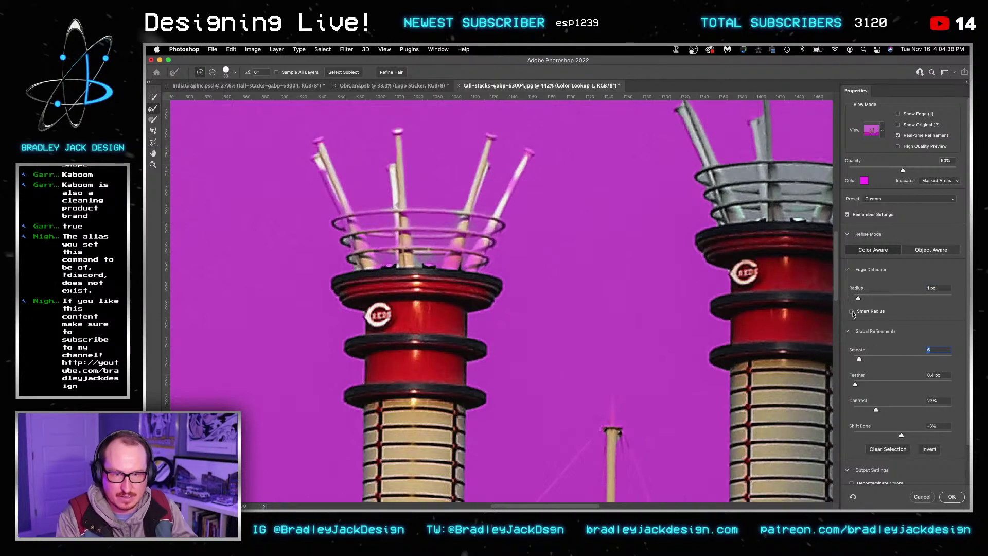
pyautogui.moveTo(685, 278); pyautogui.dragTo(562, 320)
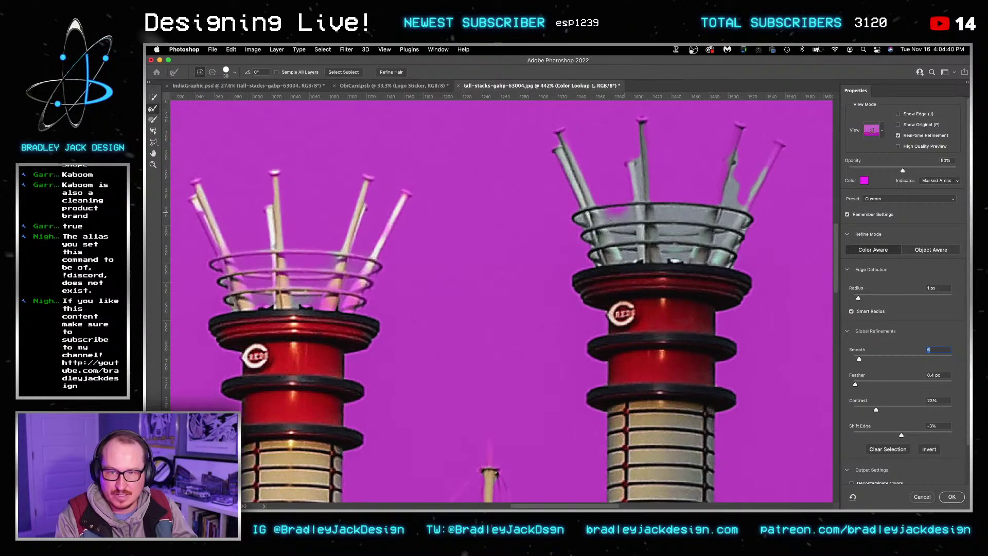
pyautogui.moveTo(621, 218)
pyautogui.mouseDown()
pyautogui.moveTo(685, 226)
pyautogui.moveTo(703, 193)
pyautogui.moveTo(737, 162)
pyautogui.mouseUp()
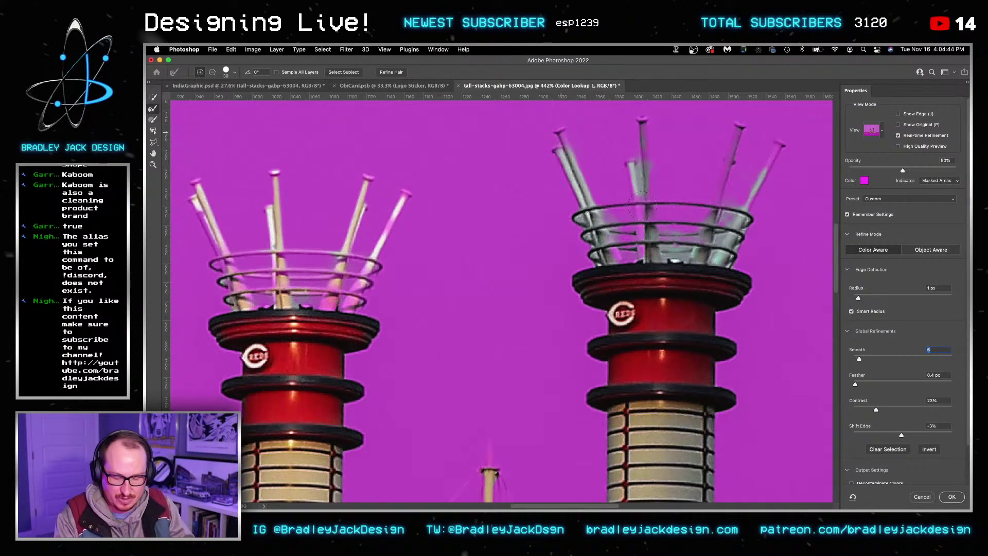
# Step: Refine the thin cable between the mast and the left smokestack with a smaller brush, and set the contrast to 12%
pyautogui.moveTo(582, 332); pyautogui.dragTo(643, 170)
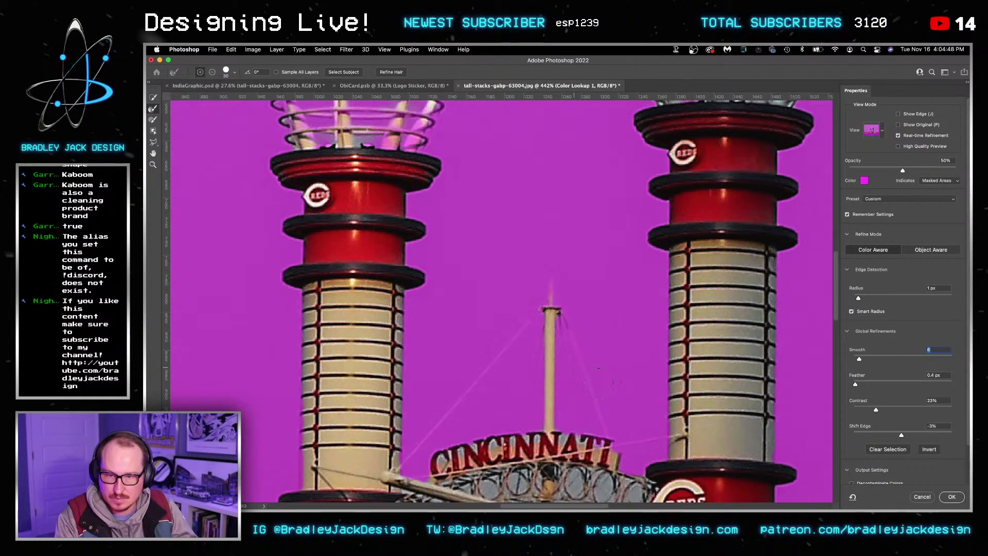
pyautogui.press('[')
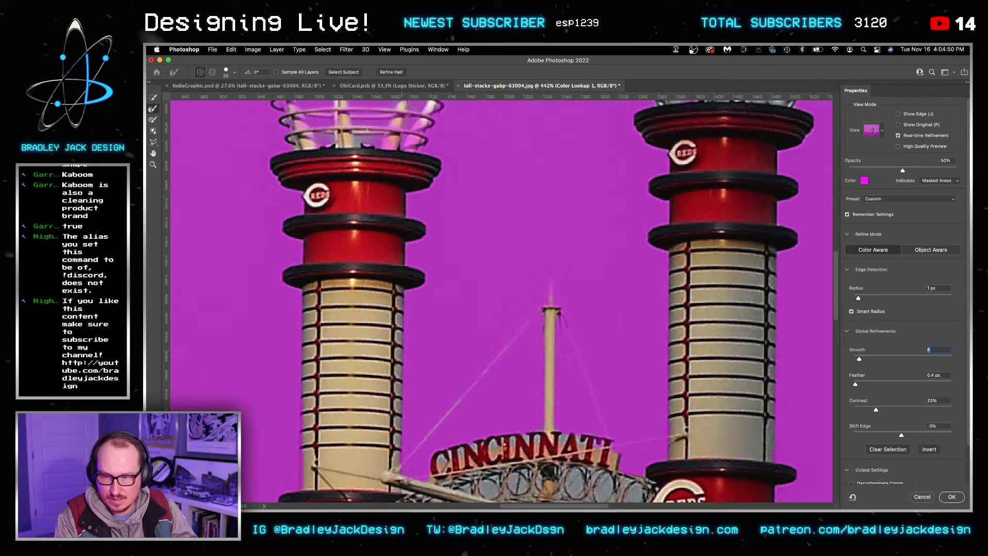
pyautogui.click(866, 410)
# Step: Paint the tip of the left crown's outermost tan post back into the selection with a very small brush
pyautogui.scroll(-5, 545, 288)
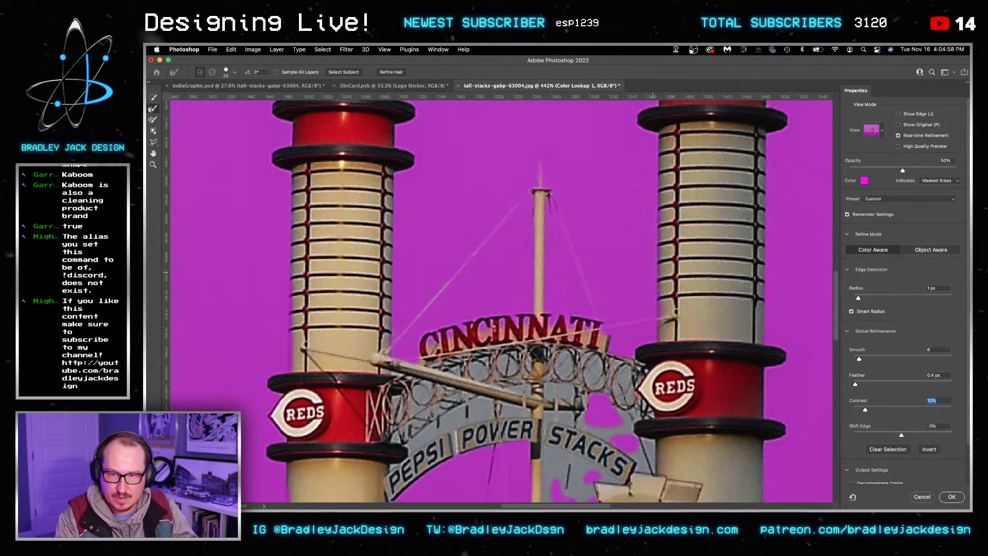
pyautogui.scroll(-5, 341, 207)
pyautogui.hscroll(-2, 340, 206)
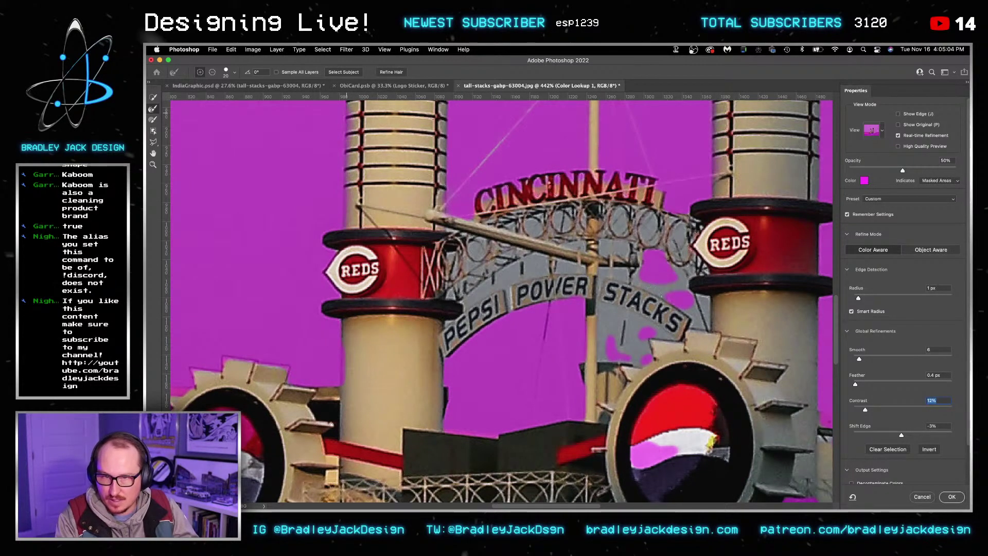
pyautogui.scroll(-6, 630, 319)
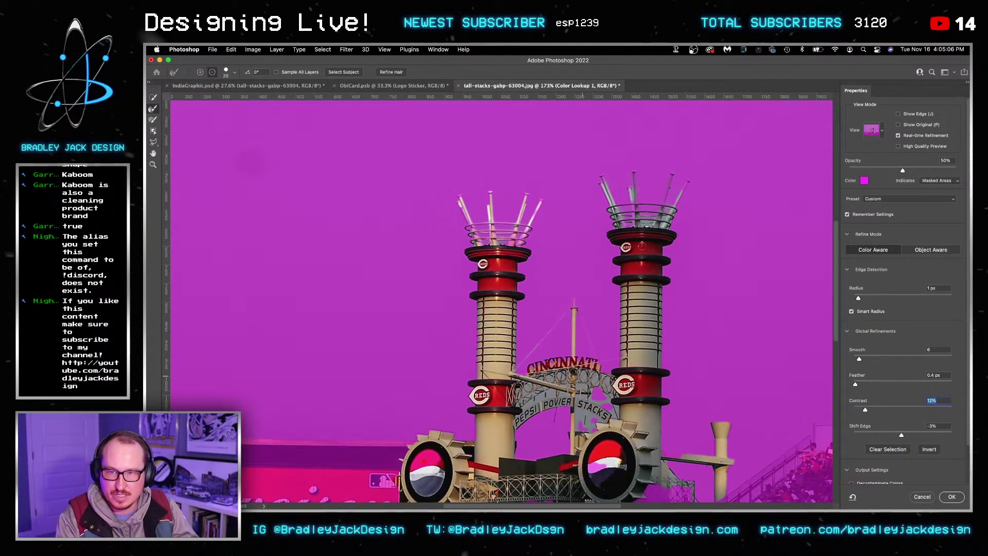
pyautogui.scroll(8, 476, 278)
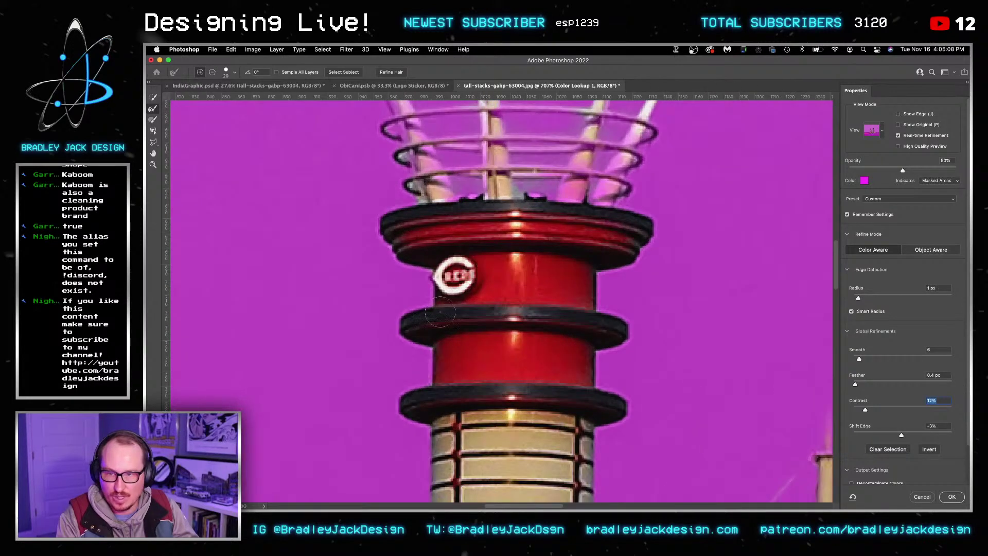
pyautogui.click(152, 120)
pyautogui.scroll(4, 441, 186)
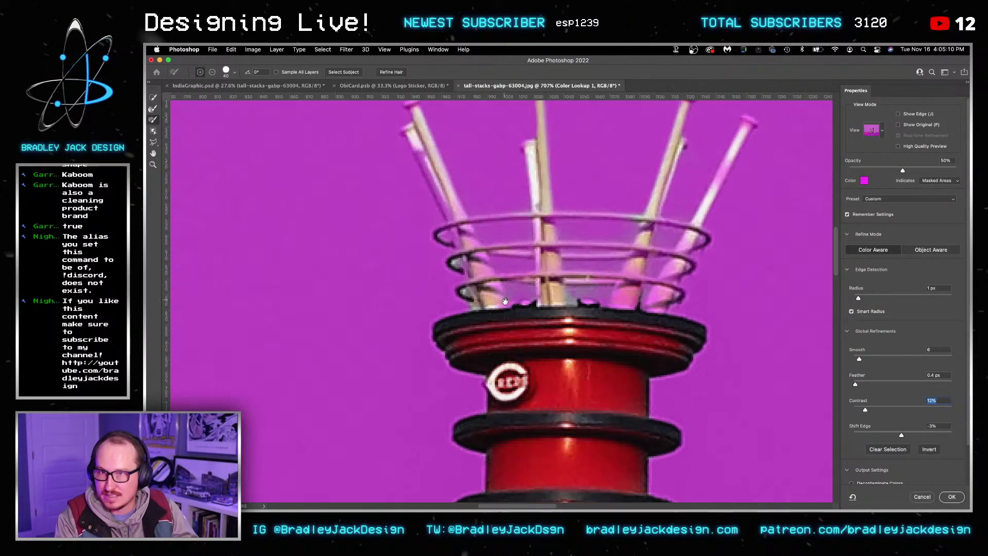
pyautogui.moveTo(441, 186); pyautogui.dragTo(493, 297)
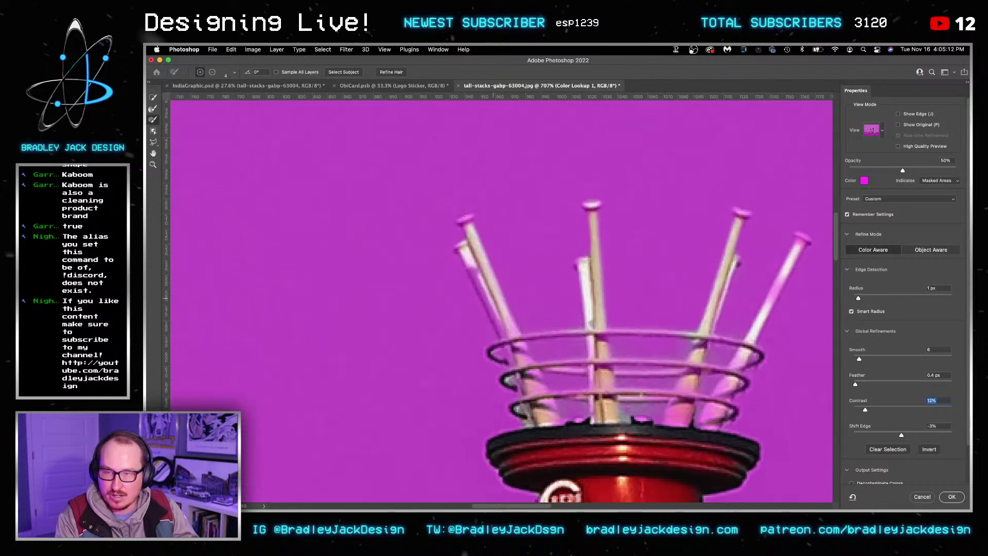
pyautogui.press('[')
pyautogui.press('[')
pyautogui.moveTo(469, 219); pyautogui.dragTo(492, 212)
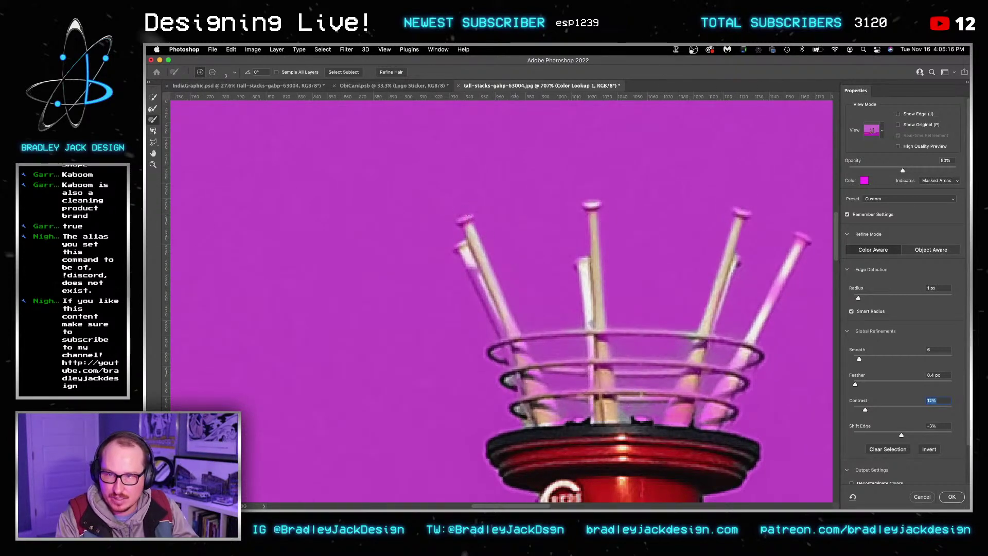
pyautogui.click(467, 217)
pyautogui.click(466, 217)
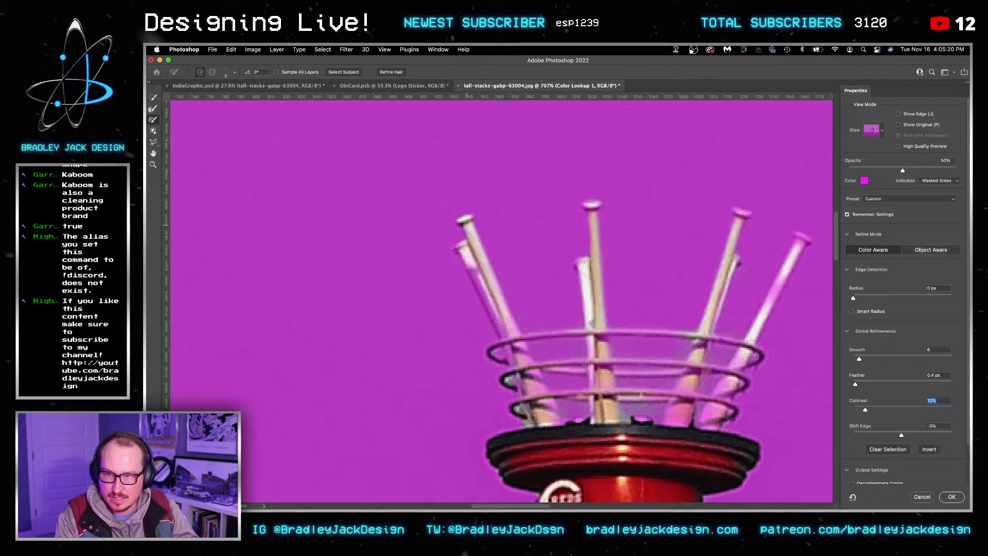
# Step: Paint the left crown's two leftmost posts into the selection down to the red rim
pyautogui.moveTo(467, 257); pyautogui.dragTo(508, 334)
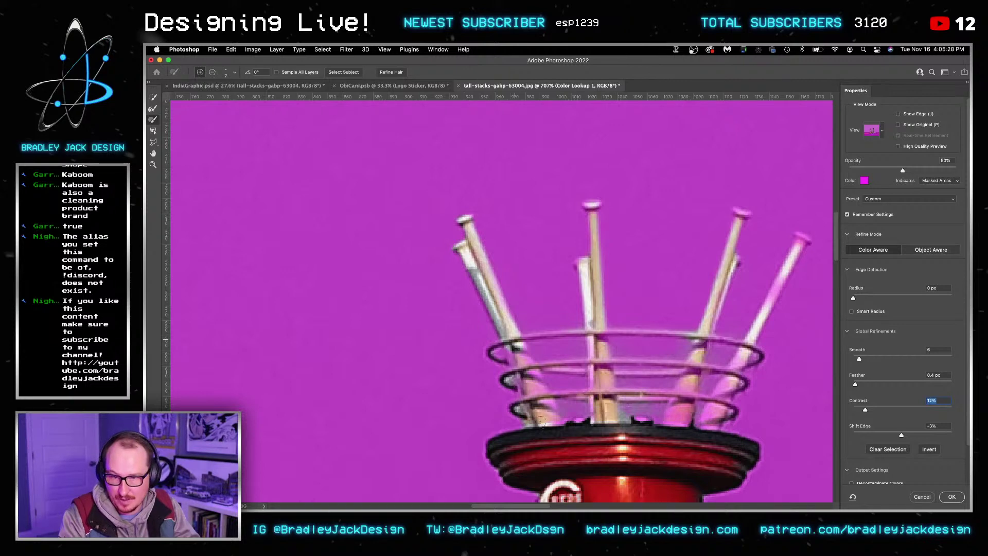
pyautogui.moveTo(541, 420)
pyautogui.mouseDown()
pyautogui.moveTo(512, 348)
pyautogui.moveTo(550, 409)
pyautogui.mouseUp()
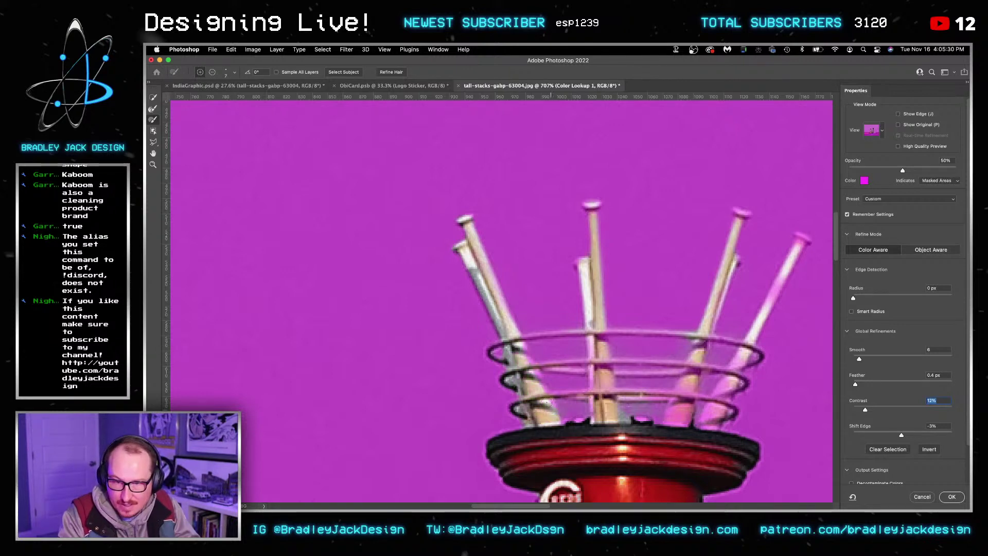
pyautogui.moveTo(538, 376); pyautogui.dragTo(520, 345)
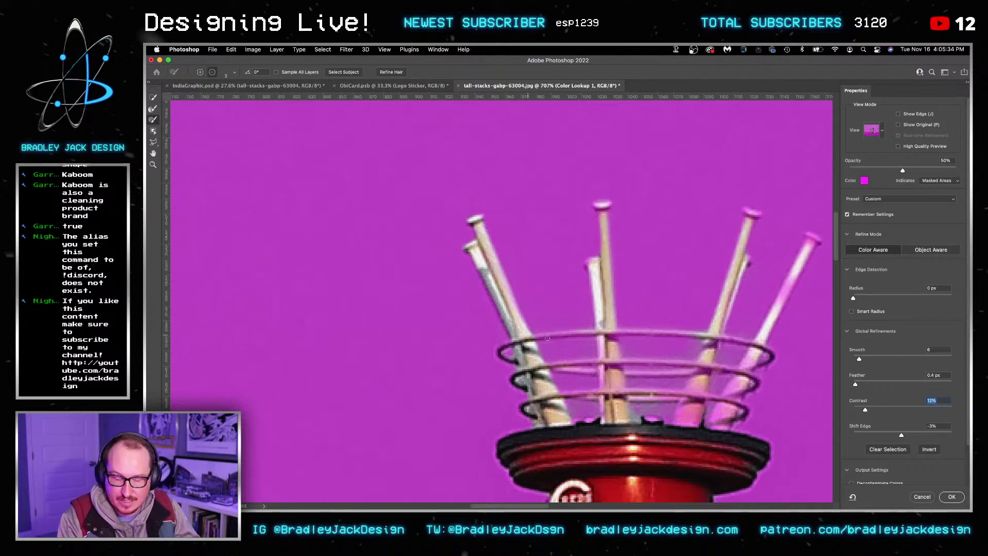
# Step: Paint the crown's top ring into the selection between the leftmost posts and the middle post
pyautogui.scroll(5, 527, 338)
pyautogui.scroll(-2, 589, 338)
pyautogui.hscroll(1, 588, 338)
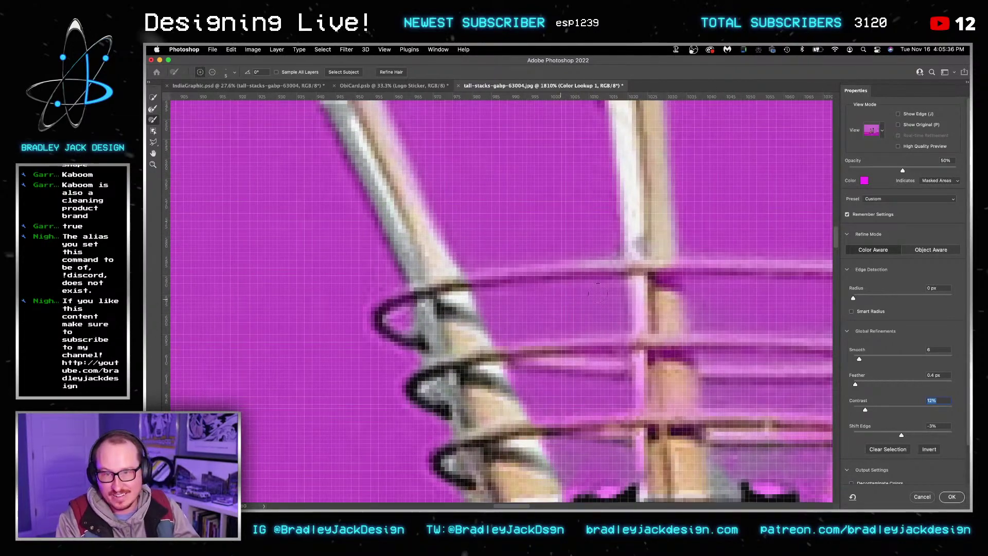
pyautogui.moveTo(617, 267); pyautogui.dragTo(455, 280)
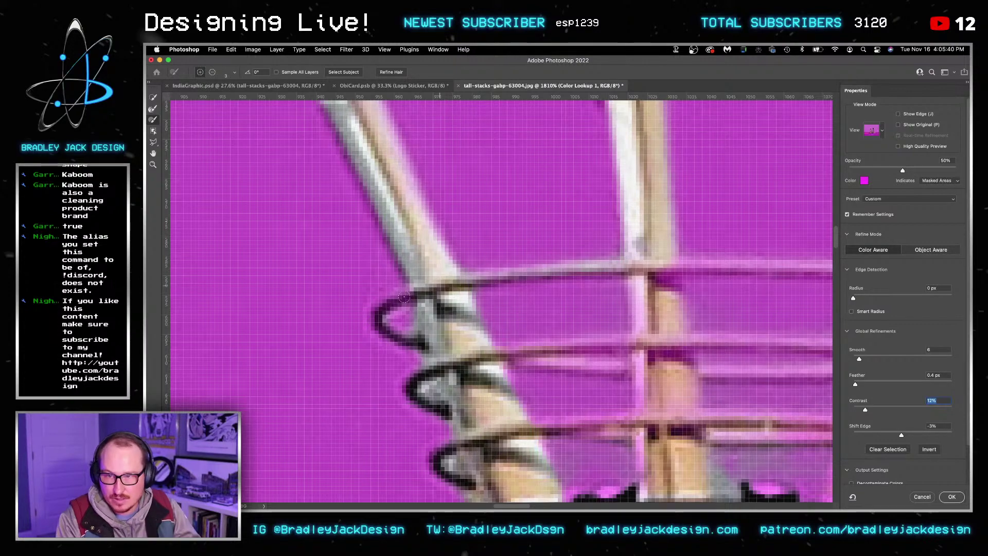
# Step: Paint over the top ring's left loop with a larger brush and compare the selection with the unmasked photo
pyautogui.press(']')
pyautogui.press(']')
pyautogui.press('x')
pyautogui.press('x')
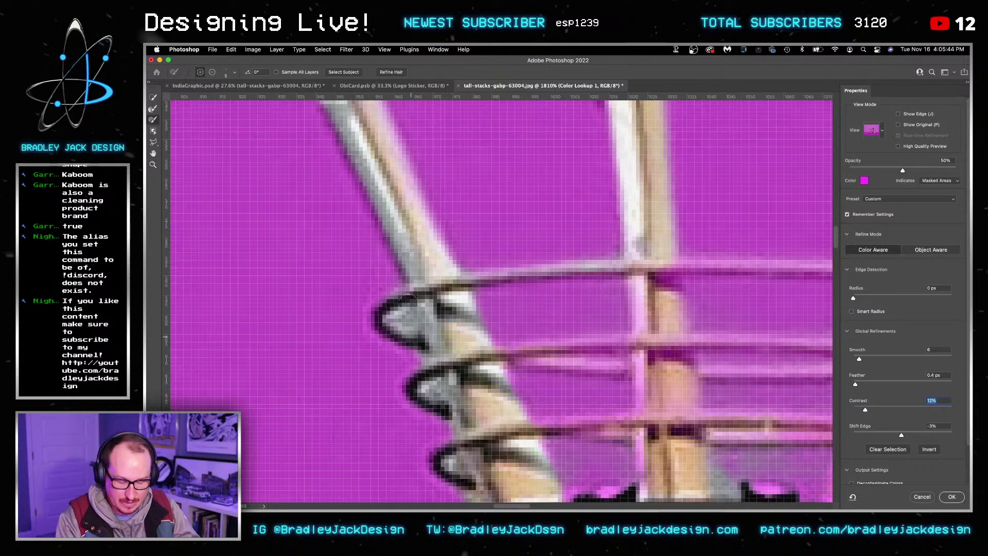
pyautogui.press('x')
pyautogui.press('x')
pyautogui.press('x')
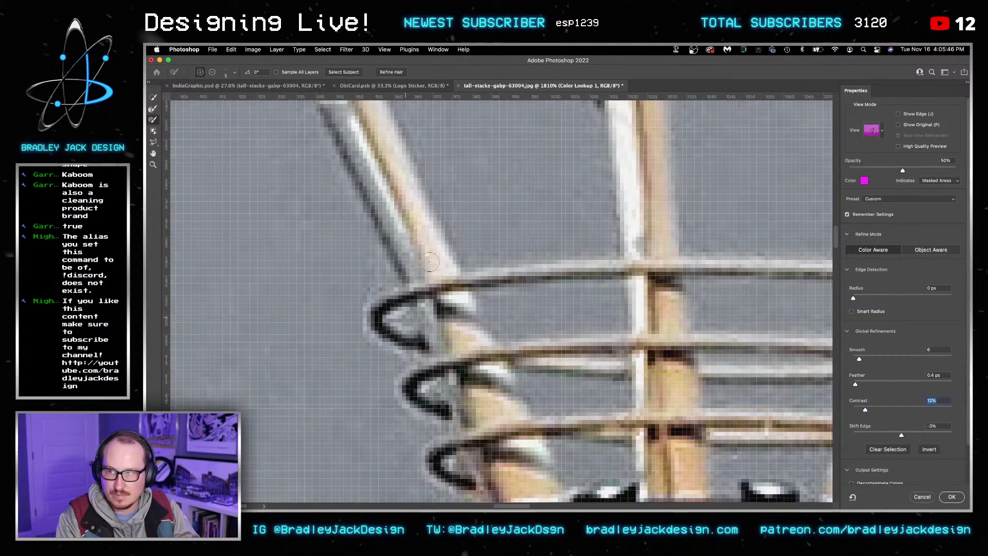
pyautogui.press('x')
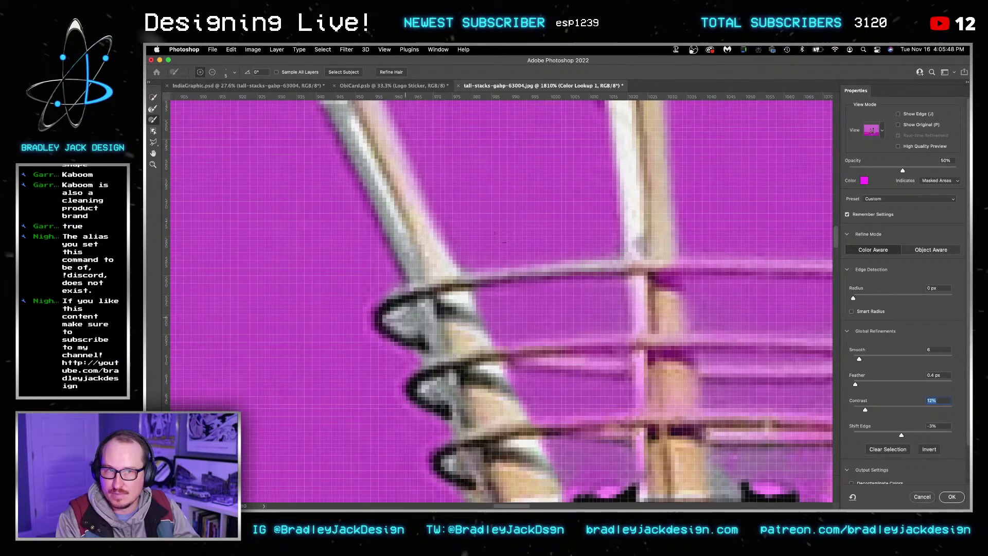
pyautogui.press('x')
pyautogui.press('x')
pyautogui.moveTo(400, 300)
pyautogui.mouseDown()
pyautogui.moveTo(392, 283)
pyautogui.moveTo(417, 323)
pyautogui.mouseUp()
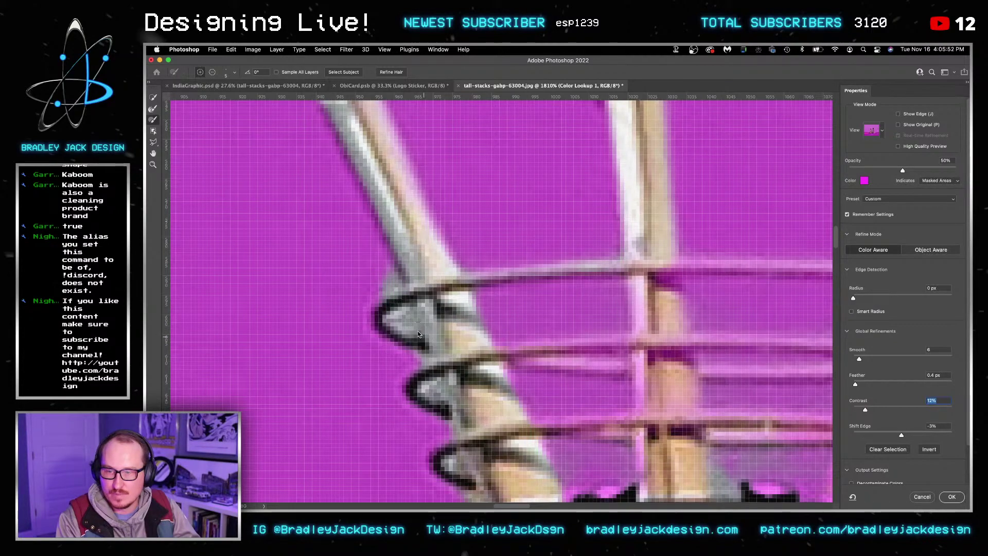
pyautogui.moveTo(377, 266)
pyautogui.mouseDown()
pyautogui.moveTo(379, 311)
pyautogui.moveTo(370, 307)
pyautogui.mouseUp()
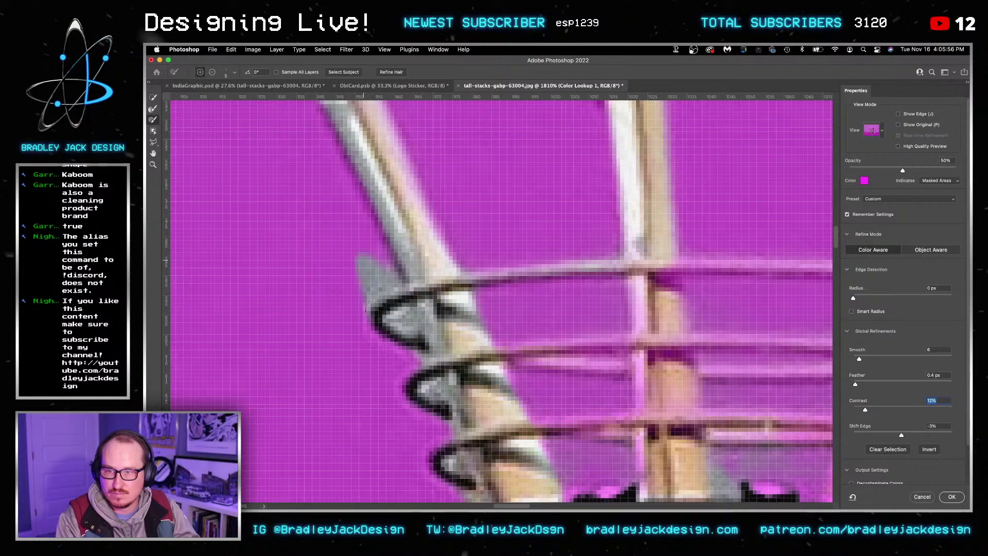
pyautogui.moveTo(292, 284)
pyautogui.mouseDown()
pyautogui.moveTo(310, 257)
pyautogui.moveTo(305, 297)
pyautogui.mouseUp()
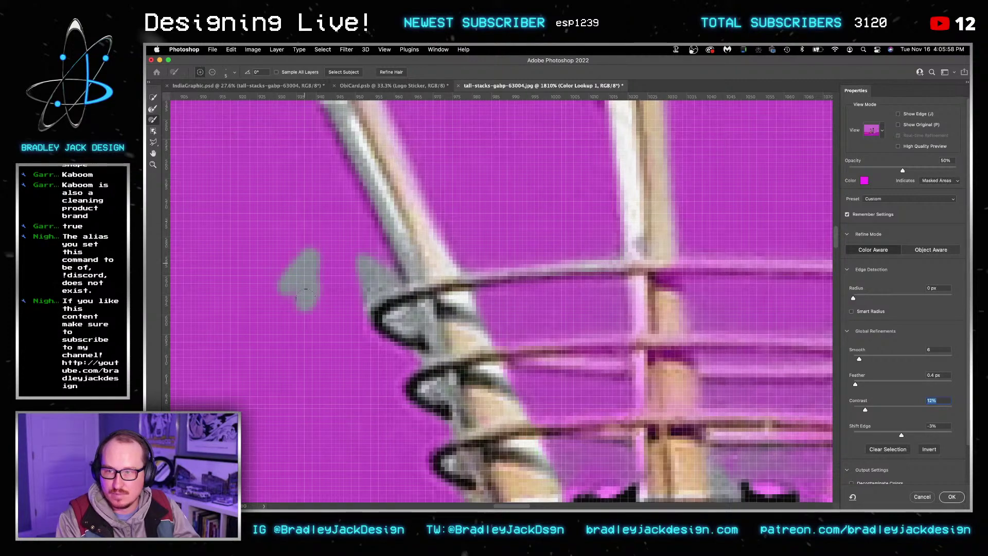
pyautogui.moveTo(224, 309)
pyautogui.mouseDown()
pyautogui.moveTo(244, 345)
pyautogui.moveTo(239, 311)
pyautogui.moveTo(226, 334)
pyautogui.moveTo(221, 309)
pyautogui.moveTo(239, 363)
pyautogui.mouseUp()
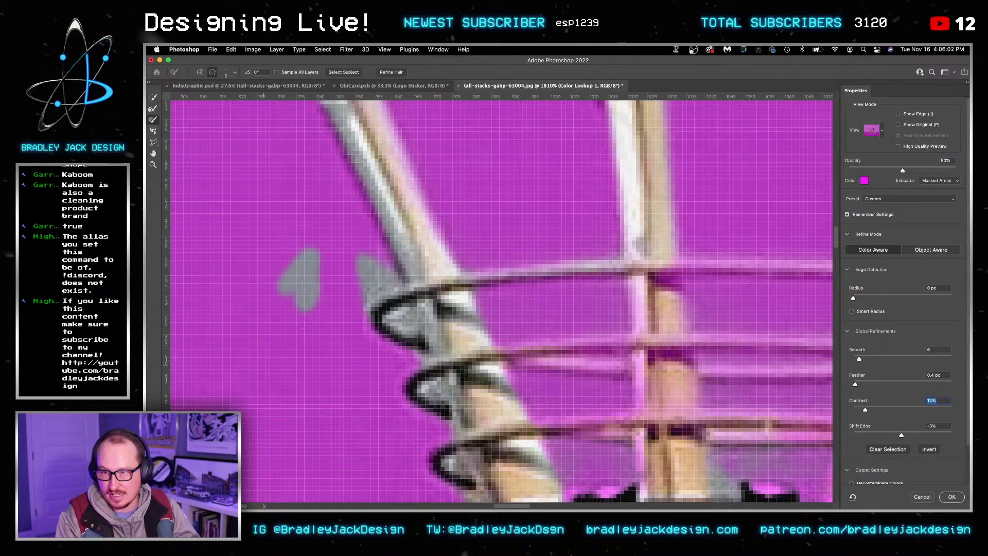
pyautogui.moveTo(306, 301)
pyautogui.mouseDown()
pyautogui.moveTo(304, 260)
pyautogui.moveTo(282, 287)
pyautogui.mouseUp()
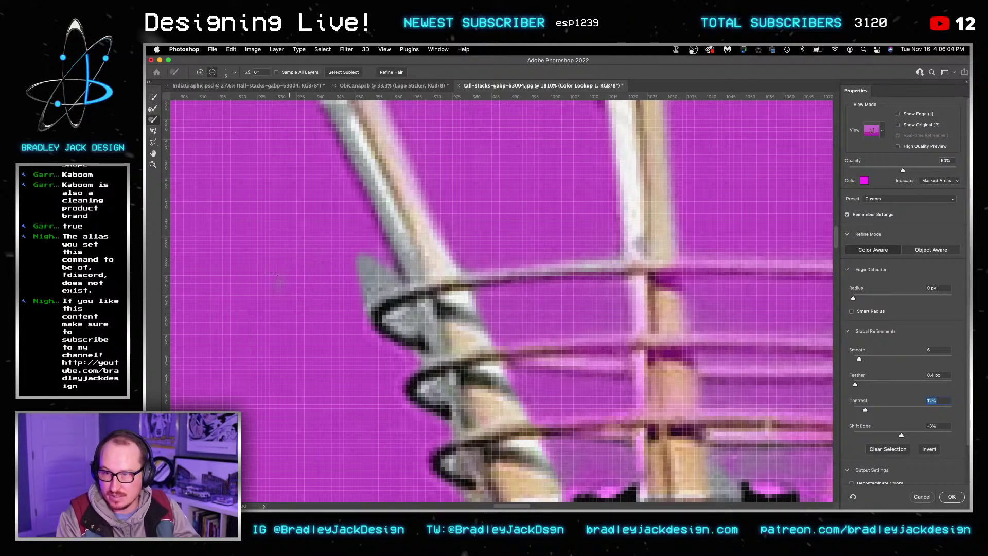
pyautogui.moveTo(355, 278)
pyautogui.mouseDown()
pyautogui.moveTo(401, 288)
pyautogui.moveTo(422, 339)
pyautogui.moveTo(371, 275)
pyautogui.moveTo(383, 332)
pyautogui.mouseUp()
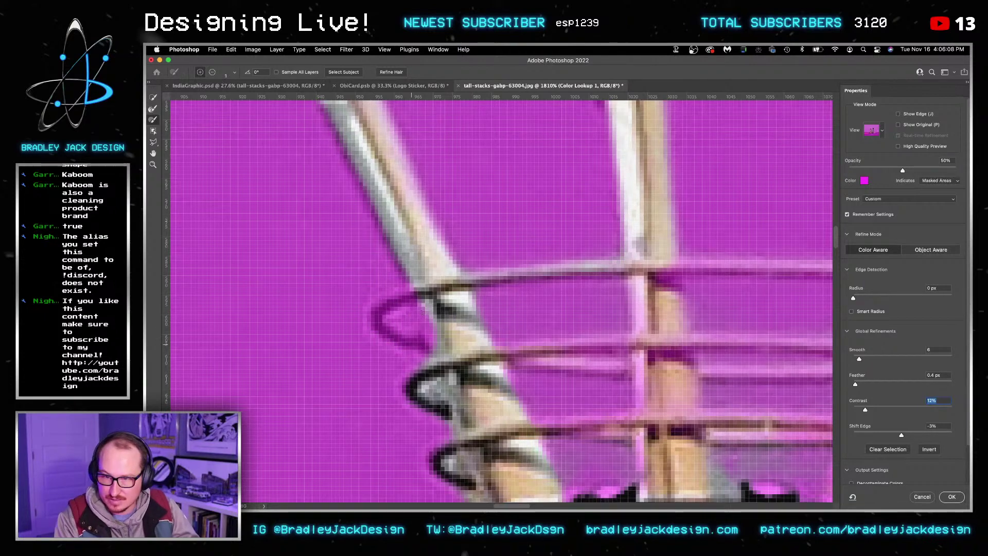
# Step: Repaint the top ring's left loop into the selection with a smaller brush, and subtract the sky inside the loop below it
pyautogui.press('[')
pyautogui.press('[')
pyautogui.press('[')
pyautogui.press('[')
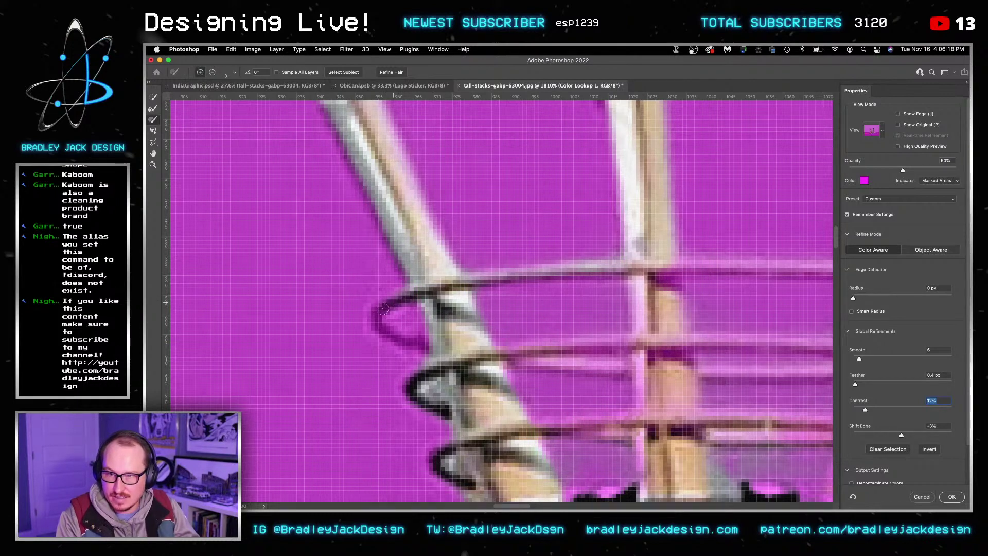
pyautogui.moveTo(389, 333); pyautogui.dragTo(429, 352)
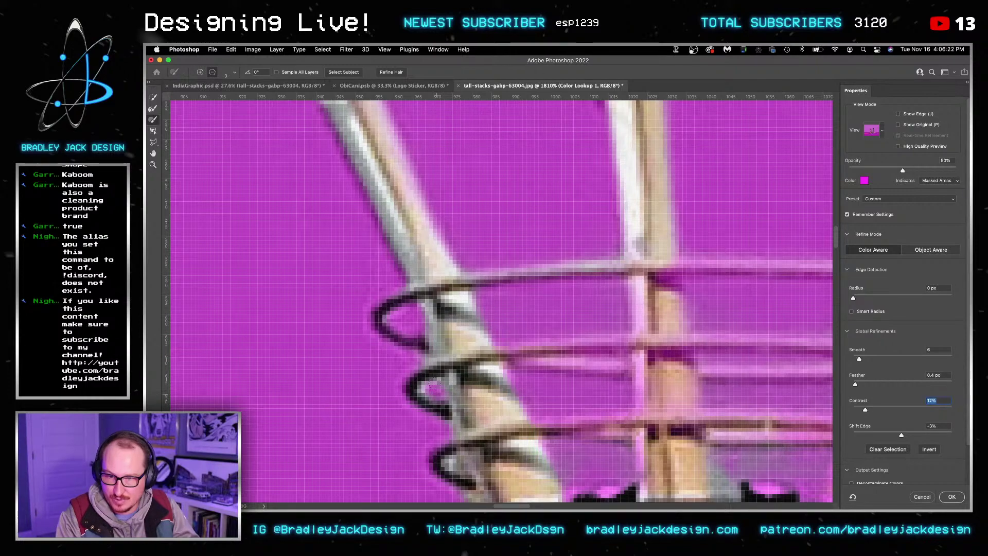
# Step: Paint the left crown's middle post into the selection between its top two rings with a larger brush
pyautogui.scroll(-5, 568, 318)
pyautogui.hscroll(5, 568, 318)
pyautogui.scroll(-1, 568, 318)
pyautogui.hscroll(1, 568, 317)
pyautogui.press(']')
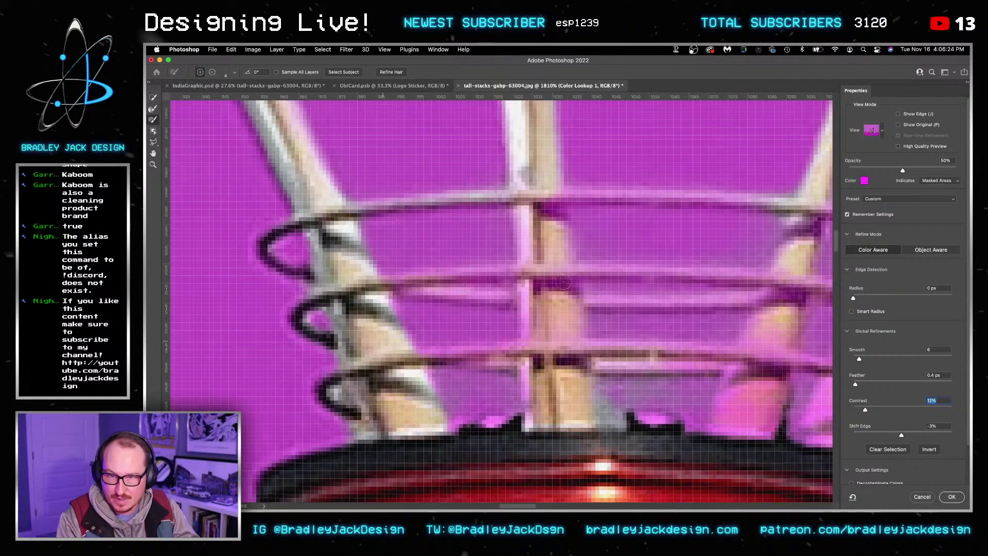
pyautogui.moveTo(553, 286); pyautogui.dragTo(550, 227)
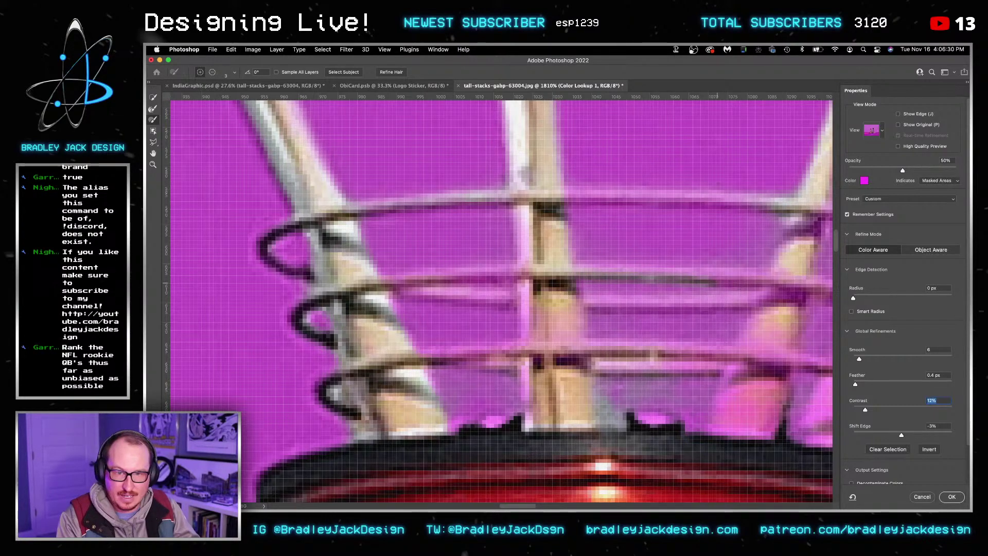
# Step: Paint the top ring to the right of the middle post and the middle ring to its left into the selection
pyautogui.scroll(2, 751, 324)
pyautogui.hscroll(2, 751, 324)
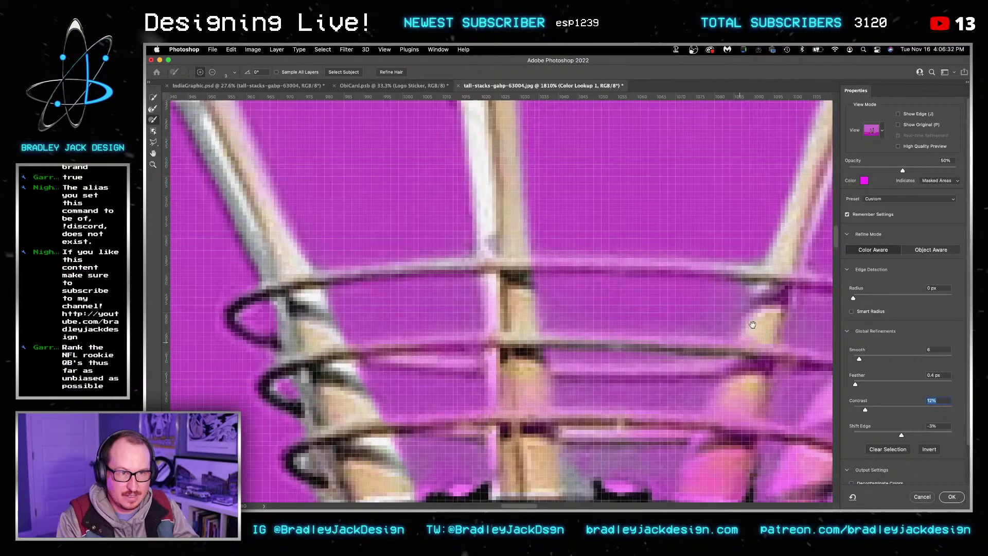
pyautogui.moveTo(695, 268); pyautogui.dragTo(484, 267)
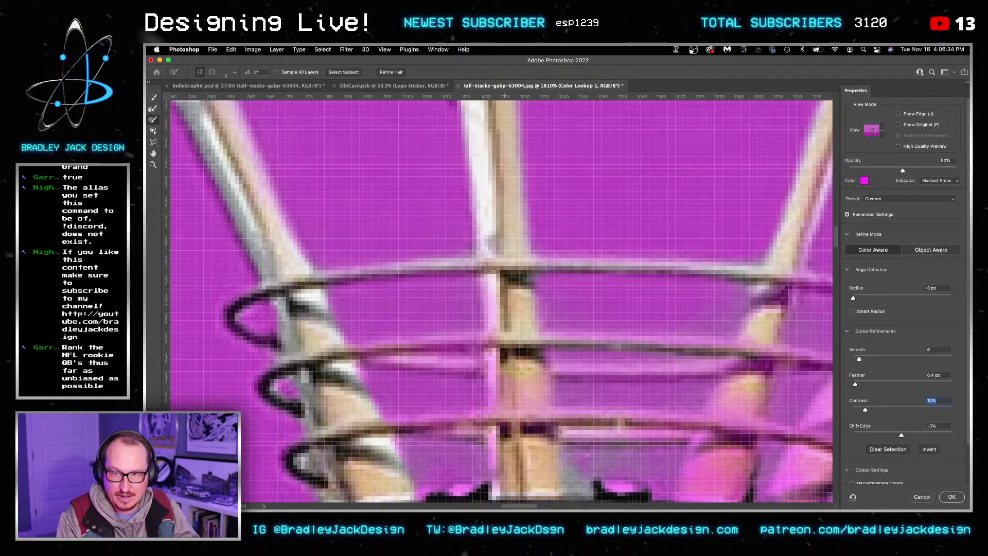
pyautogui.moveTo(489, 337); pyautogui.dragTo(350, 355)
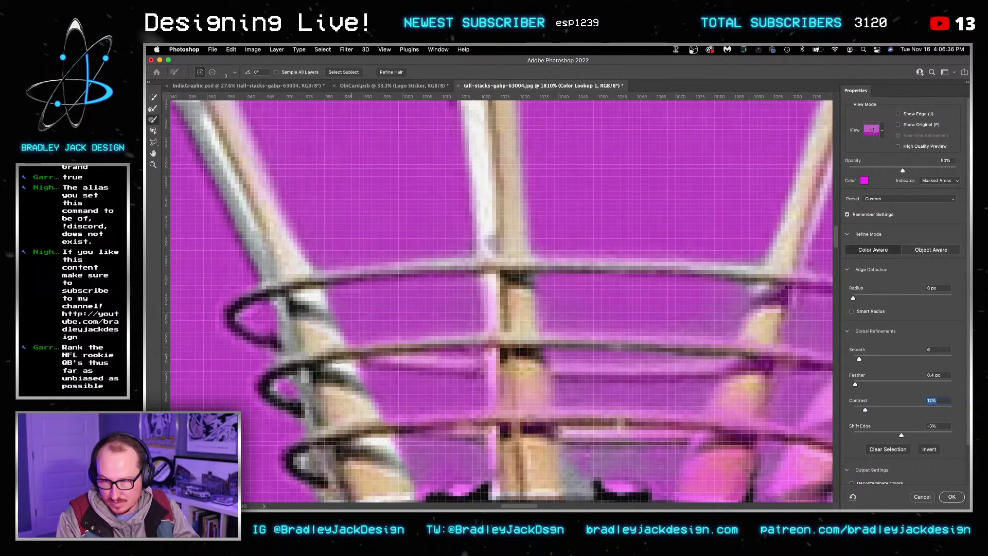
# Step: Paint the thin rear rod below the middle ring and the right ends of the top two rings into the selection
pyautogui.moveTo(481, 370); pyautogui.dragTo(371, 361)
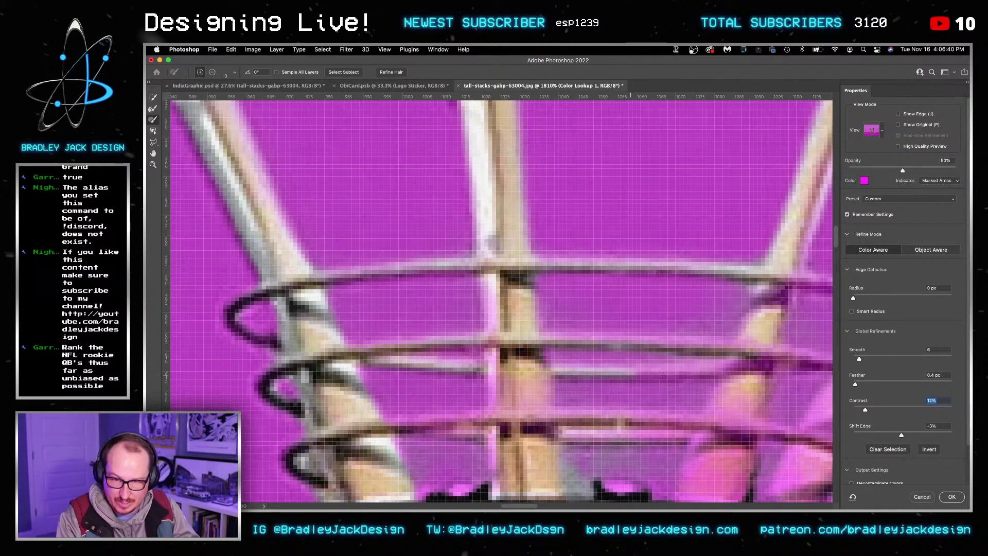
pyautogui.moveTo(773, 369); pyautogui.dragTo(622, 360)
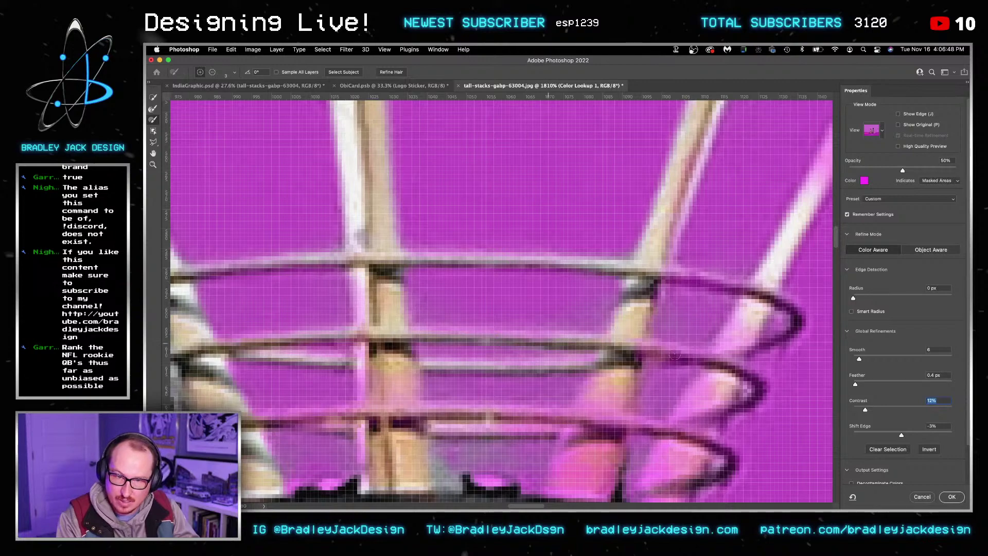
pyautogui.moveTo(752, 379)
pyautogui.mouseDown()
pyautogui.moveTo(751, 402)
pyautogui.moveTo(669, 418)
pyautogui.mouseUp()
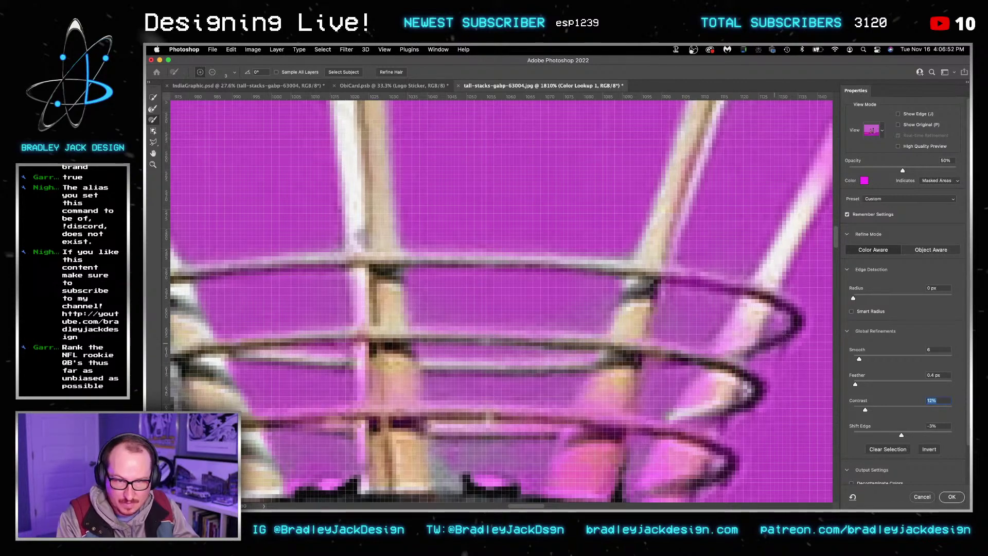
pyautogui.moveTo(779, 289); pyautogui.dragTo(669, 267)
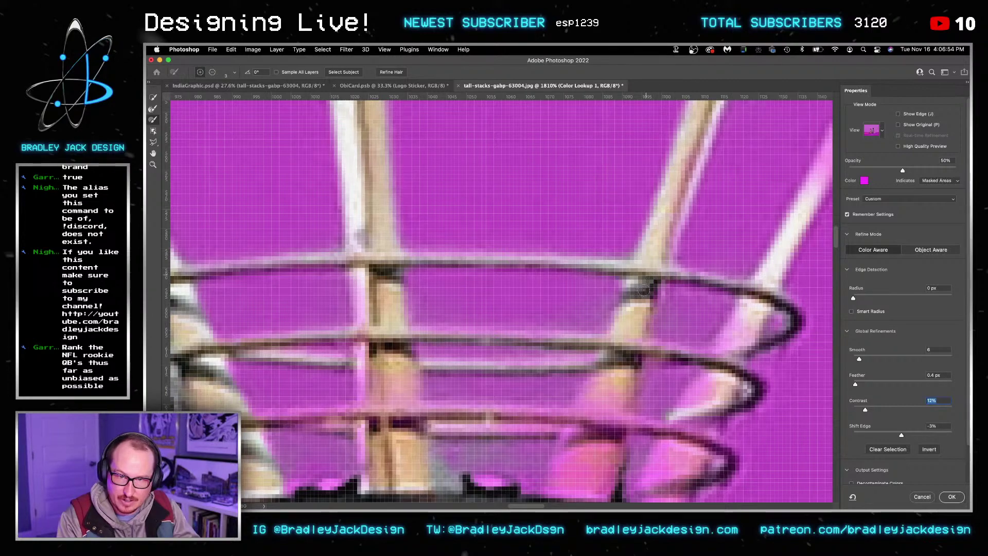
# Step: Subtract the sky patch above the red stack's rim between the middle and right posts
pyautogui.moveTo(601, 394); pyautogui.dragTo(657, 292)
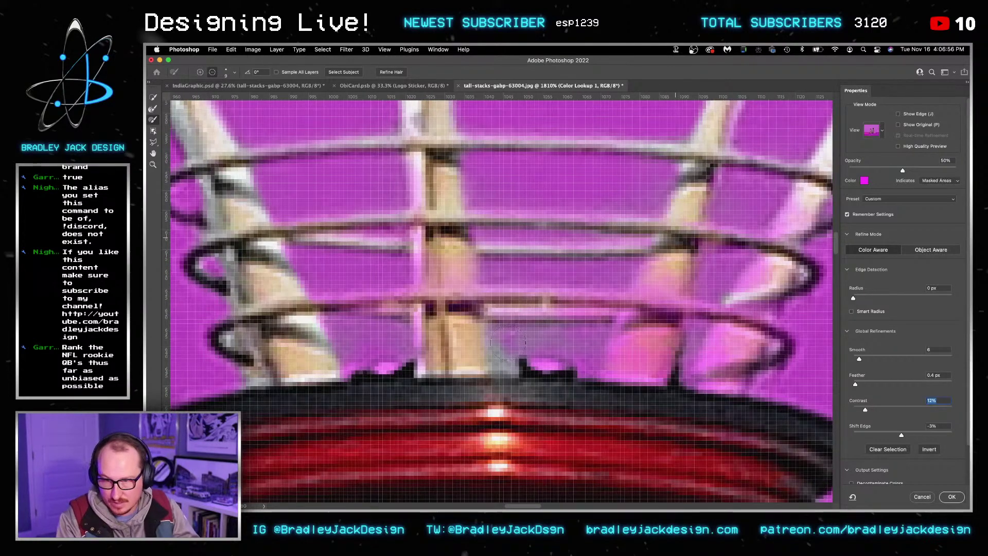
pyautogui.moveTo(501, 355)
pyautogui.mouseDown()
pyautogui.moveTo(595, 339)
pyautogui.moveTo(586, 367)
pyautogui.moveTo(496, 332)
pyautogui.moveTo(459, 335)
pyautogui.moveTo(466, 332)
pyautogui.moveTo(471, 378)
pyautogui.mouseUp()
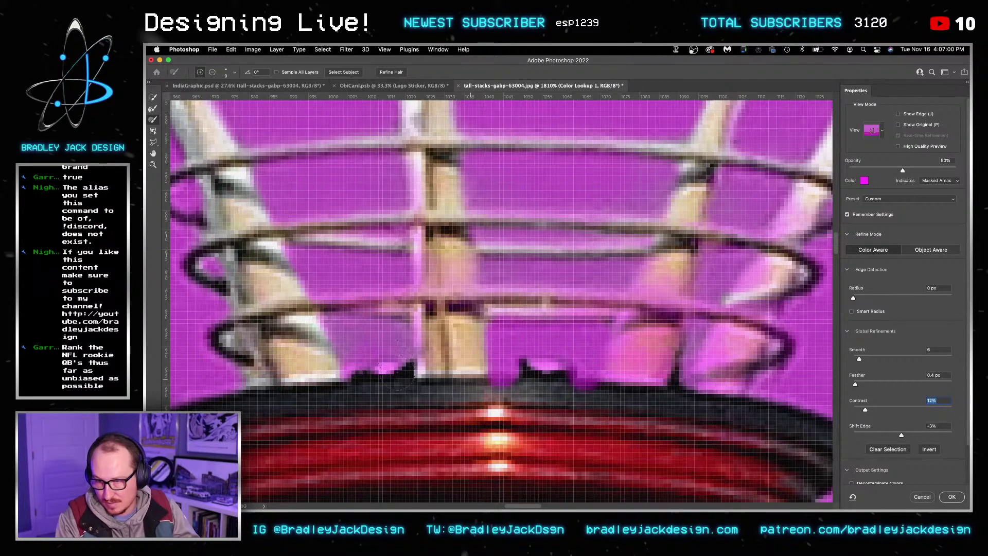
pyautogui.moveTo(269, 313); pyautogui.dragTo(304, 320)
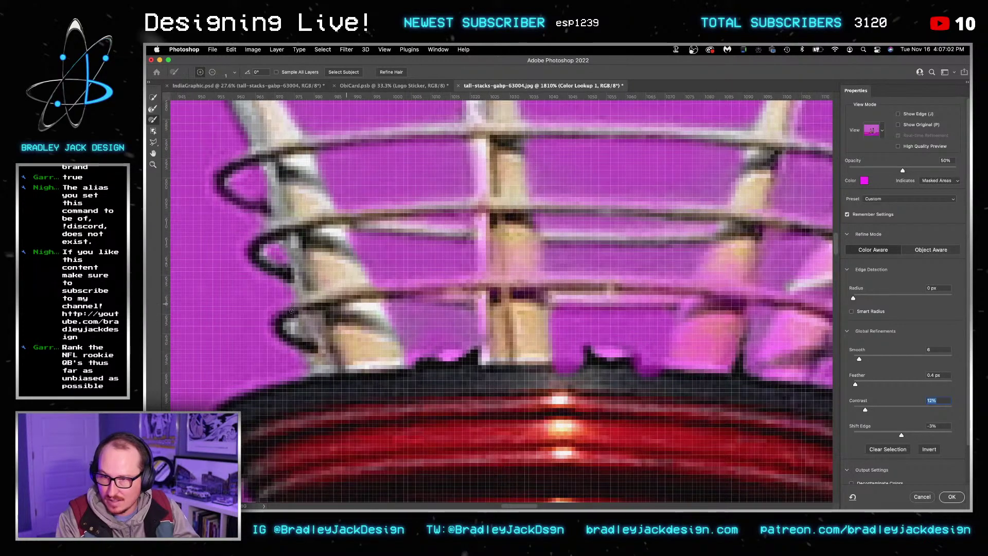
# Step: Paint the left crown's bottom ring and the rear rod just below it into the selection, adjusting the brush size for each
pyautogui.press(']')
pyautogui.press(']')
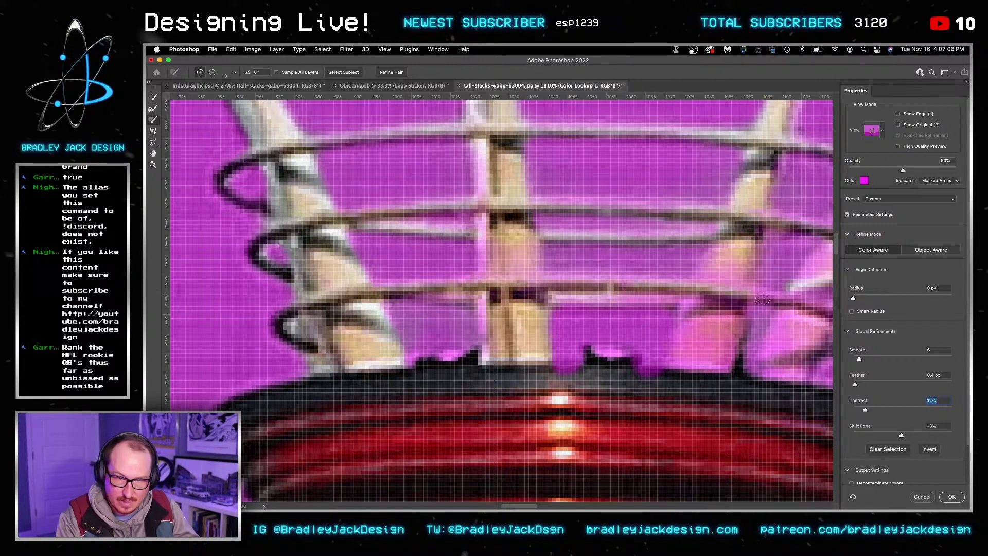
pyautogui.moveTo(746, 293); pyautogui.dragTo(703, 276)
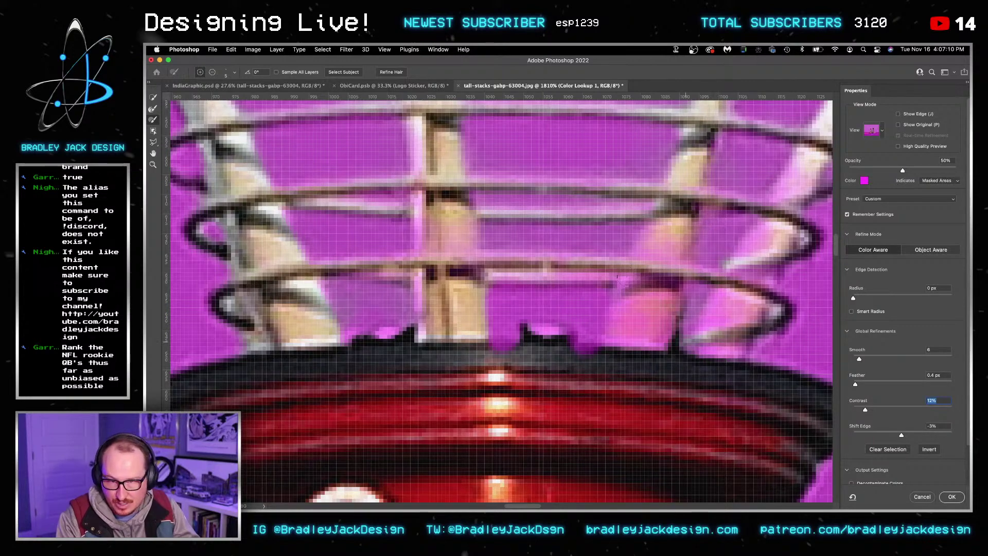
pyautogui.press('[')
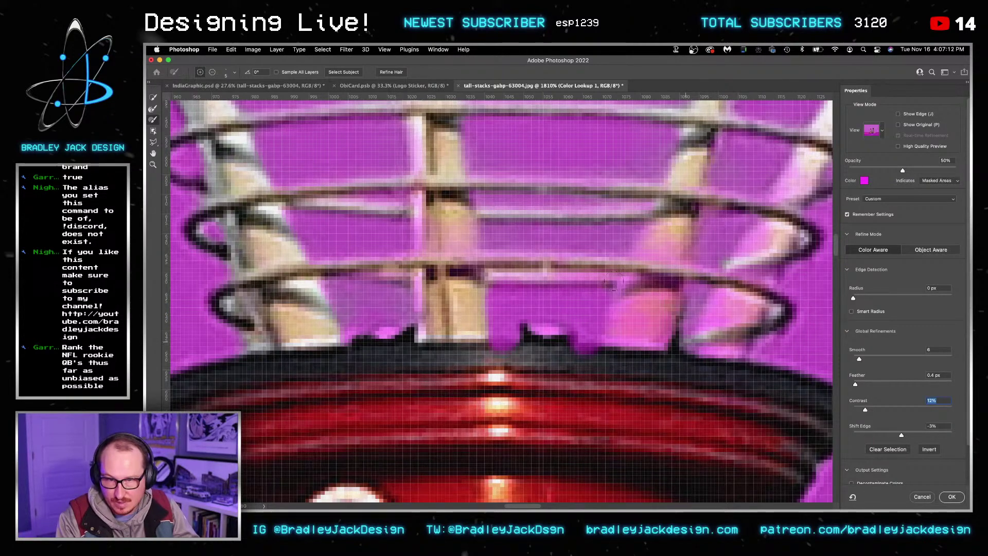
pyautogui.moveTo(613, 281)
pyautogui.mouseDown()
pyautogui.moveTo(477, 283)
pyautogui.moveTo(374, 281)
pyautogui.mouseUp()
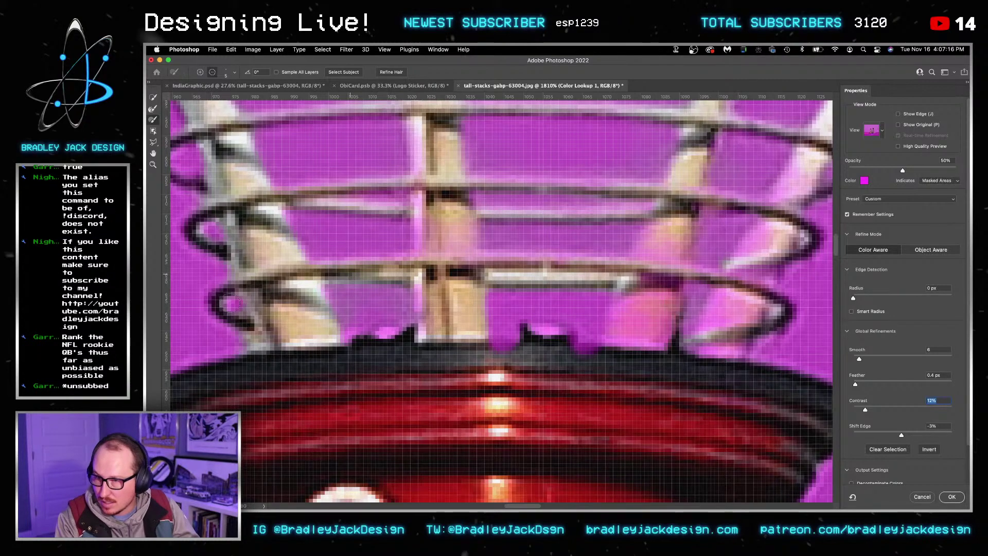
# Step: Paint the two bolts on top of the rim into the selection and restore the rim's black edge beside them
pyautogui.press('[')
pyautogui.press('[')
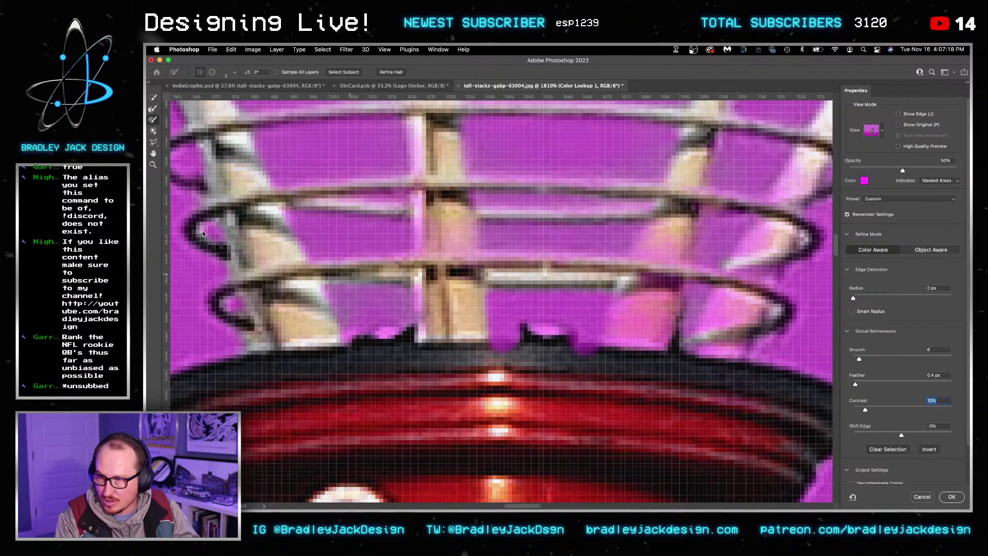
pyautogui.press('alt')
pyautogui.press(']')
pyautogui.press(']')
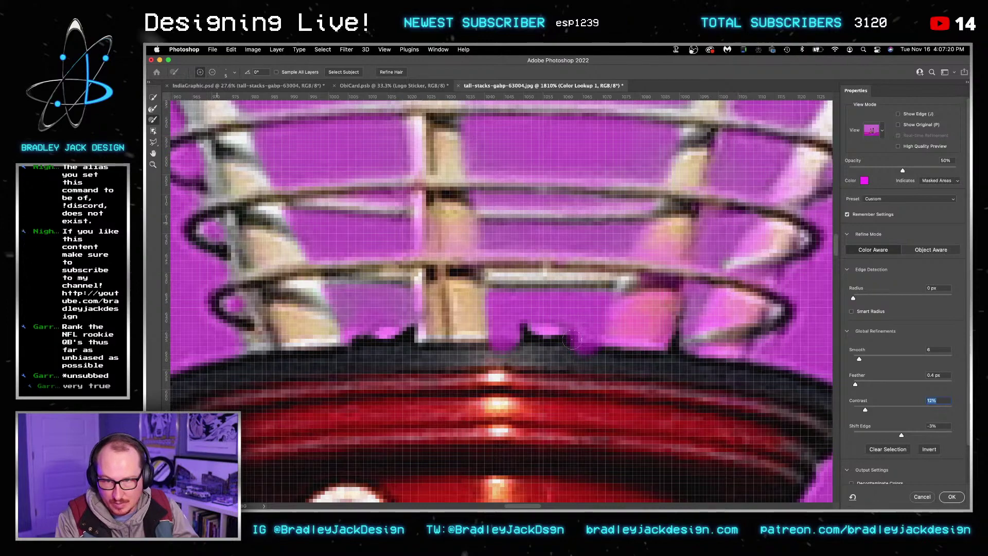
pyautogui.moveTo(533, 329); pyautogui.dragTo(558, 334)
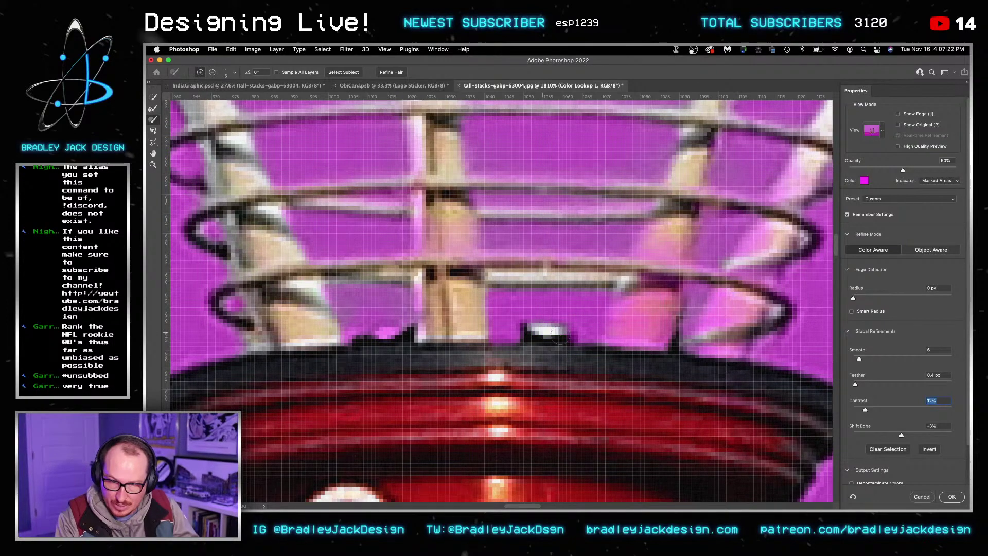
pyautogui.moveTo(431, 346)
pyautogui.mouseDown()
pyautogui.moveTo(369, 343)
pyautogui.moveTo(421, 333)
pyautogui.moveTo(416, 292)
pyautogui.mouseUp()
pyautogui.press('alt')
pyautogui.moveTo(412, 329); pyautogui.dragTo(403, 336)
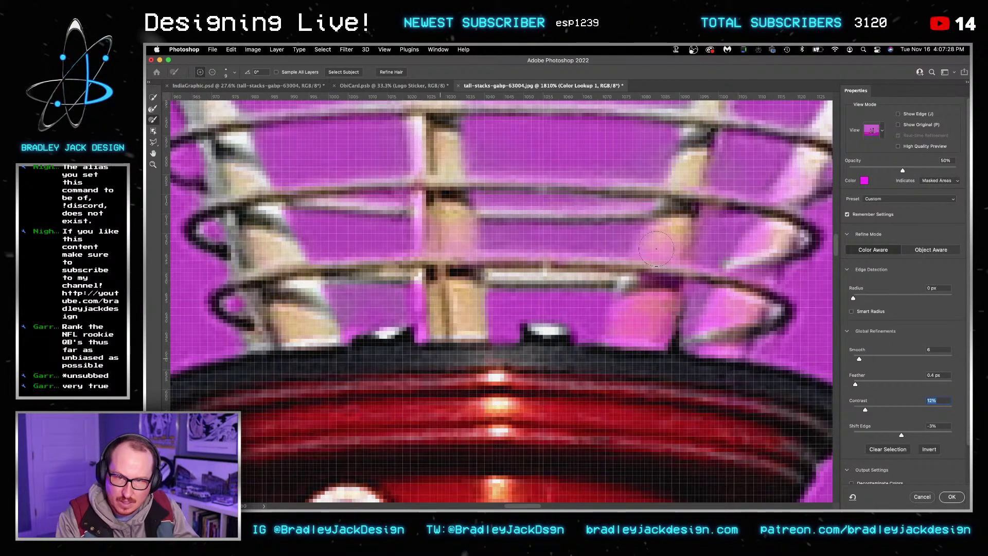
# Step: Paint the lower parts of the left crown's two right-hand posts into the selection down to the rim
pyautogui.moveTo(656, 248)
pyautogui.mouseDown()
pyautogui.moveTo(643, 257)
pyautogui.moveTo(627, 329)
pyautogui.moveTo(656, 335)
pyautogui.moveTo(673, 271)
pyautogui.mouseUp()
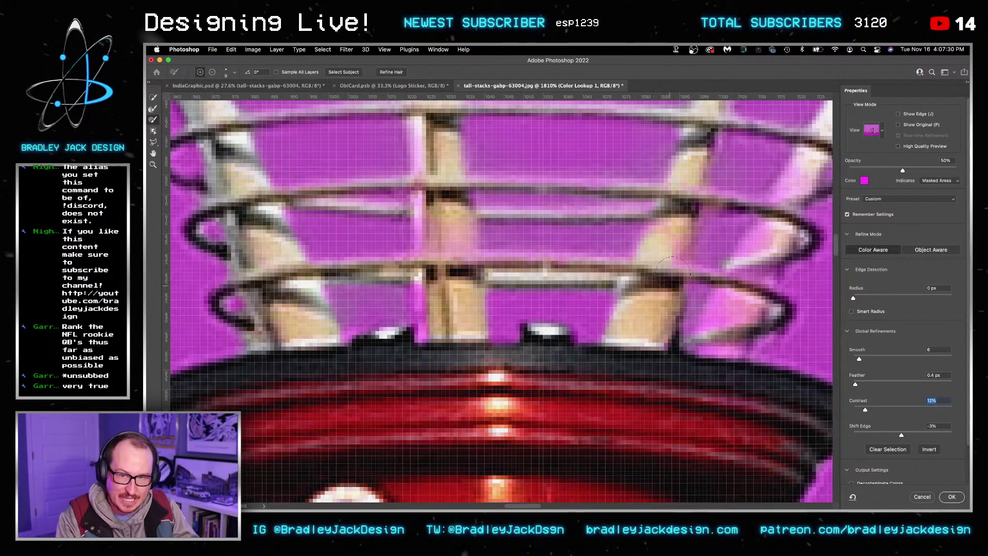
pyautogui.moveTo(738, 300)
pyautogui.mouseDown()
pyautogui.moveTo(664, 343)
pyautogui.moveTo(646, 338)
pyautogui.mouseUp()
pyautogui.moveTo(704, 208)
pyautogui.mouseDown()
pyautogui.moveTo(603, 403)
pyautogui.moveTo(643, 346)
pyautogui.moveTo(635, 383)
pyautogui.moveTo(655, 341)
pyautogui.moveTo(619, 391)
pyautogui.moveTo(668, 348)
pyautogui.moveTo(648, 360)
pyautogui.mouseUp()
pyautogui.press('[')
pyautogui.press('[')
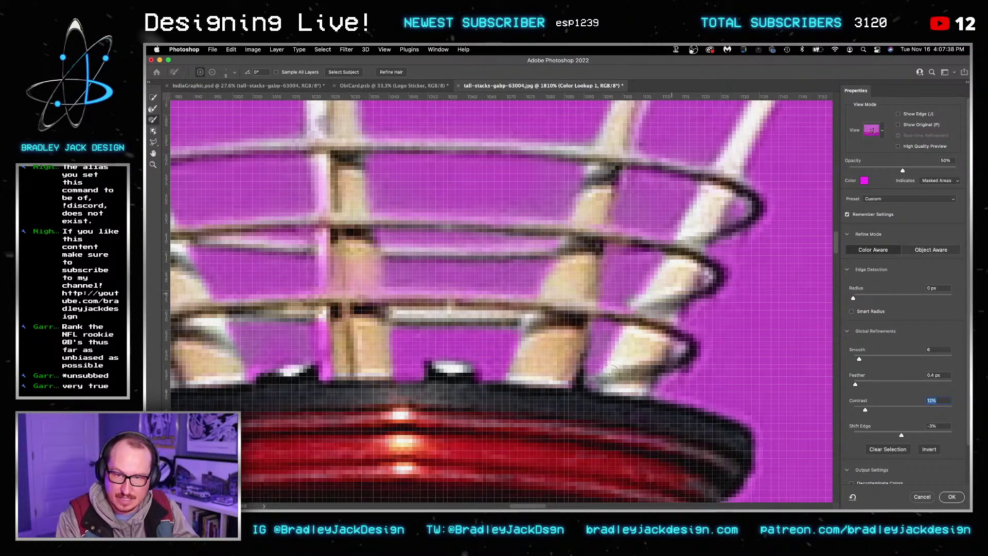
# Step: Paint the faded upper part of the left crown's rightmost post into the selection with a smaller brush
pyautogui.press('[')
pyautogui.press('[')
pyautogui.moveTo(677, 278); pyautogui.dragTo(576, 404)
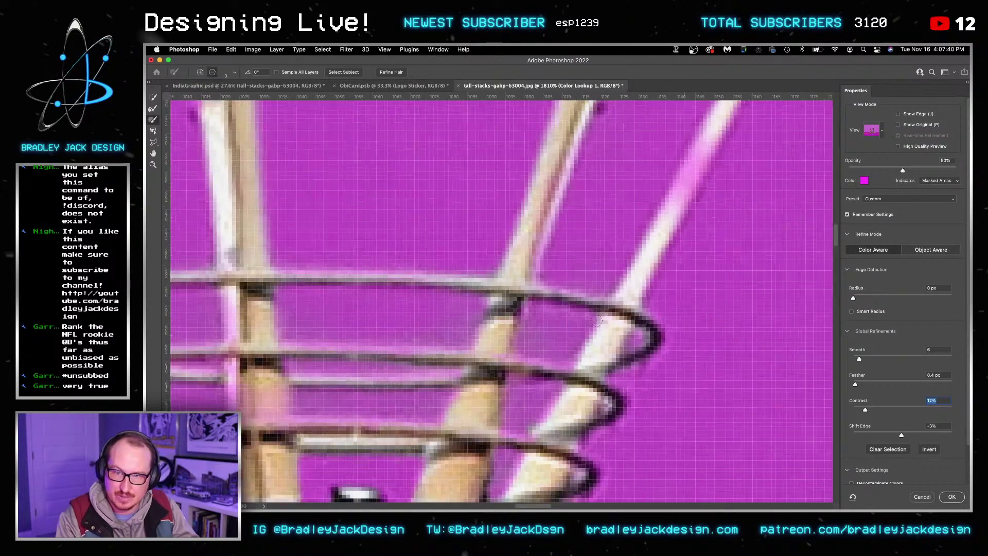
pyautogui.scroll(-3, 575, 404)
pyautogui.moveTo(625, 278)
pyautogui.mouseDown()
pyautogui.moveTo(567, 342)
pyautogui.moveTo(633, 240)
pyautogui.mouseUp()
# Step: Paint the caps of the left crown's tall right and middle posts into the selection with a larger brush
pyautogui.press(']')
pyautogui.press(']')
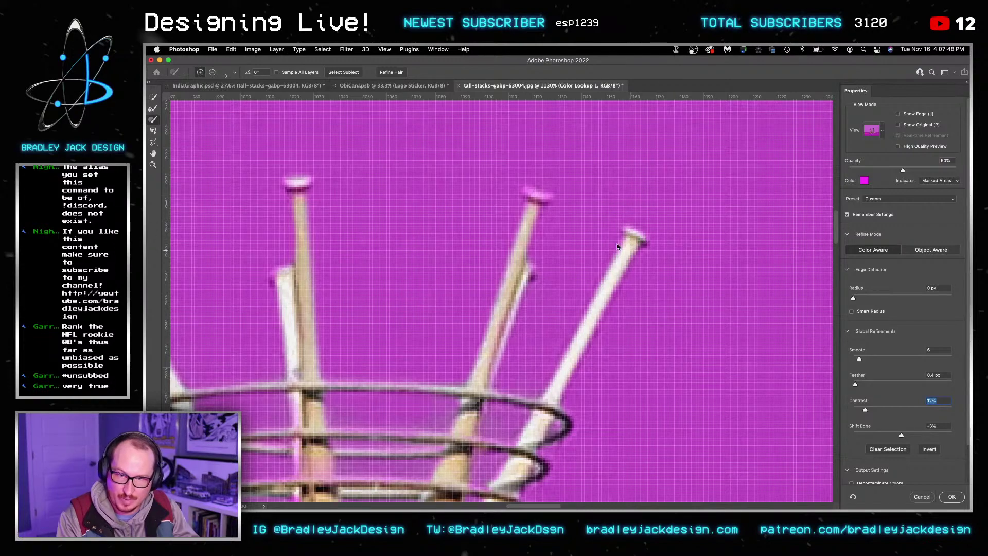
pyautogui.moveTo(546, 195); pyautogui.dragTo(527, 192)
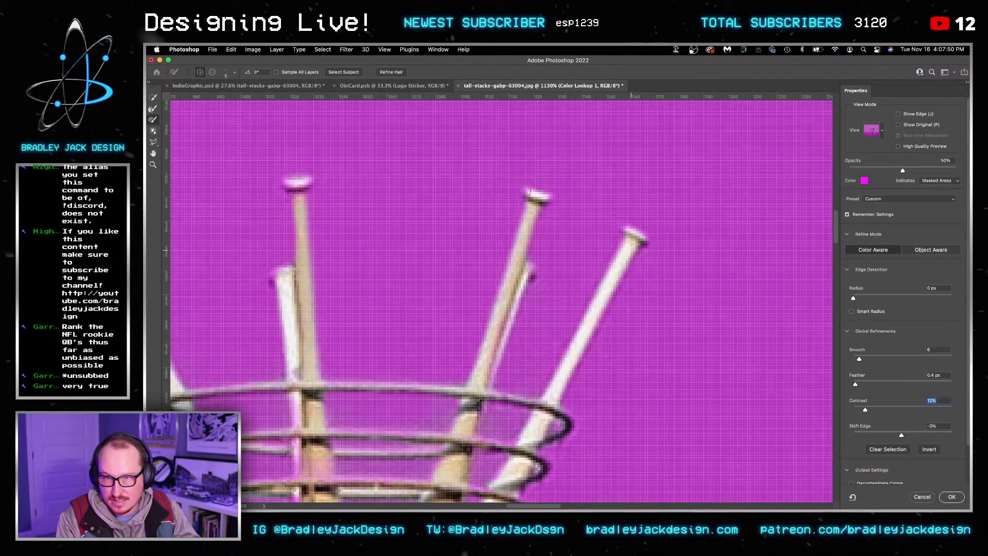
pyautogui.click(533, 275)
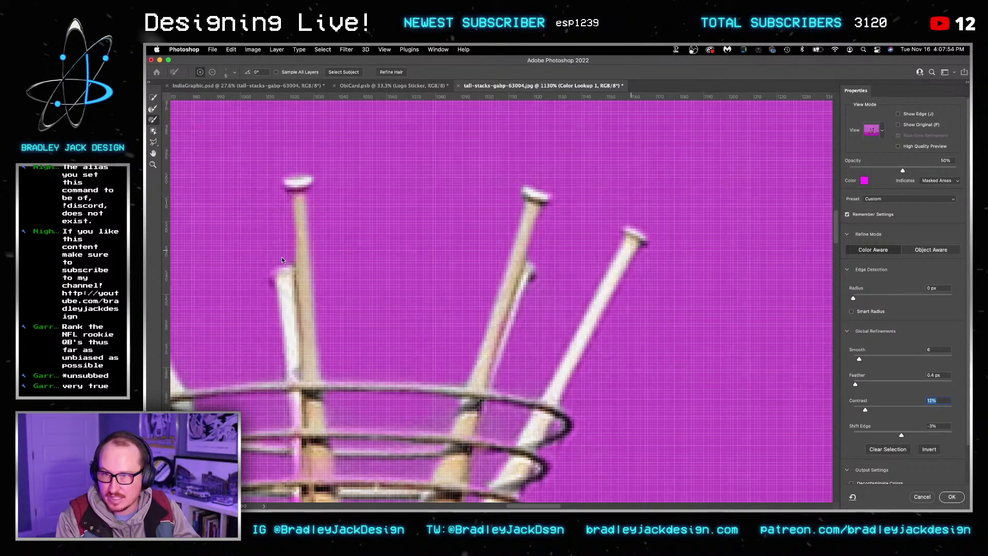
# Step: Paint the caps and upper ends of the right crown's two leftmost posts into the selection
pyautogui.scroll(-6, 277, 274)
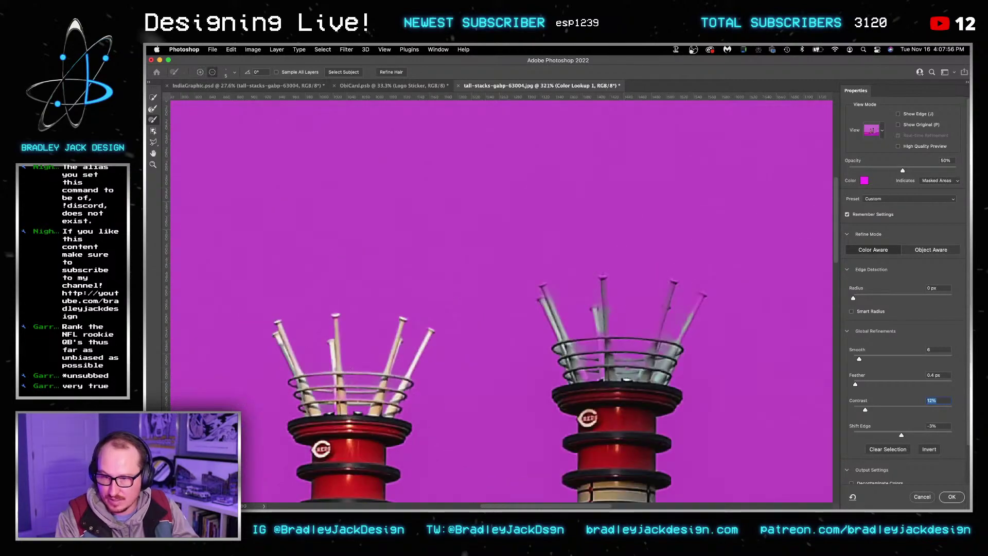
pyautogui.scroll(5, 355, 385)
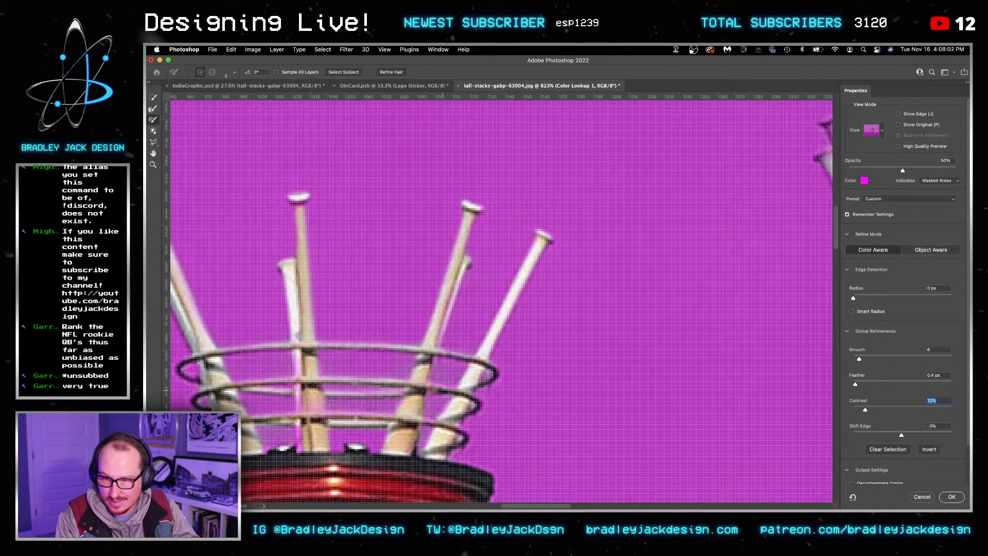
pyautogui.moveTo(596, 377); pyautogui.dragTo(396, 365)
pyautogui.moveTo(753, 312); pyautogui.dragTo(499, 408)
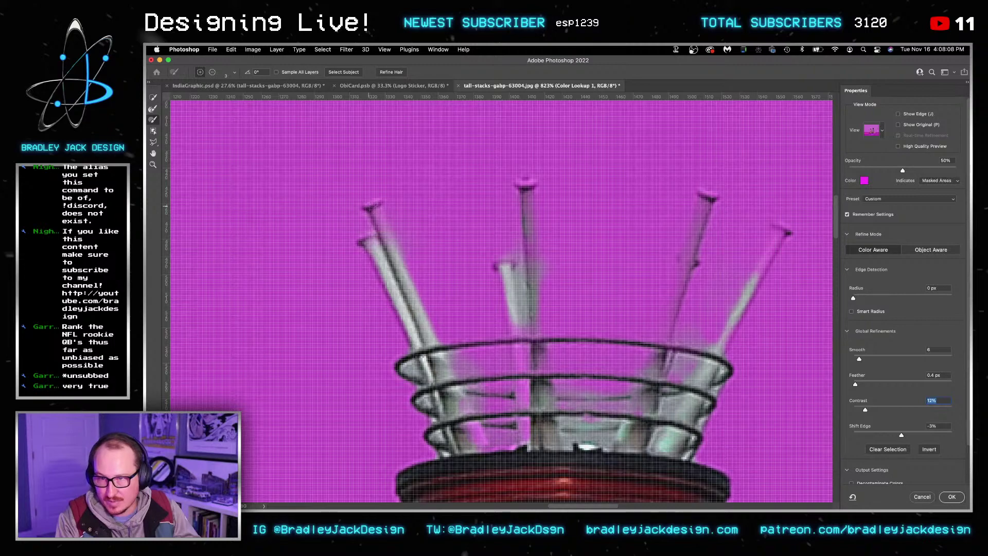
pyautogui.moveTo(370, 210); pyautogui.dragTo(364, 243)
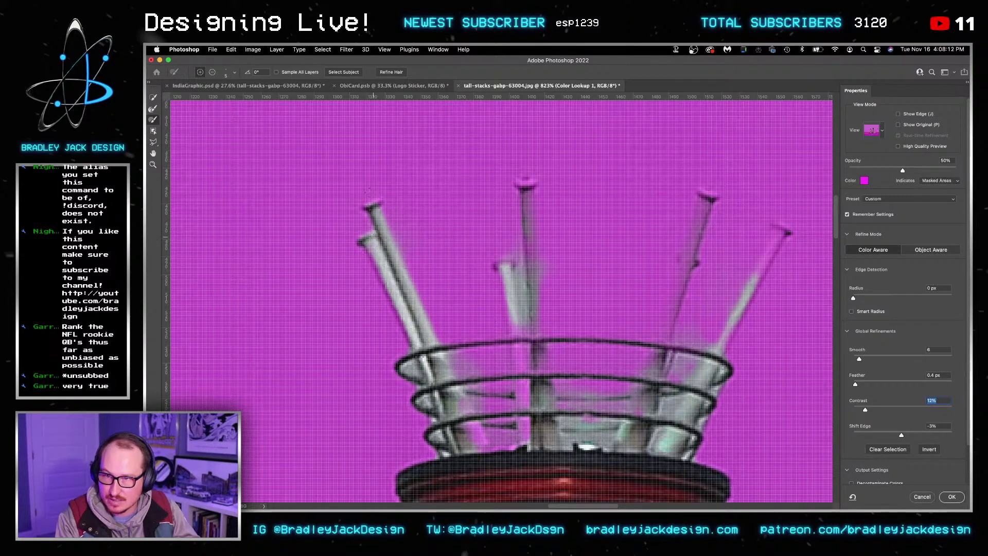
pyautogui.moveTo(379, 203); pyautogui.dragTo(367, 207)
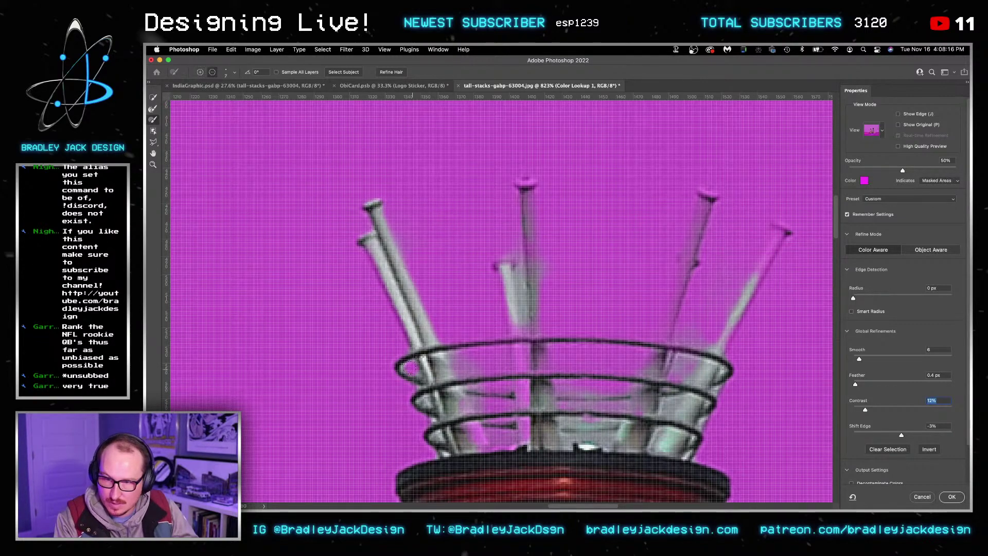
pyautogui.press('alt')
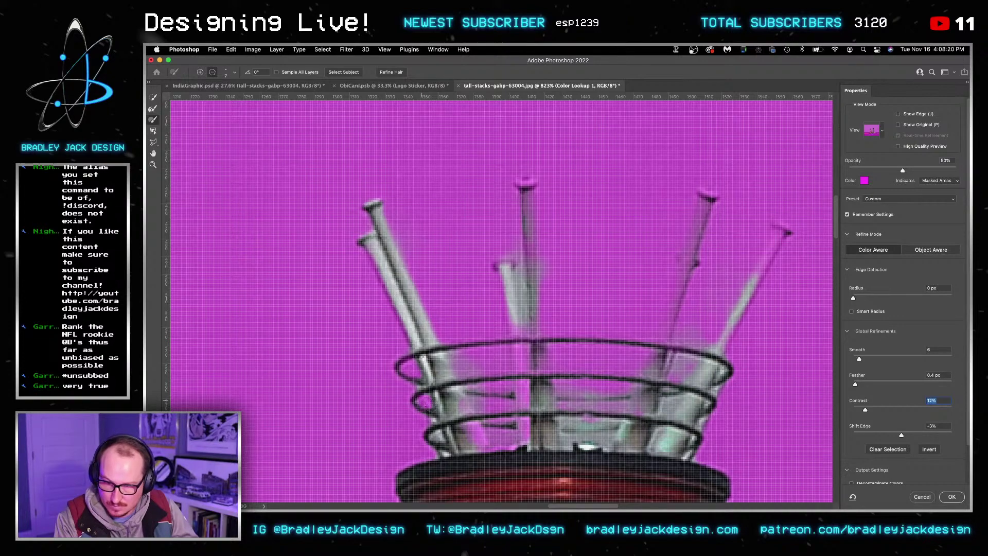
# Step: Subtract the sky inside the left loop of the right crown's bottom ring with a smaller brush
pyautogui.scroll(8, 488, 452)
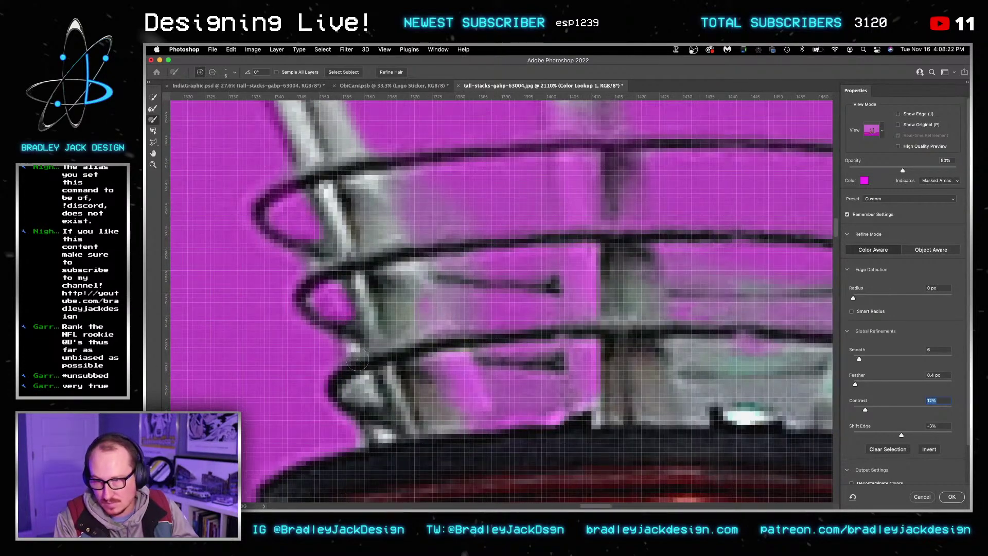
pyautogui.press('[')
pyautogui.press('alt')
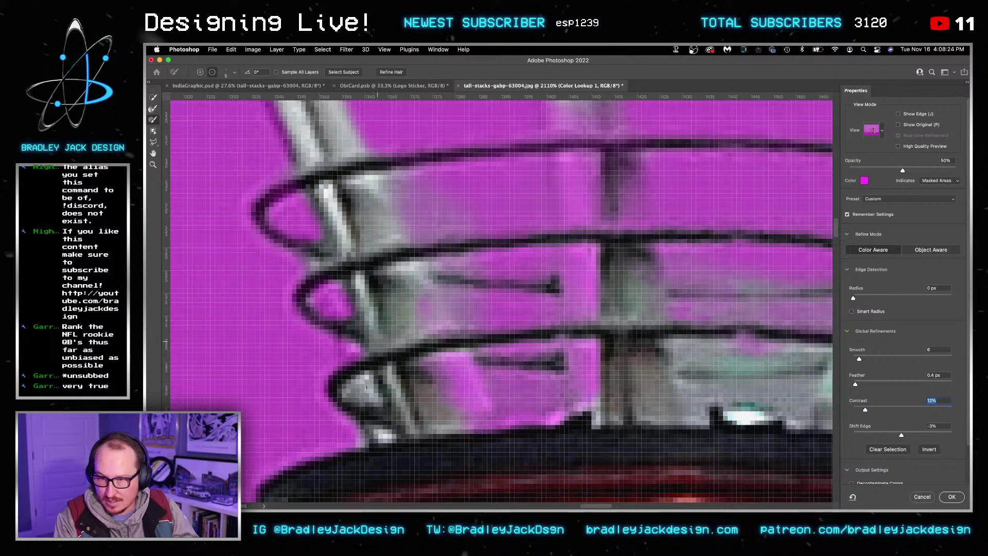
pyautogui.moveTo(361, 387); pyautogui.dragTo(384, 400)
pyautogui.press('alt')
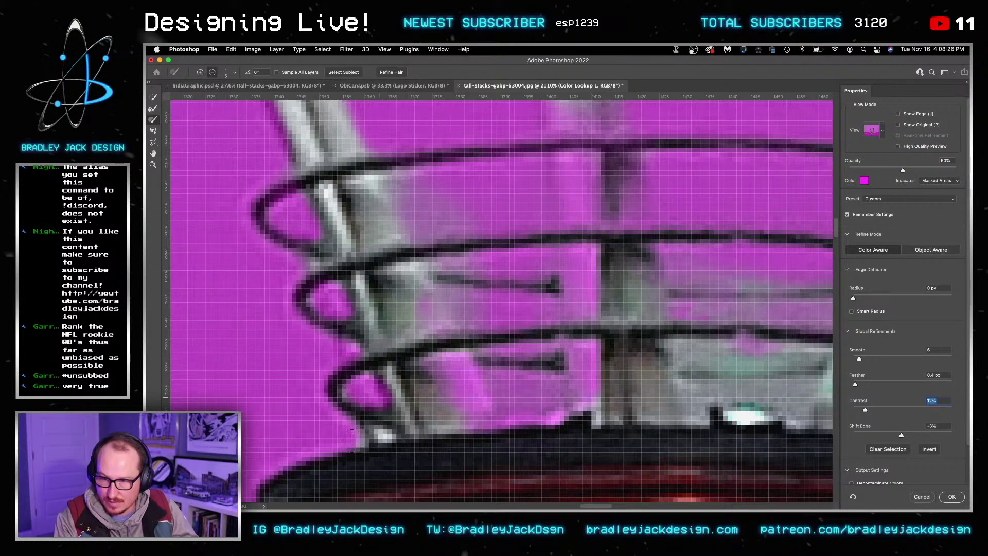
# Step: Subtract the sky below the right crown's bottom ring loop and paint the leftmost post's lower section between the rings into the selection
pyautogui.moveTo(351, 428); pyautogui.dragTo(389, 437)
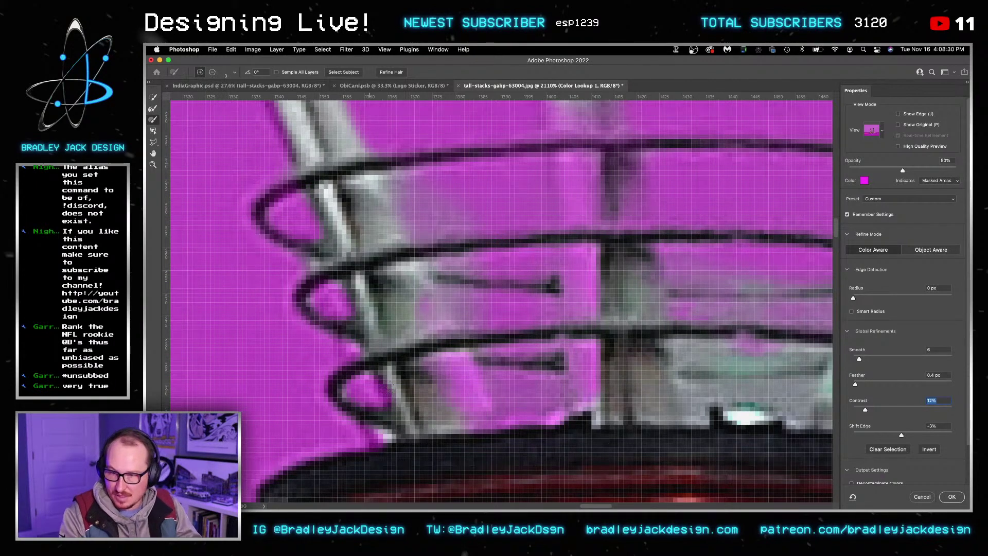
pyautogui.rightClick(407, 412)
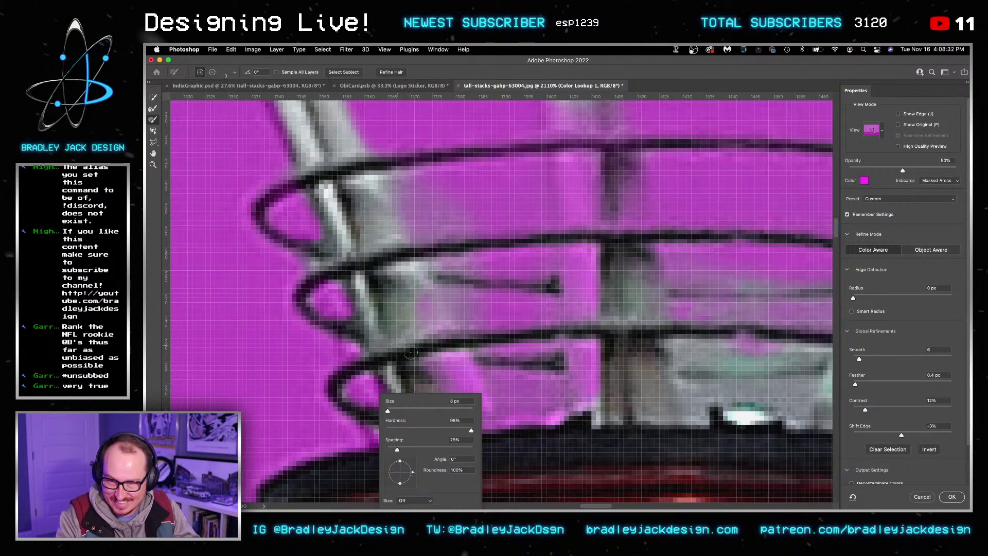
pyautogui.press('Escape')
pyautogui.press('z')
pyautogui.press('r')
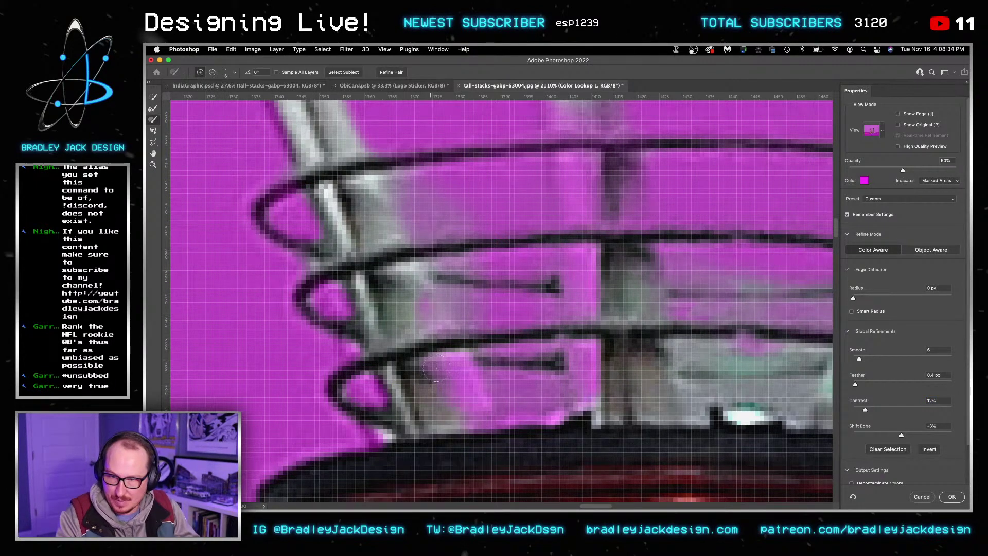
pyautogui.moveTo(437, 369); pyautogui.dragTo(466, 407)
pyautogui.moveTo(418, 287); pyautogui.dragTo(498, 428)
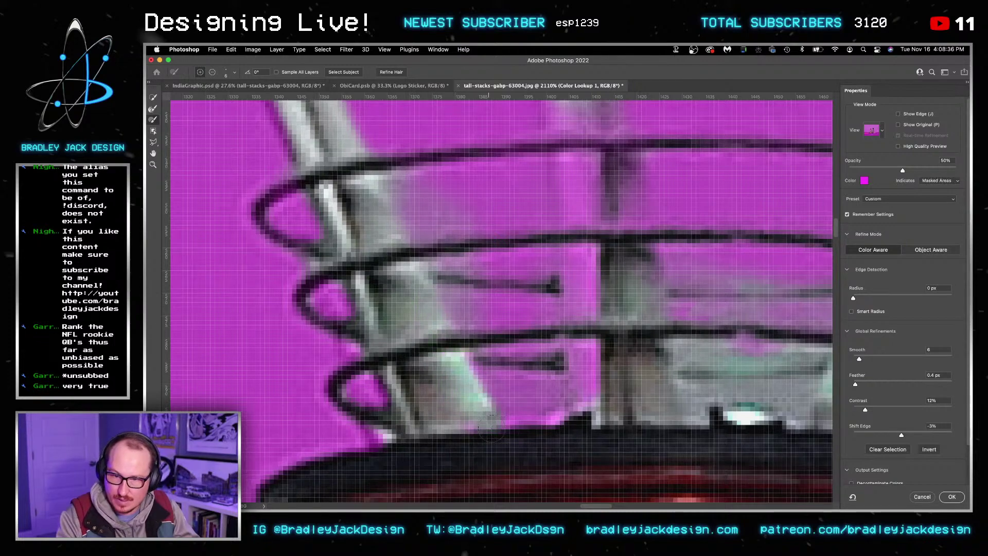
# Step: Paint the right crown's short middle post into the selection from below its cap down through the rings
pyautogui.scroll(-3, 456, 356)
pyautogui.moveTo(456, 356); pyautogui.dragTo(453, 372)
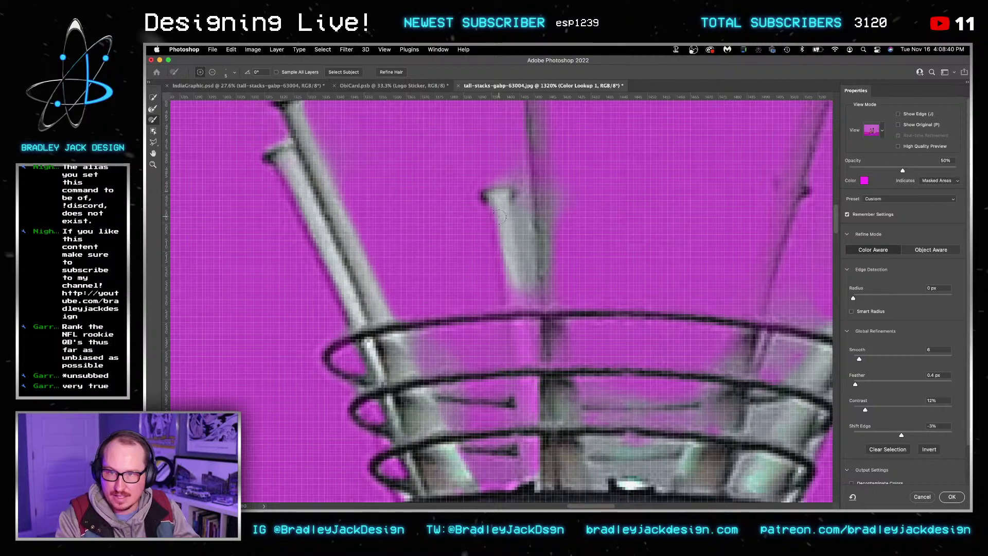
pyautogui.moveTo(497, 215)
pyautogui.mouseDown()
pyautogui.moveTo(525, 367)
pyautogui.moveTo(515, 255)
pyautogui.mouseUp()
pyautogui.moveTo(524, 390); pyautogui.dragTo(517, 290)
pyautogui.scroll(3, 512, 211)
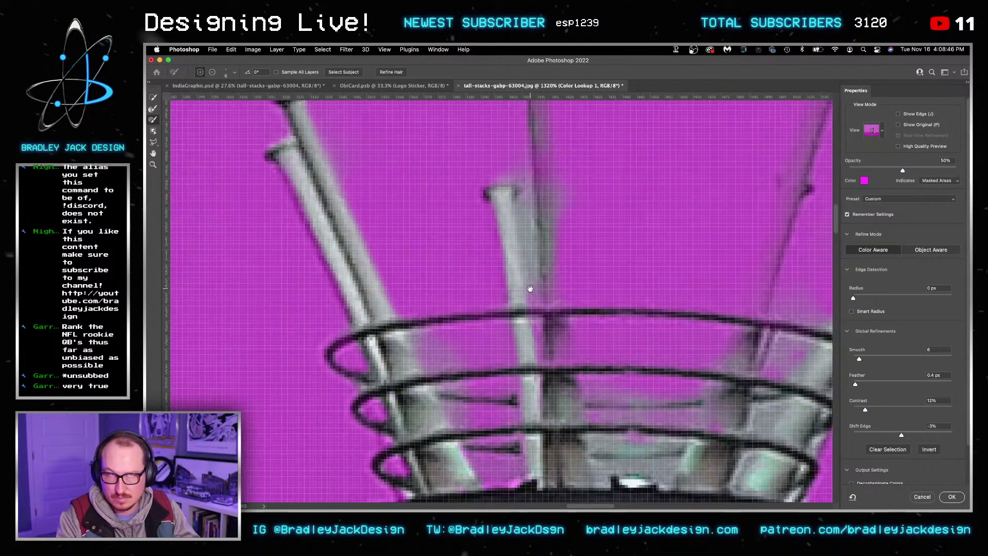
# Step: Subtract the sky between the two middle posts and paint the right crown's tall middle post into the selection down through the rings
pyautogui.moveTo(525, 184); pyautogui.dragTo(528, 203)
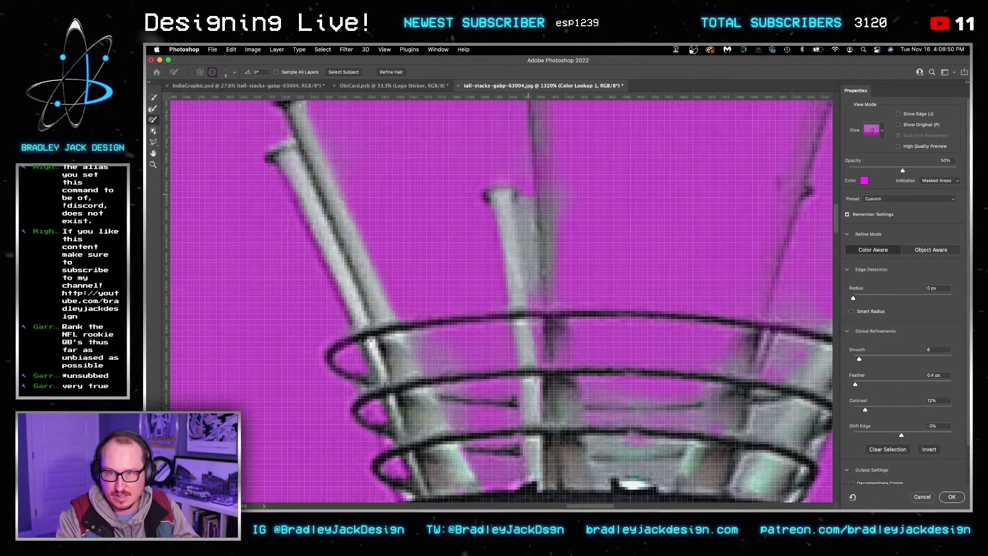
pyautogui.scroll(3, 535, 268)
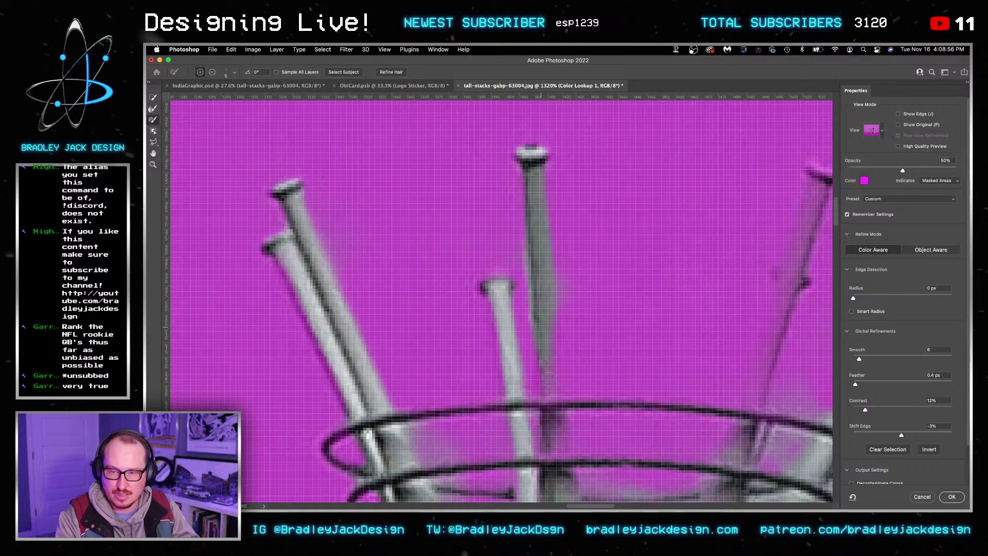
pyautogui.moveTo(558, 413); pyautogui.dragTo(544, 308)
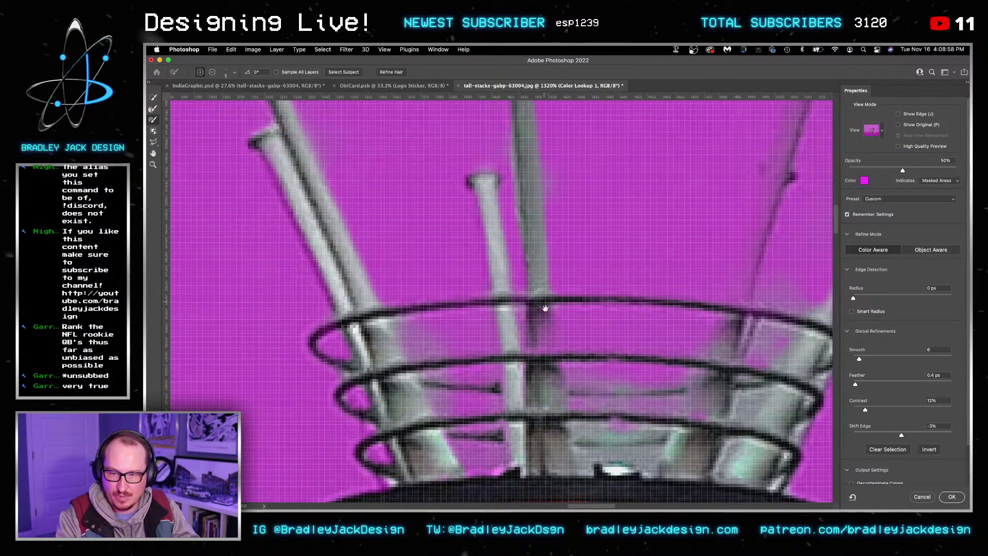
pyautogui.moveTo(552, 346); pyautogui.dragTo(548, 361)
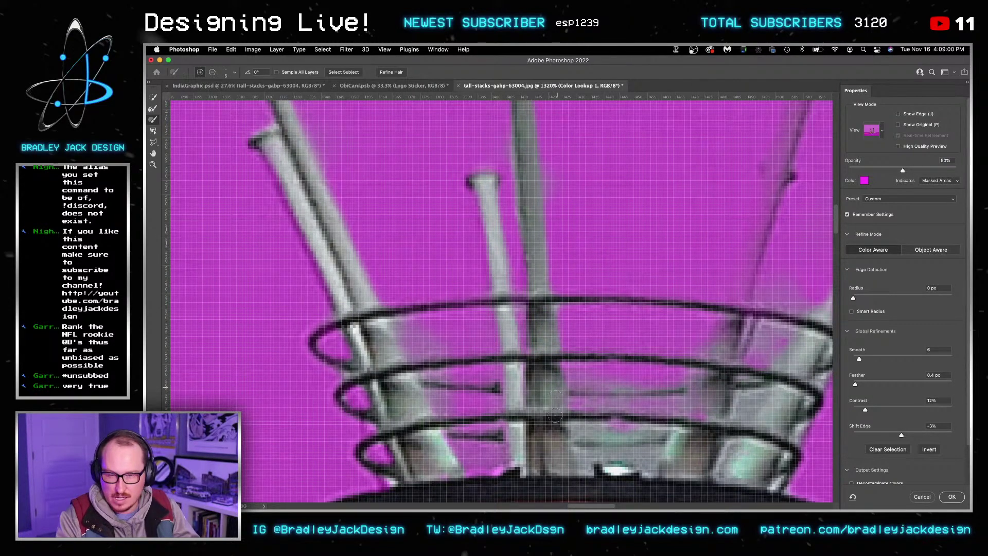
# Step: Subtract the sky above the stack rim between the middle and right posts, and paint the right post's lower section into the selection
pyautogui.moveTo(554, 412)
pyautogui.mouseDown()
pyautogui.moveTo(524, 331)
pyautogui.moveTo(454, 319)
pyautogui.mouseUp()
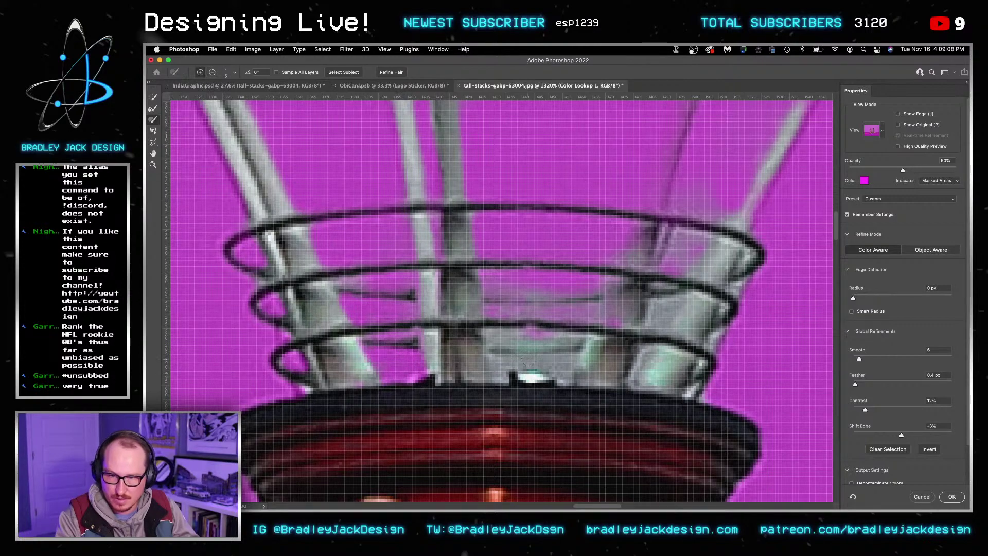
pyautogui.moveTo(496, 361); pyautogui.dragTo(587, 355)
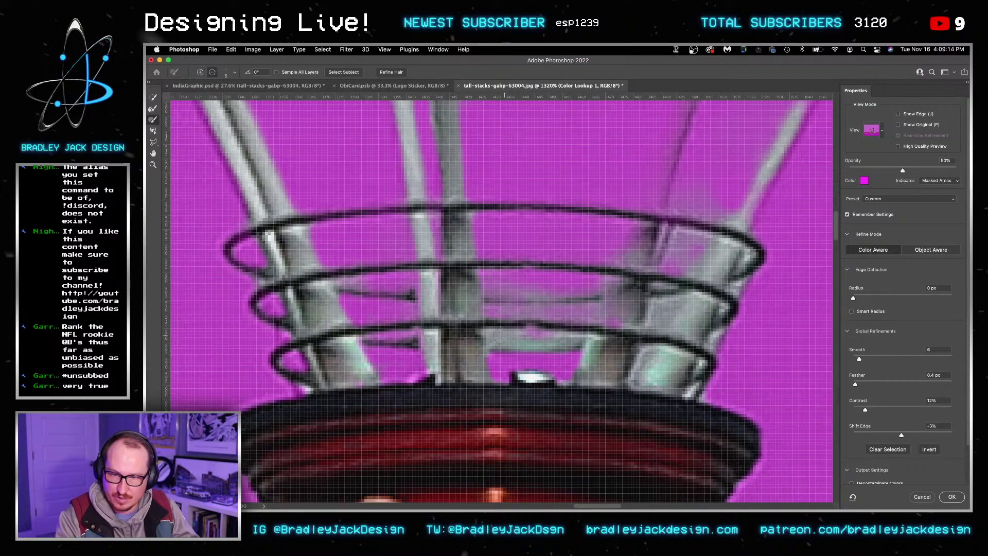
pyautogui.moveTo(483, 335); pyautogui.dragTo(567, 337)
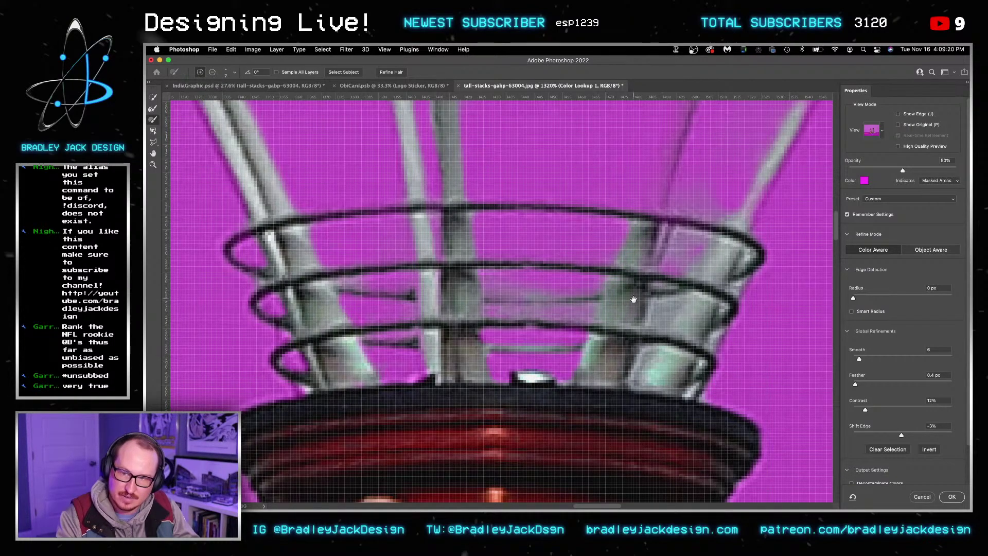
# Step: Paint the cap and upper length of the right crown's second post from the right into the selection
pyautogui.scroll(5, 633, 291)
pyautogui.scroll(2, 607, 298)
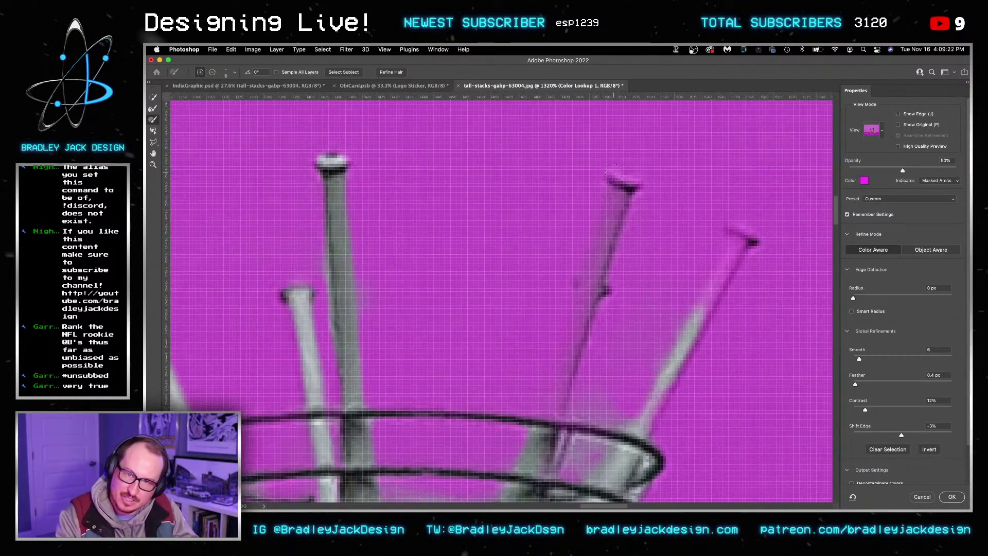
pyautogui.press('[')
pyautogui.moveTo(613, 170)
pyautogui.mouseDown()
pyautogui.moveTo(633, 183)
pyautogui.moveTo(617, 186)
pyautogui.moveTo(539, 424)
pyautogui.moveTo(587, 288)
pyautogui.mouseUp()
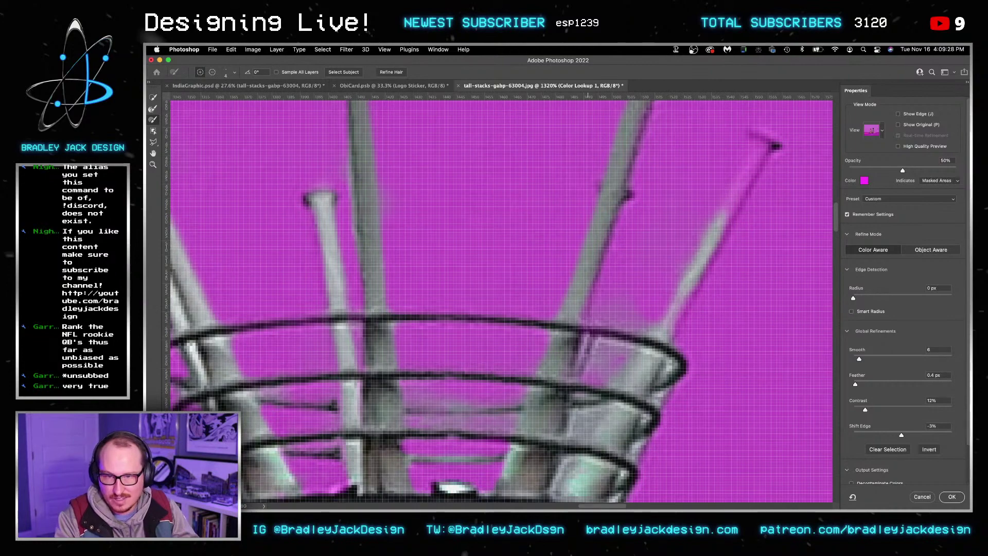
pyautogui.moveTo(584, 328); pyautogui.dragTo(533, 382)
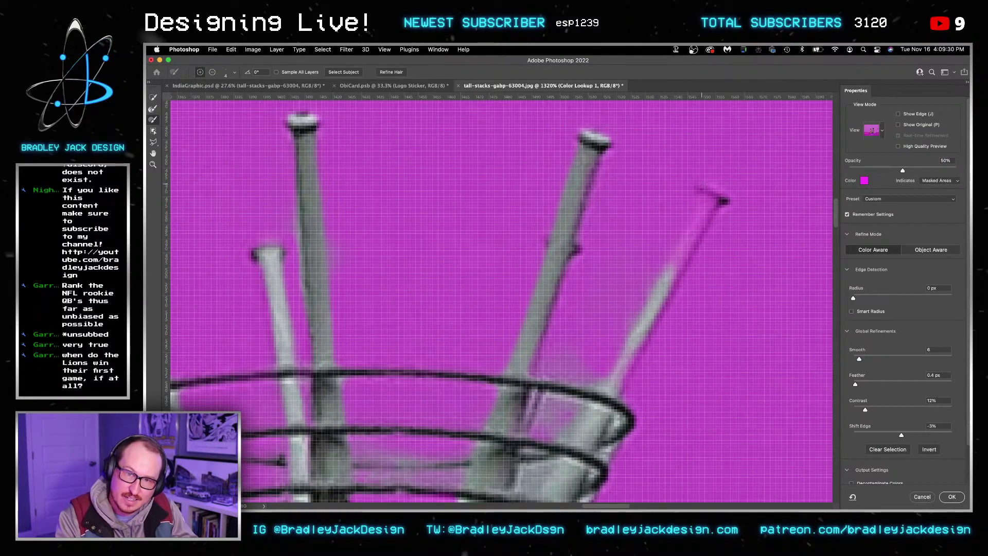
# Step: Paint the rightmost post's cap and shaft into the selection and subtract the sky haze above the top ring beside it
pyautogui.moveTo(705, 189)
pyautogui.mouseDown()
pyautogui.moveTo(723, 200)
pyautogui.moveTo(703, 190)
pyautogui.moveTo(710, 199)
pyautogui.moveTo(652, 302)
pyautogui.mouseUp()
pyautogui.press(']')
pyautogui.press(']')
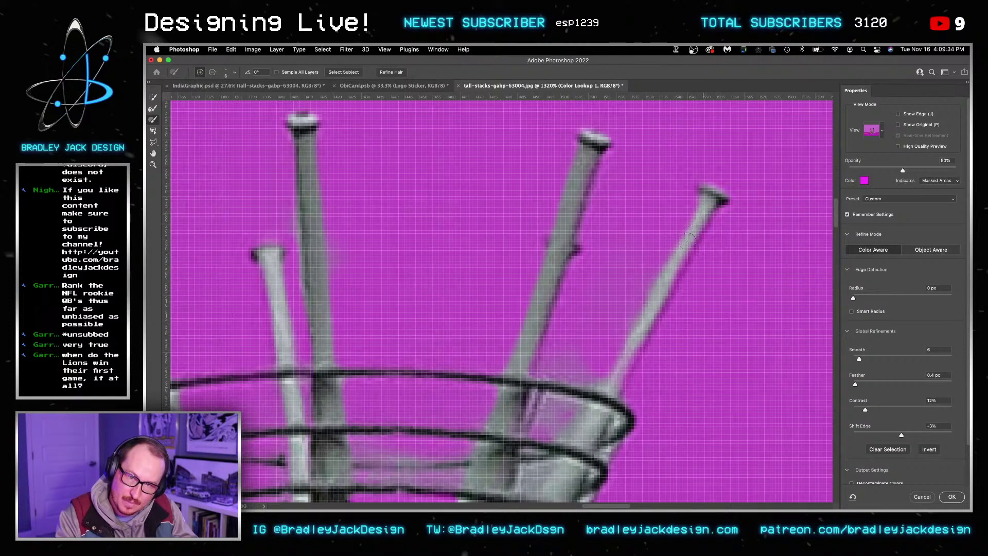
pyautogui.moveTo(620, 376); pyautogui.dragTo(617, 389)
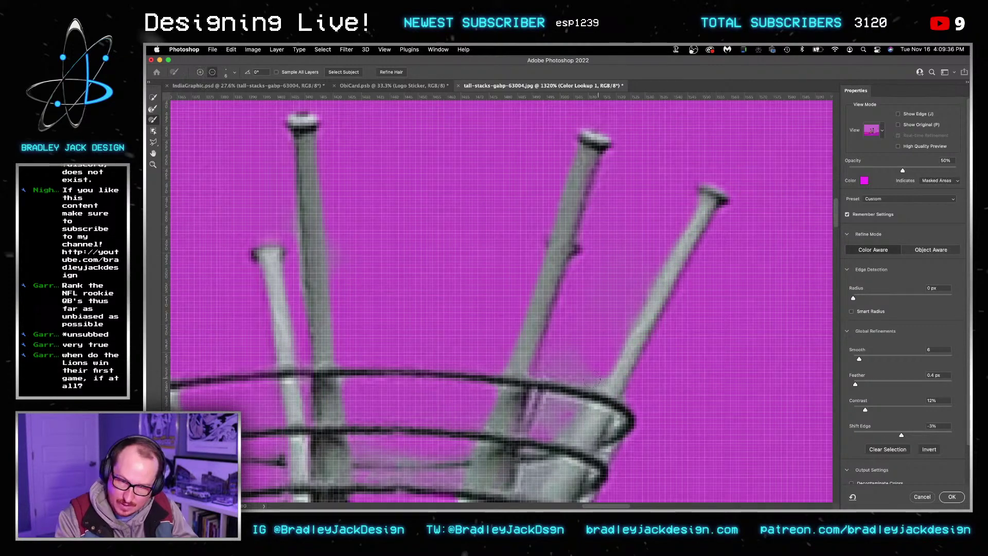
pyautogui.press('[')
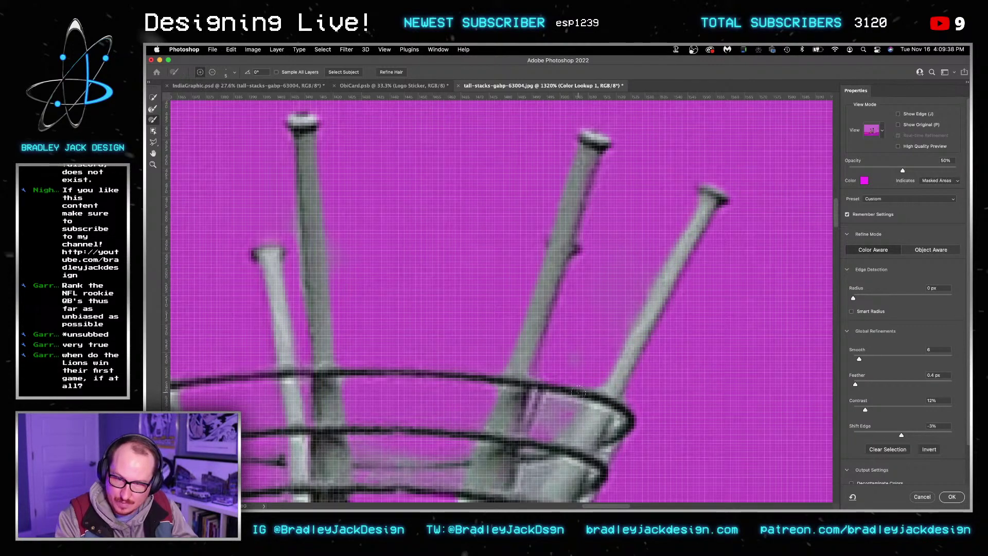
# Step: Subtract the leftover sky between the right crown's rings and posts, keeping the thin crossbars in the selection
pyautogui.scroll(-5, 576, 351)
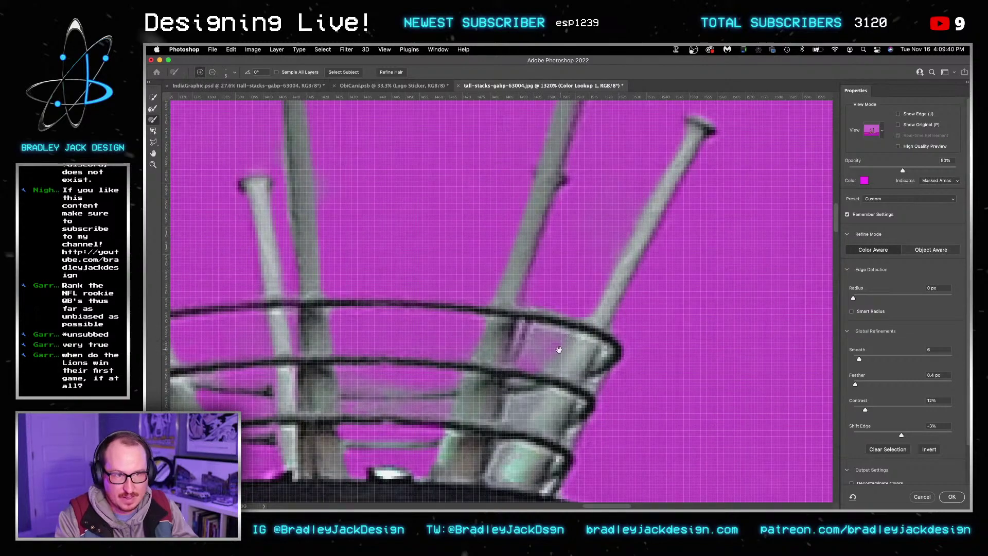
pyautogui.moveTo(578, 275)
pyautogui.mouseDown()
pyautogui.moveTo(564, 303)
pyautogui.moveTo(587, 312)
pyautogui.mouseUp()
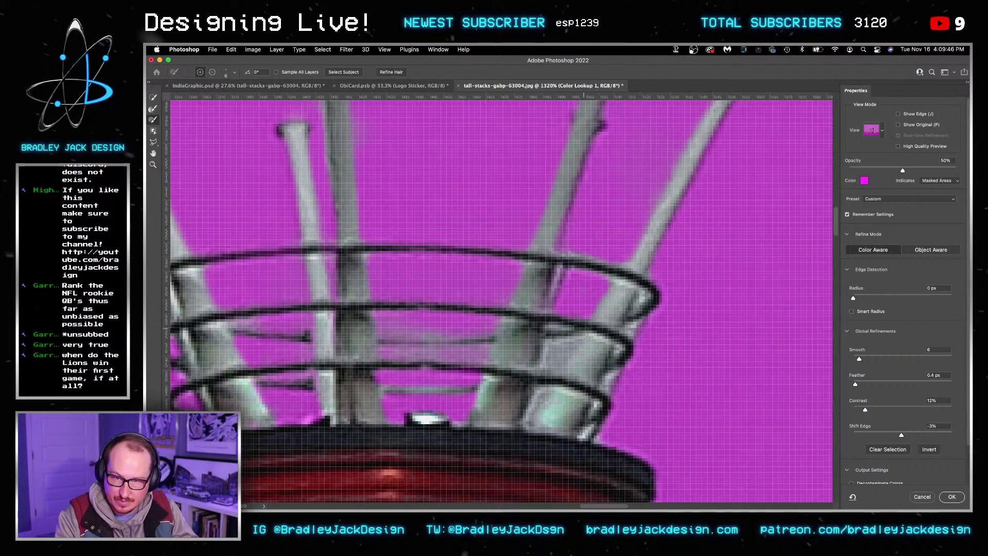
pyautogui.moveTo(579, 337); pyautogui.dragTo(545, 362)
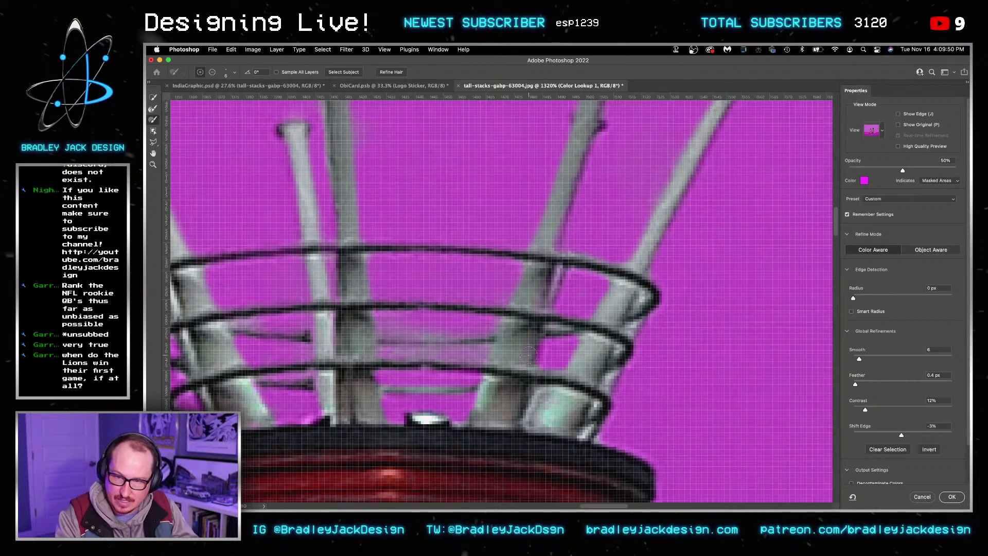
pyautogui.press('alt')
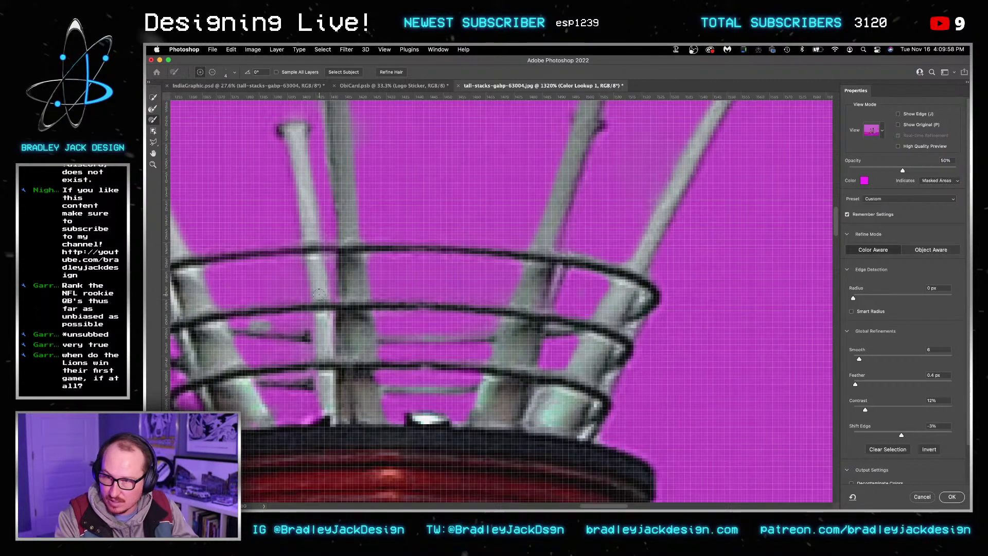
pyautogui.press('alt')
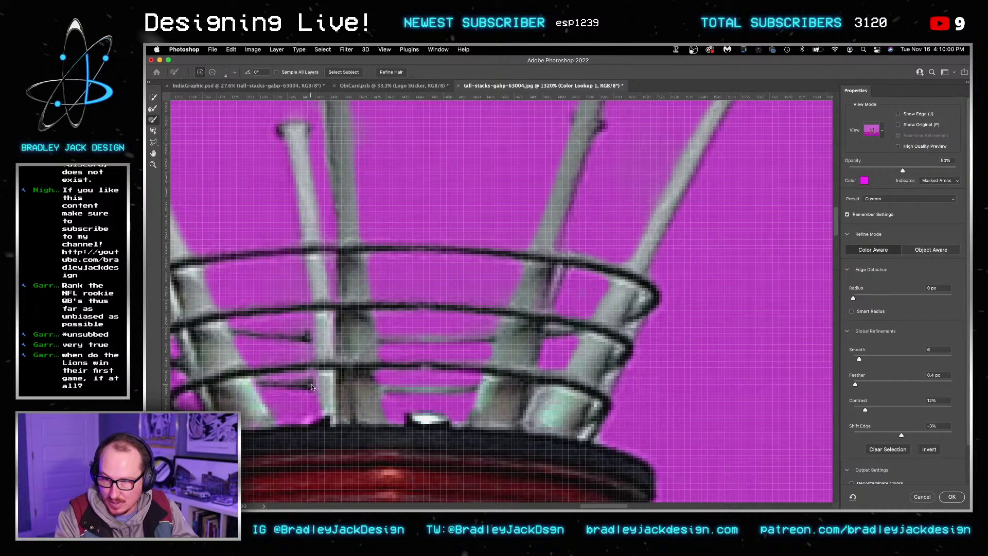
# Step: Add the striped shafts of both smokestacks to the selection with the Lasso tool
pyautogui.scroll(-10, 379, 355)
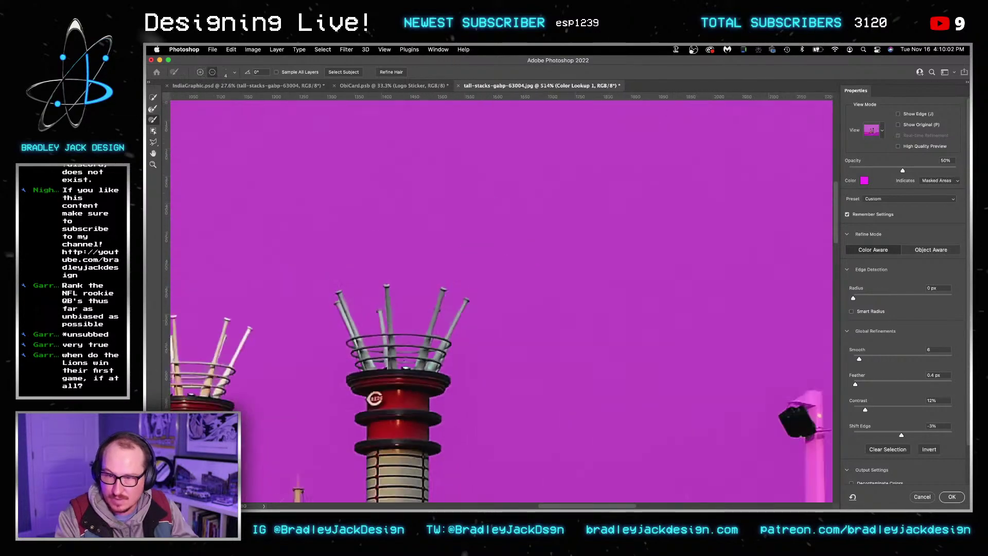
pyautogui.scroll(5, 472, 342)
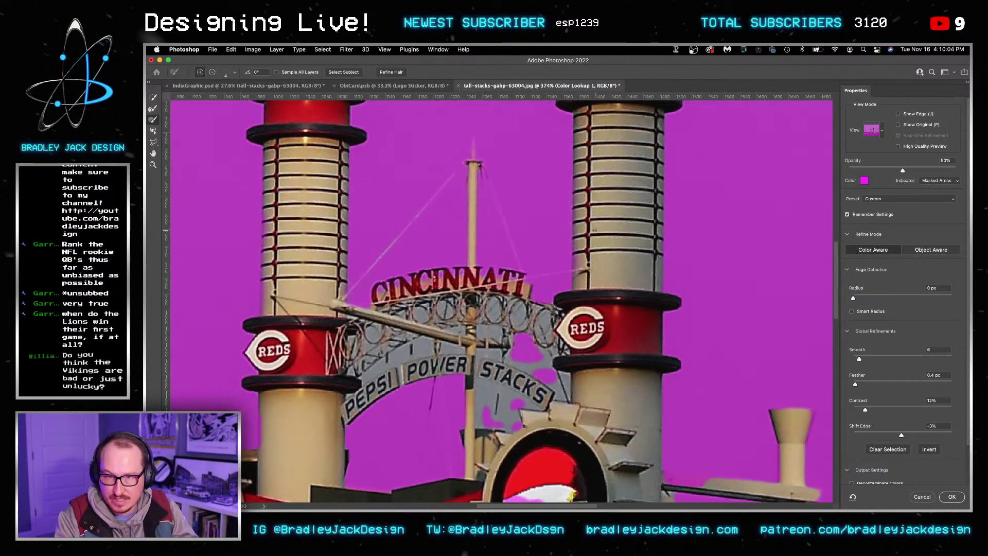
pyautogui.press('l')
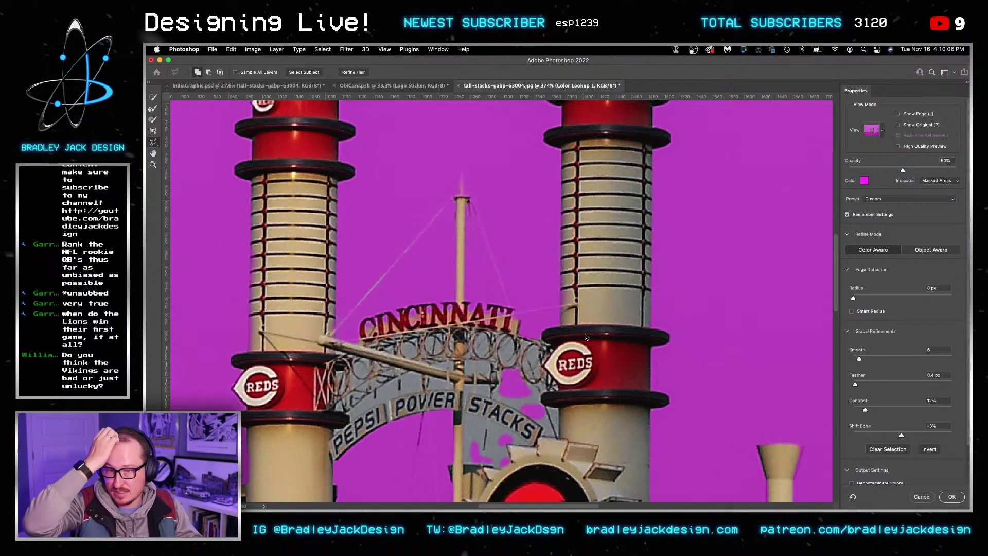
pyautogui.moveTo(564, 329)
pyautogui.mouseDown()
pyautogui.moveTo(574, 188)
pyautogui.moveTo(565, 141)
pyautogui.mouseUp()
pyautogui.moveTo(631, 268); pyautogui.dragTo(631, 267)
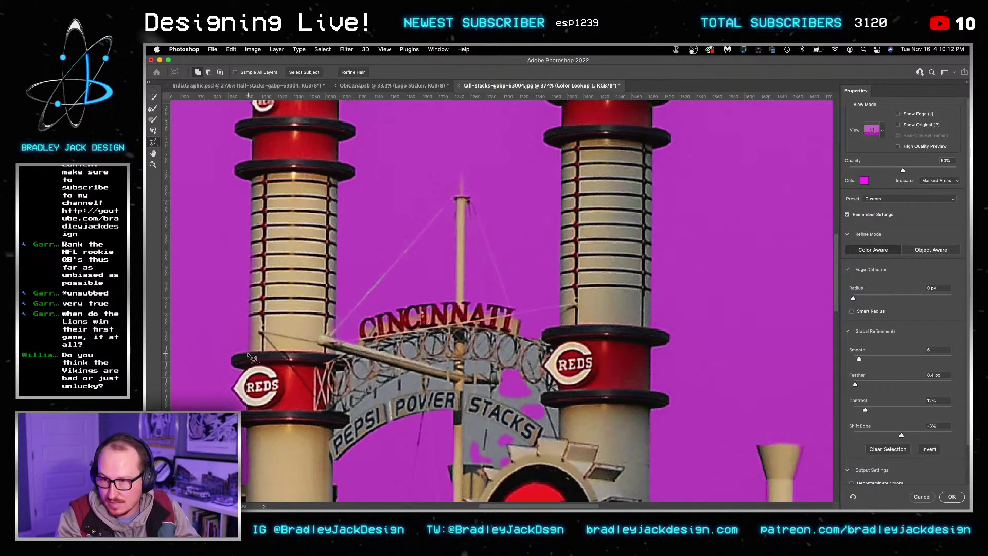
pyautogui.moveTo(264, 222)
pyautogui.mouseDown()
pyautogui.moveTo(252, 163)
pyautogui.moveTo(283, 192)
pyautogui.moveTo(280, 369)
pyautogui.mouseUp()
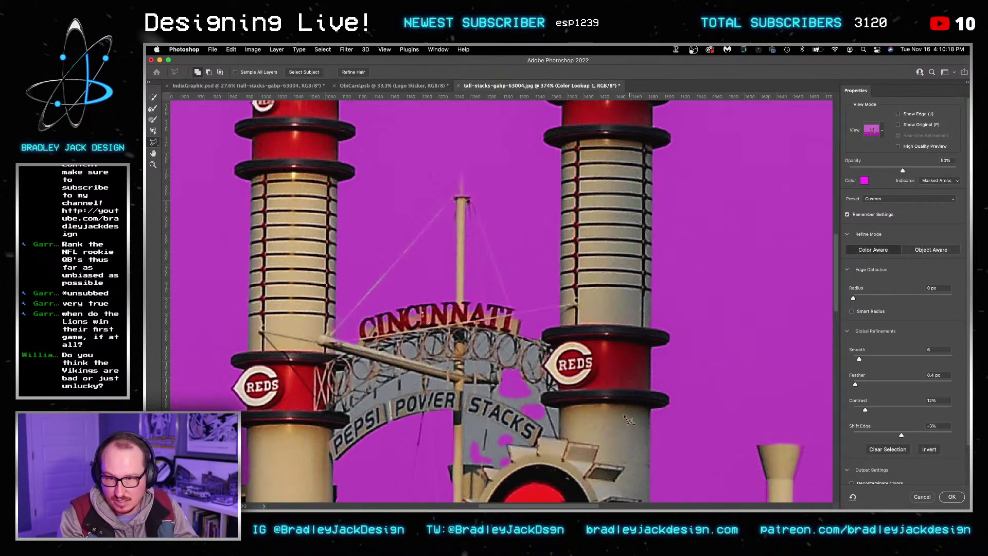
# Step: Apply the refined selection to the smokestack layer as a layer mask and save the file as tall-stacks-gabp-63004.psd in Photoshop format
pyautogui.click(953, 498)
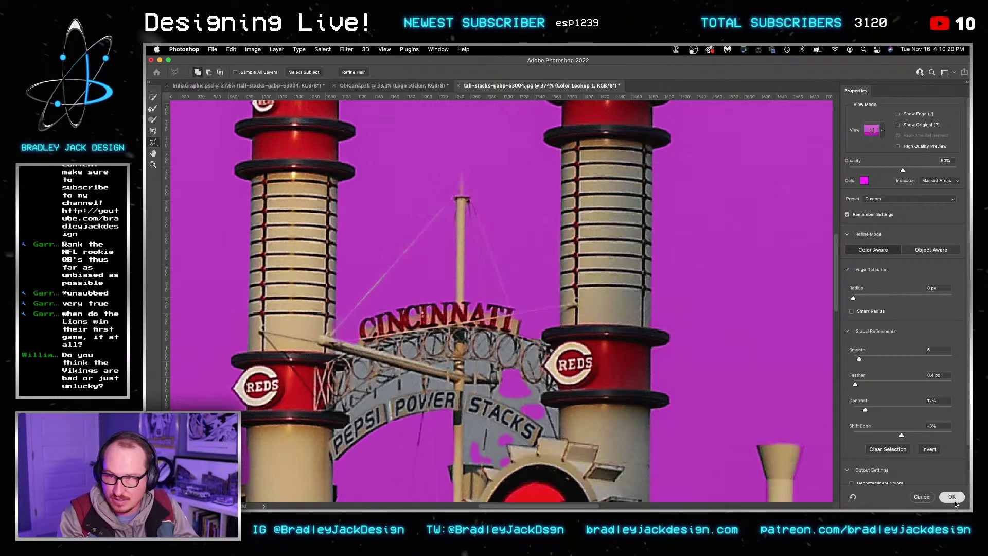
pyautogui.click(911, 503)
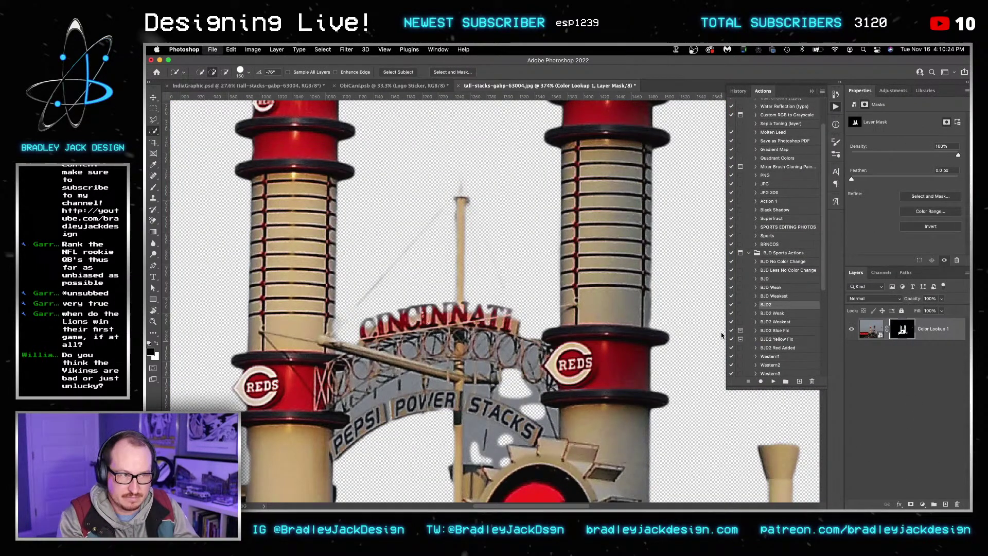
pyautogui.press('super+s')
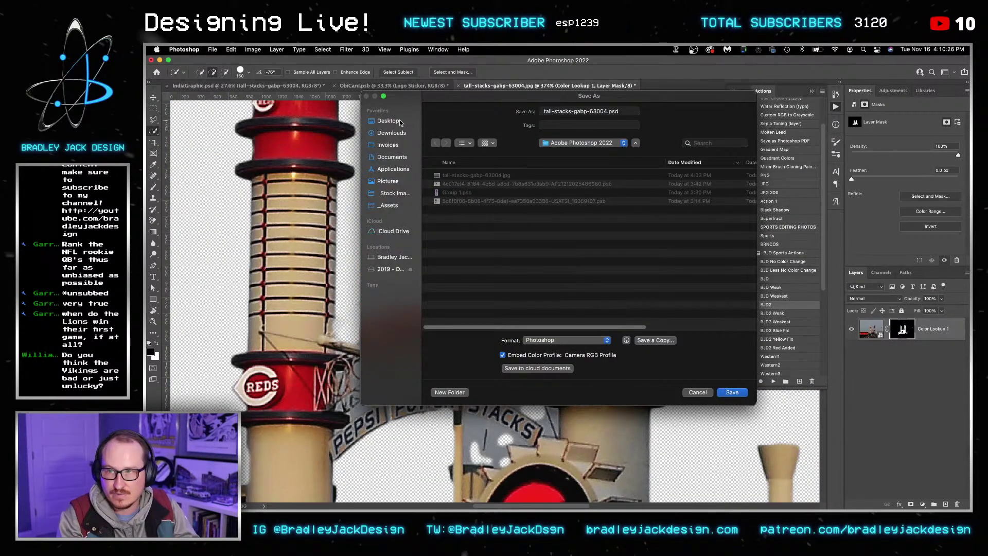
pyautogui.press('Return')
# Step: Save the masked smokestack file to the Desktop and replace the smokestack smart object's contents in IndiaGraphic.psd with tall-stacks-gabp-63004.psd
pyautogui.press('v')
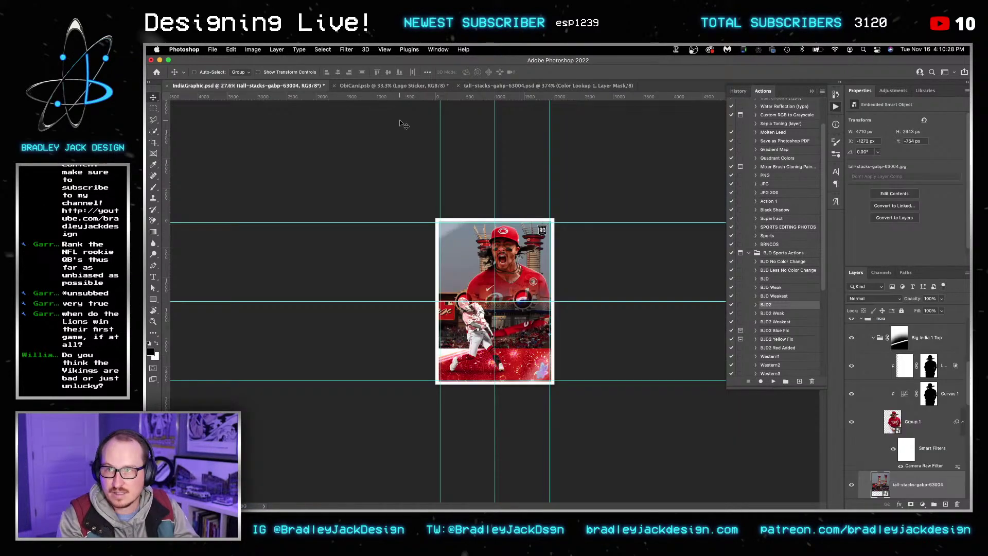
pyautogui.hotkey('ctrl', 'Tab')
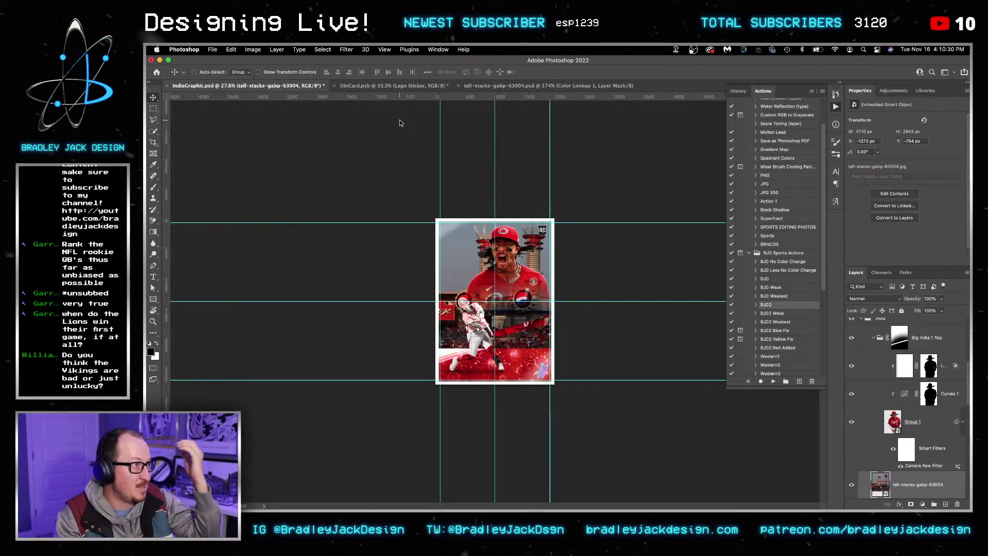
pyautogui.rightClick(924, 484)
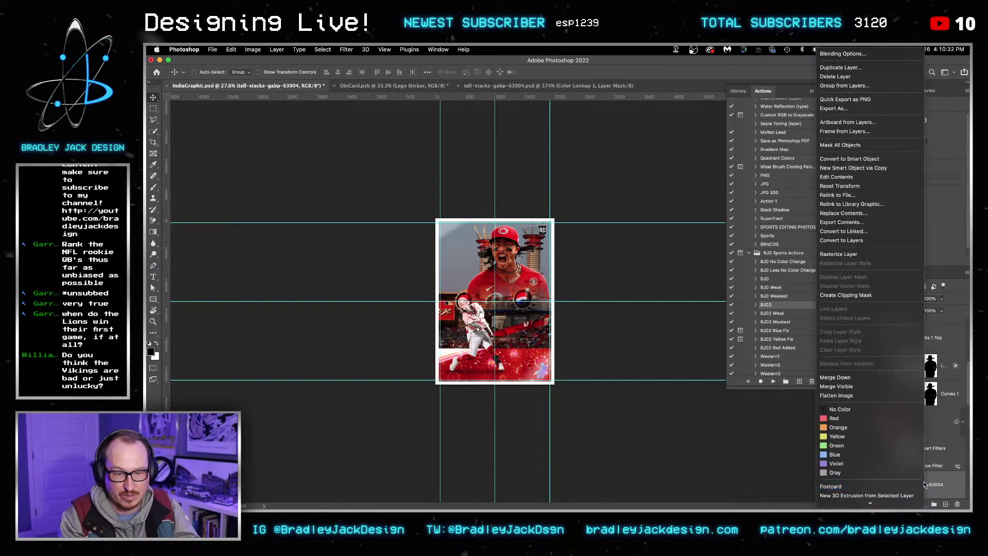
pyautogui.click(866, 222)
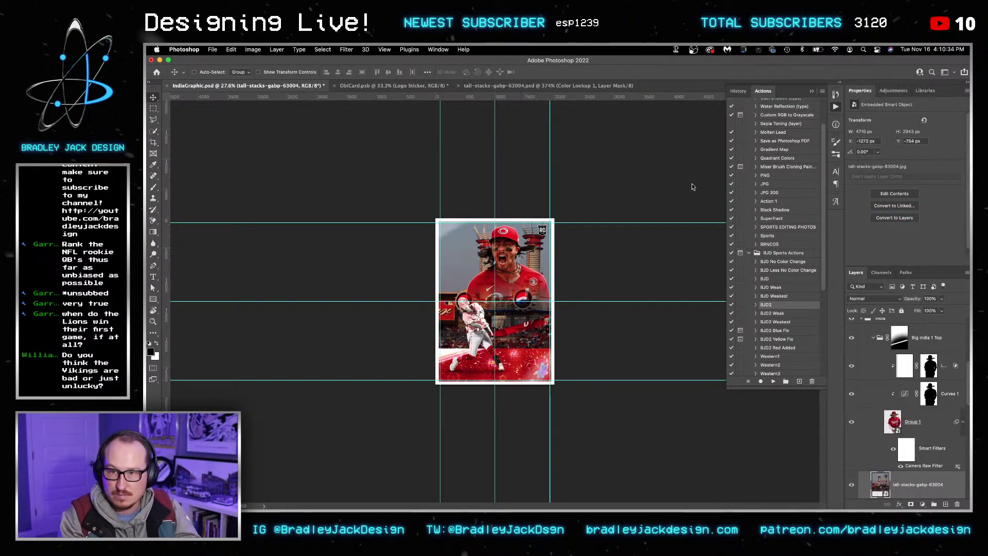
pyautogui.click(467, 139)
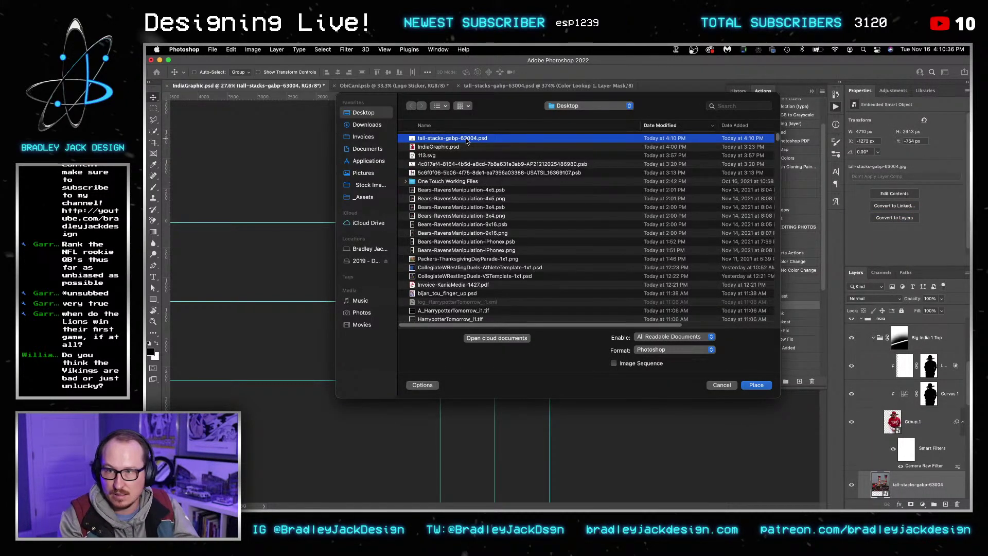
pyautogui.doubleClick(466, 139)
# Step: Nudge the smokestack layer down to Y 0 px and mask it with the inverted outline of the big player
pyautogui.press('z')
pyautogui.click(542, 247)
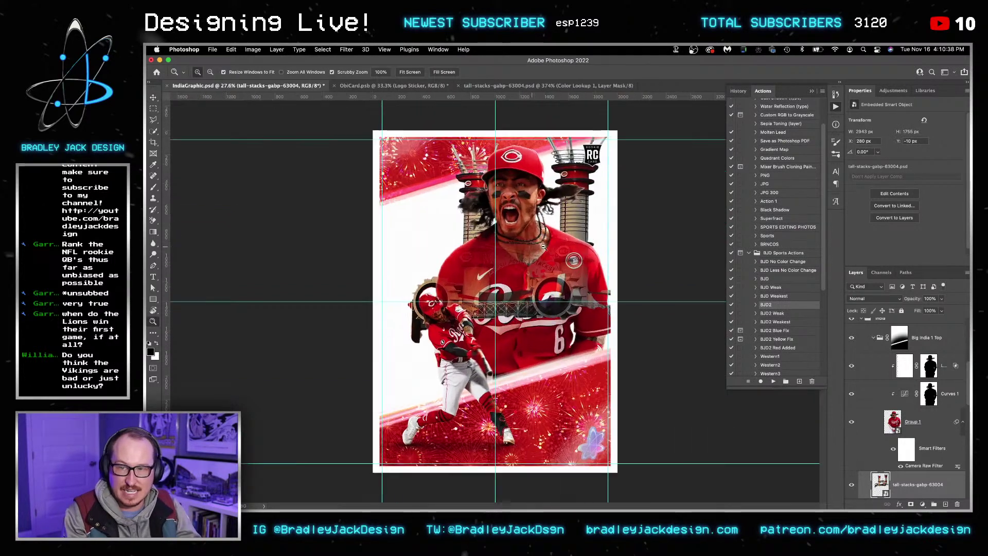
pyautogui.moveTo(543, 247); pyautogui.dragTo(556, 244)
pyautogui.press('v')
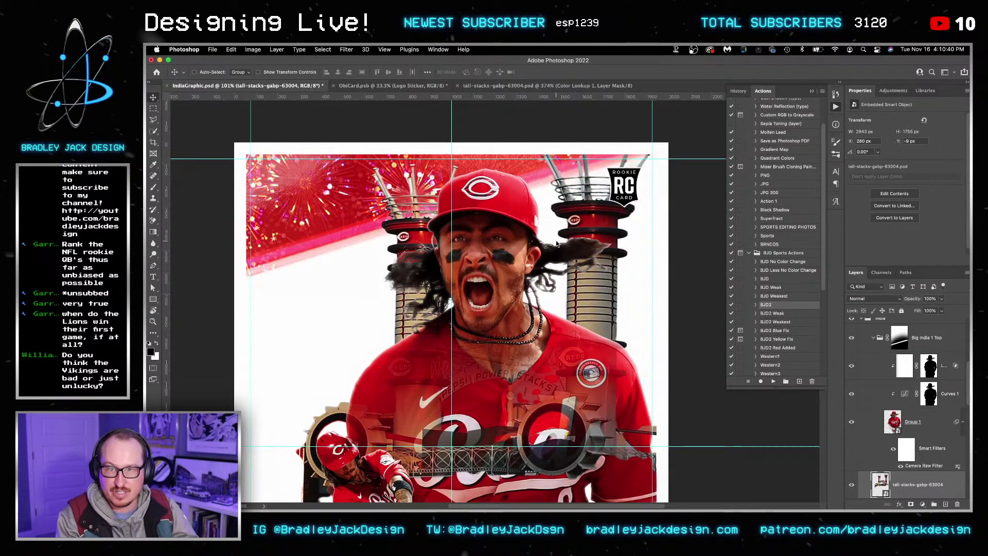
pyautogui.hotkey('shift', 'Down')
pyautogui.press('Up')
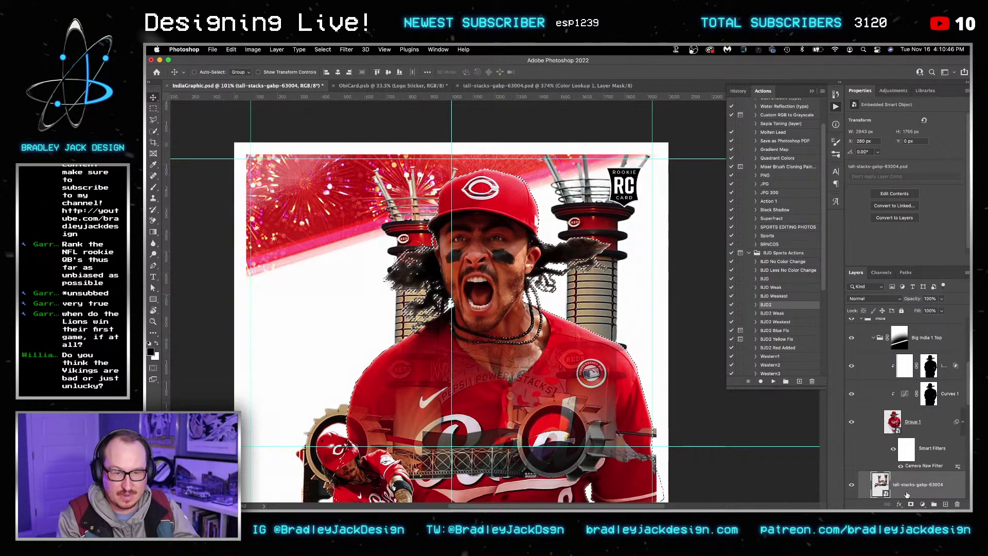
pyautogui.click(911, 503)
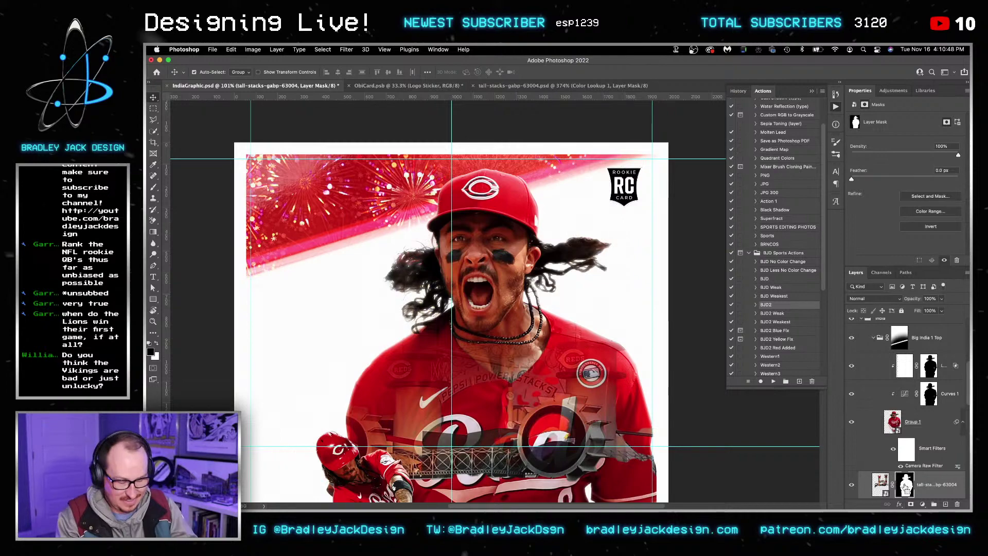
pyautogui.press('super+i')
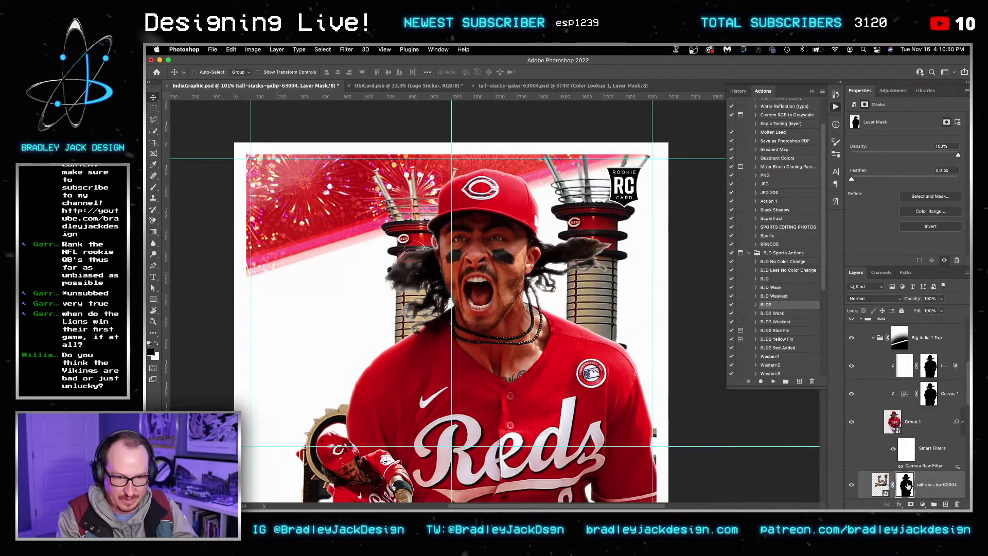
# Step: Paint out the leftover gear structure beside the small batter on the smokestack layer's mask with a soft 1000 px brush
pyautogui.press('b')
pyautogui.press('super+0')
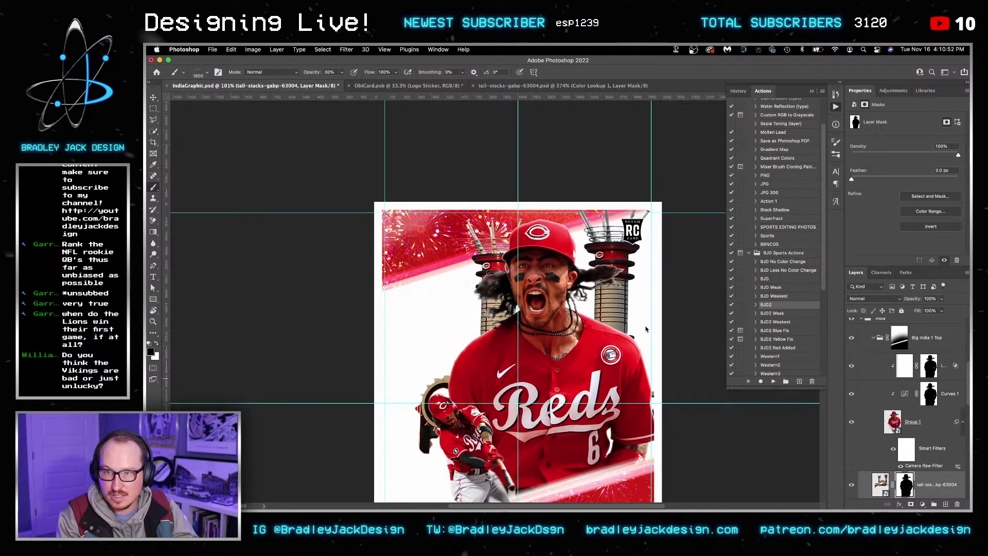
pyautogui.rightClick(540, 309)
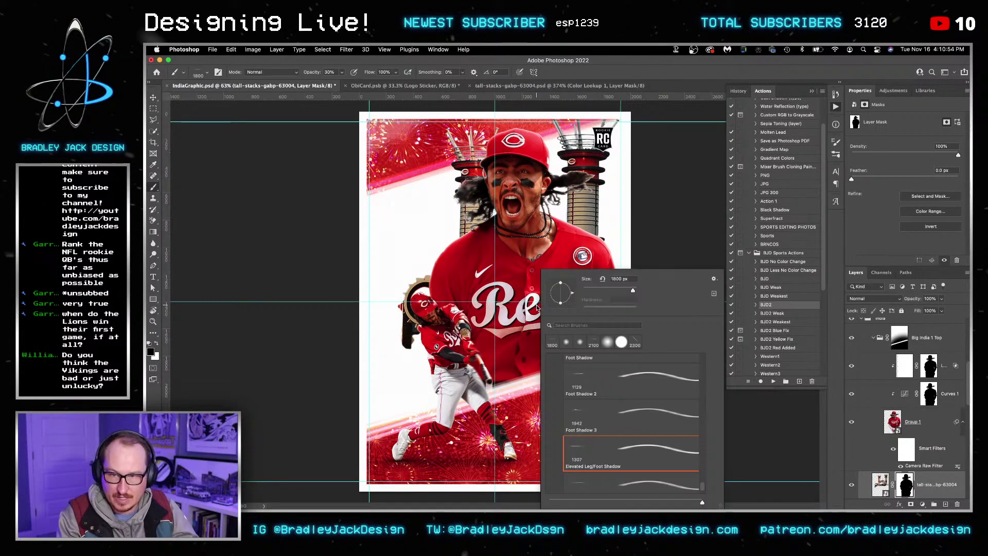
pyautogui.press('Escape')
pyautogui.press('[')
pyautogui.press('[')
pyautogui.press('[')
pyautogui.press('[')
pyautogui.press('[')
pyautogui.press('[')
pyautogui.press('[')
pyautogui.press('[')
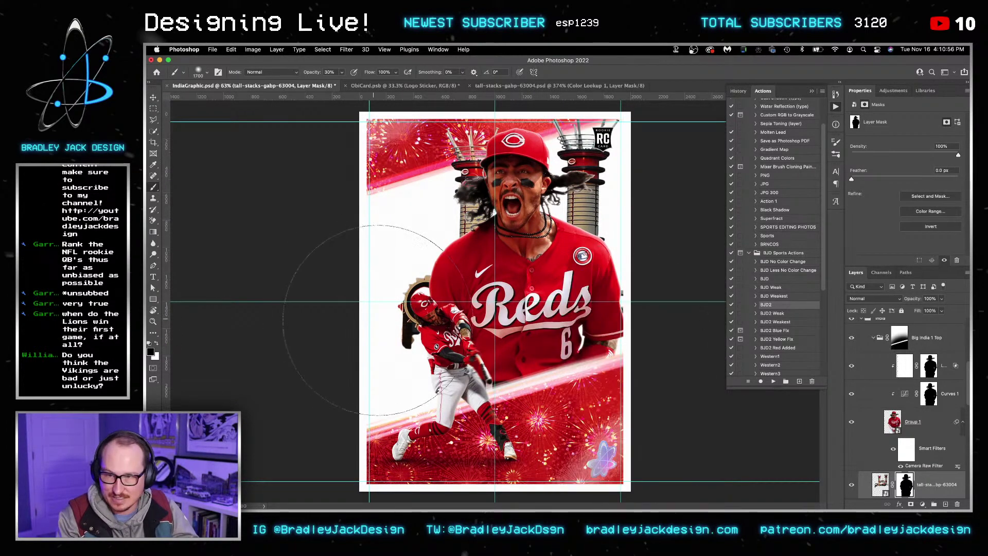
pyautogui.click(402, 316)
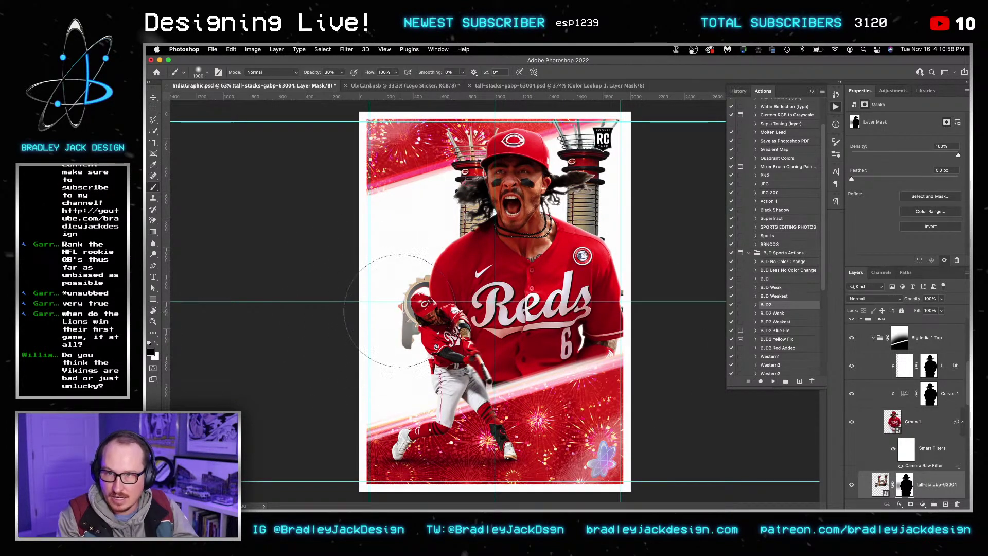
pyautogui.click(403, 318)
pyautogui.click(405, 321)
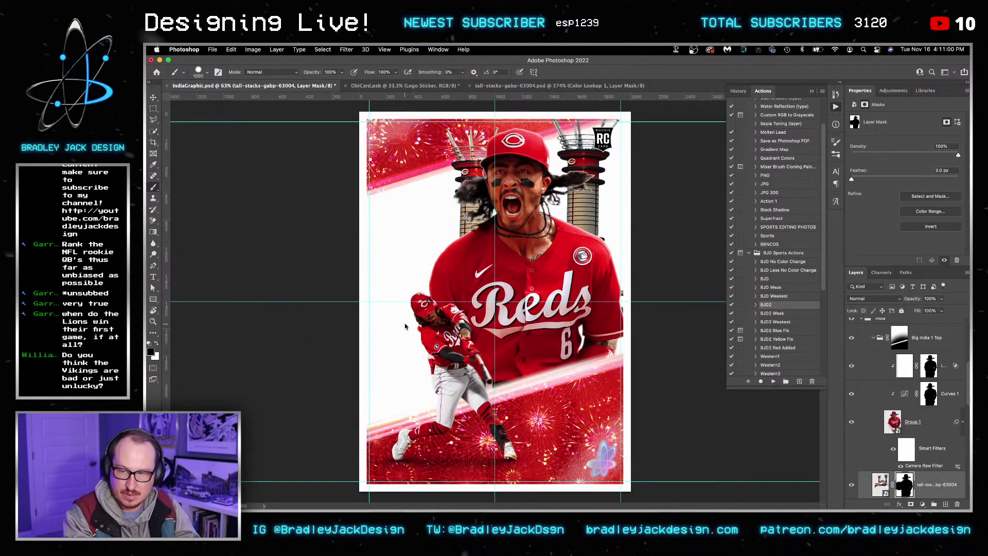
# Step: Duplicate the masked smokestack layer as an independent smart object using New Smart Object via Copy
pyautogui.press('v')
pyautogui.scroll(-1, 928, 475)
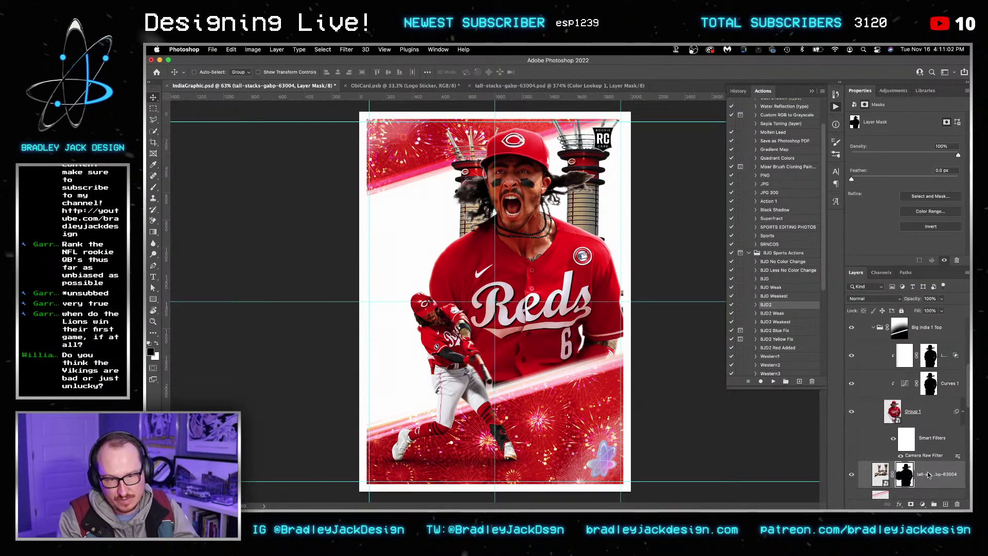
pyautogui.rightClick(932, 474)
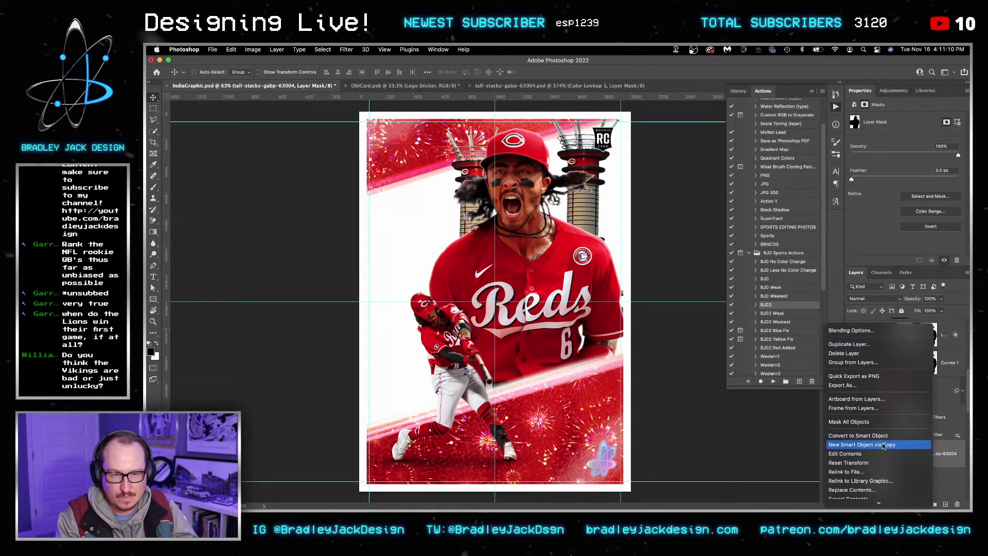
pyautogui.click(864, 445)
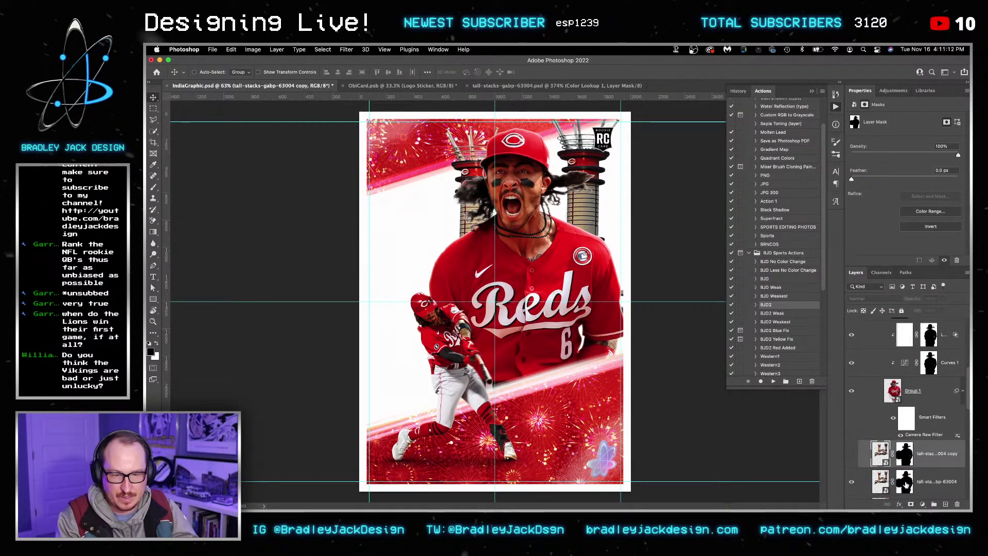
# Step: Open the original smokestack smart object's contents, disable its layer mask, then save and close it and return to IndiaGraphic.psd
pyautogui.rightClick(882, 481)
pyautogui.press('Escape')
pyautogui.doubleClick(881, 481)
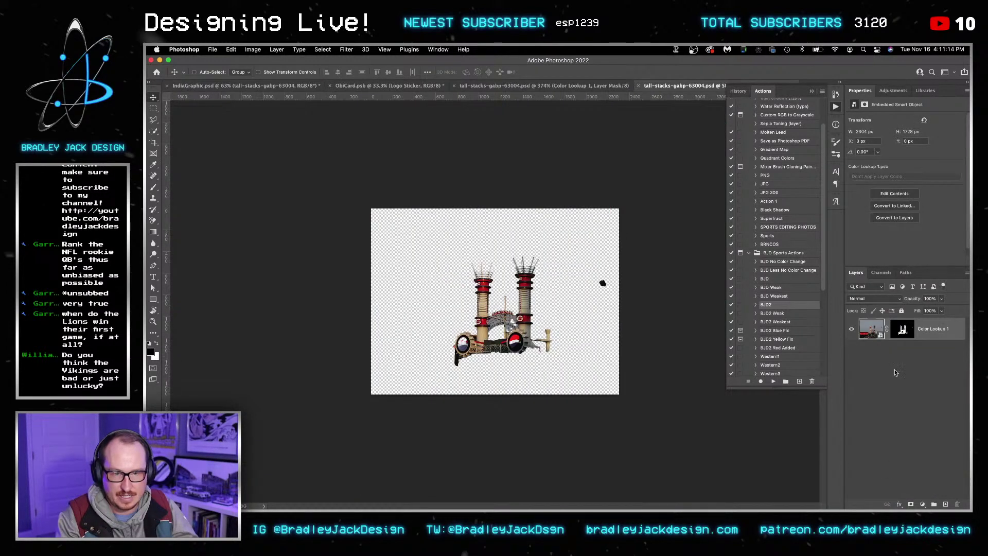
pyautogui.press('super+alt+r')
pyautogui.press('Escape')
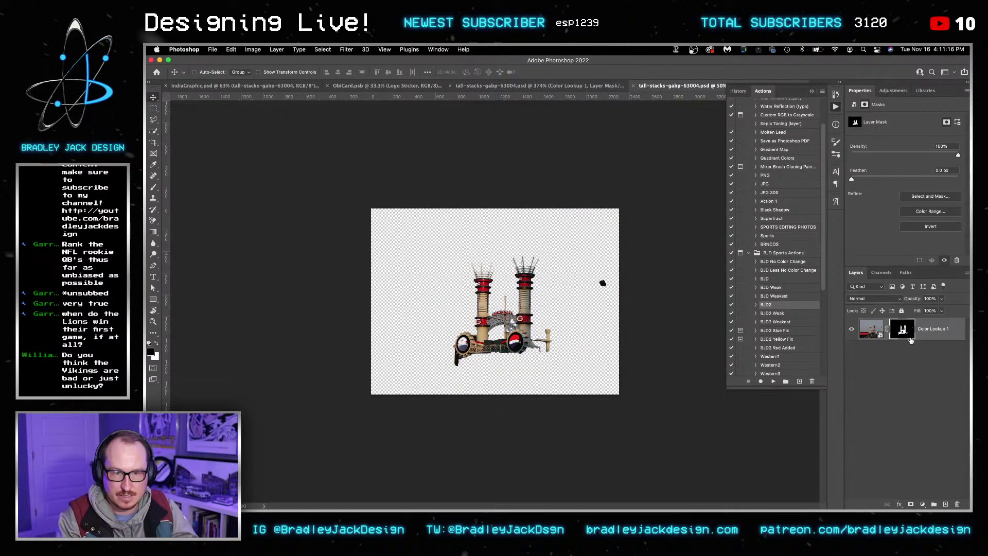
pyautogui.rightClick(901, 330)
pyautogui.press('Escape')
pyautogui.press('super+w')
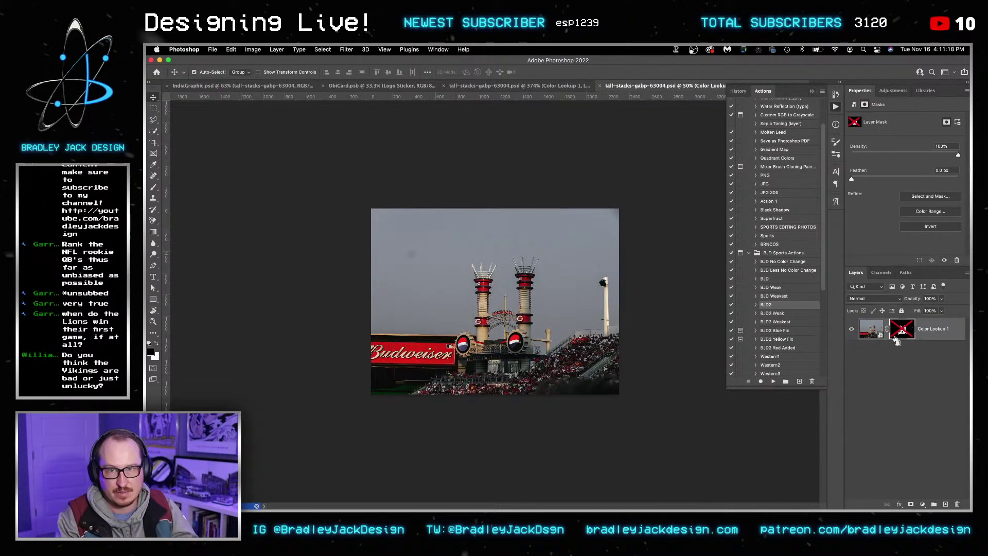
pyautogui.click(386, 85)
pyautogui.hotkey('ctrl', 'shift', 'Tab')
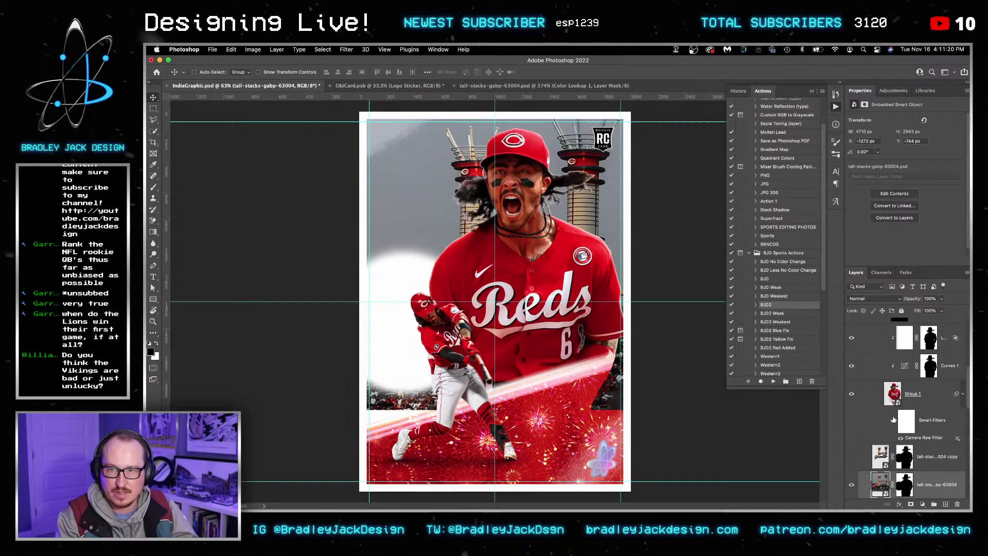
# Step: Set the original stadium layer to Multiply and clip a Curves adjustment to it, sampling the gray sky as the white point
pyautogui.scroll(-1, 933, 458)
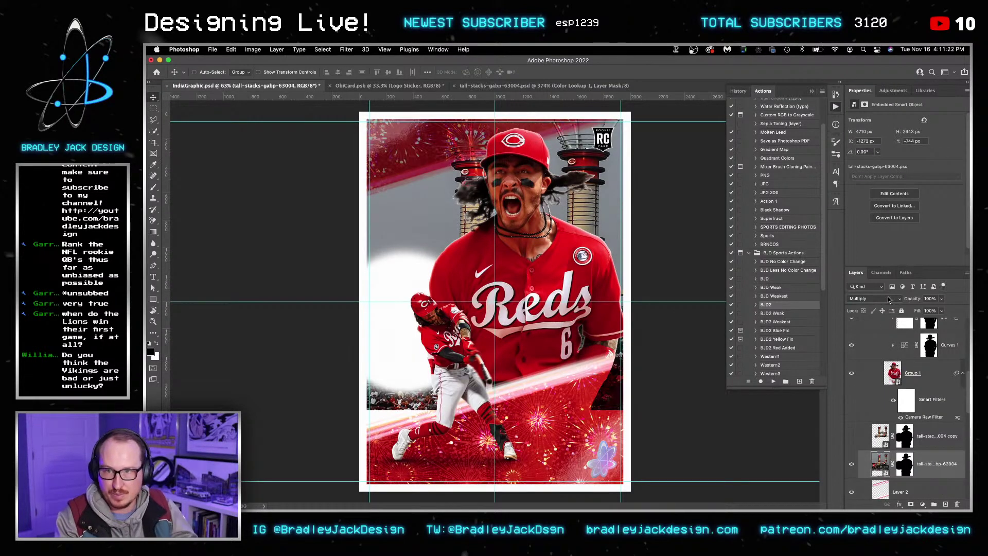
pyautogui.click(895, 92)
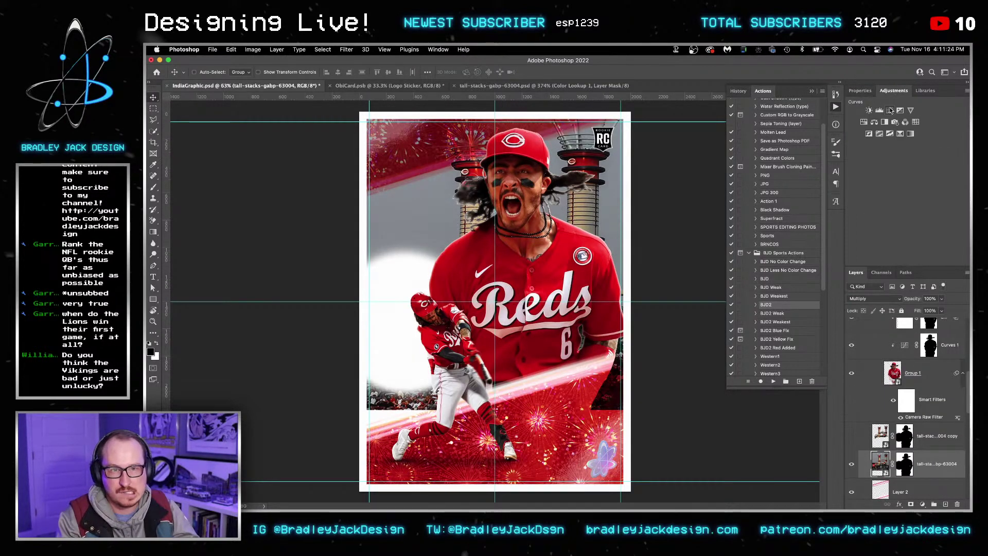
pyautogui.click(889, 110)
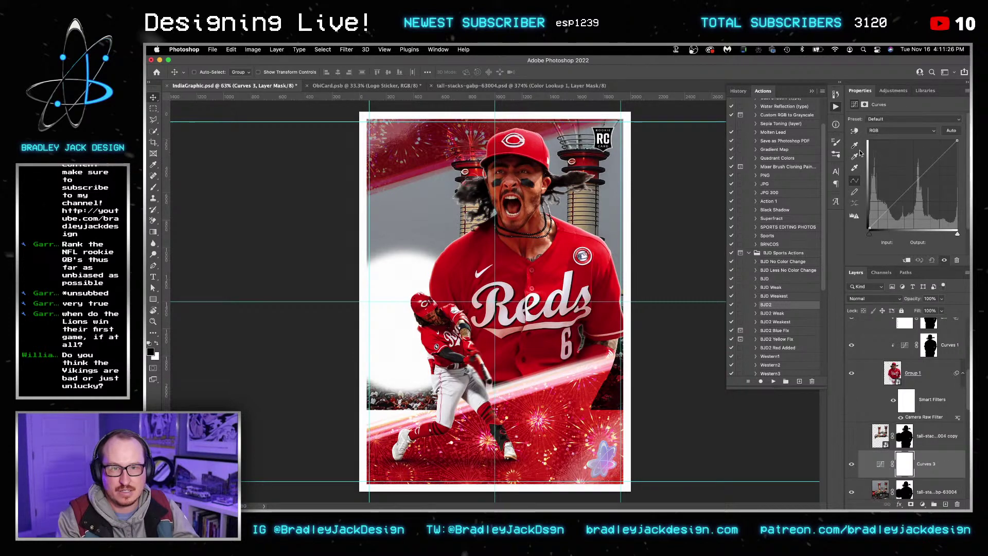
pyautogui.click(404, 208)
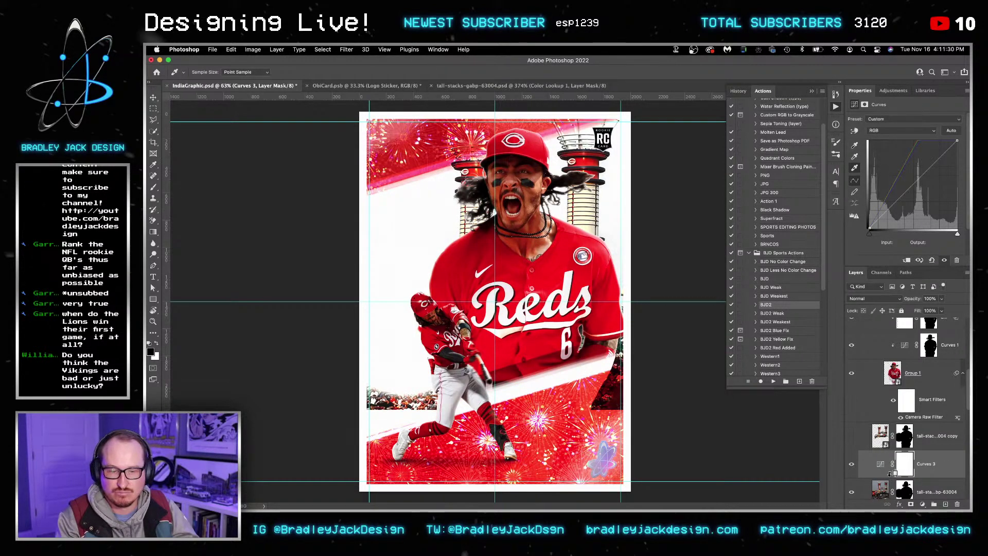
pyautogui.keyDown('alt'); pyautogui.click(889, 475); pyautogui.keyUp('alt')
pyautogui.press('v')
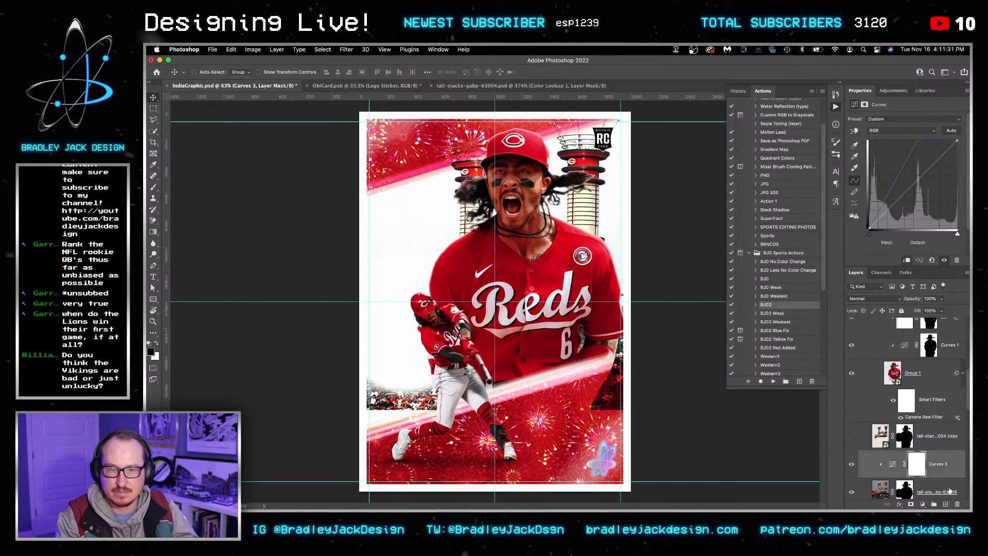
# Step: Toggle the visibility of the cut-out smokestack copy to compare it with the Multiply stadium layer beneath
pyautogui.click(853, 437)
pyautogui.click(853, 436)
pyautogui.click(853, 436)
pyautogui.click(853, 436)
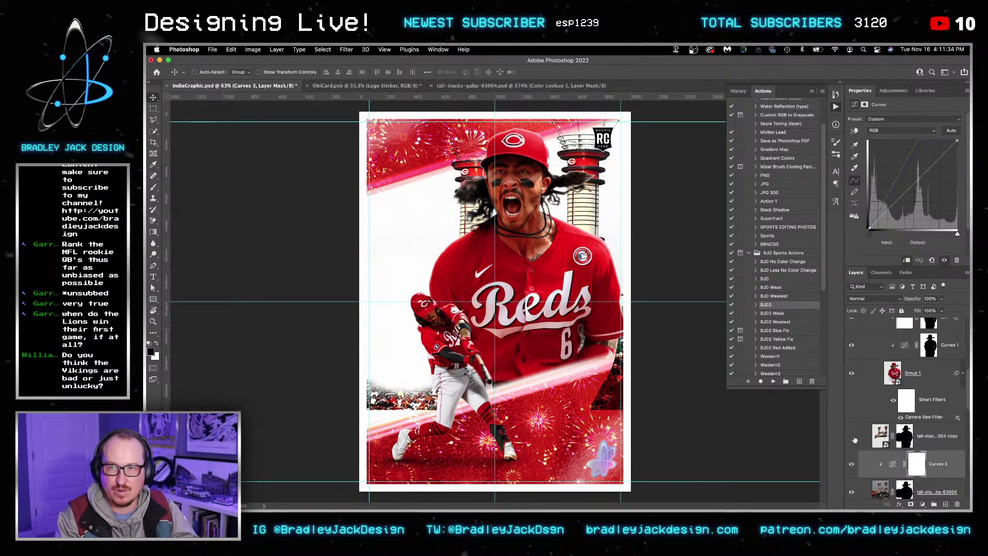
pyautogui.click(852, 436)
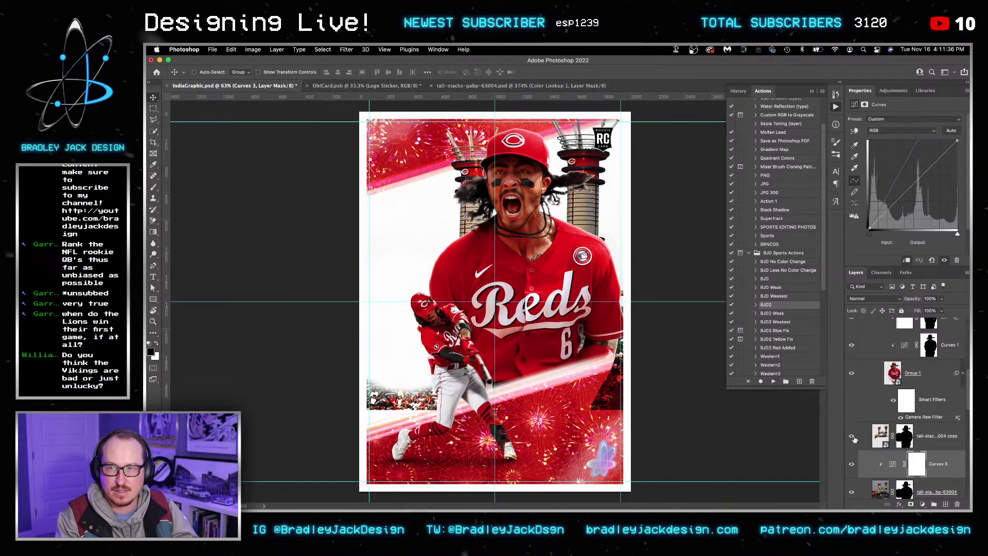
pyautogui.click(910, 441)
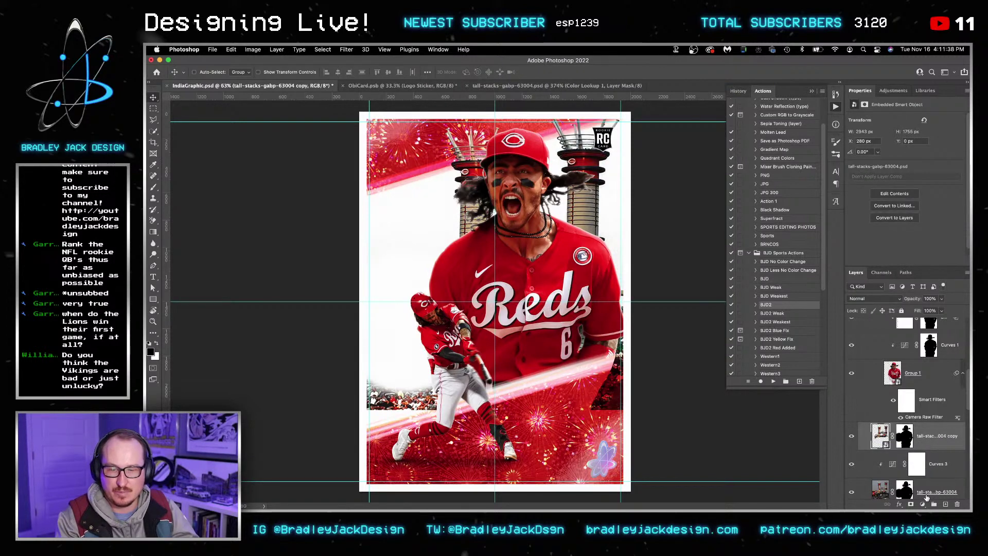
# Step: Paint out the stadium crowd on the Multiply layer's mask with the 1000 px brush and hide the smokestack copy
pyautogui.click(927, 497)
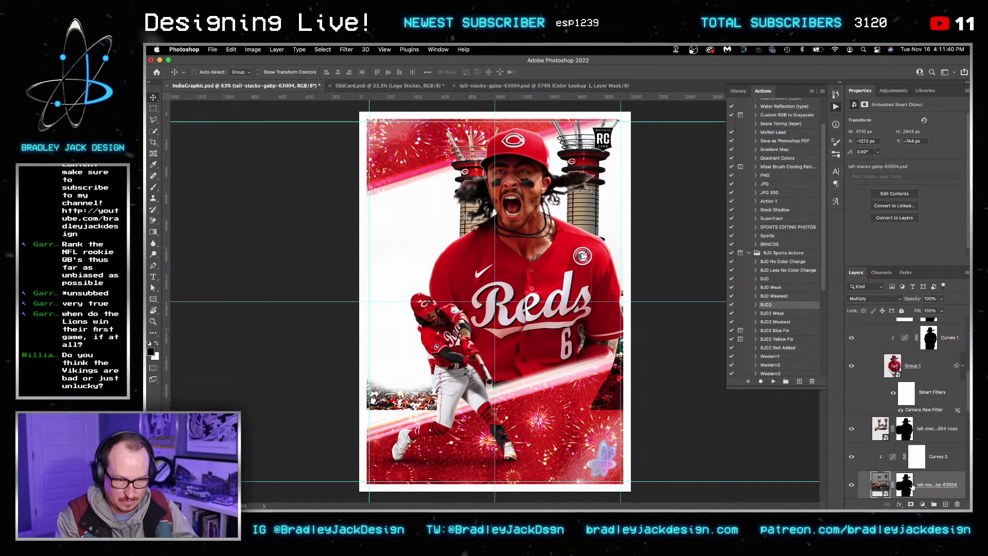
pyautogui.click(911, 484)
pyautogui.press('b')
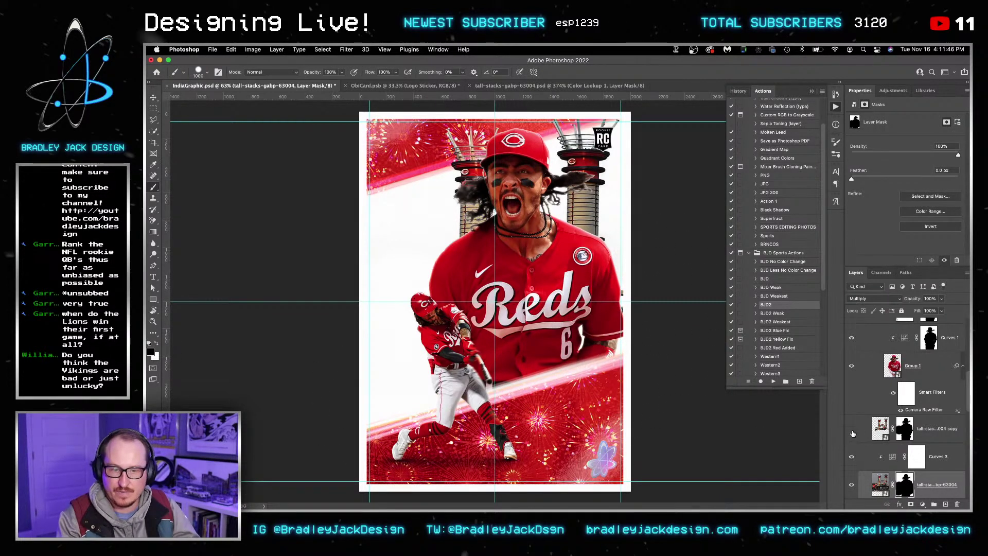
# Step: Paint out leftover stadium background around the large player on the Multiply layer's mask with a 200 to 300 px brush
pyautogui.scroll(3, 538, 186)
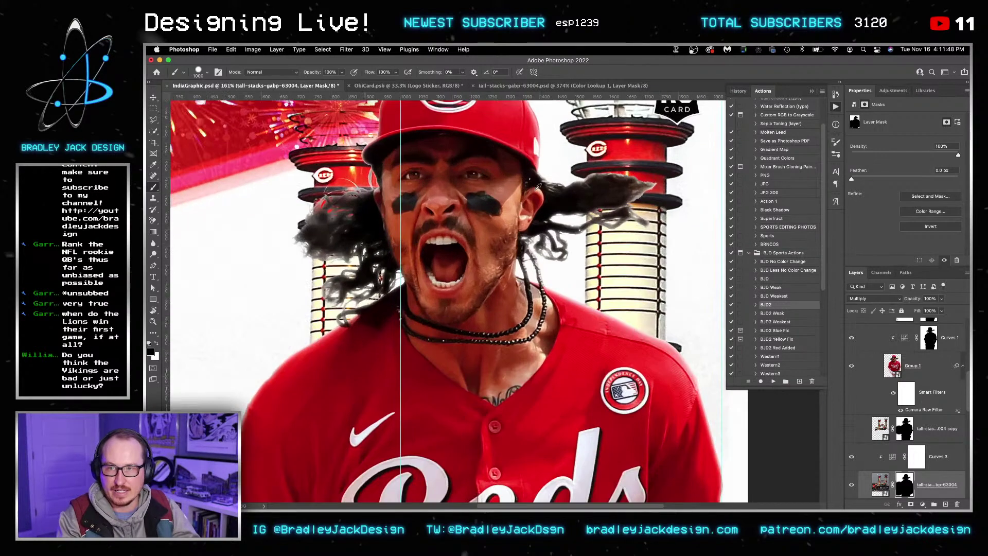
pyautogui.press('[')
pyautogui.press('[')
pyautogui.press('[')
pyautogui.press('[')
pyautogui.press('[')
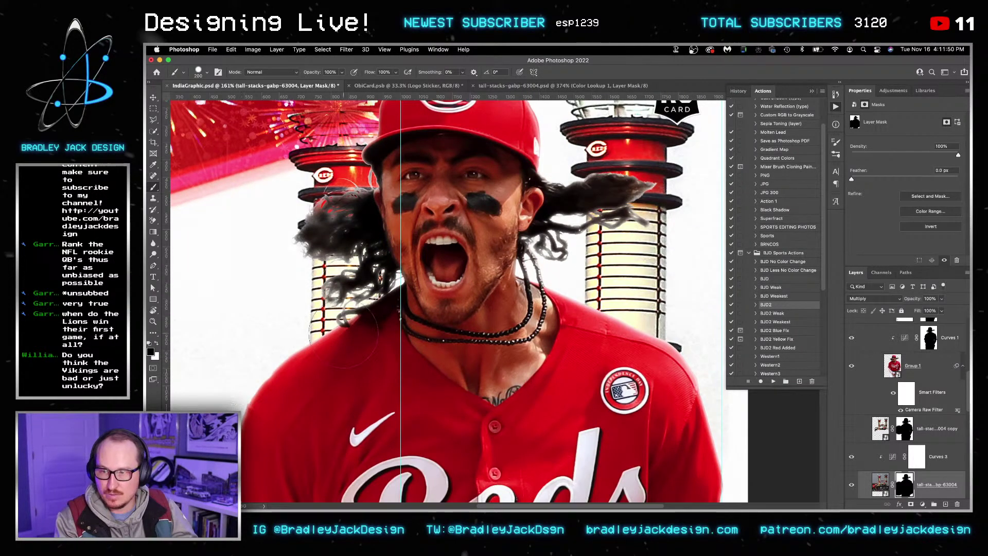
pyautogui.scroll(-3, 720, 212)
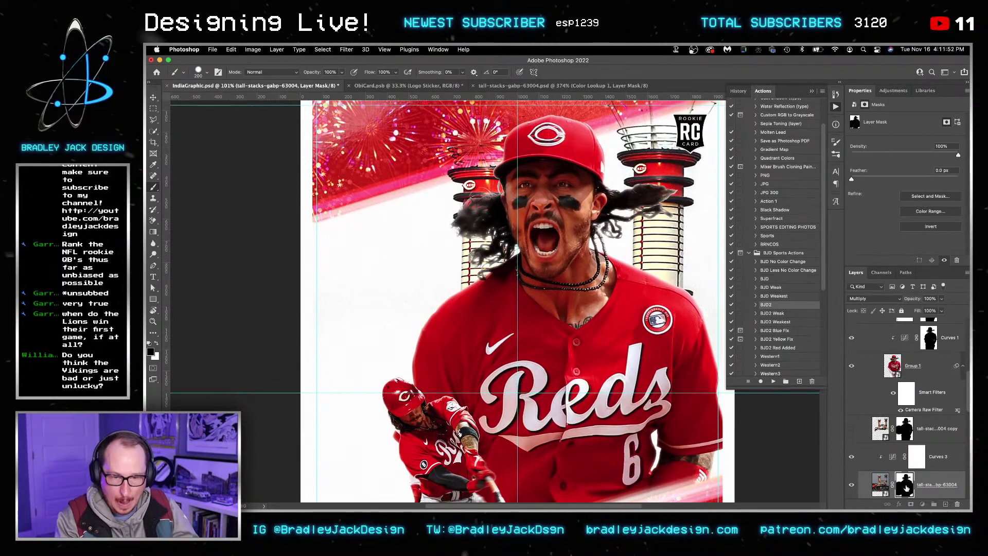
pyautogui.press(']')
pyautogui.press(']')
pyautogui.press(']')
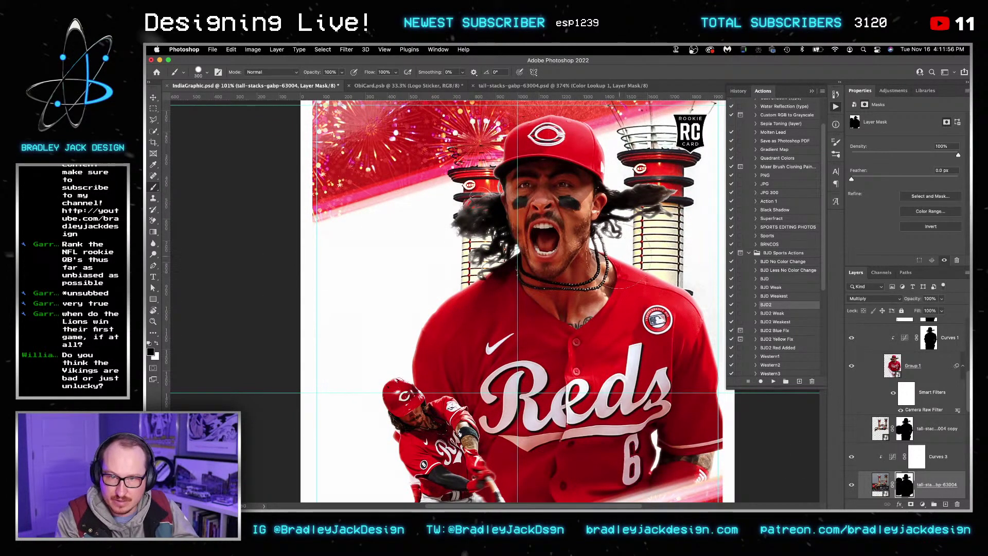
# Step: Clean up remaining traces beside the player's shoulder on the stadium mask with a smaller brush and show the smokestack copy again
pyautogui.scroll(-2, 627, 247)
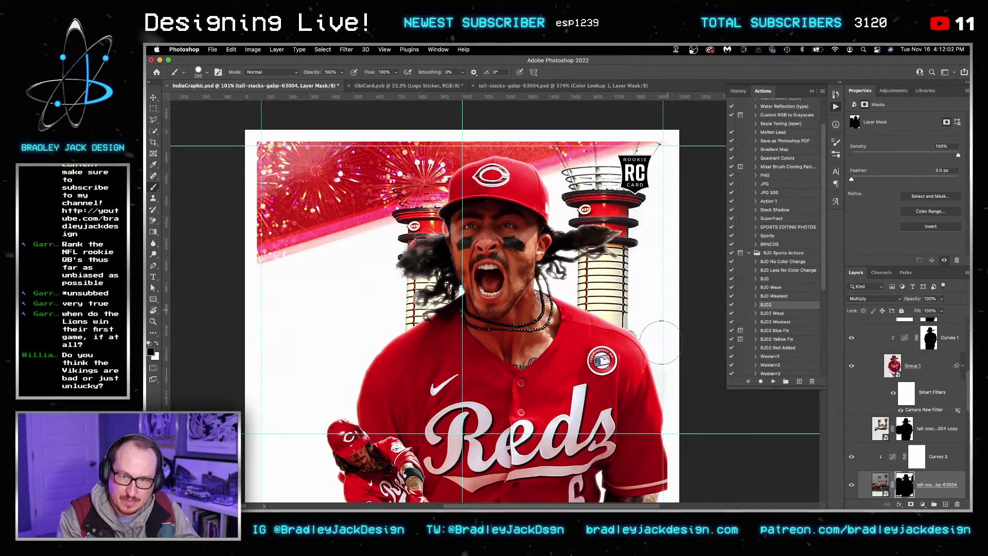
pyautogui.press('[')
pyautogui.press('[')
pyautogui.press('[')
pyautogui.press('[')
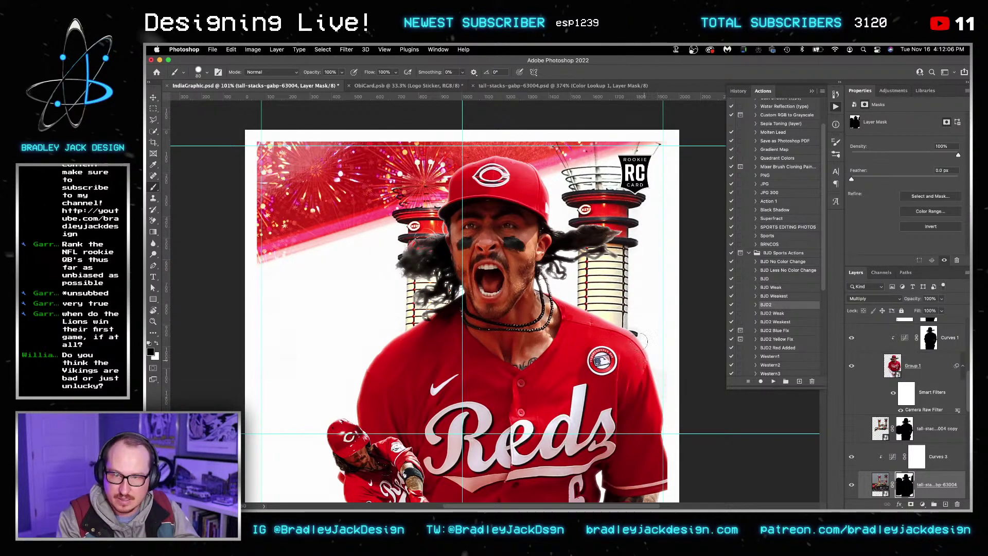
pyautogui.press(']')
pyautogui.press(']')
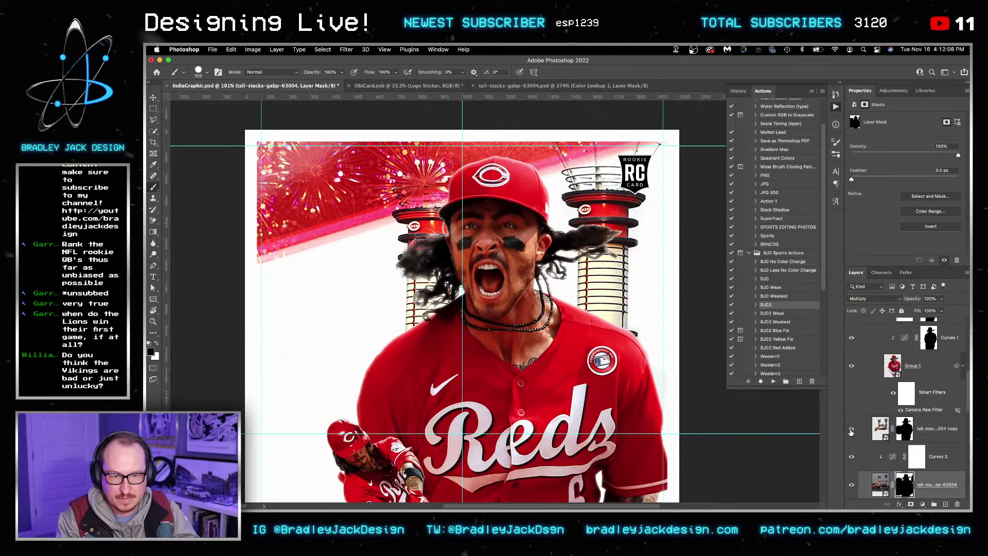
# Step: Put the cut-out smokestack copy in its own group and give the group a hide-all layer mask
pyautogui.click(908, 434)
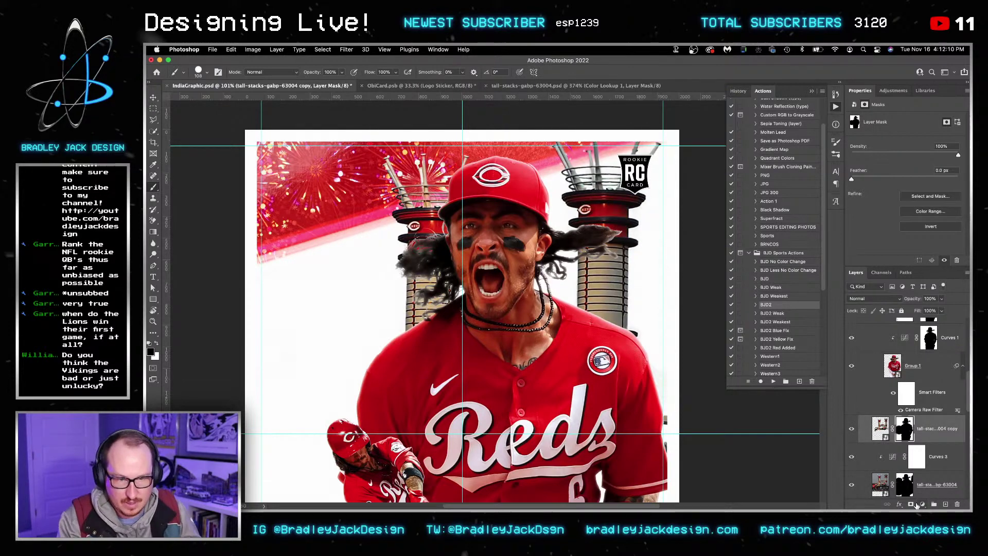
pyautogui.keyDown('alt'); pyautogui.click(911, 505); pyautogui.keyUp('alt')
pyautogui.press('super+z')
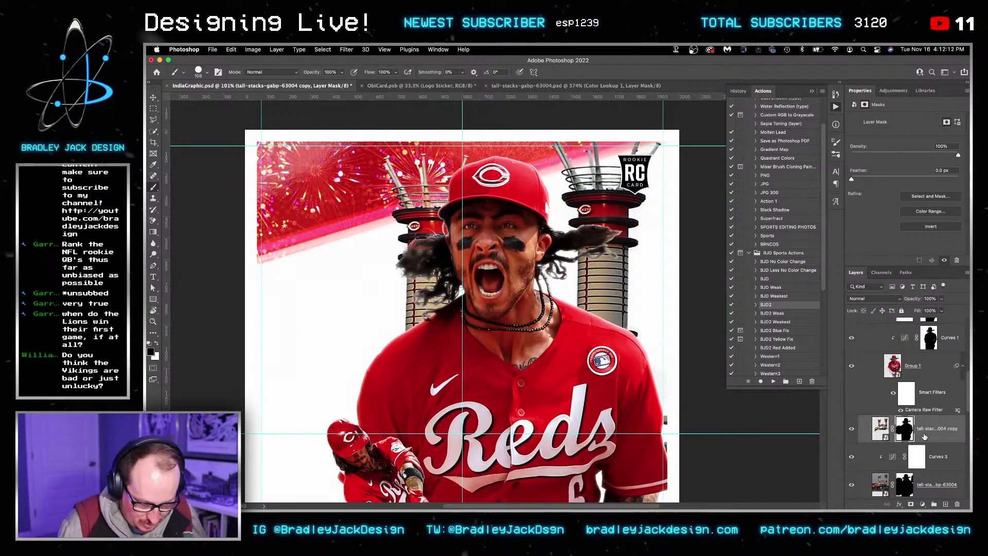
pyautogui.press('super+g')
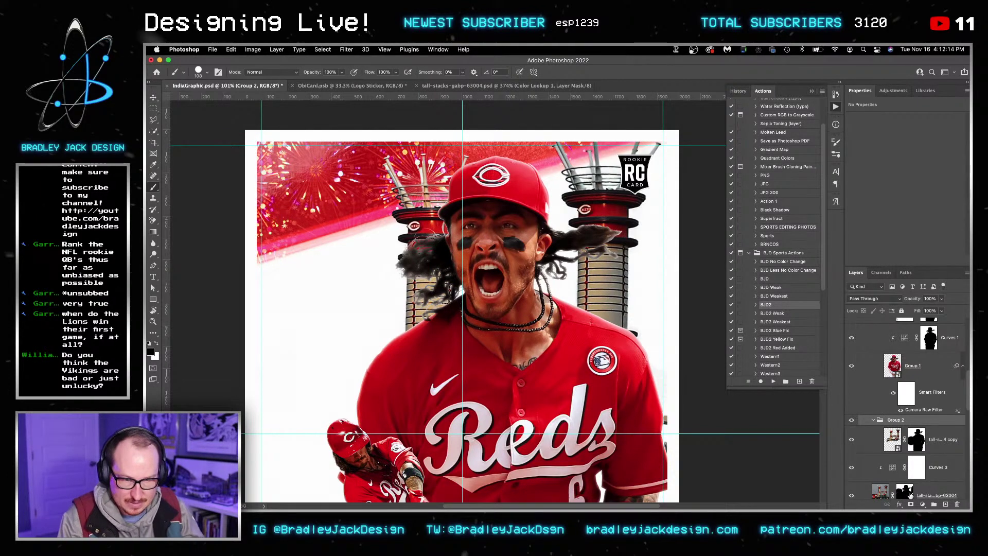
pyautogui.keyDown('alt'); pyautogui.click(911, 505); pyautogui.keyUp('alt')
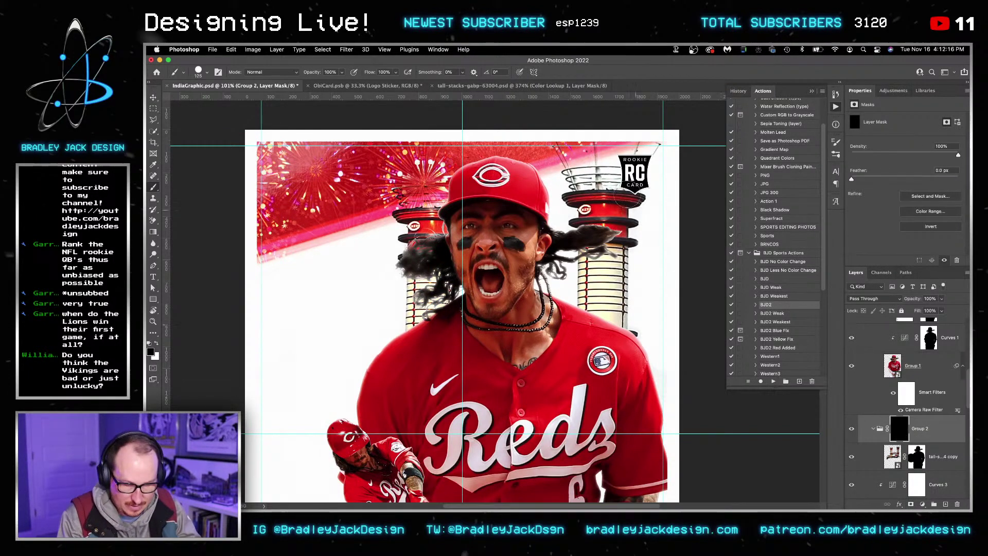
# Step: Reveal the cut-out tops of both smokestacks by painting white on the group's mask with a 200 px brush
pyautogui.press(']')
pyautogui.press(']')
pyautogui.press(']')
pyautogui.press('x')
pyautogui.moveTo(566, 167)
pyautogui.mouseDown()
pyautogui.moveTo(574, 151)
pyautogui.moveTo(560, 155)
pyautogui.moveTo(573, 170)
pyautogui.moveTo(653, 155)
pyautogui.moveTo(586, 150)
pyautogui.mouseUp()
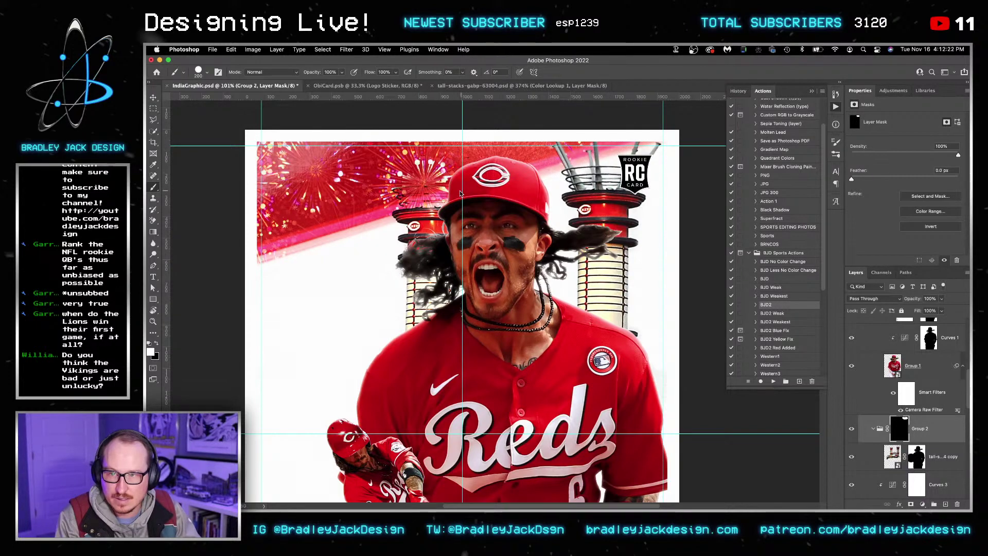
pyautogui.moveTo(453, 203)
pyautogui.mouseDown()
pyautogui.moveTo(431, 175)
pyautogui.moveTo(383, 171)
pyautogui.moveTo(434, 138)
pyautogui.mouseUp()
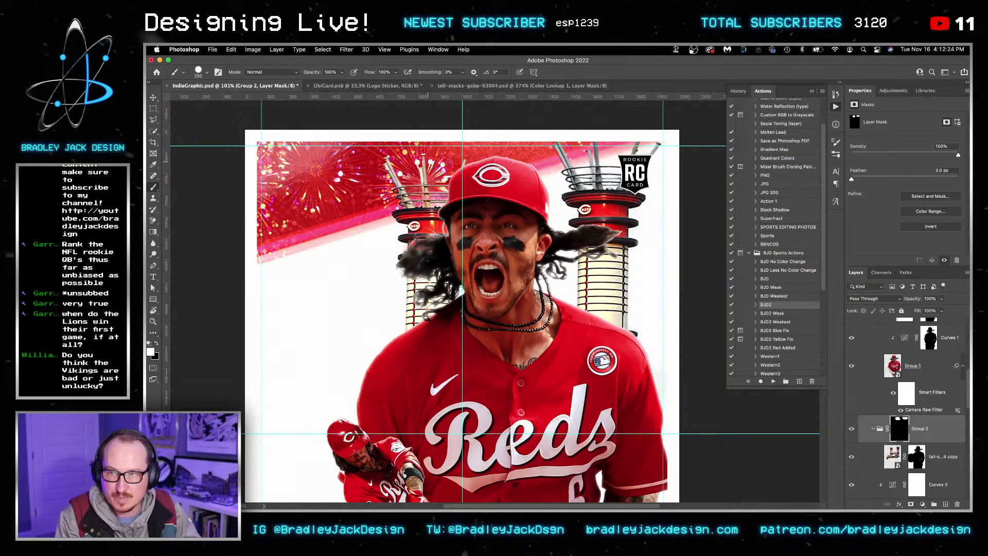
pyautogui.scroll(6, 419, 149)
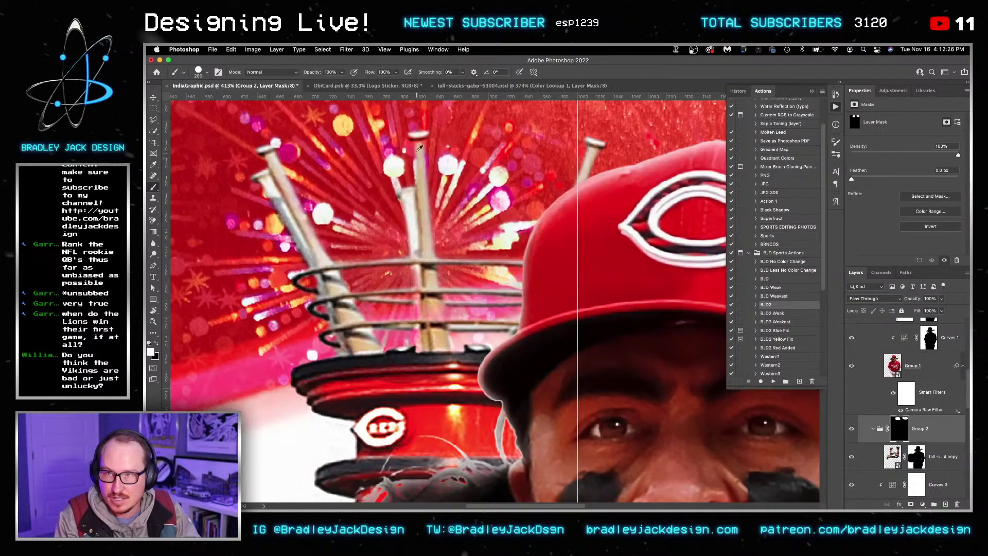
pyautogui.scroll(-4, 405, 215)
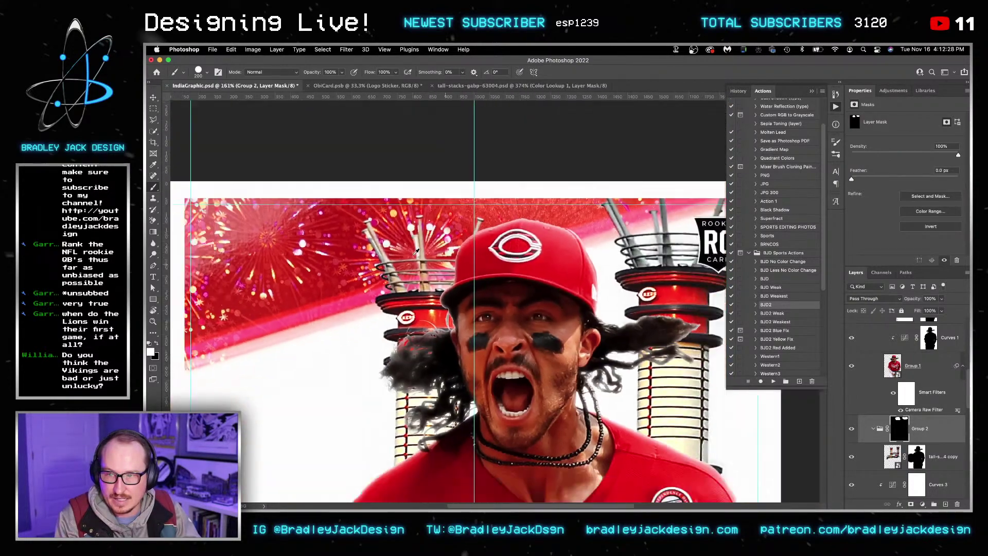
# Step: Try to convert Group 2, Curves 3 and the stadium layer into a single smart object, and undo it
pyautogui.press('v')
pyautogui.scroll(-3, 930, 474)
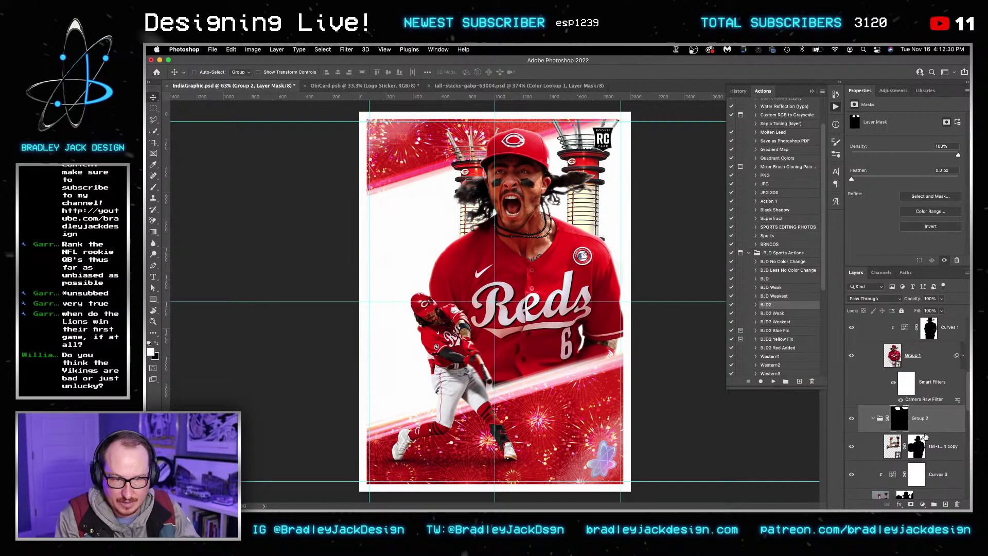
pyautogui.keyDown('shift'); pyautogui.click(931, 452); pyautogui.keyUp('shift')
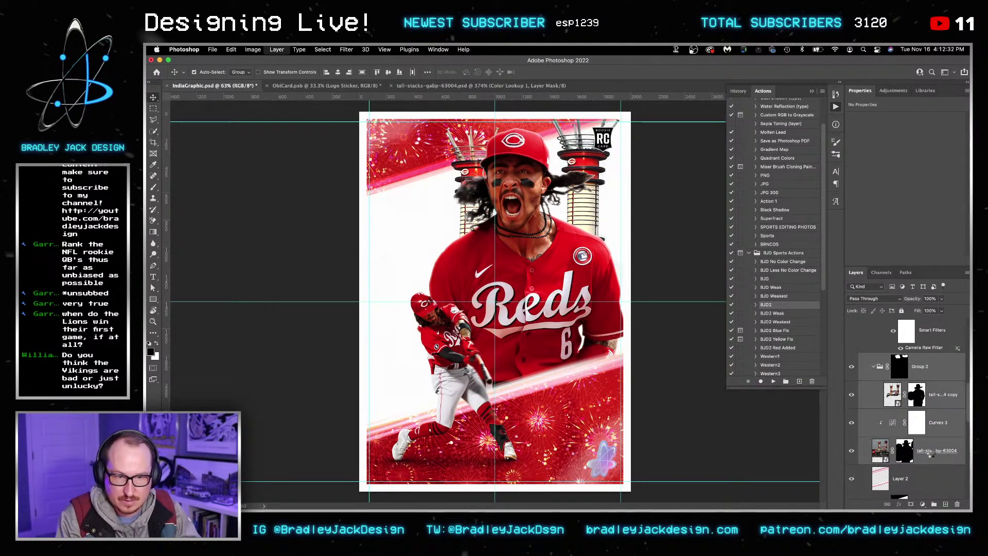
pyautogui.hotkey('ctrl', 'alt', 'shift', 's')
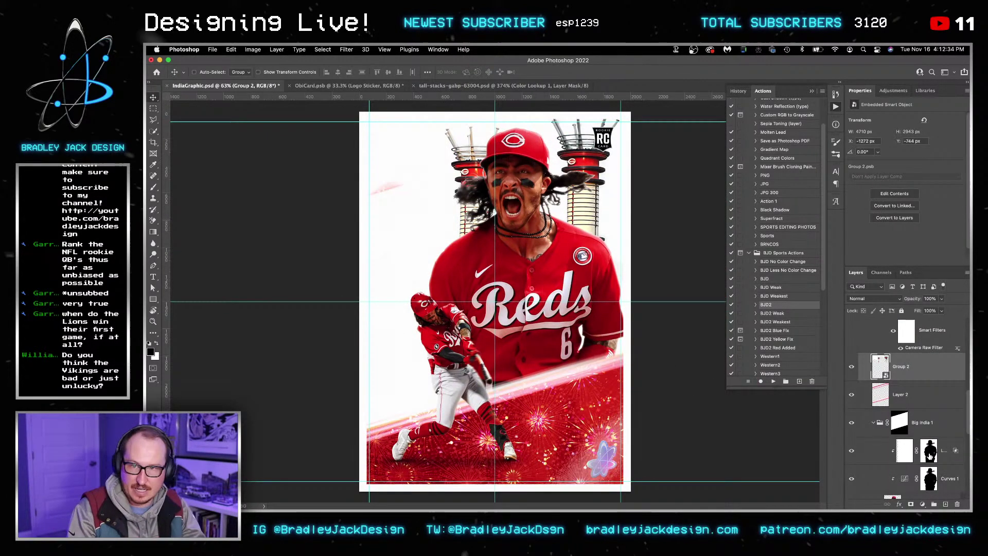
pyautogui.hotkey('ctrl', 'z')
# Step: Open the smokestack copy's smart object contents to check the cut-out and close them again
pyautogui.click(892, 392)
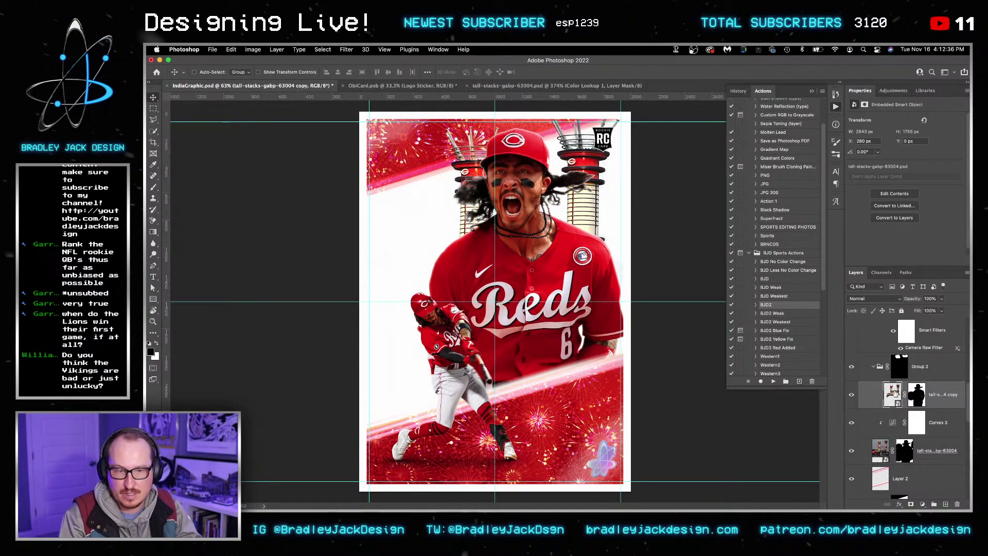
pyautogui.doubleClick(894, 391)
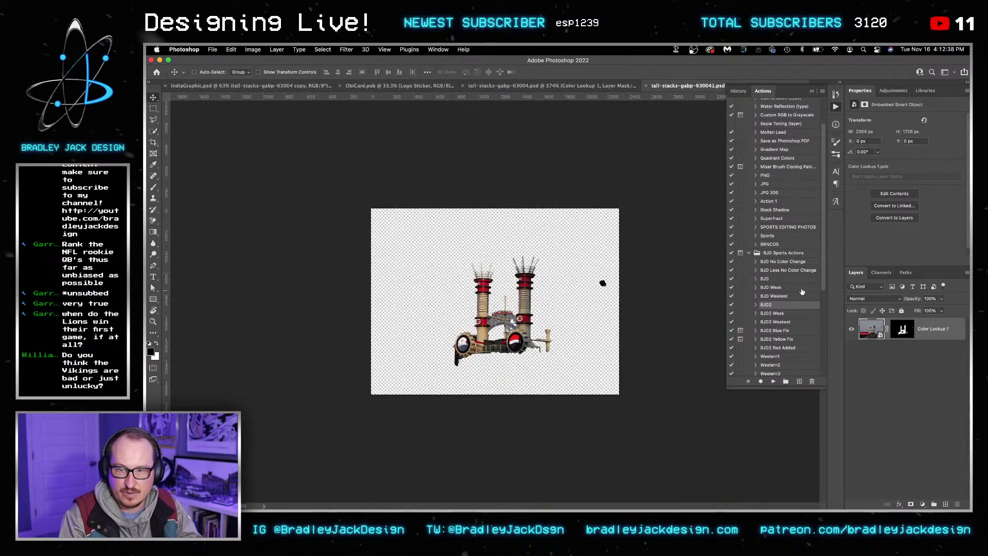
pyautogui.press('super+w')
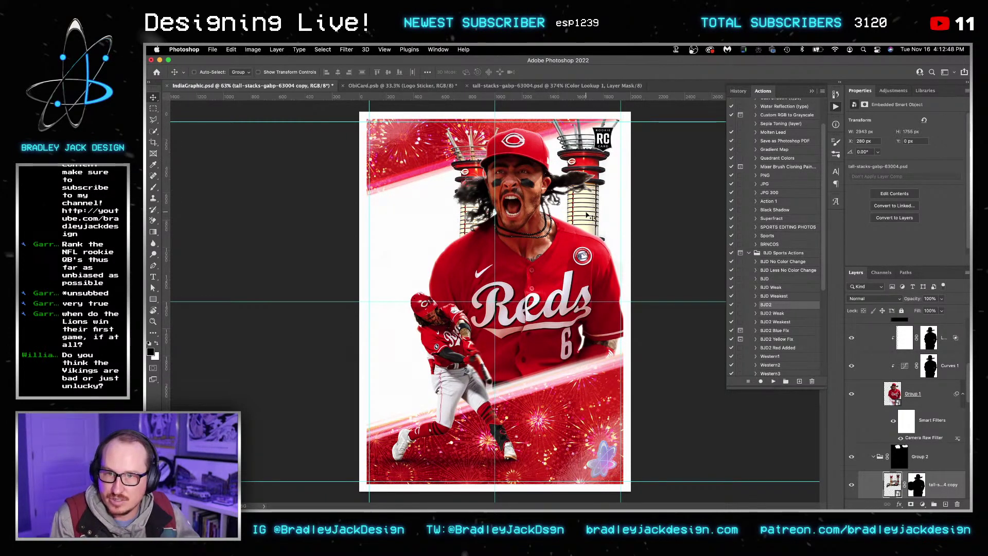
# Step: Delete Group 2 together with the cut-out smokestack copy inside it
pyautogui.click(942, 464)
pyautogui.scroll(-1, 930, 455)
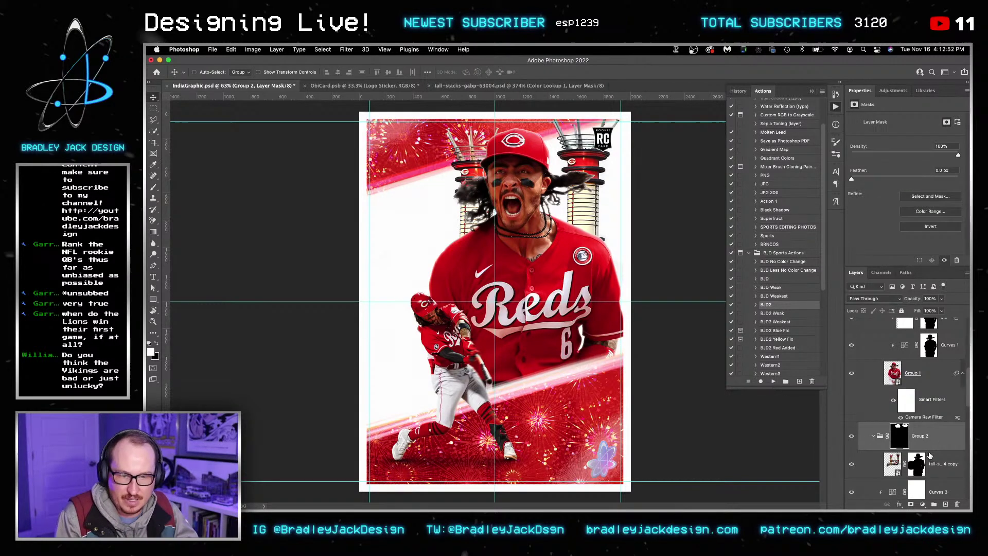
pyautogui.press('Delete')
pyautogui.press('Delete')
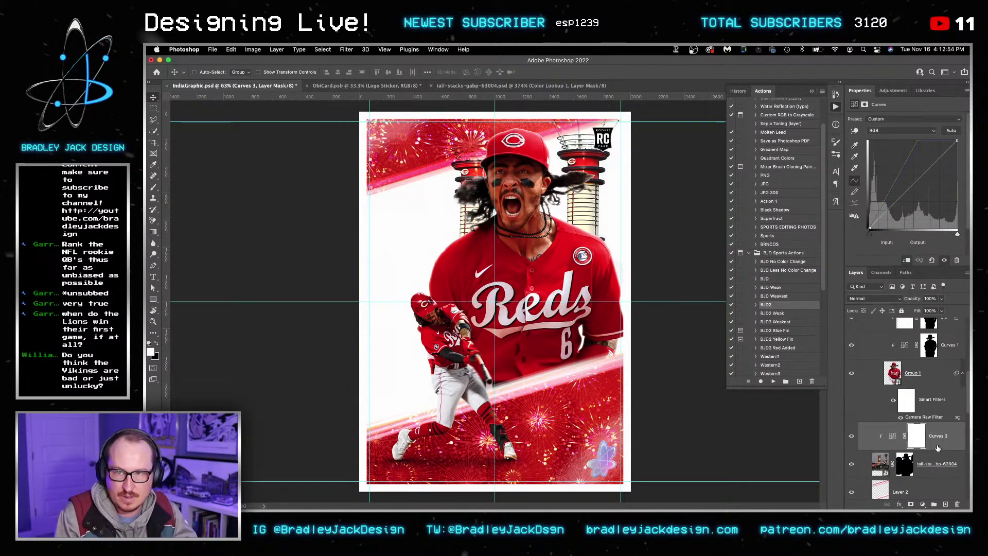
# Step: Add a black-teal-white Gradient Map adjustment above Curves 3 and clip it to the stadium layer
pyautogui.click(893, 91)
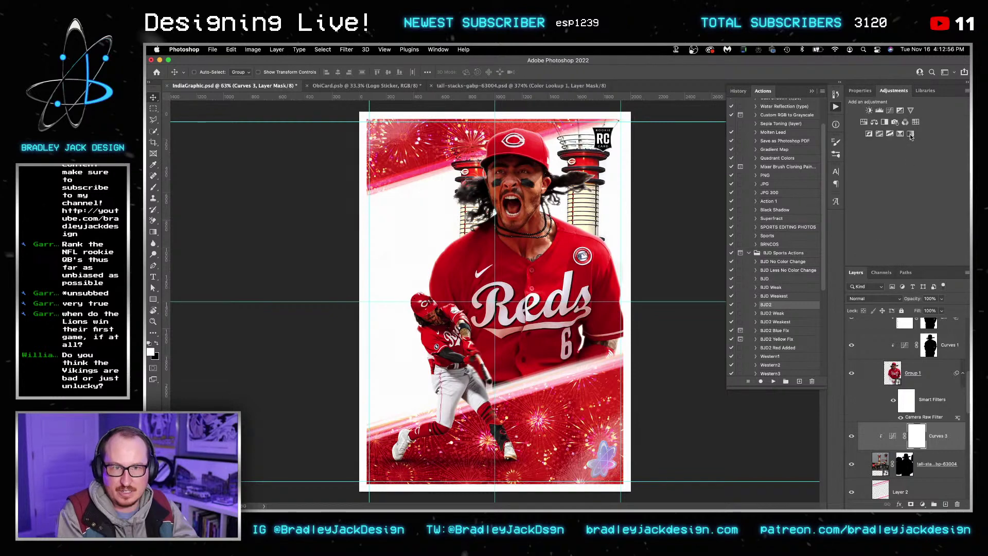
pyautogui.click(909, 134)
pyautogui.click(906, 123)
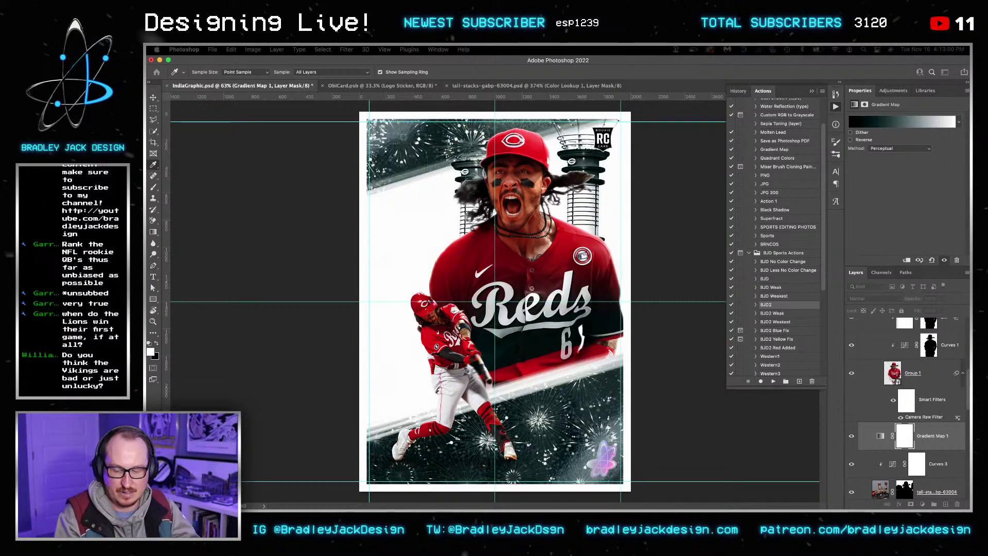
pyautogui.press('Return')
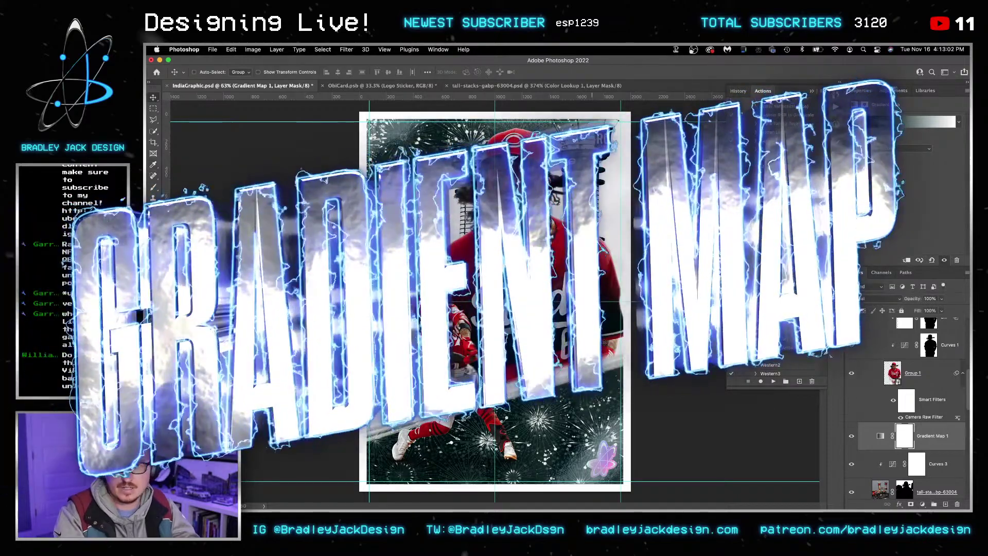
pyautogui.keyDown('alt'); pyautogui.click(936, 452); pyautogui.keyUp('alt')
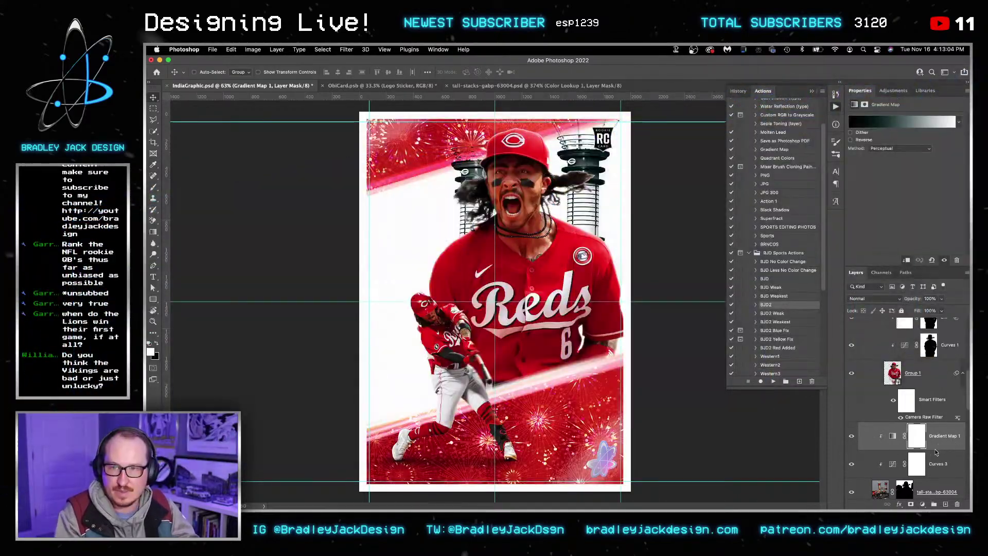
# Step: Try to enlarge the stadium layer to about 146% and shift it 61 px to the left, and undo the transform
pyautogui.click(938, 465)
pyautogui.click(930, 490)
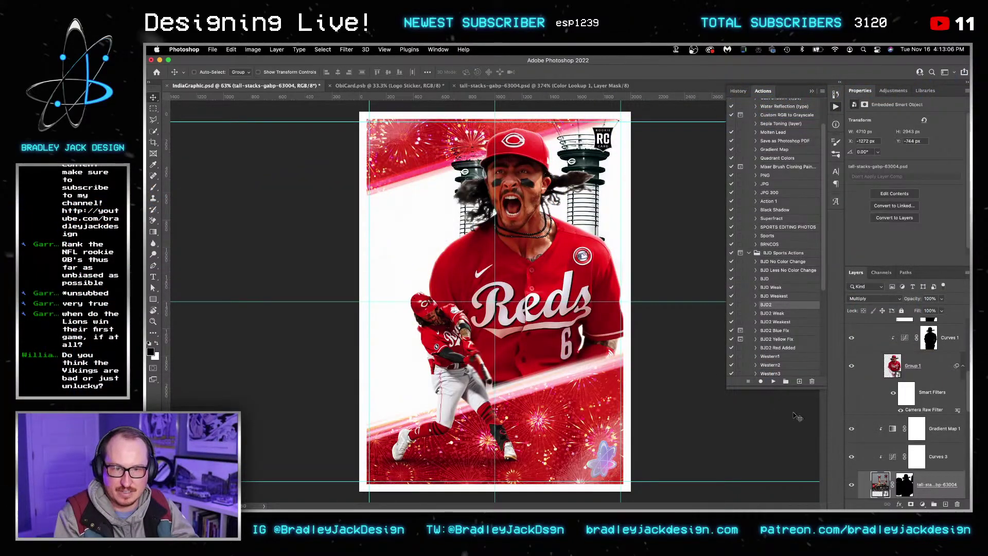
pyautogui.press('super+t')
pyautogui.press('super+0')
pyautogui.scroll(-3, 638, 365)
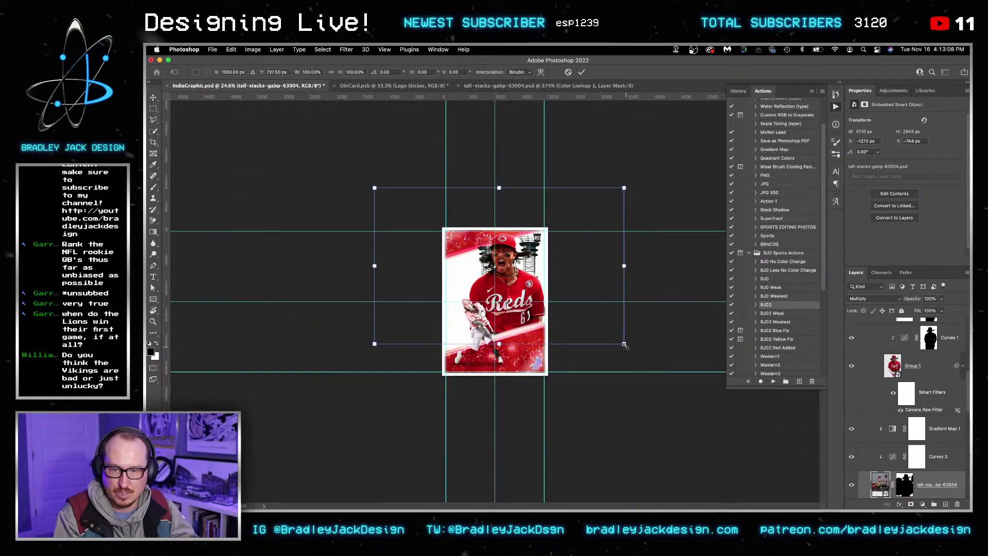
pyautogui.moveTo(625, 345); pyautogui.dragTo(632, 368)
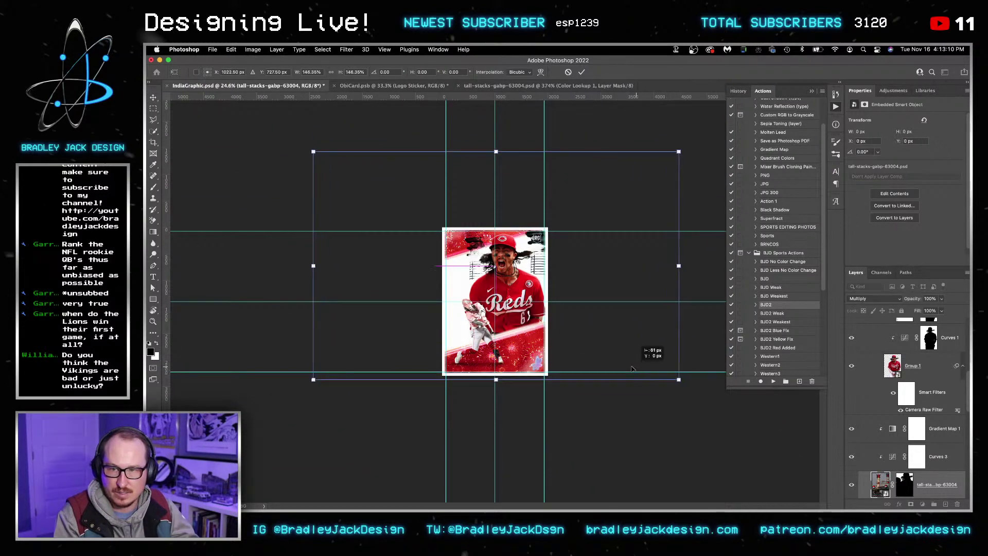
pyautogui.press('super+z')
pyautogui.press('super+z')
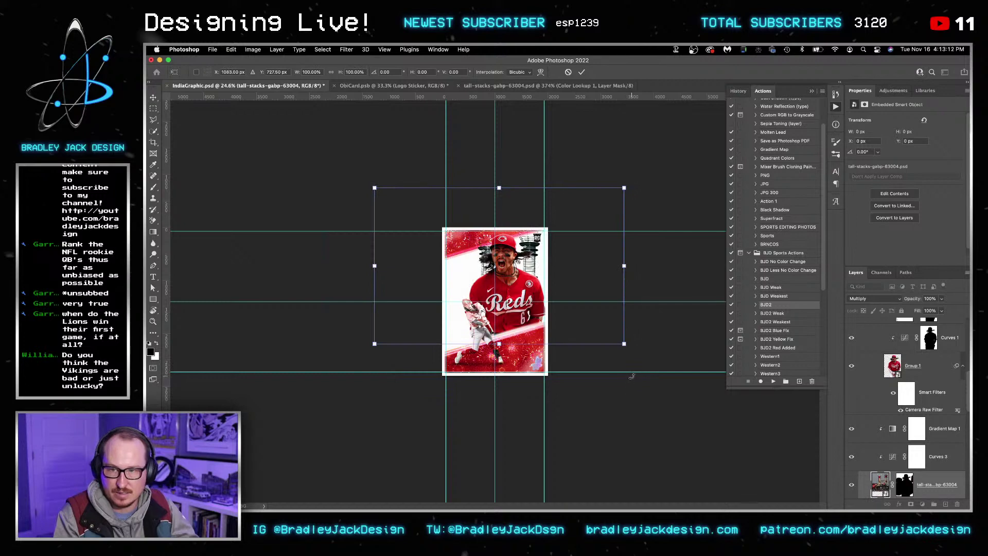
# Step: Undo the Gradient Map adjustment on the stadium layer and view the graphic at 100%
pyautogui.press('super+z')
pyautogui.press('super+z')
pyautogui.press('super+z')
pyautogui.press('z')
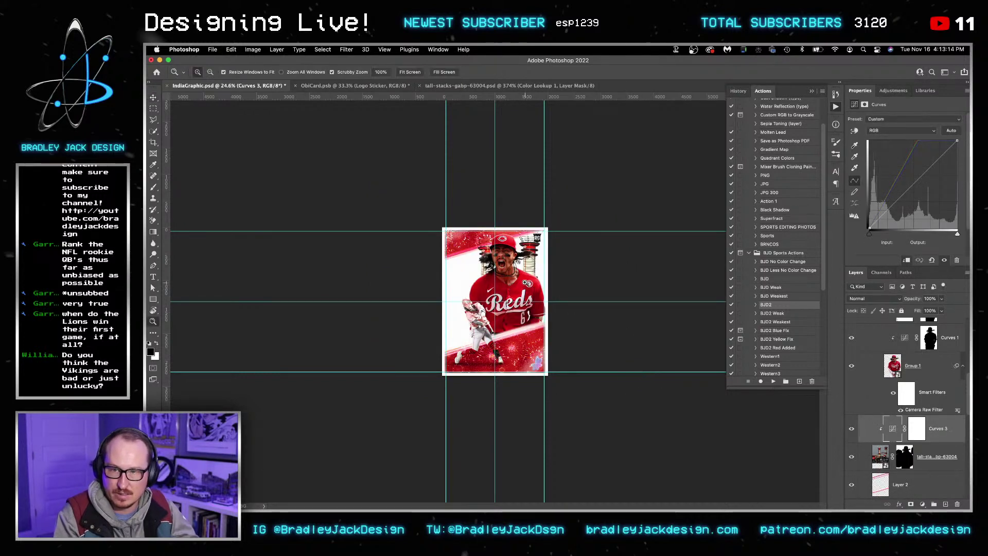
pyautogui.press('super+1')
pyautogui.press('v')
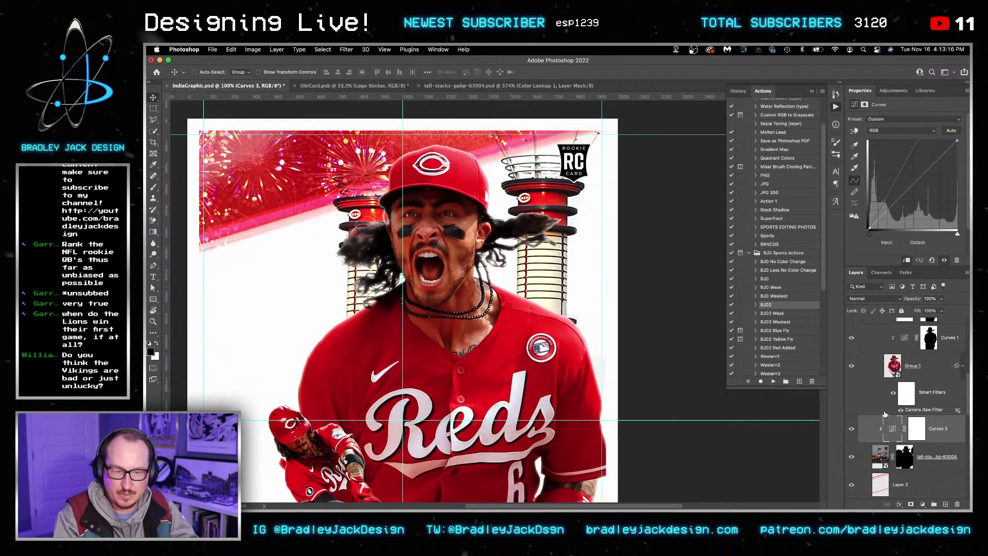
# Step: Select Curves 3 with the stadium layer, and undo back to before Group 2 was deleted
pyautogui.press('alt+super+a')
pyautogui.scroll(-2, 934, 442)
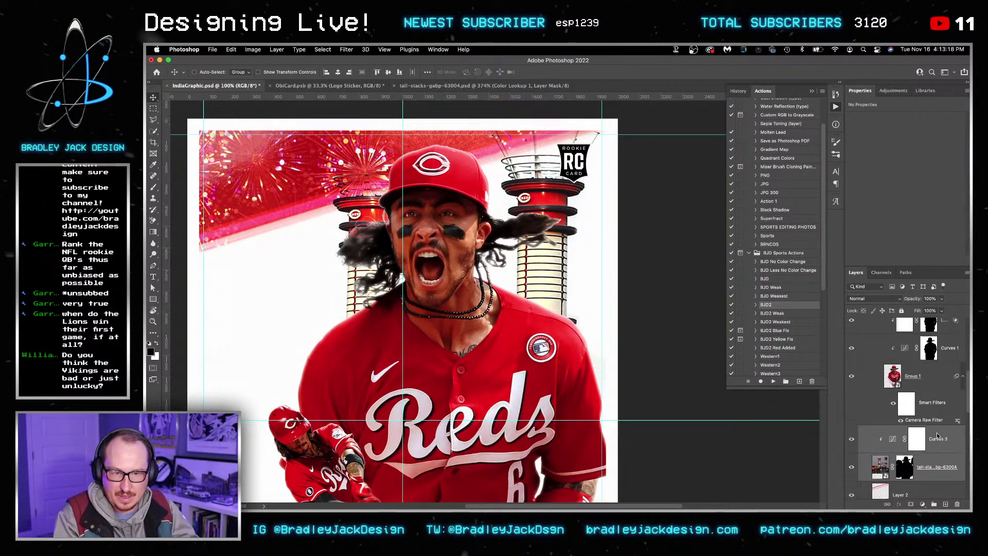
pyautogui.scroll(-2, 936, 436)
pyautogui.hotkey('ctrl', 'alt', 'm')
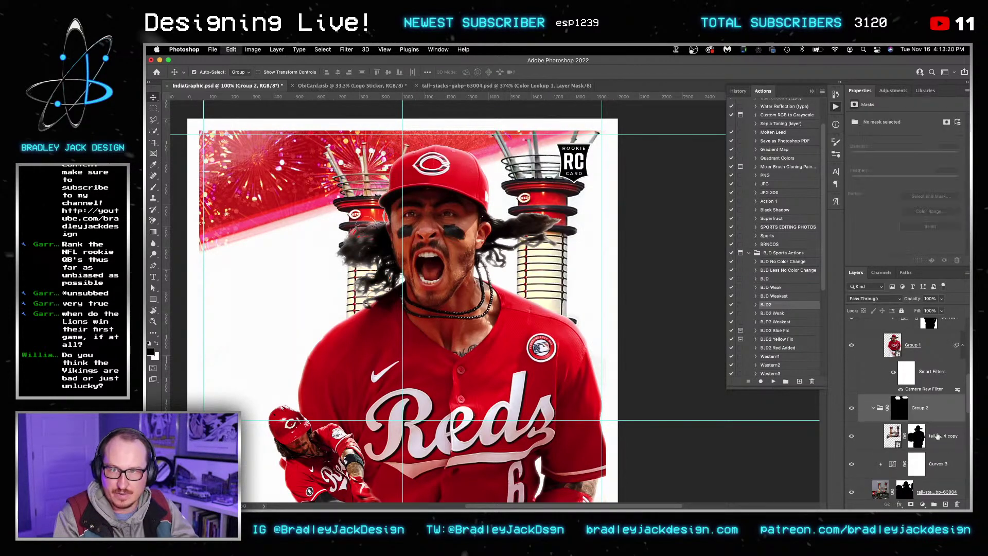
# Step: Nest Group 2 and its stadium layers in a new group and mask it to the combined smokestack cut-out shape
pyautogui.scroll(-1, 935, 412)
pyautogui.keyDown('shift'); pyautogui.click(938, 427); pyautogui.keyUp('shift')
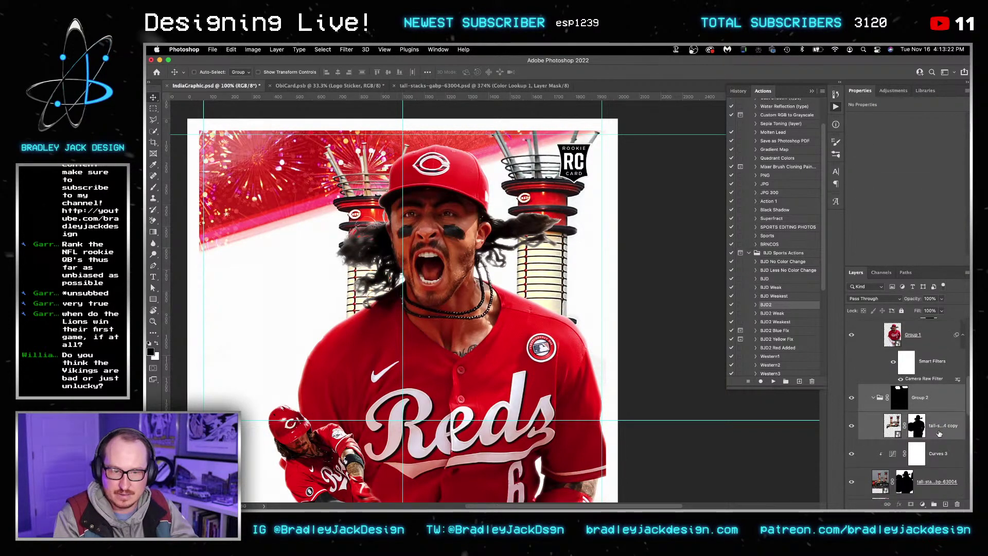
pyautogui.click(899, 397)
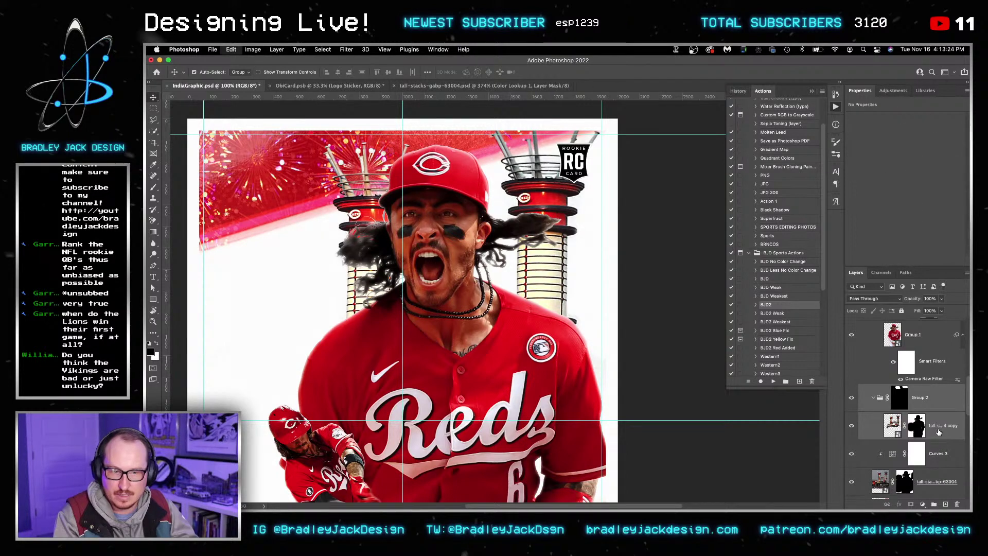
pyautogui.keyDown('ctrl'); pyautogui.click(899, 398); pyautogui.keyUp('ctrl')
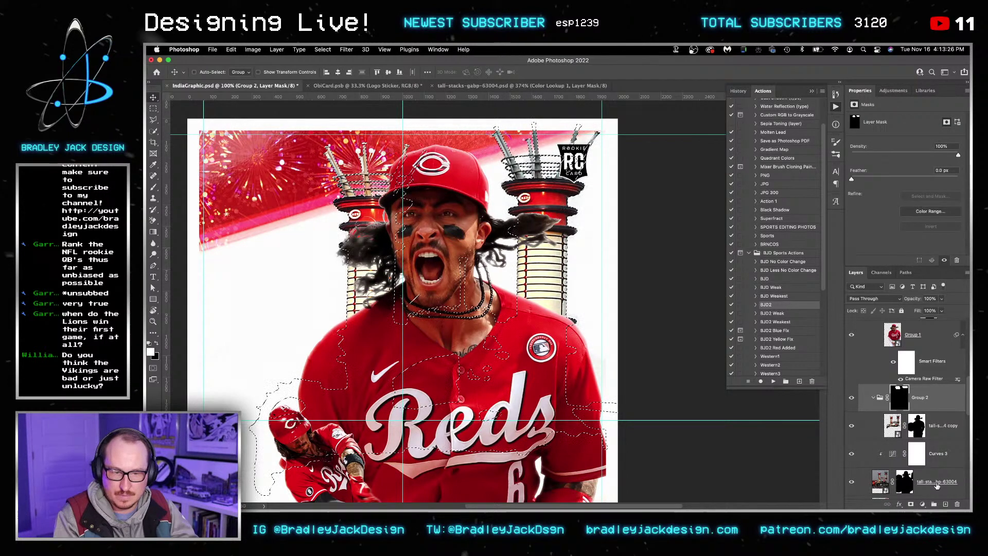
pyautogui.hotkey('ctrl', 'g')
pyautogui.click(912, 505)
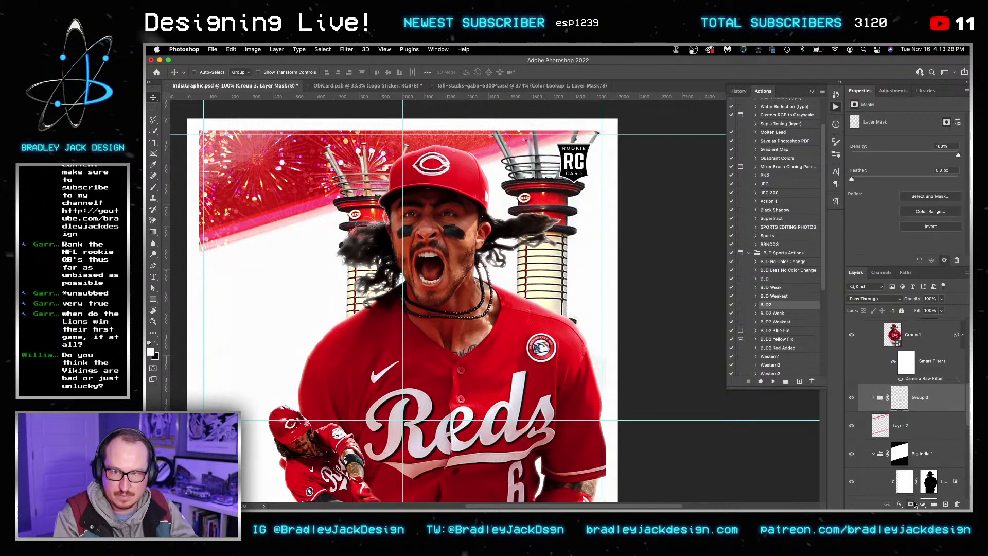
pyautogui.press('ctrl')
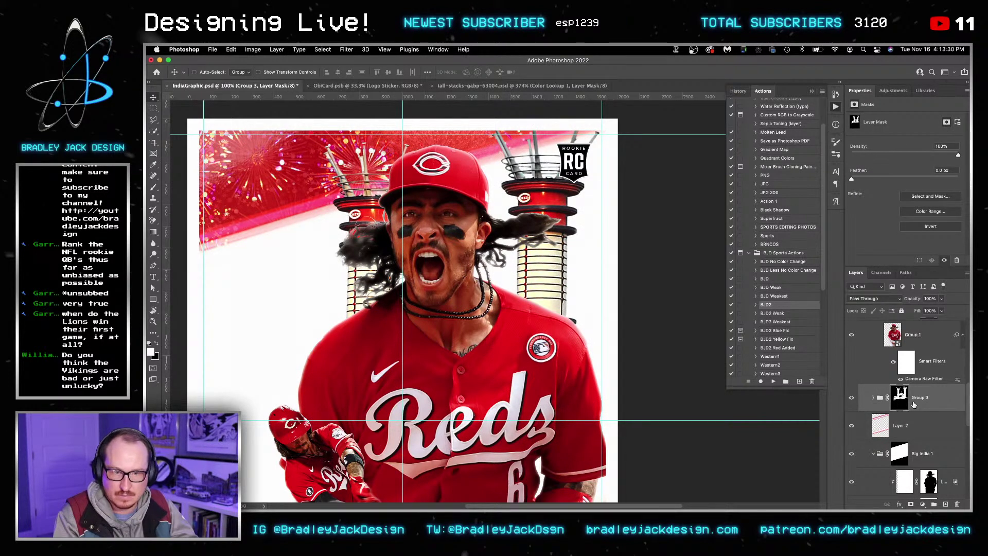
# Step: Add a Curves adjustment masked from Group 3's mask selection, raise its black point, and clip it to Group 3
pyautogui.keyDown('ctrl'); pyautogui.click(900, 397); pyautogui.keyUp('ctrl')
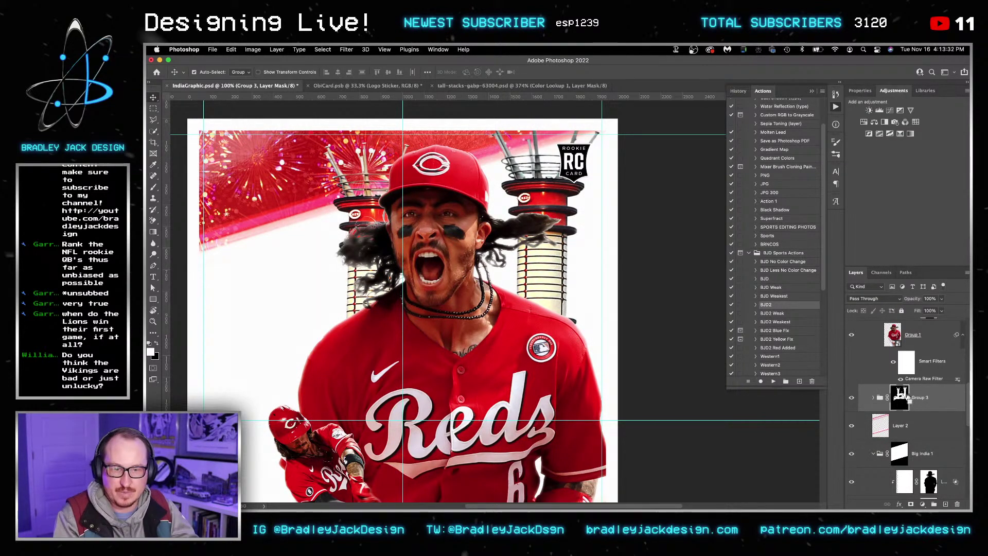
pyautogui.click(323, 50)
pyautogui.moveTo(365, 176)
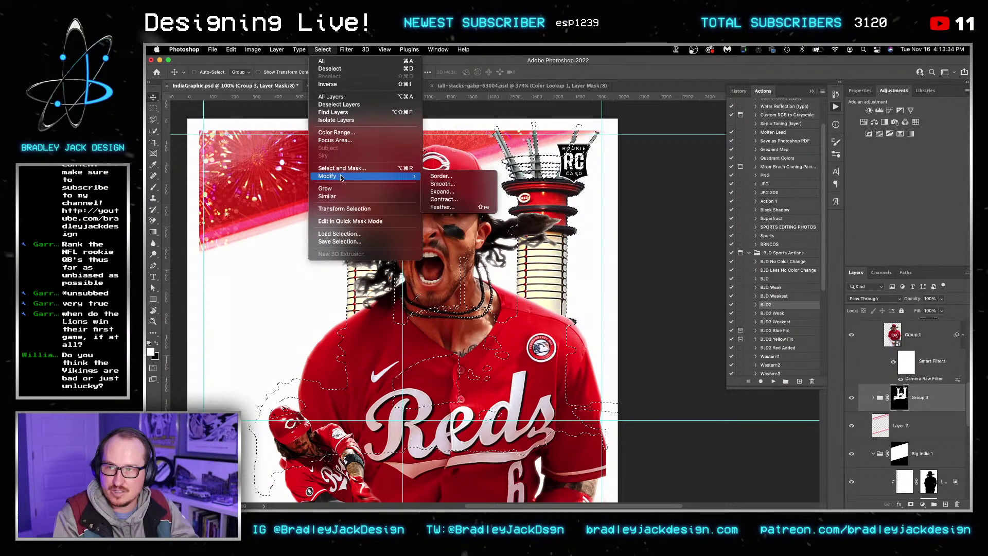
pyautogui.press('Escape')
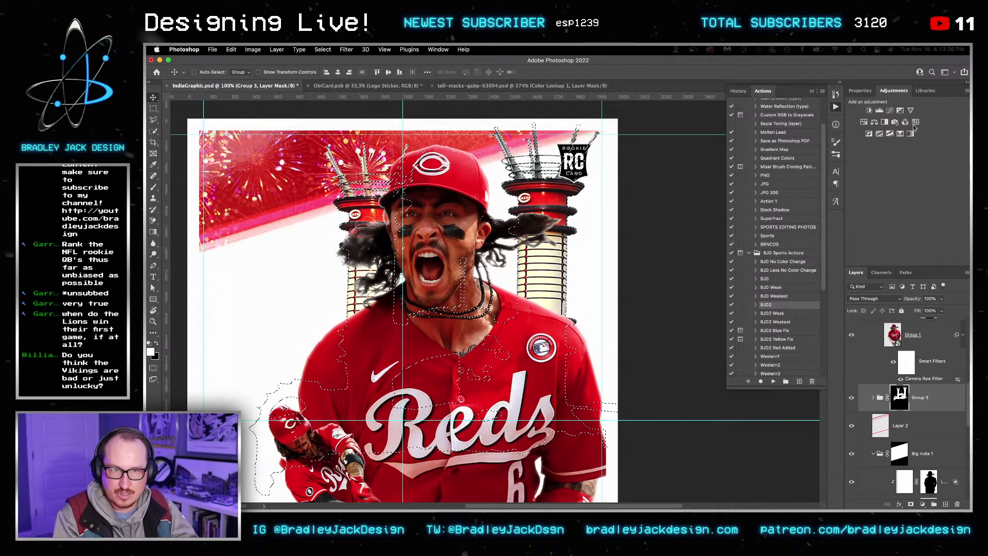
pyautogui.click(888, 111)
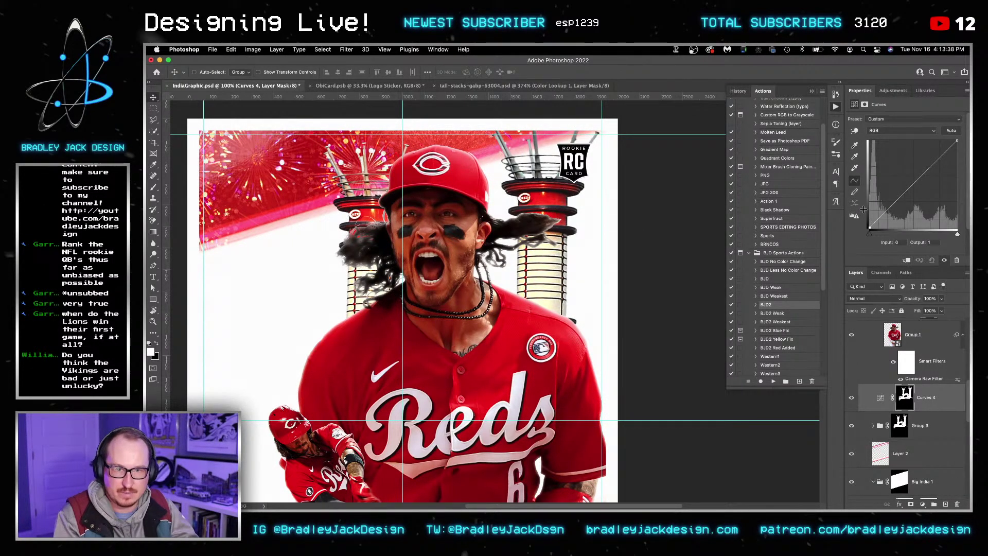
pyautogui.keyDown('alt'); pyautogui.click(884, 412); pyautogui.keyUp('alt')
# Step: Invert the Curves 4 layer mask and set its feather to 3.5 px
pyautogui.click(908, 395)
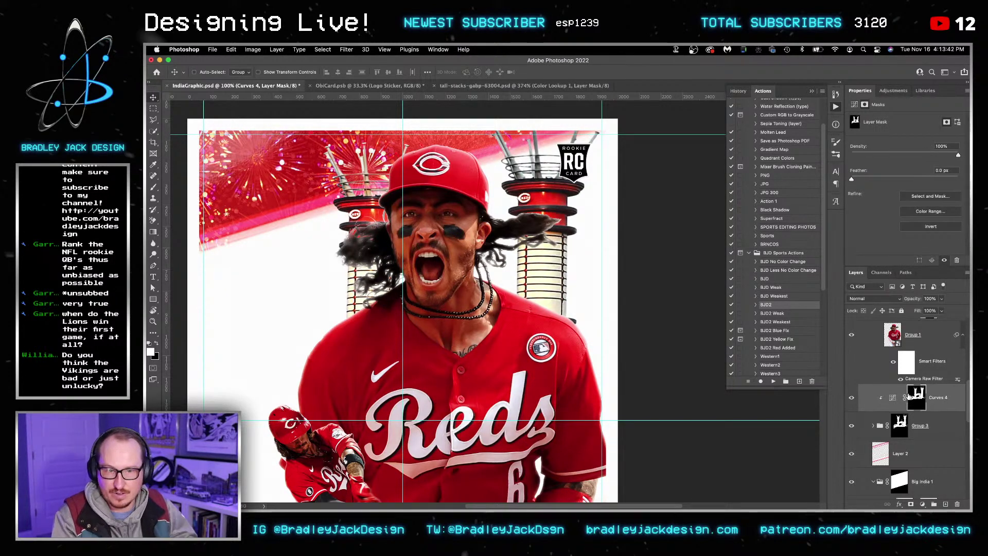
pyautogui.press('super+i')
pyautogui.click(946, 170)
pyautogui.press('super+a')
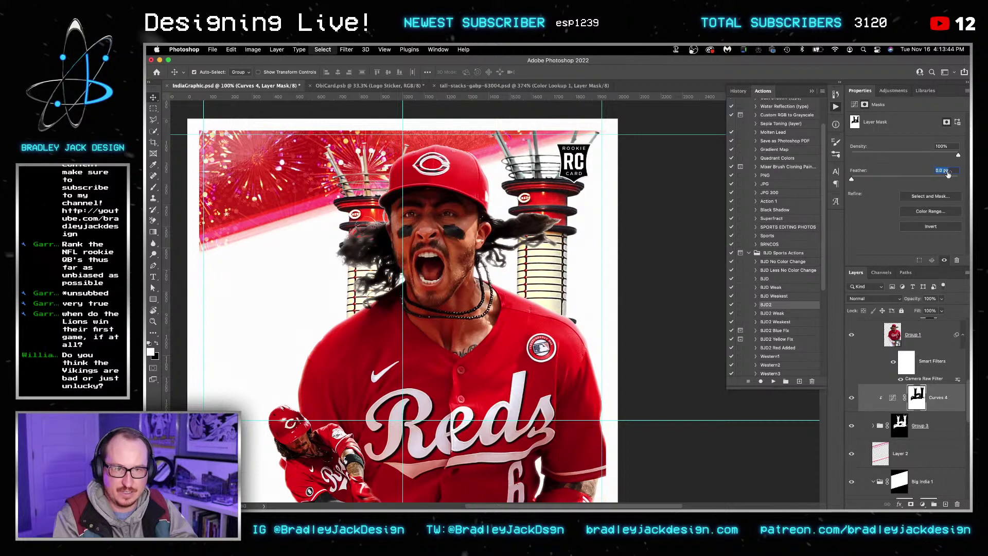
pyautogui.write('3.5')
pyautogui.press('Return')
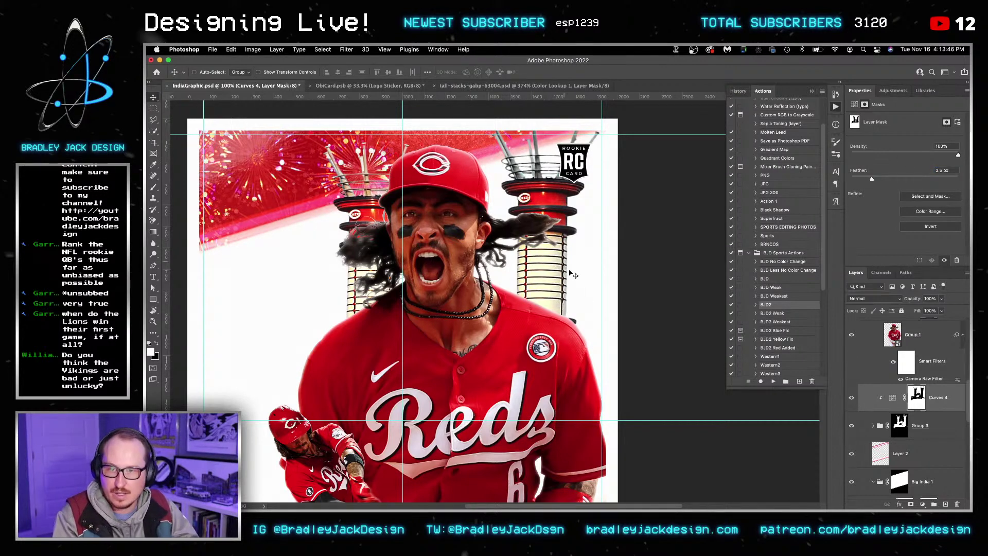
# Step: Add a new layer clipped to Group 3 and paint soft white haze over the smokestacks with a 30% opacity brush
pyautogui.press('alt+shift+super+n')
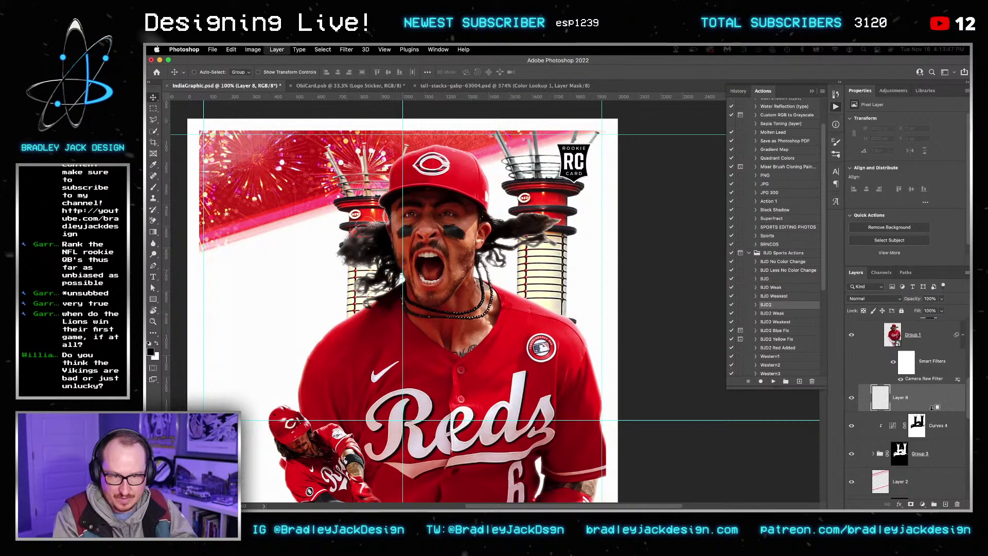
pyautogui.keyDown('alt'); pyautogui.click(932, 407); pyautogui.keyUp('alt')
pyautogui.press('b')
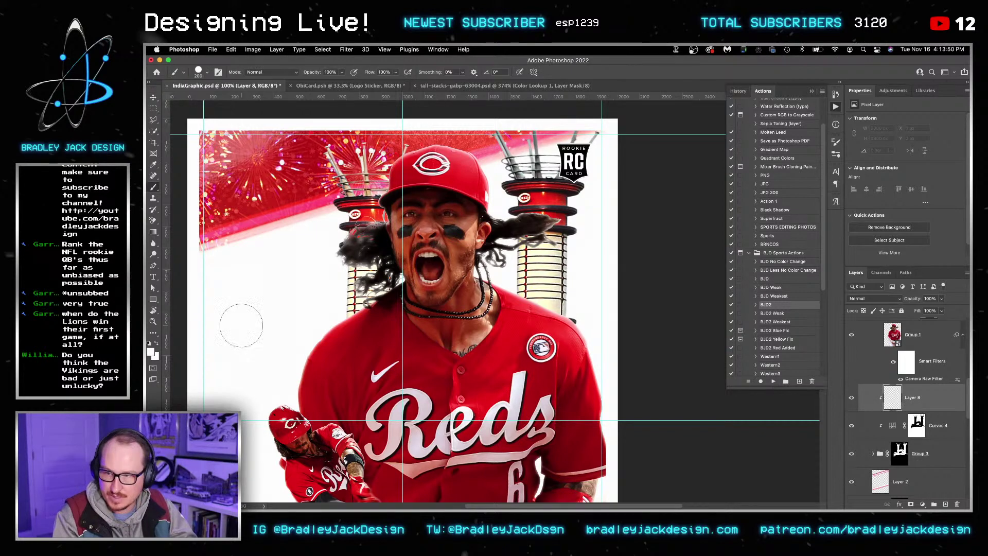
pyautogui.moveTo(241, 325)
pyautogui.mouseDown()
pyautogui.moveTo(277, 324)
pyautogui.moveTo(288, 294)
pyautogui.moveTo(308, 309)
pyautogui.moveTo(314, 264)
pyautogui.moveTo(303, 216)
pyautogui.moveTo(334, 154)
pyautogui.moveTo(448, 143)
pyautogui.moveTo(514, 170)
pyautogui.moveTo(518, 217)
pyautogui.moveTo(490, 242)
pyautogui.moveTo(571, 247)
pyautogui.moveTo(607, 192)
pyautogui.mouseUp()
pyautogui.press('3')
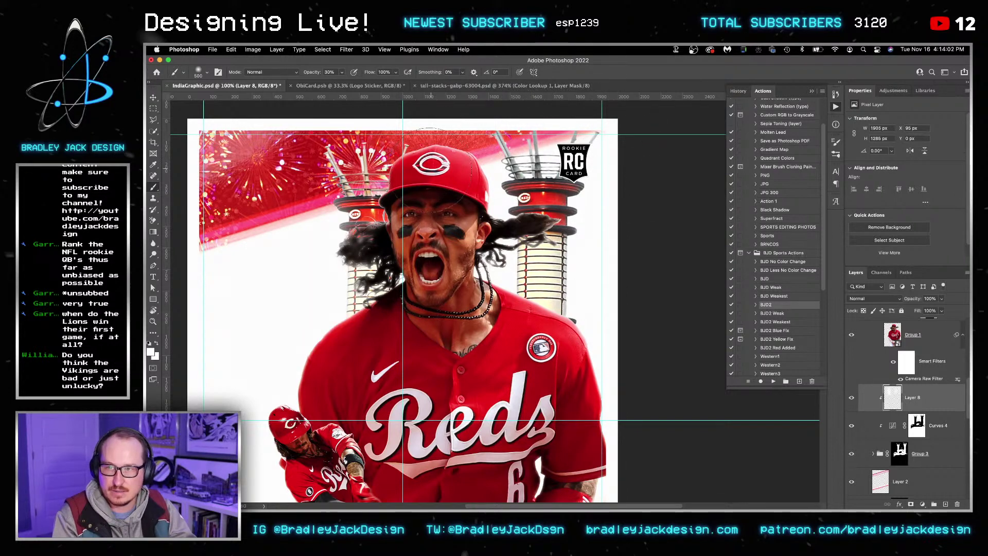
pyautogui.press('v')
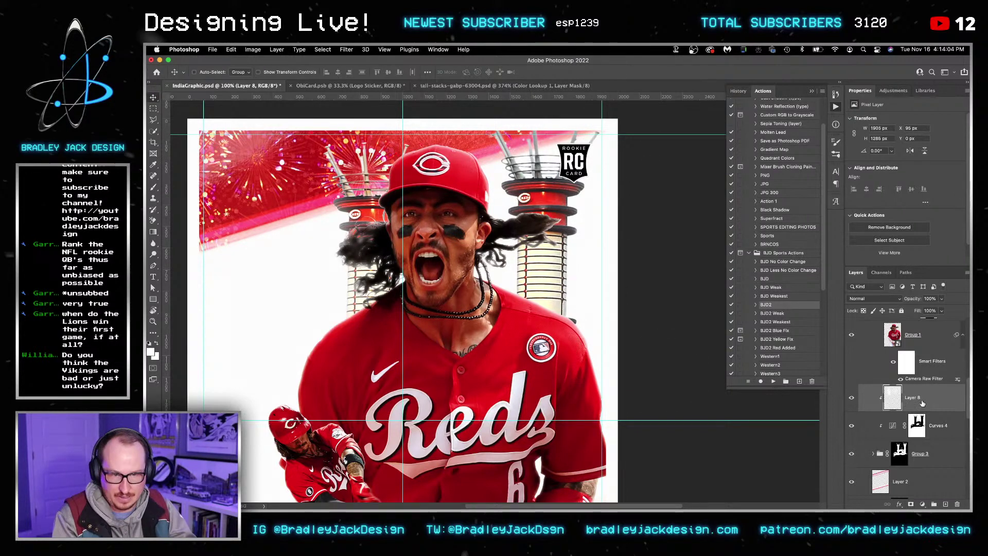
# Step: Split the Underlying Layer black slider in Blend If for the painted haze layer and for Curves 4
pyautogui.doubleClick(922, 403)
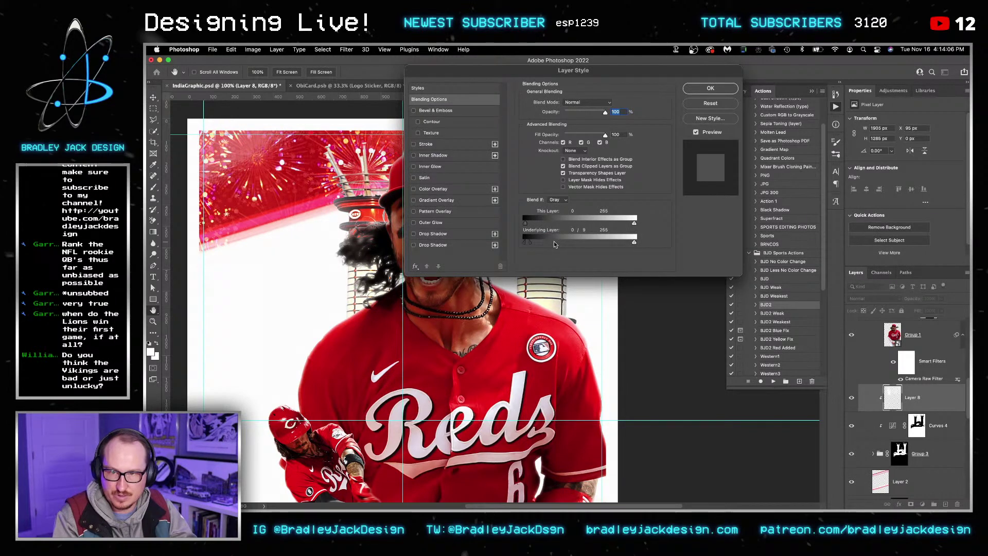
pyautogui.press('Return')
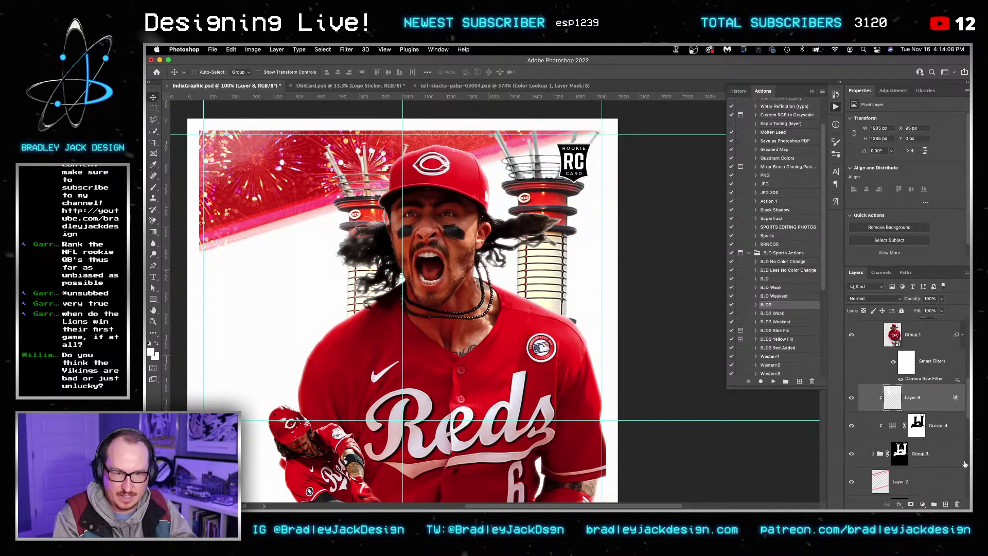
pyautogui.click(947, 435)
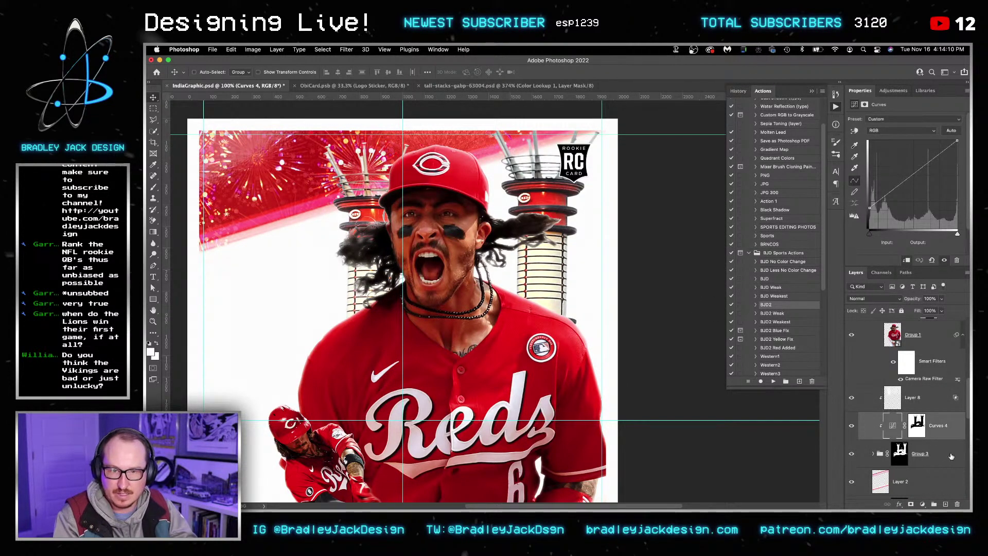
pyautogui.doubleClick(952, 431)
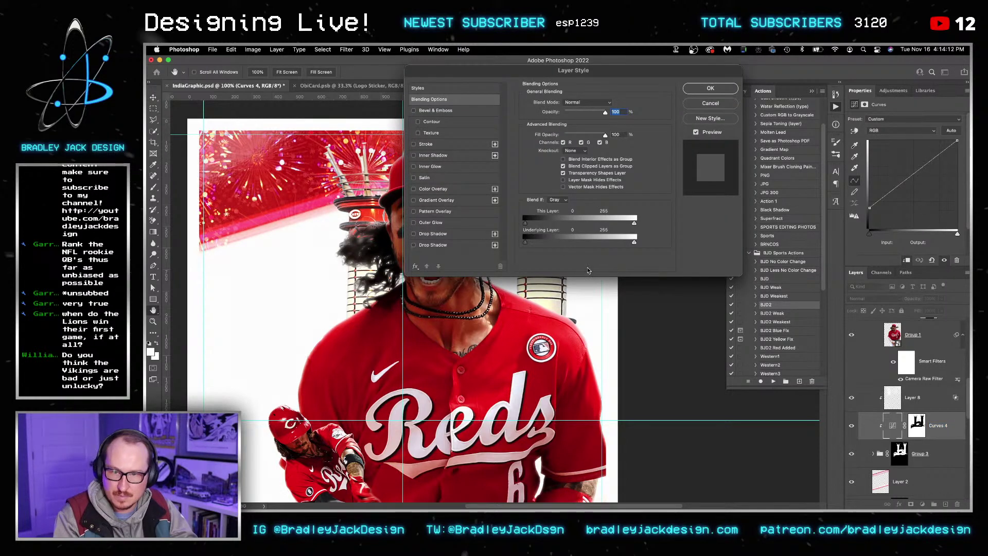
pyautogui.moveTo(524, 242); pyautogui.dragTo(555, 242)
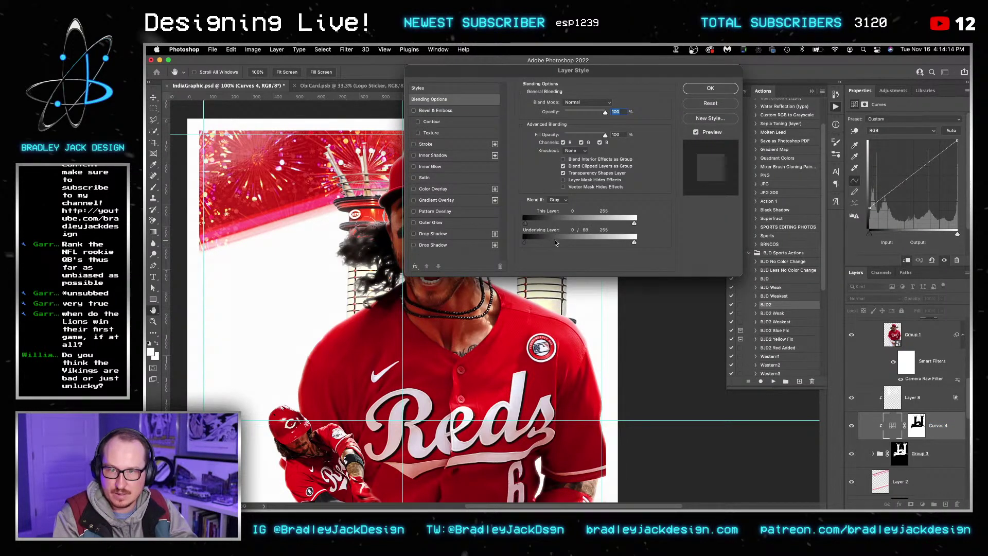
pyautogui.press('Return')
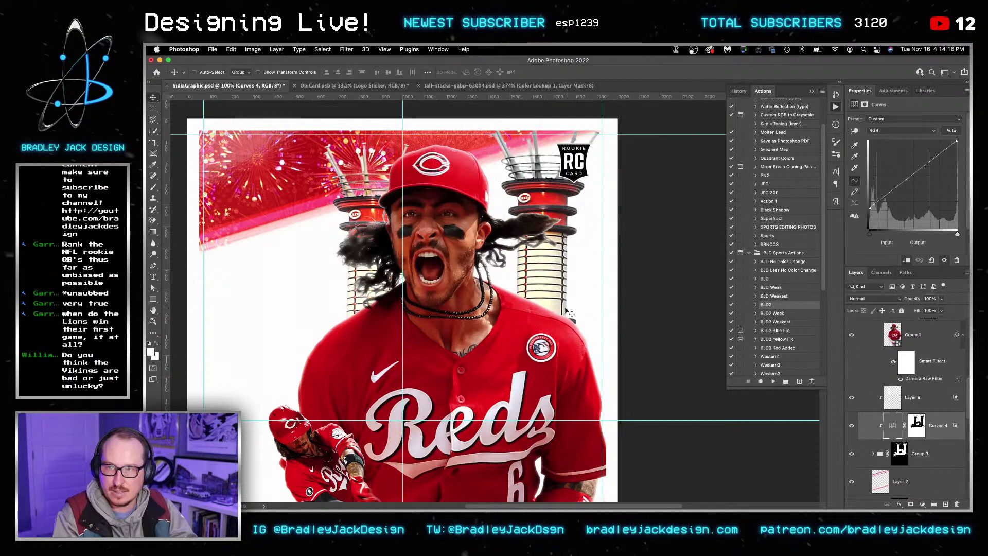
# Step: Paint black at 30% opacity with a smaller soft brush on the top player group's Curves 1 mask over the hair beside his face
pyautogui.scroll(2, 878, 447)
pyautogui.press('z')
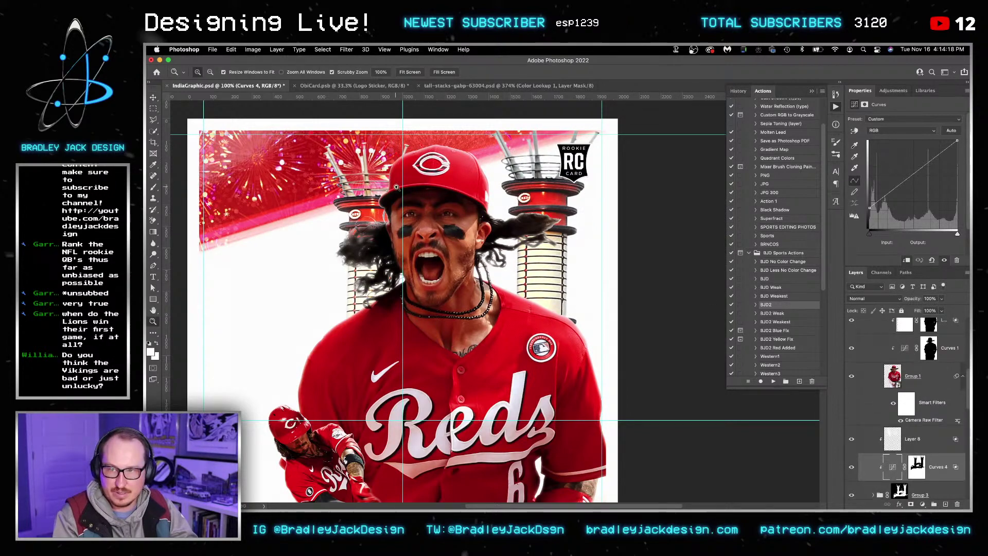
pyautogui.moveTo(396, 187); pyautogui.dragTo(411, 187)
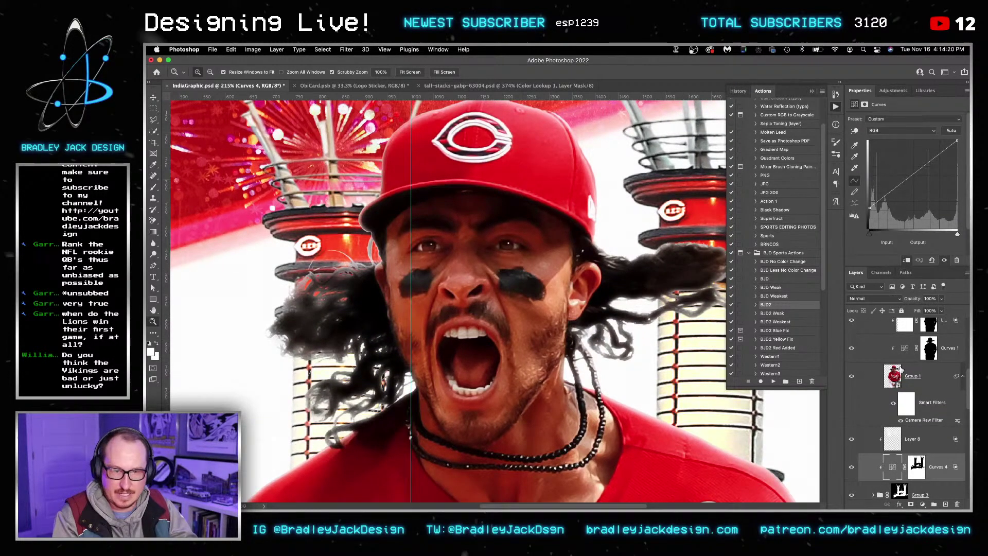
pyautogui.scroll(2, 902, 368)
pyautogui.click(929, 378)
pyautogui.press('b')
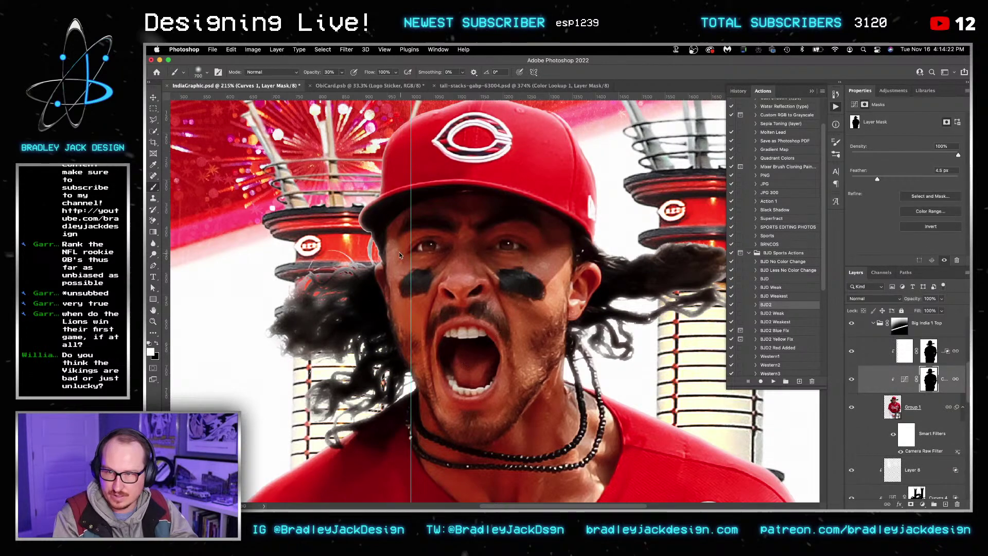
pyautogui.press('[')
pyautogui.press('[')
pyautogui.press('[')
pyautogui.press('x')
pyautogui.moveTo(329, 294); pyautogui.dragTo(360, 278)
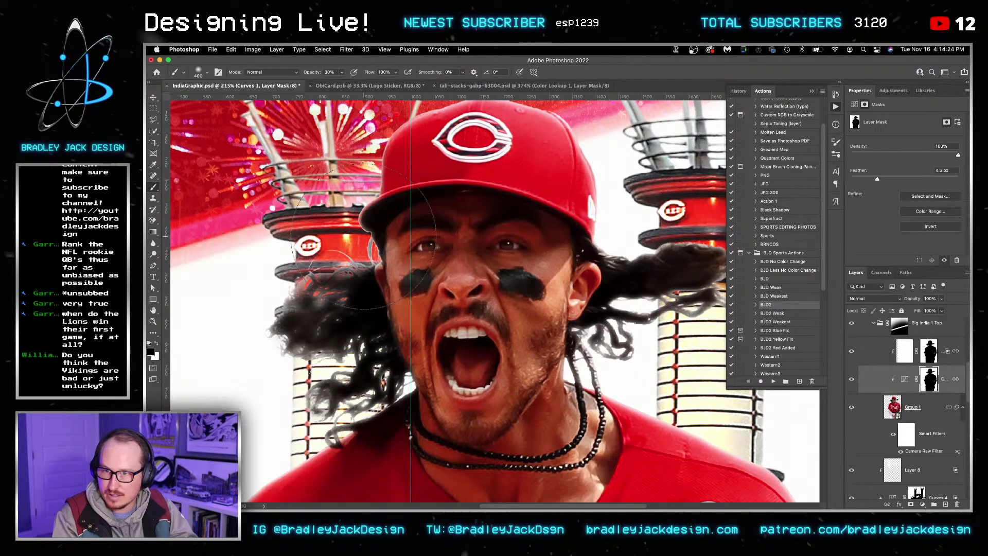
pyautogui.moveTo(364, 237)
pyautogui.mouseDown()
pyautogui.moveTo(375, 392)
pyautogui.moveTo(366, 397)
pyautogui.moveTo(364, 275)
pyautogui.mouseUp()
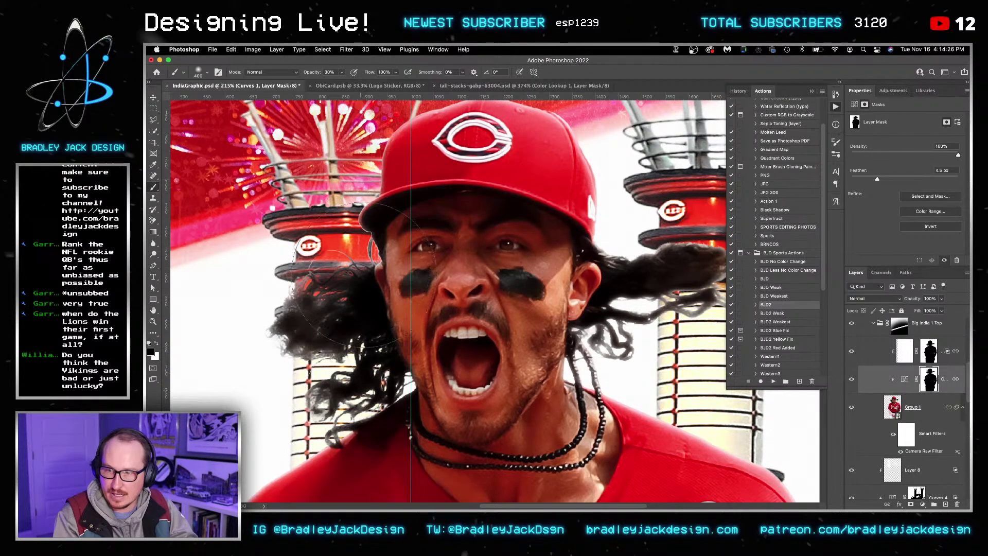
# Step: Paint black on the top player group's Layer 3 mask over the hair and cap edge, and return to the Curves 1 mask
pyautogui.click(929, 351)
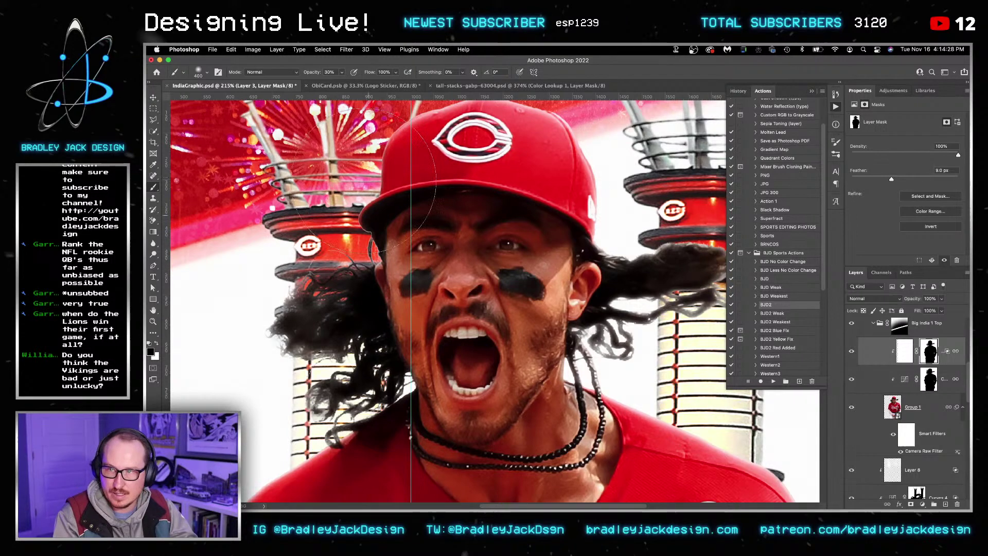
pyautogui.moveTo(378, 387)
pyautogui.mouseDown()
pyautogui.moveTo(360, 274)
pyautogui.moveTo(367, 357)
pyautogui.moveTo(369, 237)
pyautogui.mouseUp()
pyautogui.press('[')
pyautogui.press('[')
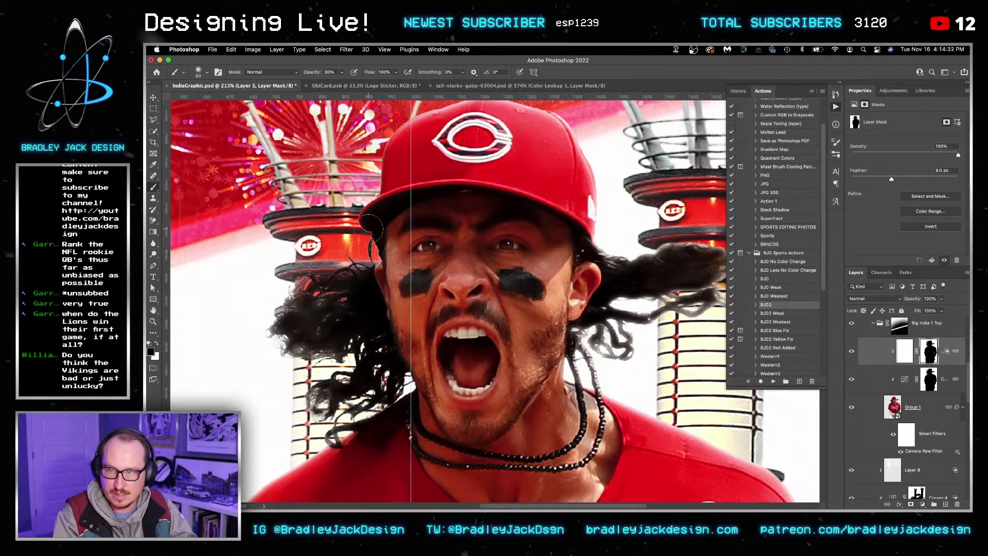
pyautogui.click(929, 379)
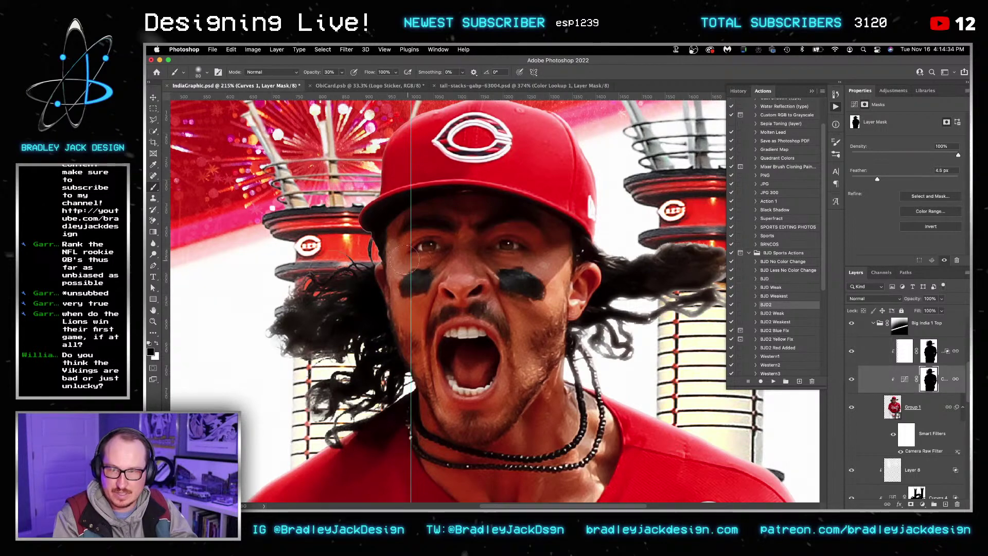
# Step: Refine the Layer 3 and Curves 1 masks in the Big India 1 group around the hair with a black brush, and save the document
pyautogui.scroll(-5, 931, 392)
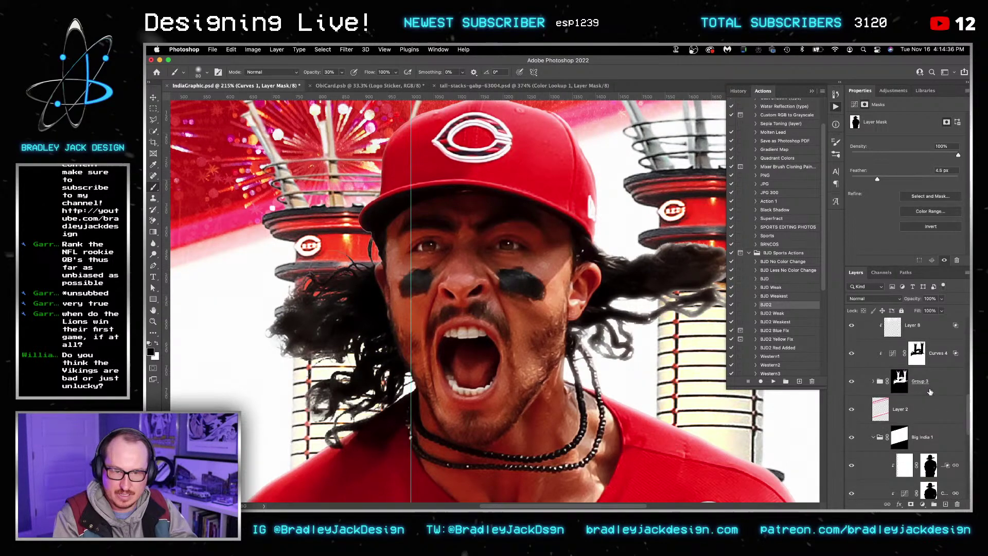
pyautogui.scroll(-1, 930, 392)
pyautogui.click(929, 434)
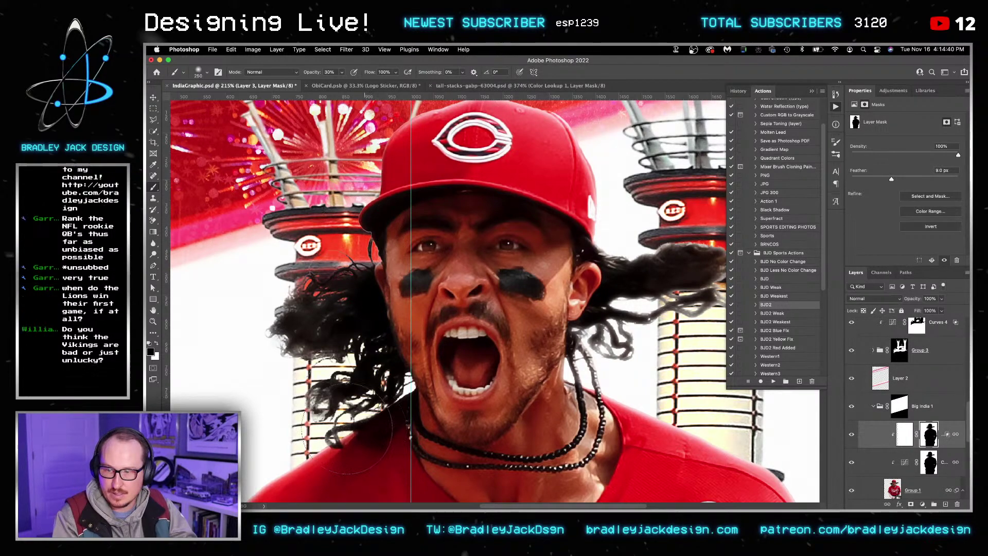
pyautogui.hotkey('alt', '[')
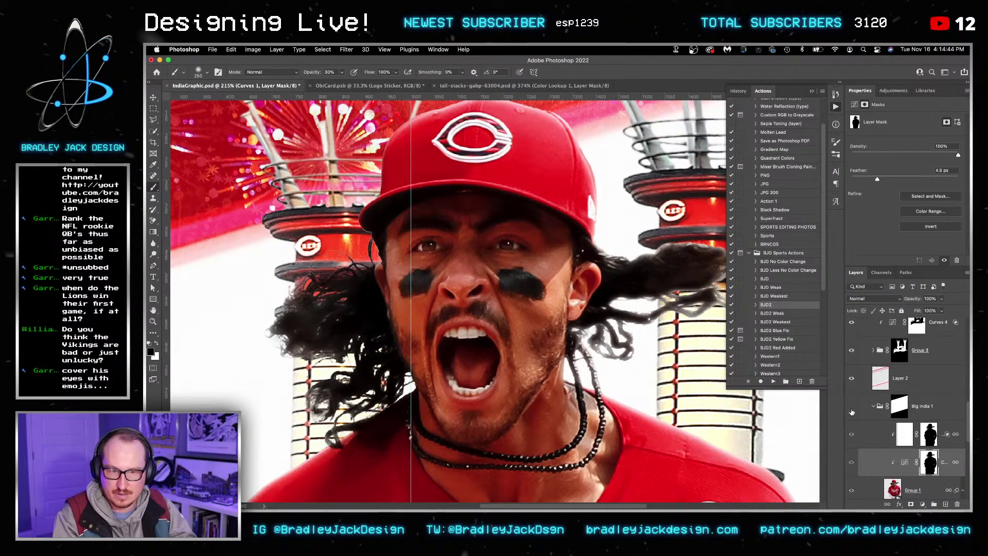
pyautogui.scroll(-5, 391, 334)
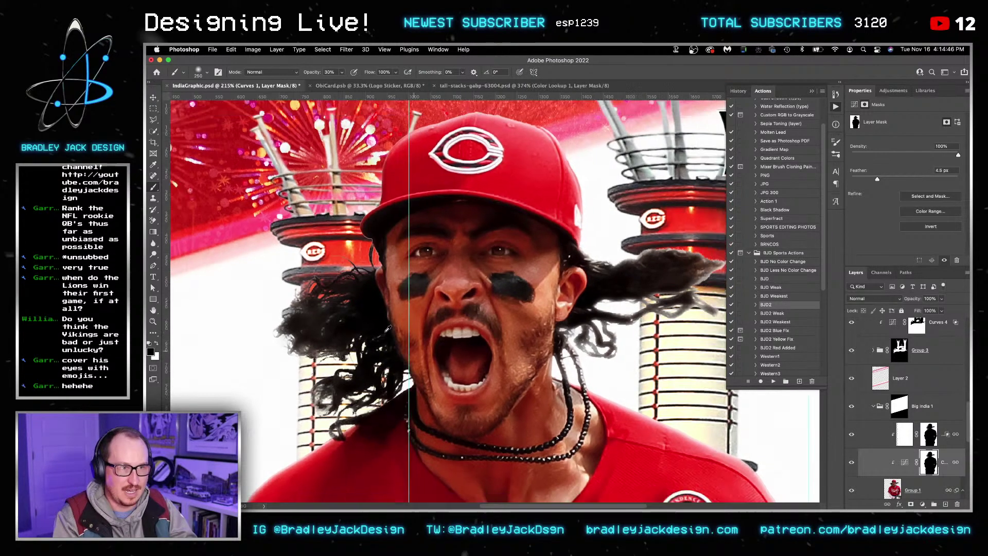
pyautogui.press('v')
pyautogui.press('super+s')
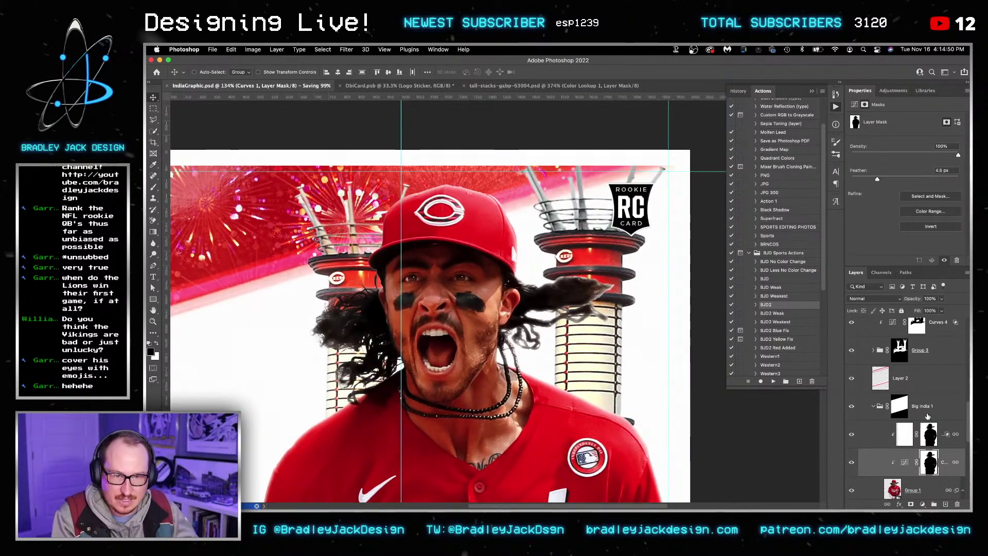
# Step: Compare the graphic with the Big India 1 Top group hidden and shown
pyautogui.scroll(-3, 875, 360)
pyautogui.click(851, 334)
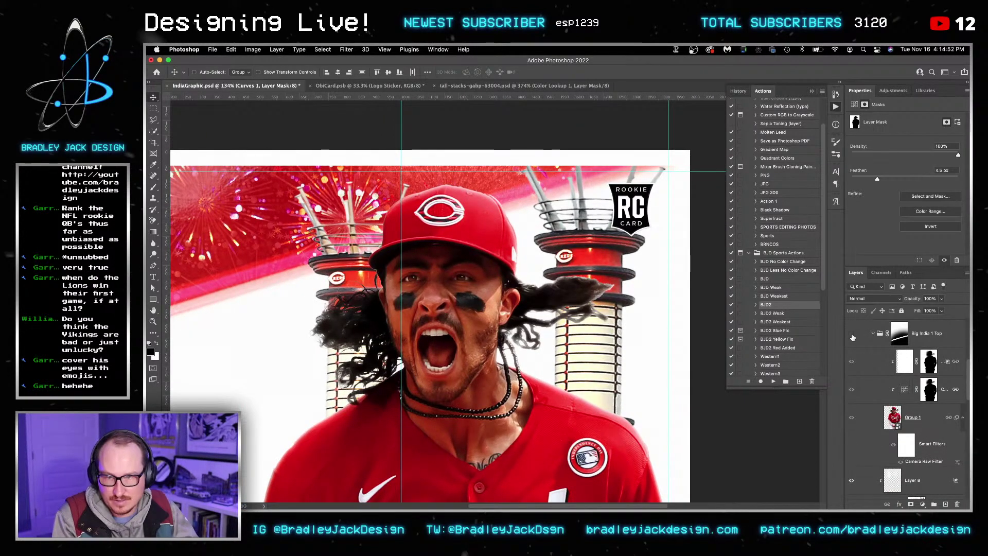
pyautogui.click(852, 335)
pyautogui.click(852, 336)
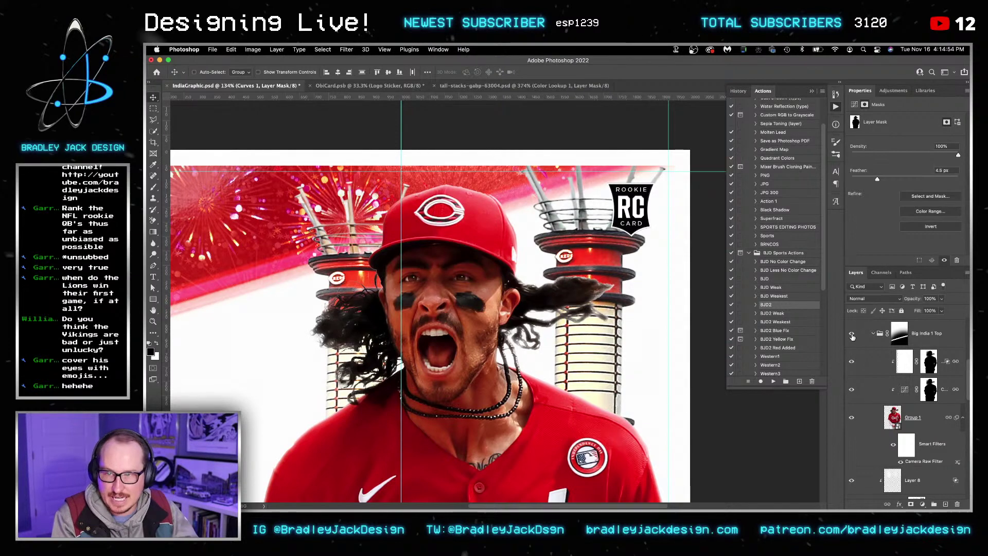
pyautogui.scroll(5, 921, 381)
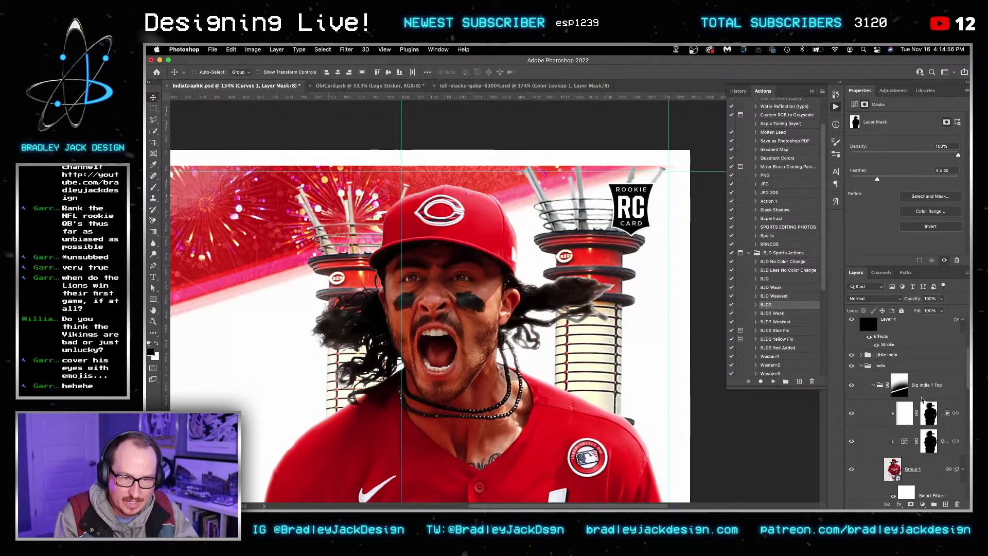
pyautogui.scroll(-5, 921, 397)
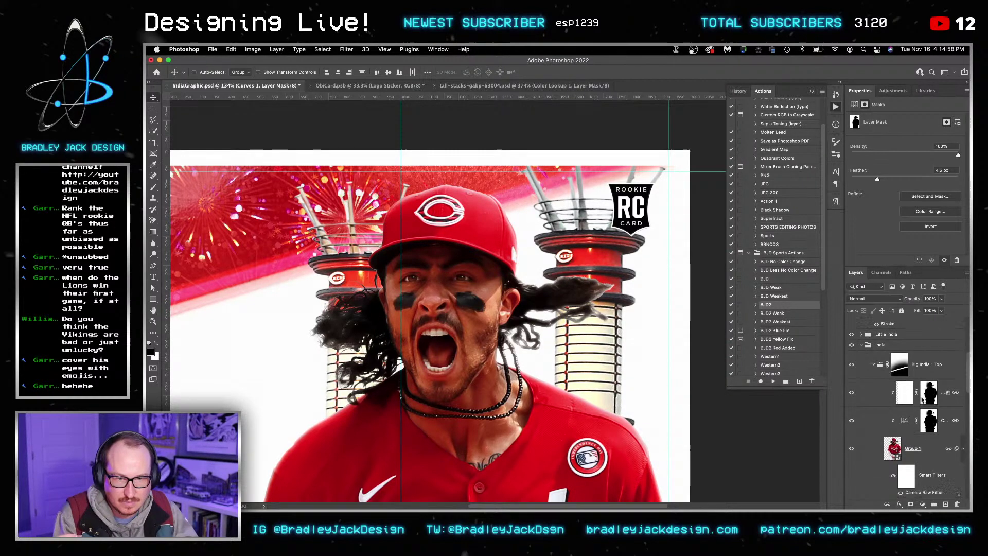
# Step: Try painting the Group 3 mask beside the cap brim at 100% brush opacity, undo the stroke, and reduce the brush size to 125
pyautogui.click(899, 412)
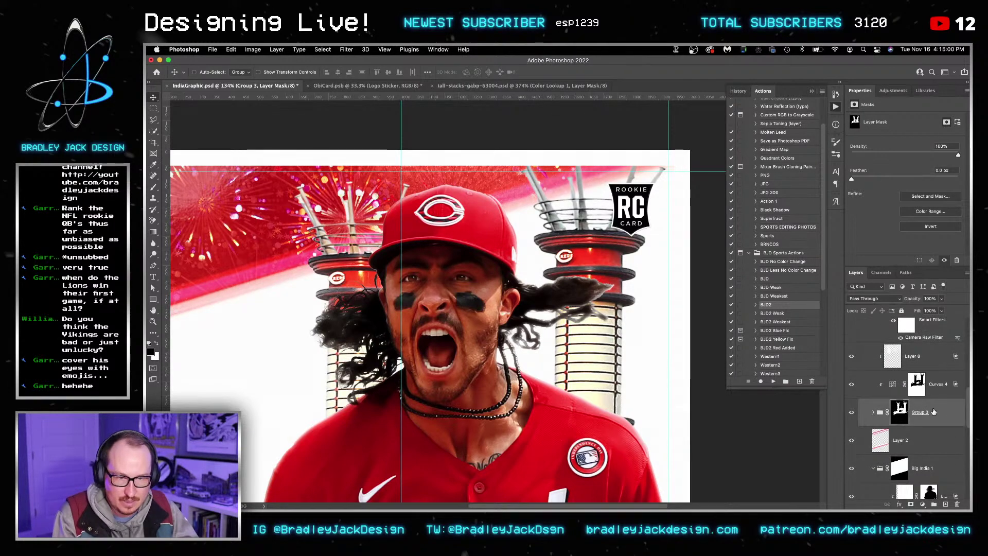
pyautogui.press('b')
pyautogui.scroll(2, 420, 280)
pyautogui.press(']')
pyautogui.press('x')
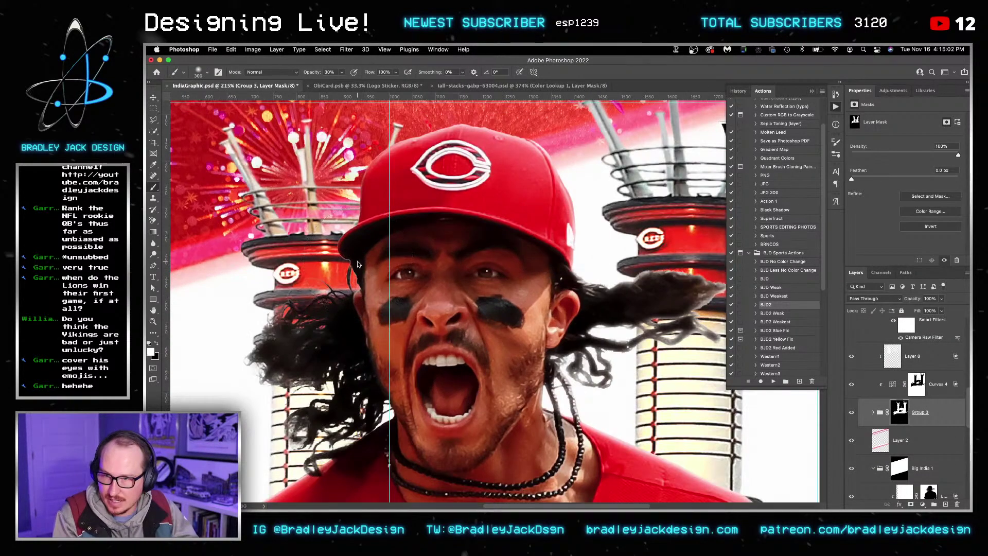
pyautogui.press('0')
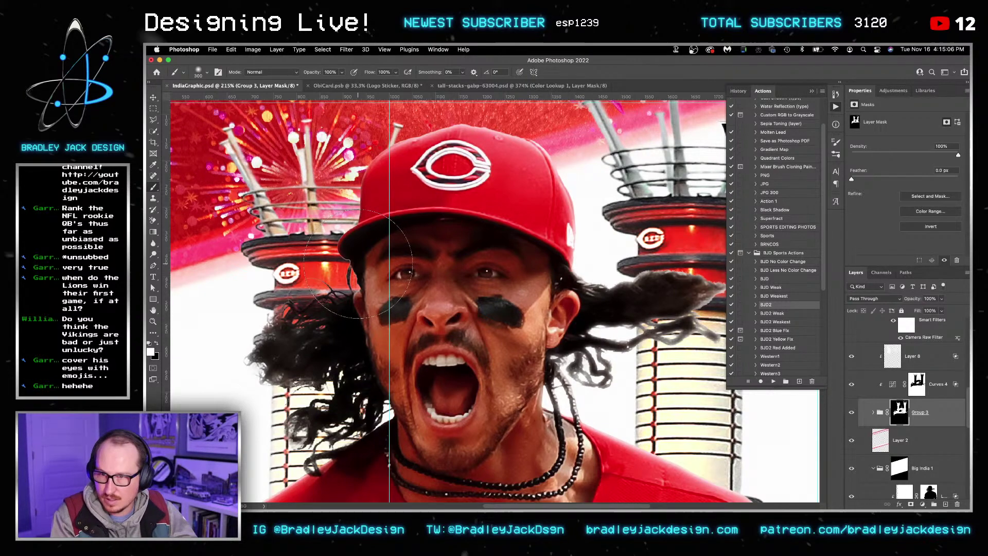
pyautogui.press('x')
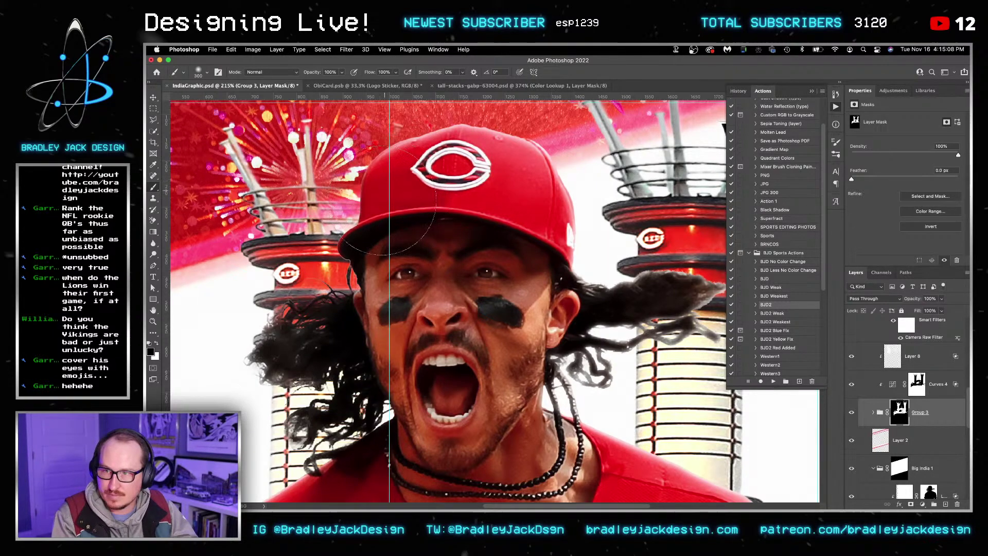
pyautogui.press('super+z')
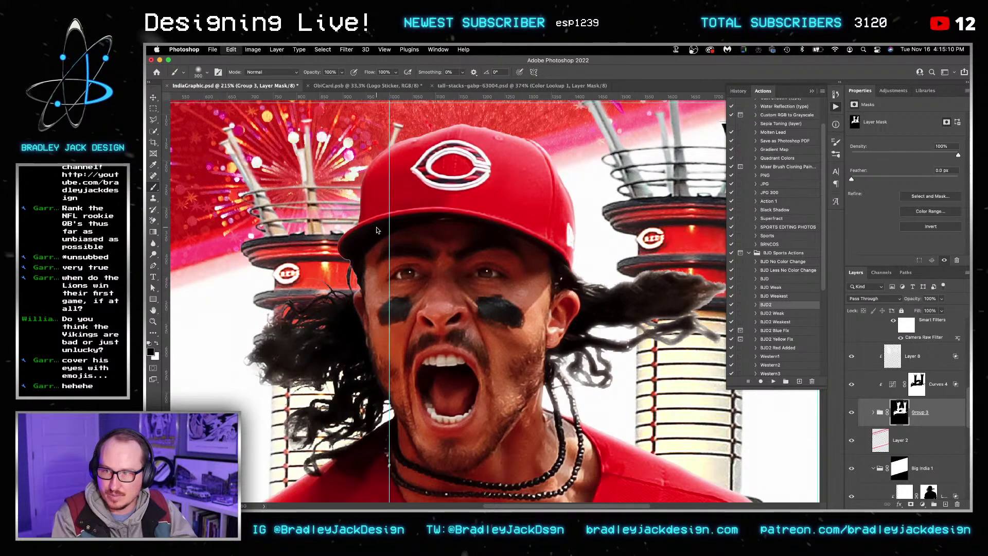
pyautogui.press('[')
pyautogui.press('[')
pyautogui.press('[')
pyautogui.press('[')
pyautogui.press('[')
pyautogui.press('x')
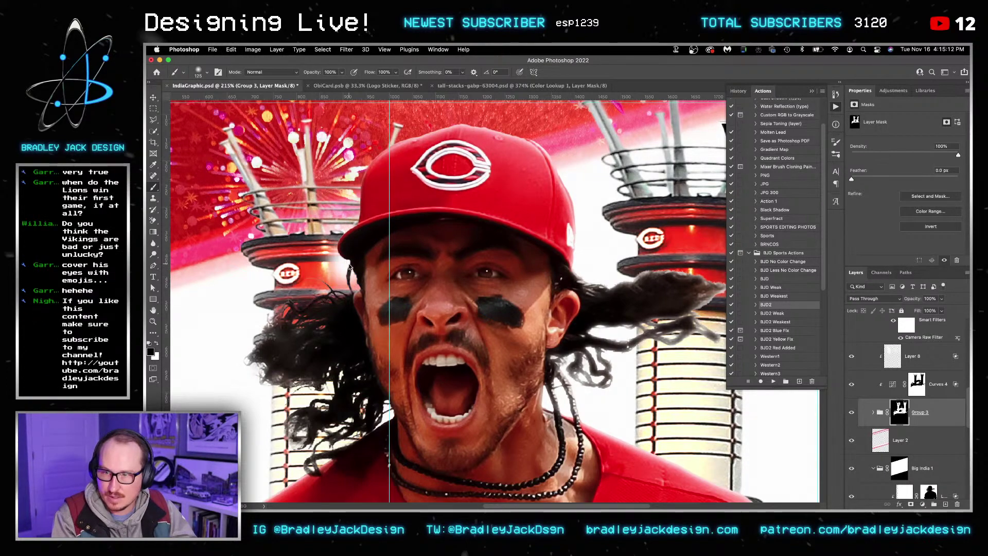
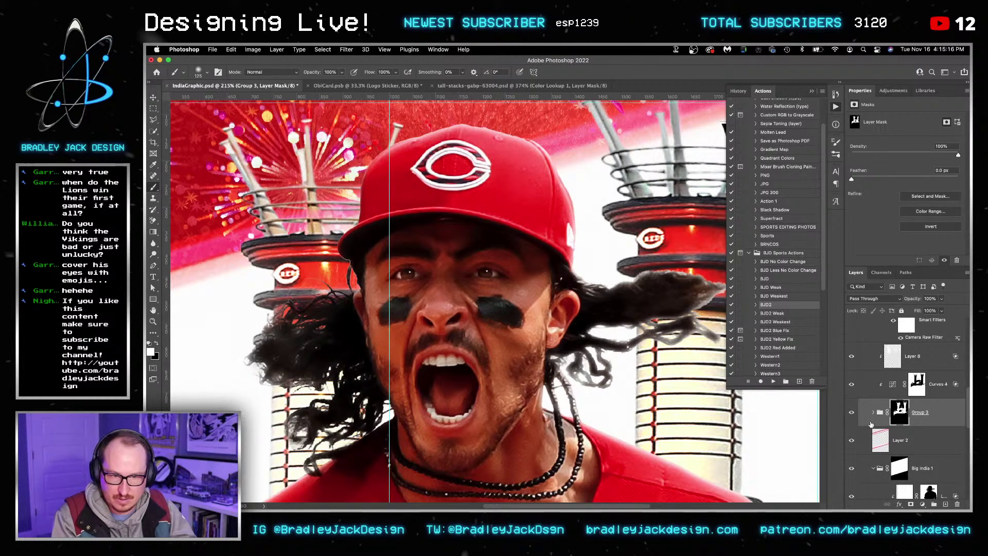
# Step: Expand Group 3, check its smokestacks hidden and shown, and hide the Group 1 player layer inside Big India 1 Top
pyautogui.click(873, 412)
pyautogui.click(929, 467)
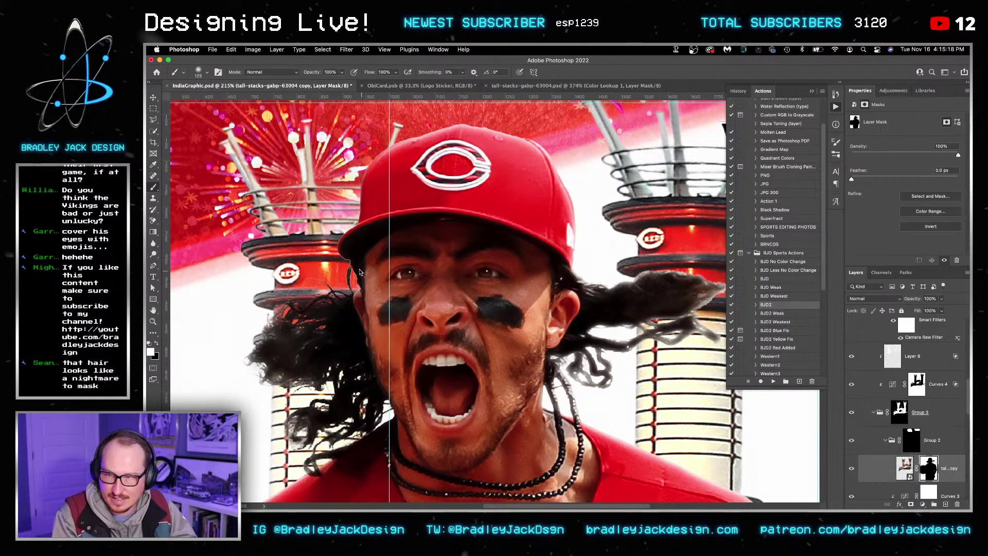
pyautogui.click(851, 413)
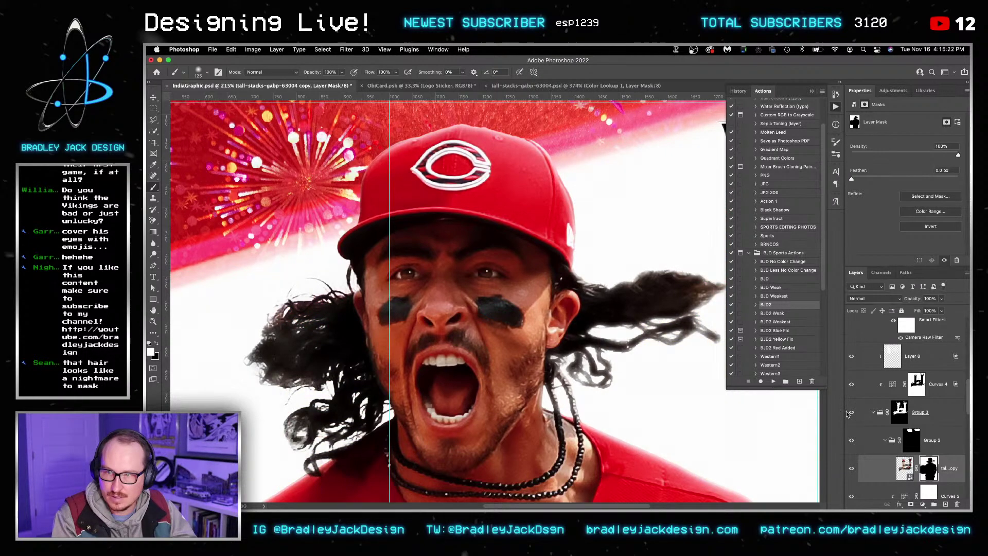
pyautogui.click(850, 413)
pyautogui.scroll(4, 339, 257)
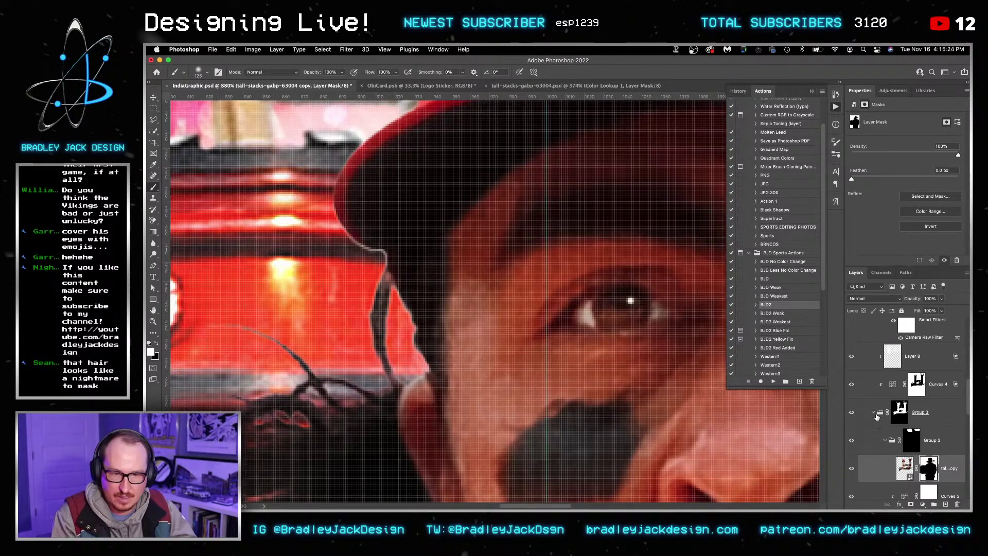
pyautogui.scroll(2, 876, 416)
pyautogui.click(852, 346)
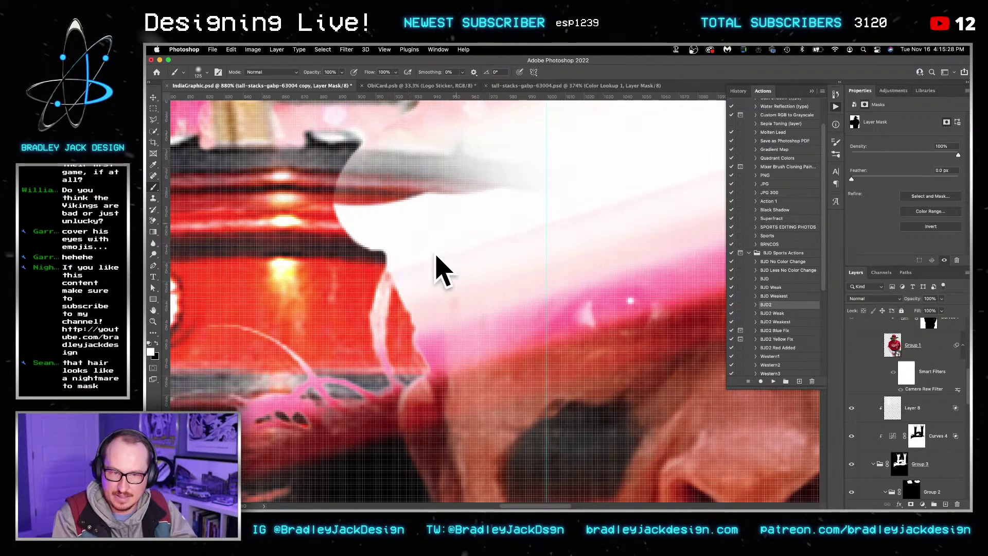
# Step: Paint white on the Group 2 mask to extend the smokestack's red band under the area of the cap brim
pyautogui.click(898, 414)
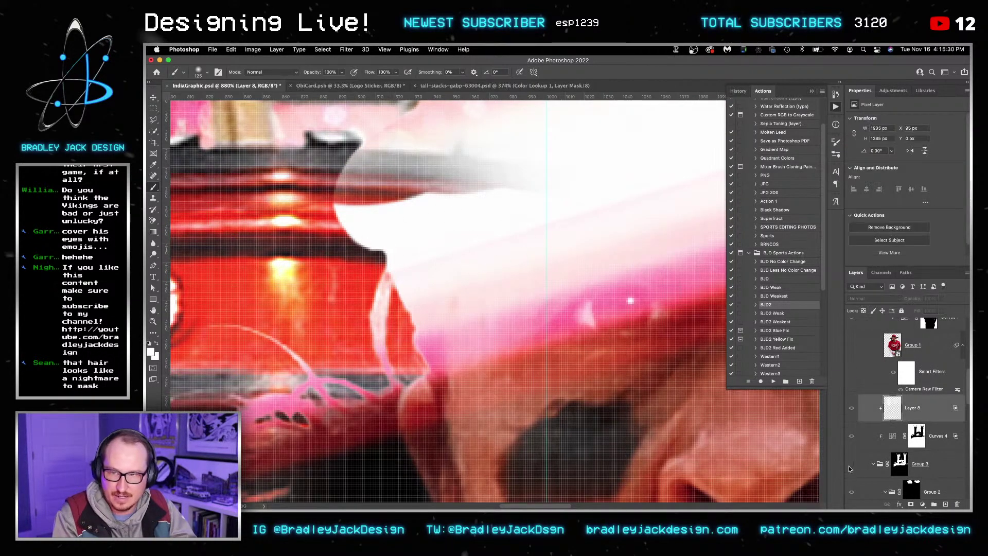
pyautogui.click(899, 464)
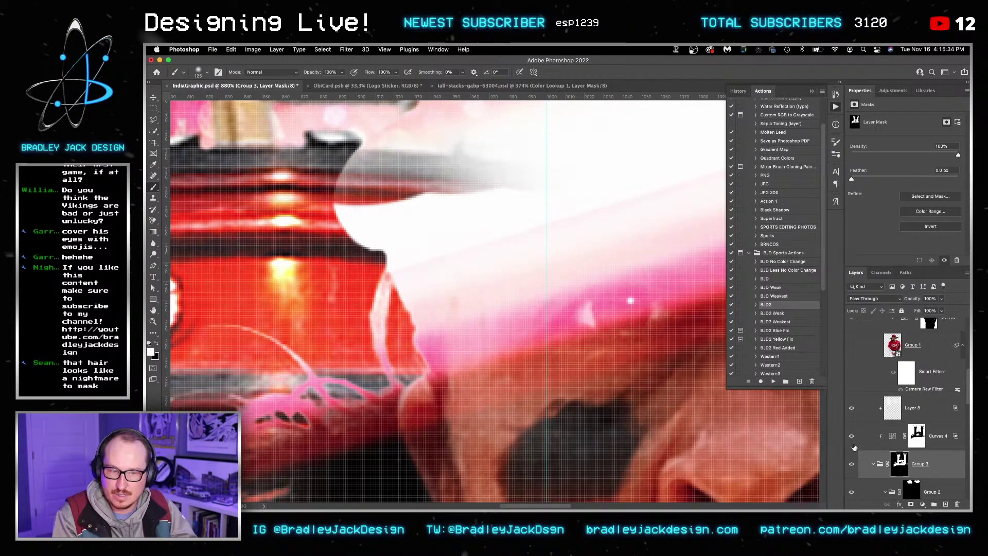
pyautogui.click(907, 435)
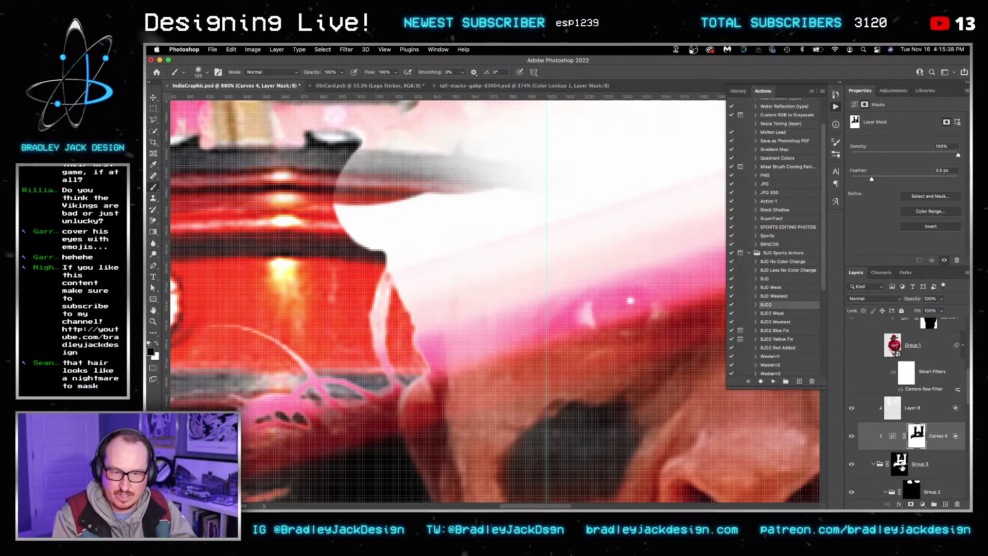
pyautogui.click(901, 467)
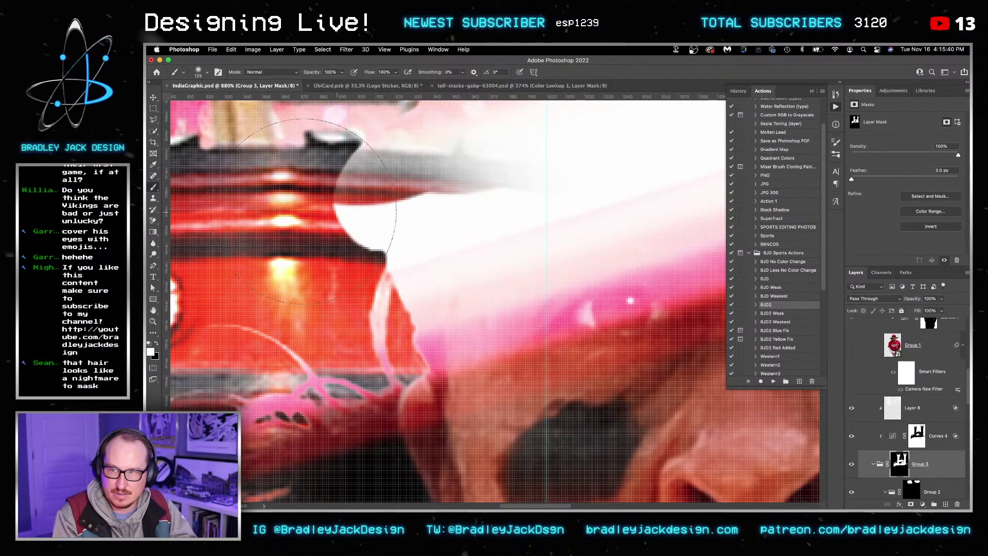
pyautogui.scroll(-2, 911, 453)
pyautogui.click(911, 460)
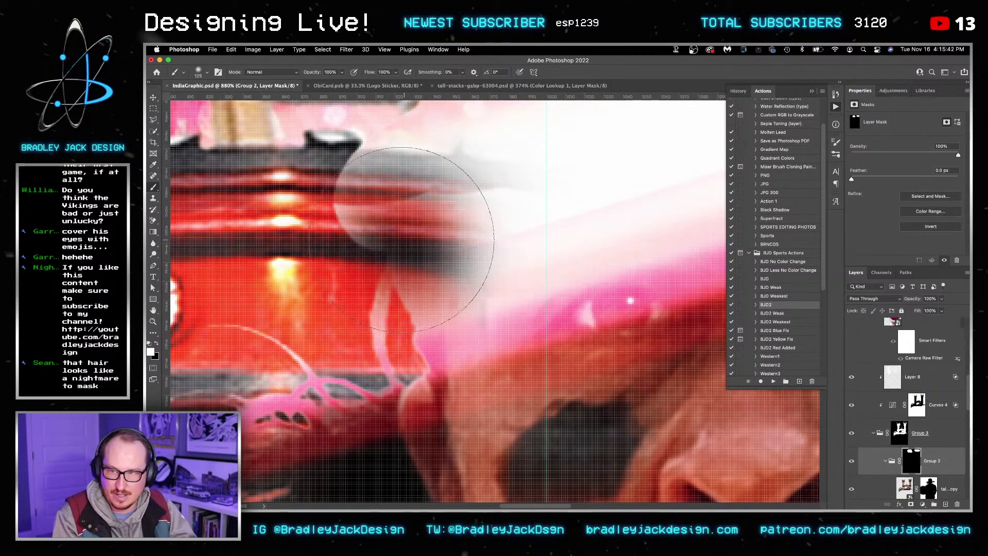
pyautogui.moveTo(414, 240)
pyautogui.mouseDown()
pyautogui.moveTo(391, 226)
pyautogui.moveTo(432, 247)
pyautogui.moveTo(412, 329)
pyautogui.moveTo(360, 361)
pyautogui.mouseUp()
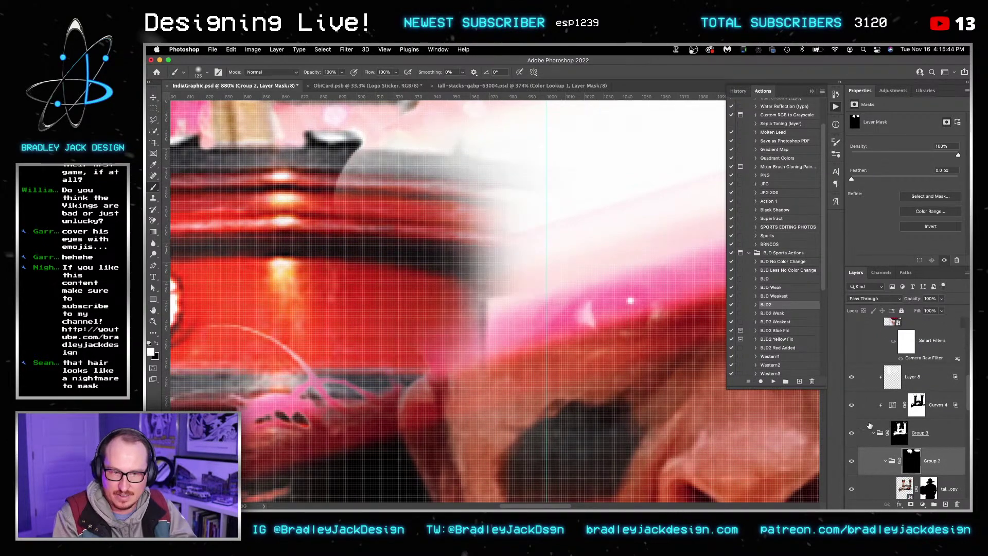
# Step: Continue painting white on the Group 2 mask over the lower rim and edge of the smokestack beside the face, using brush size 150
pyautogui.click(900, 432)
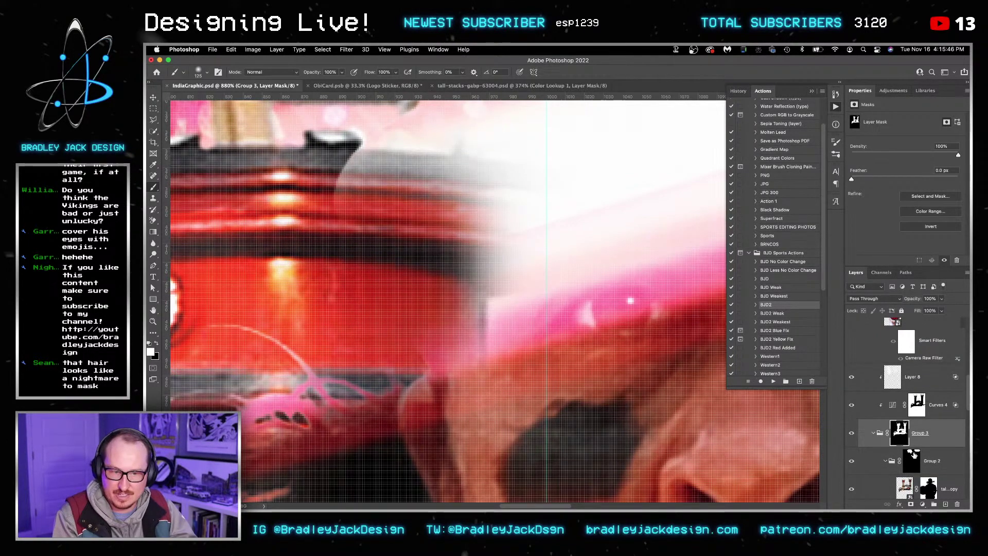
pyautogui.click(913, 456)
pyautogui.scroll(-5, 407, 281)
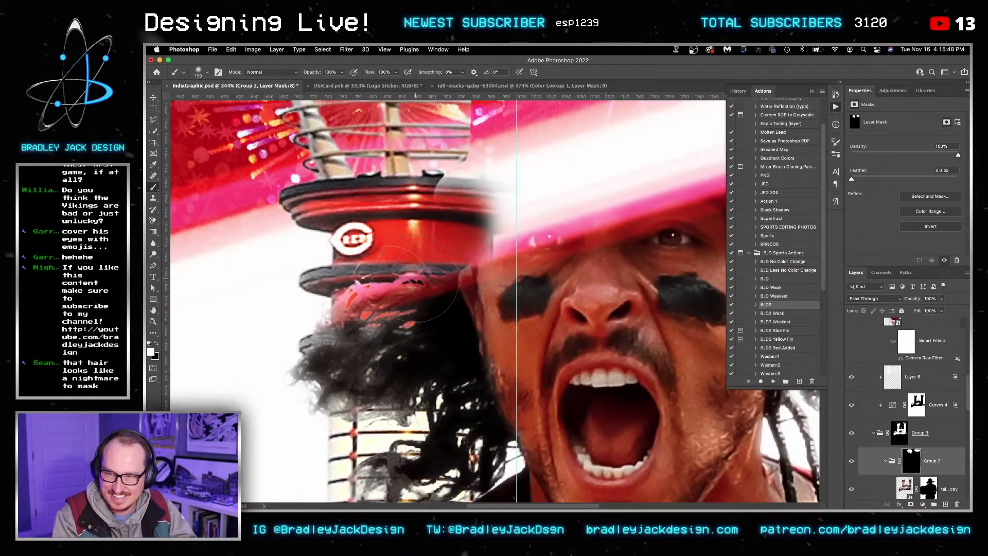
pyautogui.moveTo(406, 280)
pyautogui.mouseDown()
pyautogui.moveTo(370, 257)
pyautogui.moveTo(355, 273)
pyautogui.mouseUp()
pyautogui.moveTo(438, 309); pyautogui.dragTo(468, 227)
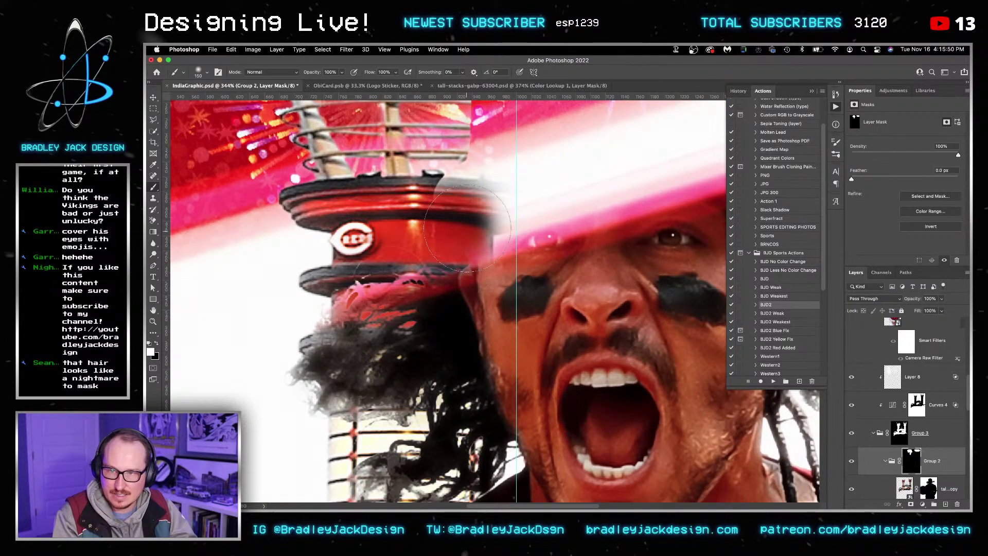
# Step: Paint on the Group 3 mask around the smokestack's wire crown and undo the last stroke
pyautogui.scroll(5, 478, 159)
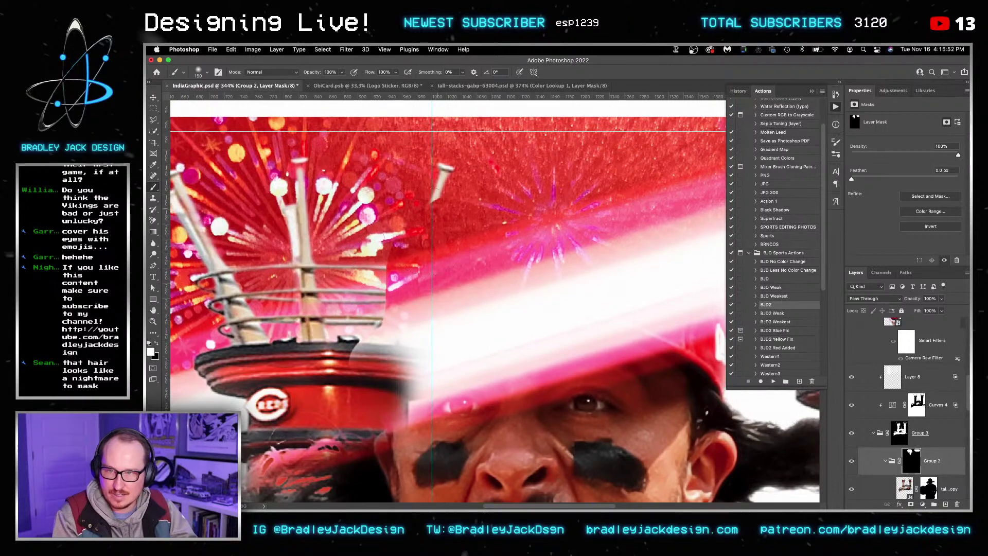
pyautogui.click(900, 430)
pyautogui.moveTo(393, 226)
pyautogui.mouseDown()
pyautogui.moveTo(424, 258)
pyautogui.moveTo(406, 201)
pyautogui.moveTo(367, 283)
pyautogui.moveTo(443, 180)
pyautogui.moveTo(371, 308)
pyautogui.mouseUp()
pyautogui.press('x')
pyautogui.press('super+z')
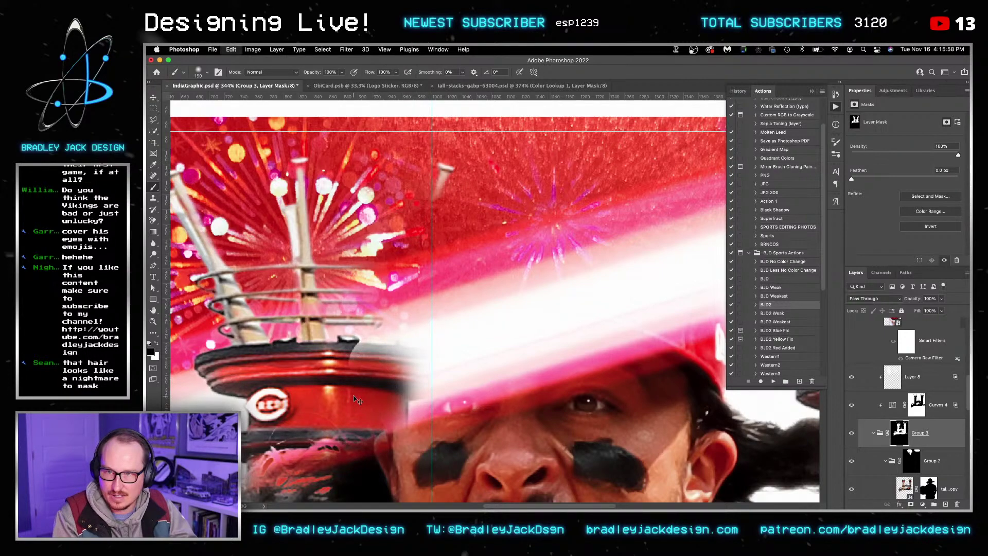
# Step: Toggle Layer 8, Curves 4 and Group 3 to inspect the smokestack, and load a group mask as a selection
pyautogui.scroll(2, 894, 416)
pyautogui.click(874, 397)
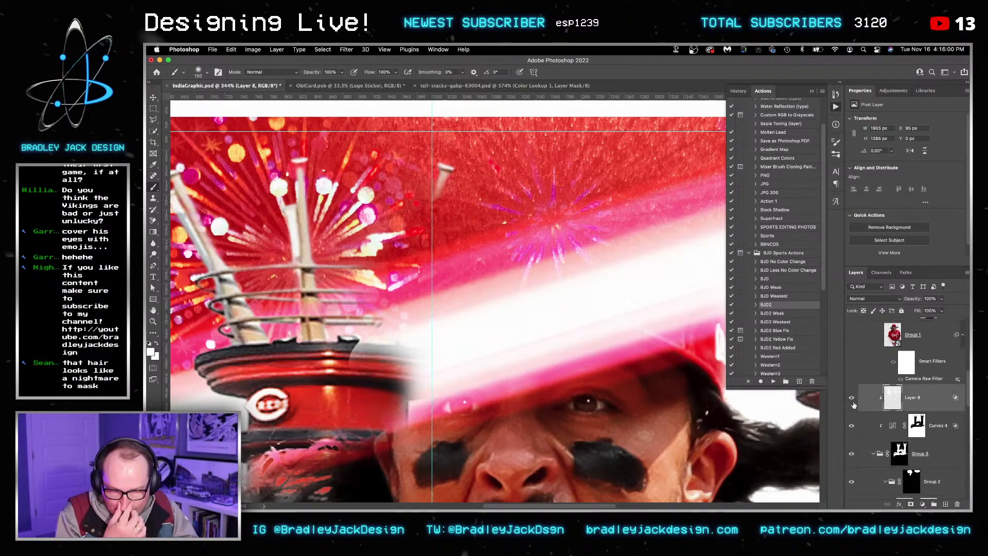
pyautogui.press('x')
pyautogui.click(851, 398)
pyautogui.click(851, 426)
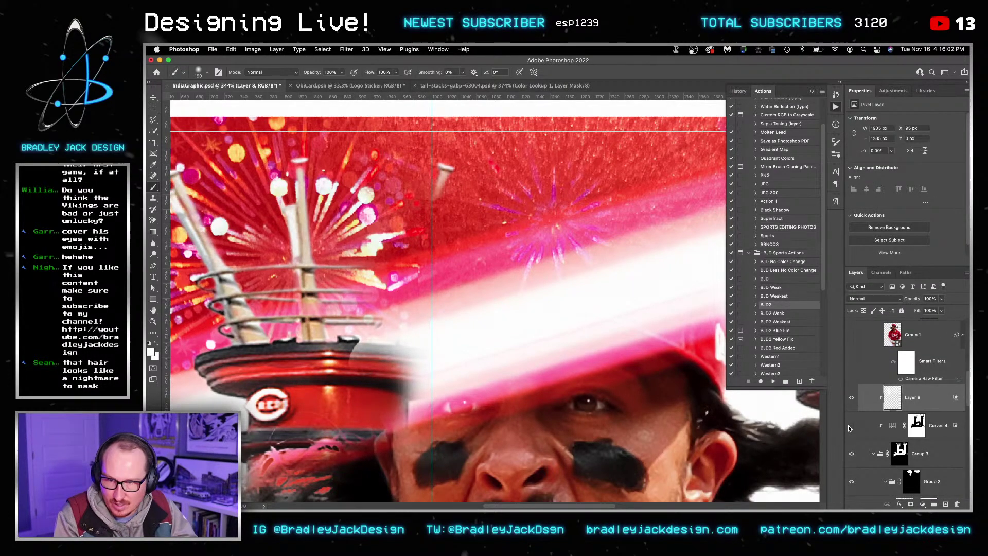
pyautogui.click(851, 426)
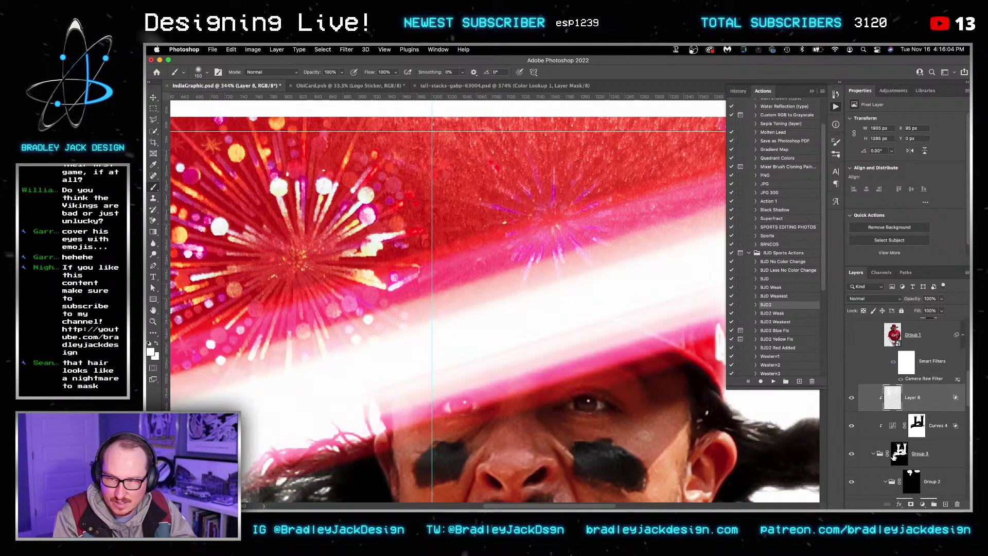
pyautogui.click(897, 454)
pyautogui.keyDown('super'); pyautogui.click(912, 479); pyautogui.keyUp('super')
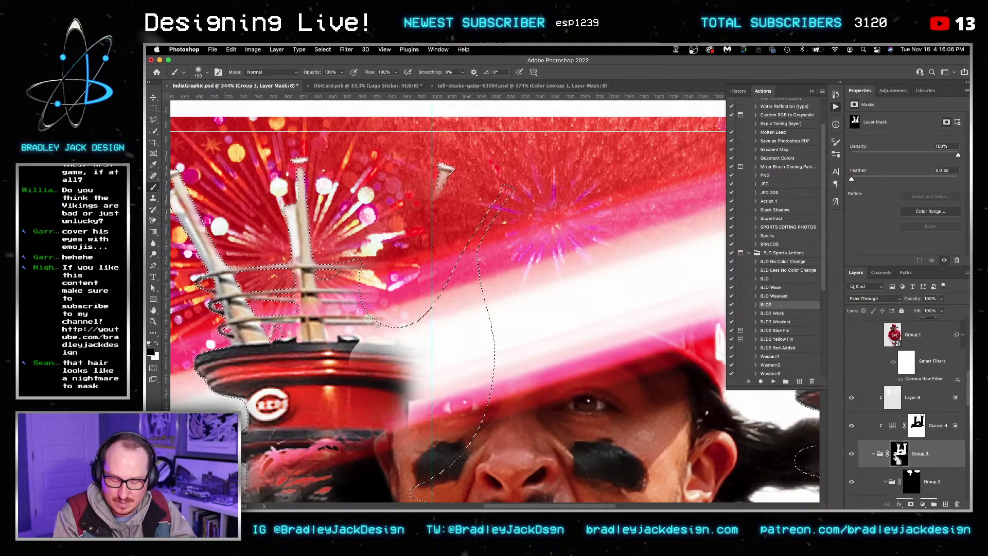
# Step: Paint white on the tall-stacks copy layer's mask to restore the smokestack's wire crown and poles, and show the Group 1 player layer again
pyautogui.scroll(-2, 911, 477)
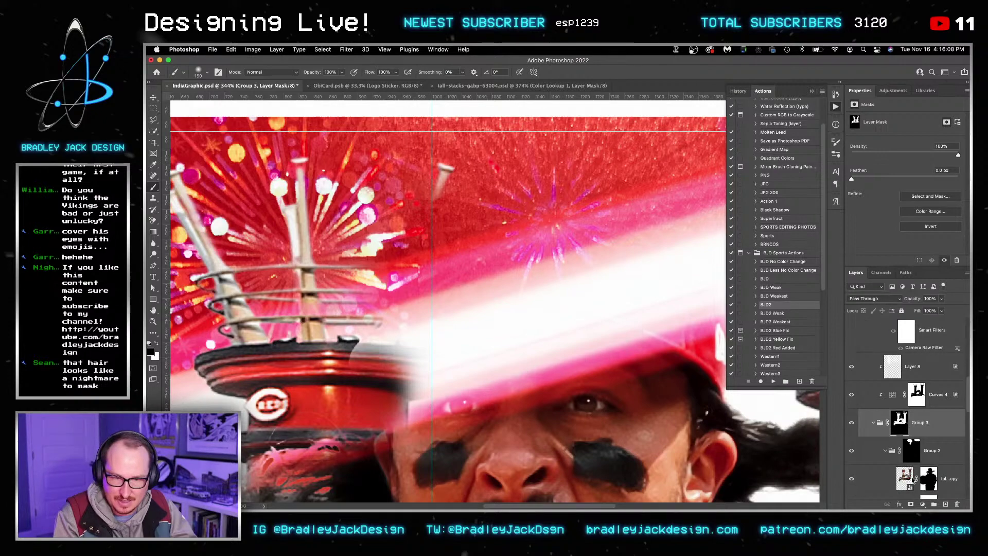
pyautogui.click(929, 470)
pyautogui.keyDown('super'); pyautogui.click(929, 473); pyautogui.keyUp('super')
pyautogui.press('super+d')
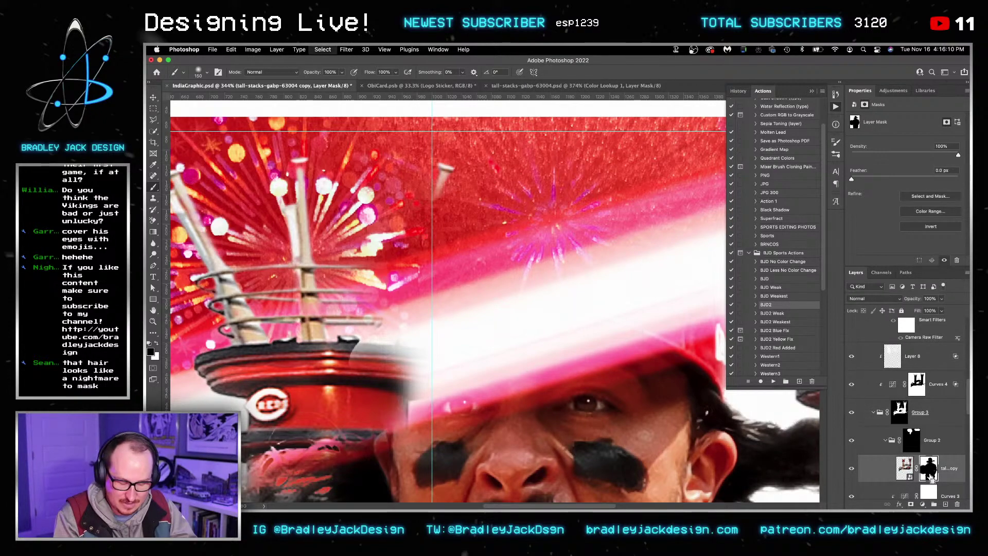
pyautogui.press('x')
pyautogui.moveTo(350, 355)
pyautogui.mouseDown()
pyautogui.moveTo(370, 371)
pyautogui.moveTo(392, 362)
pyautogui.moveTo(460, 220)
pyautogui.moveTo(450, 268)
pyautogui.mouseUp()
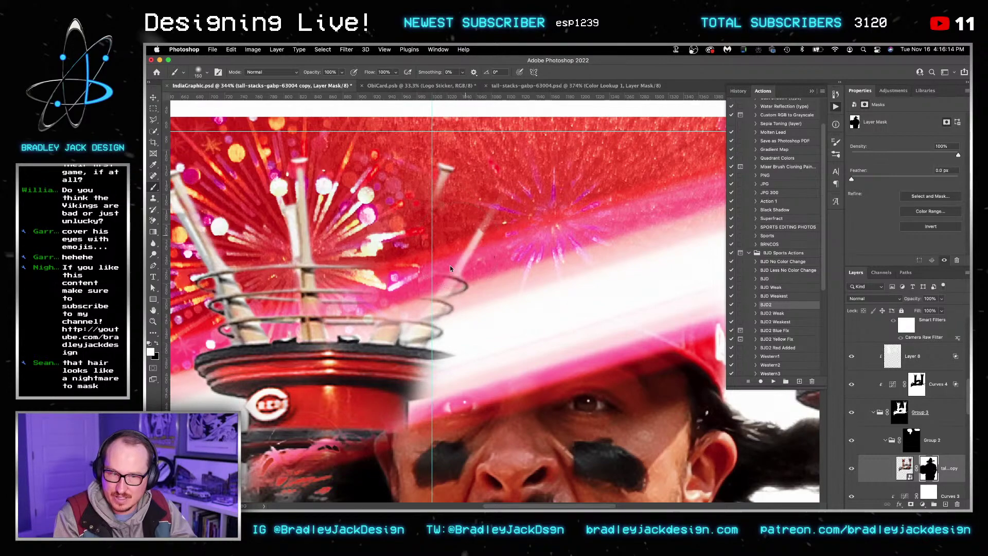
pyautogui.scroll(10, 879, 381)
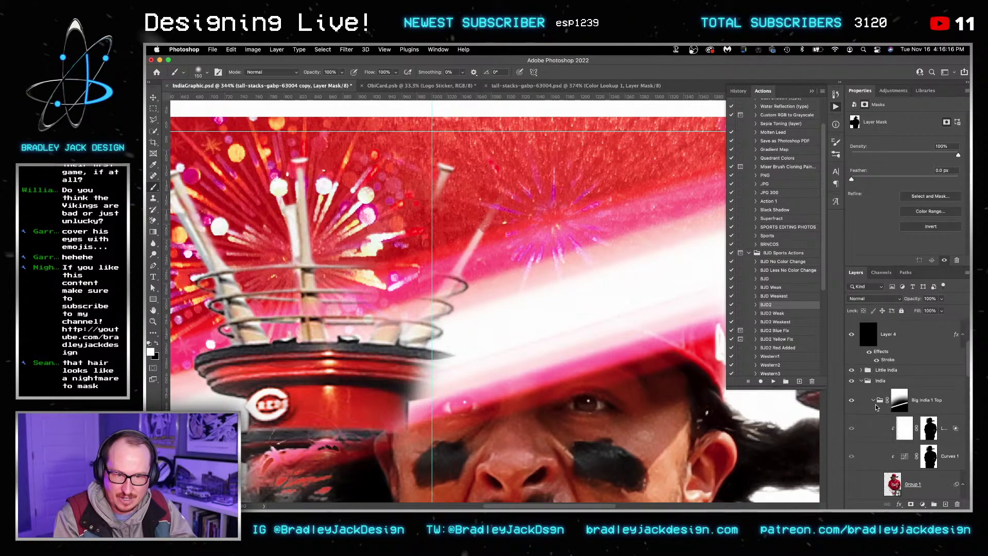
pyautogui.click(851, 453)
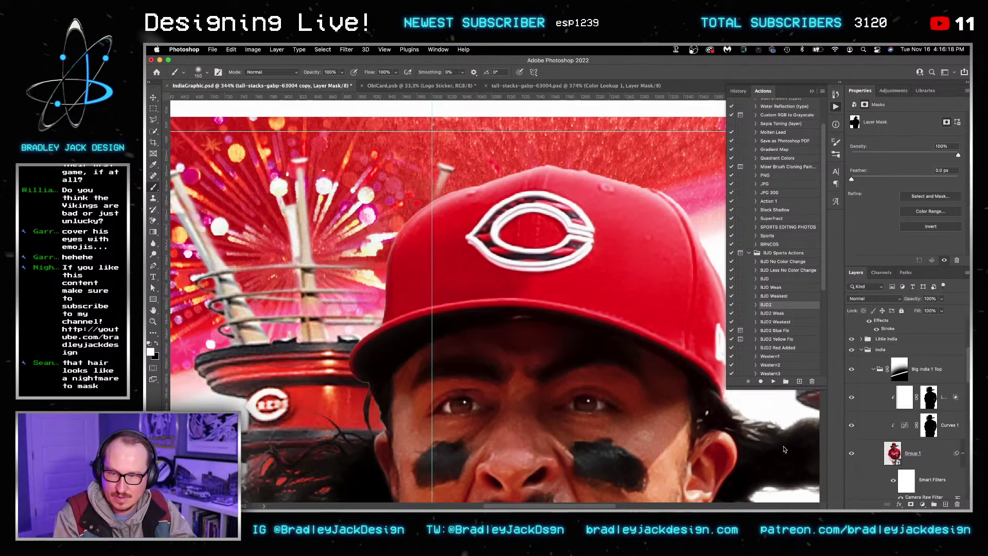
# Step: Save the graphic and select the Rectangle 1 shape layer in the Background group
pyautogui.scroll(-3, 443, 394)
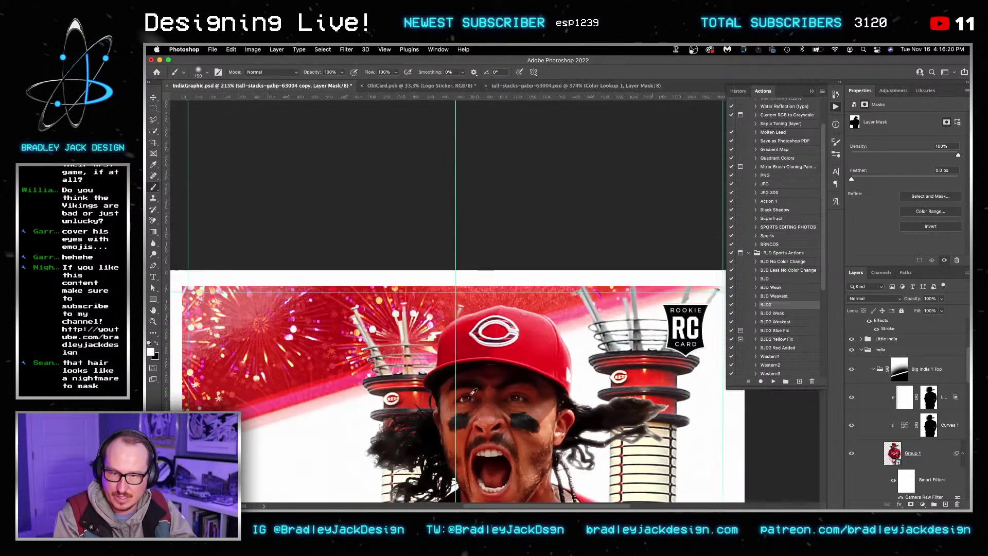
pyautogui.hotkey('ctrl', 's')
pyautogui.press('v')
pyautogui.scroll(-5, 524, 335)
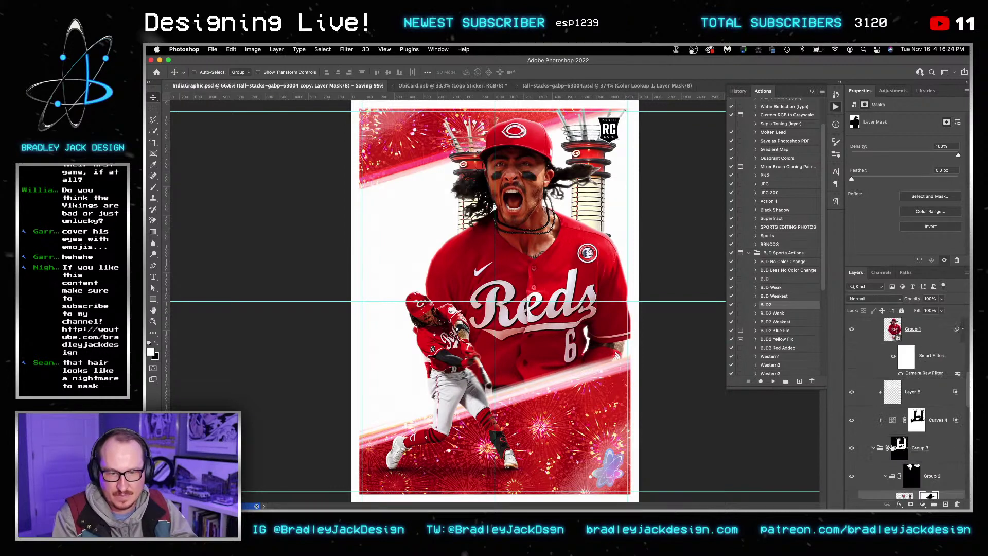
pyautogui.scroll(-5, 895, 458)
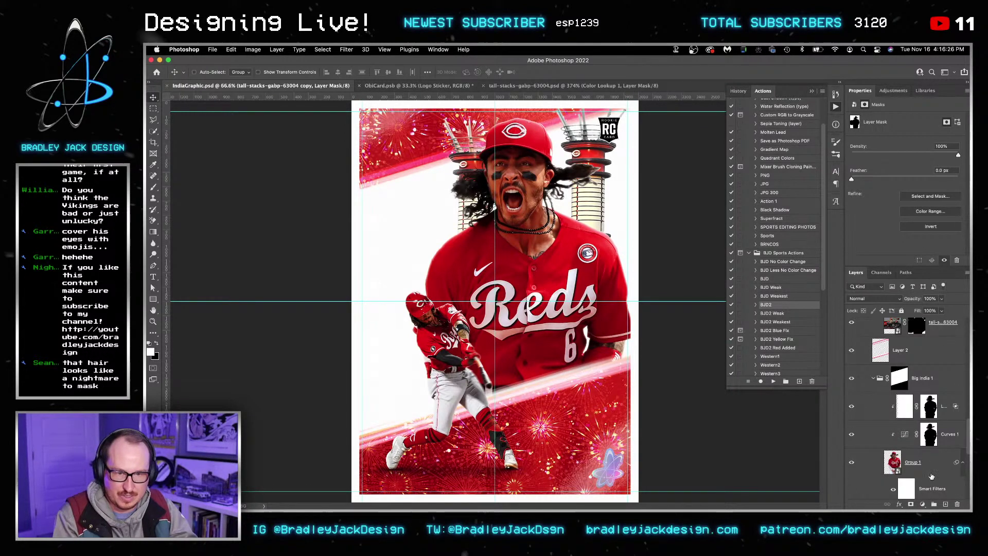
pyautogui.scroll(-5, 931, 476)
pyautogui.click(922, 459)
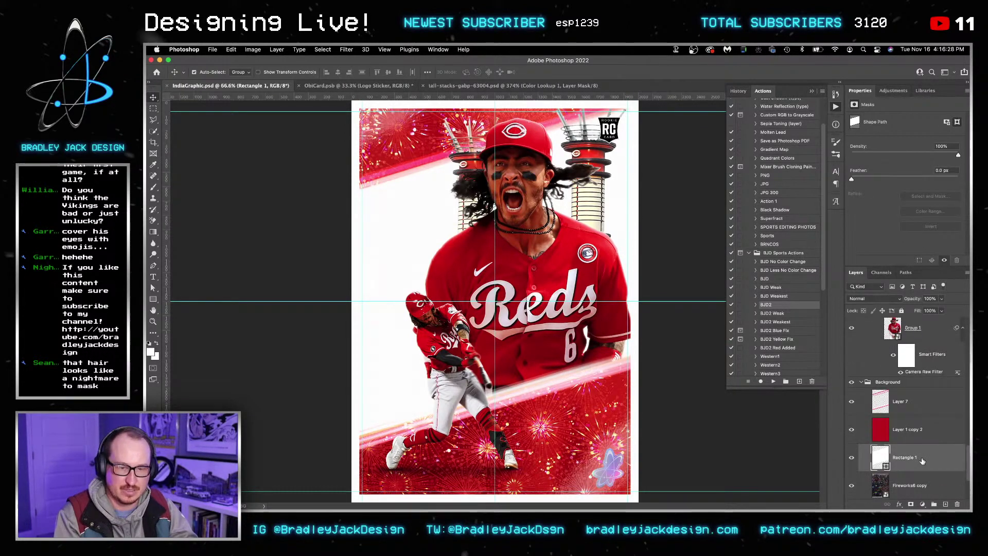
# Step: Switch to Safari and look through the gabp image results for a ballpark photo to use as background
pyautogui.press('super+Tab')
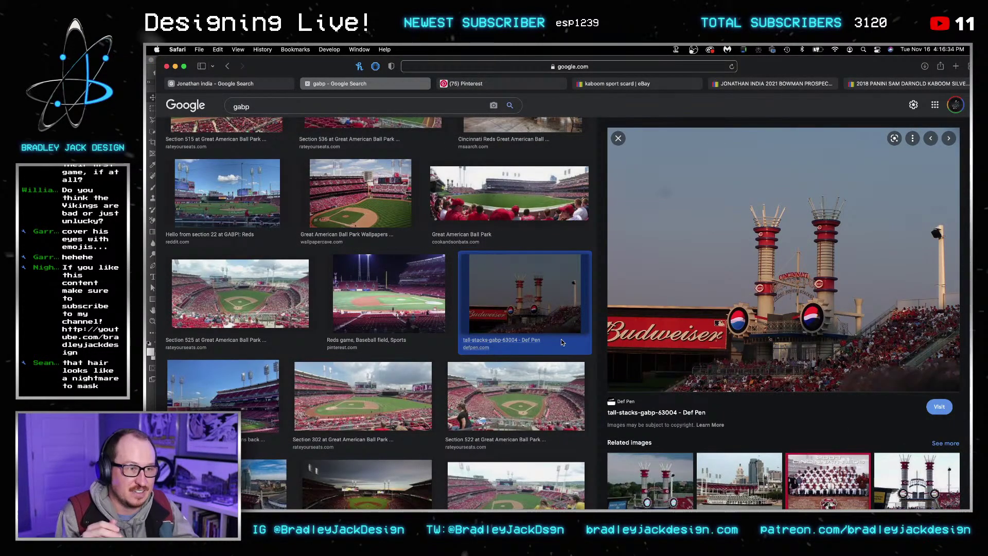
pyautogui.scroll(-1, 495, 326)
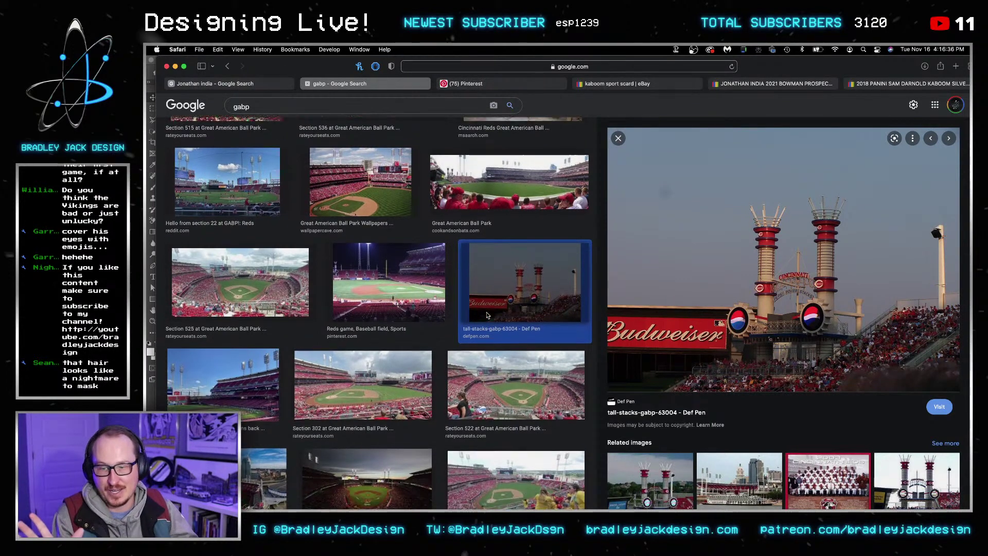
pyautogui.scroll(-1, 487, 315)
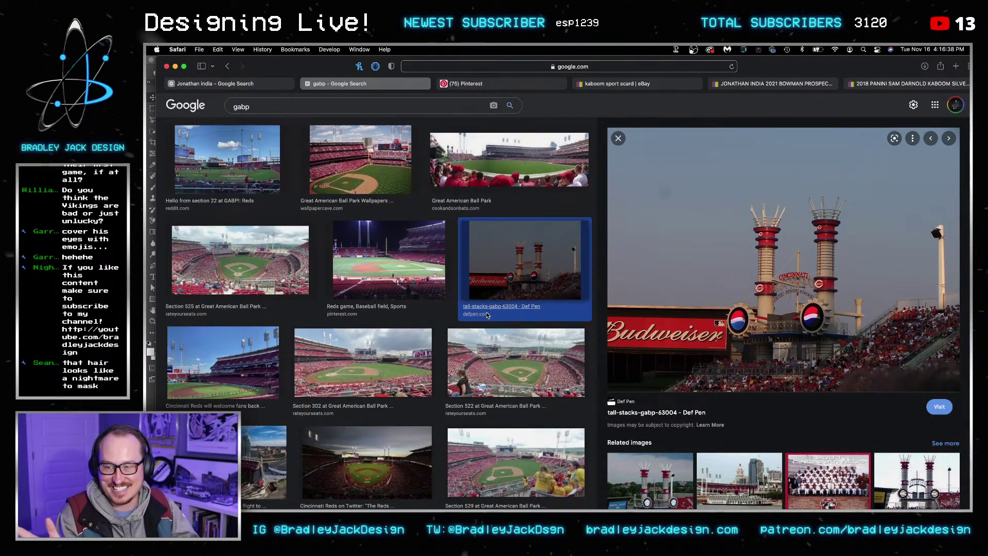
pyautogui.scroll(-1, 487, 315)
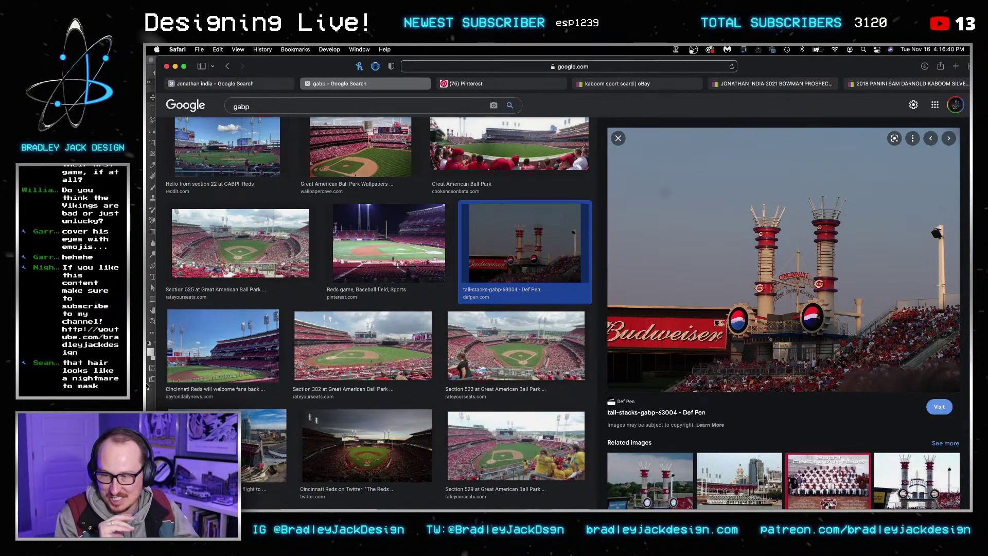
pyautogui.scroll(-5, 273, 377)
pyautogui.scroll(-9, 272, 377)
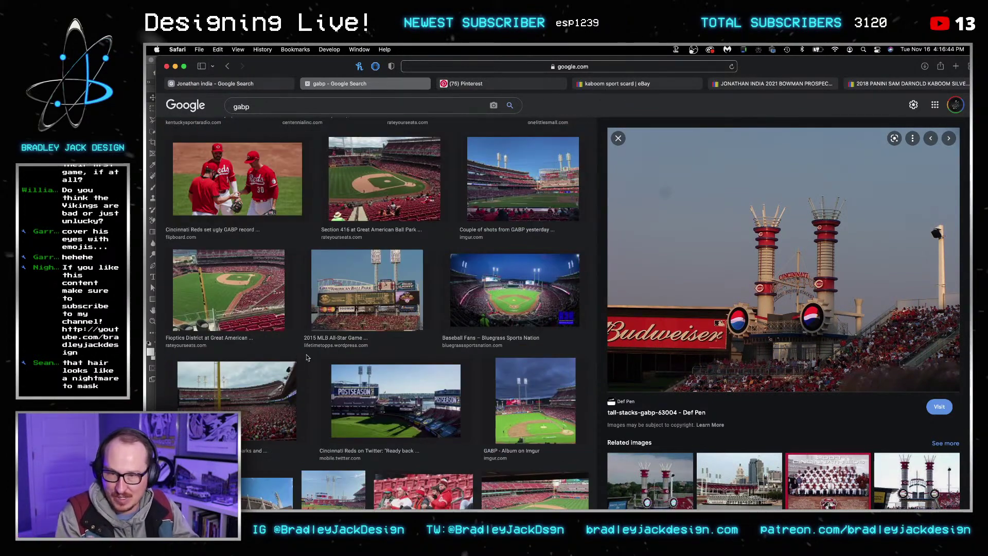
pyautogui.scroll(-6, 388, 330)
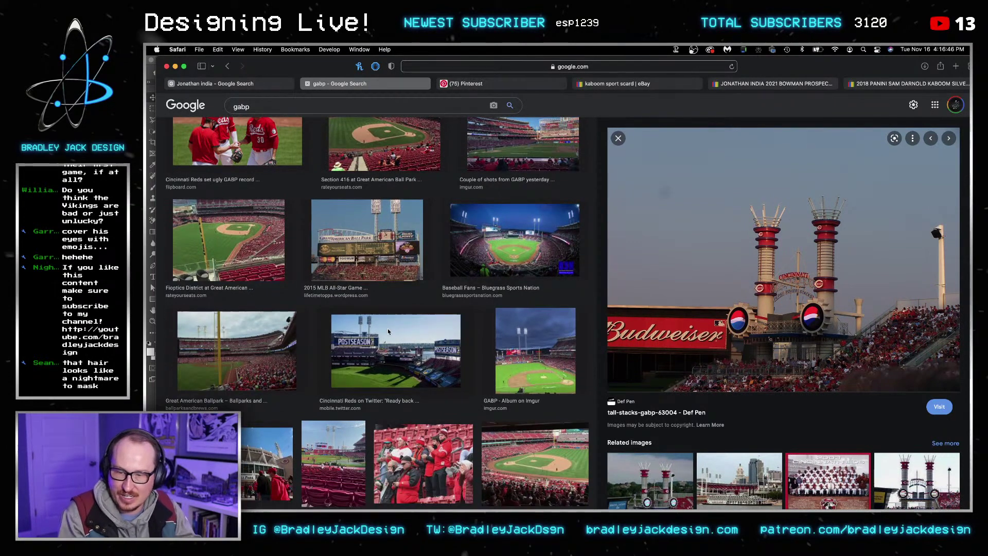
# Step: Compare the Photoshop graphic with the gabp image results in Safari while examining more ballpark photos
pyautogui.press('super+Tab')
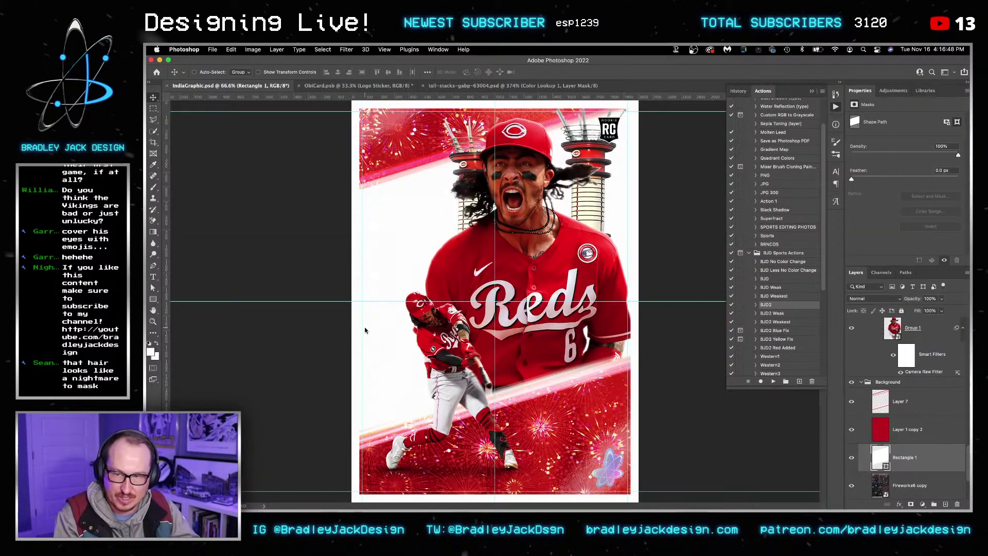
pyautogui.press('super+Tab')
pyautogui.scroll(-10, 369, 330)
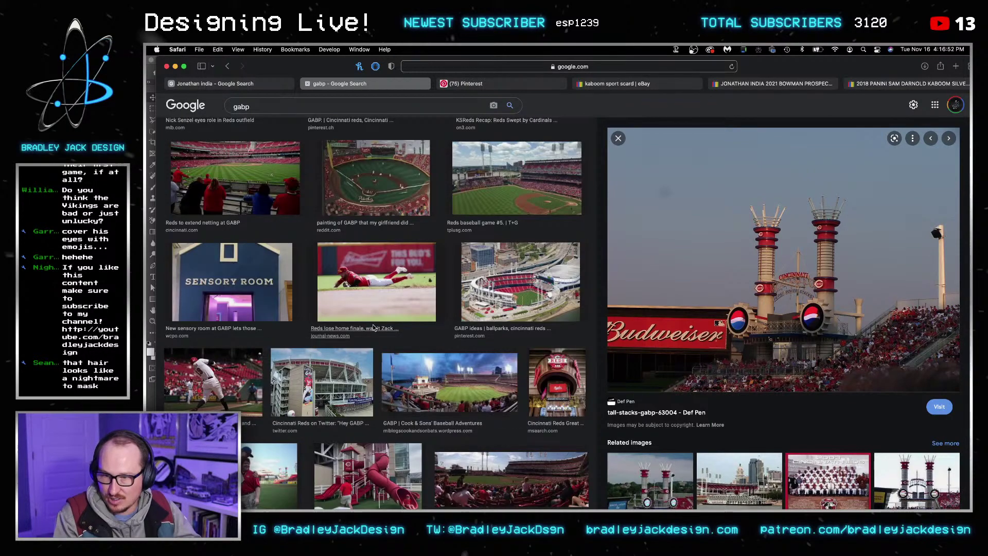
pyautogui.press('super+Tab')
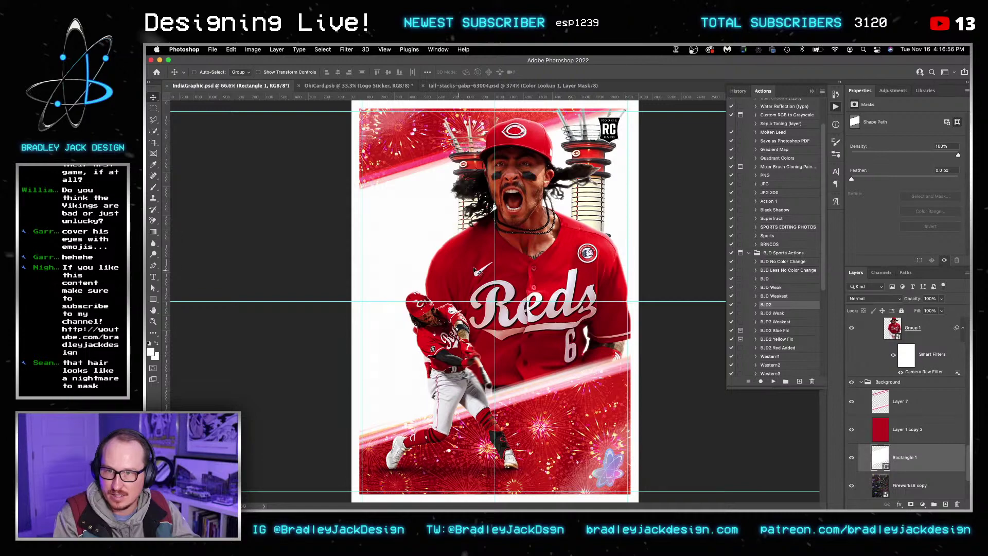
pyautogui.press('super+Tab')
pyautogui.scroll(-5, 448, 275)
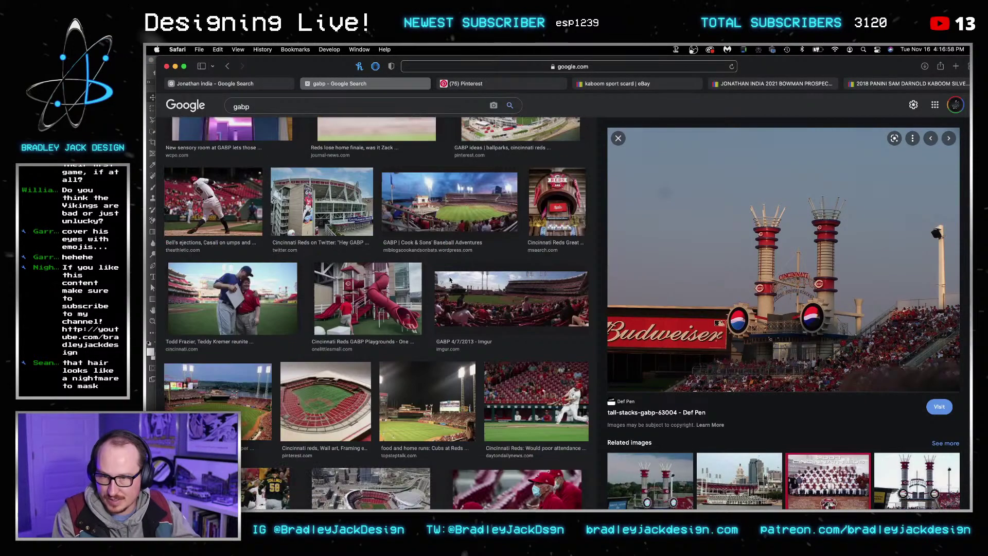
pyautogui.scroll(-1, 449, 280)
pyautogui.scroll(-4, 383, 311)
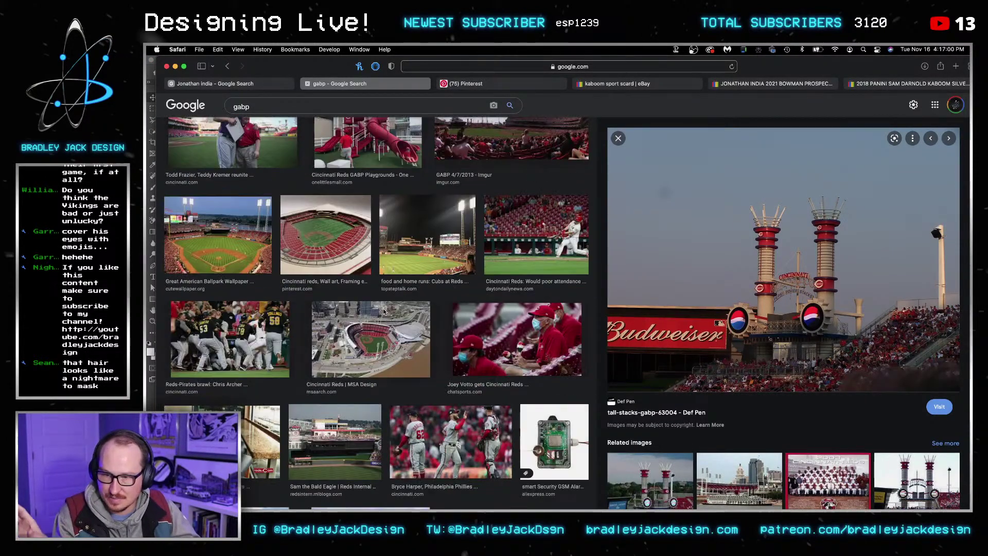
pyautogui.scroll(-4, 383, 311)
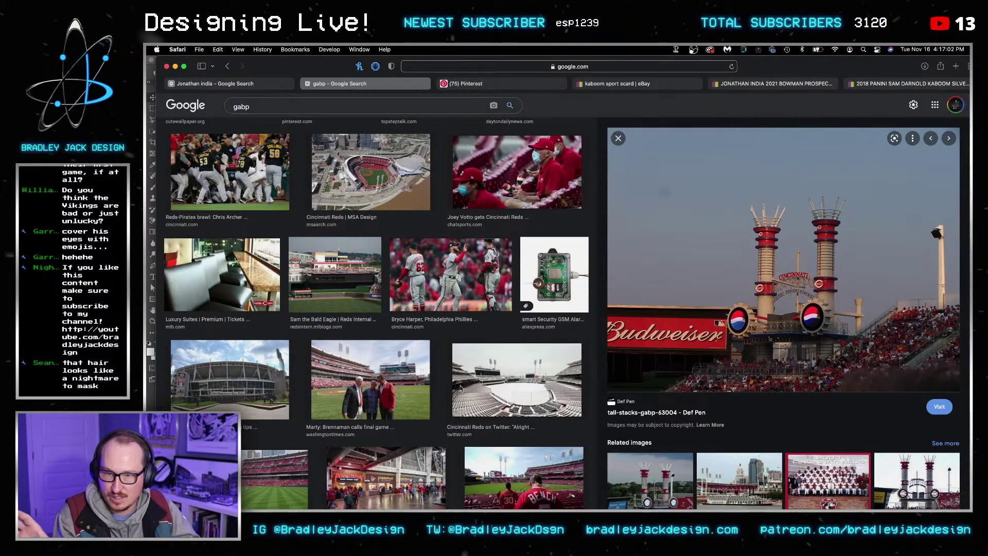
# Step: Preview the snow-covered ballpark photo, check further results, and return to the start of the gabp image results
pyautogui.click(547, 373)
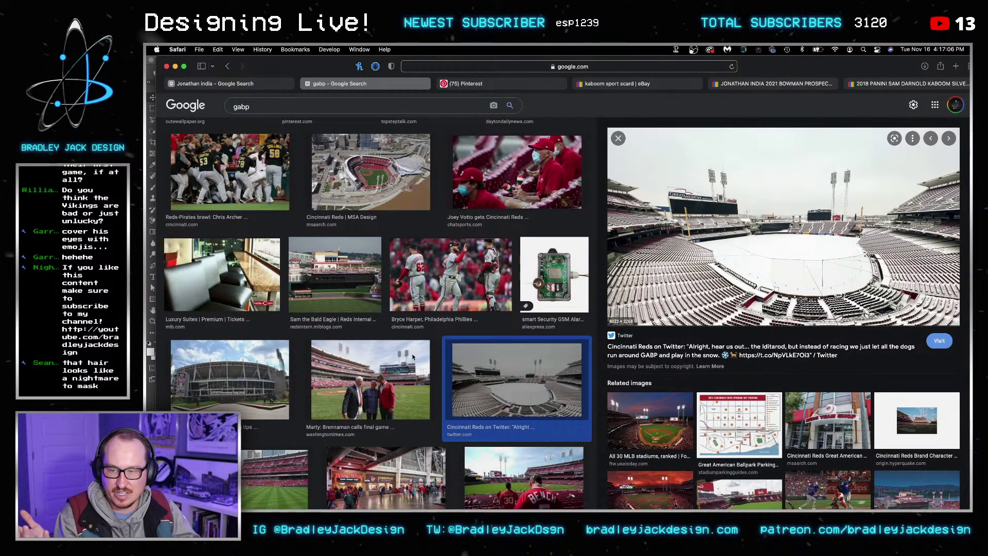
pyautogui.scroll(-3, 378, 313)
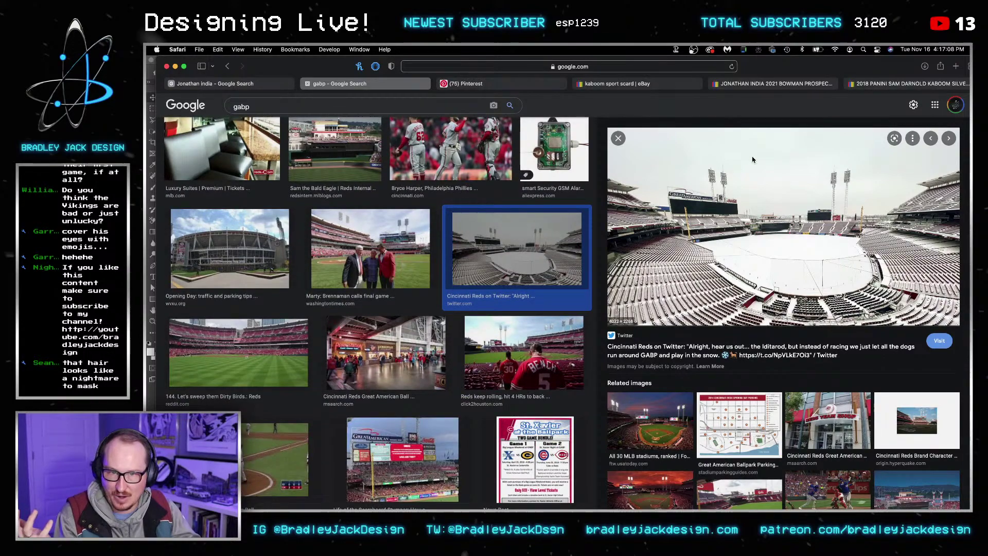
pyautogui.scroll(-4, 286, 364)
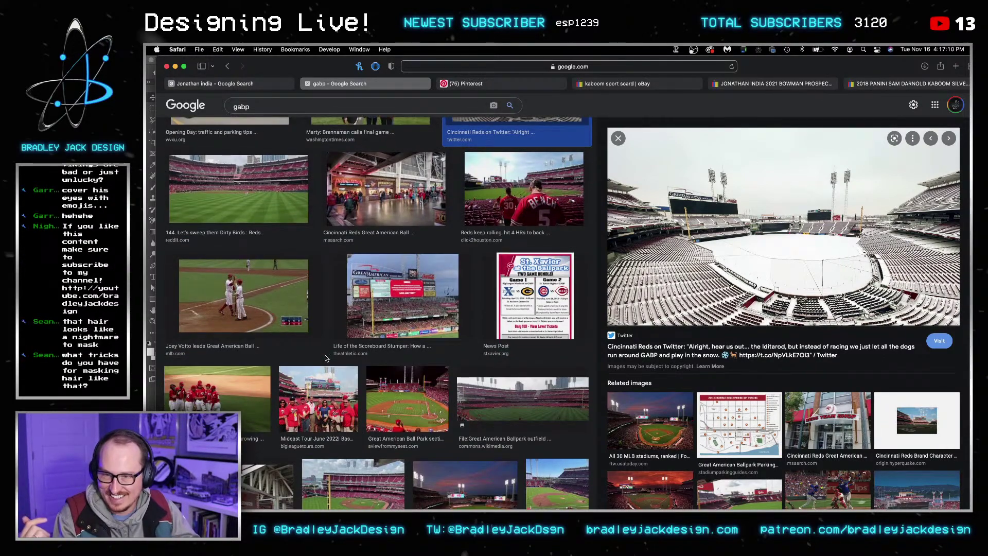
pyautogui.scroll(-6, 325, 363)
pyautogui.scroll(10, 334, 370)
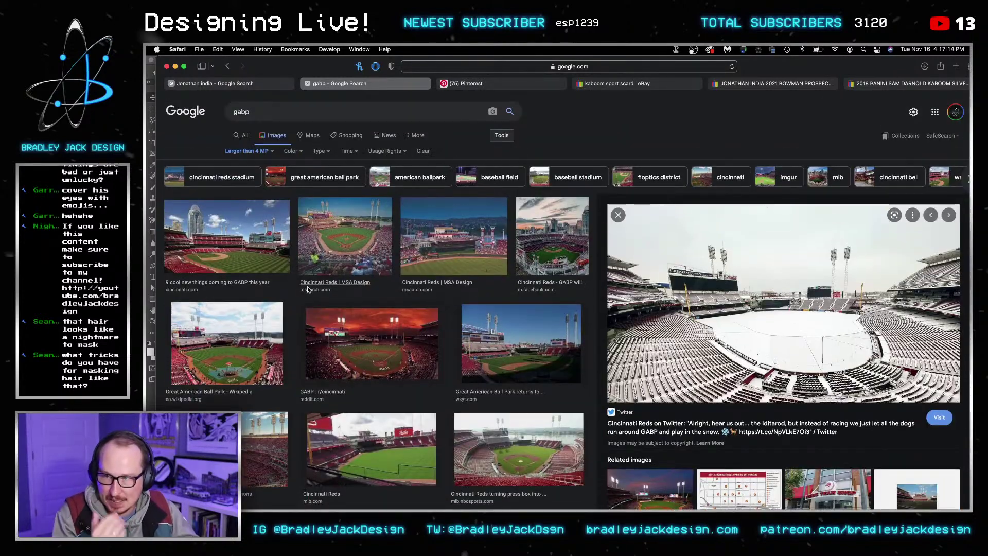
# Step: Preview the "9 cool new things coming to GABP this year" photo and save it to Downloads
pyautogui.click(255, 251)
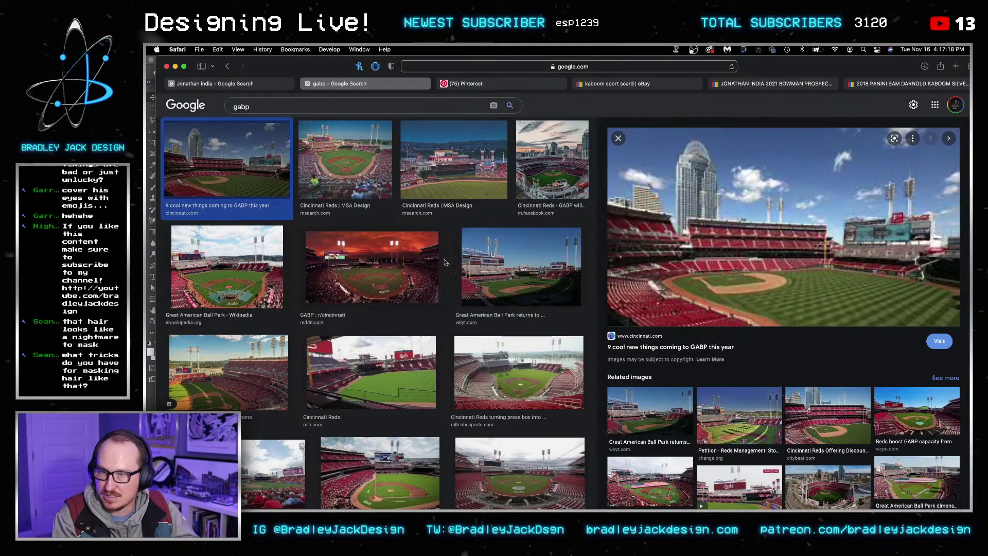
pyautogui.rightClick(812, 283)
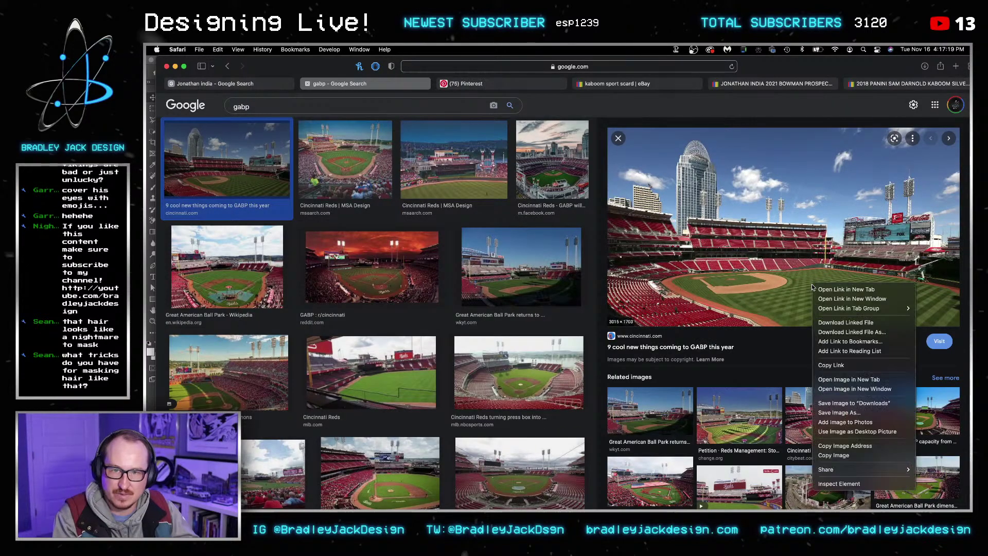
pyautogui.click(874, 403)
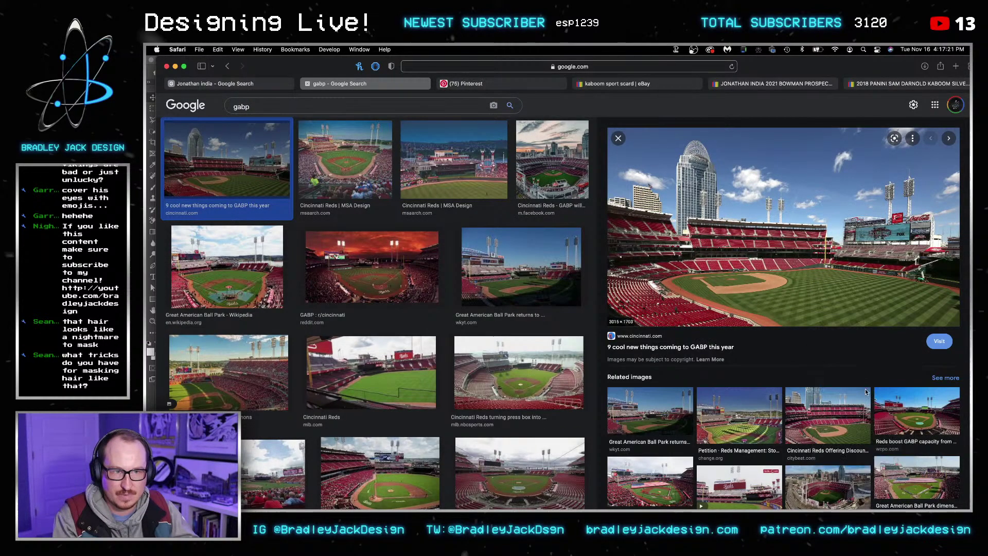
# Step: Open the cincinnati.com ballpark photo in a new browser tab and enlarge it to full size
pyautogui.rightClick(778, 266)
pyautogui.click(823, 360)
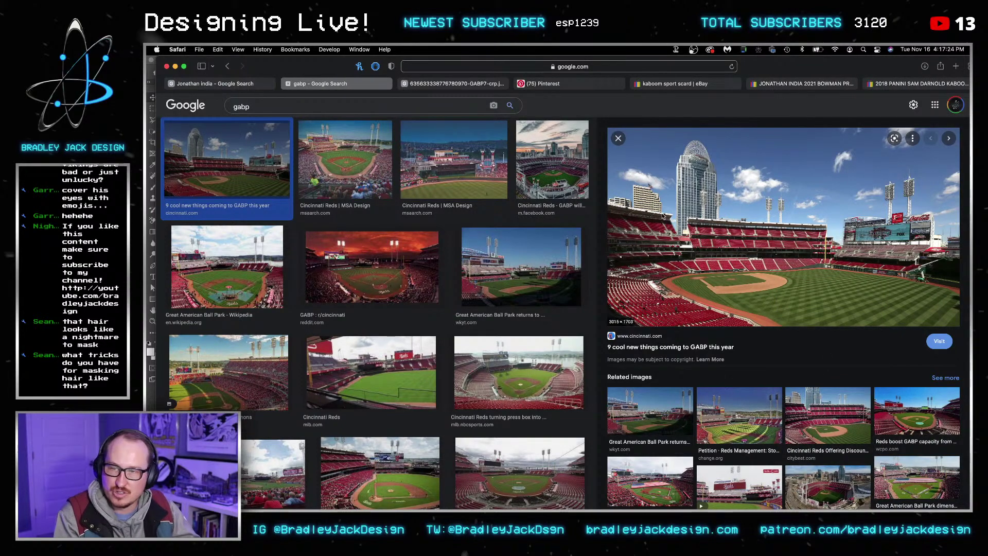
pyautogui.click(493, 85)
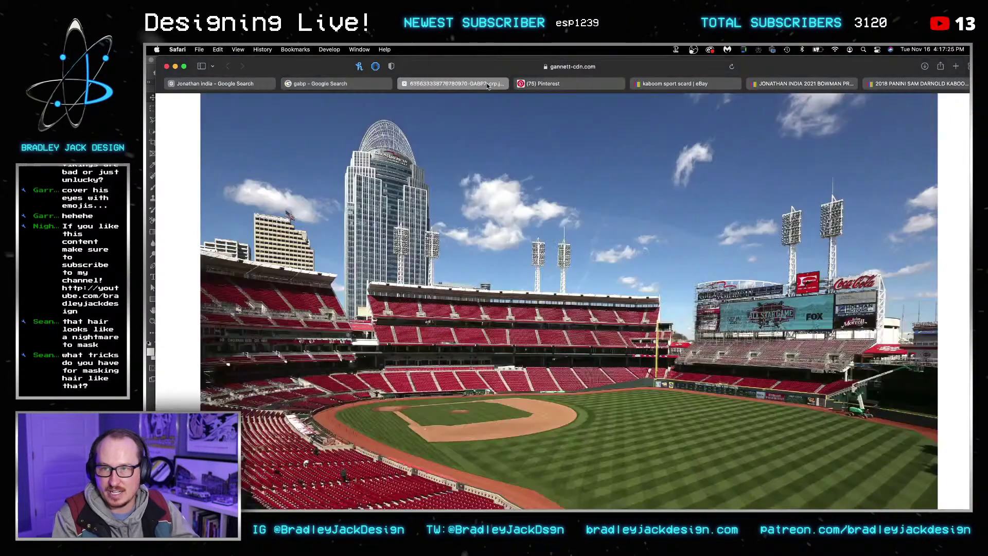
pyautogui.click(534, 178)
pyautogui.rightClick(538, 202)
pyautogui.press('Escape')
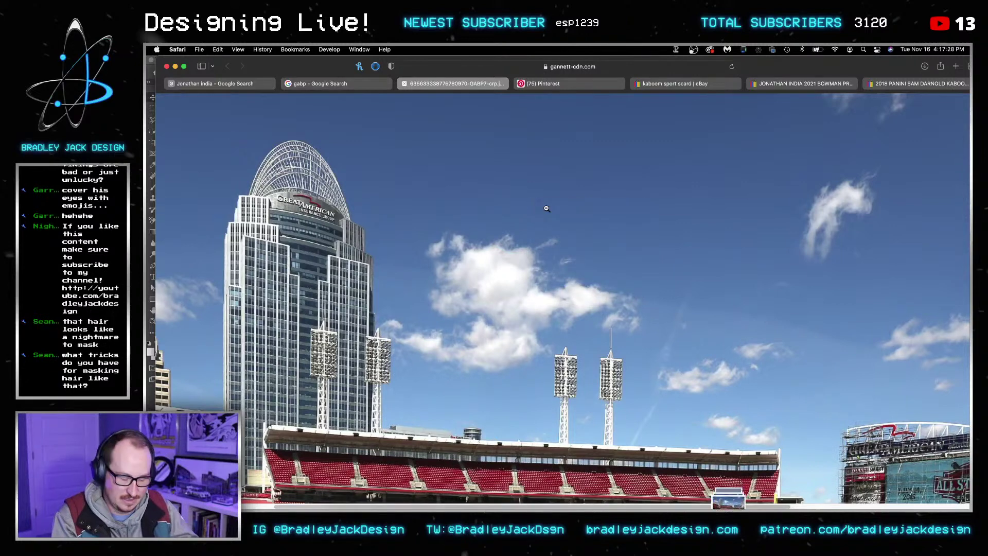
# Step: Switch to Photoshop and split the Underlying Layer black Blend If slider on Curves 1 in the Big India 1 group
pyautogui.press('super+Tab')
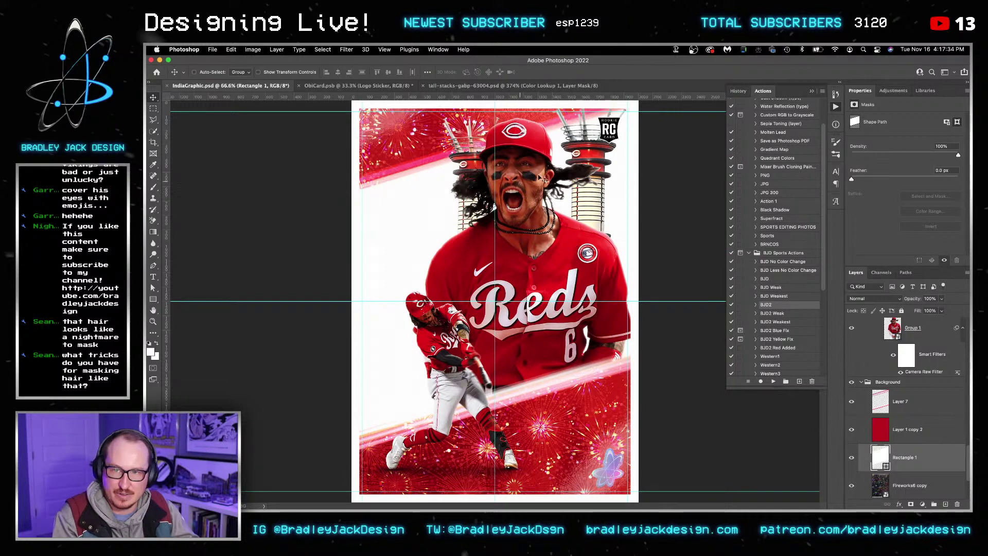
pyautogui.scroll(3, 885, 425)
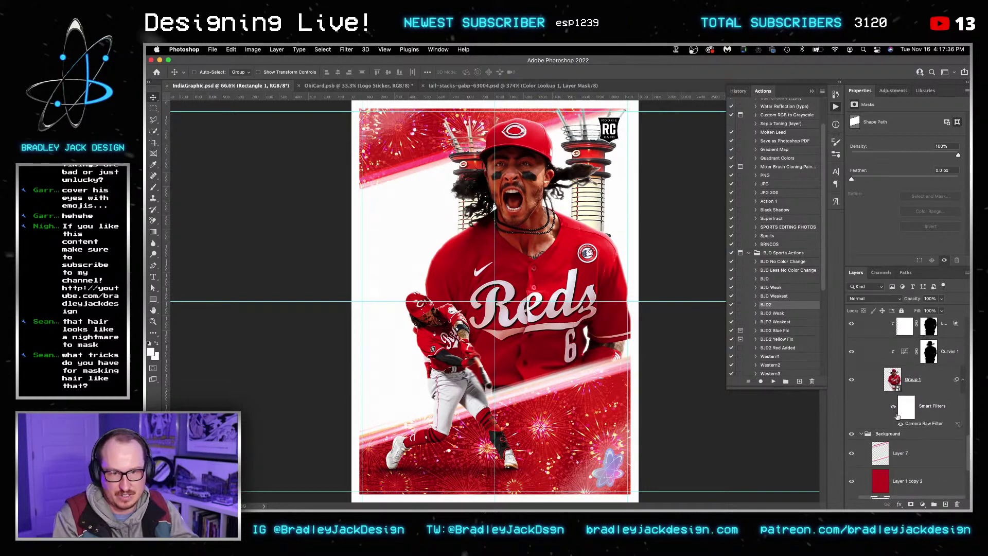
pyautogui.doubleClick(875, 351)
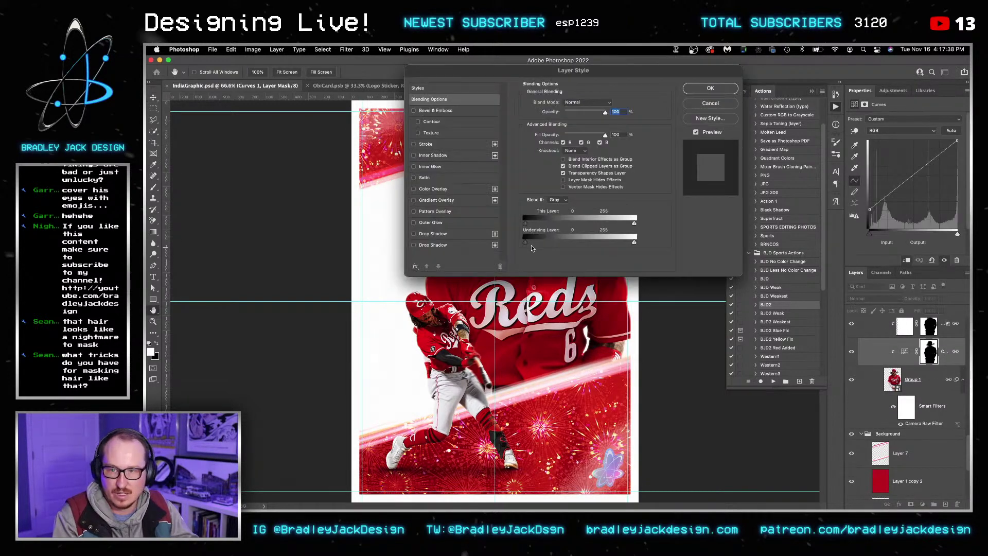
pyautogui.moveTo(553, 239); pyautogui.dragTo(554, 241)
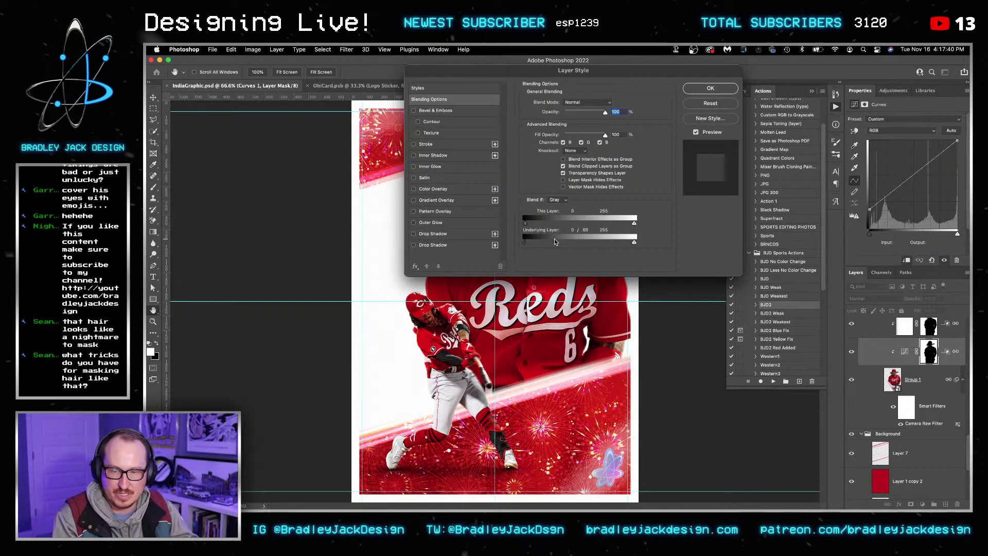
pyautogui.press('Return')
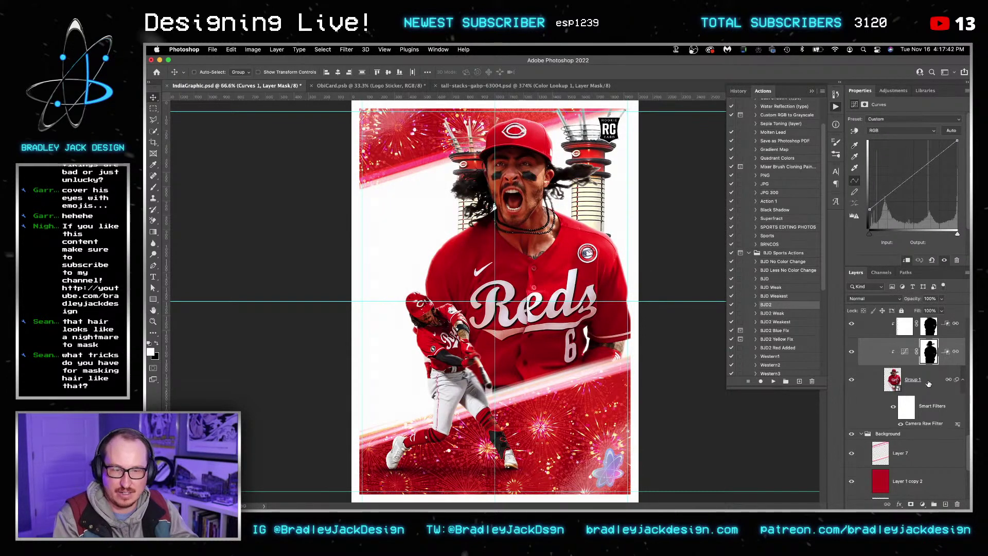
# Step: Readjust the Underlying Layer black Blend If slider on the Curves 1 layer in the Big India 1 group
pyautogui.scroll(3, 926, 383)
pyautogui.scroll(-5, 928, 384)
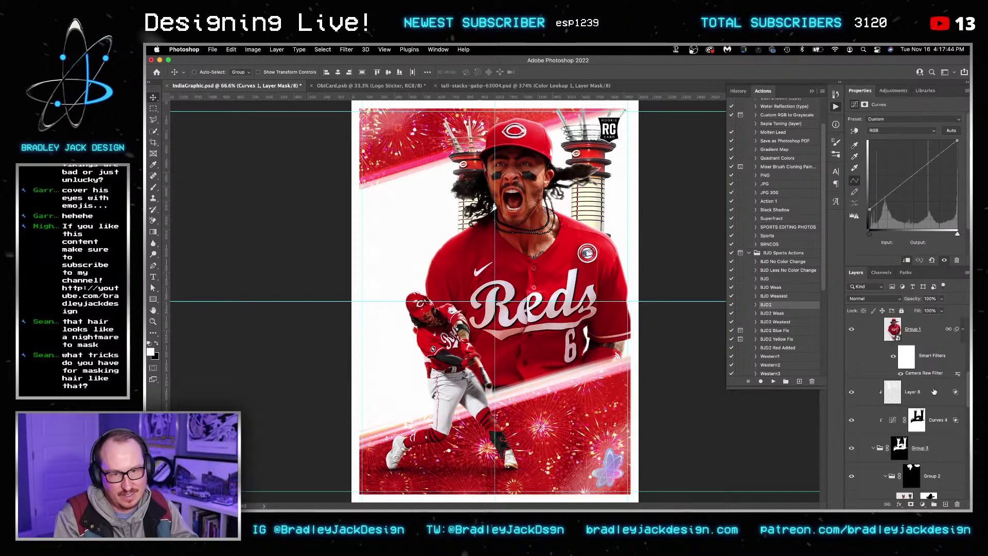
pyautogui.scroll(-4, 934, 393)
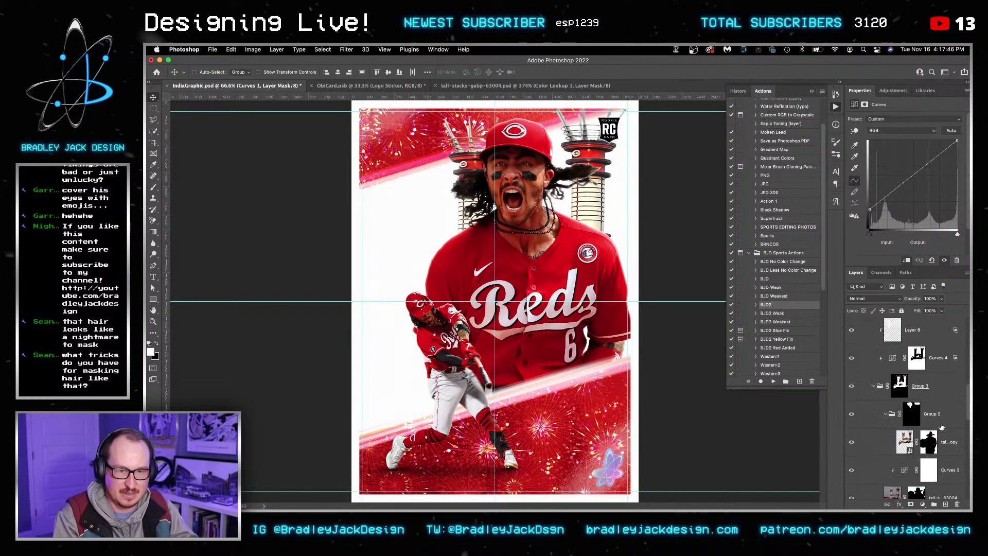
pyautogui.scroll(4, 941, 425)
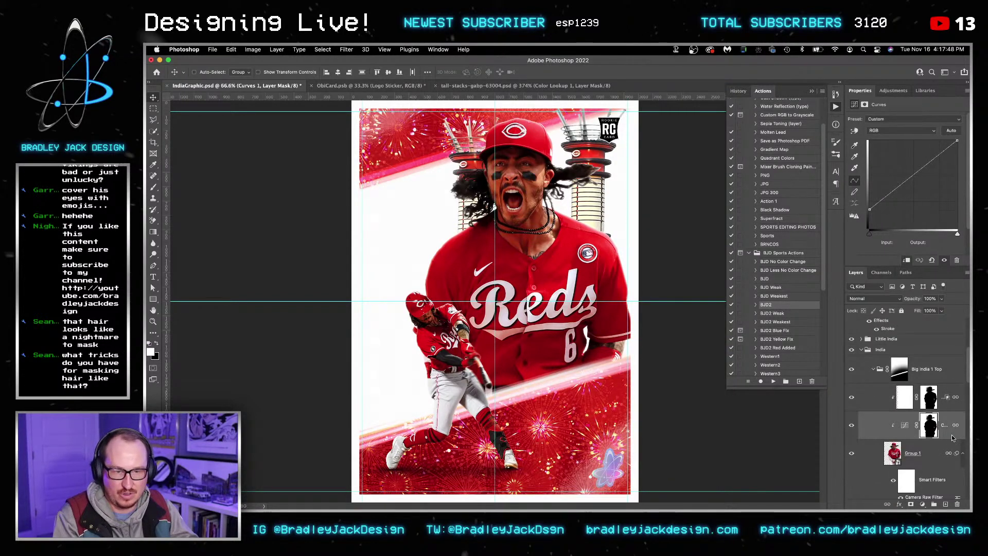
pyautogui.doubleClick(879, 425)
pyautogui.press('alt')
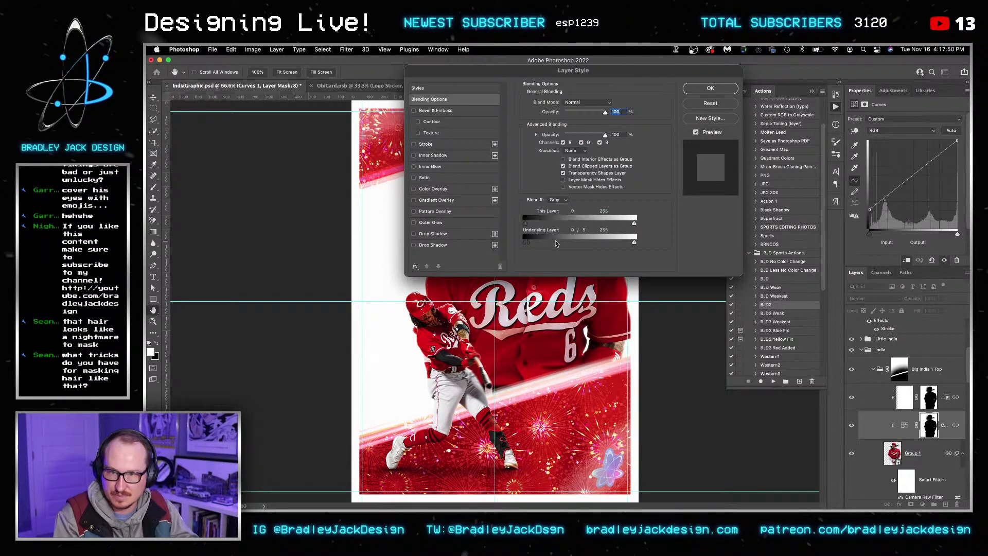
pyautogui.moveTo(554, 239); pyautogui.dragTo(555, 240)
pyautogui.press('Return')
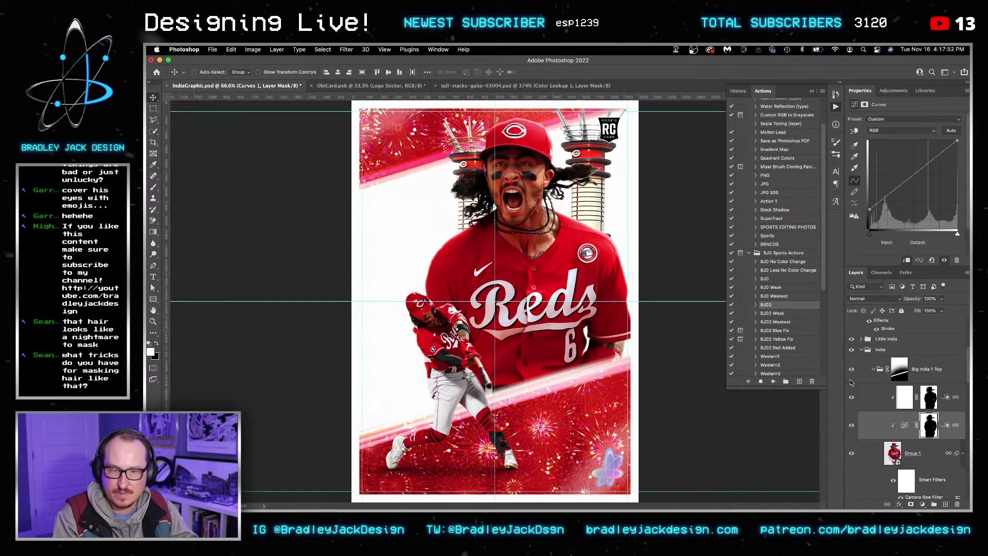
# Step: Place the downloaded ballpark photo directly above the Rectangle 1 layer and clip it to that rectangle
pyautogui.scroll(-3, 906, 412)
pyautogui.click(904, 372)
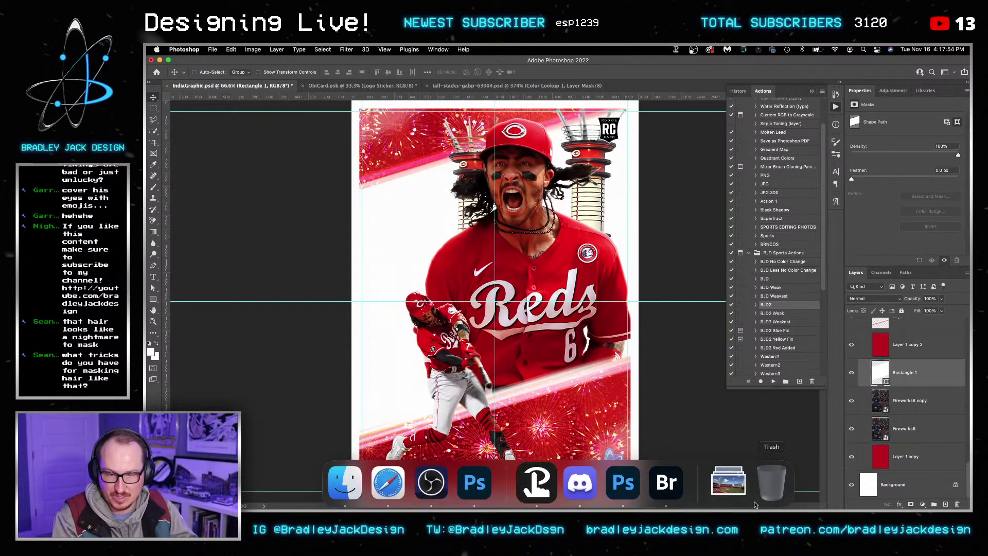
pyautogui.click(728, 494)
pyautogui.click(472, 277)
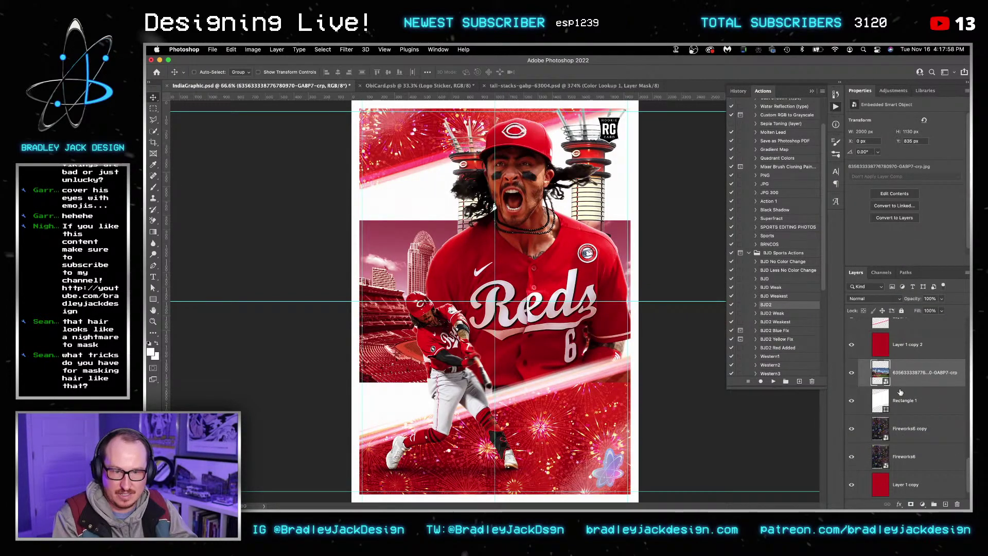
pyautogui.keyDown('alt'); pyautogui.click(901, 387); pyautogui.keyUp('alt')
pyautogui.click(914, 377)
# Step: Enlarge the clipped ballpark photo from its center to about 3392 px wide
pyautogui.press('super+t')
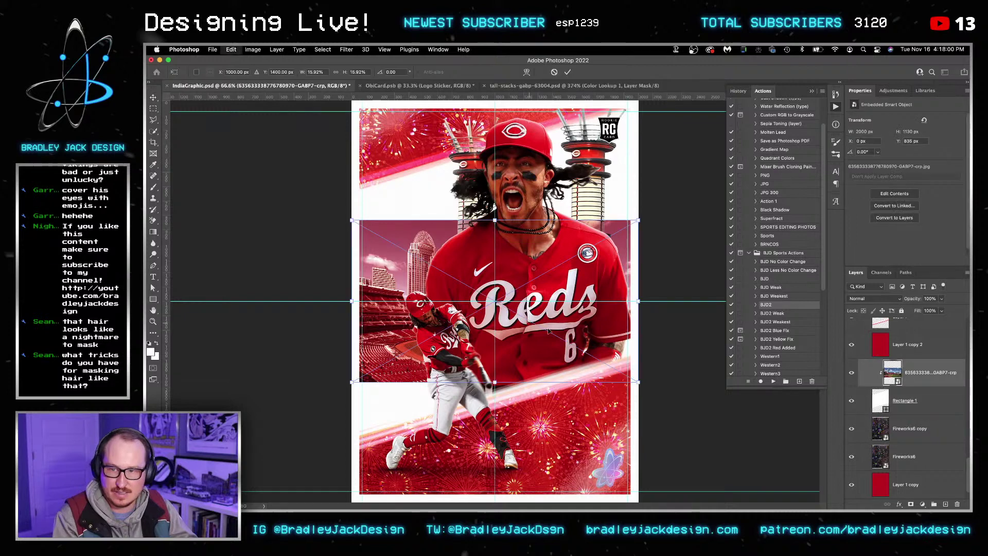
pyautogui.moveTo(637, 383); pyautogui.dragTo(739, 451)
pyautogui.press('Return')
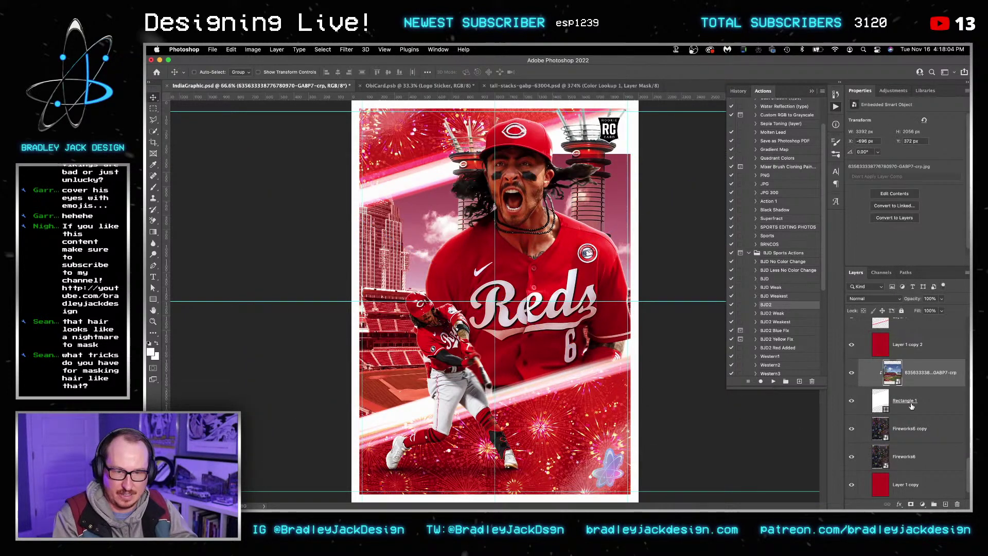
# Step: Raise Rectangle 1 and its clipped ballpark photo above Layer 1 copy 2, and shift the photo right to about X -306, Y 341 px
pyautogui.click(934, 405)
pyautogui.press('super+bracketright')
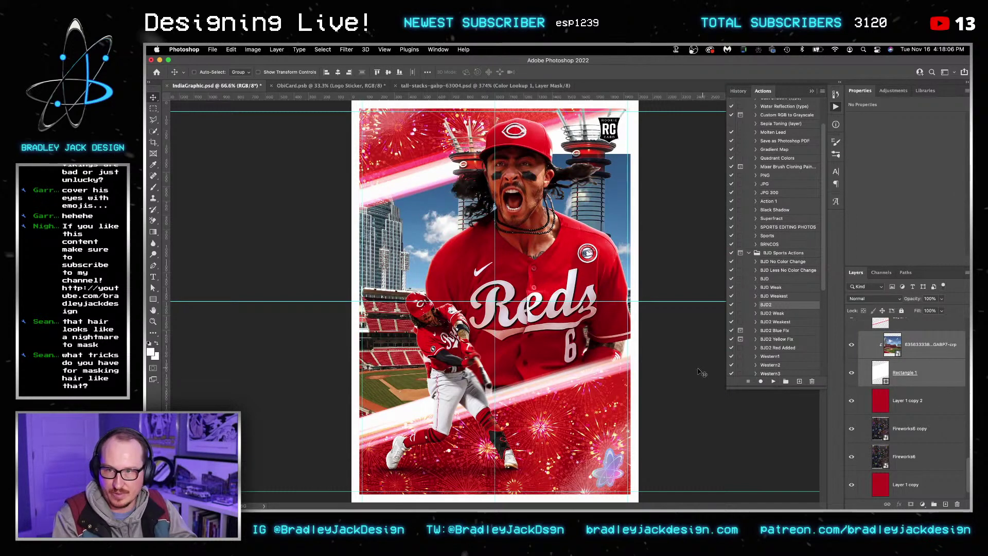
pyautogui.click(931, 349)
pyautogui.moveTo(373, 218); pyautogui.dragTo(496, 188)
# Step: Scale the ballpark photo down around its center to about 2680 px wide
pyautogui.press('z')
pyautogui.press('super+0')
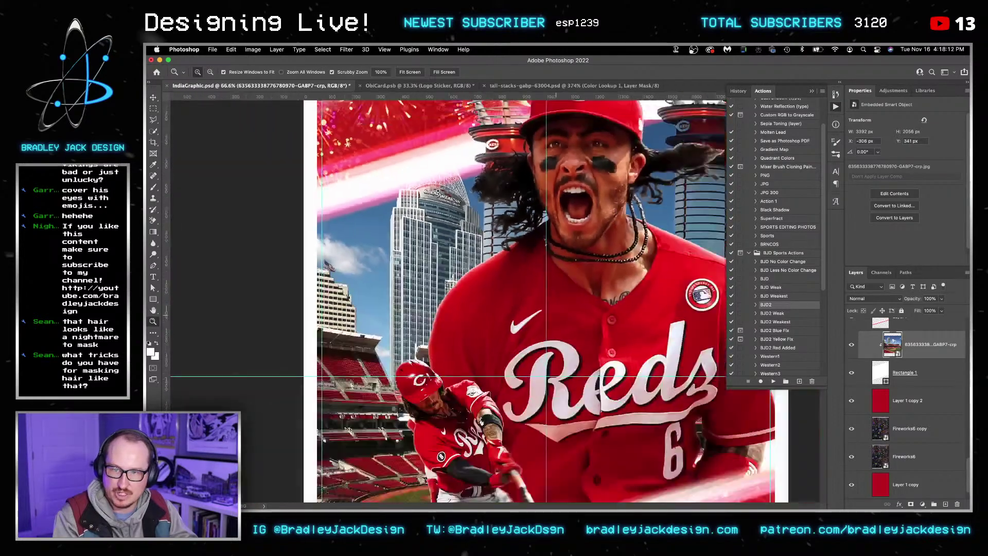
pyautogui.press('super+t')
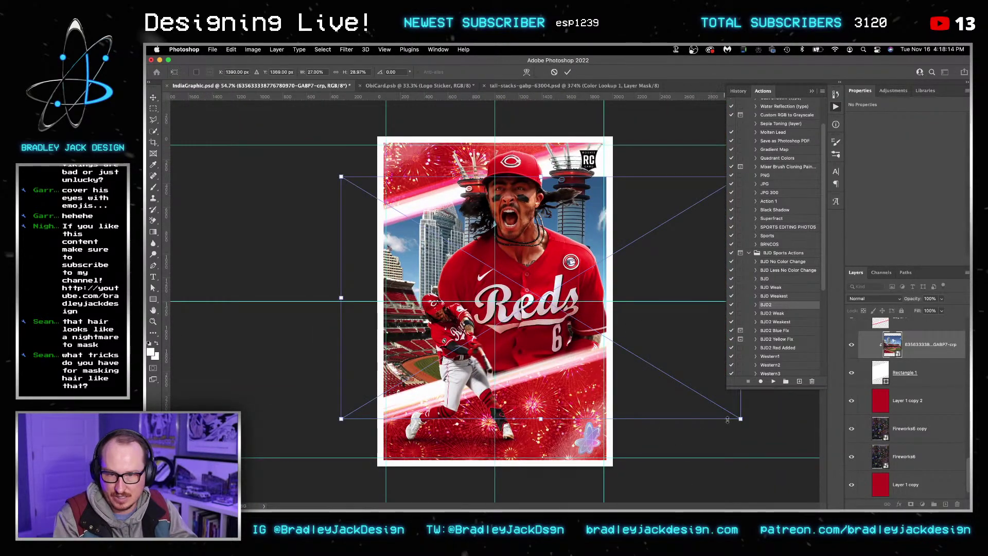
pyautogui.moveTo(740, 419); pyautogui.dragTo(699, 392)
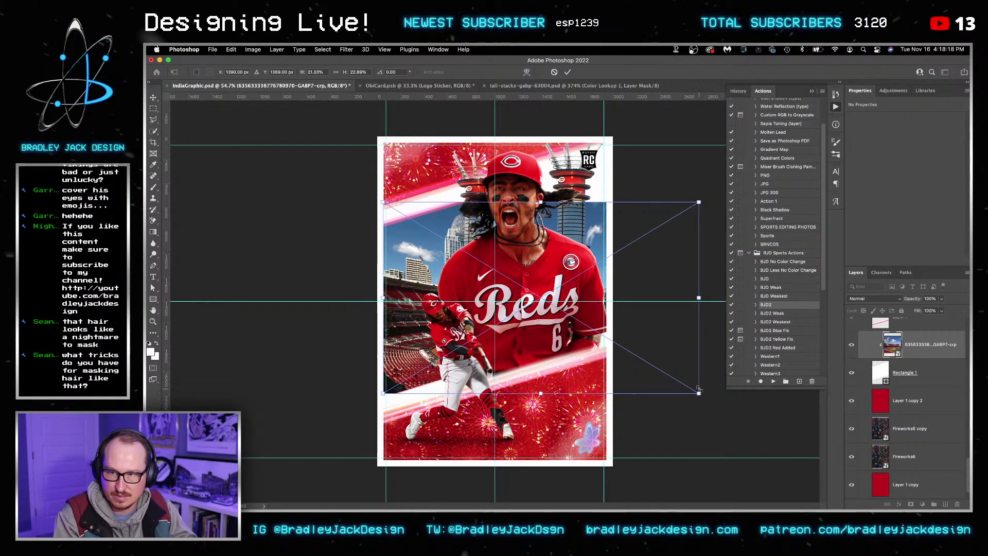
pyautogui.press('Return')
# Step: Nudge the ballpark photo left and vertically until it sits at X -100 px, Y 567 px
pyautogui.hotkey('shift', 'Left')
pyautogui.hotkey('shift', 'Left')
pyautogui.hotkey('shift', 'Left')
pyautogui.hotkey('shift', 'Left')
pyautogui.hotkey('shift', 'Left')
pyautogui.hotkey('shift', 'Left')
pyautogui.hotkey('shift', 'Left')
pyautogui.hotkey('shift', 'Left')
pyautogui.hotkey('shift', 'Left')
pyautogui.hotkey('shift', 'Left')
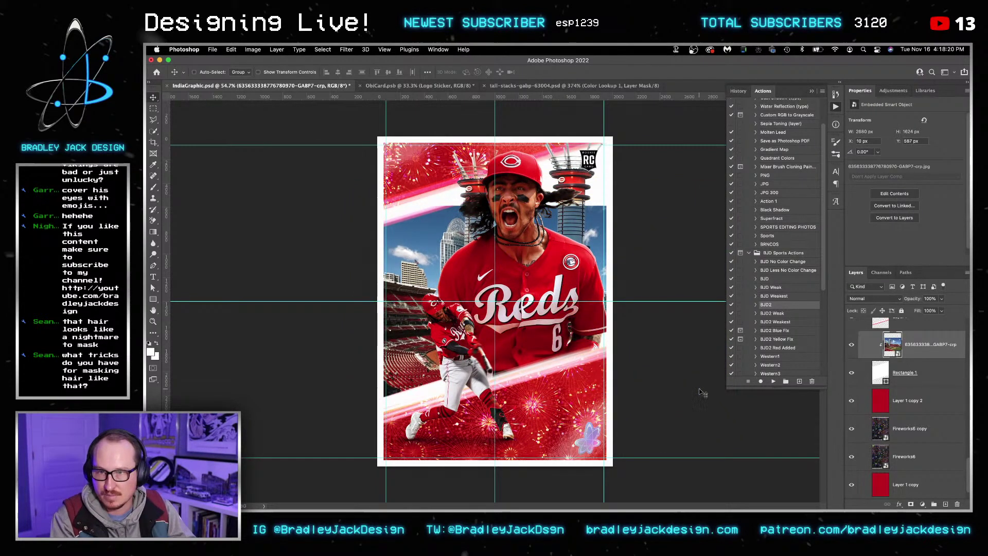
pyautogui.hotkey('shift', 'Down')
pyautogui.hotkey('shift', 'Down')
pyautogui.hotkey('shift', 'Down')
pyautogui.hotkey('shift', 'Left')
pyautogui.hotkey('shift', 'Left')
pyautogui.hotkey('shift', 'Left')
pyautogui.hotkey('shift', 'Left')
pyautogui.hotkey('shift', 'Left')
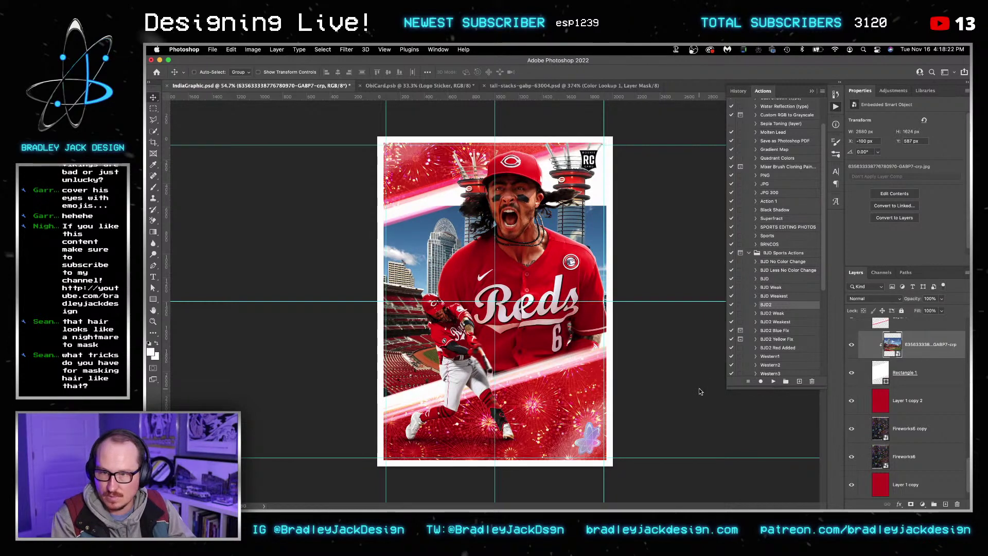
pyautogui.hotkey('shift', 'Up')
pyautogui.hotkey('shift', 'Up')
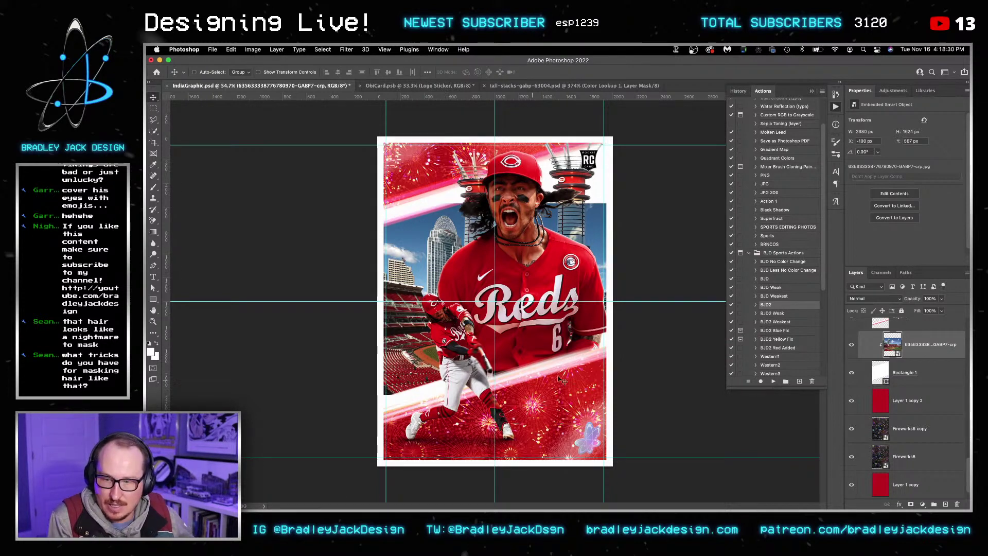
# Step: Open the ballpark photo's smart object contents for editing and bring up the available adjustments
pyautogui.doubleClick(890, 347)
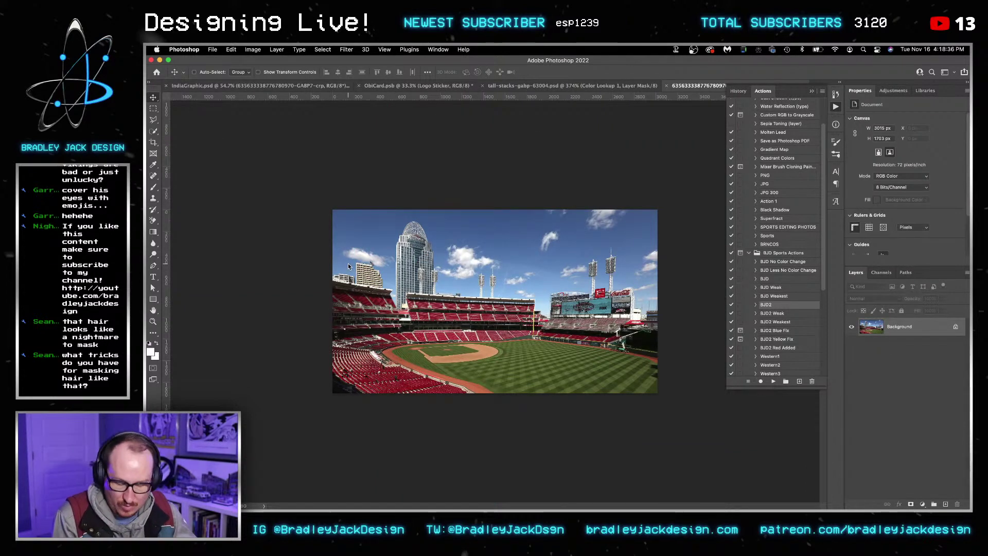
pyautogui.click(925, 91)
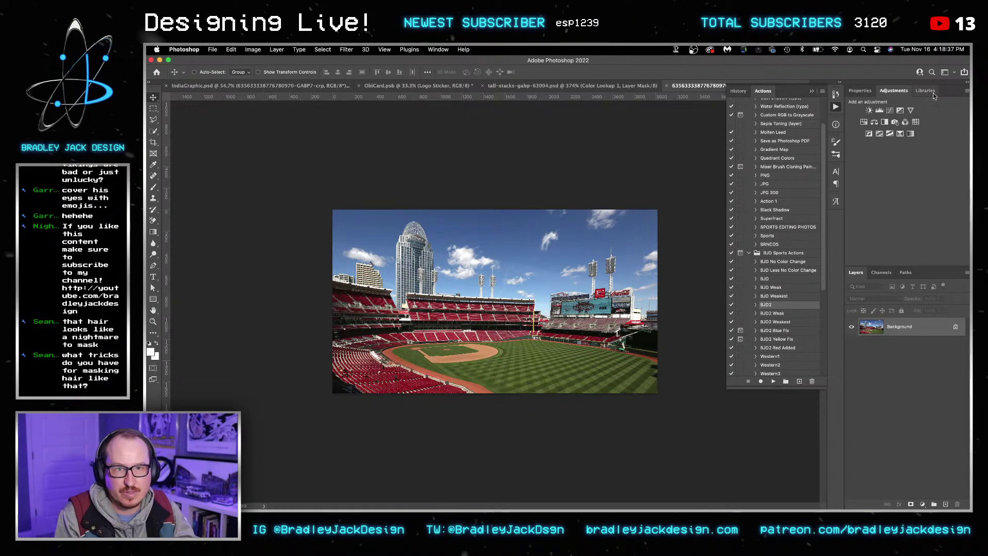
pyautogui.click(895, 93)
# Step: Try a Color Lookup adjustment with the DropBlues.3DL LUT on the ballpark photo, and delete it
pyautogui.click(915, 122)
pyautogui.click(921, 119)
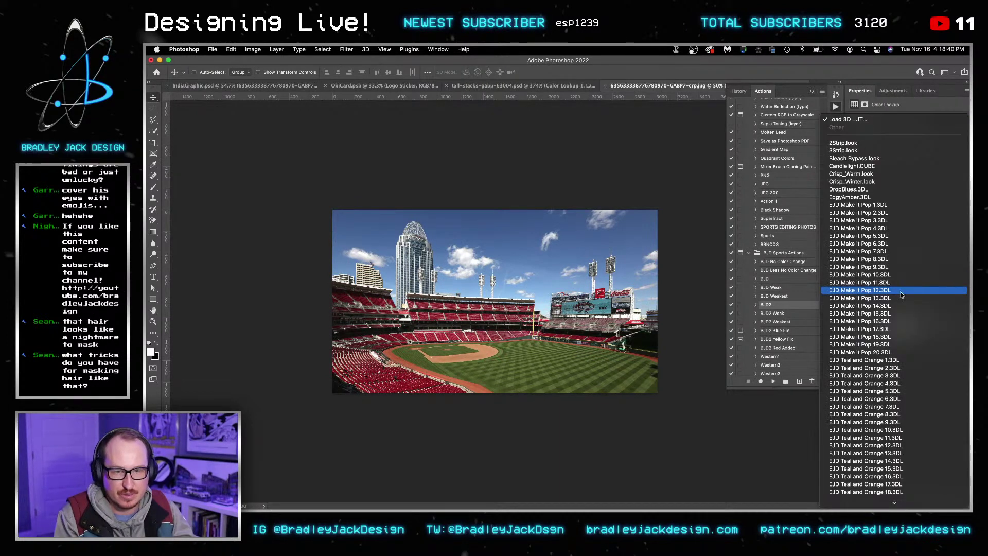
pyautogui.click(892, 192)
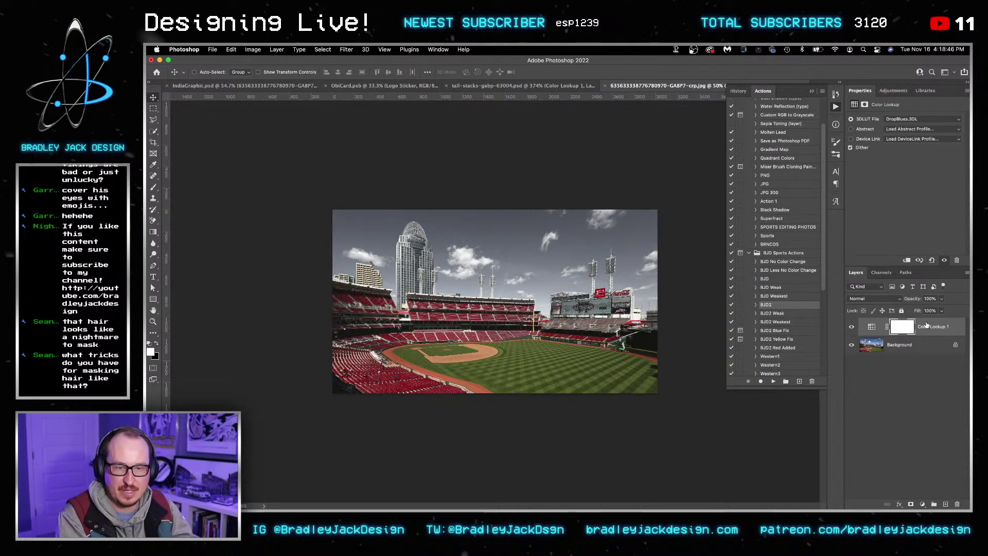
pyautogui.press('Delete')
# Step: Add a Hue/Saturation adjustment that desaturates the sky's Cyans range to -100, and raise that range's lightness
pyautogui.click(893, 91)
pyautogui.click(865, 121)
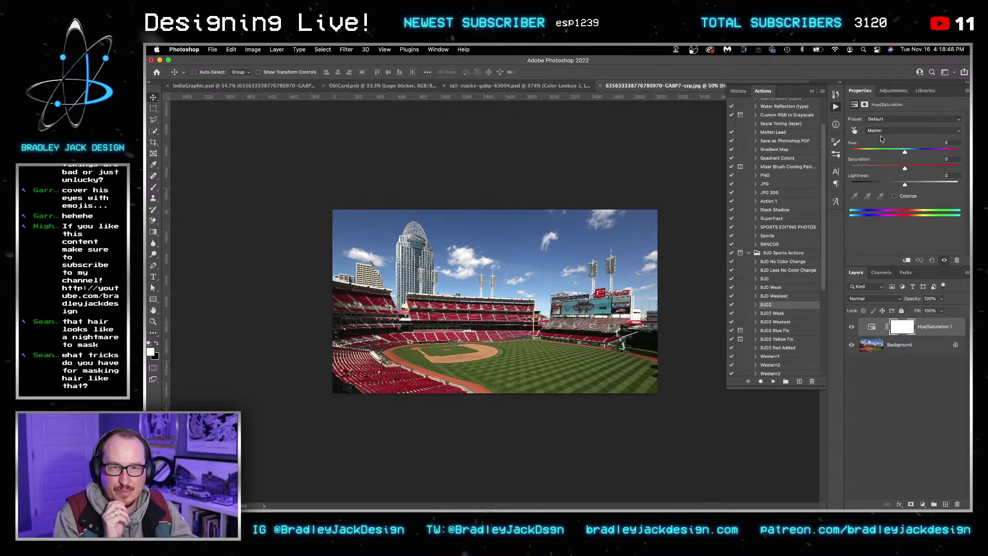
pyautogui.click(882, 132)
pyautogui.click(884, 165)
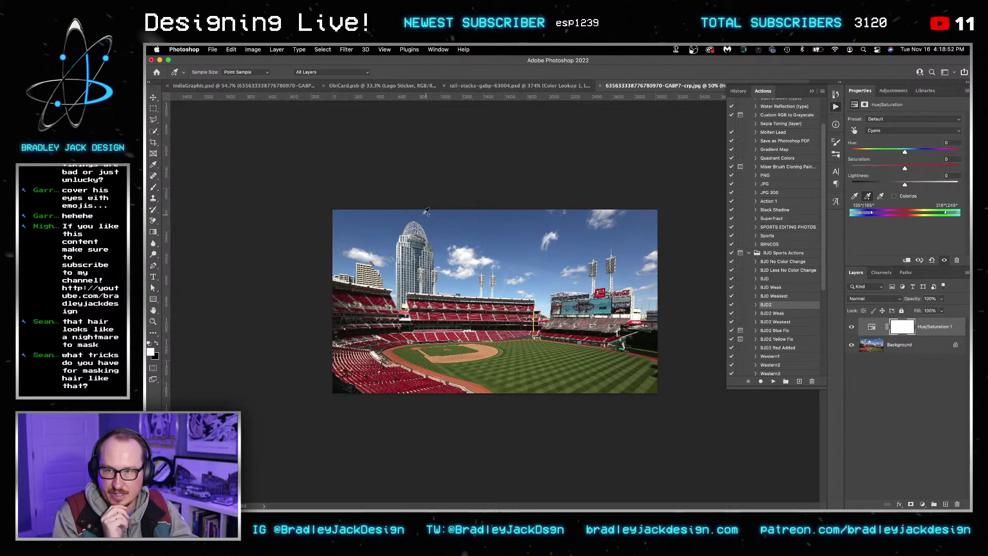
pyautogui.moveTo(869, 166); pyautogui.dragTo(828, 169)
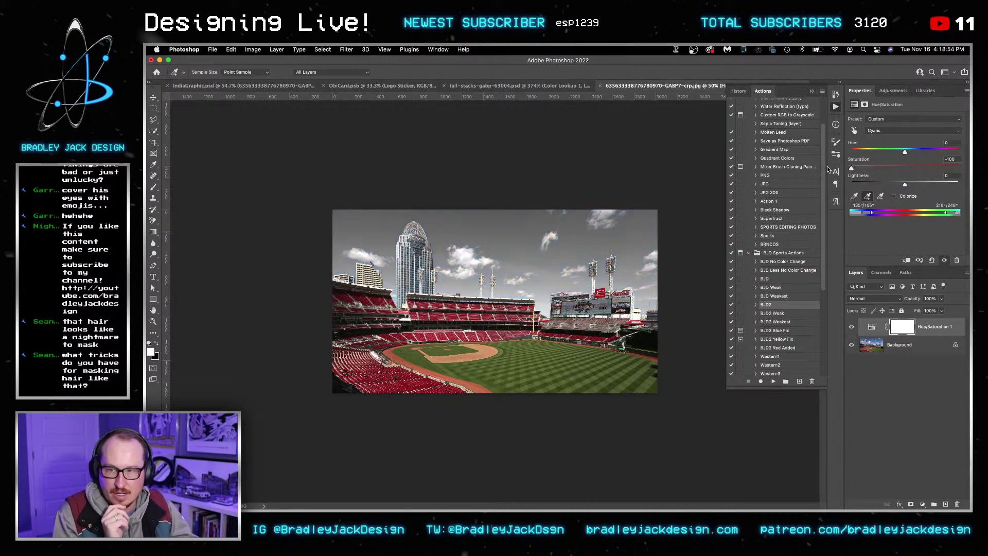
pyautogui.moveTo(917, 184); pyautogui.dragTo(941, 184)
# Step: Combine the Background photo and the Hue/Saturation 1 adjustment into a single smart object
pyautogui.click(920, 348)
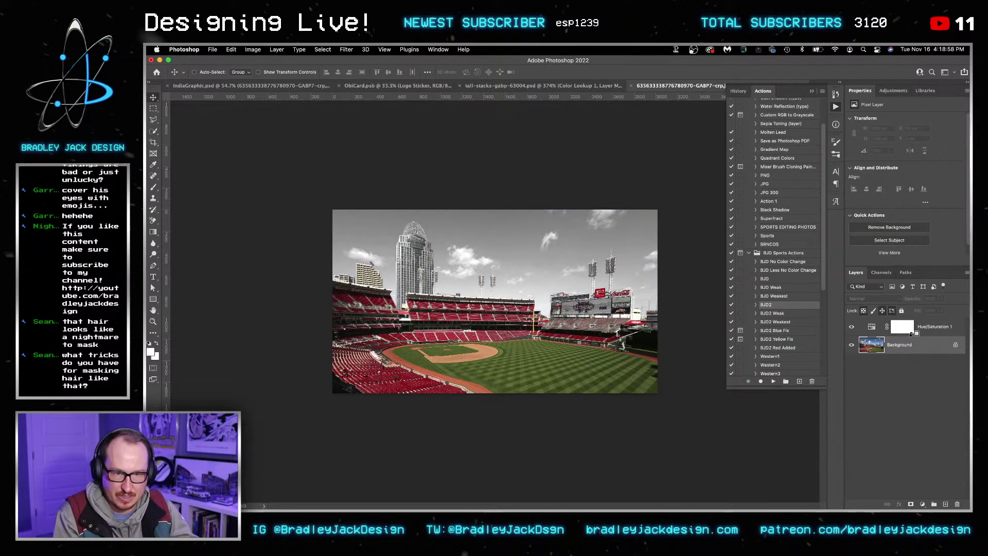
pyautogui.keyDown('shift'); pyautogui.click(942, 334); pyautogui.keyUp('shift')
pyautogui.press('super+shift+o')
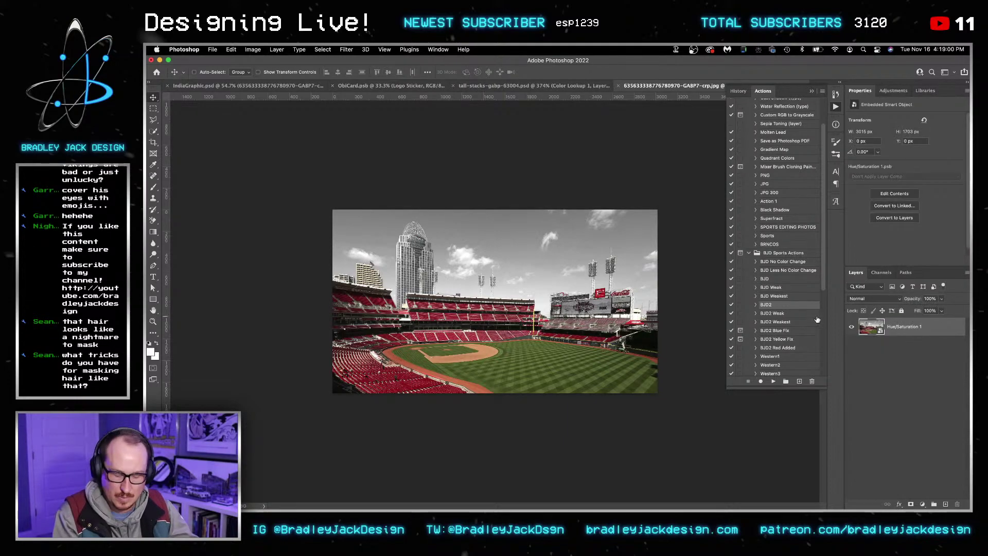
# Step: Start a Polygonal Lasso selection along the rooflines of the low buildings at the photo's left edge, up to the Cincinnati Bell building
pyautogui.press('z')
pyautogui.moveTo(379, 253); pyautogui.dragTo(571, 251)
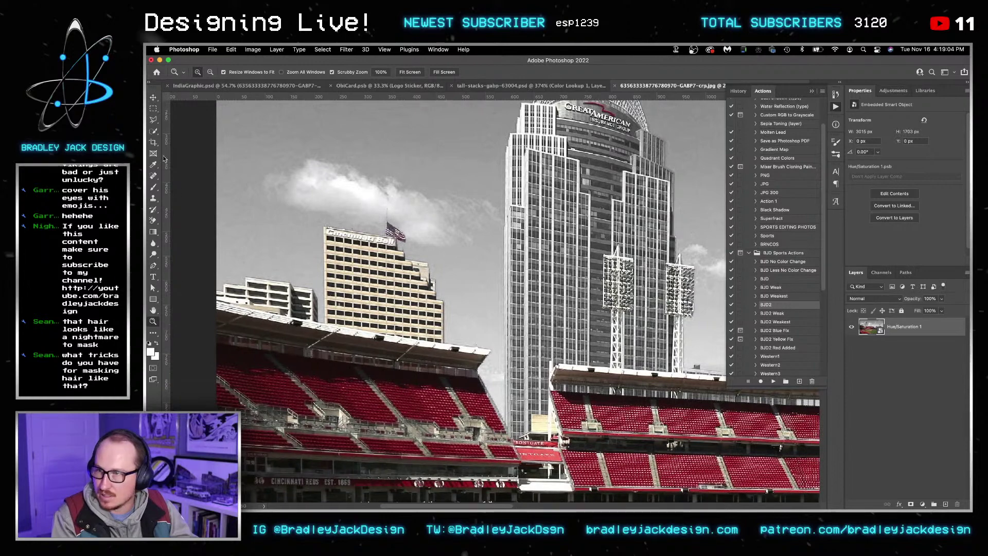
pyautogui.click(154, 120)
pyautogui.moveTo(489, 296); pyautogui.dragTo(535, 296)
pyautogui.moveTo(272, 298); pyautogui.dragTo(575, 300)
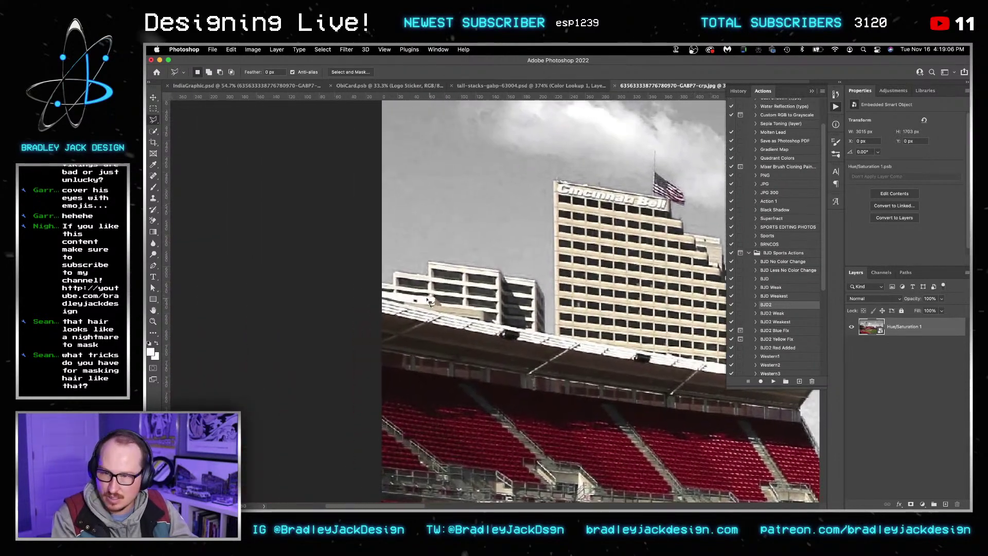
pyautogui.click(393, 287)
pyautogui.click(395, 273)
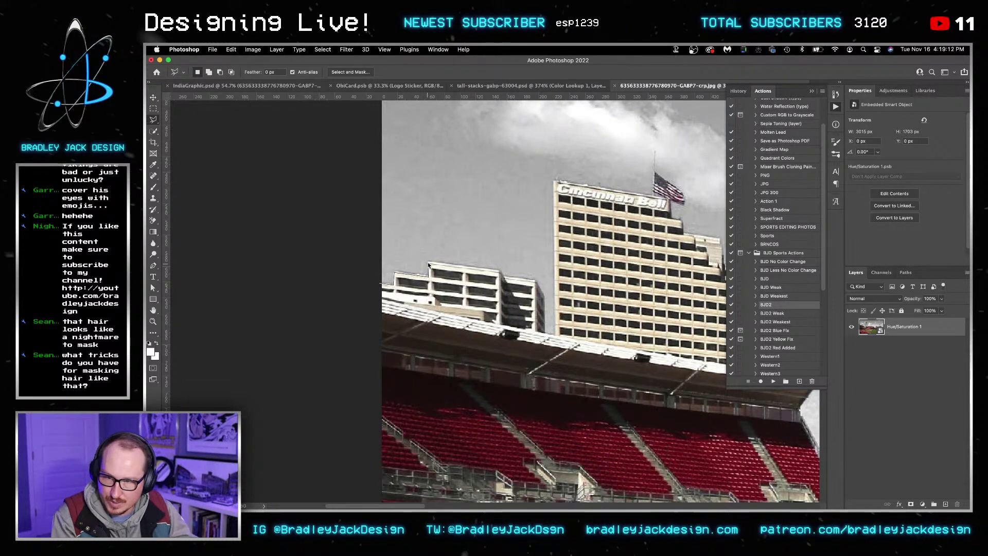
pyautogui.scroll(2, 499, 274)
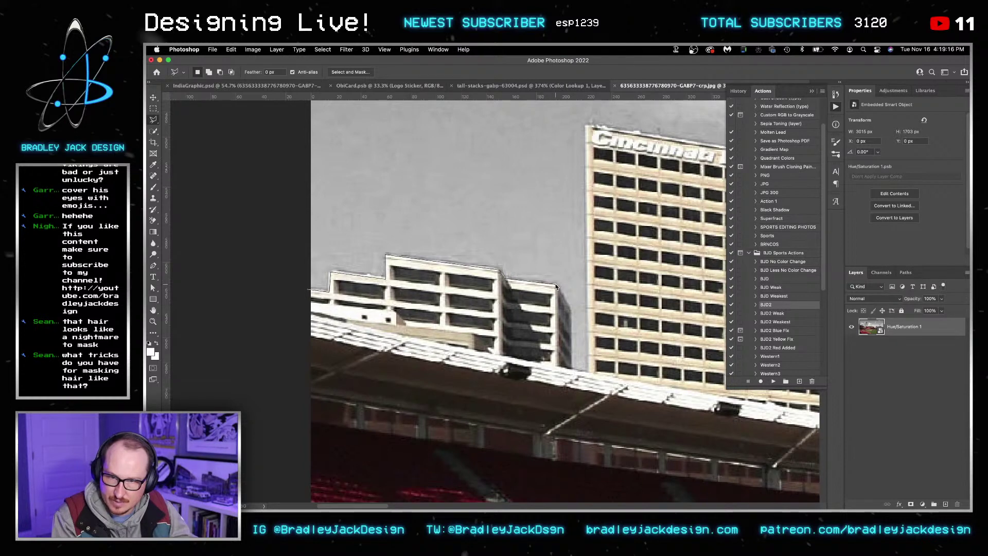
pyautogui.click(571, 369)
pyautogui.click(588, 372)
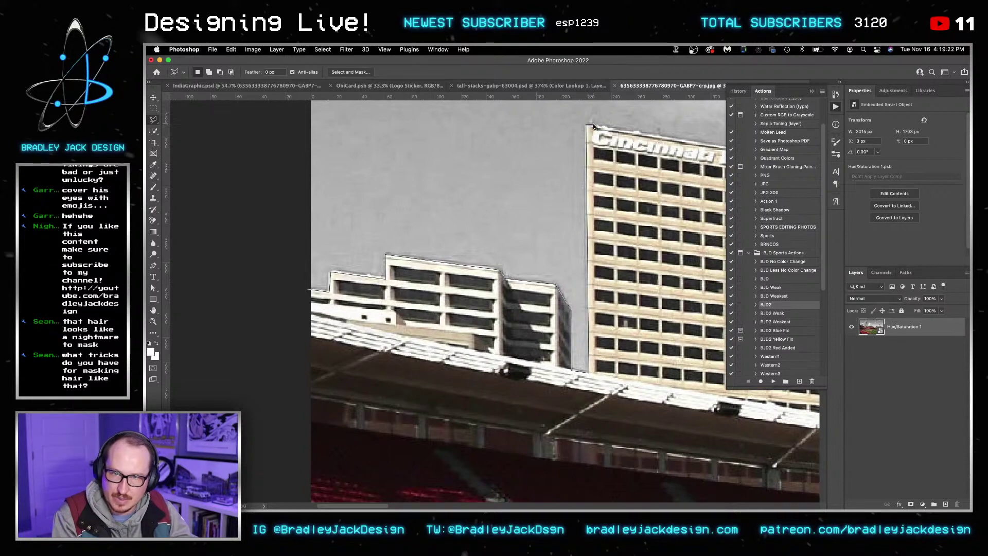
# Step: Continue the Polygonal Lasso selection along the Cincinnati Bell building's top edge and down its stepped roofline below the flag
pyautogui.hscroll(5, 593, 127)
pyautogui.scroll(2, 593, 128)
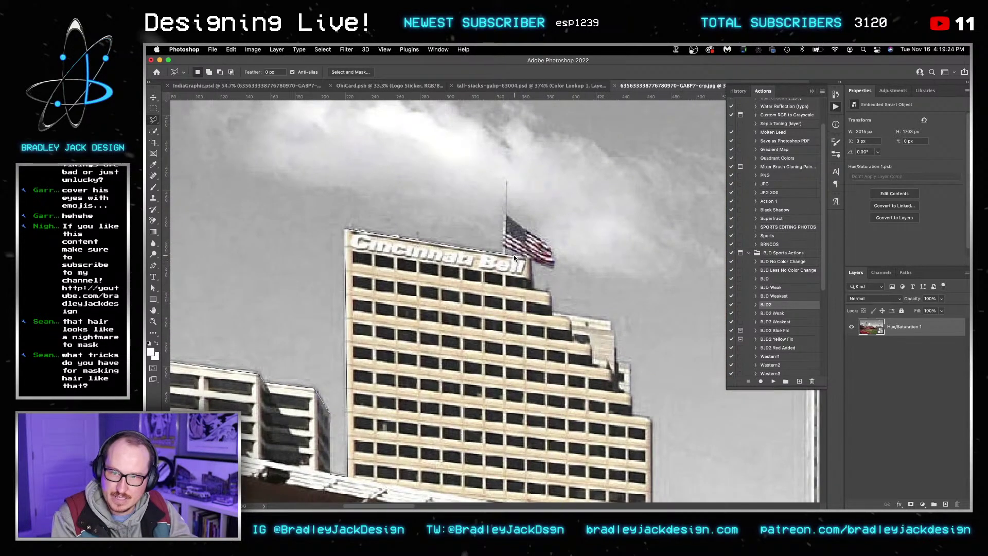
pyautogui.click(533, 289)
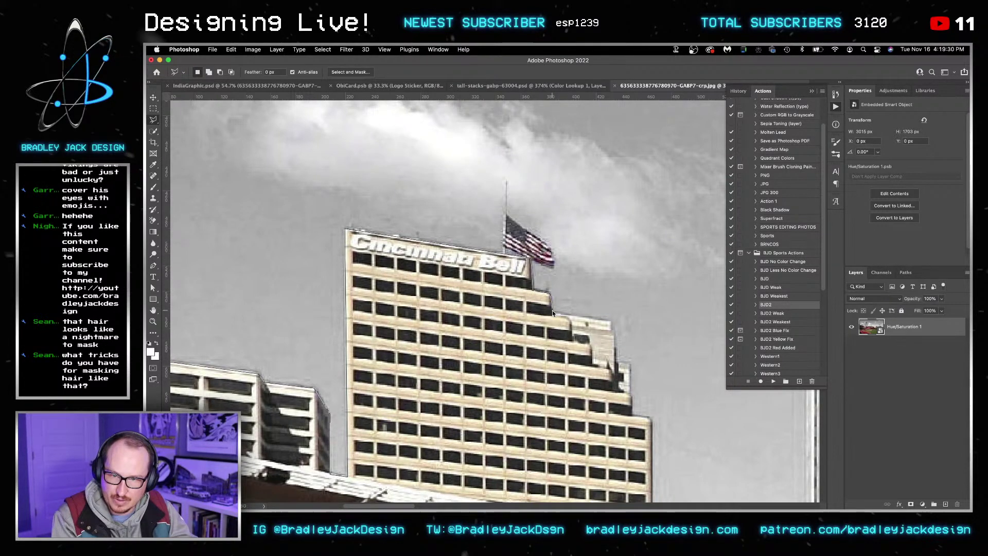
pyautogui.click(551, 310)
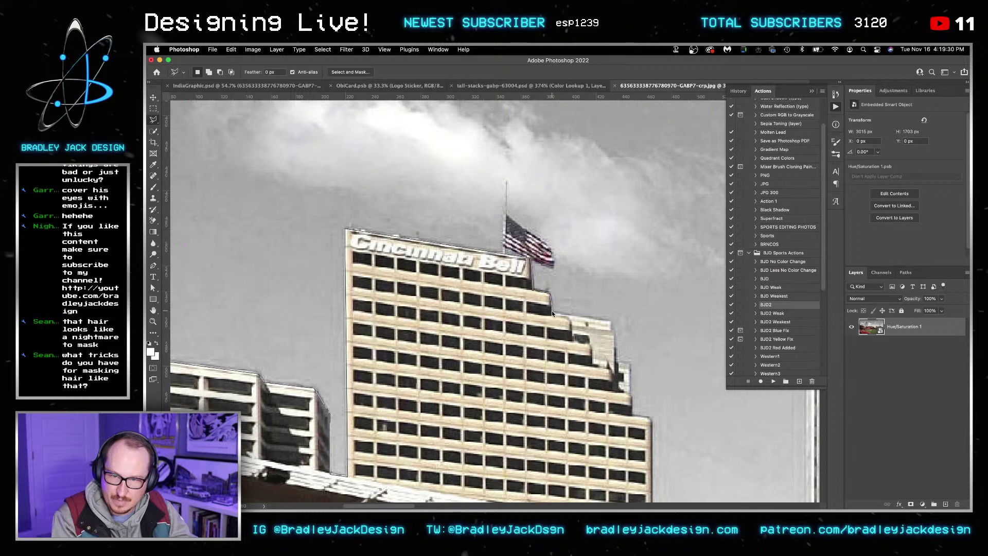
pyautogui.click(610, 321)
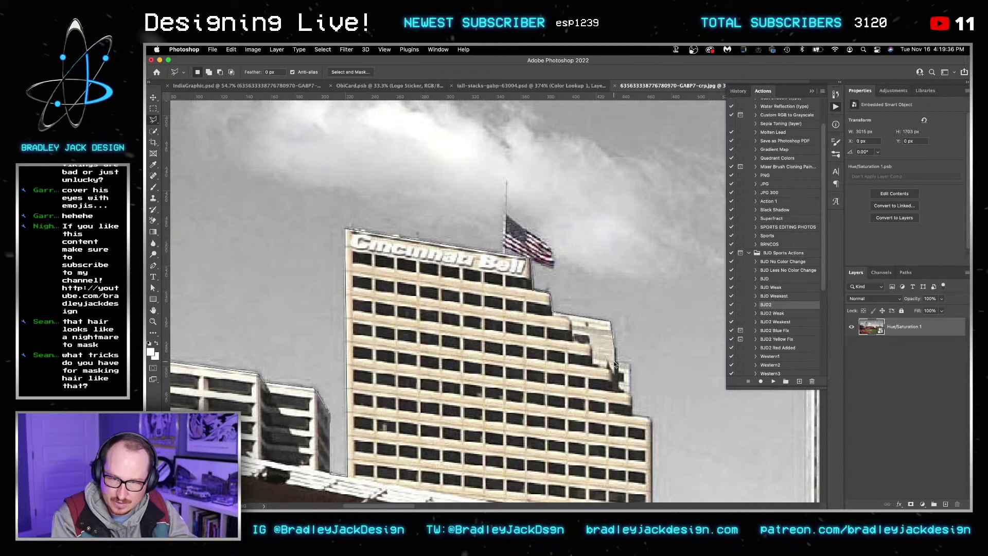
pyautogui.click(629, 362)
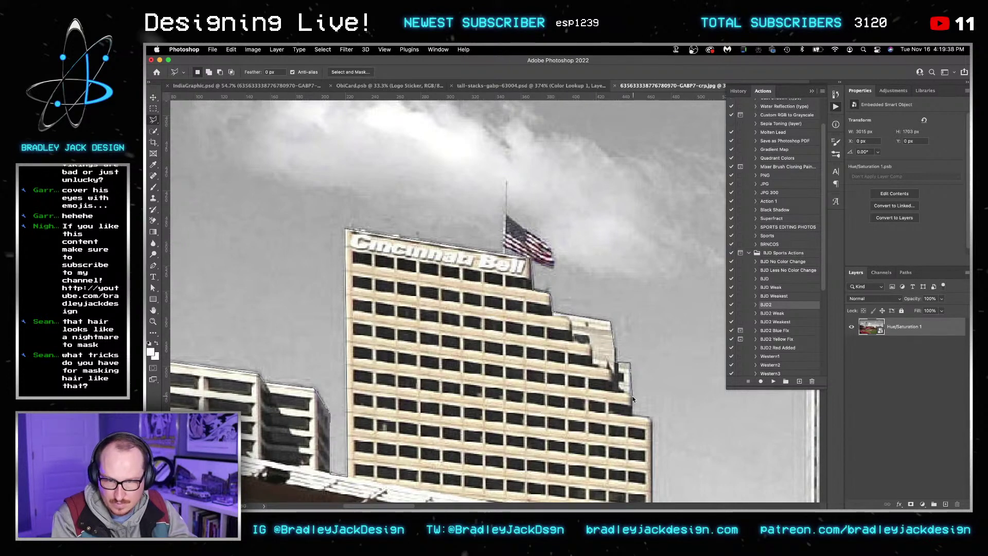
pyautogui.click(631, 397)
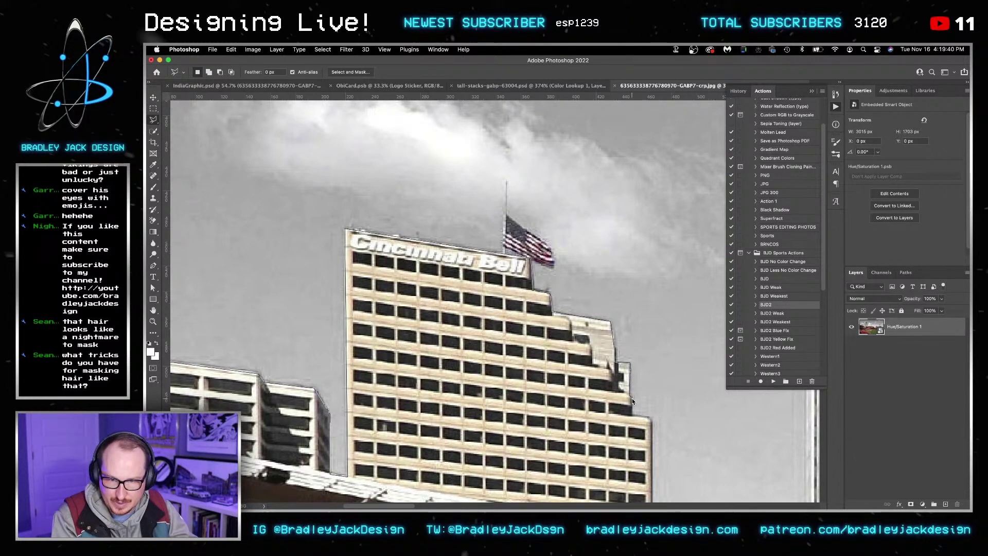
pyautogui.click(632, 415)
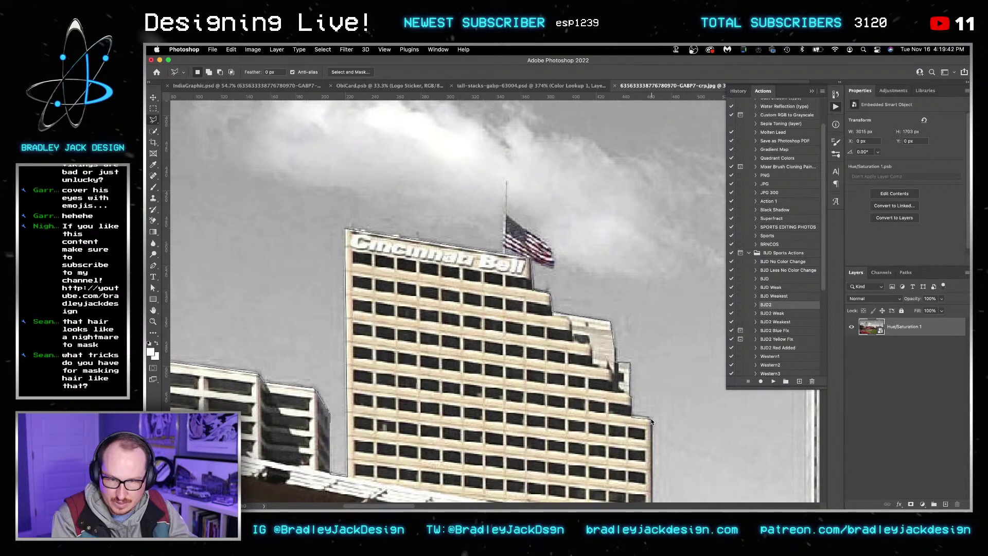
# Step: Extend the lasso down the Cincinnati Bell building's side, along the stadium roof to its tip, and down the upper stands' outer edge
pyautogui.scroll(-5, 650, 419)
pyautogui.hscroll(3, 650, 419)
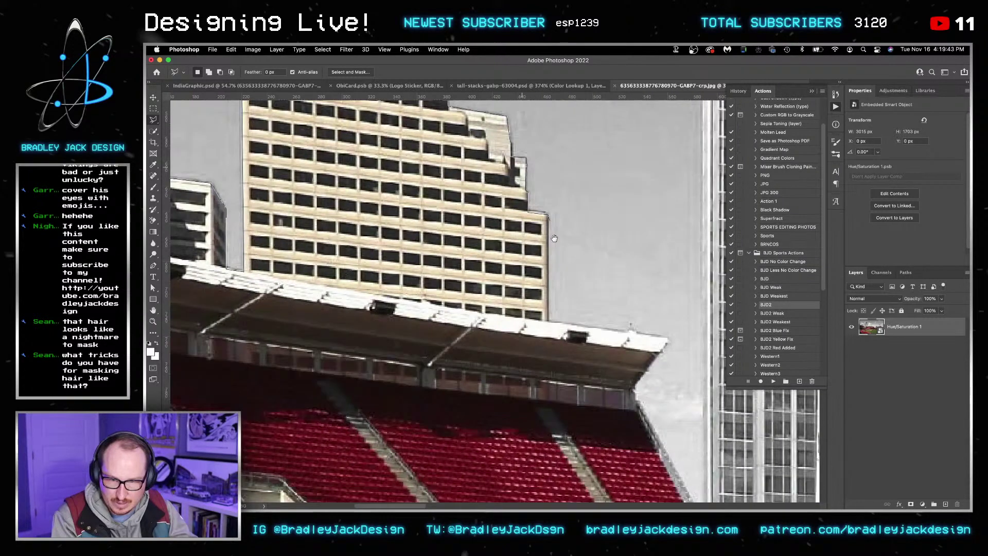
pyautogui.click(547, 322)
pyautogui.click(668, 339)
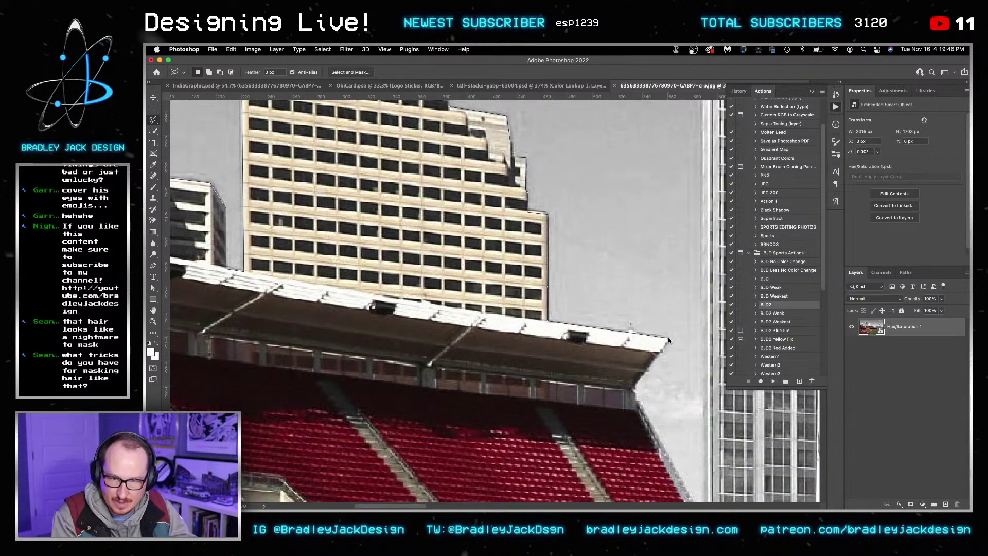
pyautogui.click(635, 387)
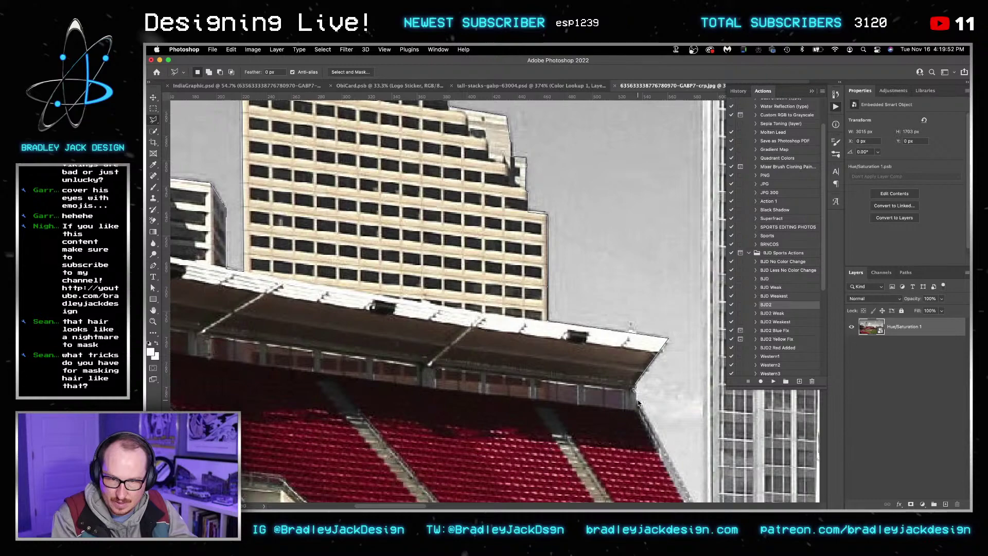
pyautogui.moveTo(660, 405); pyautogui.dragTo(452, 197)
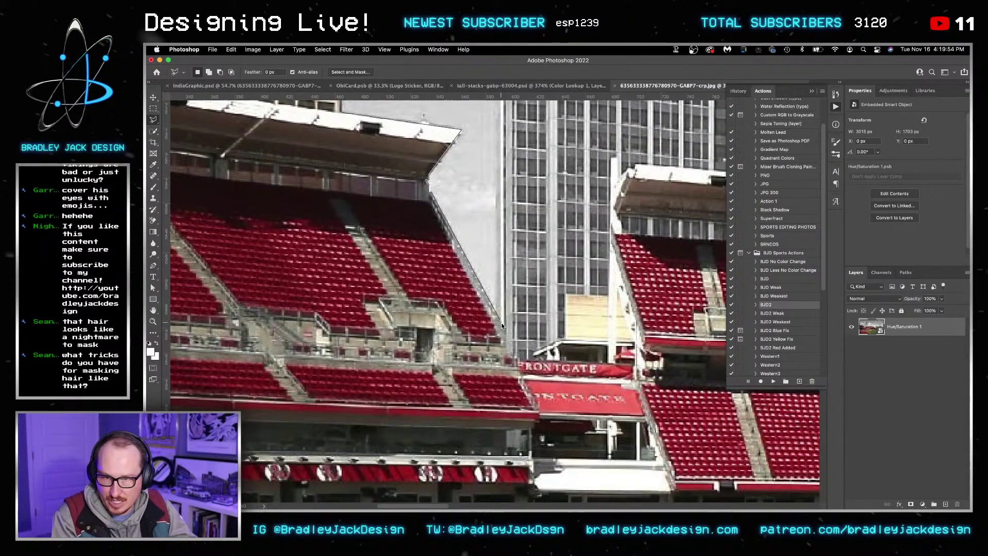
pyautogui.click(501, 322)
# Step: Trace the lasso up the near side of the Great American tower to its stepped upper blocks
pyautogui.scroll(5, 496, 165)
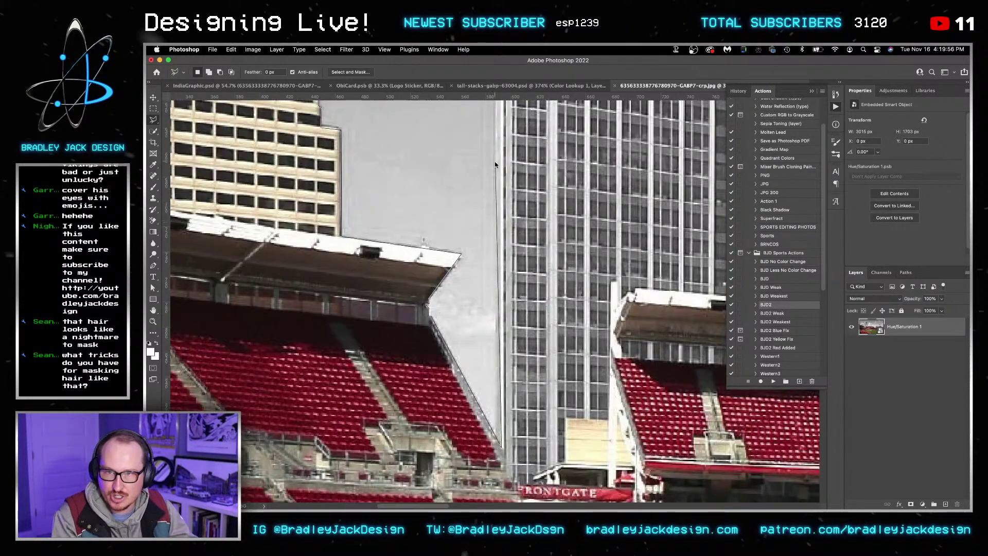
pyautogui.scroll(10, 499, 179)
pyautogui.scroll(-4, 502, 350)
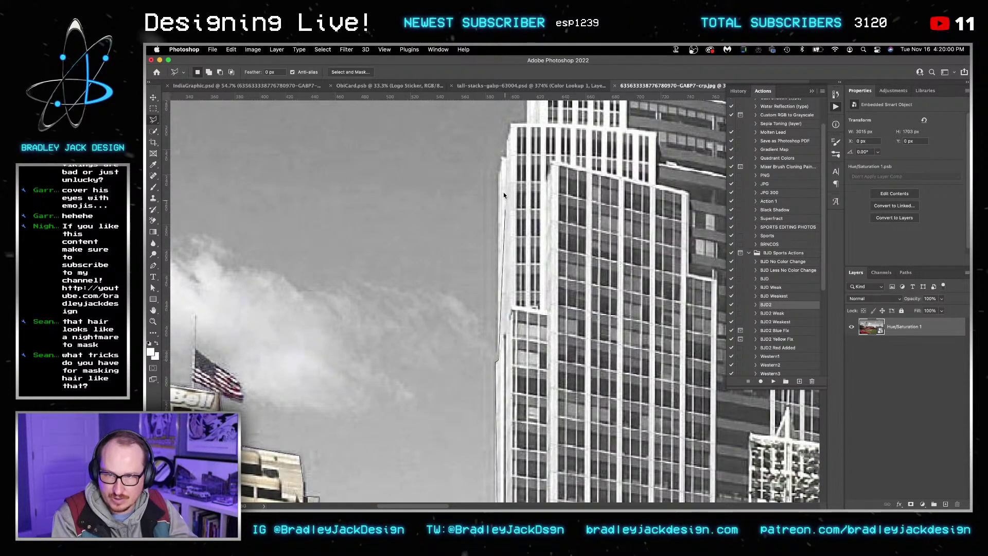
pyautogui.click(498, 173)
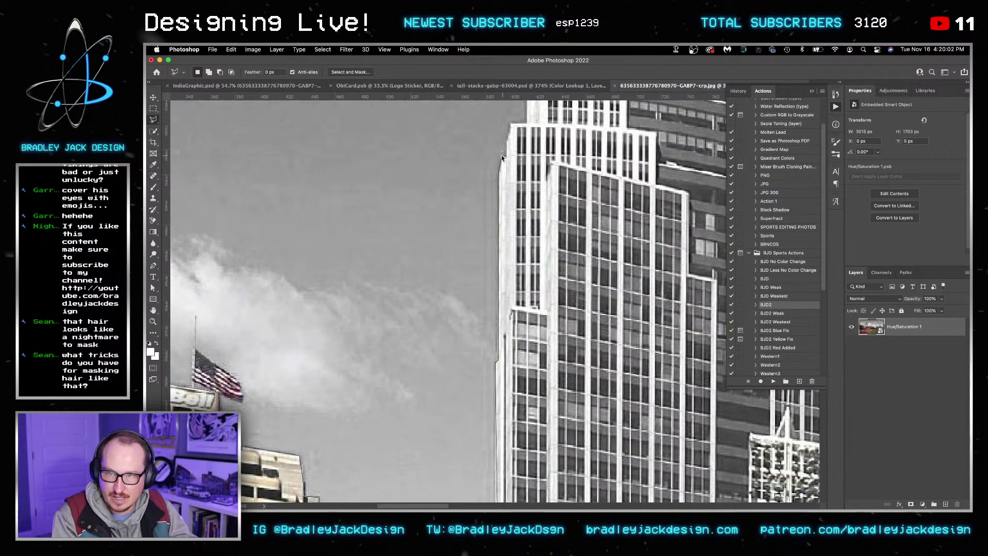
pyautogui.click(501, 155)
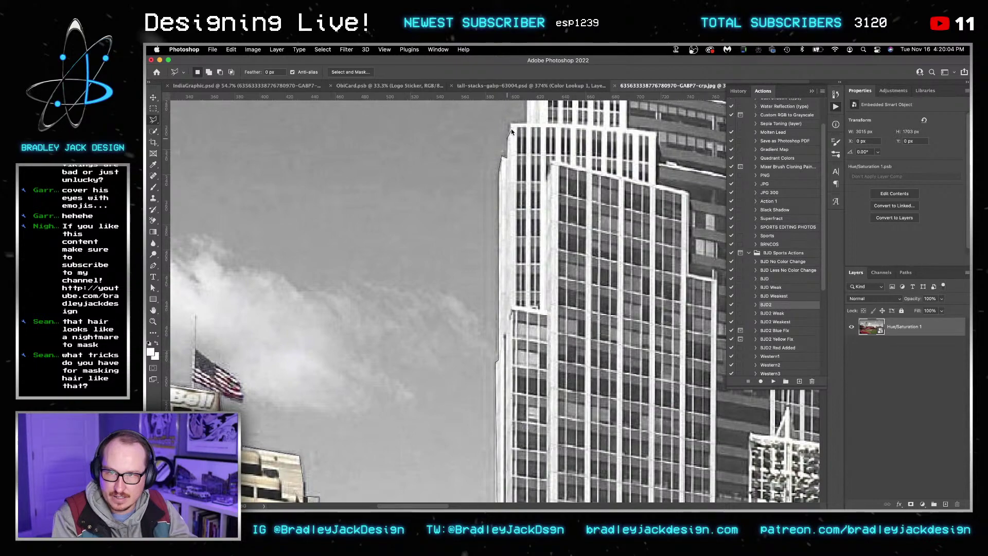
pyautogui.moveTo(527, 122)
pyautogui.mouseDown()
pyautogui.moveTo(479, 257)
pyautogui.moveTo(422, 369)
pyautogui.mouseUp()
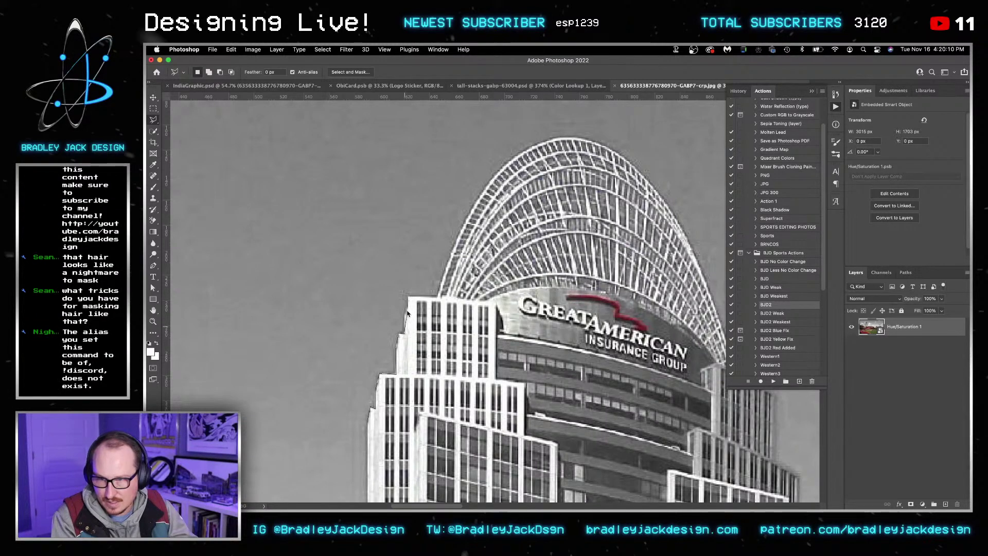
# Step: Carry the lasso loosely through the sky around the Great American tower's curved lattice crown, rejoining the building at the crown's far base
pyautogui.click(435, 296)
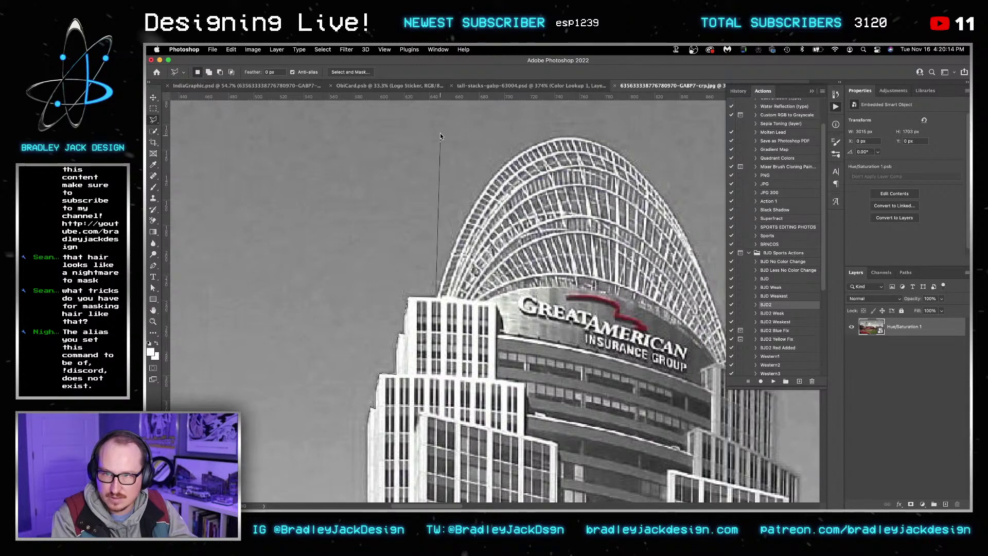
pyautogui.click(620, 125)
pyautogui.hscroll(5, 540, 154)
pyautogui.click(512, 183)
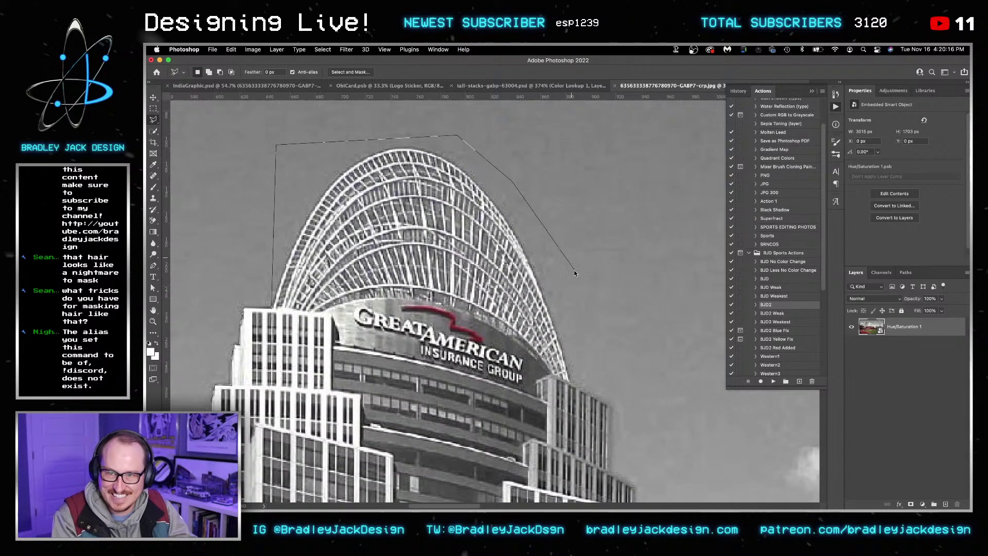
pyautogui.click(575, 270)
pyautogui.scroll(-2, 620, 390)
pyautogui.hscroll(2, 619, 390)
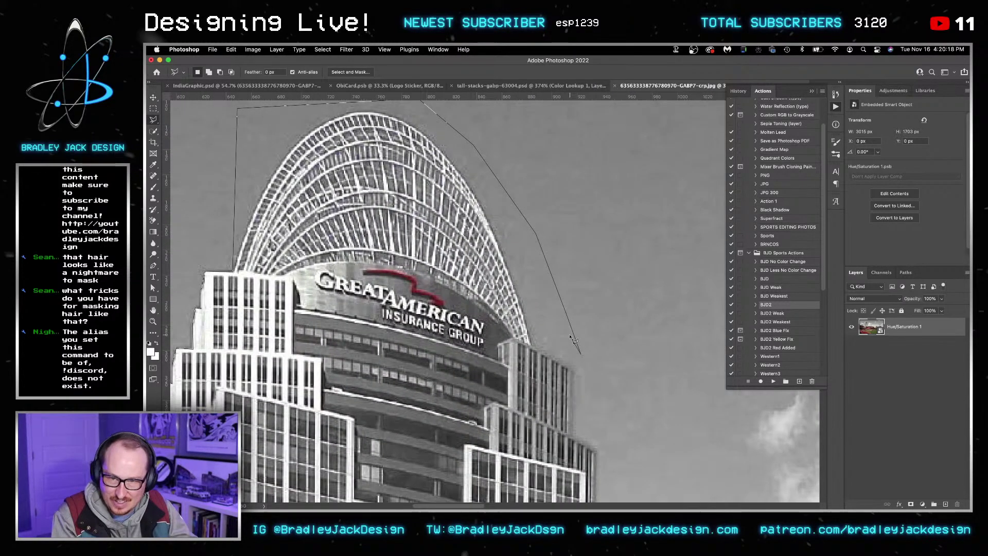
pyautogui.click(566, 312)
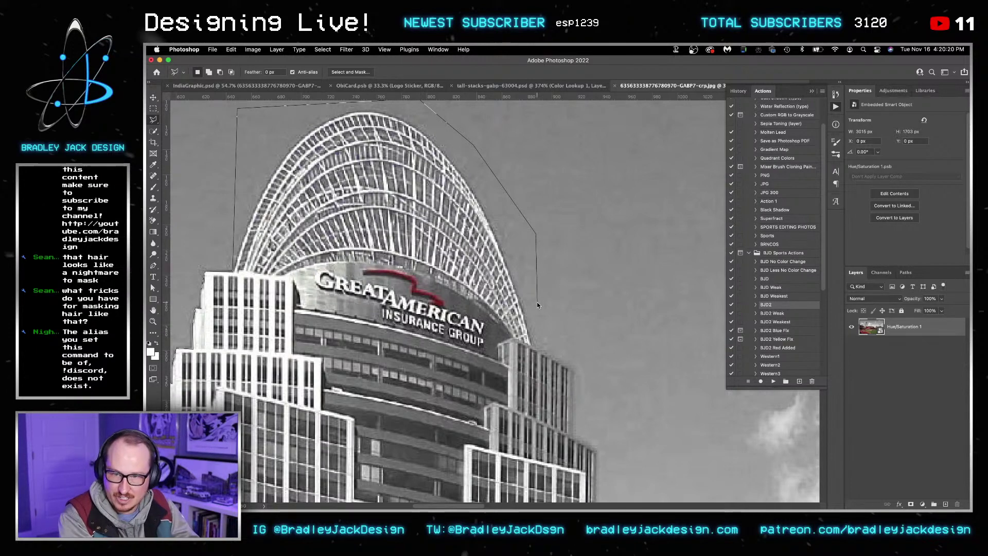
pyautogui.click(531, 342)
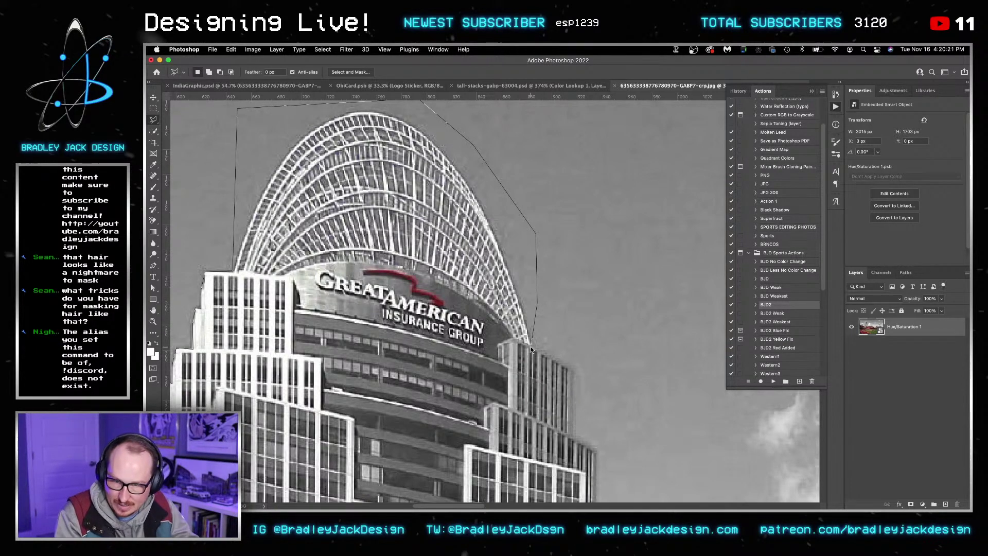
# Step: Trace the lasso down the Great American tower's far stepped side to the stadium light tower
pyautogui.click(570, 369)
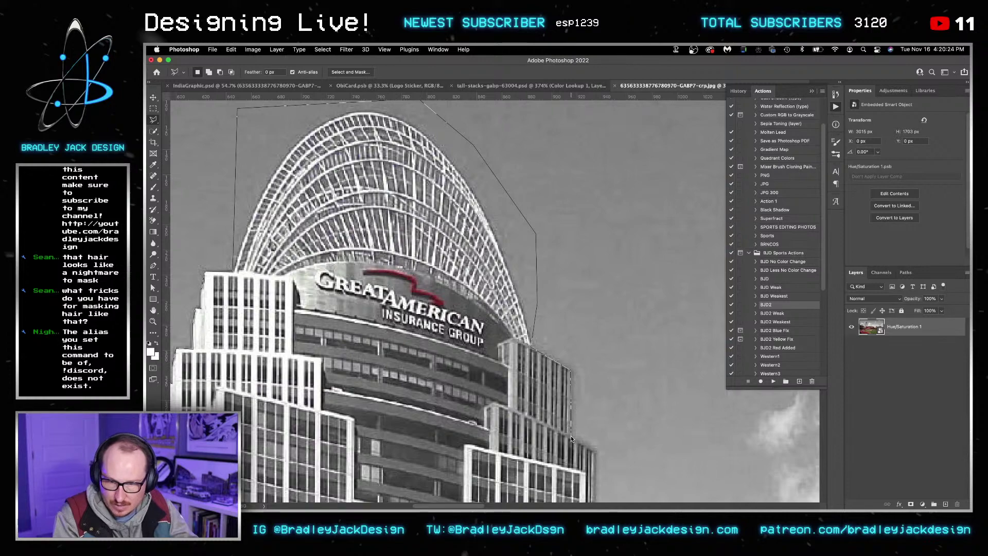
pyautogui.moveTo(574, 435); pyautogui.dragTo(541, 358)
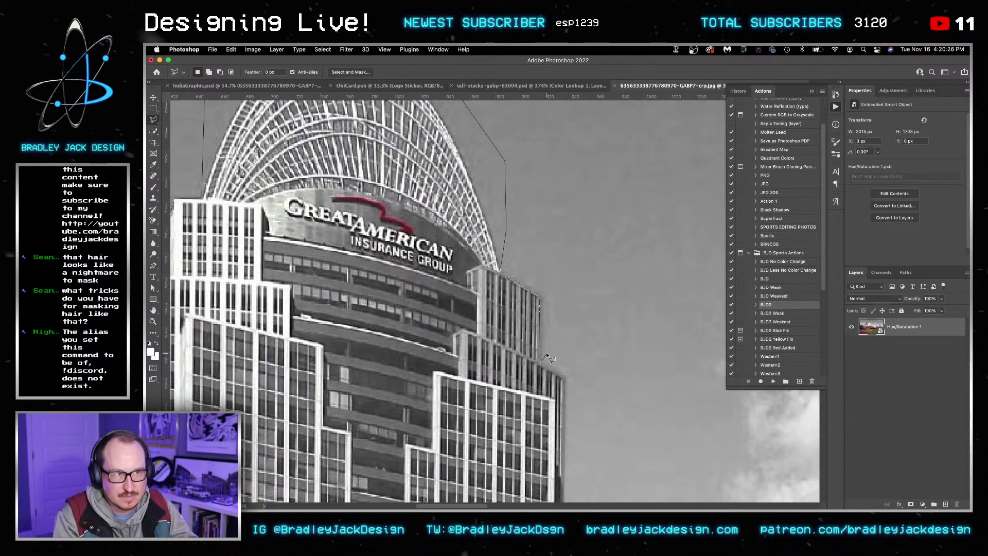
pyautogui.scroll(-5, 569, 381)
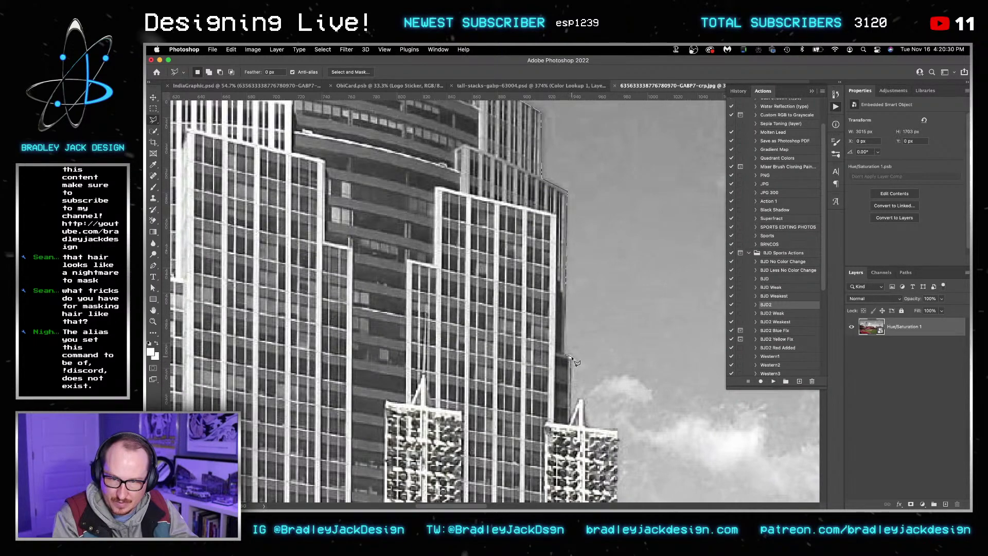
pyautogui.click(573, 420)
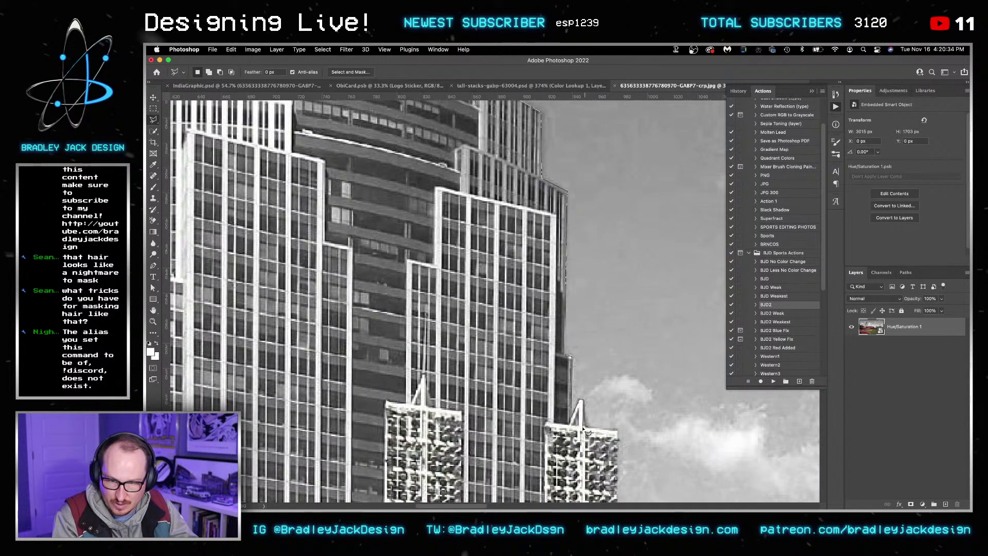
# Step: Outline the light tower's lamp panel and mast with the lasso, down to the stadium roof and the small rooftop structure beside it
pyautogui.click(584, 430)
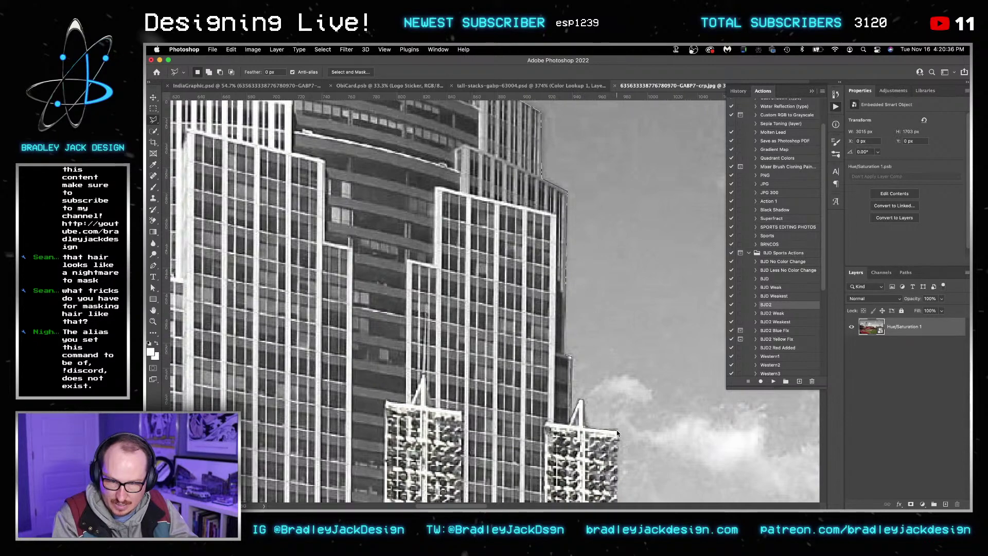
pyautogui.scroll(-5, 618, 449)
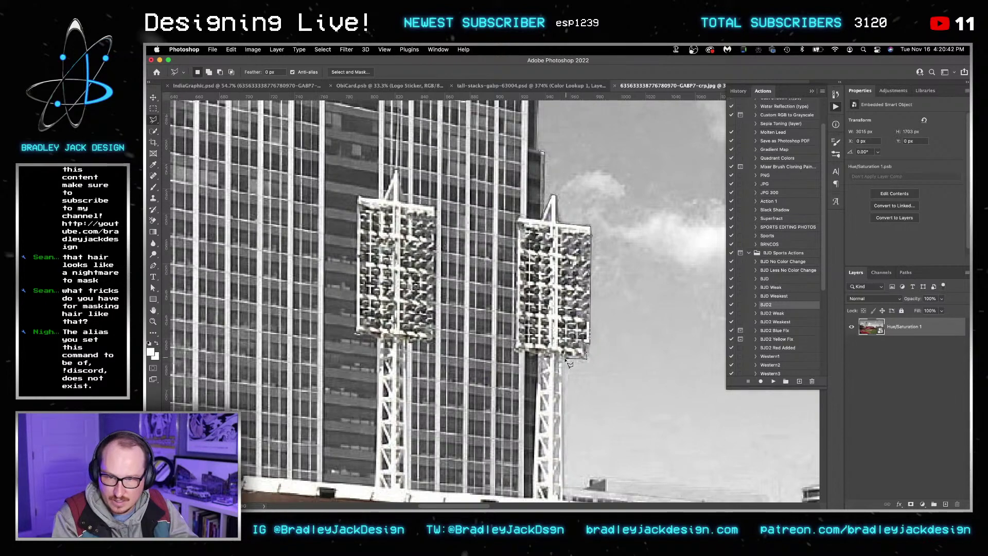
pyautogui.scroll(-3, 566, 365)
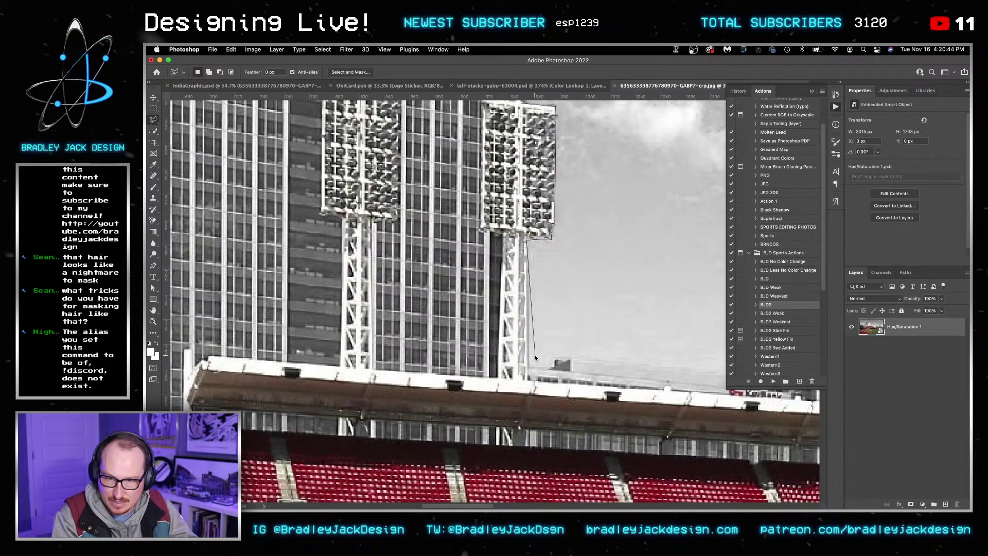
pyautogui.click(528, 367)
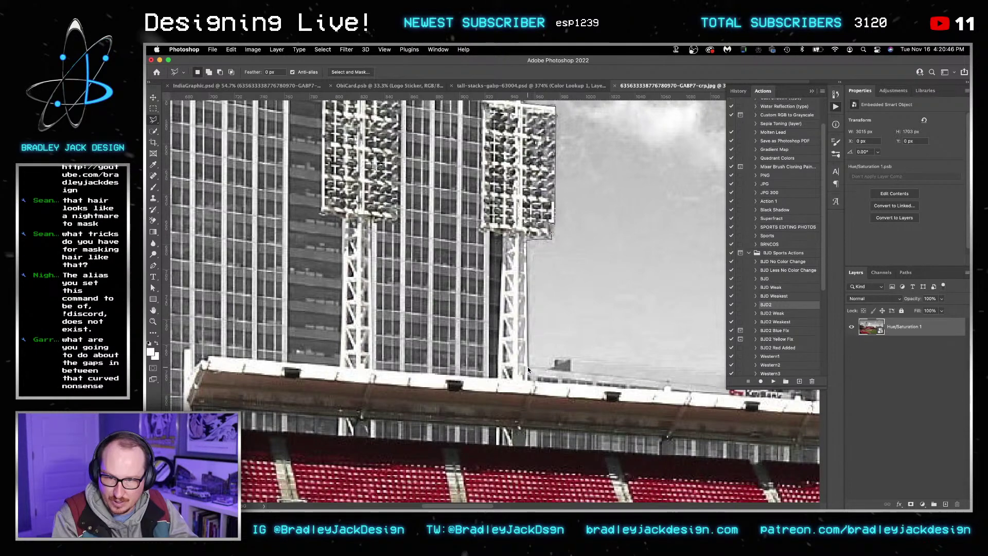
pyautogui.click(555, 367)
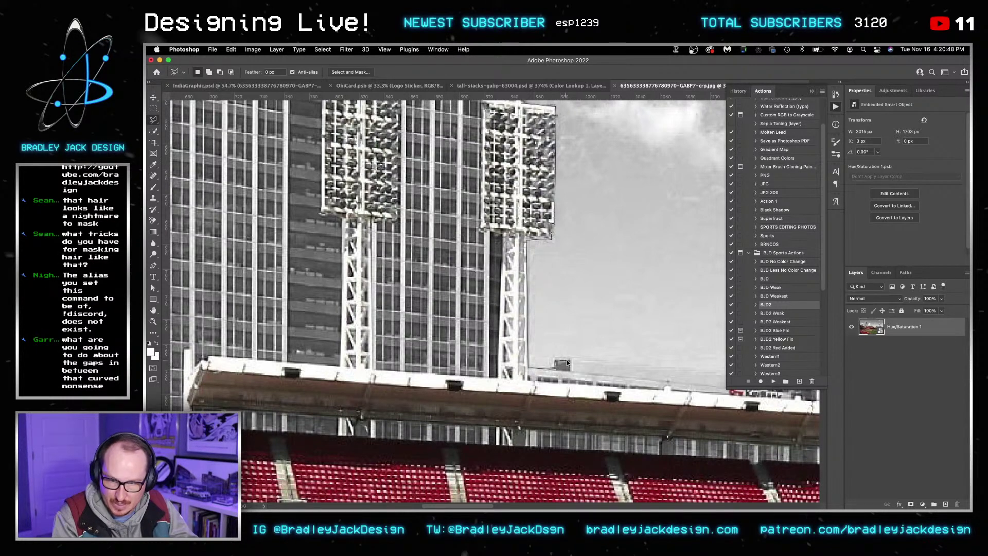
# Step: Continue the lasso along the stadium's upper-deck roofline, past the rooftop structures and the KeyBank sign, toward the far light towers
pyautogui.hscroll(4, 570, 360)
pyautogui.scroll(-2, 570, 359)
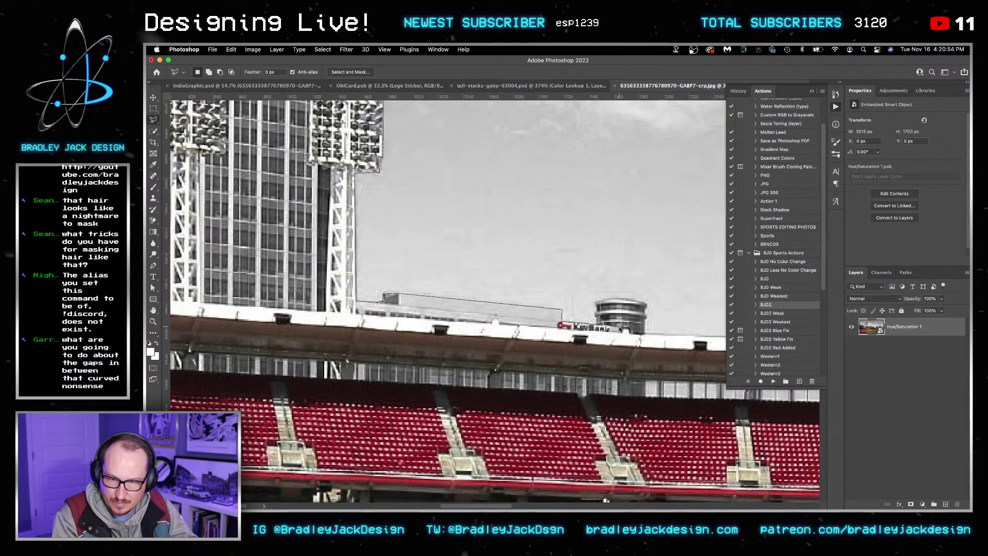
pyautogui.hscroll(8, 644, 332)
pyautogui.scroll(-1, 644, 332)
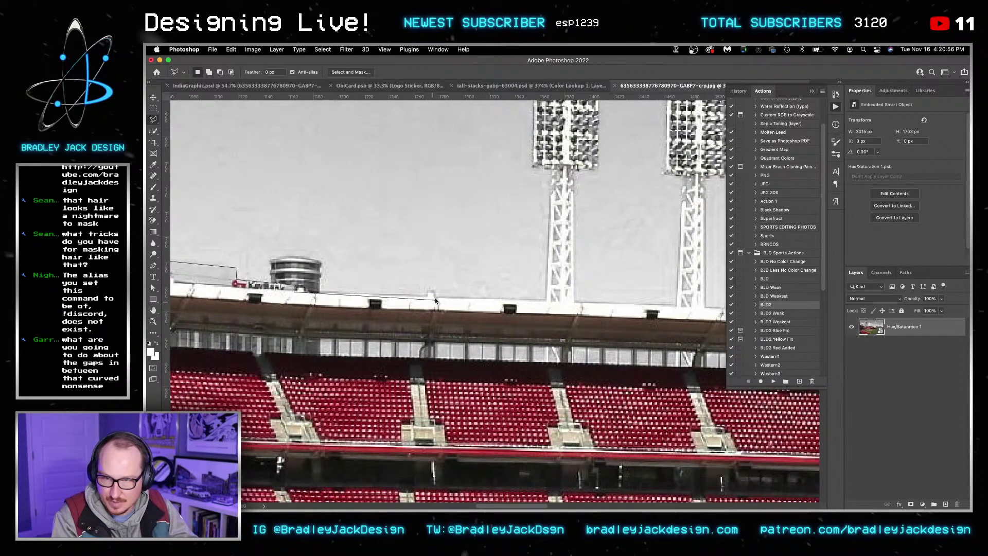
pyautogui.hscroll(-6, 546, 301)
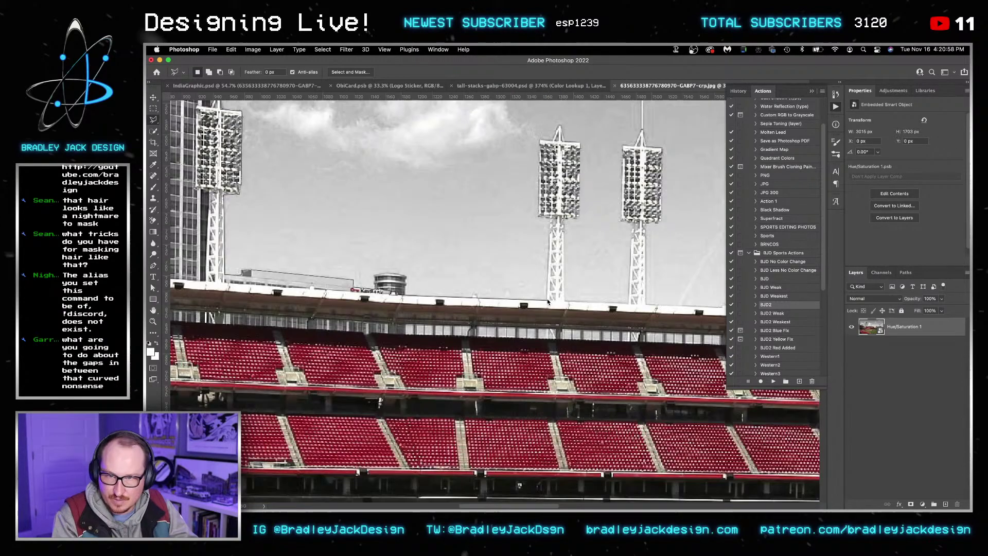
pyautogui.scroll(2, 546, 301)
pyautogui.scroll(-1, 732, 366)
# Step: Close the lasso through the outfield and around the lower seating, then add a layer mask from the selection
pyautogui.scroll(-5, 511, 308)
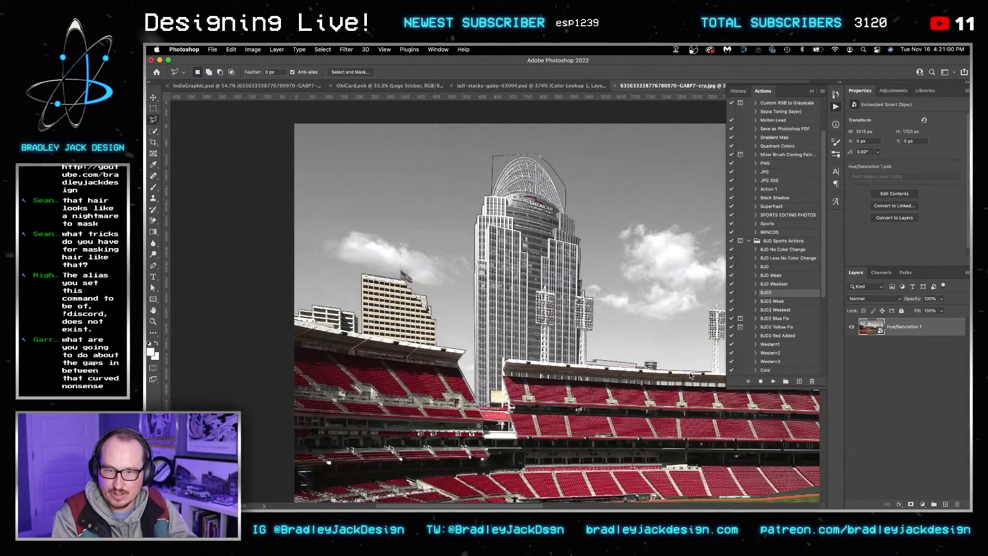
pyautogui.scroll(-2, 562, 349)
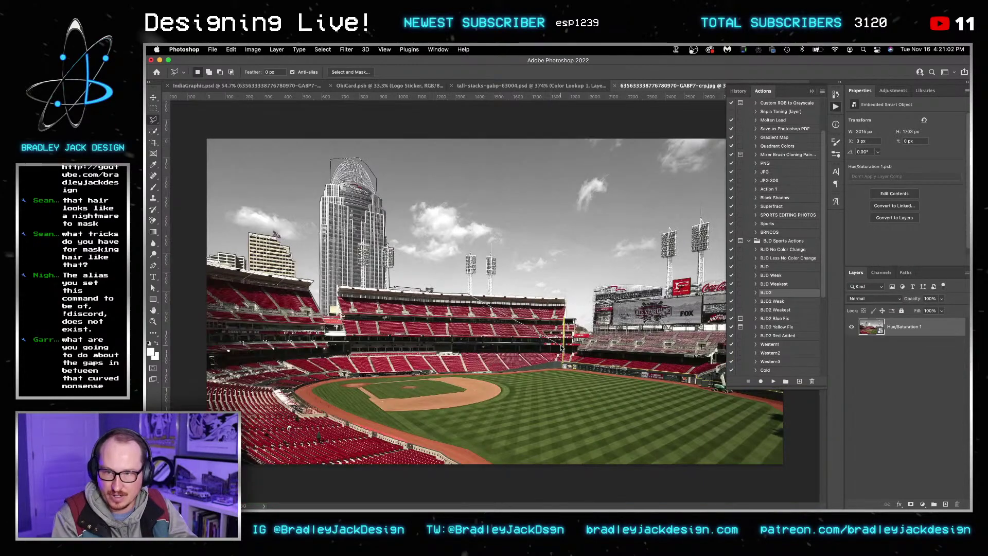
pyautogui.click(605, 478)
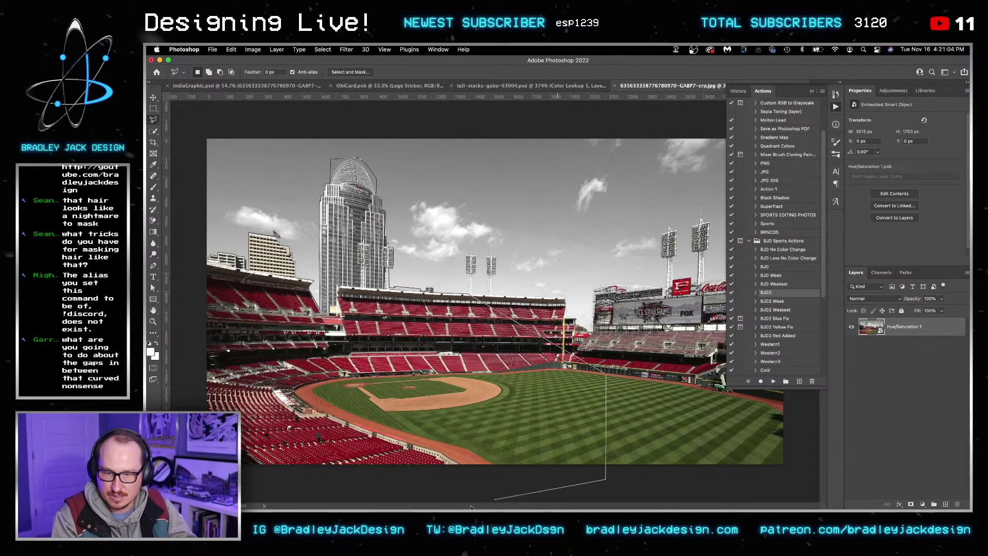
pyautogui.click(179, 470)
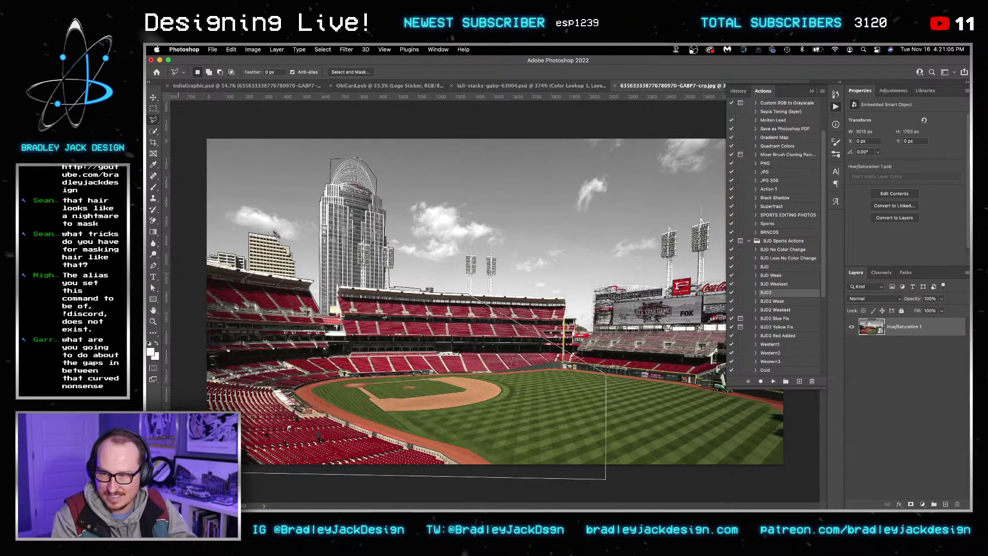
pyautogui.click(181, 259)
pyautogui.click(910, 505)
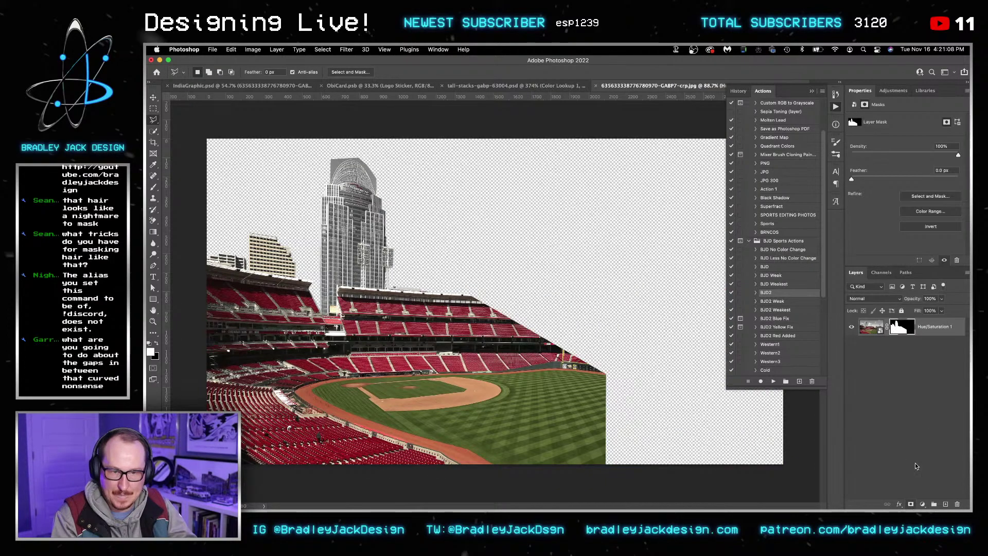
# Step: Paint black on the mask with a smaller brush to hide the leftover sky along the far side of the tower's lattice crown
pyautogui.press('b')
pyautogui.scroll(10, 355, 158)
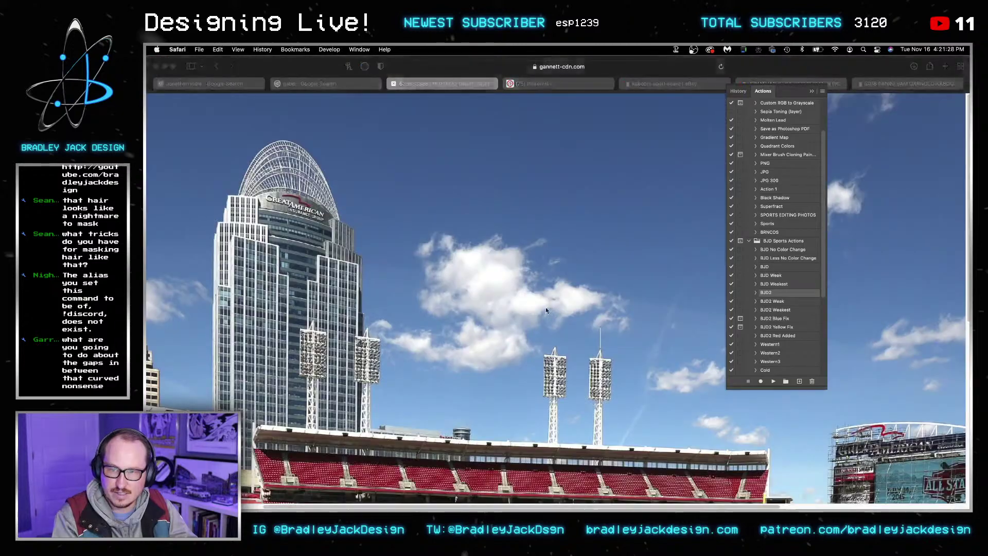
pyautogui.press('l')
pyautogui.press('b')
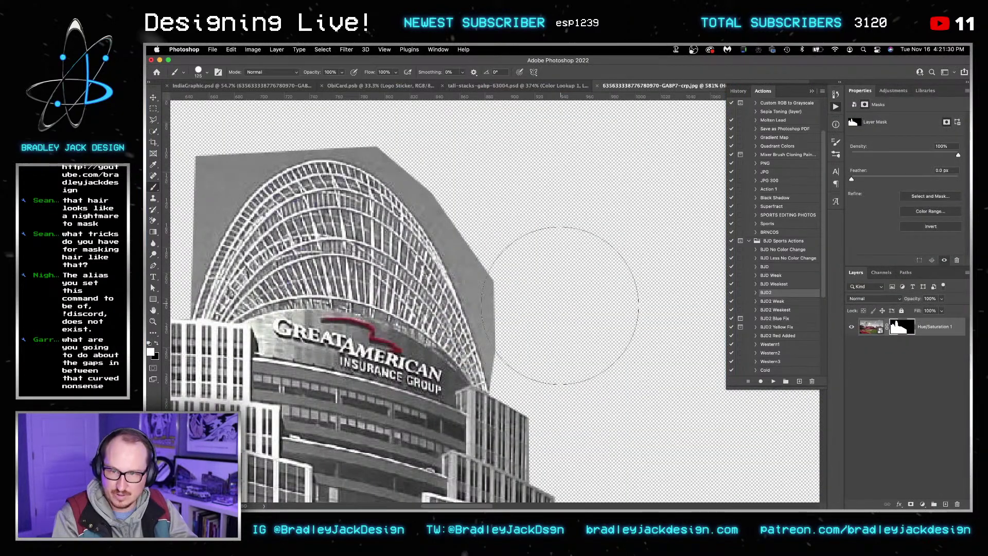
pyautogui.press('x')
pyautogui.press('[')
pyautogui.press('[')
pyautogui.press('[')
pyautogui.moveTo(521, 297)
pyautogui.mouseDown()
pyautogui.moveTo(516, 282)
pyautogui.moveTo(529, 320)
pyautogui.moveTo(525, 353)
pyautogui.moveTo(507, 330)
pyautogui.moveTo(507, 311)
pyautogui.moveTo(522, 367)
pyautogui.mouseUp()
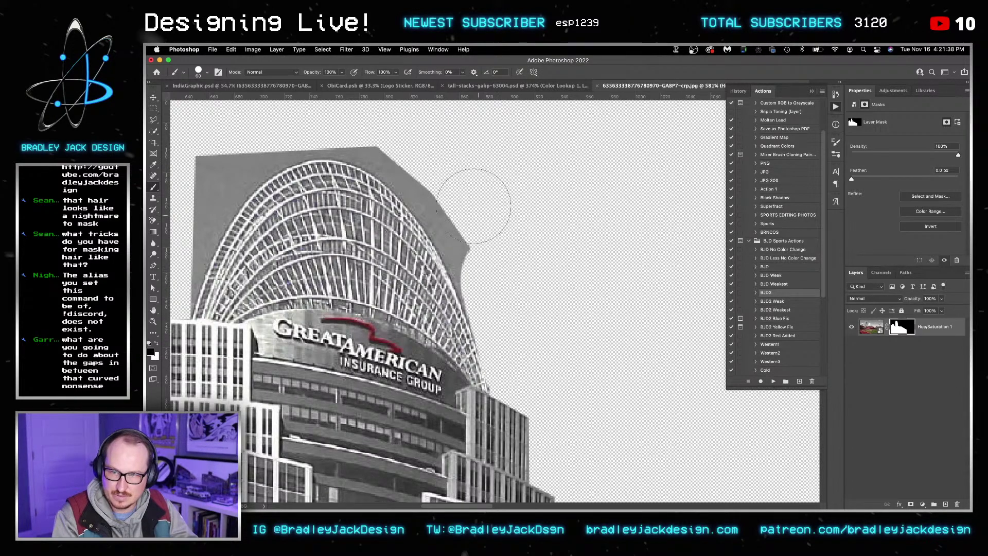
pyautogui.moveTo(456, 187)
pyautogui.mouseDown()
pyautogui.moveTo(440, 172)
pyautogui.moveTo(503, 276)
pyautogui.moveTo(499, 297)
pyautogui.mouseUp()
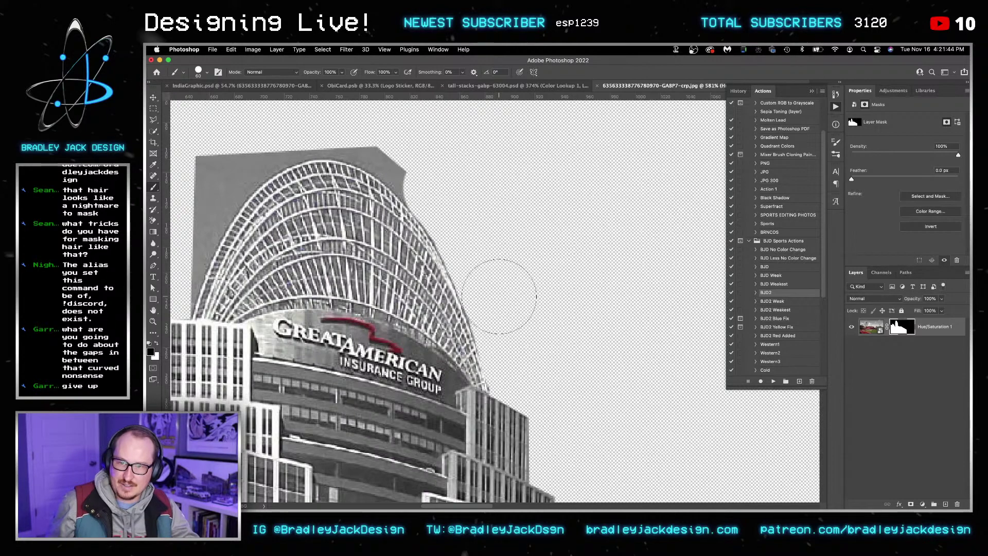
# Step: Mask out the leftover sky above and along the near side of the tower's crown, using a finer brush close to the lattice
pyautogui.moveTo(211, 154)
pyautogui.mouseDown()
pyautogui.moveTo(220, 166)
pyautogui.moveTo(234, 151)
pyautogui.moveTo(413, 161)
pyautogui.moveTo(469, 153)
pyautogui.mouseUp()
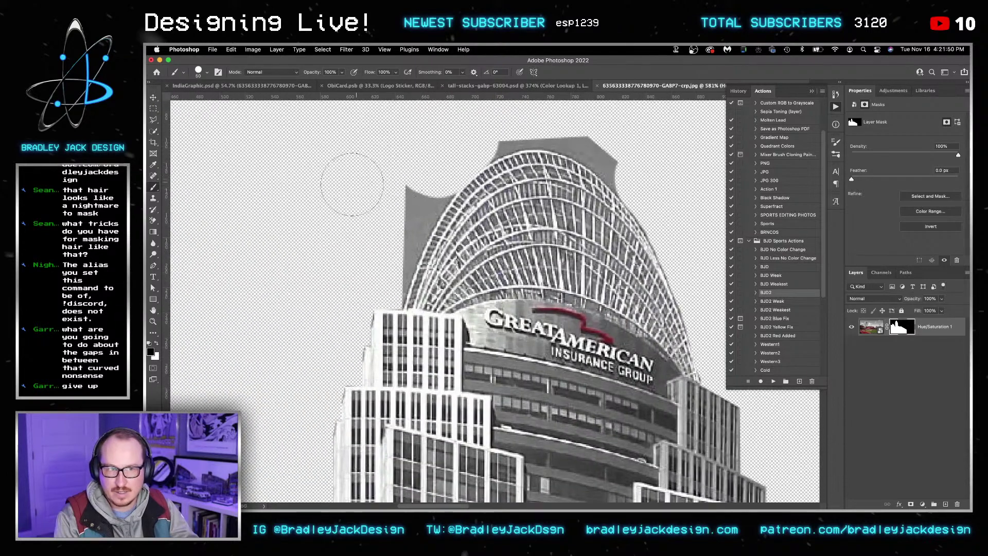
pyautogui.press('[')
pyautogui.press('[')
pyautogui.press('[')
pyautogui.press('[')
pyautogui.press('[')
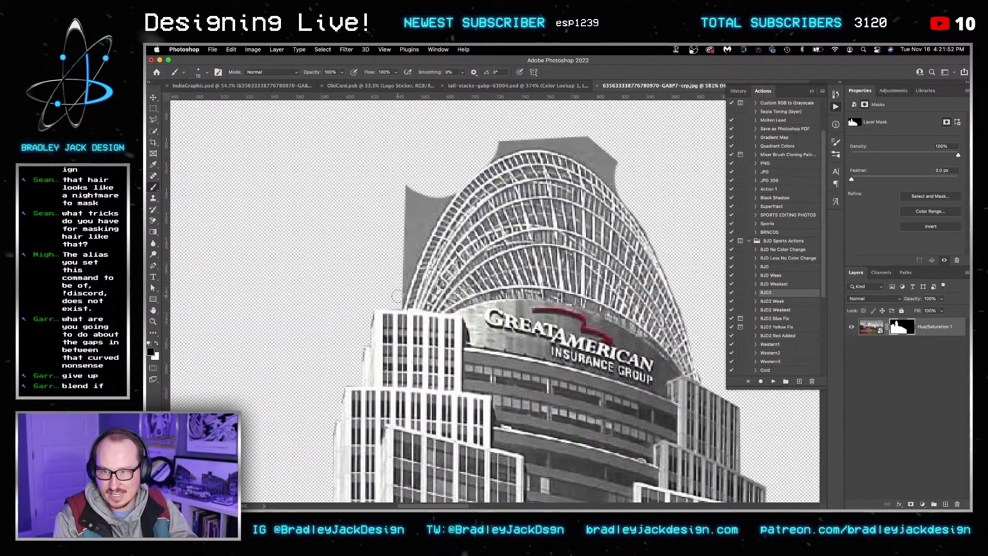
pyautogui.moveTo(400, 293); pyautogui.dragTo(434, 197)
pyautogui.press('super+z')
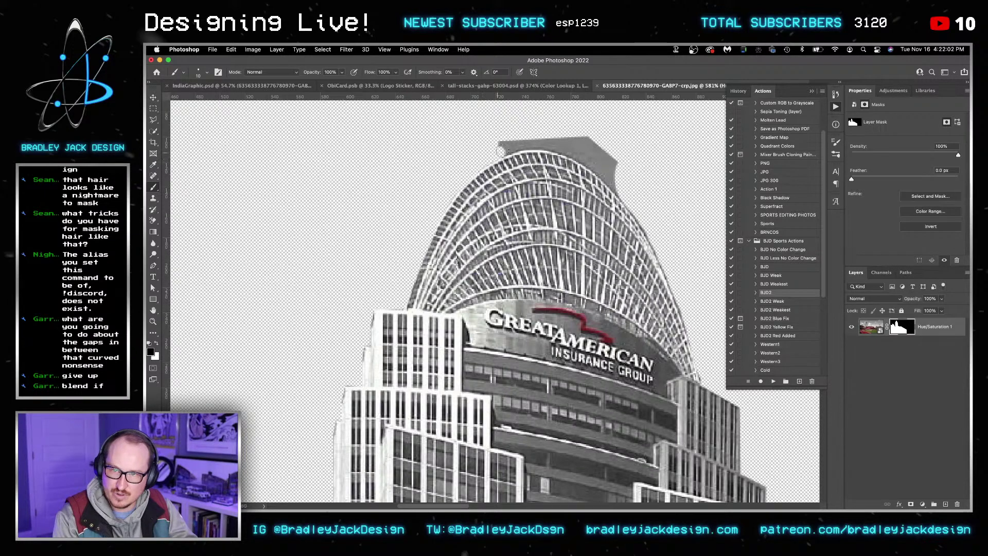
# Step: Mask out the remaining sky patch over the crown's peak and clean its far upper edge
pyautogui.moveTo(526, 144); pyautogui.dragTo(613, 178)
pyautogui.moveTo(582, 146)
pyautogui.mouseDown()
pyautogui.moveTo(474, 143)
pyautogui.moveTo(592, 136)
pyautogui.moveTo(624, 170)
pyautogui.mouseUp()
pyautogui.press(']')
pyautogui.moveTo(655, 217)
pyautogui.mouseDown()
pyautogui.moveTo(551, 147)
pyautogui.moveTo(557, 166)
pyautogui.moveTo(536, 134)
pyautogui.moveTo(542, 166)
pyautogui.moveTo(567, 191)
pyautogui.mouseUp()
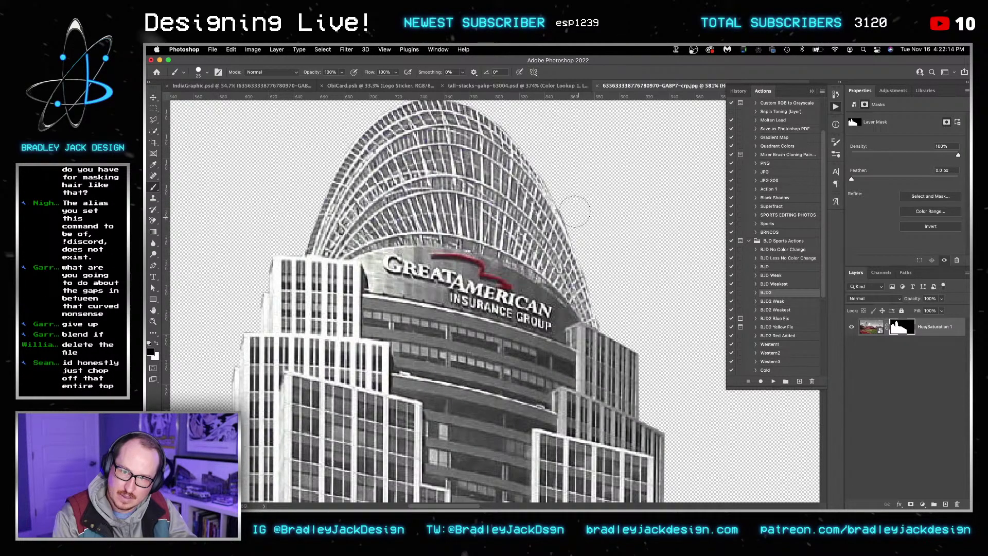
# Step: Save the masked ballpark cutout to the Desktop in Photoshop format under its existing file name
pyautogui.scroll(-6, 564, 183)
pyautogui.press('v')
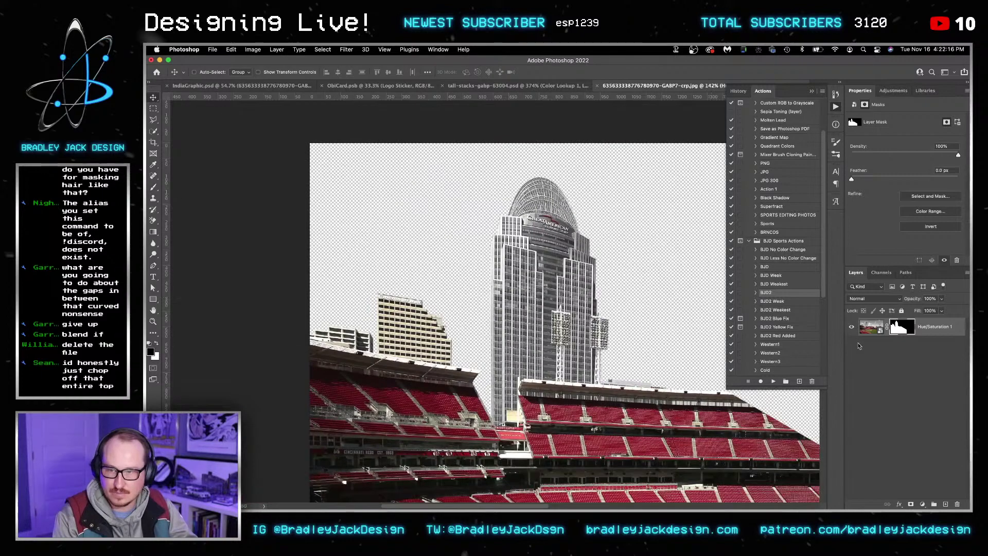
pyautogui.click(558, 251)
pyautogui.press('super+shift+s')
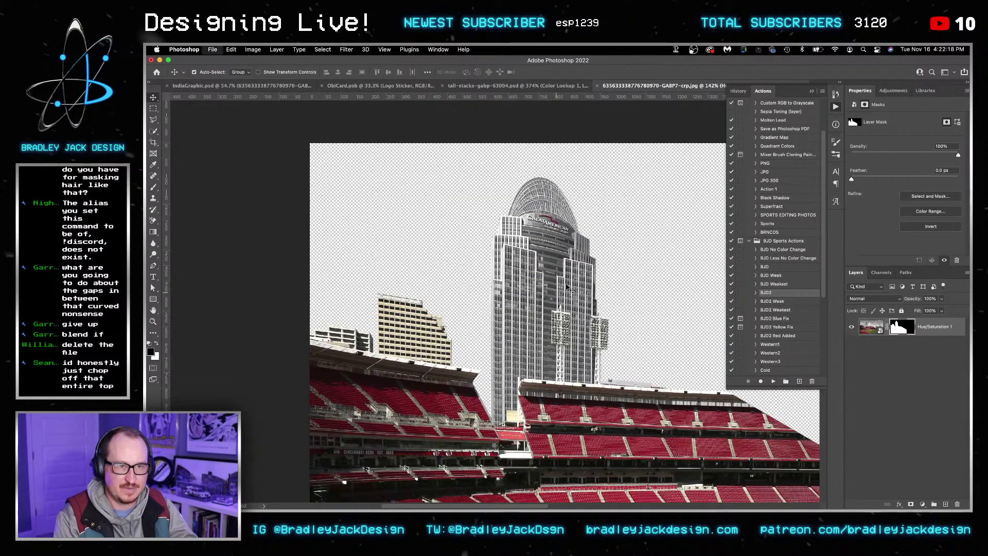
pyautogui.click(394, 124)
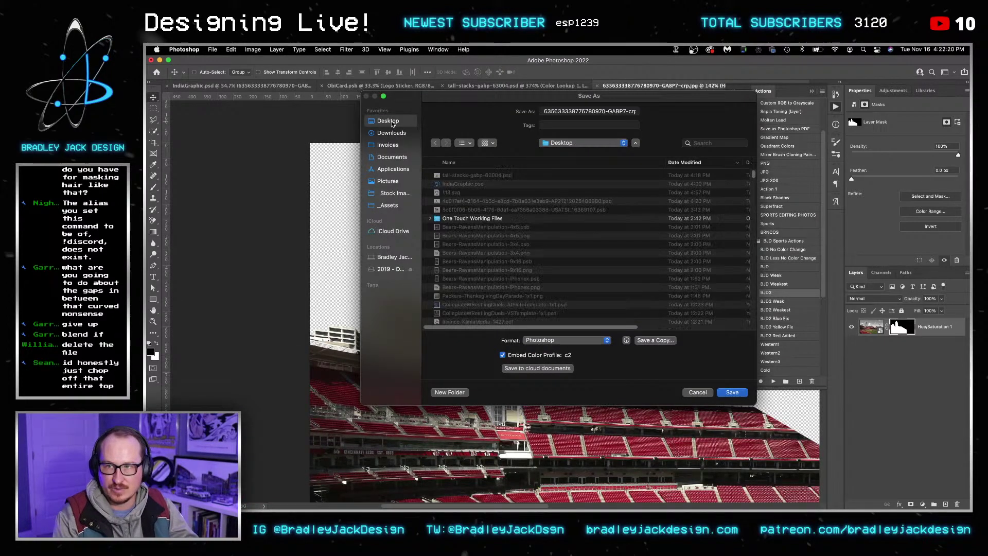
pyautogui.press('Return')
pyautogui.hotkey('ctrl', 'Tab')
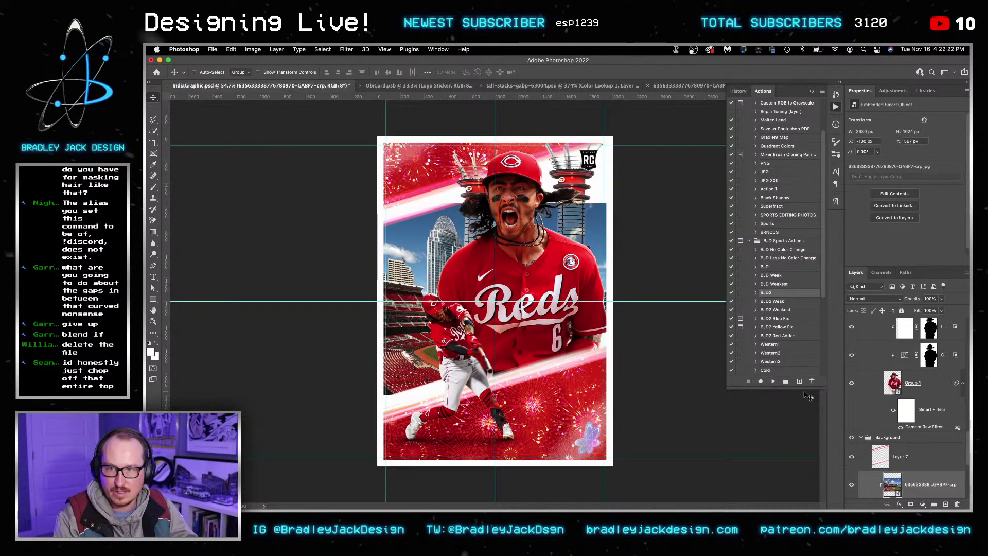
pyautogui.rightClick(919, 487)
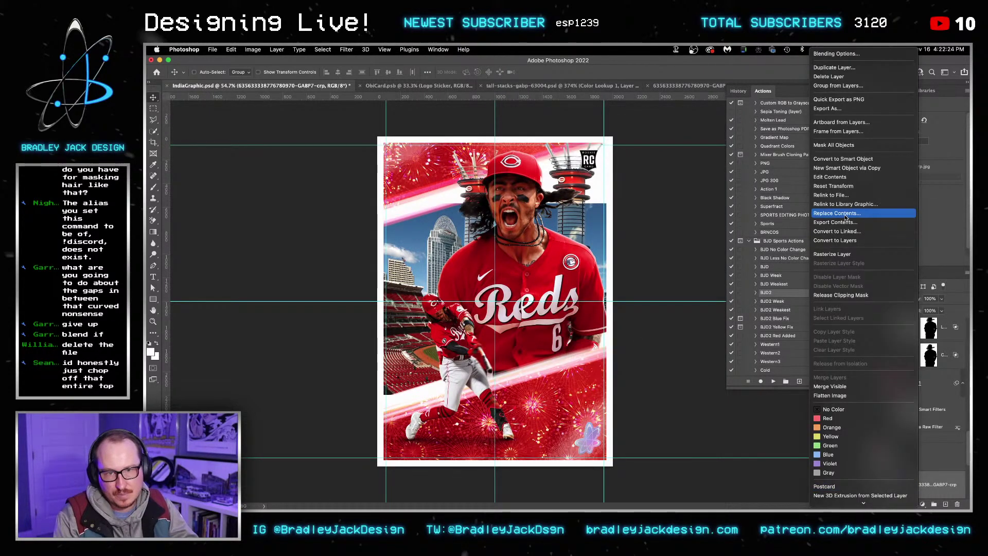
pyautogui.press('Escape')
pyautogui.press('super+shift+p')
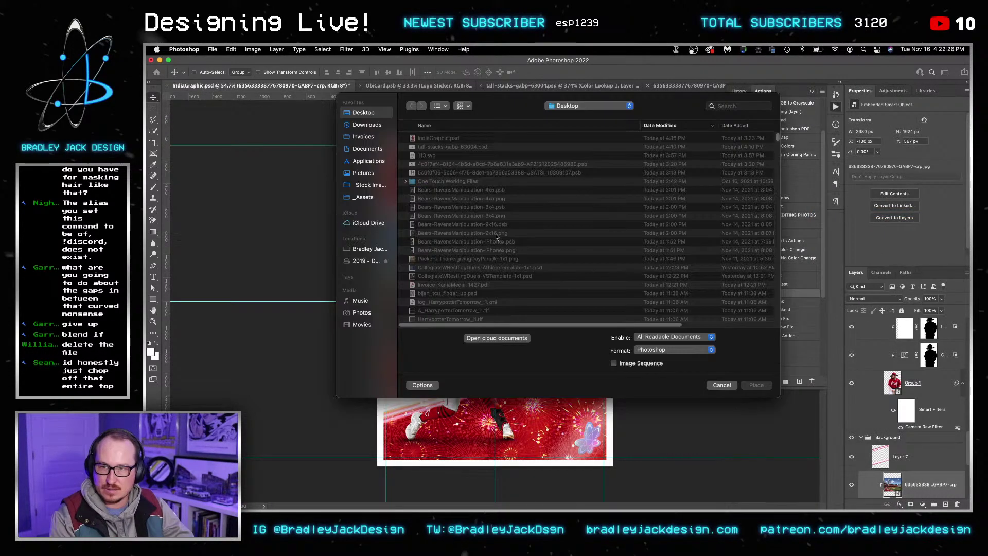
pyautogui.click(459, 139)
pyautogui.doubleClick(459, 138)
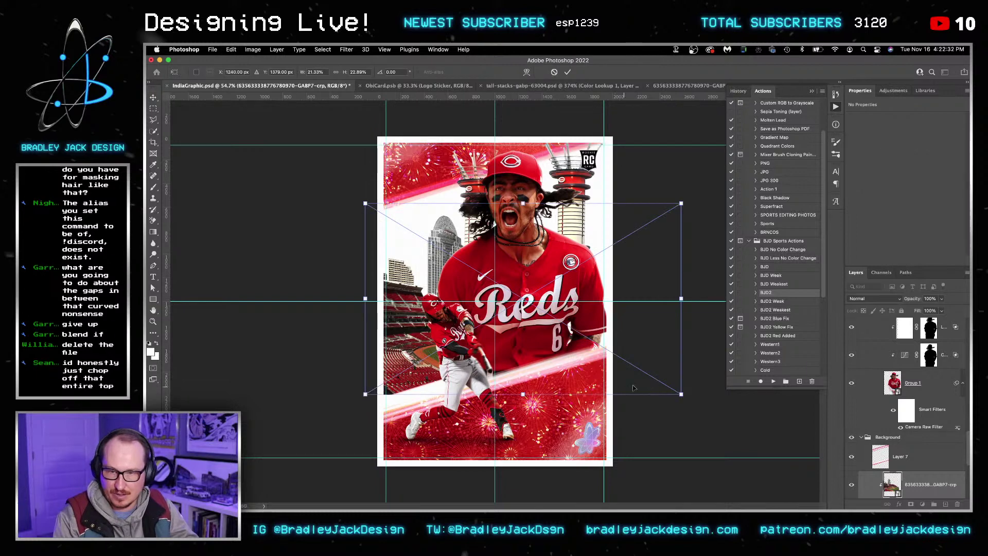
# Step: Shift the ballpark cutout and enlarge it to about 31% width and 33% height behind the players
pyautogui.moveTo(681, 394); pyautogui.dragTo(688, 397)
pyautogui.moveTo(688, 199); pyautogui.dragTo(709, 181)
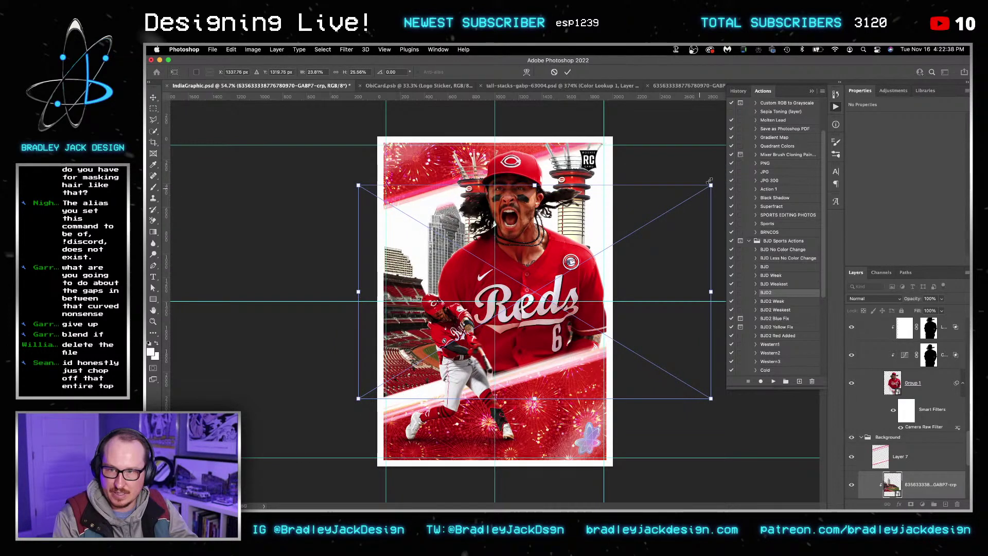
pyautogui.press('Return')
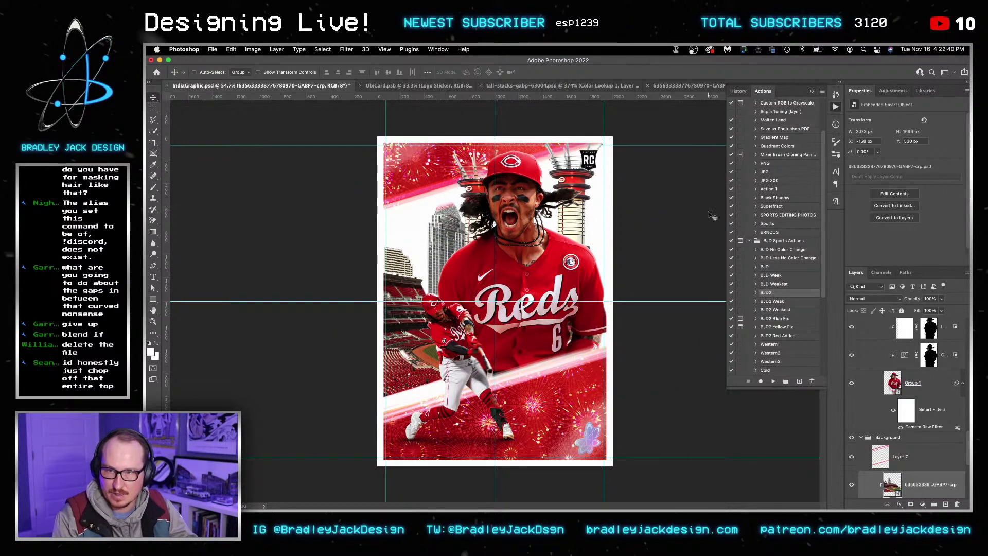
pyautogui.hotkey('ctrl', 't')
pyautogui.hotkey('ctrl', '-')
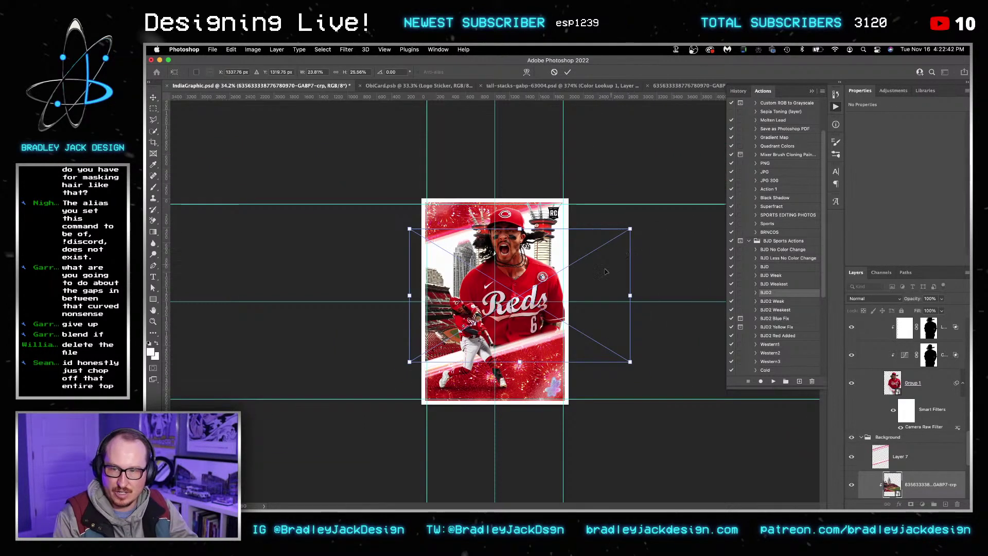
pyautogui.moveTo(593, 272); pyautogui.dragTo(609, 273)
pyautogui.moveTo(637, 229); pyautogui.dragTo(708, 186)
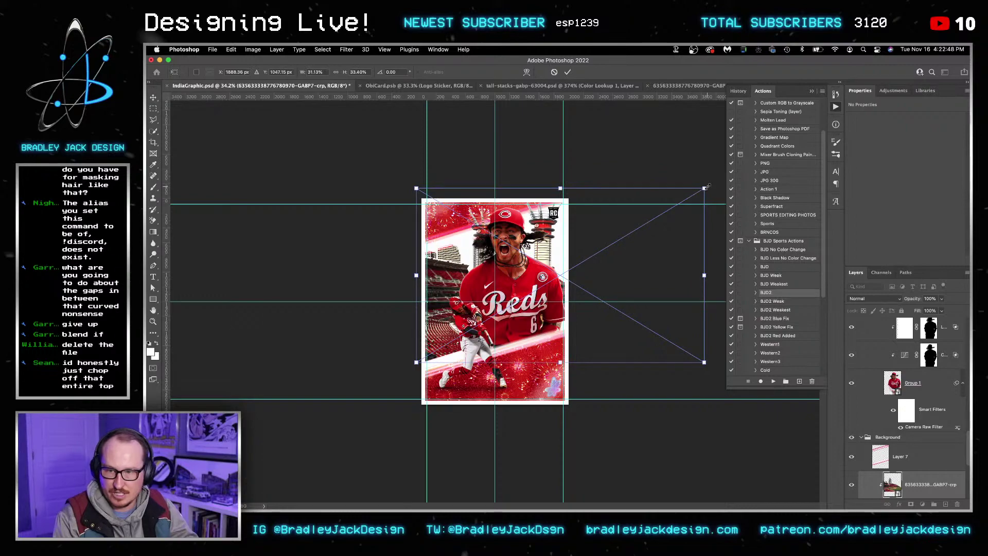
pyautogui.press('Return')
# Step: Add a layer mask to the ballpark cutout and paint out the tower beside the large player's hair and shoulder
pyautogui.click(912, 503)
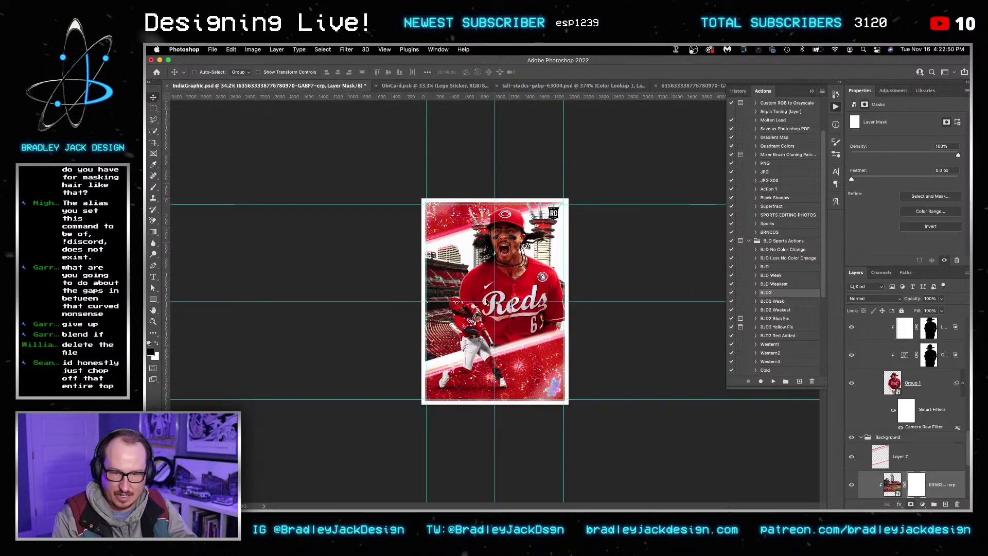
pyautogui.press('b')
pyautogui.scroll(5, 475, 244)
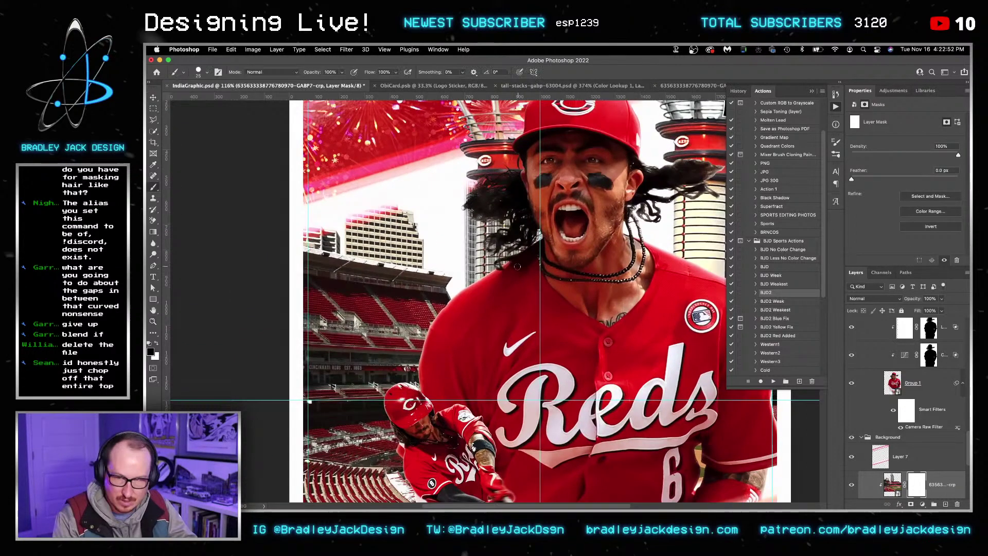
pyautogui.press(']')
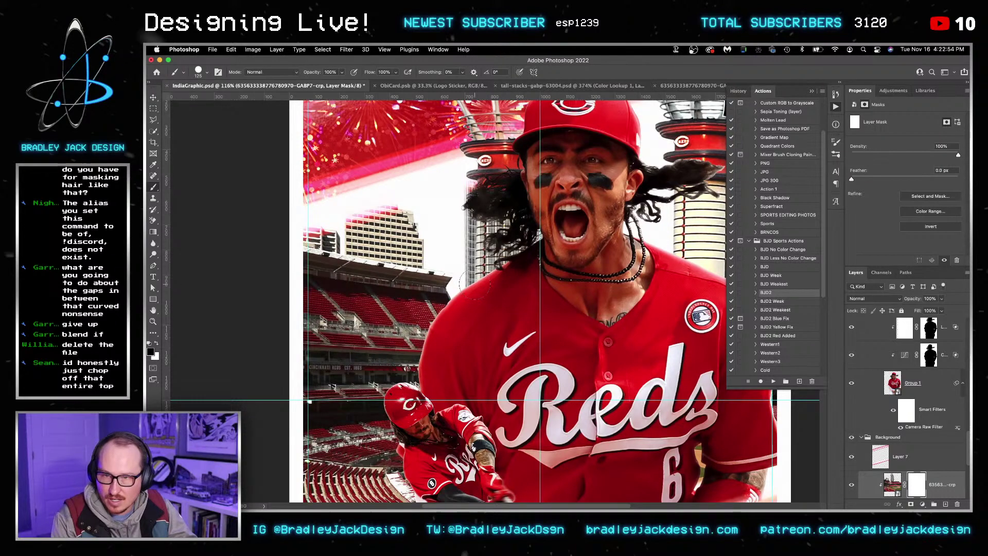
pyautogui.moveTo(475, 286)
pyautogui.mouseDown()
pyautogui.moveTo(471, 193)
pyautogui.moveTo(494, 258)
pyautogui.moveTo(537, 237)
pyautogui.mouseUp()
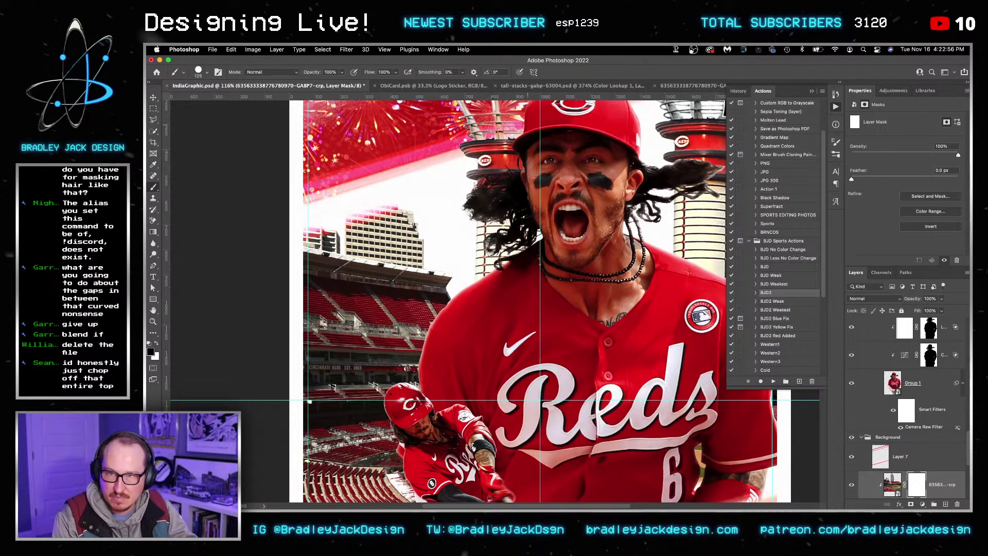
# Step: Paint black on the stadium layer's mask to hide the city buildings and leftover sky above the stands
pyautogui.moveTo(441, 199)
pyautogui.mouseDown()
pyautogui.moveTo(326, 197)
pyautogui.moveTo(280, 207)
pyautogui.moveTo(354, 230)
pyautogui.moveTo(327, 222)
pyautogui.mouseUp()
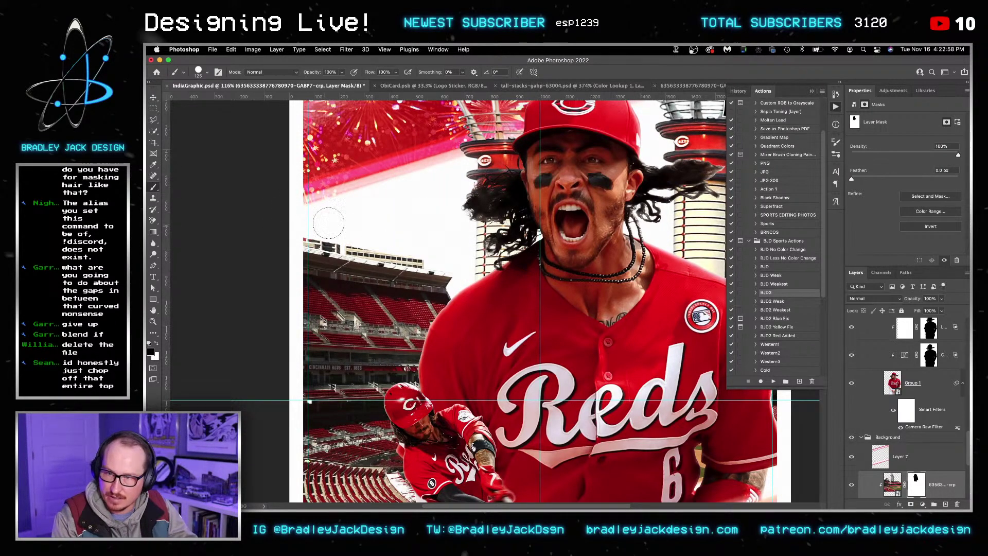
pyautogui.moveTo(403, 236)
pyautogui.mouseDown()
pyautogui.moveTo(449, 255)
pyautogui.moveTo(277, 224)
pyautogui.moveTo(456, 255)
pyautogui.moveTo(324, 226)
pyautogui.moveTo(417, 254)
pyautogui.moveTo(481, 250)
pyautogui.mouseUp()
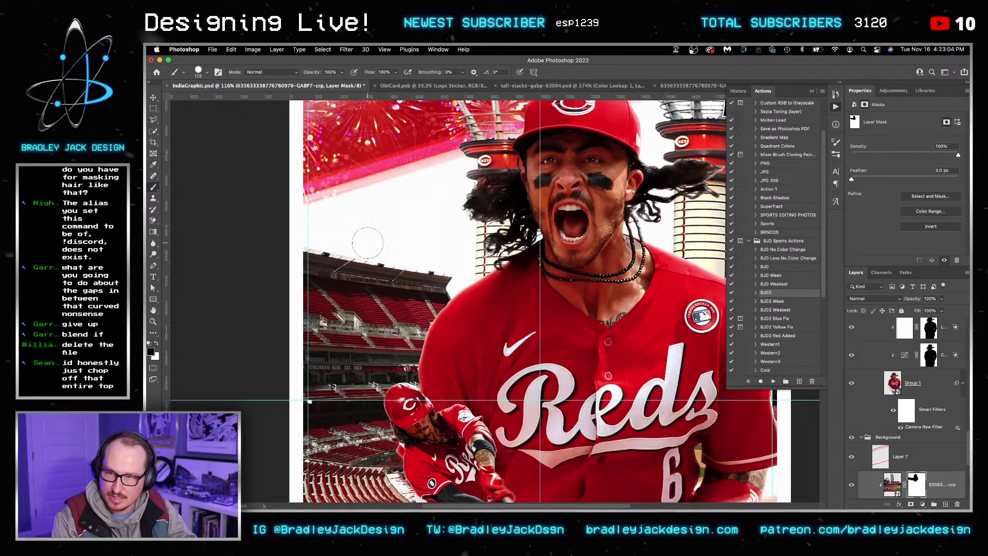
pyautogui.press('super+0')
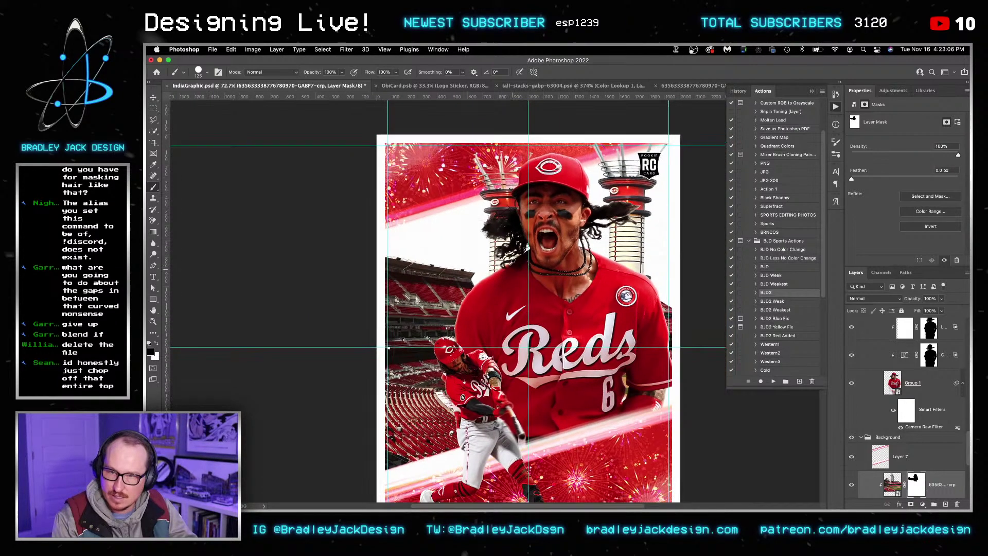
# Step: Scale the stadium image layer down to about 96% with Free Transform
pyautogui.press('super+t')
pyautogui.moveTo(618, 257); pyautogui.dragTo(608, 259)
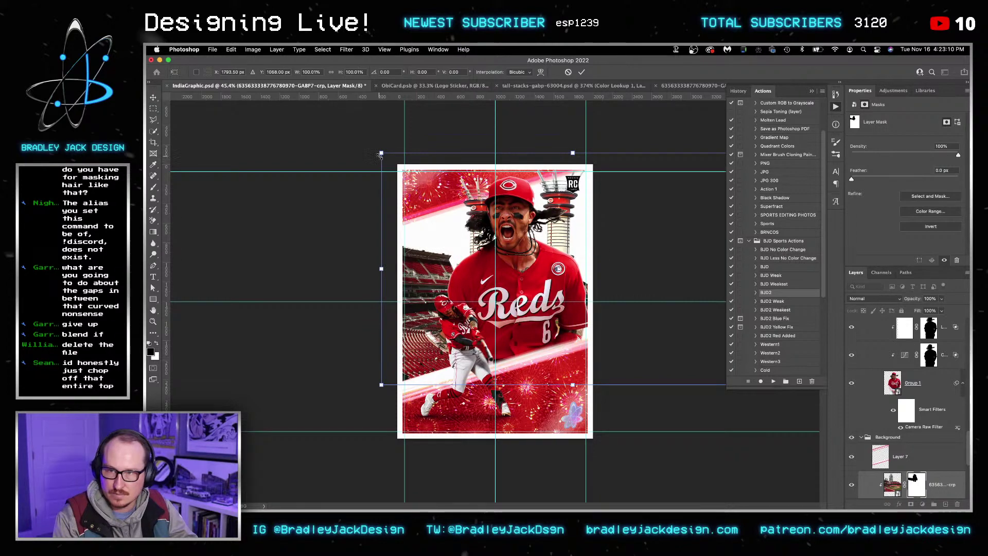
pyautogui.moveTo(380, 155); pyautogui.dragTo(387, 160)
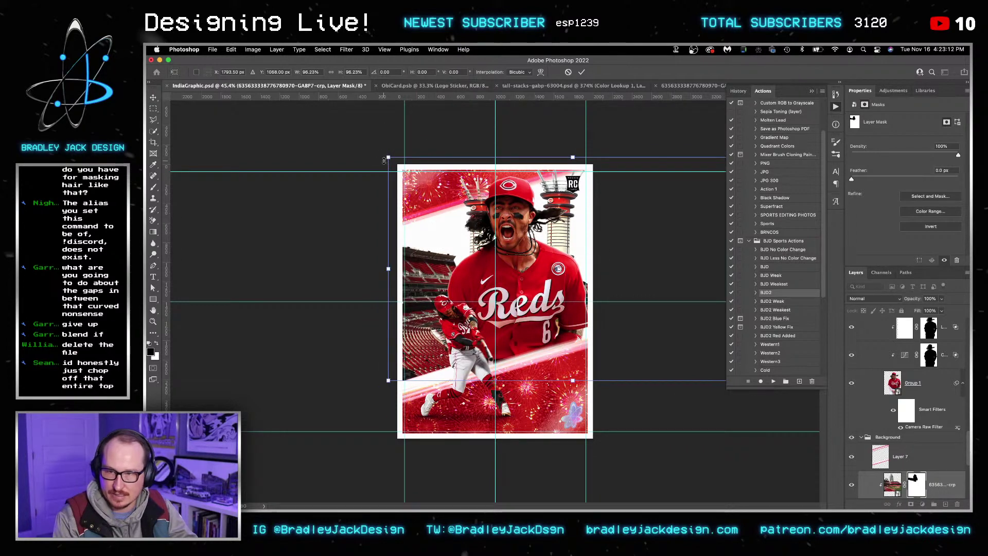
pyautogui.press('Return')
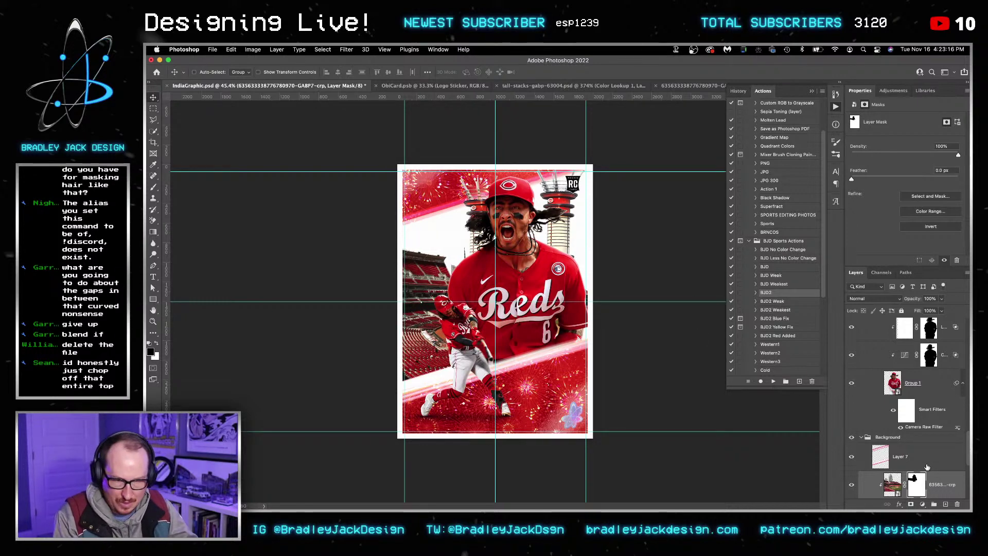
# Step: Mask out the stadium remnants between the large player's torso and forearm with a bigger brush, and save the document
pyautogui.scroll(4, 468, 267)
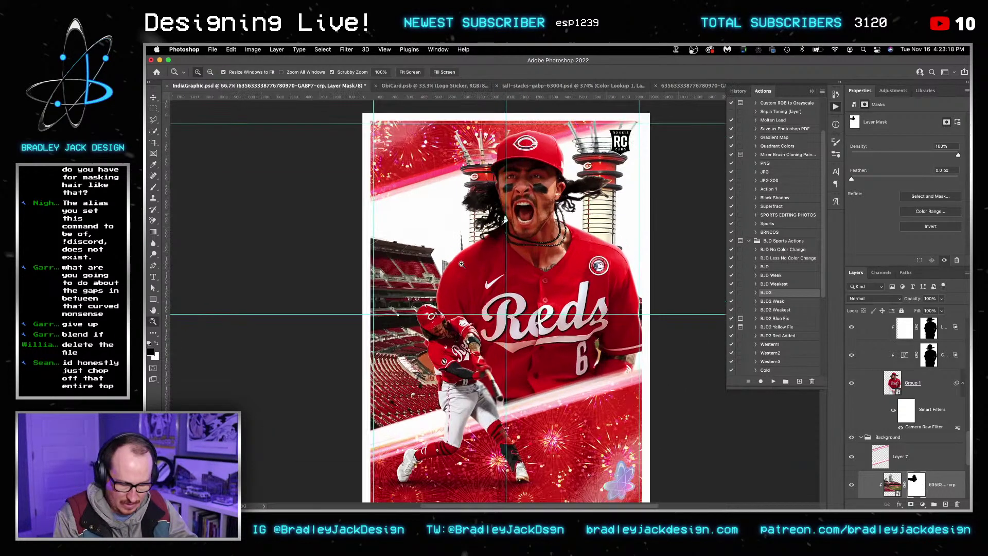
pyautogui.press('b')
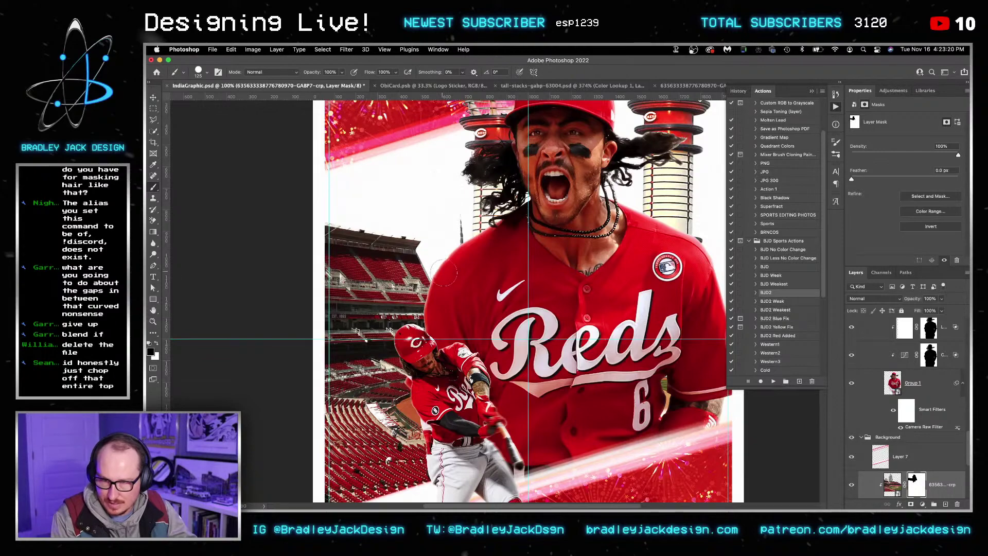
pyautogui.press(']')
pyautogui.press(']')
pyautogui.press(']')
pyautogui.hscroll(5, 515, 232)
pyautogui.scroll(-2, 514, 232)
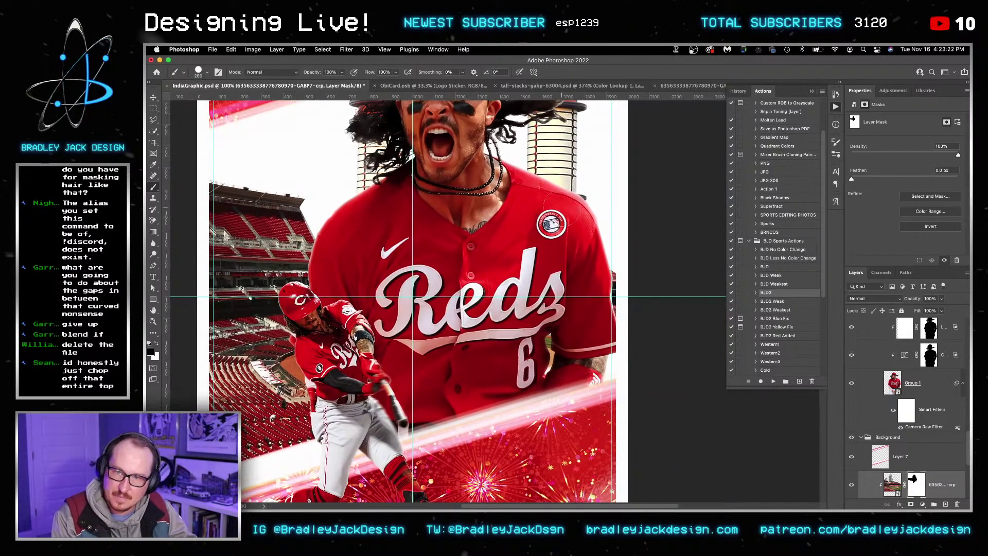
pyautogui.press(']')
pyautogui.press(']')
pyautogui.moveTo(571, 391); pyautogui.dragTo(554, 350)
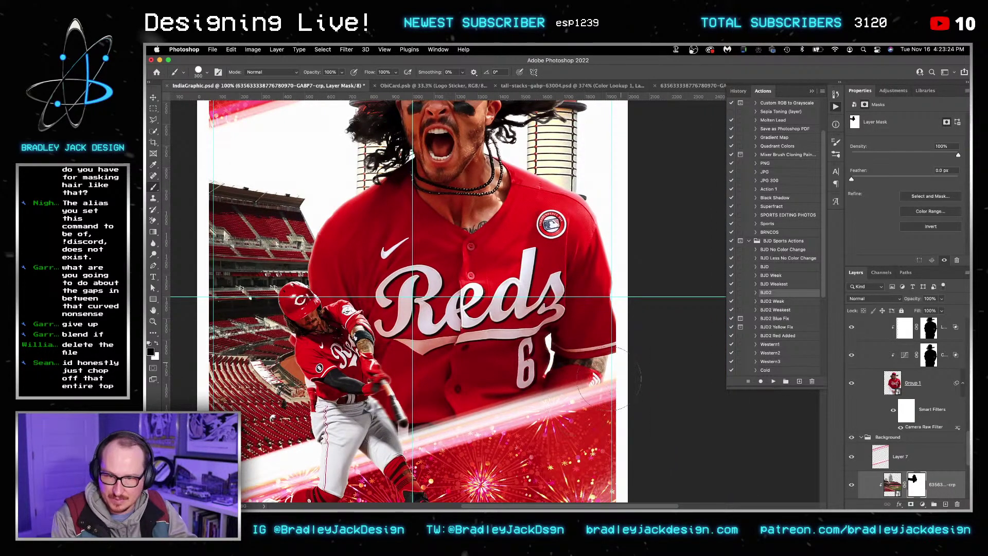
pyautogui.press('super+0')
pyautogui.press('v')
pyautogui.press('super+s')
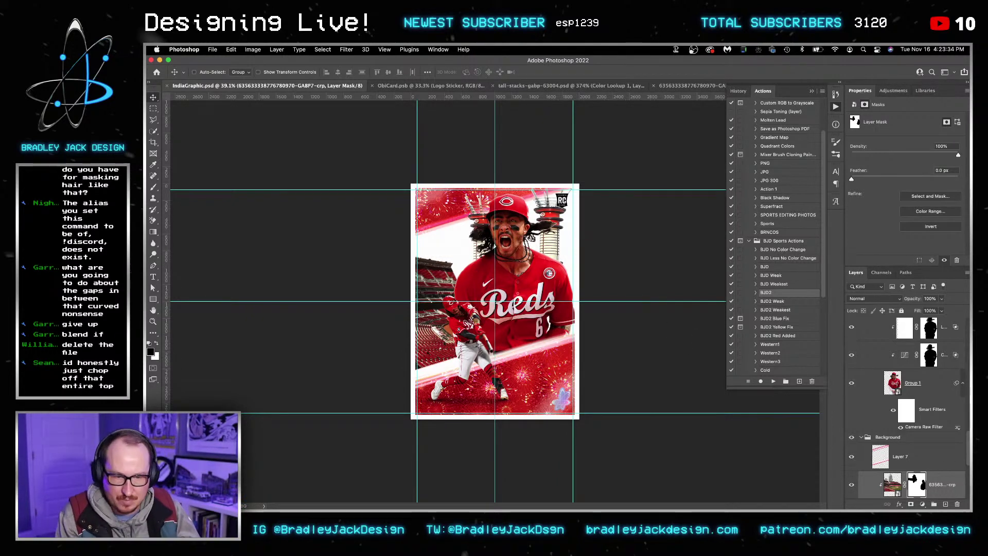
# Step: Paint out more of the stadium layer behind the large player's head with a 700 px brush and save the document
pyautogui.press('b')
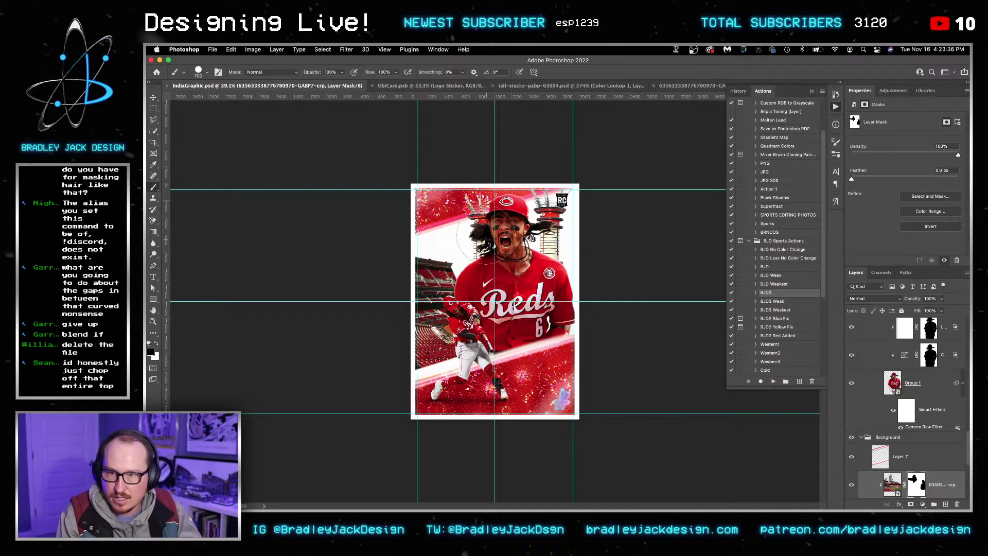
pyautogui.click(498, 220)
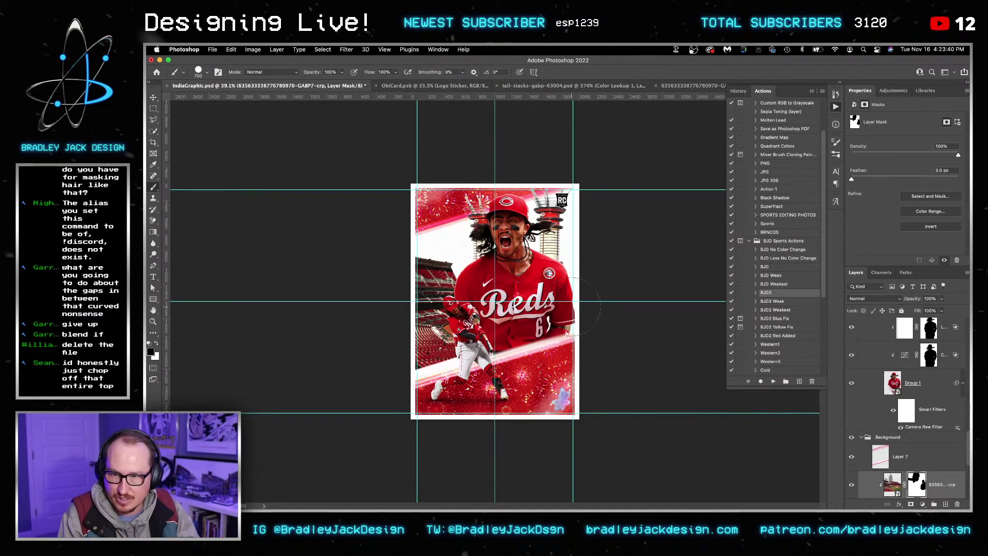
pyautogui.press('v')
pyautogui.scroll(5, 515, 291)
pyautogui.hotkey('ctrl', 's')
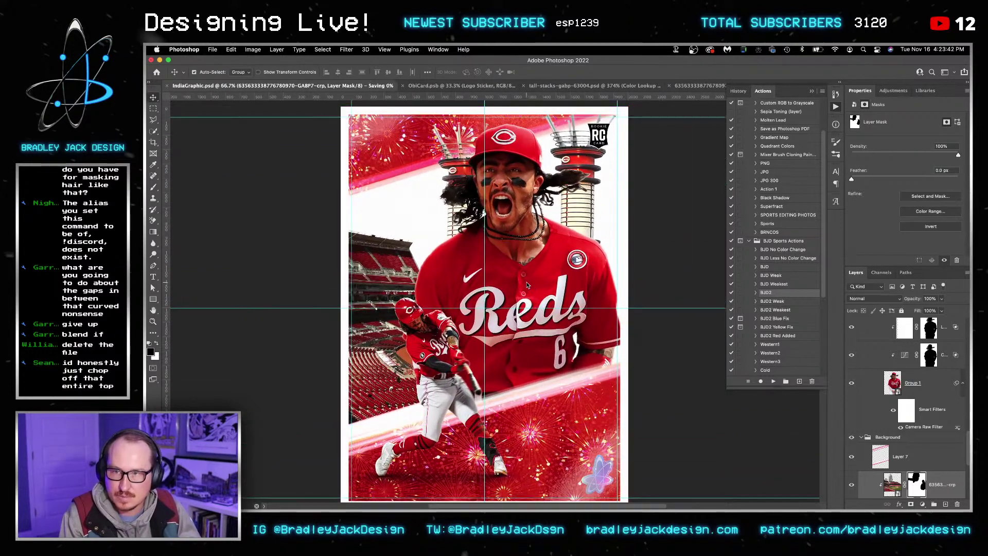
# Step: Select the Reds C logo layer 113, move it to the card's upper-left corner and scale it to about 29%
pyautogui.scroll(5, 888, 428)
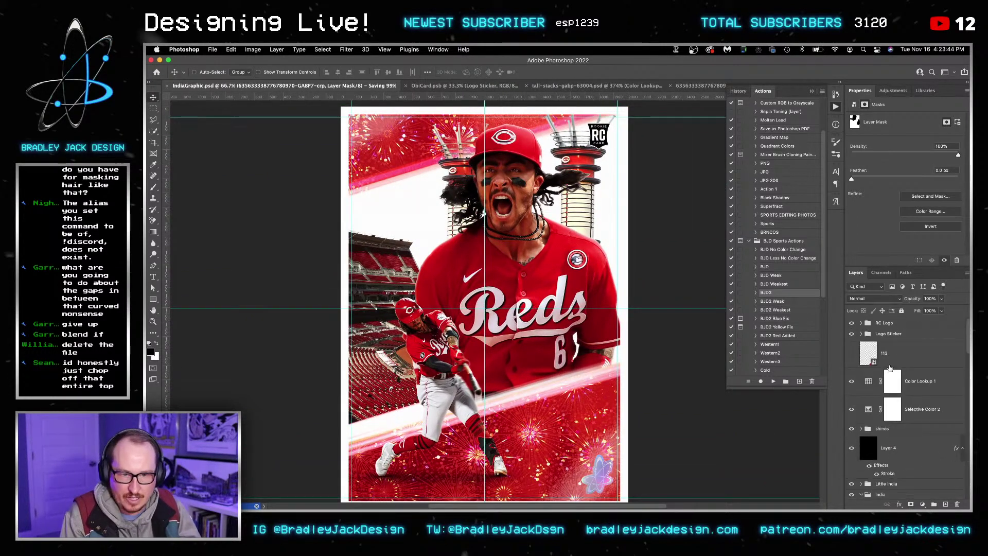
pyautogui.keyDown('ctrl'); pyautogui.click(596, 451); pyautogui.keyUp('ctrl')
pyautogui.hotkey('ctrl', 't')
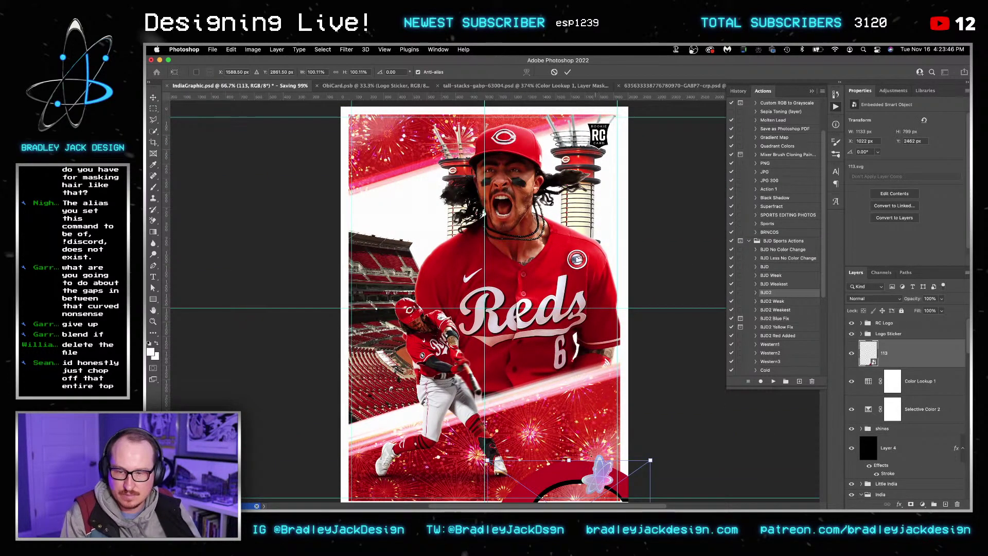
pyautogui.moveTo(569, 482); pyautogui.dragTo(423, 140)
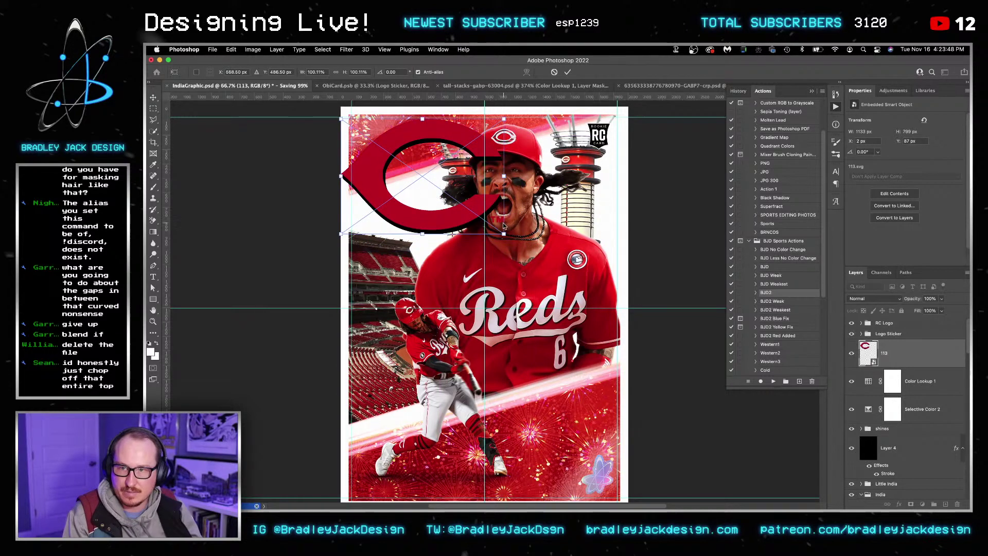
pyautogui.moveTo(503, 235); pyautogui.dragTo(410, 149)
pyautogui.press('Return')
pyautogui.hotkey('ctrl', 't')
pyautogui.press('Return')
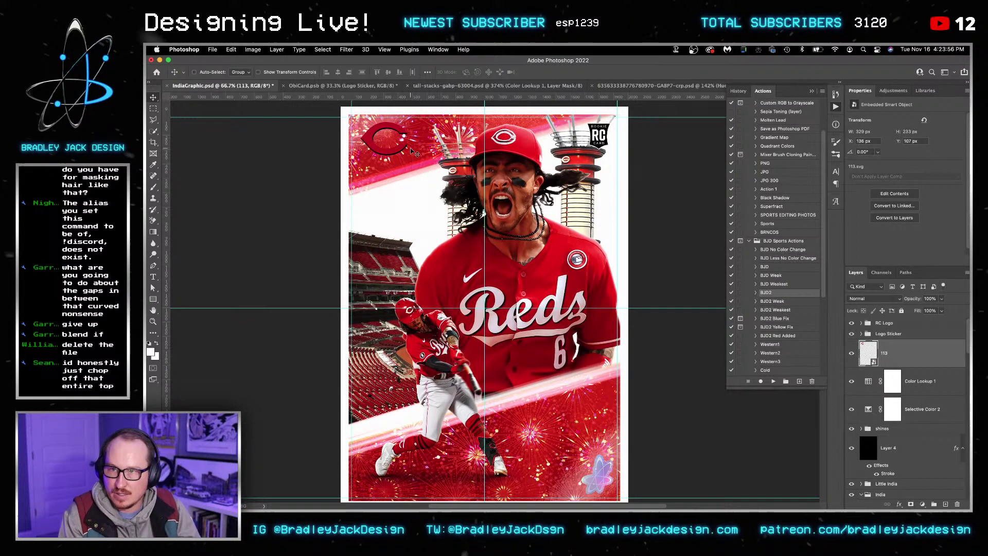
# Step: Scale the C logo down to about 25.8% and nudge it left to X 122 px
pyautogui.hotkey('ctrl', 't')
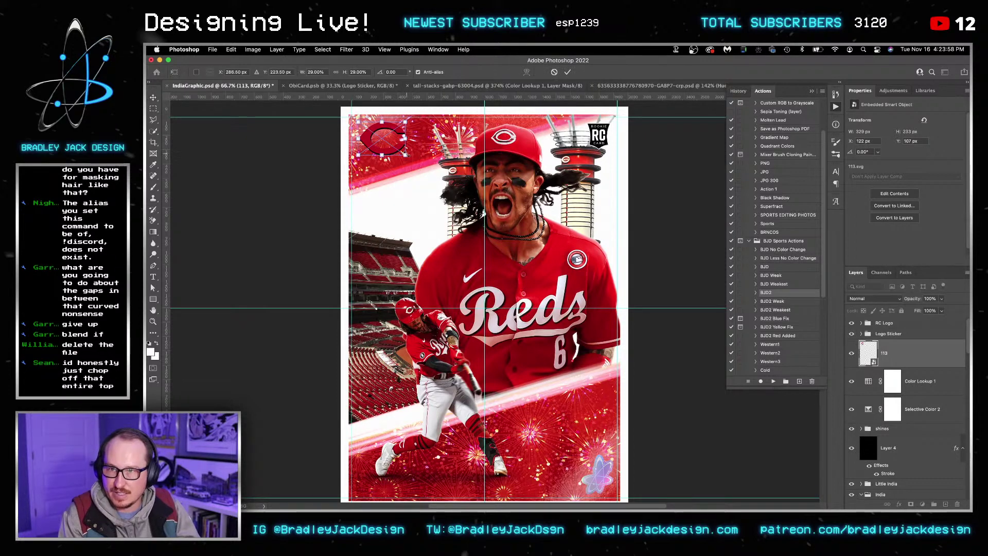
pyautogui.moveTo(409, 149); pyautogui.dragTo(405, 150)
pyautogui.press('Return')
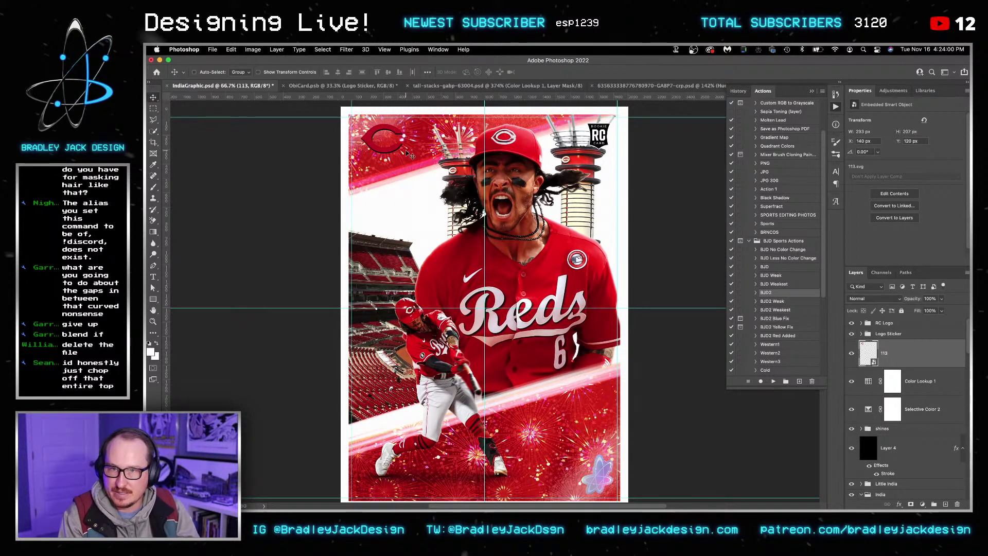
pyautogui.press('Left')
pyautogui.press('Left')
pyautogui.press('Left')
pyautogui.press('Left')
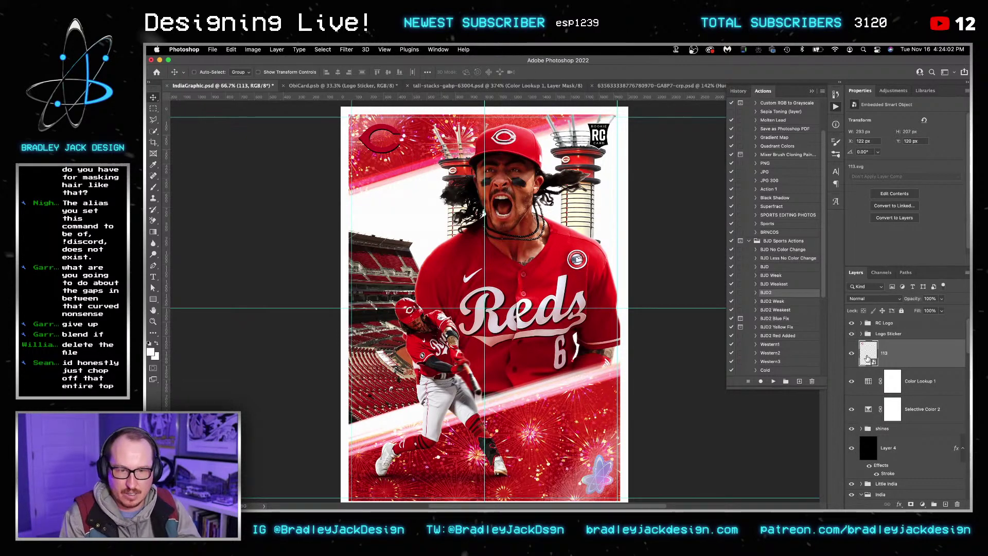
# Step: Open the C logo smart object's contents in Illustrator and select all its red shapes with the Magic Wand
pyautogui.doubleClick(867, 359)
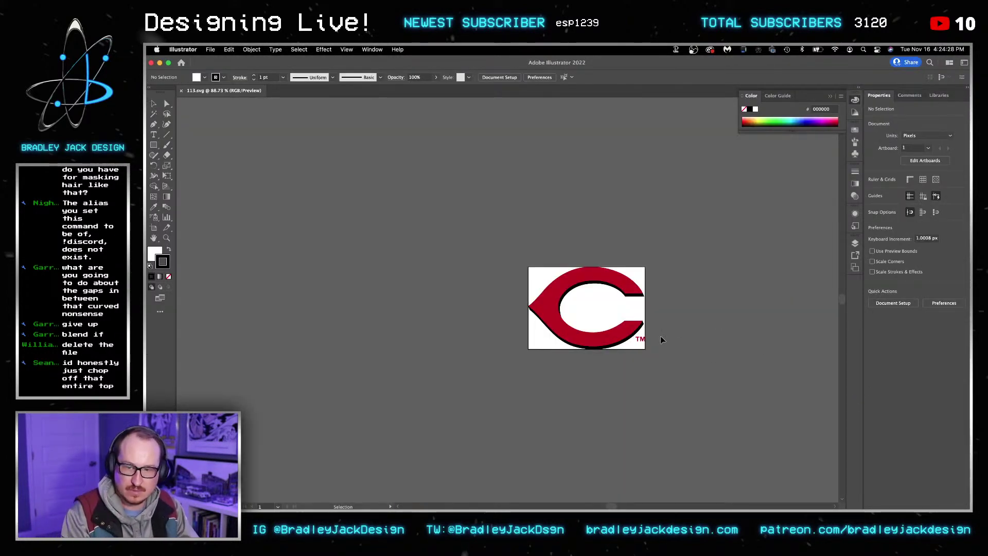
pyautogui.press('super+equal')
pyautogui.press('super+equal')
pyautogui.press('super+equal')
pyautogui.press('a')
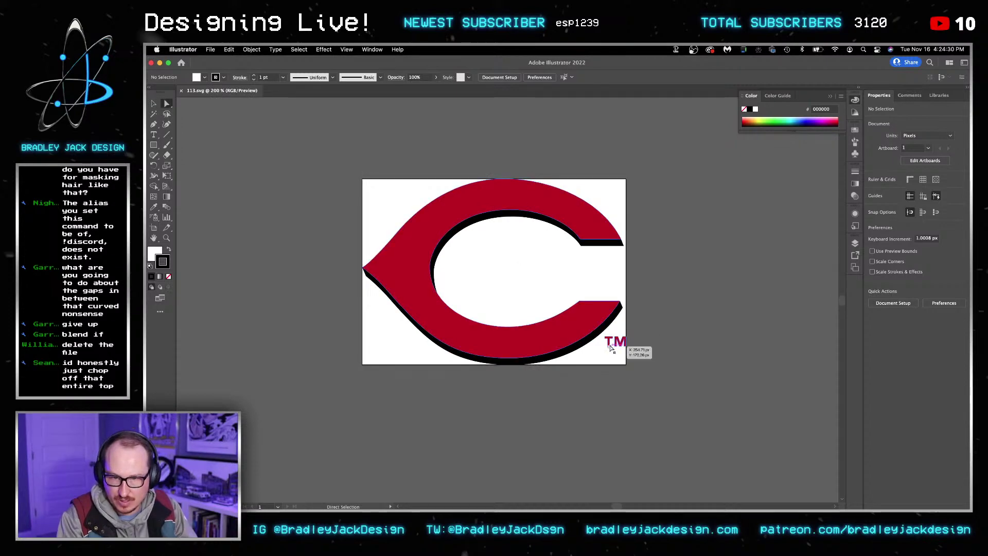
pyautogui.click(608, 344)
pyautogui.press('y')
pyautogui.click(572, 326)
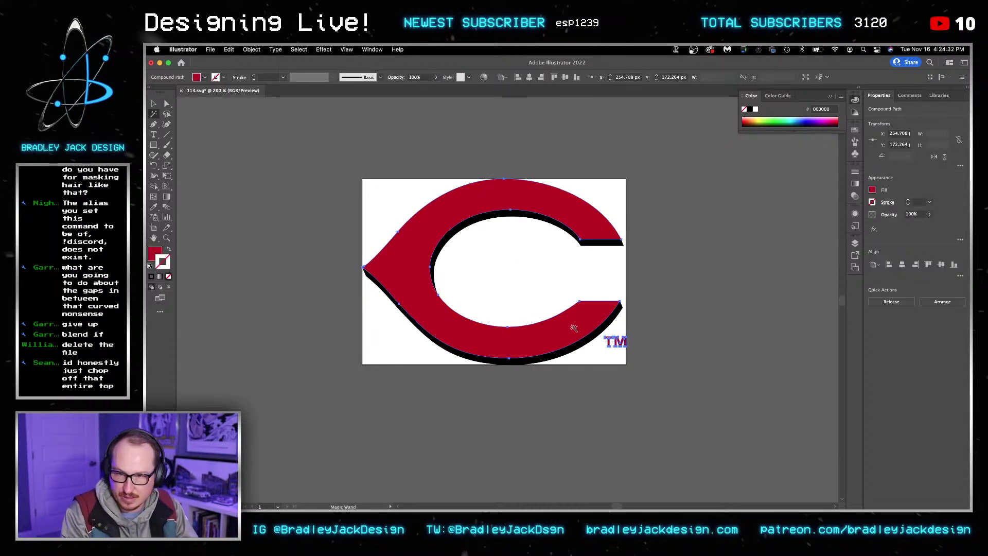
# Step: Give the selected logo shapes a white fill and no stroke, save the file and return to Photoshop
pyautogui.click(149, 267)
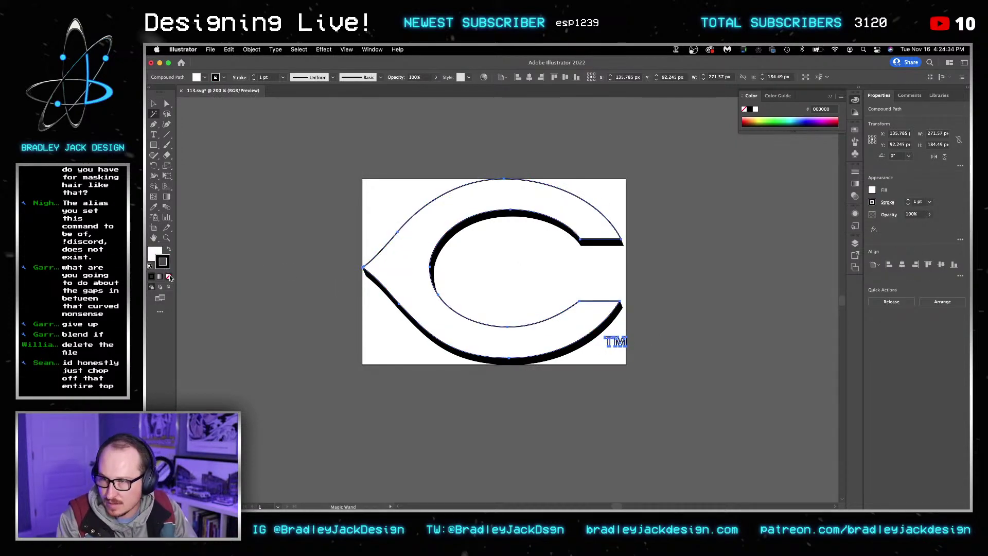
pyautogui.click(168, 277)
pyautogui.click(246, 273)
pyautogui.press('super+s')
pyautogui.press('super+Tab')
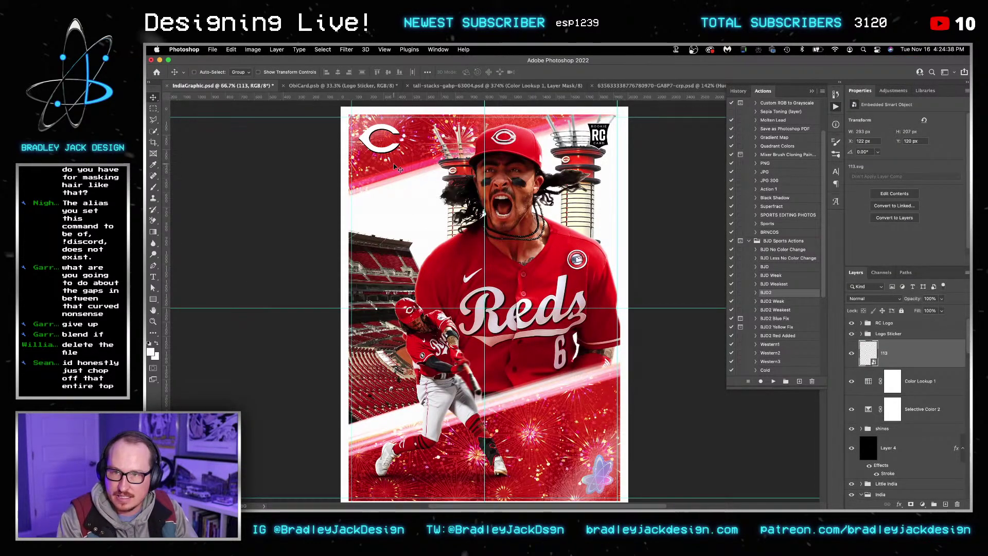
# Step: Scale the white C logo down to about 263 px wide in the card's upper-left corner and save the document
pyautogui.press('super+t')
pyautogui.scroll(5, 401, 159)
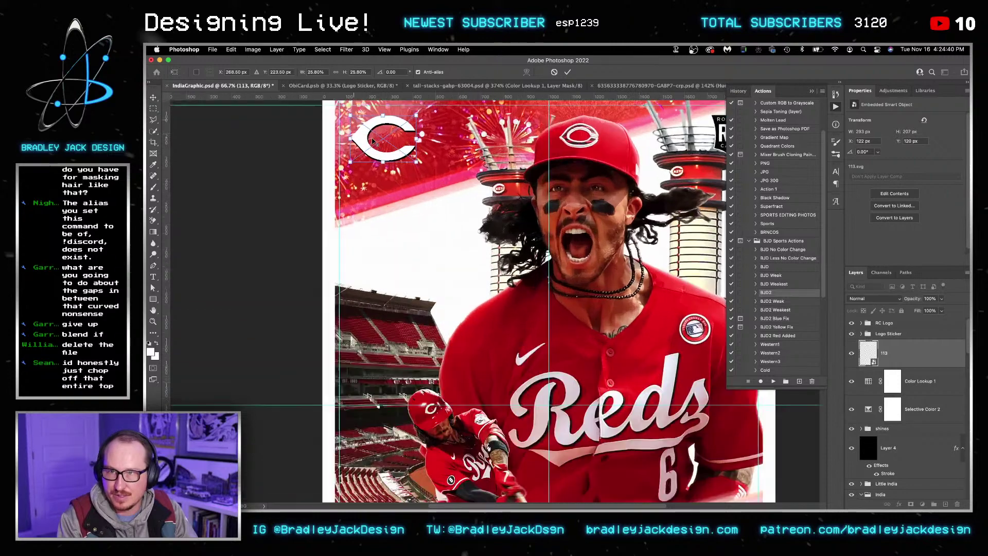
pyautogui.moveTo(487, 198)
pyautogui.mouseDown()
pyautogui.moveTo(507, 185)
pyautogui.moveTo(496, 180)
pyautogui.moveTo(482, 193)
pyautogui.mouseUp()
pyautogui.press('Return')
pyautogui.press('super+0')
pyautogui.press('super+s')
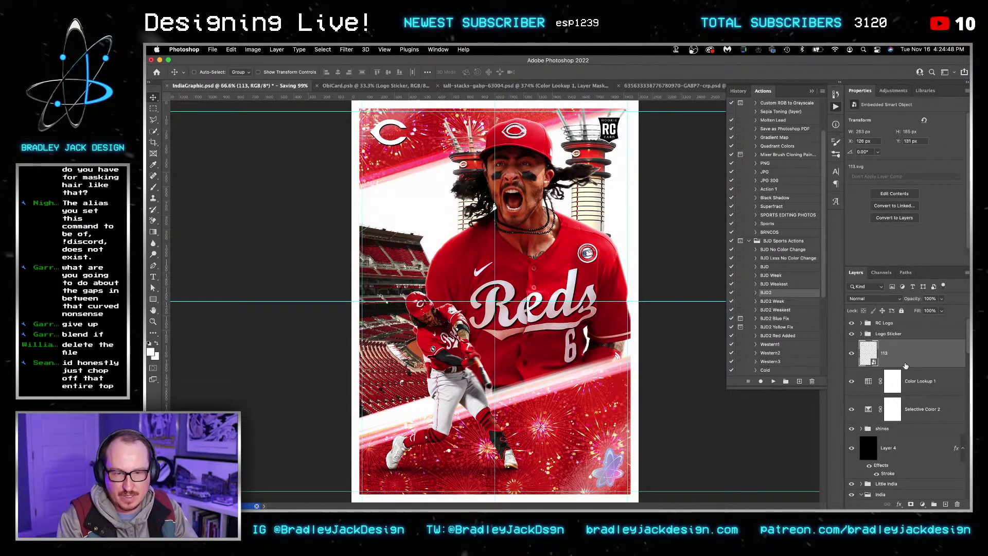
# Step: Move logo layer 113 between the shines group and Layer 4, inspect the logo up close and save the document
pyautogui.moveTo(906, 366); pyautogui.dragTo(904, 439)
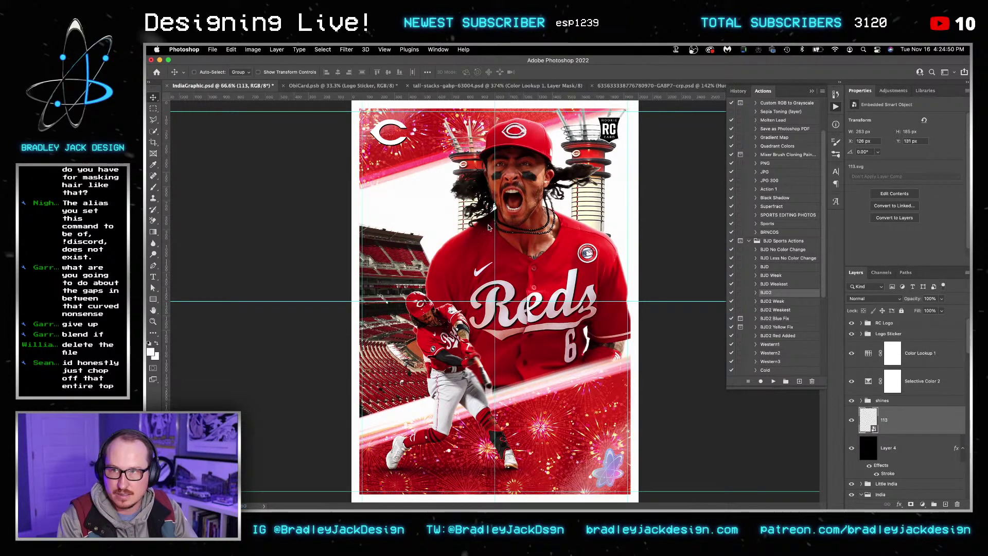
pyautogui.press('z')
pyautogui.moveTo(379, 120); pyautogui.dragTo(503, 122)
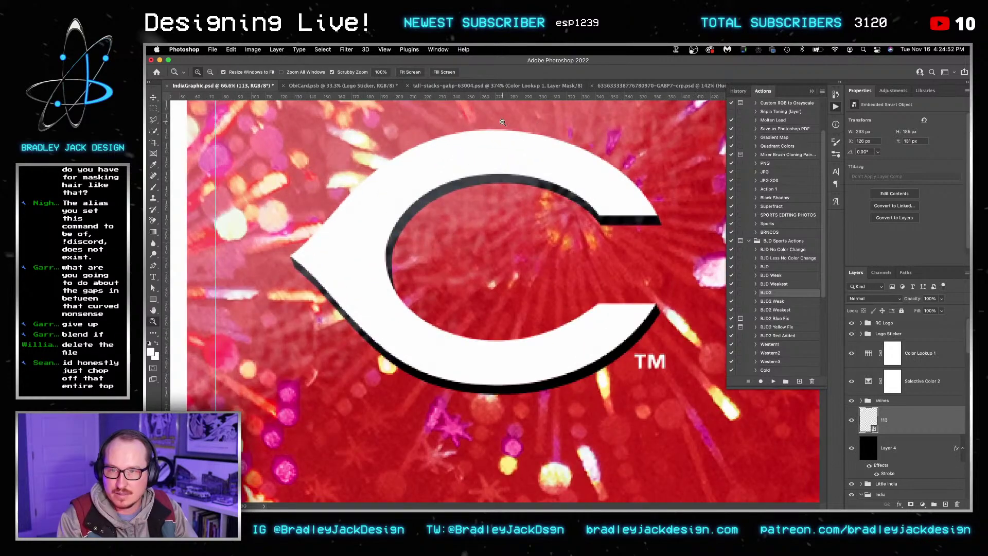
pyautogui.press('super+0')
pyautogui.press('v')
pyautogui.press('super+s')
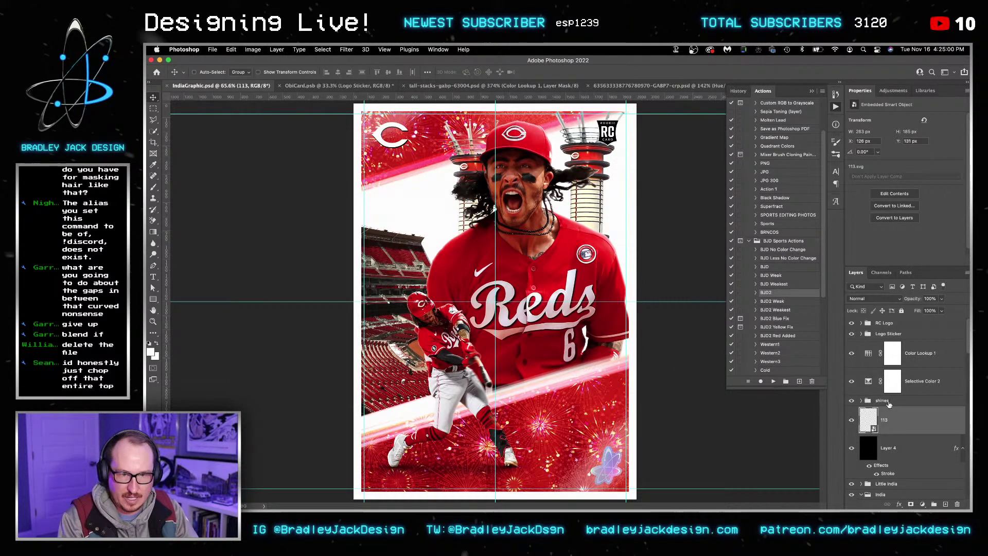
# Step: Group the smokestack layers, from Layer 8 down to the masked tall-stacks photo, into a new layer group
pyautogui.scroll(-5, 876, 419)
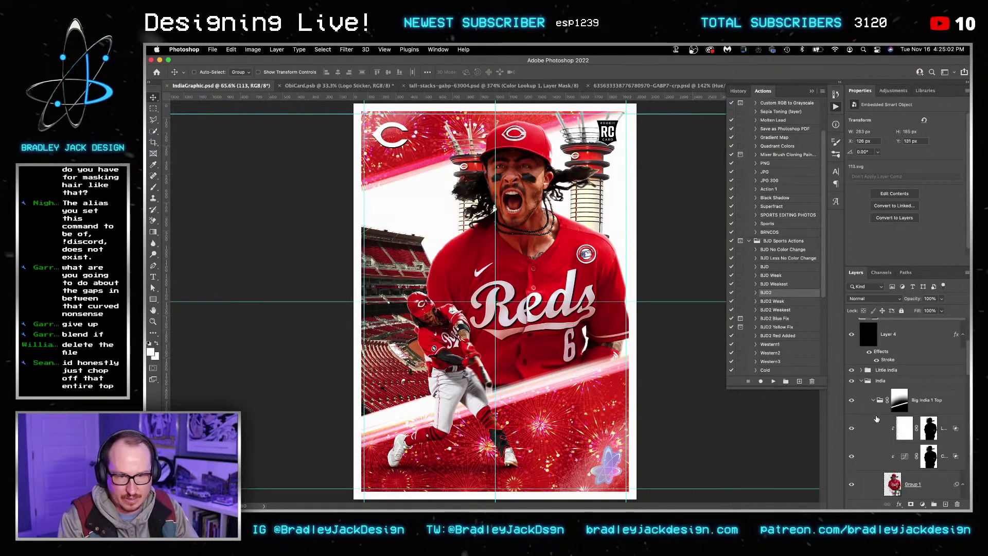
pyautogui.click(861, 381)
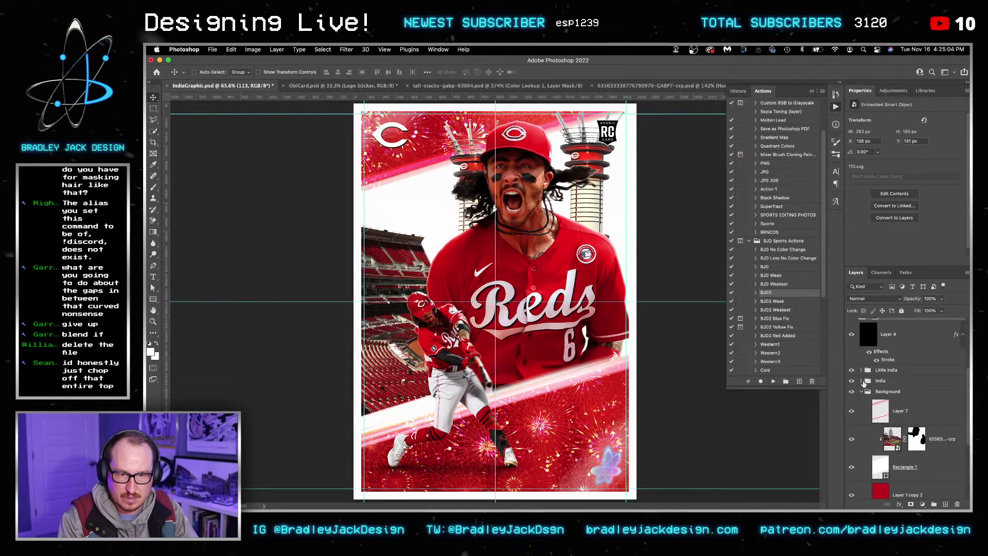
pyautogui.click(862, 381)
pyautogui.scroll(-5, 912, 427)
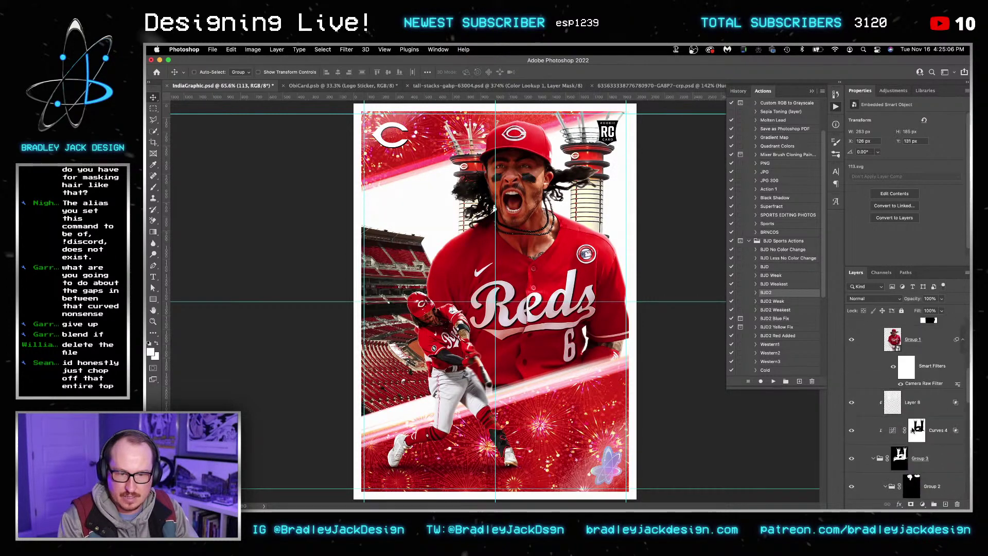
pyautogui.click(926, 393)
pyautogui.scroll(-5, 927, 393)
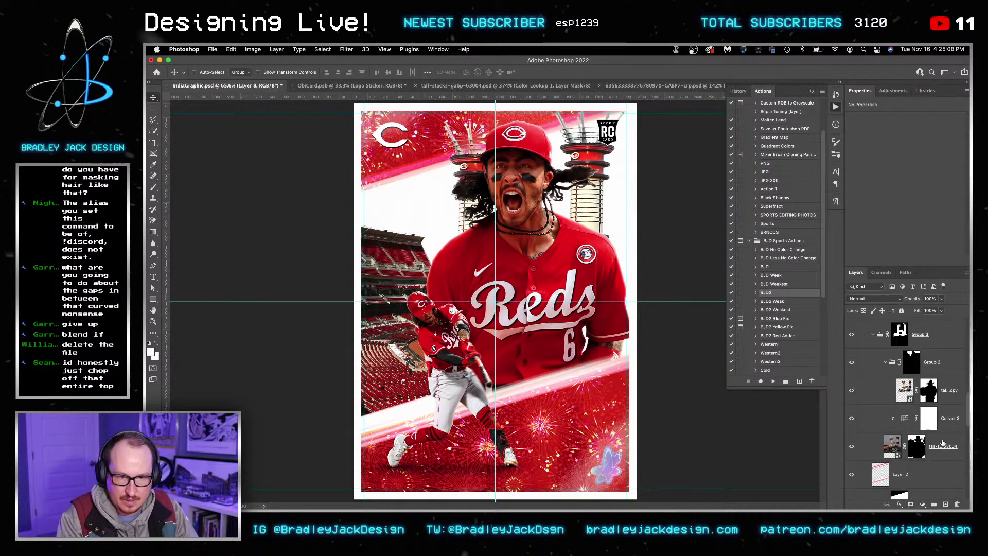
pyautogui.hotkey('ctrl', 'g')
# Step: Rename the new smokestack layer group as "SCHMoke SCHTACKS"
pyautogui.doubleClick(891, 322)
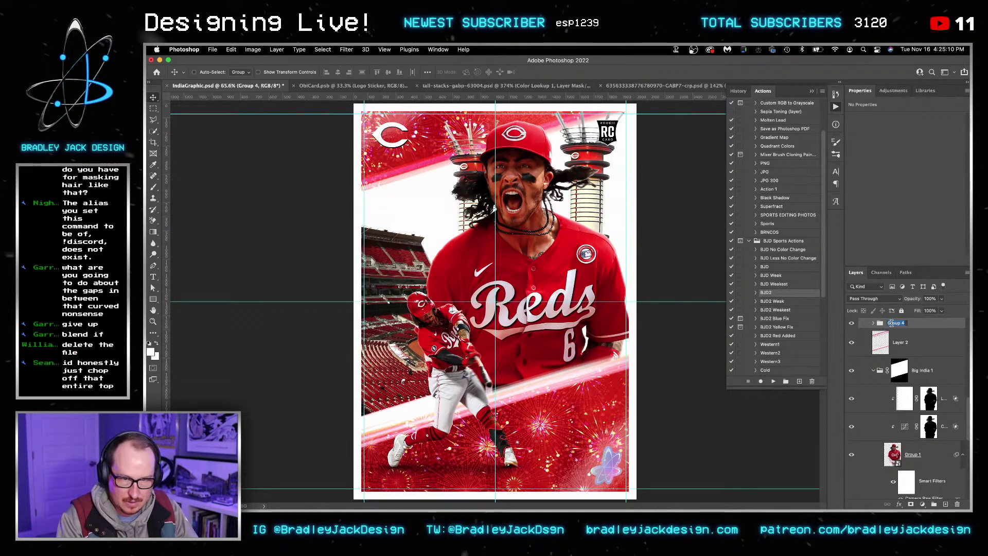
pyautogui.write('SC')
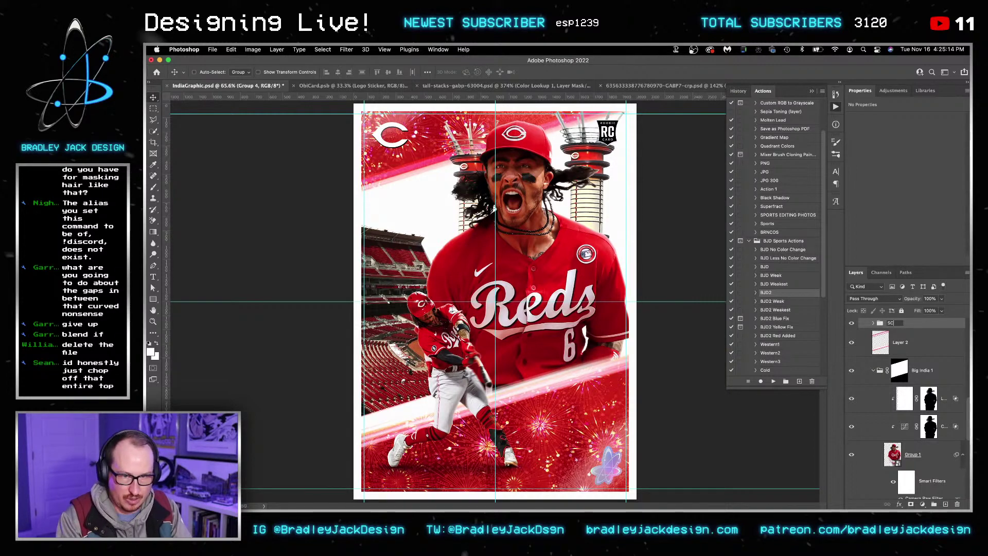
pyautogui.write('HMo')
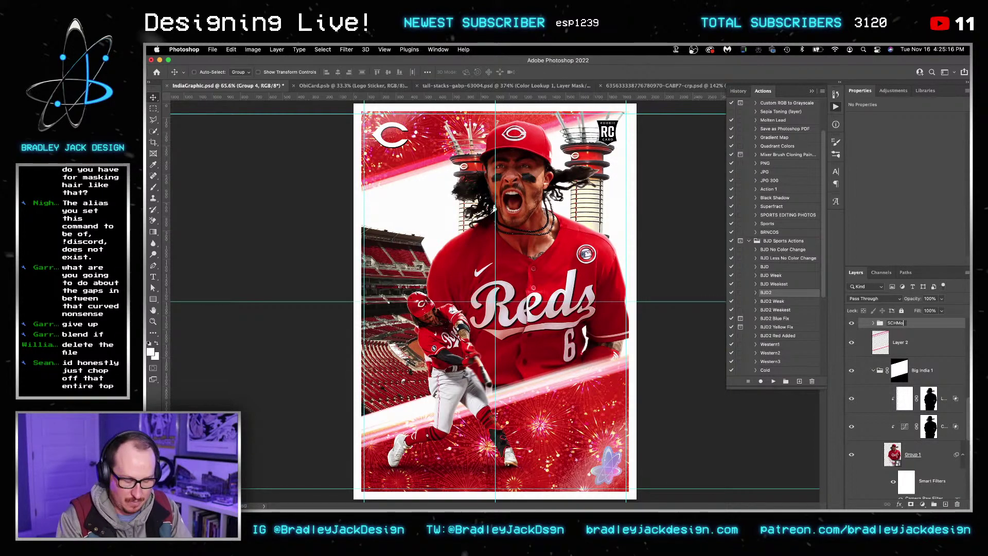
pyautogui.write('ke SHtac')
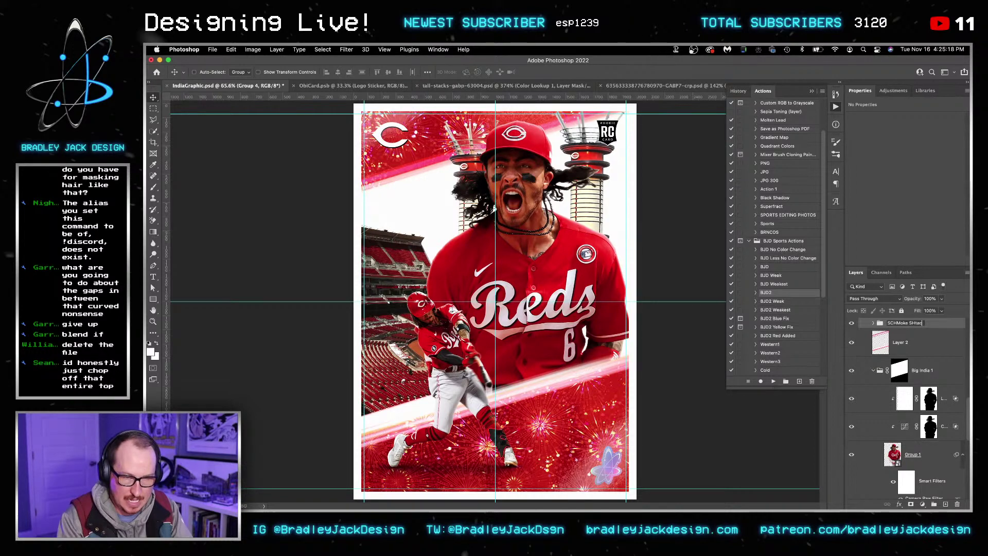
pyautogui.write('ks')
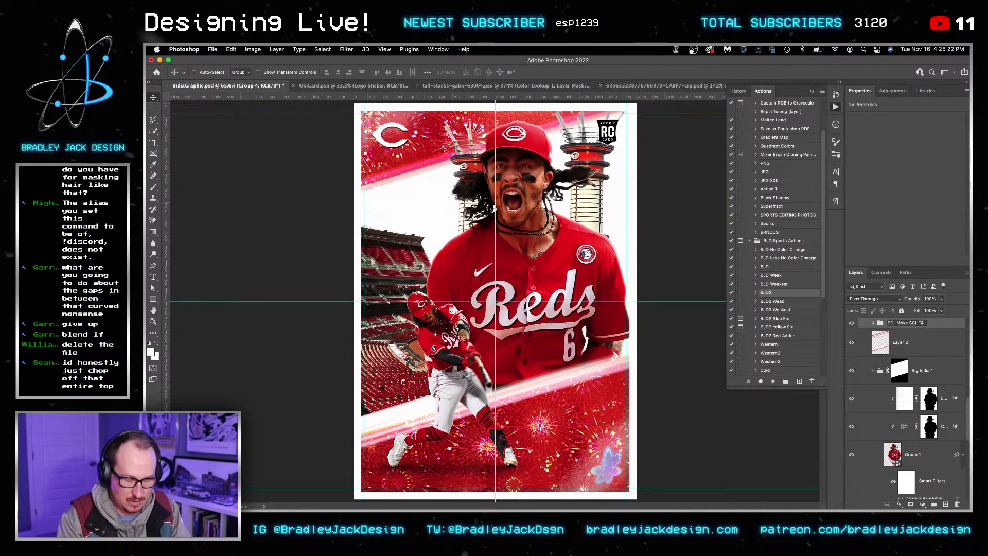
pyautogui.write('CKS')
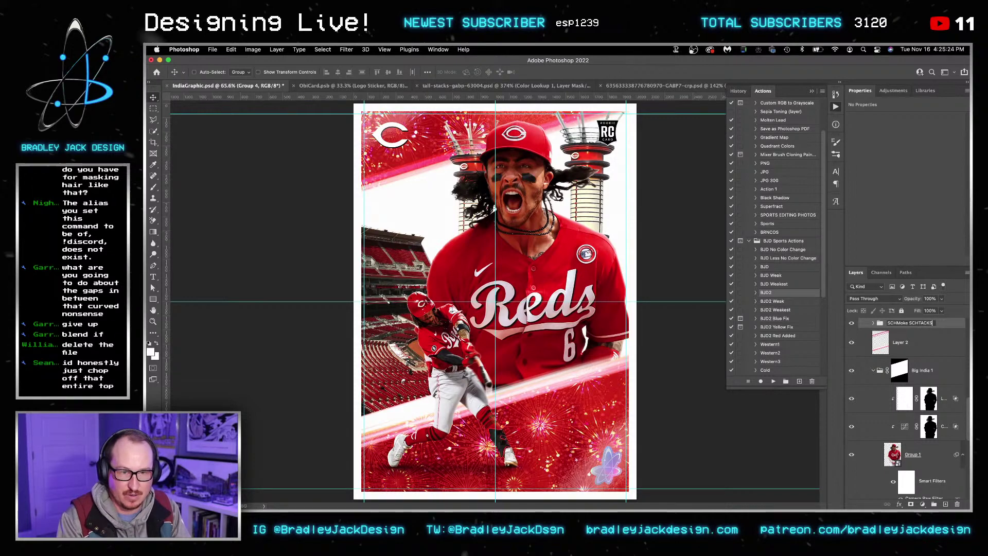
pyautogui.press('Return')
# Step: Clip a Selective Color adjustment to the SCHMoke SCHTACKS group with Reds at Cyan -33% and Black +28%, and save the document
pyautogui.click(893, 90)
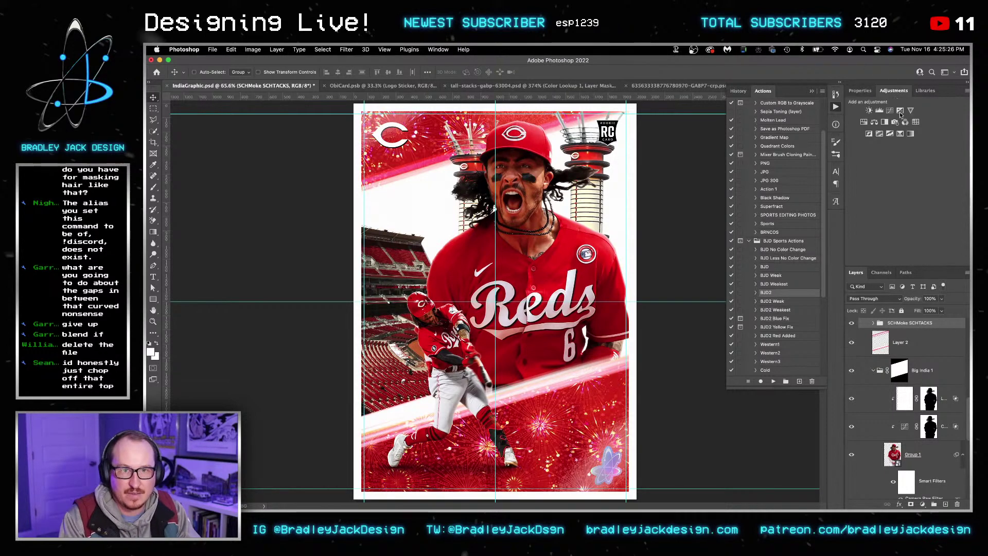
pyautogui.click(902, 142)
pyautogui.keyDown('alt'); pyautogui.click(914, 343); pyautogui.keyUp('alt')
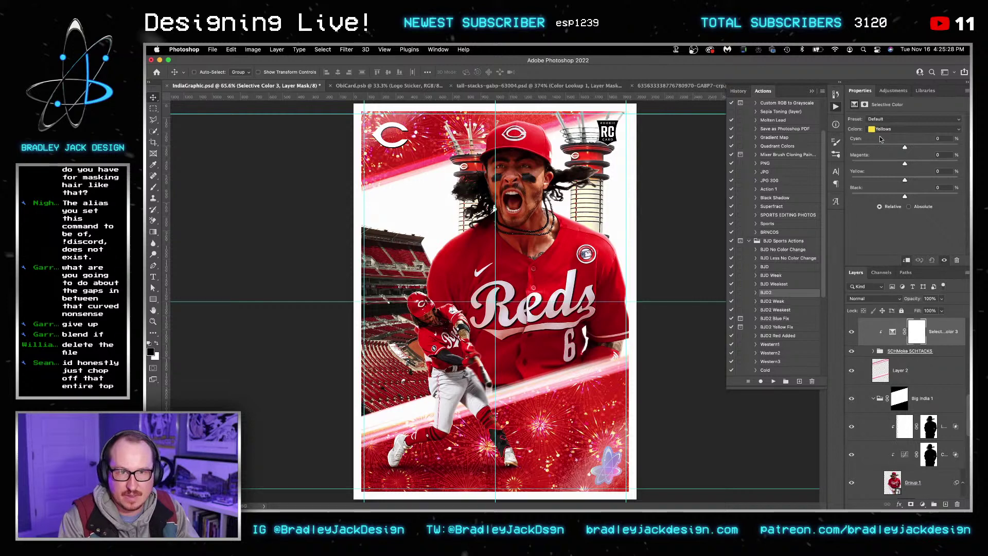
pyautogui.click(885, 128)
pyautogui.press('Escape')
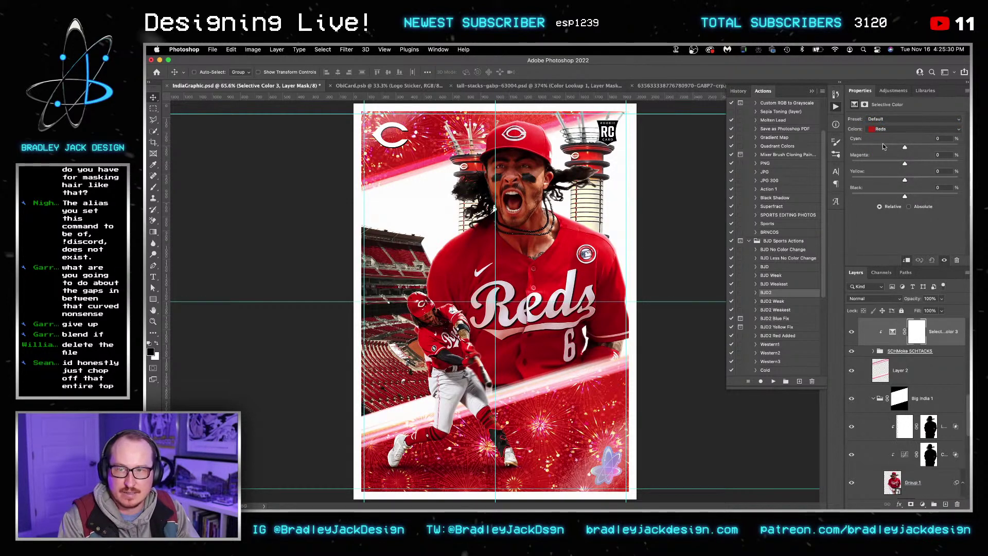
pyautogui.moveTo(882, 144)
pyautogui.mouseDown()
pyautogui.moveTo(850, 148)
pyautogui.moveTo(896, 148)
pyautogui.mouseUp()
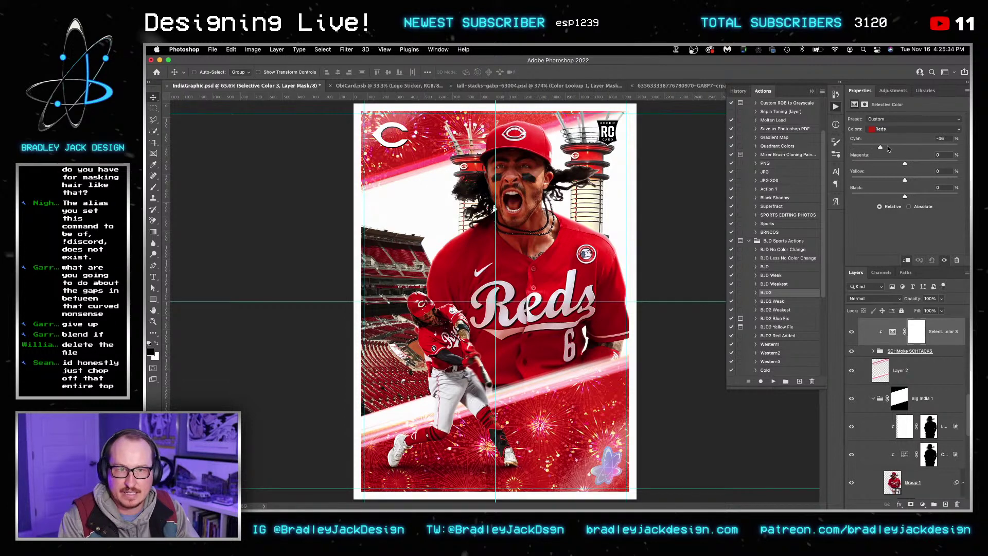
pyautogui.click(920, 196)
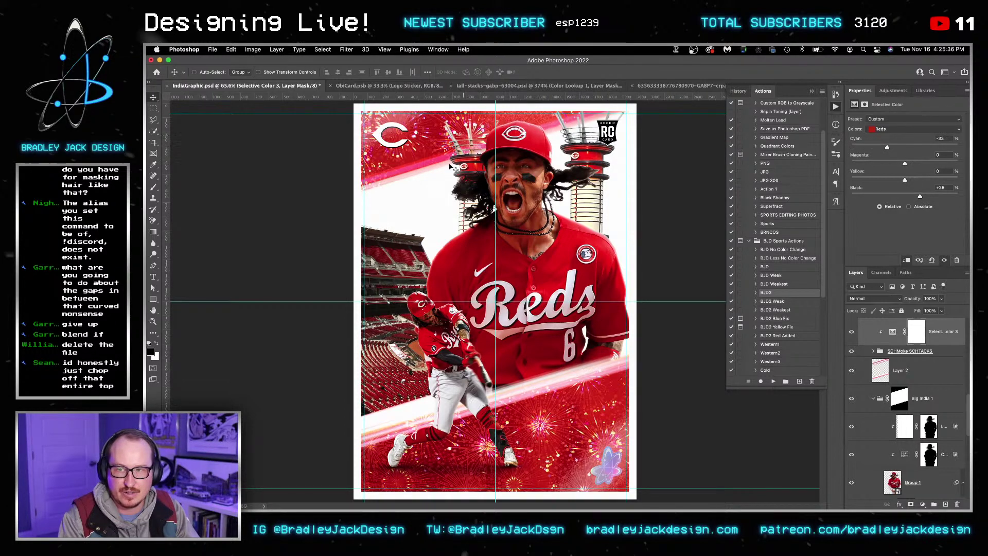
pyautogui.press('super+s')
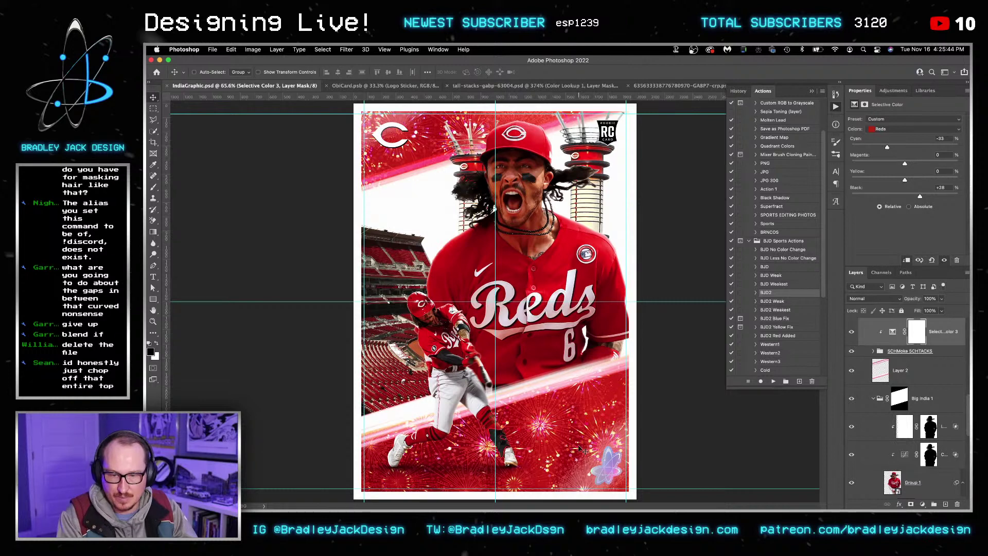
# Step: Hide the Logo Sticker group and select logo layer 113
pyautogui.scroll(5, 889, 398)
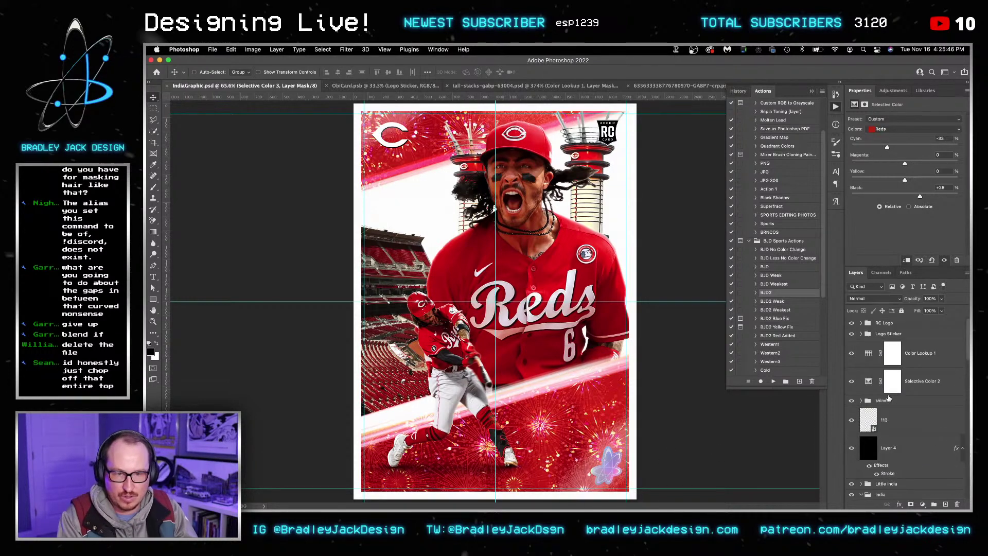
pyautogui.click(852, 334)
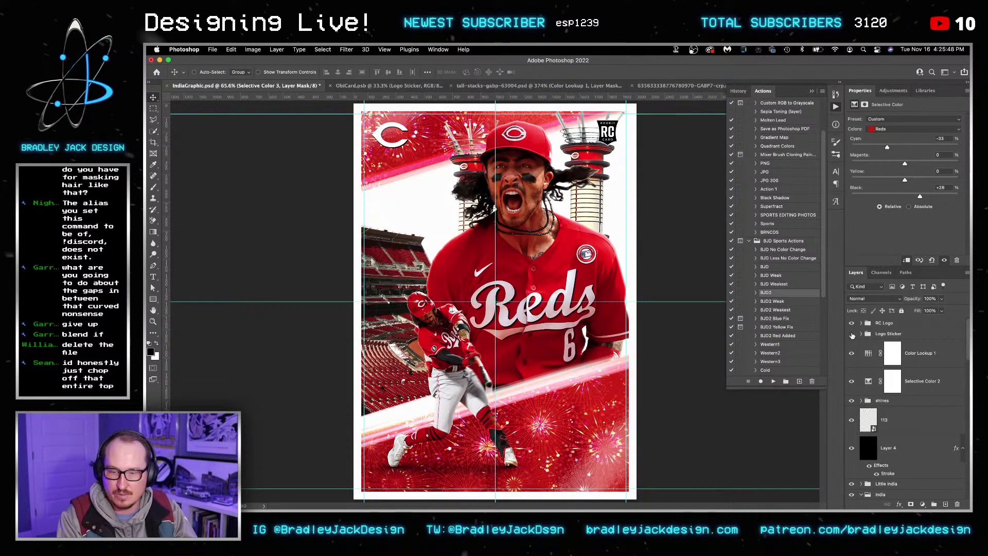
pyautogui.click(895, 417)
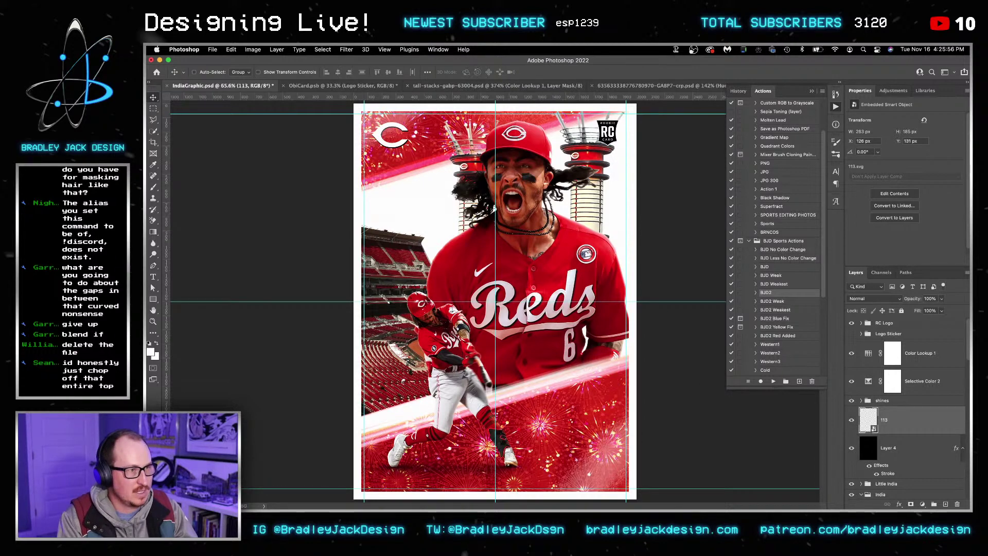
# Step: Switch to Safari, examine the 2018 Panini Kaboom Silver card listing on eBay up close, and return to Photoshop
pyautogui.press('super+Tab')
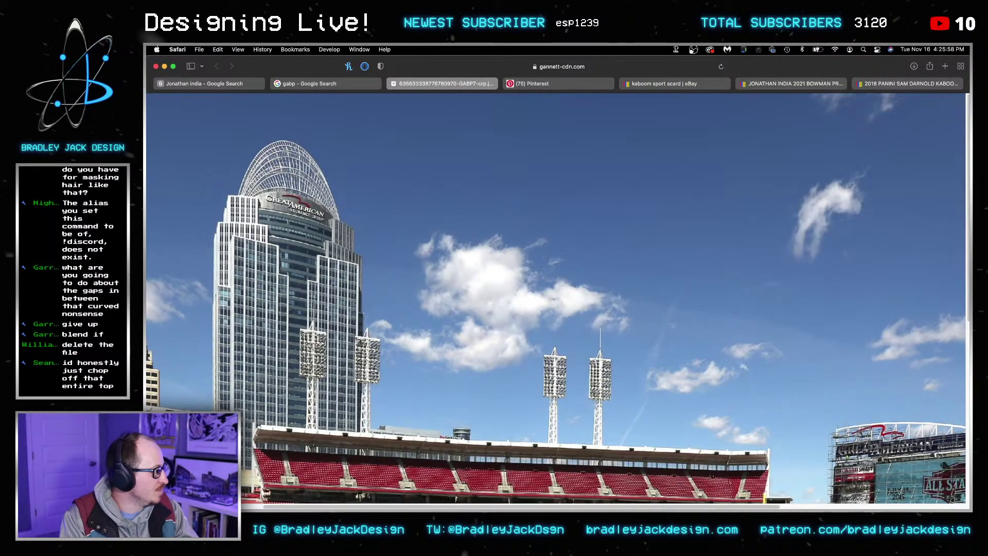
pyautogui.click(650, 88)
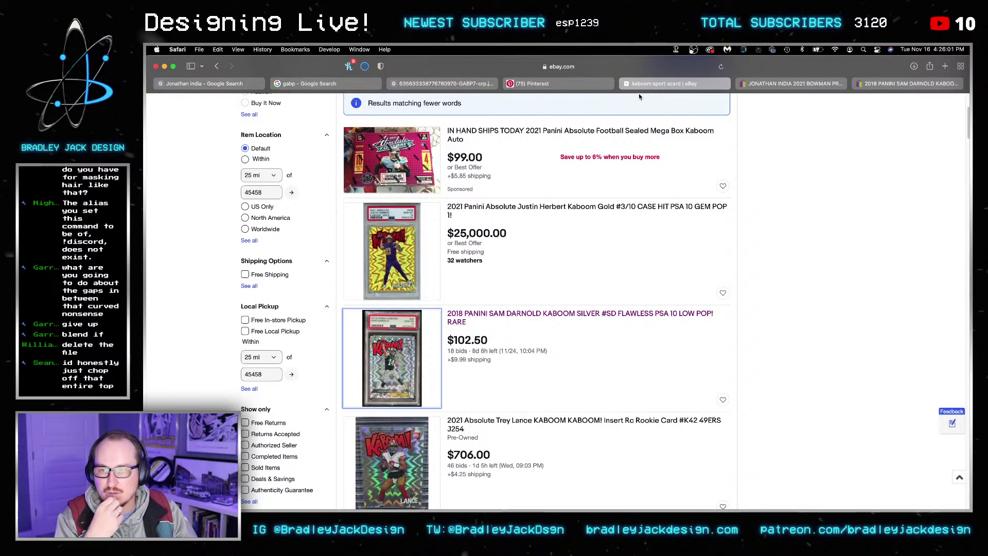
pyautogui.click(402, 349)
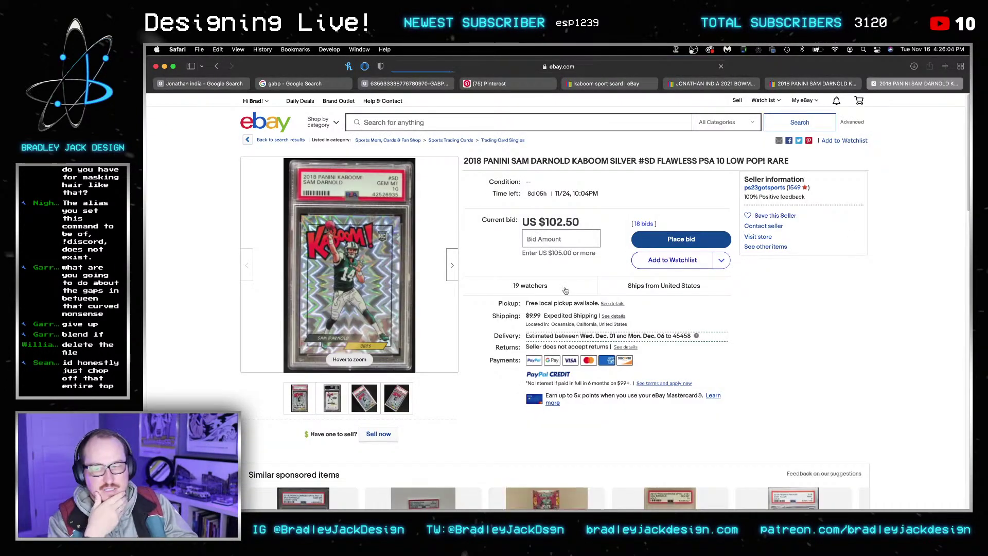
pyautogui.moveTo(353, 262)
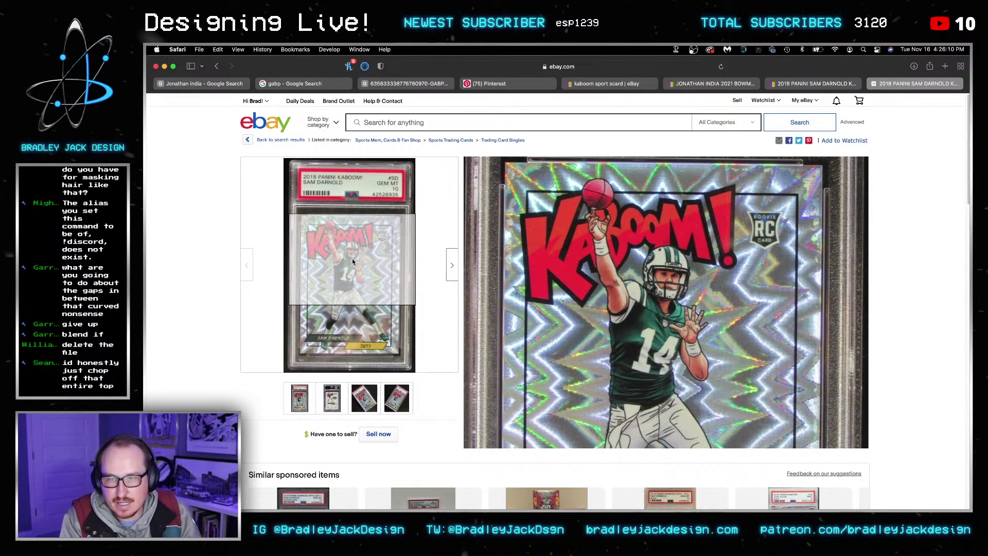
pyautogui.press('super+Tab')
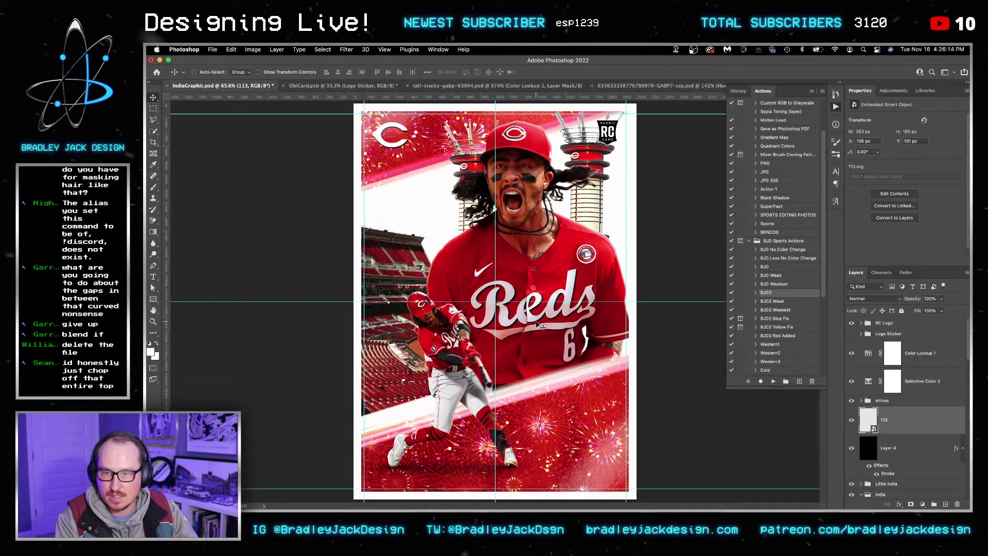
# Step: Switch to Illustrator and create a new 2000 x 2500 px RGB document
pyautogui.press('super')
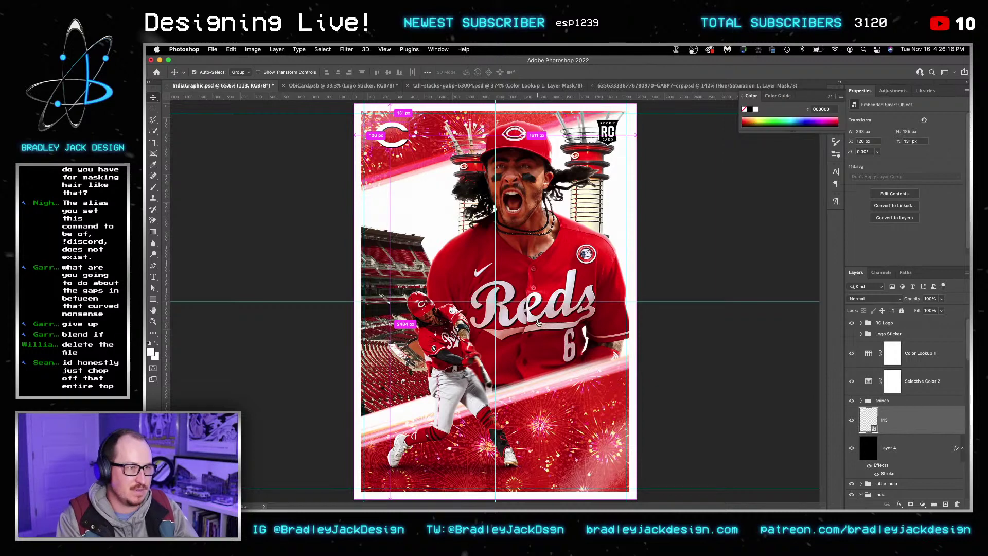
pyautogui.press('super+Tab')
pyautogui.press('super+n')
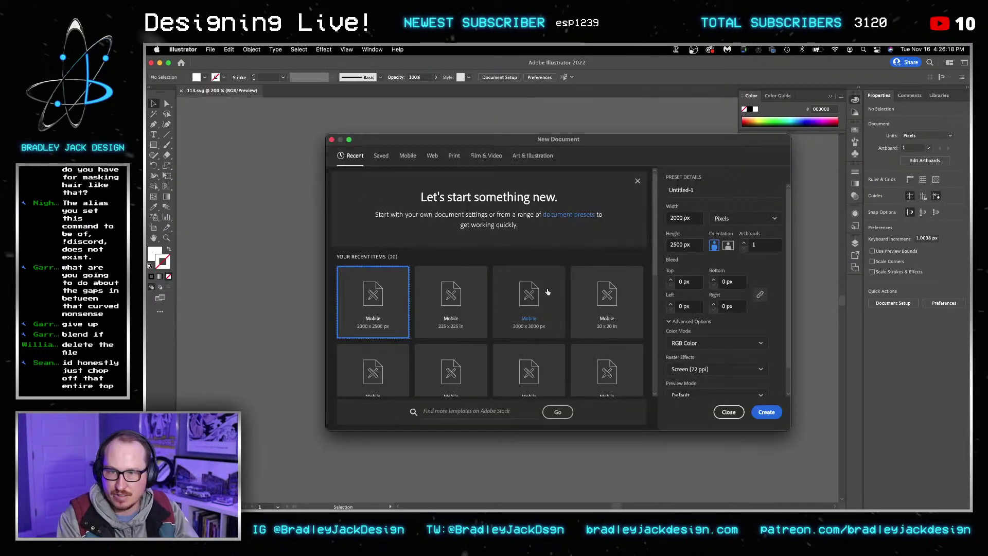
pyautogui.press('Return')
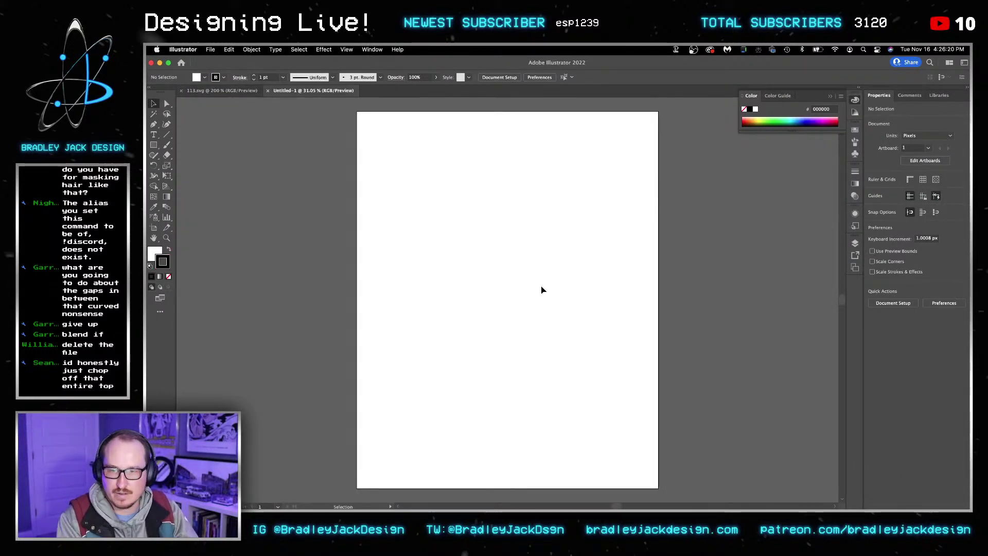
# Step: Add a text area about 1663 x 1103 px across the artboard's middle with the text "ROTY" at 360 pt
pyautogui.press('t')
pyautogui.moveTo(391, 255); pyautogui.dragTo(641, 421)
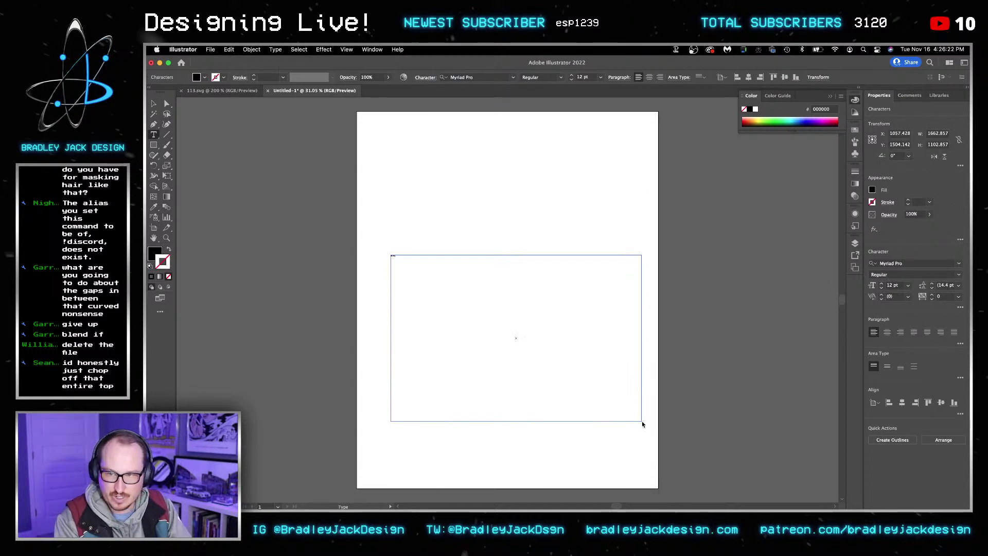
pyautogui.click(895, 286)
pyautogui.scroll(10, 895, 286)
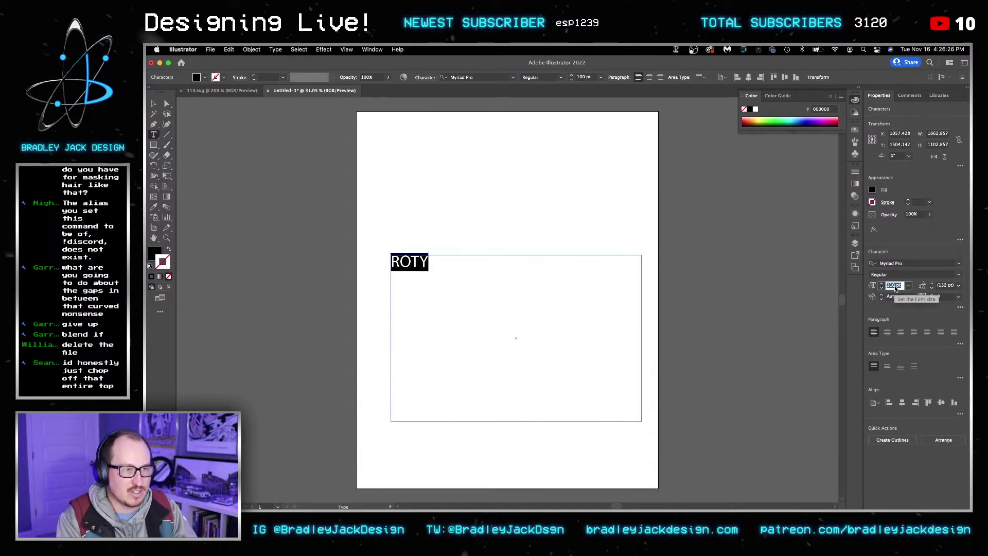
pyautogui.scroll(15, 895, 286)
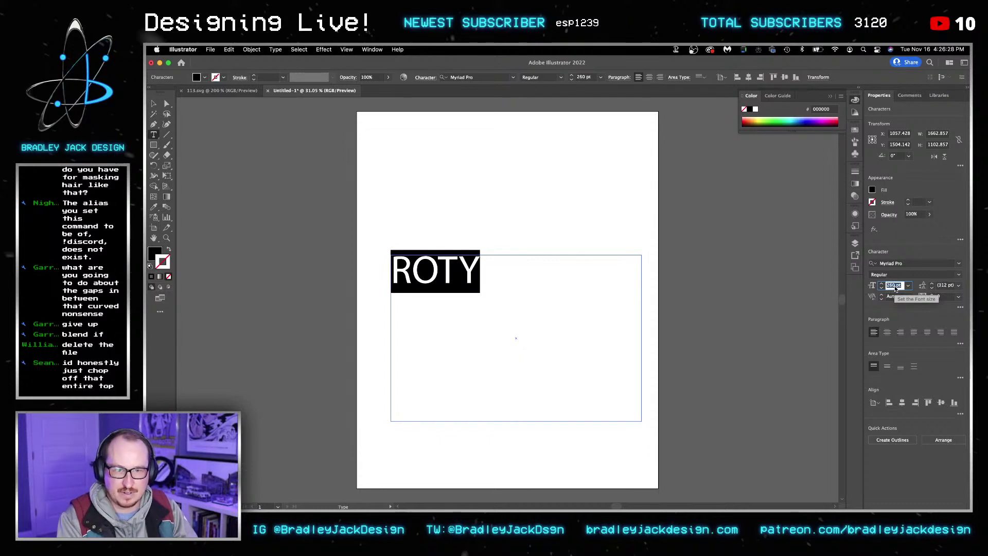
pyautogui.scroll(10, 895, 286)
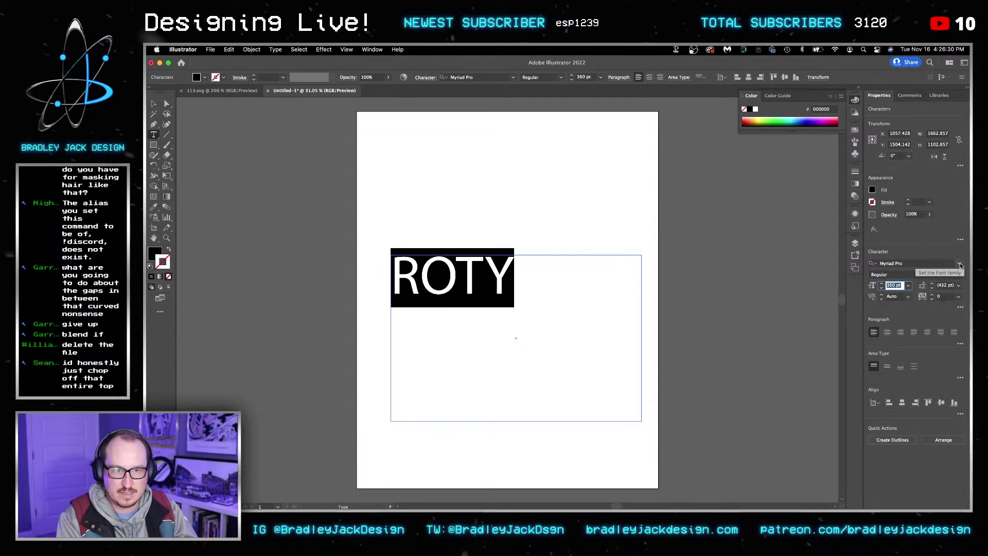
# Step: Filter the font list to sans serif, heavy weight and low contrast, preview fonts on the ROTY text, and deselect it
pyautogui.click(961, 265)
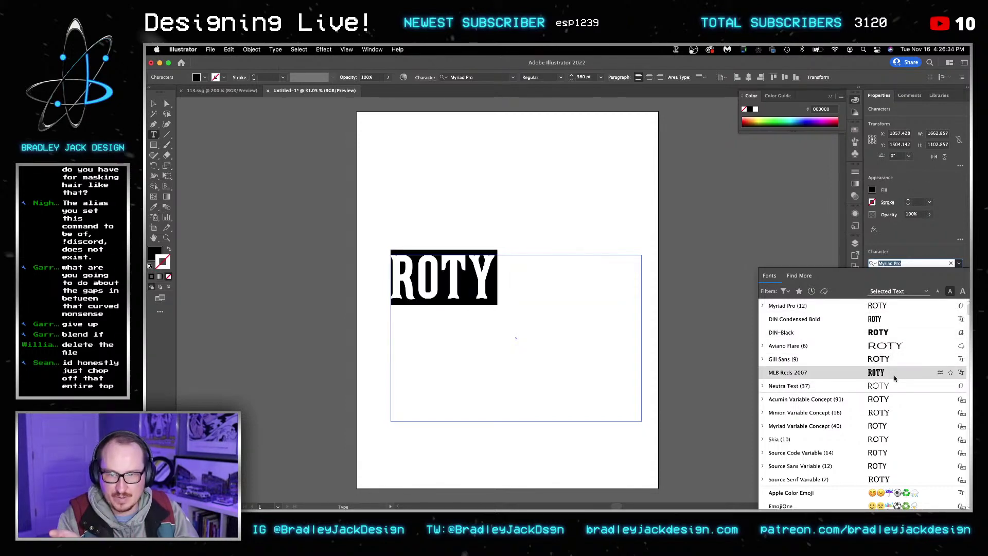
pyautogui.scroll(-3, 894, 378)
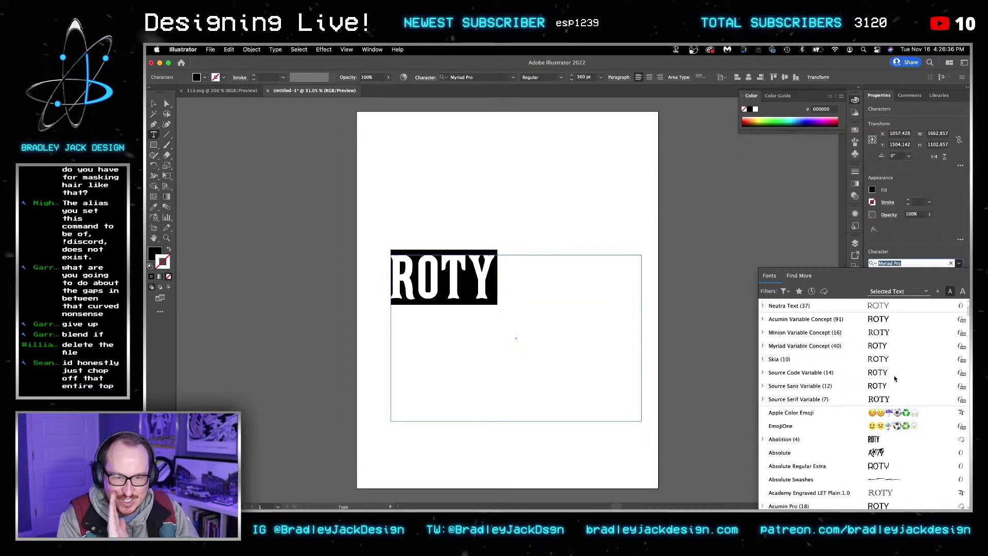
pyautogui.scroll(-15, 894, 379)
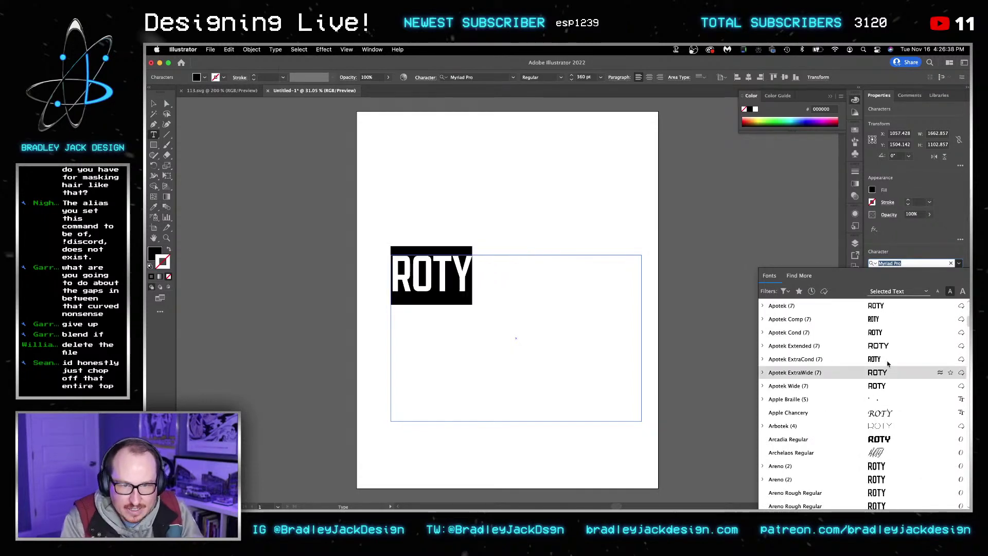
pyautogui.click(784, 292)
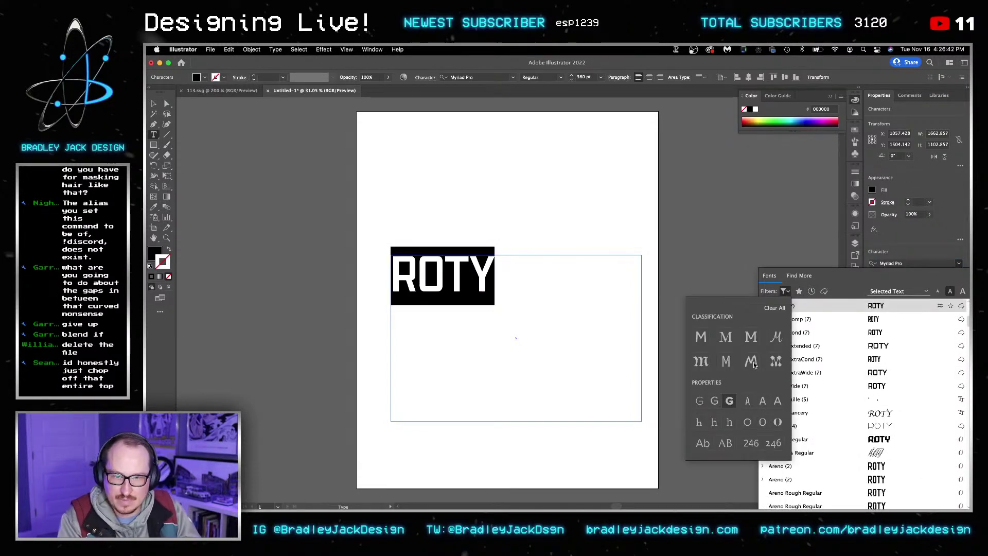
pyautogui.click(702, 338)
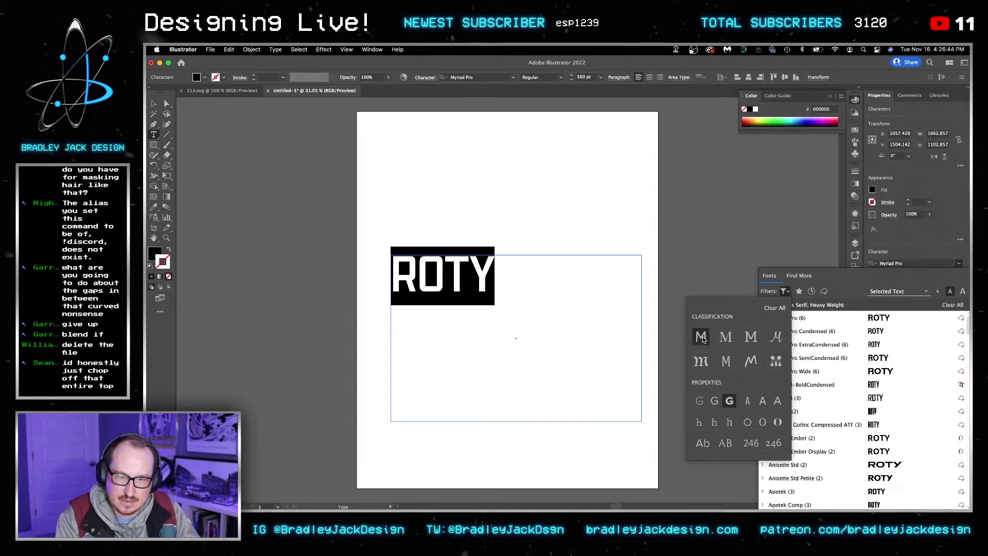
pyautogui.click(749, 426)
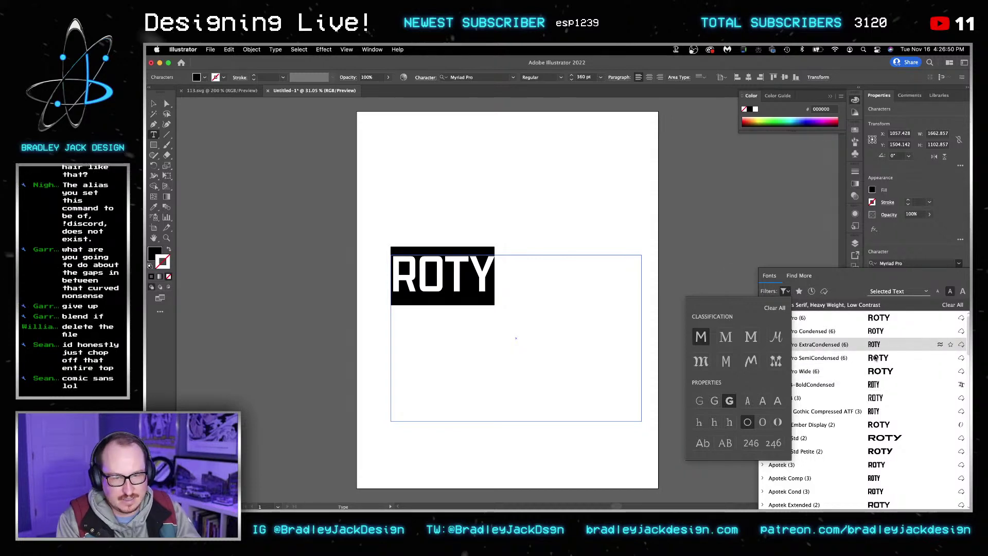
pyautogui.click(804, 314)
pyautogui.scroll(-5, 849, 391)
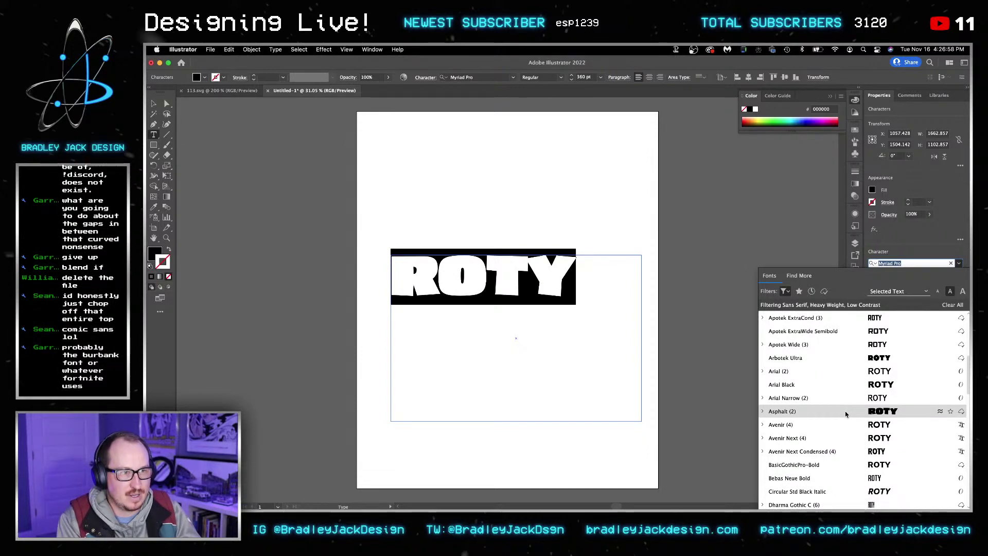
pyautogui.click(912, 260)
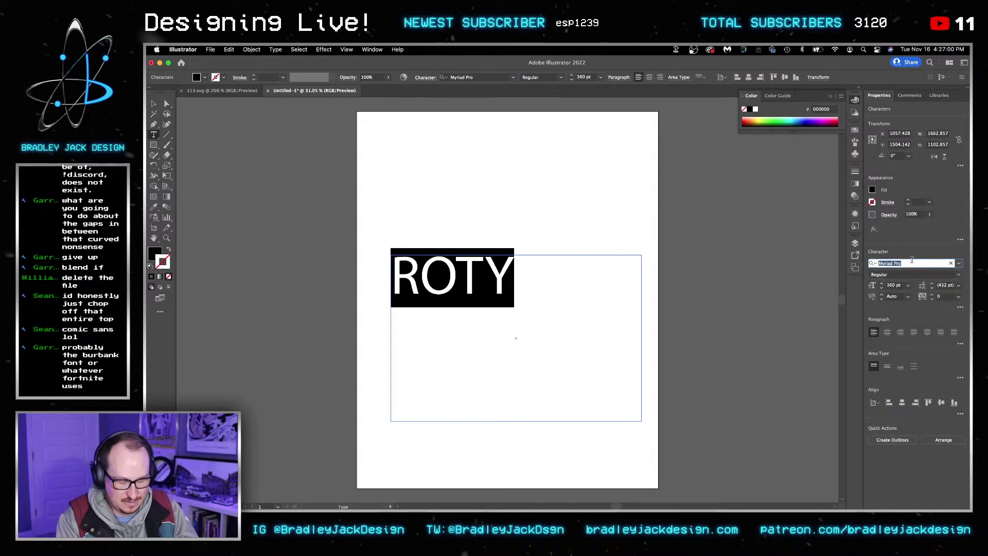
pyautogui.press('Escape')
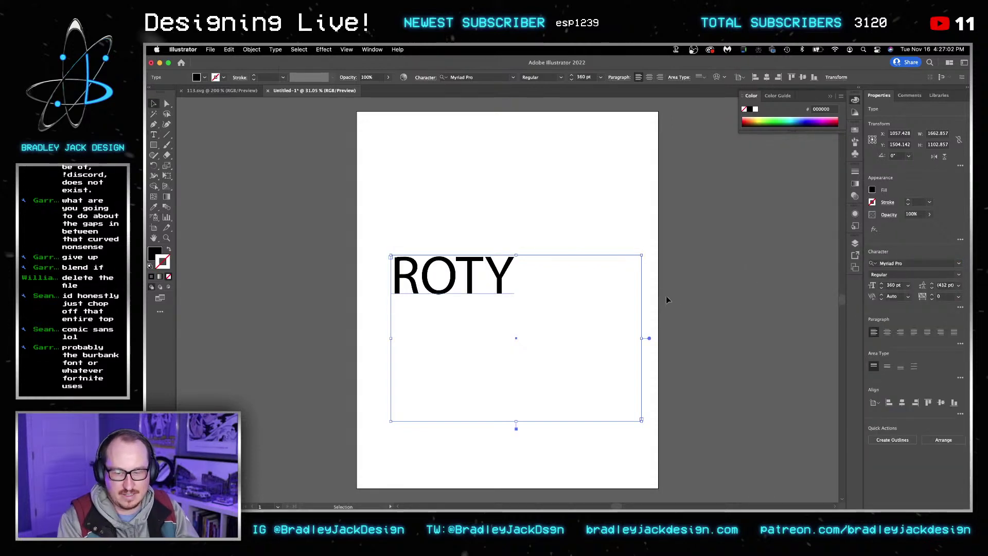
pyautogui.click(735, 329)
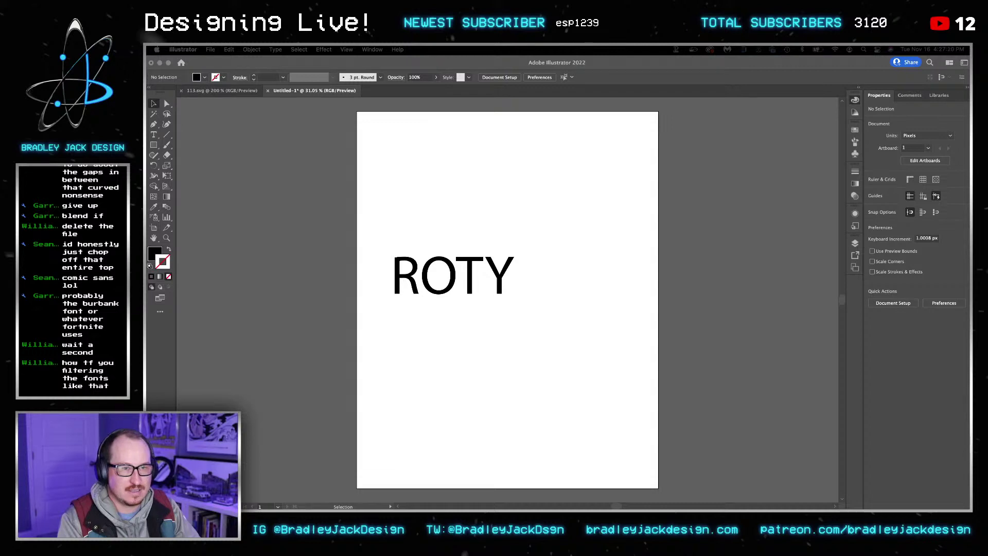
# Step: Reselect the ROTY text and preview decorative and handwritten fonts of heavy weight and low contrast on it
pyautogui.click(753, 301)
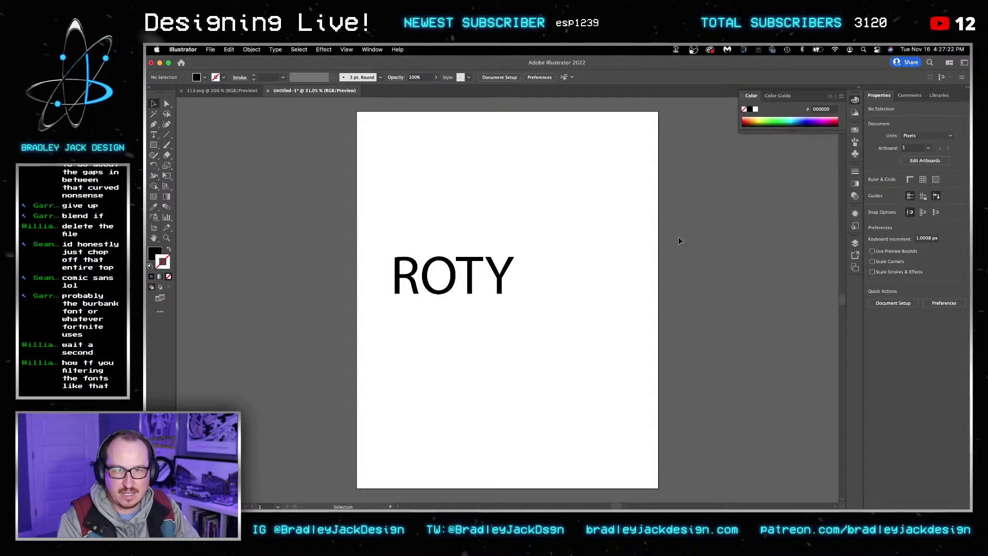
pyautogui.press('super+a')
pyautogui.press('Return')
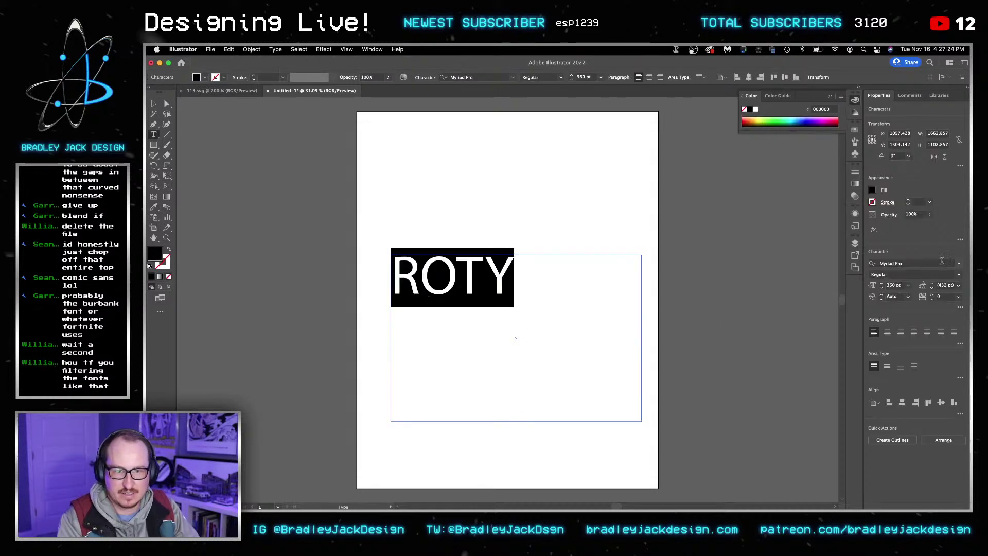
pyautogui.click(958, 265)
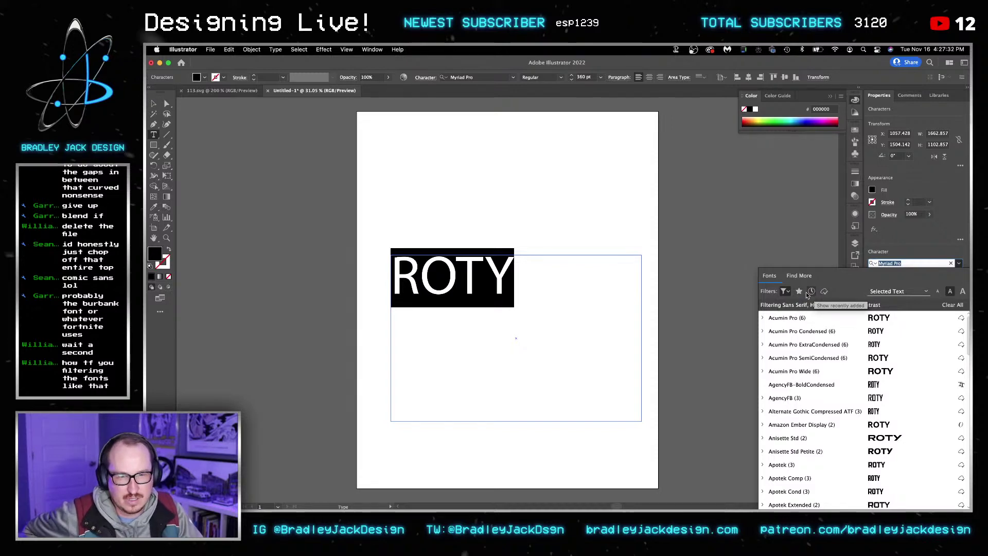
pyautogui.click(787, 293)
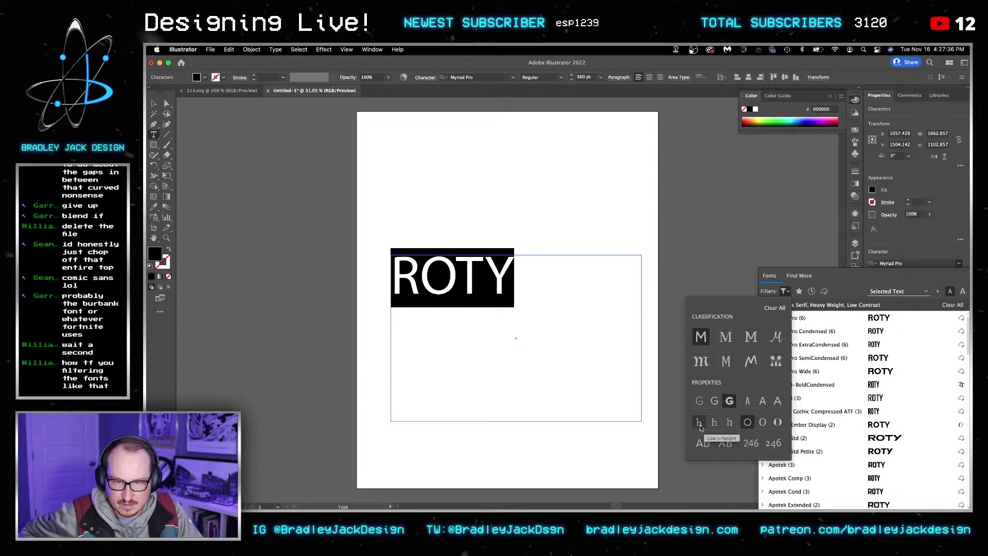
pyautogui.click(775, 360)
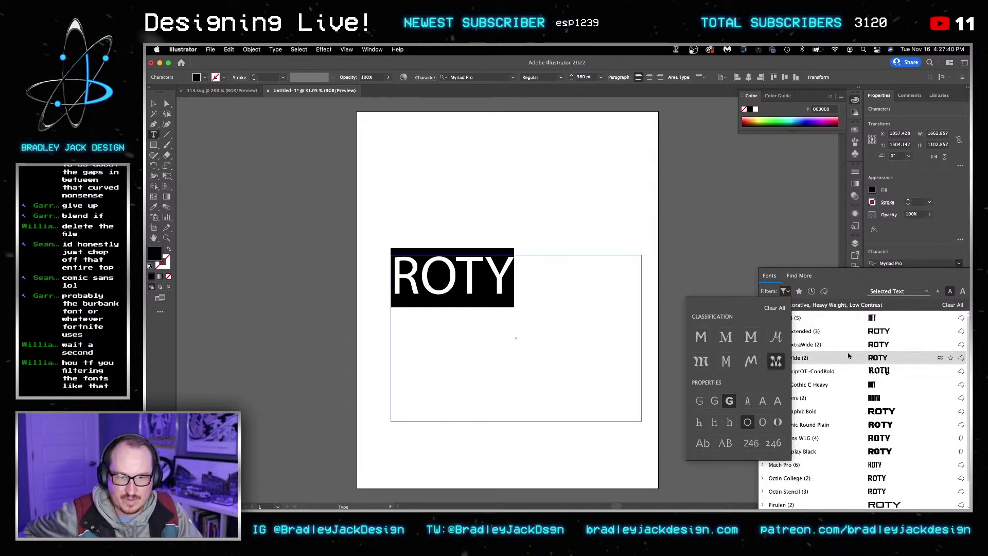
pyautogui.scroll(-2, 851, 435)
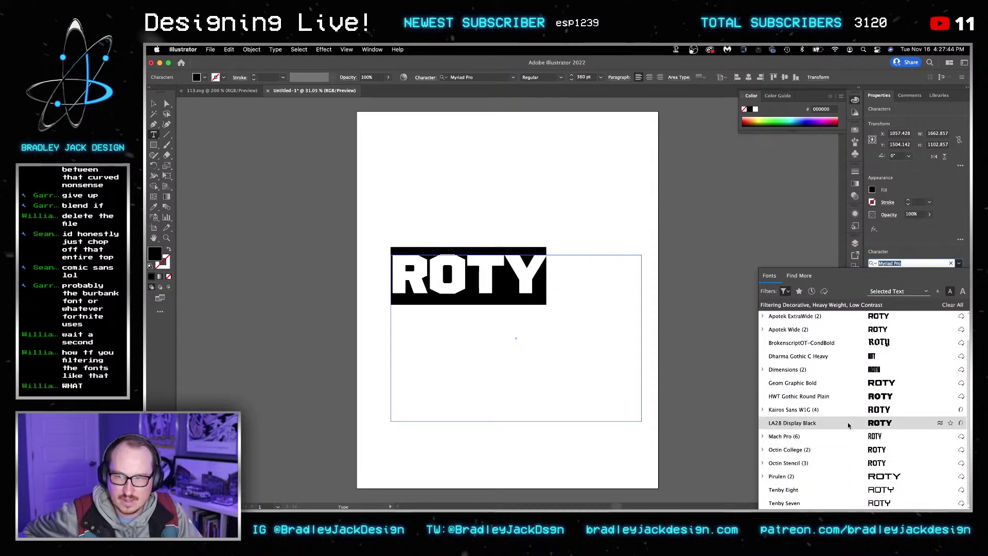
pyautogui.click(785, 291)
pyautogui.click(774, 362)
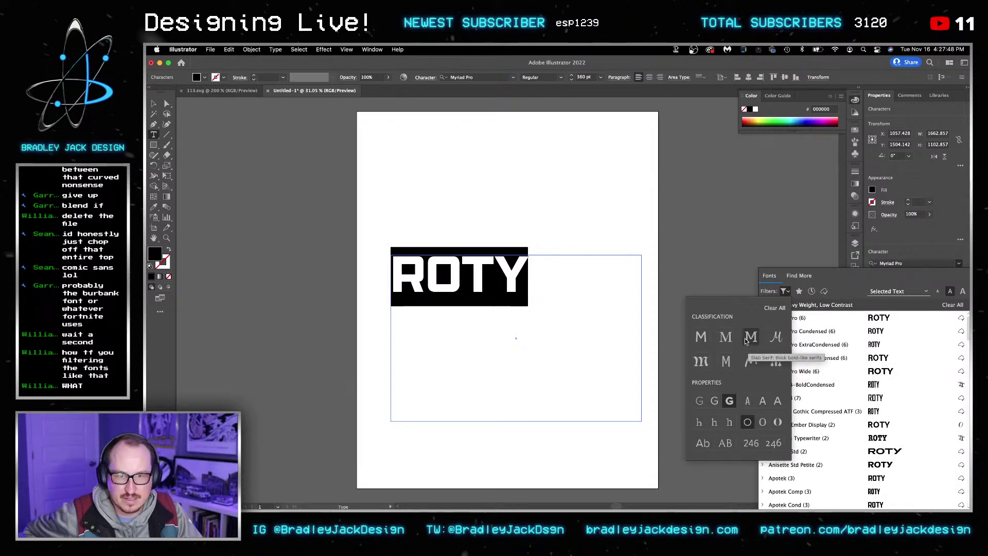
pyautogui.click(751, 361)
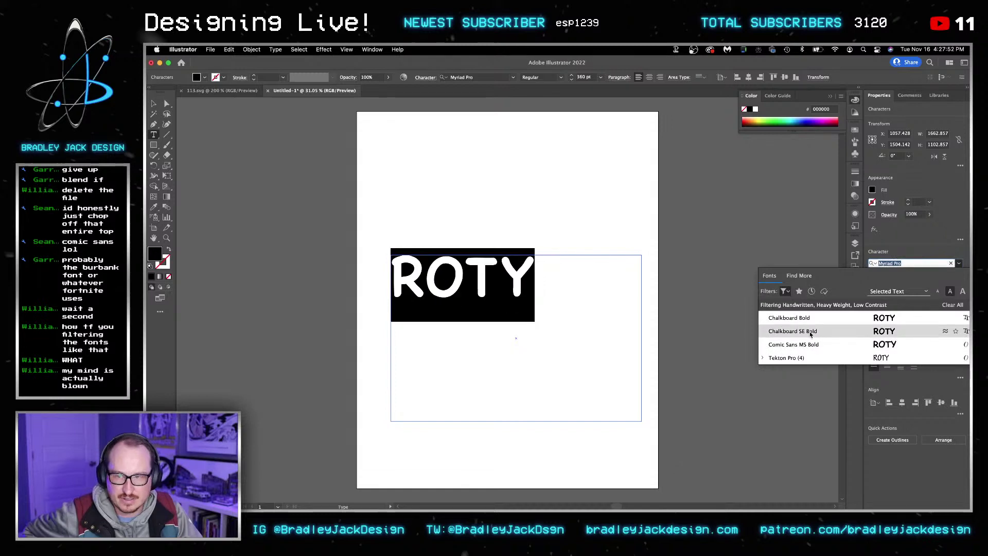
# Step: Filter the fonts by sans serif again and apply Arbotek Ultra to the ROTY text
pyautogui.click(784, 292)
pyautogui.click(701, 337)
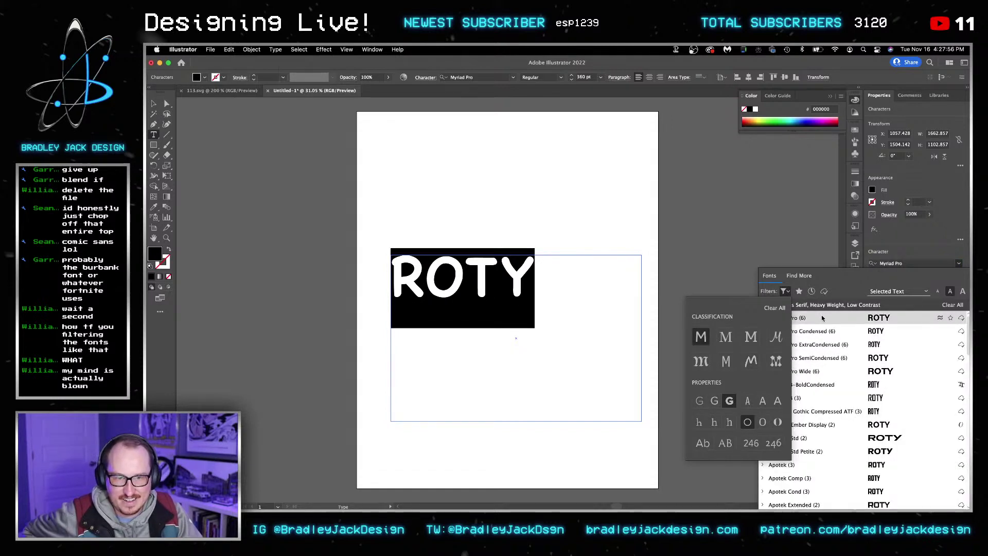
pyautogui.scroll(-3, 834, 339)
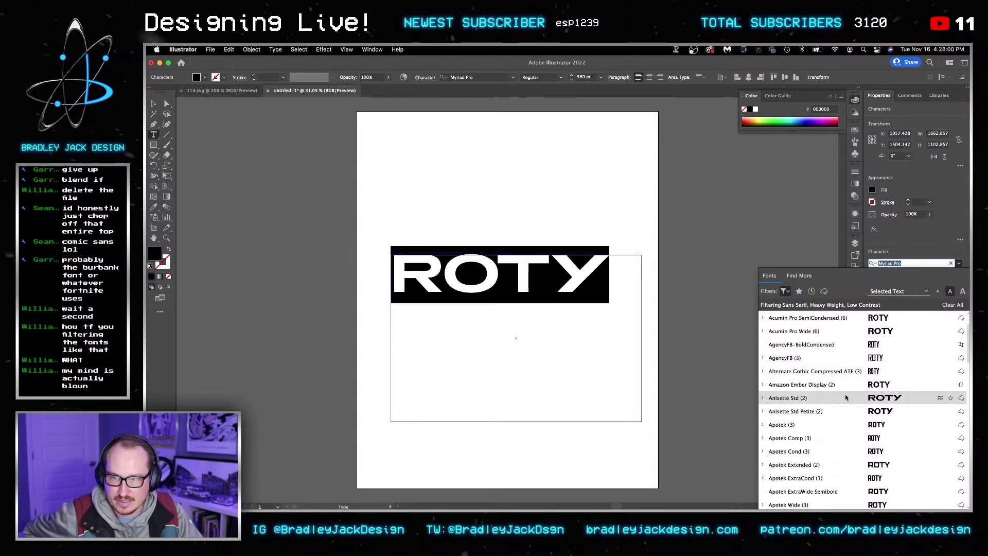
pyautogui.scroll(-2, 845, 396)
pyautogui.scroll(-6, 846, 396)
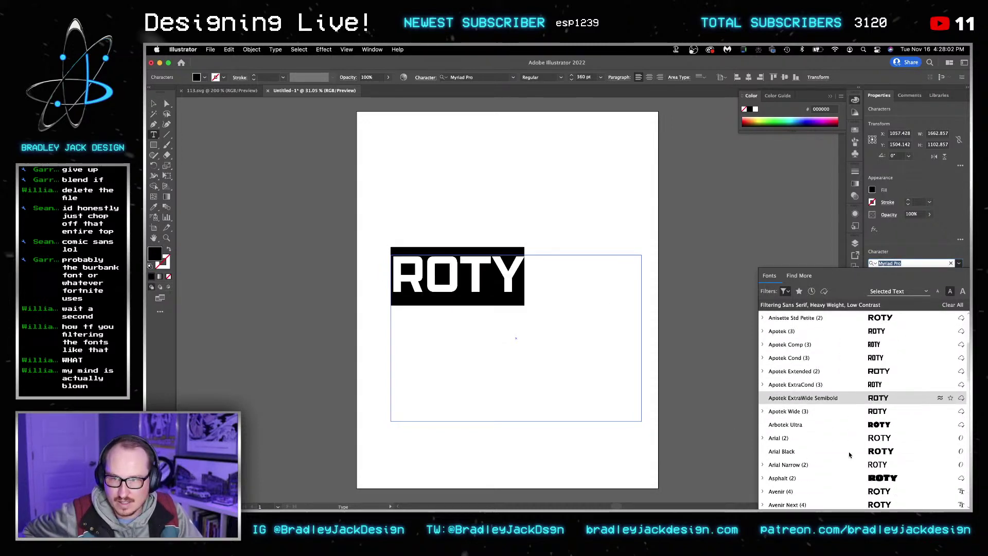
pyautogui.scroll(-2, 855, 413)
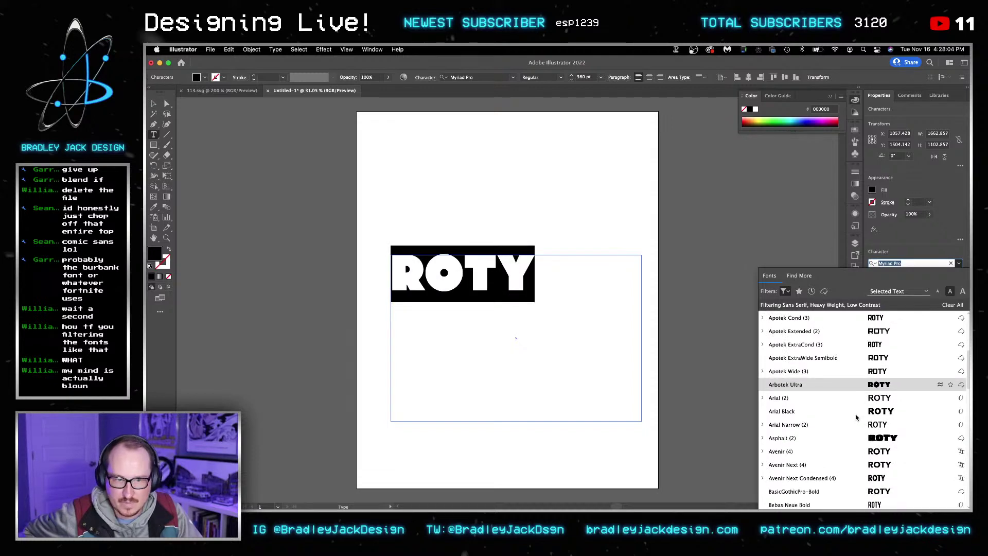
pyautogui.click(811, 386)
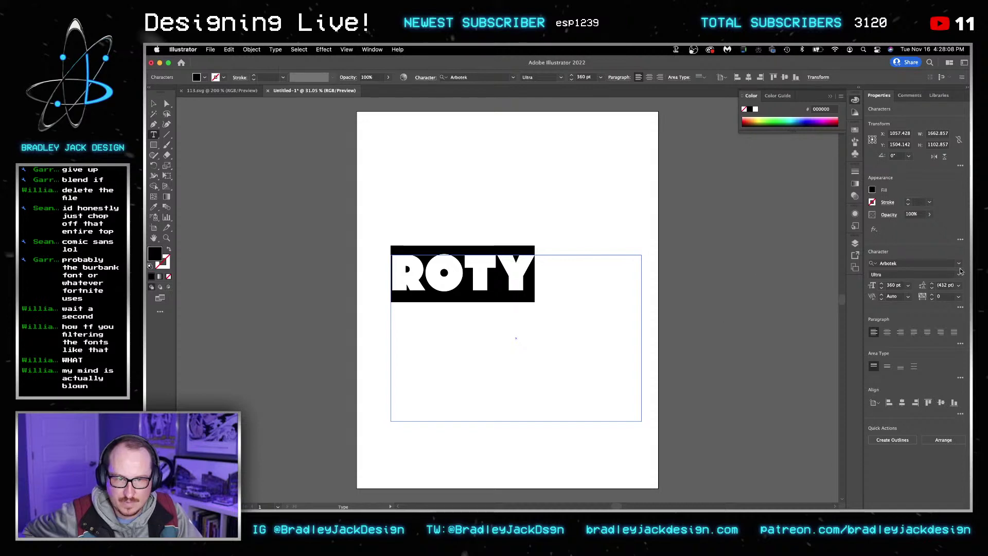
# Step: Replace the title text with lowercase "roty"
pyautogui.click(525, 268)
pyautogui.press('BackSpace')
pyautogui.press('BackSpace')
pyautogui.press('BackSpace')
pyautogui.press('BackSpace')
pyautogui.write('roty')
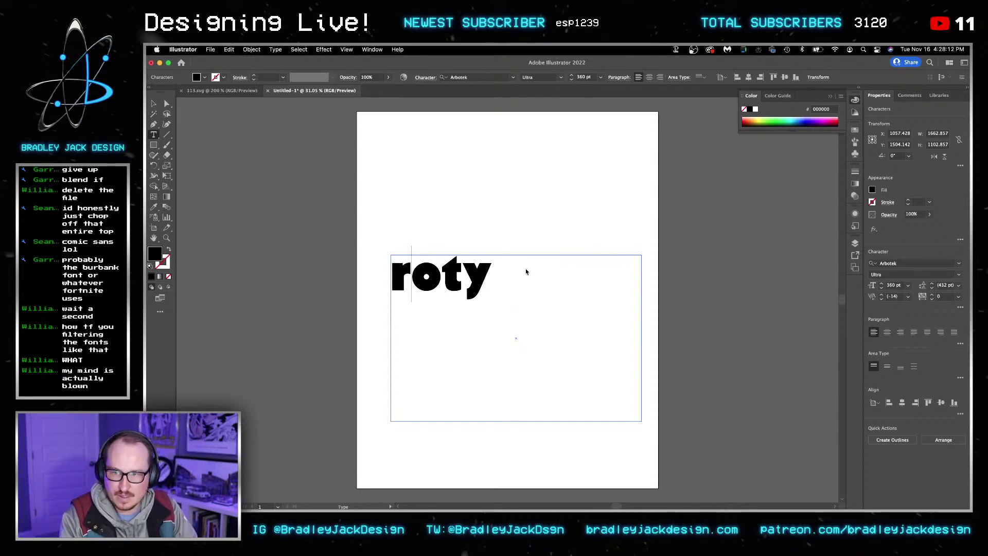
# Step: Change the title's font to Asphalt Black and replace its wording with uppercase "ROTY"
pyautogui.press('super+a')
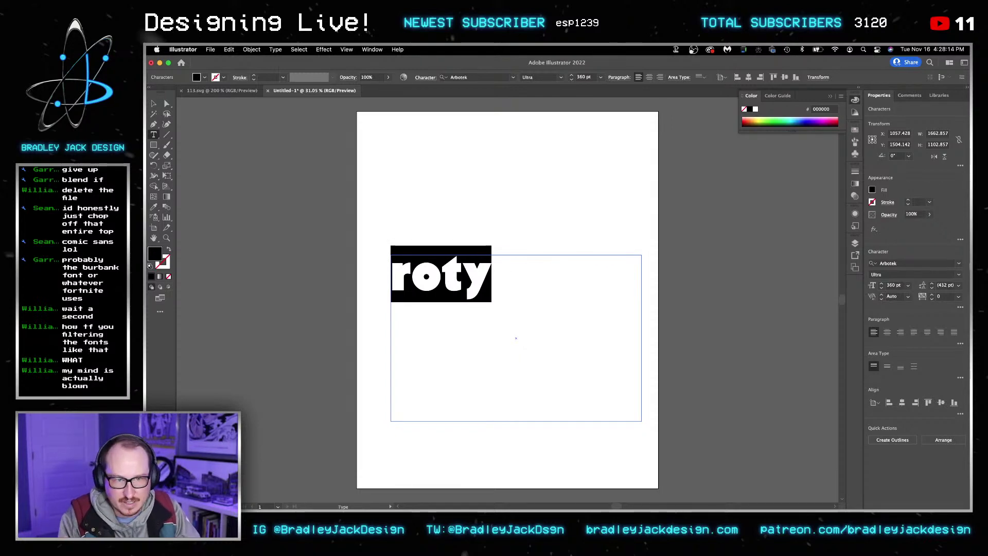
pyautogui.click(960, 264)
pyautogui.scroll(-5, 867, 368)
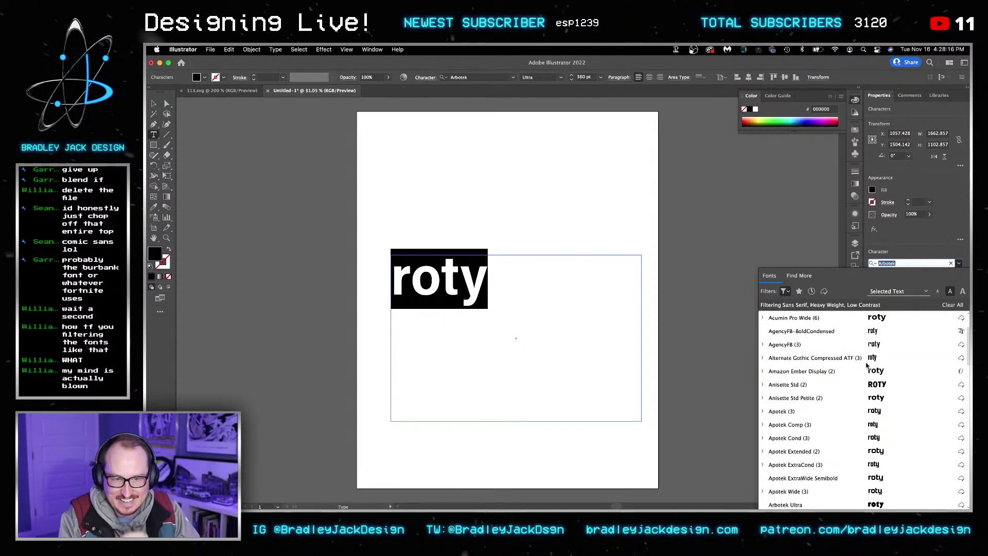
pyautogui.click(870, 438)
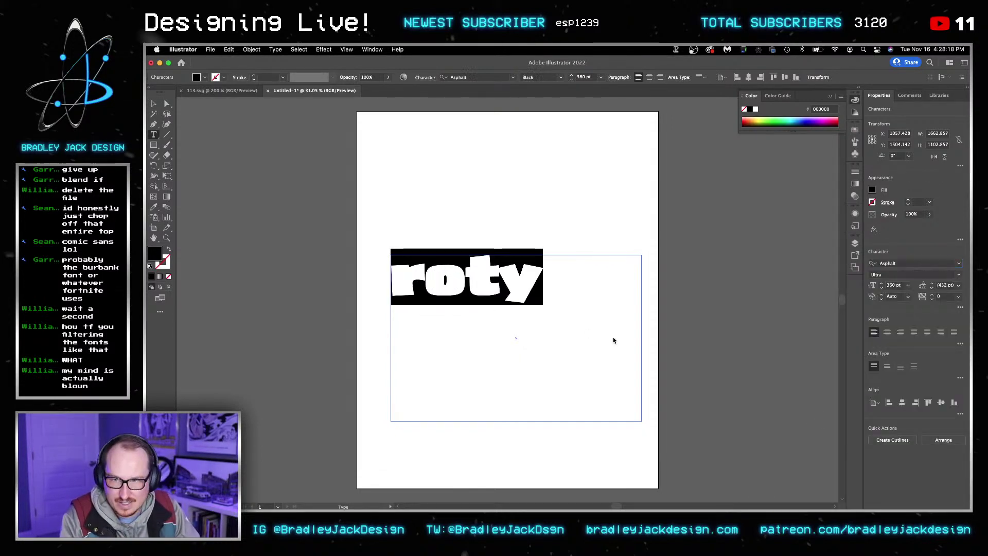
pyautogui.click(489, 281)
pyautogui.press('super+a')
pyautogui.write('ROTY')
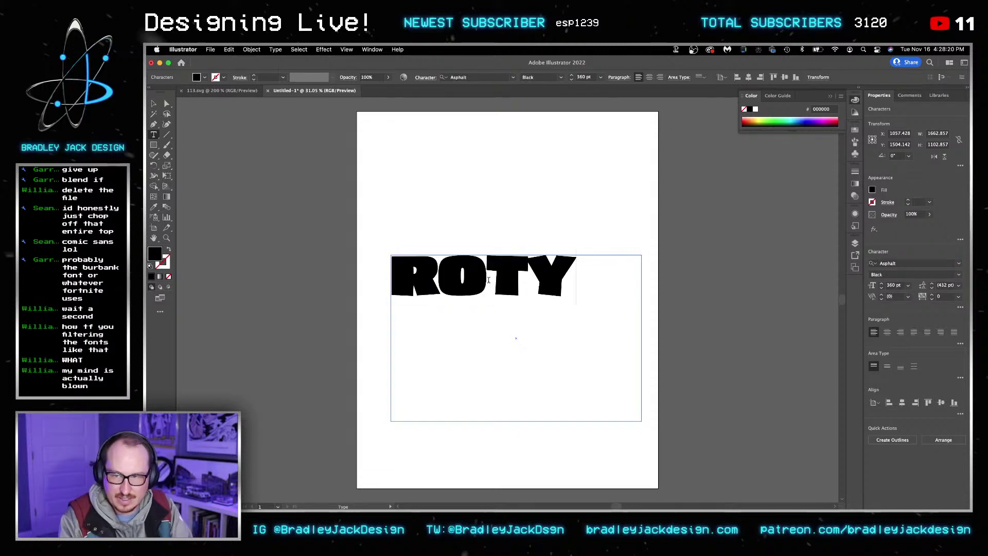
# Step: Try the BlackCondensed style of Asphalt on the ROTY text
pyautogui.press('super+a')
pyautogui.click(958, 274)
pyautogui.click(906, 291)
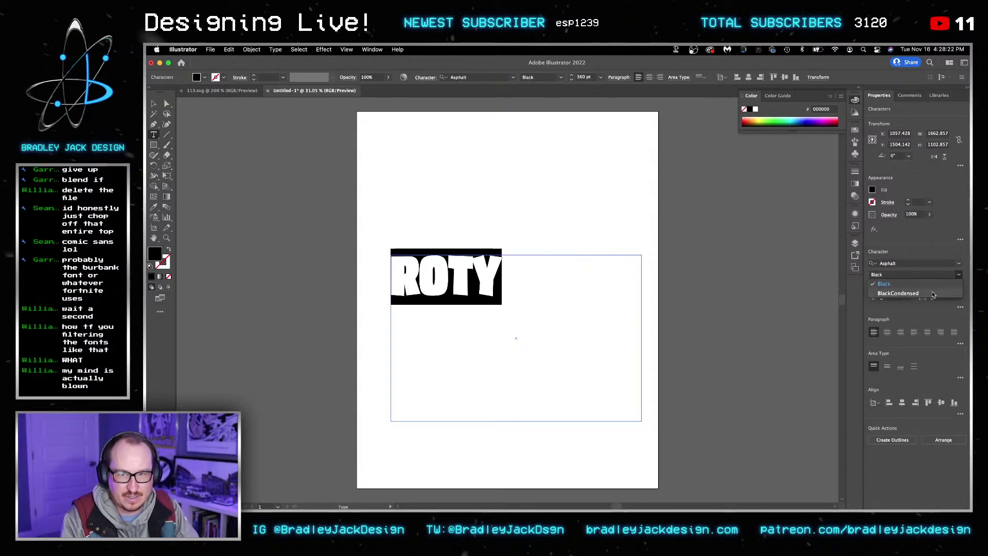
pyautogui.press('super+z')
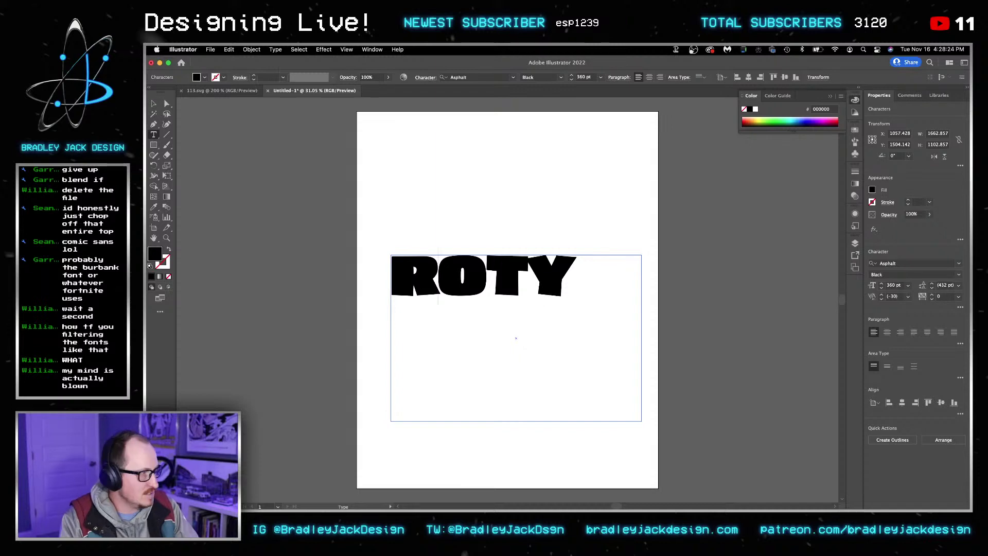
# Step: Switch to Adobe Fonts in Safari, filter the families by the Funky tag, and set the sample text to "ROTY"
pyautogui.press('super+Tab')
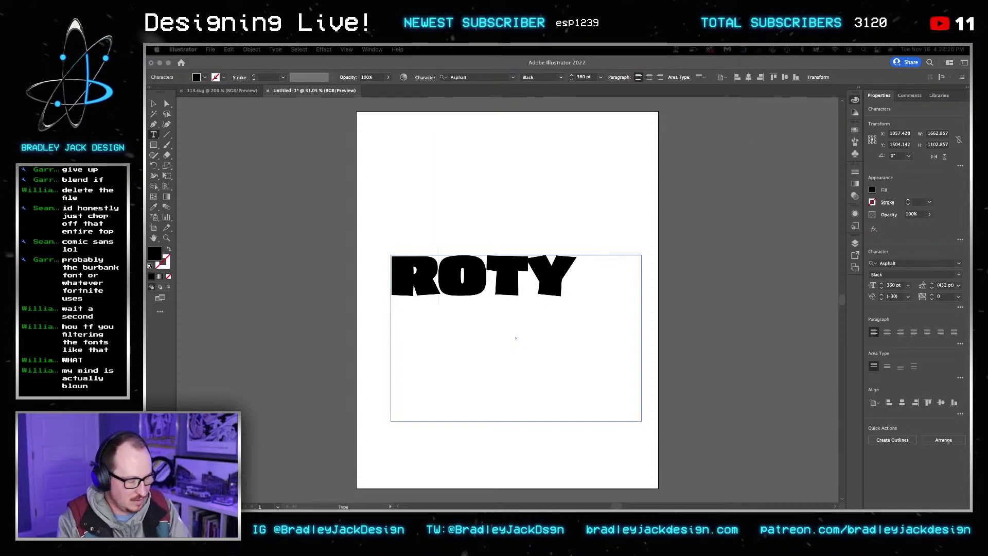
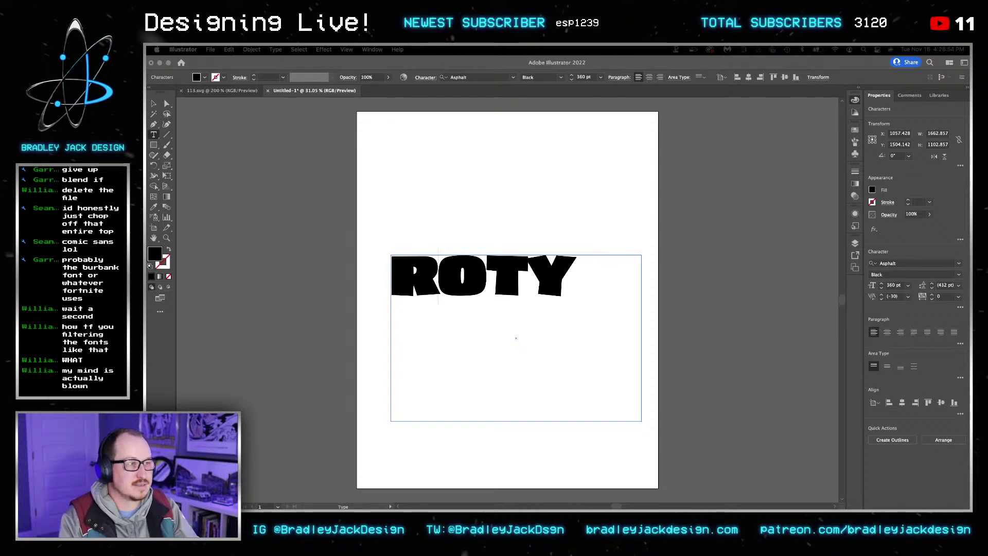
pyautogui.press('super+Tab')
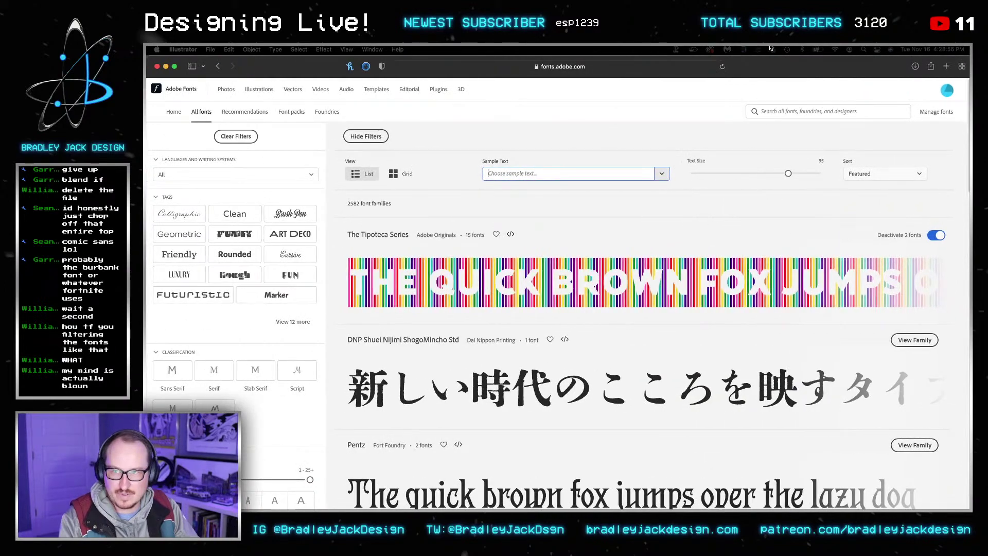
pyautogui.click(235, 234)
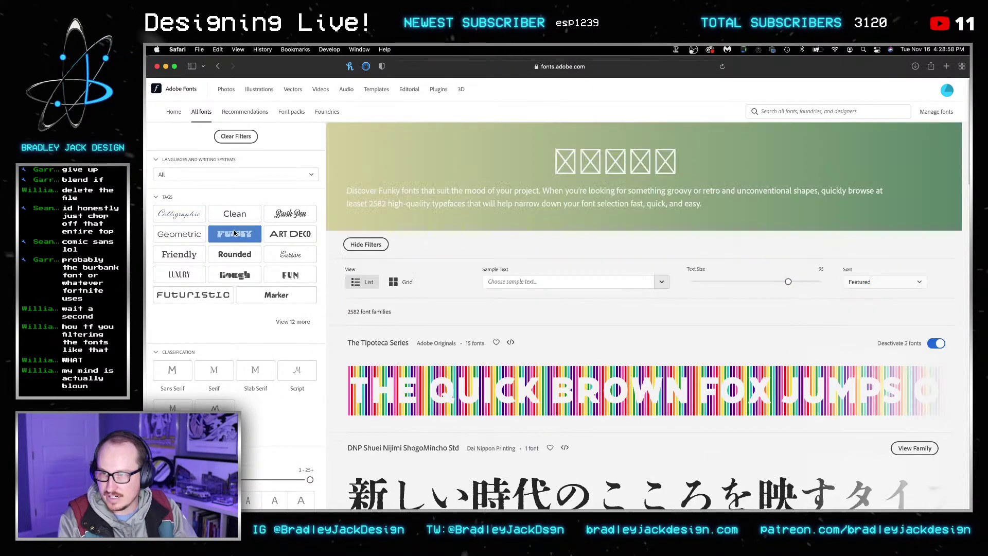
pyautogui.click(537, 282)
pyautogui.write('ROTY')
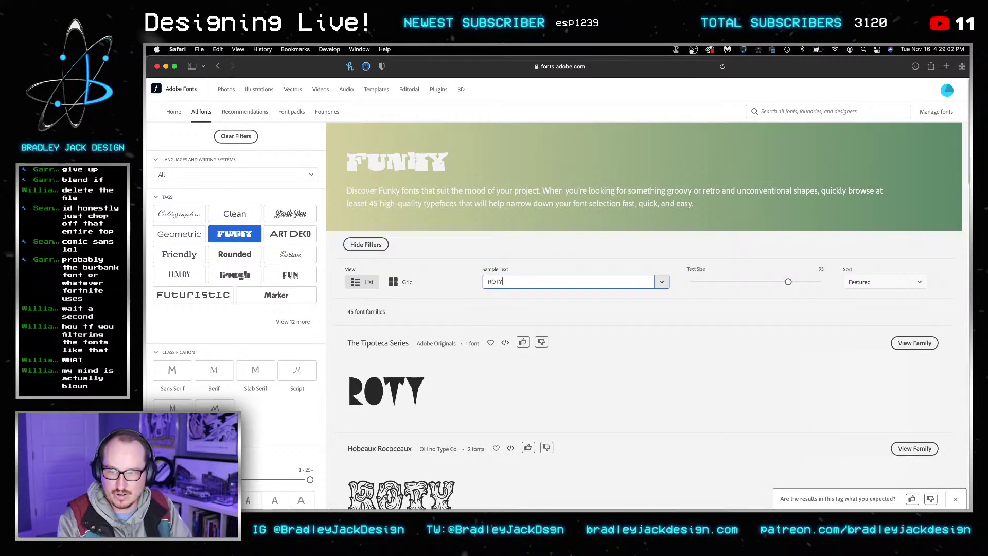
# Step: Filter the font families by the Marker tag, trying the Sans Serif classification and clearing it again
pyautogui.click(172, 370)
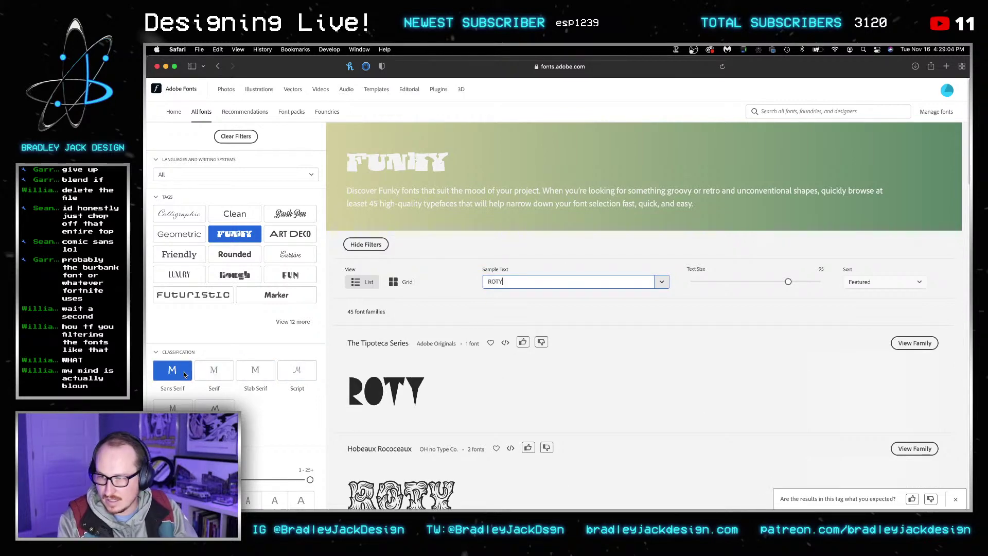
pyautogui.scroll(-2, 278, 319)
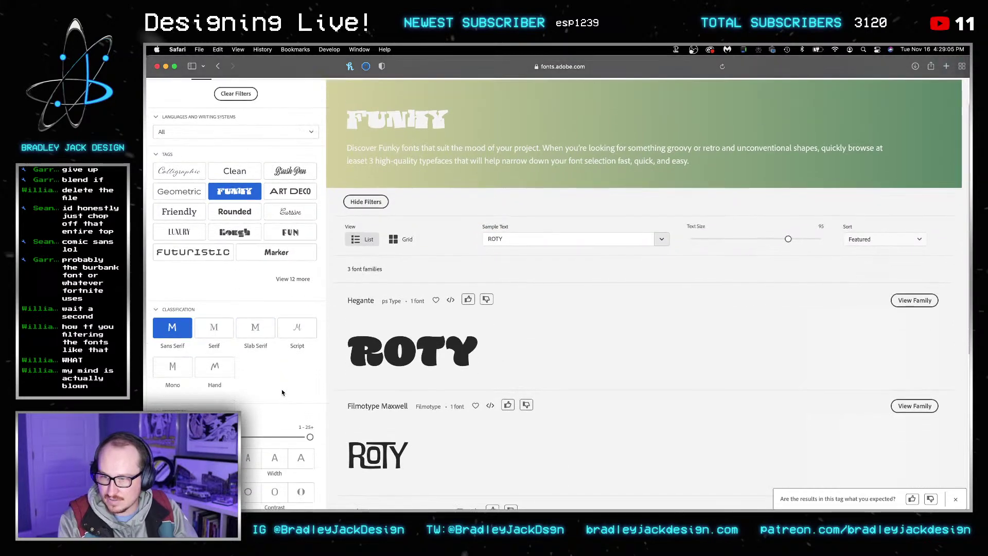
pyautogui.click(301, 251)
pyautogui.scroll(-1, 246, 352)
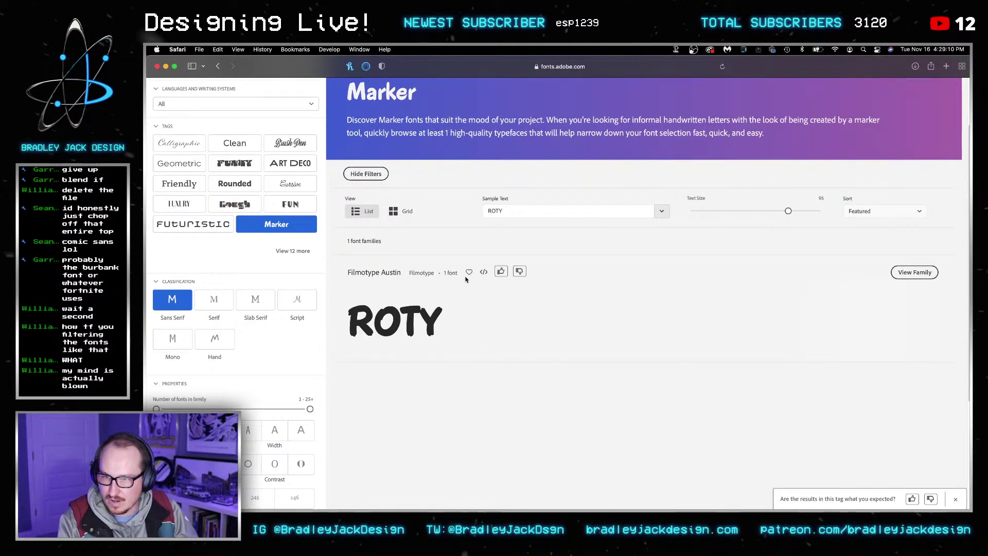
pyautogui.click(164, 302)
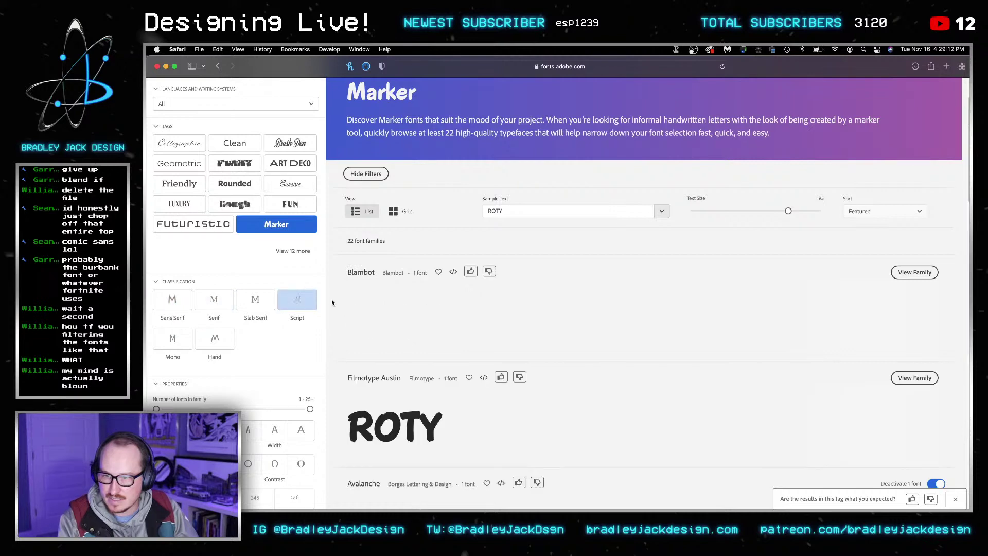
# Step: Open the Blambot family and activate all of its fonts
pyautogui.scroll(-2, 408, 346)
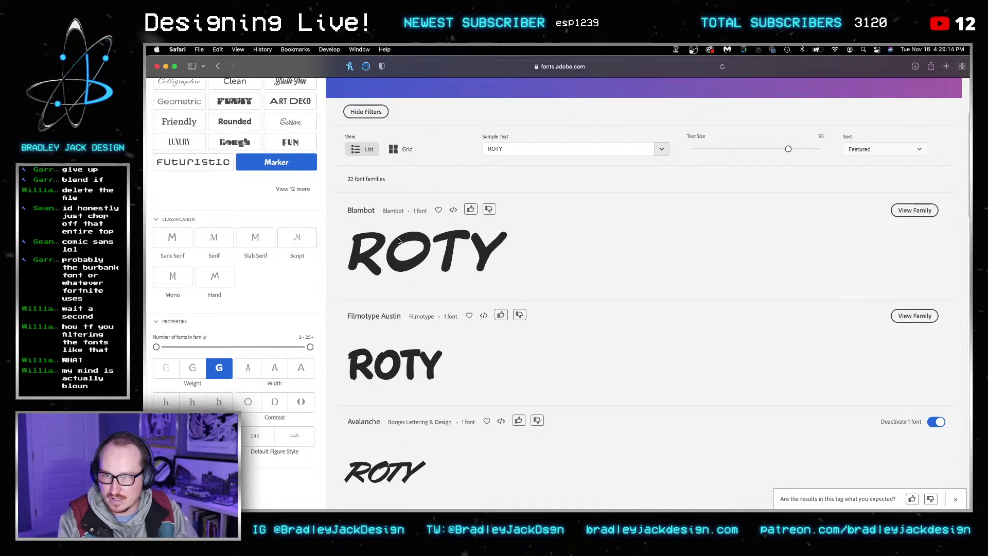
pyautogui.click(908, 210)
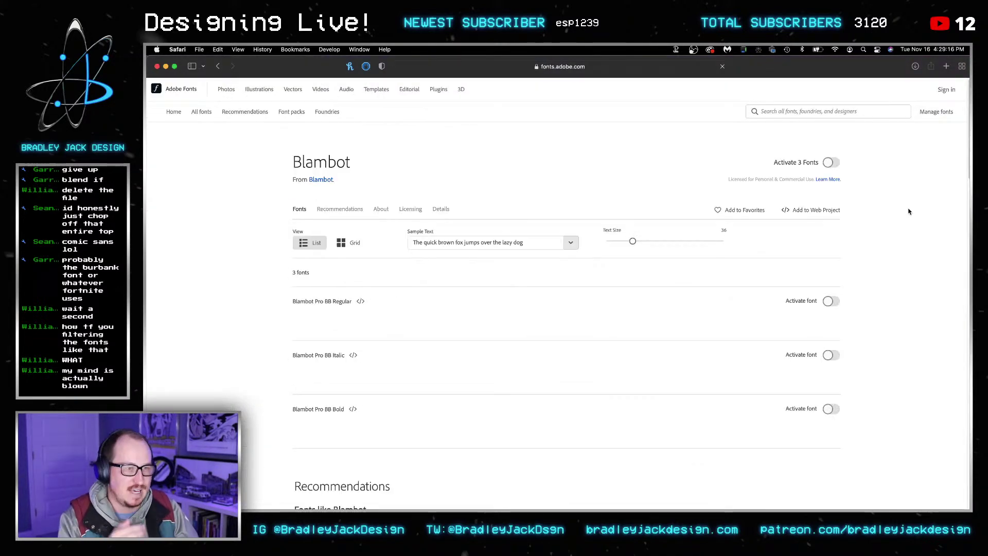
pyautogui.click(830, 162)
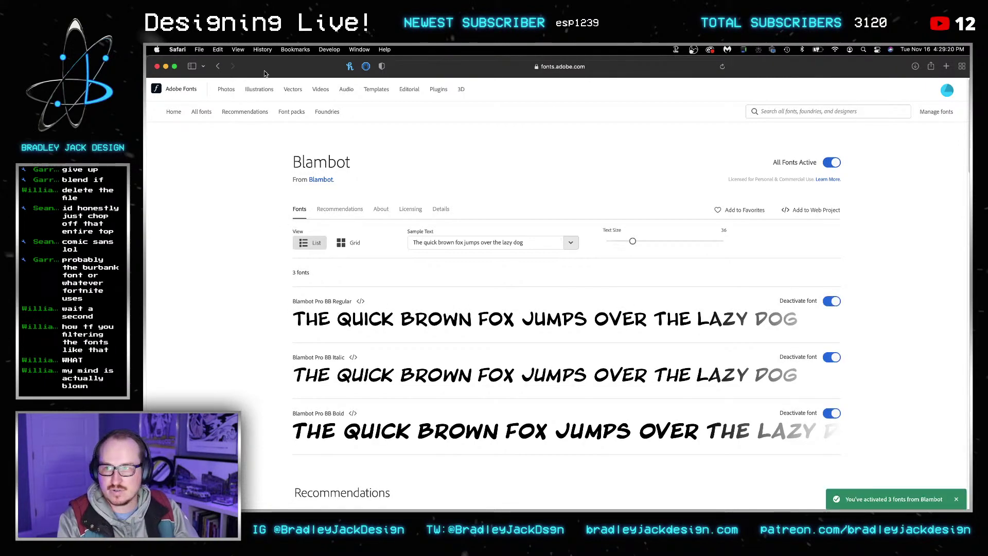
# Step: Switch to Illustrator, clear the font filters, and set the ROTY text in Blambot Pro BB Bold
pyautogui.press('super+Tab')
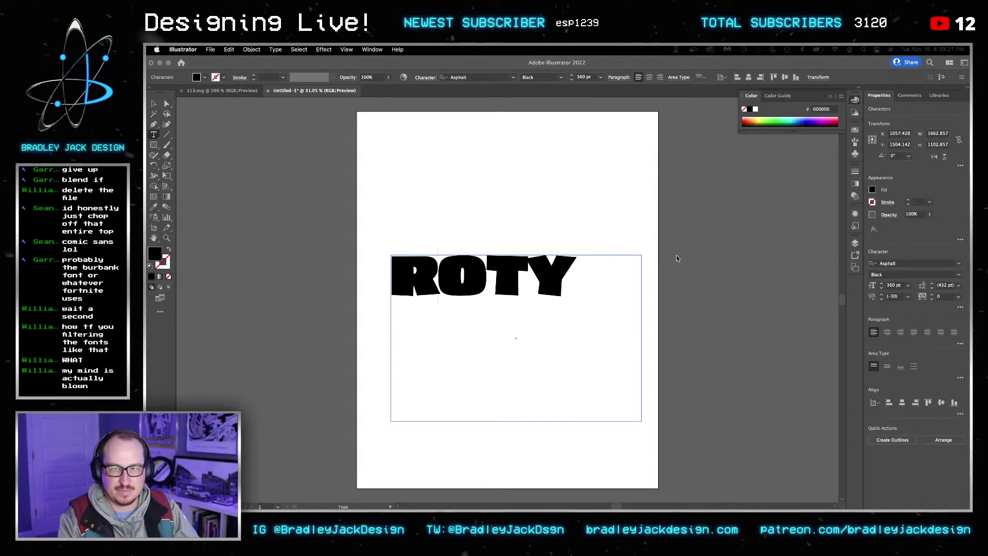
pyautogui.click(549, 271)
pyautogui.press('super+a')
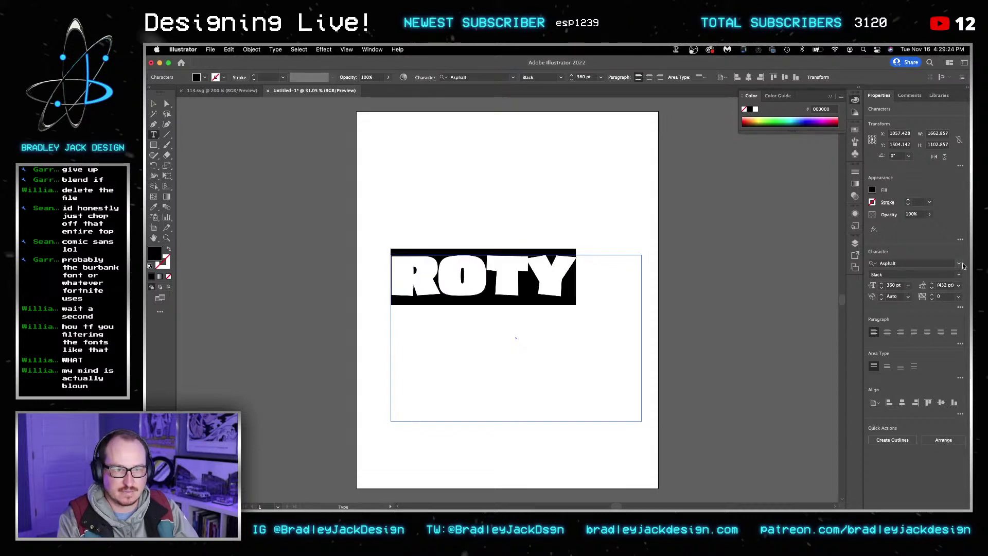
pyautogui.click(927, 263)
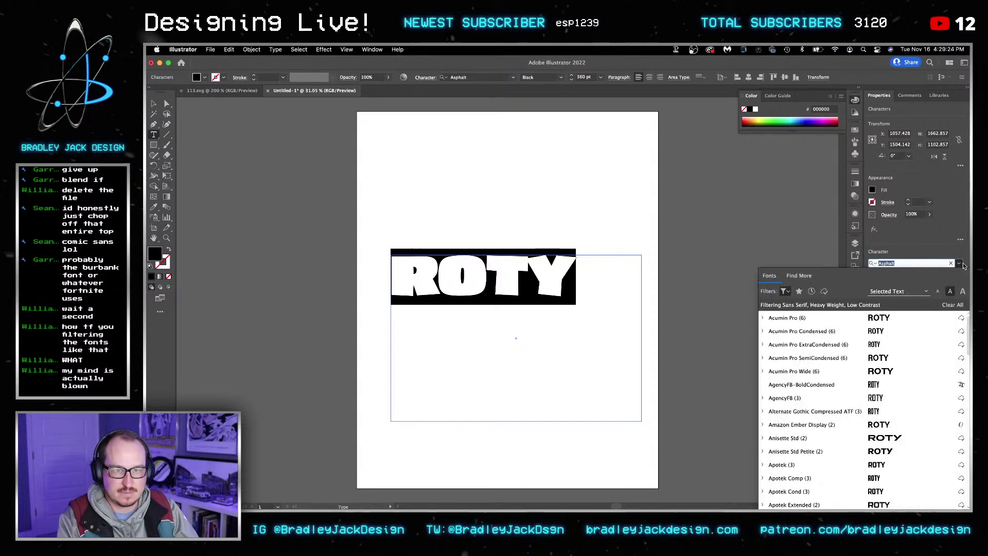
pyautogui.click(782, 291)
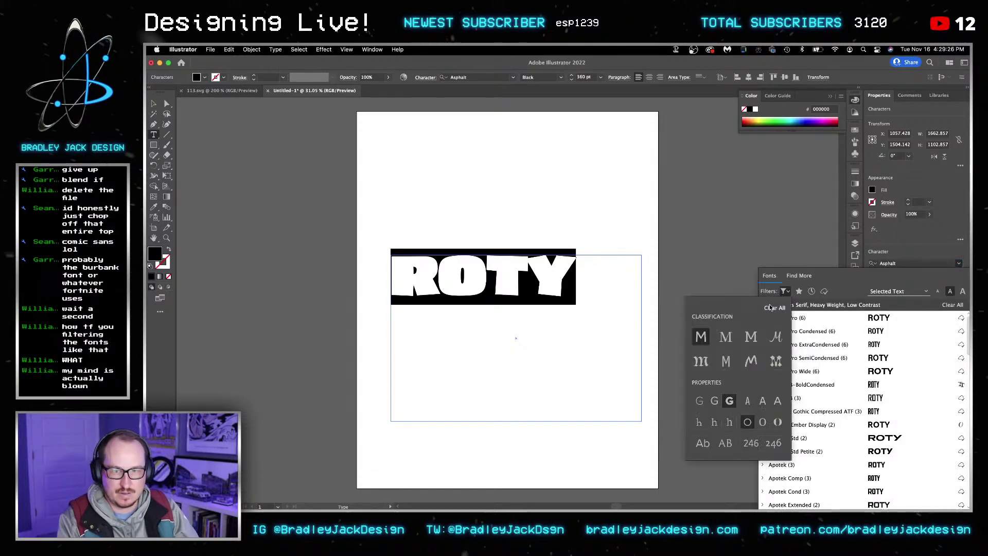
pyautogui.click(903, 264)
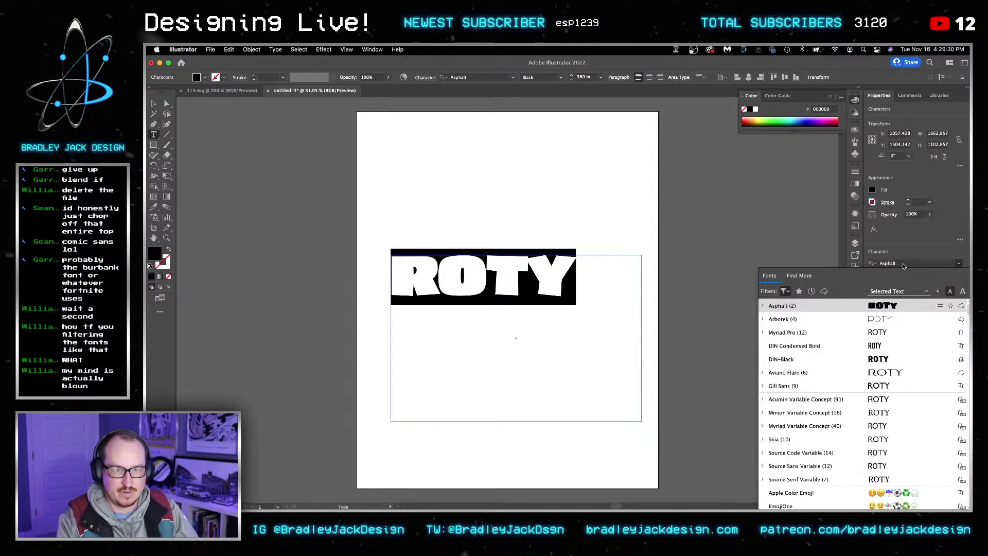
pyautogui.click(903, 263)
pyautogui.write('blam')
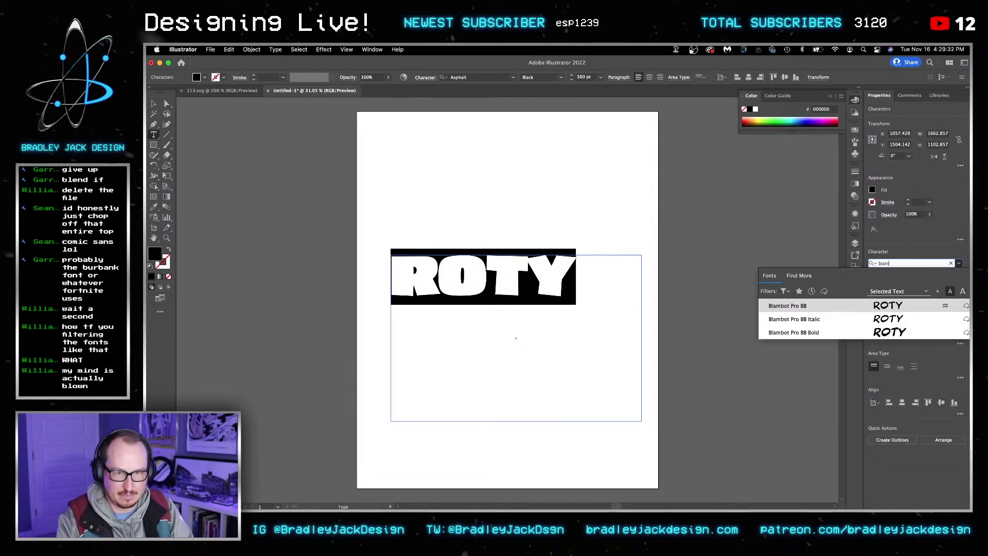
pyautogui.click(823, 332)
pyautogui.press('Escape')
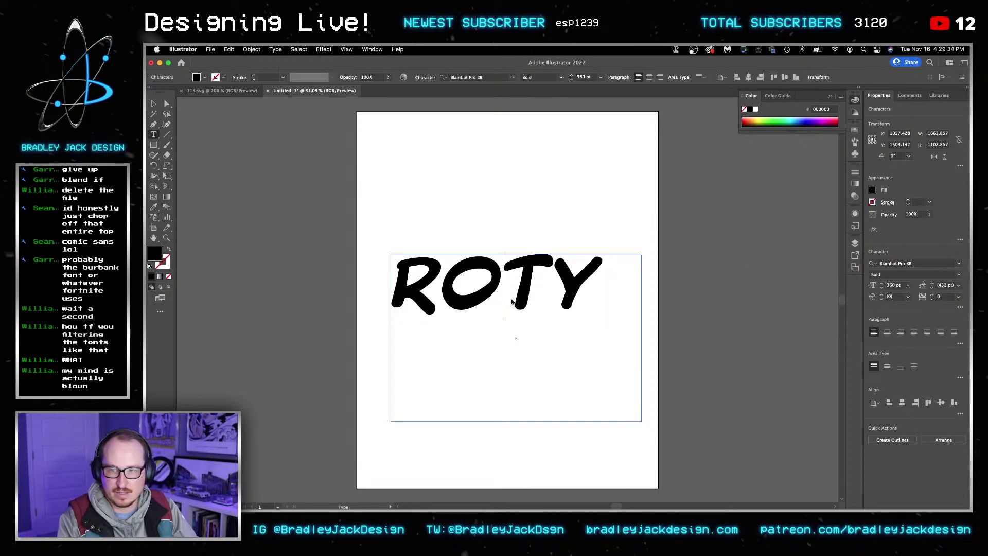
# Step: Convert the ROTY text to outlines and ungroup it into separate letters
pyautogui.press('shift+super+o')
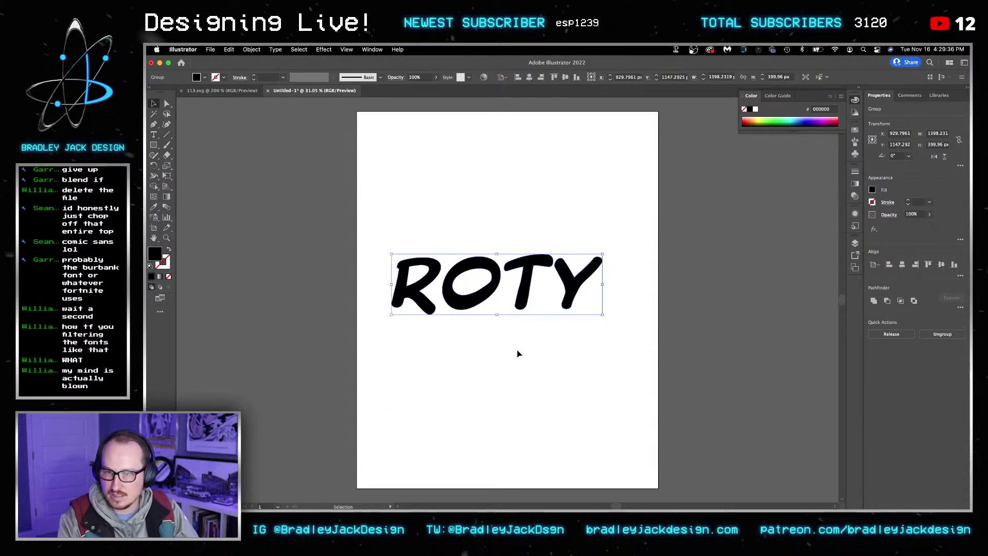
pyautogui.click(518, 354)
pyautogui.click(474, 309)
pyautogui.click(490, 356)
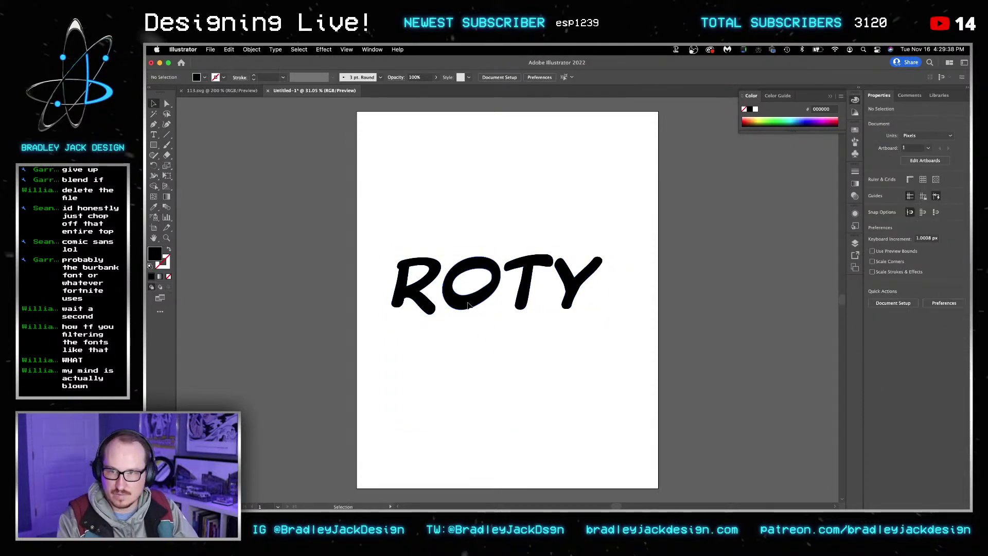
pyautogui.click(468, 305)
# Step: Shrink the O and tuck it against the R's leg, and scale the T to about 260 × 294 px, overlapping the O
pyautogui.moveTo(501, 310); pyautogui.dragTo(442, 304)
pyautogui.moveTo(529, 292); pyautogui.dragTo(468, 292)
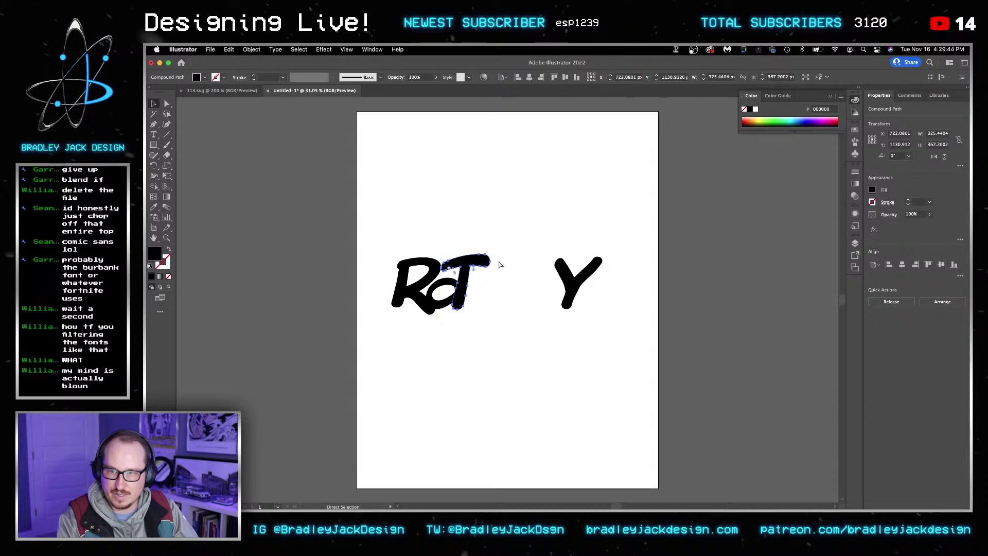
pyautogui.moveTo(495, 254); pyautogui.dragTo(486, 259)
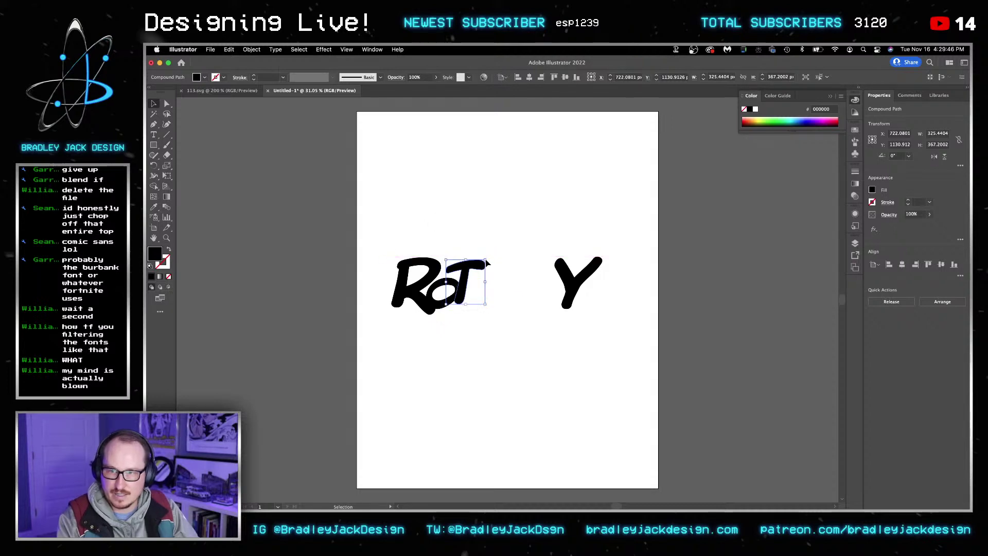
pyautogui.press('Return')
pyautogui.press('Return')
pyautogui.press('super+equal')
pyautogui.press('super+equal')
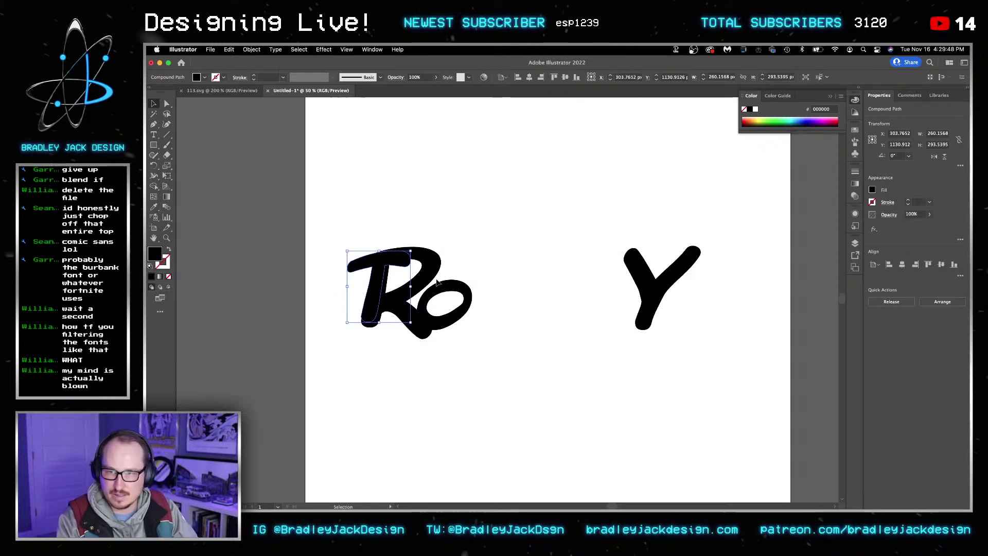
pyautogui.moveTo(357, 298); pyautogui.dragTo(472, 308)
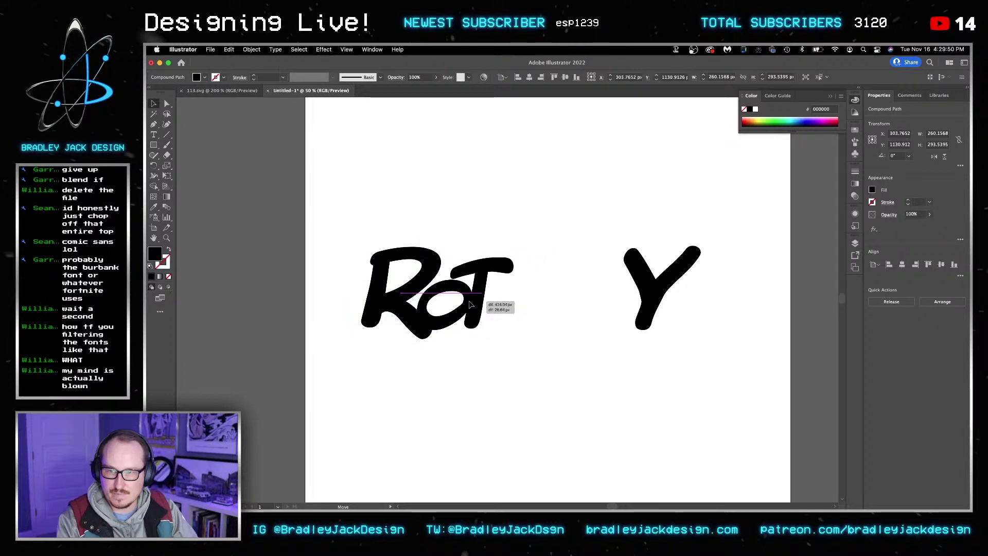
# Step: Scale the Y down to about 224 × 245 px and tuck it under the T's crossbar
pyautogui.moveTo(660, 291); pyautogui.dragTo(509, 316)
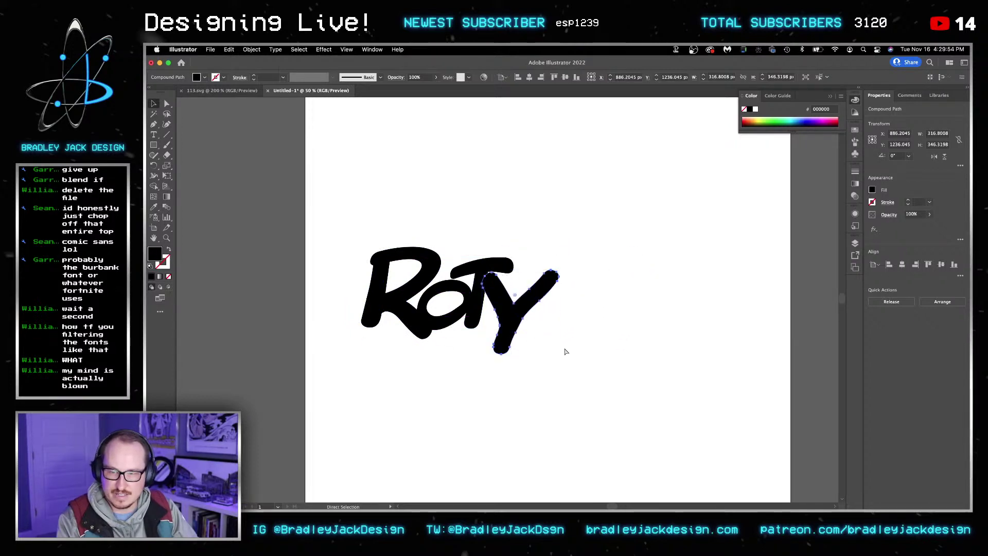
pyautogui.moveTo(559, 354); pyautogui.dragTo(547, 341)
pyautogui.moveTo(507, 312); pyautogui.dragTo(495, 305)
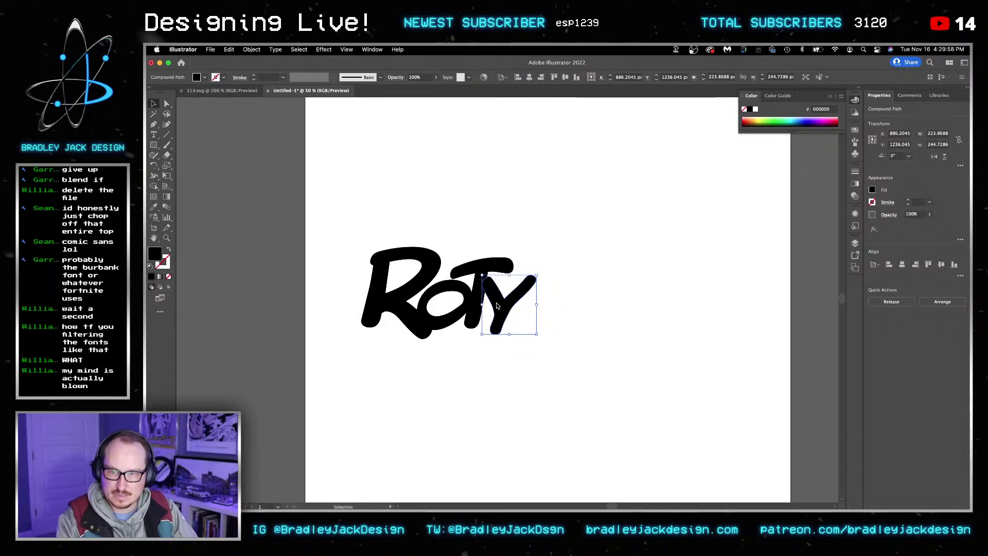
pyautogui.press('Return')
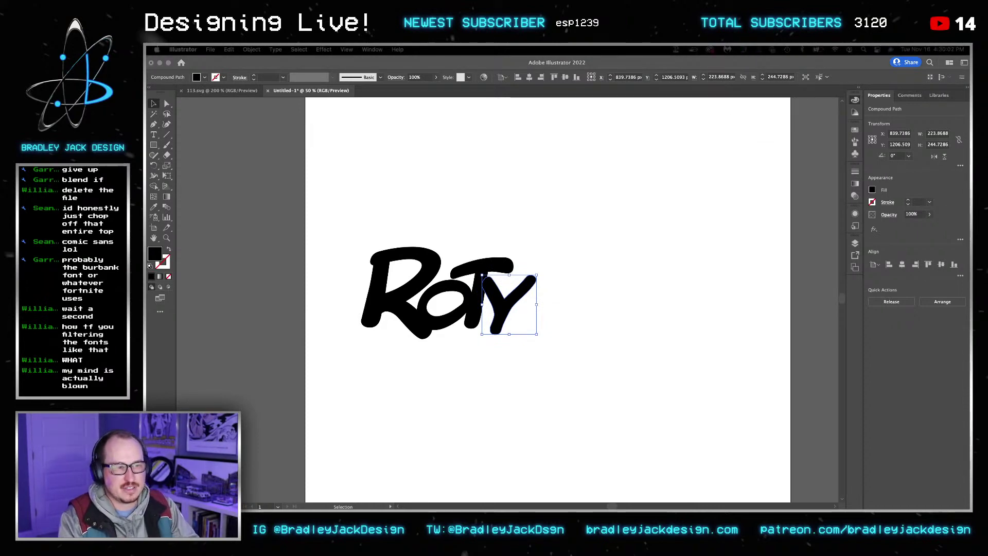
# Step: Select all four ROTY letters and place a duplicate of them below and to the right of the original
pyautogui.click(561, 358)
pyautogui.moveTo(579, 344); pyautogui.dragTo(376, 257)
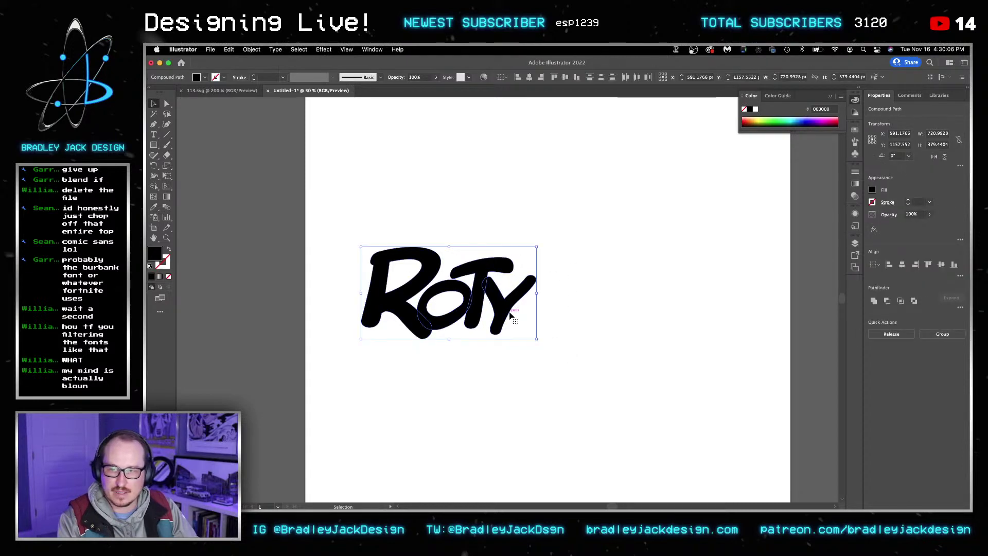
pyautogui.moveTo(511, 316); pyautogui.dragTo(607, 381)
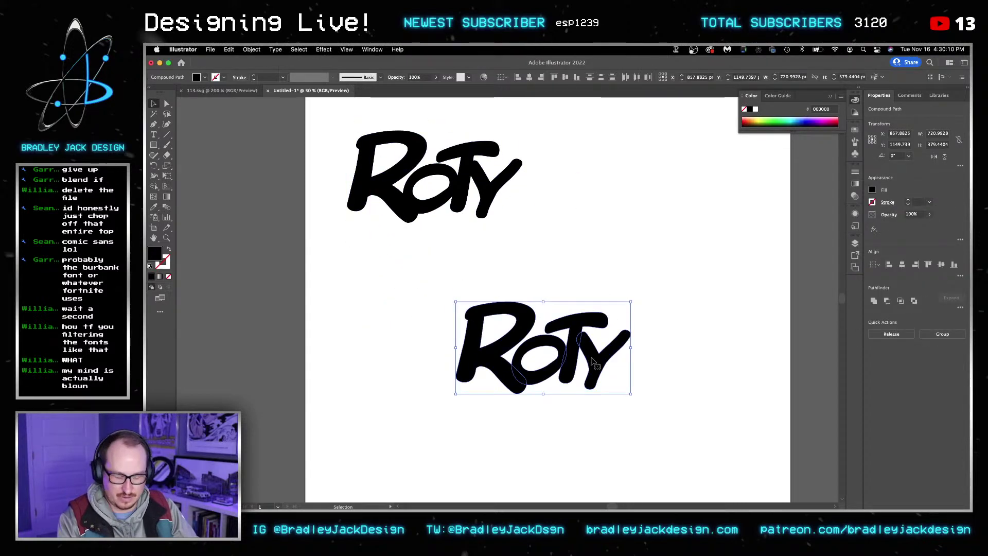
# Step: Examine the Kaboom! lettering on the eBay reference card in Safari, and return to Illustrator
pyautogui.click(960, 309)
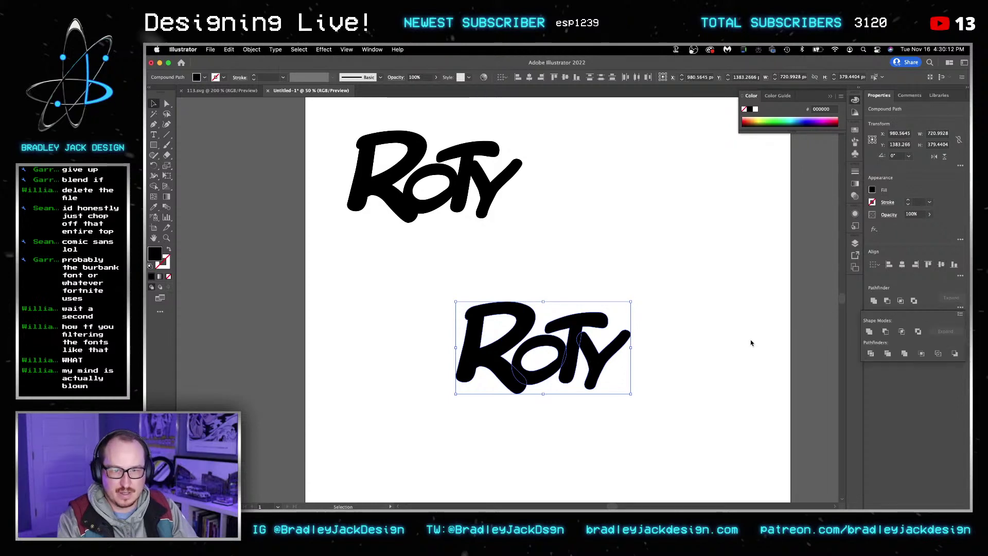
pyautogui.press('a')
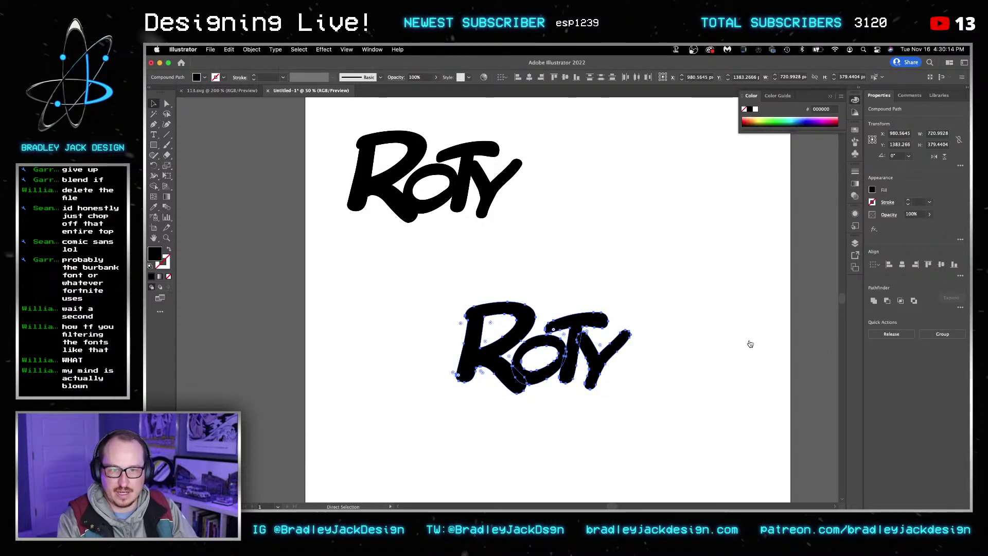
pyautogui.press('super+Tab')
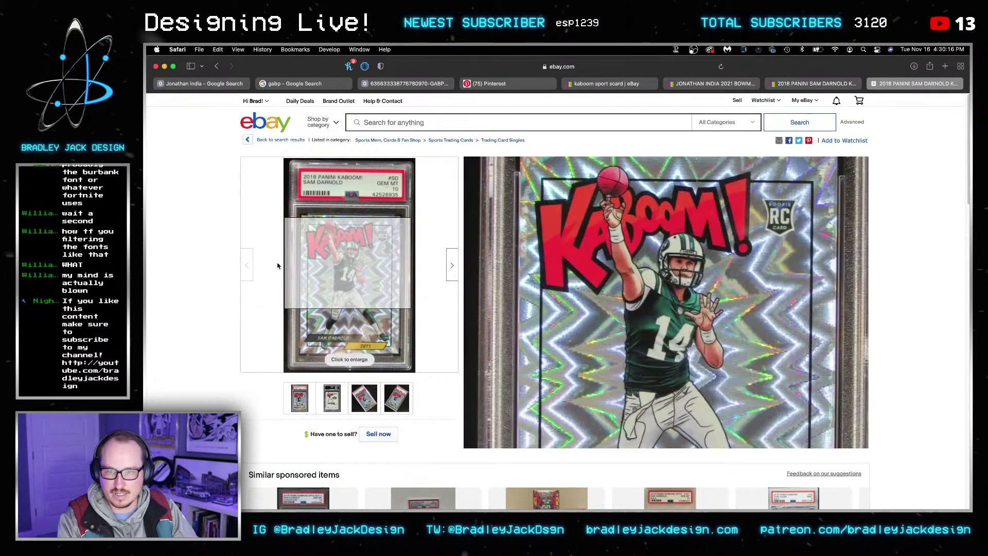
pyautogui.press('super+Tab')
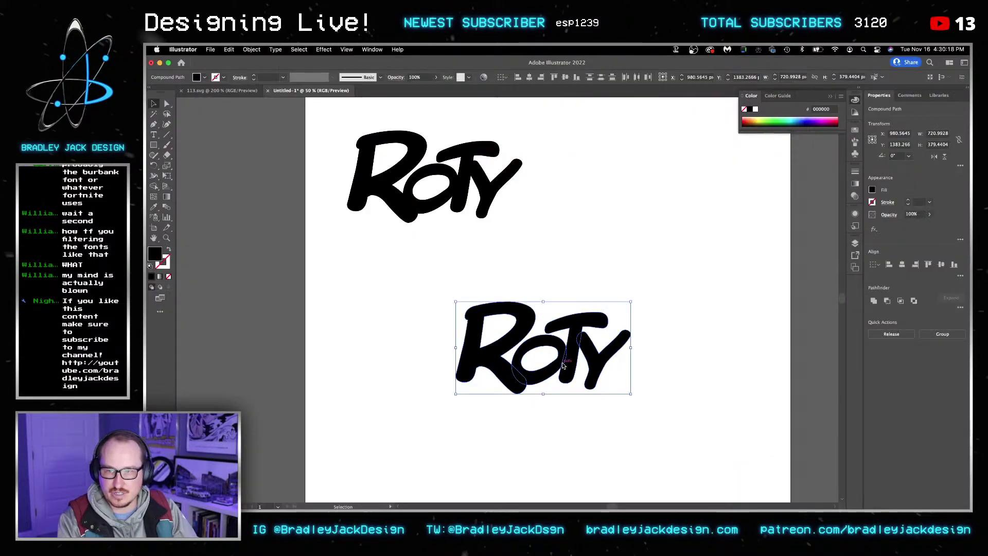
# Step: Add a "!" in Blambot Pro BB Bold at 360 pt, set it against the lower copy's Y, and convert it to outlines
pyautogui.press('t')
pyautogui.click(637, 287)
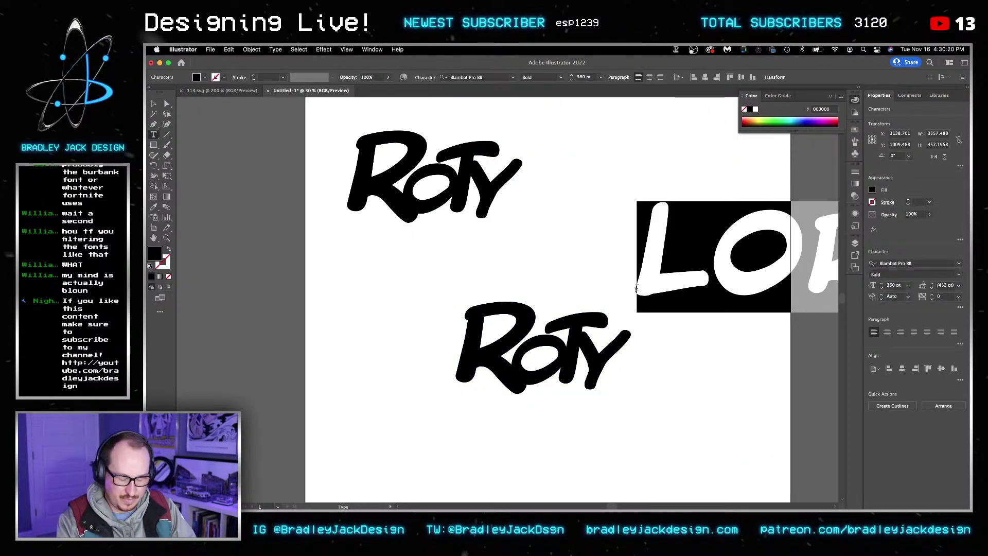
pyautogui.write('!')
pyautogui.press('Escape')
pyautogui.moveTo(643, 283); pyautogui.dragTo(621, 378)
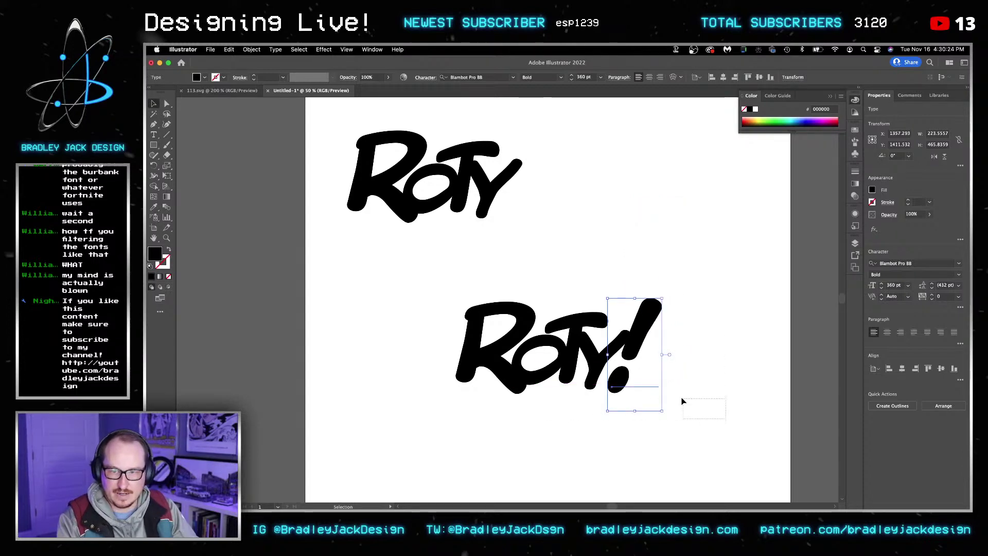
pyautogui.moveTo(683, 401); pyautogui.dragTo(486, 335)
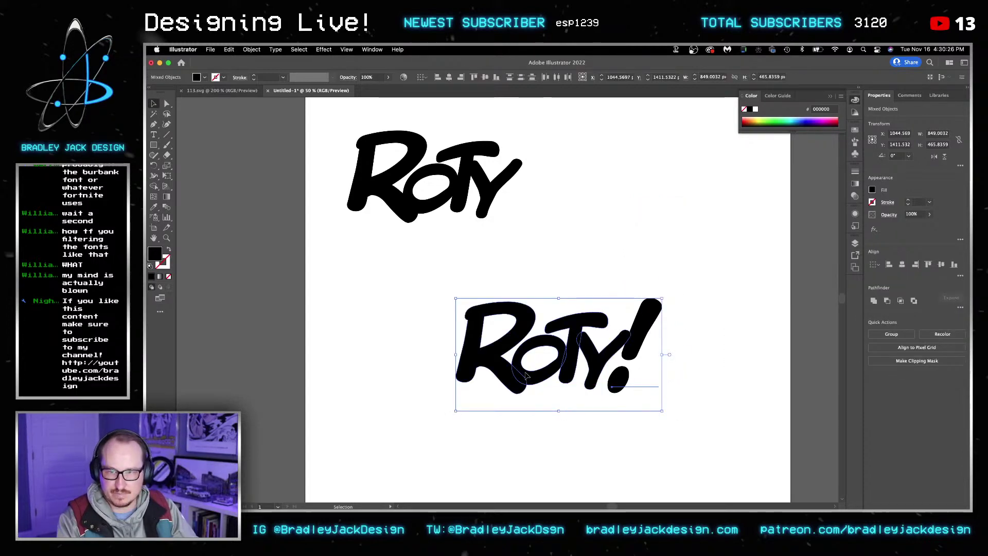
pyautogui.press('super+shift+o')
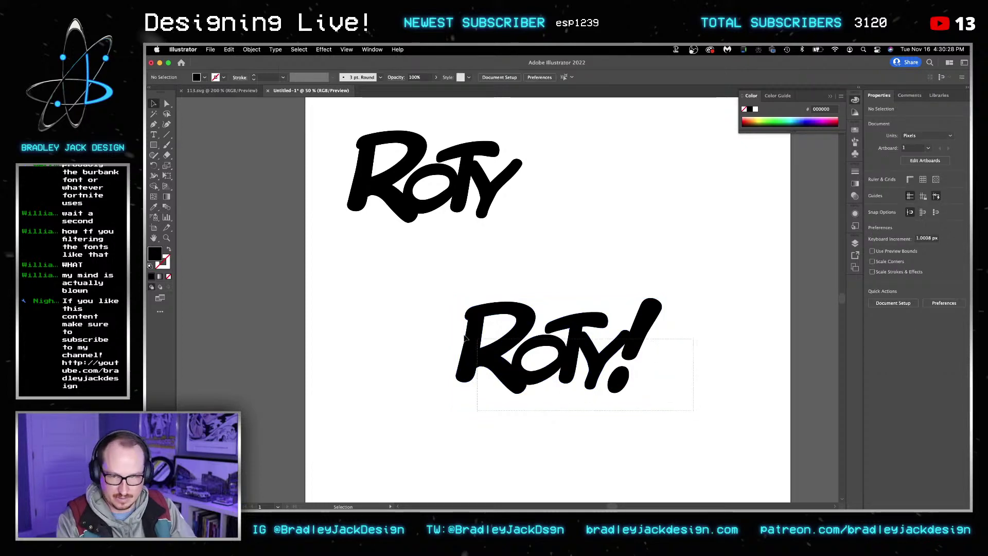
# Step: Duplicate the ROTY! lettering to the artboard's upper right, and delete the earlier ROTY without the exclamation mark
pyautogui.moveTo(524, 381); pyautogui.dragTo(624, 219)
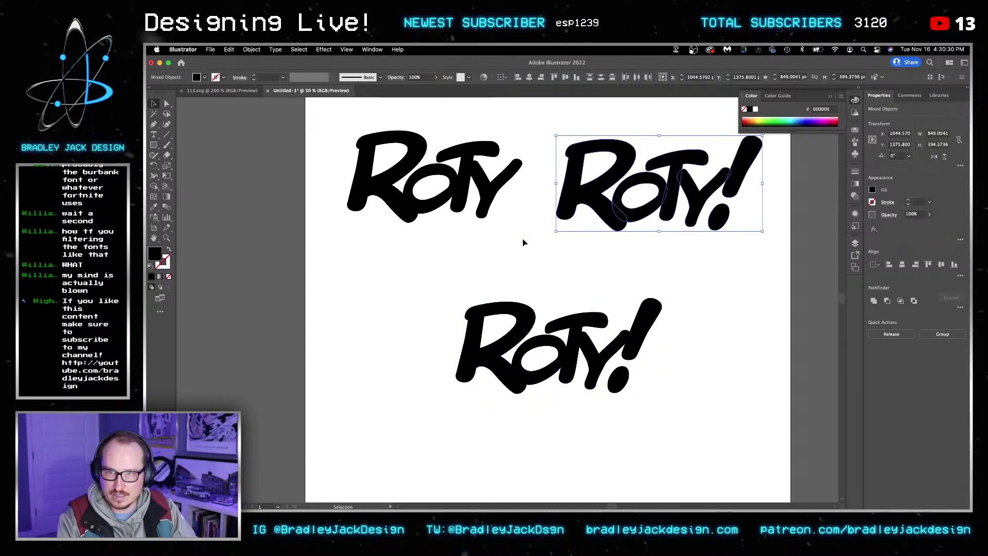
pyautogui.moveTo(535, 236); pyautogui.dragTo(316, 136)
pyautogui.press('Delete')
# Step: Unite the letters and exclamation mark of the lower ROTY! lettering, and move it to the artboard's horizontal centre
pyautogui.moveTo(360, 271); pyautogui.dragTo(693, 393)
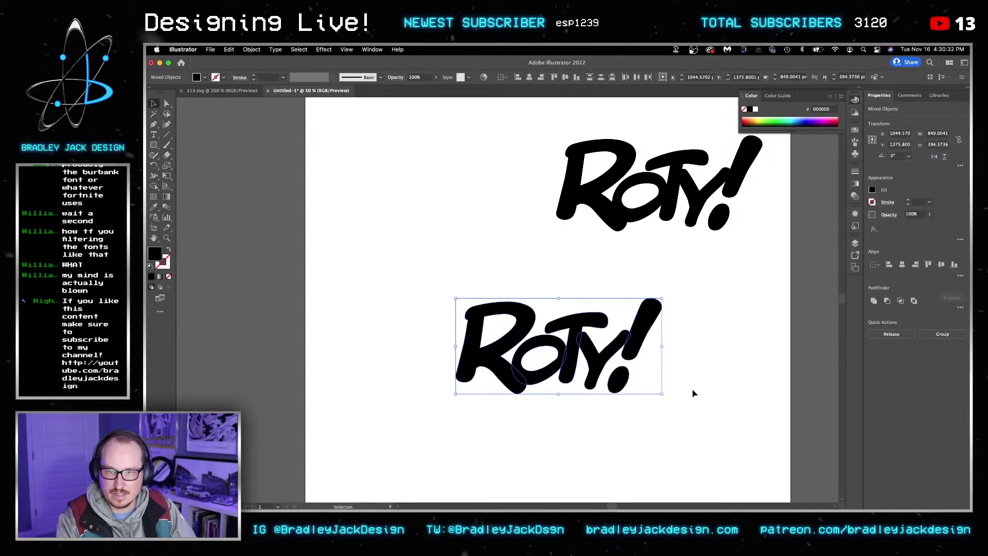
pyautogui.click(887, 301)
pyautogui.moveTo(634, 345); pyautogui.dragTo(623, 339)
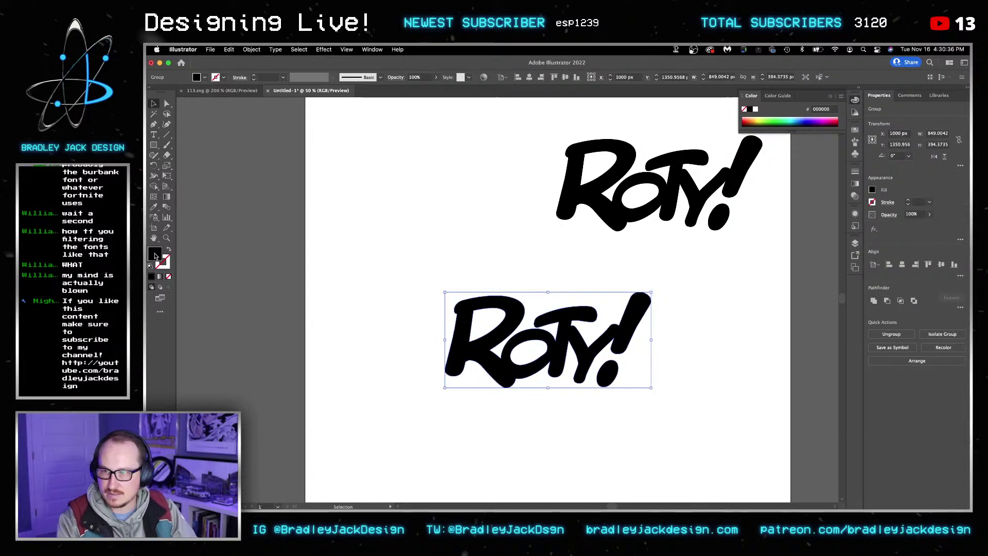
# Step: Fill the lower ROTY! lettering with red FF0000 and rotate it about 7.5° counterclockwise
pyautogui.doubleClick(153, 255)
pyautogui.write('F90000')
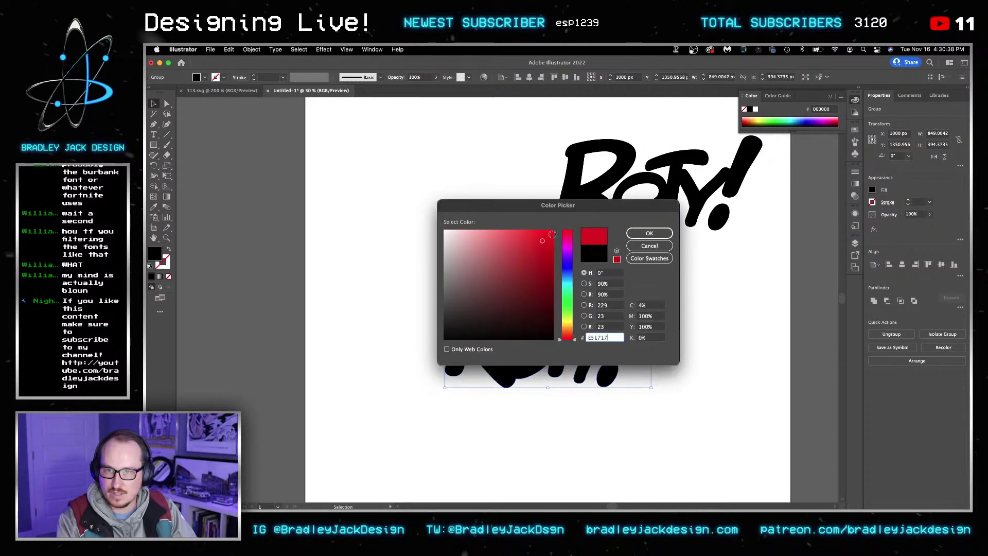
pyautogui.click(649, 233)
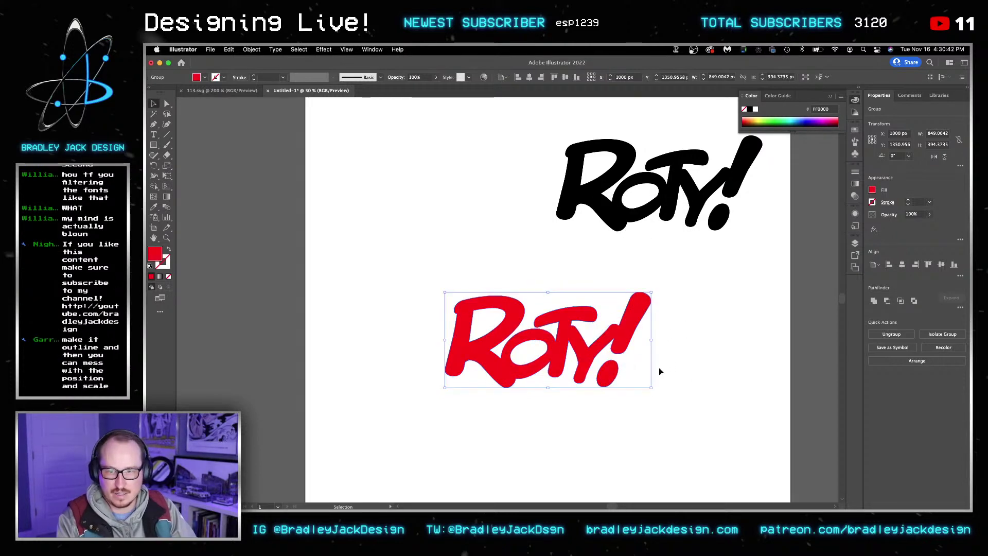
pyautogui.moveTo(653, 390); pyautogui.dragTo(663, 373)
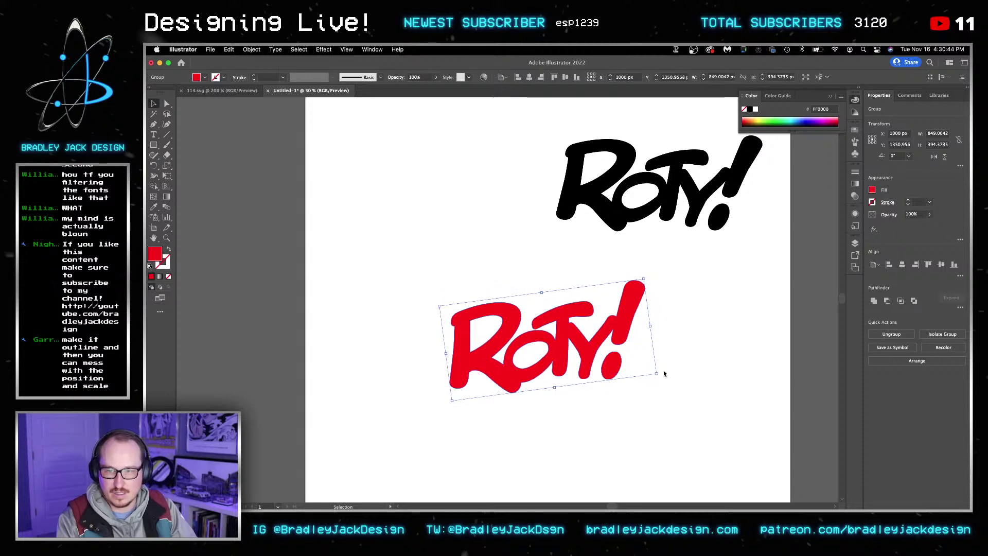
pyautogui.press('Return')
pyautogui.write('v')
pyautogui.press('Escape')
pyautogui.click(663, 372)
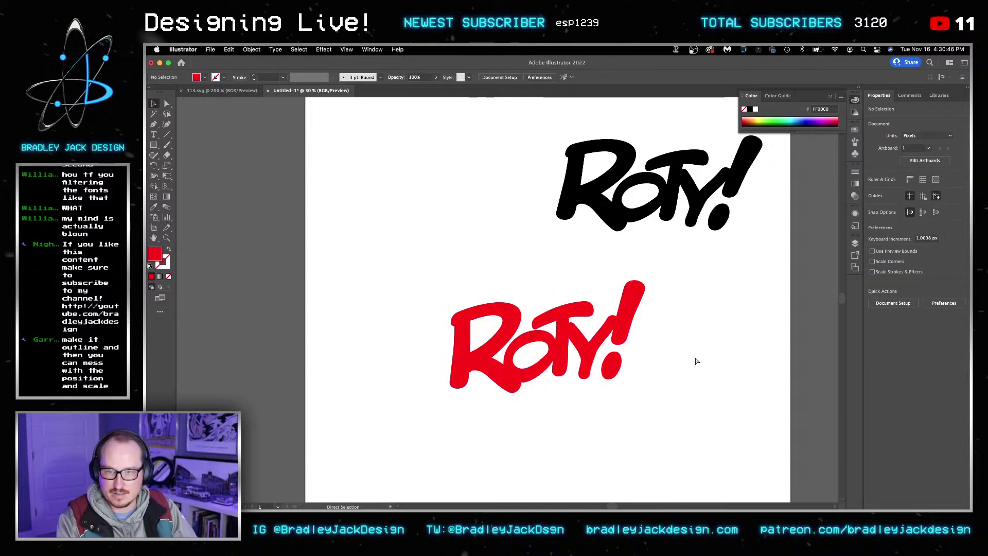
pyautogui.press('super+Tab')
pyautogui.press('super+Tab')
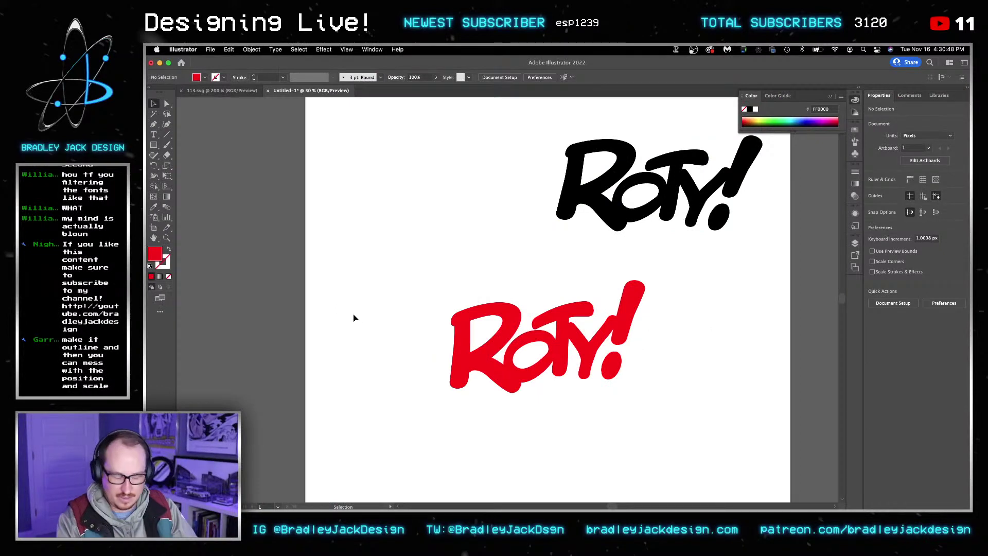
# Step: Draw a closed angular shape with a zigzag lower edge over the upper part of the red ROTY! lettering using the Pen tool
pyautogui.press('p')
pyautogui.click(399, 368)
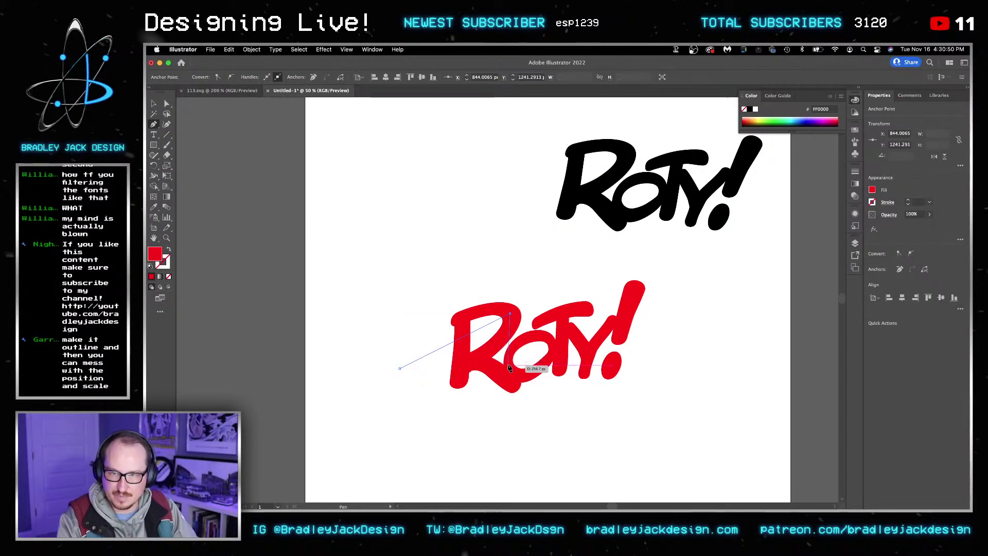
pyautogui.moveTo(509, 314); pyautogui.dragTo(510, 341)
pyautogui.click(586, 311)
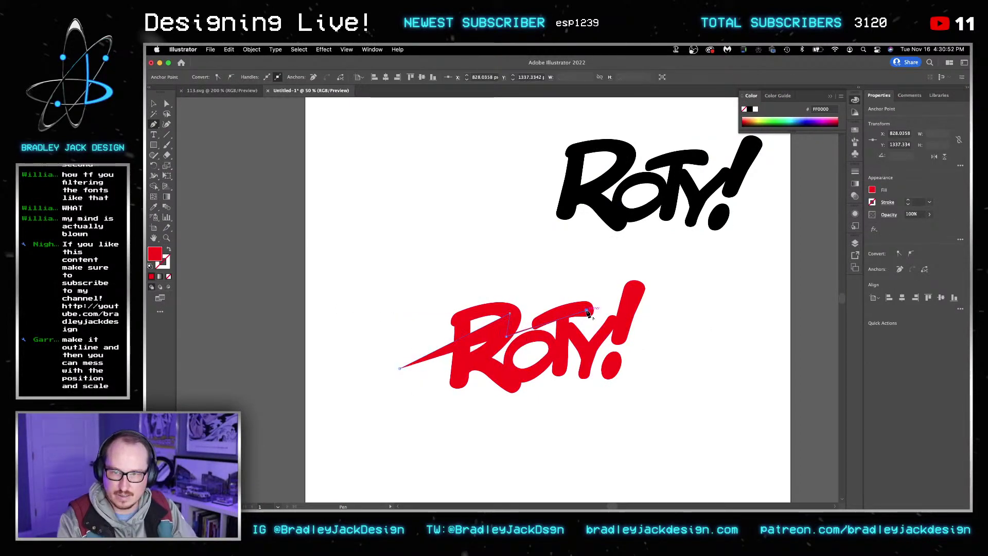
pyautogui.click(587, 322)
pyautogui.click(666, 280)
pyautogui.click(665, 263)
pyautogui.click(495, 274)
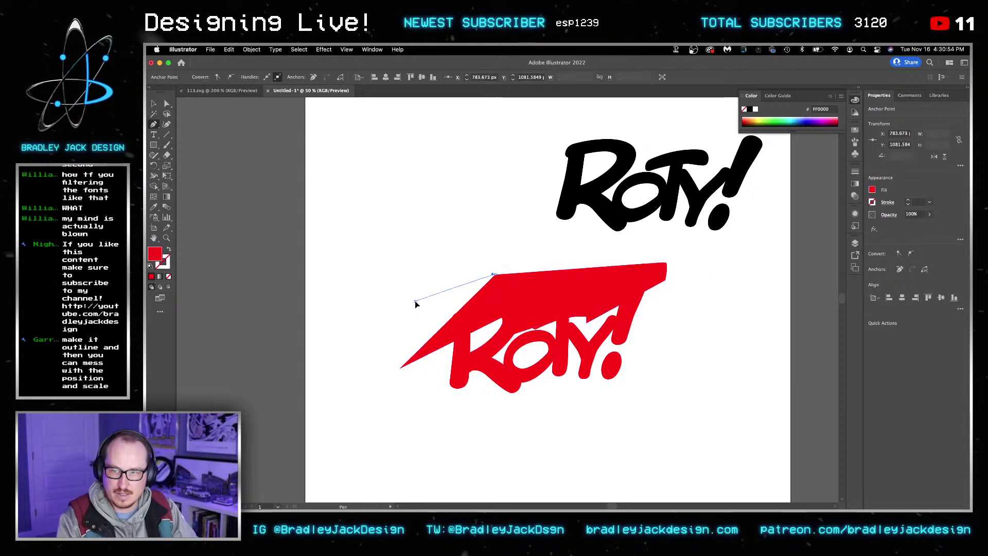
pyautogui.click(415, 300)
pyautogui.click(400, 368)
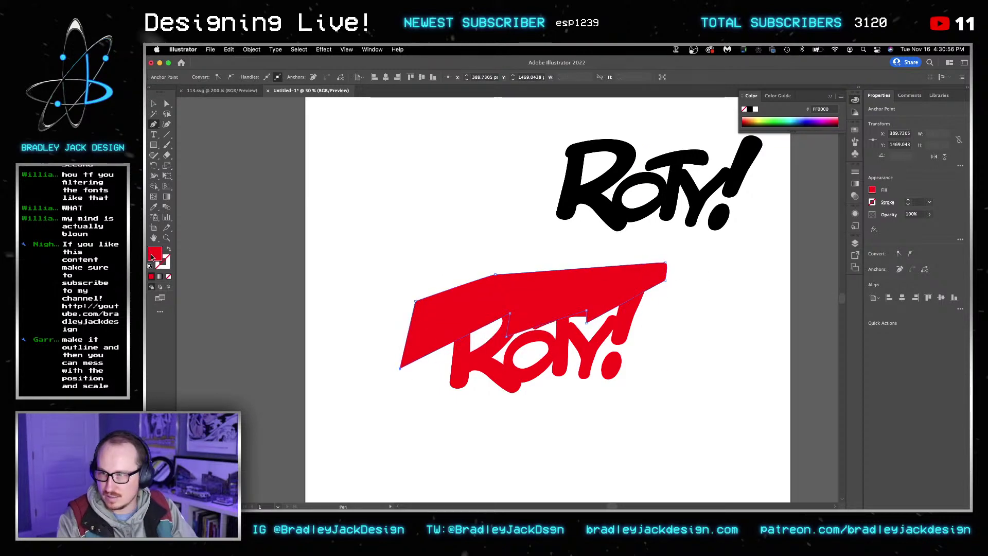
# Step: Fill the angular shape with orange FF7900 and send it behind the red ROTY! lettering
pyautogui.doubleClick(153, 255)
pyautogui.moveTo(567, 305); pyautogui.dragTo(571, 333)
pyautogui.press('Return')
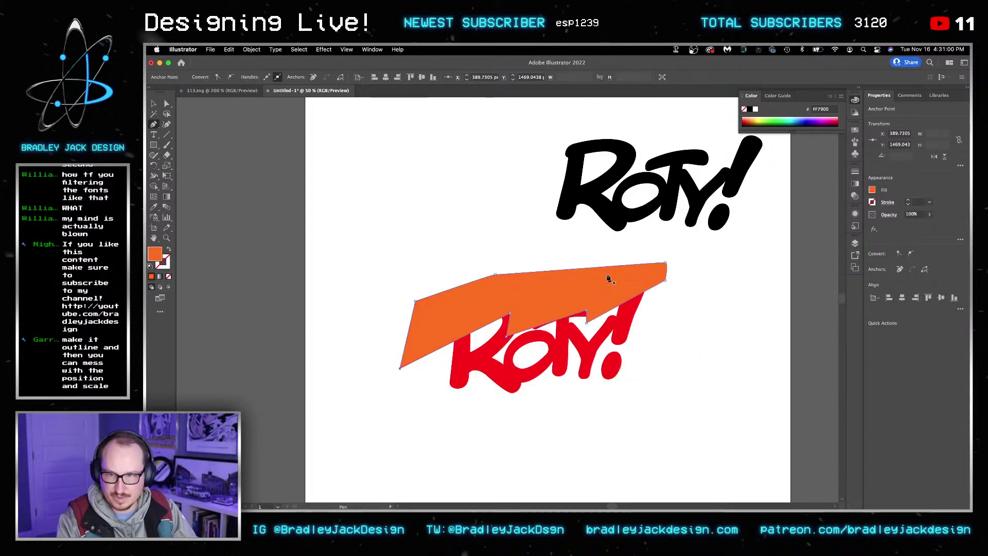
pyautogui.press('v')
pyautogui.hotkey('ctrl', 'shift', '[')
# Step: Try to combine the red ROTY! lettering and the orange shape into a clipping mask, and undo it
pyautogui.click(564, 344)
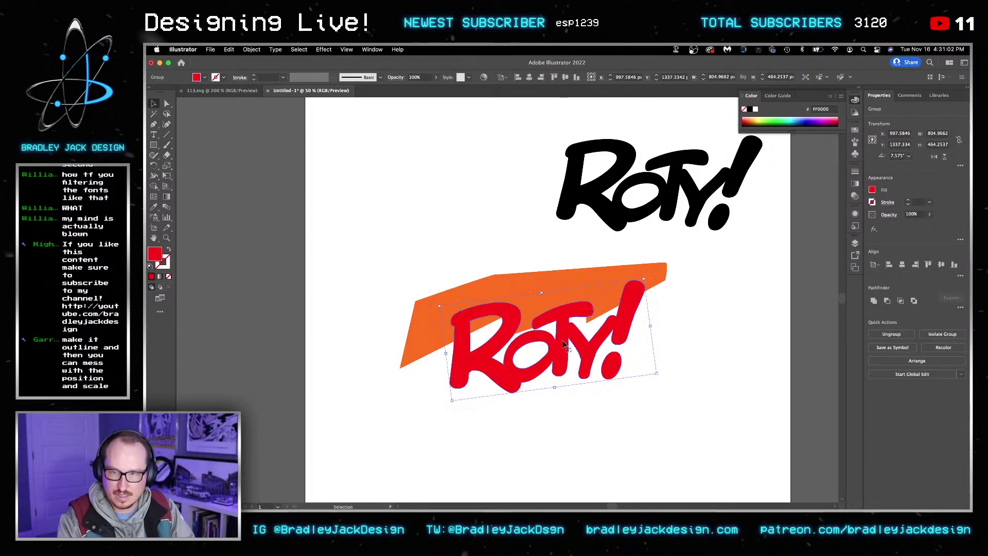
pyautogui.keyDown('shift'); pyautogui.click(521, 276); pyautogui.keyUp('shift')
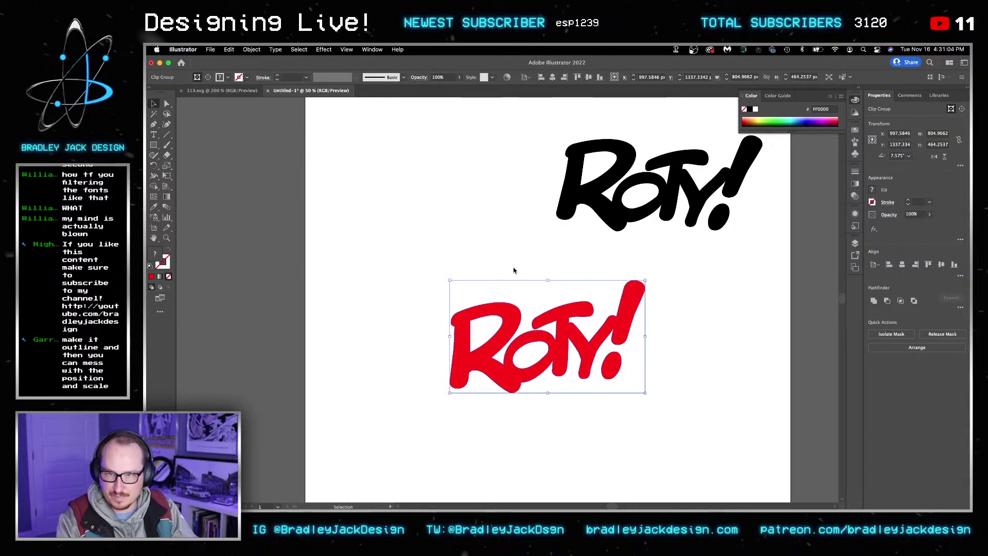
pyautogui.hotkey('ctrl', '8')
pyautogui.hotkey('ctrl', 'z')
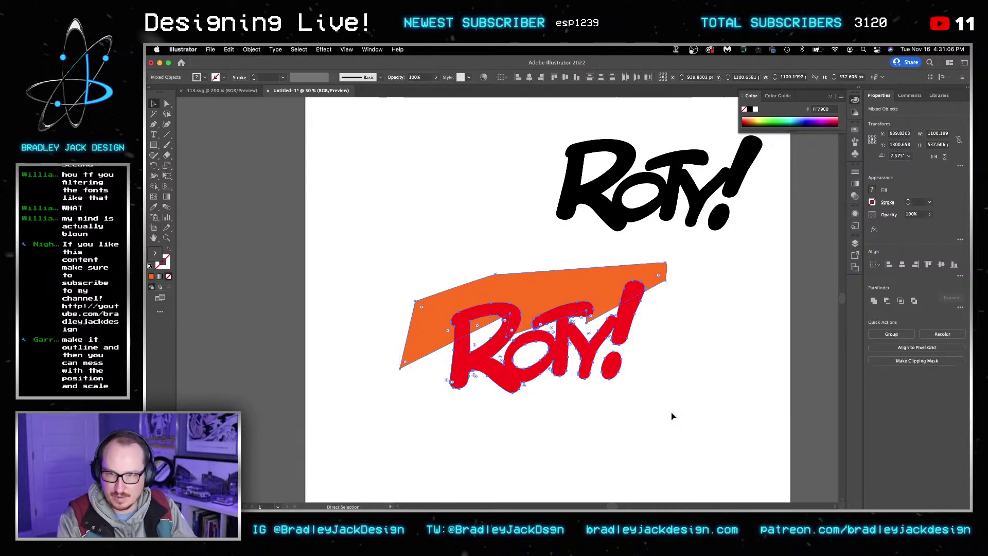
# Step: Clip the orange shape to a copy of the ROTY! lettering, keeping the red lettering behind it as the base
pyautogui.click(668, 412)
pyautogui.click(588, 354)
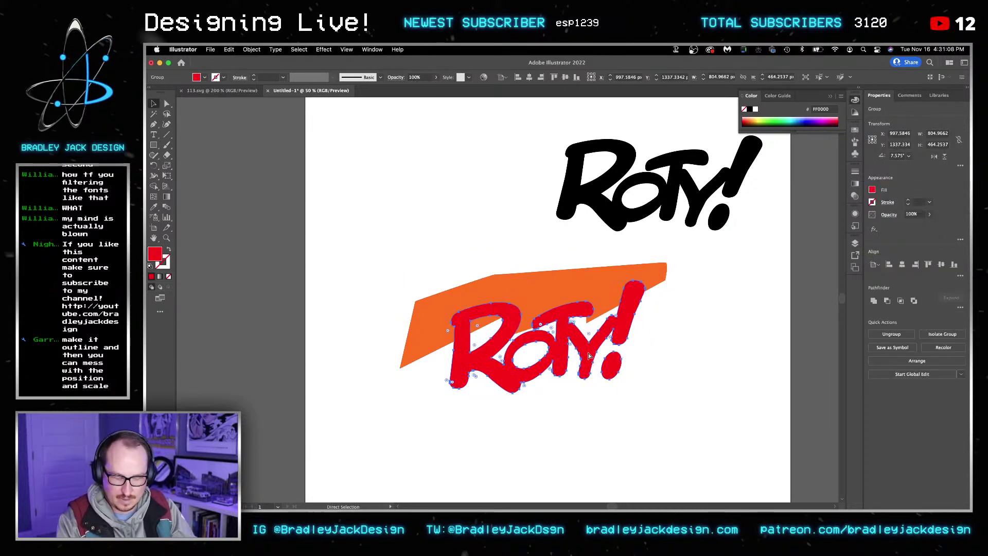
pyautogui.keyDown('shift'); pyautogui.click(584, 293); pyautogui.keyUp('shift')
pyautogui.hotkey('ctrl', '7')
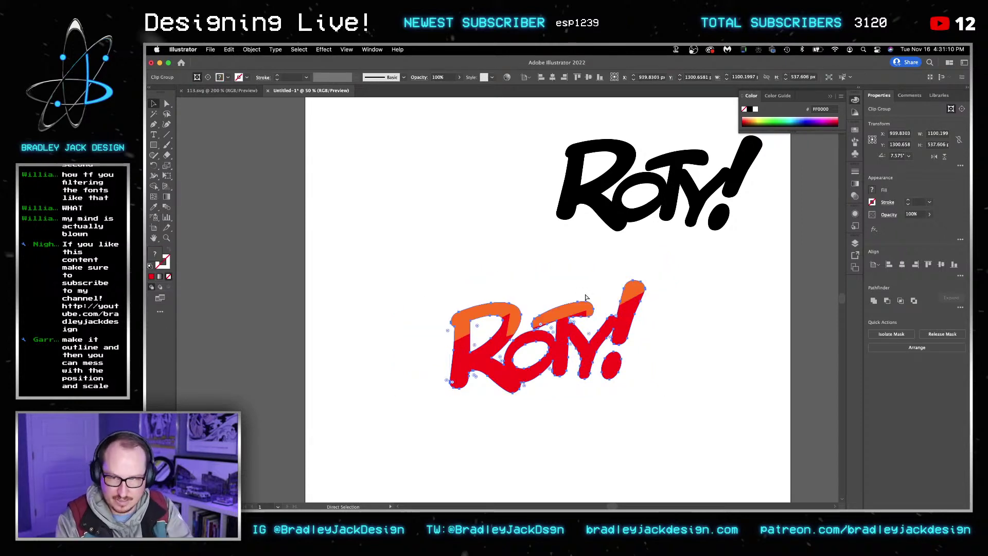
pyautogui.click(545, 329)
# Step: Set the clipped orange highlight's opacity to 75%
pyautogui.click(515, 325)
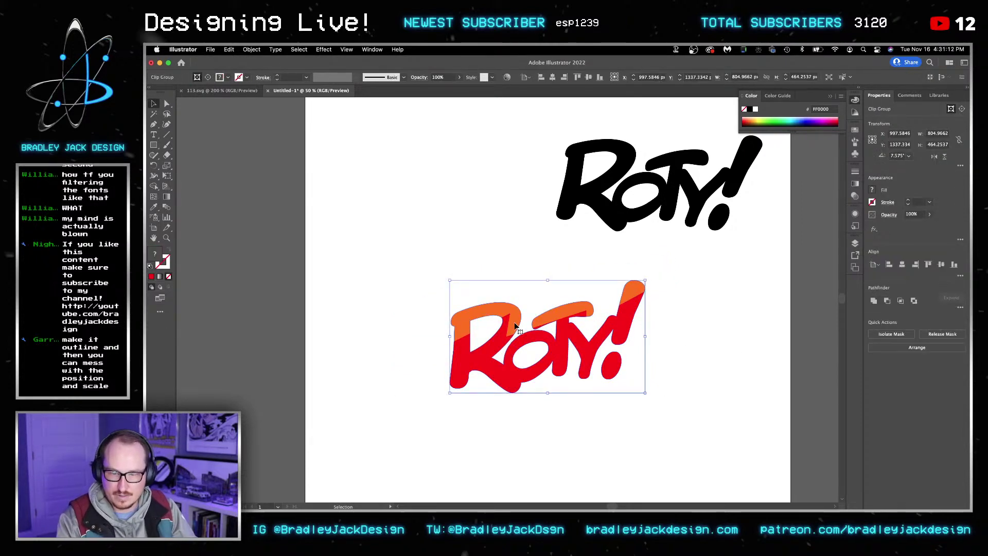
pyautogui.click(915, 214)
pyautogui.press('Return')
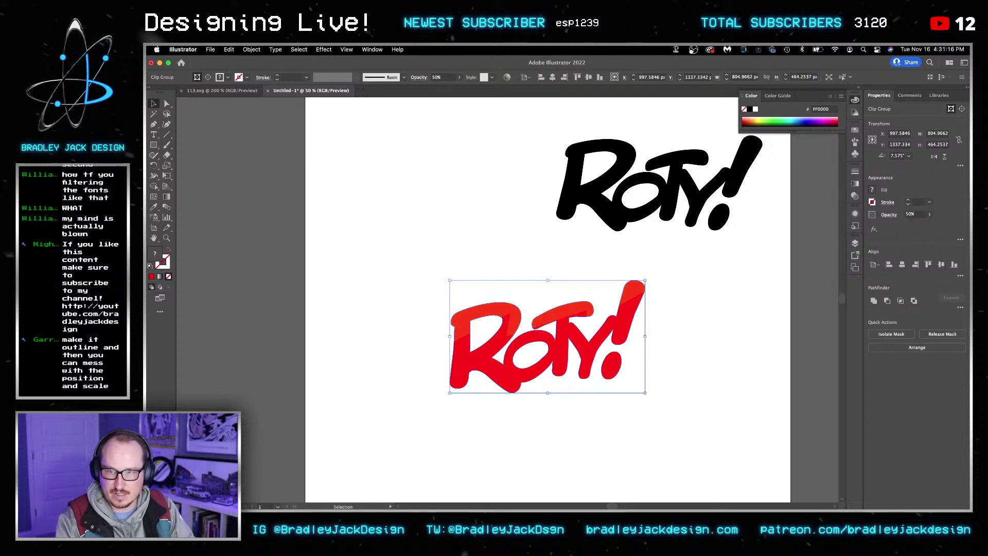
pyautogui.click(913, 215)
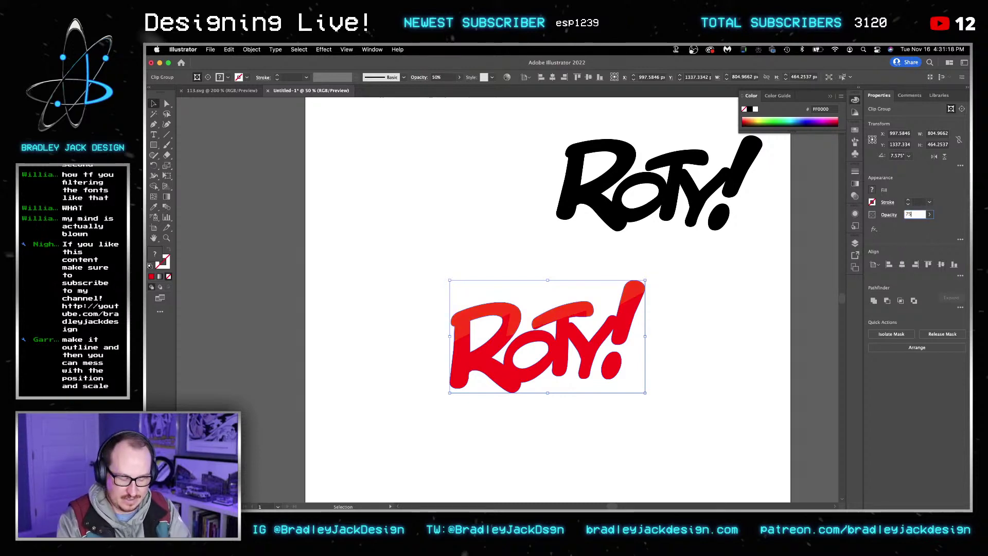
pyautogui.press('Return')
pyautogui.click(675, 404)
# Step: Add a 10 pt black stroke aligned to the outside of the red ROTY! lettering
pyautogui.click(619, 377)
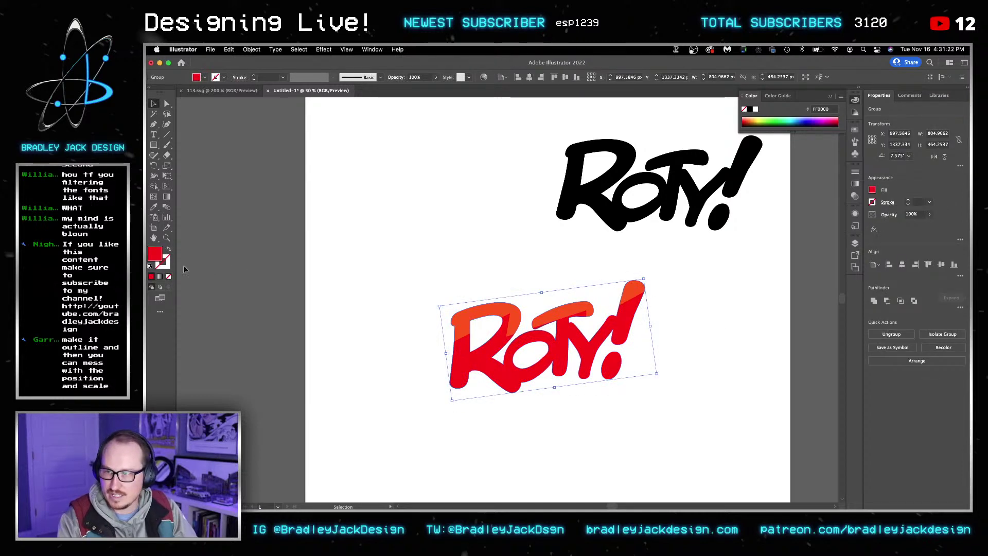
pyautogui.doubleClick(159, 266)
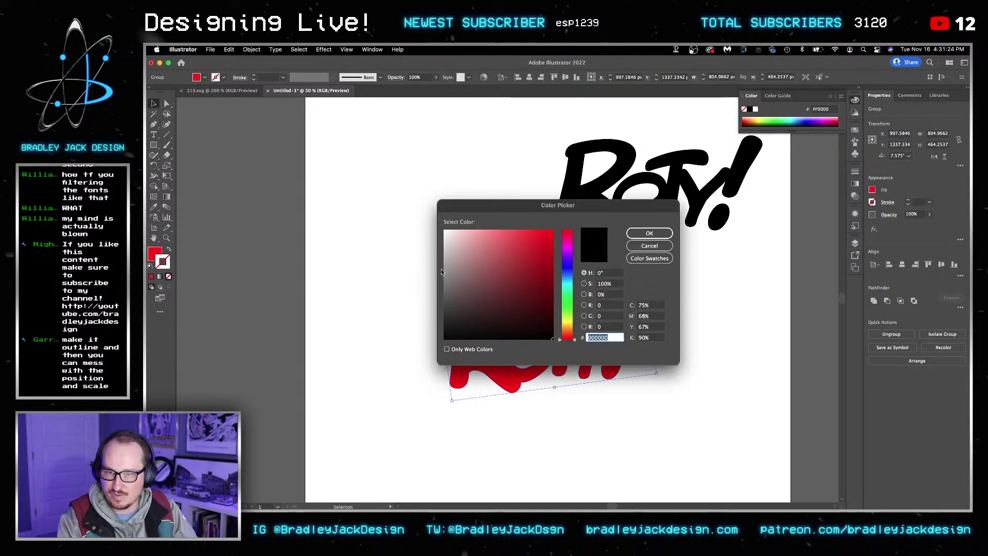
pyautogui.click(536, 328)
pyautogui.click(649, 233)
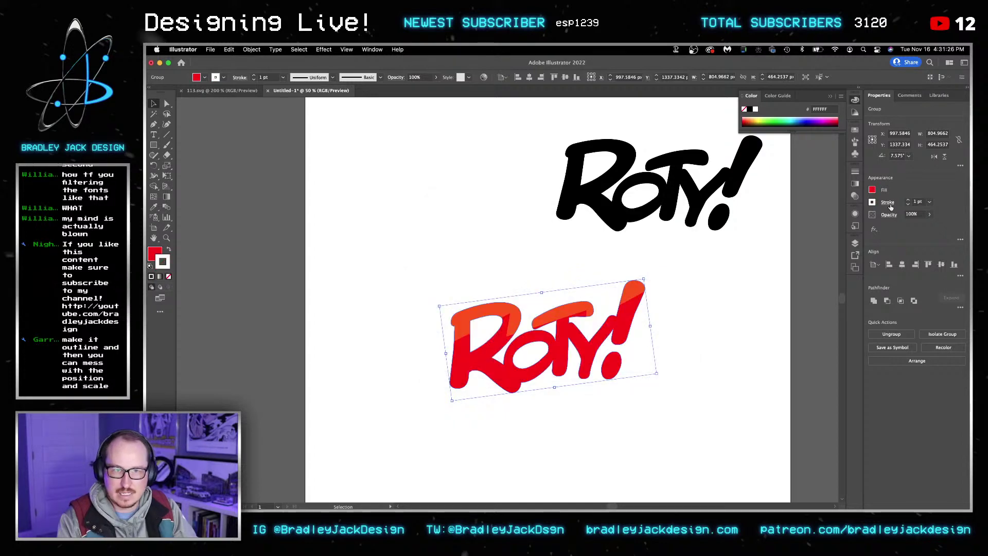
pyautogui.click(888, 203)
pyautogui.click(851, 248)
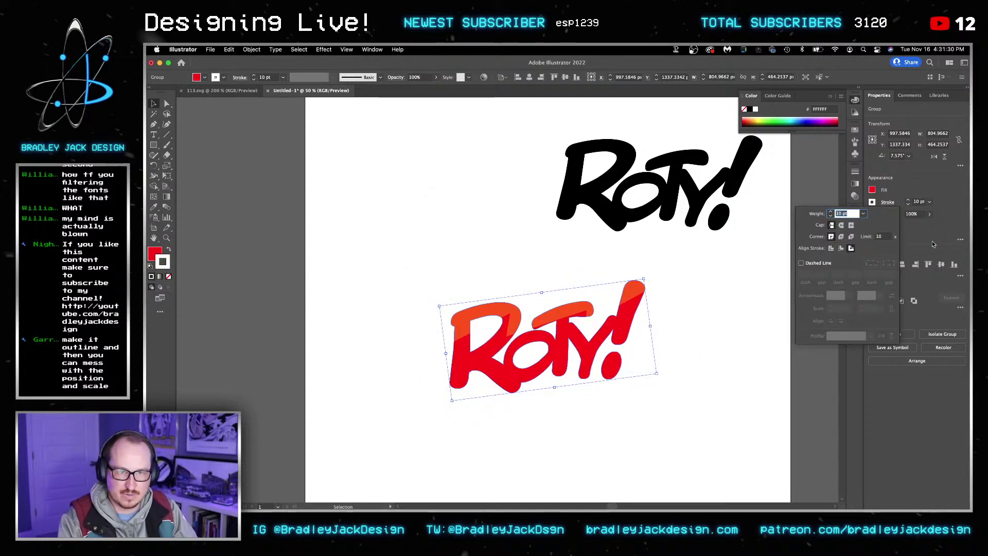
pyautogui.click(881, 206)
pyautogui.click(872, 202)
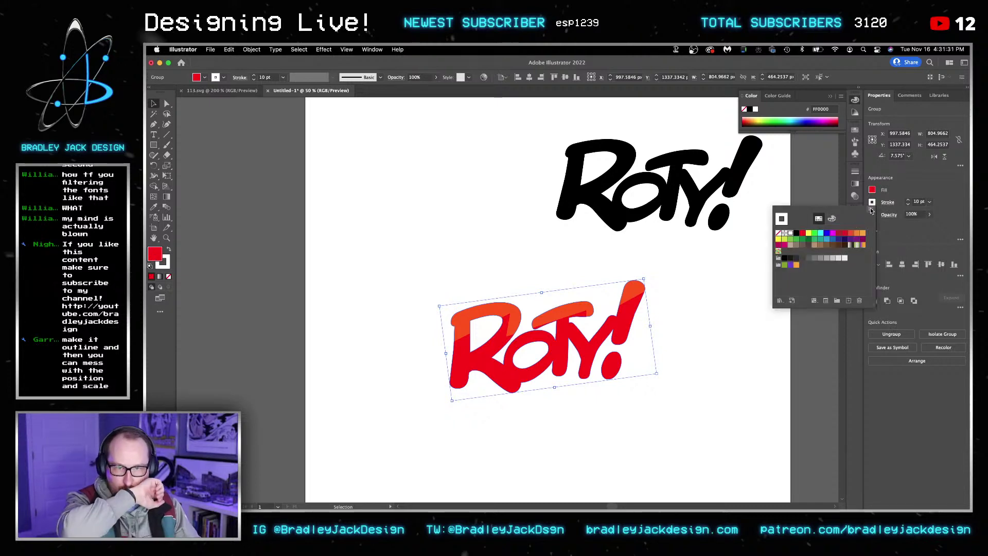
pyautogui.click(797, 234)
# Step: Try heavier weights up to 23 pt for the black outline, and return it to 10 pt
pyautogui.click(911, 221)
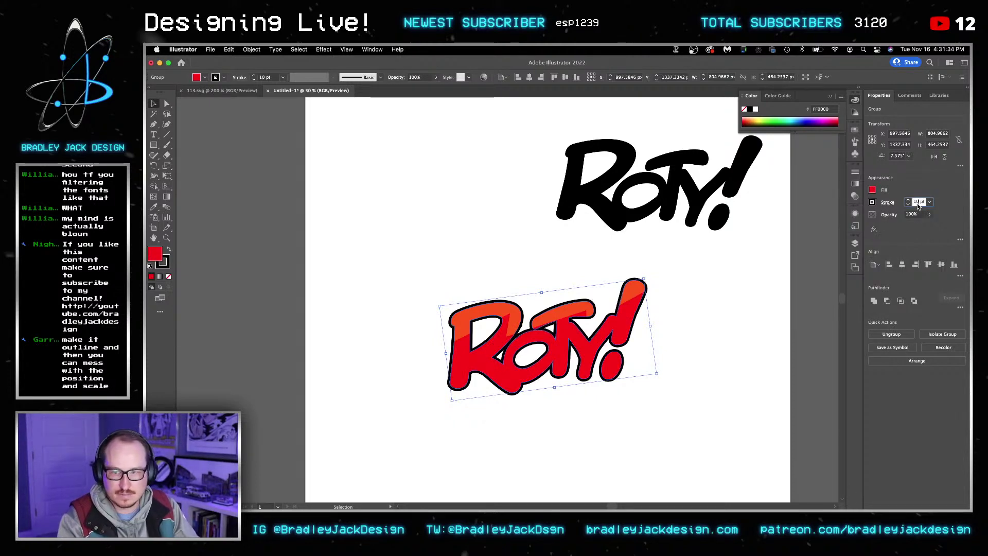
pyautogui.press('Up')
pyautogui.press('Up')
pyautogui.press('Up')
pyautogui.press('Up')
pyautogui.press('Up')
pyautogui.press('Up')
pyautogui.press('Up')
pyautogui.press('Up')
pyautogui.press('Up')
pyautogui.press('Up')
pyautogui.press('Up')
pyautogui.press('Up')
pyautogui.press('Up')
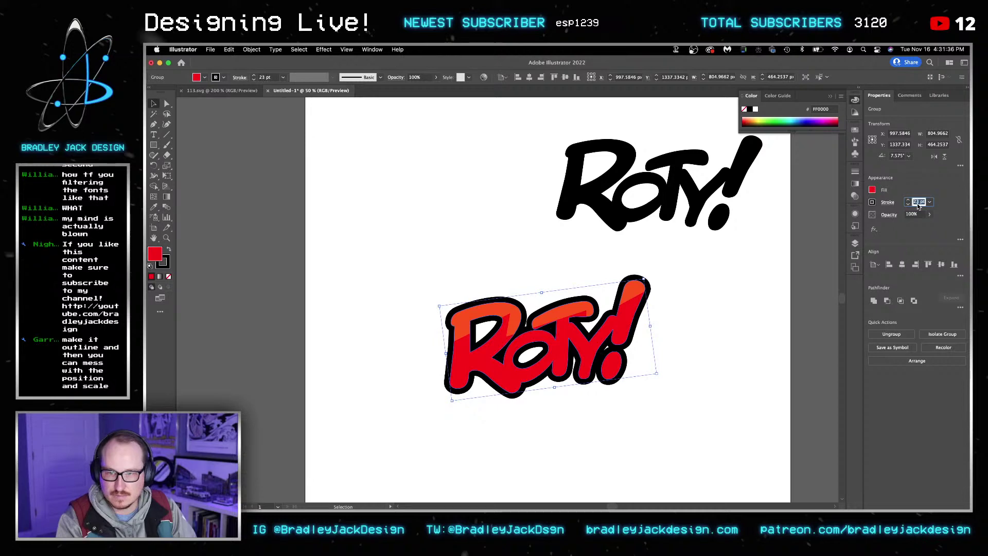
pyautogui.press('Down')
pyautogui.press('Down')
pyautogui.press('Down')
pyautogui.click(518, 448)
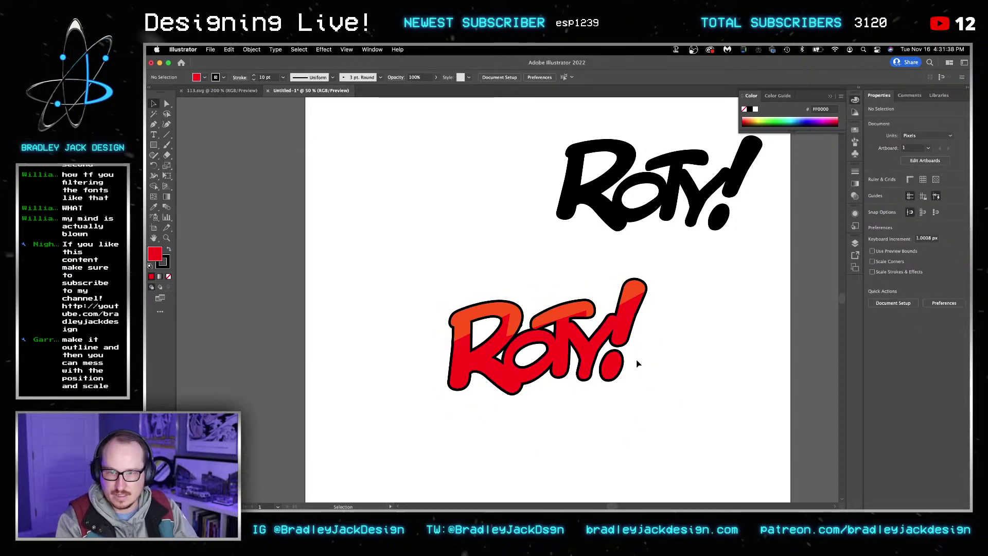
# Step: Thicken the black outline of the red ROTY! lettering by several points
pyautogui.click(619, 331)
pyautogui.click(912, 204)
pyautogui.press('Up')
pyautogui.press('Up')
pyautogui.press('Up')
pyautogui.press('Up')
pyautogui.press('Up')
pyautogui.press('Up')
pyautogui.press('Up')
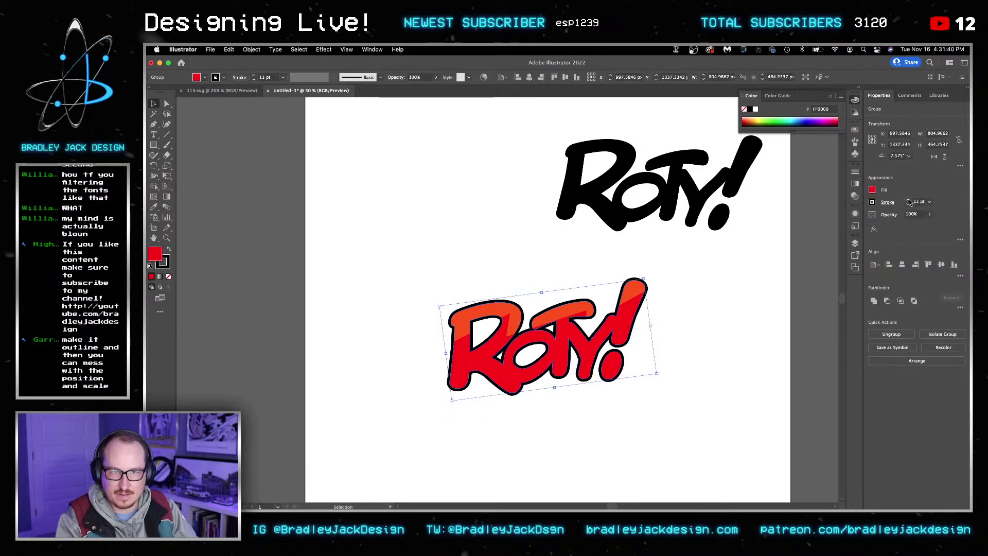
# Step: Select the outlined ROTY! lettering with its orange highlight, compare it with the Kaboom! card in Safari, and copy the artwork in Illustrator
pyautogui.moveTo(701, 423); pyautogui.dragTo(410, 291)
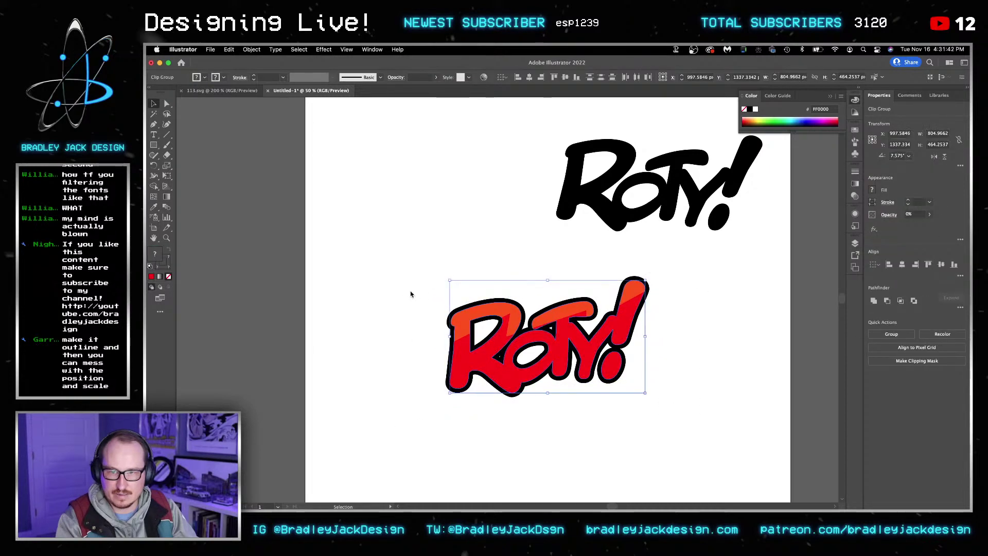
pyautogui.press('super+Tab')
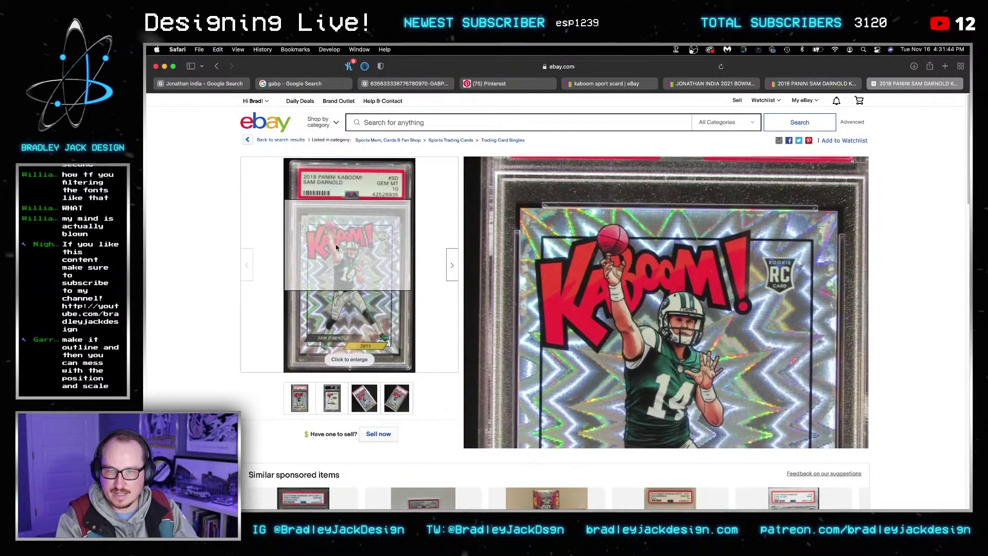
pyautogui.press('super+Tab')
pyautogui.press('a')
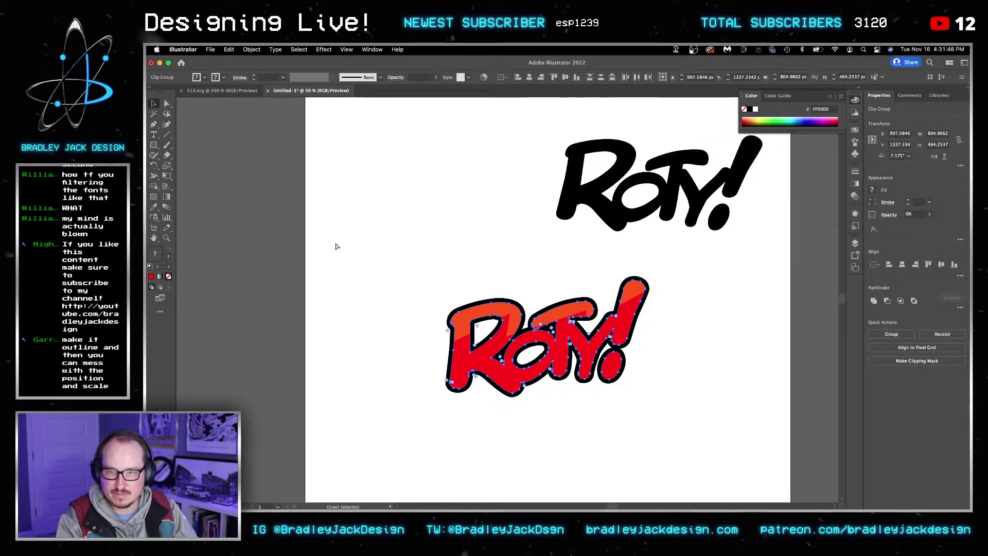
# Step: Switch to Photoshop, paste the ROTY! artwork just above the India group, and shrink it over the lower jersey beside the batter
pyautogui.press('super+Tab')
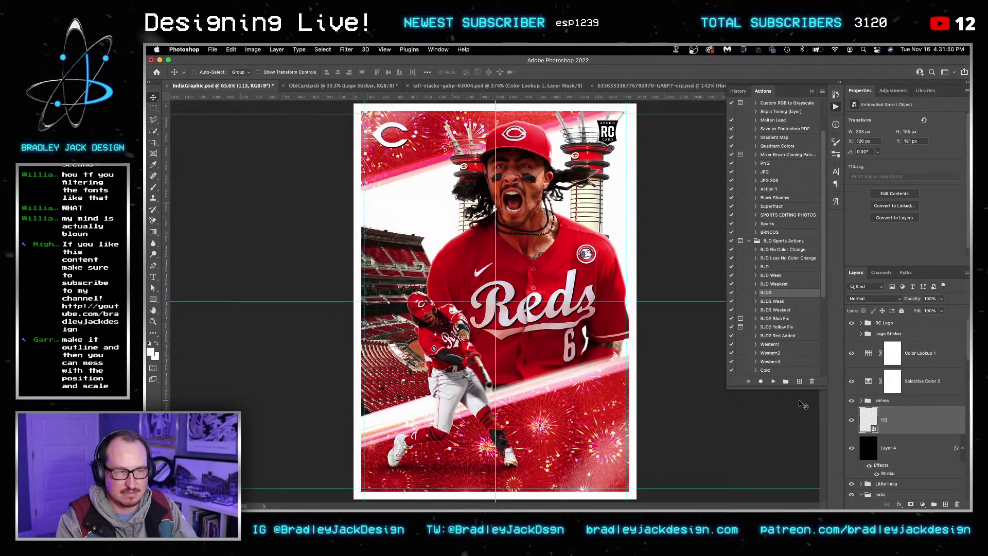
pyautogui.scroll(-2, 906, 431)
pyautogui.click(906, 453)
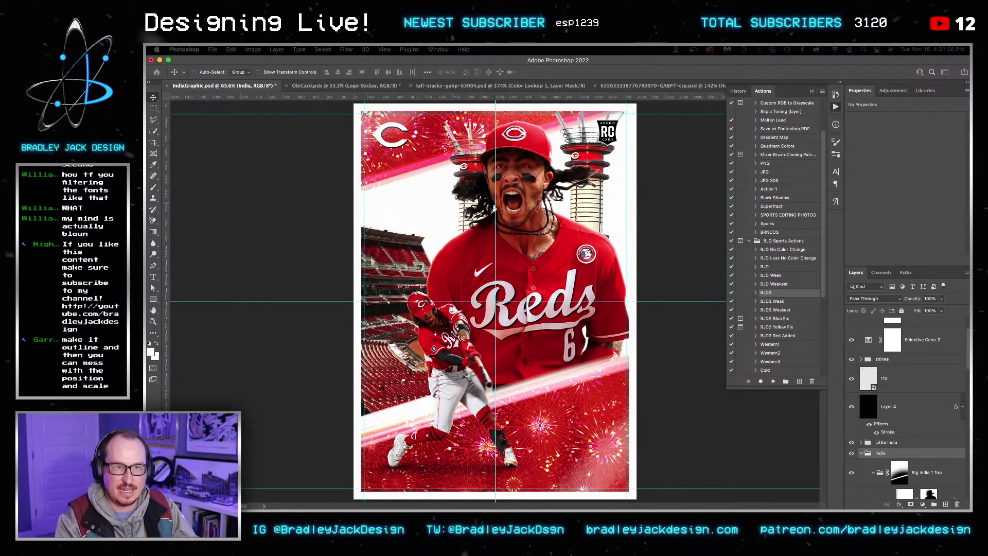
pyautogui.press('super+v')
pyautogui.moveTo(662, 369); pyautogui.dragTo(651, 351)
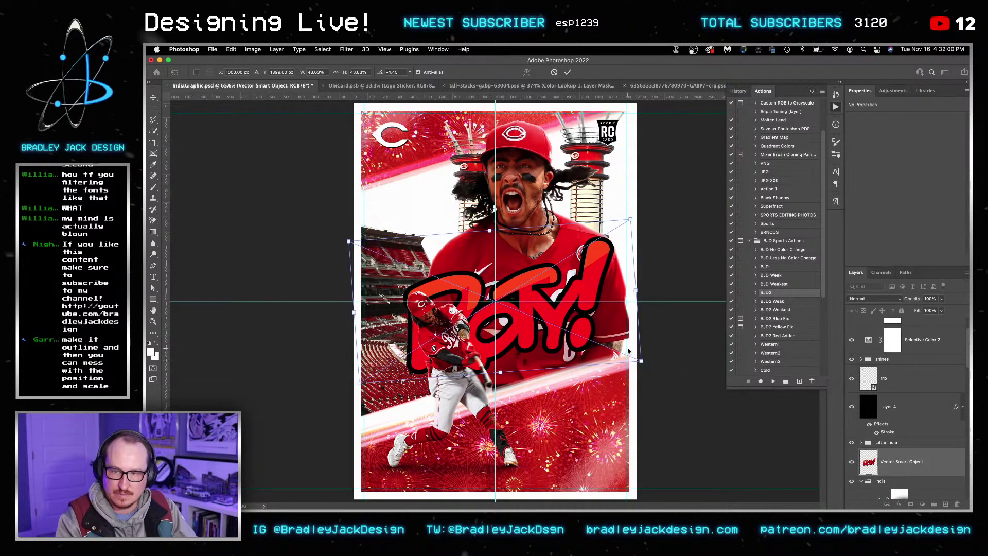
pyautogui.moveTo(517, 252); pyautogui.dragTo(606, 379)
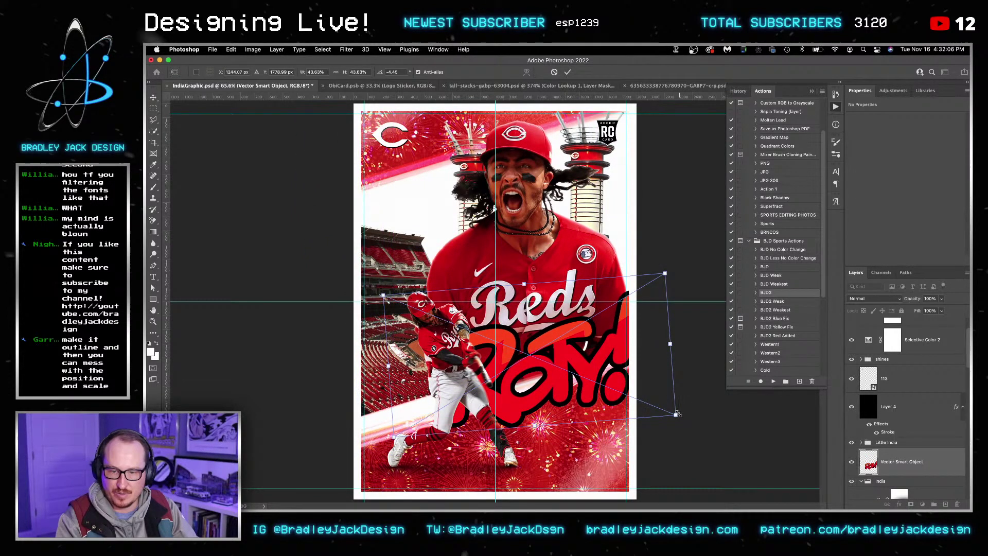
pyautogui.moveTo(677, 415); pyautogui.dragTo(656, 396)
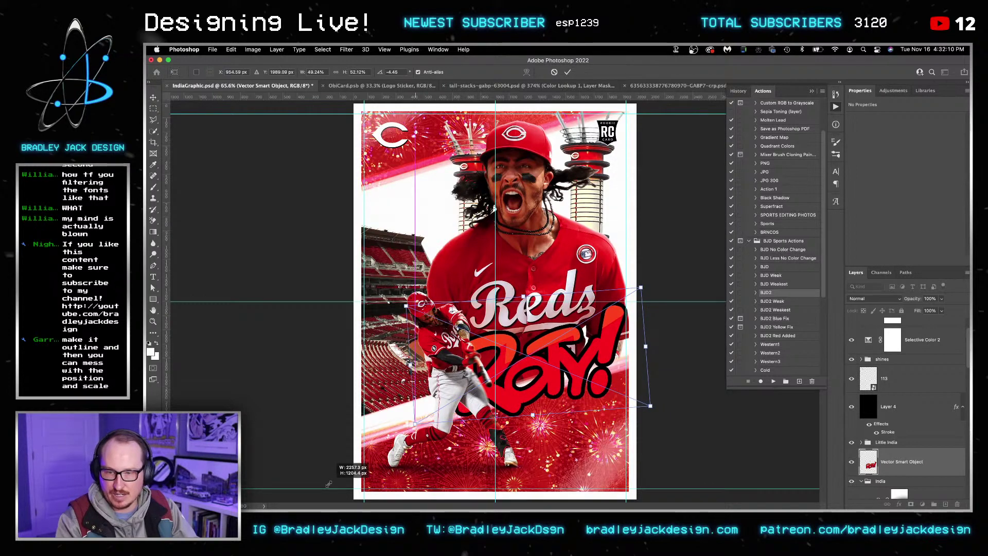
# Step: Try larger sizes and different positions for the ROTY! lettering behind the batter, and undo the last scaling
pyautogui.moveTo(415, 421); pyautogui.dragTo(331, 481)
pyautogui.moveTo(569, 348); pyautogui.dragTo(571, 362)
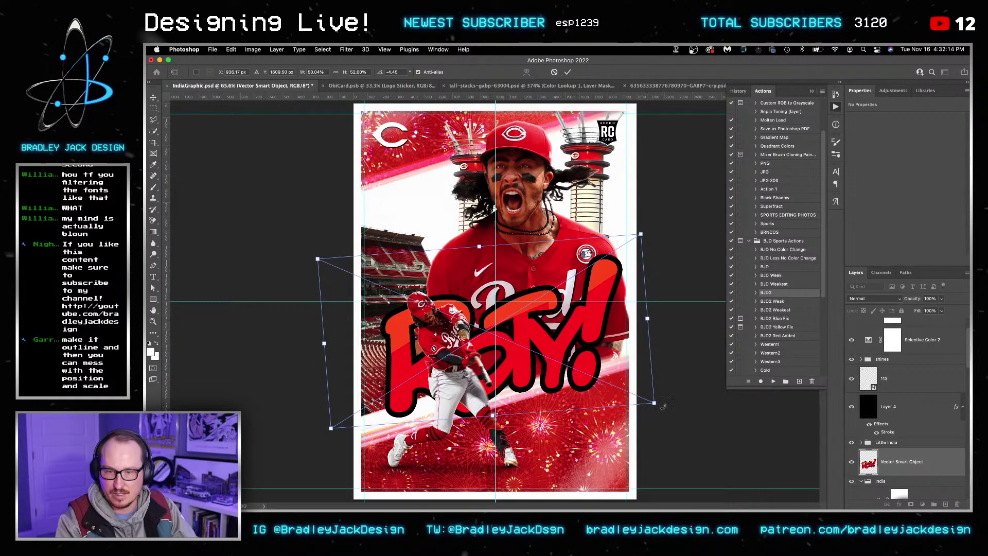
pyautogui.moveTo(656, 403); pyautogui.dragTo(665, 407)
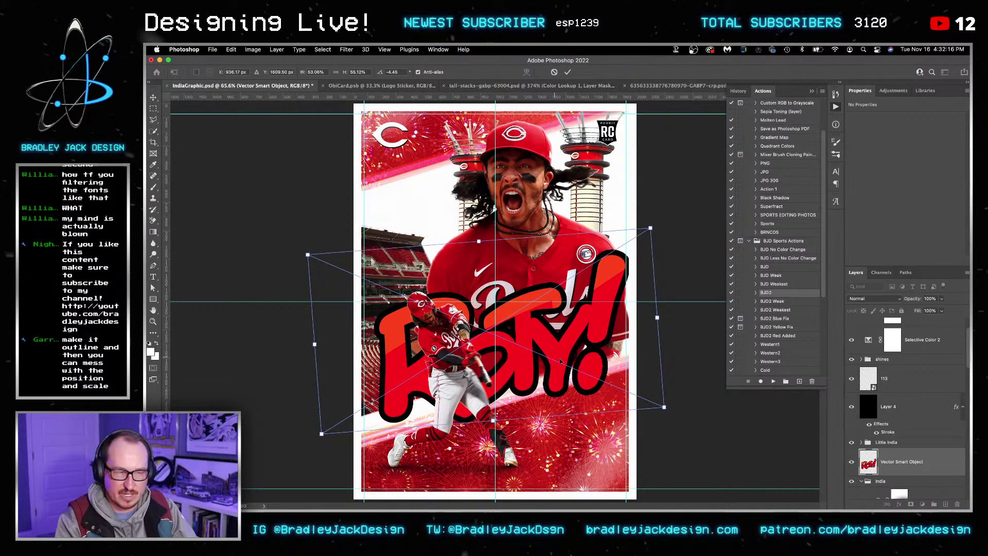
pyautogui.moveTo(561, 361); pyautogui.dragTo(617, 374)
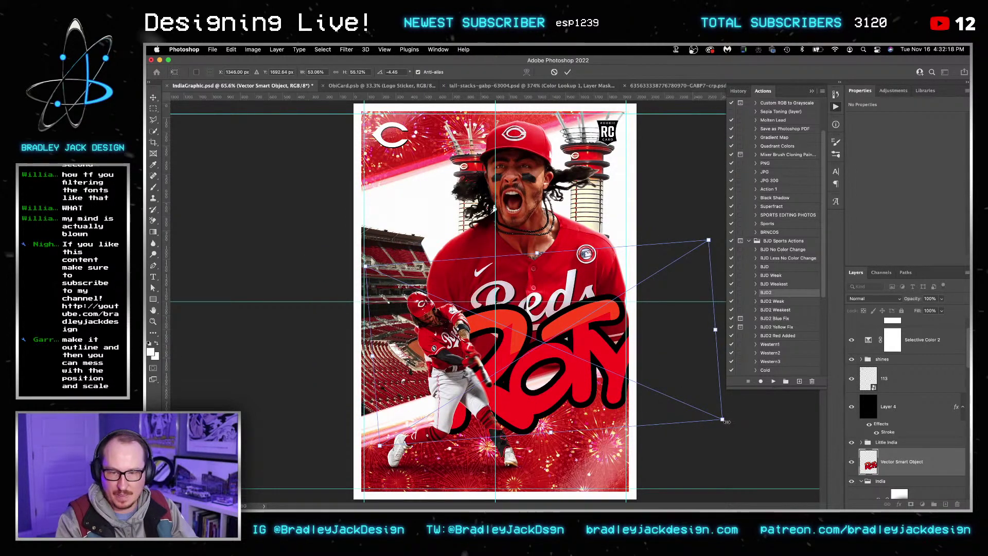
pyautogui.moveTo(726, 422); pyautogui.dragTo(696, 424)
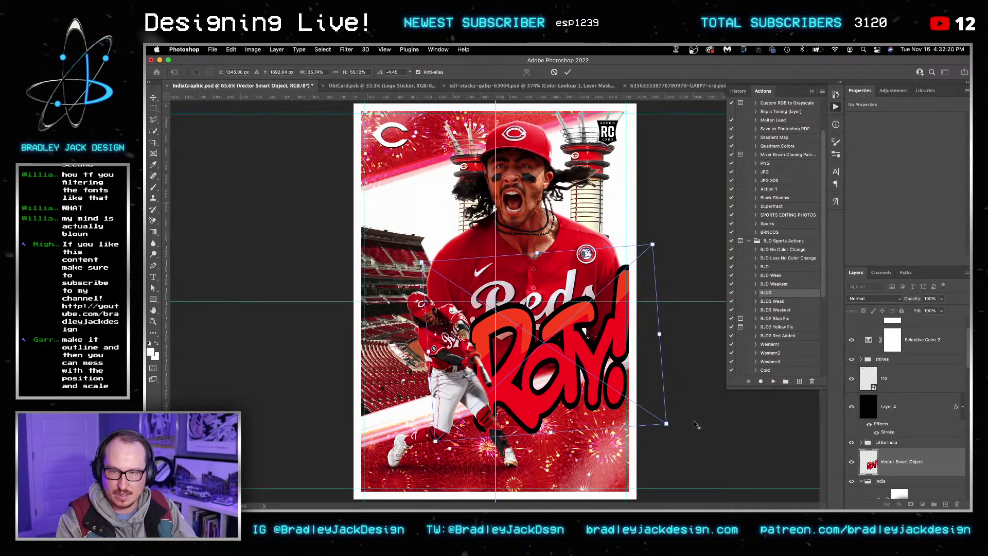
pyautogui.press('super+z')
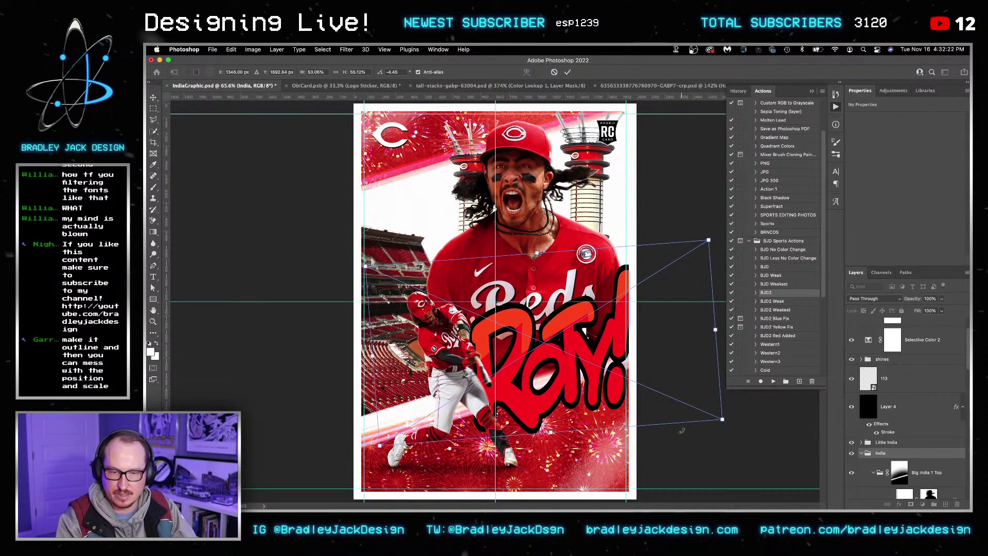
# Step: Scale the ROTY! lettering to about 33%, rotate it to about -83°, and place it along the card's upper left side
pyautogui.moveTo(719, 284); pyautogui.dragTo(618, 221)
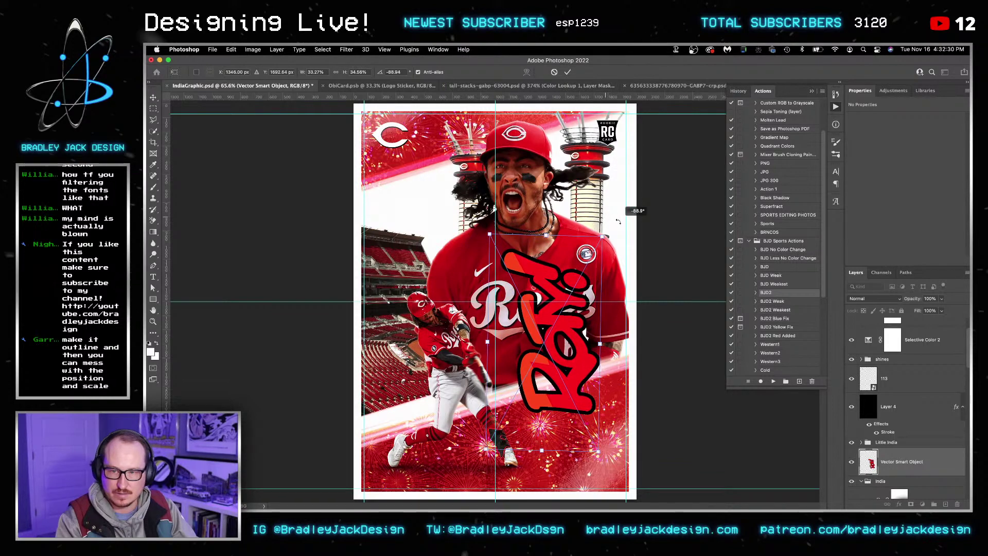
pyautogui.moveTo(577, 343); pyautogui.dragTo(444, 223)
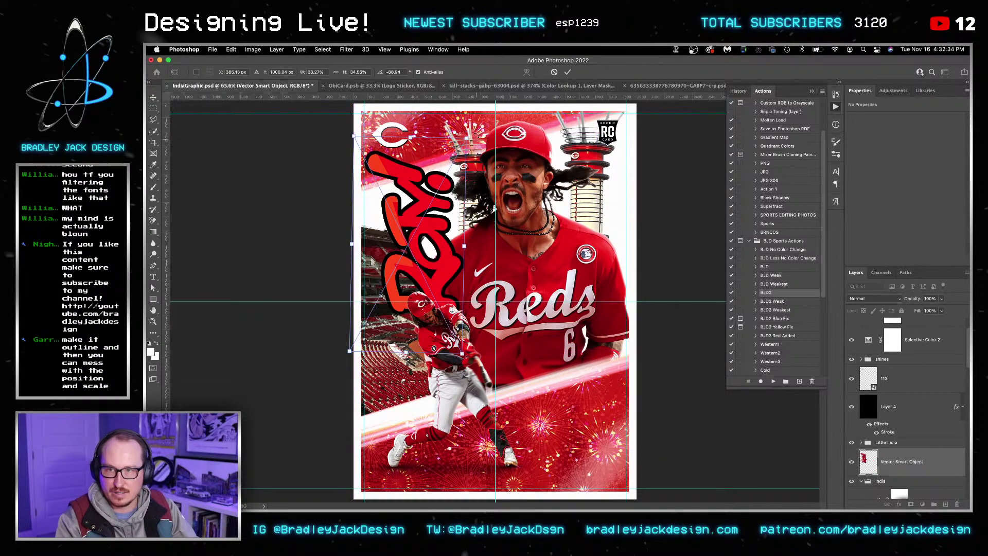
pyautogui.moveTo(488, 139)
pyautogui.mouseDown()
pyautogui.moveTo(526, 185)
pyautogui.moveTo(551, 265)
pyautogui.moveTo(544, 203)
pyautogui.moveTo(500, 133)
pyautogui.mouseUp()
pyautogui.press('Return')
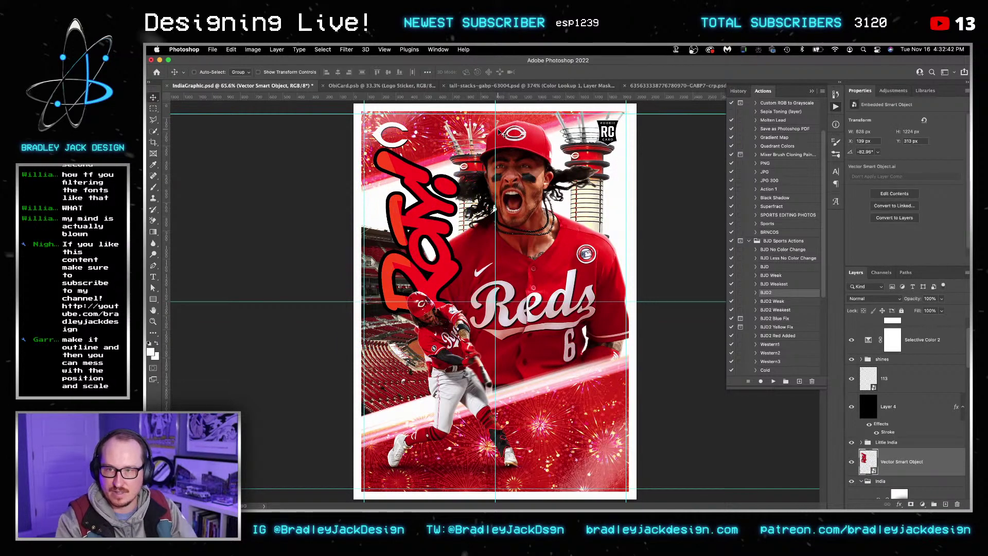
# Step: Raise the vertical ROTY! lettering toward the card's upper left corner and move the Reds C logo to the lower right corner
pyautogui.hotkey('shift', 'Up')
pyautogui.moveTo(434, 219); pyautogui.dragTo(433, 216)
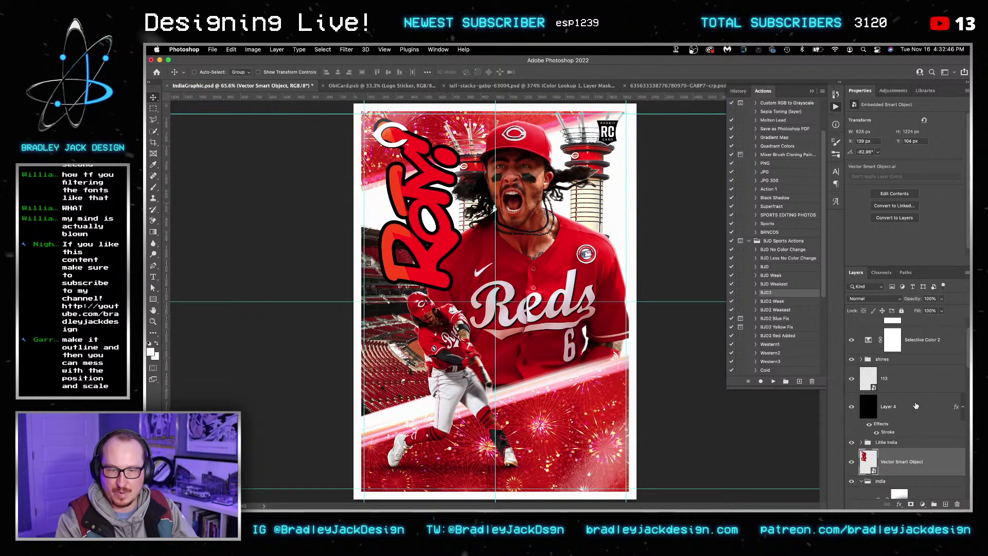
pyautogui.click(888, 385)
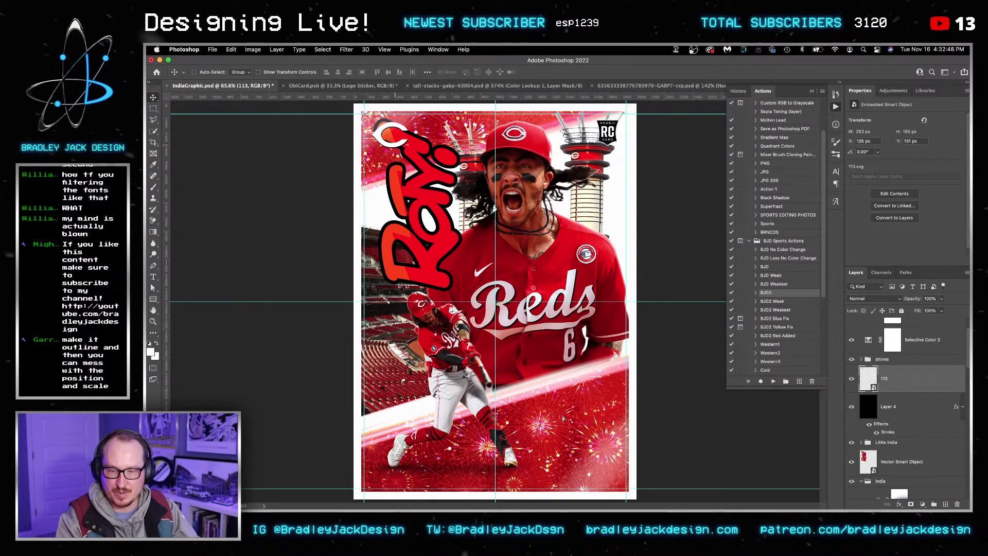
pyautogui.moveTo(400, 153); pyautogui.dragTo(611, 486)
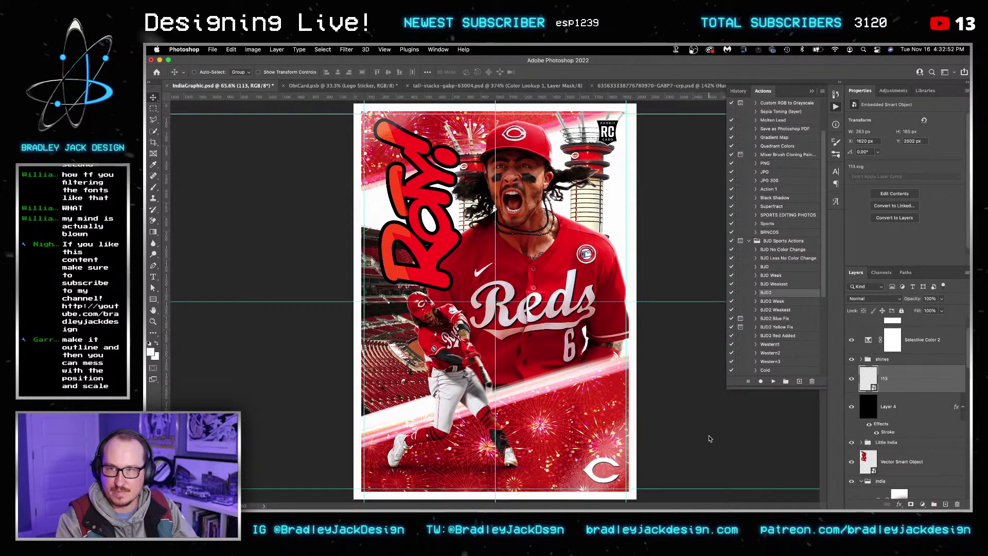
# Step: Tilt the vertical ROTY! lettering further, to about -74.4°
pyautogui.click(902, 465)
pyautogui.press('super+t')
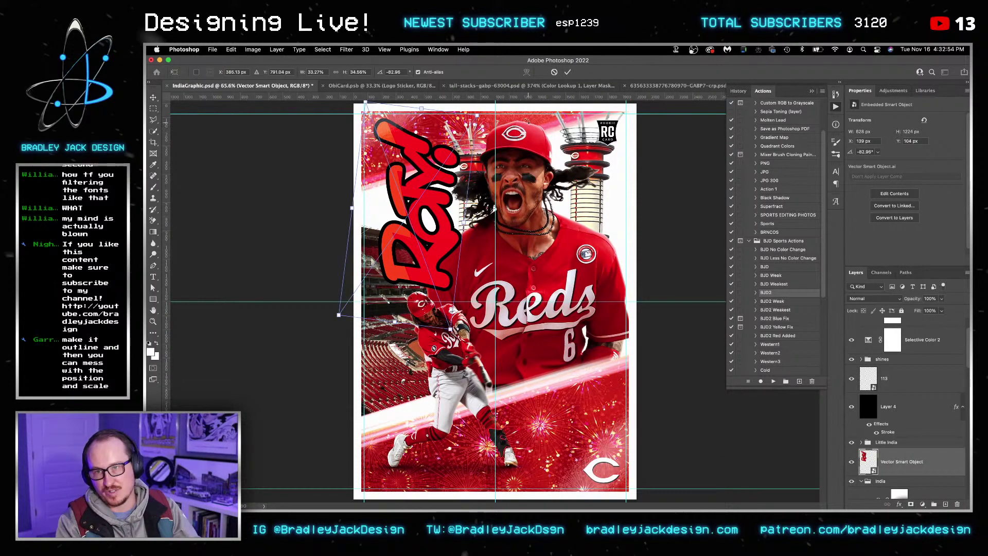
pyautogui.moveTo(490, 109); pyautogui.dragTo(497, 114)
pyautogui.press('Return')
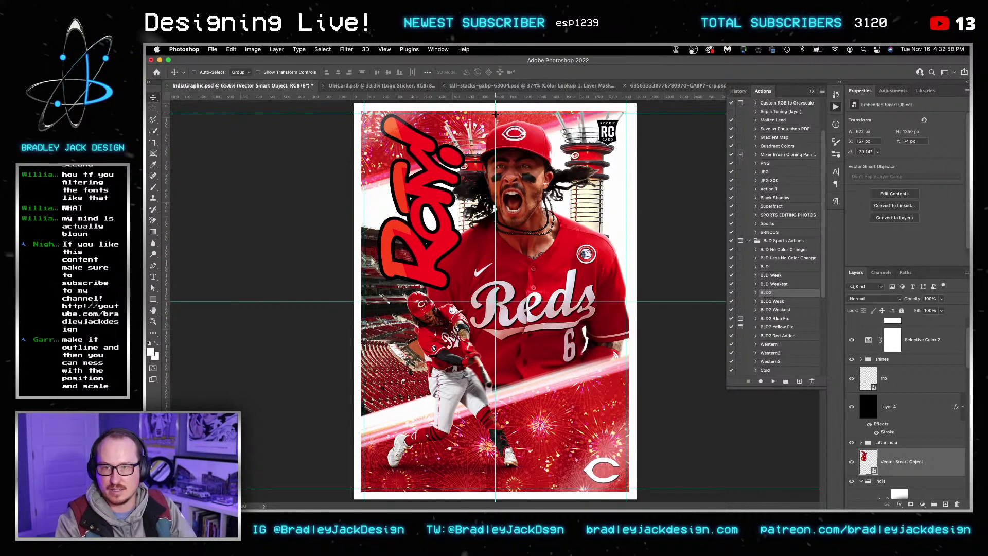
pyautogui.press('super+t')
pyautogui.moveTo(496, 114); pyautogui.dragTo(527, 123)
pyautogui.press('Return')
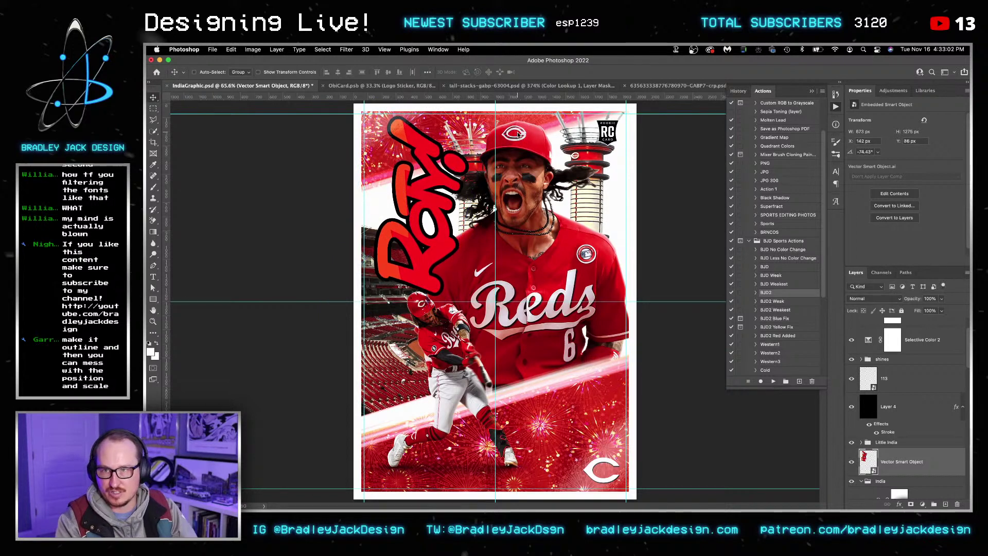
# Step: Rotate the ROTY! lettering to about -14.4° and move it over the lower jersey, behind the batter
pyautogui.press('super+t')
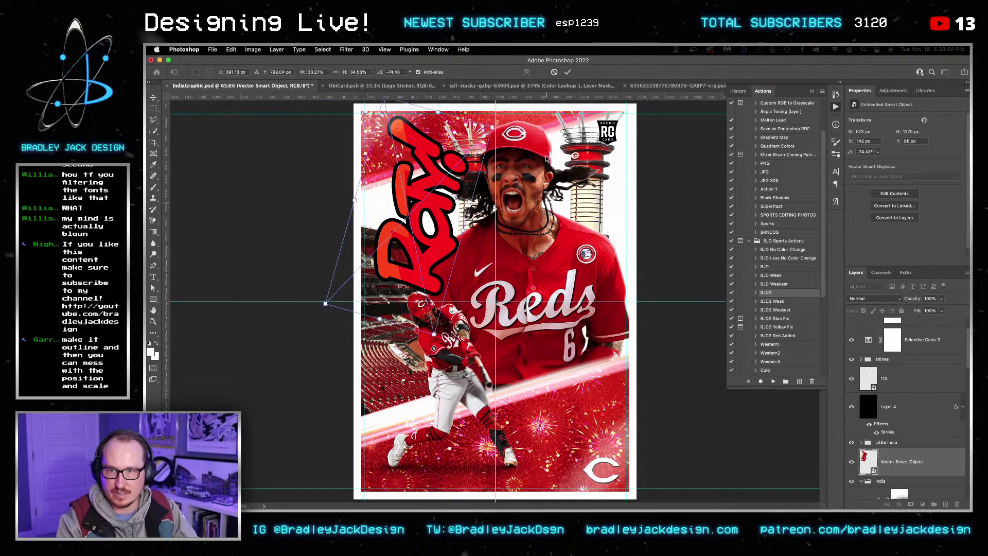
pyautogui.moveTo(528, 152); pyautogui.dragTo(557, 247)
pyautogui.moveTo(425, 227); pyautogui.dragTo(557, 342)
pyautogui.press('Return')
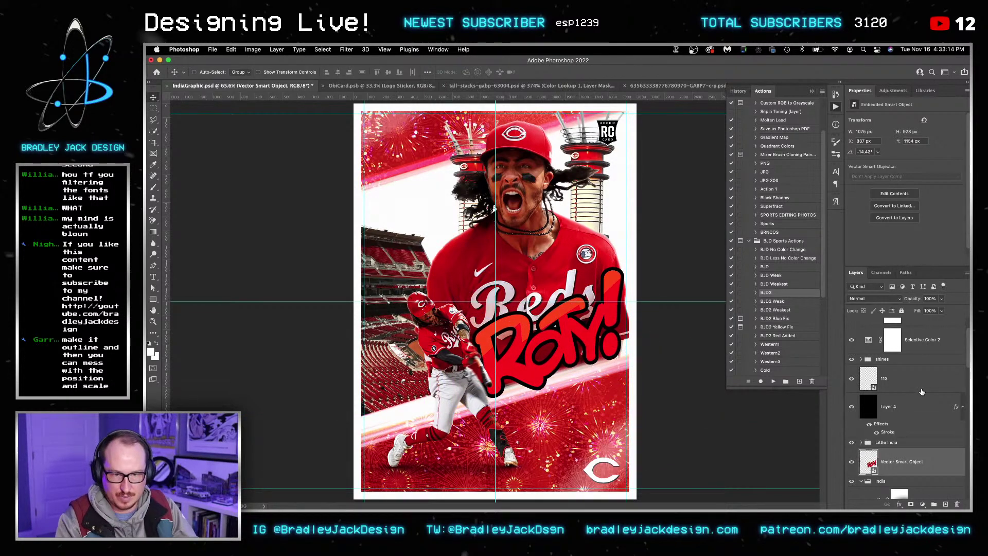
# Step: Move the Reds C logo back to the card's upper left corner, at about X 123 px and Y 130 px
pyautogui.click(921, 393)
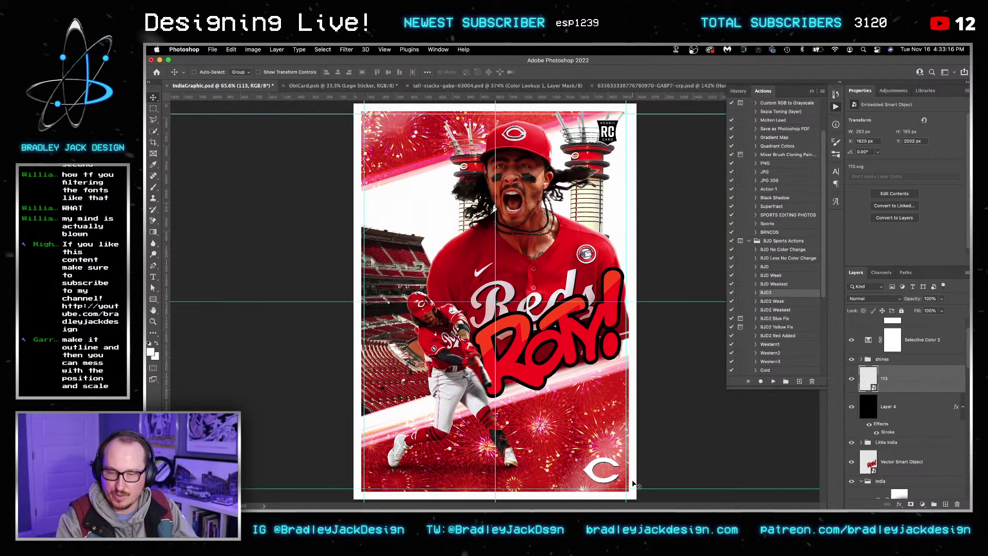
pyautogui.moveTo(611, 472); pyautogui.dragTo(395, 135)
pyautogui.hotkey('shift', 'Right')
pyautogui.hotkey('shift', 'Down')
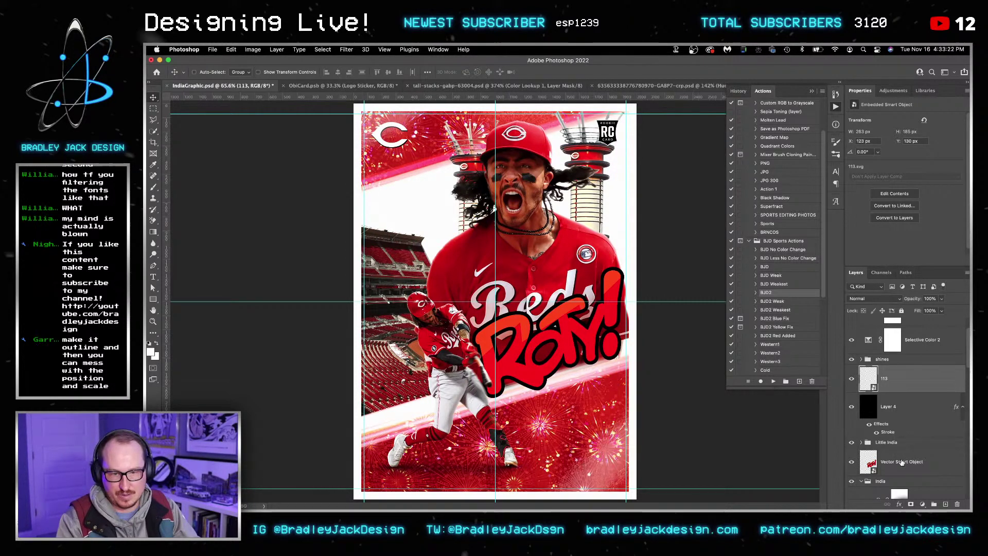
# Step: Enlarge the ROTY! lettering slightly to about 1122 px wide and nudge it left
pyautogui.keyDown('ctrl'); pyautogui.click(534, 374); pyautogui.keyUp('ctrl')
pyautogui.hotkey('ctrl', 't')
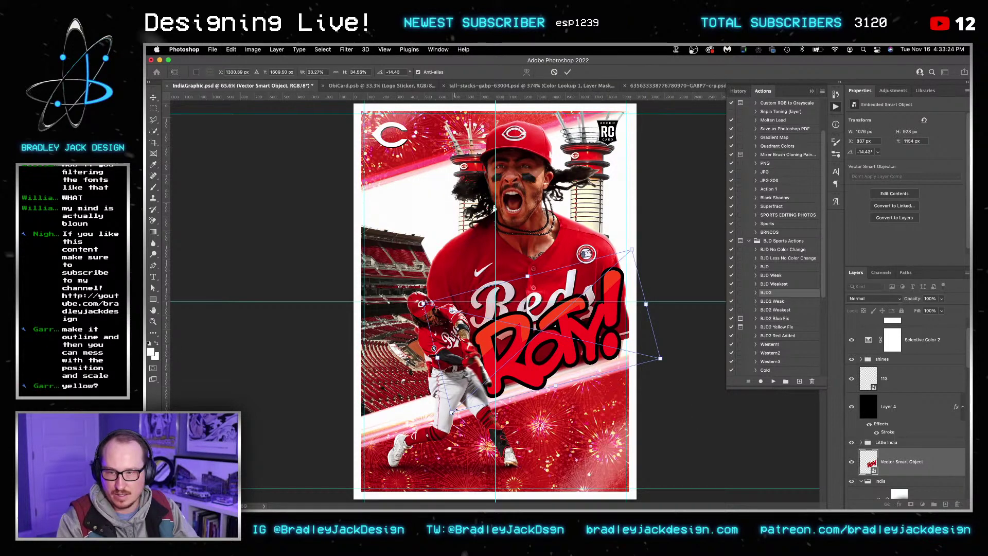
pyautogui.moveTo(451, 413); pyautogui.dragTo(449, 416)
pyautogui.press('Return')
pyautogui.hotkey('shift', 'Left')
pyautogui.hotkey('shift', 'Left')
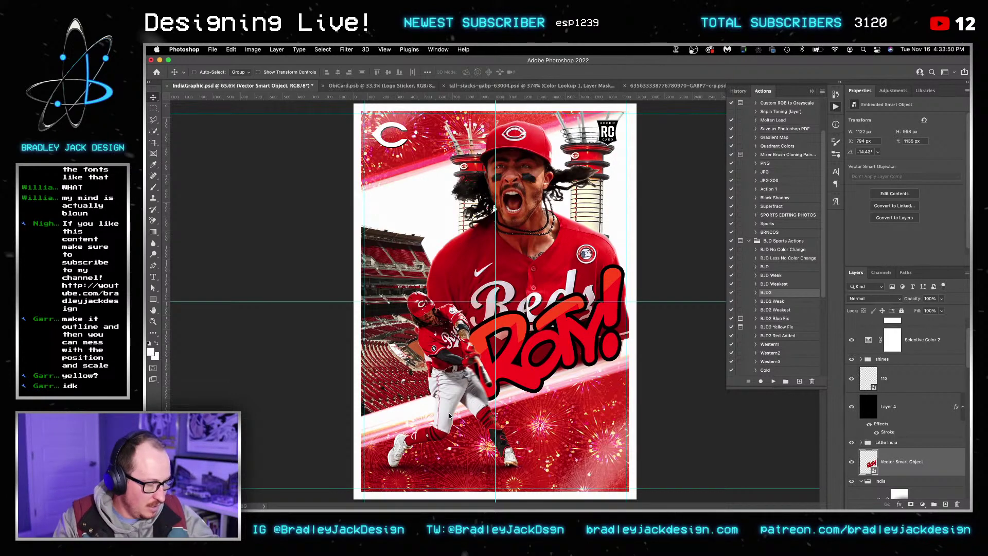
# Step: Add an outside stroke to the ROTY! smart object, using the lettering's orange e34e05 as its colour
pyautogui.click(899, 504)
pyautogui.click(919, 414)
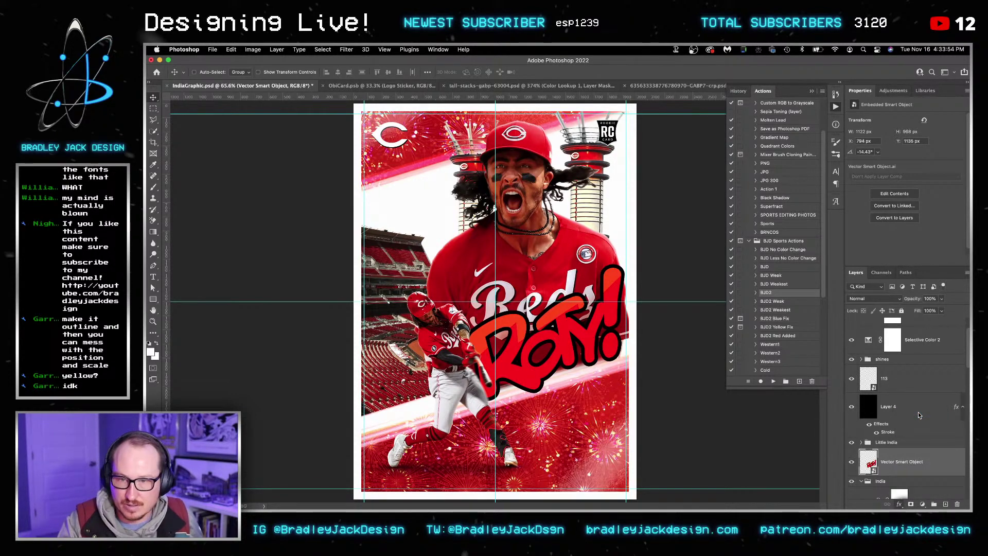
pyautogui.click(566, 111)
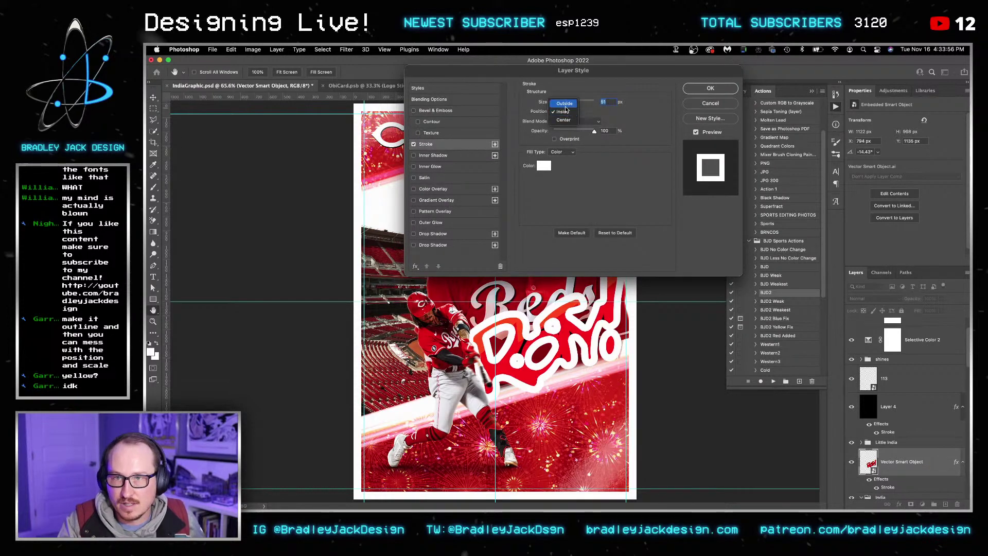
pyautogui.click(565, 104)
pyautogui.click(544, 165)
pyautogui.click(488, 328)
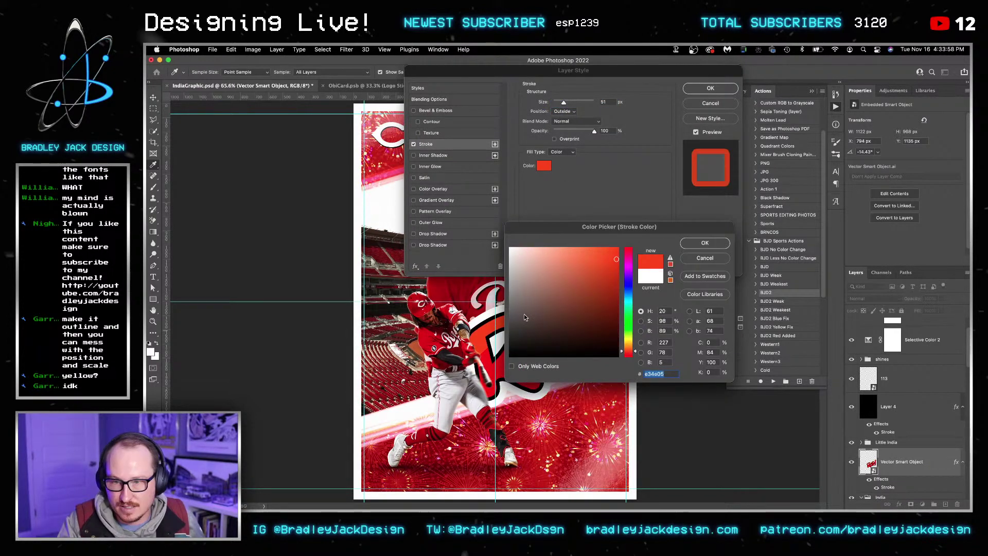
pyautogui.click(704, 243)
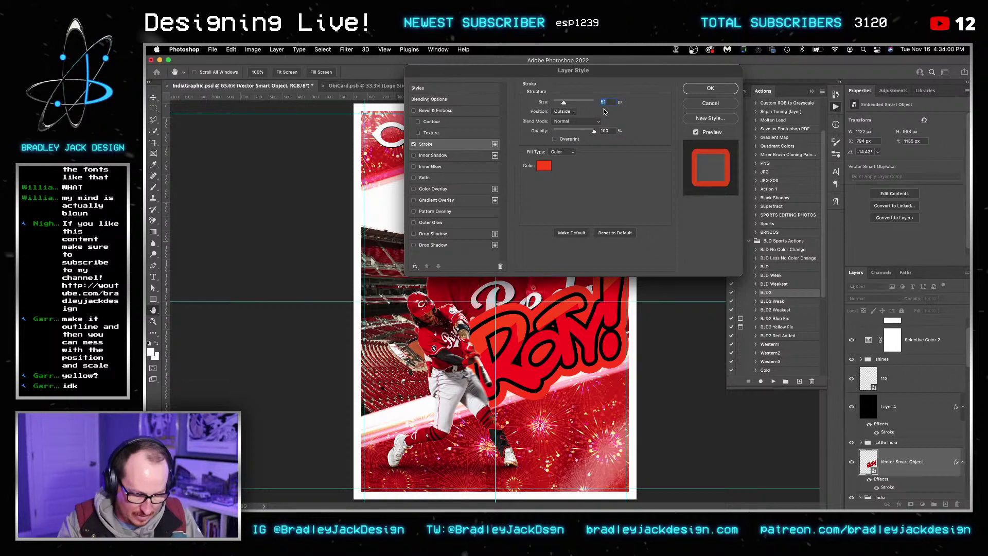
# Step: Try a 15 px size for the orange stroke around ROTY!, and apply it at 10 px
pyautogui.write('15')
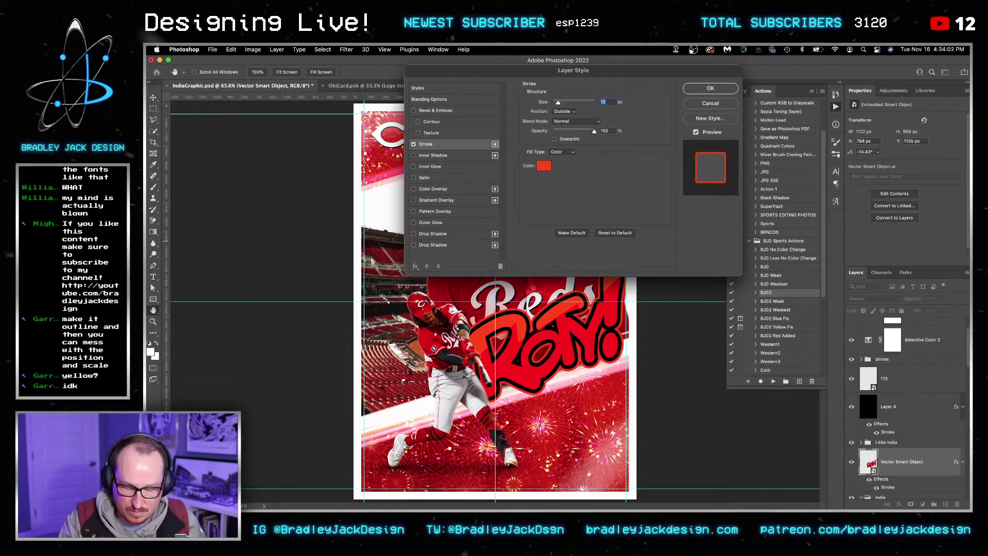
pyautogui.press('BackSpace')
pyautogui.write('0')
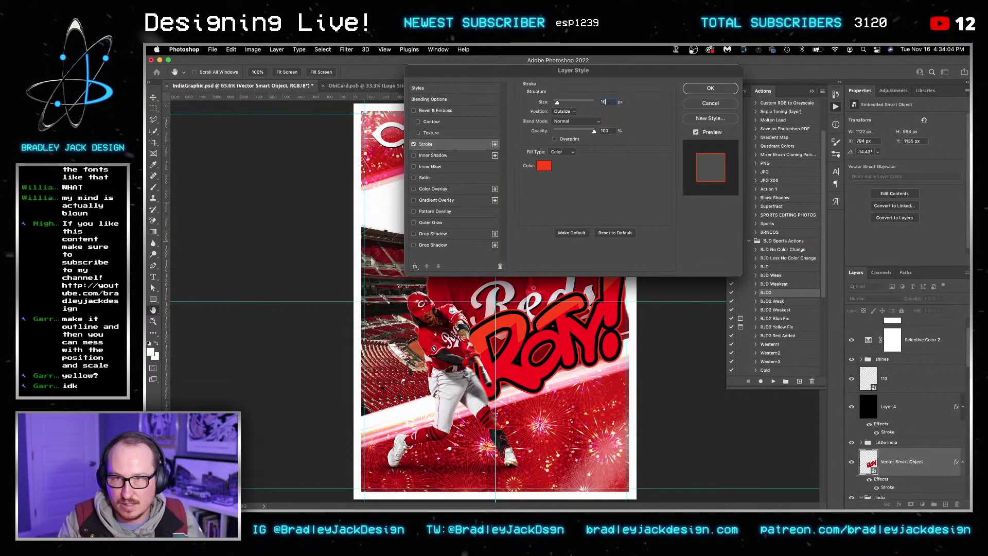
pyautogui.press('Return')
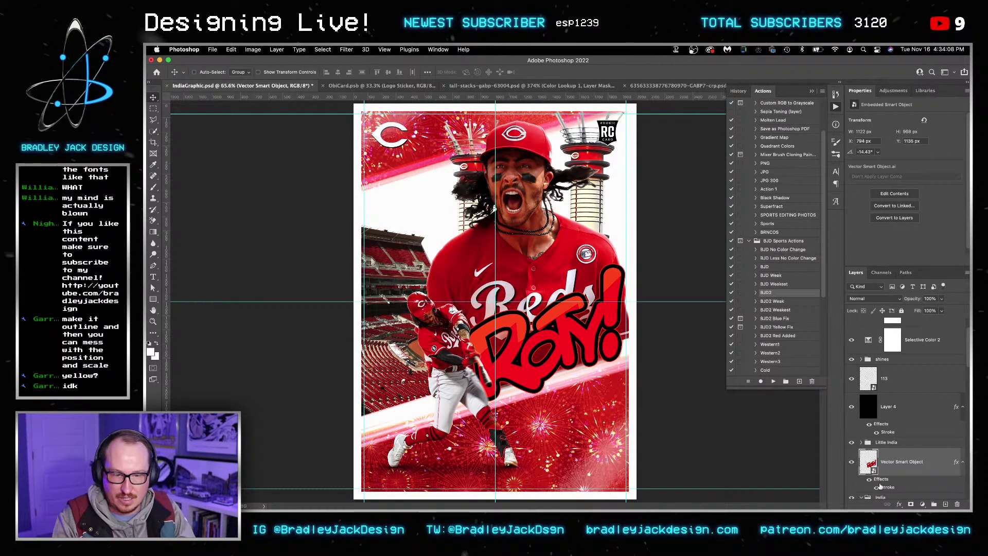
# Step: Switch to Illustrator and change the red fill of the main ROTY! letter shapes to yellow F9EC00
pyautogui.press('super+Tab')
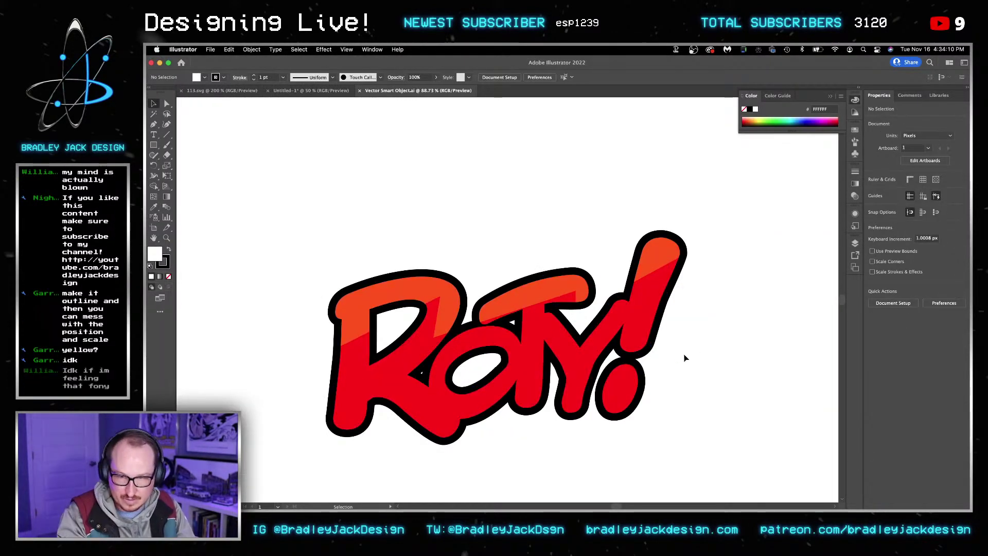
pyautogui.doubleClick(154, 253)
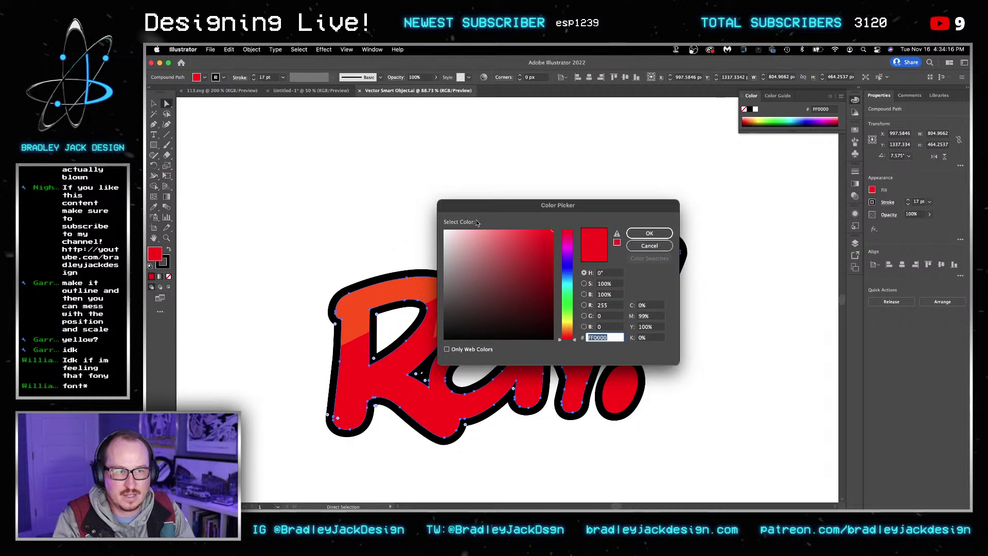
pyautogui.moveTo(508, 212); pyautogui.dragTo(524, 118)
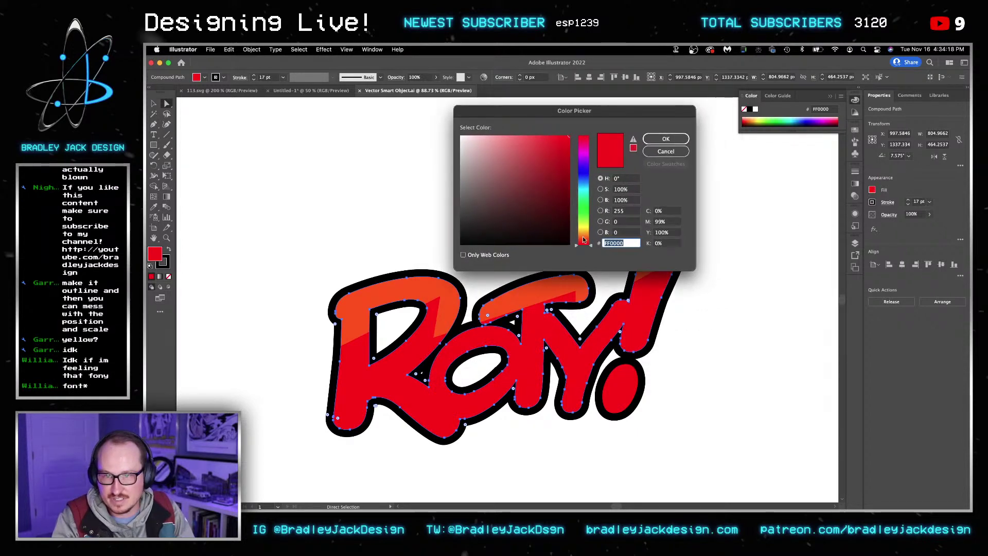
pyautogui.click(586, 228)
pyautogui.click(575, 138)
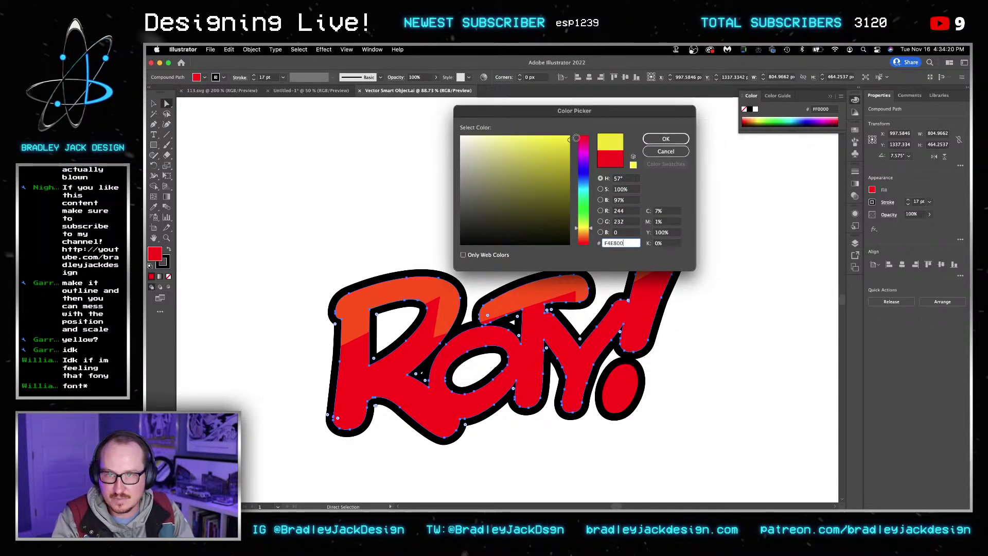
pyautogui.press('Return')
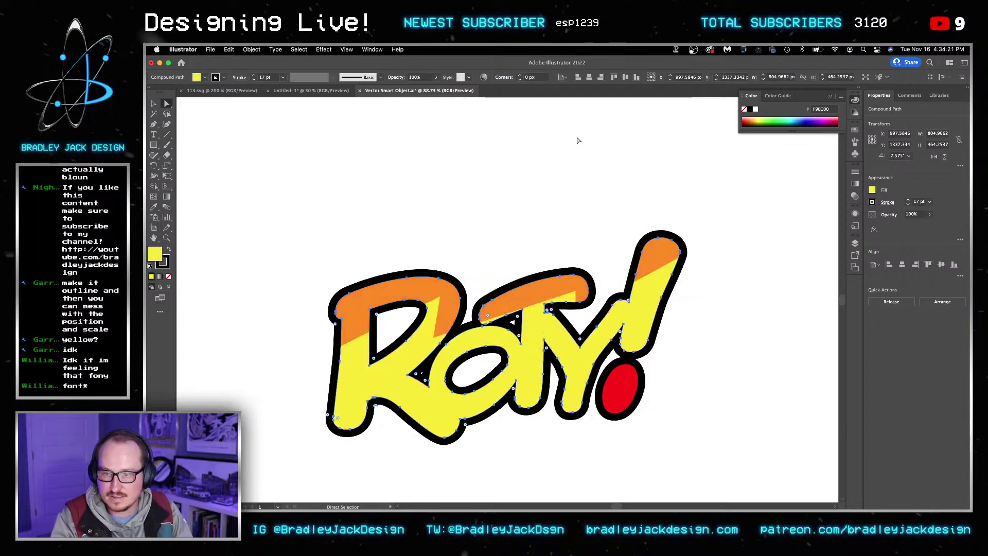
# Step: Match the exclamation mark's dot to the lettering's yellow by sampling it, save the artwork and return to Photoshop
pyautogui.click(679, 367)
pyautogui.click(624, 384)
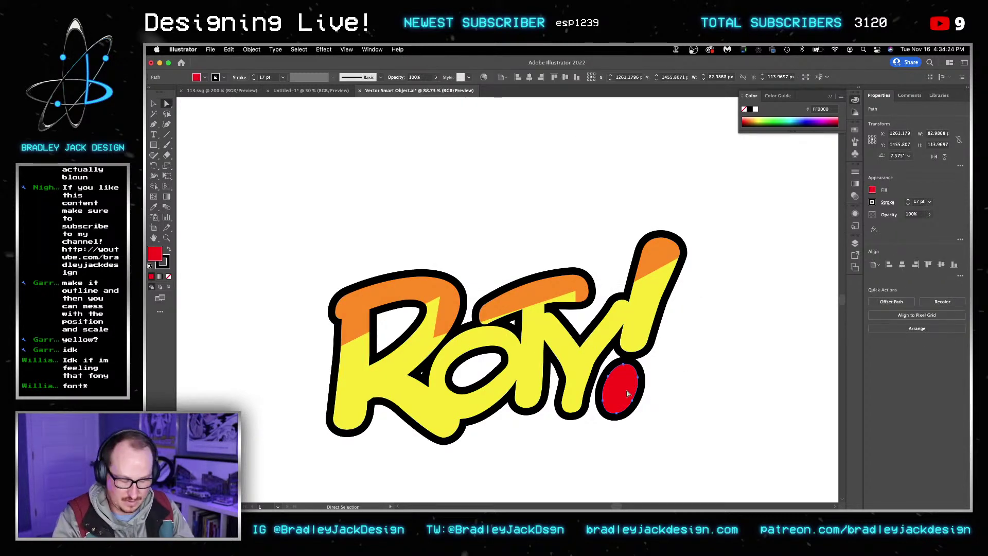
pyautogui.press('i')
pyautogui.click(624, 344)
pyautogui.press('v')
pyautogui.click(726, 340)
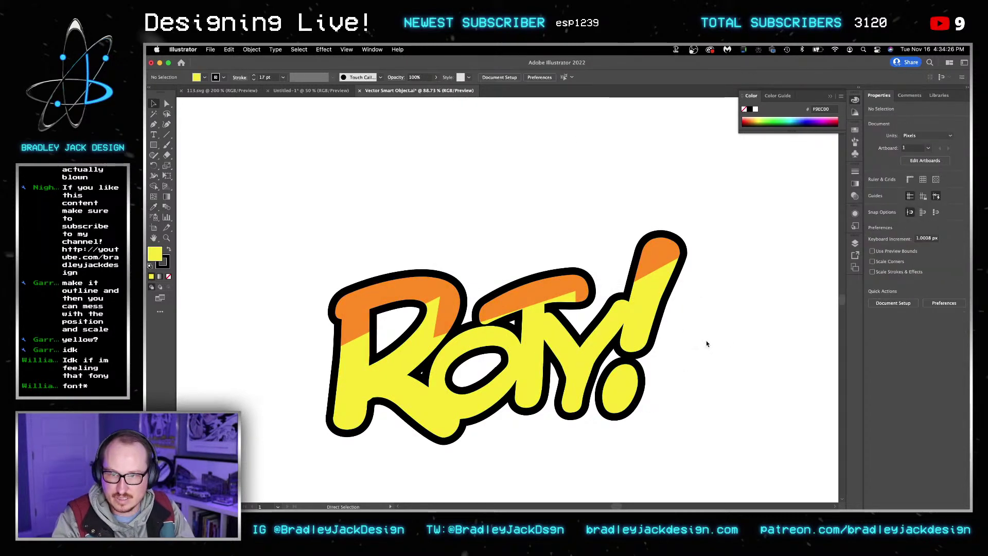
pyautogui.press('super+s')
pyautogui.press('super+Tab')
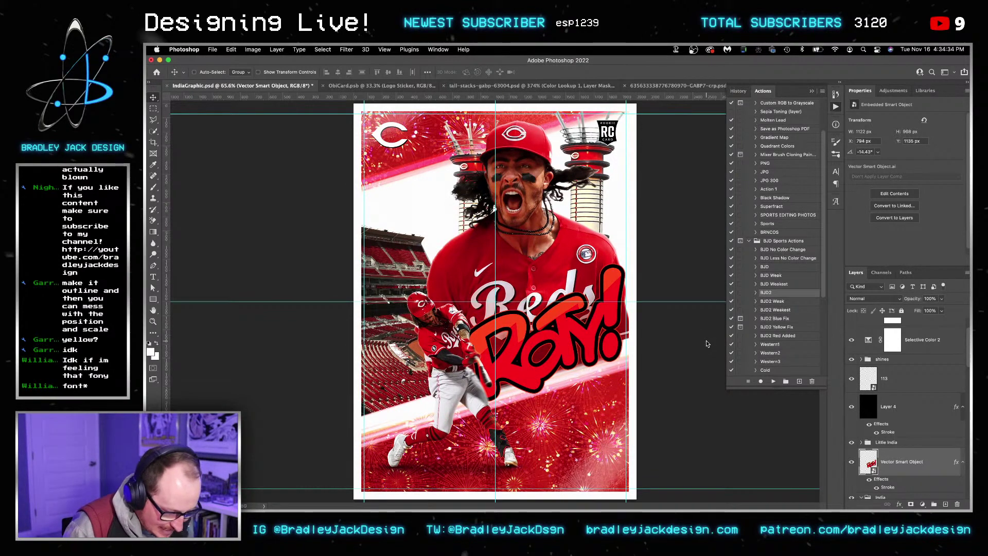
pyautogui.press('super')
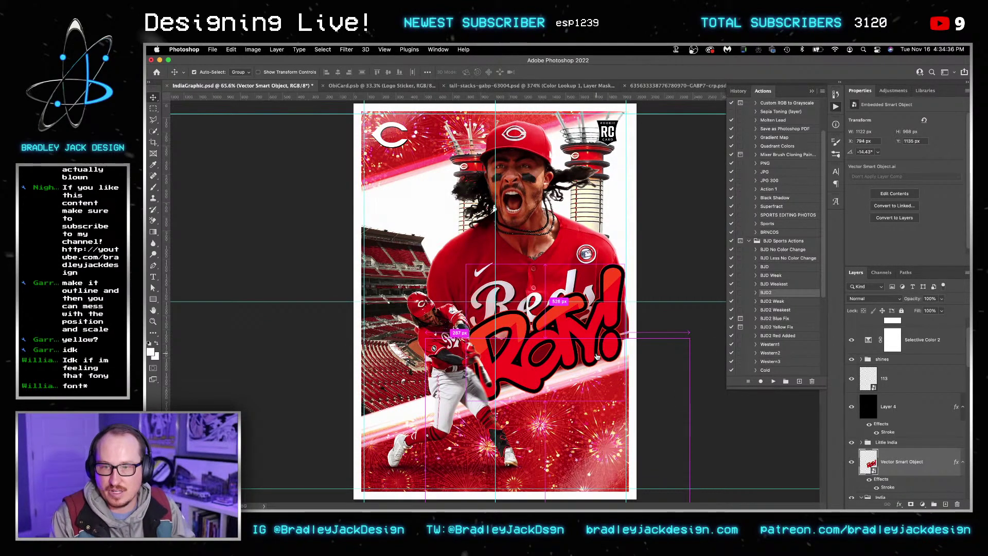
# Step: Switch to Safari's Adobe Fonts window, go back to the Marker font list and examine its ROTY samples
pyautogui.press('super+Tab')
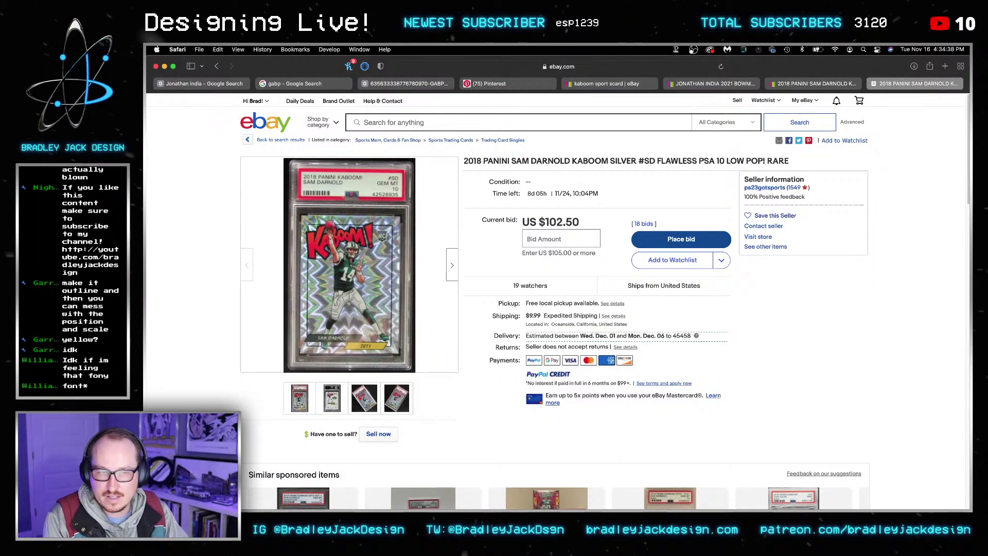
pyautogui.press('super+grave')
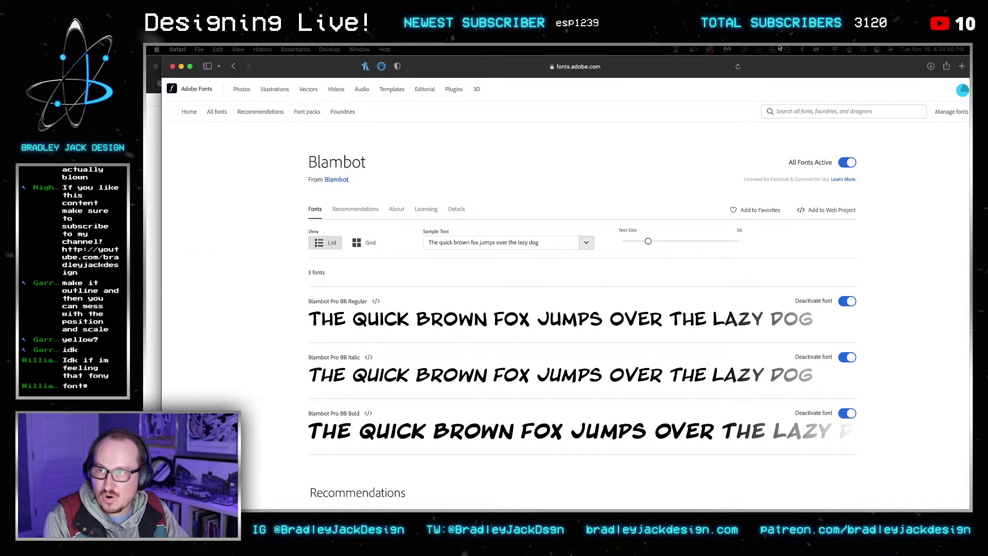
pyautogui.click(234, 67)
pyautogui.scroll(-3, 421, 223)
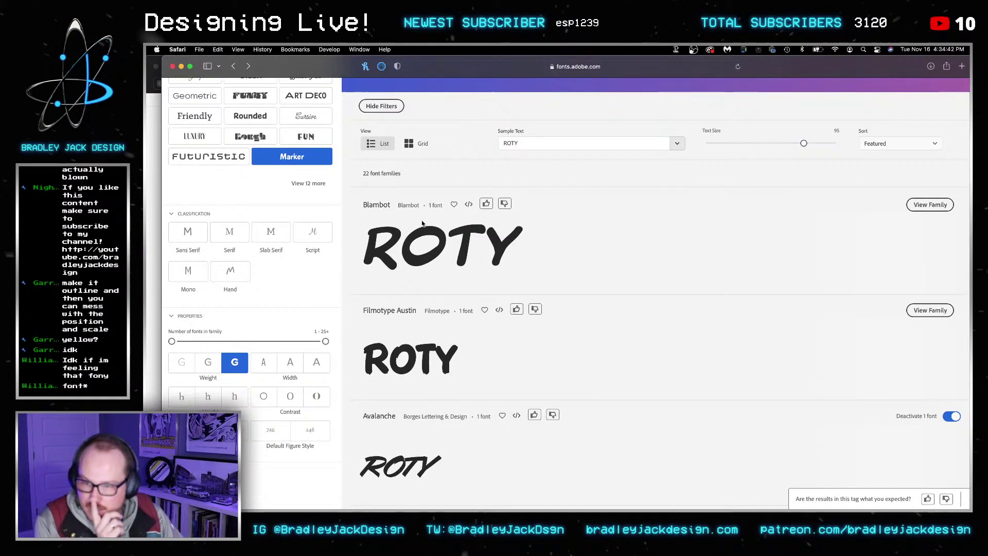
pyautogui.scroll(-10, 422, 222)
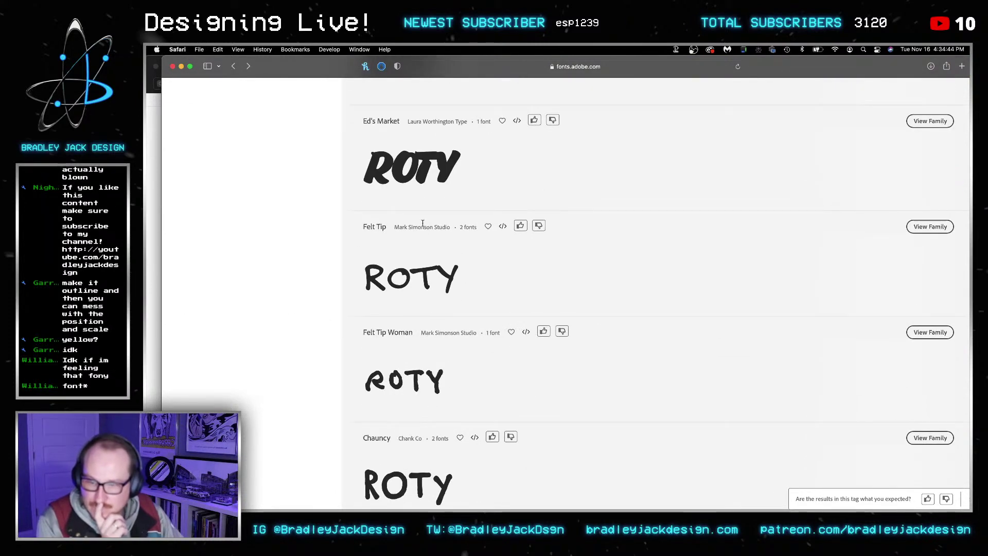
pyautogui.scroll(-5, 414, 233)
pyautogui.scroll(15, 386, 249)
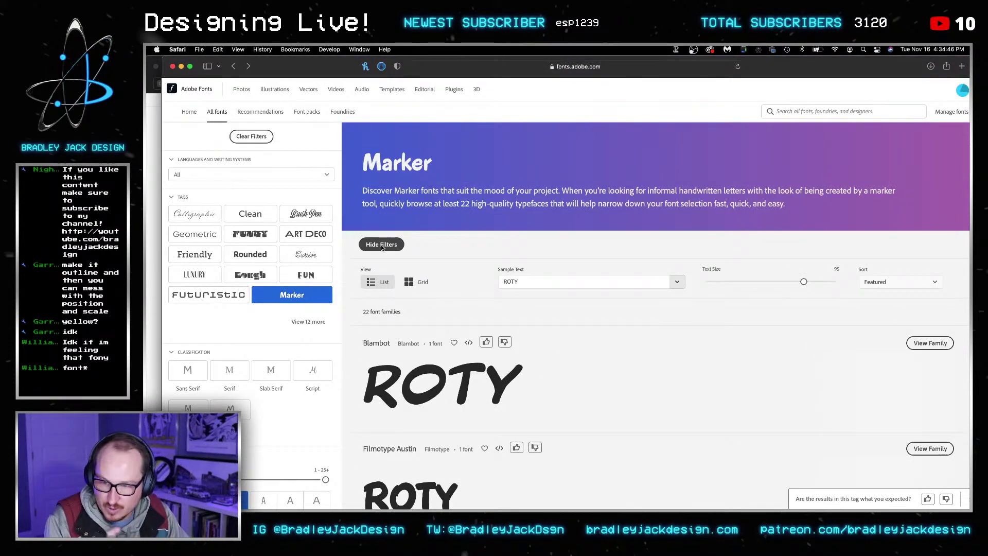
# Step: Replace the Marker tag filter with Funky and examine the ROTY samples for a comic-style typeface
pyautogui.click(272, 289)
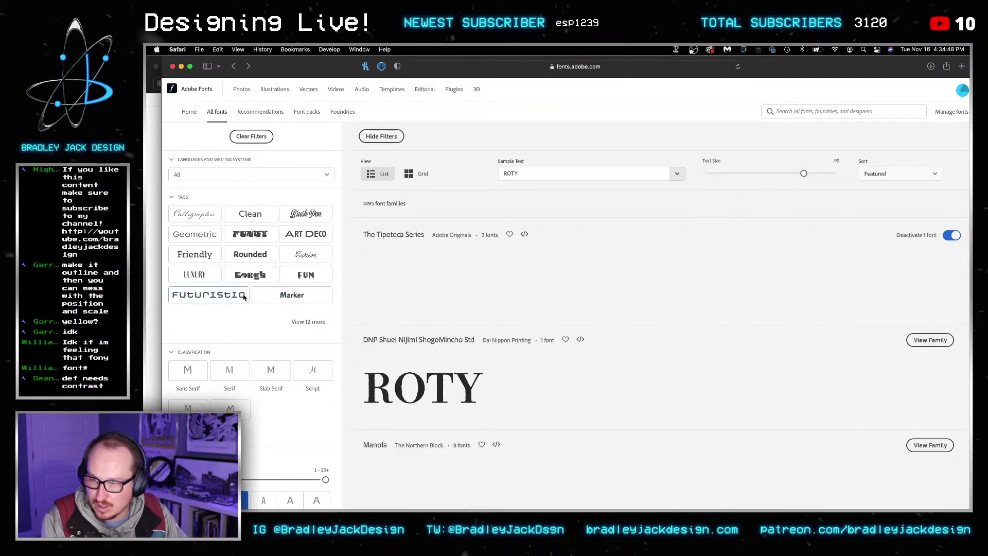
pyautogui.click(251, 256)
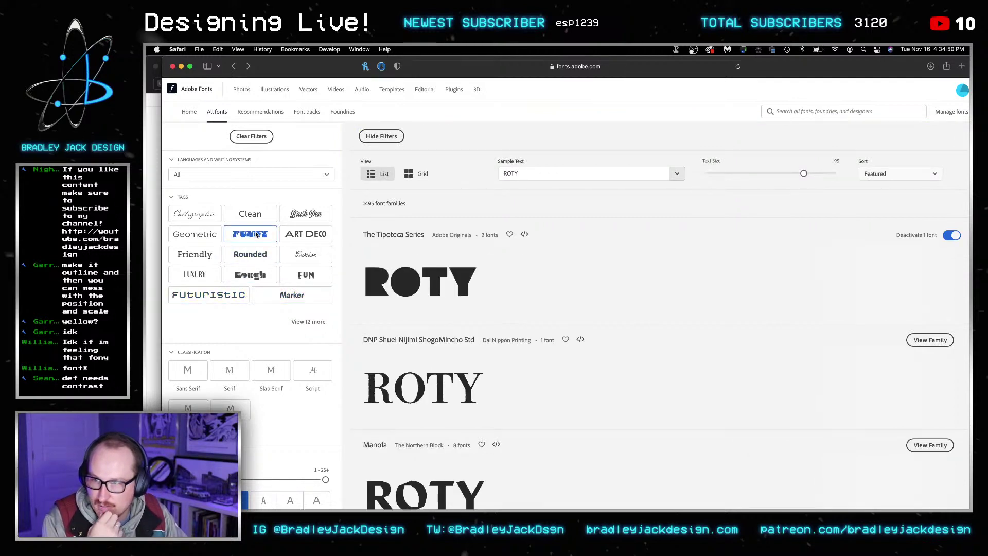
pyautogui.click(256, 234)
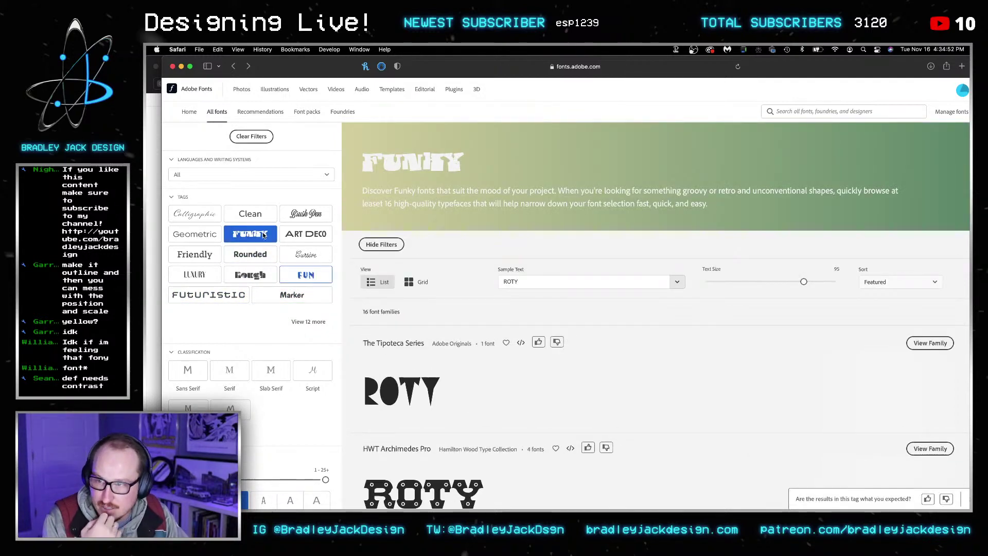
pyautogui.click(263, 234)
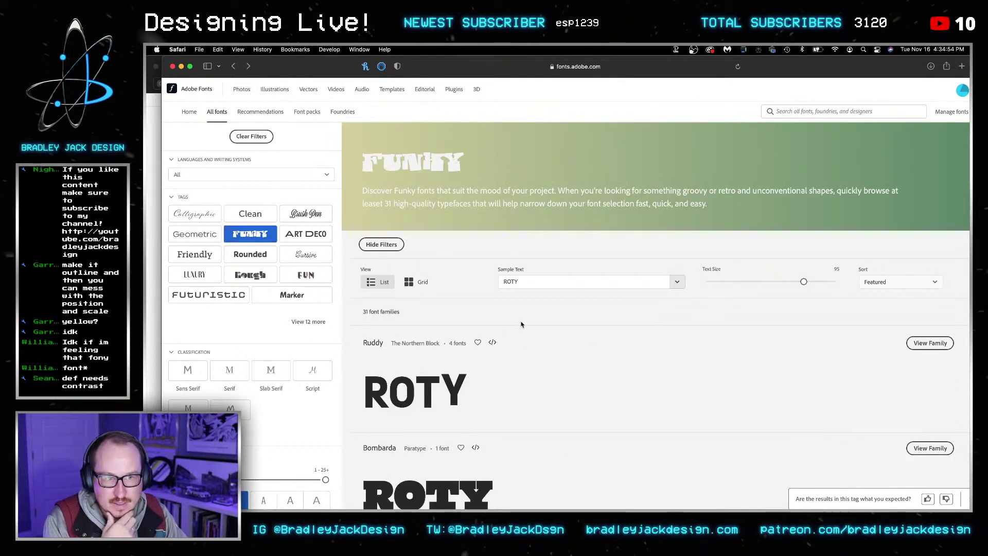
pyautogui.scroll(-2, 519, 323)
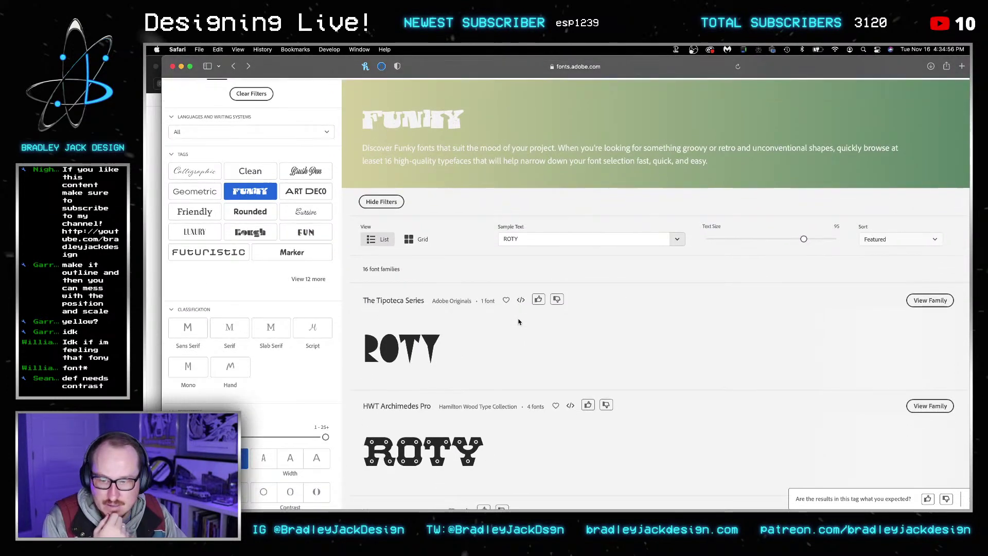
pyautogui.scroll(-10, 518, 322)
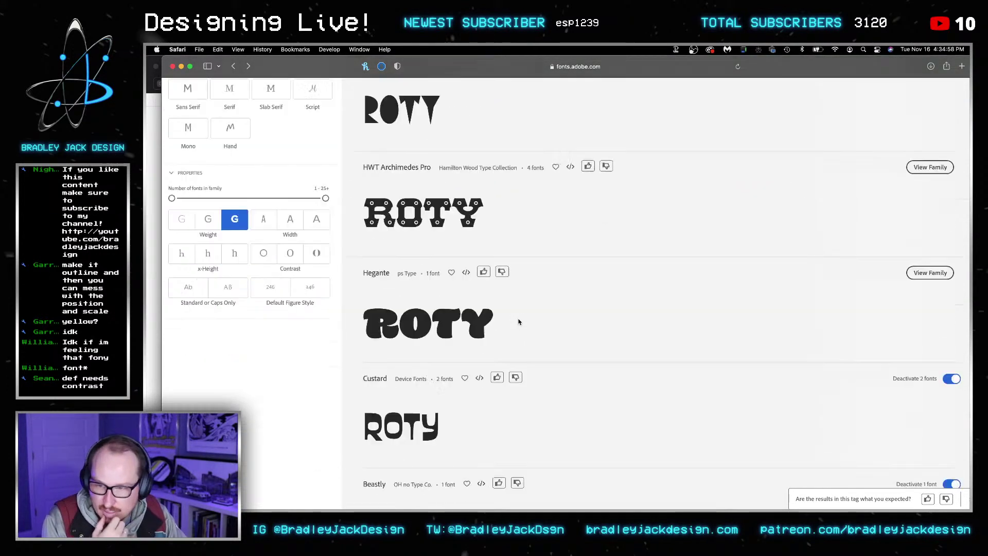
pyautogui.scroll(15, 520, 320)
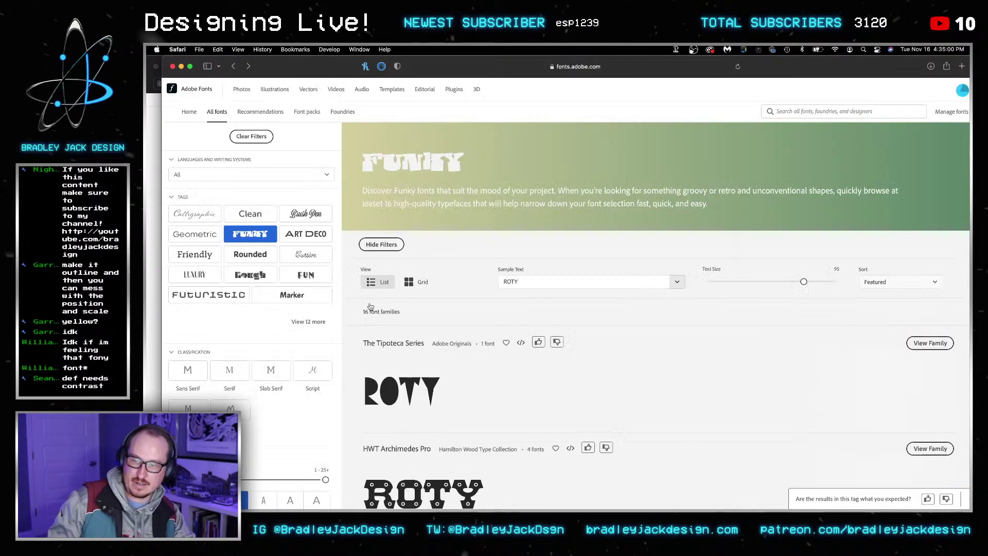
# Step: Narrow the Funky fonts to the Sans Serif classification and review the ROTY samples
pyautogui.click(229, 370)
pyautogui.click(206, 371)
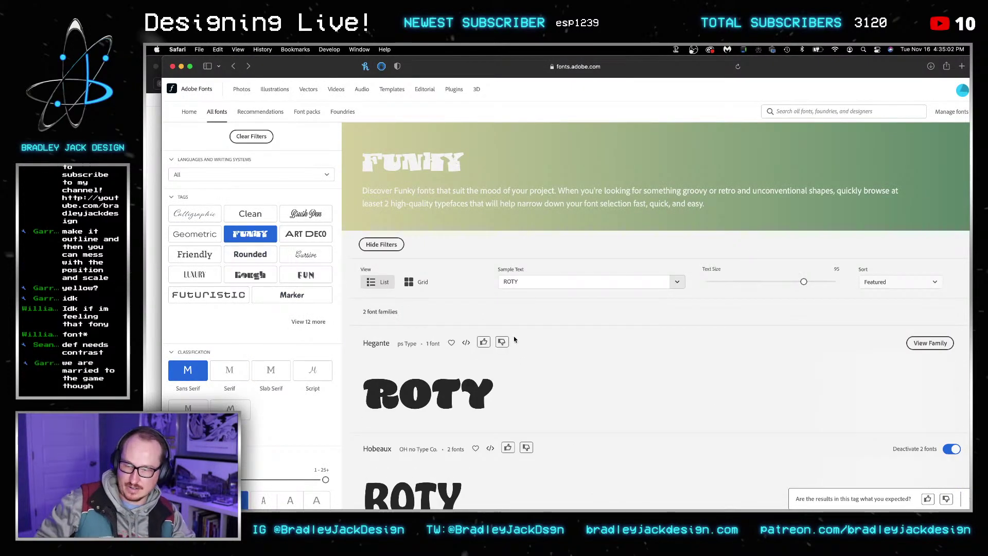
pyautogui.scroll(-5, 511, 338)
pyautogui.scroll(5, 511, 356)
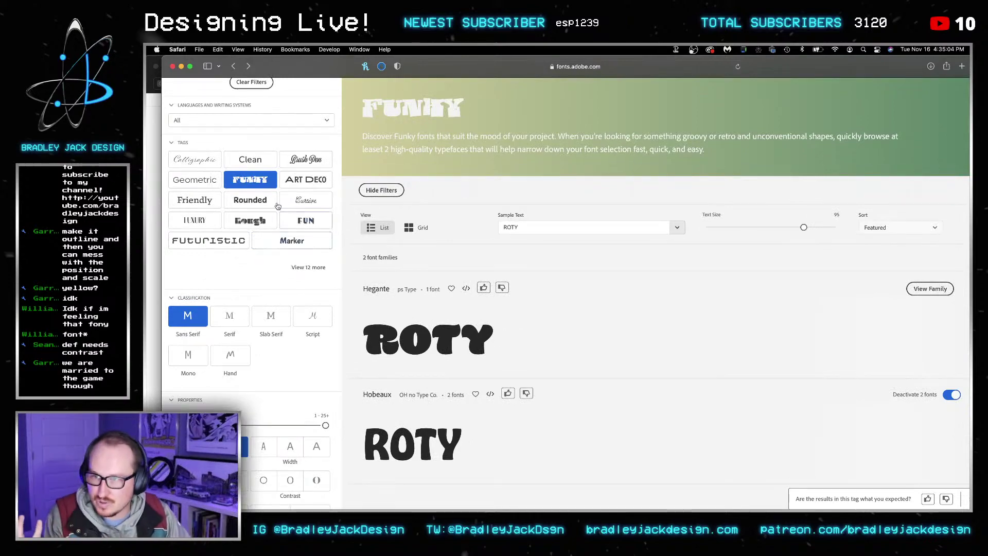
# Step: Remove the Funky tag and look through the first two pages of sans serif fonts for a suitable ROTY style
pyautogui.click(265, 185)
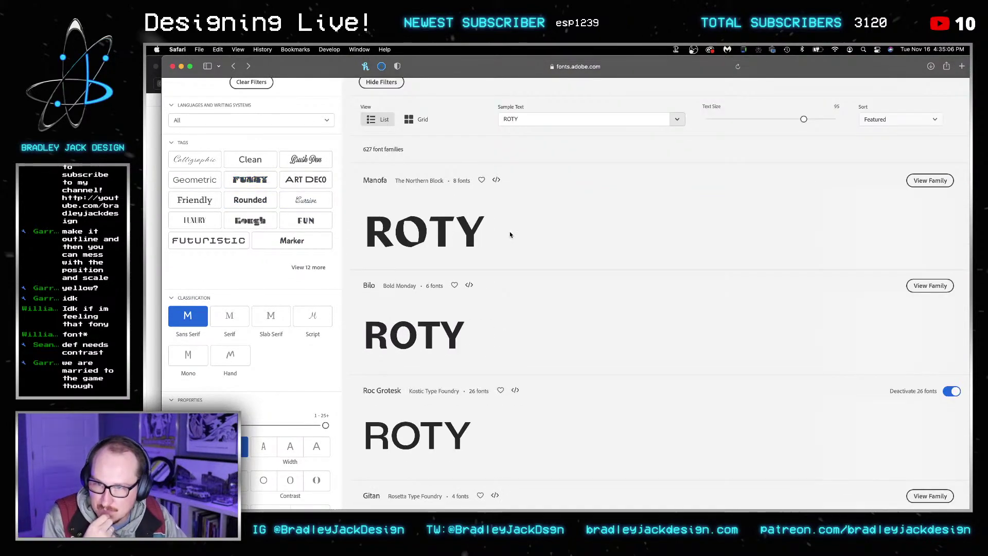
pyautogui.scroll(-5, 509, 232)
pyautogui.scroll(-10, 510, 235)
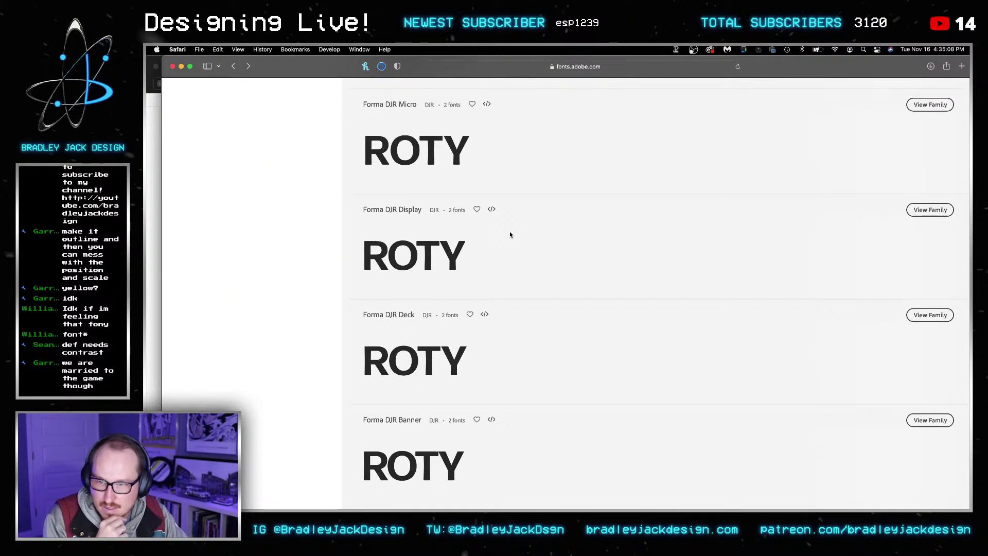
pyautogui.scroll(-1, 509, 235)
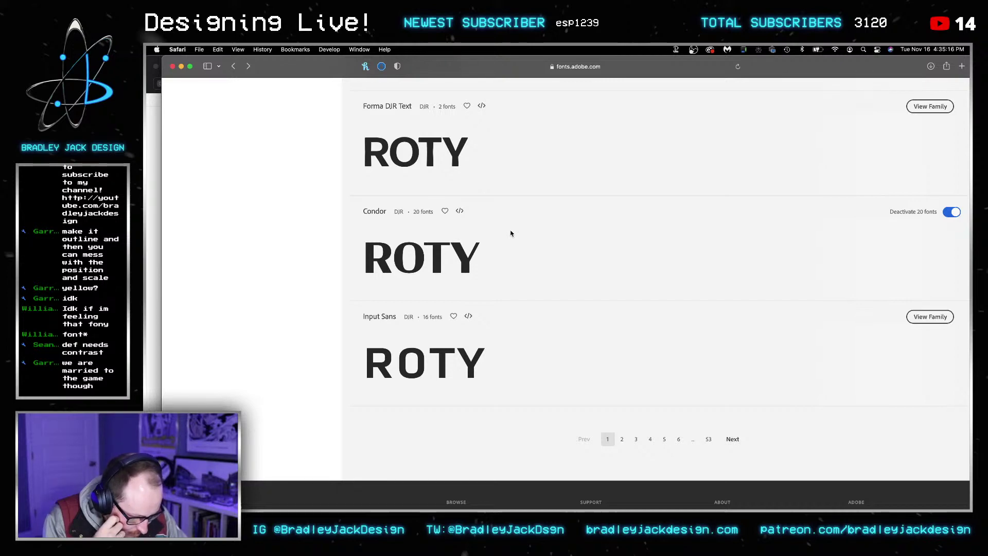
pyautogui.scroll(-4, 474, 248)
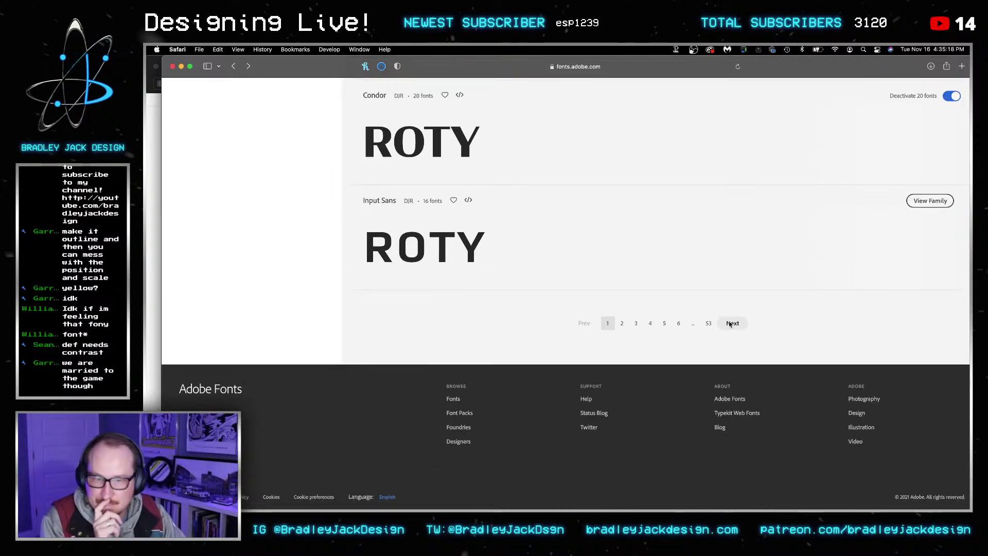
pyautogui.click(732, 323)
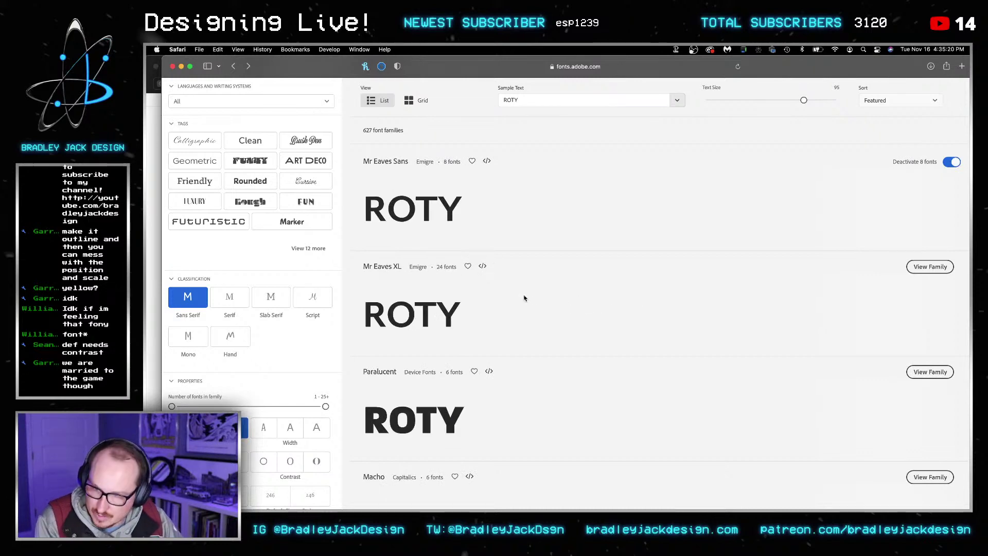
pyautogui.scroll(-1, 491, 299)
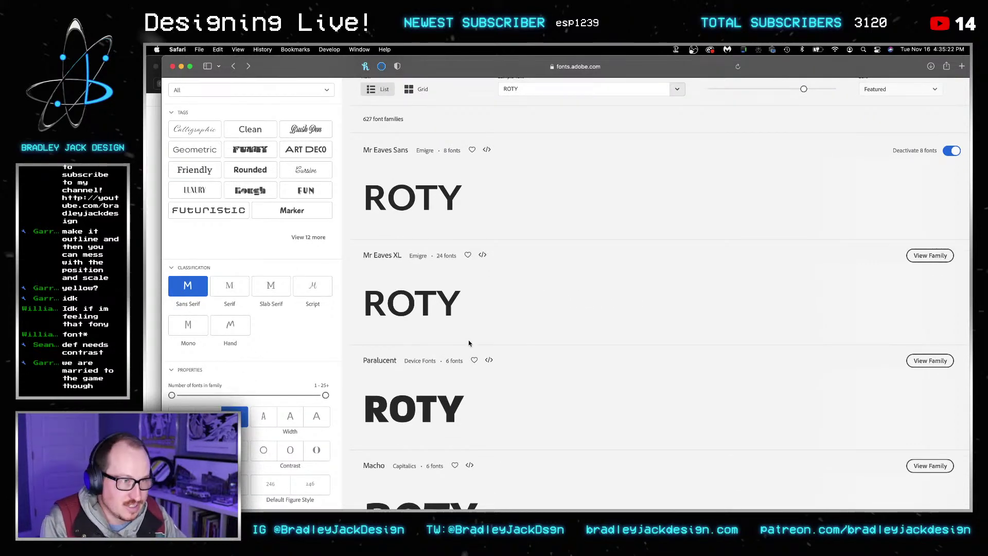
pyautogui.scroll(-5, 469, 342)
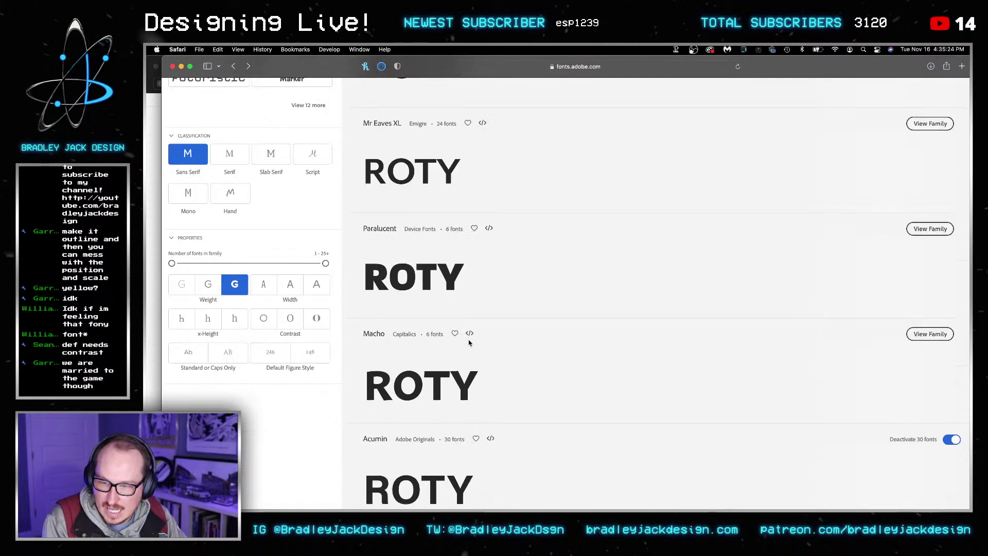
pyautogui.scroll(-10, 469, 343)
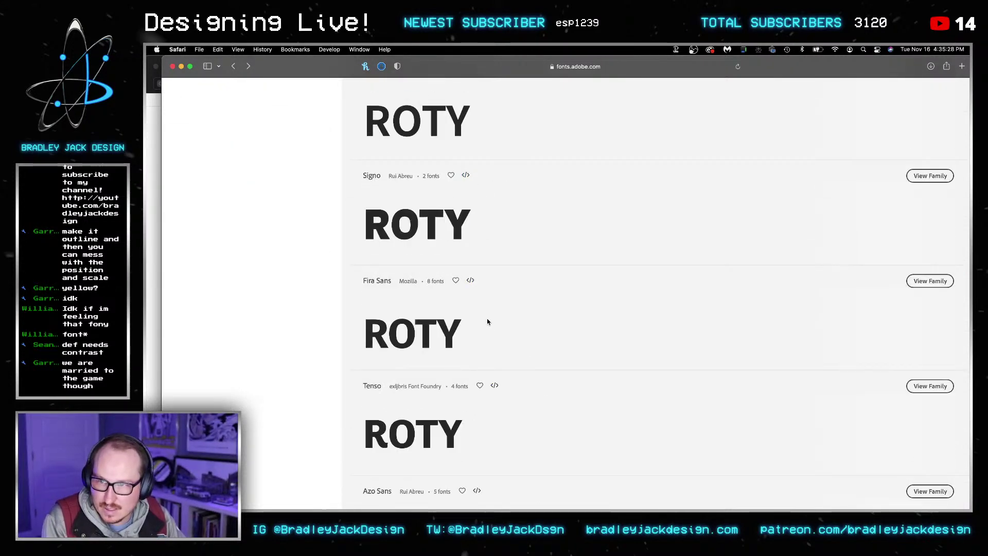
# Step: Switch to Photoshop, open the ROTY! smart object's contents in Illustrator and add ROTY text at 200 pt beneath the lettering
pyautogui.press('super+Tab')
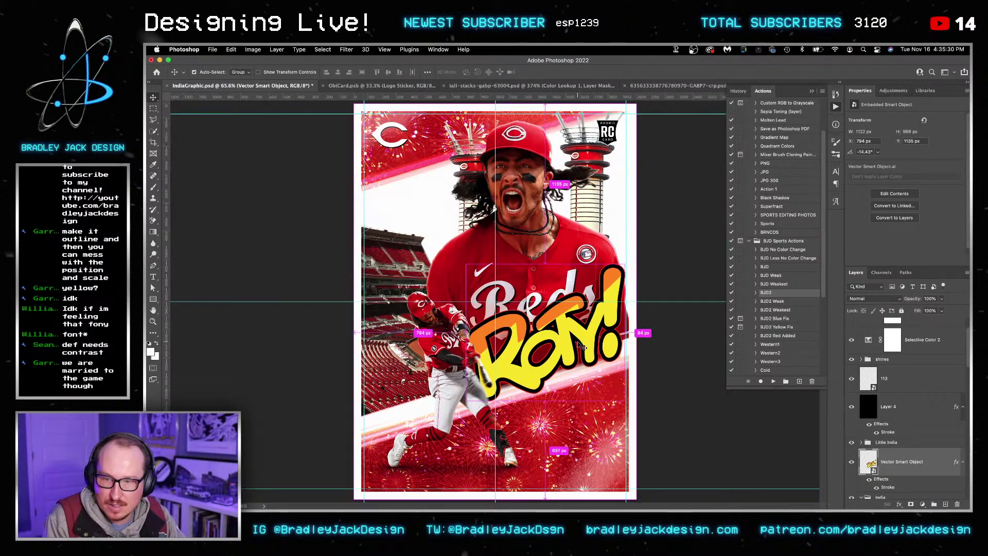
pyautogui.doubleClick(579, 344)
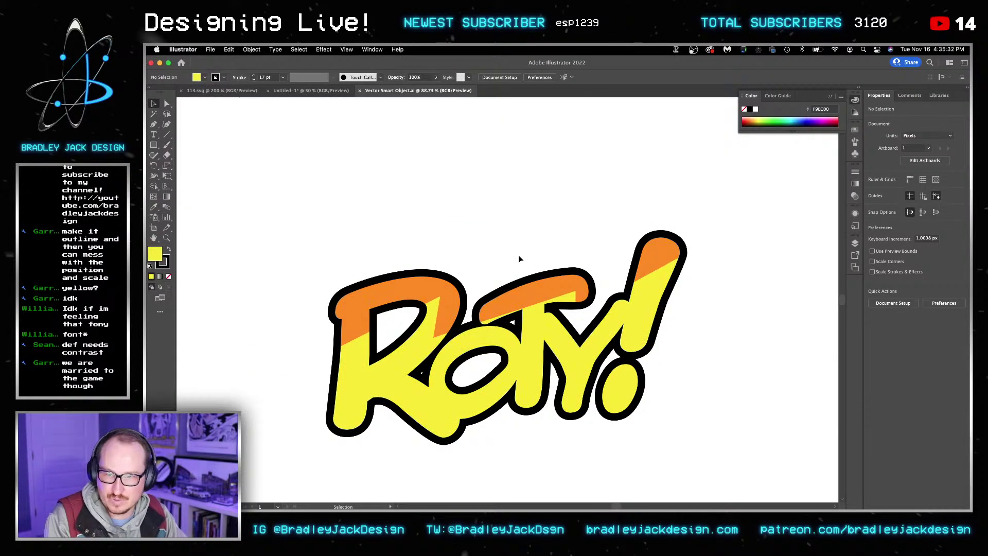
pyautogui.press('t')
pyautogui.moveTo(381, 380); pyautogui.dragTo(693, 475)
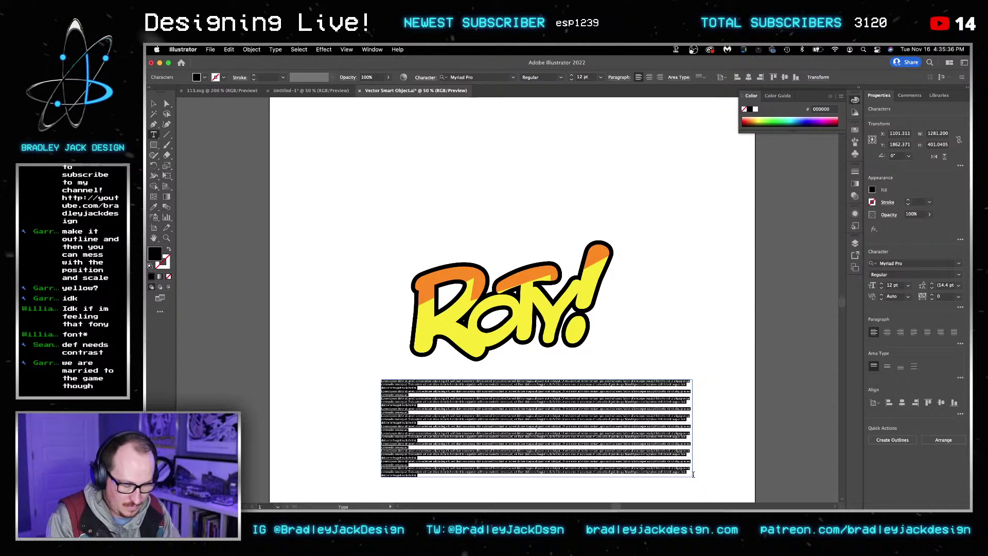
pyautogui.press('BackSpace')
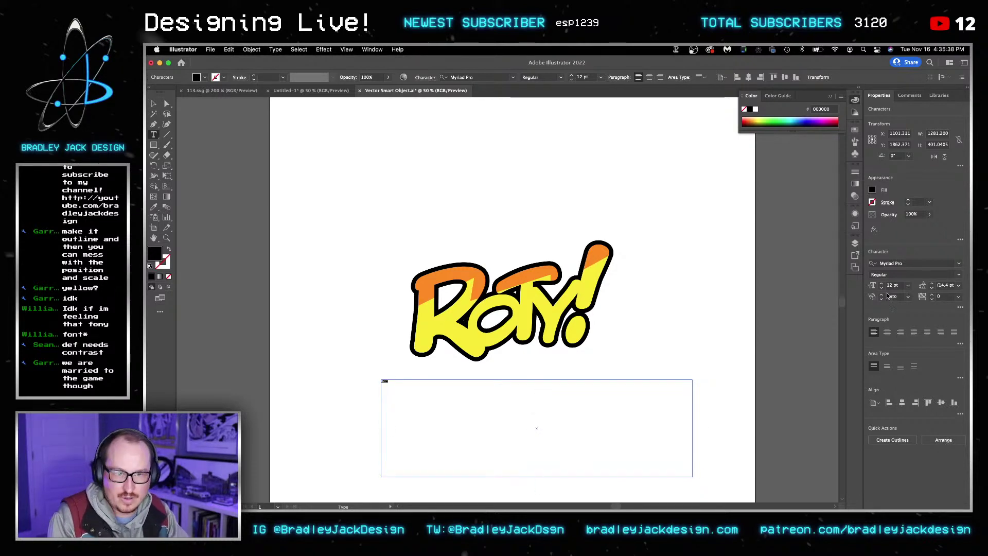
pyautogui.click(894, 285)
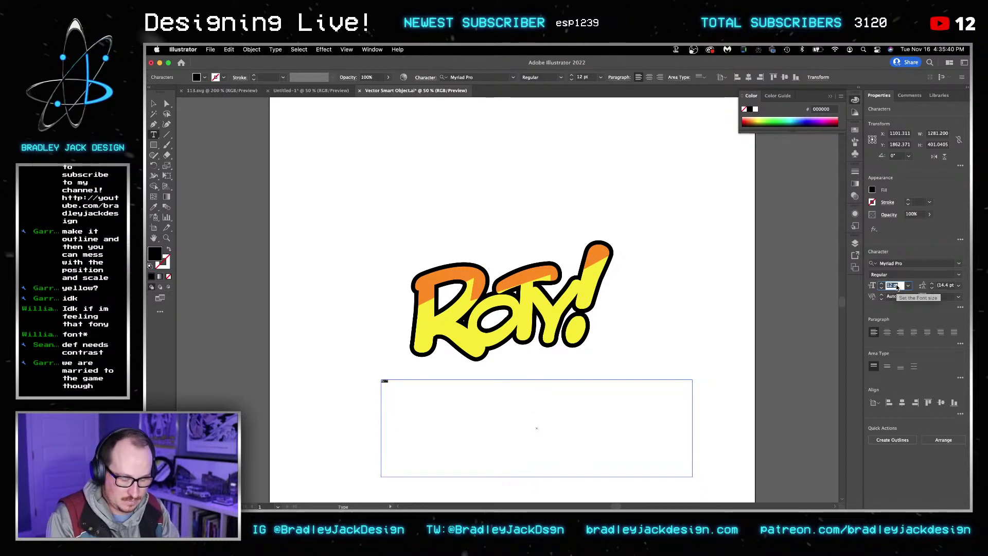
pyautogui.press('Return')
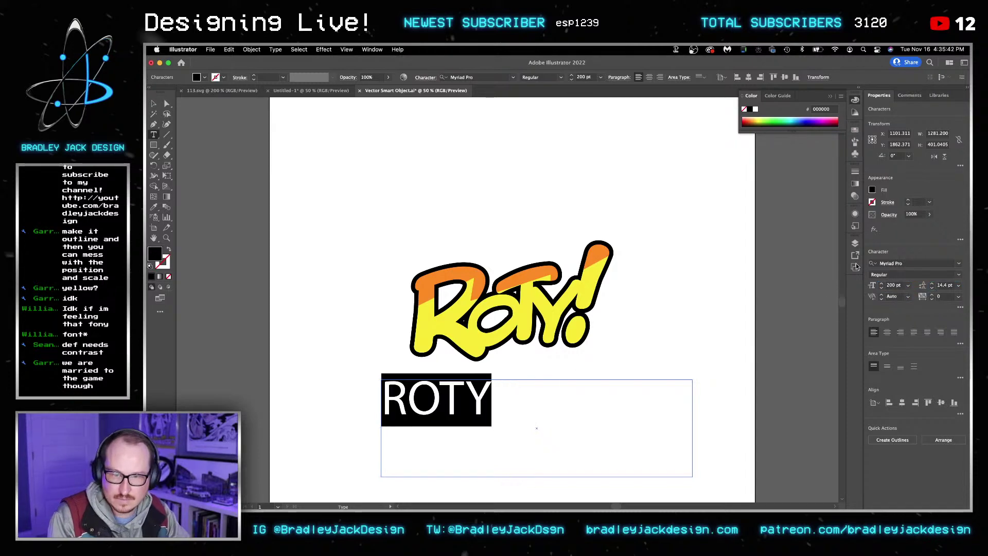
# Step: Change the ROTY text to DIN-Black at 300 pt and move its frame to the right beneath the lettering
pyautogui.click(960, 263)
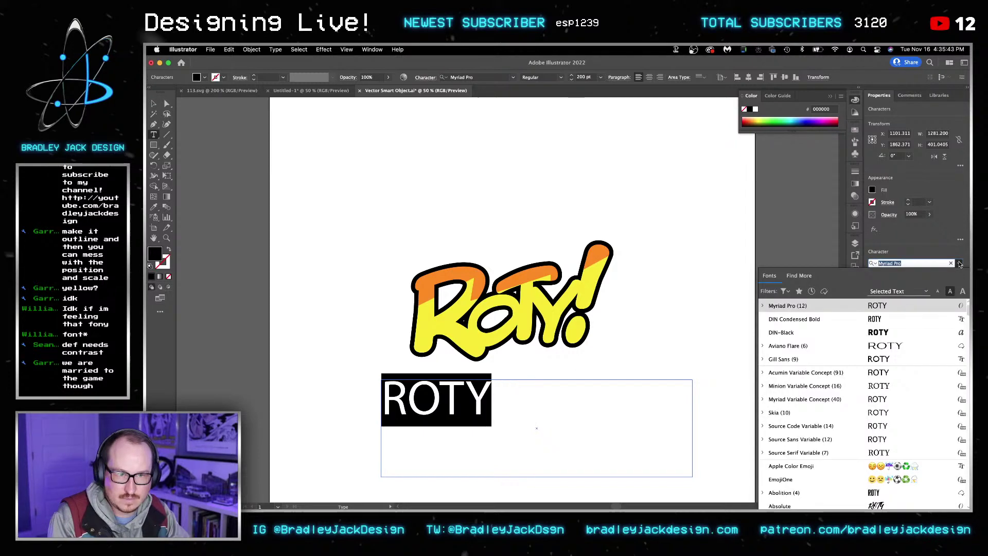
pyautogui.click(921, 334)
pyautogui.press('Escape')
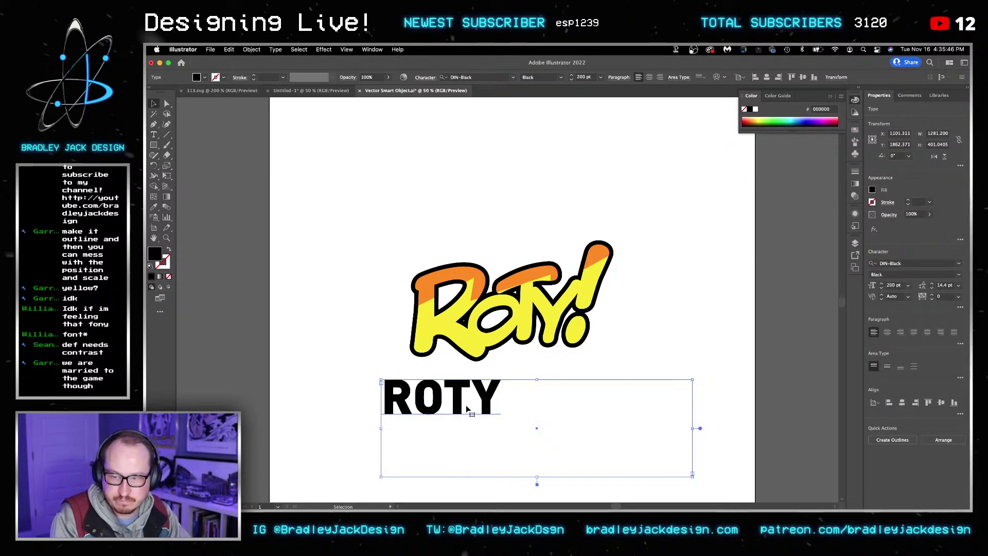
pyautogui.moveTo(453, 407); pyautogui.dragTo(528, 404)
pyautogui.click(894, 286)
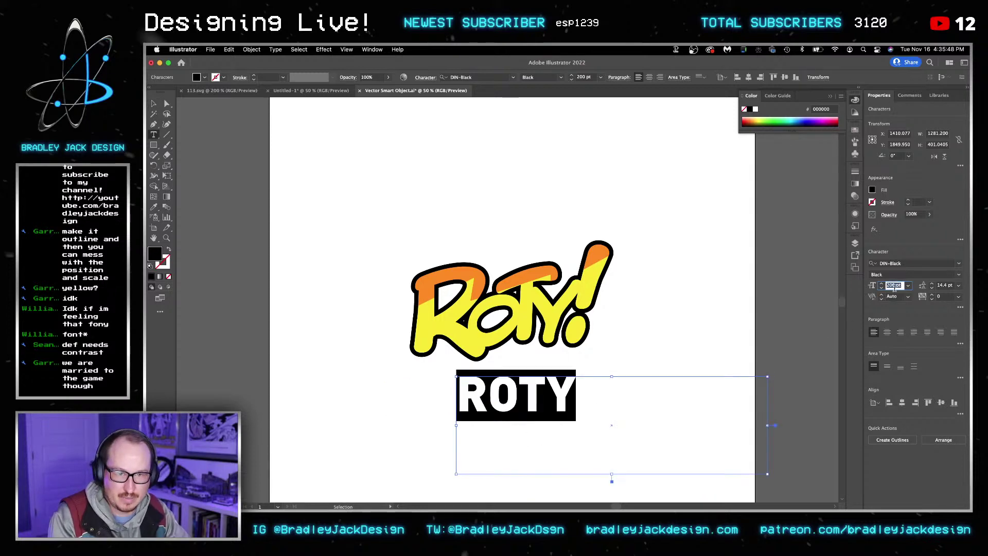
pyautogui.write('300')
pyautogui.press('Return')
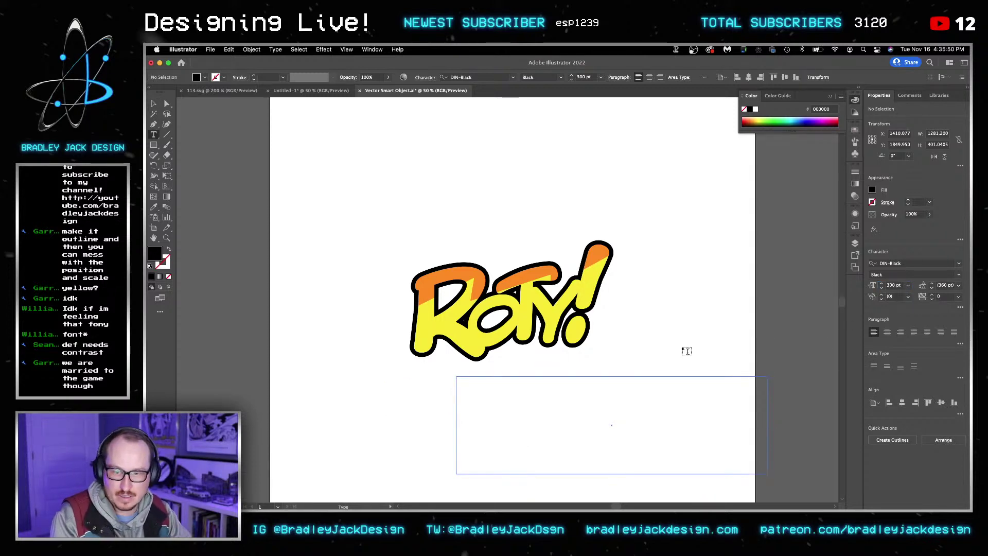
pyautogui.press('Escape')
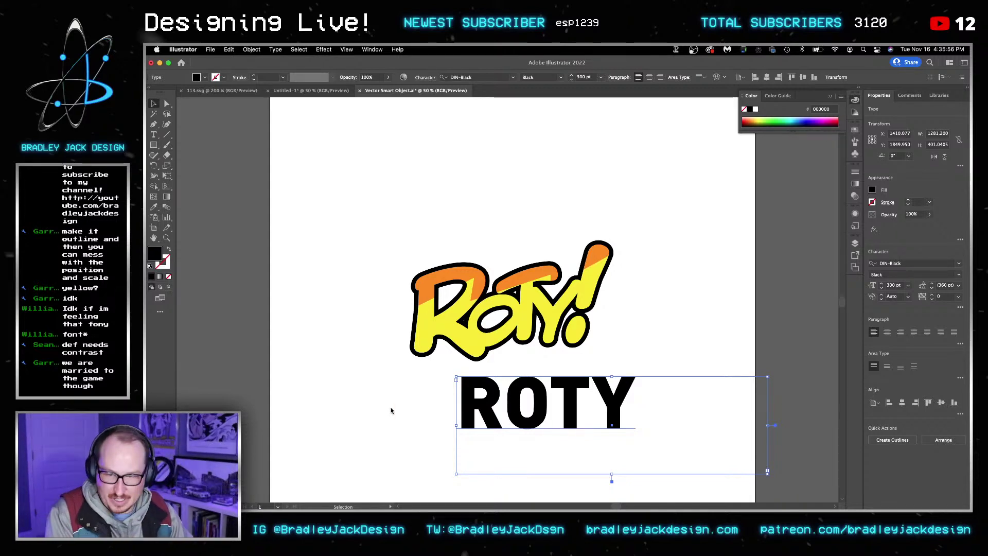
# Step: Launch StreamLabels and return to the ROTY! artwork in Illustrator
pyautogui.press('super+space')
pyautogui.write('str')
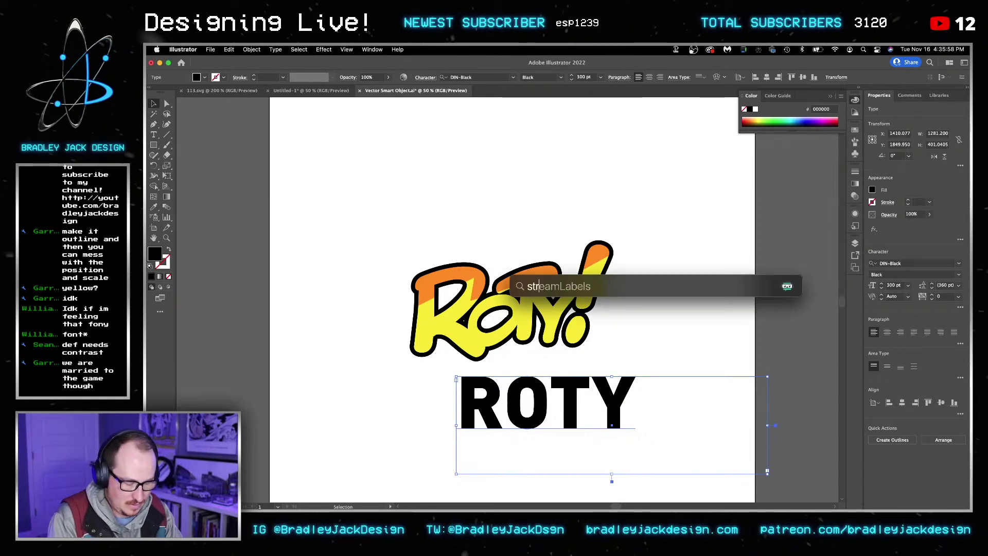
pyautogui.press('Return')
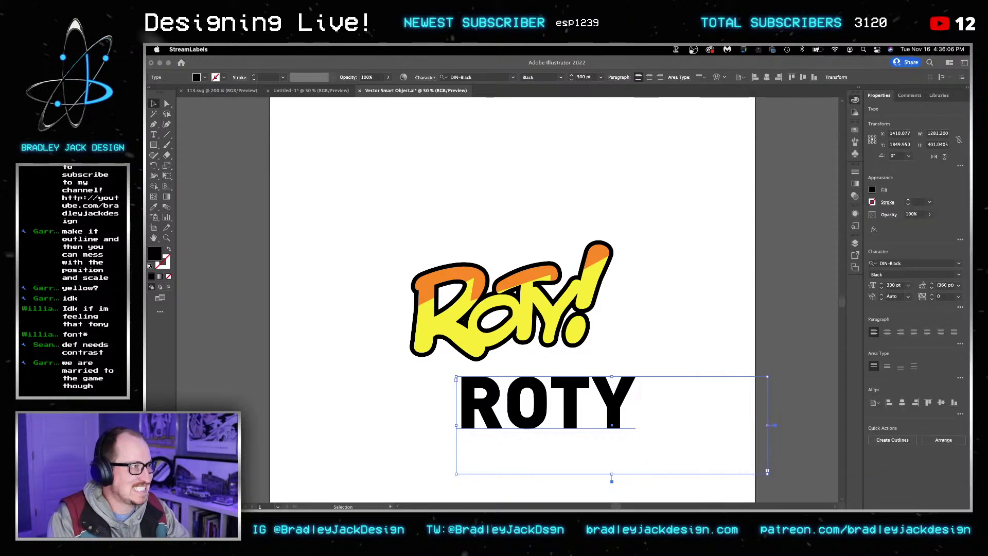
pyautogui.click(521, 315)
# Step: Select the ROTY text and examine its previews through the installed fonts for a suitable bold typeface
pyautogui.doubleClick(550, 422)
pyautogui.press('super+a')
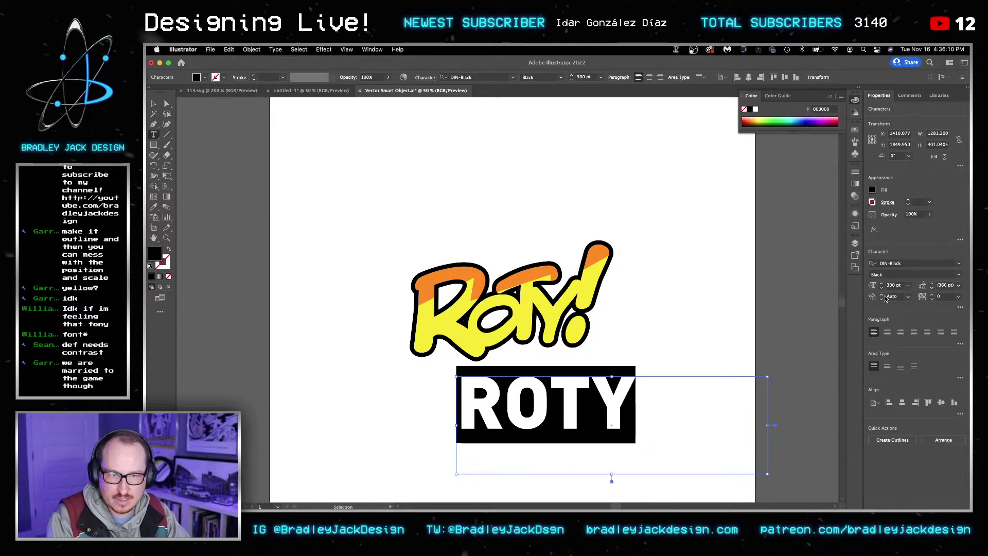
pyautogui.click(958, 263)
pyautogui.scroll(-1, 893, 358)
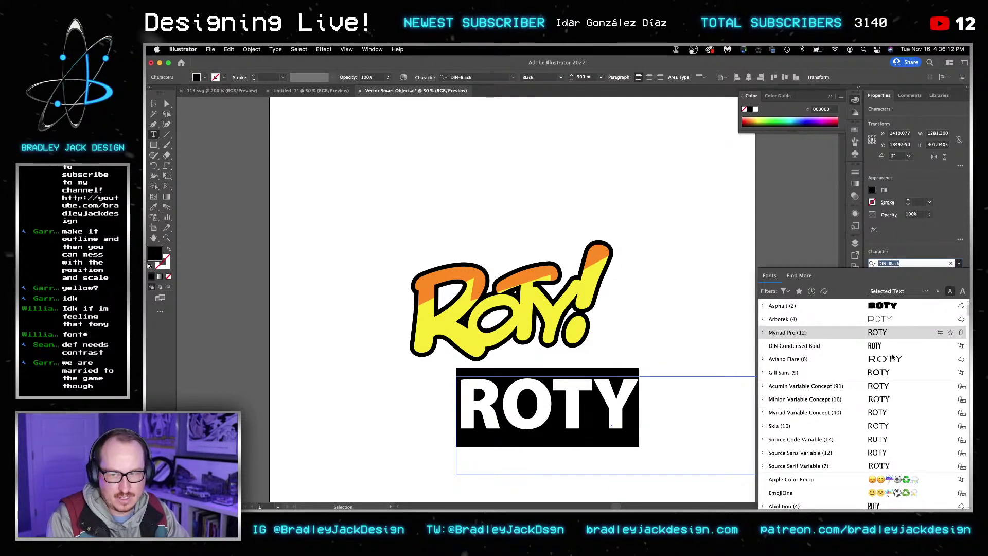
pyautogui.scroll(-6, 893, 358)
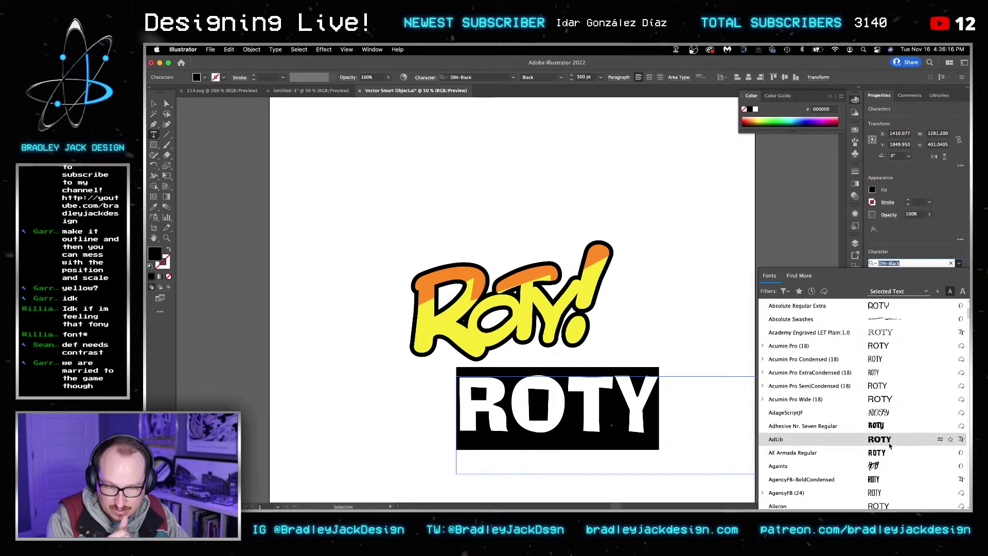
pyautogui.scroll(-5, 890, 448)
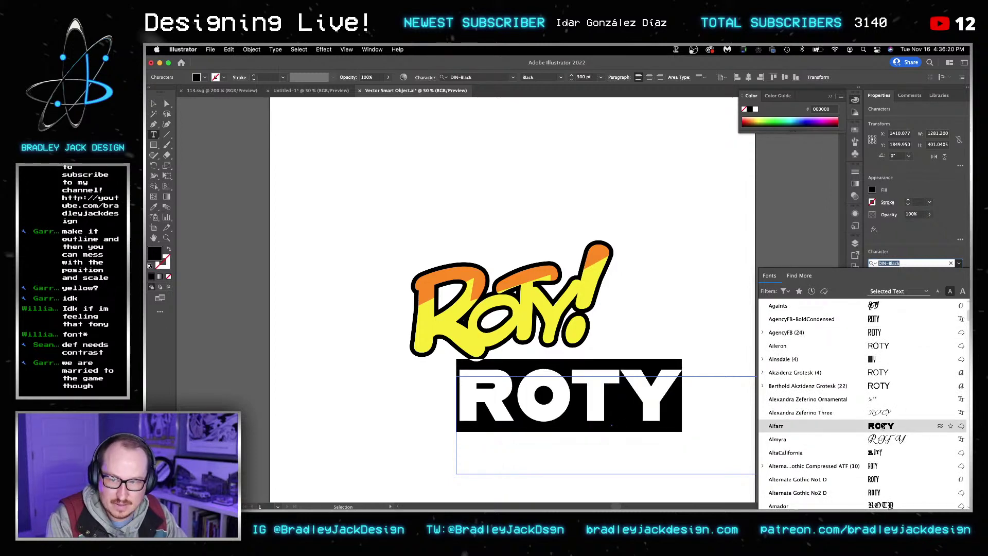
pyautogui.scroll(-6, 882, 426)
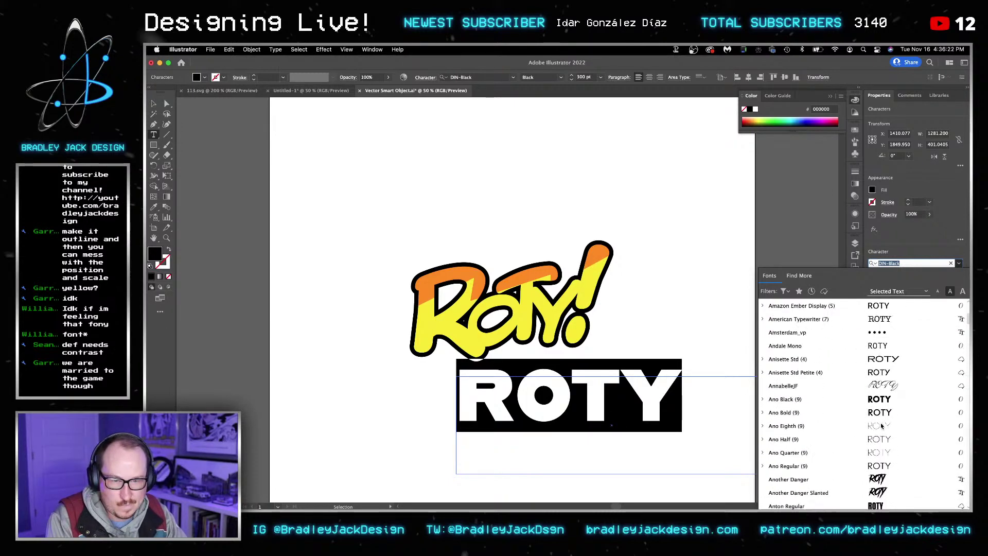
pyautogui.scroll(-4, 886, 404)
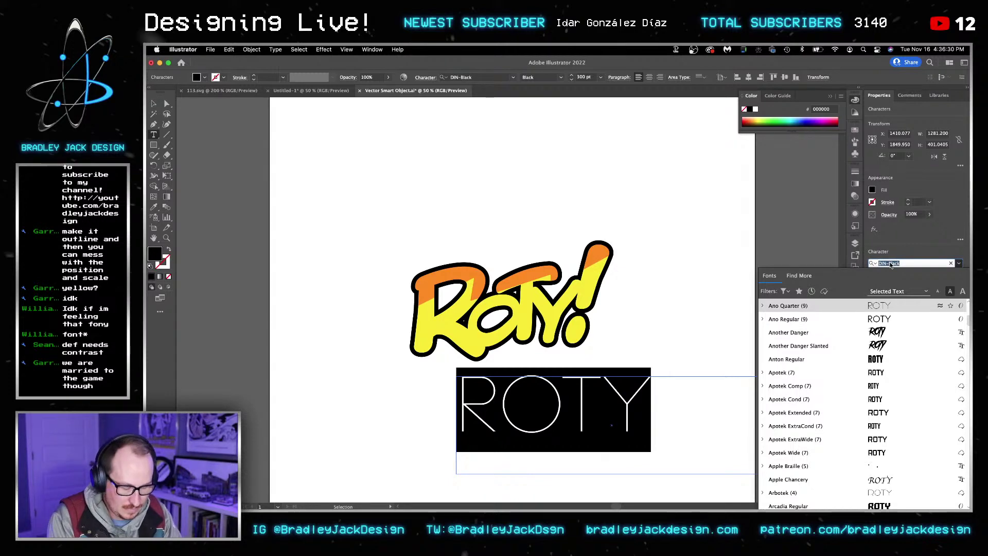
# Step: Search the fonts for arial, try Arial Black on the ROTY text and undo the font change
pyautogui.write('Arie')
pyautogui.press('BackSpace')
pyautogui.press('BackSpace')
pyautogui.press('BackSpace')
pyautogui.press('BackSpace')
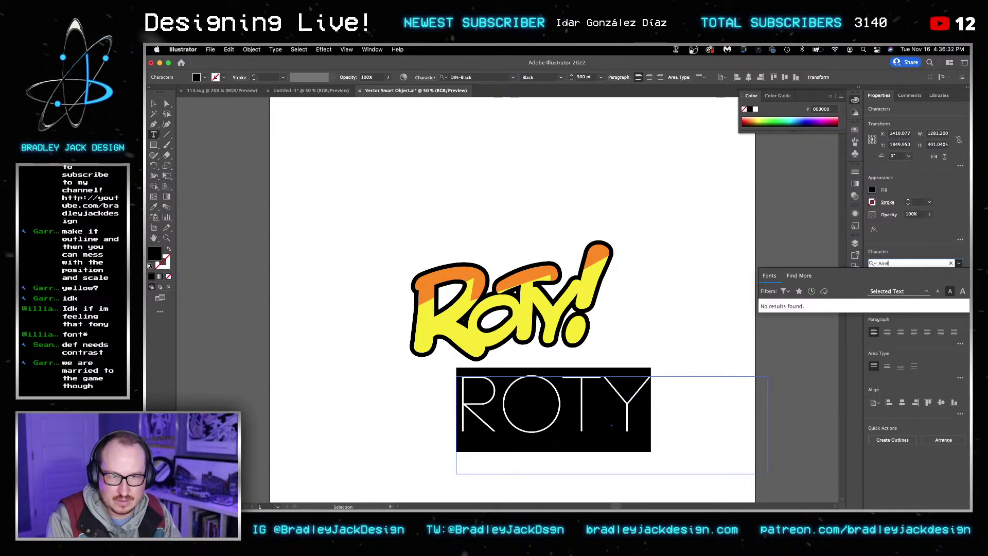
pyautogui.write('arial')
pyautogui.press('Down')
pyautogui.press('Down')
pyautogui.press('Down')
pyautogui.press('Down')
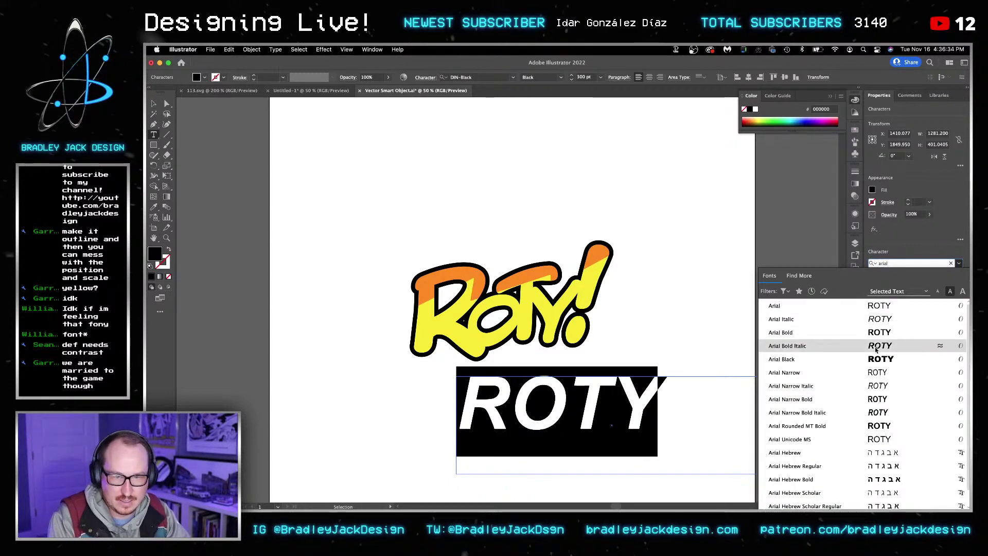
pyautogui.press('Return')
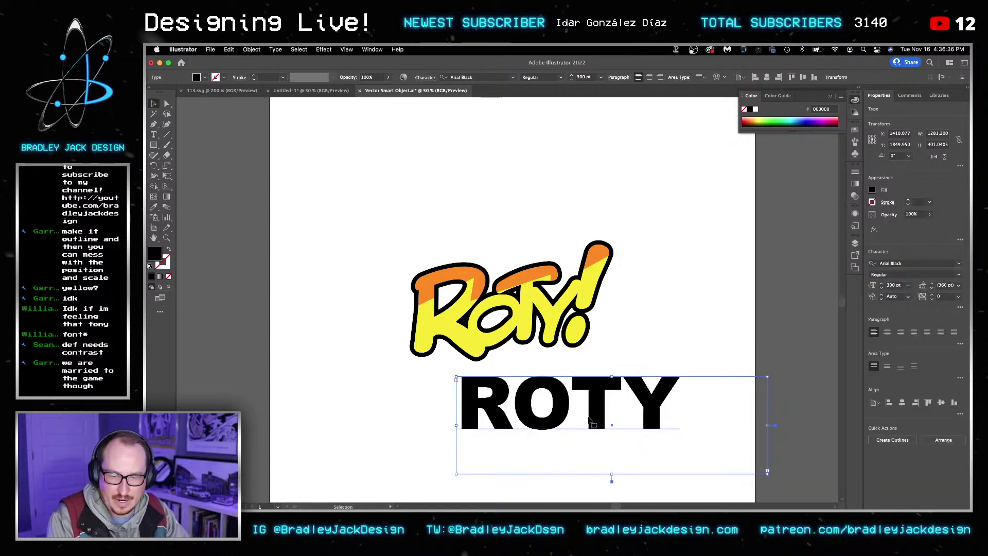
pyautogui.press('Escape')
pyautogui.press('super+z')
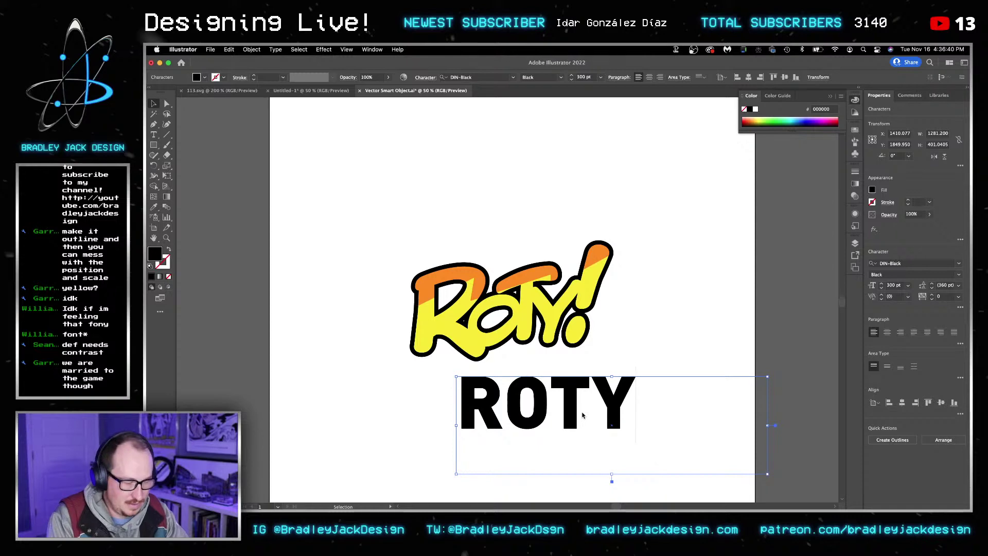
# Step: Switch to Photoshop and move the ROTY! smart object down and right to about X 835 px, Y 1329 px, below the Reds lettering
pyautogui.press('super+Tab')
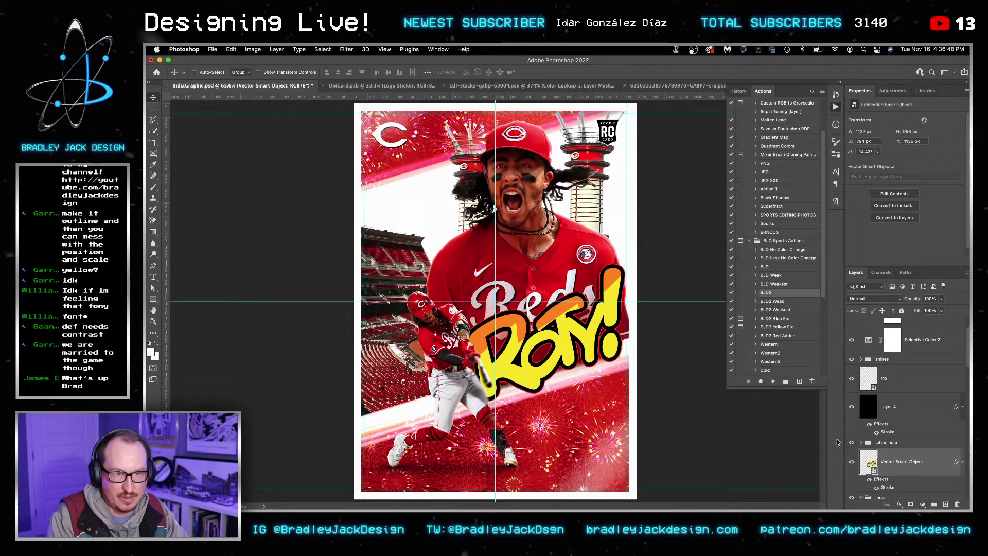
pyautogui.hotkey('shift', 'Down')
pyautogui.hotkey('shift', 'Down')
pyautogui.hotkey('shift', 'Down')
pyautogui.hotkey('shift', 'Down')
pyautogui.hotkey('shift', 'Down')
pyautogui.hotkey('shift', 'Down')
pyautogui.hotkey('shift', 'Down')
pyautogui.hotkey('shift', 'Down')
pyautogui.hotkey('shift', 'Down')
pyautogui.hotkey('shift', 'Down')
pyautogui.hotkey('shift', 'Down')
pyautogui.hotkey('shift', 'Down')
pyautogui.hotkey('shift', 'Down')
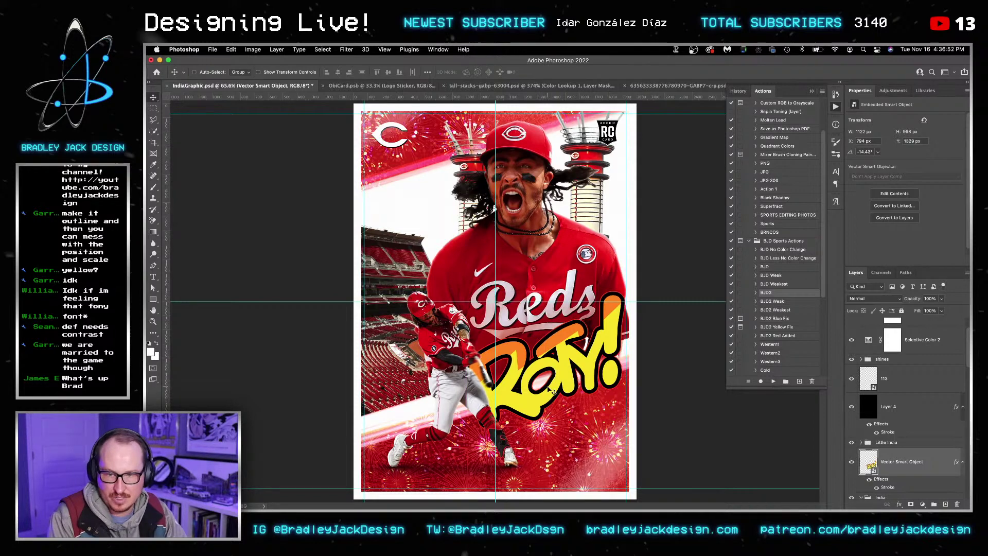
pyautogui.hotkey('shift', 'Right')
pyautogui.hotkey('shift', 'Right')
pyautogui.hotkey('shift', 'Right')
pyautogui.hotkey('shift', 'Right')
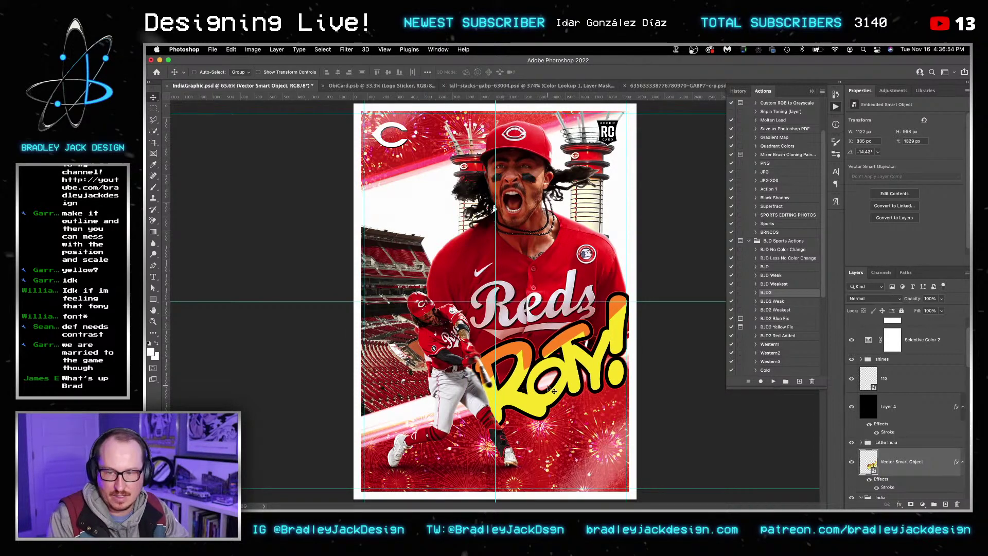
# Step: Reopen the ROTY! smart object in Illustrator, deleting the orange overlay on the lettering and the trial text below it
pyautogui.doubleClick(868, 460)
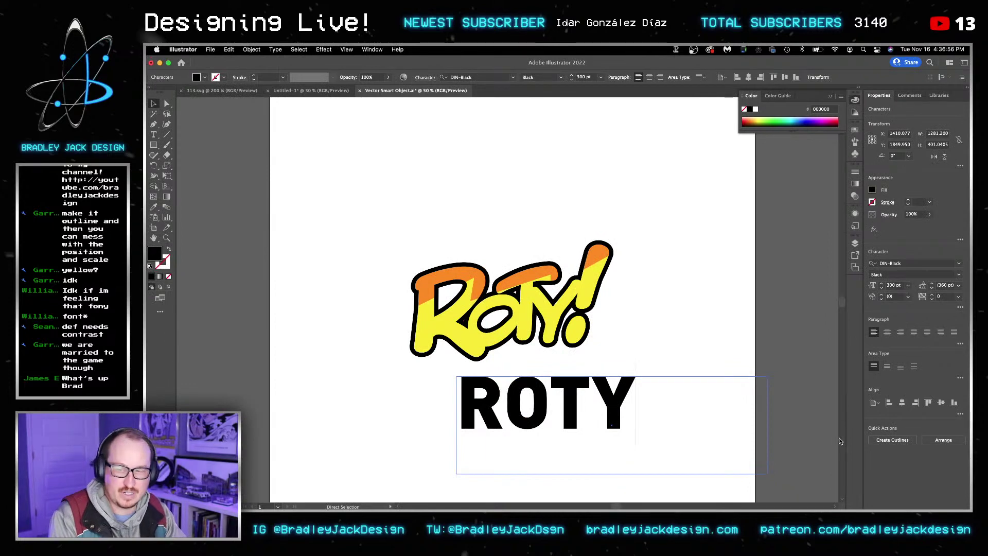
pyautogui.write('a')
pyautogui.click(566, 283)
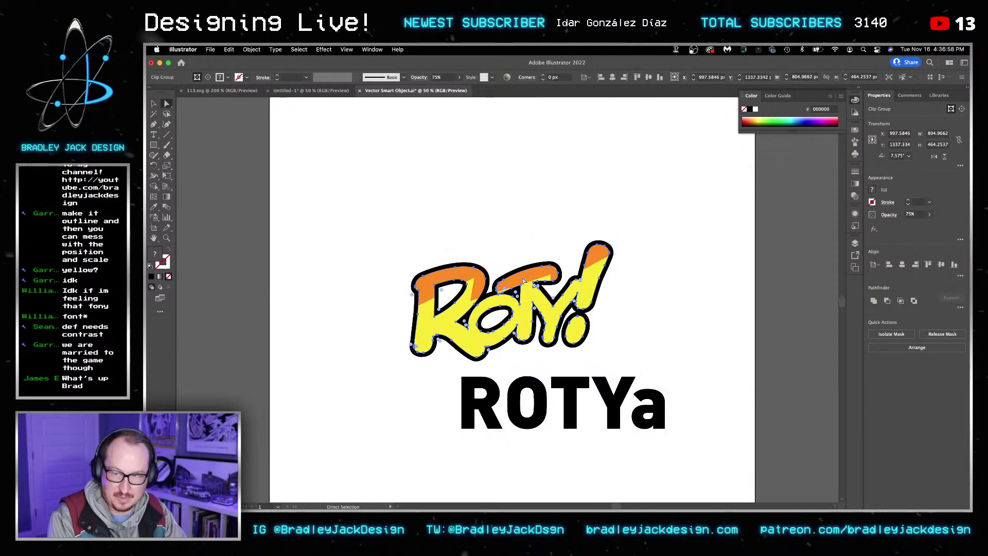
pyautogui.press('v')
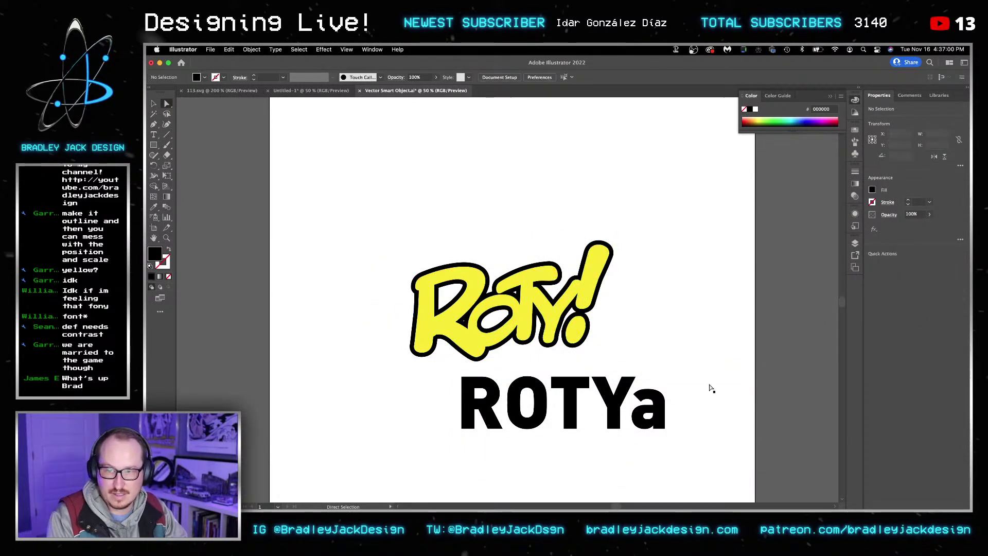
pyautogui.click(627, 409)
pyautogui.press('Delete')
# Step: Fill the yellow ROTY! lettering with a linear gradient running vertically from the top of the letters to the bottom
pyautogui.click(574, 322)
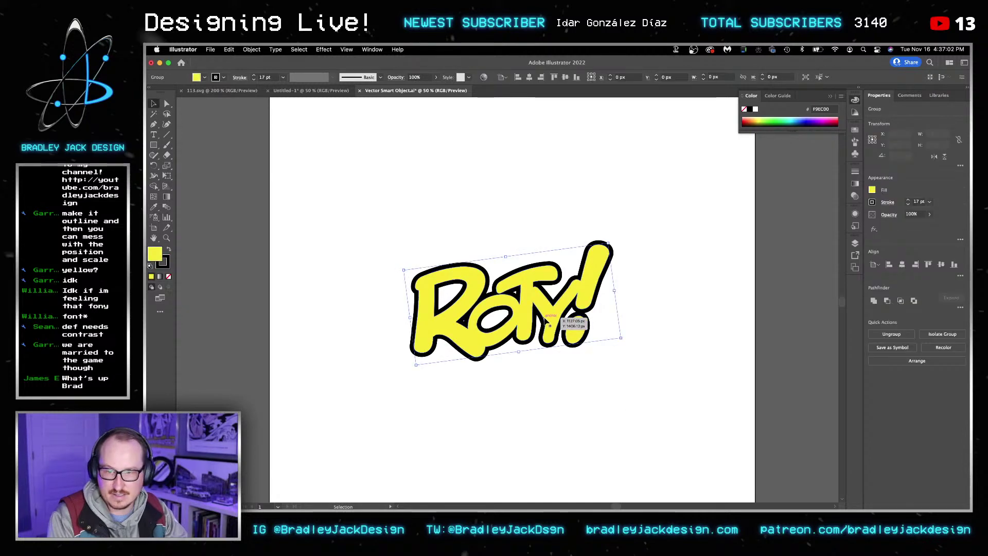
pyautogui.click(553, 319)
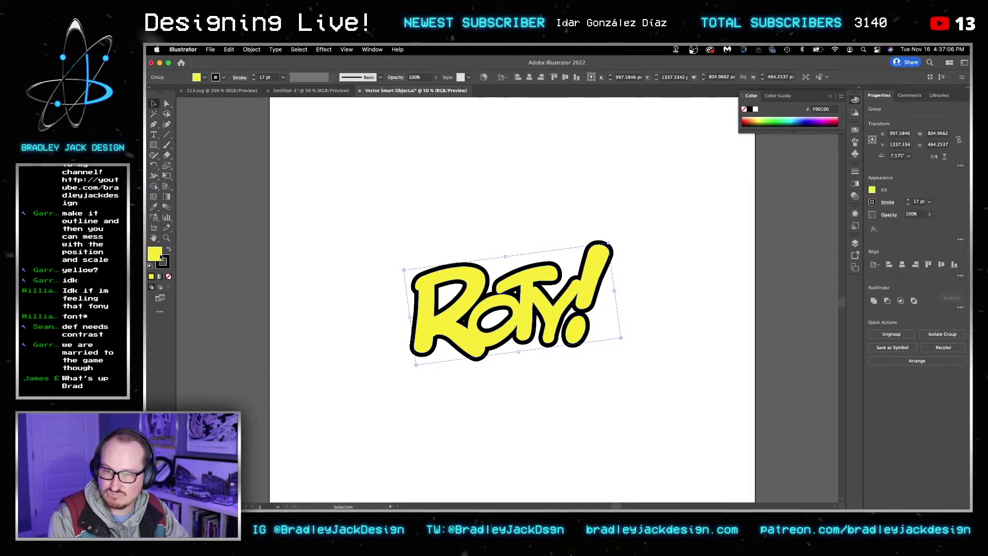
pyautogui.doubleClick(157, 256)
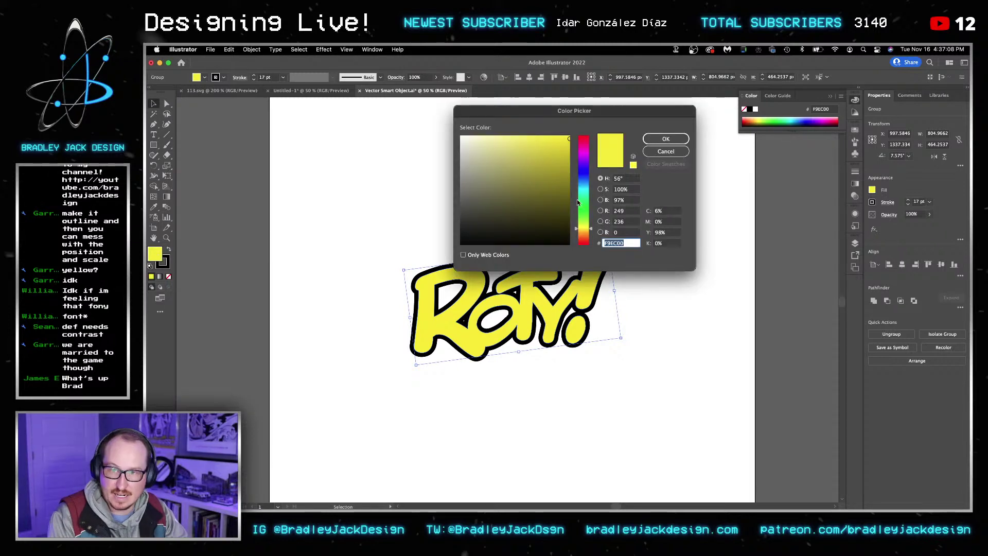
pyautogui.press('Escape')
pyautogui.click(166, 196)
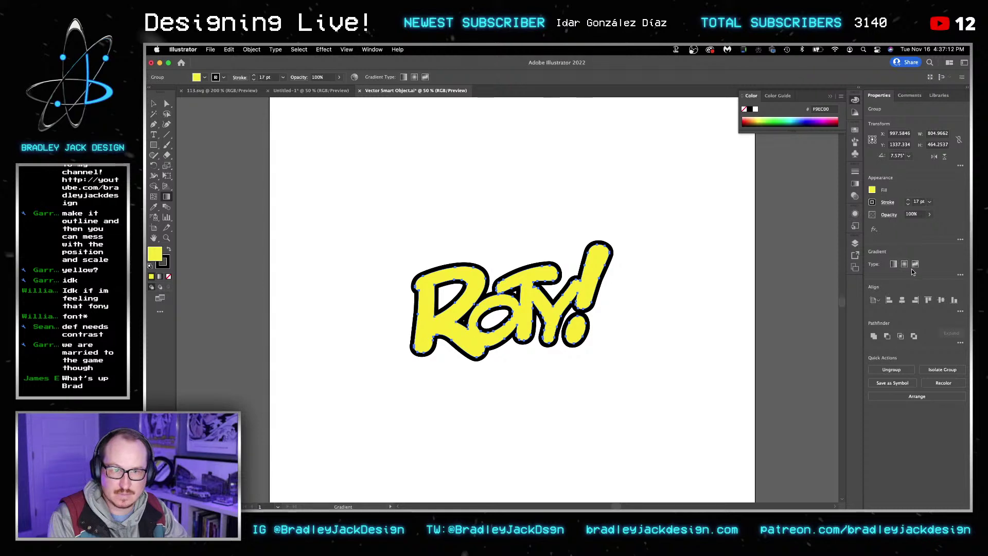
pyautogui.click(894, 264)
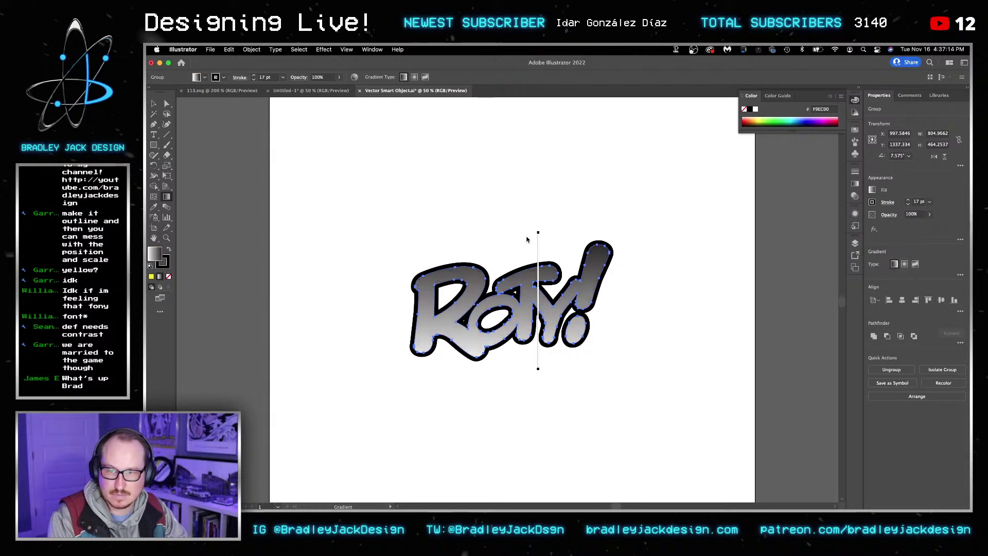
pyautogui.moveTo(527, 246); pyautogui.dragTo(529, 352)
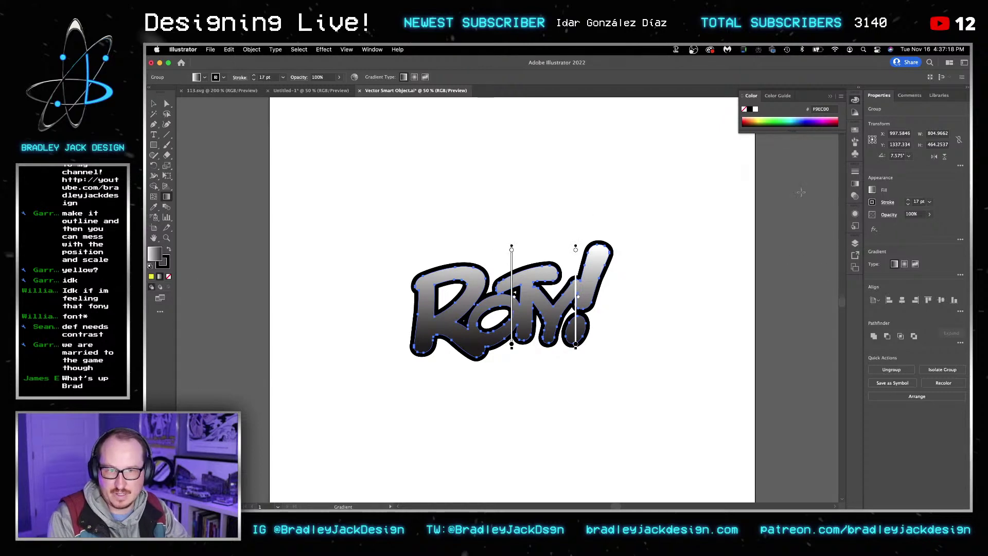
pyautogui.click(855, 184)
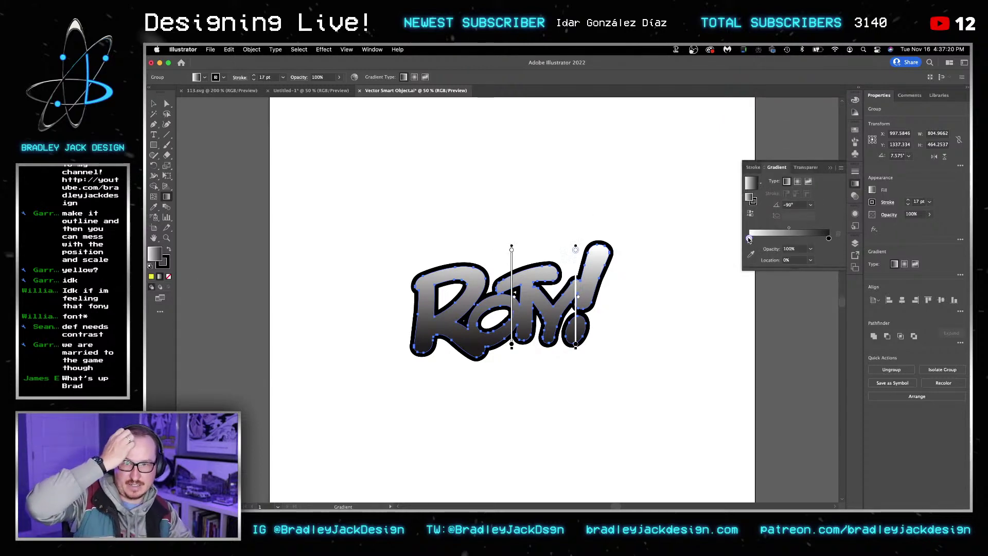
pyautogui.doubleClick(749, 238)
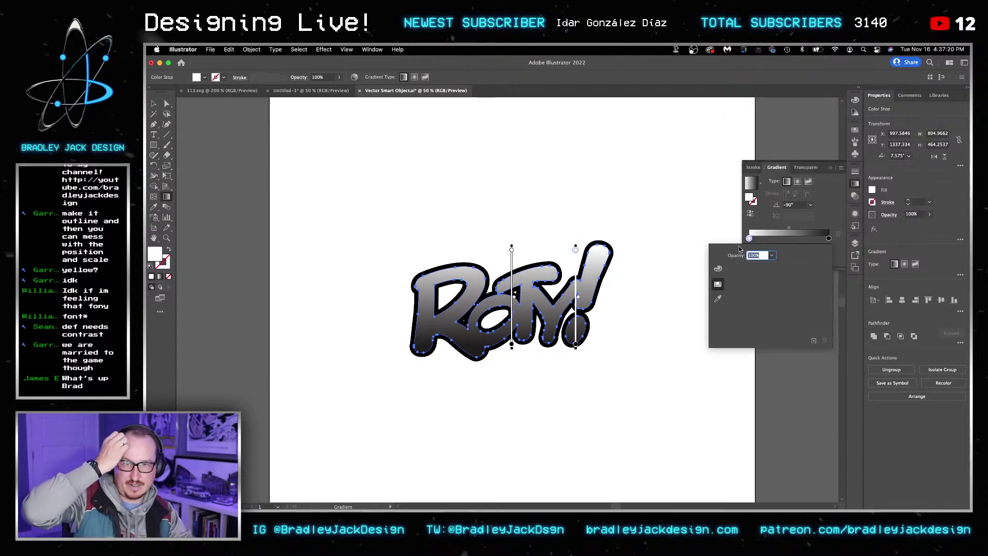
pyautogui.click(717, 298)
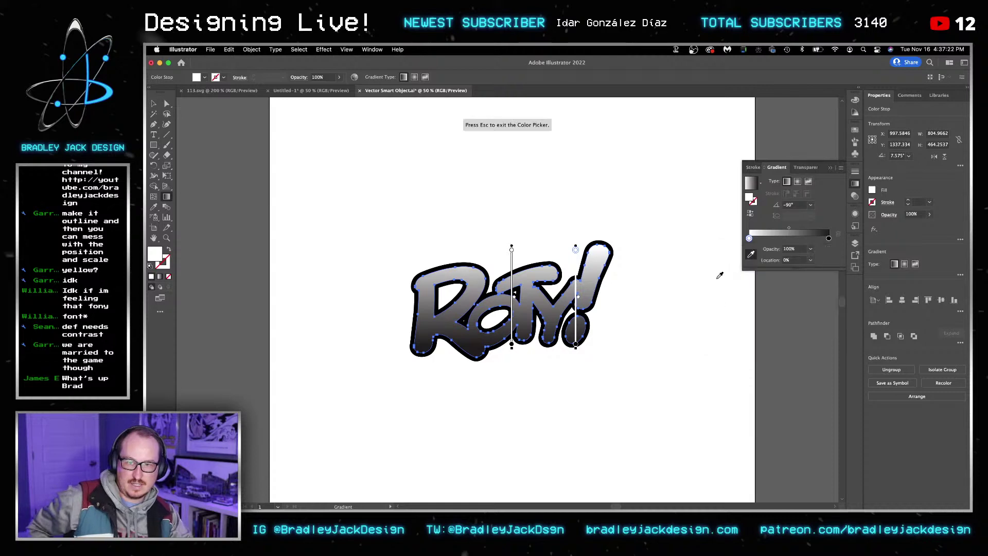
pyautogui.press('Escape')
pyautogui.doubleClick(749, 238)
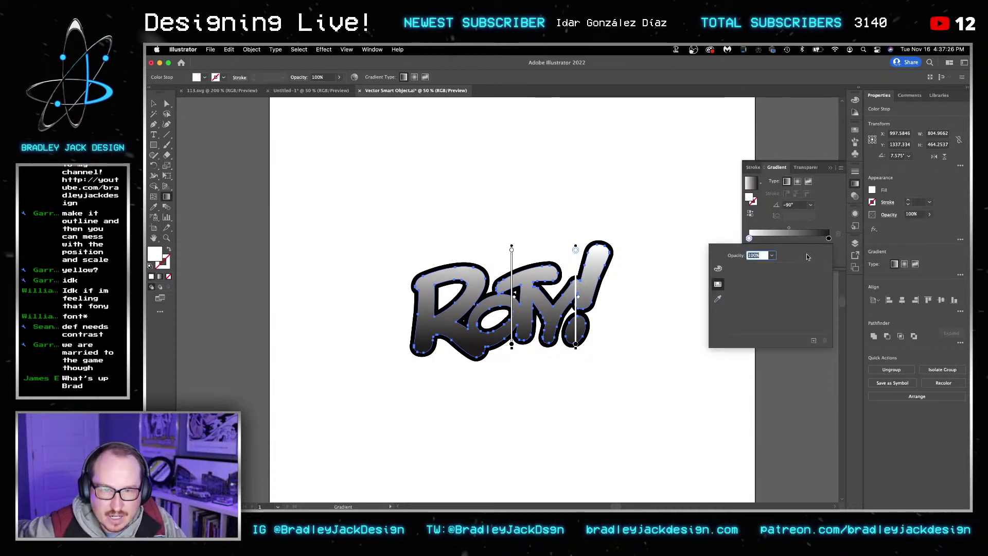
pyautogui.click(717, 299)
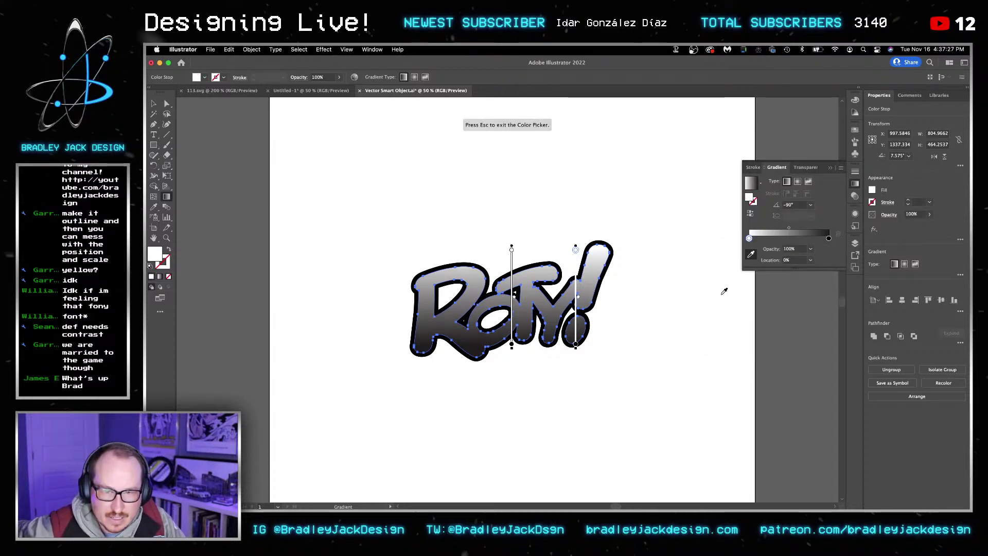
# Step: Try recolouring the lettering's white gradient stops, switching to CMYK sliders and setting the exclamation dot's stop to 100 yellow
pyautogui.doubleClick(749, 238)
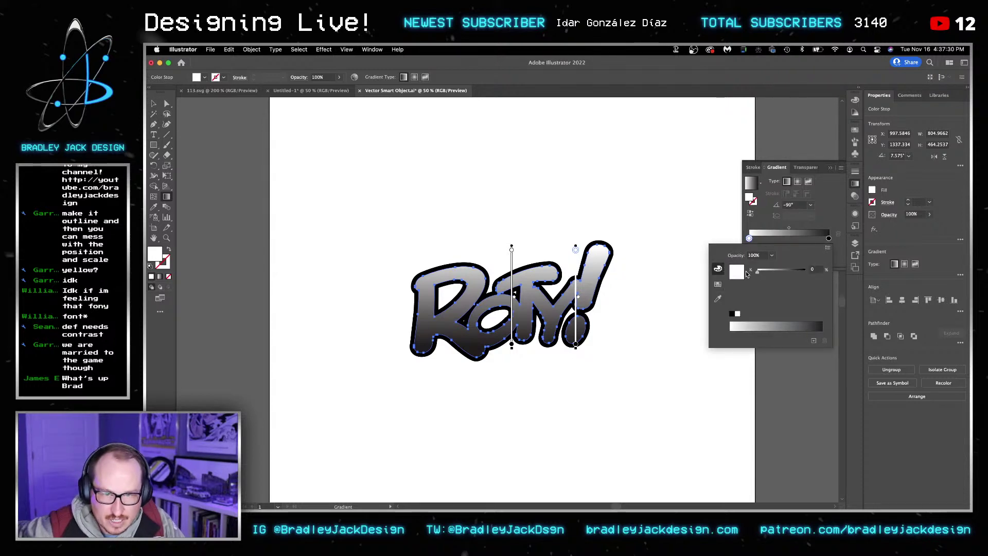
pyautogui.click(827, 248)
pyautogui.click(852, 283)
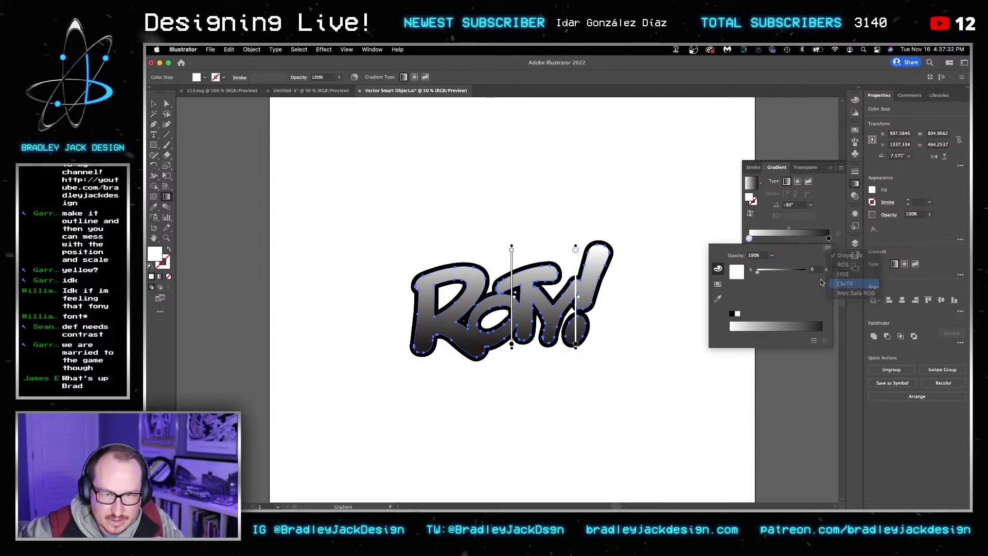
pyautogui.moveTo(758, 295); pyautogui.dragTo(839, 295)
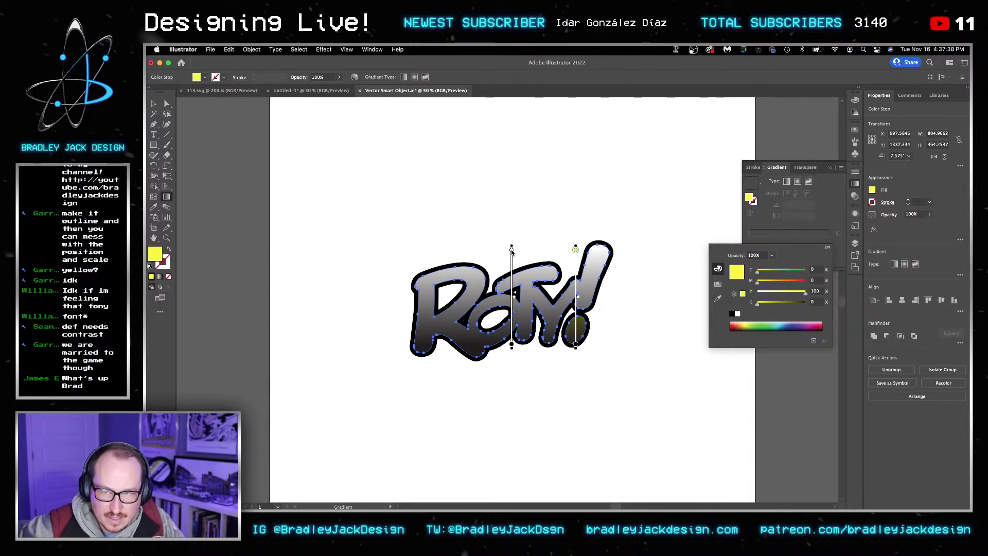
pyautogui.click(511, 250)
pyautogui.click(511, 250)
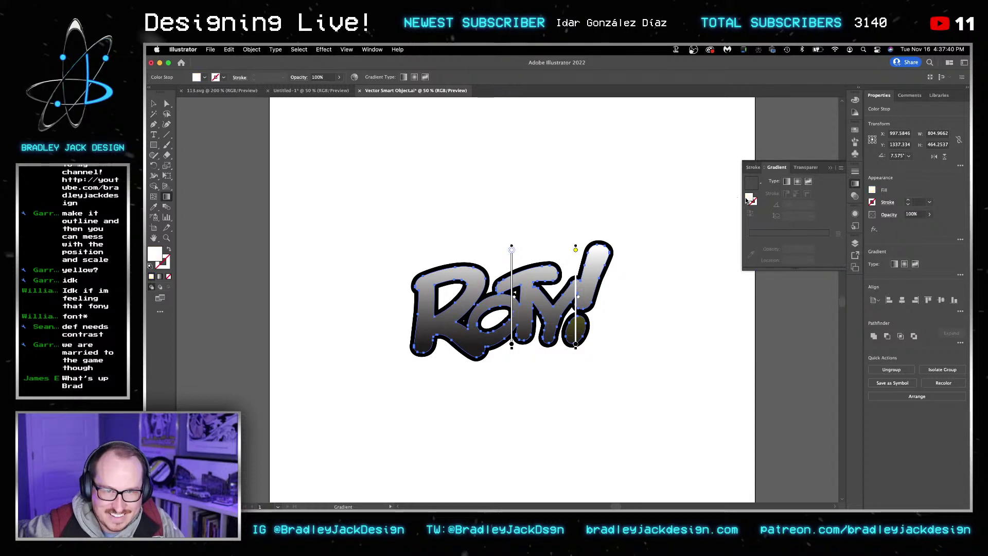
pyautogui.click(751, 201)
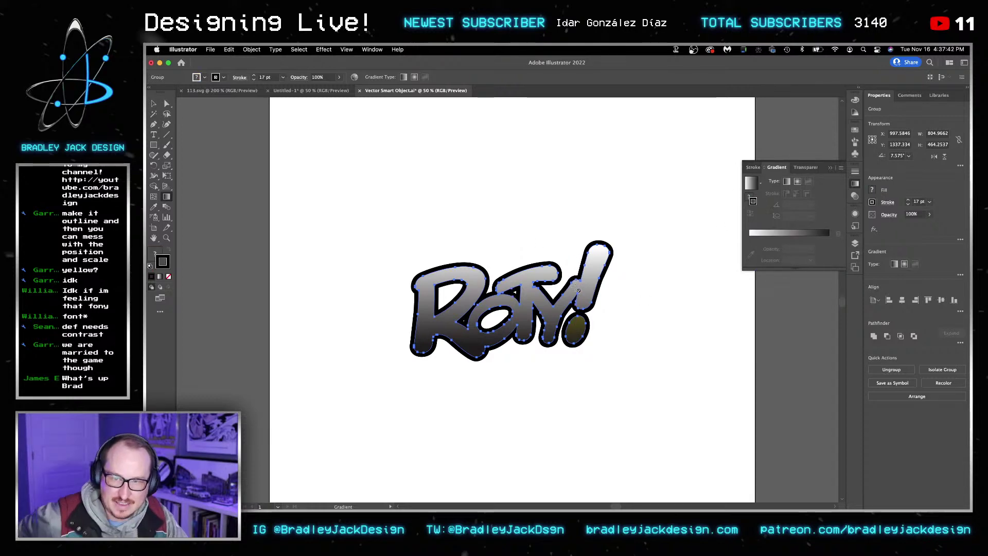
# Step: Deselect the lettering and draw a rectangle about 270 by 245 px to the right of the exclamation mark
pyautogui.press('a')
pyautogui.click(650, 291)
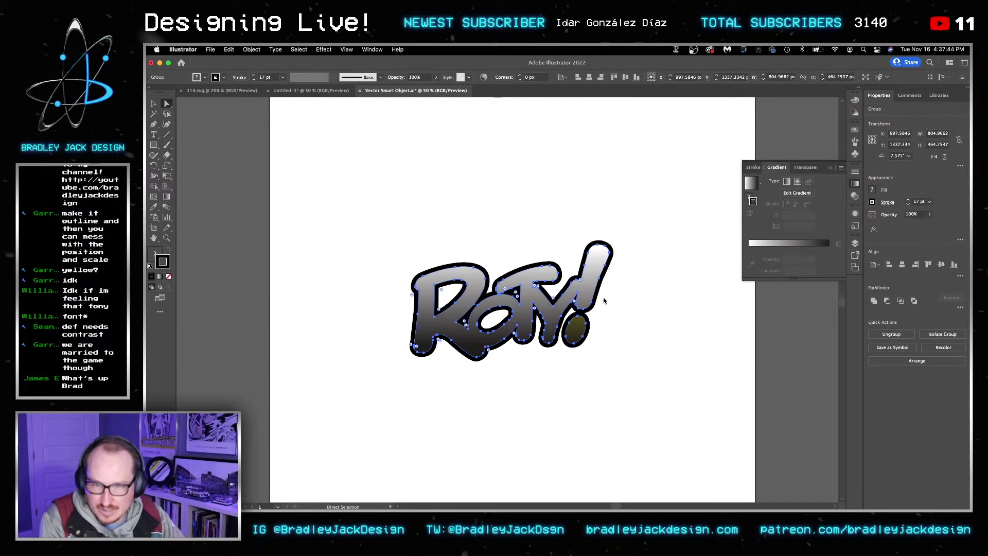
pyautogui.press('m')
pyautogui.moveTo(644, 266); pyautogui.dragTo(712, 327)
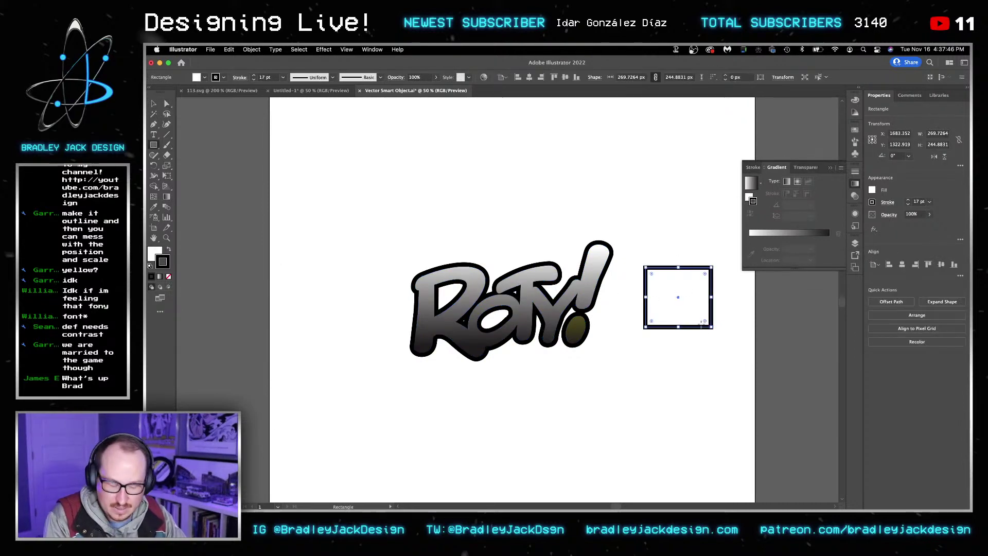
# Step: Open the Art & Illustration swatch library
pyautogui.press('u')
pyautogui.click(855, 130)
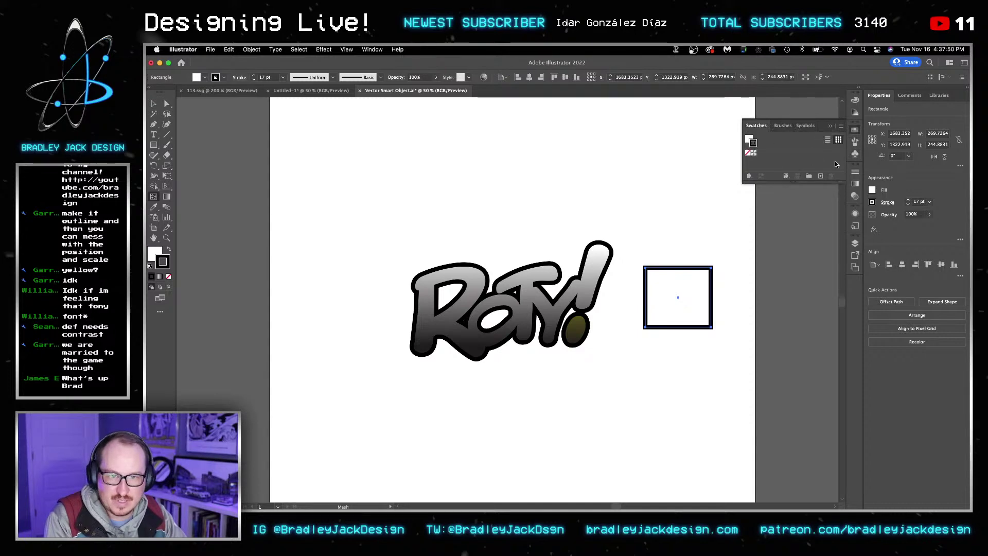
pyautogui.click(840, 126)
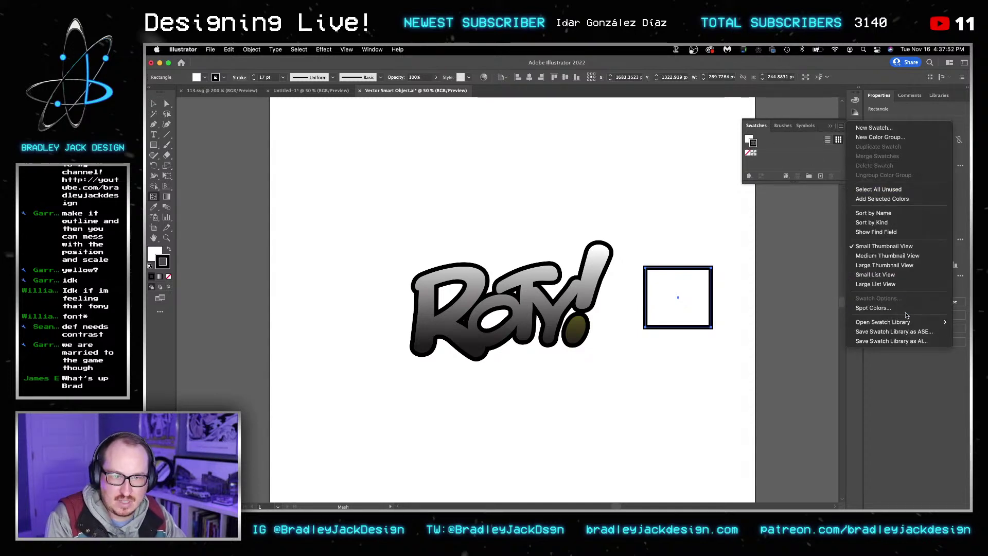
pyautogui.moveTo(883, 322)
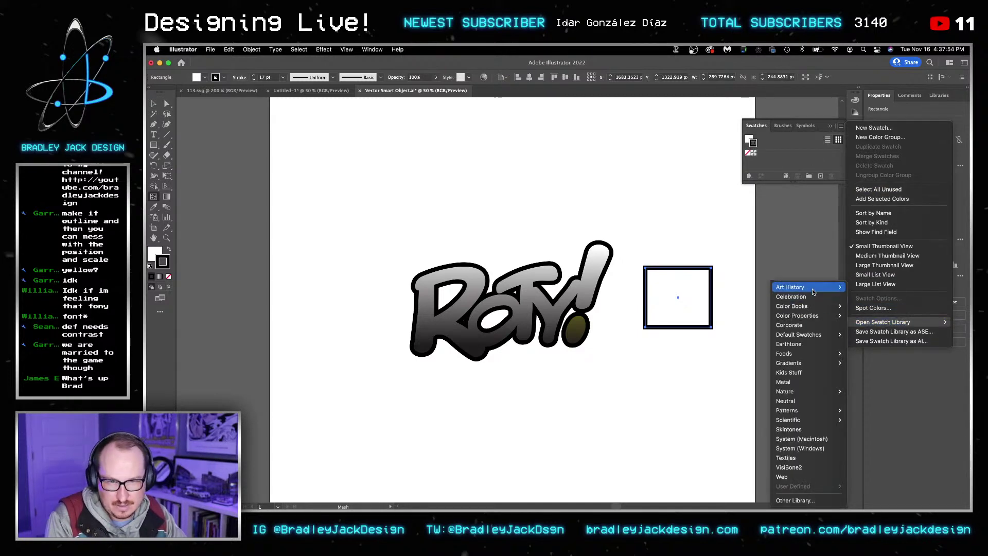
pyautogui.moveTo(816, 337)
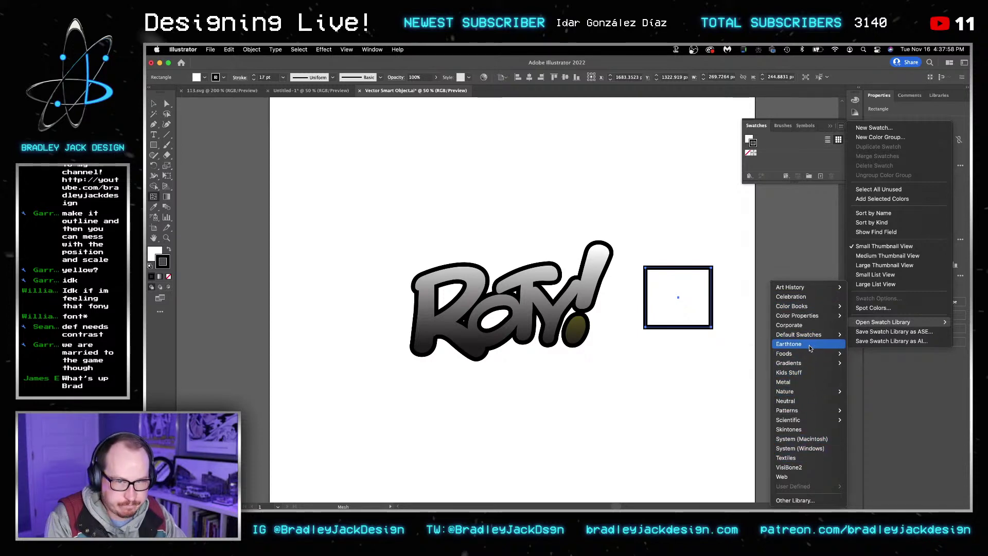
pyautogui.moveTo(786, 340)
pyautogui.press('Escape')
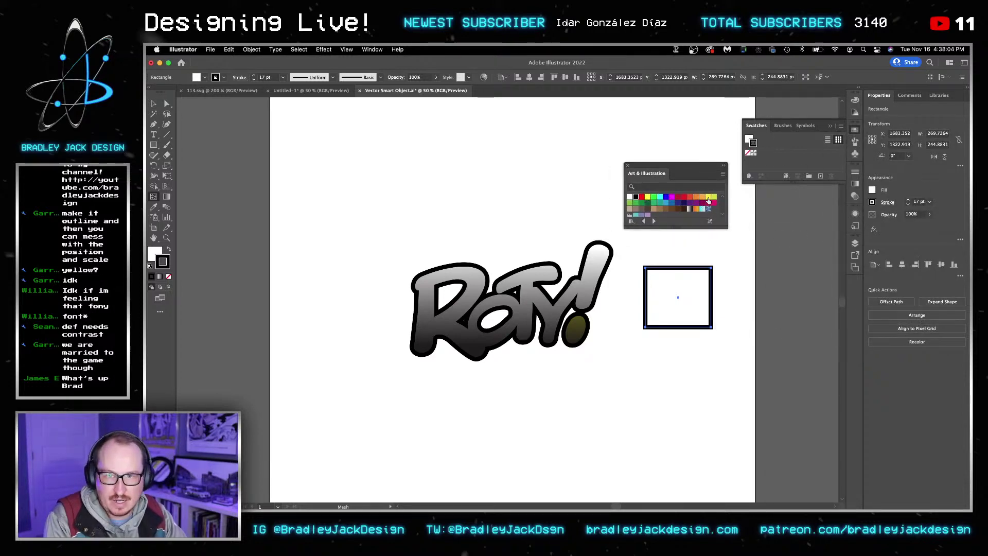
# Step: Fill the rectangle with bright yellow from the swatch library and leave it without a stroke
pyautogui.click(647, 197)
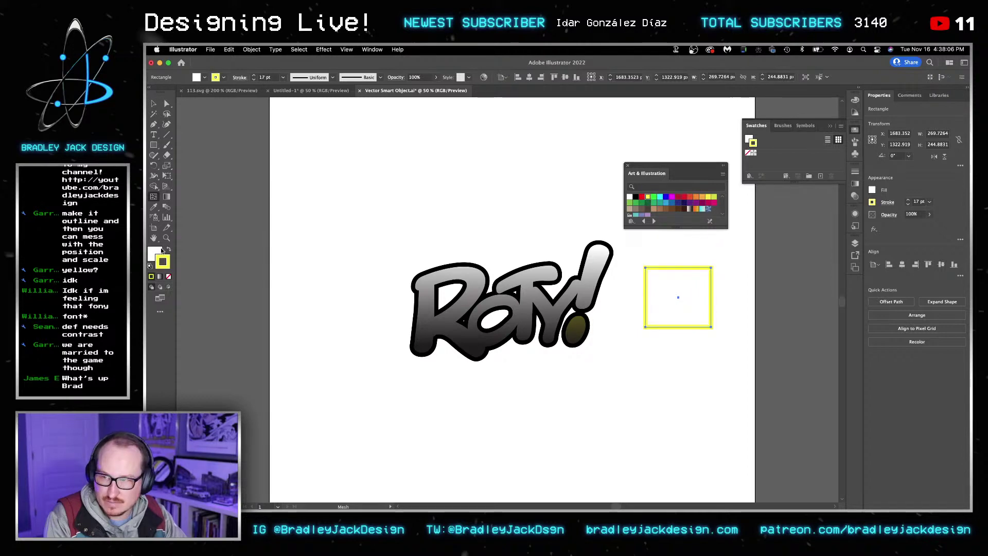
pyautogui.click(169, 250)
pyautogui.click(168, 276)
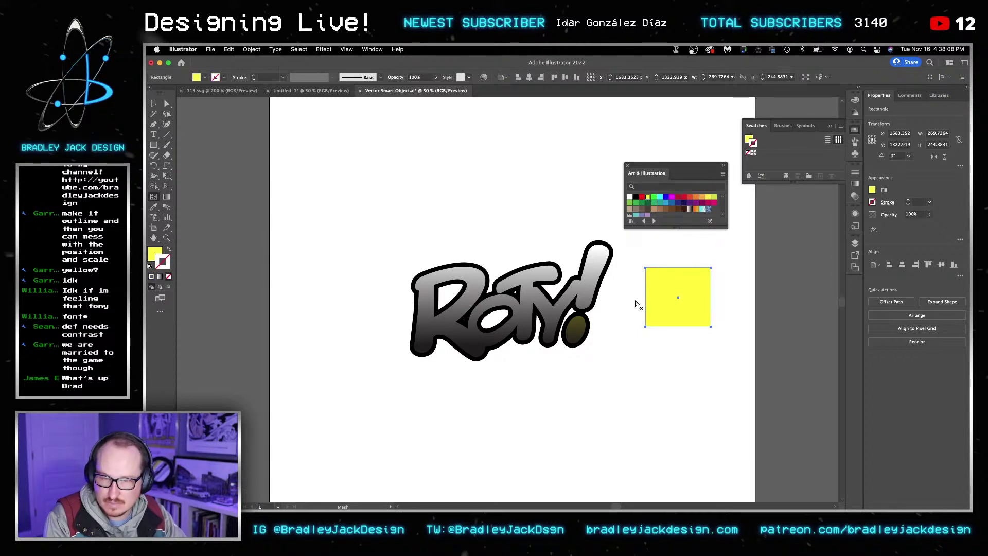
# Step: Duplicate the yellow rectangle directly below itself and fill the copy with orange from the swatch library
pyautogui.moveTo(672, 293); pyautogui.dragTo(673, 368)
pyautogui.click(696, 197)
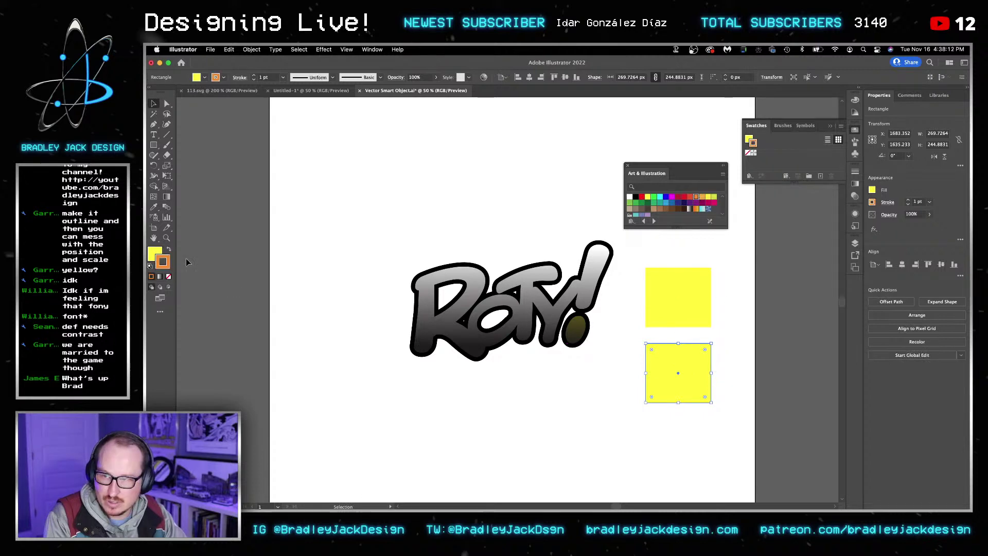
pyautogui.click(169, 250)
# Step: Sample the yellow rectangle's colour onto the whole ROTY! lettering and put that yellow into the gradient as its starting colour
pyautogui.click(514, 332)
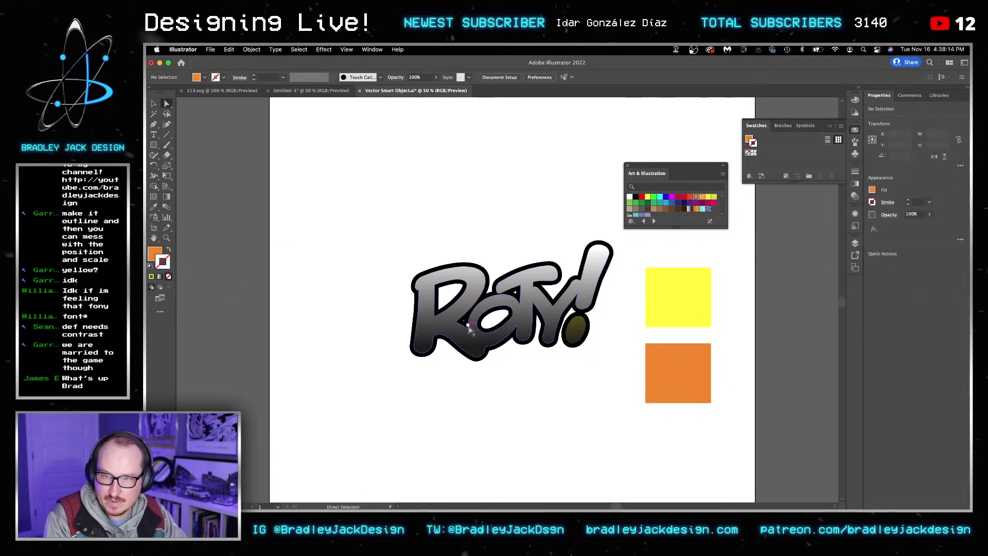
pyautogui.press('i')
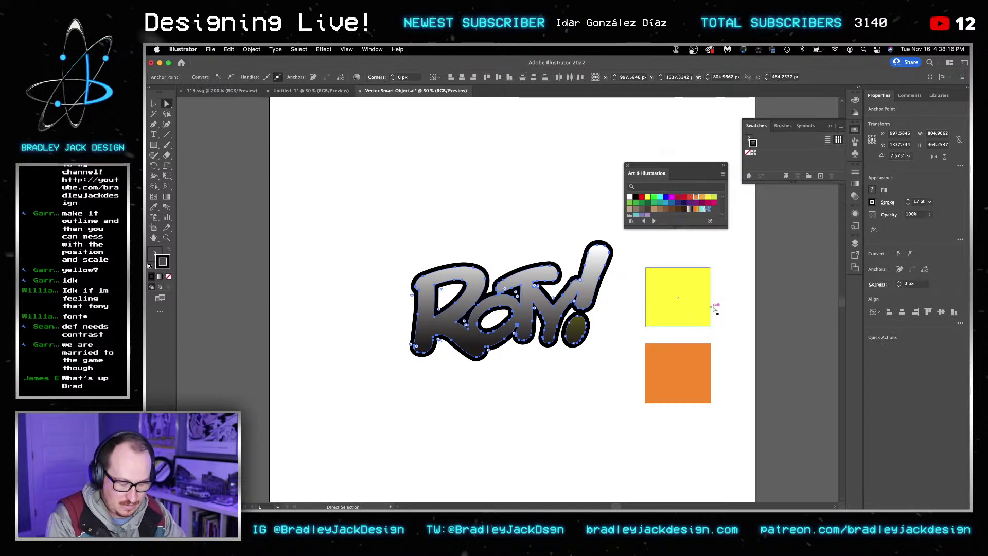
pyautogui.click(694, 309)
pyautogui.click(856, 184)
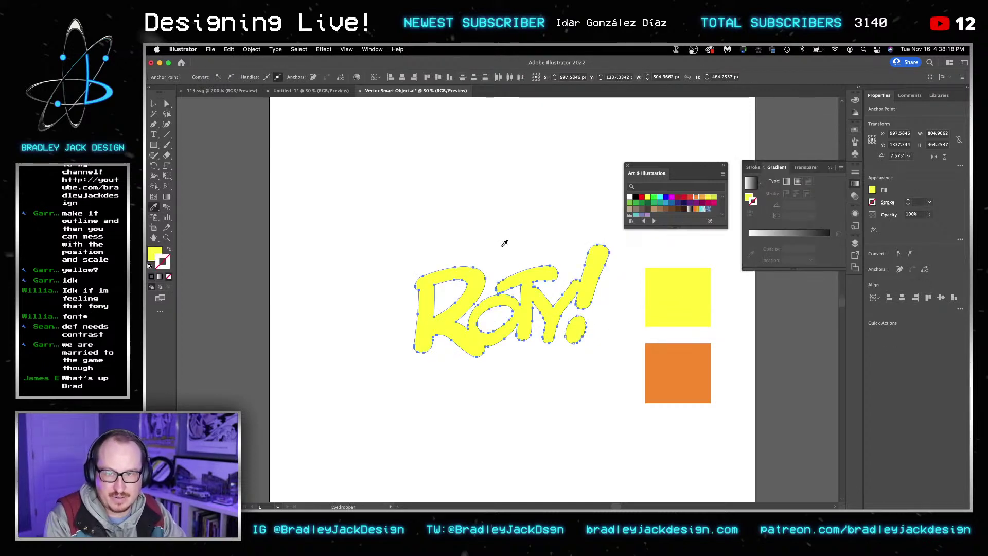
pyautogui.click(159, 277)
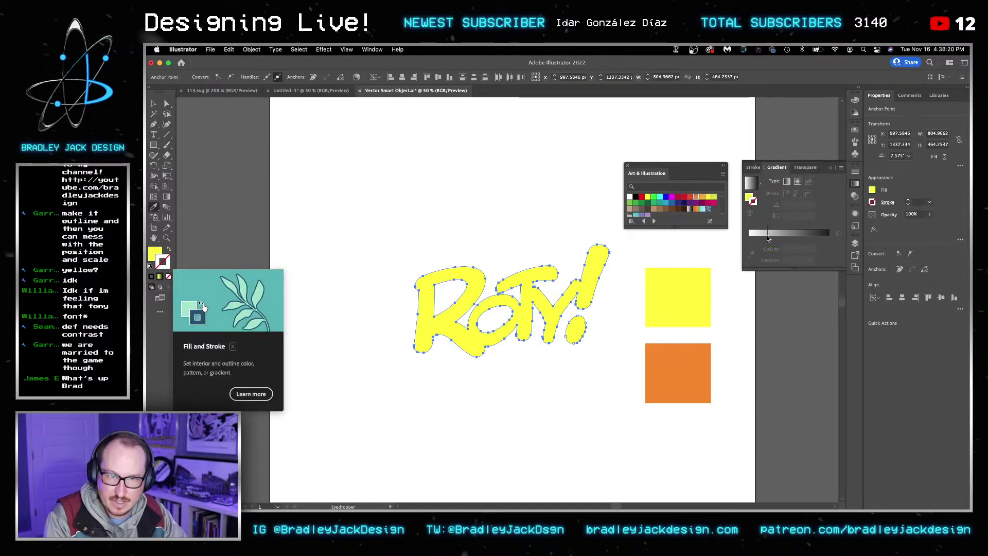
pyautogui.click(676, 366)
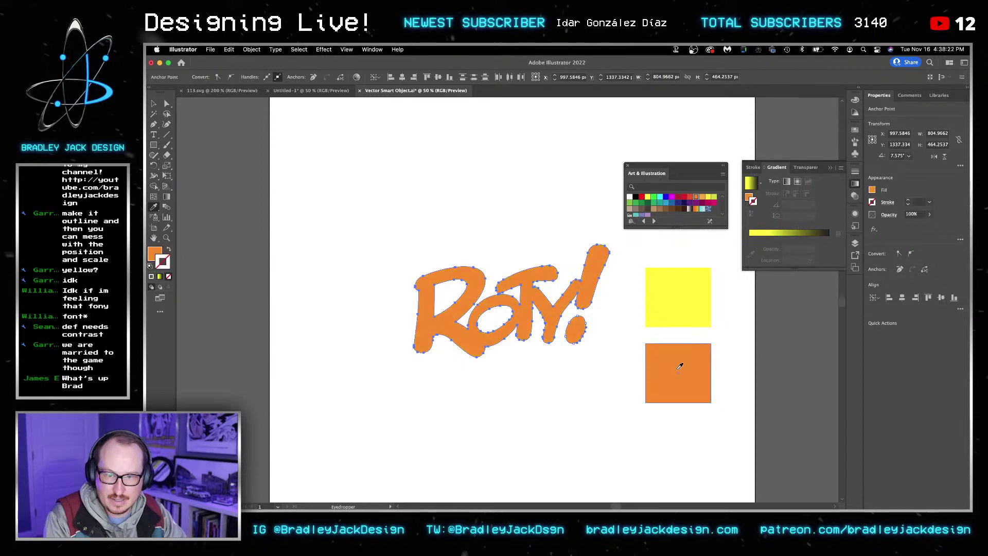
pyautogui.press('super+z')
# Step: Add the lower rectangle's orange to the gradient, remove the black stop and fill that rectangle with the yellow-to-orange gradient without a stroke
pyautogui.press('v')
pyautogui.click(666, 366)
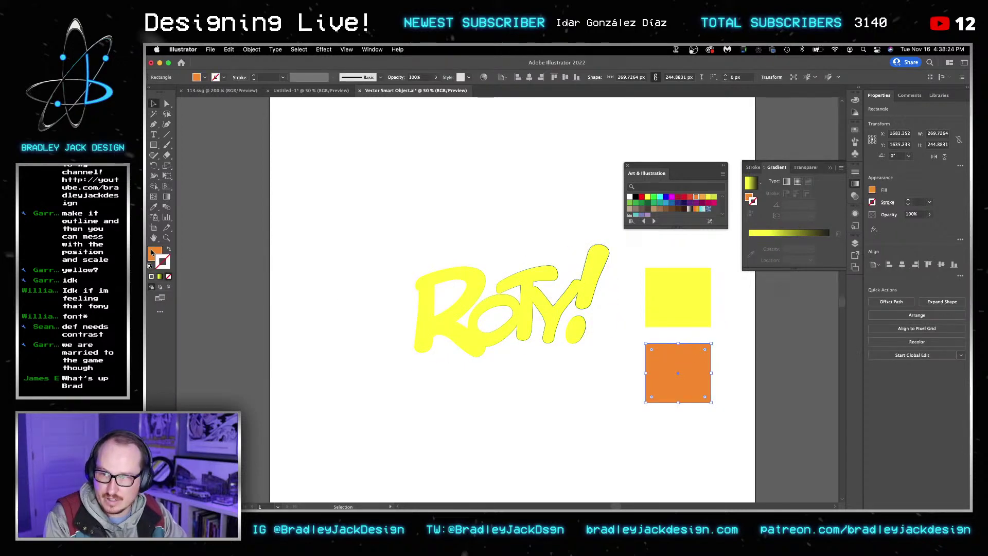
pyautogui.click(819, 250)
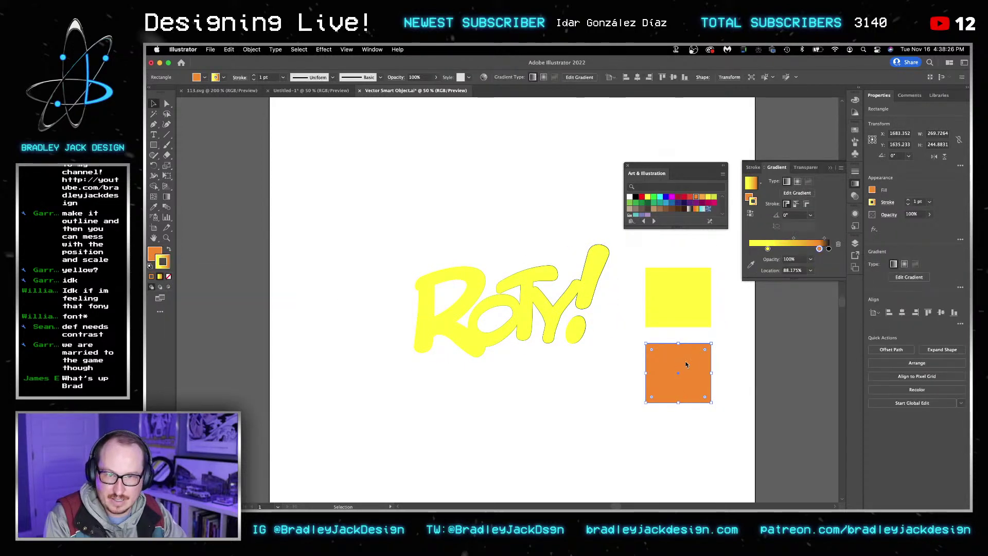
pyautogui.moveTo(829, 250)
pyautogui.mouseDown()
pyautogui.moveTo(825, 303)
pyautogui.moveTo(821, 250)
pyautogui.moveTo(831, 249)
pyautogui.mouseUp()
pyautogui.click(167, 250)
pyautogui.click(168, 276)
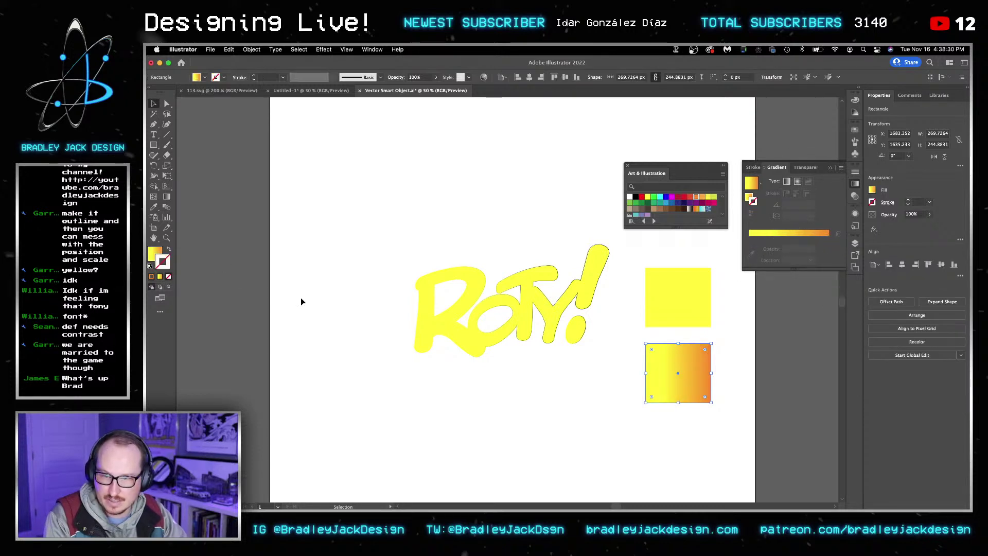
# Step: Select all the ROTY! lettering and copy the lower rectangle's yellow-to-orange gradient fill onto it with the Eyedropper
pyautogui.press('a')
pyautogui.keyDown('alt'); pyautogui.click(567, 327); pyautogui.keyUp('alt')
pyautogui.keyDown('alt'); pyautogui.click(568, 328); pyautogui.keyUp('alt')
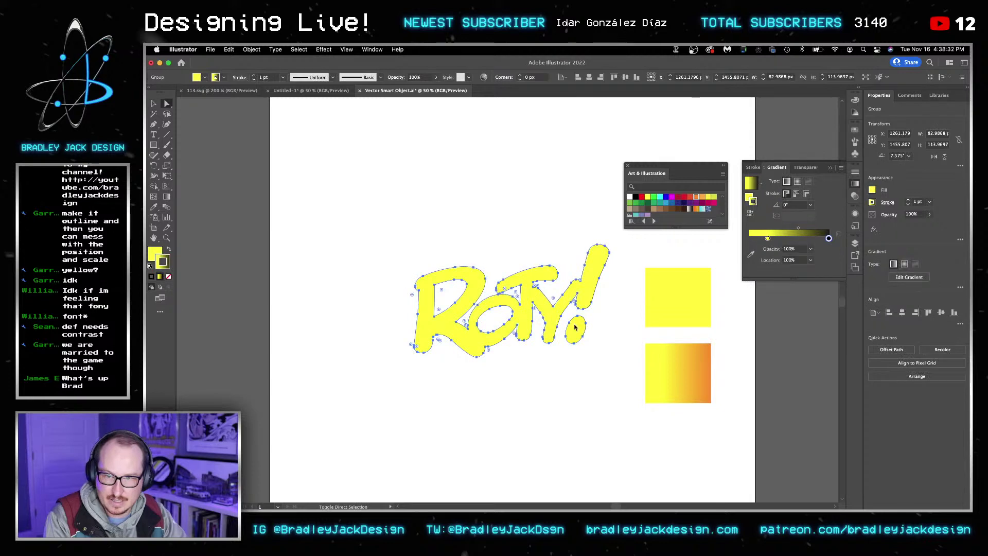
pyautogui.press('i')
pyautogui.click(653, 369)
# Step: Redirect the lettering's gradient to run vertically, from yellow above the letters down to orange at their base
pyautogui.press('g')
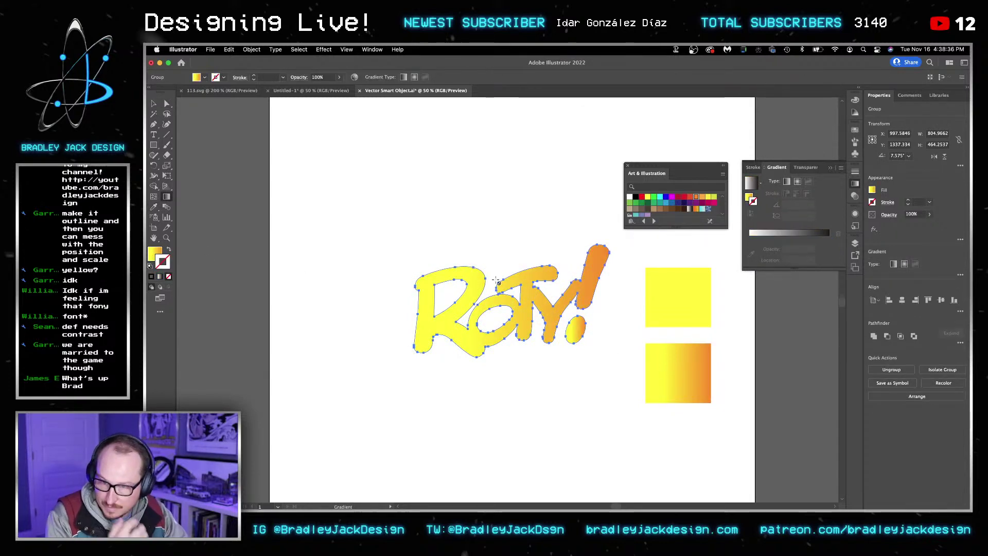
pyautogui.click(154, 254)
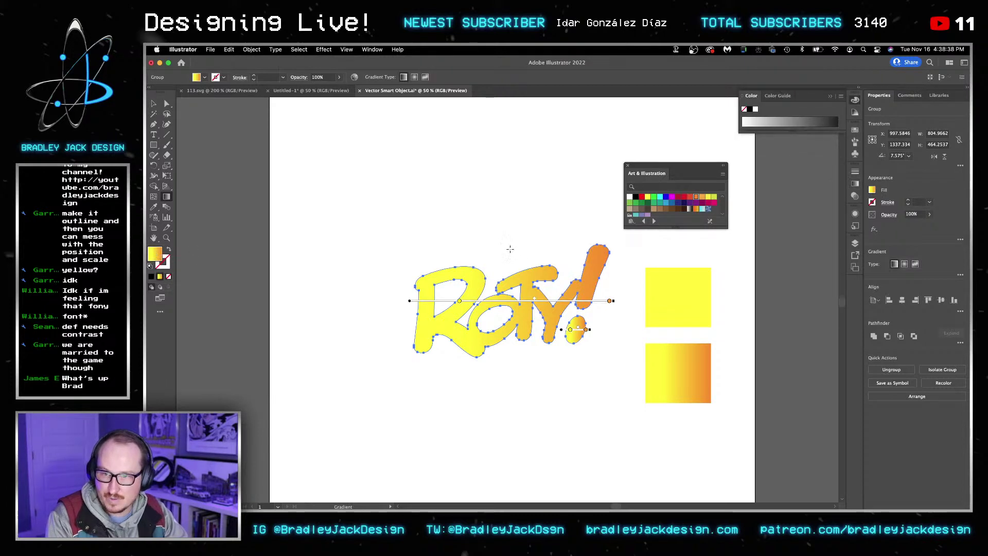
pyautogui.moveTo(510, 249); pyautogui.dragTo(512, 354)
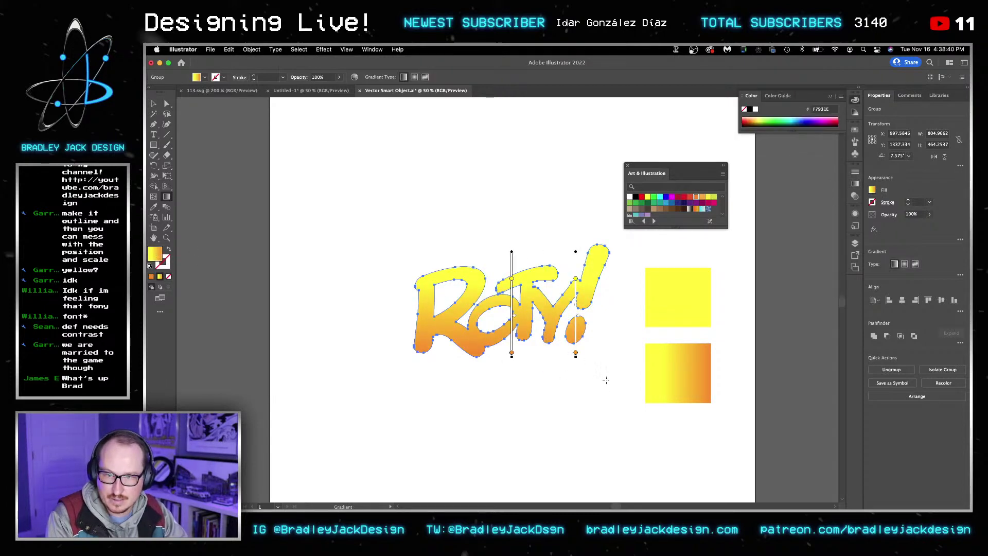
# Step: Give the selected ROTY! lettering a black 10 pt stroke
pyautogui.doubleClick(163, 263)
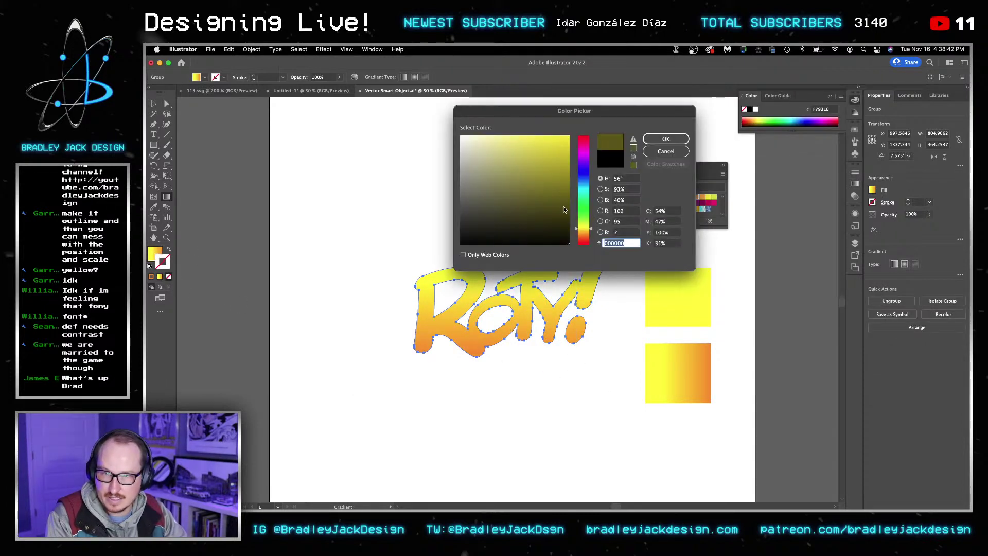
pyautogui.click(669, 143)
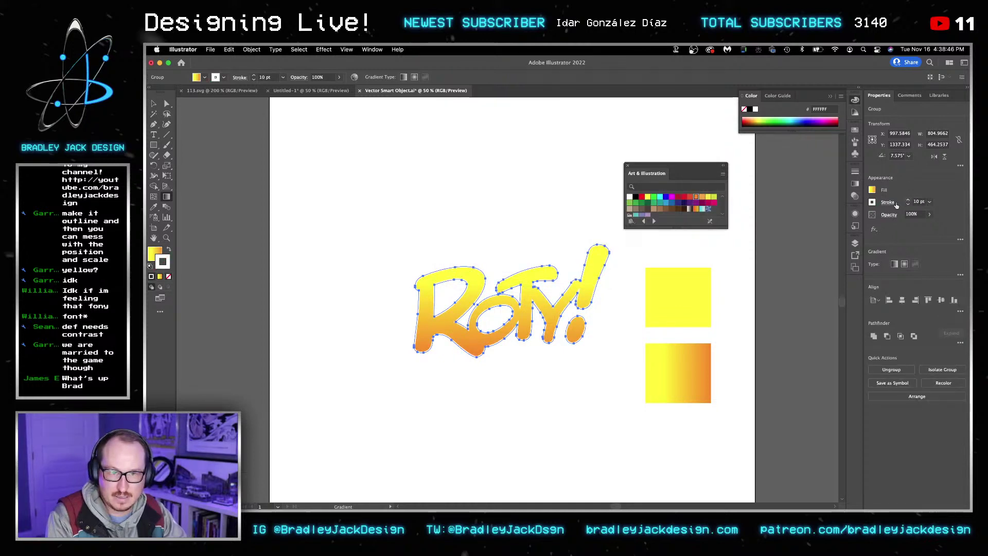
pyautogui.click(888, 202)
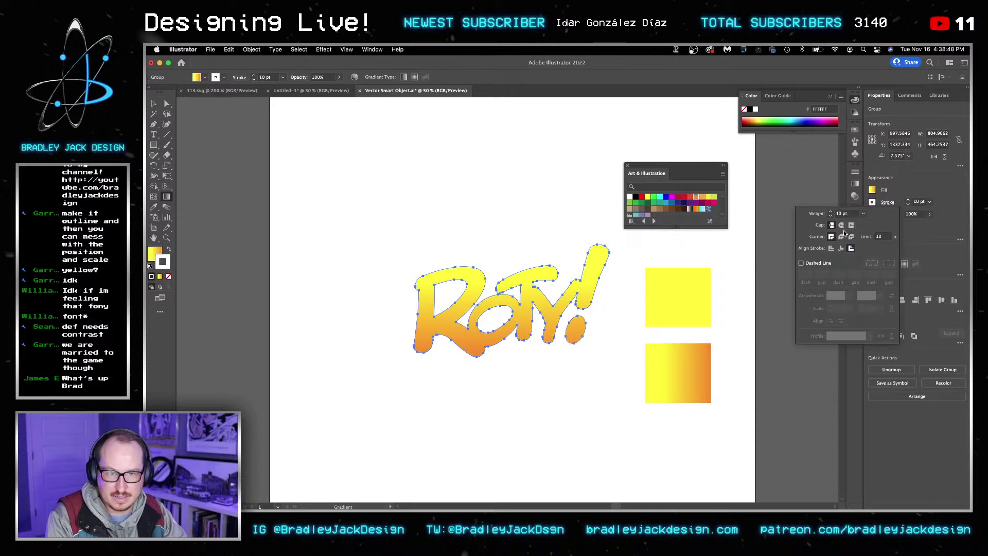
pyautogui.click(871, 203)
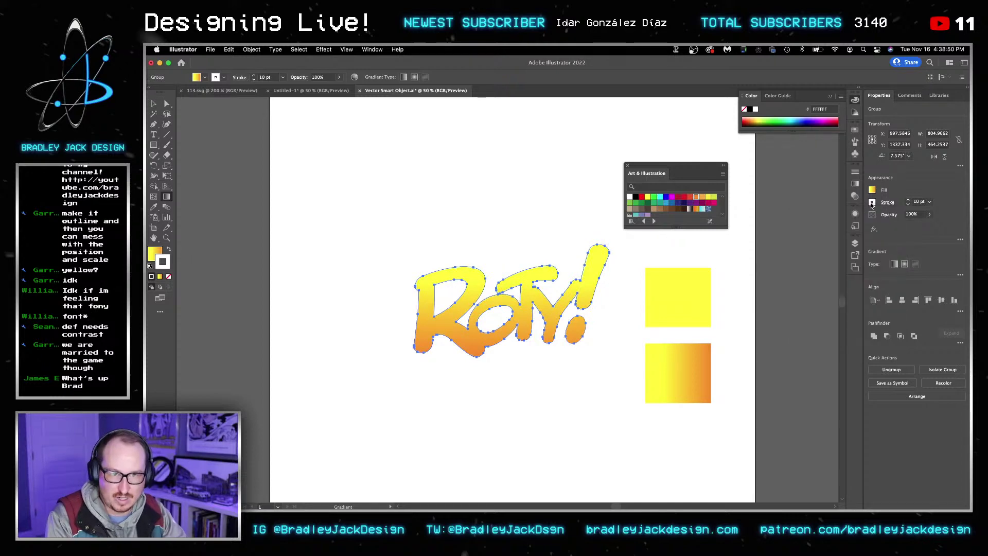
pyautogui.click(638, 198)
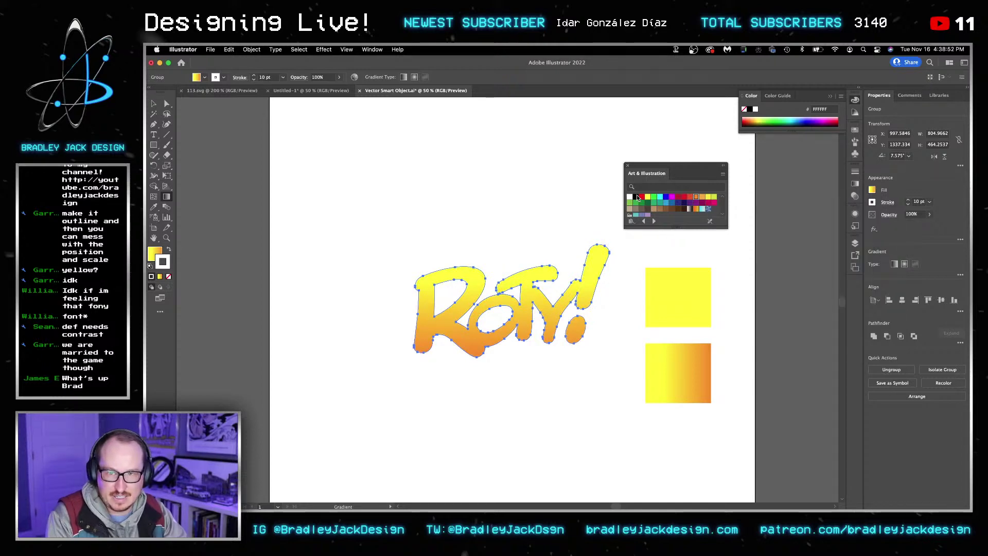
pyautogui.click(636, 198)
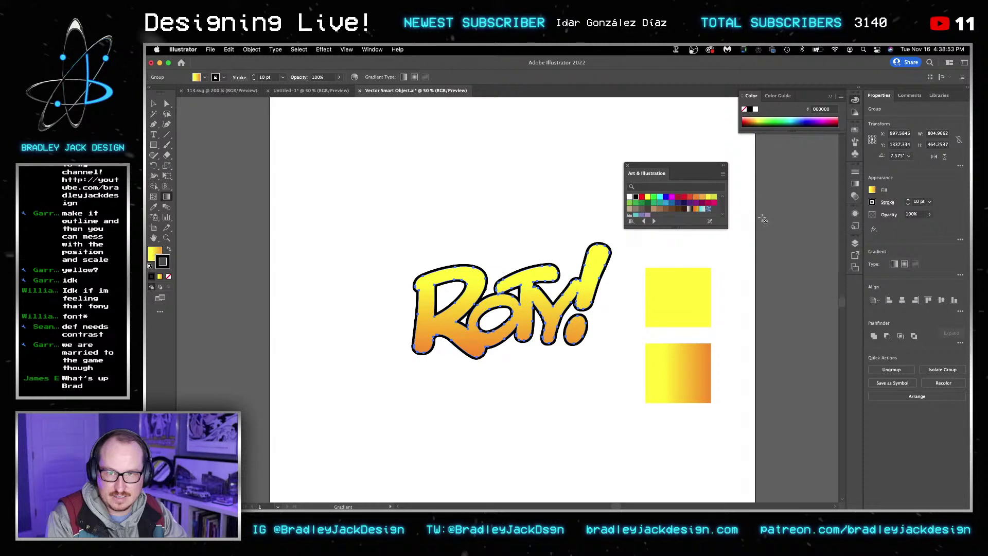
# Step: Raise the ROTY! lettering's stroke weight to 15 pt
pyautogui.click(908, 201)
pyautogui.click(908, 201)
pyautogui.click(908, 201)
pyautogui.click(909, 201)
pyautogui.click(908, 201)
# Step: Delete the two colour sample rectangles, save the smart object file despite its outside modification and switch to Photoshop
pyautogui.moveTo(736, 266); pyautogui.dragTo(660, 379)
pyautogui.press('Delete')
pyautogui.press('super+s')
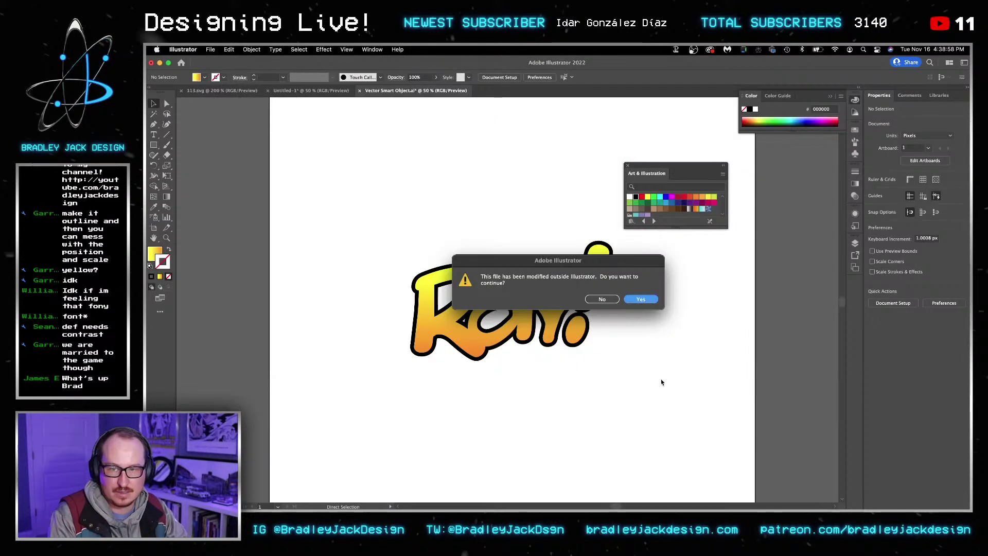
pyautogui.press('Return')
pyautogui.press('super+Tab')
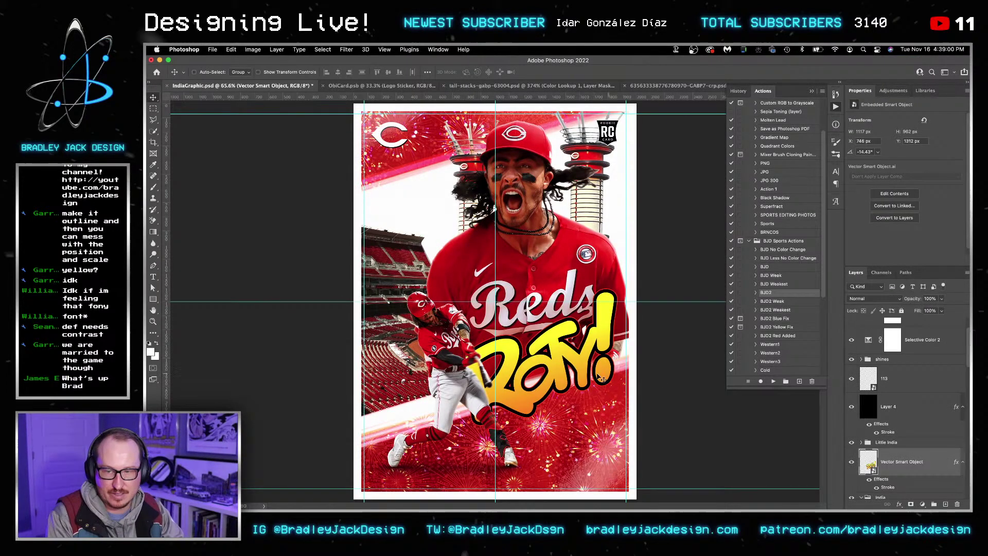
# Step: Nudge the ROTY! title across the card's lower half to X 844 px, Y 1292 px
pyautogui.hotkey('shift', 'Right')
pyautogui.hotkey('shift', 'Right')
pyautogui.hotkey('shift', 'Right')
pyautogui.hotkey('shift', 'Right')
pyautogui.hotkey('shift', 'Right')
pyautogui.hotkey('shift', 'Right')
pyautogui.hotkey('shift', 'Right')
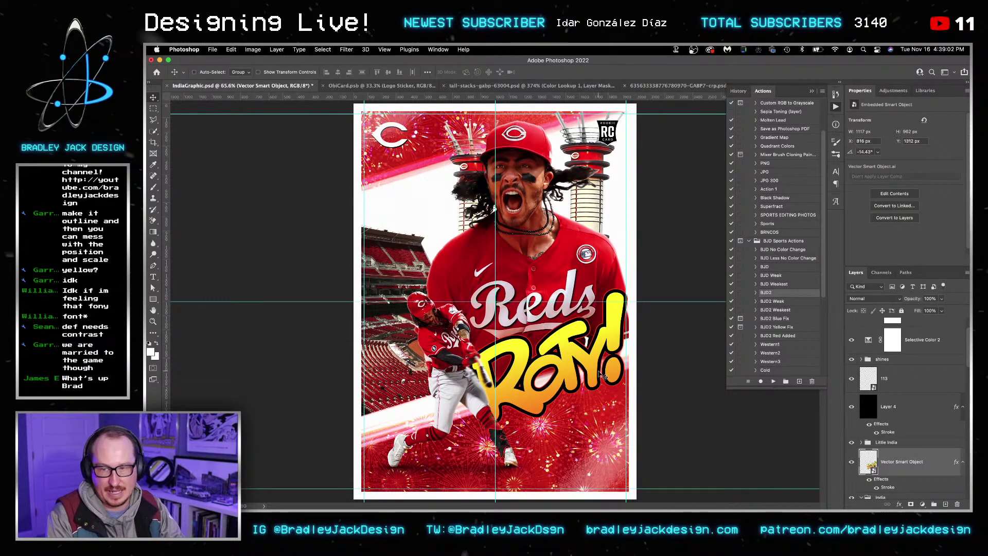
pyautogui.hotkey('shift', 'Up')
pyautogui.hotkey('shift', 'Up')
pyautogui.hotkey('shift', 'Right')
pyautogui.hotkey('shift', 'Right')
pyautogui.press('Right')
pyautogui.press('Right')
pyautogui.press('Right')
pyautogui.press('Right')
pyautogui.press('Right')
pyautogui.press('Right')
pyautogui.press('Right')
pyautogui.press('Right')
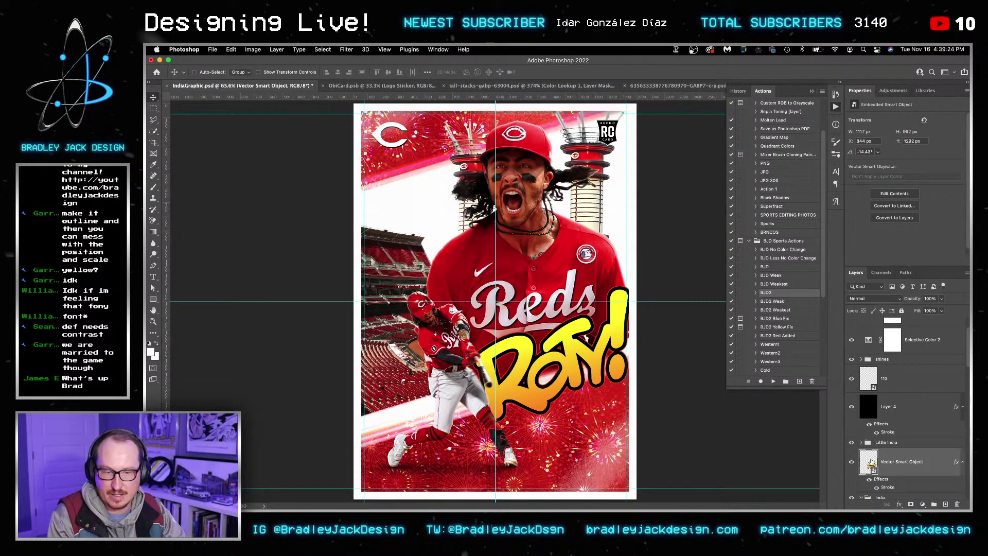
# Step: Change the ROTY! layer's stroke effect colour to the dark red ae2514 sampled from the card background
pyautogui.doubleClick(882, 488)
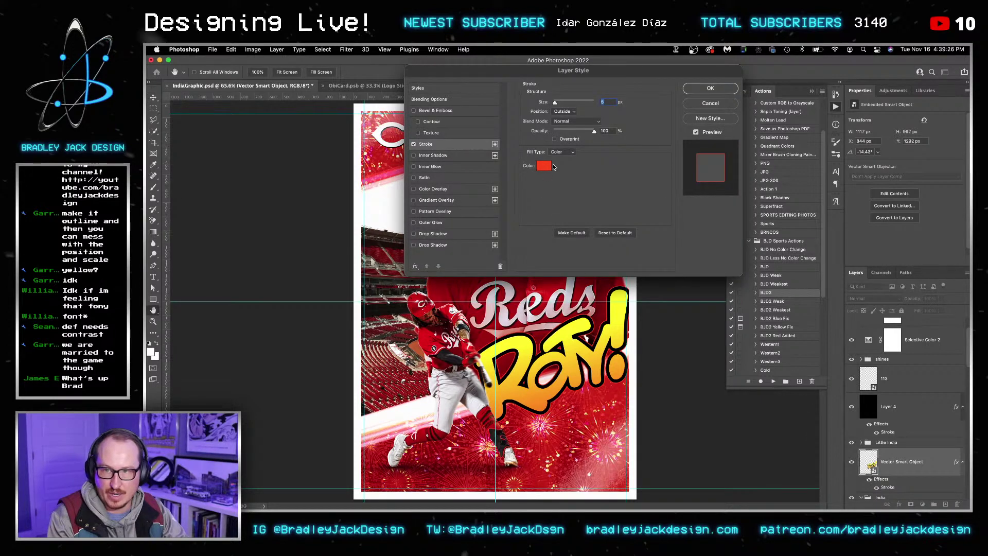
pyautogui.click(545, 165)
pyautogui.click(392, 167)
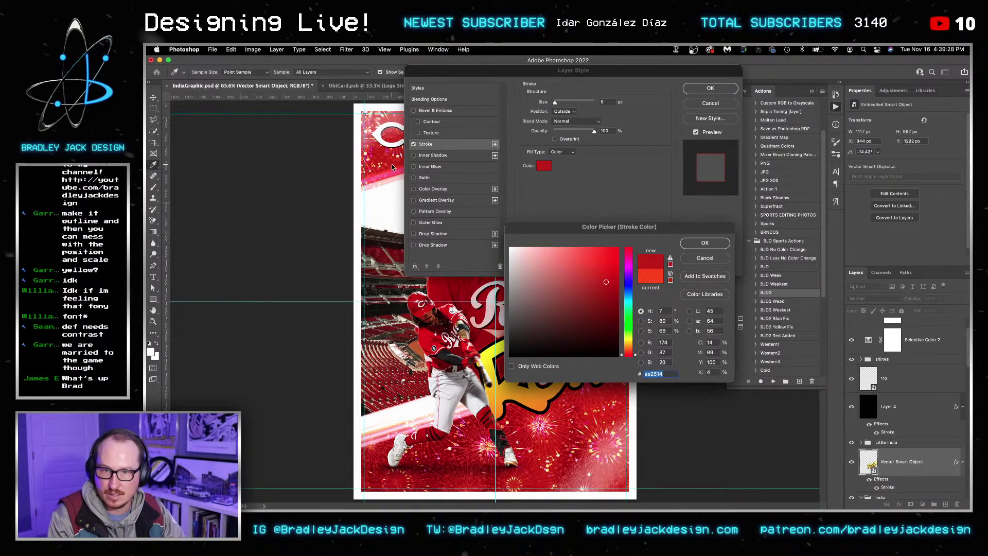
pyautogui.press('Return')
pyautogui.press('Return')
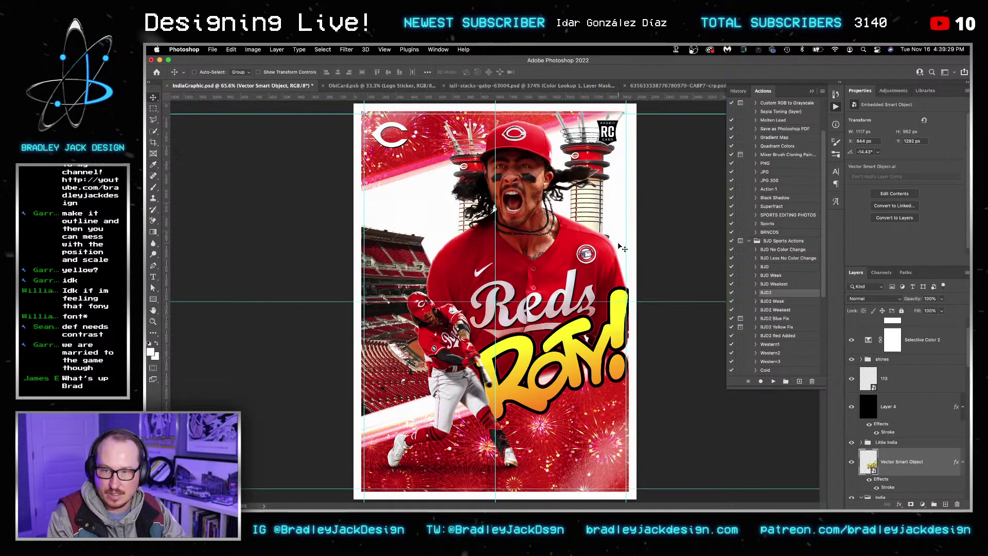
# Step: Open the ROTY! smart object in Illustrator, select all its lettering and fill it with the white-to-black gradient swatch
pyautogui.doubleClick(869, 463)
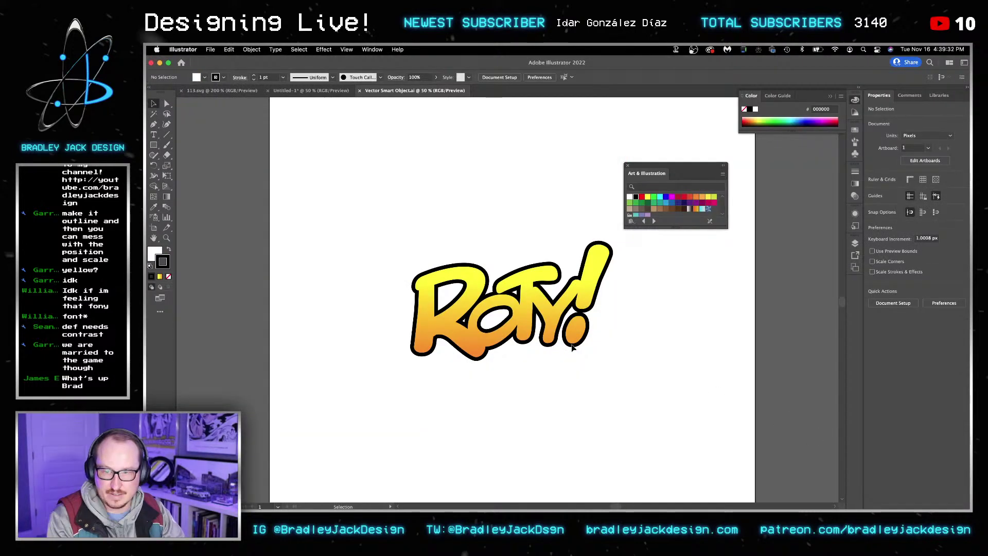
pyautogui.click(521, 322)
pyautogui.press('super+a')
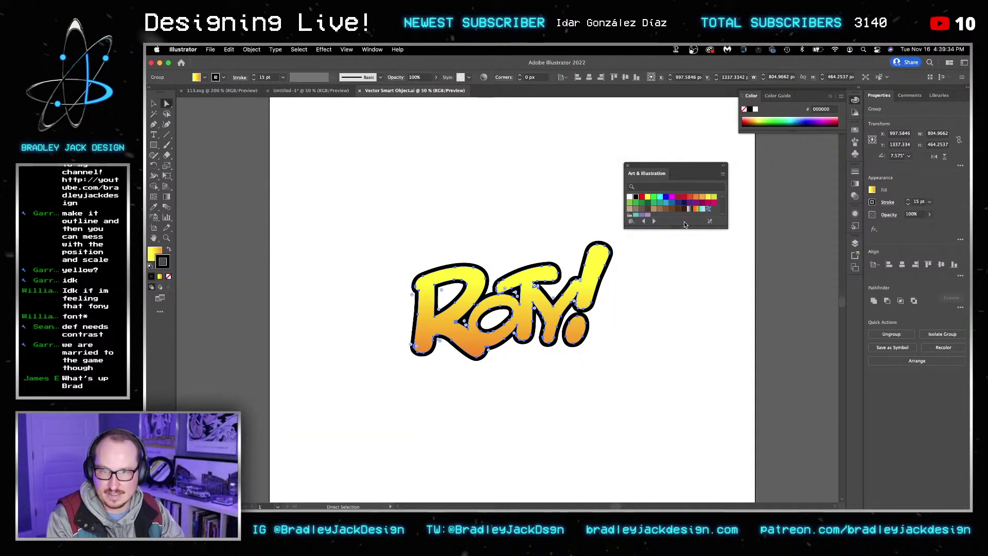
pyautogui.click(690, 209)
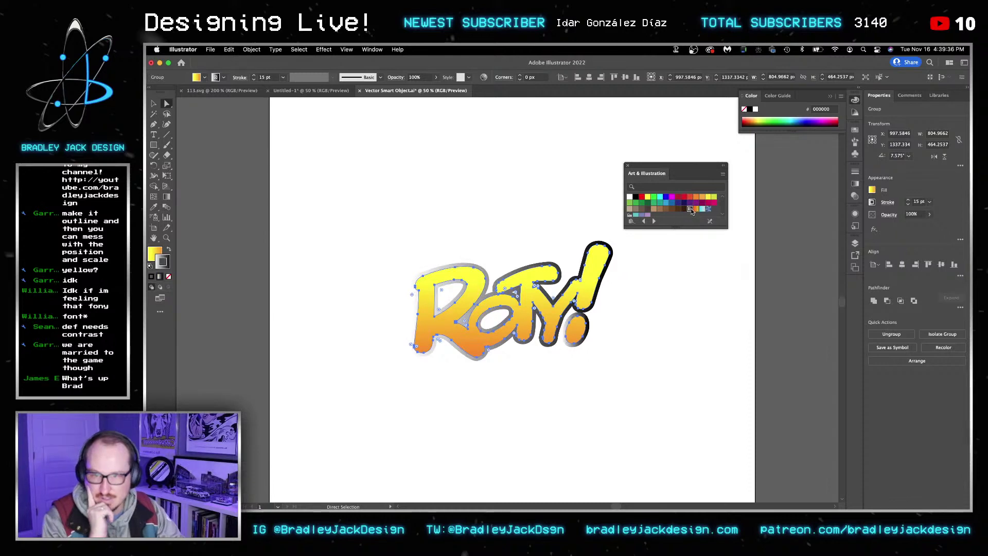
pyautogui.press('super+z')
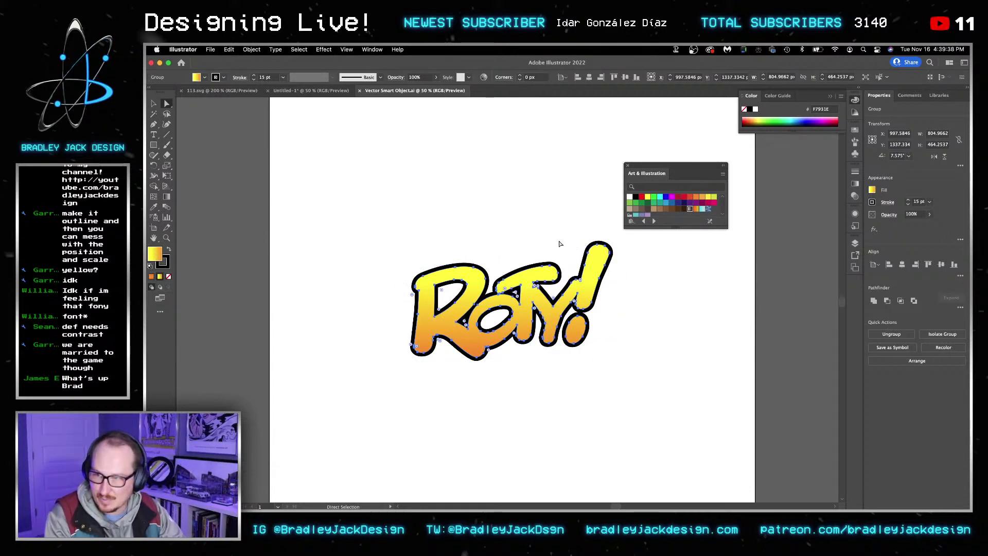
pyautogui.click(690, 209)
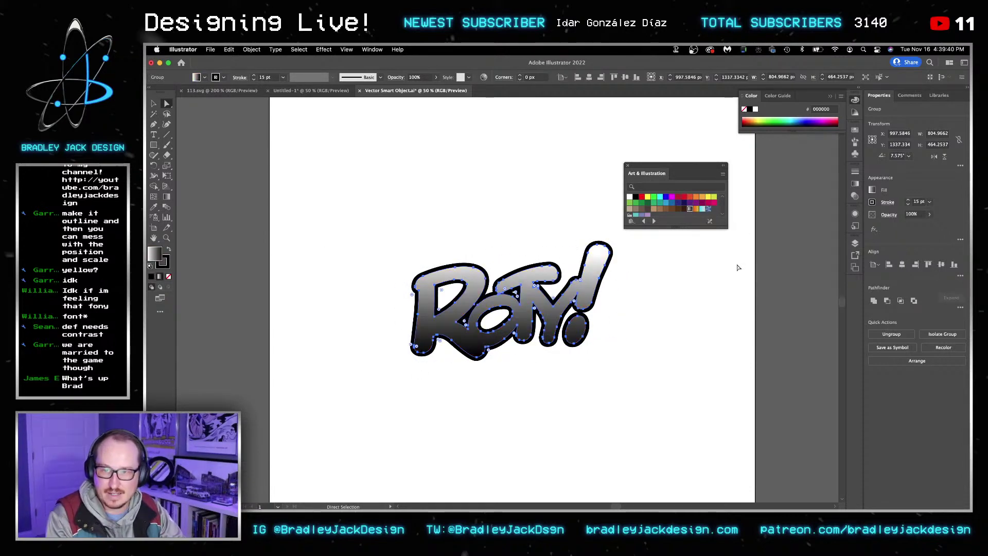
# Step: Lighten the gradient's black end stop to light grey by switching it to HSB and setting brightness to 80%
pyautogui.click(856, 184)
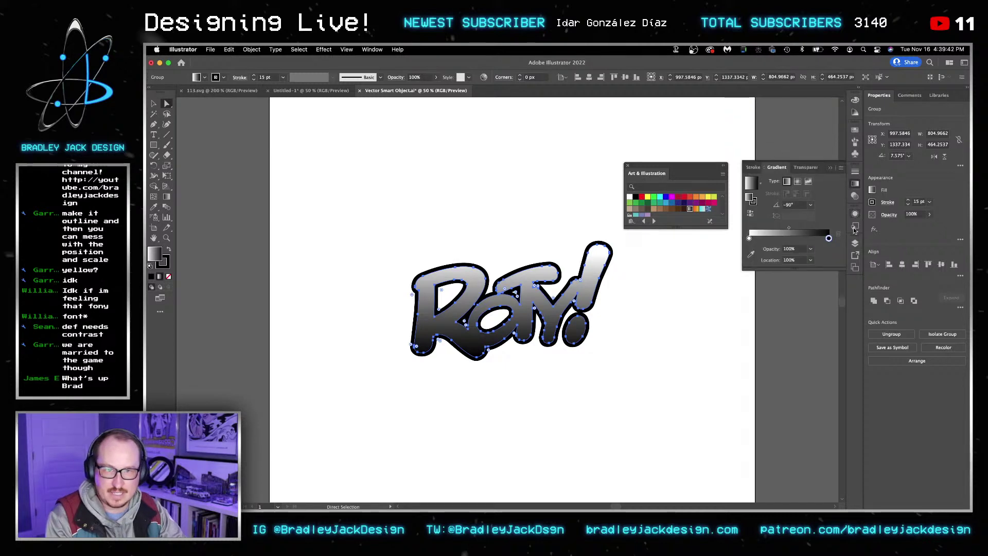
pyautogui.doubleClick(829, 238)
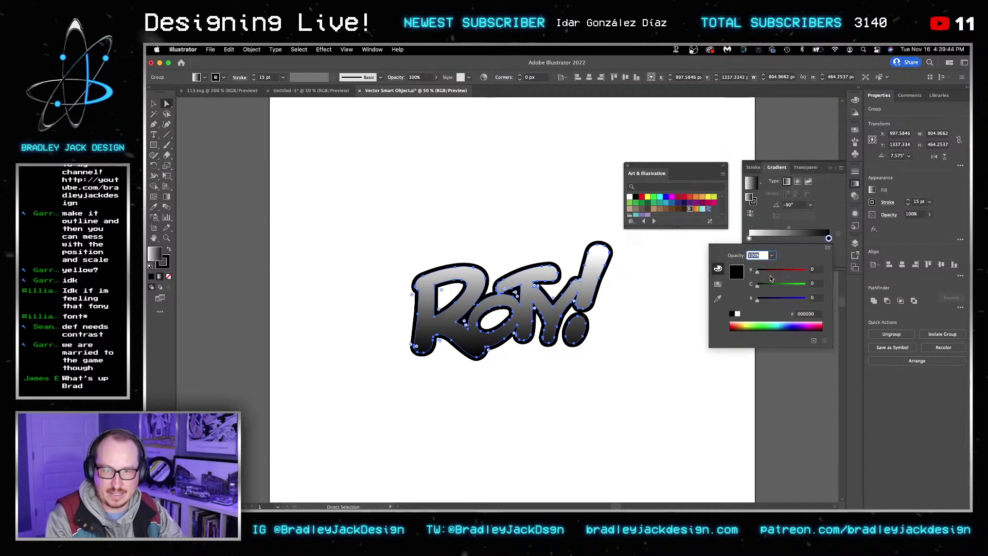
pyautogui.click(828, 247)
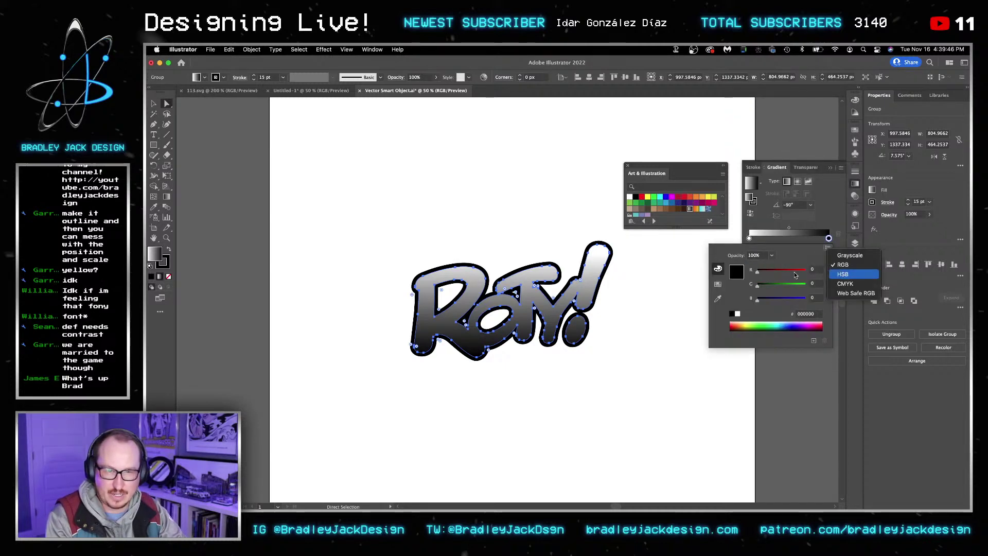
pyautogui.click(844, 273)
pyautogui.moveTo(757, 300); pyautogui.dragTo(796, 303)
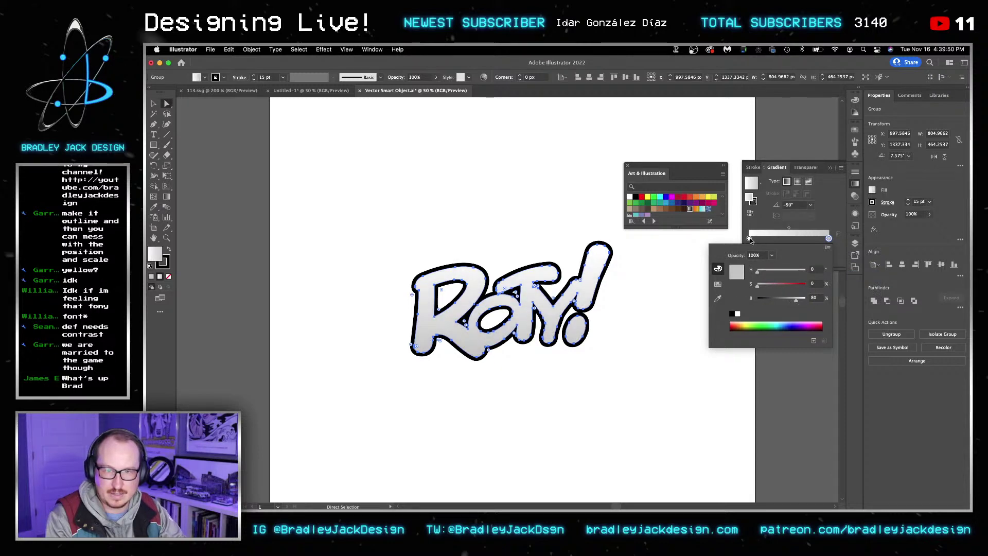
pyautogui.click(749, 238)
pyautogui.doubleClick(749, 238)
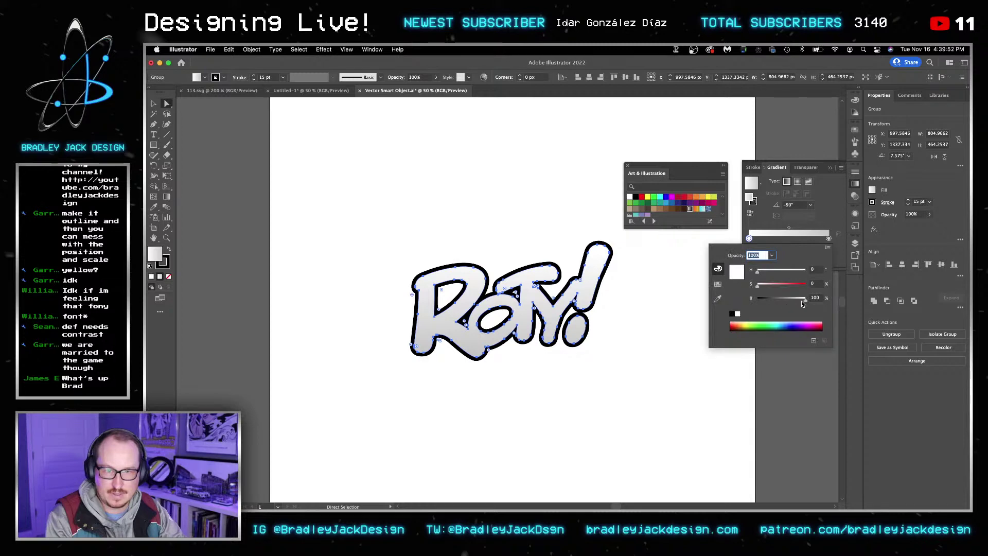
pyautogui.press('Escape')
# Step: Redirect the lettering's white-to-grey gradient vertically down the letters, then save the smart object and return to the Photoshop card
pyautogui.press('g')
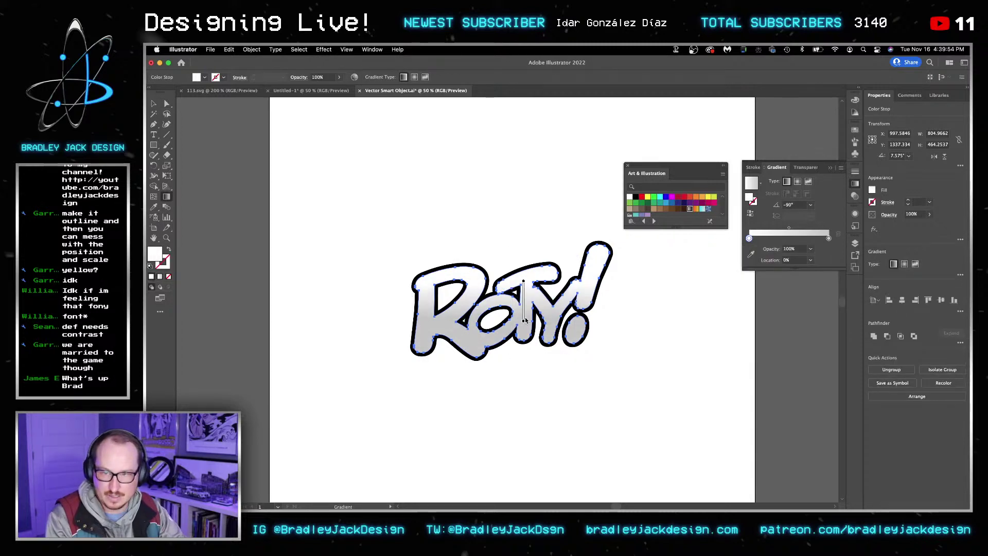
pyautogui.moveTo(522, 299); pyautogui.dragTo(525, 353)
pyautogui.press('v')
pyautogui.press('super+s')
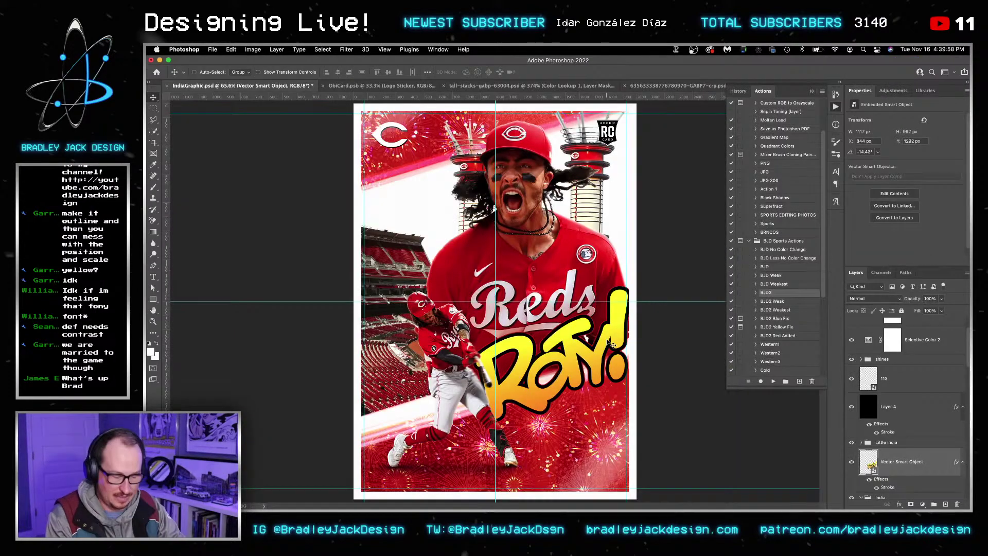
pyautogui.press('Return')
pyautogui.hotkey('ctrl', 'z')
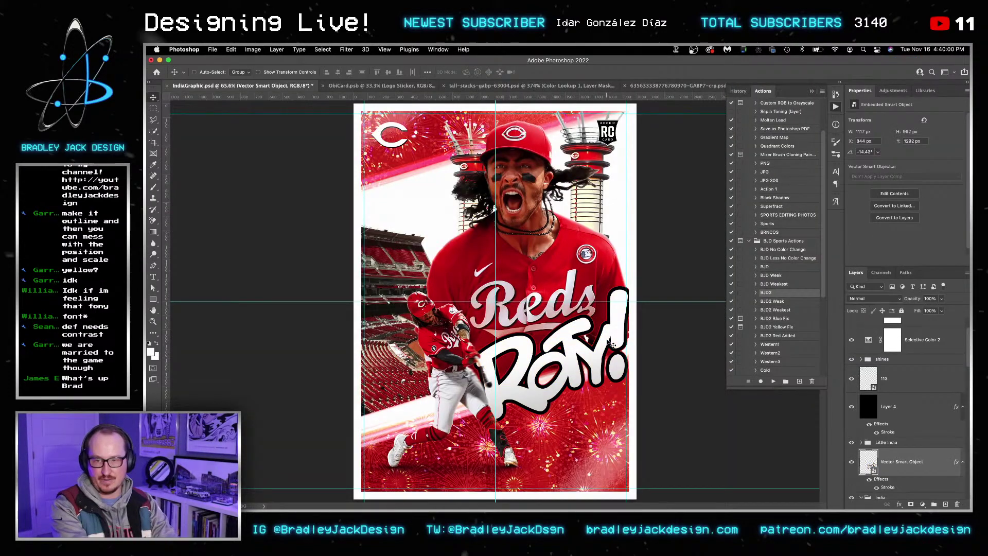
# Step: Nudge the white ROTY! title down and back up on the card to Y 1302 px
pyautogui.hotkey('shift', 'Down')
pyautogui.hotkey('shift', 'Down')
pyautogui.hotkey('shift', 'Down')
pyautogui.hotkey('shift', 'Down')
pyautogui.hotkey('shift', 'Down')
pyautogui.hotkey('shift', 'Down')
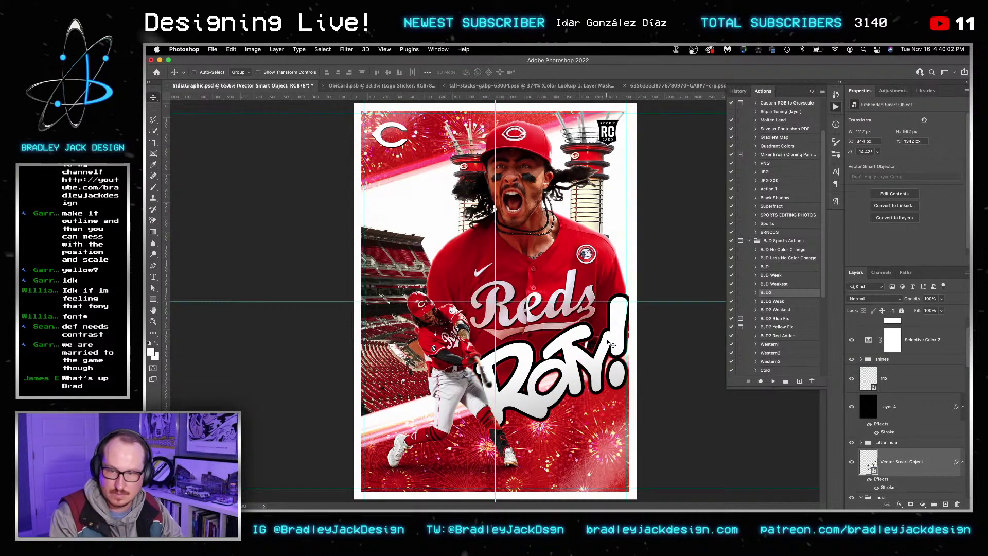
pyautogui.hotkey('shift', 'Up')
pyautogui.hotkey('shift', 'Up')
pyautogui.hotkey('shift', 'Up')
pyautogui.hotkey('shift', 'Up')
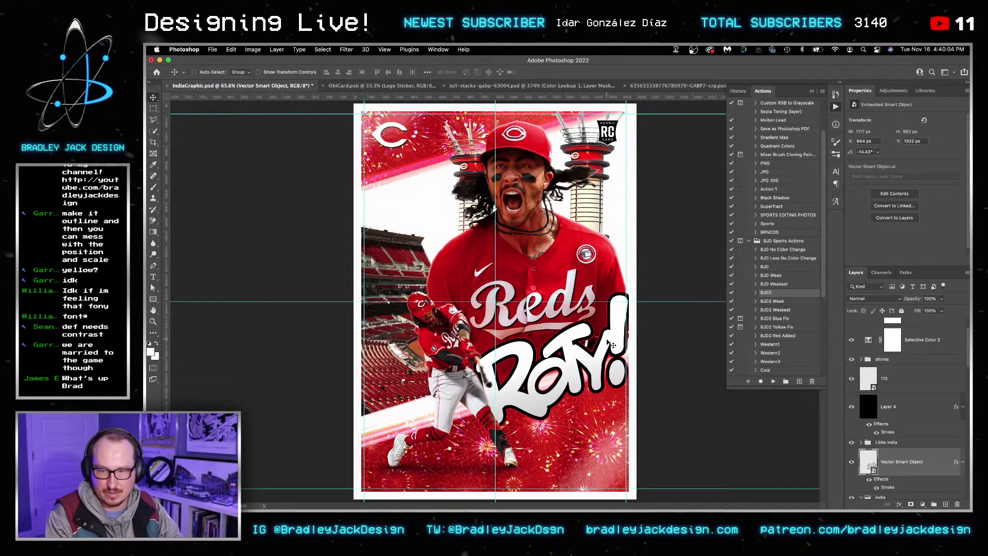
pyautogui.hotkey('shift', 'Up')
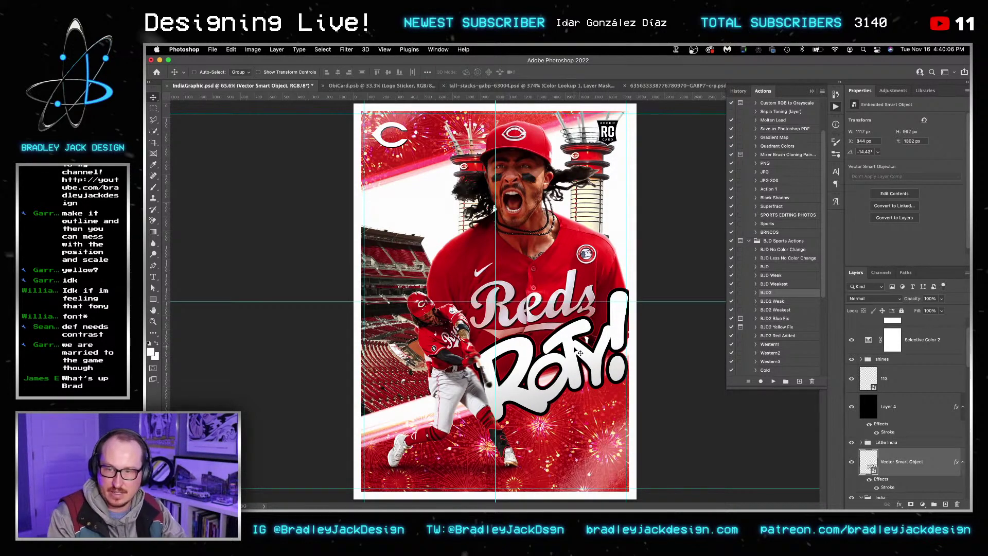
# Step: Scale the ROTY! title down to about 860 × 741 px and move it beside the large player's head, below the Reds logo
pyautogui.press('super+t')
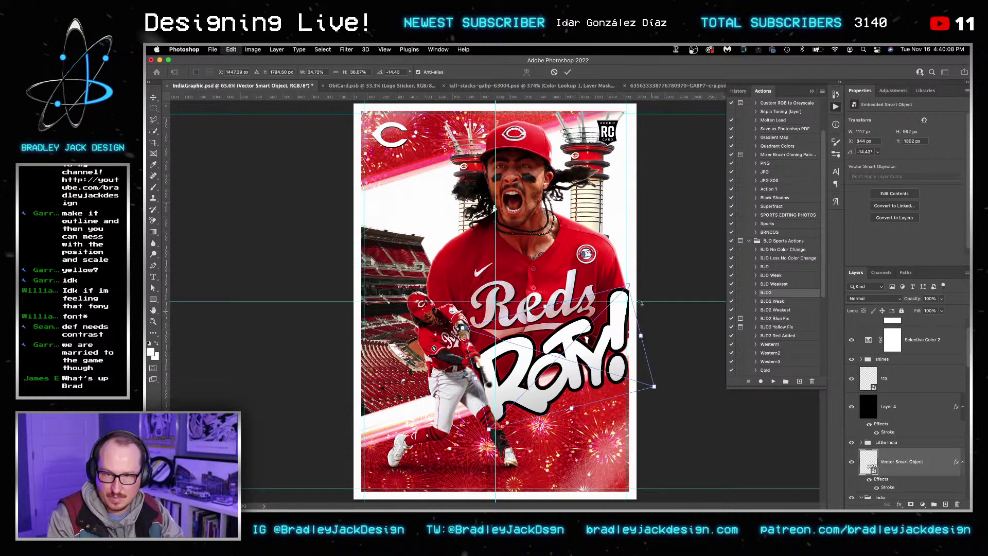
pyautogui.moveTo(628, 286); pyautogui.dragTo(616, 307)
pyautogui.press('Return')
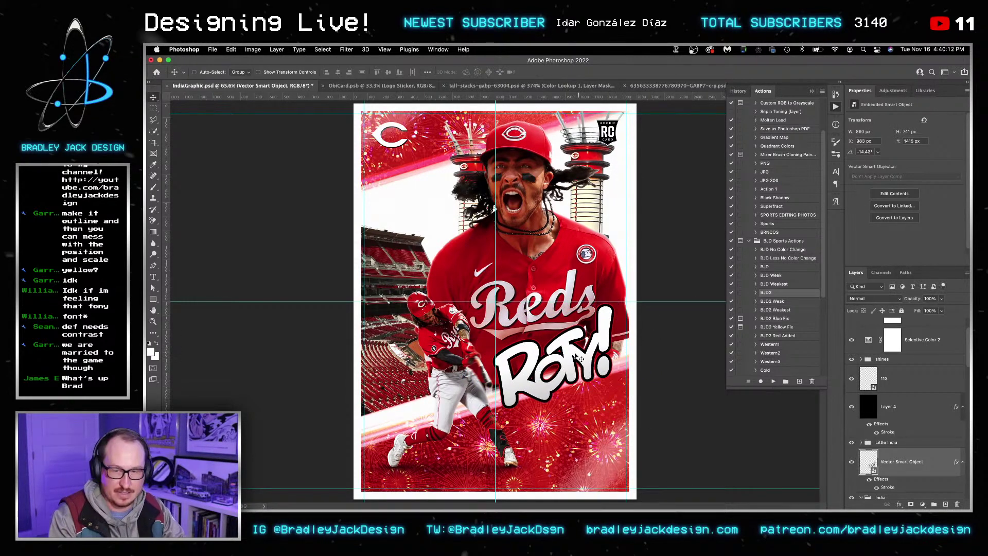
pyautogui.moveTo(578, 358); pyautogui.dragTo(440, 204)
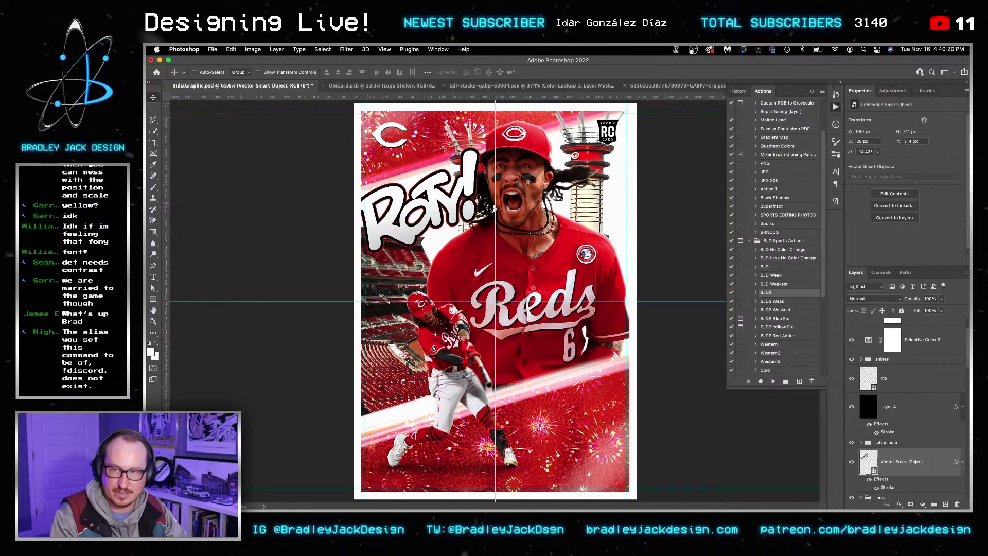
# Step: Select the 113 layer and activate the Type tool
pyautogui.scroll(1, 888, 437)
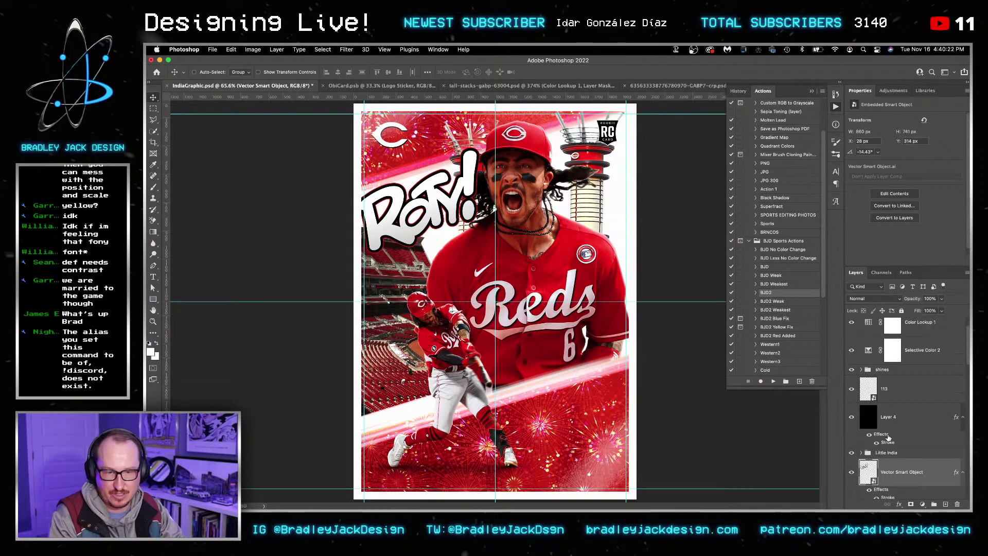
pyautogui.scroll(1, 888, 437)
pyautogui.click(892, 402)
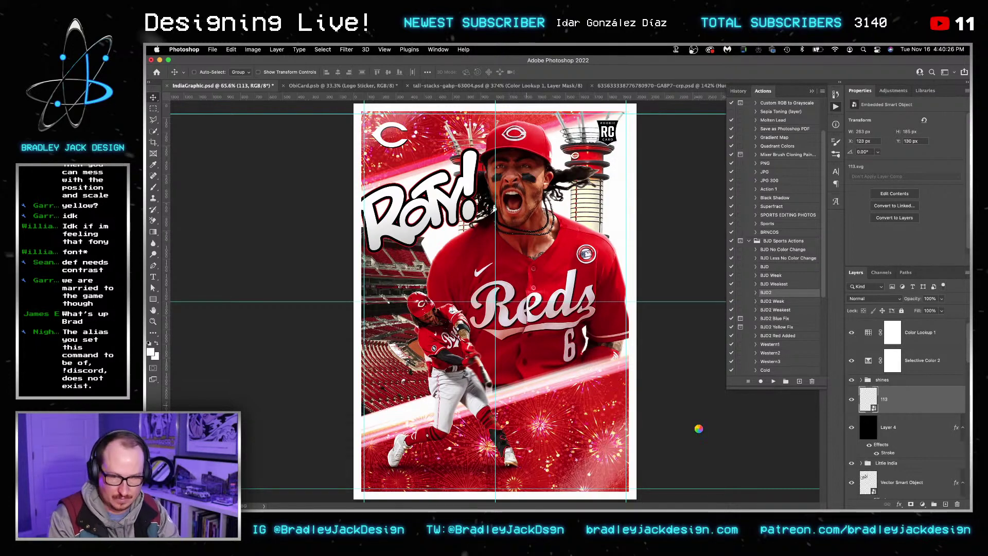
pyautogui.press('t')
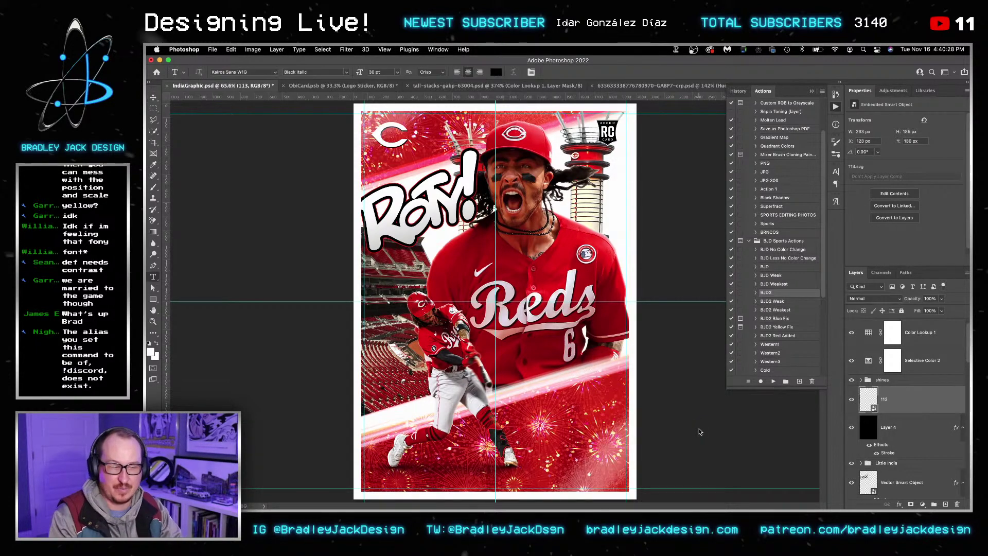
# Step: Force quit Adobe Illustrator 2022, then save the card and dismiss the Force Quit Applications window
pyautogui.press('super+alt+Escape')
pyautogui.press('Up')
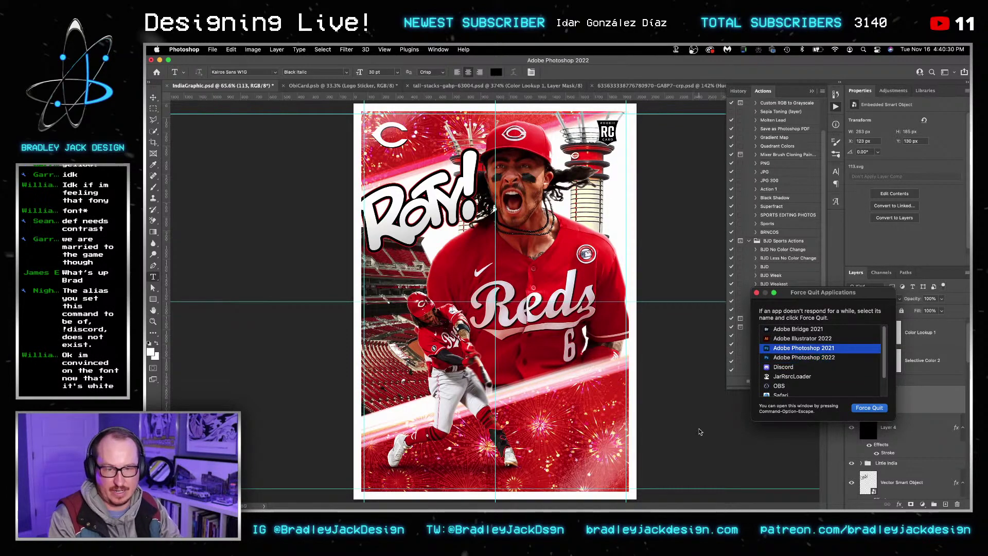
pyautogui.press('Return')
pyautogui.press('Return')
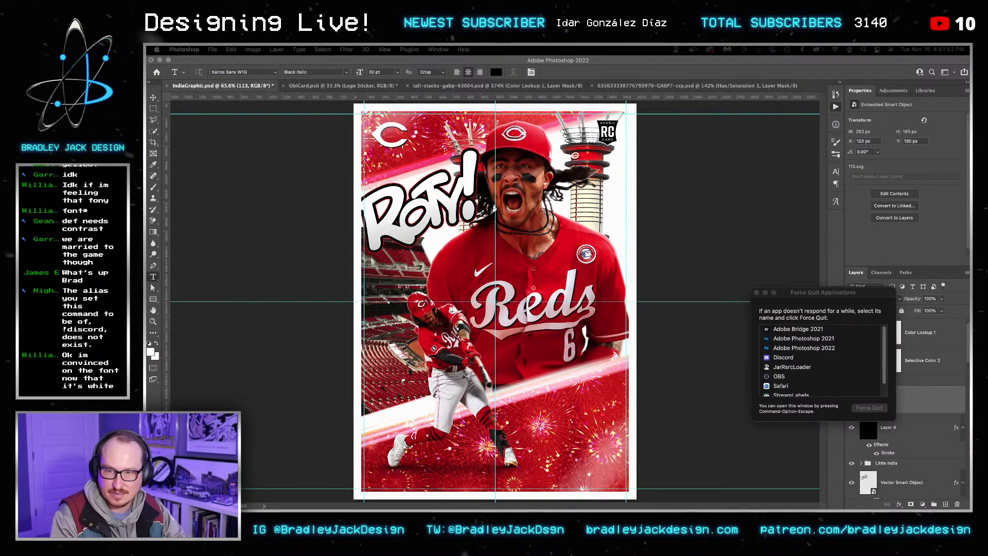
pyautogui.click(696, 175)
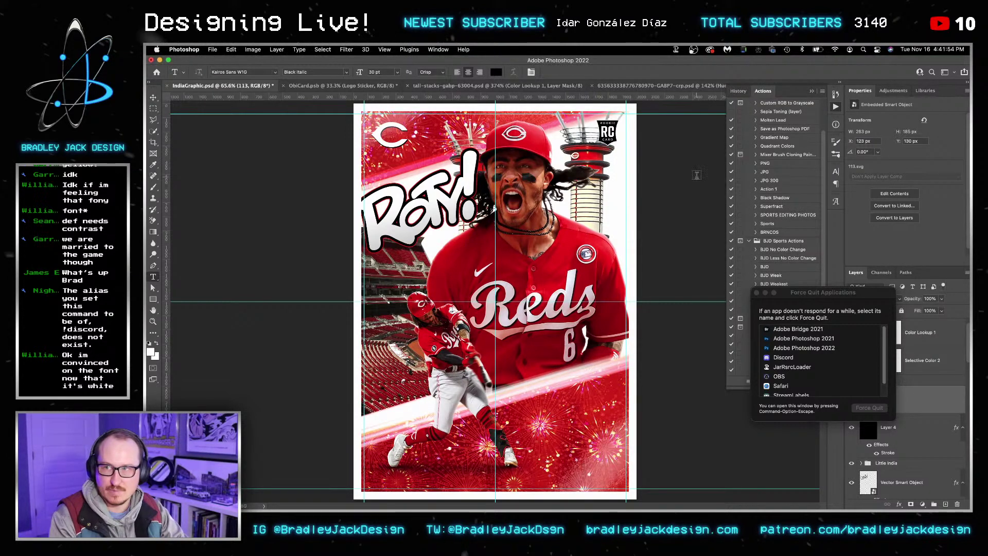
pyautogui.press('super+s')
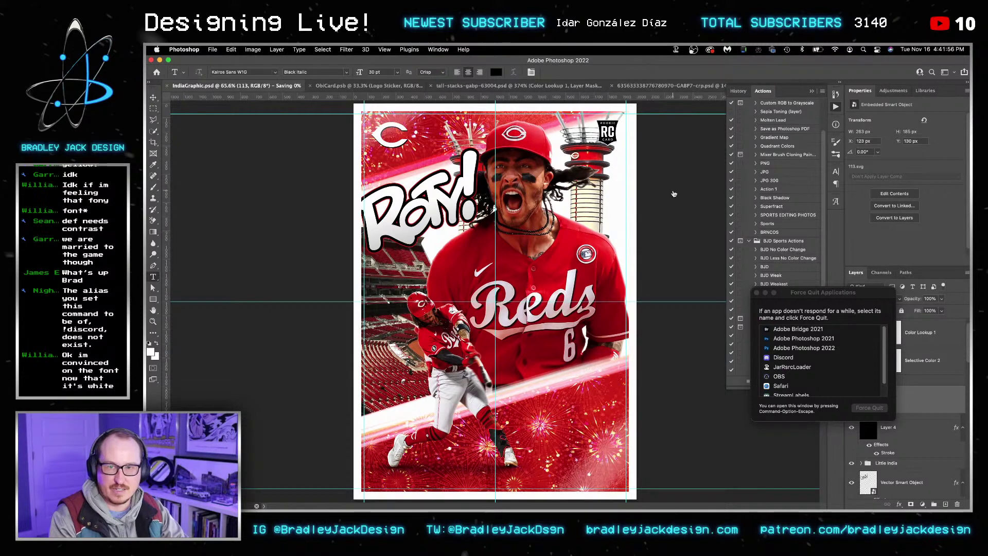
pyautogui.click(757, 293)
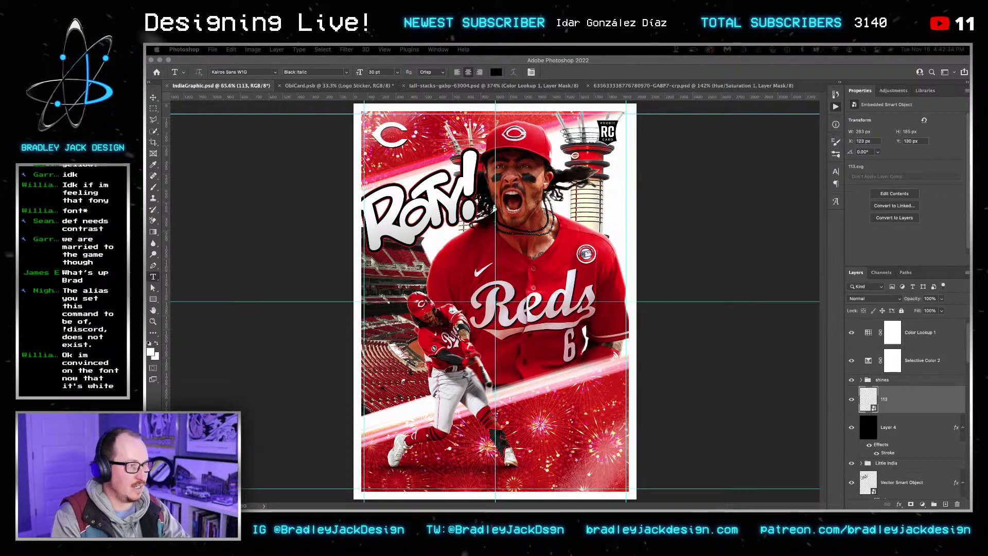
pyautogui.press('super+Tab')
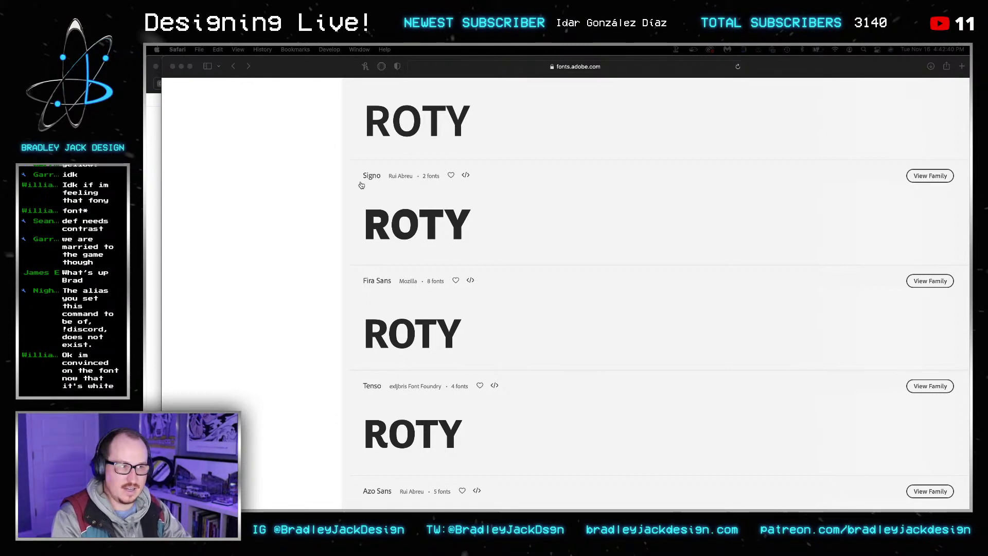
pyautogui.press('super+Tab')
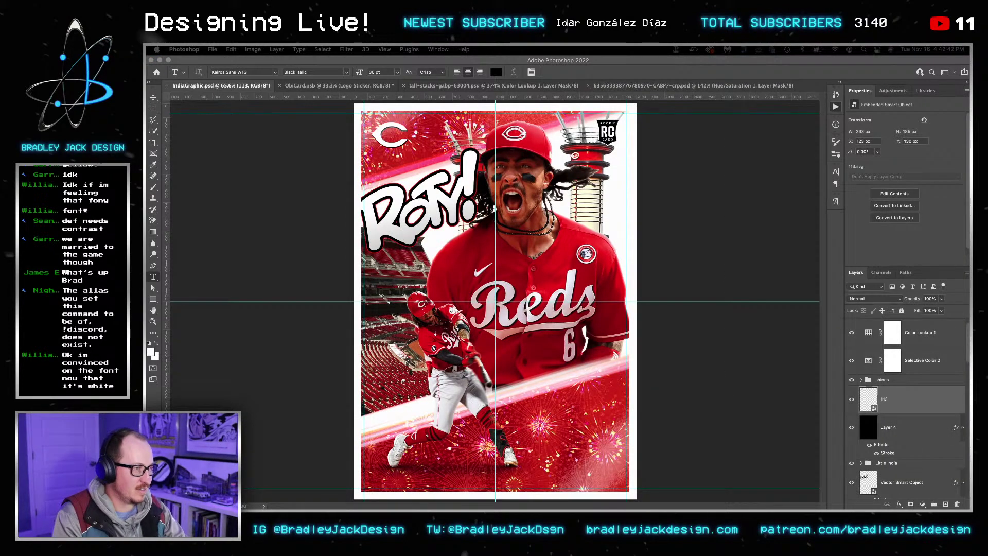
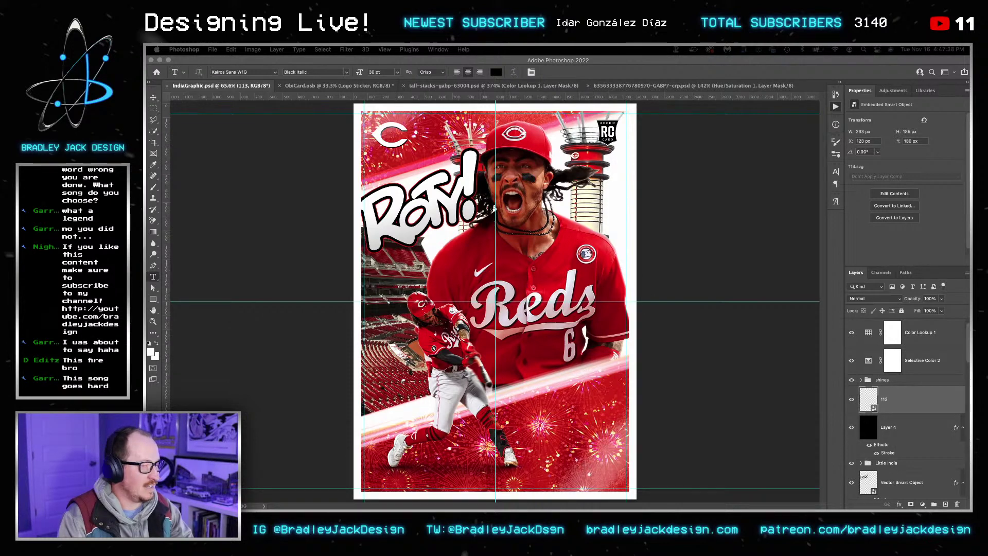
# Step: Rename the ROTY! title's Vector Smart Object layer to ROTY
pyautogui.hotkey('alt', 'F9')
pyautogui.press('v')
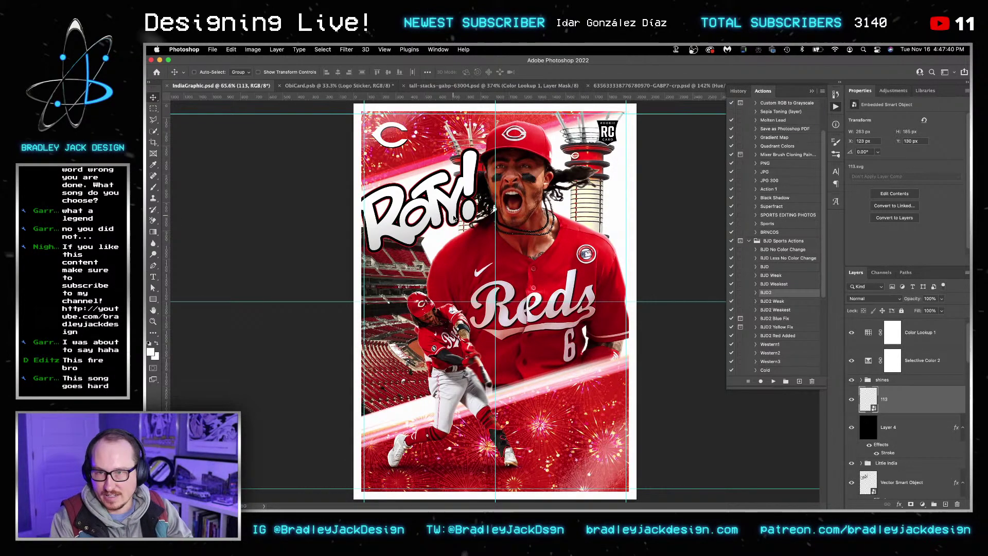
pyautogui.rightClick(451, 195)
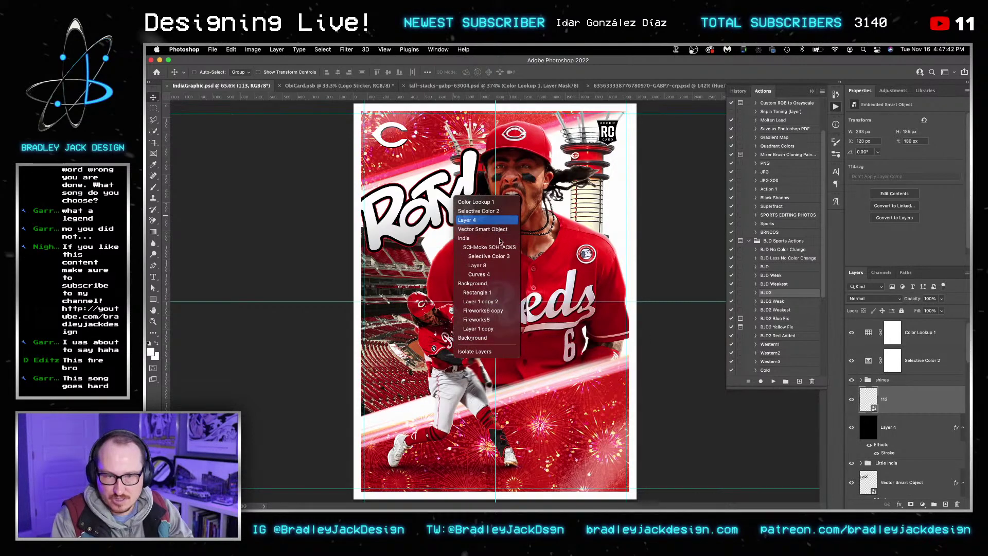
pyautogui.click(494, 220)
pyautogui.doubleClick(895, 481)
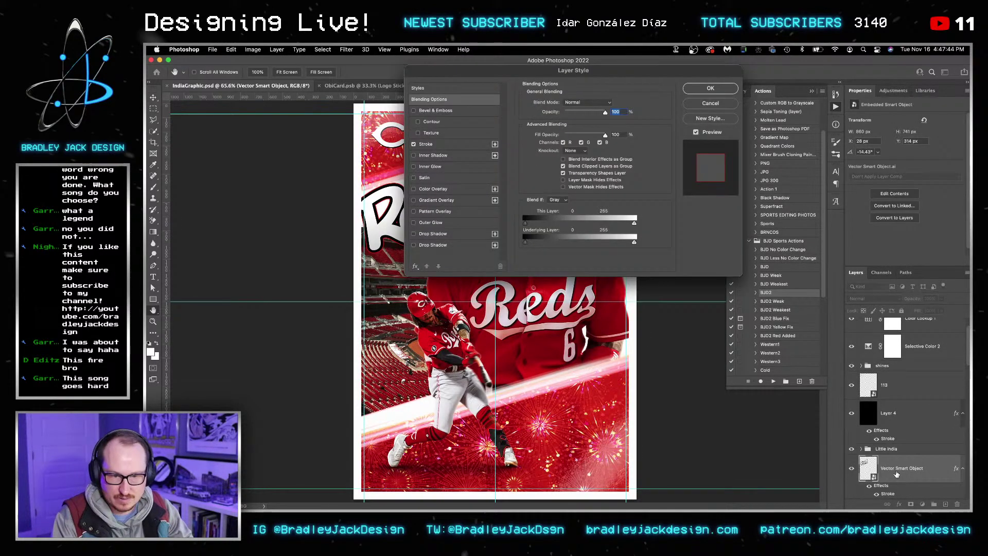
pyautogui.press('Escape')
pyautogui.doubleClick(896, 468)
pyautogui.write('ROTY')
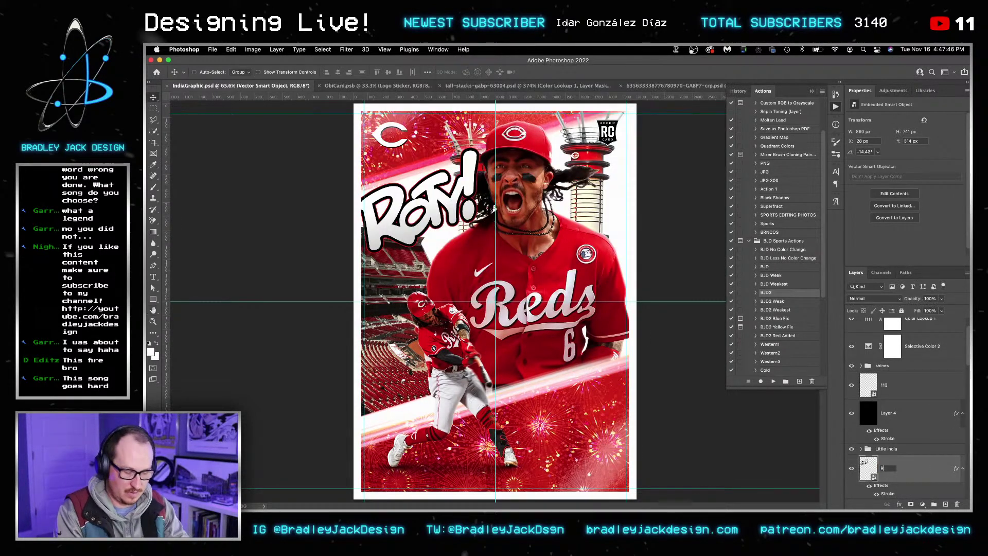
pyautogui.press('Return')
# Step: Move the ROTY! title down to about X 45, Y 430 px and save the card
pyautogui.moveTo(396, 214)
pyautogui.mouseDown()
pyautogui.moveTo(399, 232)
pyautogui.moveTo(391, 213)
pyautogui.moveTo(400, 222)
pyautogui.mouseUp()
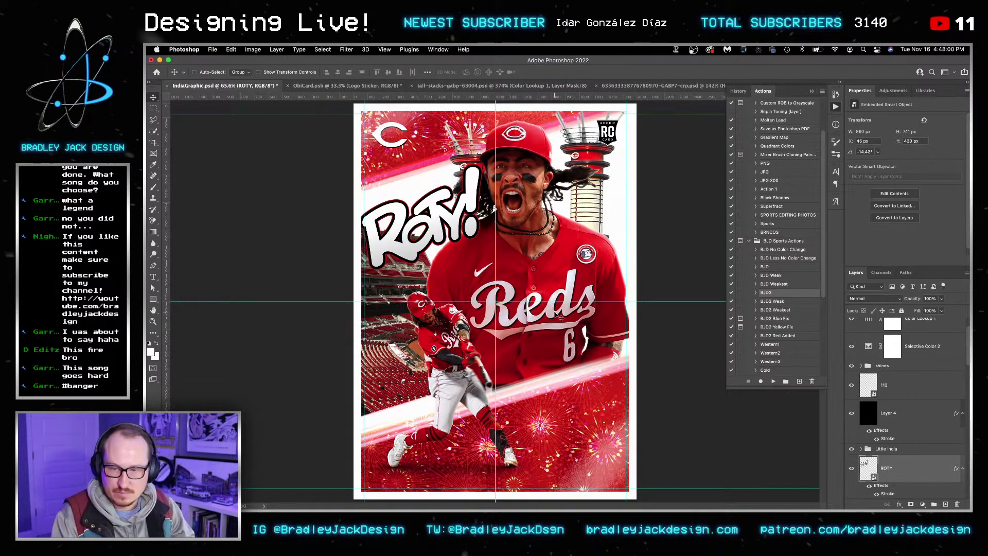
pyautogui.press('super+s')
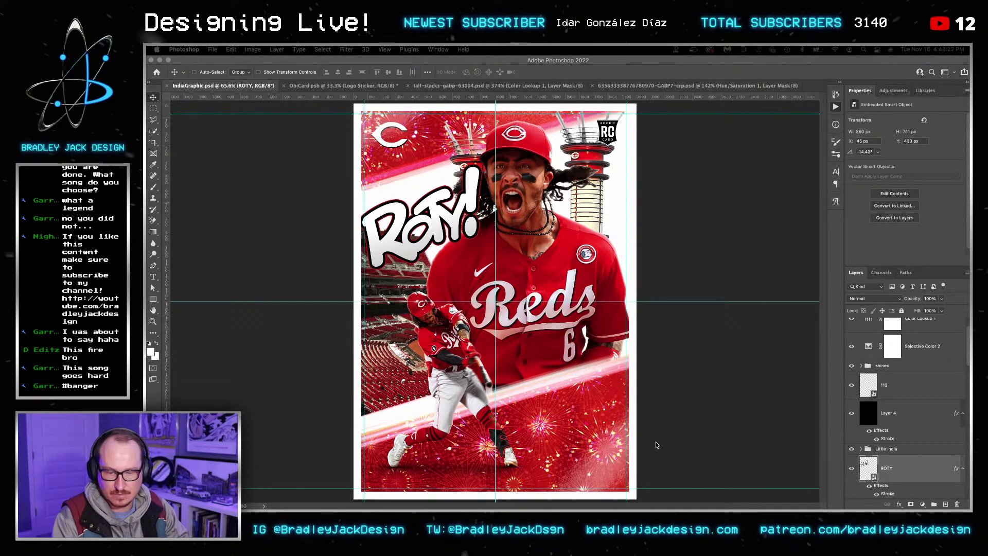
pyautogui.hotkey('alt', 'F9')
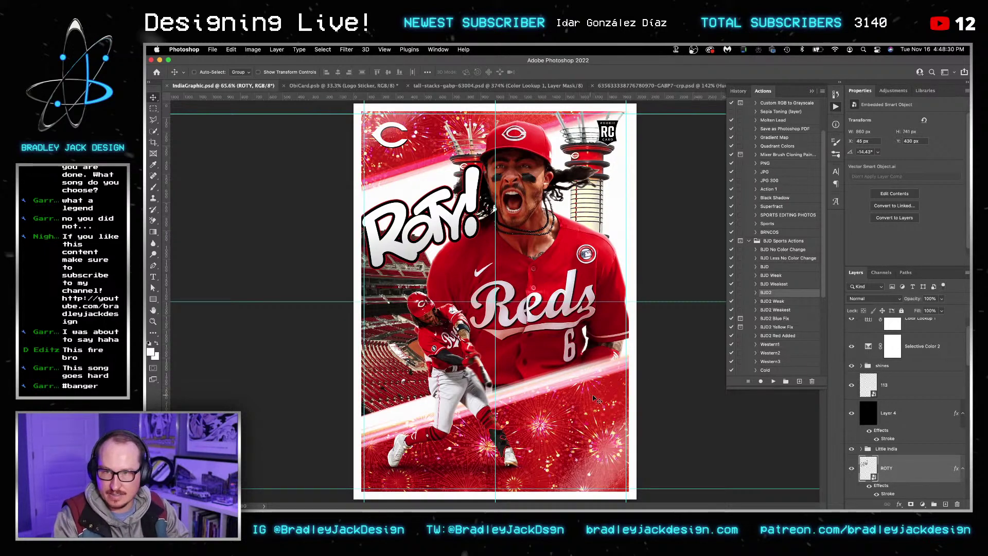
# Step: Lower the ROTY! title beside the large player's shoulder and nudge it back up to about Y 489 px
pyautogui.moveTo(448, 232); pyautogui.dragTo(452, 242)
pyautogui.press('Up')
pyautogui.press('Up')
pyautogui.press('Up')
pyautogui.press('Up')
pyautogui.press('Up')
pyautogui.press('Up')
pyautogui.press('Up')
pyautogui.press('Up')
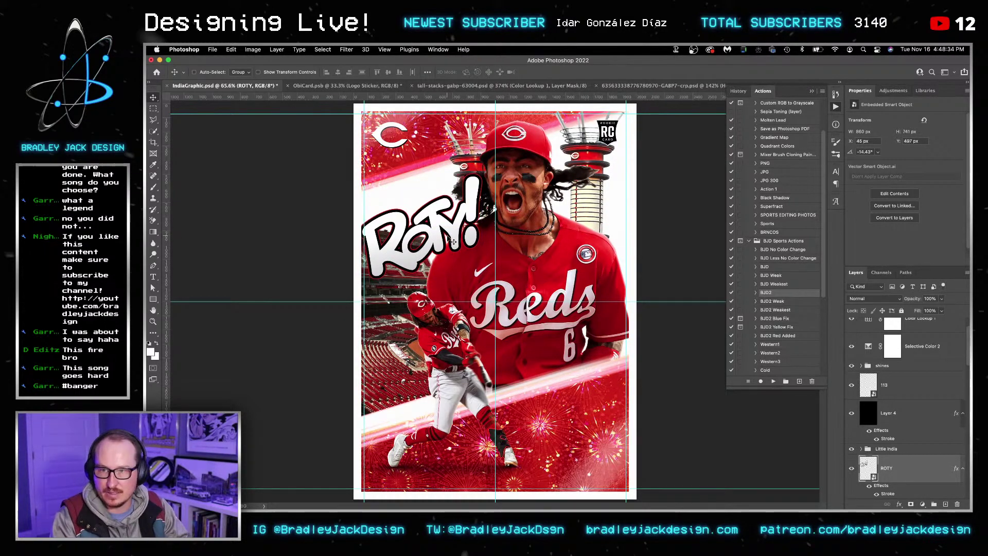
# Step: Raise the ROTY! title next to the large player's face and shift it left to about X 15, Y 329 px
pyautogui.hotkey('shift', 'Up')
pyautogui.hotkey('shift', 'Up')
pyautogui.hotkey('shift', 'Up')
pyautogui.hotkey('shift', 'Up')
pyautogui.hotkey('shift', 'Up')
pyautogui.hotkey('shift', 'Up')
pyautogui.hotkey('shift', 'Up')
pyautogui.hotkey('shift', 'Up')
pyautogui.hotkey('shift', 'Up')
pyautogui.hotkey('shift', 'Up')
pyautogui.hotkey('shift', 'Up')
pyautogui.hotkey('shift', 'Up')
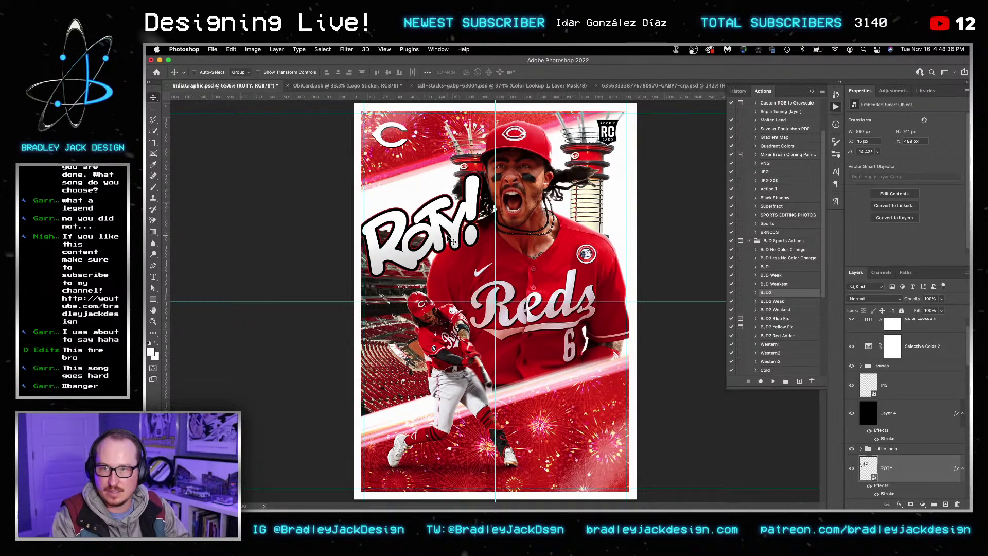
pyautogui.hotkey('shift', 'Up')
pyautogui.hotkey('shift', 'Up')
pyautogui.hotkey('shift', 'Up')
pyautogui.hotkey('shift', 'Up')
pyautogui.hotkey('shift', 'Up')
pyautogui.hotkey('shift', 'Up')
pyautogui.hotkey('shift', 'Up')
pyautogui.hotkey('shift', 'Up')
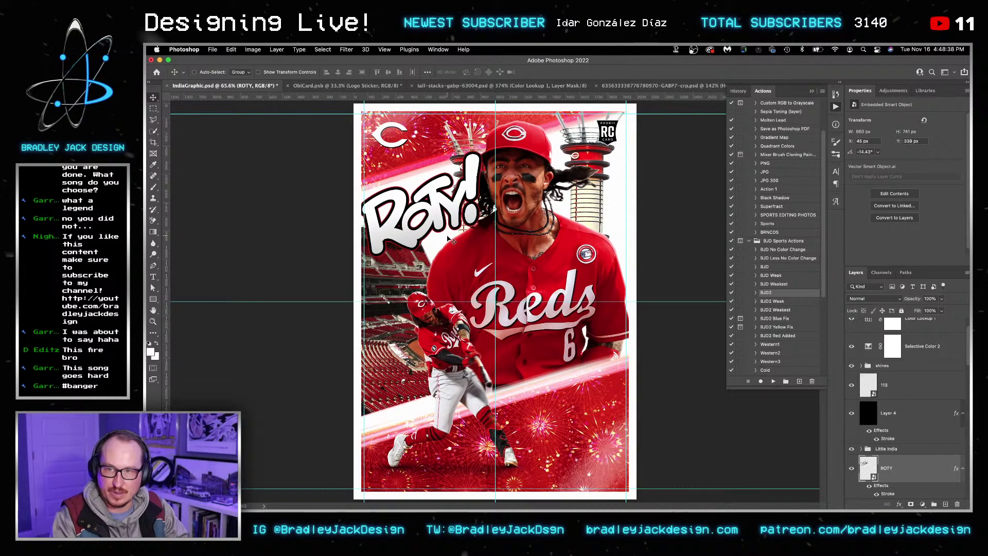
pyautogui.hotkey('shift', 'Down')
pyautogui.hotkey('shift', 'Down')
pyautogui.hotkey('shift', 'Down')
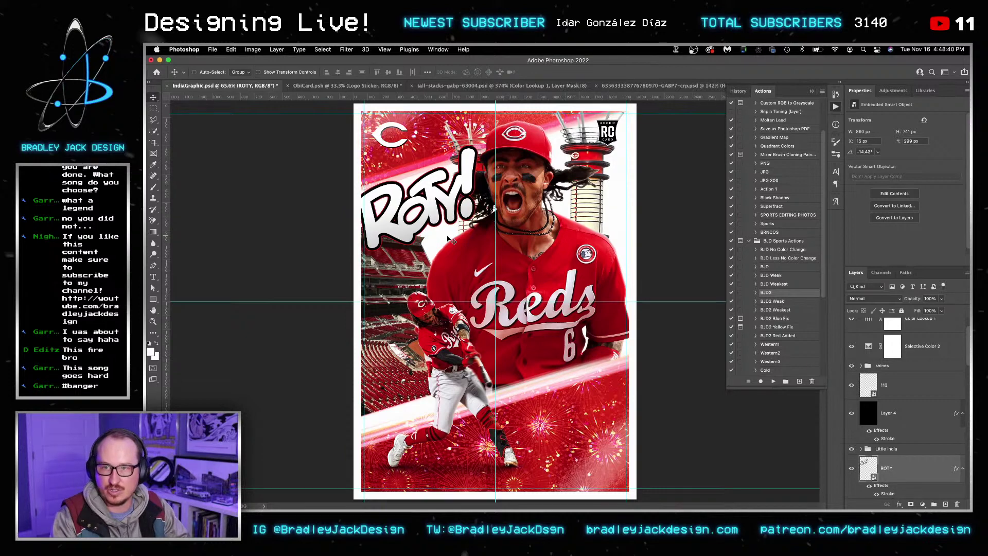
pyautogui.hotkey('shift', 'Left')
pyautogui.hotkey('shift', 'Left')
pyautogui.hotkey('shift', 'Left')
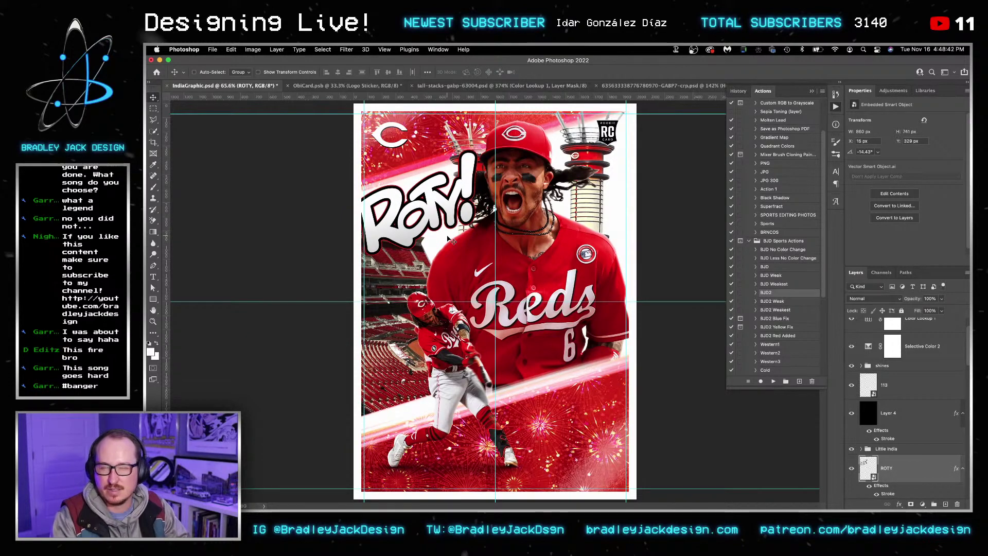
# Step: Raise the ROTY! title to just below the Reds logo and fine-tune its position to about X 28, Y 179 px
pyautogui.hotkey('shift', 'Up')
pyautogui.hotkey('shift', 'Up')
pyautogui.hotkey('shift', 'Up')
pyautogui.hotkey('shift', 'Up')
pyautogui.hotkey('shift', 'Up')
pyautogui.hotkey('shift', 'Up')
pyautogui.hotkey('shift', 'Up')
pyautogui.hotkey('shift', 'Up')
pyautogui.hotkey('shift', 'Up')
pyautogui.hotkey('shift', 'Up')
pyautogui.hotkey('shift', 'Up')
pyautogui.hotkey('shift', 'Up')
pyautogui.hotkey('shift', 'Up')
pyautogui.hotkey('shift', 'Up')
pyautogui.hotkey('shift', 'Up')
pyautogui.hotkey('shift', 'Up')
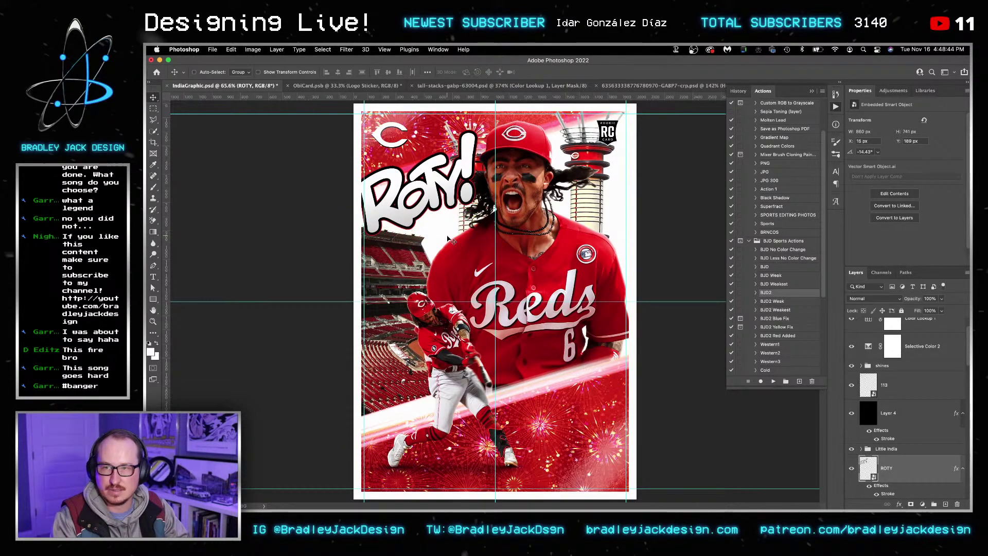
pyautogui.hotkey('shift', 'Right')
pyautogui.press('Right')
pyautogui.press('Right')
pyautogui.press('Right')
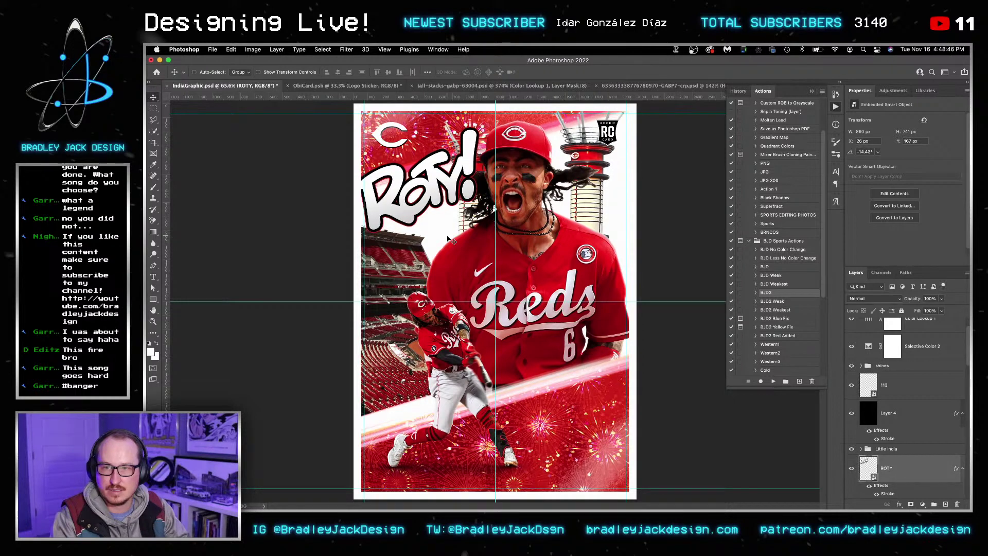
pyautogui.press('Up')
pyautogui.press('Up')
pyautogui.hotkey('shift', 'Down')
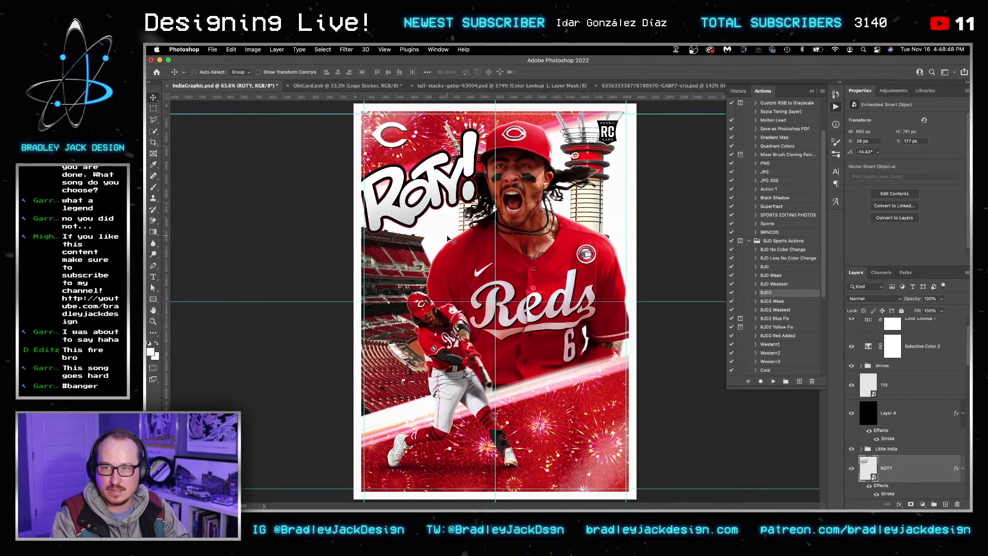
pyautogui.press('Down')
pyautogui.press('Down')
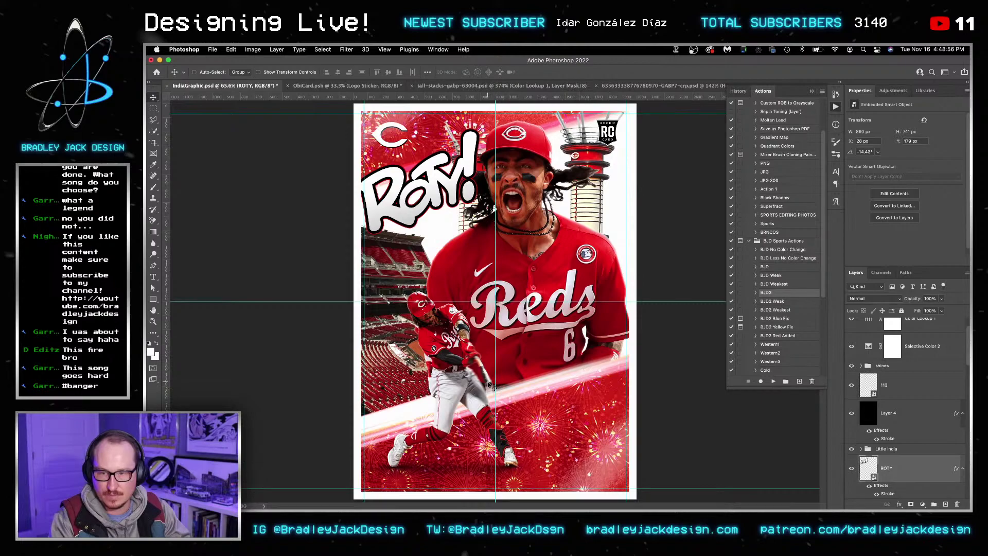
# Step: Select the small batting player's photo layer inside the Little India group
pyautogui.scroll(5, 492, 386)
pyautogui.scroll(-4, 493, 388)
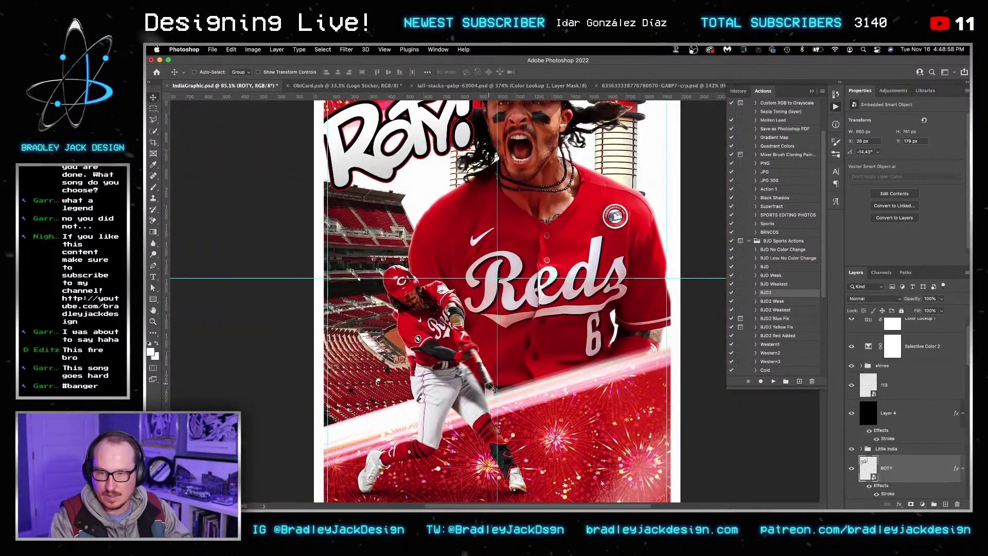
pyautogui.rightClick(493, 388)
pyautogui.click(450, 388)
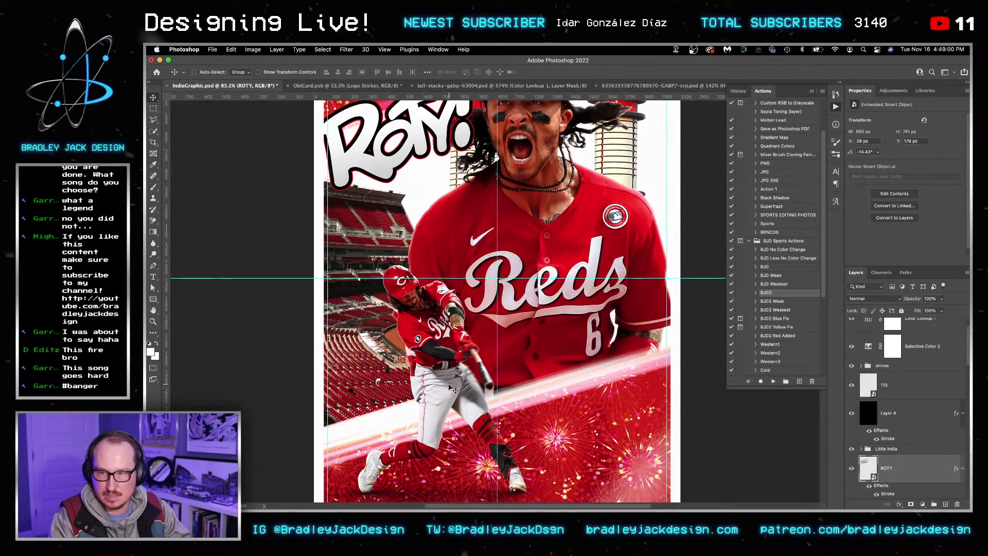
pyautogui.rightClick(488, 382)
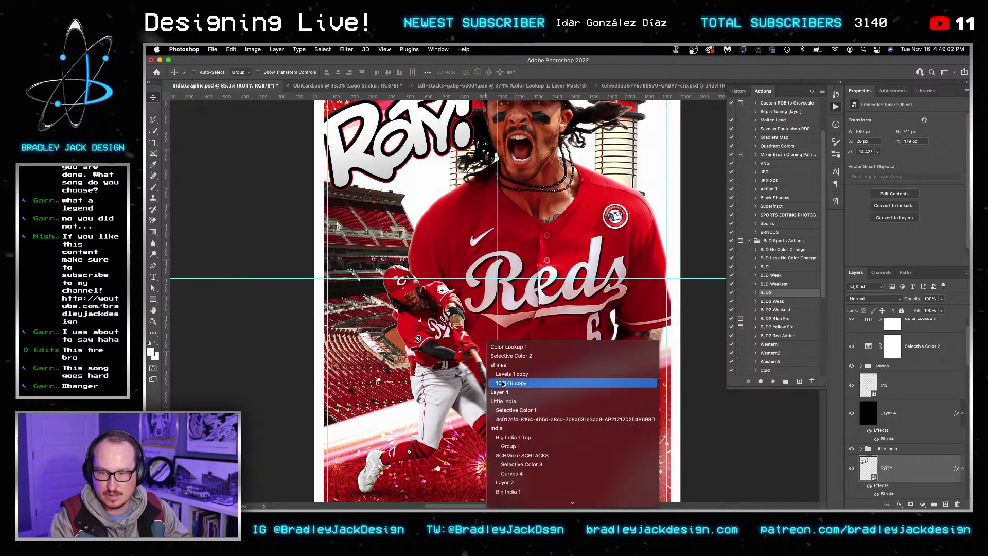
pyautogui.click(532, 419)
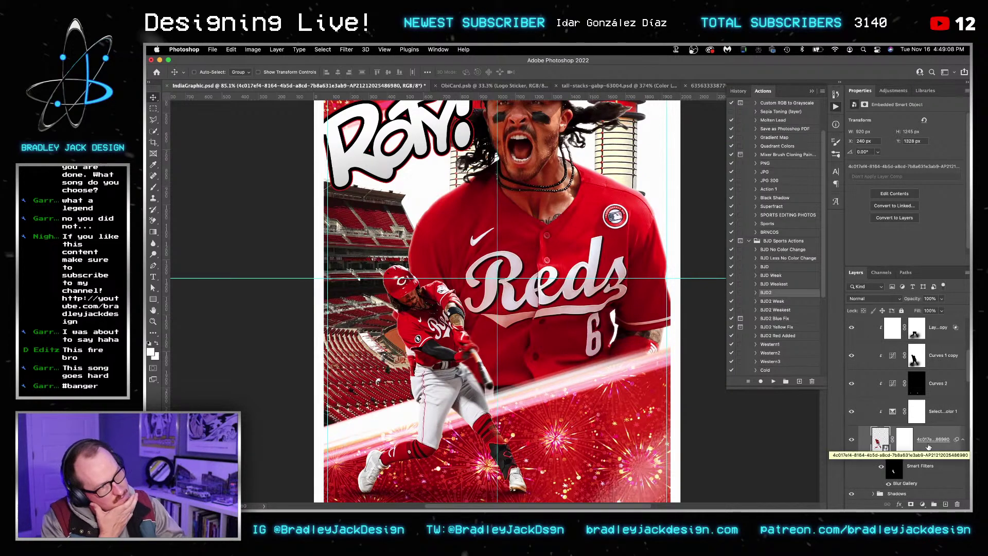
# Step: Duplicate the batting player's layer with New Smart Object via Copy, then select the original layer beneath the copy
pyautogui.rightClick(928, 445)
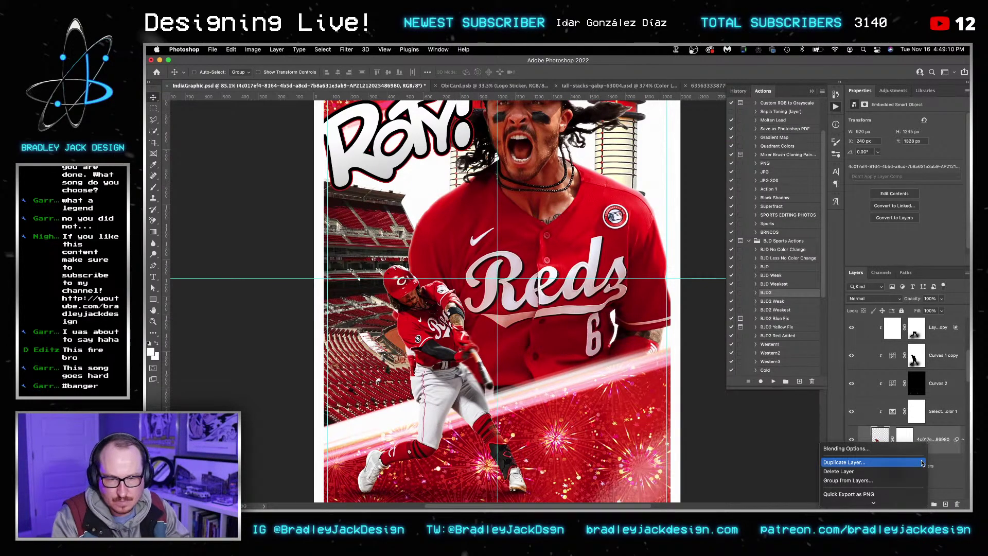
pyautogui.click(929, 447)
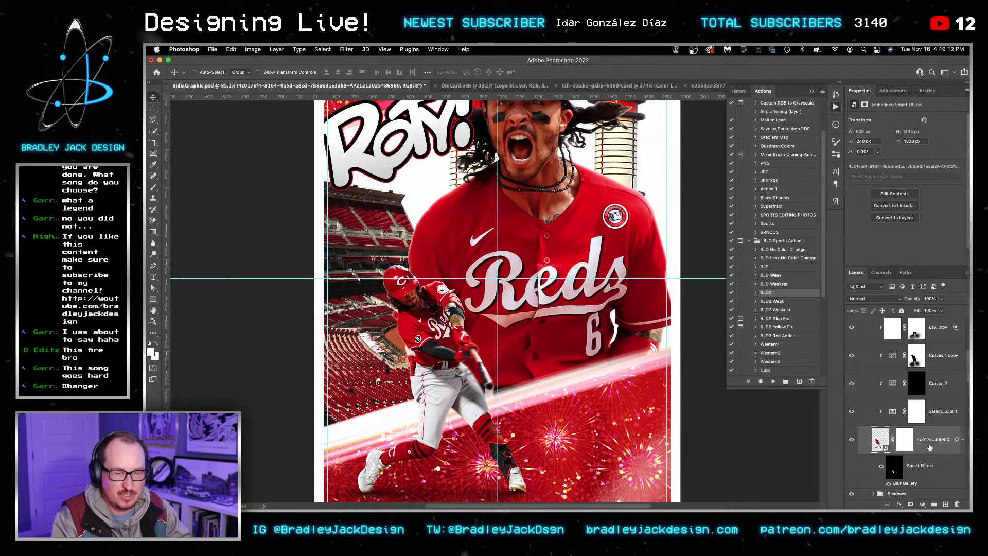
pyautogui.rightClick(929, 447)
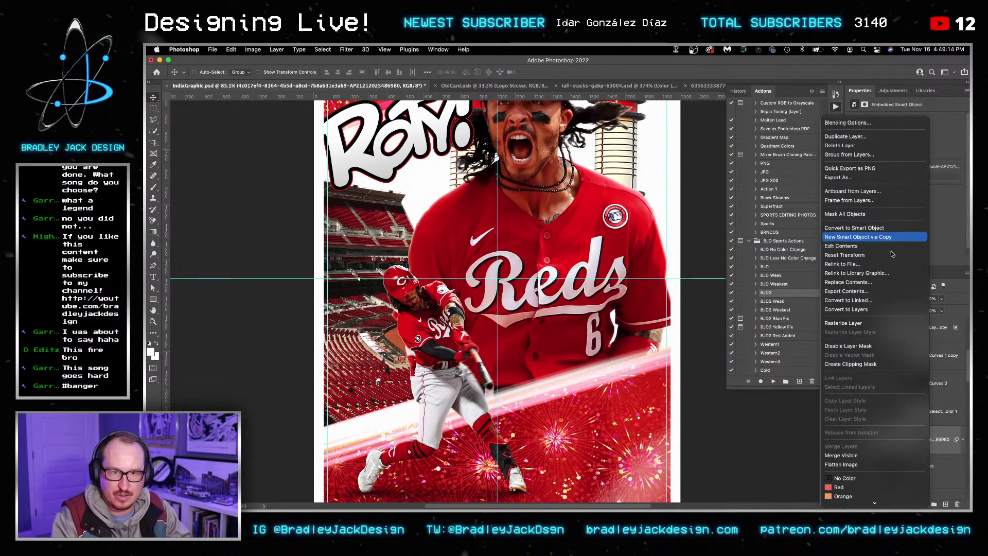
pyautogui.click(890, 237)
pyautogui.click(892, 476)
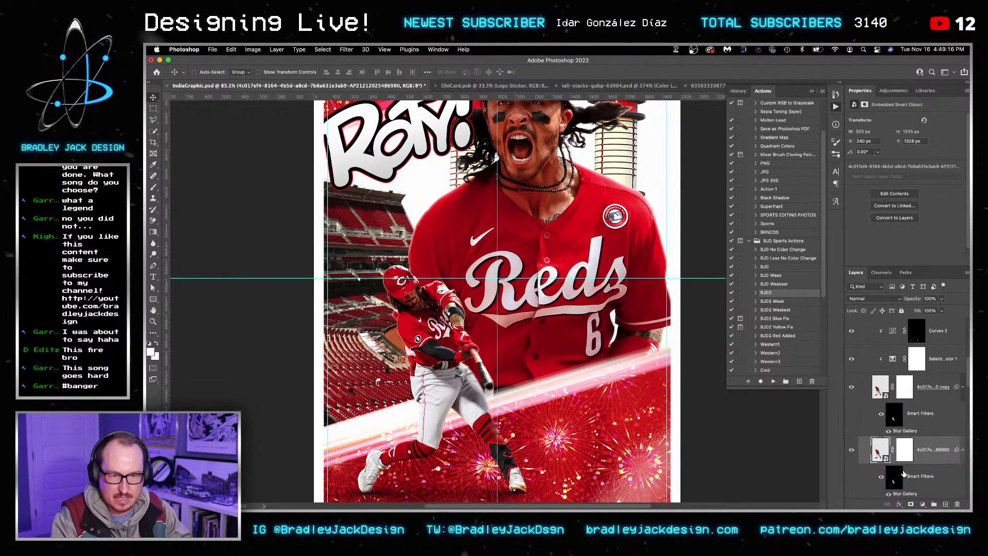
# Step: Delete the original batting player layer's mask and open its embedded Smart Objects down to the Layer 0 photo
pyautogui.rightClick(904, 450)
pyautogui.press('Escape')
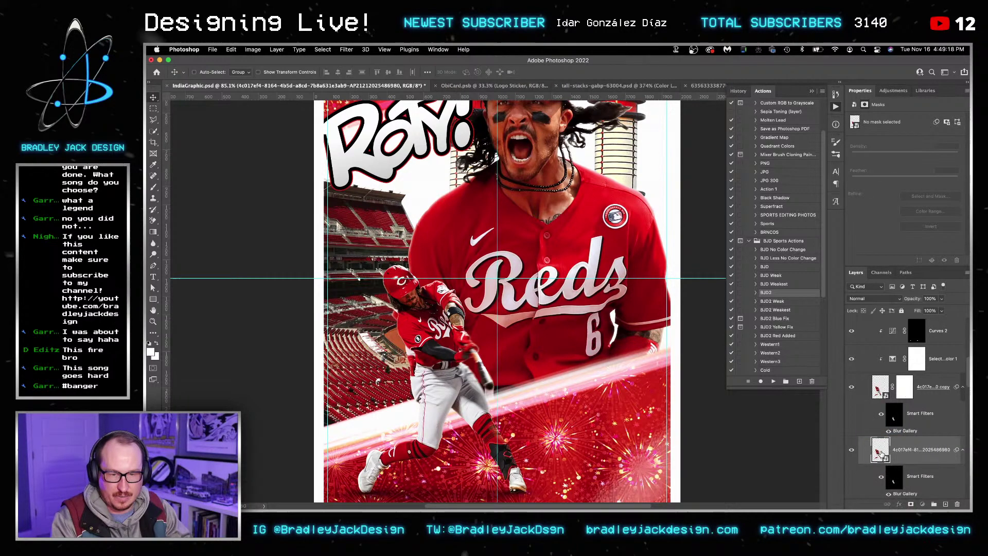
pyautogui.doubleClick(881, 448)
pyautogui.doubleClick(882, 329)
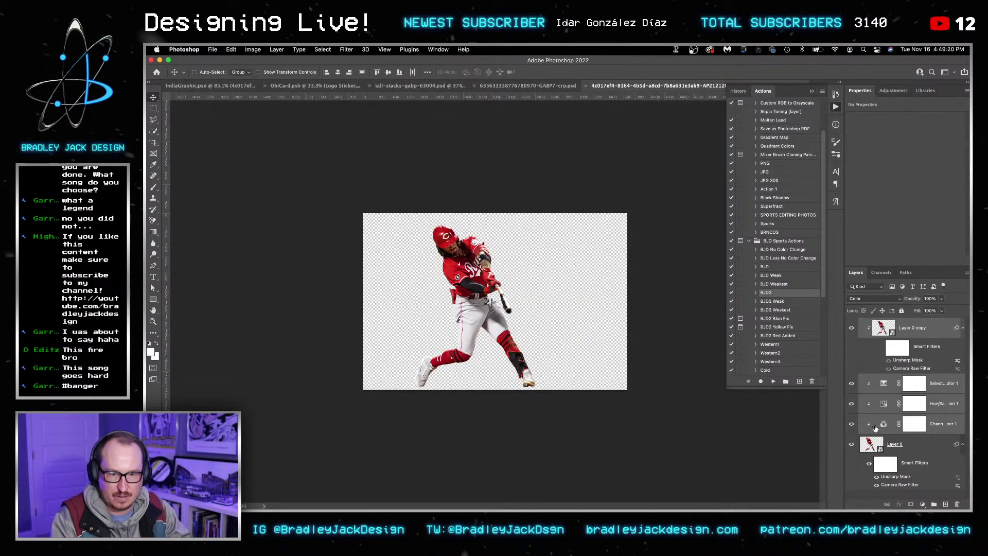
# Step: Delete the player cutout mask on Layer 0 and mask the photo to just the baseball with the Quick Selection tool
pyautogui.rightClick(894, 331)
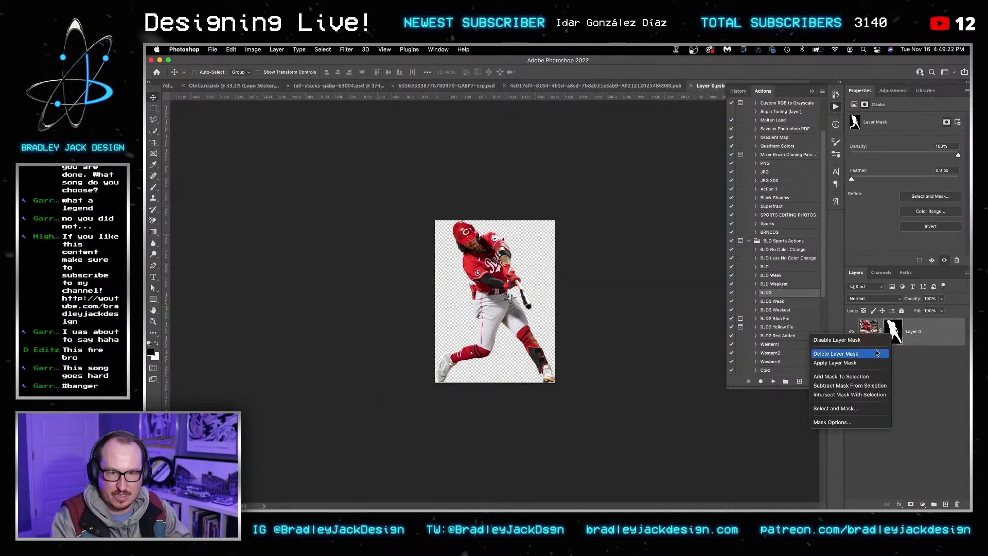
pyautogui.click(877, 354)
pyautogui.press('z')
pyautogui.moveTo(541, 307); pyautogui.dragTo(541, 307)
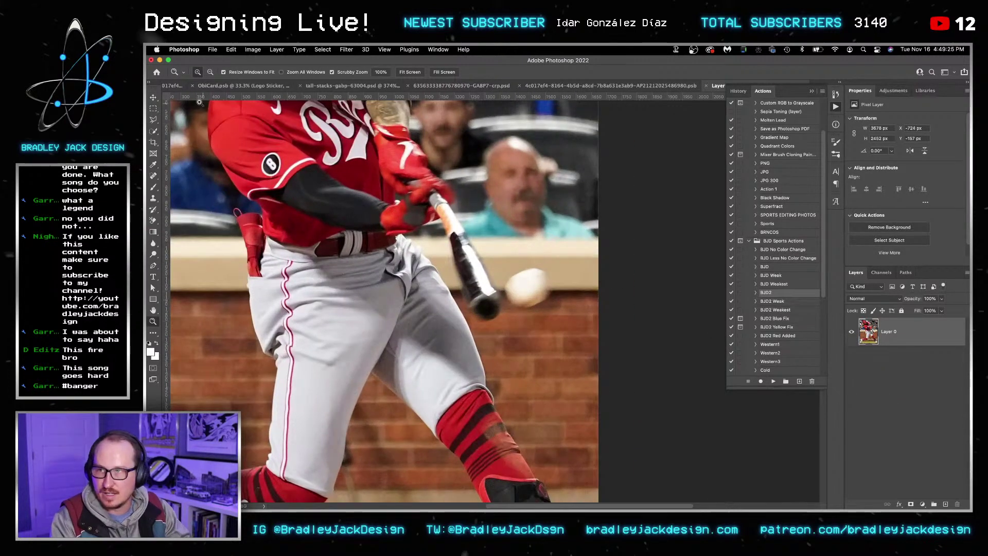
pyautogui.click(153, 130)
pyautogui.click(527, 287)
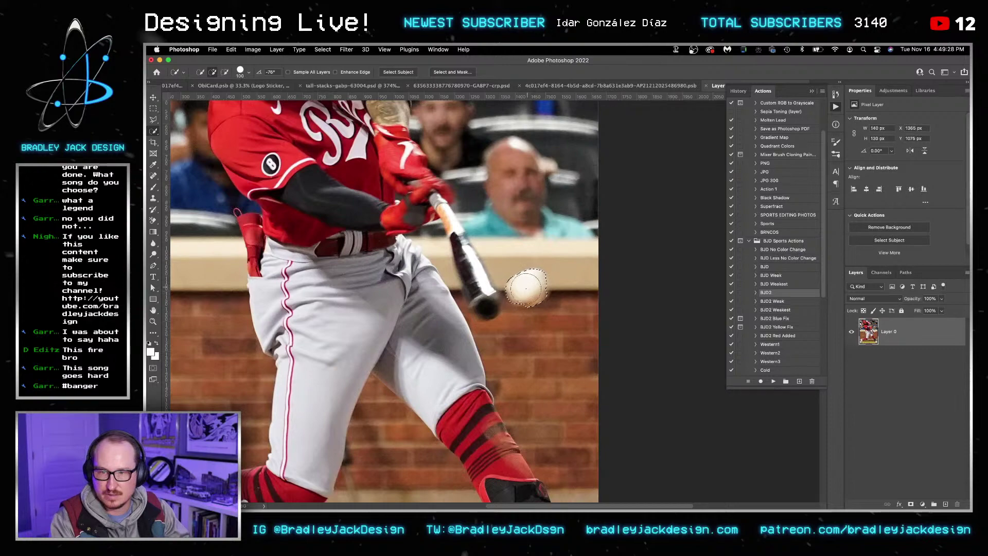
pyautogui.click(910, 504)
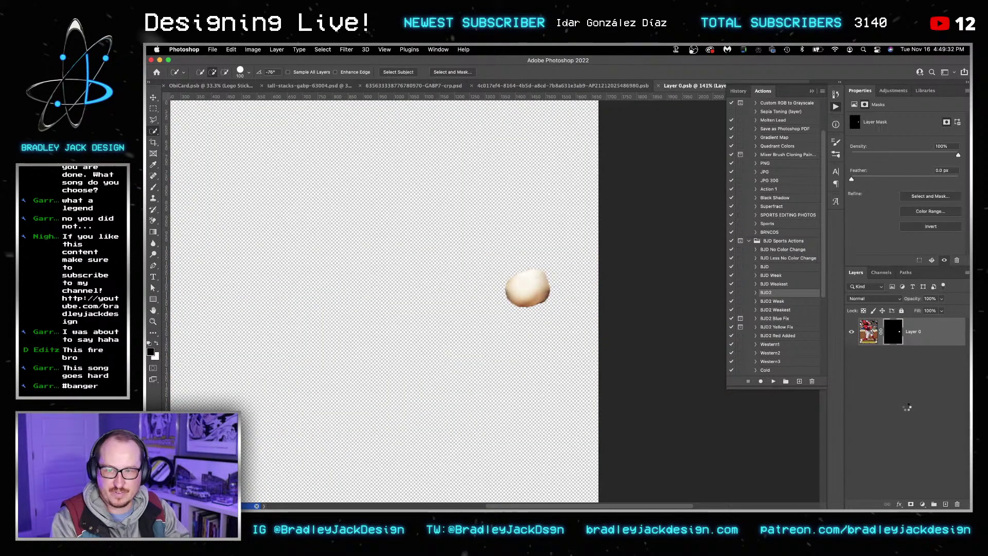
# Step: Save and close the Layer 0 contents with the isolated baseball and return to the IndiaGraphic.psd document
pyautogui.press('super+s')
pyautogui.press('super+w')
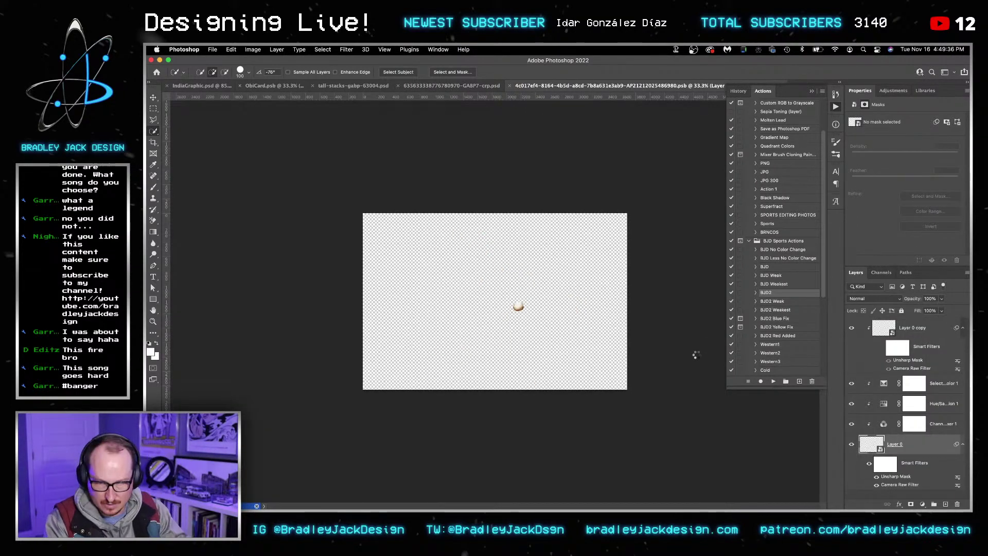
pyautogui.hotkey('ctrl', 'shift', 'Tab')
pyautogui.hotkey('ctrl', 'shift', 'Tab')
pyautogui.hotkey('ctrl', 'shift', 'Tab')
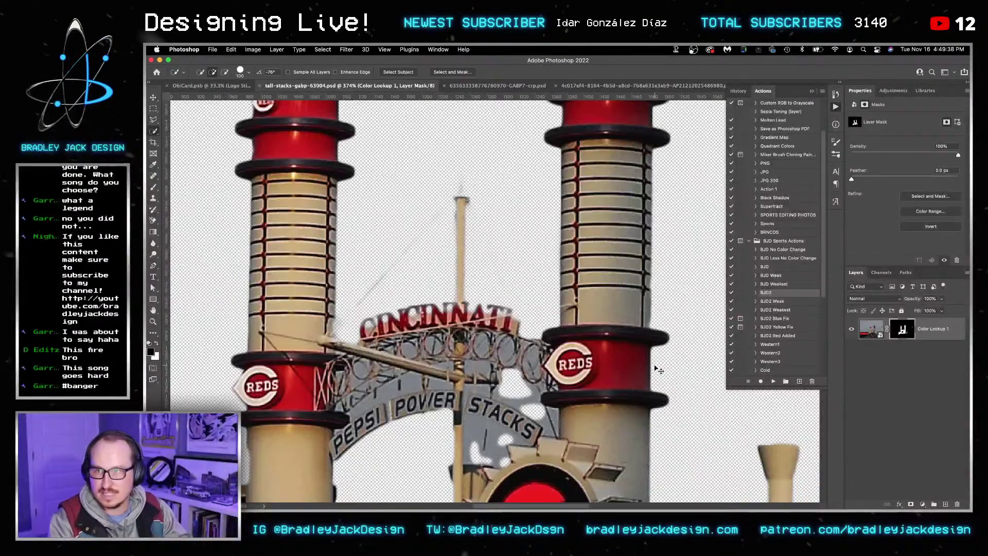
pyautogui.hotkey('ctrl', 'shift', 'Tab')
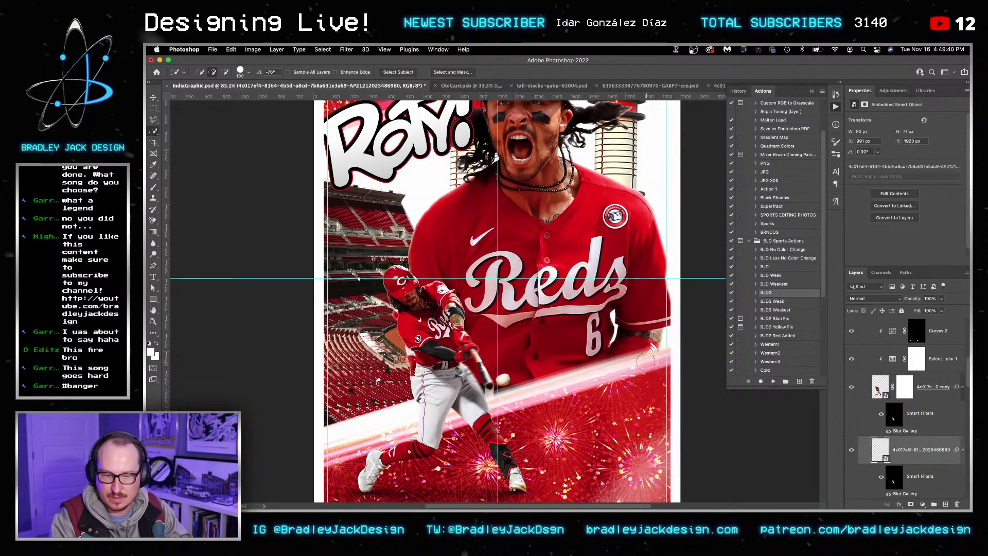
pyautogui.press('v')
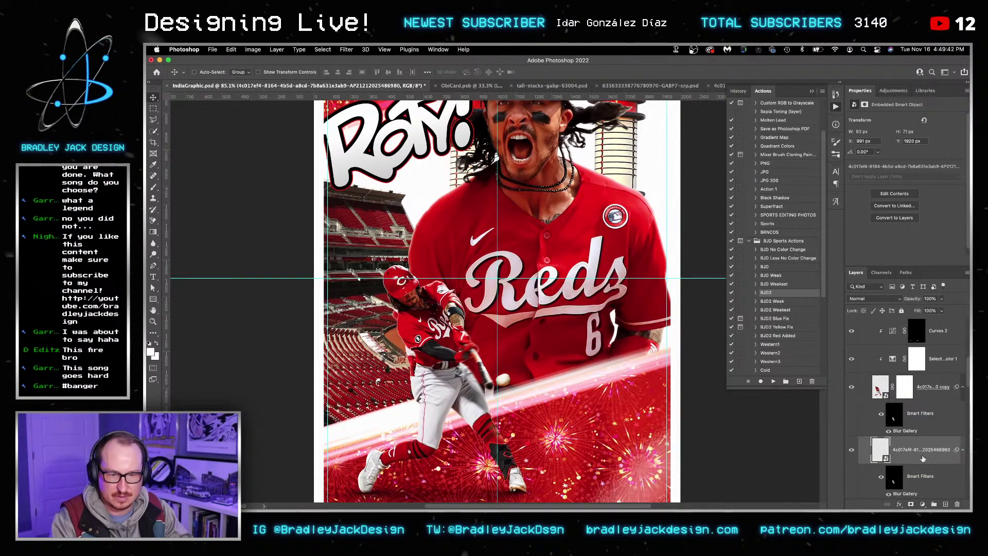
# Step: Delete the smart filter mask on the baseball layer so Blur Gallery affects the whole ball, and save the document
pyautogui.doubleClick(901, 494)
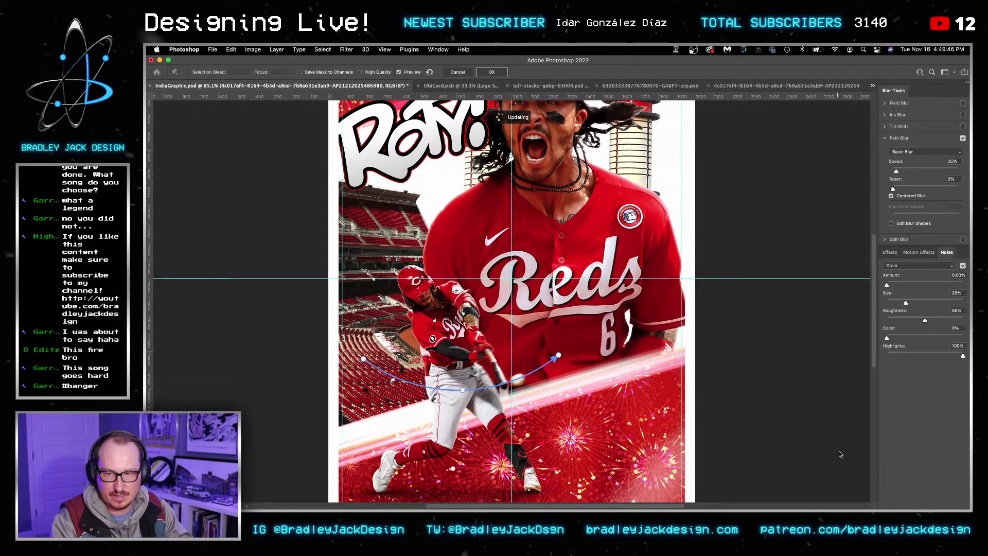
pyautogui.press('Escape')
pyautogui.hscroll(2, 724, 421)
pyautogui.scroll(-2, 724, 421)
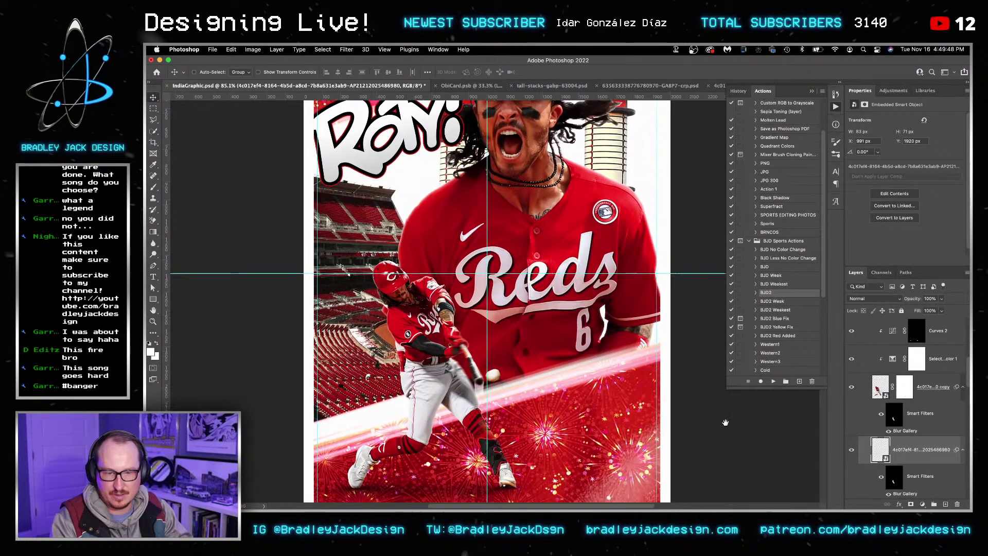
pyautogui.press('super+space')
pyautogui.moveTo(456, 354); pyautogui.dragTo(490, 355)
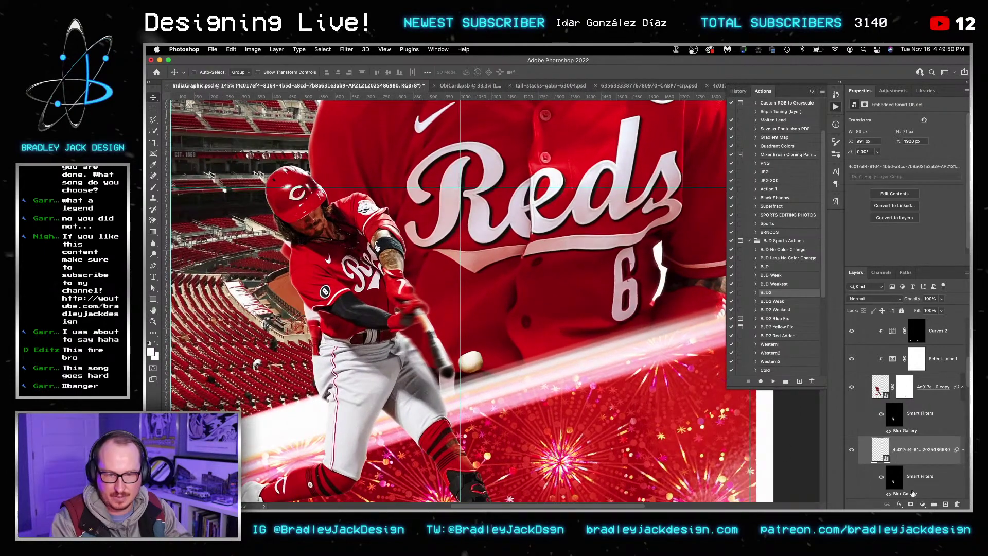
pyautogui.rightClick(895, 476)
pyautogui.click(879, 454)
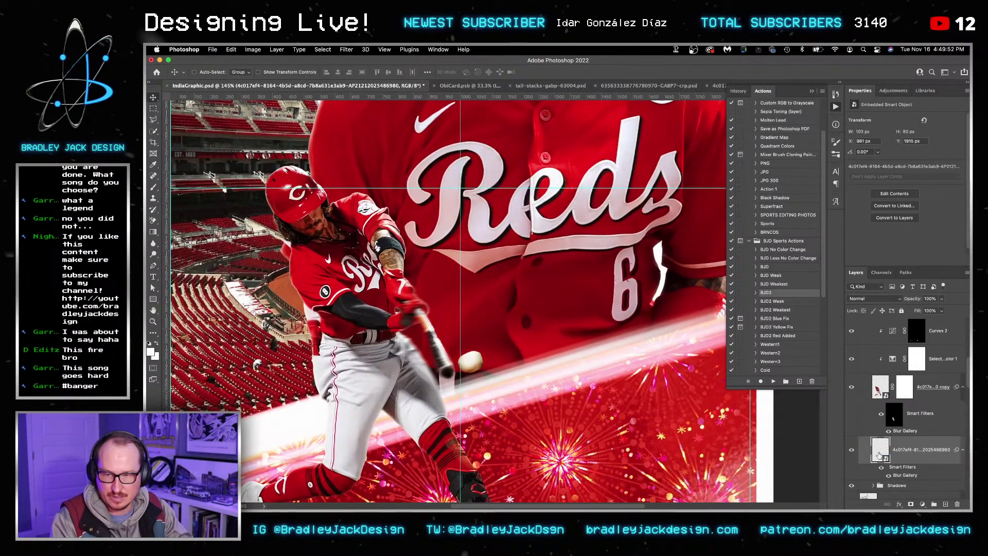
pyautogui.press('super+s')
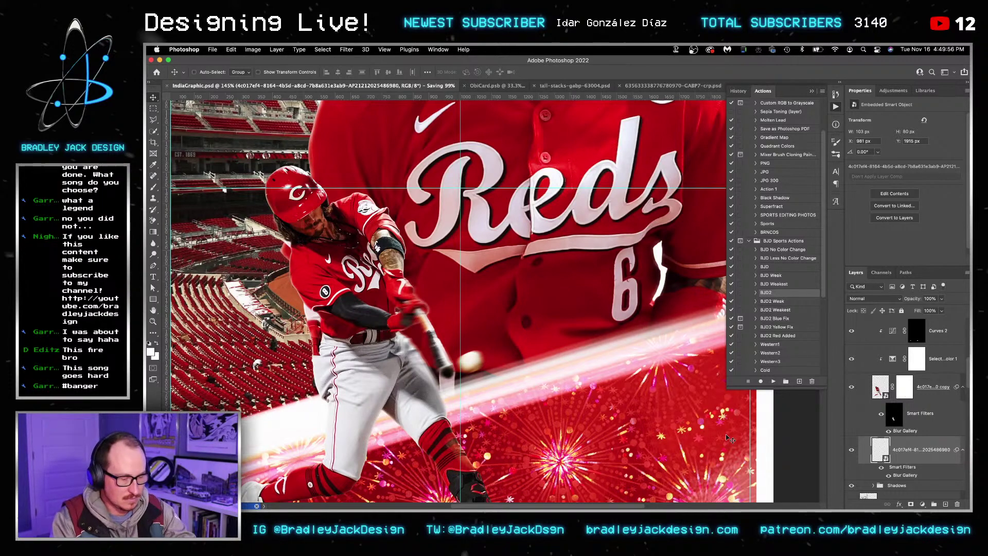
# Step: Collapse the Little India group and select it in the layer stack
pyautogui.press('super+0')
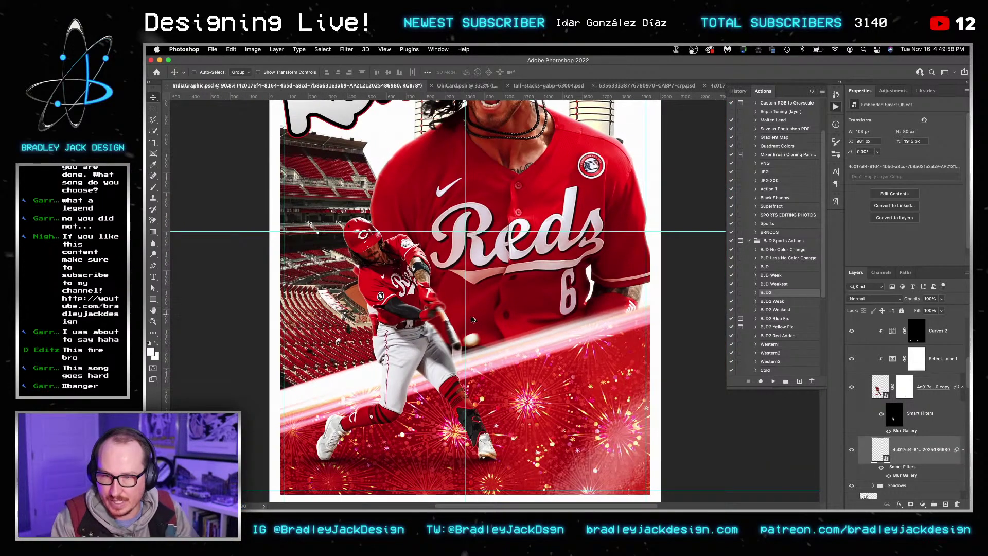
pyautogui.scroll(3, 474, 323)
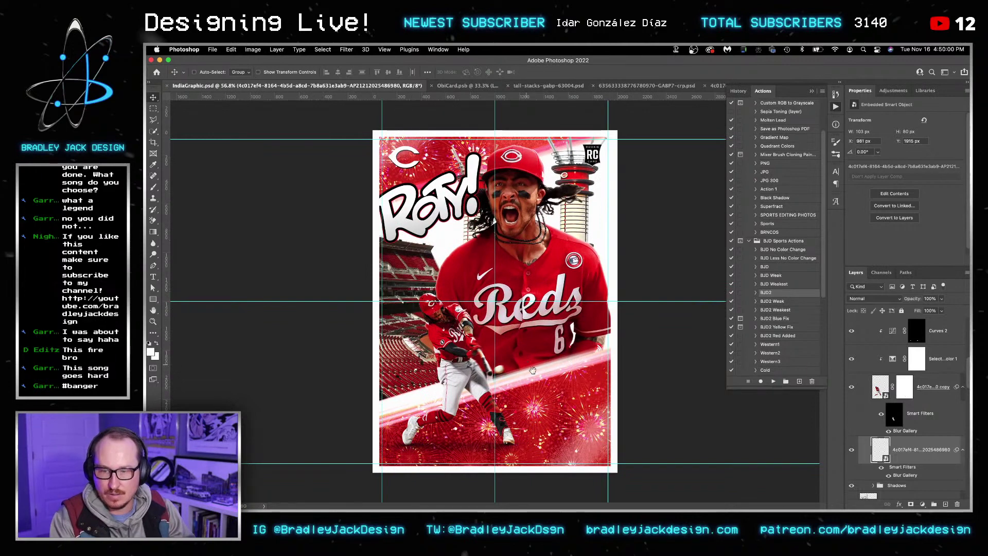
pyautogui.scroll(8, 891, 404)
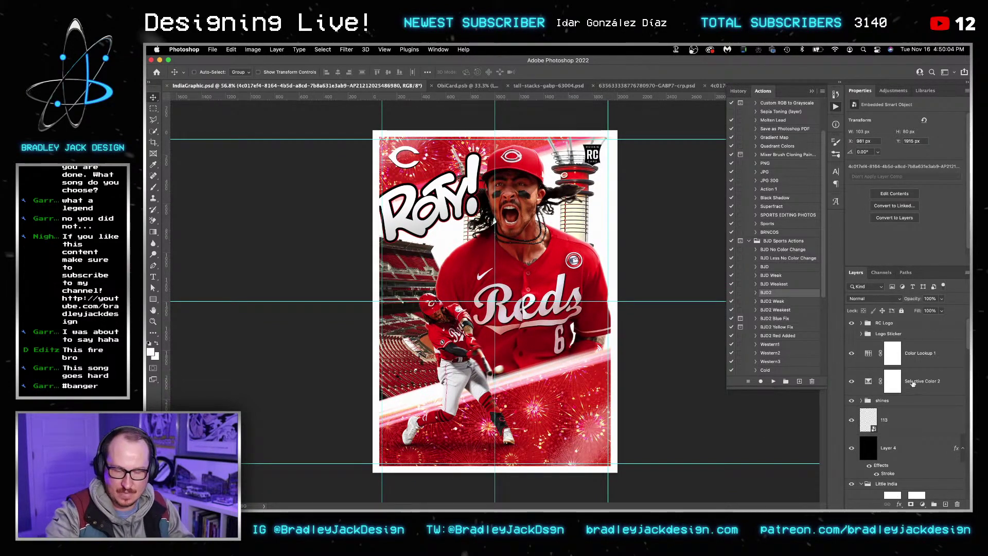
pyautogui.click(907, 447)
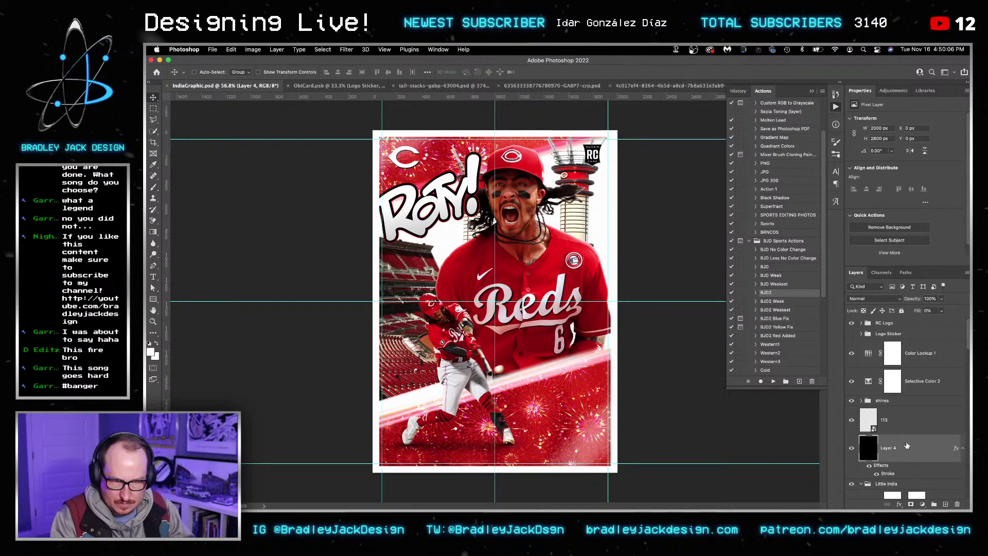
pyautogui.scroll(-2, 907, 445)
pyautogui.scroll(-2, 904, 434)
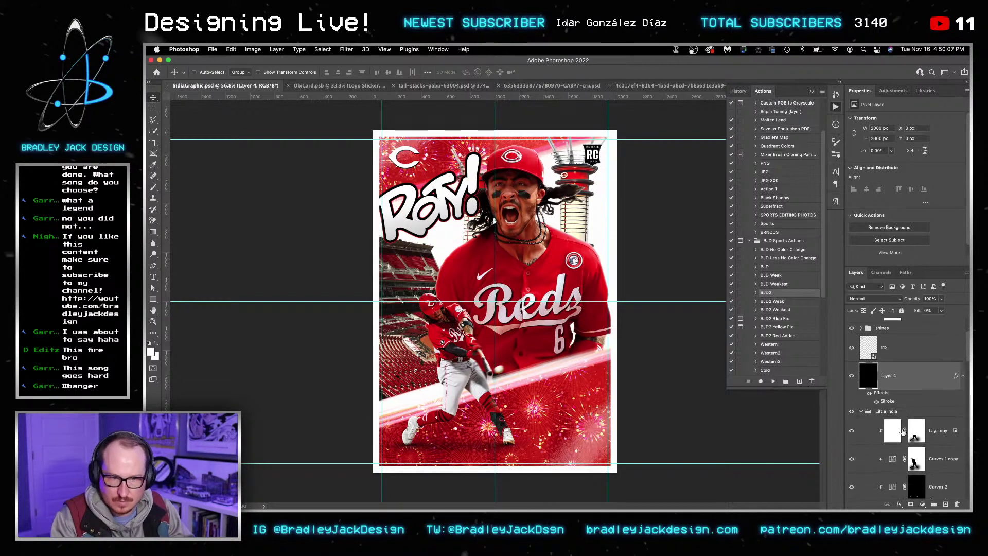
pyautogui.click(862, 412)
pyautogui.click(886, 411)
# Step: Add a paragraph text box reading INDIA to the card's right of the bat and right-align the text
pyautogui.press('t')
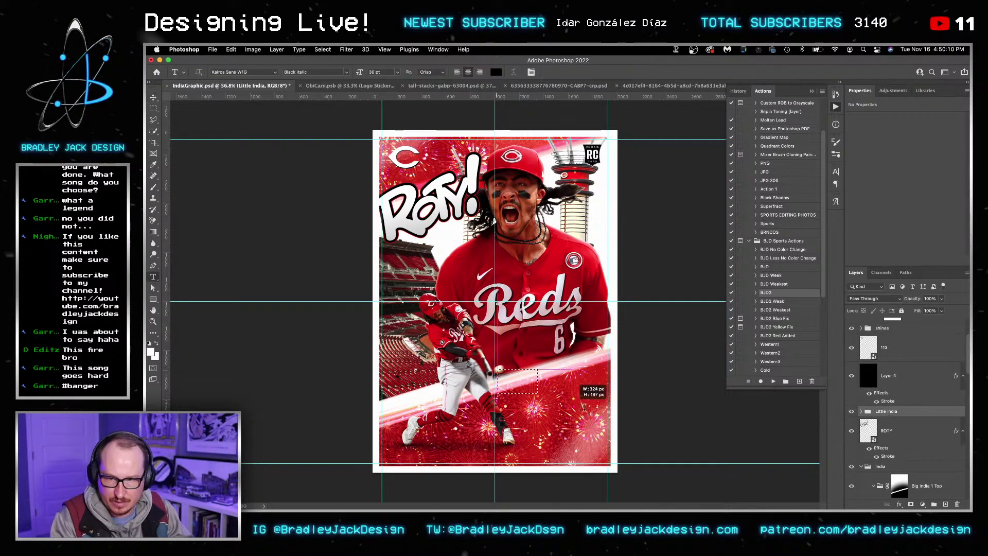
pyautogui.moveTo(607, 419); pyautogui.dragTo(608, 418)
pyautogui.write('INDIA')
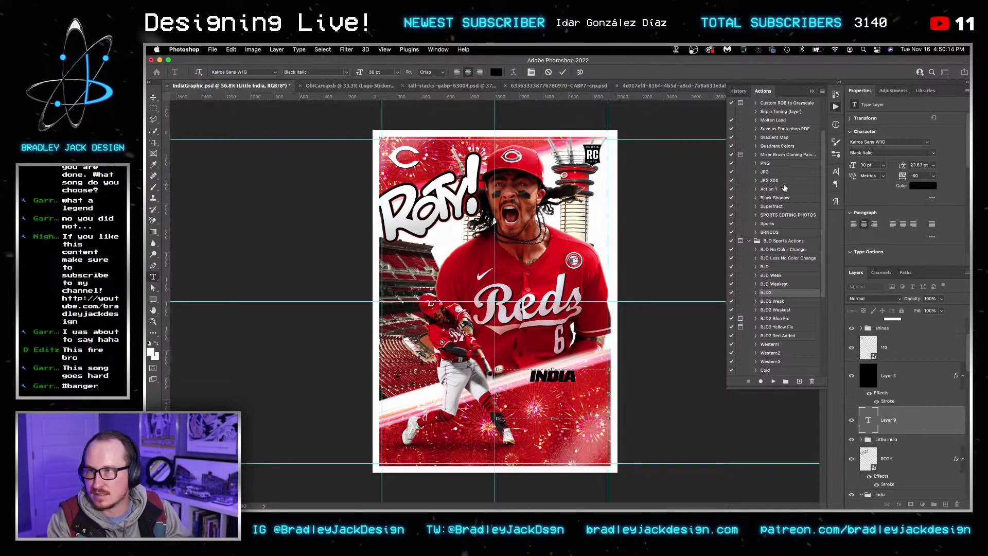
pyautogui.press('super+shift+r')
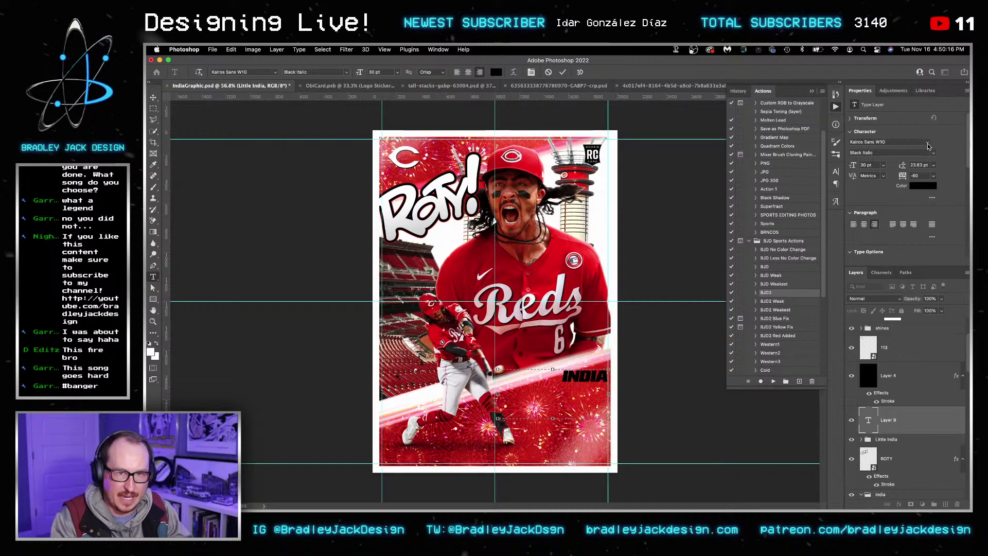
# Step: Try to change the INDIA text's font to Rockwell
pyautogui.click(928, 145)
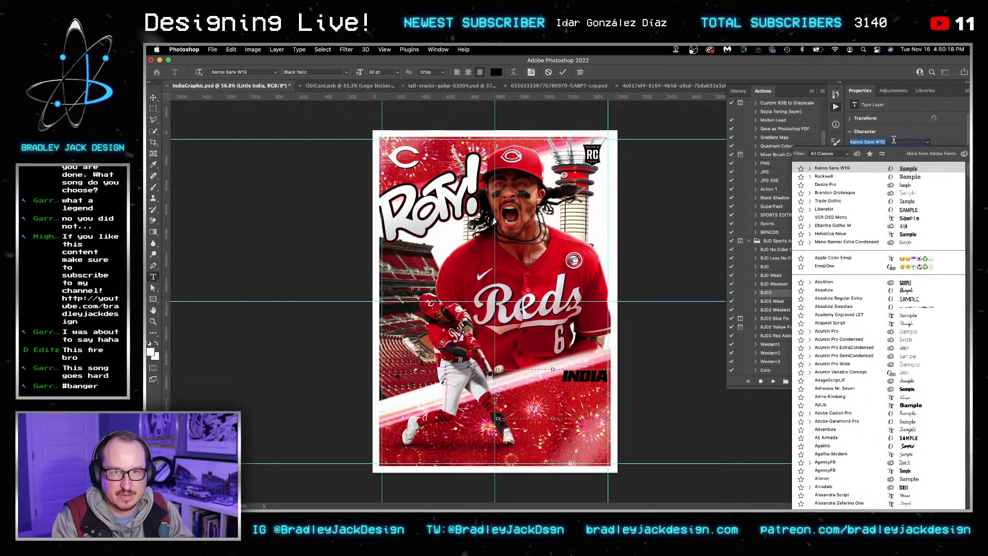
pyautogui.moveTo(891, 141); pyautogui.dragTo(850, 142)
pyautogui.write('Rockwell')
pyautogui.press('Return')
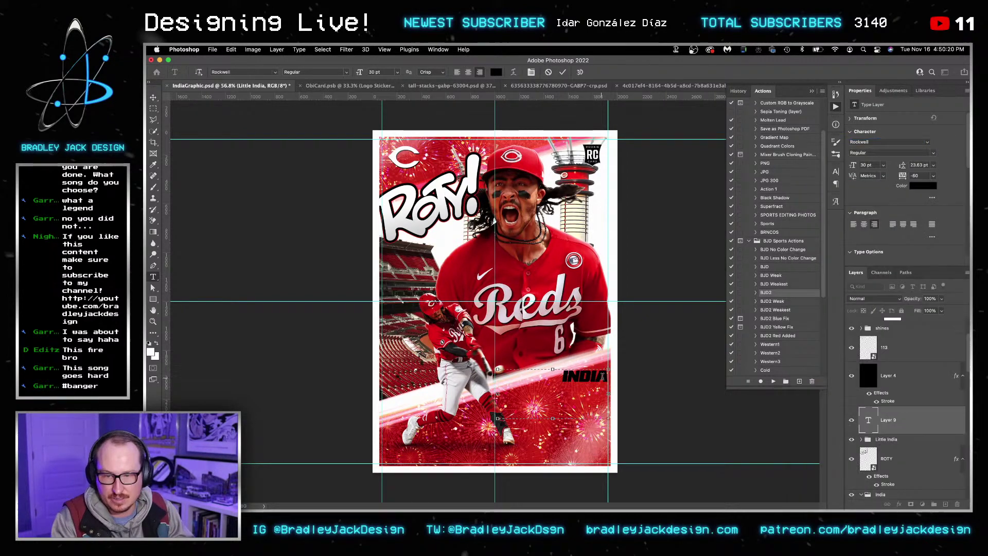
# Step: Make all of the INDIA text white and set its size to 52 pt
pyautogui.press('super+a')
pyautogui.click(156, 344)
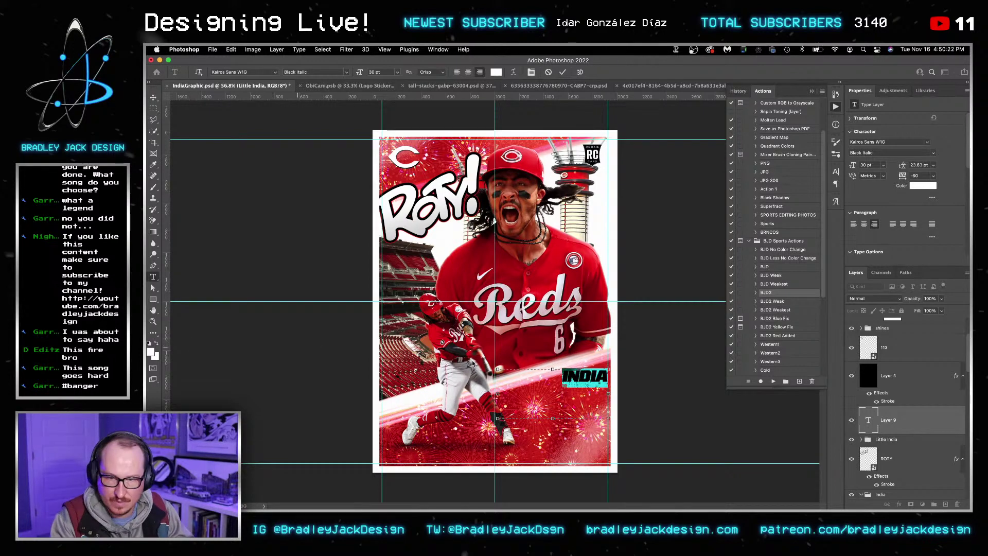
pyautogui.scroll(20, 868, 164)
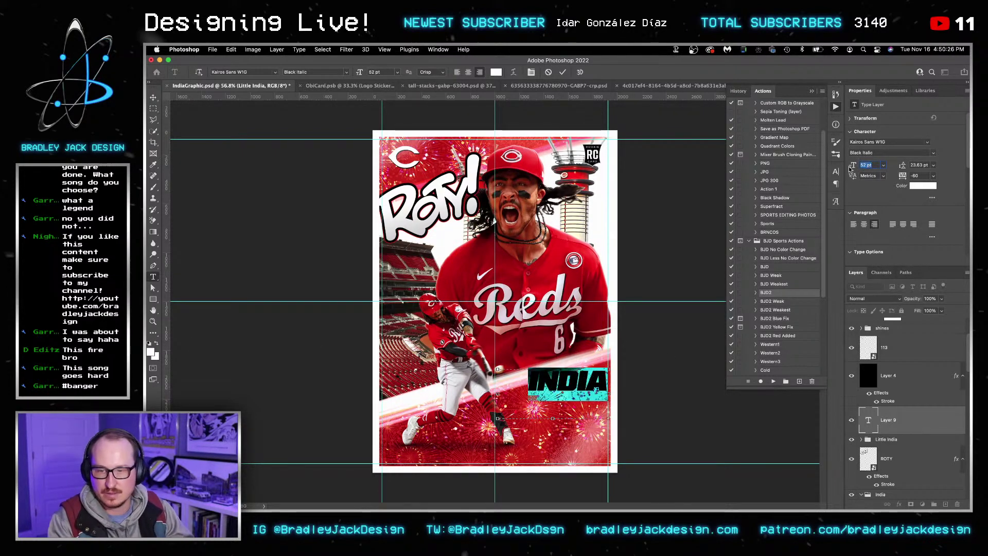
# Step: Move the INDIA text down to the card's lower right corner area and nudge it left and up inside the guides
pyautogui.click(153, 97)
pyautogui.moveTo(595, 366); pyautogui.dragTo(593, 432)
pyautogui.press('Left')
pyautogui.press('Left')
pyautogui.press('Left')
pyautogui.press('Left')
pyautogui.press('Left')
pyautogui.press('Left')
pyautogui.press('Left')
pyautogui.press('Left')
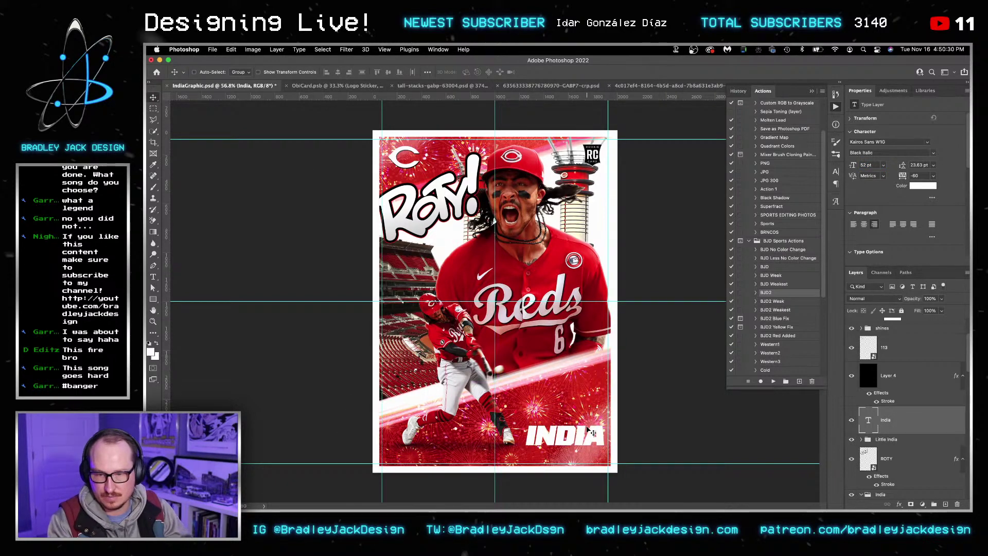
pyautogui.press('Up')
pyautogui.press('Up')
pyautogui.press('Up')
pyautogui.press('Up')
pyautogui.press('Up')
pyautogui.press('Up')
pyautogui.press('Up')
pyautogui.press('Up')
pyautogui.press('Up')
pyautogui.press('Up')
pyautogui.press('Up')
pyautogui.press('Up')
pyautogui.press('Up')
pyautogui.press('Up')
pyautogui.press('Up')
pyautogui.press('Up')
pyautogui.press('Up')
pyautogui.press('Up')
pyautogui.press('Up')
pyautogui.press('Up')
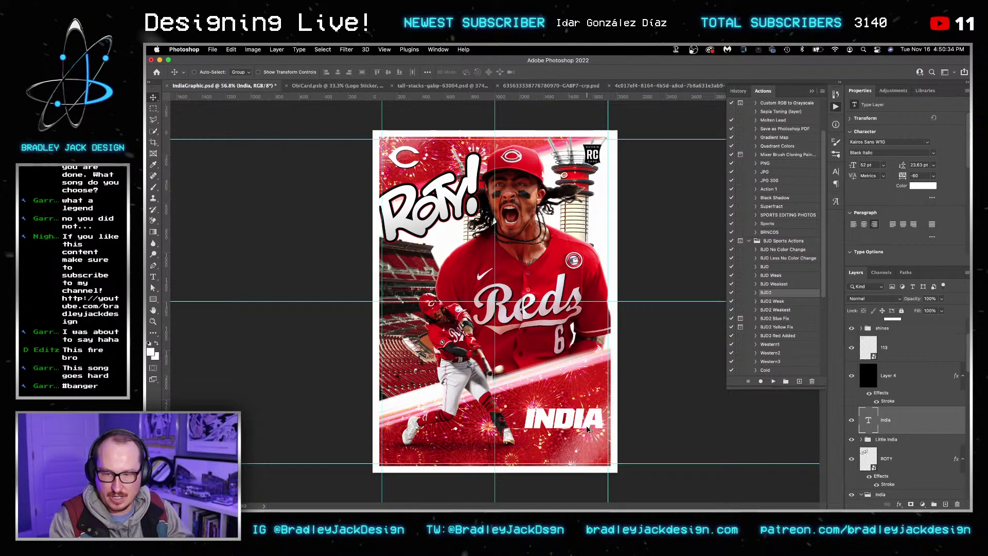
# Step: Duplicate the INDIA text directly beneath itself and turn the copy into THURD BASEMAN at 12 pt
pyautogui.scroll(6, 587, 429)
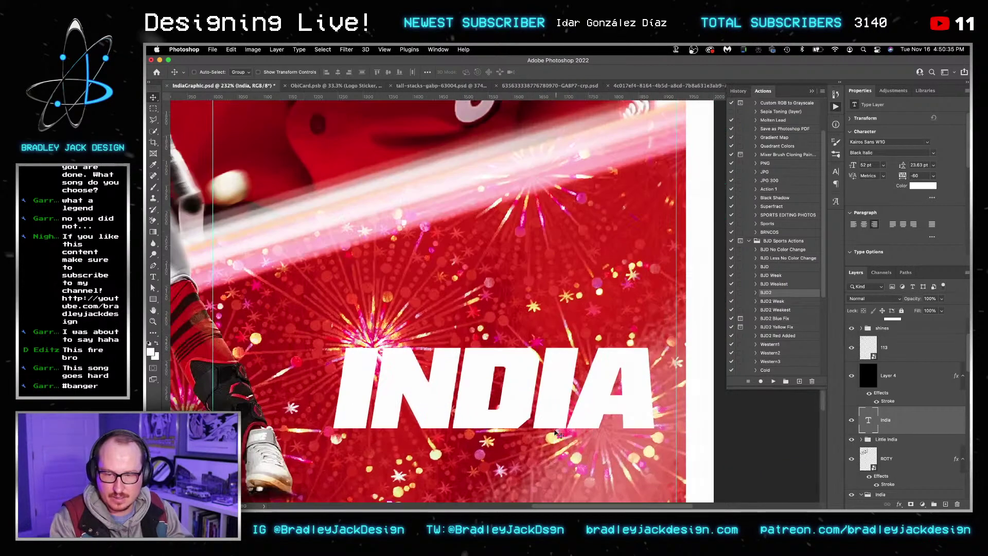
pyautogui.moveTo(558, 433); pyautogui.dragTo(592, 455)
pyautogui.press('t')
pyautogui.click(597, 402)
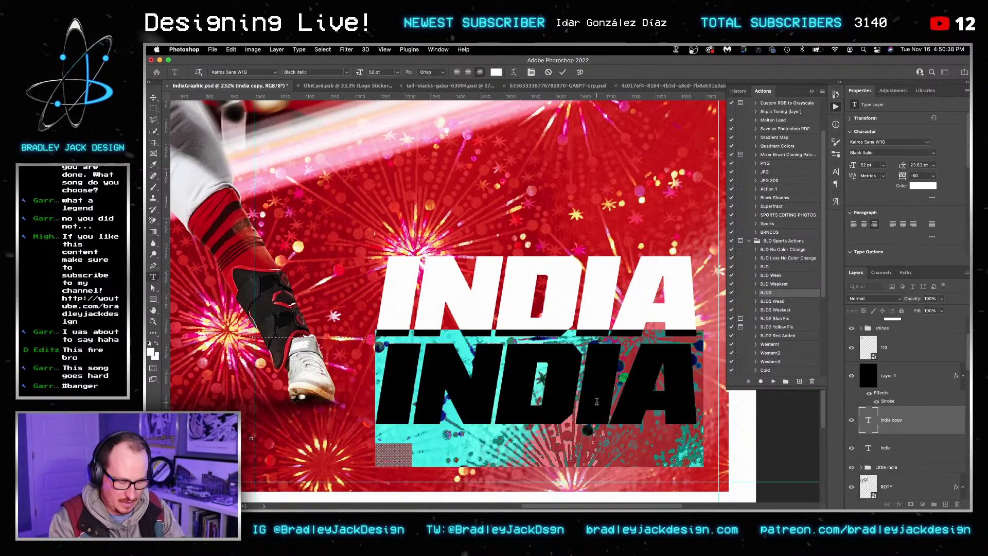
pyautogui.hotkey('ctrl', 'a')
pyautogui.write('THURD')
pyautogui.press('Return')
pyautogui.write('BASEMAN')
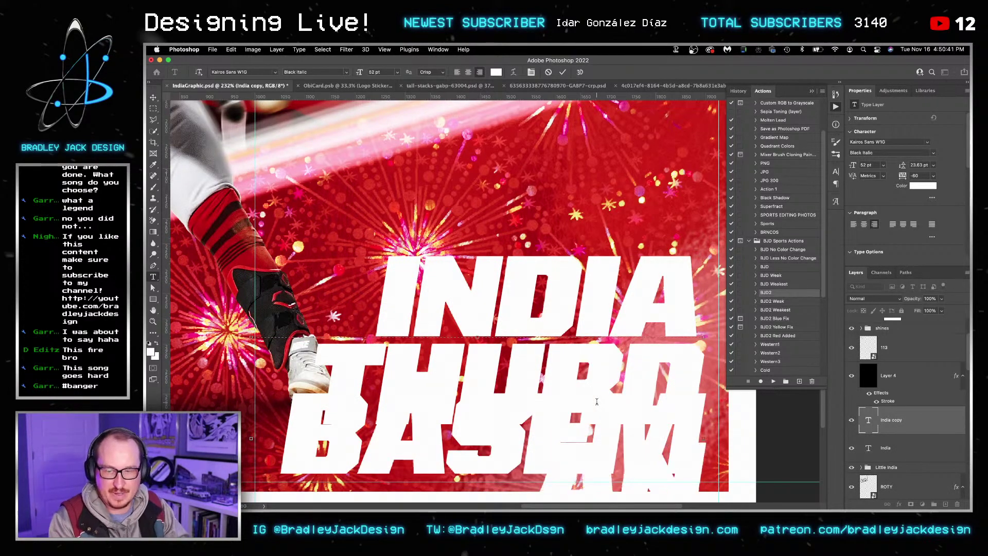
pyautogui.hotkey('ctrl', 'a')
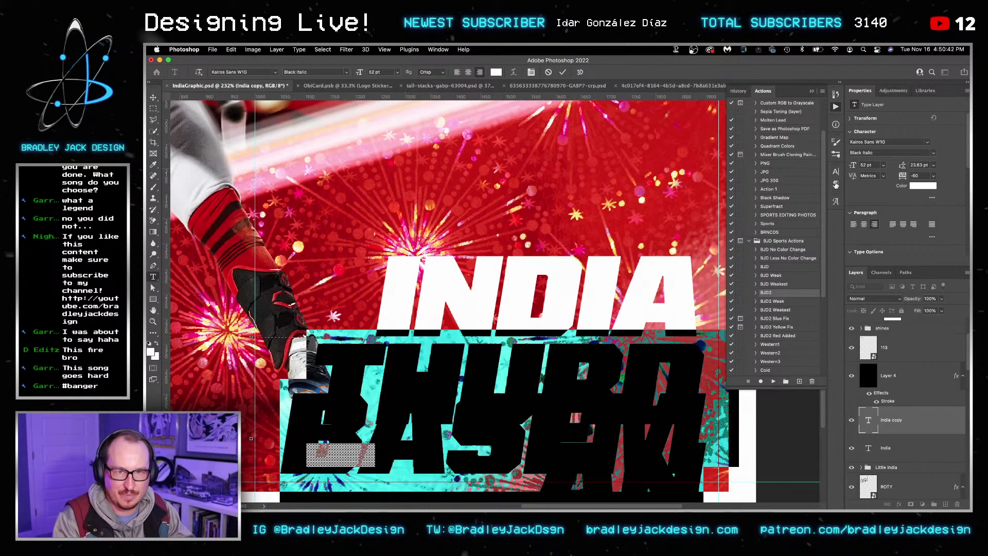
pyautogui.scroll(-20, 868, 166)
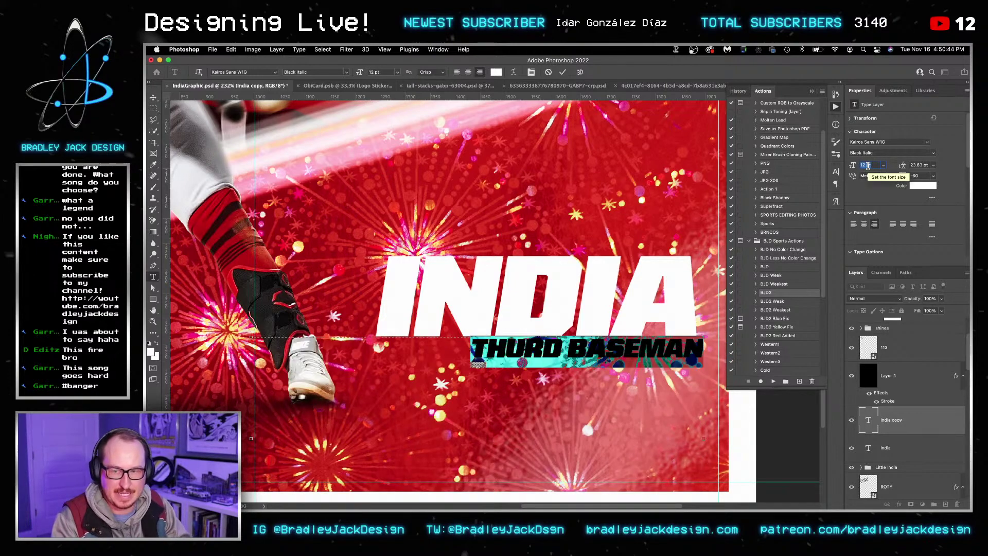
# Step: Set the THURD BASEMAN text to 13 pt and nudge it slightly left and down beneath INDIA
pyautogui.scroll(1, 867, 165)
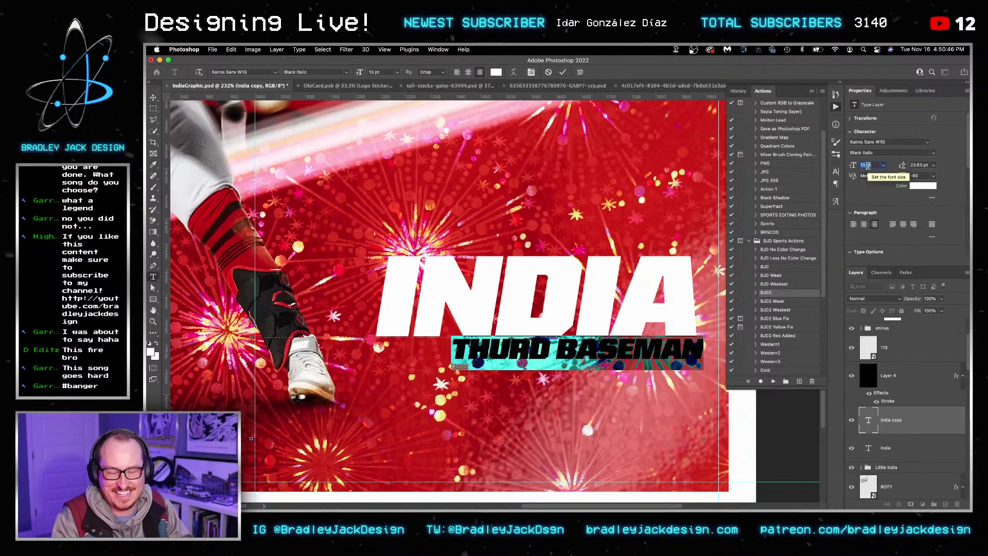
pyautogui.click(155, 98)
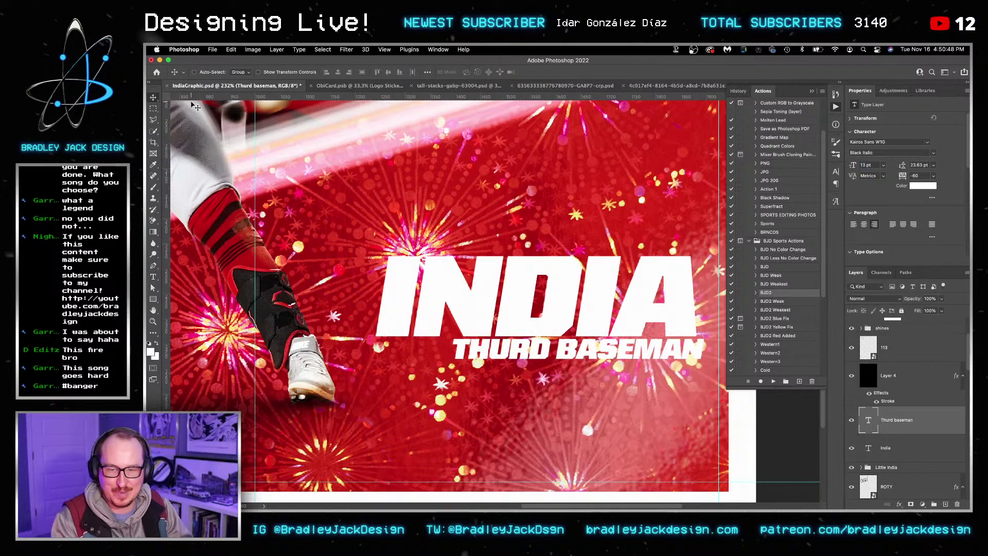
pyautogui.press('Left')
pyautogui.press('Left')
pyautogui.press('Left')
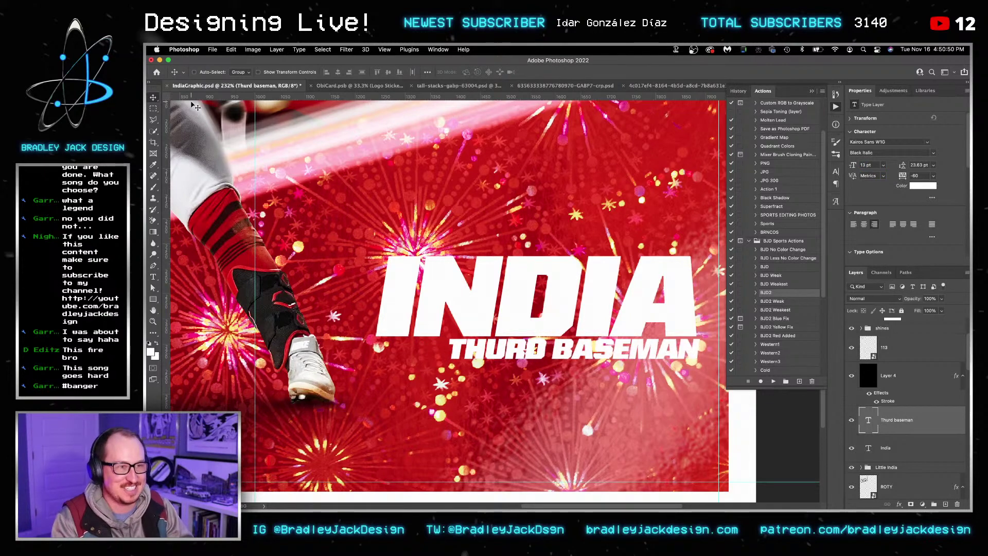
pyautogui.press('Left')
pyautogui.press('Left')
pyautogui.press('Down')
pyautogui.press('Down')
pyautogui.press('Down')
pyautogui.press('Down')
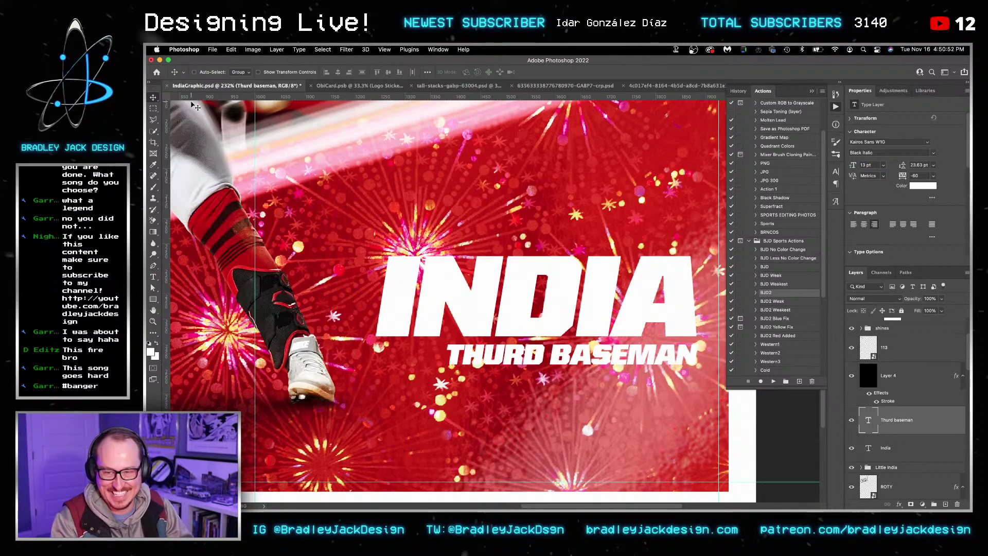
# Step: Correct the spelling of THURD to THIRD in the line beneath INDIA
pyautogui.press('t')
pyautogui.click(494, 355)
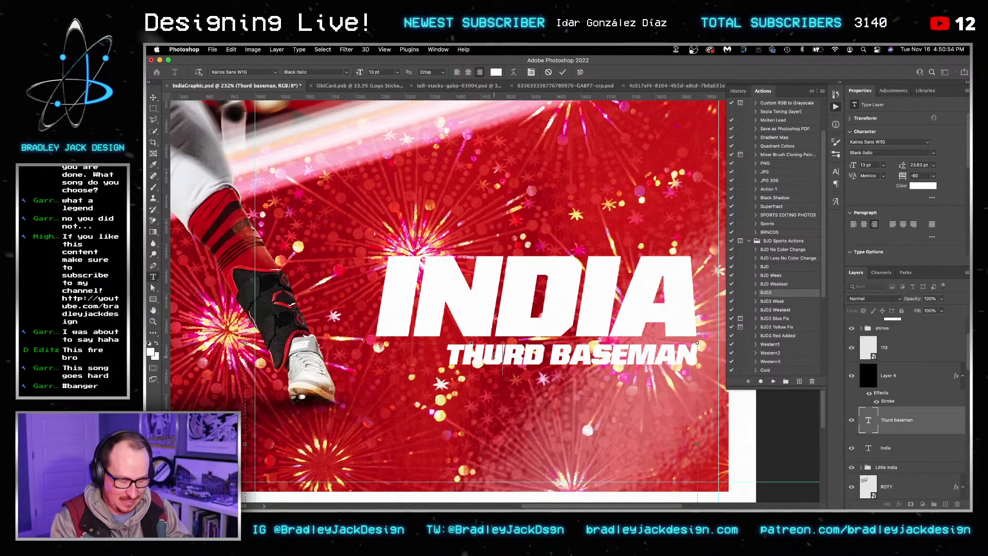
pyautogui.press('Delete')
pyautogui.write('i')
pyautogui.hotkey('ctrl', 'a')
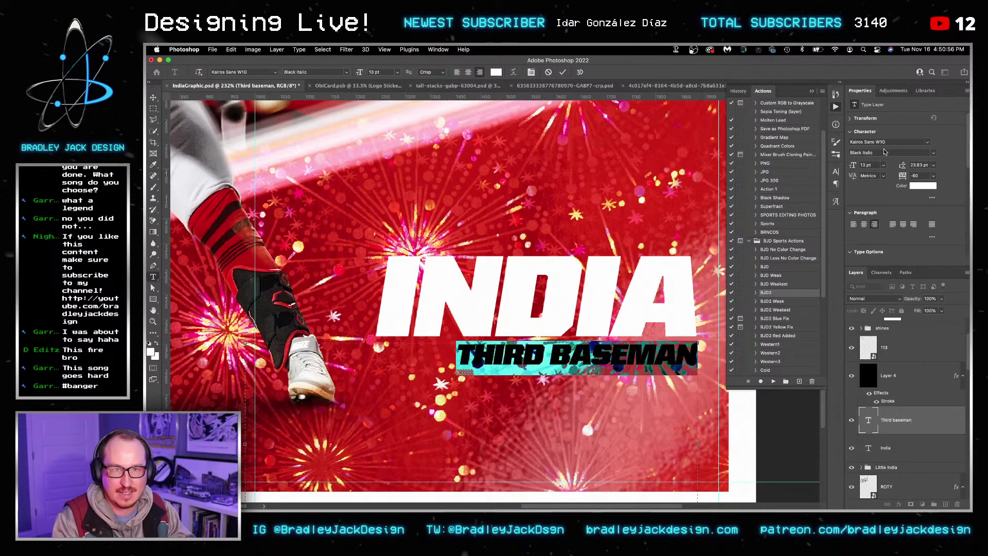
pyautogui.hotkey('ctrl', 'Return')
# Step: Place a copy of the THIRD BASEMAN text straight above INDIA and replace its wording with the first name Jonathan
pyautogui.press('v')
pyautogui.moveTo(634, 355); pyautogui.dragTo(634, 208)
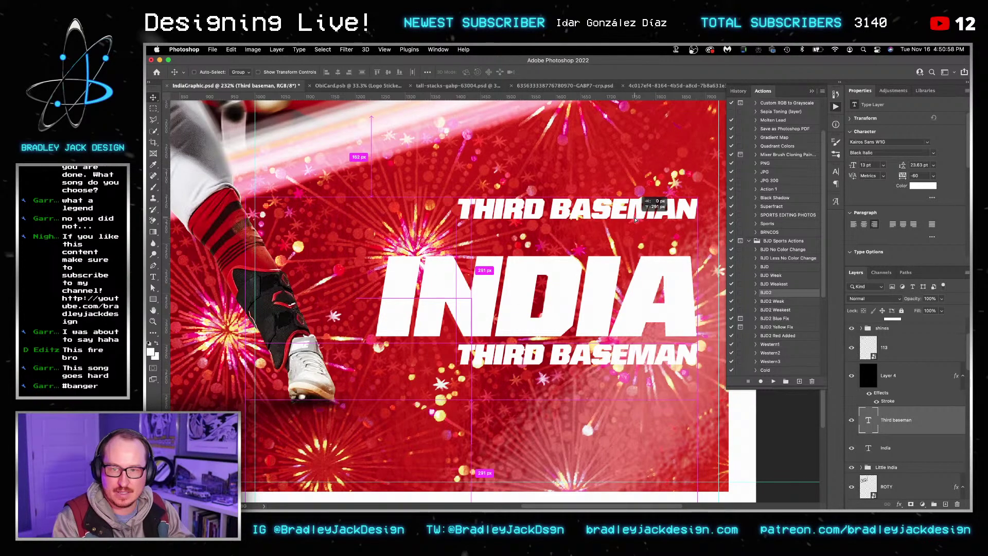
pyautogui.doubleClick(634, 208)
pyautogui.click(635, 209)
pyautogui.hotkey('ctrl', 'a')
pyautogui.write('Jonathan')
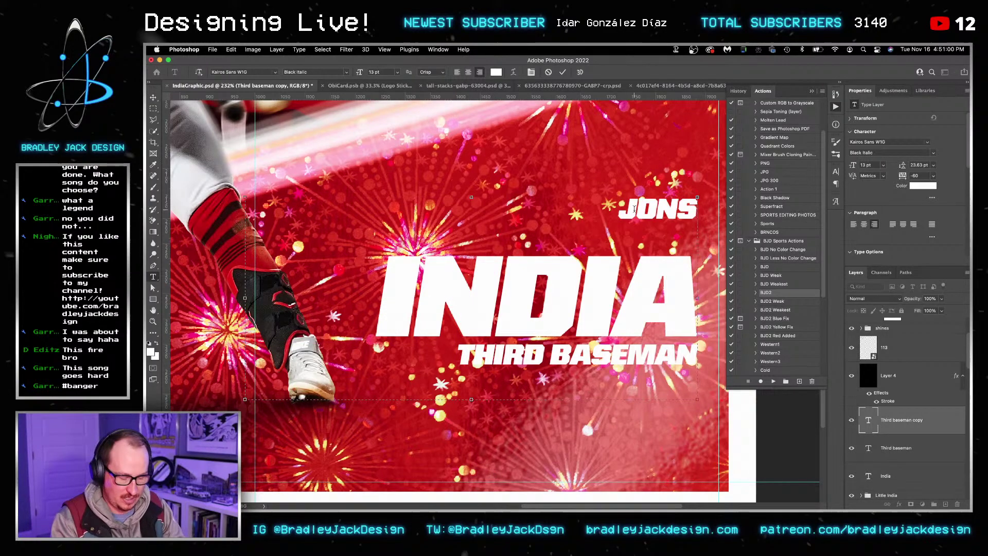
pyautogui.press('super+Tab')
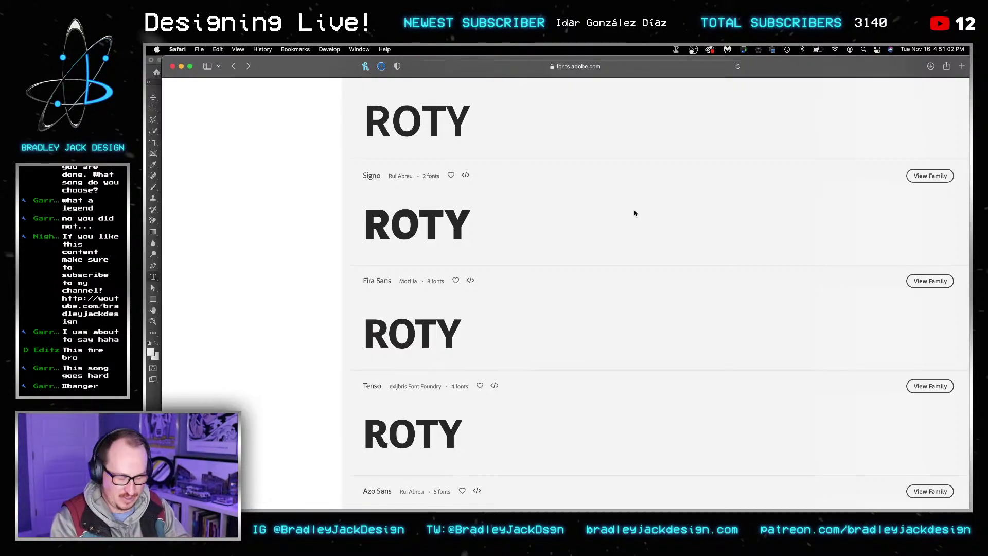
pyautogui.press('super+t')
pyautogui.write('jonathan indaia')
pyautogui.press('Return')
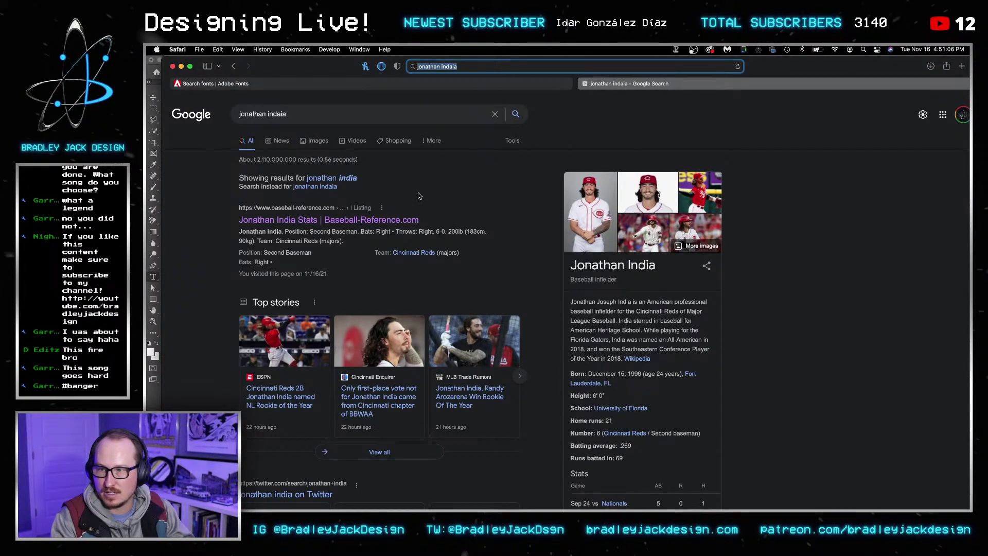
# Step: Return to Photoshop and correct the mistyped letter in the line above INDIA so it reads JONATHAN
pyautogui.press('super+Tab')
pyautogui.click(608, 207)
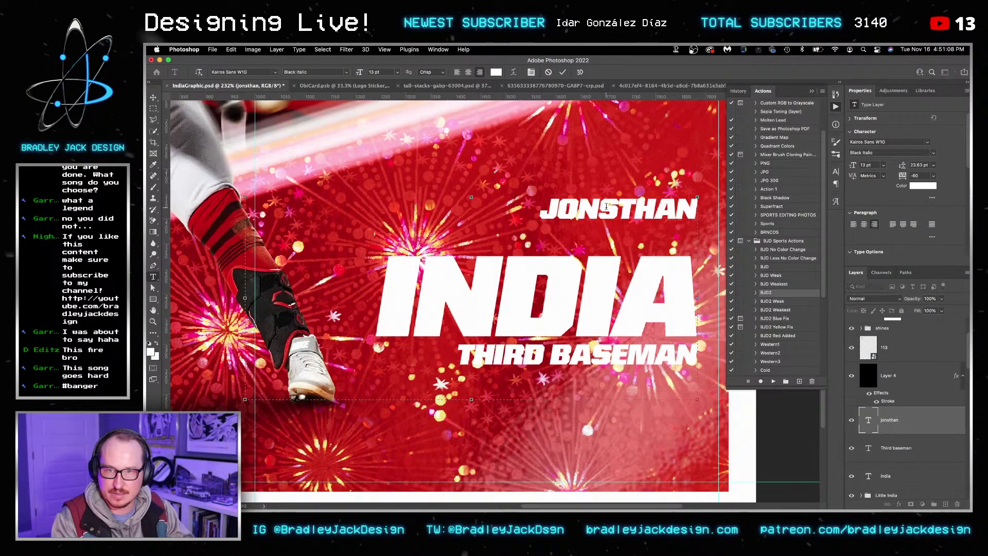
pyautogui.press('BackSpace')
pyautogui.write('a')
pyautogui.press('super+Return')
# Step: Enlarge the whole JONATHAN text to 33 pt
pyautogui.press('super+Tab')
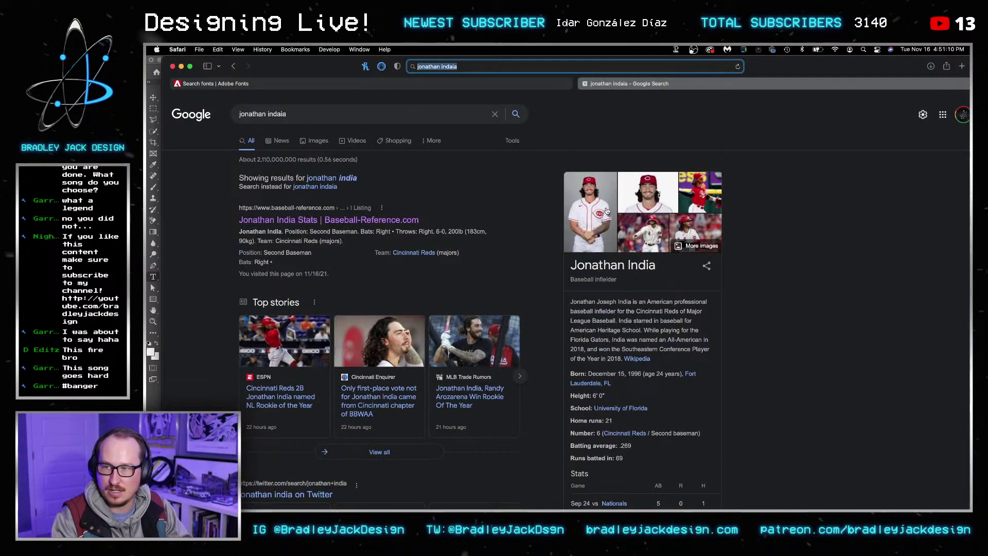
pyautogui.press('super+Tab')
pyautogui.click(664, 213)
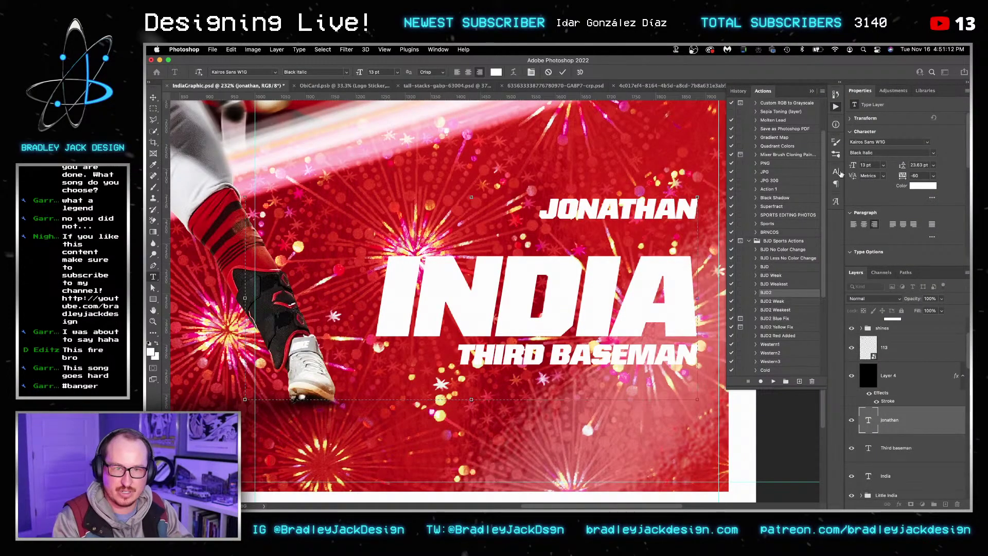
pyautogui.press('super+a')
pyautogui.click(866, 165)
pyautogui.write('33')
pyautogui.press('Return')
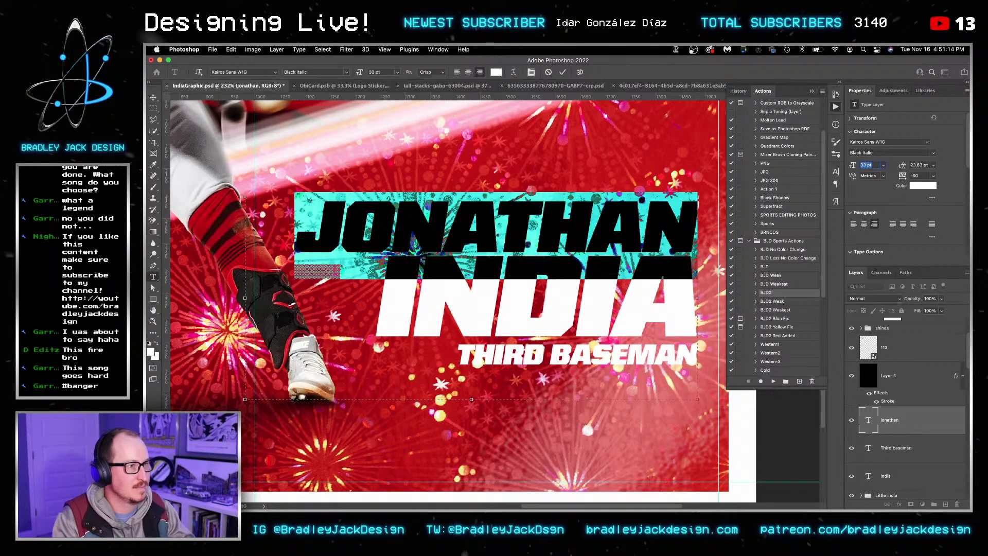
pyautogui.press('super+Return')
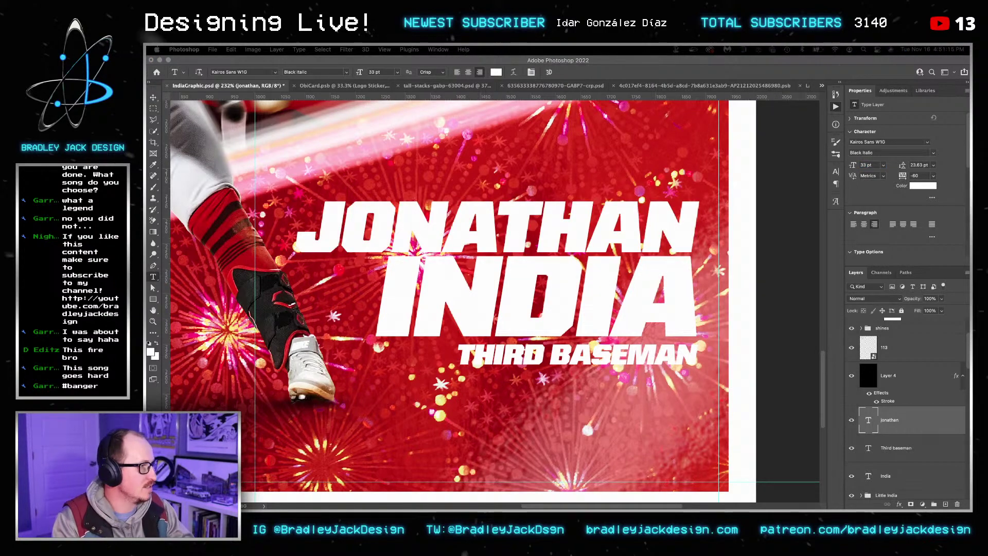
# Step: Switch to Safari and view the image results for jonathan india
pyautogui.press('super+Tab')
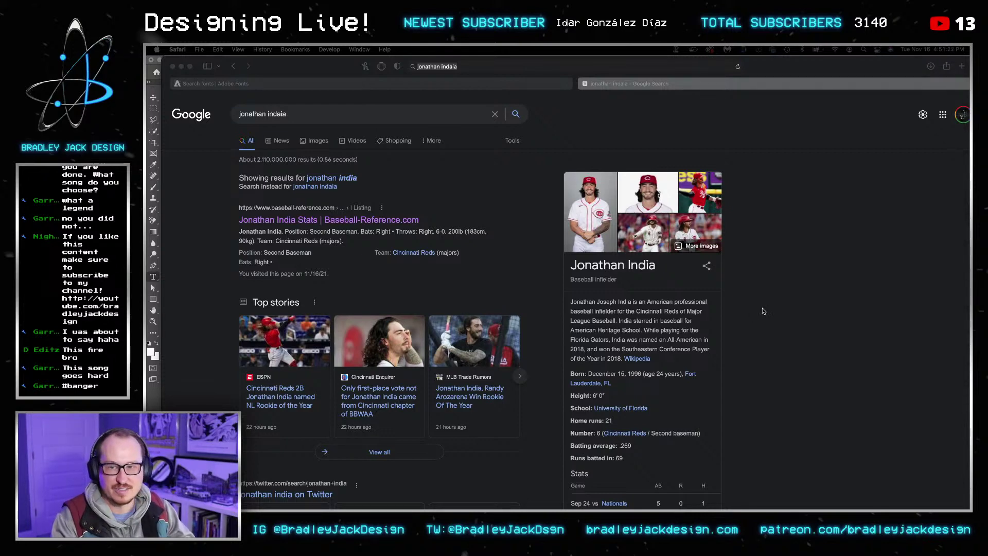
pyautogui.press('super+l')
pyautogui.click(599, 200)
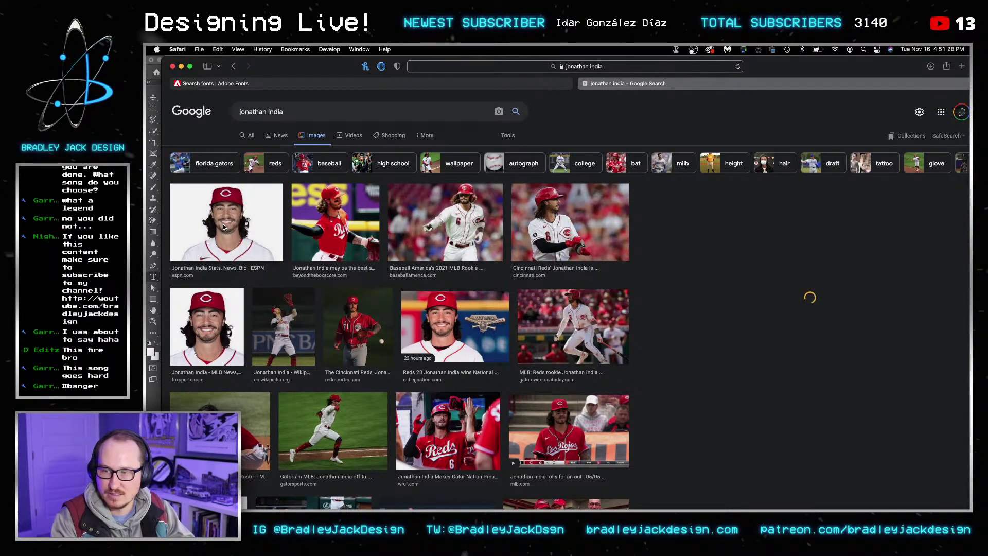
# Step: Return to Photoshop and, from the fonts similar to Kairos Sans, change JONATHAN to Acumin Pro Wide Ultra Black Italic
pyautogui.press('super+Tab')
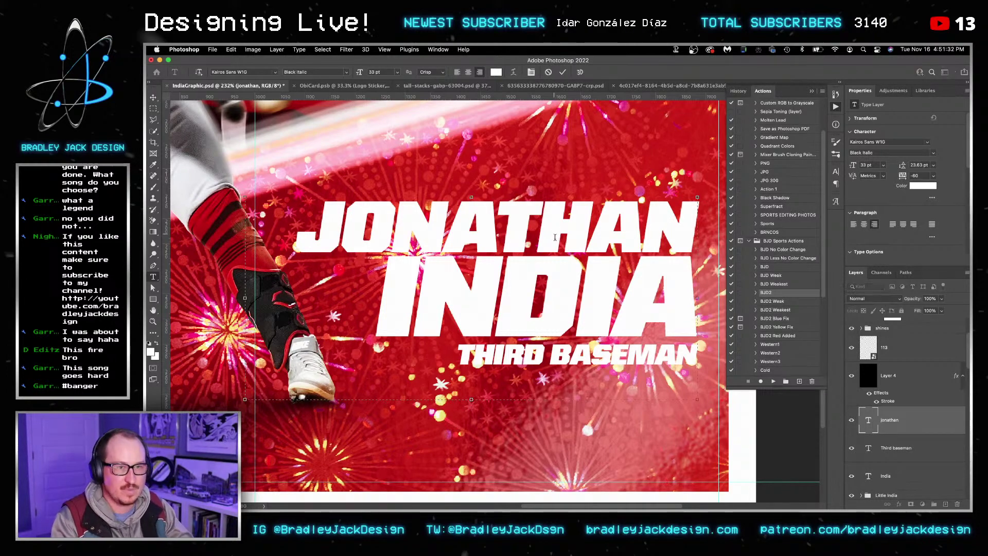
pyautogui.doubleClick(546, 250)
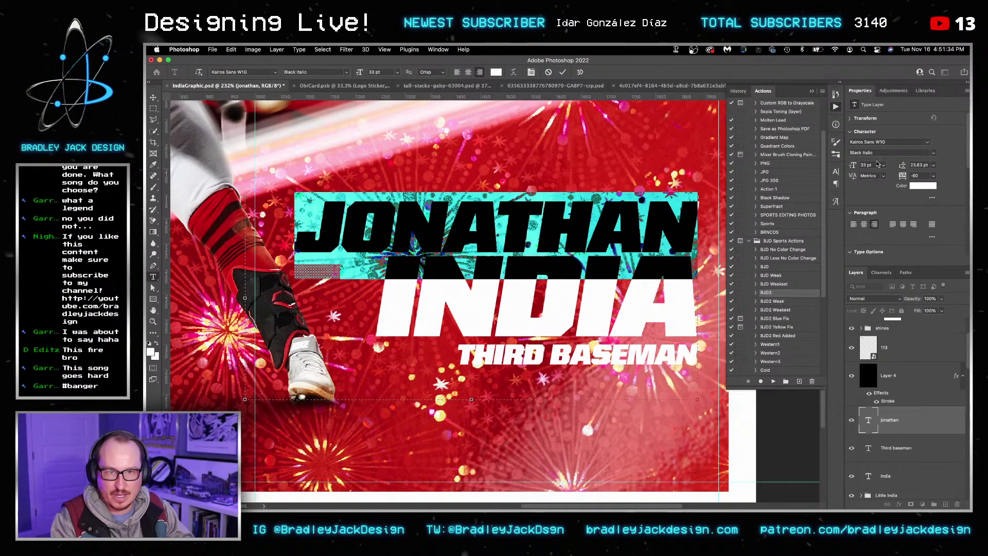
pyautogui.click(926, 144)
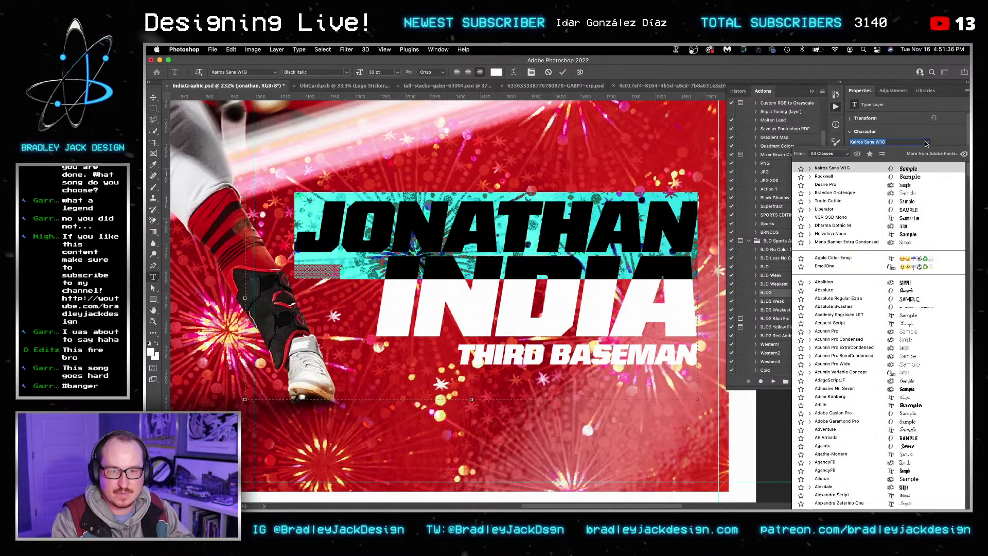
pyautogui.click(857, 155)
pyautogui.click(820, 153)
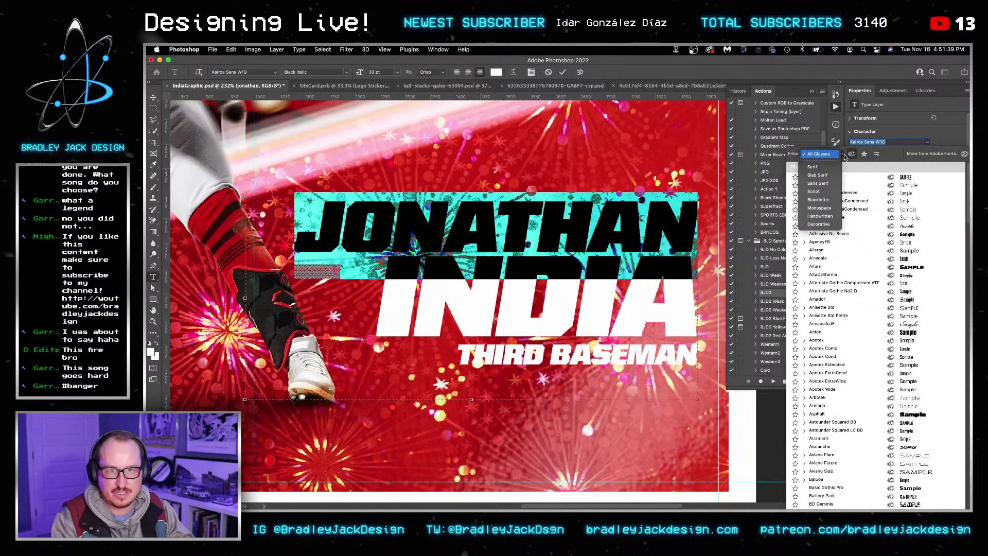
pyautogui.click(817, 184)
pyautogui.click(877, 155)
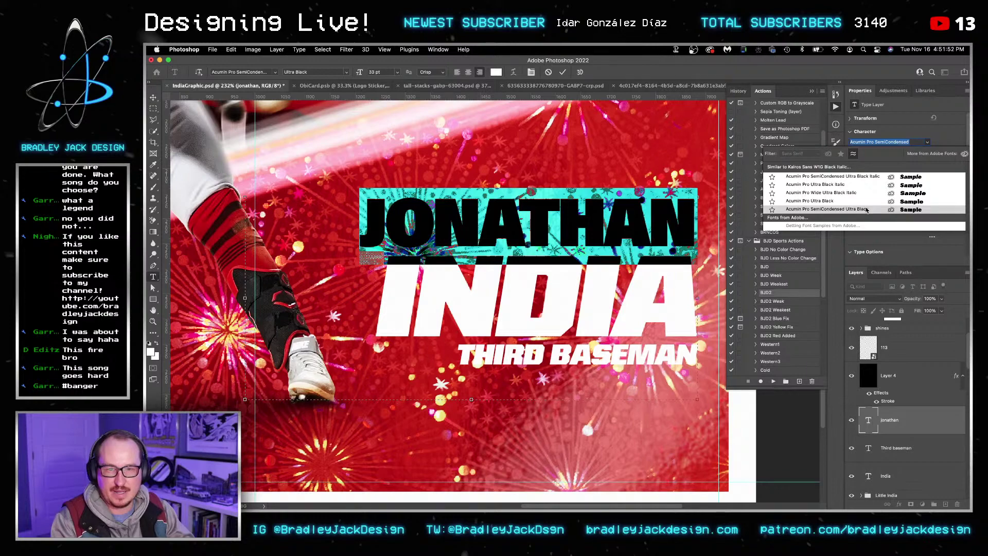
pyautogui.click(870, 193)
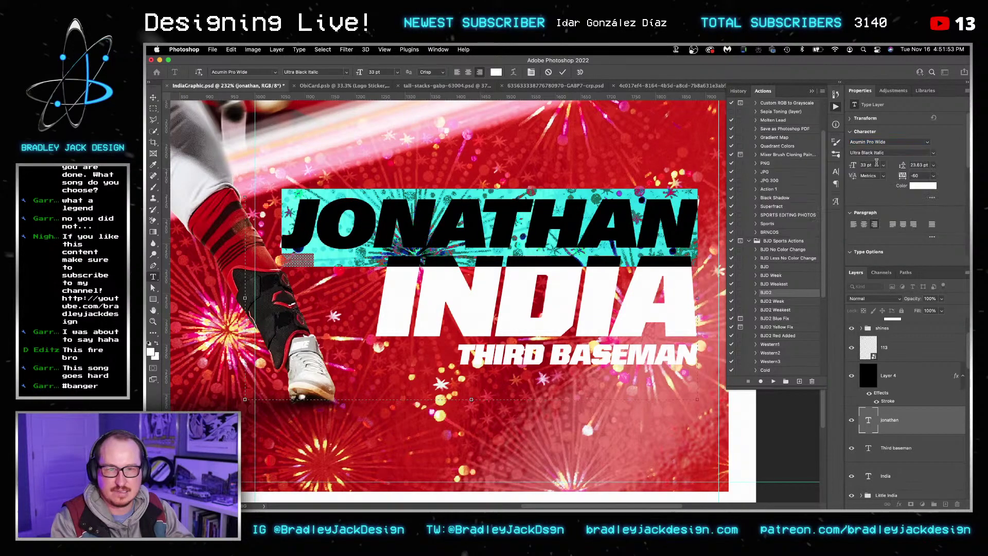
# Step: Try the Thin style on JONATHAN, then set it to Extra Light Italic
pyautogui.click(932, 153)
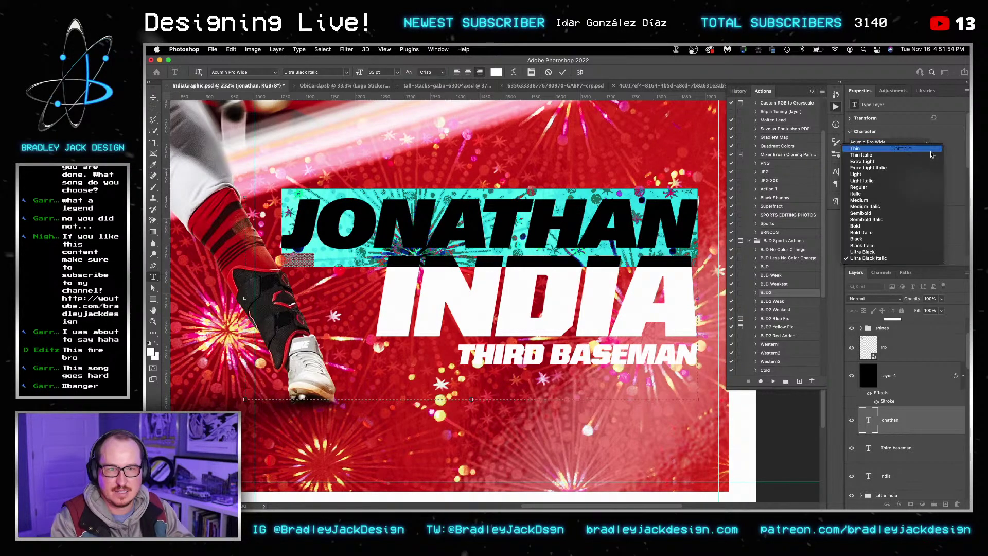
pyautogui.click(889, 149)
pyautogui.click(889, 149)
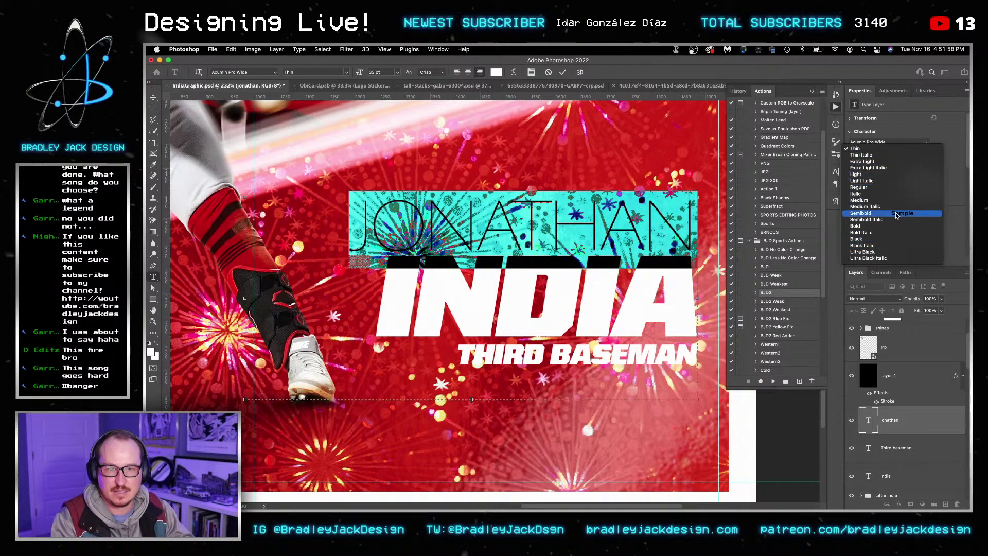
pyautogui.click(868, 168)
# Step: Search all font classes for "cond", preview the condensed fonts on JONATHAN, and apply Obviously Condensed Super Italic
pyautogui.click(896, 143)
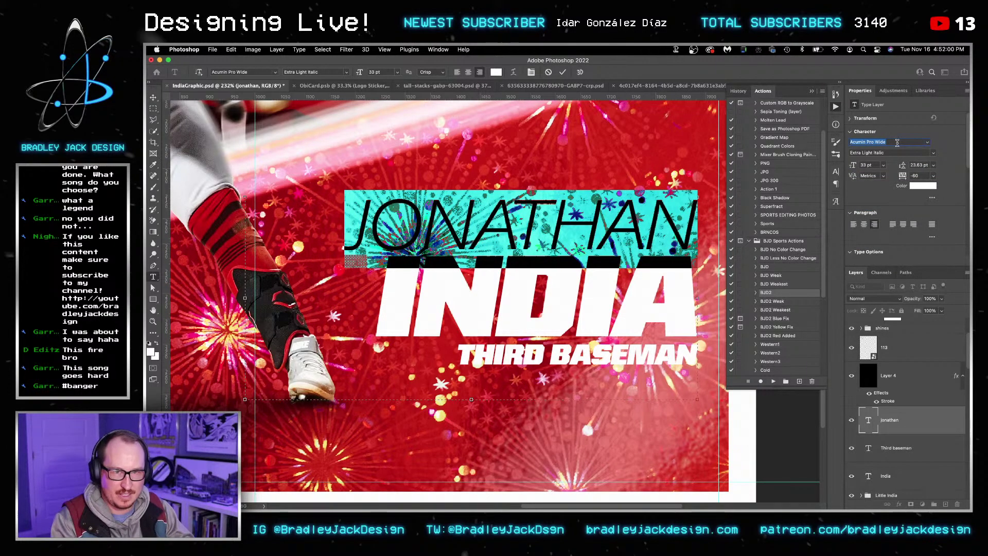
pyautogui.write('cond')
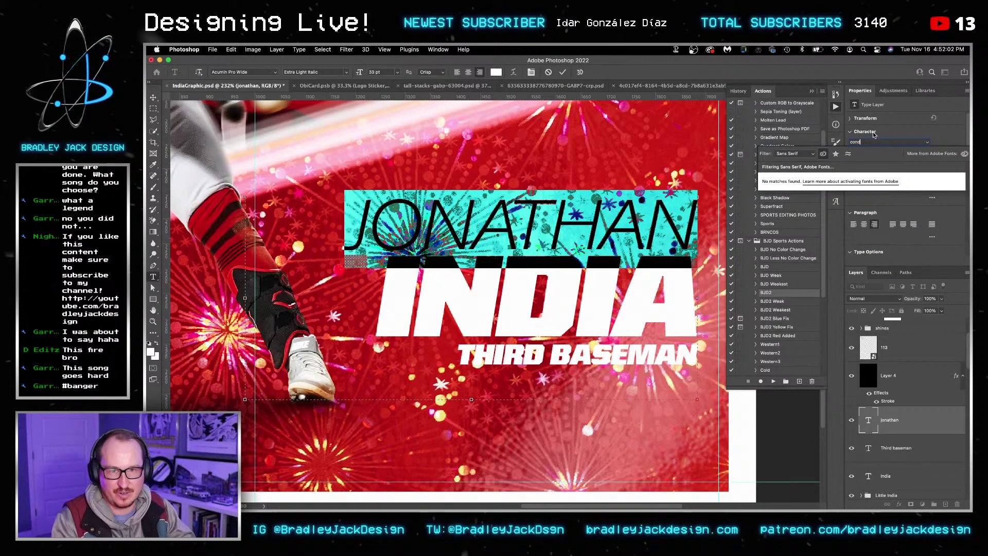
pyautogui.click(817, 153)
pyautogui.click(792, 126)
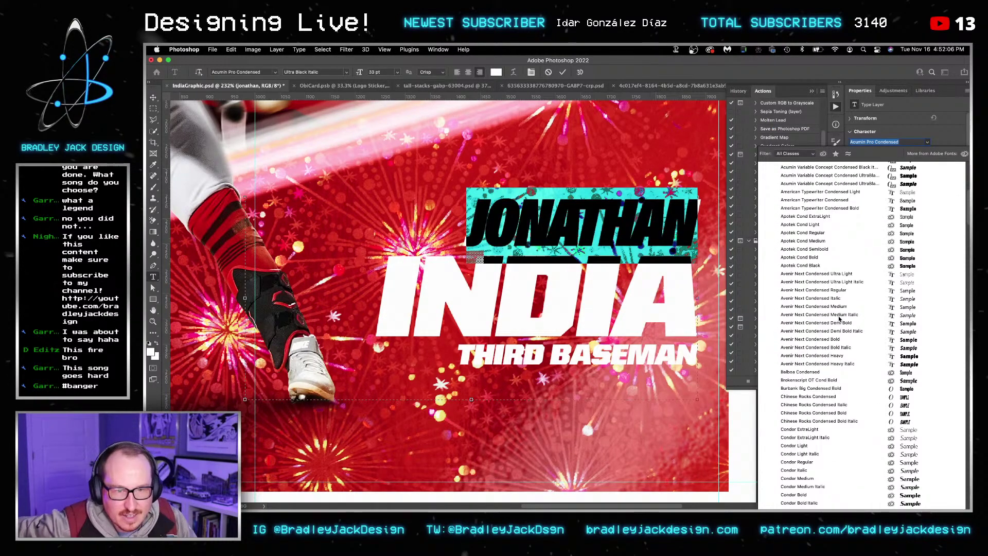
pyautogui.scroll(-3, 849, 317)
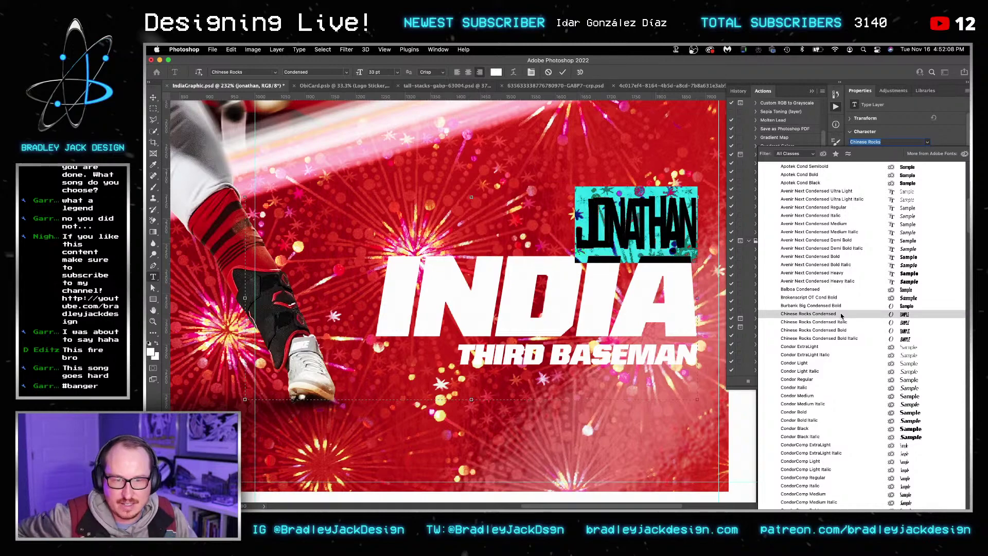
pyautogui.scroll(-1, 853, 364)
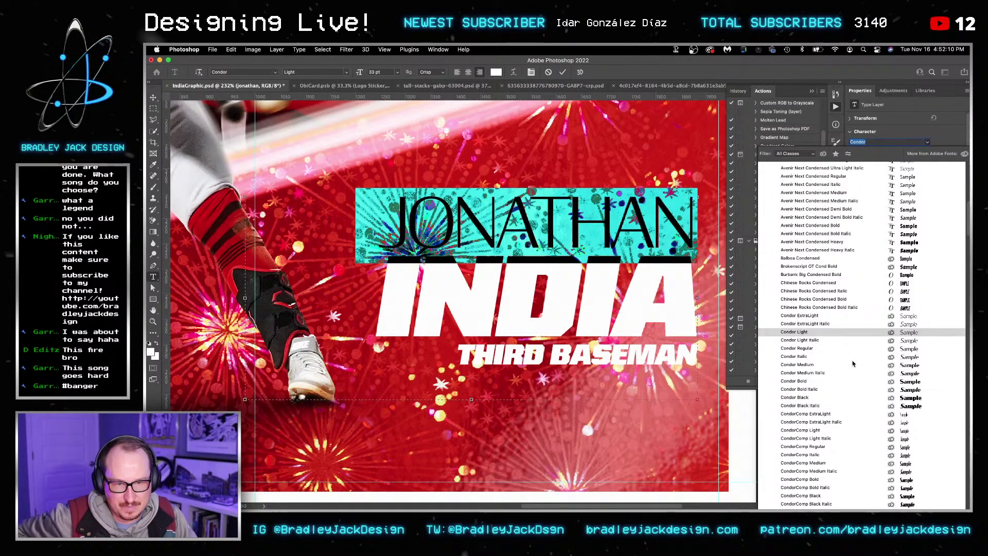
pyautogui.scroll(-12, 852, 363)
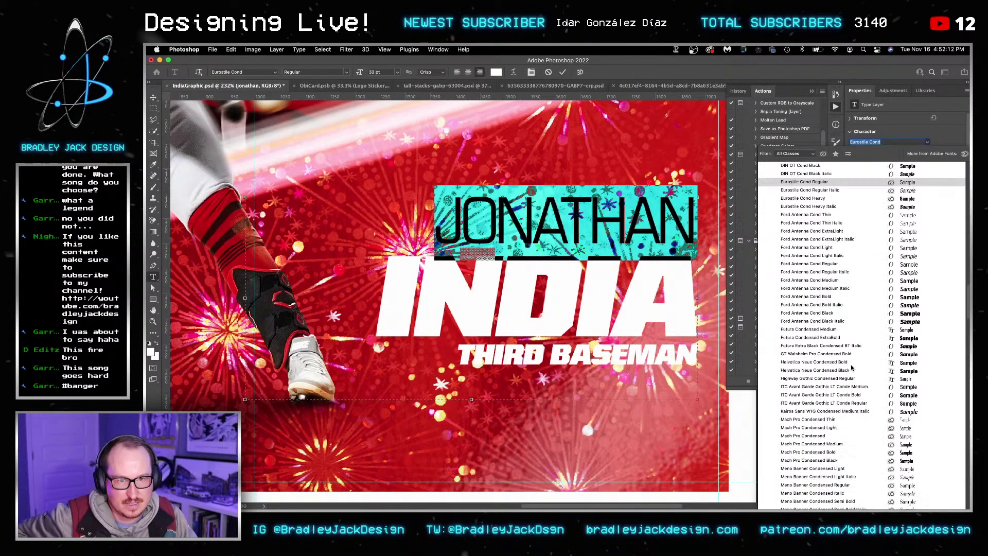
pyautogui.scroll(-2, 854, 304)
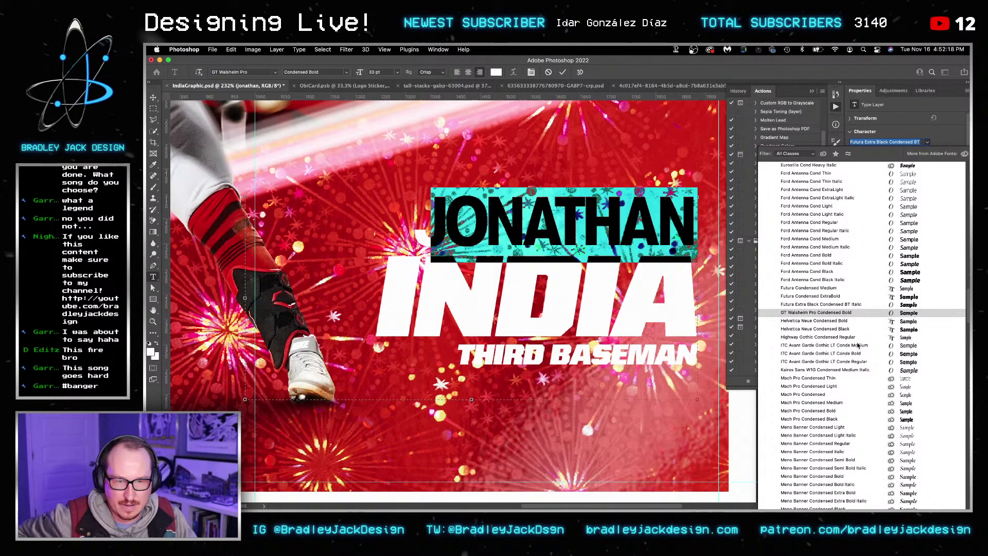
pyautogui.scroll(-2, 857, 360)
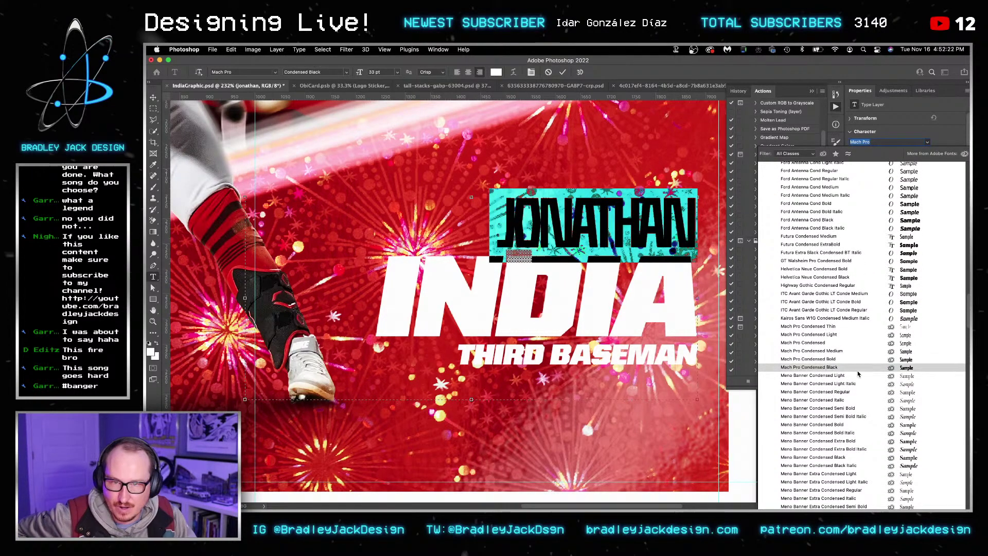
pyautogui.scroll(-14, 858, 365)
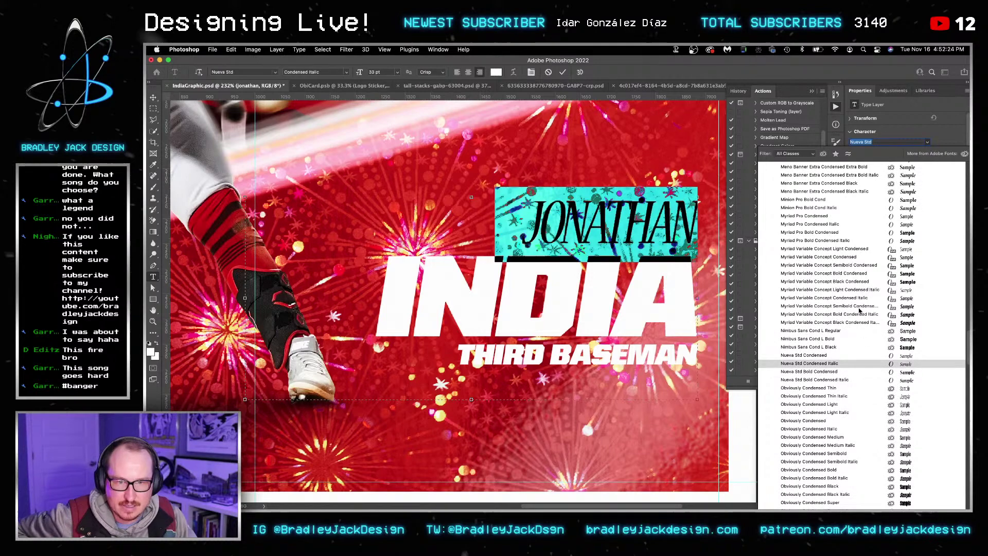
pyautogui.scroll(-5, 857, 335)
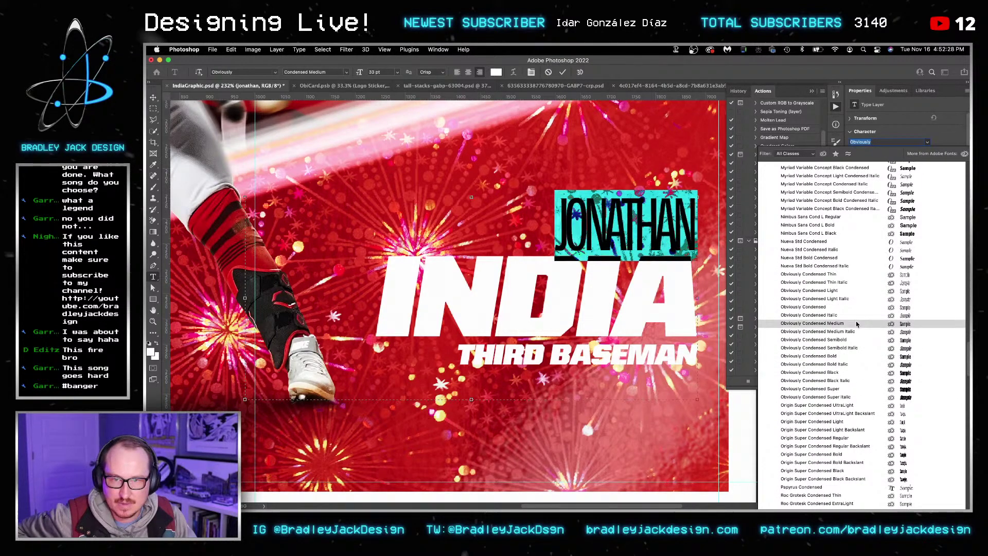
pyautogui.click(856, 397)
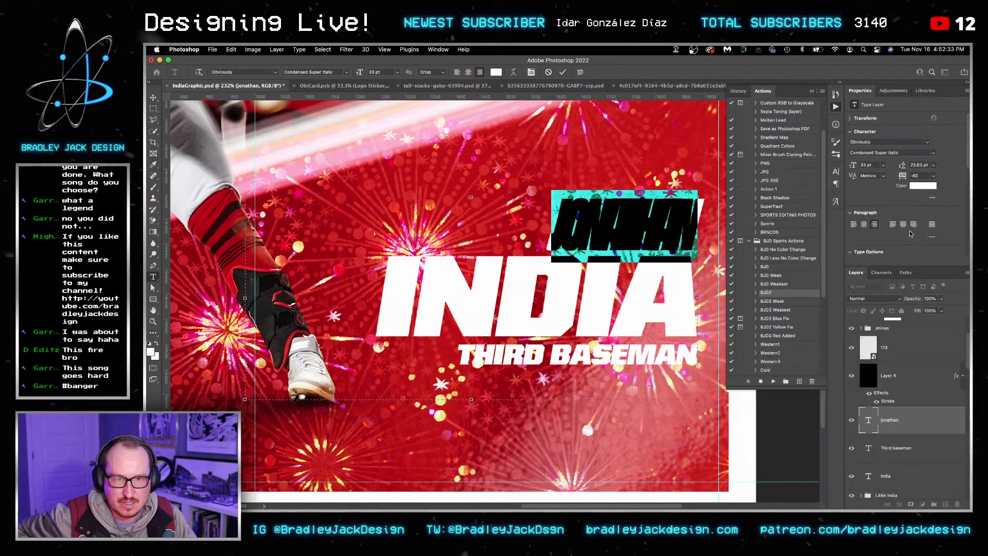
# Step: Set the tracking of JONATHAN to 0
pyautogui.click(921, 176)
pyautogui.press('Tab')
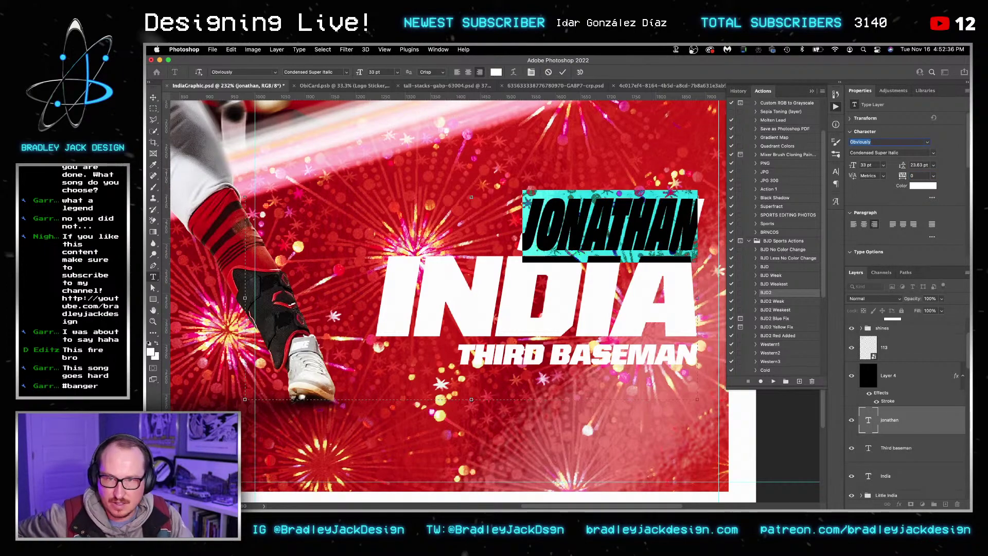
pyautogui.click(609, 235)
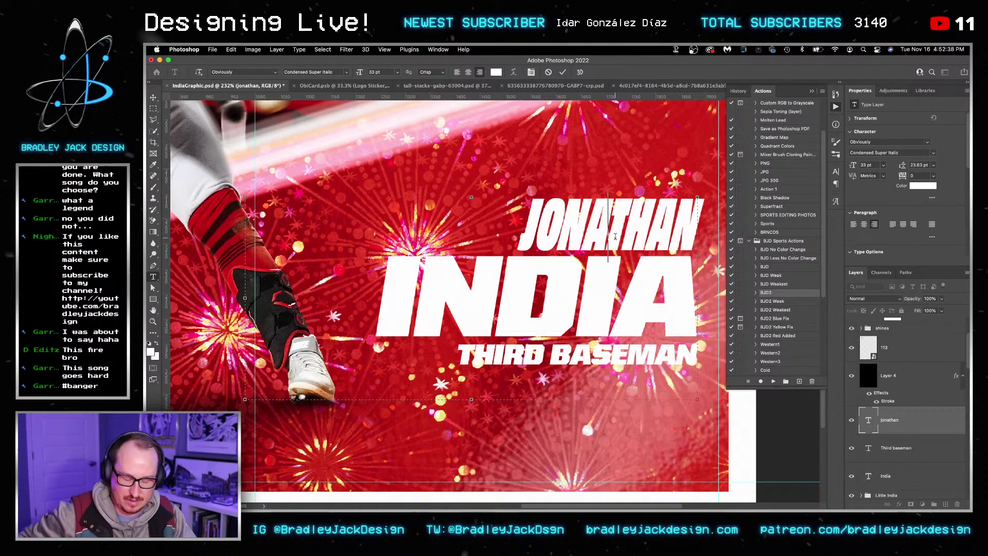
# Step: Search fonts for "cond black", preview the results on JONATHAN, and try Alternate Gothic Compressed ATF Regular
pyautogui.doubleClick(630, 225)
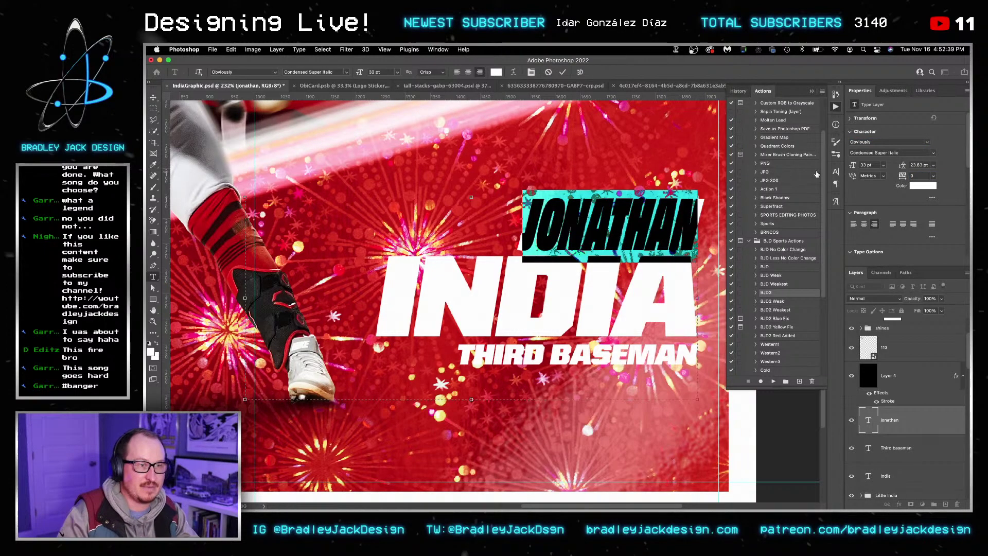
pyautogui.click(927, 142)
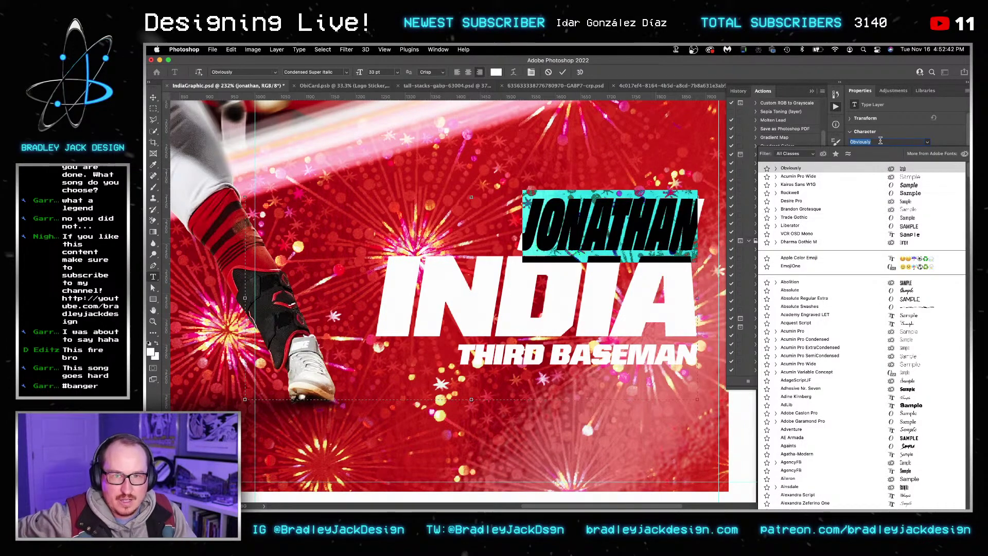
pyautogui.write('cond black')
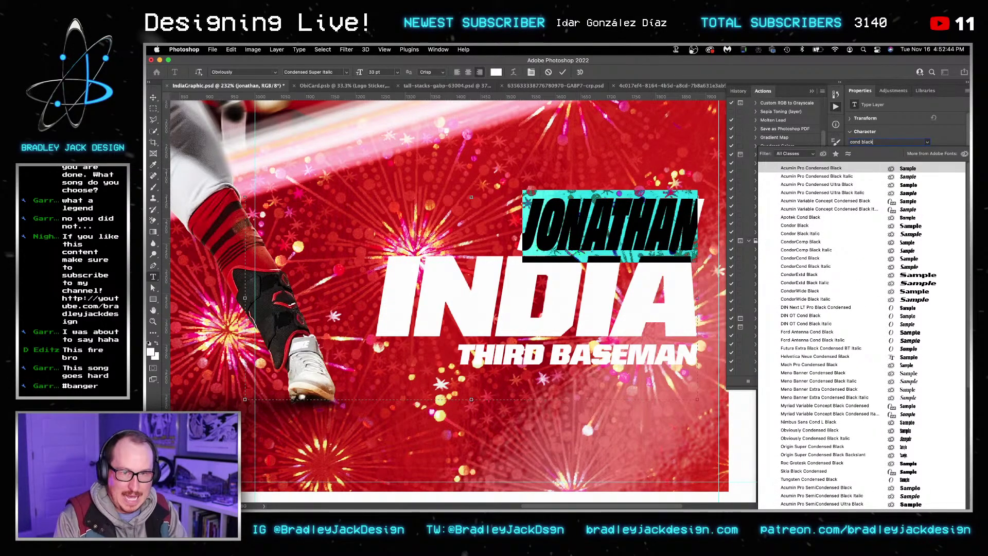
pyautogui.scroll(-5, 872, 263)
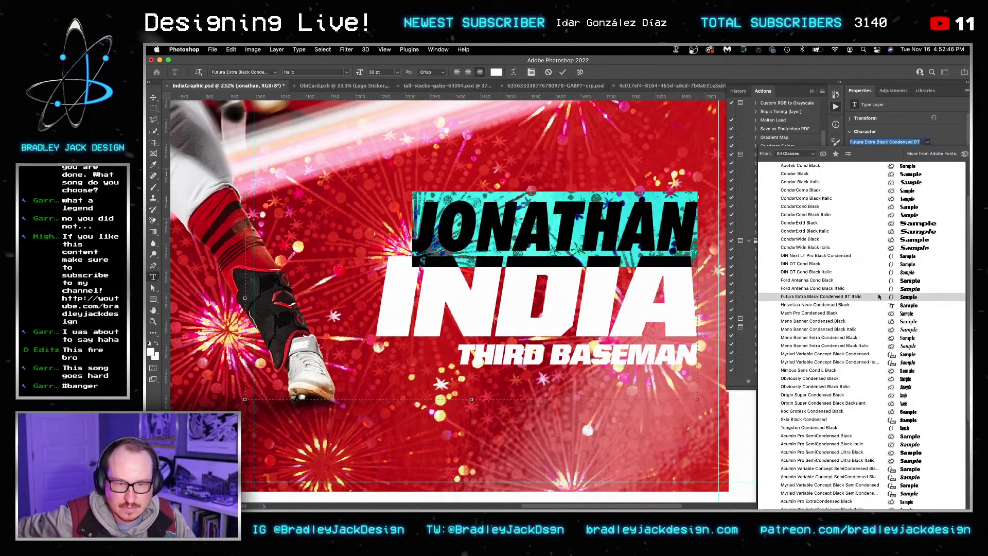
pyautogui.scroll(-5, 877, 288)
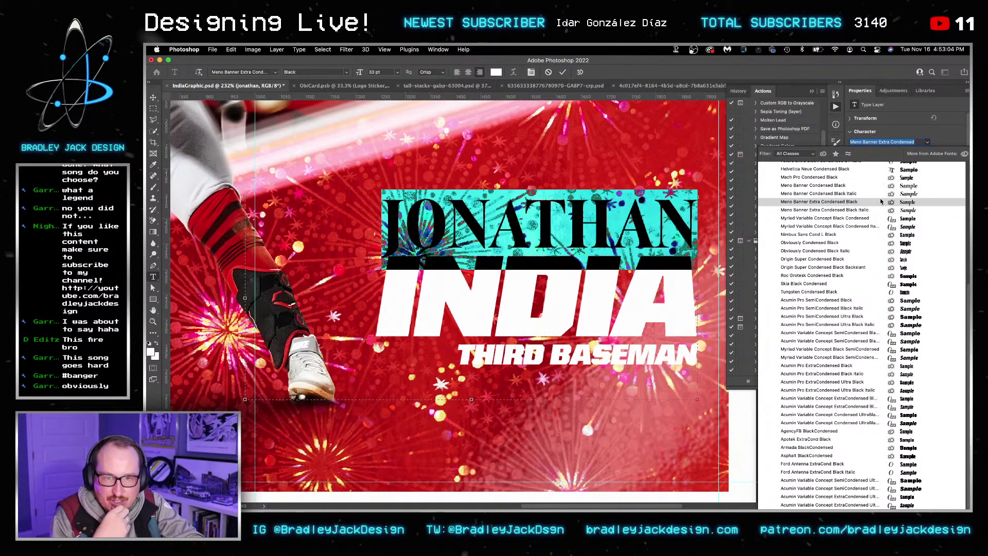
pyautogui.scroll(7, 870, 247)
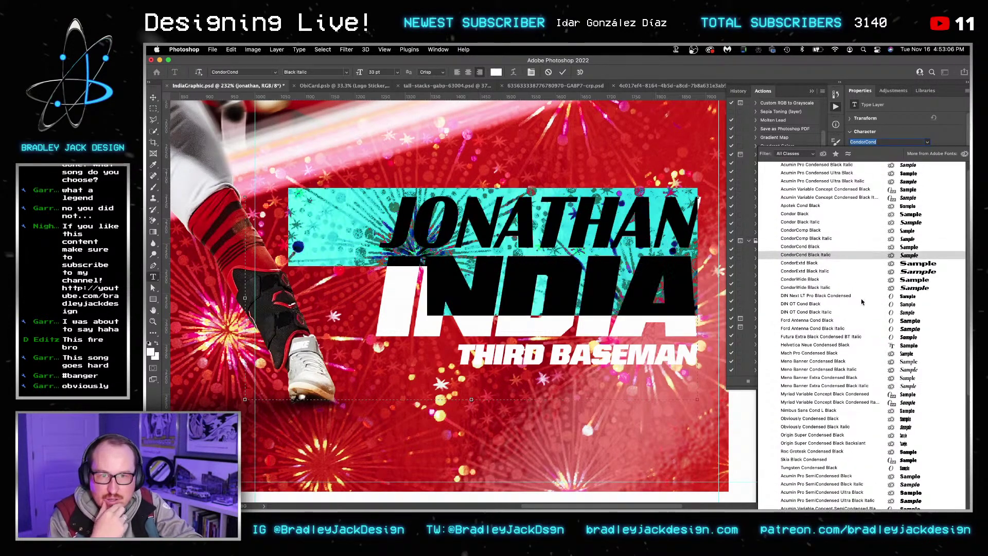
pyautogui.scroll(1, 857, 258)
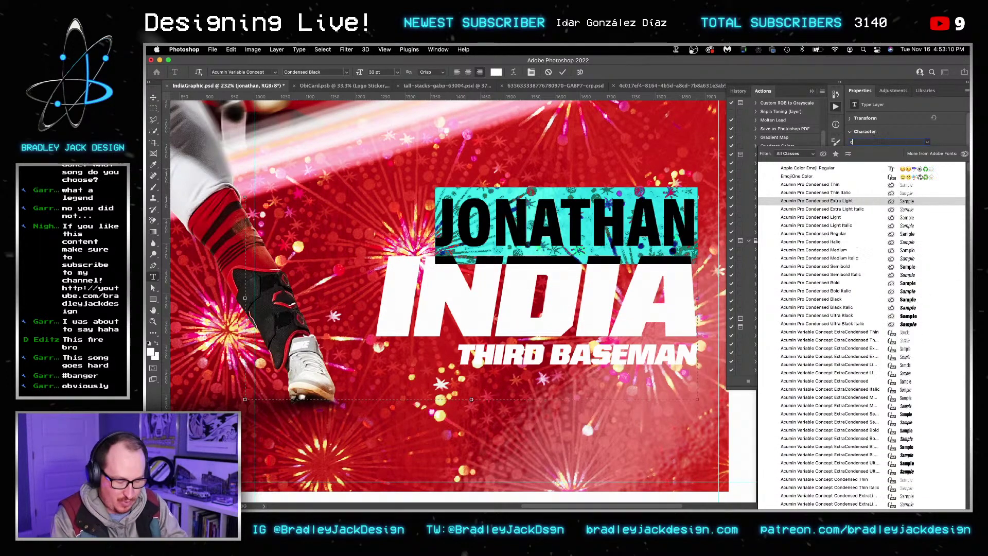
pyautogui.press('Escape')
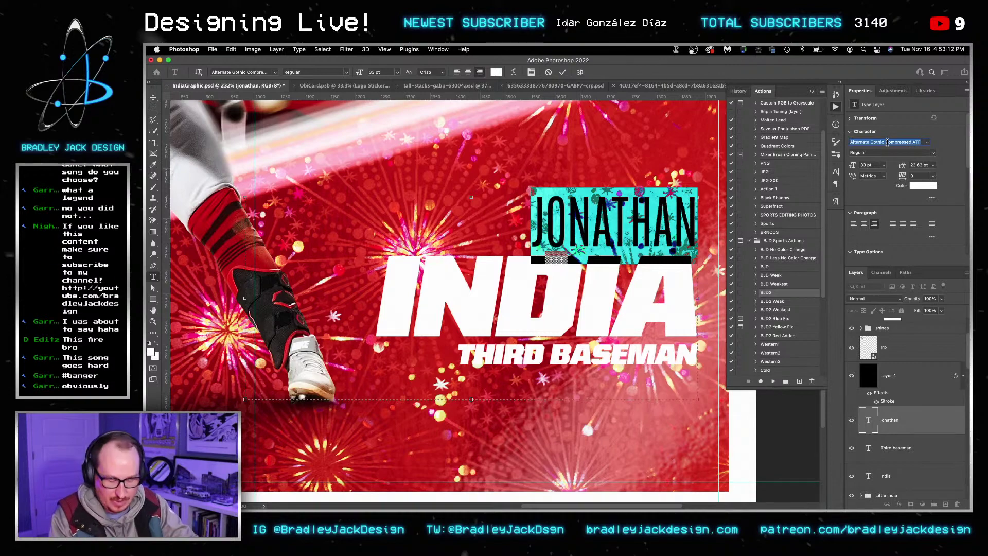
# Step: Preview more compressed fonts on JONATHAN and apply Apotek Comp Black
pyautogui.click(887, 143)
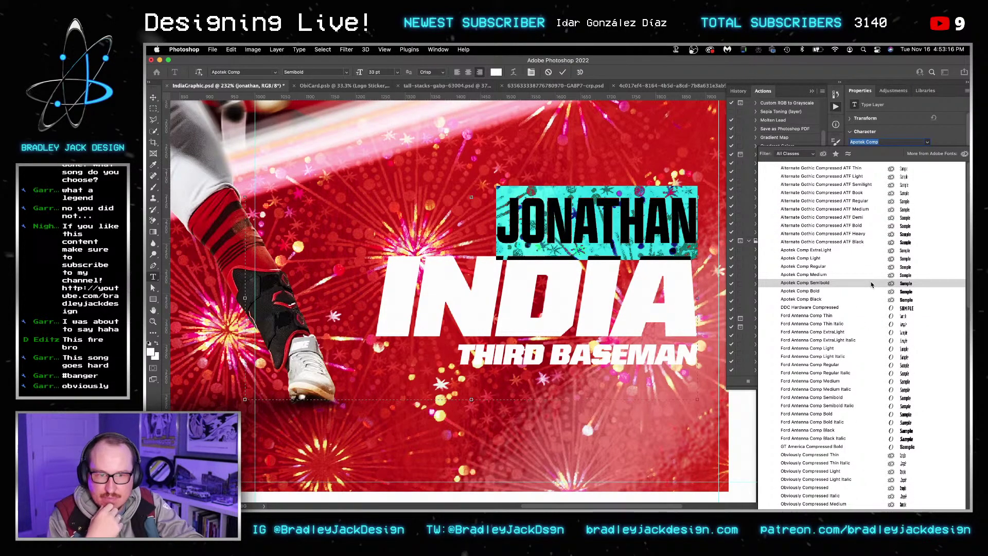
pyautogui.scroll(-2, 871, 286)
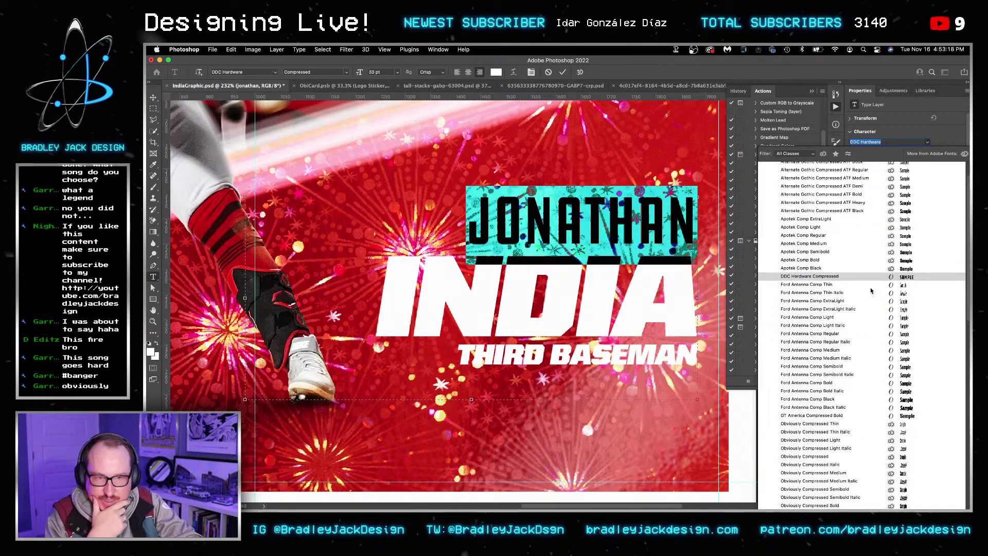
pyautogui.click(864, 278)
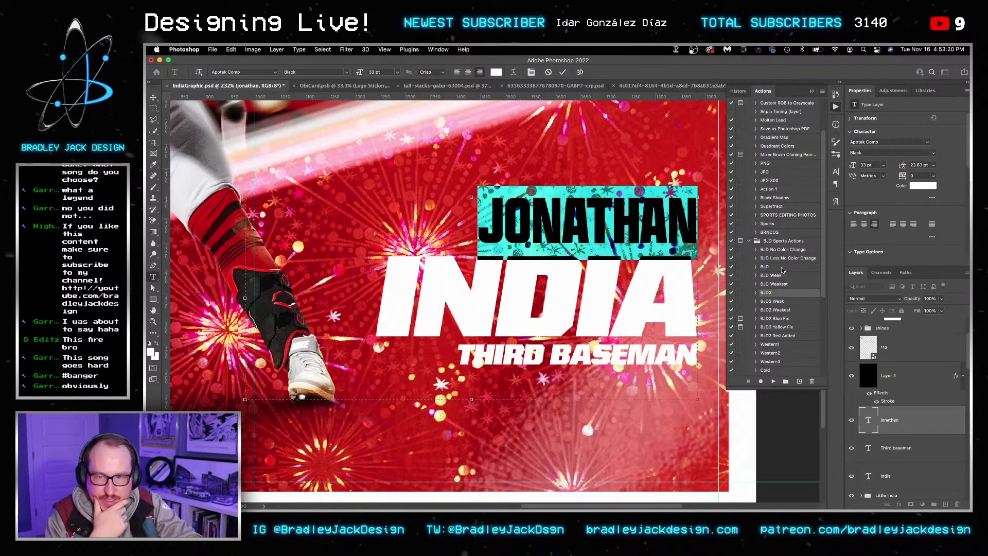
# Step: Select all of JONATHAN, search fonts for "kairos", and apply Kairos Sans W1G Italic
pyautogui.click(619, 217)
pyautogui.press('super+a')
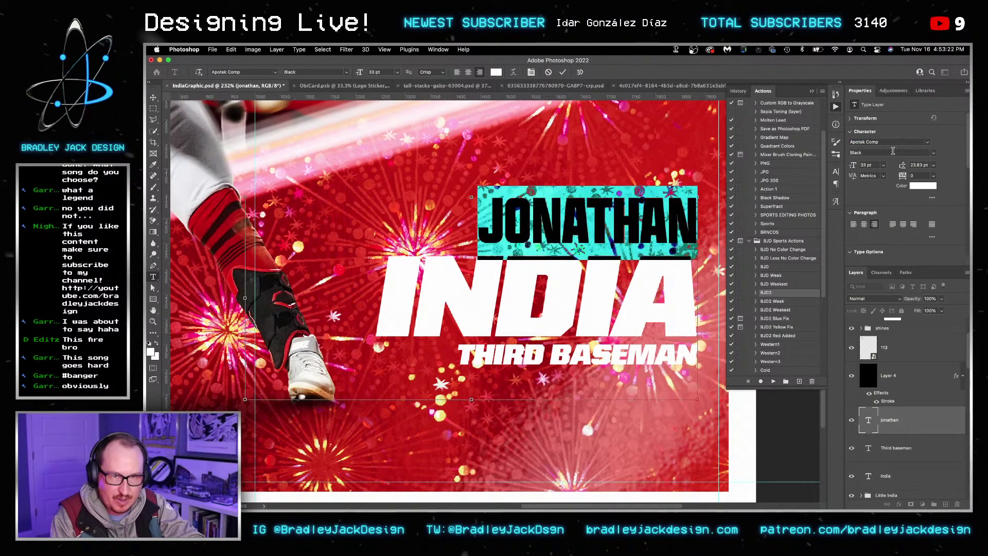
pyautogui.click(891, 142)
pyautogui.write('kairos')
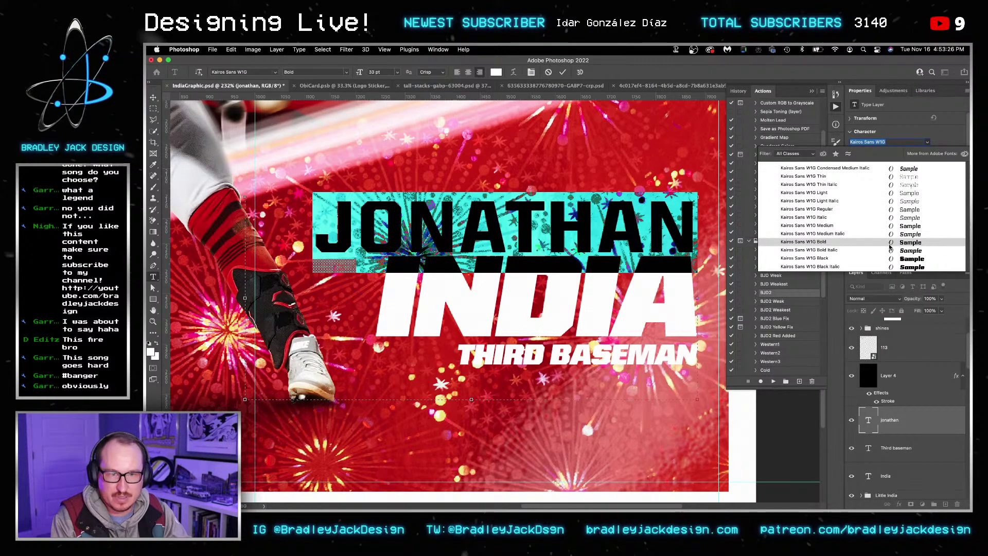
pyautogui.click(887, 217)
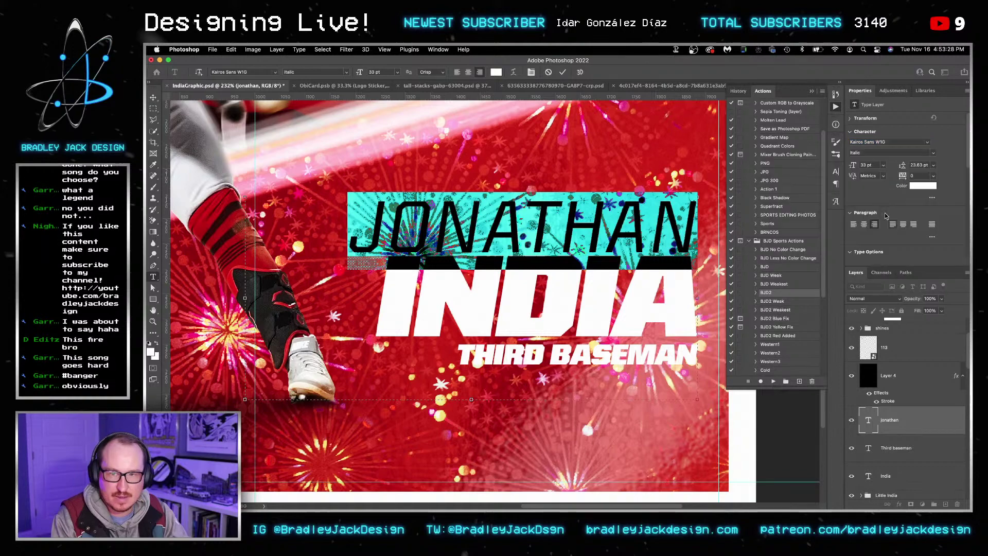
# Step: Set the font size of JONATHAN to 24 pt and finish editing the text
pyautogui.click(866, 165)
pyautogui.write('24')
pyautogui.press('Return')
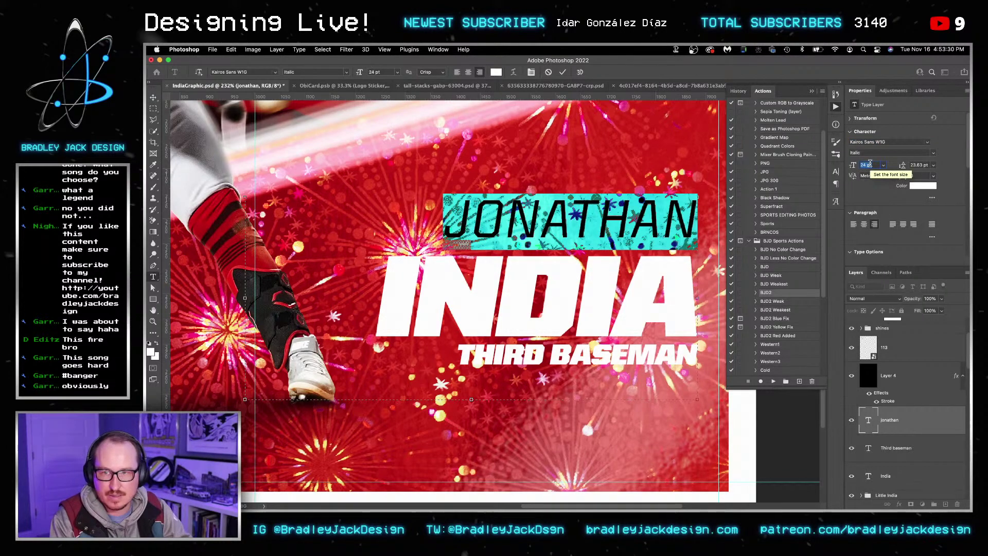
pyautogui.press('Escape')
# Step: Nudge JONATHAN down so it sits just above INDIA
pyautogui.press('v')
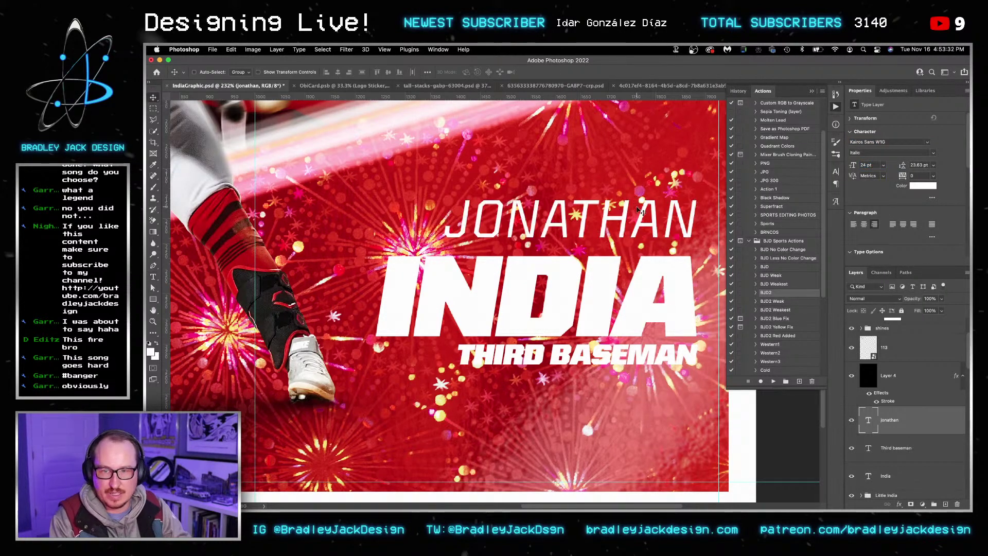
pyautogui.press('Down')
pyautogui.press('Down')
pyautogui.press('Down')
pyautogui.press('Down')
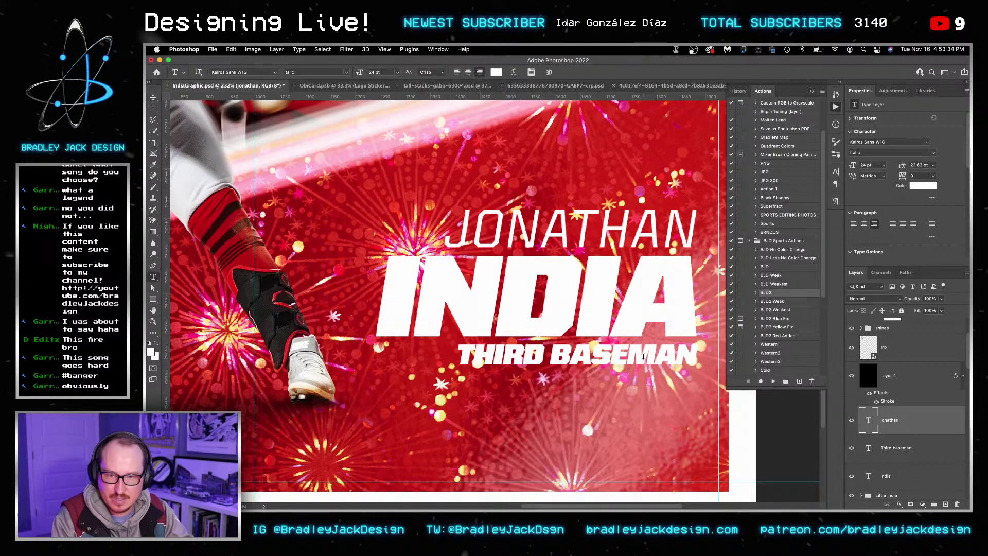
# Step: Select the THIRD BASEMAN text layer and nudge it slightly down to widen its gap beneath INDIA
pyautogui.keyDown('super'); pyautogui.click(639, 363); pyautogui.keyUp('super')
pyautogui.press('Down')
pyautogui.press('Down')
pyautogui.press('Down')
pyautogui.press('super+minus')
pyautogui.press('super+minus')
pyautogui.press('super+minus')
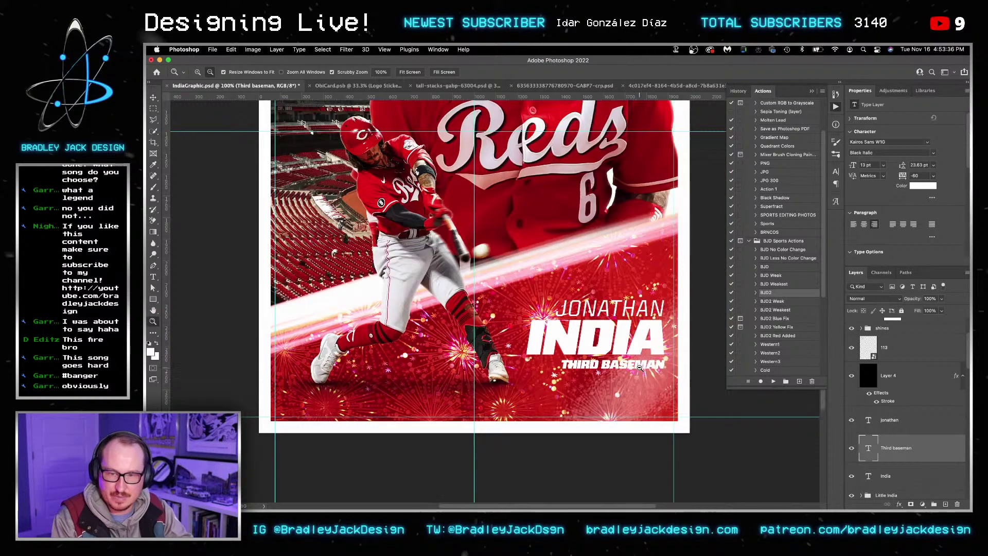
pyautogui.hotkey('shift', 'Up')
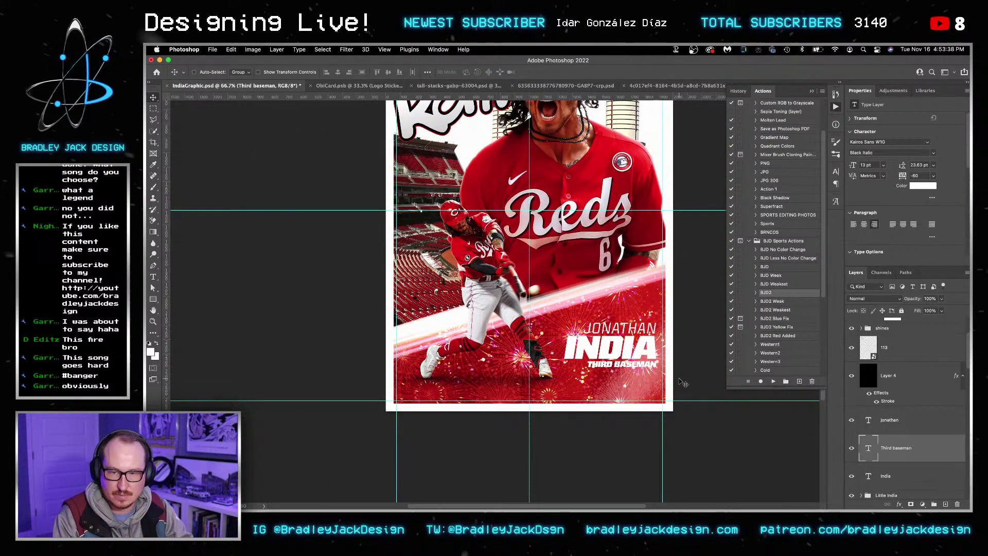
# Step: Select all of the THIRD BASEMAN text and change its Kairos Sans W1G style to Medium Italic
pyautogui.press('t')
pyautogui.click(647, 365)
pyautogui.press('super+a')
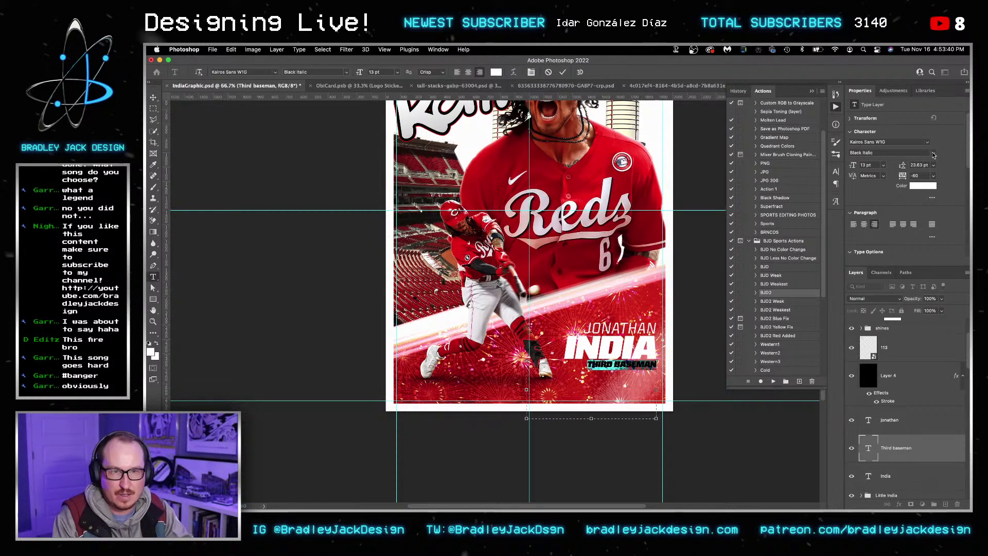
pyautogui.click(929, 153)
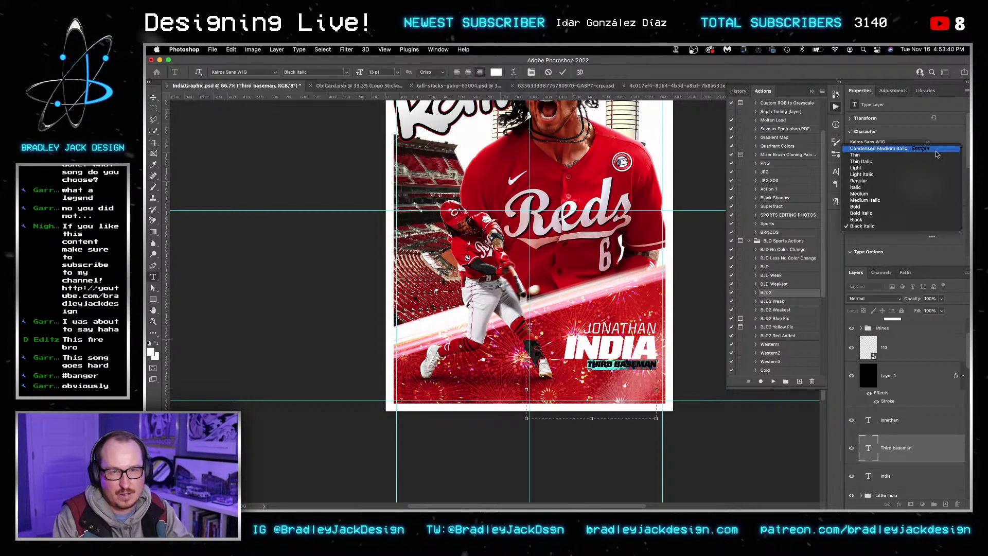
pyautogui.click(931, 199)
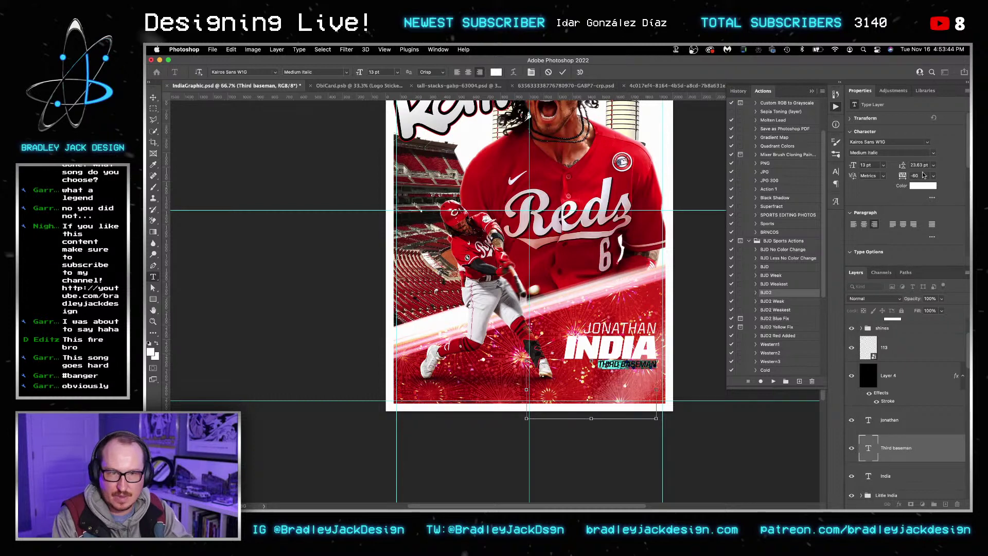
# Step: Set the tracking of the THIRD BASEMAN text to 0 and finish editing it
pyautogui.press('Return')
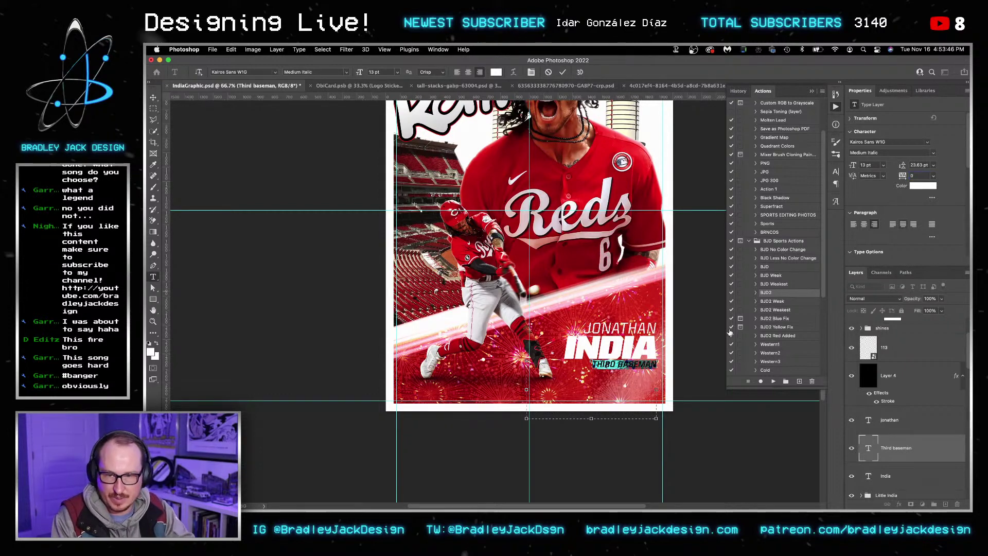
pyautogui.press('z')
pyautogui.click(638, 371)
pyautogui.press('v')
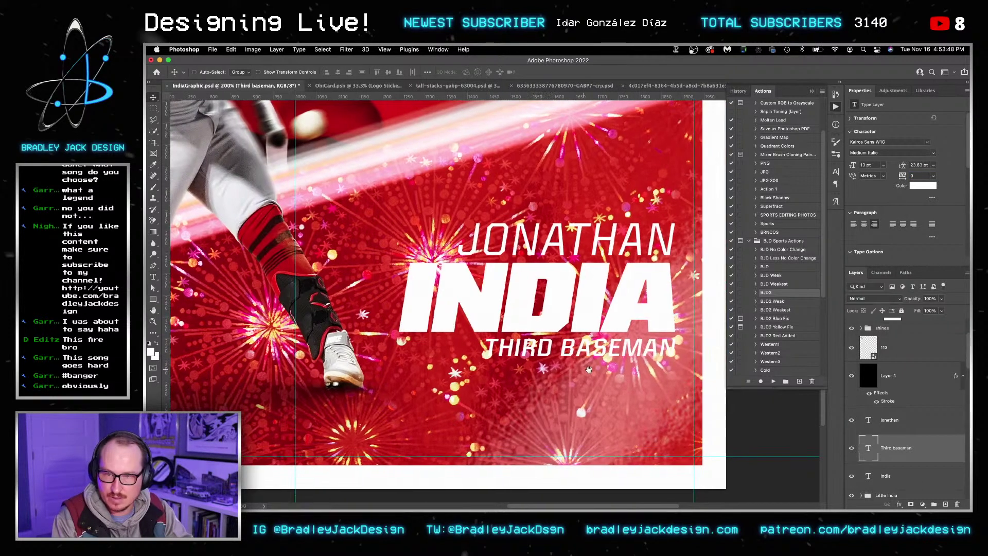
pyautogui.hscroll(2, 448, 288)
# Step: Draw a rectangle about 78 px high over THIRD BASEMAN, extending past the canvas edge, and skew its top edge left to slant the end
pyautogui.click(154, 300)
pyautogui.moveTo(435, 337)
pyautogui.mouseDown()
pyautogui.moveTo(618, 359)
pyautogui.moveTo(749, 358)
pyautogui.moveTo(741, 368)
pyautogui.mouseUp()
pyautogui.hotkey('ctrl', 't')
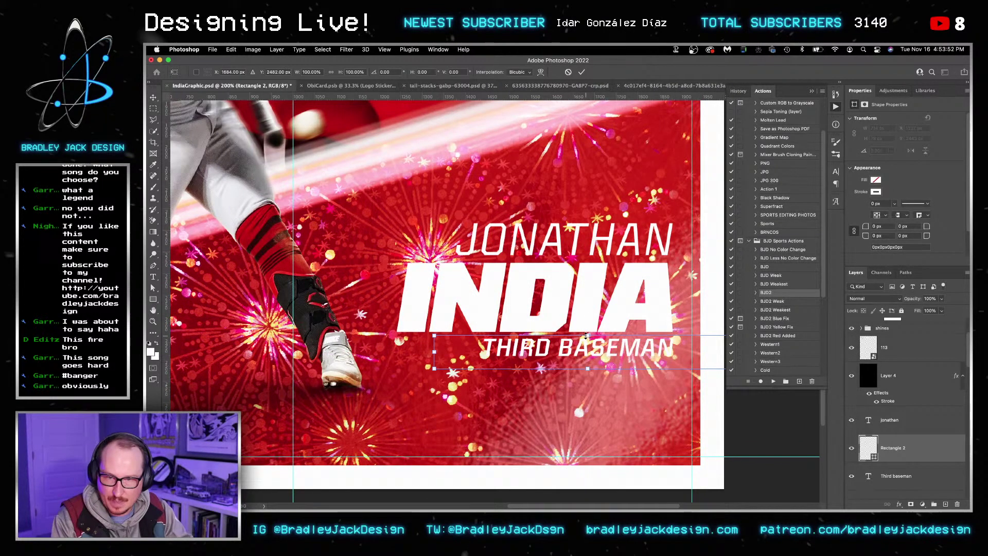
pyautogui.moveTo(587, 336); pyautogui.dragTo(577, 337)
pyautogui.press('Return')
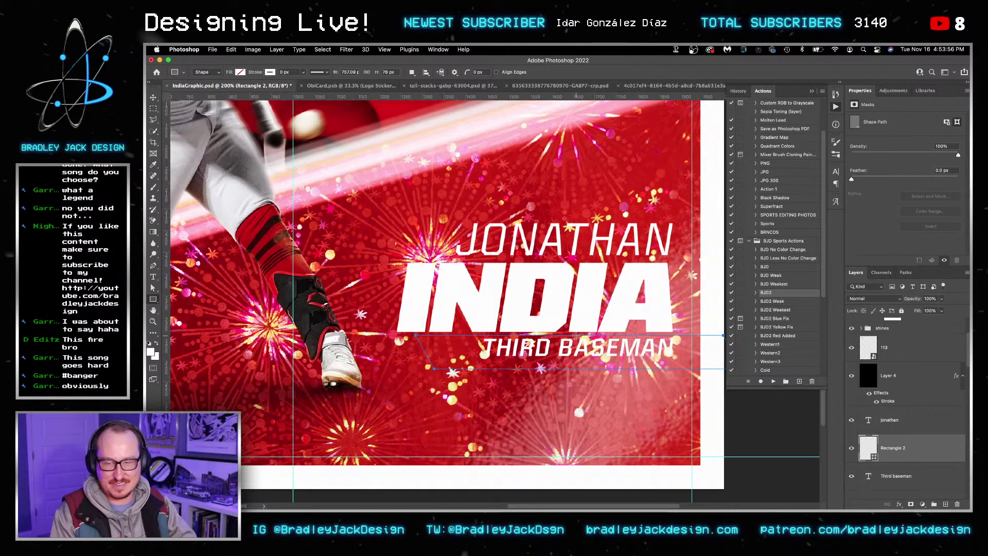
# Step: Fill the slanted rectangle with black and move the THIRD BASEMAN text layer above it
pyautogui.click(241, 71)
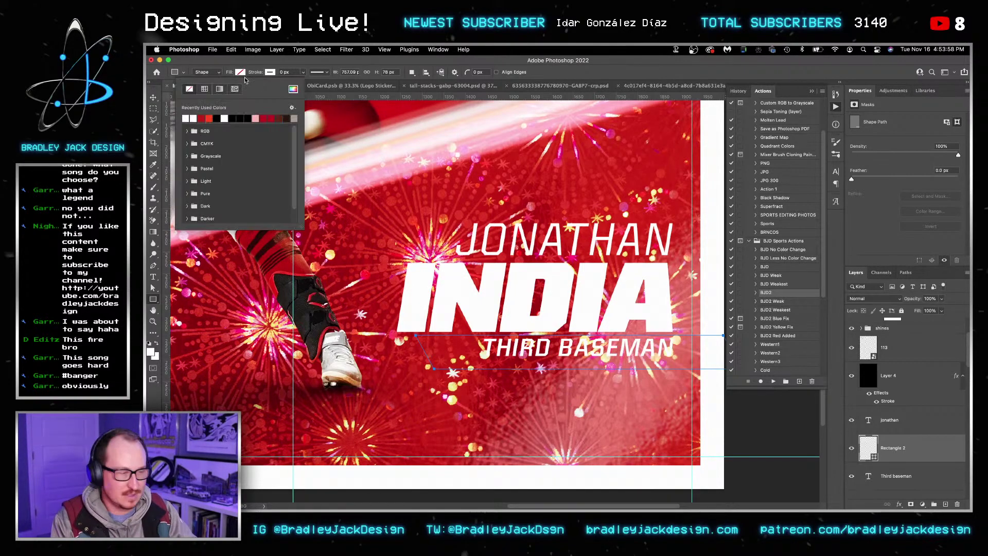
pyautogui.click(216, 118)
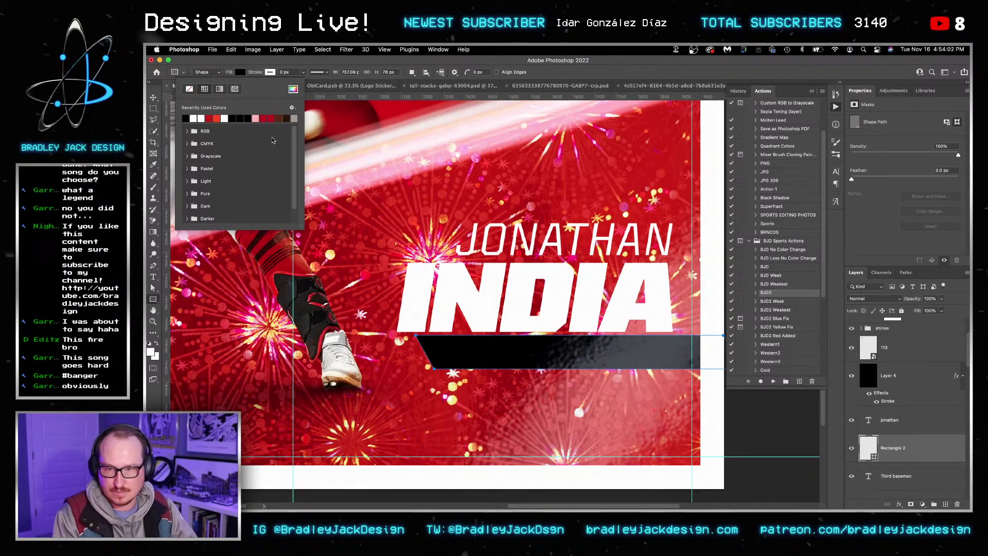
pyautogui.press('v')
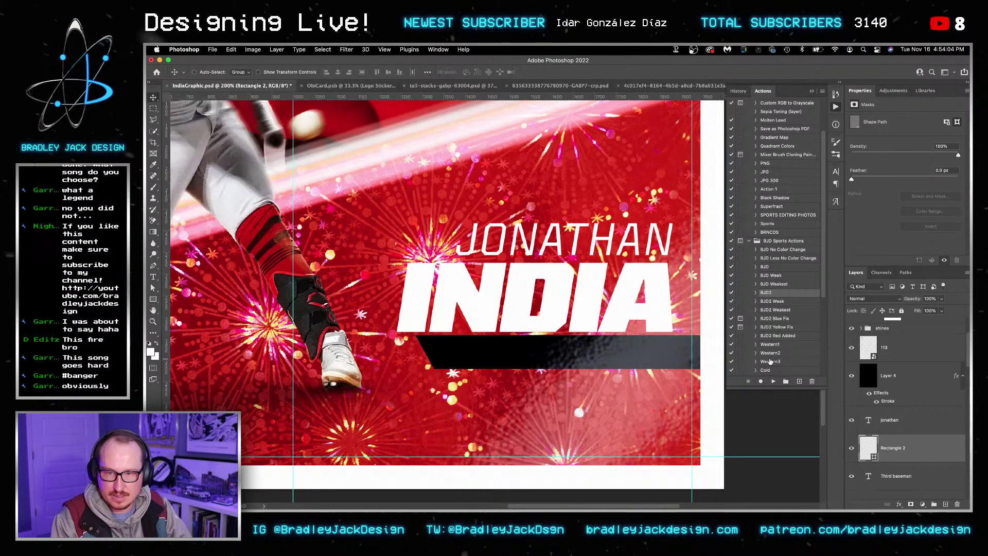
pyautogui.scroll(-1, 917, 461)
pyautogui.moveTo(917, 460); pyautogui.dragTo(873, 432)
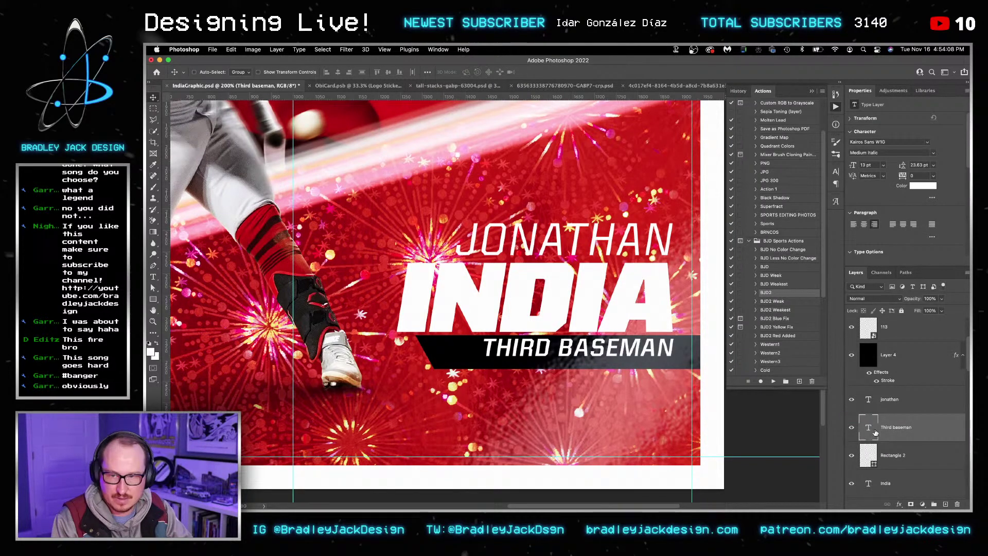
# Step: Nudge the THIRD BASEMAN text down and left so it sits inside the black bar
pyautogui.hotkey('shift', 'Down')
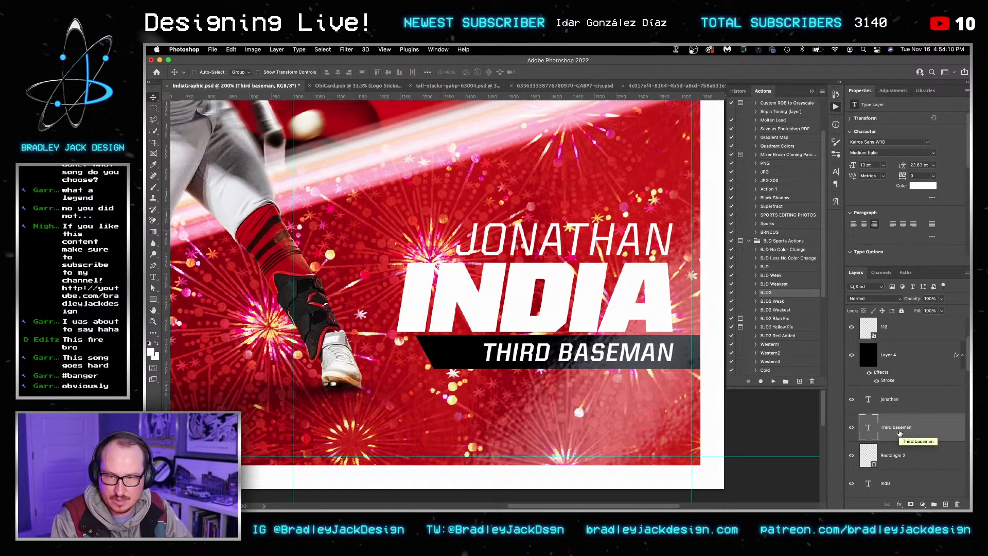
pyautogui.hotkey('shift', 'Left')
pyautogui.hotkey('shift', 'Left')
pyautogui.hotkey('shift', 'Left')
pyautogui.hotkey('shift', 'Left')
pyautogui.hotkey('shift', 'Left')
pyautogui.hotkey('shift', 'Left')
pyautogui.hotkey('shift', 'Left')
pyautogui.hotkey('shift', 'Left')
pyautogui.hotkey('shift', 'Left')
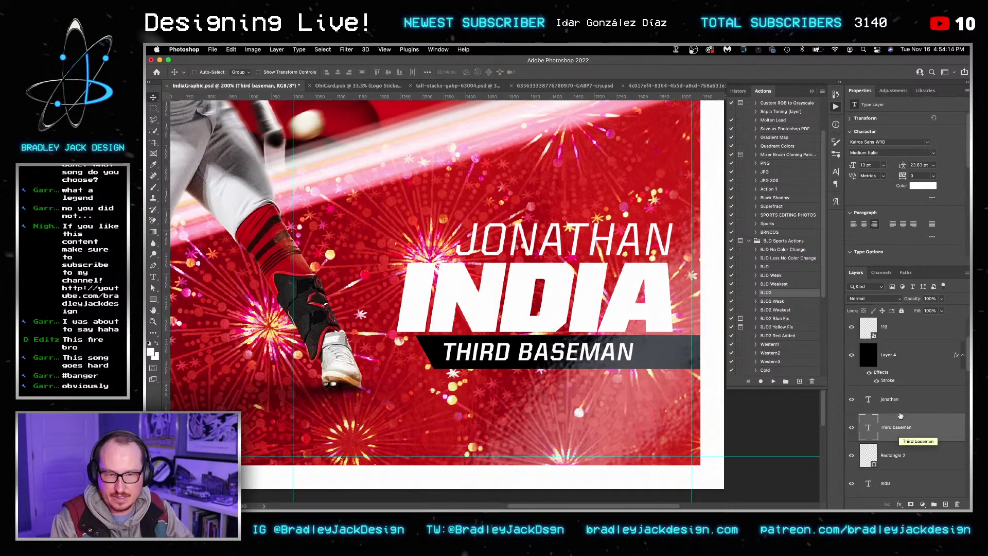
# Step: Nudge the THIRD BASEMAN text and its black bar together down and slightly right, opening a gap beneath INDIA
pyautogui.keyDown('shift'); pyautogui.click(910, 456); pyautogui.keyUp('shift')
pyautogui.hotkey('shift', 'Down')
pyautogui.hotkey('shift', 'Down')
pyautogui.press('Right')
pyautogui.press('Right')
pyautogui.press('Right')
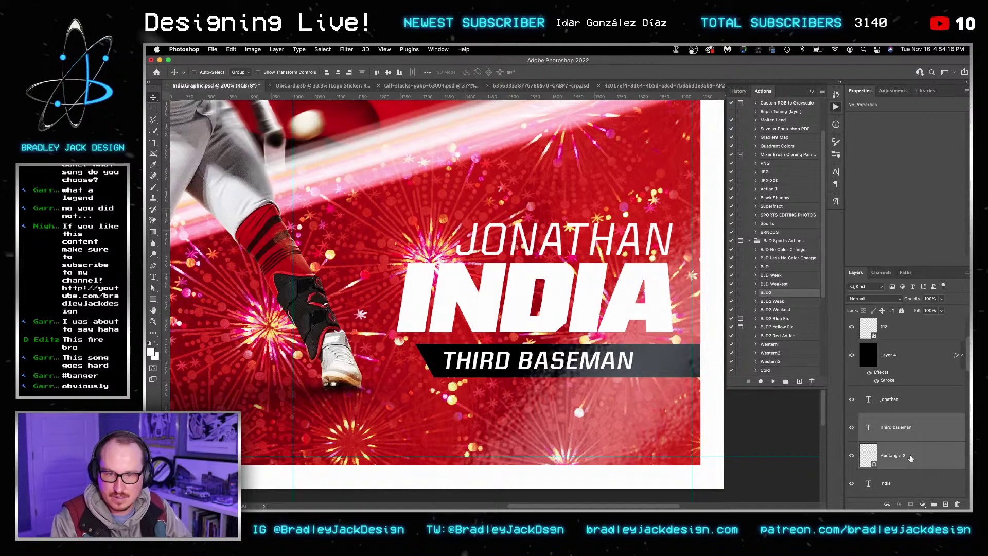
pyautogui.press('Down')
pyautogui.press('Down')
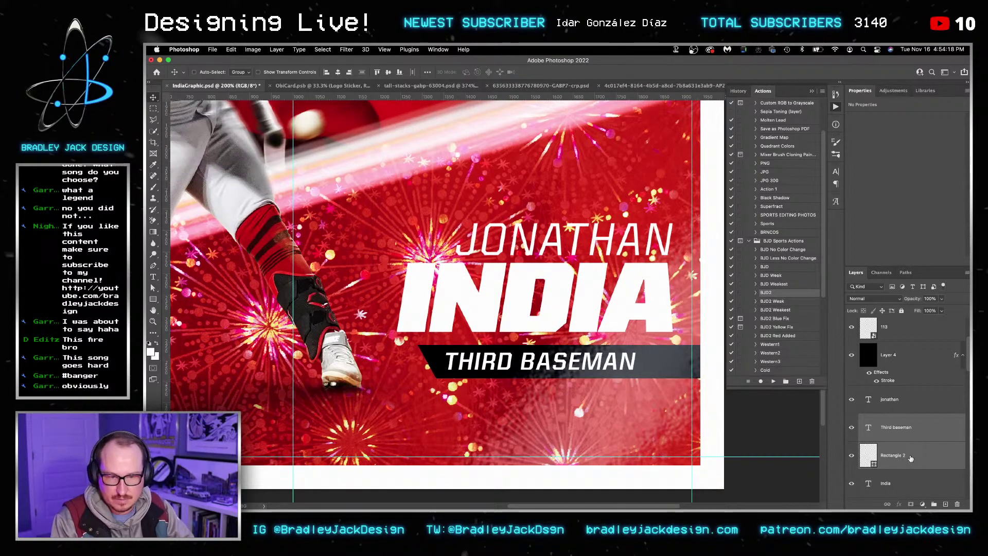
# Step: Add a Bevel & Emboss effect to the black bar with the style set to Inner Bevel
pyautogui.click(896, 456)
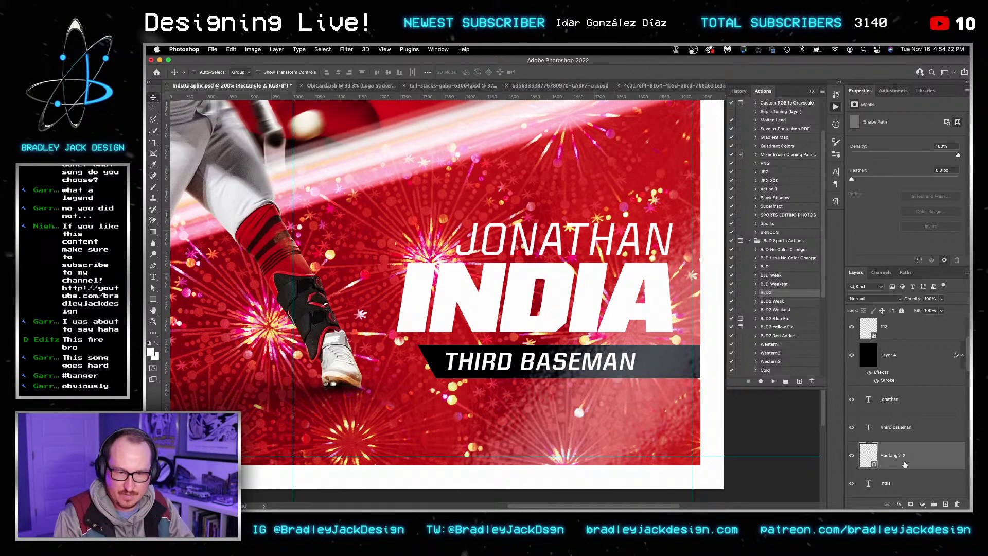
pyautogui.click(899, 504)
pyautogui.click(919, 409)
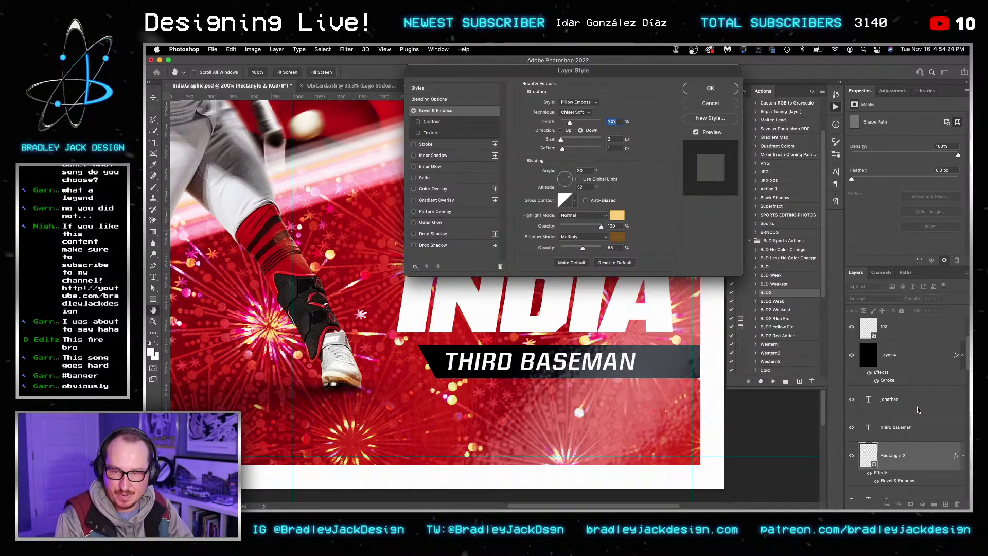
pyautogui.click(581, 103)
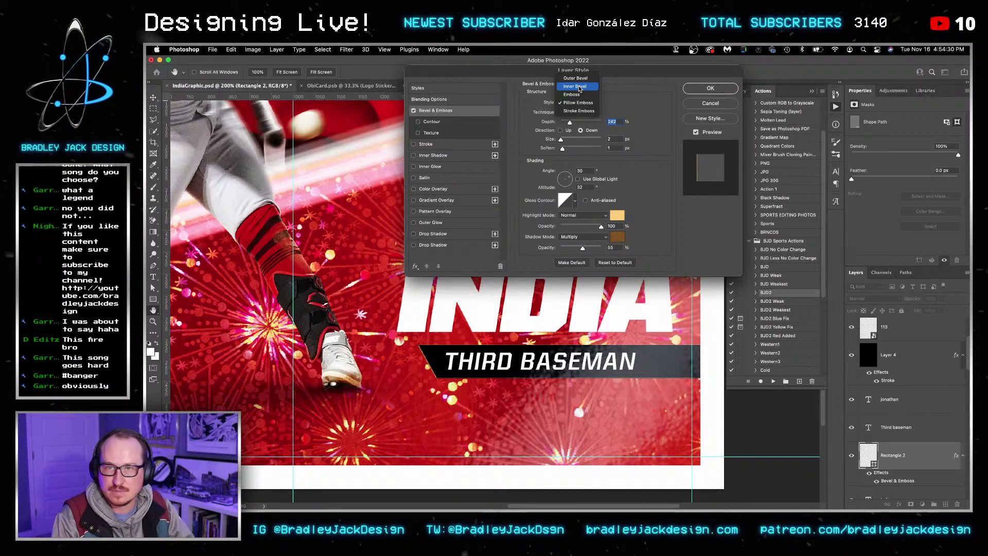
pyautogui.click(580, 87)
# Step: Set the bevel's highlight color to white and its shadow color to black
pyautogui.click(617, 216)
pyautogui.click(512, 248)
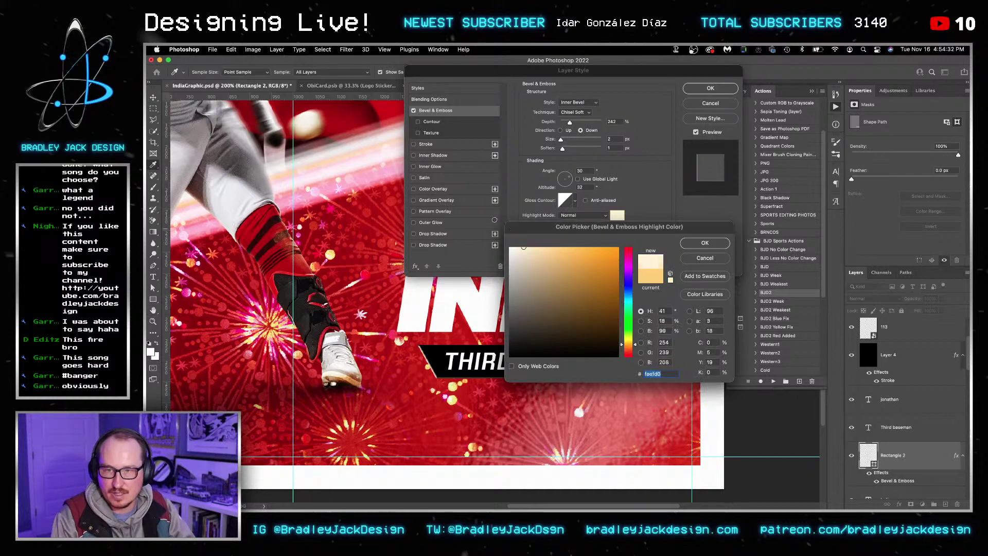
pyautogui.click(723, 248)
pyautogui.click(617, 237)
pyautogui.click(618, 355)
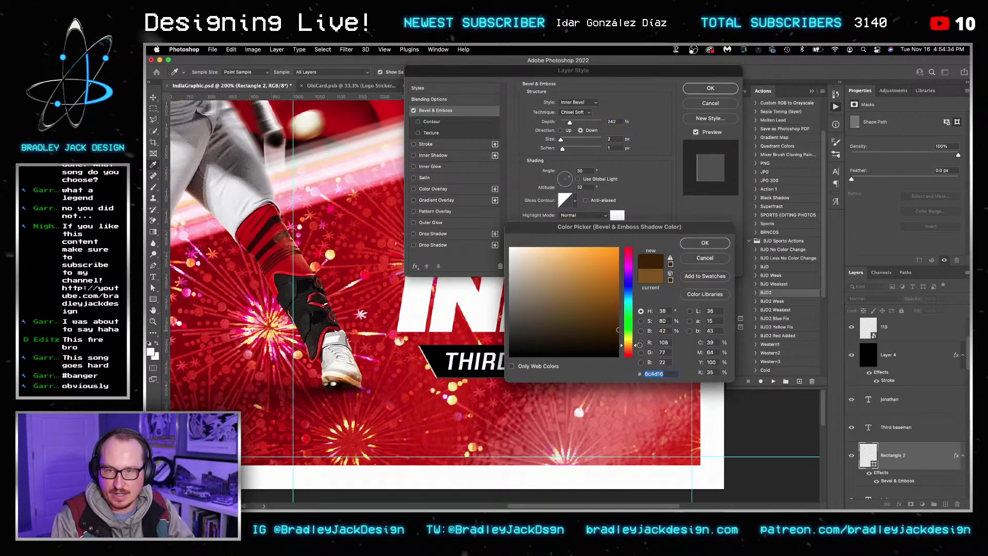
pyautogui.click(662, 374)
pyautogui.press('Return')
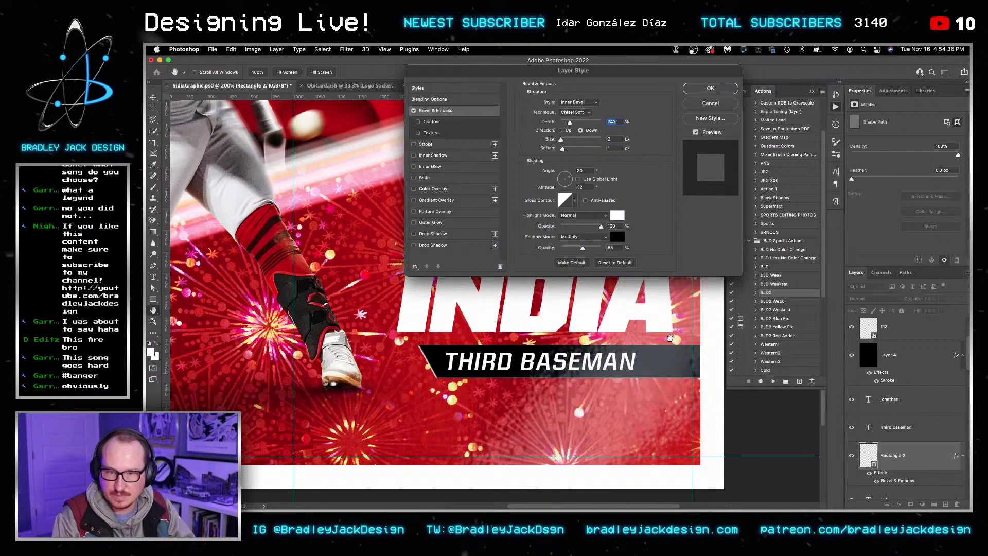
# Step: Change the bevel style to Outer Bevel with a shading angle of 130° and an altitude of 45°
pyautogui.click(579, 102)
pyautogui.click(576, 93)
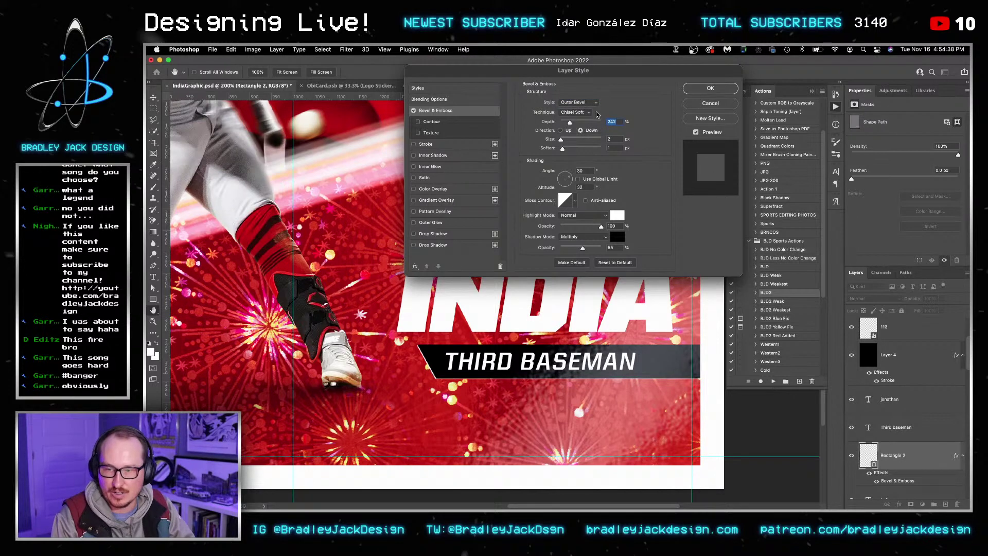
pyautogui.click(582, 171)
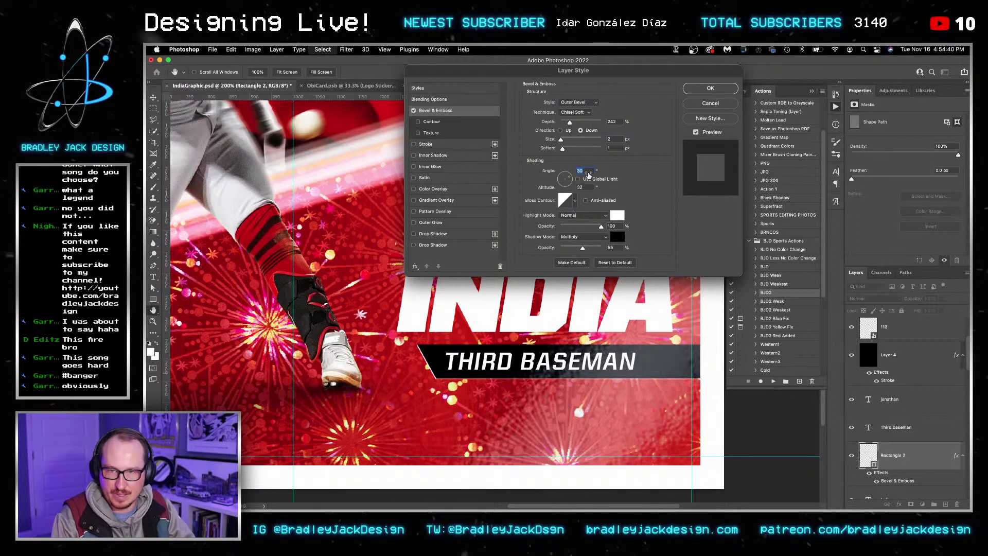
pyautogui.write('130')
pyautogui.press('Tab')
pyautogui.write('45')
pyautogui.press('Tab')
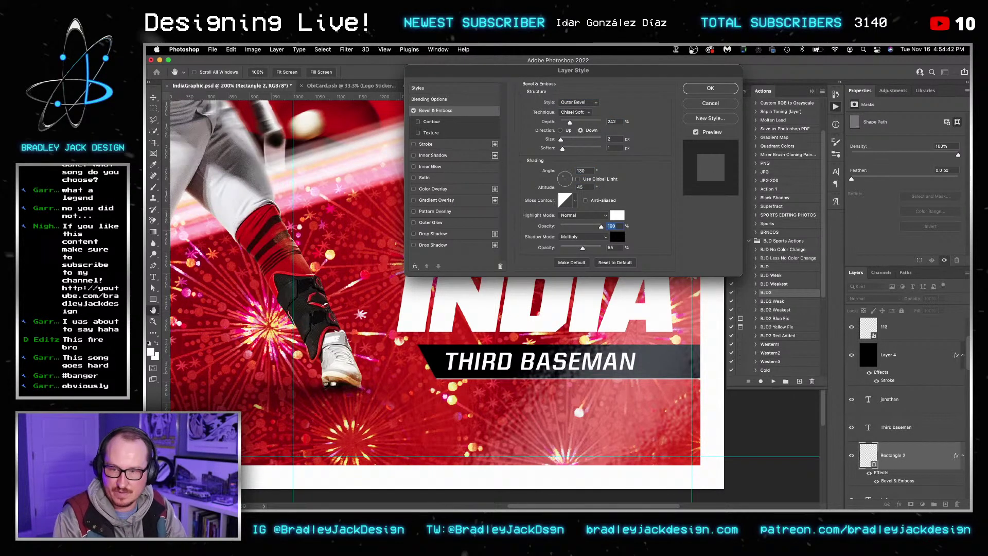
# Step: Set the bevel's highlight mode to Screen and its direction to Up
pyautogui.click(591, 215)
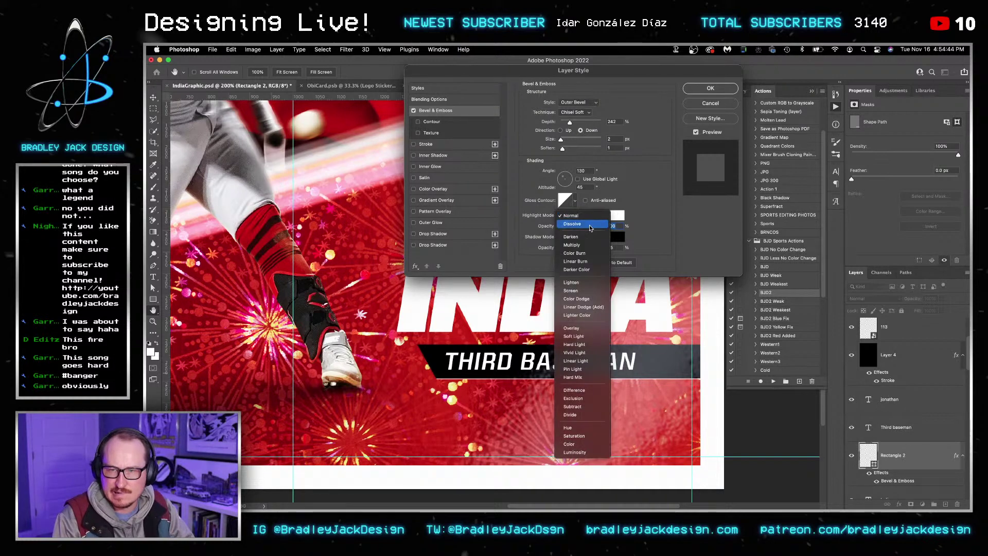
pyautogui.click(593, 289)
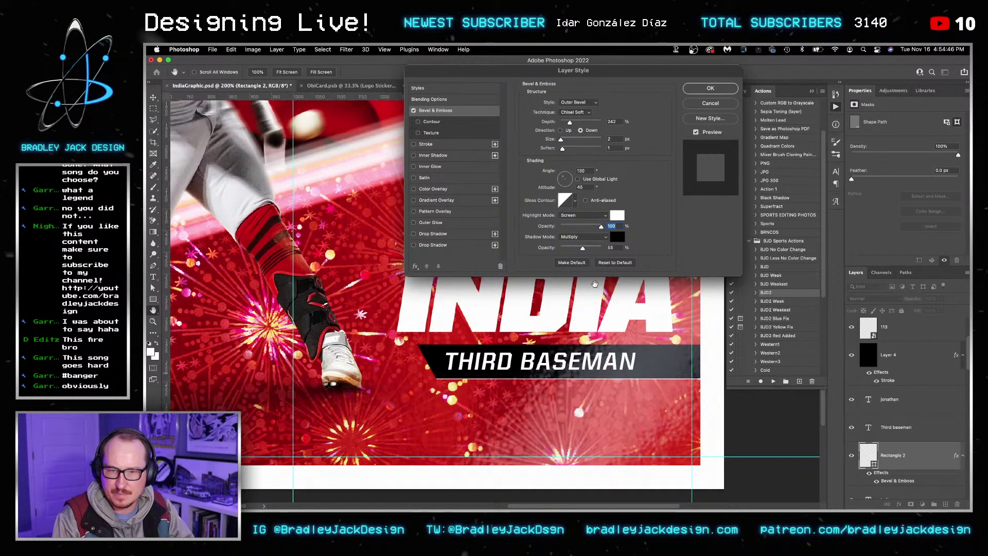
pyautogui.click(561, 130)
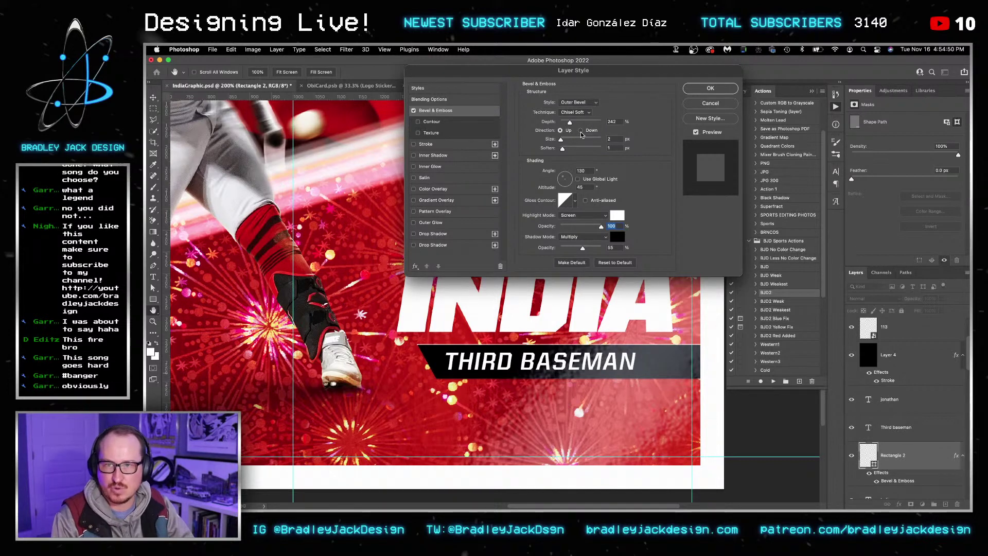
# Step: Apply the Cone preset as the bevel's gloss contour
pyautogui.click(568, 205)
pyautogui.click(237, 230)
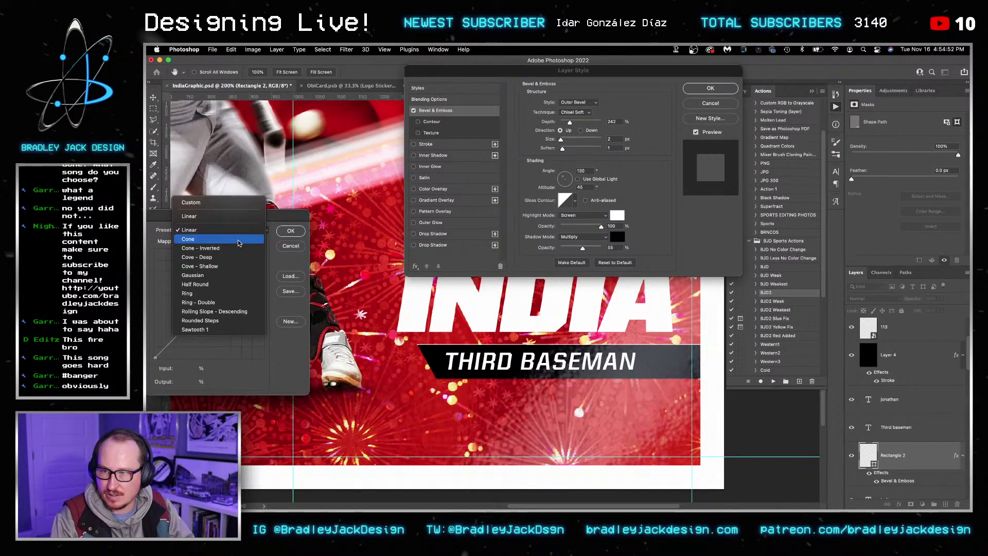
pyautogui.click(239, 243)
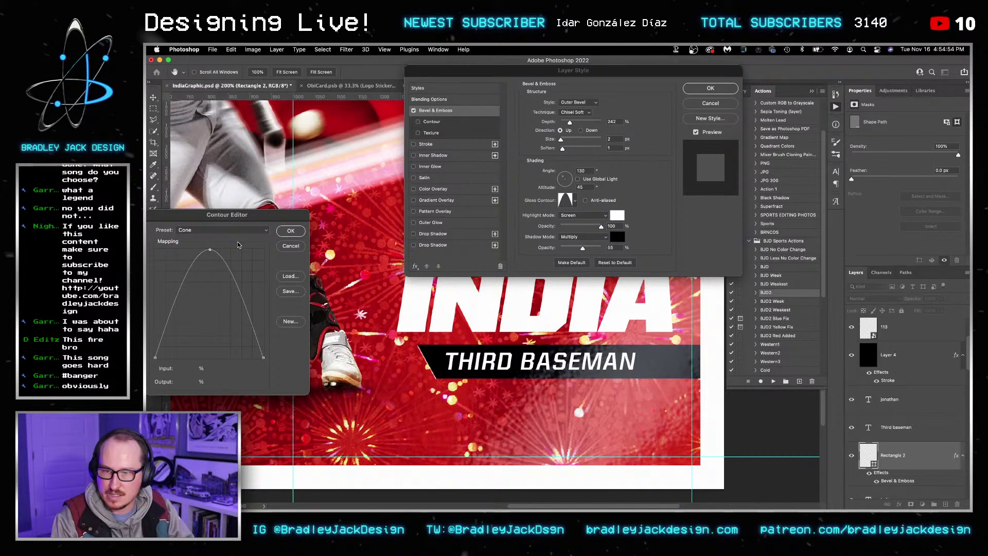
pyautogui.click(291, 230)
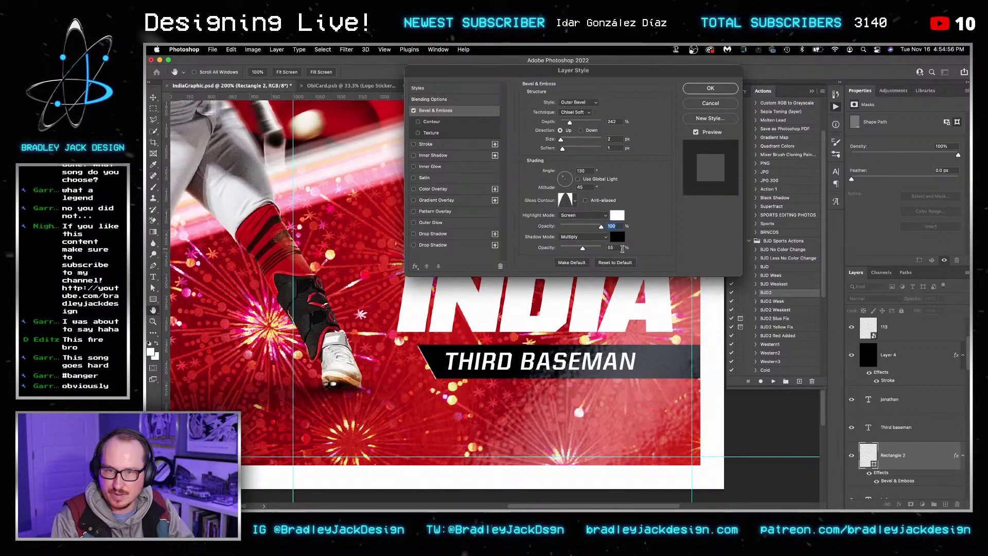
# Step: Set the bevel's shadow to Screen mode in white (ffffff) at 100% opacity
pyautogui.click(594, 237)
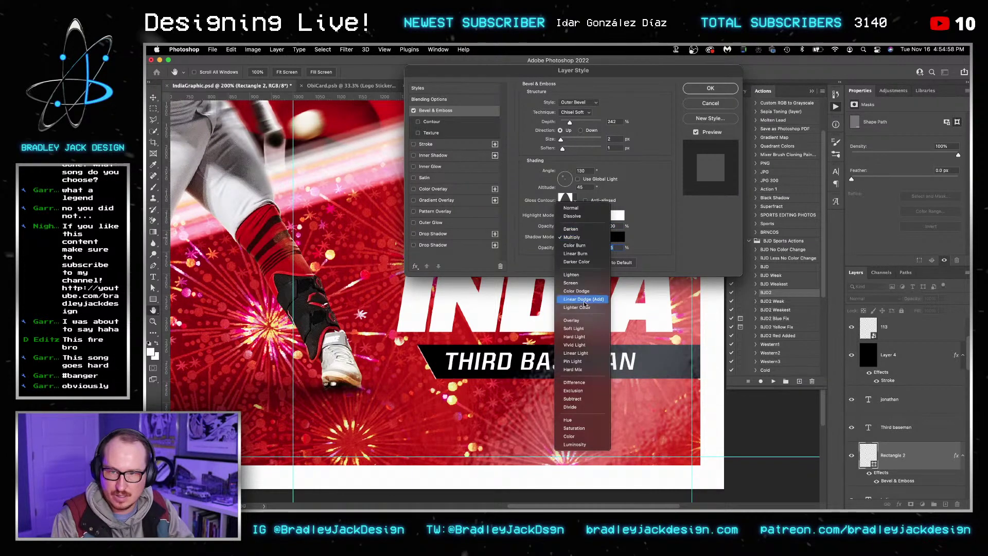
pyautogui.click(571, 283)
pyautogui.click(616, 237)
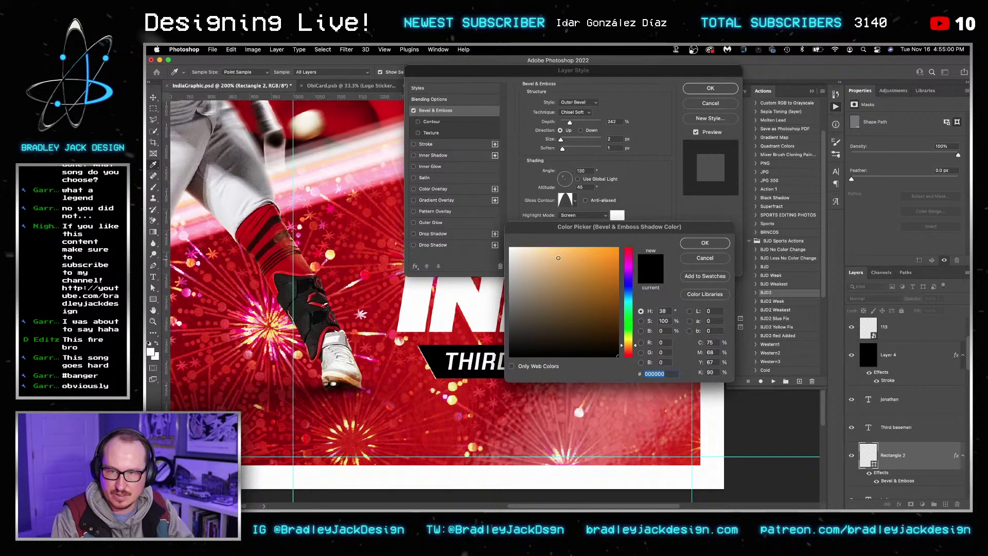
pyautogui.write('ffffff')
pyautogui.press('Return')
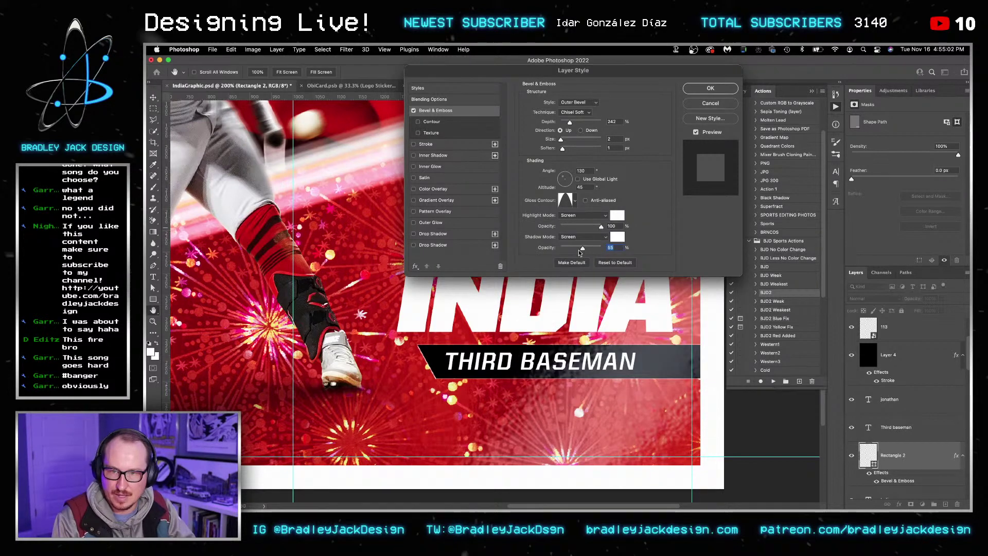
pyautogui.moveTo(579, 252); pyautogui.dragTo(662, 256)
# Step: Increase the bevel size to 3 px and apply the layer style to the bar
pyautogui.scroll(5, 627, 158)
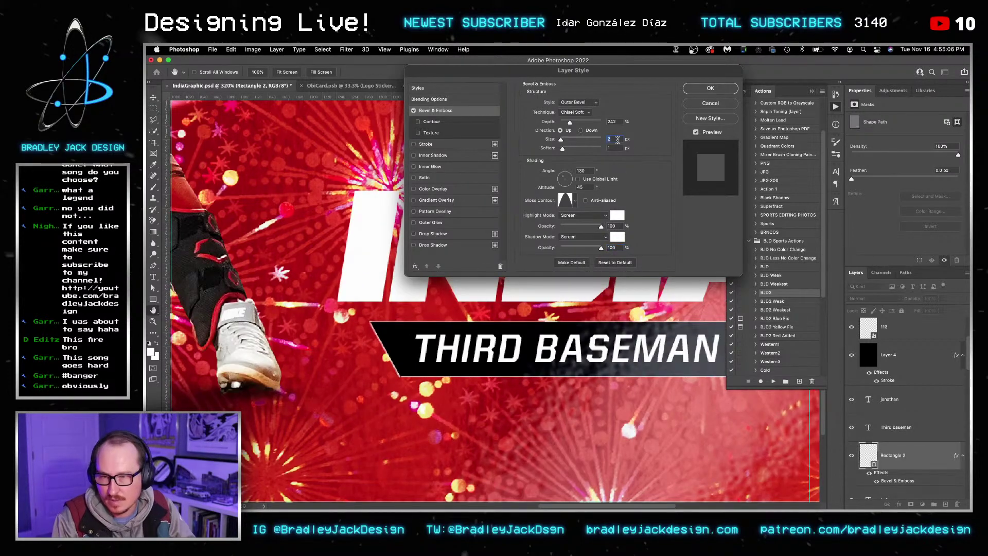
pyautogui.press('Up')
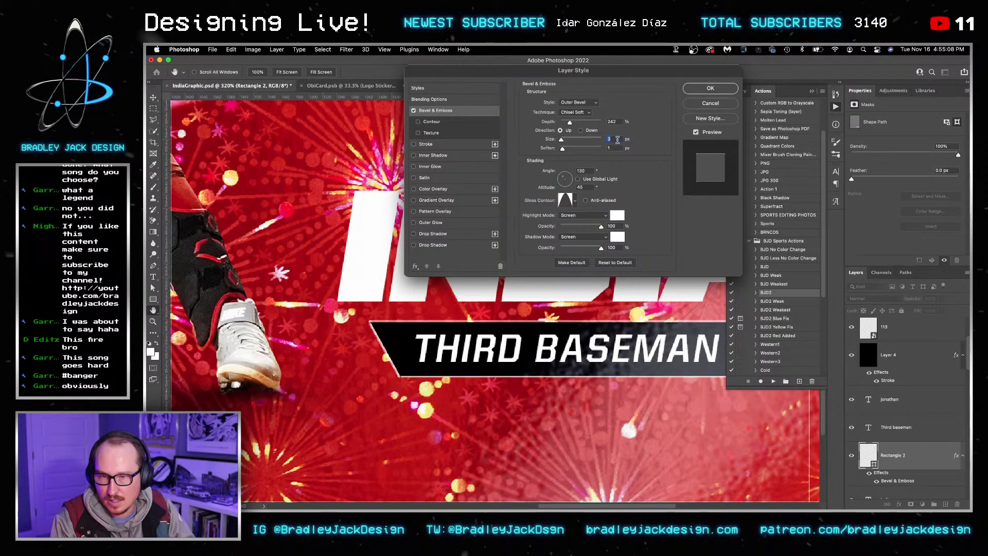
pyautogui.press('Return')
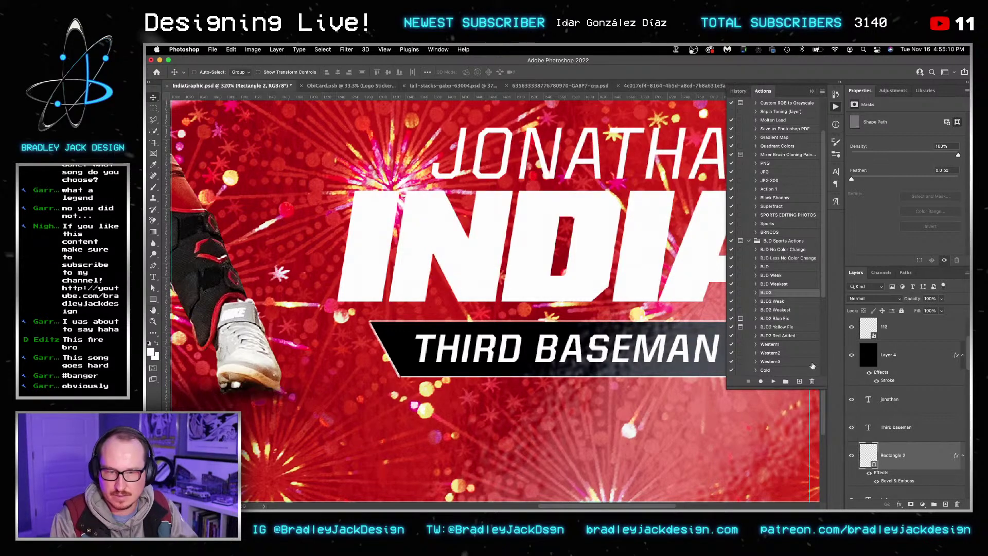
# Step: Change the bar's fill to a near-black gray from the Grayscale swatches
pyautogui.click(242, 73)
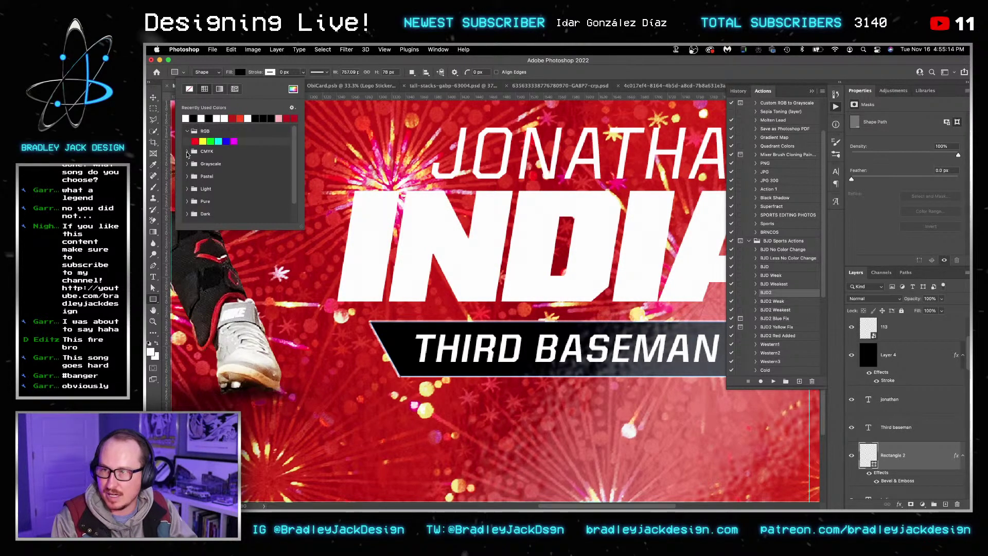
pyautogui.click(187, 164)
pyautogui.click(241, 181)
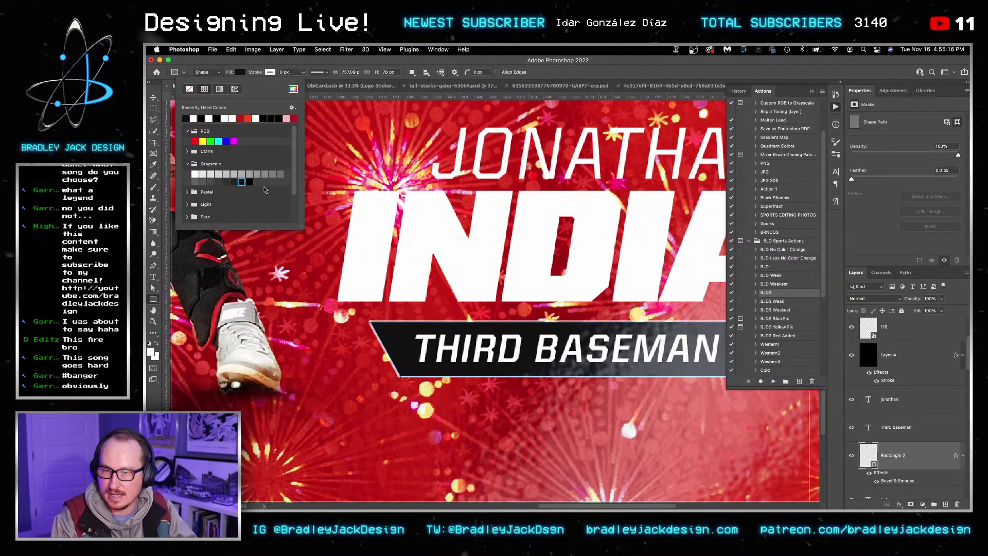
pyautogui.press('Escape')
pyautogui.press('z')
pyautogui.press('super+1')
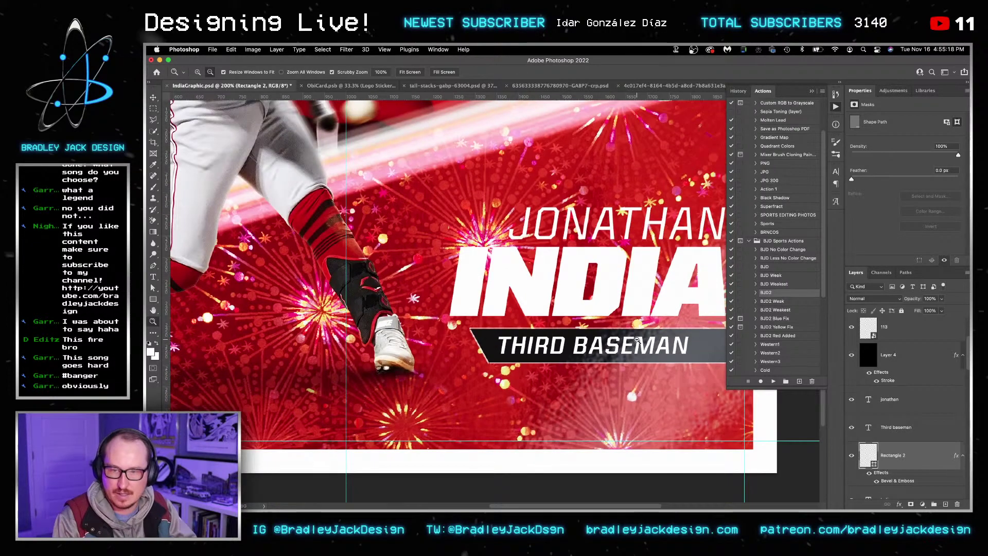
pyautogui.scroll(-2, 637, 340)
pyautogui.scroll(5, 555, 344)
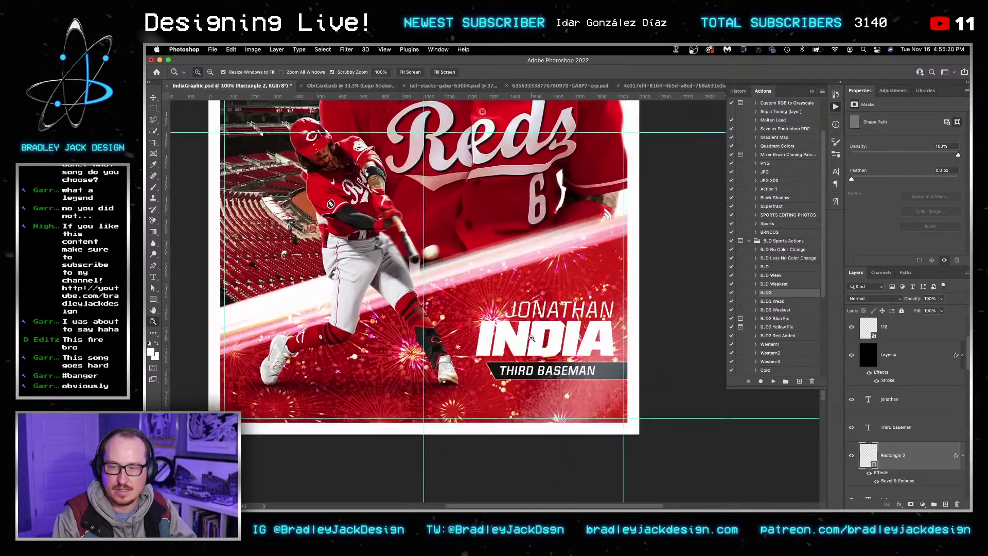
pyautogui.press('v')
pyautogui.scroll(-4, 560, 346)
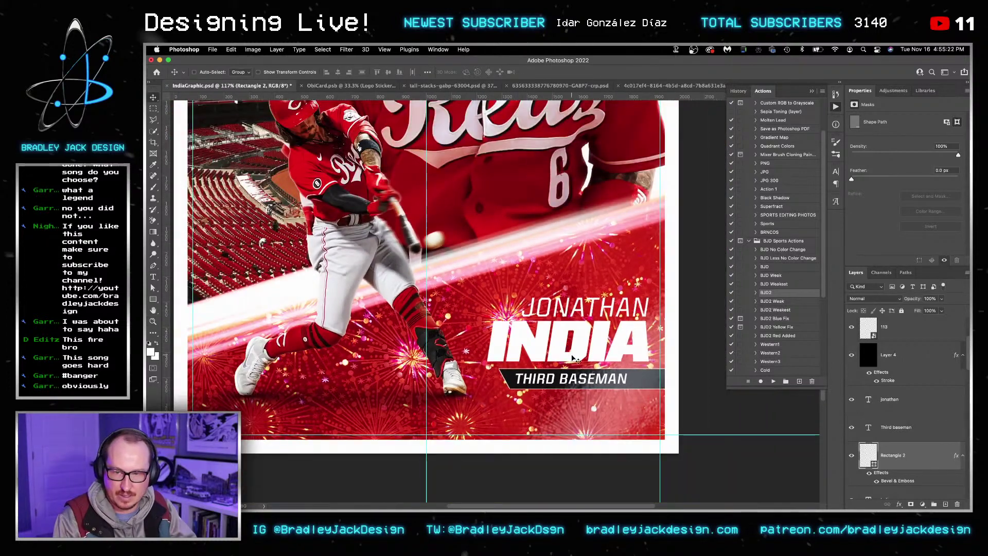
pyautogui.doubleClick(573, 350)
pyautogui.press('Escape')
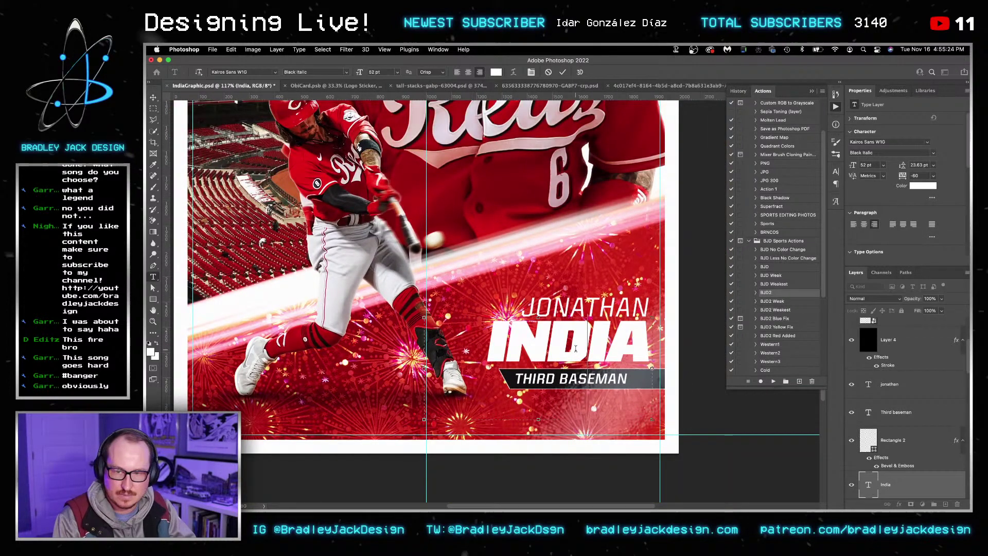
pyautogui.press('v')
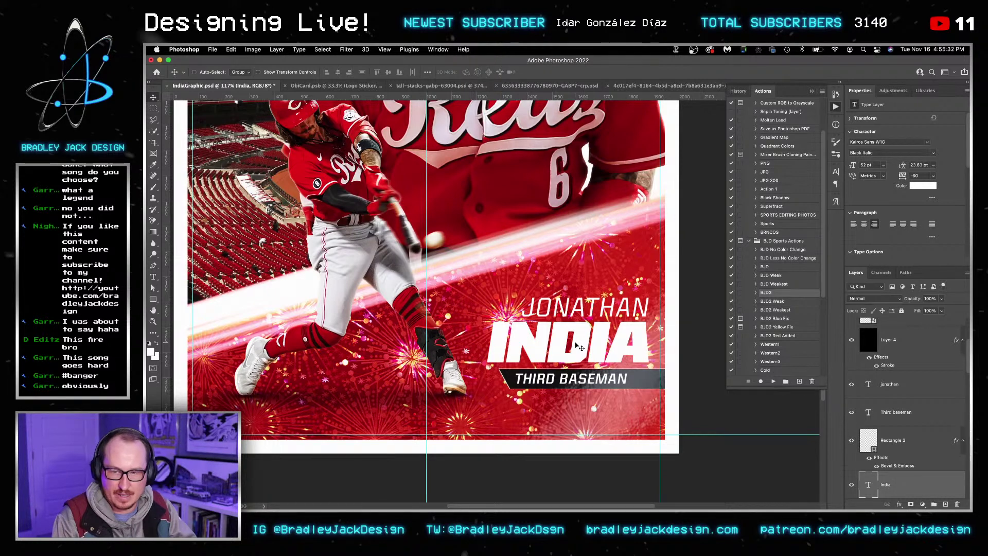
# Step: Reduce the font size of the INDIA text to 39 pt
pyautogui.doubleClick(579, 347)
pyautogui.press('super+a')
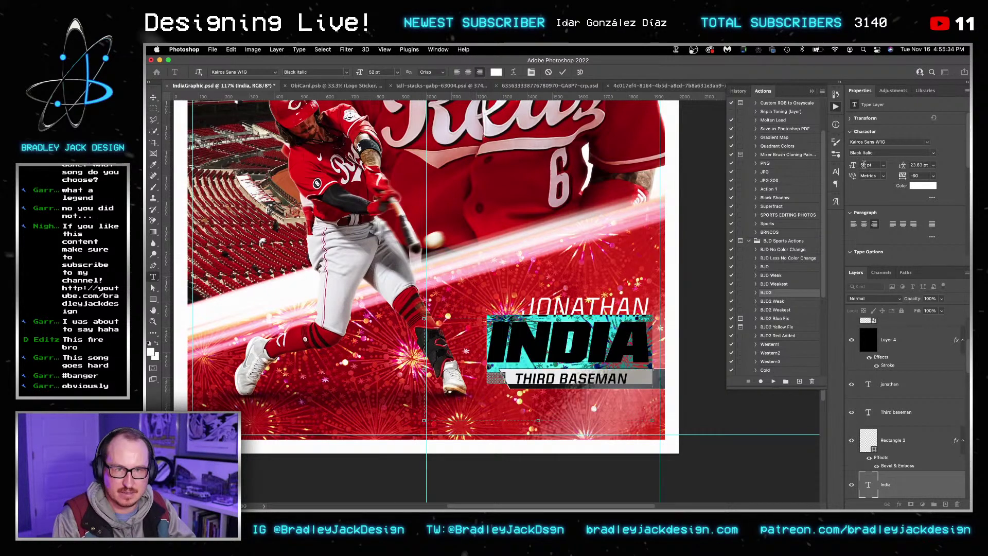
pyautogui.write('42')
pyautogui.press('Return')
pyautogui.press('Down')
pyautogui.press('Down')
pyautogui.press('Down')
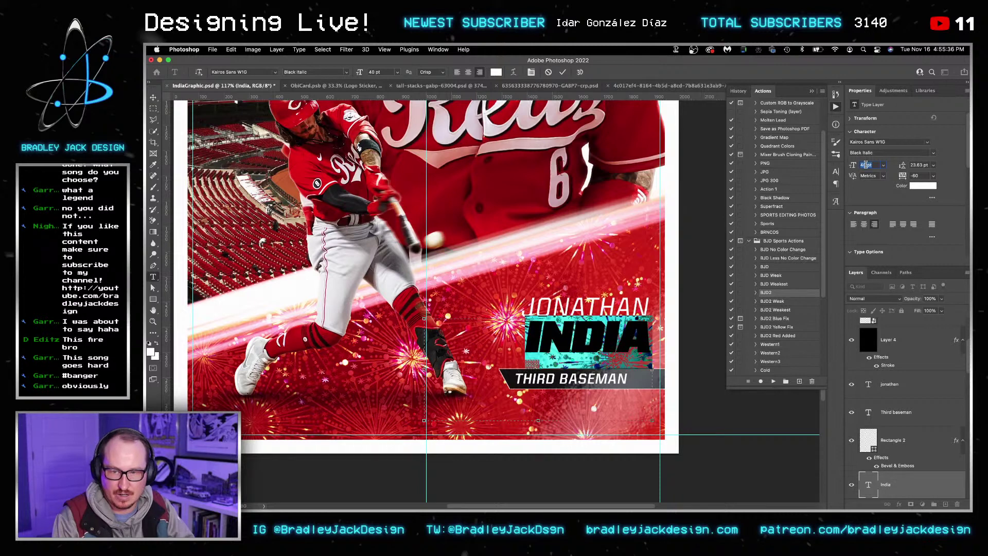
# Step: Move the INDIA text down so it sits just above the THIRD BASEMAN bar
pyautogui.click(153, 98)
pyautogui.hotkey('shift', 'Down')
pyautogui.press('Left')
pyautogui.press('Left')
pyautogui.press('Left')
pyautogui.press('Left')
pyautogui.press('Left')
pyautogui.press('Left')
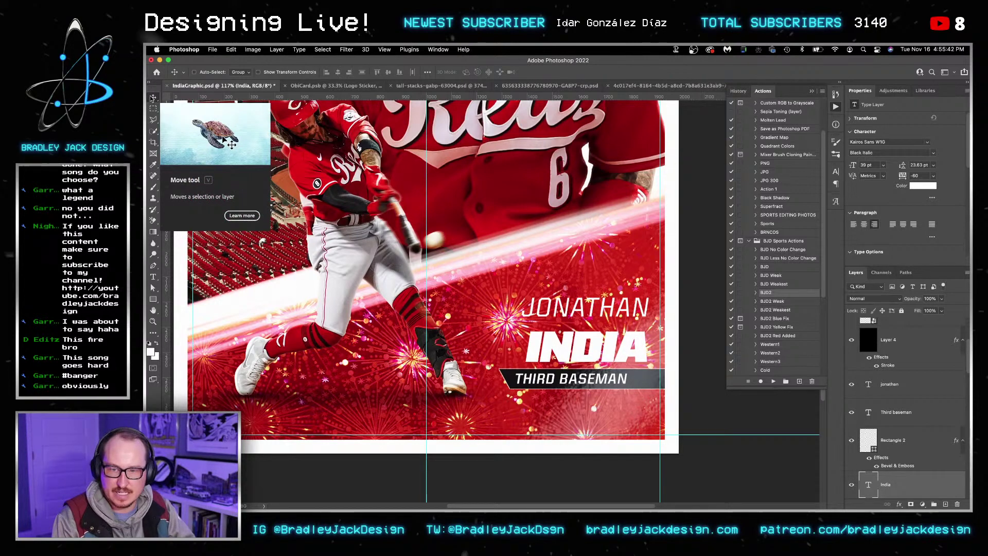
# Step: Place the JONATHAN text immediately before INDIA so both words form one line
pyautogui.doubleClick(605, 313)
pyautogui.press('Escape')
pyautogui.press('v')
pyautogui.moveTo(589, 310); pyautogui.dragTo(580, 326)
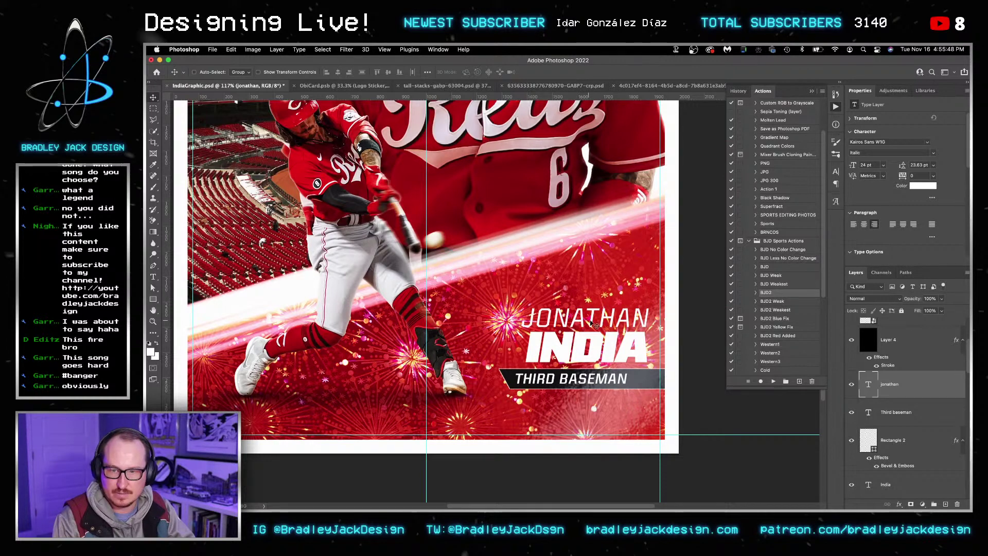
pyautogui.moveTo(580, 325); pyautogui.dragTo(483, 354)
pyautogui.press('Left')
pyautogui.press('Left')
pyautogui.press('Left')
pyautogui.press('Left')
pyautogui.press('Left')
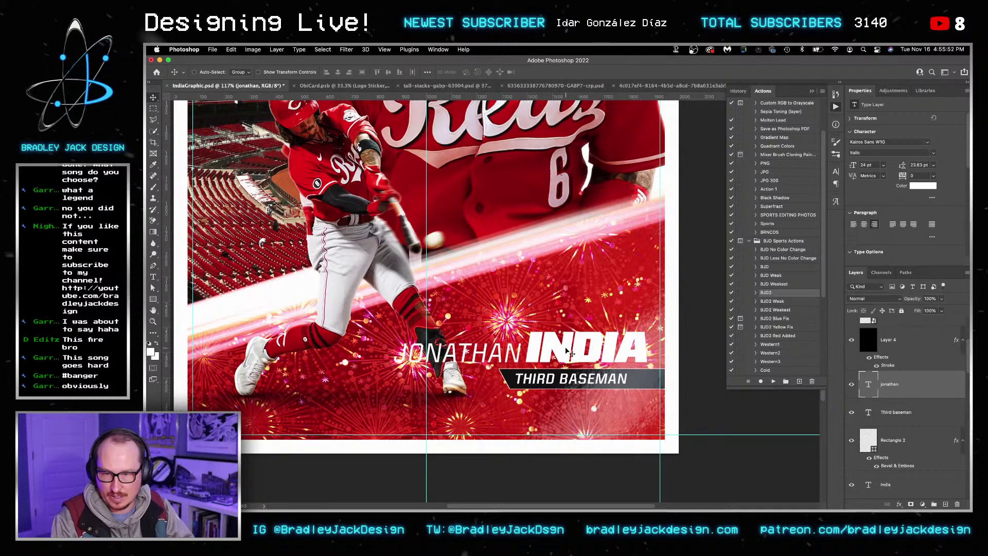
# Step: Move the JONATHAN, INDIA and THIRD BASEMAN text together with the bar down, closer to the lower margin guide
pyautogui.scroll(-2, 906, 399)
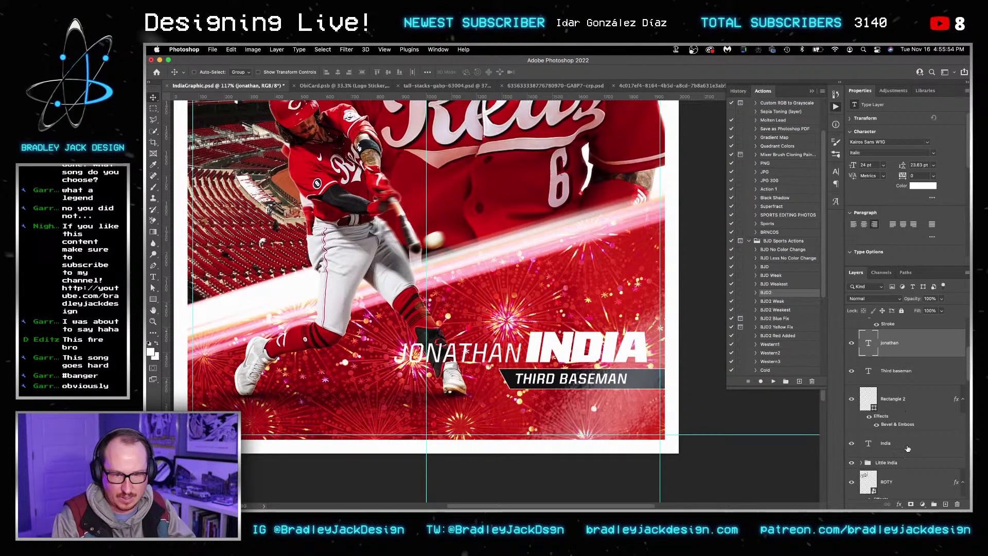
pyautogui.keyDown('shift'); pyautogui.click(904, 443); pyautogui.keyUp('shift')
pyautogui.moveTo(616, 359); pyautogui.dragTo(623, 392)
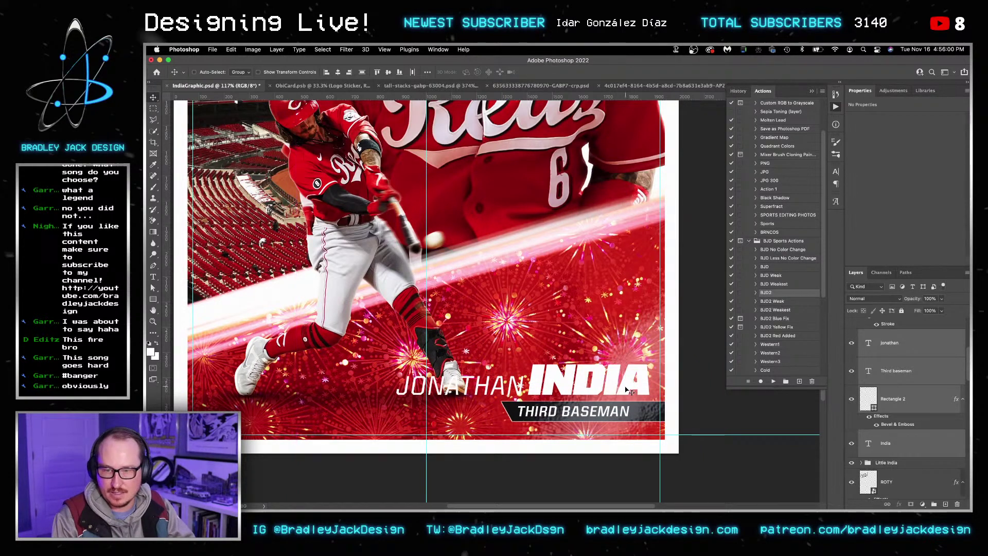
# Step: Duplicate the slanted bar behind THIRD BASEMAN and scale the copy up to a taller, wider bar
pyautogui.rightClick(616, 394)
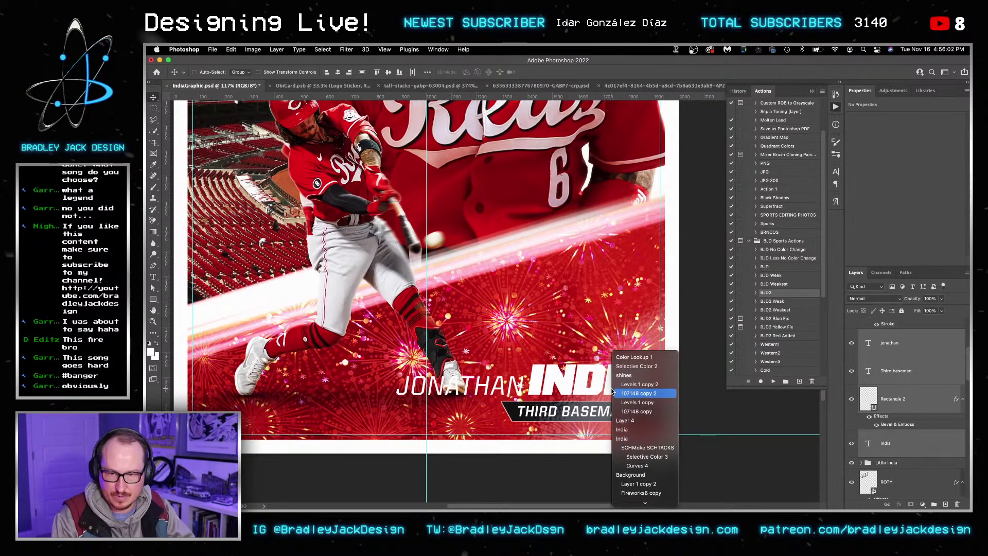
pyautogui.click(638, 455)
pyautogui.press('super+t')
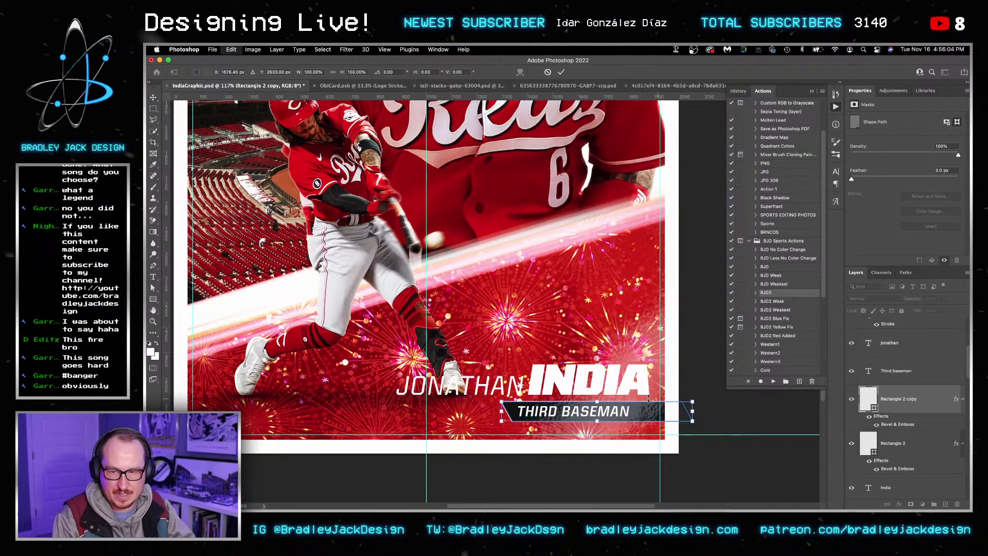
pyautogui.moveTo(497, 406); pyautogui.dragTo(430, 382)
pyautogui.press('Return')
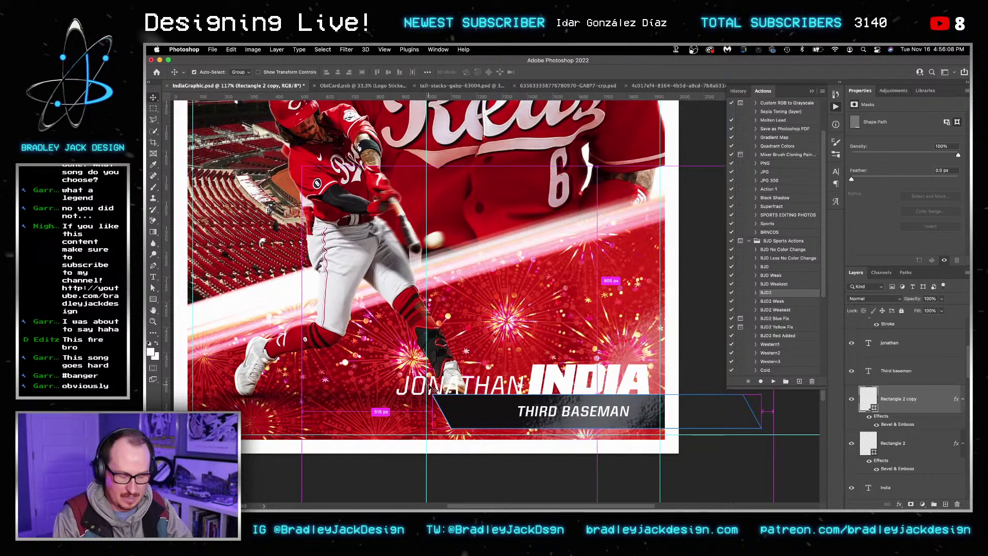
# Step: Send the enlarged bar copy below the India text layer and position it behind the JONATHAN INDIA line
pyautogui.press('super+bracketleft')
pyautogui.press('super+bracketleft')
pyautogui.moveTo(447, 416); pyautogui.dragTo(409, 349)
pyautogui.press('super+t')
pyautogui.press('Return')
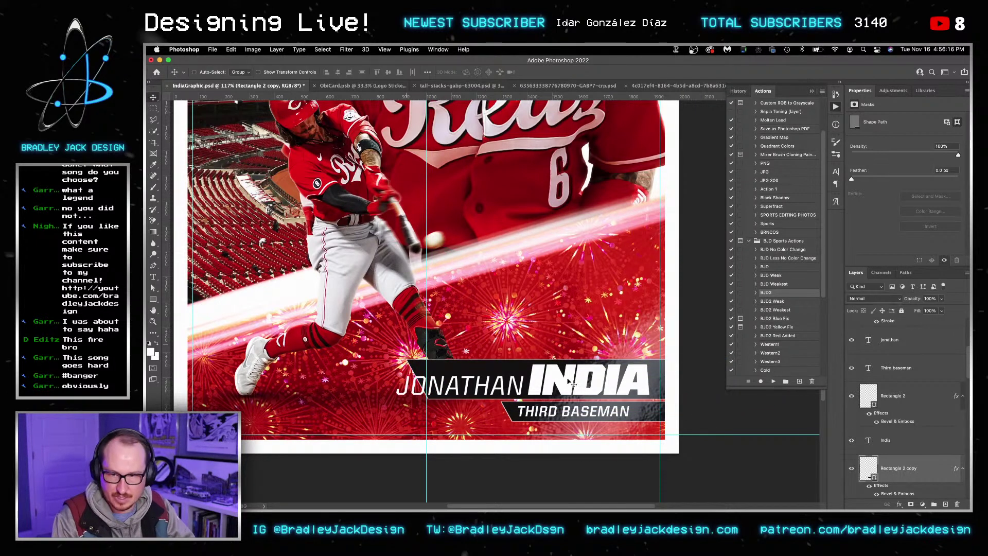
pyautogui.press('t')
pyautogui.click(584, 385)
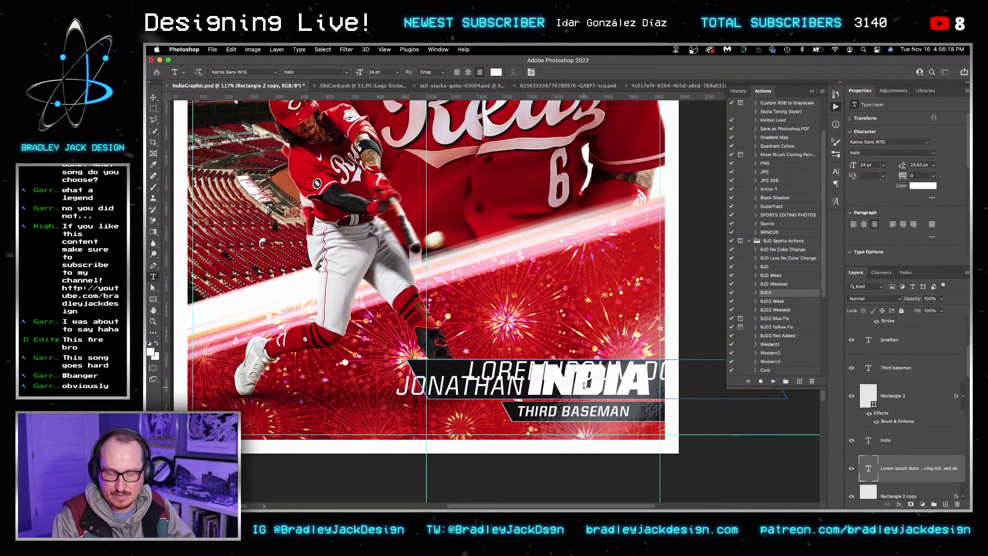
pyautogui.press('Escape')
pyautogui.click(638, 384)
pyautogui.click(795, 405)
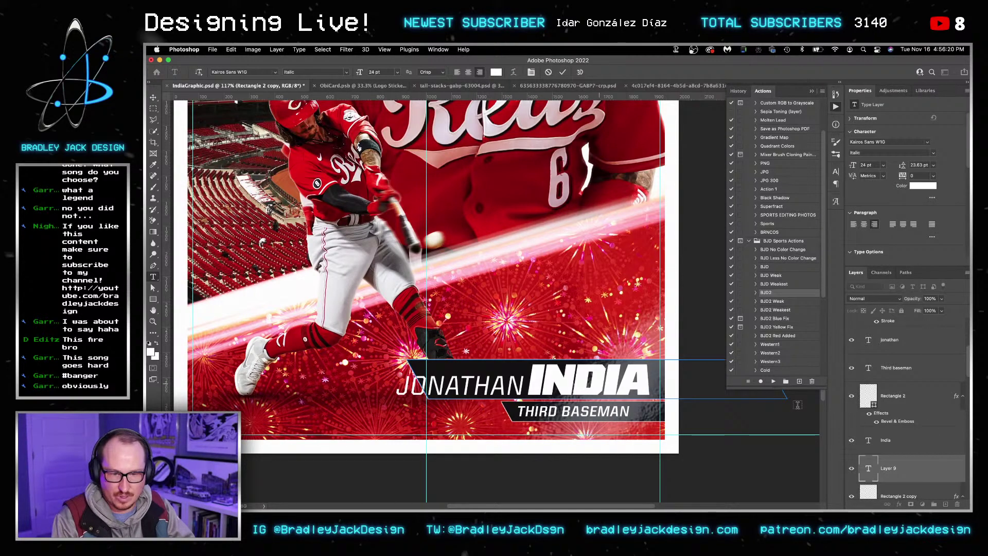
pyautogui.press('v')
pyautogui.press('super+z')
# Step: Change the INDIA text's font style to Bold Italic
pyautogui.doubleClick(868, 440)
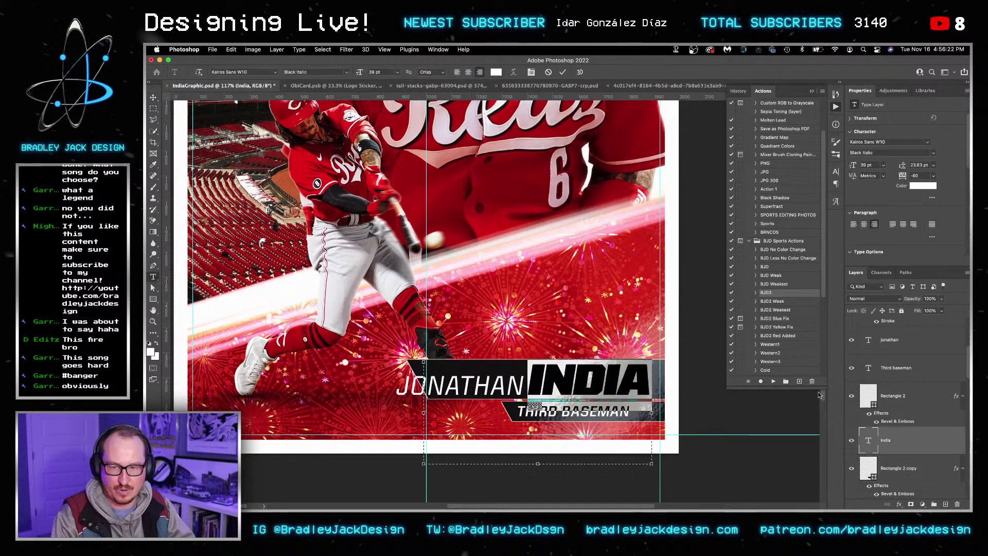
pyautogui.click(931, 152)
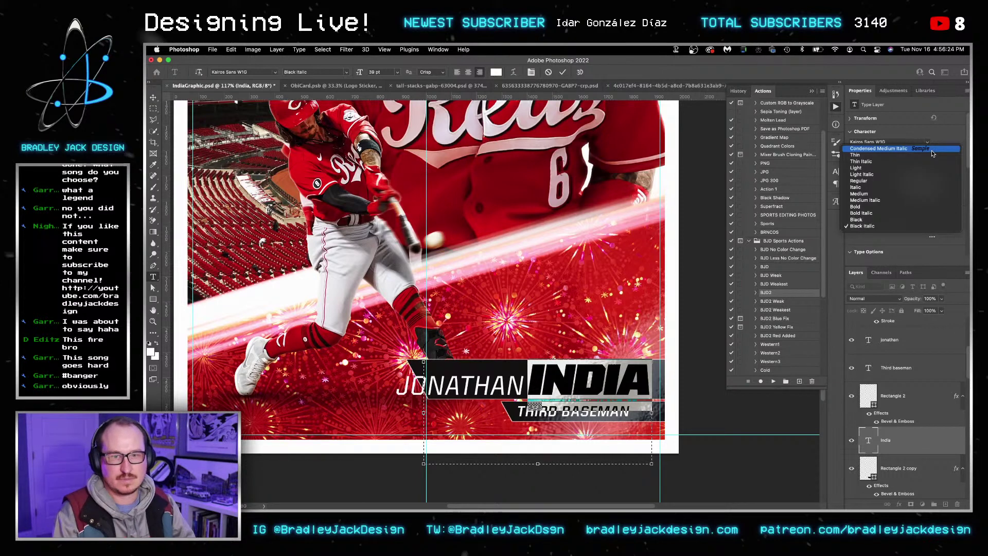
pyautogui.click(920, 215)
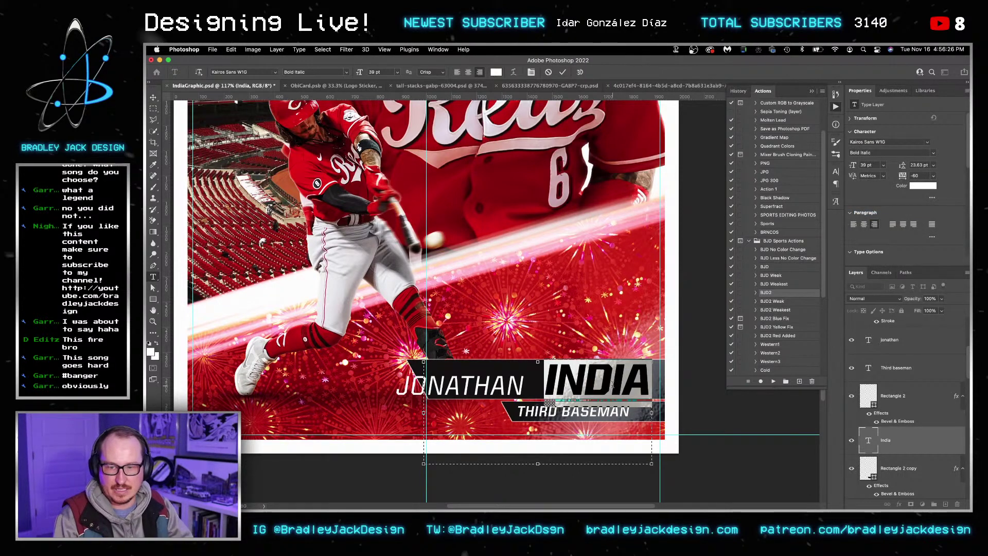
pyautogui.press('Escape')
pyautogui.press('v')
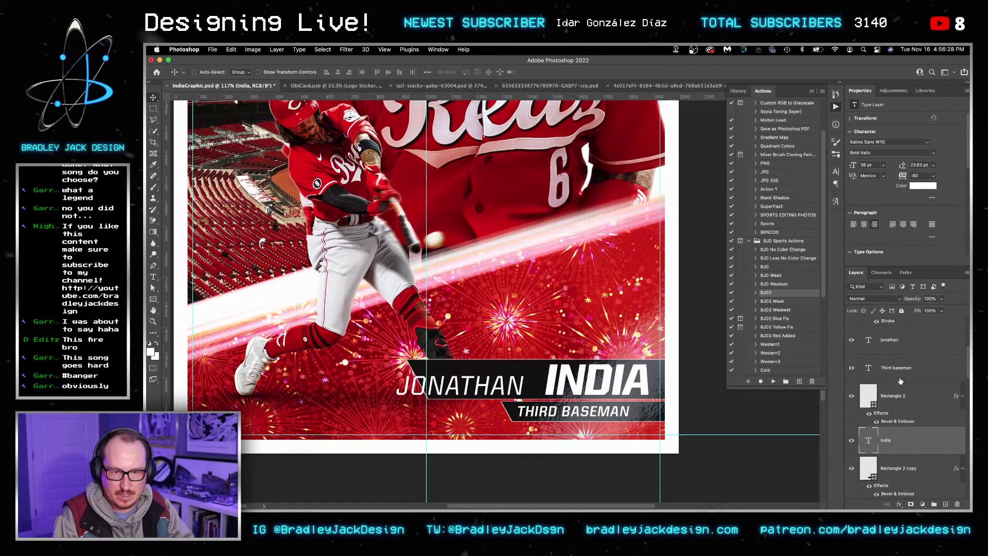
# Step: Nudge the JONATHAN text right to sit close to INDIA, leaving a small gap between the words
pyautogui.click(893, 348)
pyautogui.hotkey('shift', 'Right')
pyautogui.hotkey('shift', 'Right')
pyautogui.hotkey('shift', 'Right')
pyautogui.hotkey('shift', 'Right')
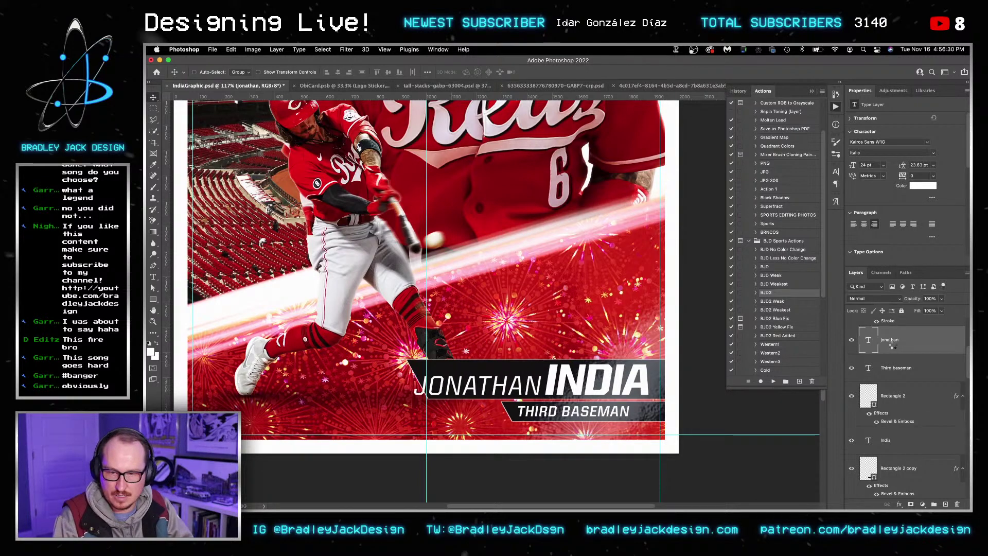
pyautogui.press('Left')
pyautogui.press('Left')
pyautogui.press('Left')
pyautogui.press('Left')
pyautogui.press('Left')
pyautogui.press('Left')
pyautogui.press('Left')
pyautogui.press('Left')
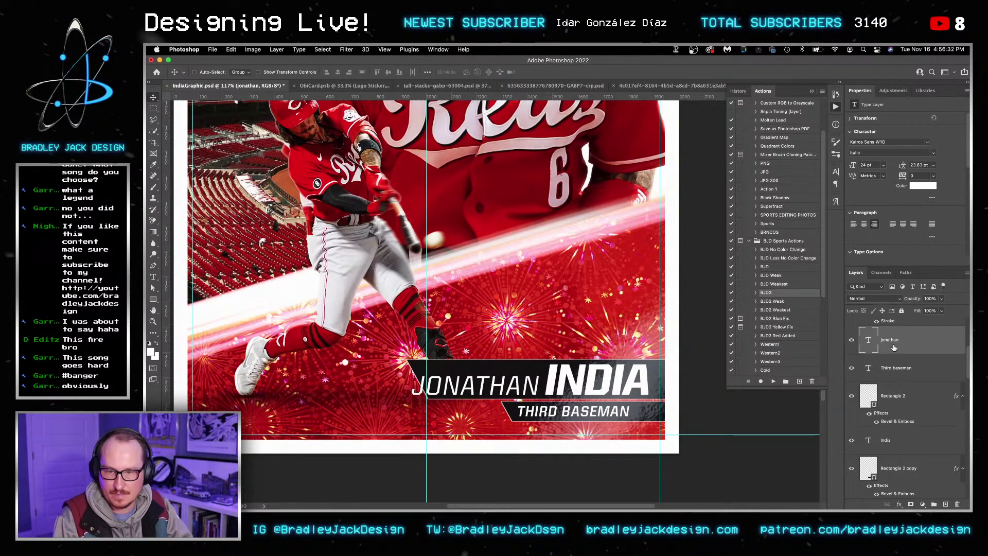
# Step: Flip the larger bar vertically and shift it left about 35 px so its slanted end clears JONATHAN
pyautogui.click(916, 470)
pyautogui.hotkey('ctrl', 't')
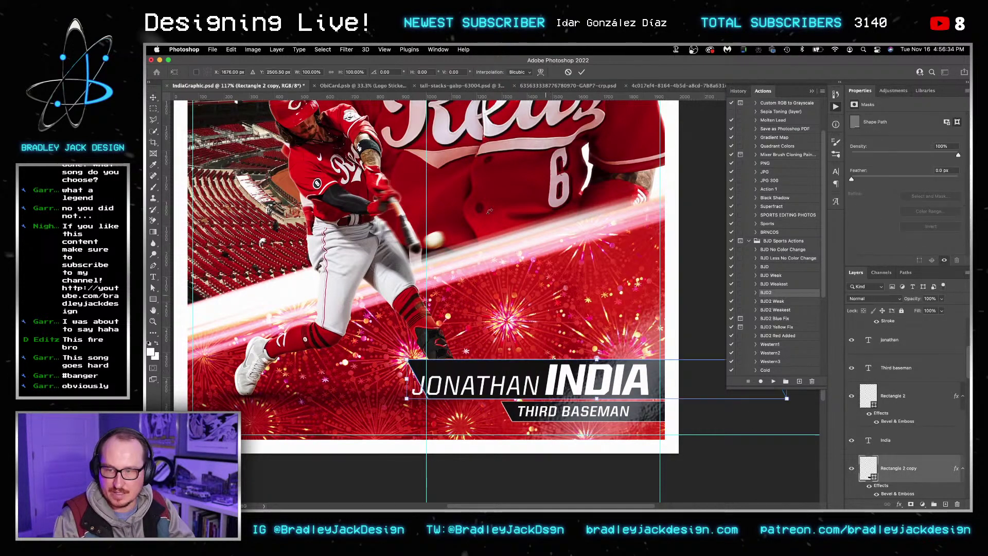
pyautogui.press('Return')
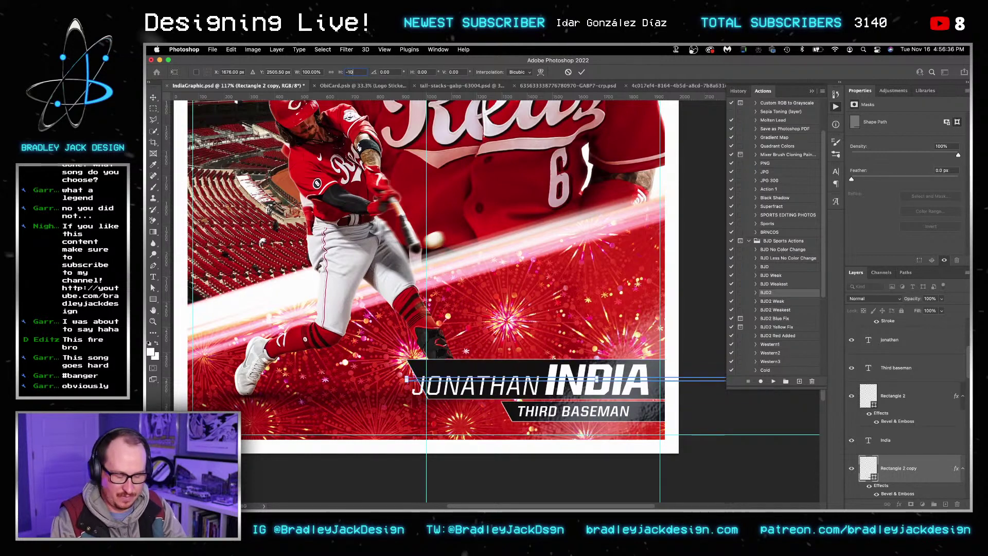
pyautogui.press('Left')
pyautogui.press('Left')
pyautogui.press('Left')
pyautogui.press('Left')
pyautogui.press('Left')
pyautogui.press('Left')
pyautogui.press('Left')
pyautogui.press('Left')
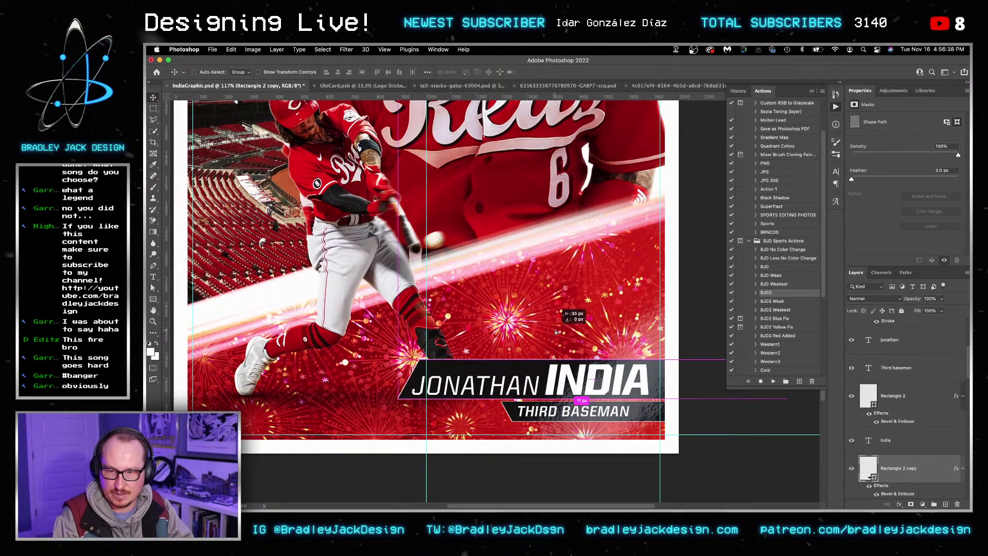
# Step: Enlarge the upper bar downward and to the right until it meets the THIRD BASEMAN bar
pyautogui.press('super+0')
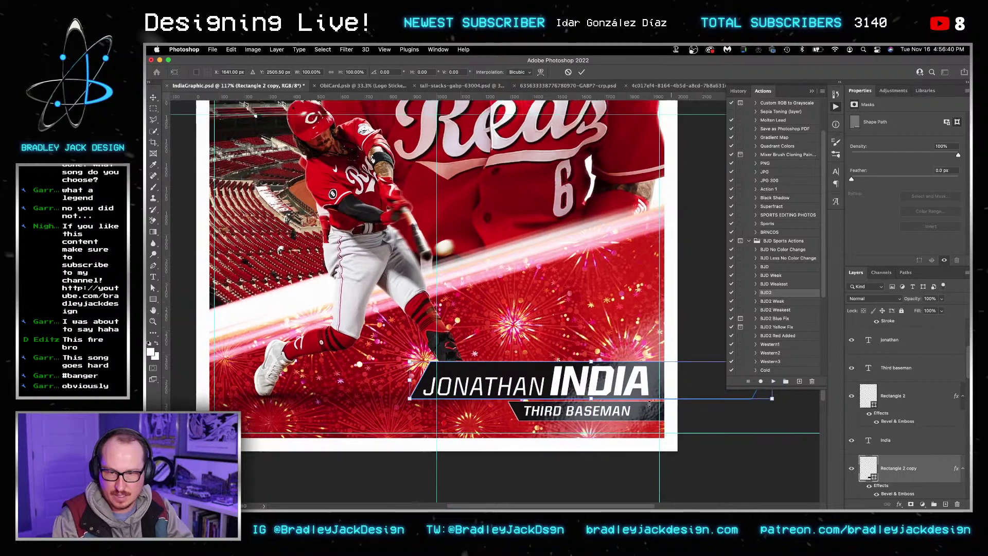
pyautogui.press('super+t')
pyautogui.moveTo(735, 404); pyautogui.dragTo(795, 416)
pyautogui.press('Return')
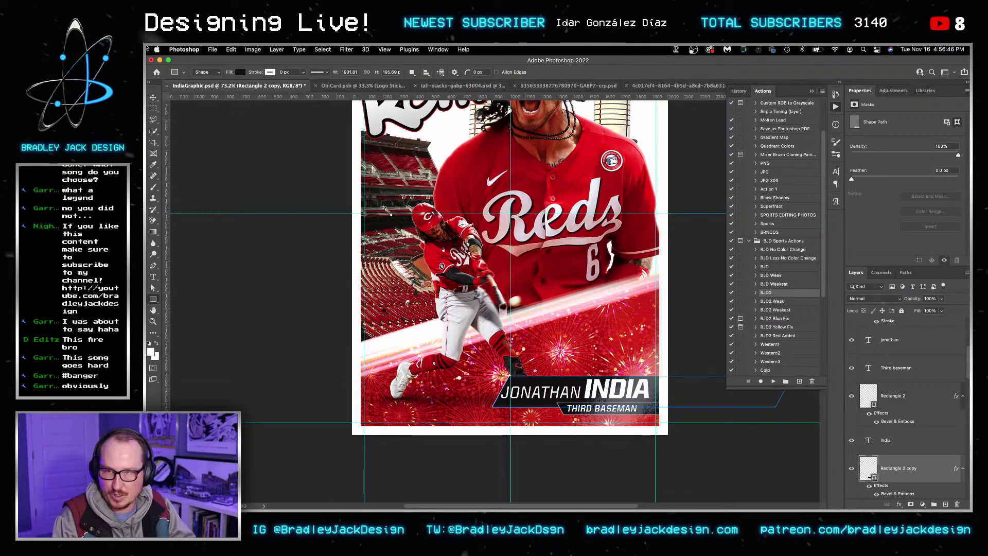
# Step: Change the upper bar's fill to white
pyautogui.click(239, 72)
pyautogui.click(204, 115)
pyautogui.press('Return')
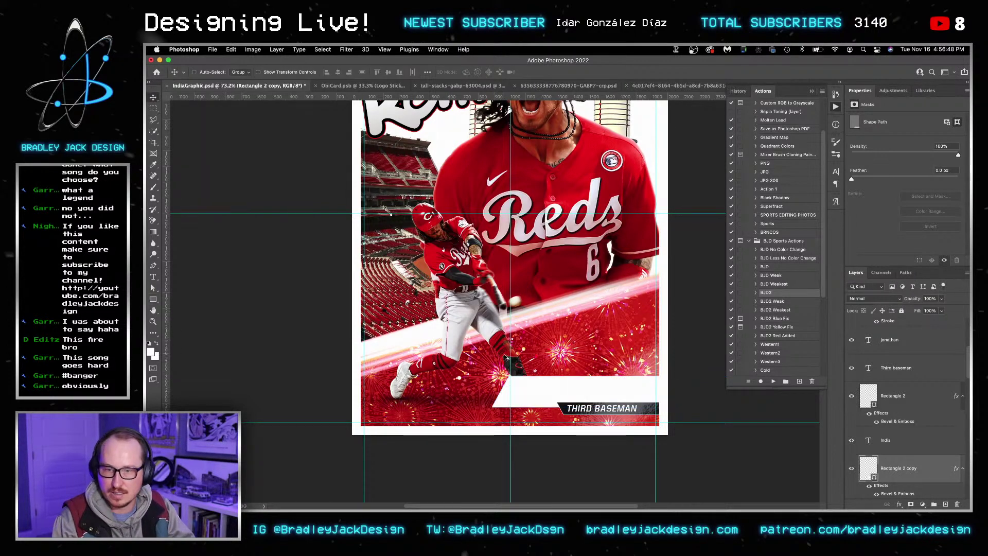
# Step: Select the jonathan and India text layers and bring them together directly above the Third baseman layer
pyautogui.press('v')
pyautogui.scroll(3, 550, 366)
pyautogui.moveTo(646, 415); pyautogui.dragTo(635, 415)
pyautogui.scroll(3, 617, 401)
pyautogui.press('z')
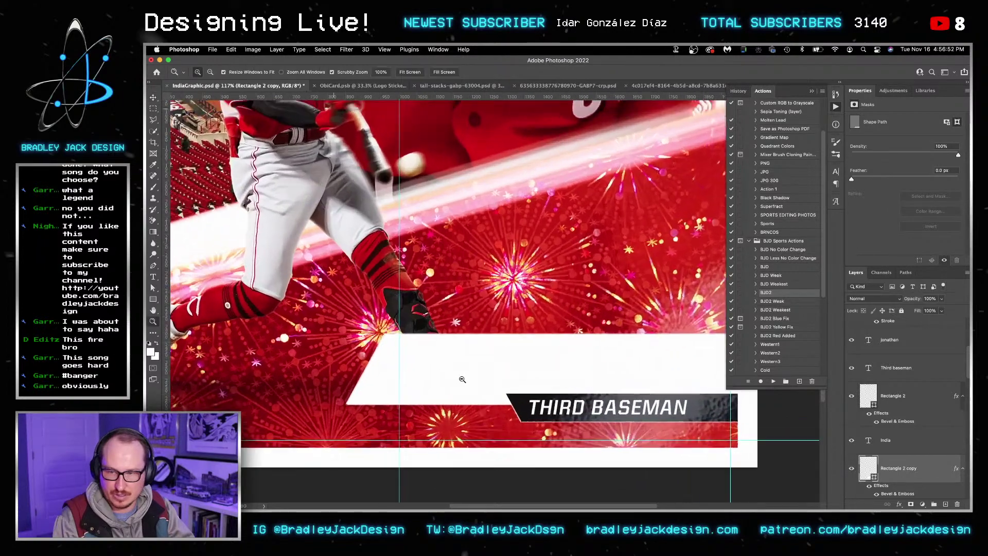
pyautogui.click(462, 379)
pyautogui.press('v')
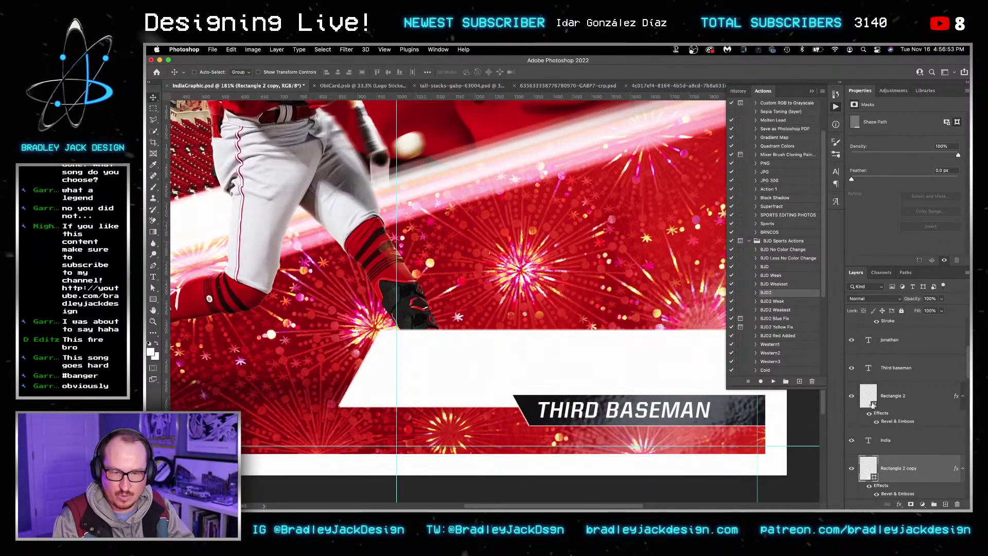
pyautogui.click(892, 376)
pyautogui.hotkey('alt', ']')
pyautogui.keyDown('super'); pyautogui.click(901, 441); pyautogui.keyUp('super')
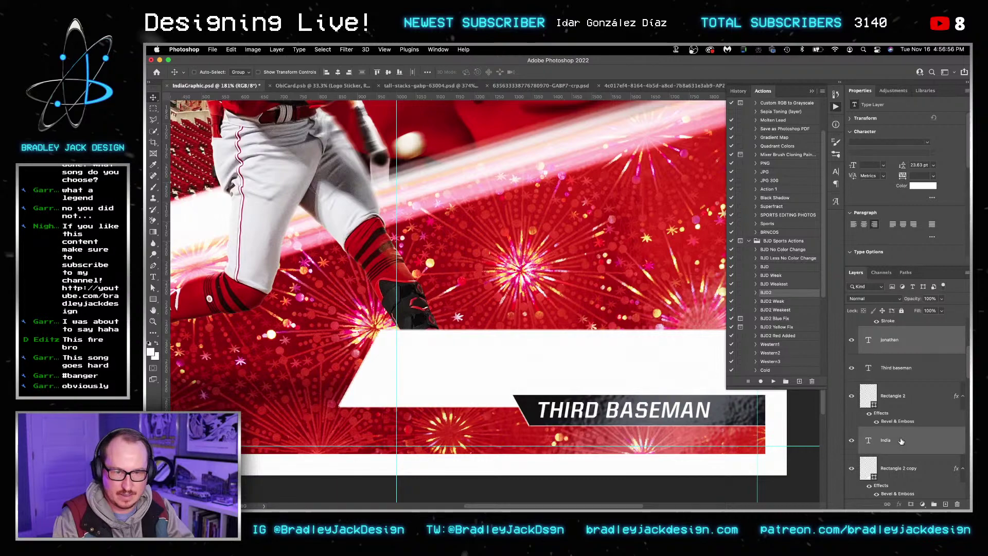
pyautogui.press('super+shift+]')
pyautogui.press('super+[')
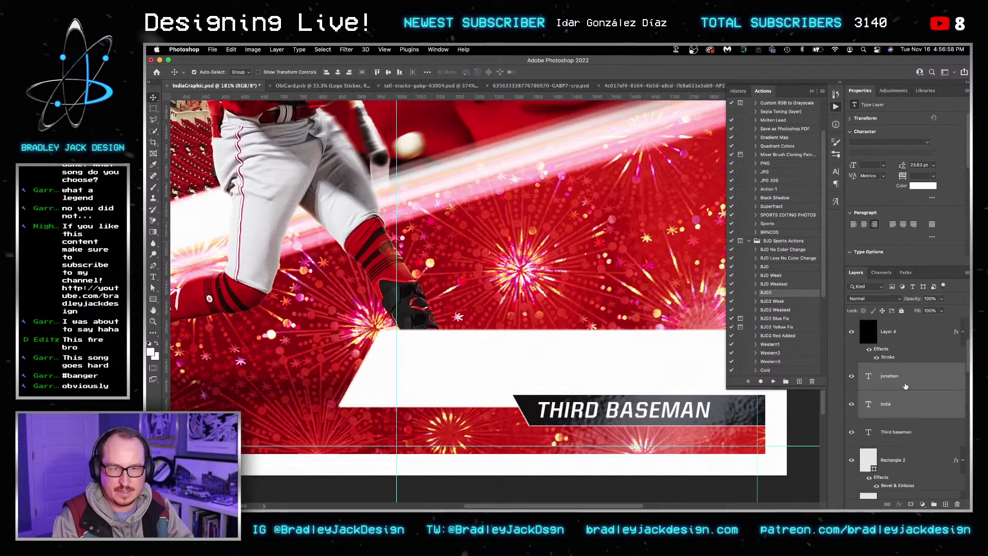
# Step: Set the text colour of the jonathan and India layers to black (000000)
pyautogui.click(926, 187)
pyautogui.moveTo(577, 309); pyautogui.dragTo(620, 356)
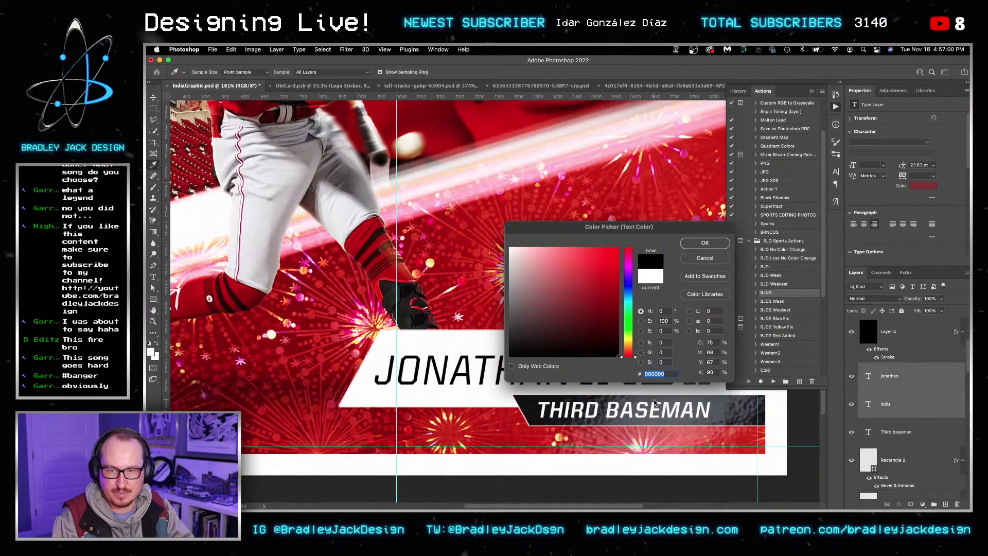
pyautogui.press('Return')
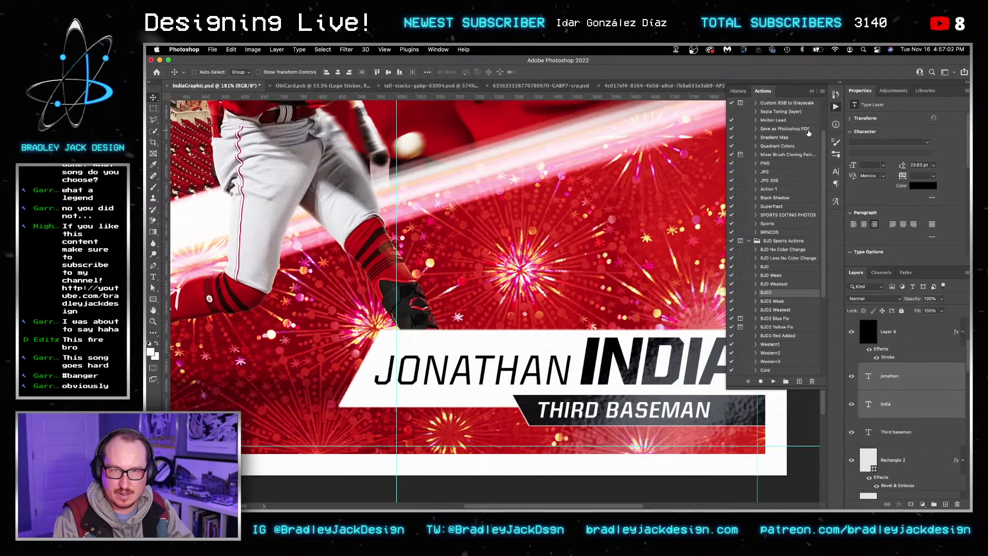
# Step: Nudge the JONATHAN INDIA text slightly left on the white bar
pyautogui.click(811, 91)
pyautogui.press('Left')
pyautogui.press('Left')
pyautogui.press('Left')
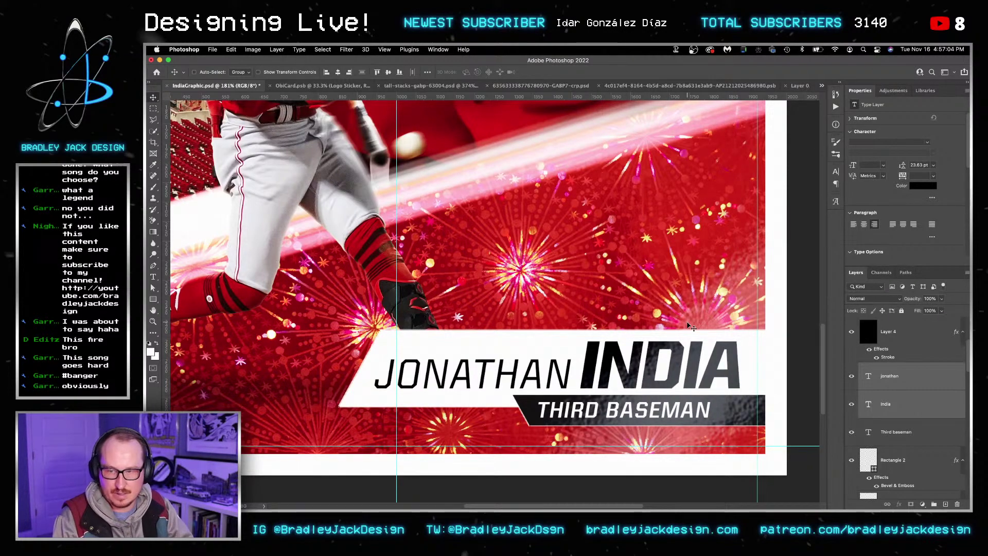
pyautogui.press('Left')
pyautogui.press('Left')
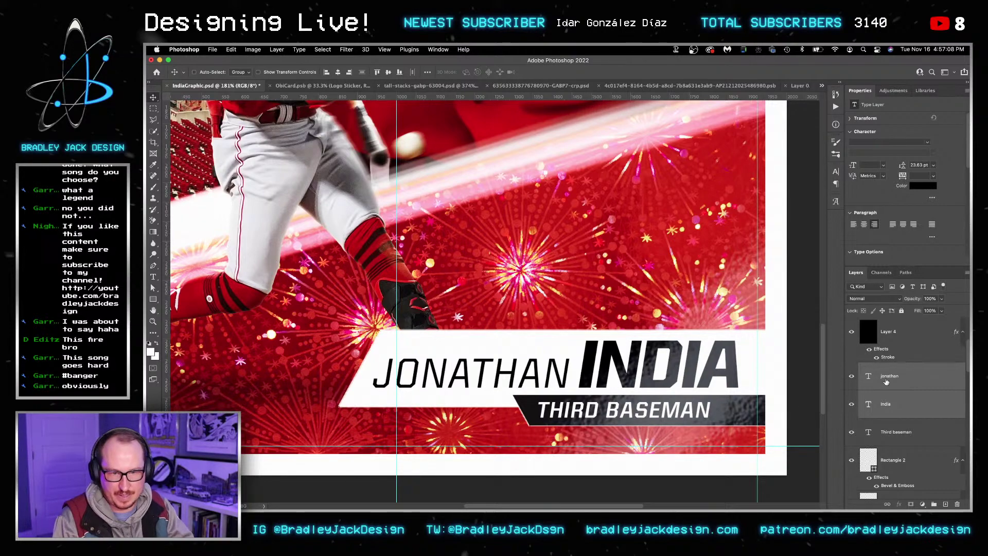
# Step: Group the name and bar layers and give the group a drop shadow in dark red 5b0506, sampled from the background artwork
pyautogui.press('super+g')
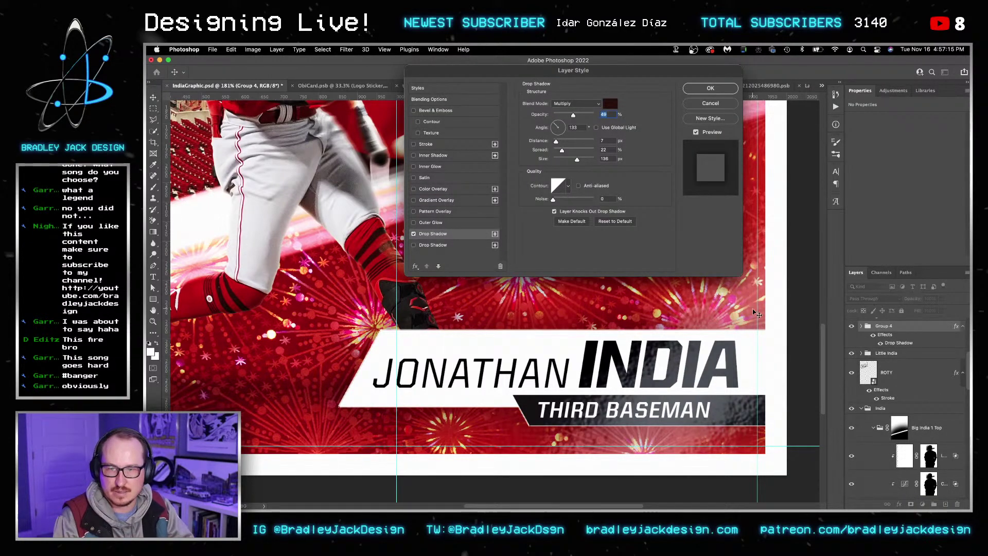
pyautogui.click(610, 104)
pyautogui.click(325, 388)
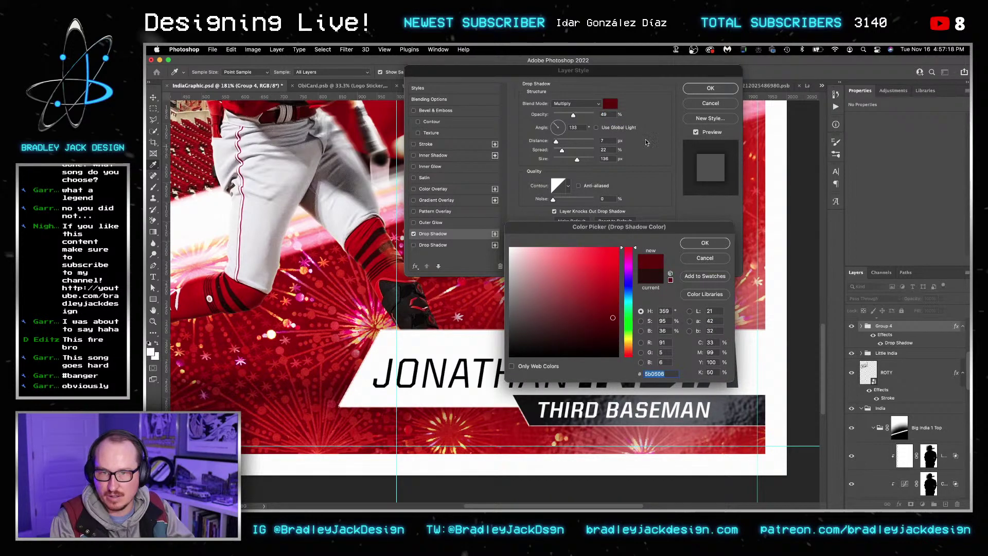
pyautogui.click(704, 243)
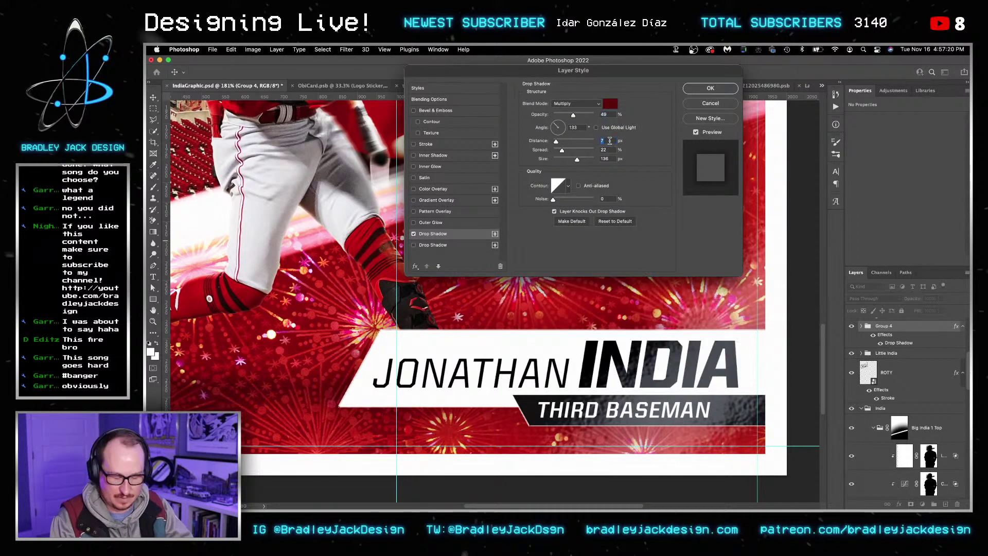
# Step: Set the group's drop shadow to distance 0 px, spread 0 % and size 50 px
pyautogui.write('0')
pyautogui.press('Tab')
pyautogui.write('0')
pyautogui.press('Tab')
pyautogui.write('5')
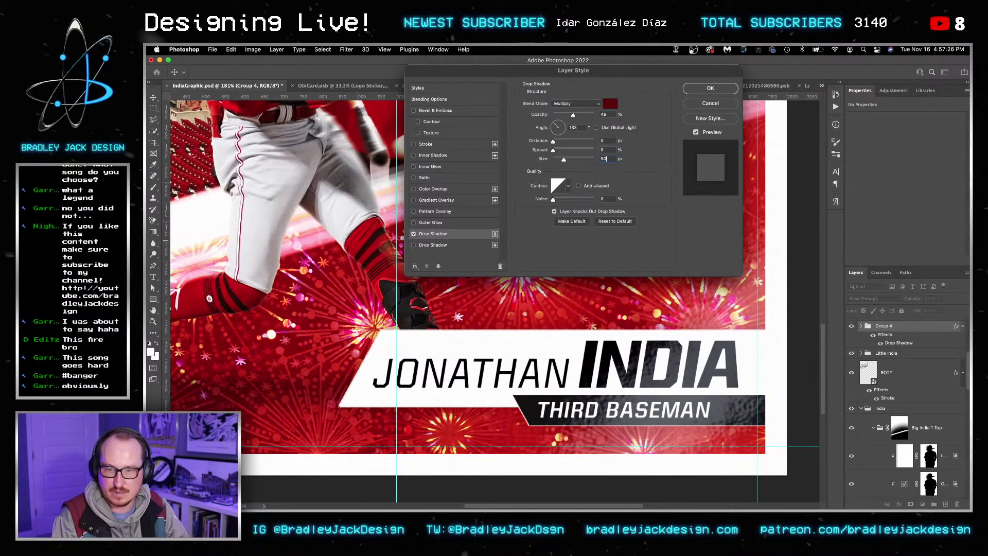
pyautogui.press('Return')
# Step: Delete the separate India text layer and add INDIA after JONATHAN in the remaining name layer
pyautogui.hotkey('ctrl', '-')
pyautogui.hotkey('ctrl', '-')
pyautogui.hotkey('ctrl', '-')
pyautogui.hotkey('ctrl', '-')
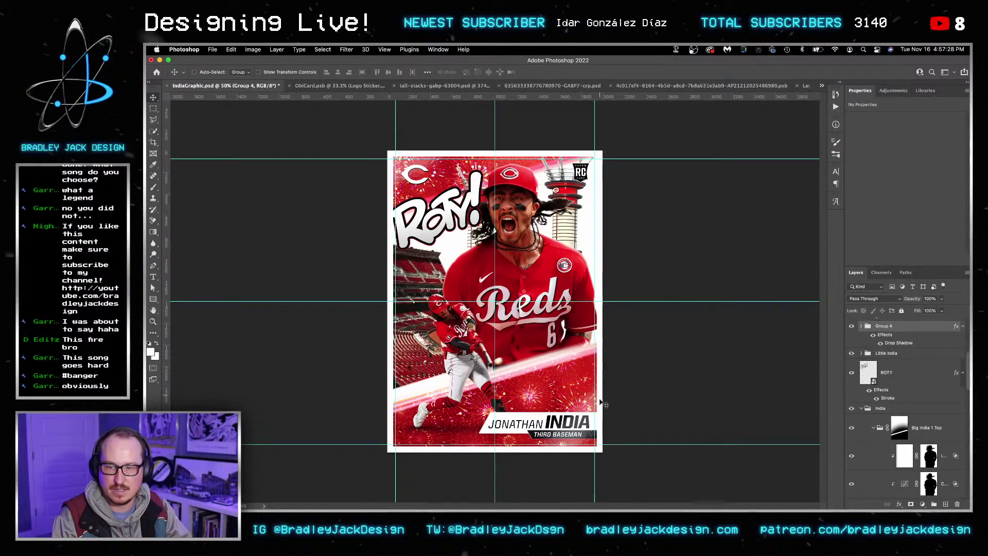
pyautogui.press('z')
pyautogui.hotkey('ctrl', '+')
pyautogui.hotkey('ctrl', '+')
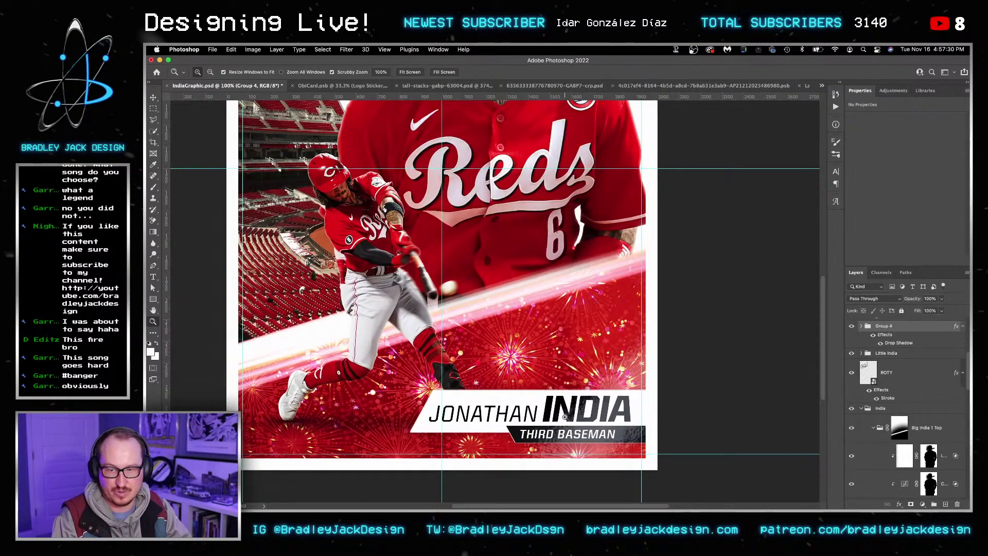
pyautogui.click(564, 418)
pyautogui.press('v')
pyautogui.press('Delete')
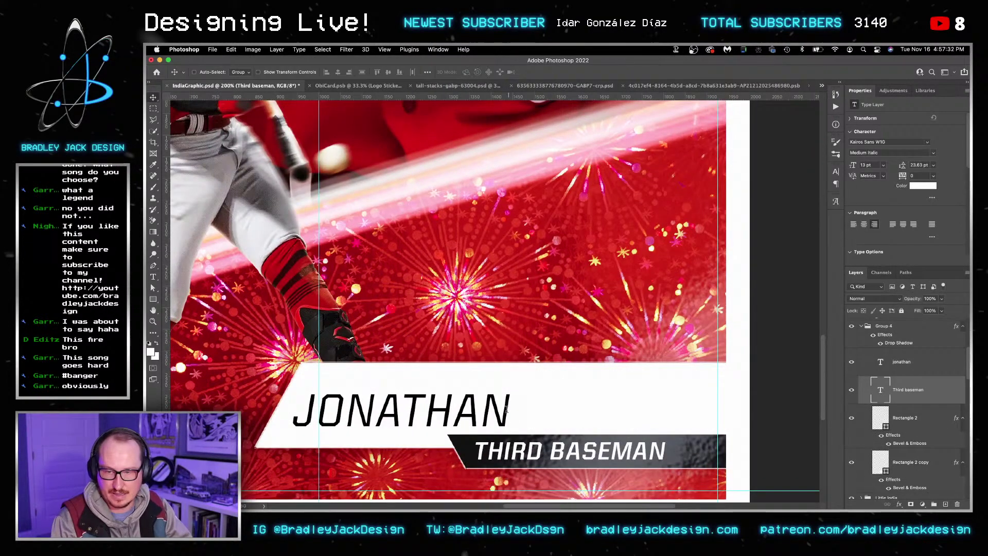
pyautogui.doubleClick(506, 409)
pyautogui.write('INDIA')
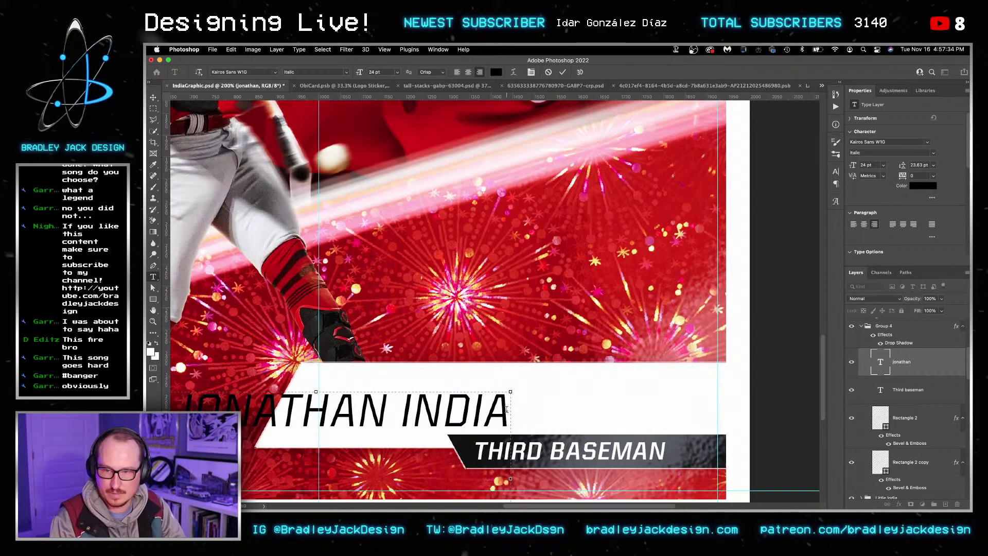
# Step: Format the word INDIA in Medium Italic at 34 pt, leaving JONATHAN in its lighter italic
pyautogui.hotkey('shift', 'Left')
pyautogui.hotkey('shift', 'Left')
pyautogui.hotkey('shift', 'Left')
pyautogui.hotkey('shift', 'Left')
pyautogui.hotkey('shift', 'Left')
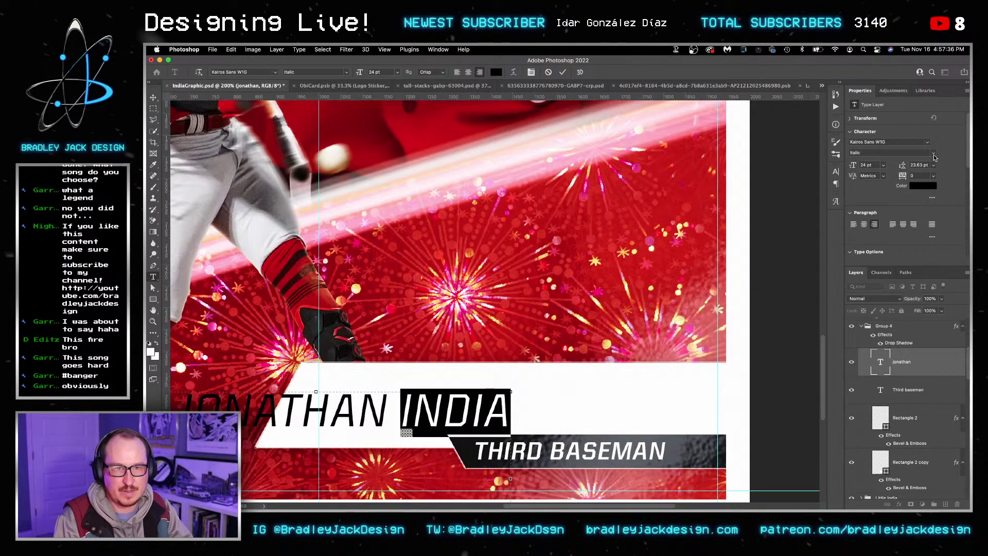
pyautogui.click(934, 156)
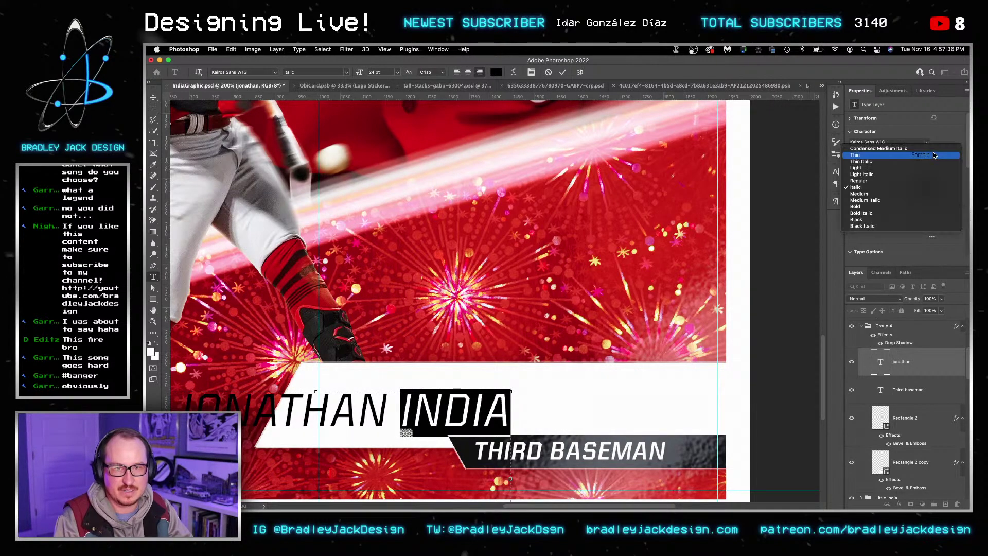
pyautogui.click(923, 200)
pyautogui.click(870, 165)
pyautogui.hotkey('shift', 'Up')
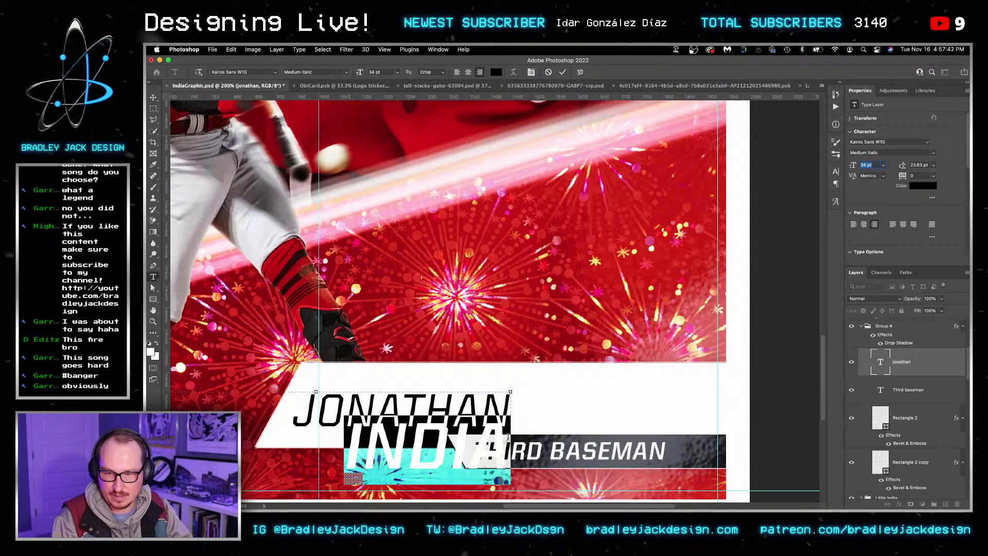
# Step: Widen the name's text box rightward to the margin guide so JONATHAN INDIA fits on one line
pyautogui.moveTo(512, 422); pyautogui.dragTo(698, 412)
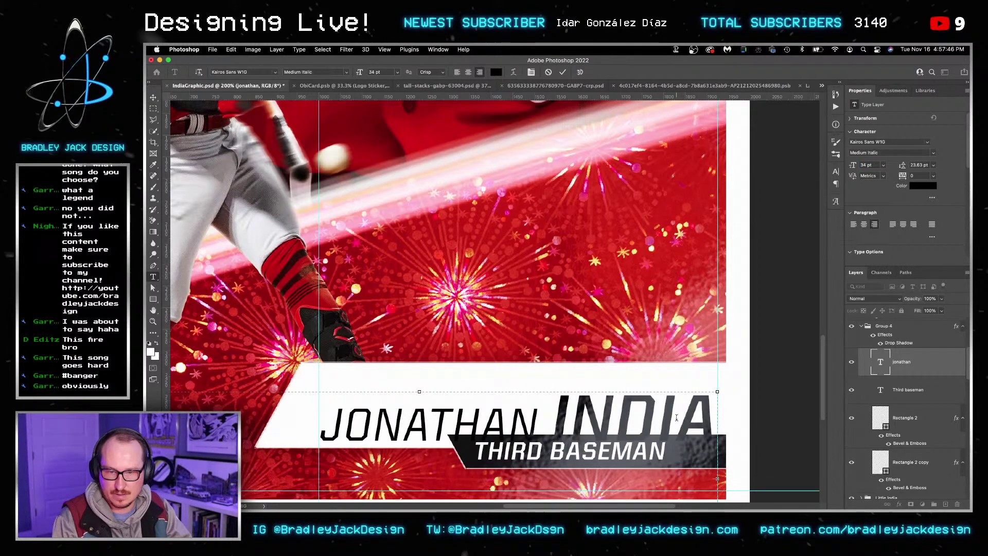
pyautogui.hotkey('ctrl', 'Return')
pyautogui.press('v')
# Step: Move the JONATHAN INDIA text up and left so it sits centred within the white bar
pyautogui.hotkey('shift', 'Up')
pyautogui.hotkey('shift', 'Up')
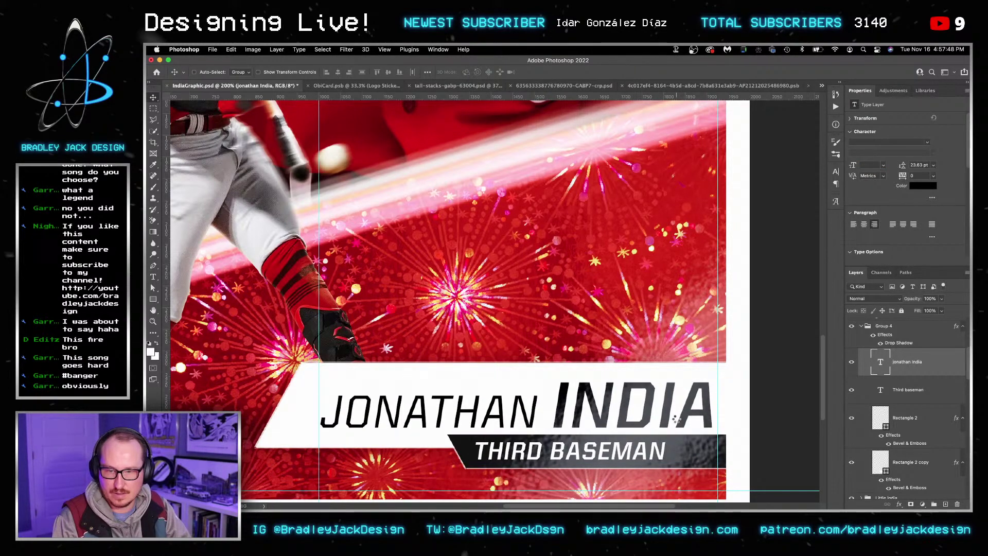
pyautogui.press('Down')
pyautogui.press('Down')
pyautogui.press('Down')
pyautogui.press('Down')
pyautogui.press('Down')
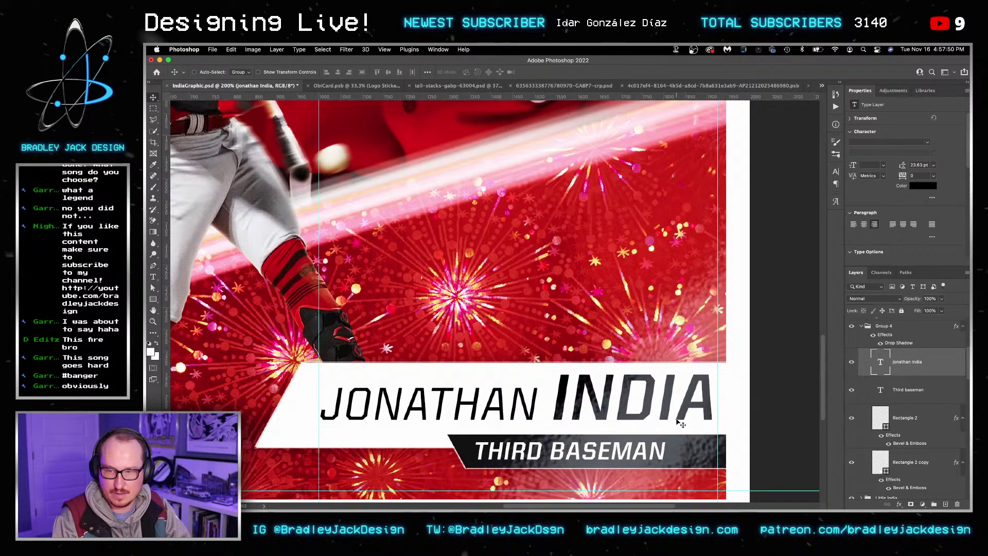
pyautogui.press('Left')
pyautogui.press('Left')
pyautogui.press('Left')
pyautogui.press('Left')
pyautogui.press('Left')
pyautogui.press('Left')
pyautogui.press('Left')
pyautogui.press('Left')
pyautogui.press('Left')
pyautogui.press('Left')
pyautogui.press('Left')
pyautogui.press('Left')
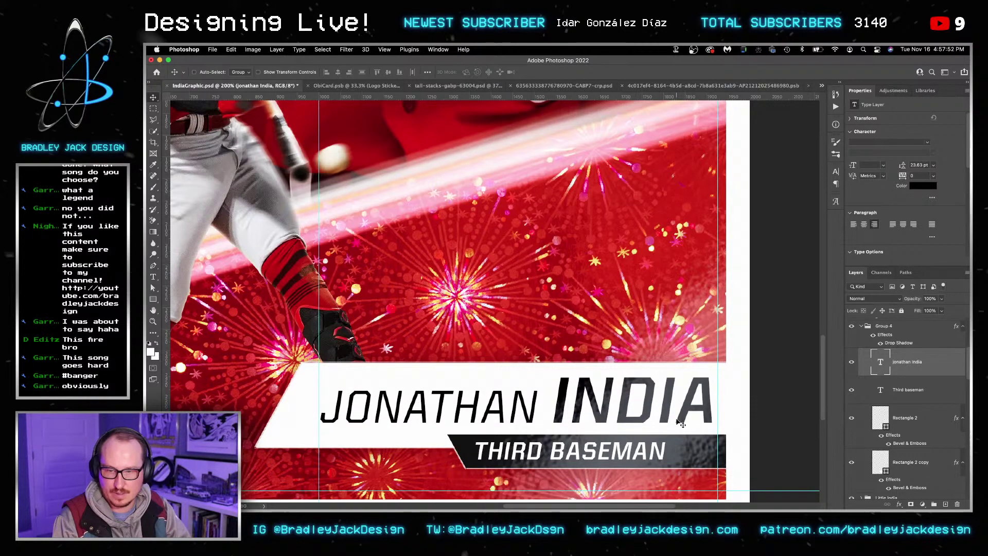
pyautogui.press('Left')
pyautogui.press('Left')
pyautogui.press('Left')
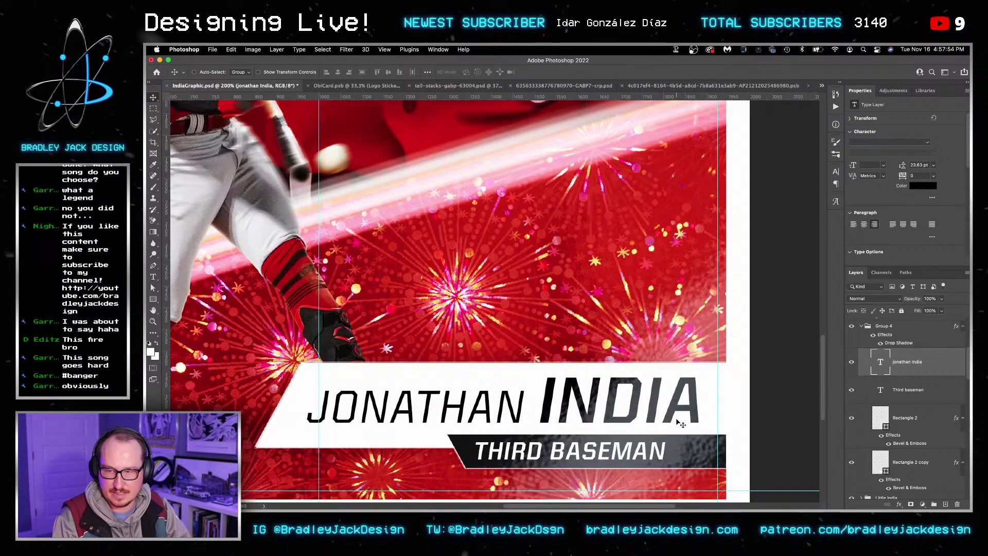
pyautogui.press('super+0')
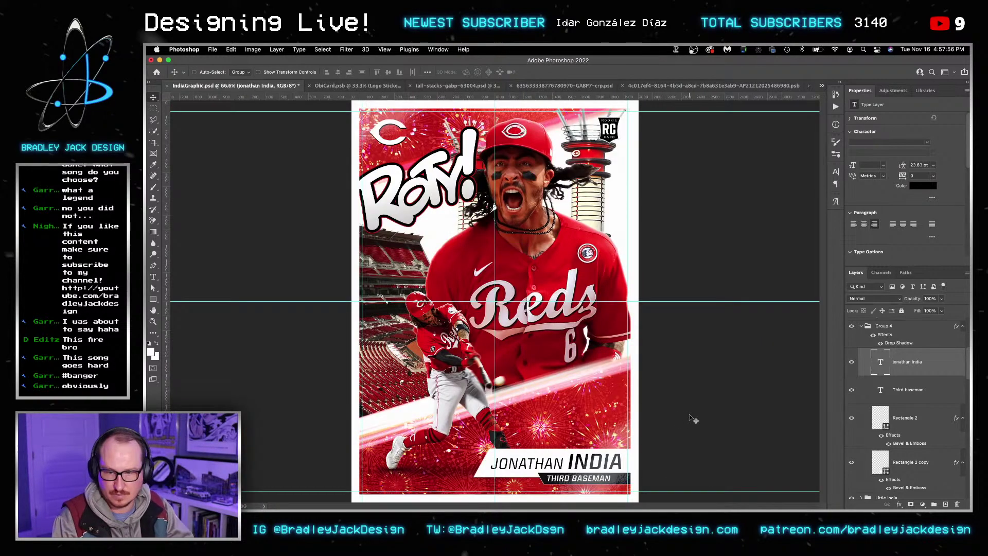
pyautogui.press('super')
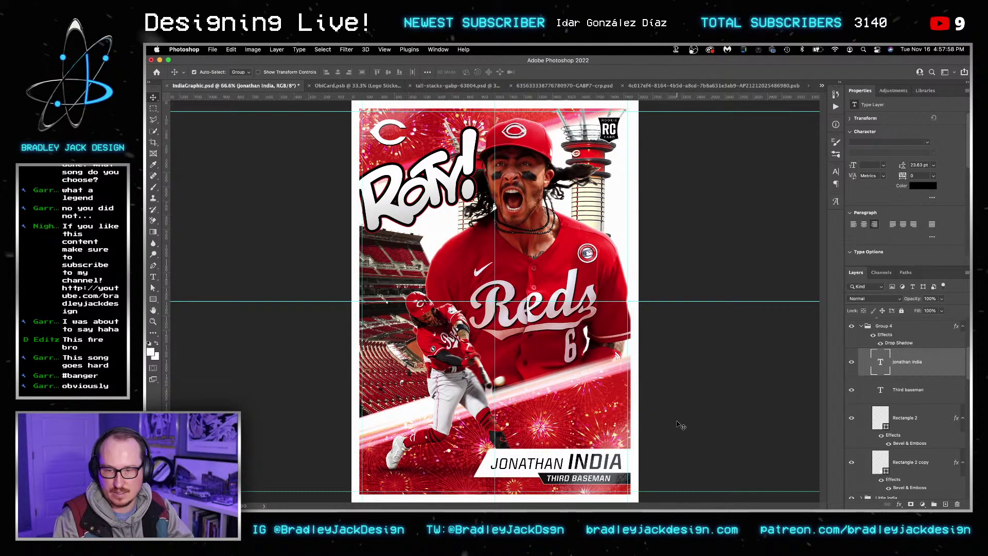
pyautogui.press('super+Tab')
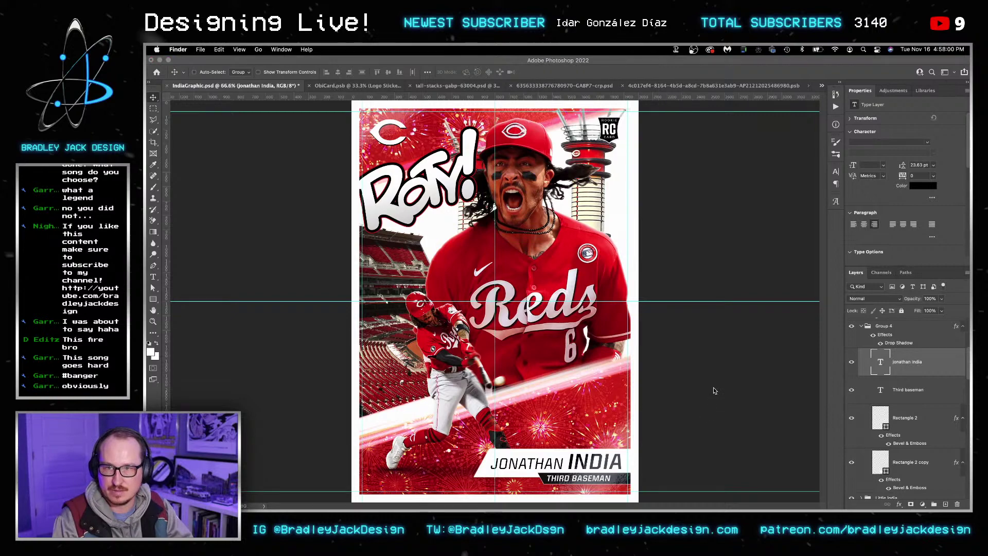
pyautogui.click(786, 425)
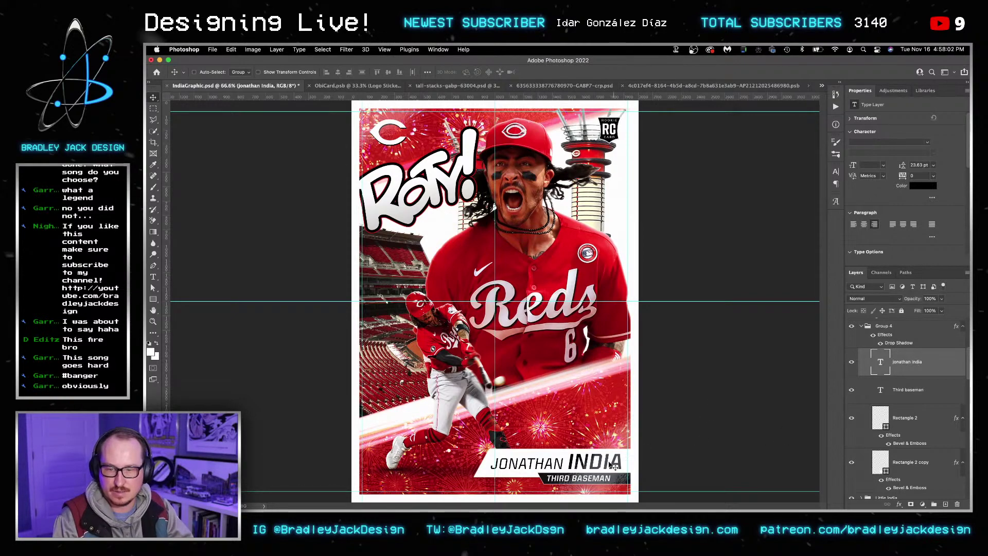
# Step: Shrink the white bar behind the name (Rectangle 2 copy) so it fits closely around JONATHAN and sits lower than the top of INDIA
pyautogui.press('z')
pyautogui.click(561, 468)
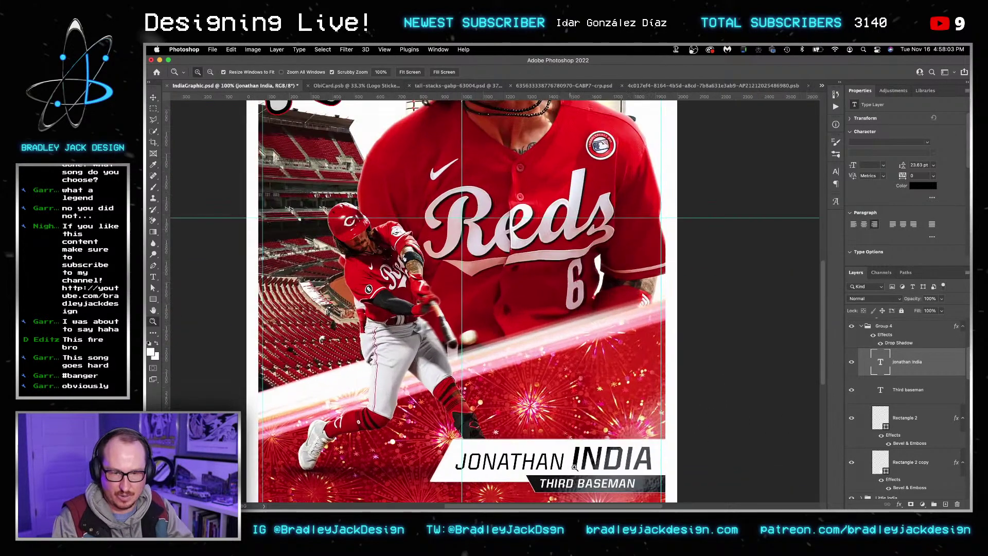
pyautogui.click(895, 419)
pyautogui.click(908, 462)
pyautogui.press('super+t')
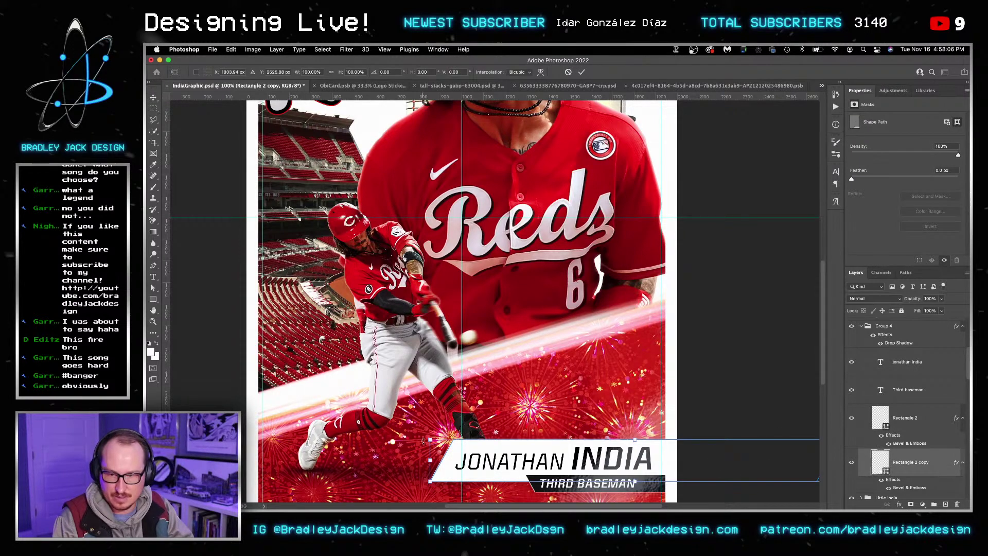
pyautogui.moveTo(430, 440); pyautogui.dragTo(494, 447)
pyautogui.press('Return')
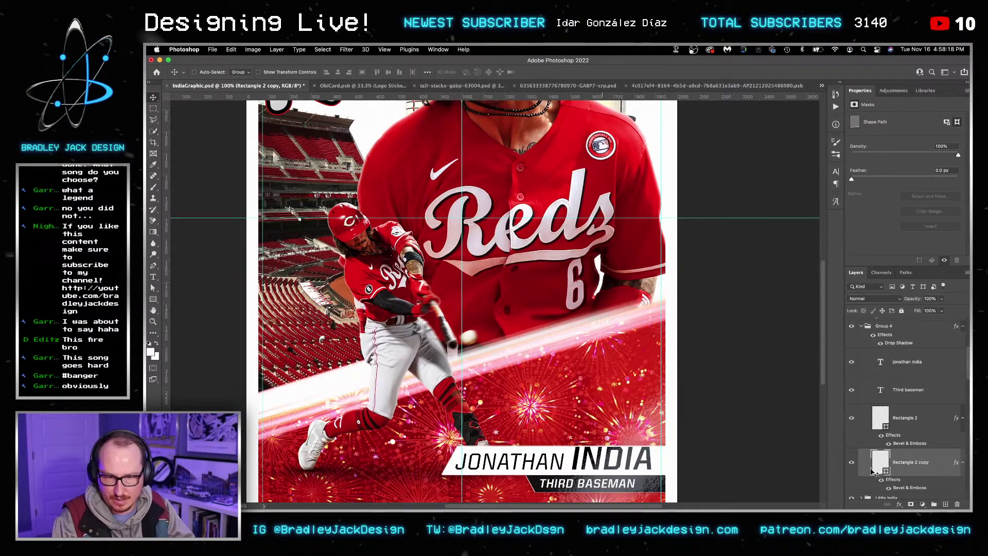
# Step: Duplicate the white bar and enlarge the copy so it extends above, below and well left of the original
pyautogui.hotkey('ctrl', 'j')
pyautogui.hotkey('ctrl', 't')
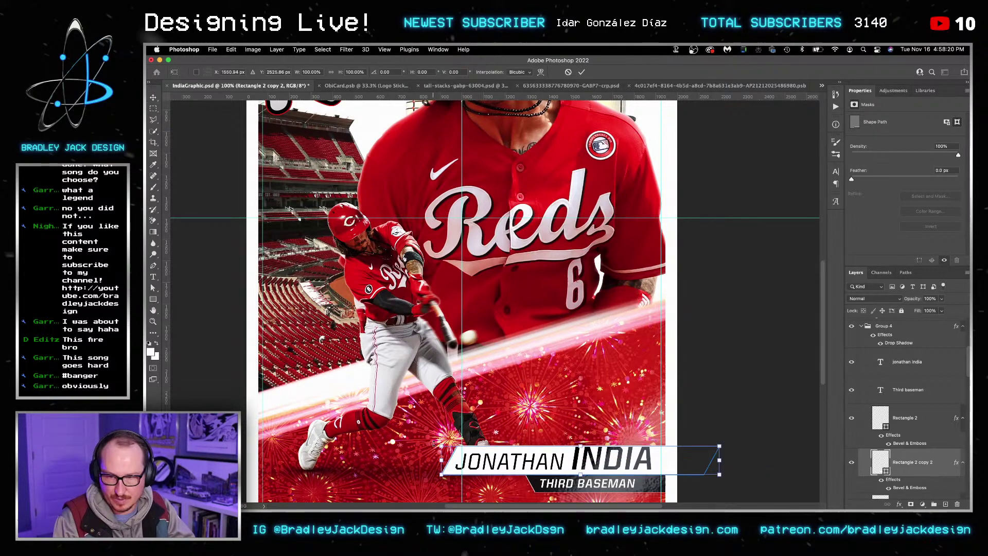
pyautogui.moveTo(441, 445); pyautogui.dragTo(326, 435)
pyautogui.press('Return')
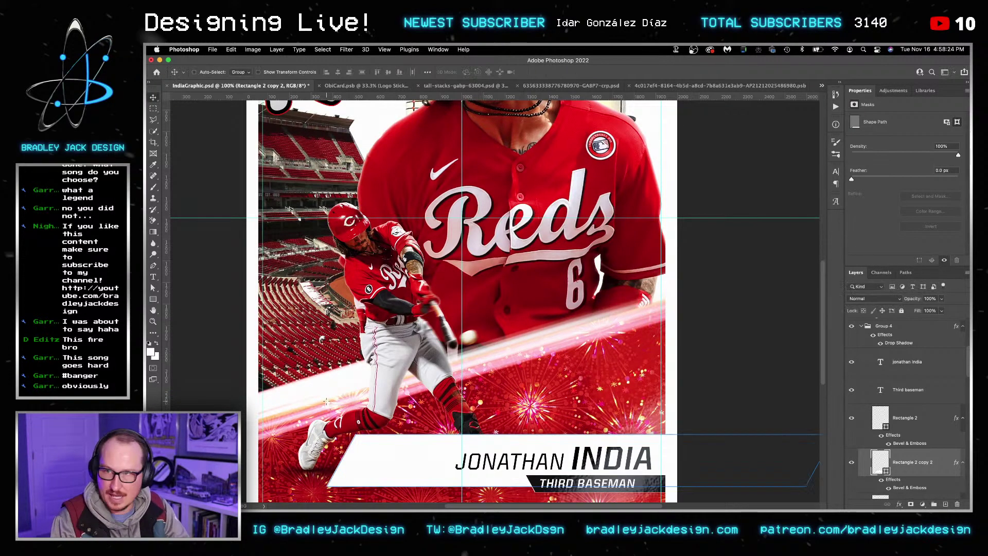
# Step: Fill the enlarged bar with red and shift it right so its slanted edge falls between JONATHAN and INDIA
pyautogui.press('u')
pyautogui.click(239, 72)
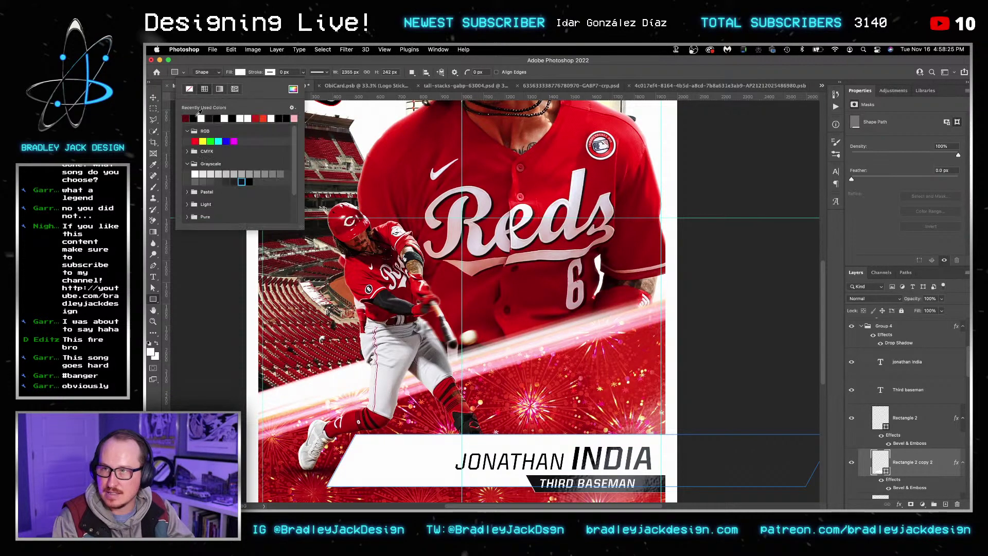
pyautogui.click(260, 119)
pyautogui.press('v')
pyautogui.moveTo(446, 445); pyautogui.dragTo(658, 441)
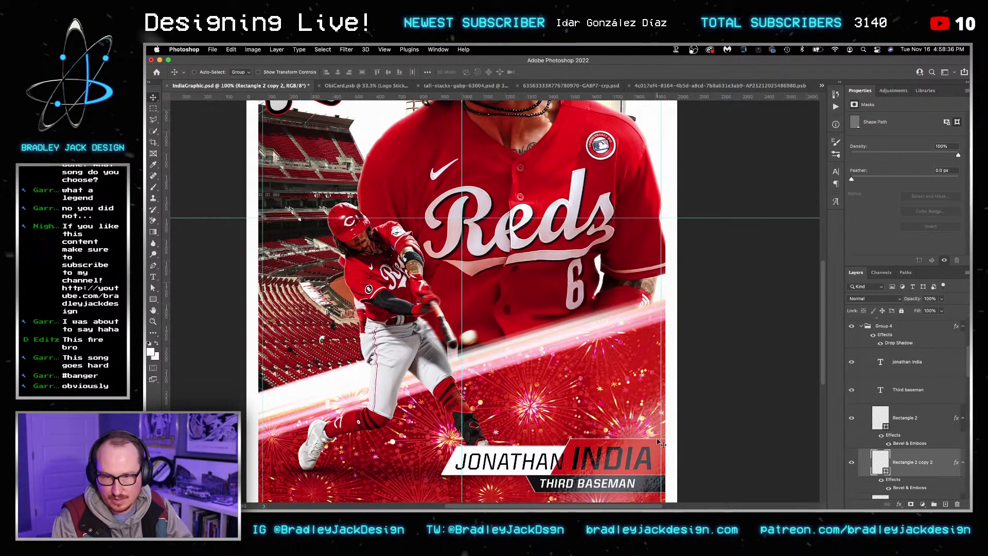
pyautogui.press('t')
pyautogui.click(660, 444)
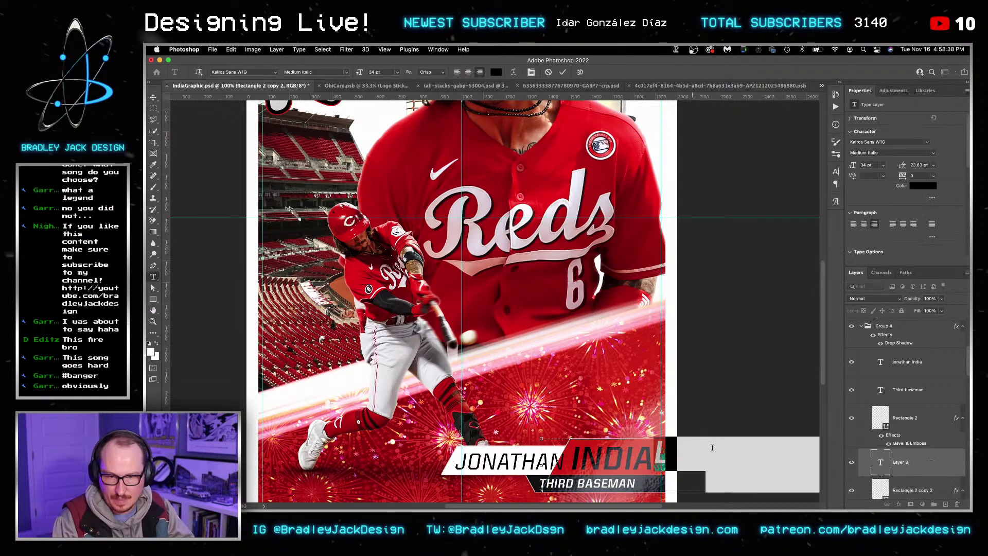
pyautogui.press('Escape')
# Step: Cut INDIA out of the JONATHAN INDIA text layer and left-align the remaining JONATHAN text
pyautogui.click(855, 372)
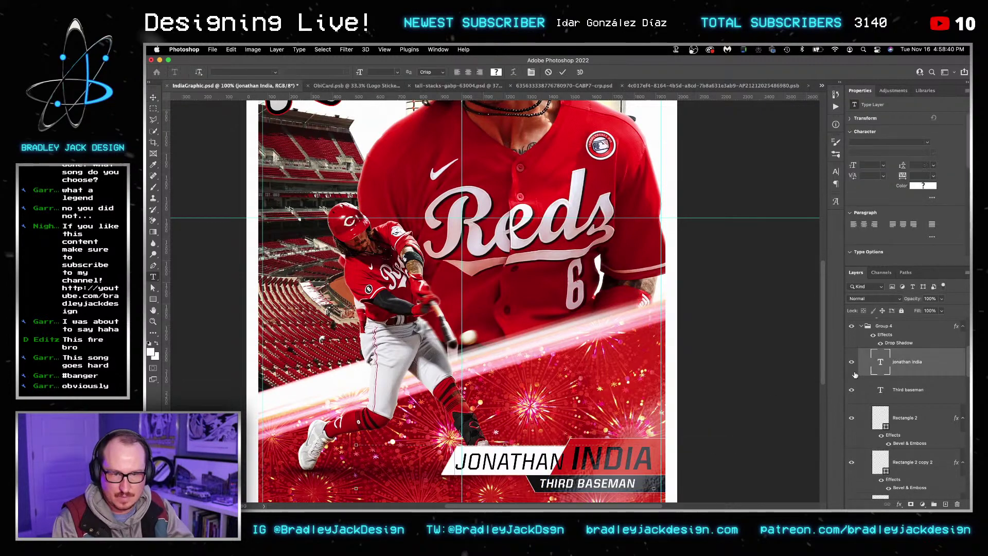
pyautogui.doubleClick(880, 361)
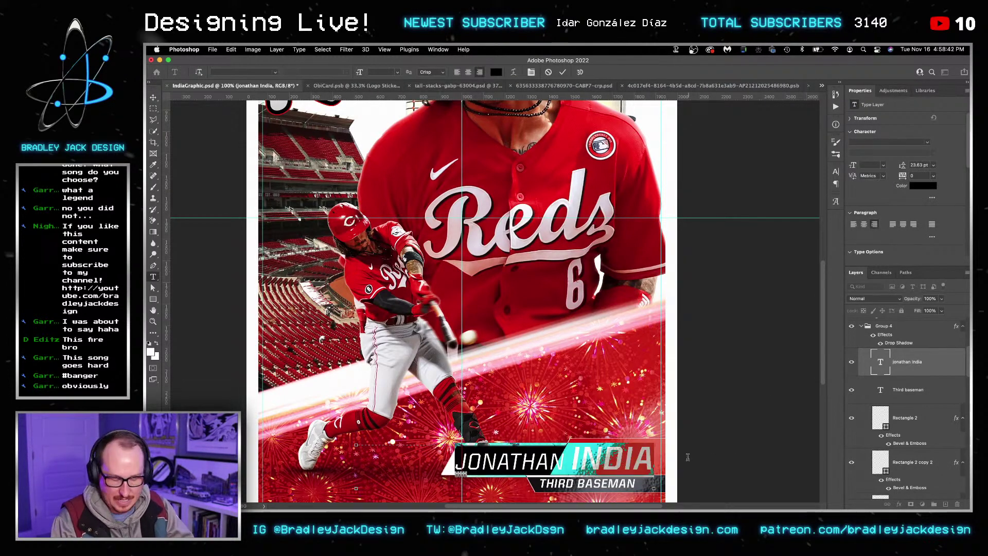
pyautogui.press('Right')
pyautogui.press('super+shift+Left')
pyautogui.press('Left')
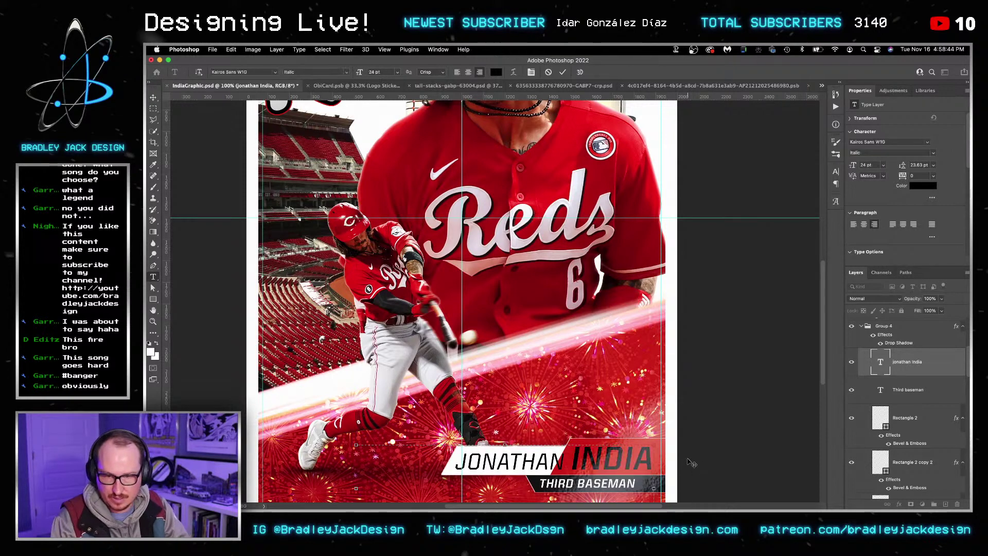
pyautogui.press('super+x')
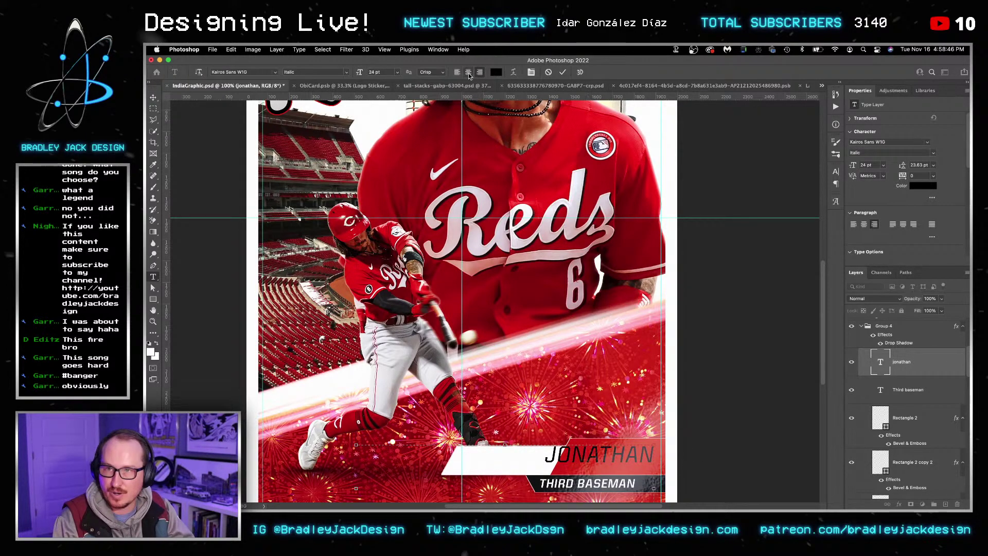
pyautogui.press('super+a')
pyautogui.click(456, 72)
pyautogui.press('super+Return')
pyautogui.press('v')
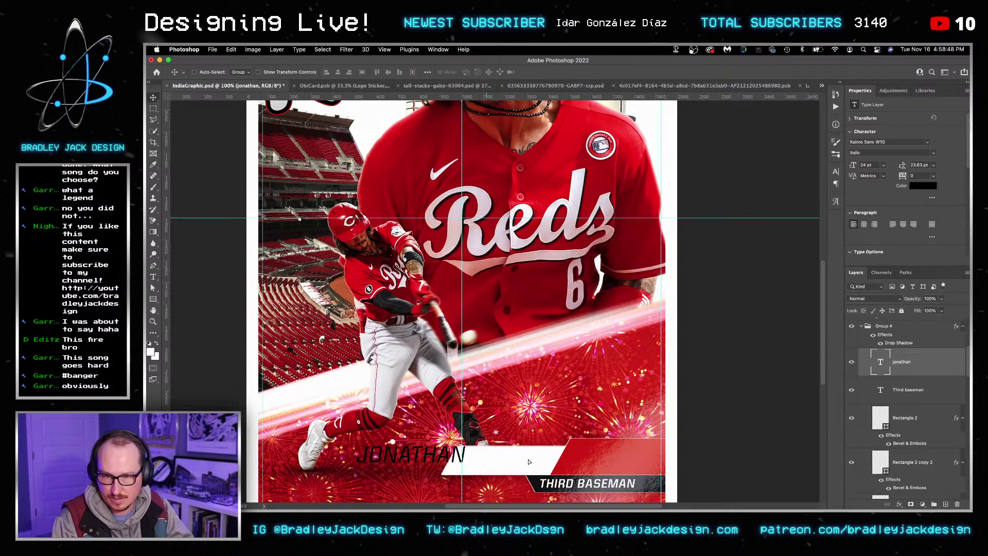
# Step: Move the JONATHAN text onto the white bar and set its font size to 21 pt
pyautogui.moveTo(430, 455); pyautogui.dragTo(532, 462)
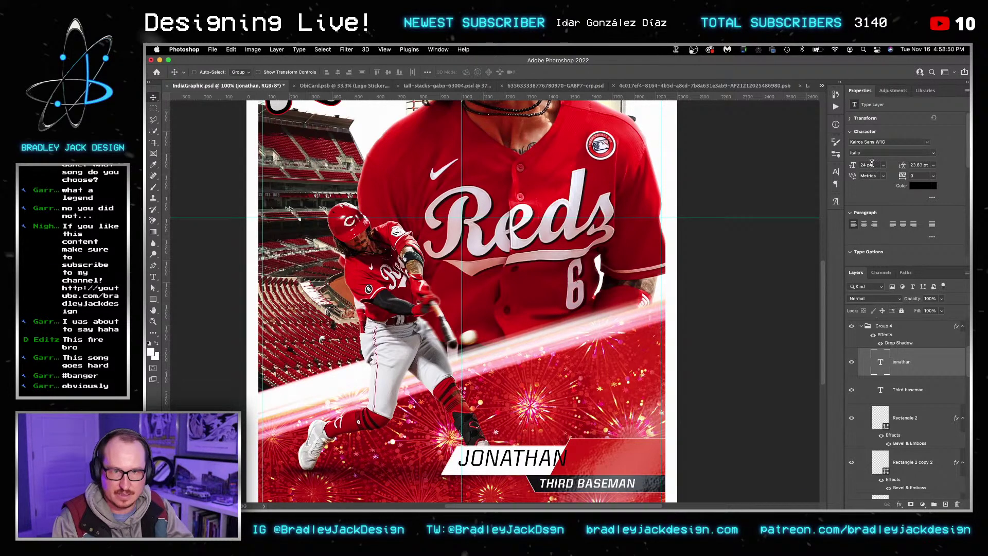
pyautogui.write('21')
pyautogui.press('Return')
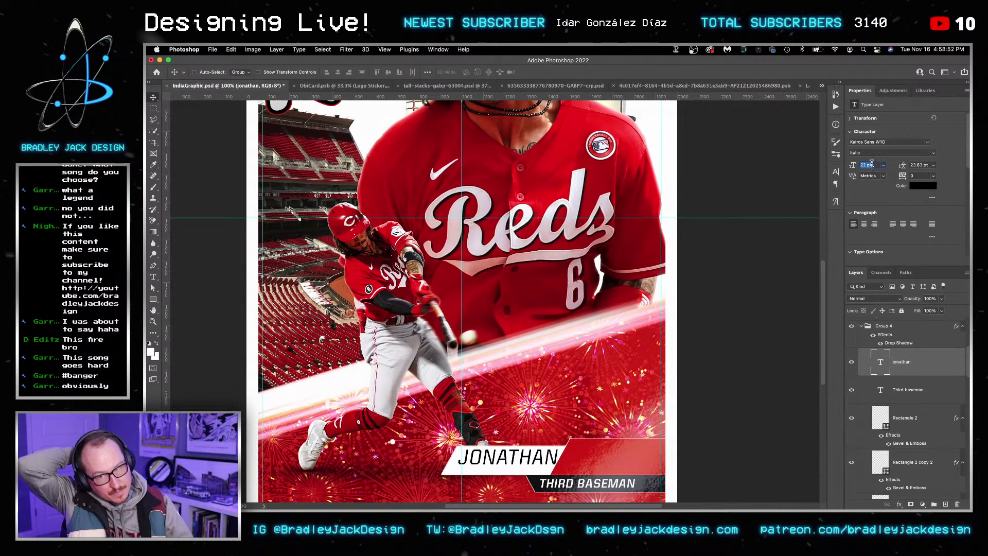
# Step: Nudge the JONATHAN text down and left so it sits centred within the white bar
pyautogui.click(532, 459)
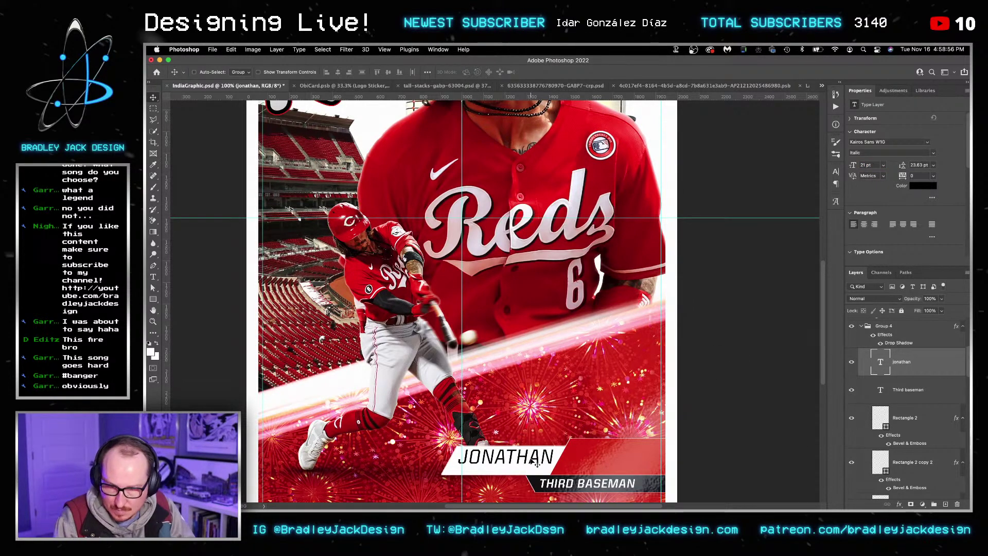
pyautogui.hotkey('shift', 'Down')
pyautogui.hotkey('shift', 'Left')
pyautogui.hotkey('shift', 'Left')
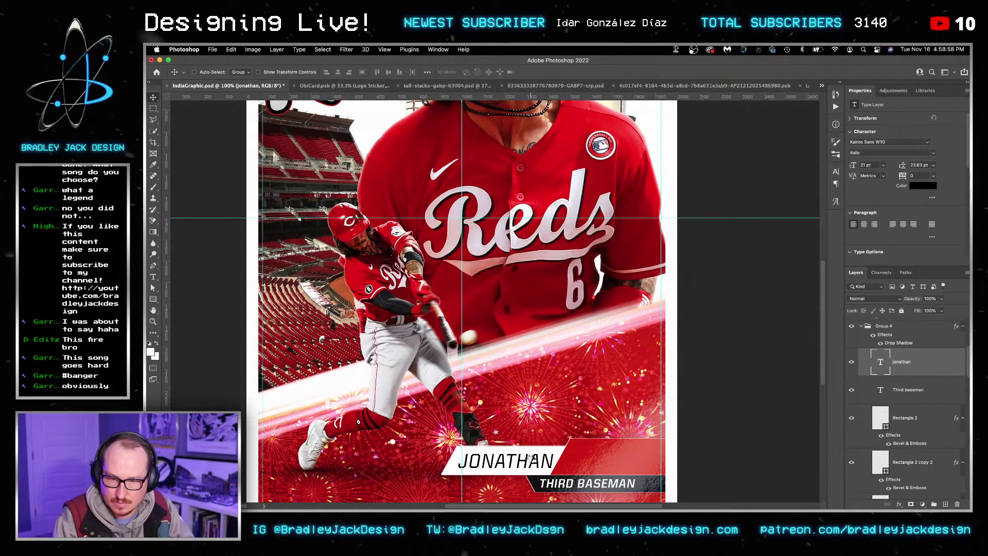
pyautogui.hotkey('shift', 'Down')
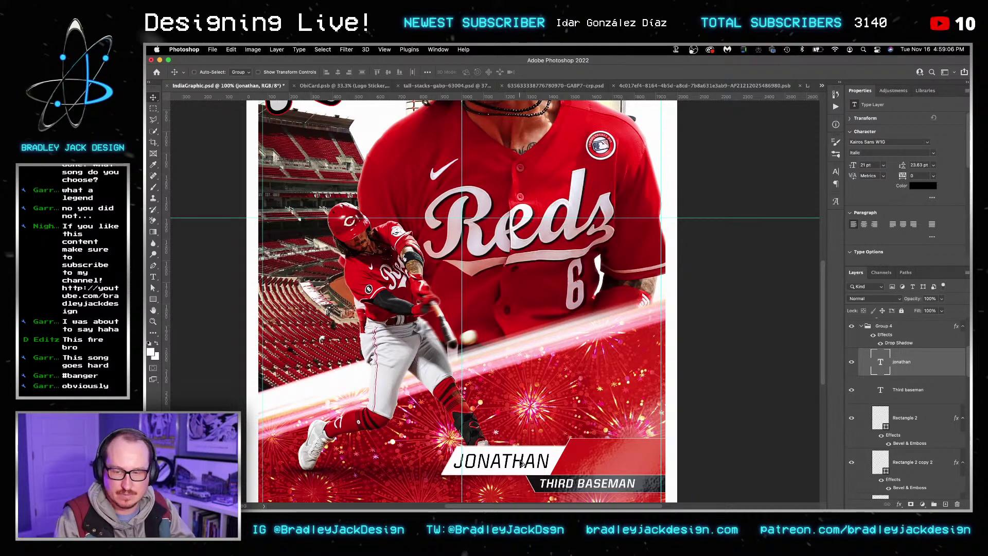
# Step: Duplicate the JONATHAN text to its right and replace the copy's wording with INDIA
pyautogui.moveTo(521, 463); pyautogui.dragTo(618, 458)
pyautogui.press('t')
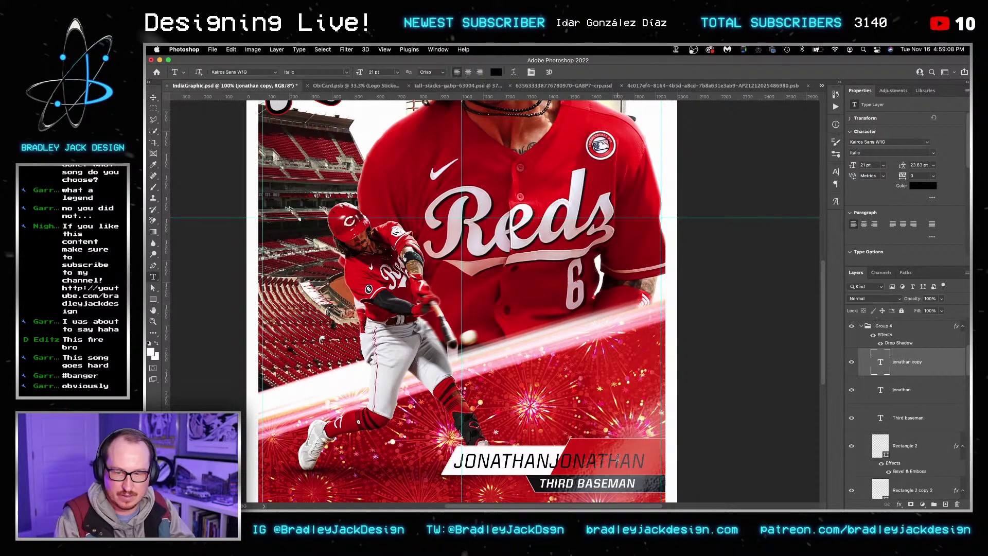
pyautogui.doubleClick(617, 458)
pyautogui.write('India')
pyautogui.hotkey('ctrl', 'Return')
pyautogui.press('v')
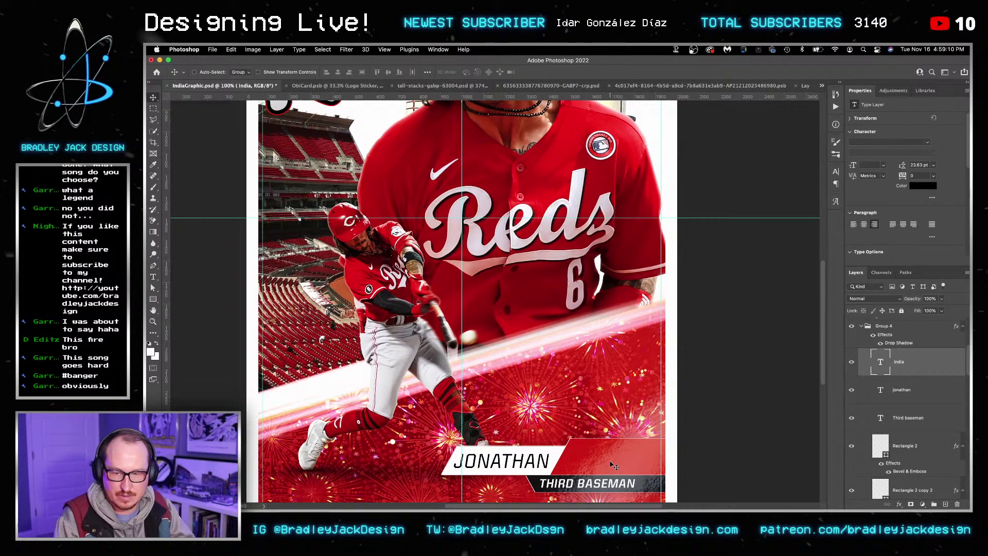
# Step: Make the INDIA text white and left-aligned, and position it within the red bar beside JONATHAN
pyautogui.doubleClick(880, 362)
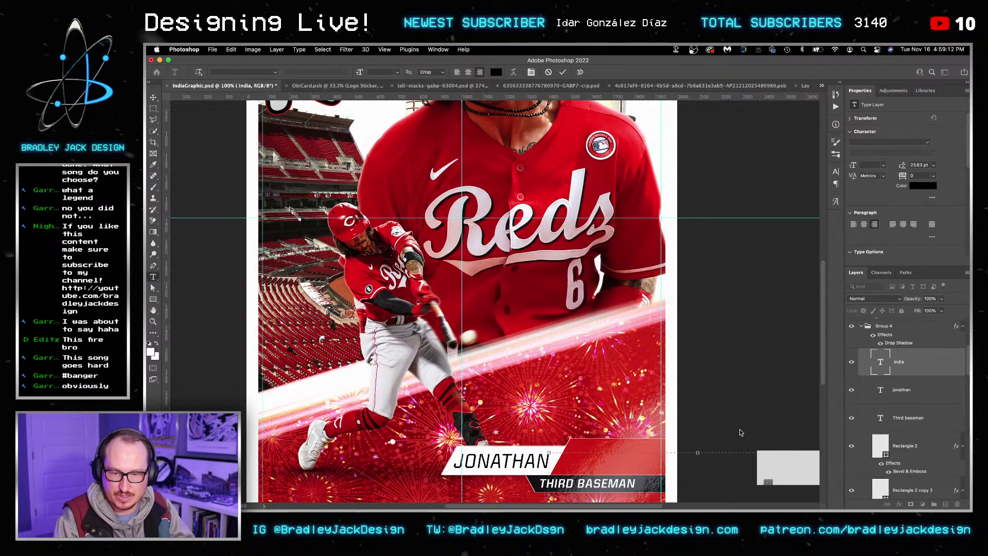
pyautogui.click(156, 344)
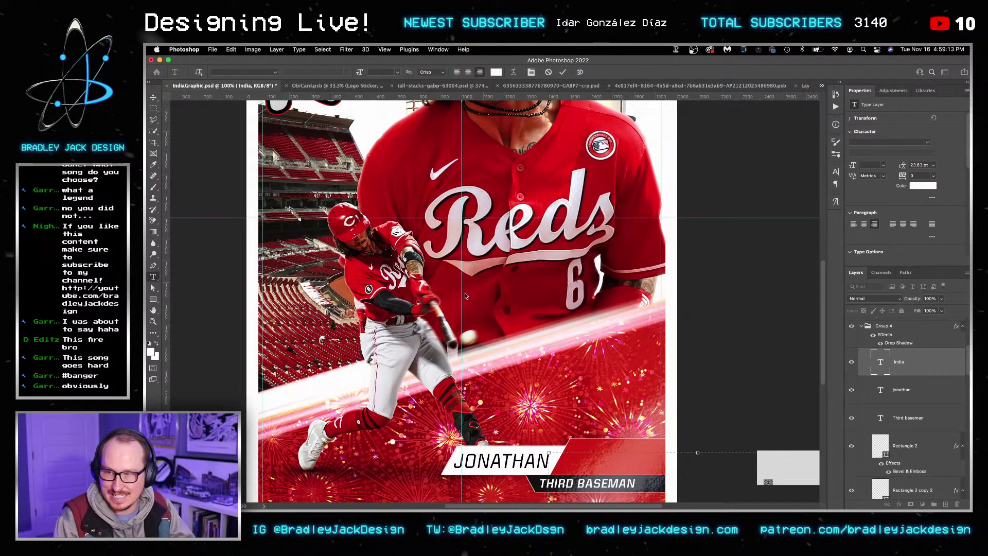
pyautogui.click(853, 226)
pyautogui.hotkey('ctrl', 'Return')
pyautogui.press('v')
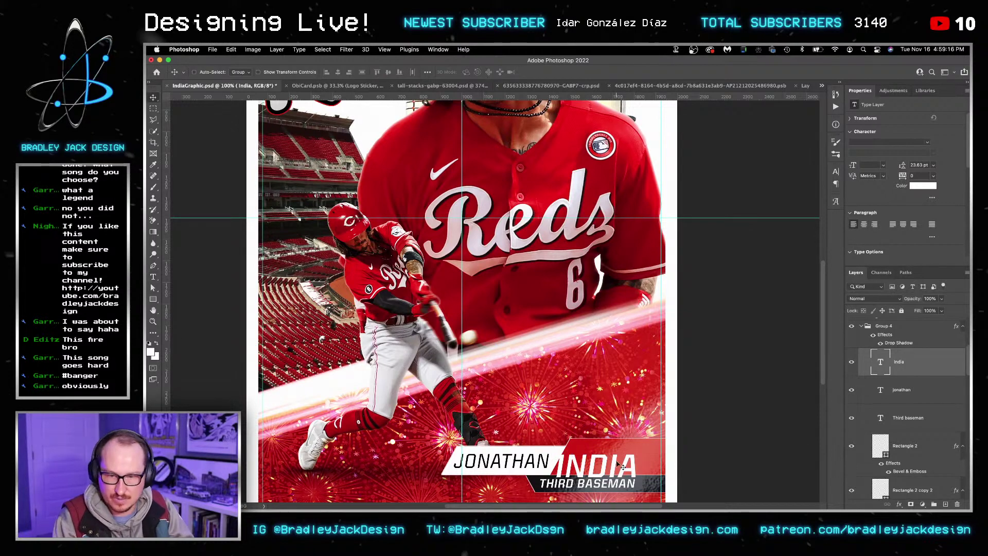
pyautogui.moveTo(612, 474); pyautogui.dragTo(620, 464)
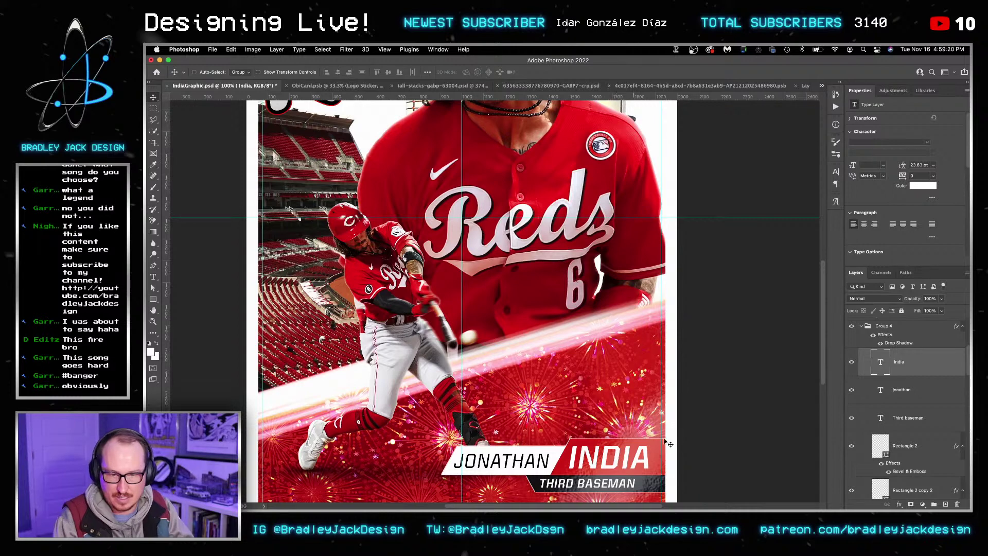
# Step: Select the INDIA and JONATHAN texts with their red and white bars, and shift them together to the left
pyautogui.keyDown('ctrl'); pyautogui.click(912, 391); pyautogui.keyUp('ctrl')
pyautogui.keyDown('ctrl'); pyautogui.click(921, 450); pyautogui.keyUp('ctrl')
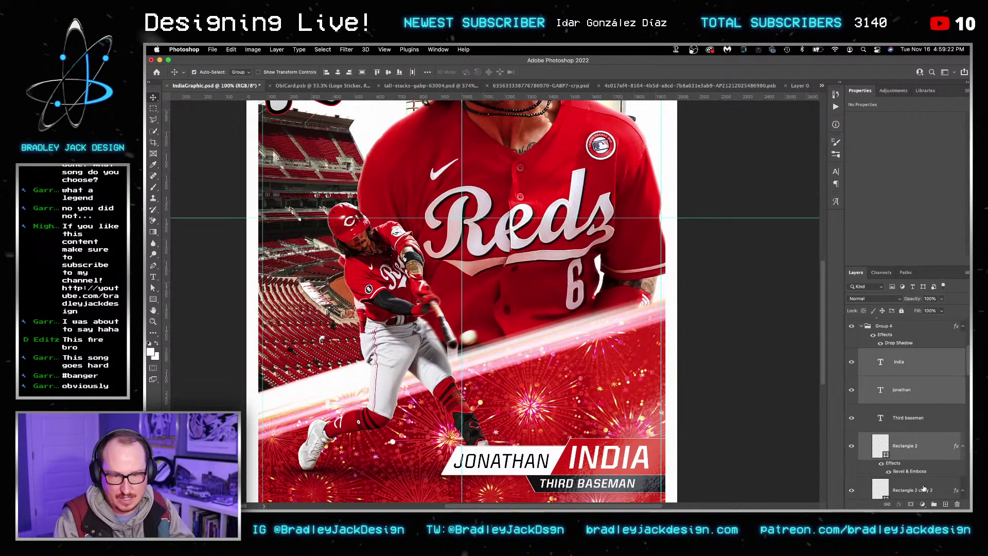
pyautogui.keyDown('ctrl'); pyautogui.click(915, 489); pyautogui.keyUp('ctrl')
pyautogui.scroll(-2, 915, 484)
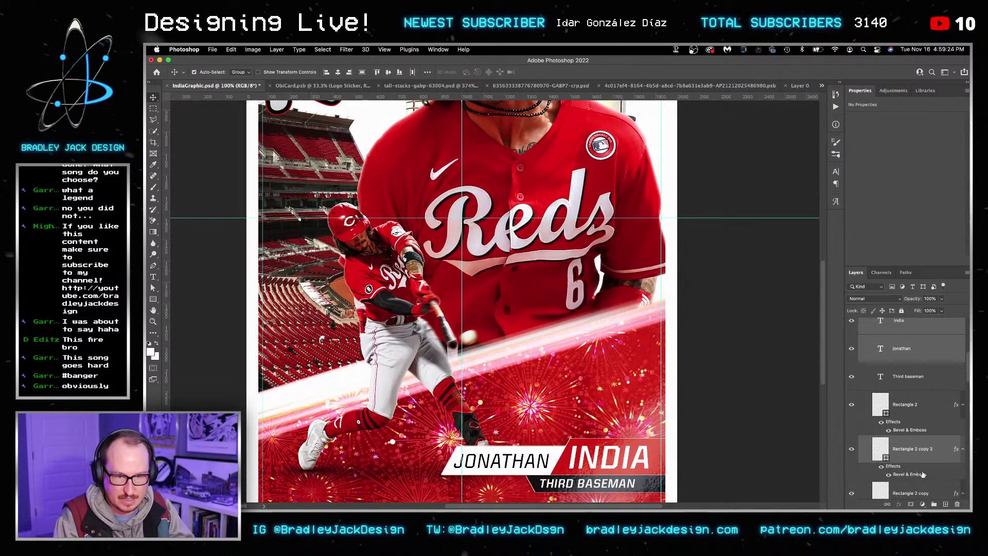
pyautogui.keyDown('ctrl'); pyautogui.click(914, 488); pyautogui.keyUp('ctrl')
pyautogui.scroll(-1, 717, 447)
pyautogui.moveTo(641, 441); pyautogui.dragTo(590, 440)
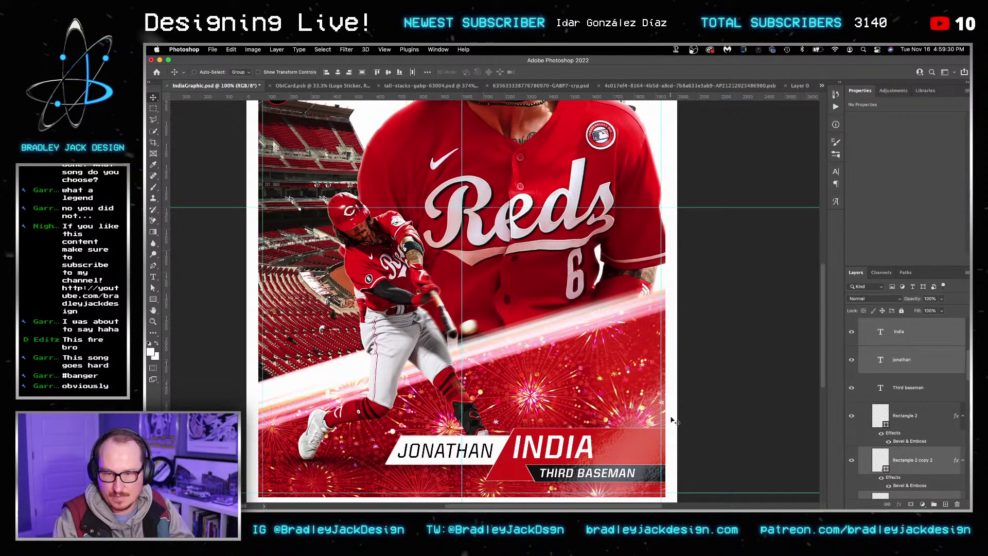
# Step: Nudge the selected names and bars right until the red bar's slanted edge lines up with the THIRD BASEMAN bar's slanted end
pyautogui.hotkey('shift', 'Right')
pyautogui.hotkey('shift', 'Right')
pyautogui.hotkey('shift', 'Right')
pyautogui.hotkey('shift', 'Right')
pyautogui.hotkey('shift', 'Right')
pyautogui.hotkey('shift', 'Right')
pyautogui.hotkey('shift', 'Right')
pyautogui.hotkey('shift', 'Right')
pyautogui.hotkey('shift', 'Right')
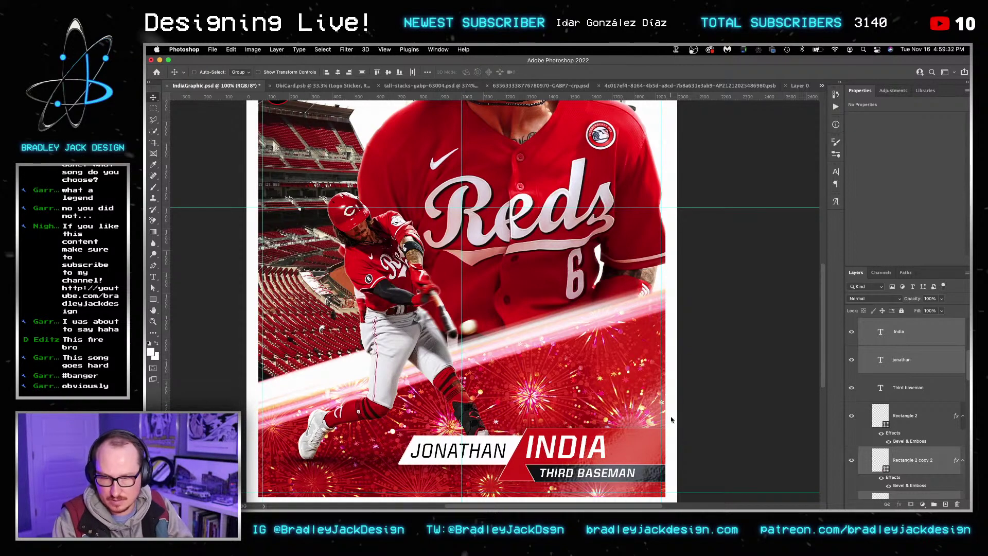
pyautogui.hotkey('shift', 'Right')
pyautogui.hotkey('shift', 'Right')
pyautogui.hotkey('shift', 'Right')
pyautogui.hotkey('shift', 'Right')
pyautogui.hotkey('shift', 'Right')
pyautogui.hotkey('shift', 'Right')
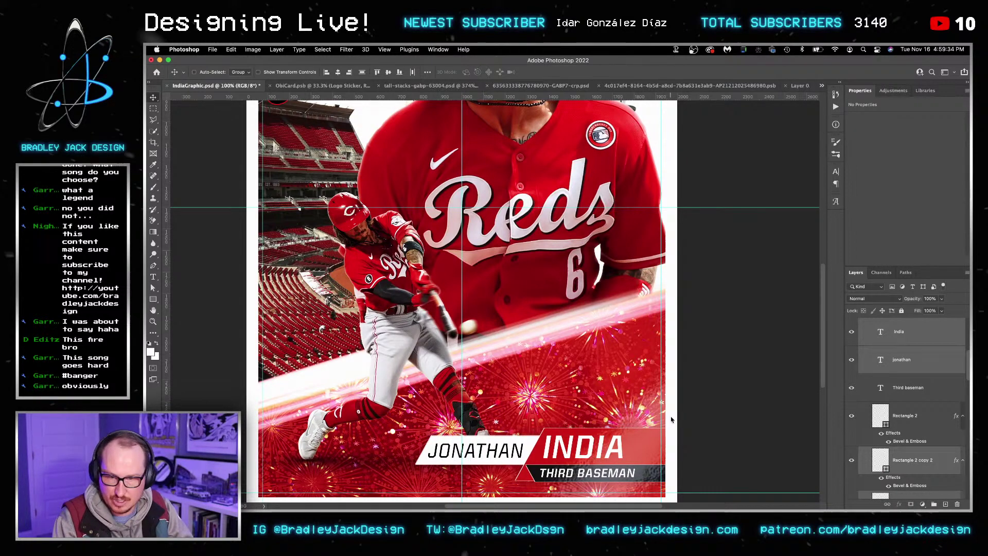
pyautogui.hotkey('shift', 'Right')
pyautogui.hotkey('shift', 'Right')
pyautogui.hotkey('shift', 'Right')
pyautogui.hotkey('shift', 'Right')
pyautogui.hotkey('shift', 'Right')
pyautogui.hotkey('shift', 'Right')
pyautogui.hotkey('shift', 'Right')
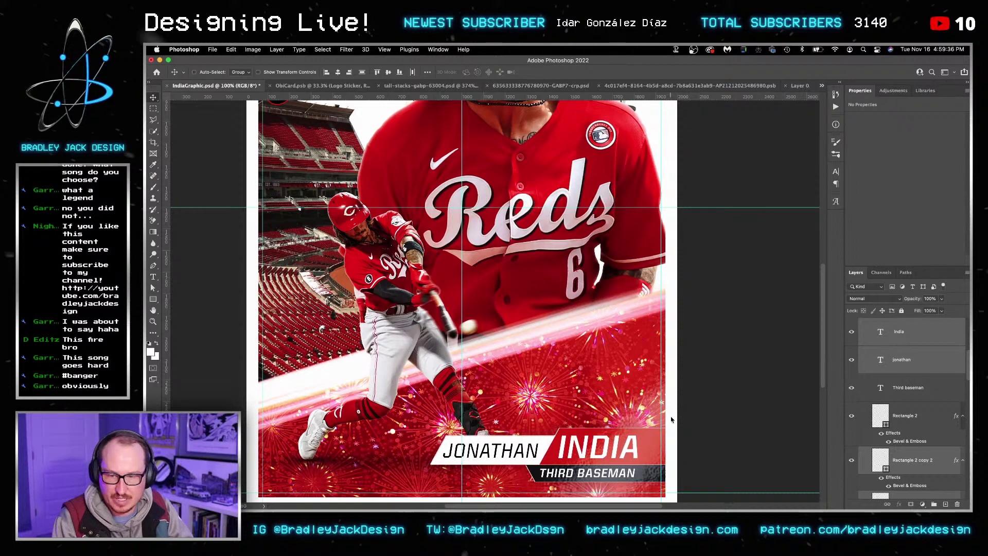
pyautogui.hotkey('shift', 'Right')
pyautogui.hotkey('shift', 'Right')
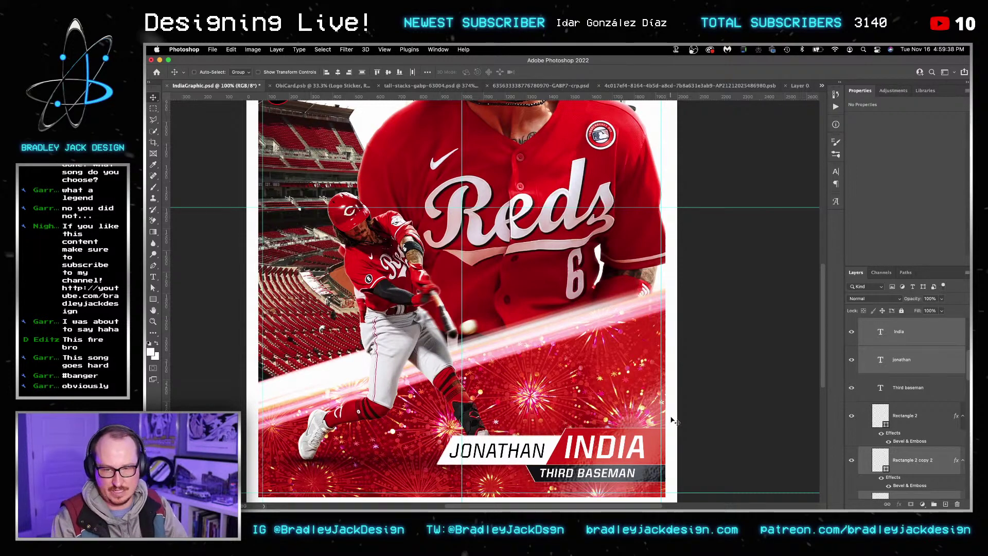
pyautogui.press('t')
pyautogui.click(638, 448)
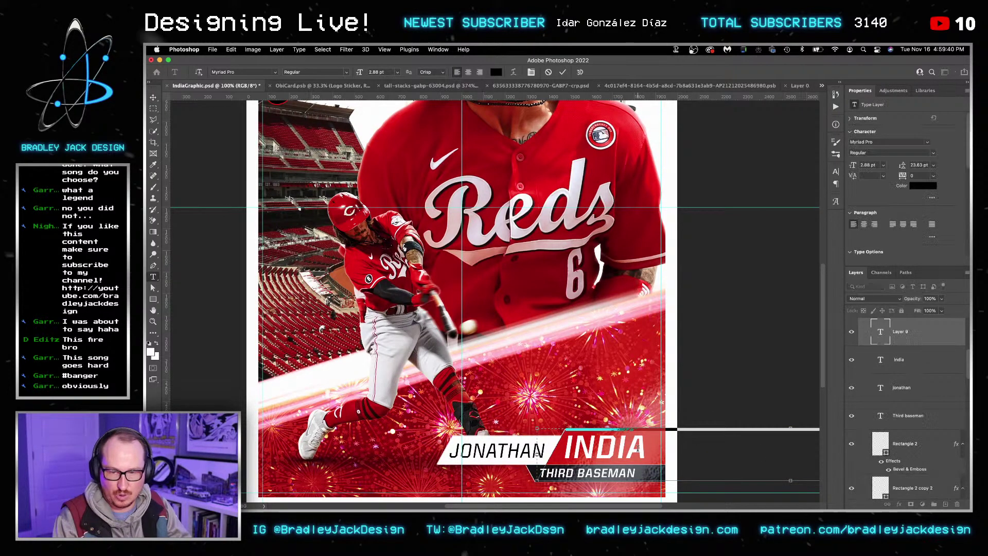
pyautogui.click(904, 332)
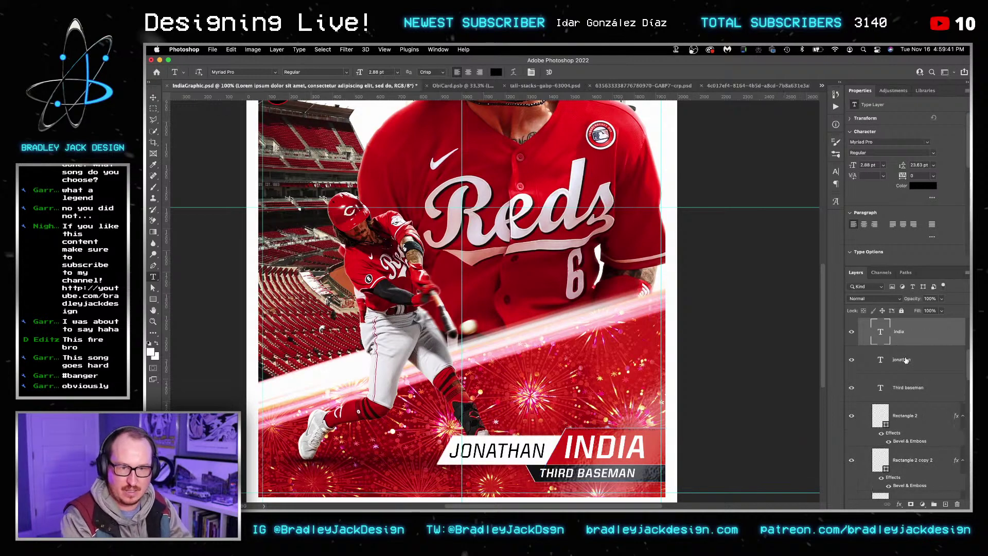
# Step: Nudge the INDIA text slightly to the right within the red bar
pyautogui.click(904, 331)
pyautogui.press('v')
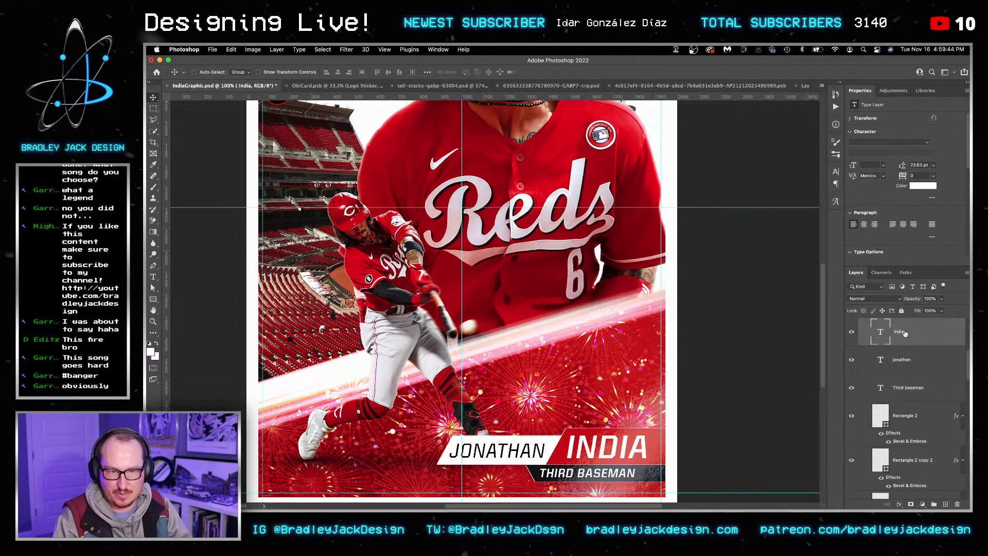
# Step: Add a Gradient Overlay to the red bar (Rectangle 2 copy 2) and open its gradient for editing
pyautogui.scroll(-1, 885, 391)
pyautogui.click(857, 435)
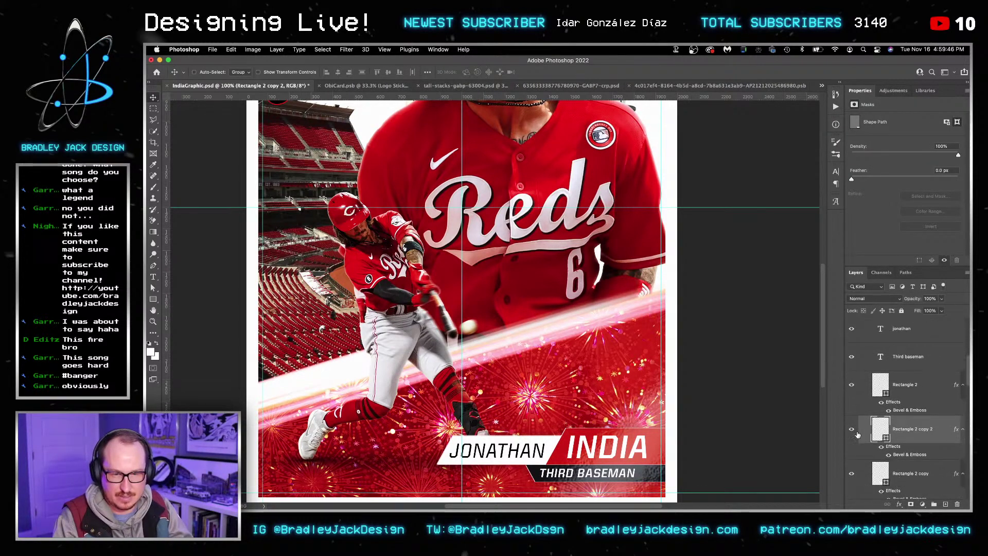
pyautogui.click(898, 504)
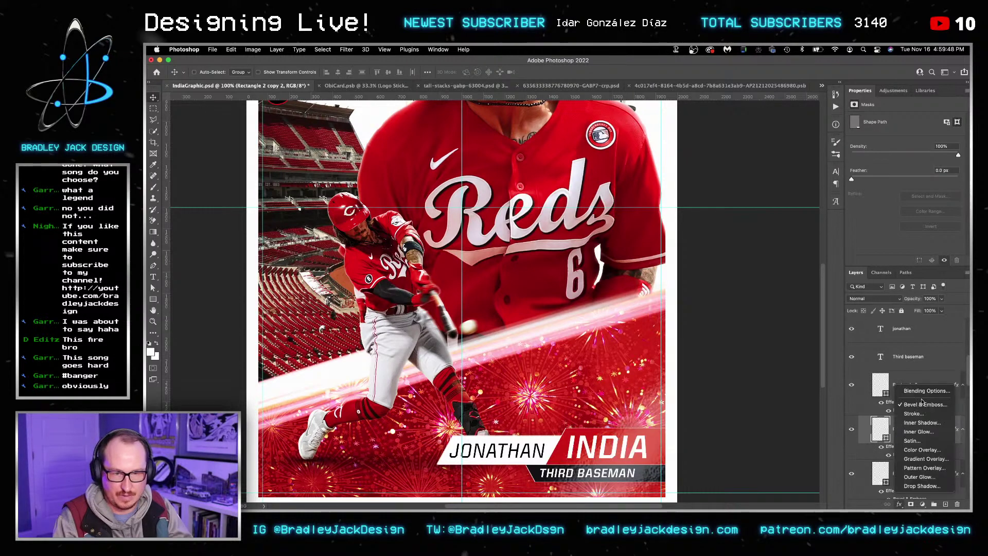
pyautogui.click(932, 460)
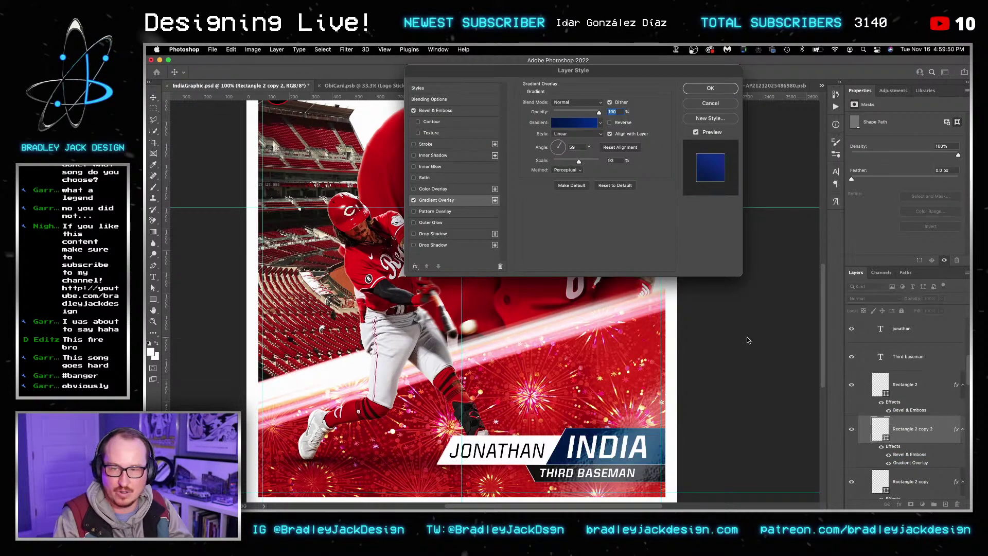
pyautogui.click(573, 123)
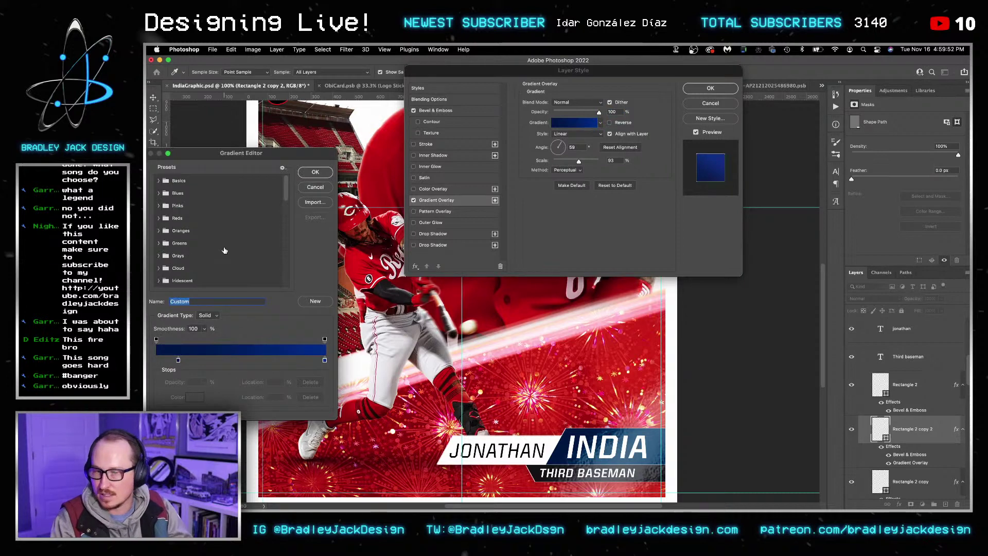
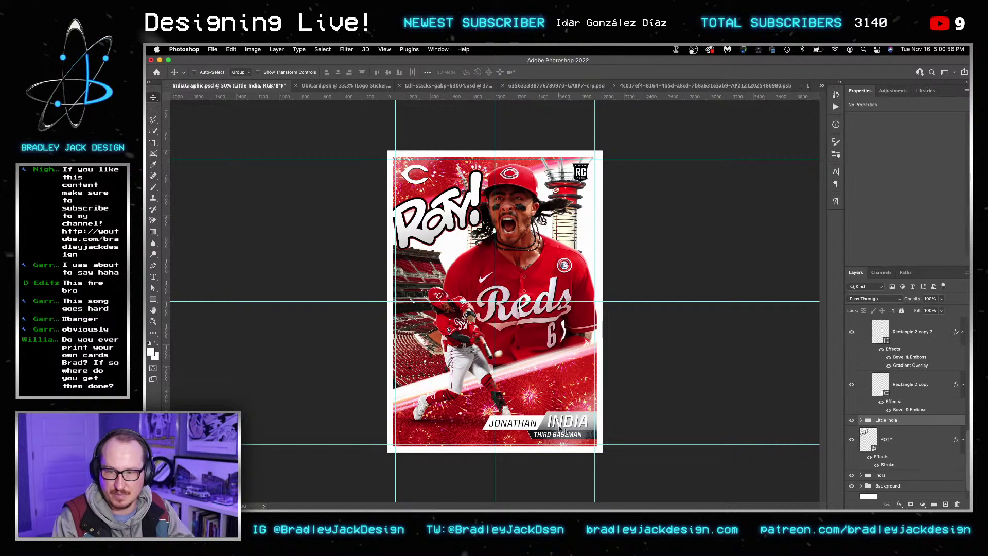
# Step: Change the font style of the JONATHAN text to Medium Italic
pyautogui.scroll(4, 515, 427)
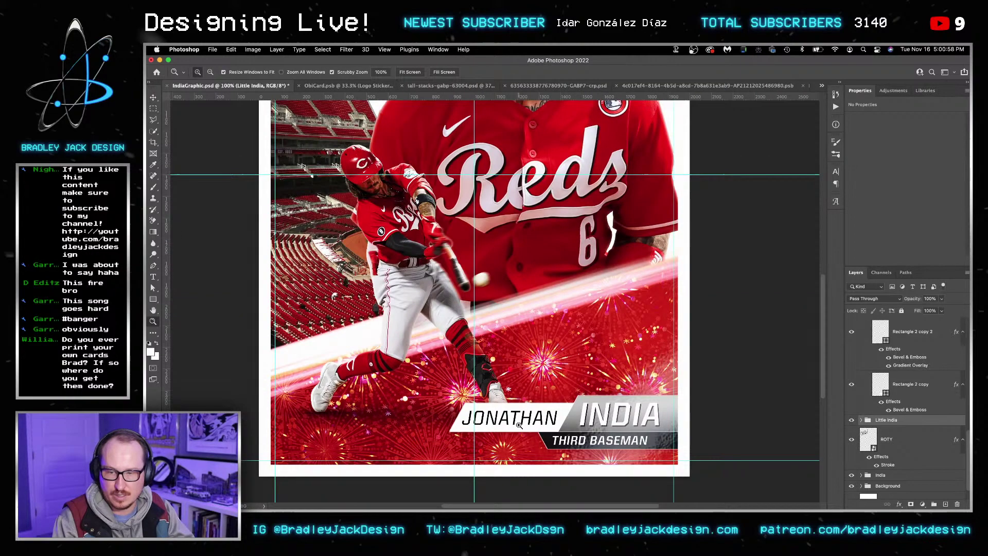
pyautogui.doubleClick(541, 410)
pyautogui.press('super+a')
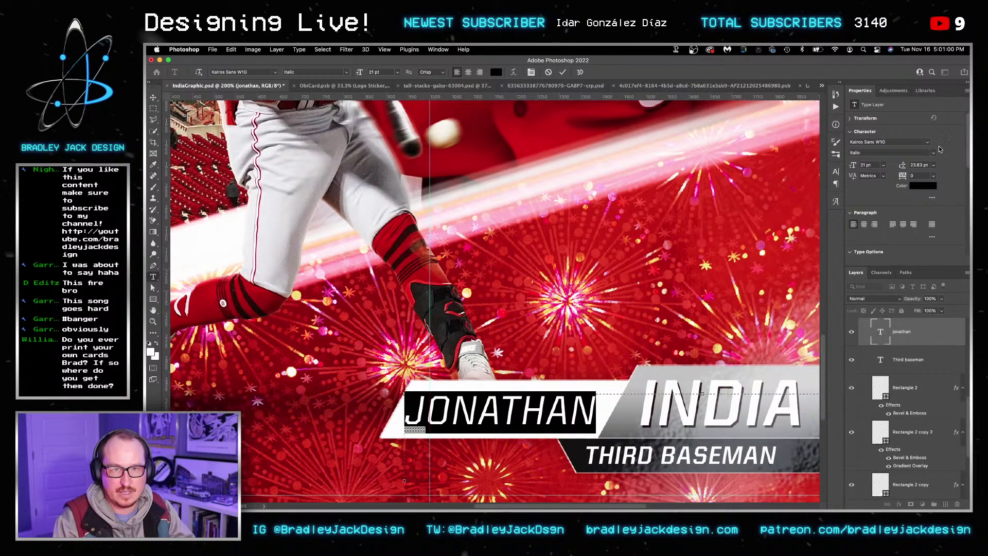
pyautogui.click(932, 152)
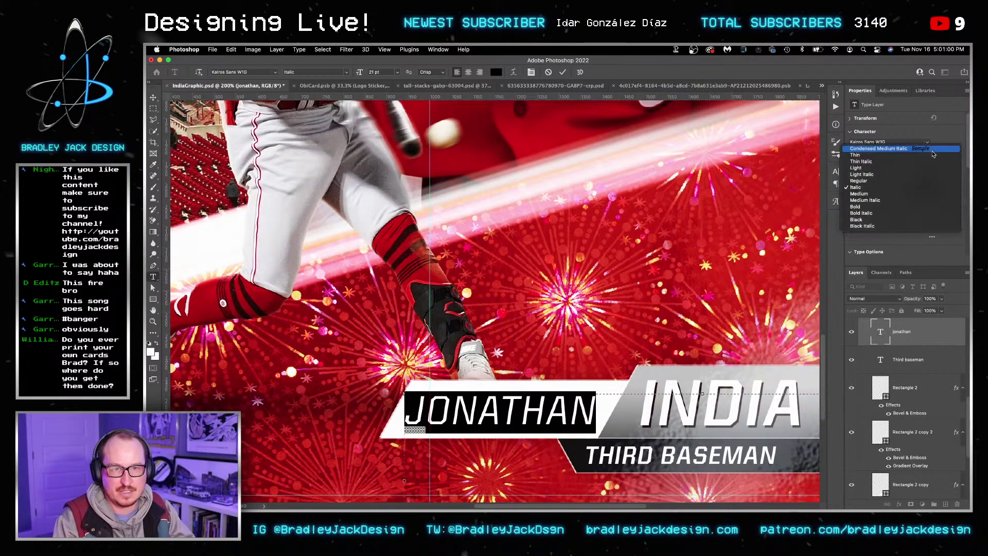
pyautogui.click(926, 200)
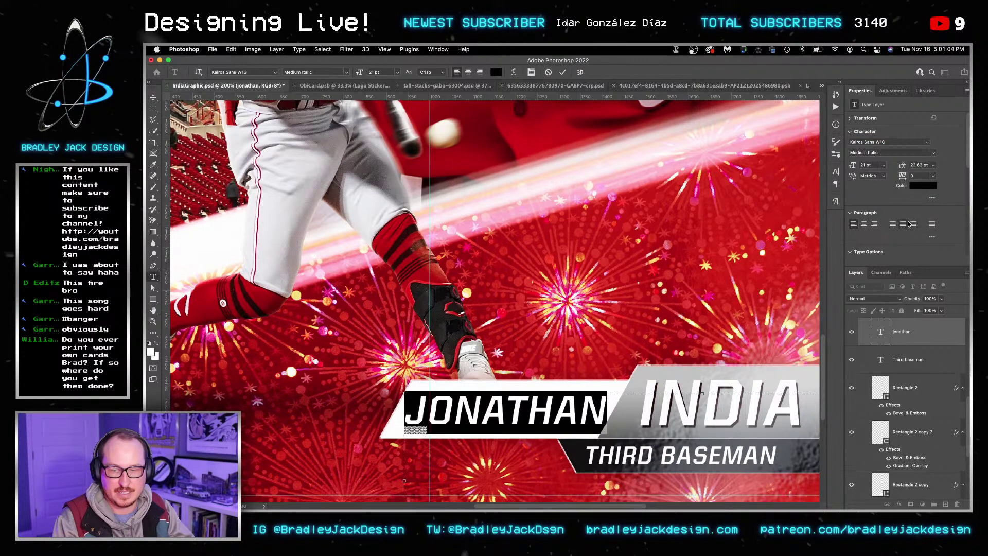
# Step: Add a Gradient Overlay to the JONATHAN text with the Screen blend mode and 50% opacity
pyautogui.press('Escape')
pyautogui.press('v')
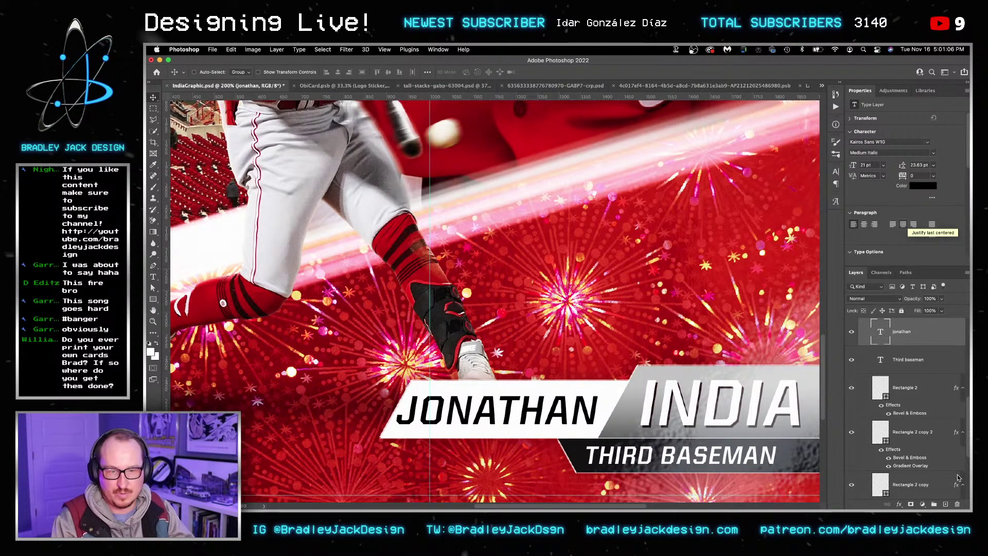
pyautogui.click(899, 504)
pyautogui.click(913, 459)
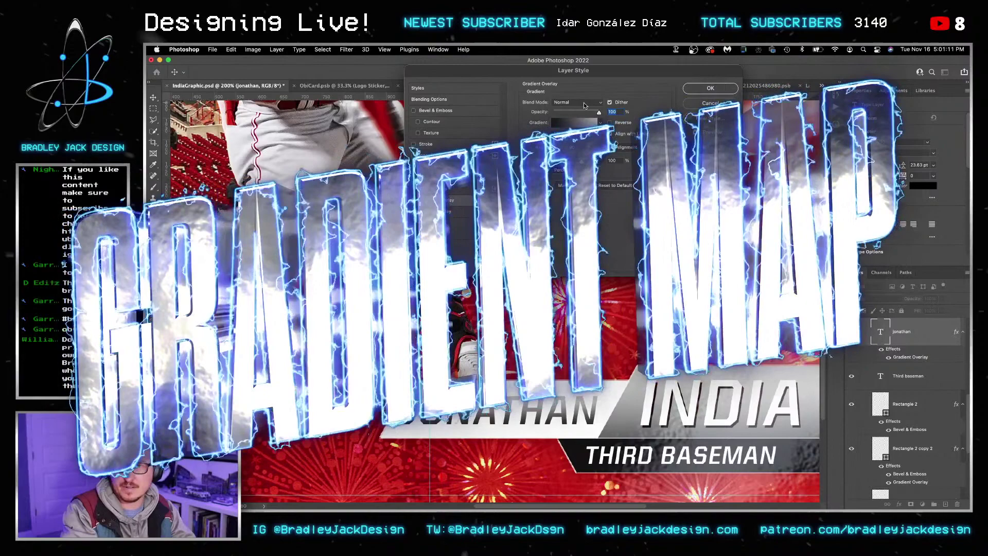
pyautogui.click(578, 102)
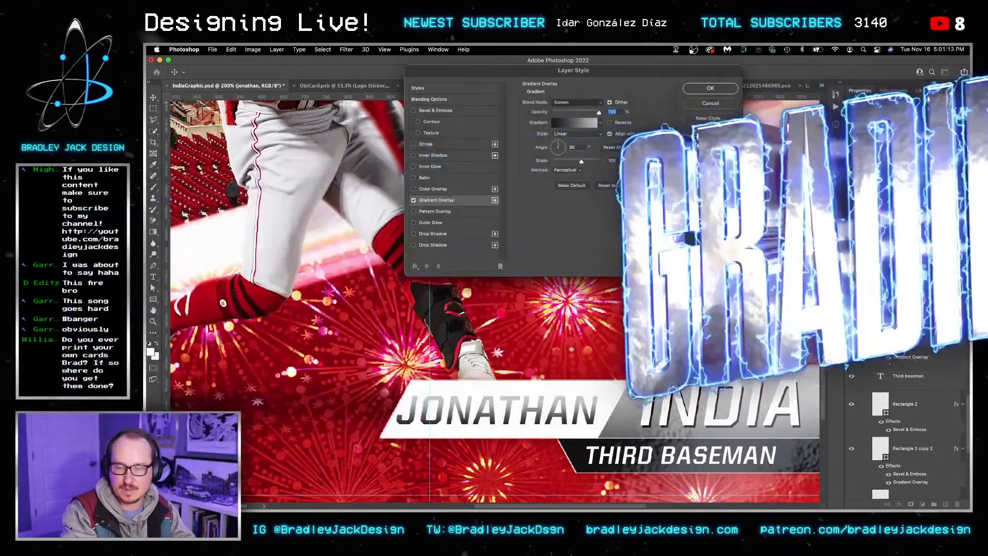
pyautogui.click(566, 177)
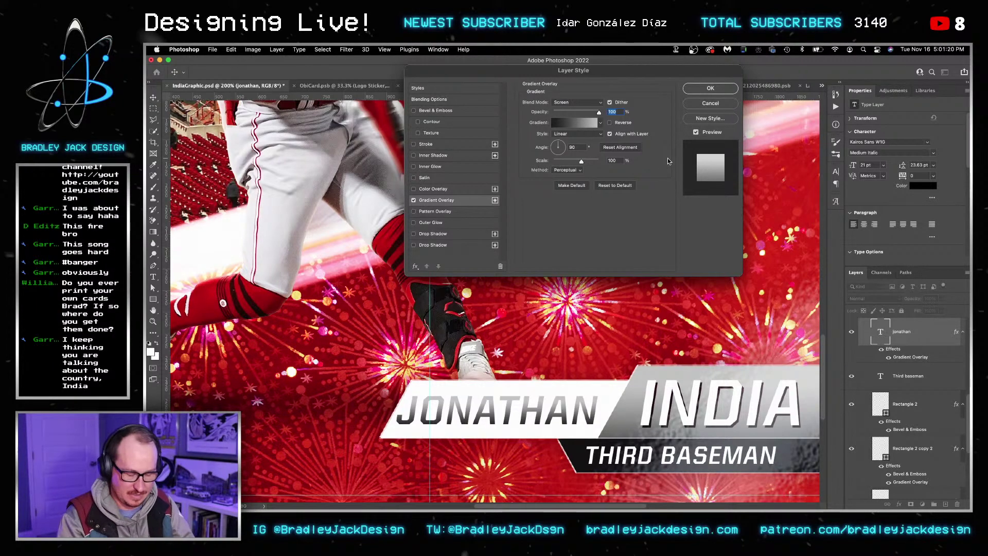
pyautogui.write('50')
pyautogui.press('Return')
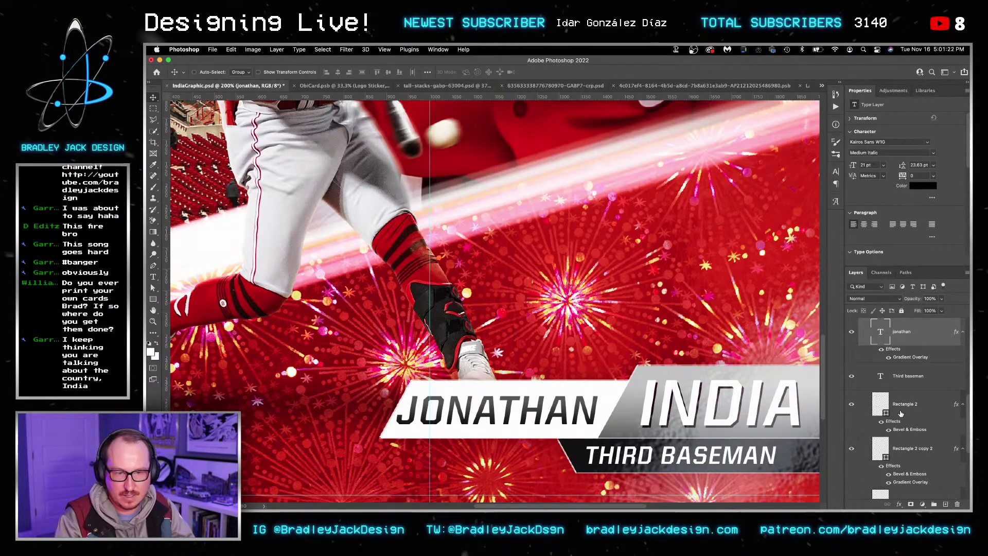
# Step: Shift the white bar behind JONATHAN (Rectangle 2 copy) slightly left to leave more room before the name
pyautogui.scroll(-1, 920, 364)
pyautogui.click(908, 446)
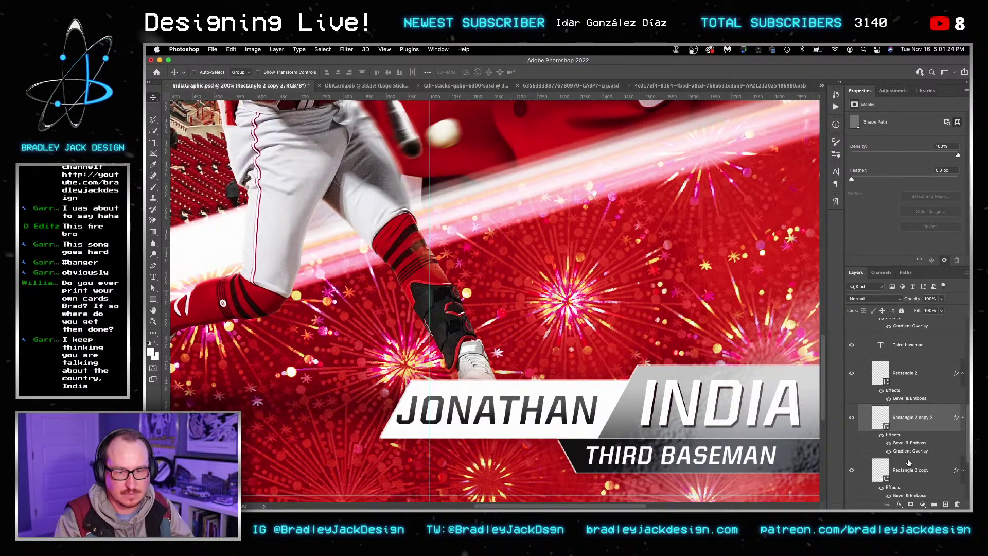
pyautogui.click(908, 465)
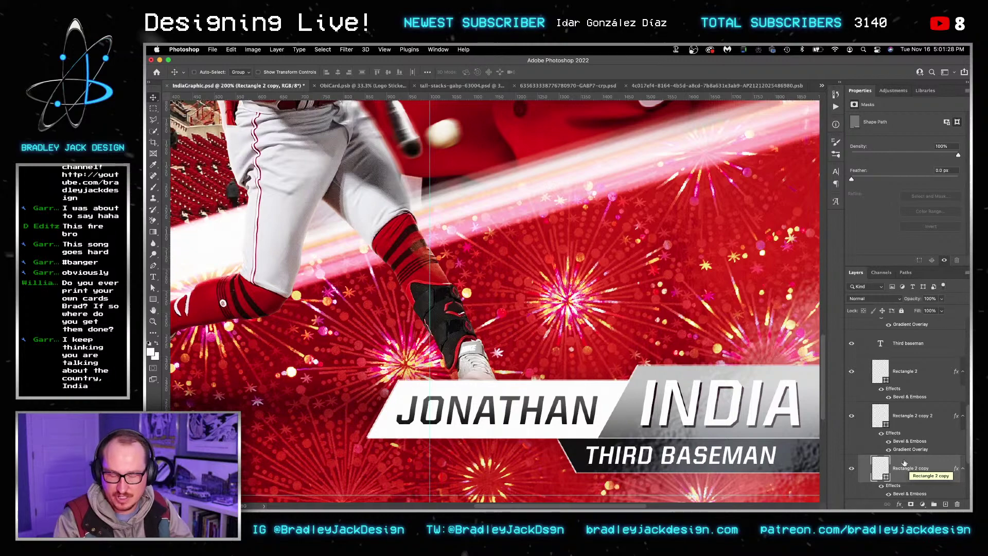
# Step: Rename the nameplate's layer group, Group 4, as Text
pyautogui.press('super+minus')
pyautogui.press('super+minus')
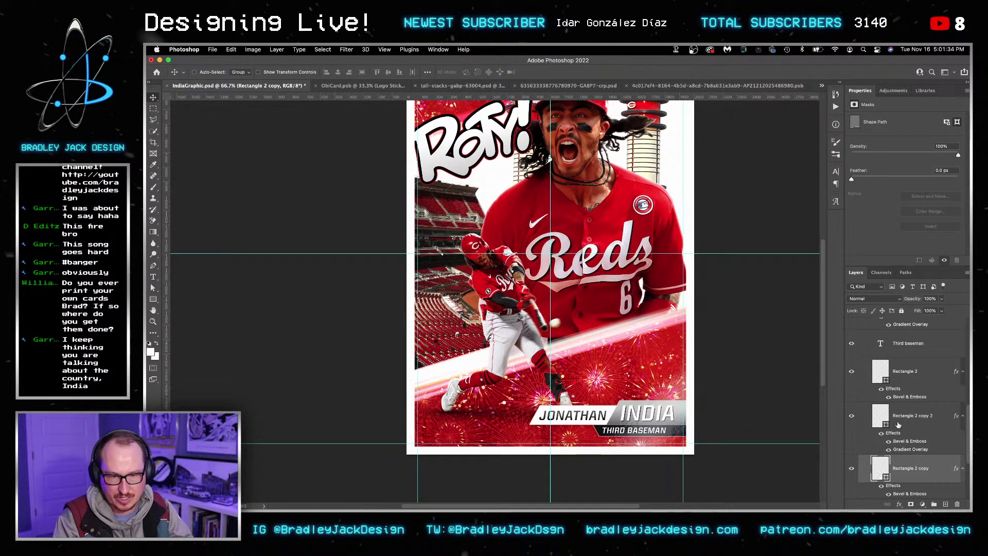
pyautogui.scroll(5, 898, 424)
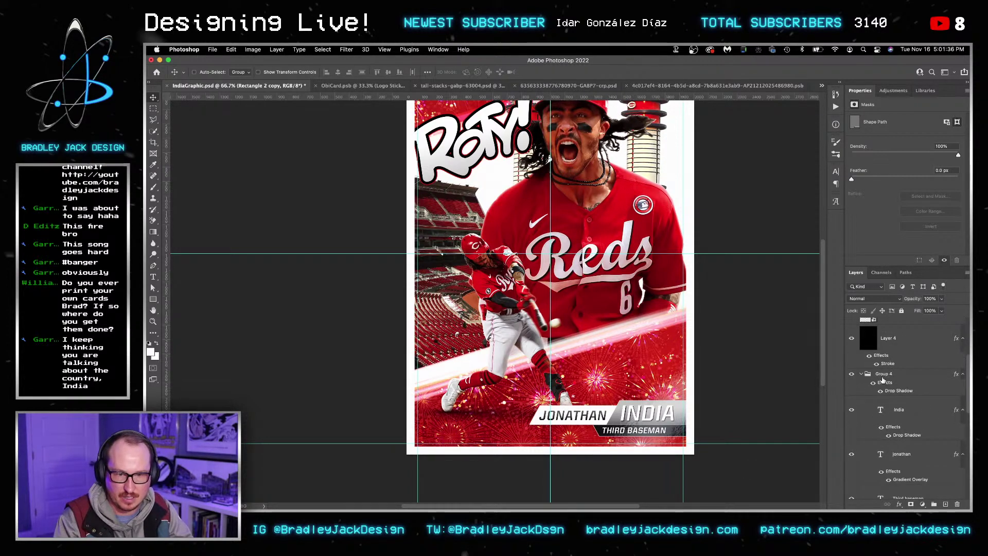
pyautogui.doubleClick(883, 376)
pyautogui.write('Te')
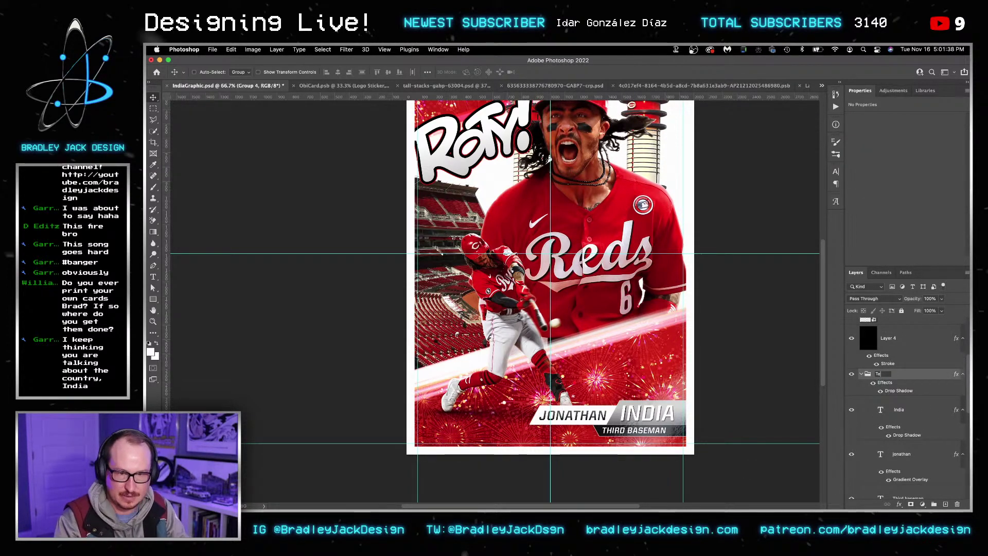
pyautogui.write('xt')
pyautogui.press('Return')
# Step: Try moving the Text group straight up the card, away from the bottom border
pyautogui.hotkey('shift', 'Up')
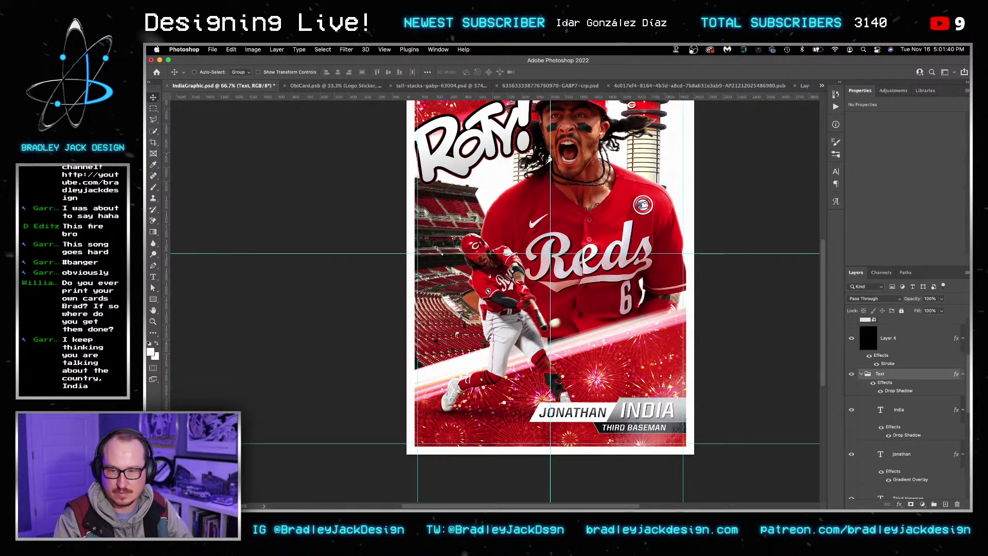
pyautogui.hotkey('shift', 'Up')
pyautogui.hotkey('shift', 'Up')
pyautogui.hotkey('shift', 'Up')
pyautogui.hotkey('shift', 'Up')
pyautogui.hotkey('shift', 'Up')
pyautogui.hotkey('shift', 'Up')
pyautogui.hotkey('shift', 'Up')
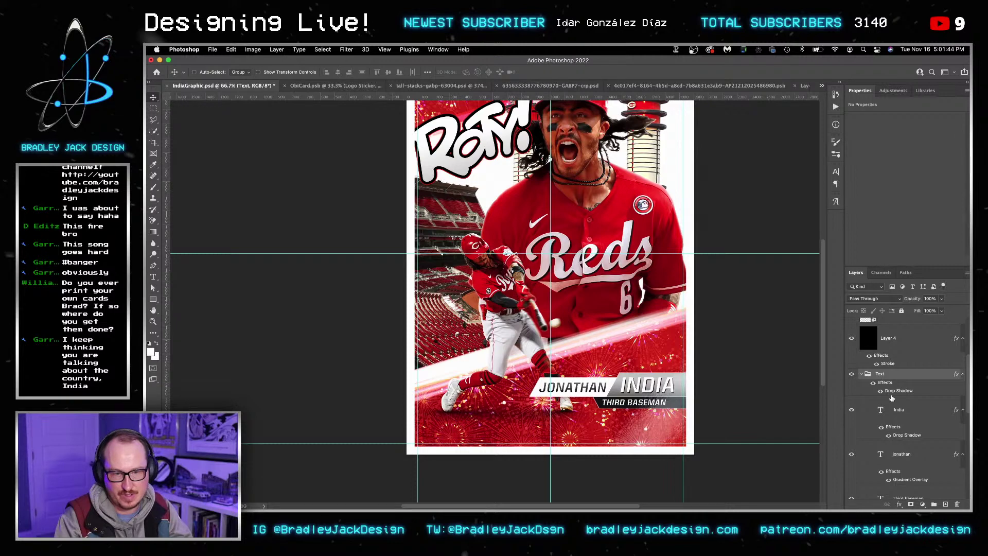
# Step: Collapse the Text group and move the Little India group straight down about 99 px
pyautogui.click(861, 373)
pyautogui.click(890, 401)
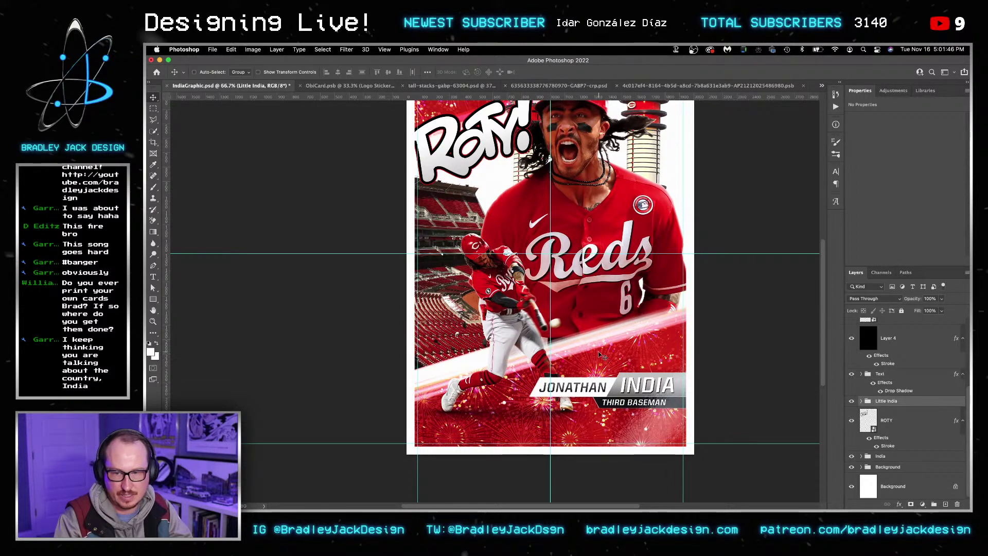
pyautogui.hotkey('shift', 'Down')
pyautogui.hotkey('shift', 'Down')
pyautogui.hotkey('shift', 'Down')
pyautogui.hotkey('shift', 'Down')
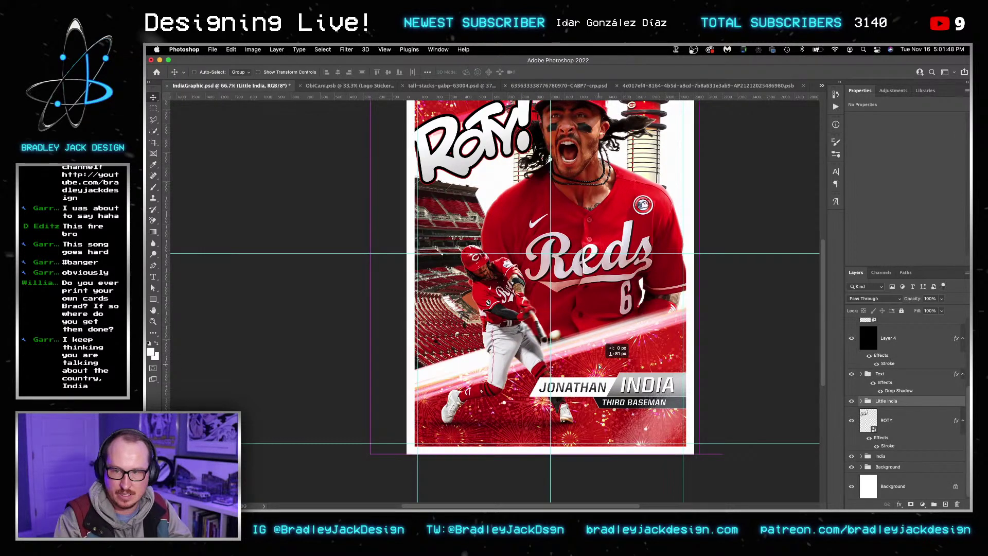
pyautogui.hotkey('shift', 'Down')
pyautogui.hotkey('shift', 'Down')
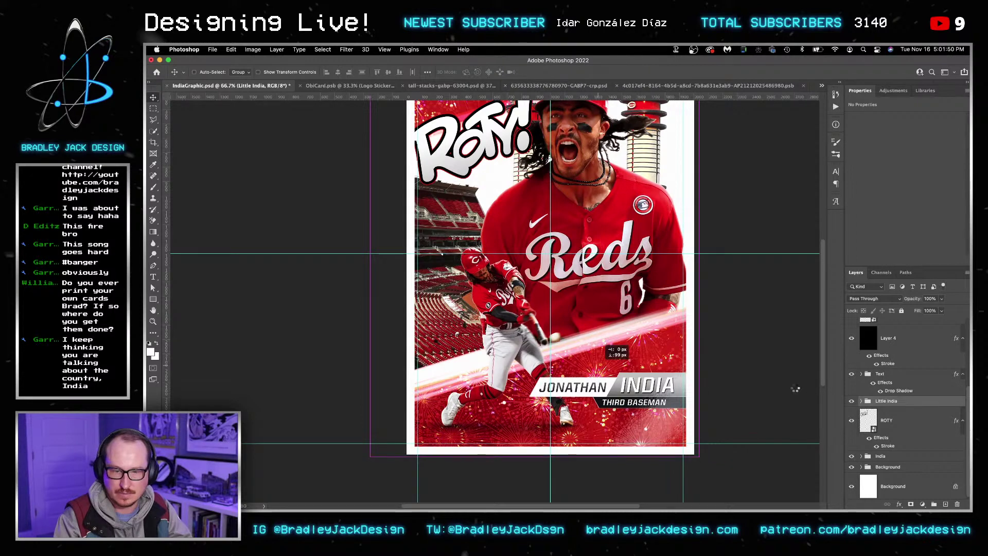
# Step: Move the Text group back down over the small player's rear foot, leaving a gap above the card's bottom border
pyautogui.hotkey('alt', ']')
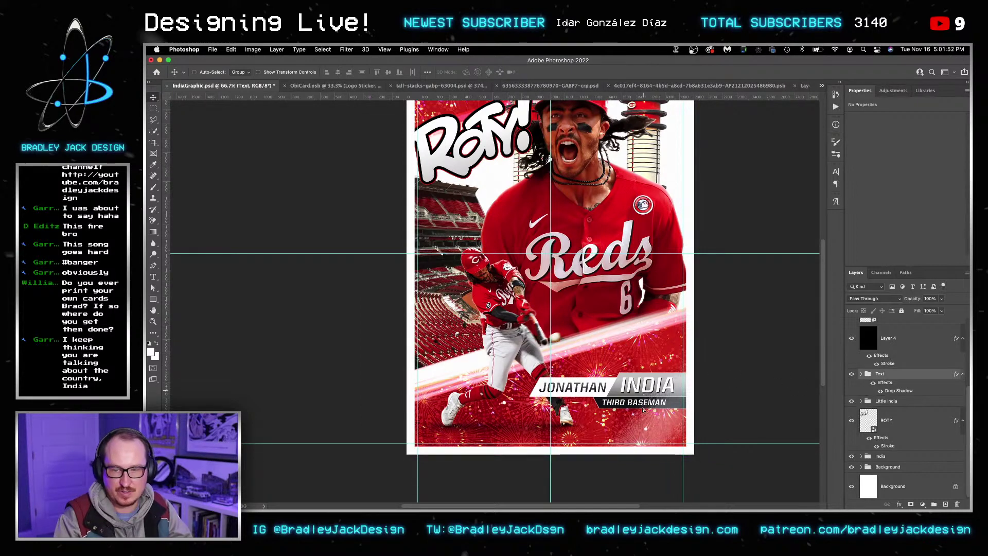
pyautogui.hotkey('shift', 'Down')
pyautogui.hotkey('shift', 'Down')
pyautogui.hotkey('shift', 'Down')
pyautogui.hotkey('shift', 'Down')
pyautogui.hotkey('shift', 'Down')
pyautogui.hotkey('shift', 'Down')
pyautogui.hotkey('shift', 'Down')
pyautogui.hotkey('shift', 'Down')
pyautogui.hotkey('shift', 'Down')
pyautogui.hotkey('shift', 'Down')
pyautogui.hotkey('shift', 'Down')
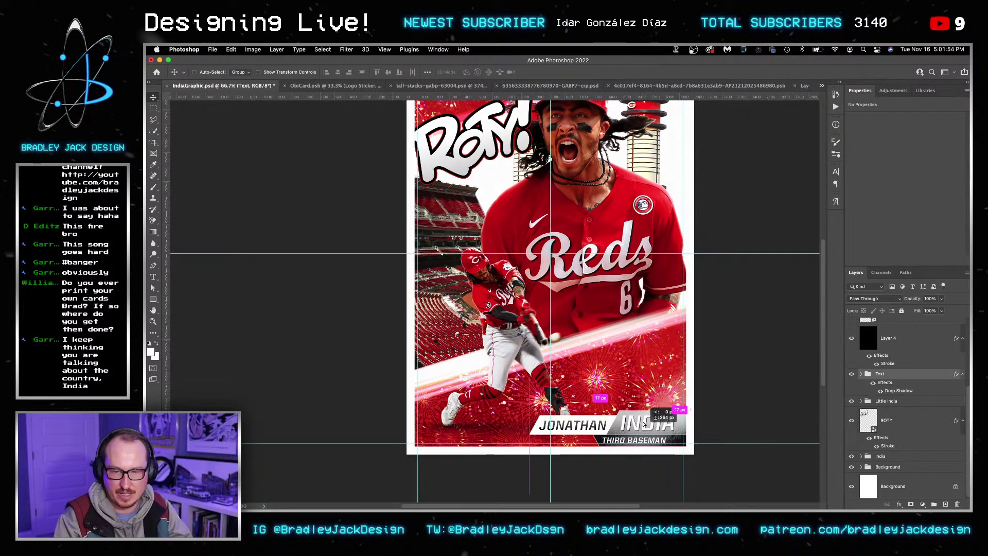
pyautogui.hotkey('shift', 'Up')
pyautogui.hotkey('shift', 'Up')
pyautogui.hotkey('shift', 'Up')
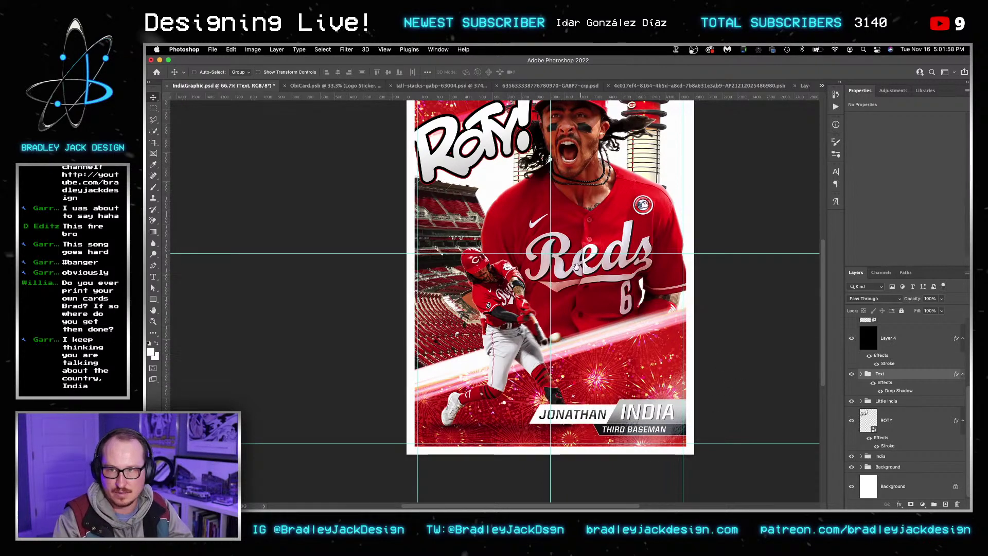
# Step: Move the white C team logo (layer 113) straight down from the card's upper-left corner to its lower-left corner, level with the nameplate
pyautogui.moveTo(539, 209); pyautogui.dragTo(544, 293)
pyautogui.rightClick(457, 177)
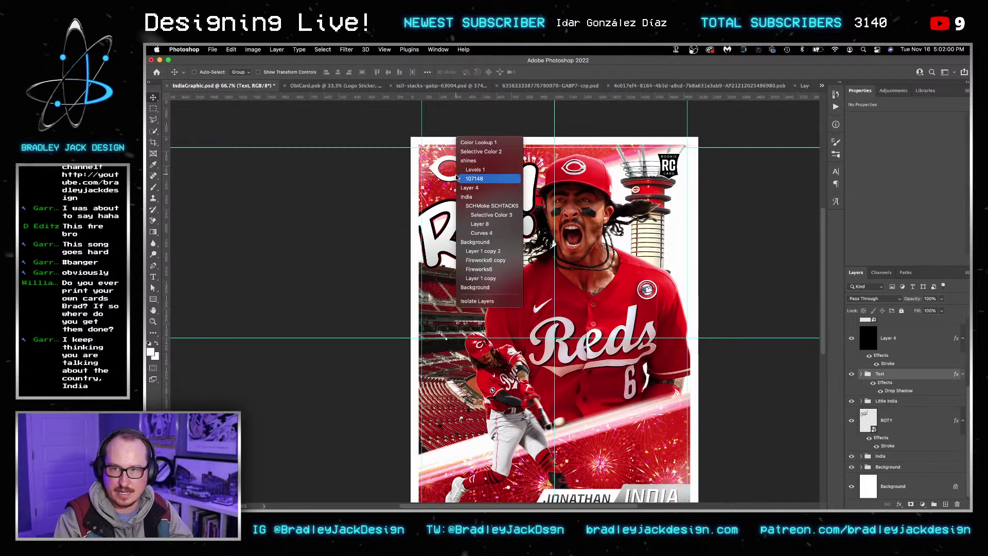
pyautogui.click(463, 179)
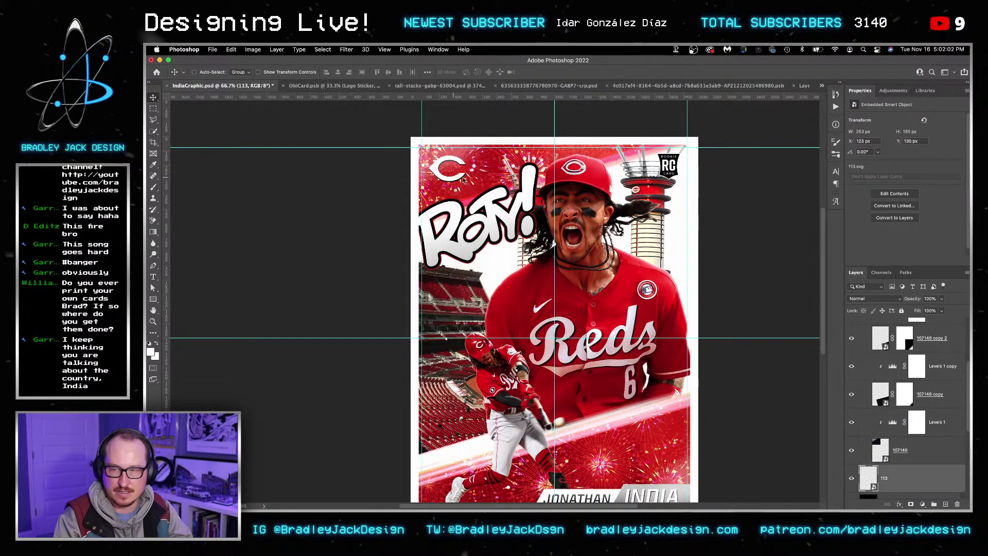
pyautogui.moveTo(463, 179); pyautogui.dragTo(466, 435)
pyautogui.scroll(-5, 463, 360)
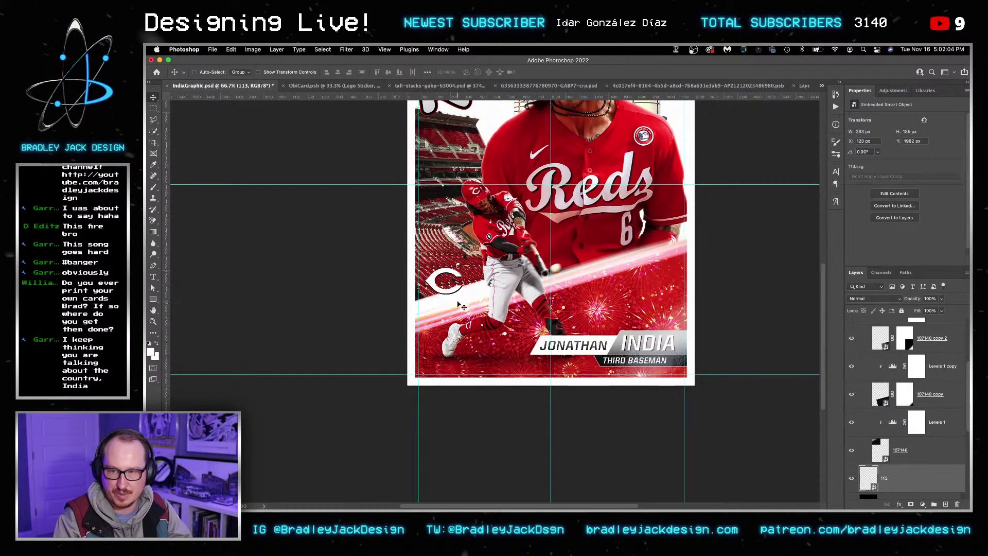
pyautogui.moveTo(459, 305); pyautogui.dragTo(456, 367)
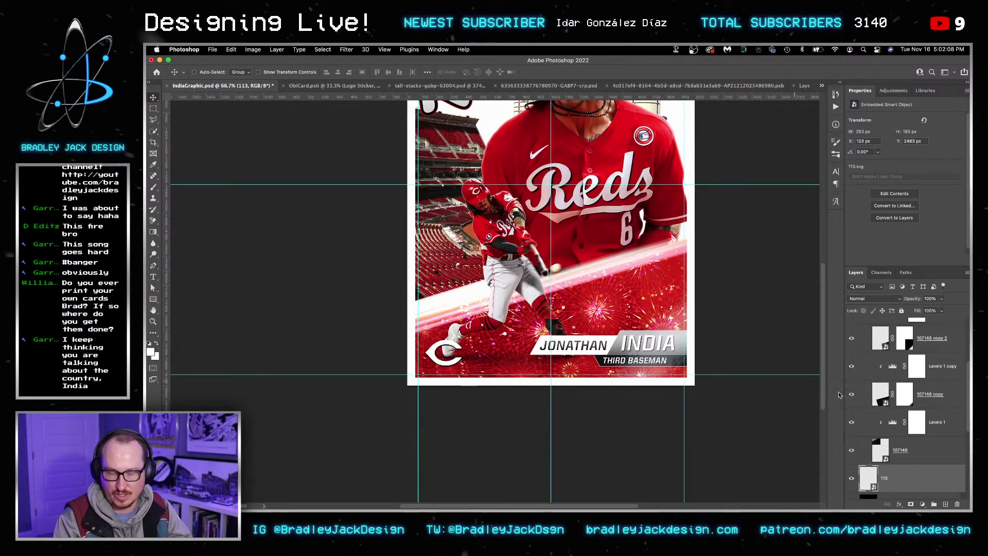
# Step: Move the ROTY lettering up into the card's upper-left corner and enlarge it slightly with Free Transform
pyautogui.scroll(5, 474, 211)
pyautogui.rightClick(482, 211)
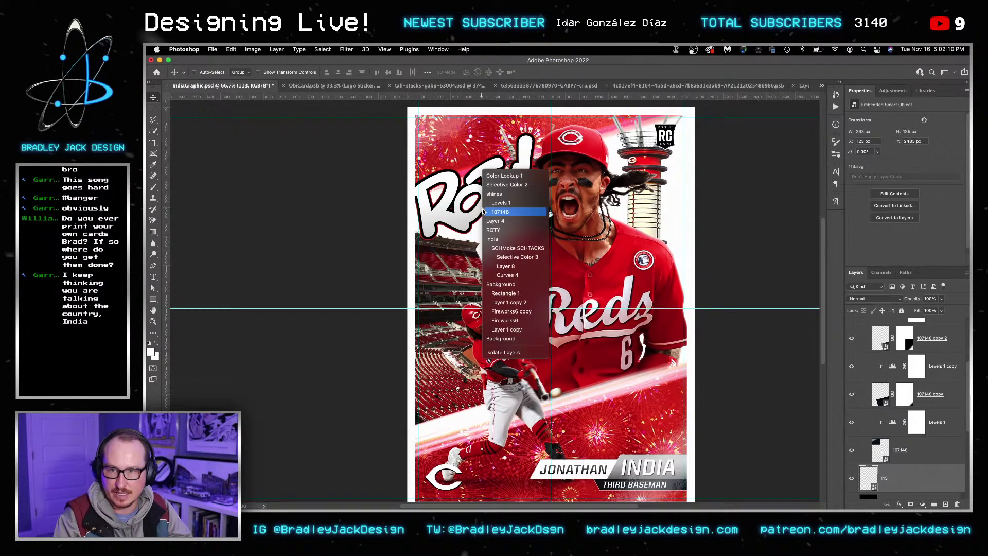
pyautogui.click(493, 229)
pyautogui.moveTo(487, 252); pyautogui.dragTo(470, 174)
pyautogui.hotkey('ctrl', 't')
pyautogui.moveTo(556, 182); pyautogui.dragTo(571, 195)
pyautogui.press('Return')
# Step: Restack the ROTY layer inside the India group, below the large player's Group 1 layer and above Selective Color 3
pyautogui.scroll(-2, 900, 463)
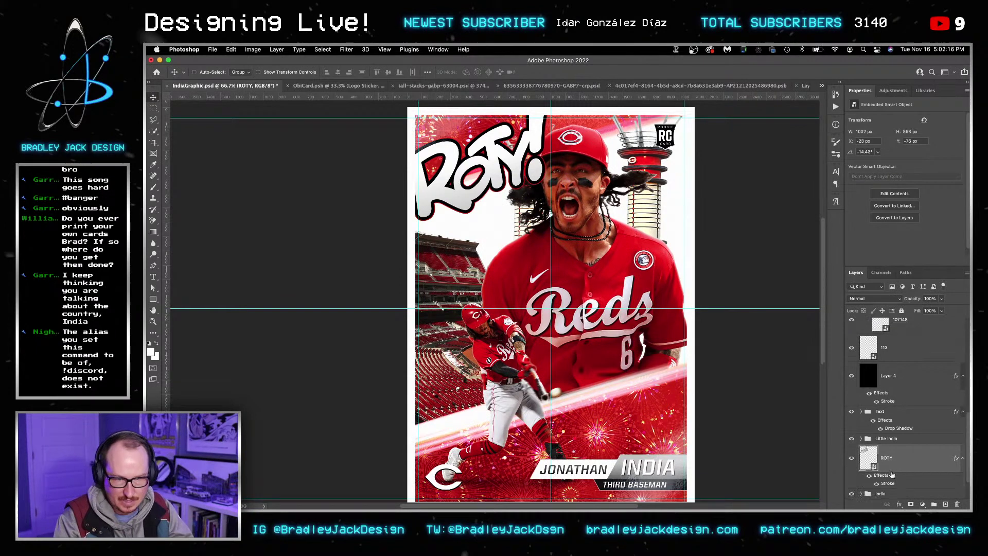
pyautogui.moveTo(892, 440); pyautogui.dragTo(894, 480)
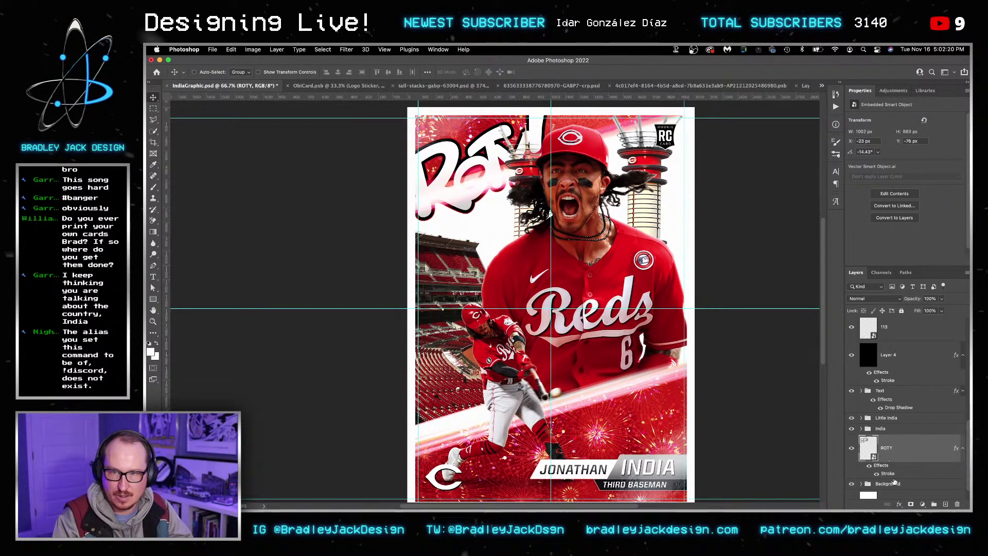
pyautogui.click(862, 429)
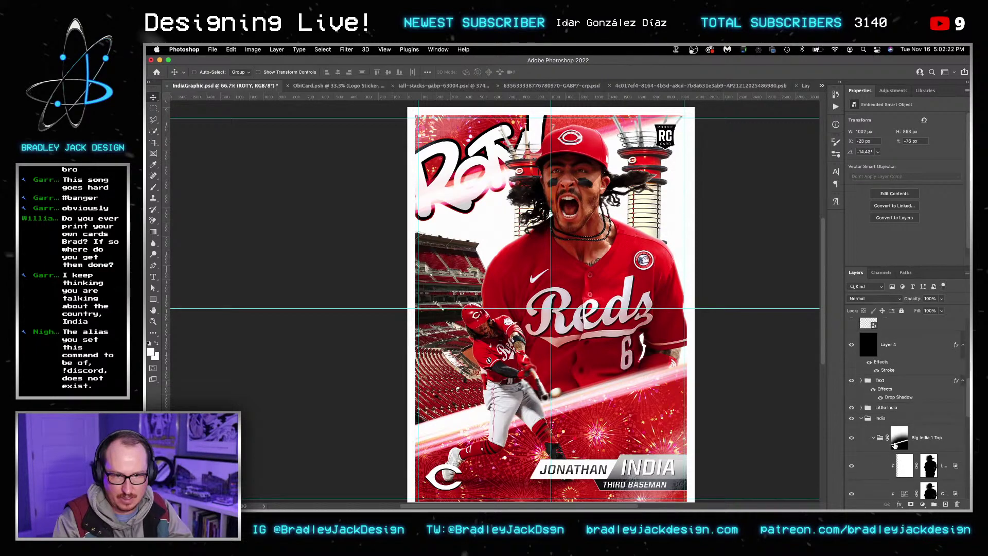
pyautogui.scroll(-5, 900, 453)
pyautogui.scroll(-5, 904, 463)
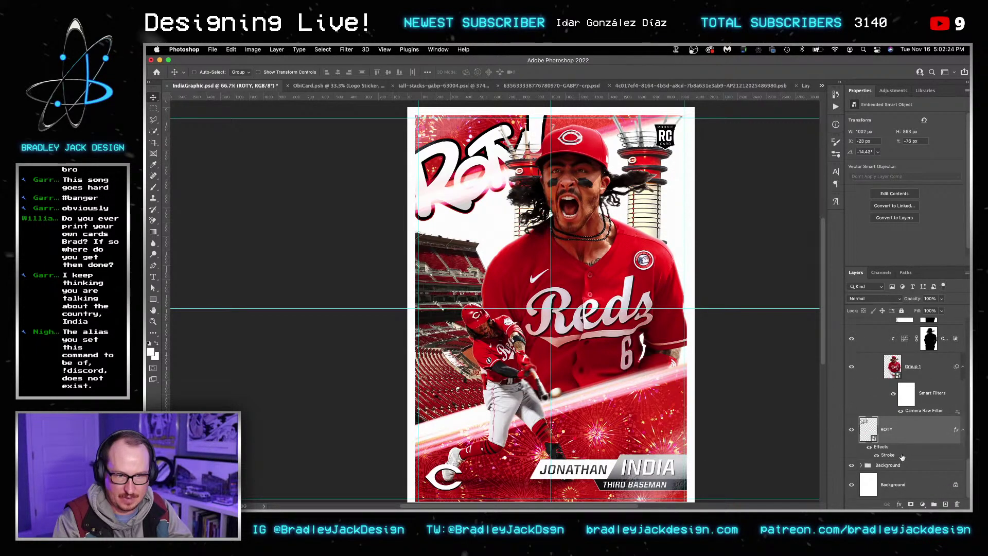
pyautogui.moveTo(902, 454); pyautogui.dragTo(913, 452)
pyautogui.scroll(3, 902, 452)
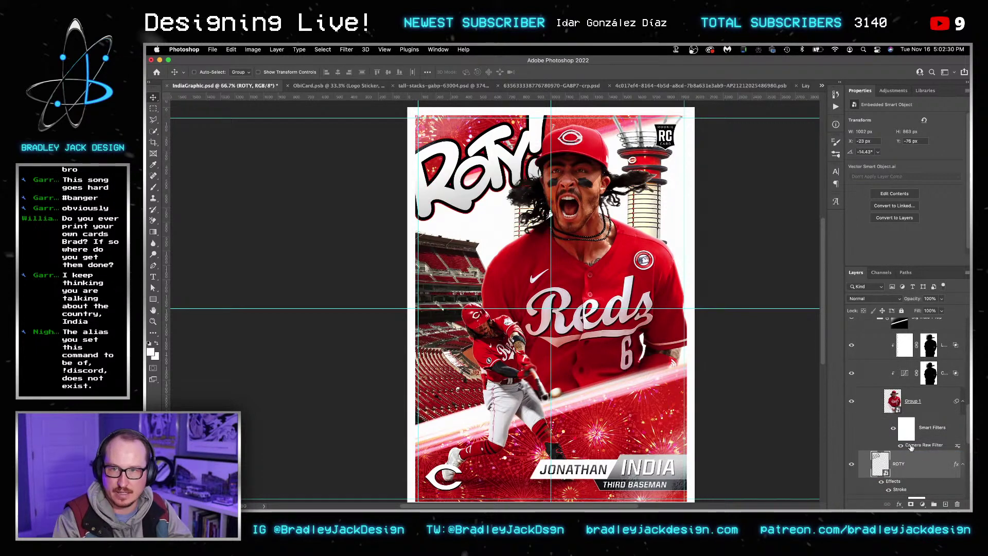
# Step: Nudge the ROTY lettering slightly down and left behind the large player's head
pyautogui.hotkey('shift', 'Right')
pyautogui.hotkey('shift', 'Left')
pyautogui.hotkey('shift', 'Down')
pyautogui.hotkey('shift', 'Down')
pyautogui.hotkey('shift', 'Down')
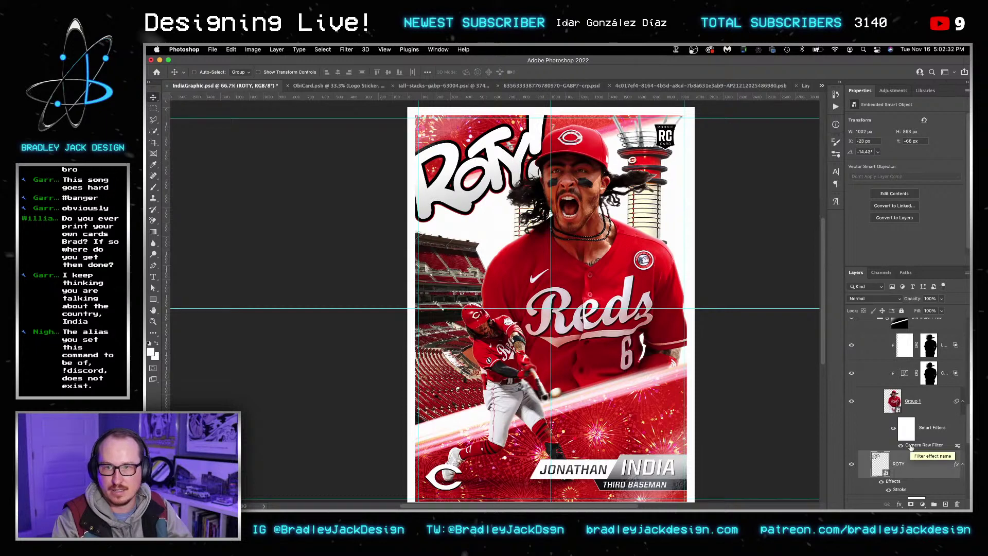
pyautogui.hotkey('shift', 'Up')
pyautogui.press('Up')
pyautogui.press('Up')
pyautogui.press('Up')
pyautogui.press('Up')
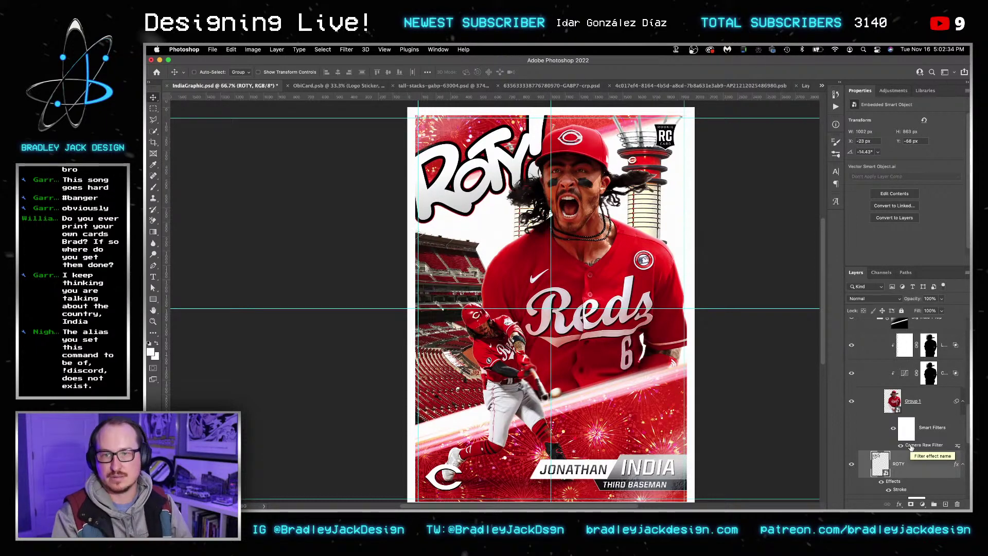
pyautogui.press('Left')
pyautogui.press('Left')
# Step: Hide the SCHMoke SCHTACKS smokestack group inside the India group
pyautogui.scroll(-5, 913, 445)
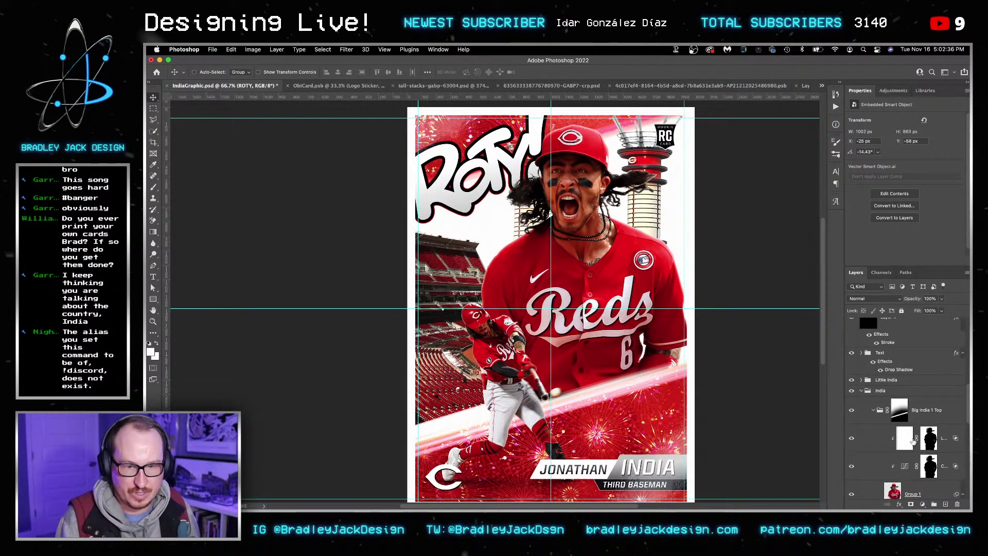
pyautogui.click(873, 404)
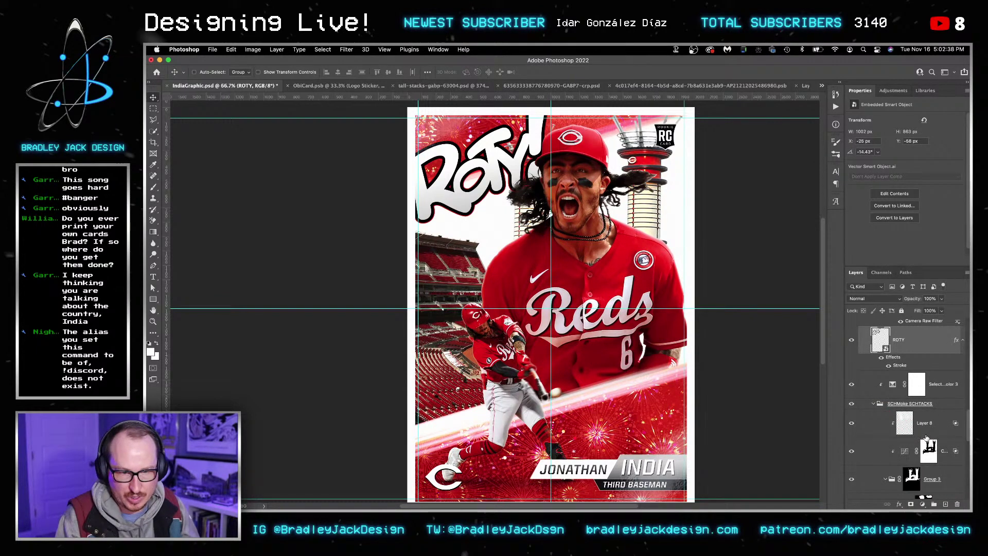
pyautogui.scroll(-5, 911, 411)
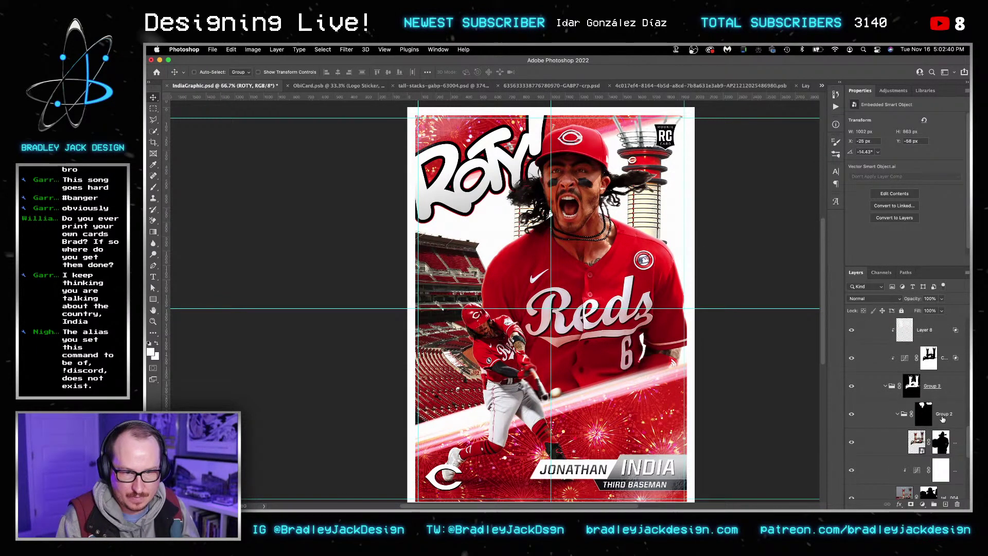
pyautogui.click(942, 419)
pyautogui.scroll(-2, 926, 411)
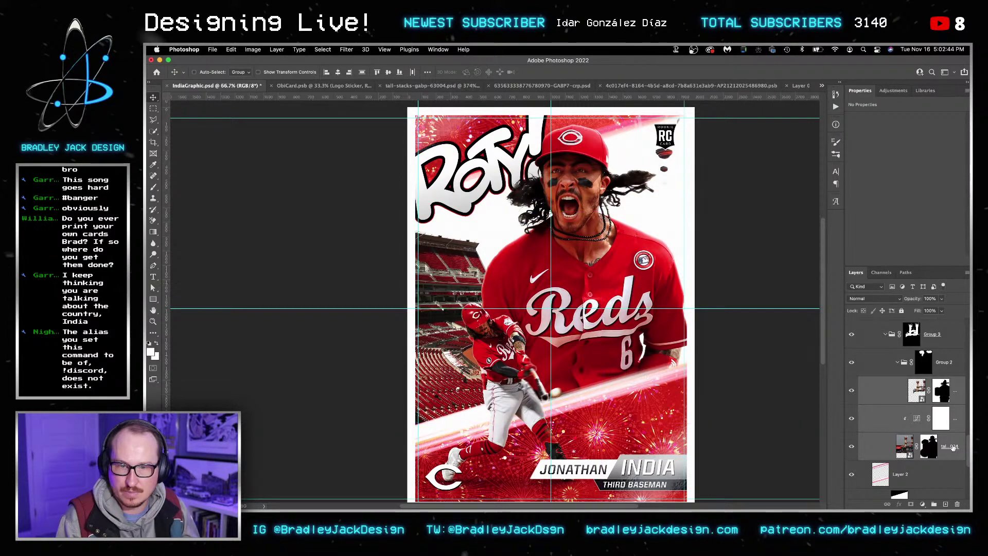
pyautogui.scroll(5, 891, 385)
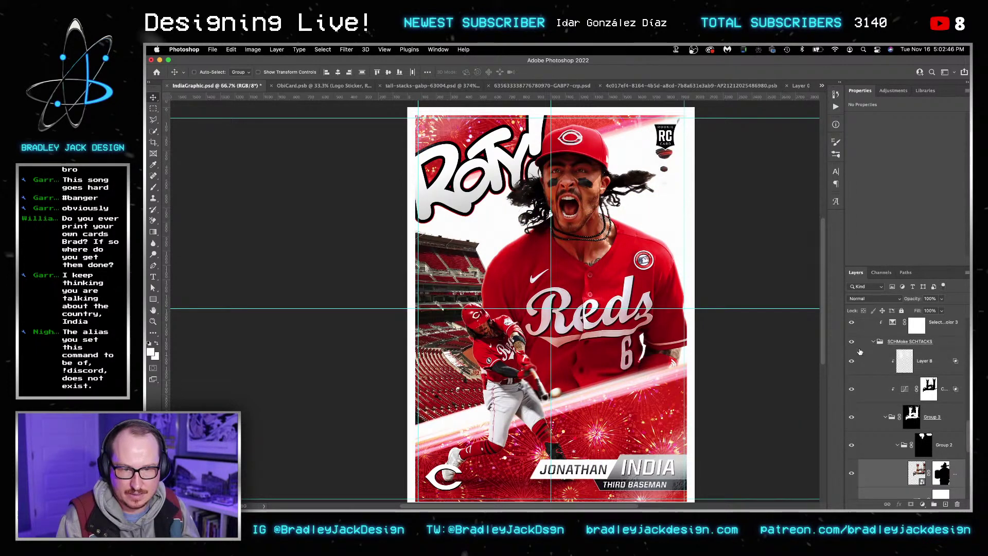
pyautogui.click(852, 342)
# Step: Link the large player's Group 1 layer with its clipped layers and move the player about 123 px to the right
pyautogui.rightClick(594, 270)
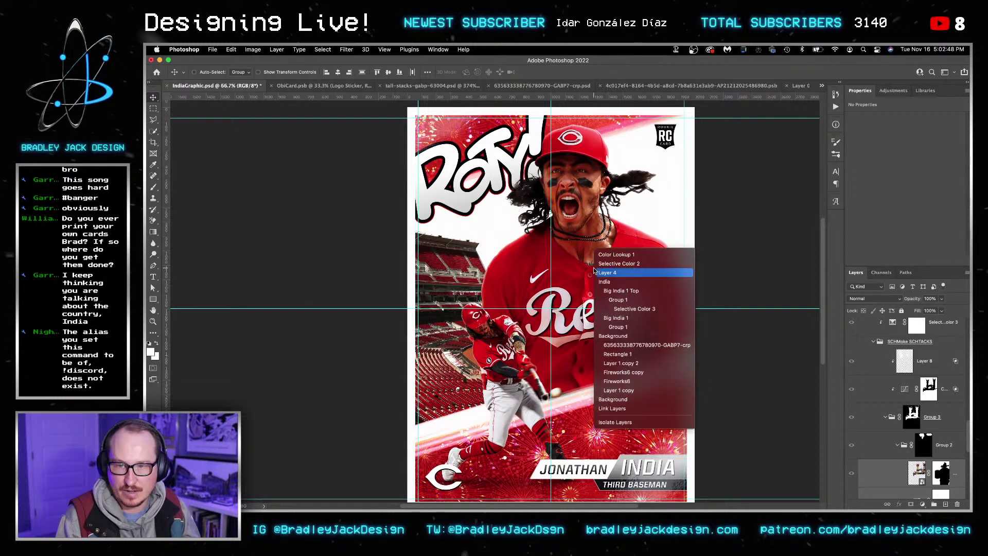
pyautogui.press('Return')
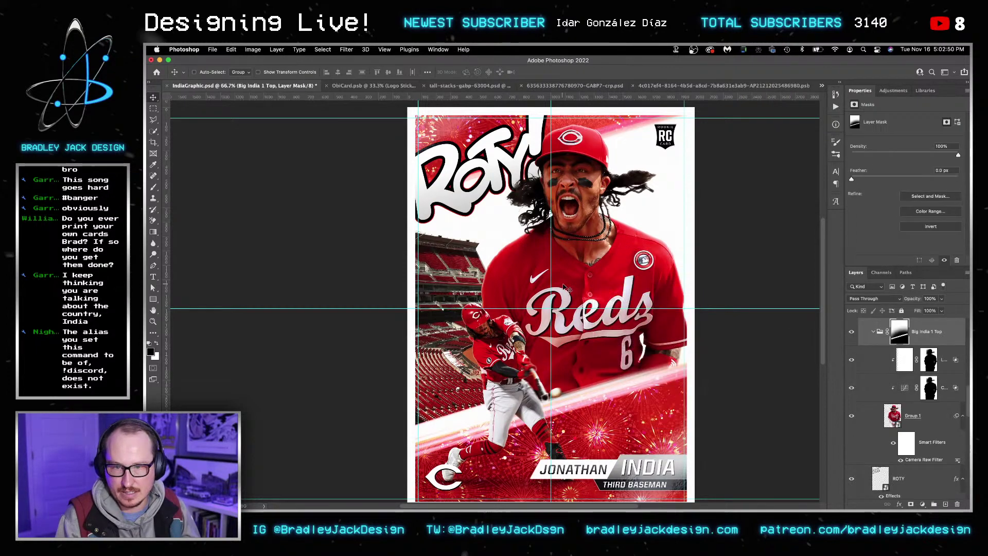
pyautogui.moveTo(584, 286)
pyautogui.mouseDown()
pyautogui.moveTo(636, 299)
pyautogui.moveTo(576, 303)
pyautogui.mouseUp()
pyautogui.hotkey('ctrl', 'z')
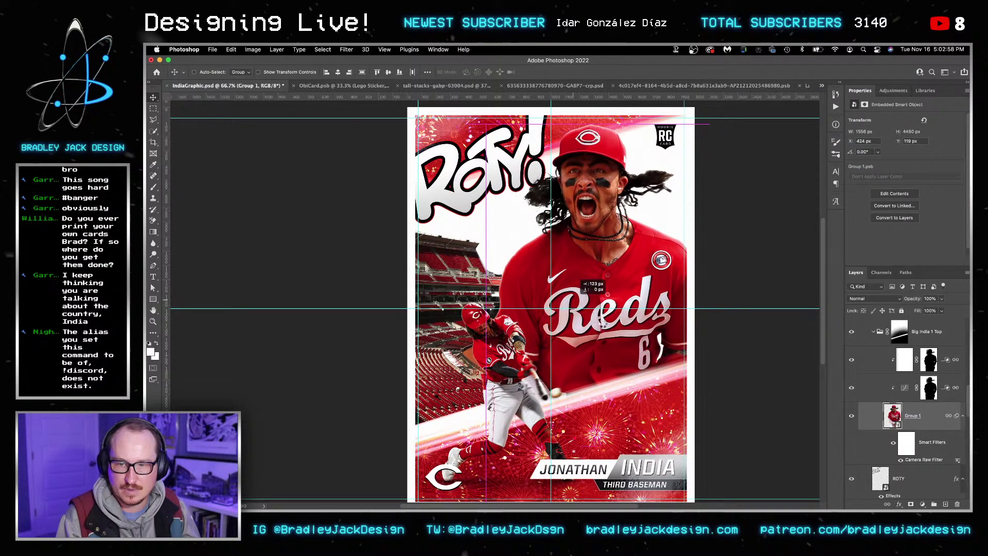
# Step: Enlarge the large player to about 107% with Free Transform, shift him slightly down and right, and save the document
pyautogui.scroll(-3, 604, 325)
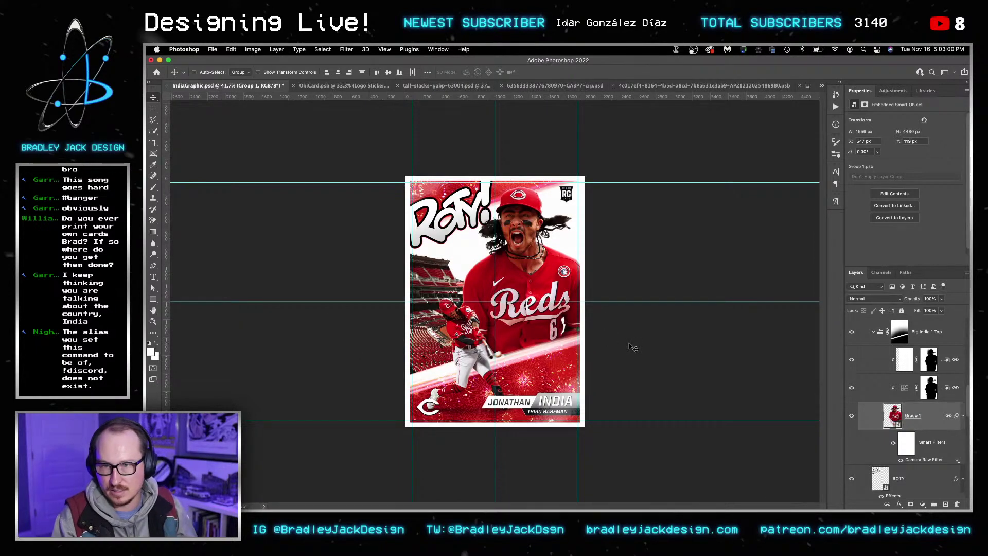
pyautogui.hotkey('ctrl', 't')
pyautogui.moveTo(611, 172); pyautogui.dragTo(624, 158)
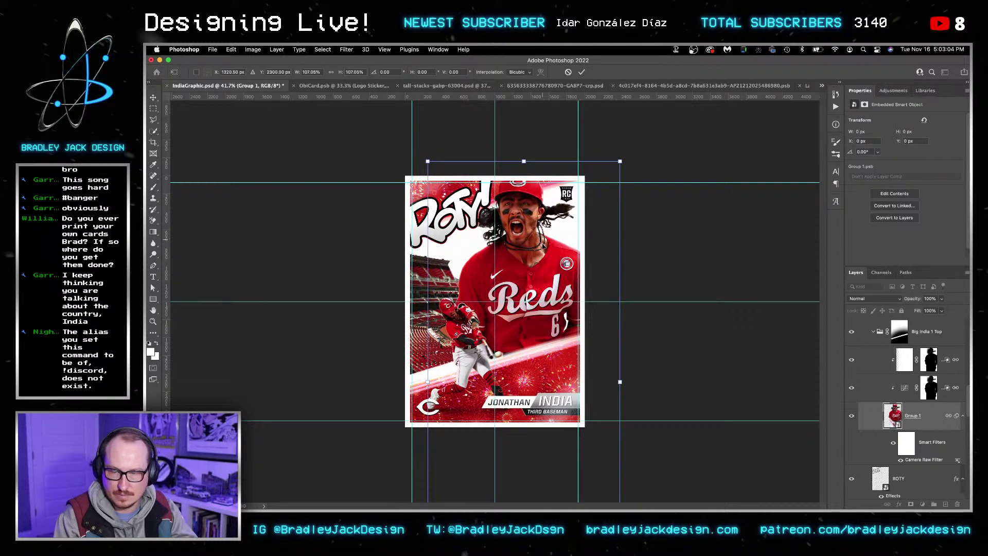
pyautogui.moveTo(544, 246); pyautogui.dragTo(542, 255)
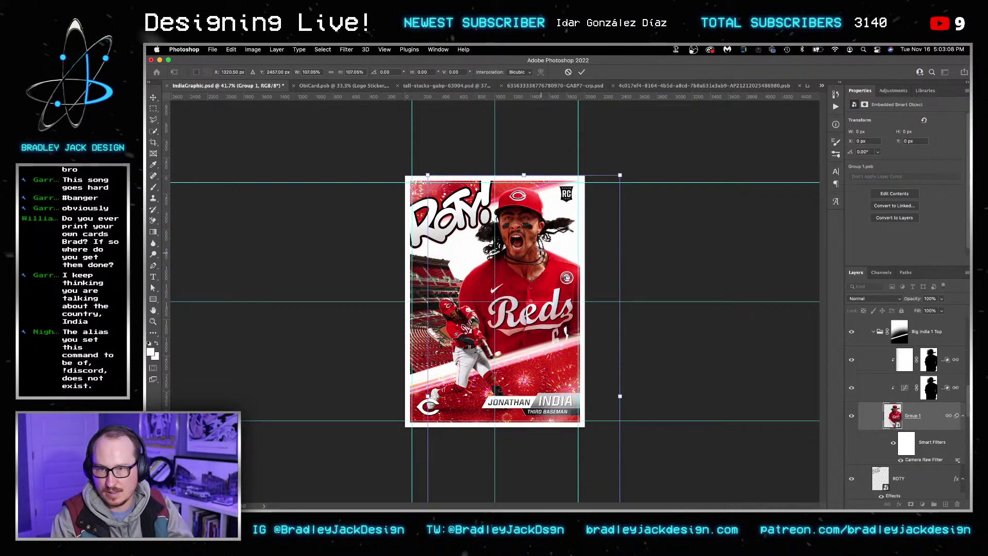
pyautogui.press('Return')
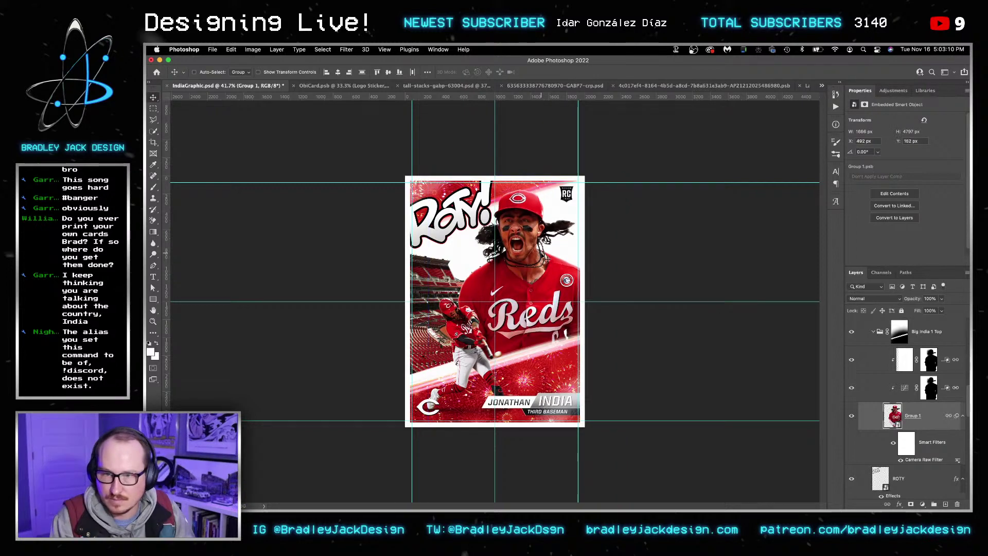
pyautogui.moveTo(545, 258); pyautogui.dragTo(547, 258)
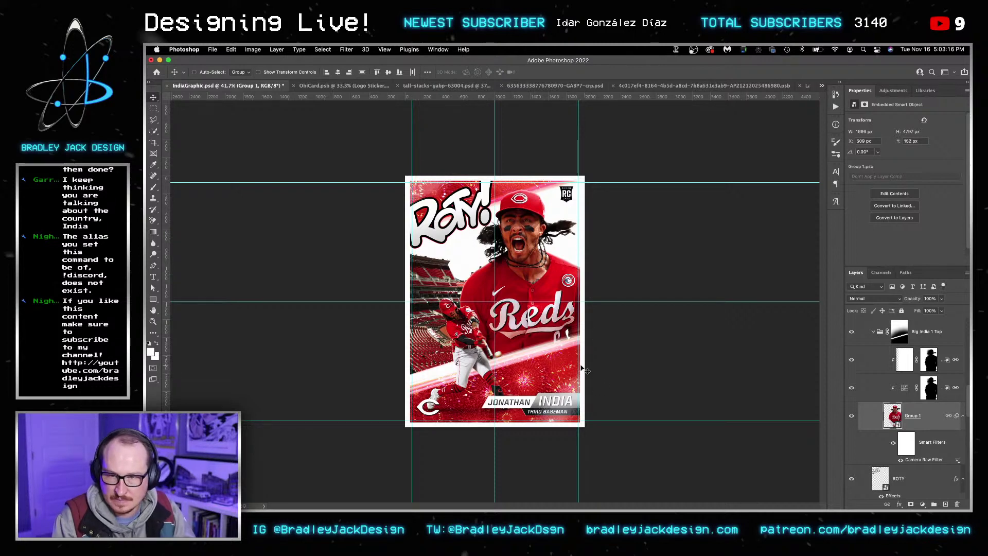
pyautogui.press('super+s')
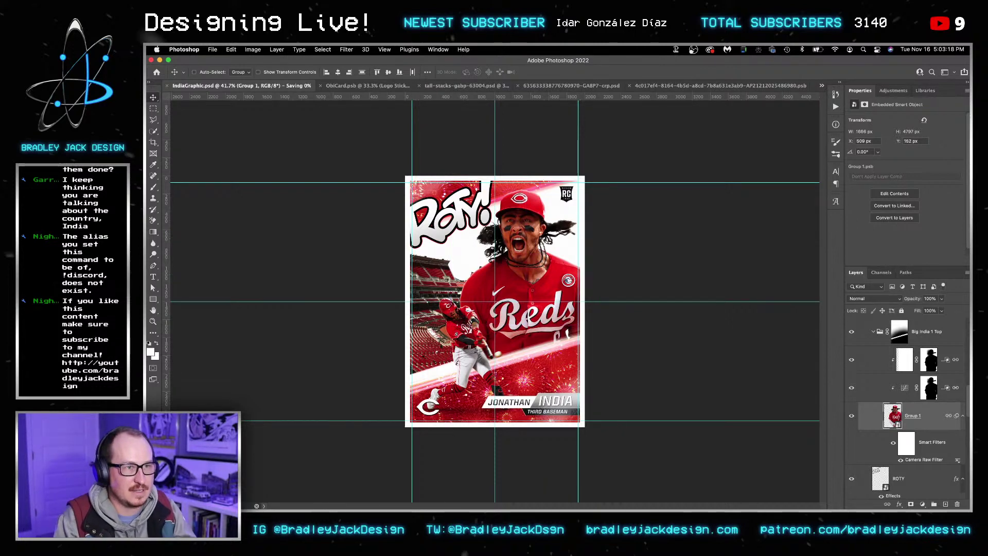
# Step: Rename the stadium photo layer in the Background group as GABP and delete its layer mask
pyautogui.click(913, 287)
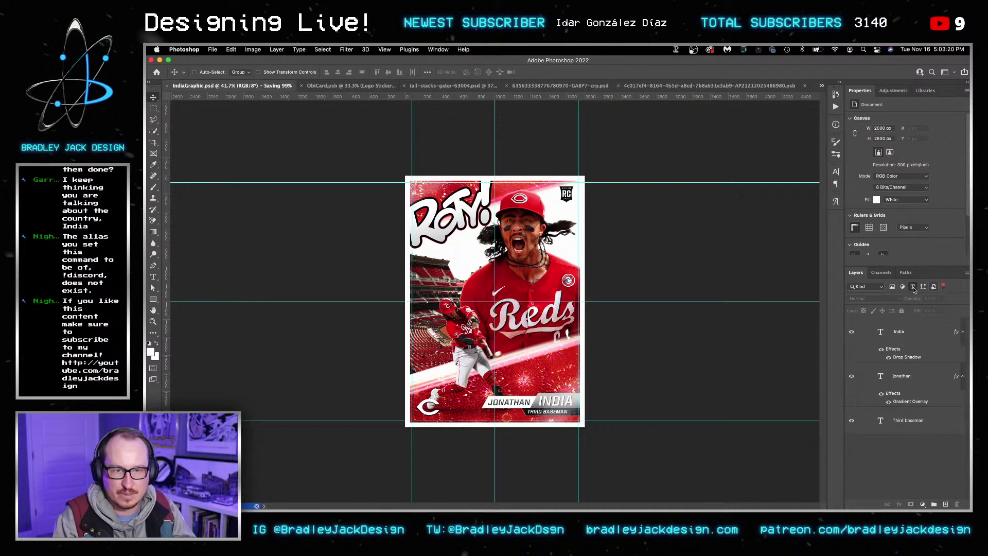
pyautogui.click(912, 287)
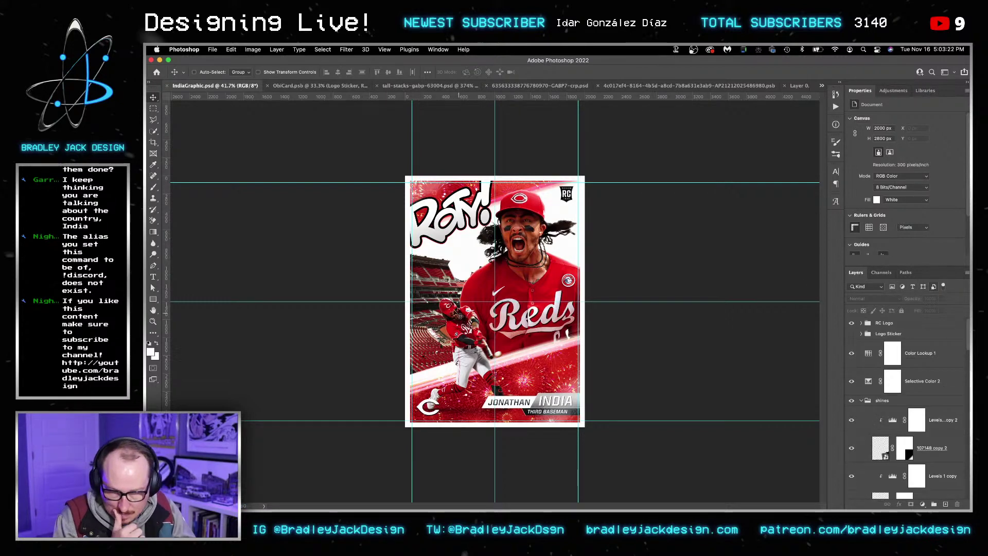
pyautogui.rightClick(421, 285)
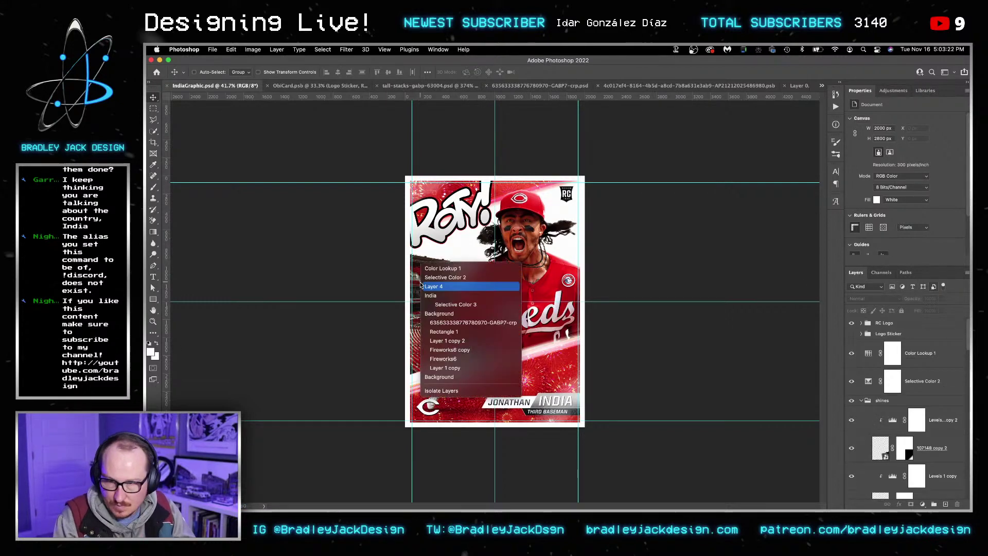
pyautogui.click(440, 341)
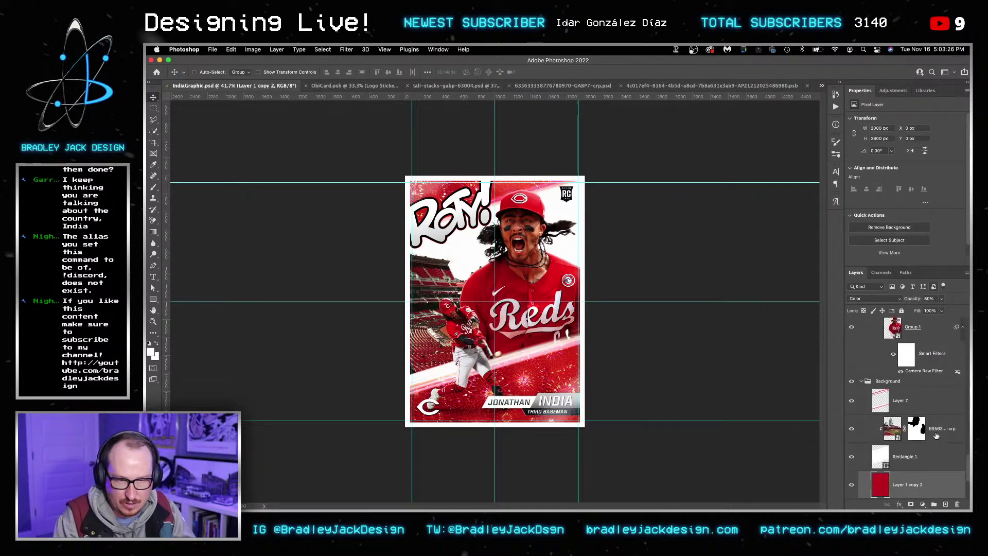
pyautogui.doubleClick(937, 431)
pyautogui.write('GABP')
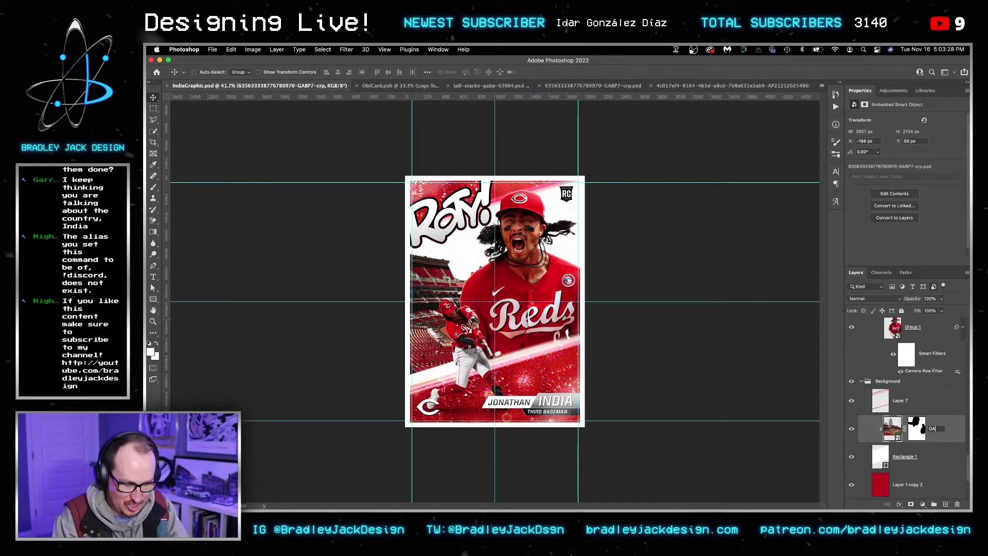
pyautogui.press('Return')
pyautogui.rightClick(917, 428)
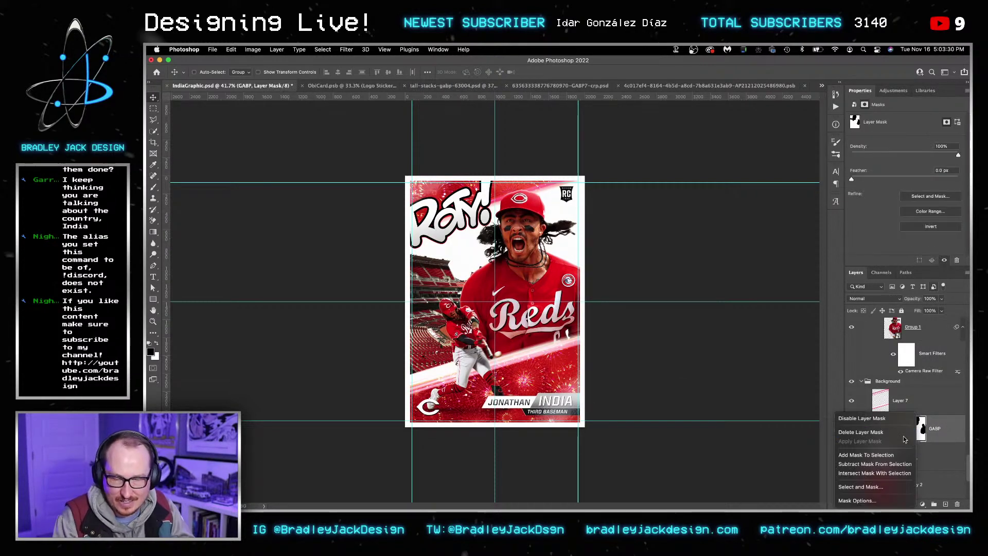
pyautogui.click(904, 433)
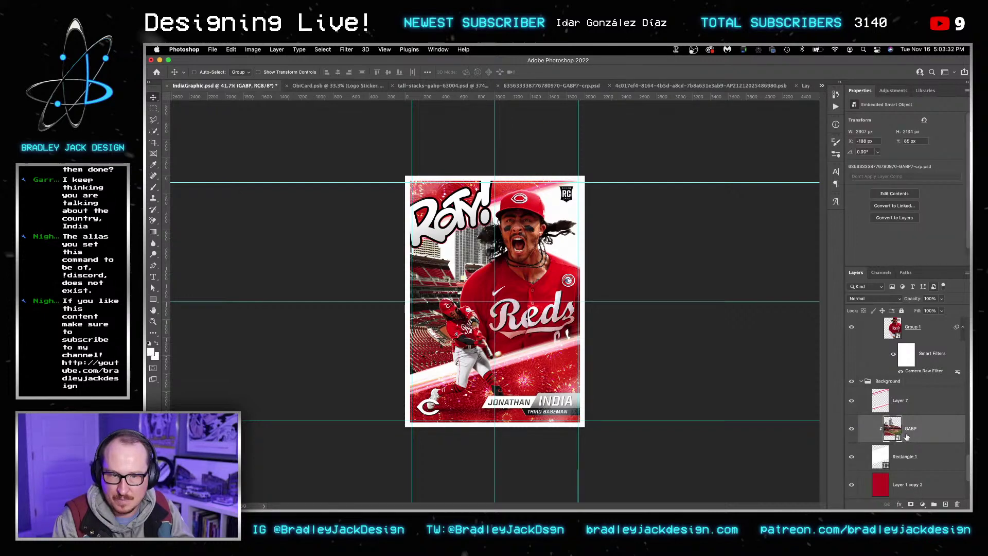
# Step: Disable the Hue/Saturation 1 layer's mask inside the GABP smart object, save the contents and return to the card
pyautogui.doubleClick(894, 428)
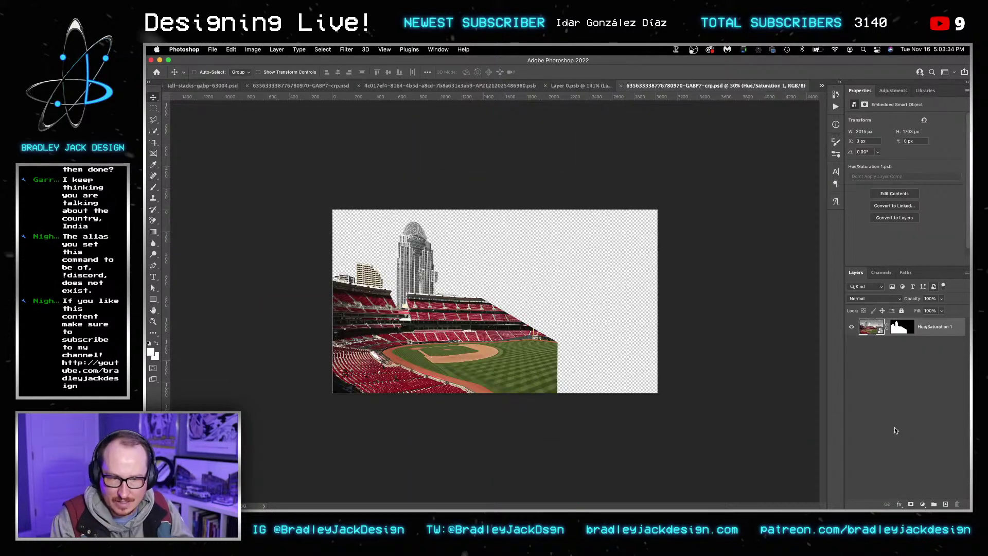
pyautogui.click(900, 326)
pyautogui.rightClick(901, 327)
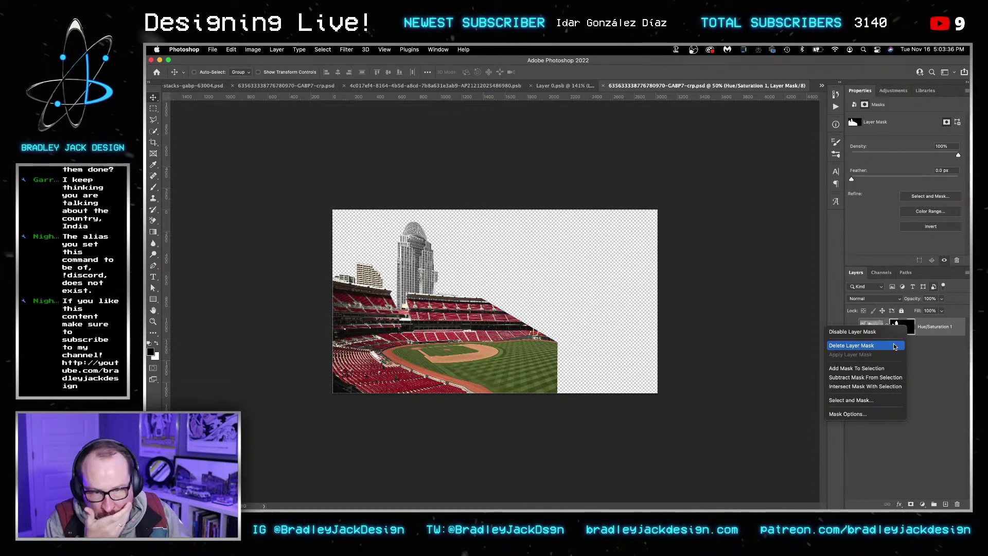
pyautogui.click(870, 346)
pyautogui.press('super+s')
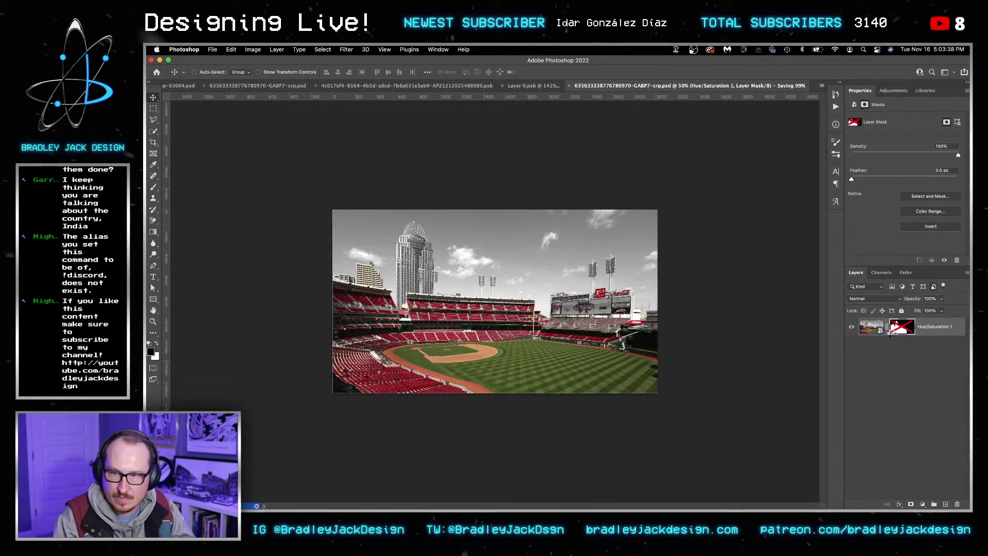
pyautogui.press('super+w')
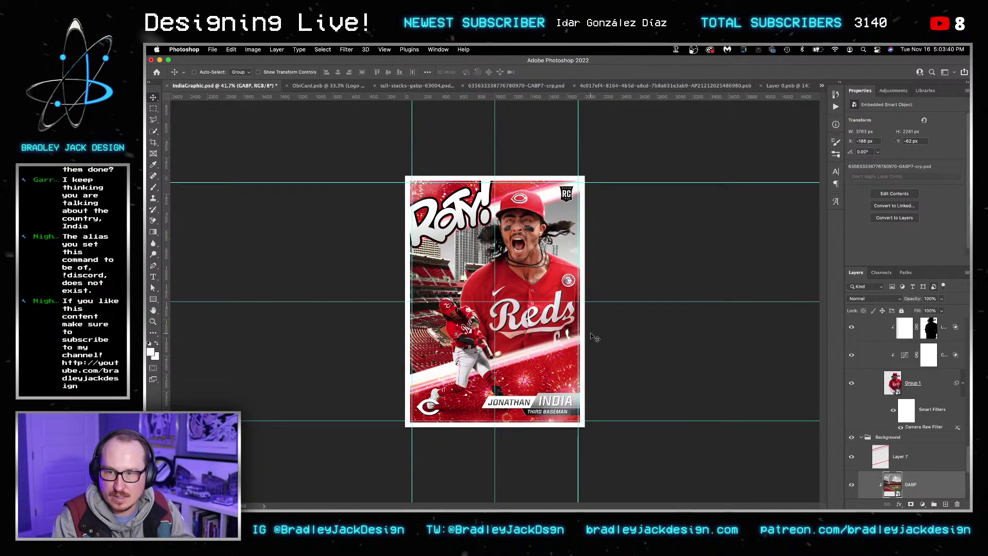
# Step: Scale the GABP stadium photo down to about 27.5% width and move it lower behind the players
pyautogui.press('super+t')
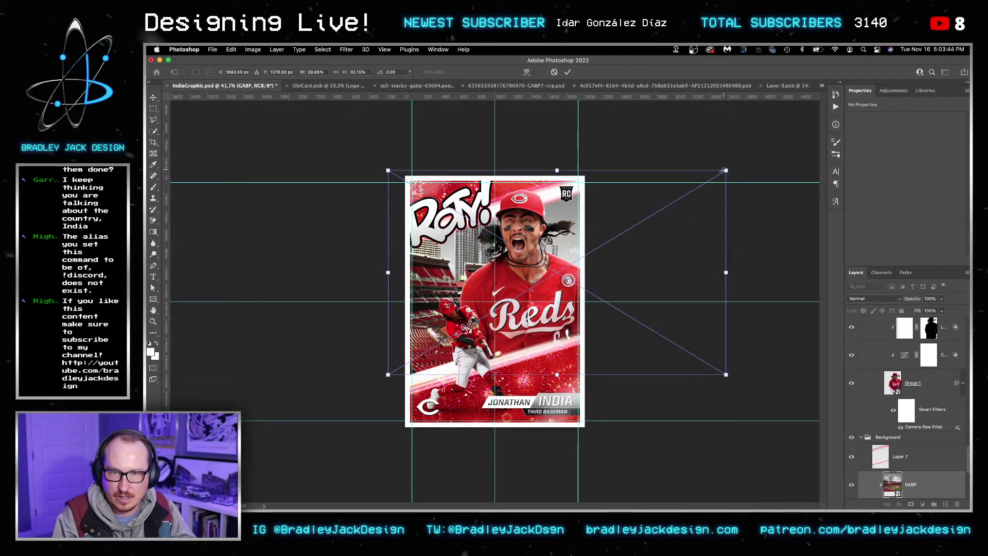
pyautogui.moveTo(722, 171); pyautogui.dragTo(694, 176)
pyautogui.moveTo(646, 216); pyautogui.dragTo(645, 229)
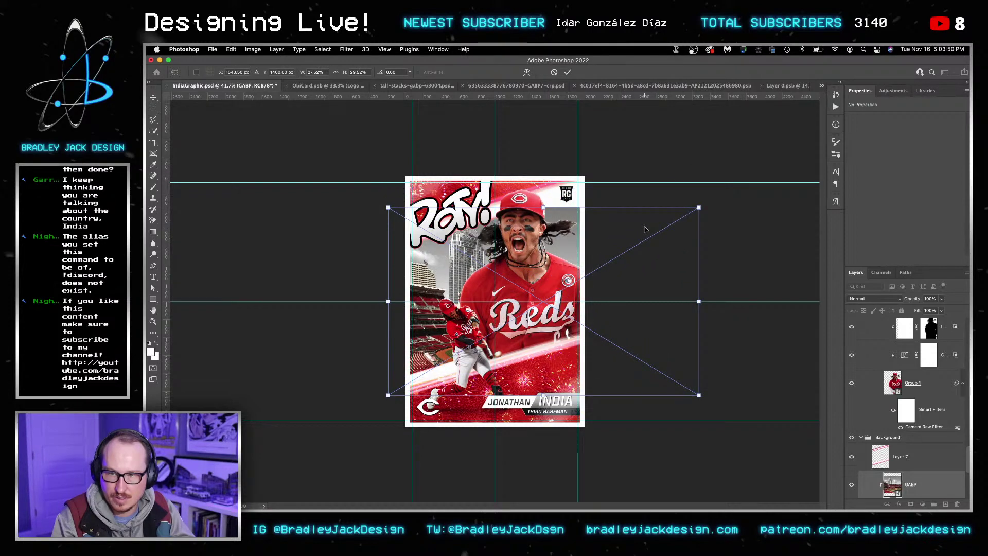
pyautogui.press('Return')
# Step: Re-enable the Hue/Saturation 1 layer's mask inside the GABP smart object, then save and close its contents
pyautogui.doubleClick(893, 484)
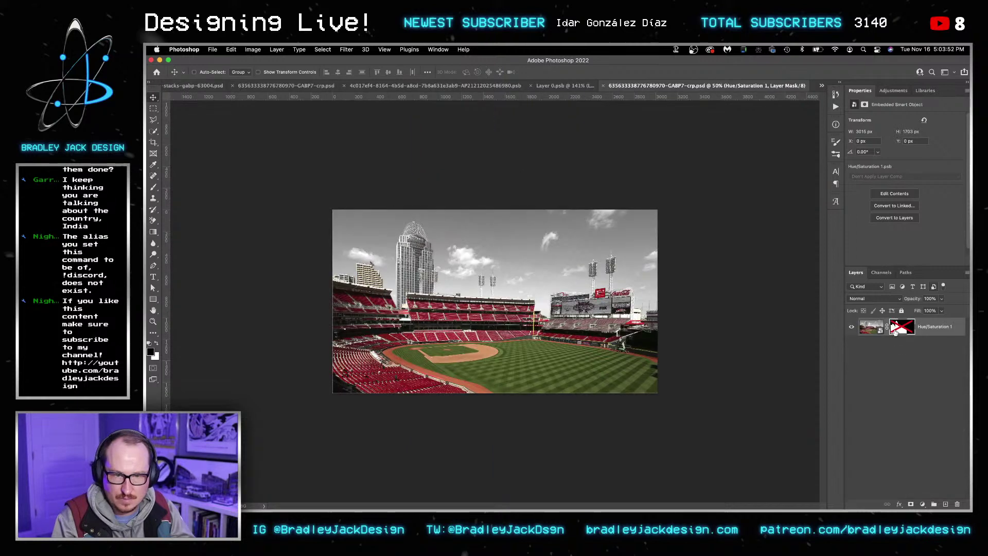
pyautogui.click(895, 327)
pyautogui.hotkey('ctrl', 's')
pyautogui.hotkey('ctrl', 'w')
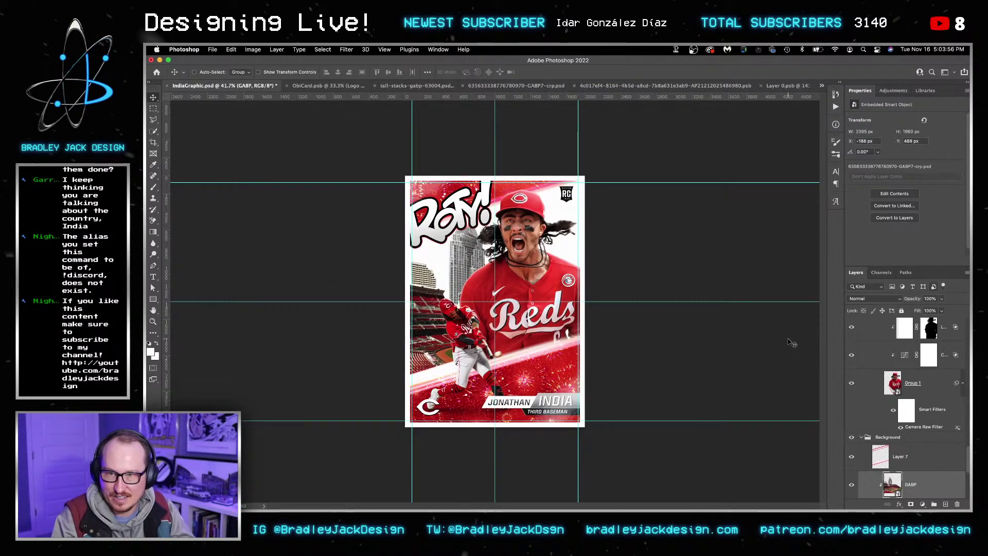
# Step: Set the GABP layer's Blend If range for This Layer's shadows to 115 / 197
pyautogui.scroll(-1, 922, 485)
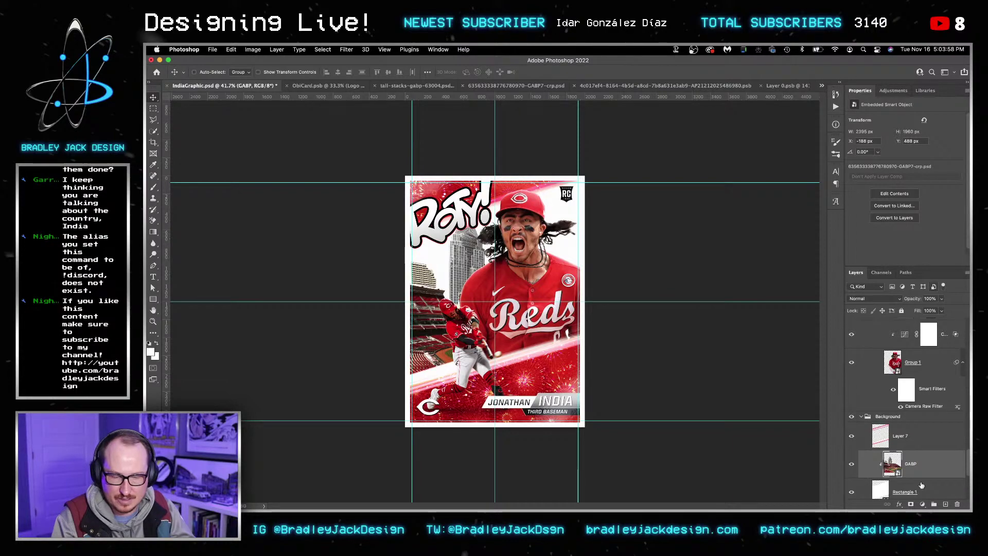
pyautogui.doubleClick(930, 469)
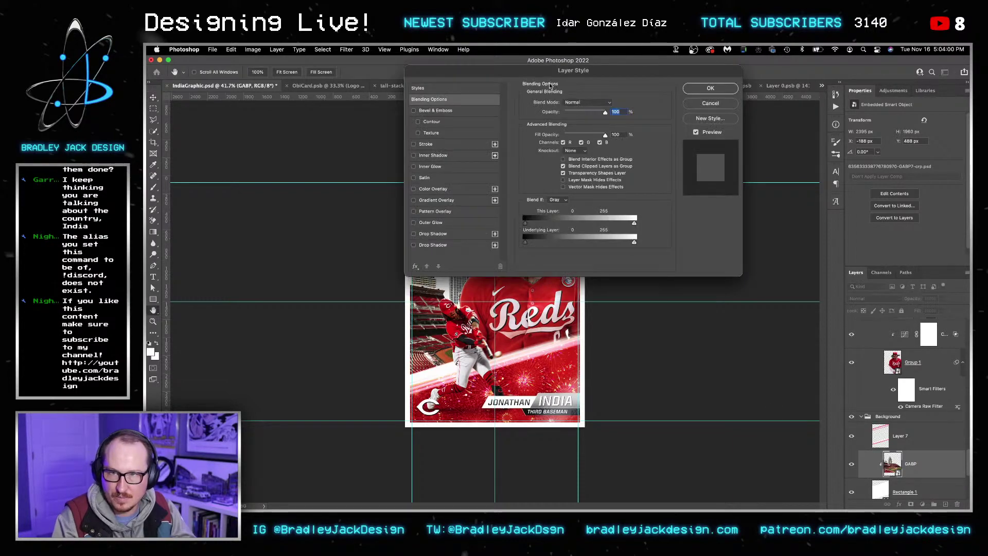
pyautogui.moveTo(573, 70); pyautogui.dragTo(772, 107)
pyautogui.scroll(6, 454, 243)
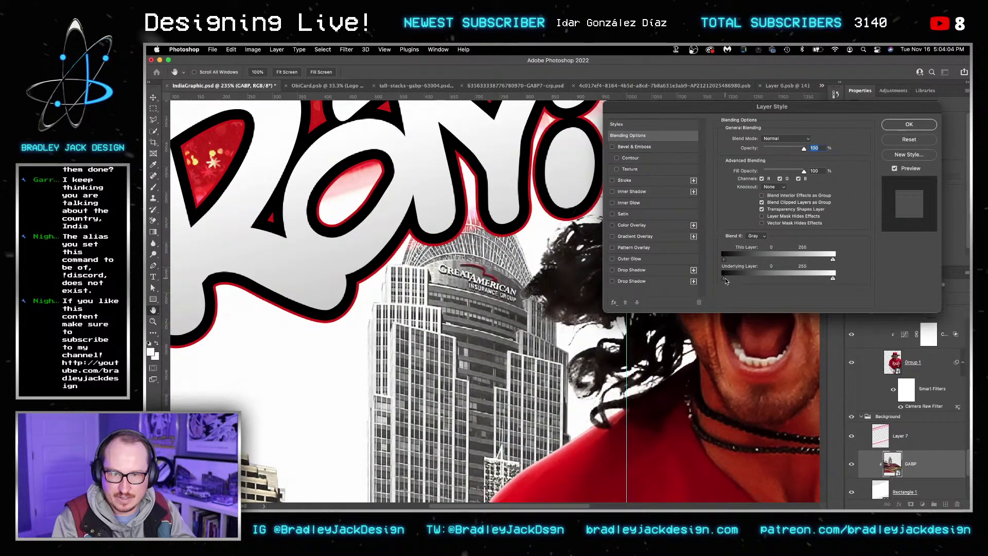
pyautogui.press('alt')
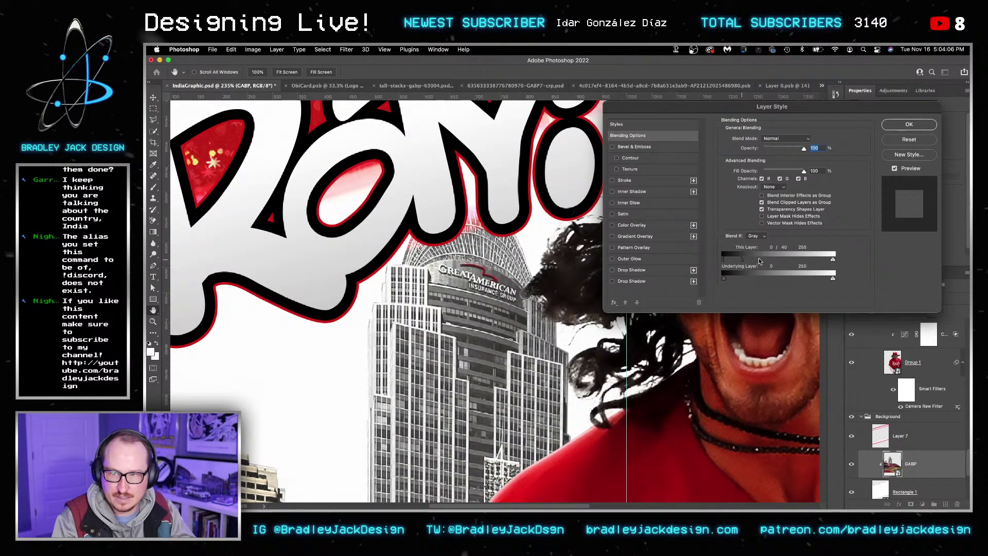
pyautogui.moveTo(725, 258); pyautogui.dragTo(789, 259)
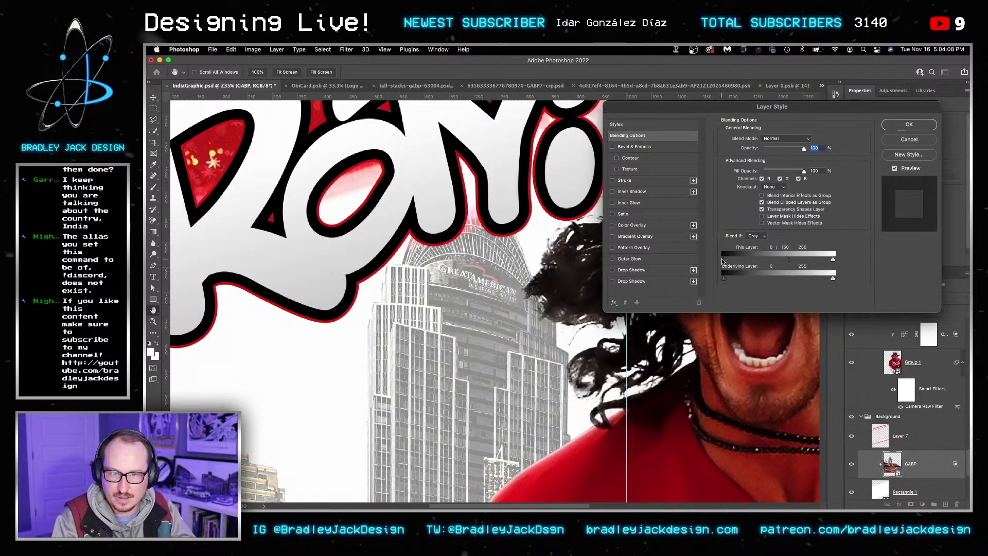
pyautogui.moveTo(723, 261); pyautogui.dragTo(808, 261)
pyautogui.press('alt')
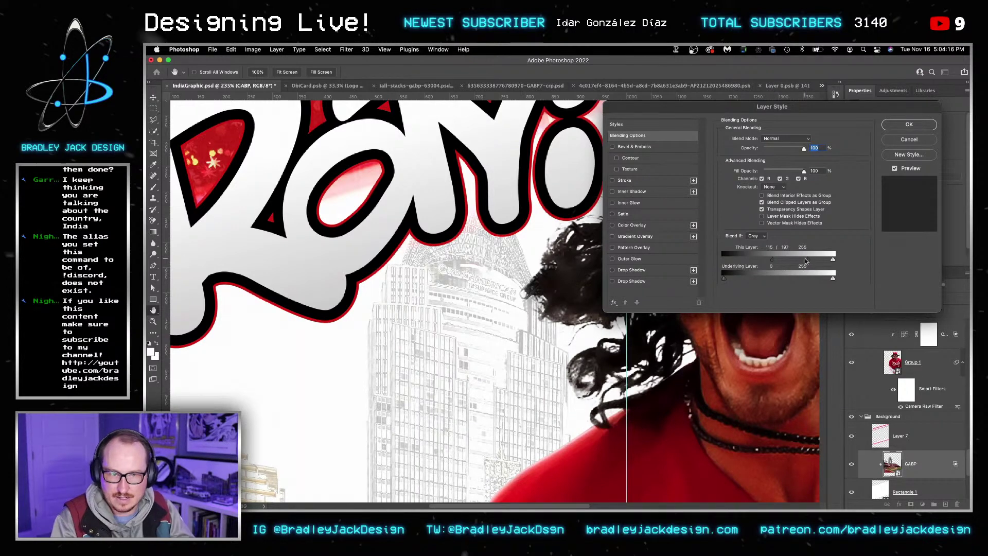
pyautogui.press('Return')
# Step: Duplicate the GABP layer as a clipped copy above it and reset the original's This Layer blending range to 0–255
pyautogui.press('super+j')
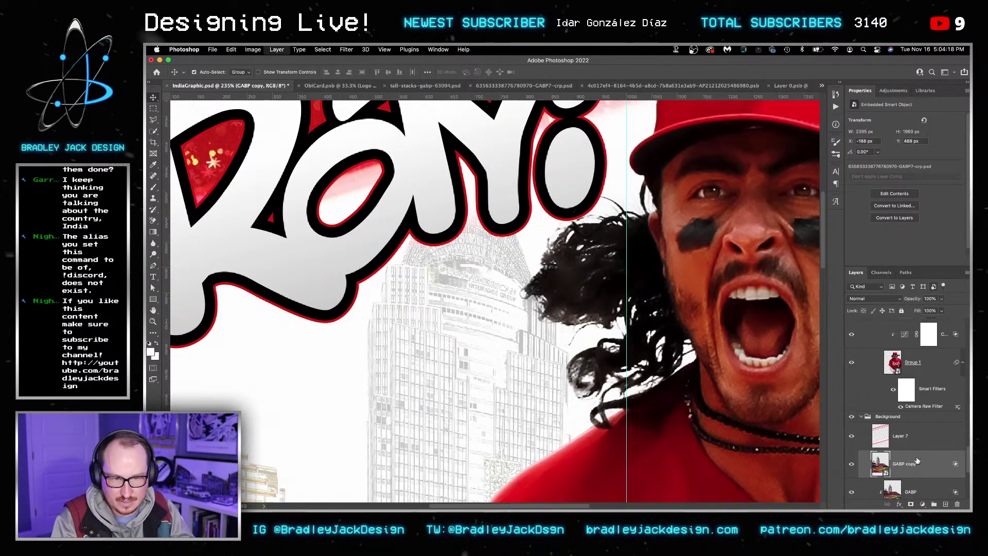
pyautogui.rightClick(924, 480)
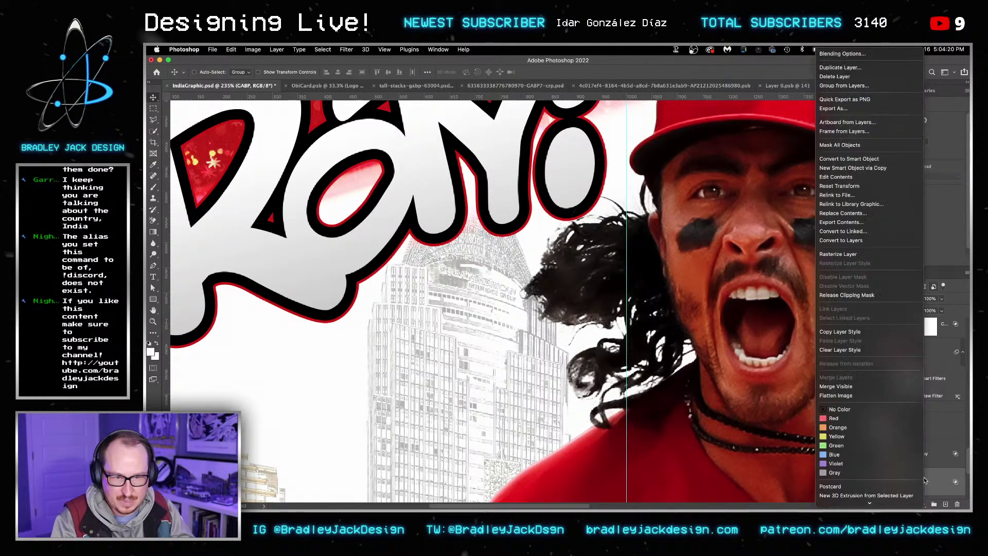
pyautogui.click(930, 480)
pyautogui.doubleClick(933, 482)
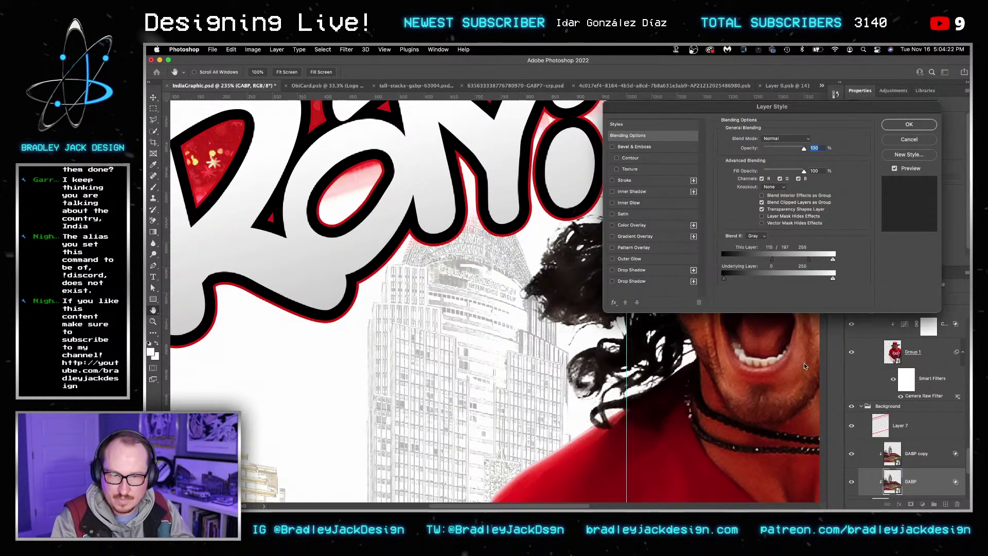
pyautogui.press('super+z')
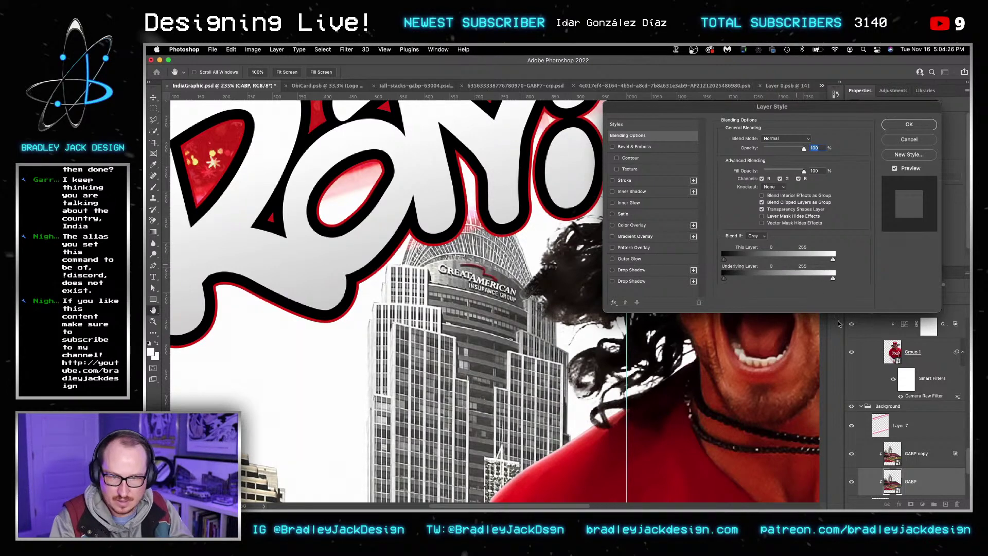
pyautogui.click(909, 124)
# Step: Add a layer mask to the GABP layer and brush black over the crown of the Great American tower
pyautogui.click(914, 455)
pyautogui.keyDown('alt'); pyautogui.click(911, 503); pyautogui.keyUp('alt')
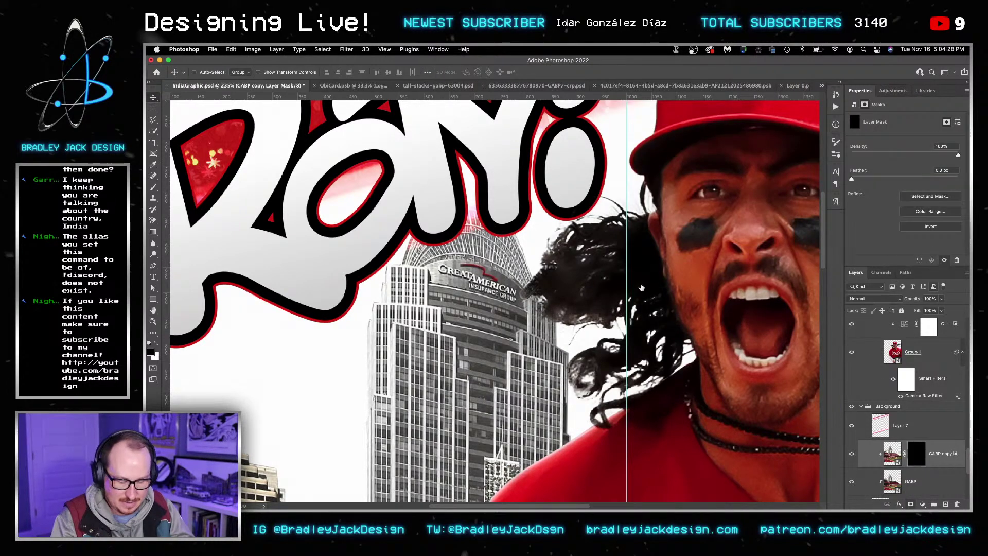
pyautogui.press('b')
pyautogui.moveTo(916, 453); pyautogui.dragTo(916, 481)
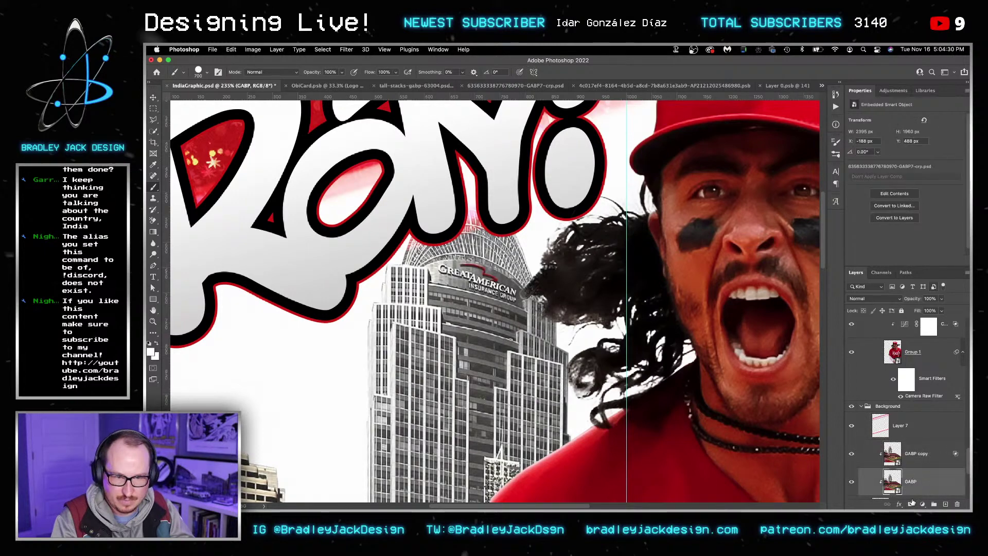
pyautogui.press('super+i')
pyautogui.press('[')
pyautogui.press('[')
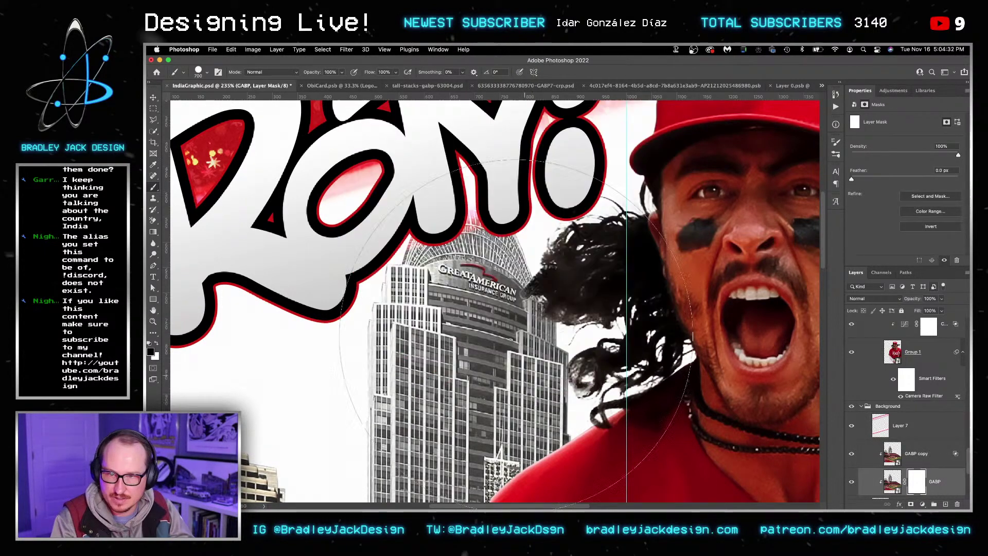
pyautogui.moveTo(474, 172); pyautogui.dragTo(442, 171)
pyautogui.moveTo(423, 227)
pyautogui.mouseDown()
pyautogui.moveTo(407, 246)
pyautogui.moveTo(420, 255)
pyautogui.moveTo(423, 246)
pyautogui.moveTo(514, 239)
pyautogui.moveTo(488, 231)
pyautogui.moveTo(489, 247)
pyautogui.moveTo(541, 276)
pyautogui.moveTo(475, 243)
pyautogui.moveTo(419, 246)
pyautogui.mouseUp()
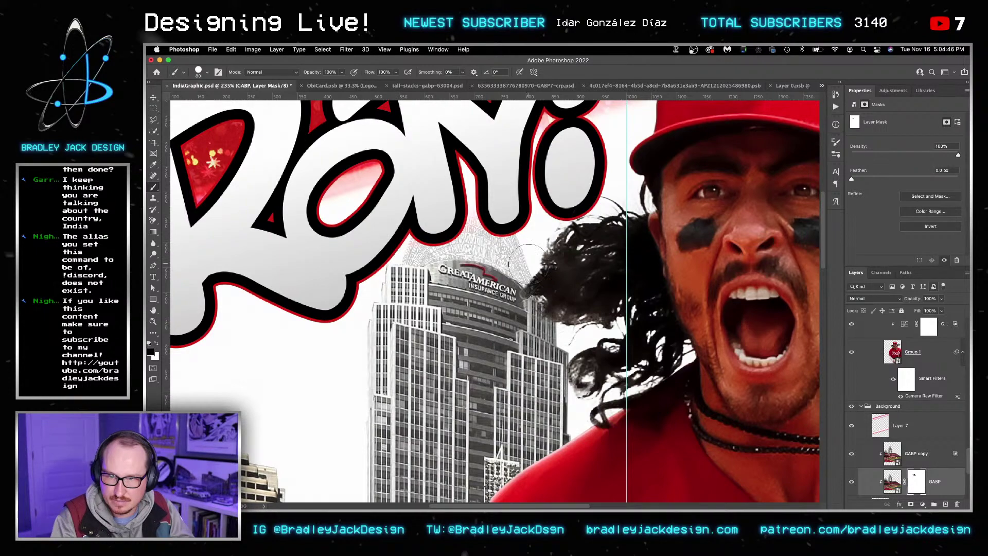
# Step: Set the GABP copy layer's This Layer shadow blending range to 11 / 197 and apply Invert as a smart filter
pyautogui.scroll(-2, 541, 262)
pyautogui.scroll(-5, 550, 263)
pyautogui.scroll(3, 504, 288)
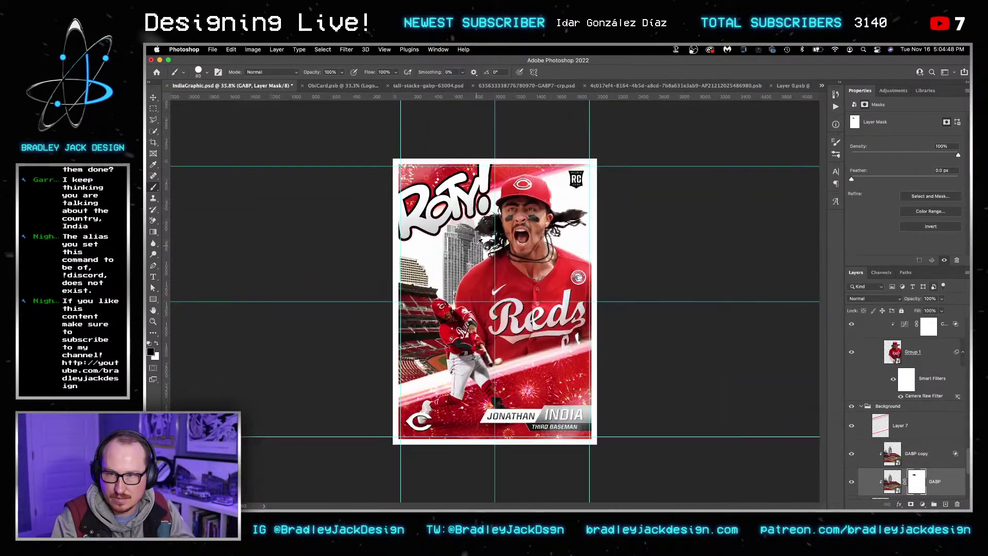
pyautogui.doubleClick(916, 456)
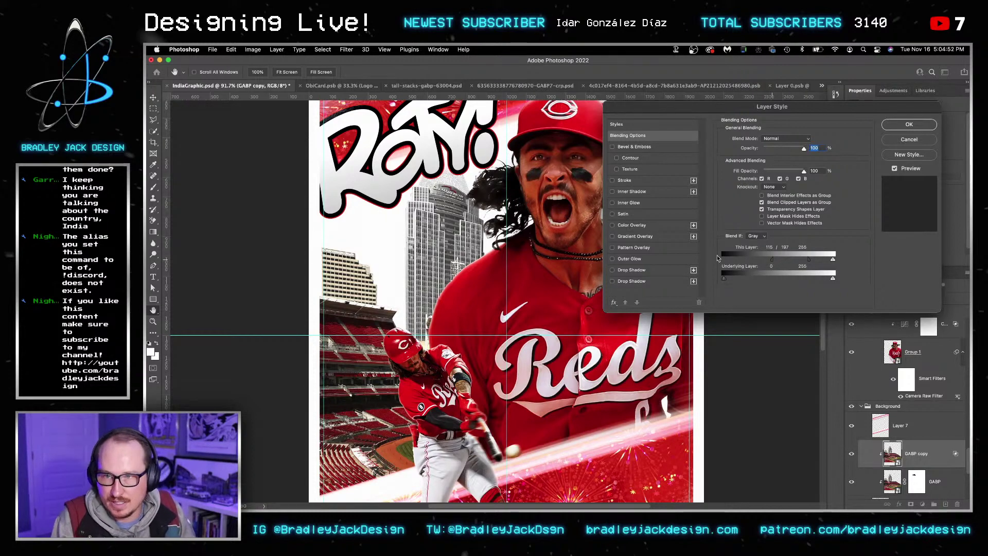
pyautogui.moveTo(718, 258); pyautogui.dragTo(729, 259)
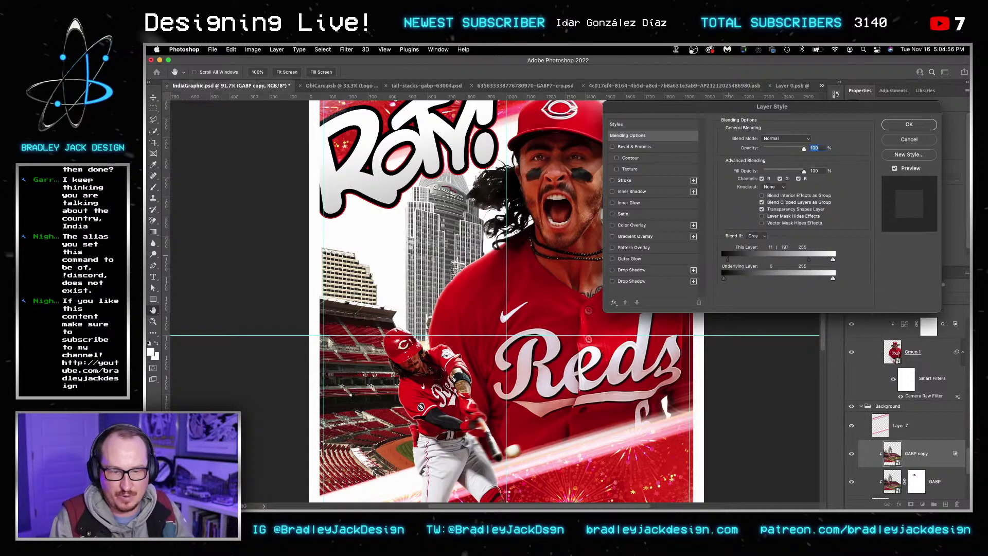
pyautogui.press('Return')
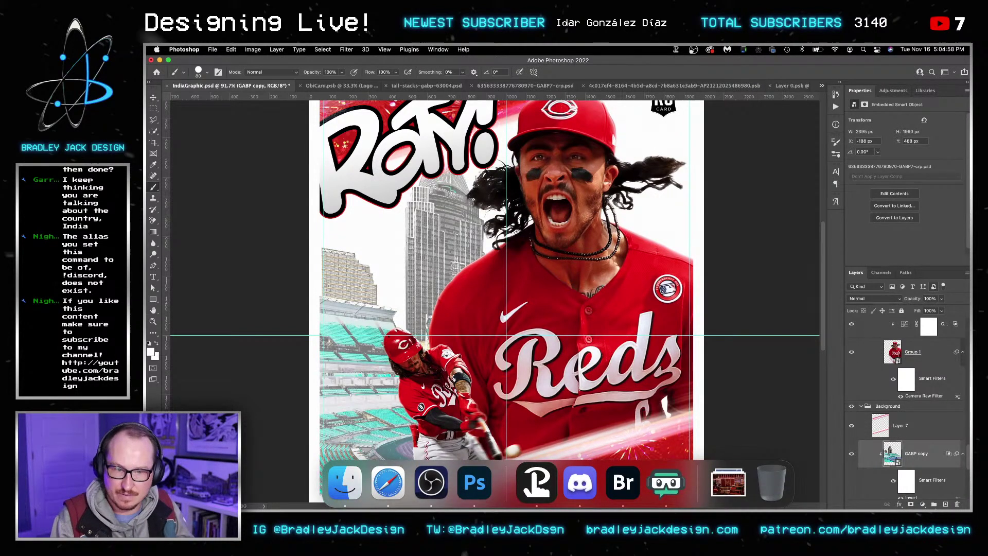
# Step: Set the GABP copy to Multiply, with This Layer Blend If shadows at 0 and highlights split at 6 / 181
pyautogui.press('v')
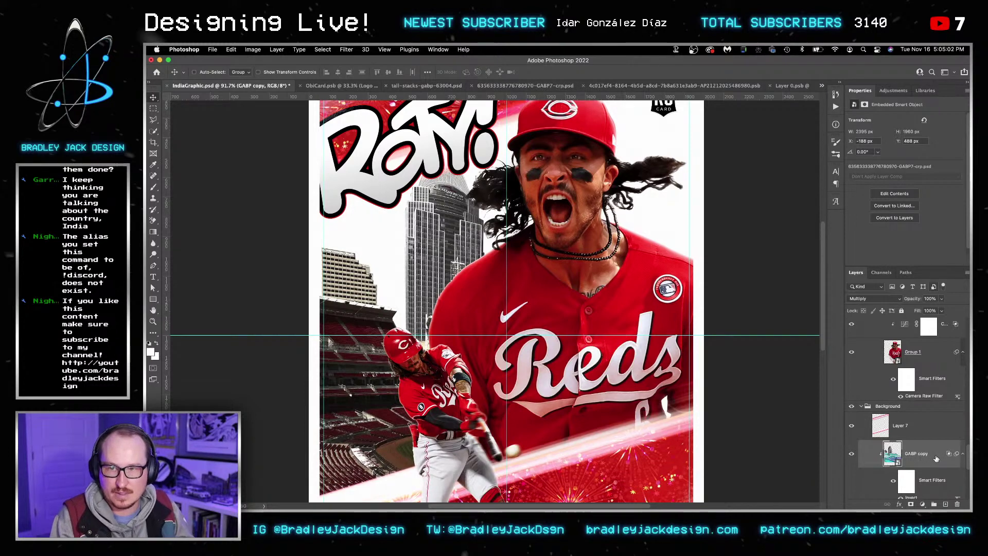
pyautogui.scroll(-2, 936, 458)
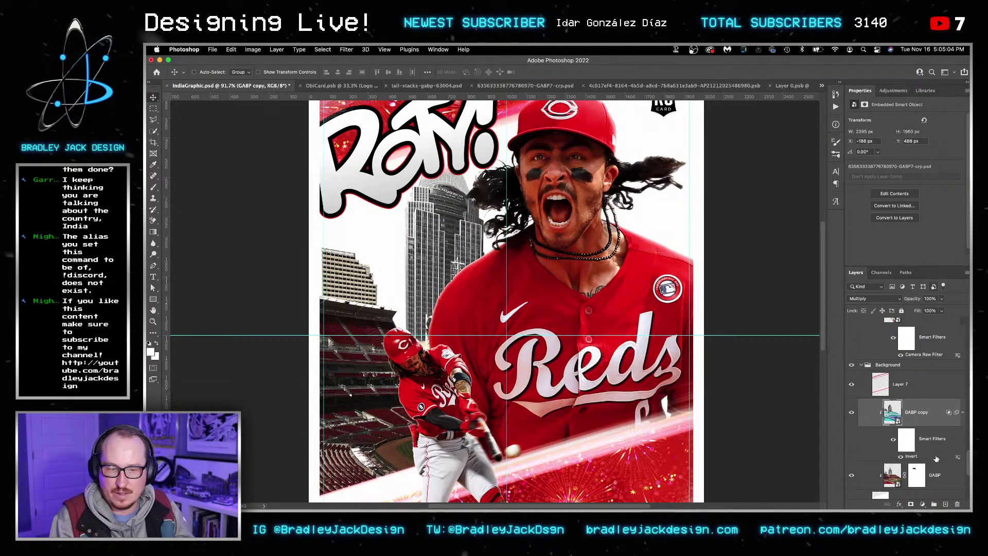
pyautogui.doubleClick(935, 411)
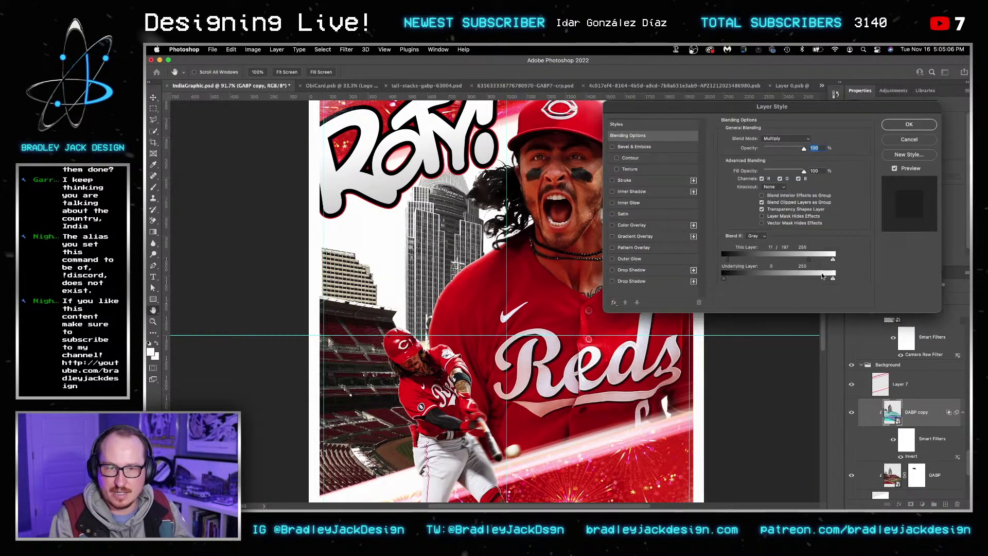
pyautogui.moveTo(722, 260); pyautogui.dragTo(684, 255)
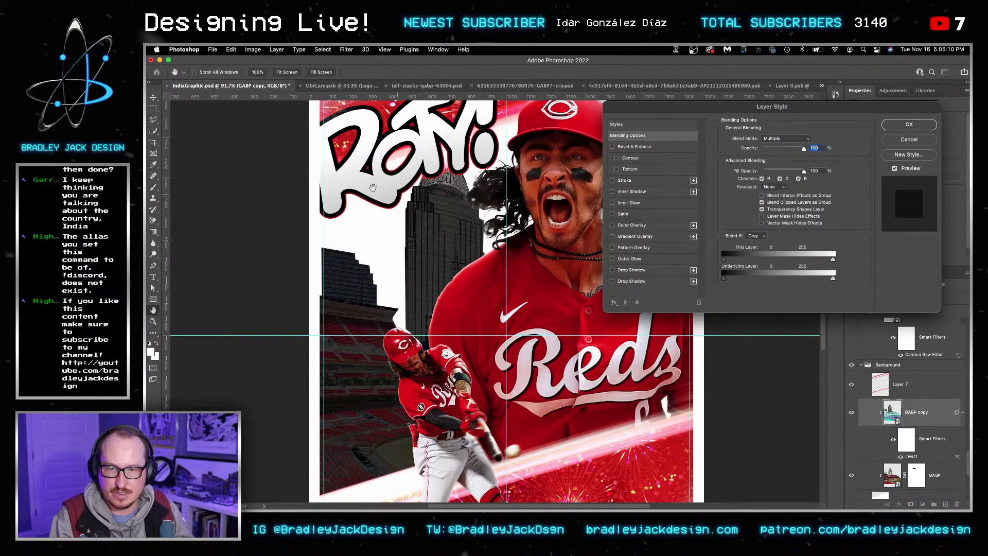
pyautogui.moveTo(373, 188); pyautogui.dragTo(406, 187)
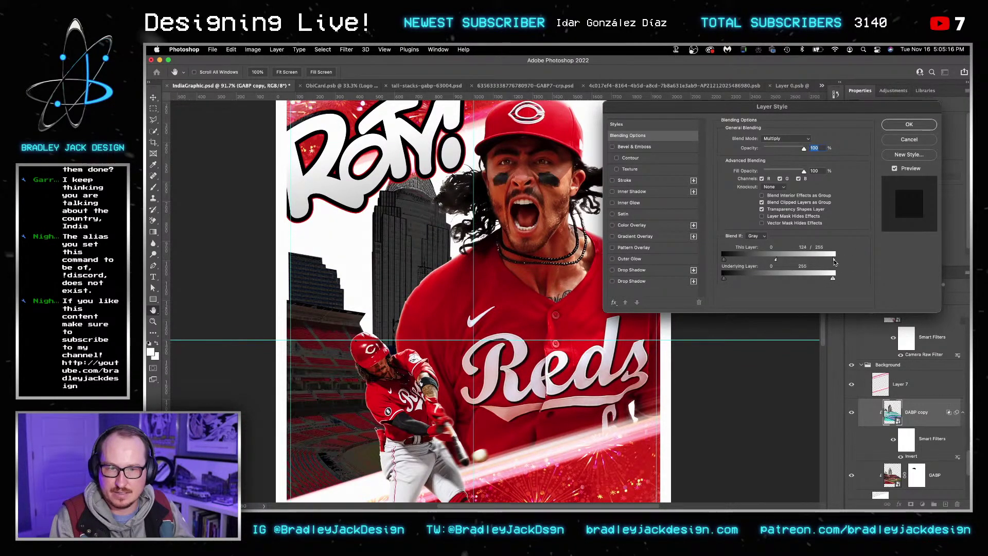
pyautogui.moveTo(833, 260); pyautogui.dragTo(807, 258)
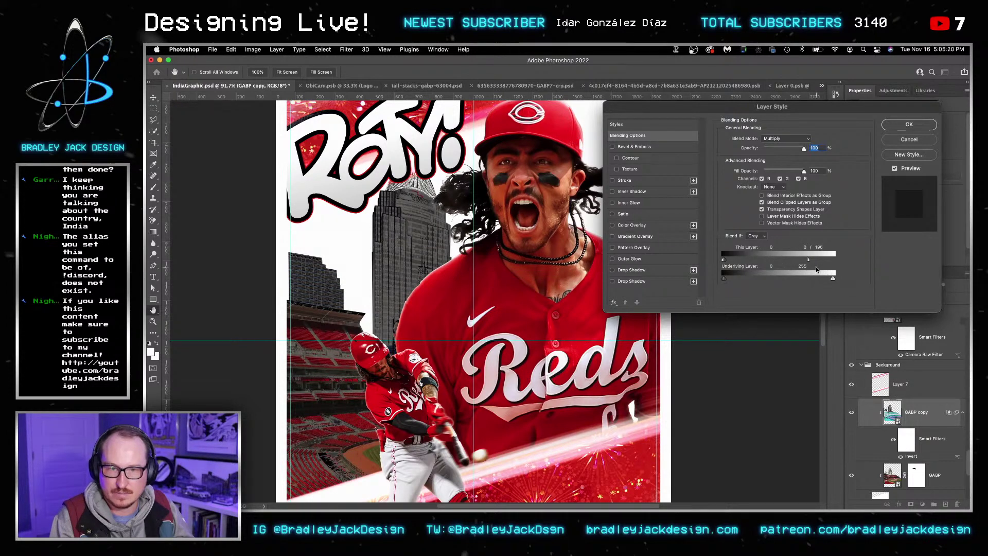
pyautogui.moveTo(802, 261); pyautogui.dragTo(801, 262)
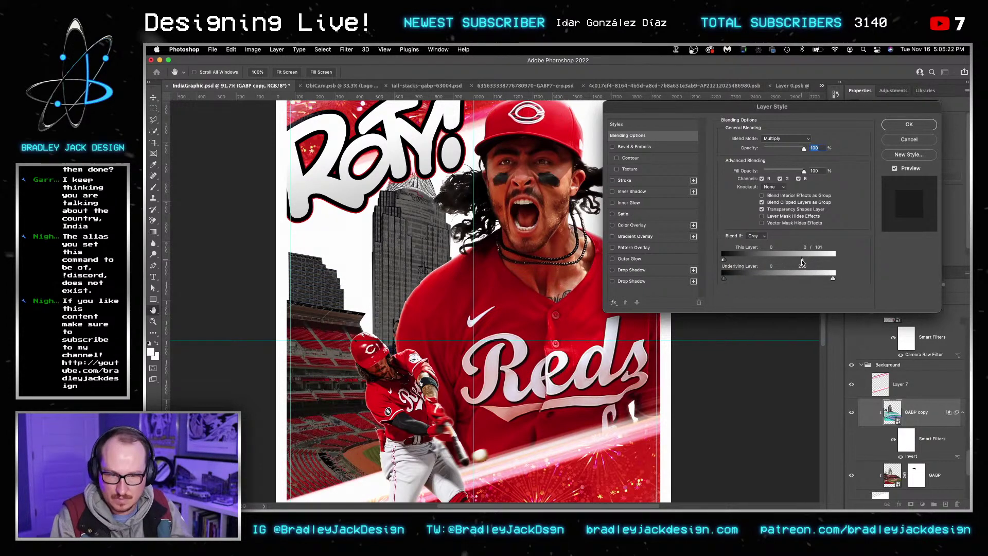
pyautogui.press('Return')
# Step: Move the GABP copy layer below the GABP layer in the Background group
pyautogui.press('super+bracketleft')
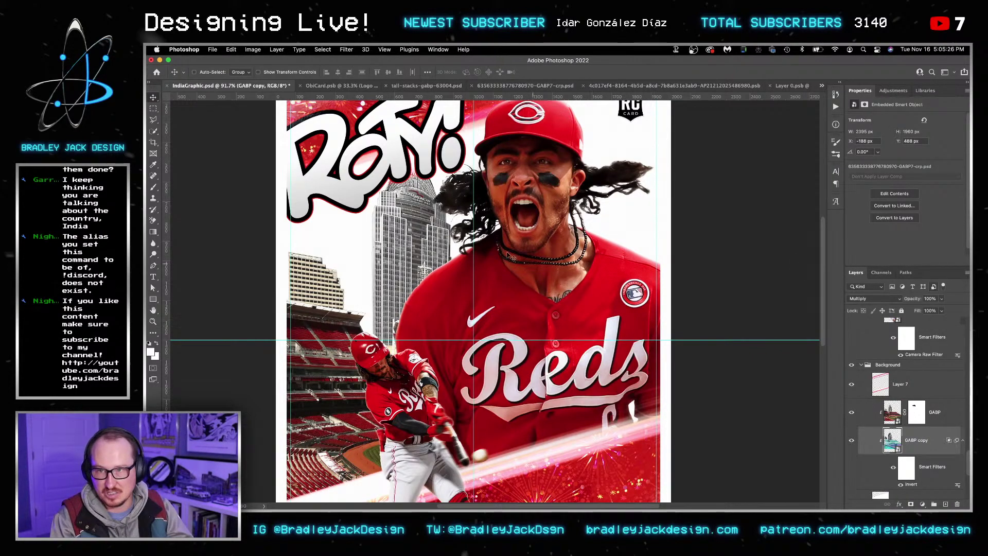
pyautogui.press('z')
pyautogui.moveTo(421, 176); pyautogui.dragTo(472, 179)
pyautogui.press('super+0')
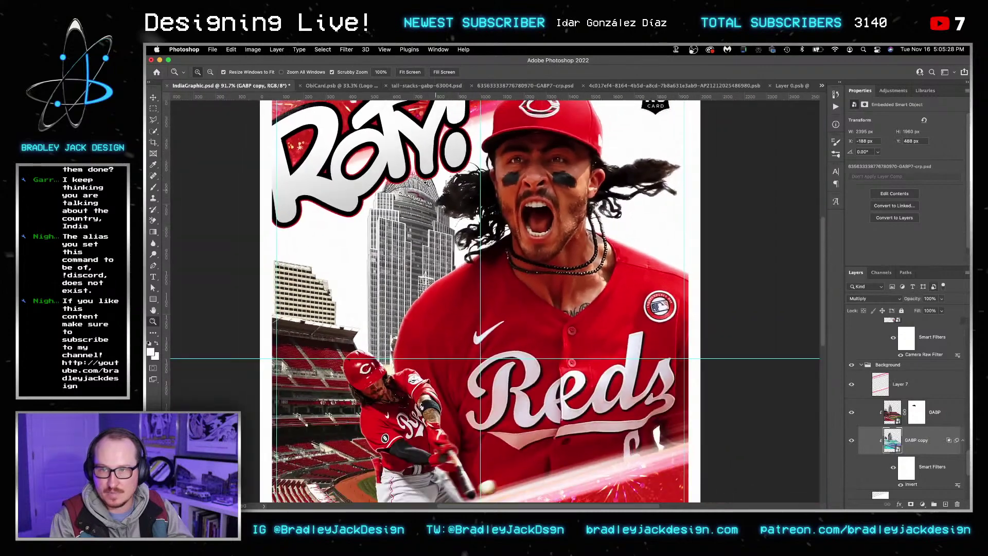
pyautogui.press('v')
pyautogui.click(937, 417)
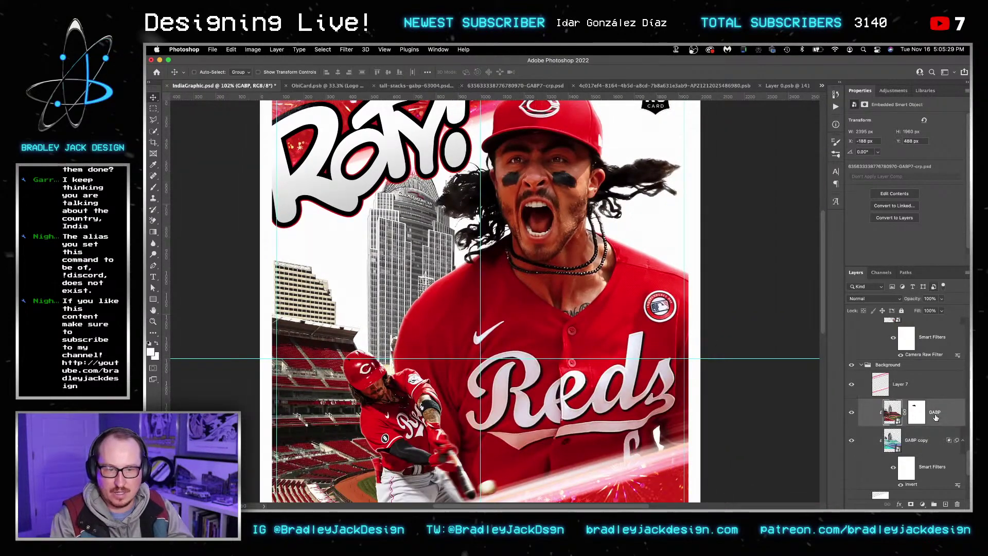
# Step: Add a clipped Gradient Map adjustment above the GABP copy layer using the Black, White preset from Basics
pyautogui.click(931, 447)
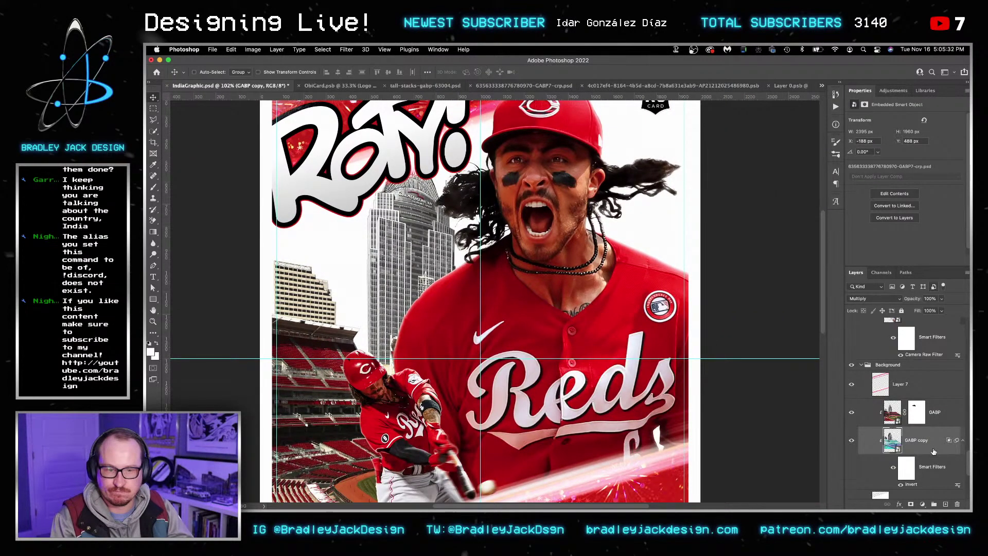
pyautogui.click(894, 91)
pyautogui.click(908, 134)
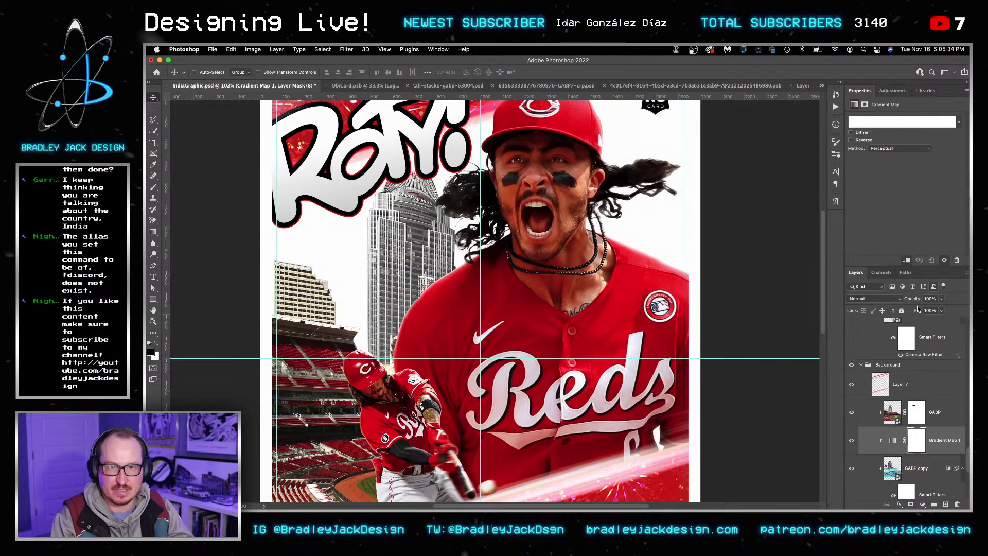
pyautogui.click(874, 125)
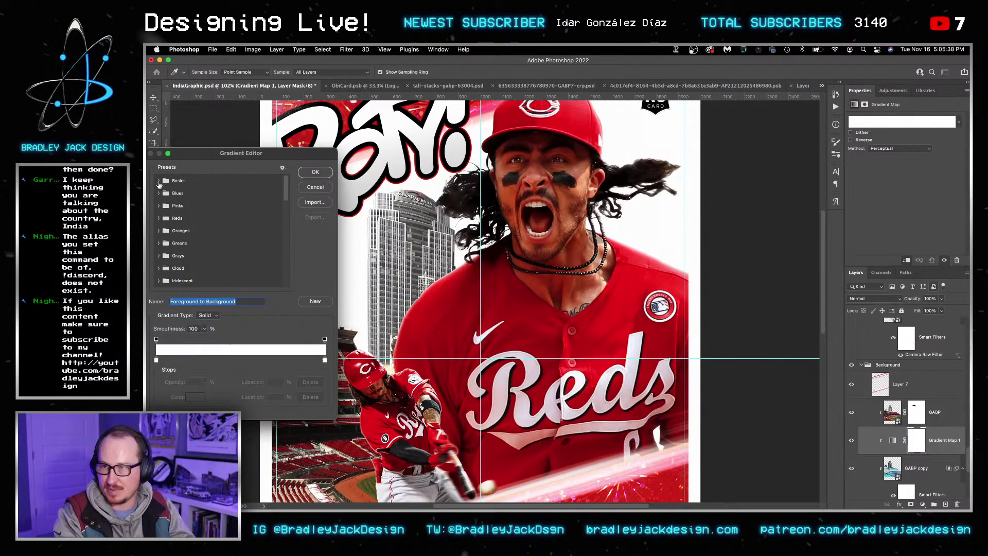
pyautogui.click(158, 181)
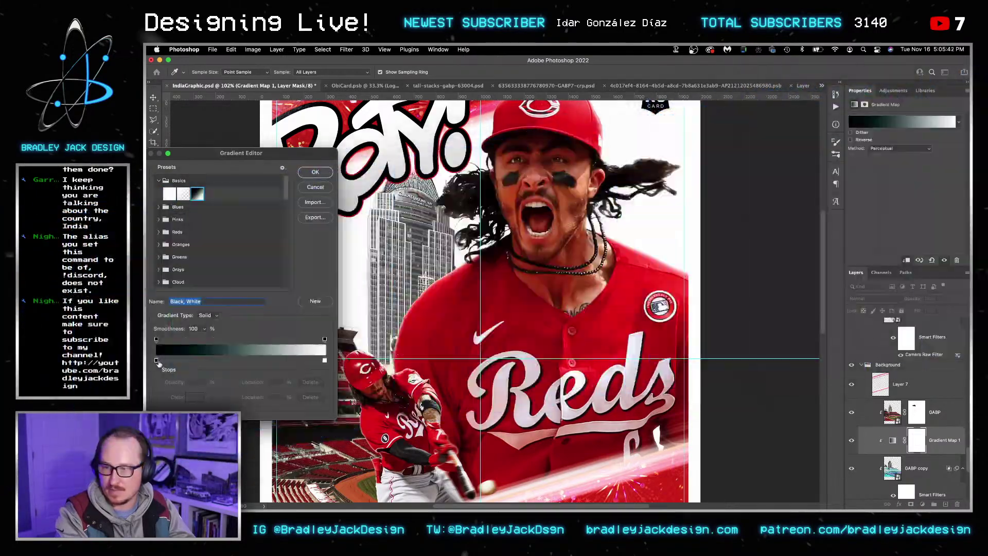
# Step: Change the gradient map's black stop at location 0% to mid gray #7b7b7c
pyautogui.click(157, 360)
pyautogui.doubleClick(157, 360)
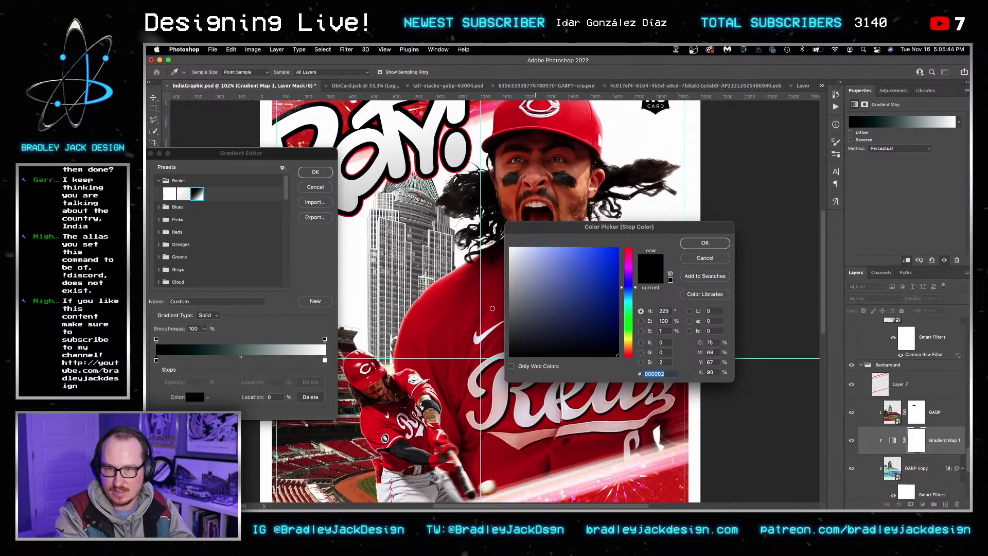
pyautogui.click(509, 308)
pyautogui.click(507, 302)
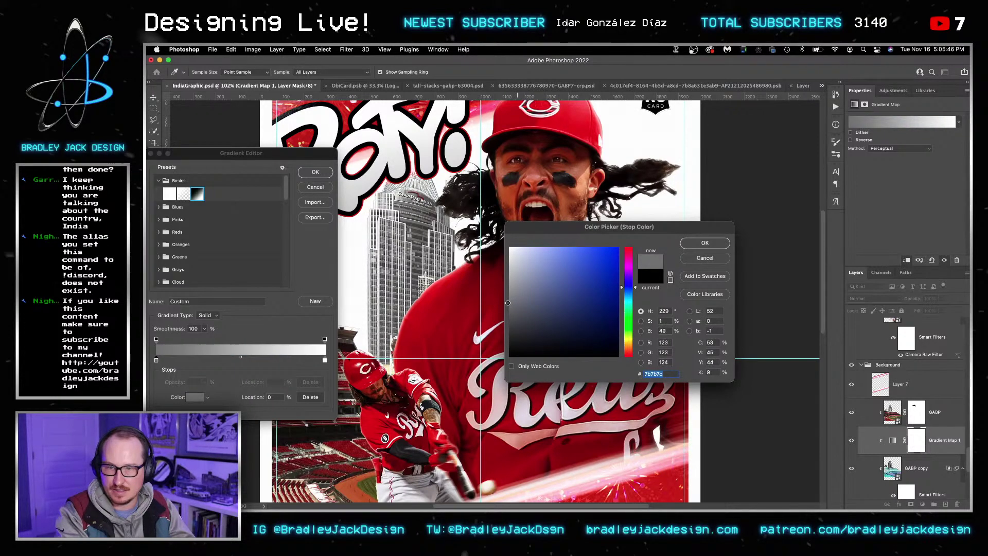
pyautogui.press('Return')
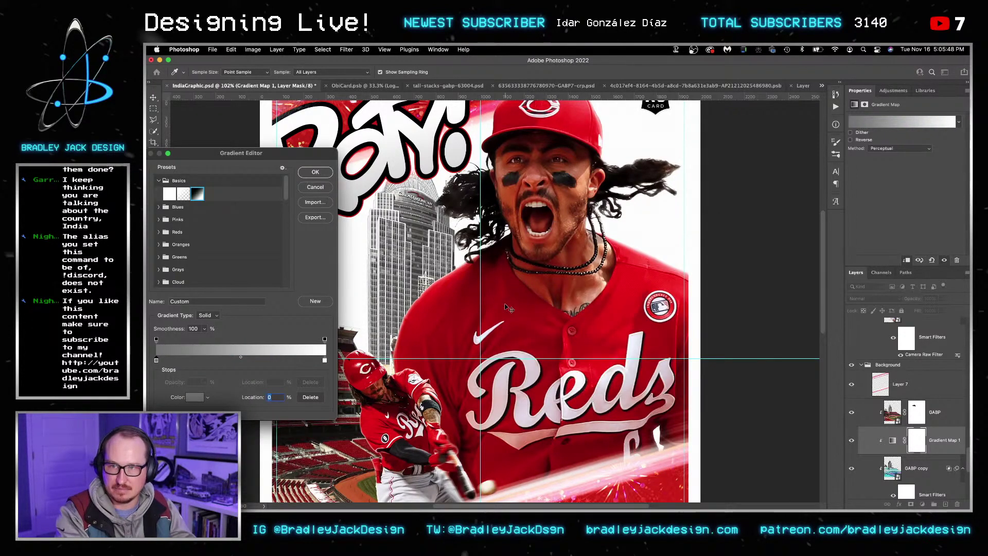
# Step: Load the GABP layer's outline as a selection, group GABP, Gradient Map 1 and GABP copy, and mask the group with it
pyautogui.press('Return')
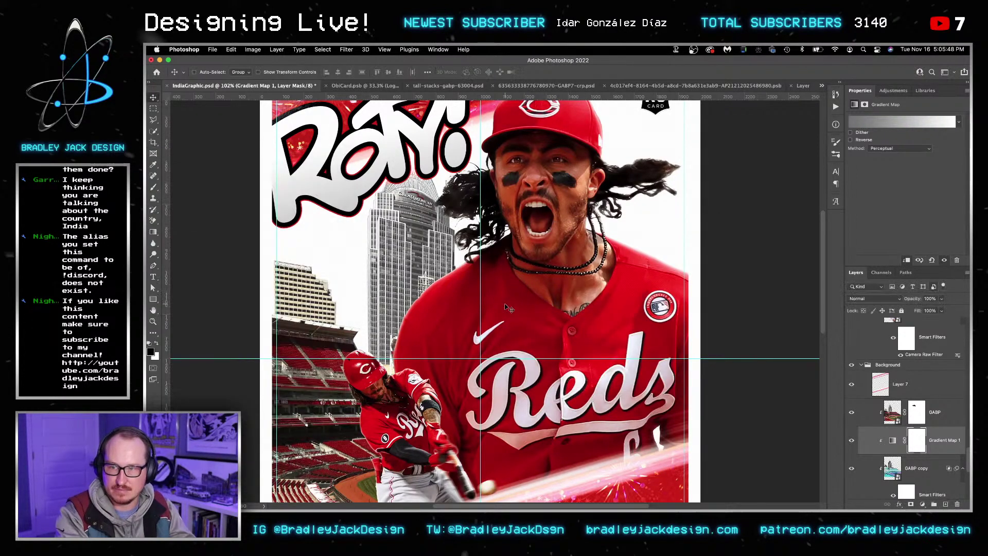
pyautogui.click(891, 415)
pyautogui.keyDown('ctrl'); pyautogui.click(894, 417); pyautogui.keyUp('ctrl')
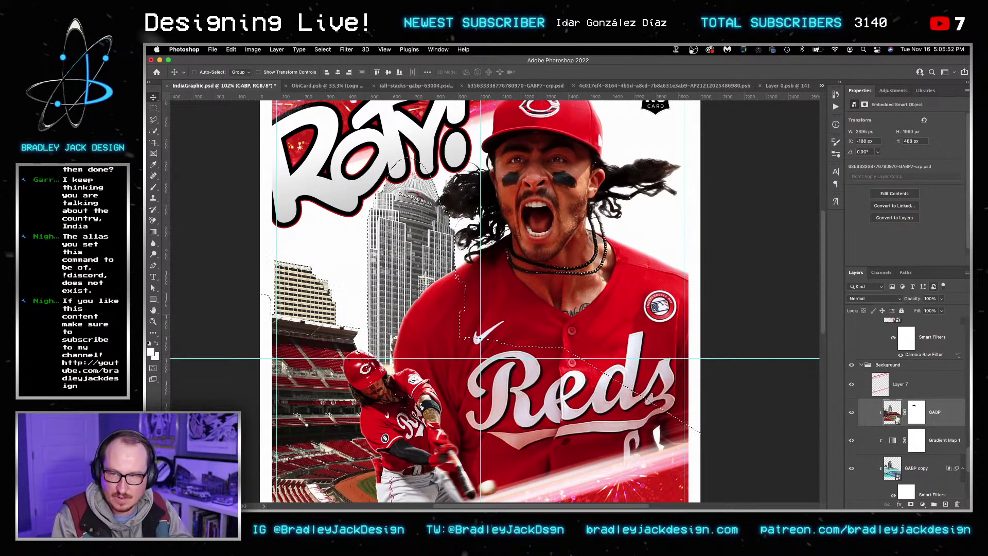
pyautogui.click(323, 49)
pyautogui.moveTo(385, 174)
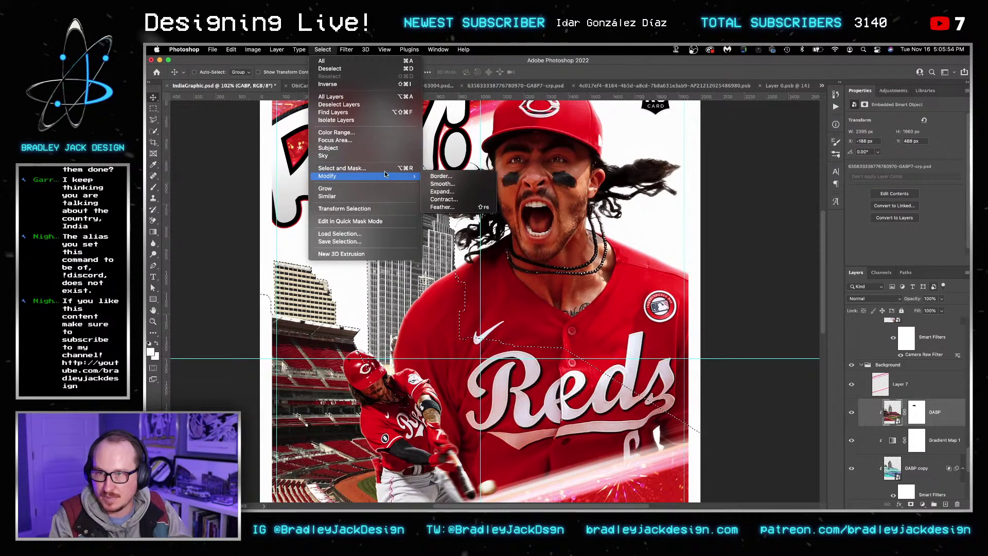
pyautogui.press('Escape')
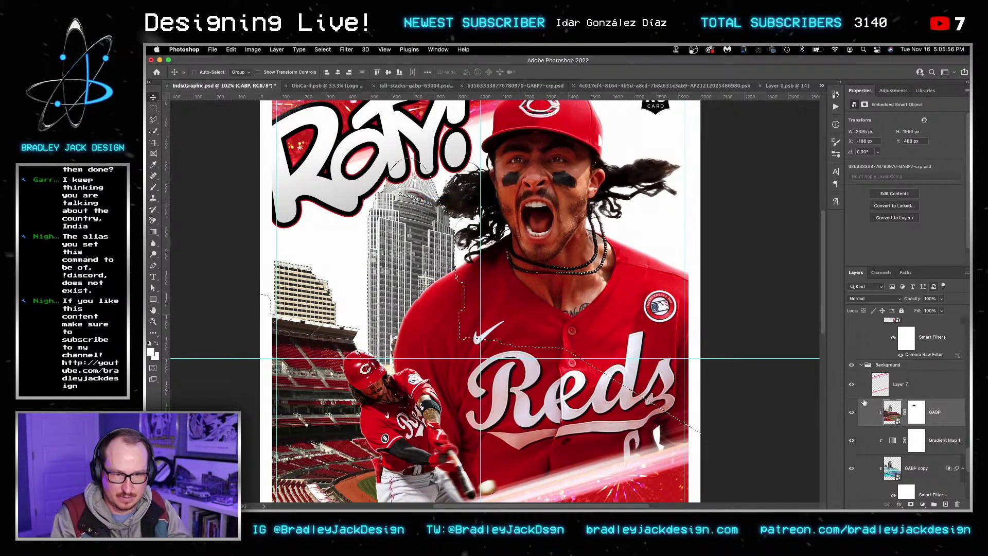
pyautogui.scroll(-1, 926, 463)
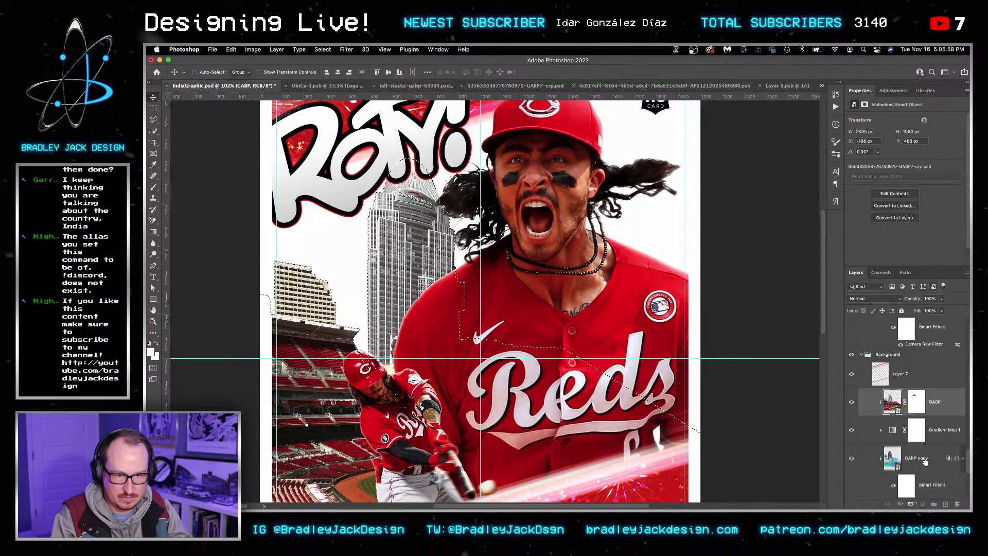
pyautogui.keyDown('shift'); pyautogui.click(925, 462); pyautogui.keyUp('shift')
pyautogui.press('super+g')
pyautogui.click(910, 503)
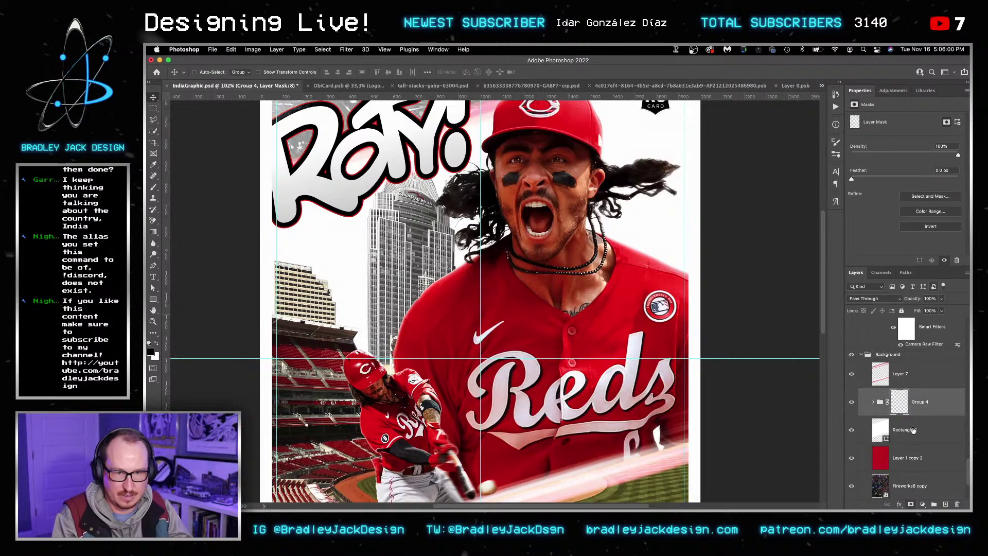
# Step: Nest Group 4 in a new group masked to the diagonal band shape of Rectangle 1, and save the card
pyautogui.click(931, 408)
pyautogui.press('super+shift+d')
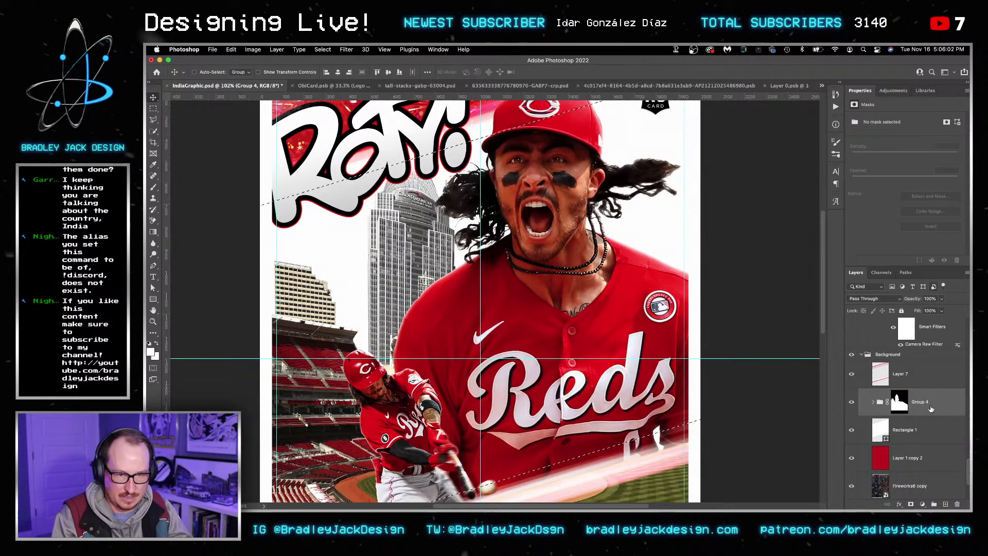
pyautogui.press('super+g')
pyautogui.click(910, 504)
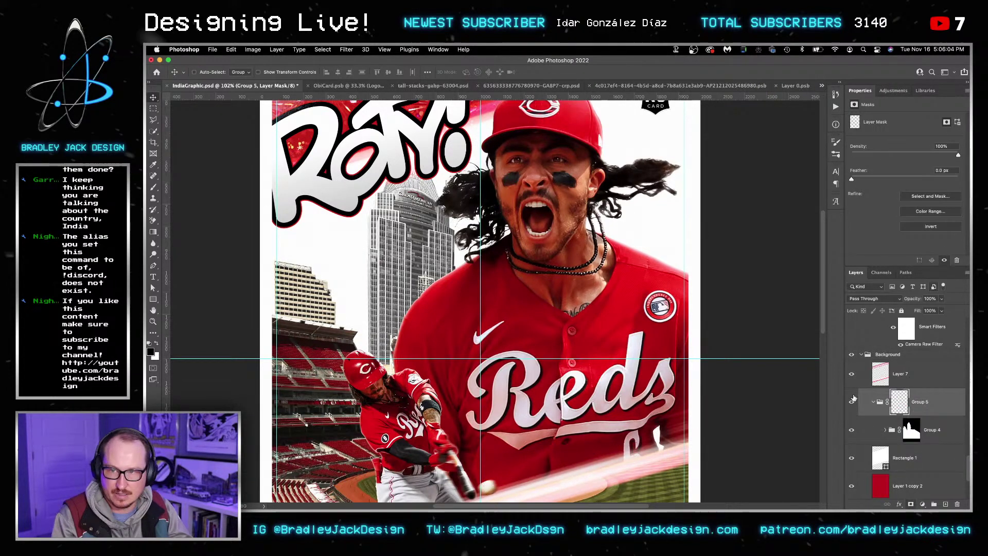
pyautogui.press('z')
pyautogui.press('super+minus')
pyautogui.press('super+minus')
pyautogui.press('super+minus')
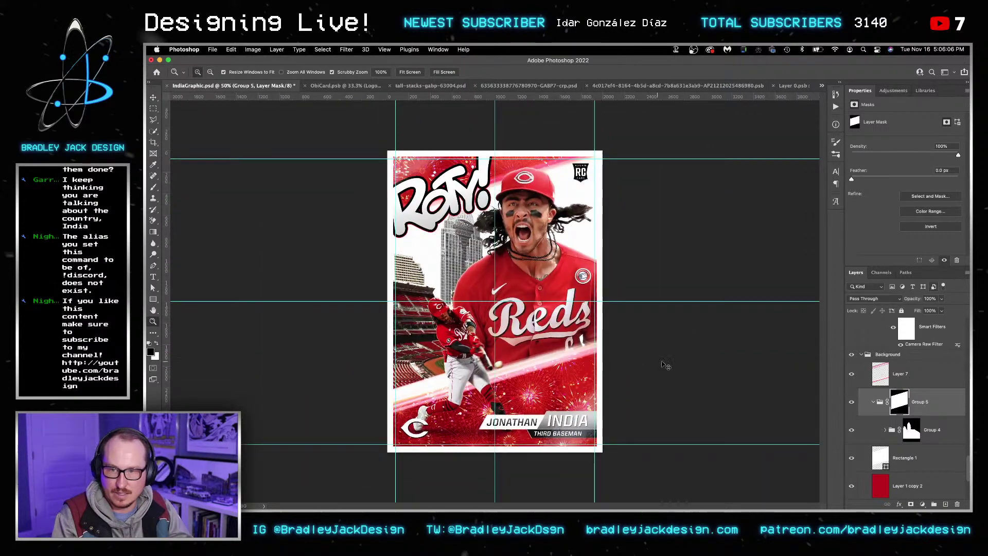
pyautogui.press('v')
pyautogui.press('super+s')
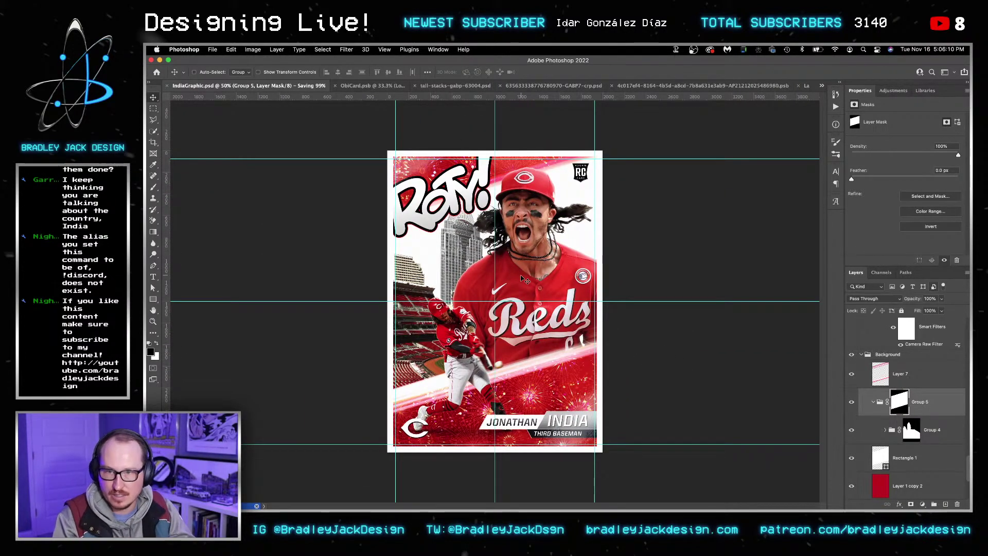
# Step: Open the contents of the Group 1 smart object in the Big India 1 Top group
pyautogui.press('z')
pyautogui.click(533, 259)
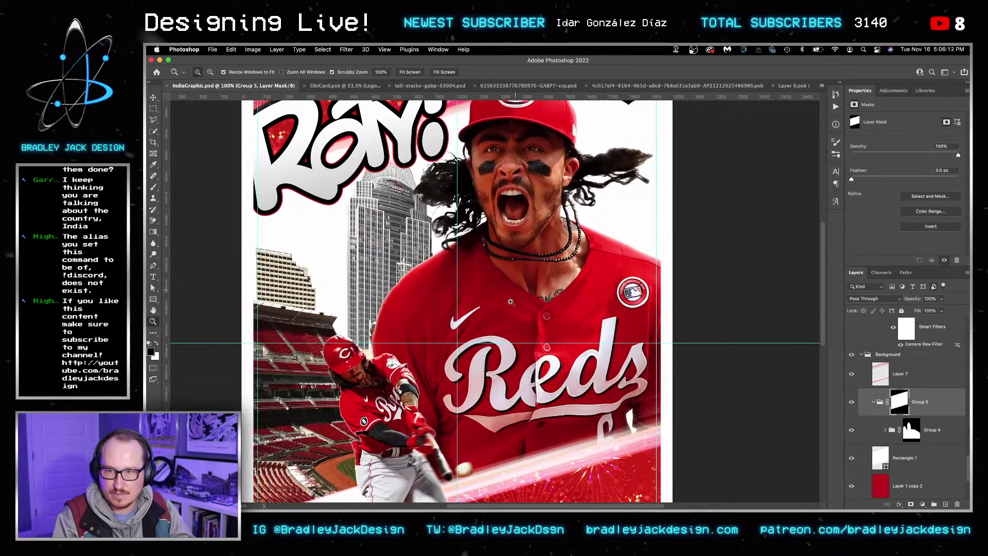
pyautogui.press('v')
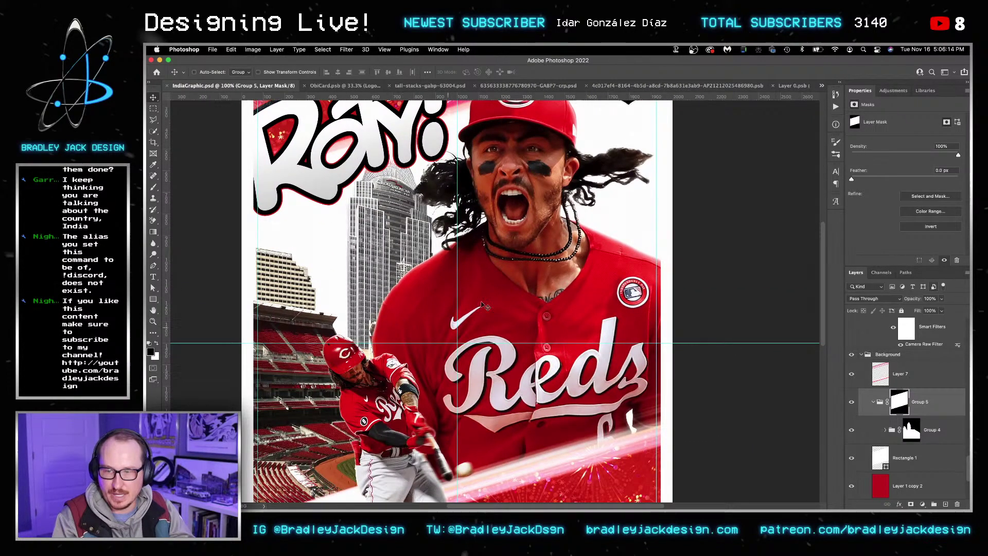
pyautogui.rightClick(511, 262)
pyautogui.click(522, 284)
pyautogui.rightClick(510, 283)
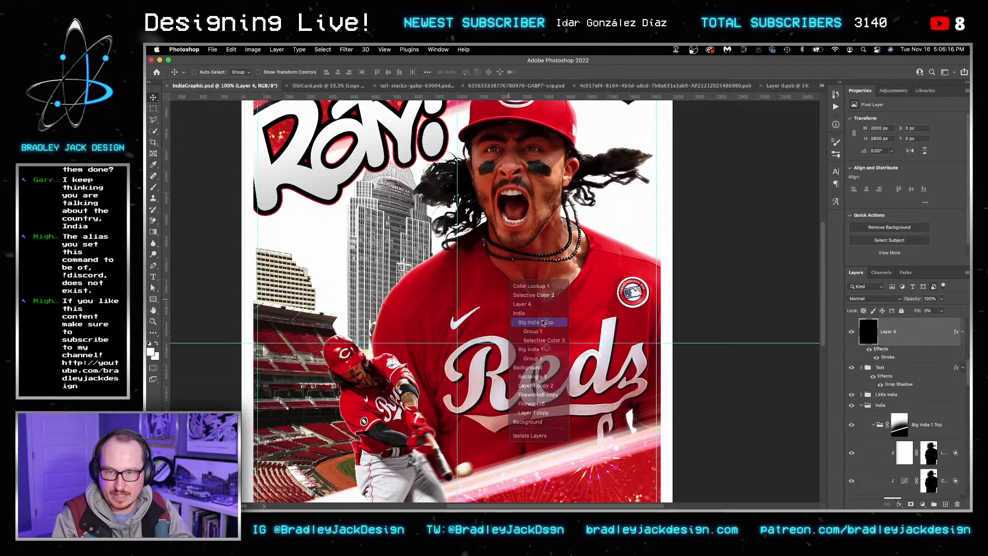
pyautogui.click(532, 330)
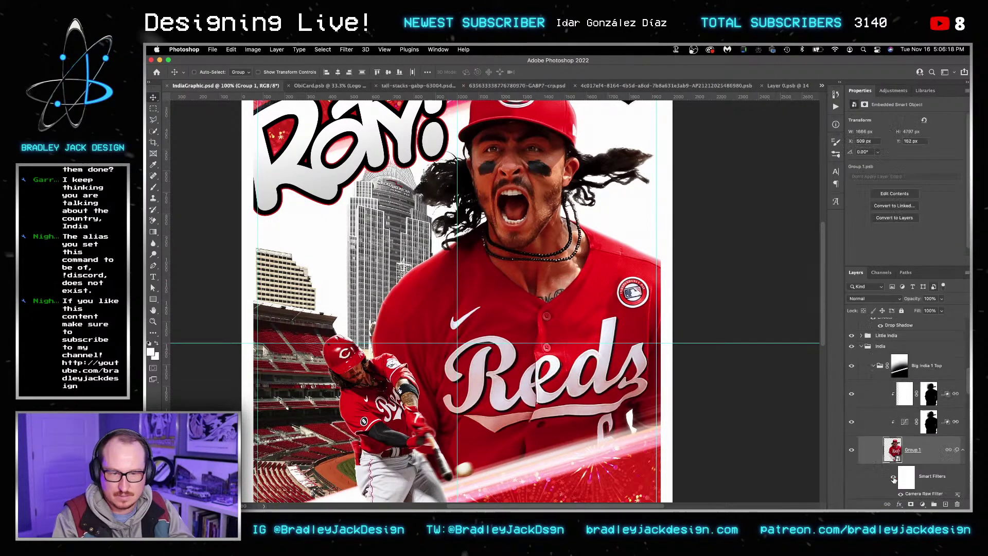
pyautogui.doubleClick(898, 446)
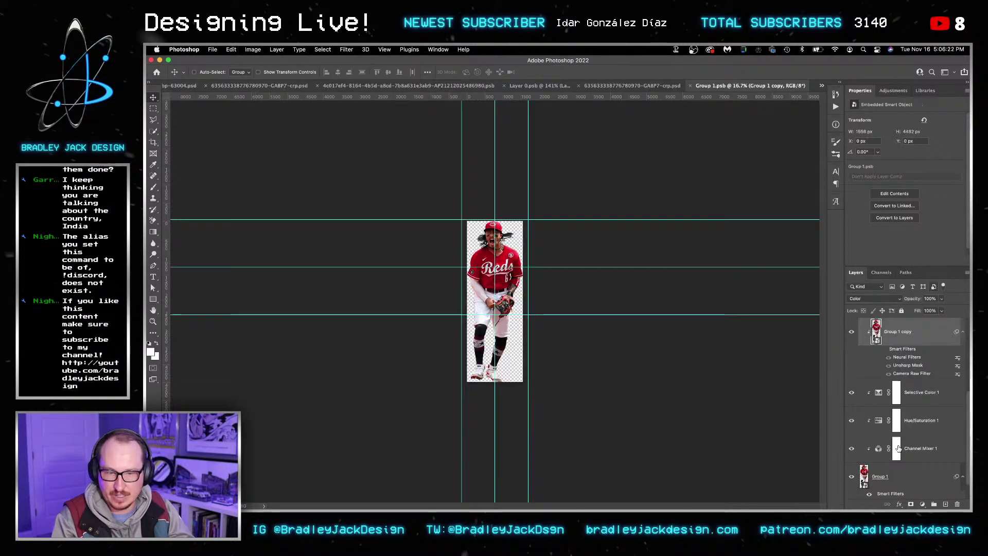
# Step: Add a Selective Color adjustment above Group 1 copy with Reds Cyan at -23%, then save the smart object and the card
pyautogui.click(893, 91)
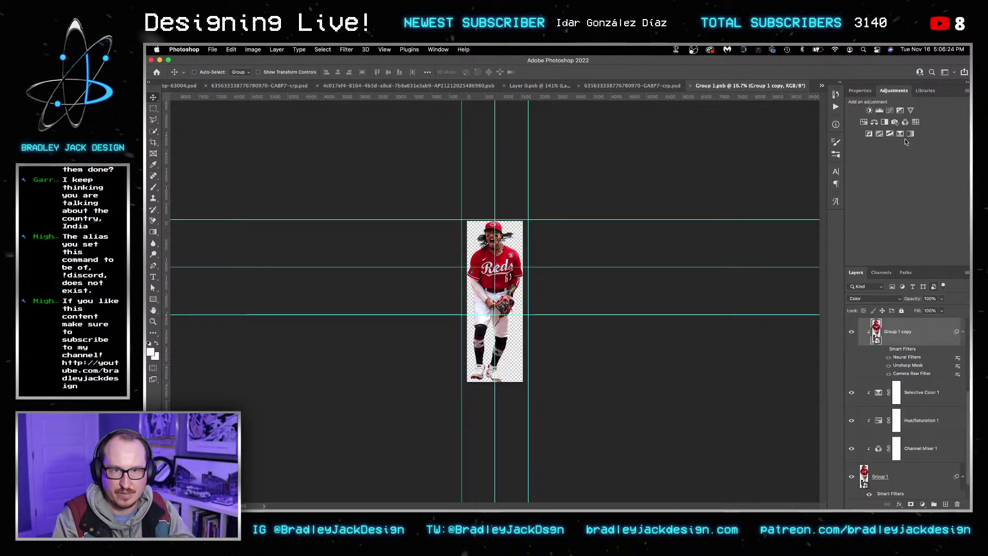
pyautogui.click(900, 134)
pyautogui.moveTo(904, 147); pyautogui.dragTo(892, 147)
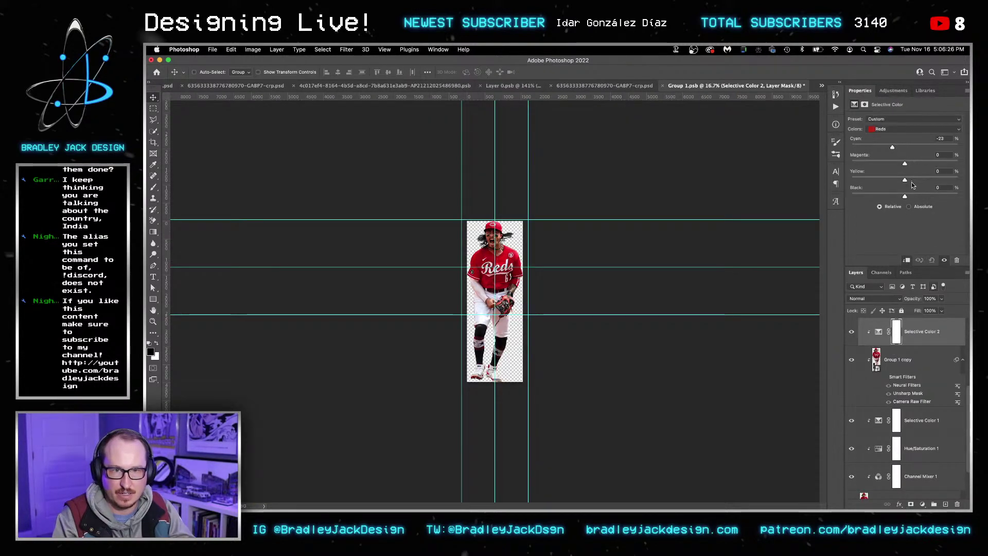
pyautogui.press('super+s')
pyautogui.press('super+w')
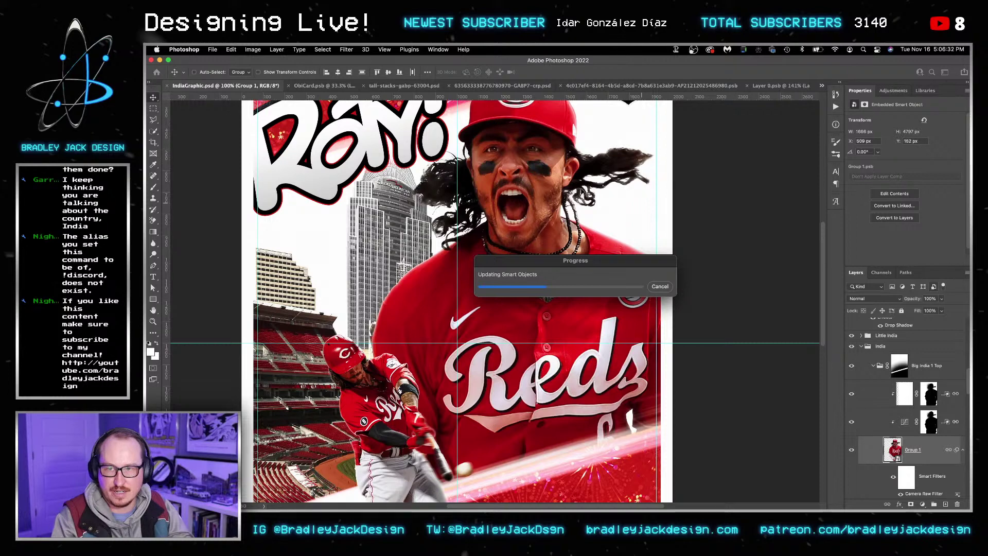
pyautogui.hotkey('ctrl', '0')
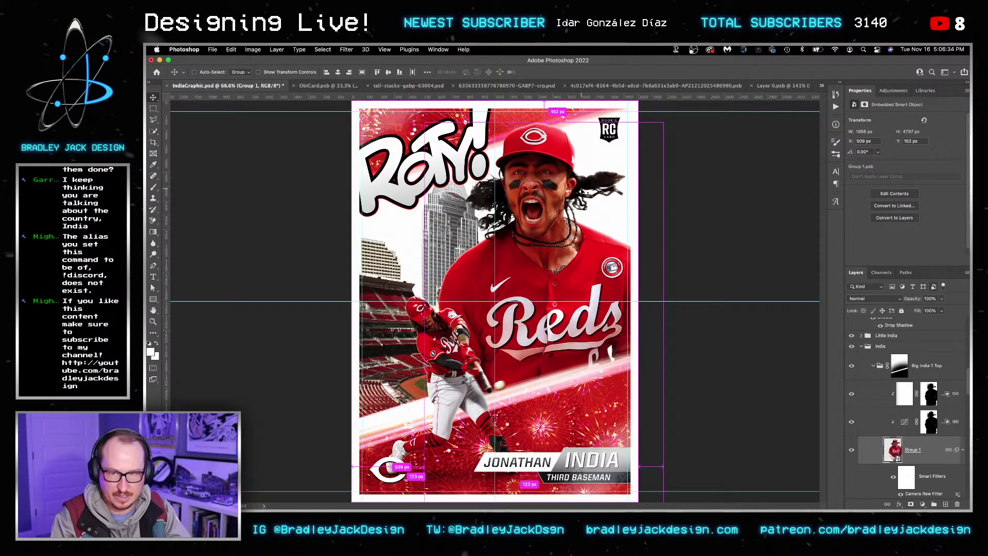
pyautogui.hotkey('ctrl', 's')
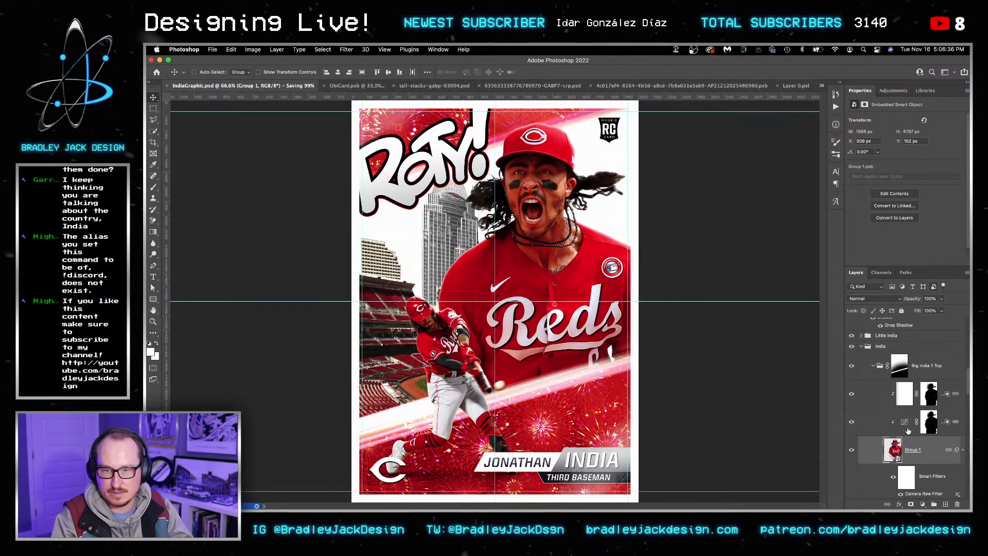
# Step: Move the Little India group up so the batter's feet clear the Reds logo
pyautogui.scroll(2, 883, 408)
pyautogui.click(880, 357)
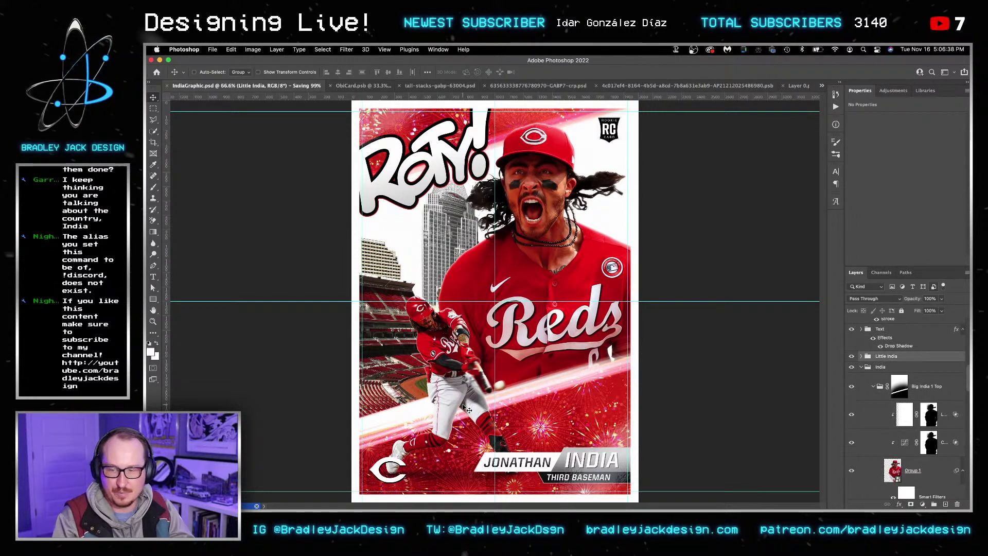
pyautogui.moveTo(463, 386); pyautogui.dragTo(463, 374)
# Step: Scale Layer 7, Rectangle 1 and Layer 2 down together to about 93.9% width and 93.5% height
pyautogui.scroll(-2, 897, 450)
pyautogui.scroll(-6, 897, 450)
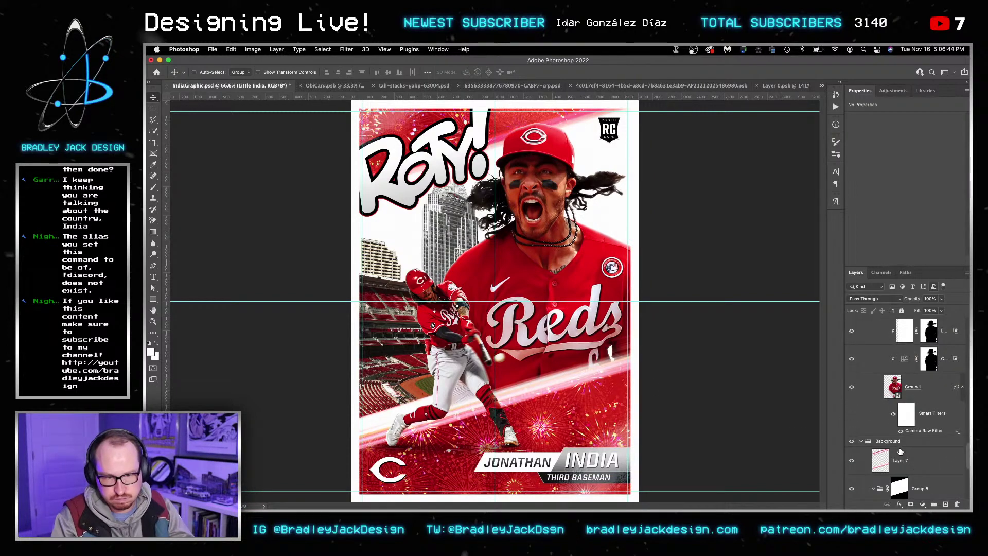
pyautogui.click(913, 408)
pyautogui.scroll(-3, 914, 422)
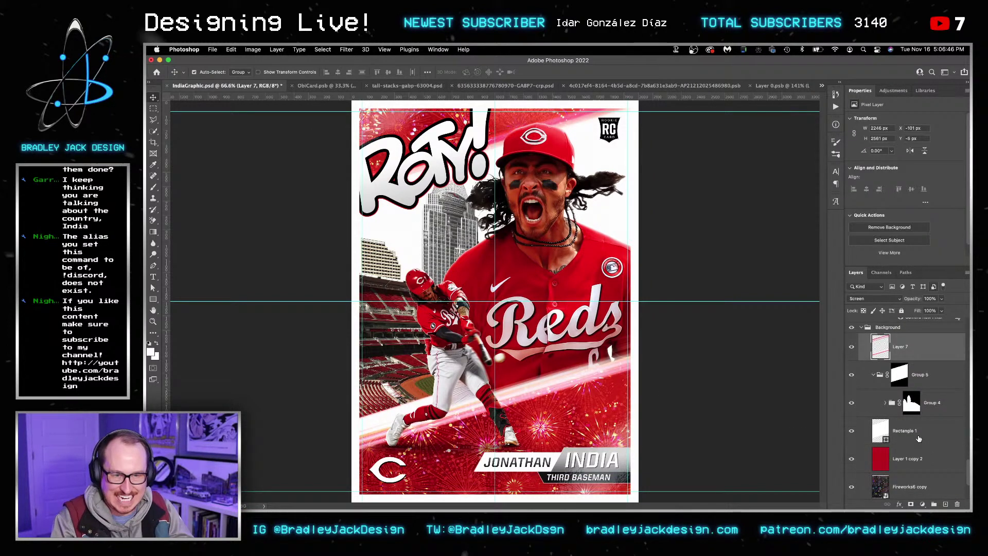
pyautogui.keyDown('super'); pyautogui.click(918, 438); pyautogui.keyUp('super')
pyautogui.scroll(-1, 918, 438)
pyautogui.scroll(6, 918, 438)
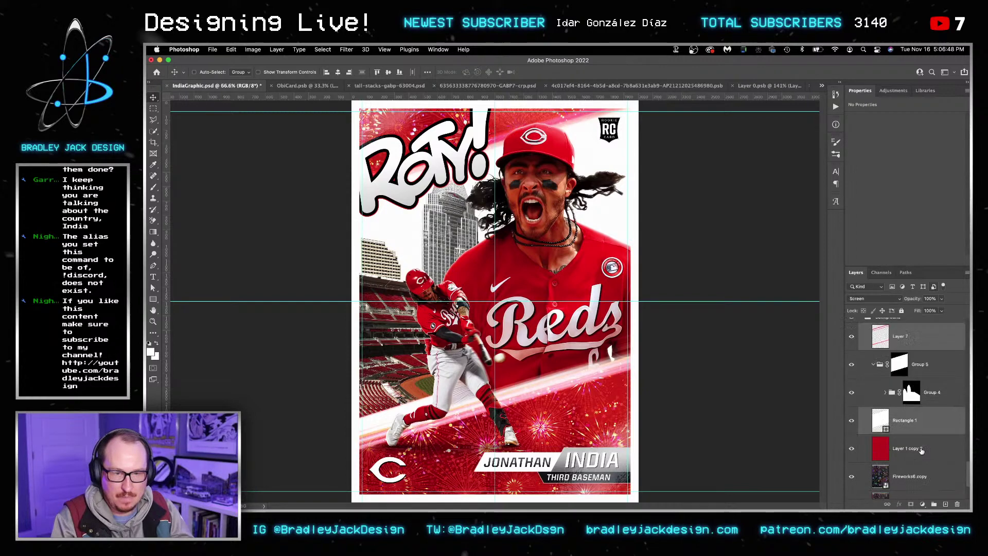
pyautogui.click(918, 409)
pyautogui.press('super+t')
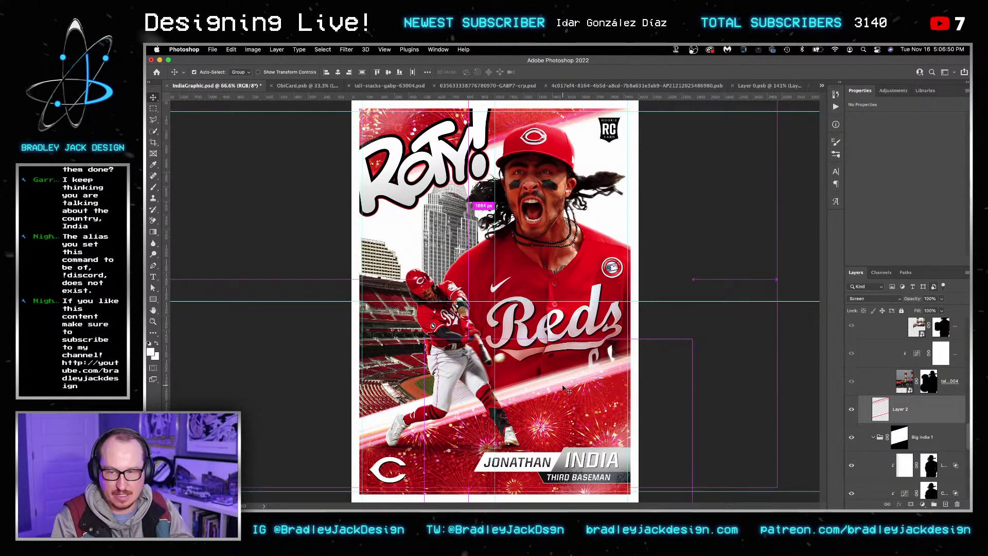
pyautogui.moveTo(778, 486); pyautogui.dragTo(760, 472)
pyautogui.press('Return')
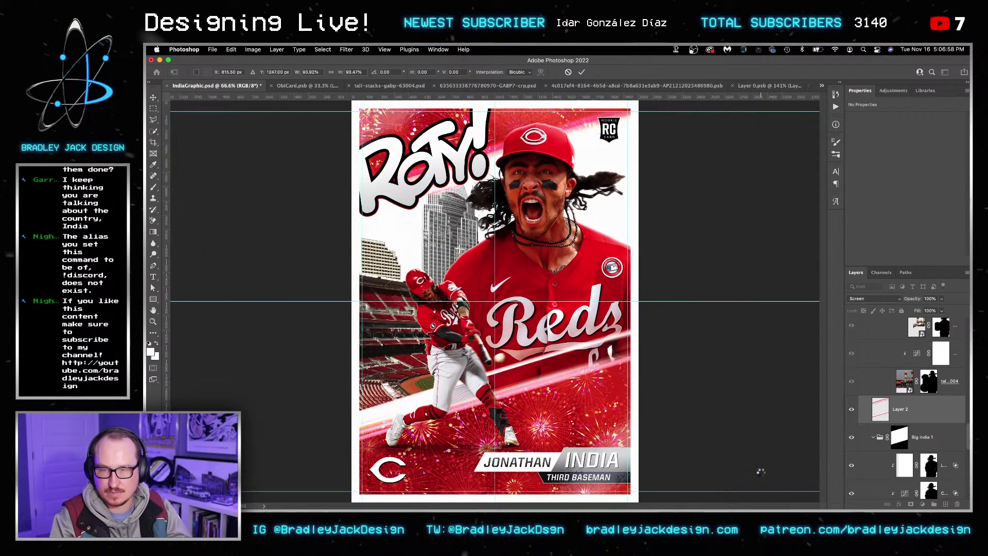
# Step: Replace the layer mask on the Big India 1 Top group with a blank white mask
pyautogui.scroll(1, 910, 411)
pyautogui.scroll(5, 910, 410)
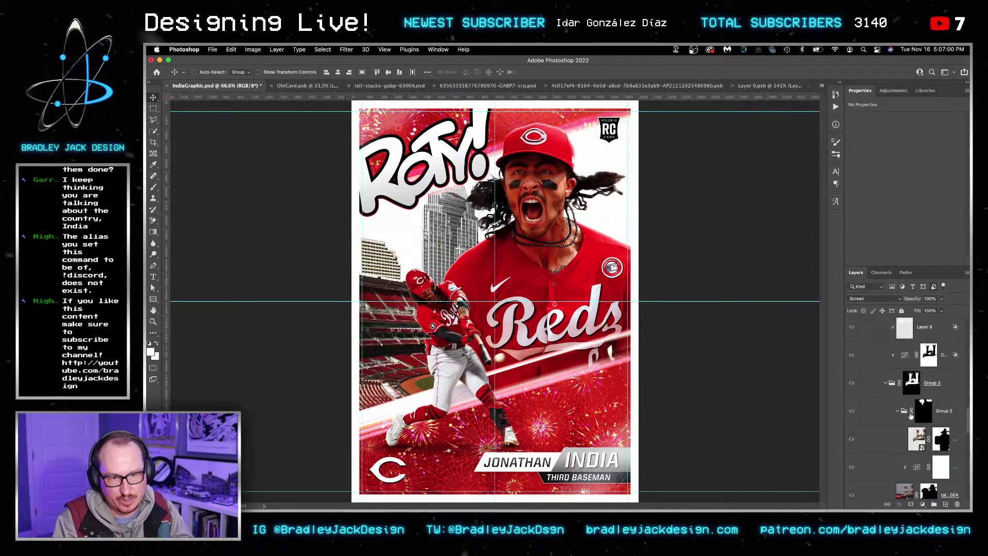
pyautogui.scroll(6, 910, 411)
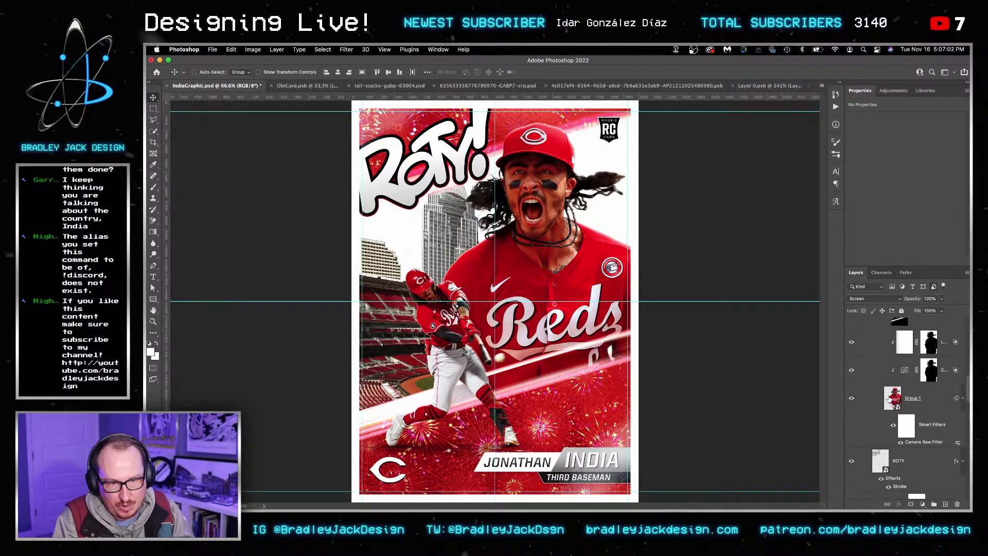
pyautogui.click(899, 378)
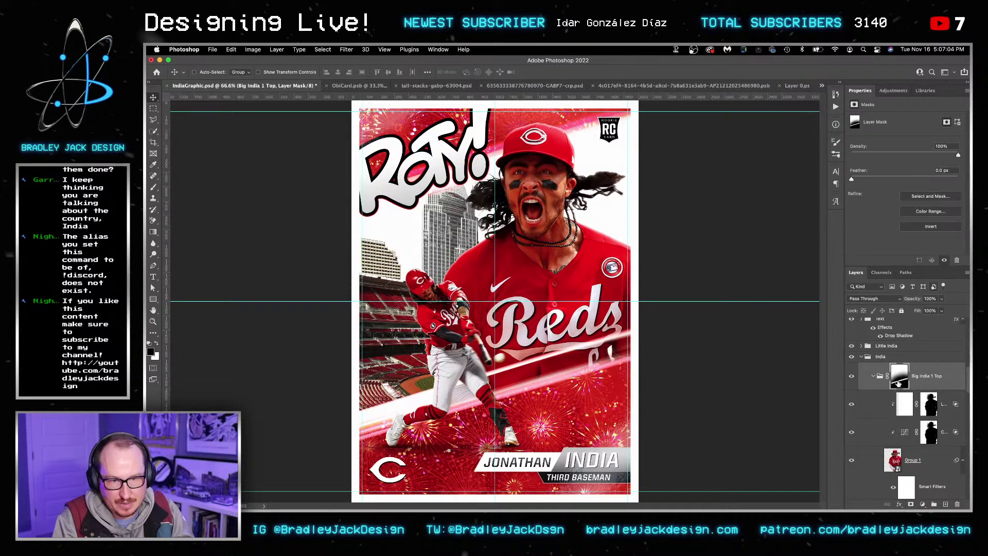
pyautogui.press('Delete')
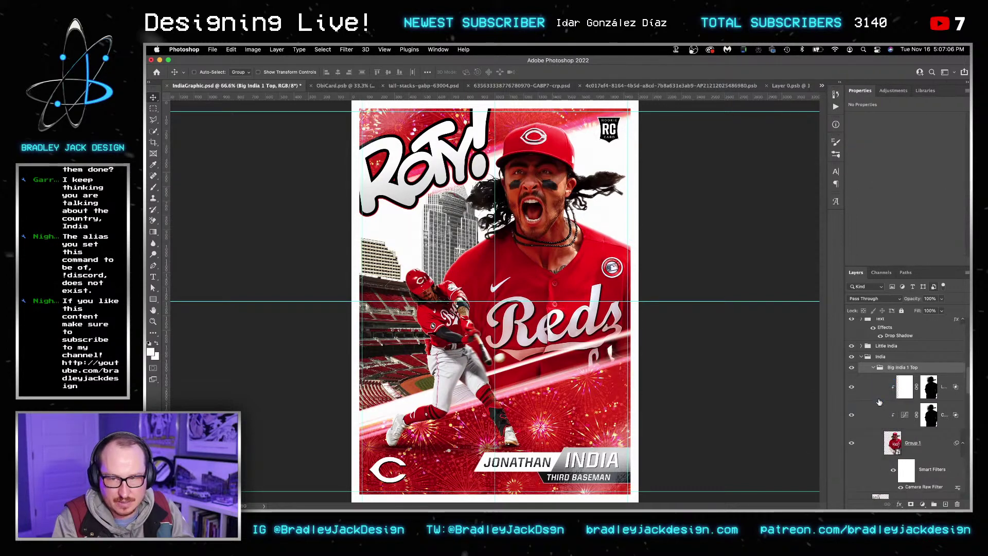
pyautogui.click(910, 503)
# Step: Paint black on the Big India 1 Top mask with a large soft brush to hide the big player's body below the Reds lettering
pyautogui.press('b')
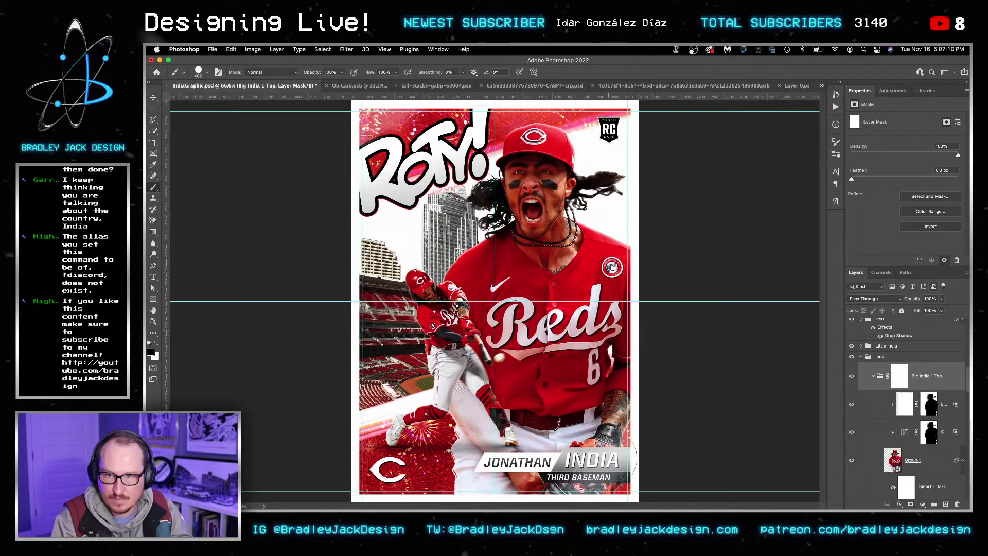
pyautogui.press(']')
pyautogui.press(']')
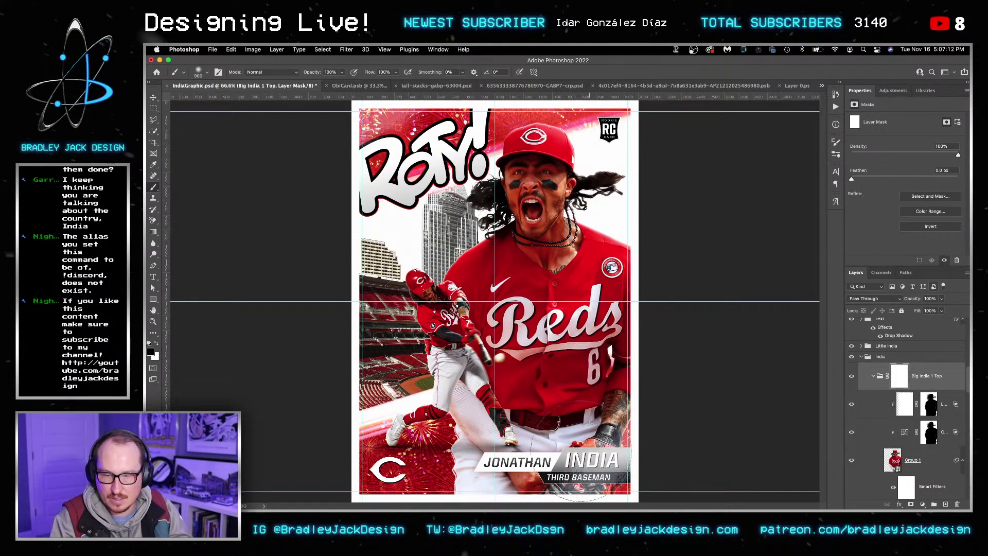
pyautogui.moveTo(597, 463)
pyautogui.mouseDown()
pyautogui.moveTo(586, 434)
pyautogui.moveTo(504, 457)
pyautogui.moveTo(587, 422)
pyautogui.moveTo(483, 447)
pyautogui.moveTo(478, 422)
pyautogui.moveTo(592, 370)
pyautogui.moveTo(515, 380)
pyautogui.moveTo(617, 361)
pyautogui.moveTo(545, 379)
pyautogui.moveTo(597, 355)
pyautogui.moveTo(504, 375)
pyautogui.moveTo(612, 350)
pyautogui.moveTo(602, 335)
pyautogui.moveTo(591, 350)
pyautogui.moveTo(589, 339)
pyautogui.mouseUp()
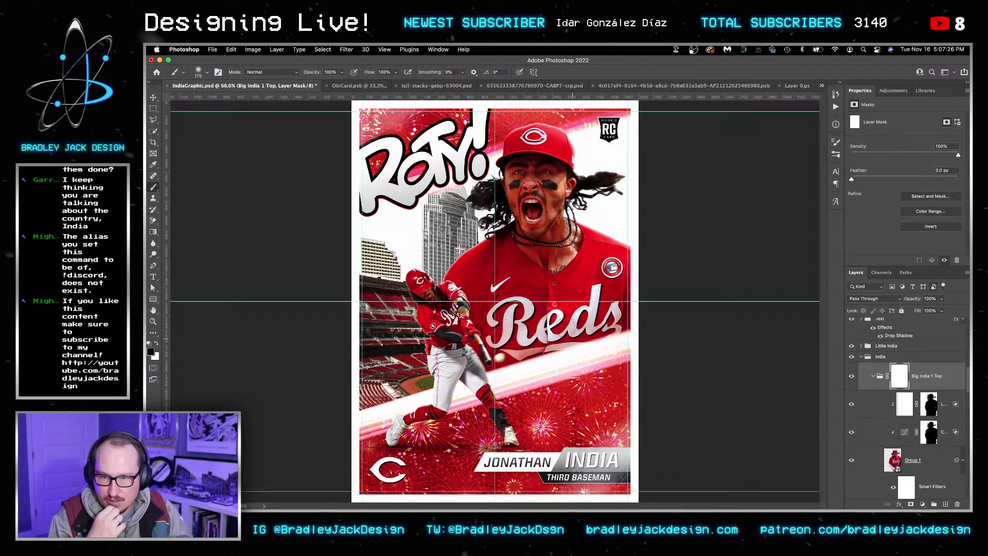
# Step: Choose the Light Line brush from the Ethan J 40 brushes group for painting the Big India 1 Top mask
pyautogui.rightClick(571, 327)
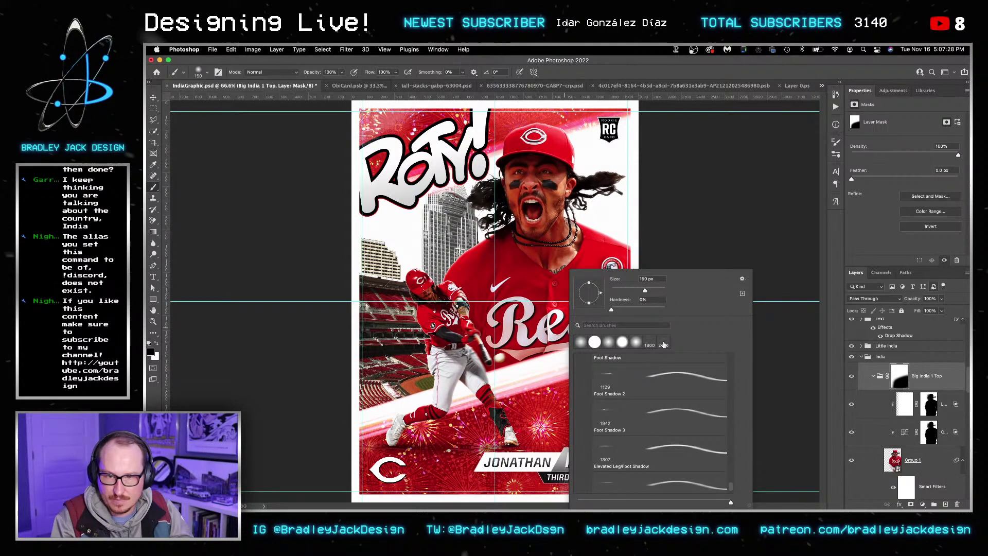
pyautogui.scroll(-3, 629, 391)
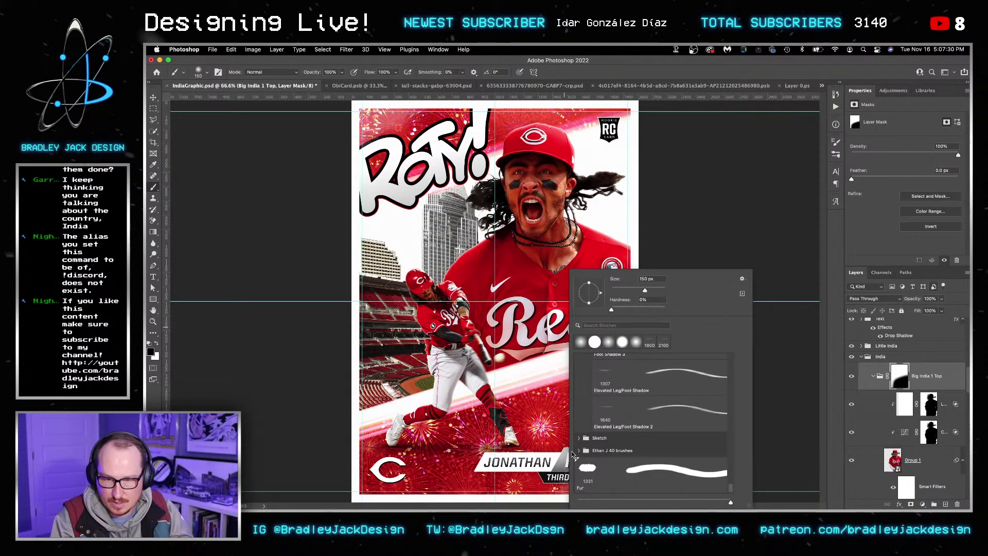
pyautogui.click(578, 451)
pyautogui.scroll(-2, 643, 412)
pyautogui.click(602, 447)
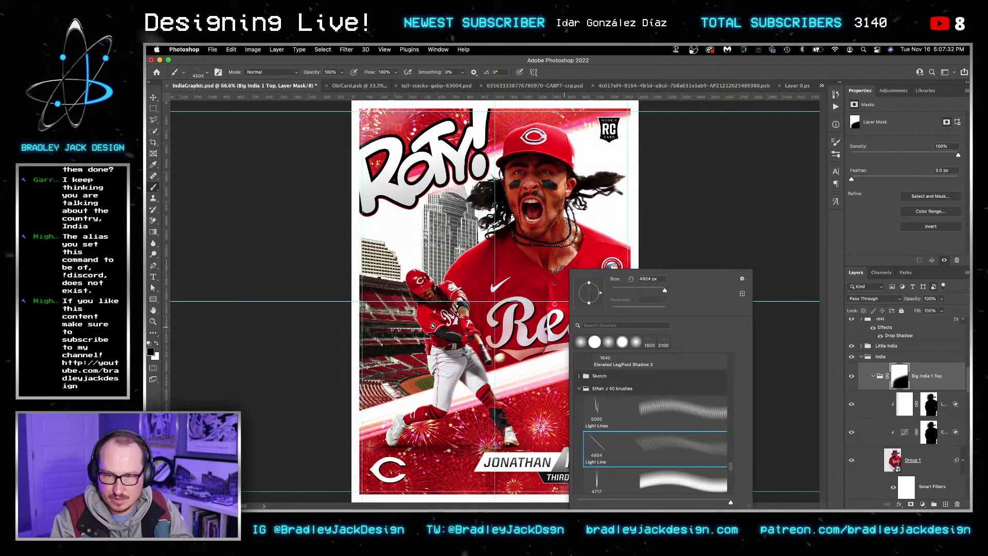
pyautogui.press('Return')
# Step: Rotate the Light Line brush to -120°, set its size to 2200 px and switch the painting colour to white
pyautogui.moveTo(629, 309); pyautogui.dragTo(260, 328)
pyautogui.moveTo(456, 281)
pyautogui.mouseDown()
pyautogui.moveTo(497, 329)
pyautogui.moveTo(535, 325)
pyautogui.mouseUp()
pyautogui.hotkey('shift', 'Right')
pyautogui.hotkey('shift', 'Right')
pyautogui.hotkey('shift', 'Right')
pyautogui.hotkey('shift', 'Right')
pyautogui.hotkey('shift', 'Right')
pyautogui.hotkey('shift', 'Right')
pyautogui.hotkey('shift', 'Right')
pyautogui.hotkey('shift', 'Right')
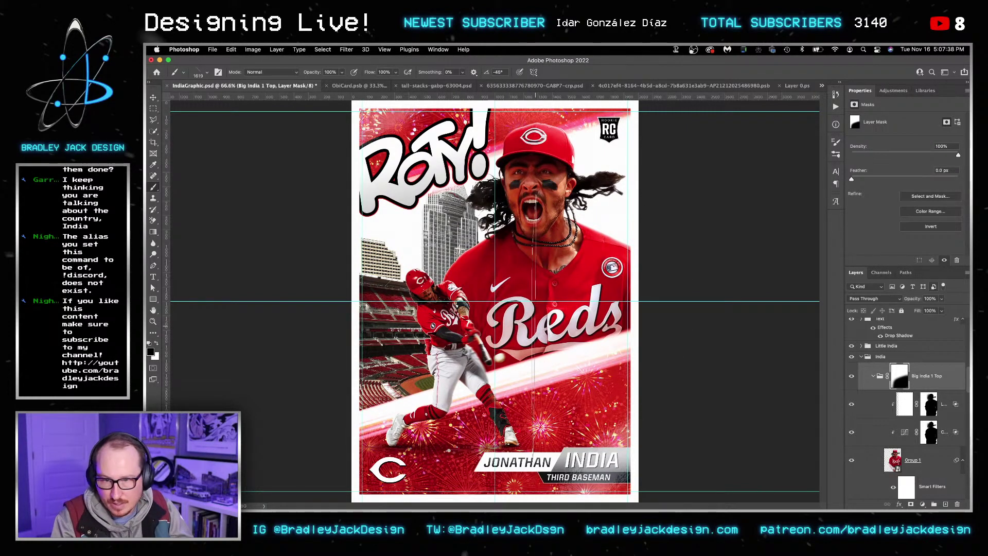
pyautogui.moveTo(545, 331); pyautogui.dragTo(561, 346)
pyautogui.press('x')
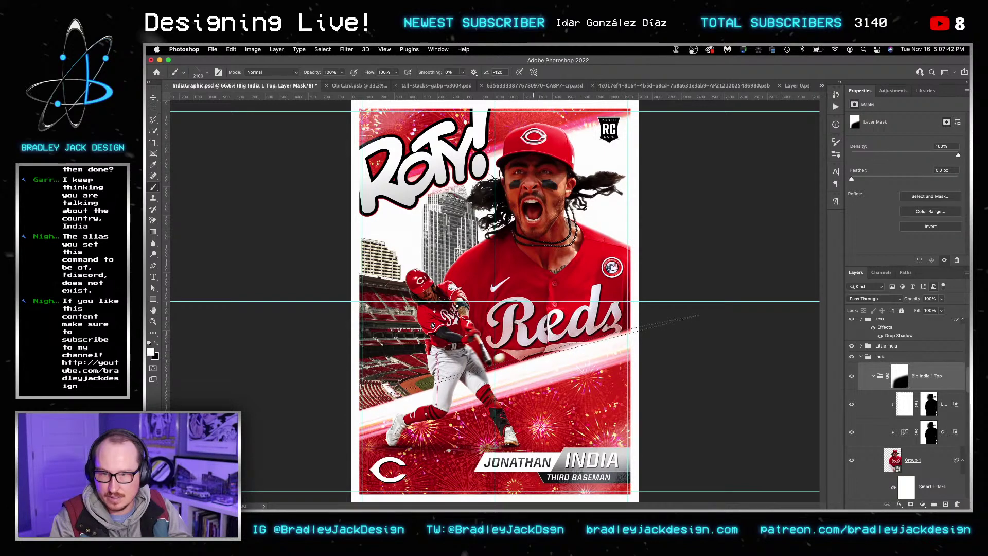
pyautogui.press(']')
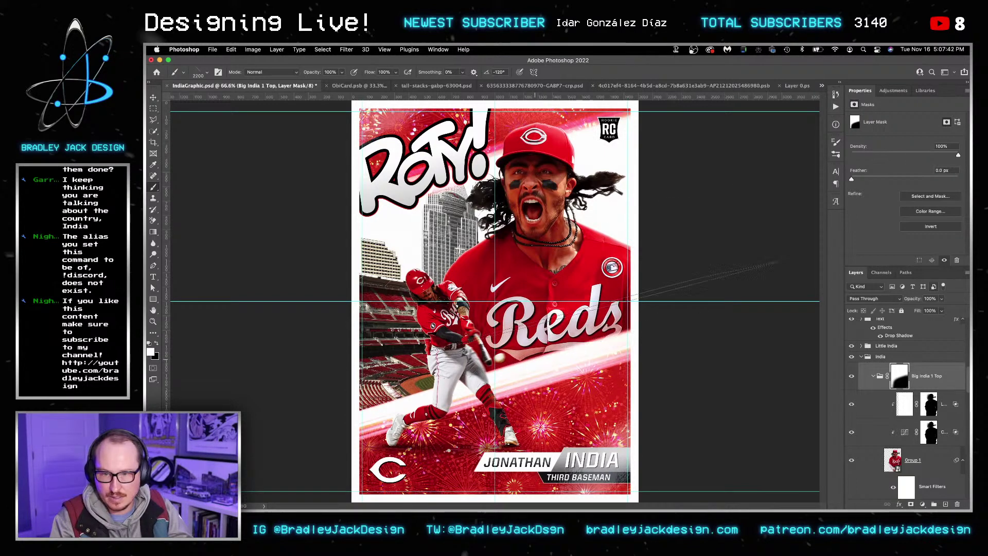
# Step: Enable Color Dynamics and Shape Dynamics for the brush, with size jitter at 56%
pyautogui.click(837, 146)
pyautogui.click(692, 141)
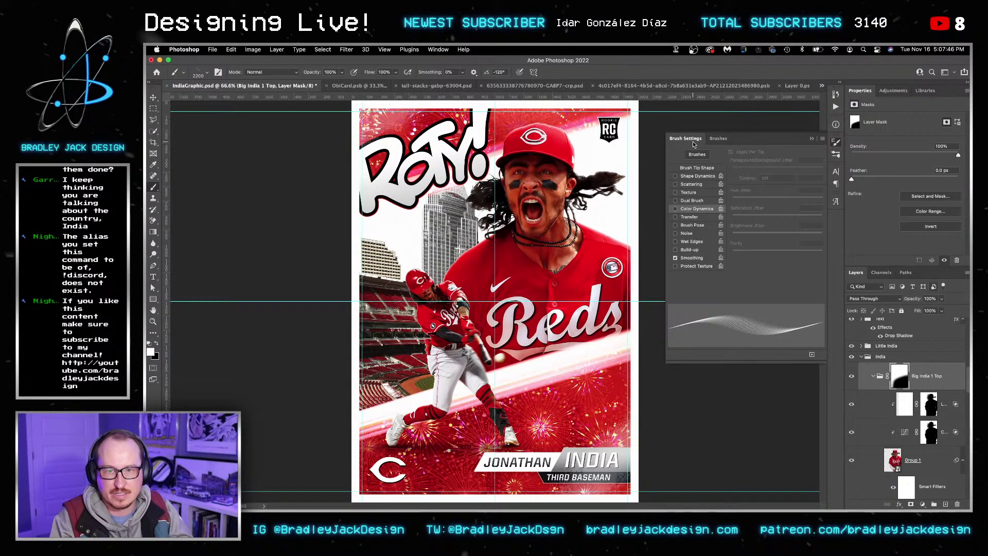
pyautogui.click(675, 209)
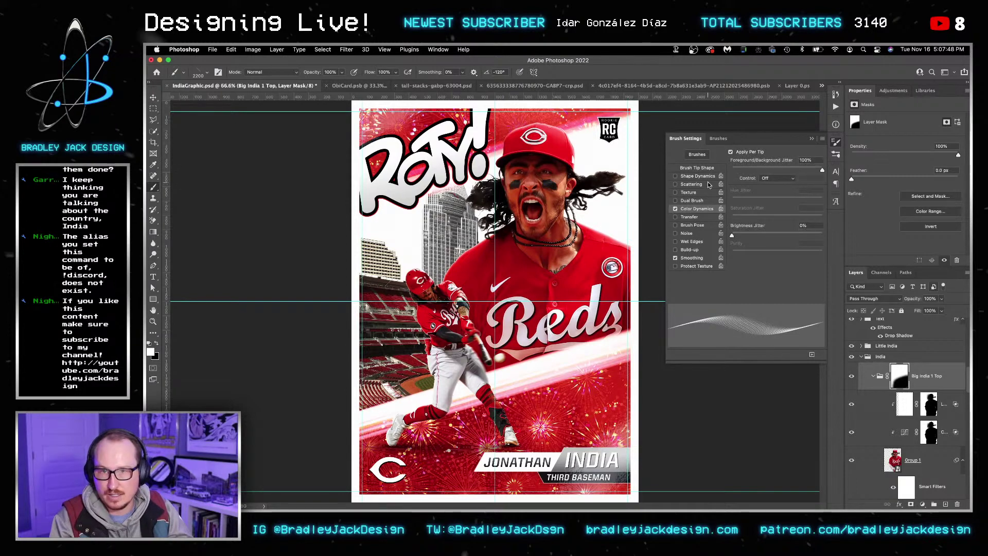
pyautogui.click(683, 178)
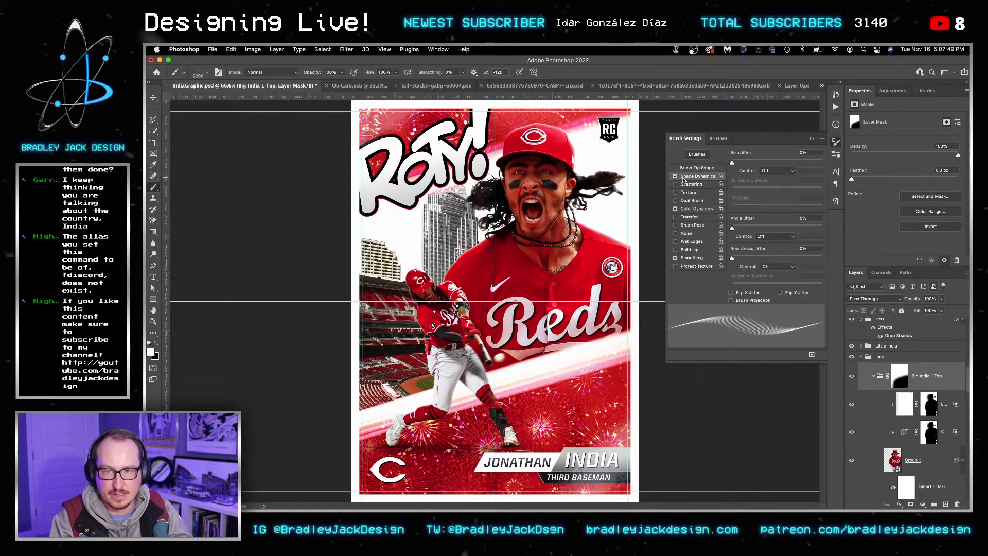
pyautogui.click(782, 162)
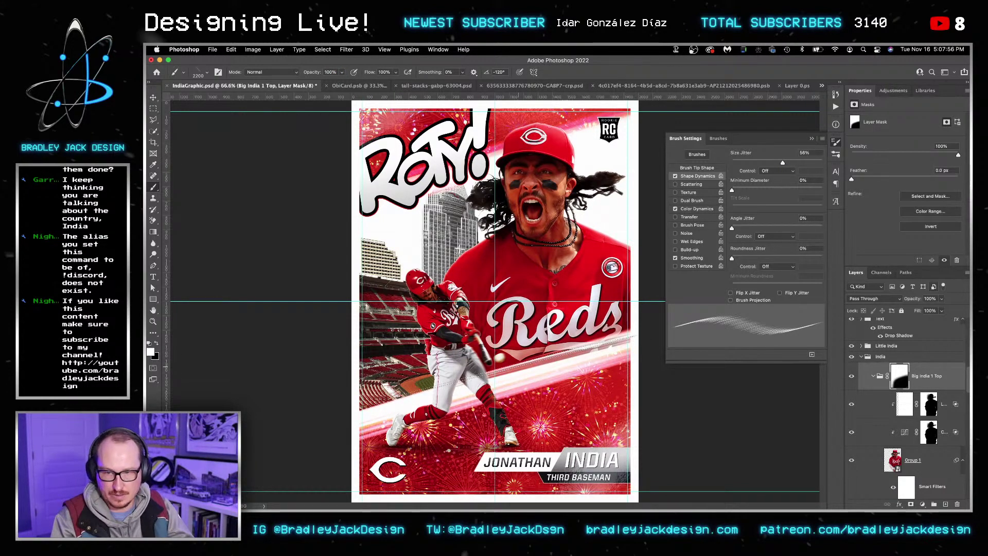
# Step: Paint diagonal light streaks on the Big India 1 Top mask below the Reds lettering at 2800 px and 30% opacity, and save
pyautogui.press(']')
pyautogui.press(']')
pyautogui.press(']')
pyautogui.press(']')
pyautogui.press(']')
pyautogui.press(']')
pyautogui.press('3')
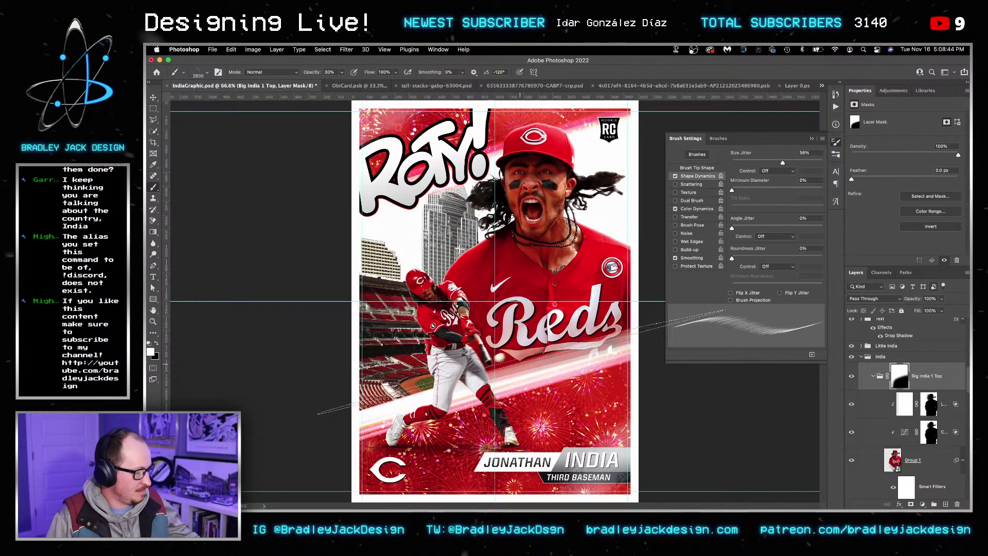
pyautogui.press('super+s')
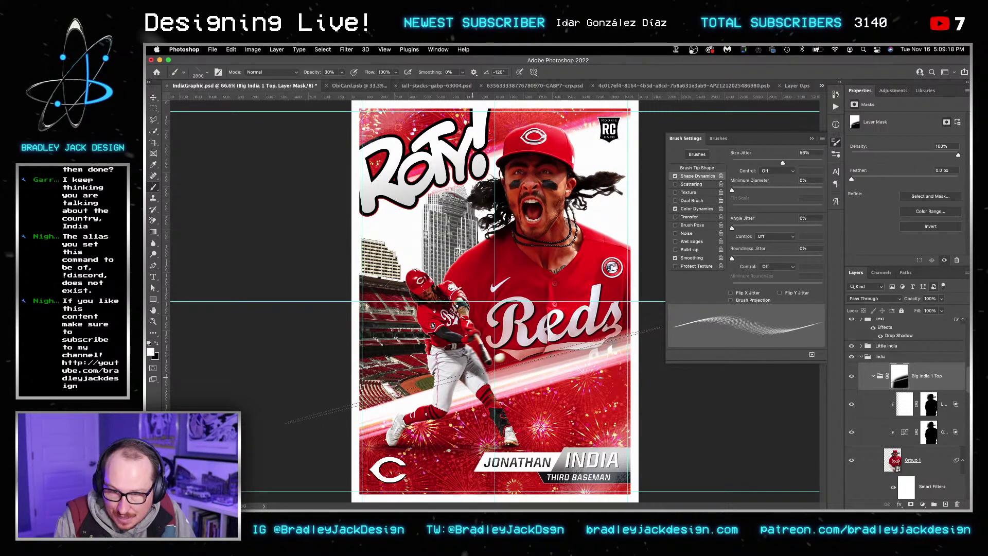
# Step: Turn off Color Dynamics, paint black diagonal streaks on the Big India 1 Top mask along the jersey's lower edge, and save
pyautogui.press('x')
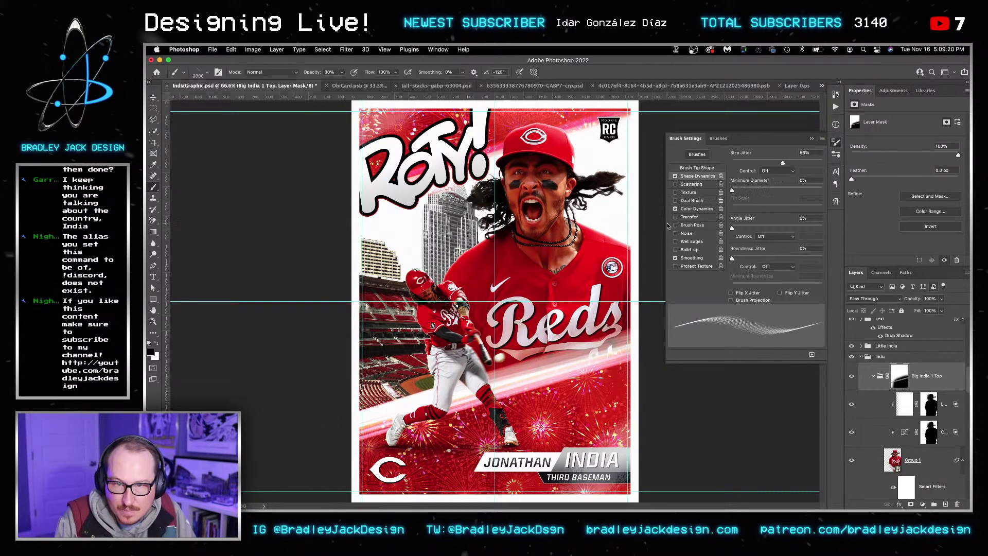
pyautogui.click(675, 208)
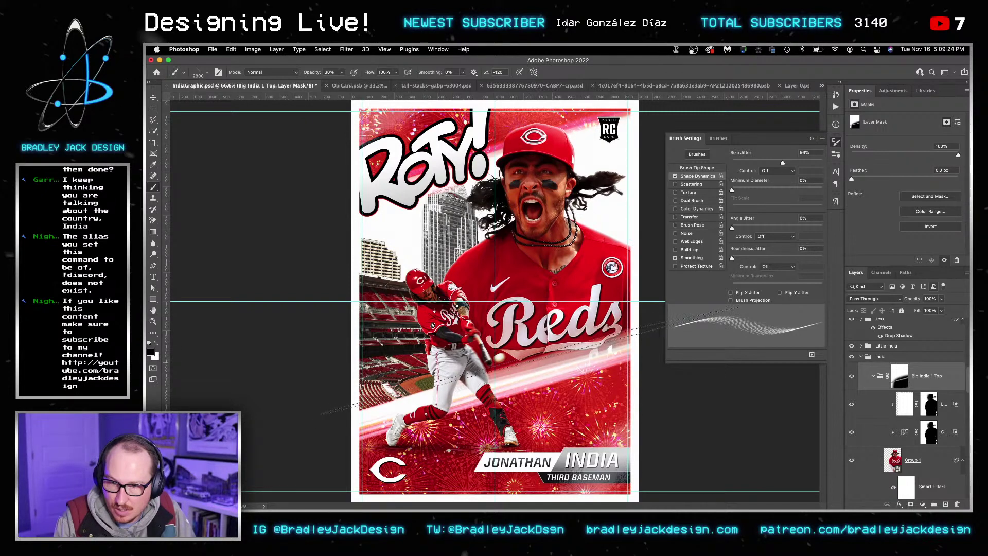
pyautogui.keyDown('shift'); pyautogui.click(738, 309); pyautogui.keyUp('shift')
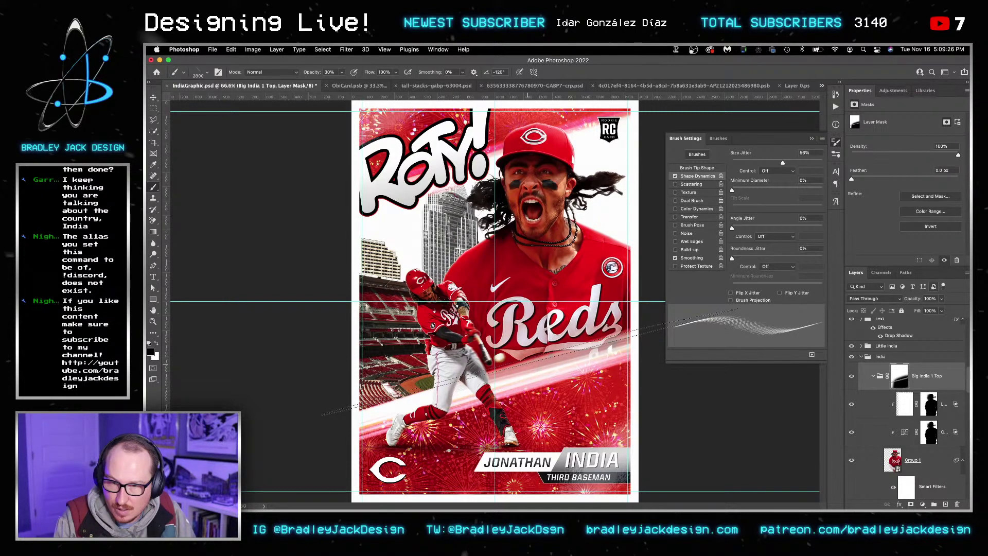
pyautogui.press('x')
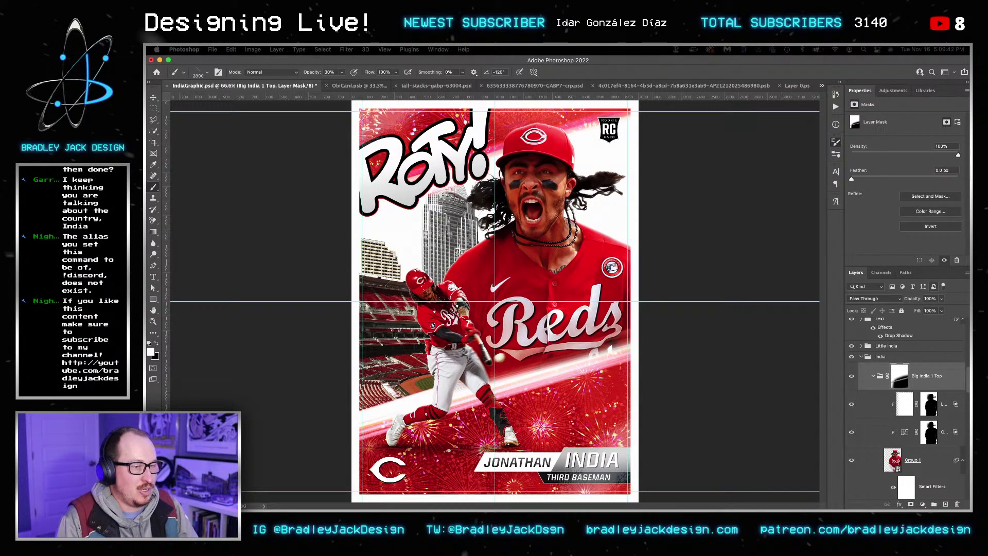
pyautogui.press('v')
pyautogui.press('super+s')
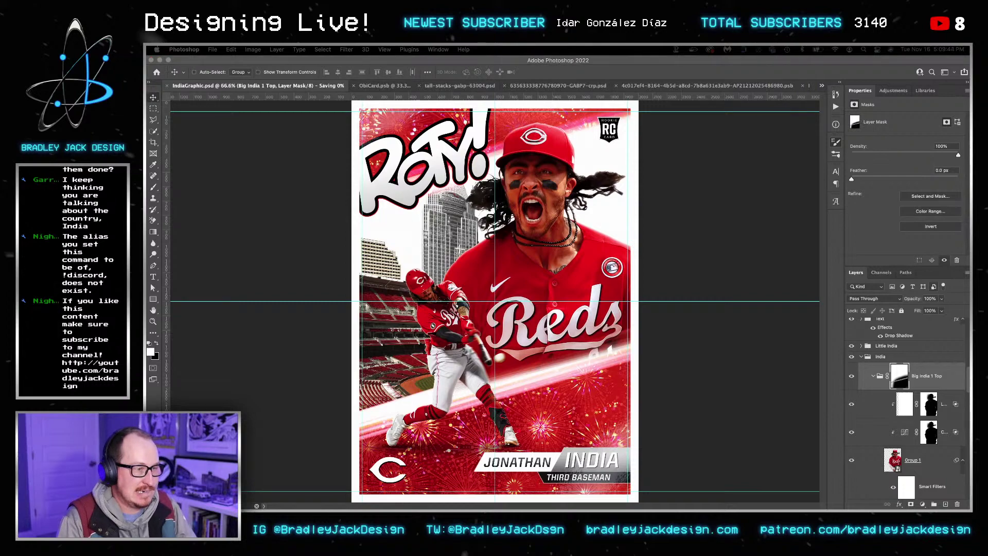
# Step: Switch to Adobe Bridge, open the OneTouchFront.psd mockup from the BJD Sports Card Mega Pack, and close the Bridge window
pyautogui.press('super+Tab')
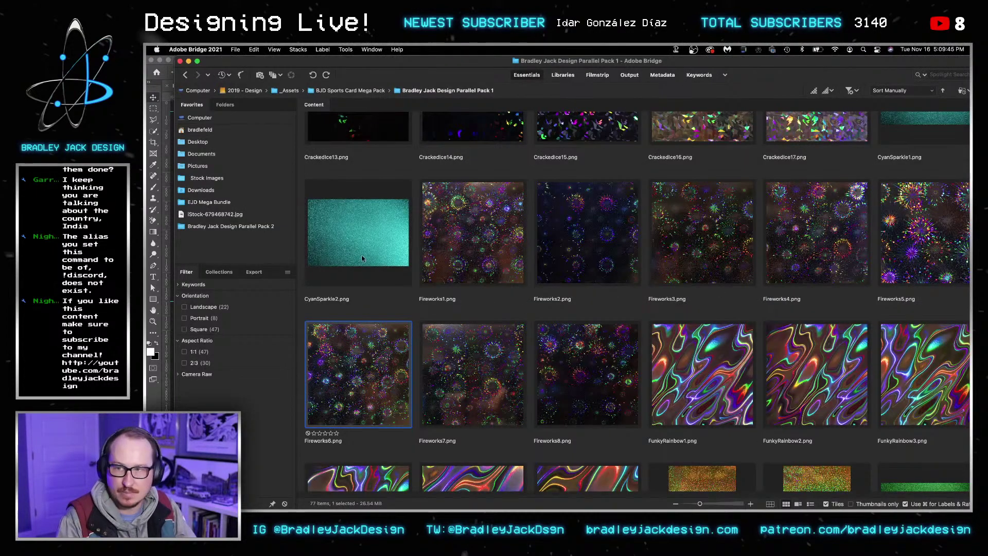
pyautogui.click(260, 227)
pyautogui.click(339, 93)
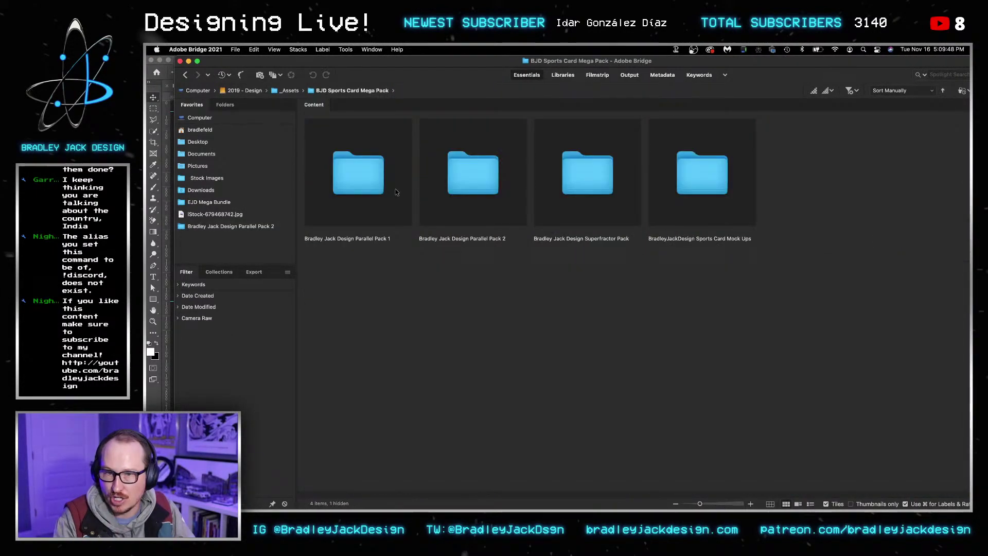
pyautogui.click(179, 61)
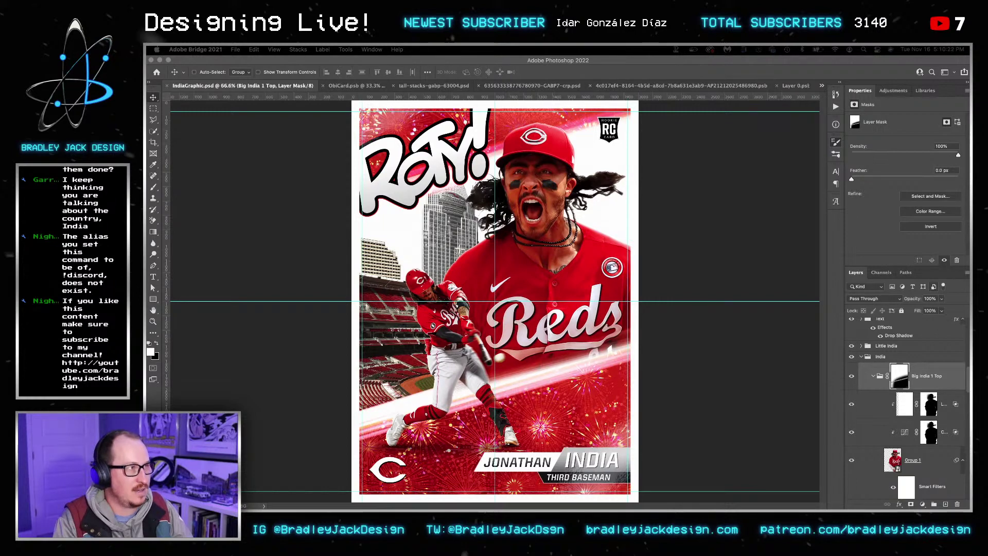
# Step: Switch to Safari and minimise the window with the eBay card listing
pyautogui.press('super+Tab')
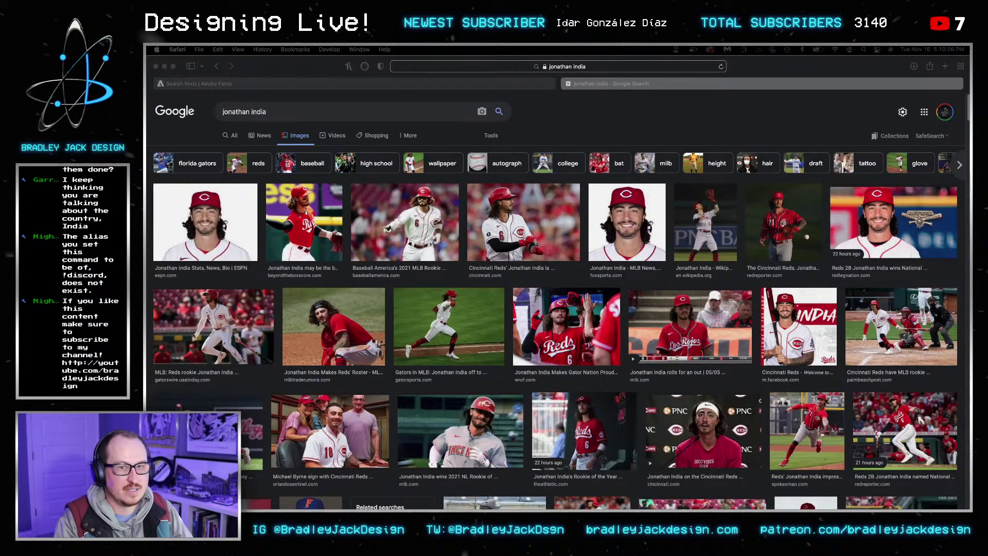
pyautogui.press('super+grave')
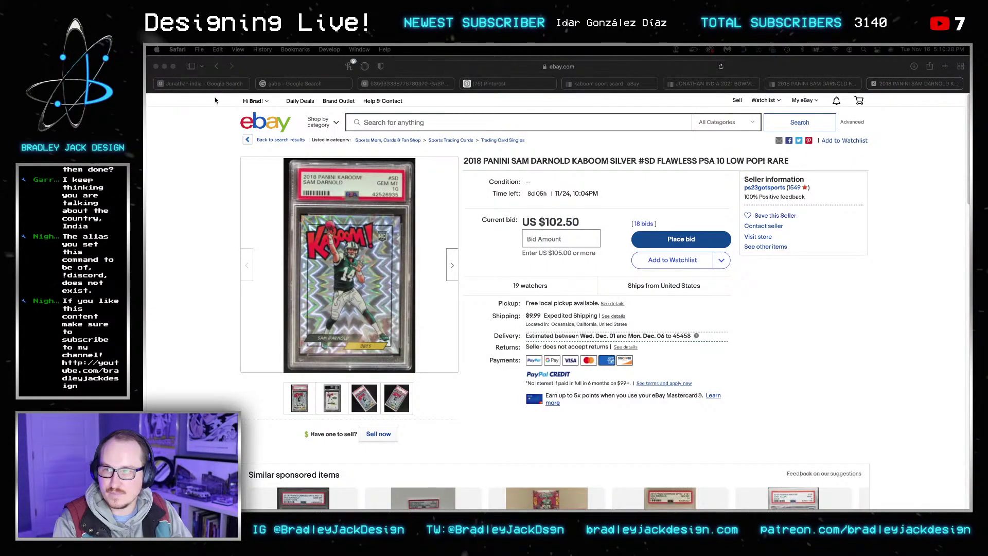
pyautogui.click(164, 66)
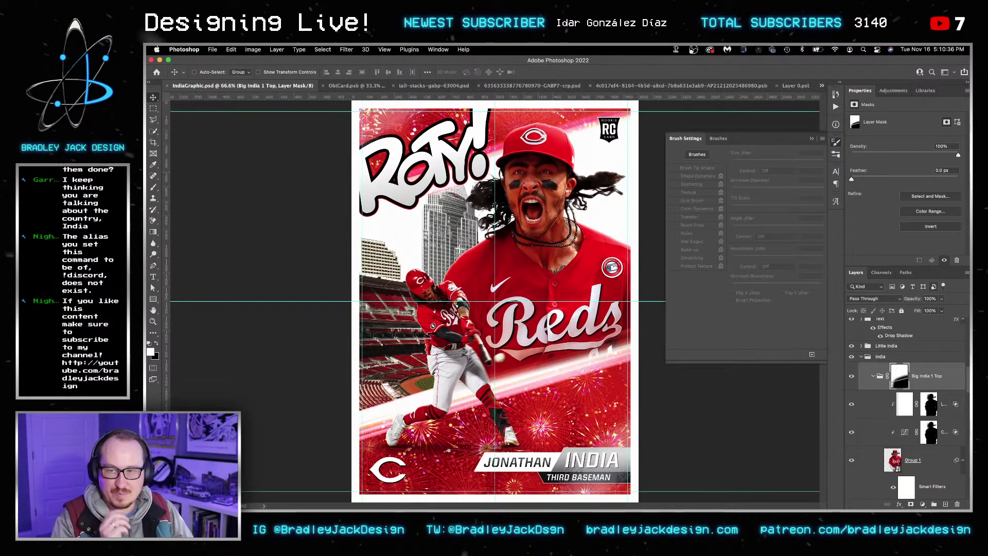
# Step: Return to IndiaGraphic.psd and run the PNG action to export the finished card
pyautogui.hotkey('ctrl', 'shift', 'Tab')
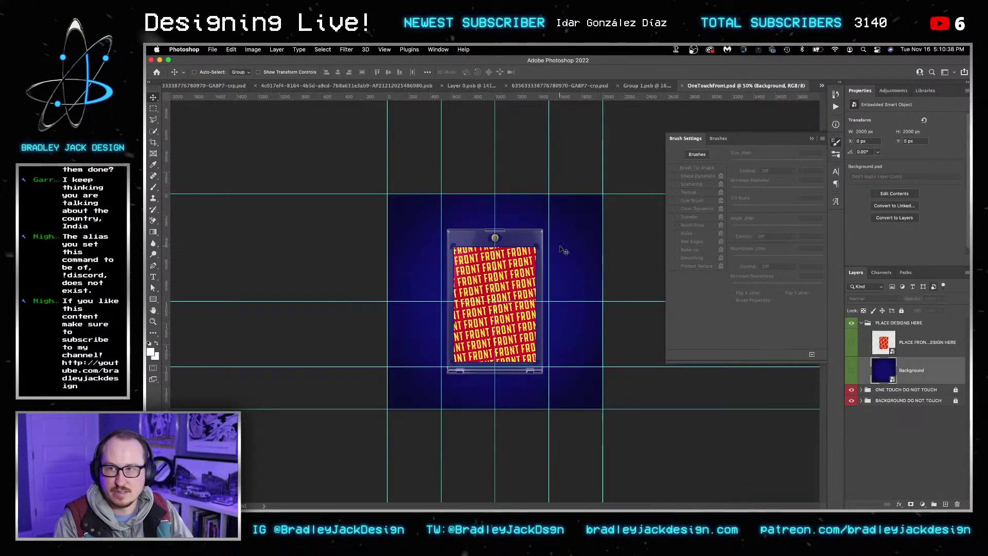
pyautogui.hotkey('ctrl', 'Tab')
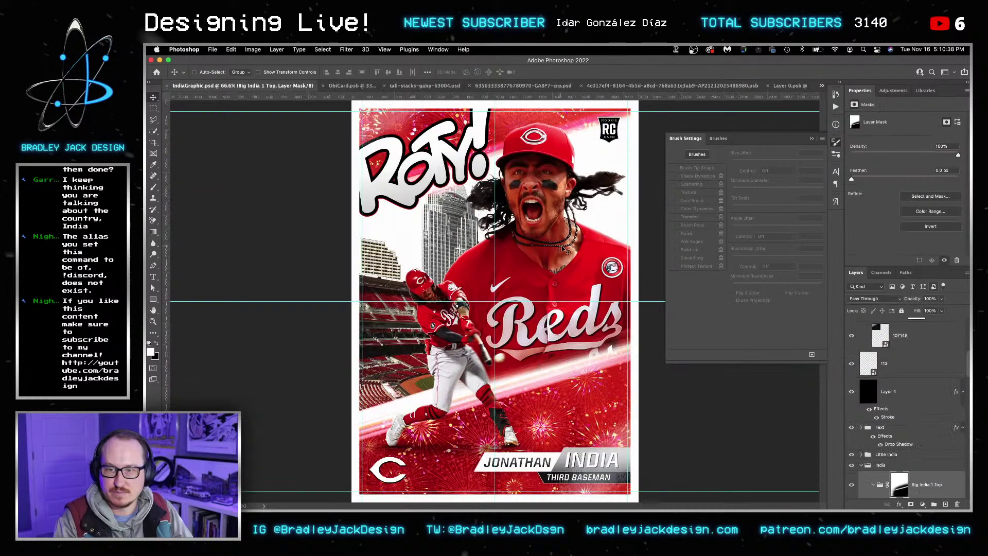
pyautogui.click(811, 139)
pyautogui.click(835, 106)
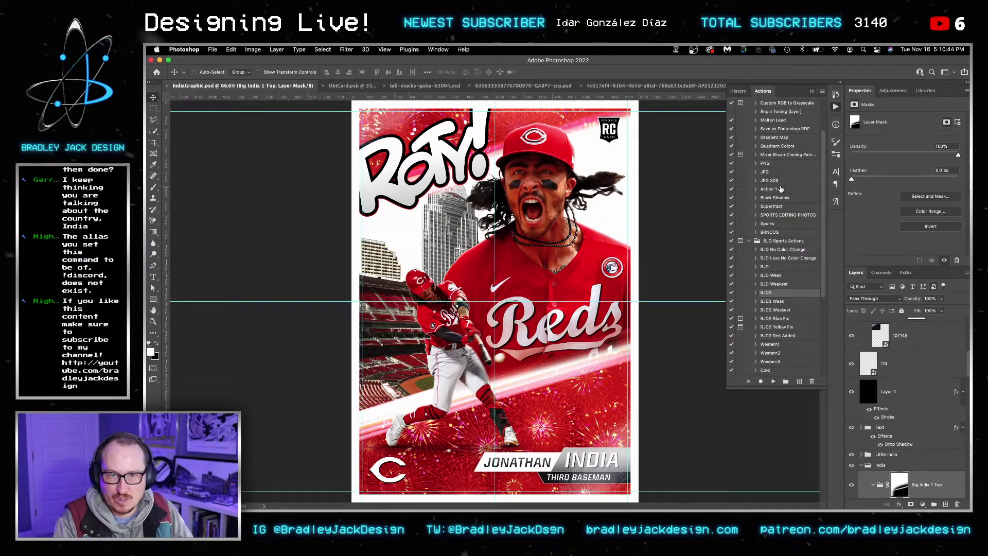
pyautogui.click(766, 163)
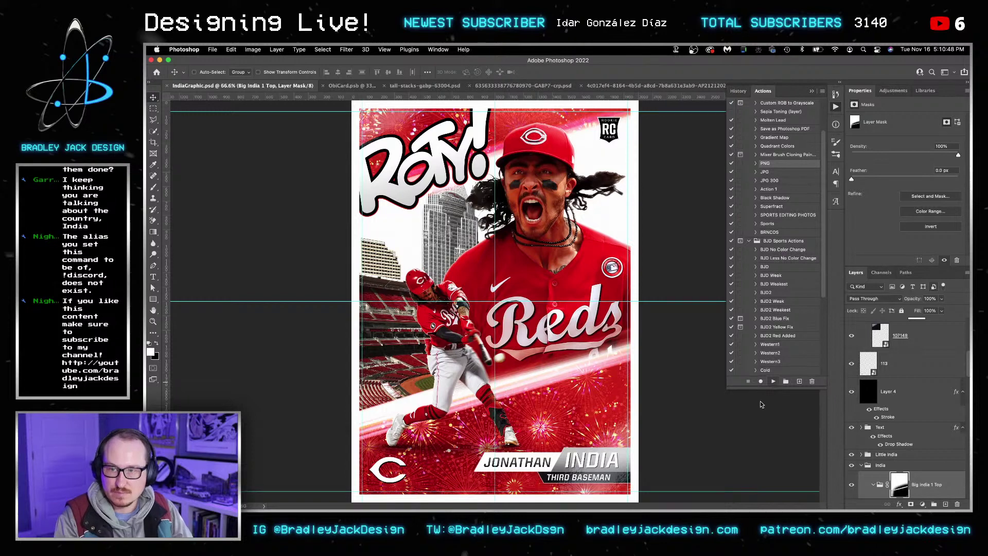
pyautogui.click(760, 385)
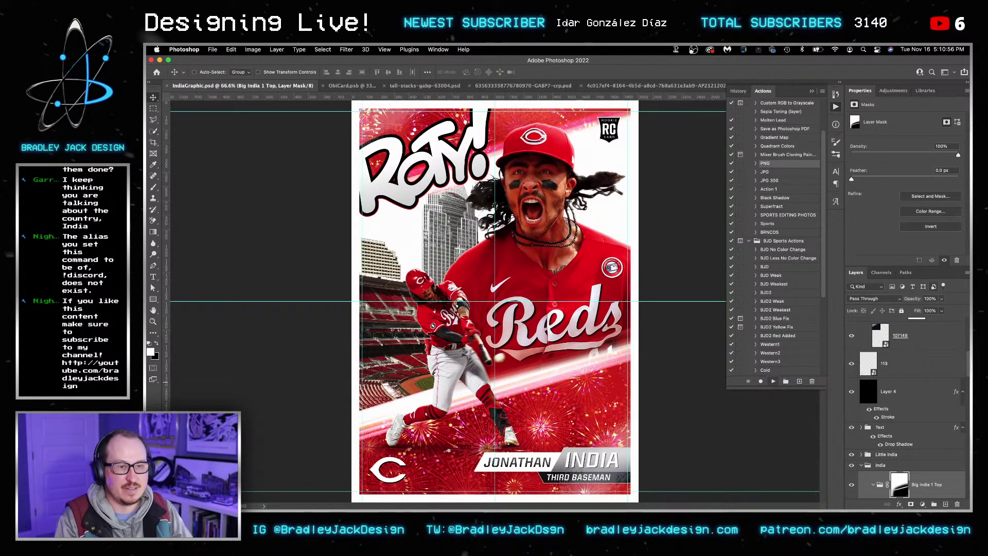
pyautogui.click(773, 381)
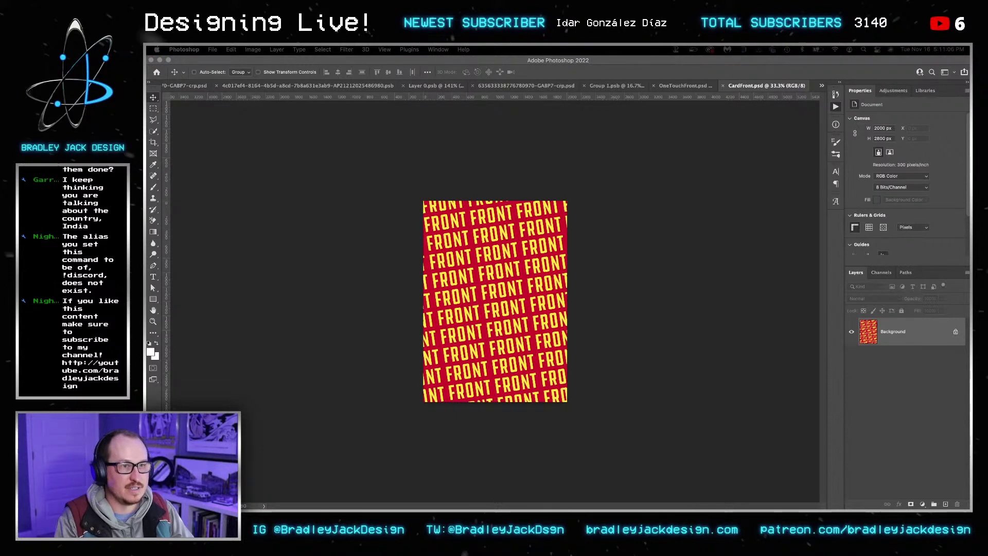
# Step: Place IndiaGraphic.png over the FRONT placeholder in CardFront.psd and return to the OneTouchFront mockup
pyautogui.moveTo(494, 553); pyautogui.dragTo(444, 324)
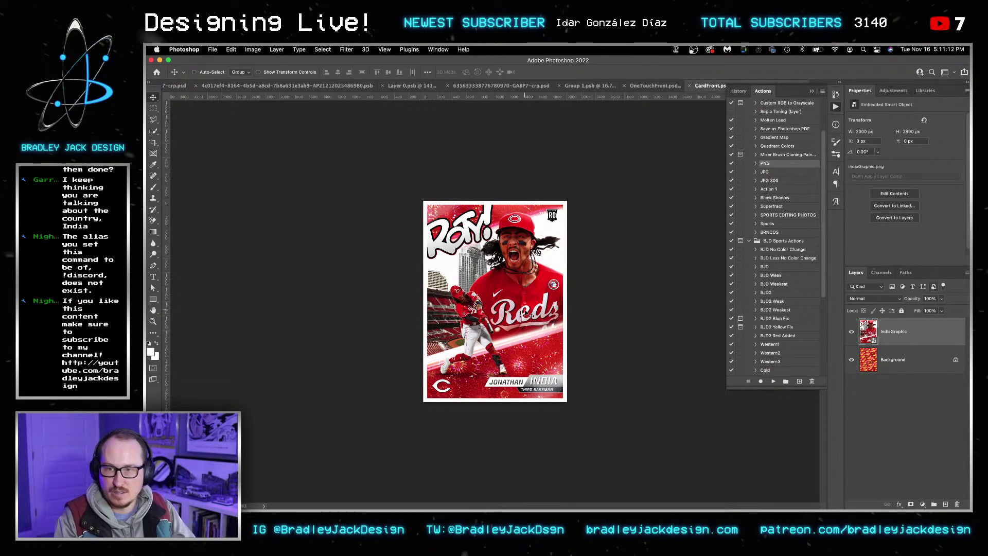
pyautogui.hotkey('ctrl', 'shift', 'Tab')
# Step: Open the mockup's Background smart object, place the GABP7-crp.jpg stadium photo scaled to about 122%, and shift it left to frame the scoreboard
pyautogui.click(887, 372)
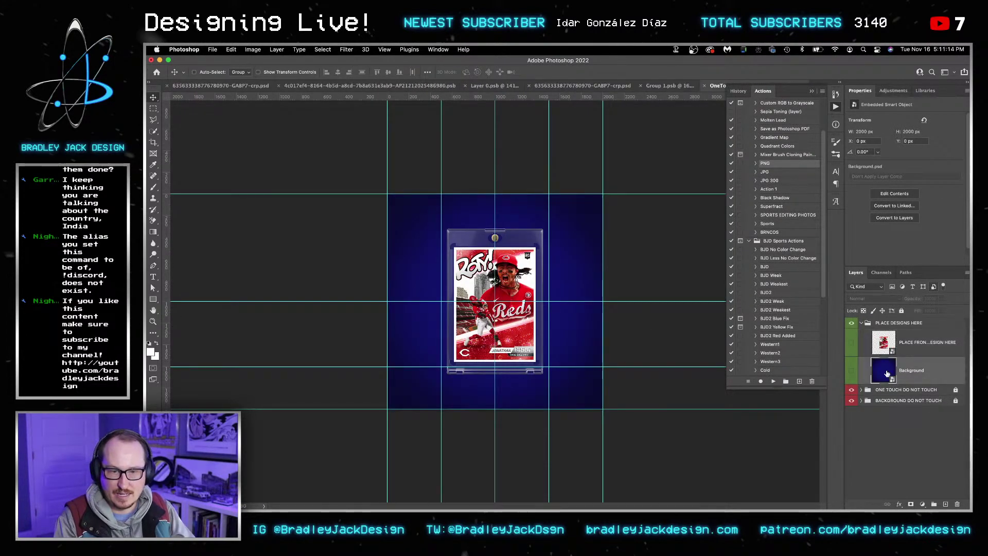
pyautogui.doubleClick(885, 370)
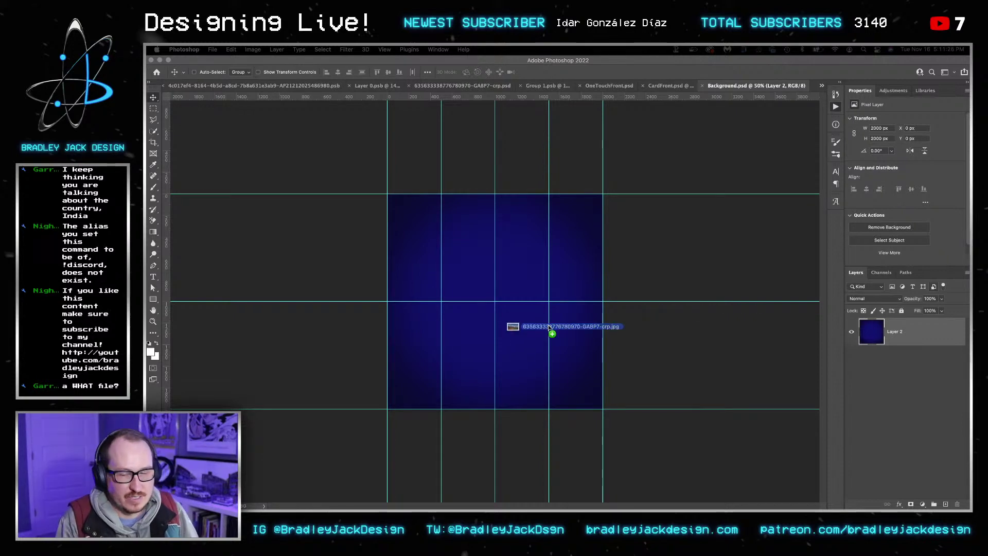
pyautogui.hotkey('alt', 'F9')
pyautogui.moveTo(535, 331); pyautogui.dragTo(535, 331)
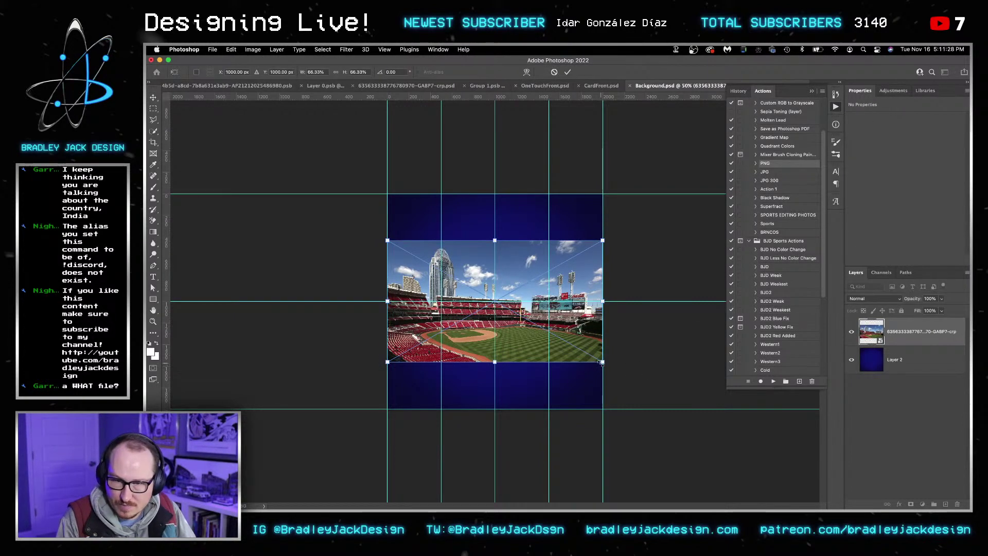
pyautogui.moveTo(678, 412)
pyautogui.mouseDown()
pyautogui.moveTo(695, 416)
pyautogui.moveTo(687, 412)
pyautogui.mouseUp()
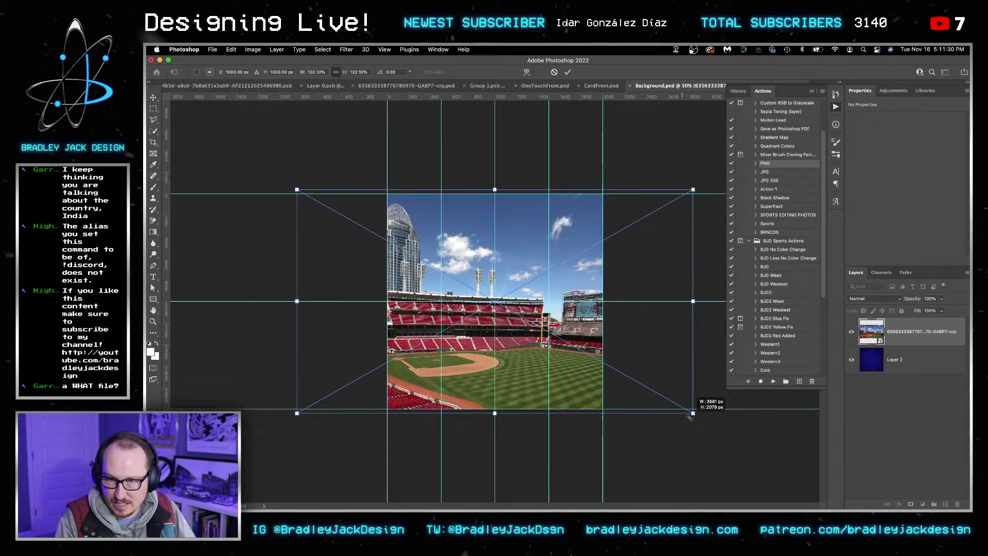
pyautogui.moveTo(639, 365); pyautogui.dragTo(577, 364)
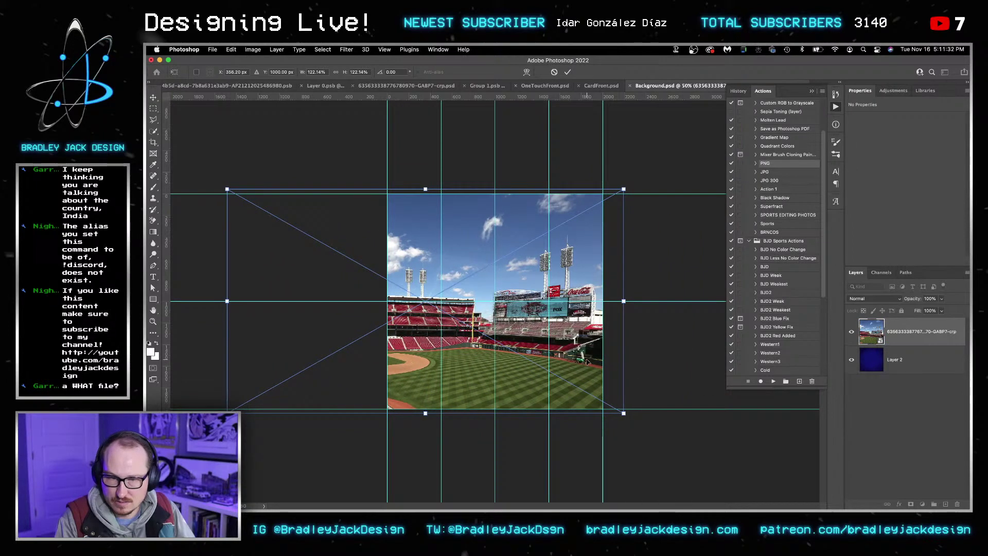
pyautogui.press('Return')
# Step: Fill Layer 2 beneath the stadium photo with red c6011f
pyautogui.click(895, 359)
pyautogui.press('g')
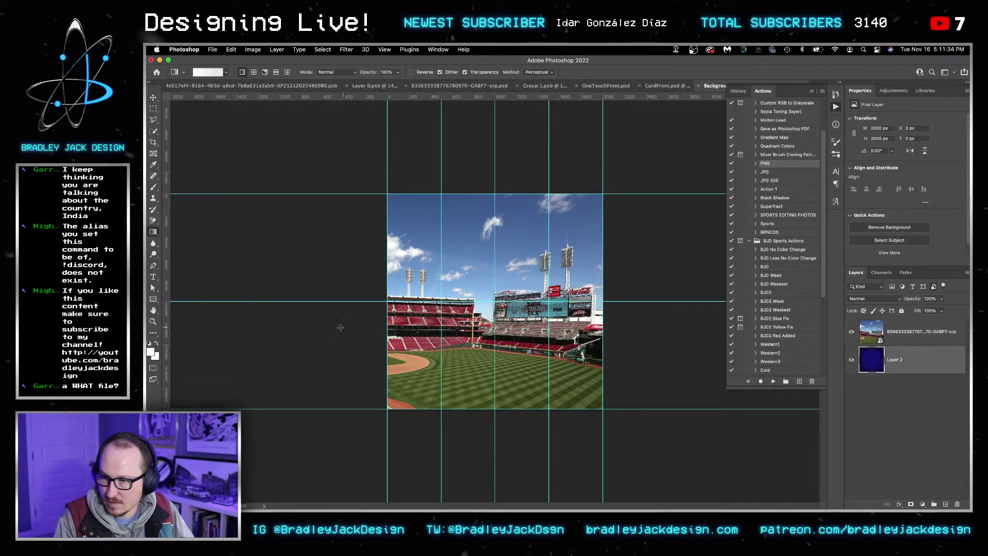
pyautogui.click(151, 352)
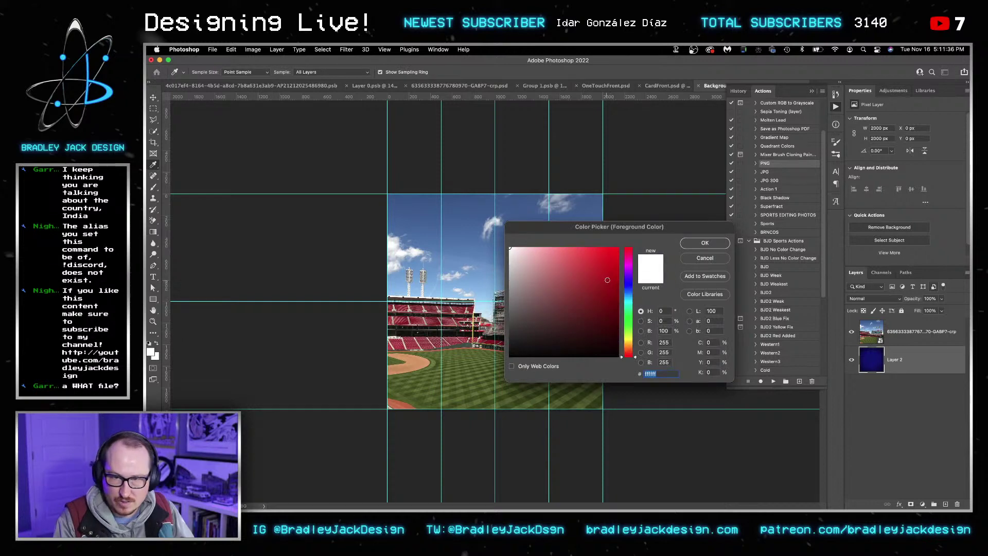
pyautogui.write('c6011f')
pyautogui.press('Return')
pyautogui.hotkey('alt', 'BackSpace')
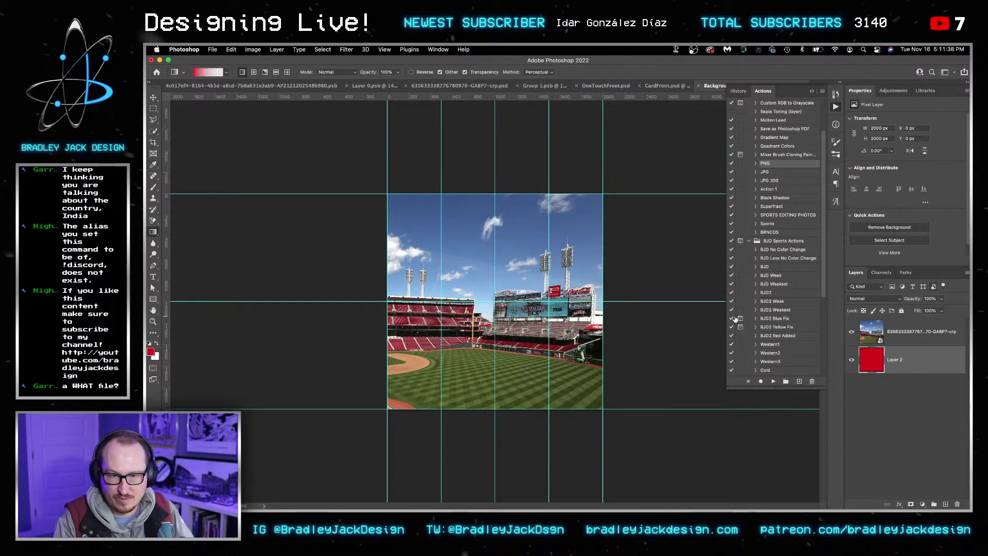
pyautogui.press('v')
# Step: Add a Gradient Map above the stadium photo running from dark red 7a0000 in the shadows to the team red in the highlights
pyautogui.click(898, 342)
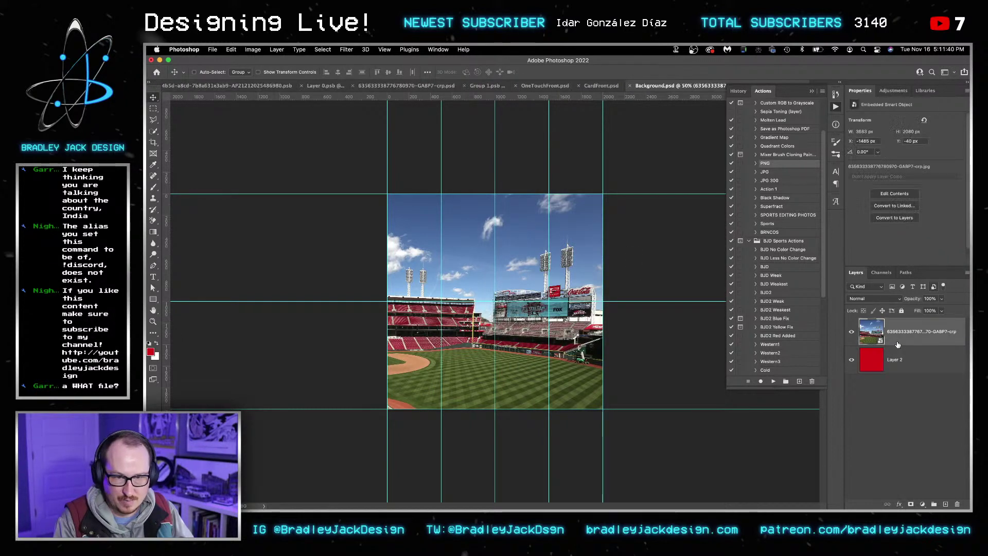
pyautogui.click(893, 90)
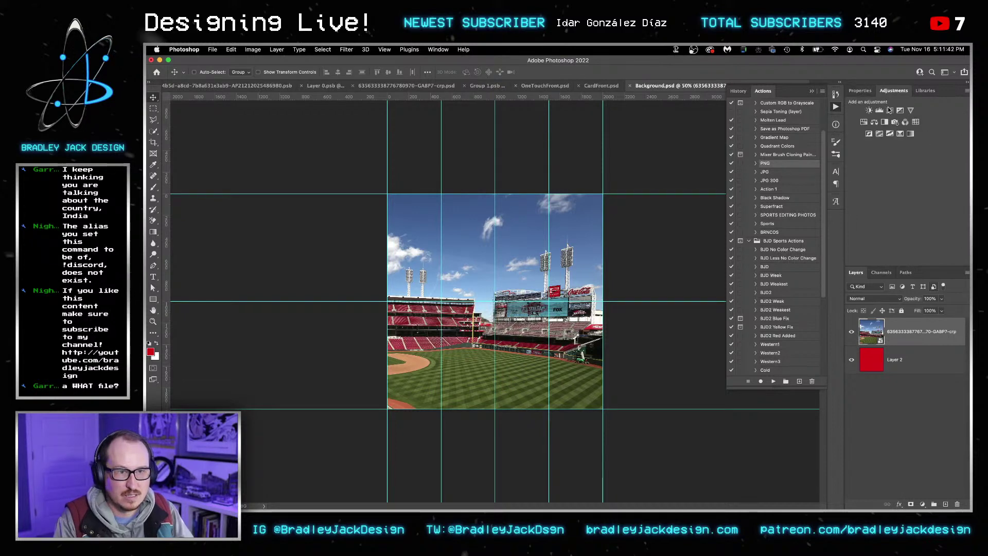
pyautogui.click(900, 134)
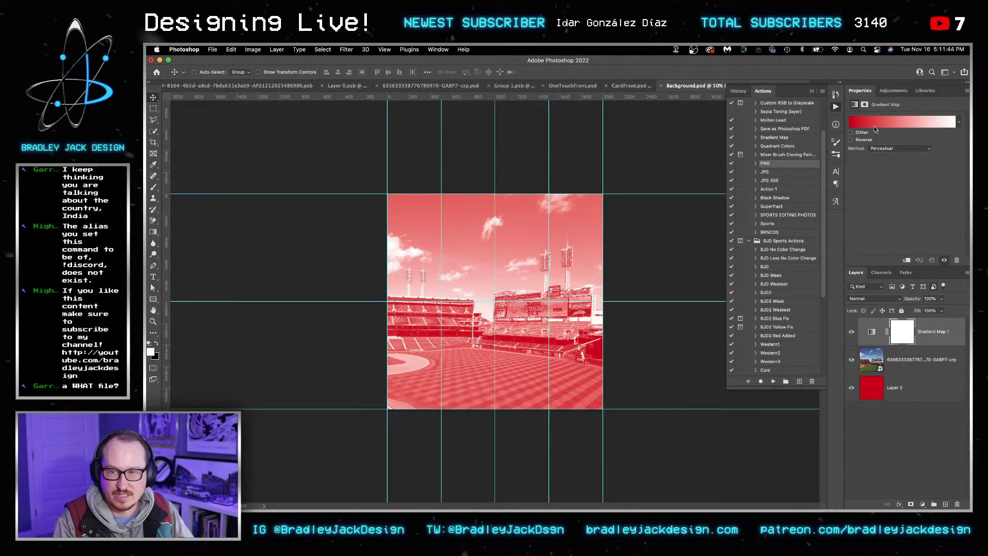
pyautogui.click(901, 122)
pyautogui.moveTo(158, 361); pyautogui.dragTo(226, 360)
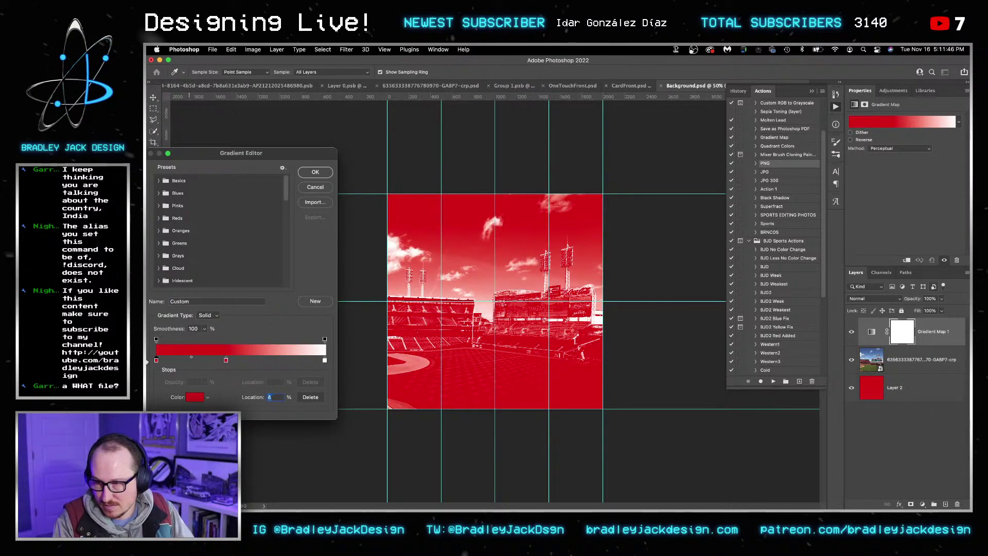
pyautogui.click(325, 360)
pyautogui.moveTo(325, 361); pyautogui.dragTo(325, 386)
pyautogui.moveTo(226, 360); pyautogui.dragTo(353, 364)
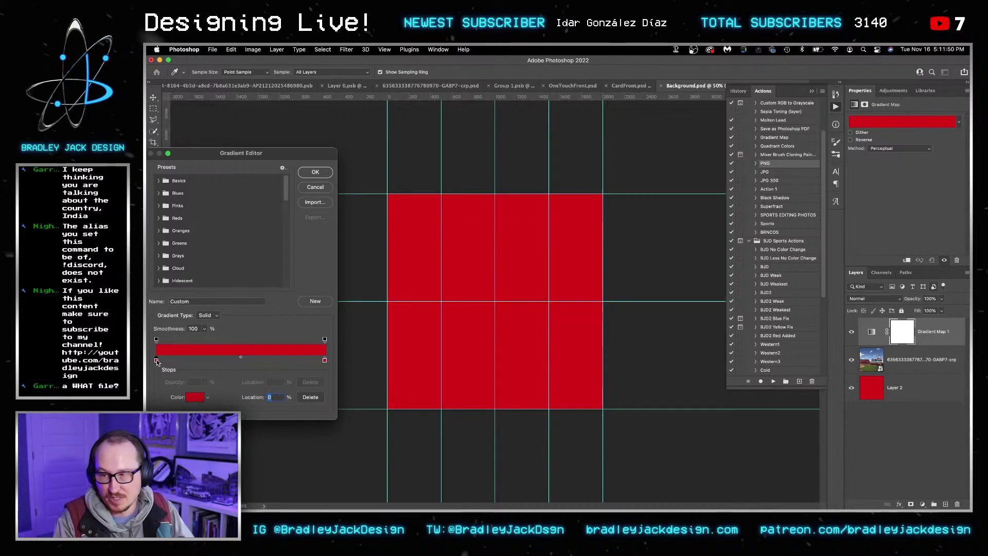
pyautogui.click(193, 398)
pyautogui.moveTo(541, 314); pyautogui.dragTo(638, 306)
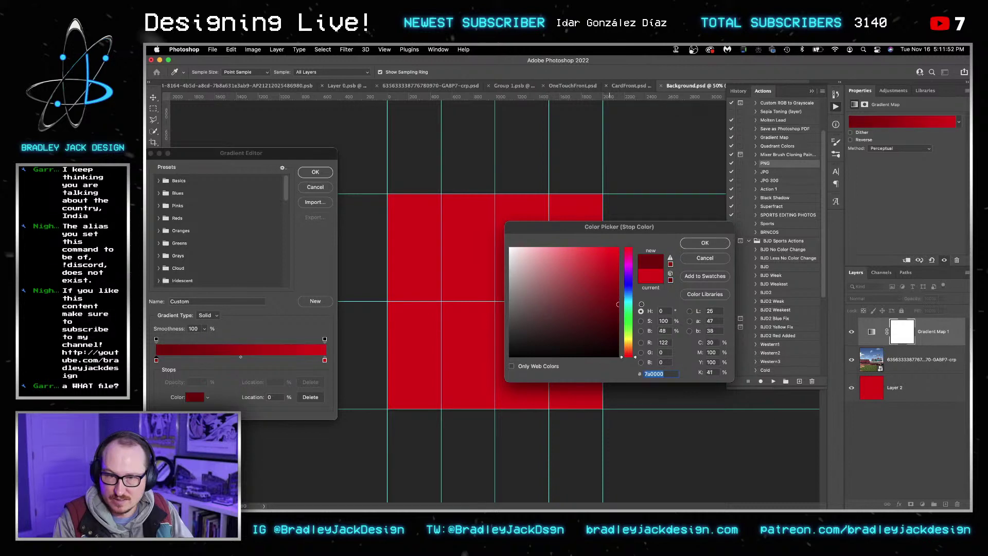
pyautogui.press('Return')
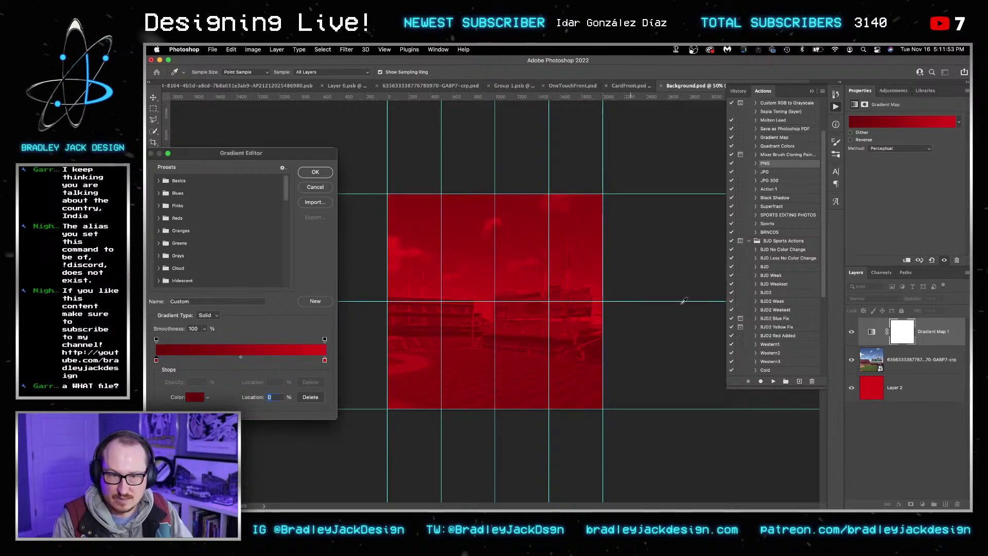
pyautogui.press('Return')
# Step: Combine the Gradient Map, stadium photo and red Layer 2 into a single smart object
pyautogui.keyDown('shift'); pyautogui.click(908, 383); pyautogui.keyUp('shift')
pyautogui.hotkey('ctrl', 'alt', 'shift', 's')
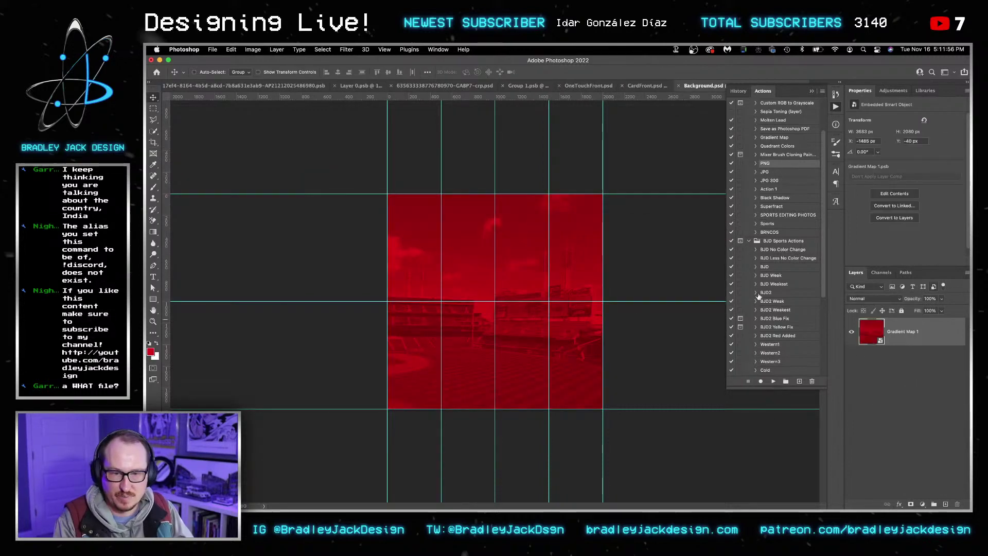
# Step: Try a Camera Raw filter on the stadium smart object with vignetting -45 and grain about 13
pyautogui.click(346, 50)
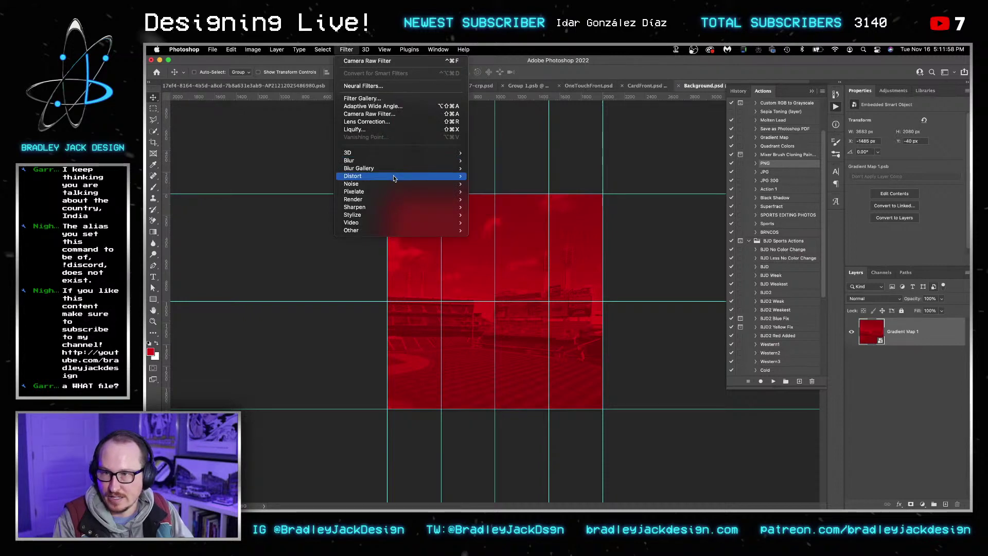
pyautogui.moveTo(393, 184)
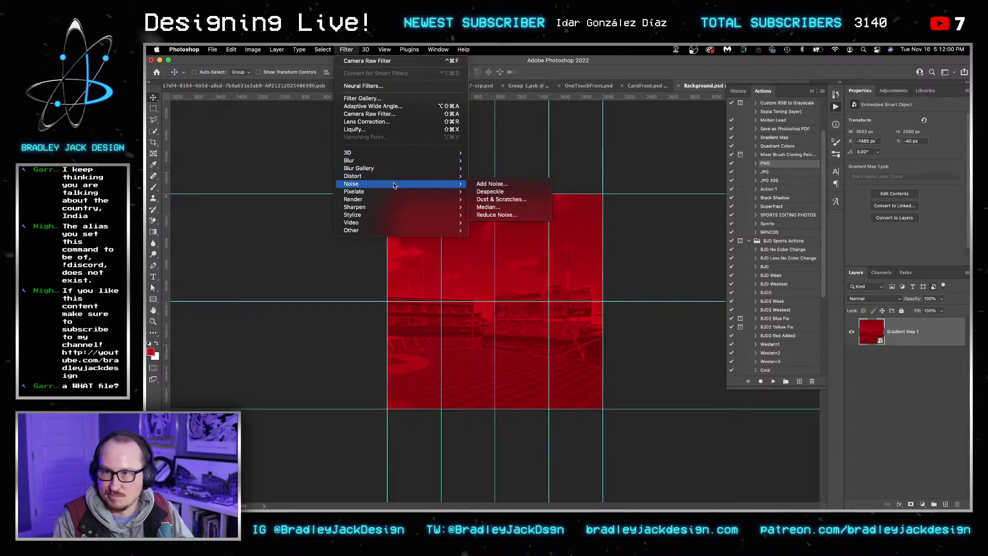
pyautogui.click(370, 114)
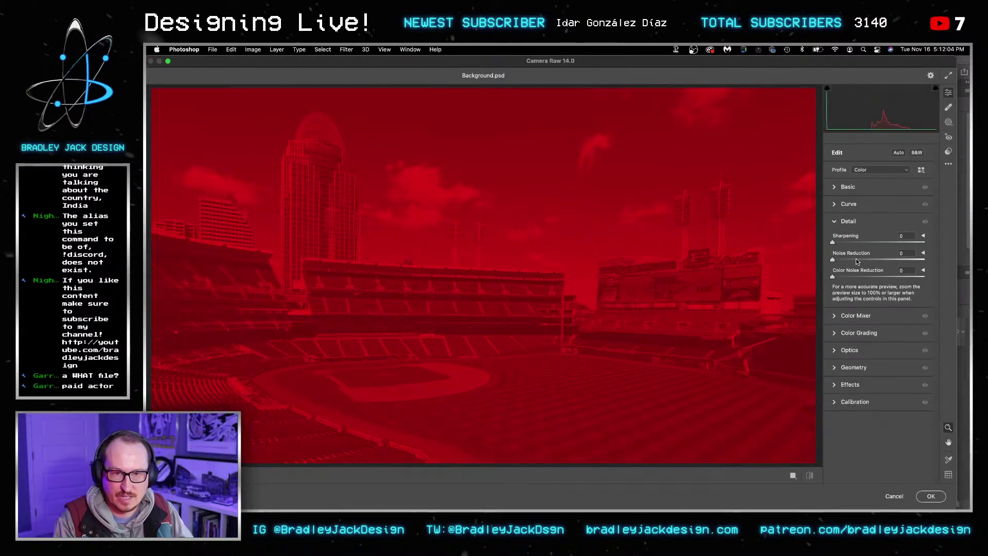
pyautogui.click(834, 385)
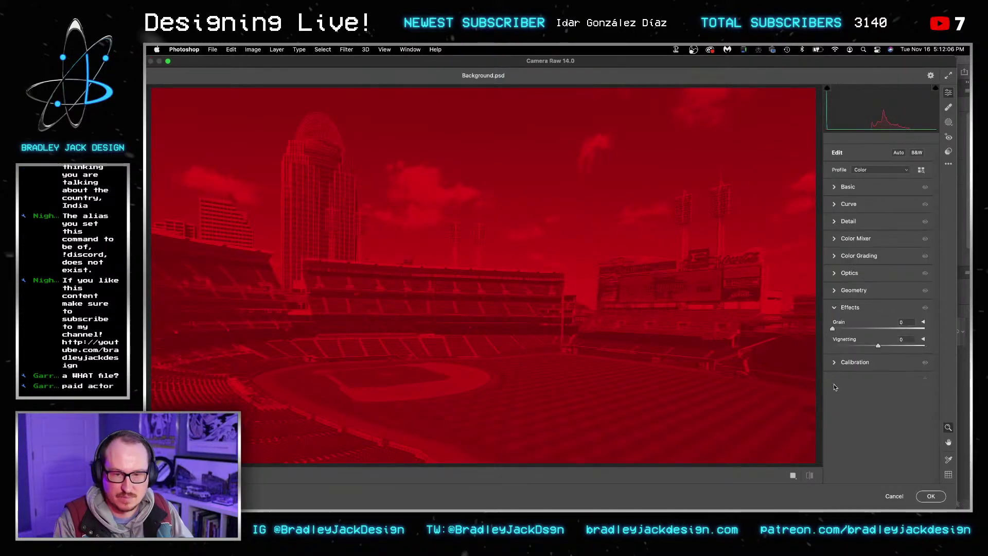
pyautogui.click(856, 344)
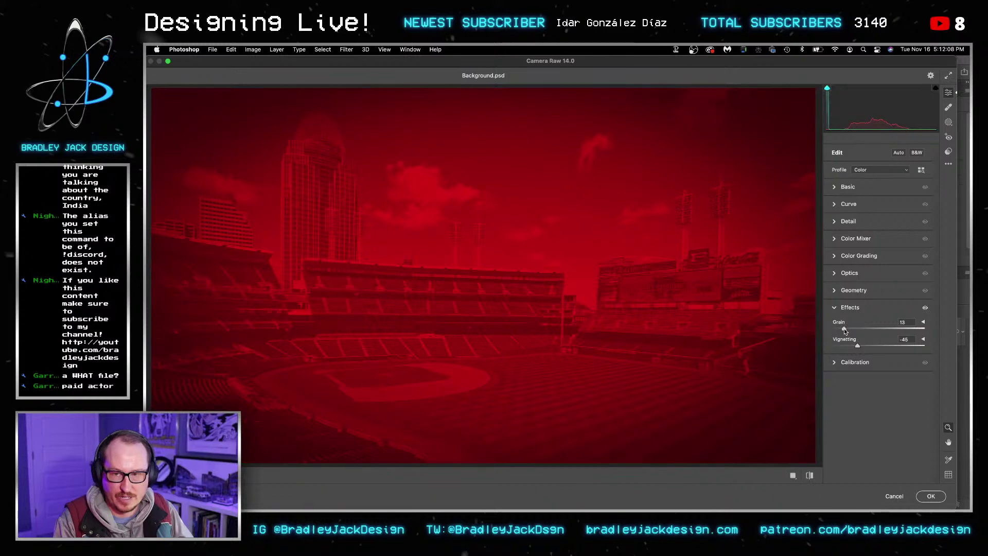
pyautogui.press('Return')
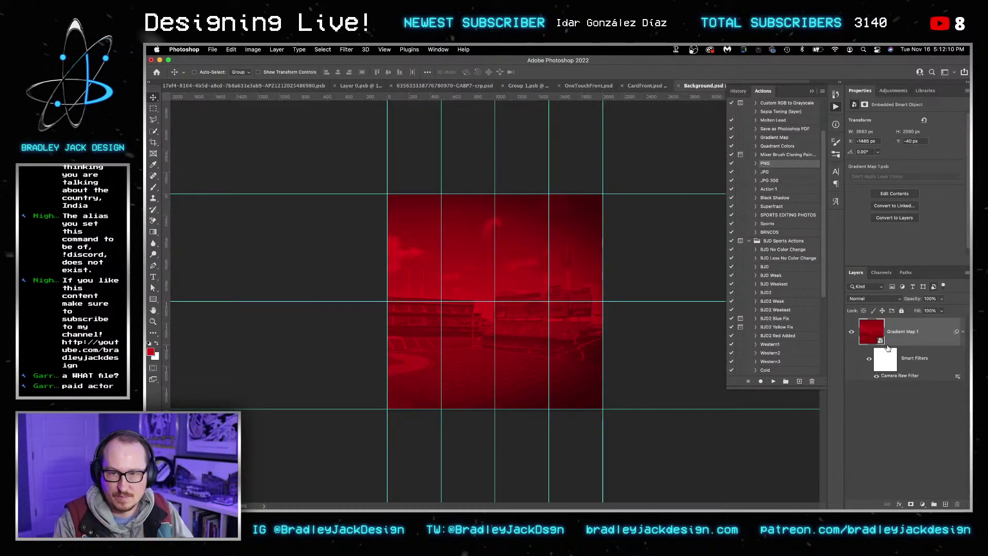
# Step: Undo the Camera Raw filter and trim the smart object to the 2000 x 2000 px canvas with a layer mask and a fresh smart object conversion
pyautogui.click(910, 504)
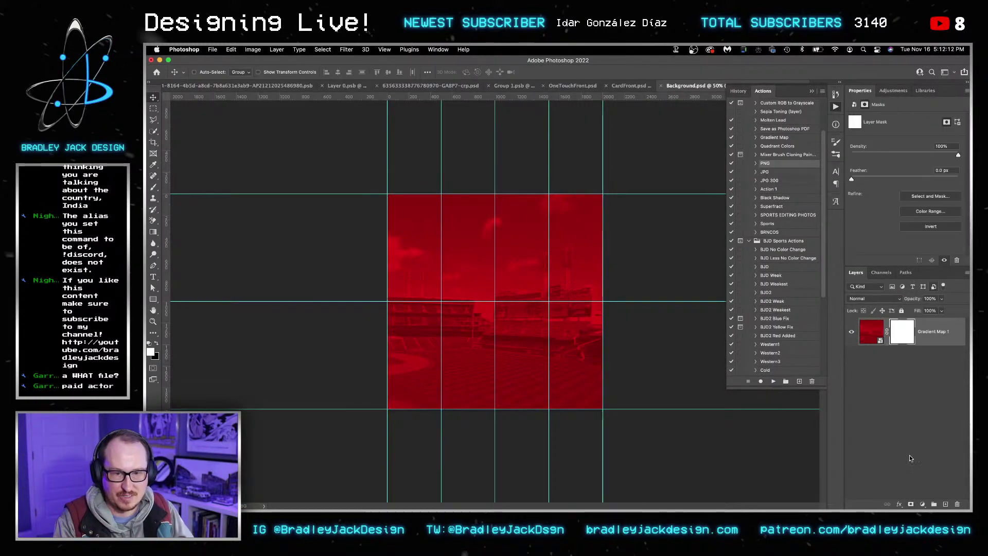
pyautogui.press('super+z')
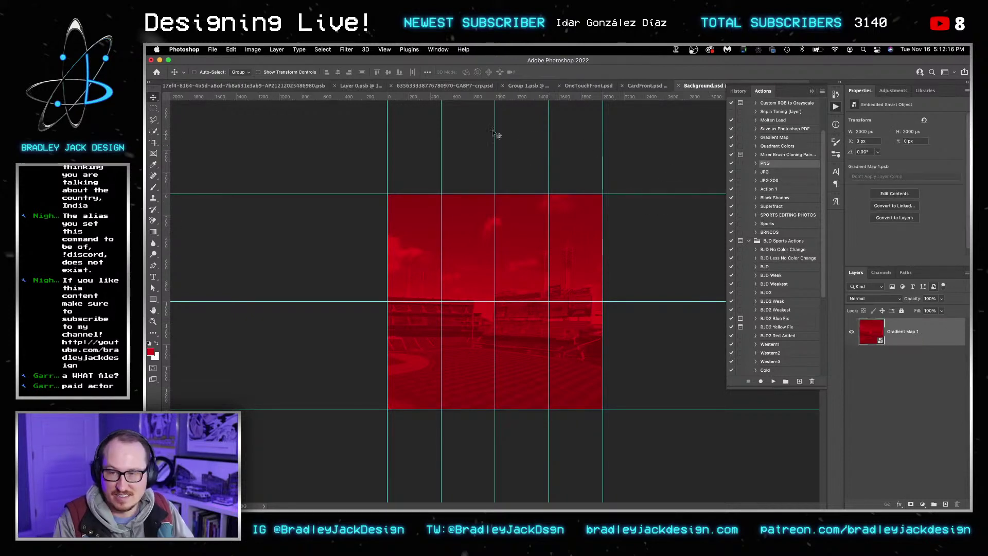
# Step: Apply a Camera Raw filter to the trimmed stadium smart object with vignetting -40 and grain about 8
pyautogui.click(354, 50)
pyautogui.click(380, 118)
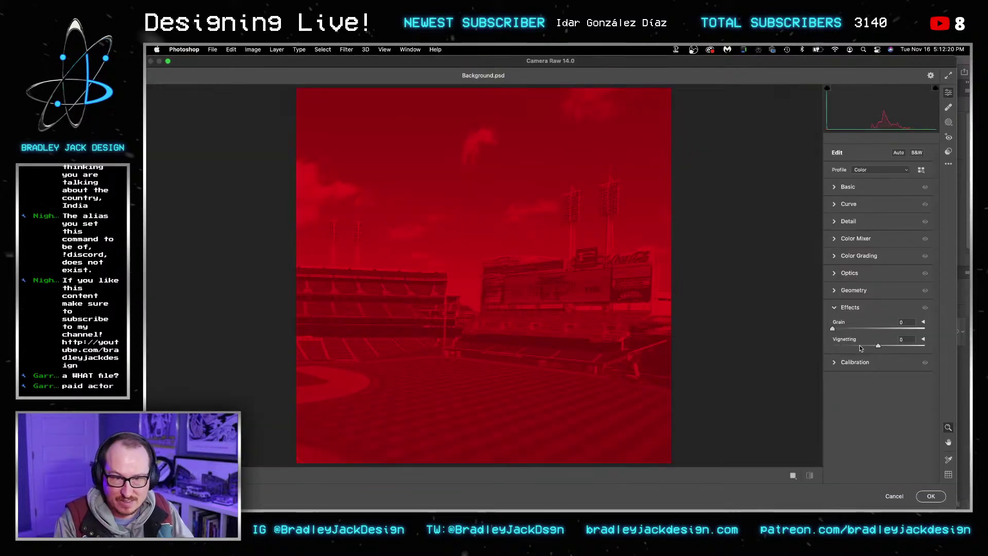
pyautogui.moveTo(832, 328); pyautogui.dragTo(841, 328)
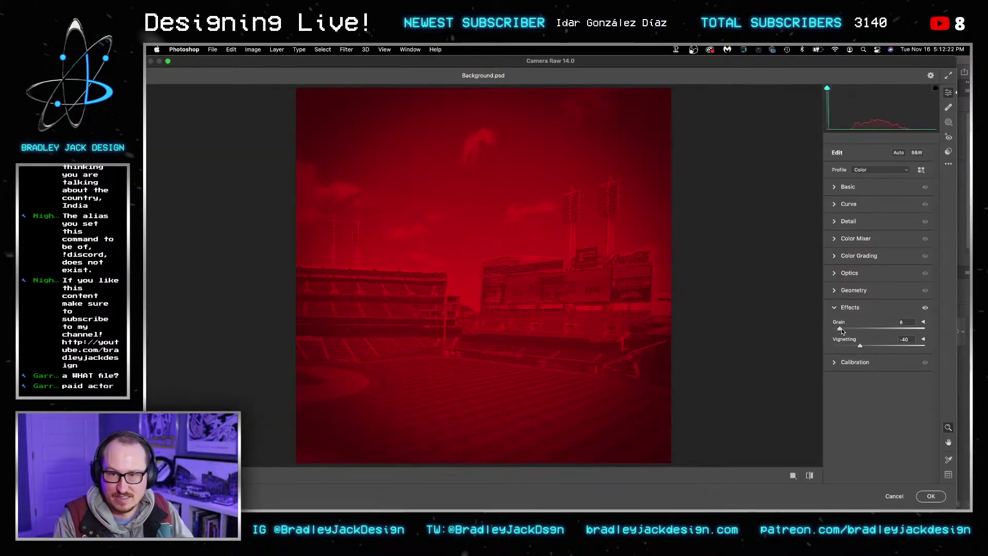
pyautogui.press('Return')
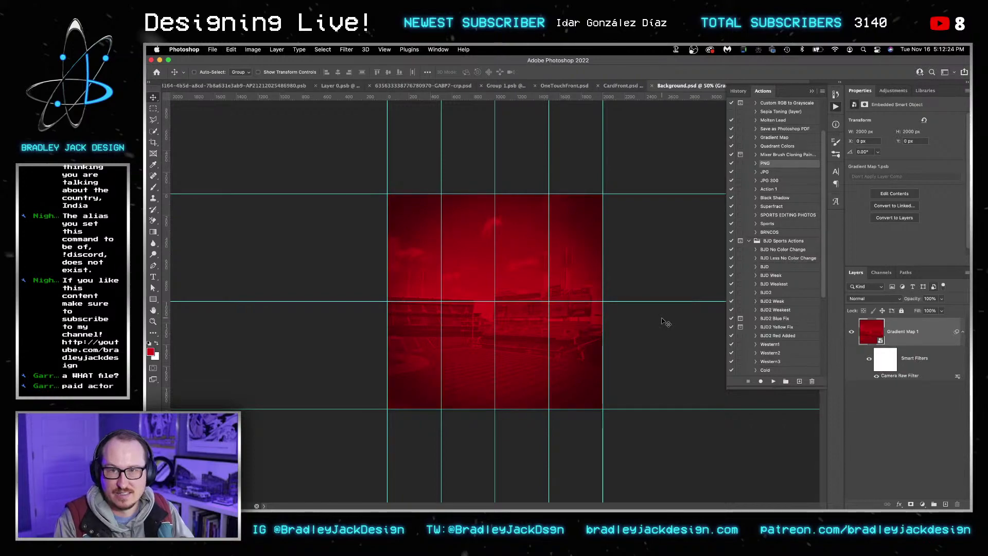
# Step: Save Background.psd, return to the OneTouchFront mockup and review the card enlarged against its new red stadium background
pyautogui.press('super+w')
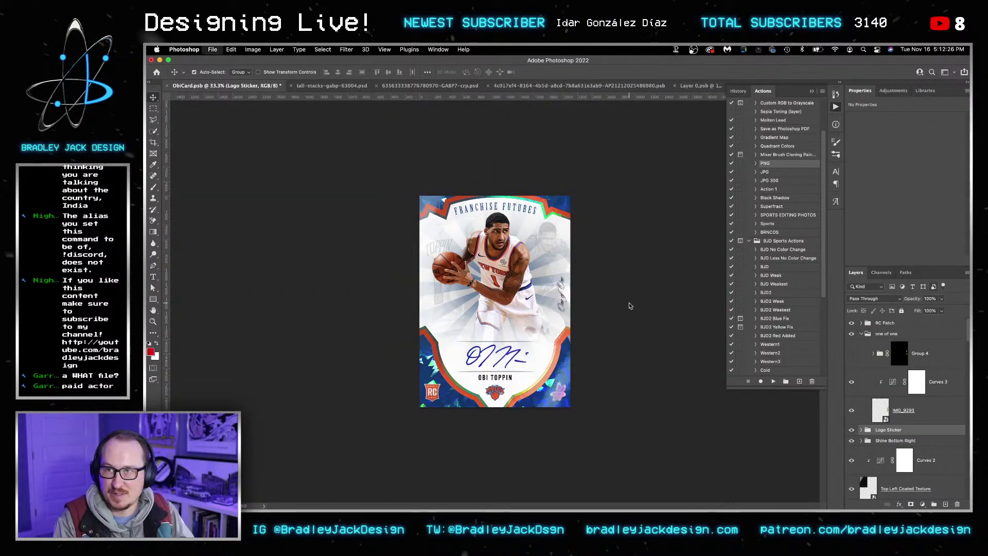
pyautogui.press('super+d')
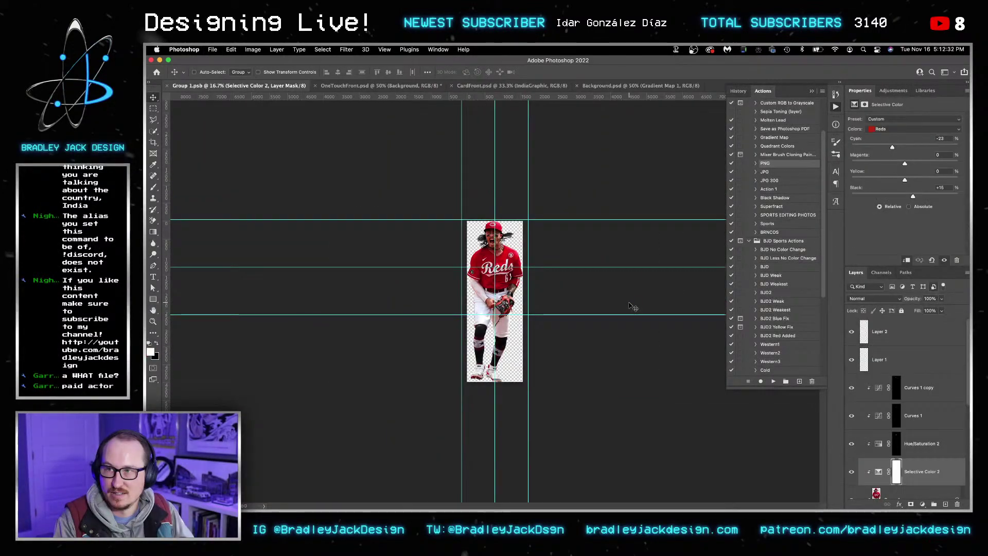
pyautogui.press('z')
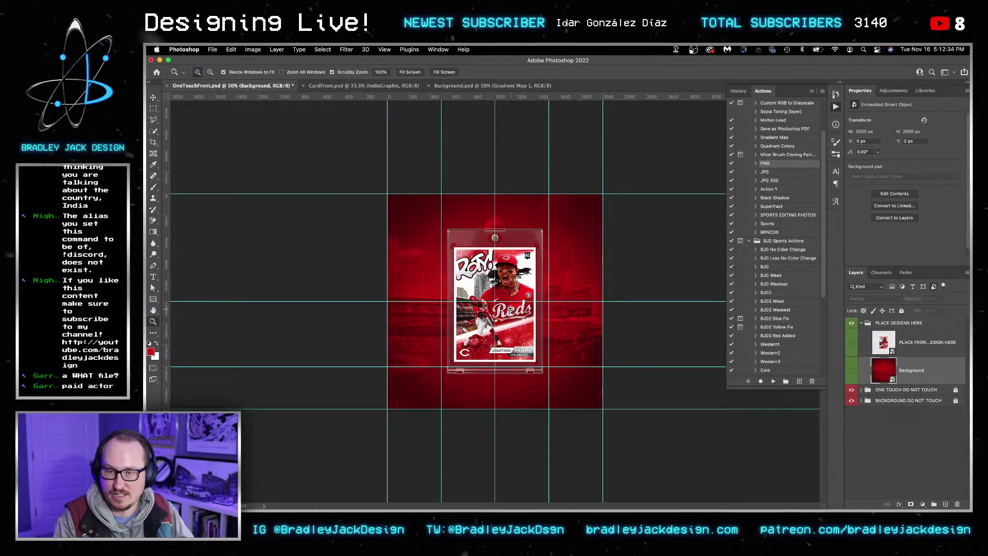
pyautogui.moveTo(510, 307); pyautogui.dragTo(542, 307)
pyautogui.press('super+0')
pyautogui.press('v')
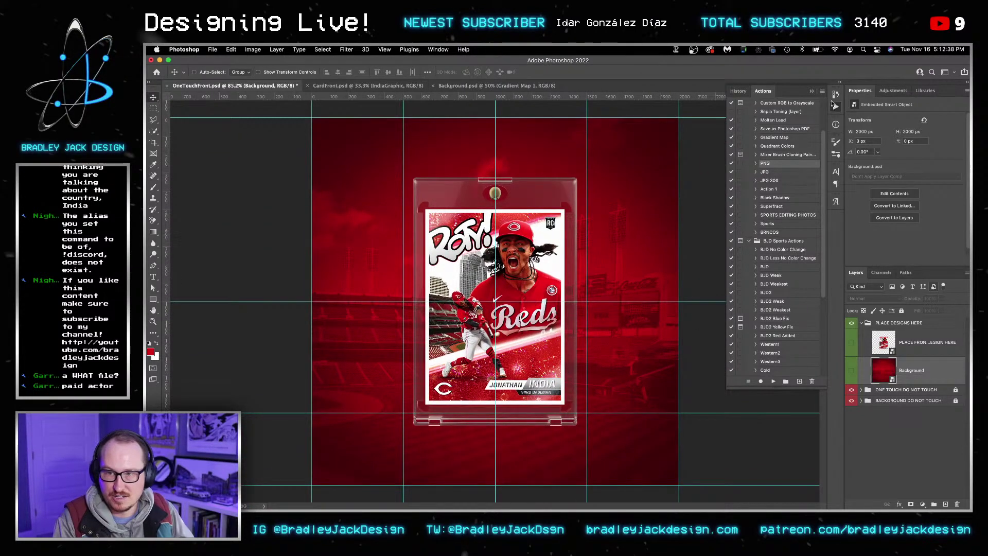
pyautogui.click(812, 92)
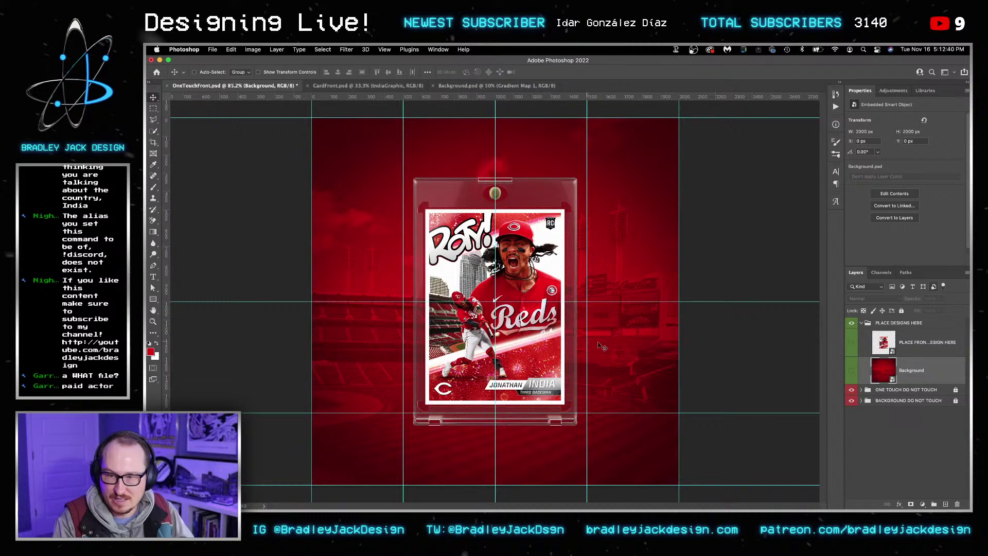
pyautogui.press('super')
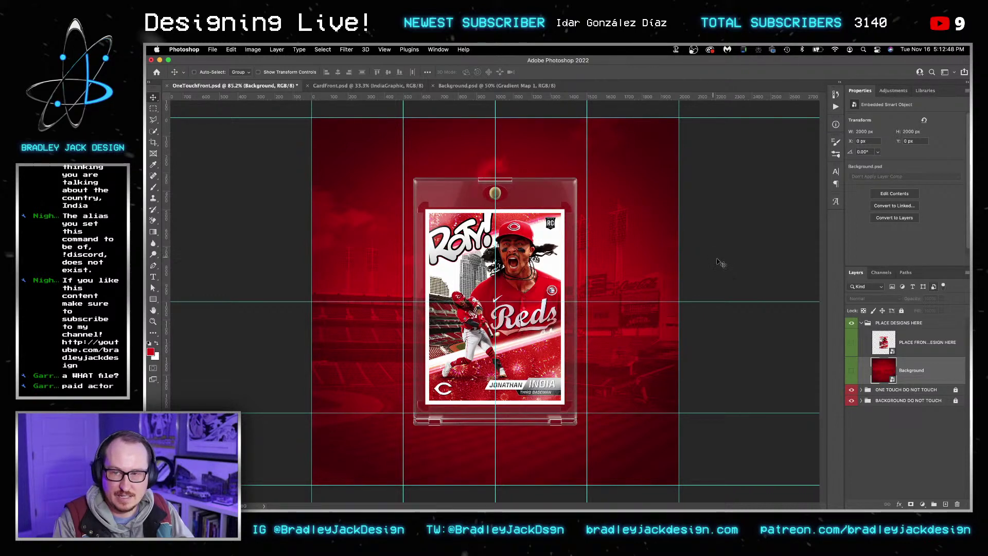
# Step: Add a Gradient Map adjustment layer with the Black, White preset above the stadium smart object in Background.psd
pyautogui.hotkey('ctrl', 'Tab')
pyautogui.hotkey('ctrl', 'Tab')
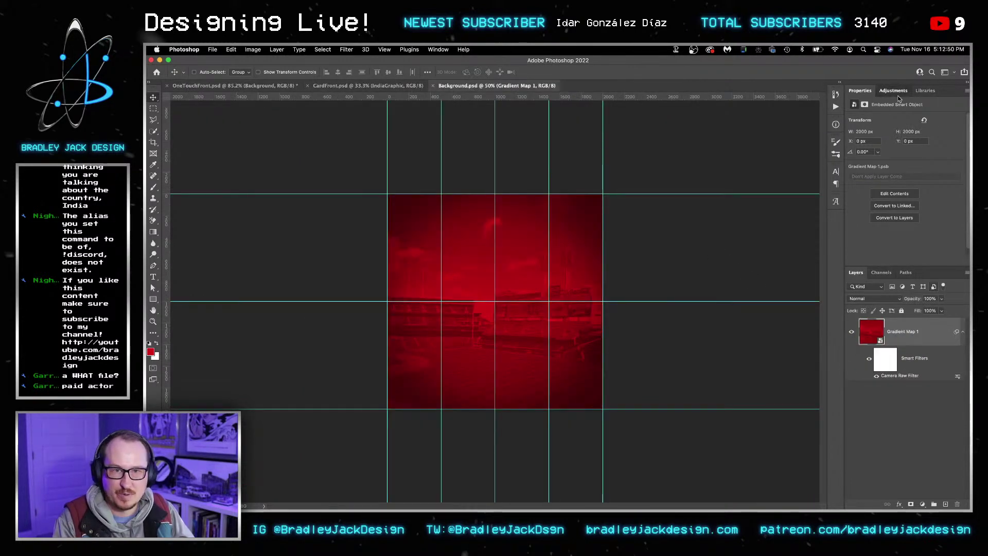
pyautogui.click(898, 96)
pyautogui.click(910, 134)
pyautogui.click(901, 121)
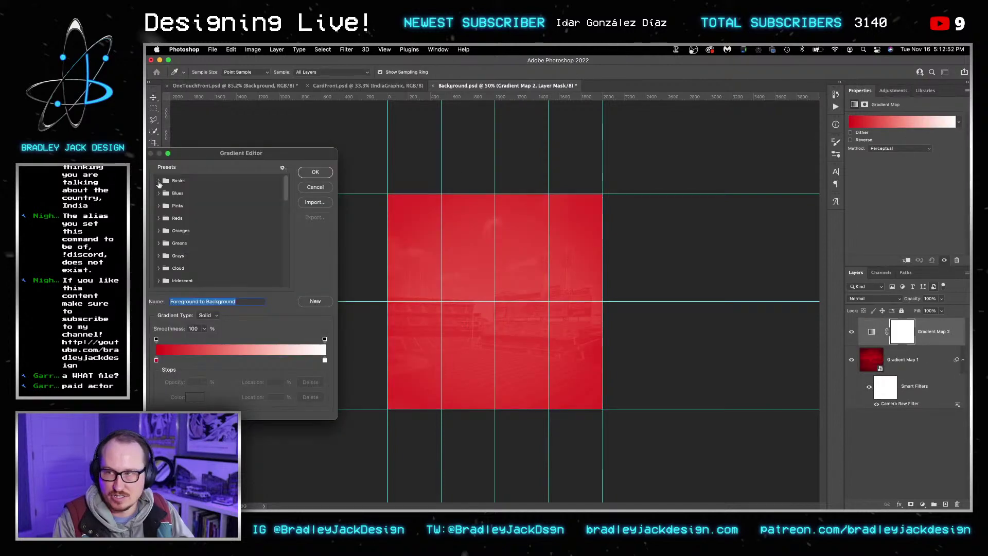
pyautogui.click(159, 182)
pyautogui.click(197, 194)
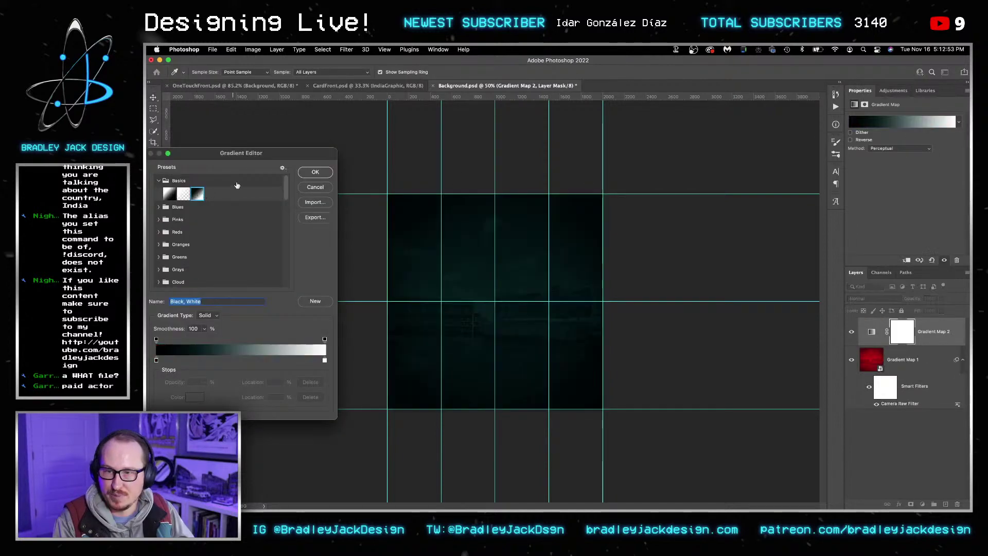
pyautogui.click(304, 173)
# Step: Save Background.psd and return to the OneTouchFront mockup to review the card against the dark stadium background
pyautogui.hotkey('ctrl', 's')
pyautogui.hotkey('ctrl', 'Tab')
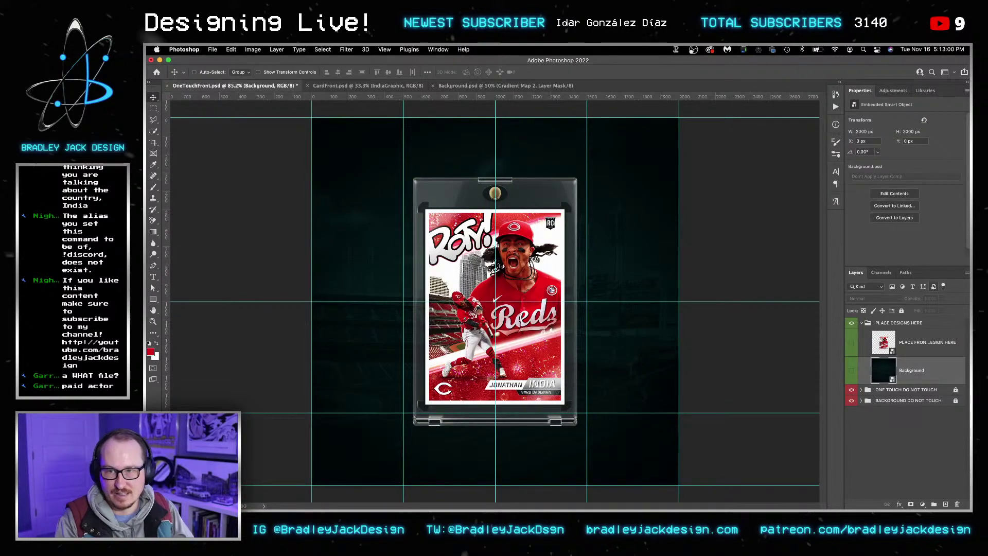
pyautogui.click(622, 256)
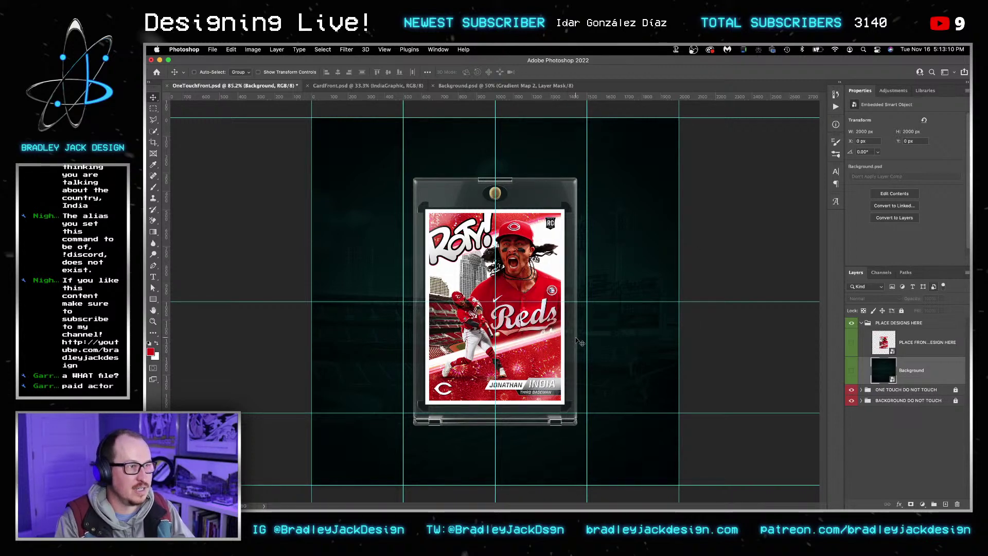
# Step: Save the OneTouchFront mockup, close all open documents and minimize the Photoshop window
pyautogui.press('super+s')
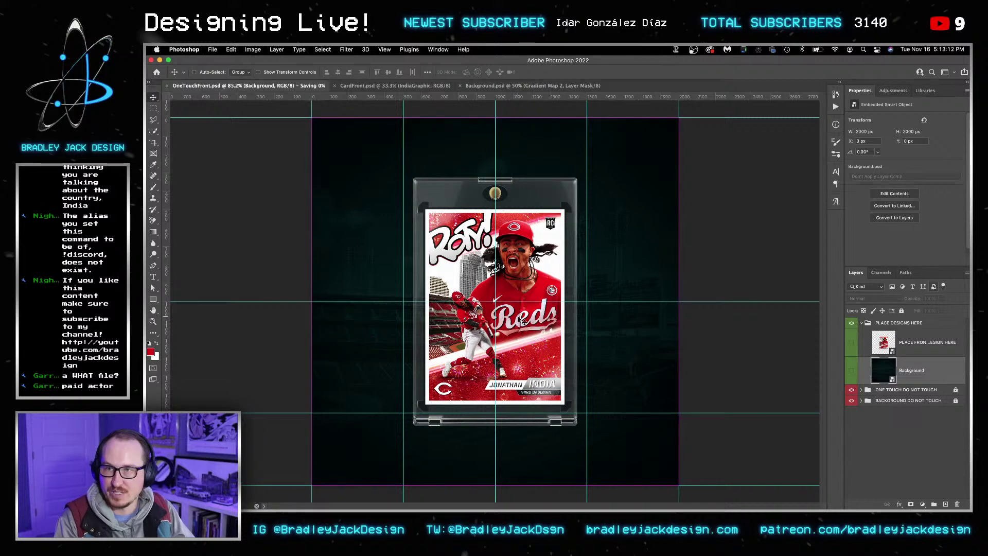
pyautogui.hotkey('ctrl', 'Tab')
pyautogui.press('super+w')
pyautogui.hotkey('ctrl', 'Tab')
pyautogui.press('super+w')
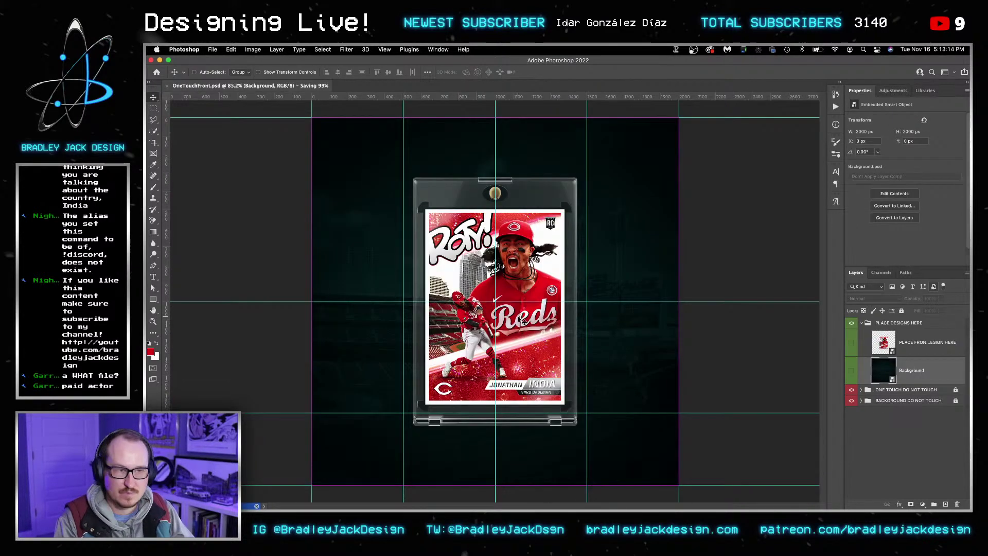
pyautogui.click(836, 107)
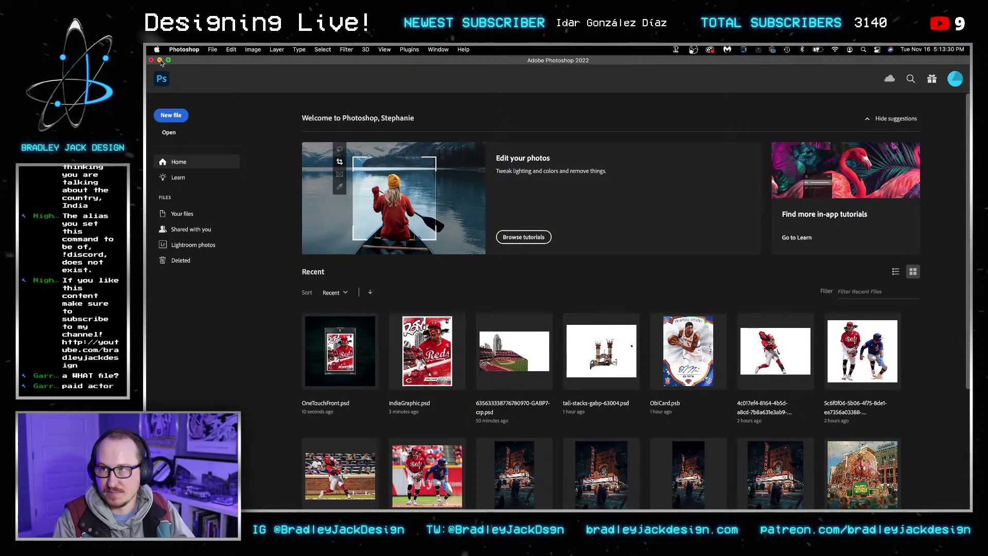
pyautogui.click(160, 60)
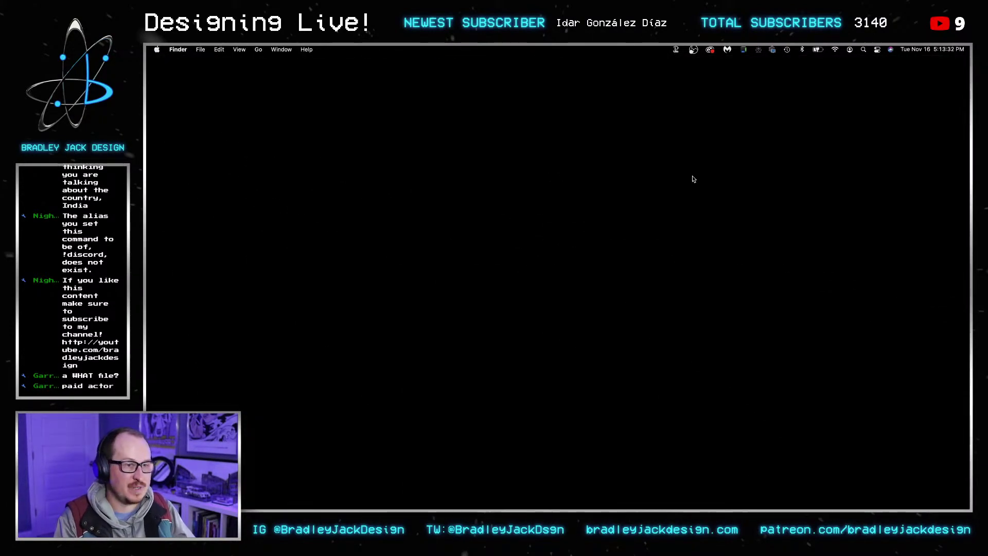